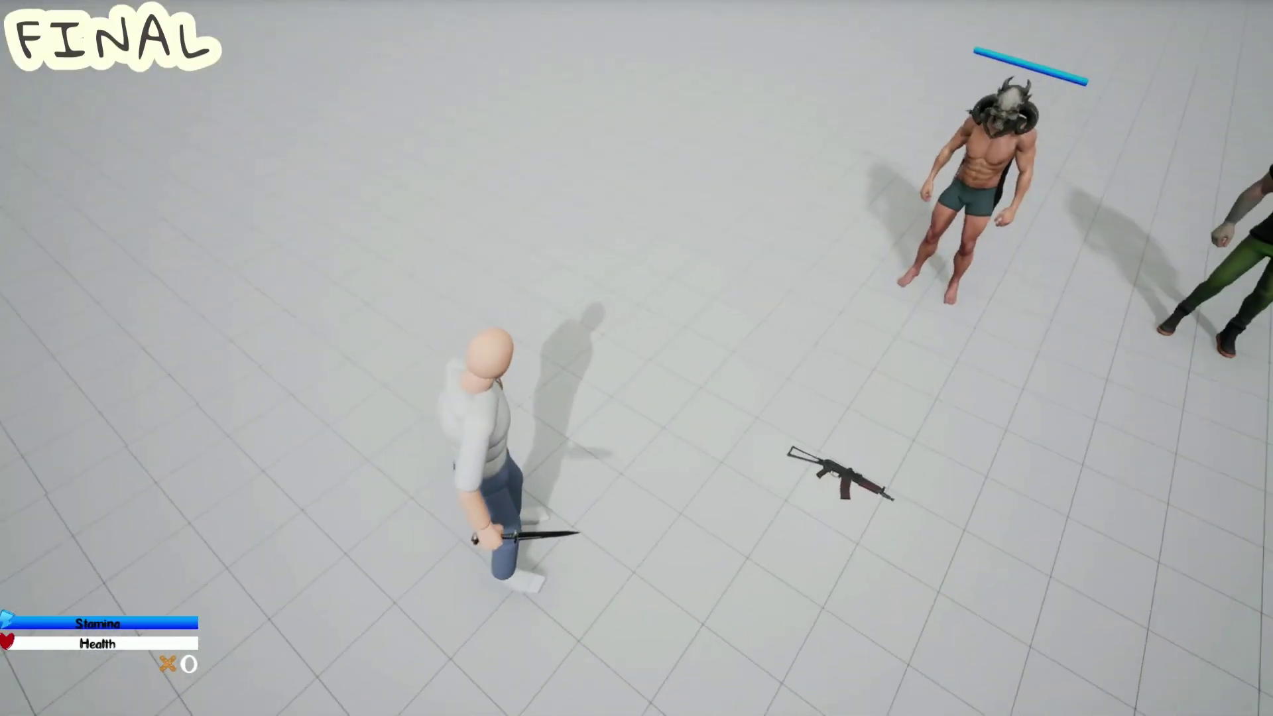
Pick up the AK74U rifle, switch to the pistol, then bring the rifle into hand.
key("e")
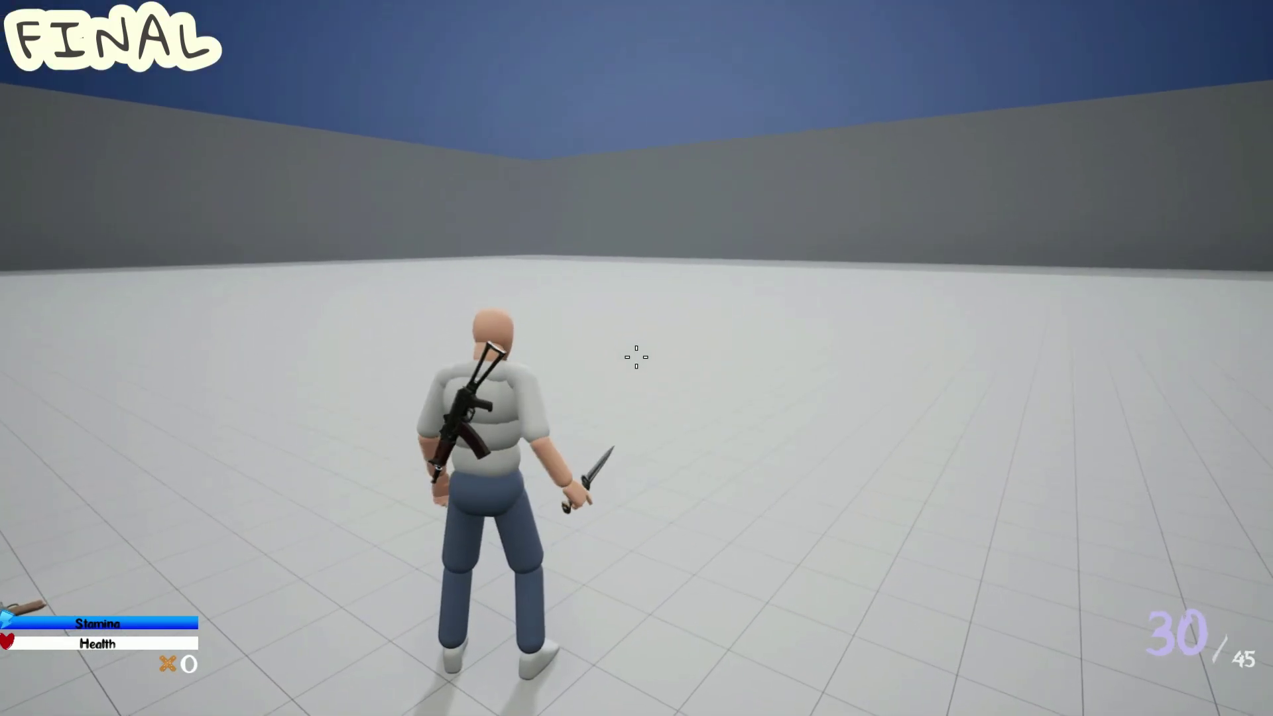
key("2")
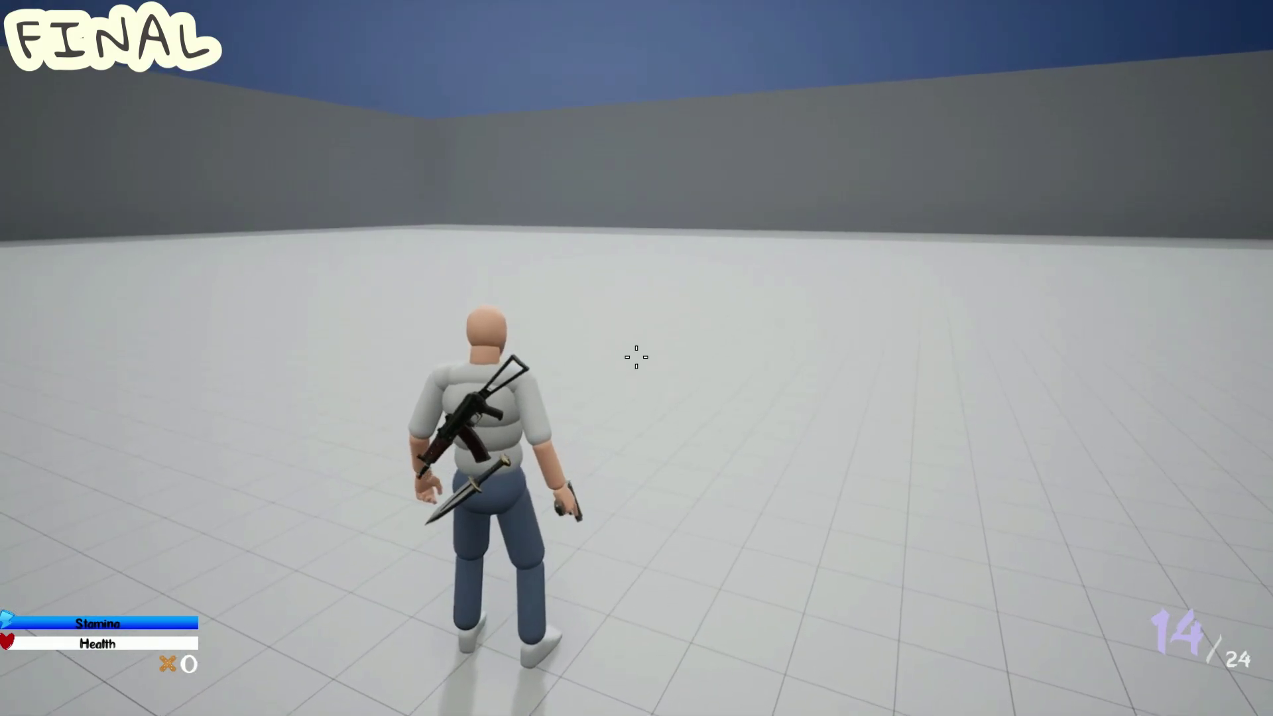
key("1")
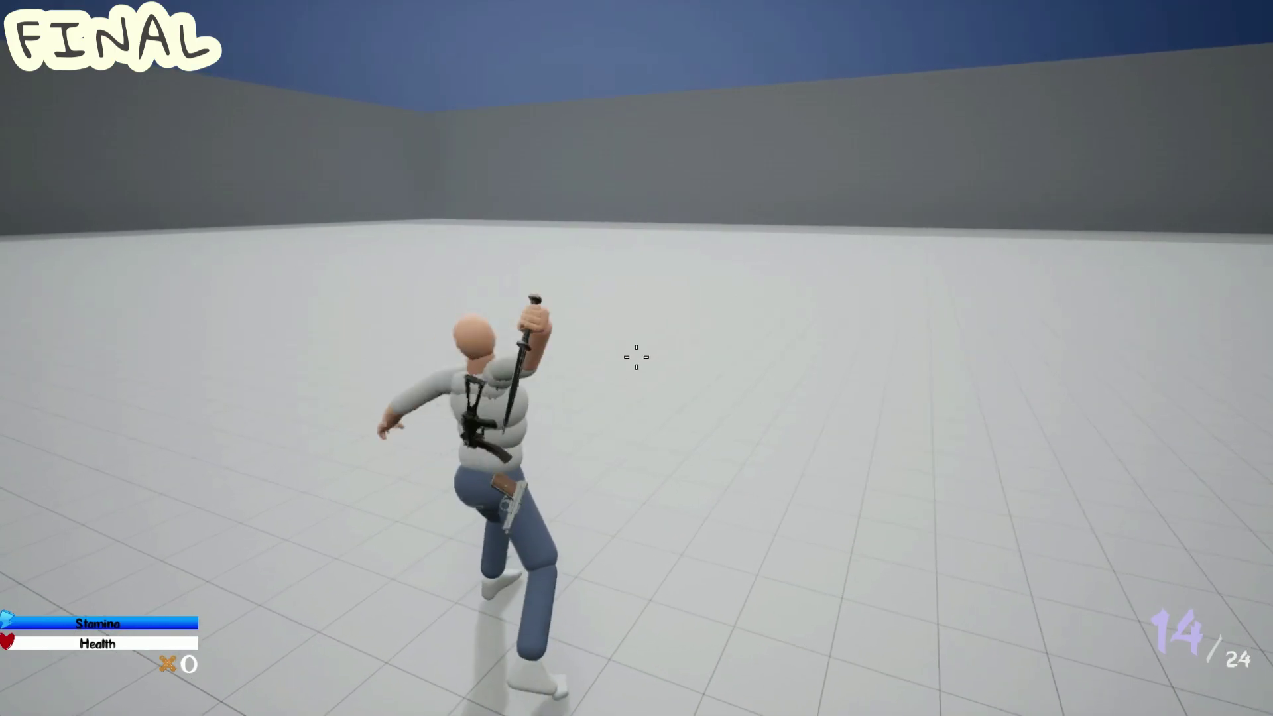
Draw the knife and slash the black-shirted enemy several times, then back away.
key("3")
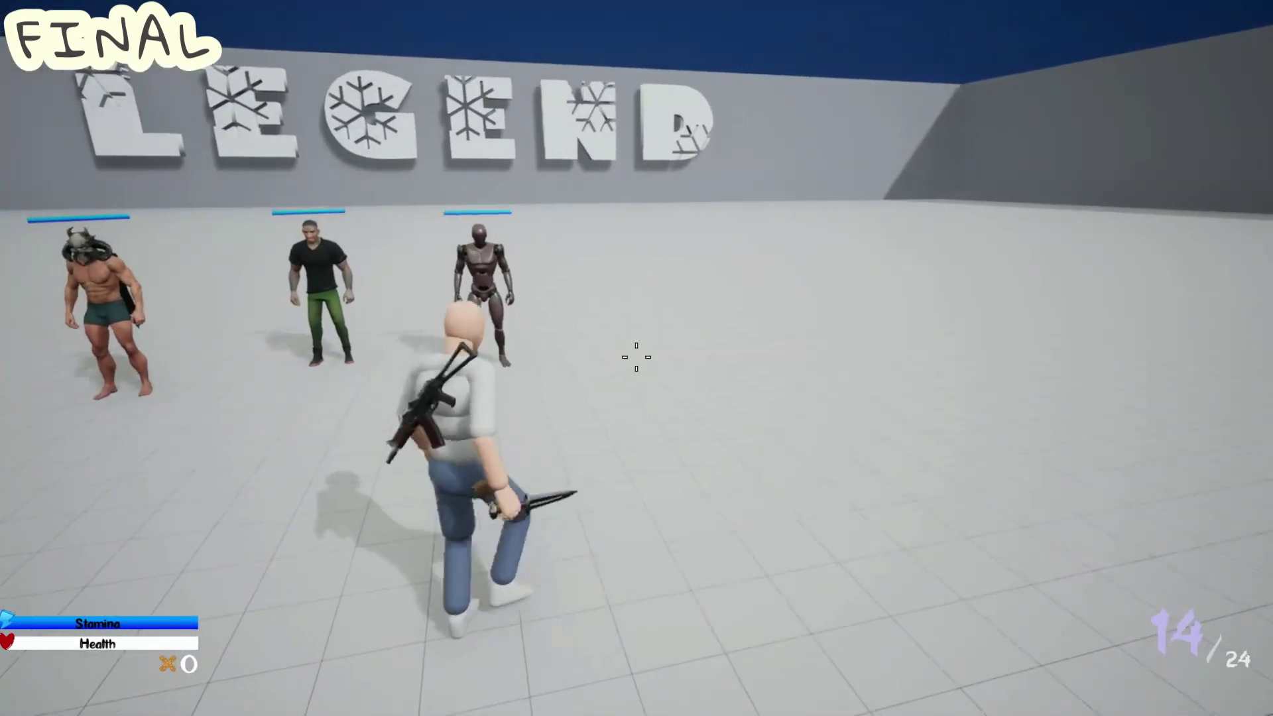
left_click(636, 356)
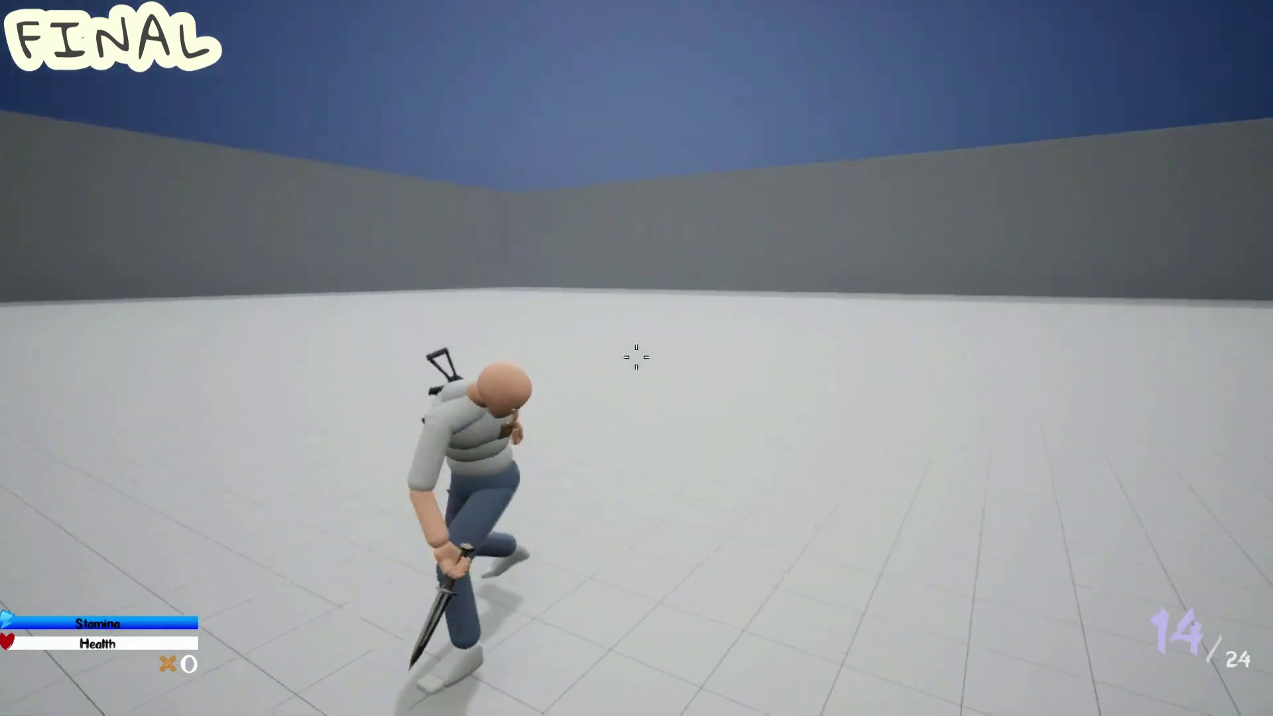
left_click(637, 356)
key("w")
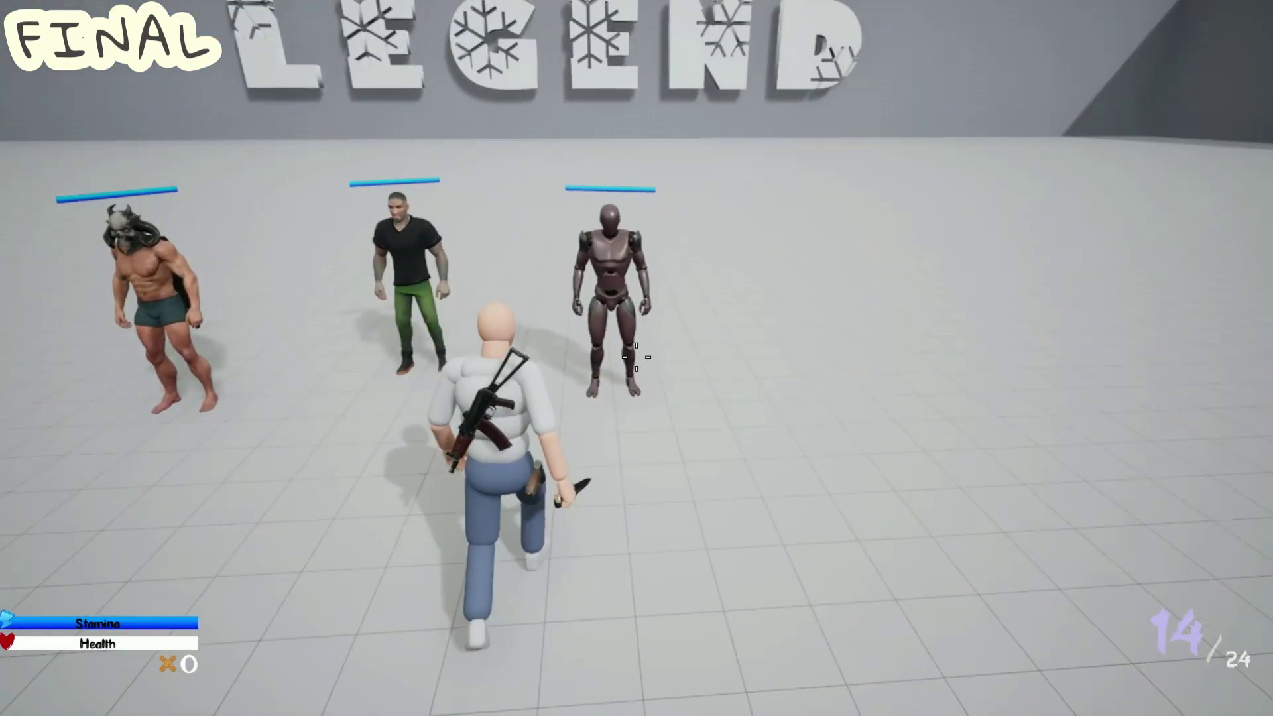
left_click(636, 357)
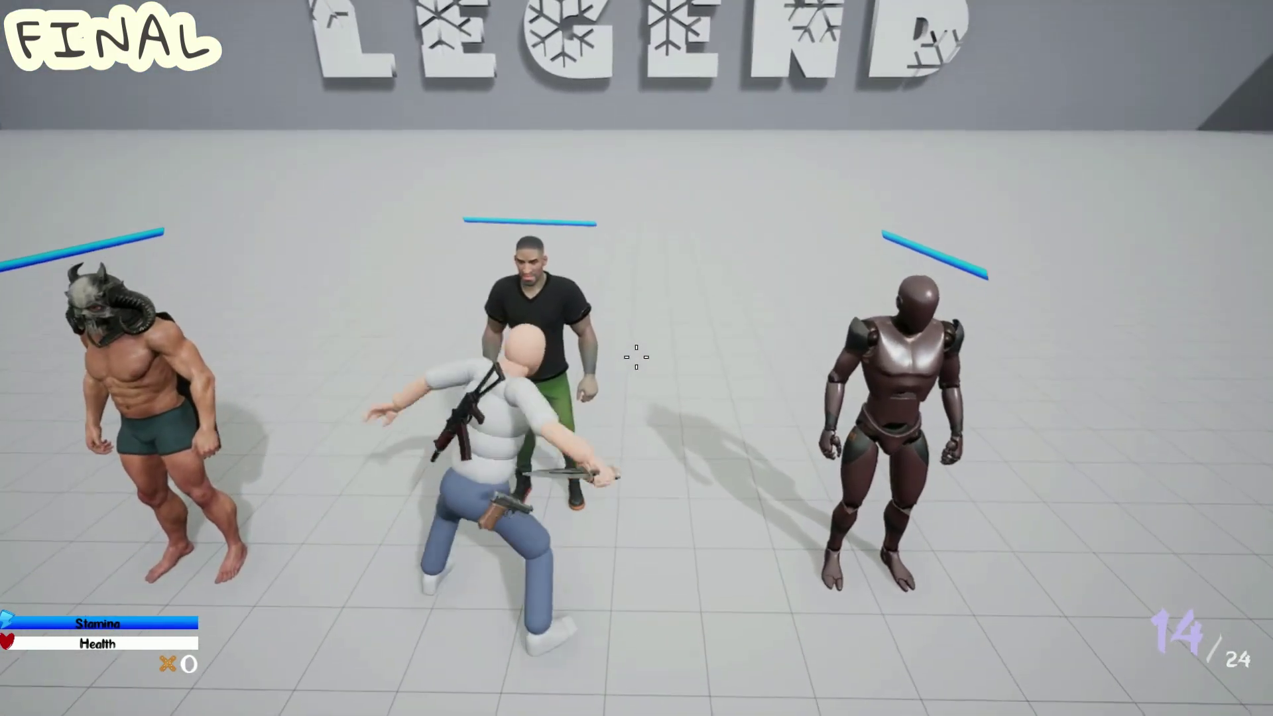
key("w")
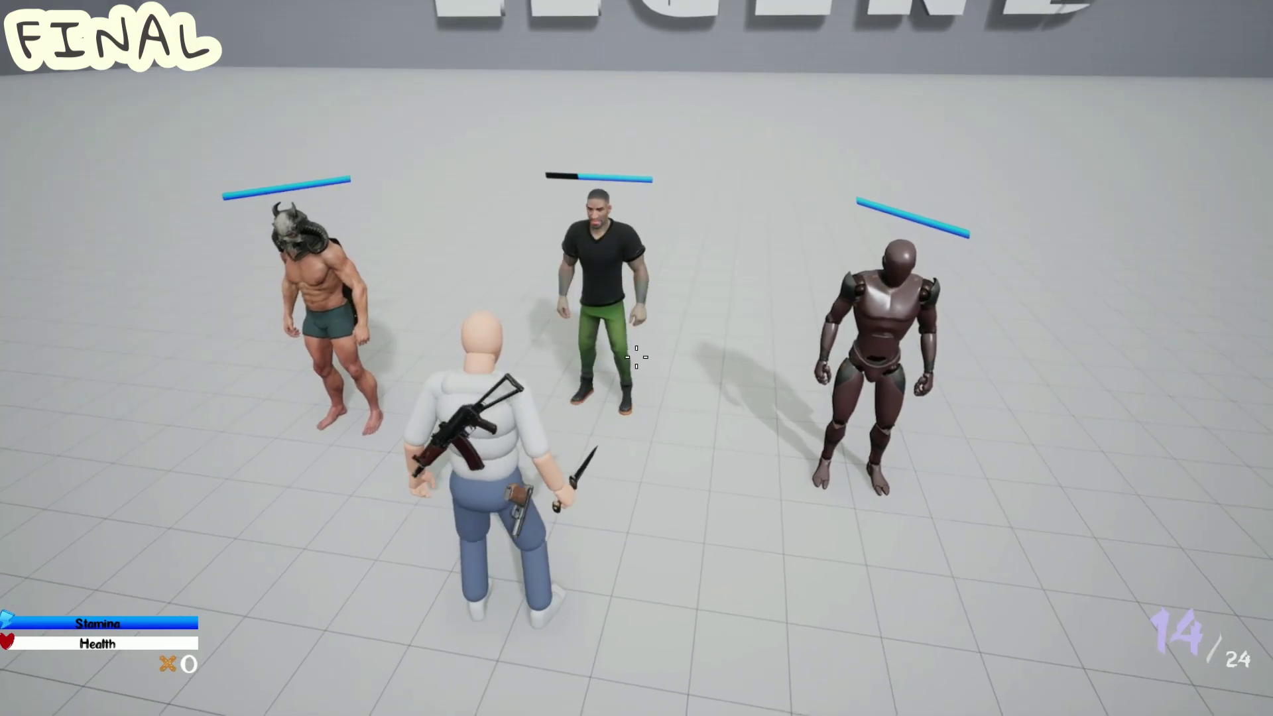
left_click(636, 357)
left_click(636, 357)
key("s")
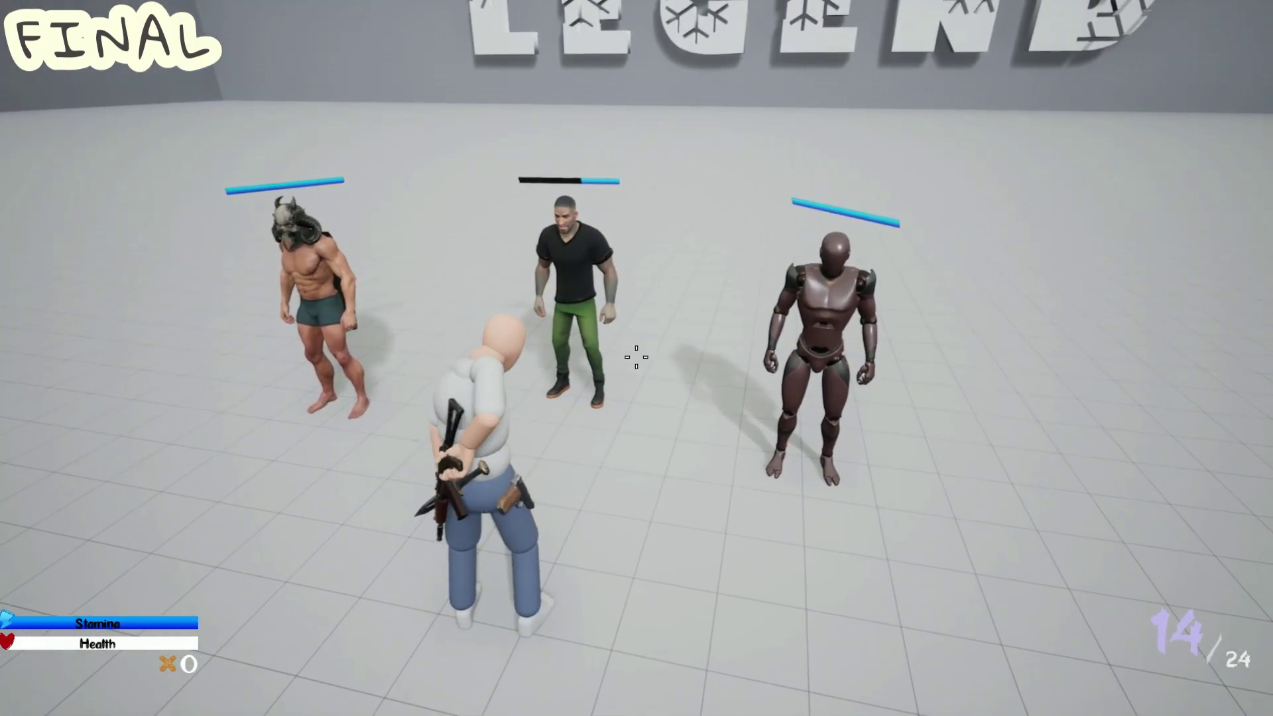
Switch to the gun, shoot the black-shirted enemy three times, then holster it.
key("2")
left_click(637, 356)
left_click(636, 356)
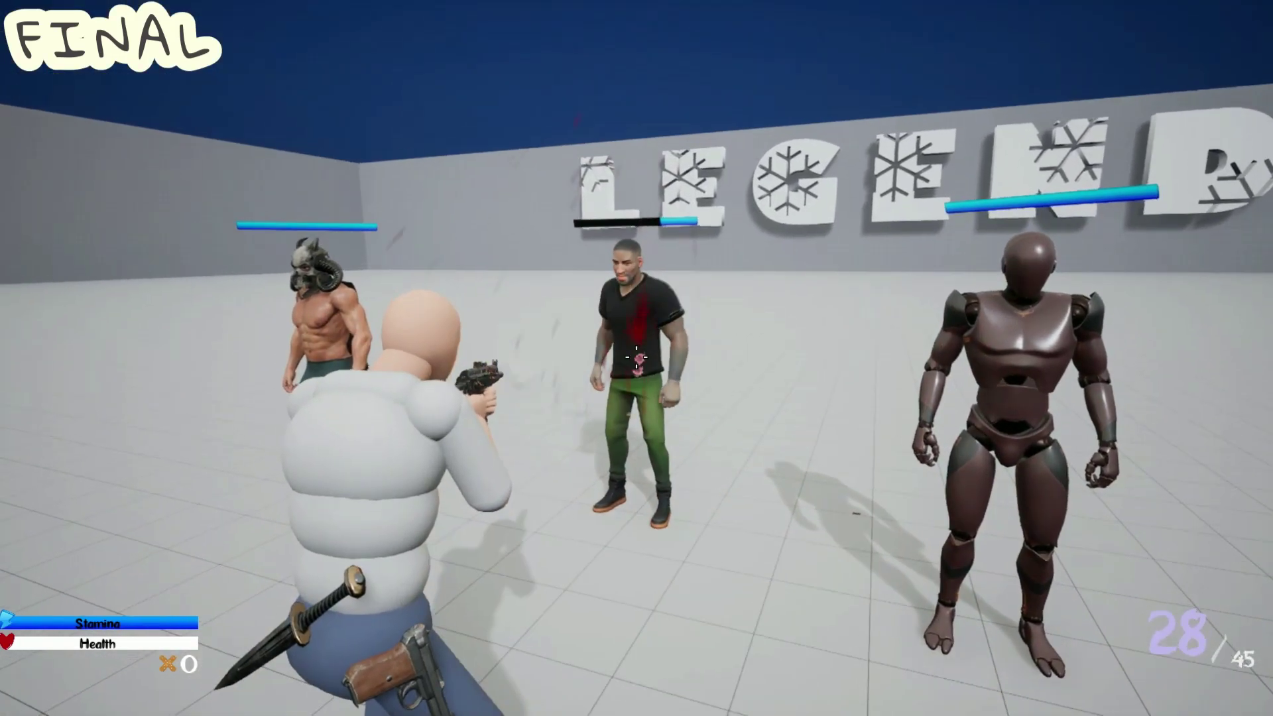
left_click(636, 356)
key("2")
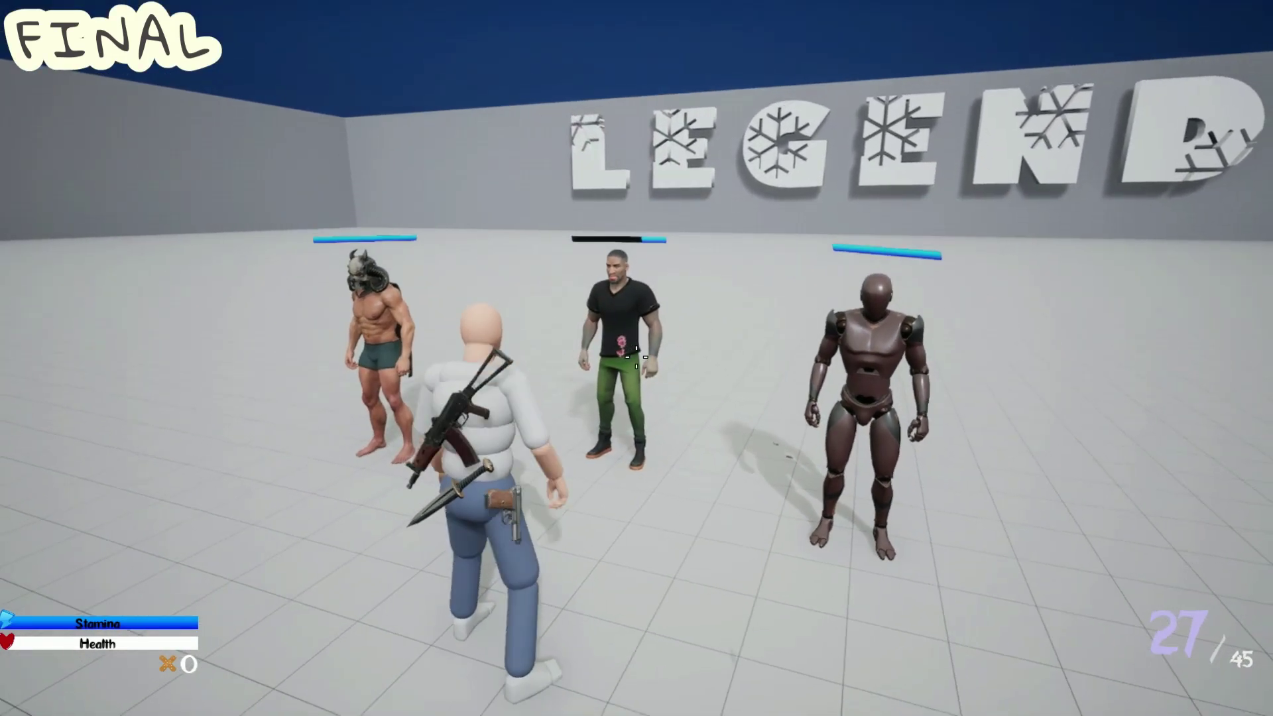
Draw the knife and knock down the green-pants enemy.
key("w")
key("1")
left_click(636, 357)
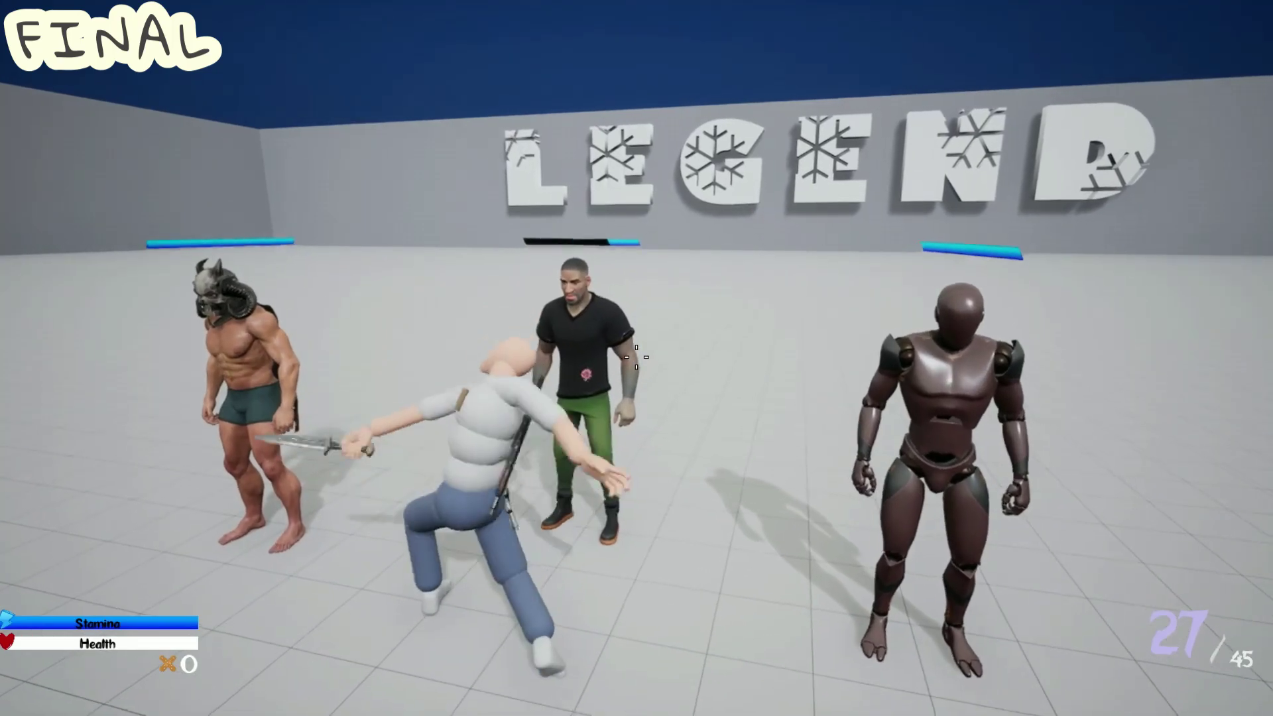
key("w")
left_click(636, 356)
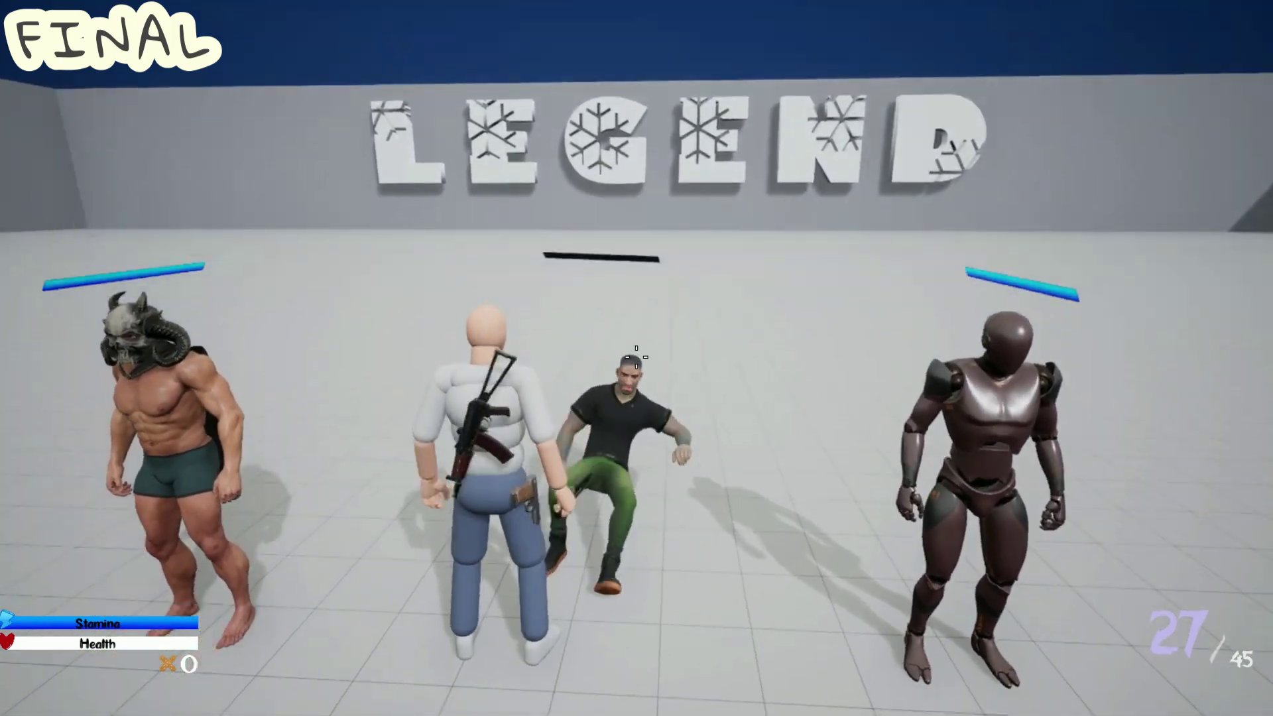
Hit the horned enemy with the knife three times.
key("w")
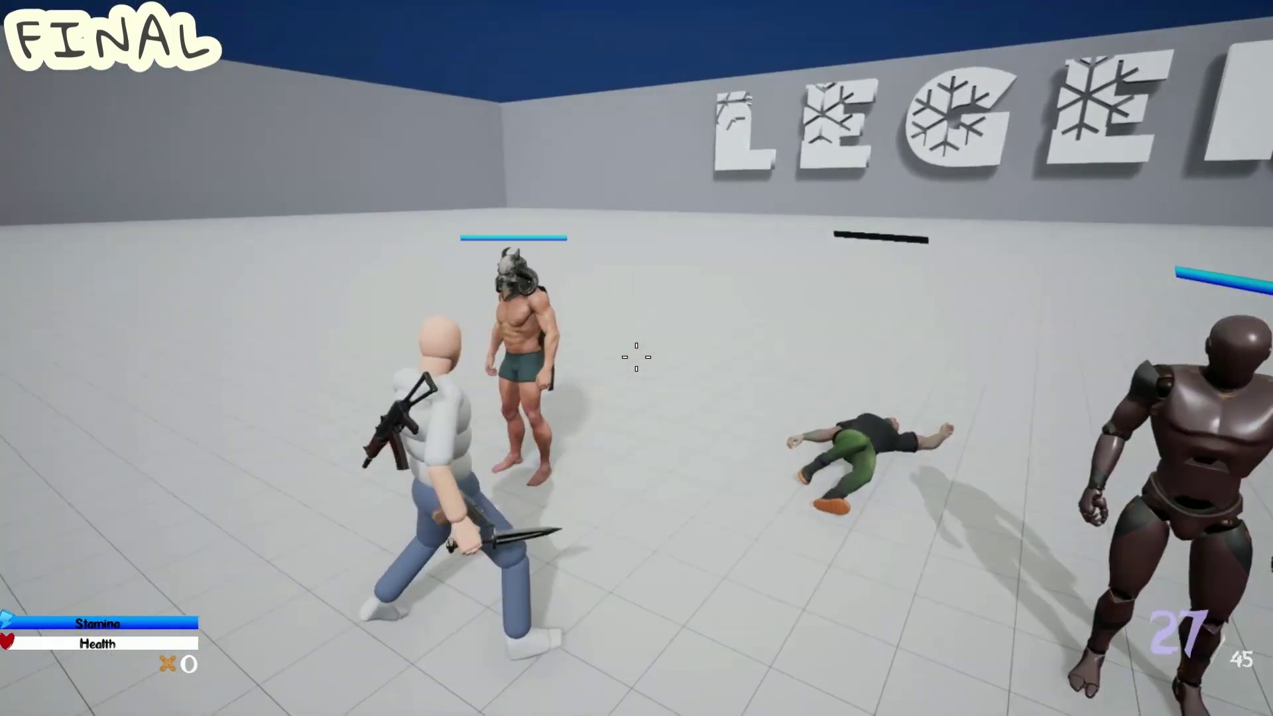
left_click(636, 357)
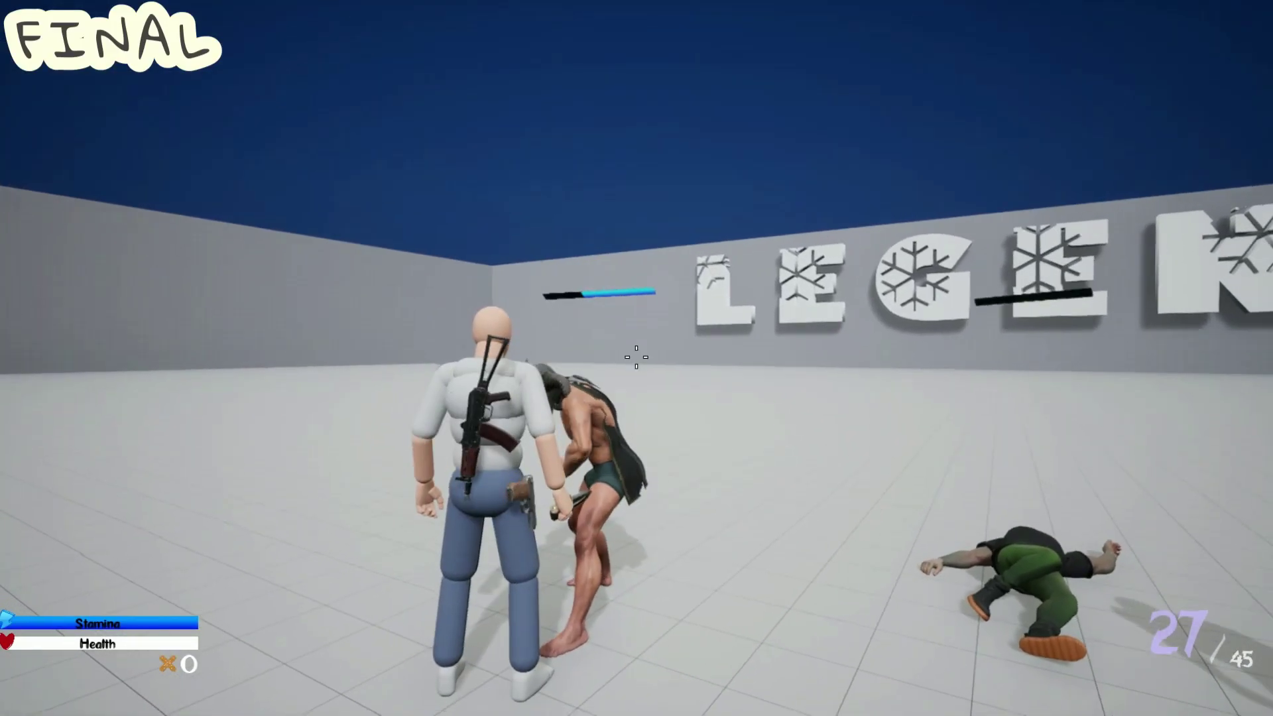
left_click(636, 356)
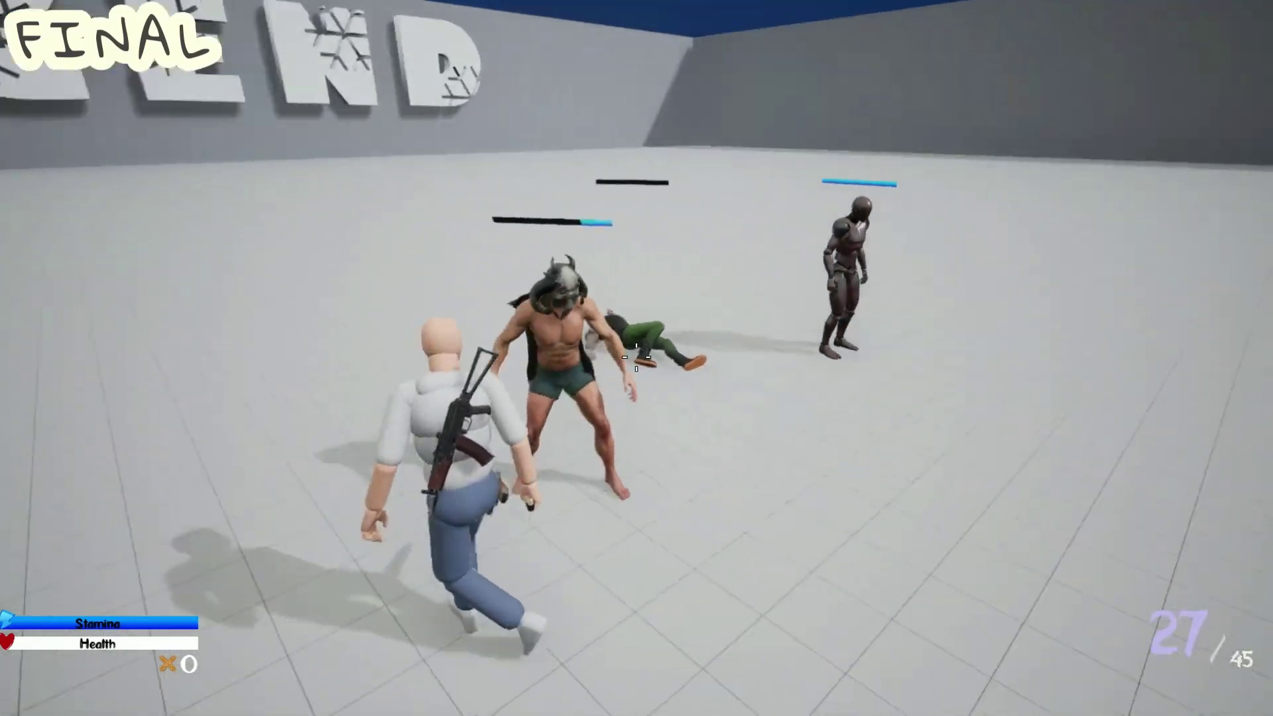
left_click(637, 356)
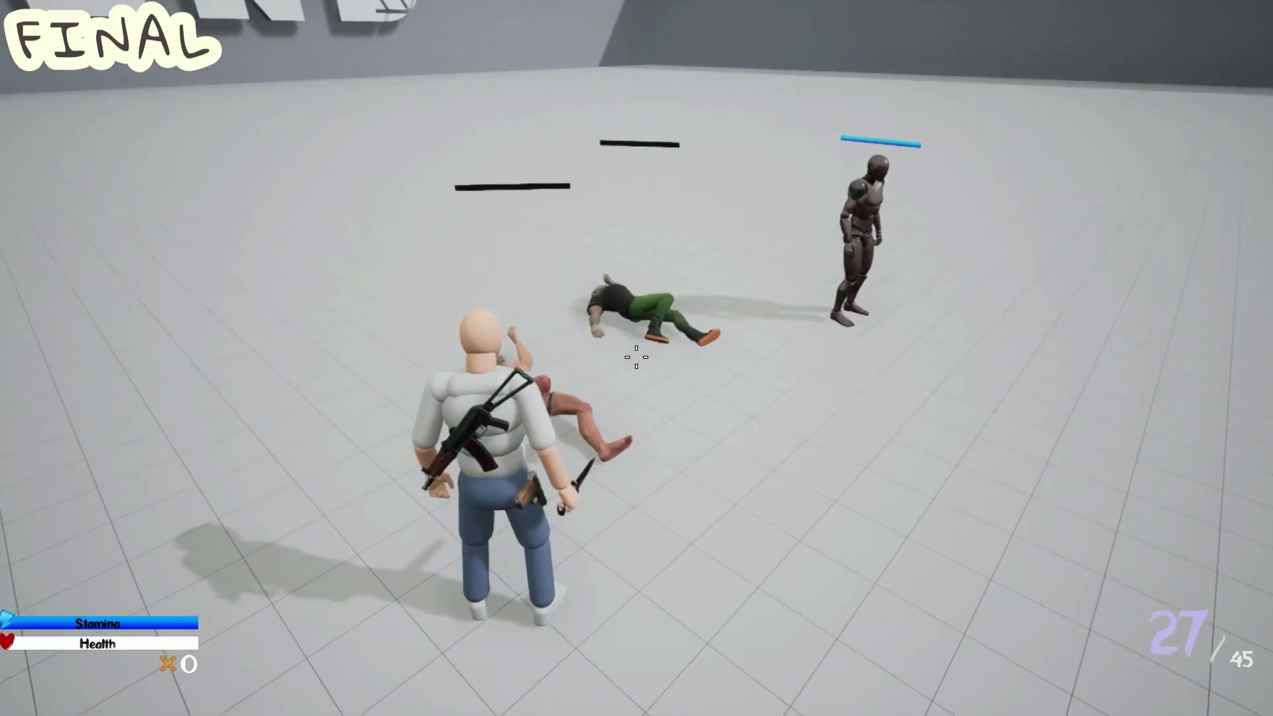
Shoot the dark enemy three times, then close in and slash him with the knife.
key("w")
key("w")
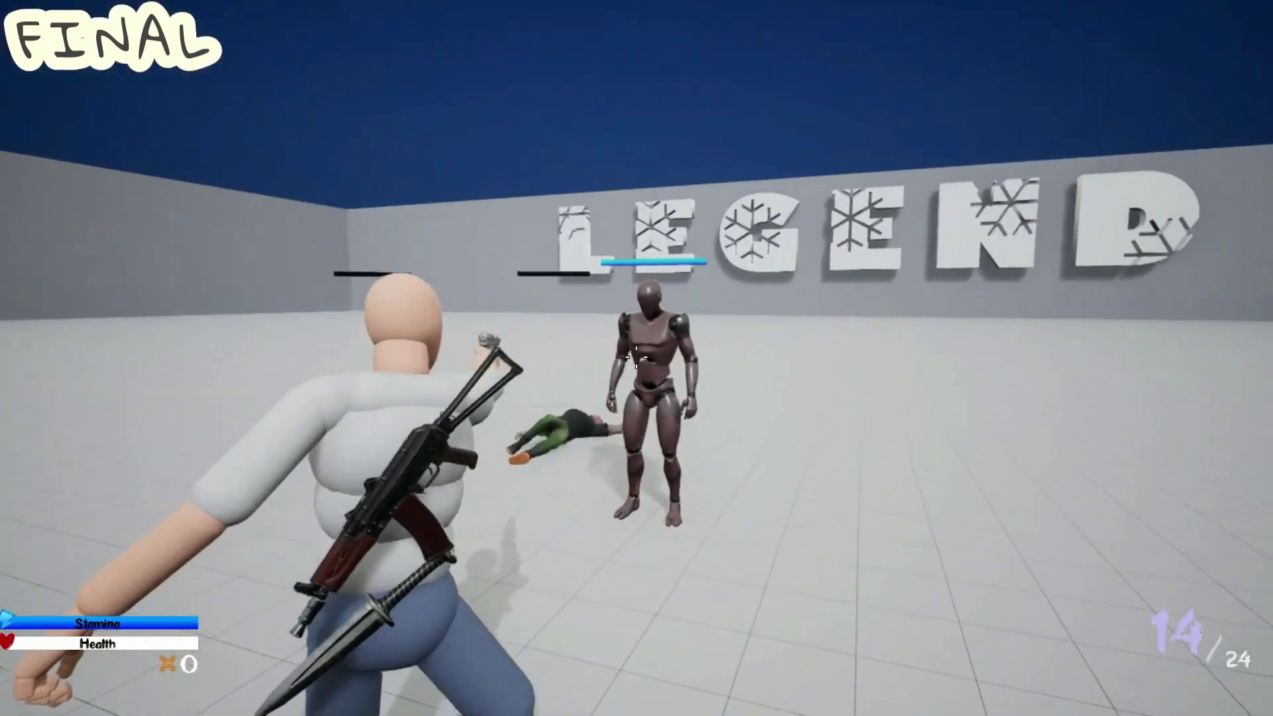
left_click(637, 356)
left_click(637, 356)
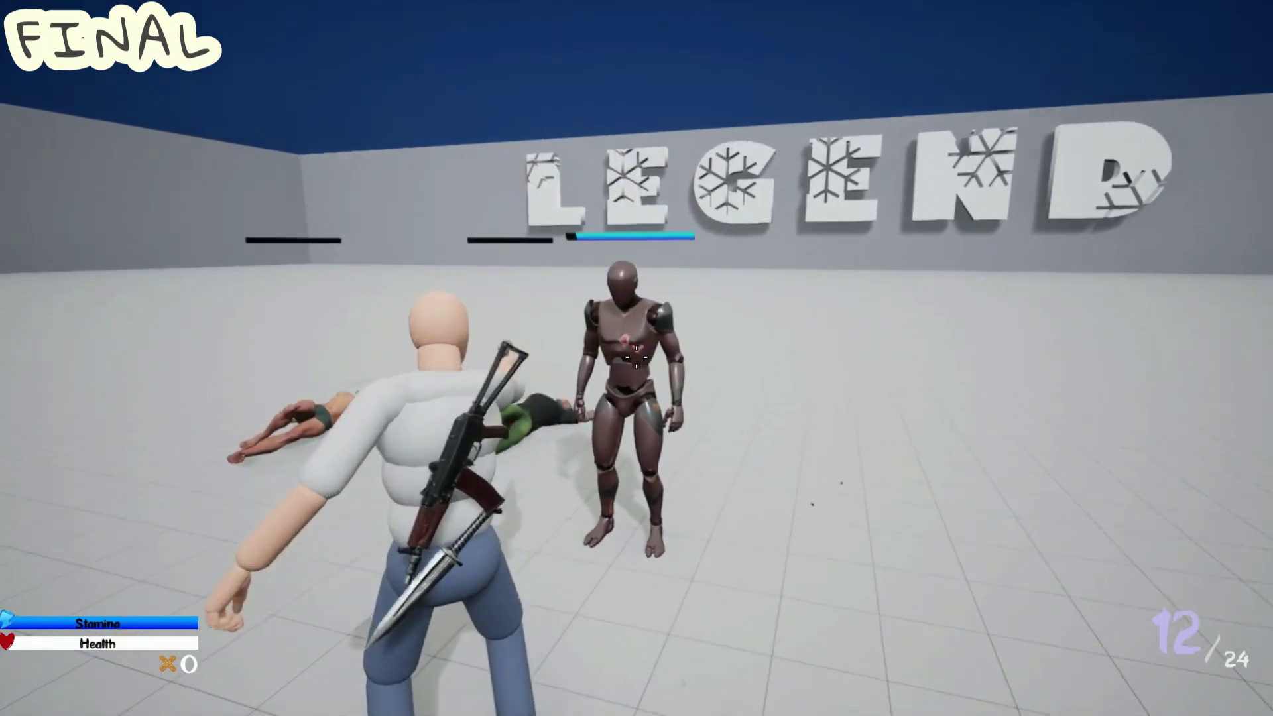
left_click(636, 357)
left_click(637, 356)
key("w")
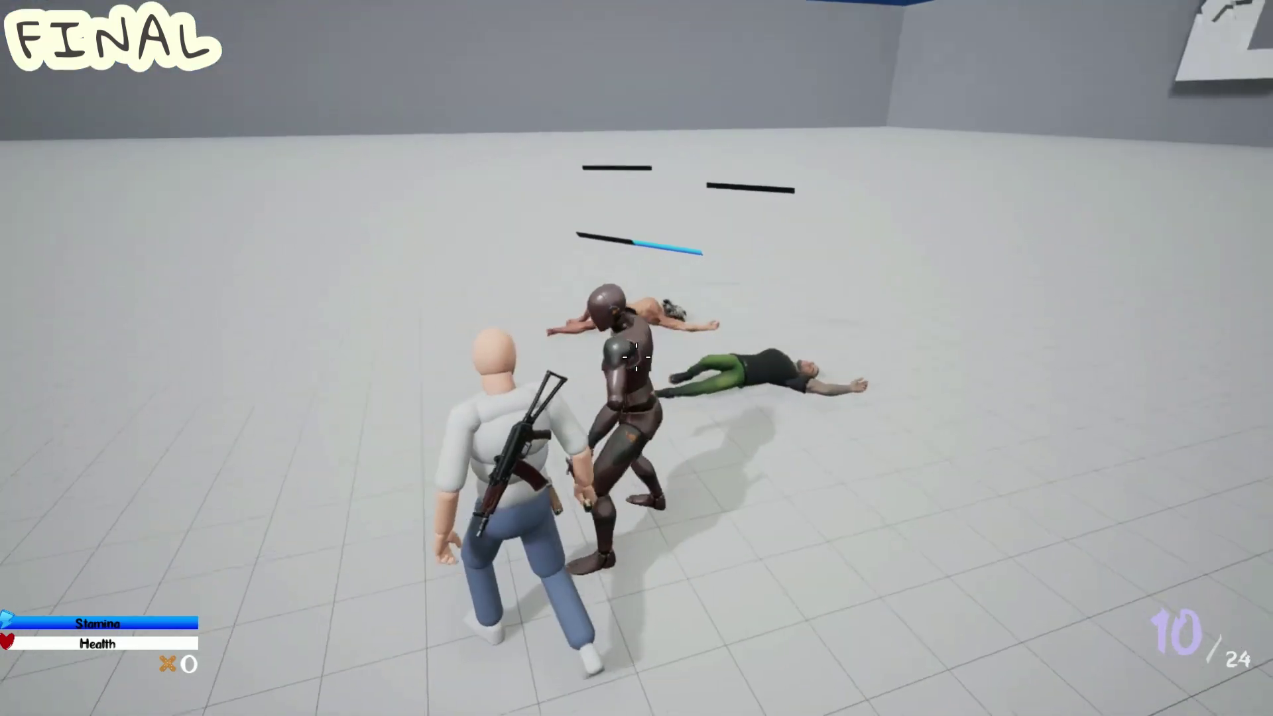
key("f")
left_click(636, 356)
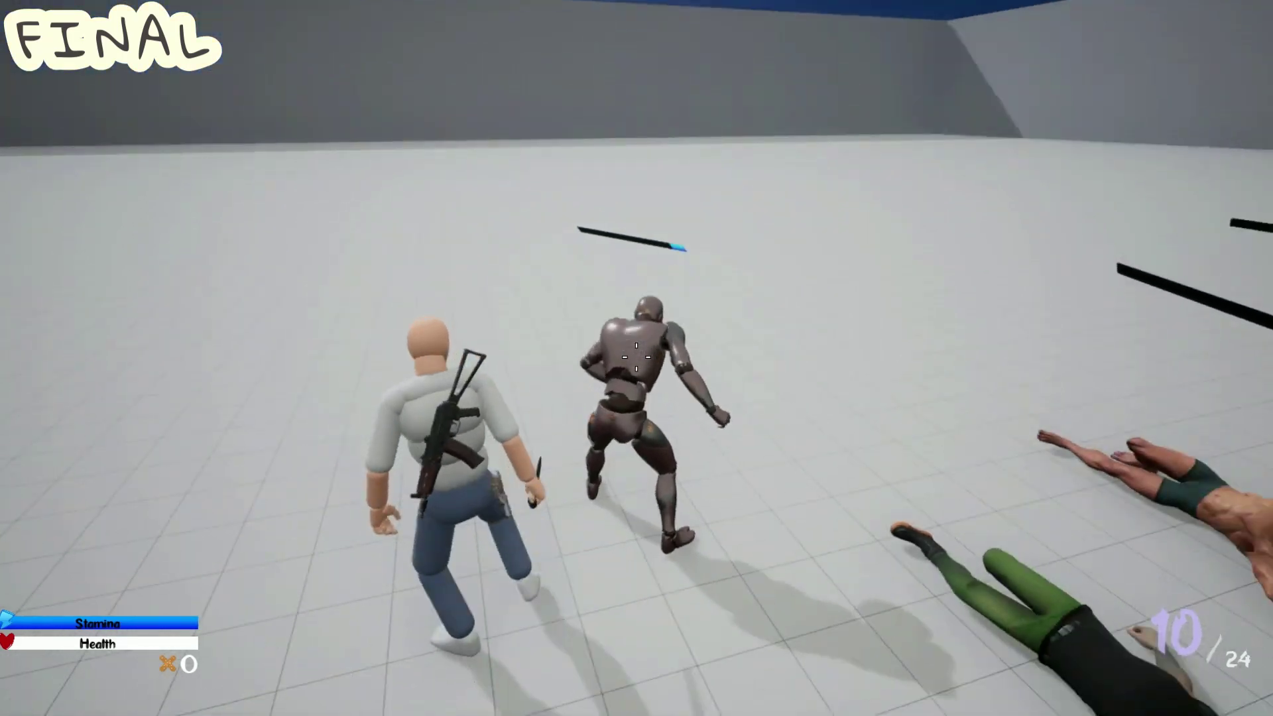
Draw the gun, finish the dark enemy with four shots and run to the downed enemies.
key("1")
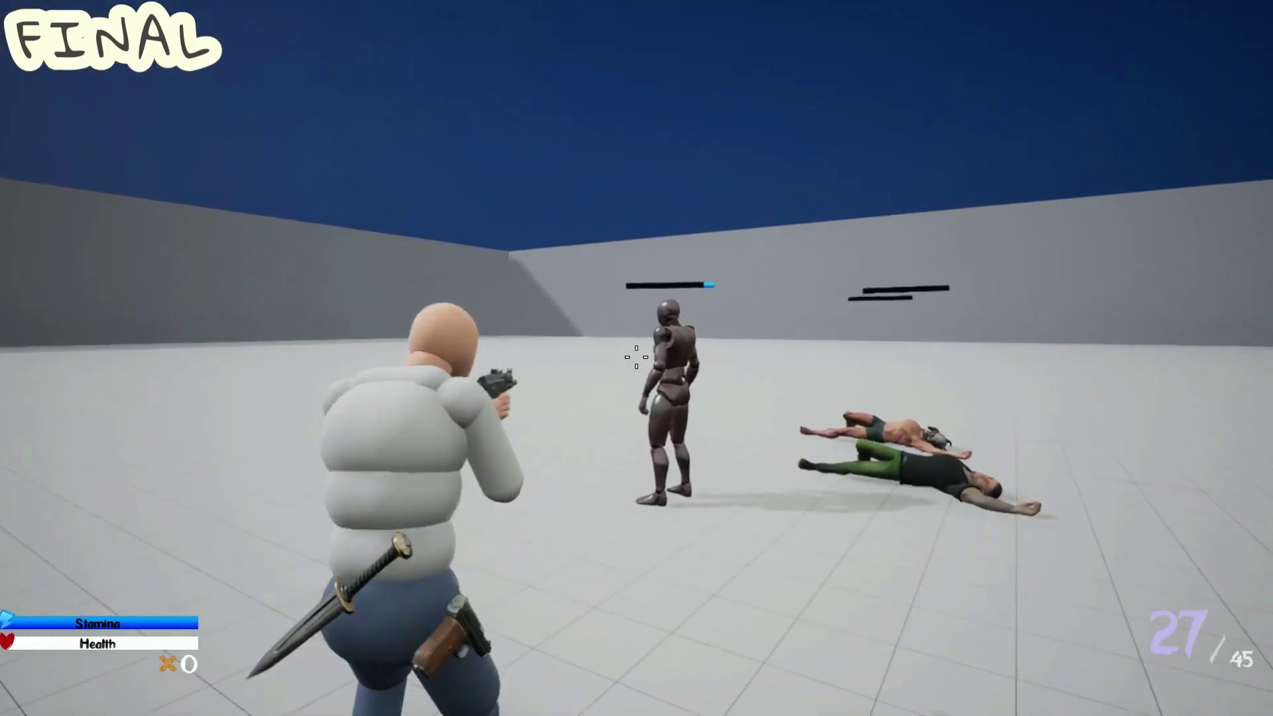
left_click(637, 357)
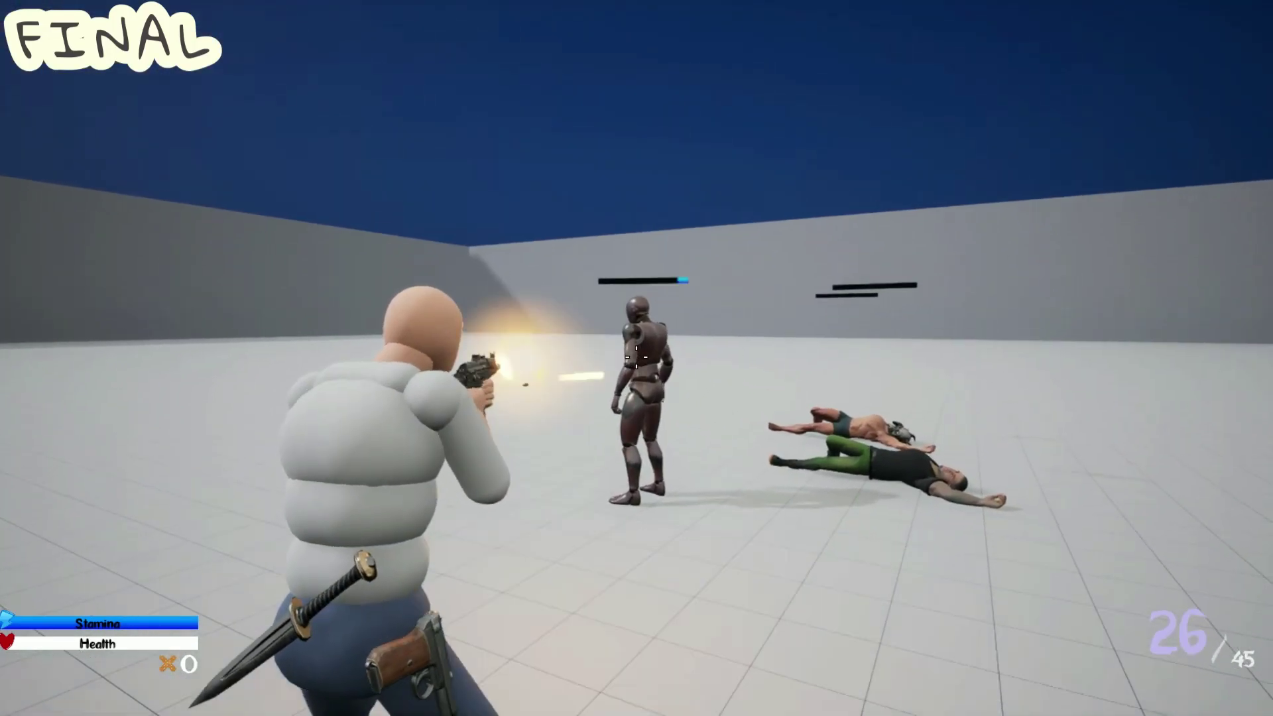
left_click(636, 357)
left_click(637, 357)
left_click(636, 357)
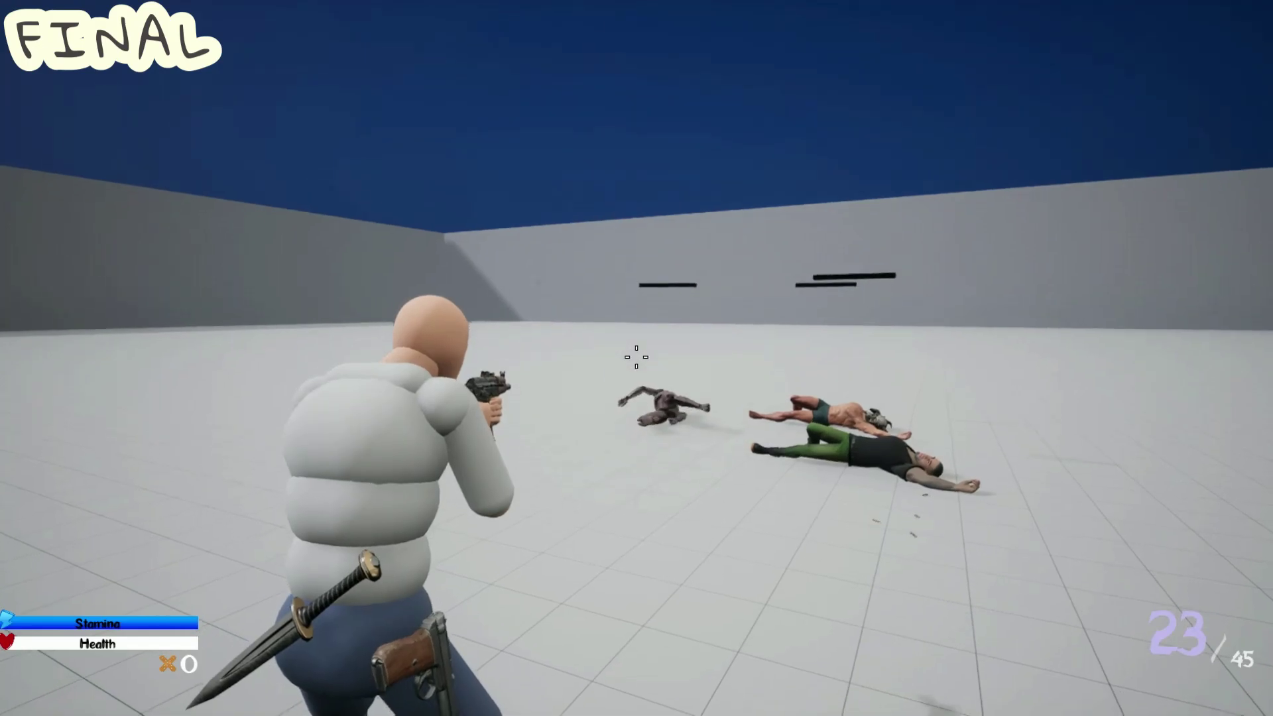
key("w")
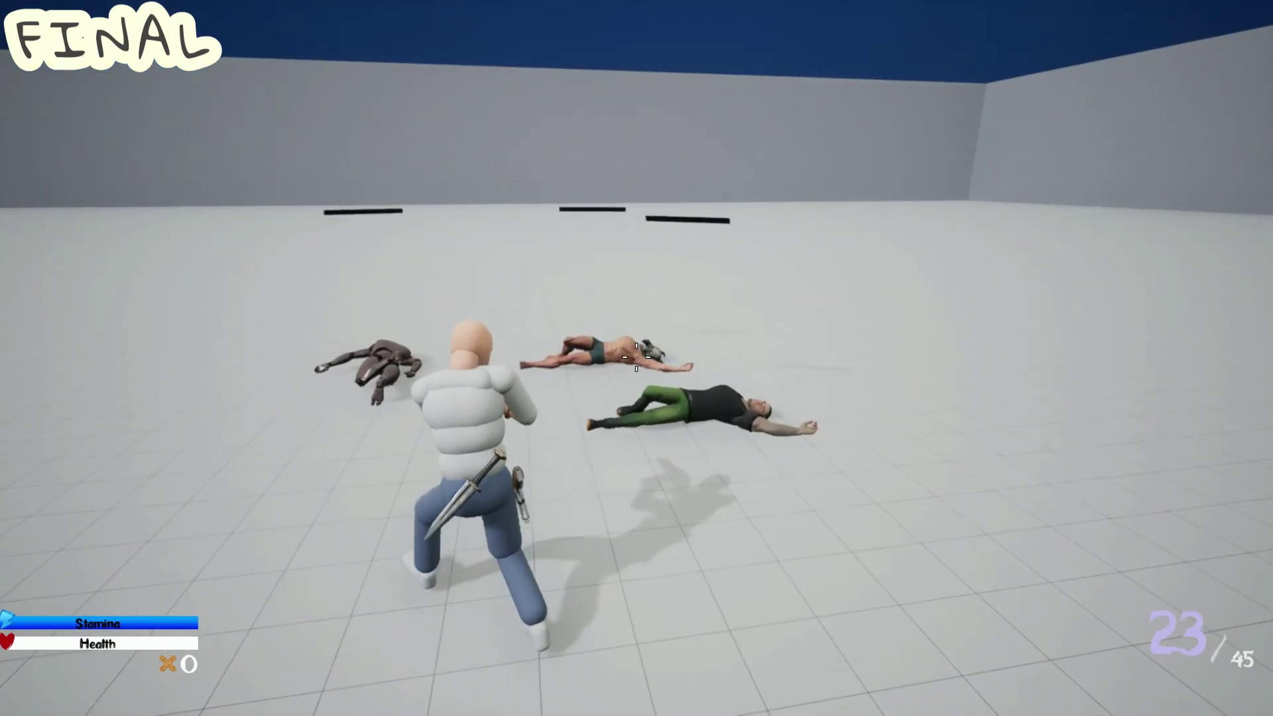
Reload, switch to the knife, swing it once while strafing, then put it away.
key("r")
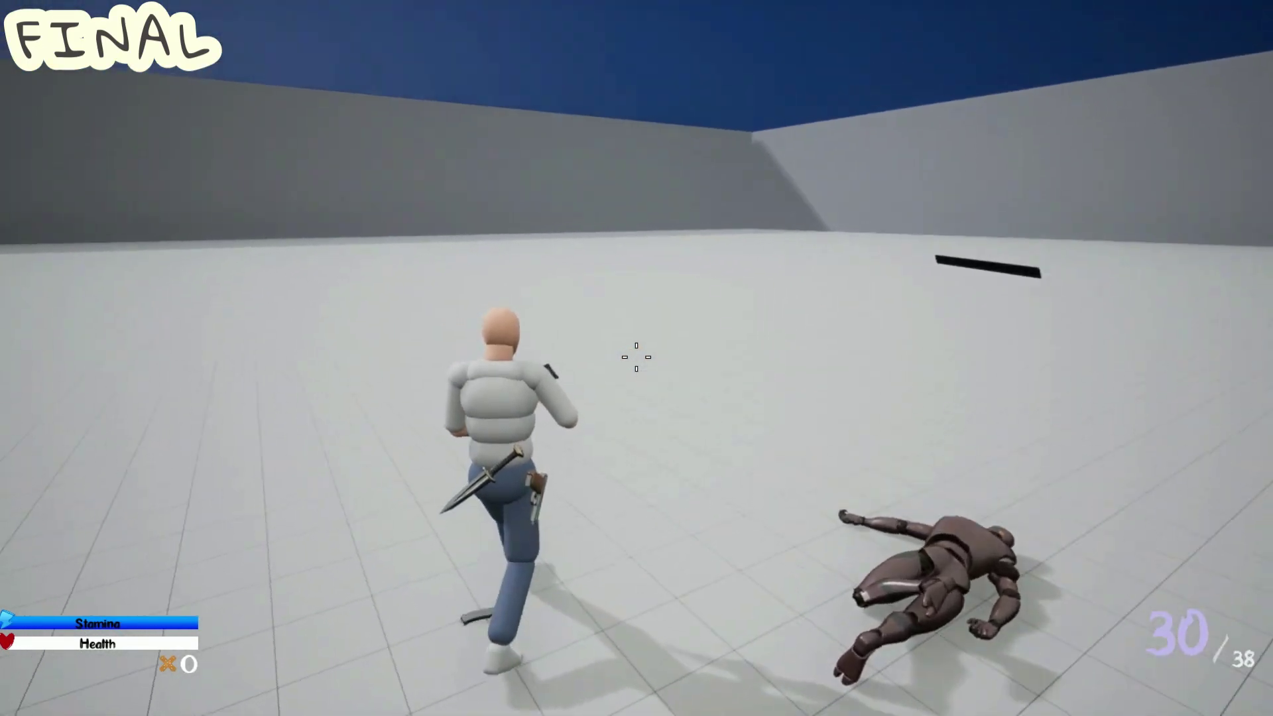
key("3")
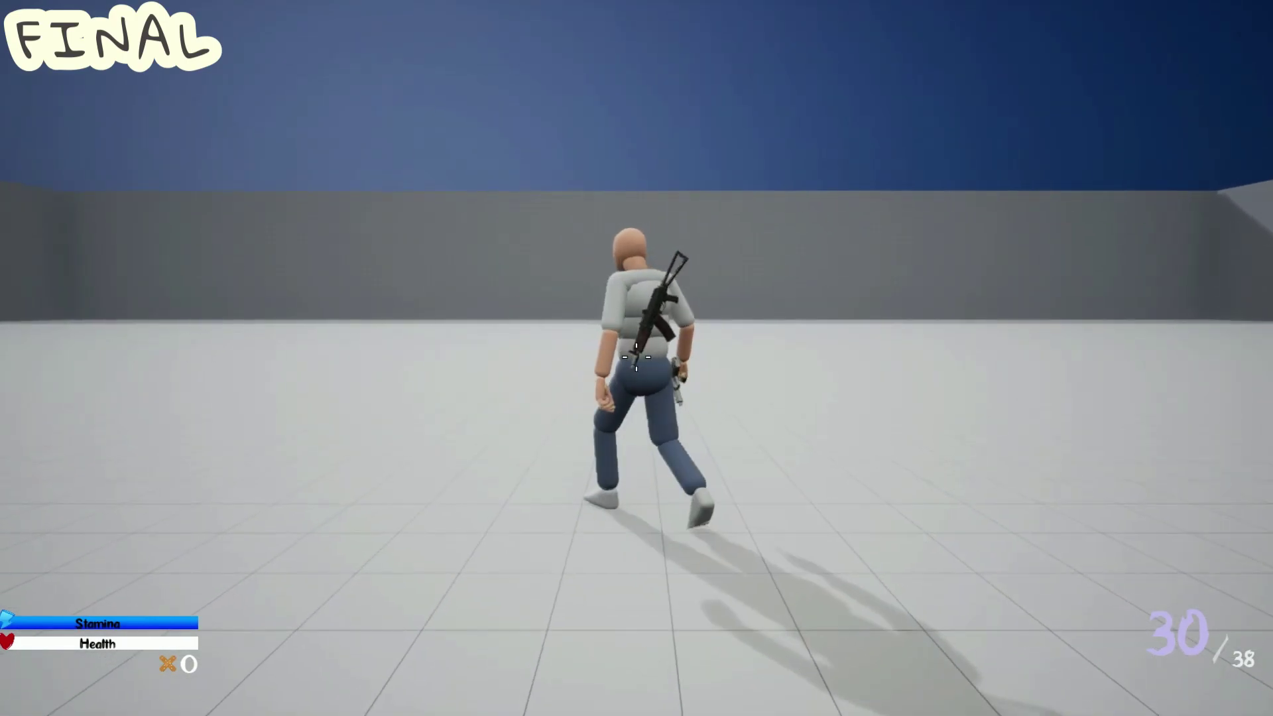
key("d")
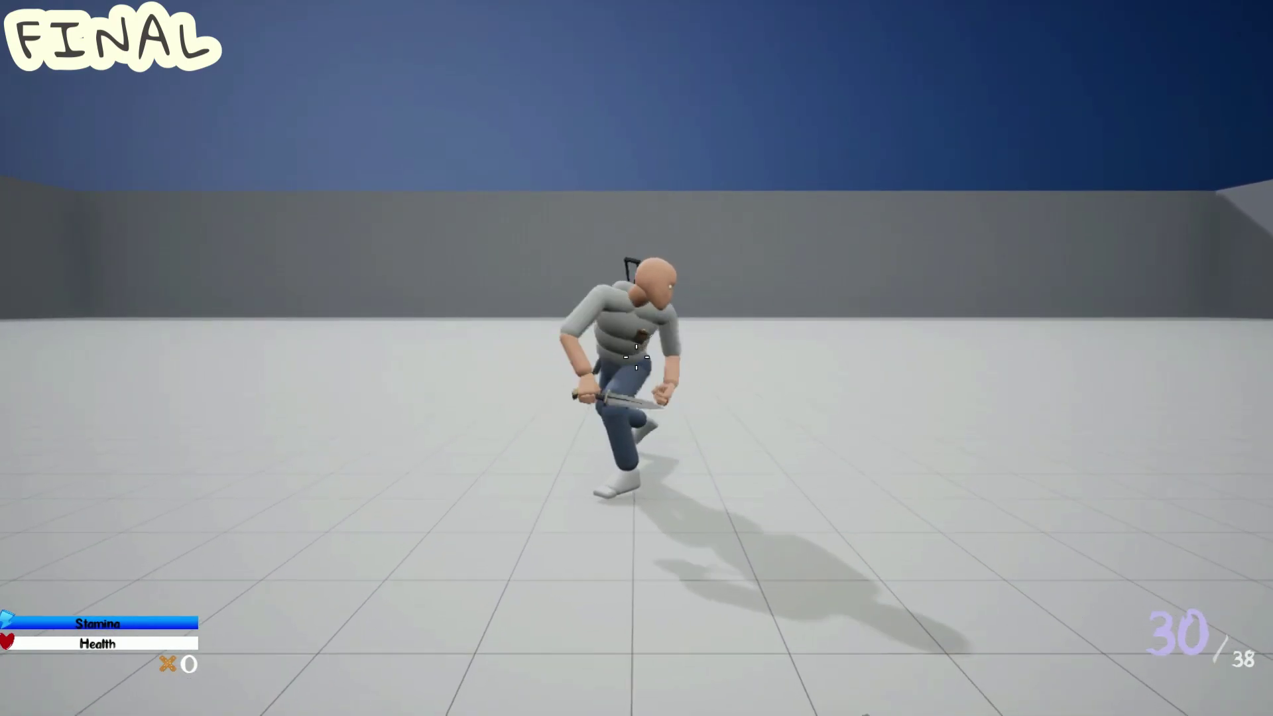
left_click(635, 357)
key("c")
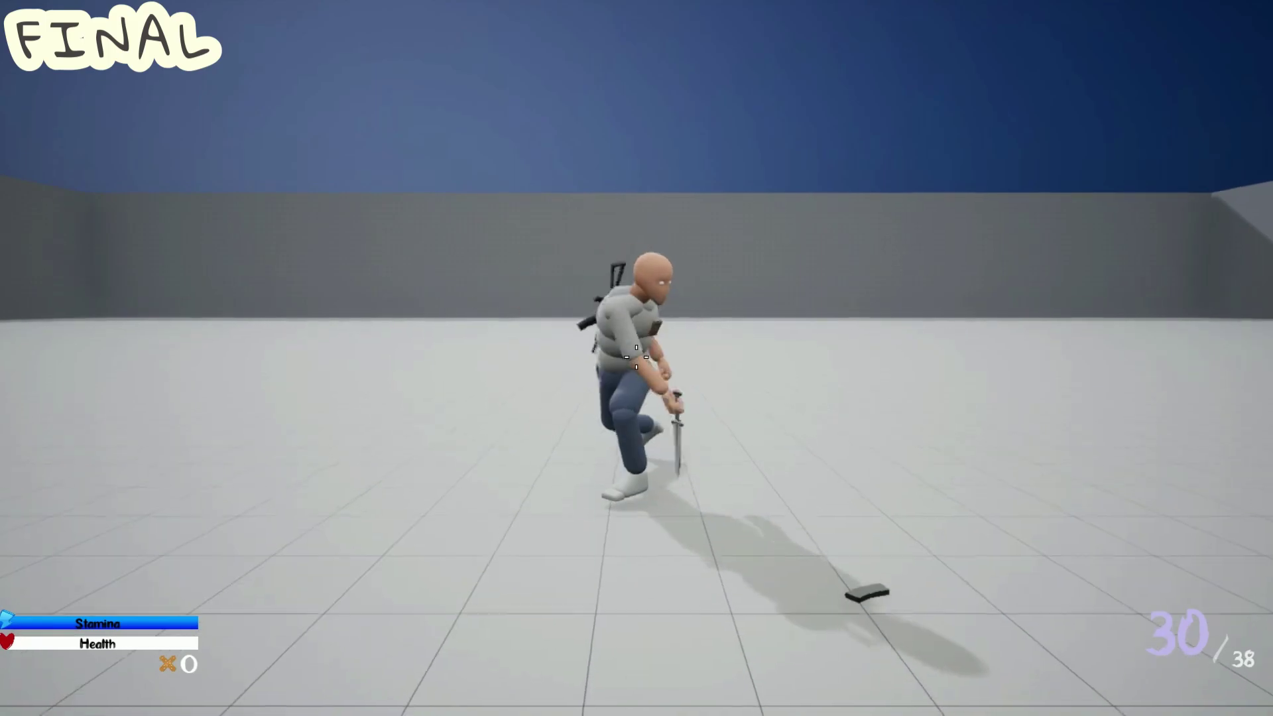
key("a")
Advance on the enemies and attack with five knife slashes, stabs and lunges.
key("w")
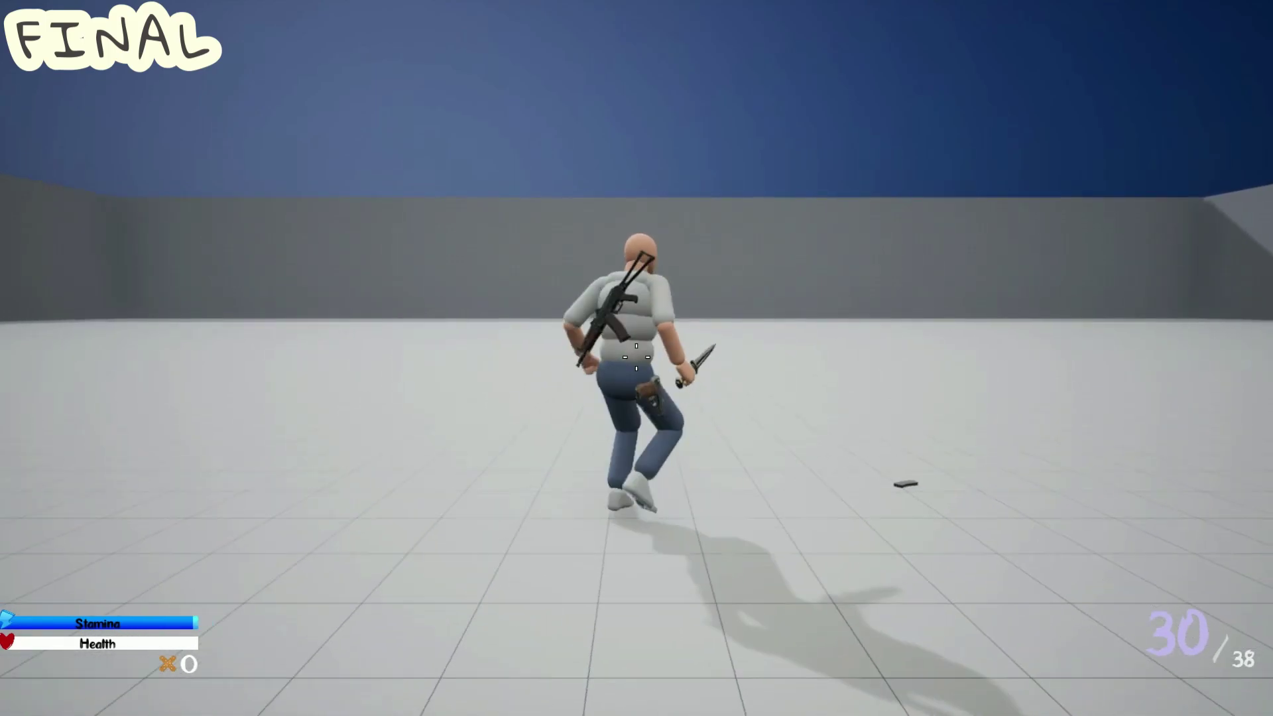
left_click(636, 356)
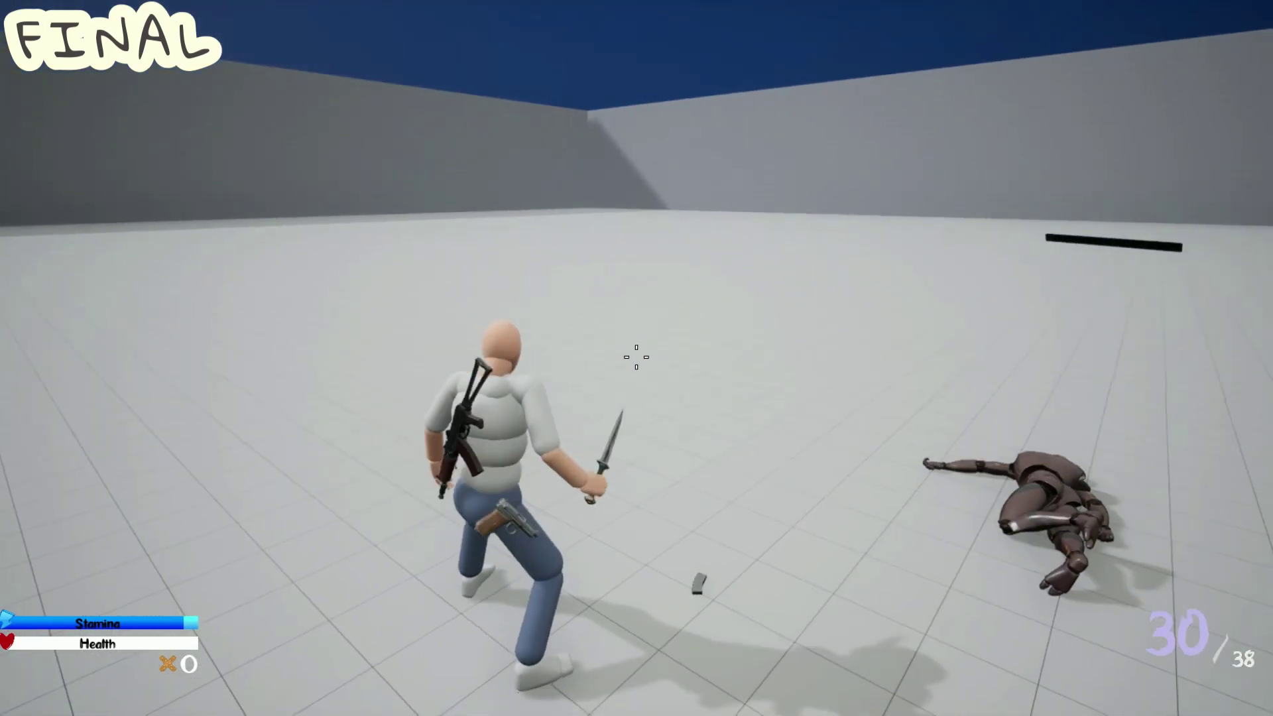
left_click(636, 357)
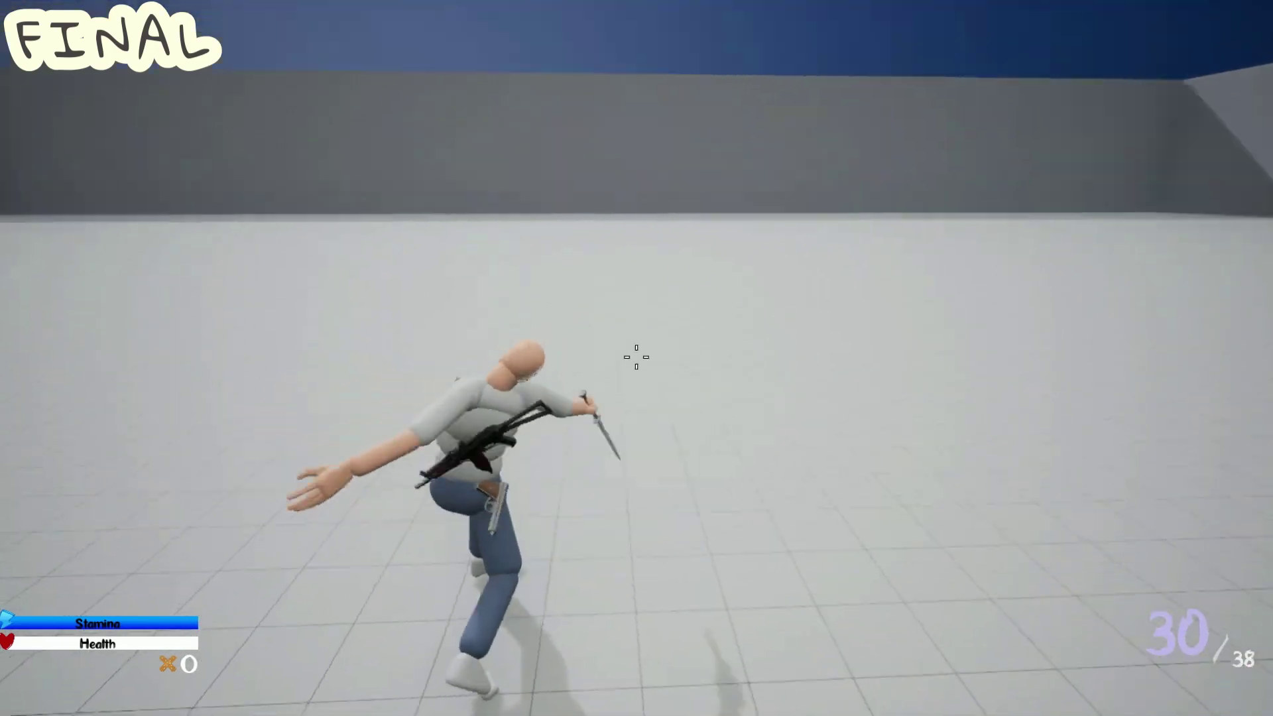
left_click(635, 356)
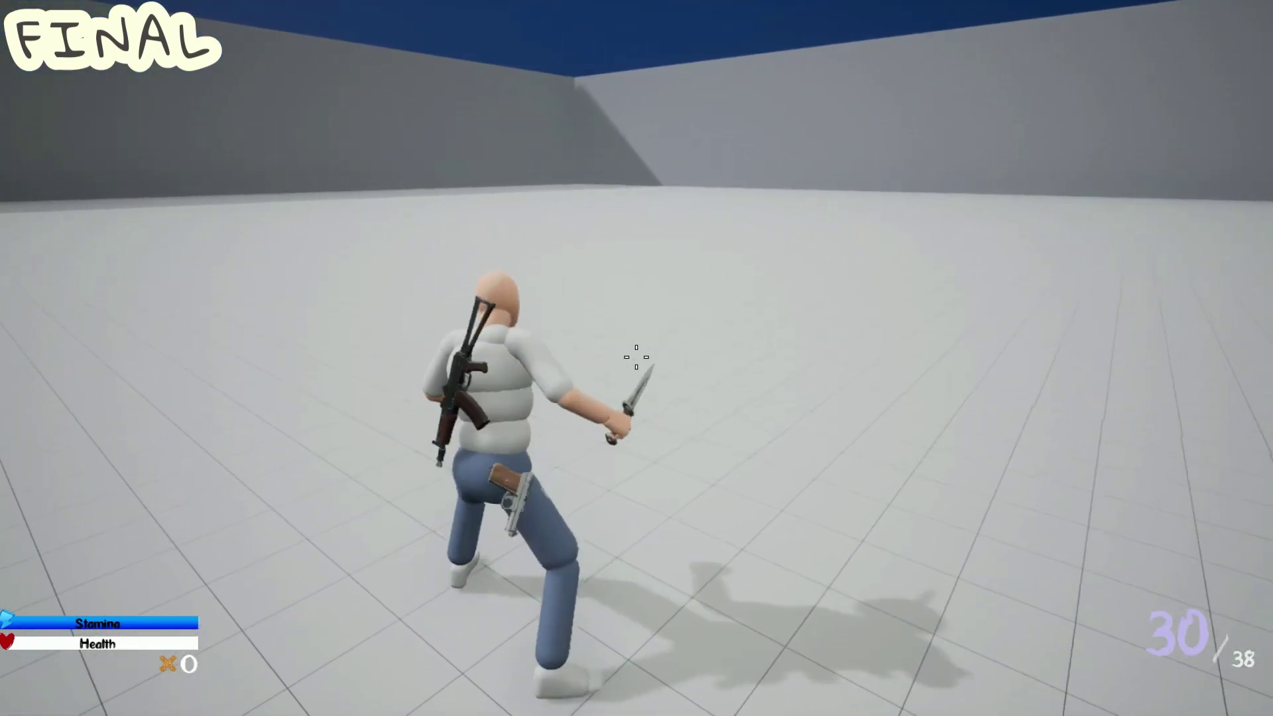
left_click(636, 356)
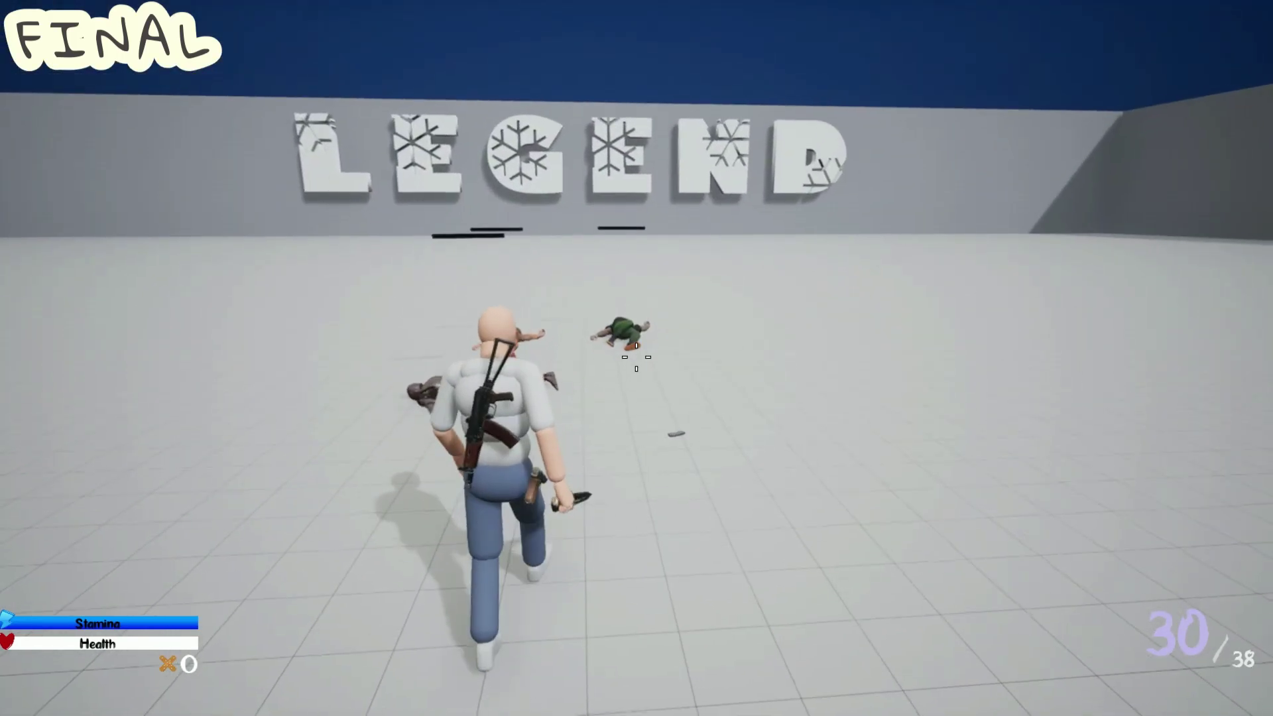
left_click(635, 356)
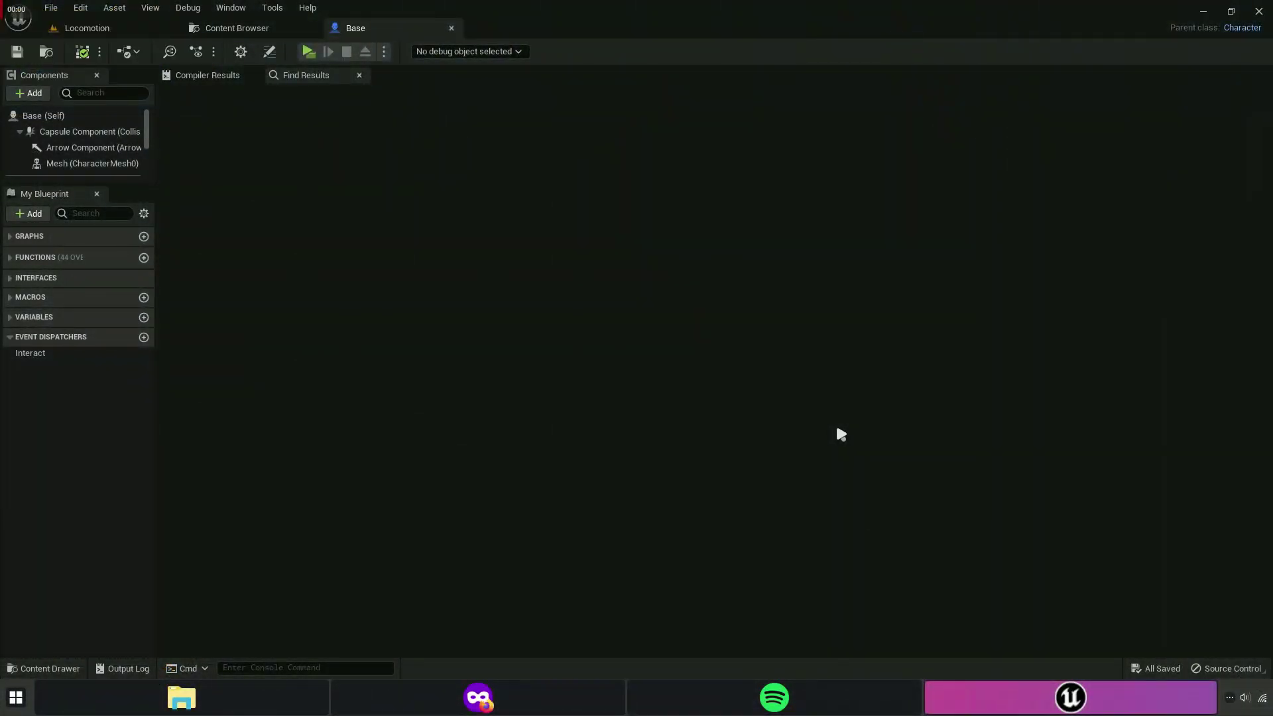
Open WeaponGraph from the Graphs list and frame the Malee section's Melee Holster Montage node.
left_click(22, 239)
double_click(34, 326)
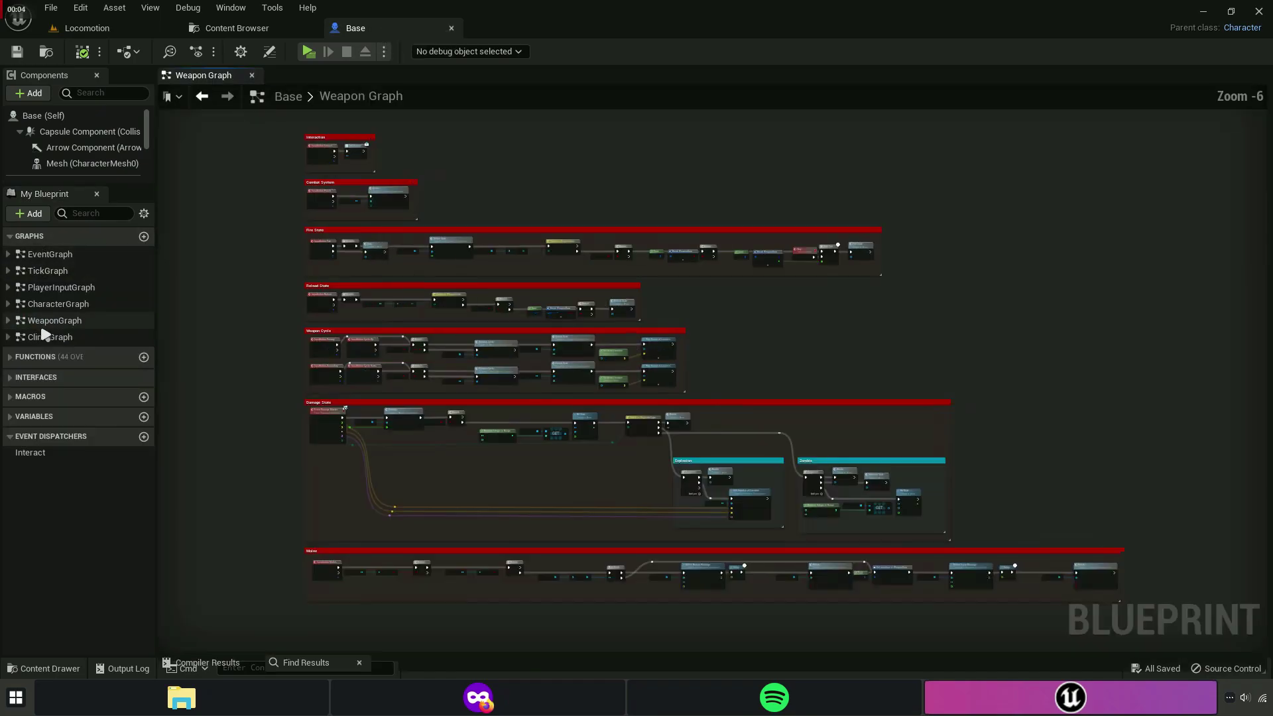
scroll(457, 238, "up", 4)
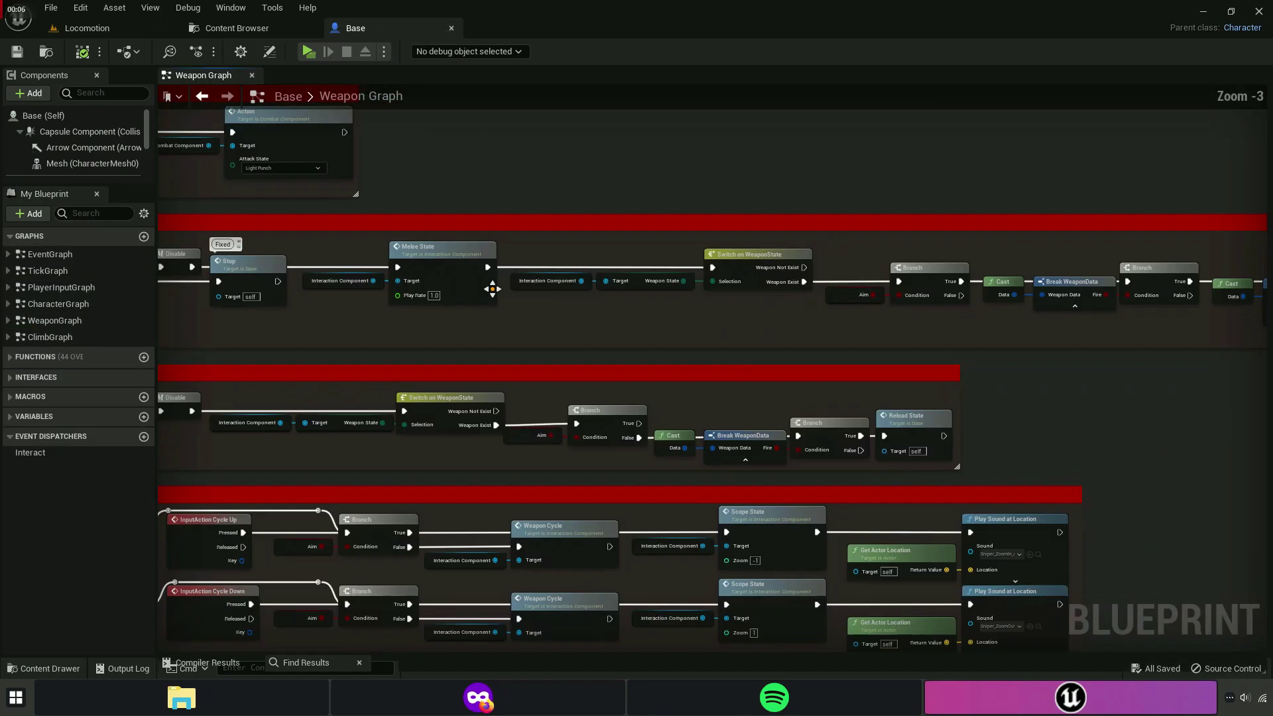
right_click_drag(432, 562, 611, 193)
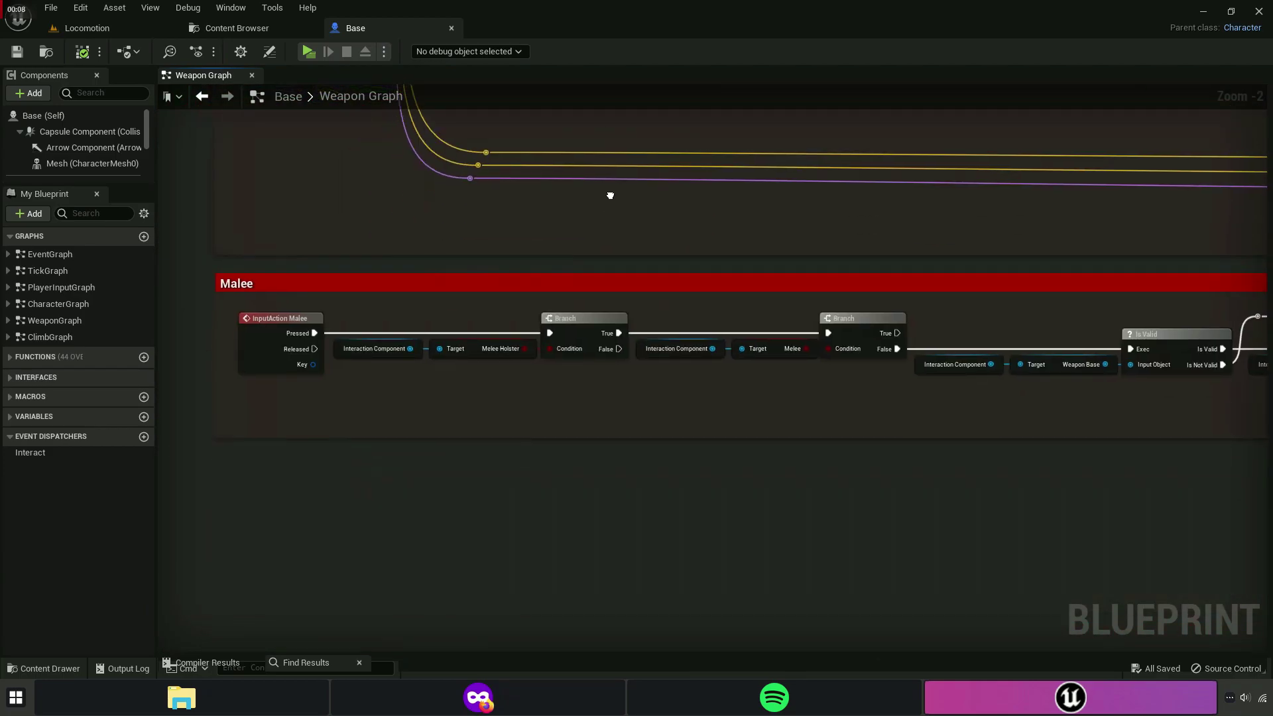
scroll(463, 259, "up", 3)
mouse_move(463, 258)
right_mouse_down()
mouse_move(780, 345)
mouse_move(528, 351)
mouse_move(729, 485)
mouse_move(562, 392)
mouse_move(576, 489)
right_mouse_up()
scroll(561, 391, "up", 3)
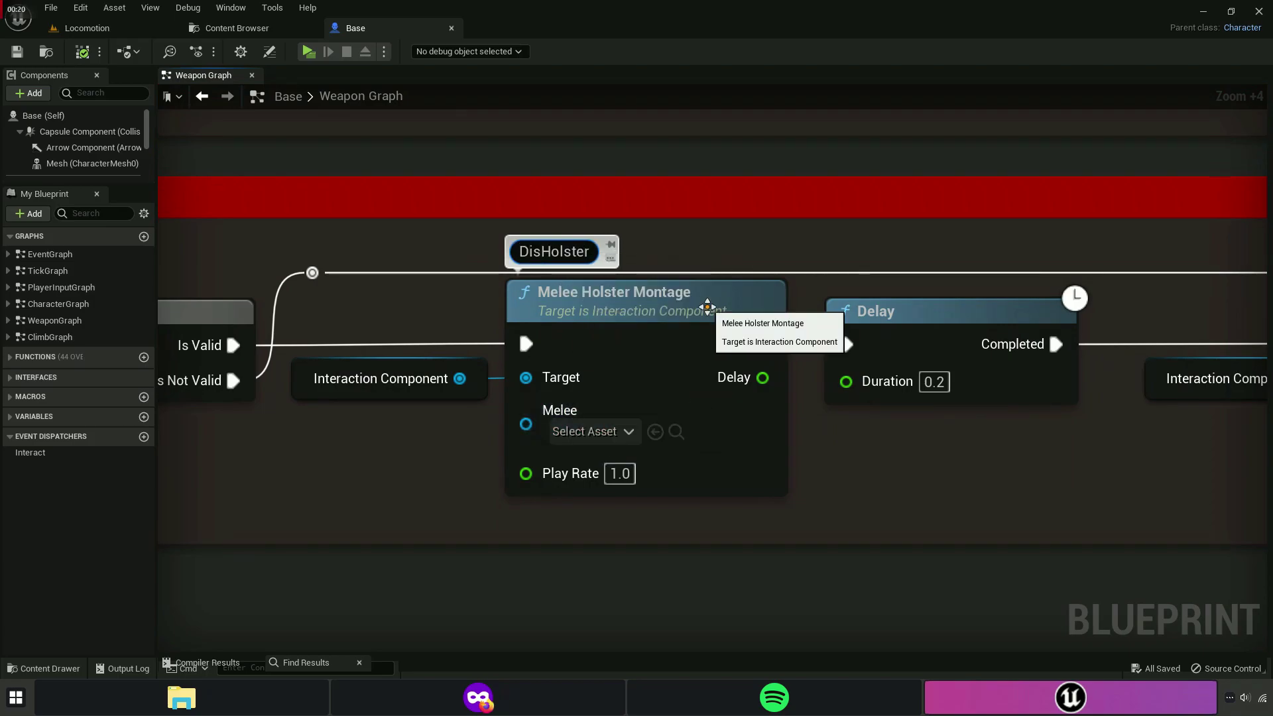
Change the Melee Holster Montage comment to 'Disabled' and give the Delay node a 'Disabled' comment.
key("shift+End")
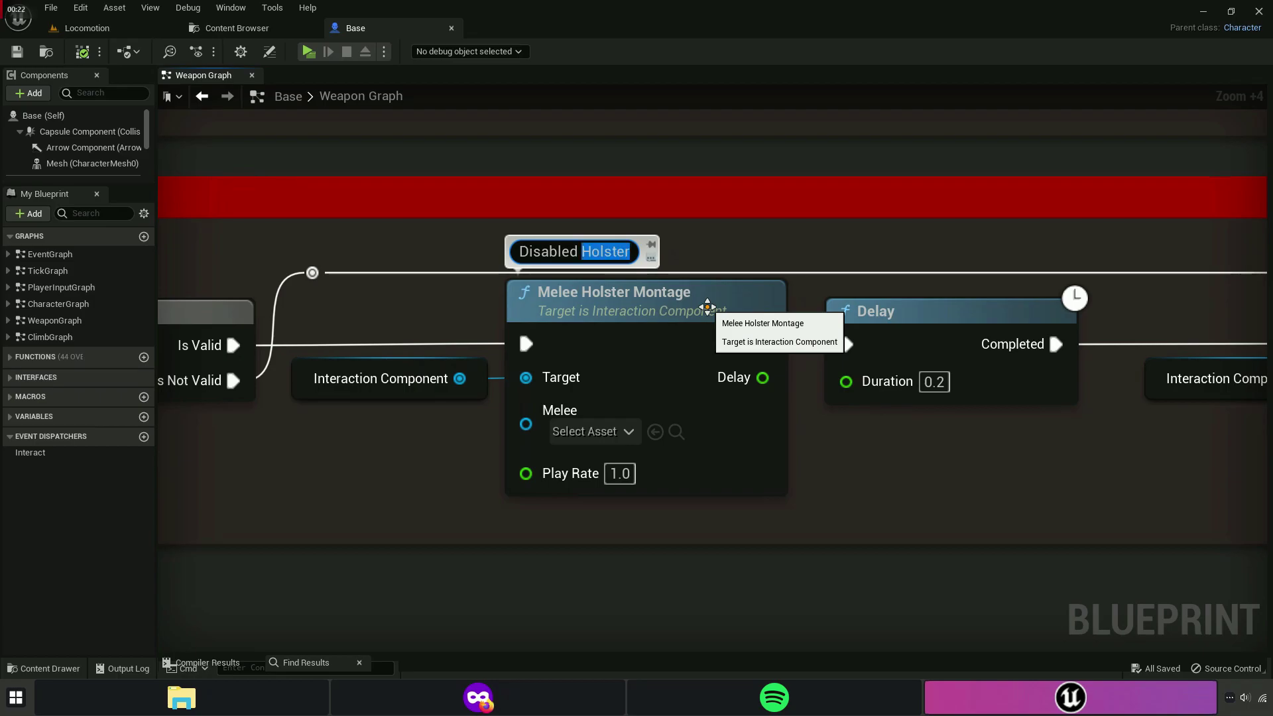
key("BackSpace")
key("Return")
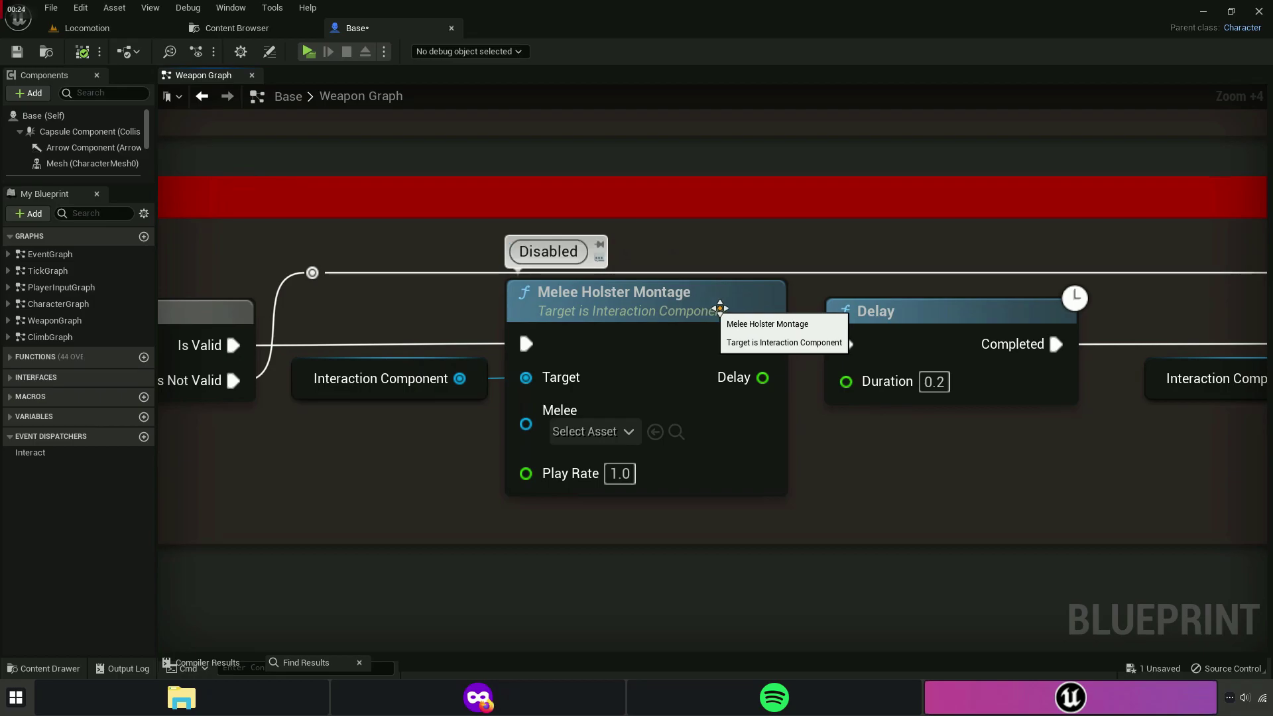
right_click_drag(245, 359, 368, 336)
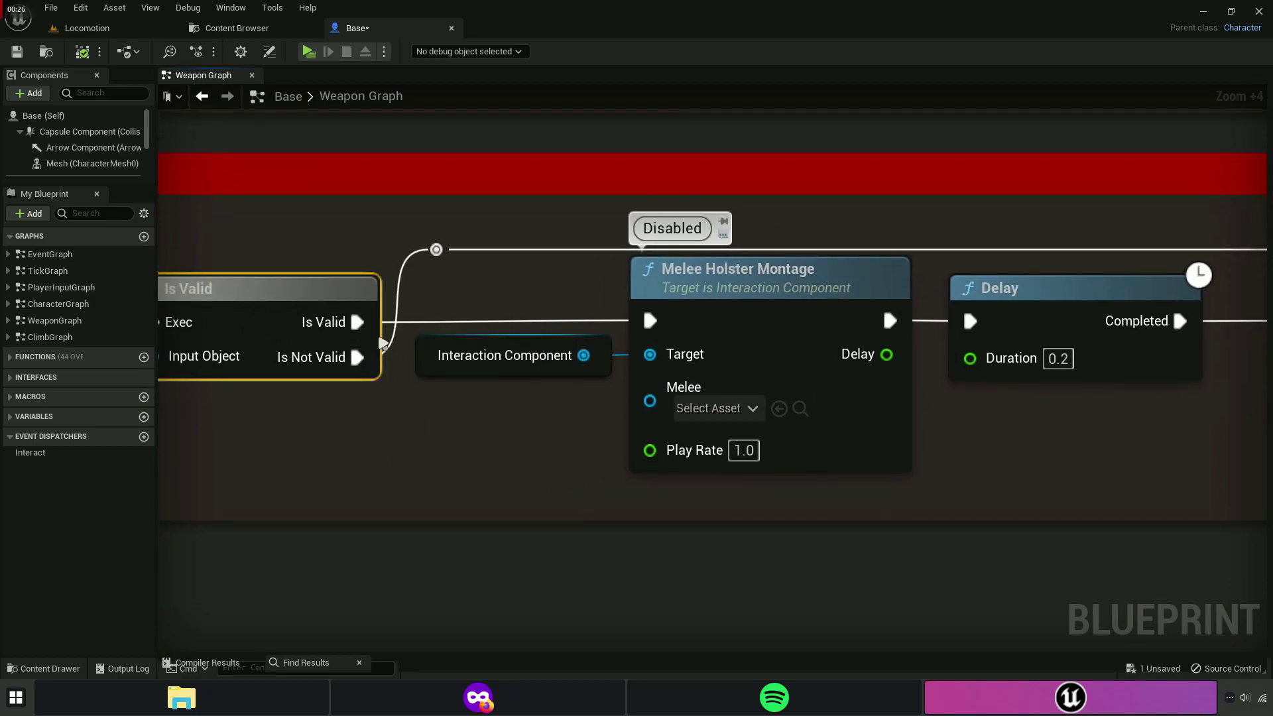
left_click_drag(1270, 319, 1142, 322)
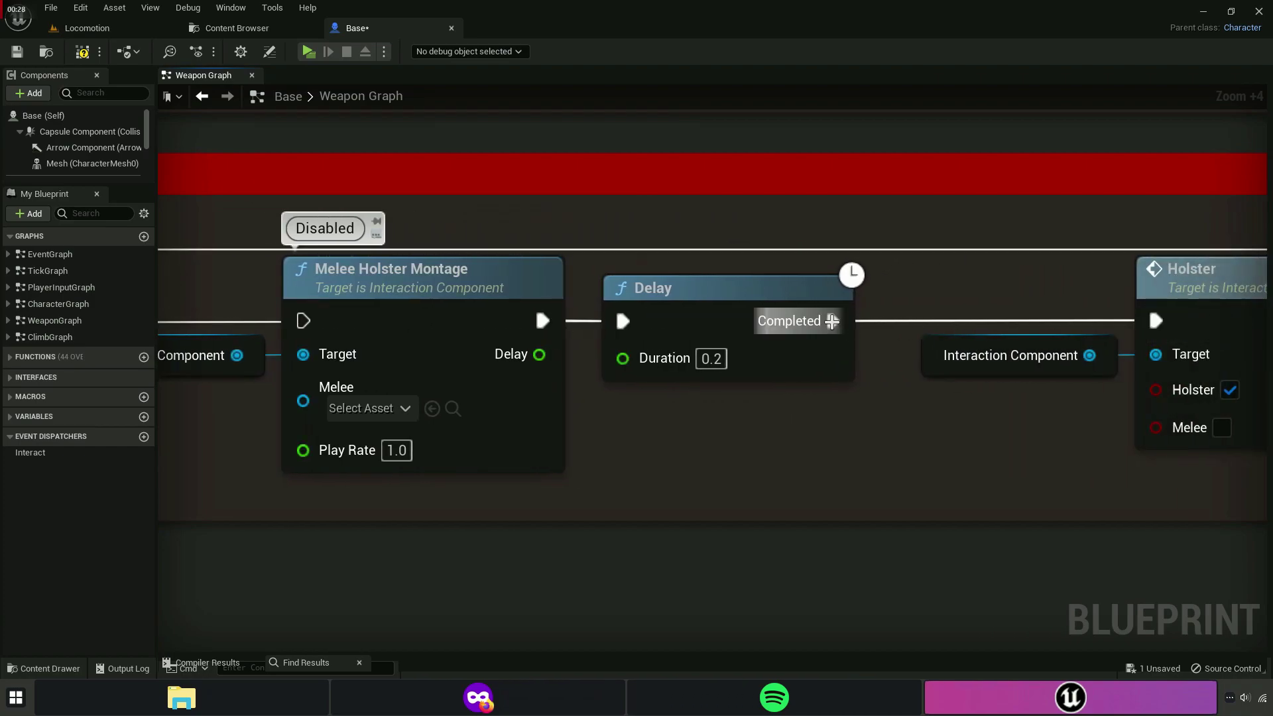
left_click(713, 323)
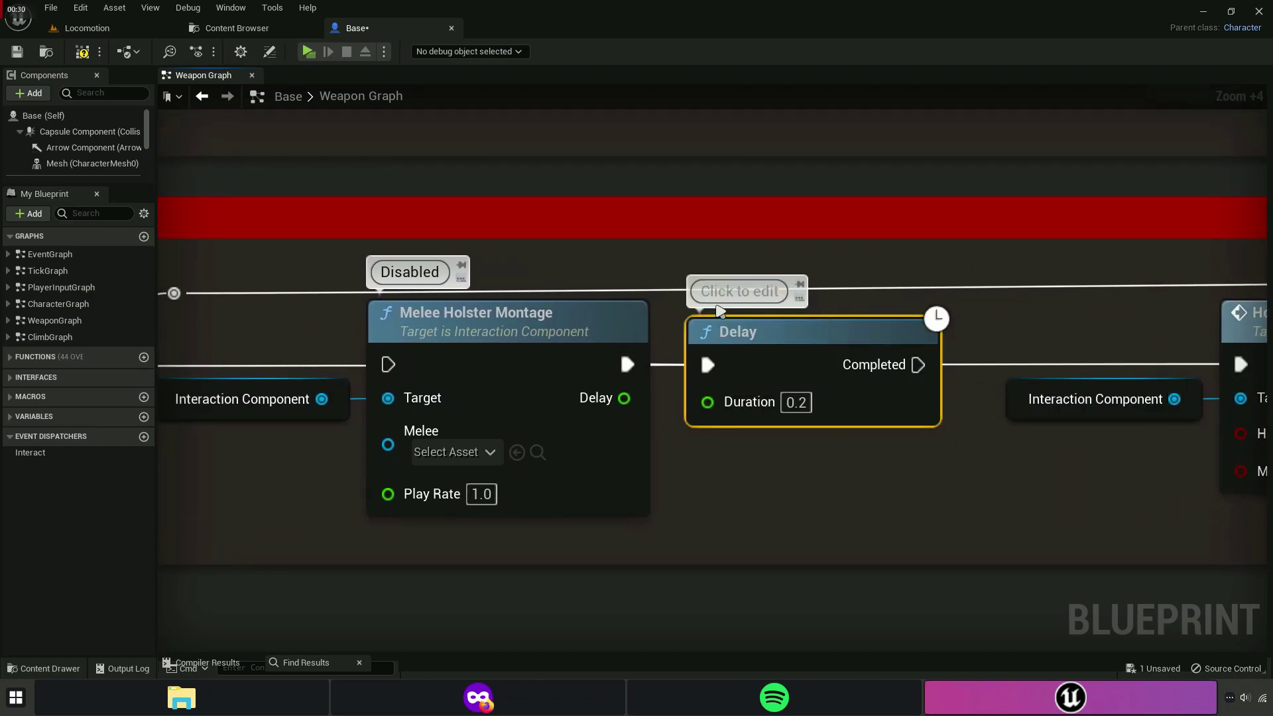
left_click(736, 291)
type("Disable")
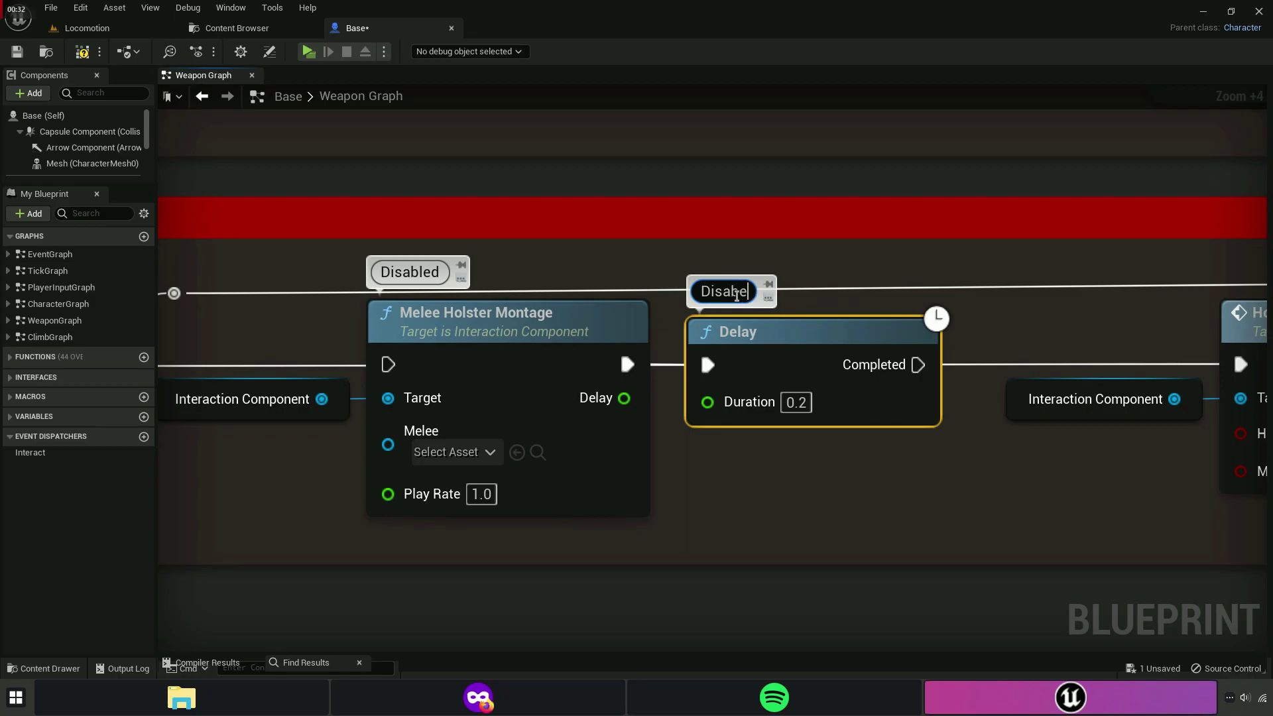
type("d")
key("Return")
Pan across the Set members in WeaponData and Melee Equip Montage nodes to the melee section's end.
mouse_move(807, 494)
right_mouse_down()
mouse_move(750, 486)
mouse_move(788, 443)
right_mouse_up()
scroll(750, 485, "down", 3)
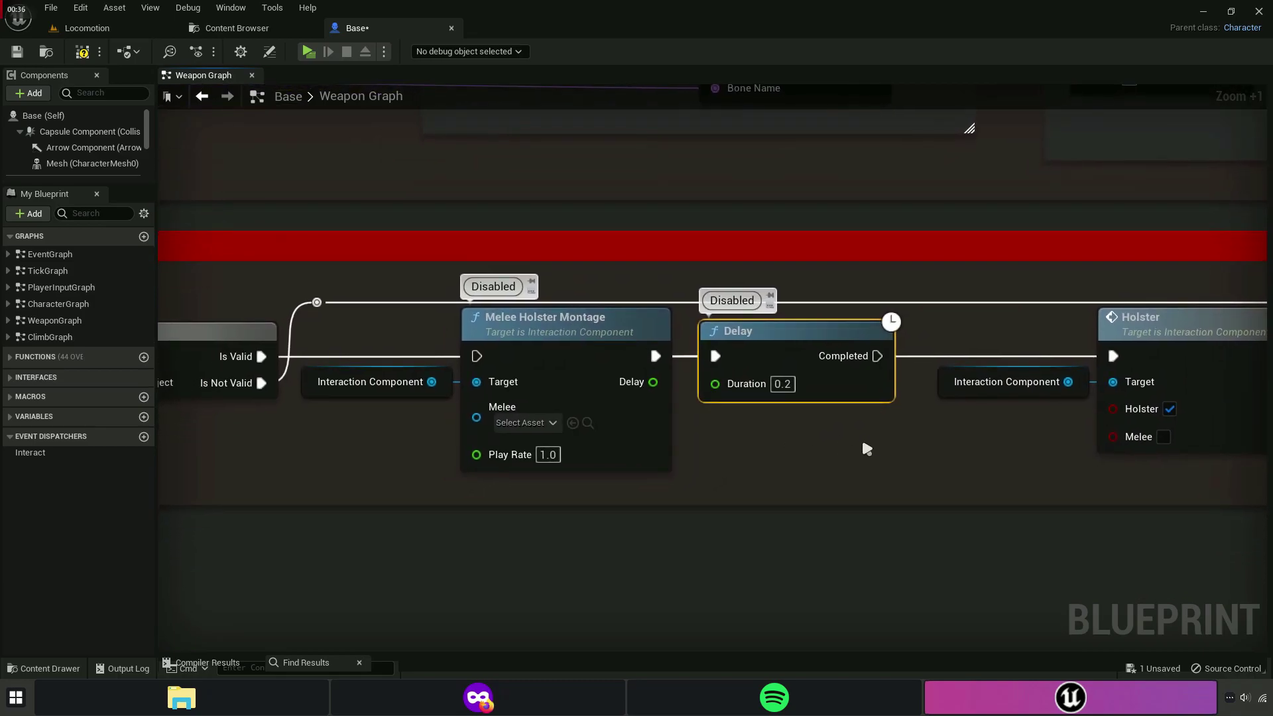
right_click_drag(867, 448, 471, 342)
scroll(867, 409, "up", 3)
right_click_drag(867, 409, 516, 351)
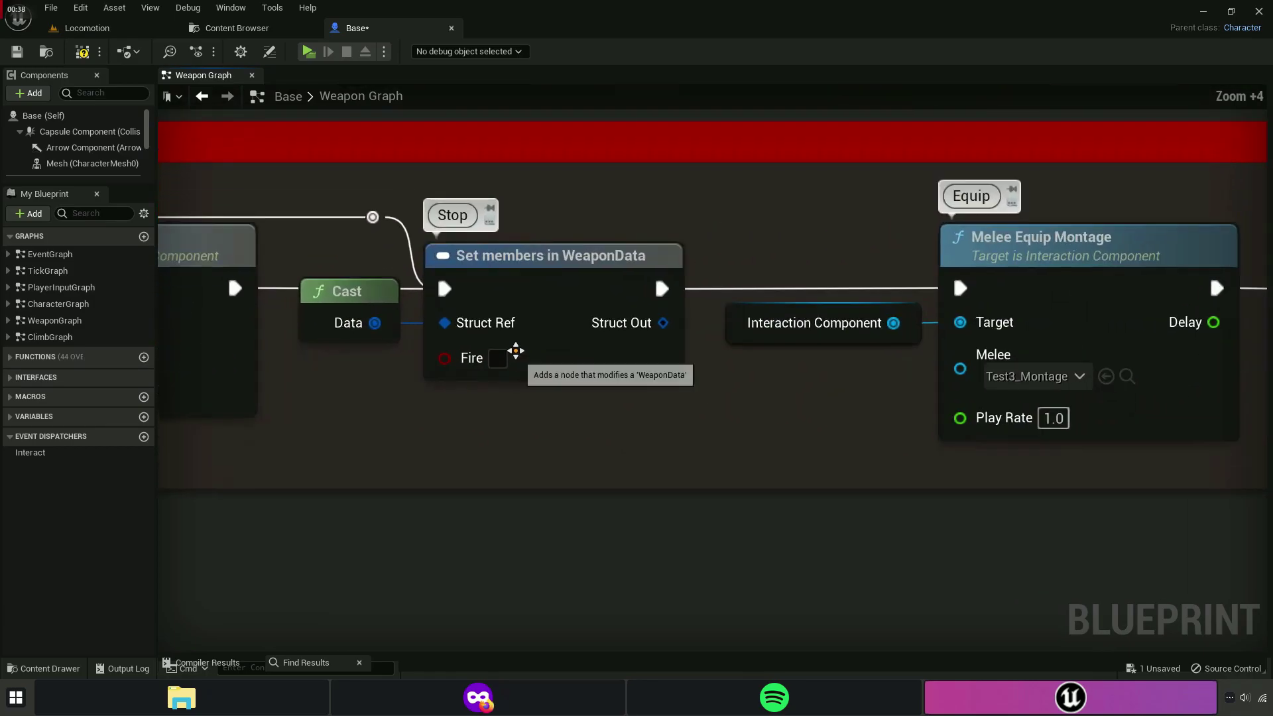
right_click_drag(821, 440, 472, 439)
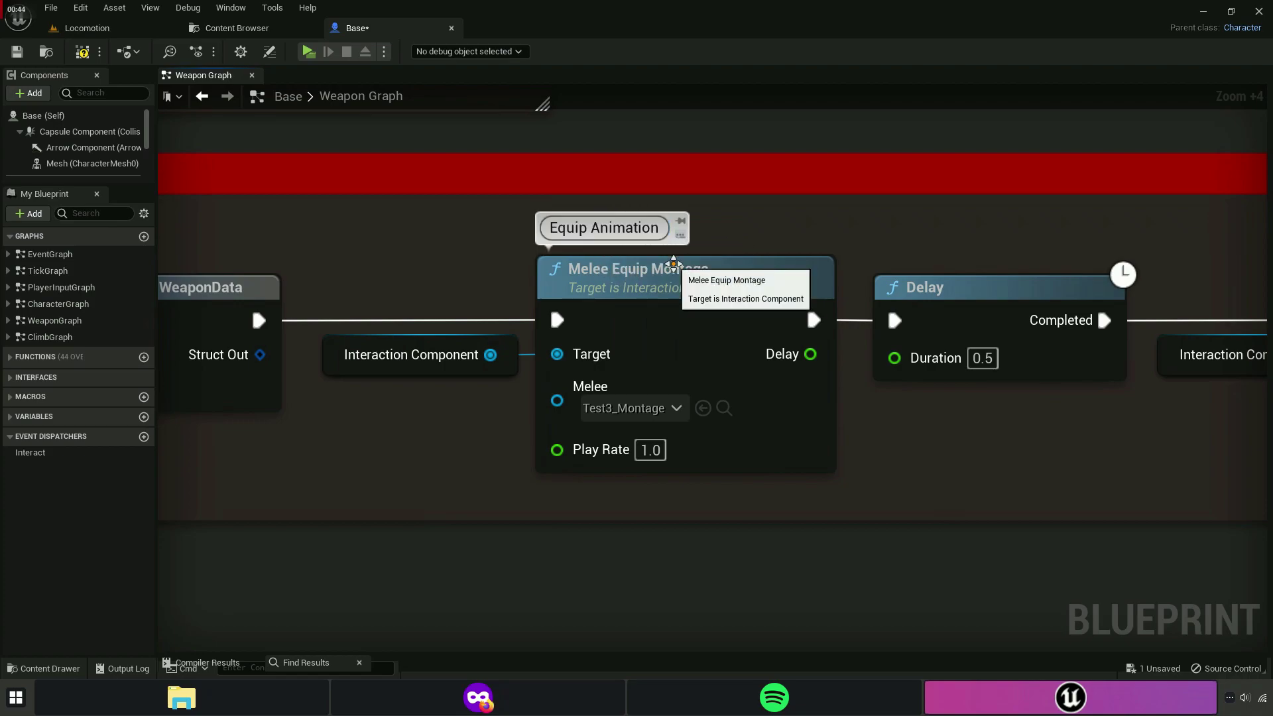
mouse_move(1025, 471)
right_mouse_down()
mouse_move(754, 411)
mouse_move(673, 411)
right_mouse_up()
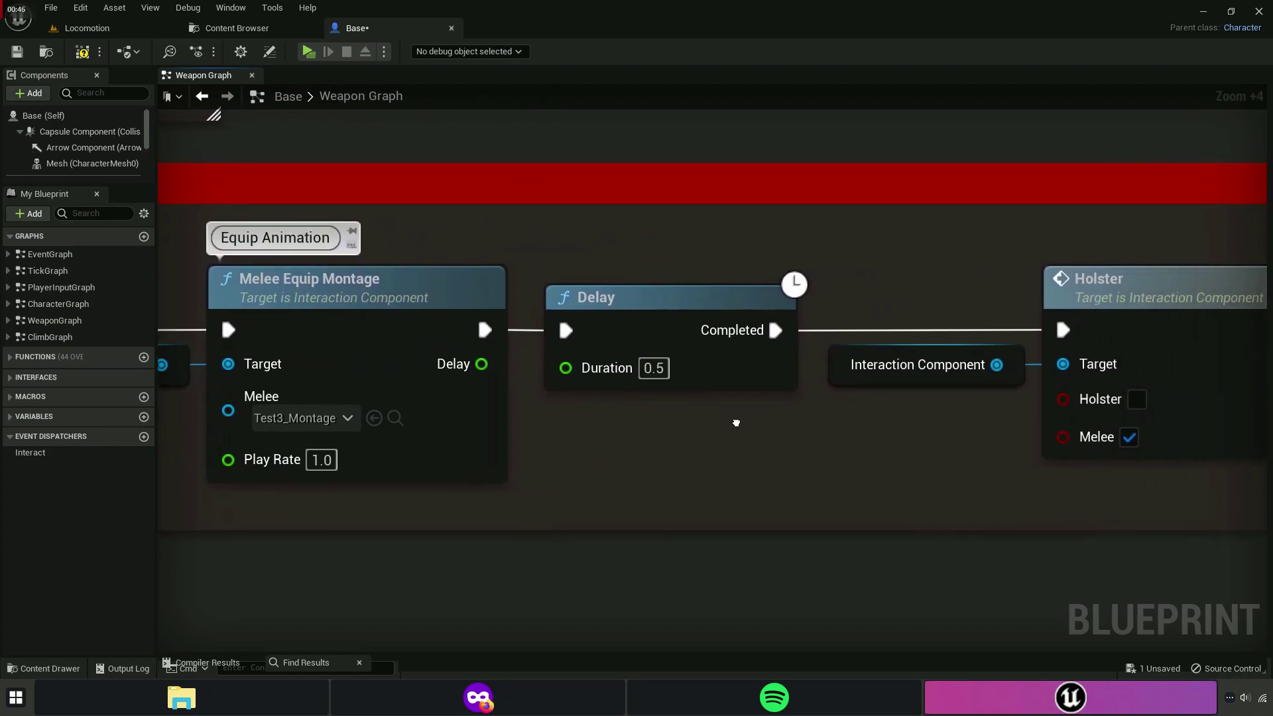
right_click_drag(854, 435, 664, 435)
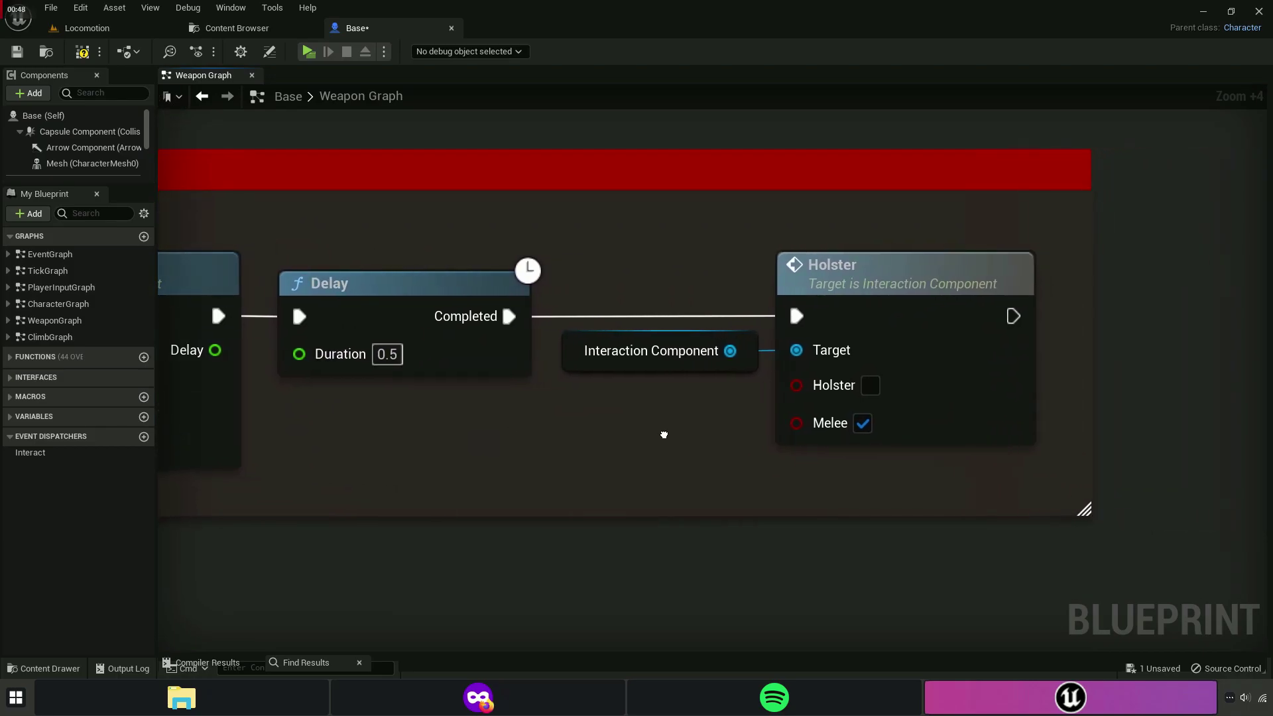
Zoom in on the Stop and Melee State nodes and compile the blueprint with F7.
scroll(1018, 481, "down", 7)
scroll(1018, 481, "down", 4)
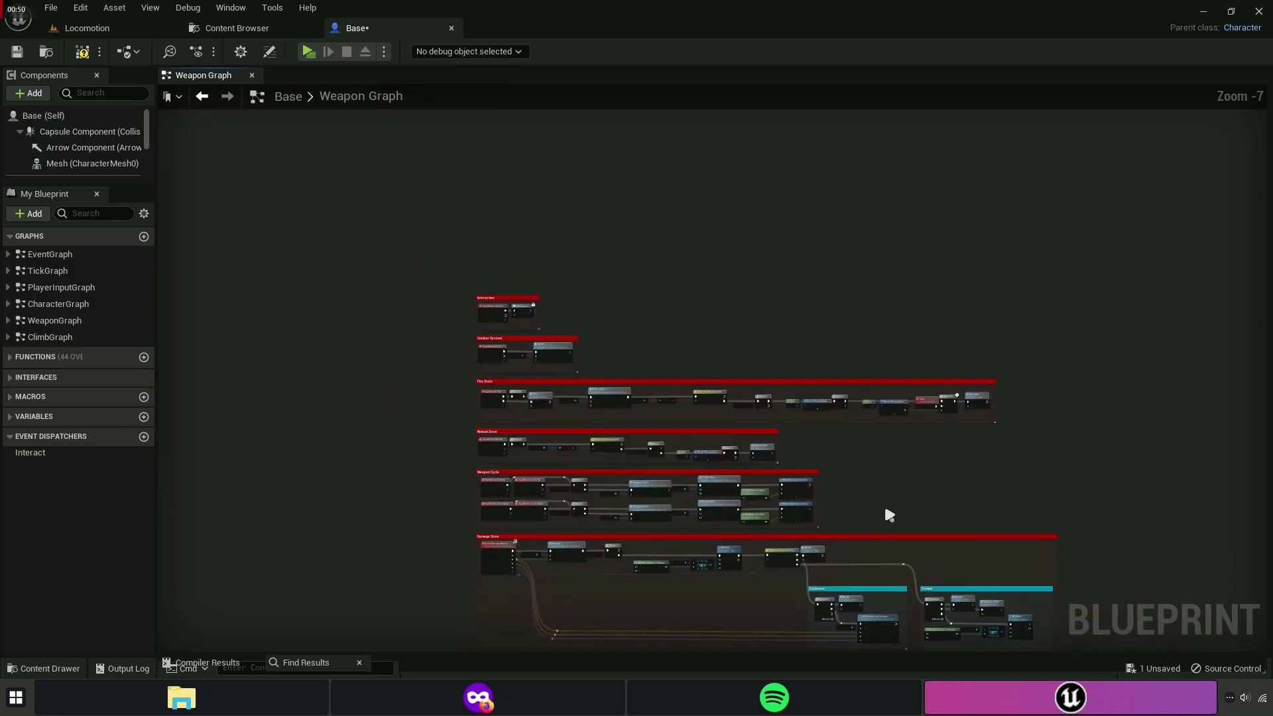
scroll(469, 371, "up", 5)
right_click_drag(470, 371, 994, 440)
scroll(994, 441, "up", 3)
scroll(733, 391, "up", 4)
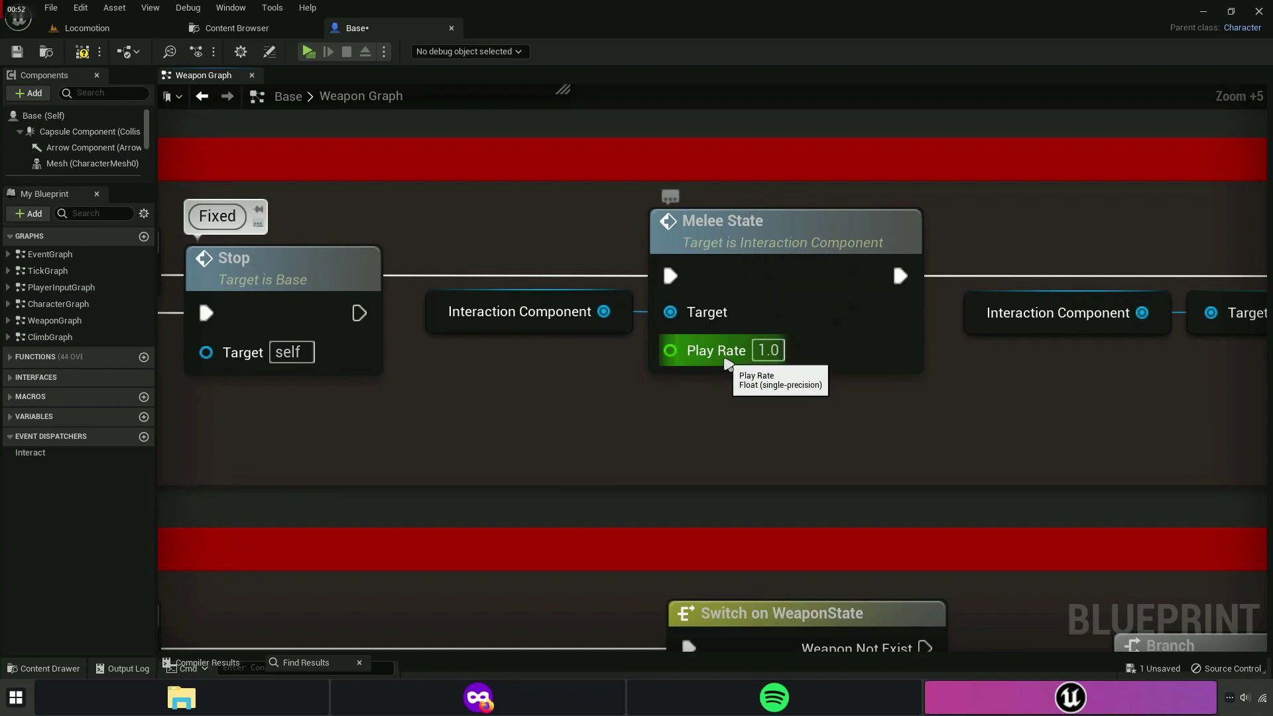
mouse_move(718, 436)
right_mouse_down()
mouse_move(712, 451)
mouse_move(776, 450)
right_mouse_up()
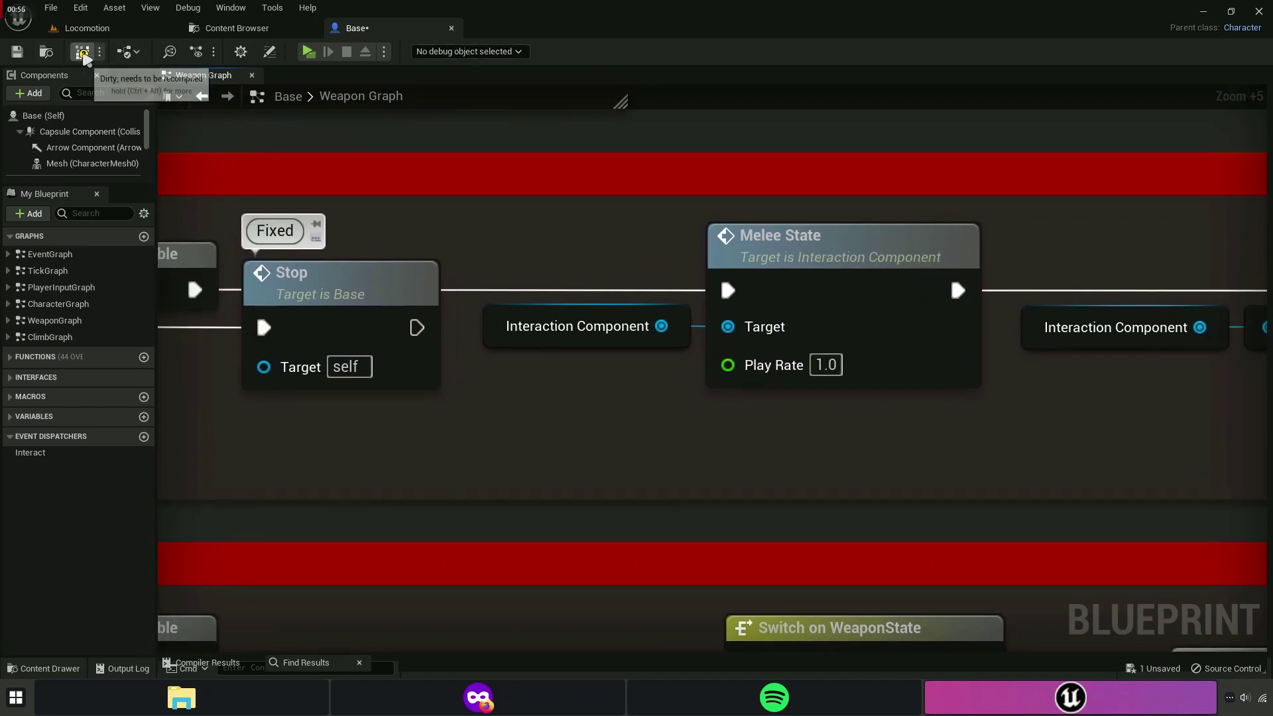
key("F7")
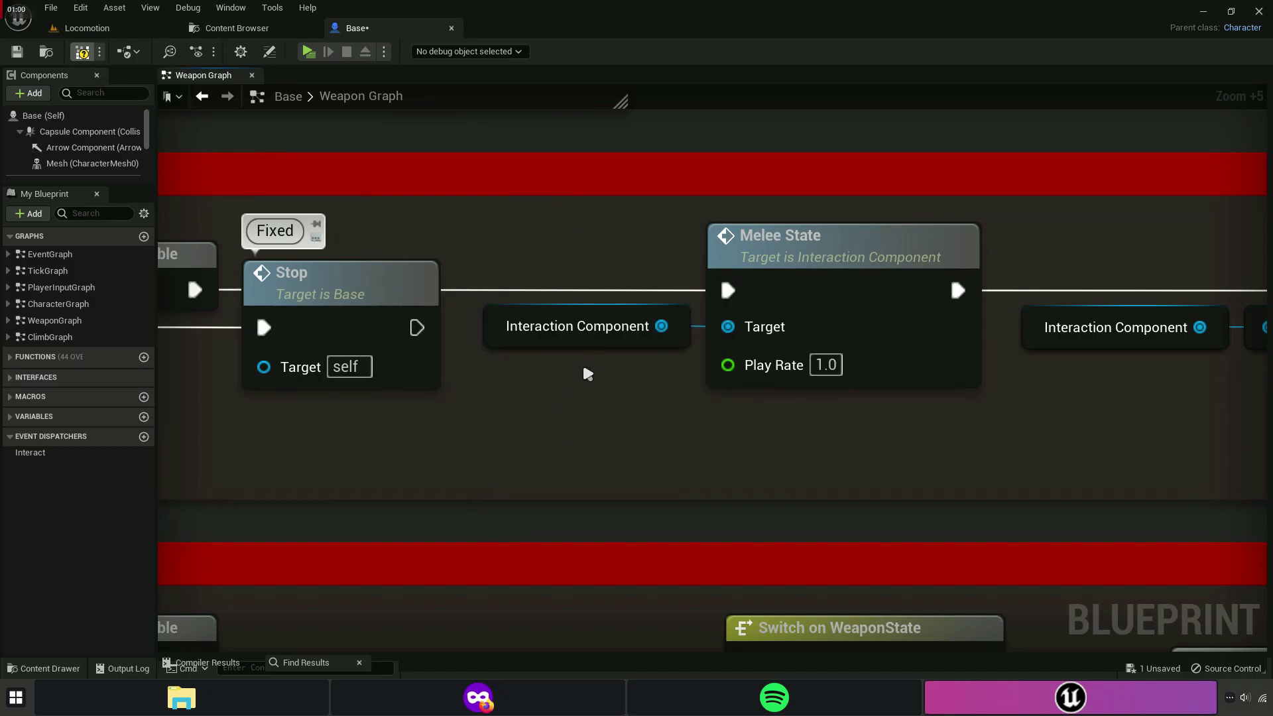
Pan back past the Fire State rows to frame the two Disabled nodes.
right_click(581, 342)
right_click_drag(494, 509, 575, 371)
scroll(575, 398, "down", 8)
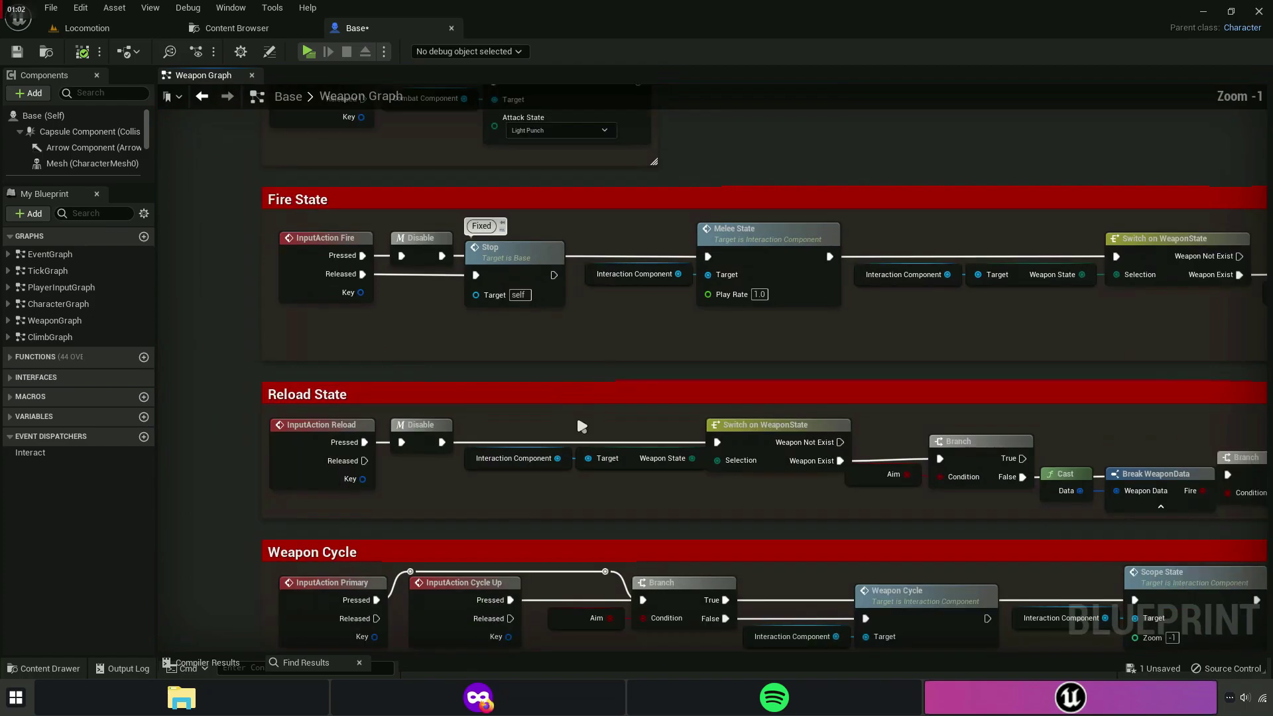
scroll(501, 124, "up", 4)
scroll(650, 448, "down", 5)
scroll(696, 329, "up", 5)
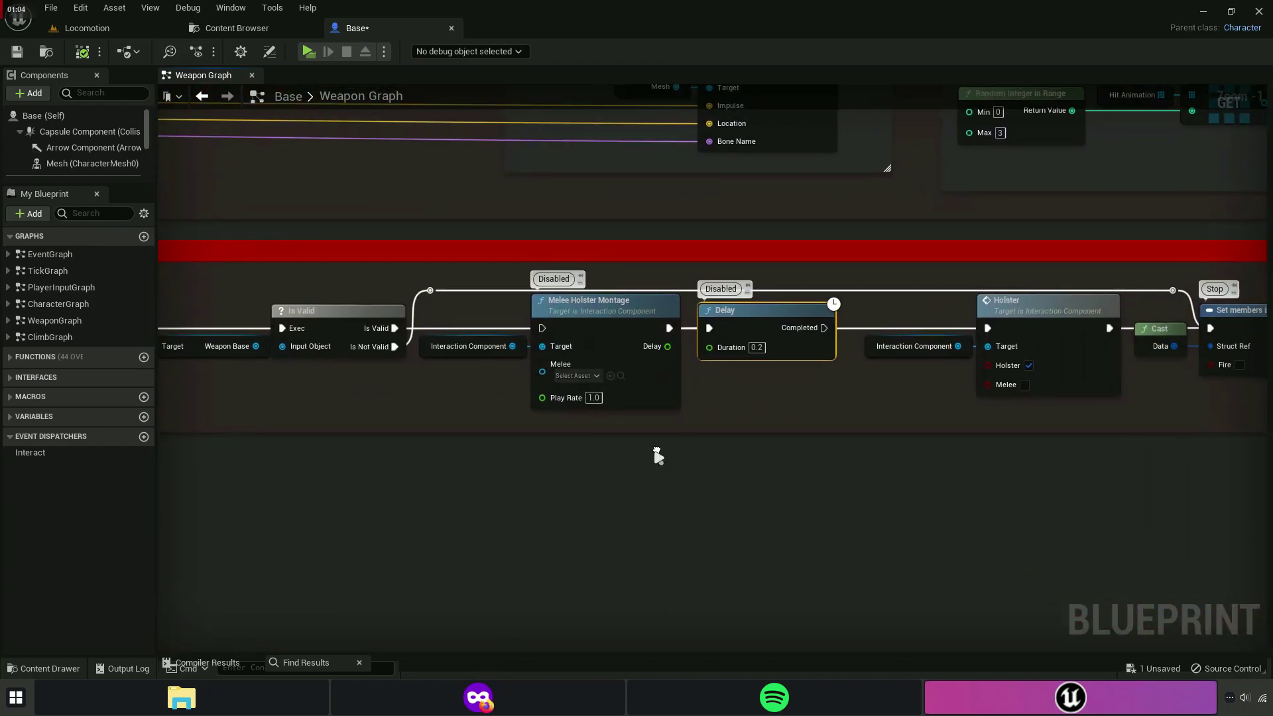
scroll(650, 469, "up", 6)
right_click_drag(650, 470, 751, 487)
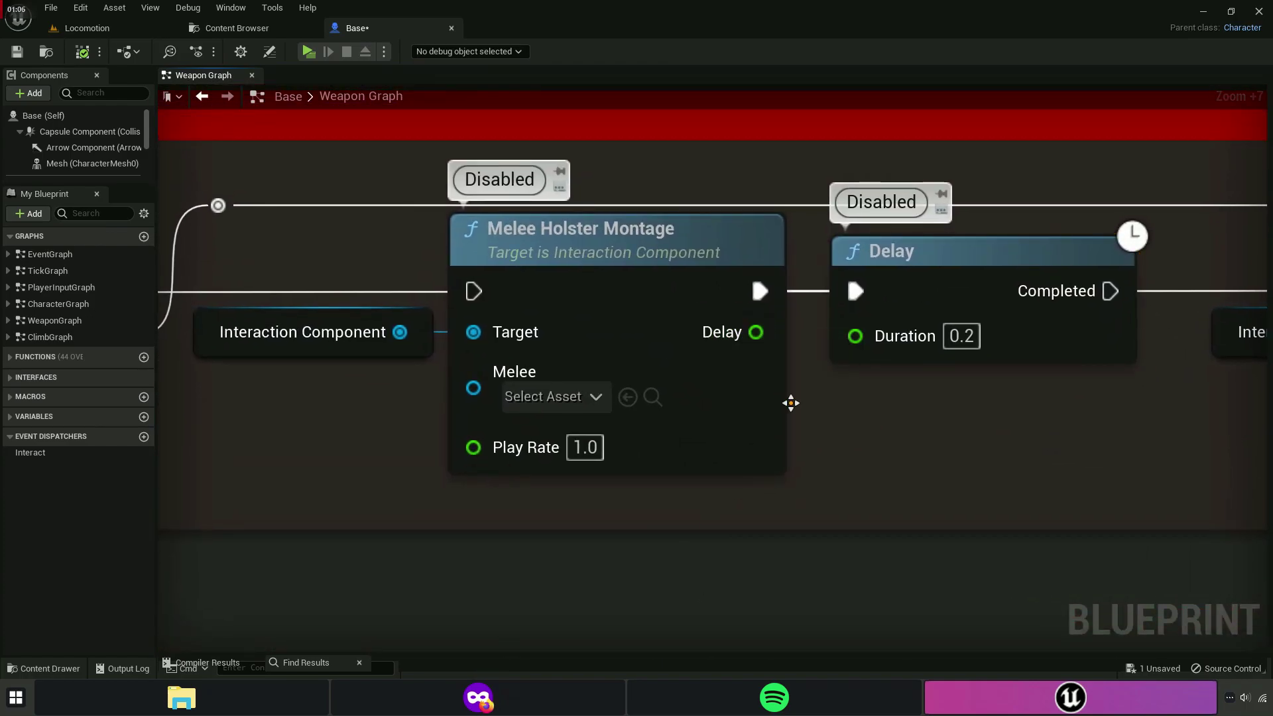
Save all, then open the InteractionComponent blueprint from Blueprint > Component.
left_click(281, 31)
key("ctrl+shift+s")
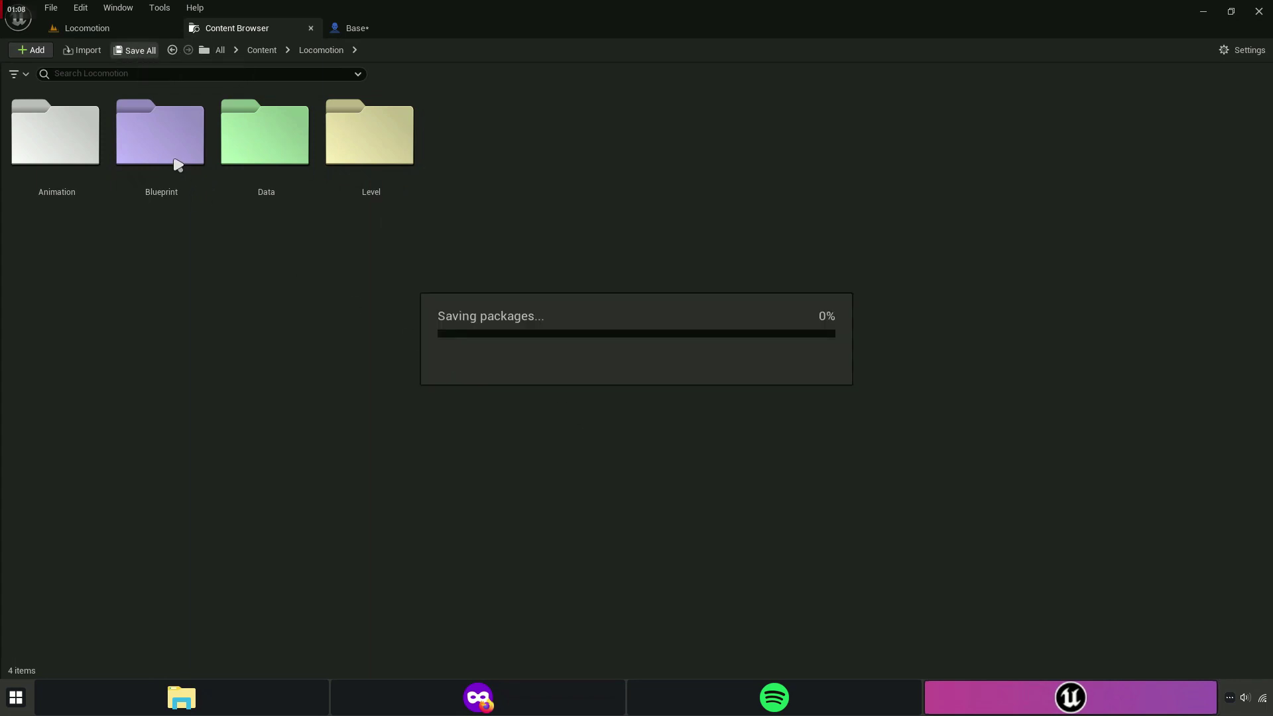
double_click(165, 142)
double_click(358, 178)
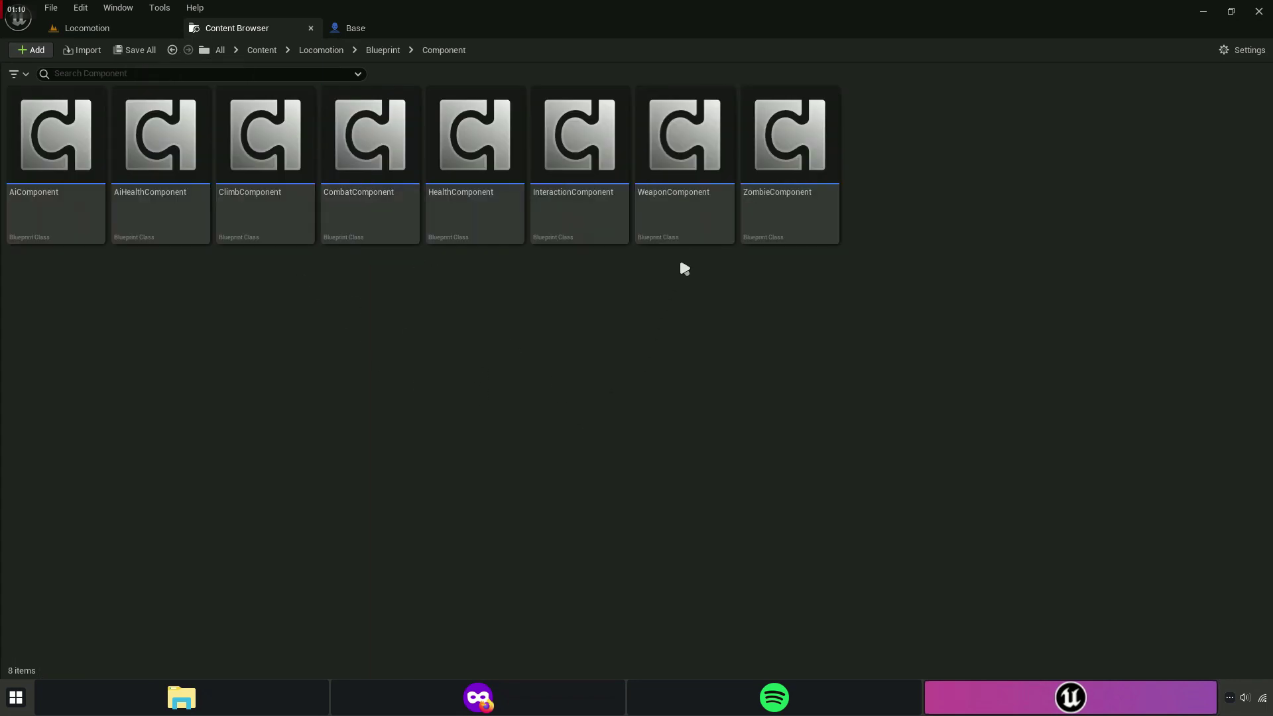
left_click(600, 224)
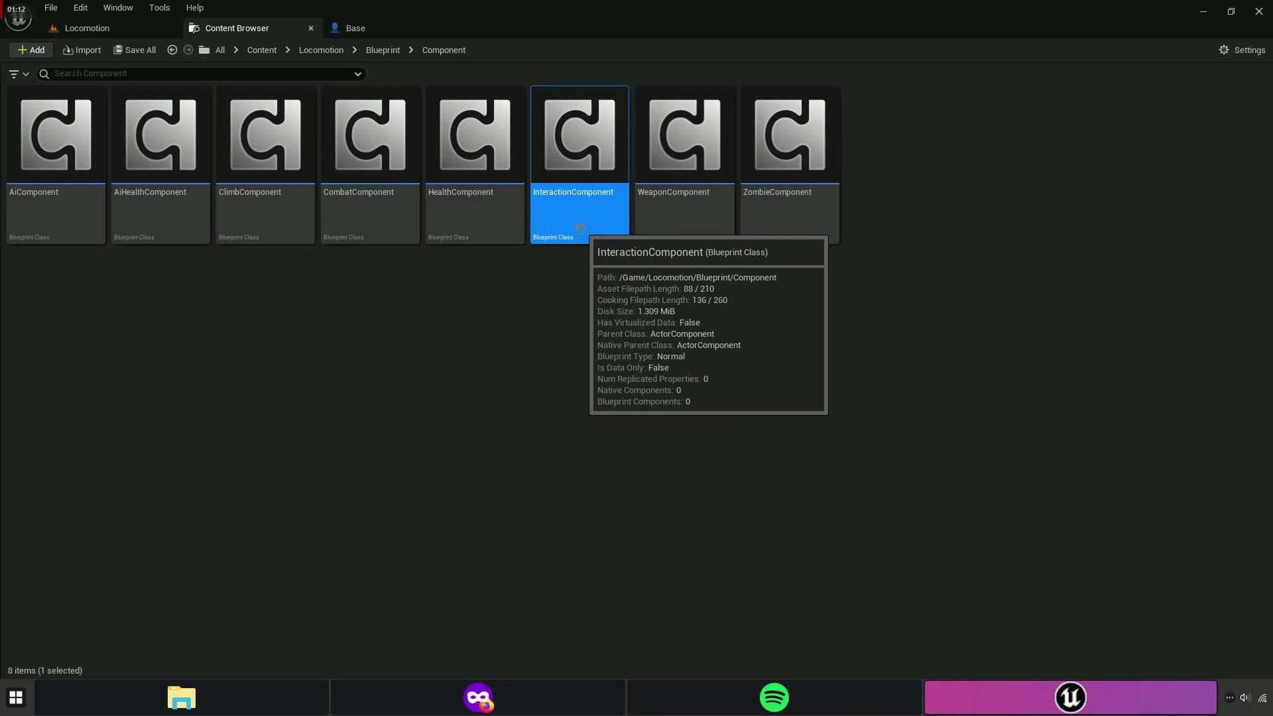
double_click(580, 229)
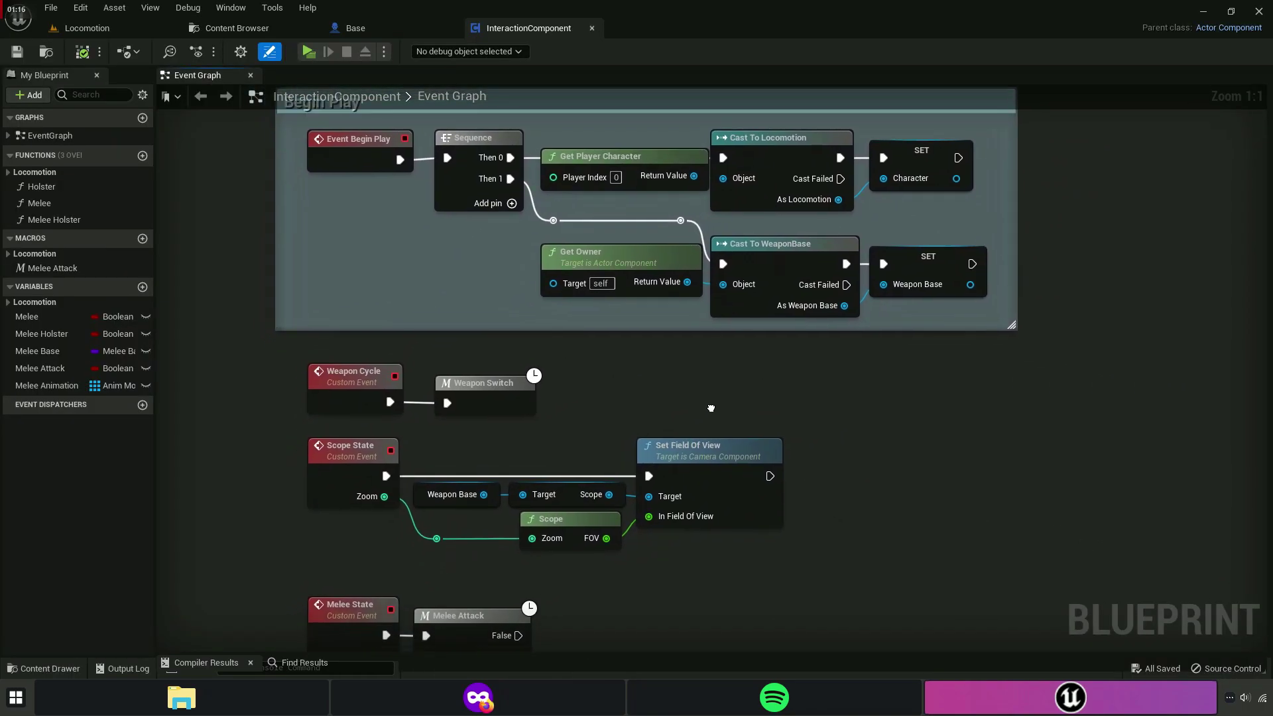
Open the Melee Attack macro and delete its False output, arranging the Outputs node beside Inputs.
mouse_move(701, 411)
right_mouse_down()
mouse_move(782, 498)
mouse_move(662, 372)
right_mouse_up()
scroll(524, 358, "up", 2)
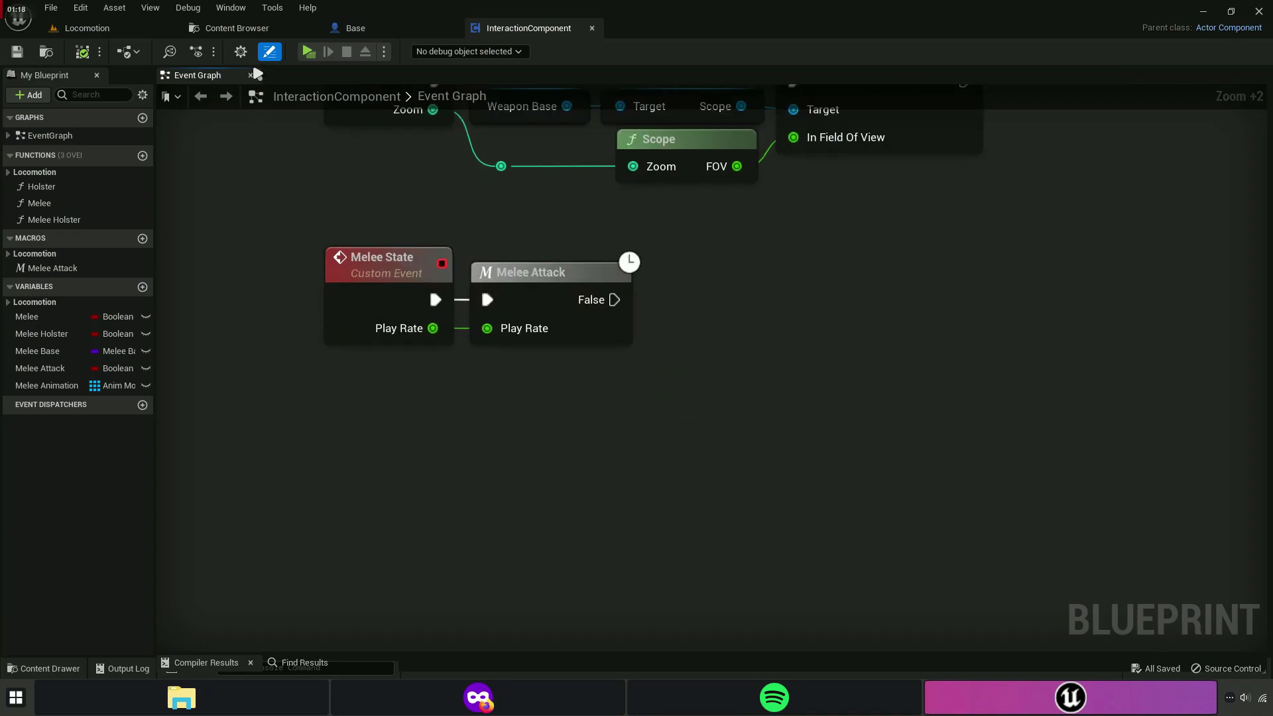
left_click(250, 75)
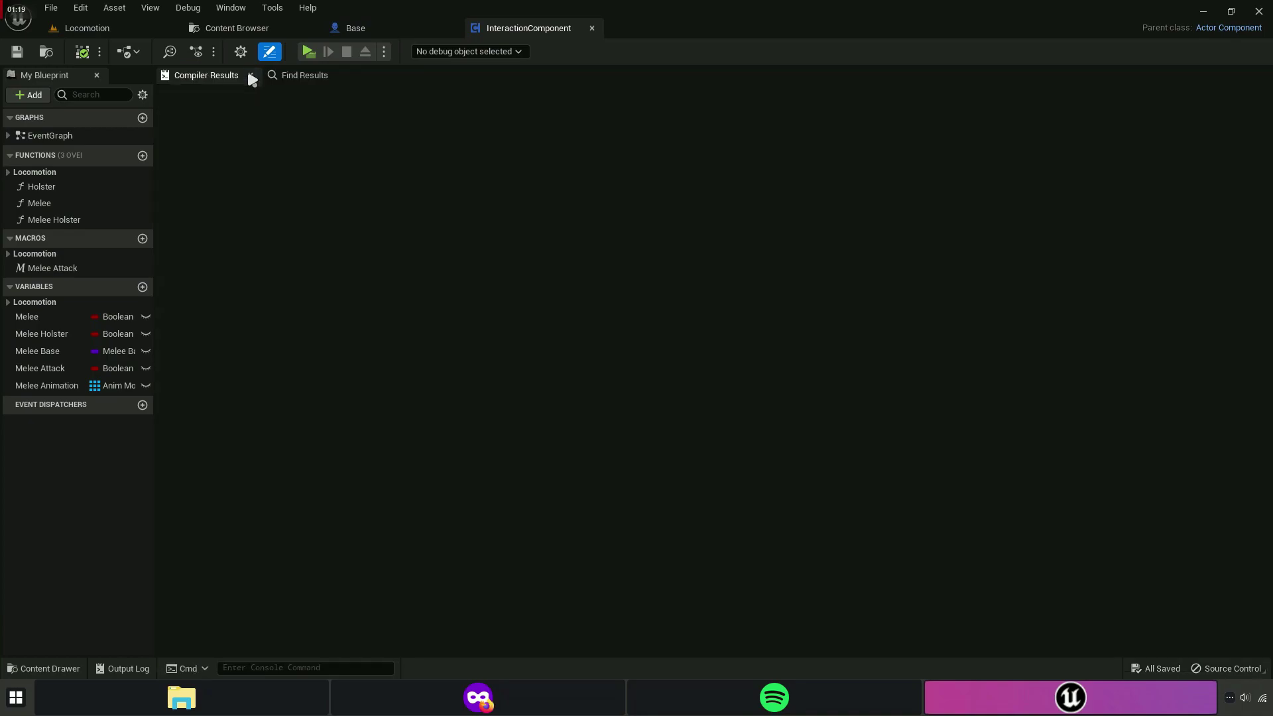
double_click(72, 272)
scroll(655, 427, "up", 6)
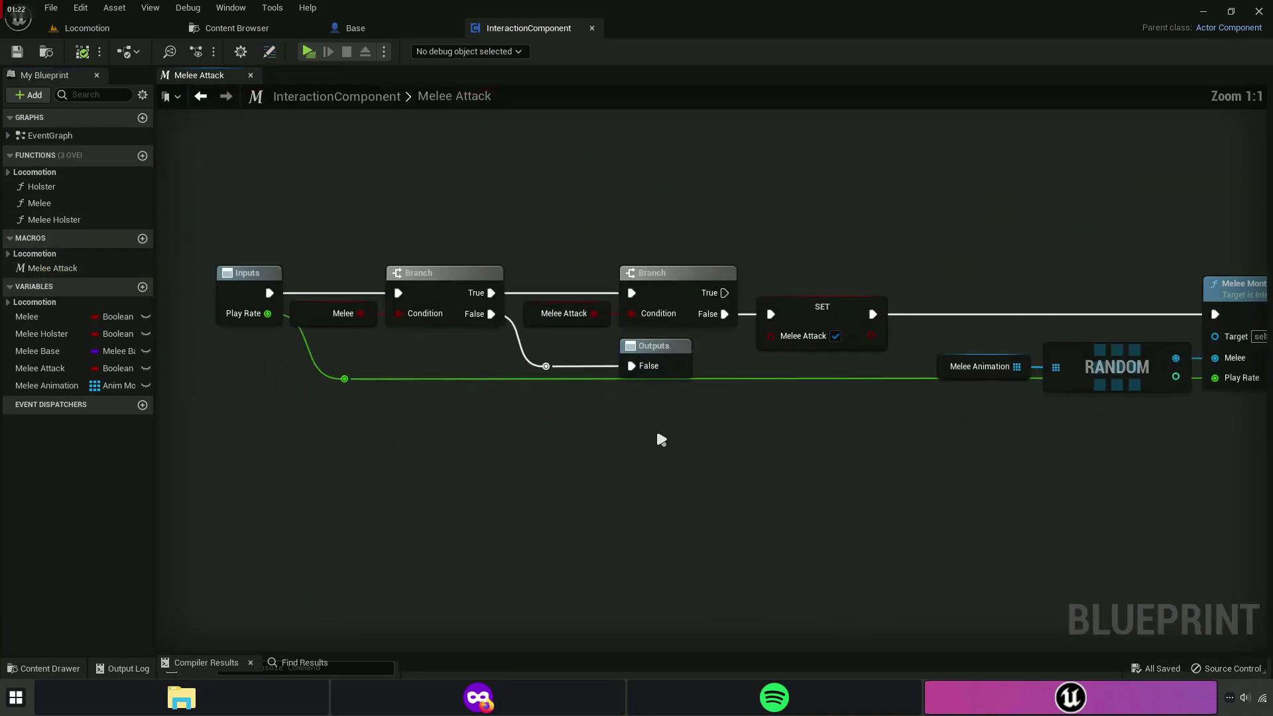
right_click_drag(650, 419, 919, 425)
left_click_drag(919, 426, 521, 254)
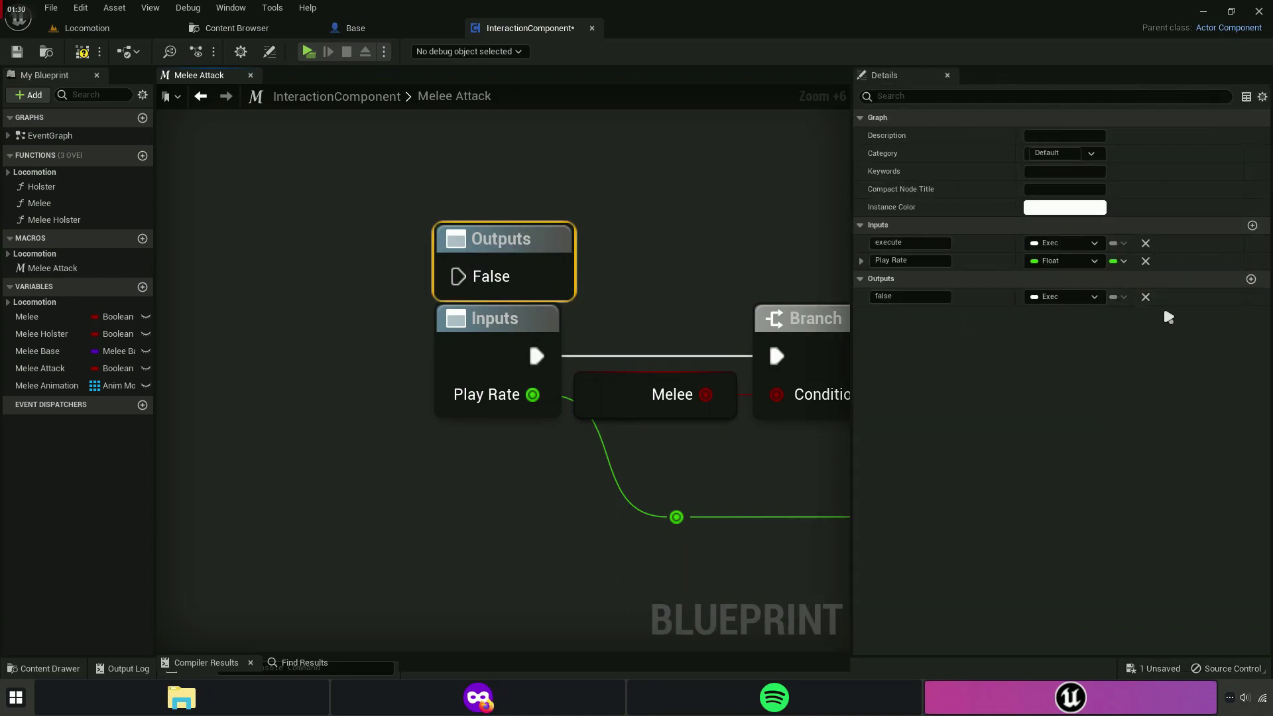
left_click(1146, 297)
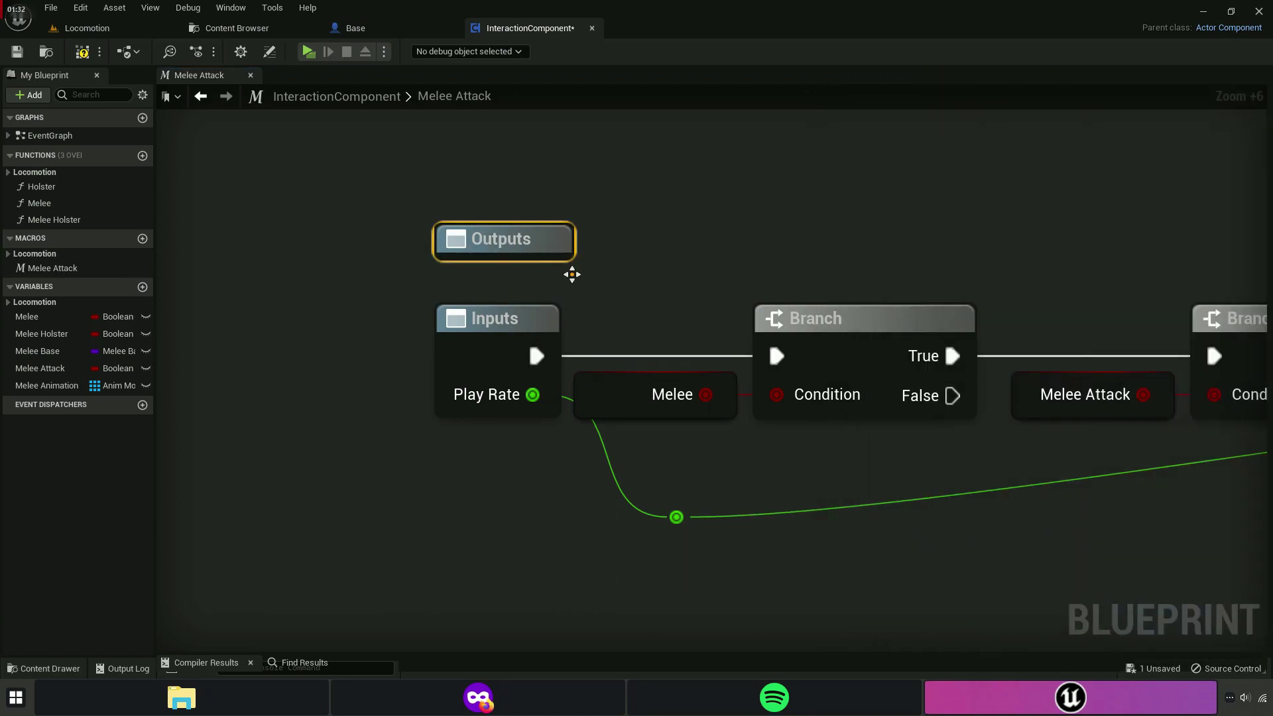
left_click_drag(543, 240, 542, 280)
Delete the Delay output from the Melee Equip Montage function's Return Node.
left_click(250, 75)
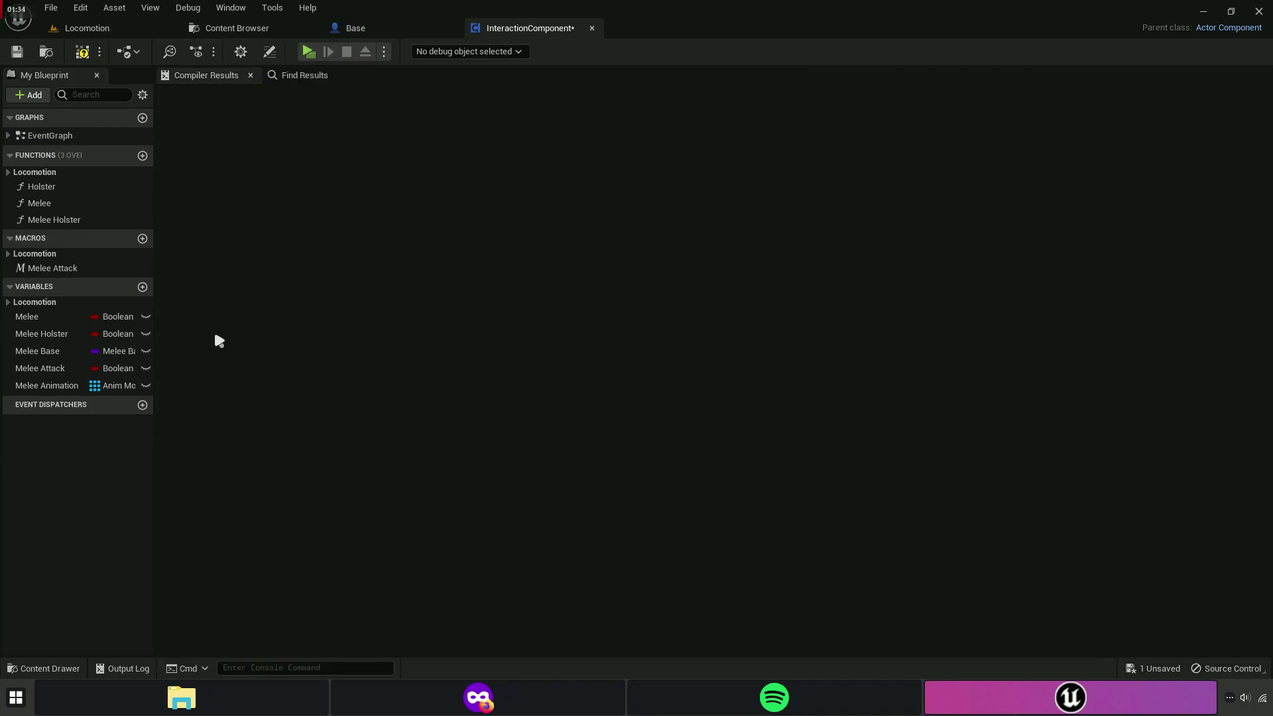
left_click(13, 173)
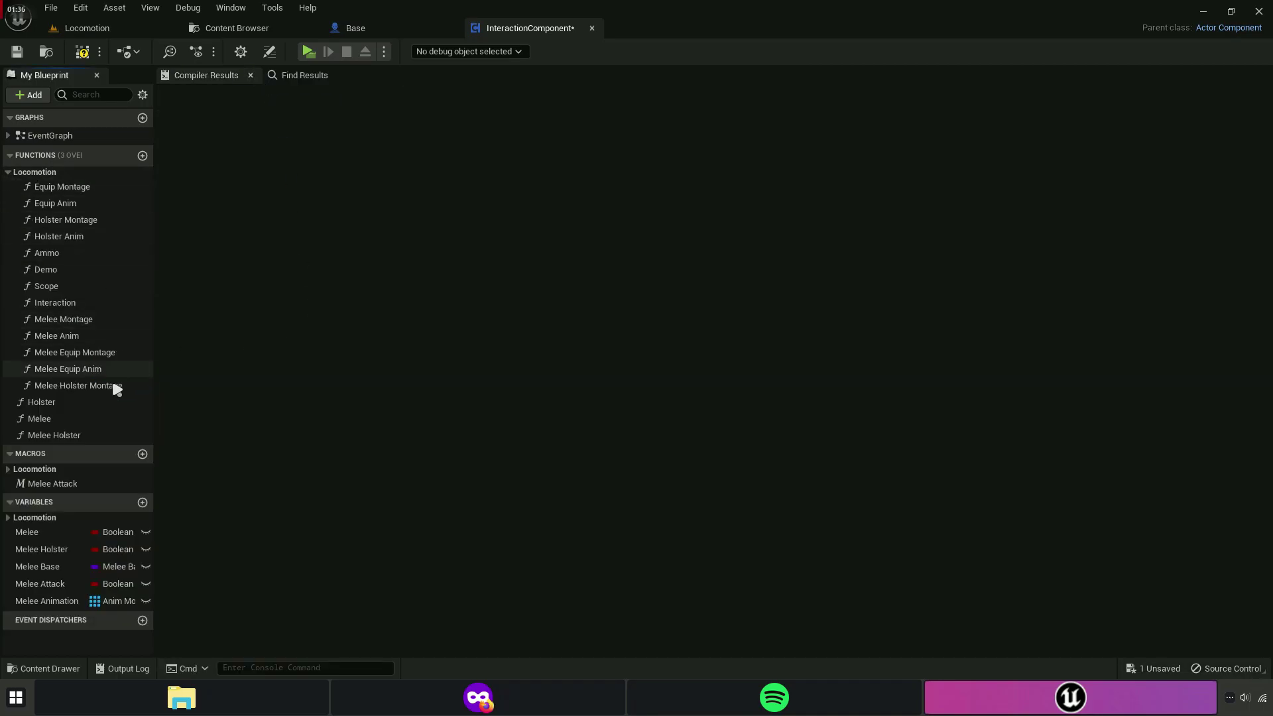
double_click(69, 353)
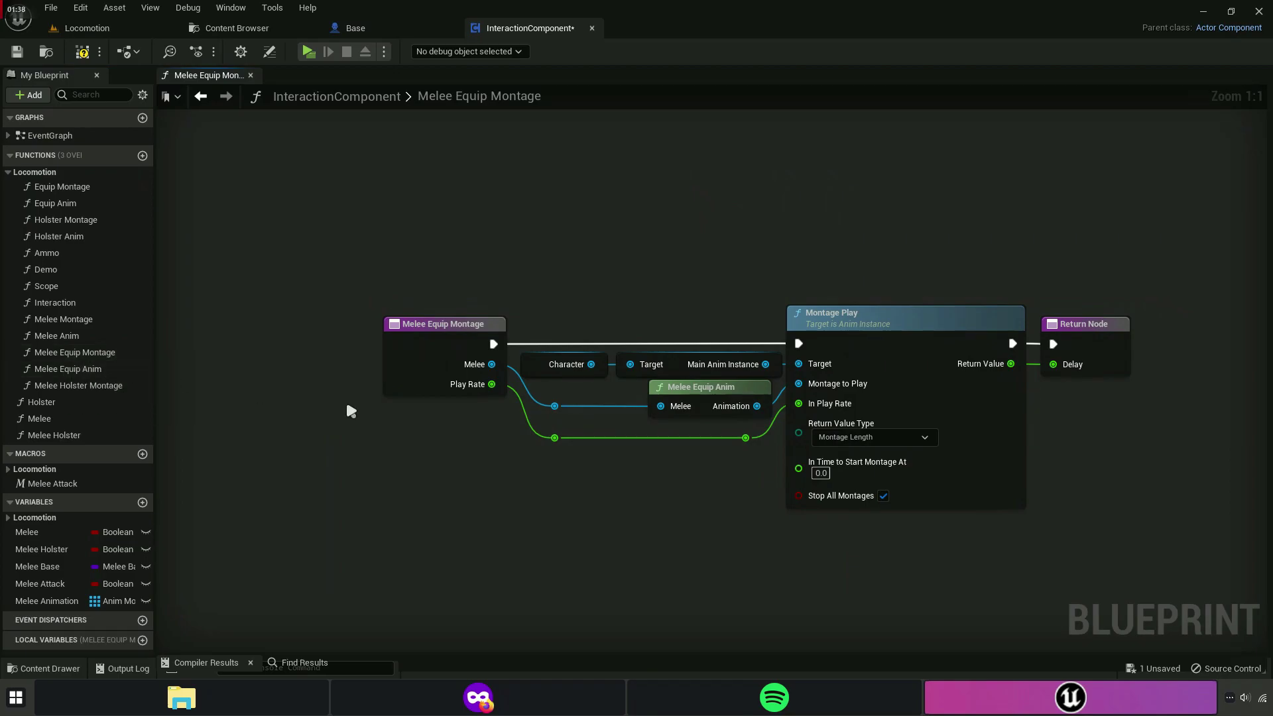
right_click_drag(1174, 428, 788, 402)
left_click(1262, 332)
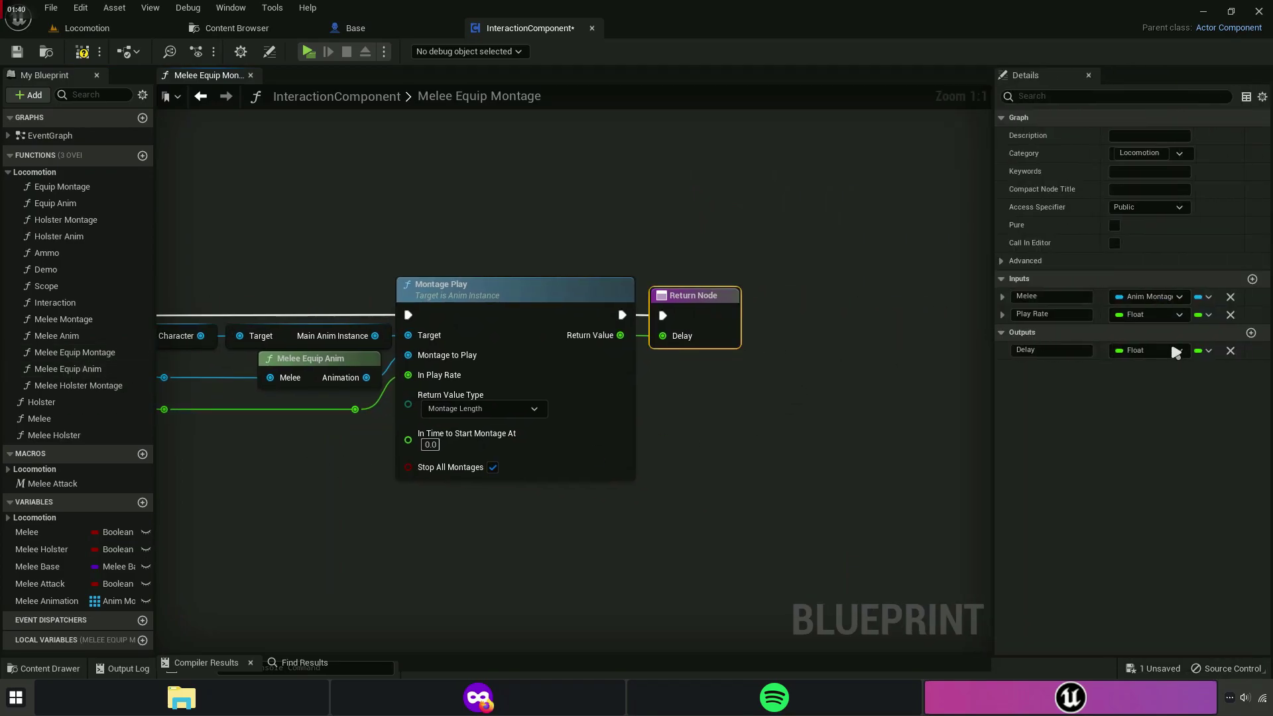
left_click(1231, 351)
left_click_drag(992, 383, 1266, 419)
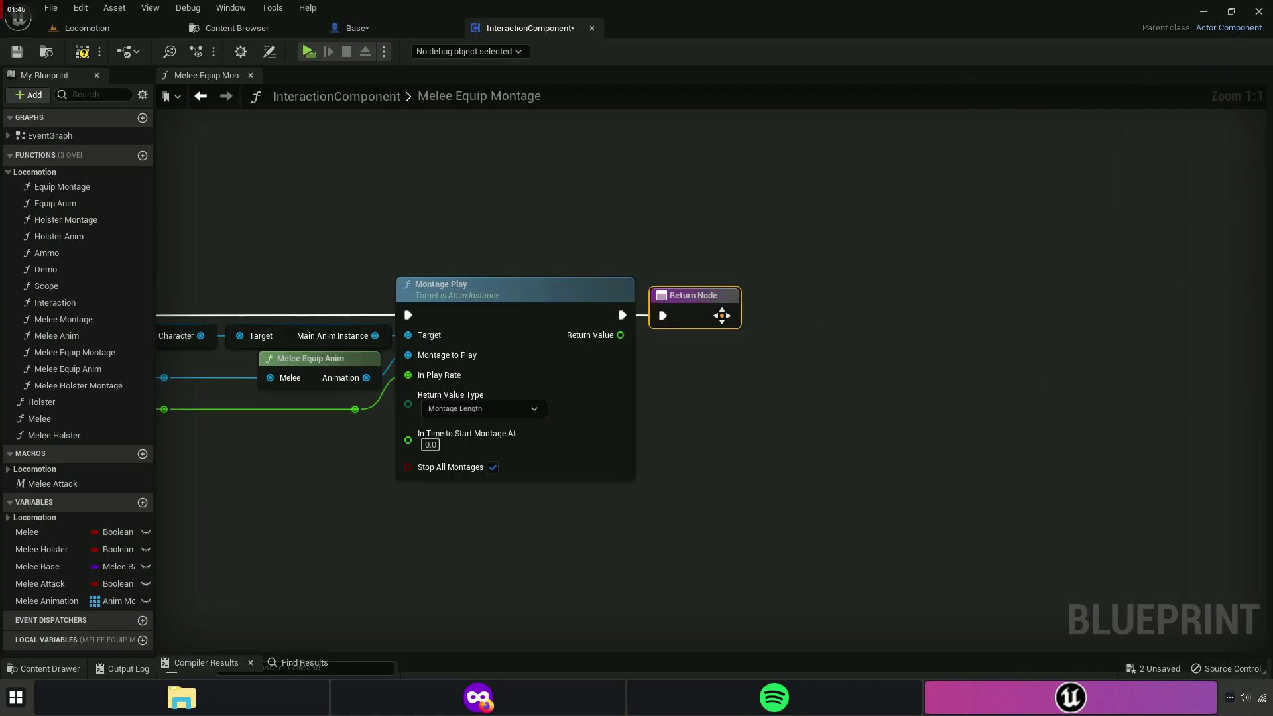
mouse_move(674, 322)
right_mouse_down()
mouse_move(1105, 415)
mouse_move(960, 393)
right_mouse_up()
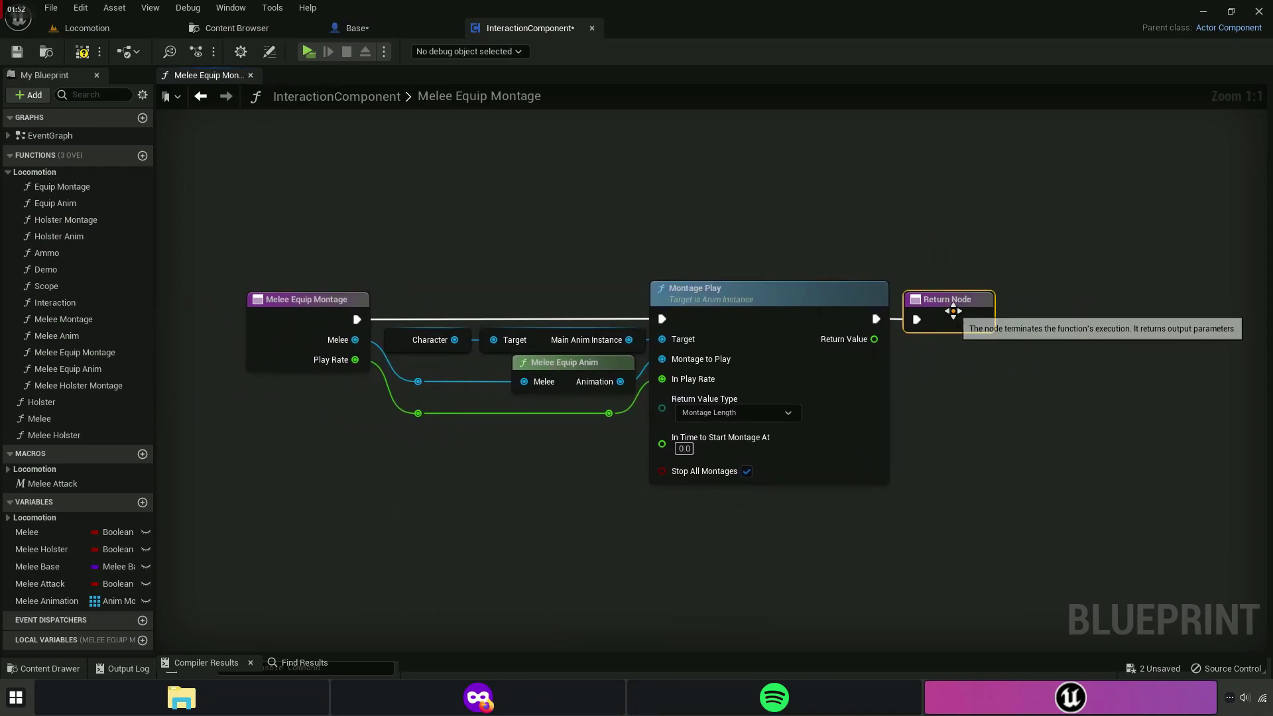
Delete the Delay output from the Melee Holster Montage function's Return Node.
left_click(251, 75)
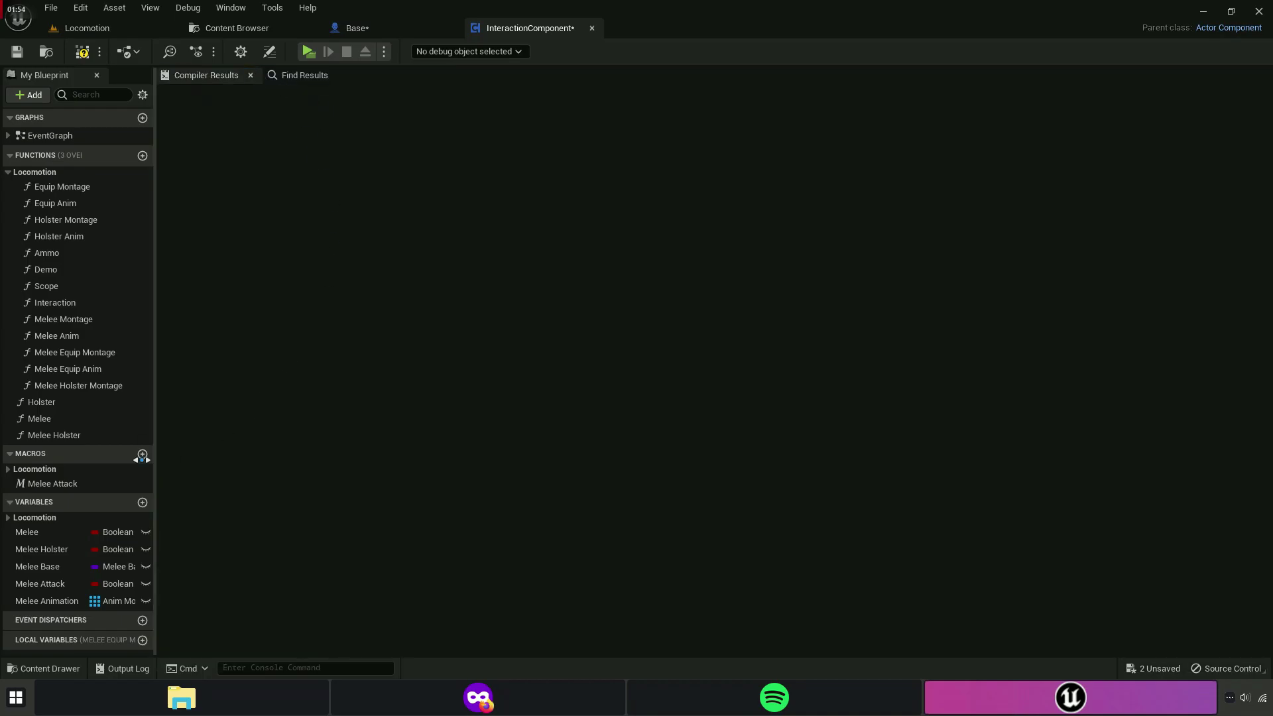
double_click(74, 388)
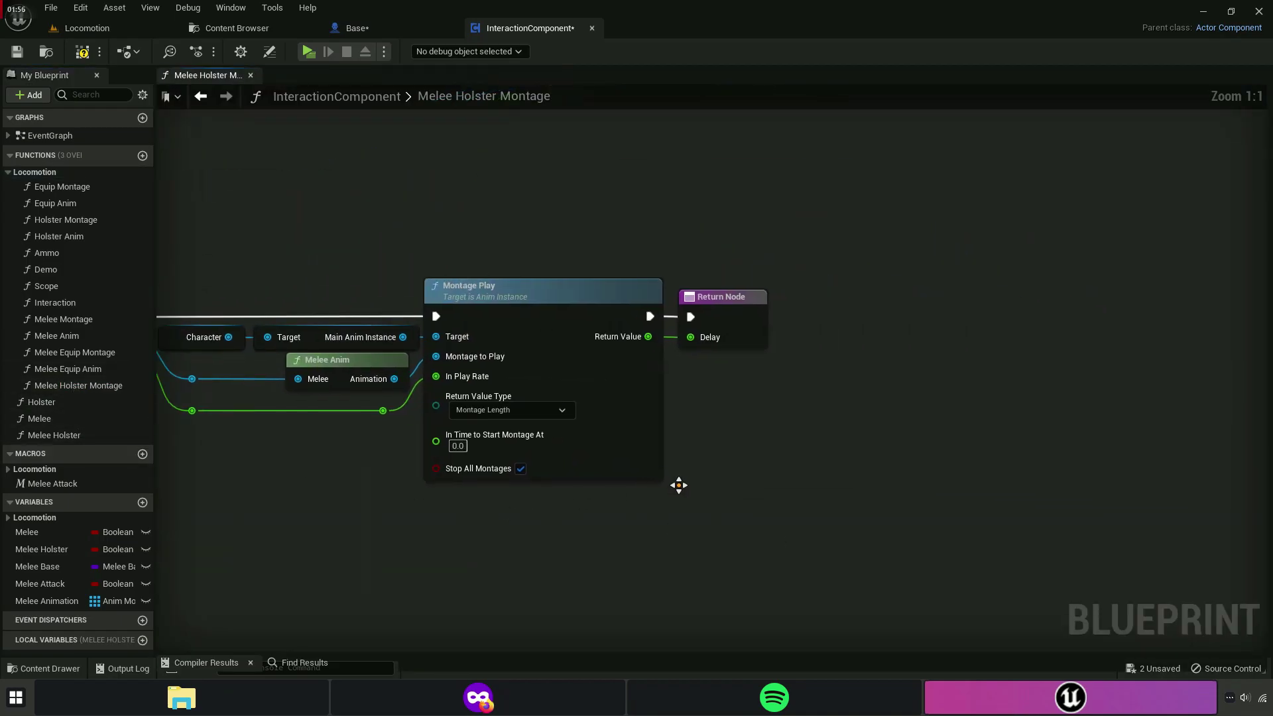
scroll(677, 484, "up", 4)
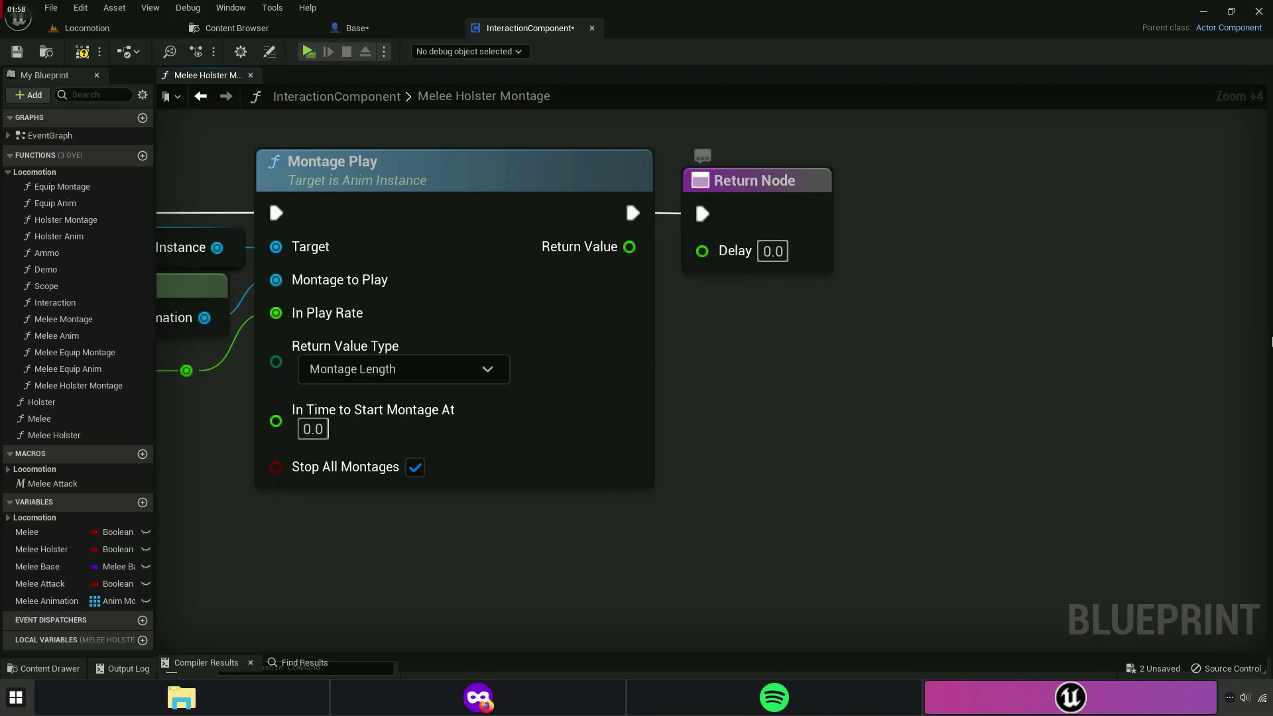
left_click_drag(1271, 338, 847, 338)
left_click(694, 196)
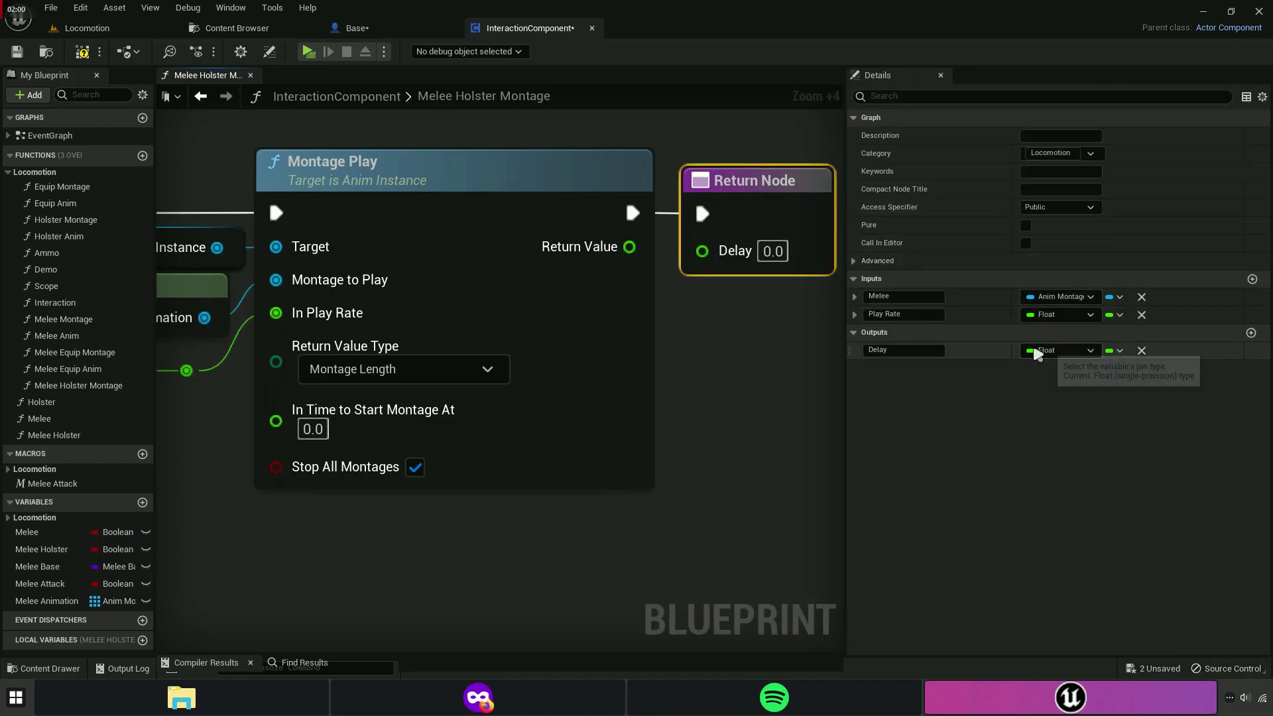
left_click(1141, 350)
left_click_drag(847, 407, 1270, 406)
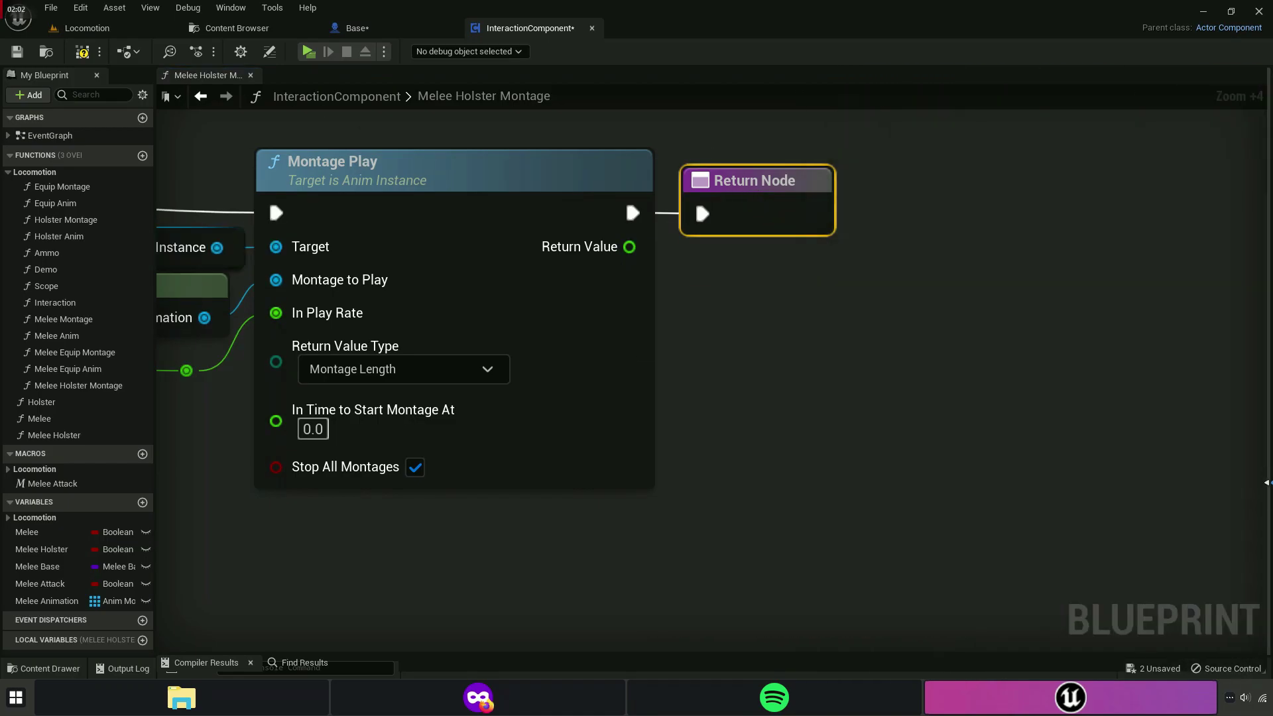
left_click(220, 179)
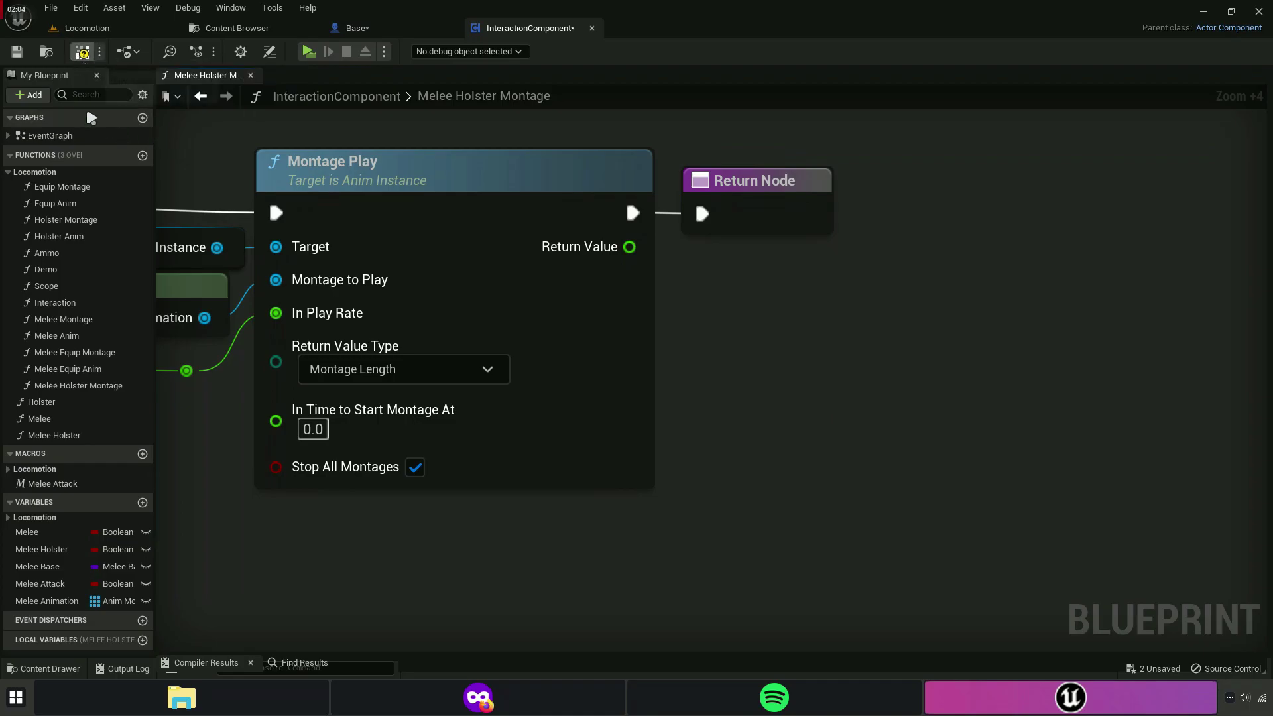
Save the InteractionComponent blueprint, then Save All and confirm saving the Base blueprint.
left_click(14, 53)
left_click(593, 27)
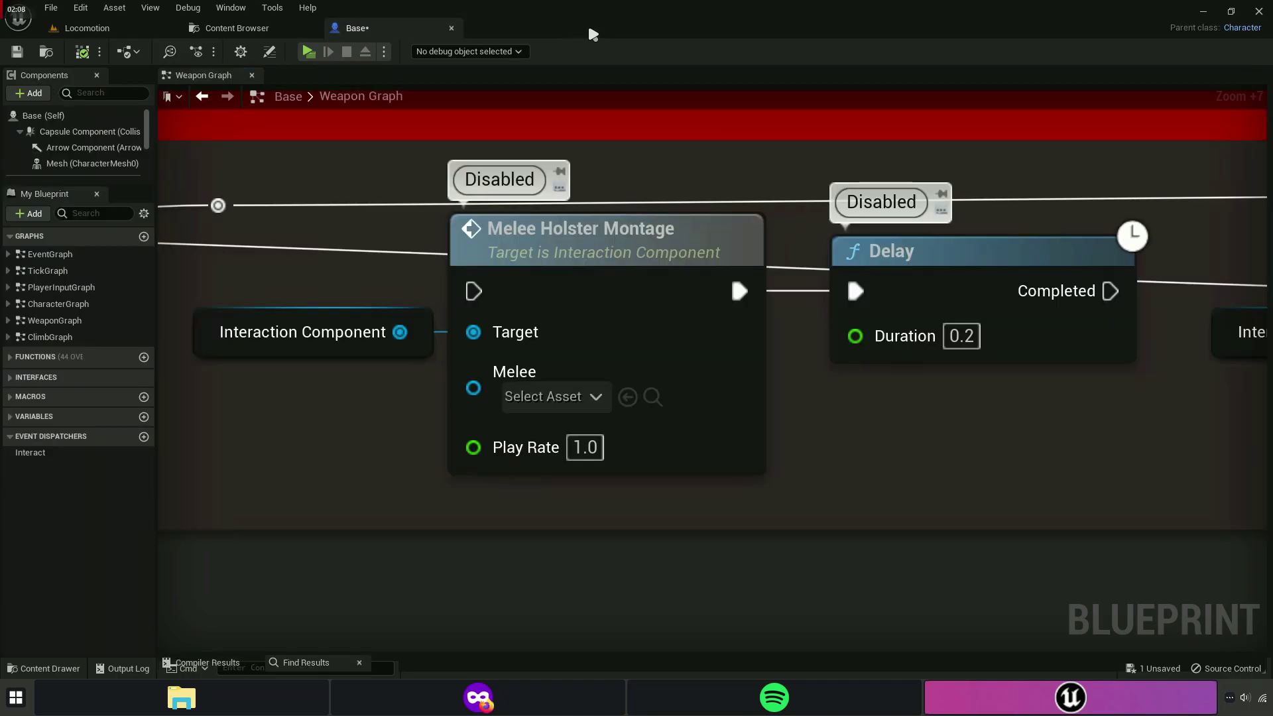
right_click_drag(921, 405, 627, 342)
scroll(785, 435, "down", 3)
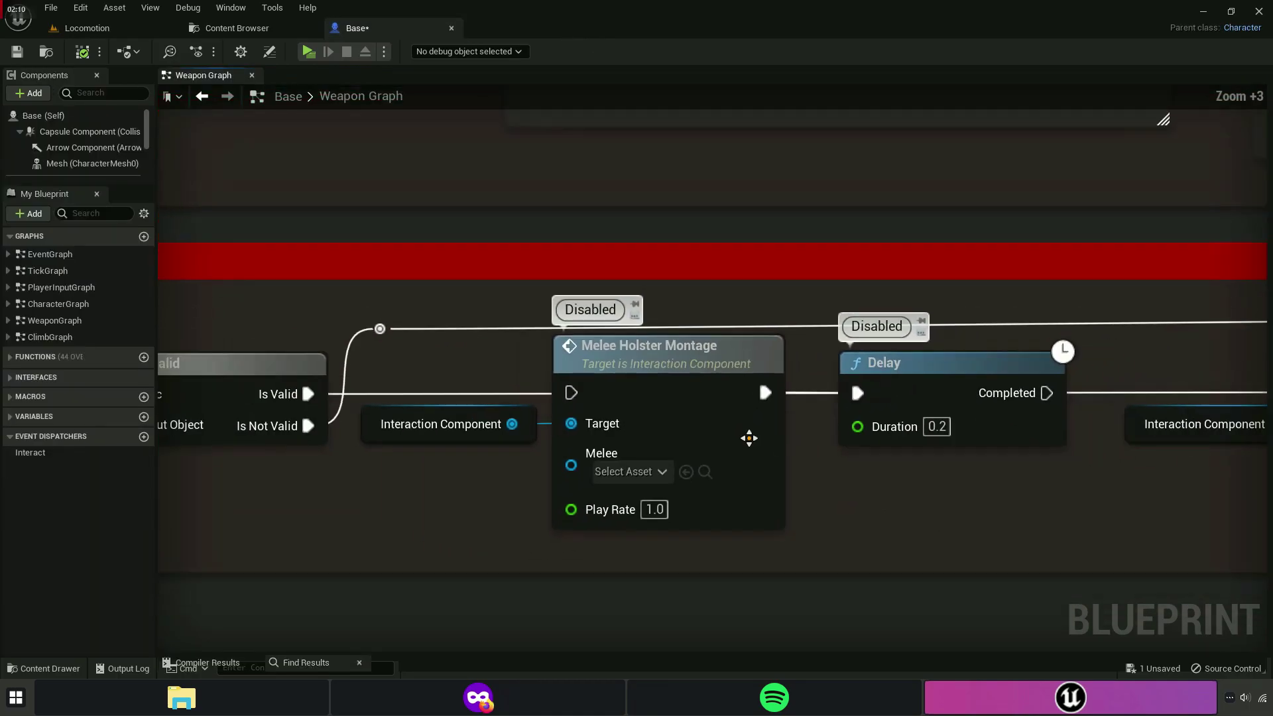
left_click(237, 28)
left_click(135, 51)
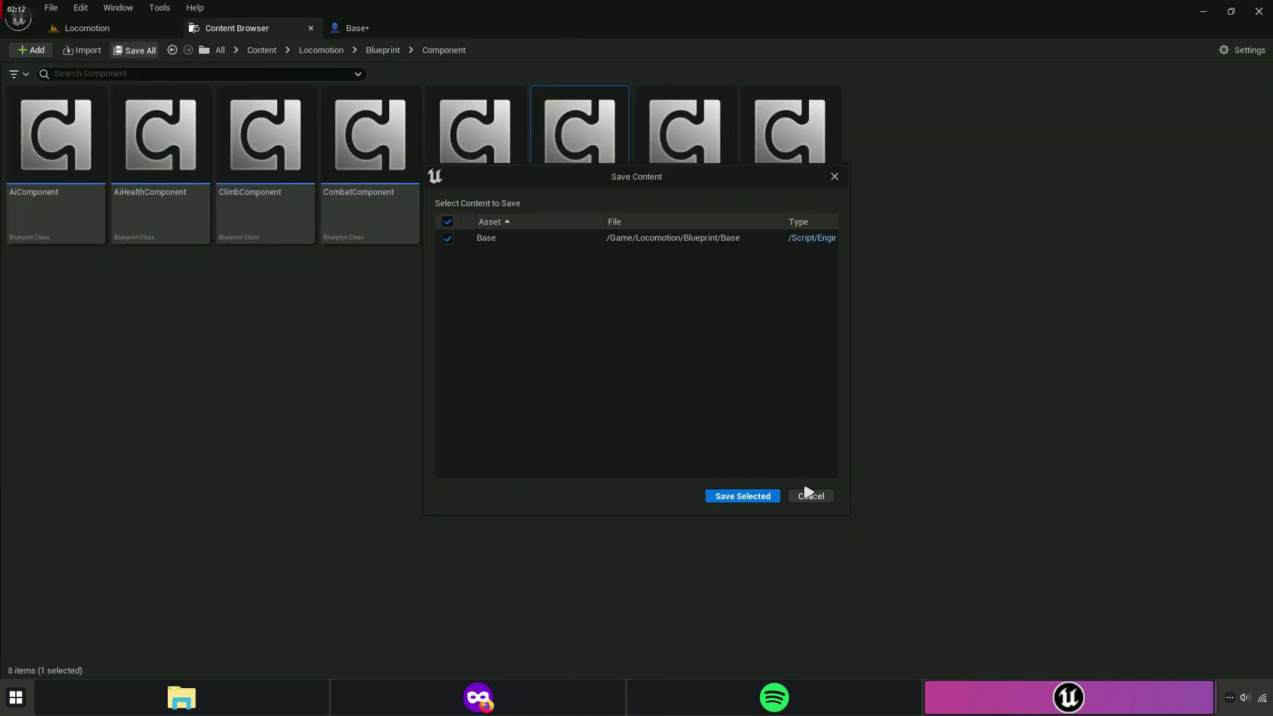
left_click(724, 498)
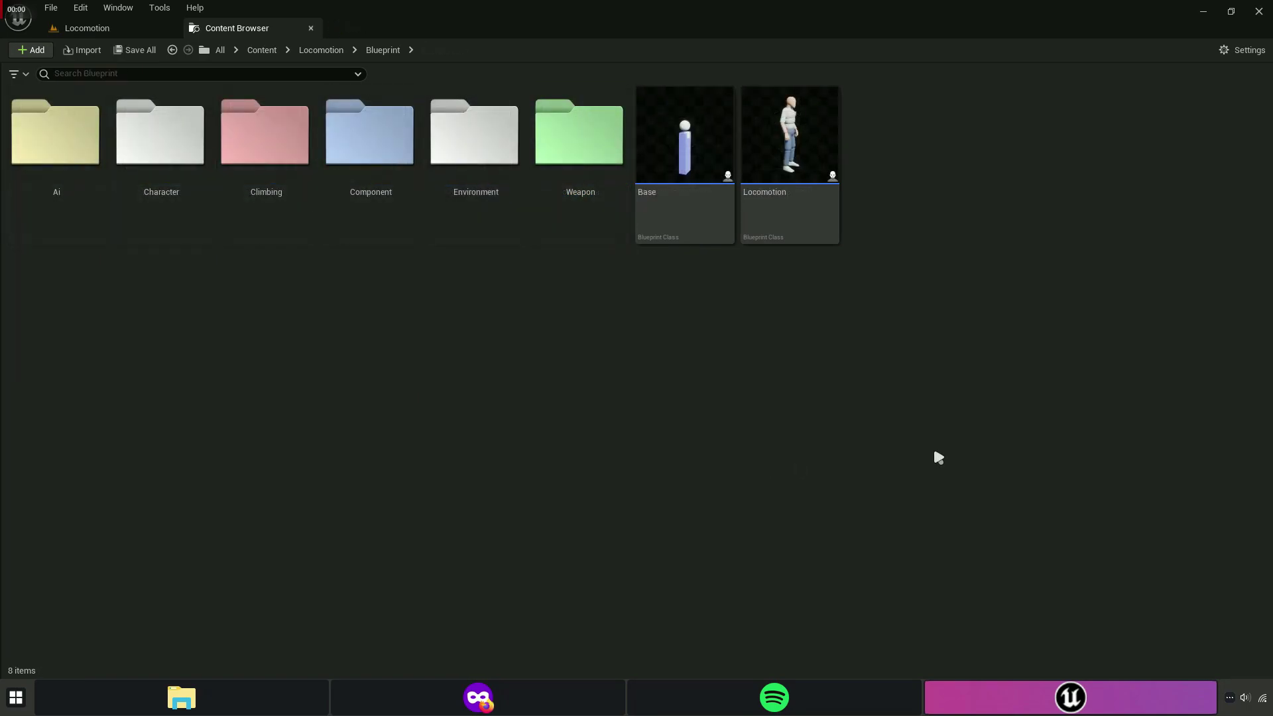
Browse to Weapon > Default and select the KnifePick blueprint.
left_click(607, 235)
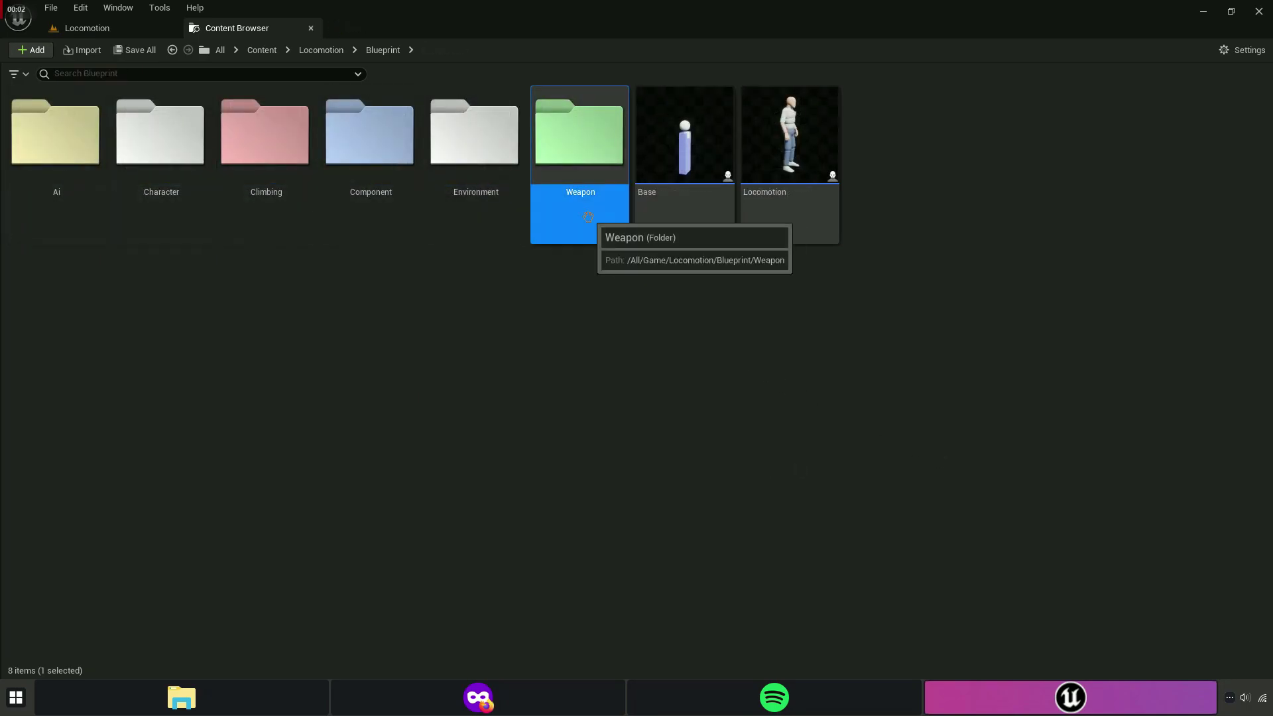
double_click(607, 236)
left_click(293, 224)
double_click(293, 224)
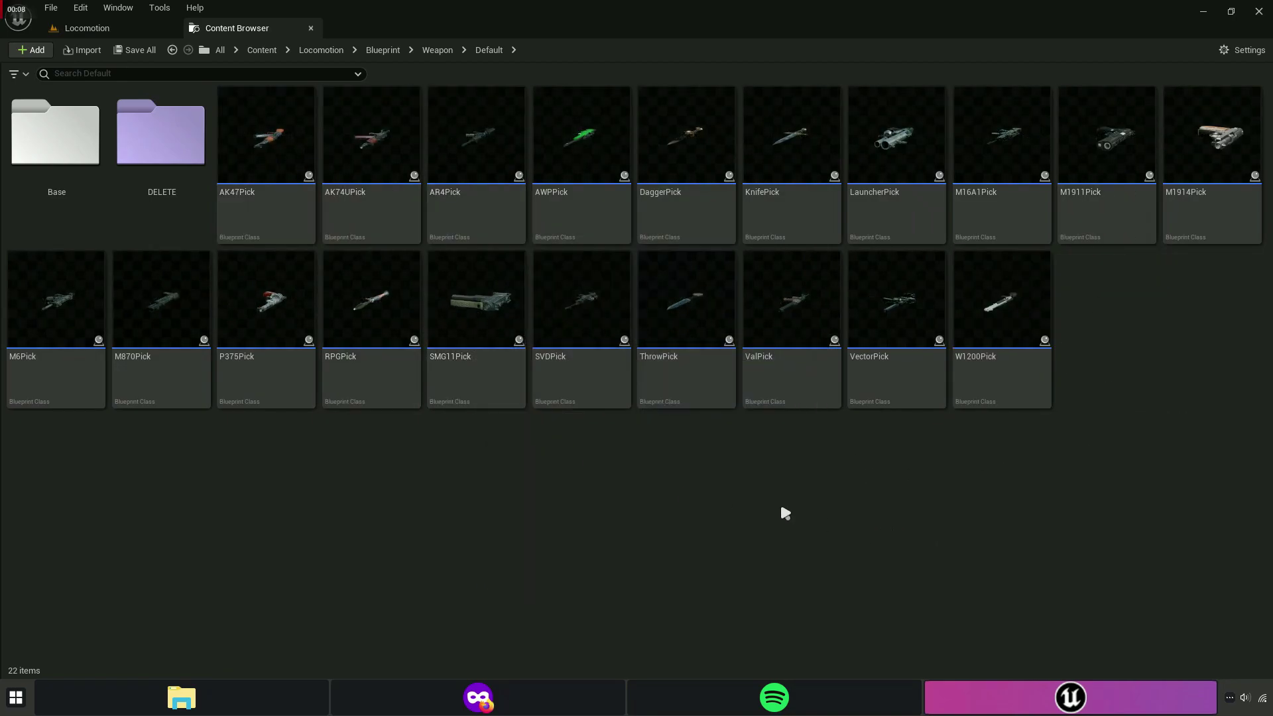
left_click(777, 206)
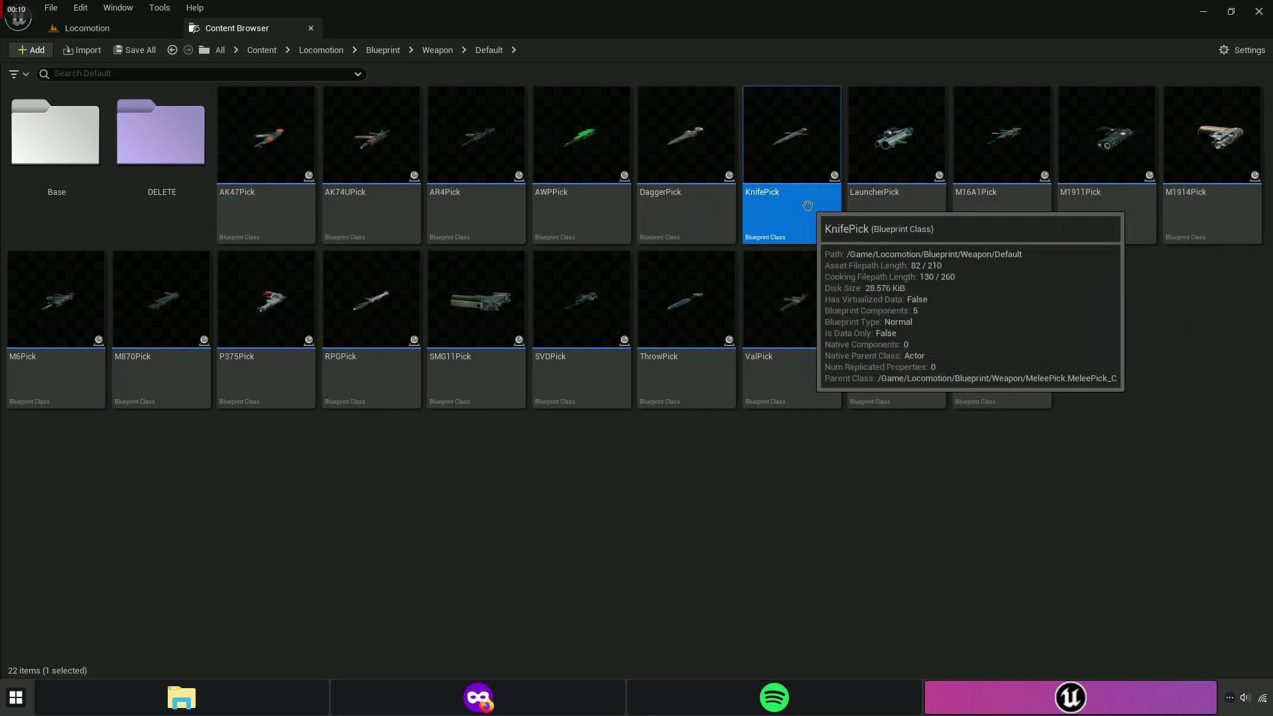
Play-test the Locomotion level briefly, walking forward, then stop with Escape.
left_click(162, 28)
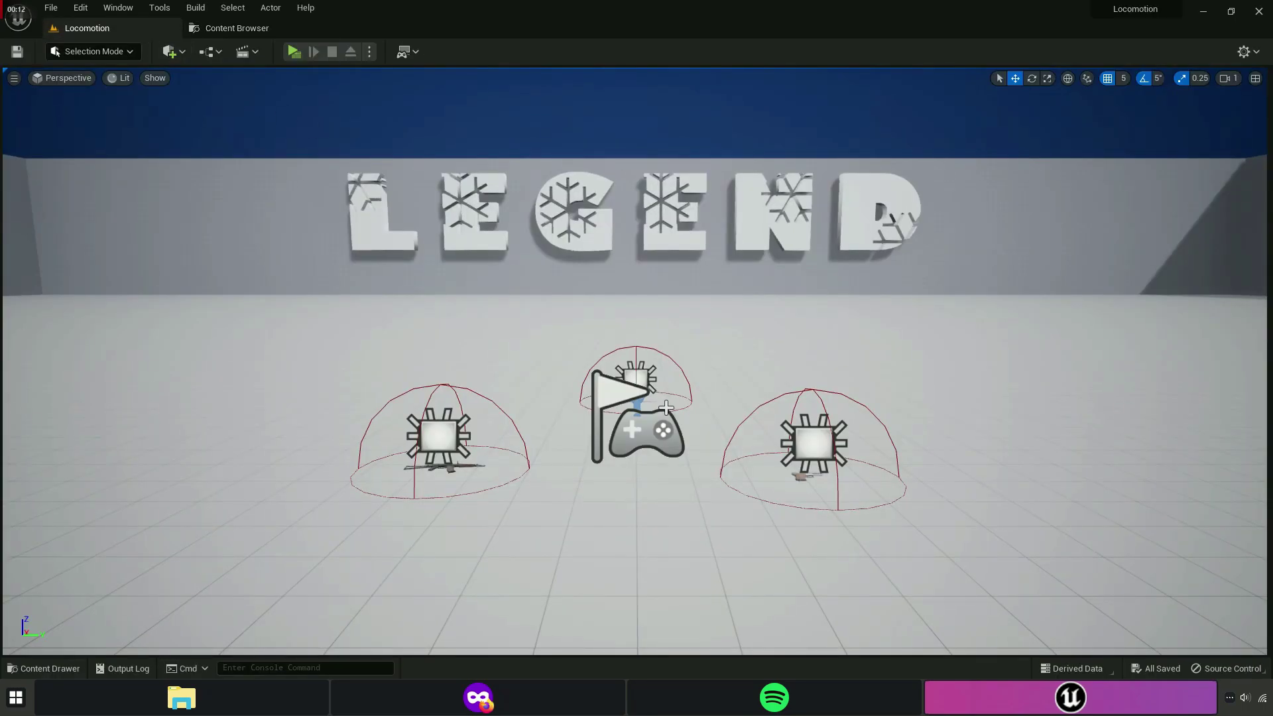
left_click(638, 373)
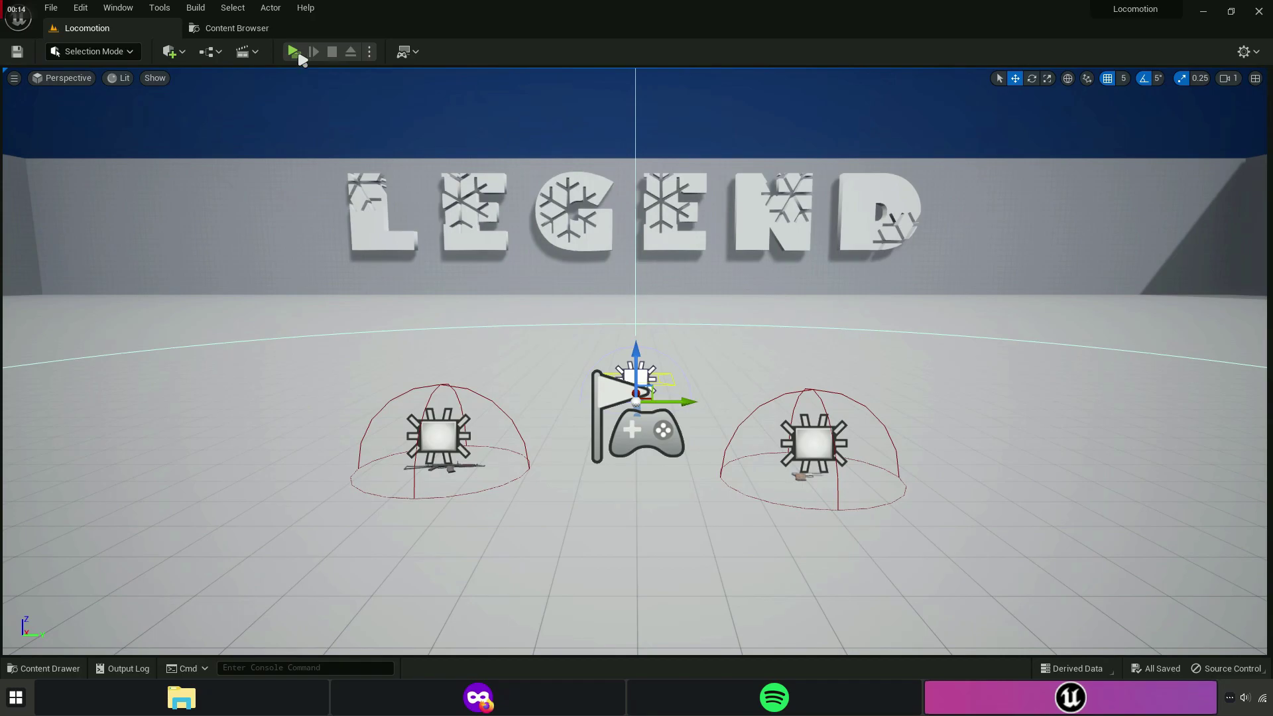
left_click(294, 52)
key("w")
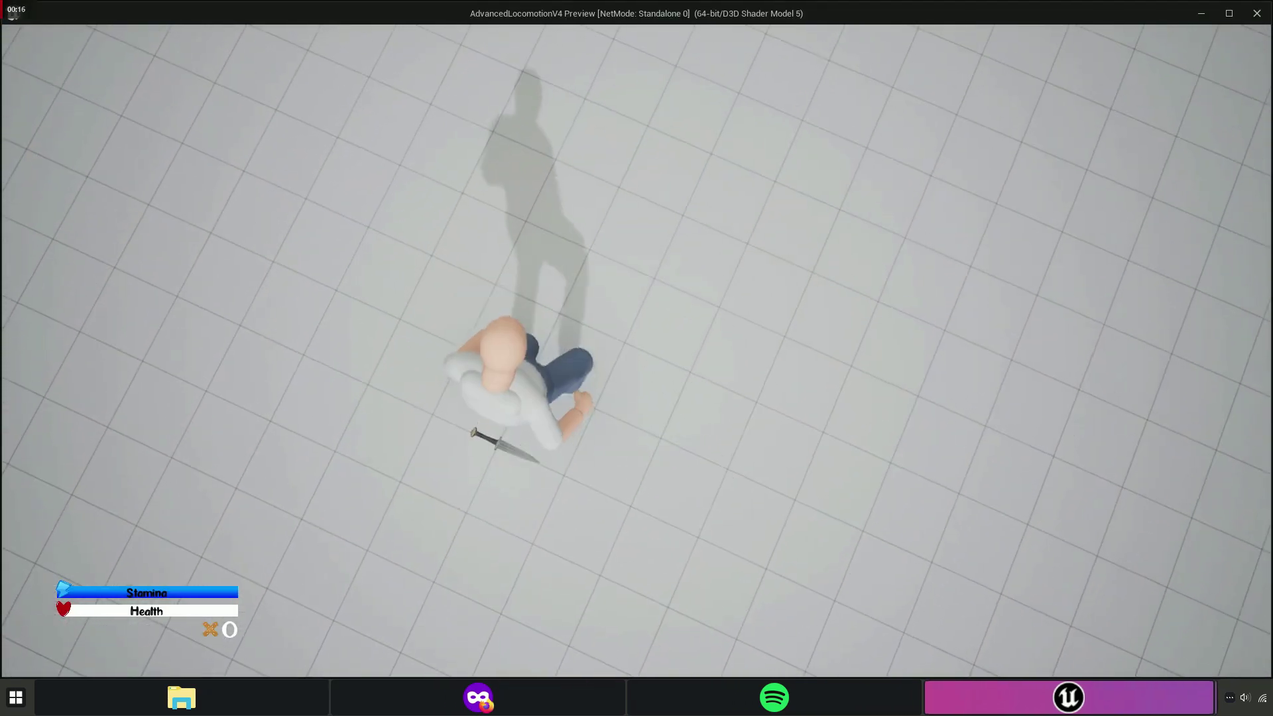
key("Escape")
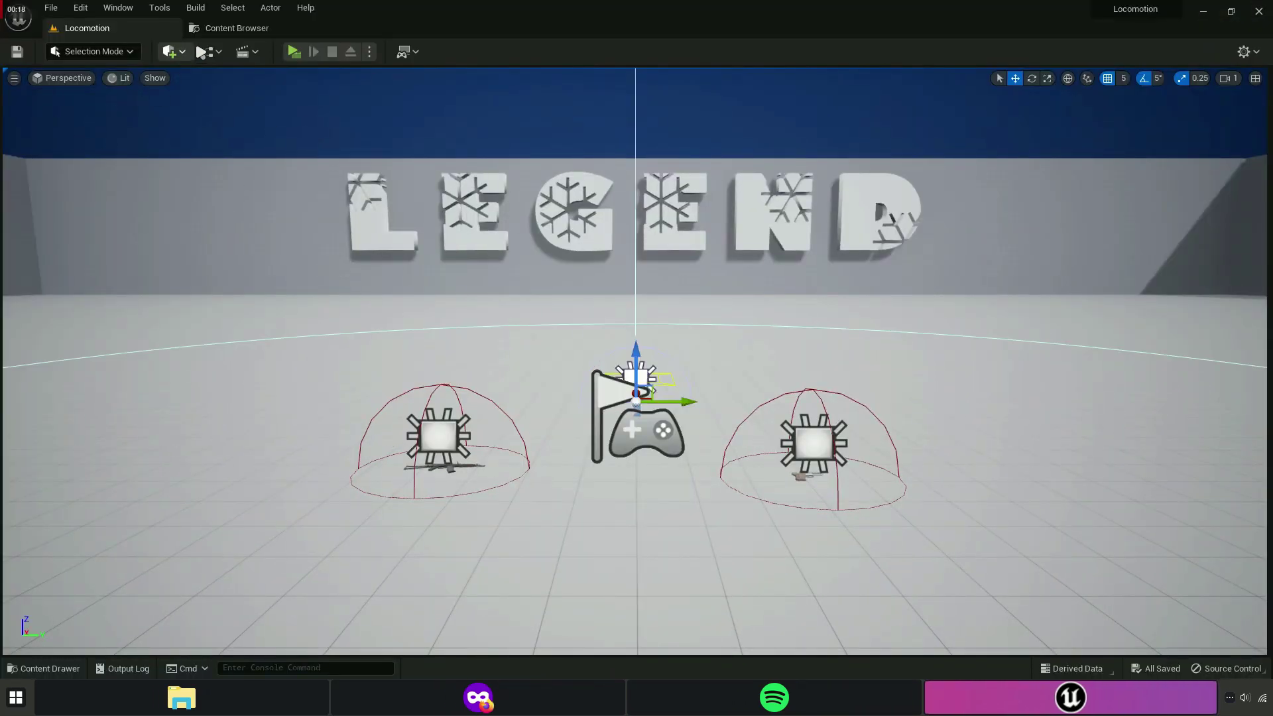
Search for 'dagg', duplicate Dagger and DaggerPick, then delete the two stray copies.
left_click(237, 28)
type("gg")
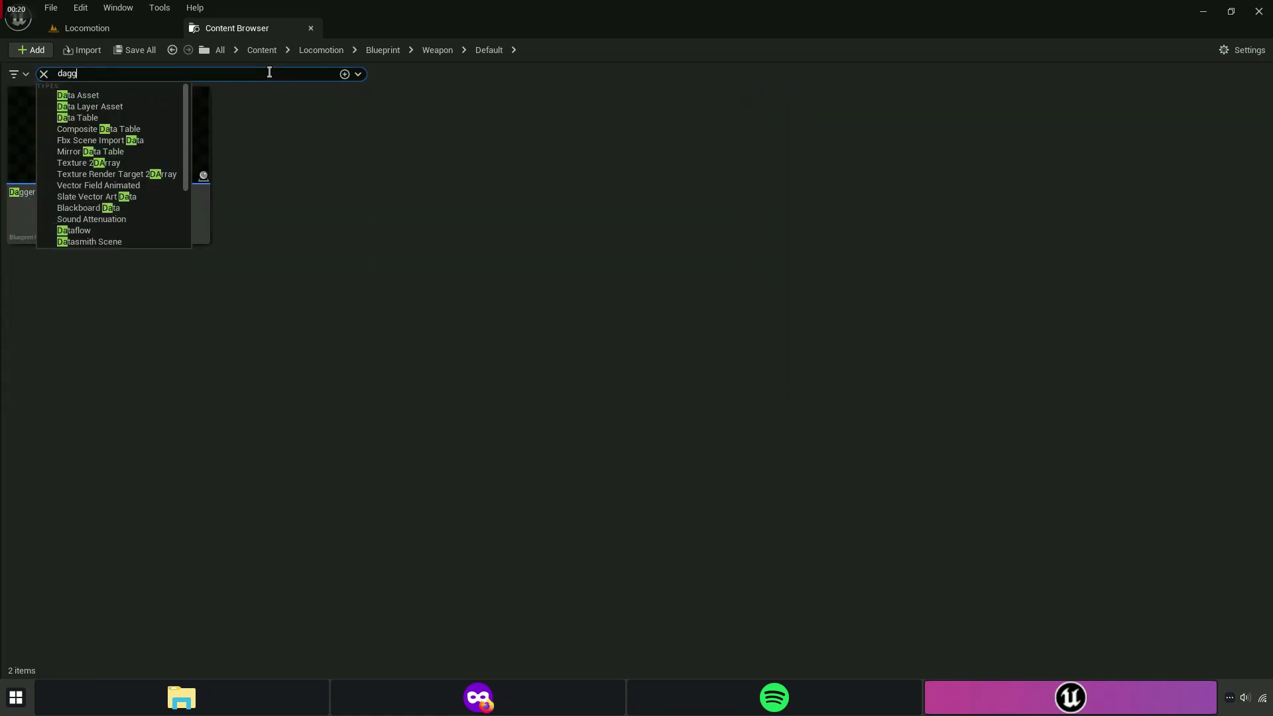
left_click(56, 212)
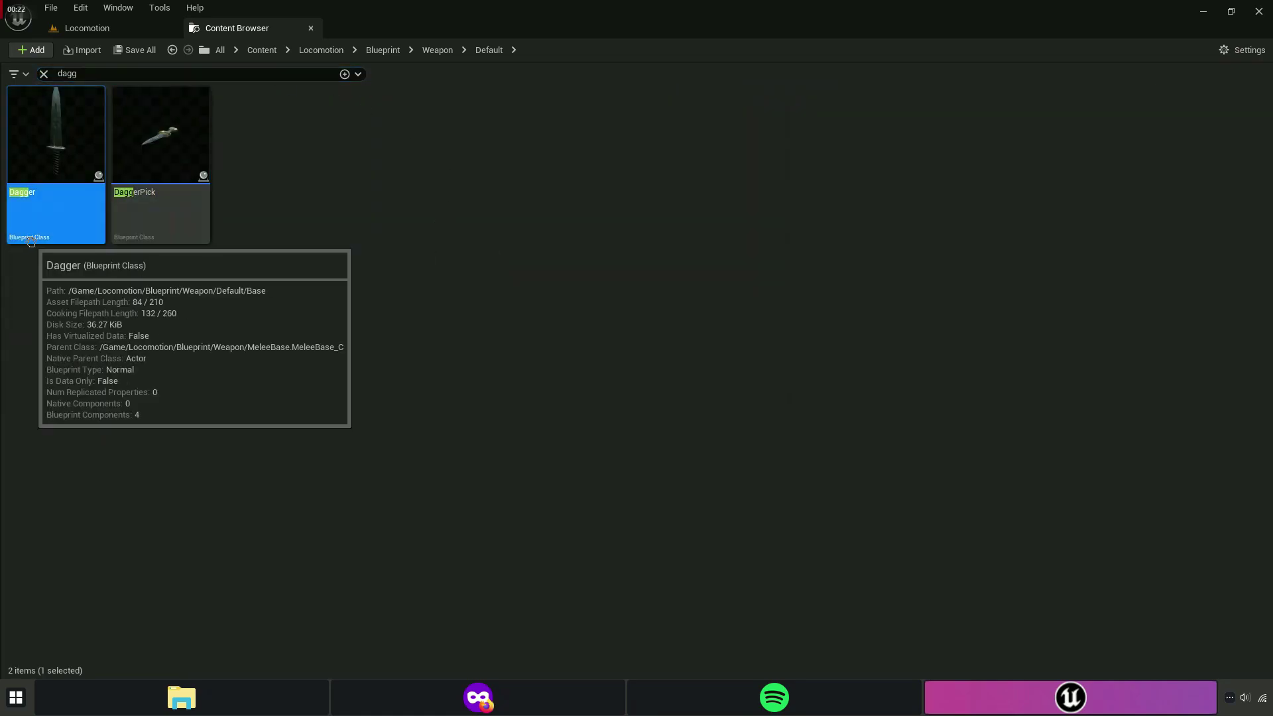
left_click(159, 173, "ctrl")
right_click(159, 173)
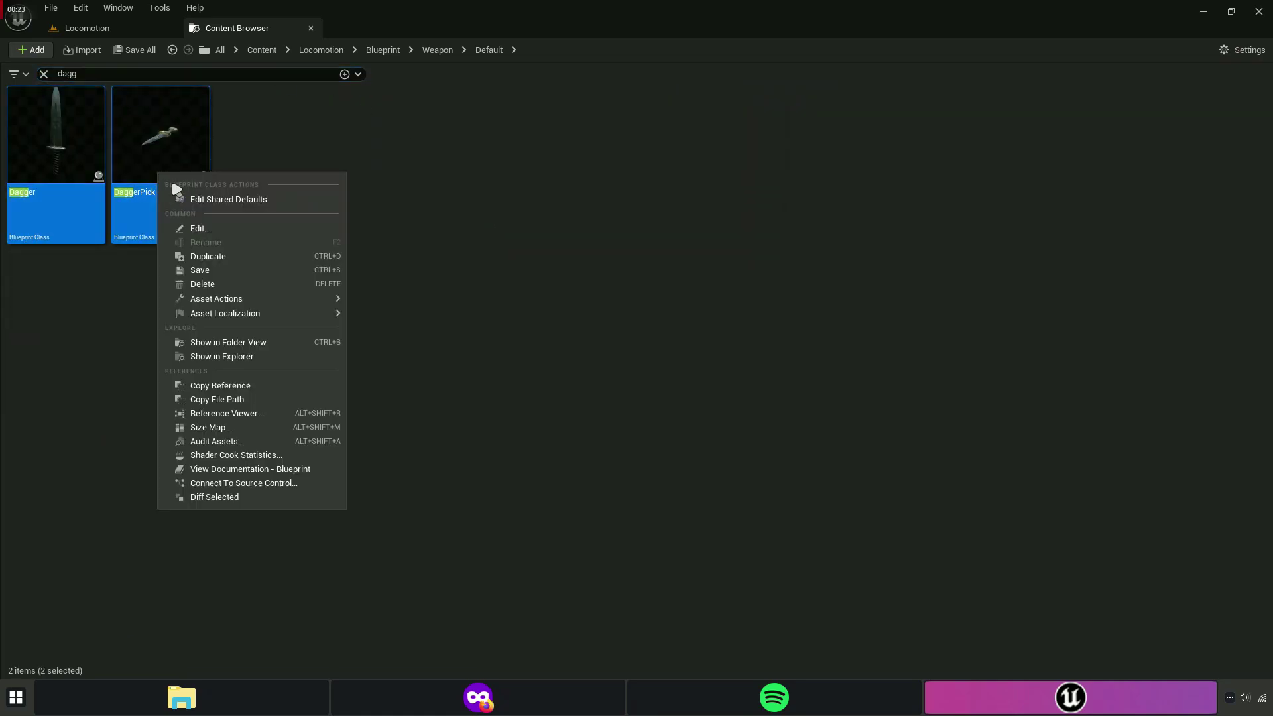
left_click(202, 256)
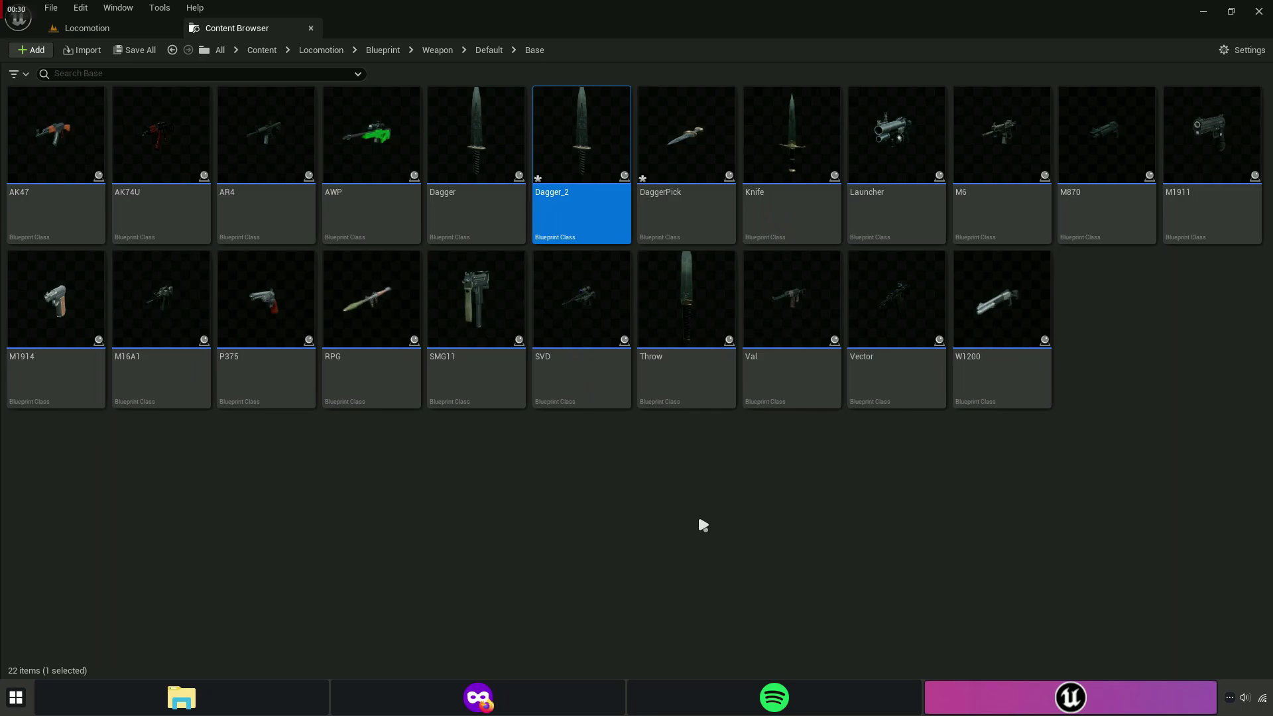
left_click(671, 145, "ctrl")
right_click(671, 145)
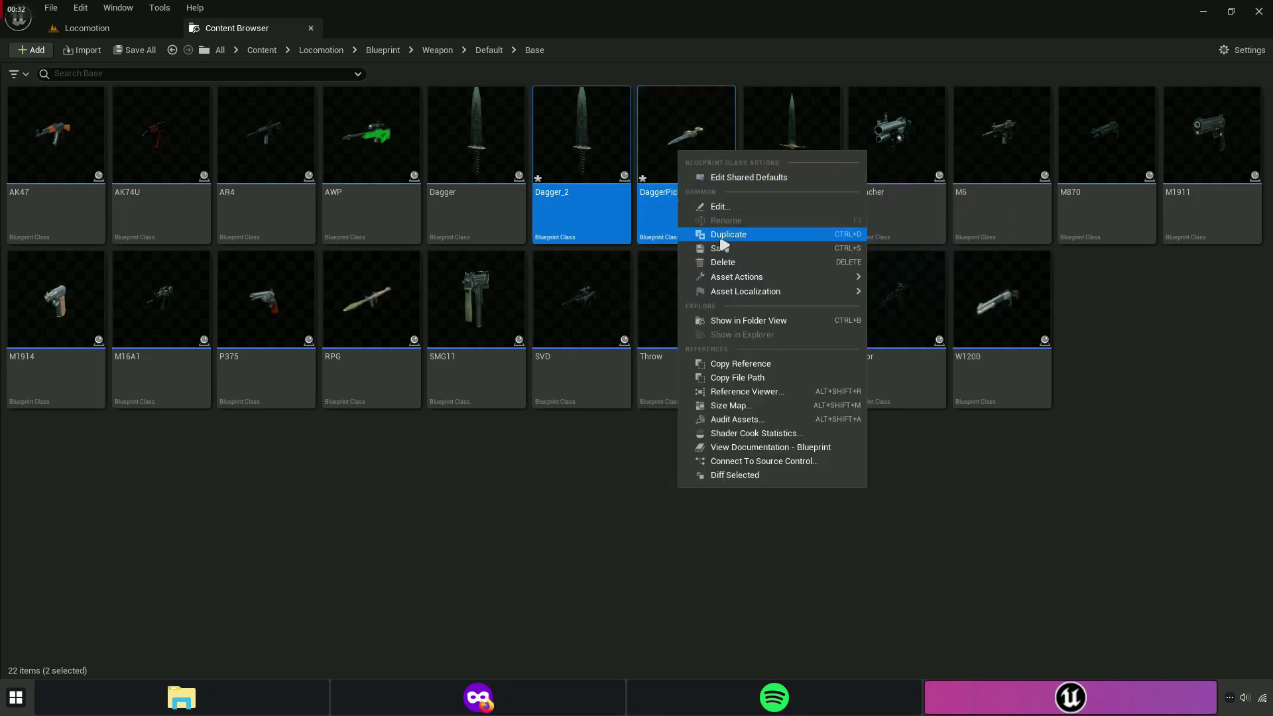
left_click(753, 277)
left_click(607, 572)
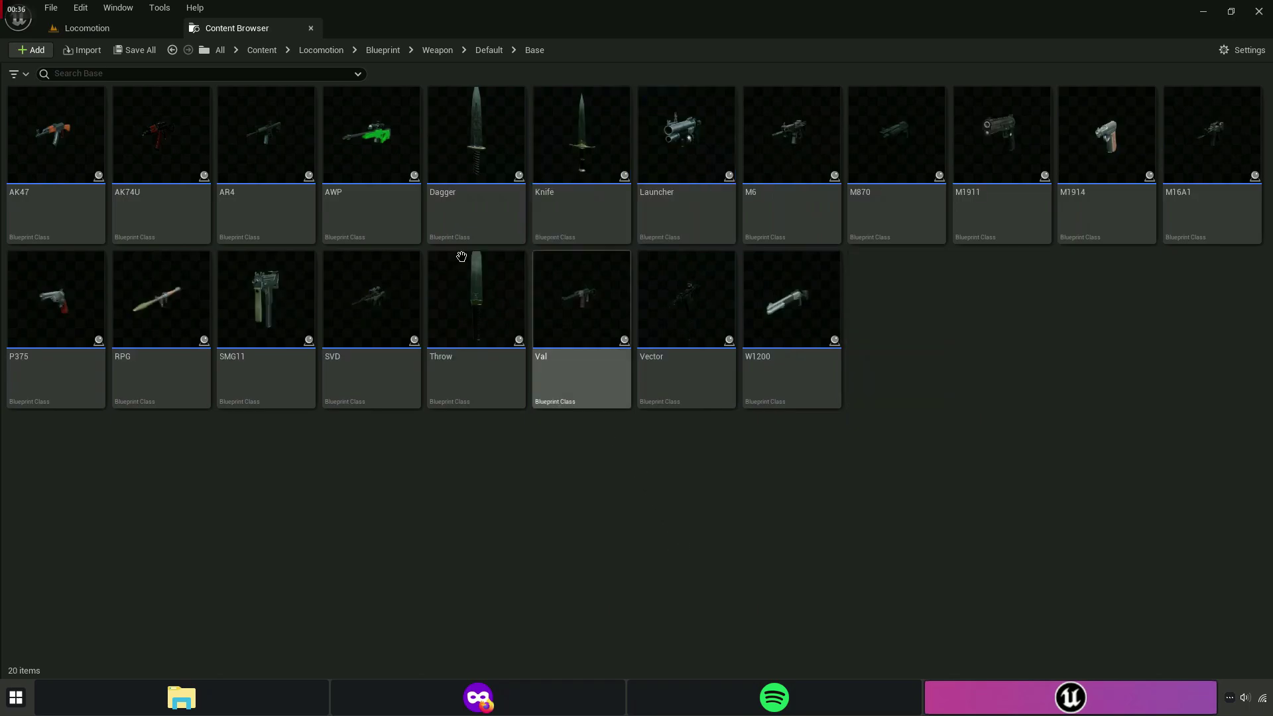
Duplicate the Dagger blueprint as Spear and open it in a docked editor tab.
left_click(459, 202)
right_click(459, 201)
left_click(493, 258)
type("Spear")
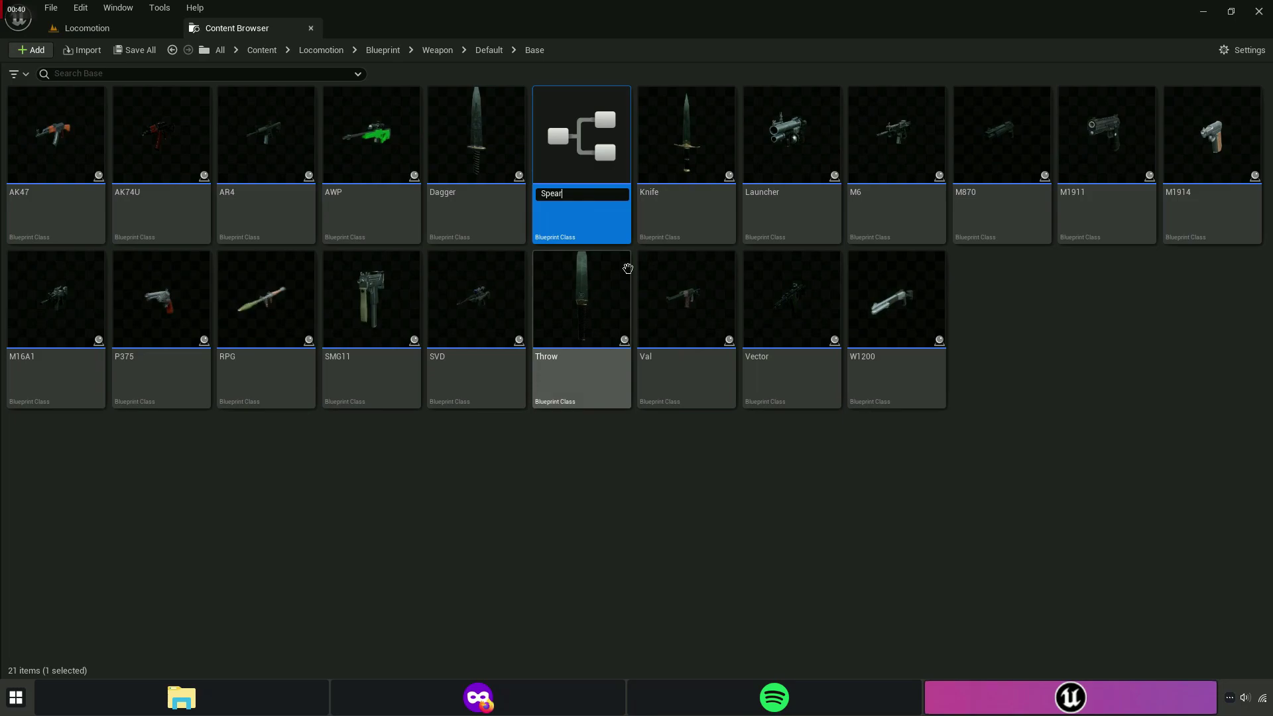
key("Return")
double_click(382, 333)
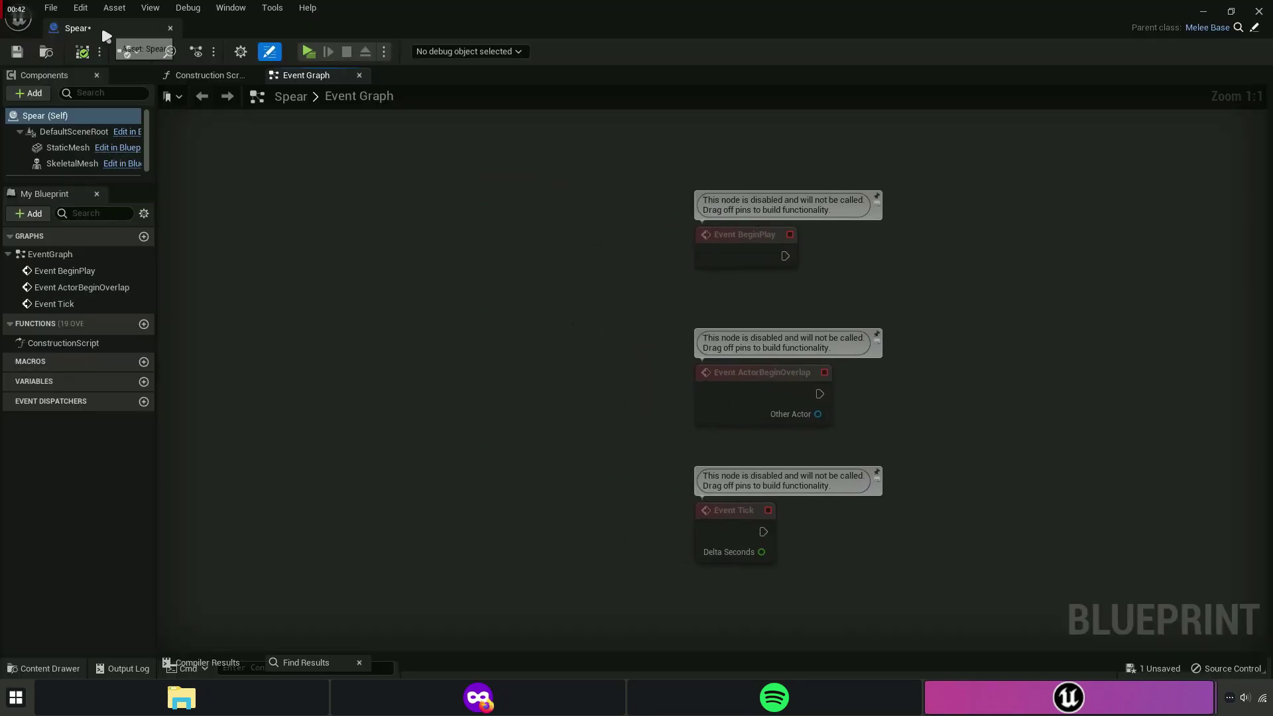
left_click_drag(101, 25, 371, 30)
In the Default folder, duplicate DaggerPick as SpearPick and open it in its own tab.
left_click(240, 32)
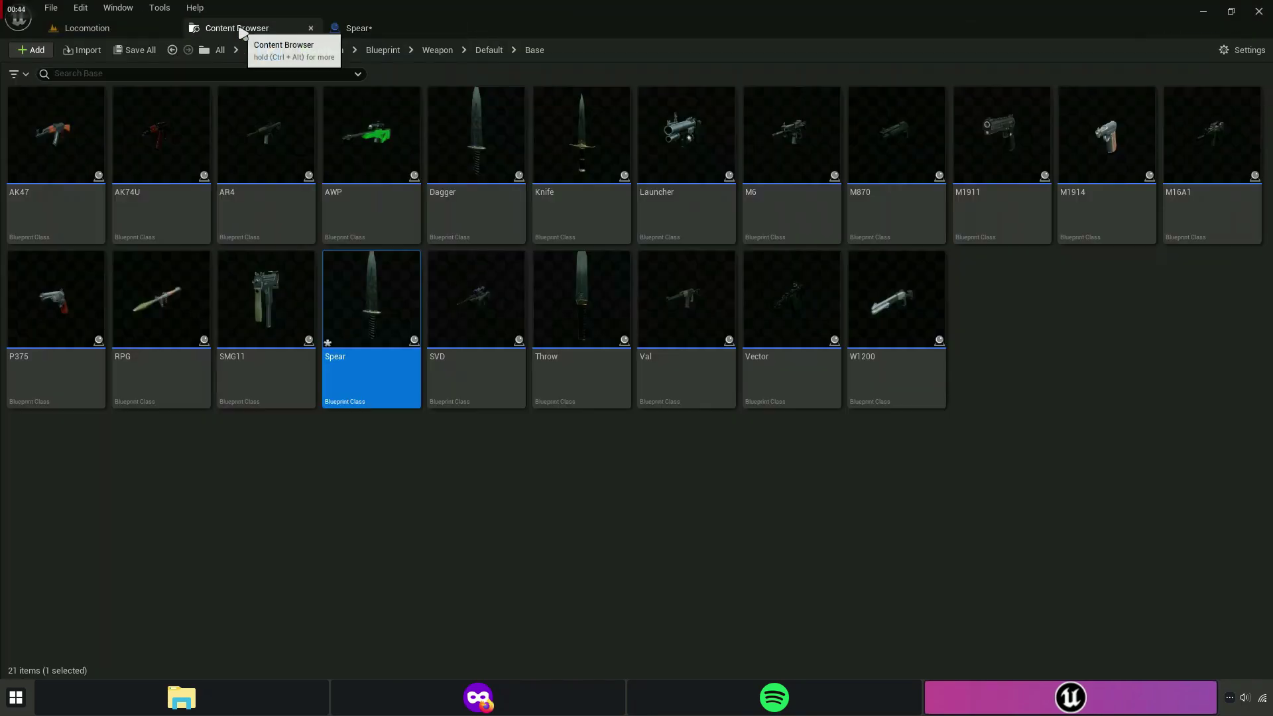
left_click(538, 438)
left_click(489, 49)
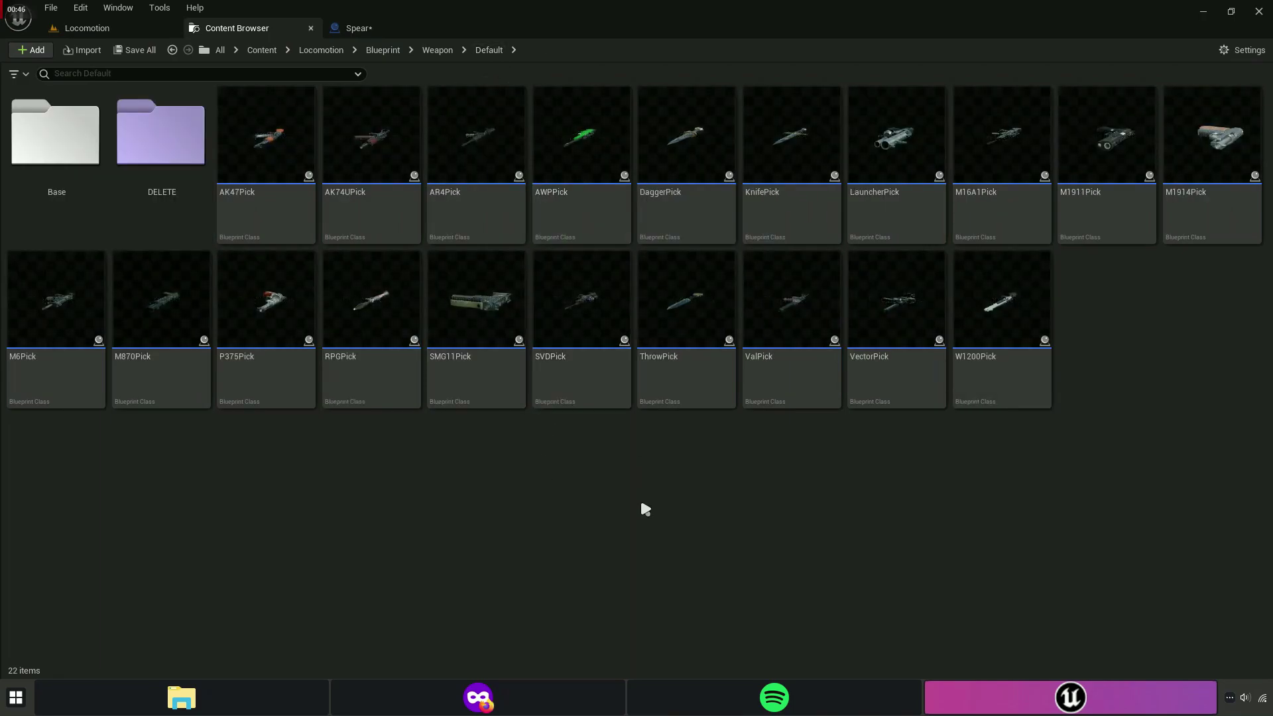
left_click(670, 173)
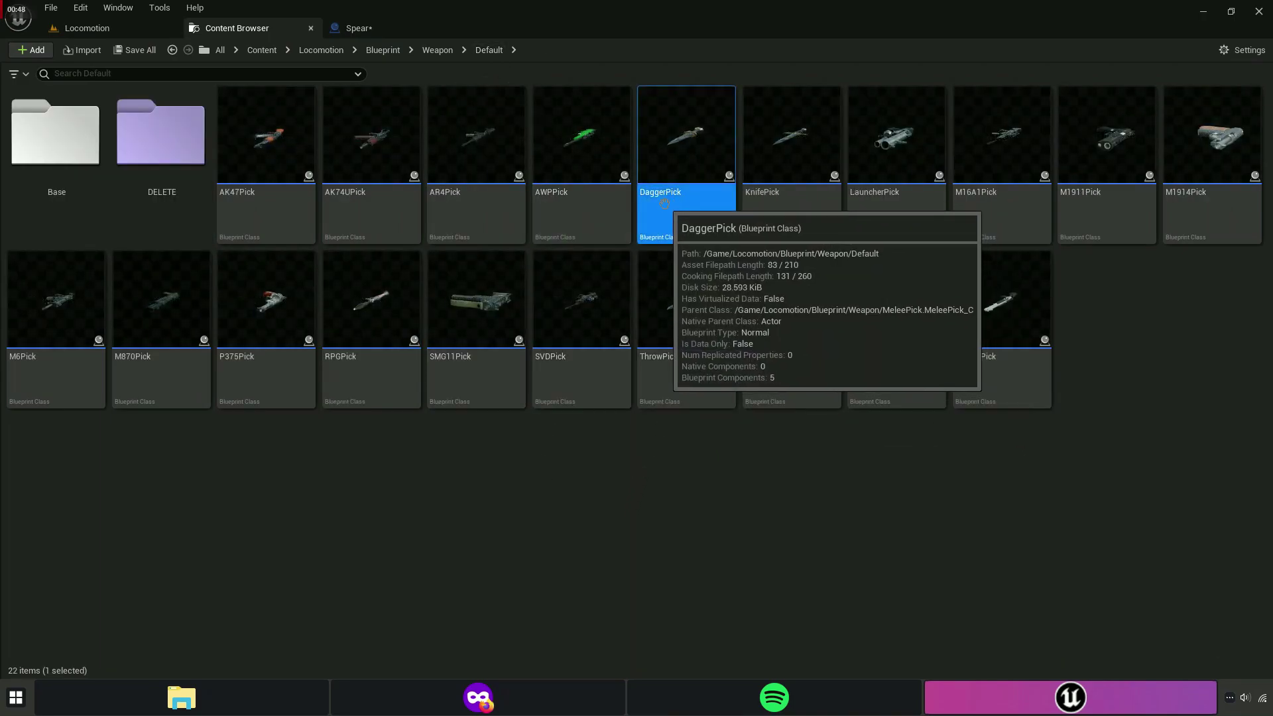
right_click(668, 171)
left_click(718, 268)
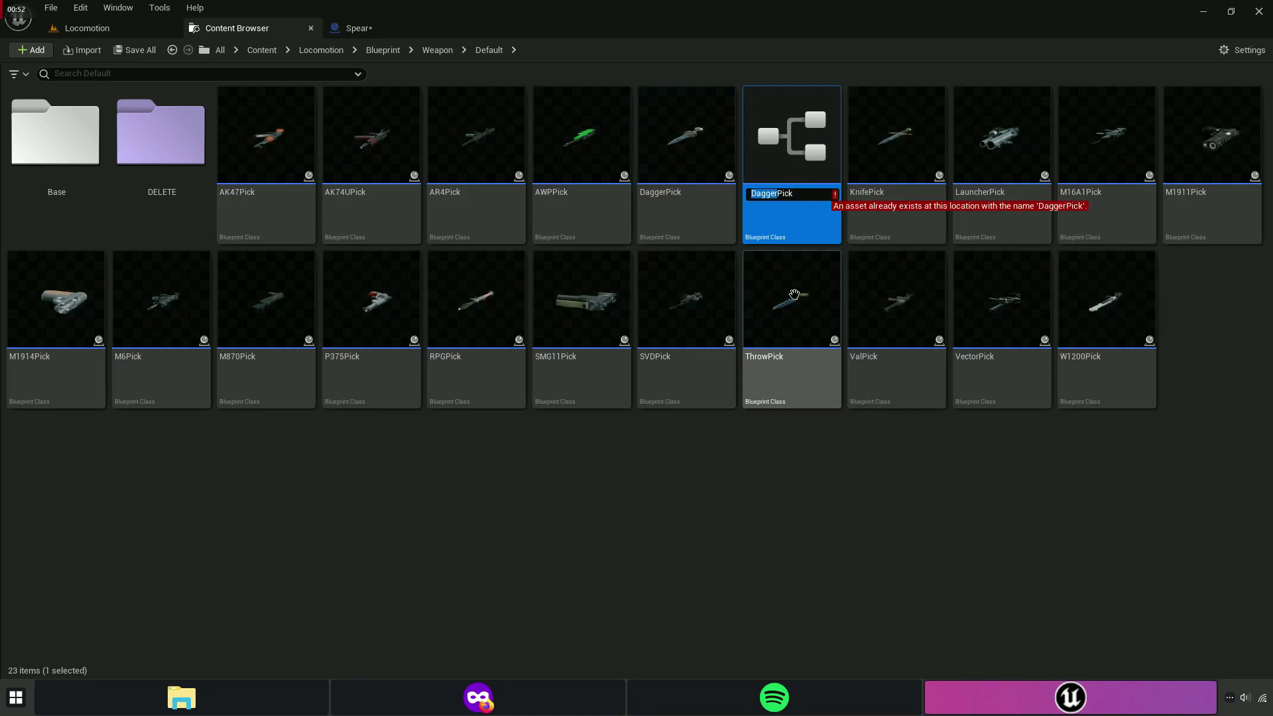
key("Return")
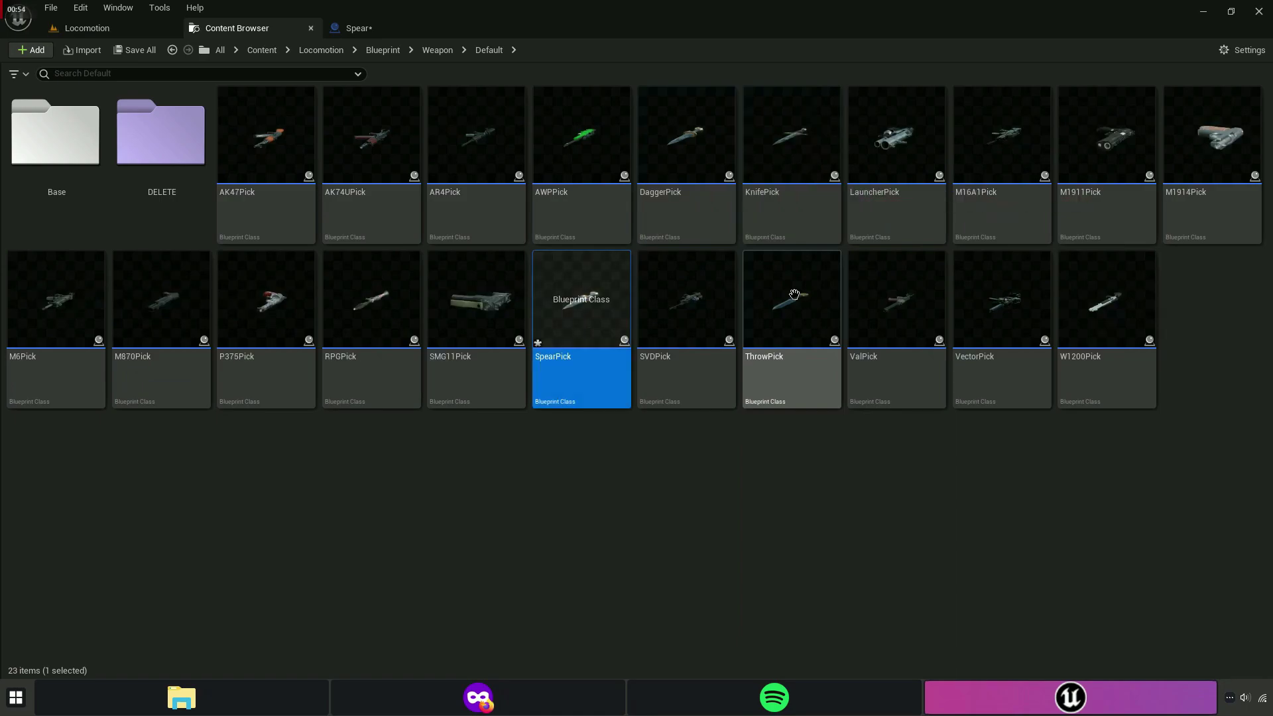
double_click(580, 325)
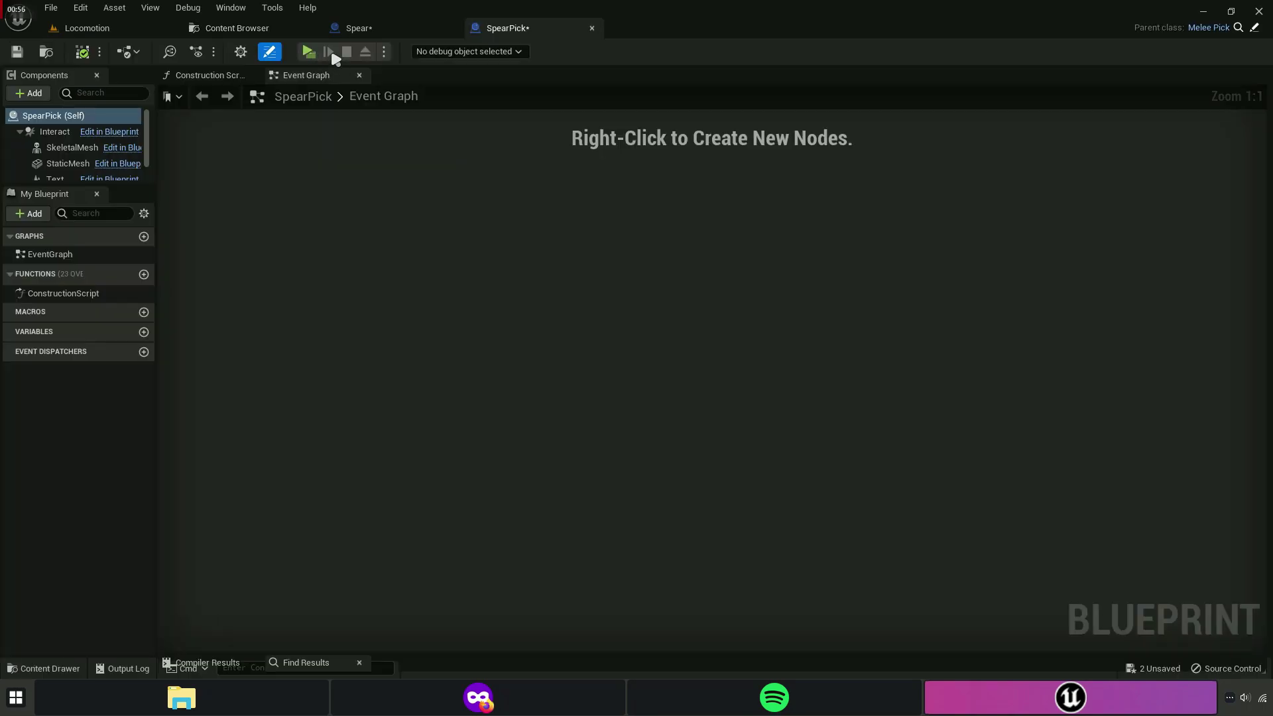
left_click(260, 32)
Open Weapon_Pack, filter to skeletal meshes, and preview the SK_Spear mesh.
left_click(261, 49)
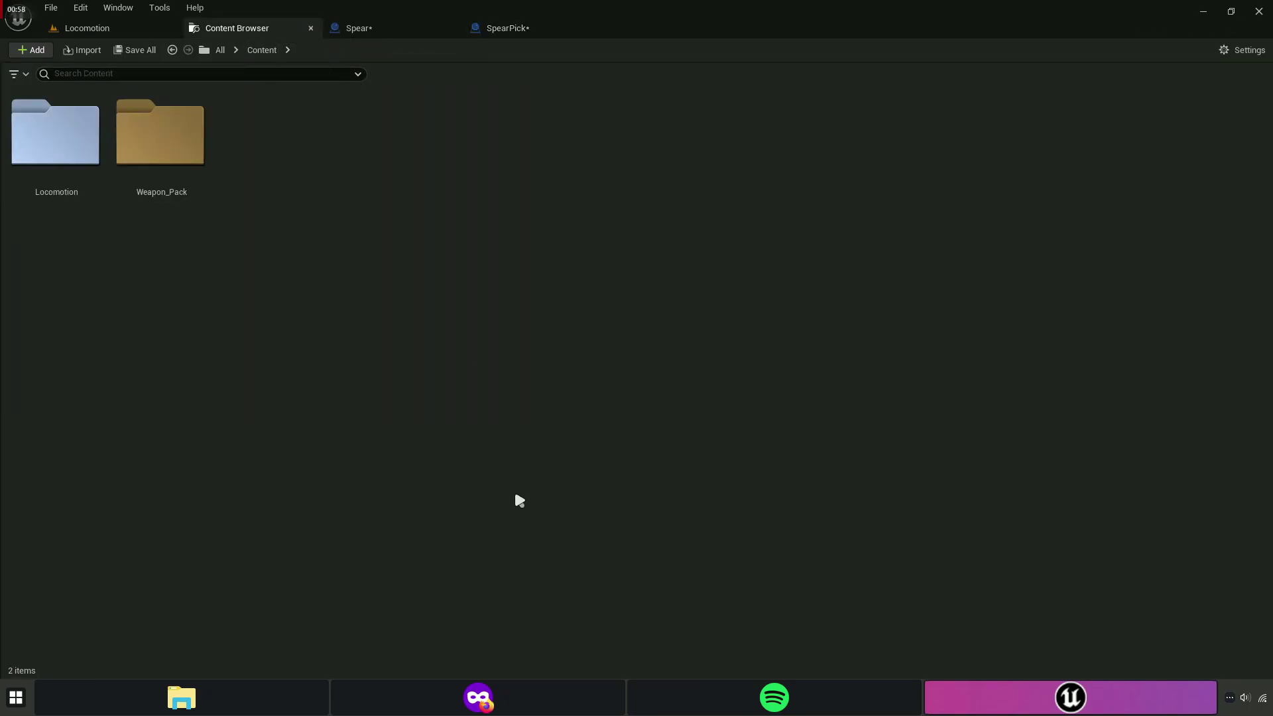
left_click(186, 180)
double_click(187, 180)
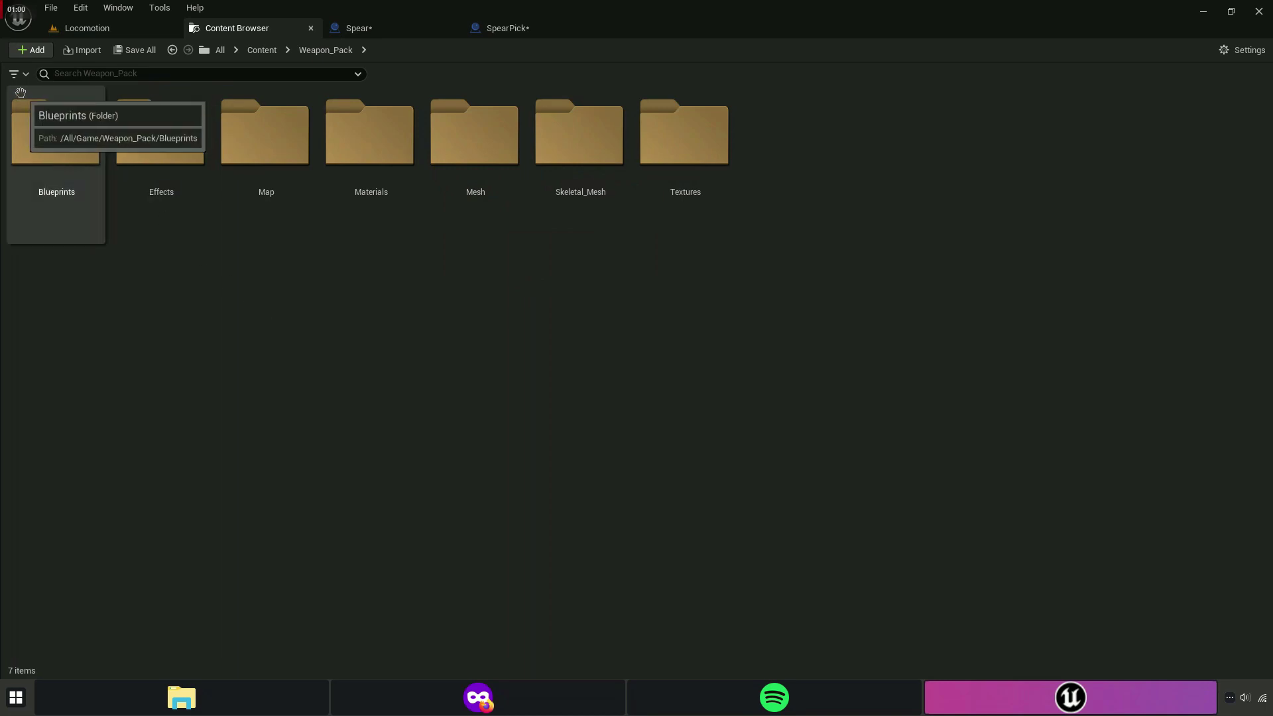
left_click(14, 73)
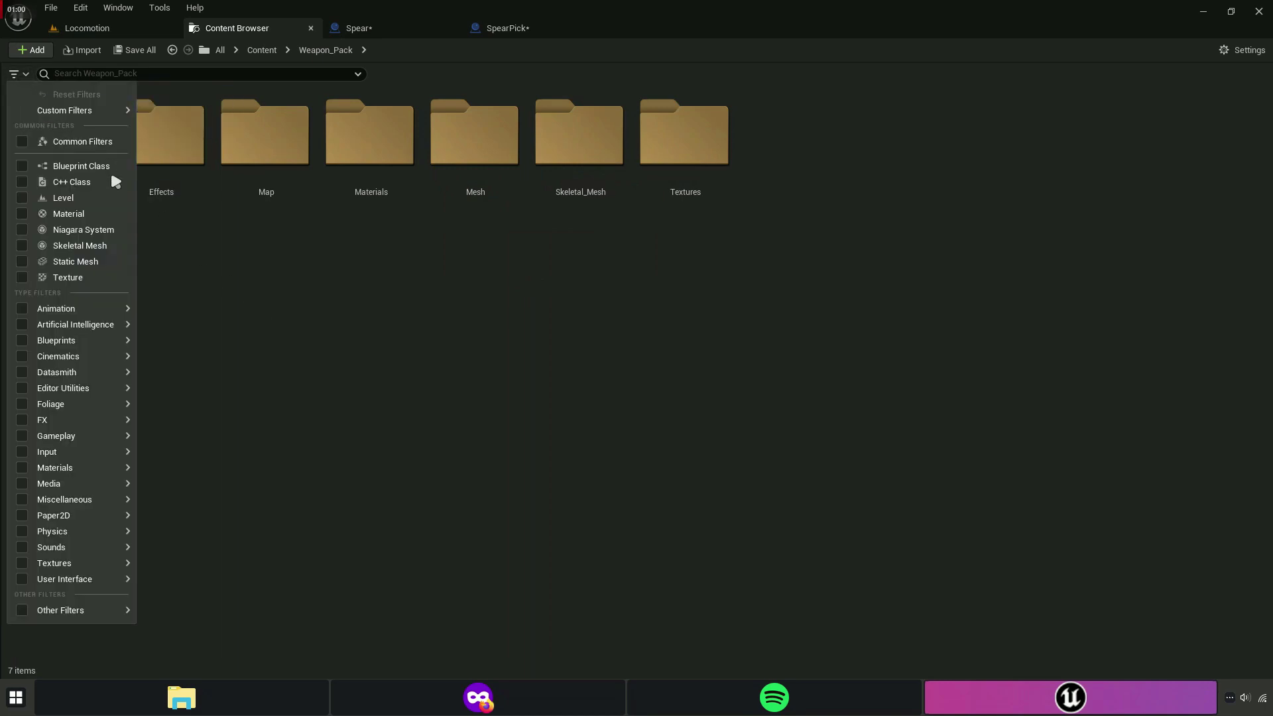
left_click(79, 247)
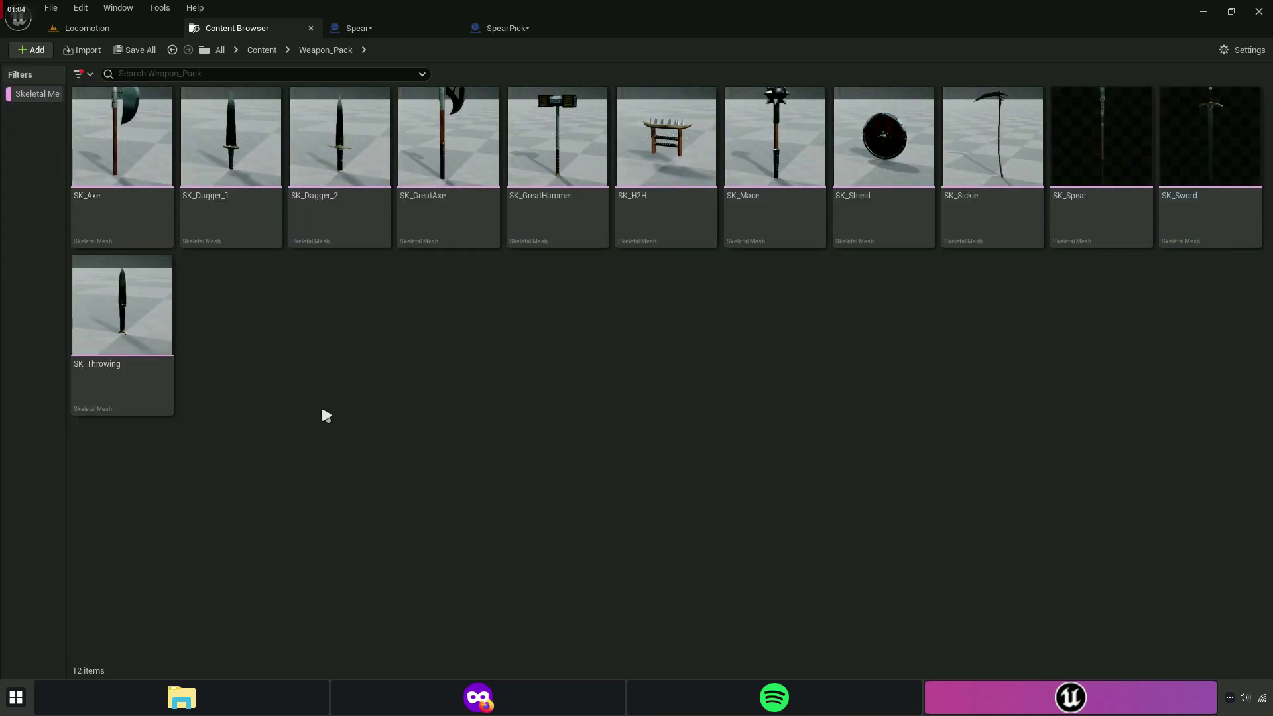
left_click(1199, 209)
left_click(1088, 216)
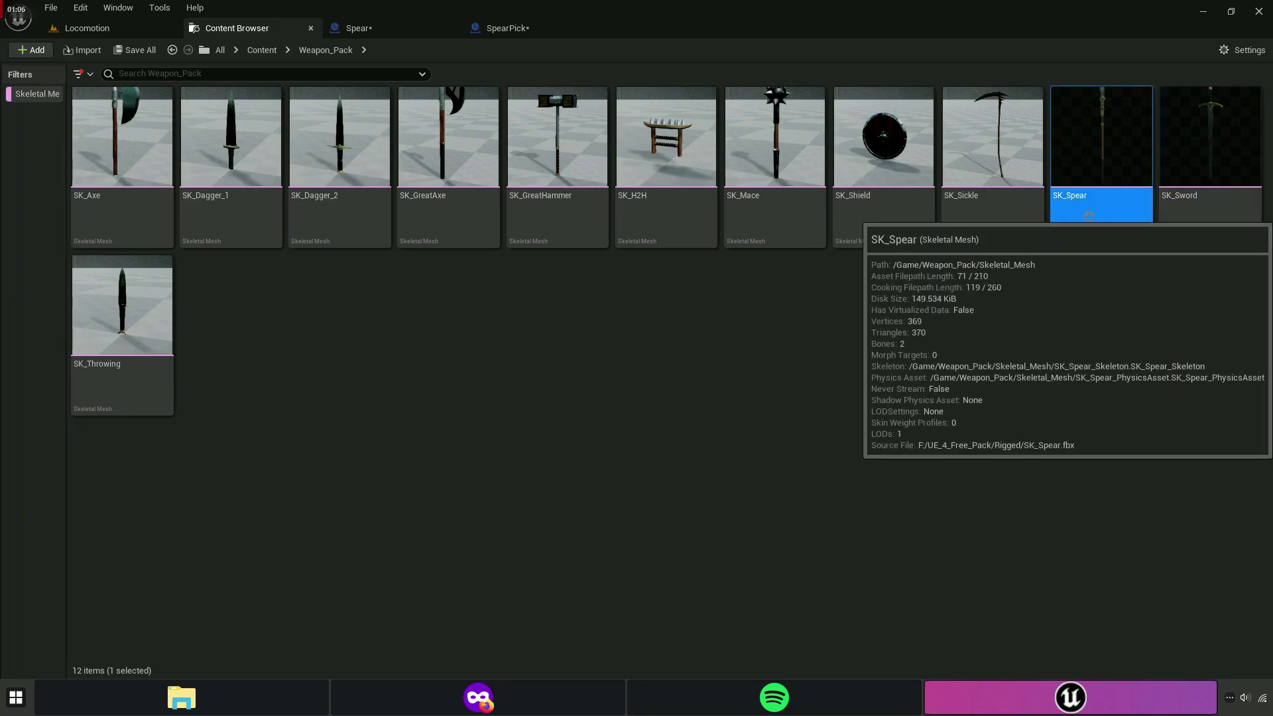
double_click(1087, 230)
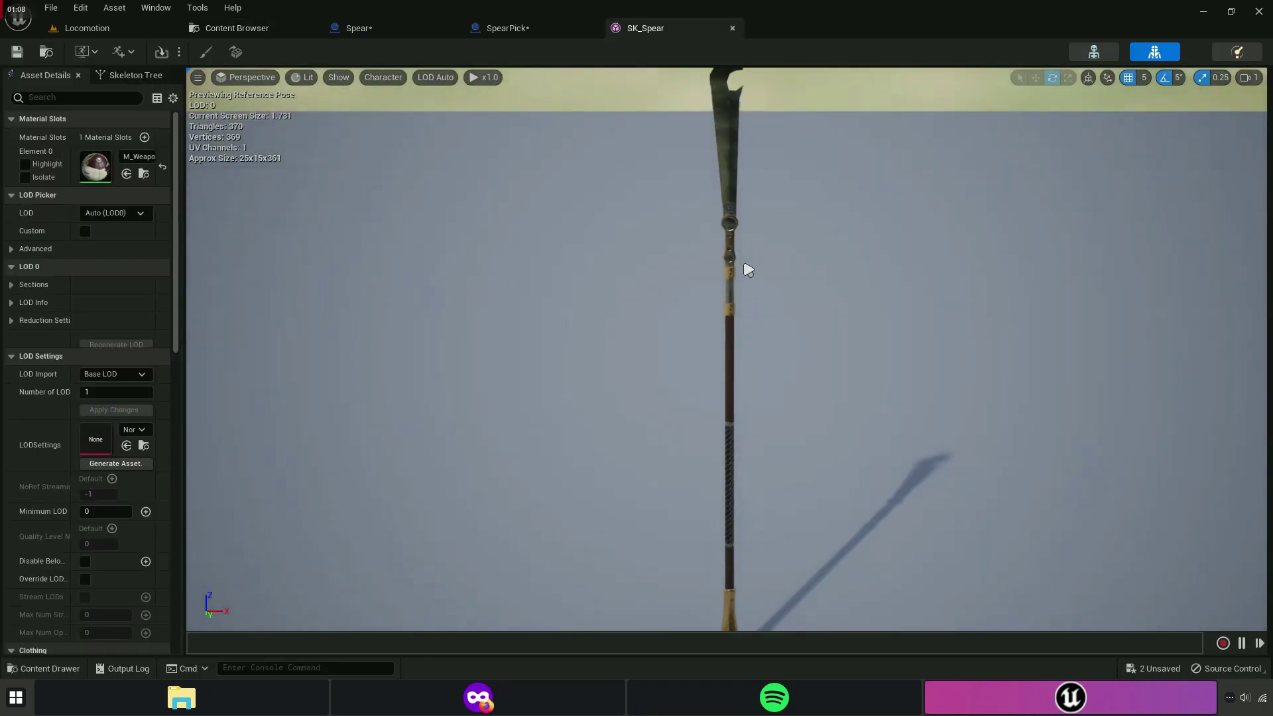
left_click(734, 33)
Cancel accidental moves of SK_Sword and SK_Shield, then preview SK_Sickle up close.
left_click(237, 28)
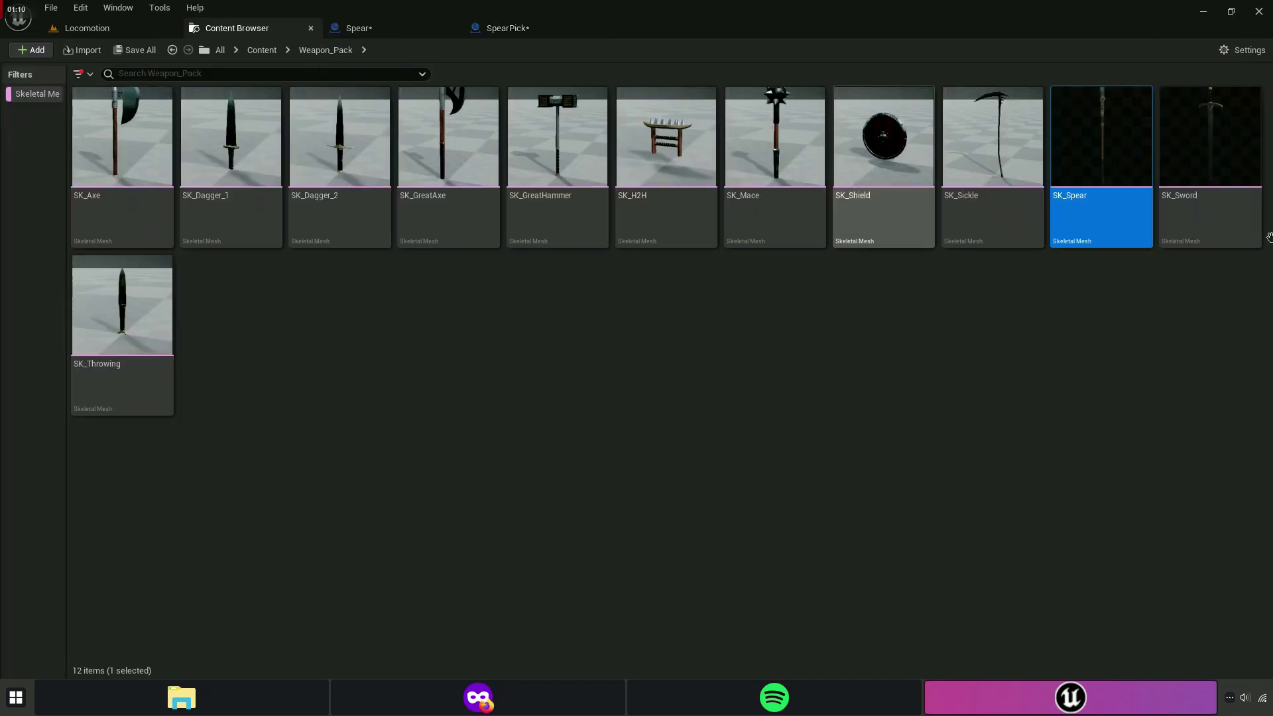
left_click_drag(1206, 212, 1135, 306)
key("Escape")
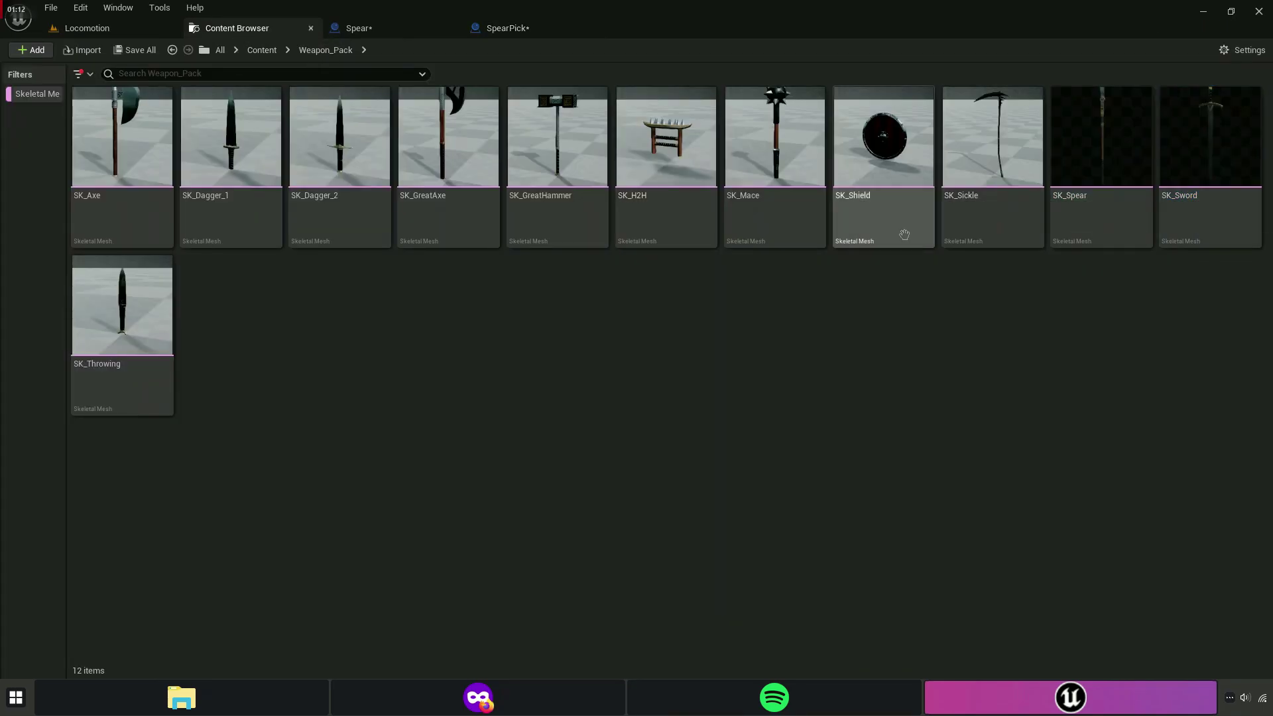
left_click_drag(901, 232, 910, 292)
key("Escape")
double_click(984, 156)
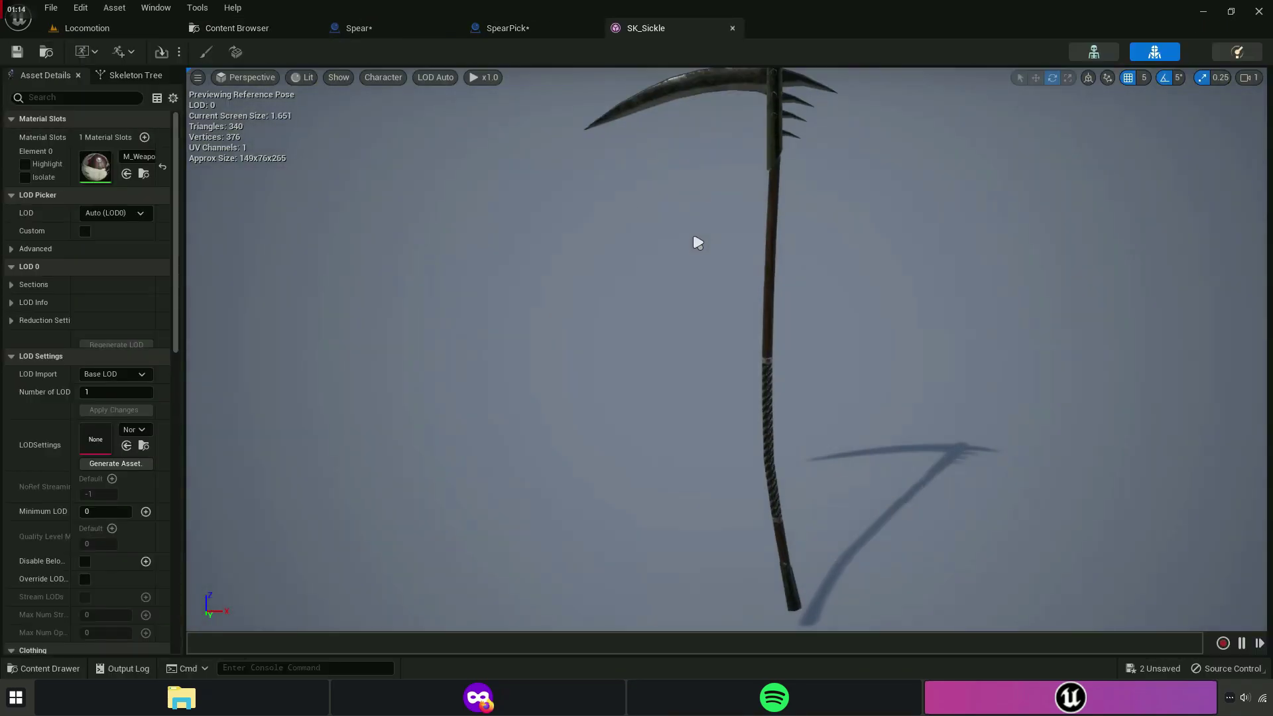
scroll(696, 241, "up", 3)
mouse_move(727, 213)
left_mouse_down()
mouse_move(727, 265)
mouse_move(736, 216)
left_mouse_up()
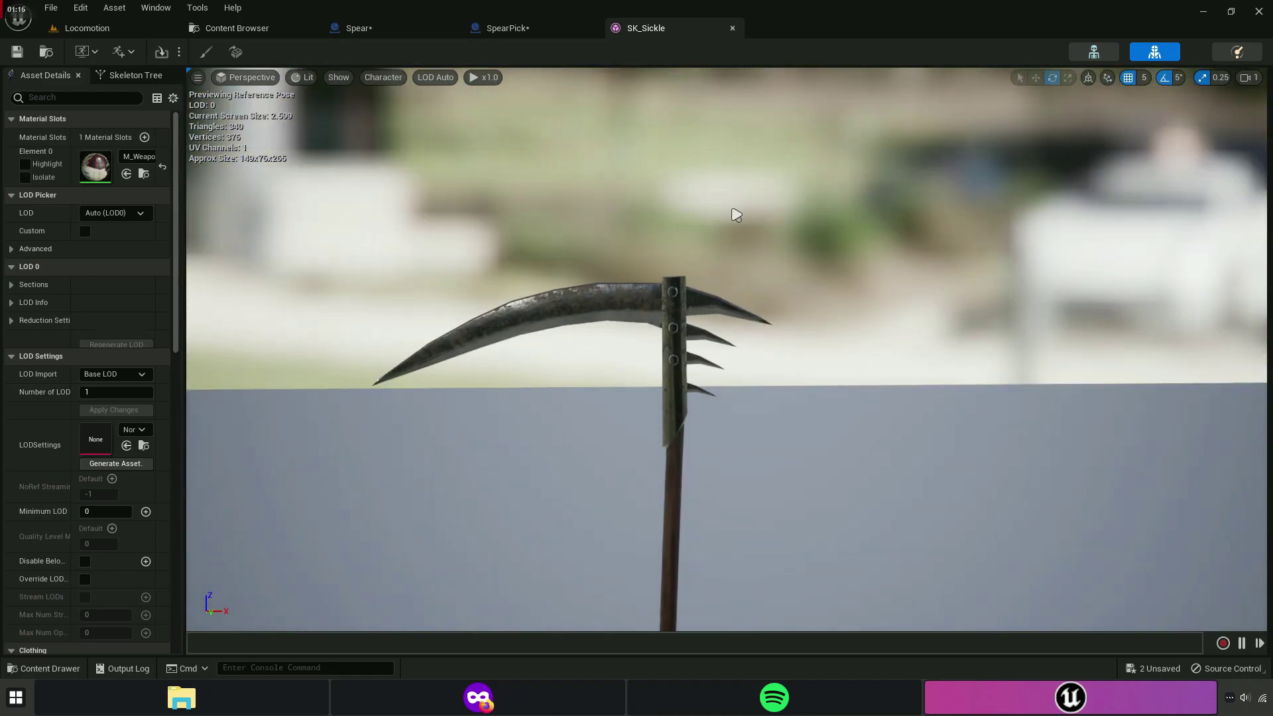
left_click(731, 28)
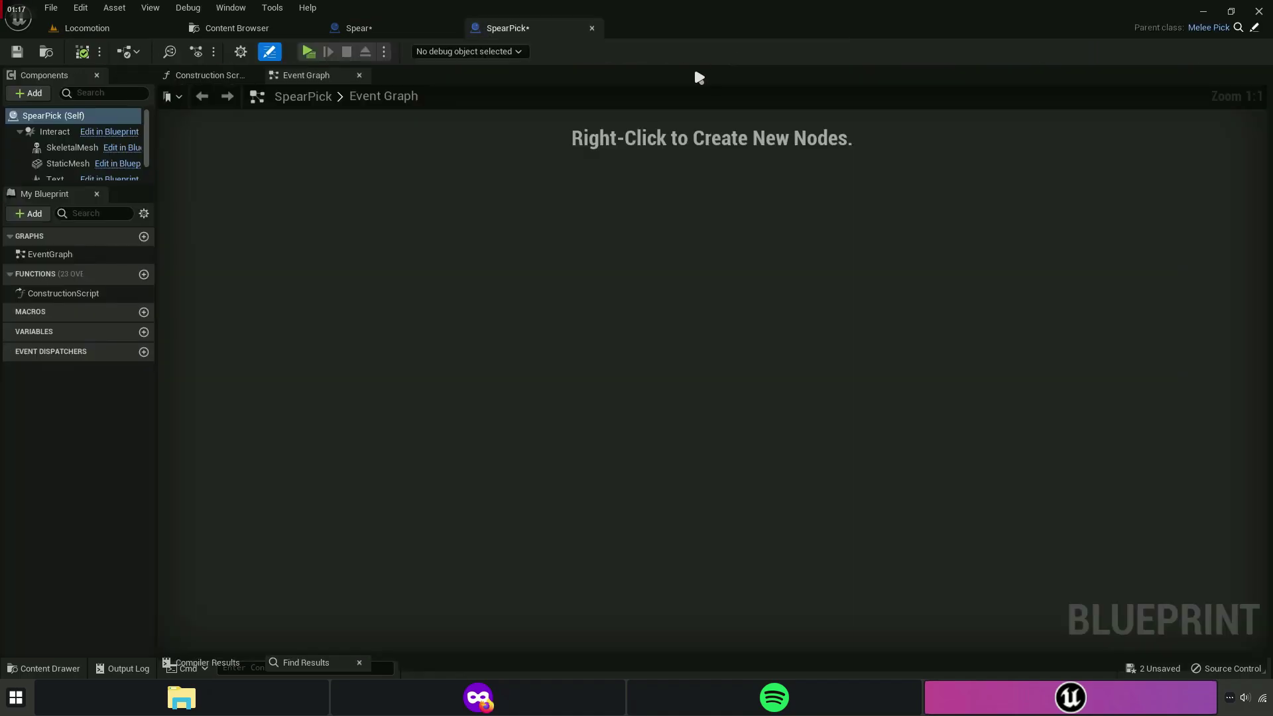
Copy the SK_Spear asset name from its rename box.
left_click(262, 29)
left_click_drag(1101, 142, 1093, 184)
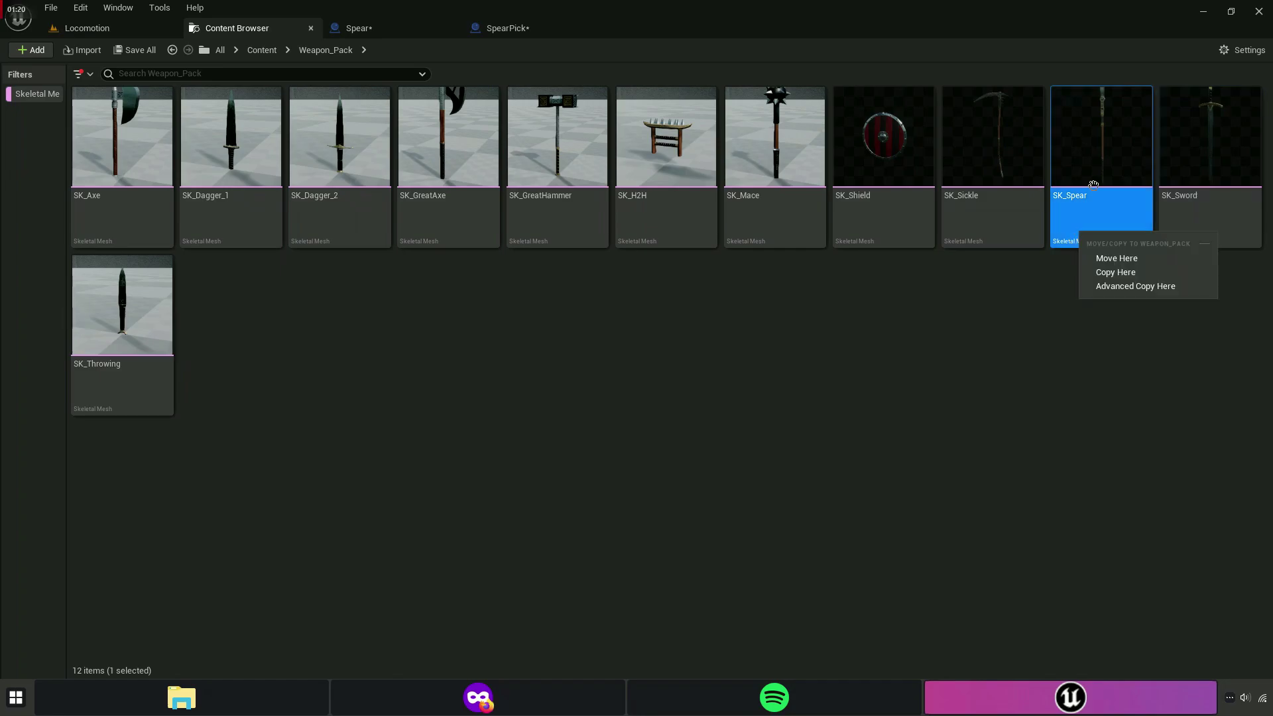
left_click(1095, 212)
right_click(1093, 200)
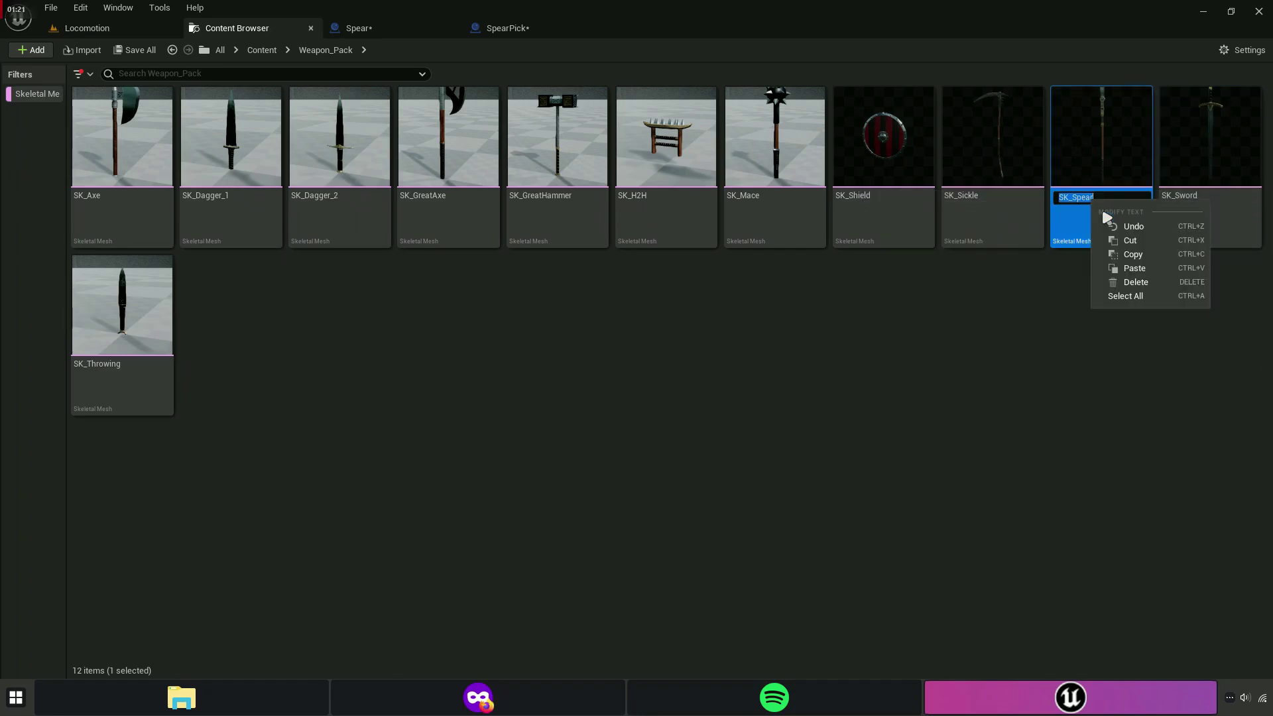
left_click(1133, 255)
Assign SK_Spear to the Spear blueprint's SkeletalMesh component, then compile and save.
left_click(370, 29)
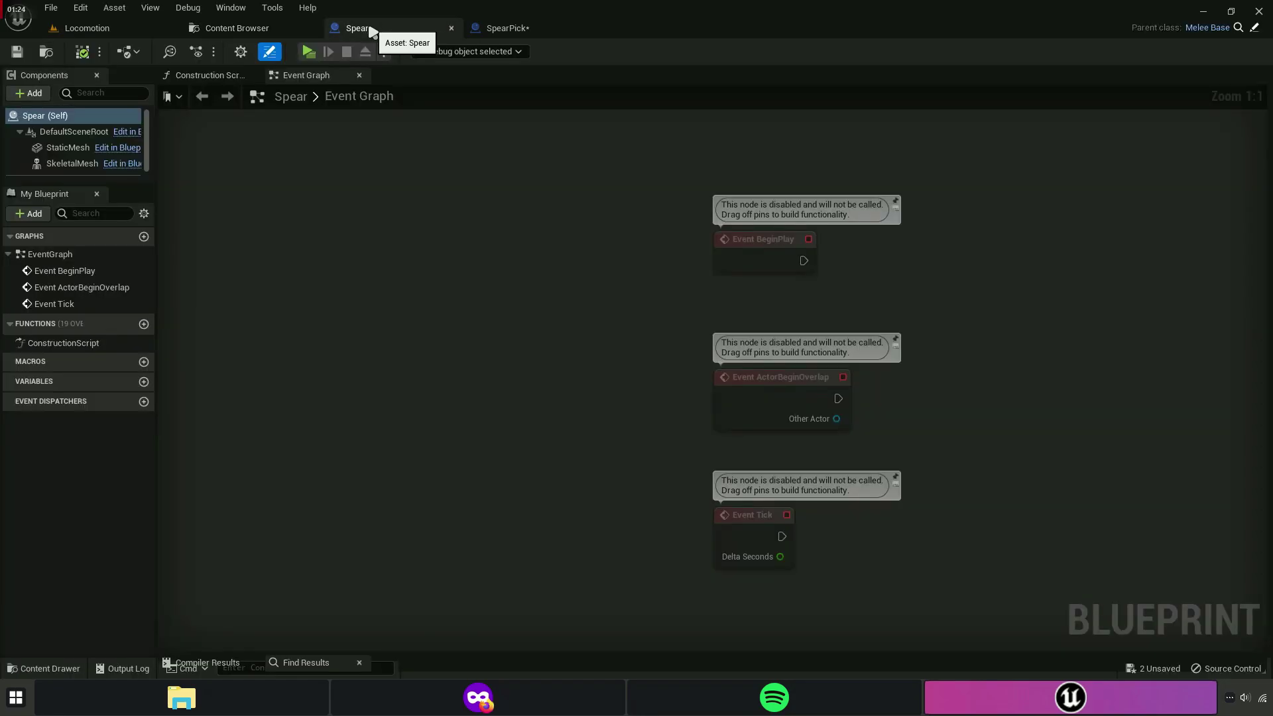
left_click(252, 76)
double_click(62, 117)
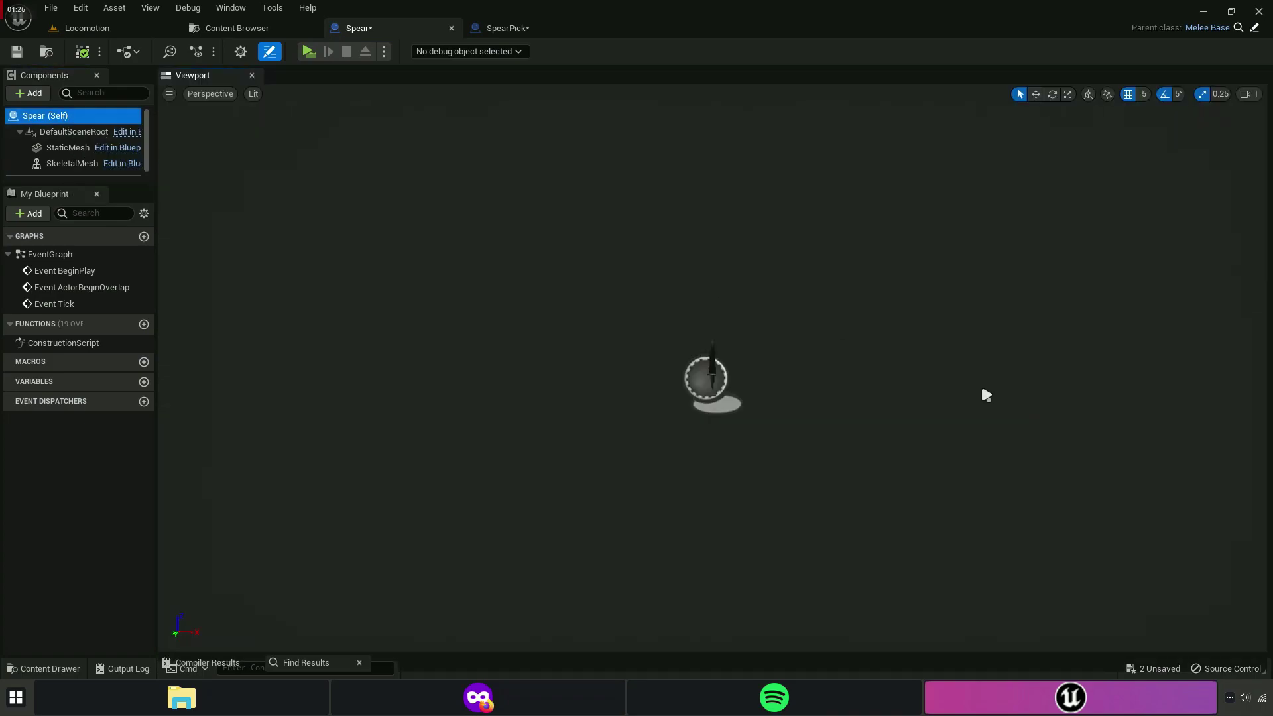
left_click(708, 336)
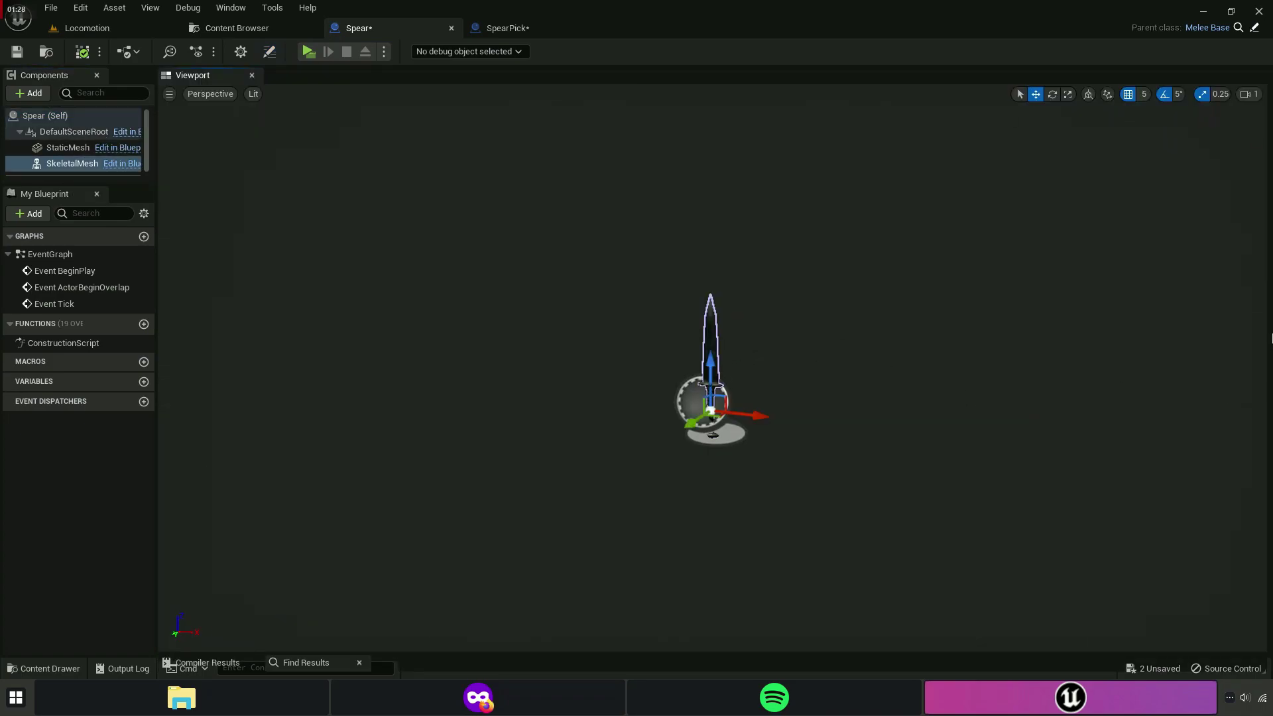
left_click(1263, 332)
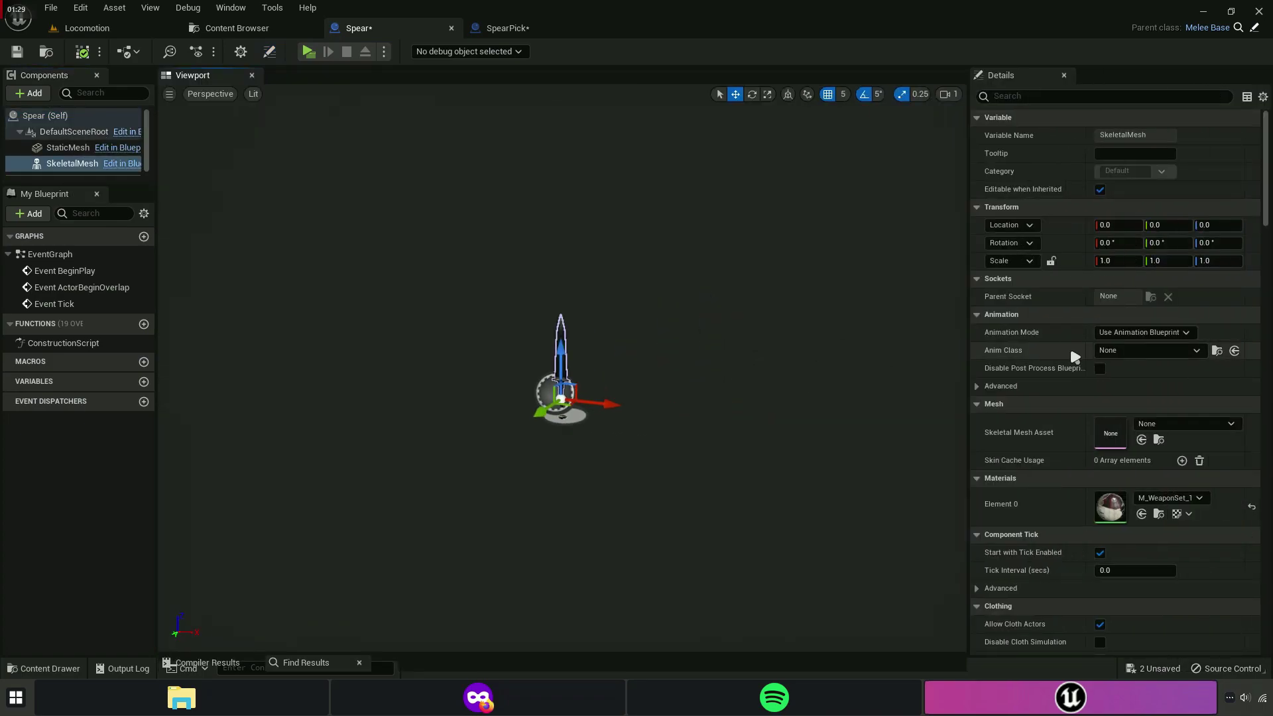
left_click(1174, 424)
left_click(1127, 248)
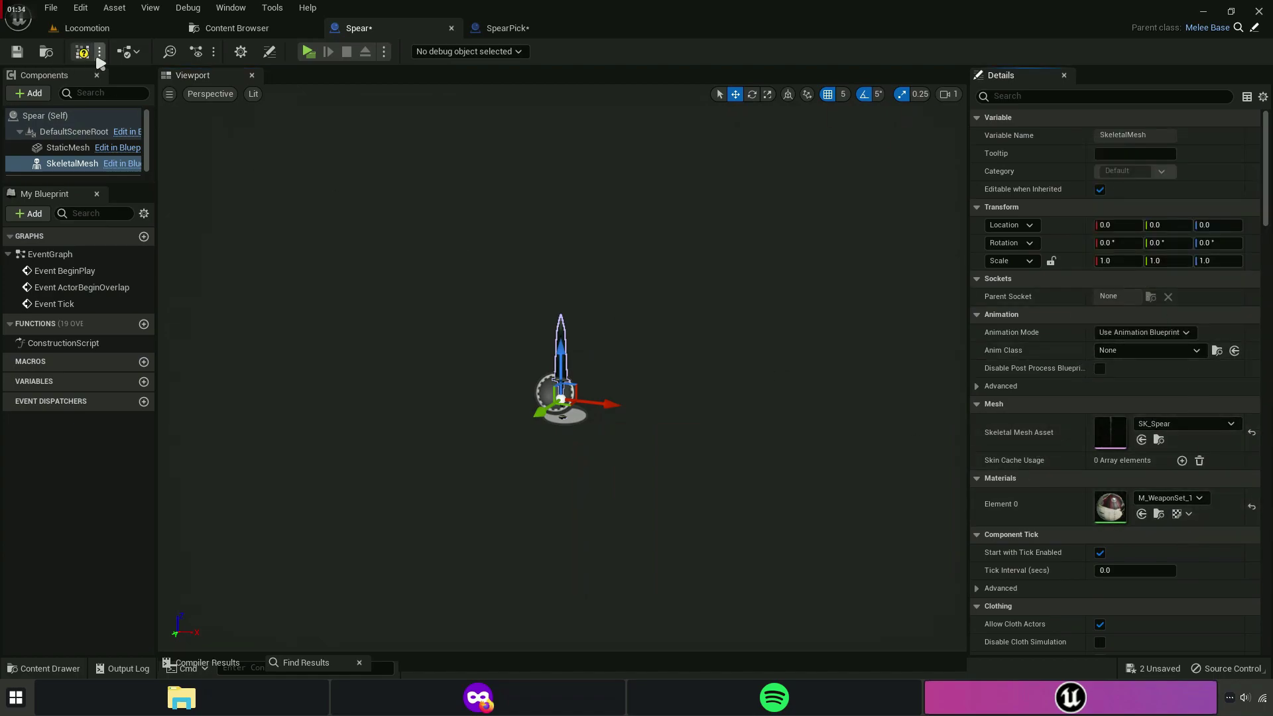
left_click(28, 59)
left_click(60, 115)
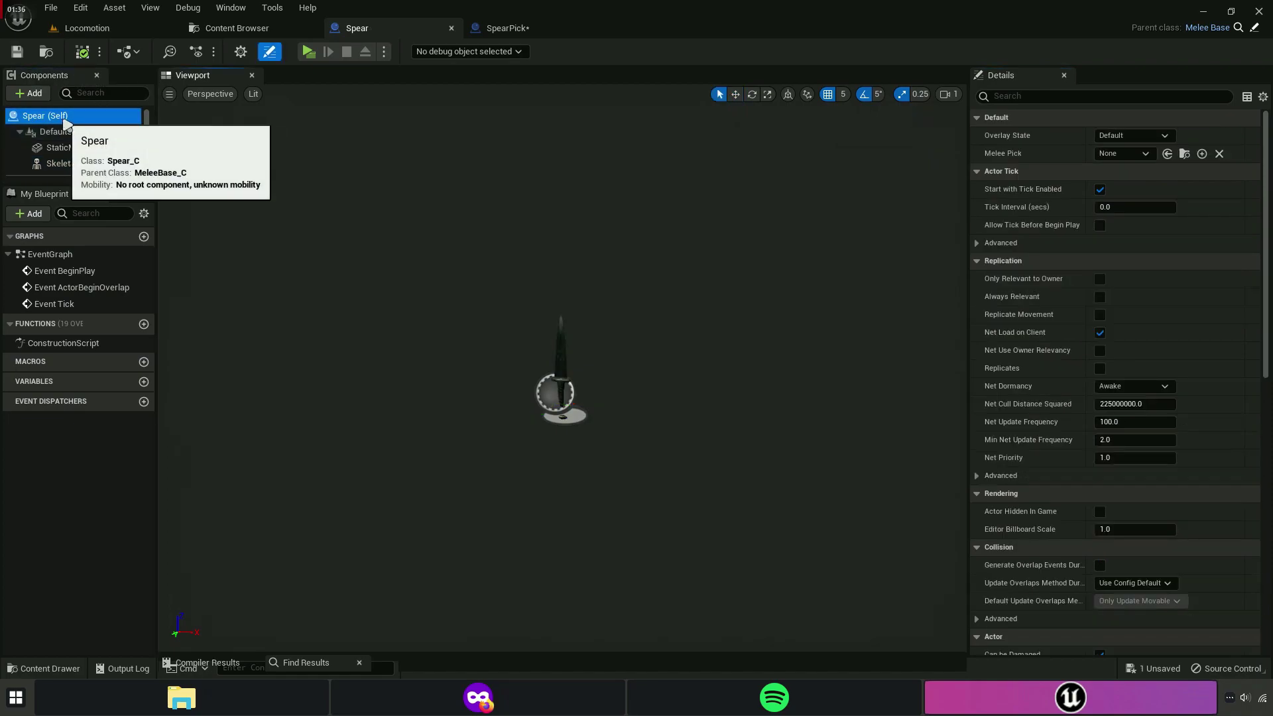
left_click(507, 28)
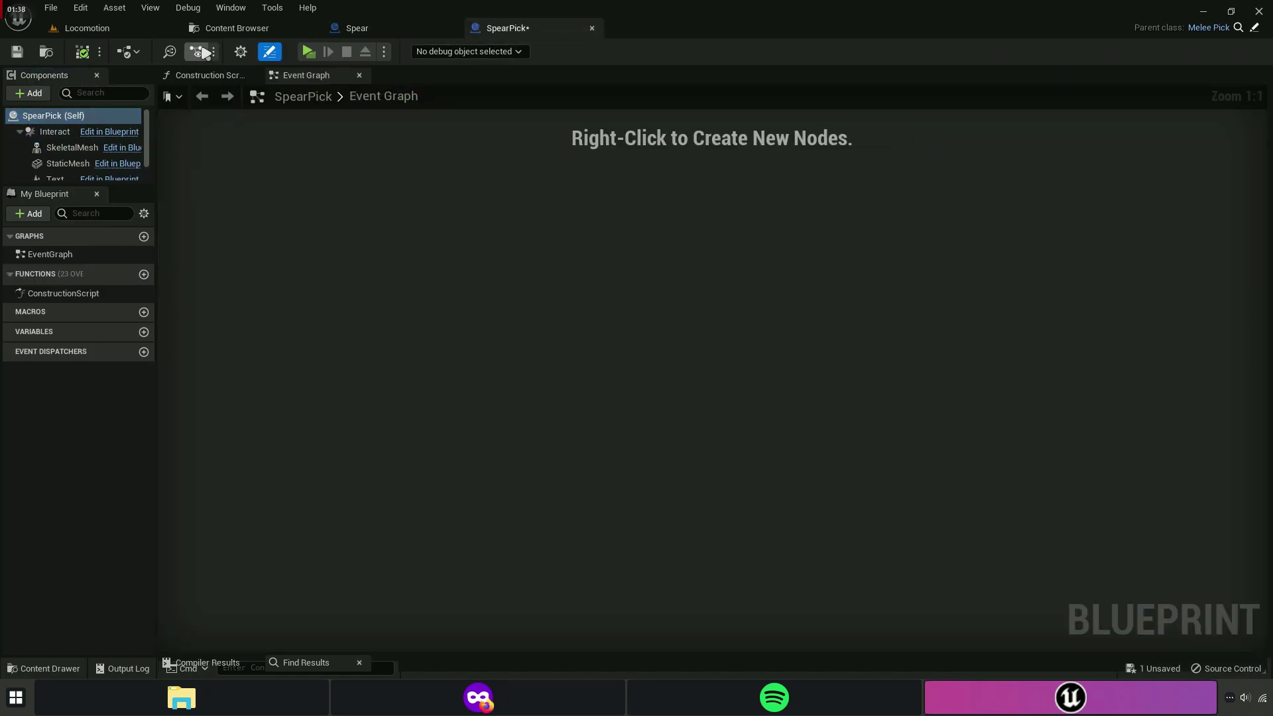
Add the Static Mesh filter in the Content Browser and locate SM_Spear.
left_click(237, 28)
left_click(78, 73)
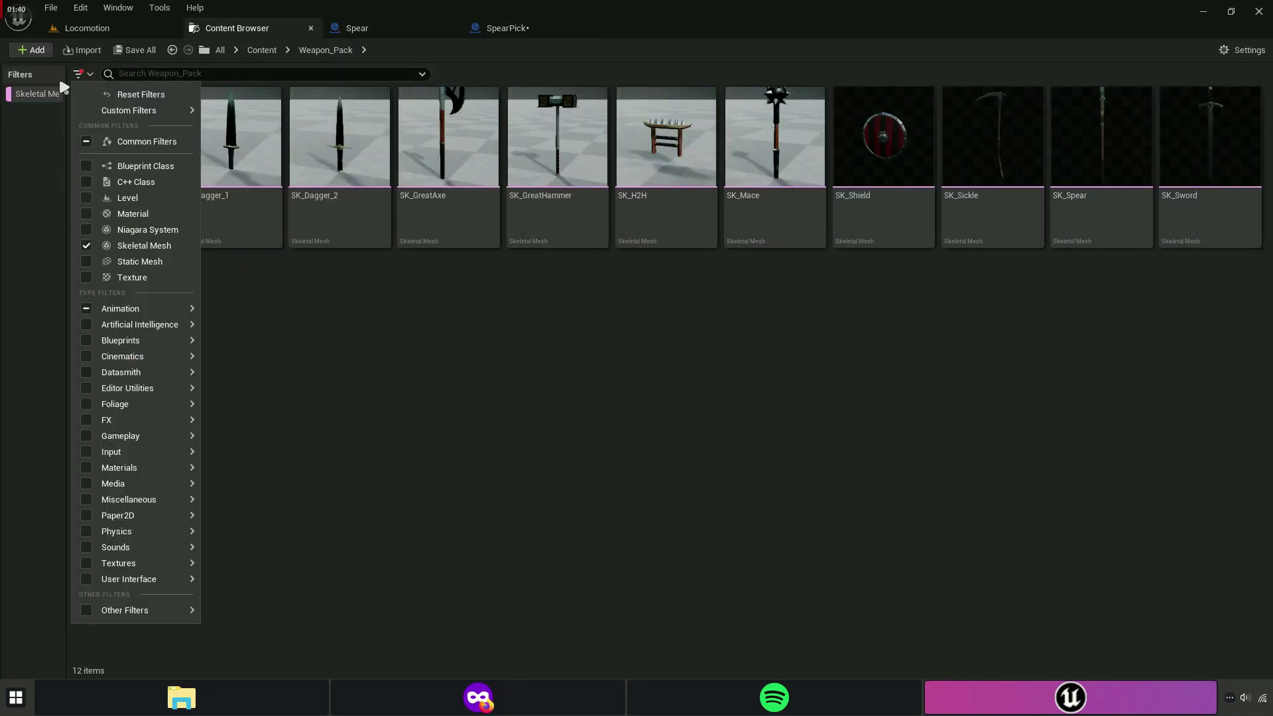
left_click(141, 262)
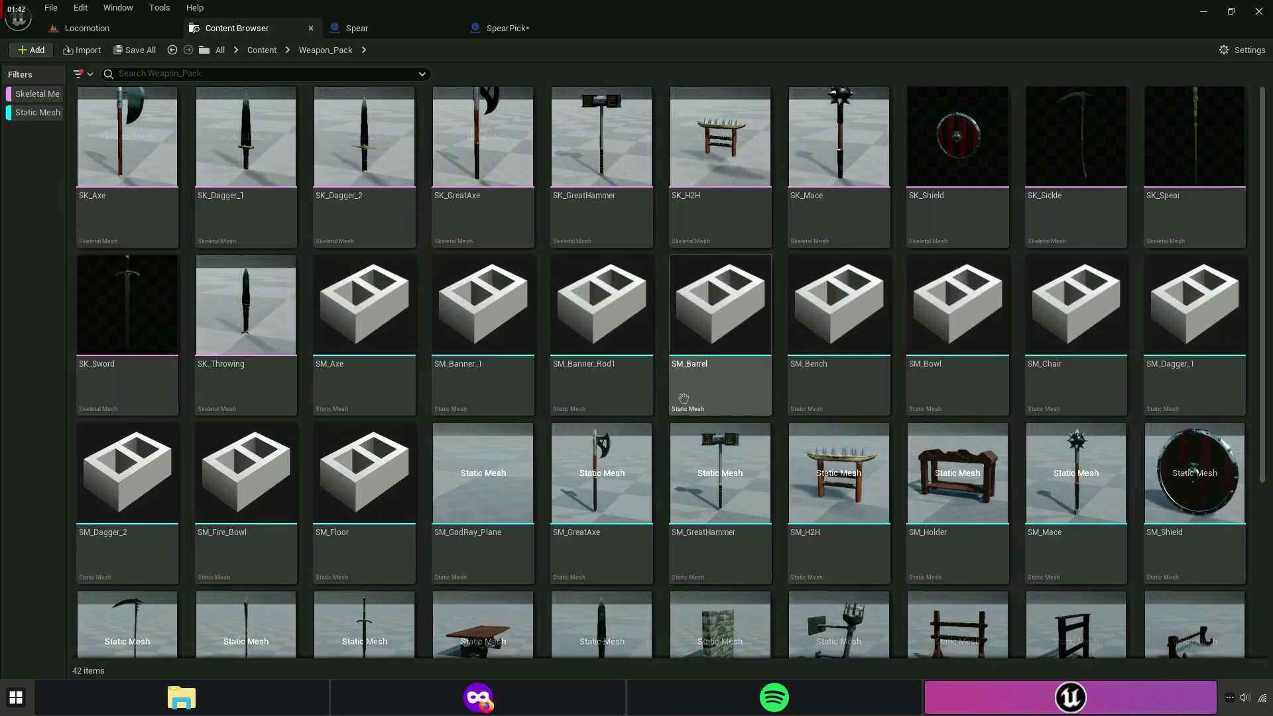
scroll(1262, 190, "down", 5)
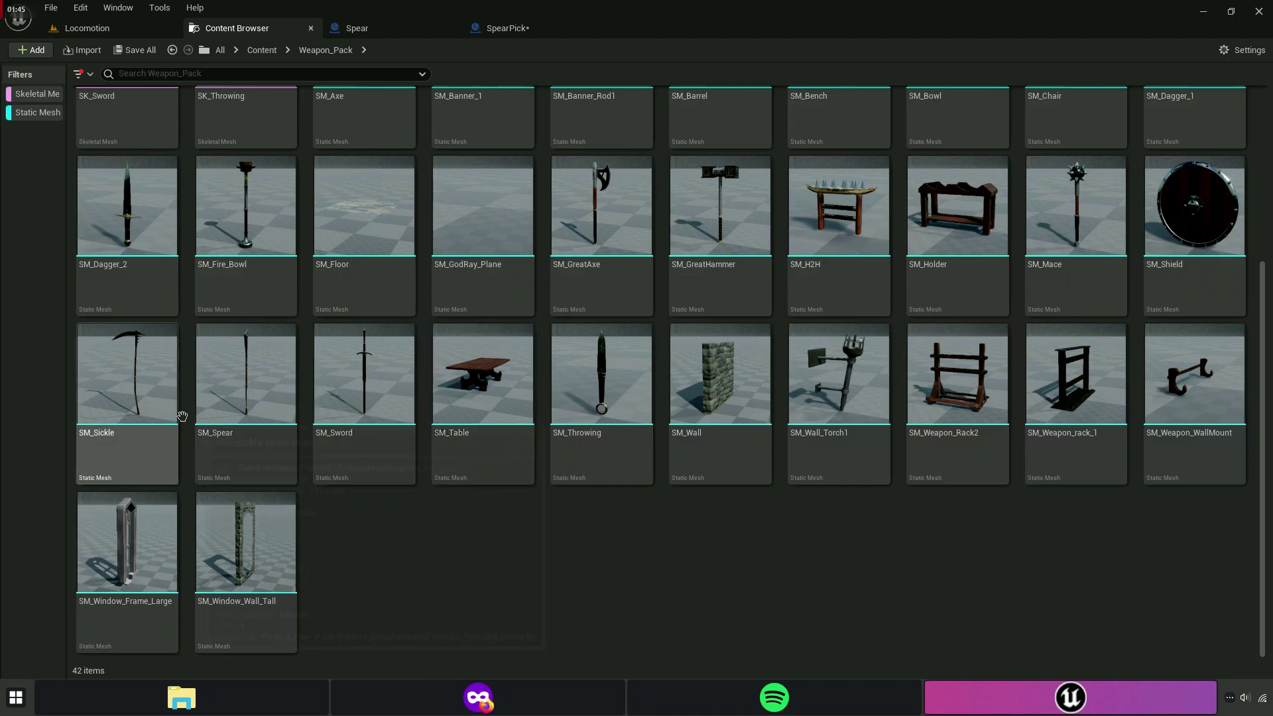
left_click_drag(251, 434, 347, 510)
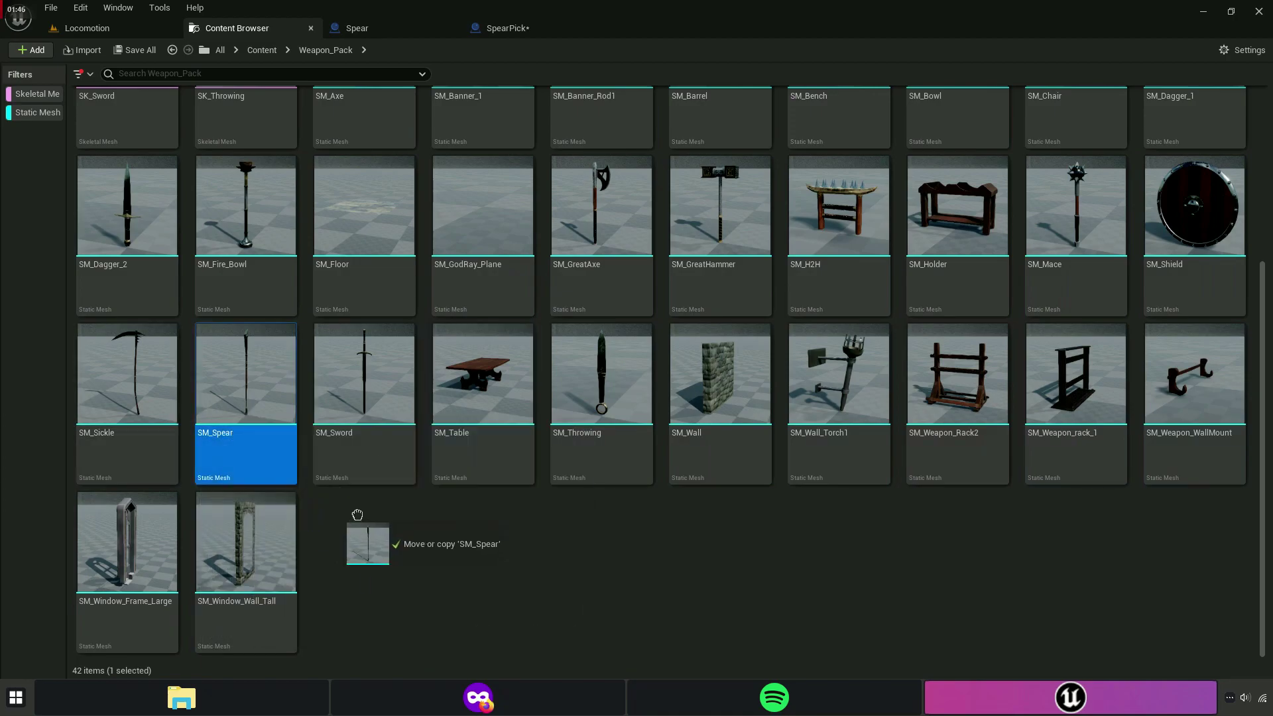
left_click(279, 438)
Set SpearPick's StaticMesh component to SM_Spear and save the blueprint.
left_click(515, 28)
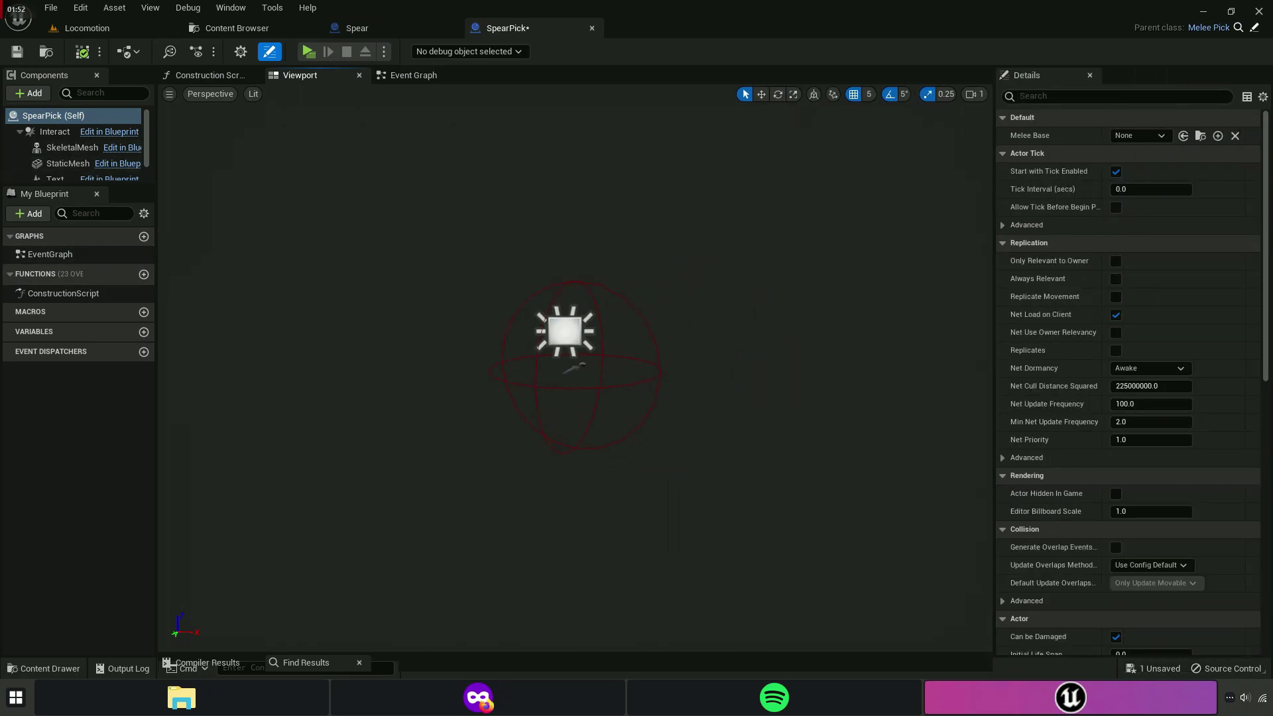
left_click(68, 163)
left_click(1193, 352)
type("SM_Spear")
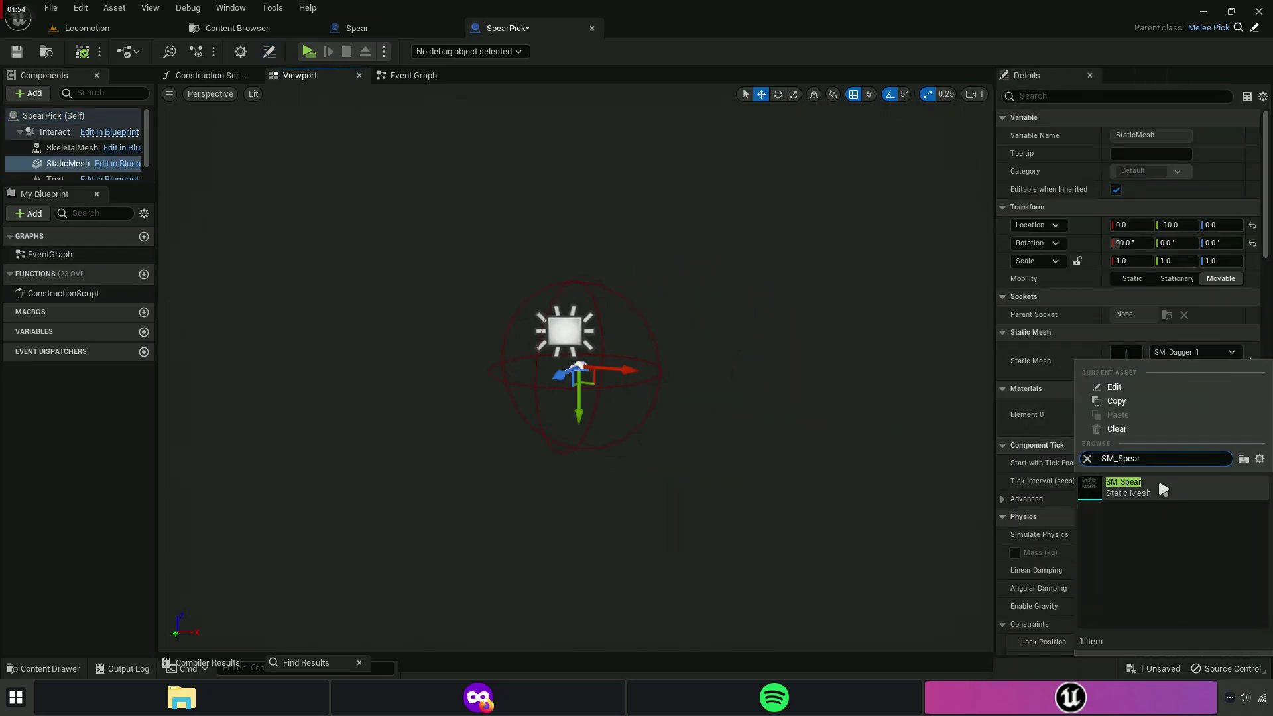
left_click(1162, 489)
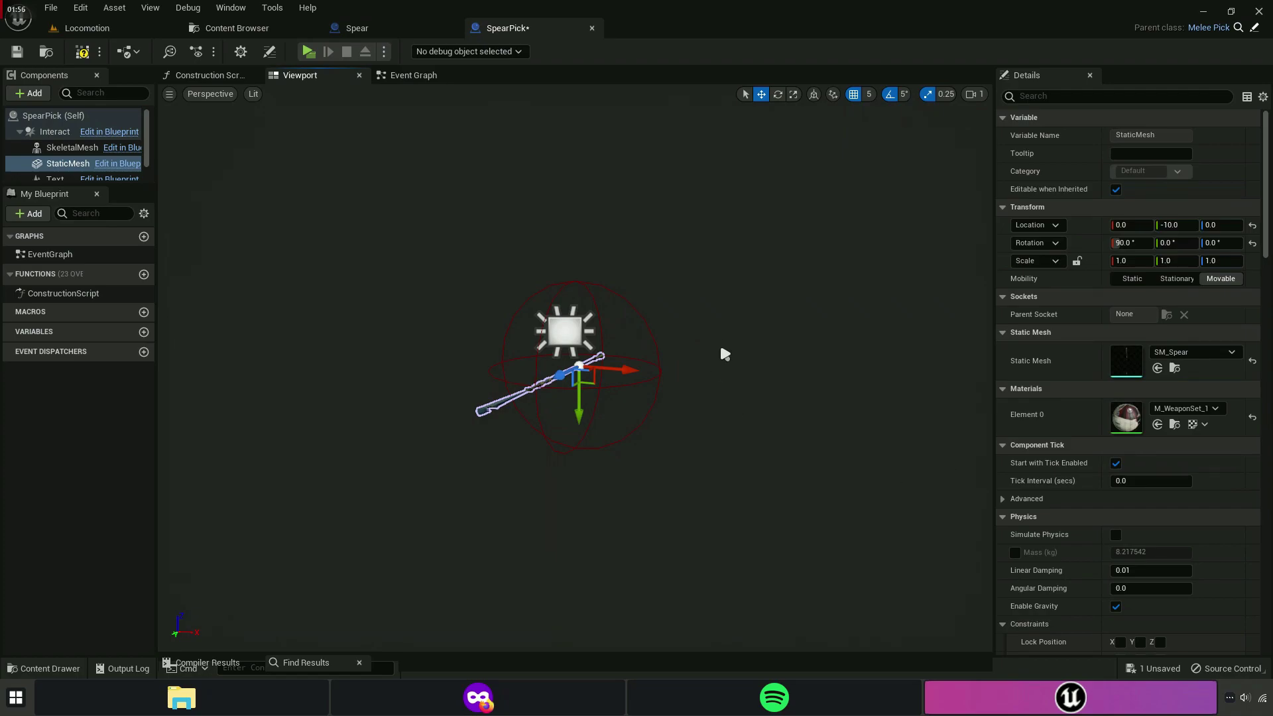
scroll(724, 354, "up", 2)
scroll(723, 345, "up", 2)
scroll(726, 358, "up", 3)
scroll(738, 391, "up", 3)
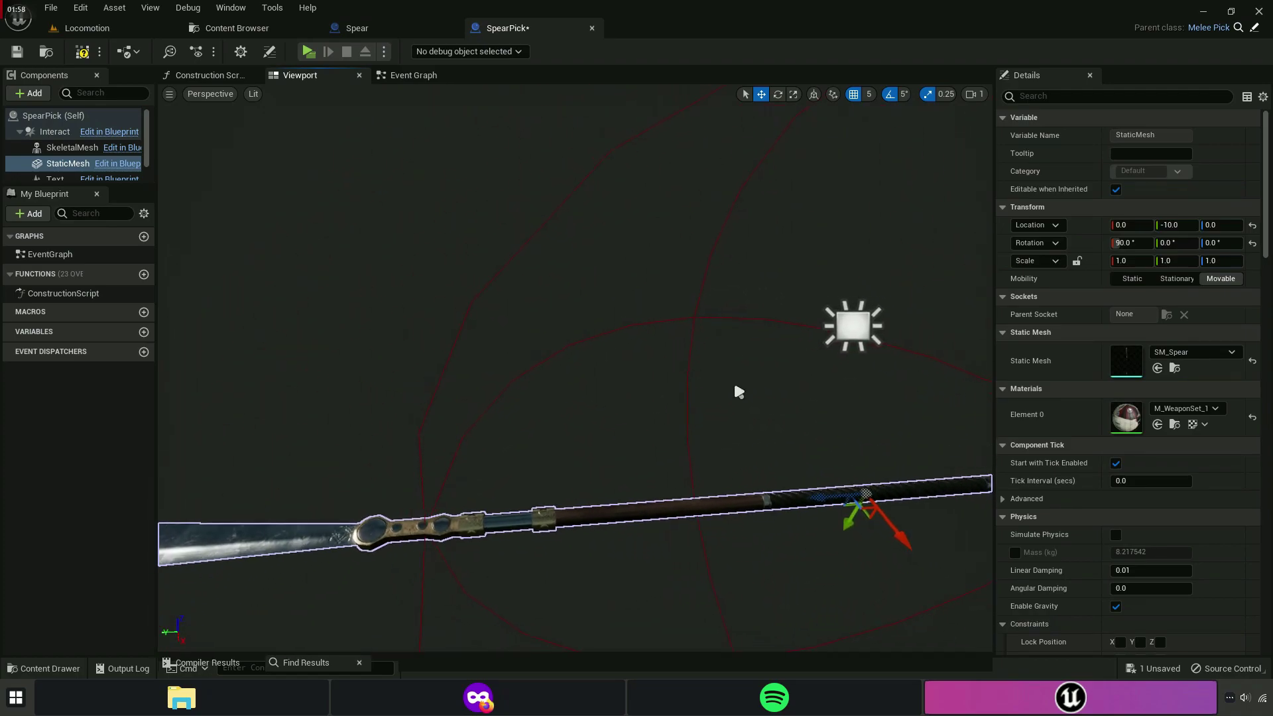
left_click(18, 53)
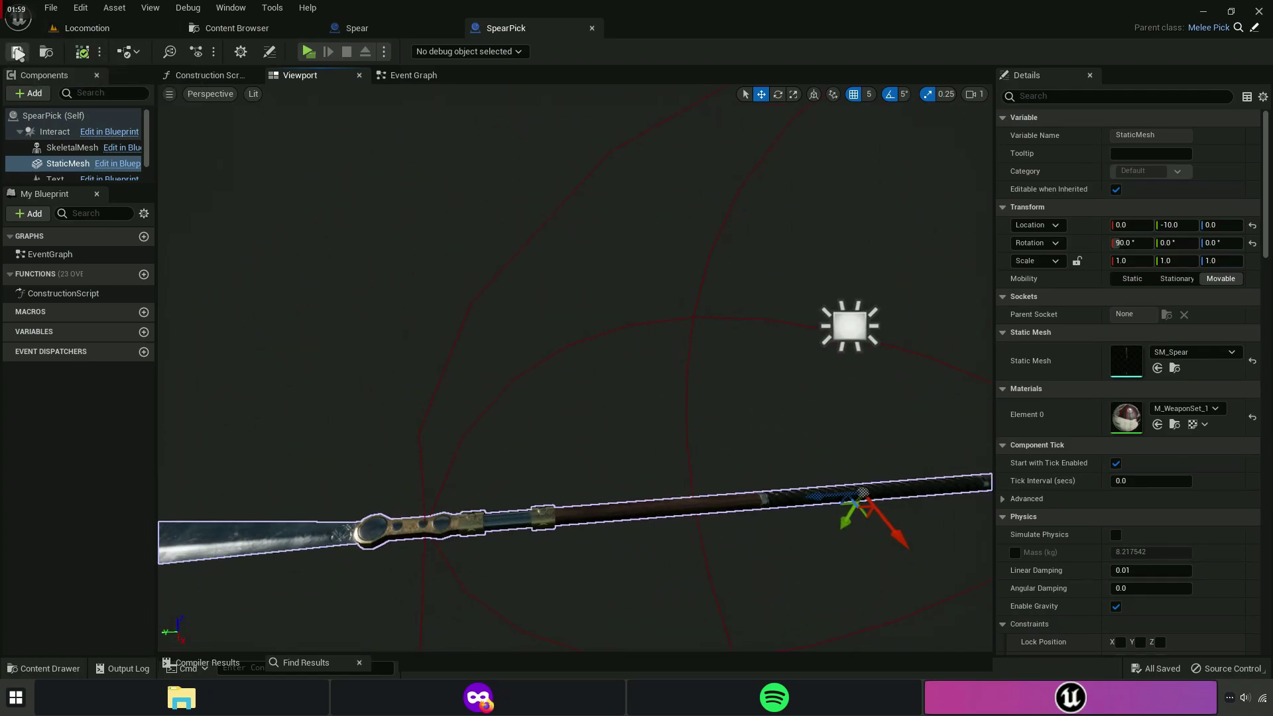
In SpearPick's construction script, set the SET node's Melee Base class to Spear.
left_click(359, 75)
left_click(358, 75)
left_click_drag(994, 273, 1174, 358)
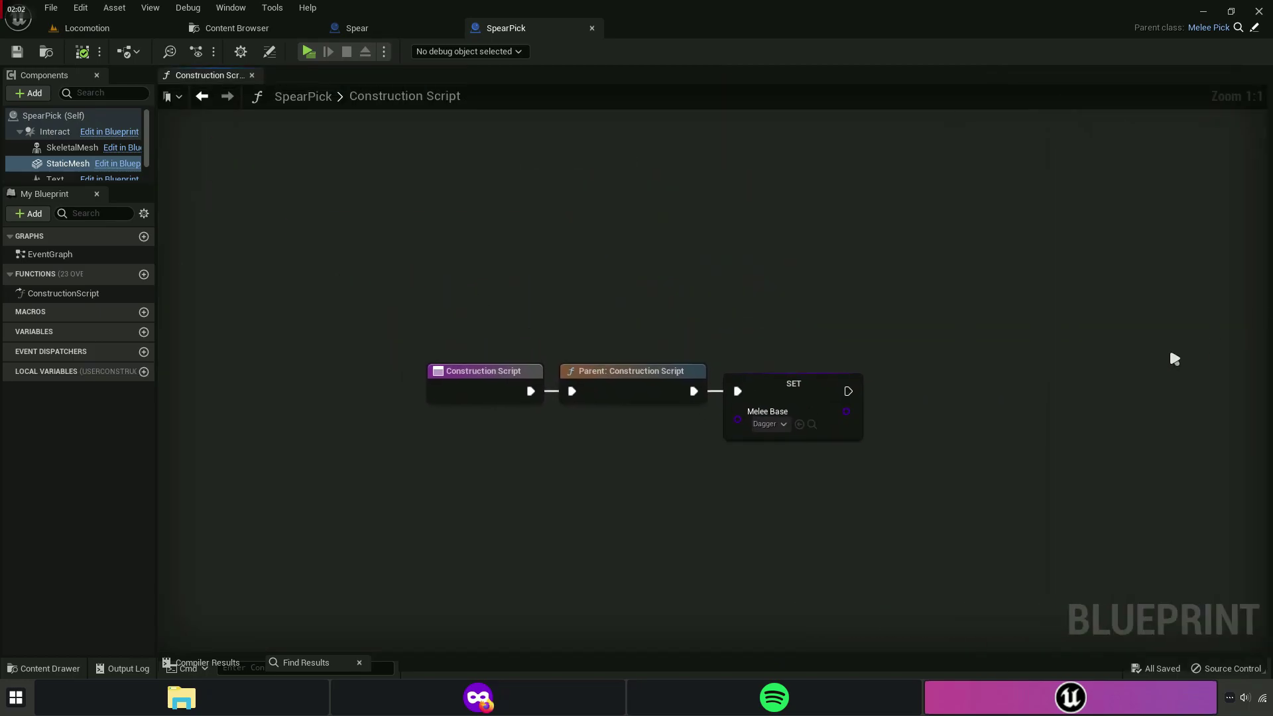
scroll(534, 391, "up", 3)
scroll(524, 372, "up", 4)
right_click_drag(472, 238, 565, 369)
left_click(562, 362)
type("s")
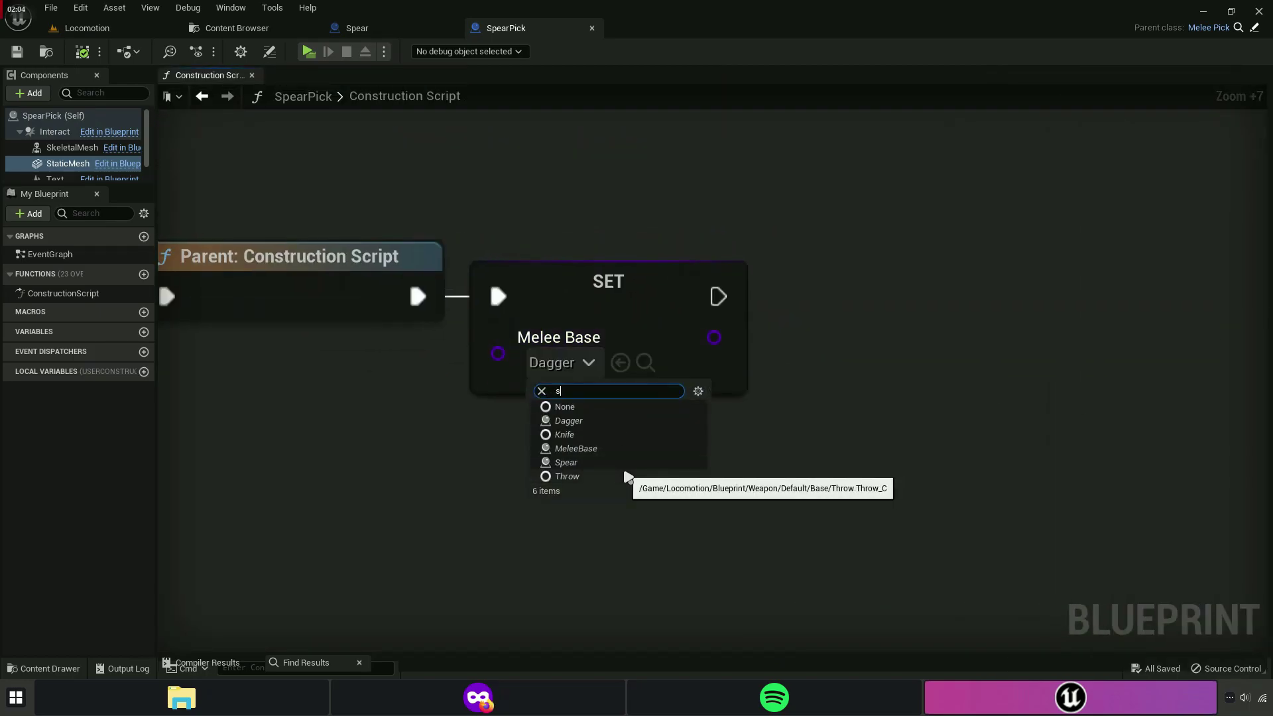
type("pear")
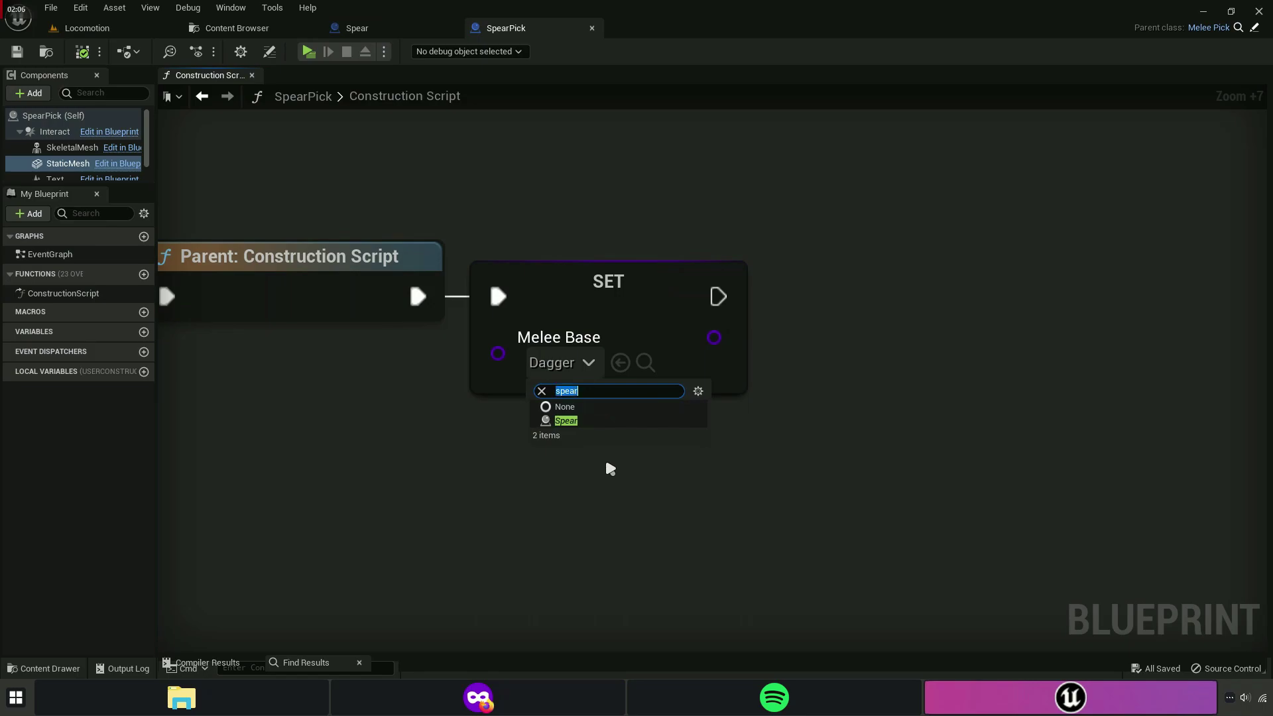
left_click(567, 421)
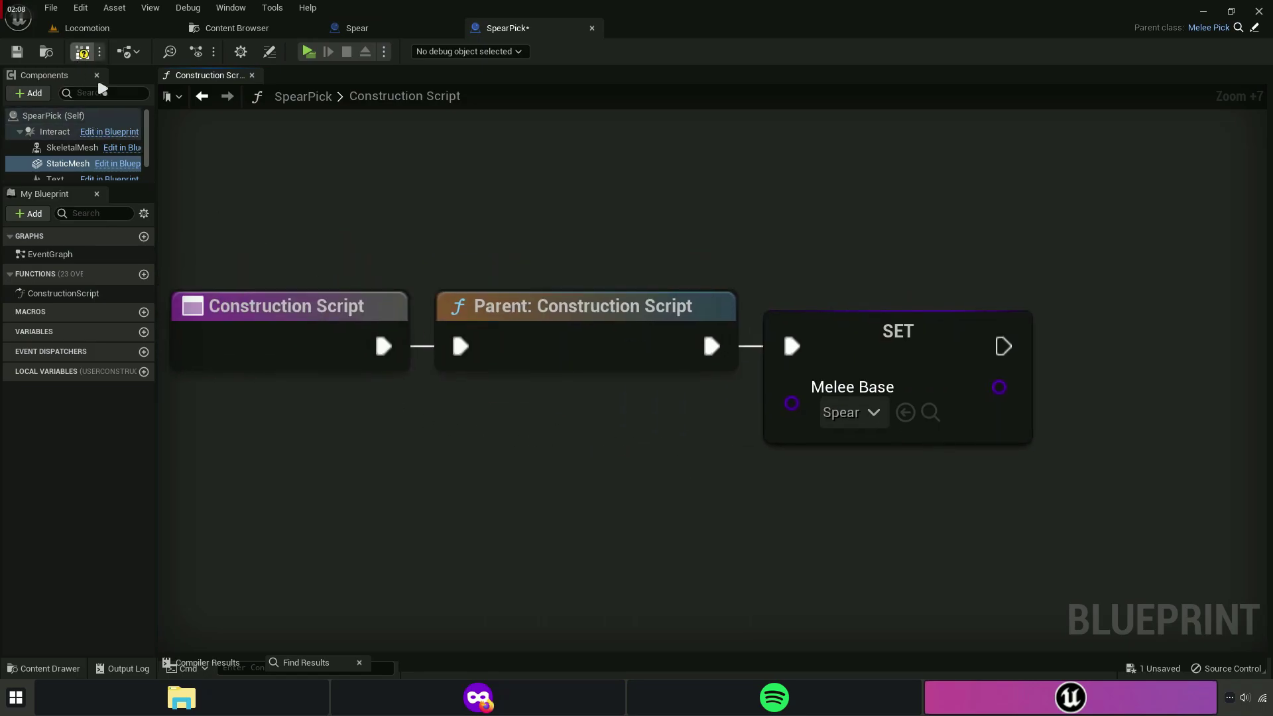
In Spear's construction script, set Melee Pick to SpearPick, then compile and save.
left_click(369, 29)
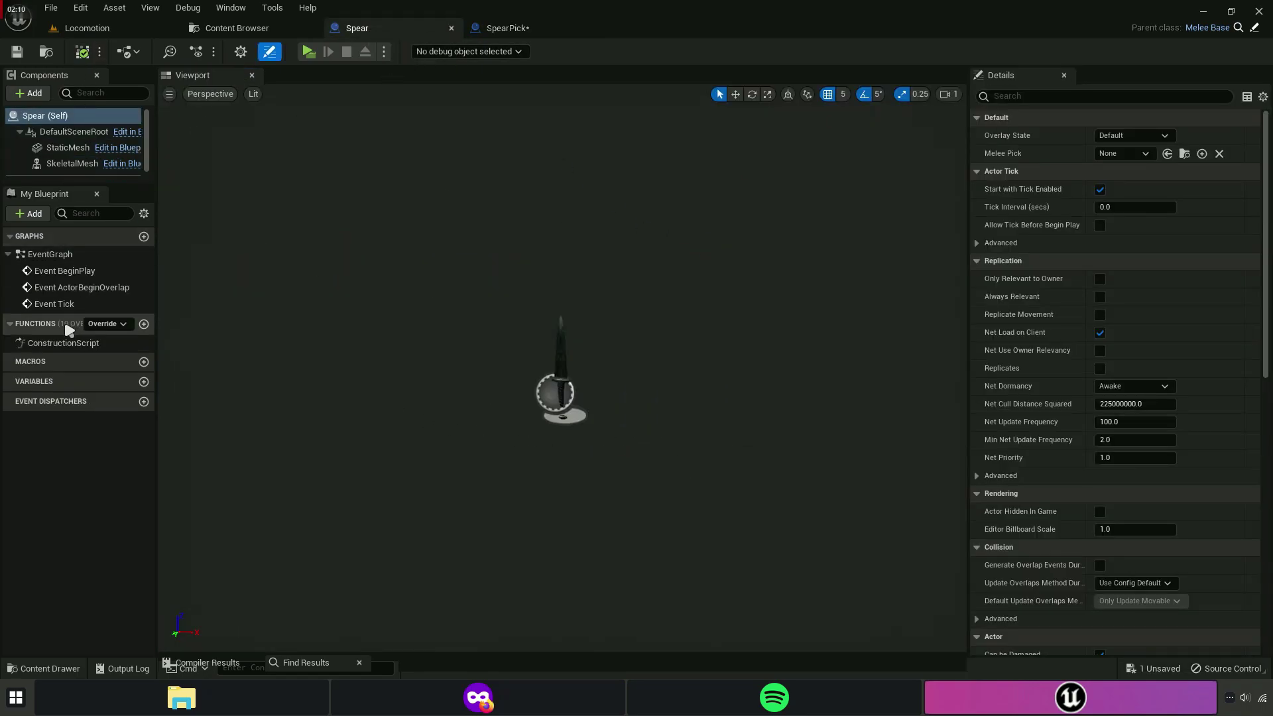
double_click(63, 342)
scroll(420, 353, "up", 5)
left_click(623, 338)
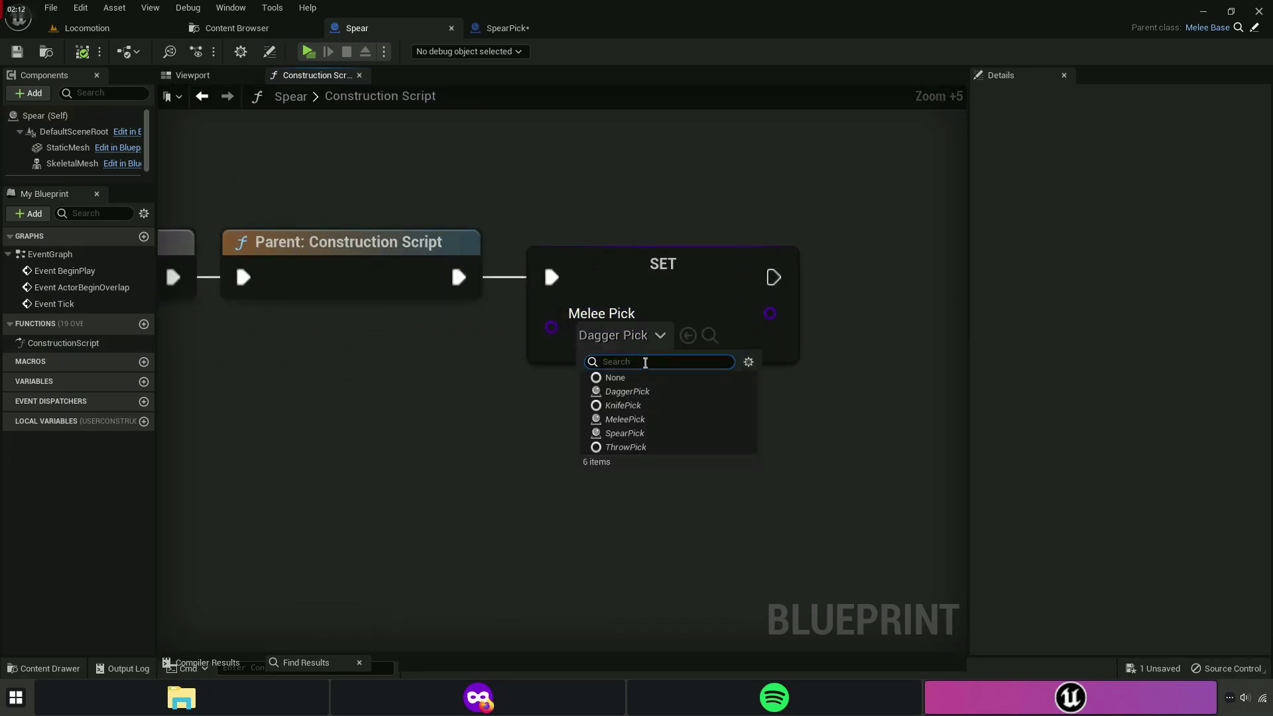
type("spear")
left_click(626, 391)
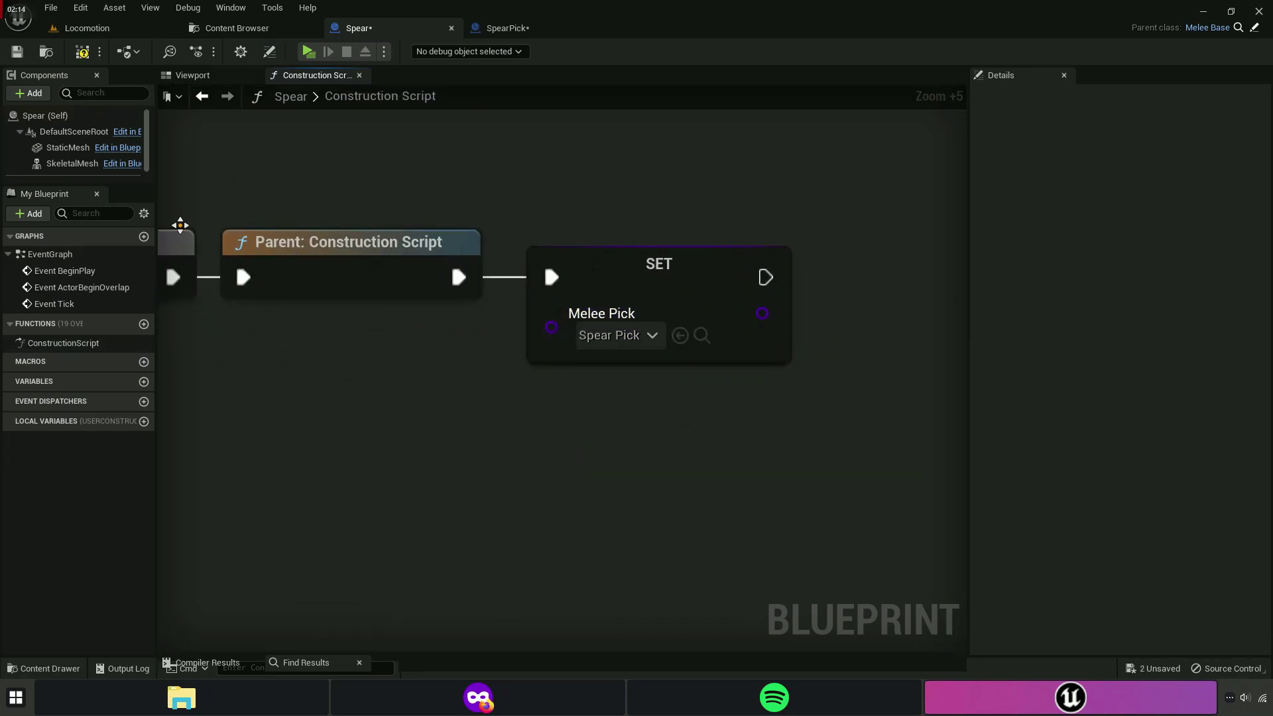
left_click(81, 53)
left_click(71, 116)
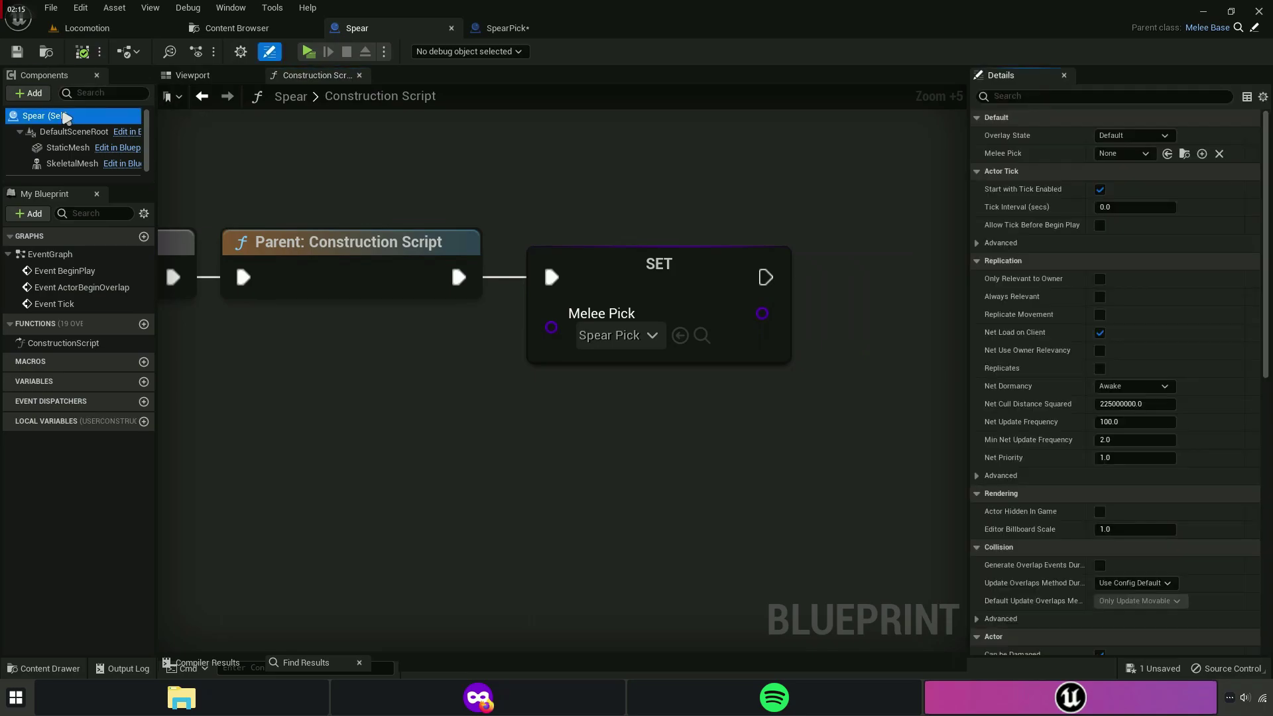
left_click(192, 75)
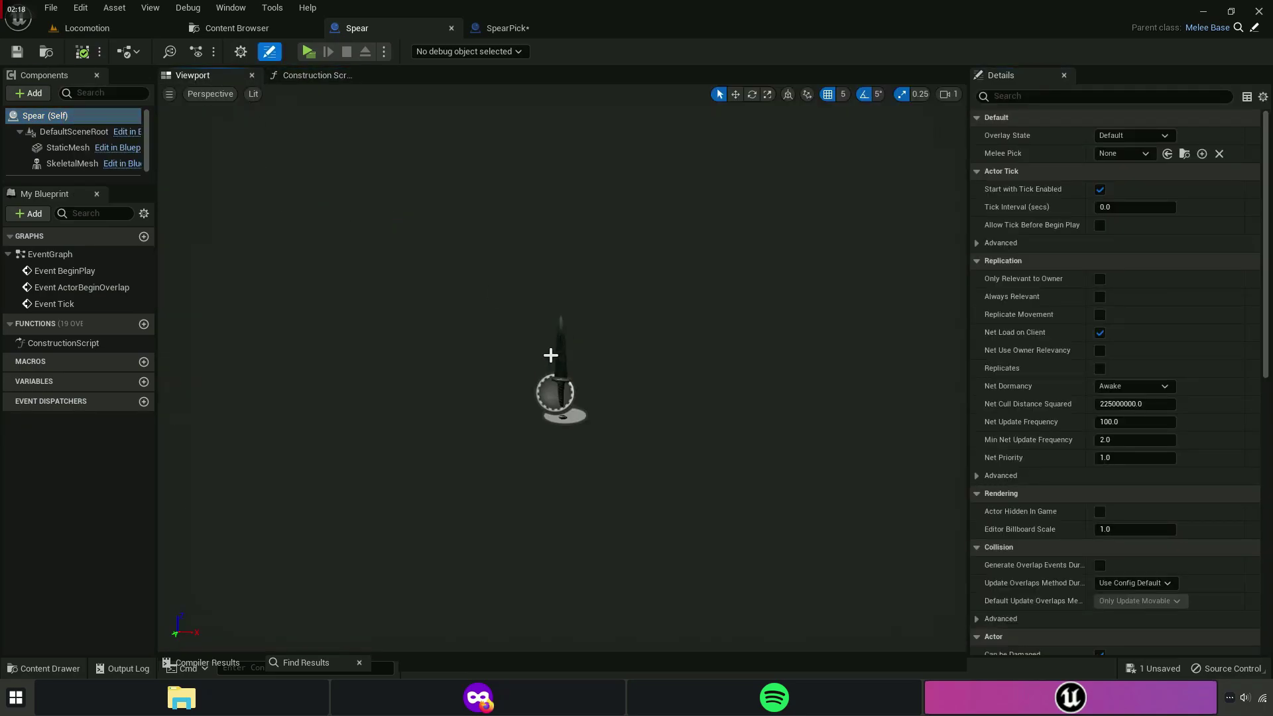
Clear the asset filters, browse to Locomotion/Blueprint/Weapon/Default, and place SpearPick in the level.
left_click(451, 29)
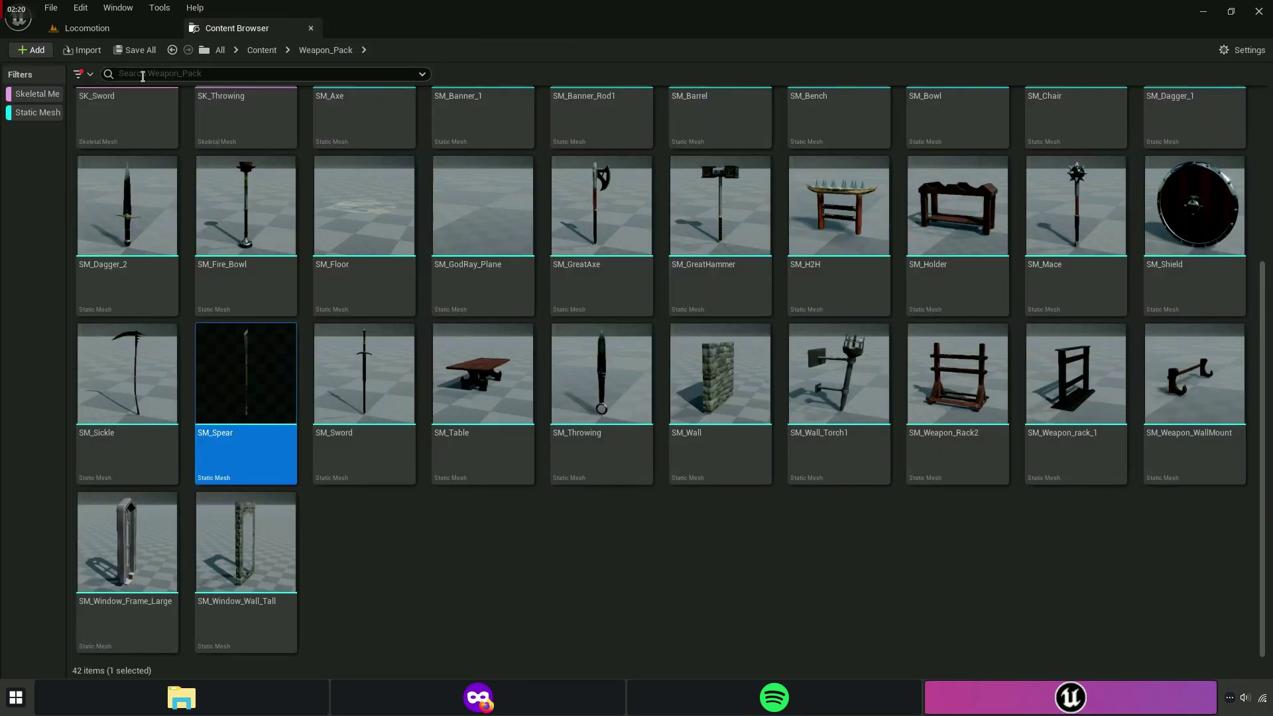
left_click(78, 74)
right_click(37, 94)
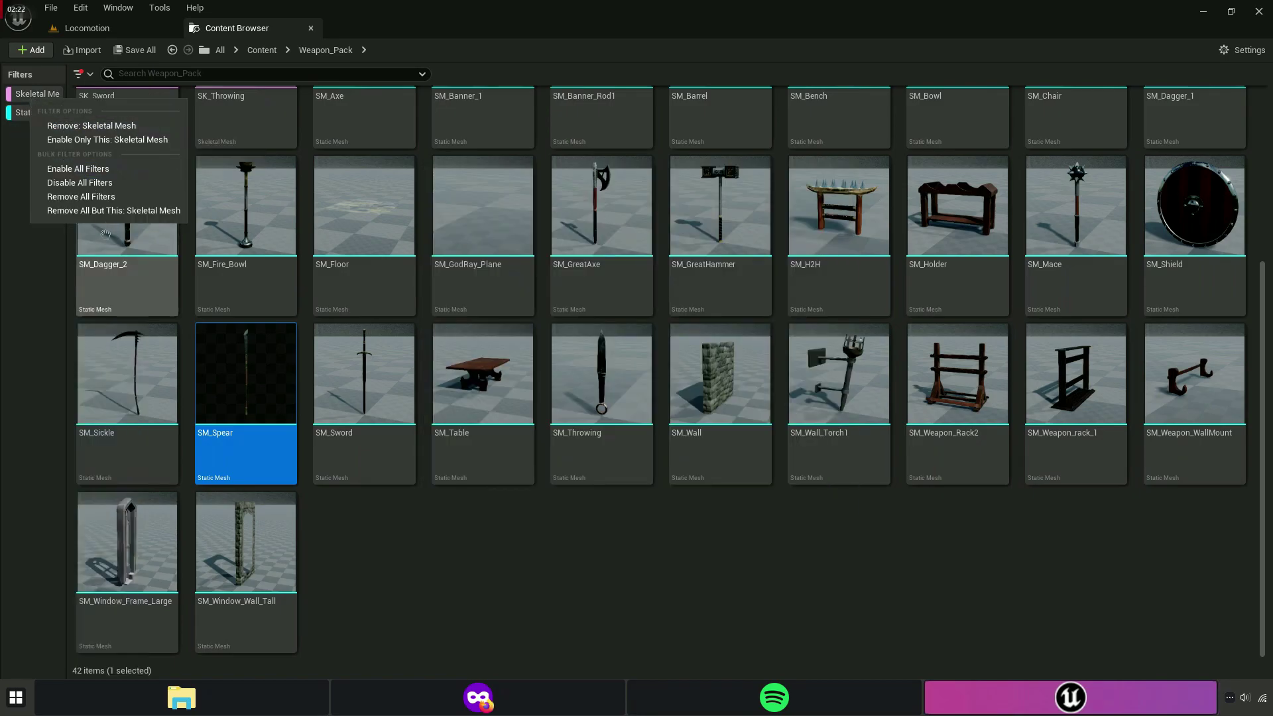
left_click(83, 196)
left_click(259, 51)
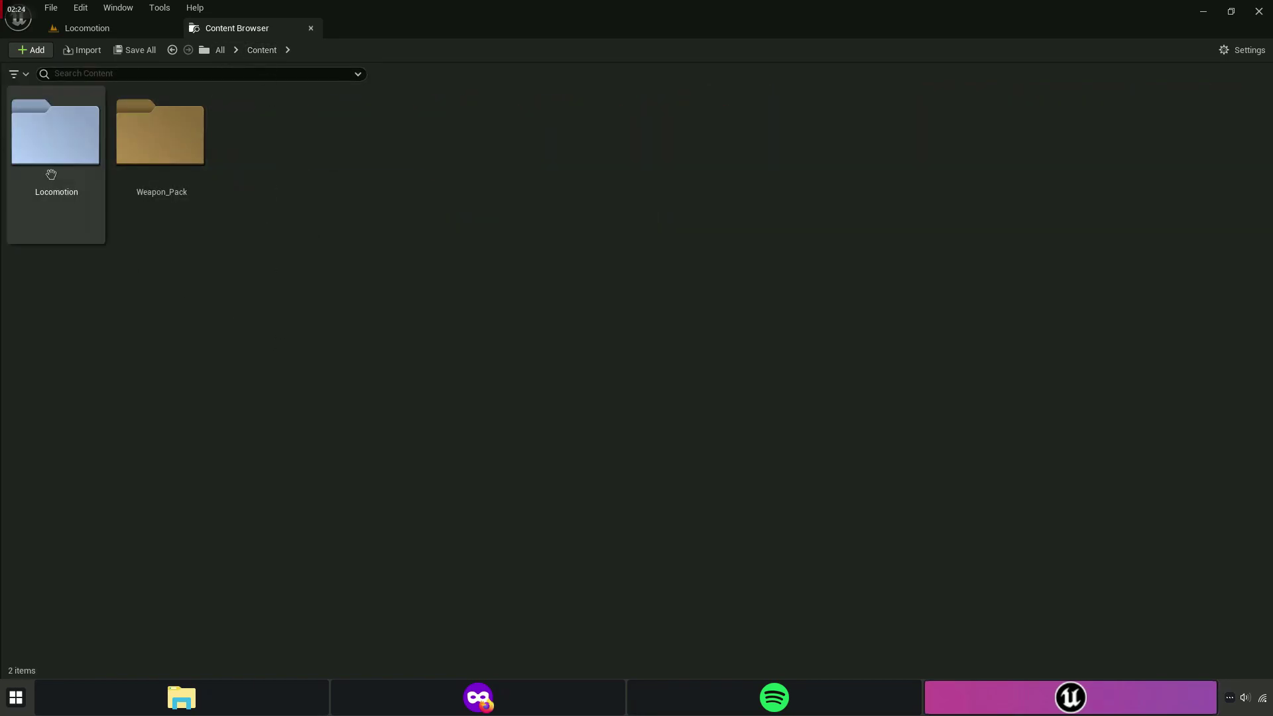
double_click(55, 133)
double_click(160, 132)
double_click(580, 133)
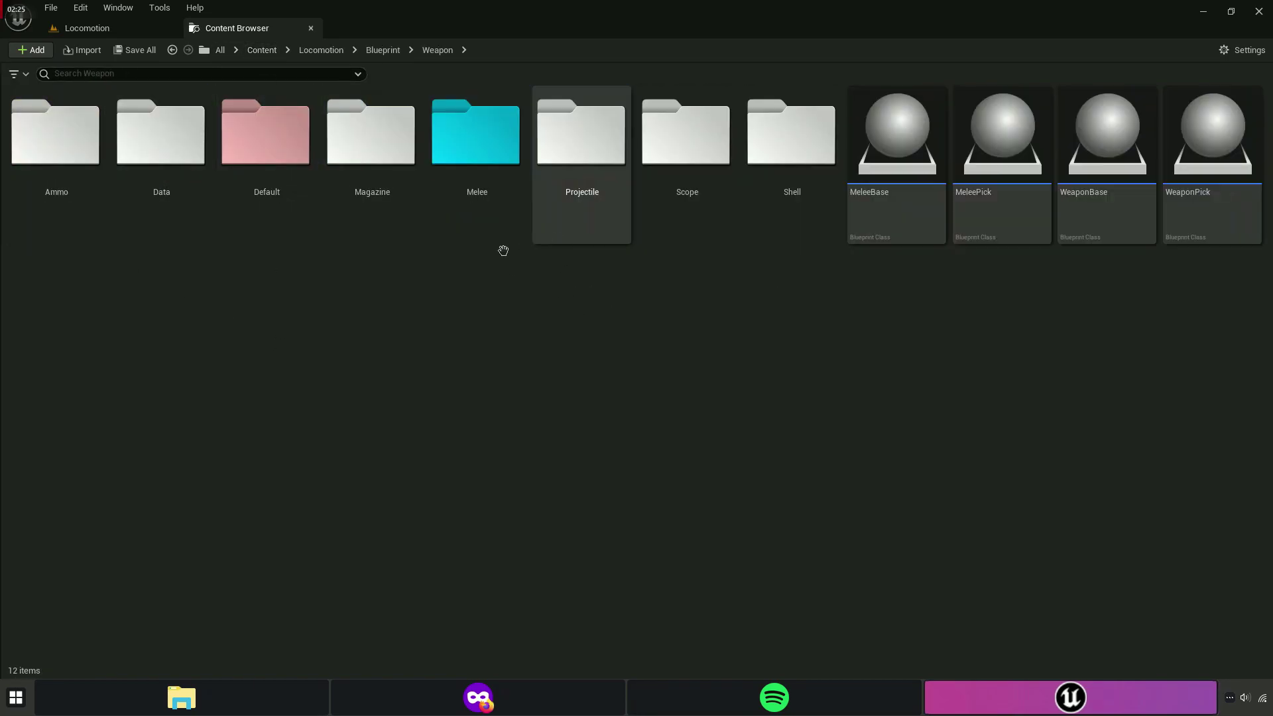
double_click(309, 227)
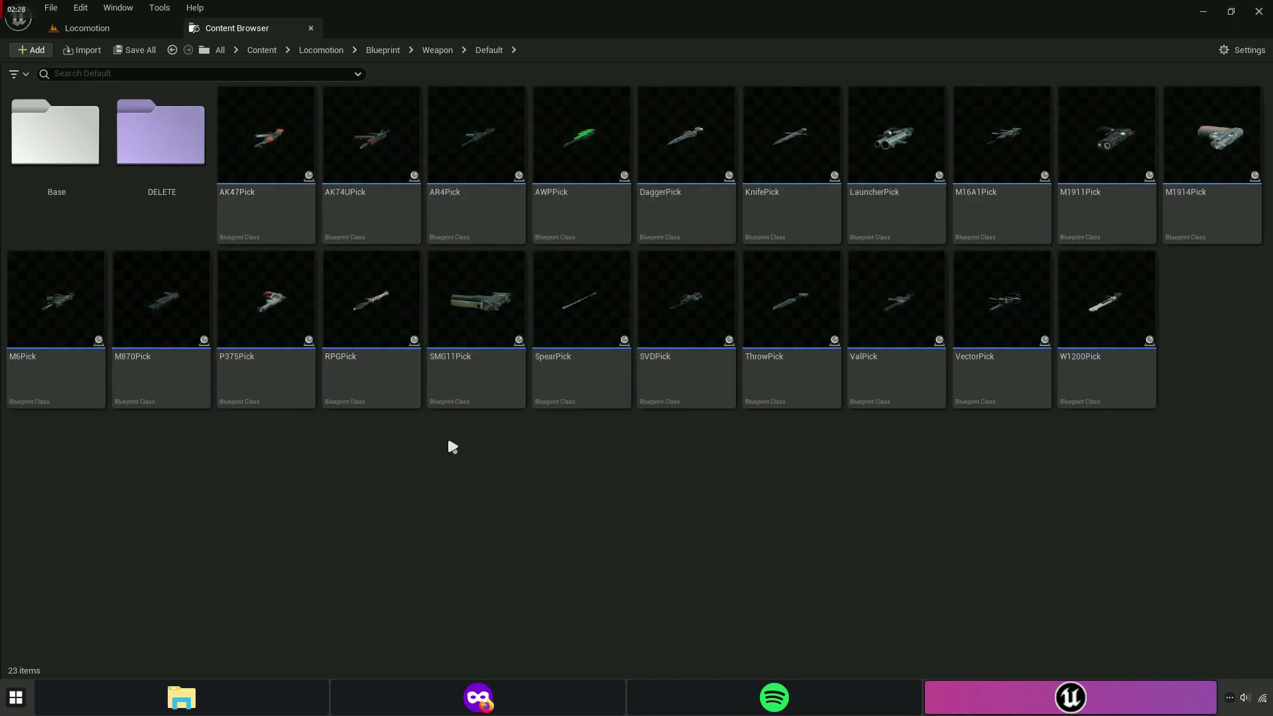
left_click(590, 361)
mouse_move(593, 363)
left_mouse_down()
mouse_move(116, 53)
mouse_move(114, 26)
left_mouse_up()
left_click_drag(259, 422, 257, 419)
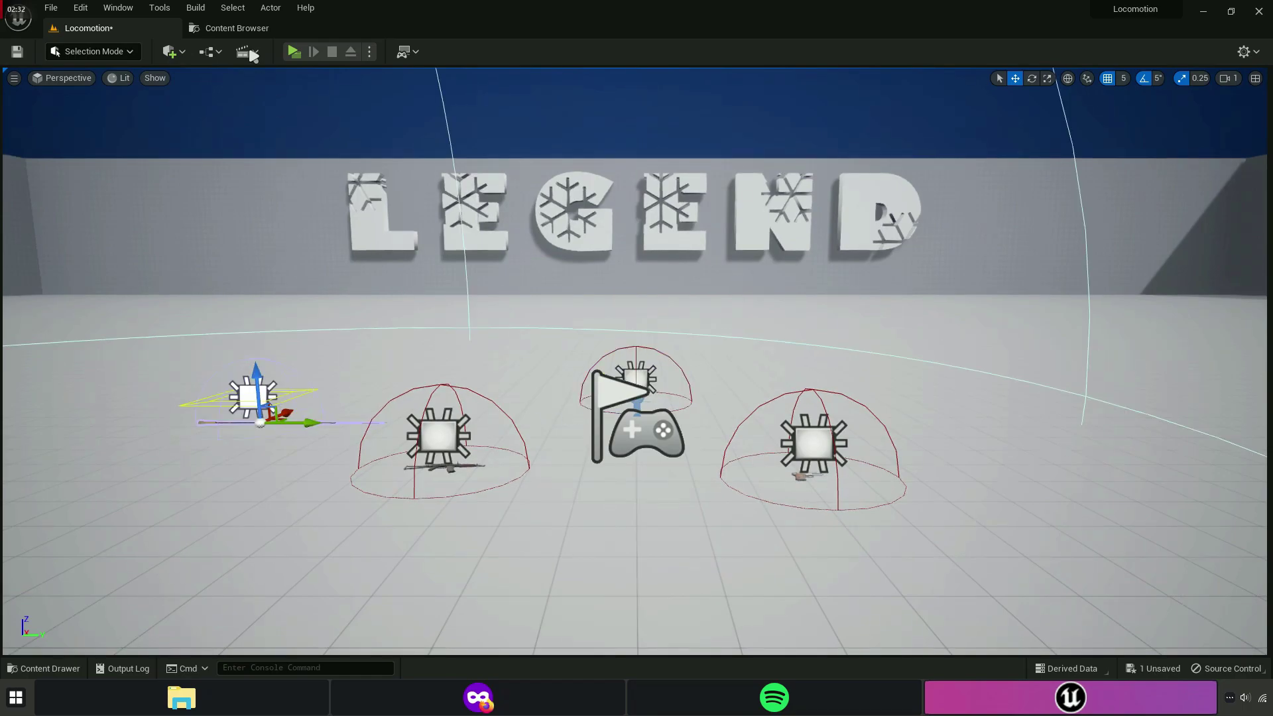
Open the SpearPick and Spear blueprints and check the spear mesh in the preview.
left_click(233, 27)
double_click(531, 322)
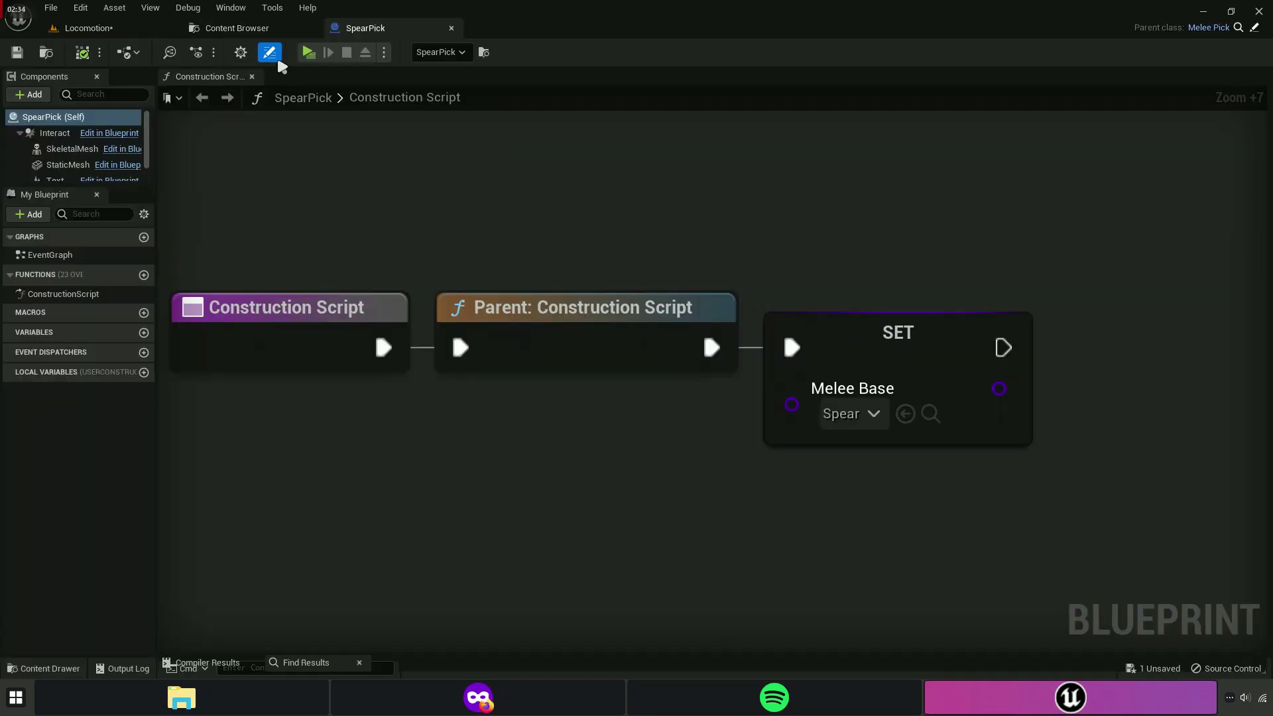
left_click(225, 28)
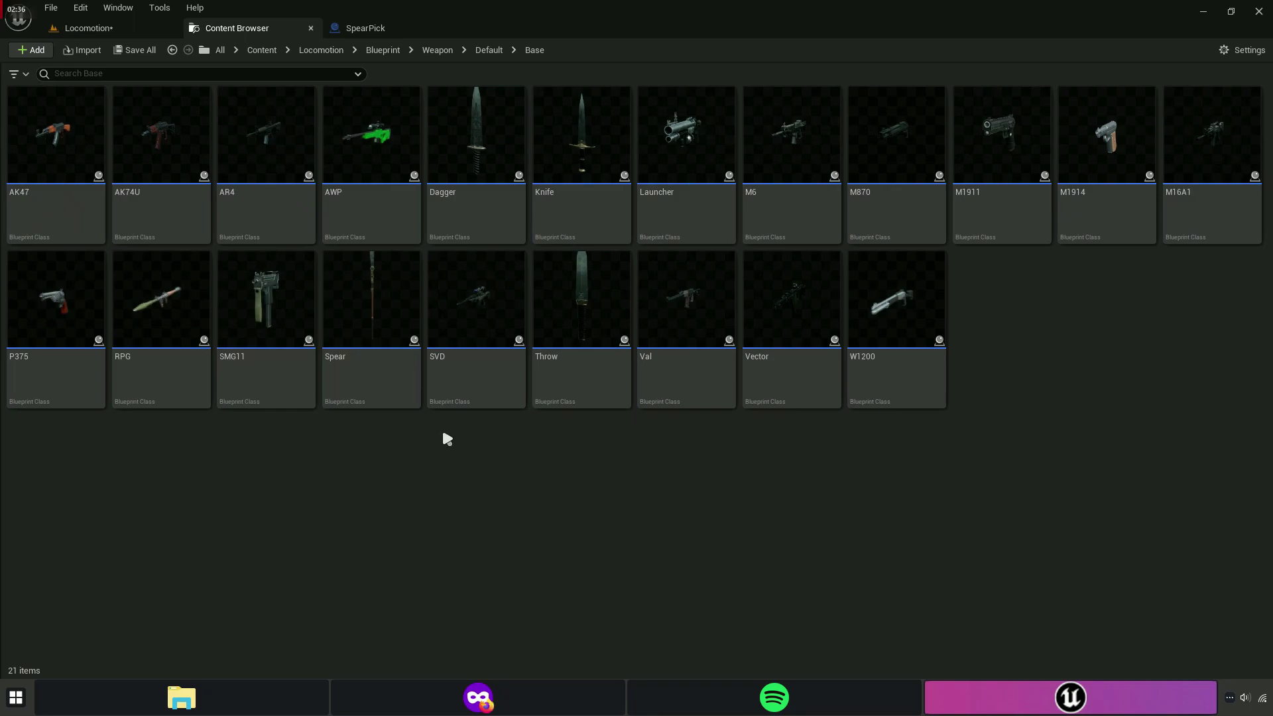
left_click(381, 391)
double_click(376, 335)
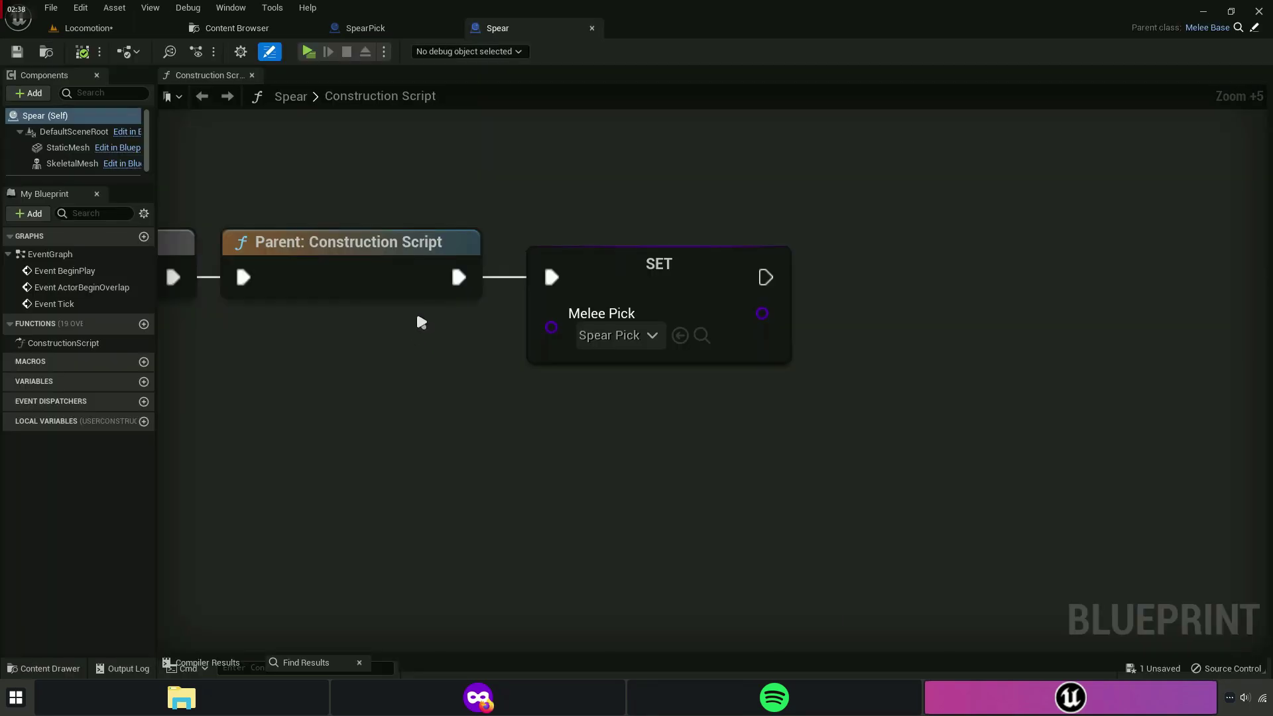
left_click(62, 114)
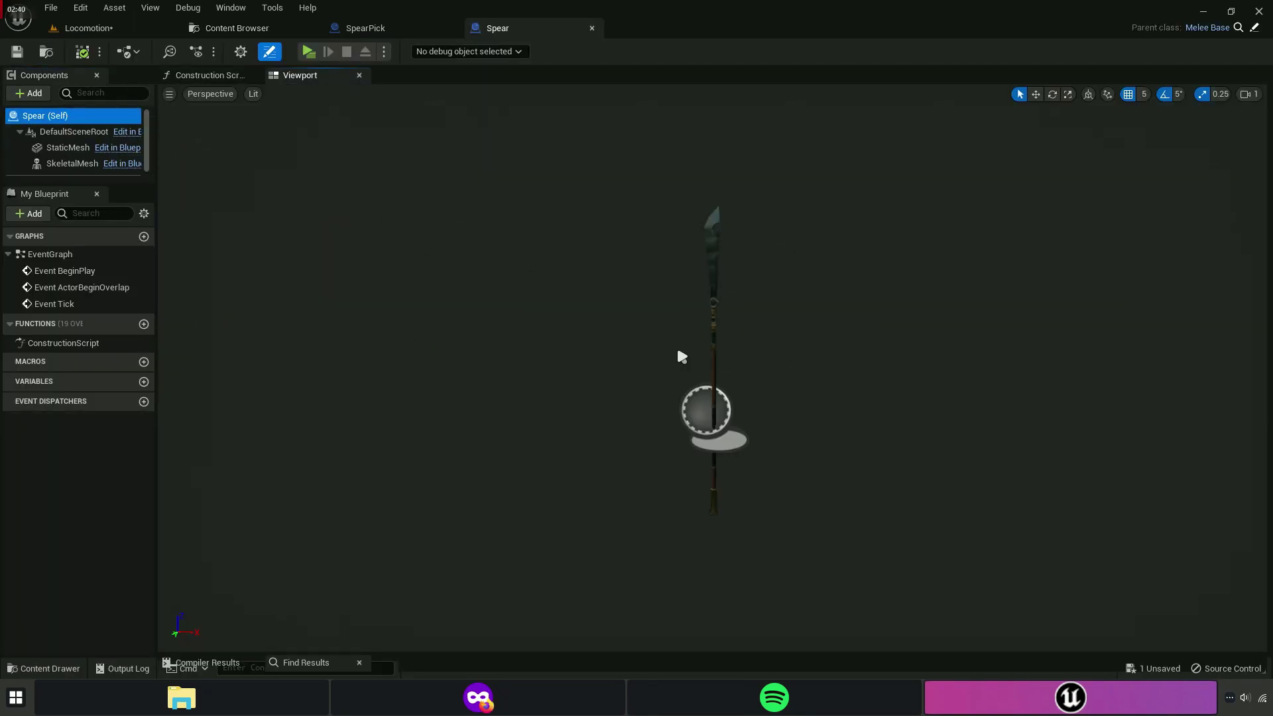
Return to the Locomotion level and start a play test.
left_click(257, 35)
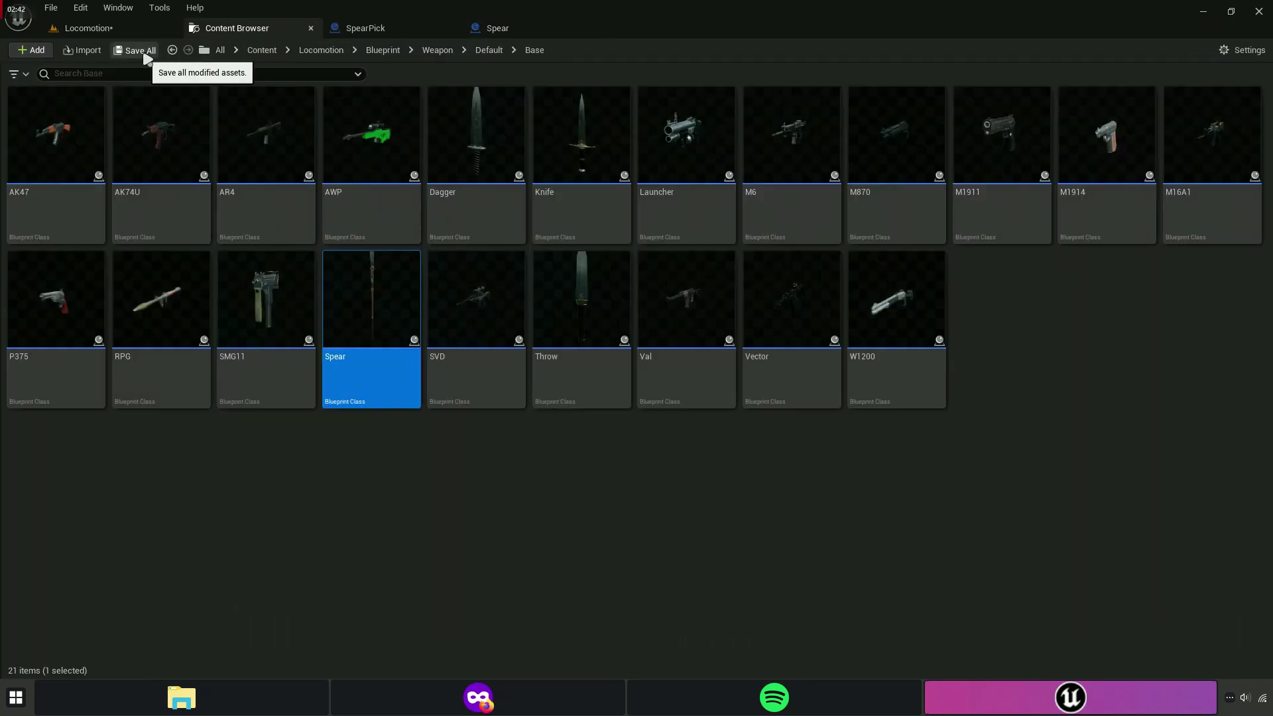
left_click(106, 24)
left_click(312, 46)
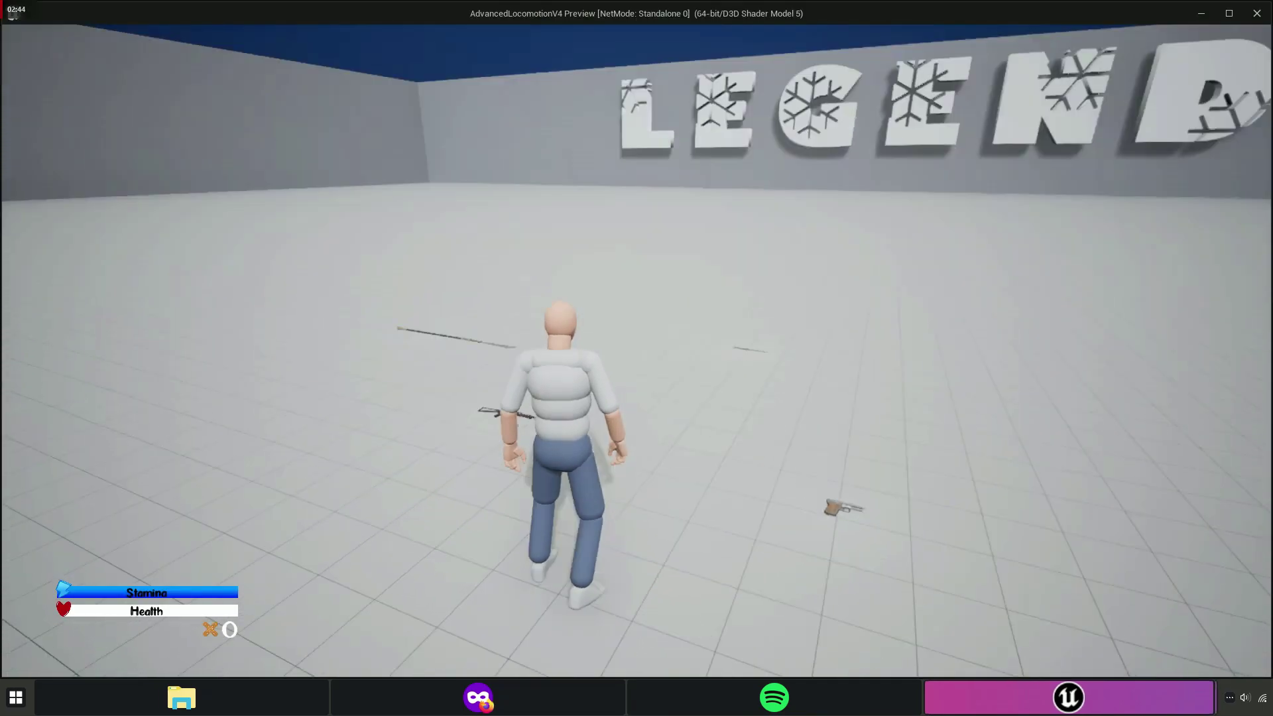
Walk briefly, end the play test, and drop another SpearPick pickup into the level.
key("w")
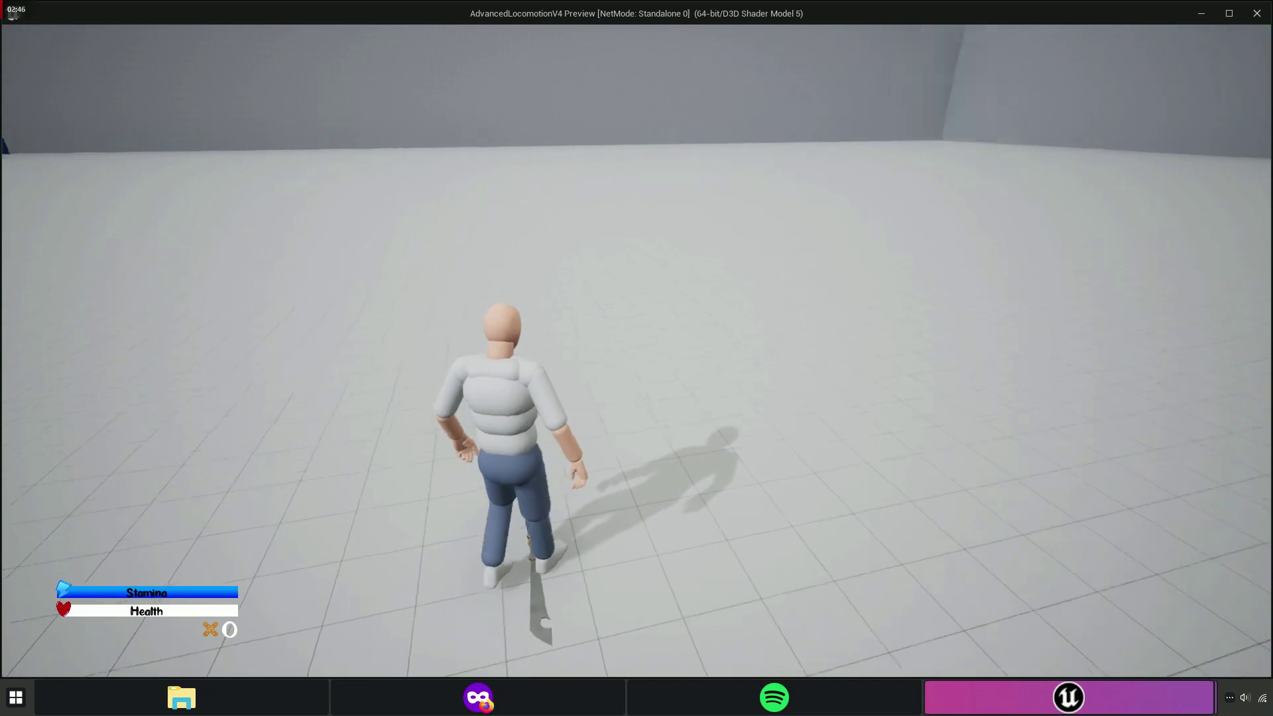
key("Escape")
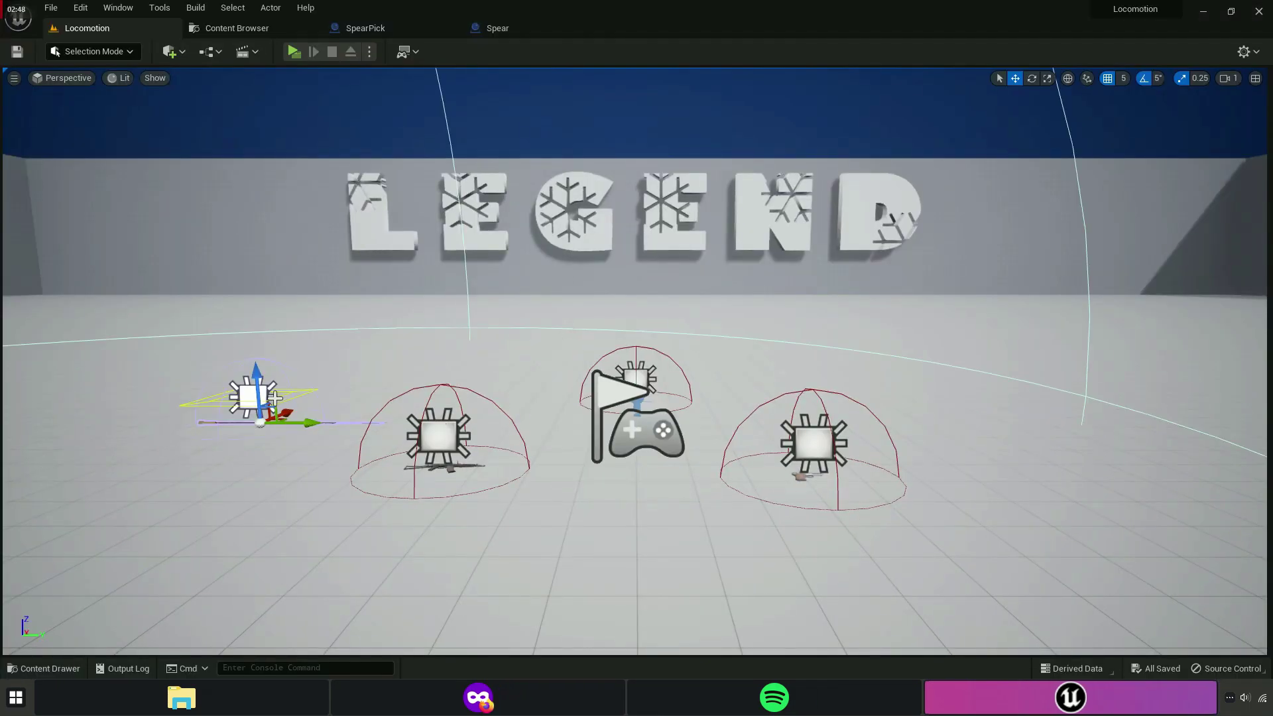
left_click_drag(275, 398, 264, 326)
left_click(237, 27)
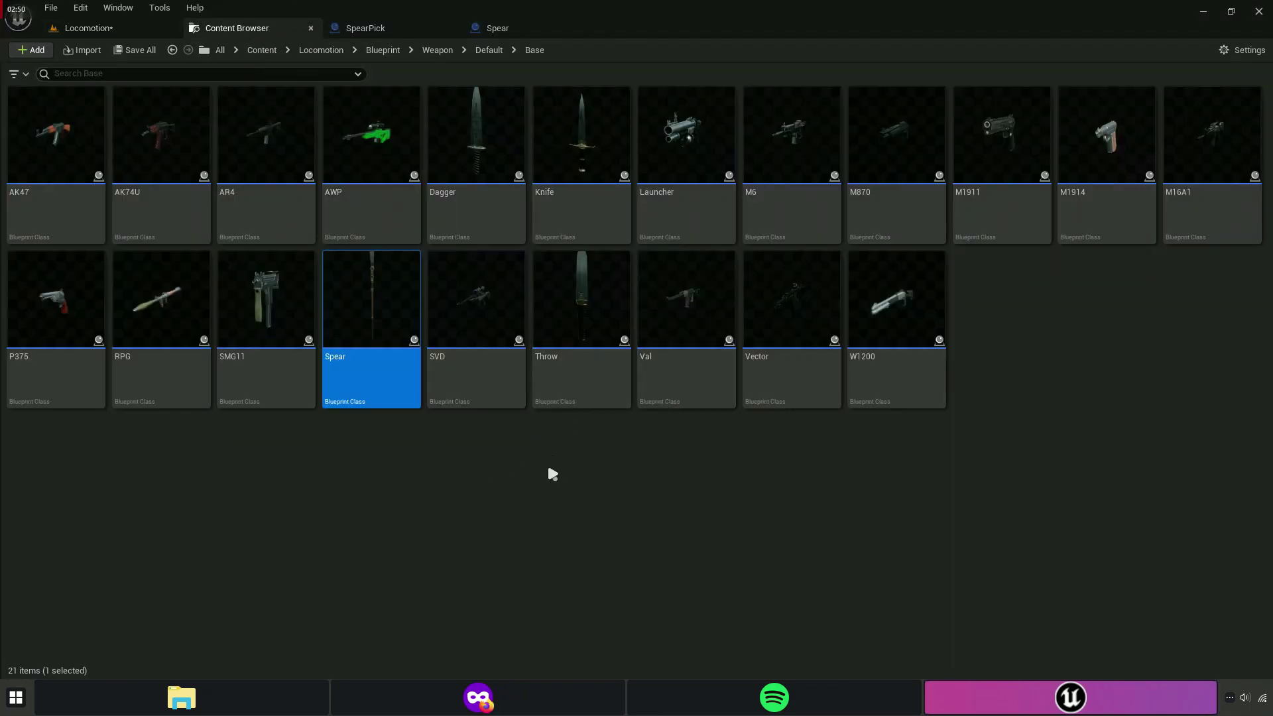
left_click(489, 50)
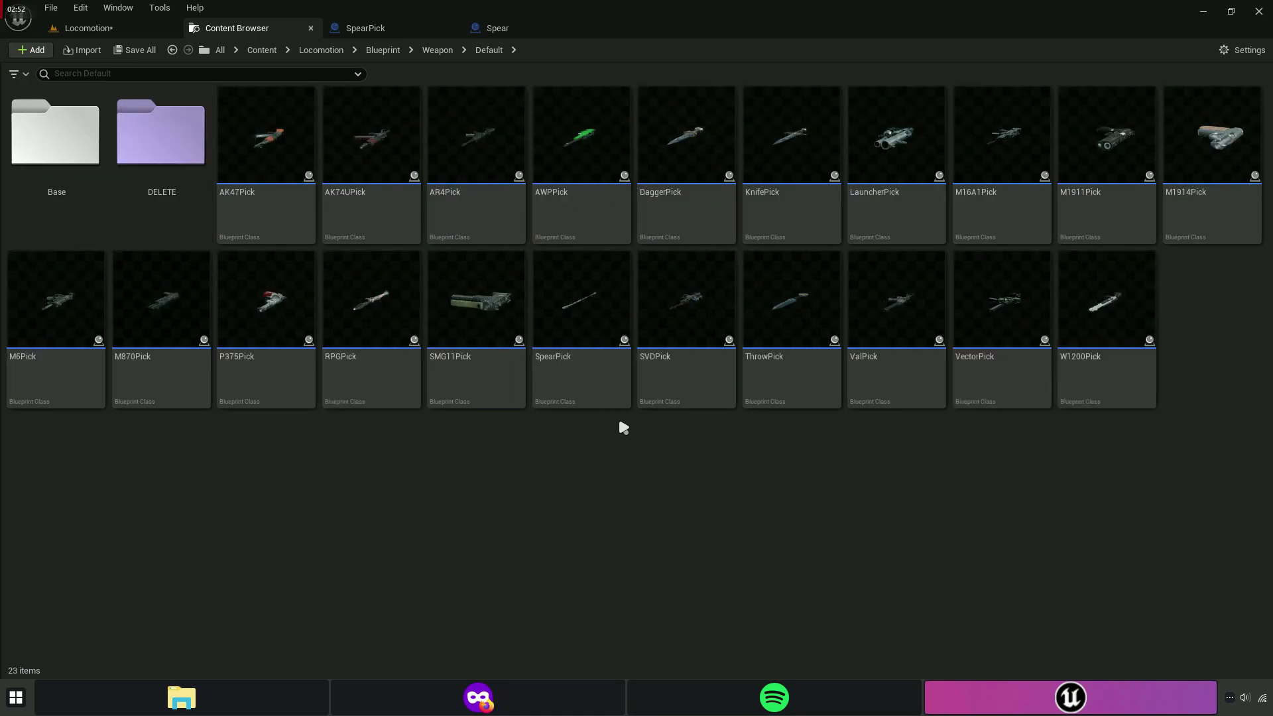
left_click_drag(584, 378, 160, 93)
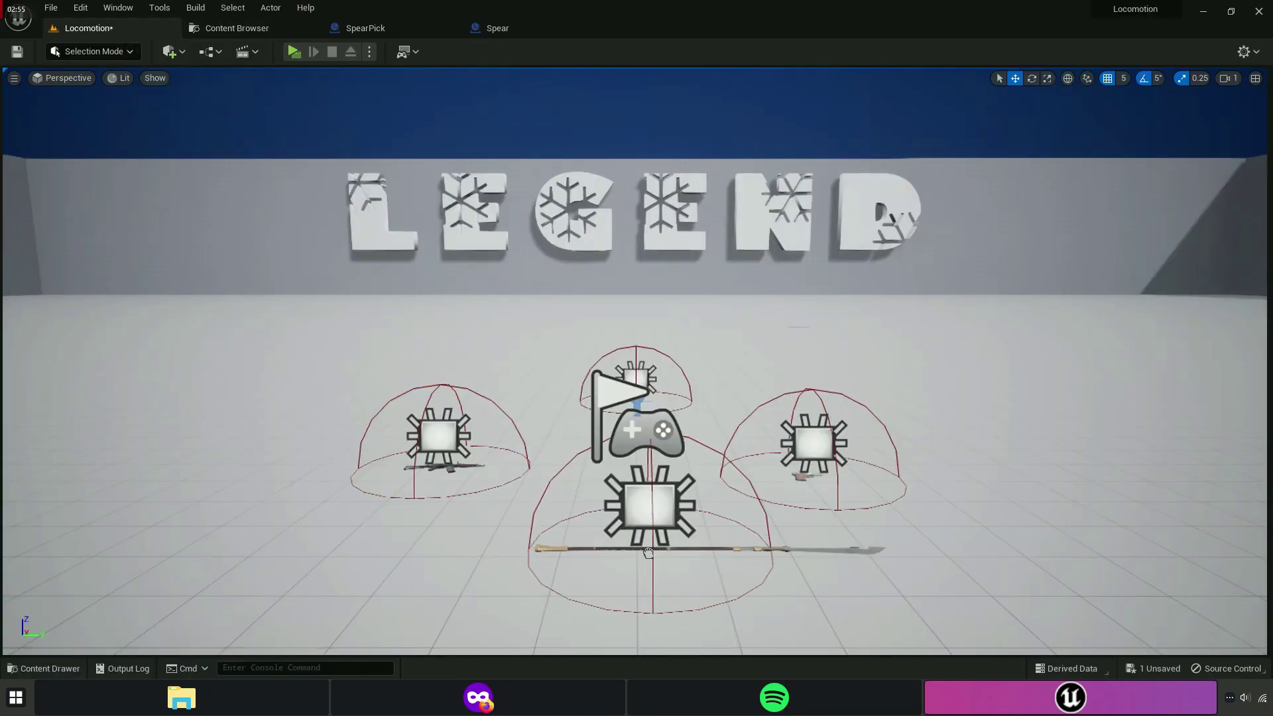
mouse_move(159, 92)
left_mouse_down()
mouse_move(717, 556)
mouse_move(1126, 587)
left_mouse_up()
Play-test the level, swinging the spear and picking up the M1914 pistol, then exit.
left_click(305, 52)
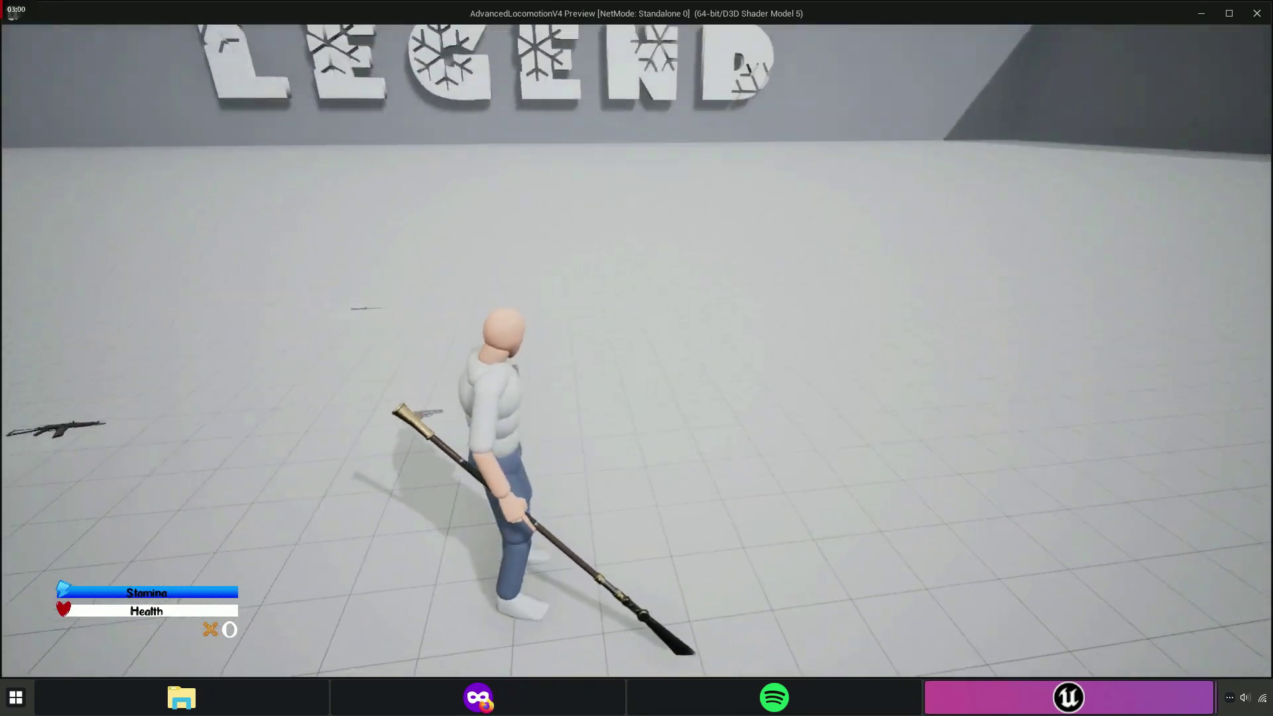
left_click(636, 358)
key("w")
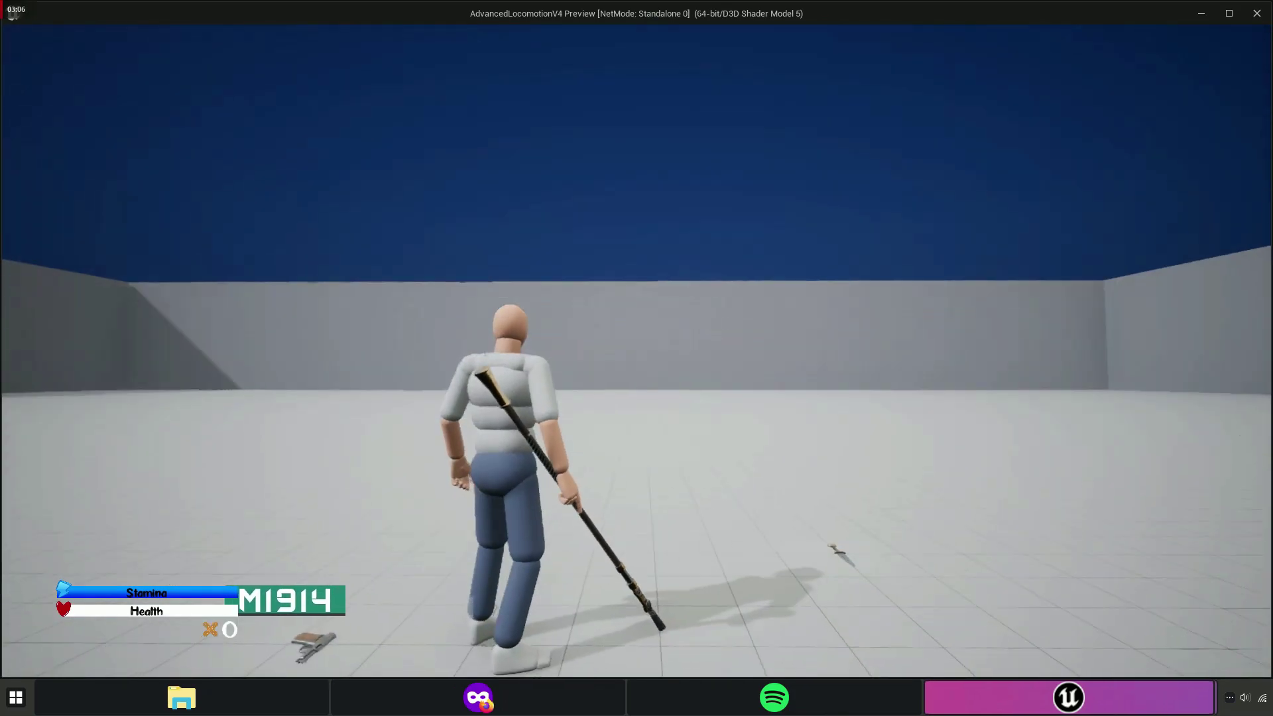
left_click(636, 358)
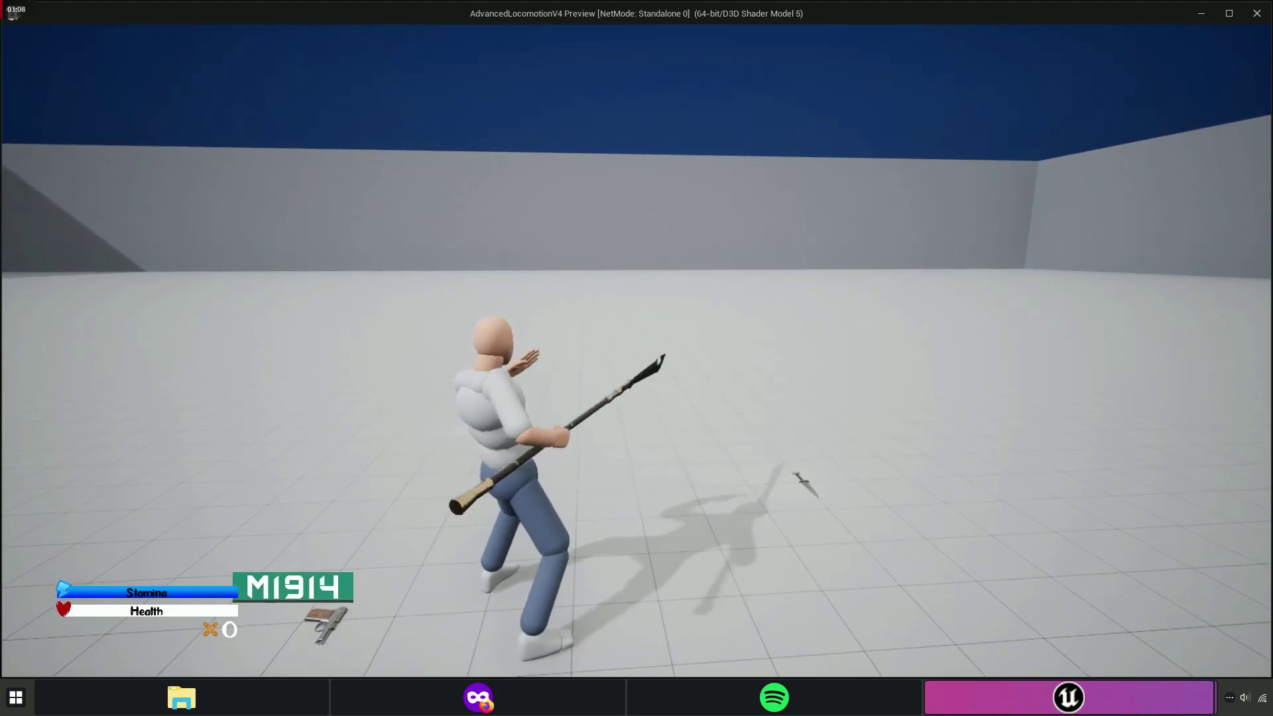
key("e")
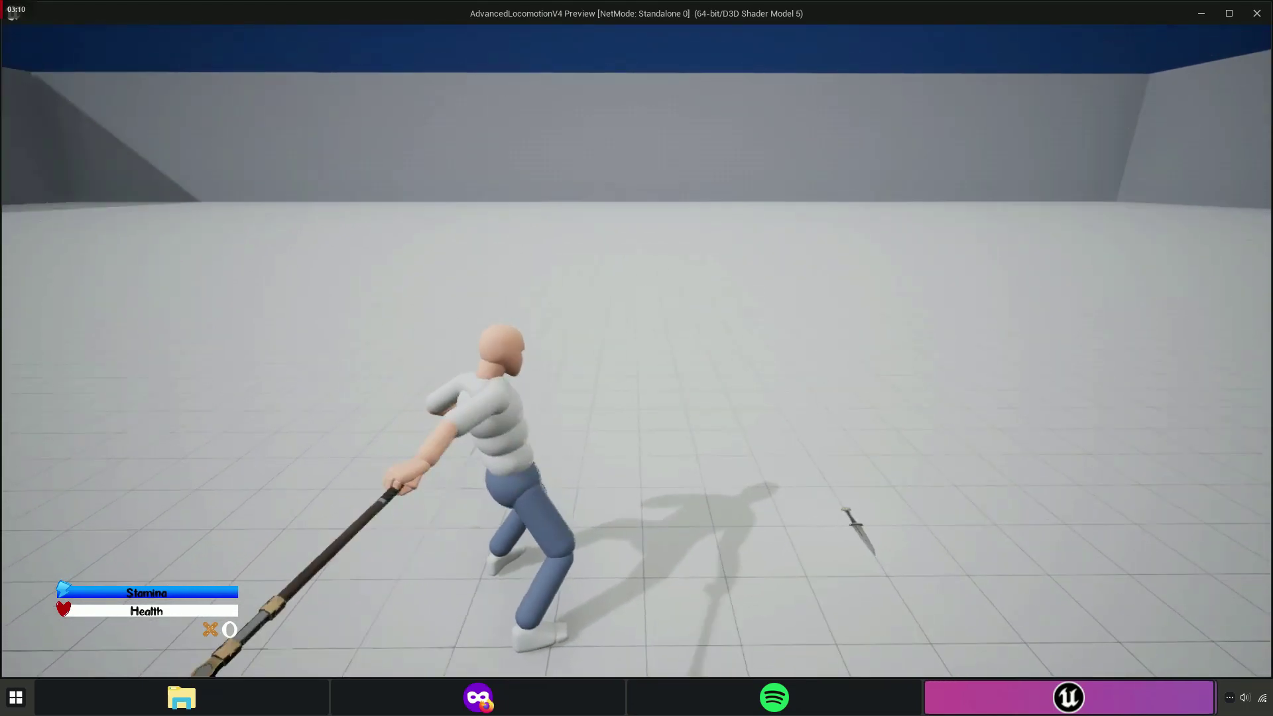
key("w")
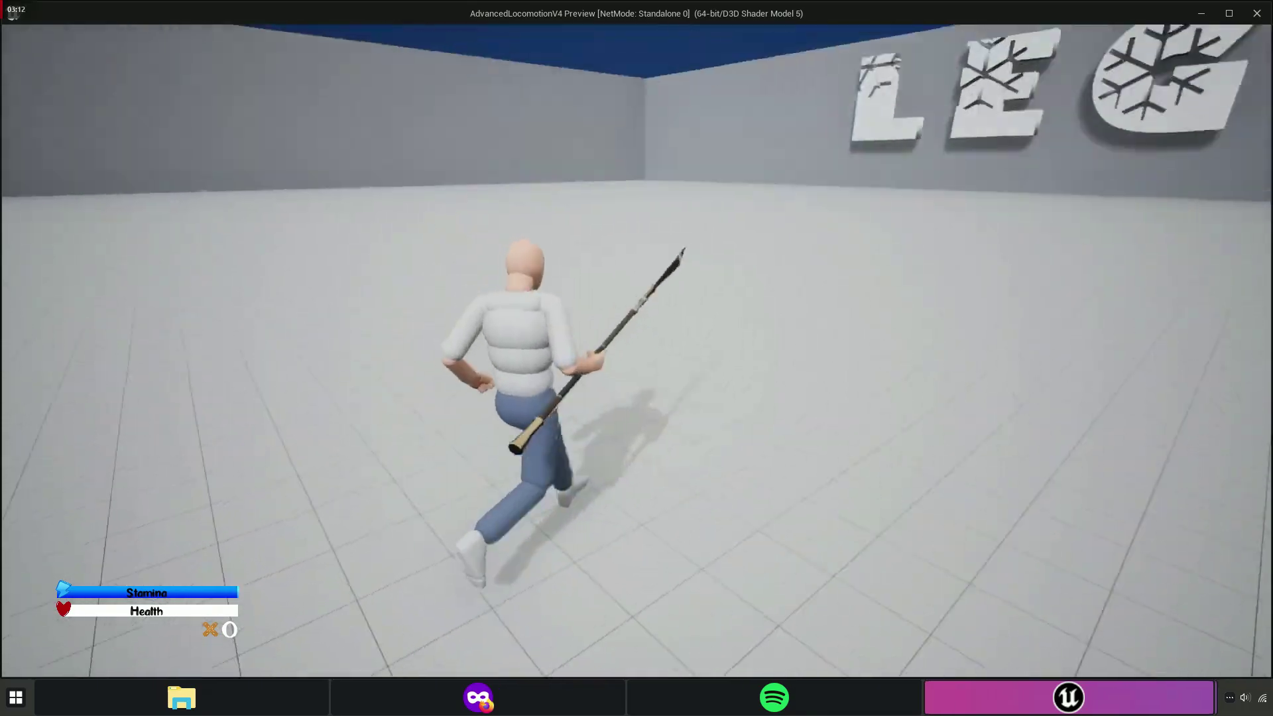
left_click(636, 357)
key("w")
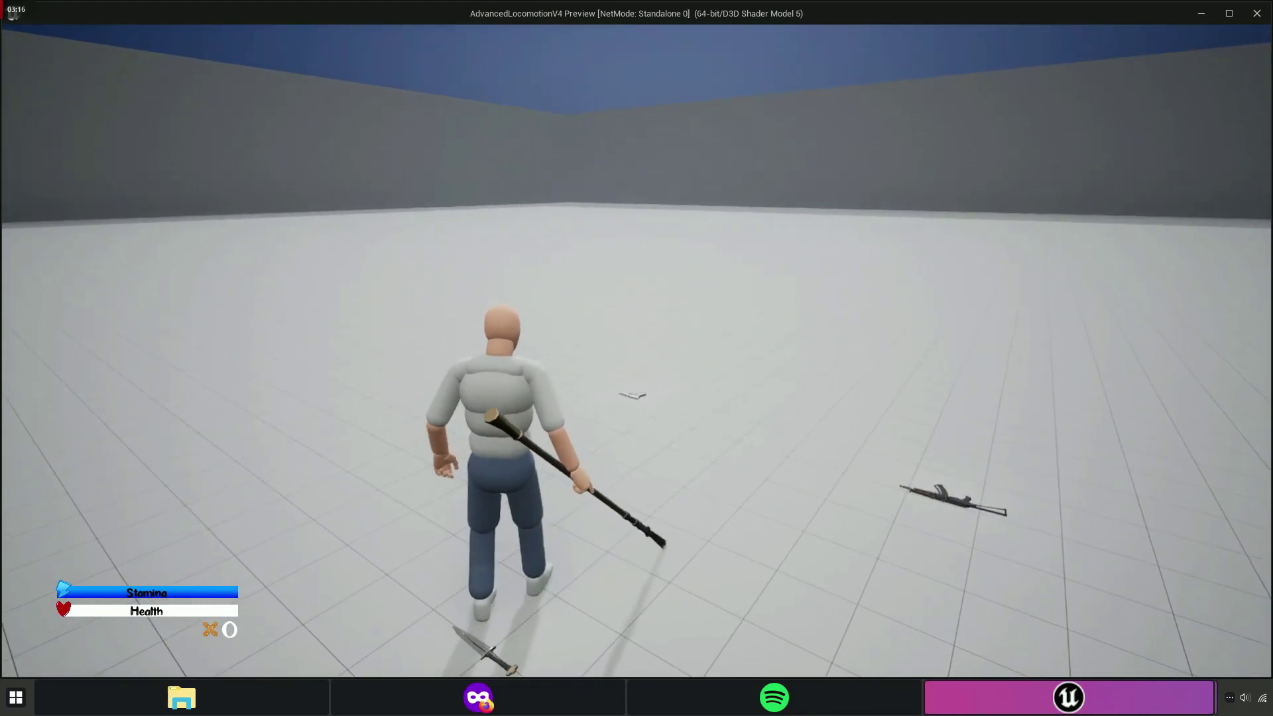
key("Escape")
left_click(225, 30)
Save all modified assets, including the Locomotion level.
left_click(132, 50)
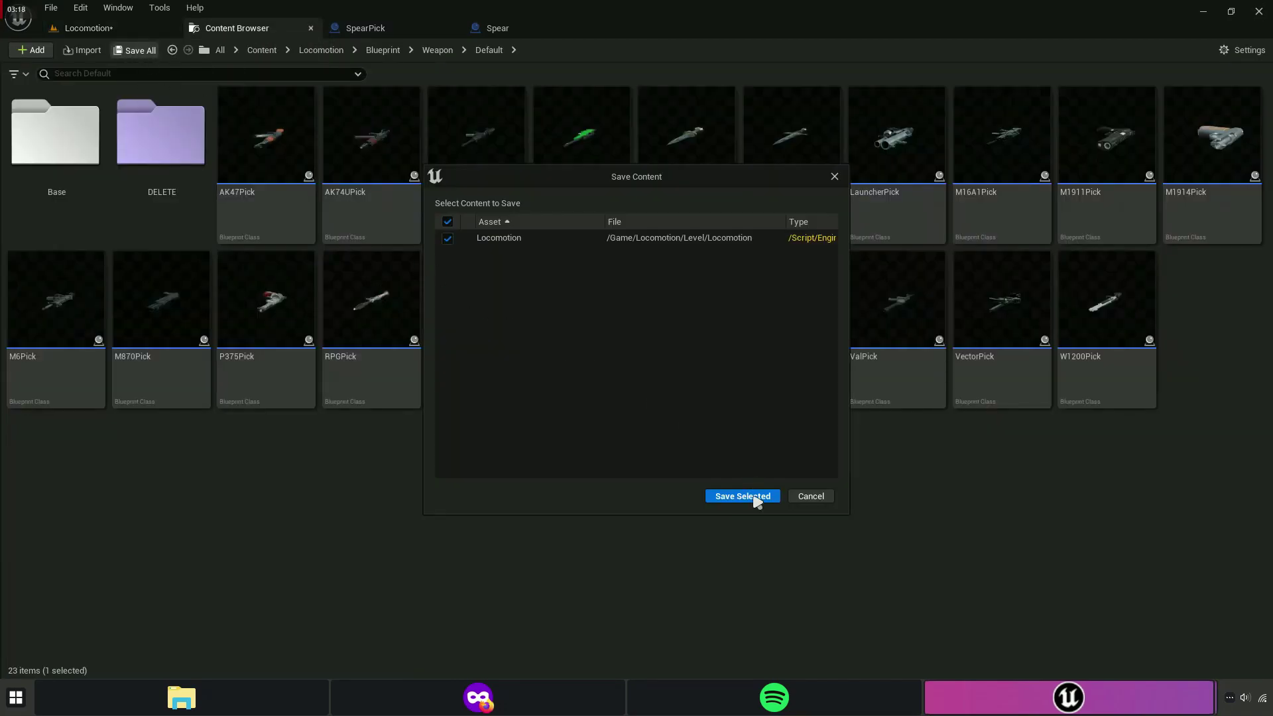
left_click(702, 462)
left_click(683, 520)
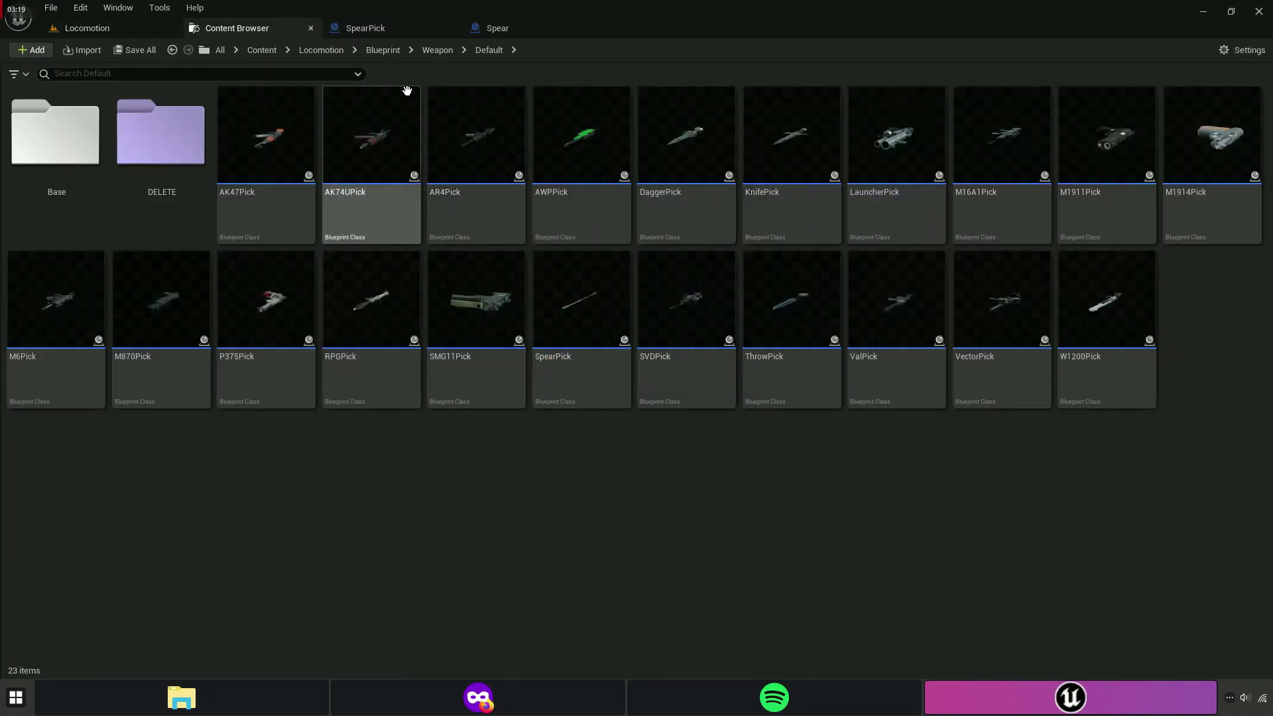
Close the Spear and SpearPick blueprint tabs.
left_click(383, 50)
left_click_drag(412, 32, 497, 29)
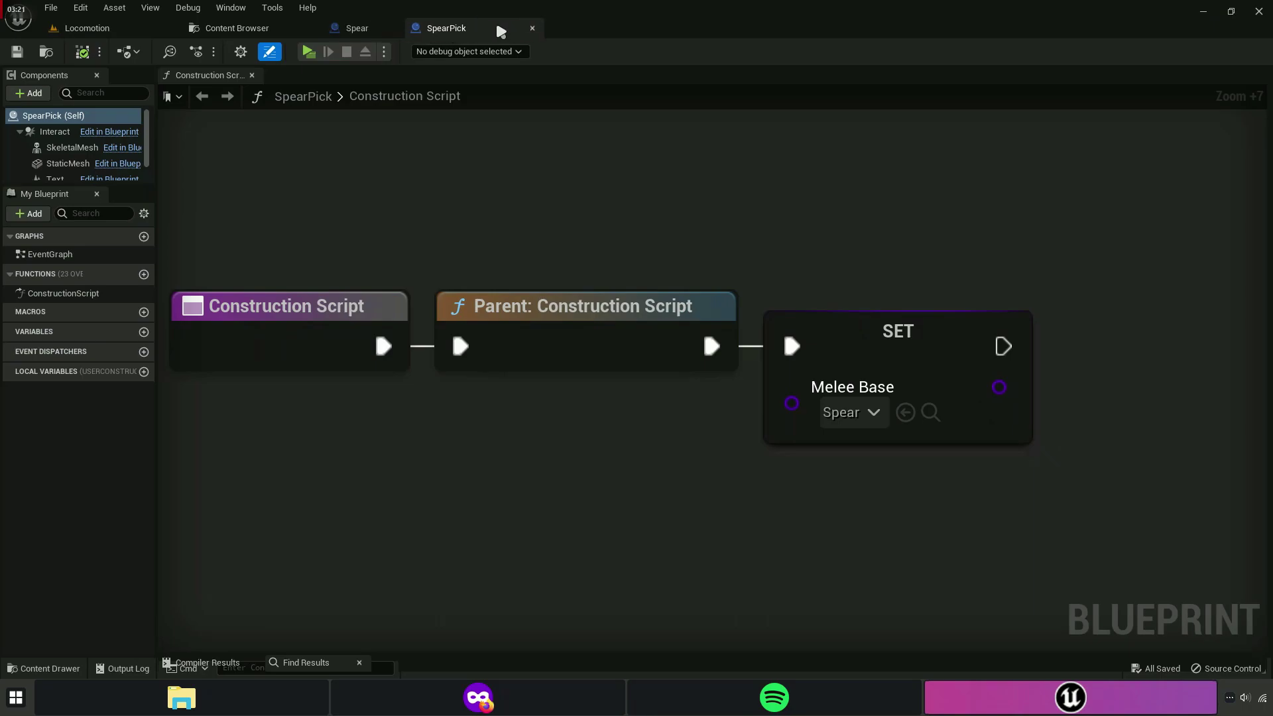
left_click(404, 28)
left_click(211, 34)
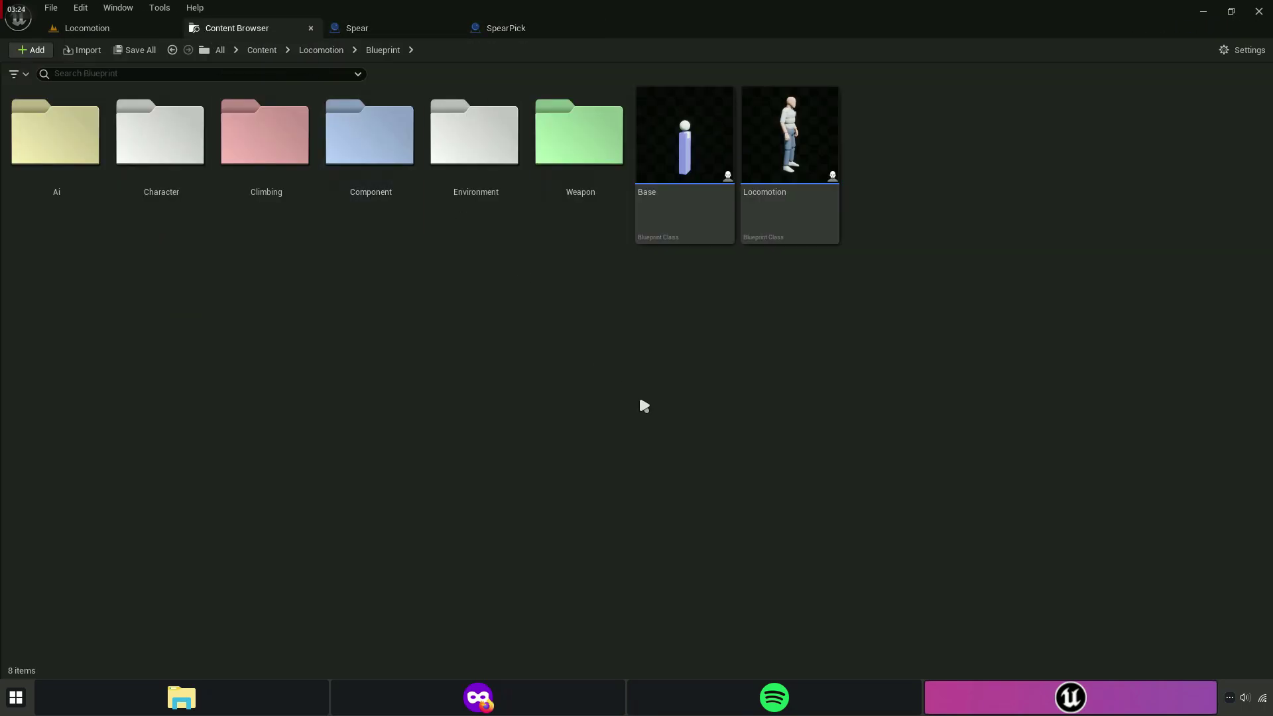
left_click(451, 27)
left_click(451, 27)
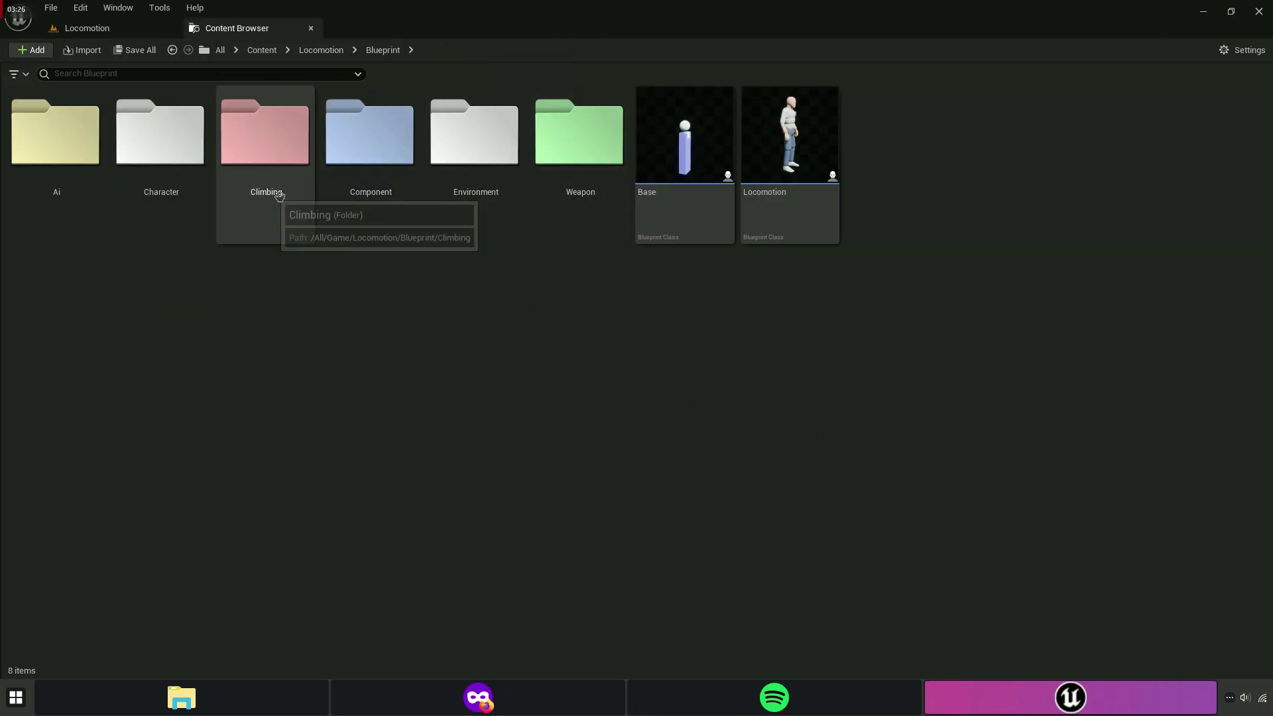
Browse the Blueprint folder and open its Character folder.
double_click(392, 192)
key("alt+Left")
left_click(159, 153)
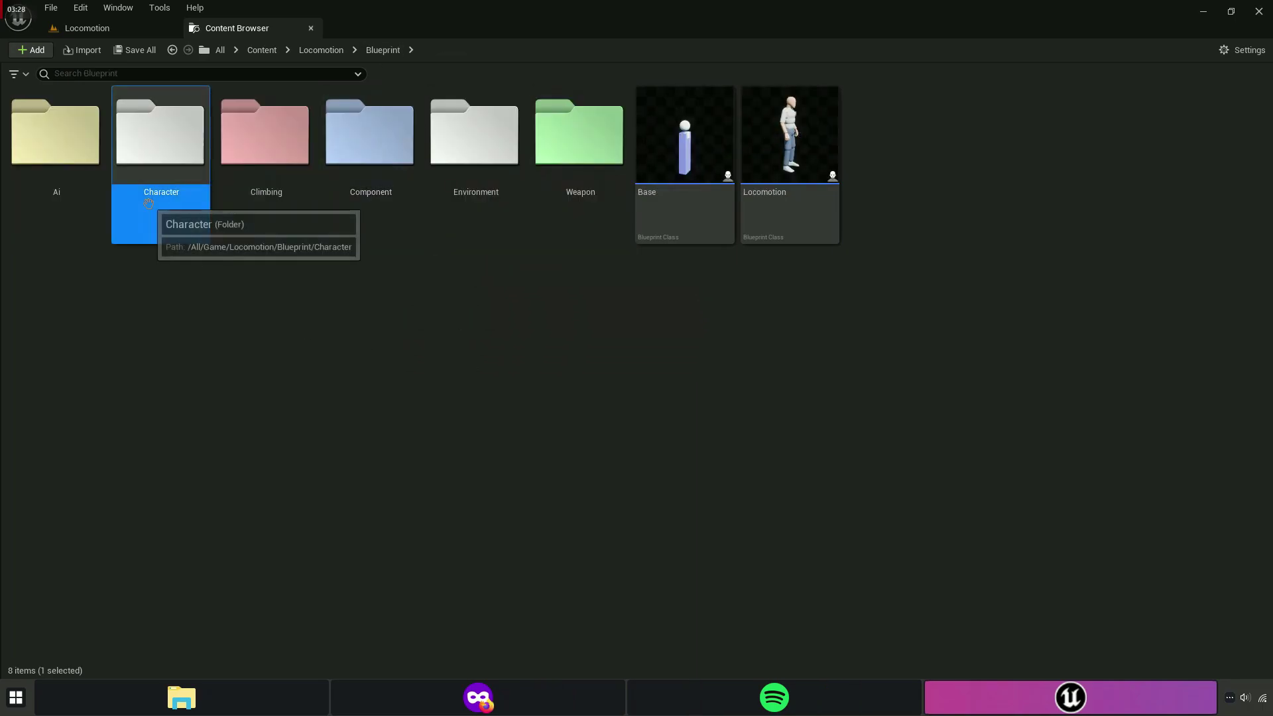
double_click(159, 153)
Open Locomotion_Skeleton, then play-test the Locomotion level by walking to the spear.
double_click(1197, 235)
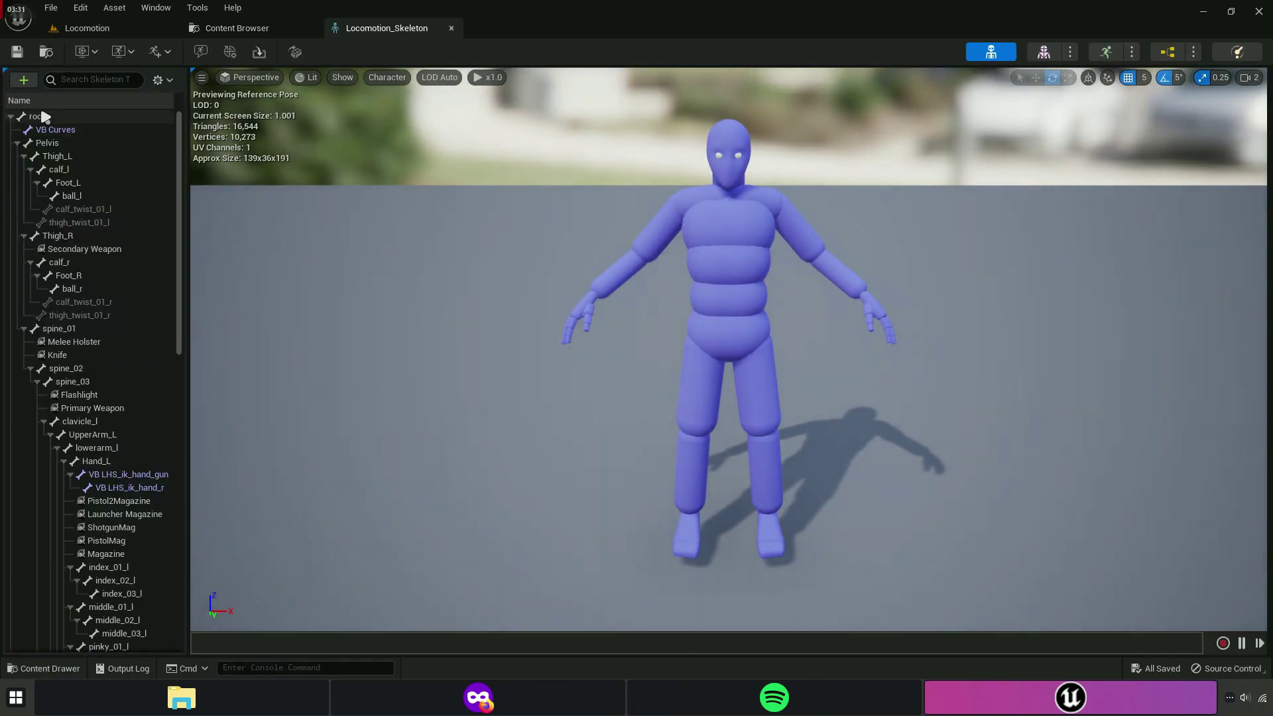
left_click(45, 117)
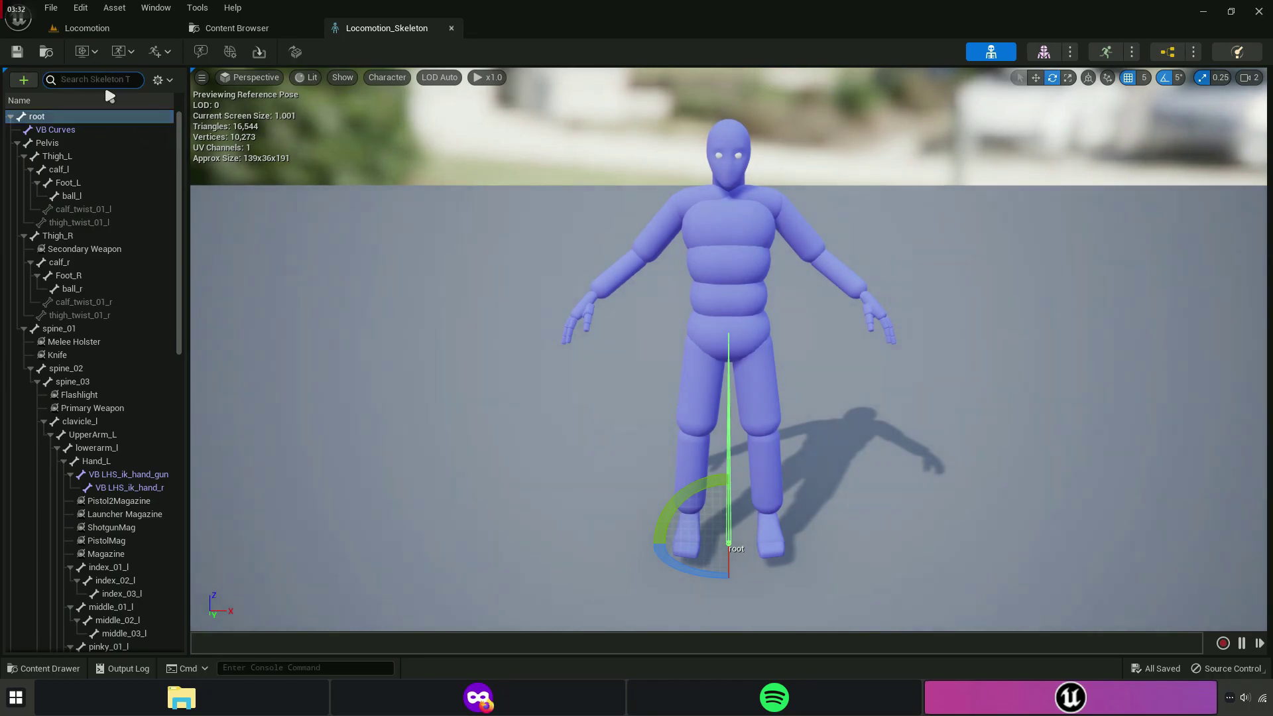
left_click(90, 28)
left_click(293, 50)
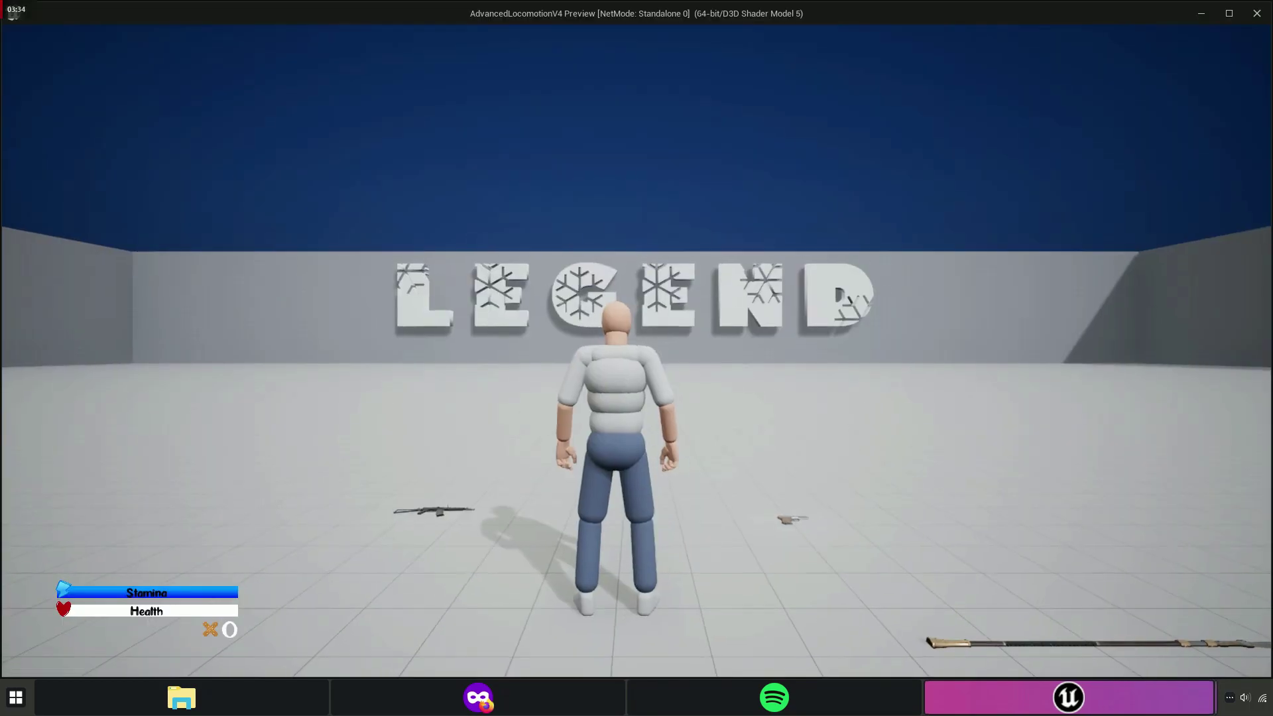
key("w")
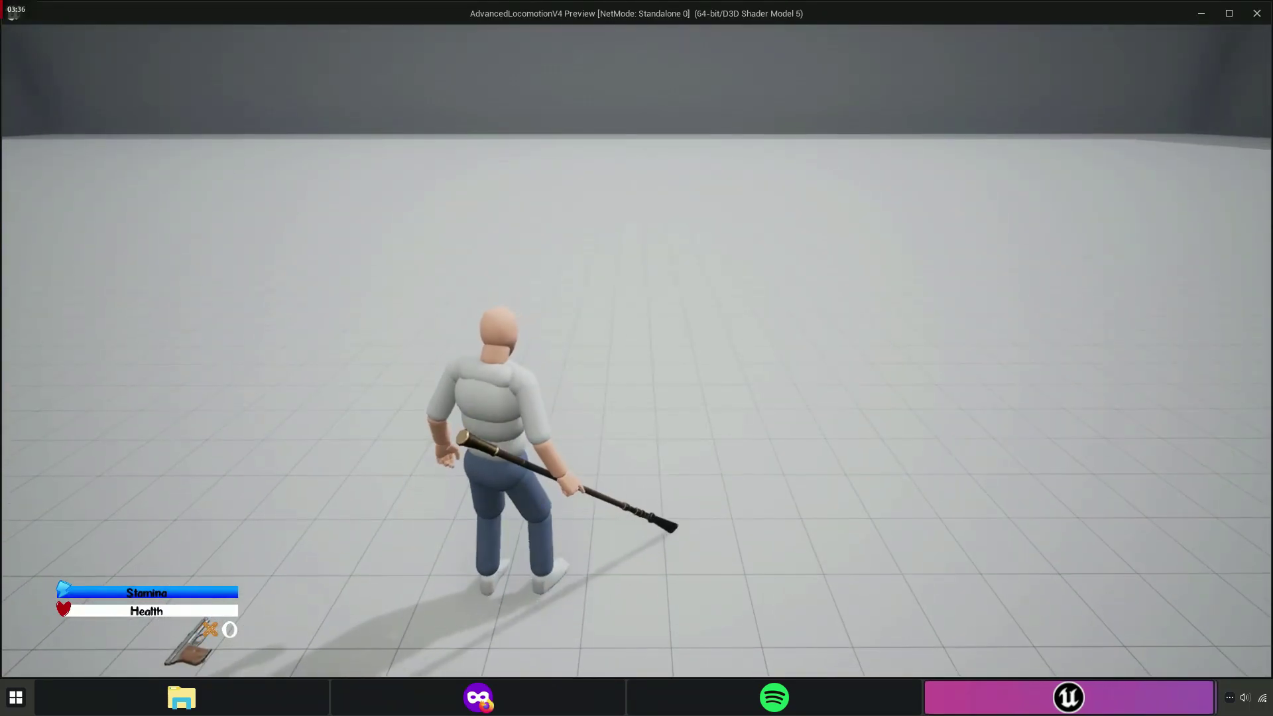
key("Escape")
left_click(373, 31)
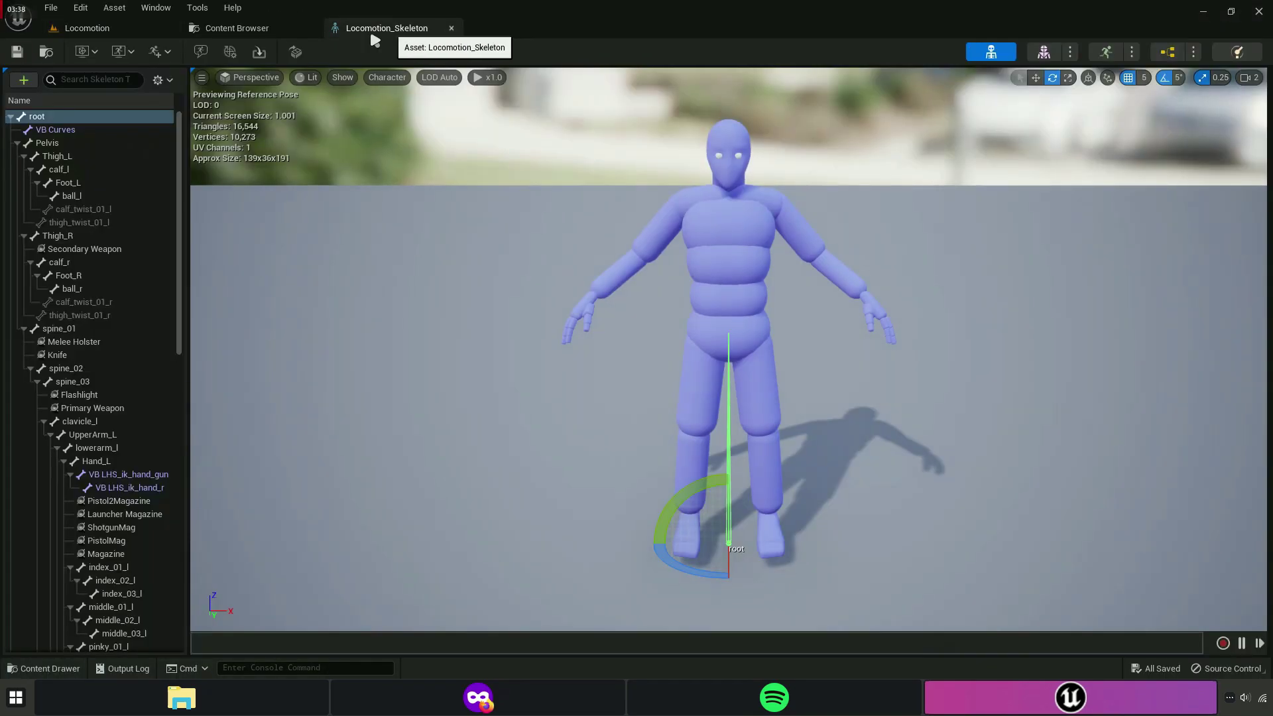
Filter bones for hand_r and add a SpearAttach socket to it.
left_click(90, 79)
type("d")
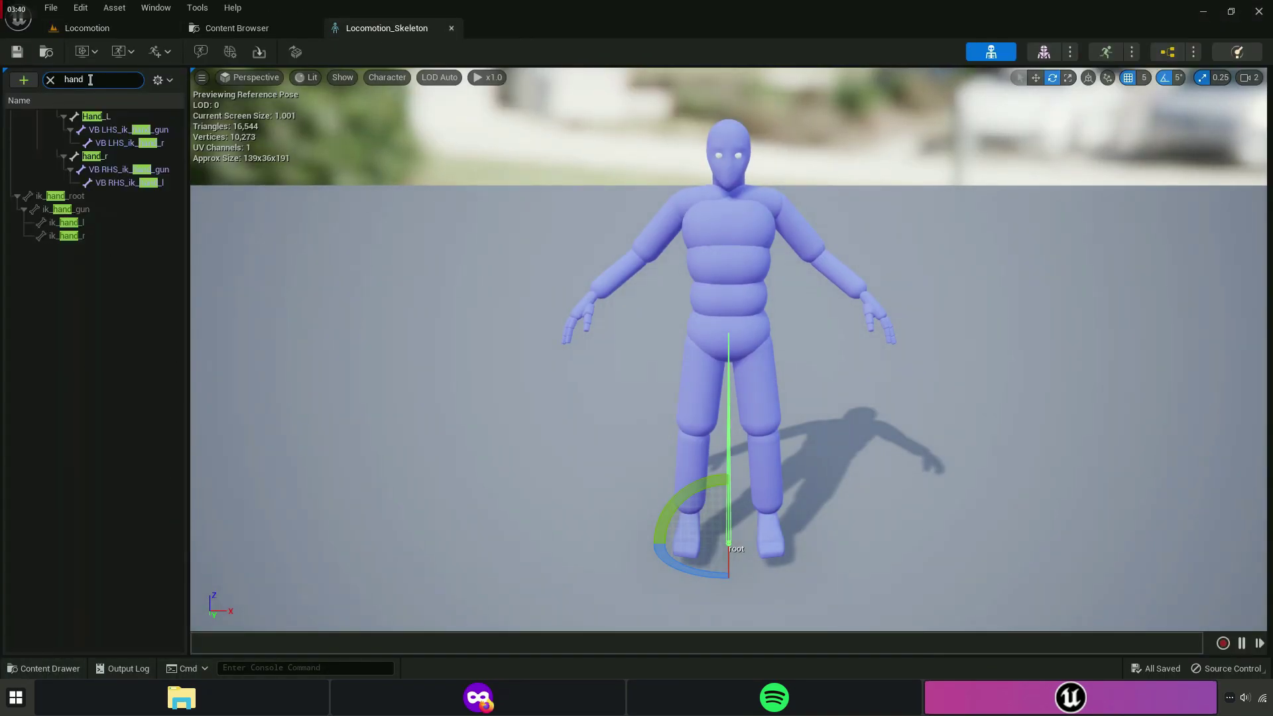
type("_r")
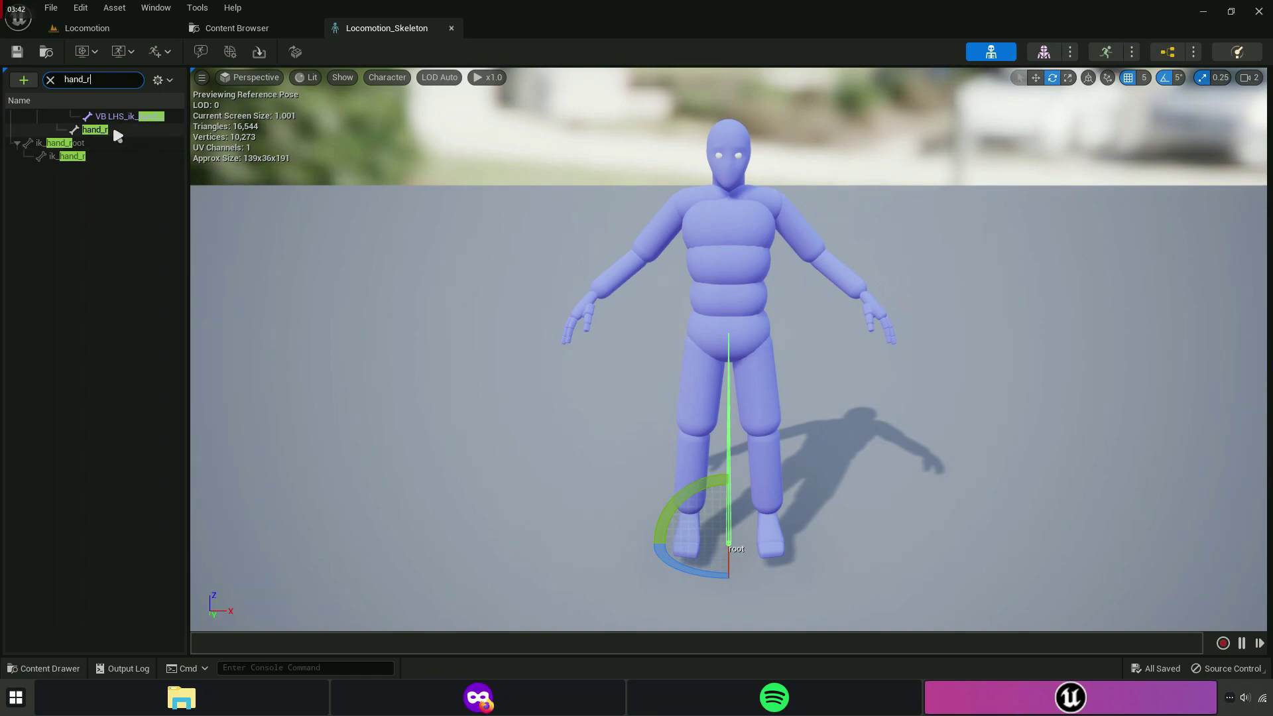
left_click(114, 131)
right_click(100, 132)
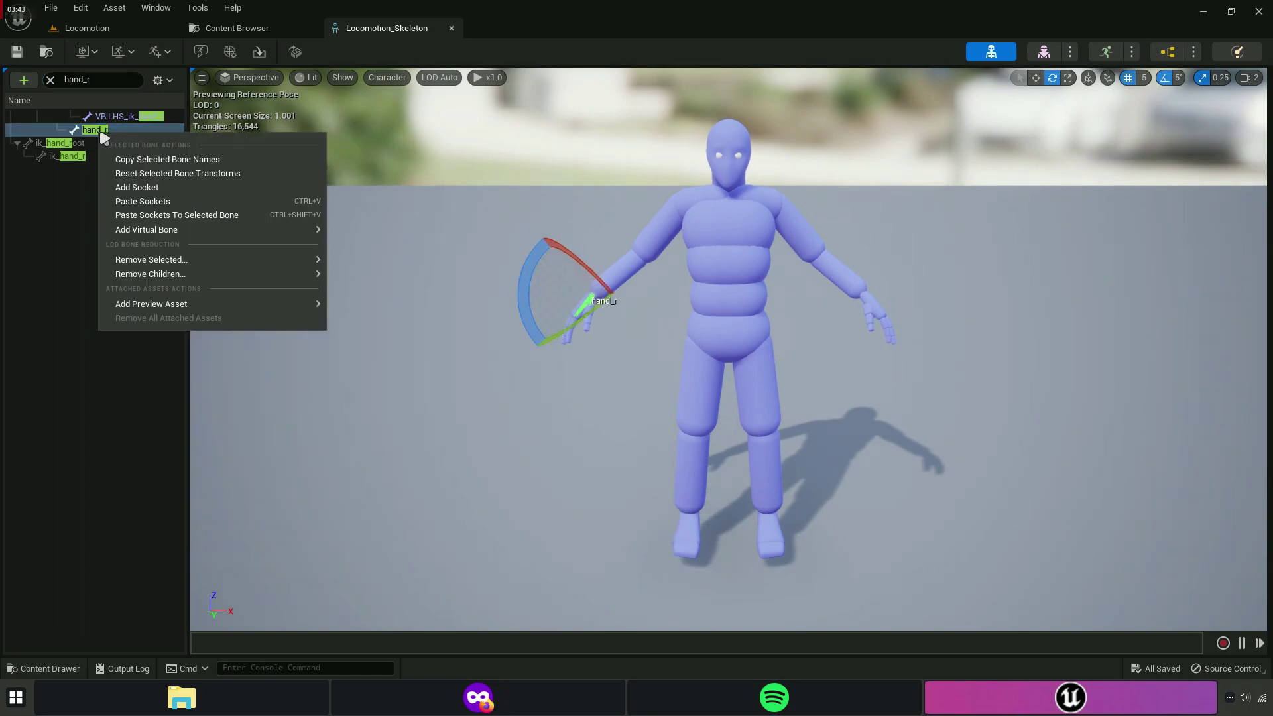
left_click(147, 188)
type("SpearAttach")
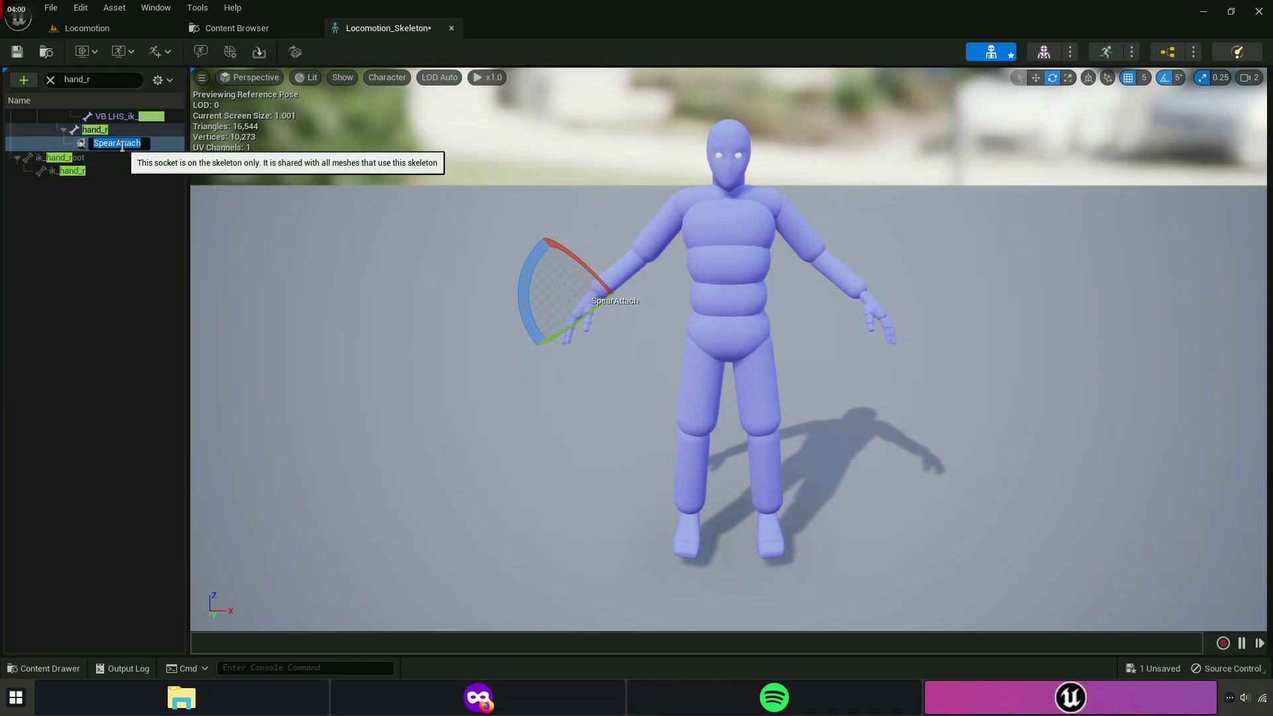
right_click(133, 143)
left_click(84, 246)
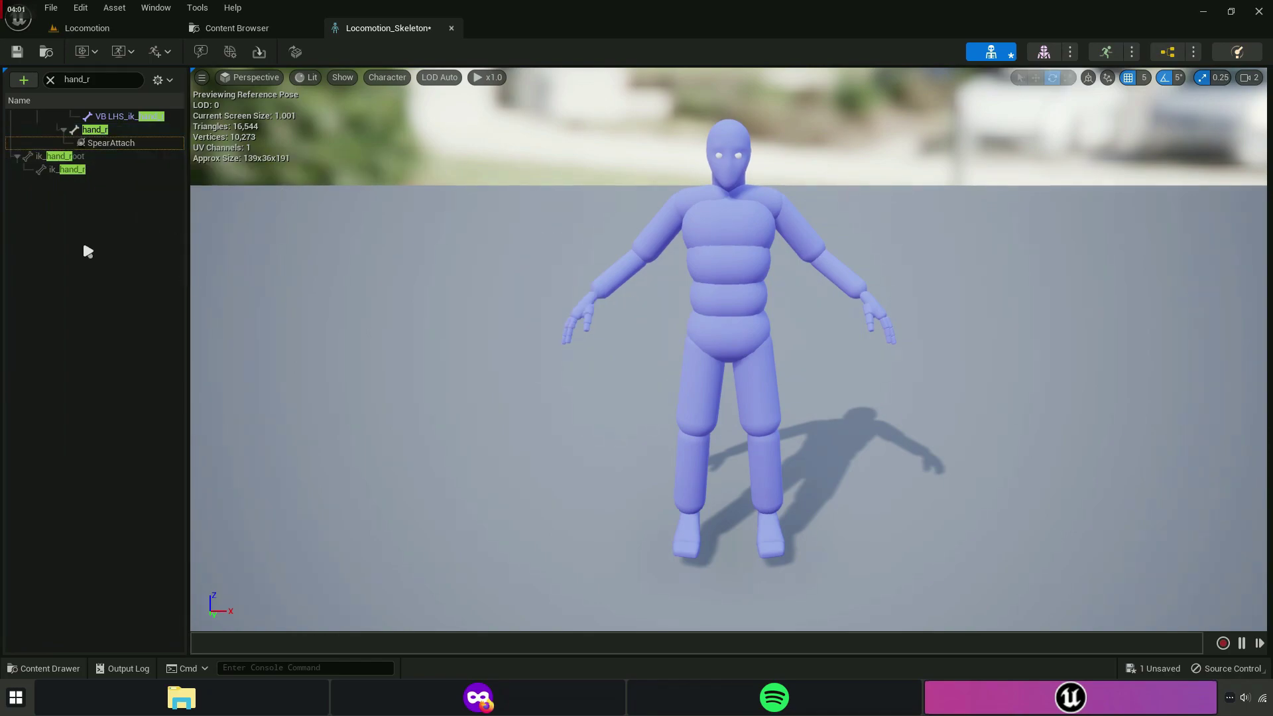
Save the modified Locomotion_Skeleton asset.
left_click(233, 28)
left_click(135, 51)
left_click(755, 499)
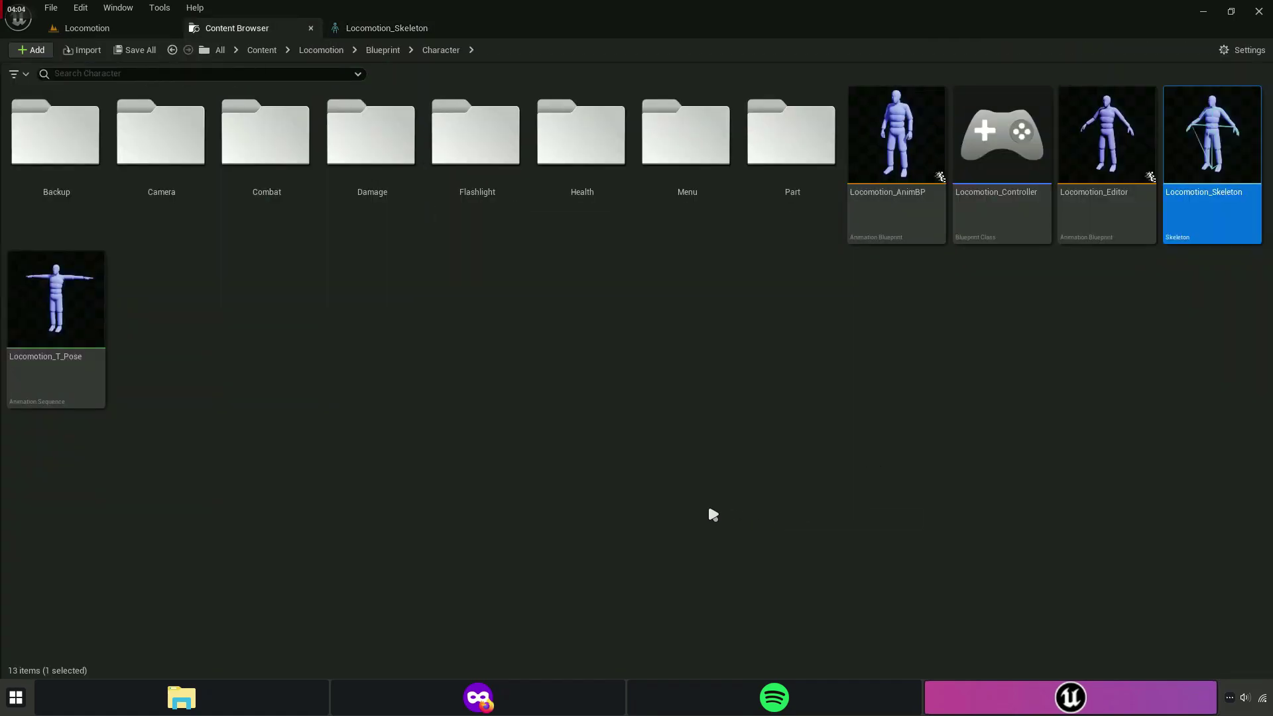
left_click(654, 490)
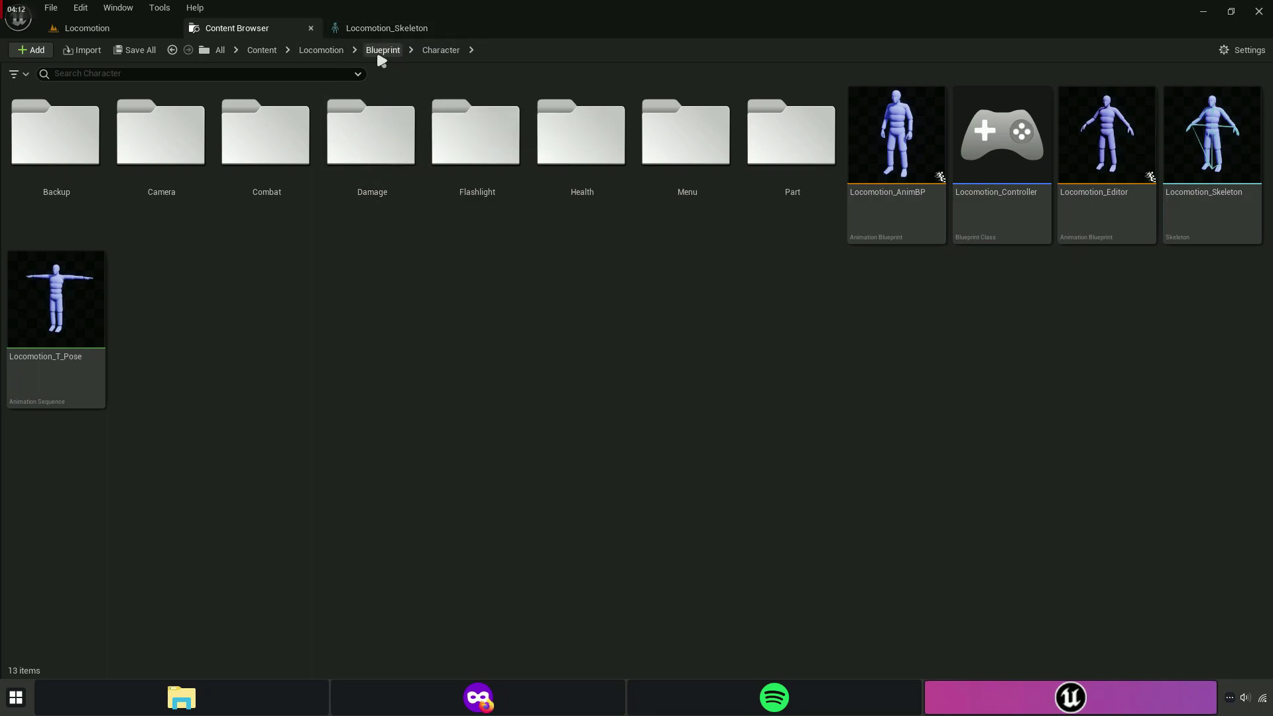
Play-test the level: equip, holster and draw the spear, and pick up the AK74U.
key("ctrl+Tab")
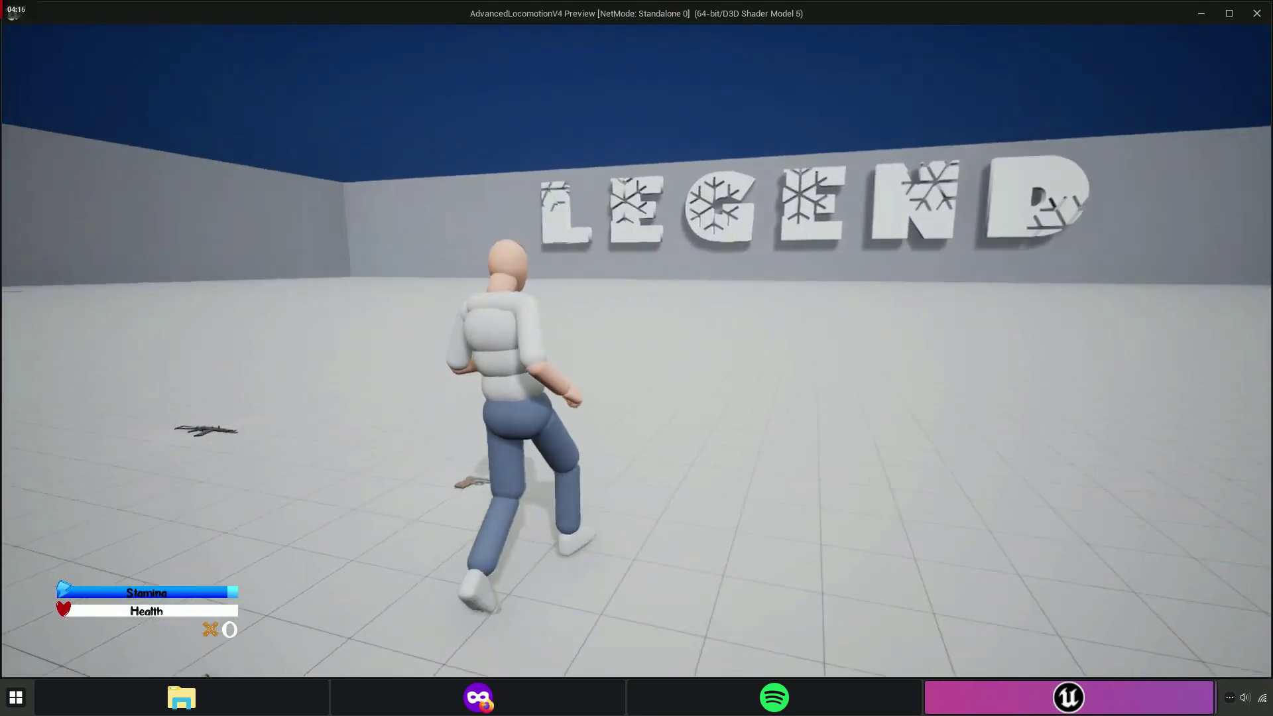
key("e")
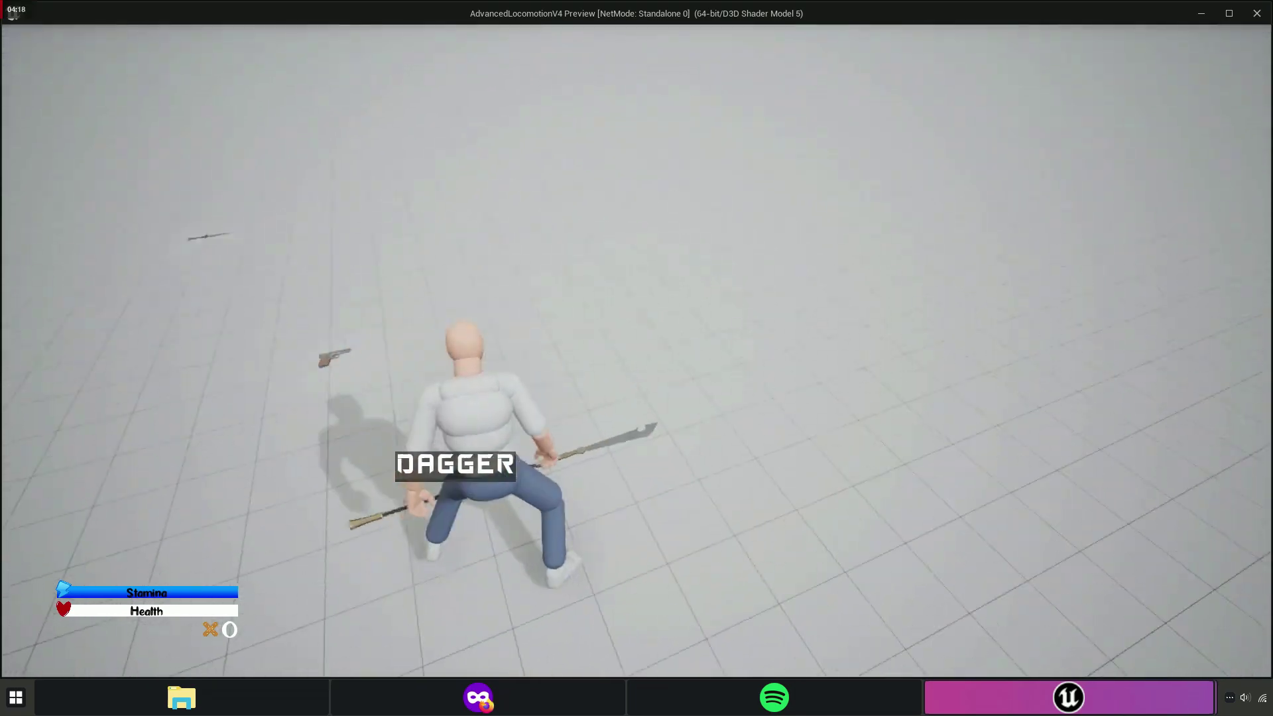
key("w")
key("2")
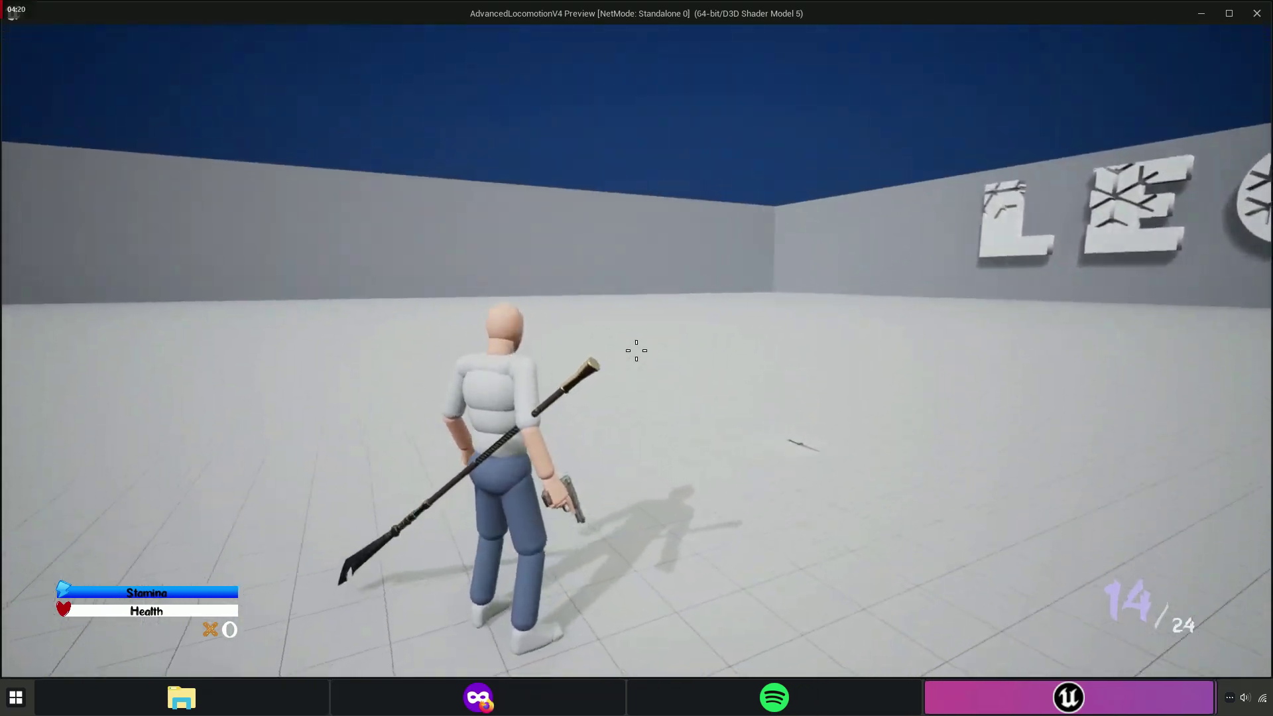
key("w")
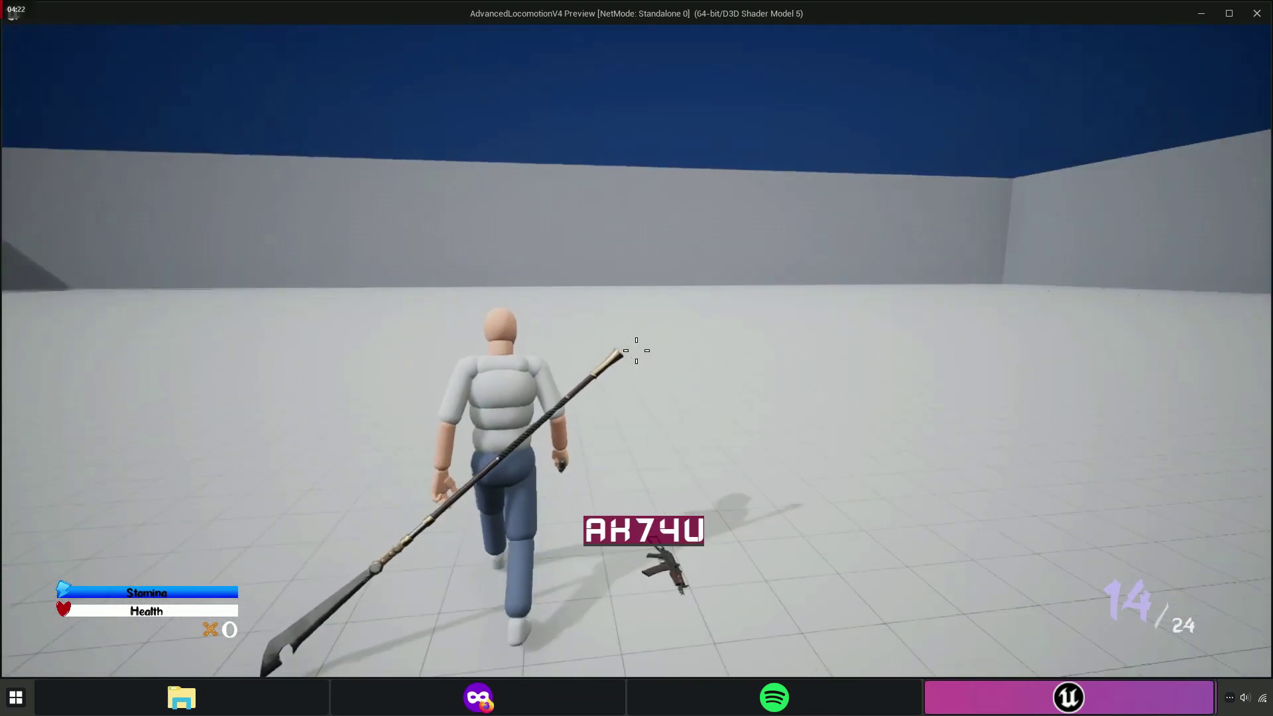
key("e")
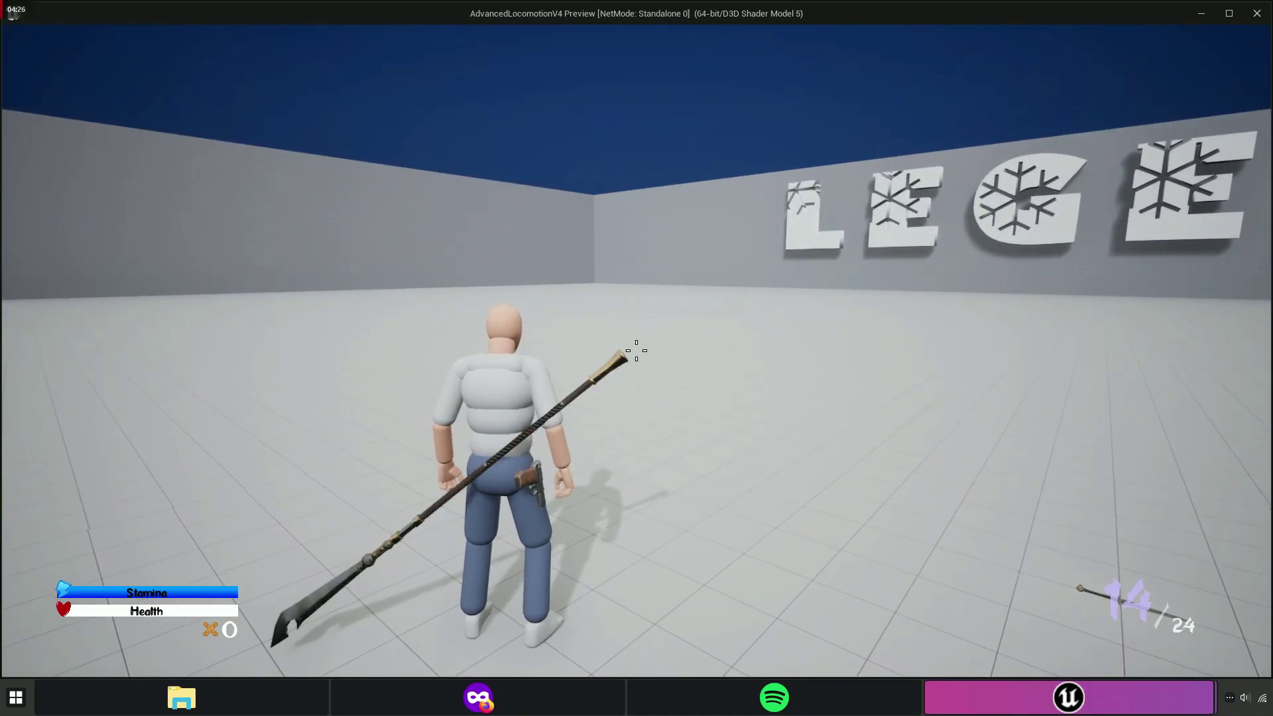
key("w")
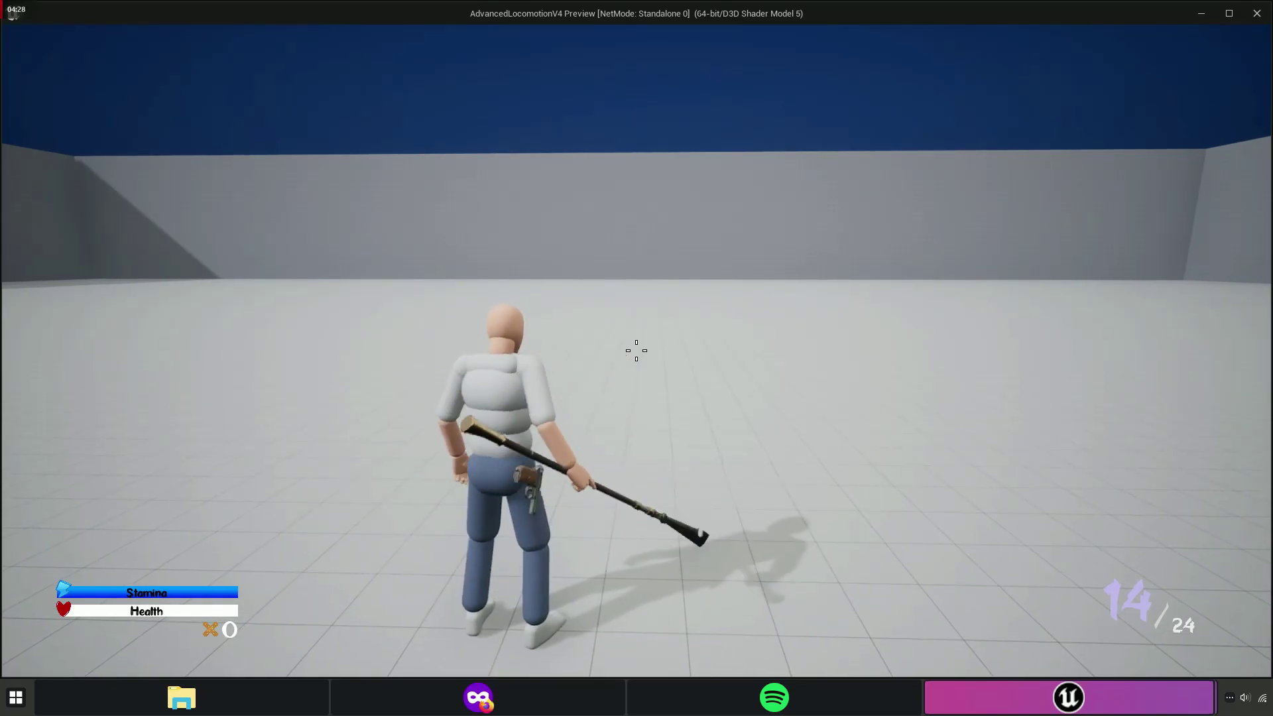
key("Escape")
left_click(380, 30)
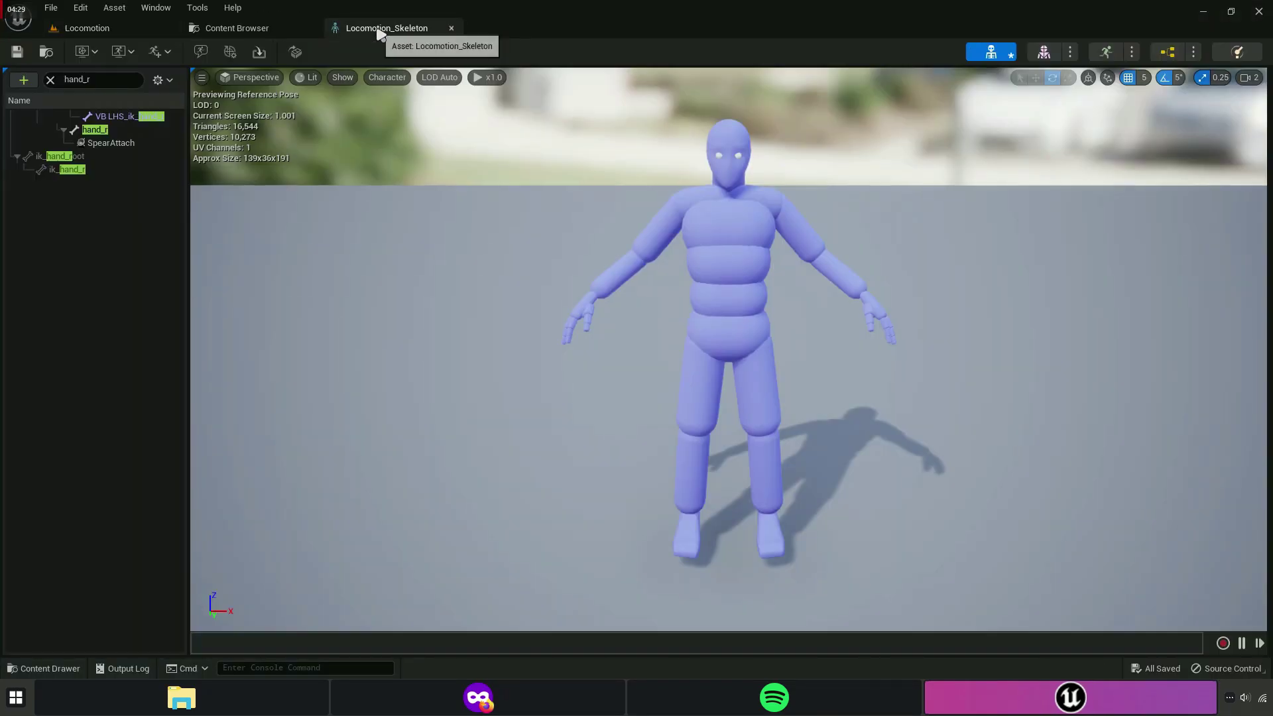
Clear the hand_r filter, hide bones, and inspect the Melee Holster socket.
left_click(51, 80)
left_click(157, 80)
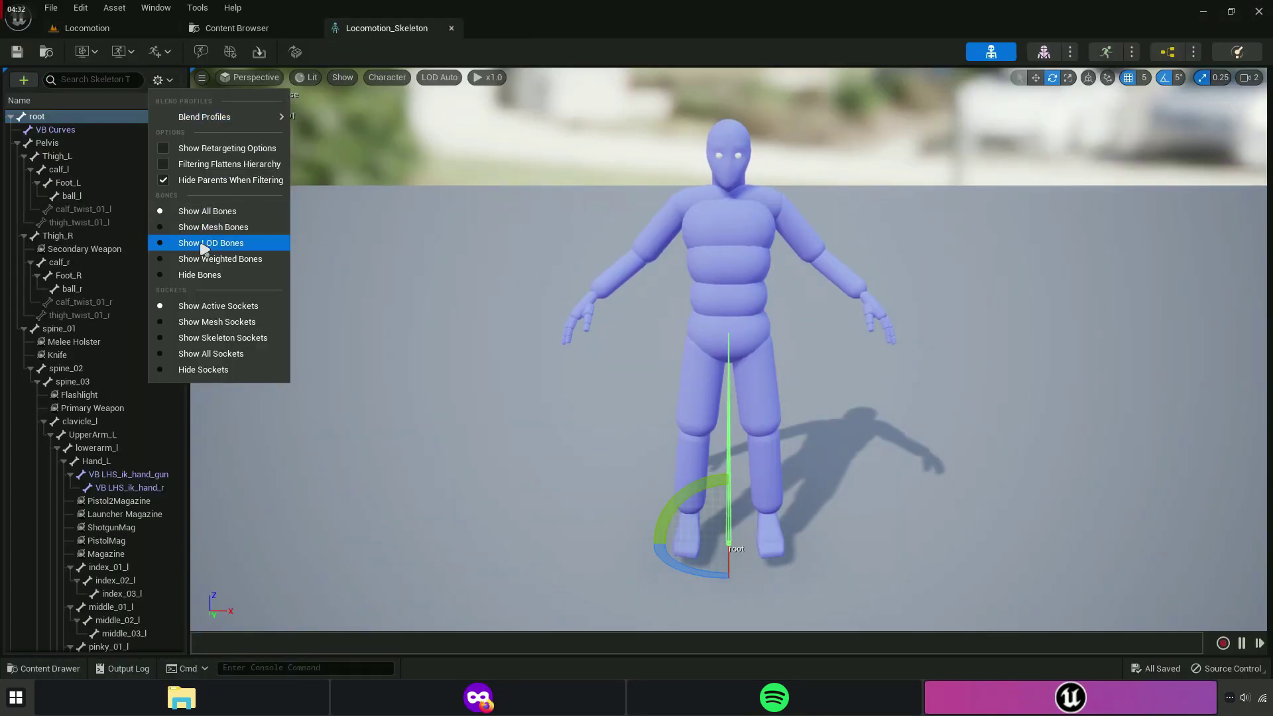
left_click(199, 275)
left_click(80, 144)
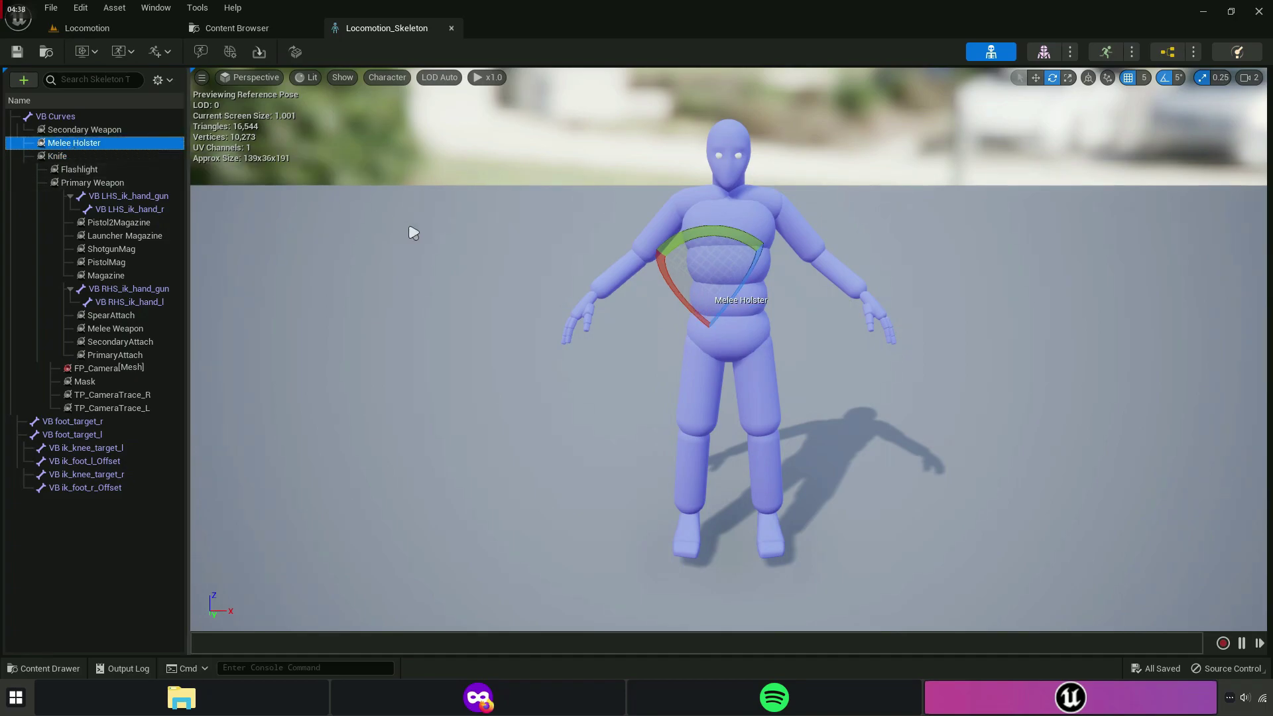
mouse_move(412, 227)
left_mouse_down()
mouse_move(503, 226)
mouse_move(504, 199)
mouse_move(682, 425)
left_mouse_up()
key("w")
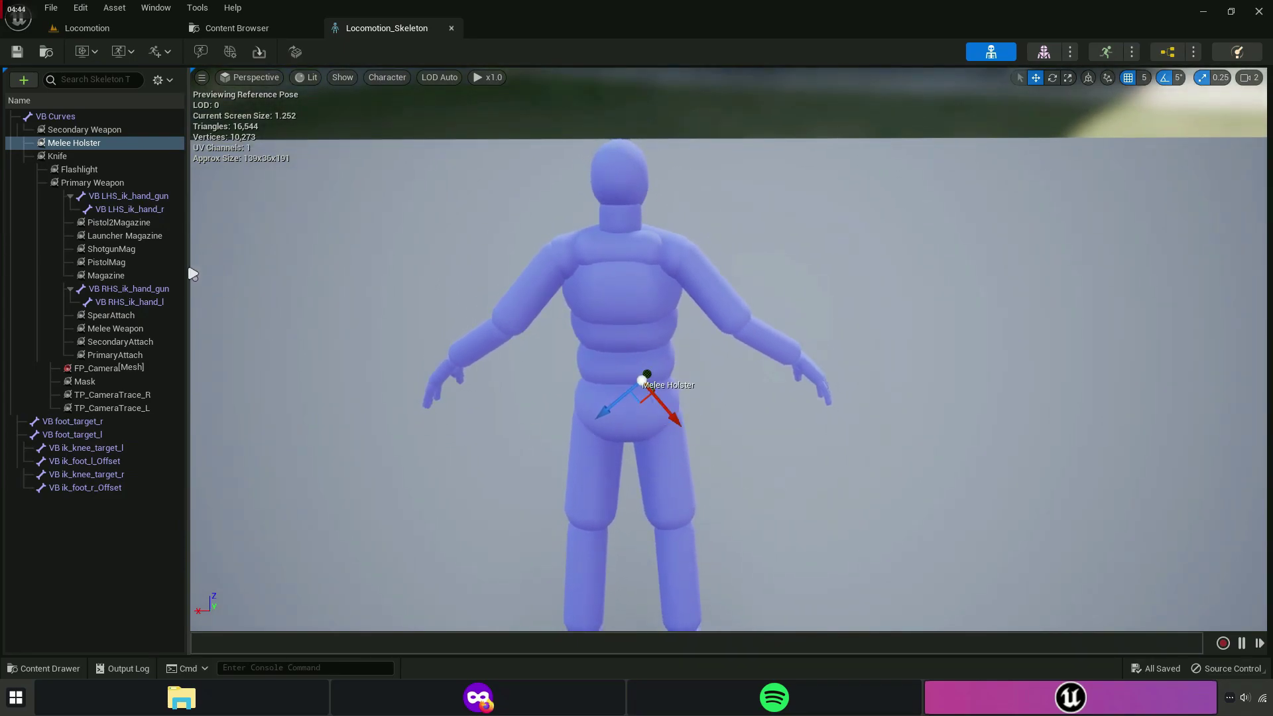
Inspect the Knife and Mask sockets, then show the full mesh bone hierarchy.
left_click(78, 158)
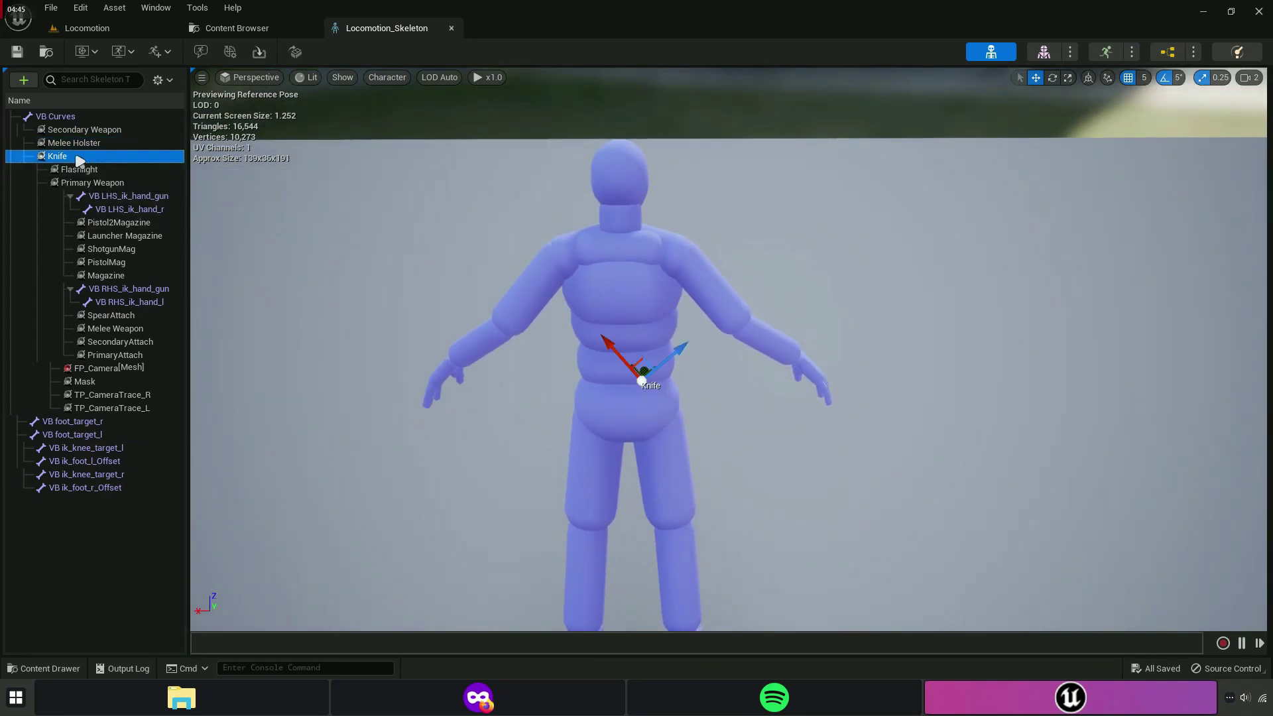
left_click(100, 381)
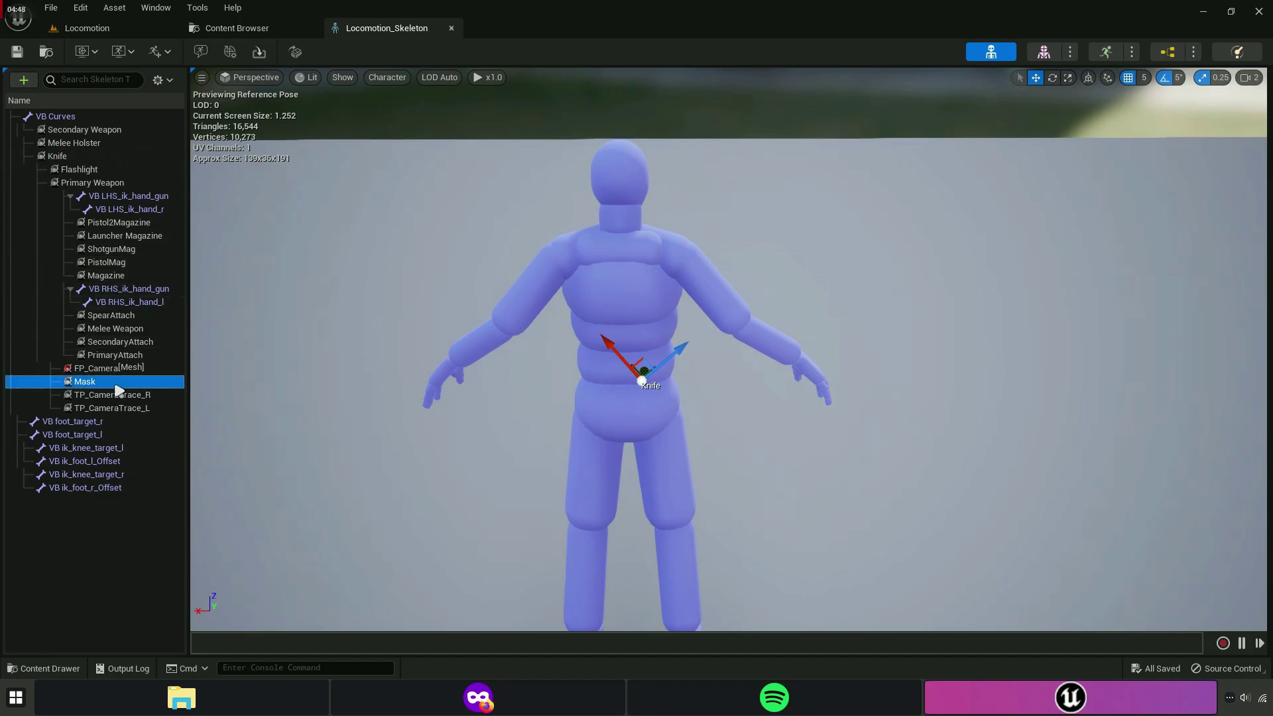
left_click(46, 530)
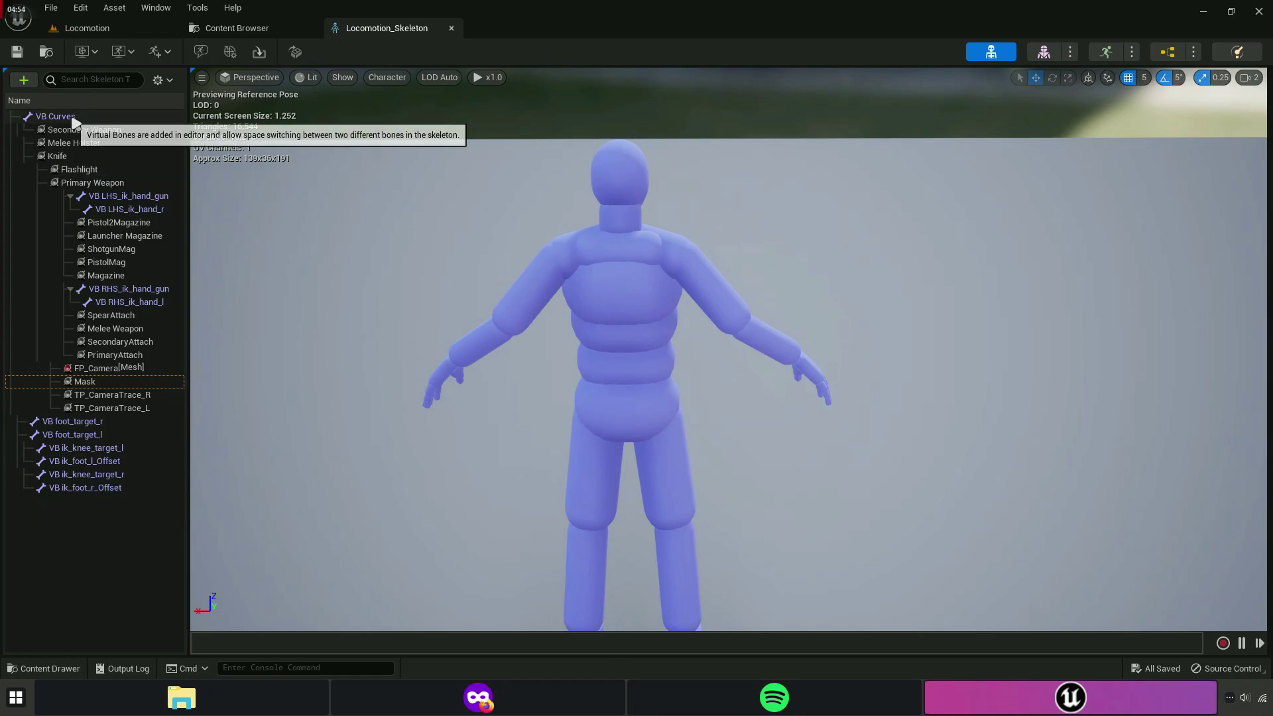
left_click(163, 80)
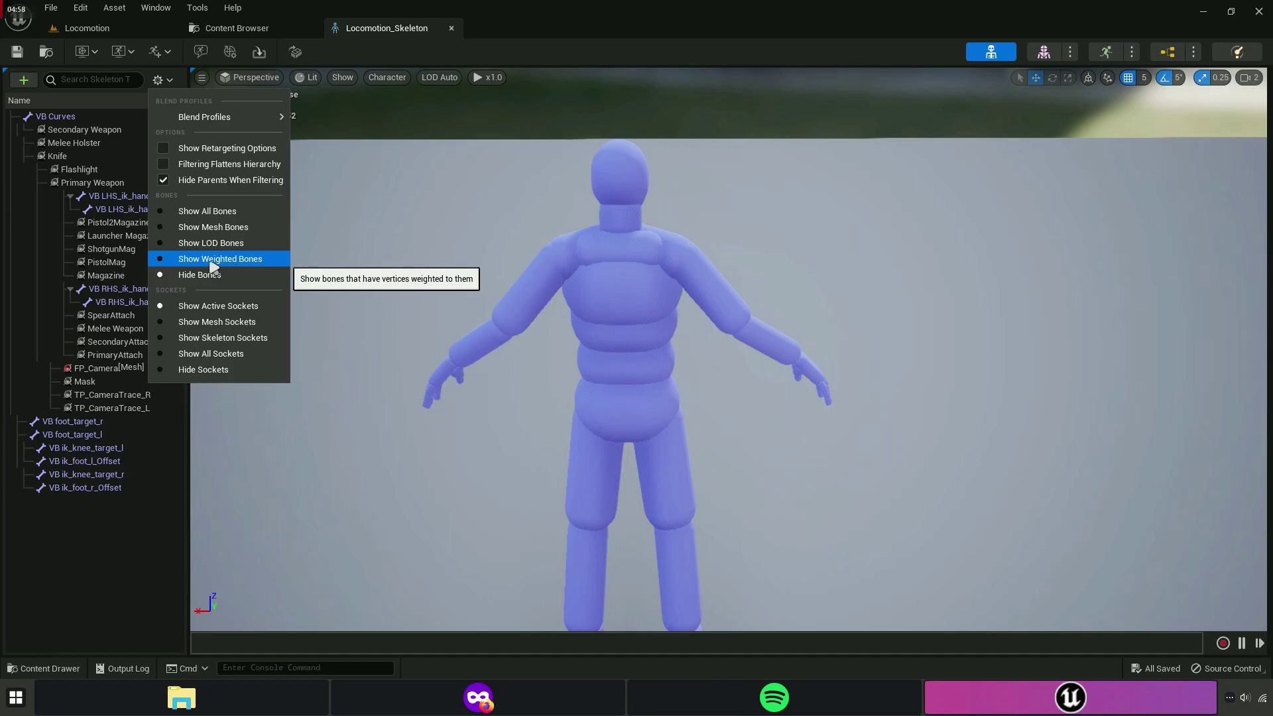
left_click(213, 227)
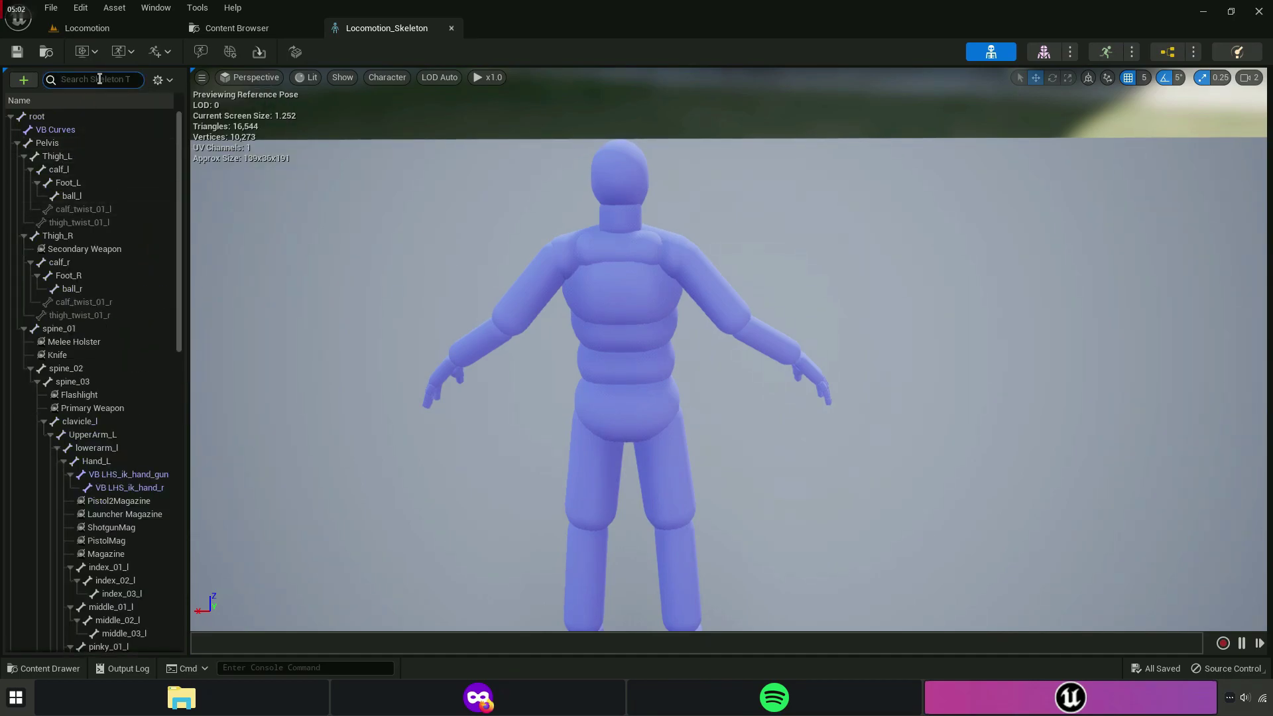
left_click(82, 74)
Filter for the spine bones and add a 'Spear Holster' socket to spine_03.
type("spei")
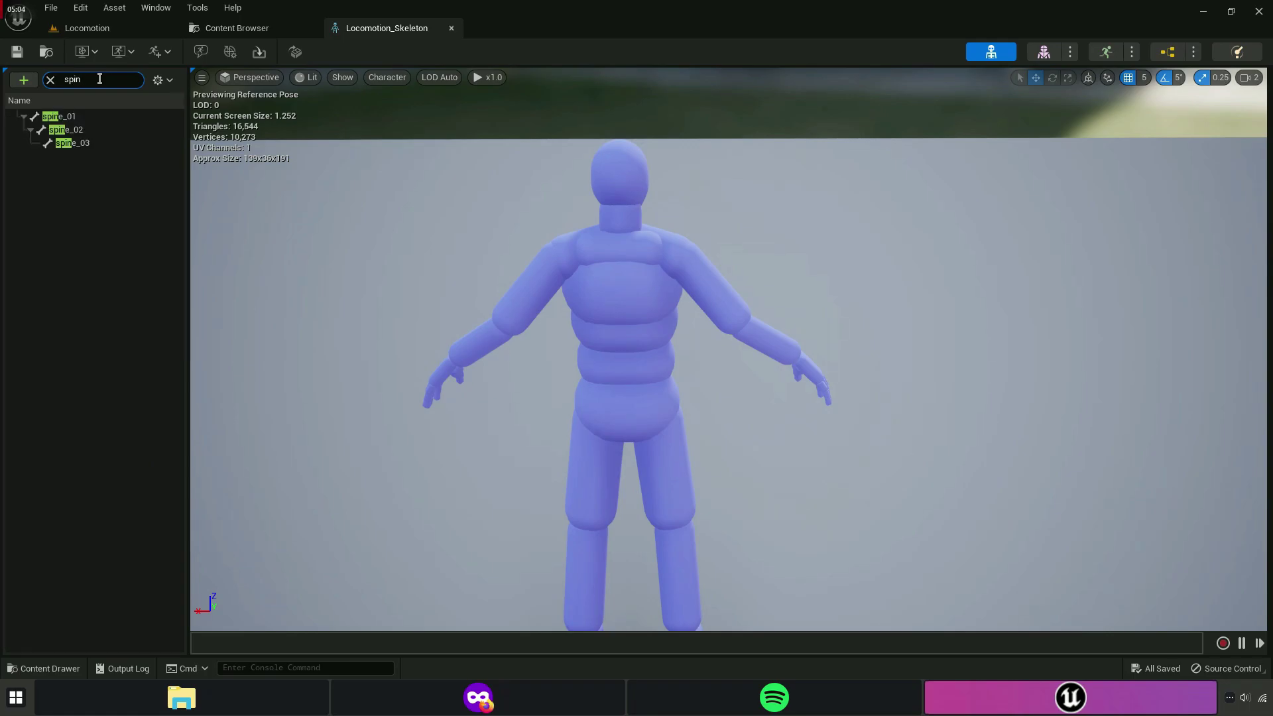
left_click(59, 117)
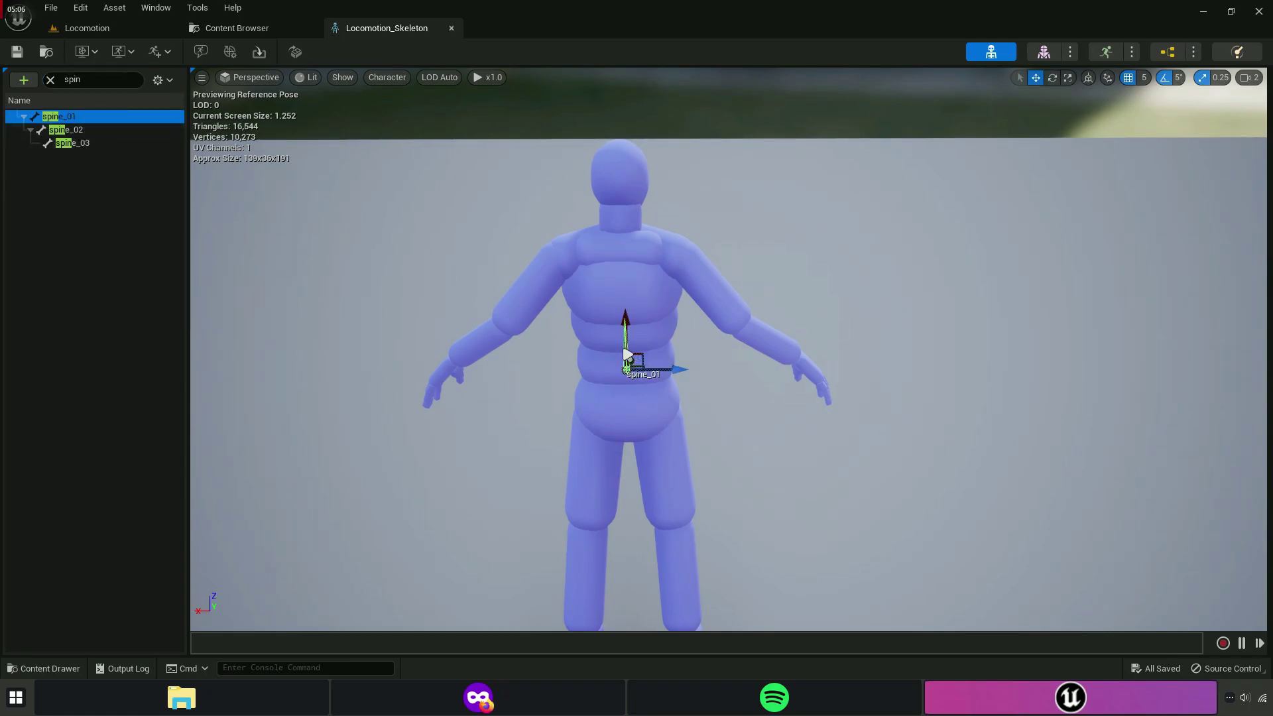
left_click(100, 130)
left_click(93, 142)
right_click_drag(524, 284, 543, 279)
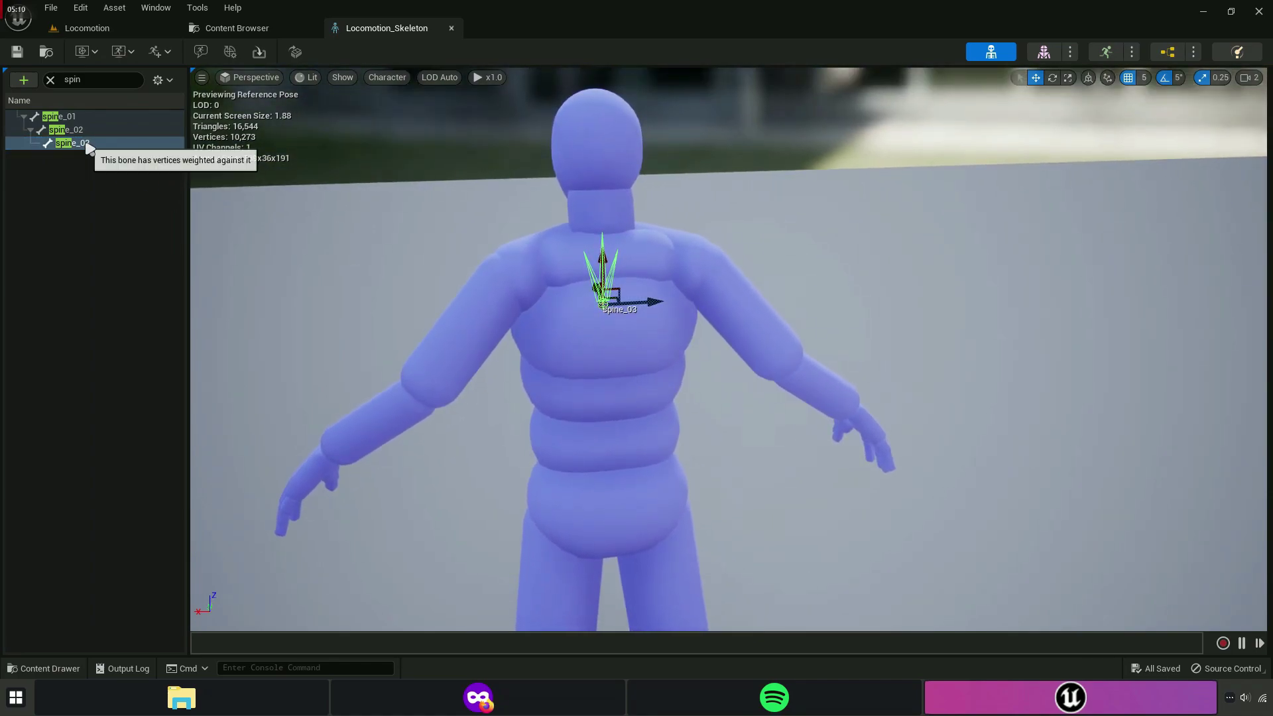
right_click(87, 144)
left_click(123, 198)
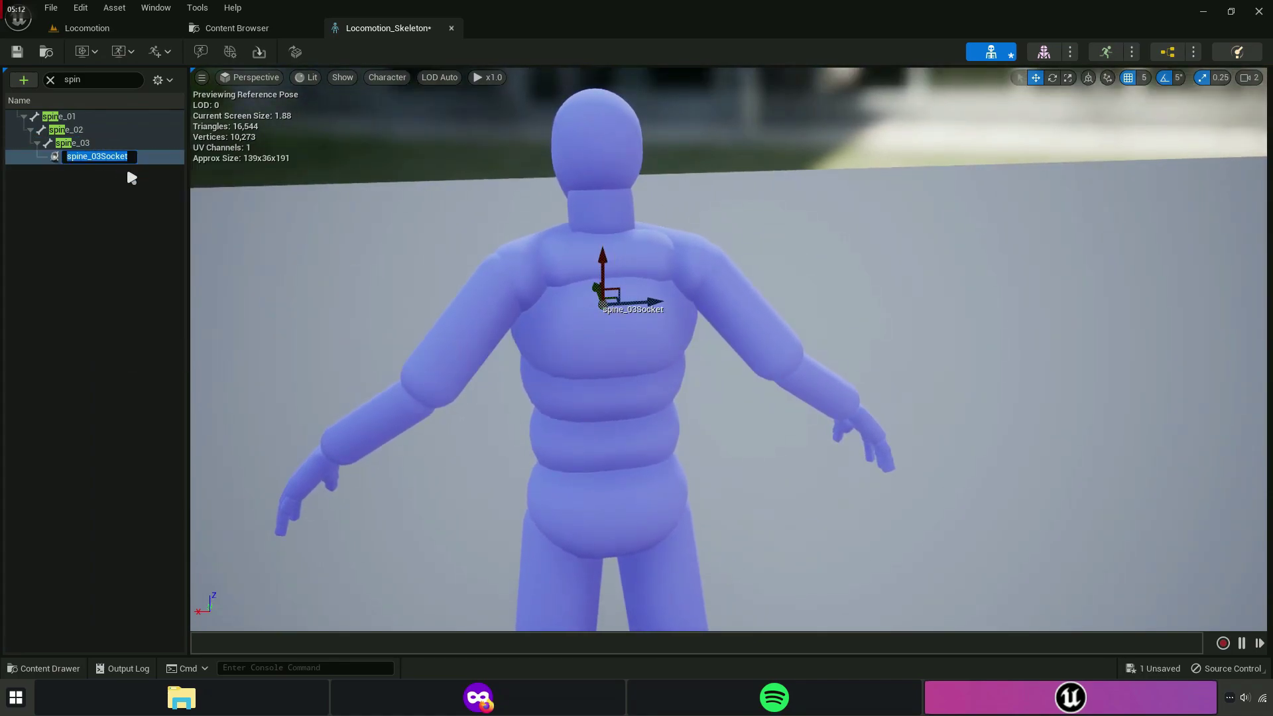
type("Spear Holst")
type("er")
key("Return")
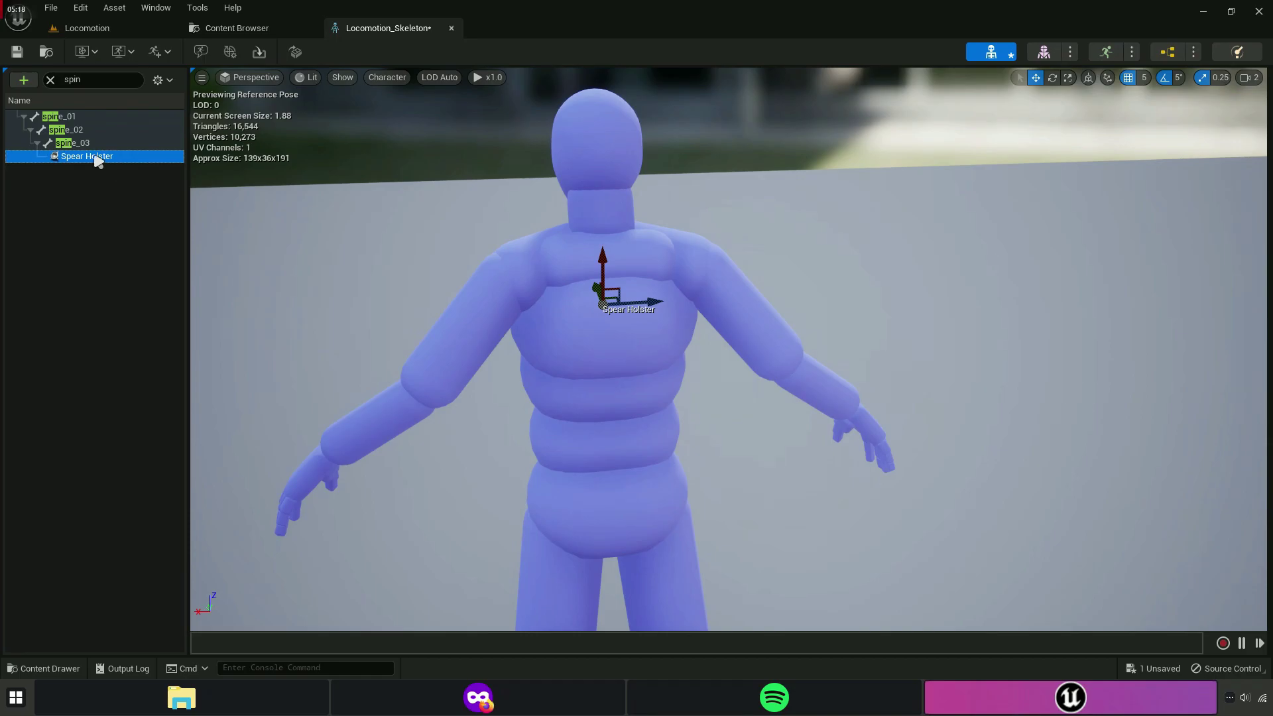
left_click(50, 79)
left_click_drag(273, 231, 272, 231, "alt")
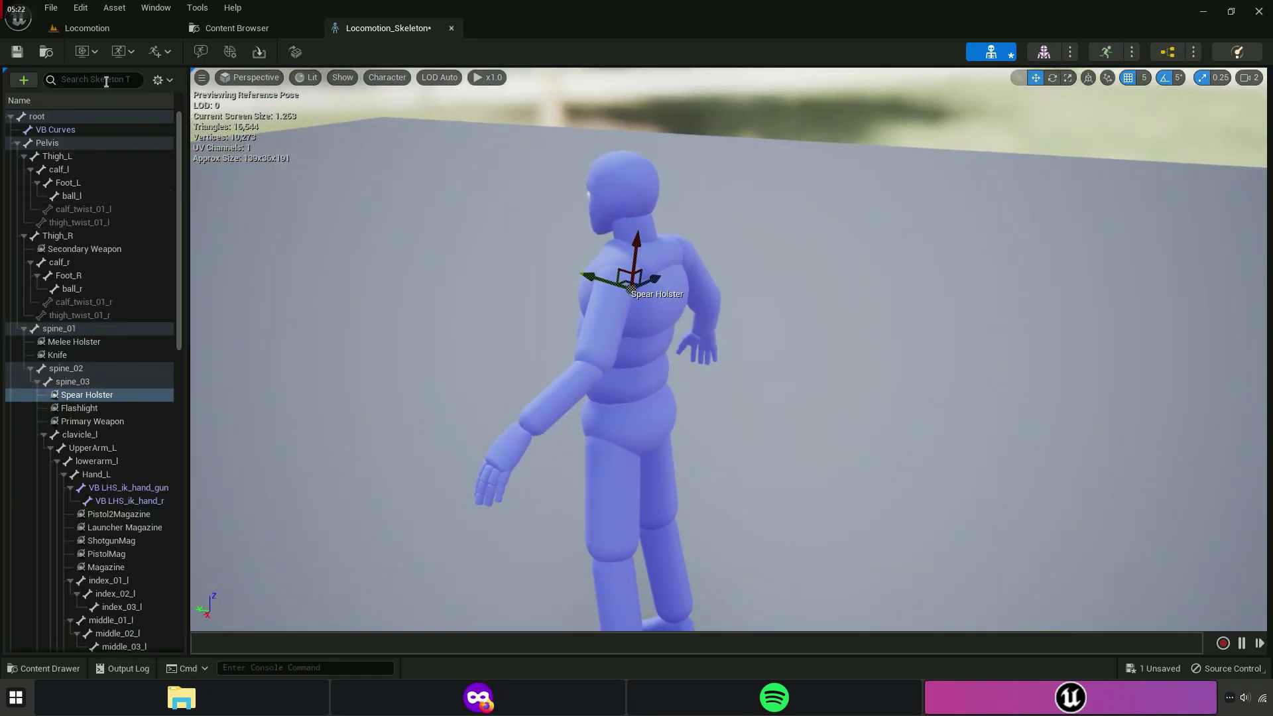
type("hand")
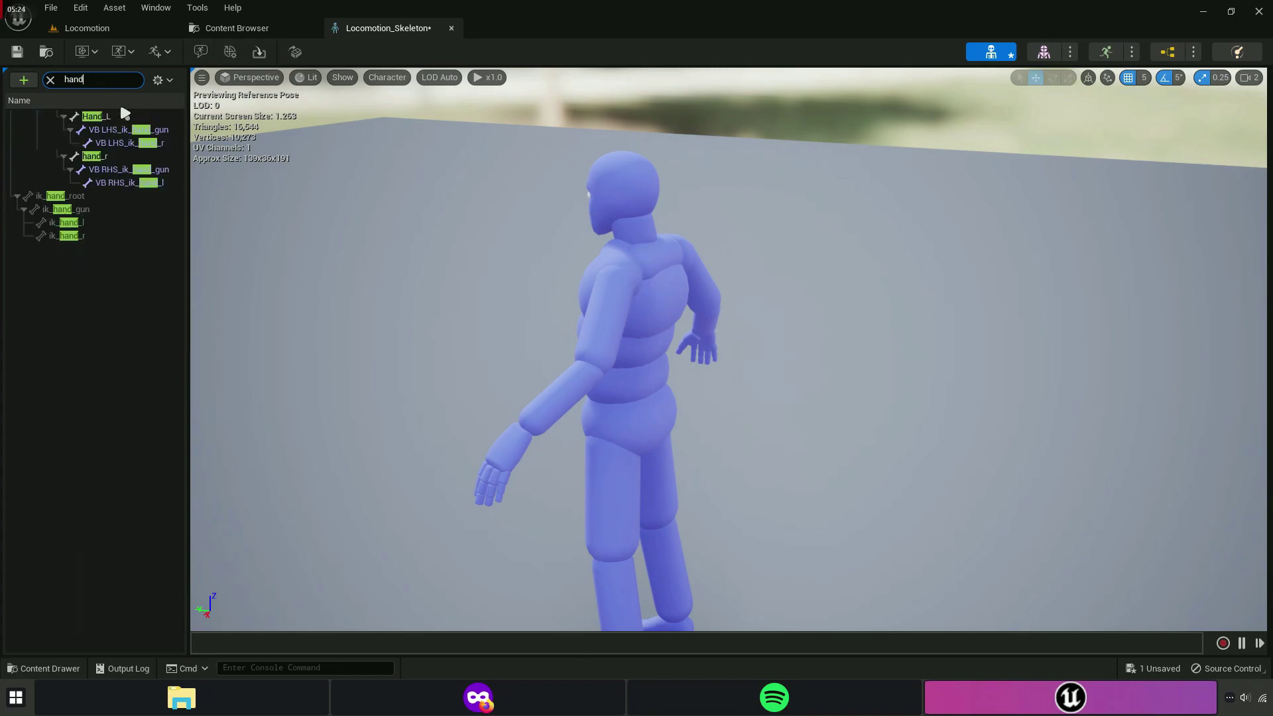
left_click(96, 116)
left_click(93, 156)
right_click(110, 156)
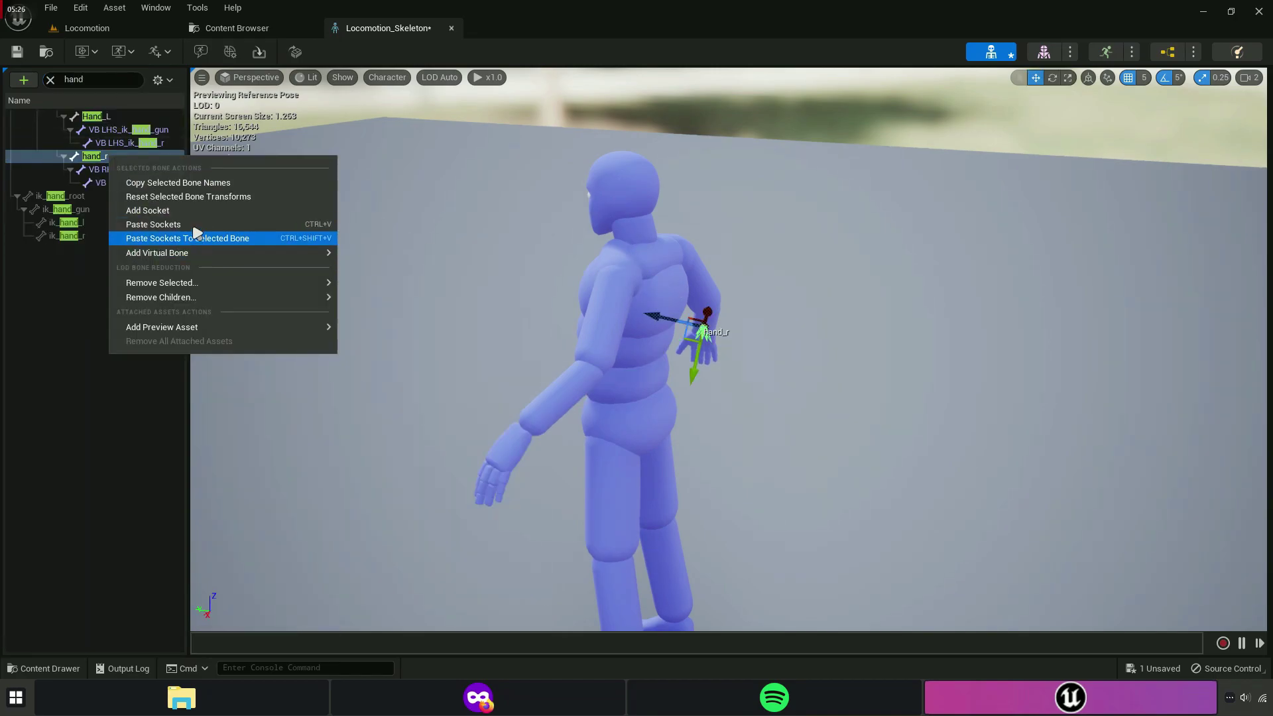
left_click(178, 224)
type("S")
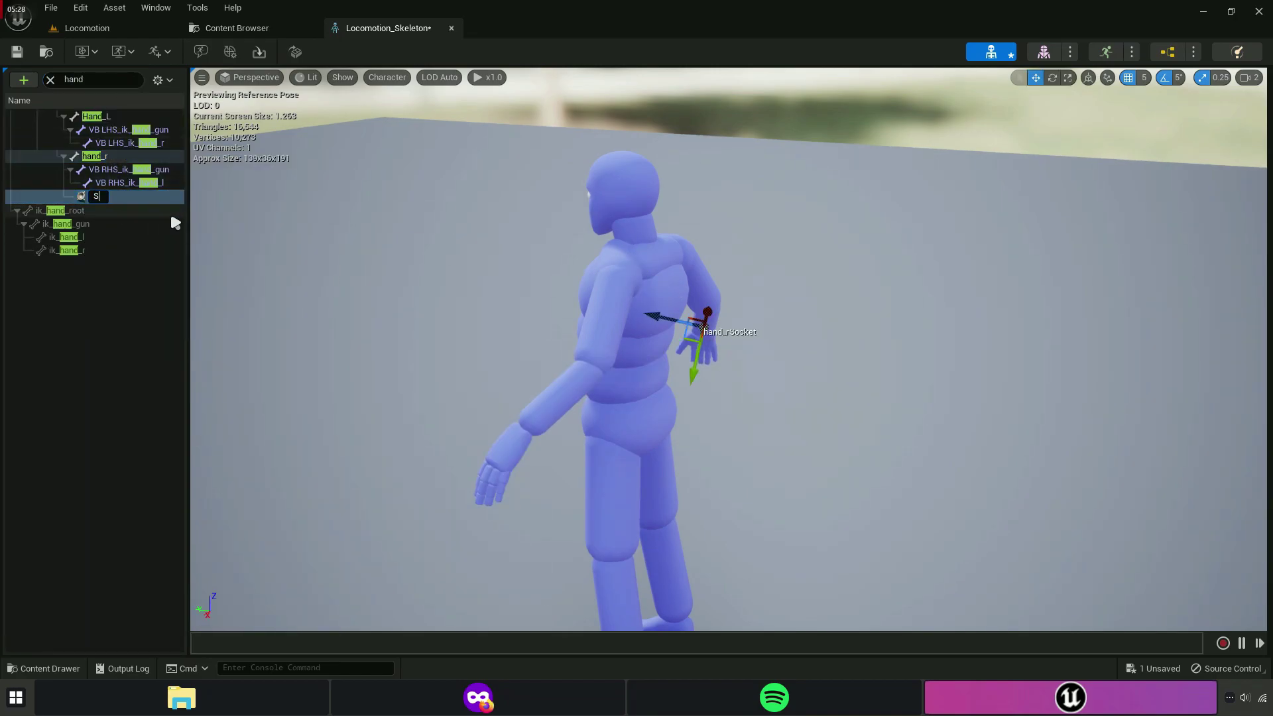
type("pear Weapo")
type("n")
key("Return")
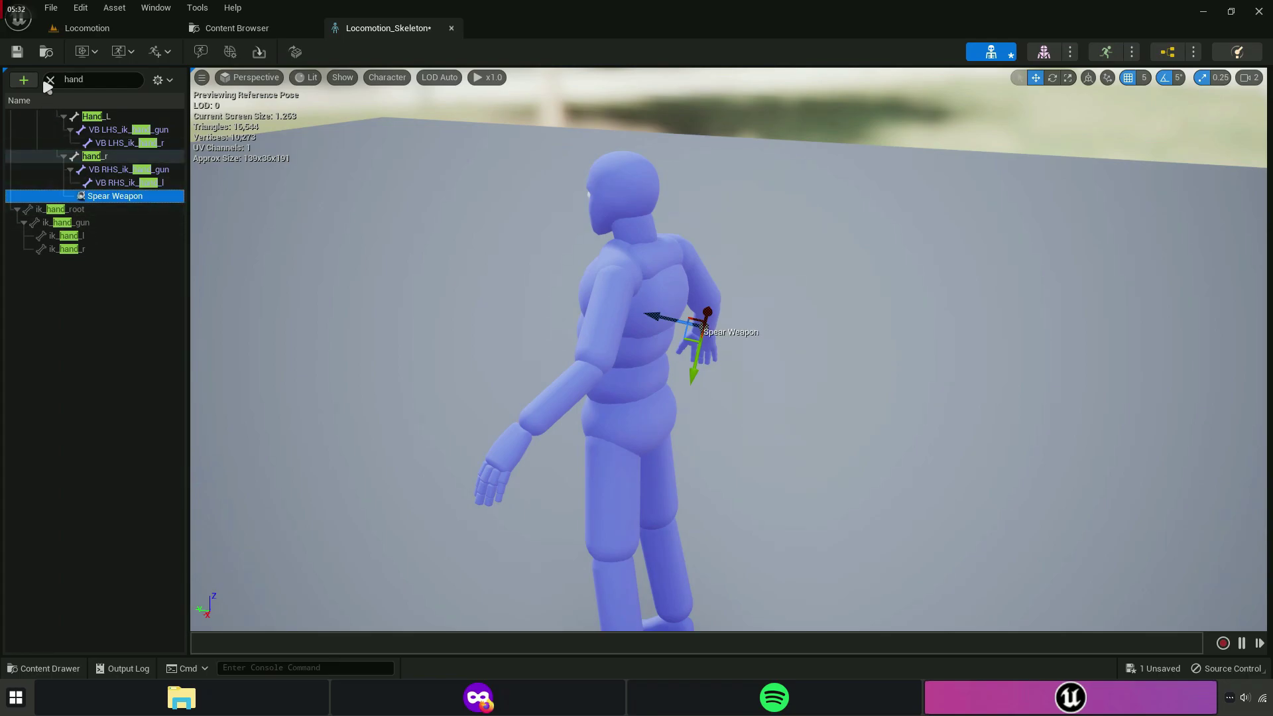
left_click(50, 80)
type("spear")
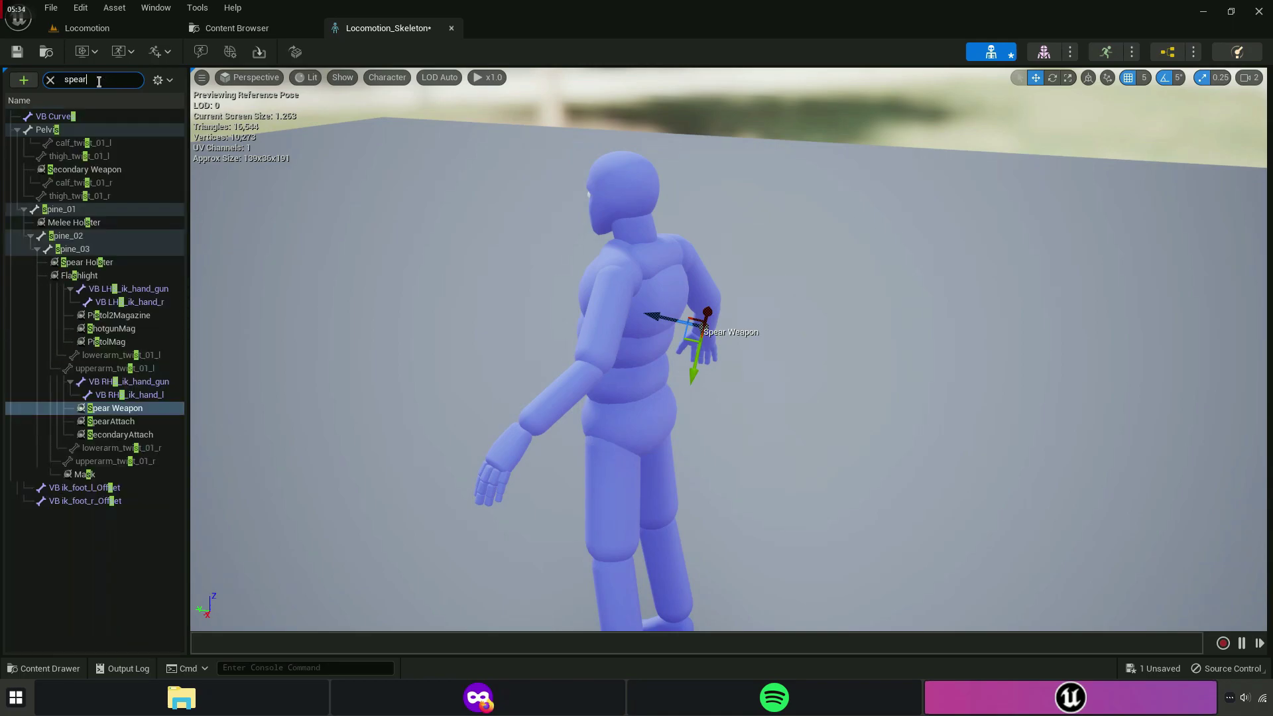
left_click(157, 80)
left_click(216, 276)
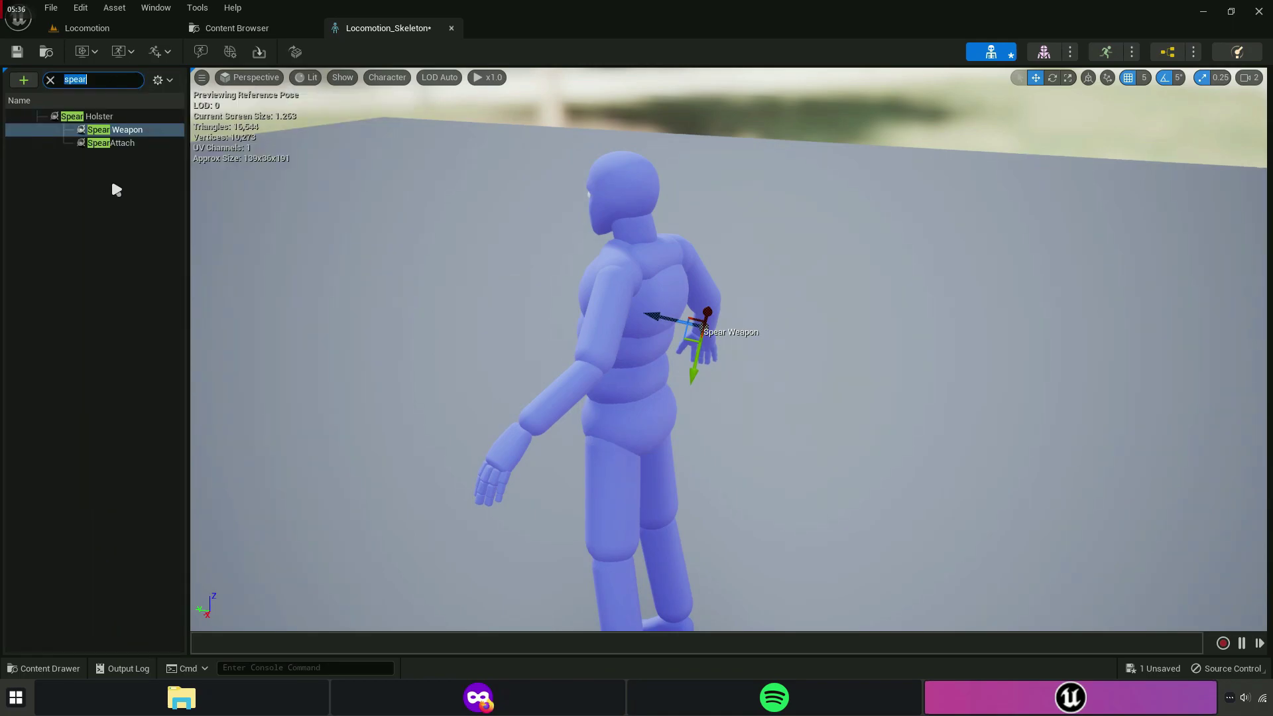
left_click(119, 130)
left_click(122, 116)
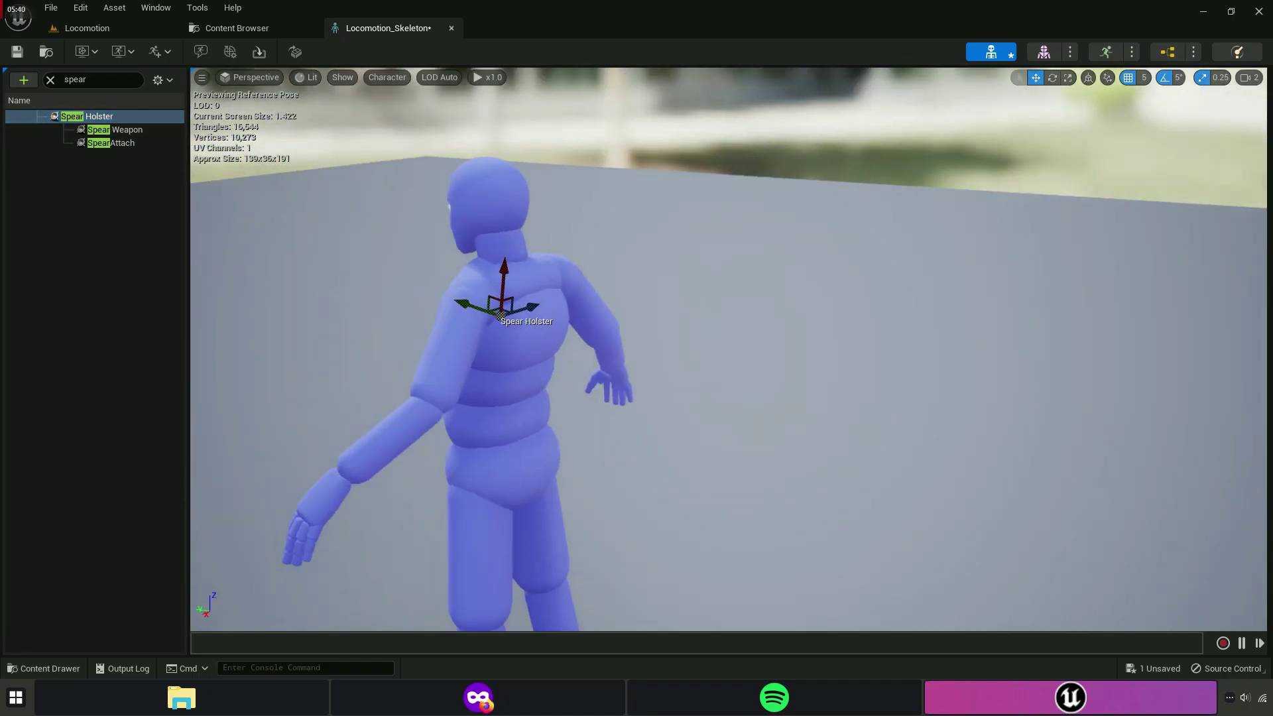
left_click(116, 130)
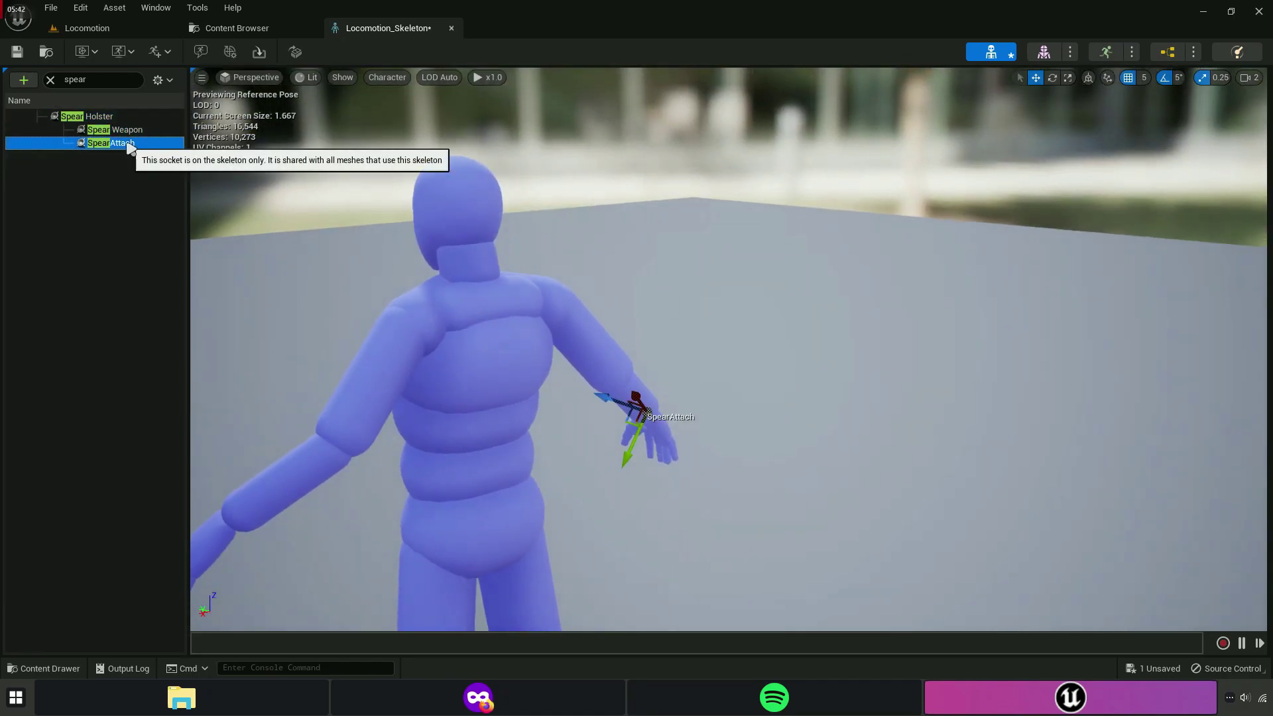
left_click(128, 159)
left_click(100, 117)
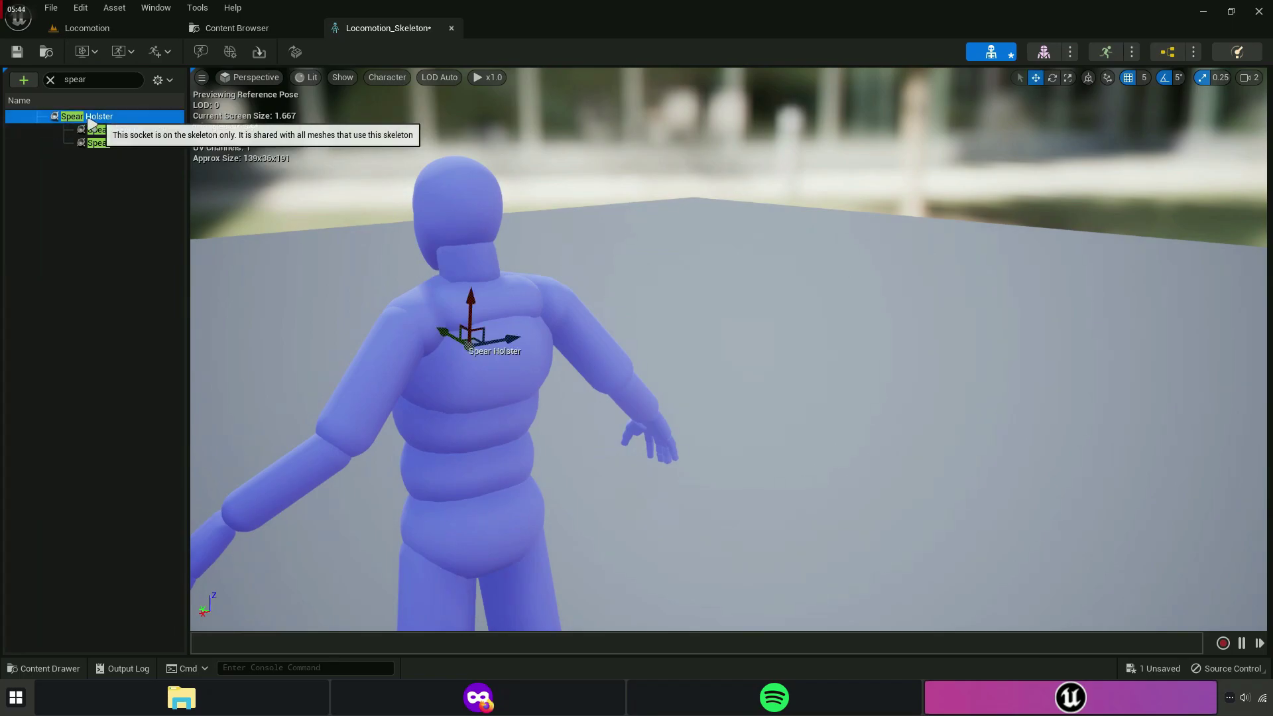
Attach SM_Spear as a preview asset to the Spear Holster socket.
right_click(100, 118)
mouse_move(201, 275)
type("spear")
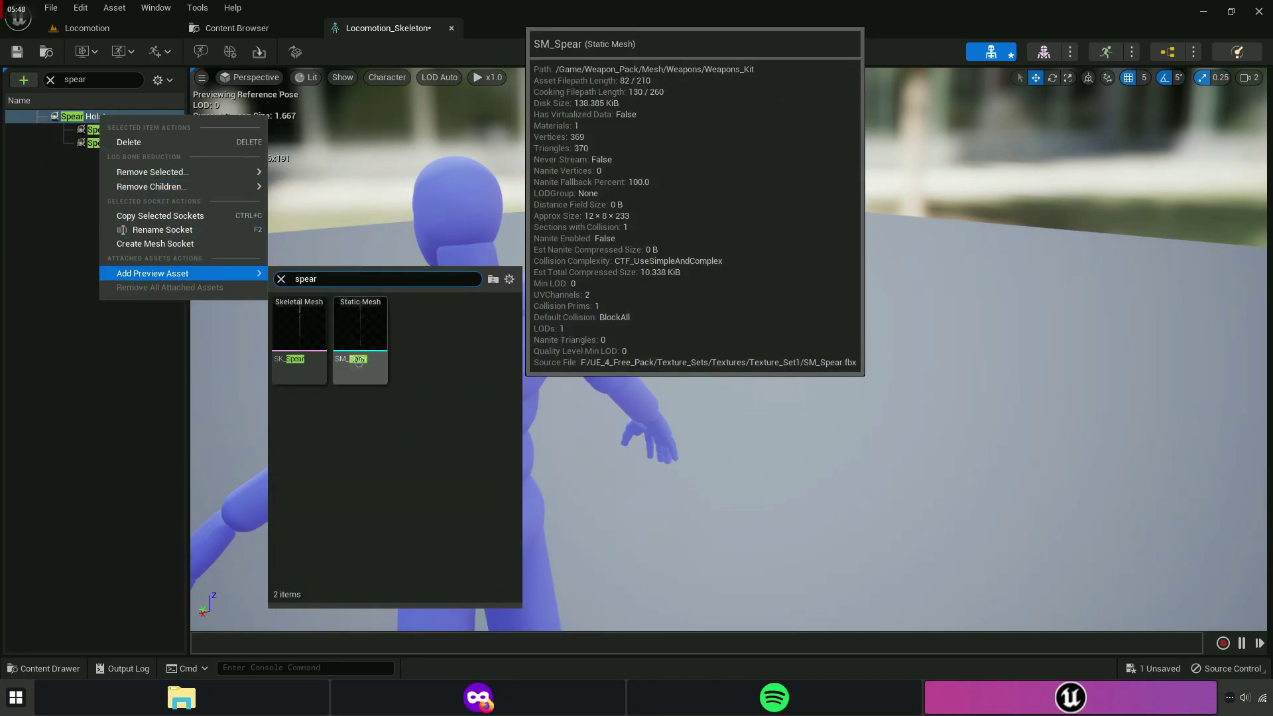
left_click(392, 340)
left_click_drag(729, 398, 663, 398)
mouse_move(563, 320)
left_mouse_down()
mouse_move(583, 320)
mouse_move(565, 308)
left_mouse_up()
Rotate and tilt Spear Holster so the spear runs upright along the back, then save.
key("e")
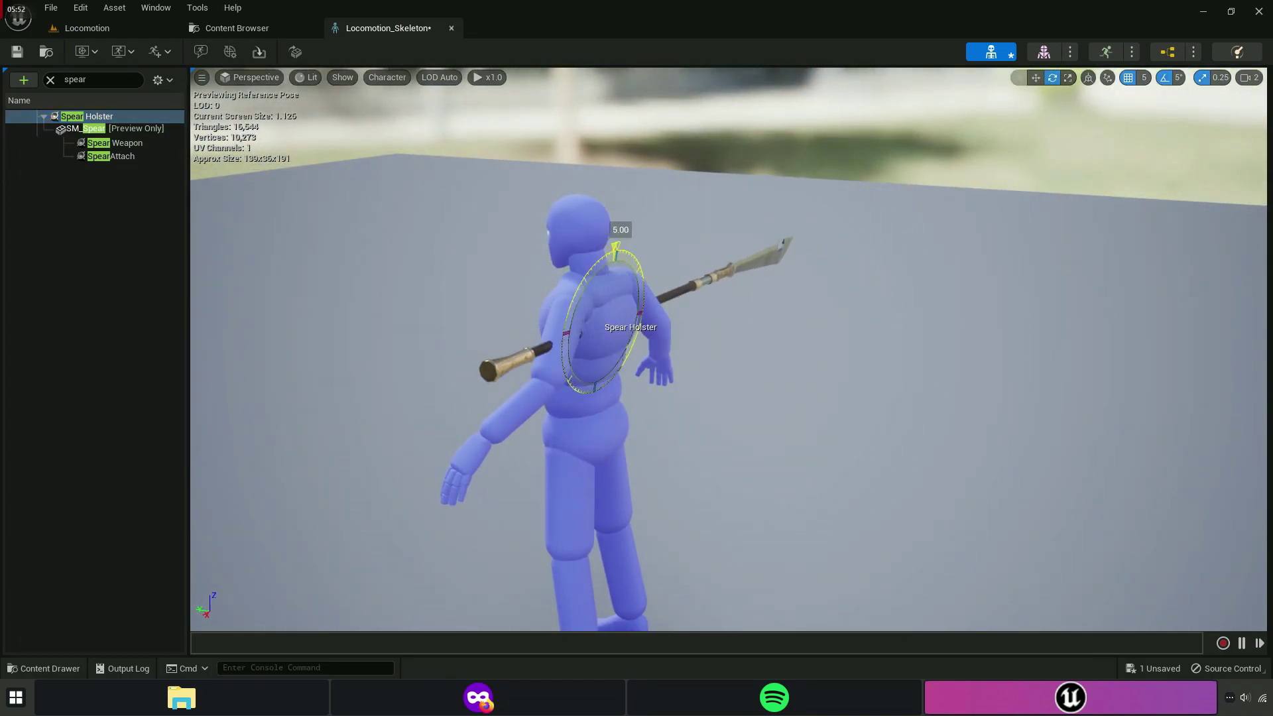
left_click_drag(615, 252, 577, 316)
key("w")
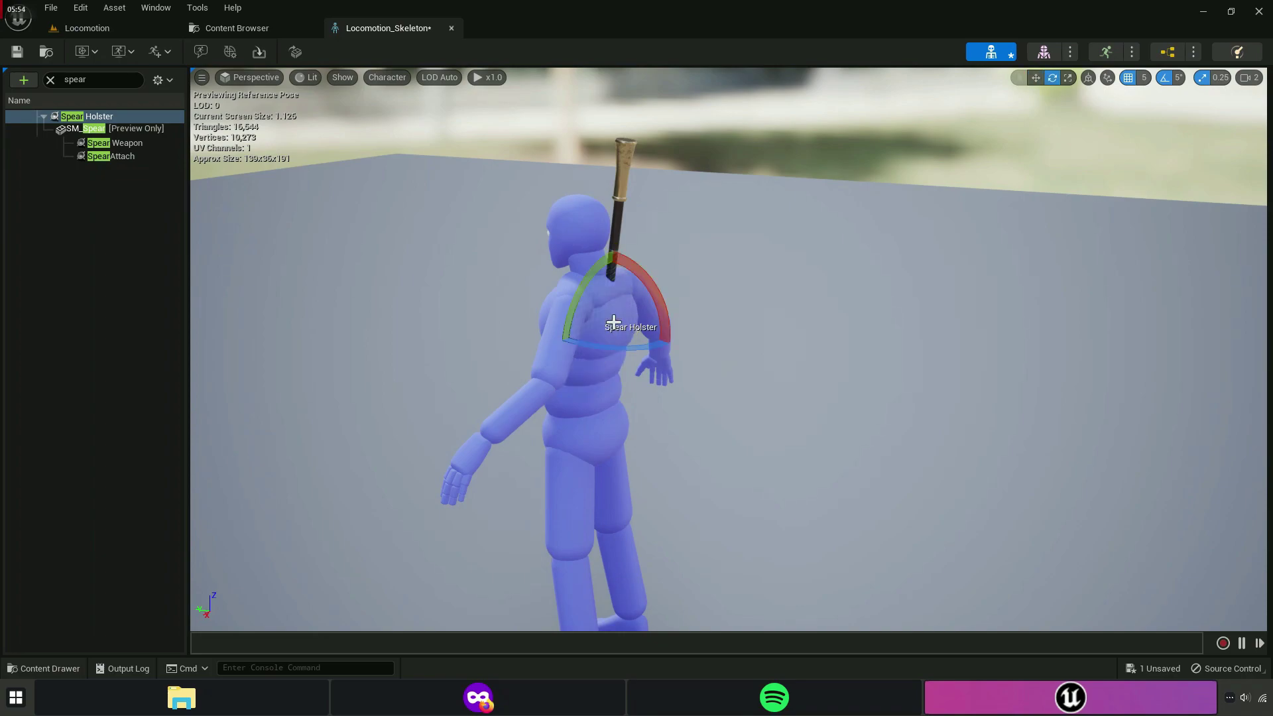
left_click_drag(595, 279, 643, 304)
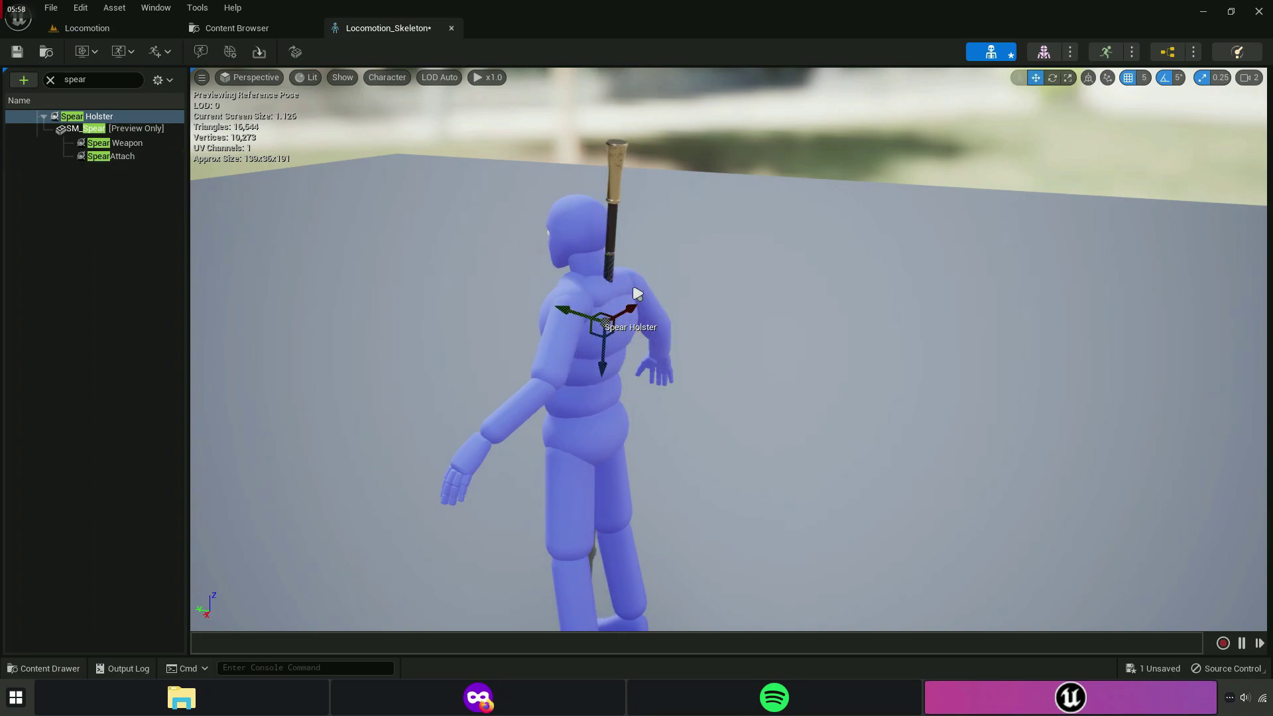
mouse_move(638, 292)
left_mouse_down("alt")
mouse_move(543, 379)
mouse_move(554, 424)
mouse_move(592, 406)
left_mouse_up("alt")
key("e")
left_click_drag(541, 262, 494, 268)
left_click(1088, 78)
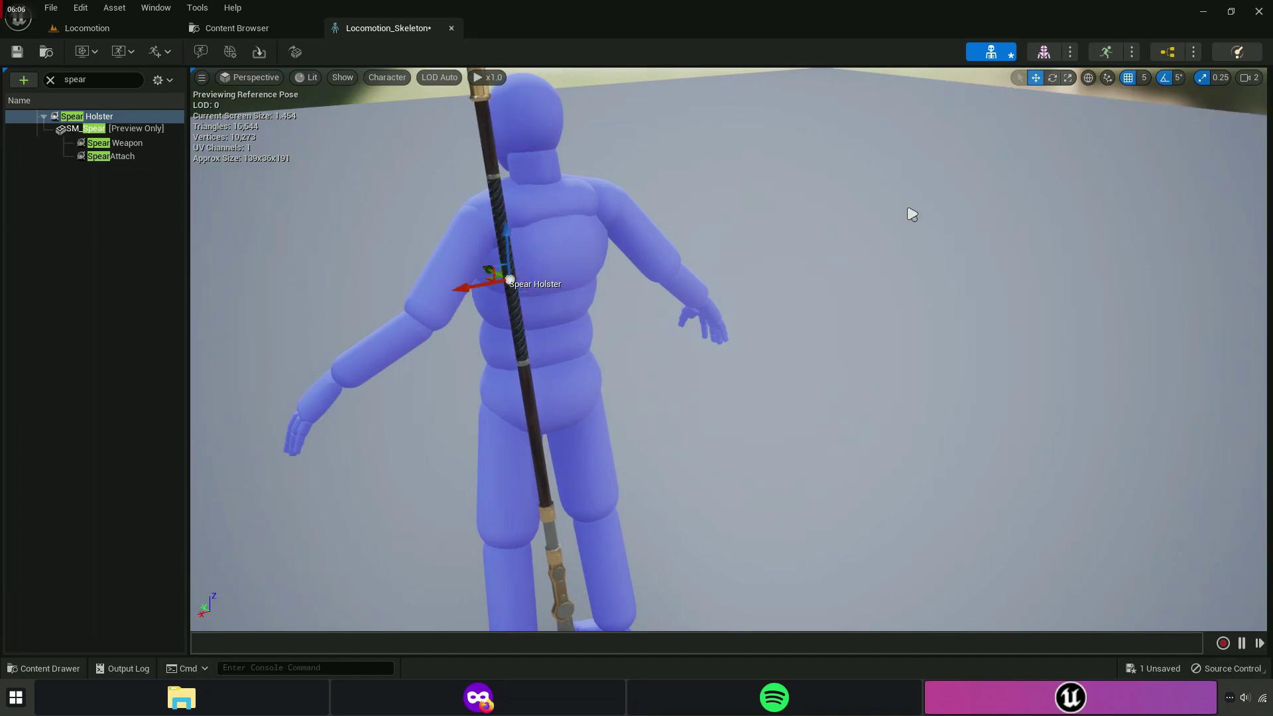
mouse_move(912, 213)
left_mouse_down("alt")
mouse_move(729, 314)
mouse_move(663, 285)
left_mouse_up("alt")
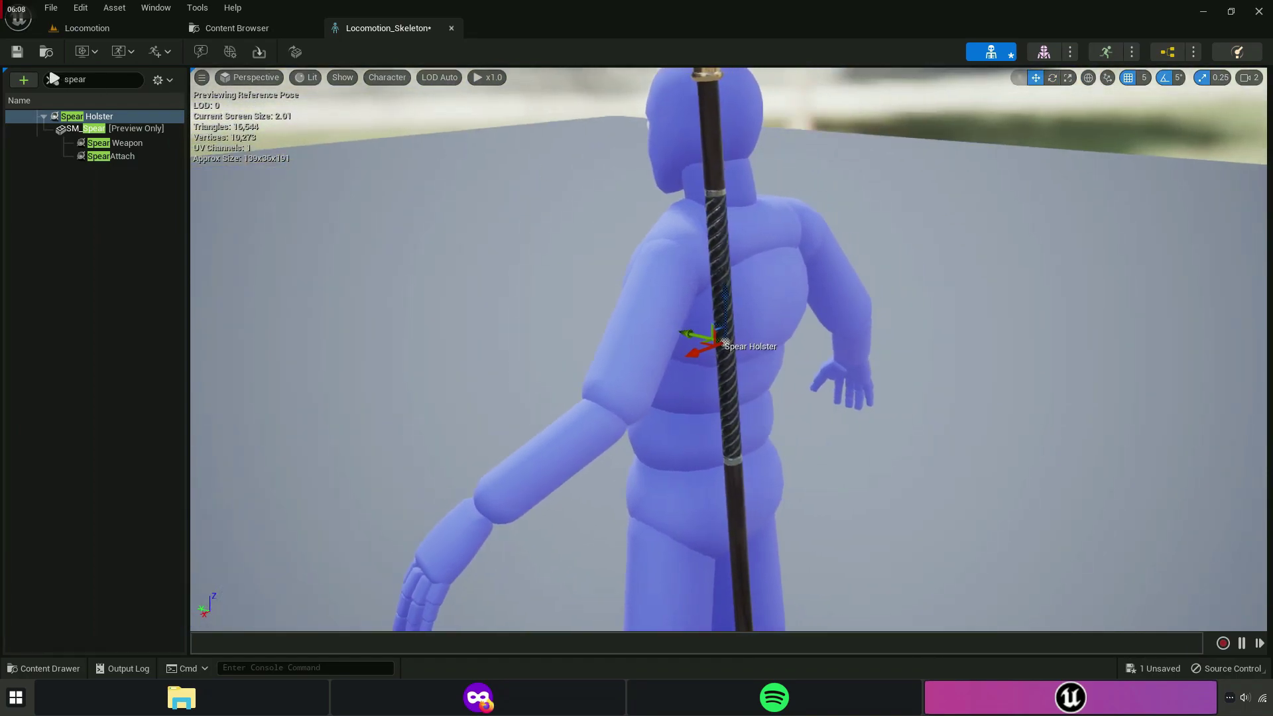
key("ctrl+s")
Start adding a preview asset to the Spear Weapon socket, searching 'spe'.
right_click(144, 149)
mouse_move(250, 304)
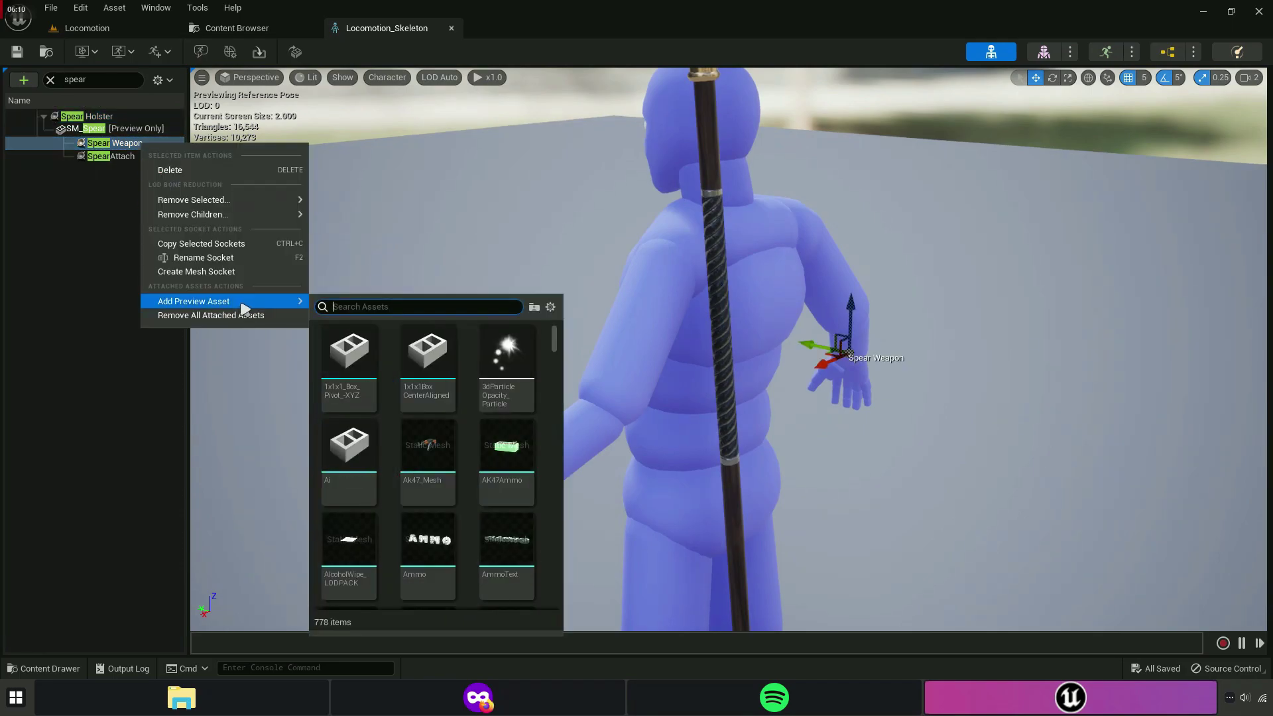
type("spe")
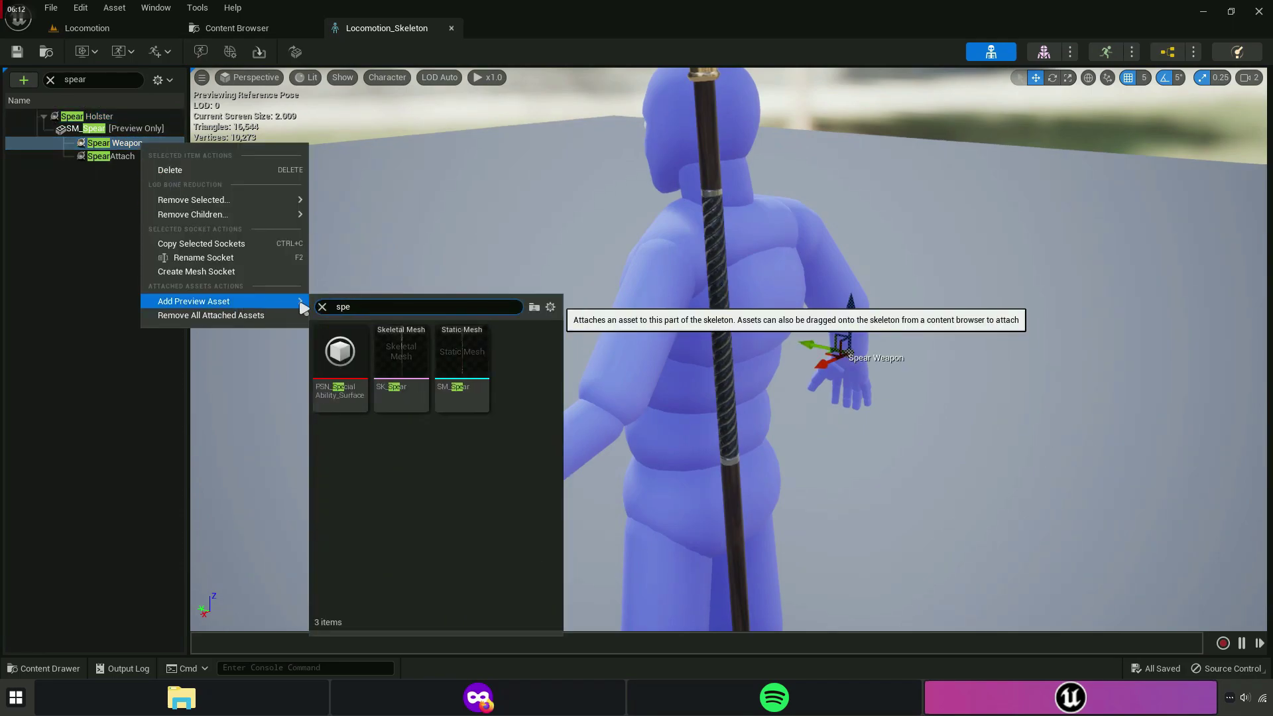
Preview SM_Spear on the Spear Weapon socket under the ALS_Props_Pistol_1H_Poses animation.
left_click(462, 351)
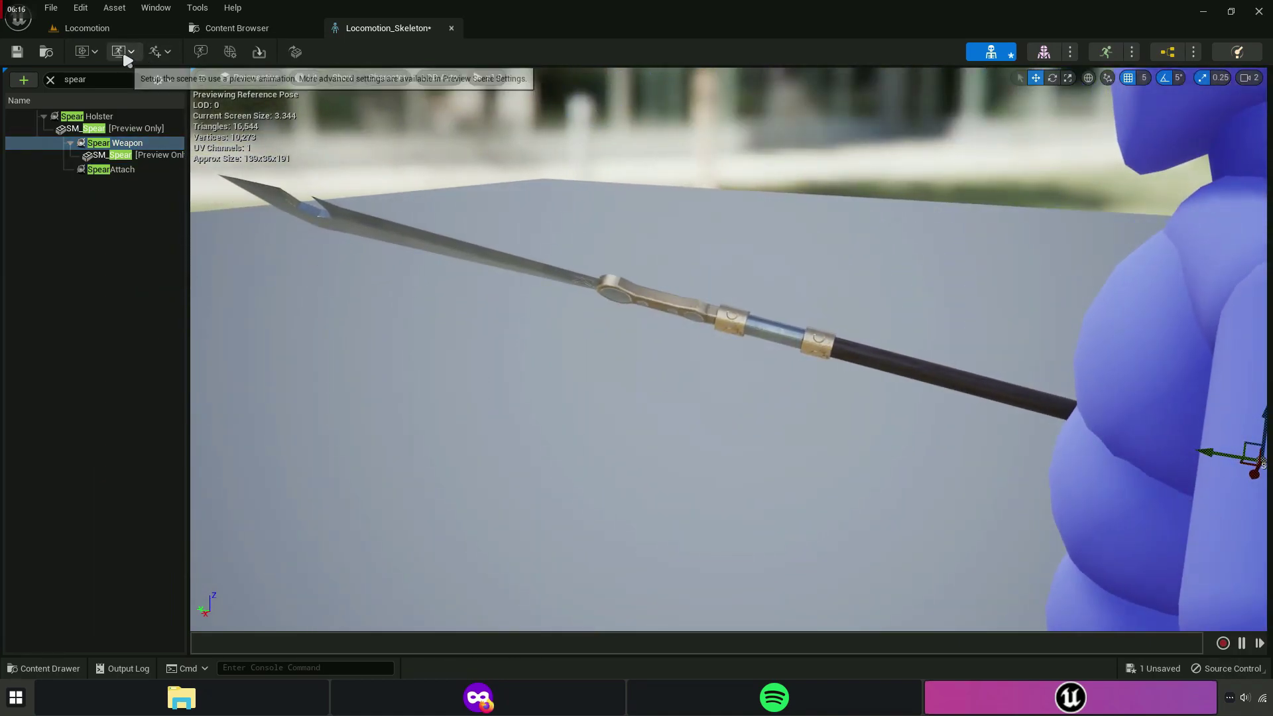
left_click(123, 52)
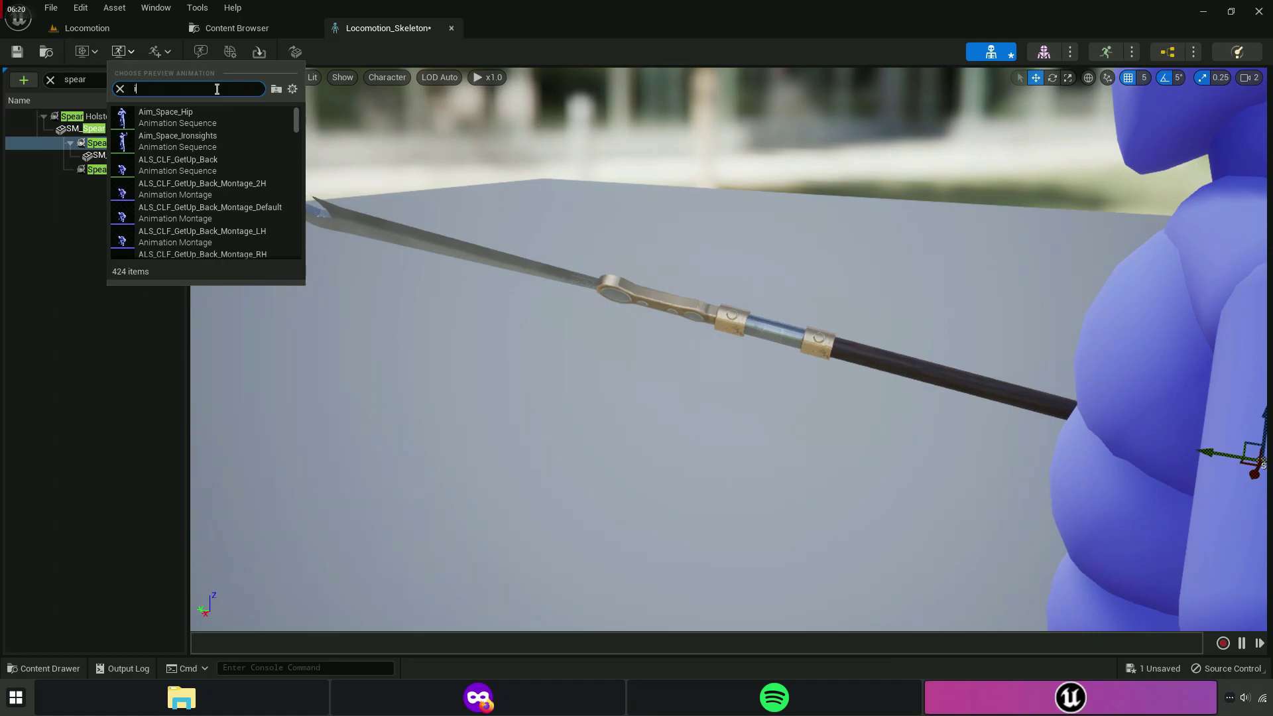
type("pistol 1h")
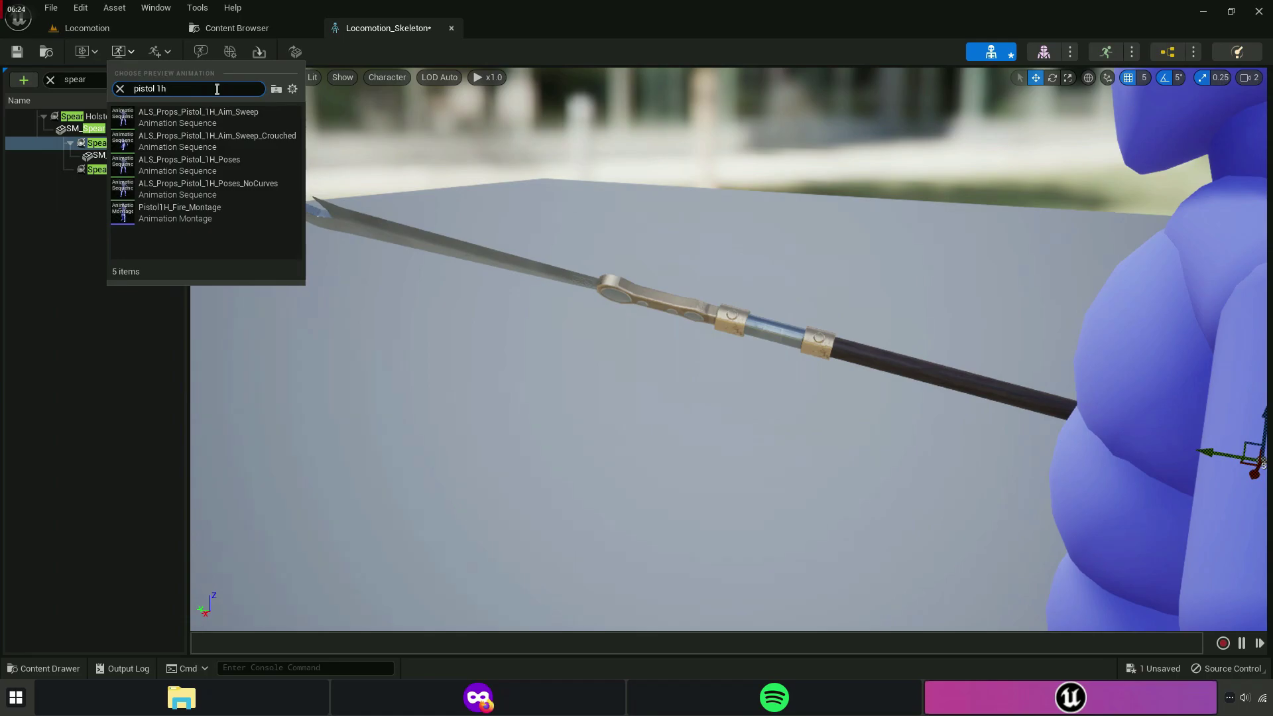
left_click(251, 175)
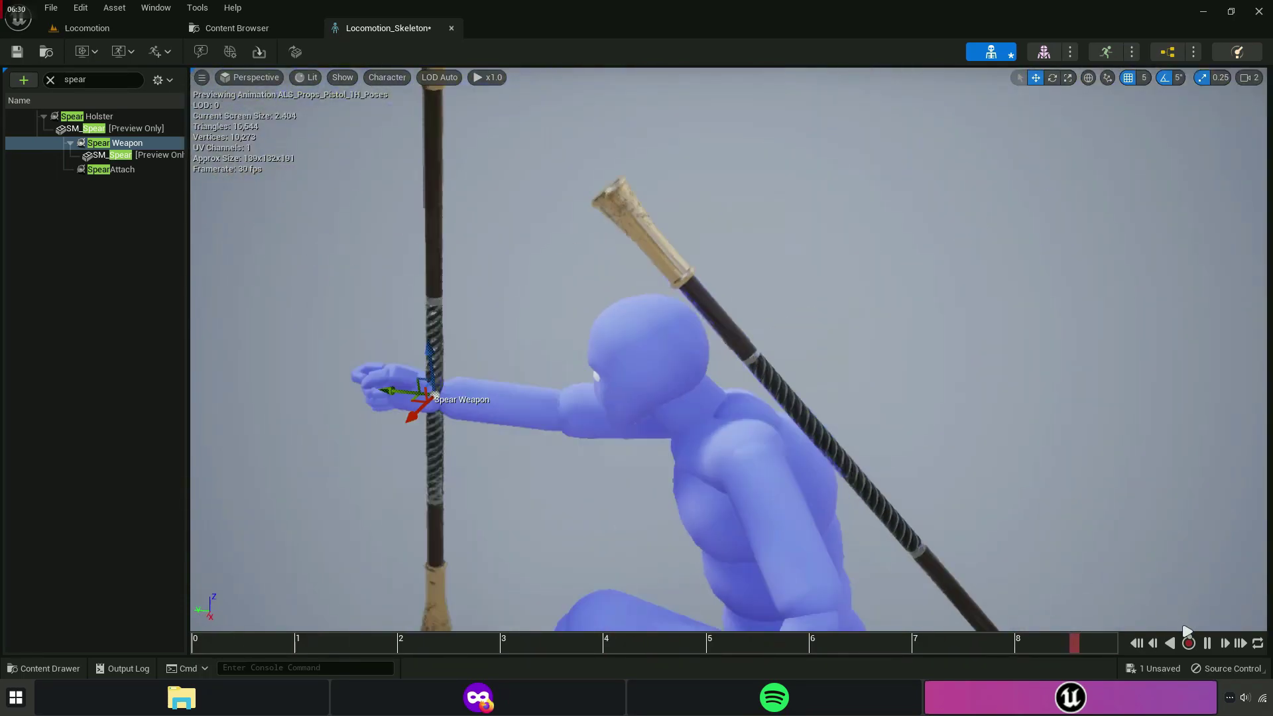
Pause the preview near the start and nudge the Spear Weapon socket lower.
left_click(1212, 643)
left_click_drag(356, 641, 221, 641)
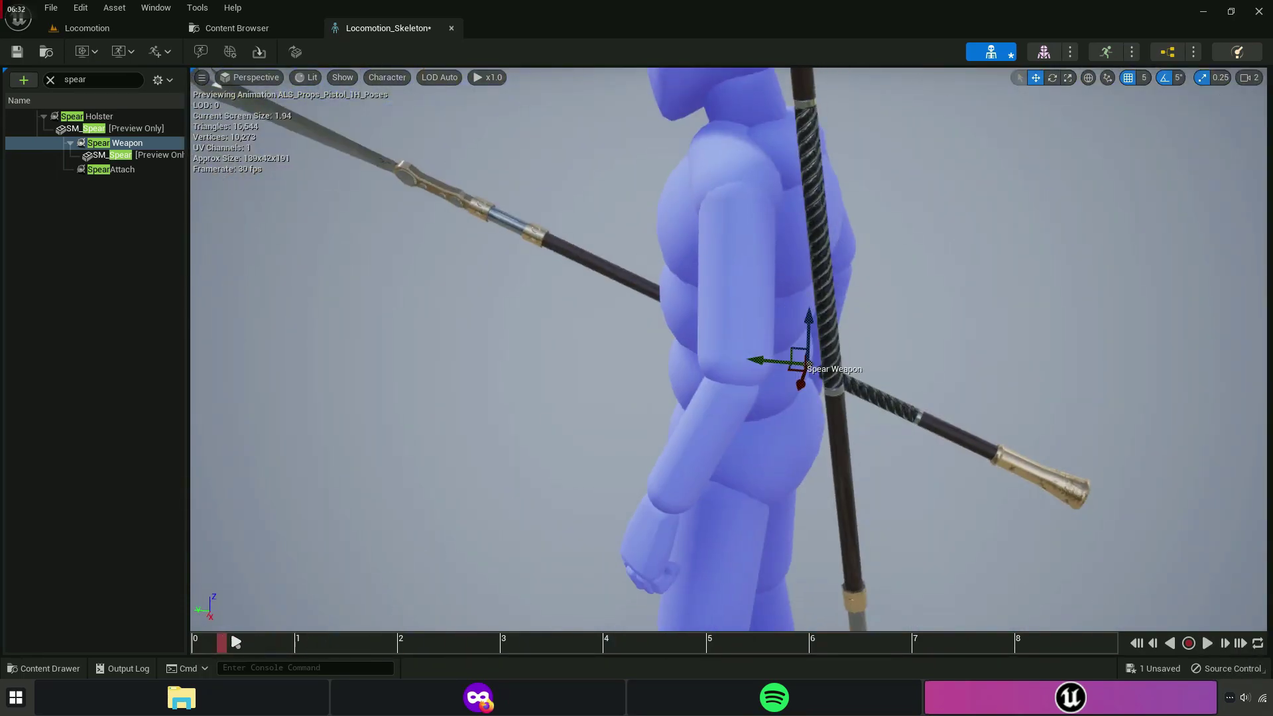
key("f")
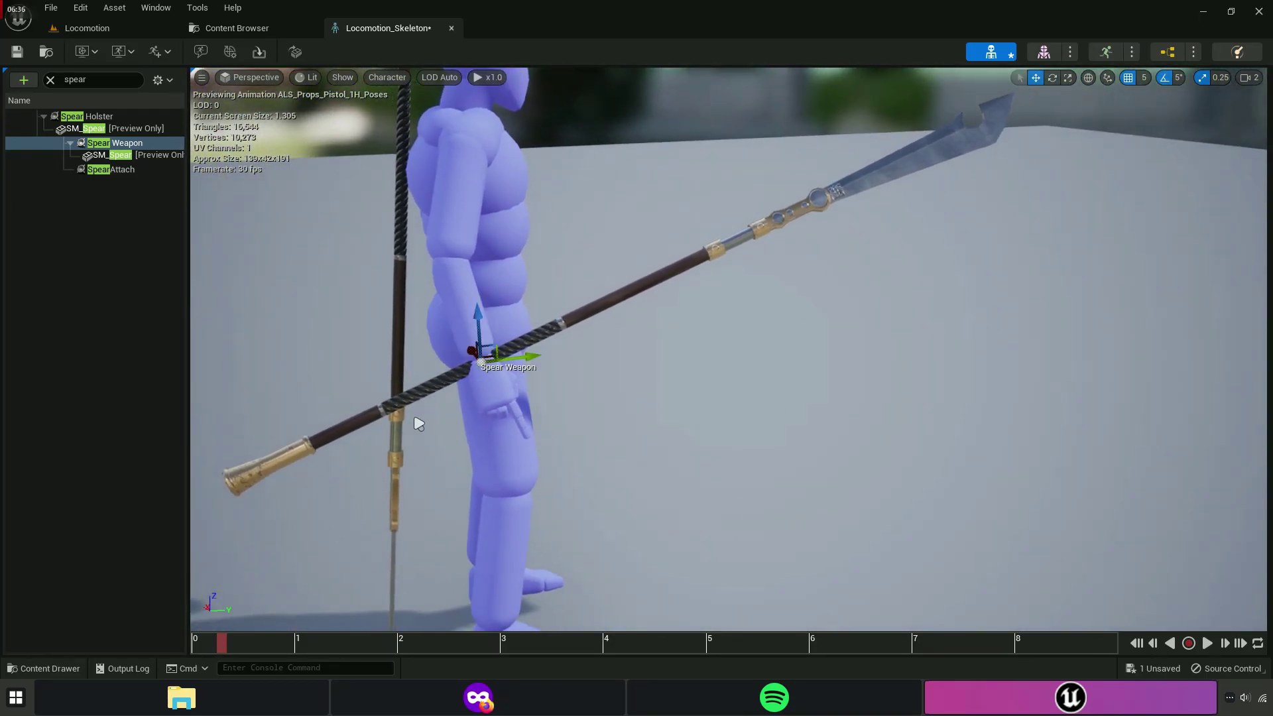
left_click_drag(476, 324, 617, 383)
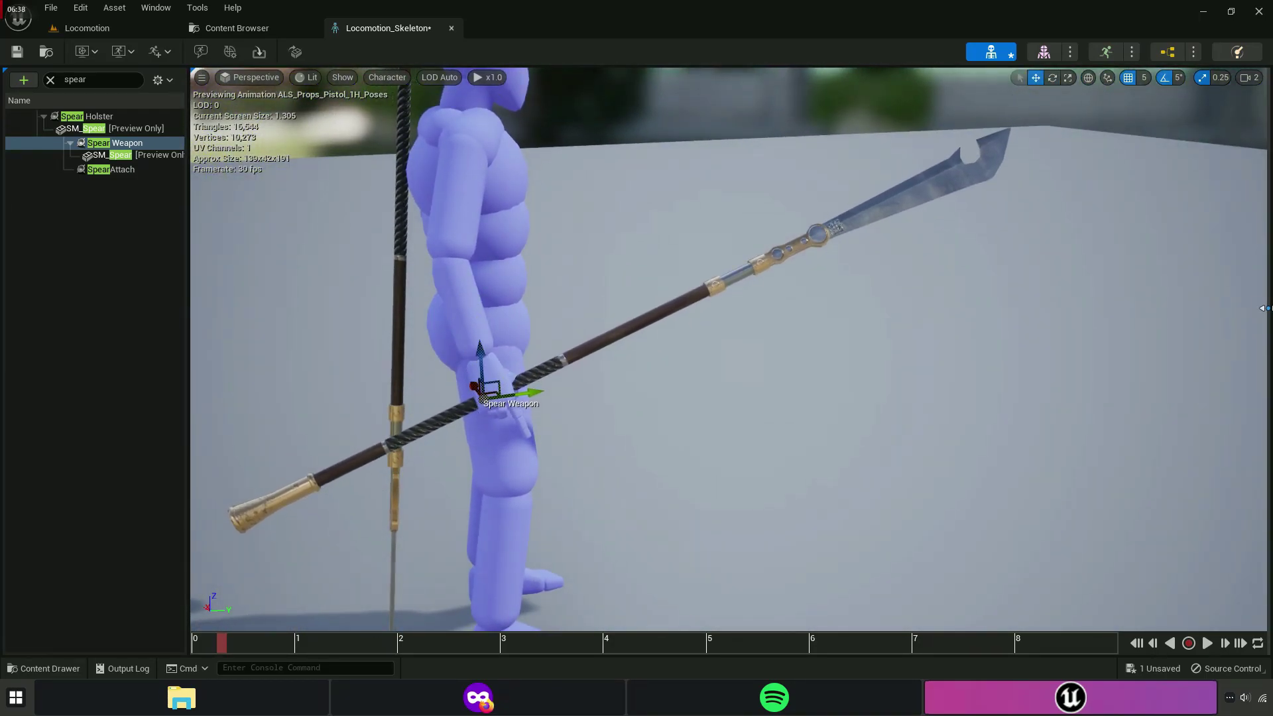
Set the Spear Weapon socket's relative scale to 0.8, 0.8, 0.8.
left_click_drag(1262, 308, 997, 308)
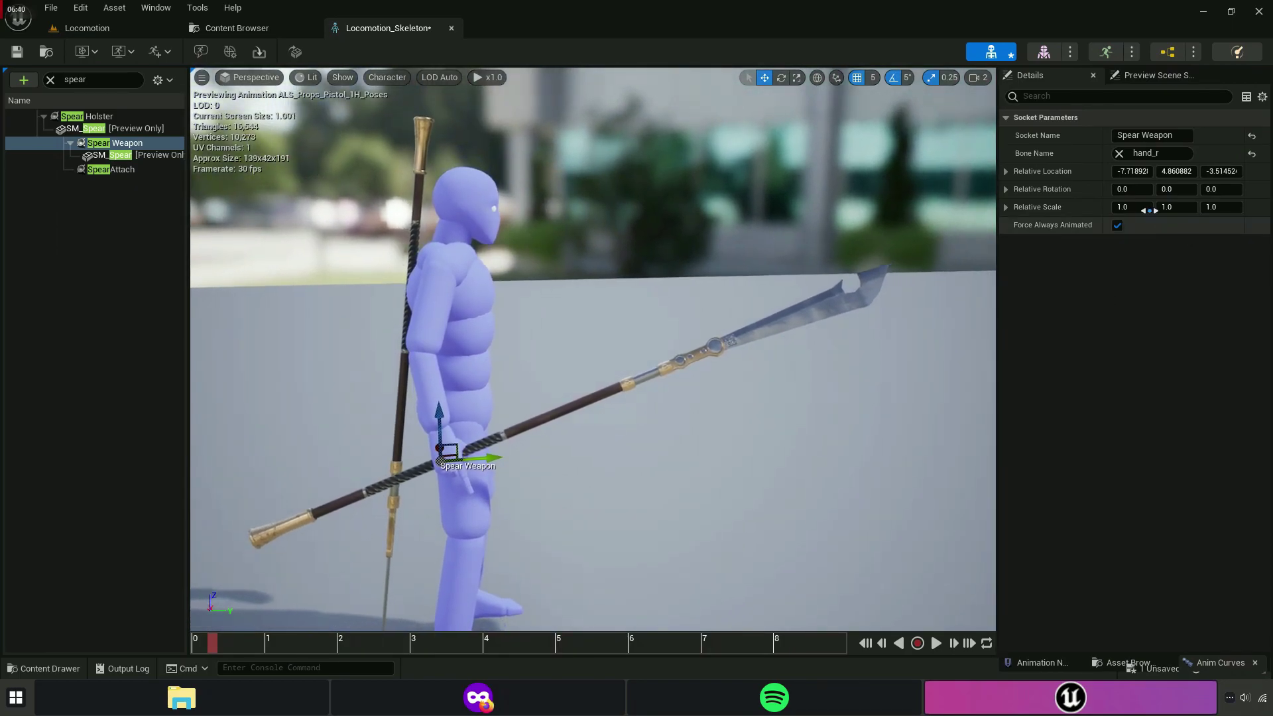
left_click(1148, 210)
key("Tab")
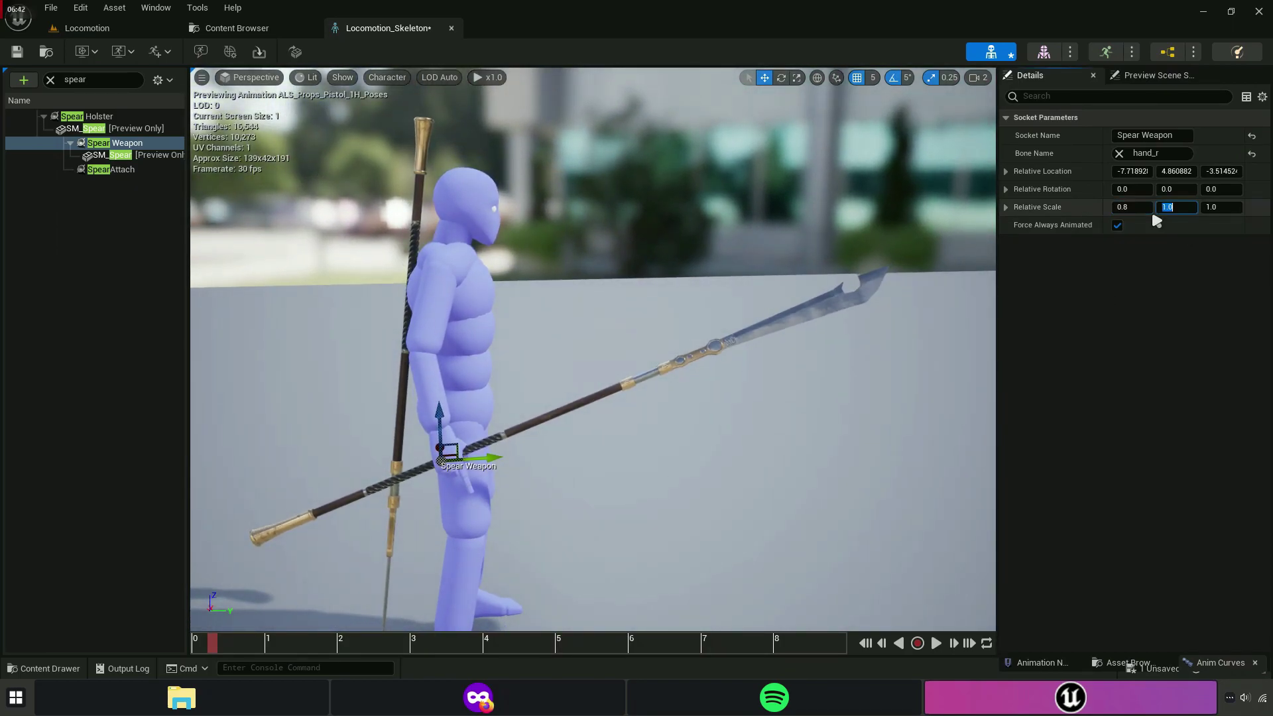
type("0.8")
key("Tab")
type("0.8")
key("Return")
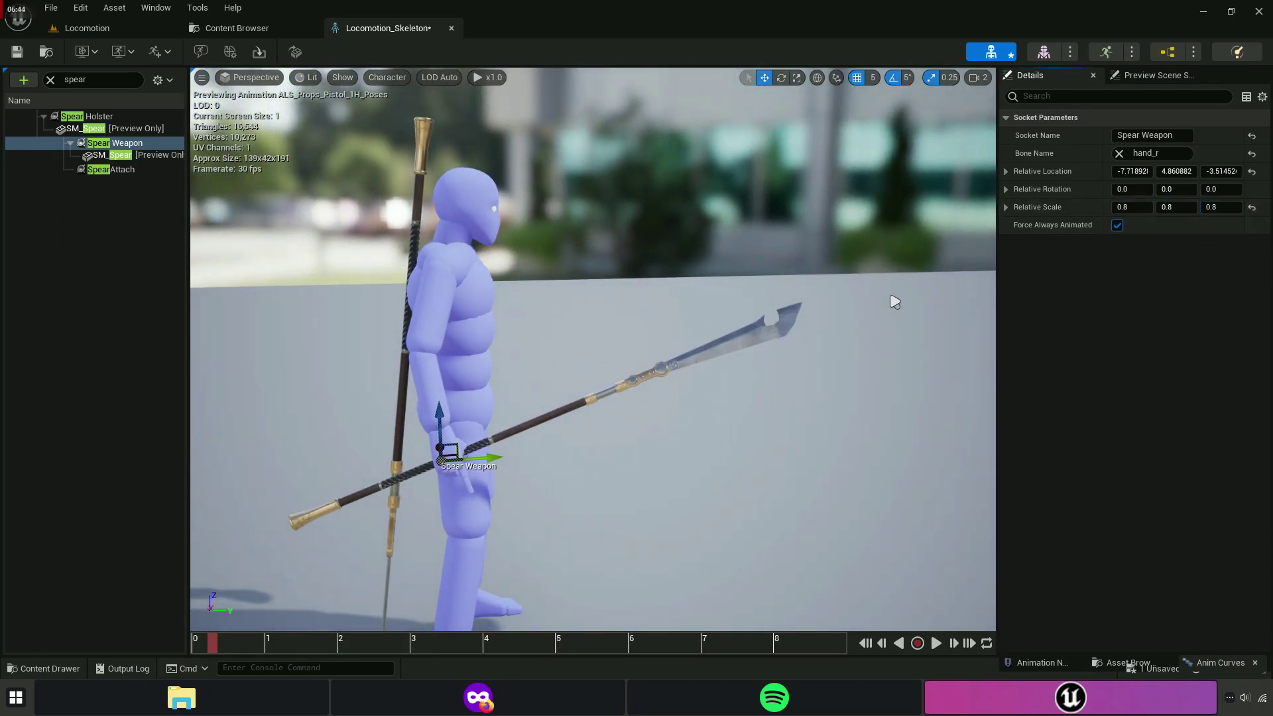
Reposition the Spear Weapon socket so the hand grips the spear.
right_click_drag(729, 298, 663, 285)
right_click_drag(623, 239, 650, 239)
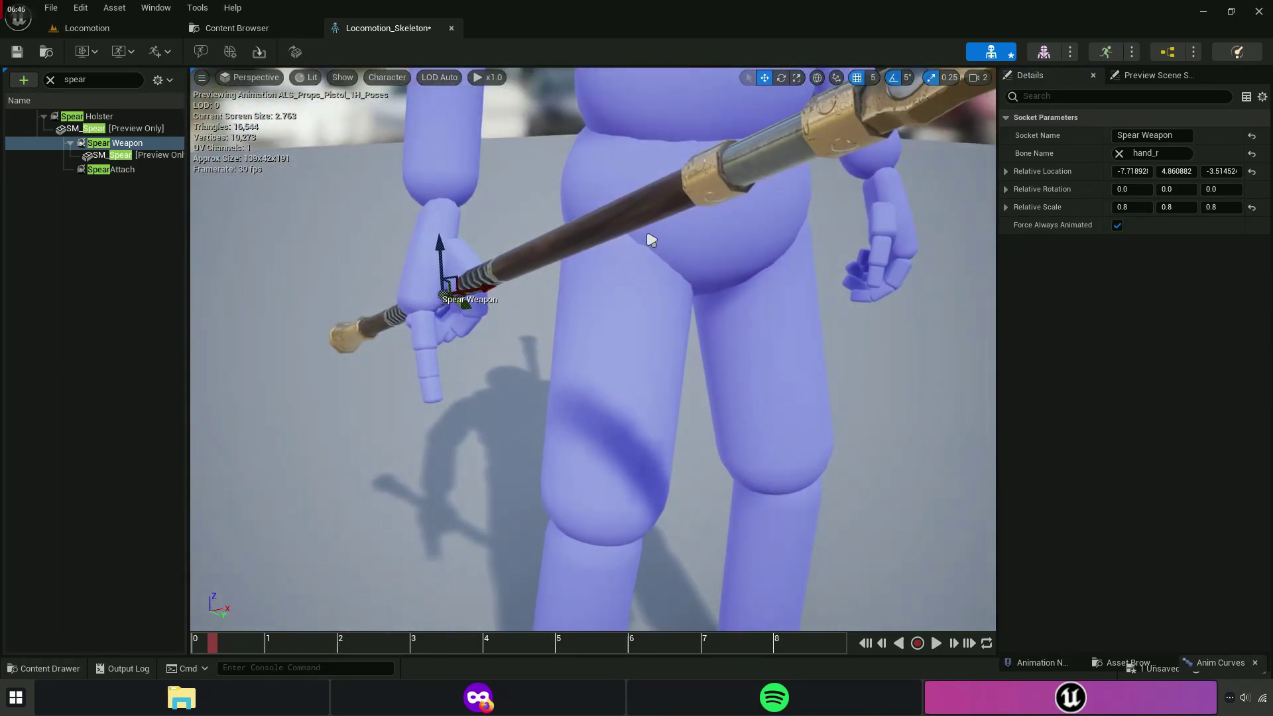
left_click_drag(488, 285, 496, 281)
right_click_drag(496, 281, 398, 285)
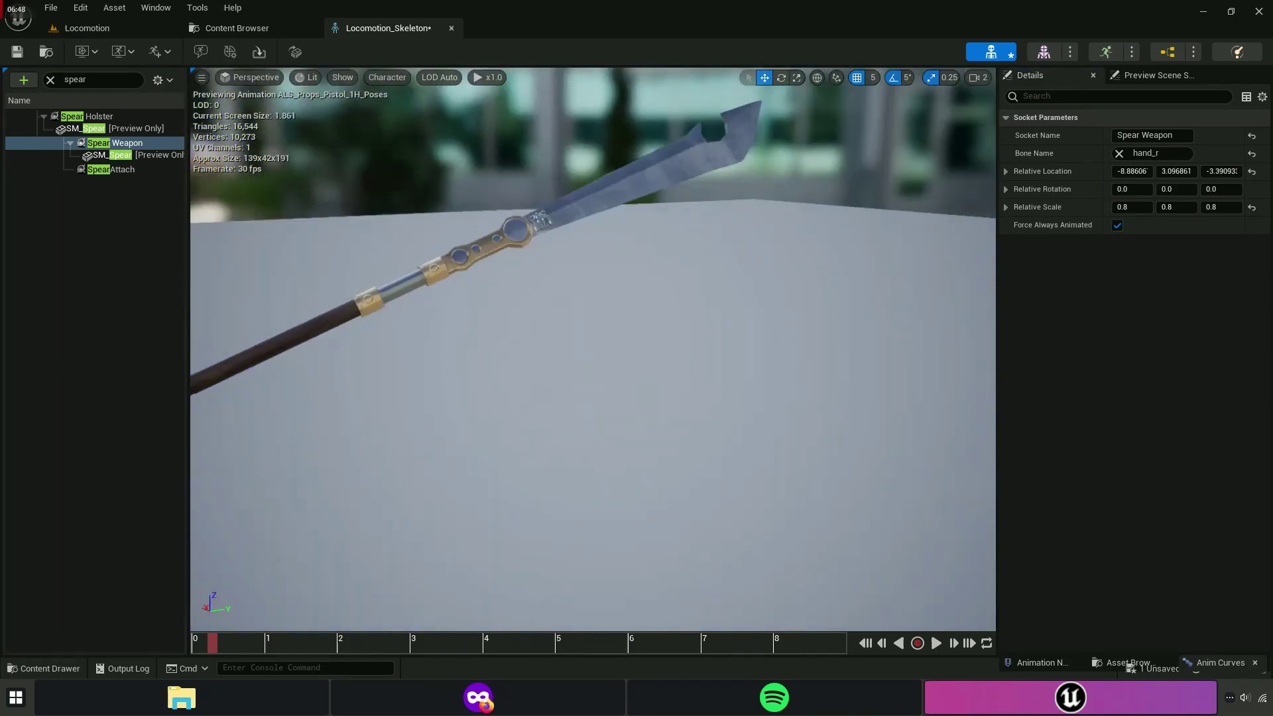
right_click_drag(498, 321, 464, 320)
right_click_drag(397, 358, 345, 362)
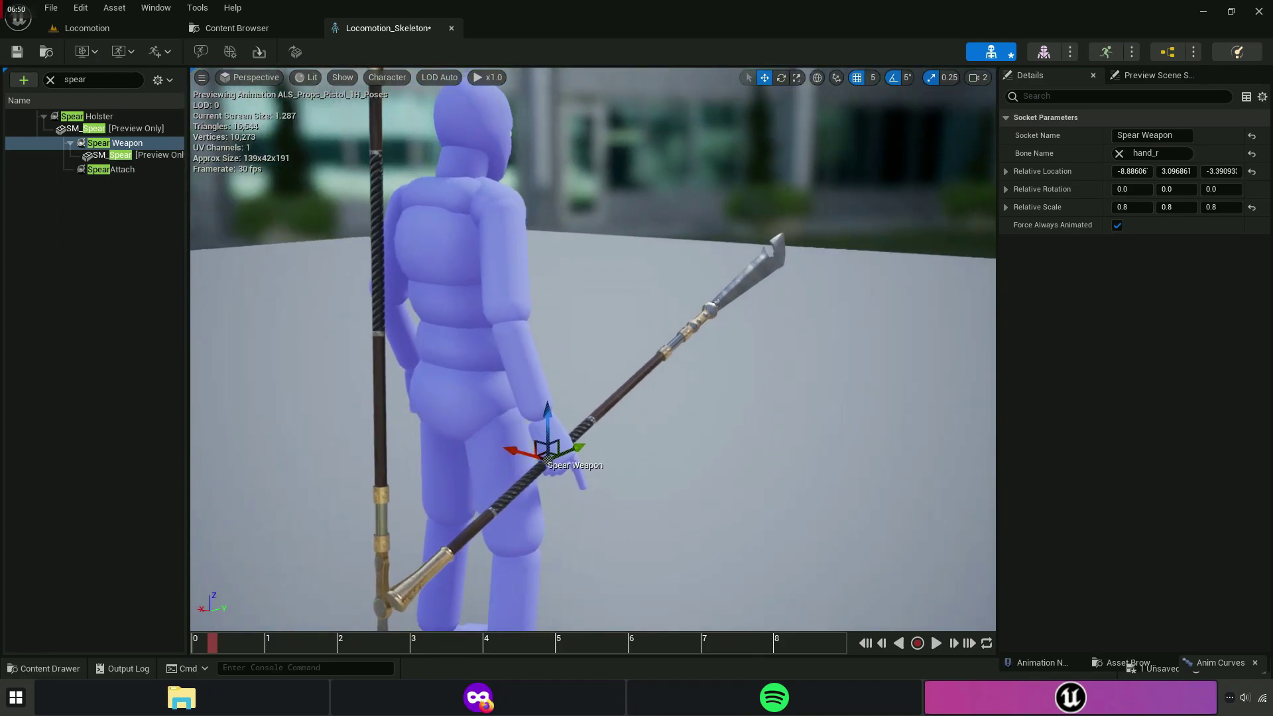
Copy the 0.8 scale from Spear Weapon and paste it onto Spear Holster.
left_click(99, 118)
left_click(106, 143)
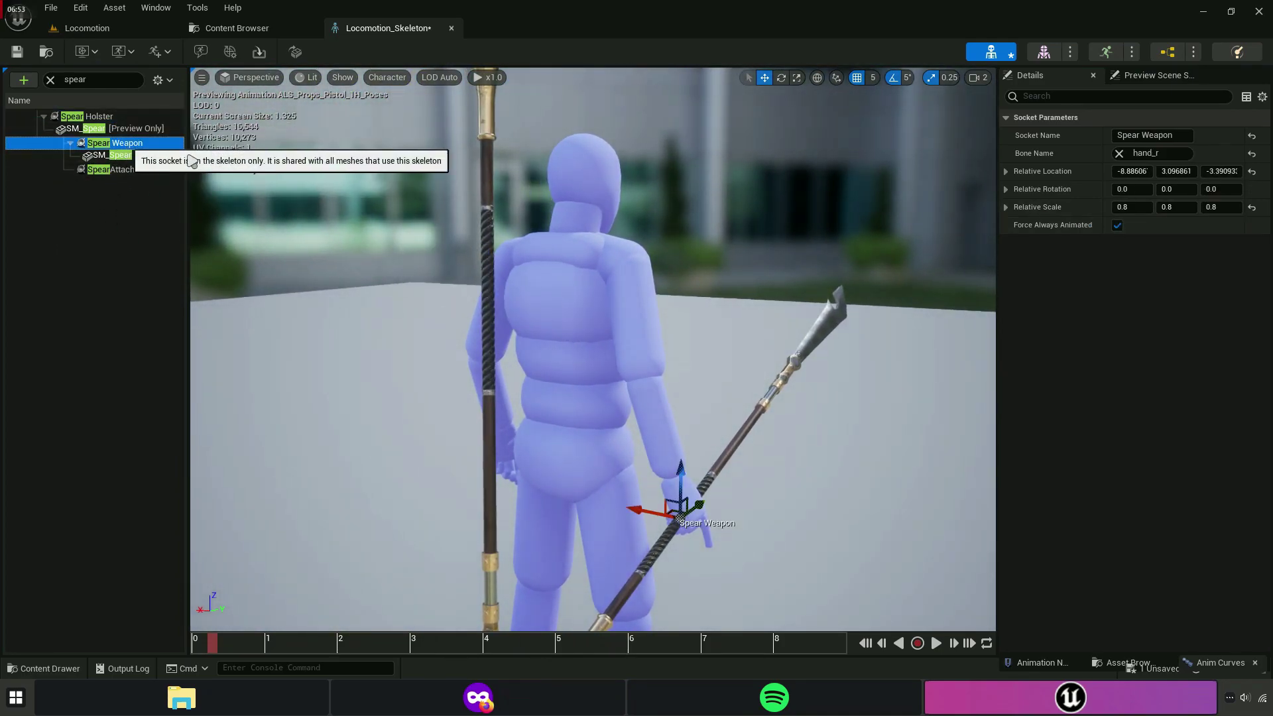
right_click(1088, 213)
left_click(1170, 325)
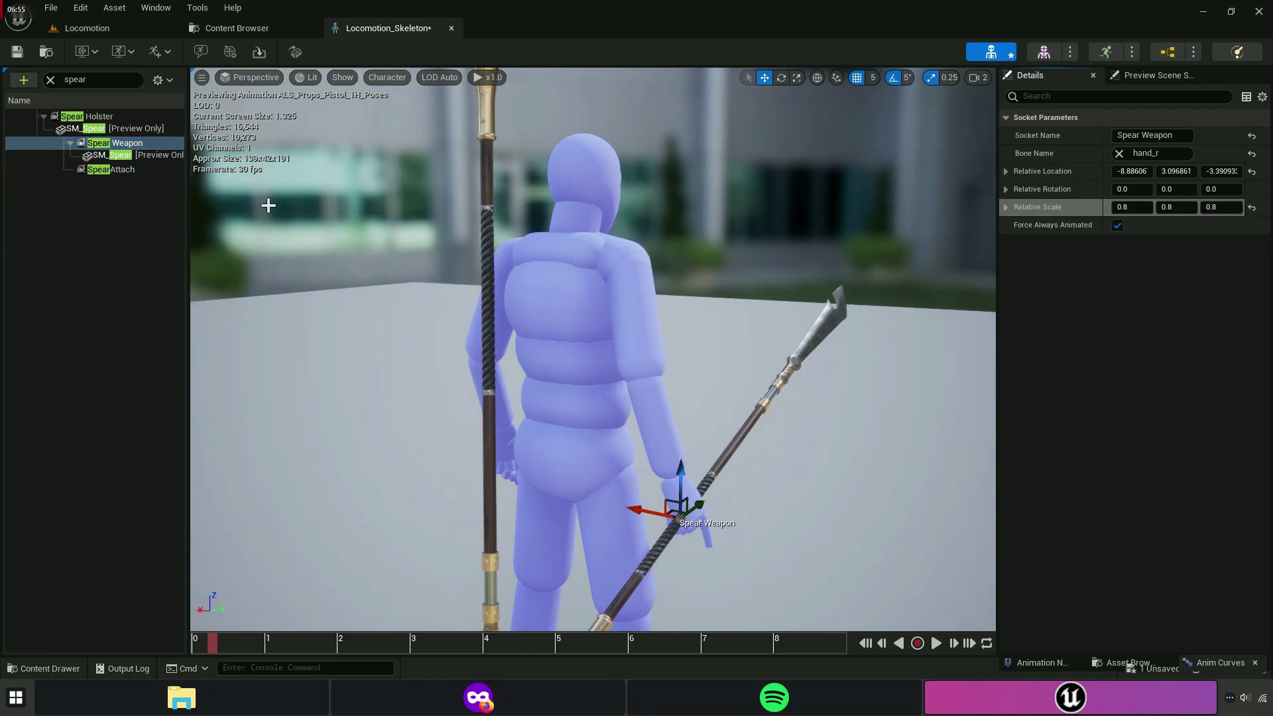
left_click(113, 118)
right_click(1086, 216)
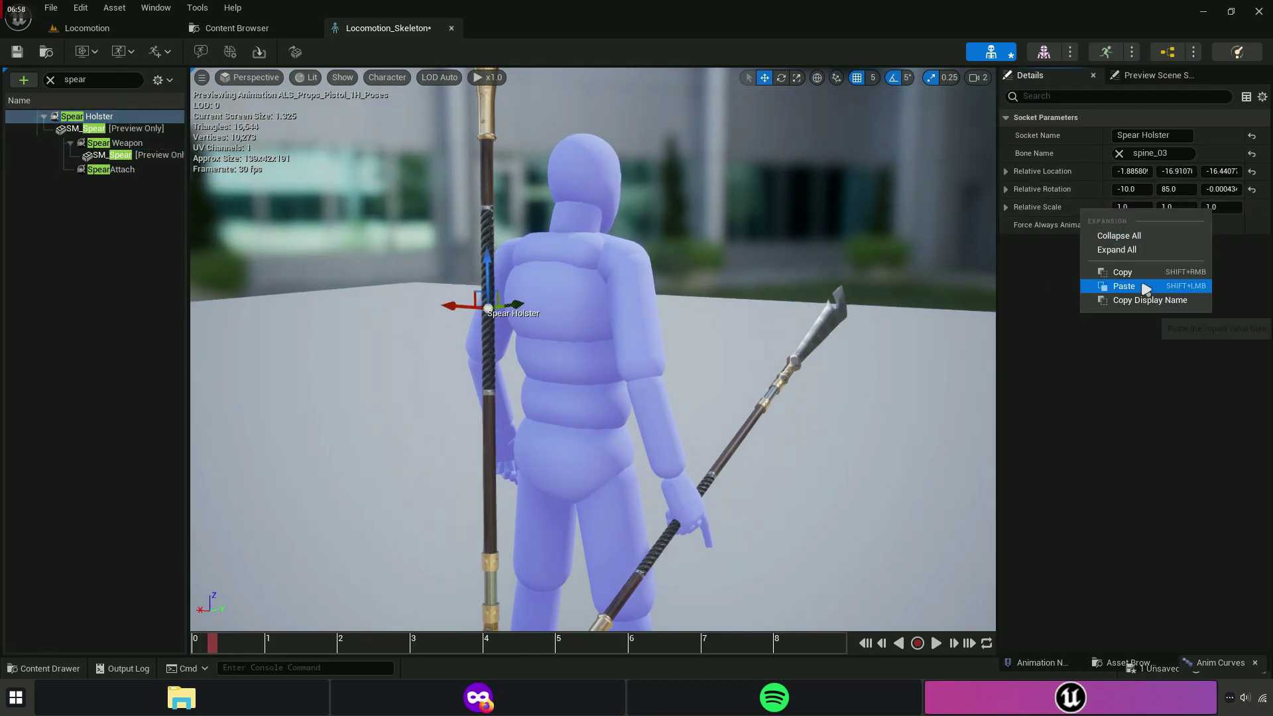
left_click(1103, 287)
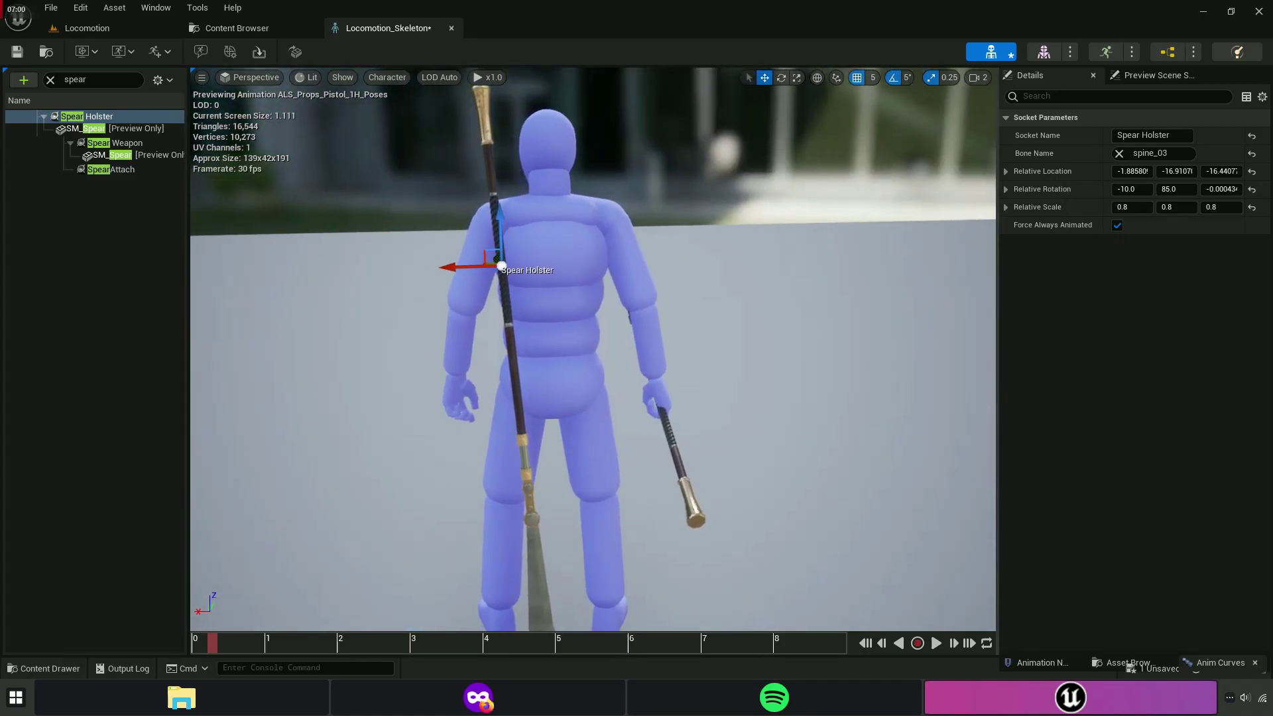
Rotate Spear Holster and lower it so the spear hangs upright along the back.
key("e")
mouse_move(431, 266)
left_mouse_down()
mouse_move(438, 312)
mouse_move(465, 193)
mouse_move(580, 258)
left_mouse_up()
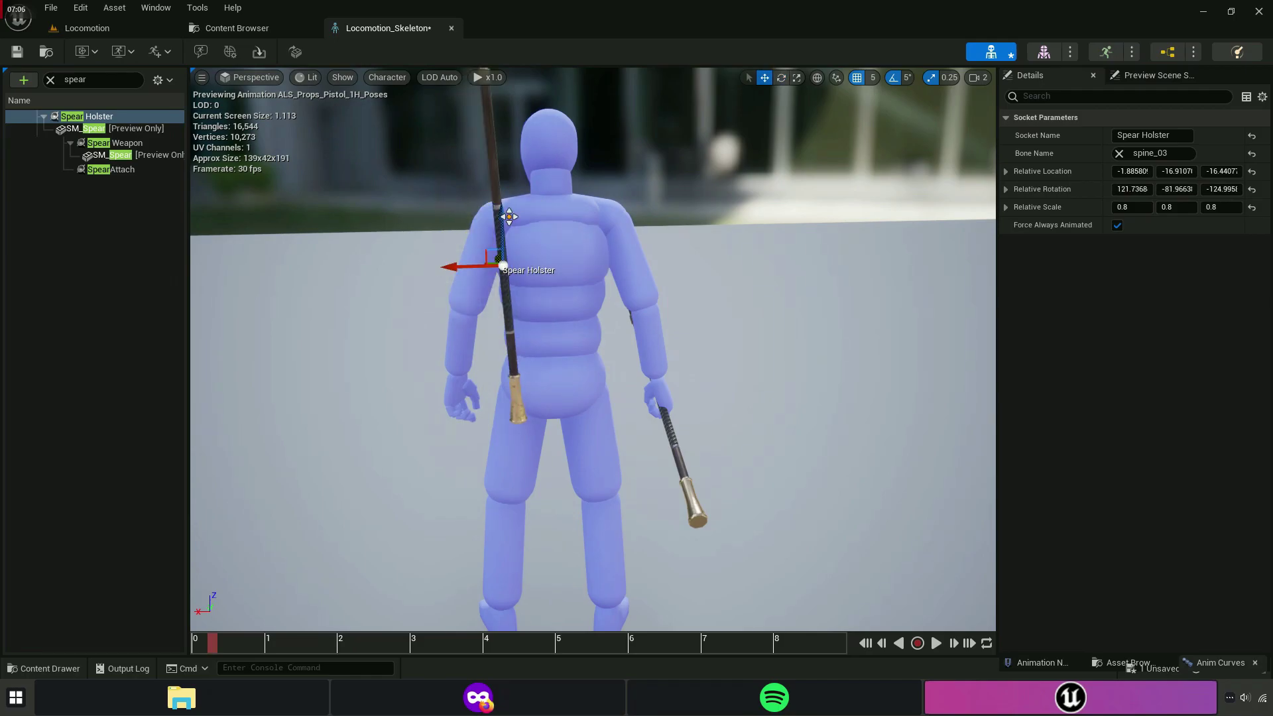
left_click_drag(508, 216, 560, 372)
middle_click_drag(439, 413, 672, 437)
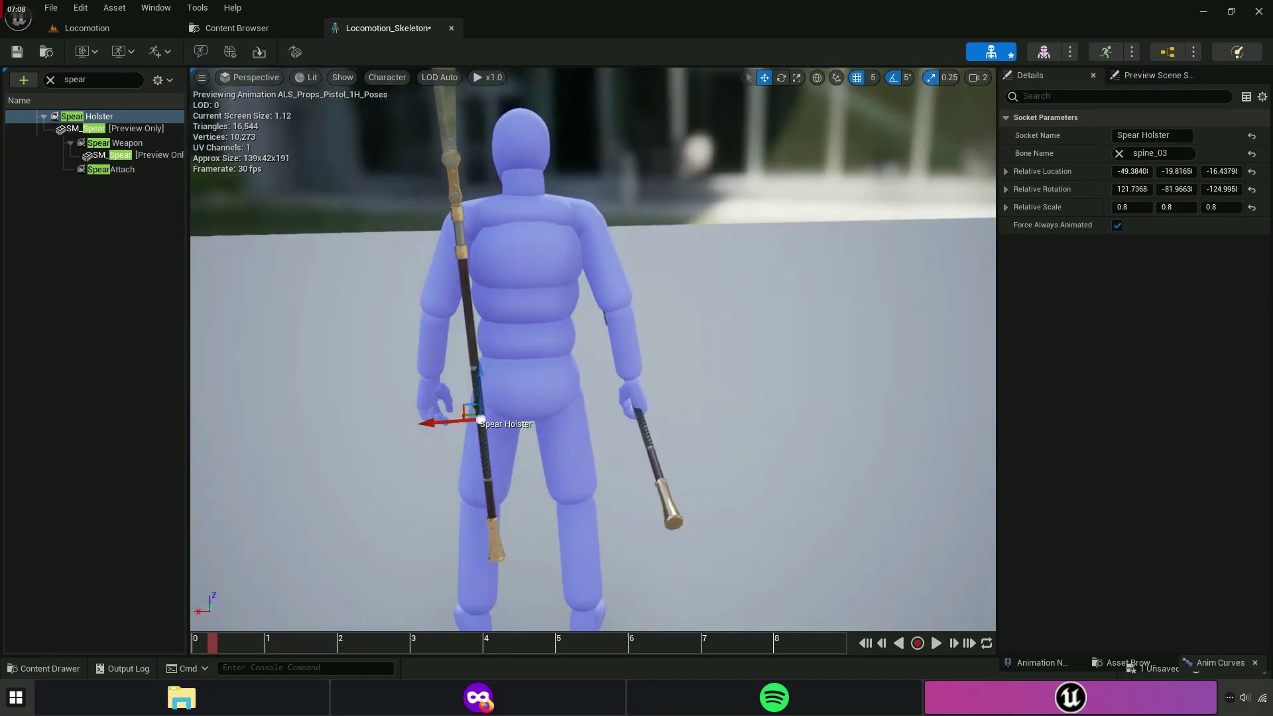
left_click_drag(689, 416, 706, 410)
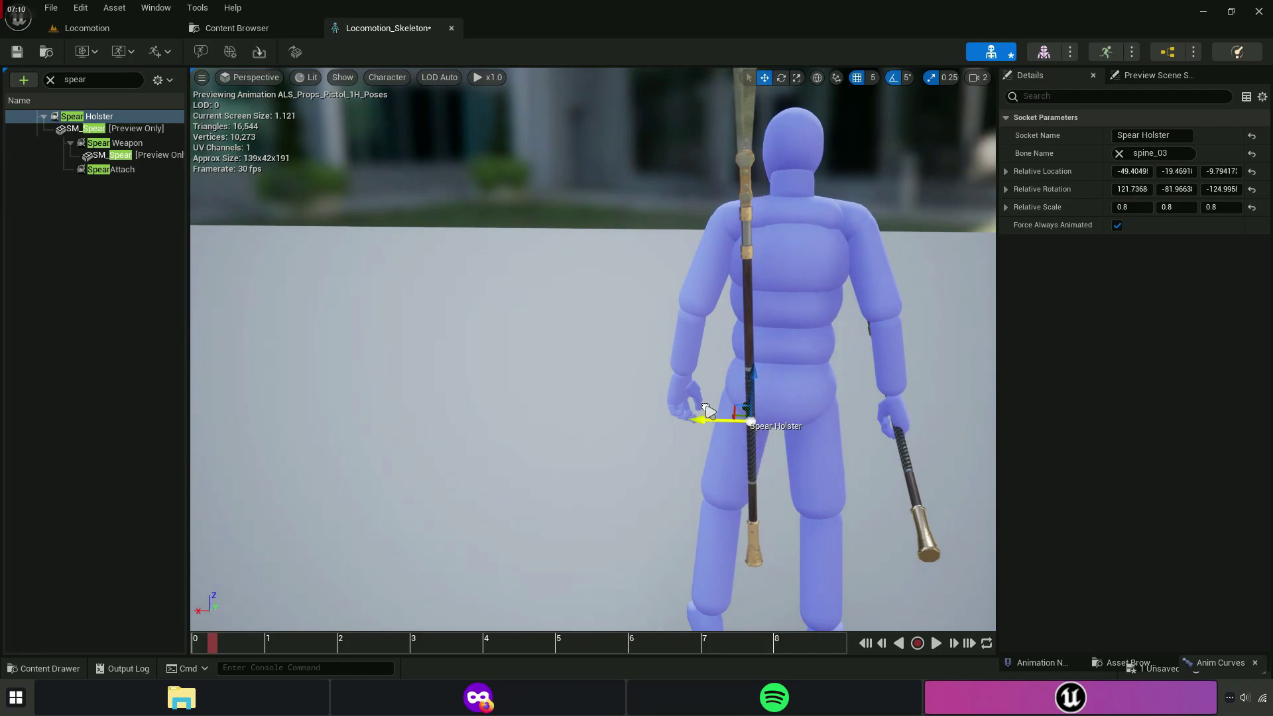
middle_click_drag(987, 625, 573, 473)
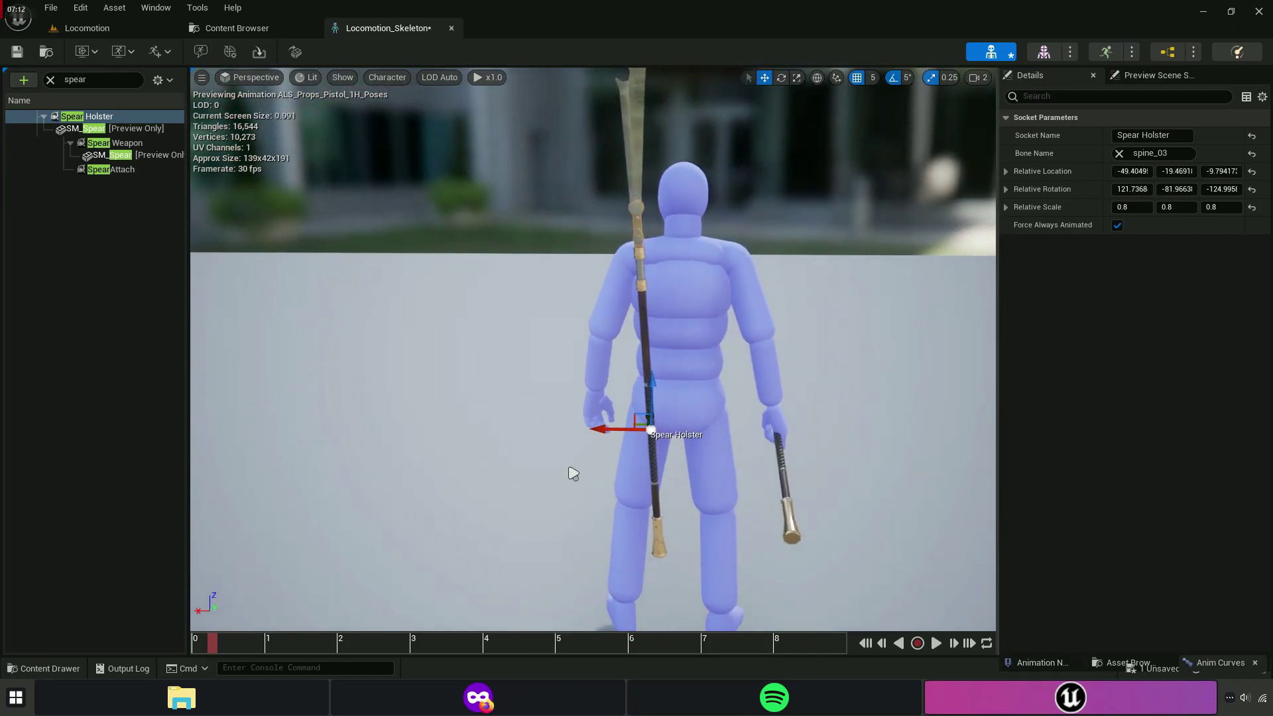
left_click(99, 169)
Attach SM_Spear as a preview mesh to the SpearAttach socket.
right_click(93, 169)
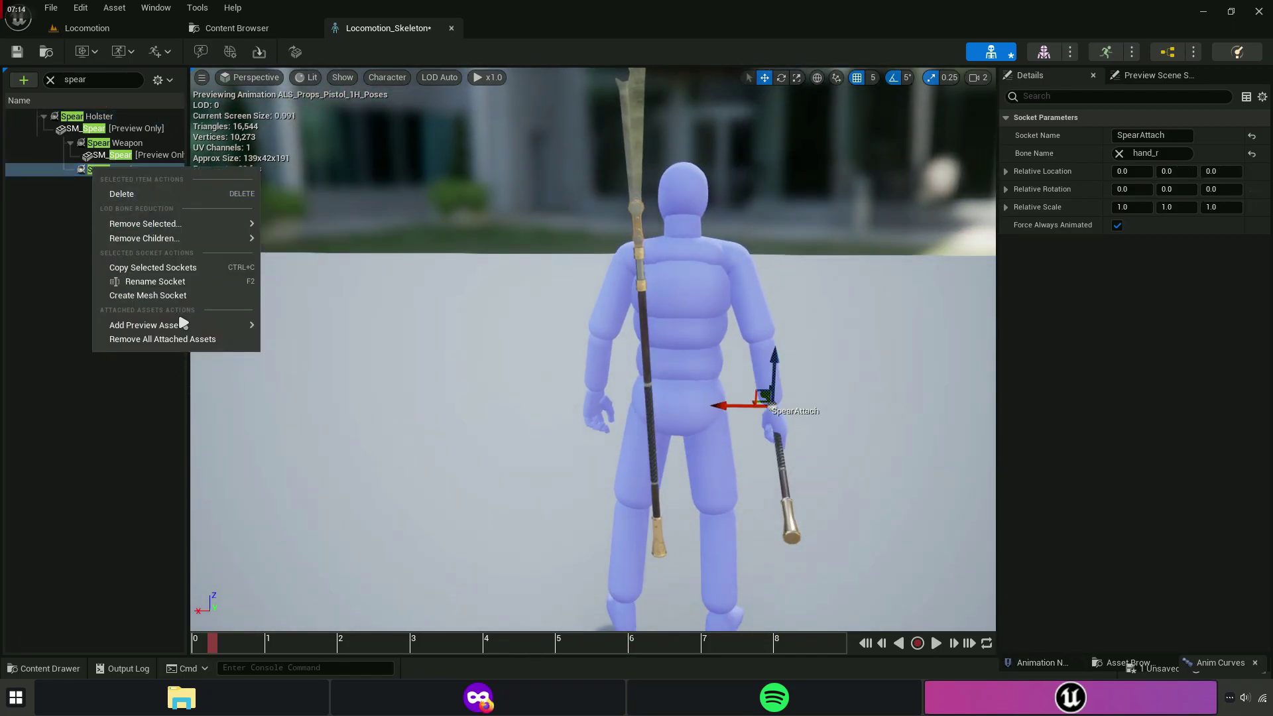
mouse_move(179, 325)
type("spear")
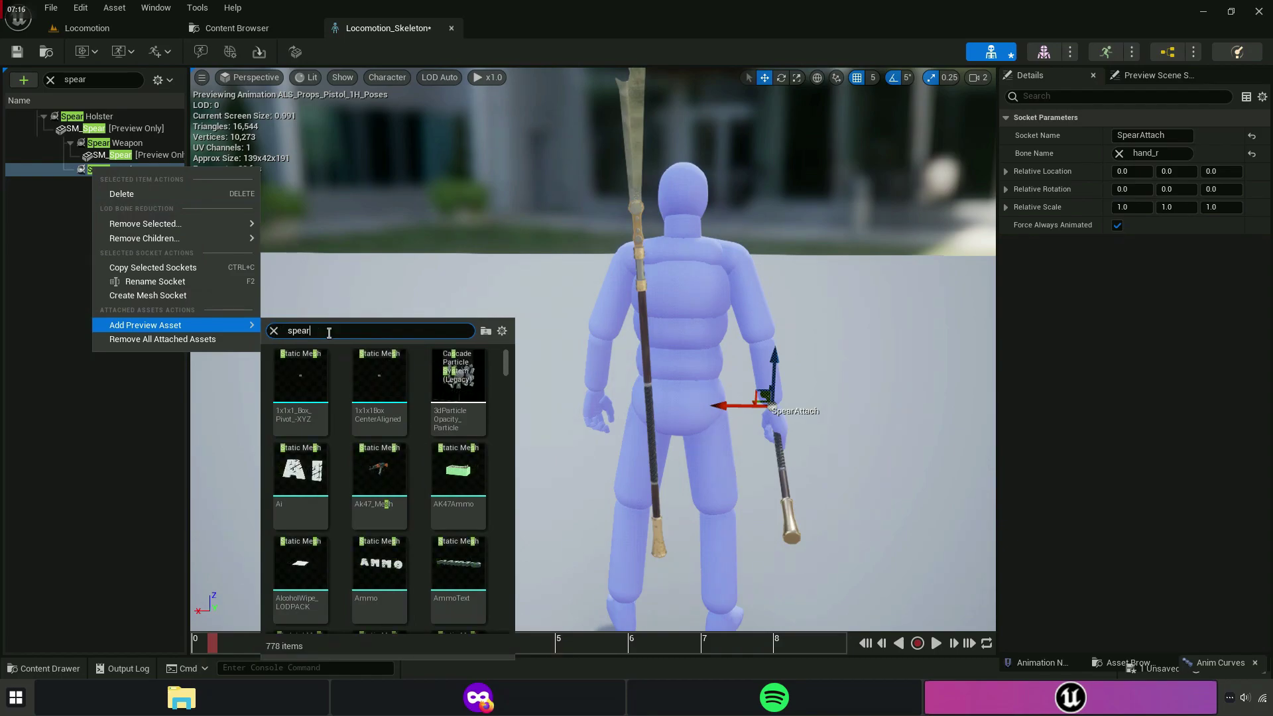
left_click(371, 385)
key("f")
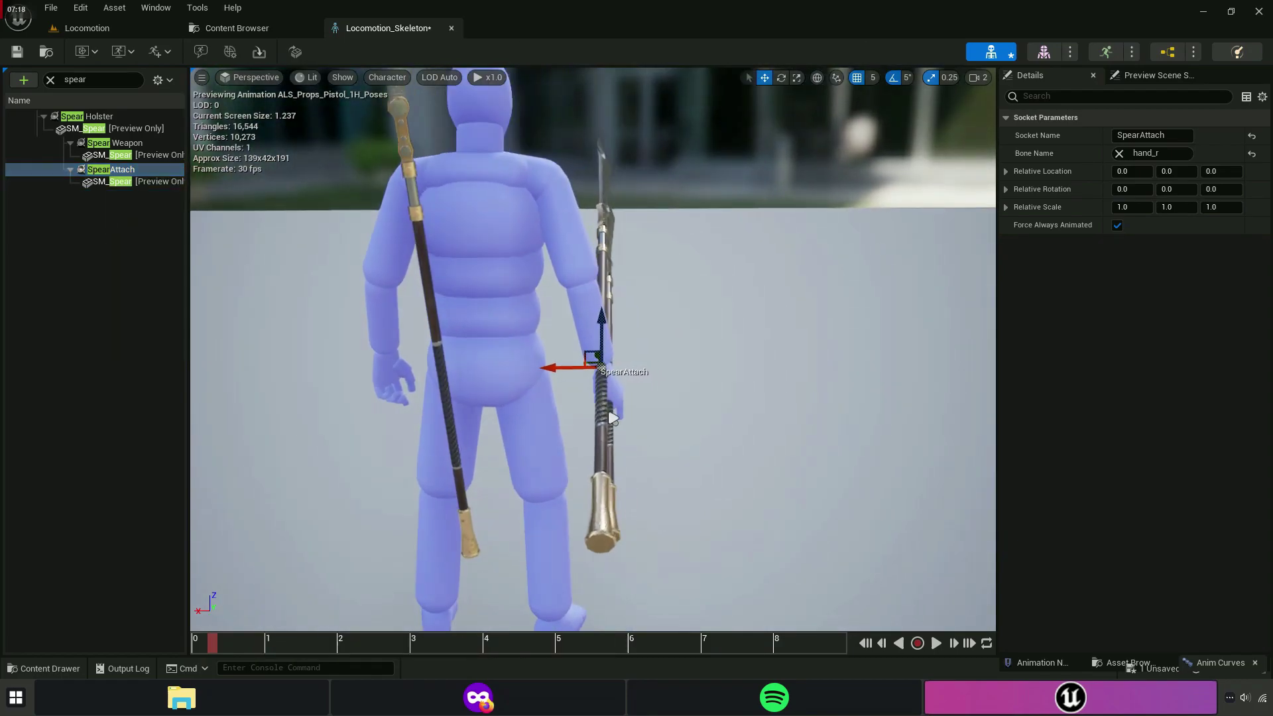
Preview the Test3_Montage animation, paused mid-pose.
left_click(129, 52)
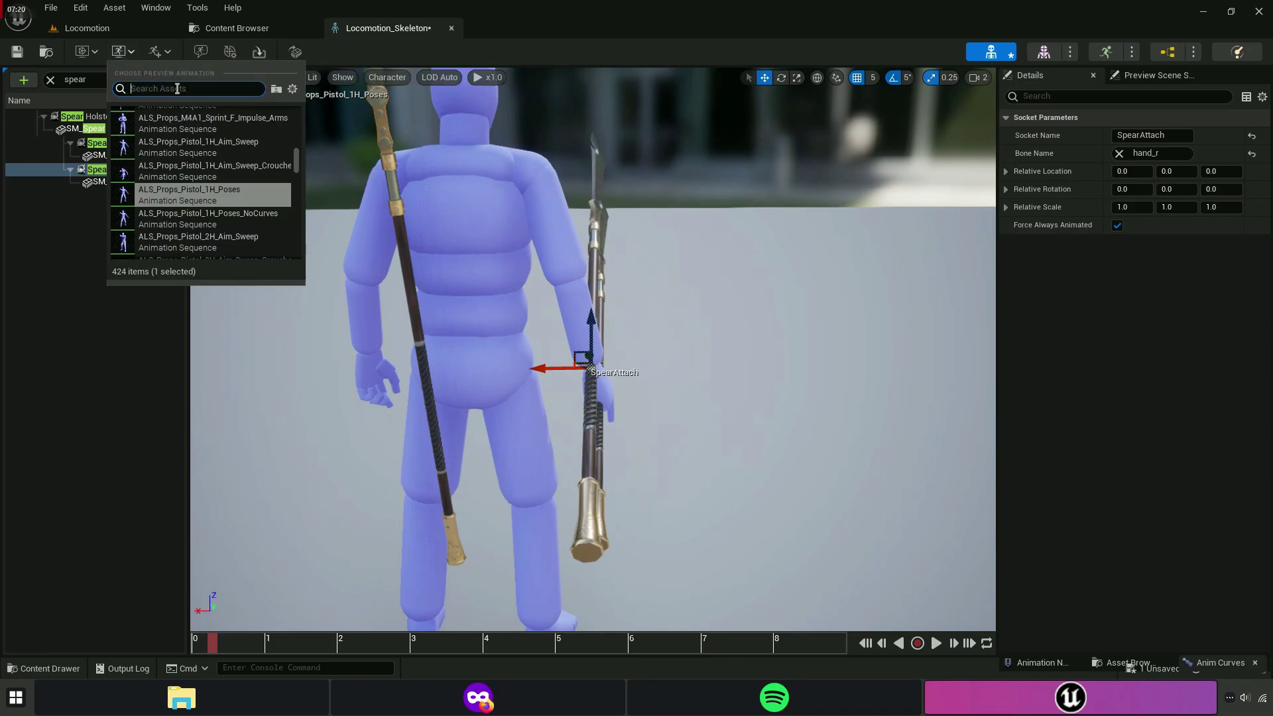
type("test3")
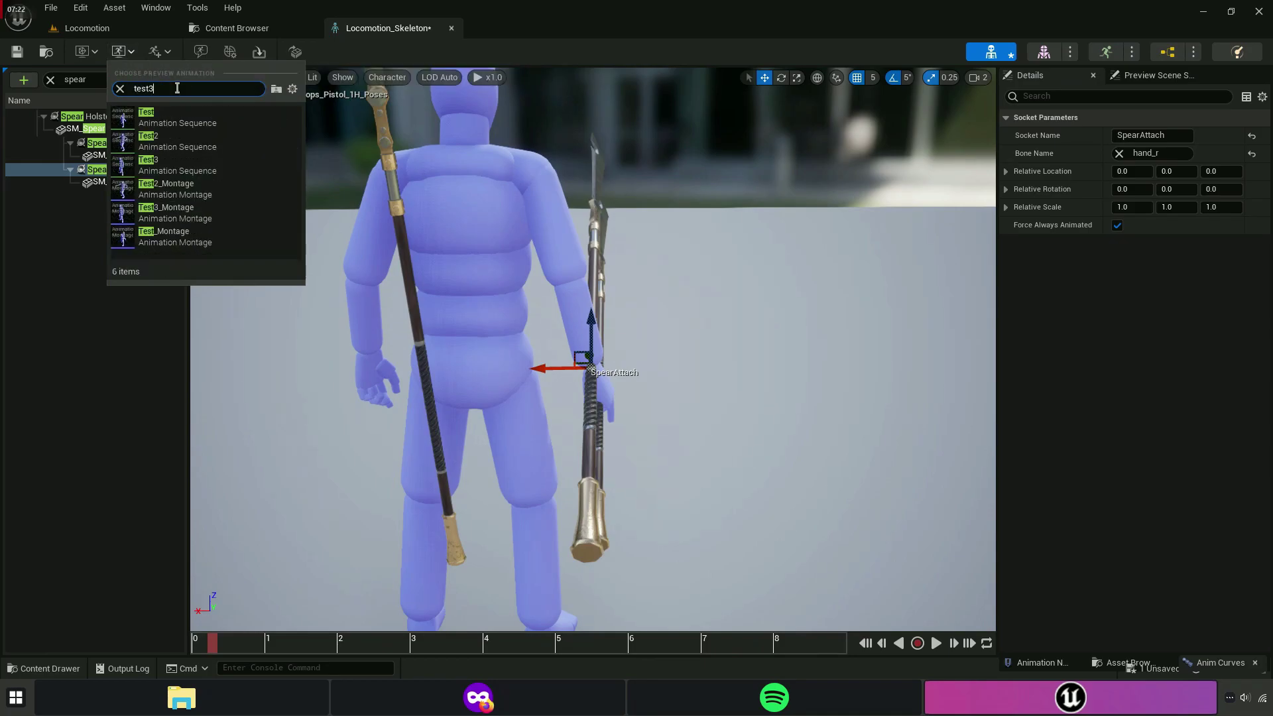
left_click(165, 140)
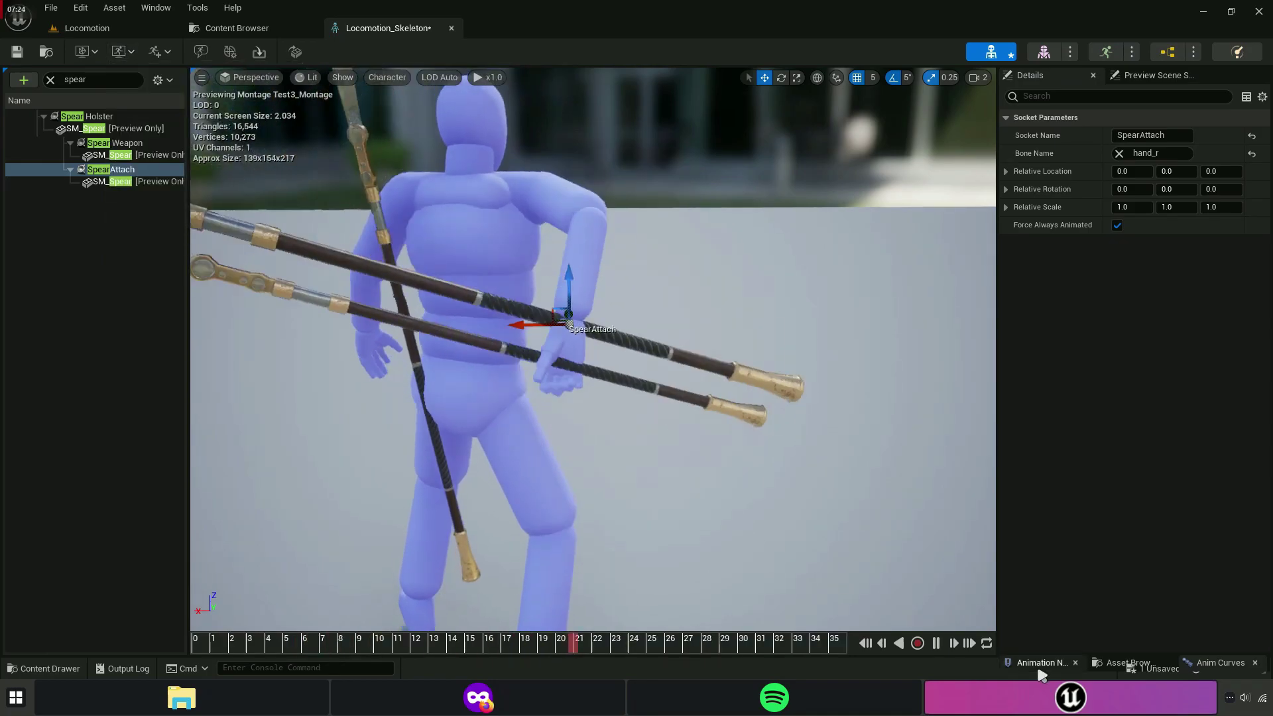
left_click(935, 643)
Remove all attached preview spears via the Spear Holster socket.
scroll(230, 292, "up", 4)
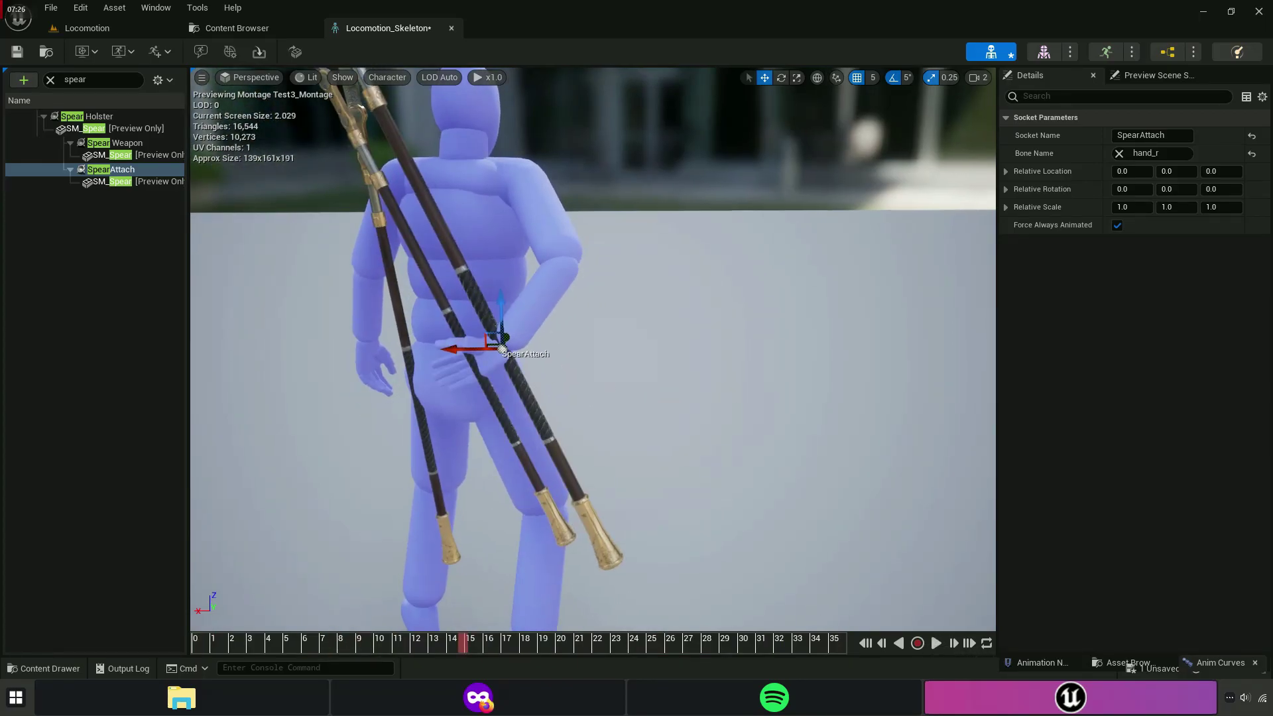
left_click(87, 116)
right_click(88, 117)
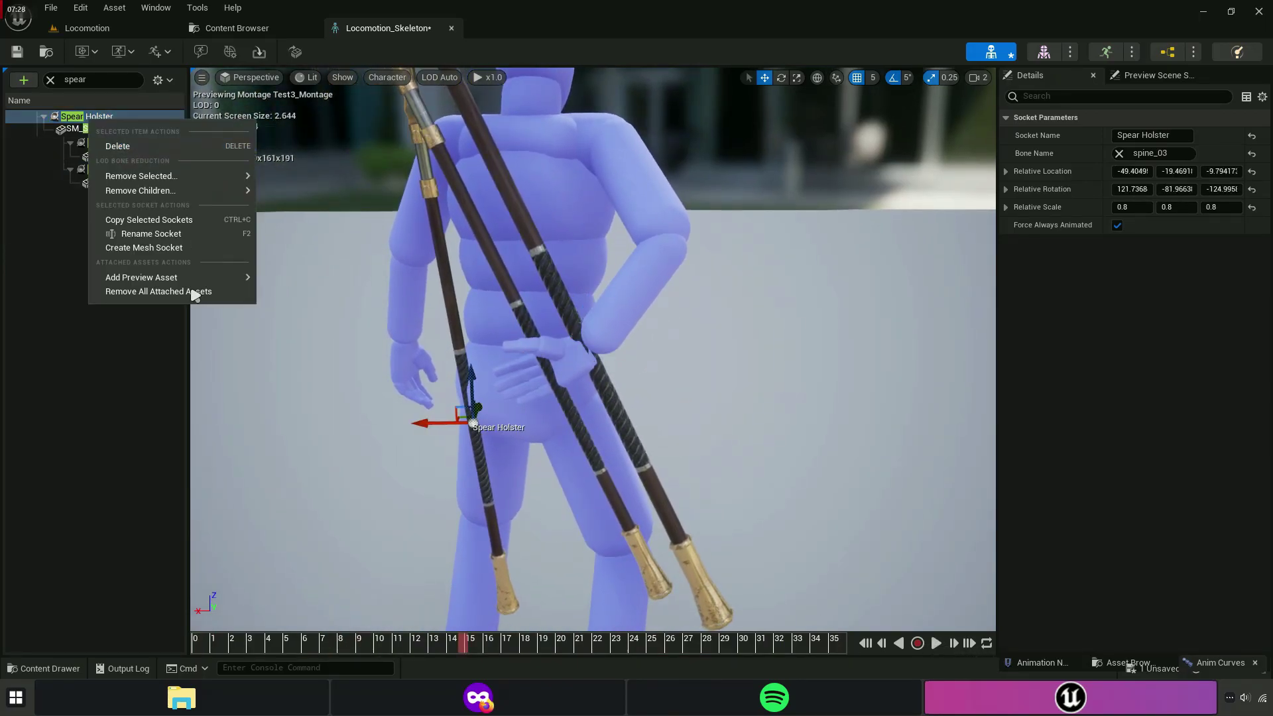
left_click(174, 292)
Start adding a preview asset to the SpearAttach socket.
left_click(111, 143)
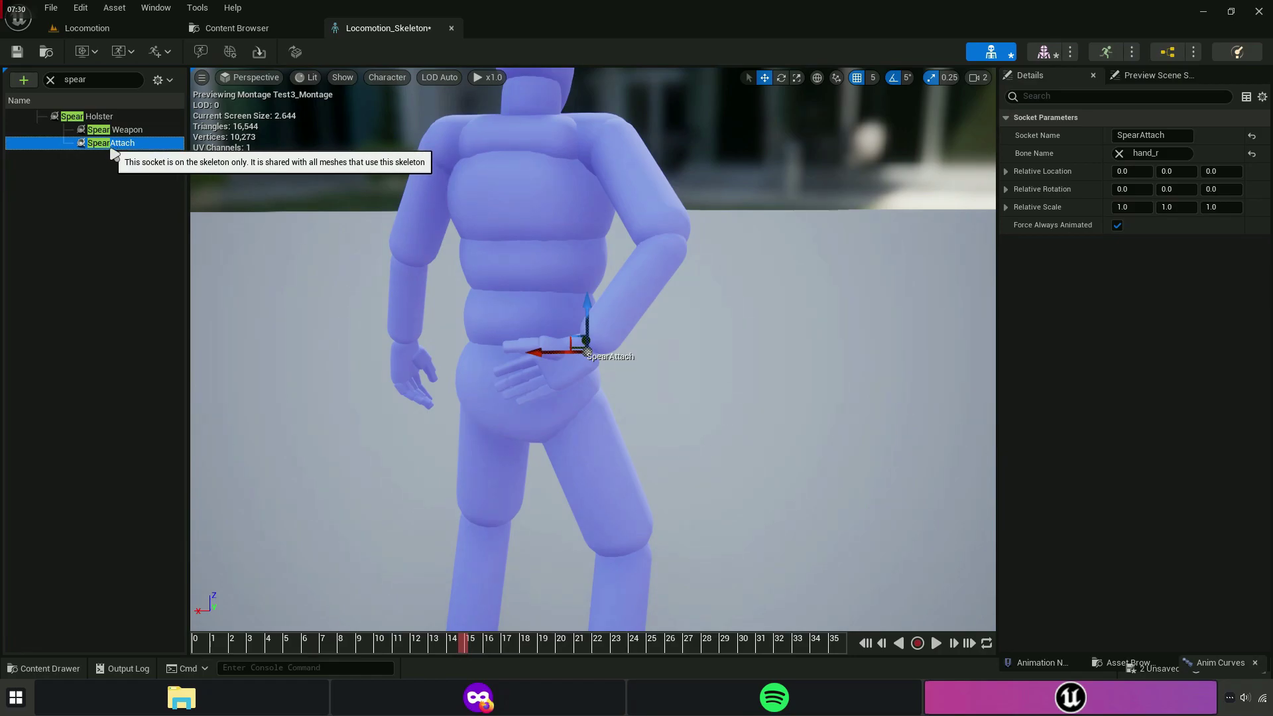
right_click(110, 144)
mouse_move(254, 308)
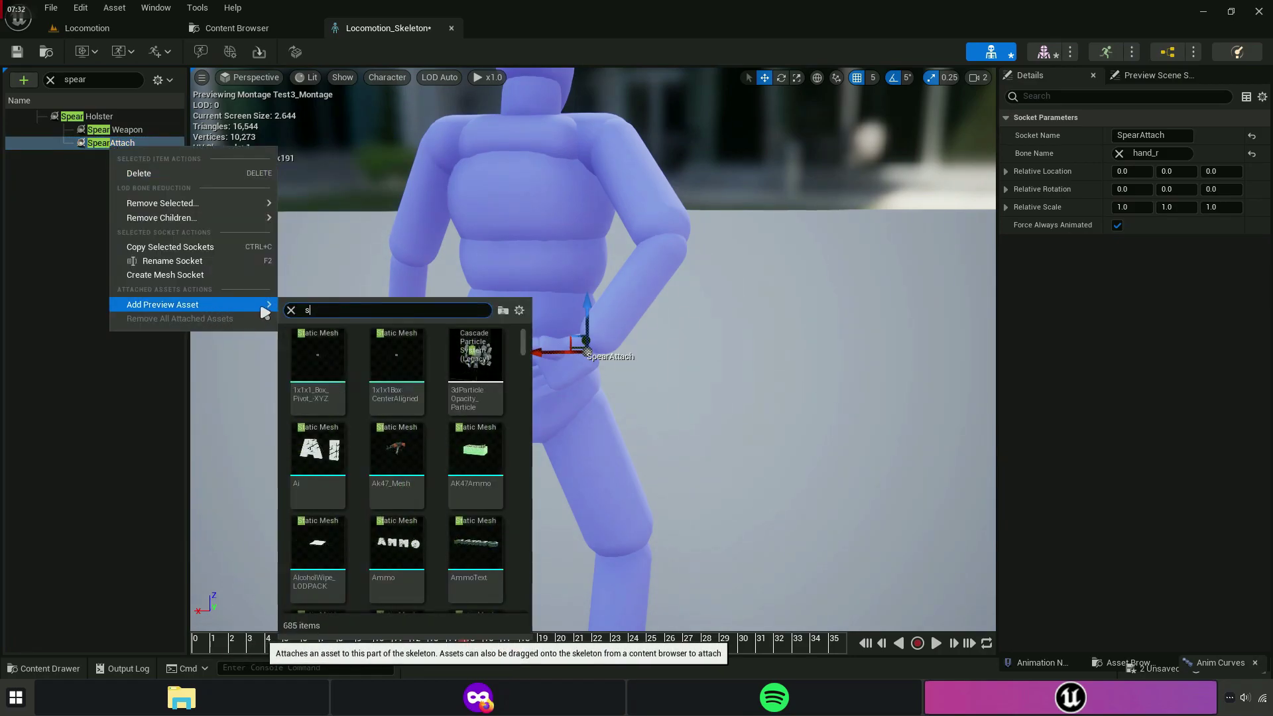
Paste a 0.8 relative scale onto the SpearAttach socket and rotate it to tilt the spear.
left_click(396, 358)
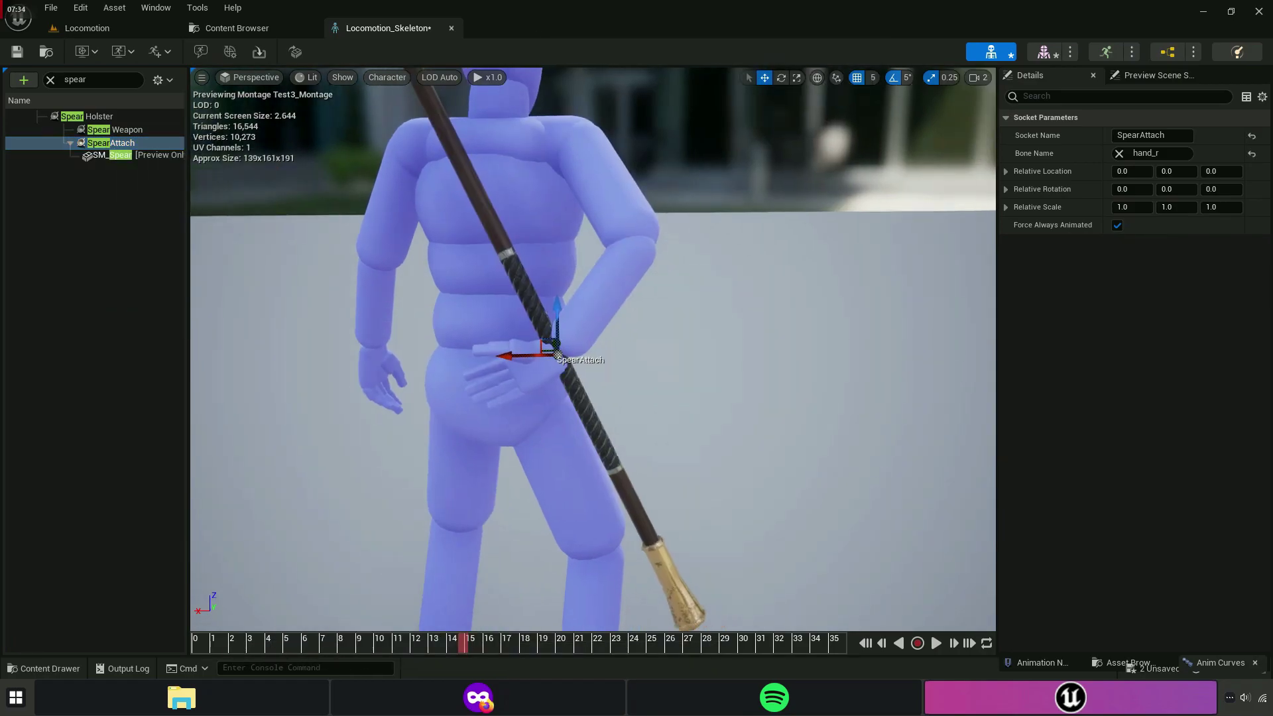
right_click_drag(397, 358, 396, 358)
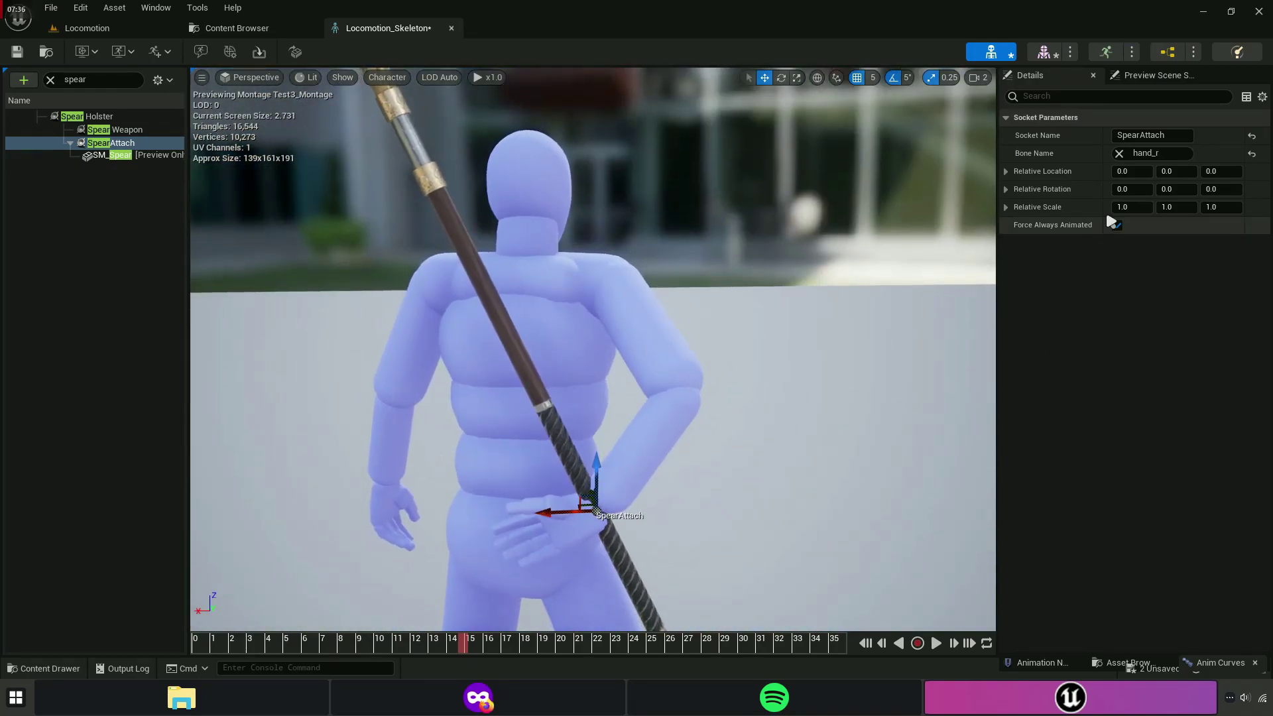
right_click(1087, 207)
left_click(1135, 279)
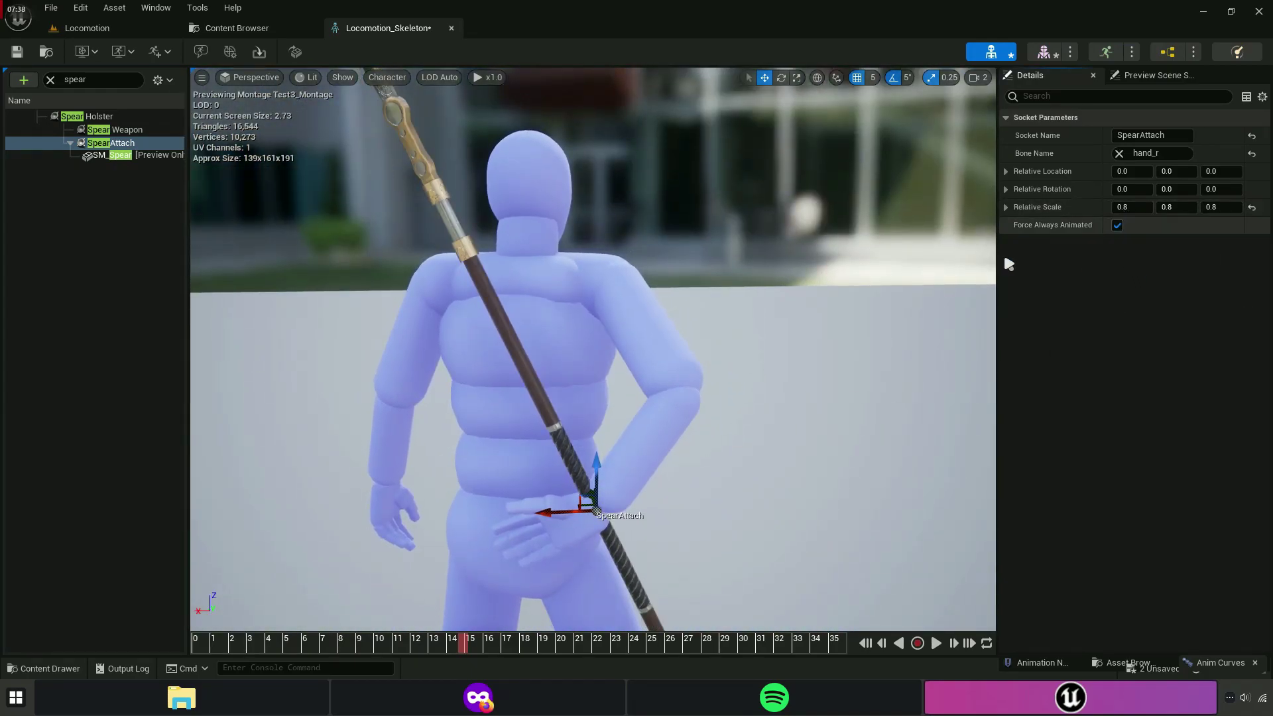
scroll(605, 457, "down", 2)
scroll(605, 457, "down", 2)
scroll(605, 457, "up", 2)
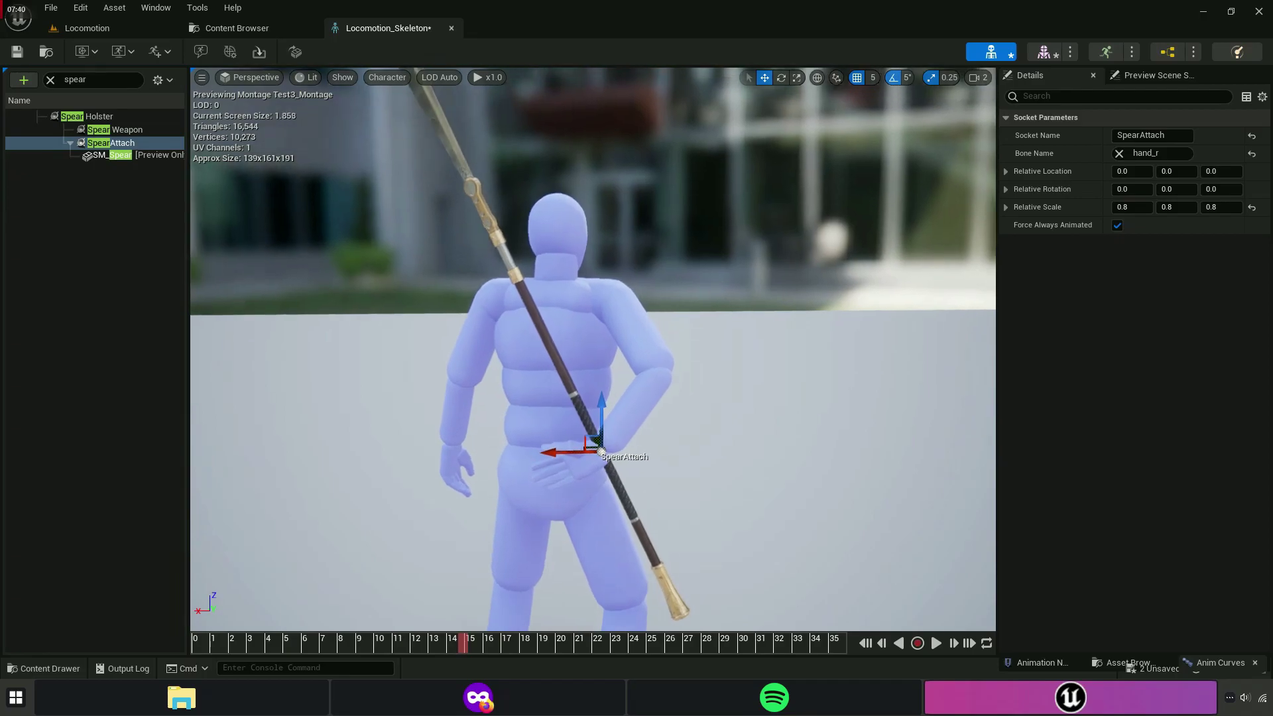
key("e")
left_click_drag(564, 424, 530, 472)
Move the SpearAttach socket so the spear rests diagonally in the right hand's grip.
key("w")
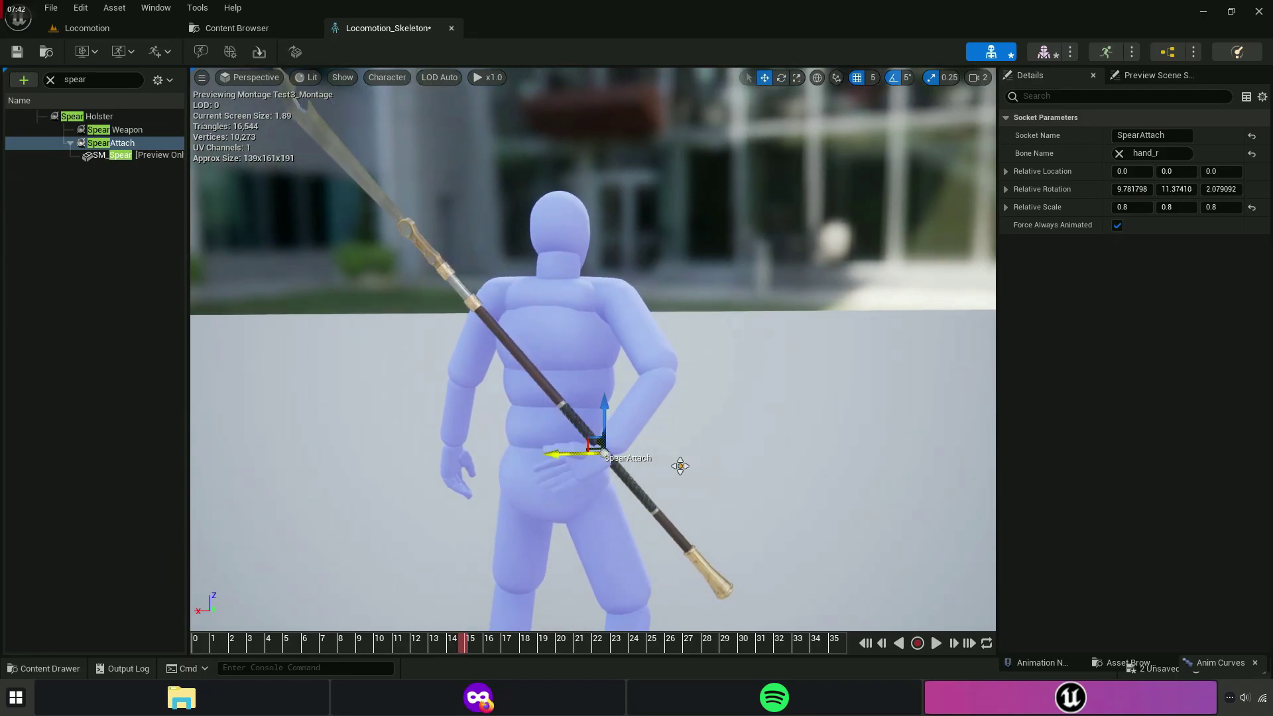
left_click_drag(680, 466, 619, 401, "alt")
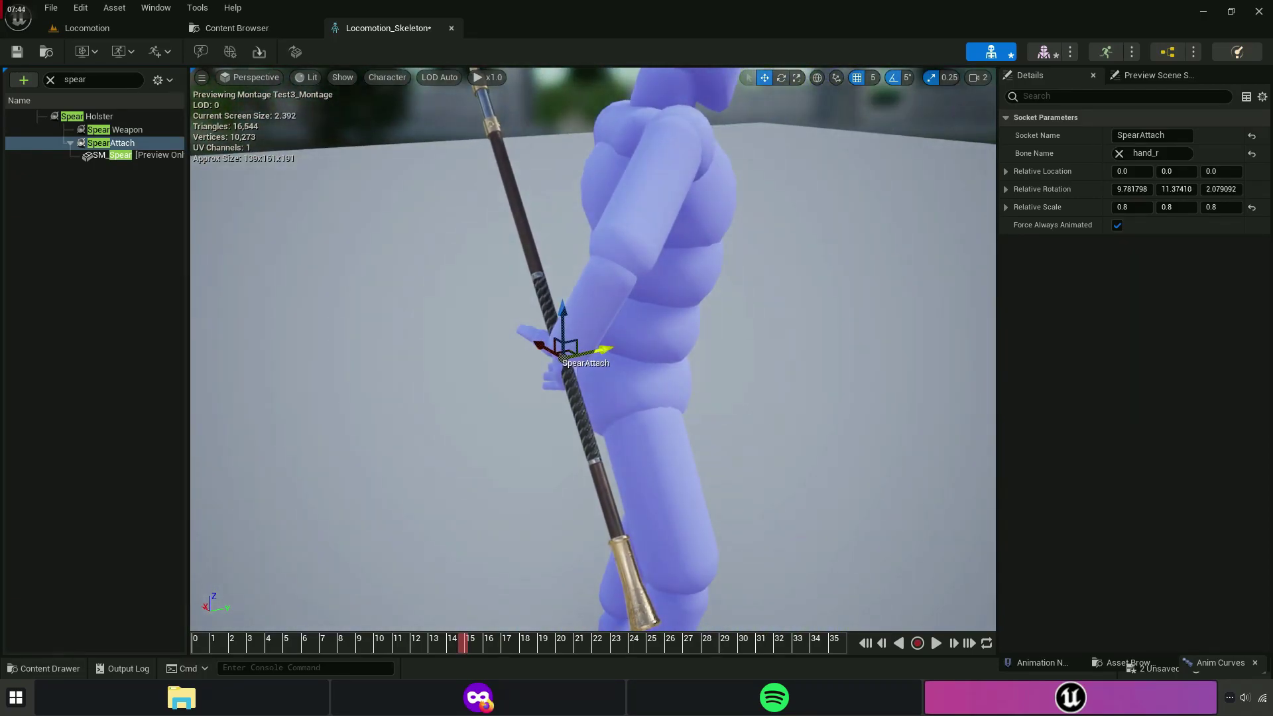
mouse_move(600, 349)
left_mouse_down()
mouse_move(584, 353)
mouse_move(934, 124)
left_mouse_up()
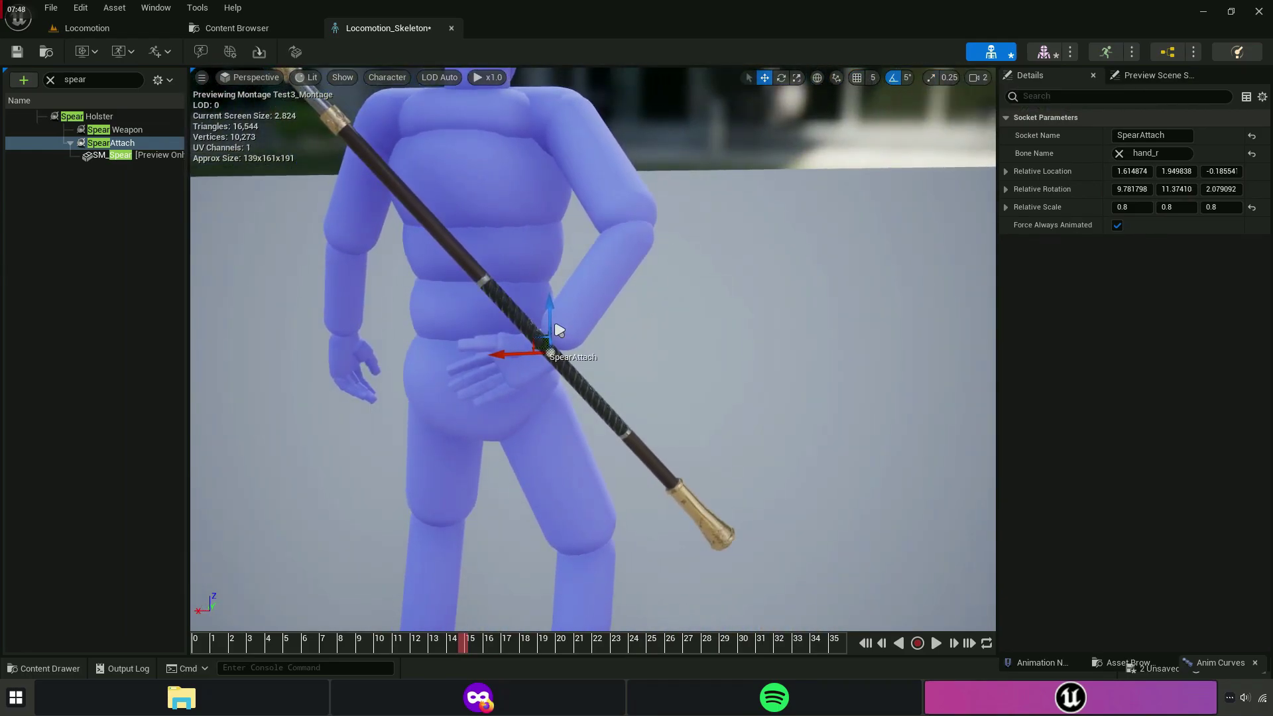
left_click_drag(508, 349, 477, 351)
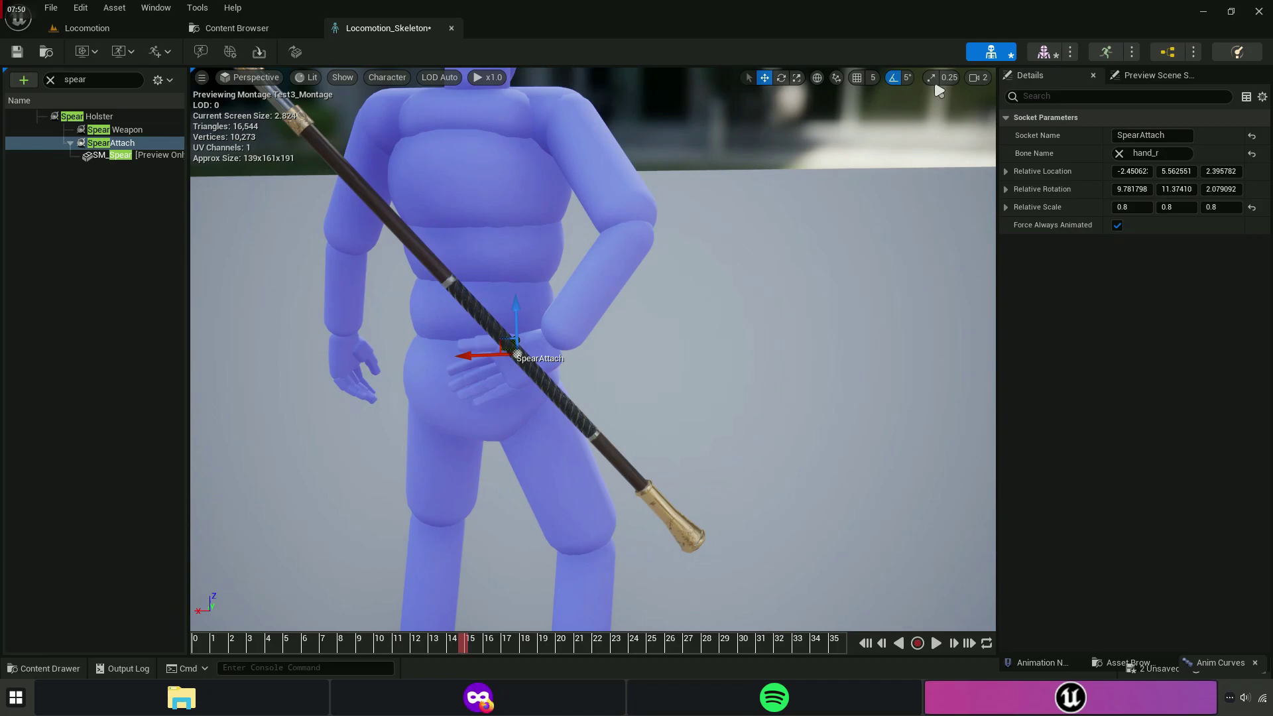
scroll(668, 219, "up", 5)
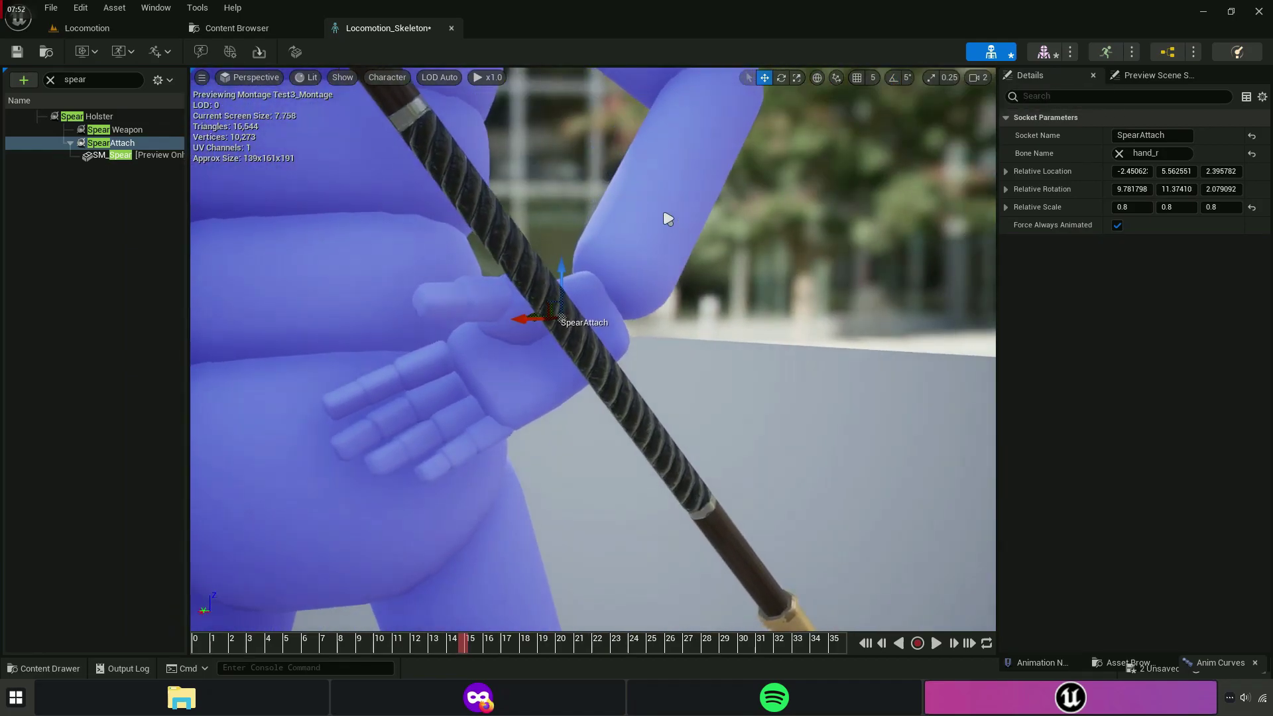
left_click(838, 81)
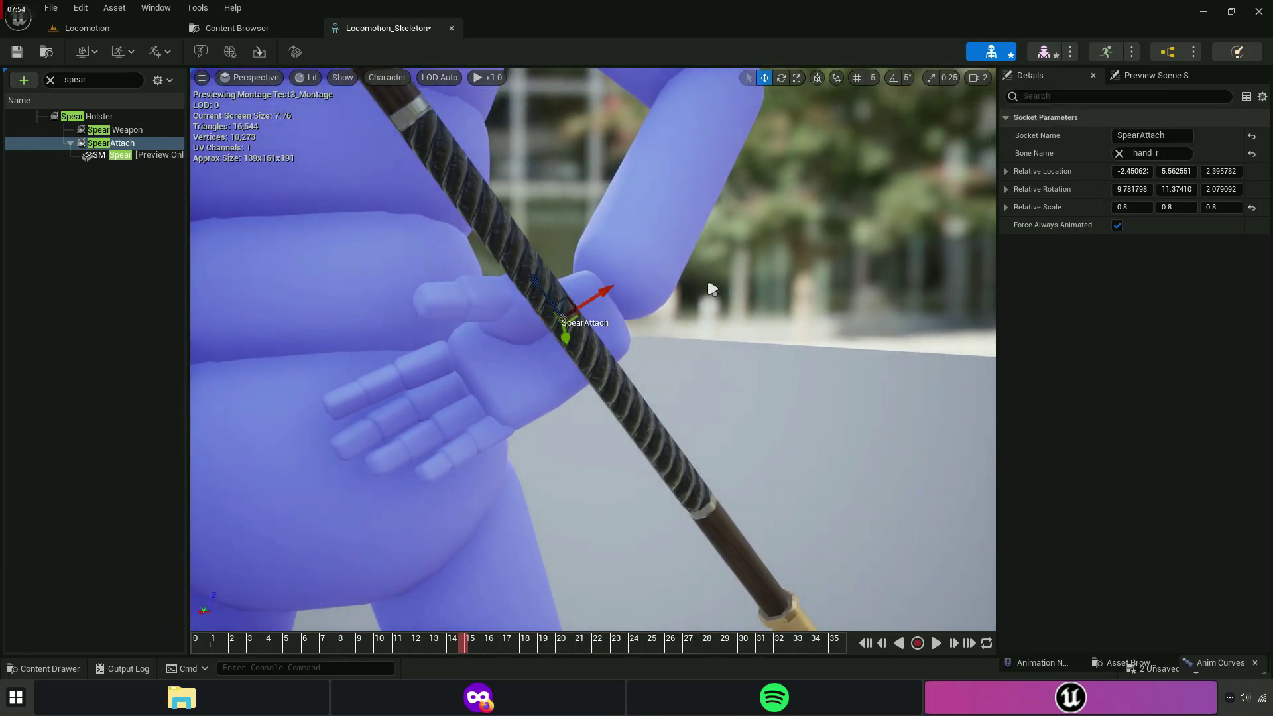
mouse_move(710, 284)
left_mouse_down("alt")
mouse_move(912, 299)
mouse_move(795, 358)
left_mouse_up("alt")
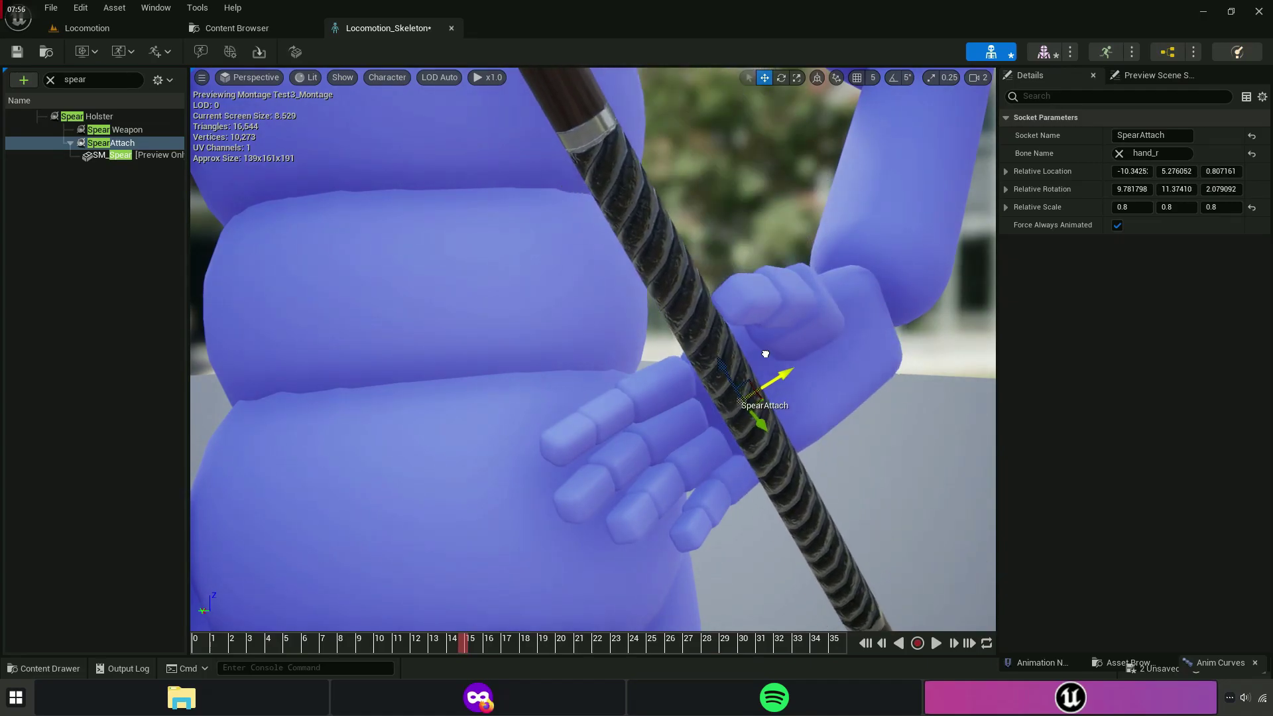
scroll(795, 357, "down", 5)
scroll(853, 391, "down", 3)
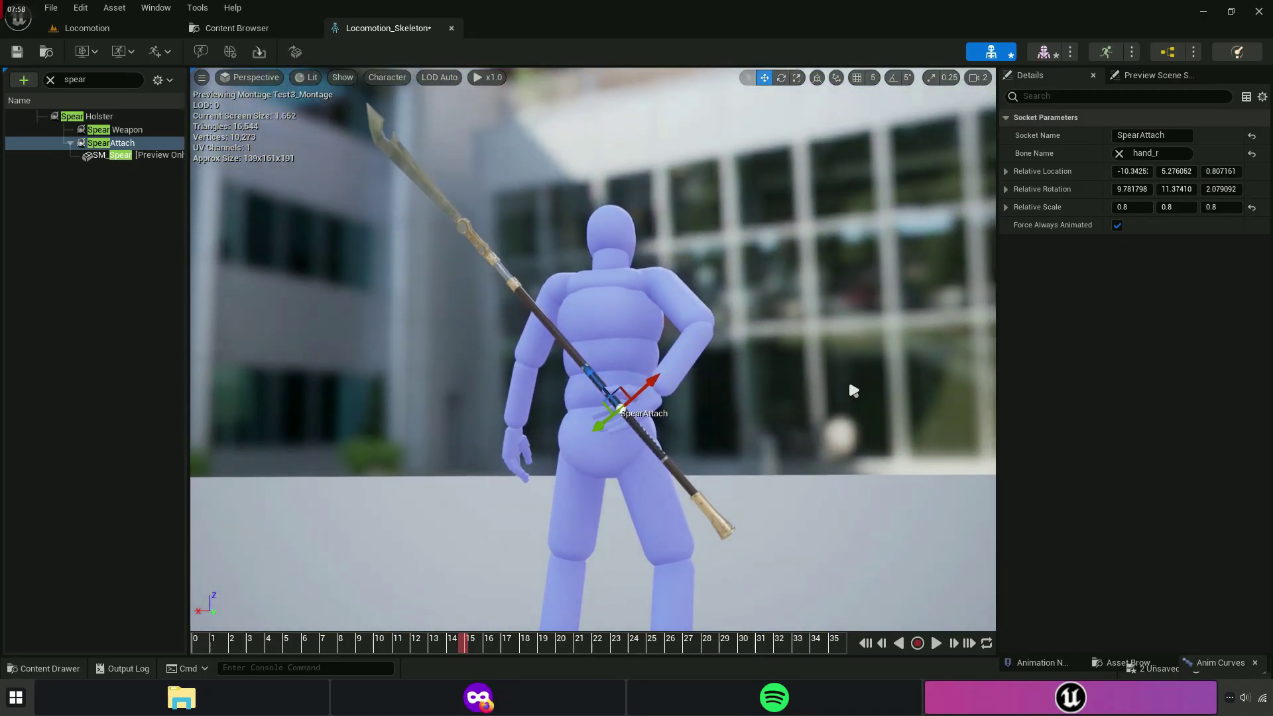
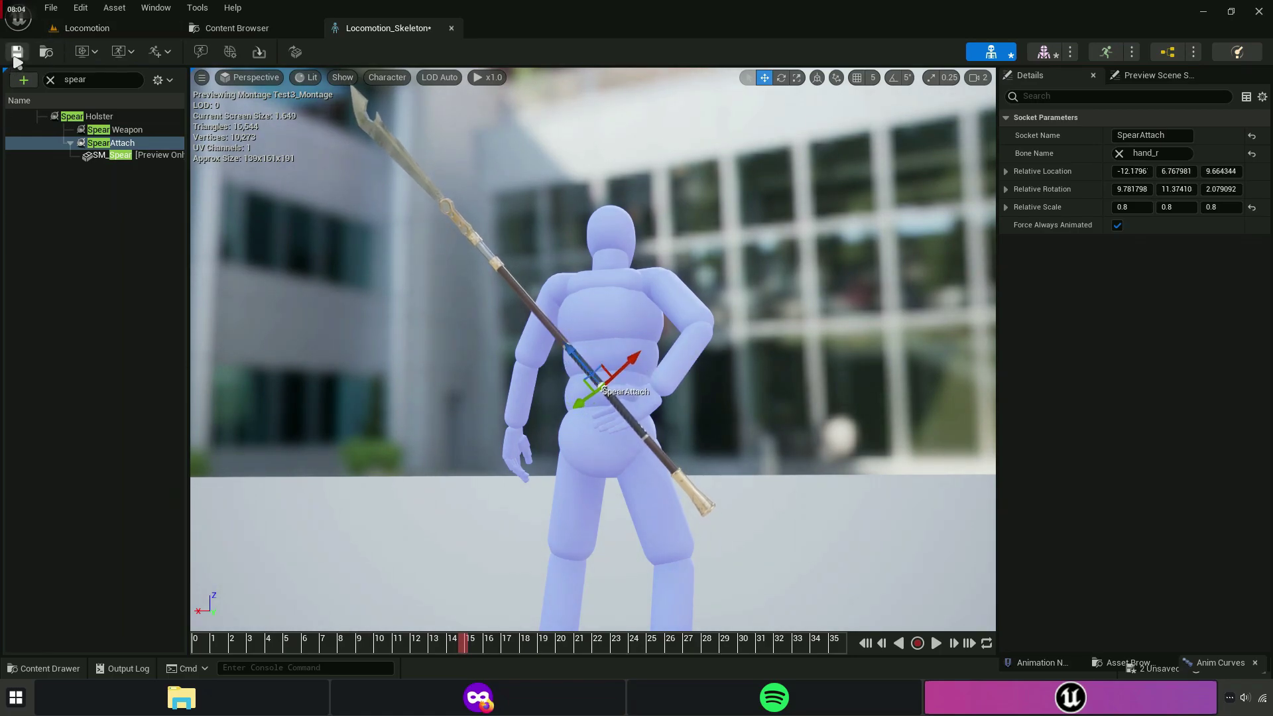
Save all unsaved assets, including the skeleton changes, from the Content Browser.
left_click(218, 30)
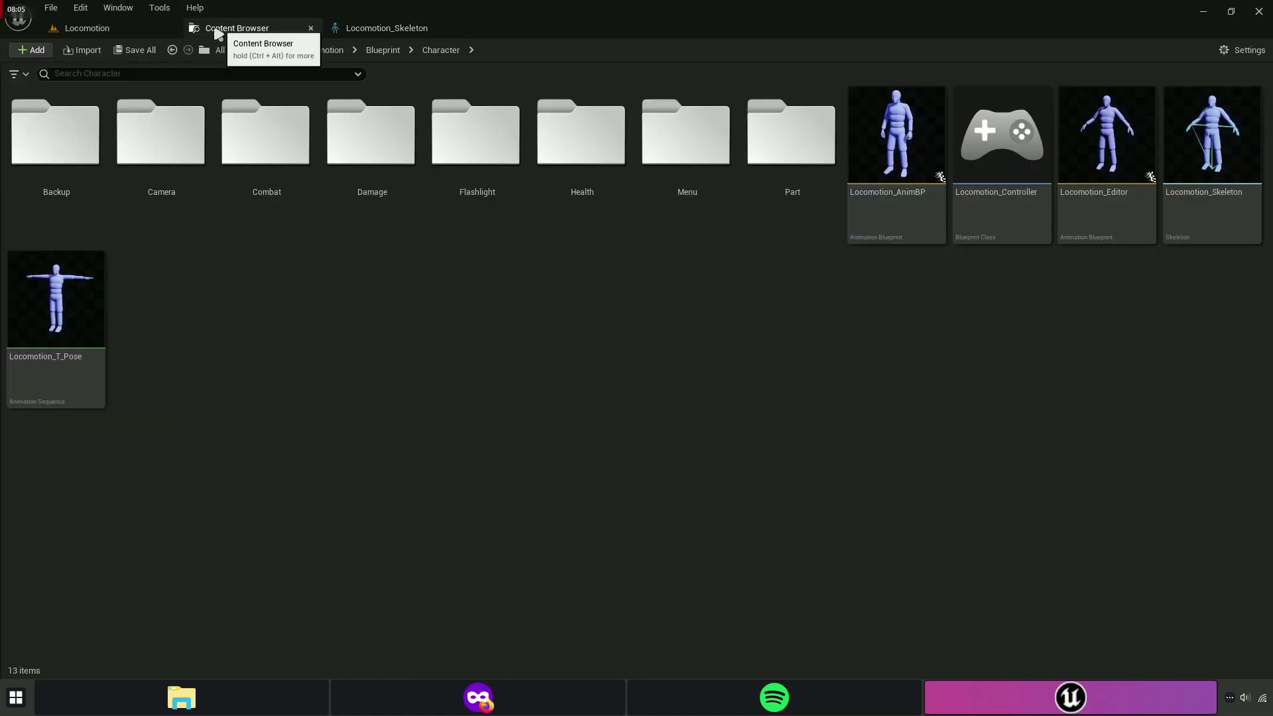
left_click(135, 53)
left_click(716, 495)
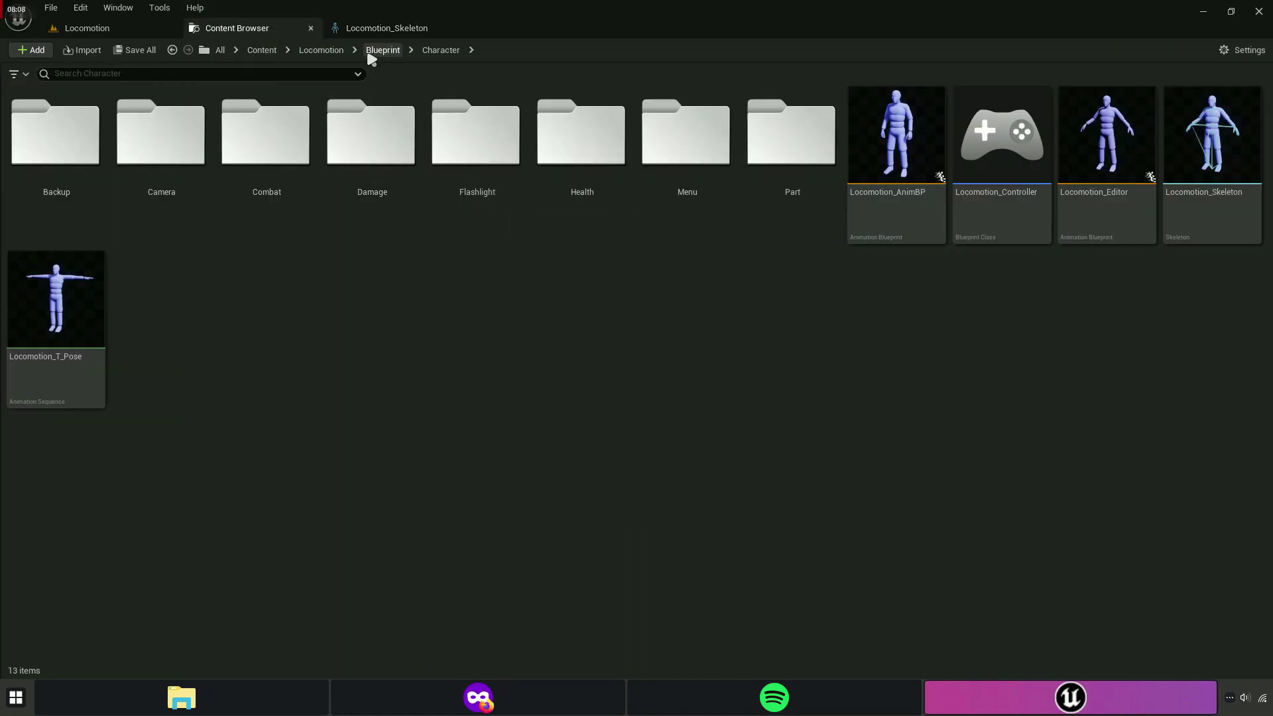
Browse to Locomotion > Blueprint > Component and open the WeaponComponent blueprint.
left_click(321, 50)
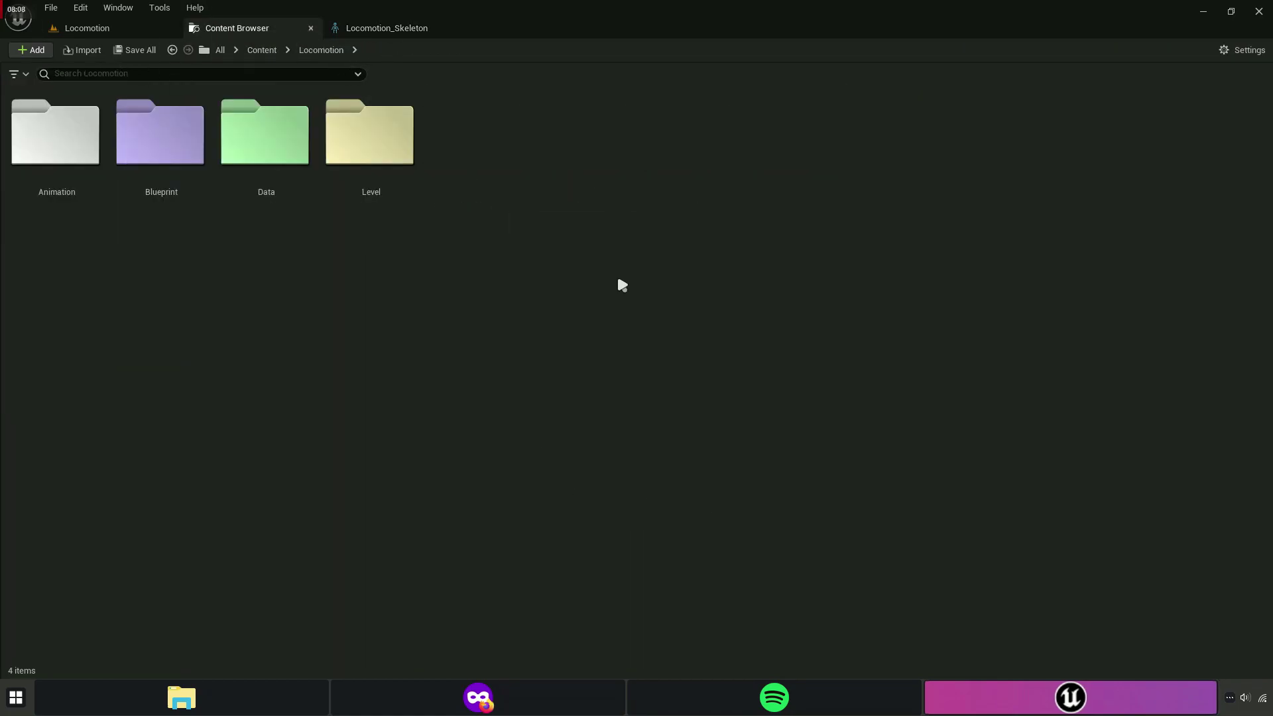
double_click(178, 193)
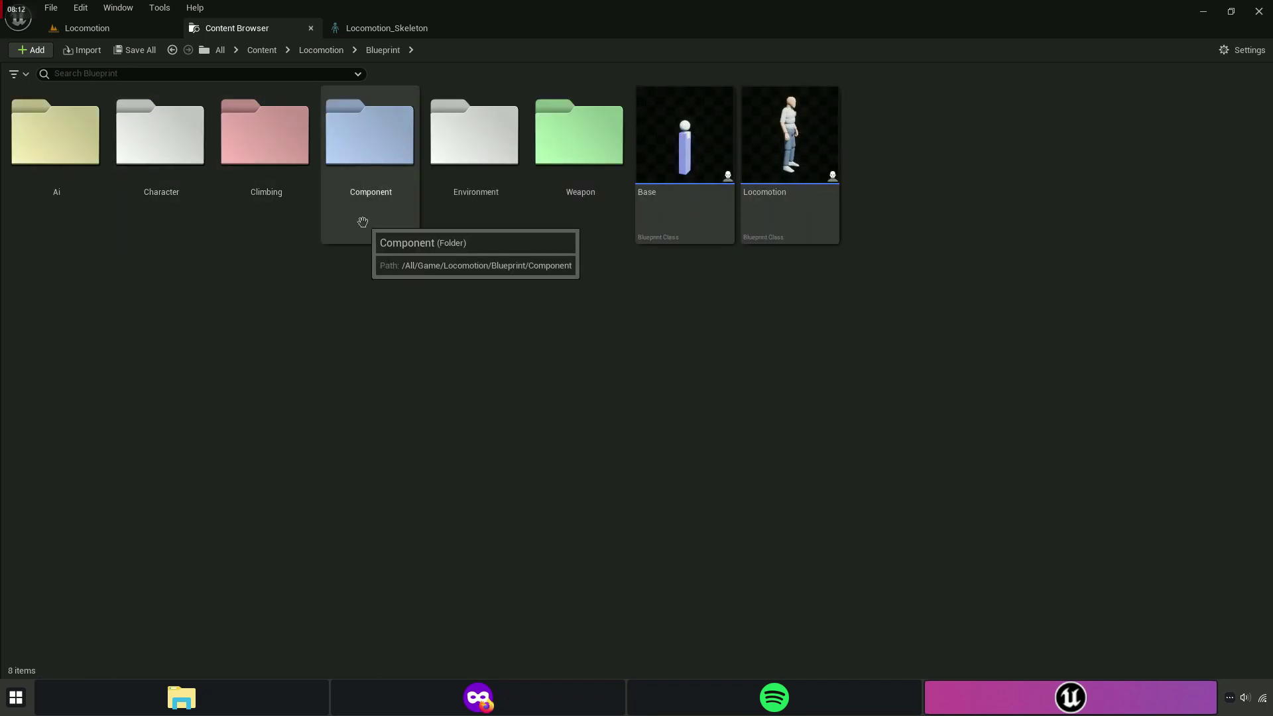
double_click(363, 222)
left_click(690, 220)
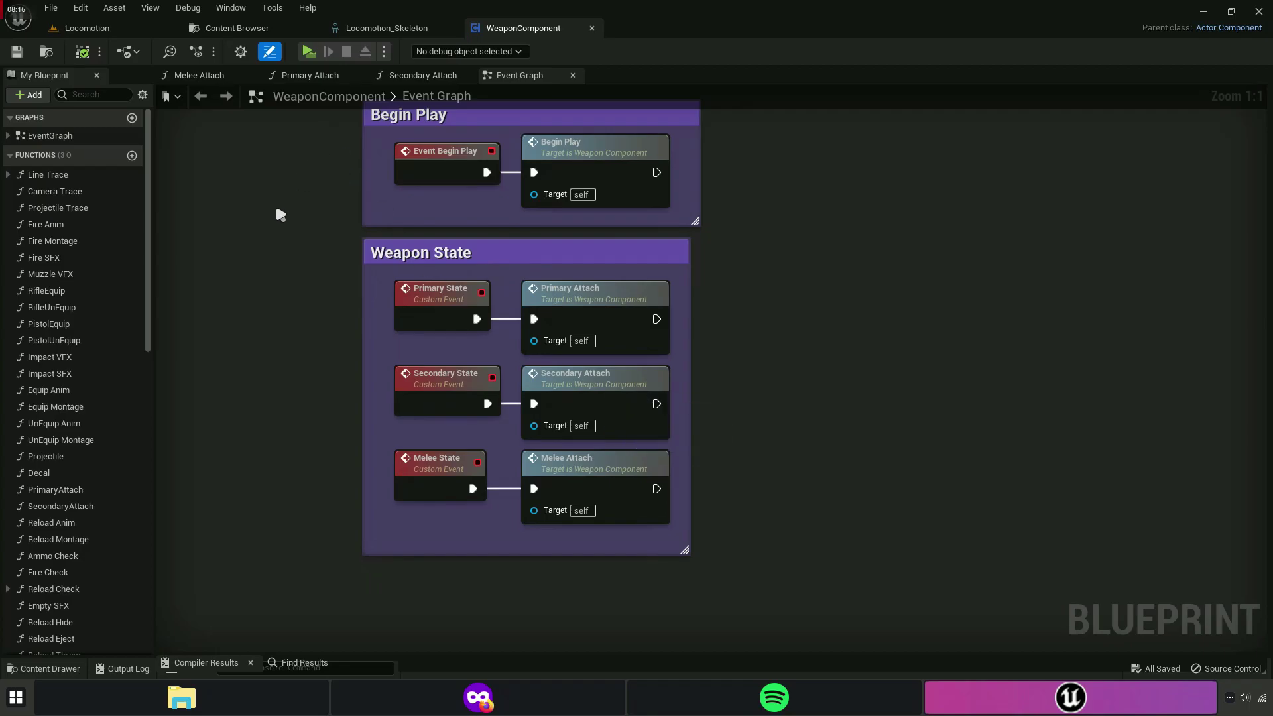
Wrap the Melee State and Melee Attach nodes in a comment titled 'TEST'.
scroll(321, 211, "up", 4)
right_click_drag(497, 519, 404, 340)
left_click_drag(404, 342, 834, 383)
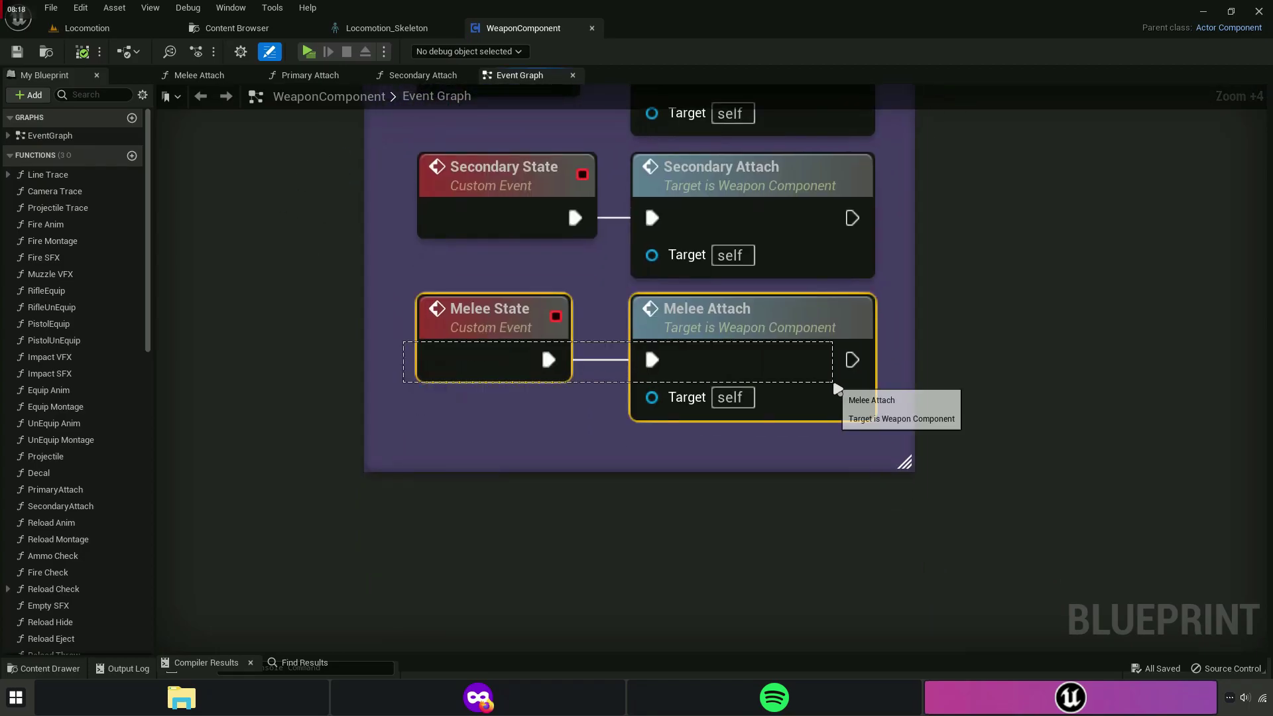
type("cTEST")
key("Return")
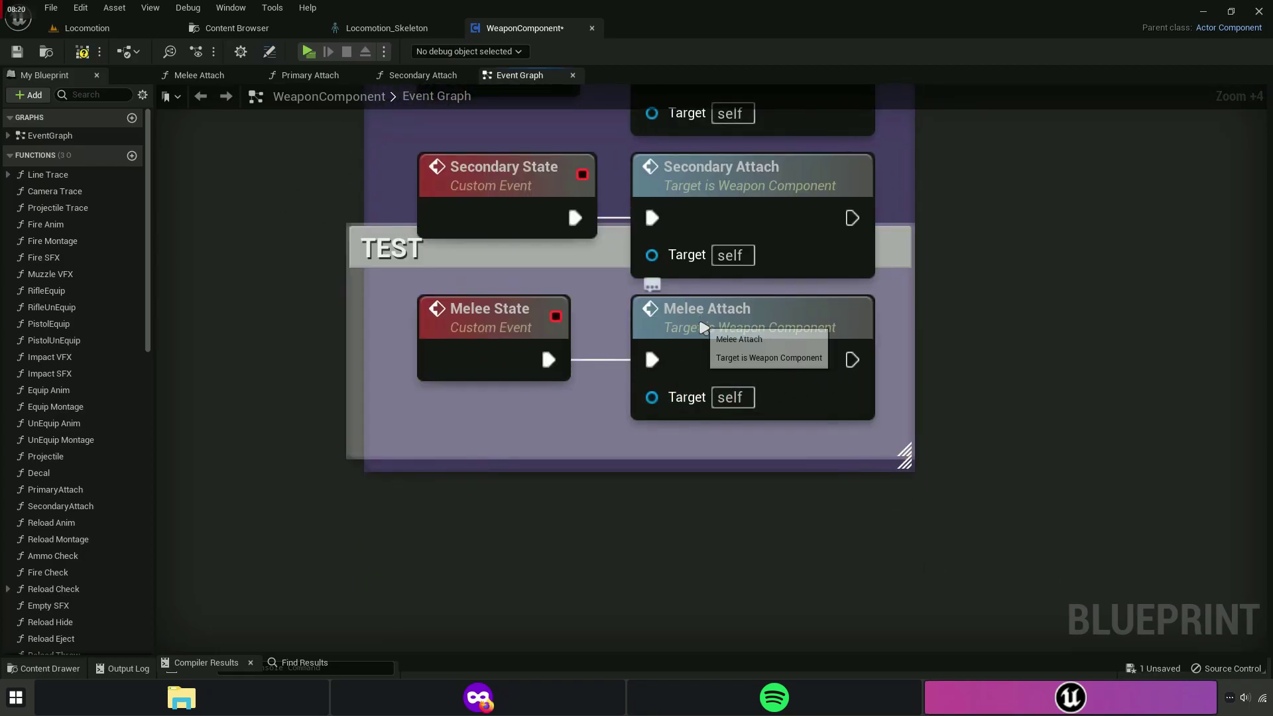
Open the Melee Attach function graph and copy the SpearAttach socket name from the skeleton.
double_click(704, 327)
scroll(795, 446, "up", 4)
scroll(630, 284, "up", 3)
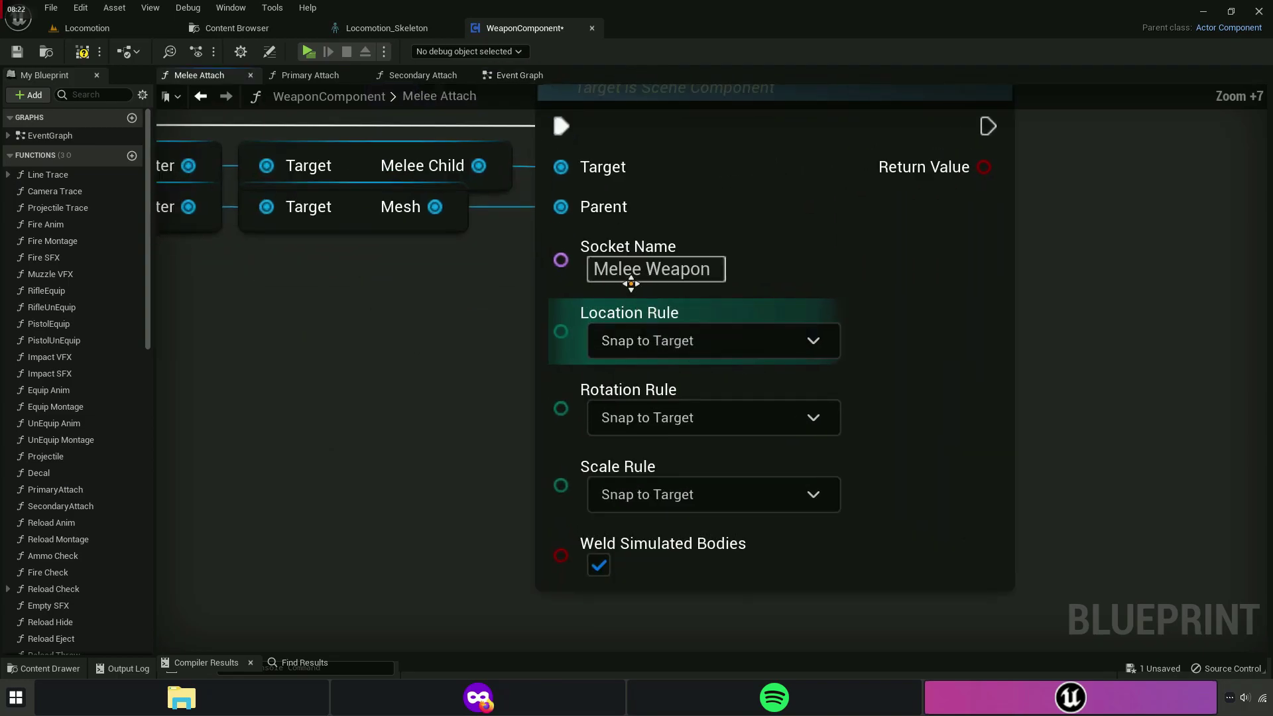
left_click(391, 29)
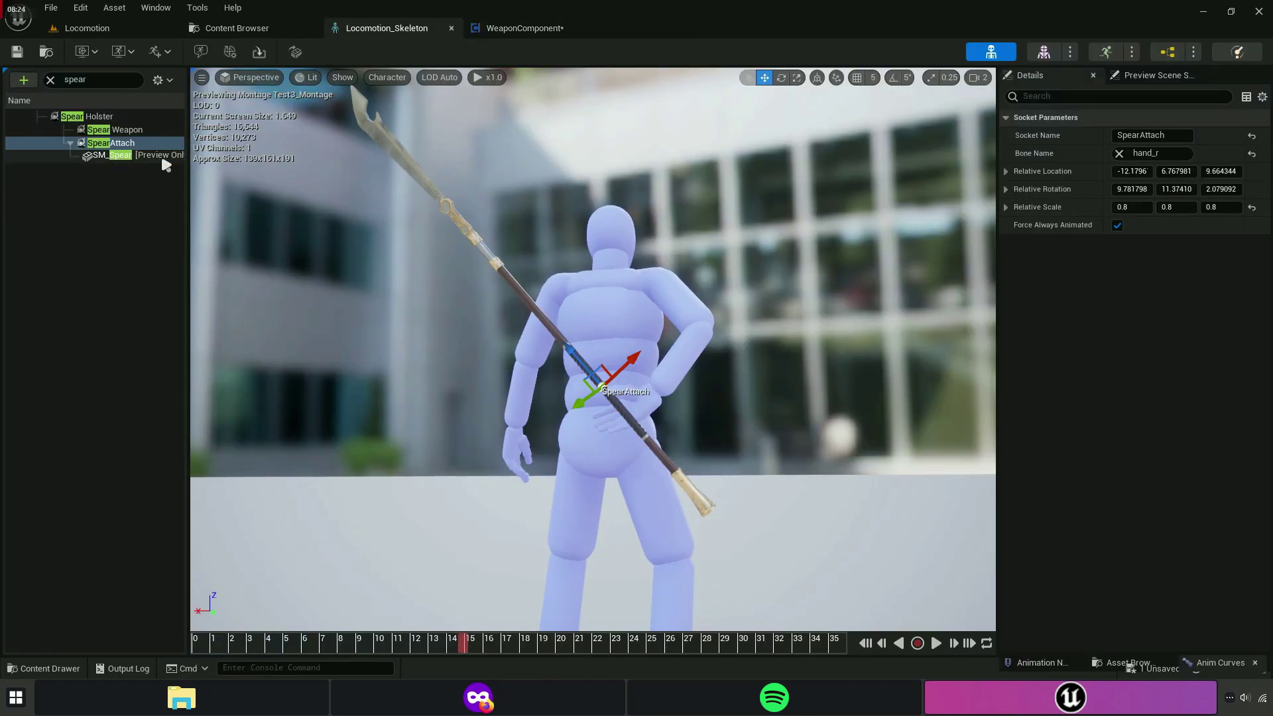
double_click(114, 143)
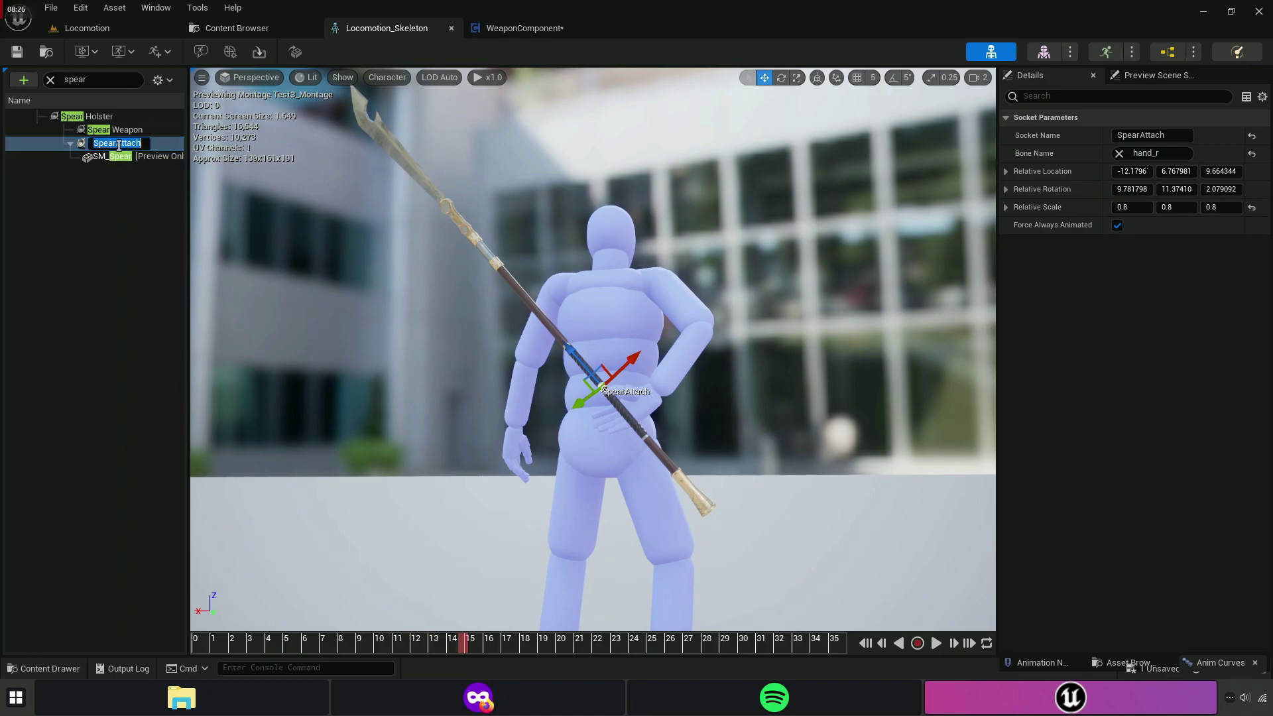
right_click(119, 145)
left_click(174, 201)
Replace the Melee Weapon socket name in Melee Attach with SpearAttach.
left_click(523, 28)
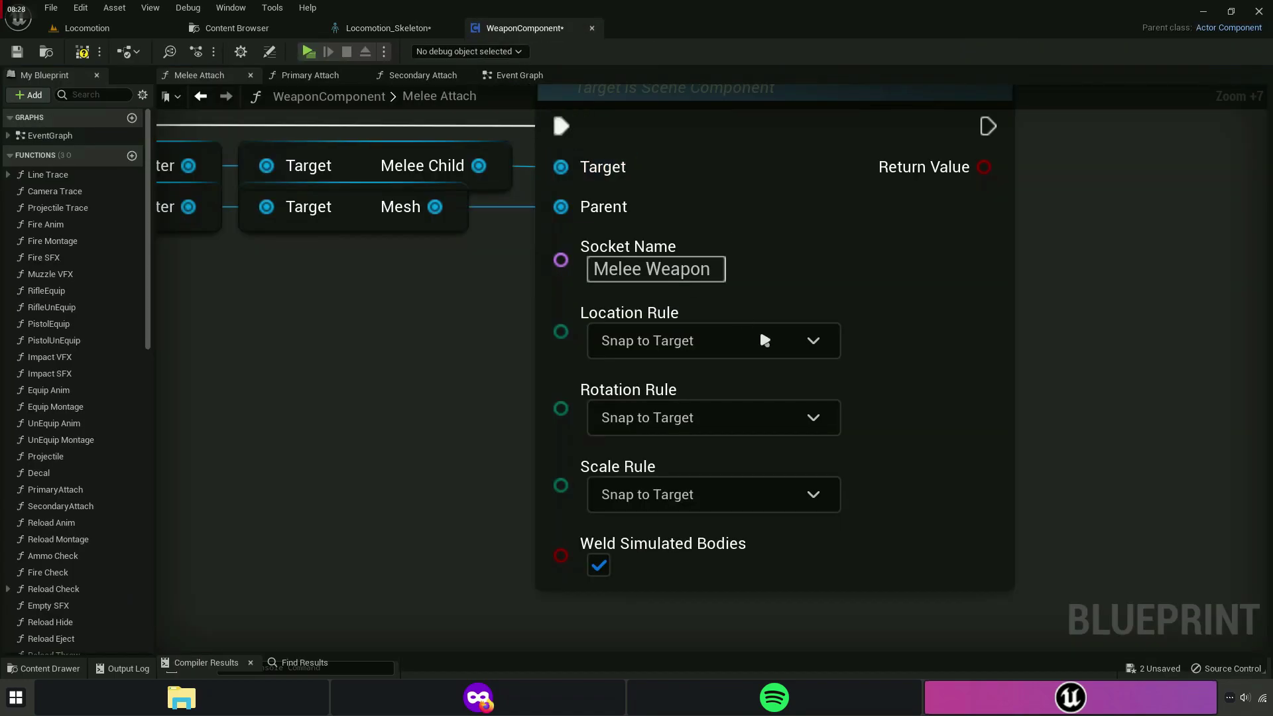
left_click(634, 267)
right_click(640, 273)
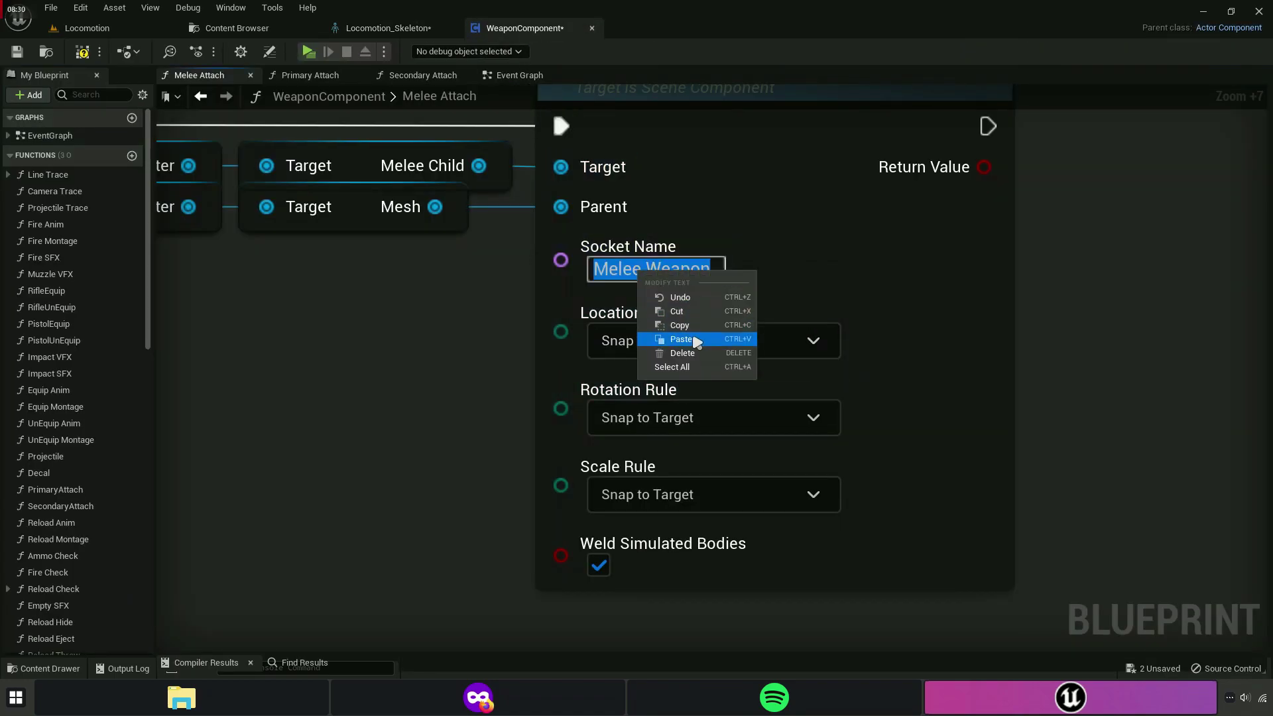
left_click(729, 339)
right_click_drag(426, 330, 484, 383)
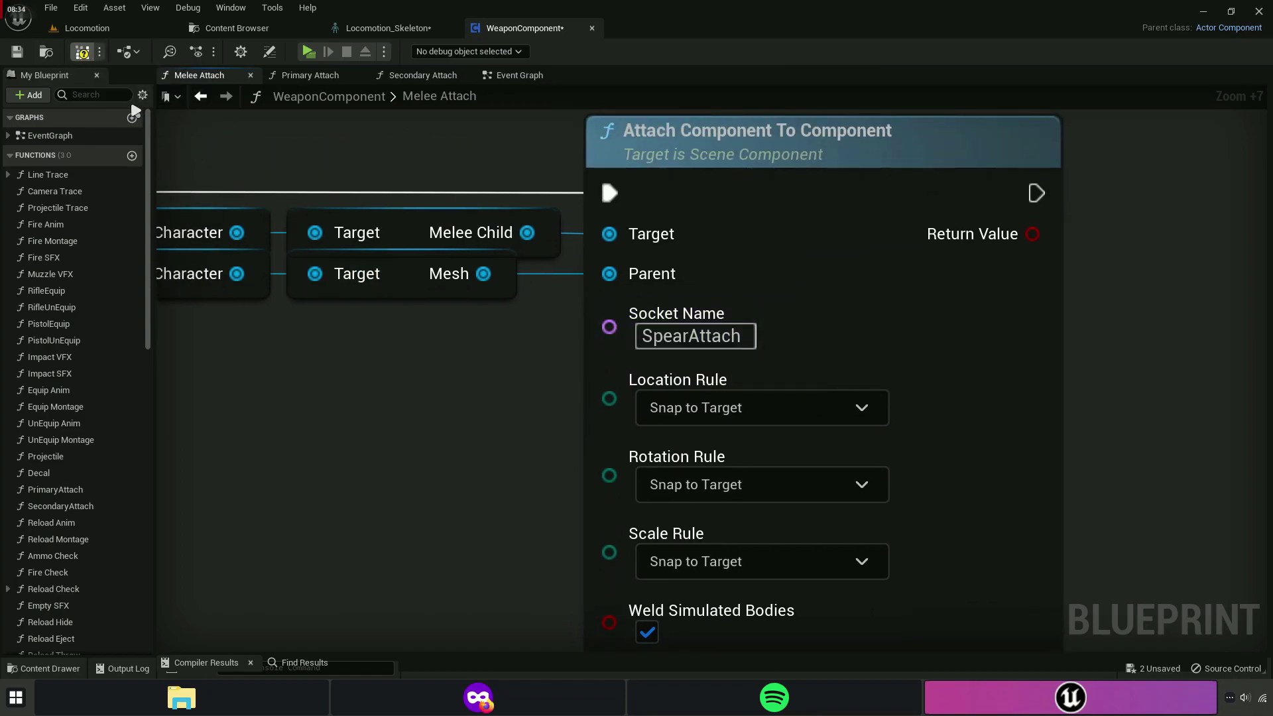
Compile and save WeaponComponent, then save the Locomotion_Skeleton asset too.
left_click(82, 52)
left_click(17, 52)
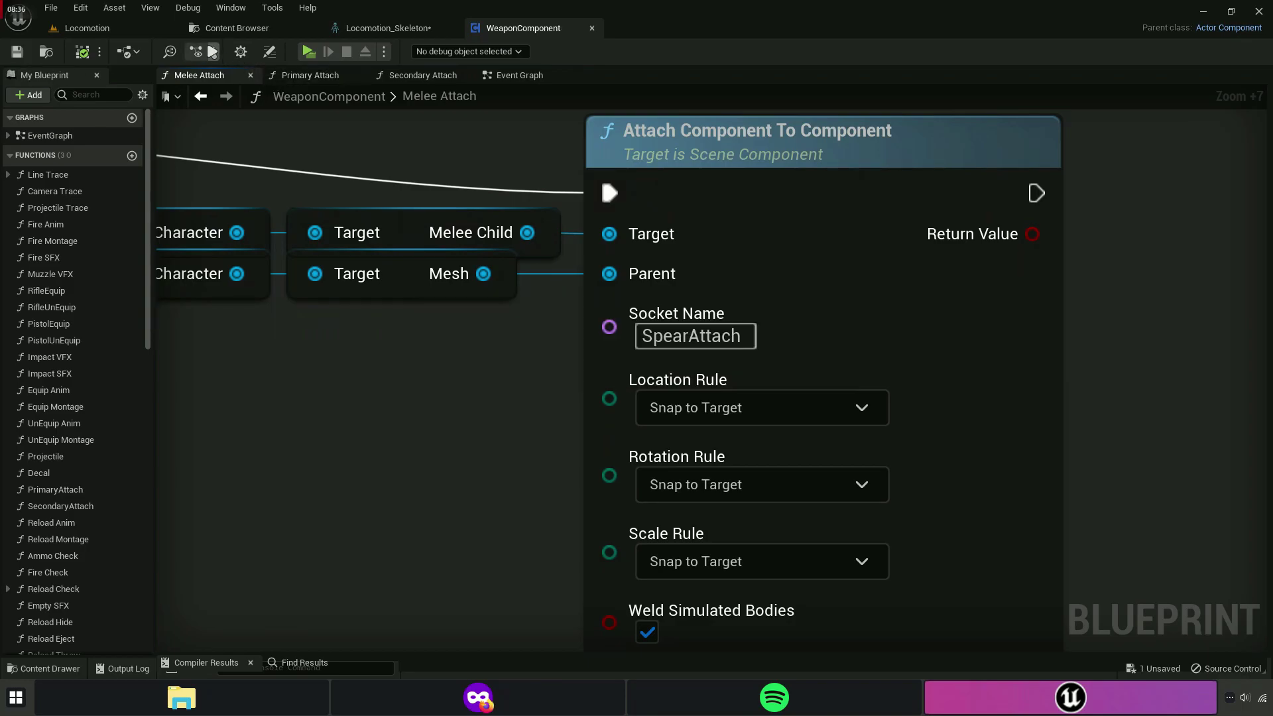
left_click(237, 28)
left_click(136, 50)
left_click(742, 497)
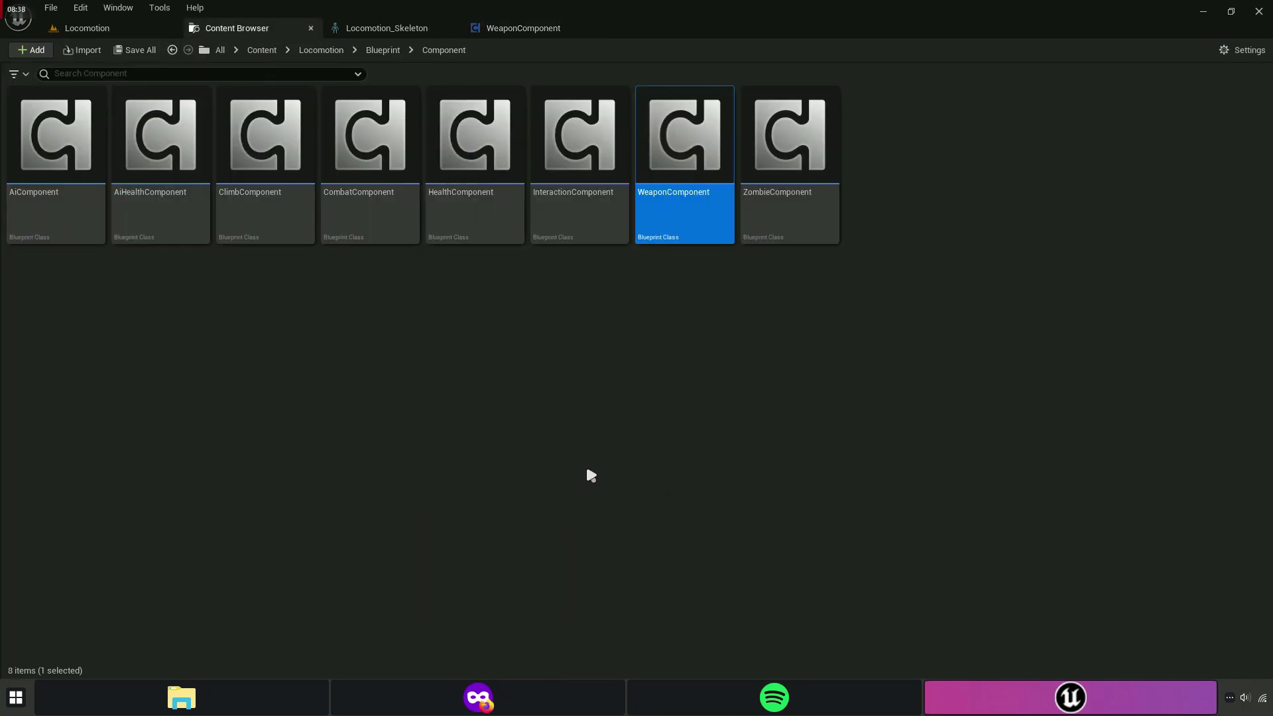
left_click(597, 452)
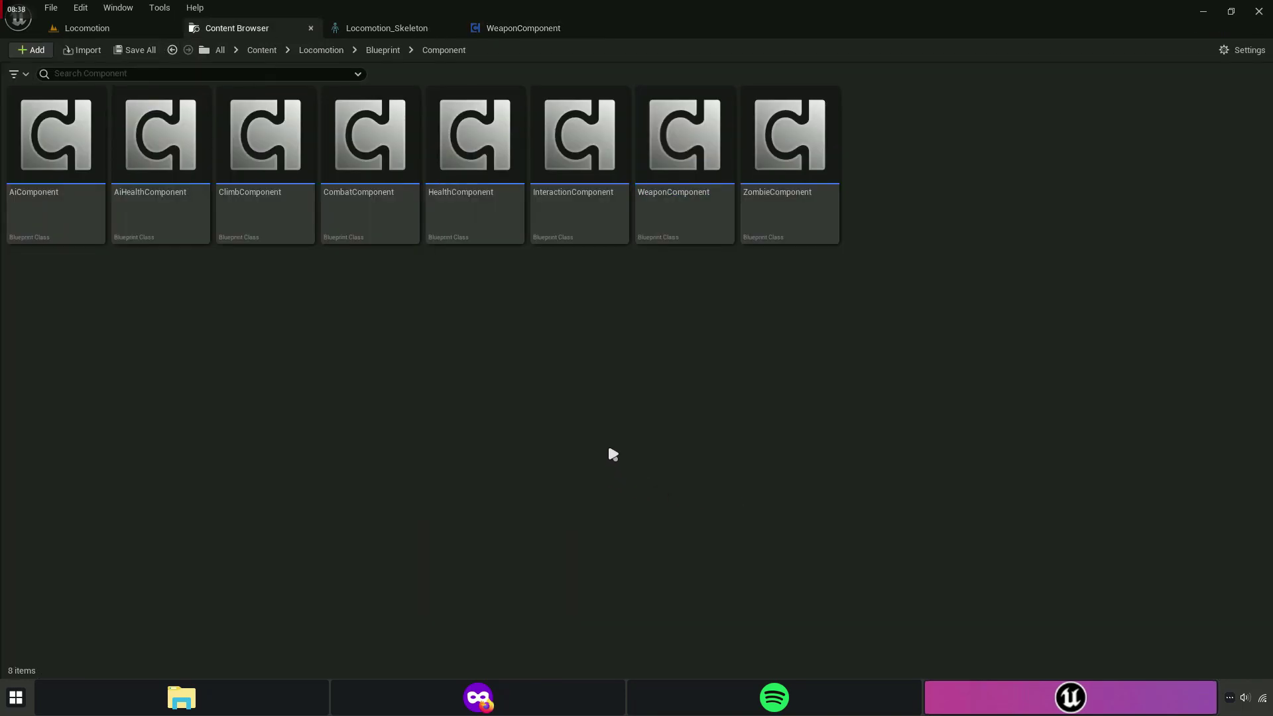
Recheck the SpearAttach socket name in the graph and return to the Locomotion level.
left_click(434, 30)
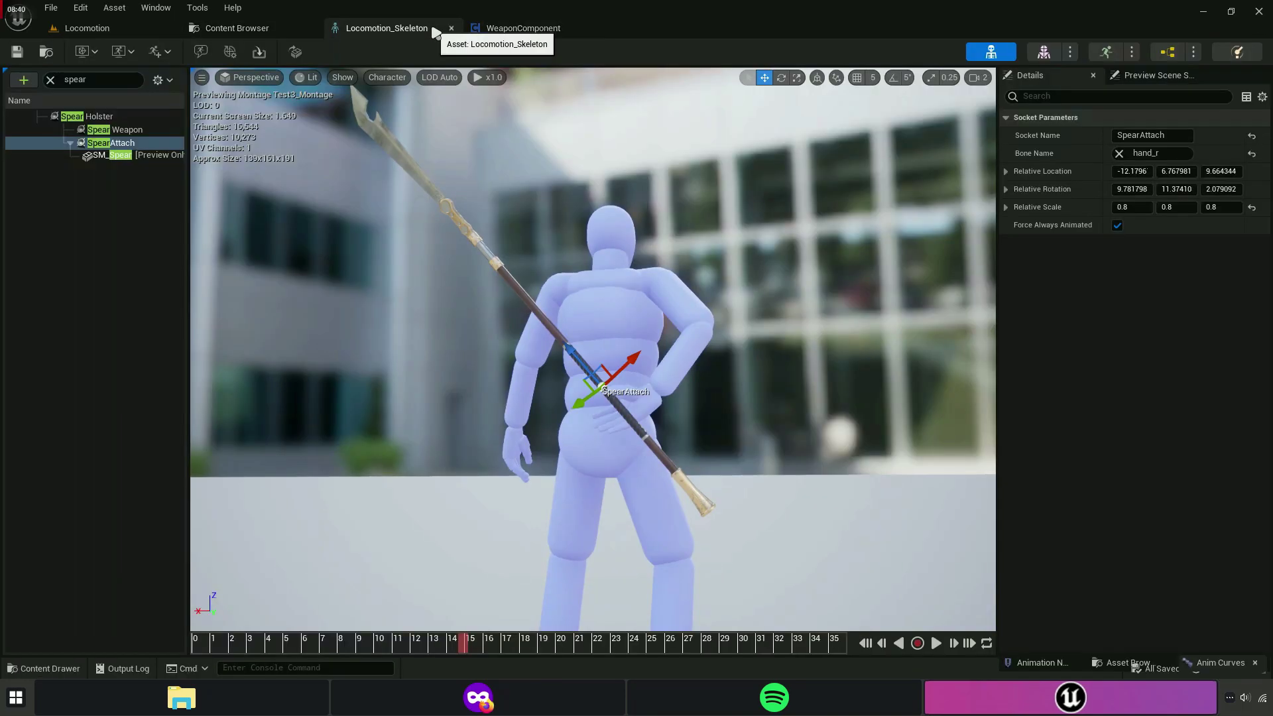
left_click(515, 29)
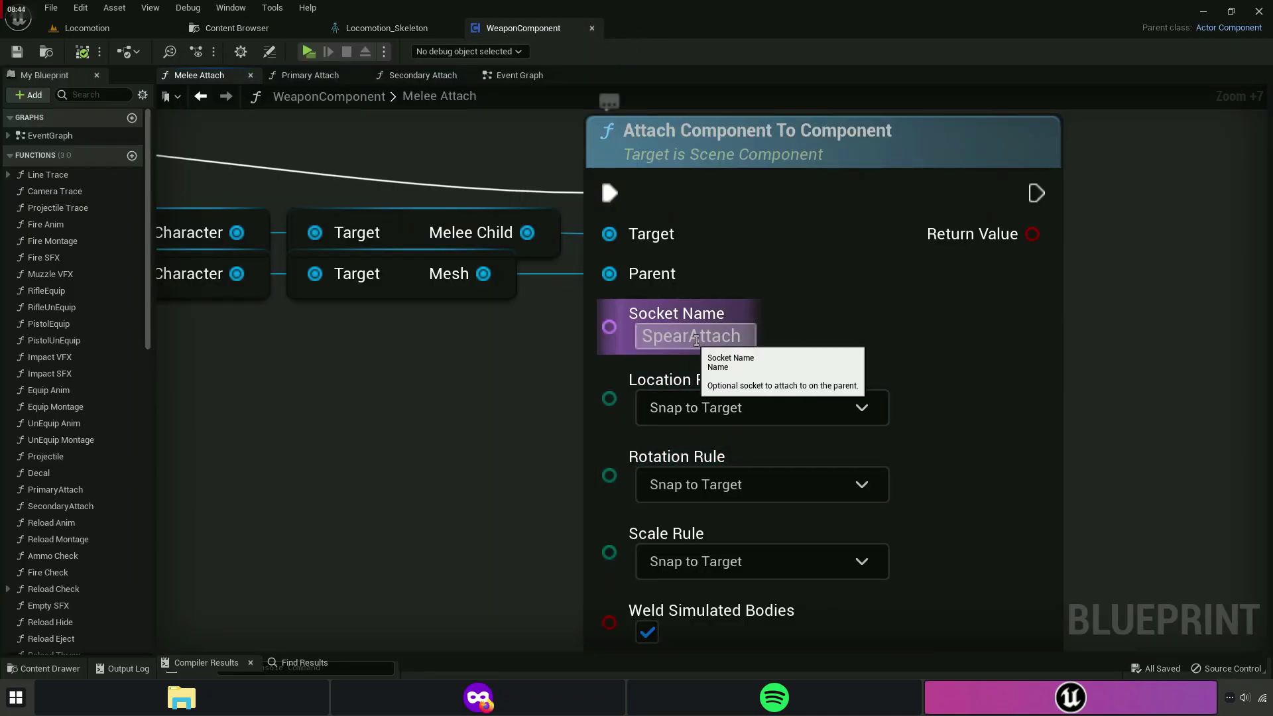
right_click_drag(483, 375, 512, 488)
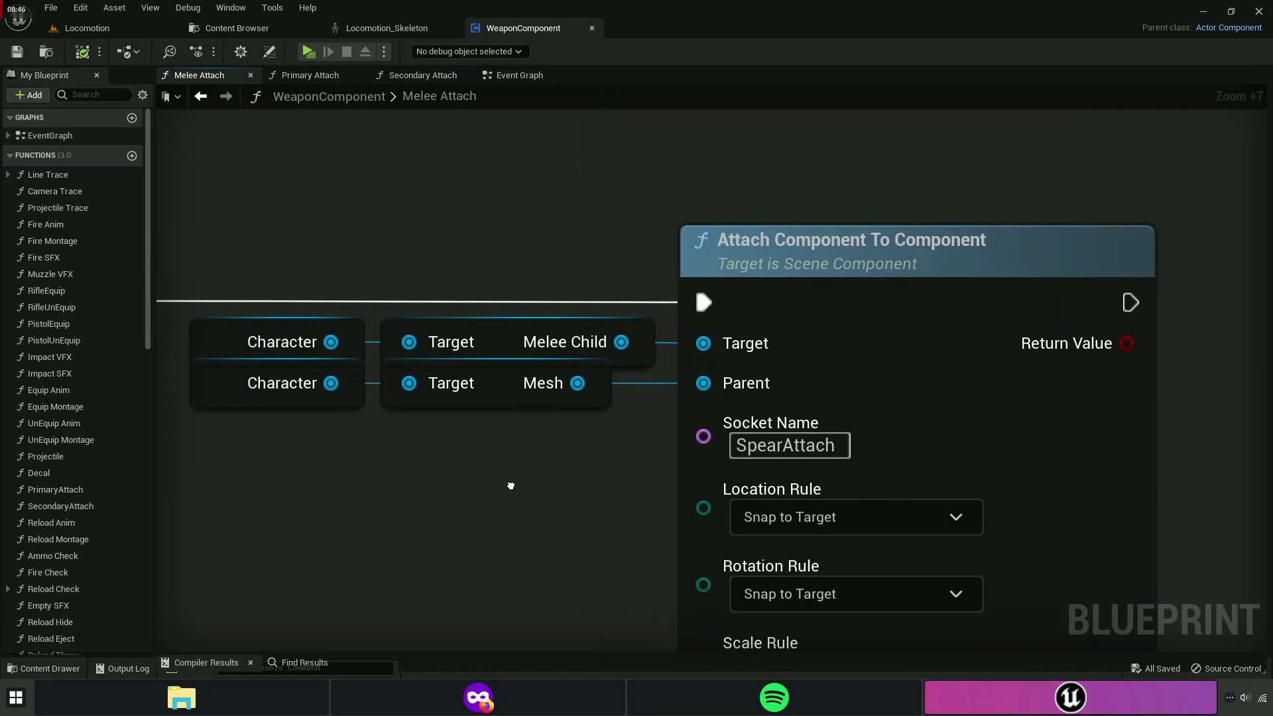
left_click(237, 36)
Play-test in a new window, walking and drawing the spear with 1, then open the Locomotion blueprint.
left_click(162, 32)
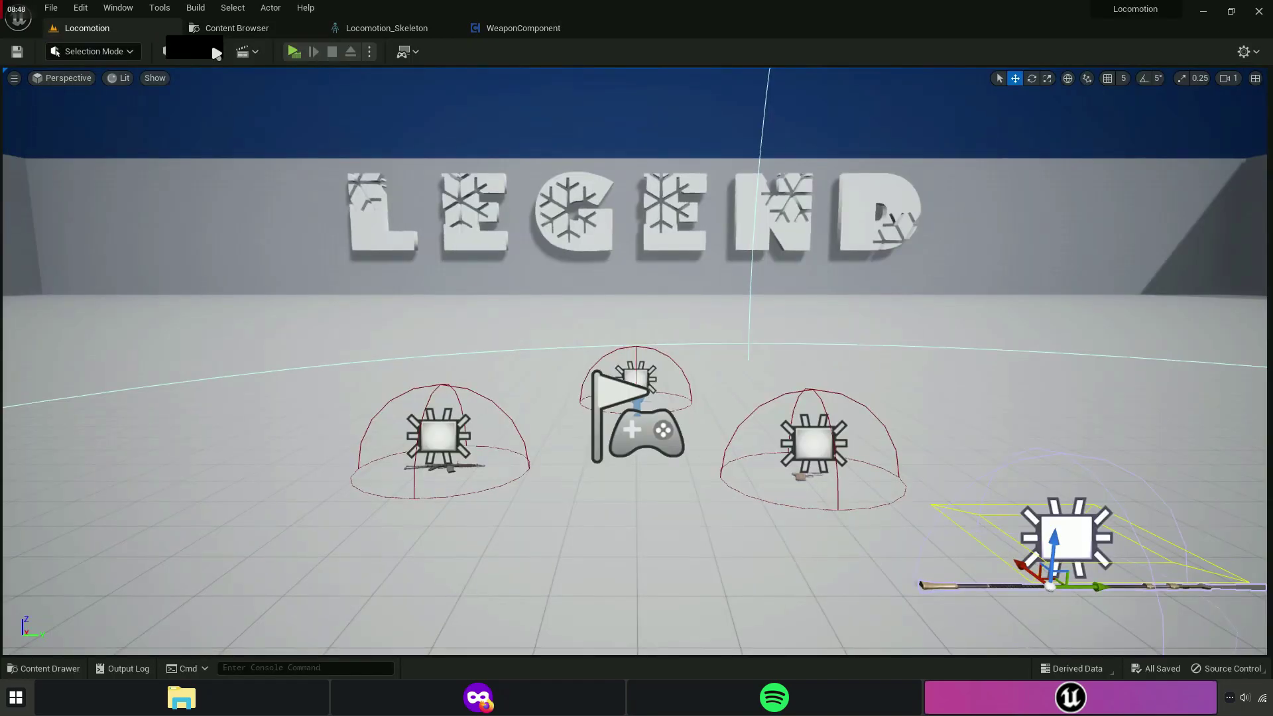
left_click(303, 56)
key("w")
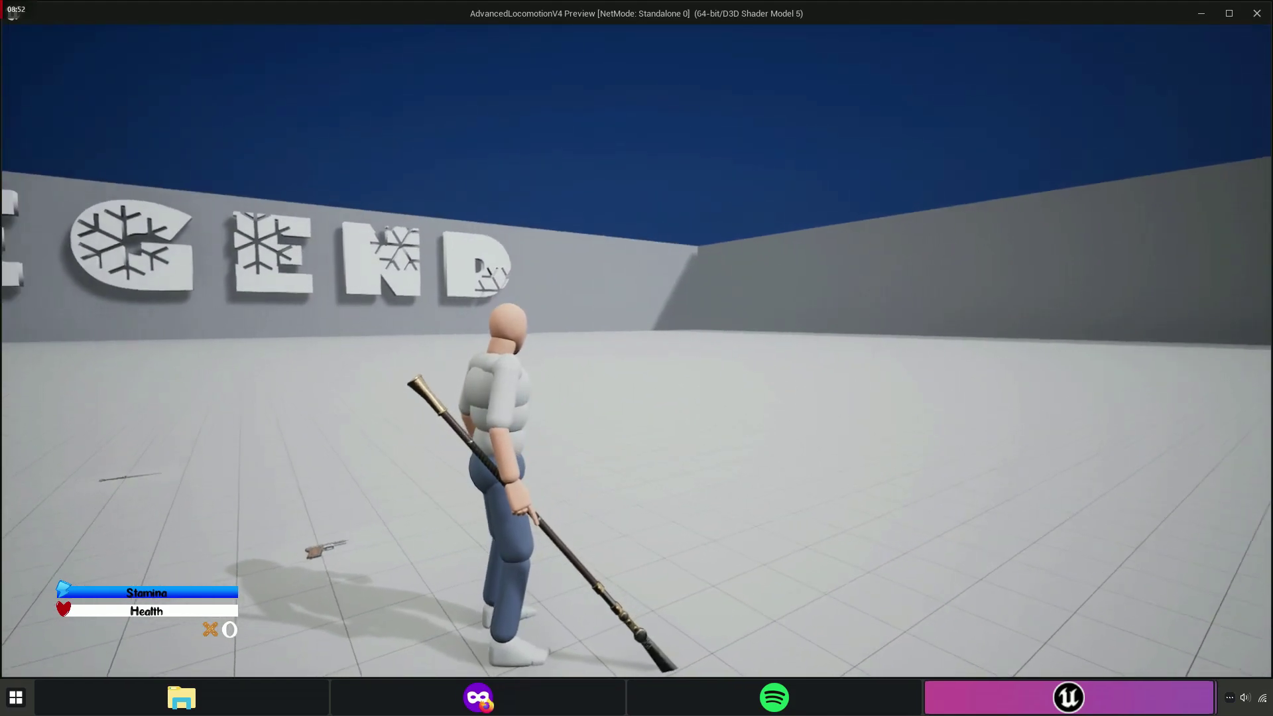
key("1")
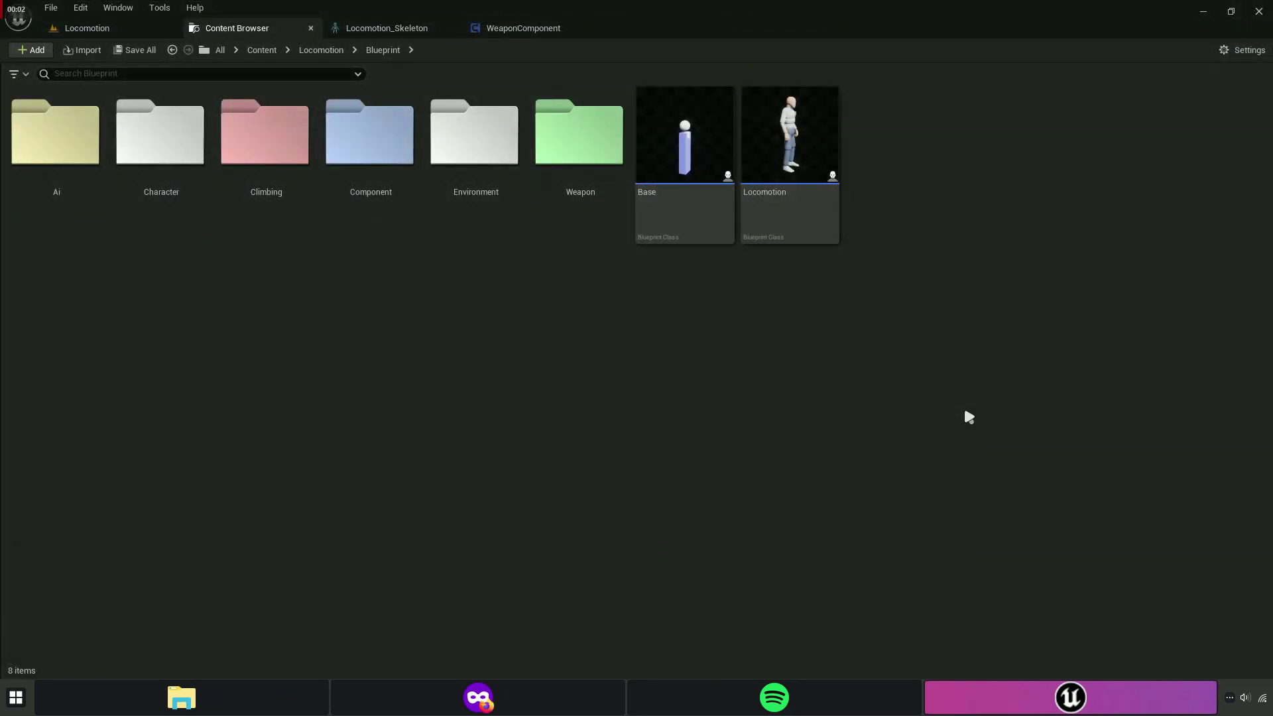
left_click(825, 240)
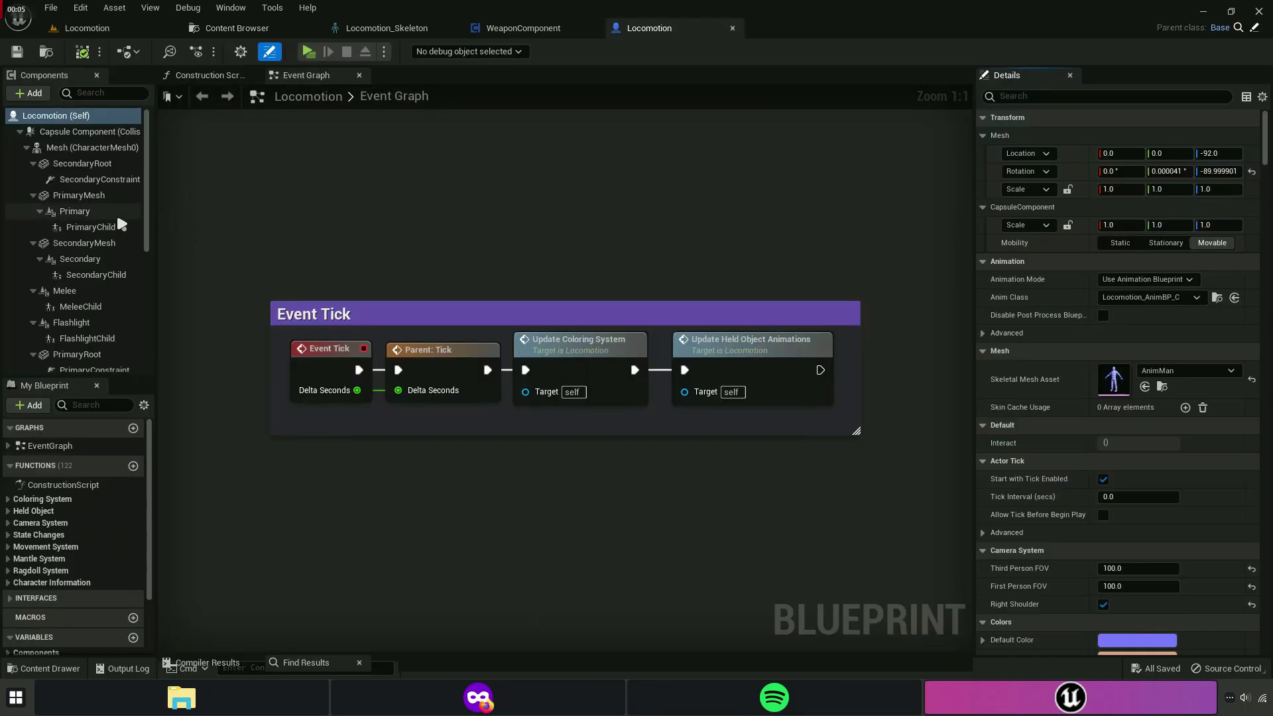
Filter the components for 'el', select Melee, and frame it in the viewport.
key("Return")
type("m")
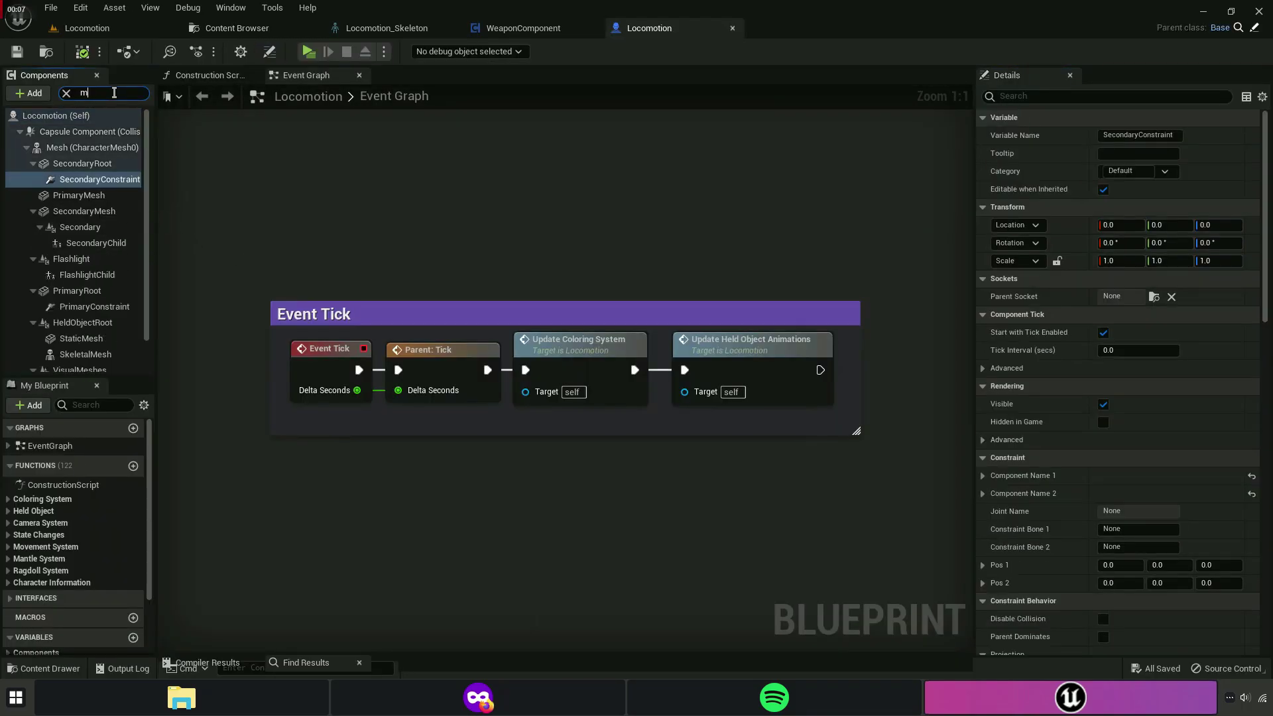
type("el")
key("Return")
left_click(64, 164)
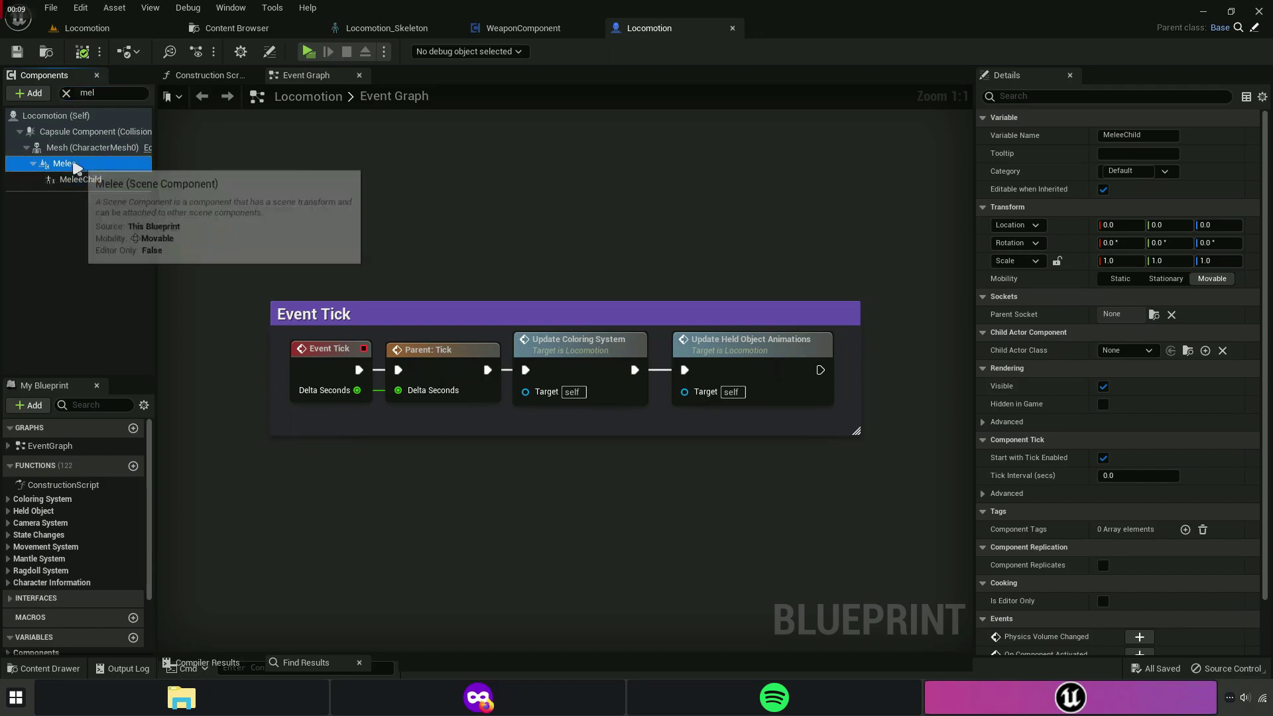
left_click(207, 75)
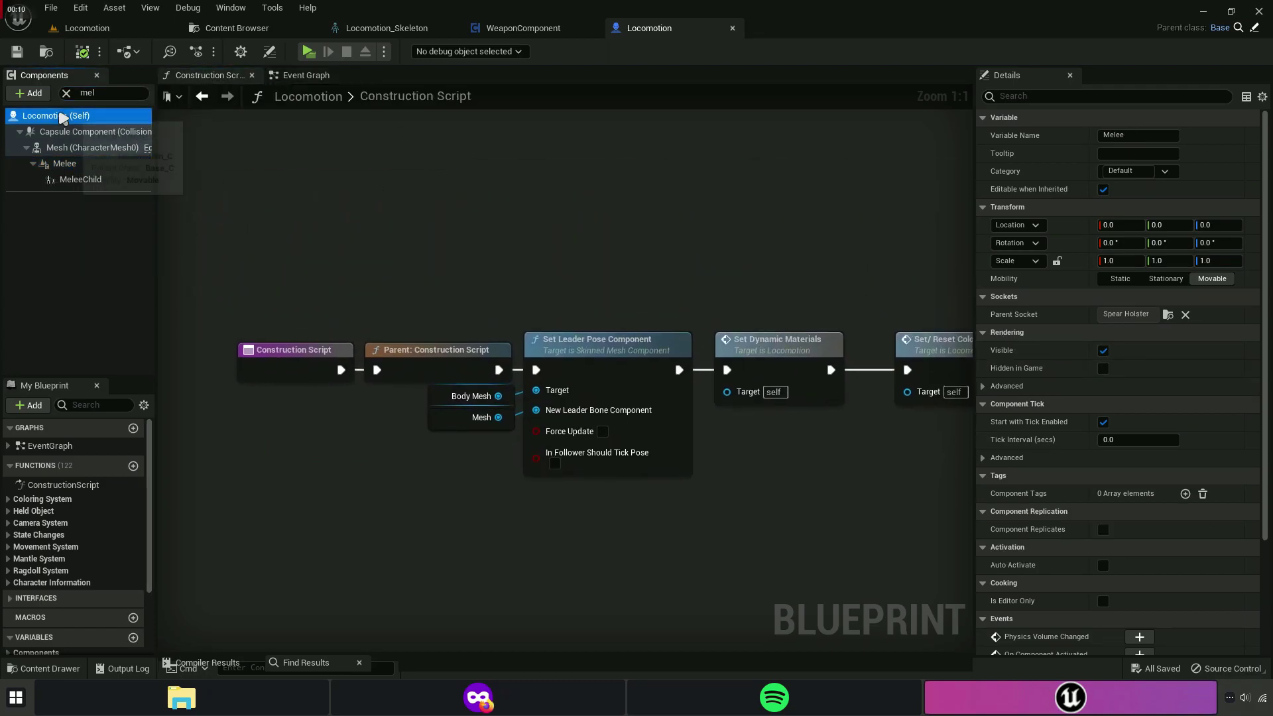
double_click(64, 163)
key("f")
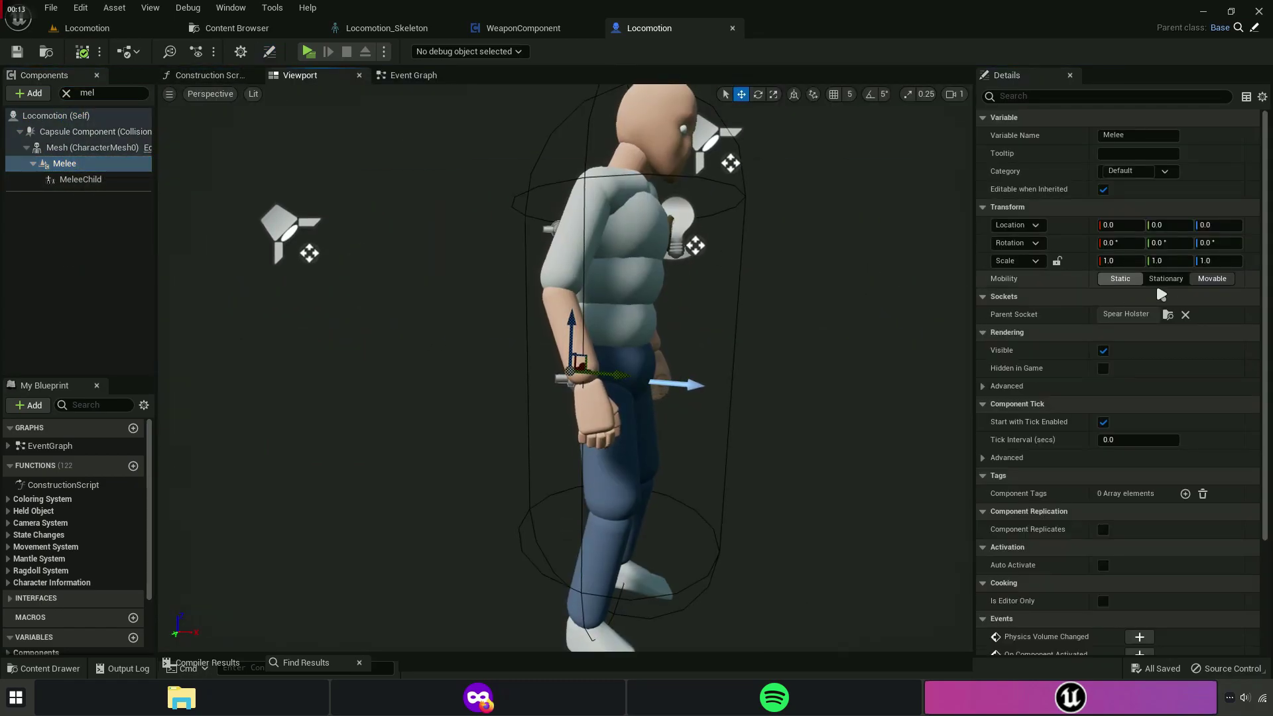
Clear the Melee parent socket and try Spear Holster, orbiting to view the result.
left_click(1184, 316)
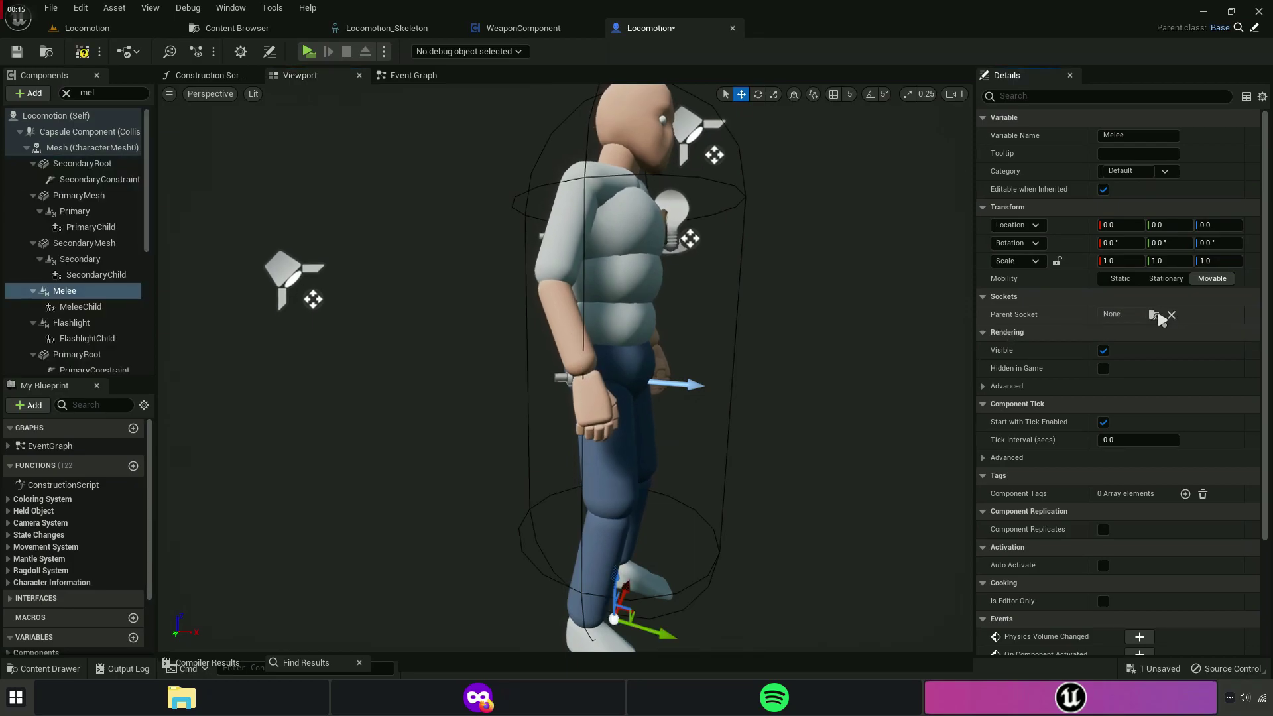
left_click(1154, 316)
type("el")
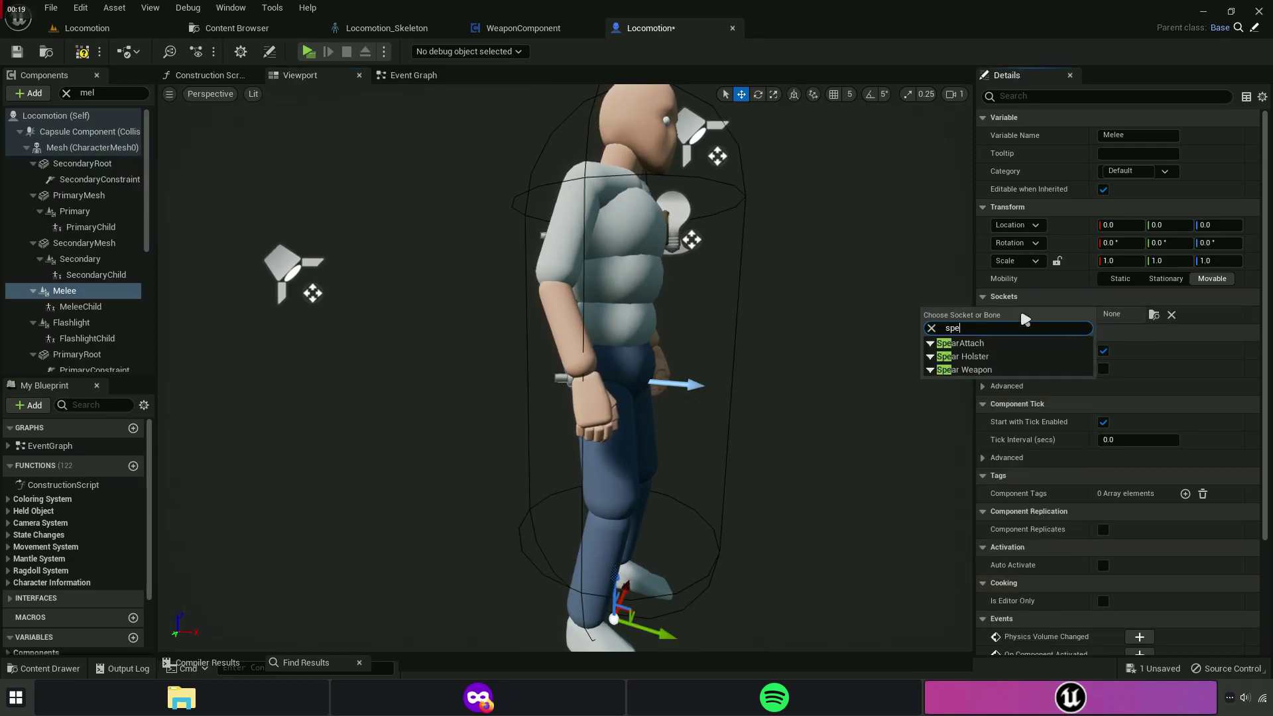
left_click(971, 360)
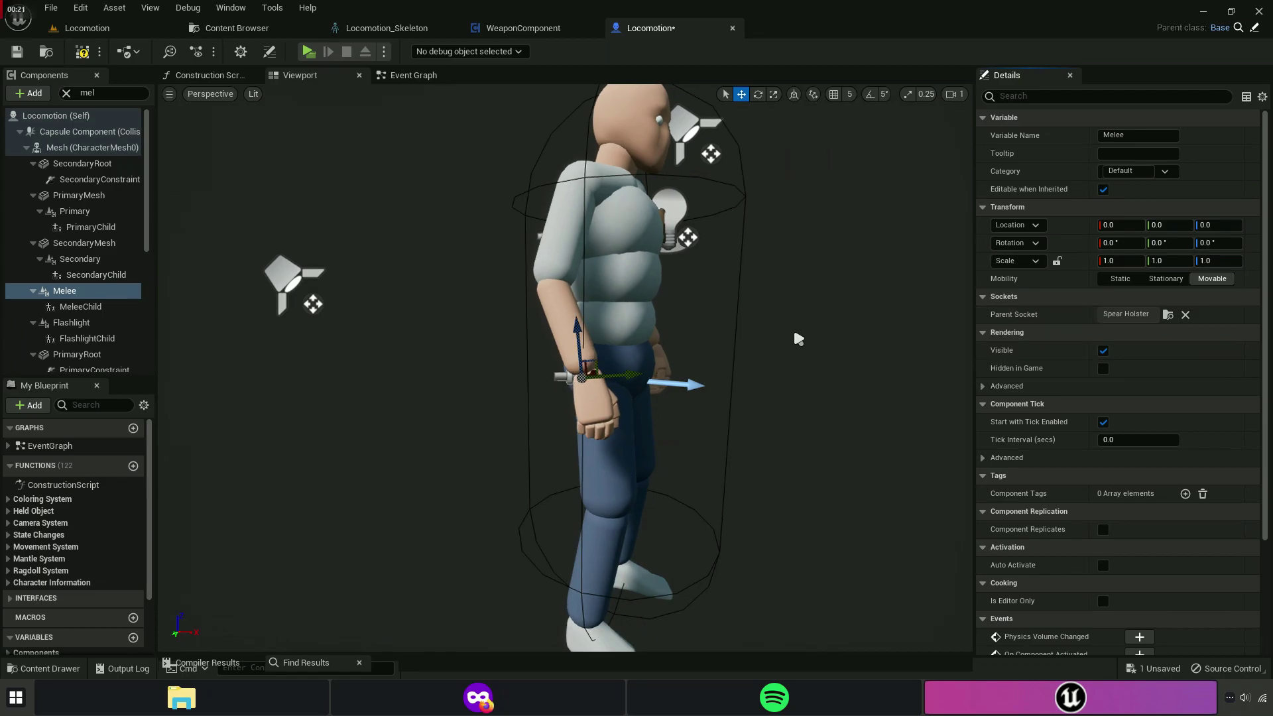
left_click_drag(796, 335, 663, 336)
left_click_drag(632, 376, 663, 376)
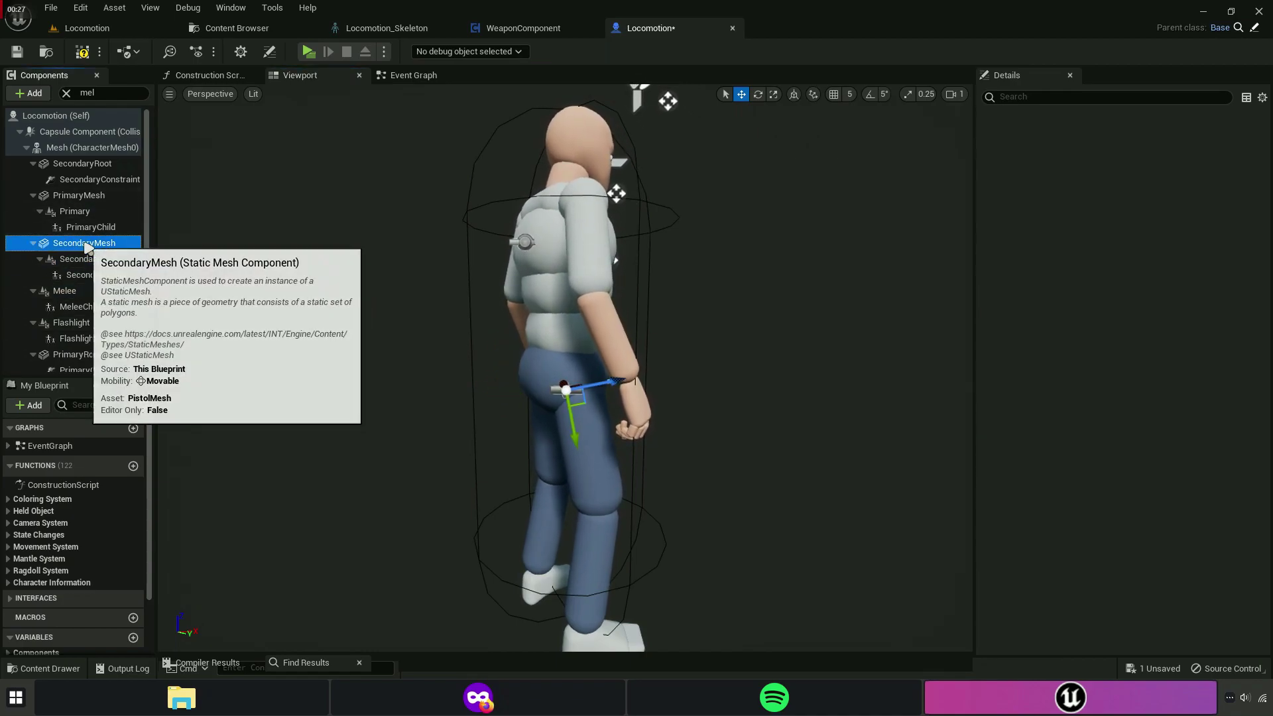
Change the Melee component's parent socket to Spear Weapon, found by searching 'spear'.
left_click(84, 242)
left_click(73, 291)
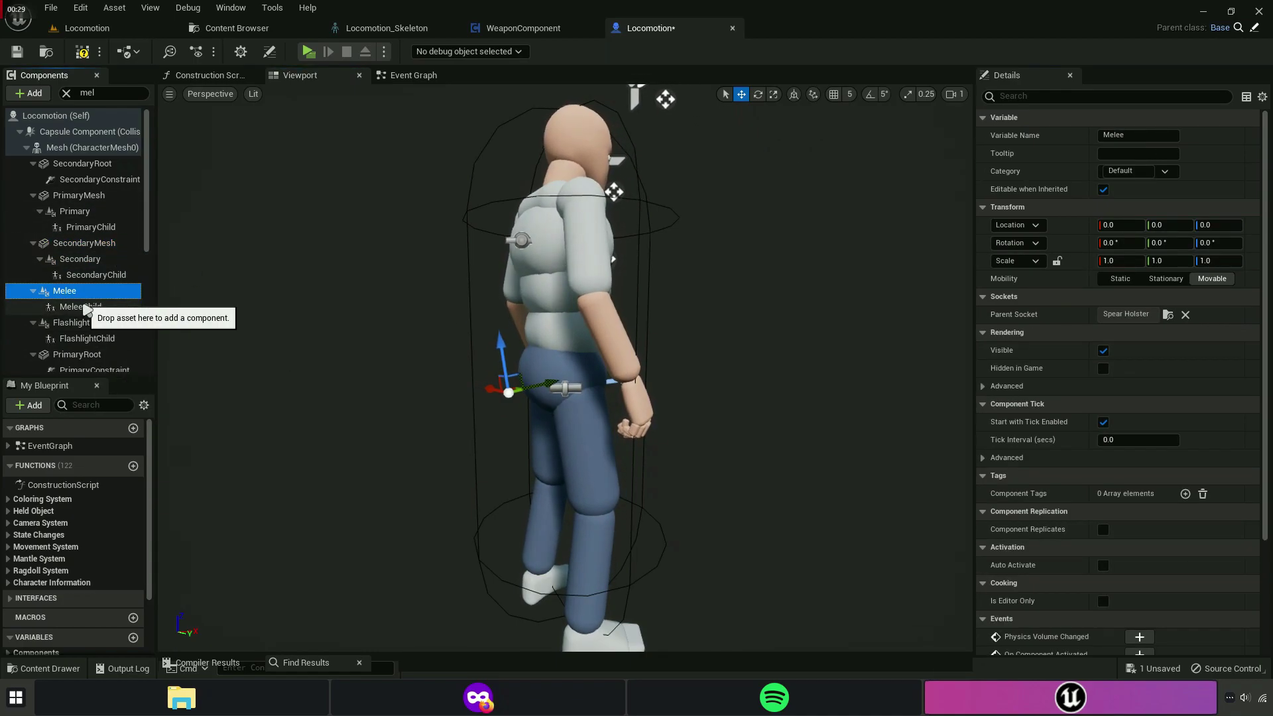
scroll(734, 357, "up", 2)
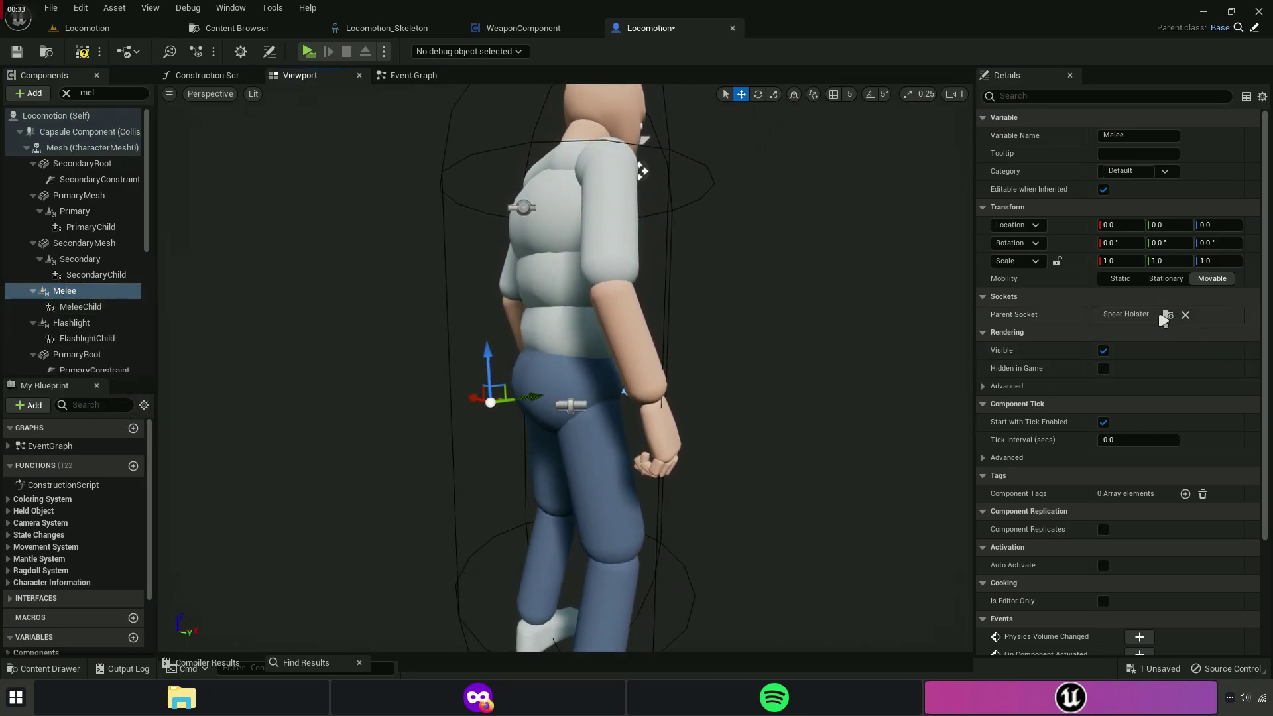
left_click(1183, 314)
left_click(1157, 317)
type("s")
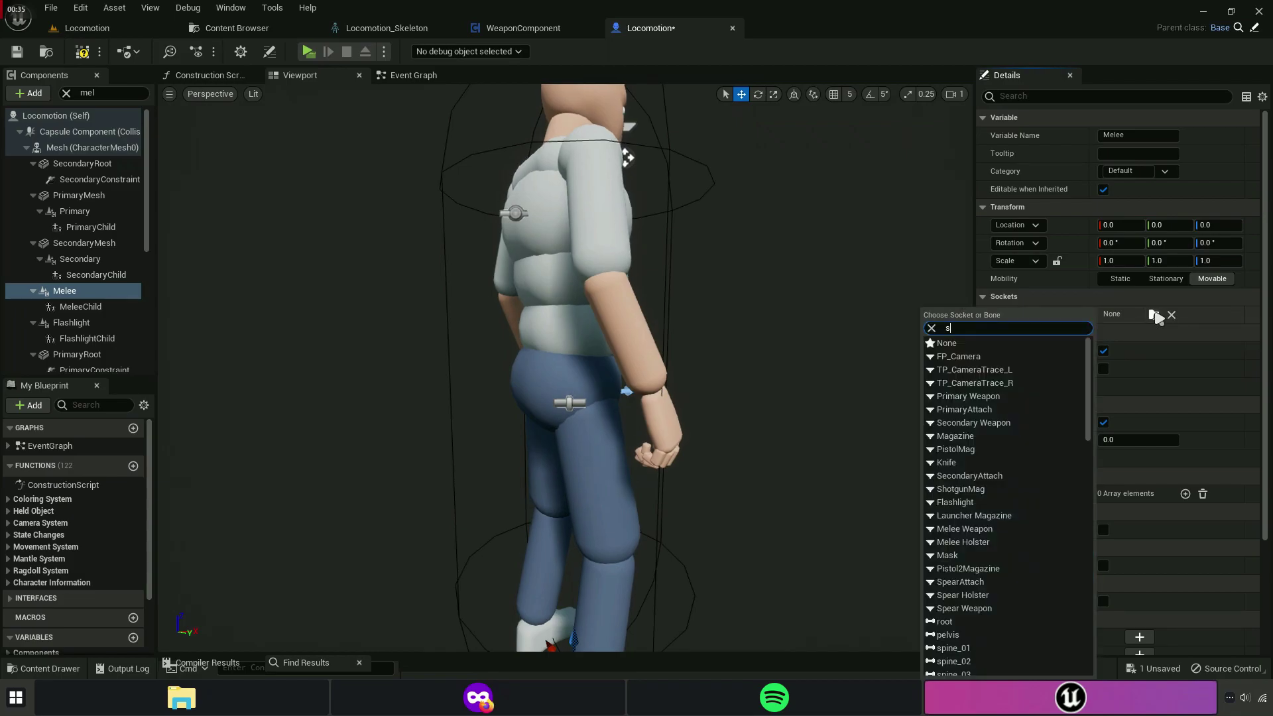
type("pear wea")
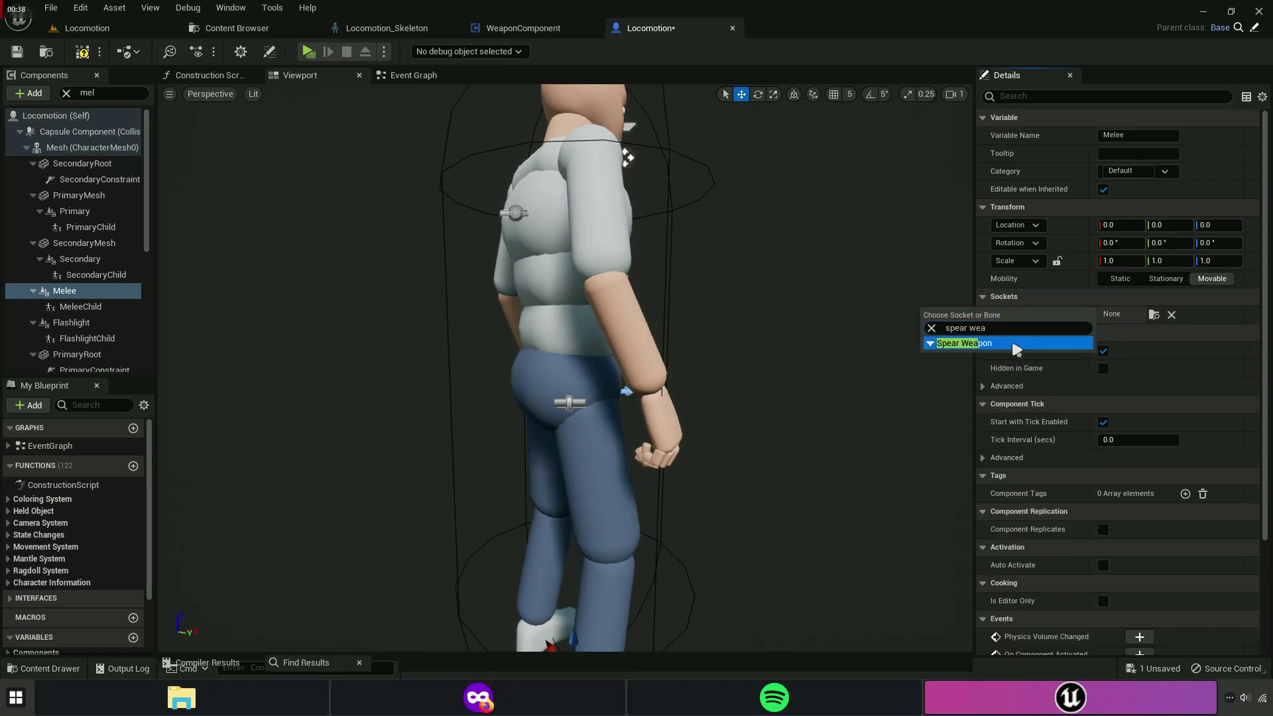
left_click(1014, 344)
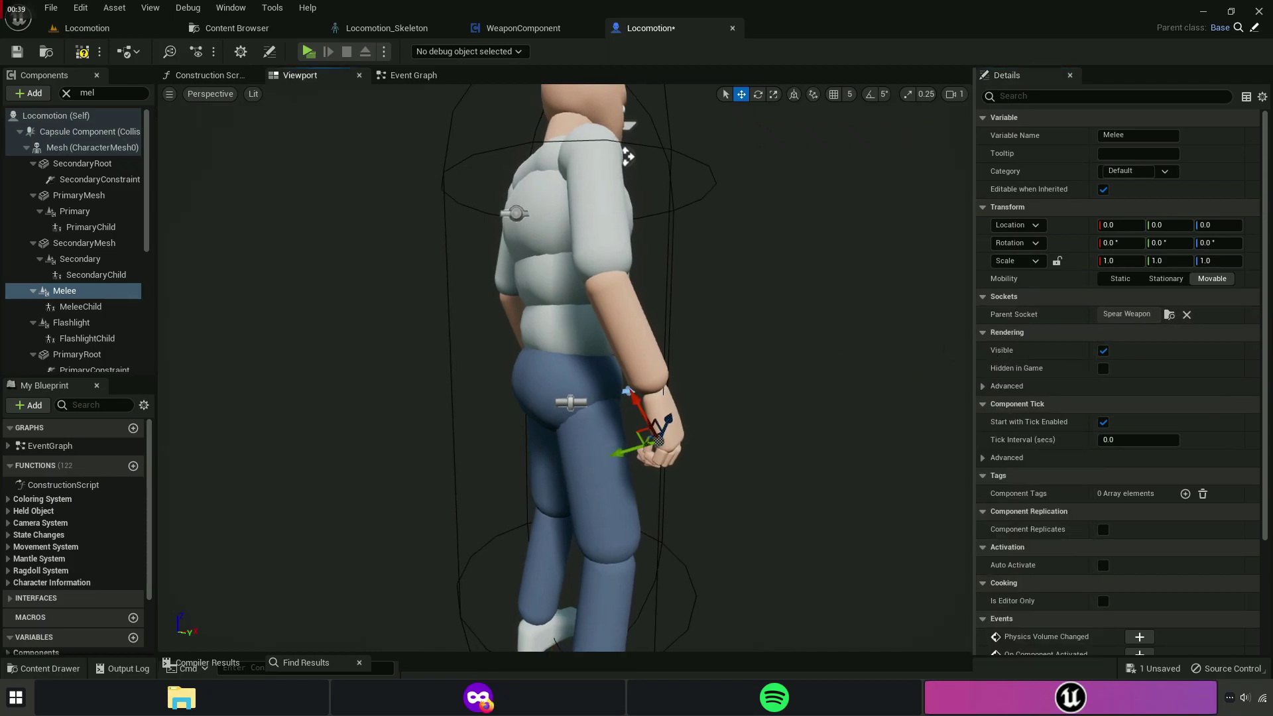
right_click_drag(802, 344, 802, 344)
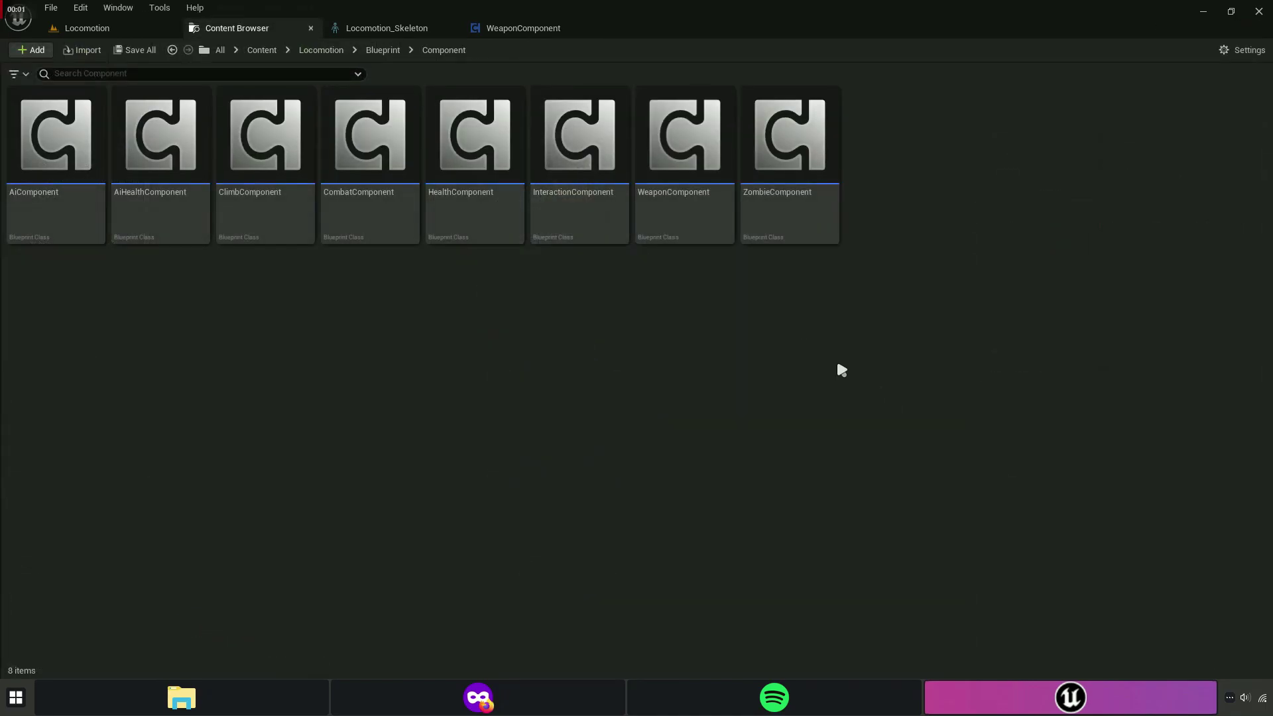
Open the InteractionComponent blueprint's Holster function graph.
left_click(577, 214)
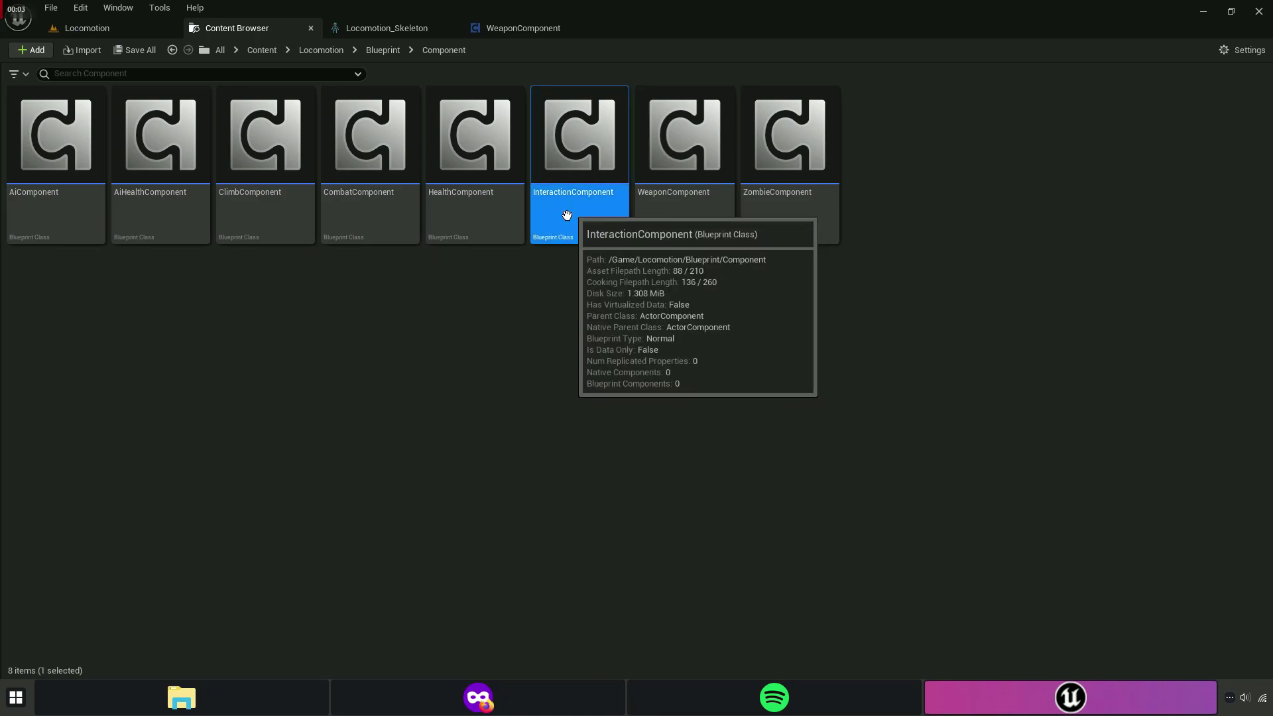
double_click(569, 210)
left_click(251, 75)
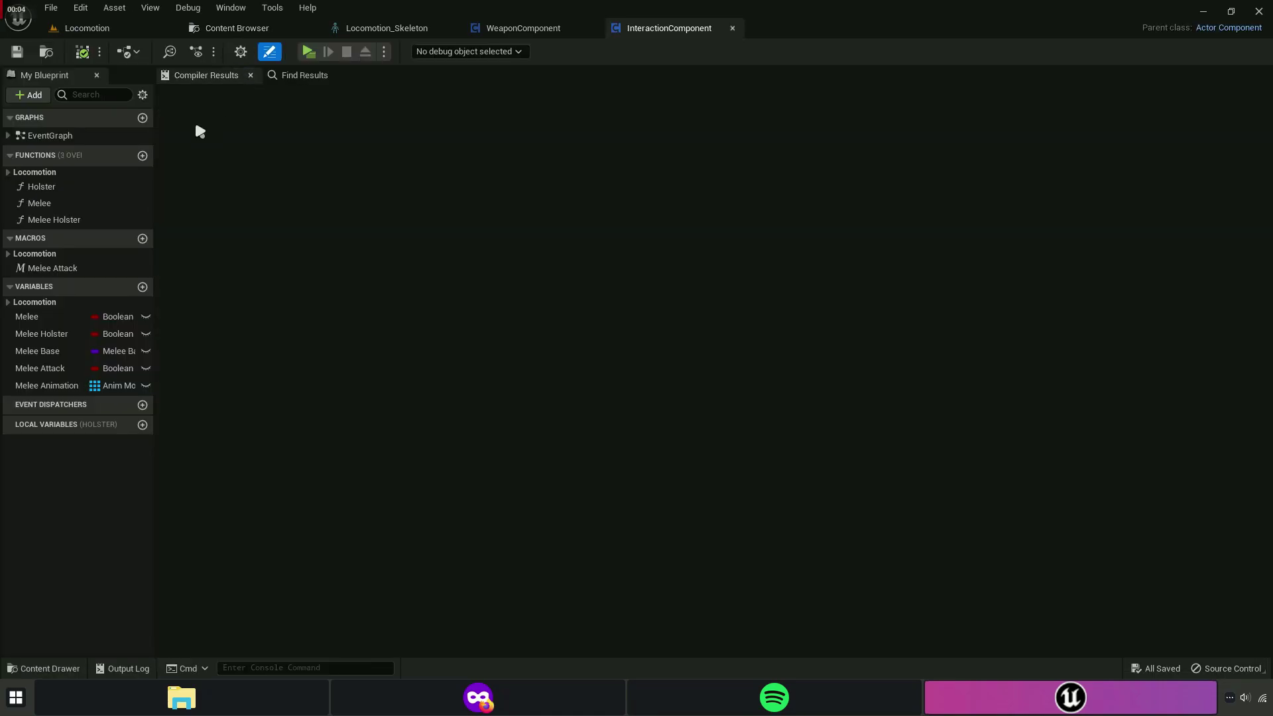
double_click(41, 186)
scroll(560, 435, "up", 6)
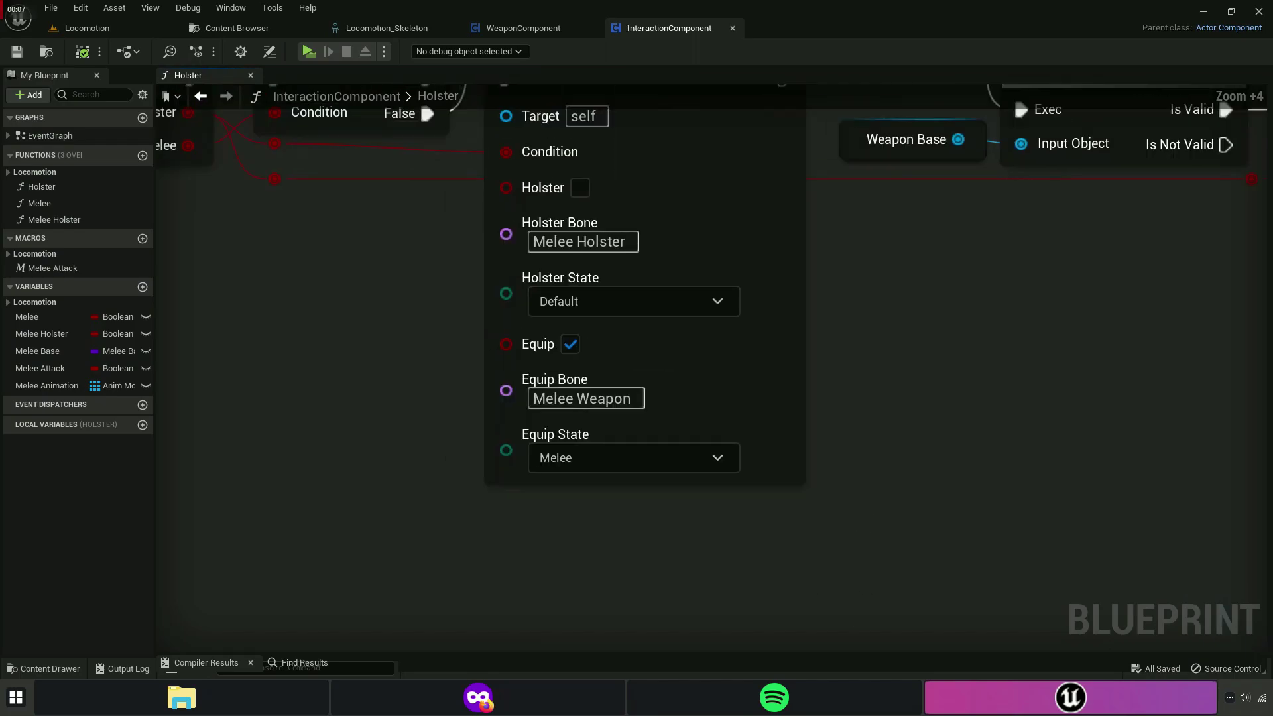
scroll(652, 398, "up", 3)
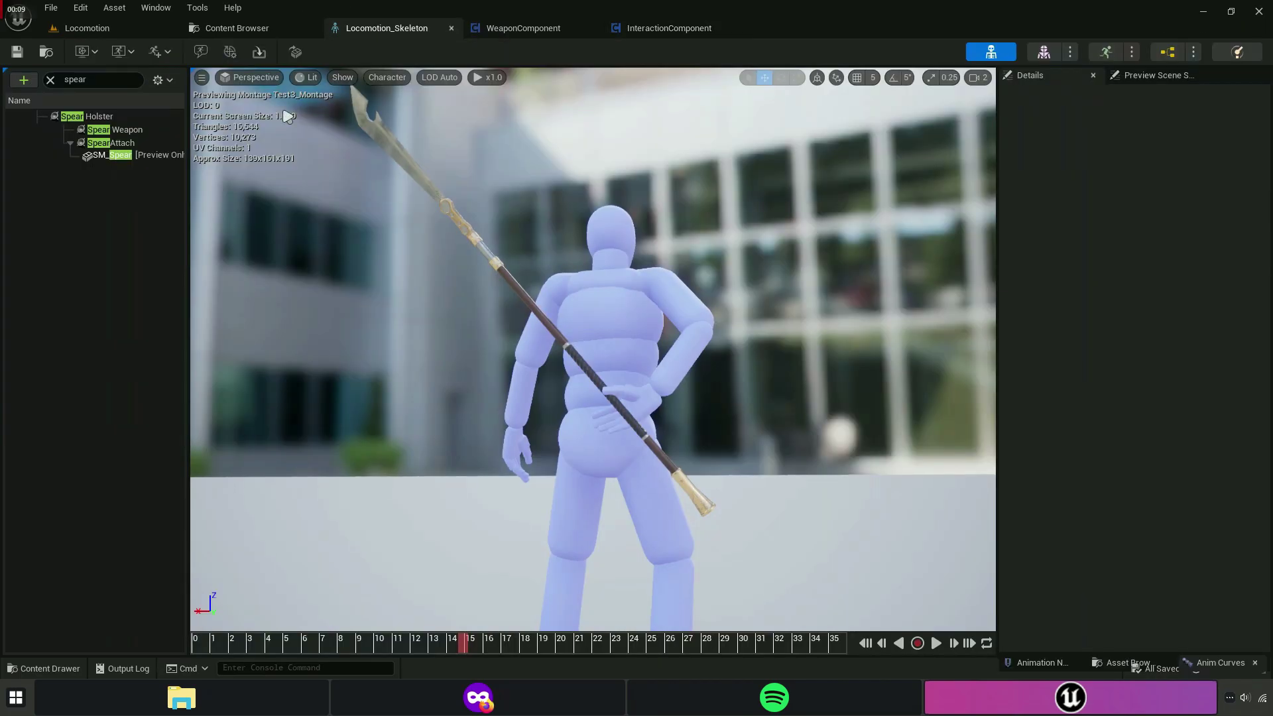
Copy the Spear Holster socket name from the skeleton and paste it into Holster Bone.
left_click(387, 28)
left_click(106, 129)
right_click(89, 118)
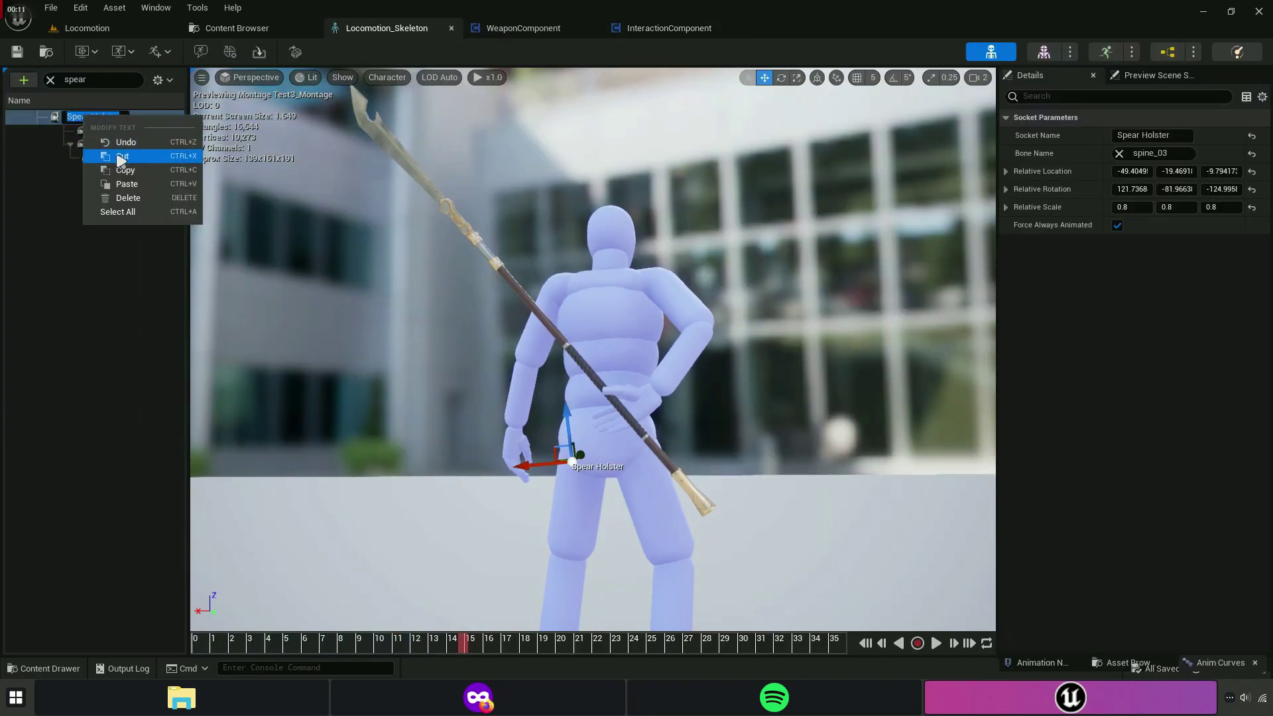
left_click(113, 173)
left_click(507, 29)
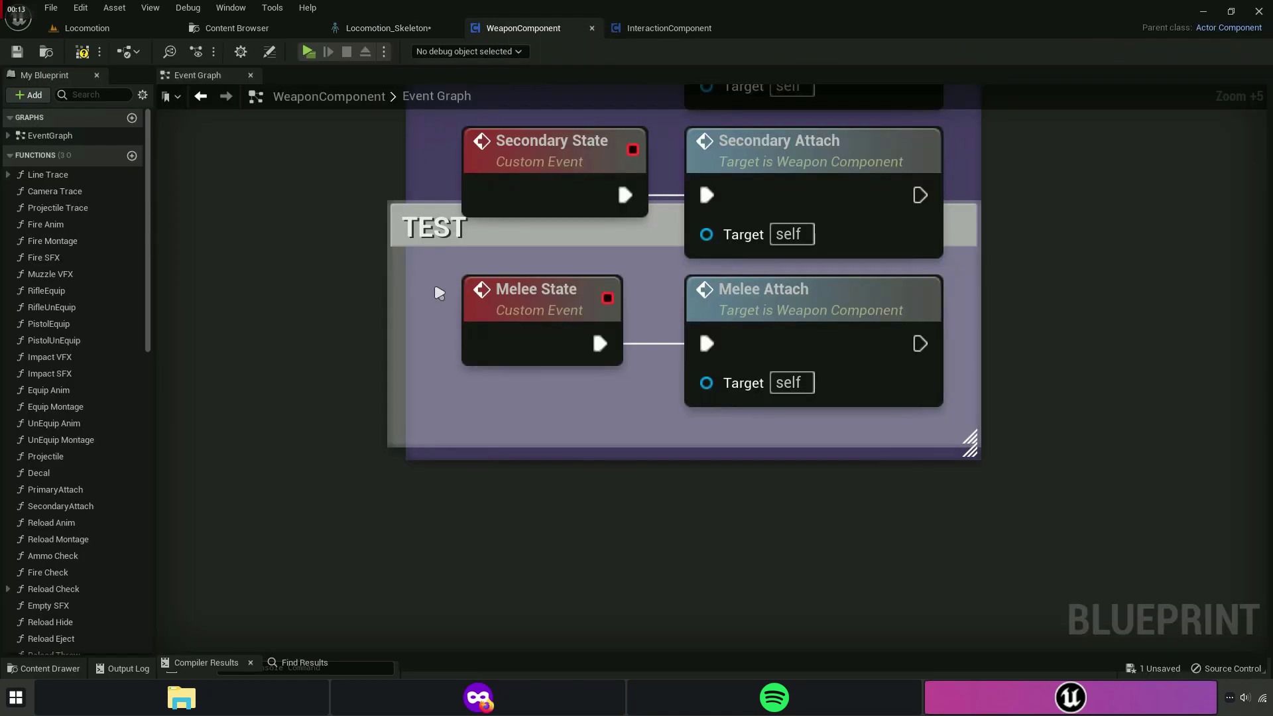
left_click_drag(639, 30, 511, 28)
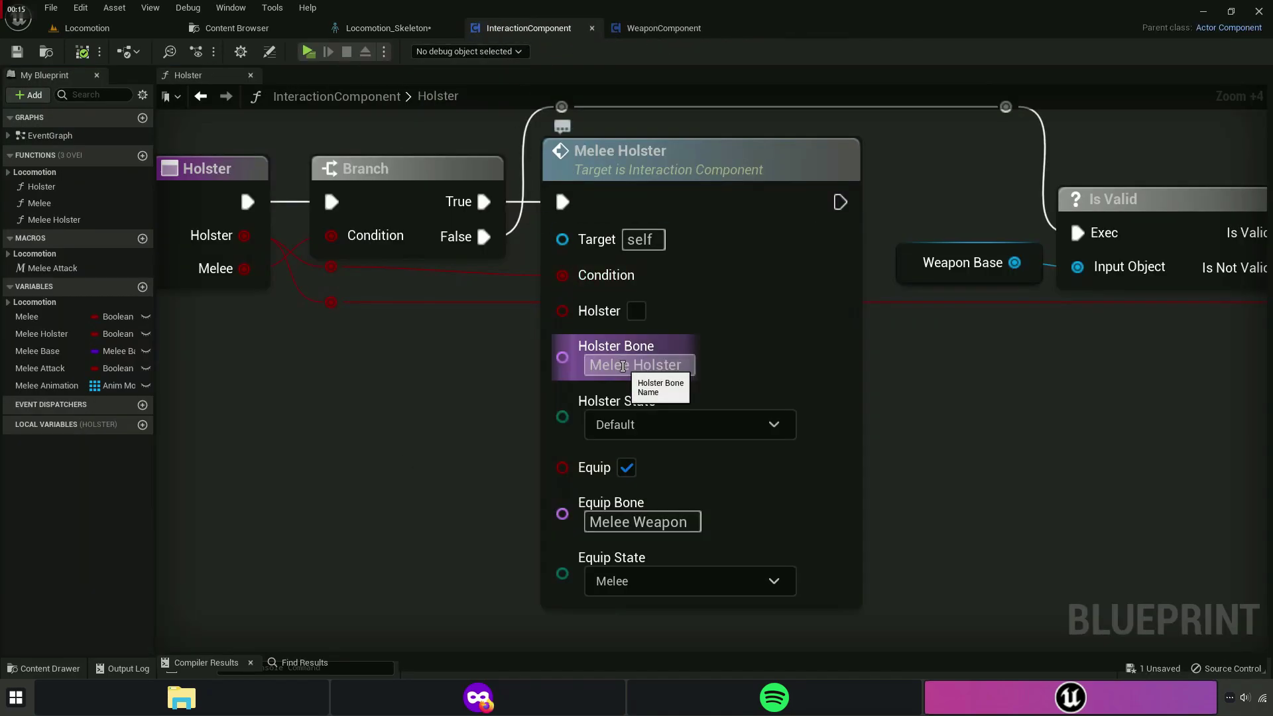
left_click(635, 365)
right_click(657, 371)
left_click(670, 428)
type("Spear")
right_click_drag(463, 421, 437, 299)
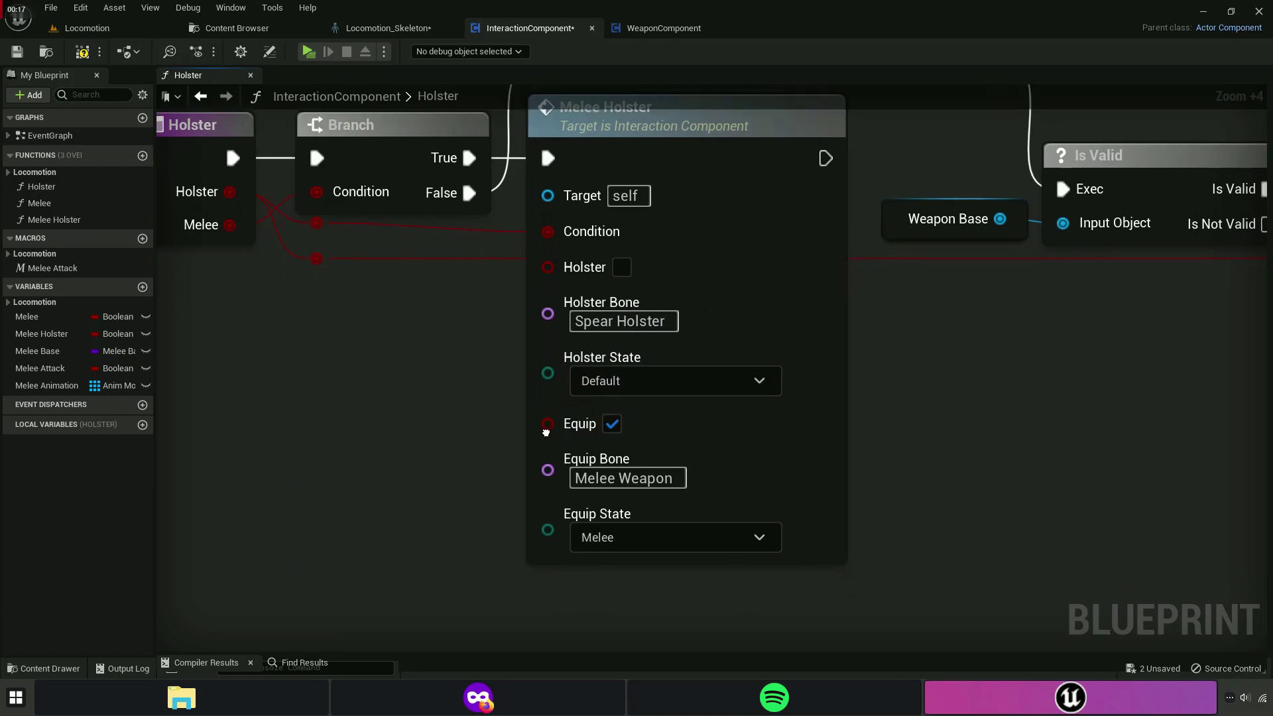
Set the Equip Bone pin to Spear Weapon, taken from the skeleton's socket list.
left_click(398, 32)
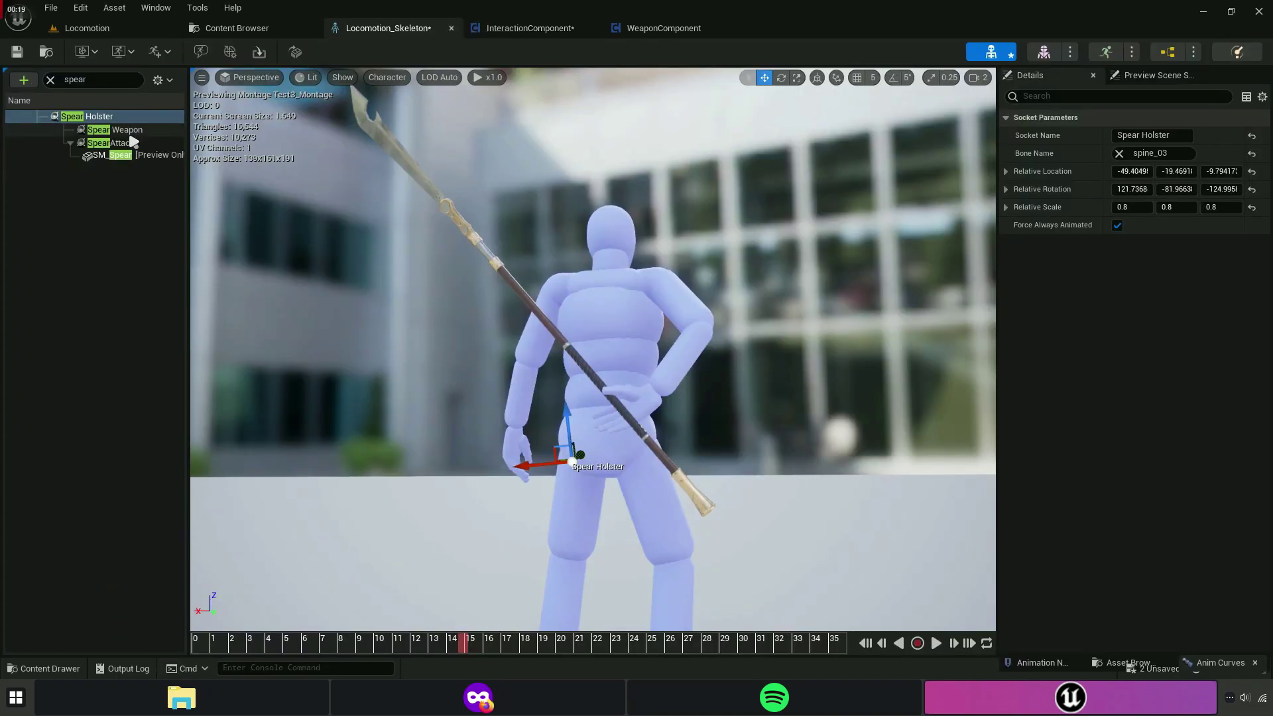
left_click(123, 130)
left_click(530, 28)
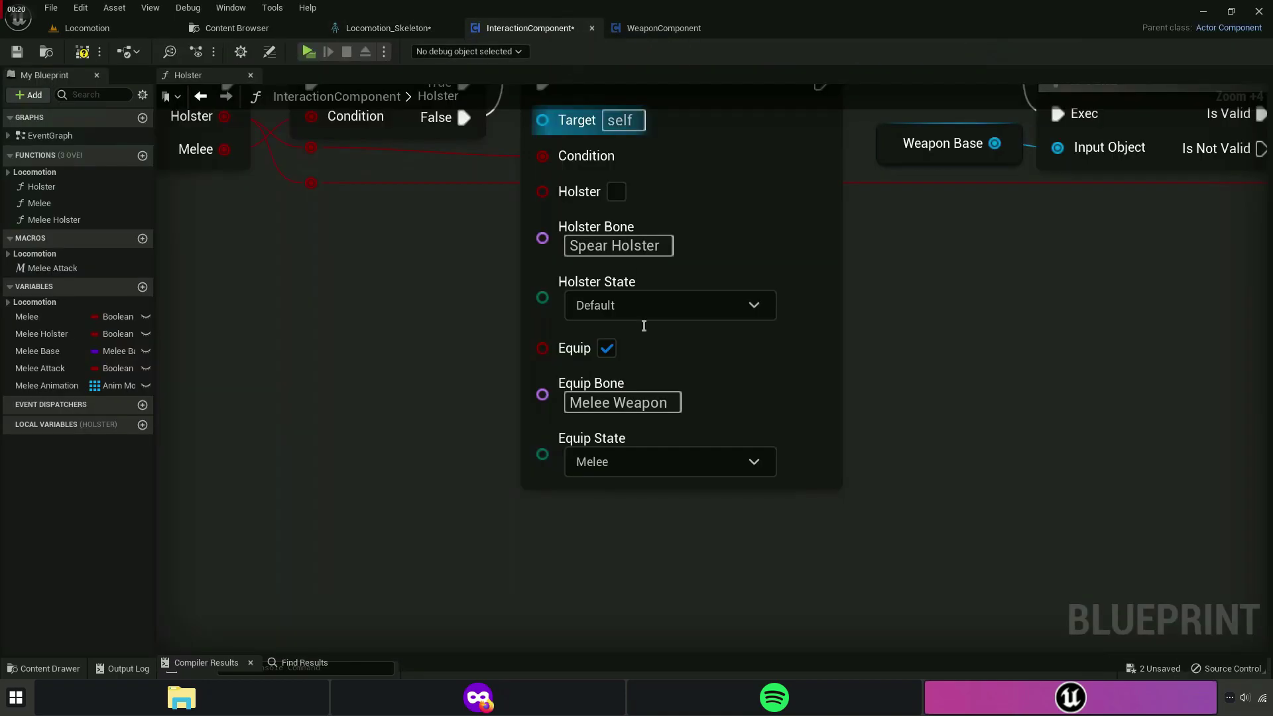
left_click(633, 402)
type("Spear Weapon")
key("Return")
Save all modified assets from the Content Browser.
left_click(219, 28)
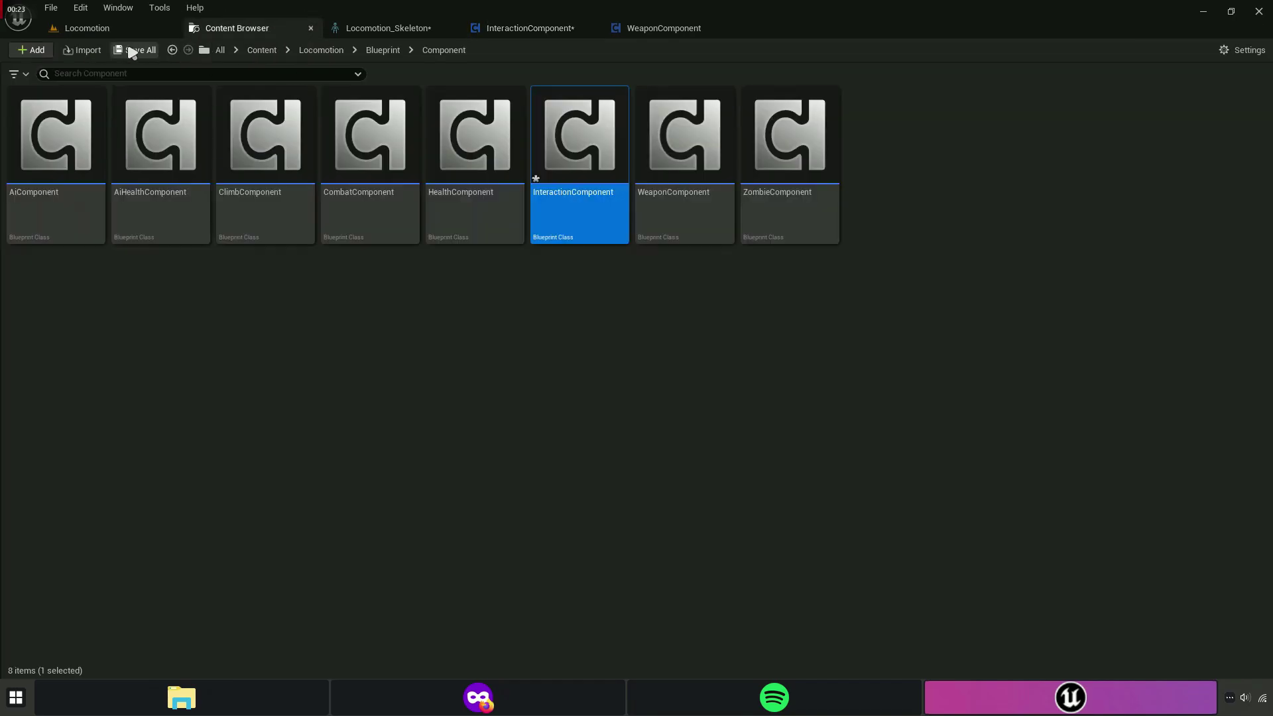
left_click(132, 50)
left_click(739, 494)
Open MeleePick from Blueprint > Weapon and look over its Event Graph pickup logic.
left_click(383, 50)
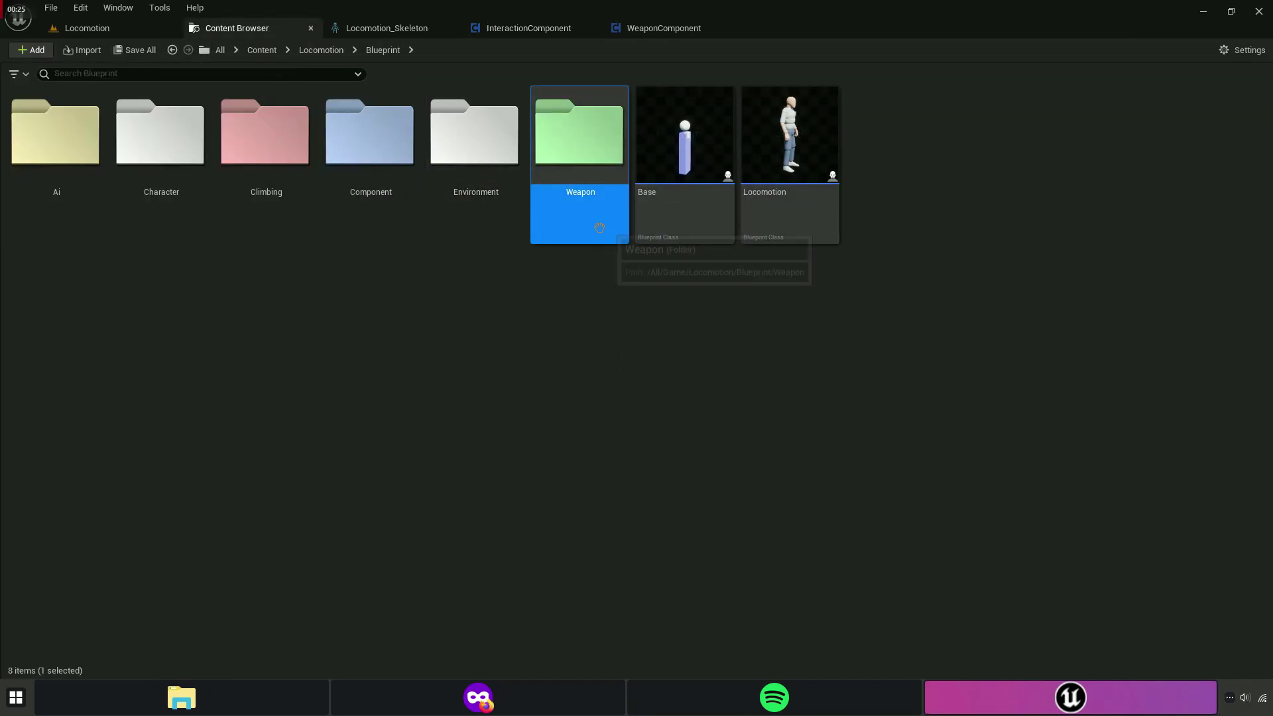
double_click(579, 133)
left_click(890, 219)
left_click(983, 219)
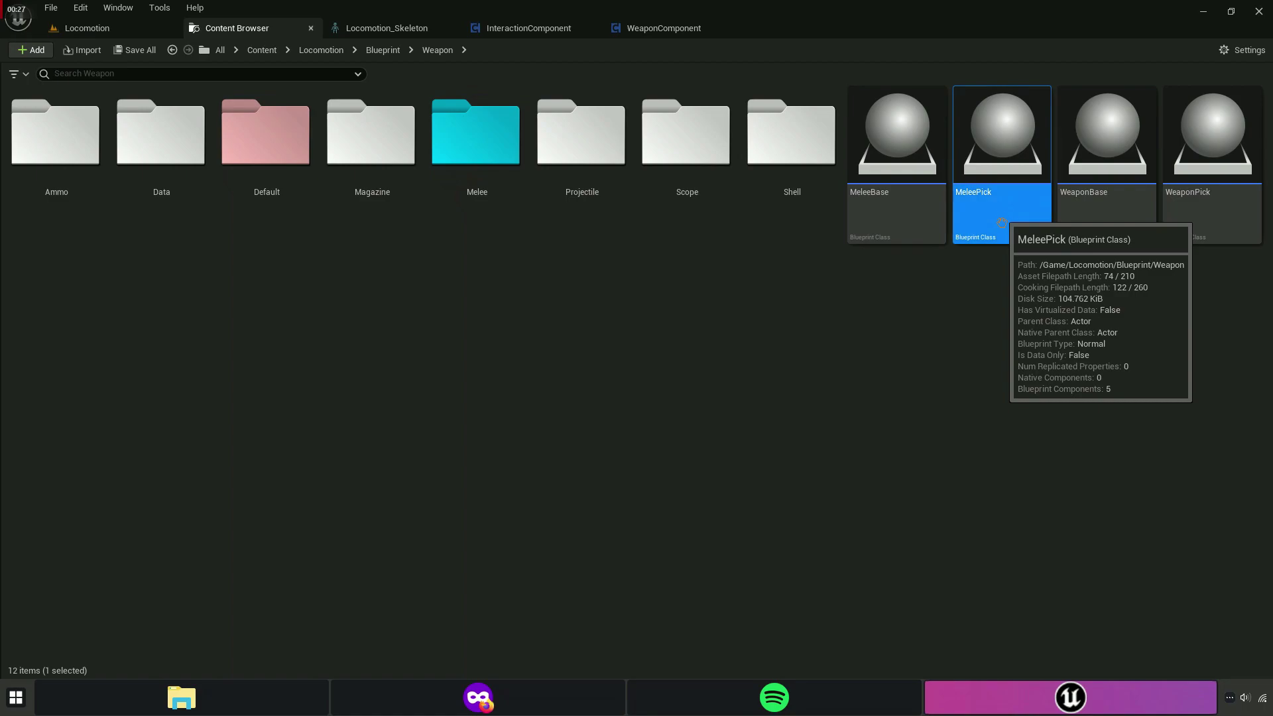
key("Return")
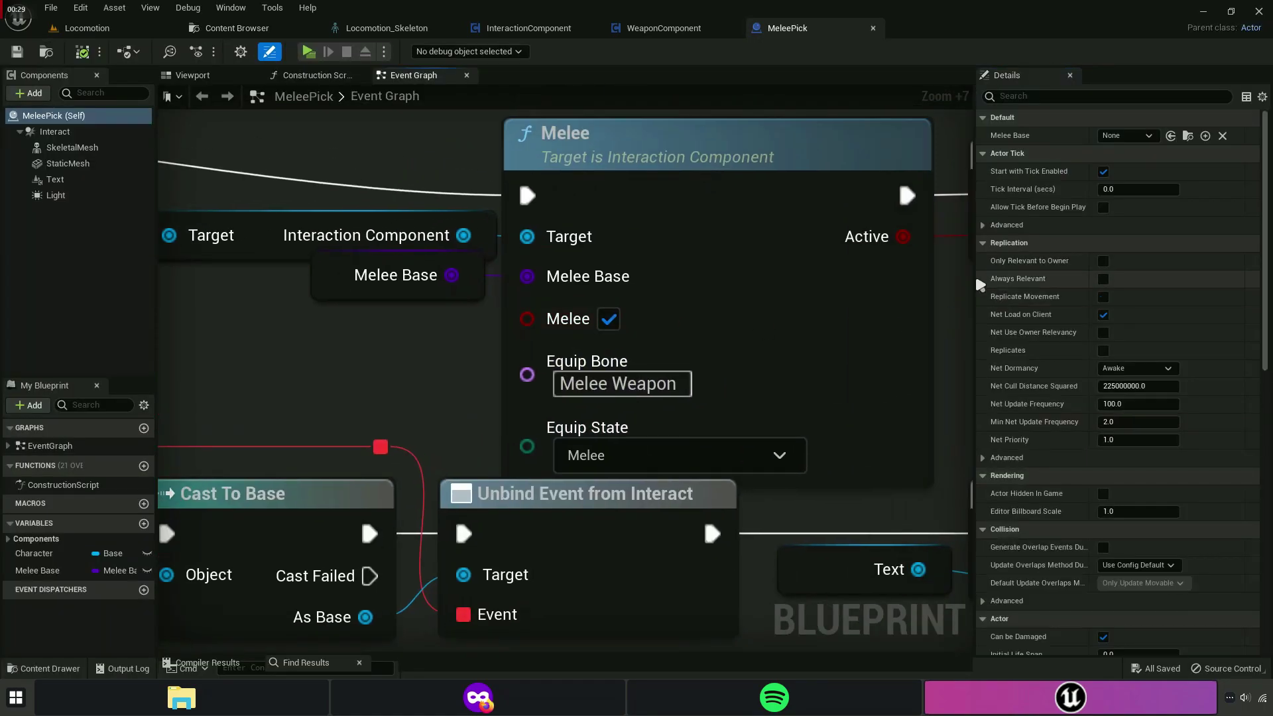
left_click_drag(975, 278, 1263, 278)
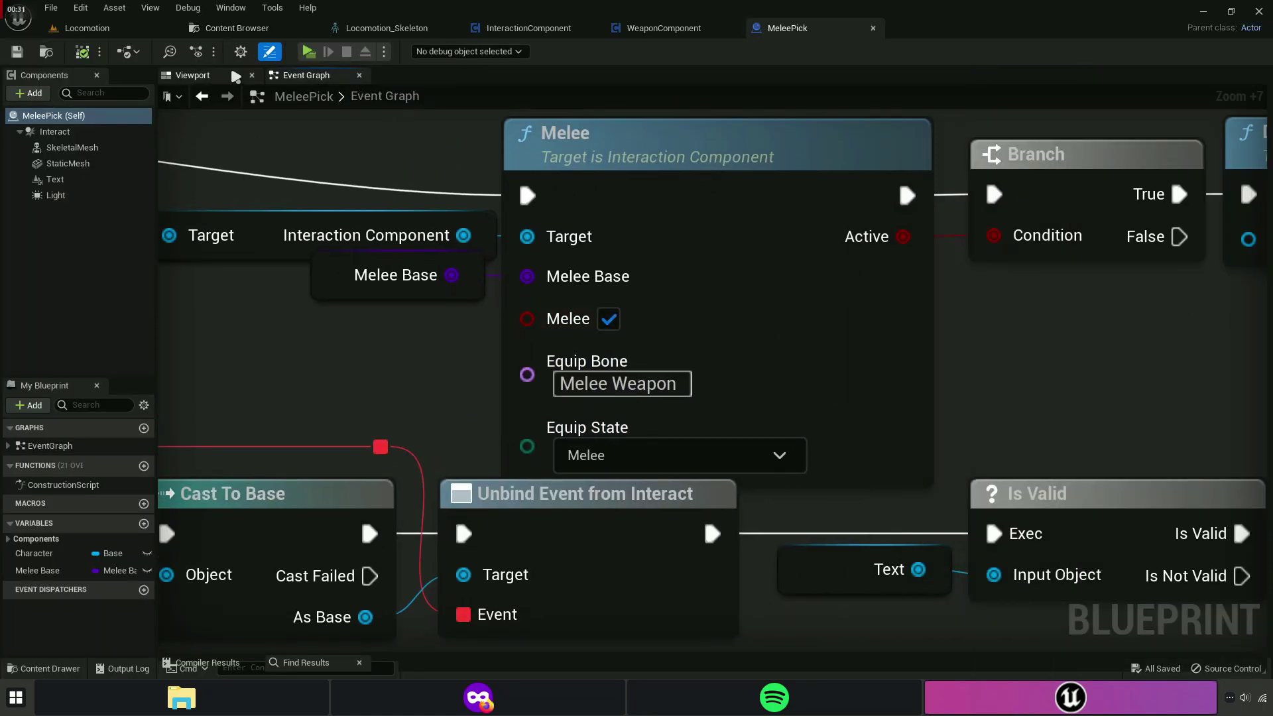
left_click(252, 75)
mouse_move(325, 319)
right_mouse_down()
mouse_move(555, 484)
mouse_move(491, 264)
right_mouse_up()
scroll(555, 480, "down", 7)
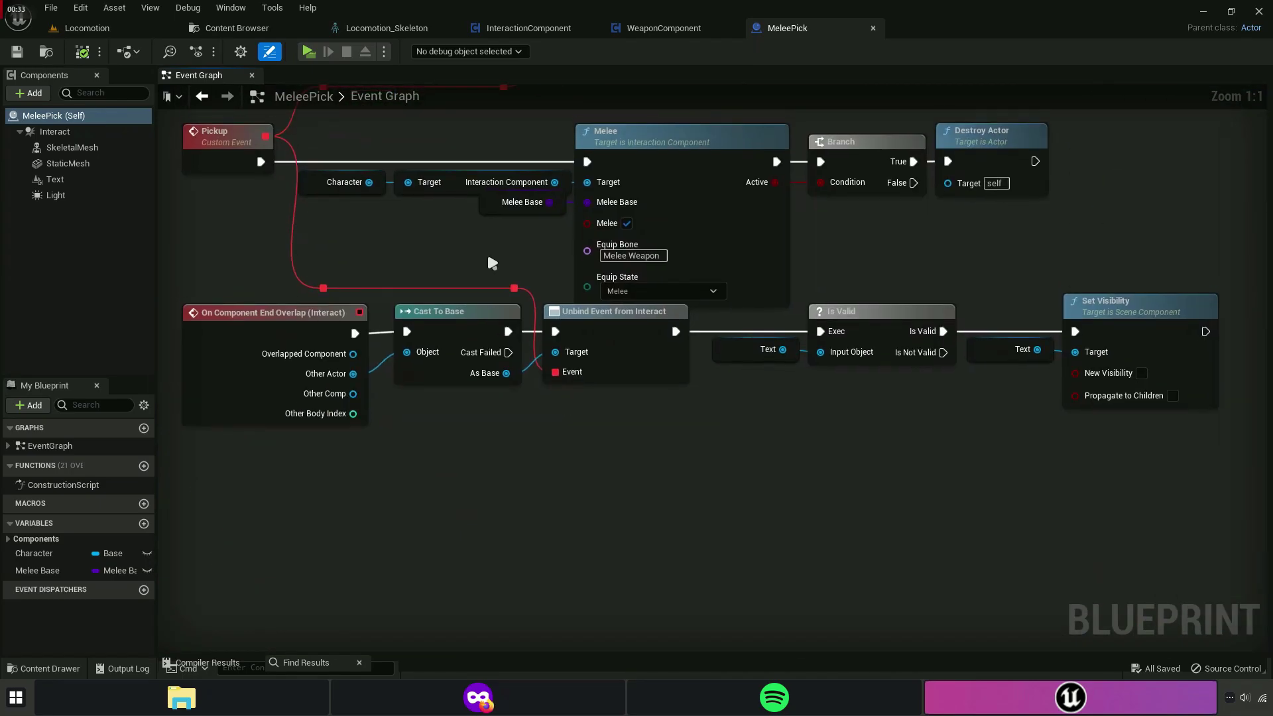
scroll(587, 252, "up", 5)
left_click(411, 28)
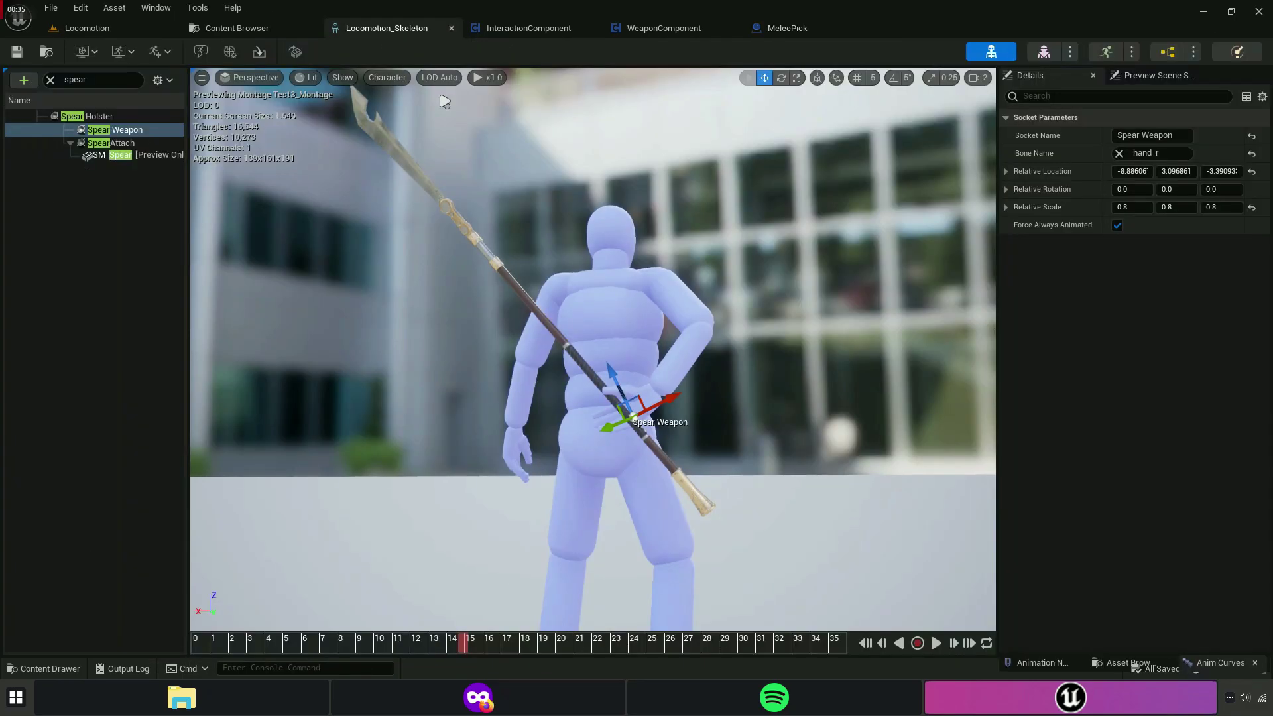
Try Spear Weapon as the Holster Bone in InteractionComponent, then undo that change.
left_click(528, 27)
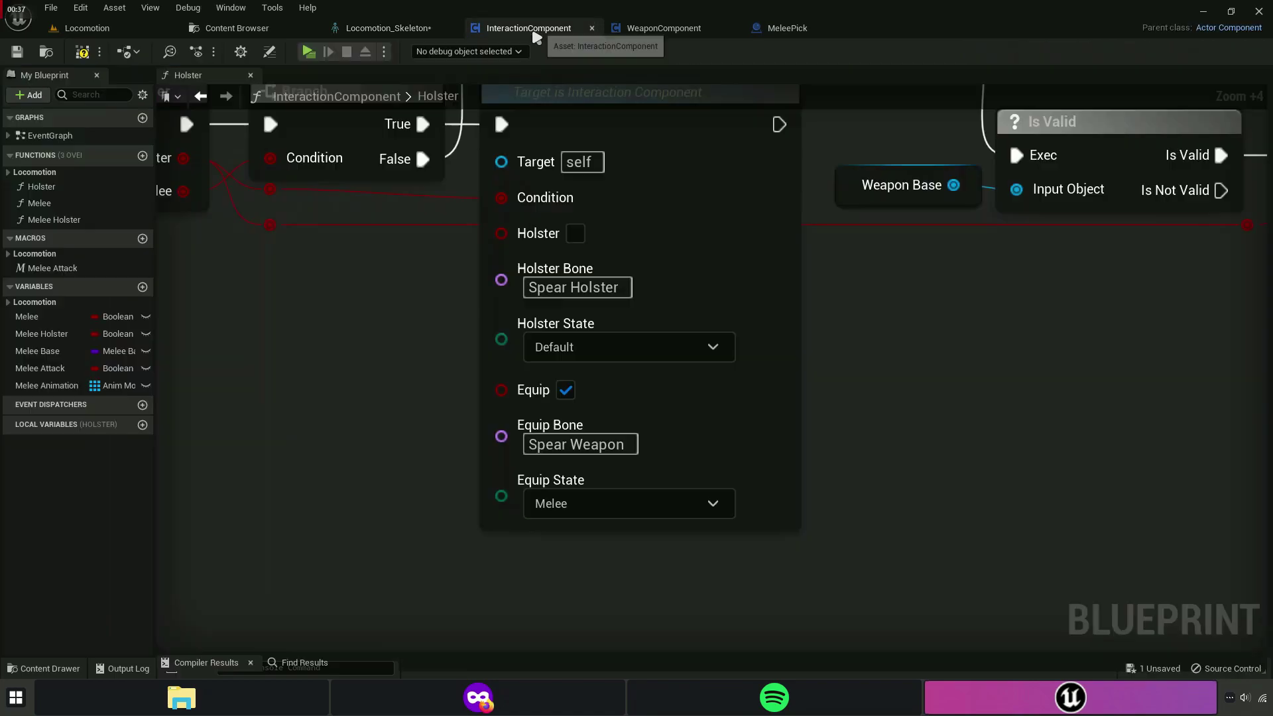
type("Spear Weapon")
key("Return")
right_click_drag(406, 300, 419, 403)
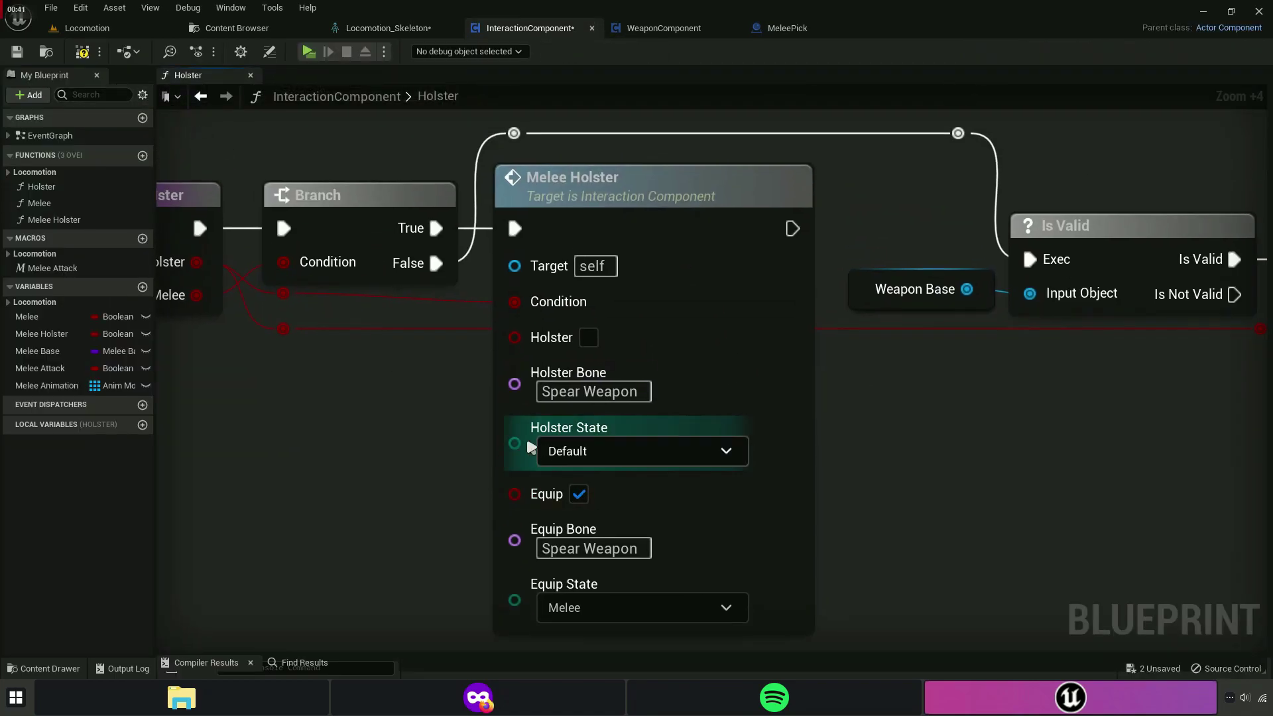
key("ctrl+z")
right_click_drag(493, 467, 509, 349)
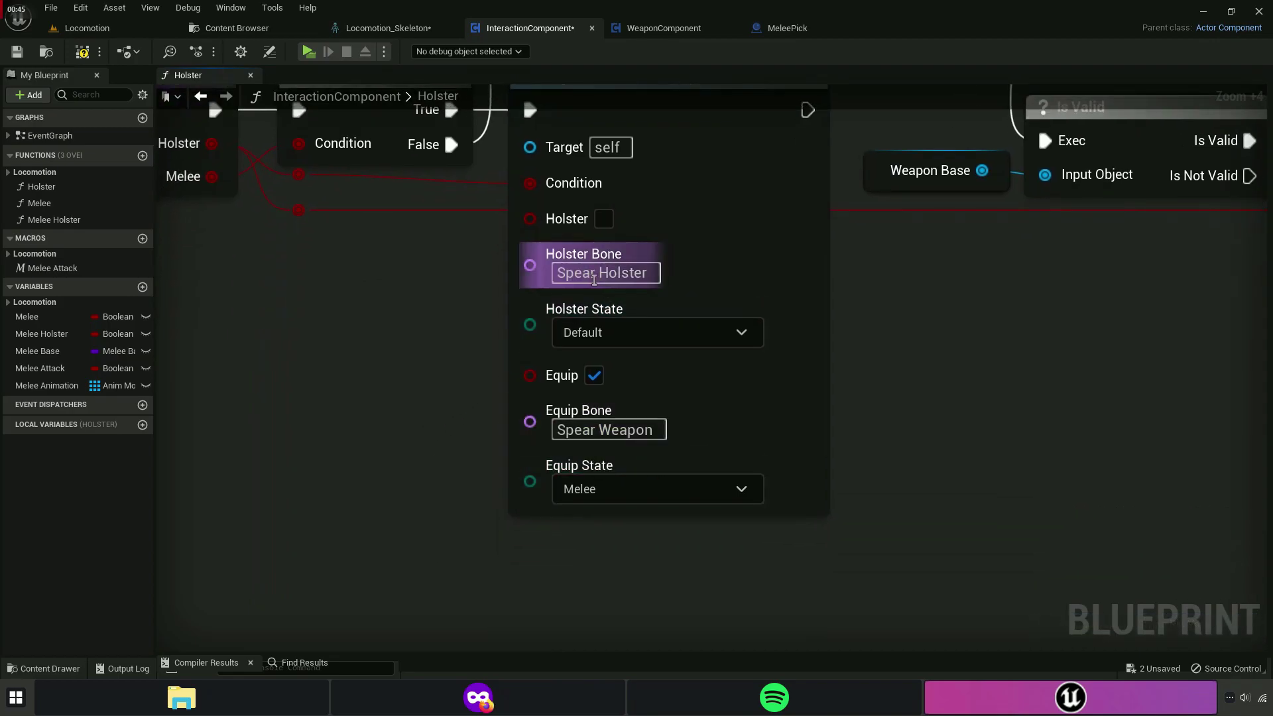
right_click_drag(446, 318, 412, 412)
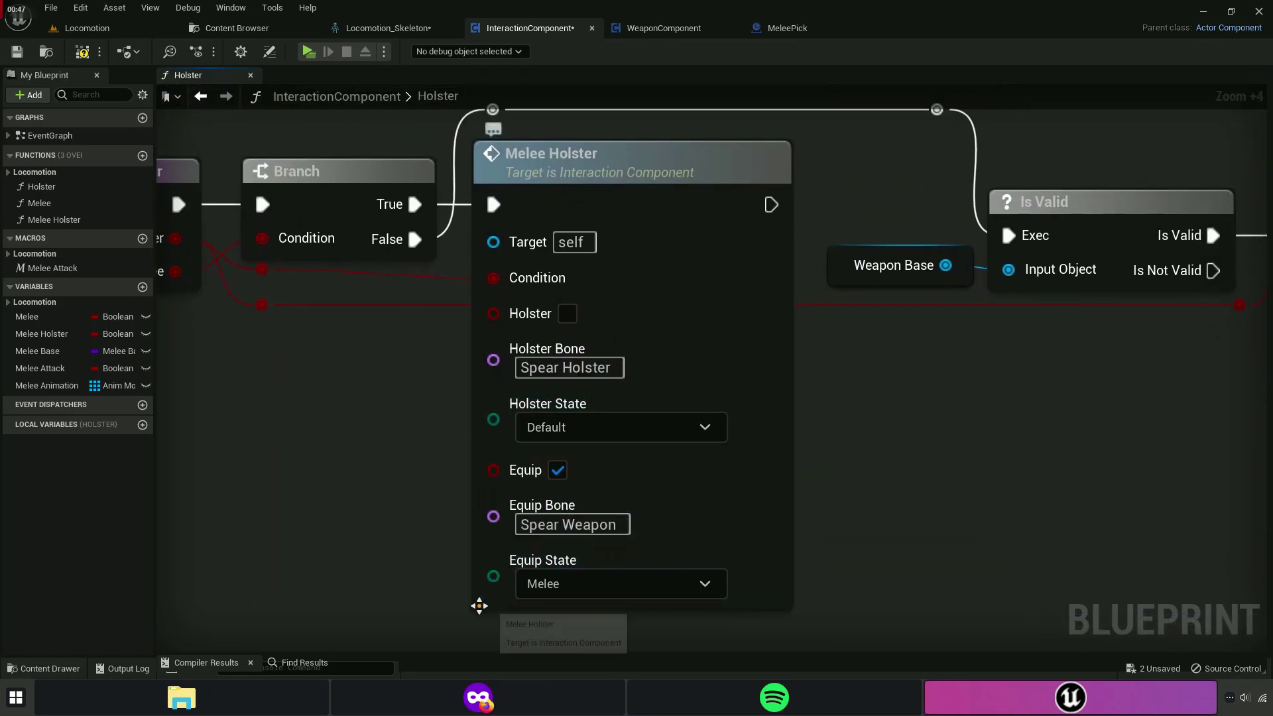
Set the MeleePick Melee node's Equip Bone to 'Spear Weapon', then compile and save.
left_click(789, 29)
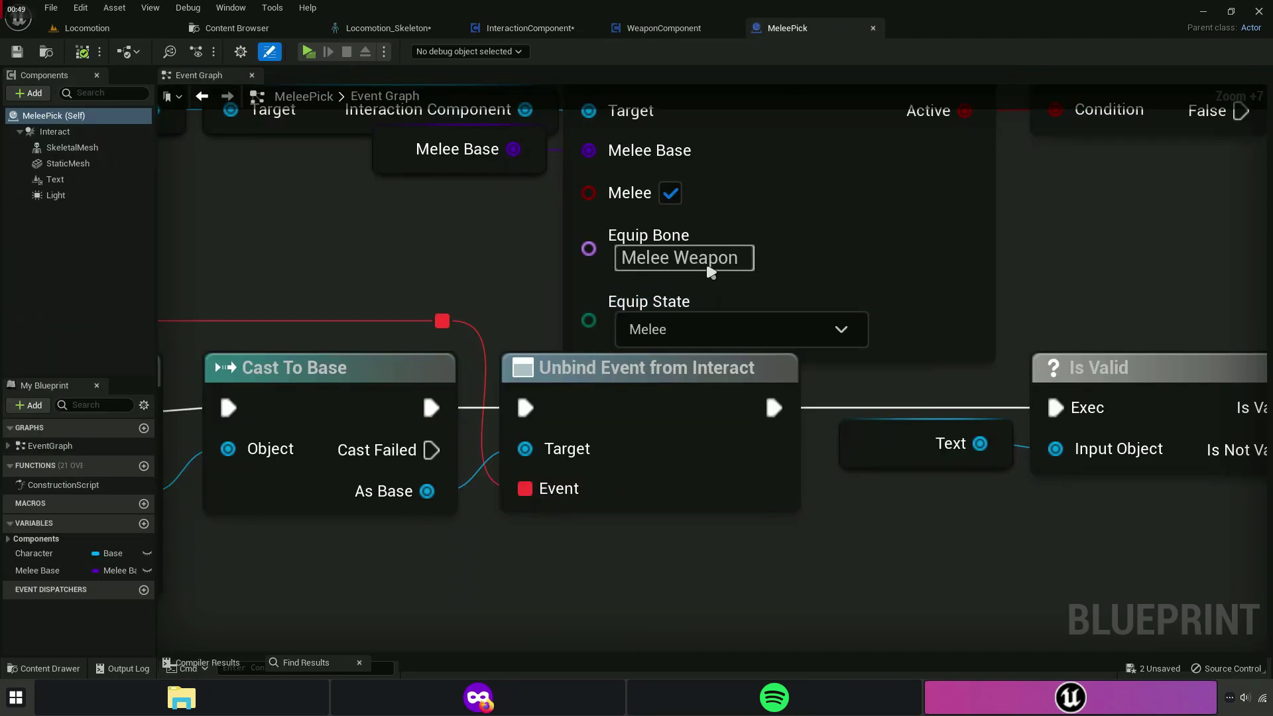
left_click(710, 270)
type("Spear Weapon")
key("Return")
right_click_drag(455, 228, 462, 403)
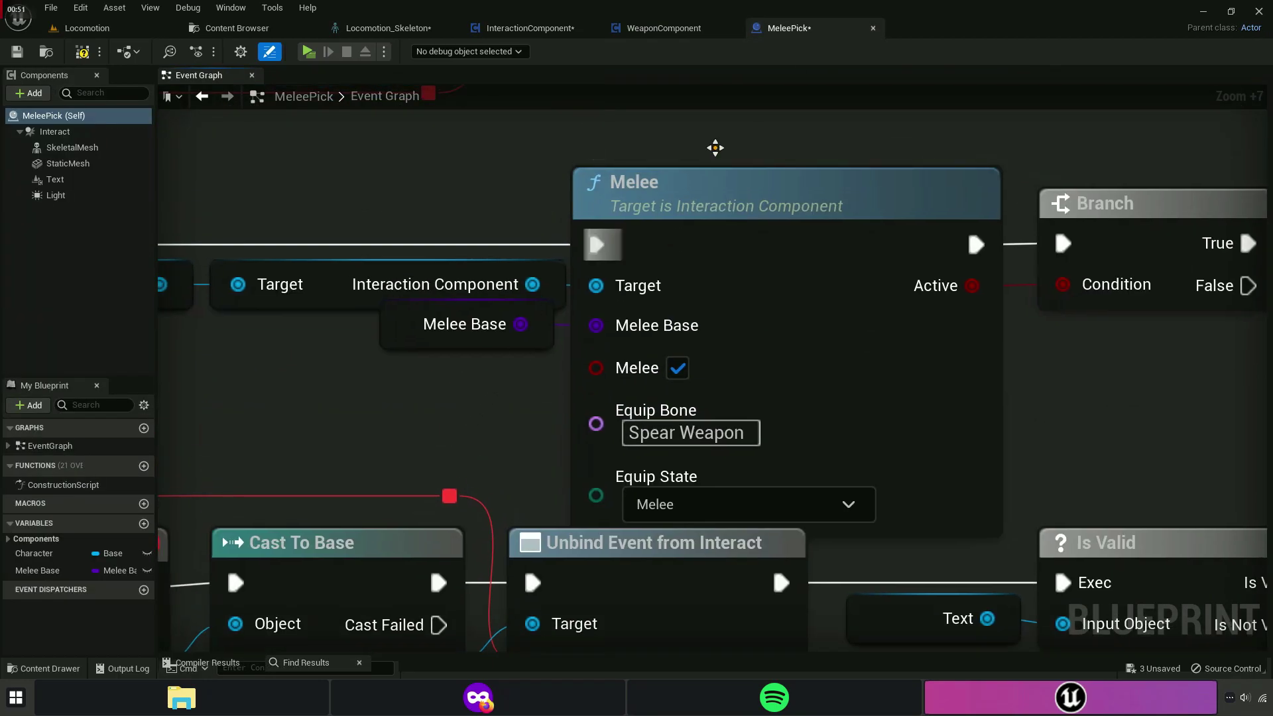
left_click(80, 53)
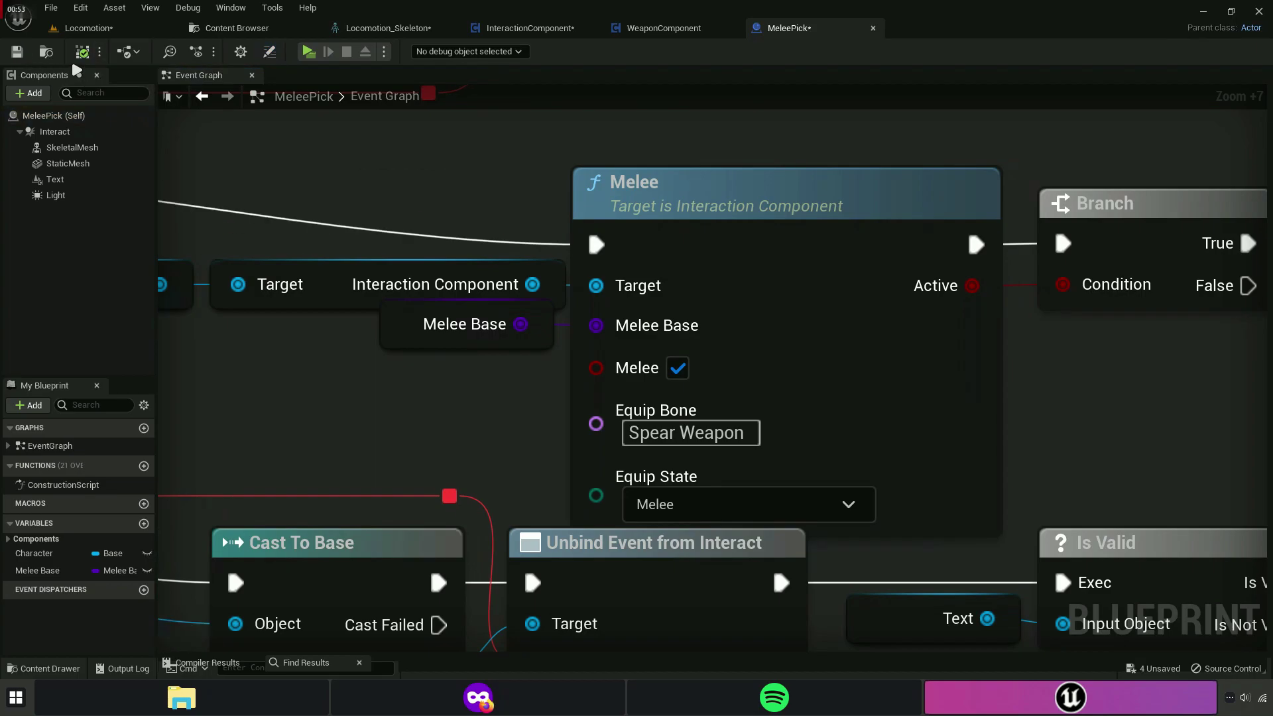
left_click(18, 51)
Open the Locomotion character blueprint from the Blueprint folder.
left_click(236, 28)
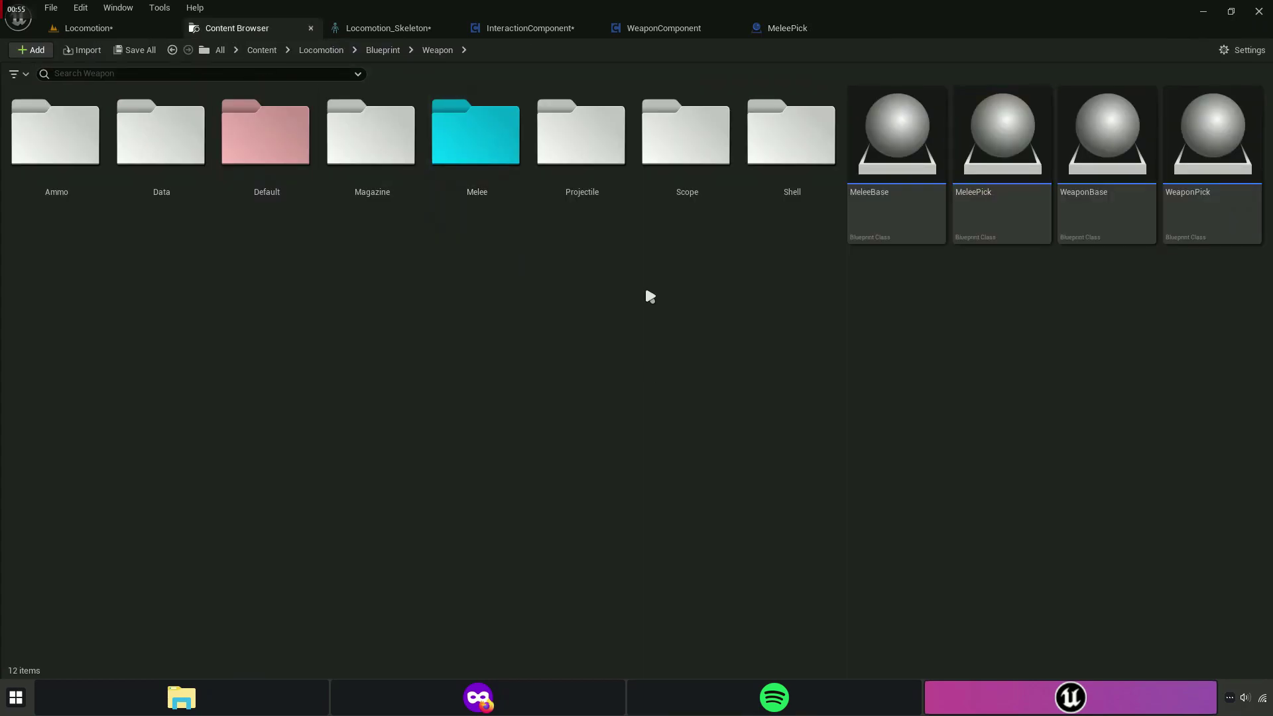
left_click(383, 52)
left_click(794, 198)
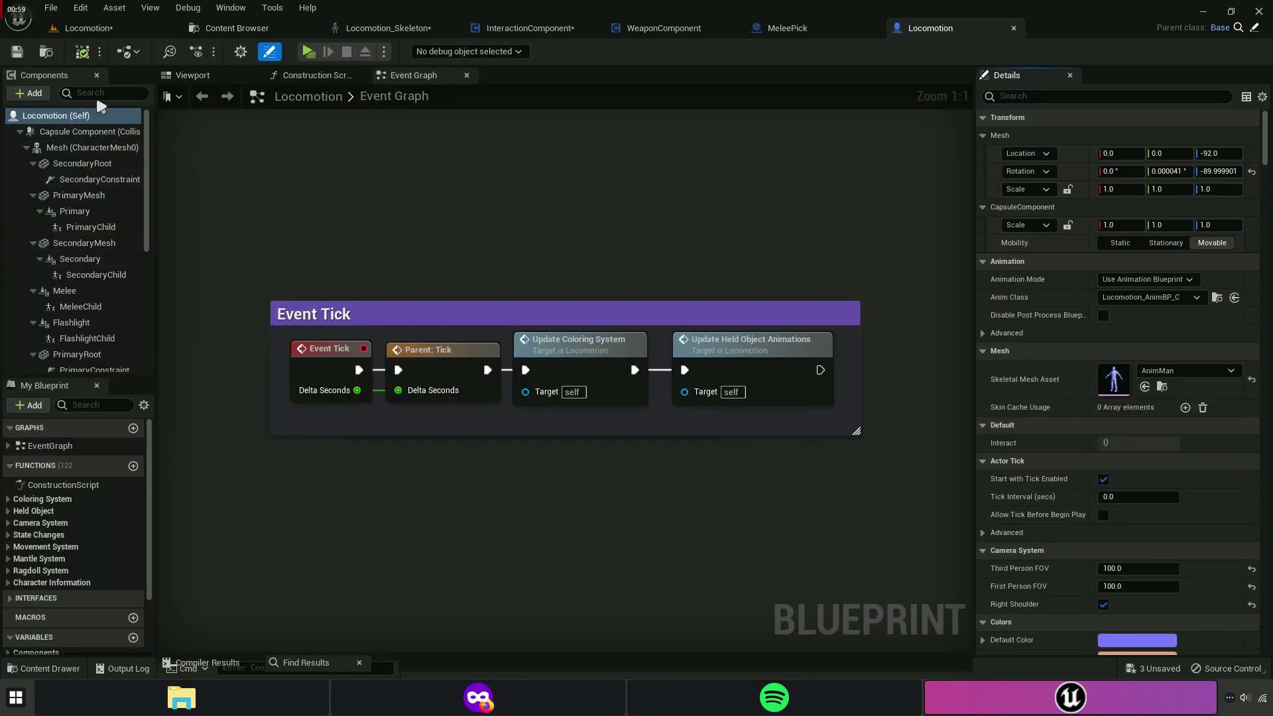
Filter components for 'el', select Melee, and bring up the character in the viewport.
type("mele")
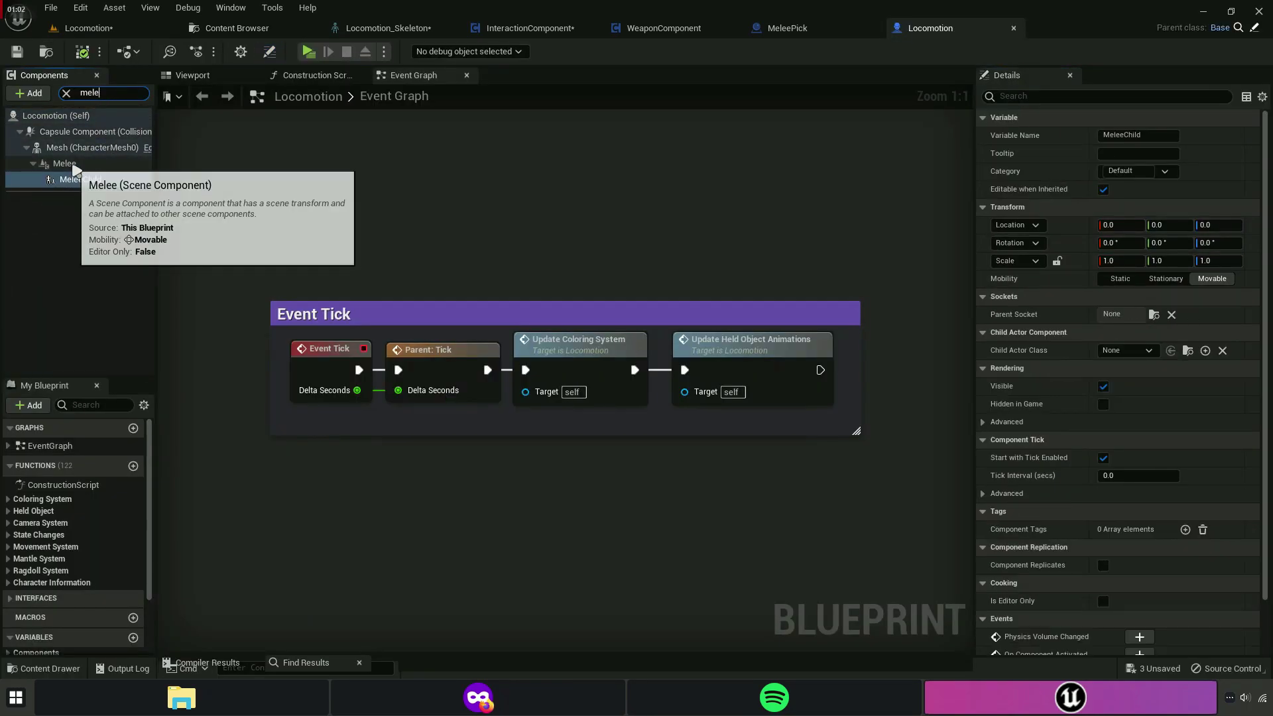
left_click(65, 163)
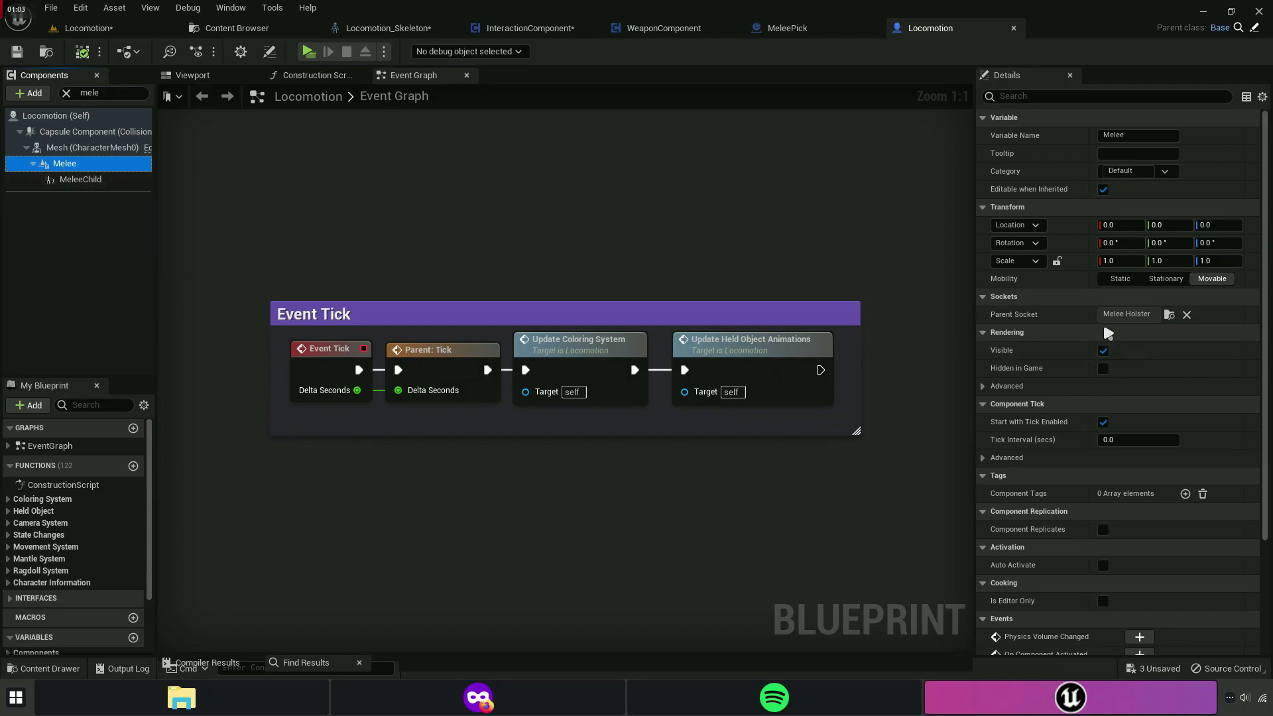
left_click(1169, 315)
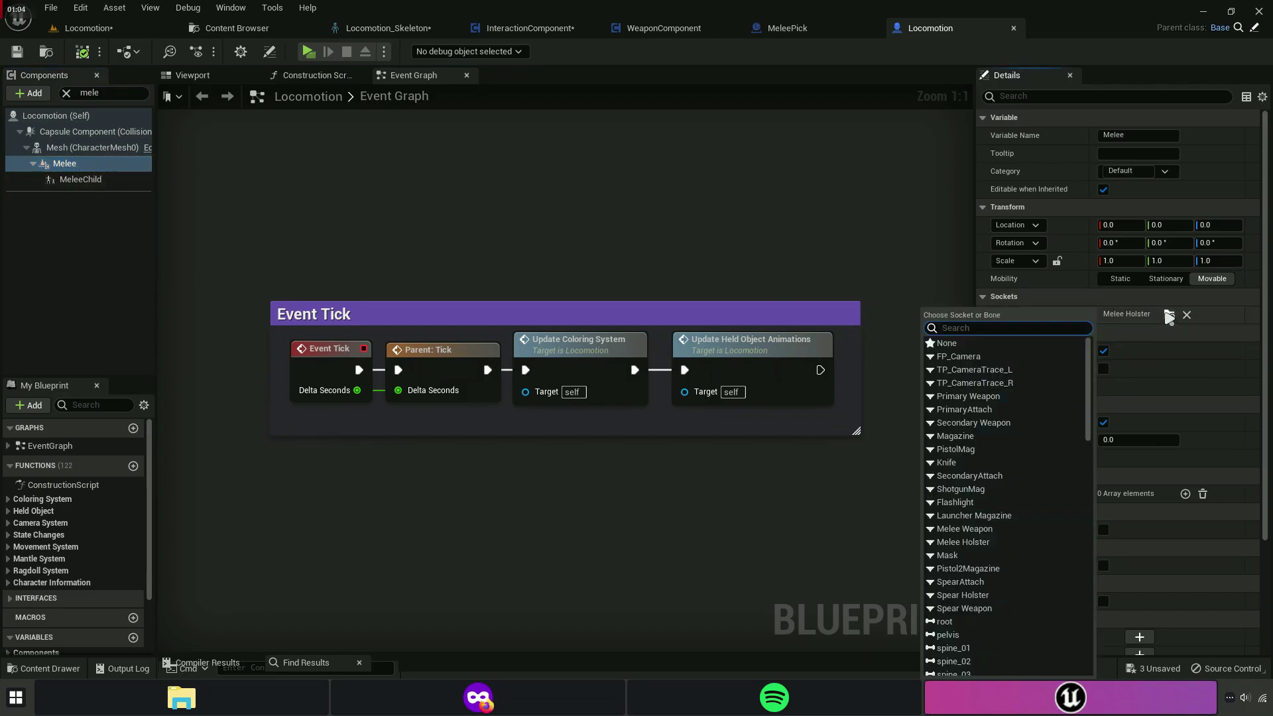
left_click(229, 79)
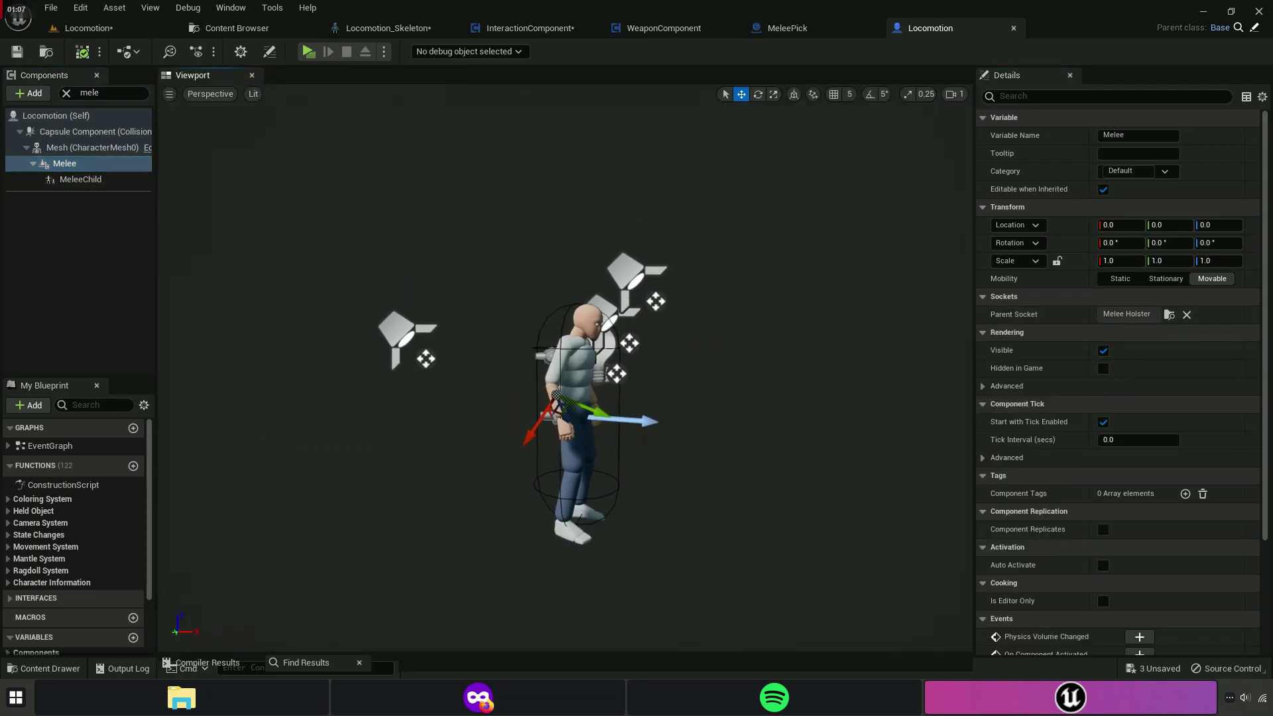
scroll(556, 348, "down", 3)
scroll(555, 348, "down", 2)
scroll(556, 348, "down", 2)
scroll(556, 347, "down", 2)
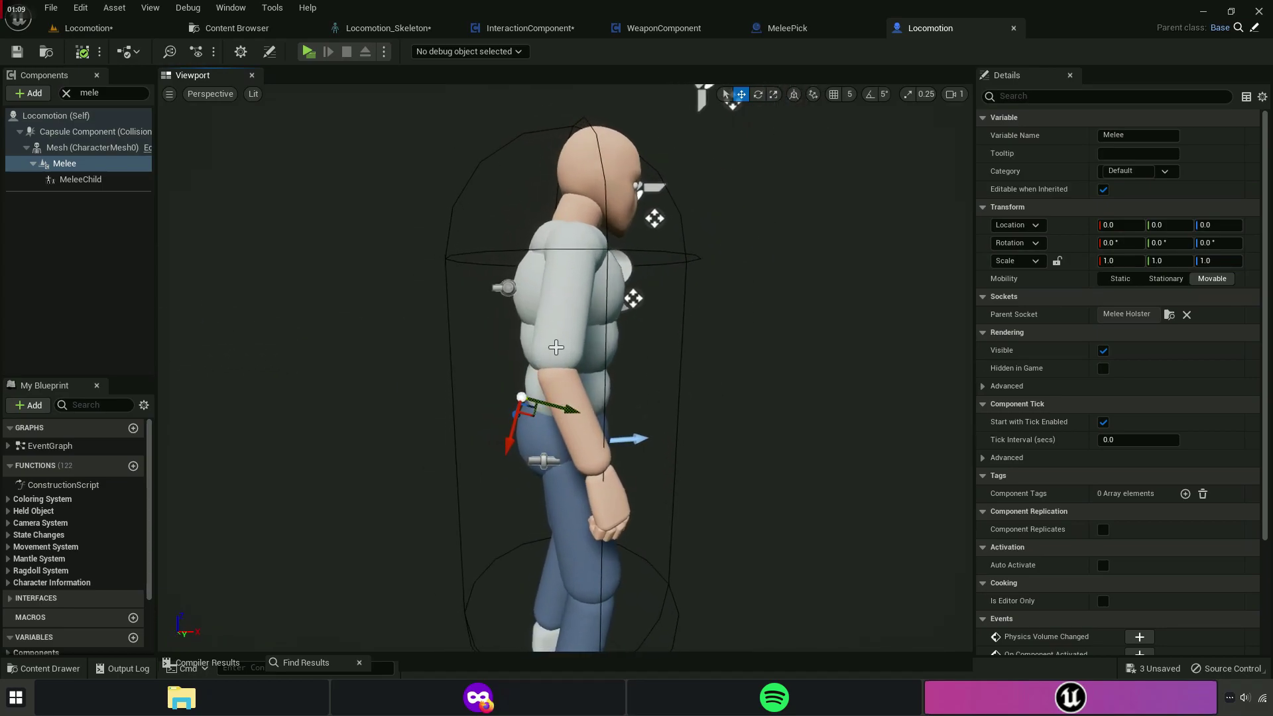
Set the Melee parent socket to Spear Holster and check it on the character's back.
left_click(1168, 316)
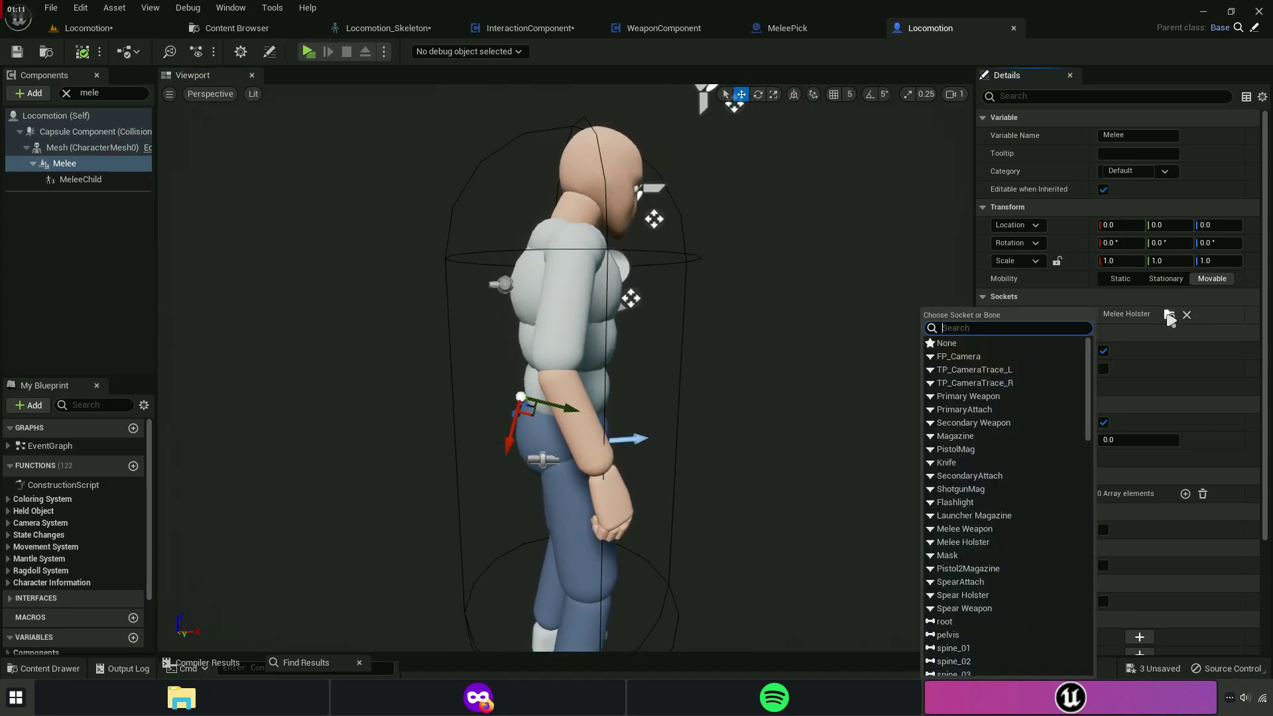
type("spear")
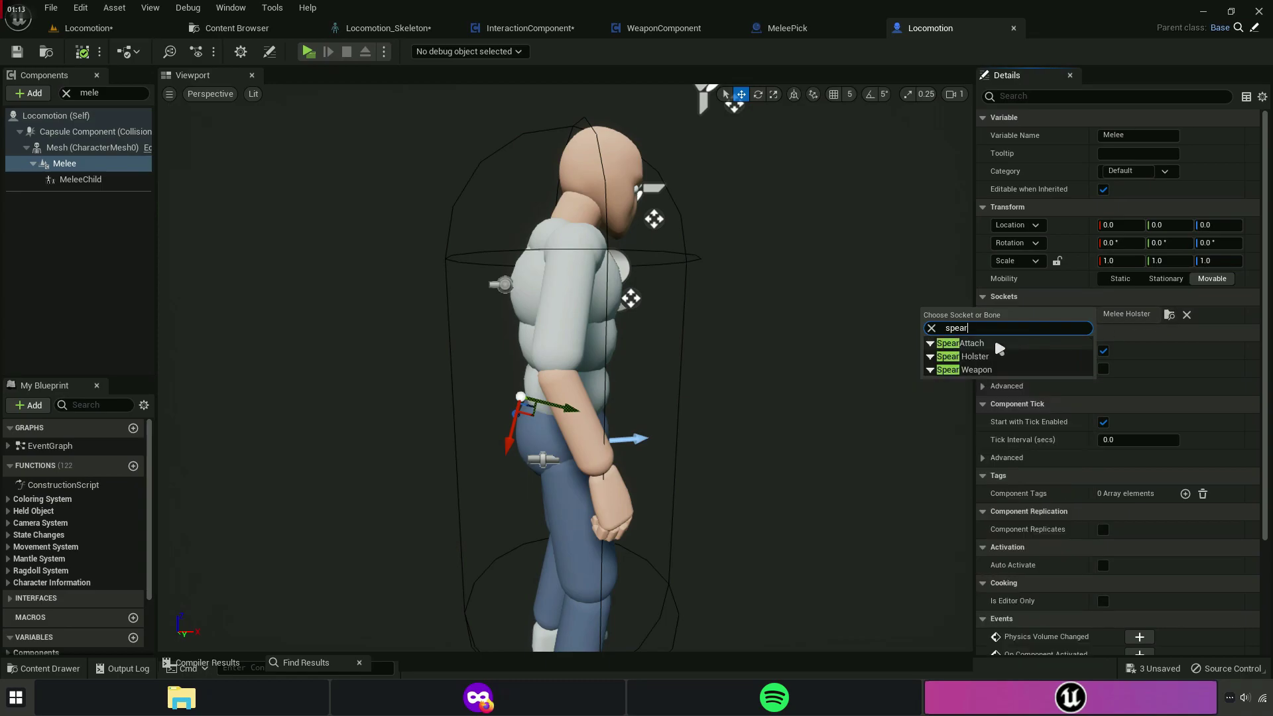
left_click(976, 356)
right_click_drag(729, 332, 597, 331)
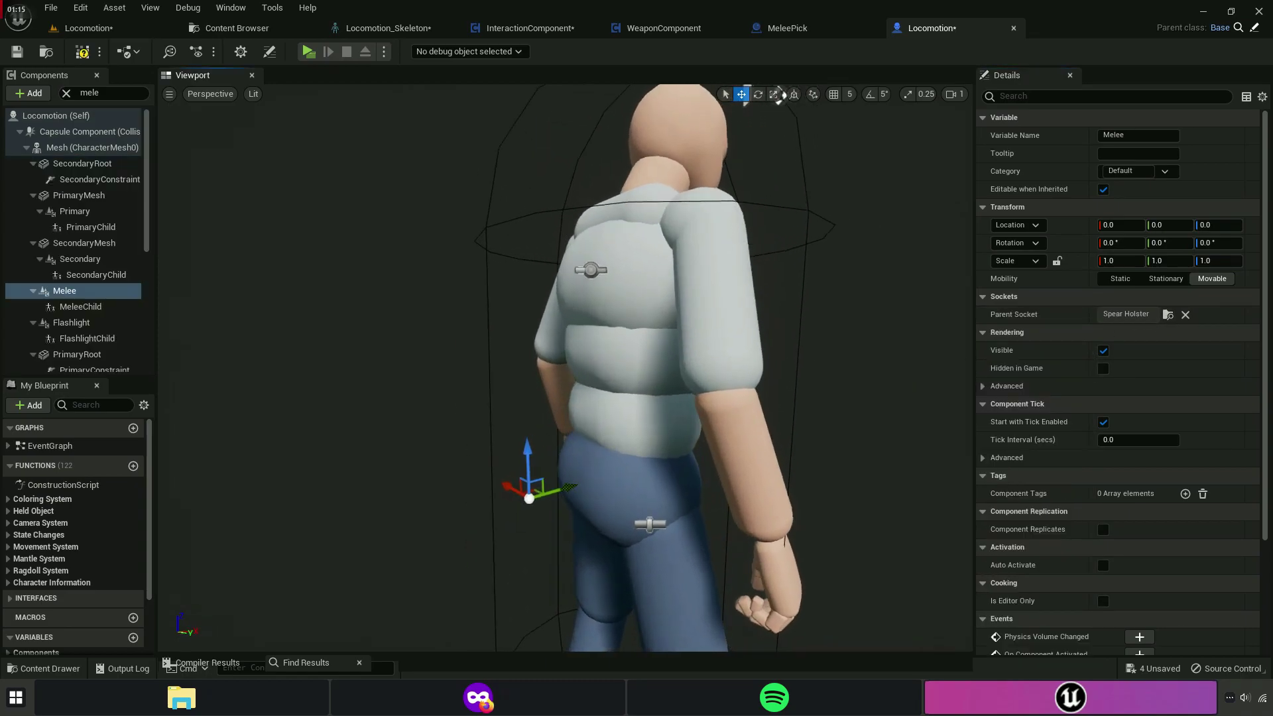
right_click_drag(740, 375, 739, 374)
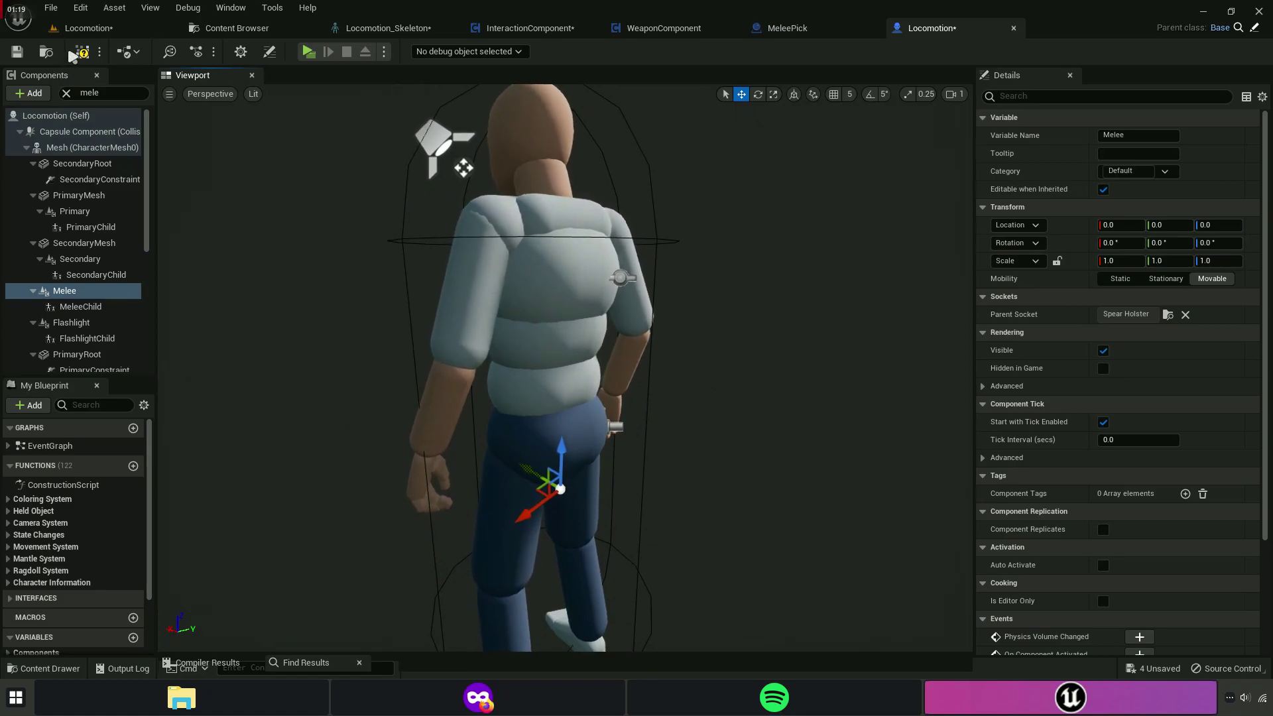
Compile the Locomotion blueprint and play-test drawing, holstering and redrawing the spear.
left_click(18, 53)
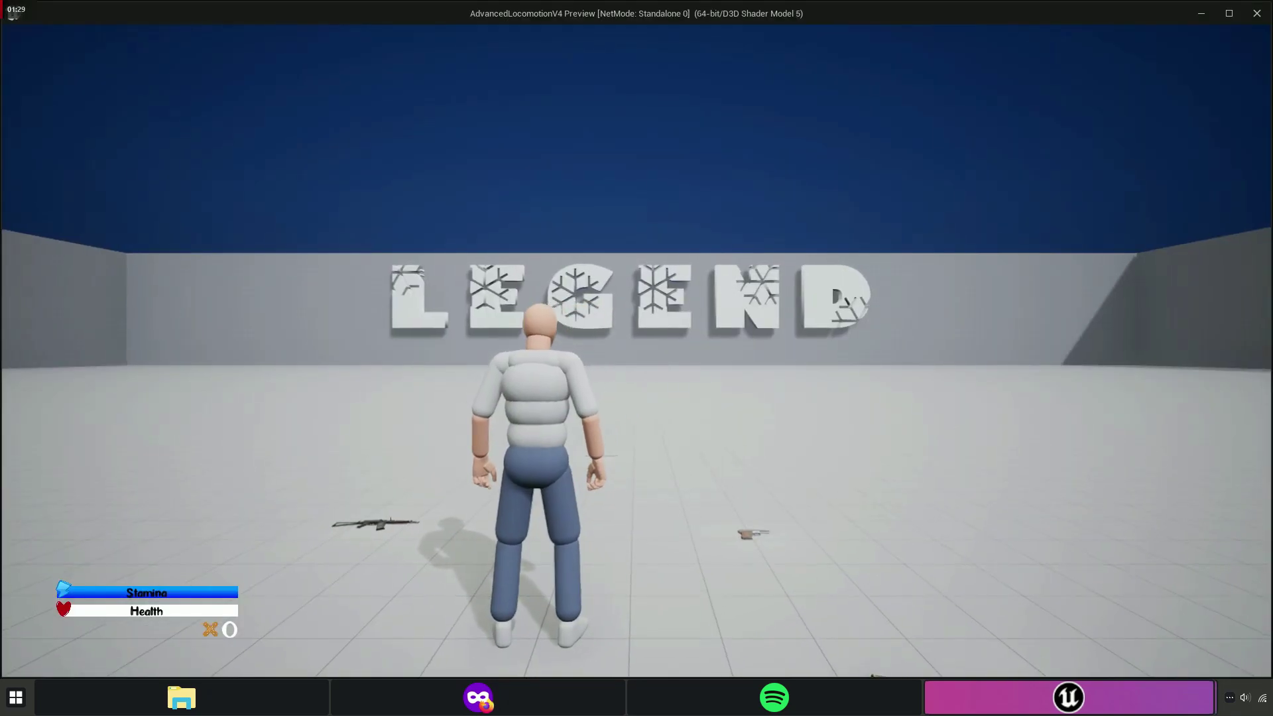
key("w")
key("e")
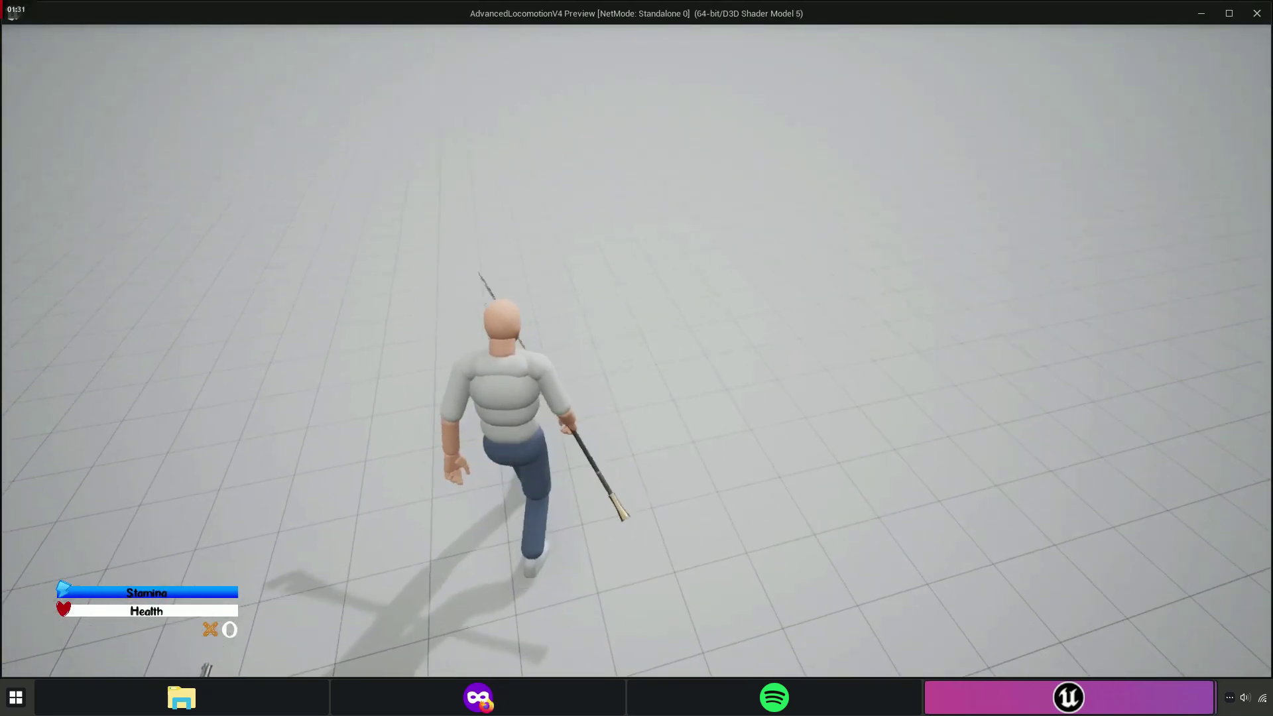
key("e")
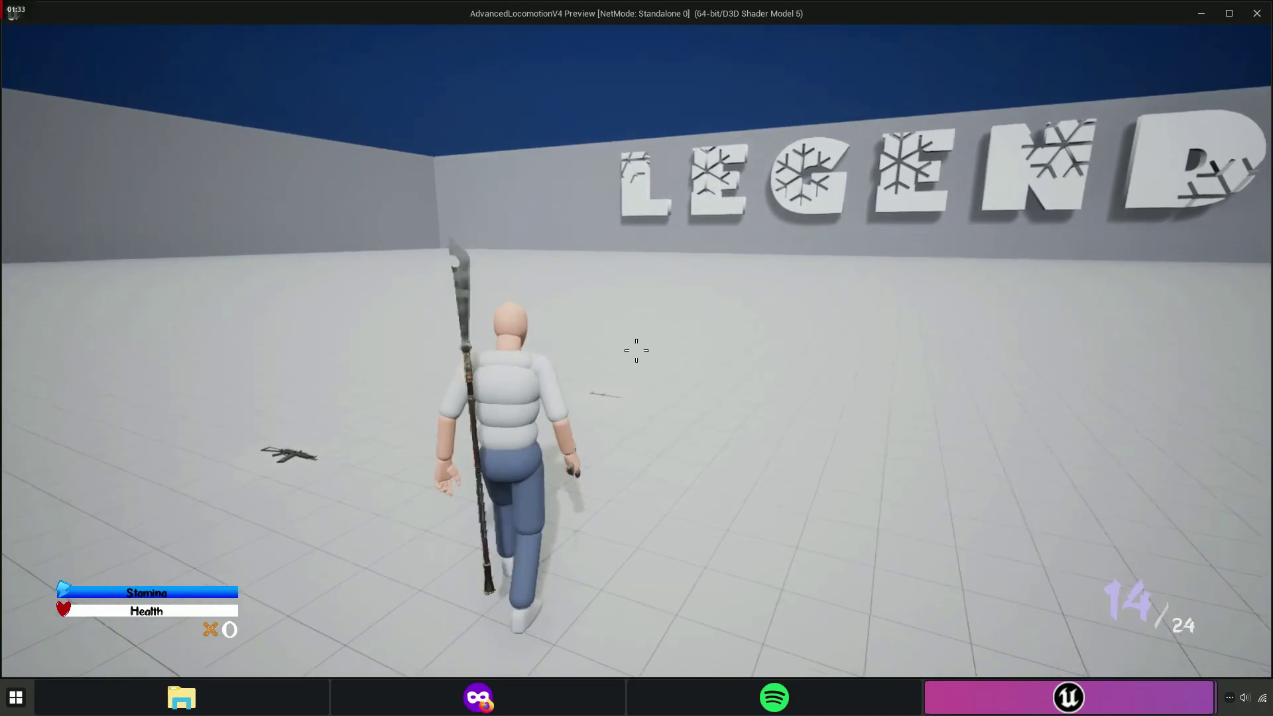
key("space")
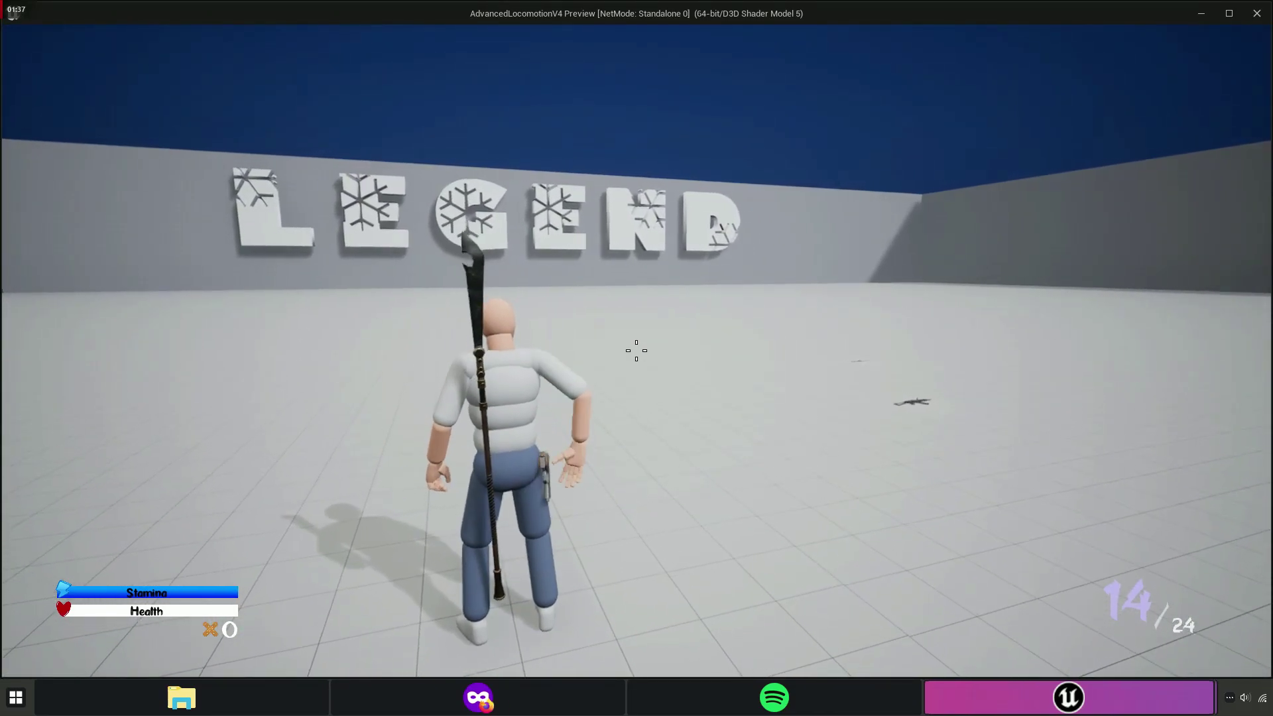
key("e")
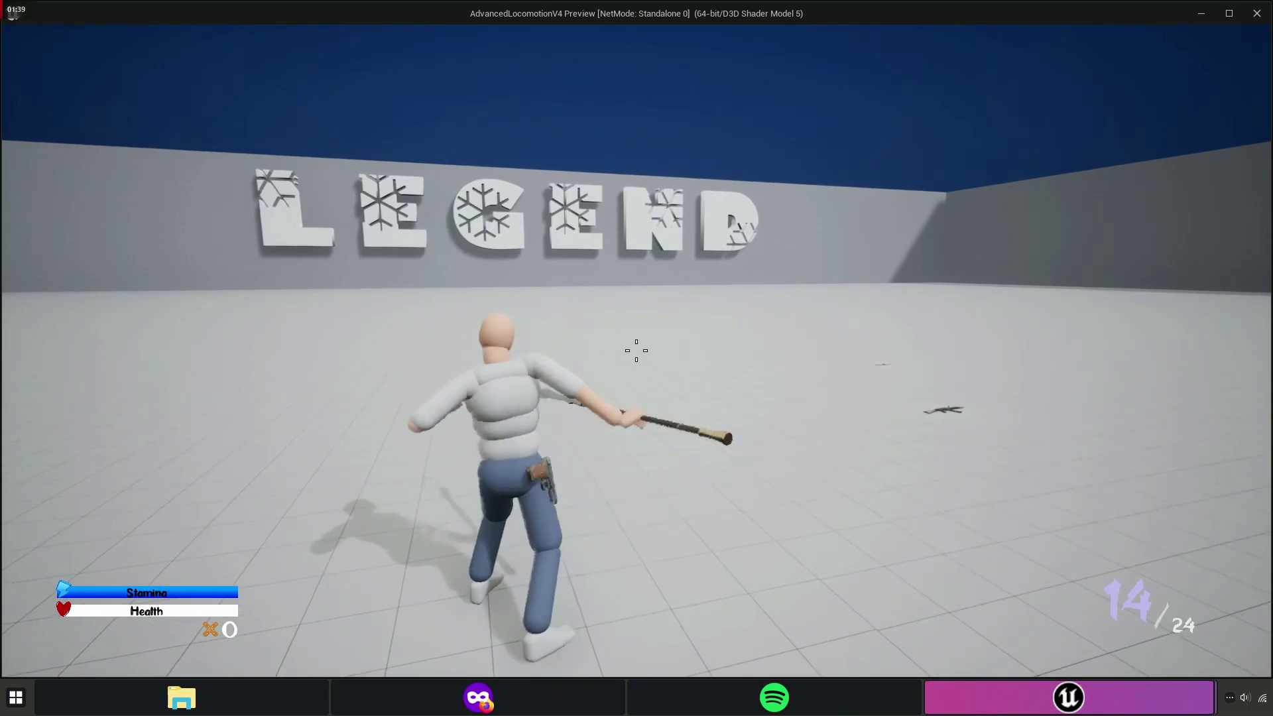
Raise the spear into its aiming stance and attack with it.
right_click(636, 350)
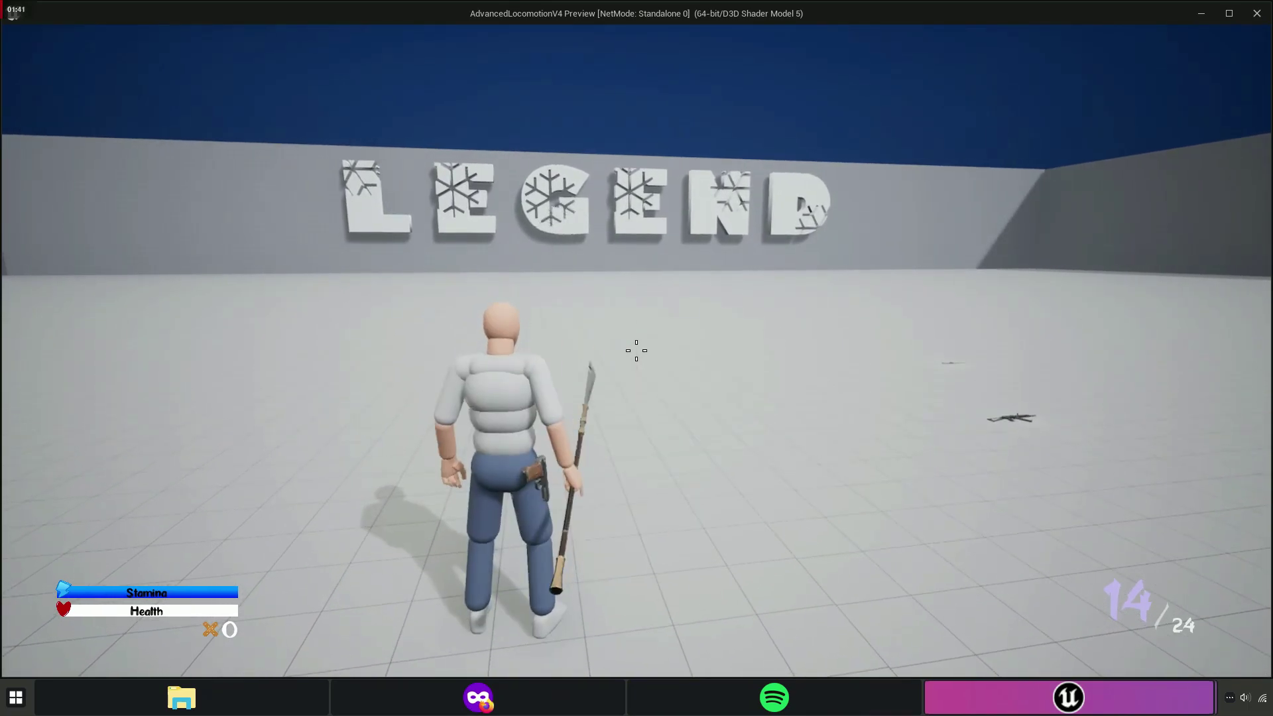
key("w")
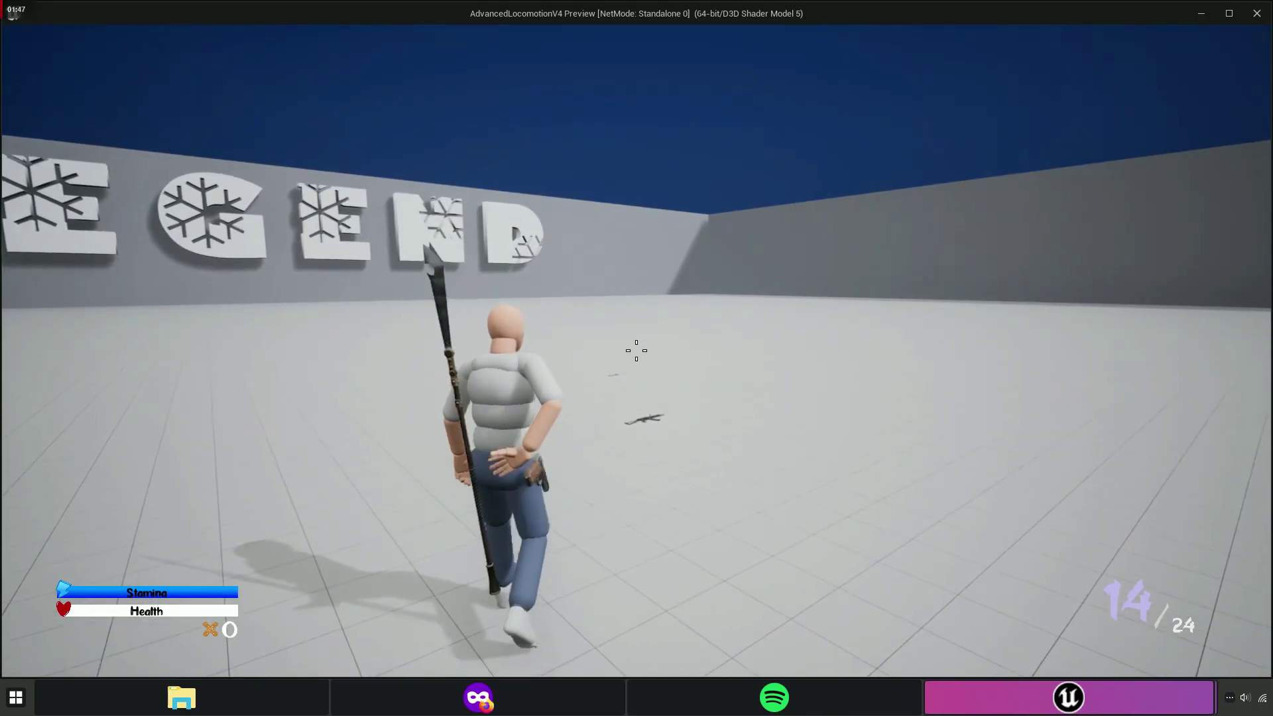
right_click(636, 350)
left_click(637, 350)
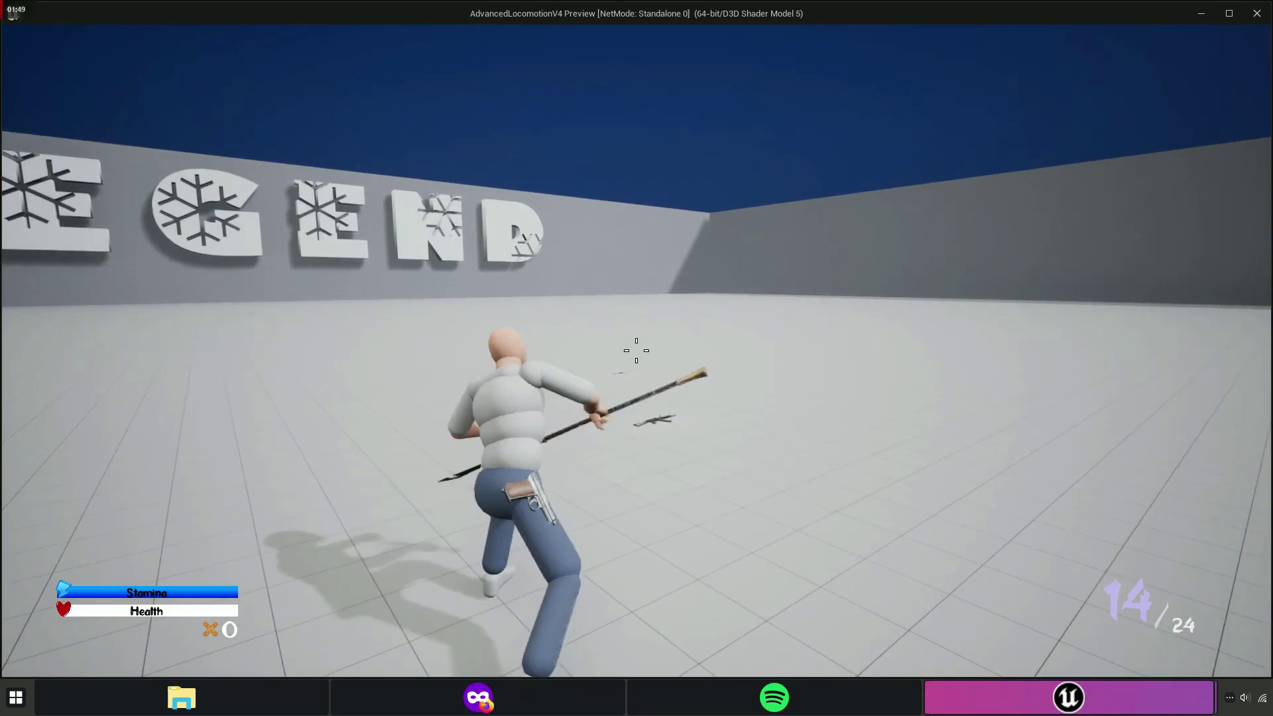
Aim and fire the AK74U, switch back to the spear, and end the play test.
key("2")
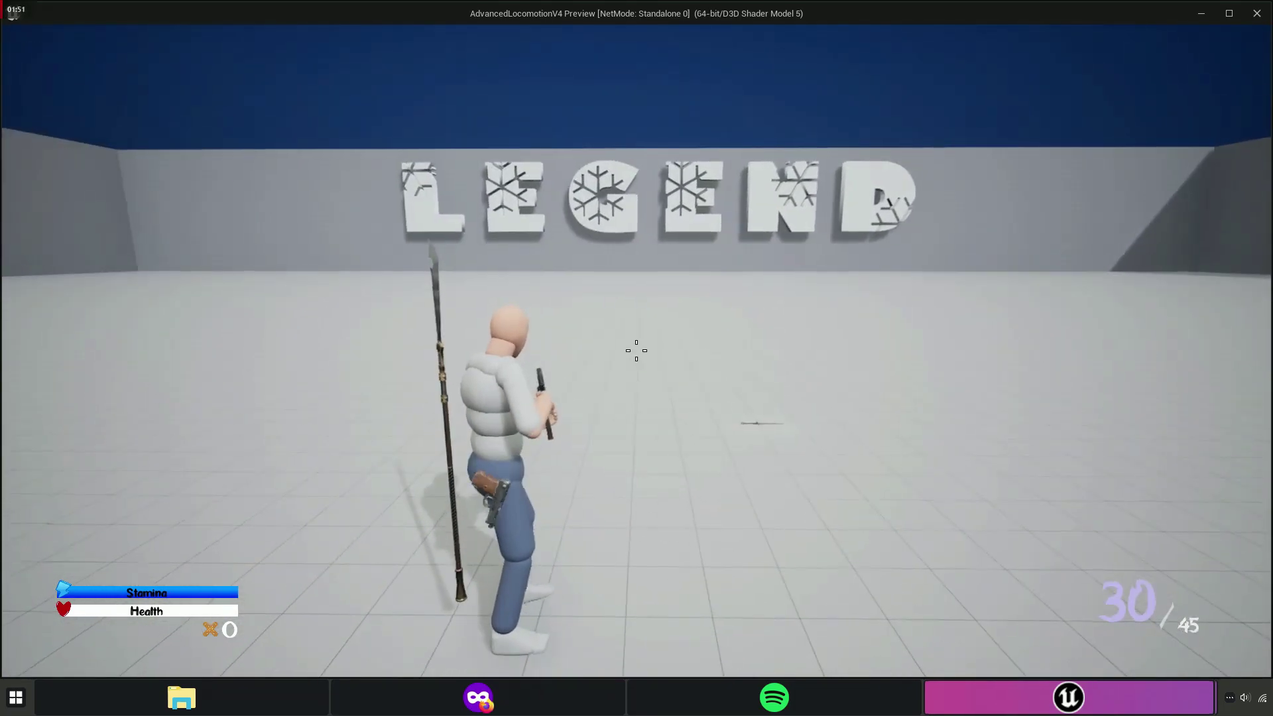
right_click(636, 350)
left_click(636, 350)
left_click(636, 350)
key("1")
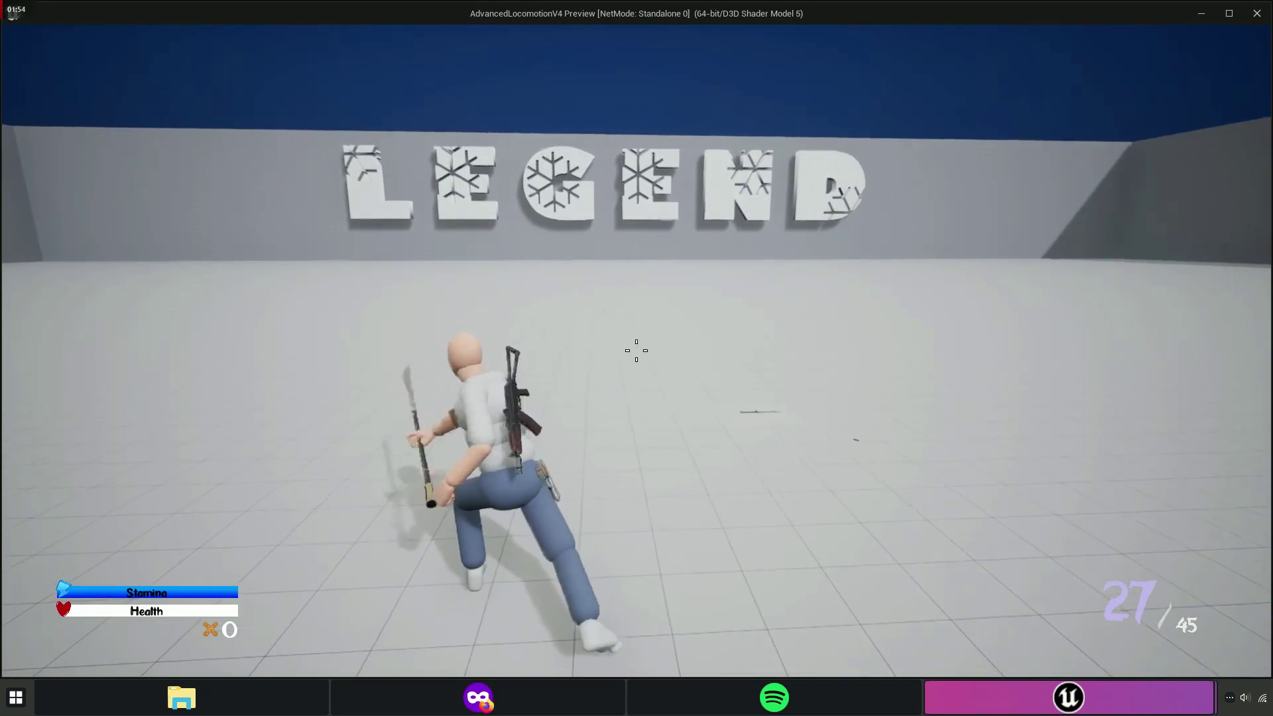
key("Escape")
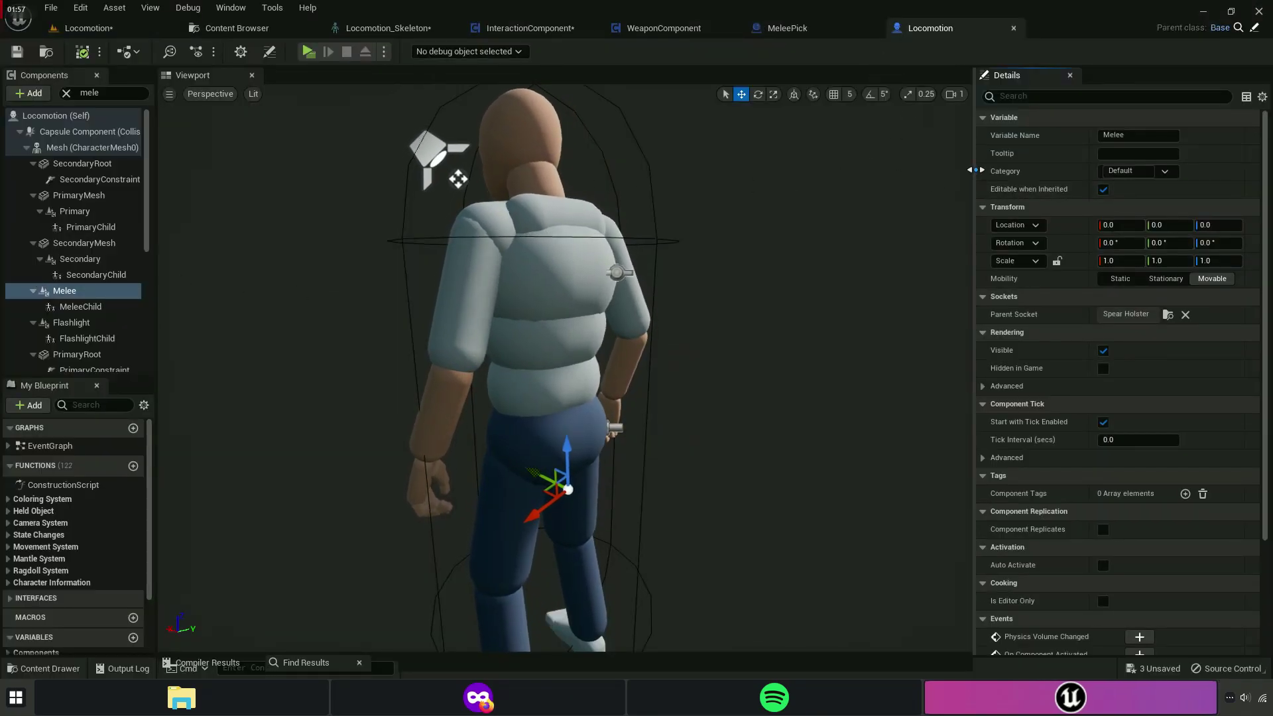
Remove the attached spear preview from the Spear Holster socket in Locomotion_Skeleton.
left_click(368, 27)
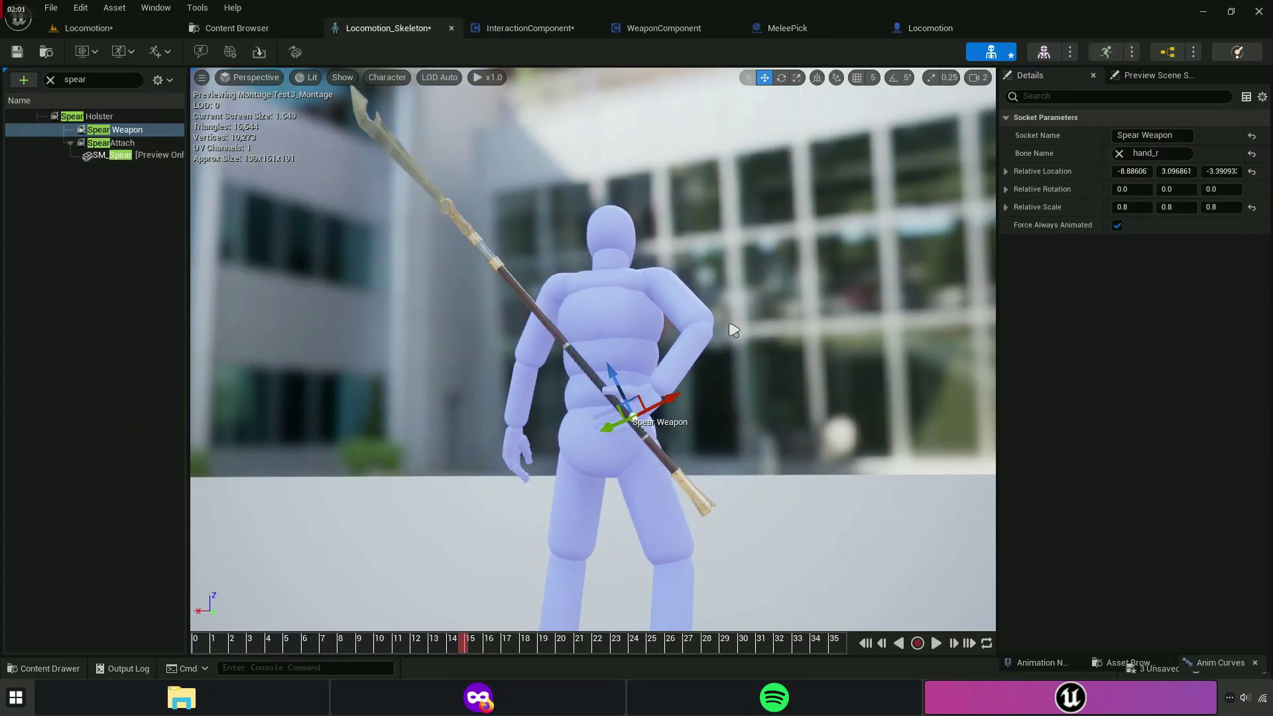
right_click_drag(733, 330, 723, 371)
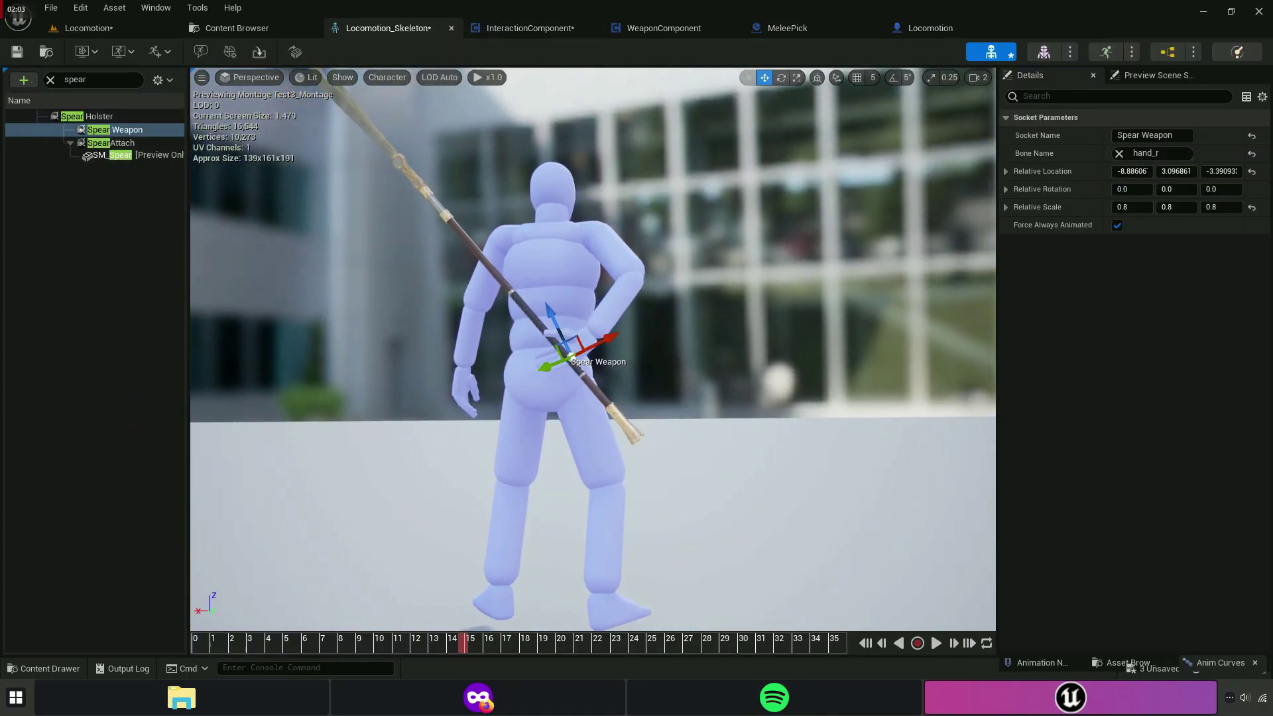
left_click(91, 116)
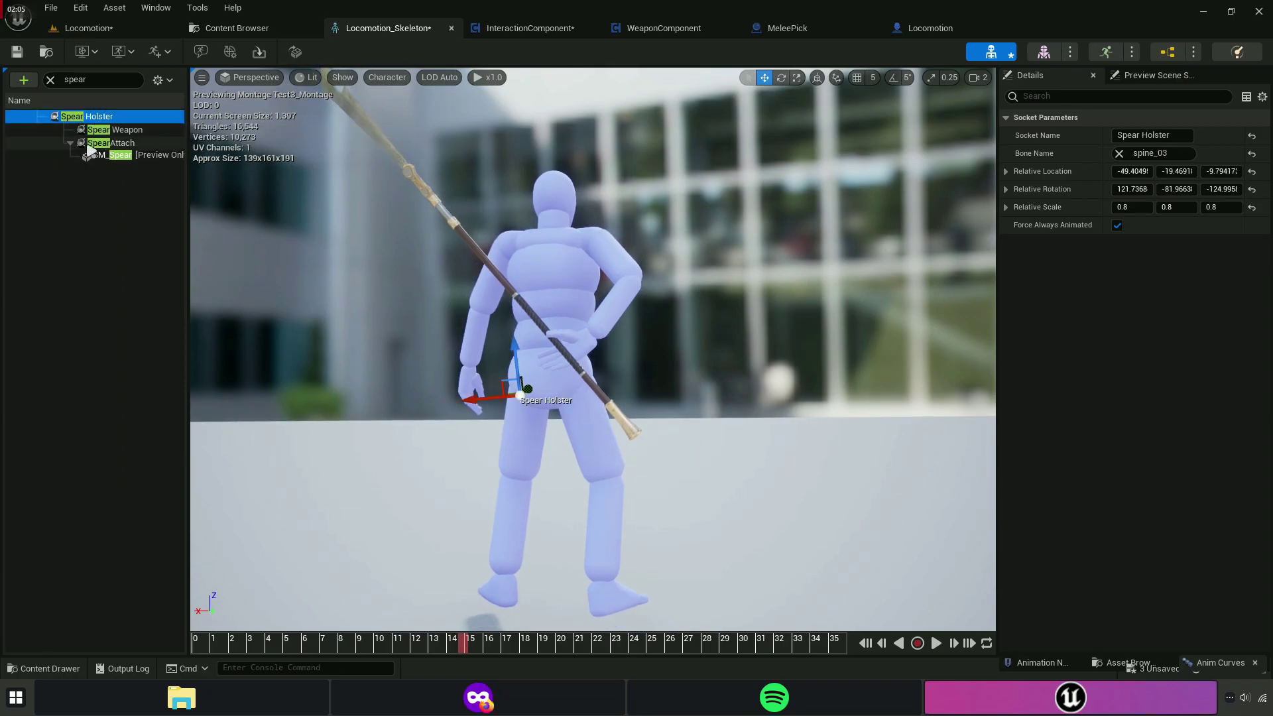
right_click(102, 123)
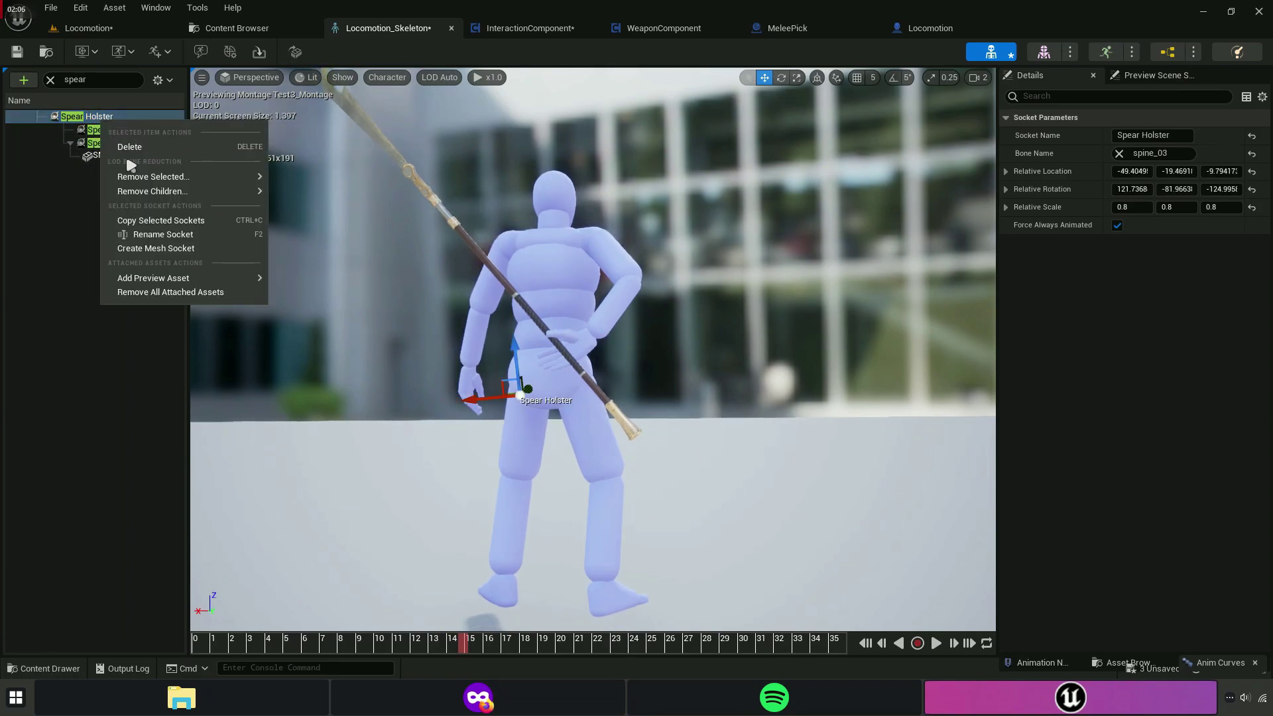
left_click(158, 292)
Clear the skeleton tree's spear filter and bring up InteractionComponent's Holster graph.
left_click(49, 80)
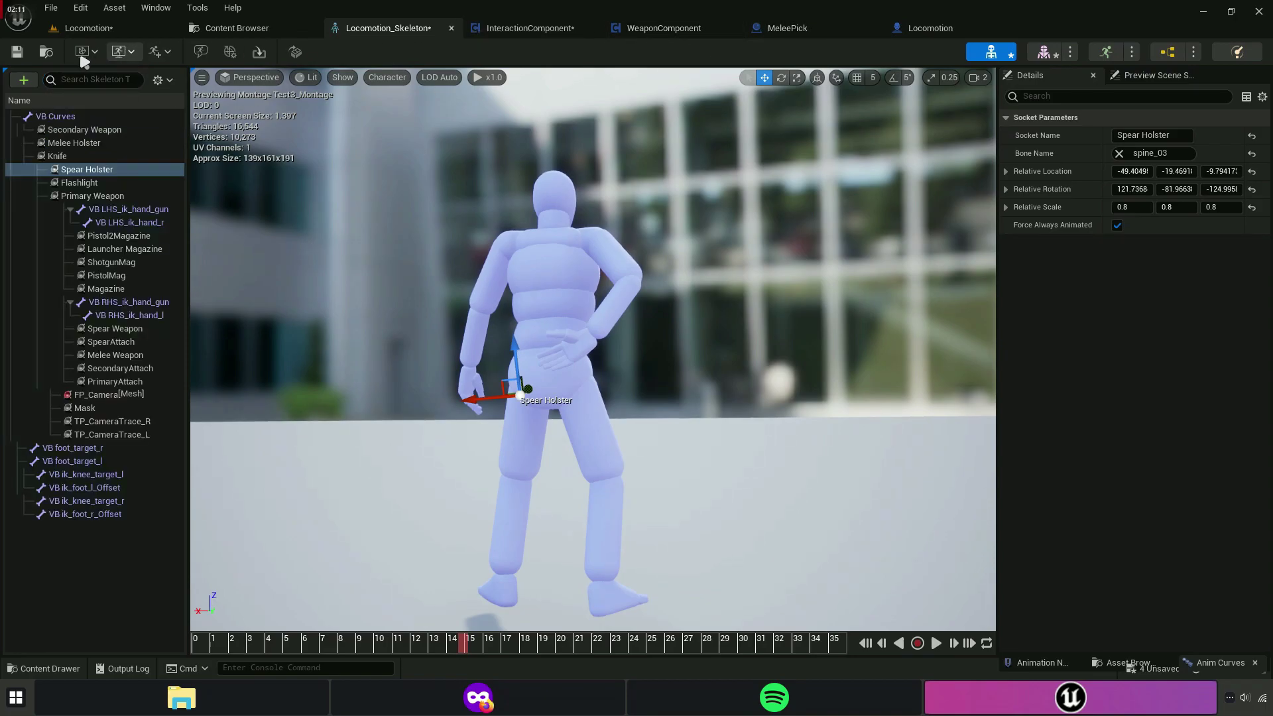
left_click(540, 24)
scroll(520, 406, "up", 2)
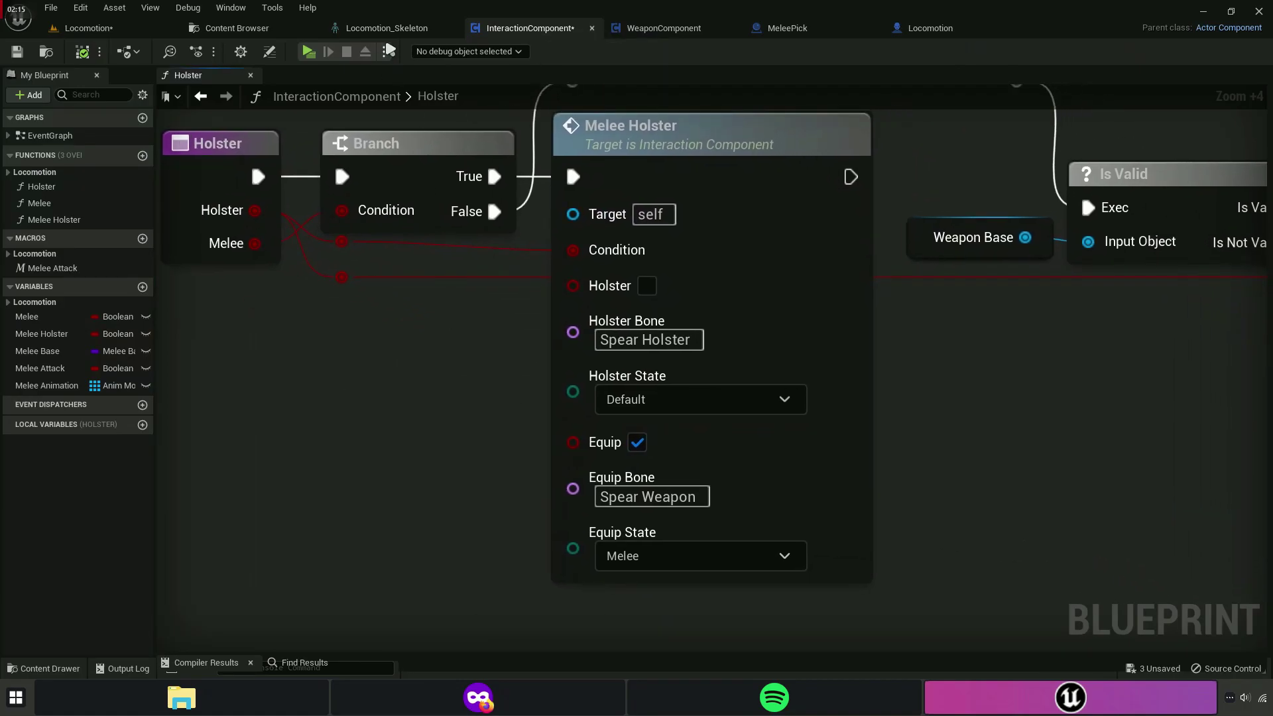
Check the Melee Holster socket name against the skeleton, undoing a mistaken Equip Bone paste.
left_click(381, 28)
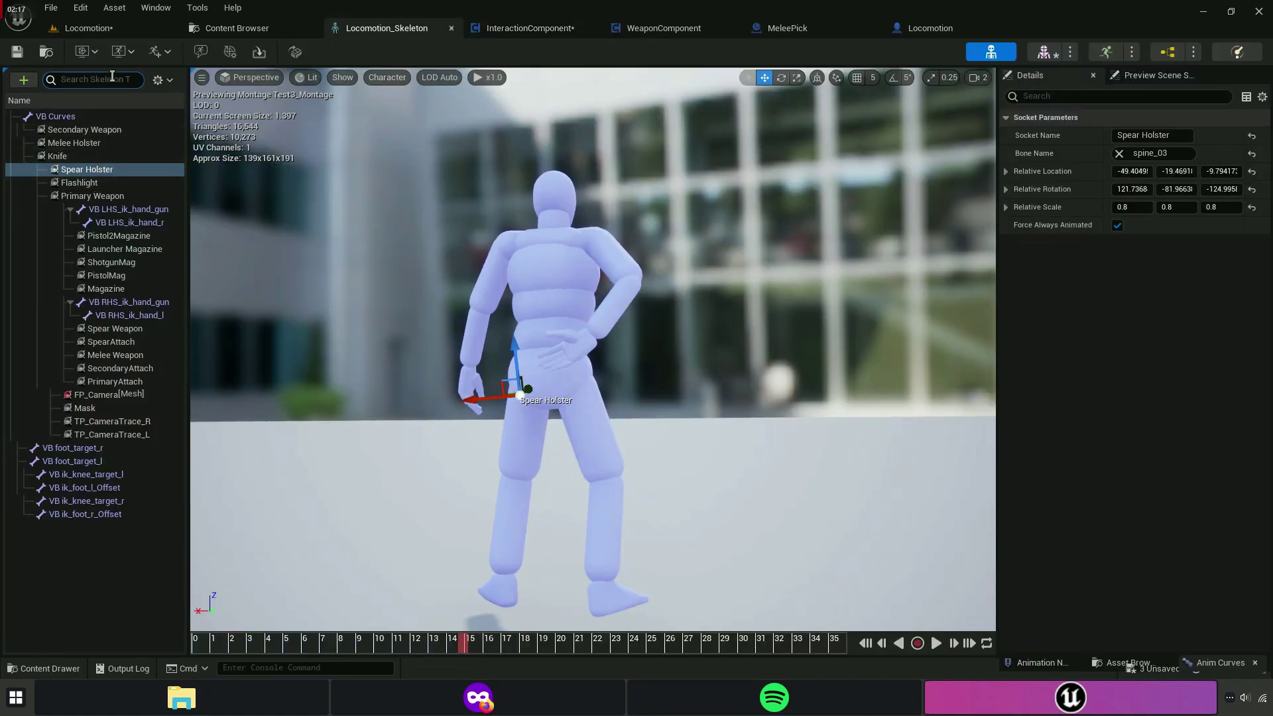
type("melee")
left_click(99, 120)
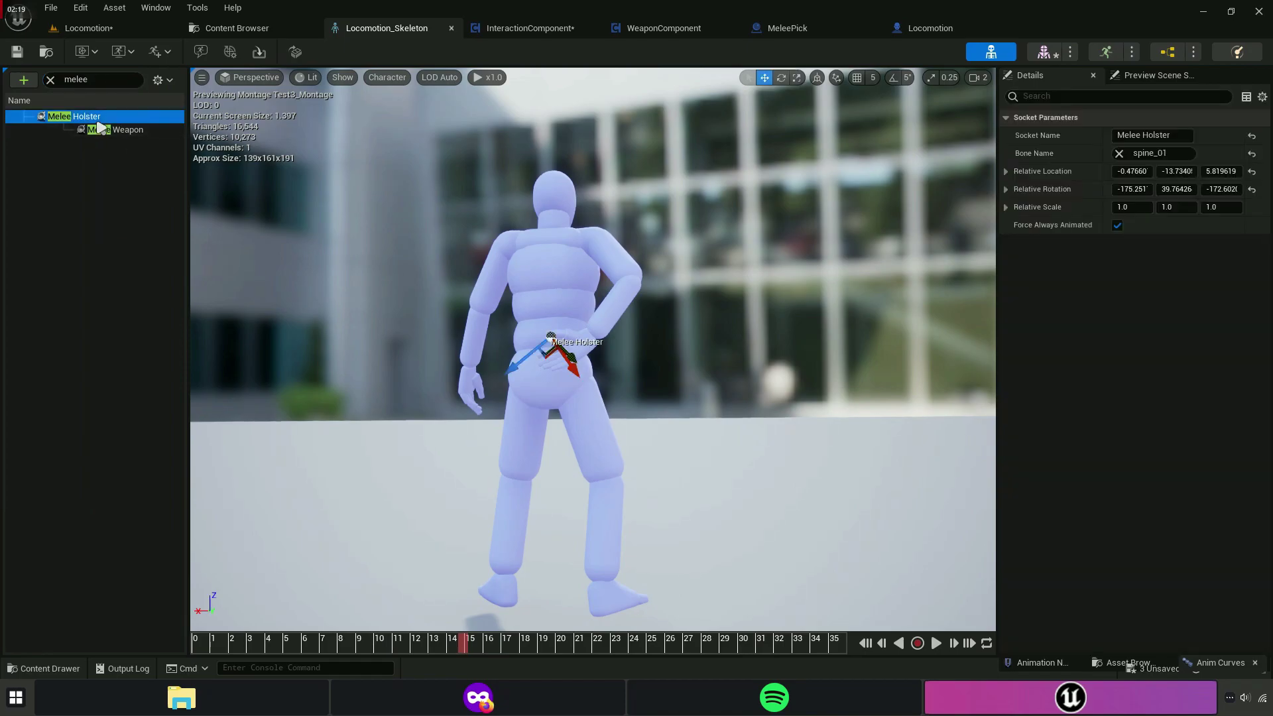
left_click(530, 28)
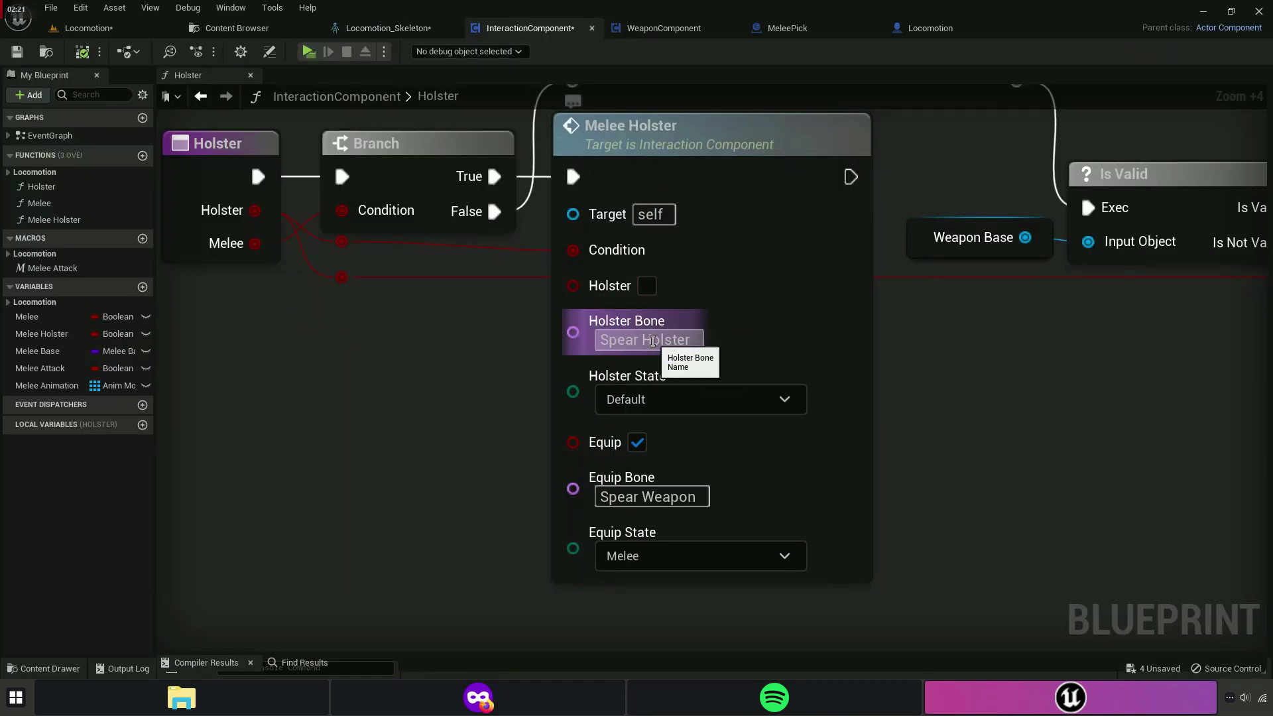
left_click(381, 28)
left_click(524, 28)
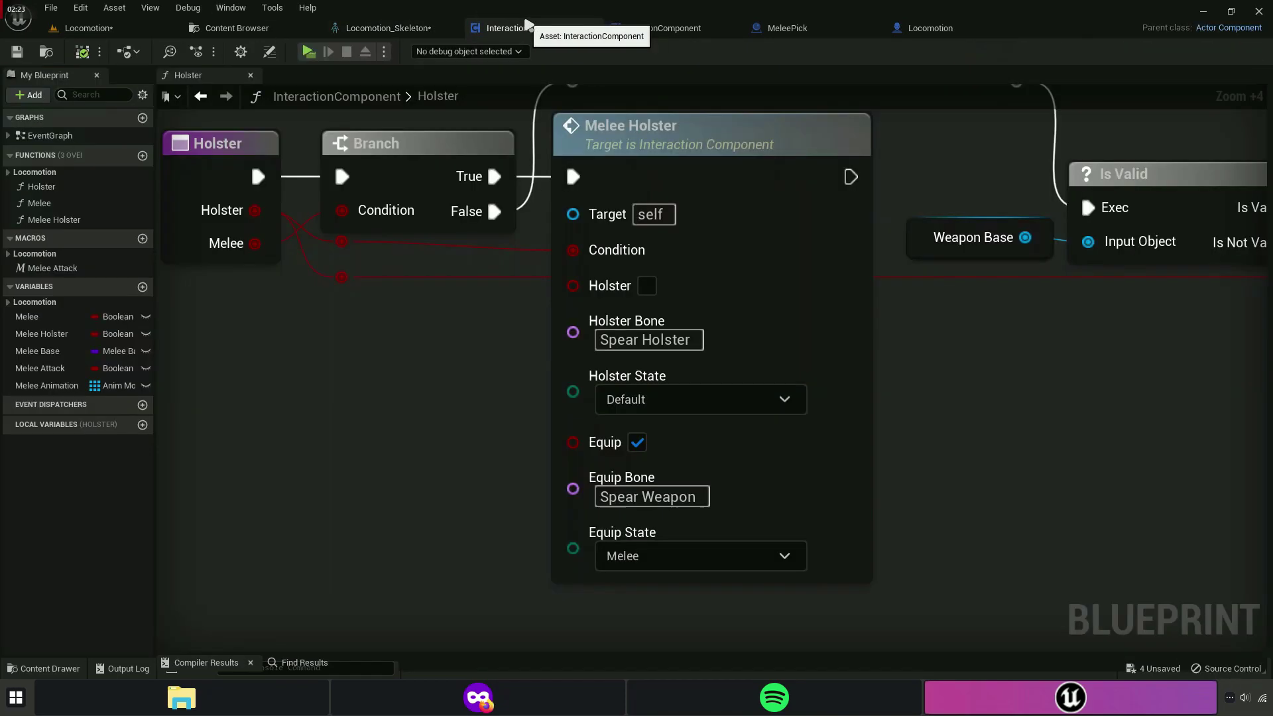
left_click(649, 496)
type("Melee Holster")
key("Return")
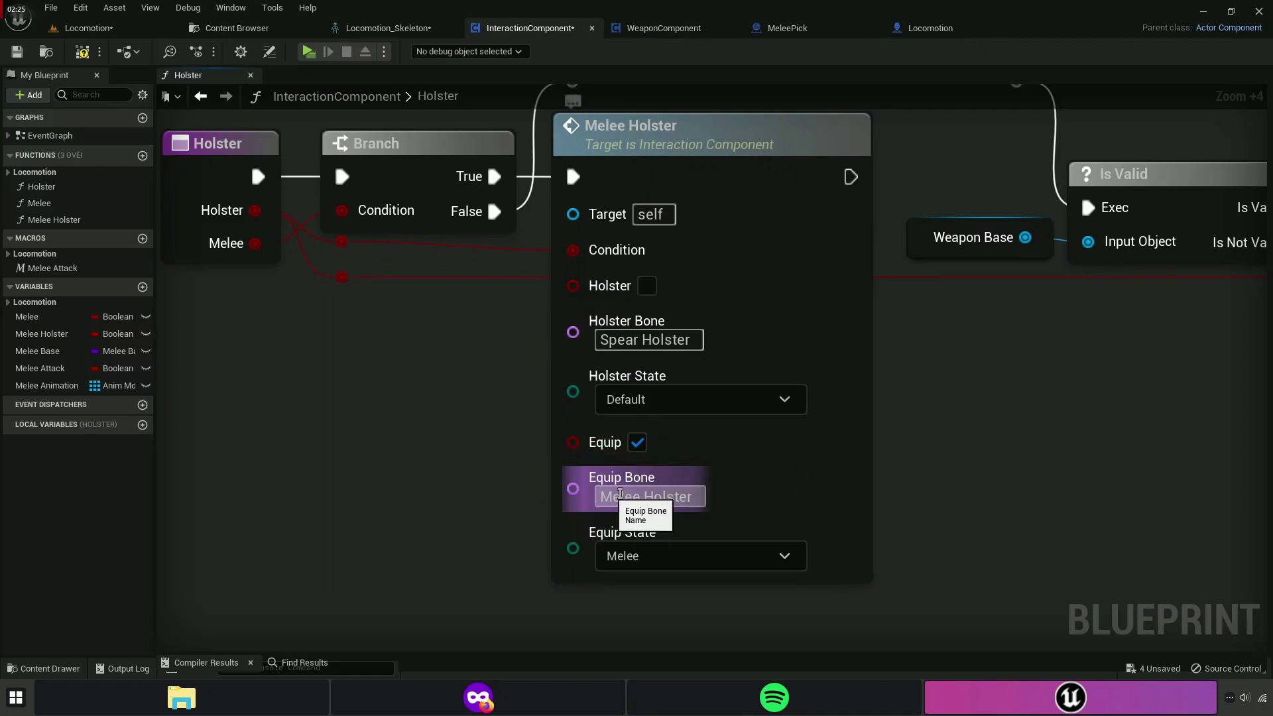
key("ctrl+z")
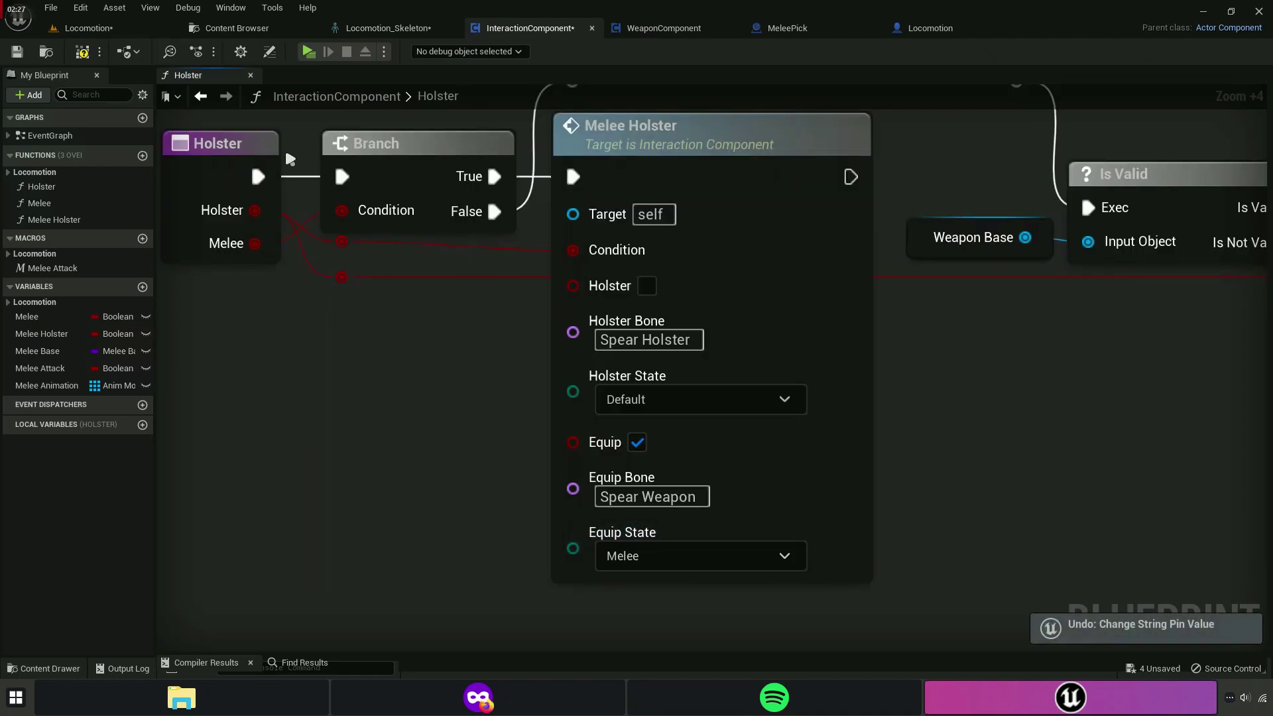
Set the Melee Holster node's Holster Bone to Melee Holster.
left_click(381, 28)
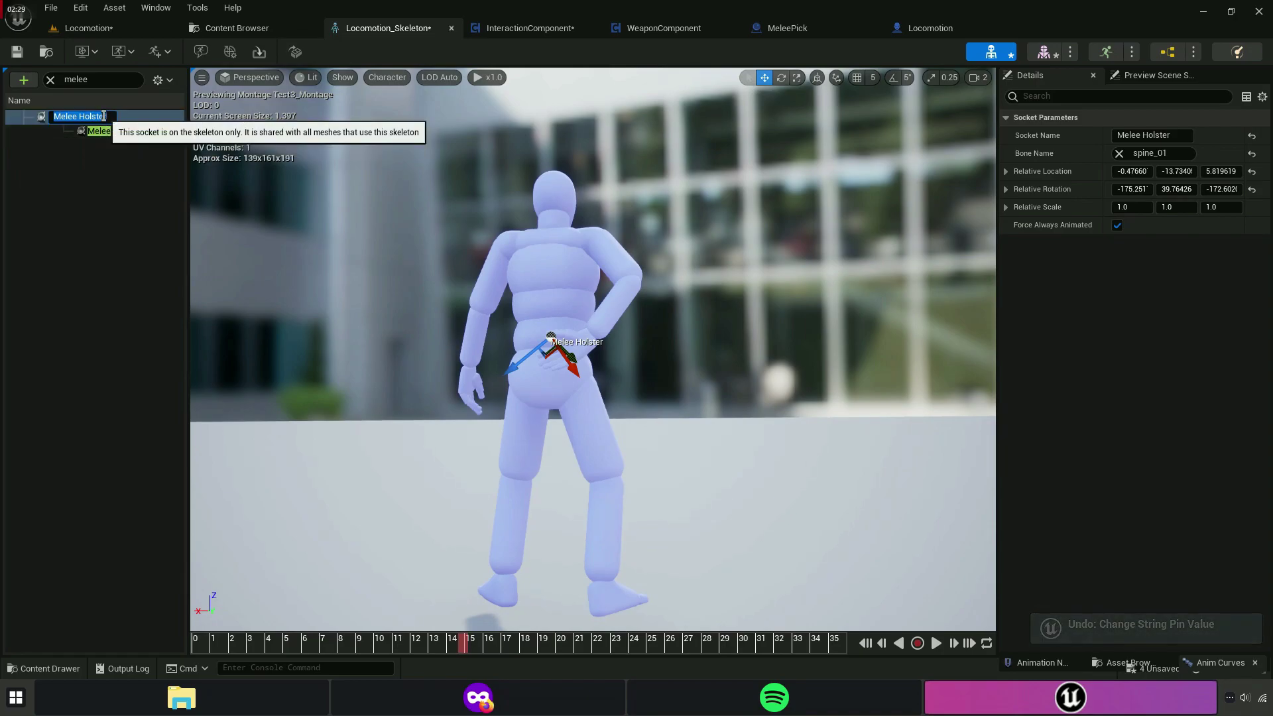
left_click(530, 27)
left_click(650, 339)
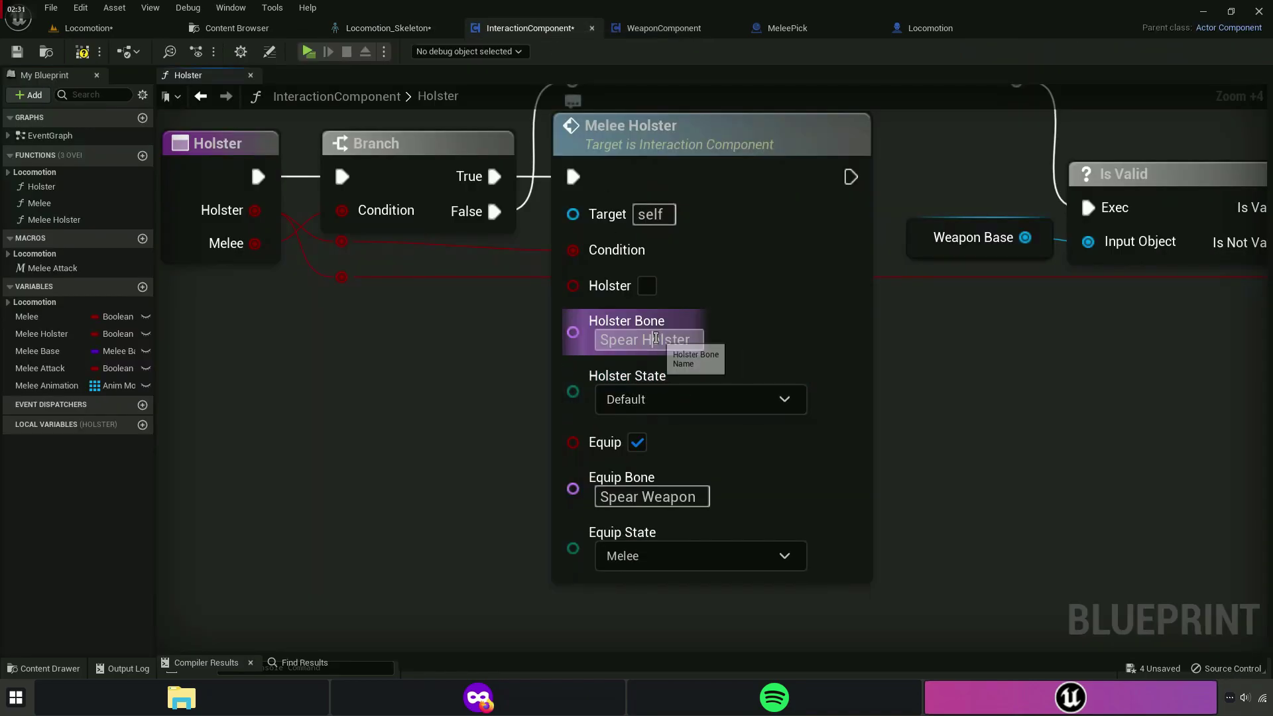
type("Melee Holster")
key("Return")
Set Equip Bone to the copied Melee Weapon socket name and compile InteractionComponent.
left_click(381, 27)
double_click(130, 130)
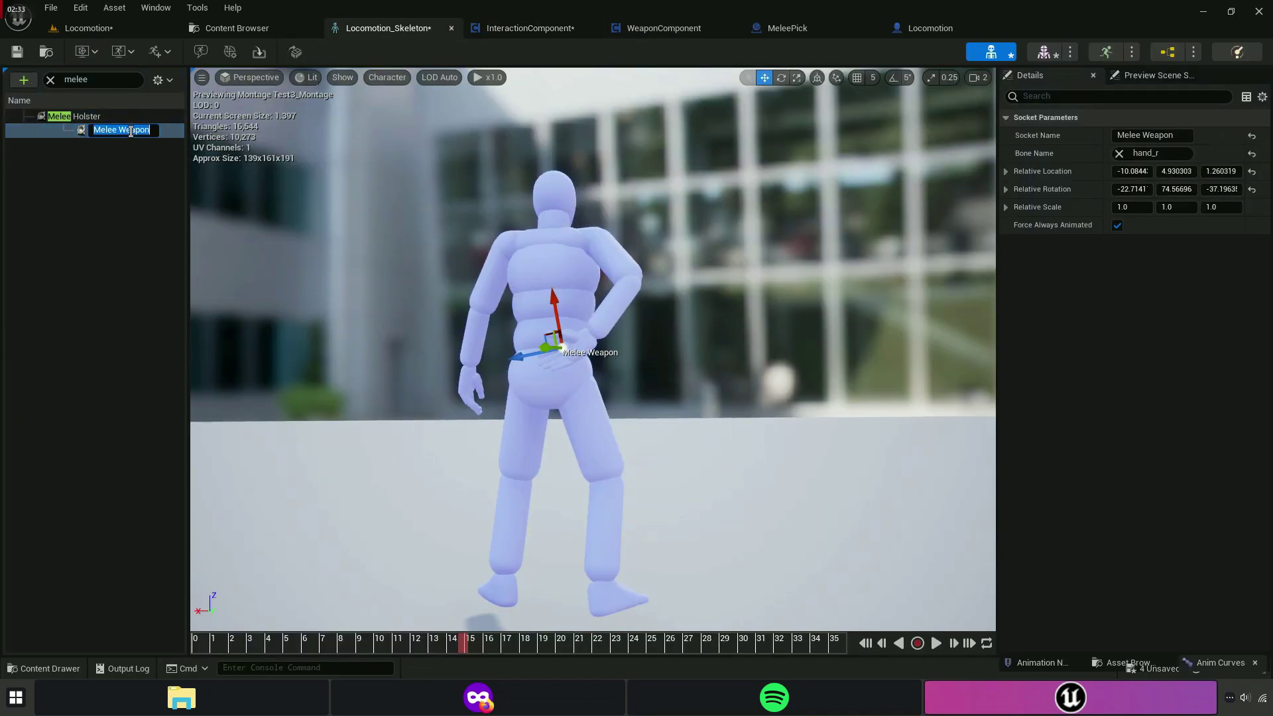
key("ctrl+c")
left_click(549, 31)
left_click(650, 497)
key("ctrl+v")
key("Return")
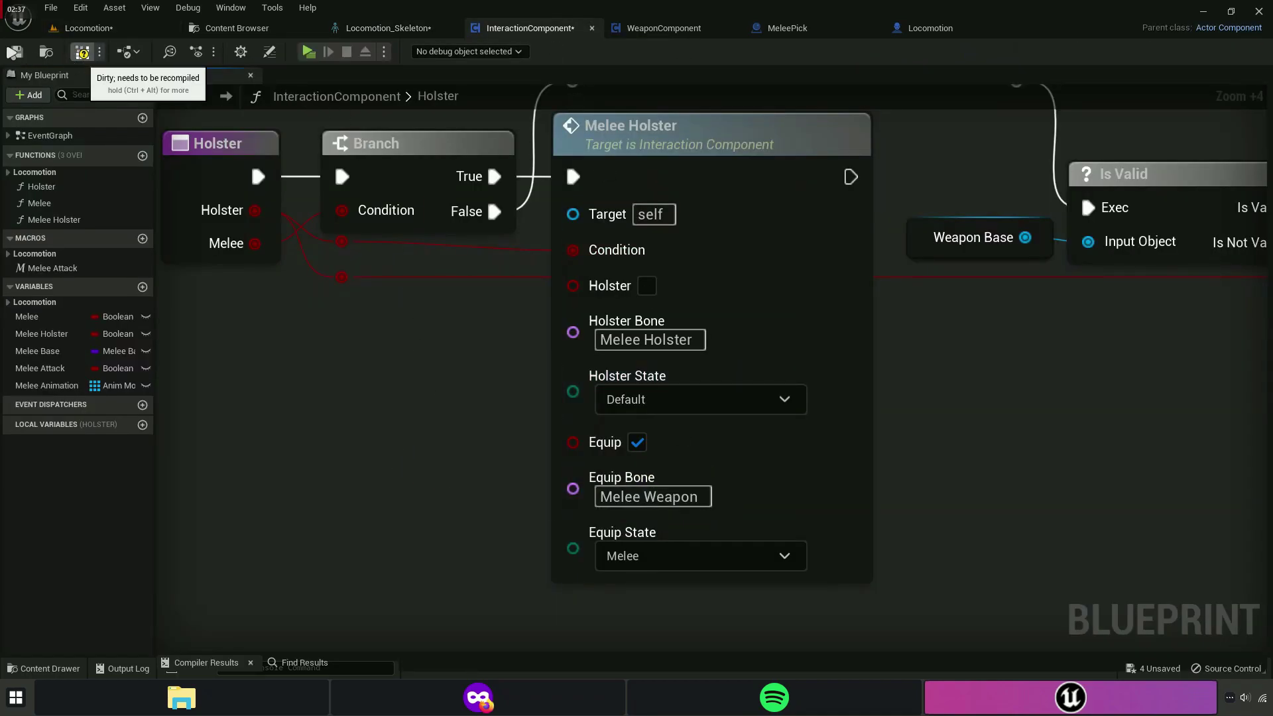
left_click(12, 50)
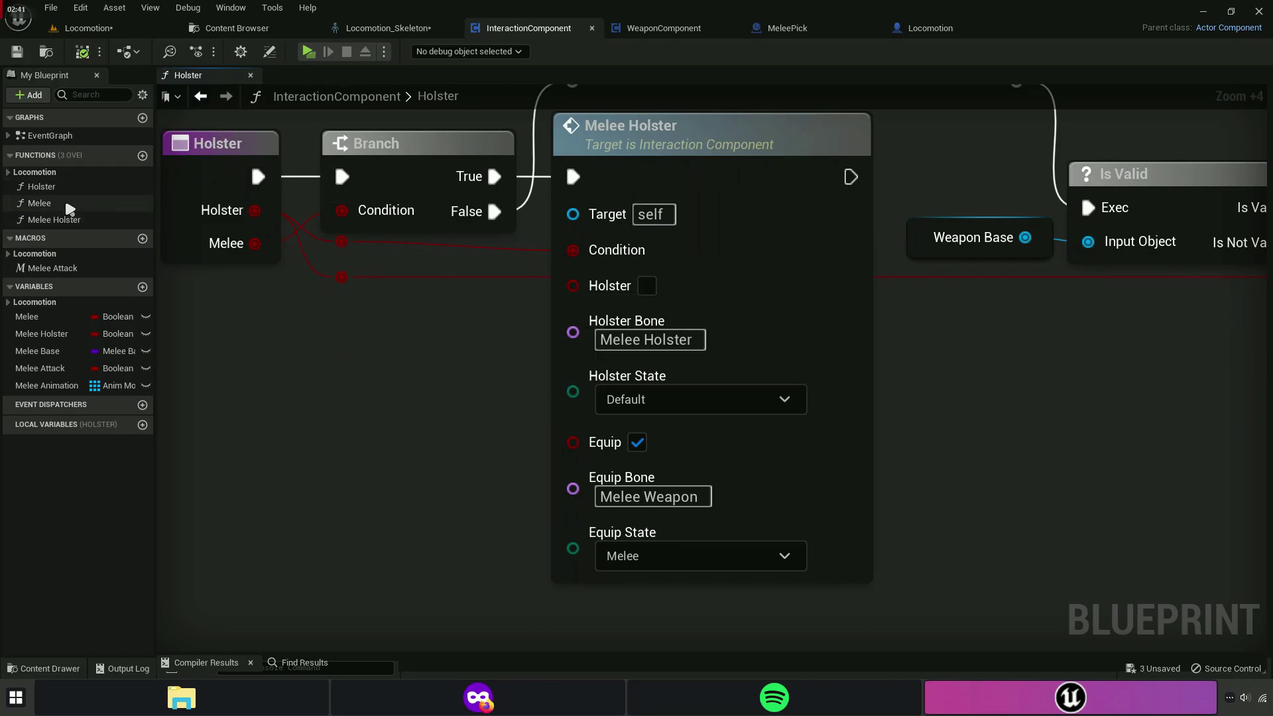
Delete WeaponComponent's TEST comment and clear the SpearAttach socket name in Melee Attach.
left_click(592, 28)
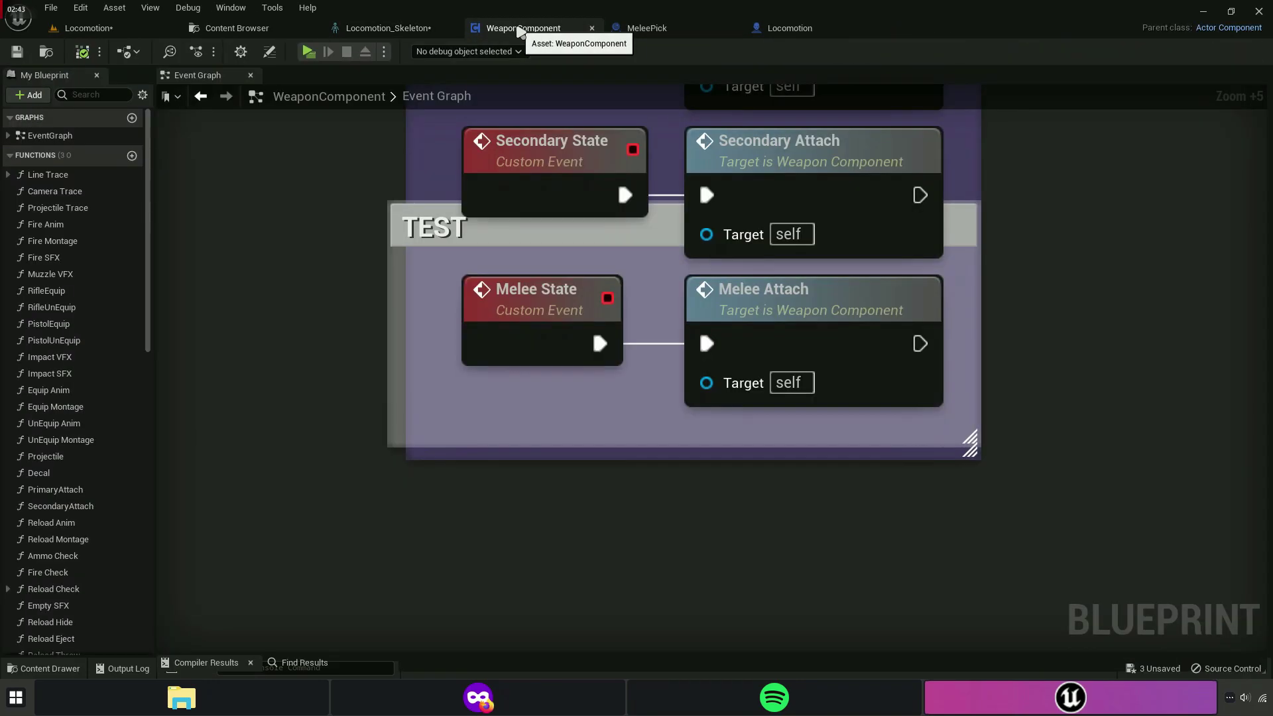
left_click(449, 236)
key("Delete")
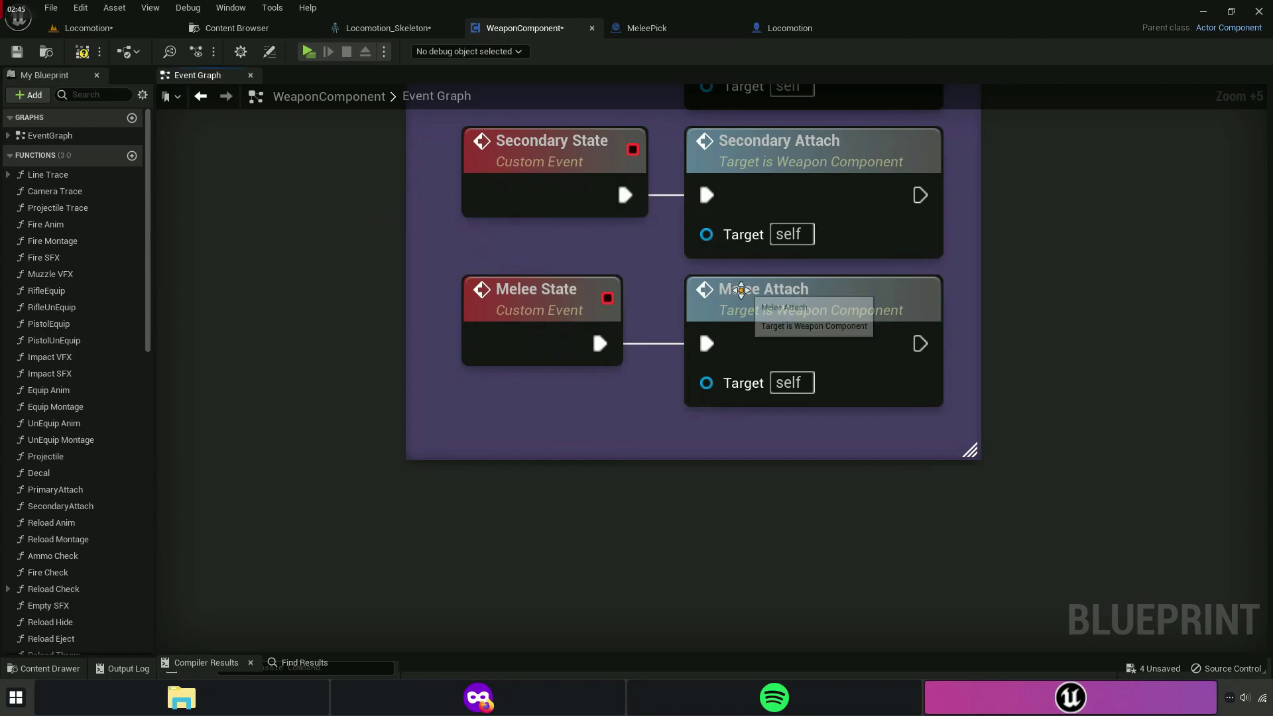
left_click(785, 297)
double_click(784, 296)
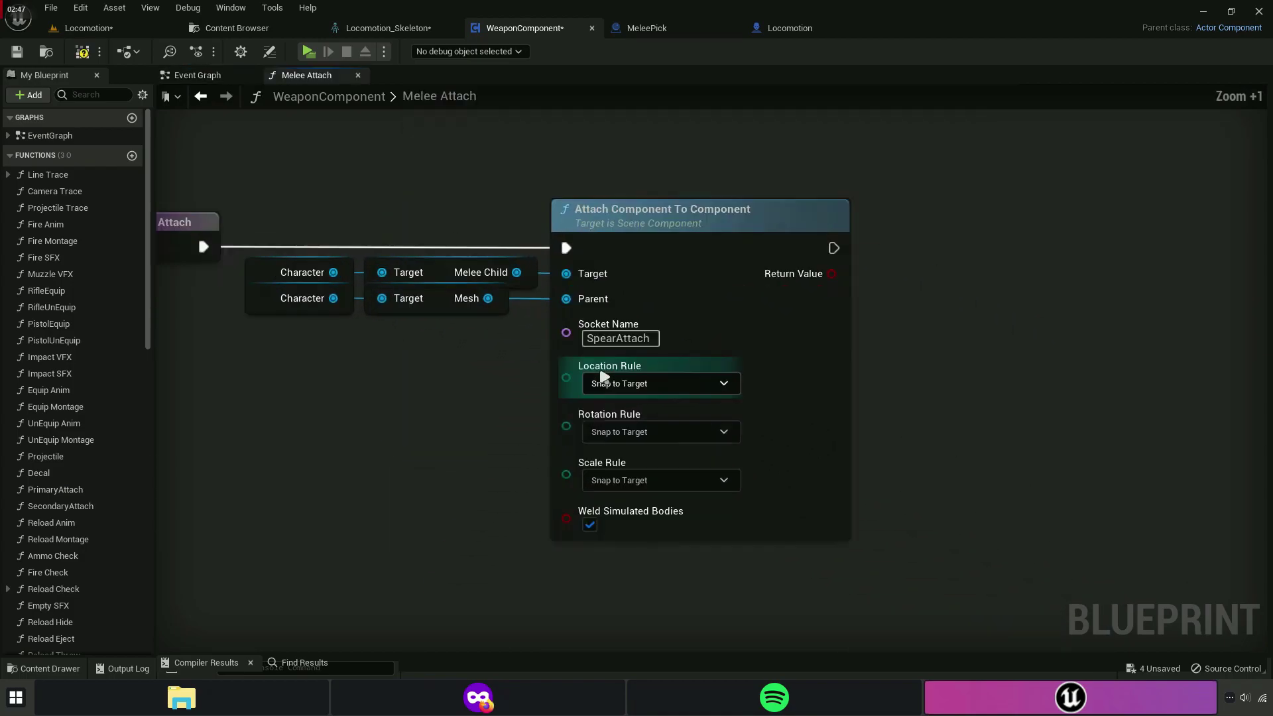
scroll(602, 372, "up", 4)
left_click(653, 325)
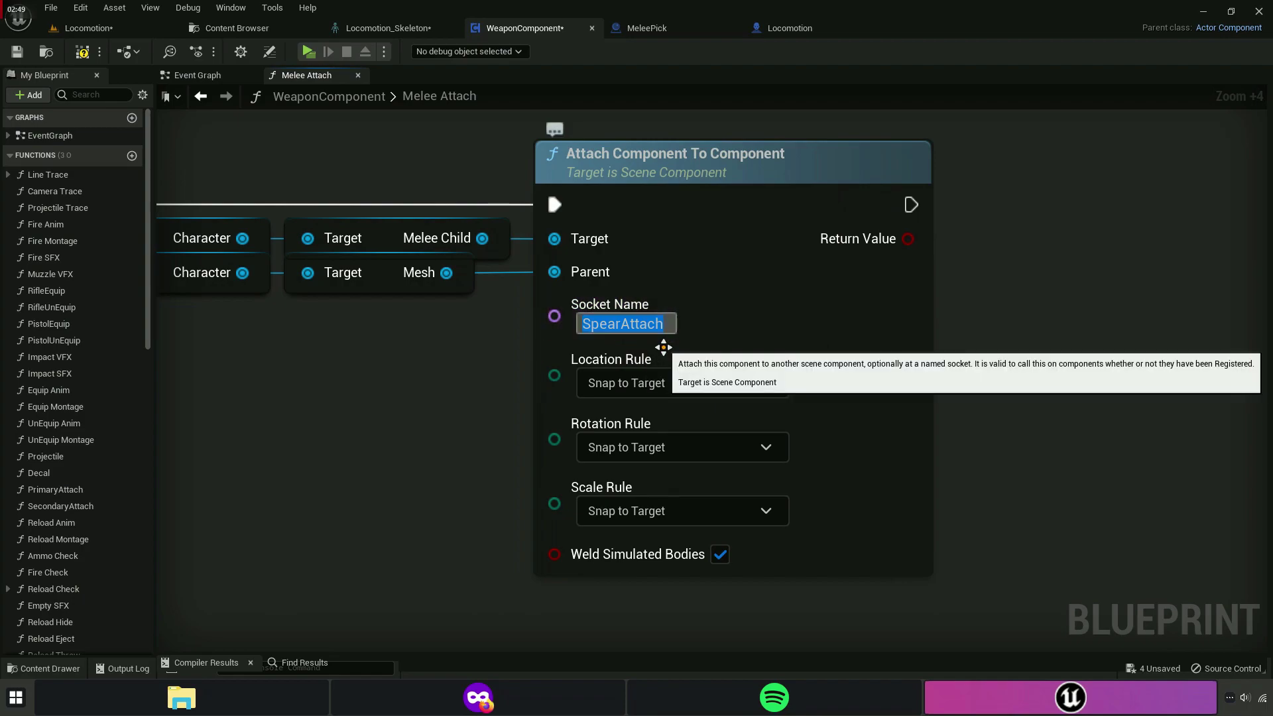
key("Delete")
scroll(662, 340, "down", 1)
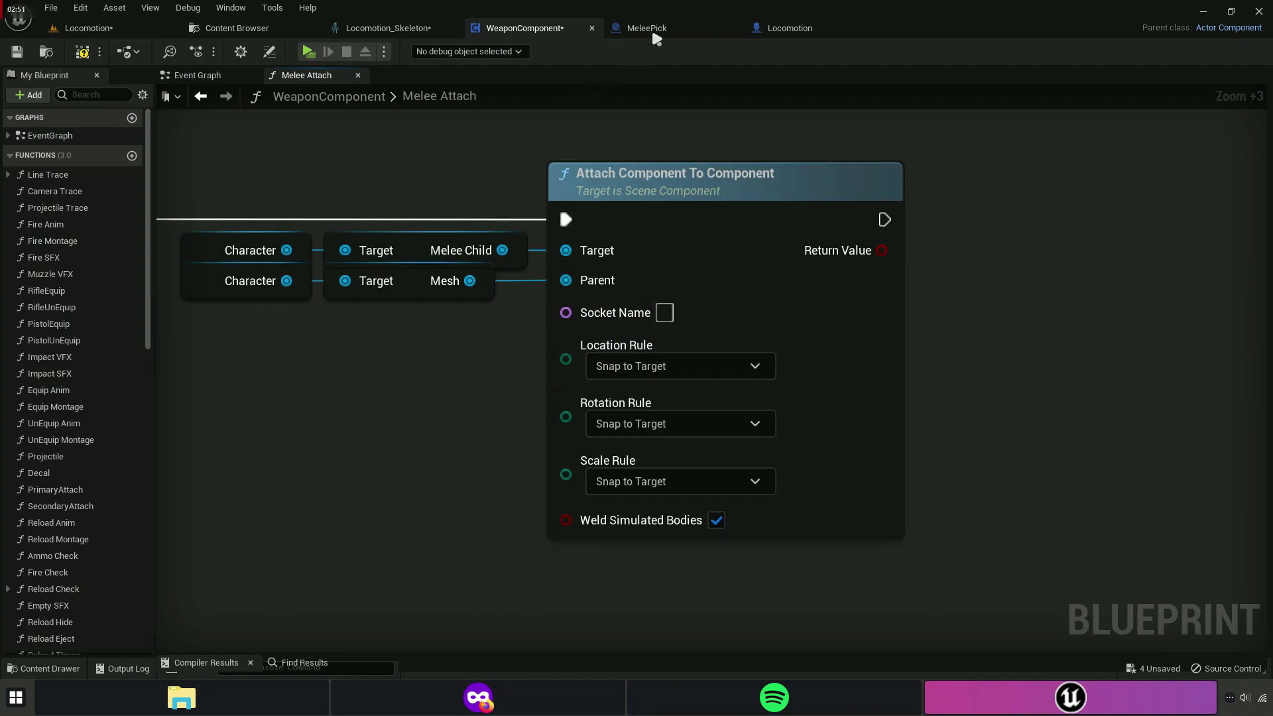
Set MeleePick's Equip Bone to Melee Weapon.
left_click(646, 28)
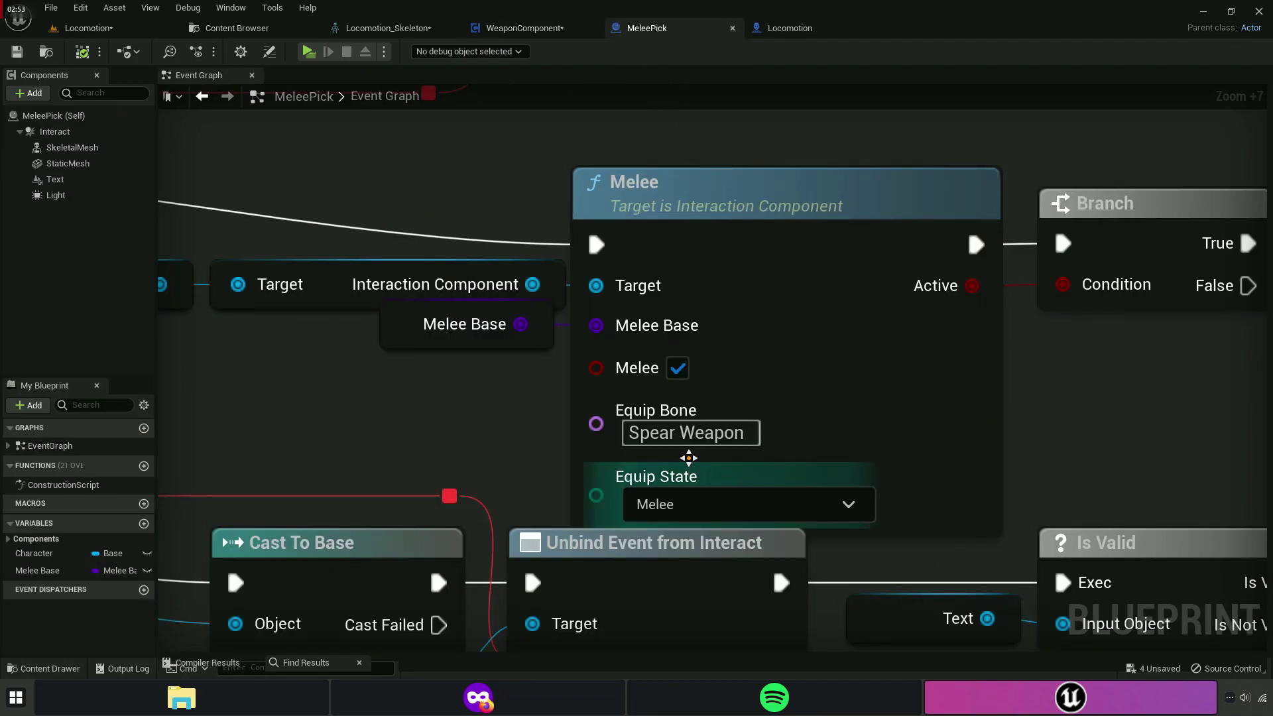
left_click(365, 28)
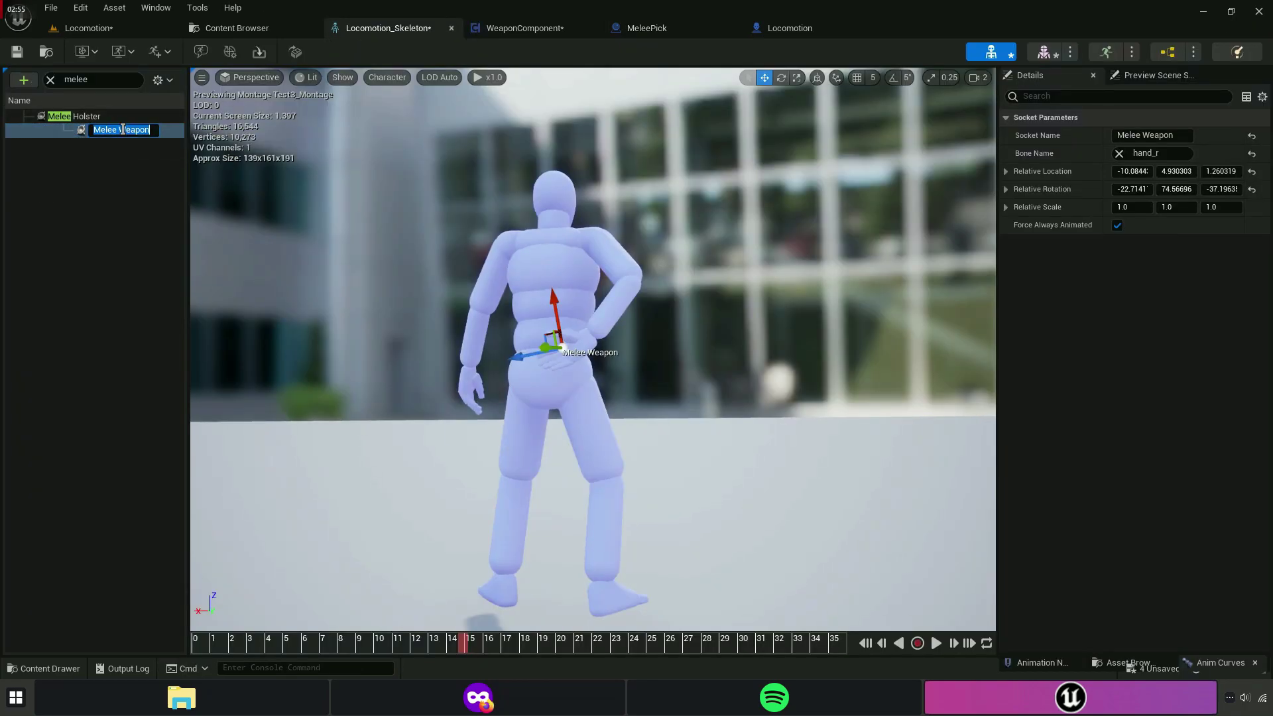
left_click(703, 29)
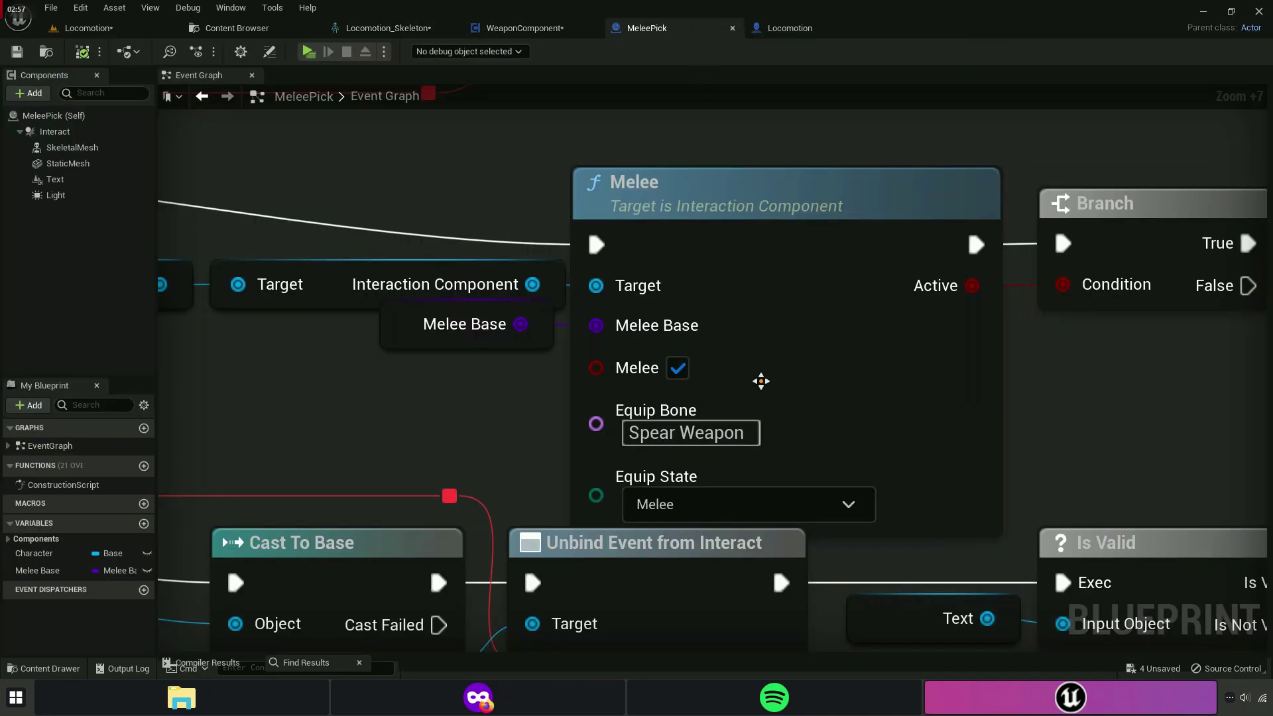
left_click(689, 432)
key("ctrl+v")
key("Return")
scroll(542, 408, "down", 4)
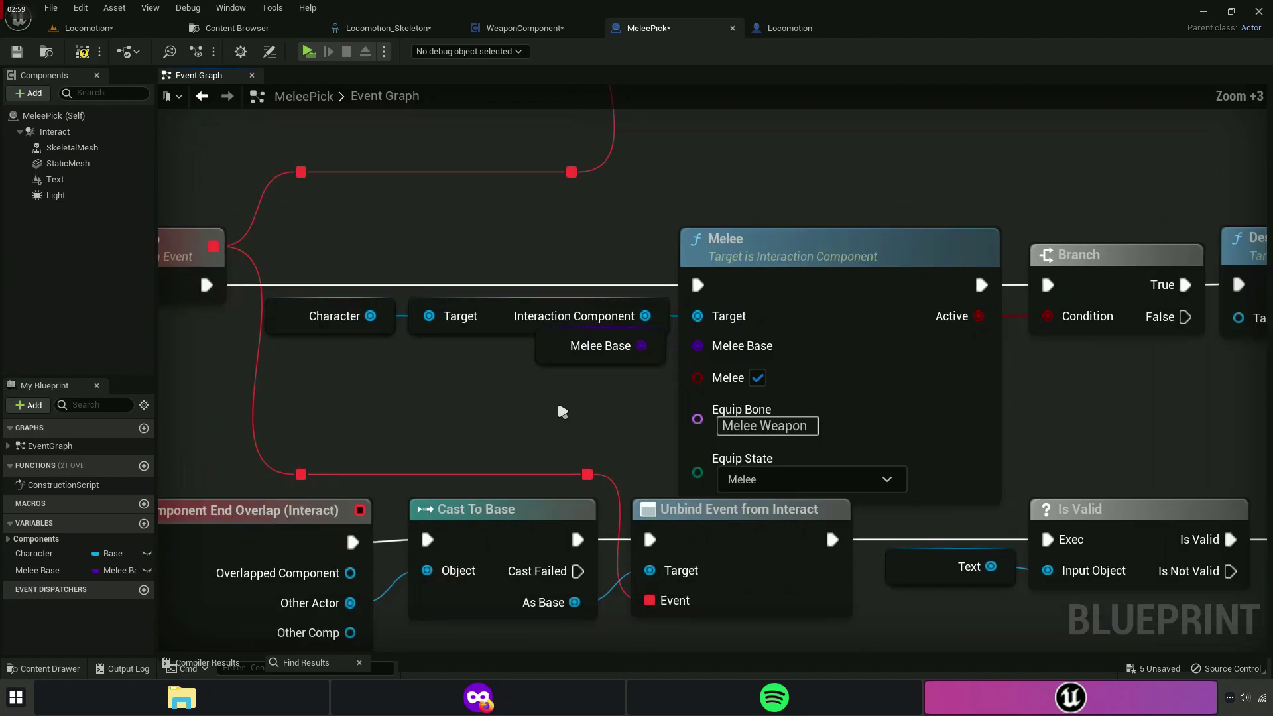
right_click_drag(562, 411, 513, 394)
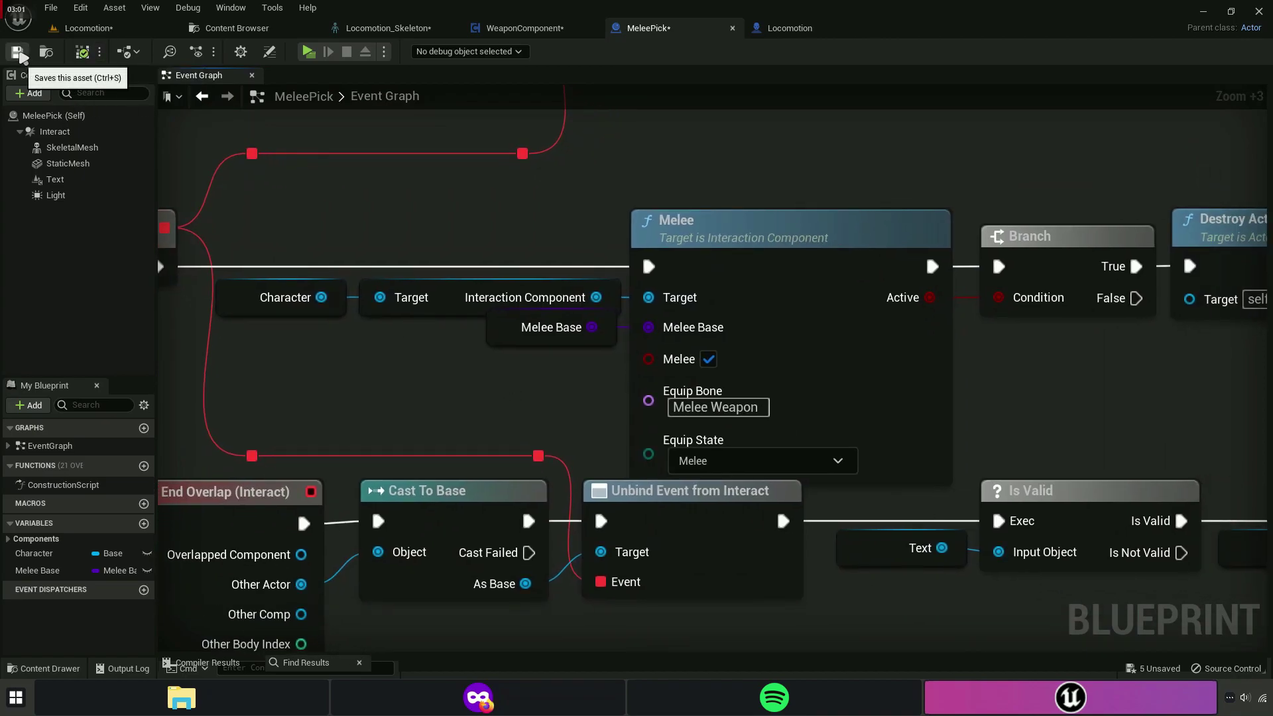
left_click(782, 27)
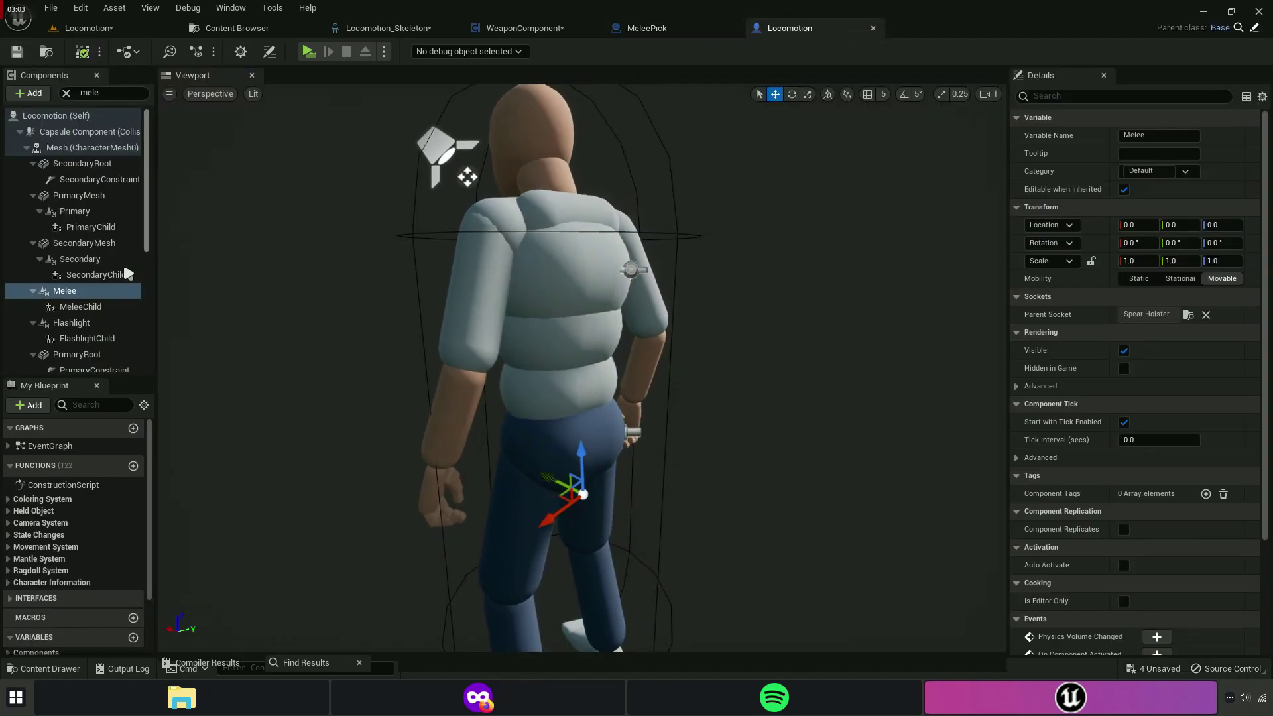
Parent the Locomotion Melee component to the Melee Holster socket, compile, and close the duplicate editor.
left_click(64, 290)
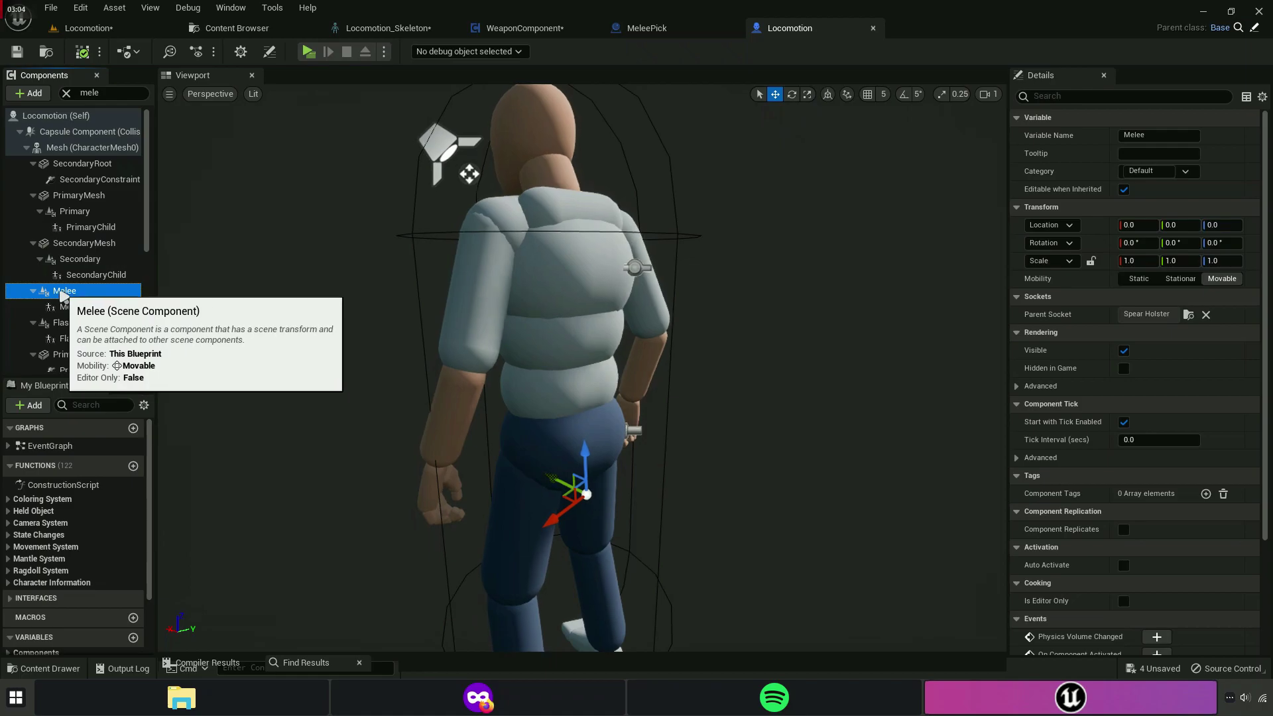
left_click(1206, 315)
left_click(1171, 315)
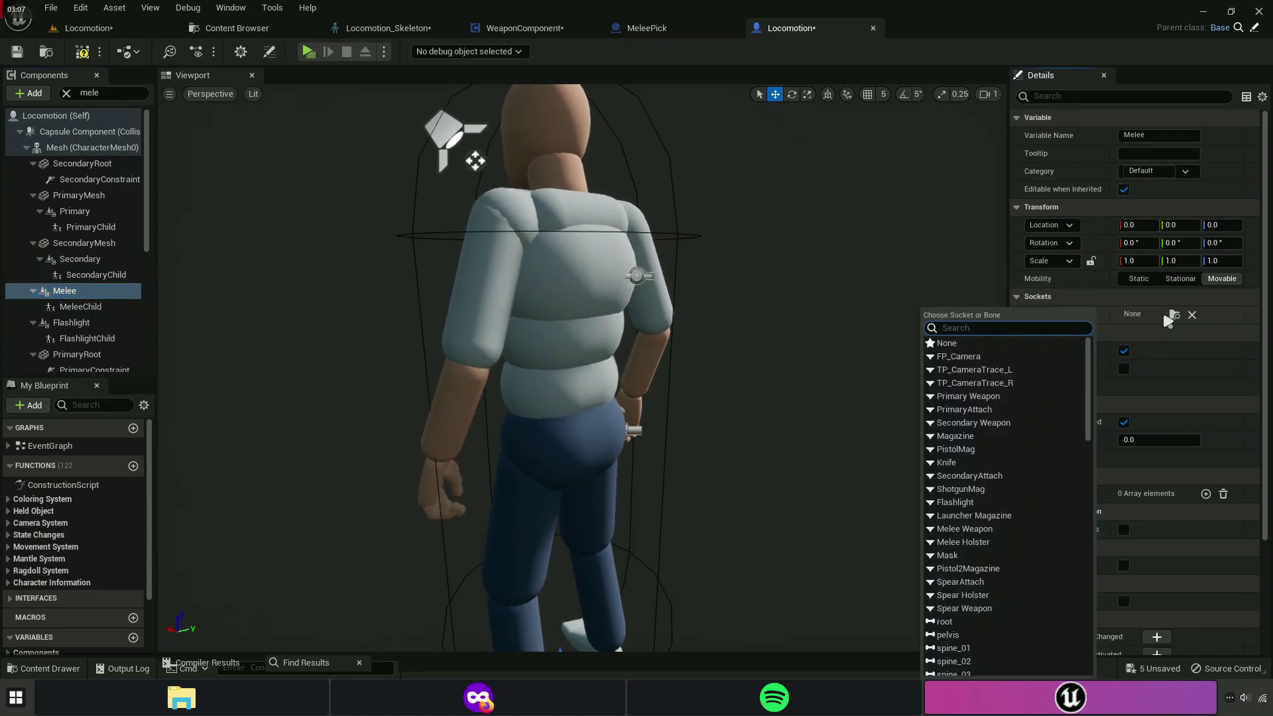
type("Melee Weapon")
key("BackSpace")
key("BackSpace")
key("BackSpace")
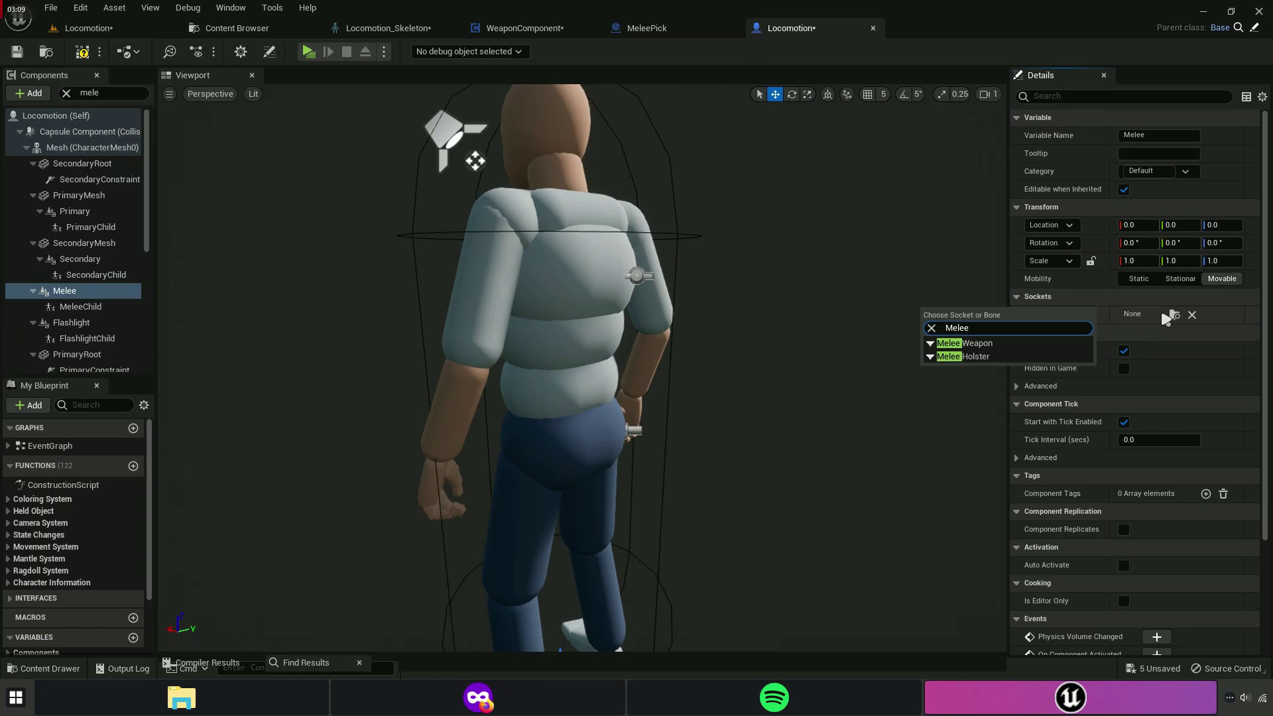
type("ho")
left_click(977, 342)
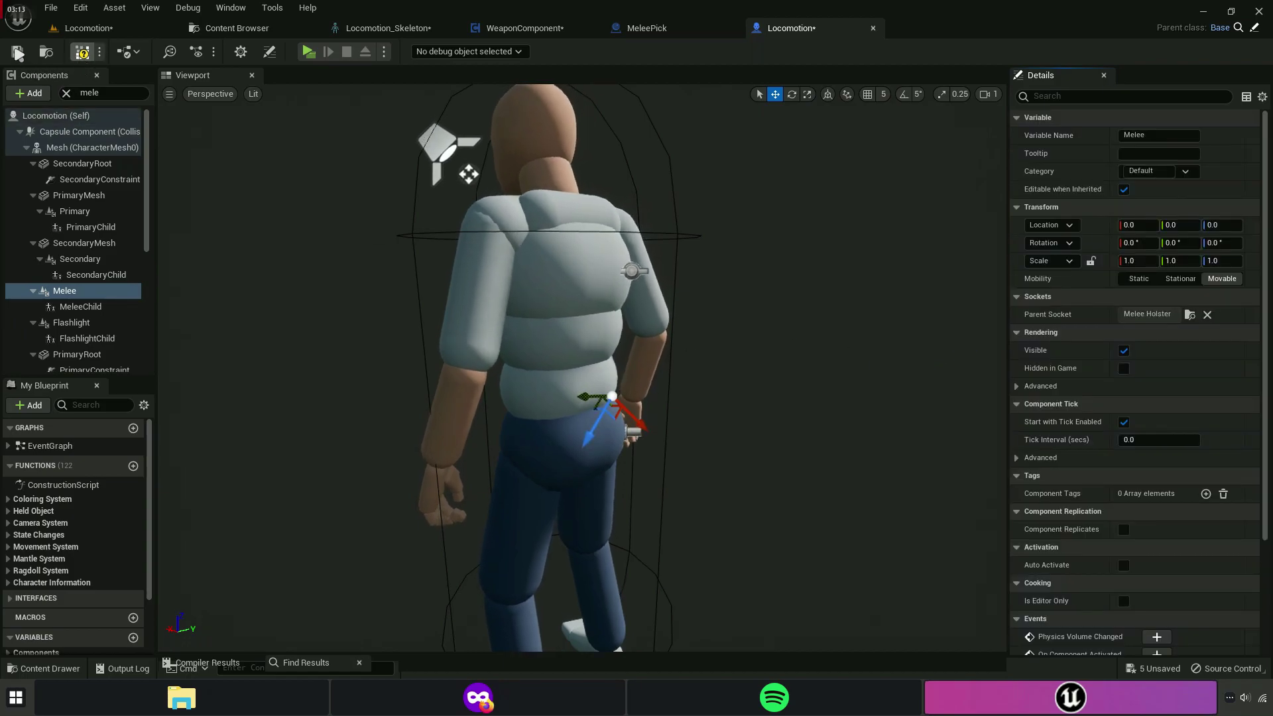
left_click(17, 52)
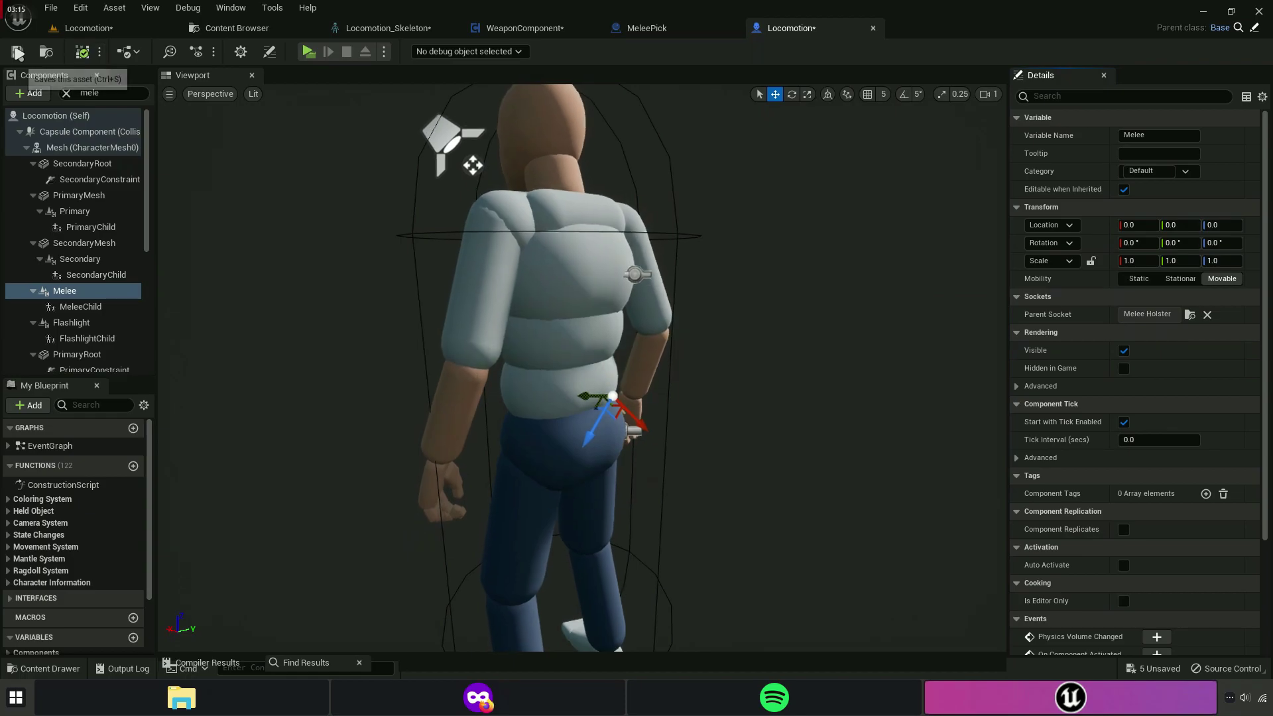
left_click(872, 27)
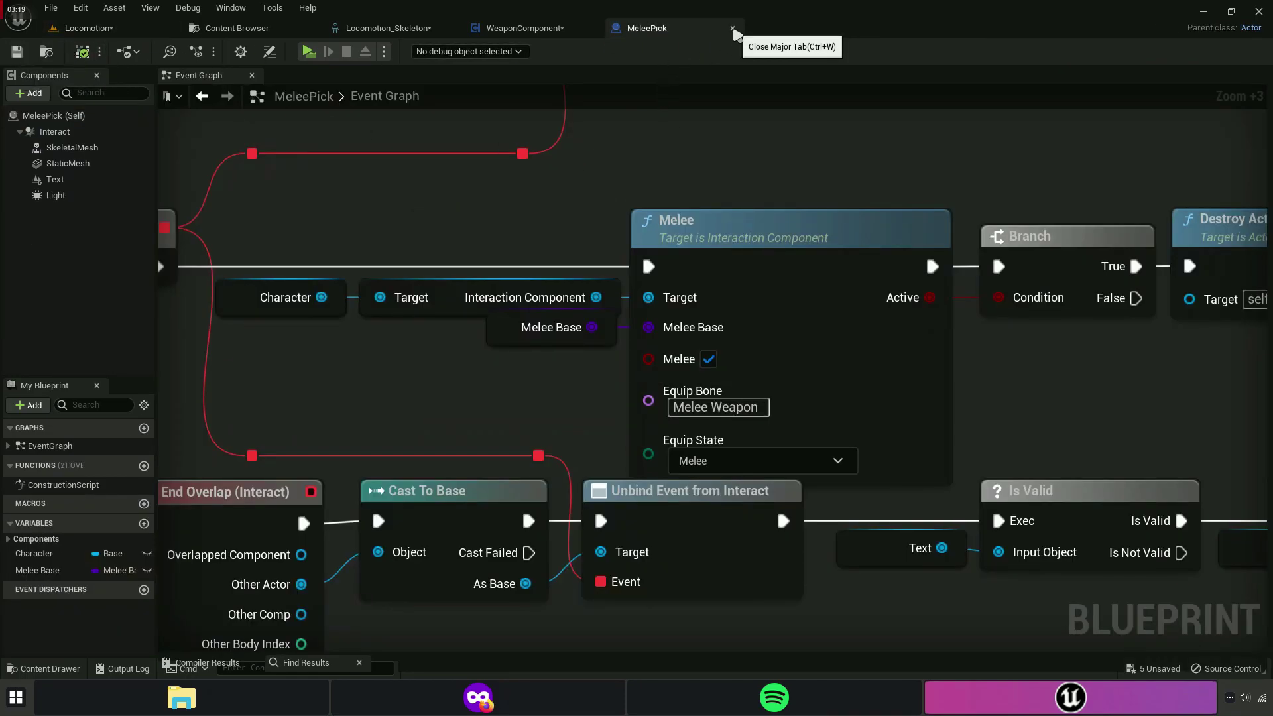
Close MeleePick, show mesh bones in Locomotion_Skeleton's tree, and select hand_r.
left_click(732, 29)
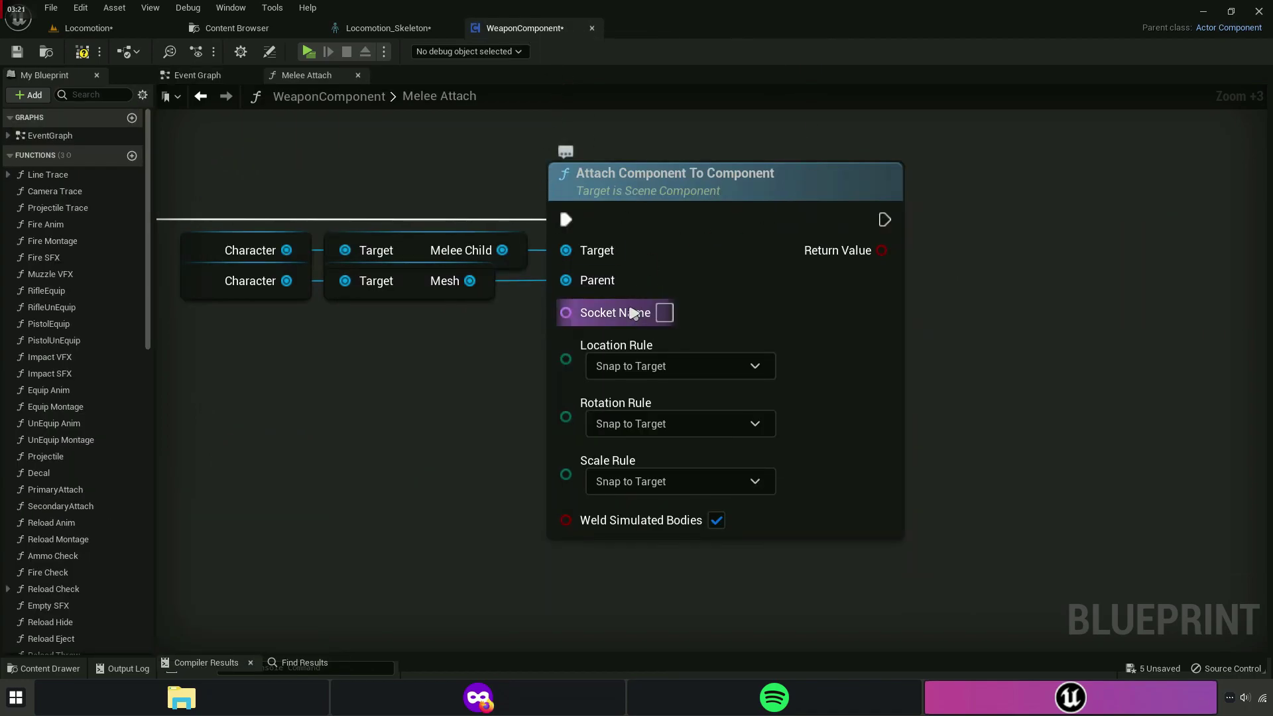
left_click_drag(392, 29, 578, 35)
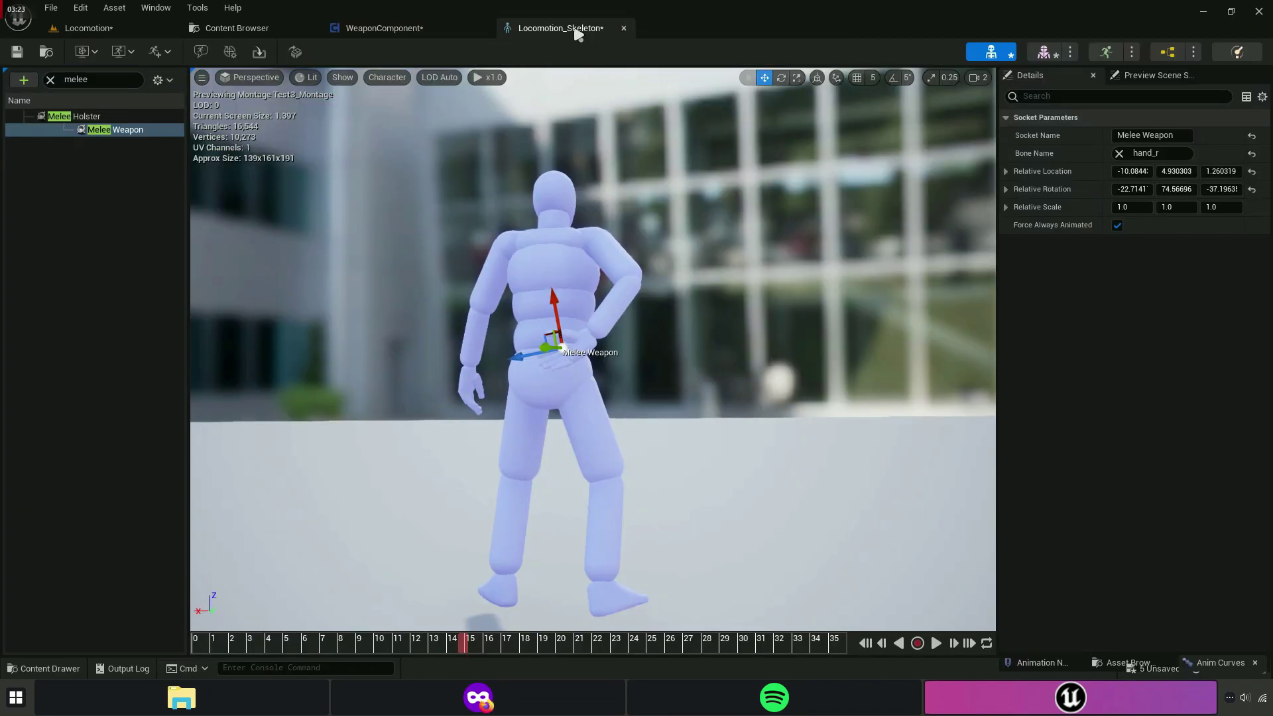
left_click(52, 80)
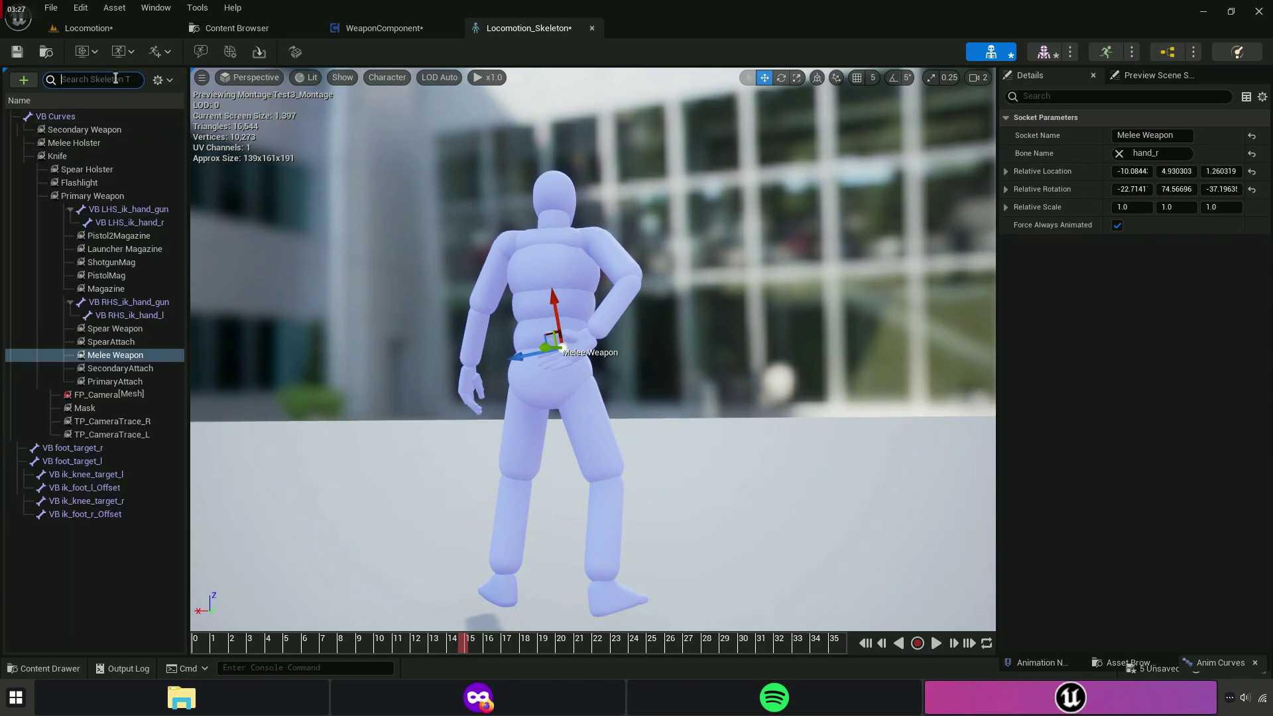
type("hand_")
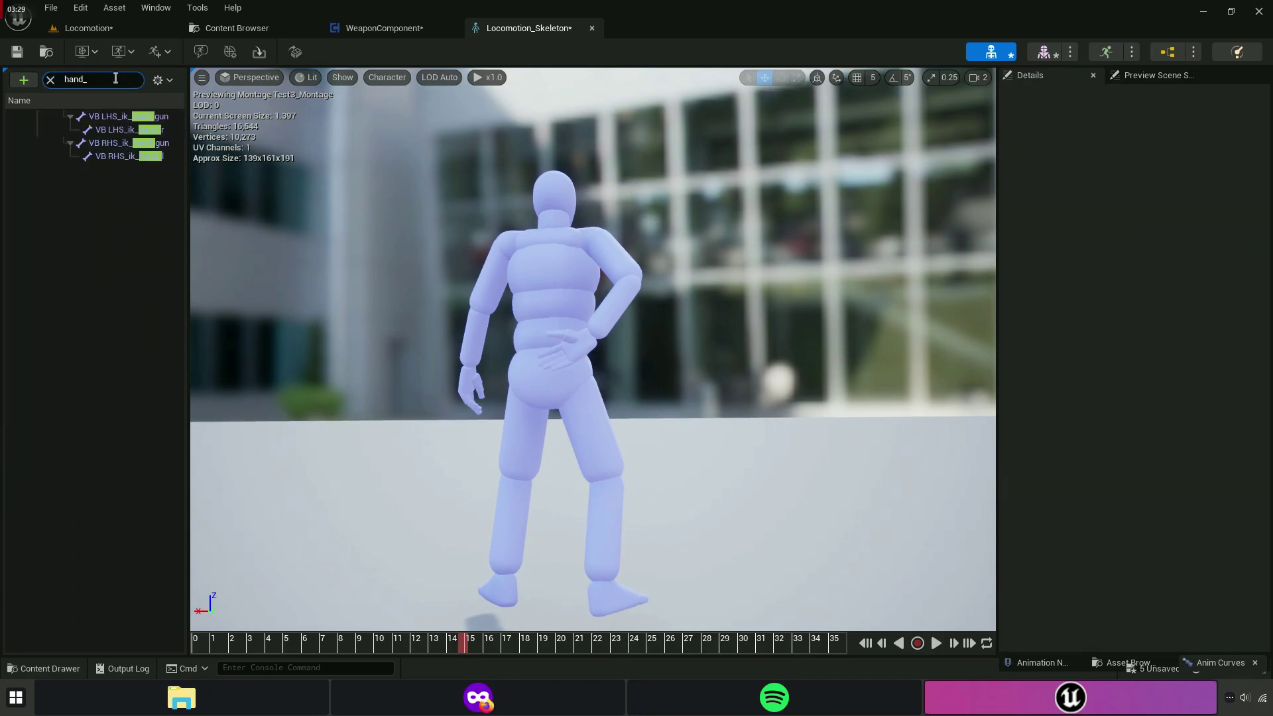
left_click(171, 82)
left_click(212, 230)
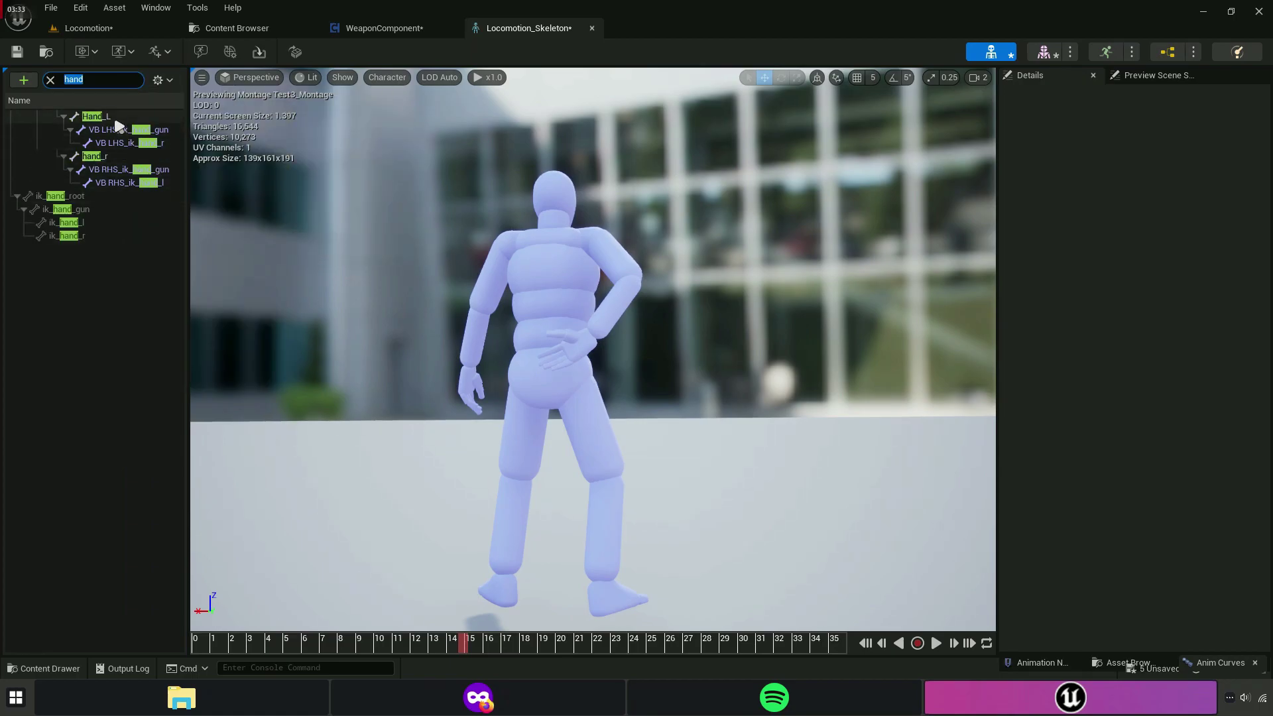
left_click(118, 129)
left_click(119, 160)
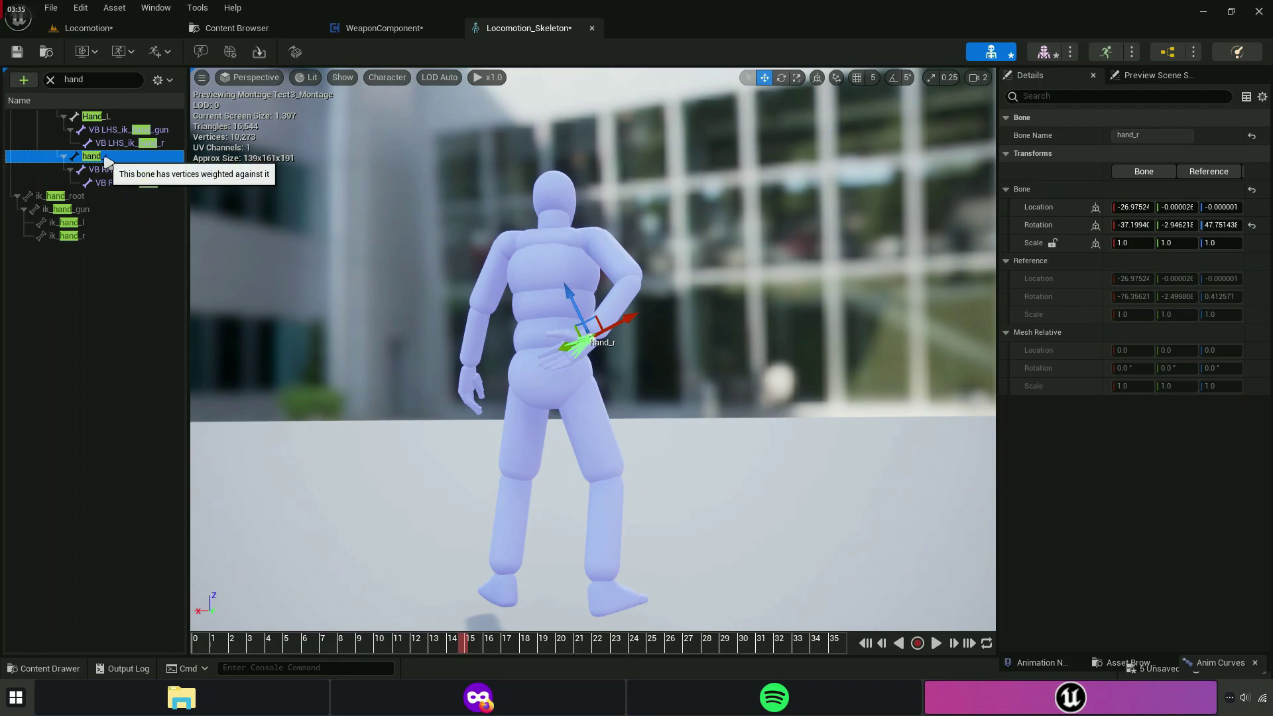
Add a socket named Melee Attach to the hand_r bone and copy its name.
left_click_drag(584, 640, 707, 641)
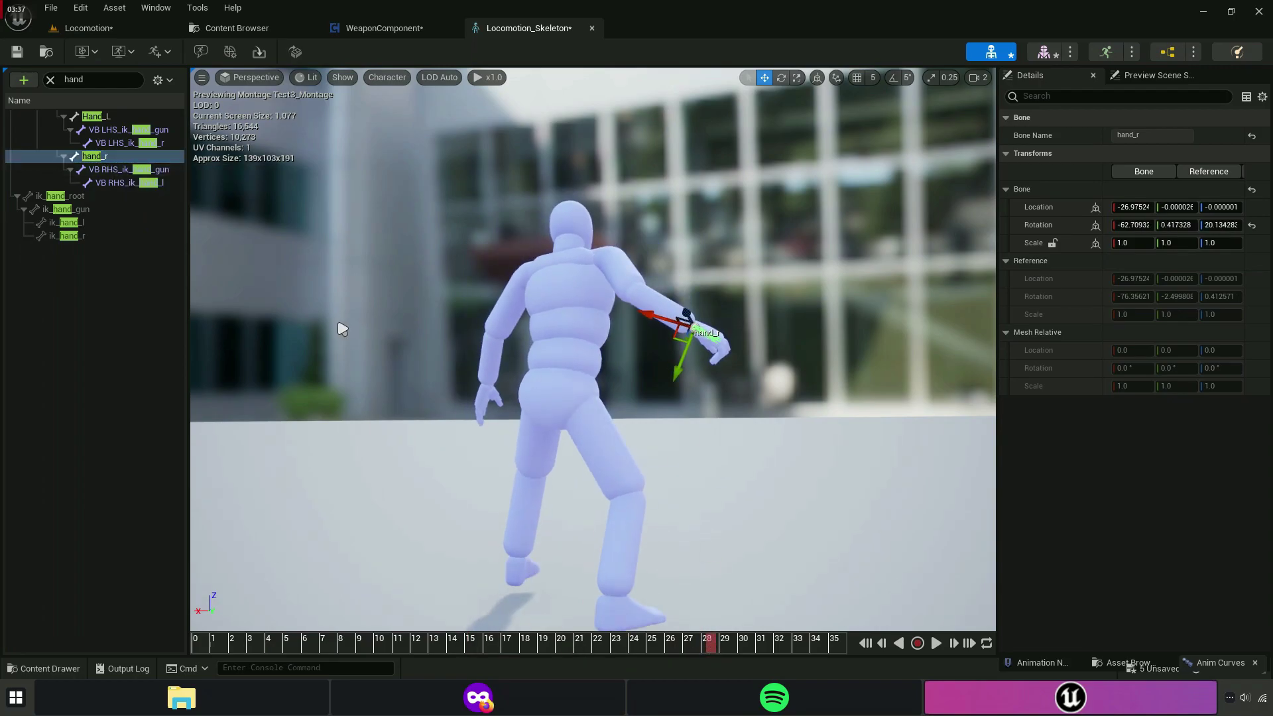
right_click(114, 156)
mouse_move(252, 325)
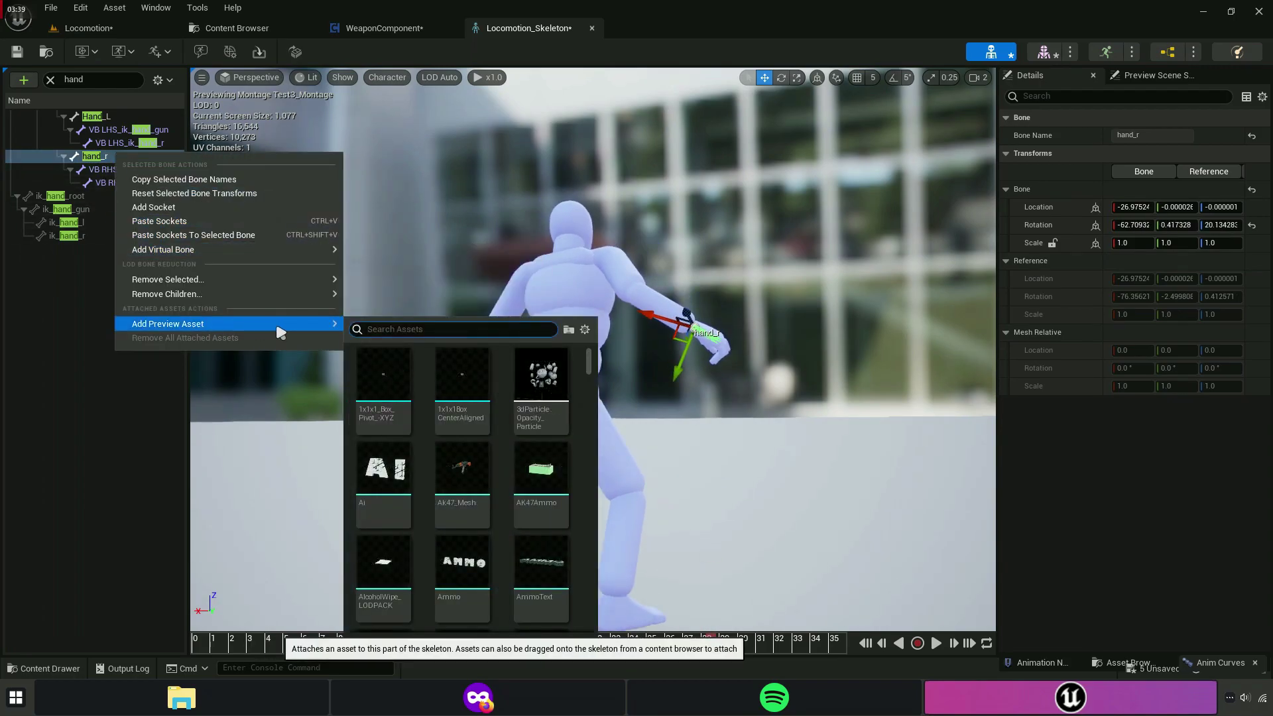
left_click(147, 207)
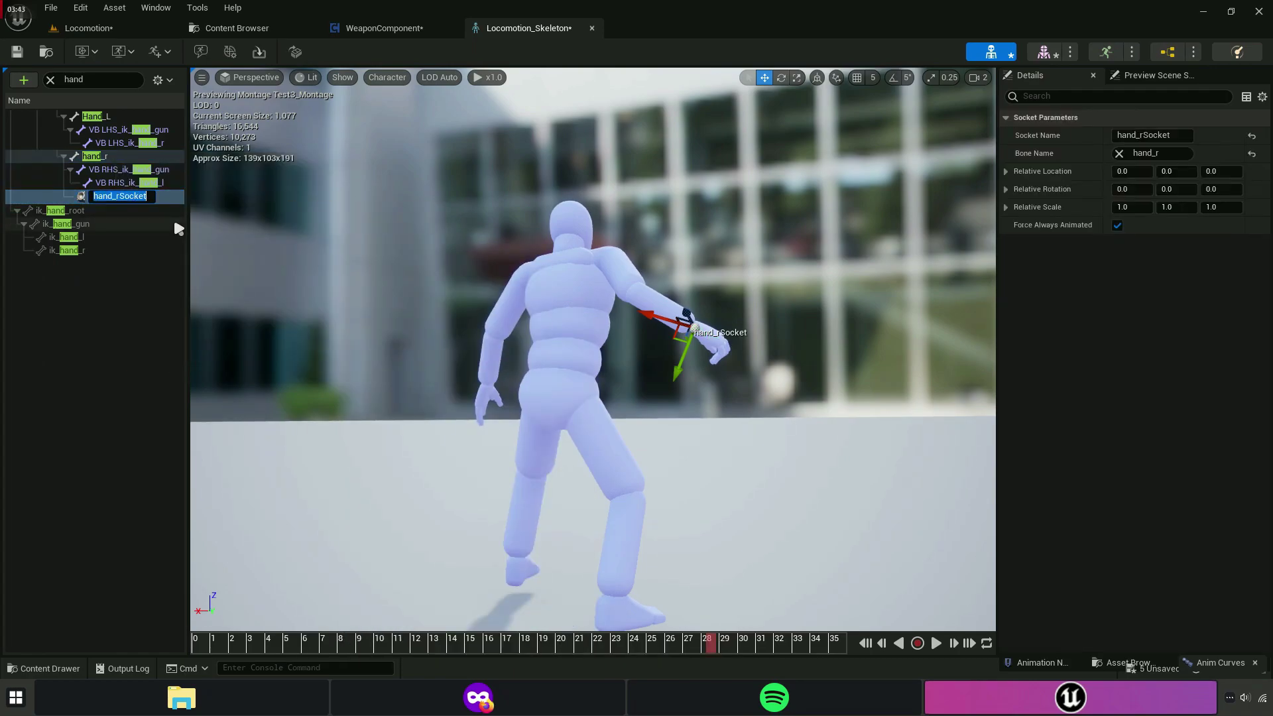
type("Melee A")
type("ttach")
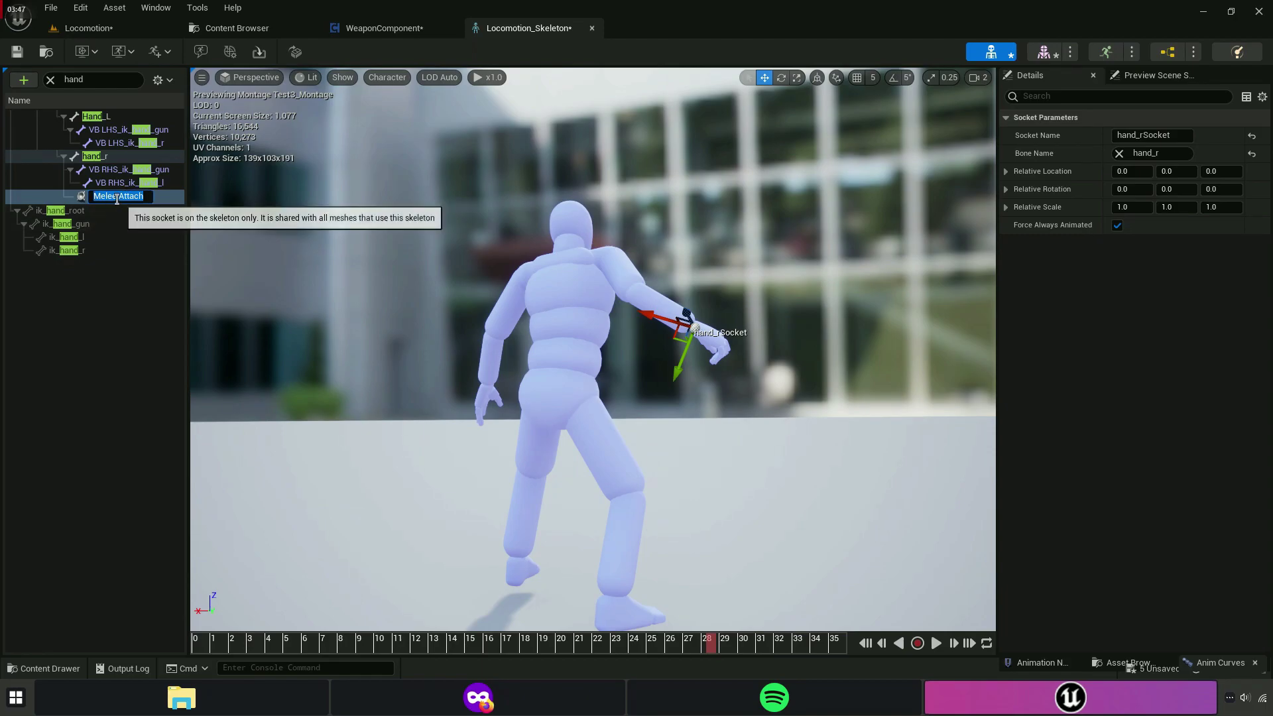
right_click(118, 201)
left_click(159, 255)
Paste Melee Attach as WeaponComponent's Socket Name, then compile and save.
left_click(391, 28)
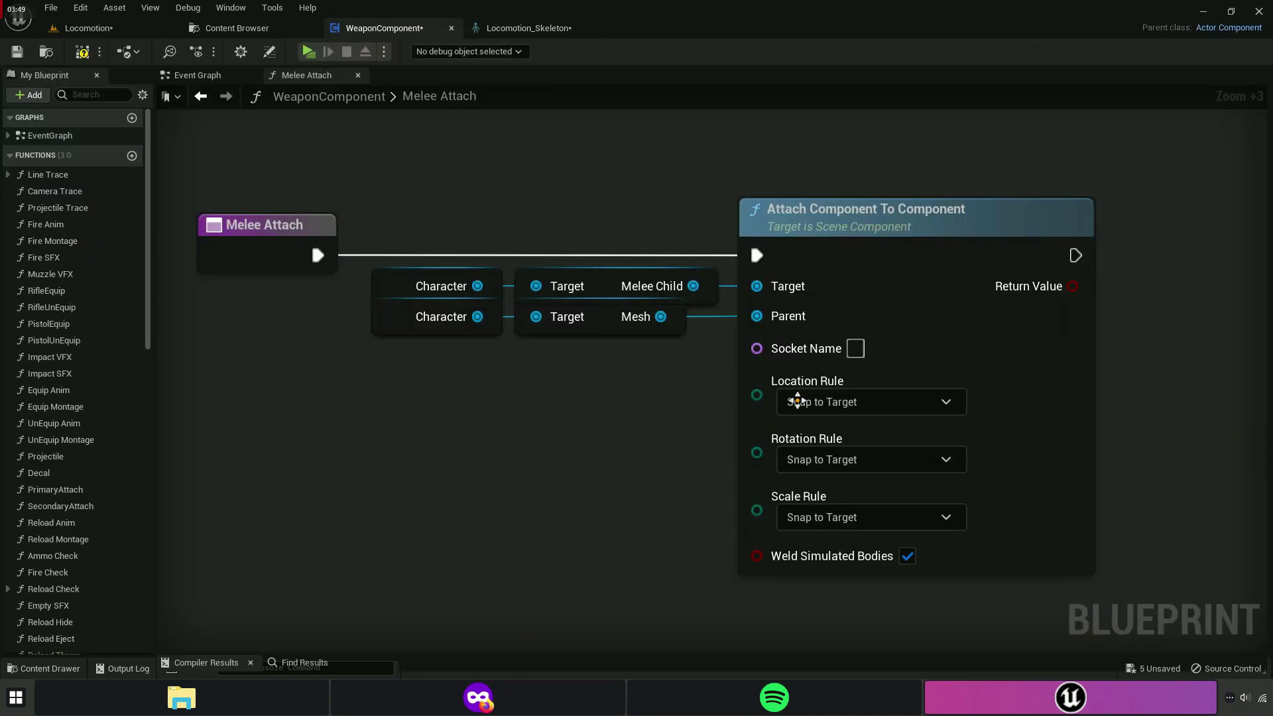
right_click(859, 349)
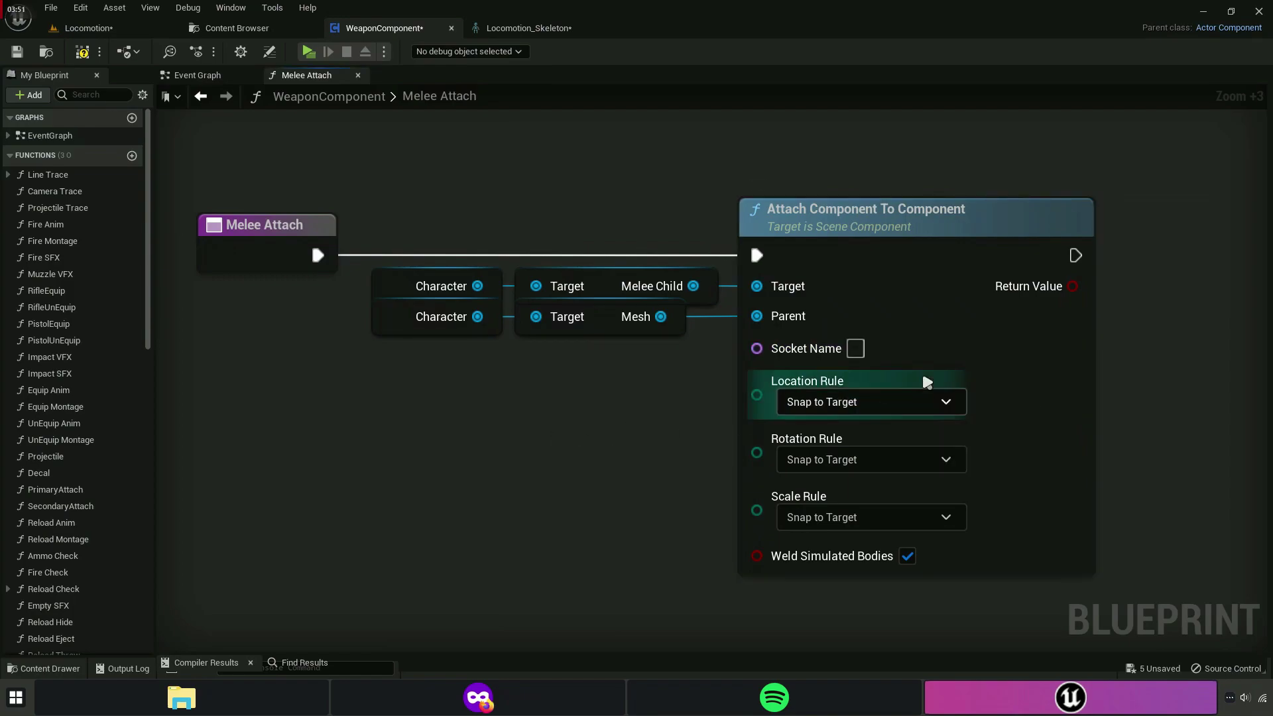
right_click(855, 350)
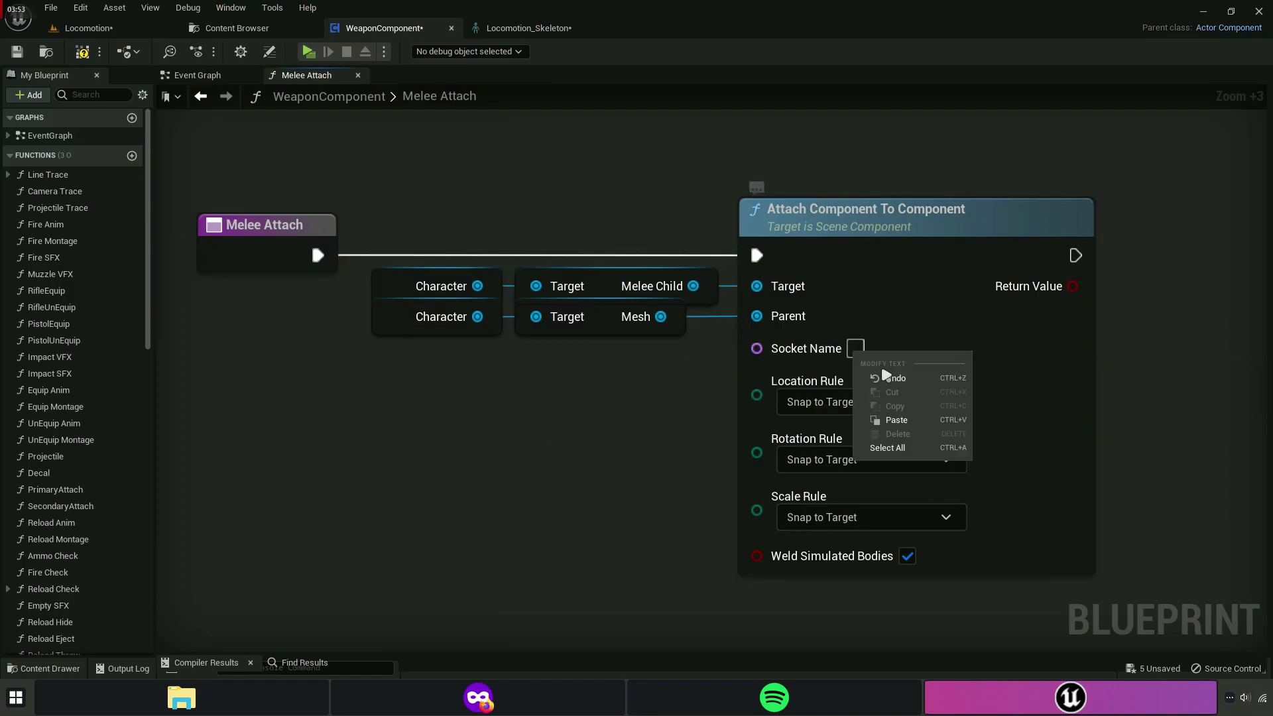
left_click(896, 422)
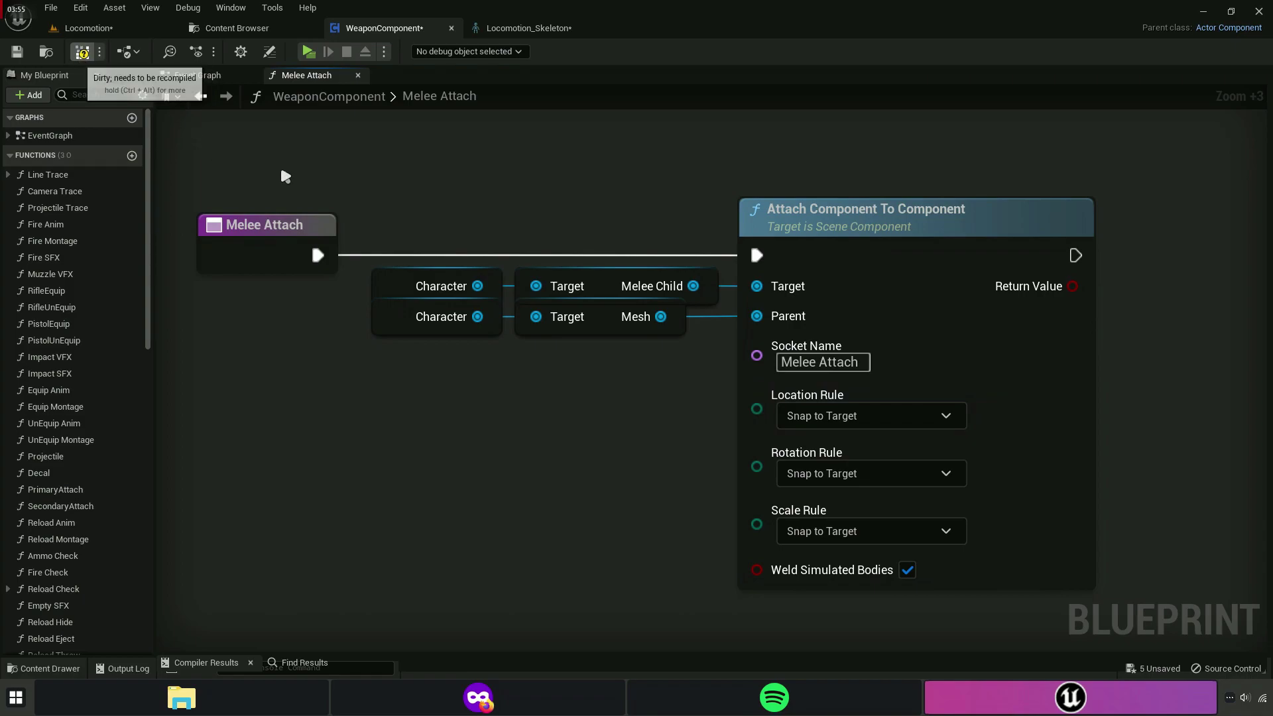
key("F7")
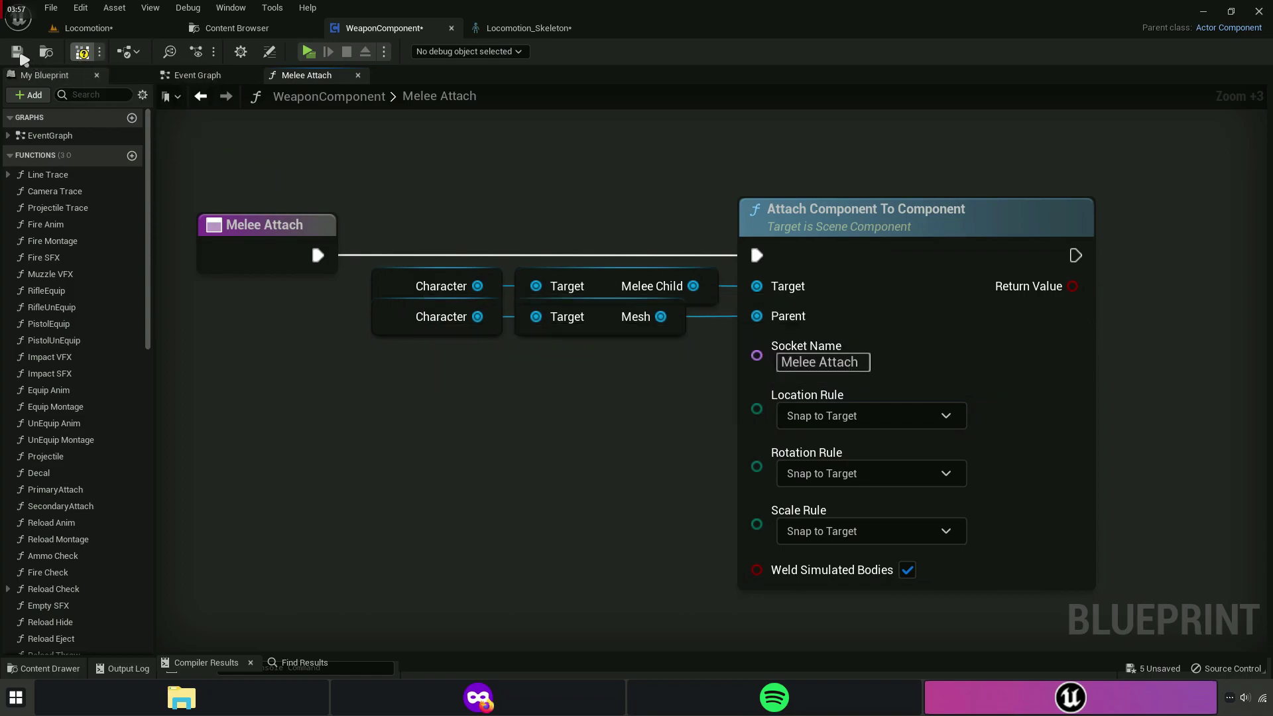
left_click(13, 53)
left_click(527, 30)
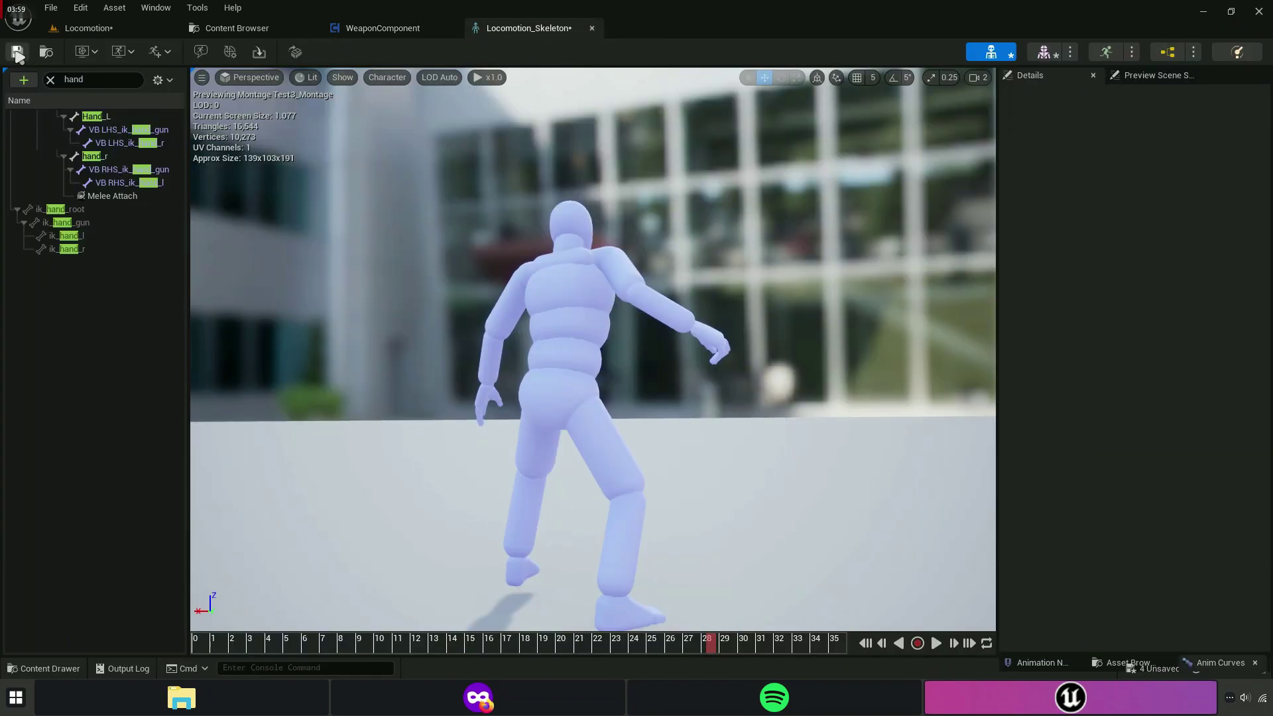
Filter the skeleton tree to Melee Attach and attach an SK_Dagger_1 preview to it.
left_click(165, 80)
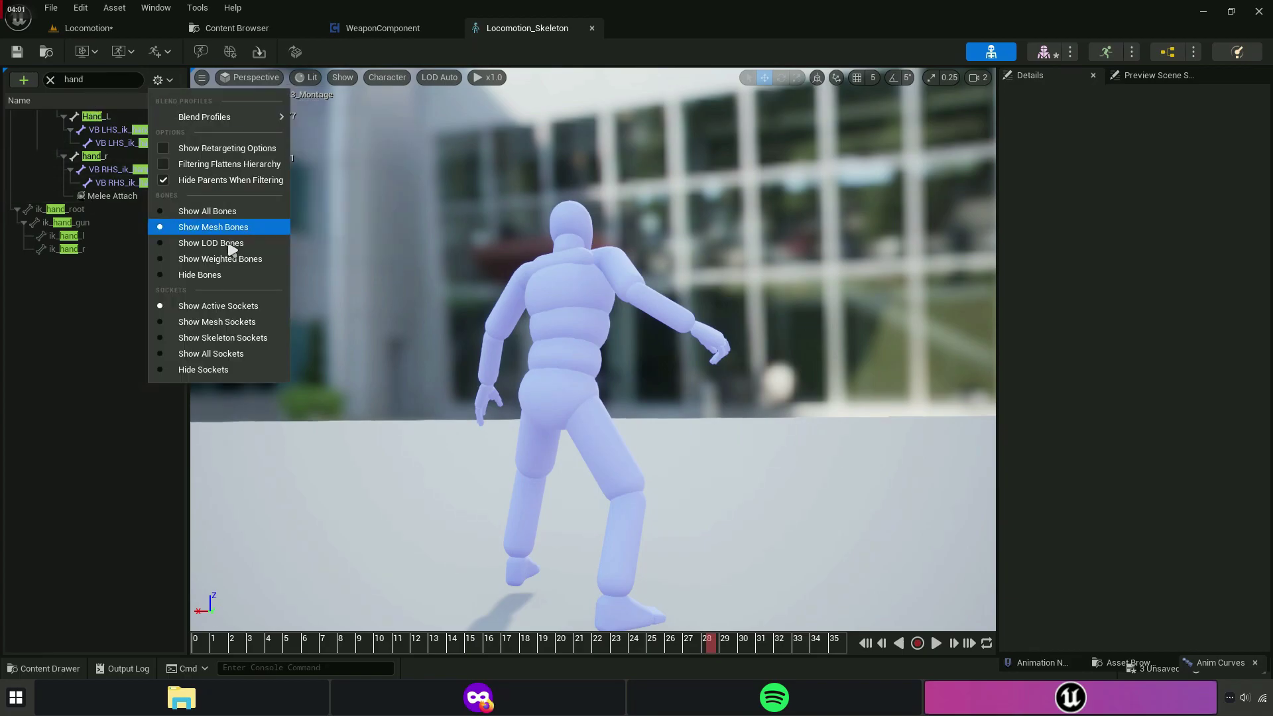
left_click(225, 276)
right_click(96, 77)
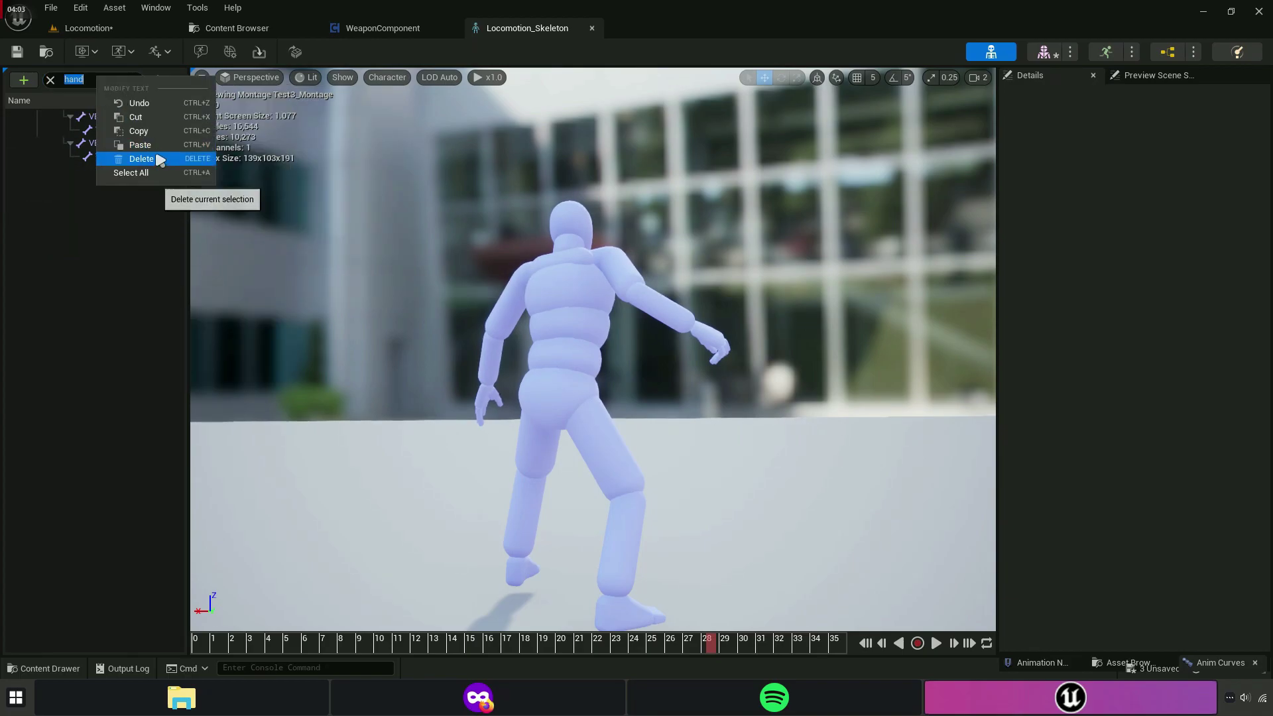
left_click(126, 156)
left_click(125, 118)
right_click(130, 121)
mouse_move(281, 277)
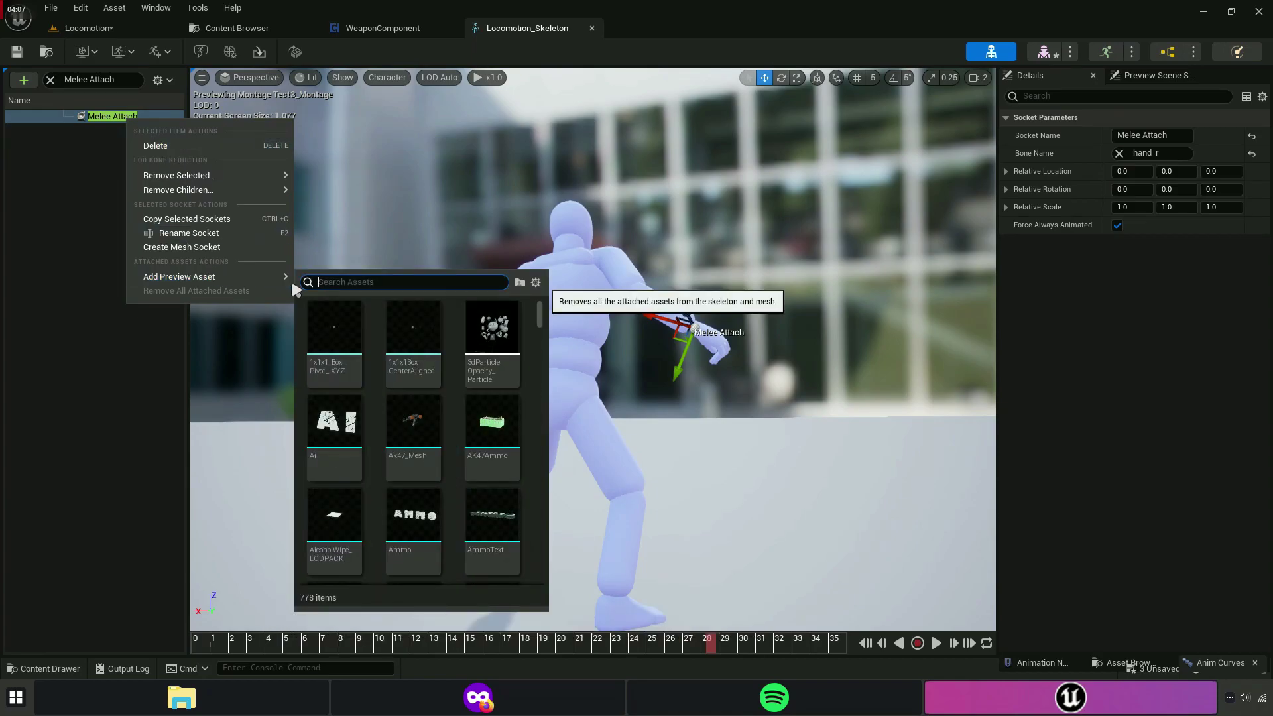
type("dagg")
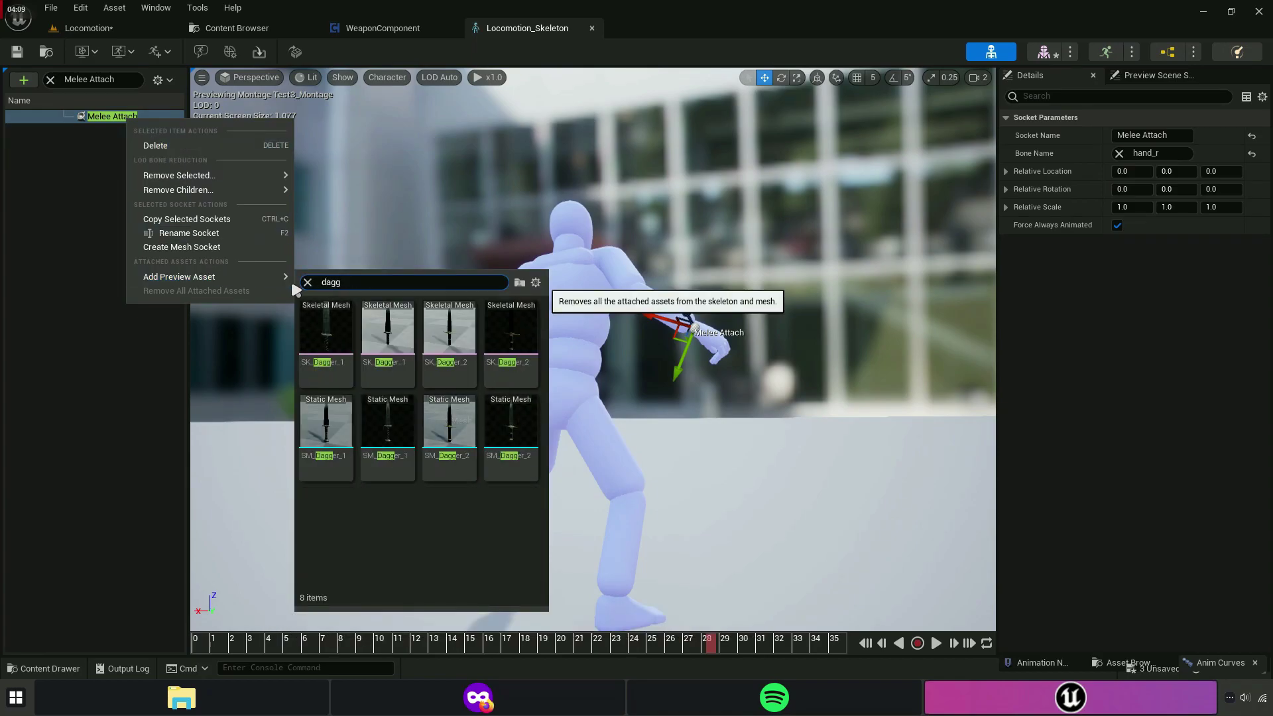
left_click(336, 330)
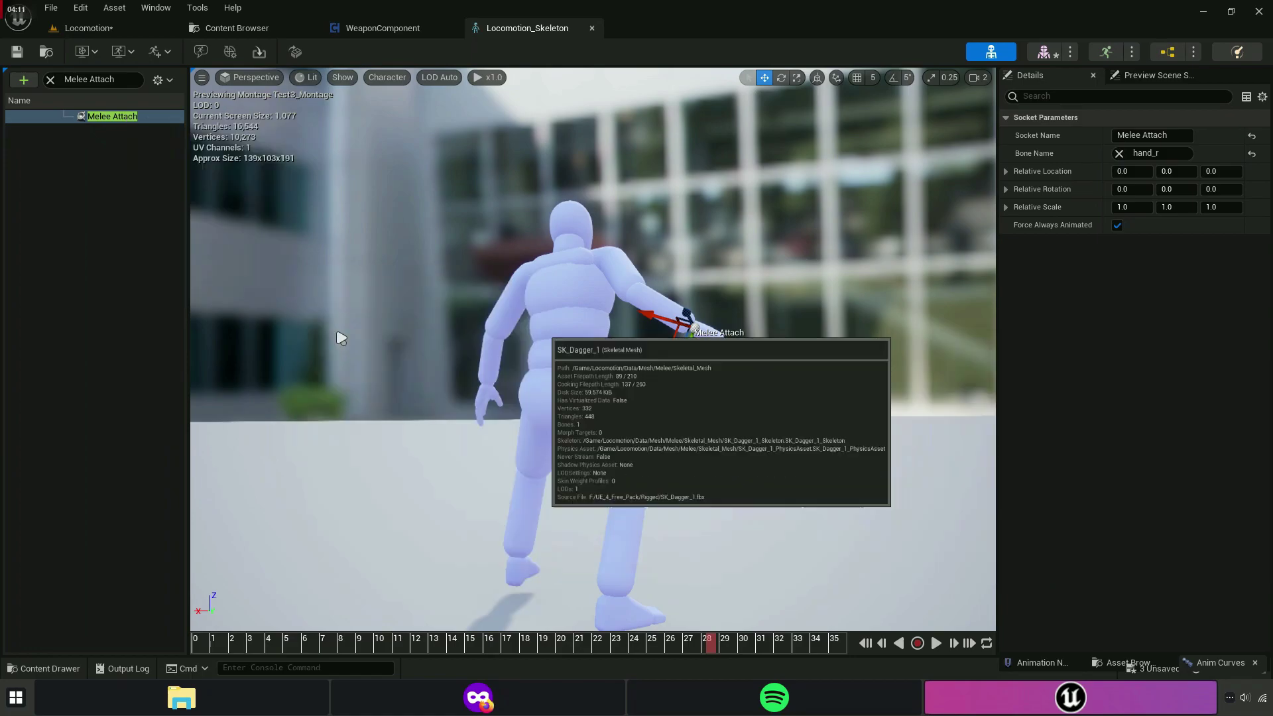
At preview frame 17, rotate the Melee Attach socket so the dagger lies across the hand.
left_click_drag(341, 335, 318, 298)
mouse_move(806, 352)
left_mouse_down()
mouse_move(504, 357)
mouse_move(729, 298)
mouse_move(996, 369)
mouse_move(1077, 349)
left_mouse_up()
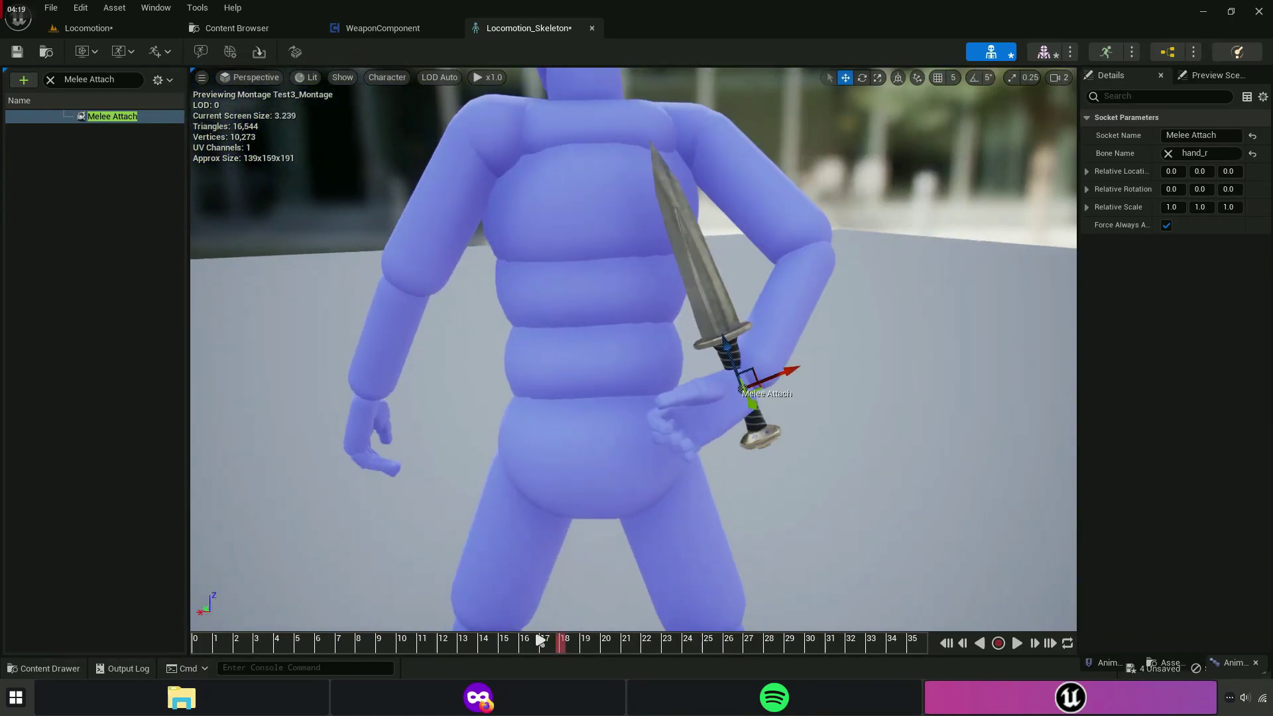
left_click(541, 640)
right_click_drag(630, 352, 663, 345)
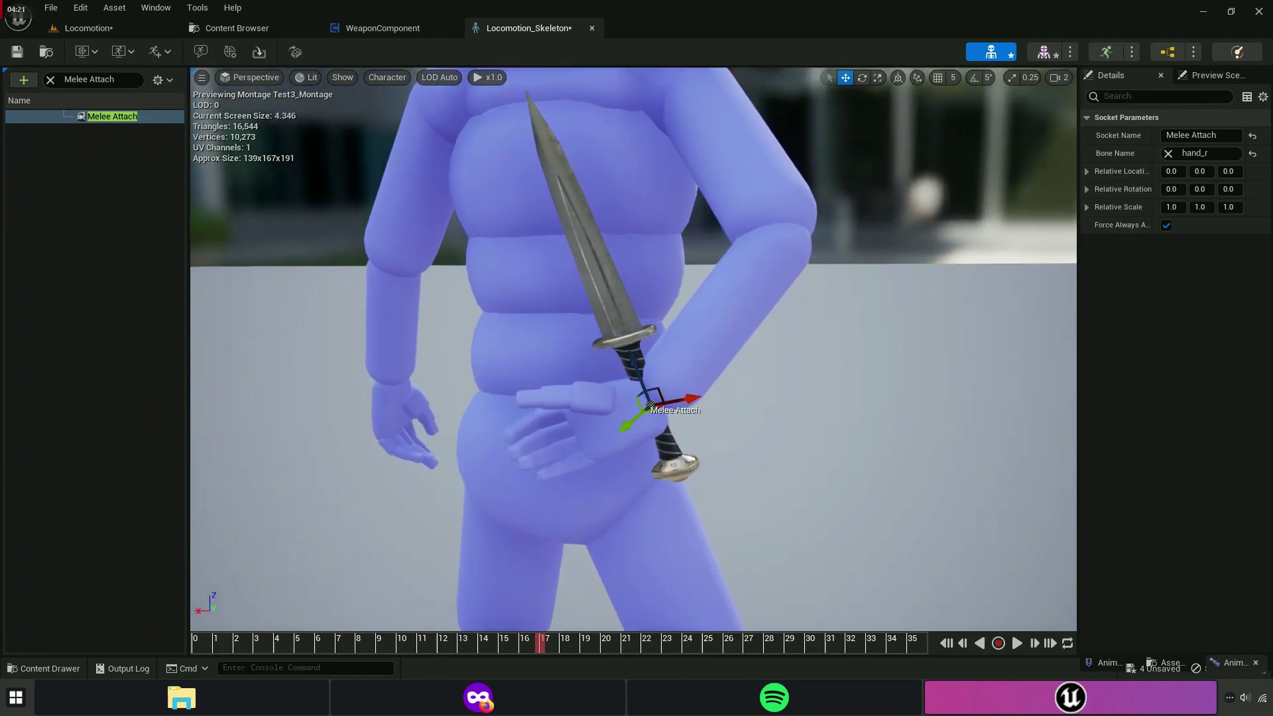
key("e")
left_click_drag(698, 377, 714, 396)
left_click_drag(625, 447, 666, 358)
left_click_drag(627, 483, 619, 337)
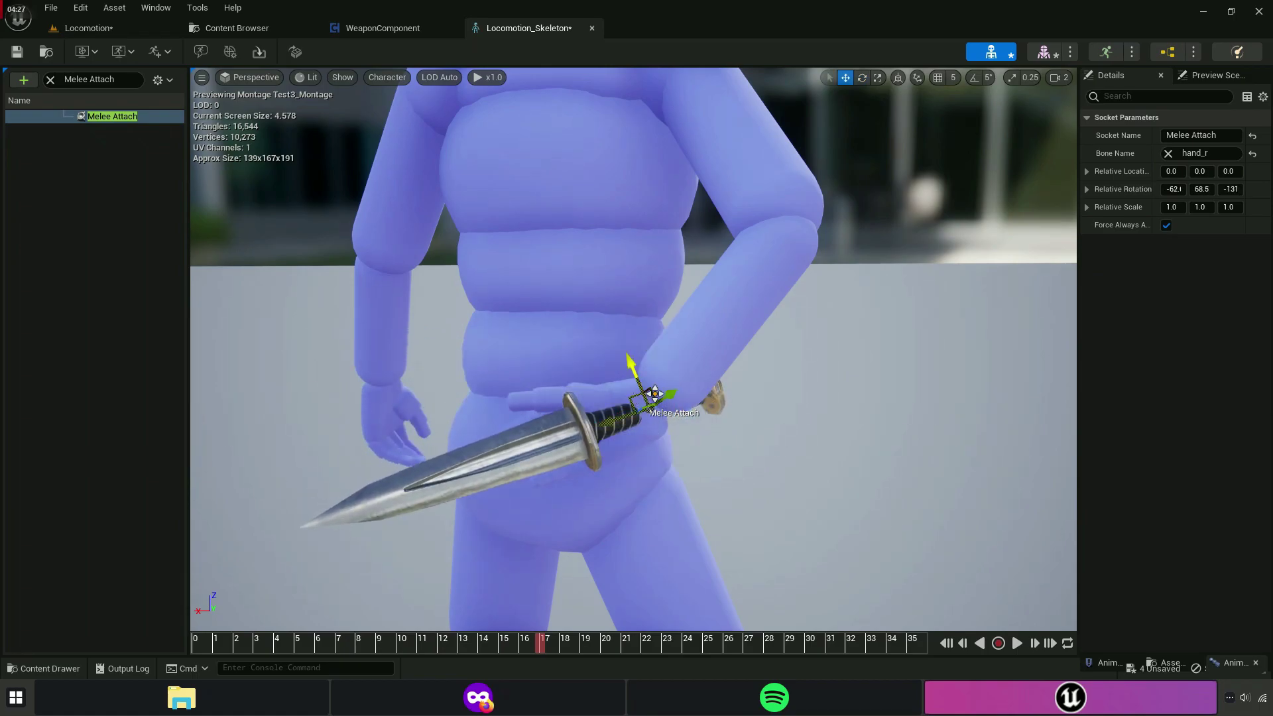
Move the dagger socket deeper into the hand's grip and fine-tune its angle.
left_click_drag(618, 415, 583, 424)
right_click_drag(583, 411, 570, 371)
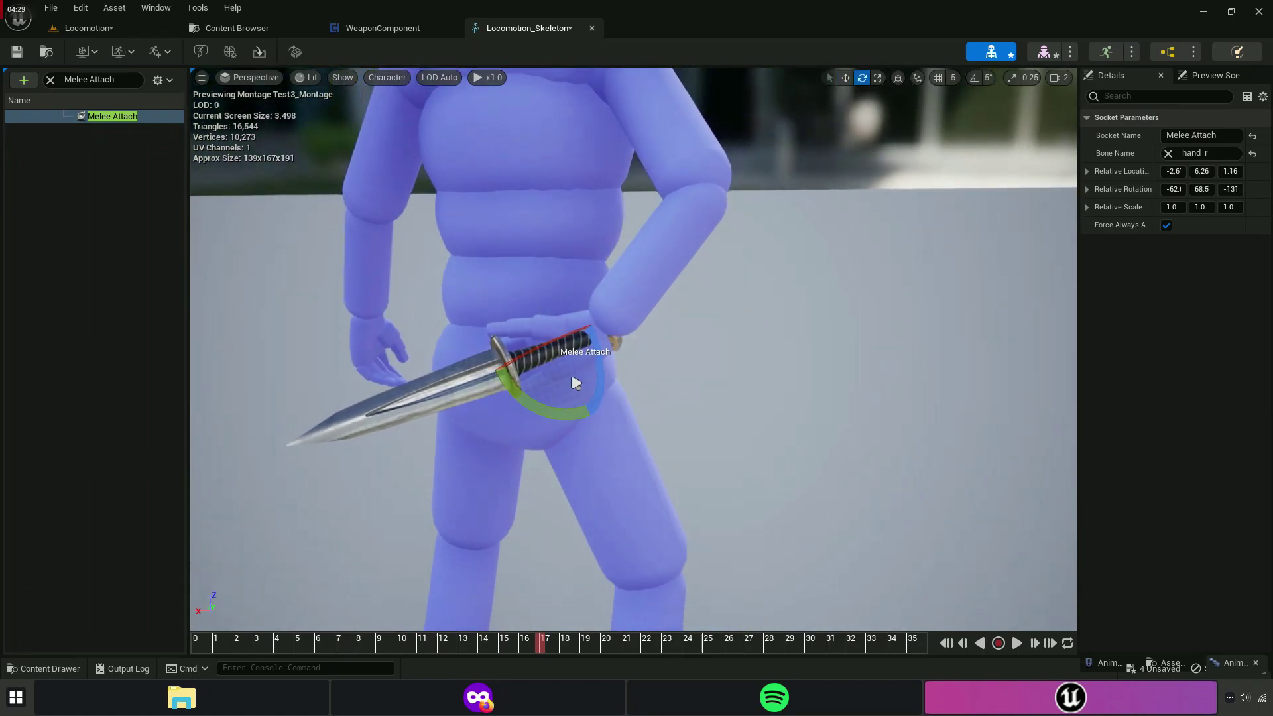
key("e")
mouse_move(550, 285)
left_mouse_down()
mouse_move(537, 277)
mouse_move(593, 286)
left_mouse_up()
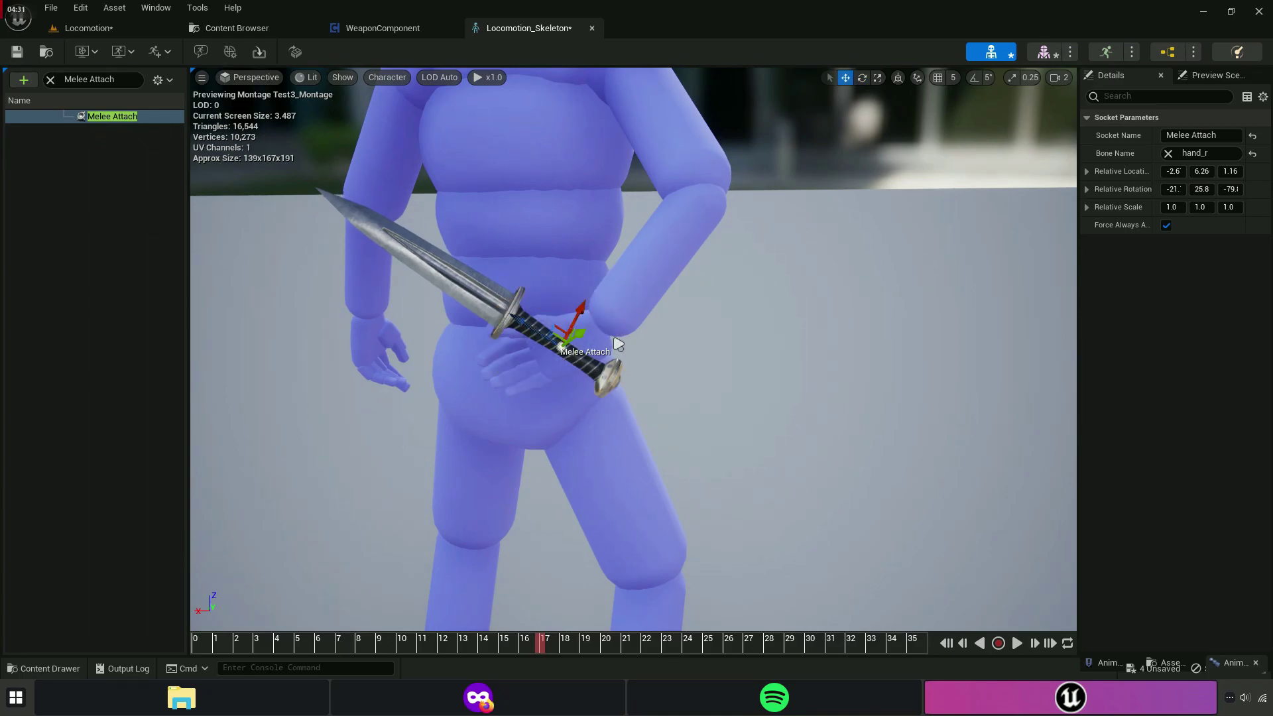
left_click_drag(568, 337, 543, 361)
scroll(571, 399, "up", 3)
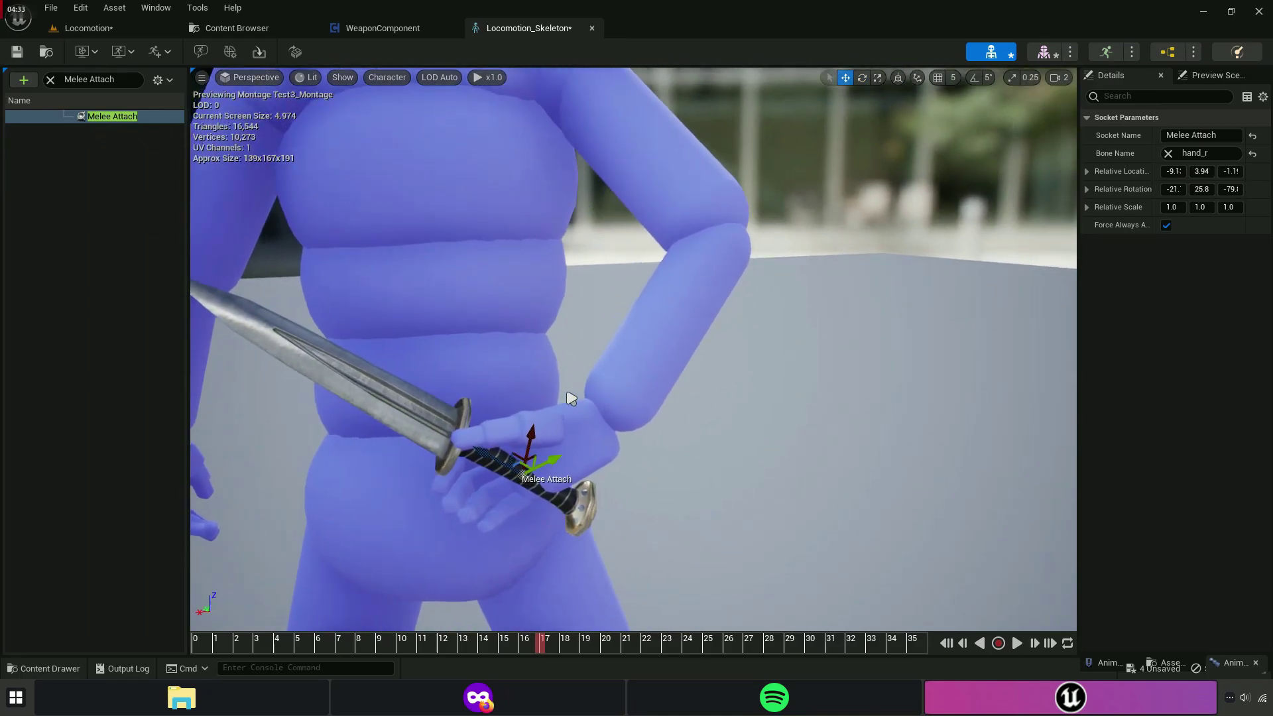
scroll(514, 258, "down", 4)
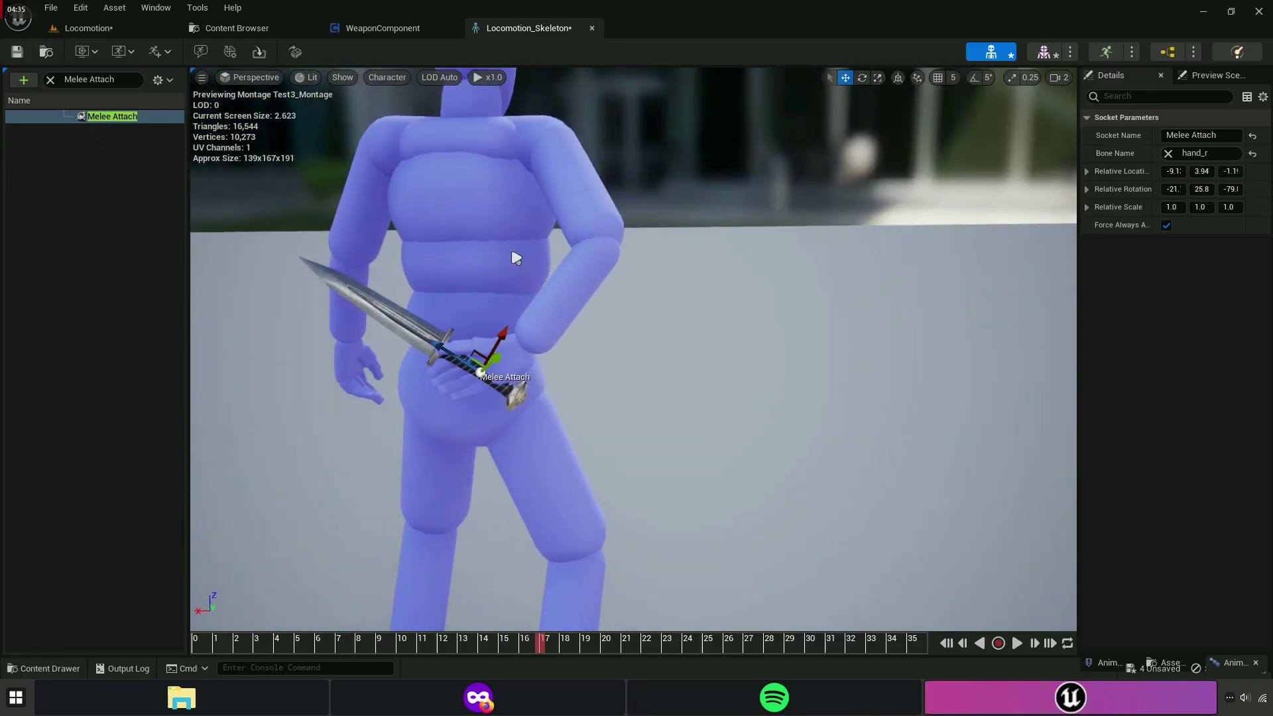
key("e")
right_click_drag(485, 385, 485, 384)
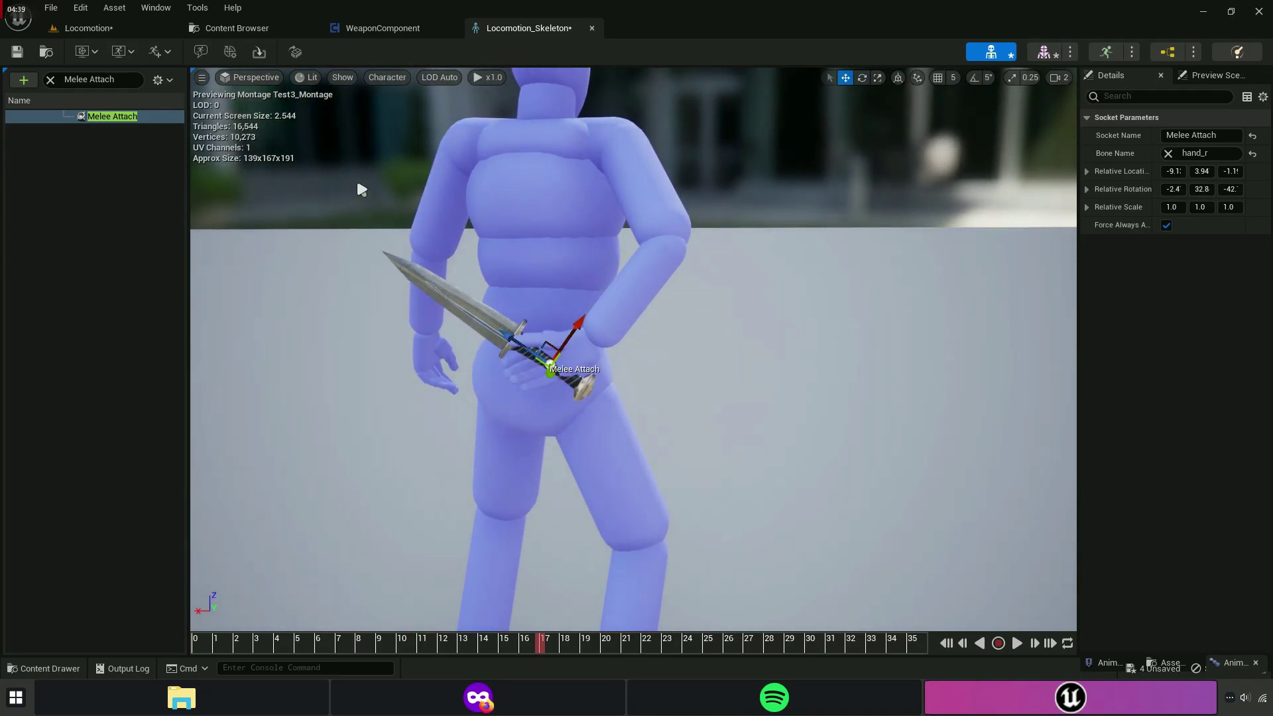
Save all modified assets and switch to the Locomotion level.
left_click(378, 28)
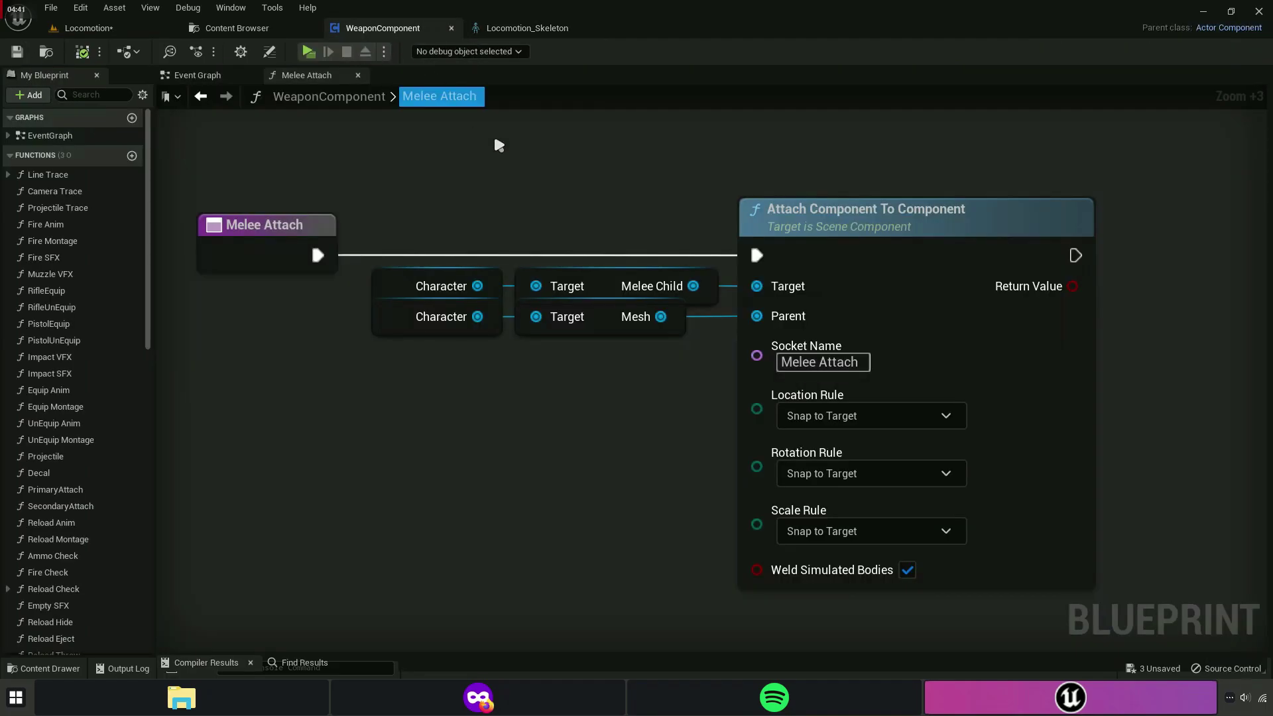
left_click(239, 32)
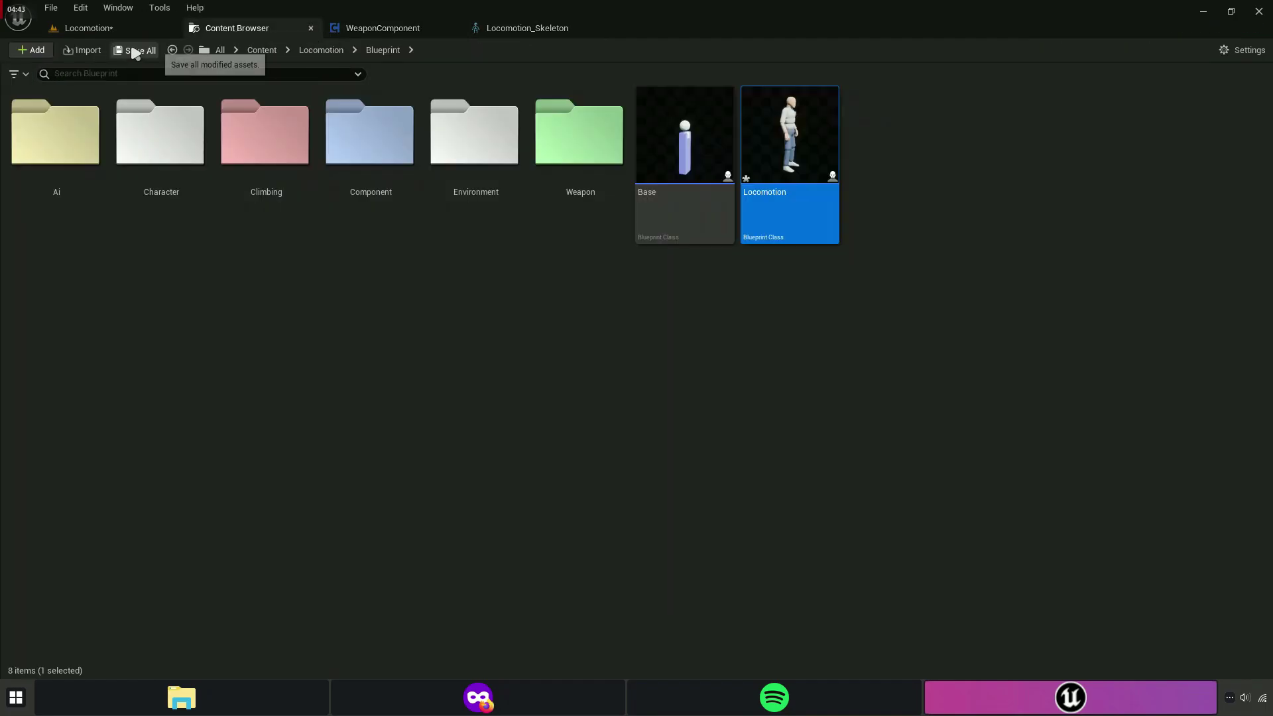
left_click(135, 50)
key("Return")
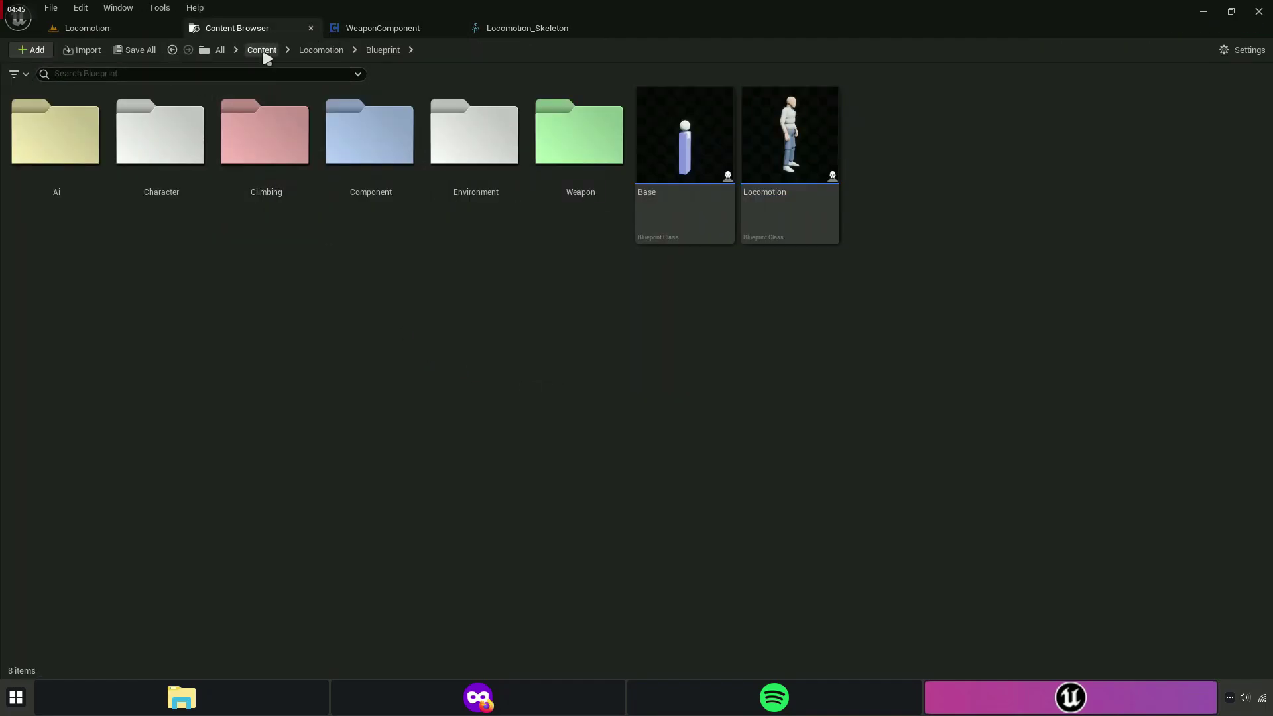
left_click(264, 51)
left_click(124, 28)
Start a play test, walk to the dropped weapons, pick them up and equip the knife.
left_click(287, 52)
key("w")
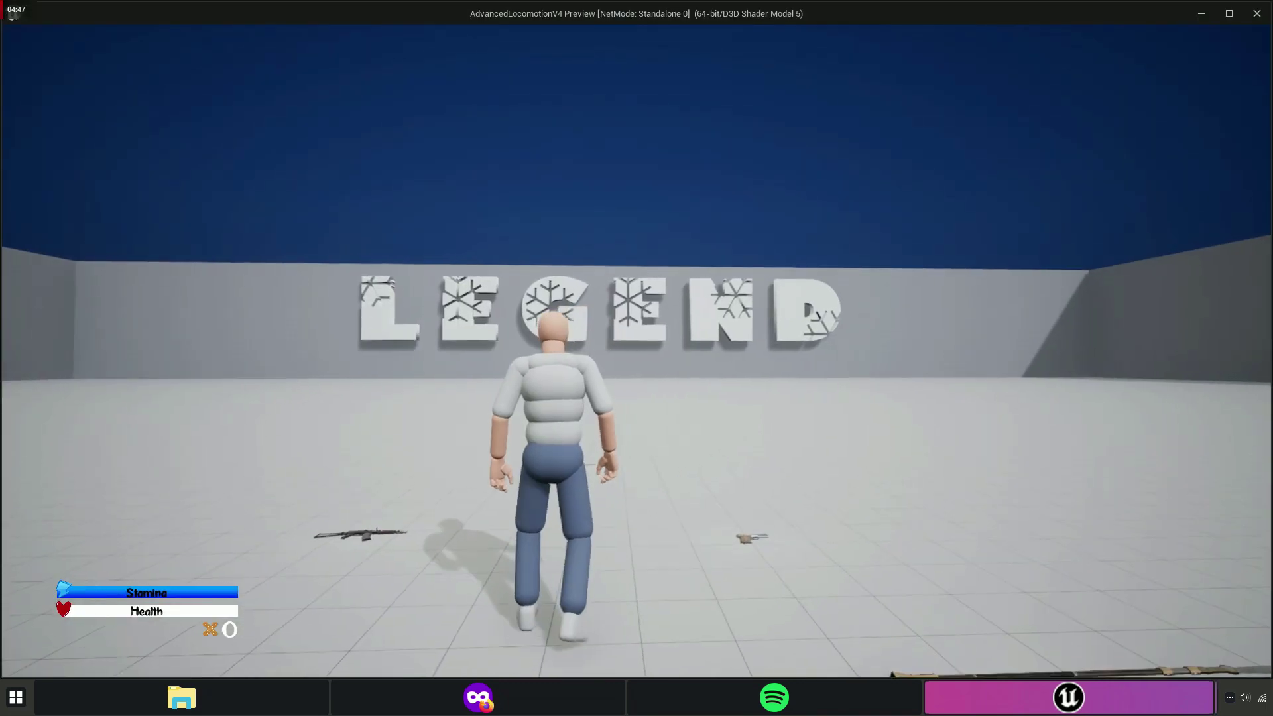
key("e")
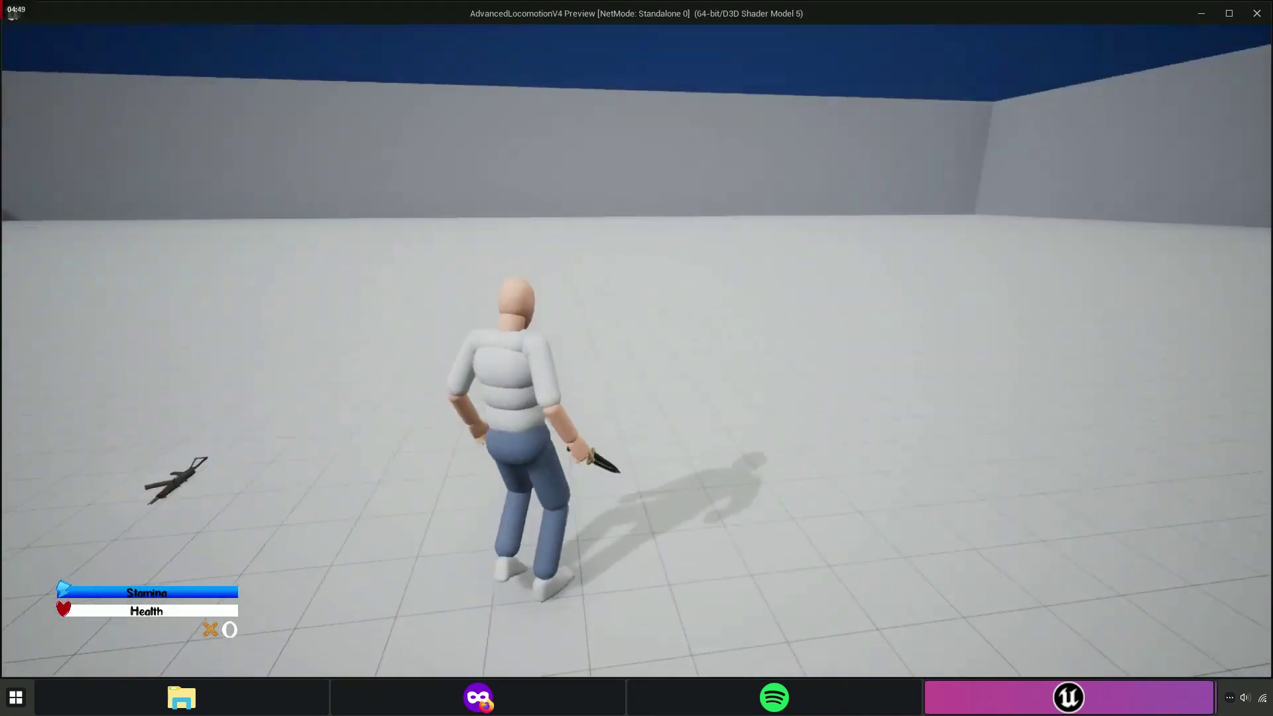
key("w")
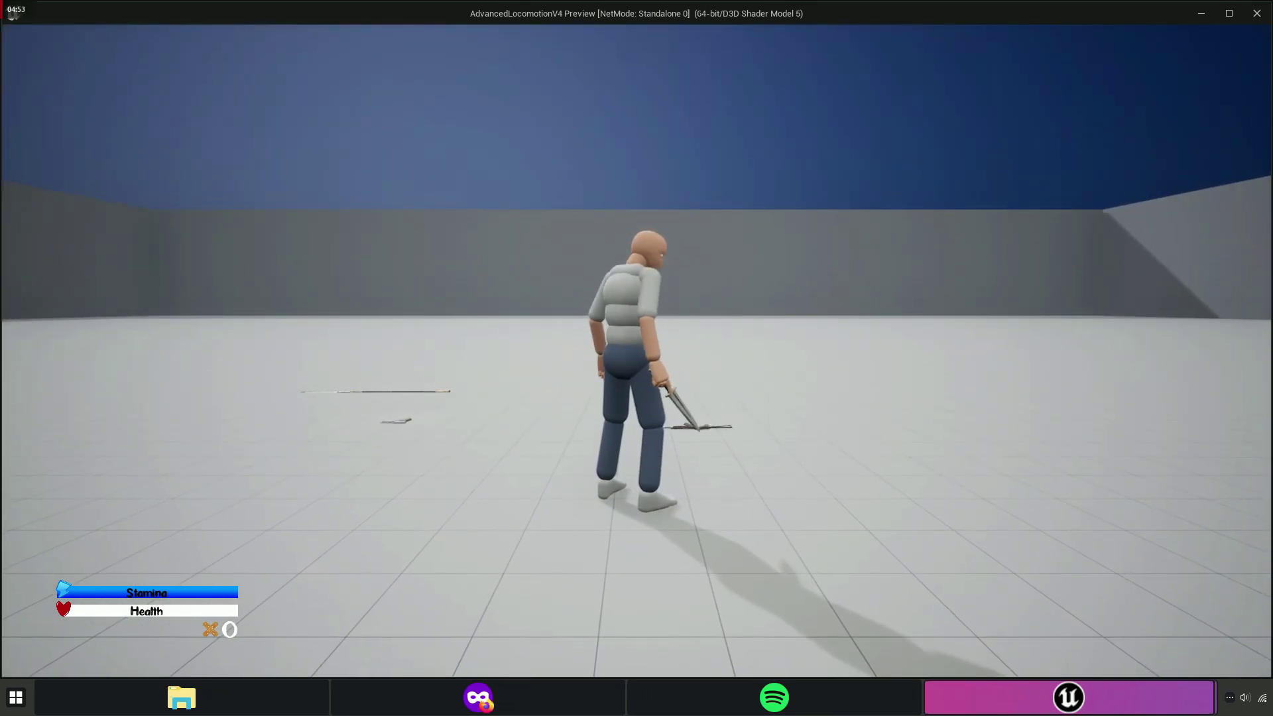
key("w")
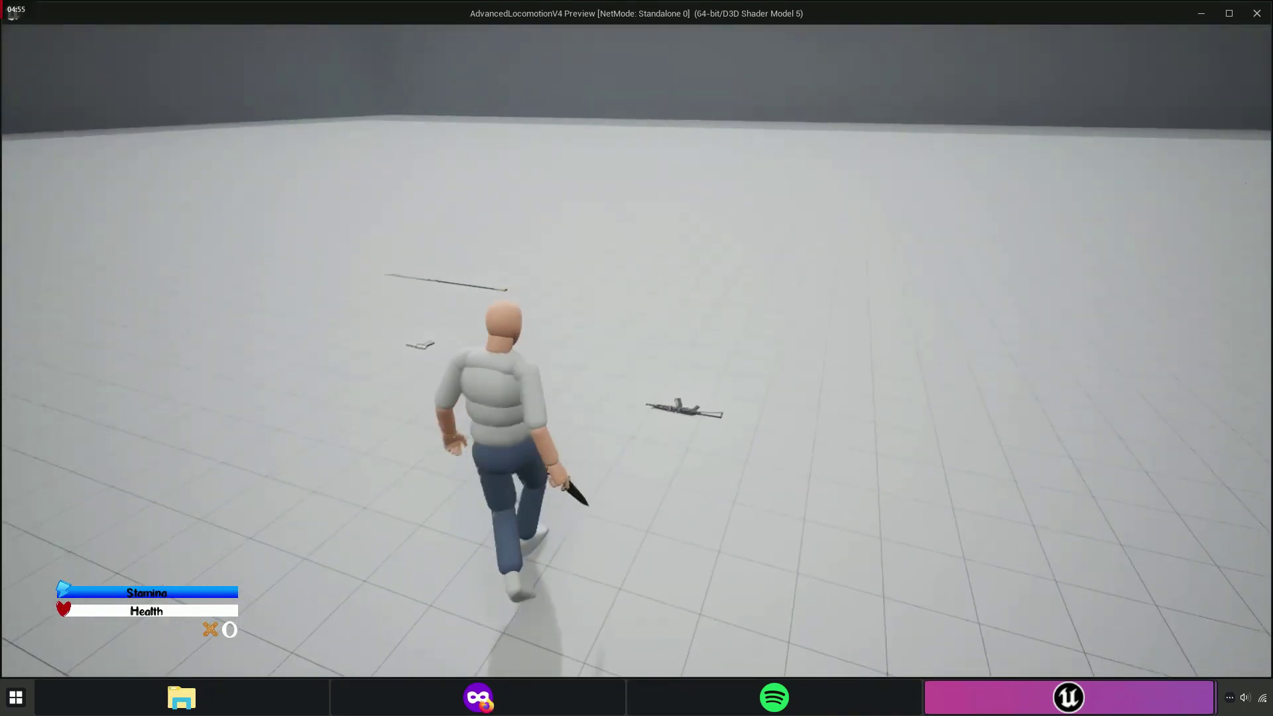
key("e")
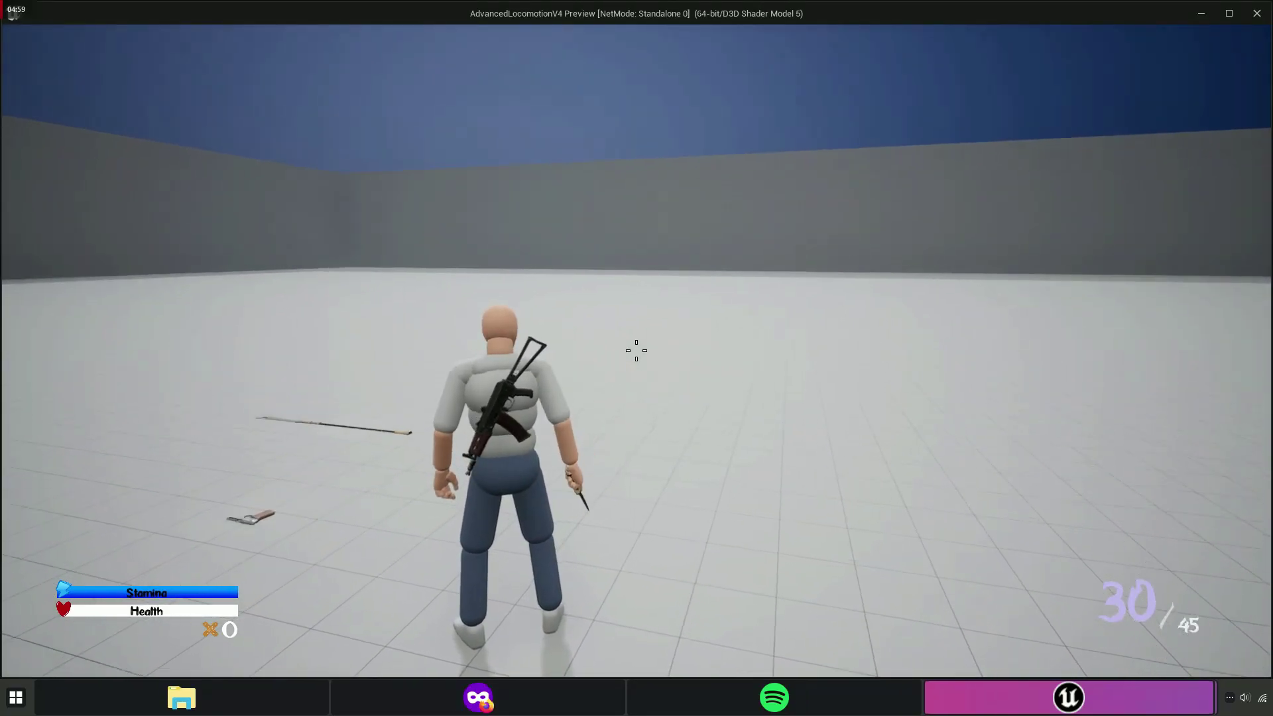
key("w")
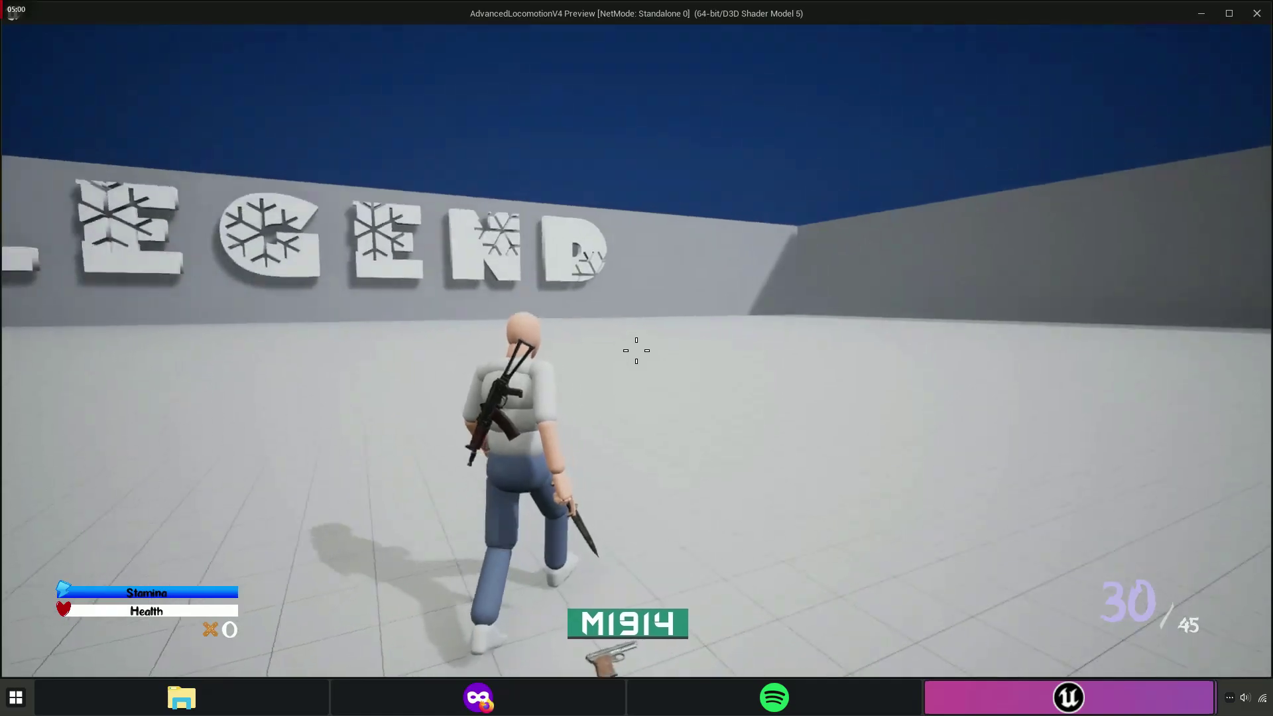
Swing the knife standing and crouched while walking around, then stop the play test.
left_click(637, 350)
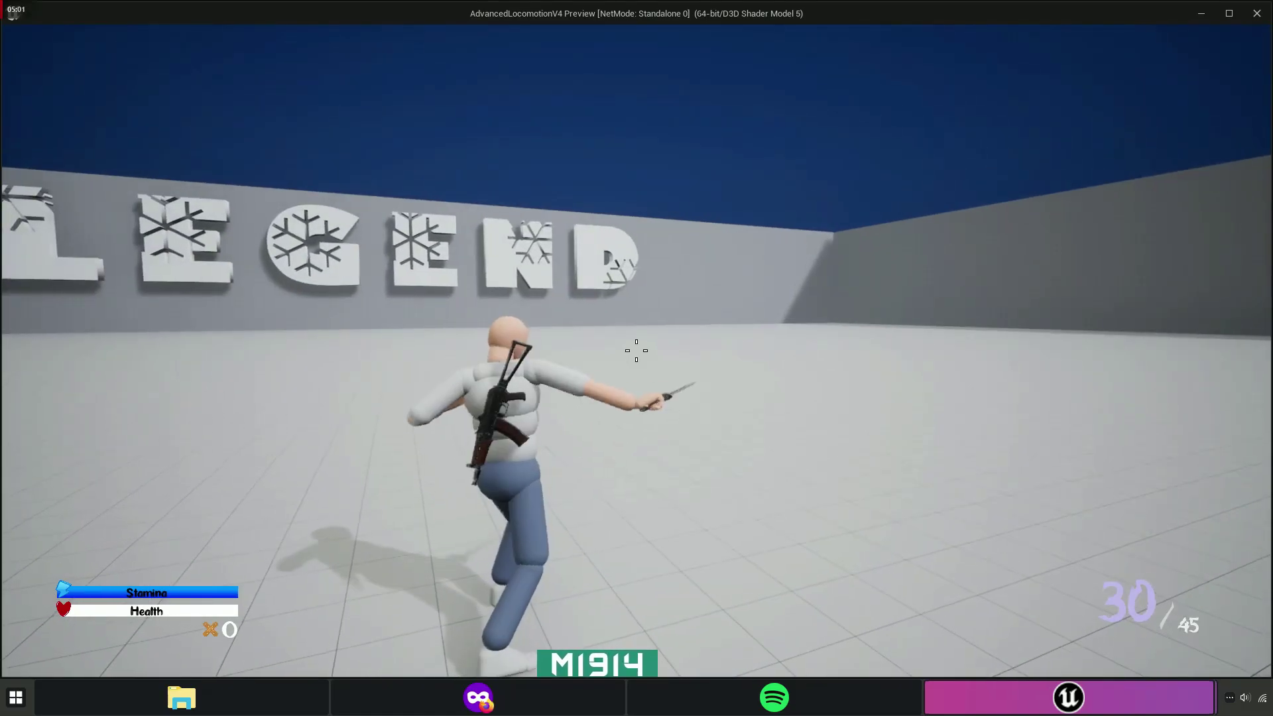
left_click(636, 350)
key("d")
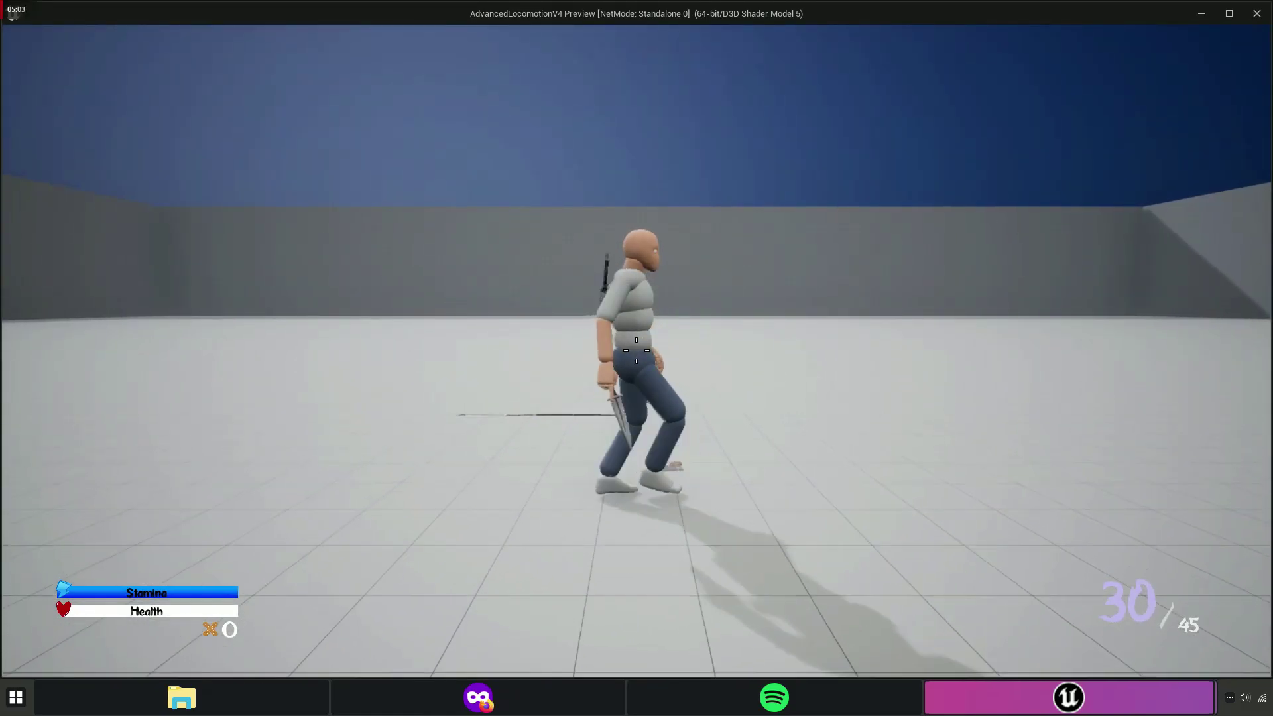
key("s")
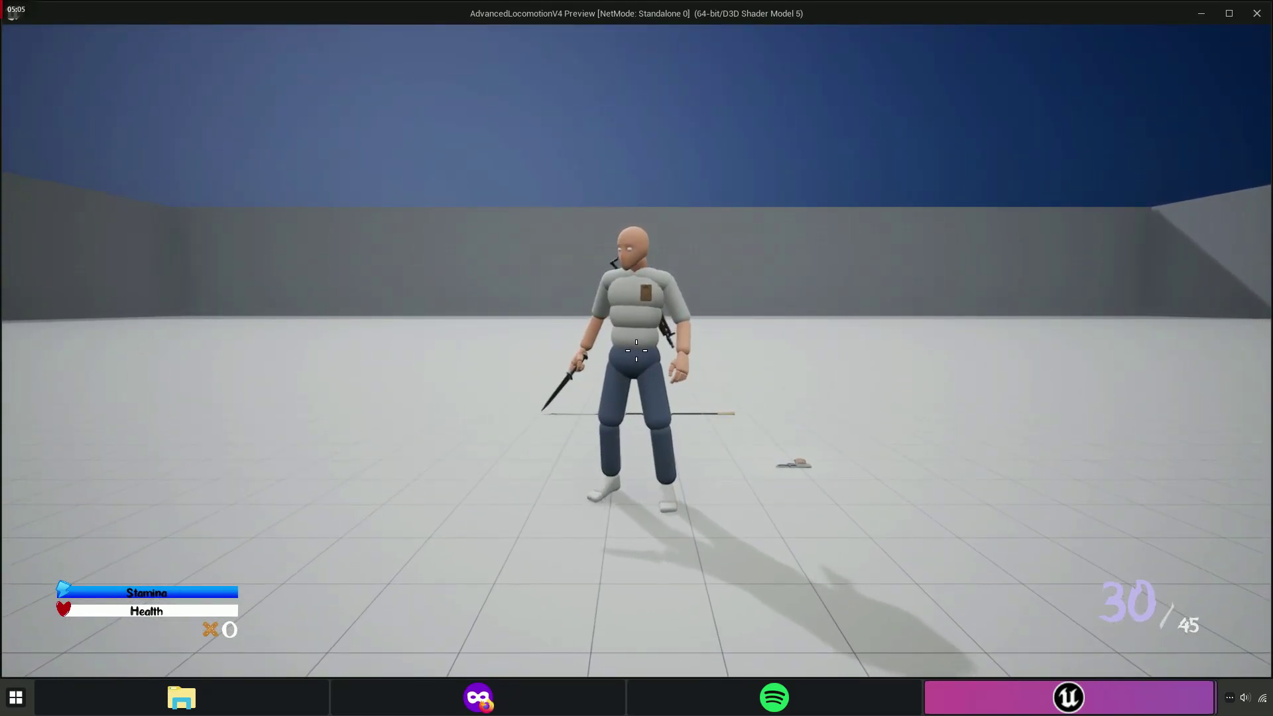
key("c")
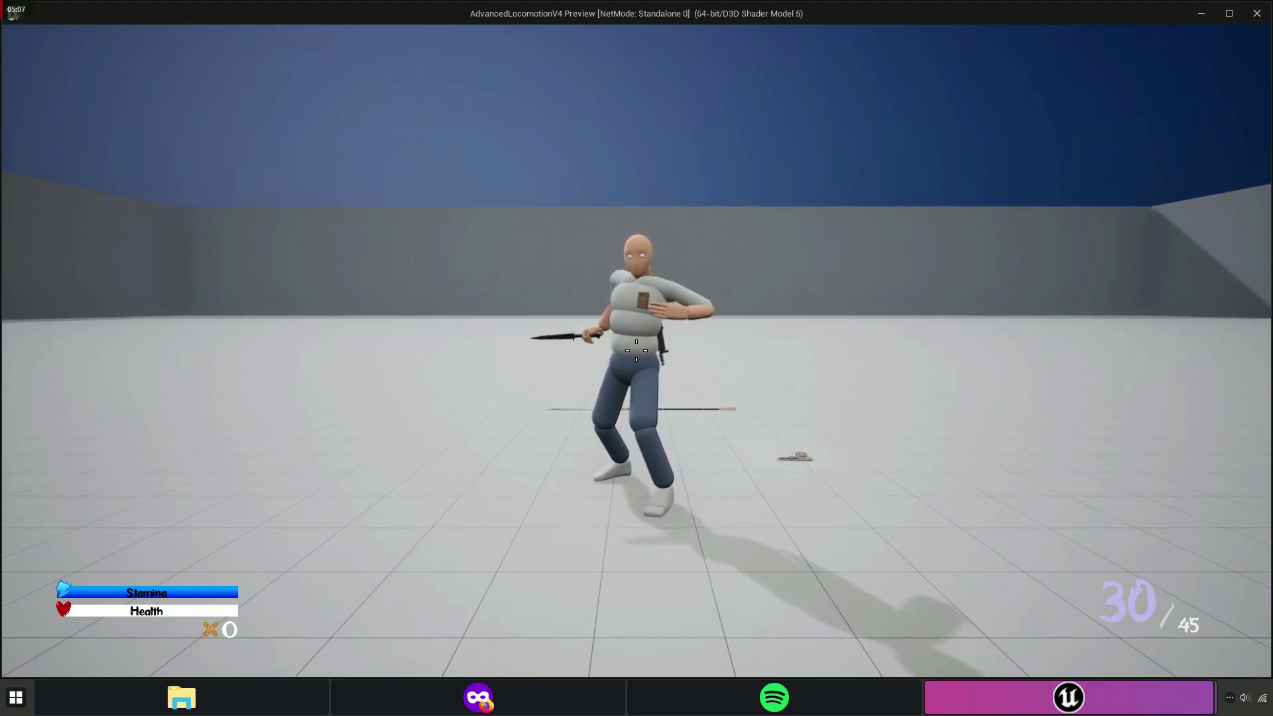
left_click(637, 350)
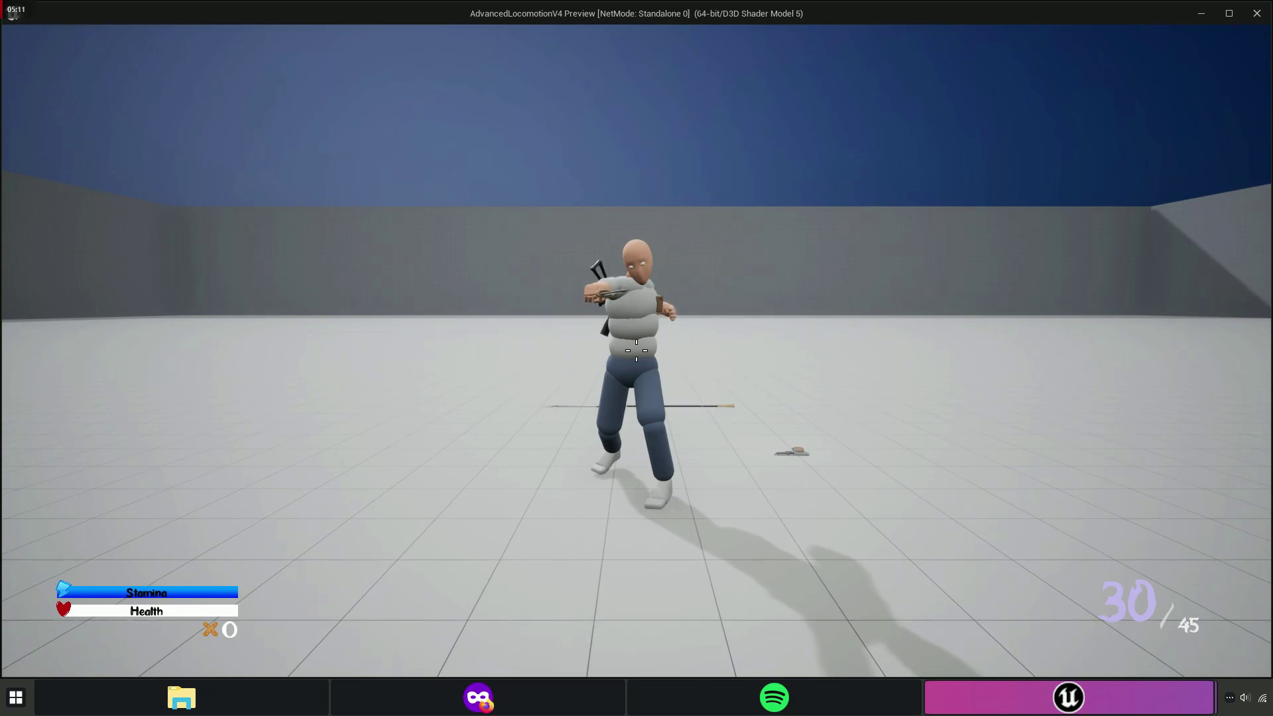
left_click(636, 350)
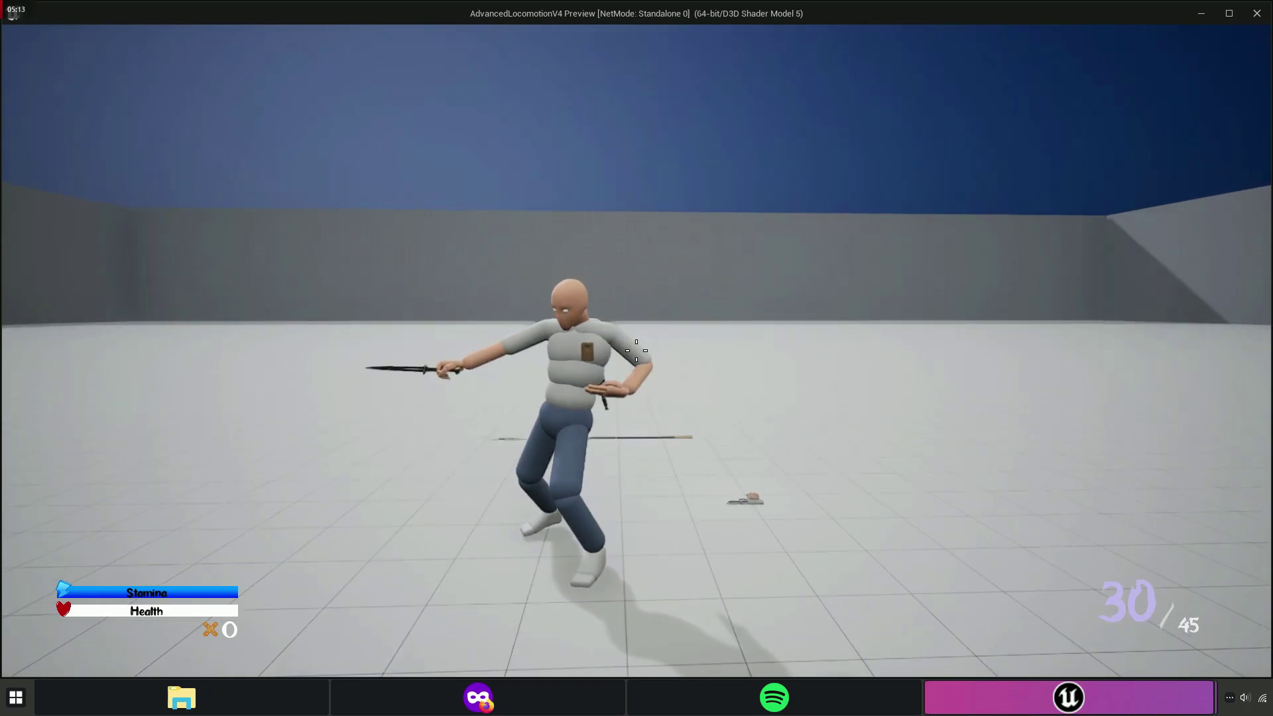
key("w")
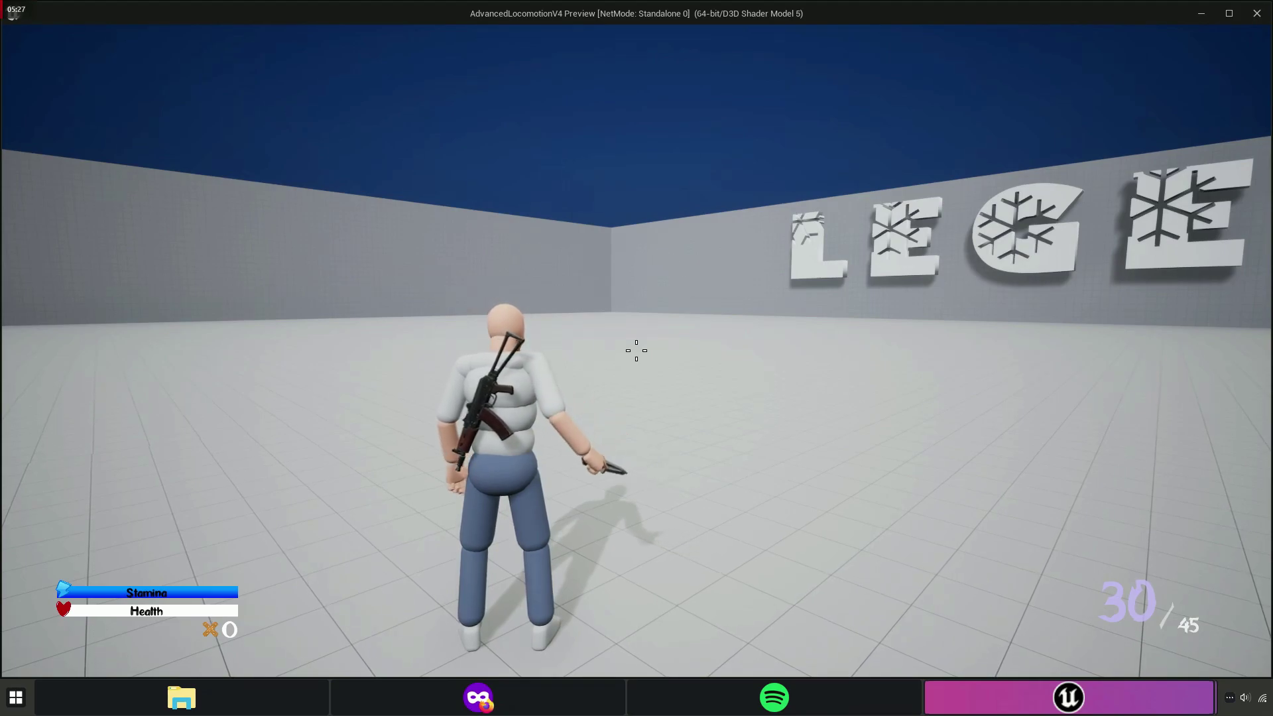
key("s")
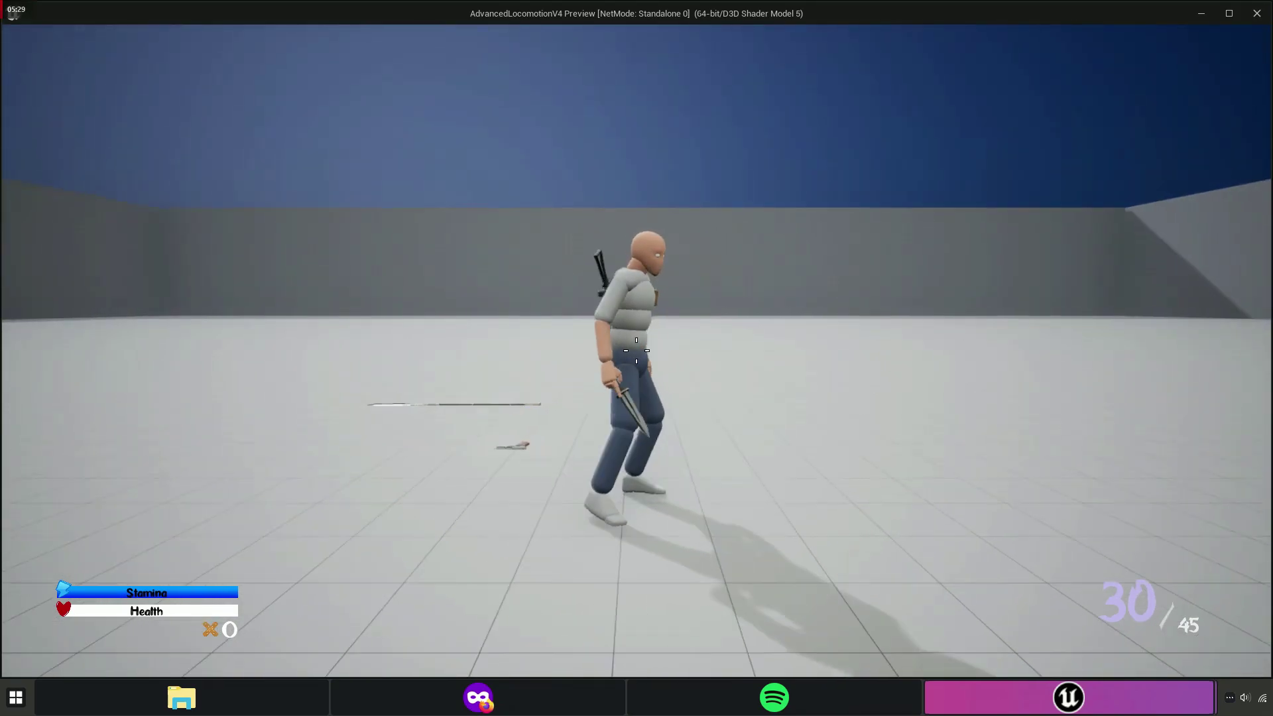
key("Escape")
left_click(247, 27)
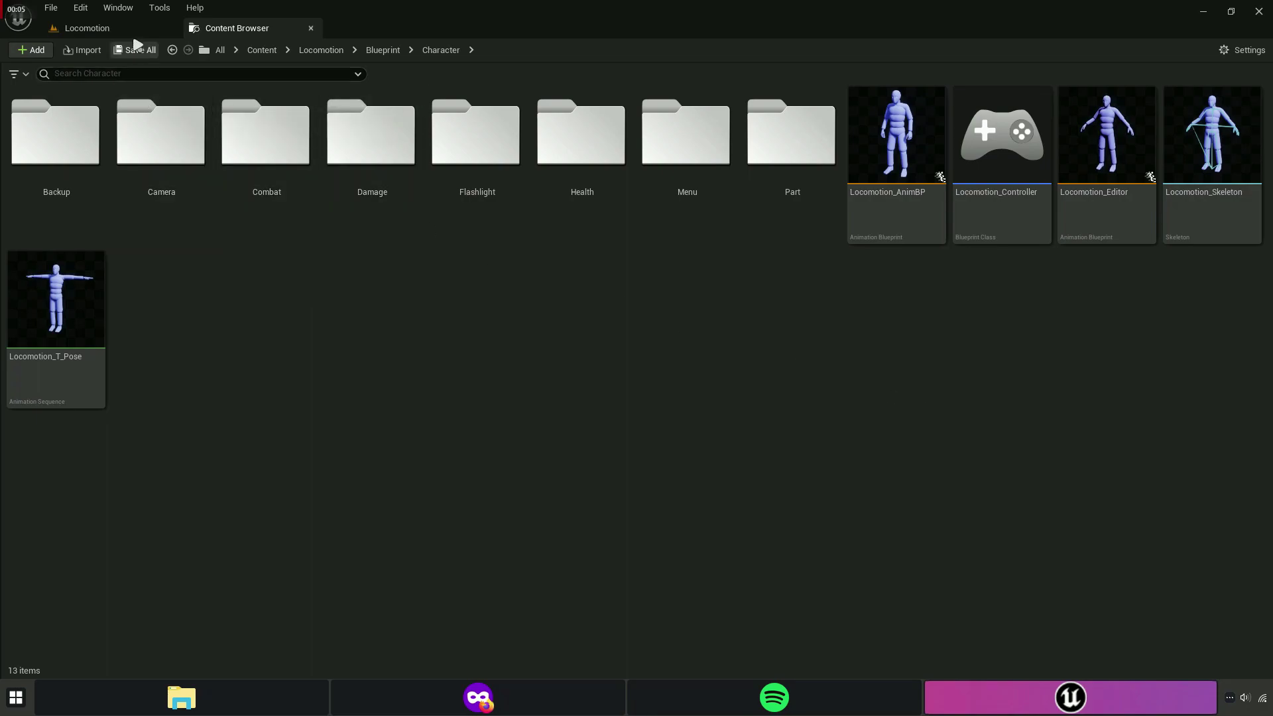
left_click(112, 30)
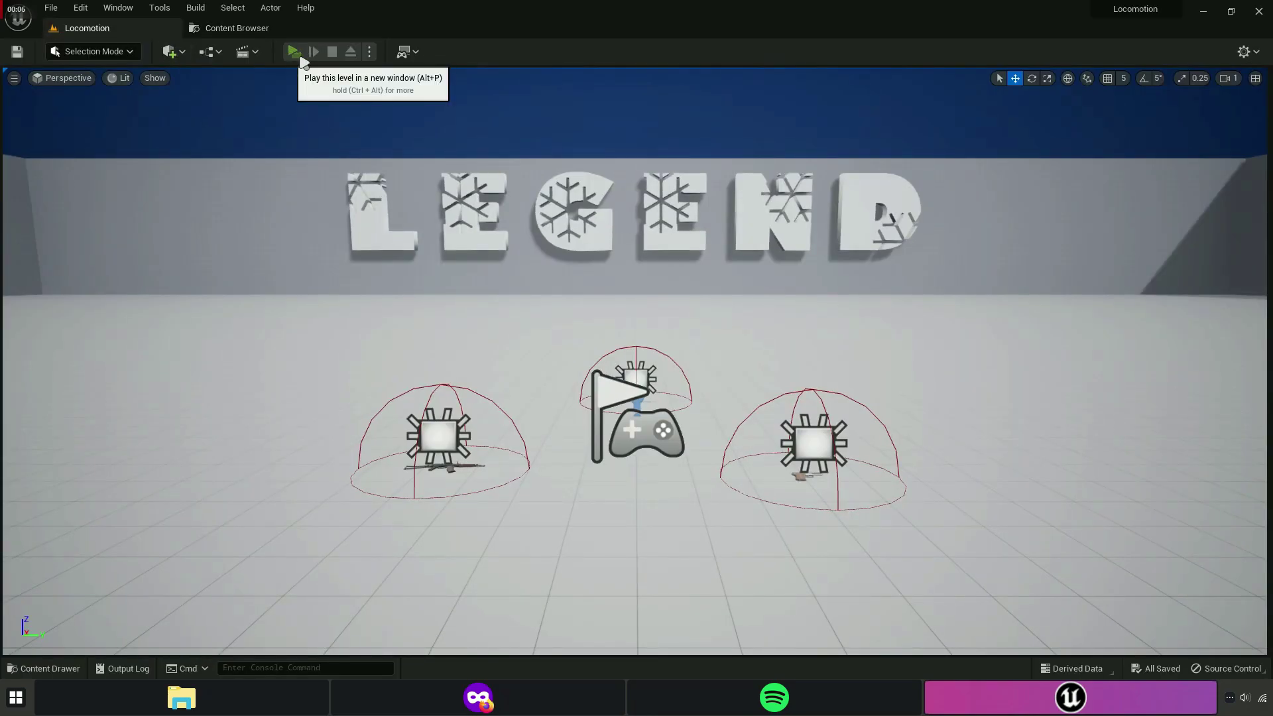
left_click(299, 56)
key("w")
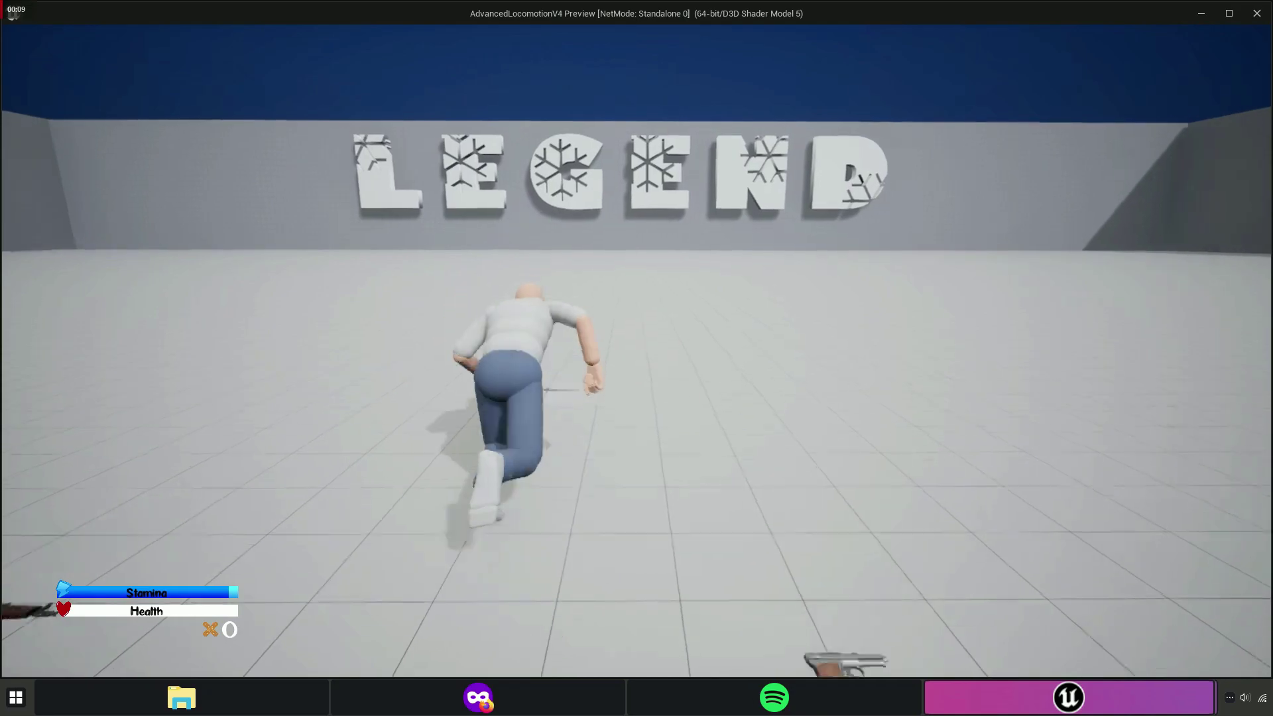
key("1")
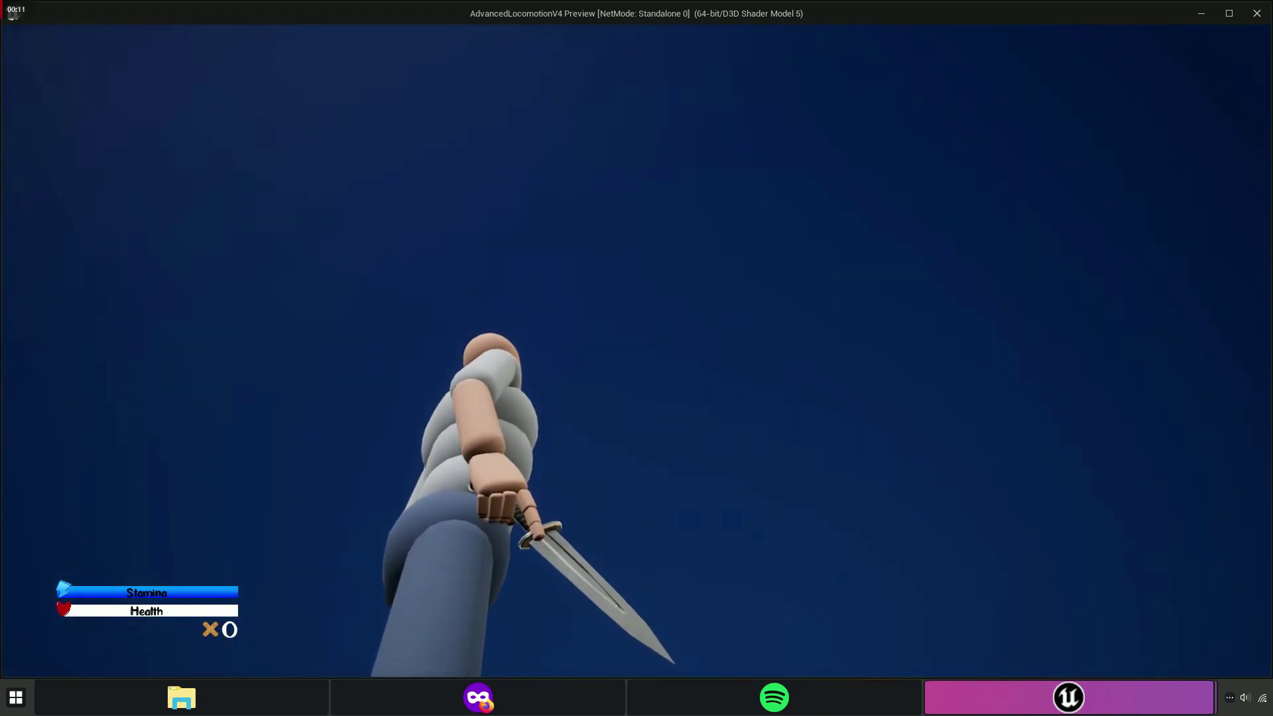
key("Escape")
left_click(252, 28)
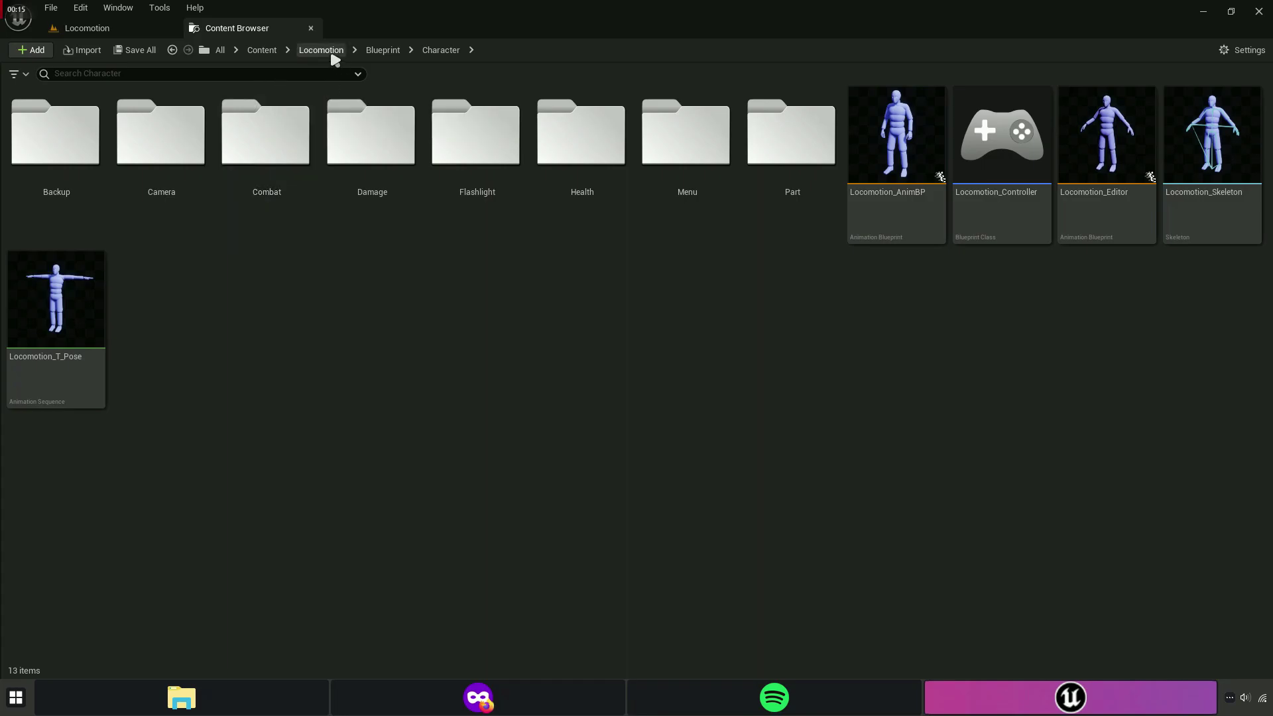
Search for 'l_1h' and open the ALS_Props_Pistol_1H_Poses animation.
left_click(322, 51)
type("pisto")
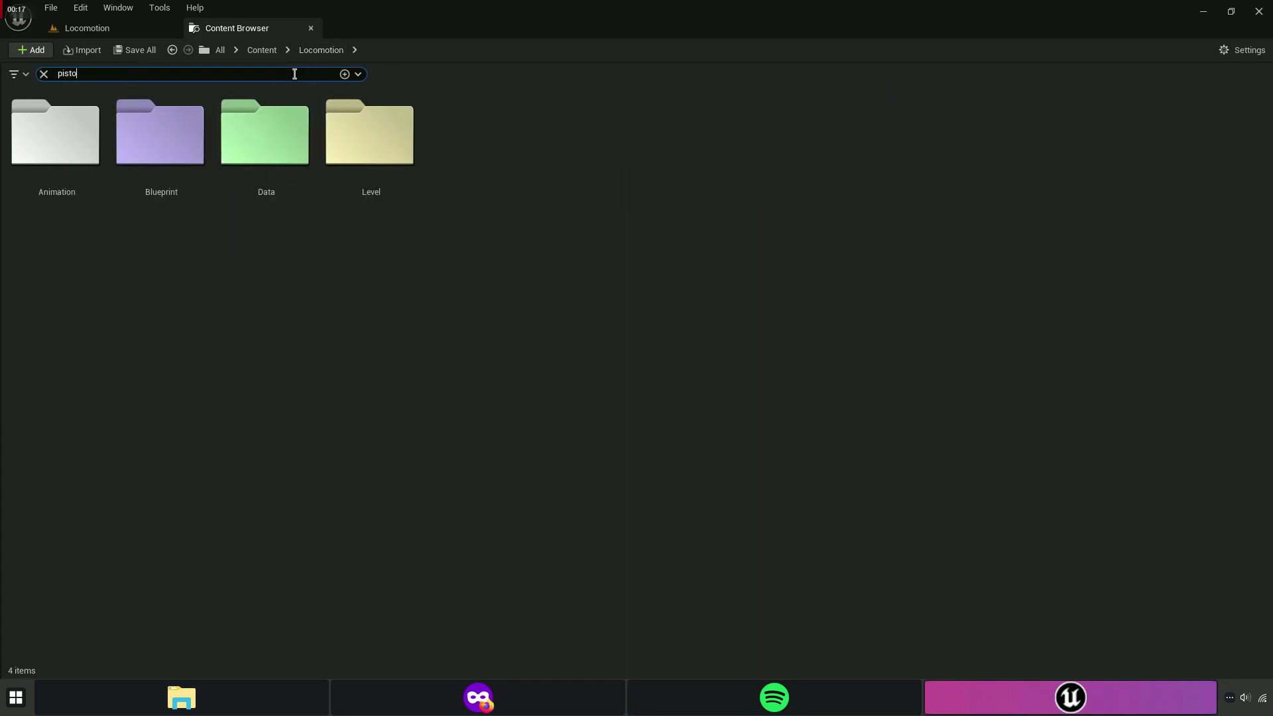
type("l_1")
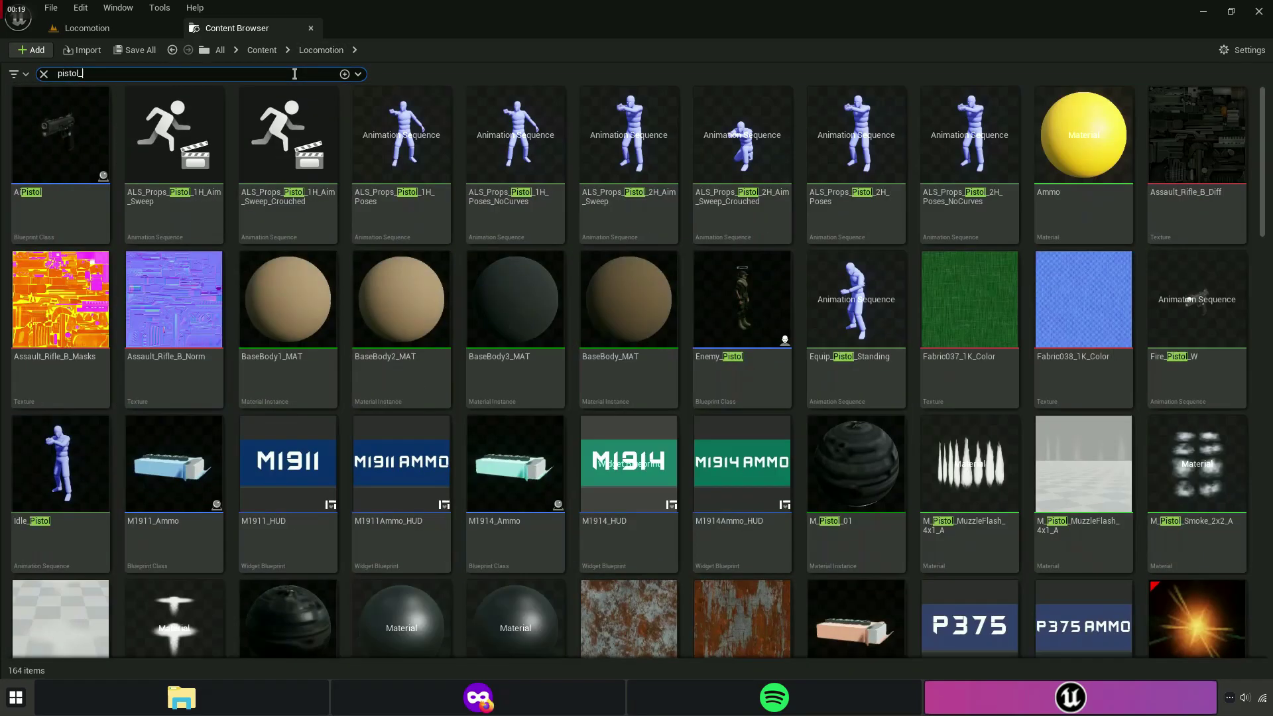
type("h")
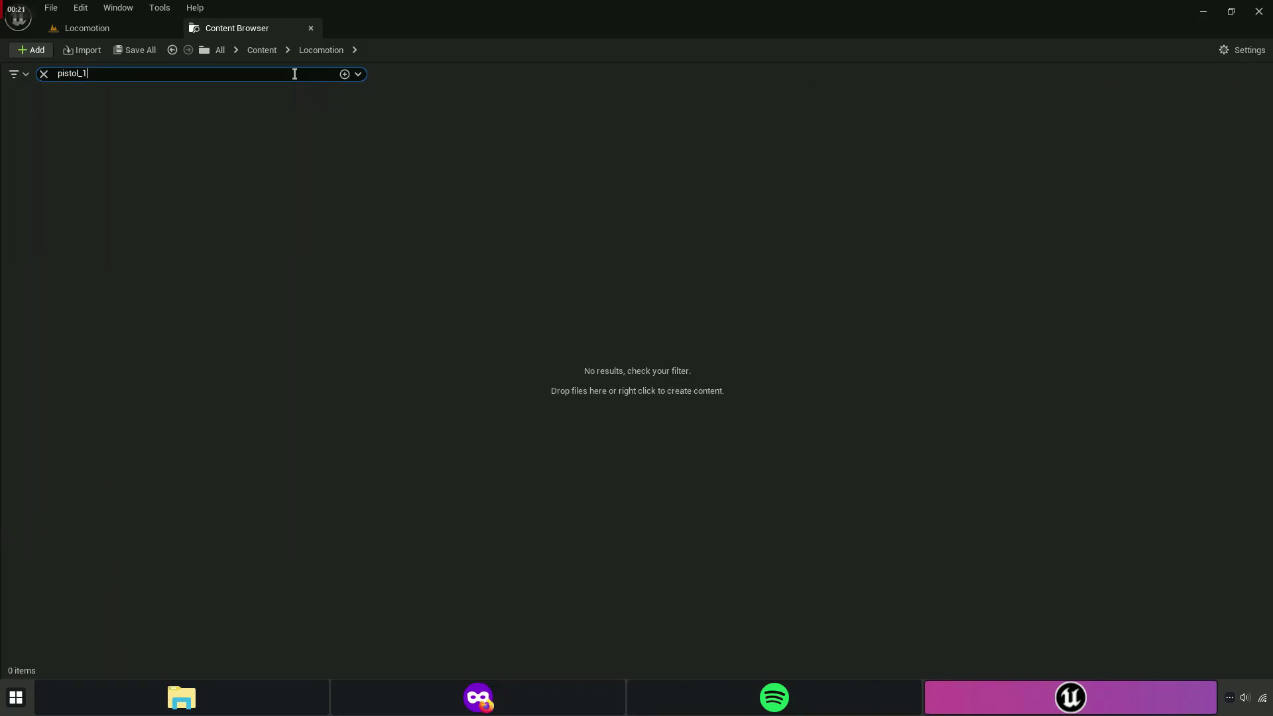
left_click(57, 225)
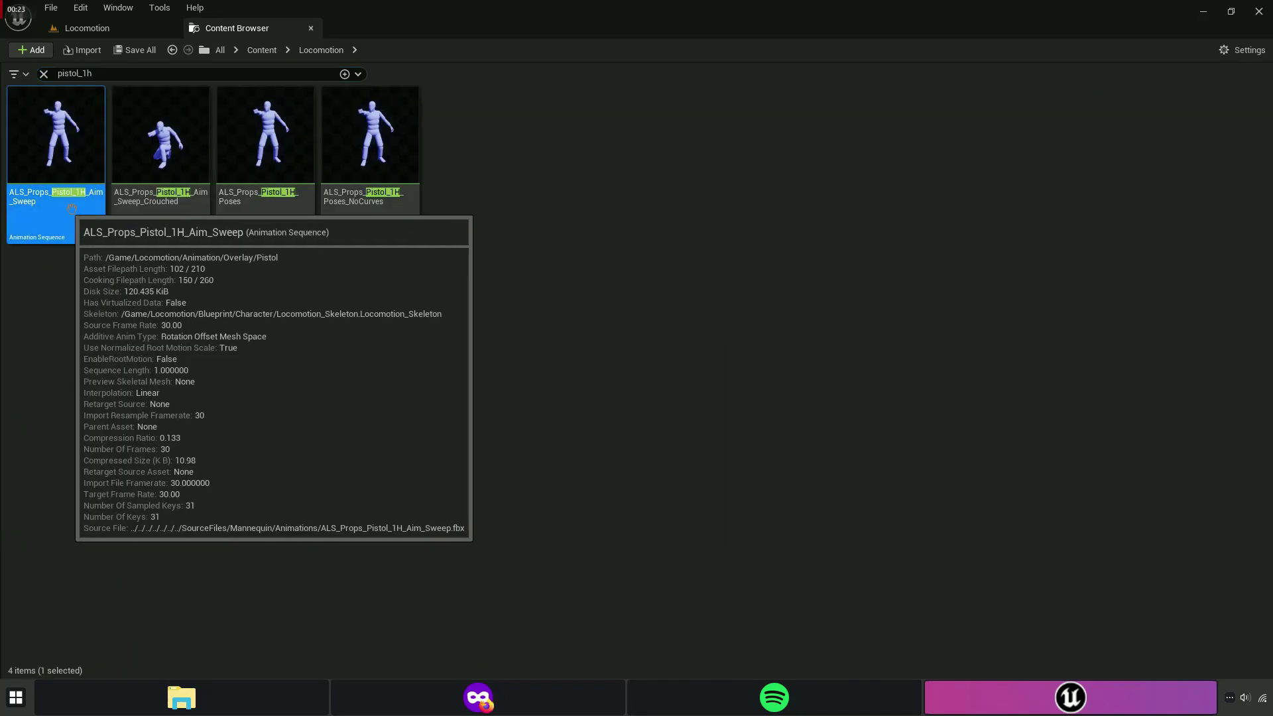
left_click(247, 211)
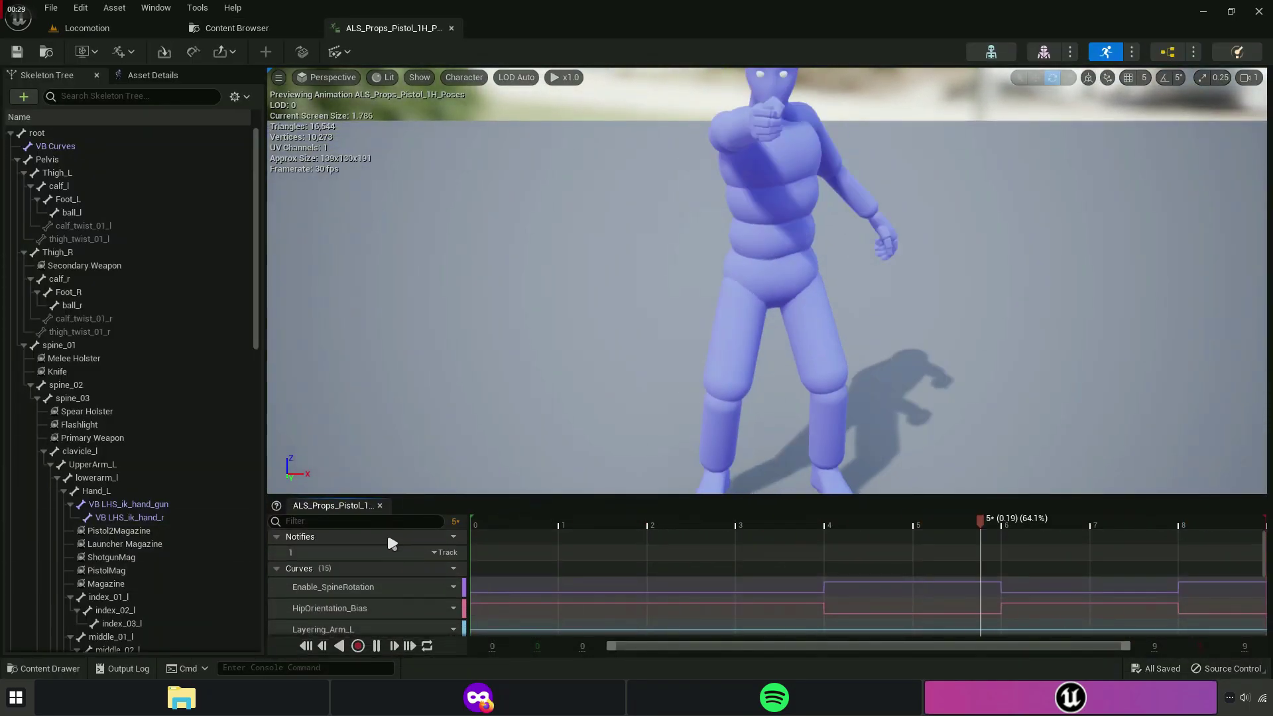
Pause playback at frame 0 and orbit to view the hand pose from the side.
left_click(375, 646)
left_click(542, 538)
left_click_drag(541, 539, 475, 538)
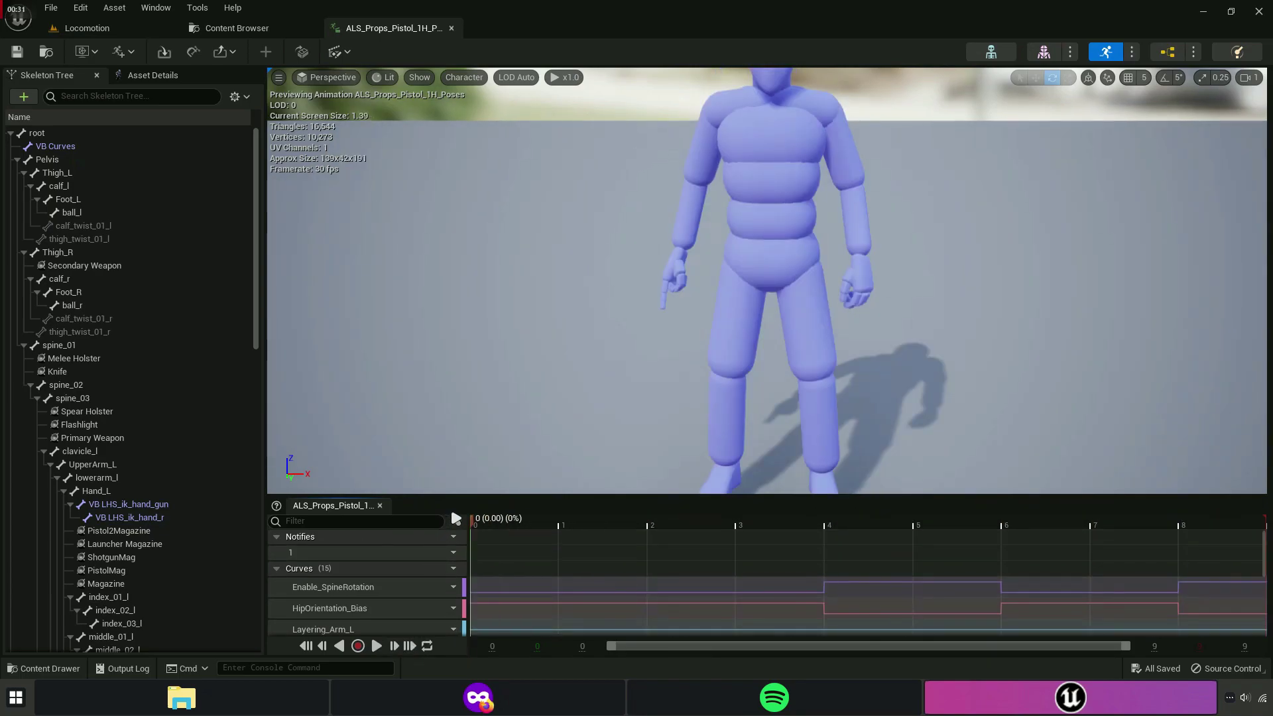
scroll(659, 329, "up", 3)
scroll(662, 329, "up", 4)
left_click_drag(663, 328, 616, 269)
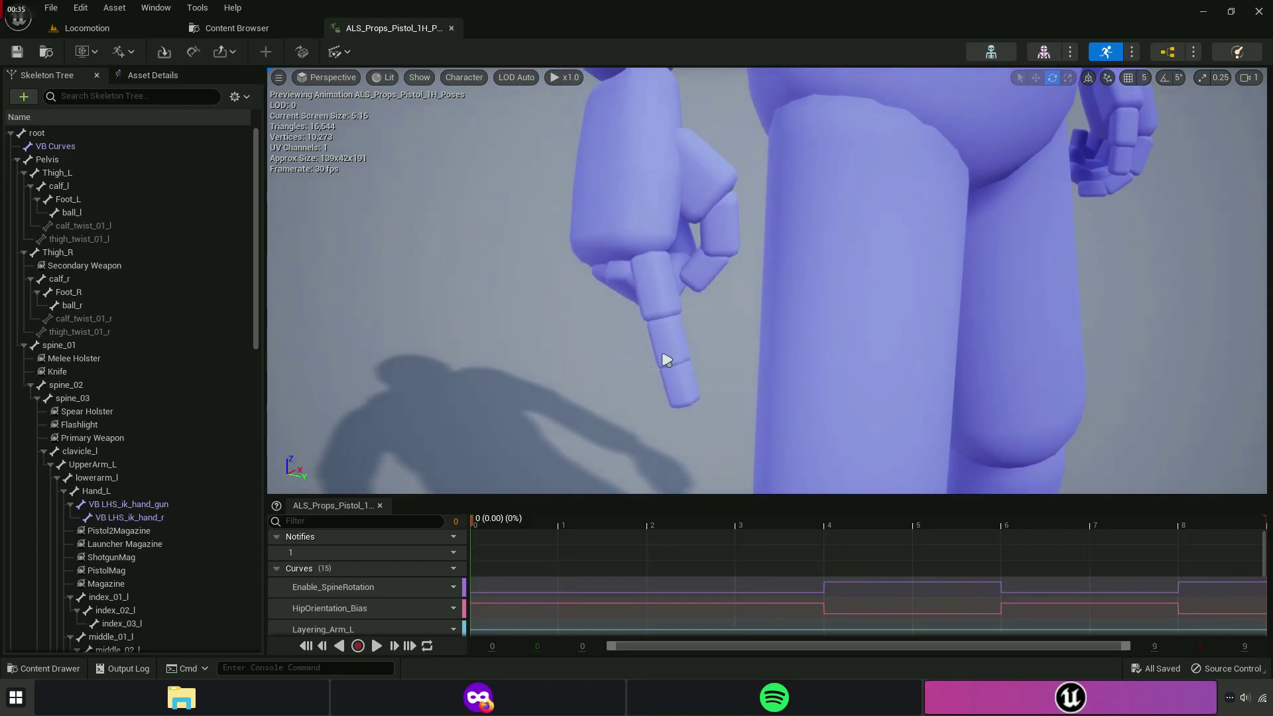
Close the pistol poses editor and open Locomotion_Skeleton from Blueprint > Character.
left_click(452, 28)
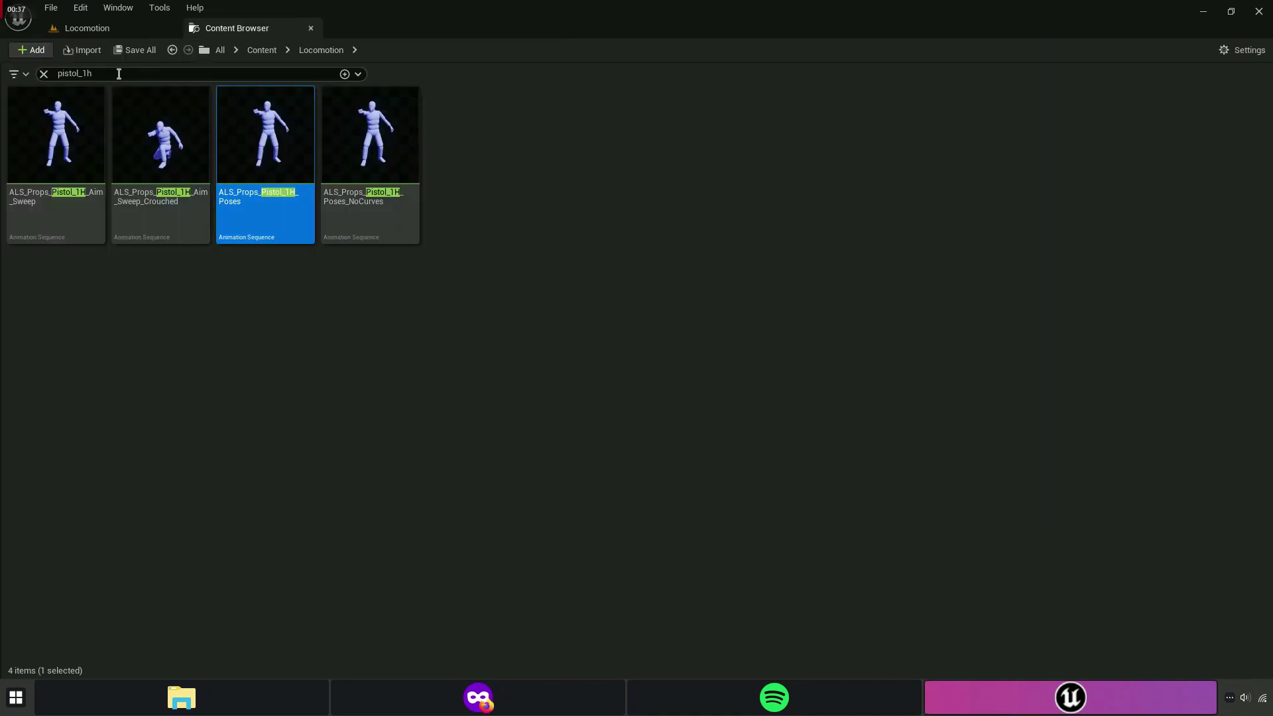
left_click(43, 74)
double_click(165, 176)
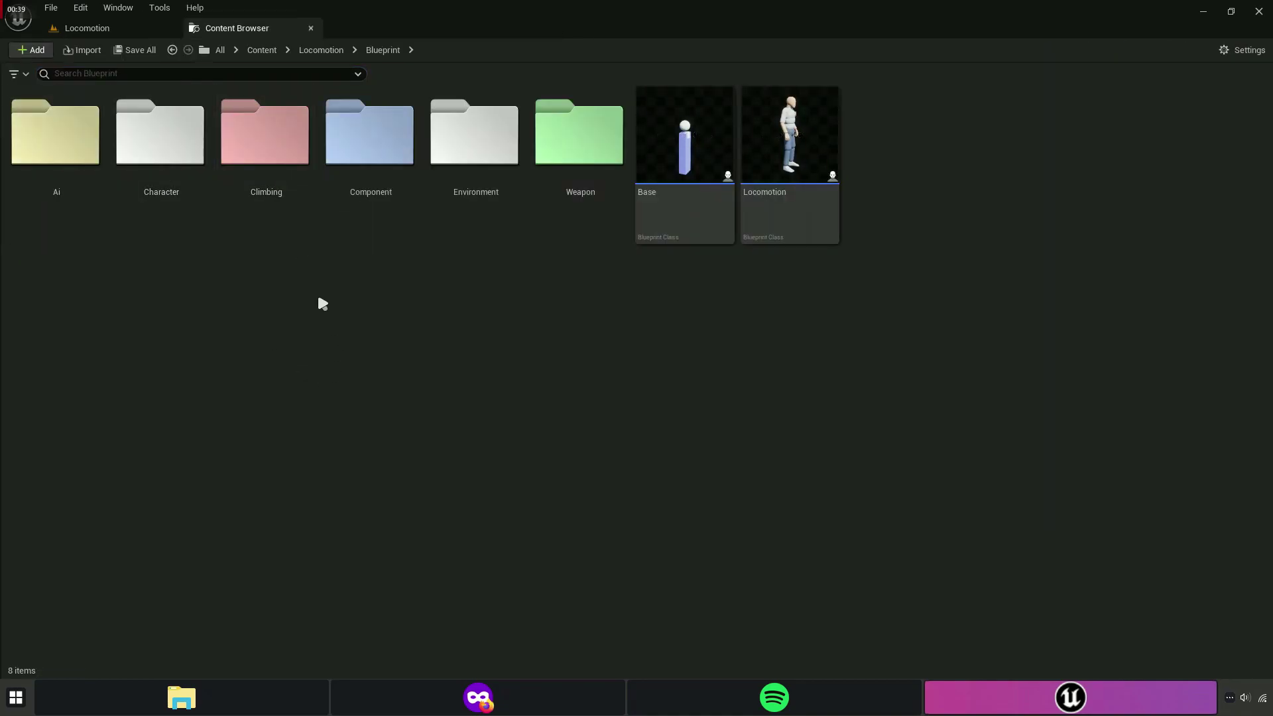
left_click(286, 230)
double_click(142, 205)
double_click(1170, 218)
type("index")
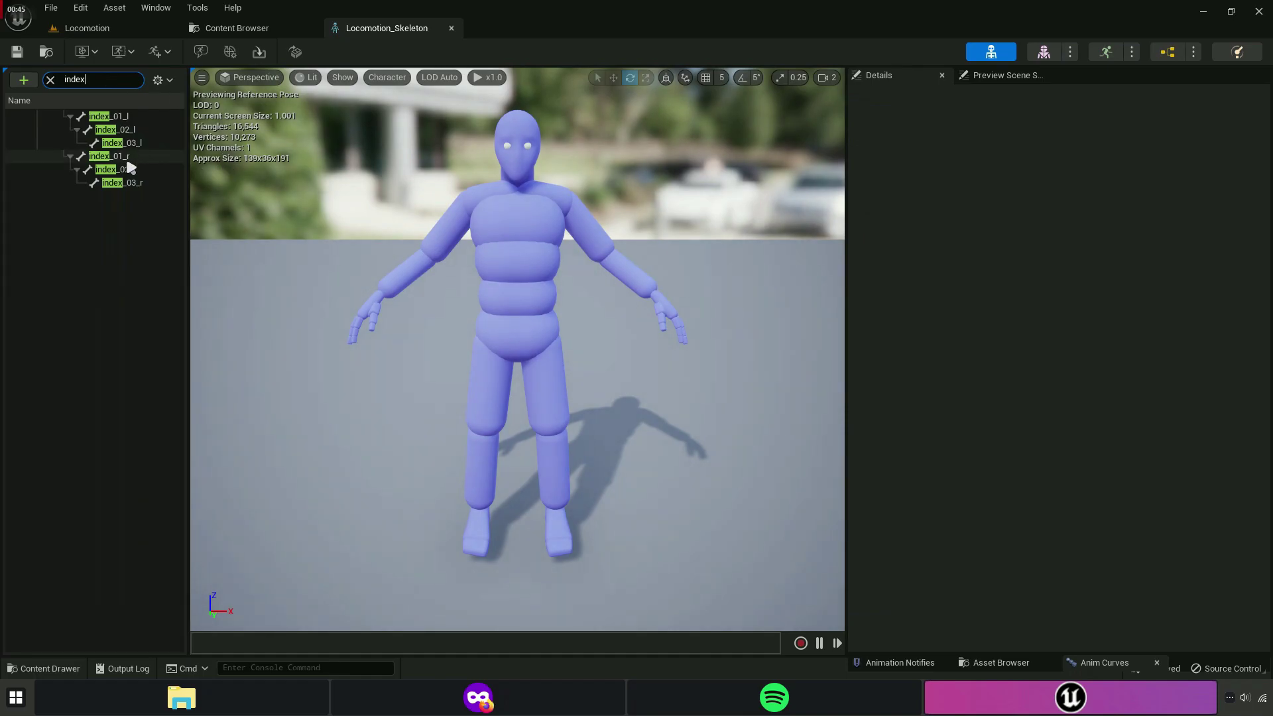
Frame the index_02_r bone and preview ALS_Props_Pistol_1H_Poses stopped at the first frame.
left_click(131, 169)
left_click(394, 310)
key("f")
key("w")
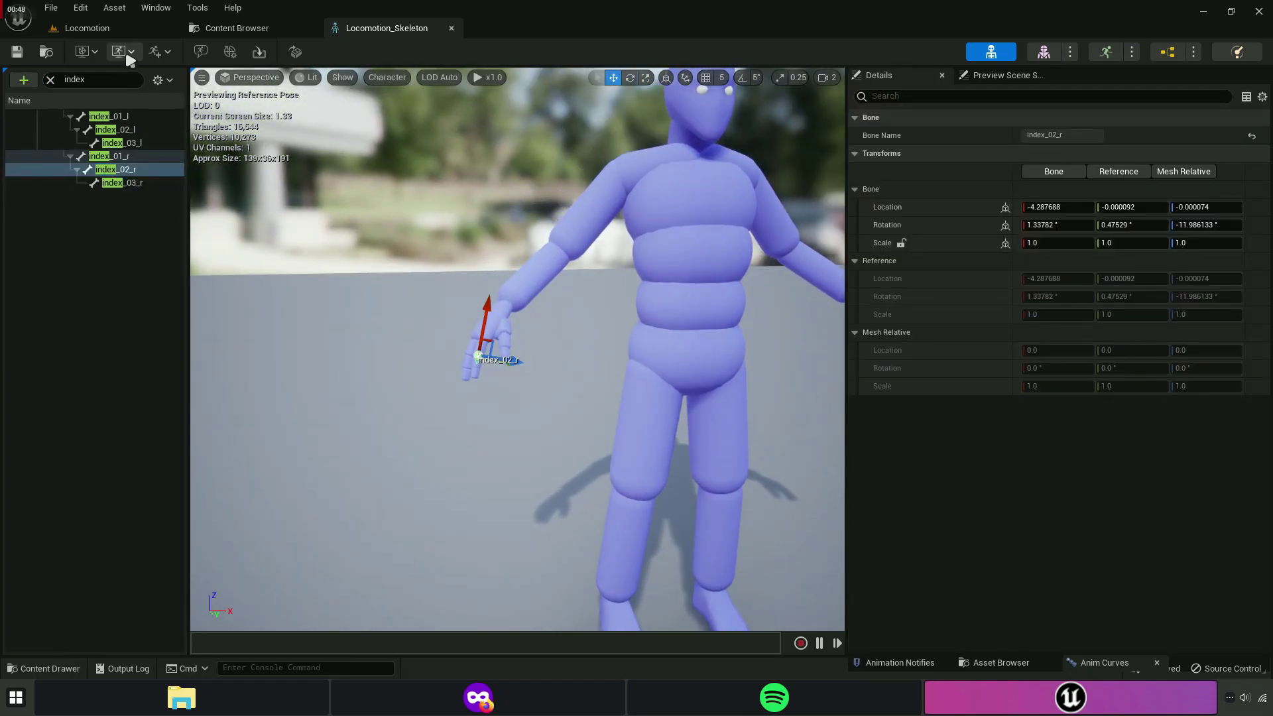
left_click(128, 57)
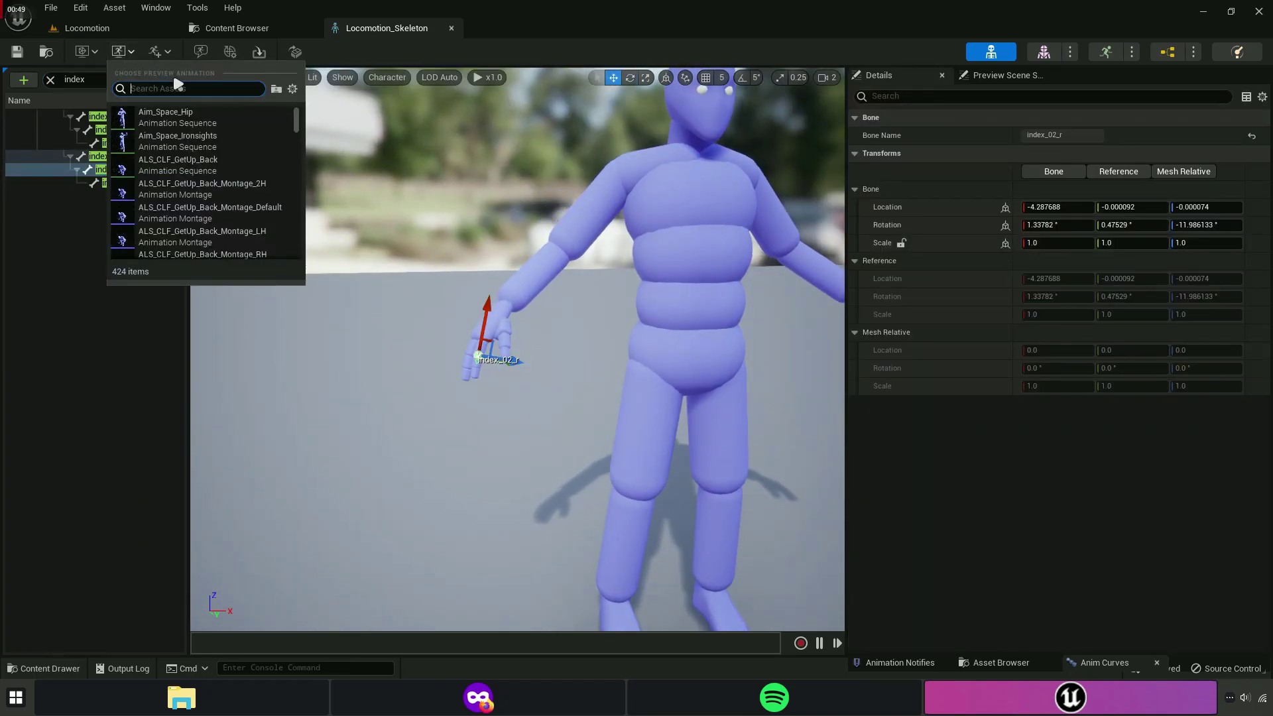
type("pistol1h")
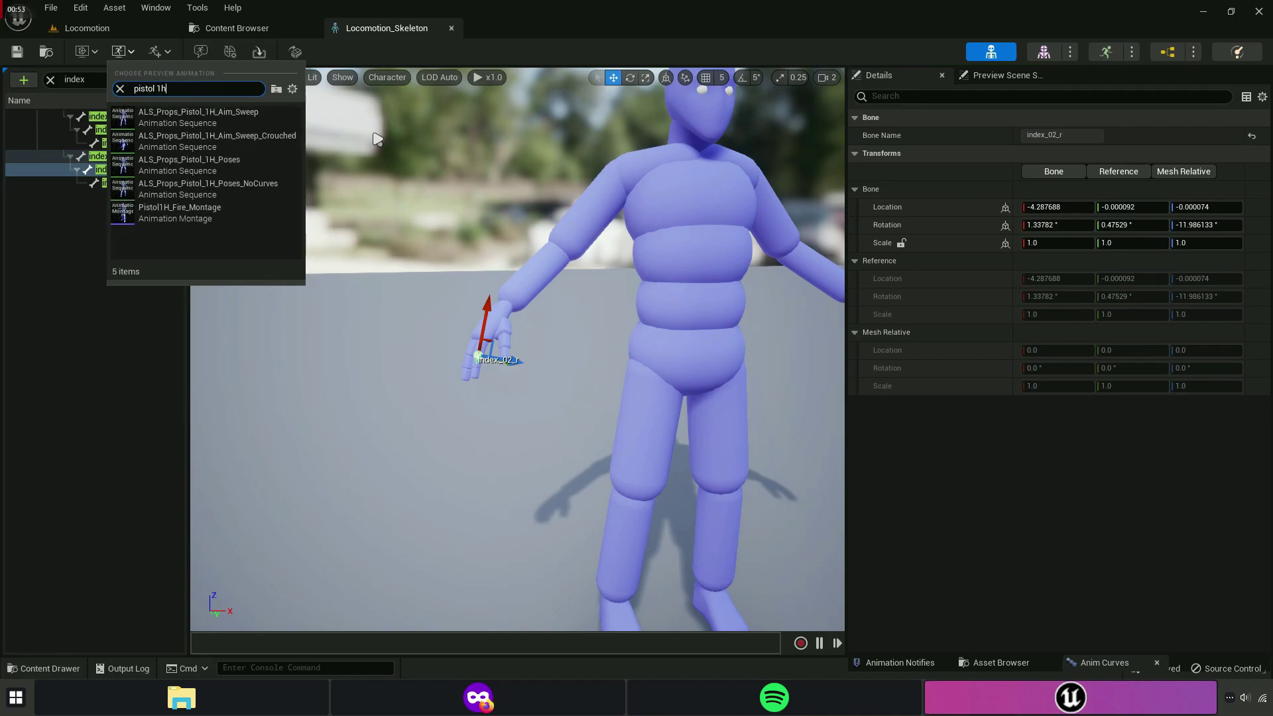
left_click(189, 164)
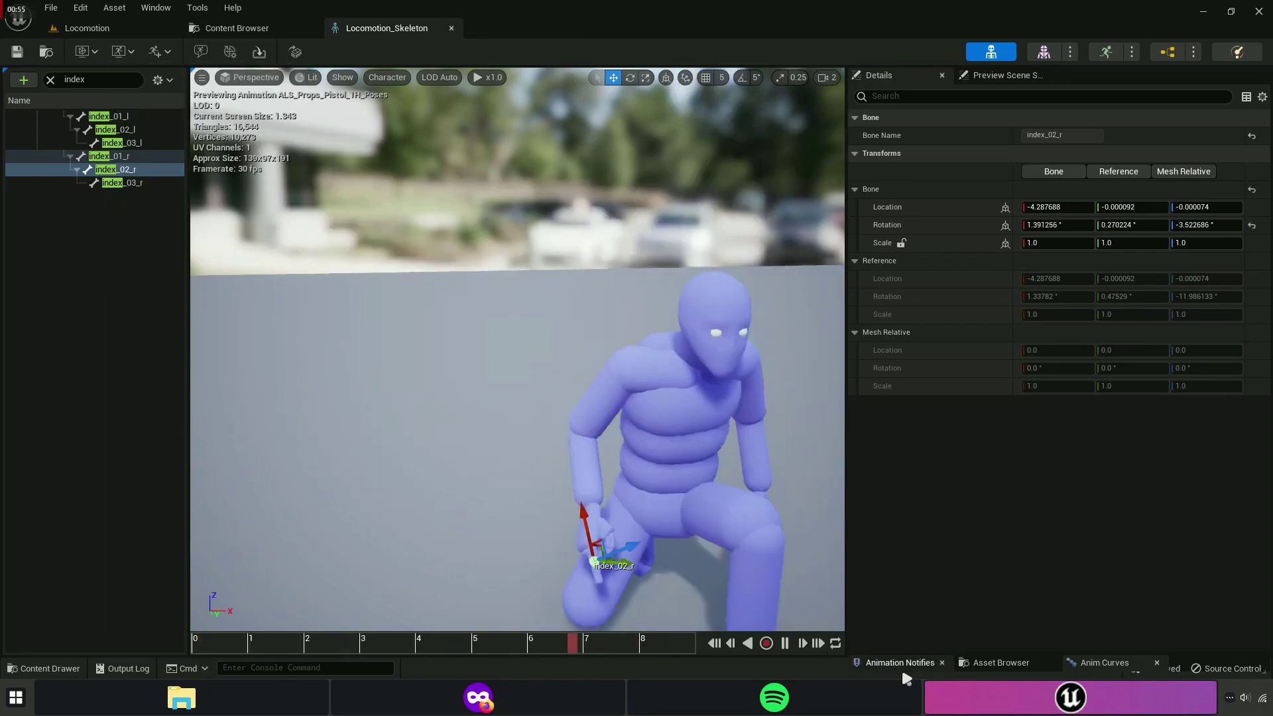
left_click(205, 637)
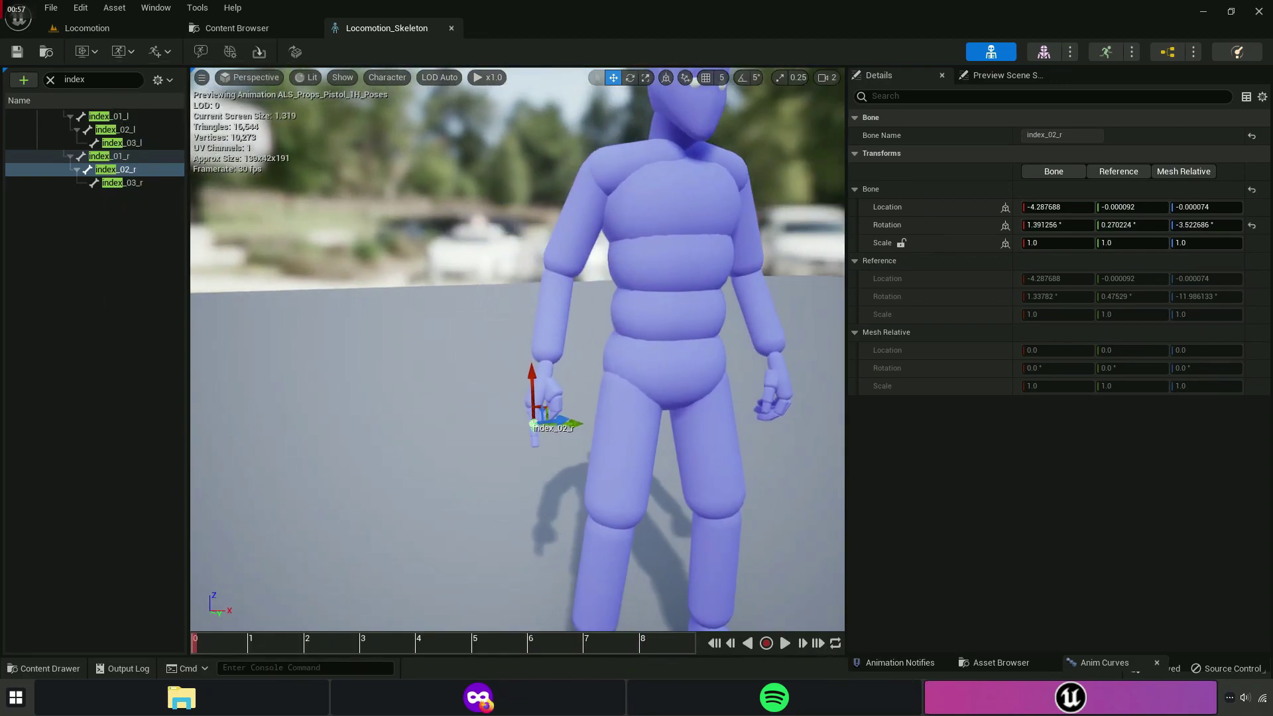
Inspect the index_01_r, index_02_r and index_03_r finger bones up close.
right_click_drag(517, 352, 135, 276)
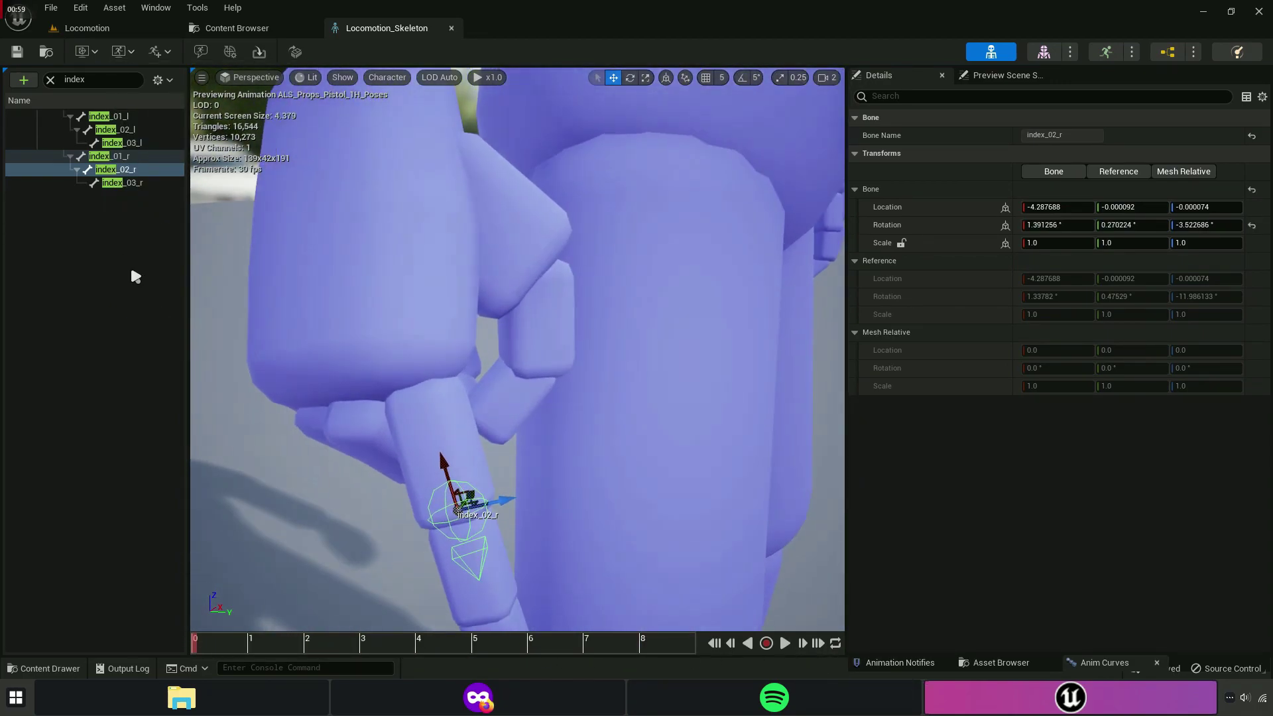
left_click(110, 156)
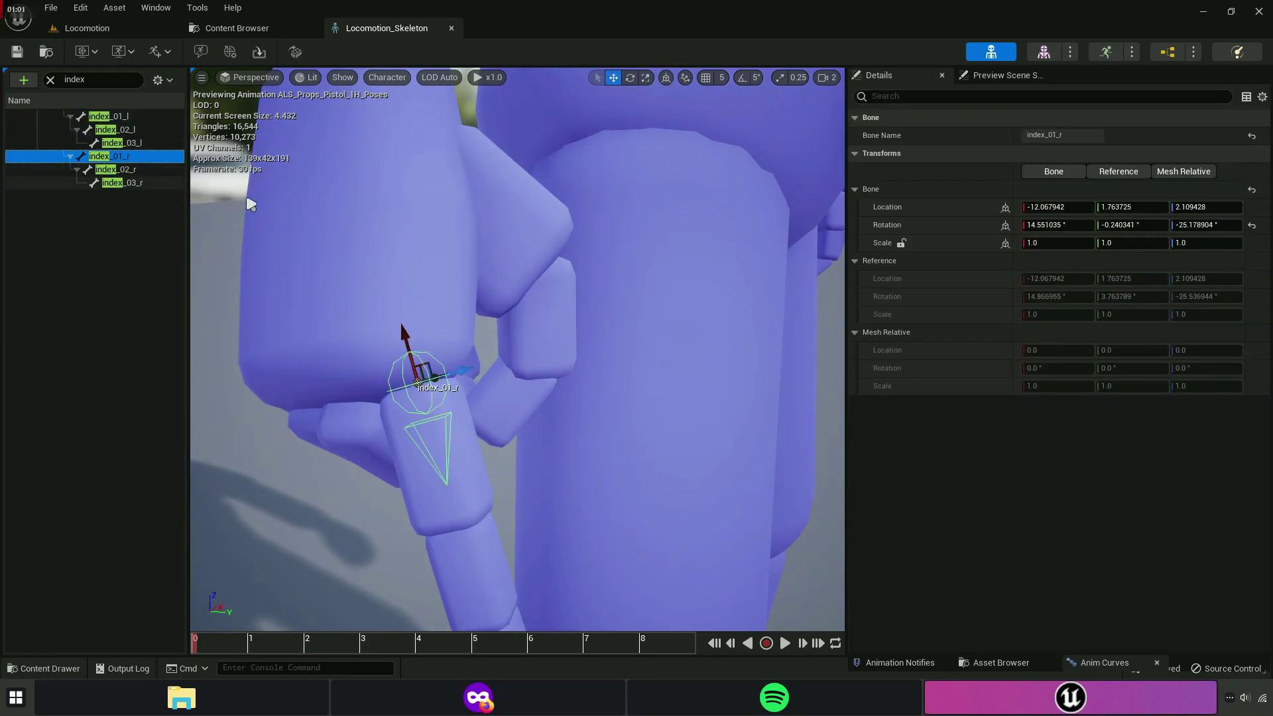
scroll(392, 258, "down", 2)
left_click(129, 170)
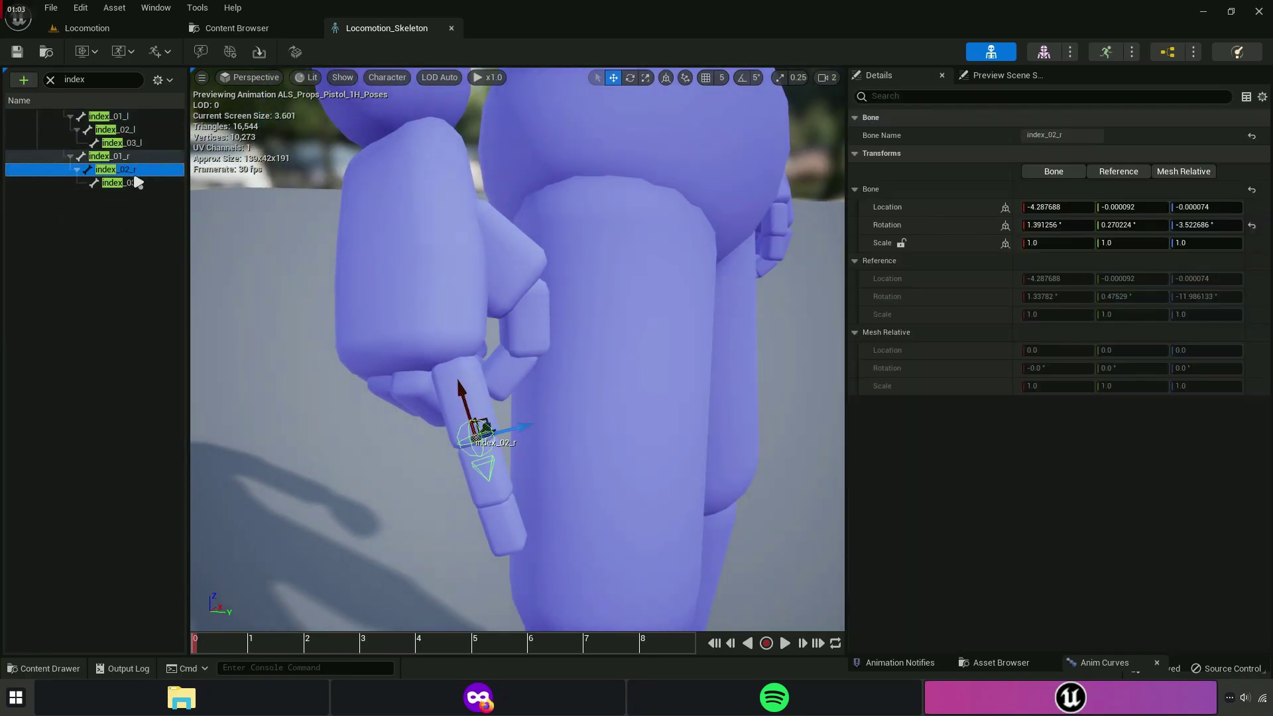
left_click(136, 183)
Open the Locomotion_AnimBP animation blueprint.
left_click(237, 28)
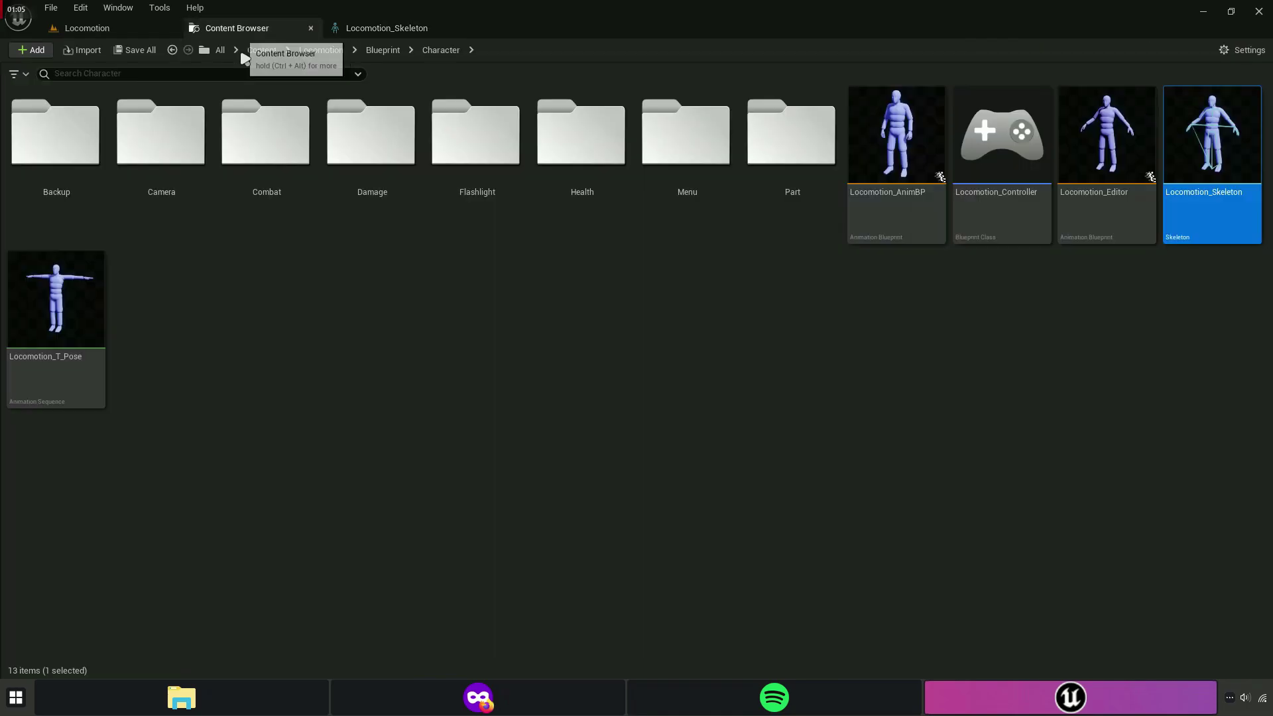
left_click(902, 206)
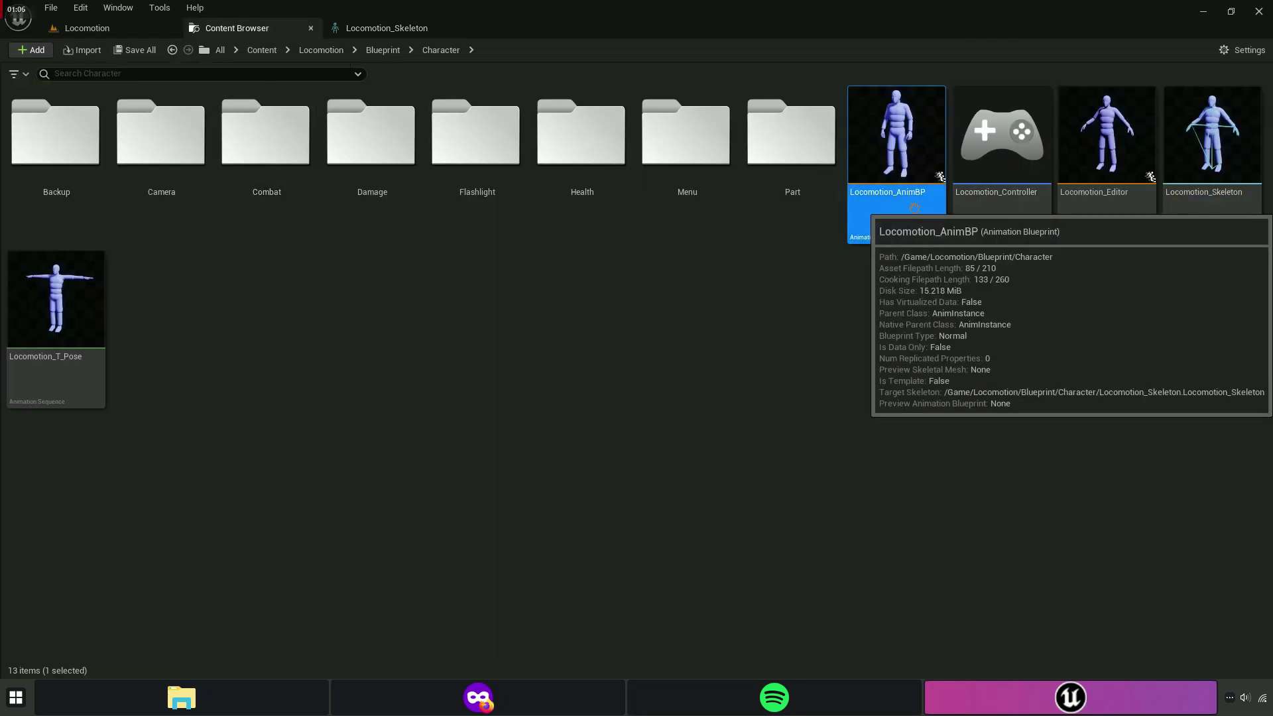
double_click(918, 240)
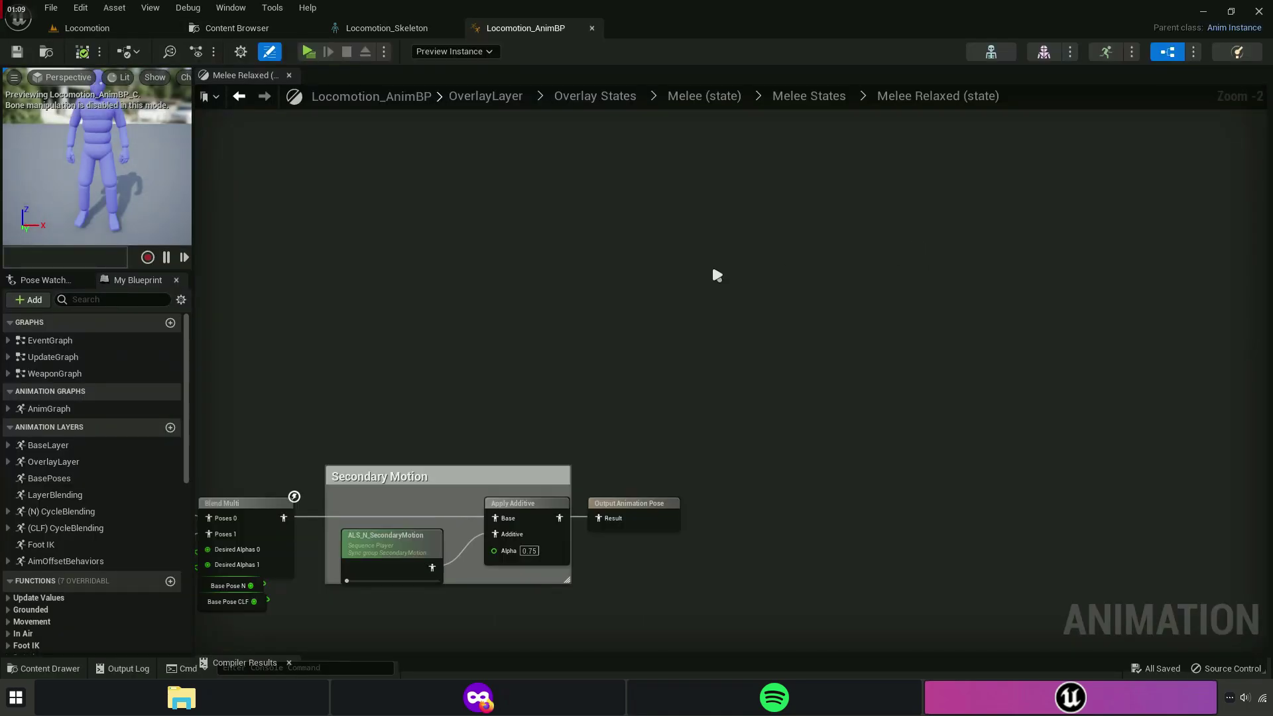
Close Melee Relaxed and open the AnimGraph's Hand IK state machine and state.
left_click(289, 76)
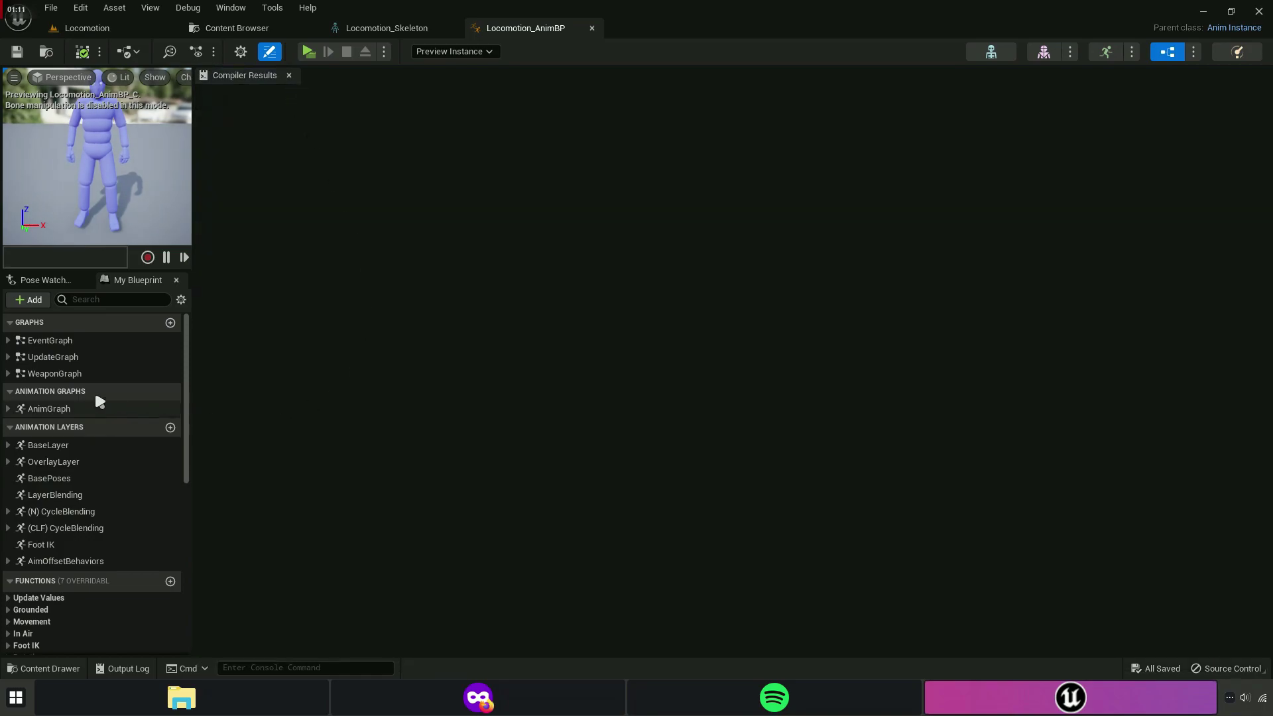
left_click(49, 408)
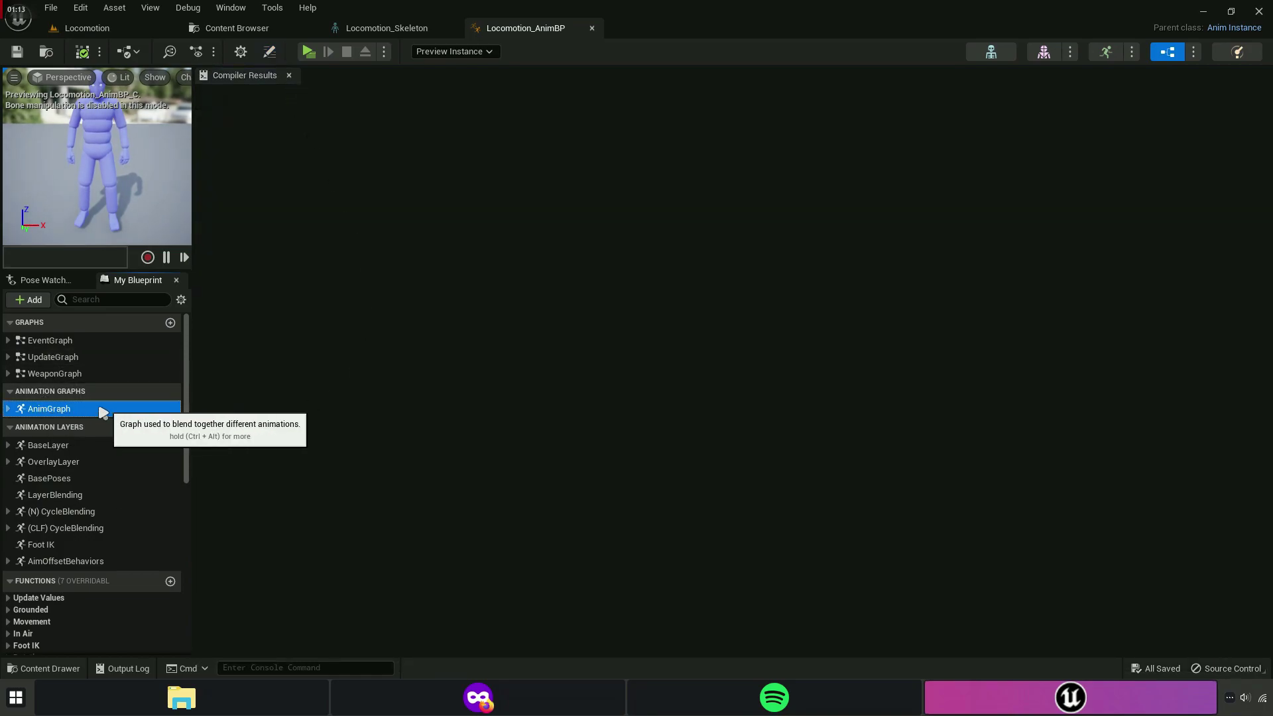
double_click(48, 409)
scroll(537, 332, "up", 6)
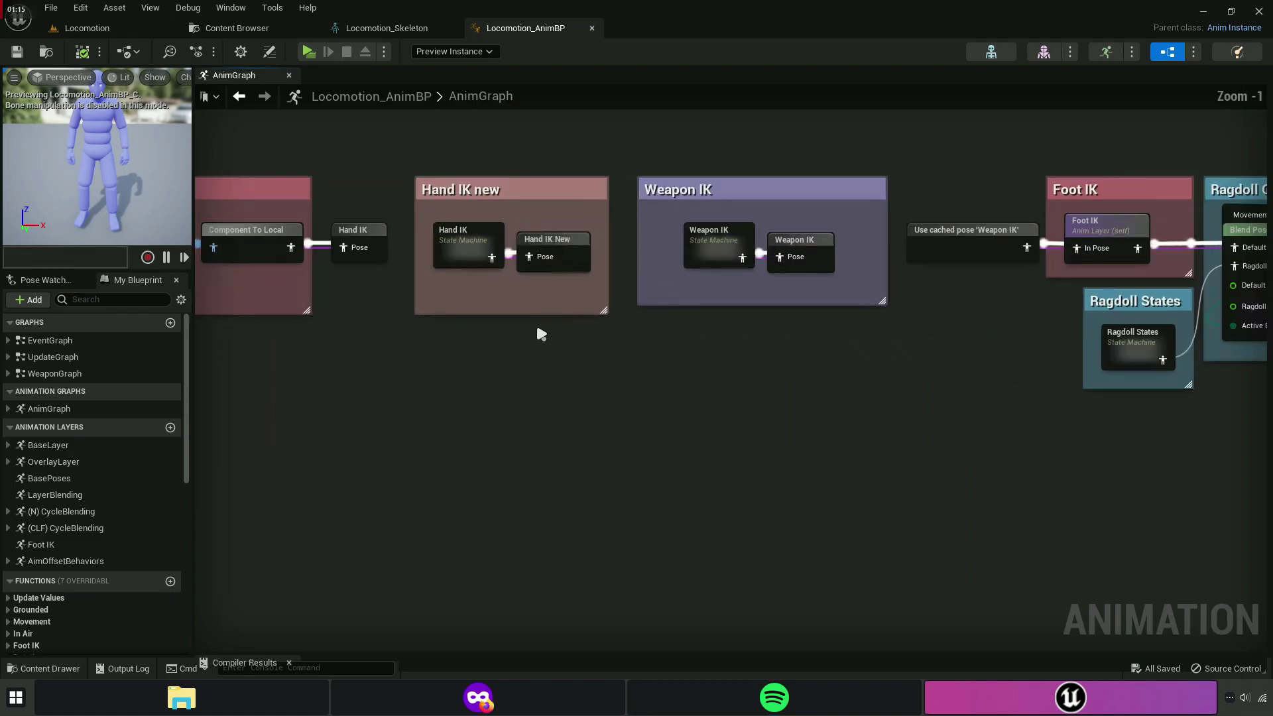
scroll(503, 325, "up", 3)
left_click(486, 311)
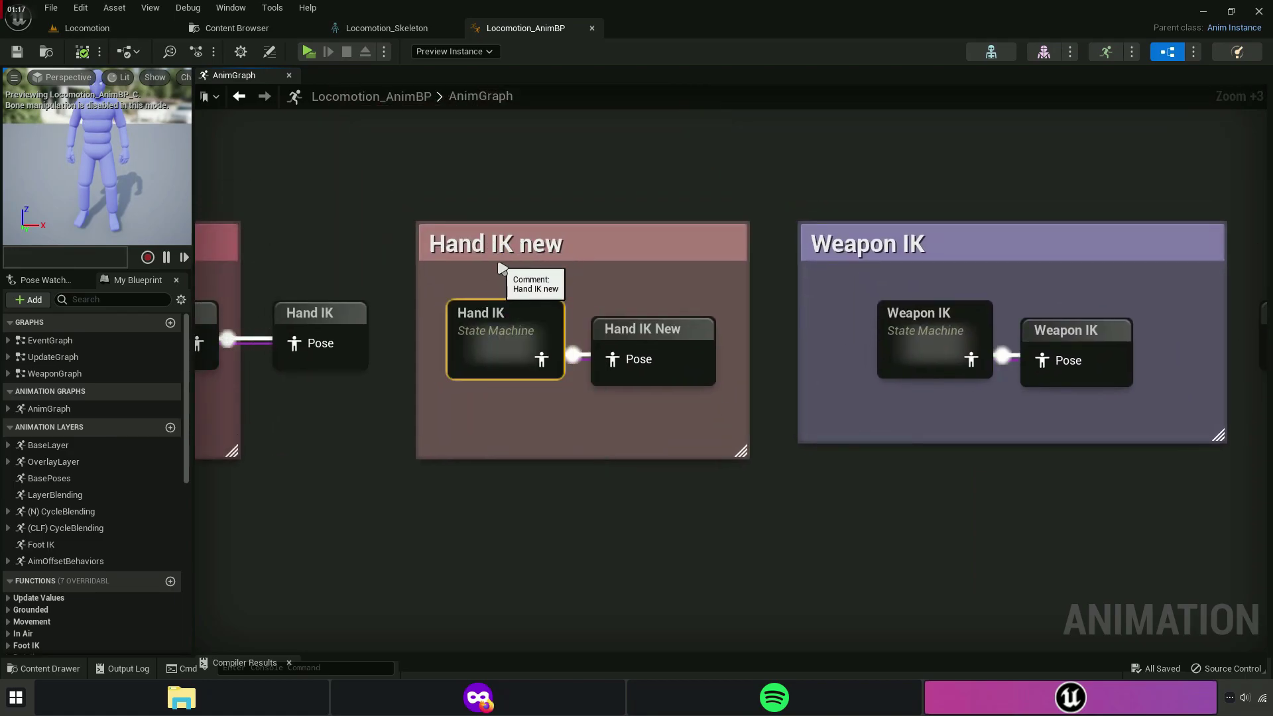
scroll(507, 251, "up", 4)
double_click(513, 380)
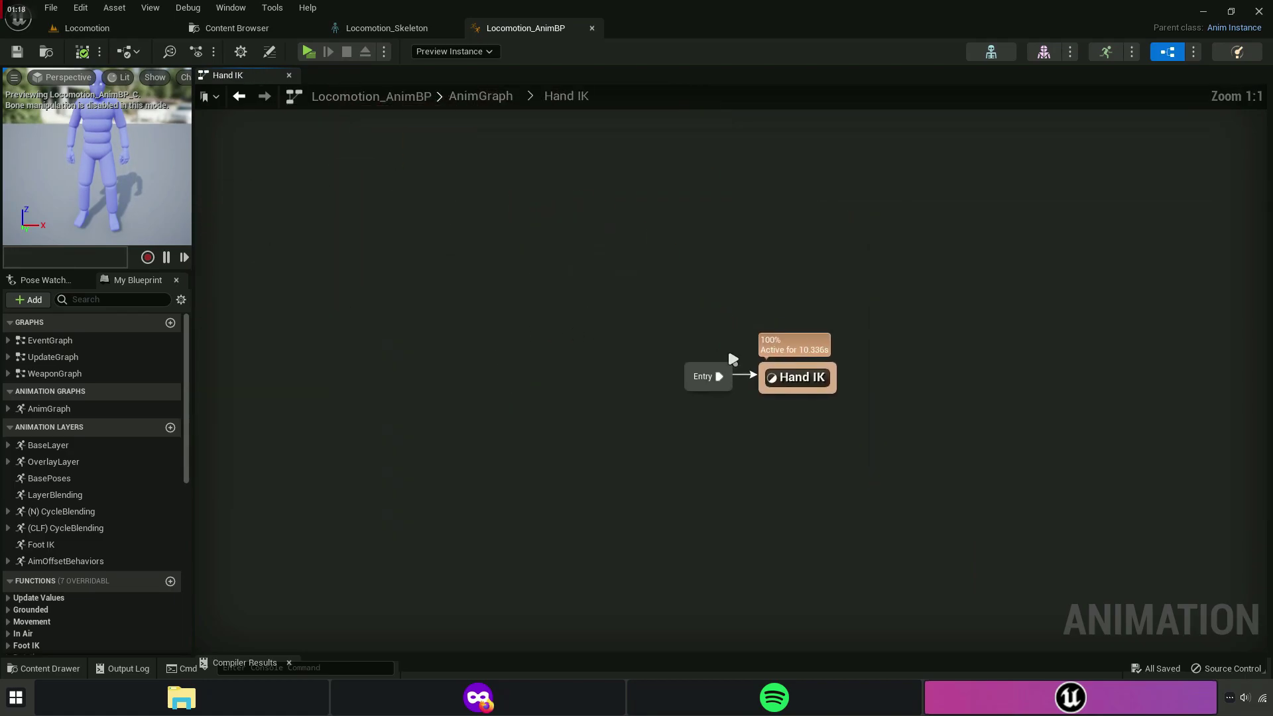
double_click(804, 380)
Inspect the Layered blend per bone node's hand_r bone filter, then close the Hand IK graph.
scroll(486, 376, "up", 6)
scroll(534, 440, "up", 3)
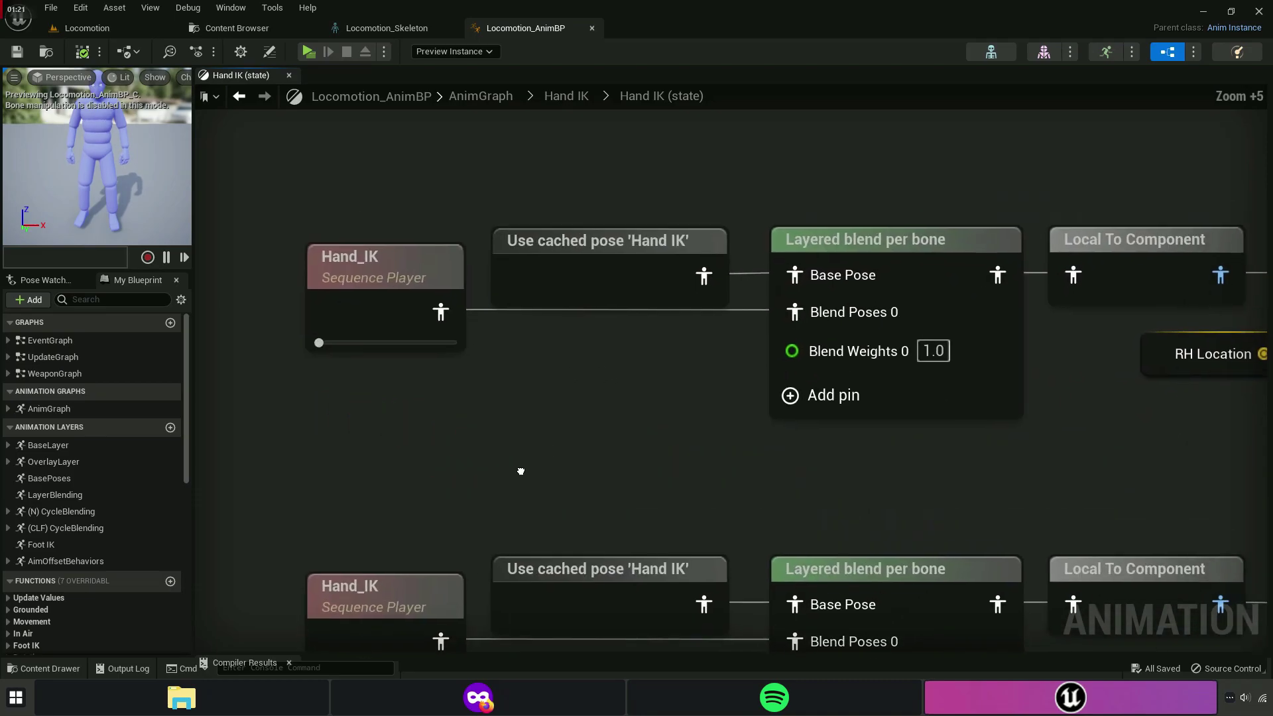
right_click_drag(519, 472, 466, 497)
left_click(824, 268)
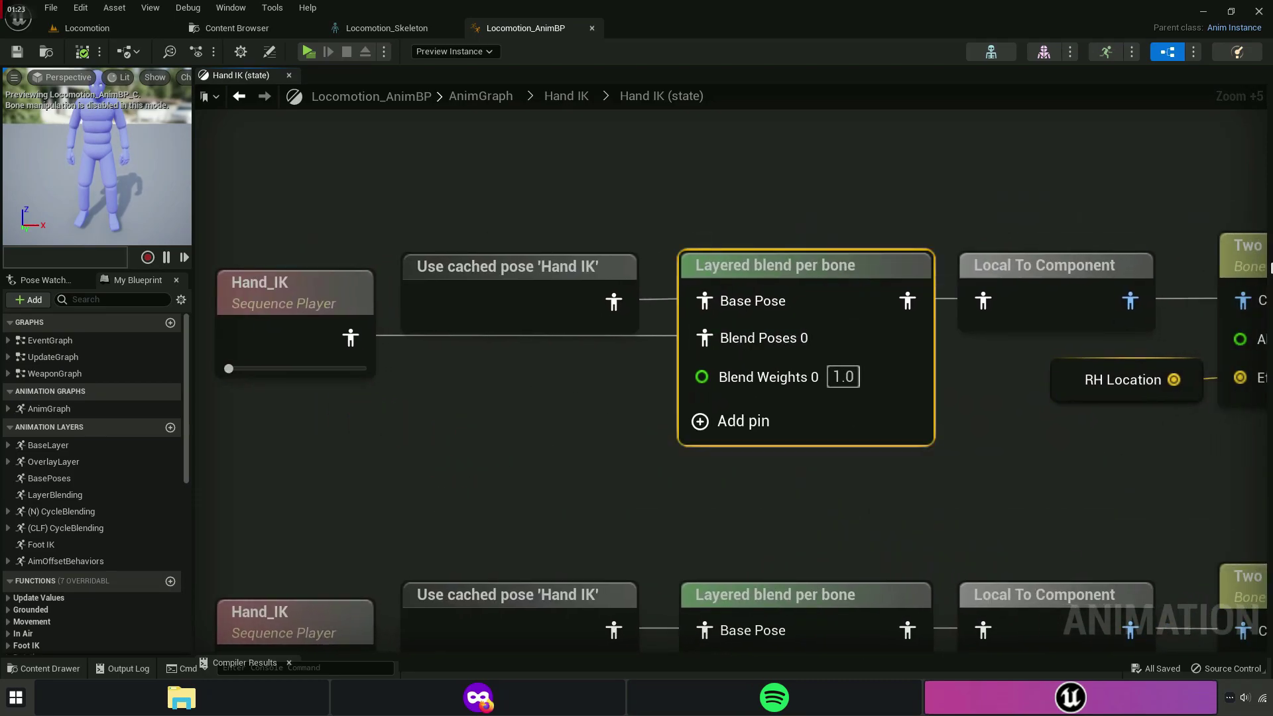
left_click_drag(1263, 251, 992, 251)
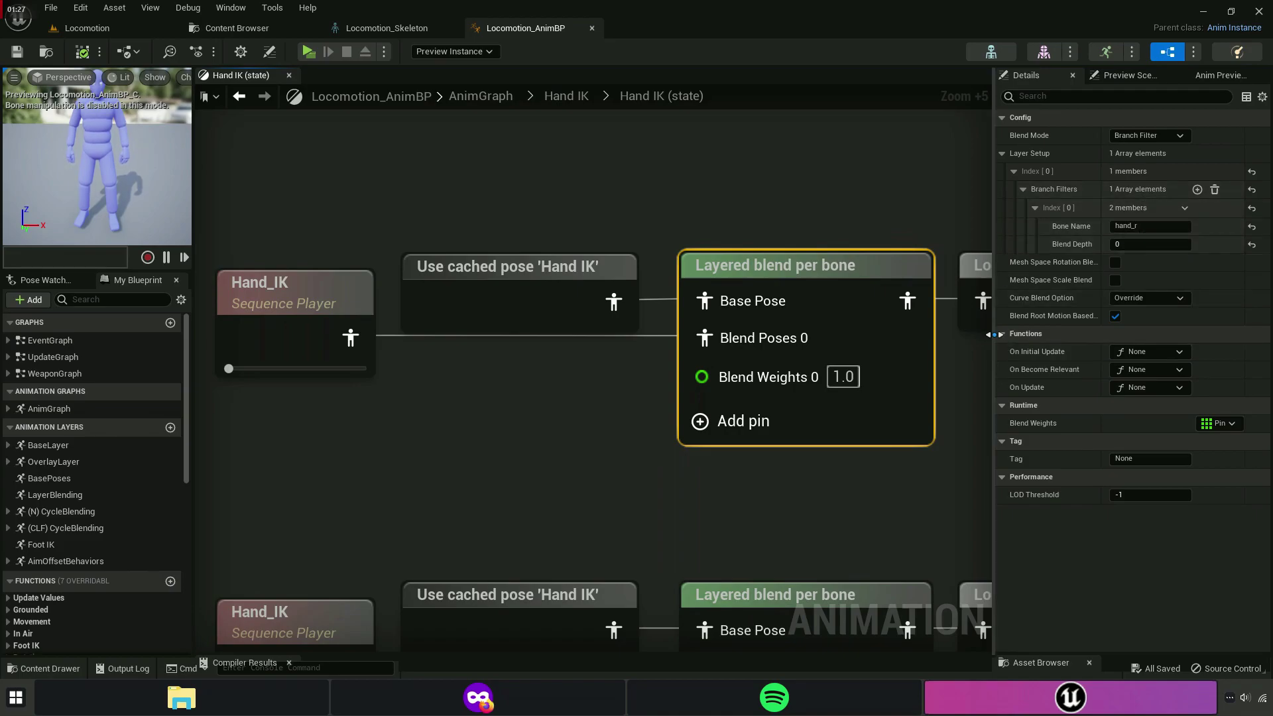
left_click_drag(994, 334, 1264, 339)
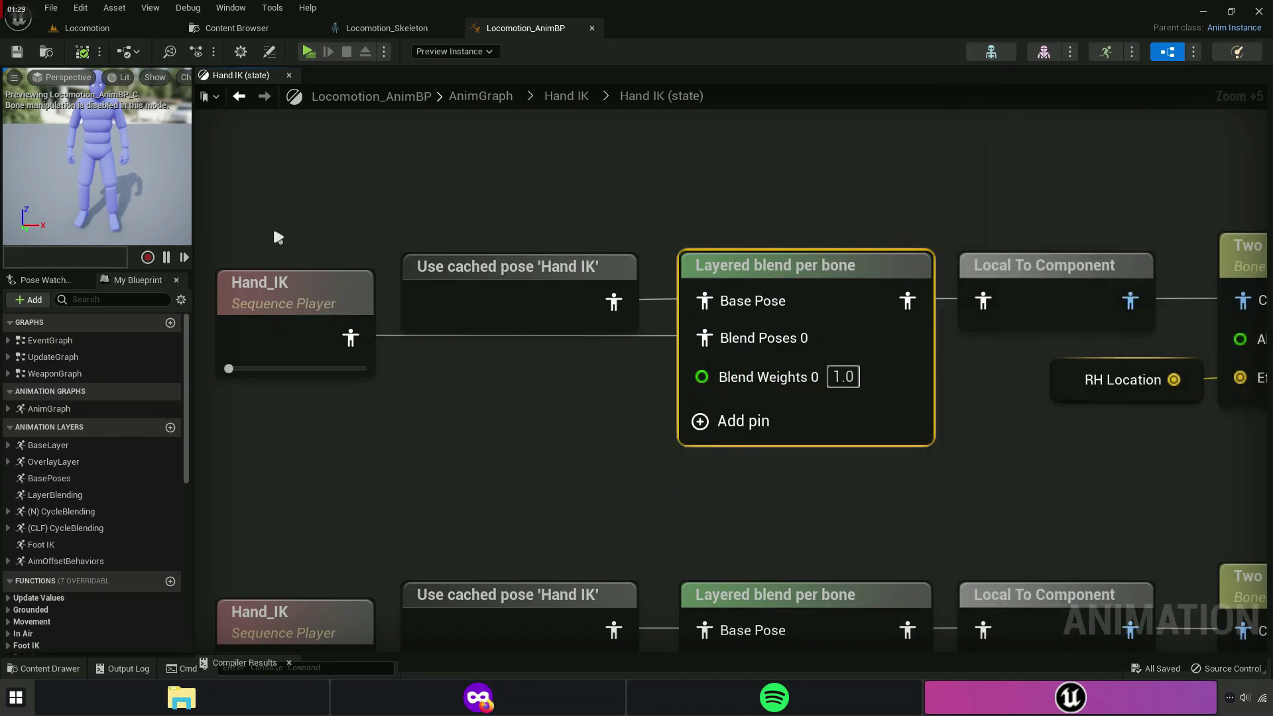
right_click(275, 279)
left_click(449, 245)
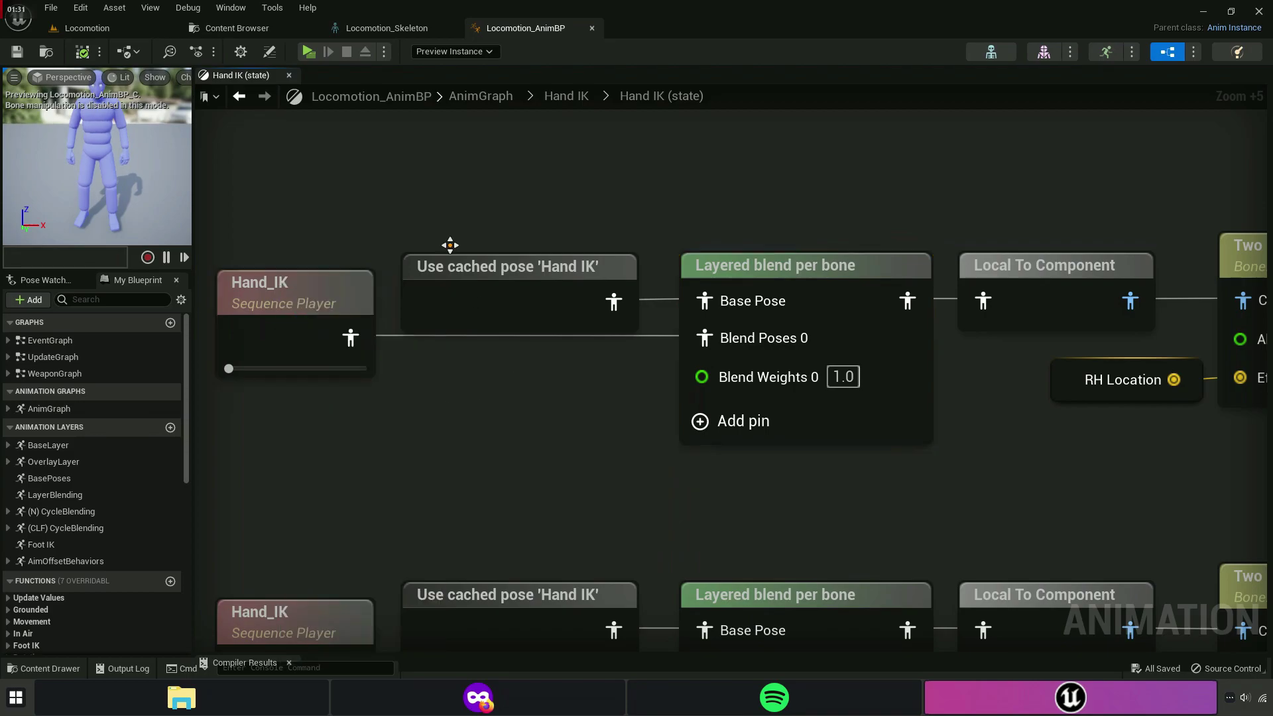
left_click(289, 76)
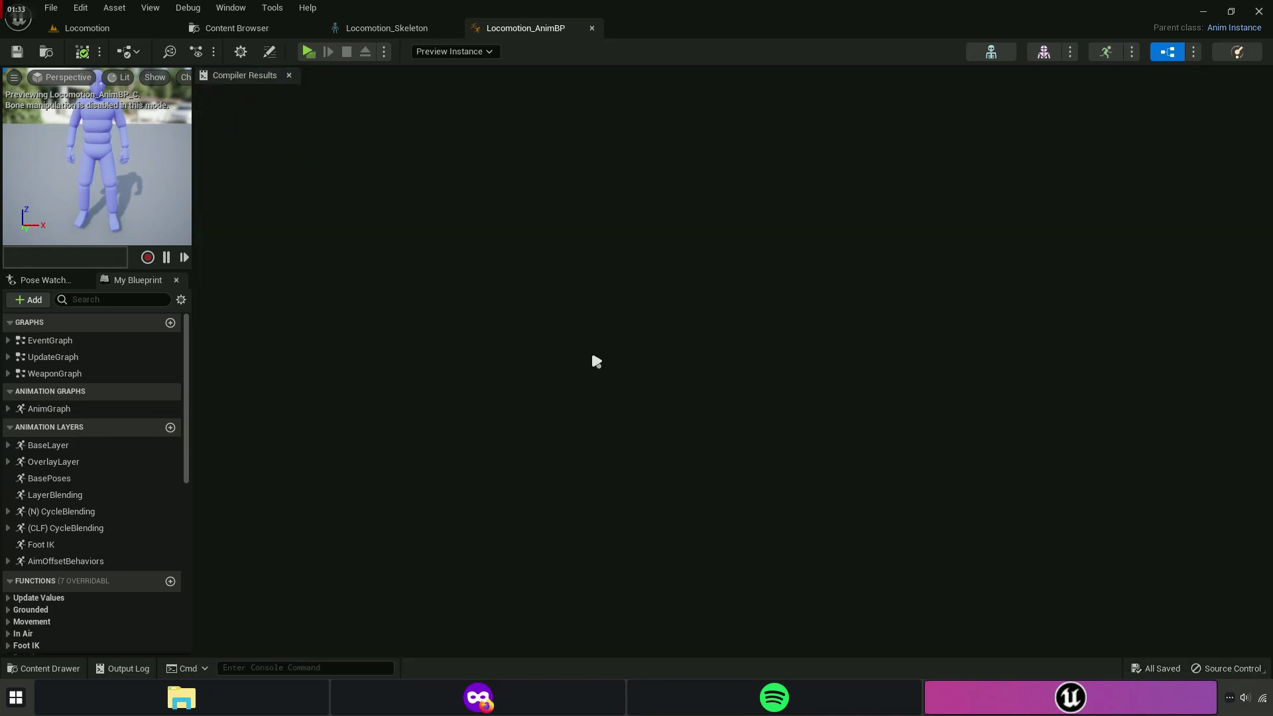
Navigate OverlayLayer > Overlay States > Melee > Melee States into the Melee Relaxed state graph.
double_click(29, 466)
double_click(537, 379)
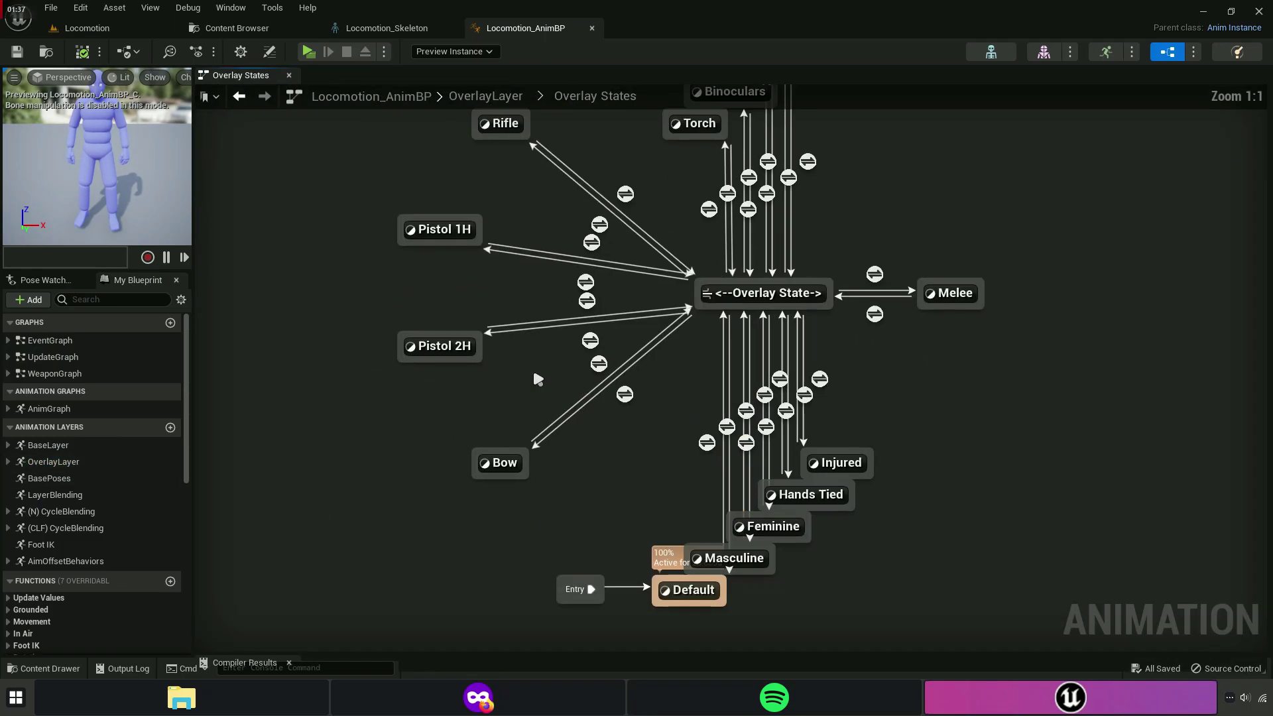
double_click(676, 335)
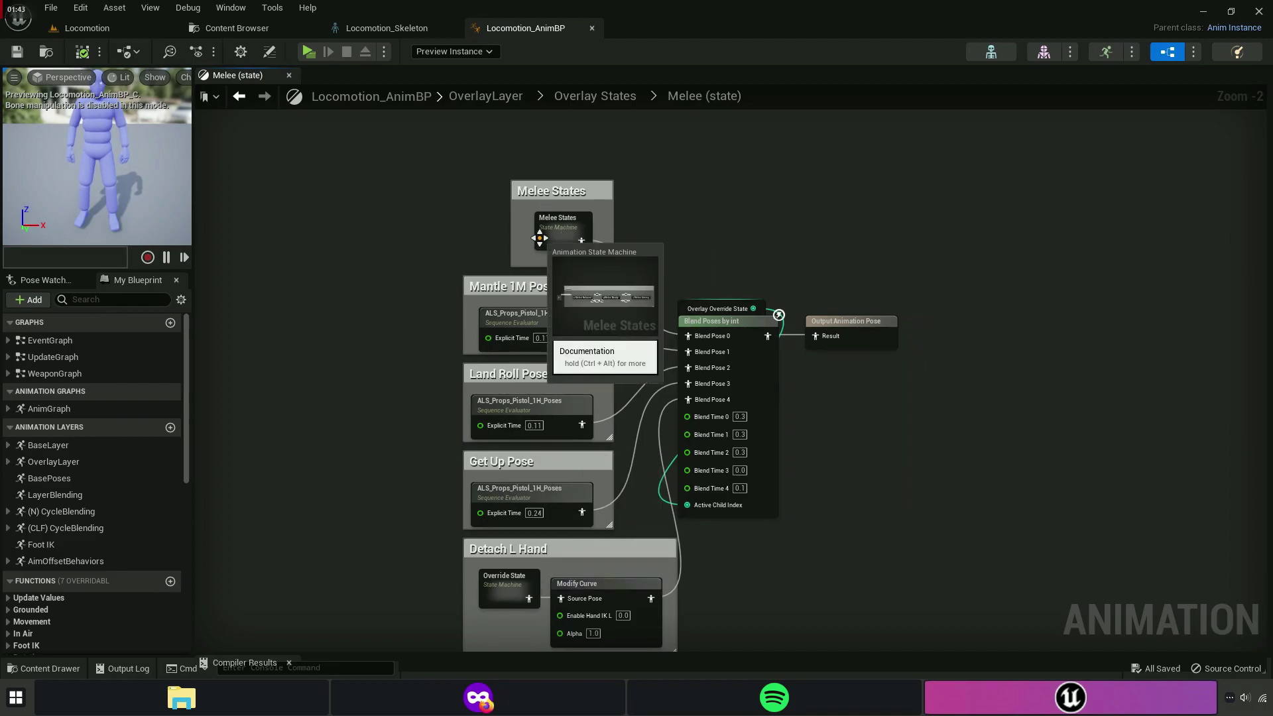
scroll(562, 228, "up", 9)
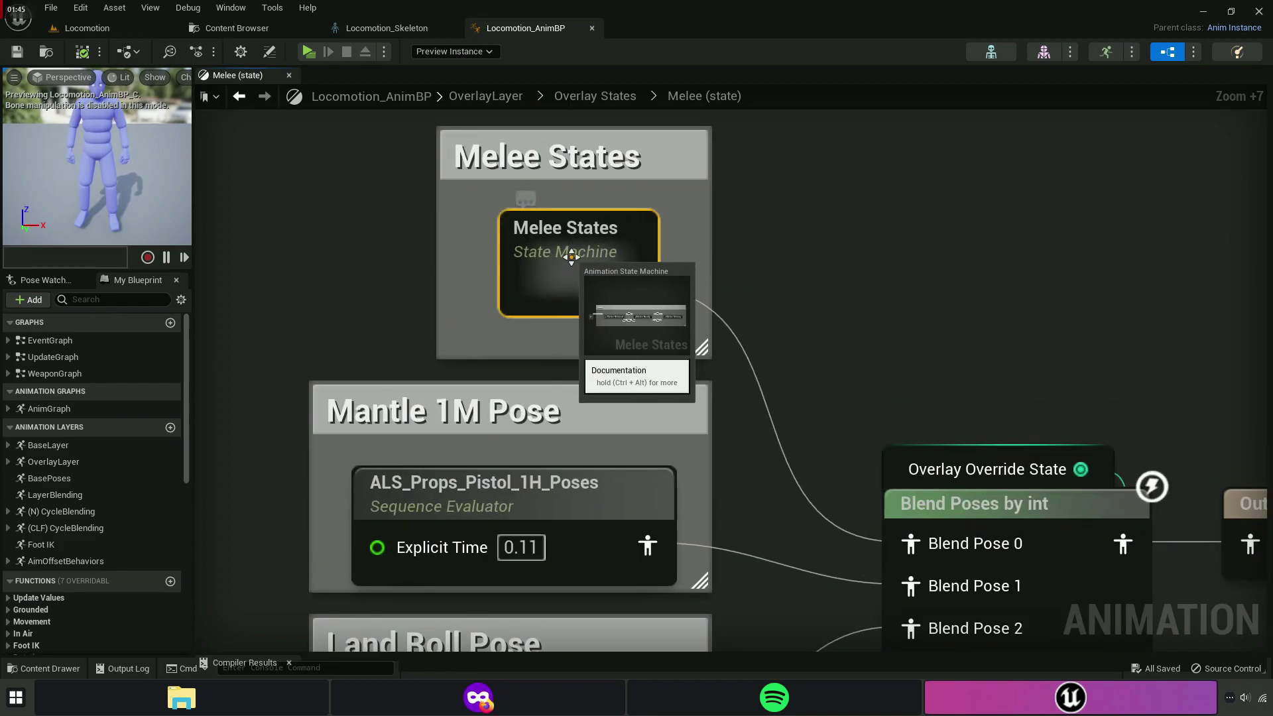
double_click(573, 257)
scroll(441, 389, "up", 3)
scroll(424, 346, "up", 1)
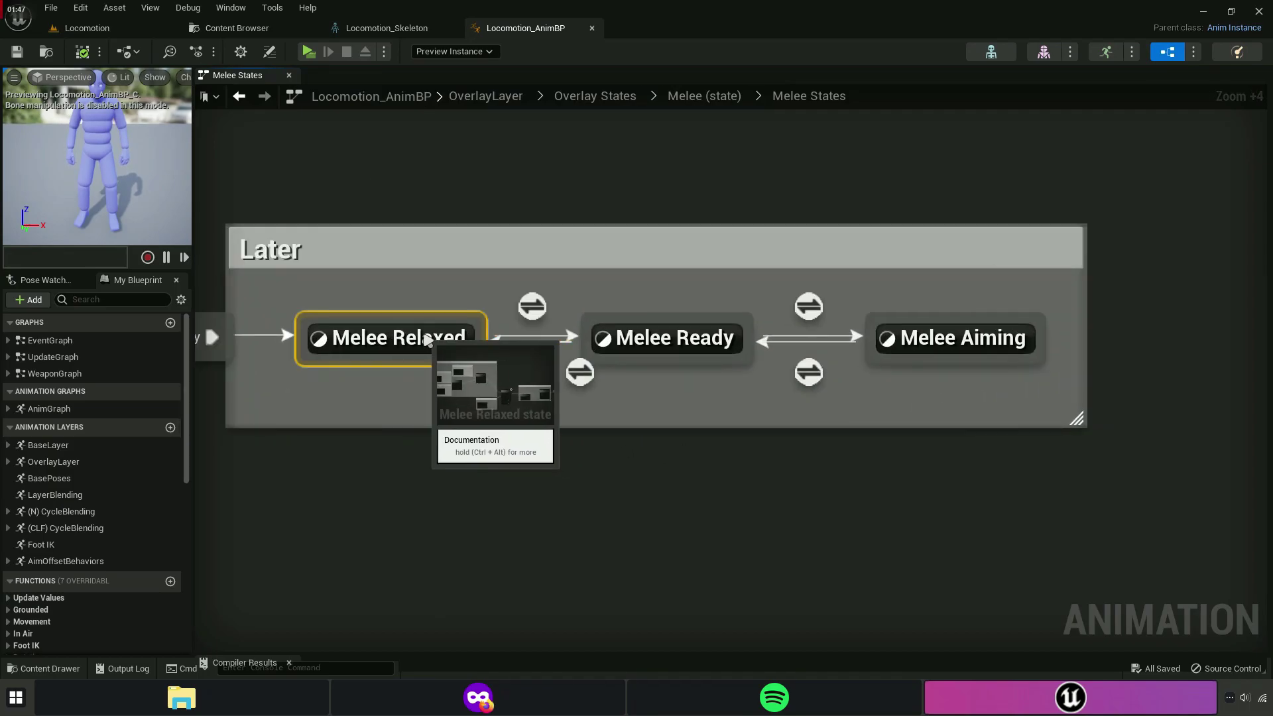
double_click(425, 346)
right_click_drag(772, 497, 323, 445)
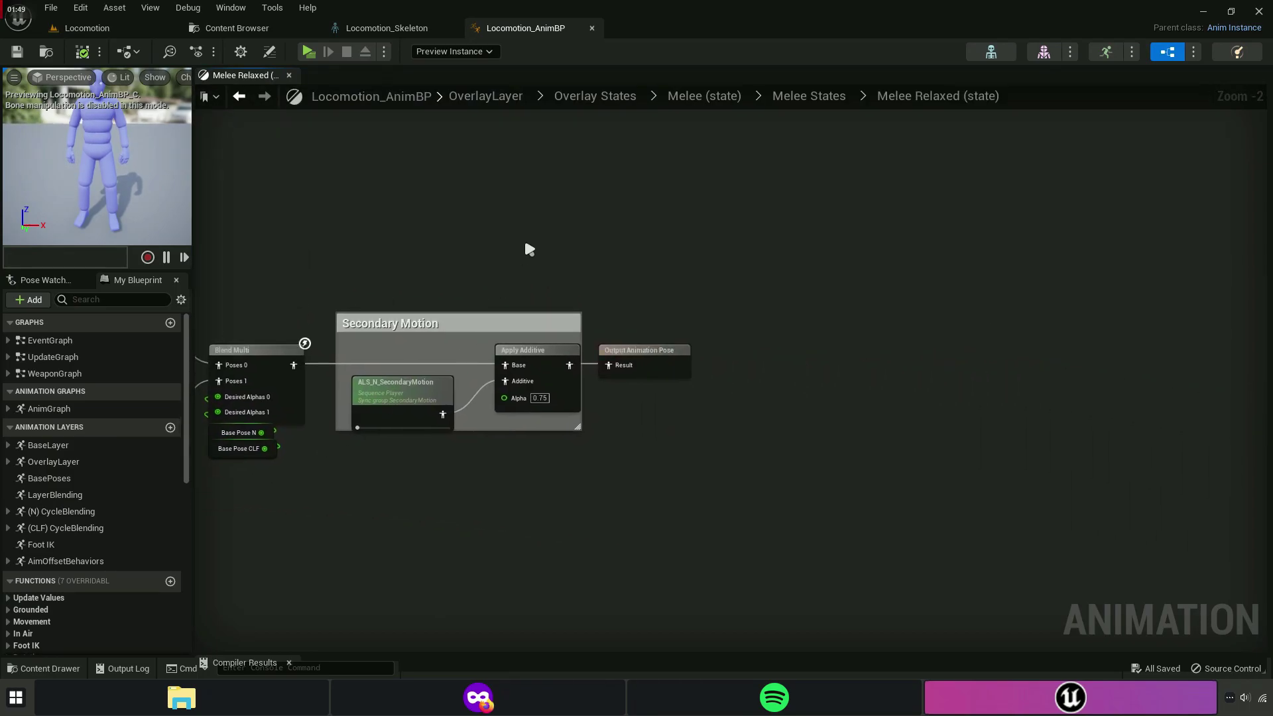
Paste the Hand_IK and Layered blend per bone nodes and wrap them in an 'Advanced' comment.
key("ctrl+v")
scroll(550, 193, "up", 4)
left_click_drag(791, 162, 736, 177)
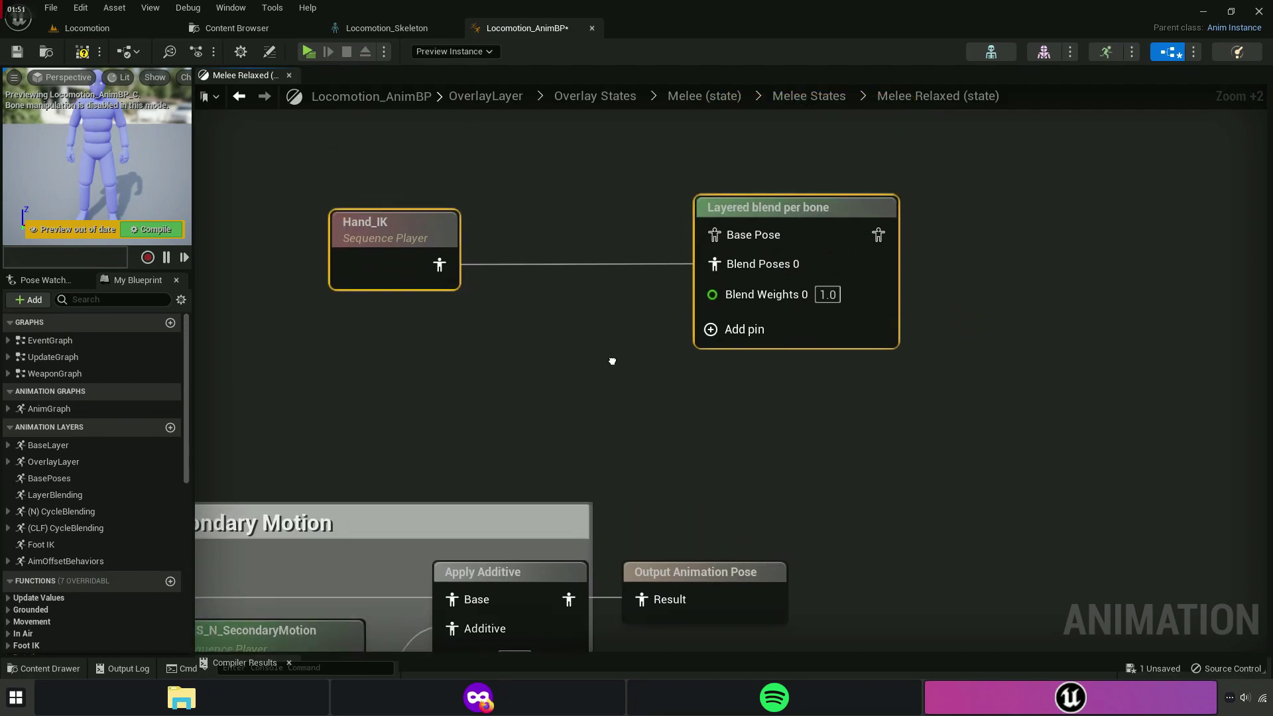
left_click(610, 360)
mouse_move(554, 290)
right_mouse_down()
mouse_move(503, 275)
mouse_move(516, 330)
right_mouse_up()
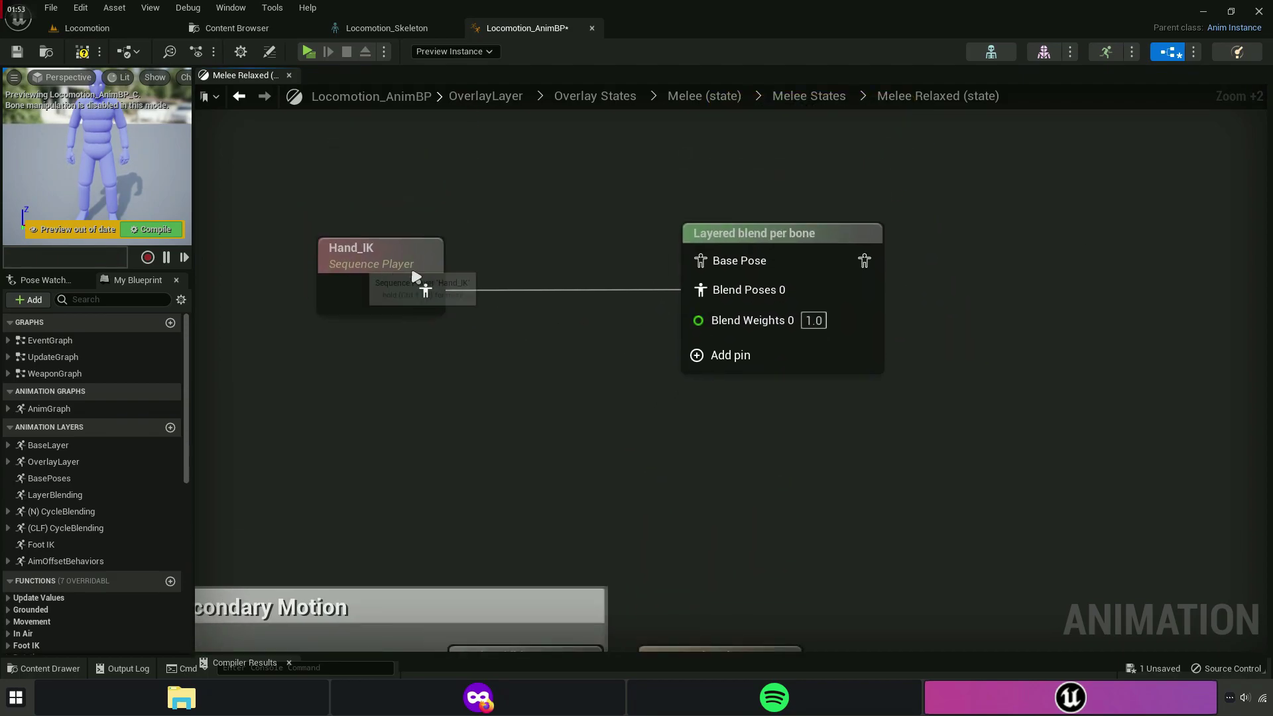
left_click_drag(418, 278, 617, 279)
left_click_drag(554, 199, 776, 251)
key("c")
type("Advan")
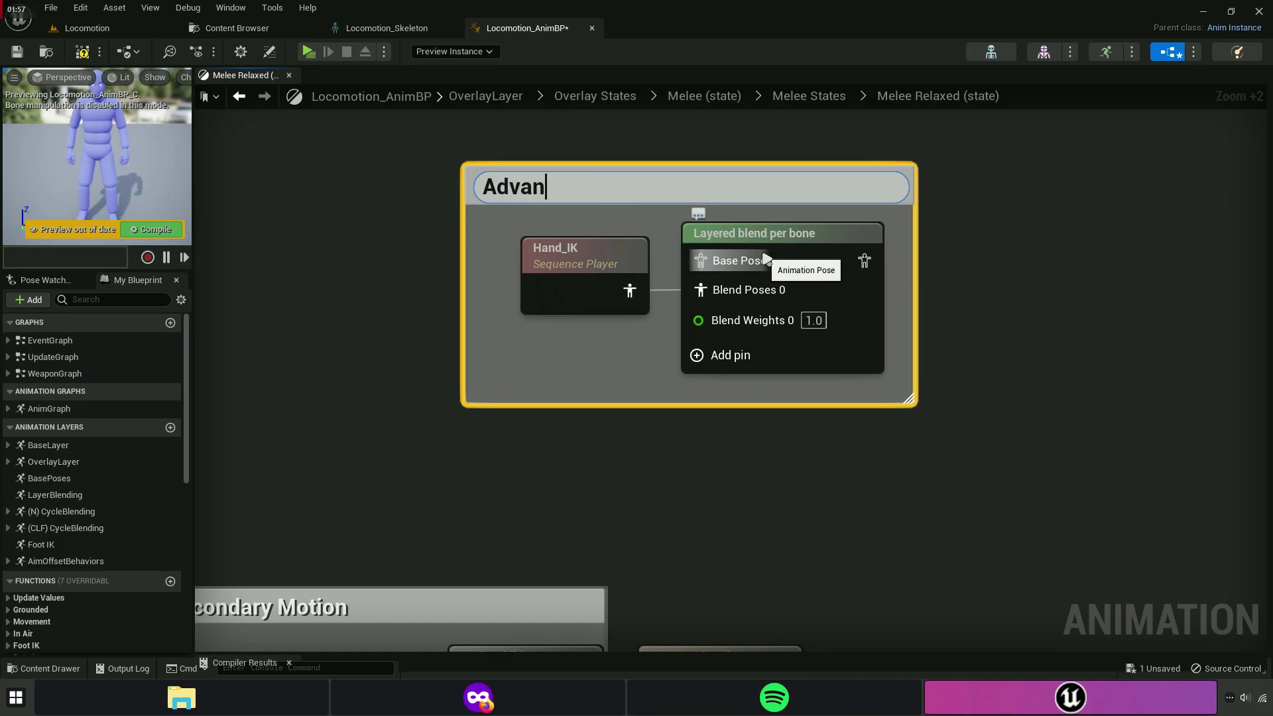
type("ced")
key("Return")
Move the Advanced comment aside and shift Output Animation Pose far to the right.
scroll(765, 259, "down", 5)
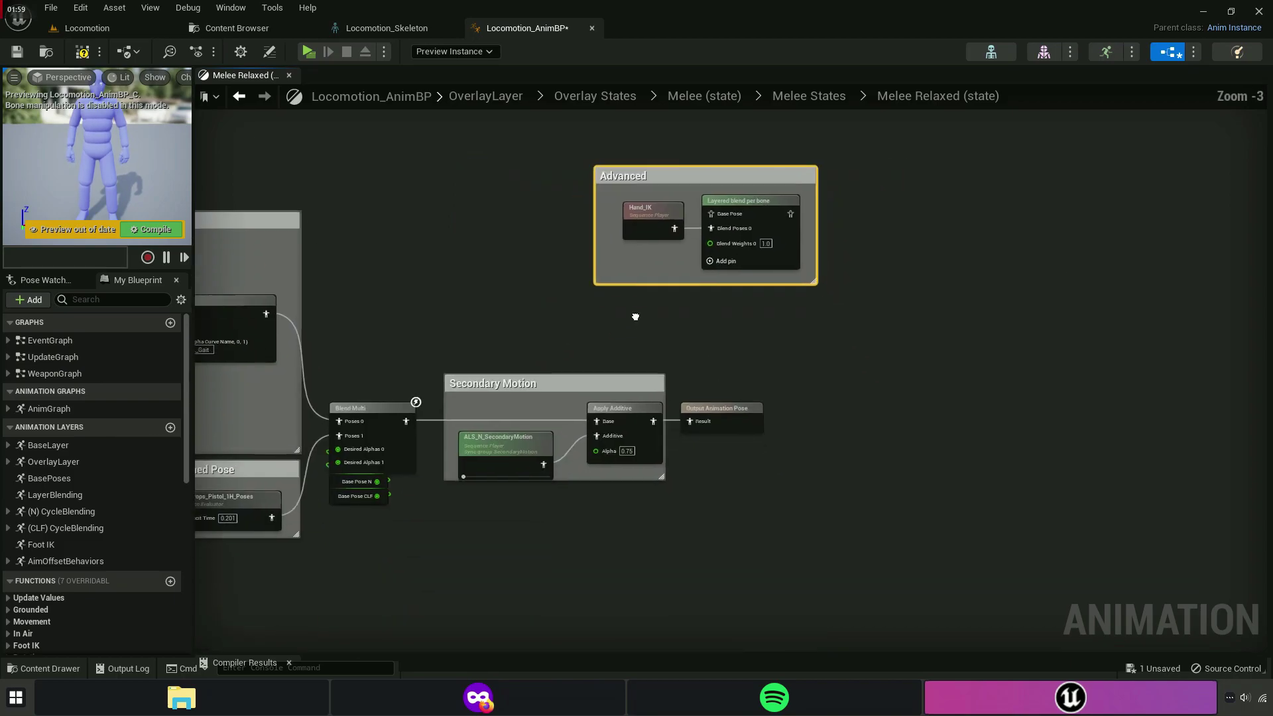
right_click_drag(703, 158, 665, 294)
left_click_drag(662, 316, 537, 169)
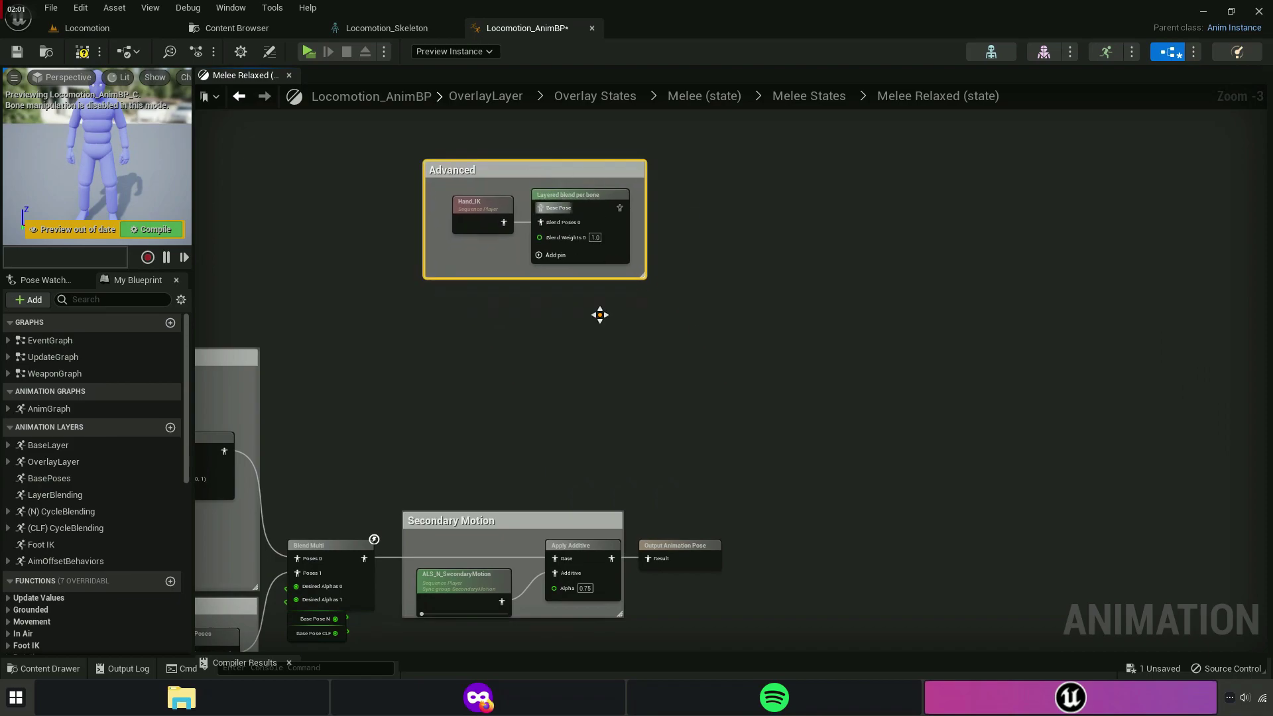
scroll(656, 431, "up", 5)
left_click_drag(700, 407, 1048, 406)
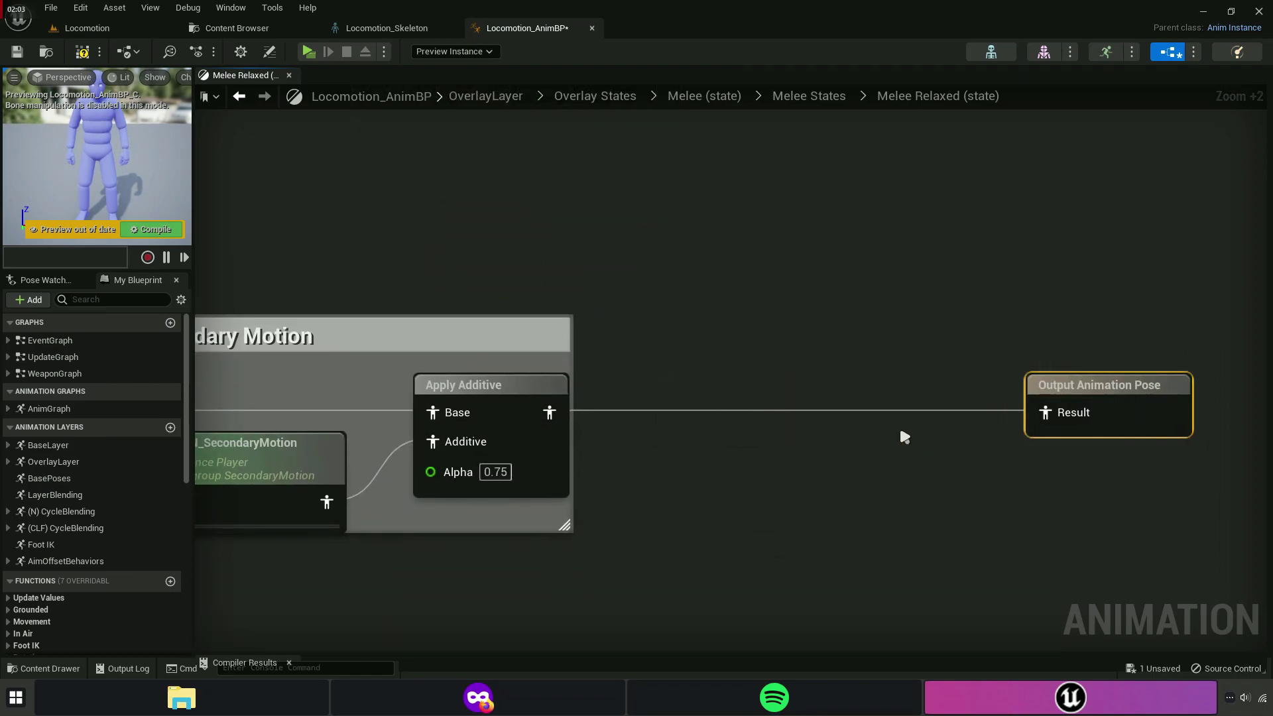
right_click_drag(470, 236, 494, 268)
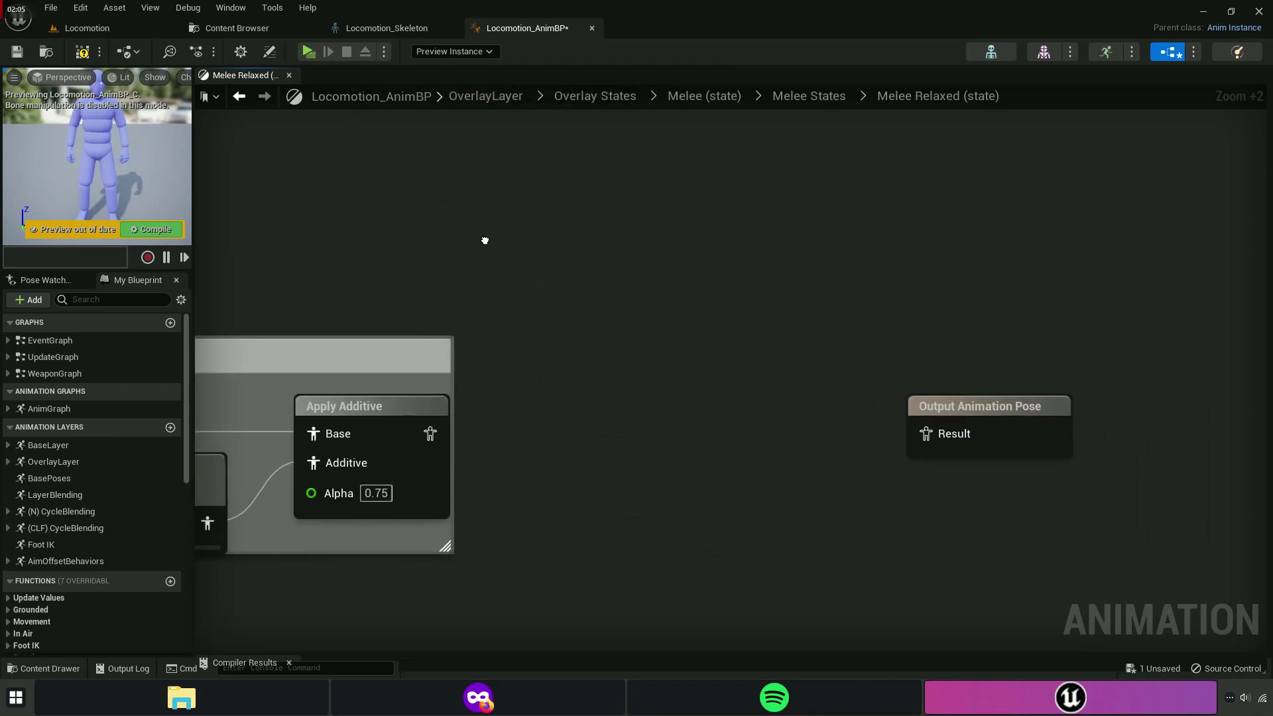
Add a 'Simple Method' comment, sized and placed beside Apply Additive.
right_click(489, 246)
left_click(560, 200)
type("cSi")
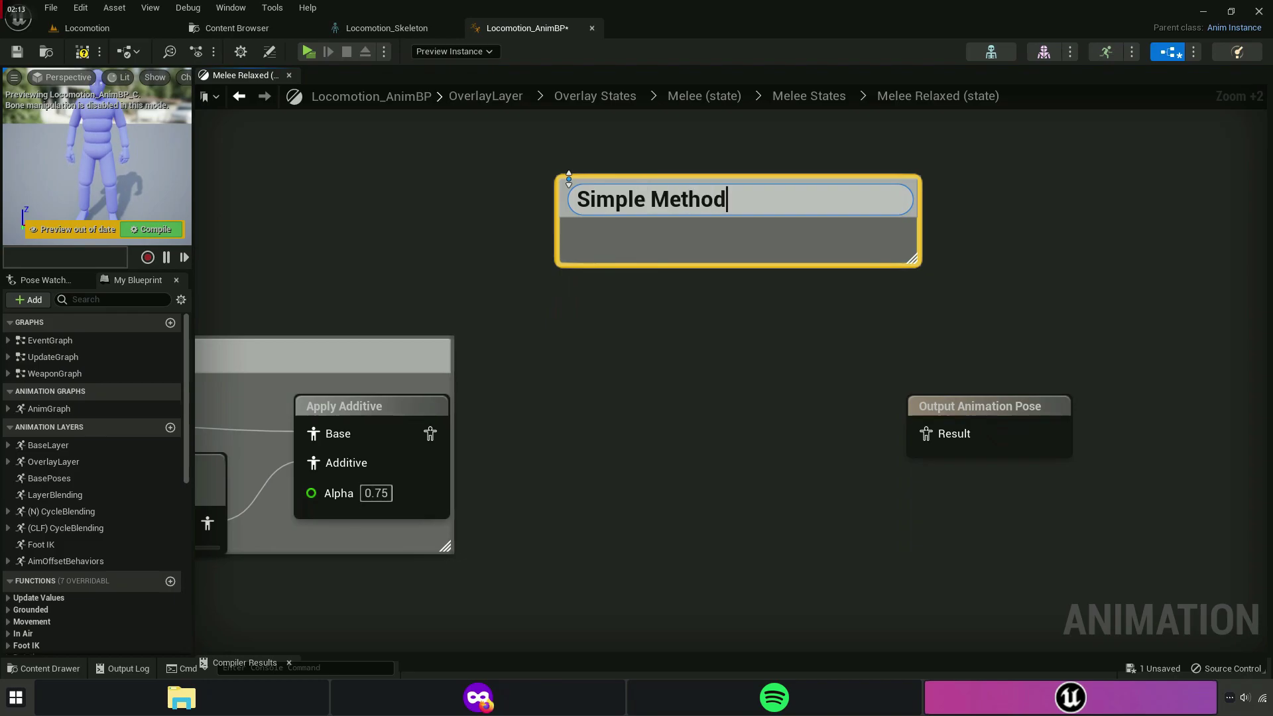
key("Return")
right_click_drag(733, 311, 468, 287)
left_click_drag(653, 249, 852, 341)
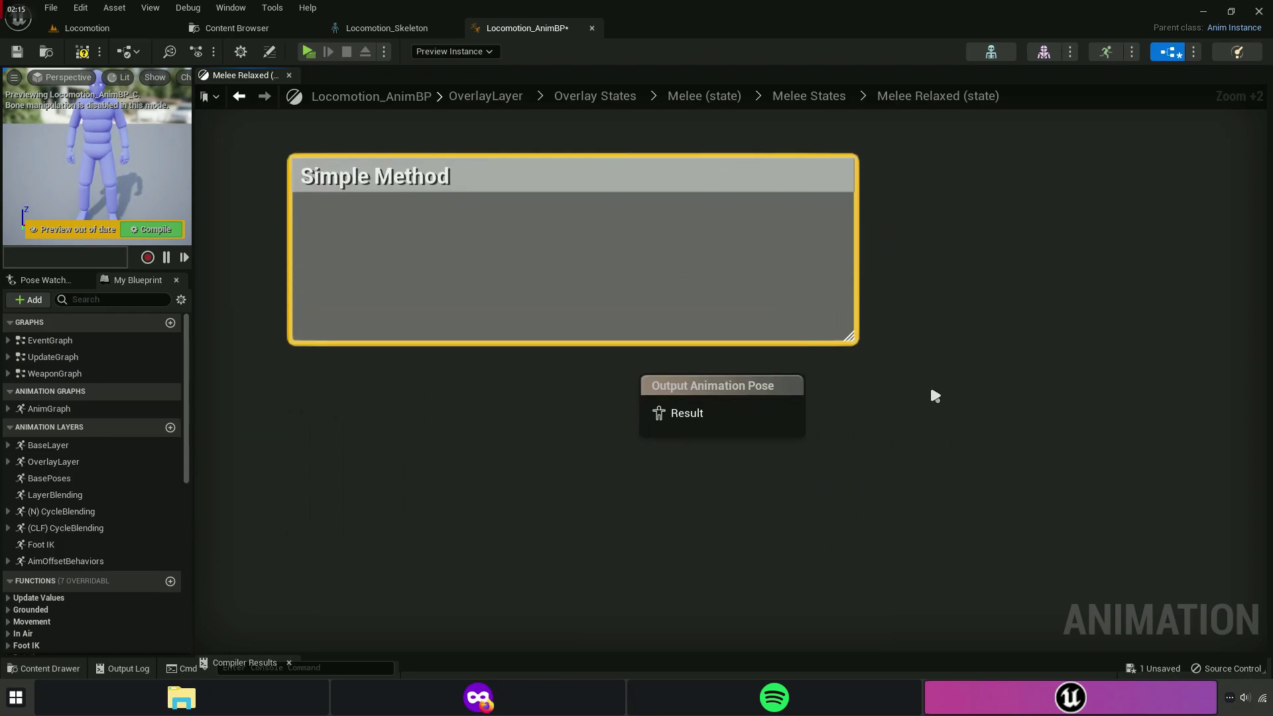
scroll(861, 371, "down", 2)
scroll(868, 421, "down", 2)
left_click_drag(782, 374, 1106, 397)
scroll(674, 395, "up", 4)
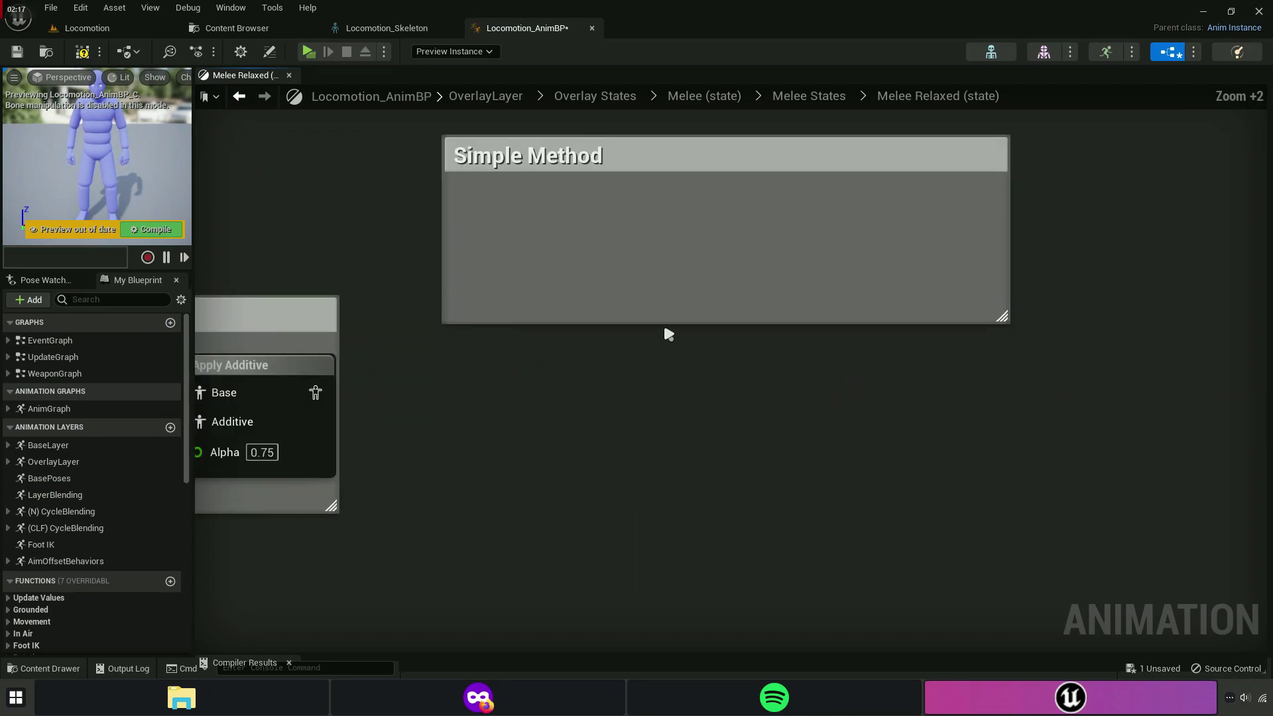
left_click_drag(667, 319, 673, 467)
left_click_drag(695, 174, 696, 290)
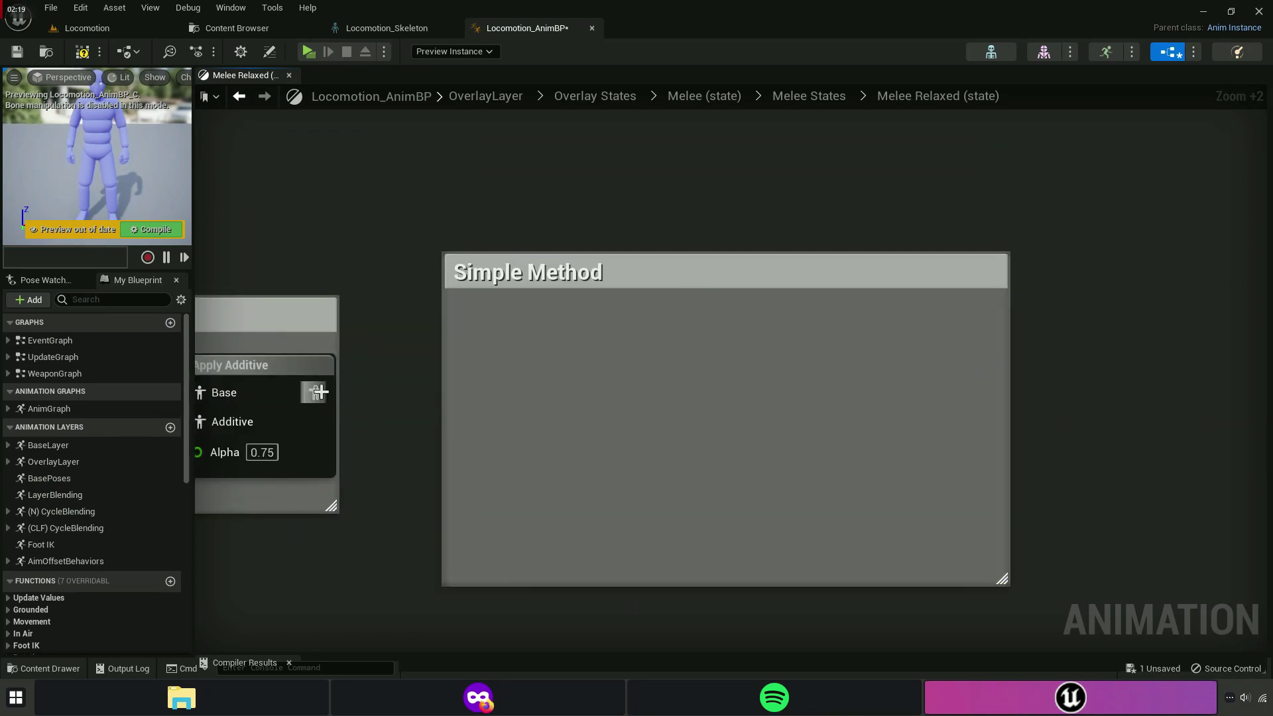
Add a Transform (Modify) Bone node fed from Apply Additive through Local To Component.
left_click_drag(583, 402, 584, 403)
type("transfor")
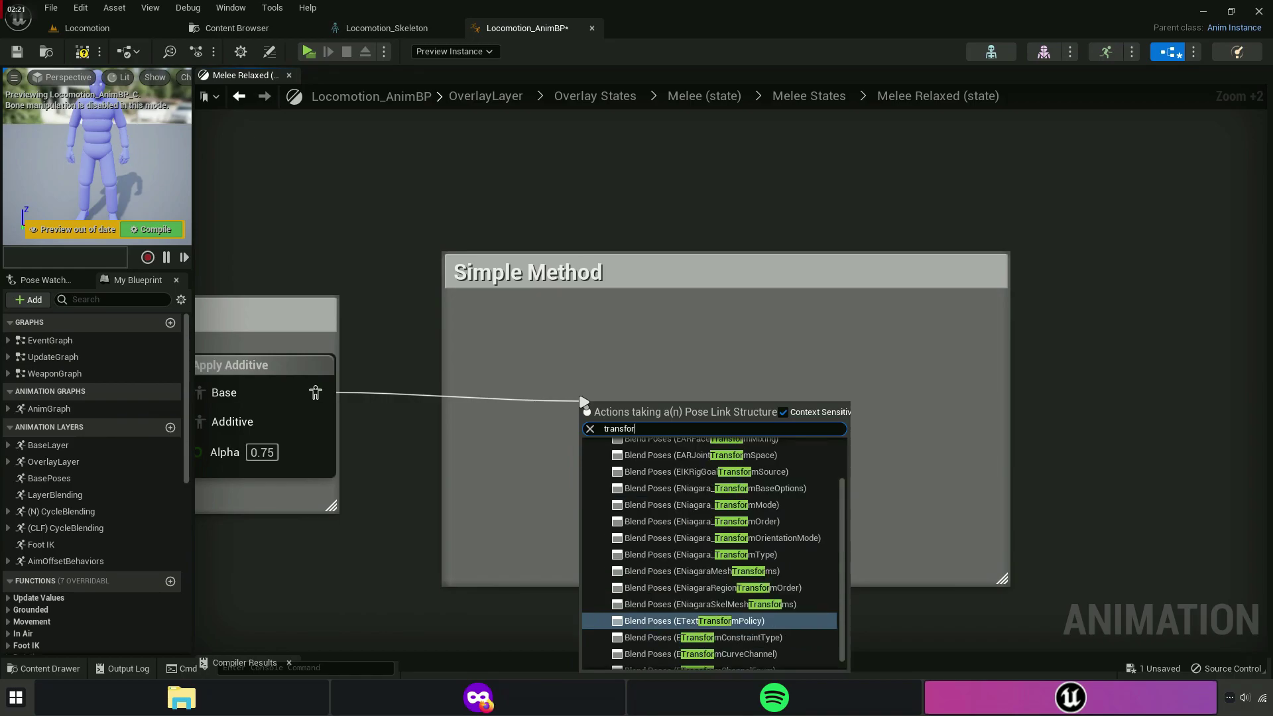
type("m bone")
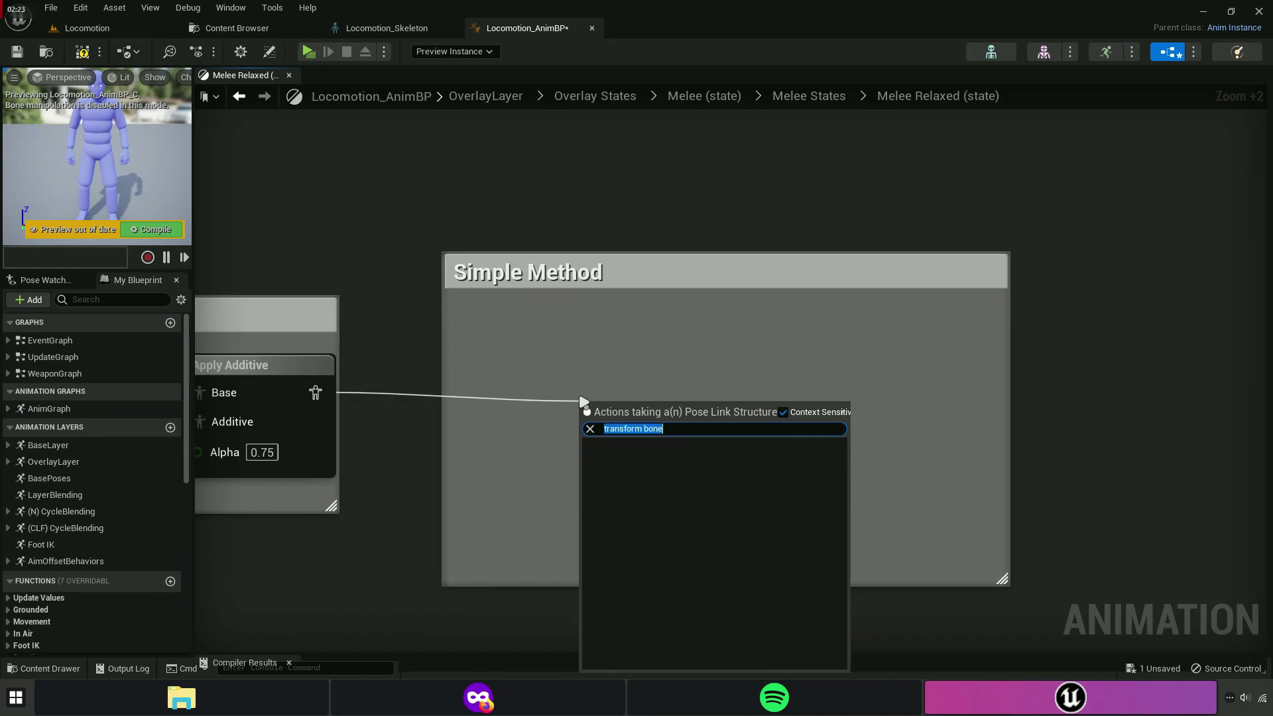
type("mode")
key("BackSpace")
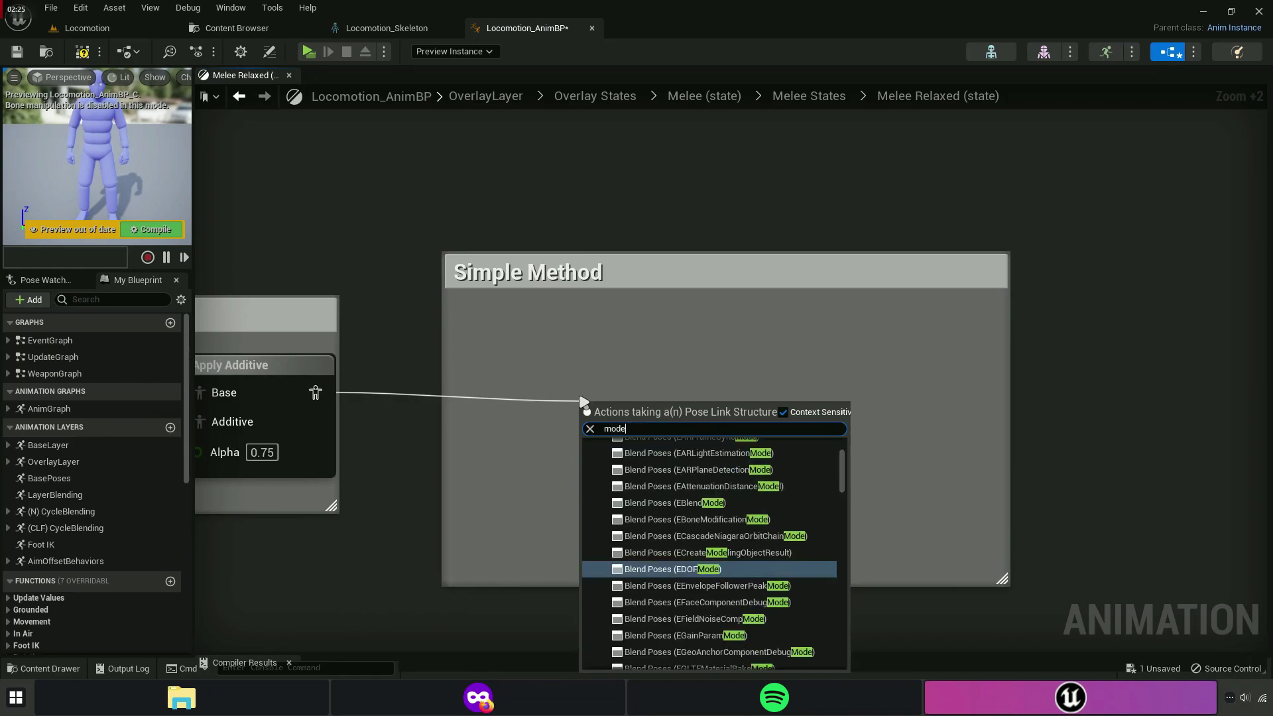
type("i")
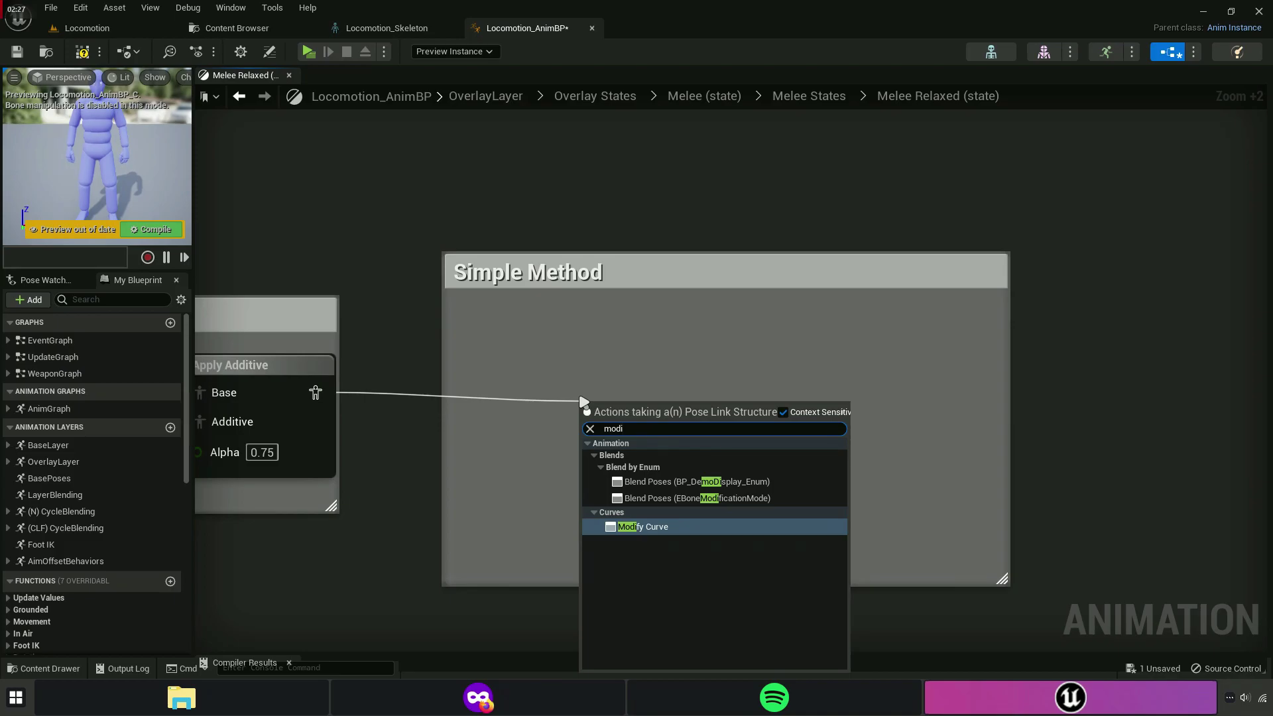
key("Escape")
right_click(548, 356)
type("tra")
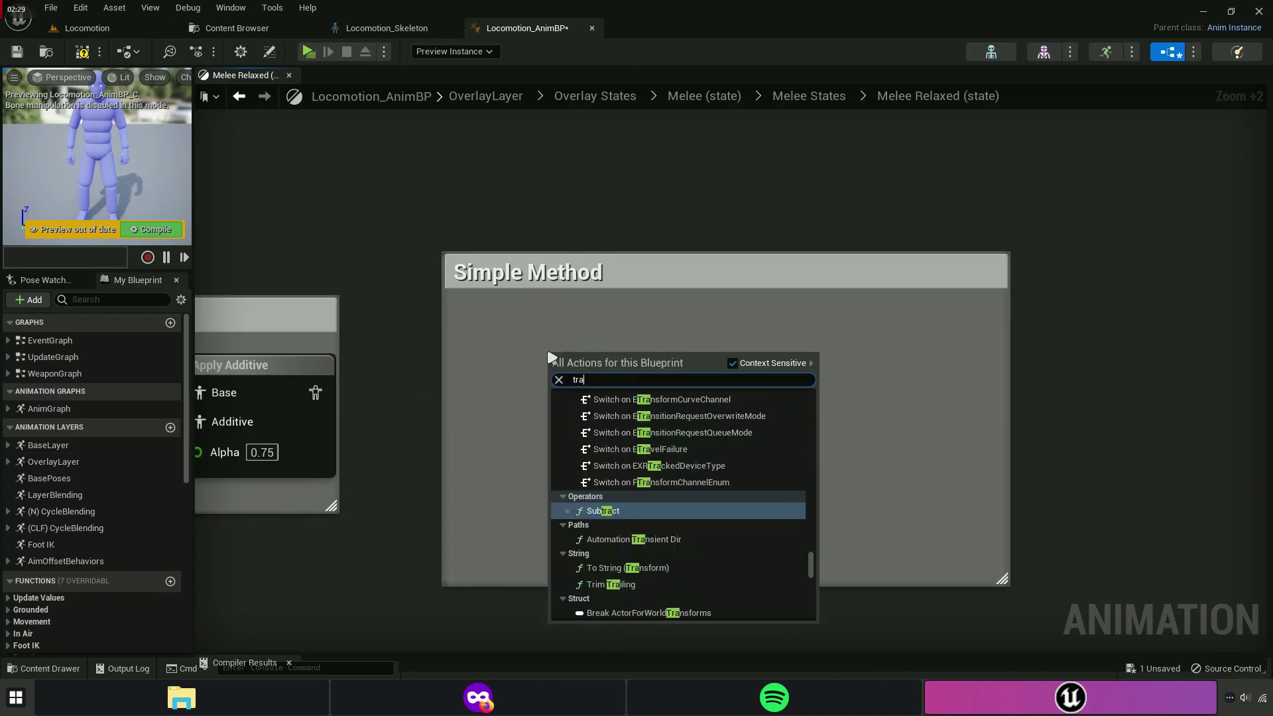
type("nsform mo")
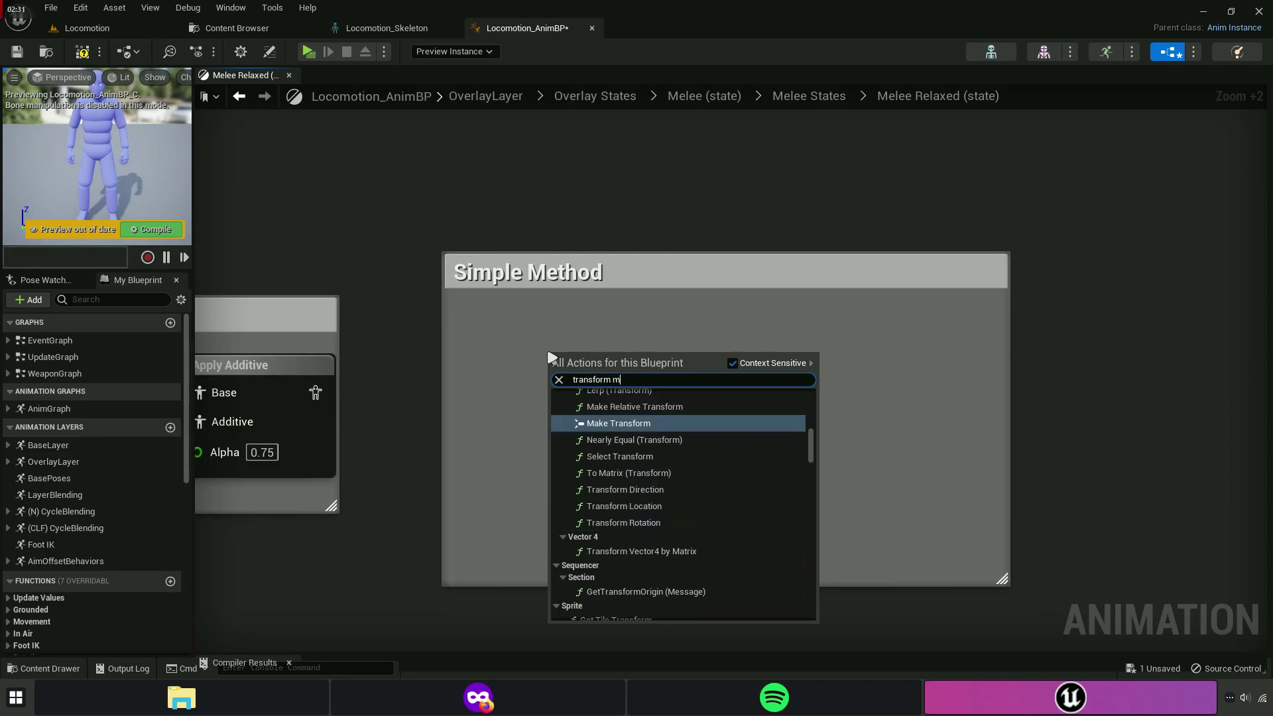
type("dif")
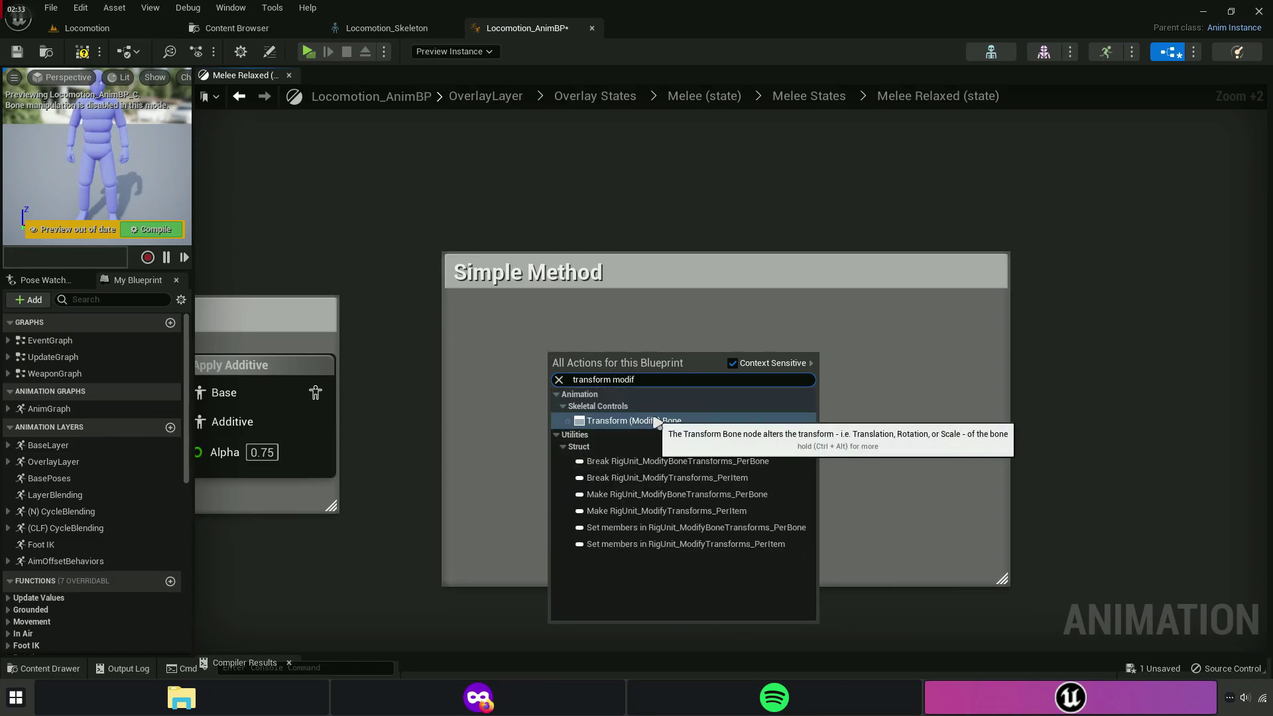
left_click(650, 425)
left_click_drag(653, 379, 635, 344)
left_click_drag(549, 364, 320, 393)
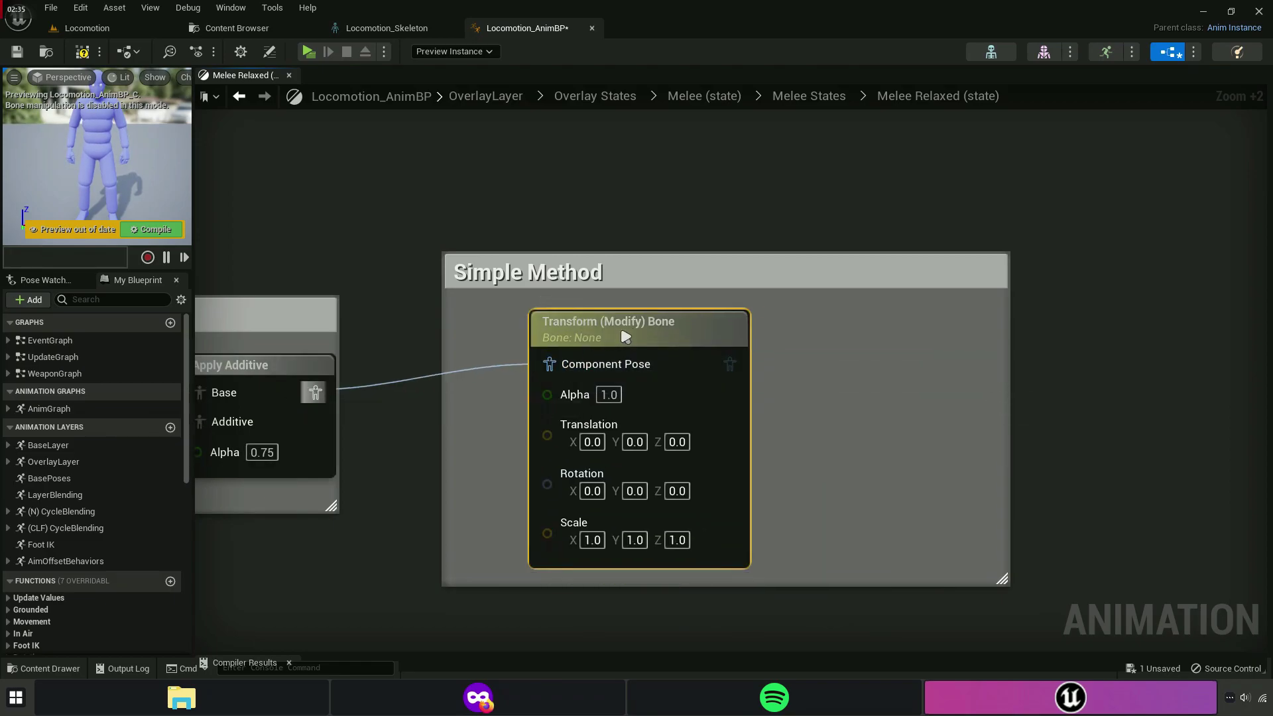
left_click_drag(596, 324, 801, 339)
left_click_drag(442, 354, 613, 374)
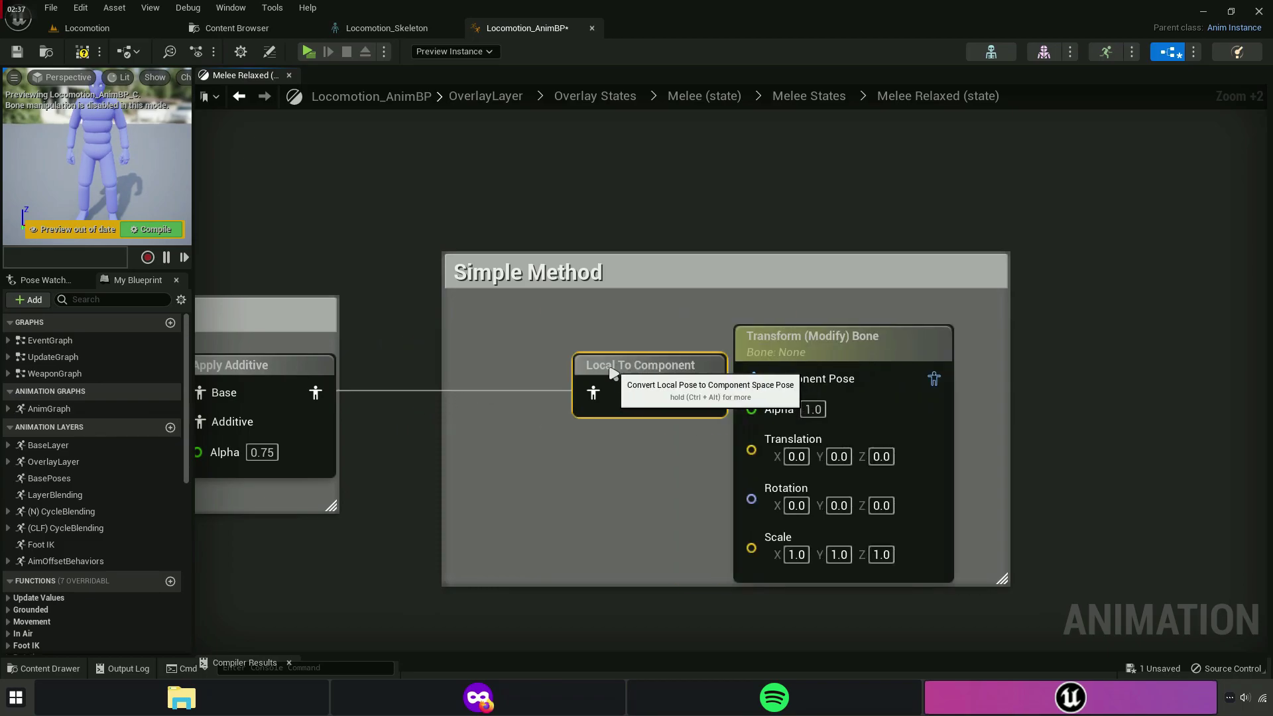
left_click(819, 342, "ctrl")
left_click_drag(819, 342, 731, 356)
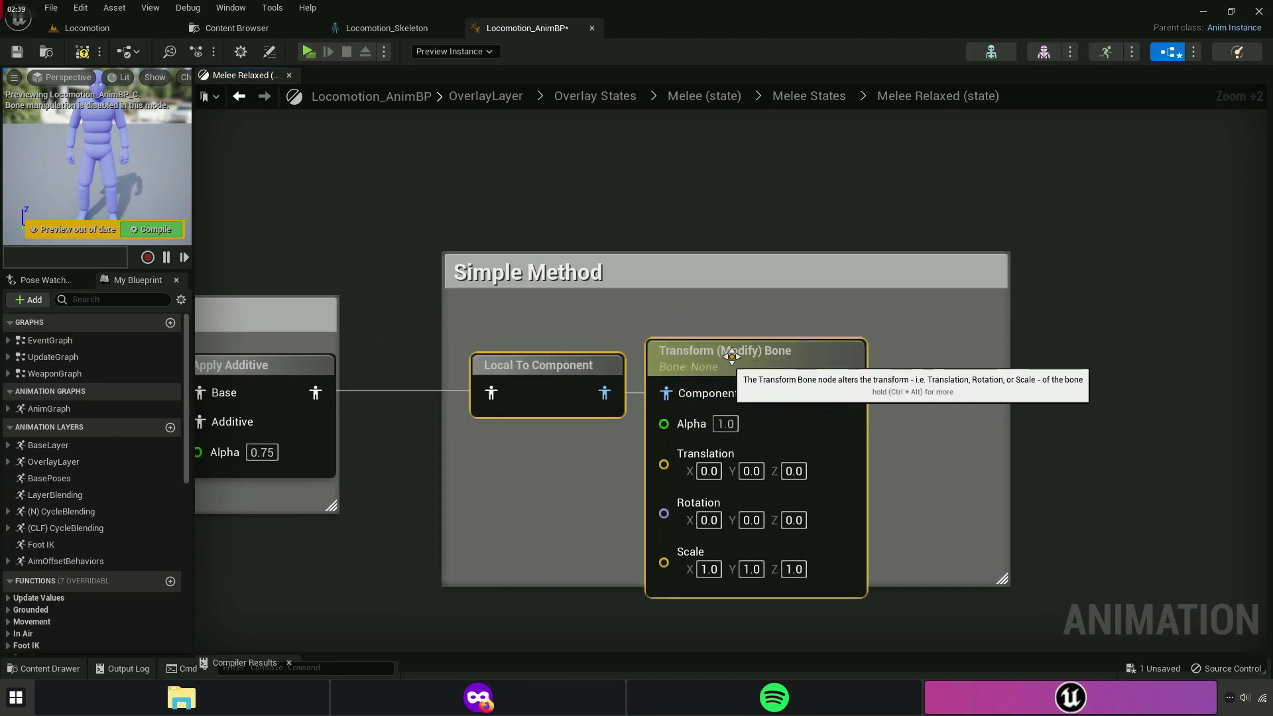
Wire Transform (Modify) Bone through Component To Local into Output Animation Pose and show its settings.
scroll(783, 497, "up", 3)
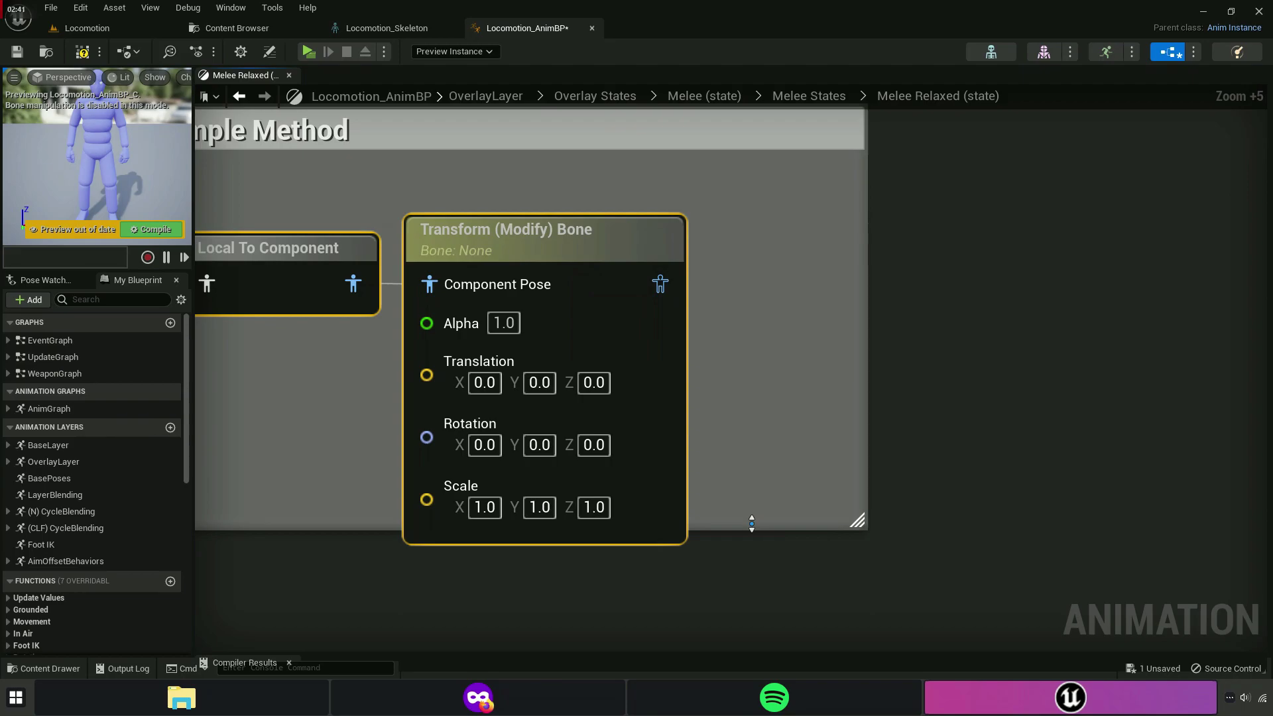
right_click_drag(767, 475, 622, 526)
scroll(564, 440, "down", 4)
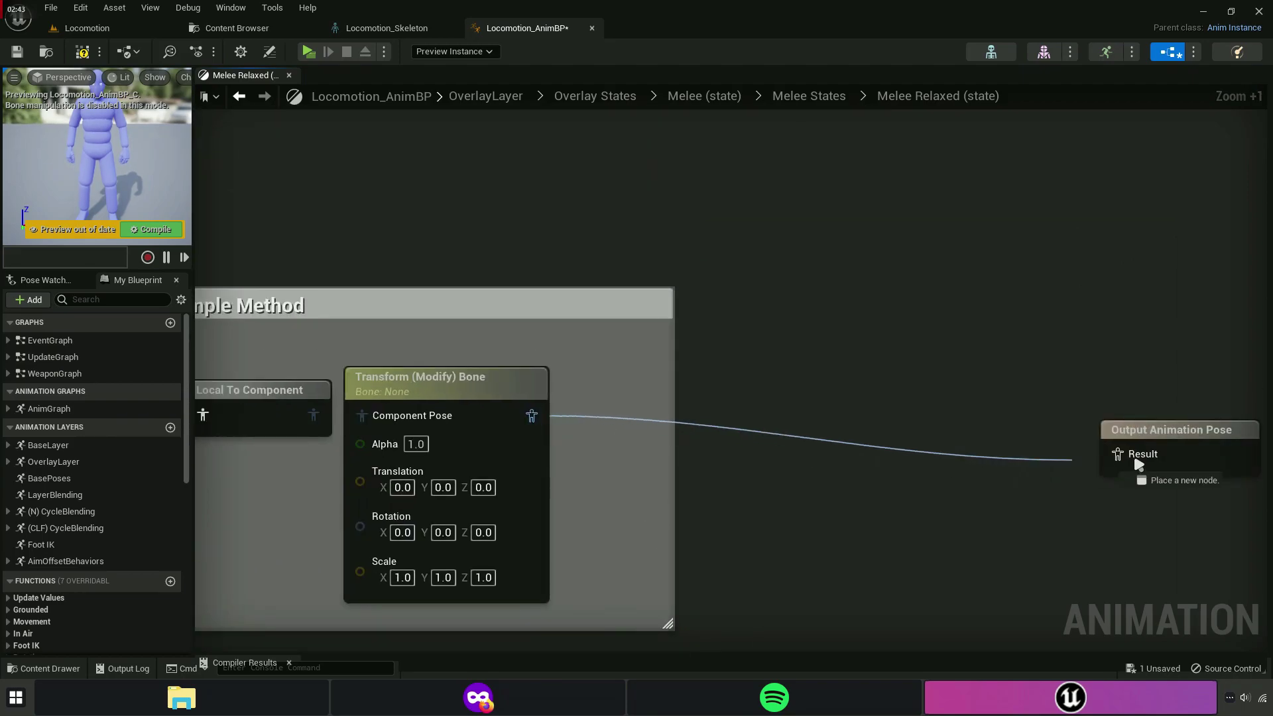
left_click_drag(1137, 464, 946, 420)
left_click_drag(762, 423, 641, 405)
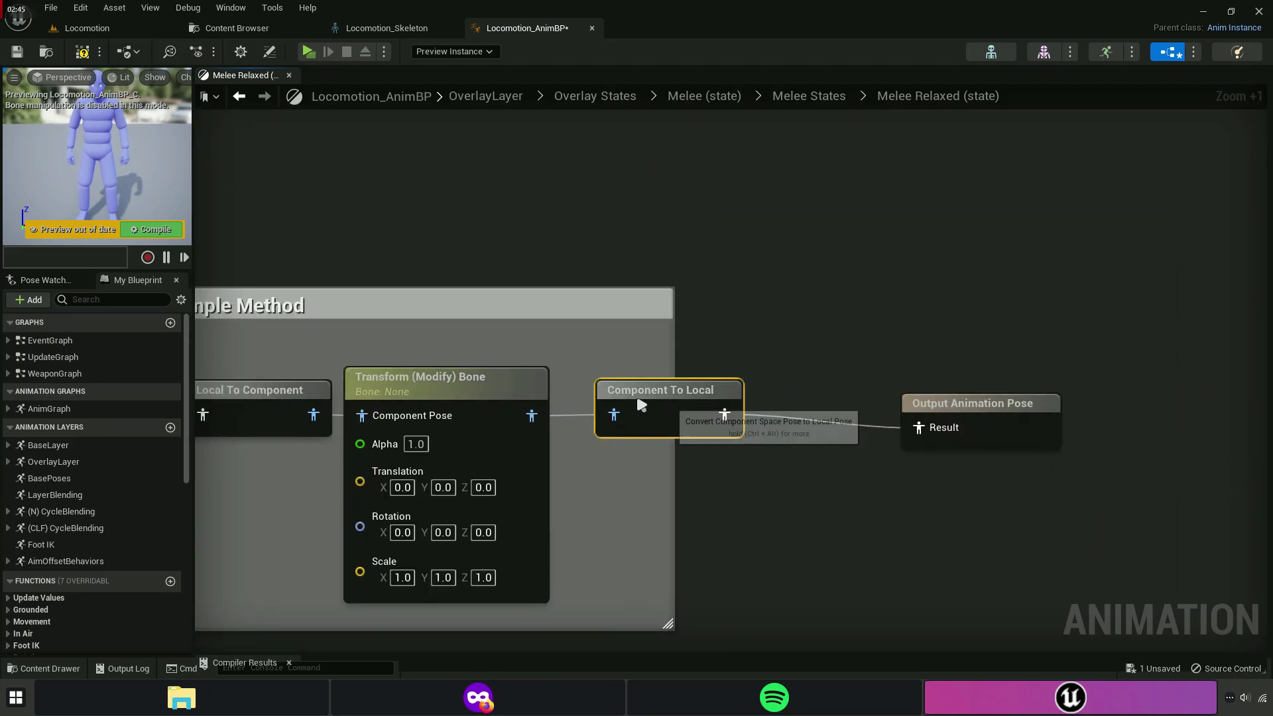
left_click(588, 477)
scroll(834, 412, "up", 3)
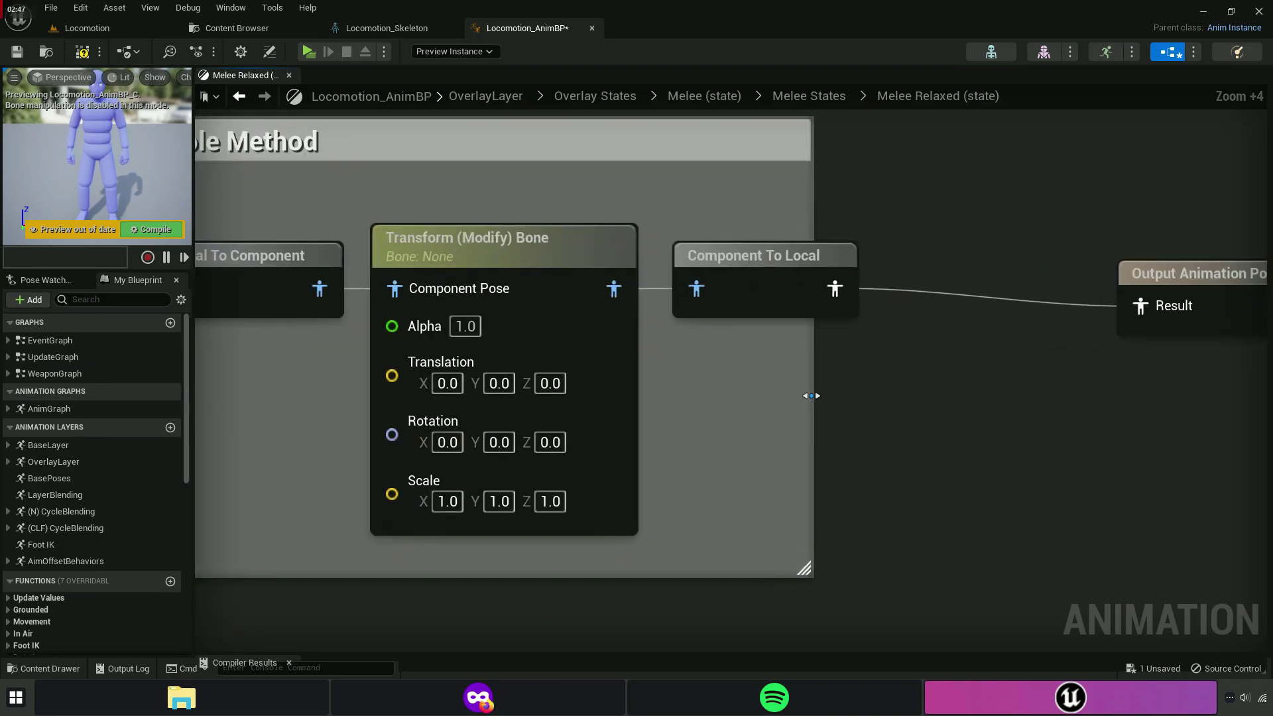
left_click_drag(810, 395, 881, 440)
right_click_drag(881, 441, 1031, 520)
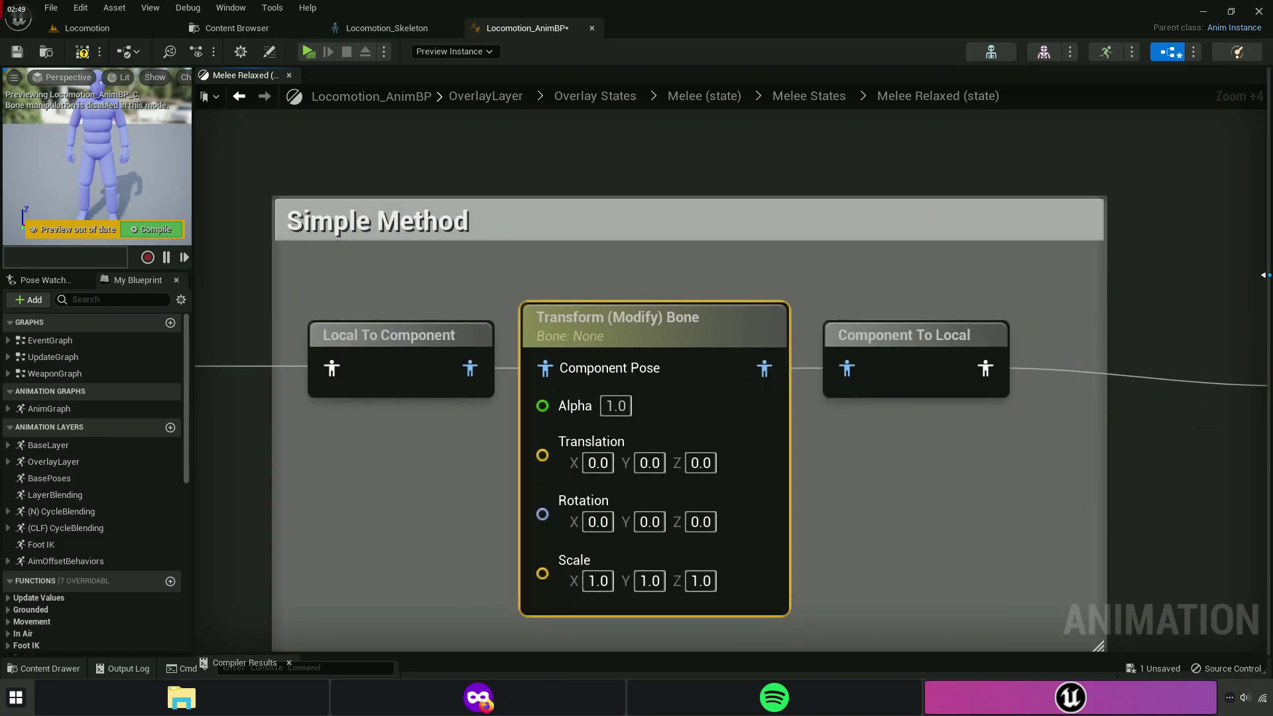
left_click_drag(1263, 274, 822, 278)
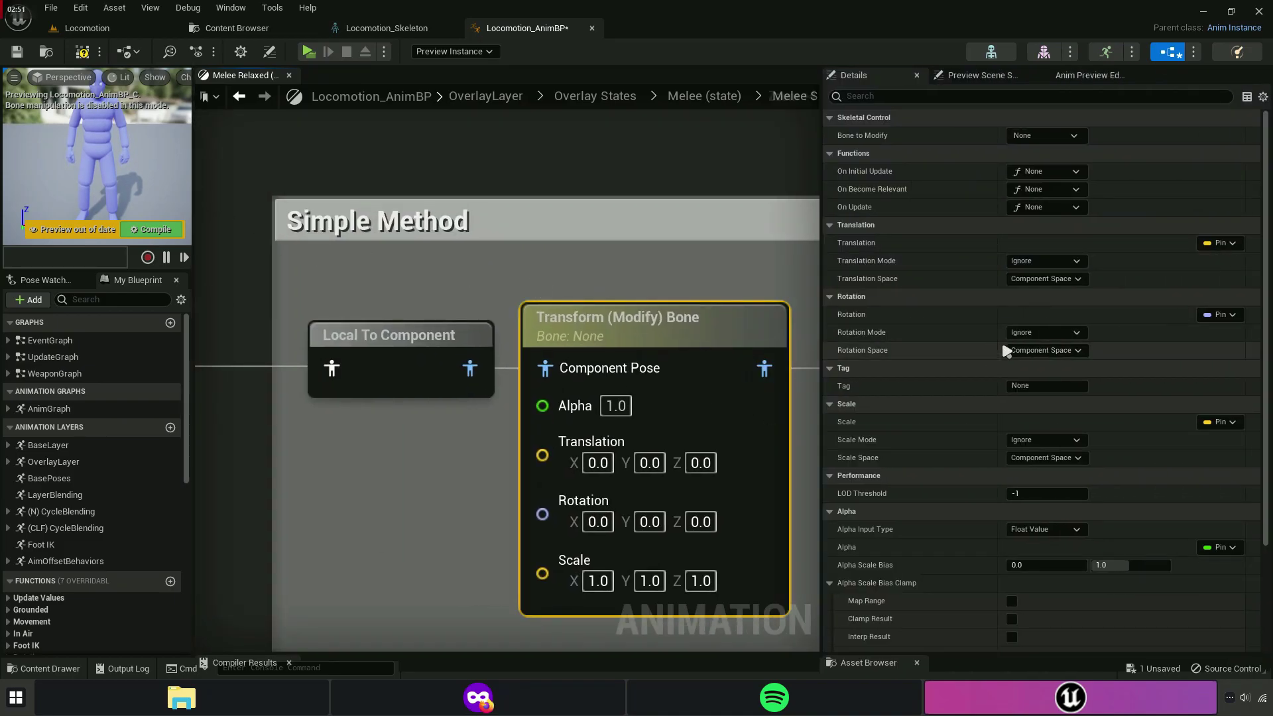
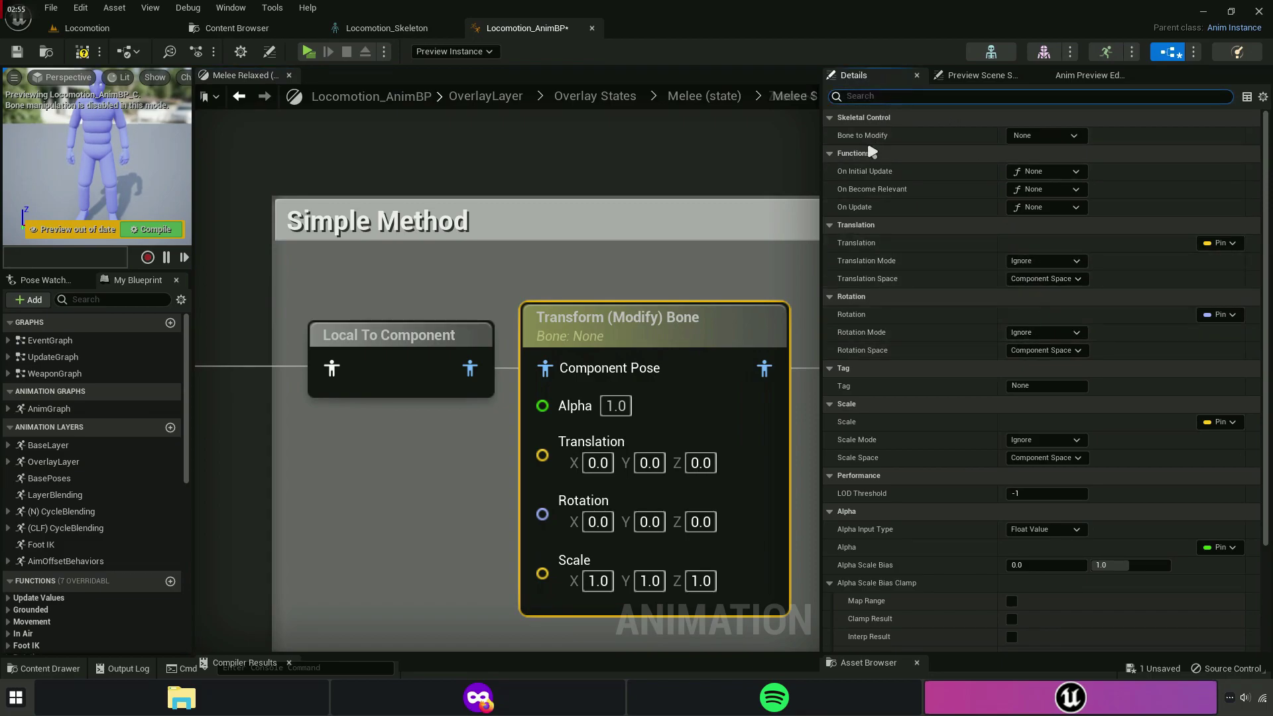
Find index_02_r in the Locomotion_Skeleton tree and copy its bone name.
left_click(1074, 135)
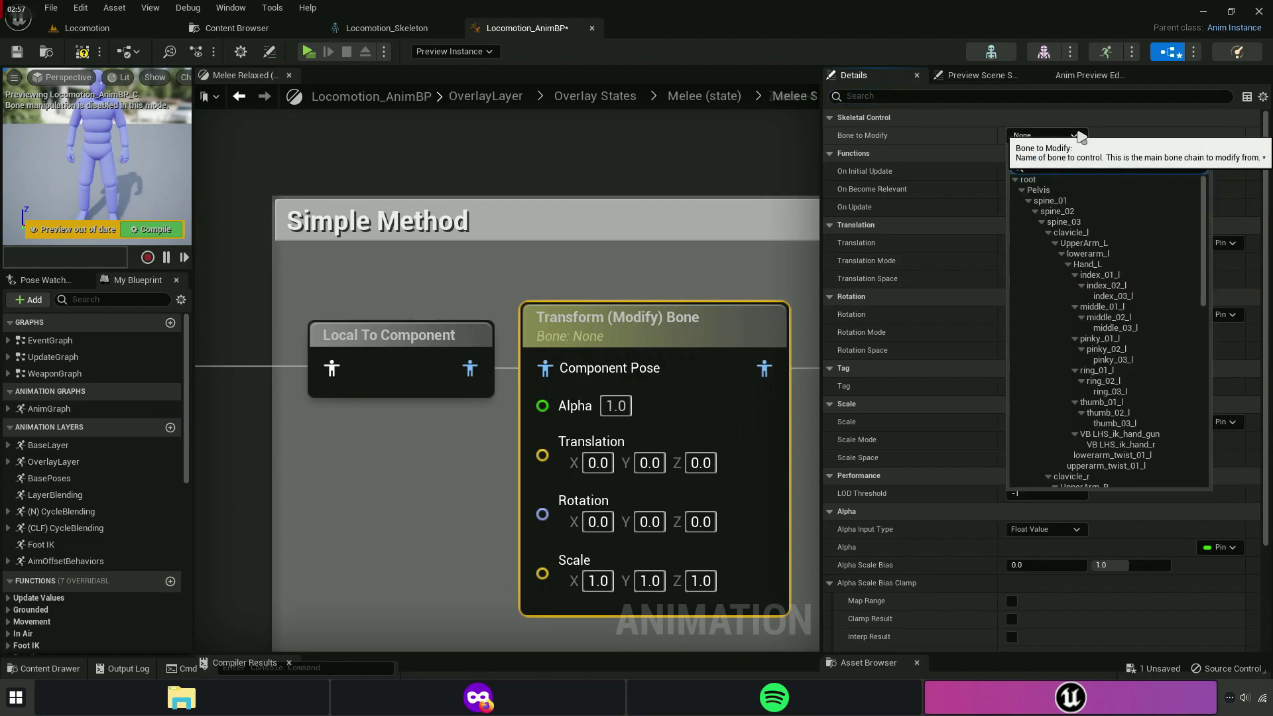
left_click(374, 30)
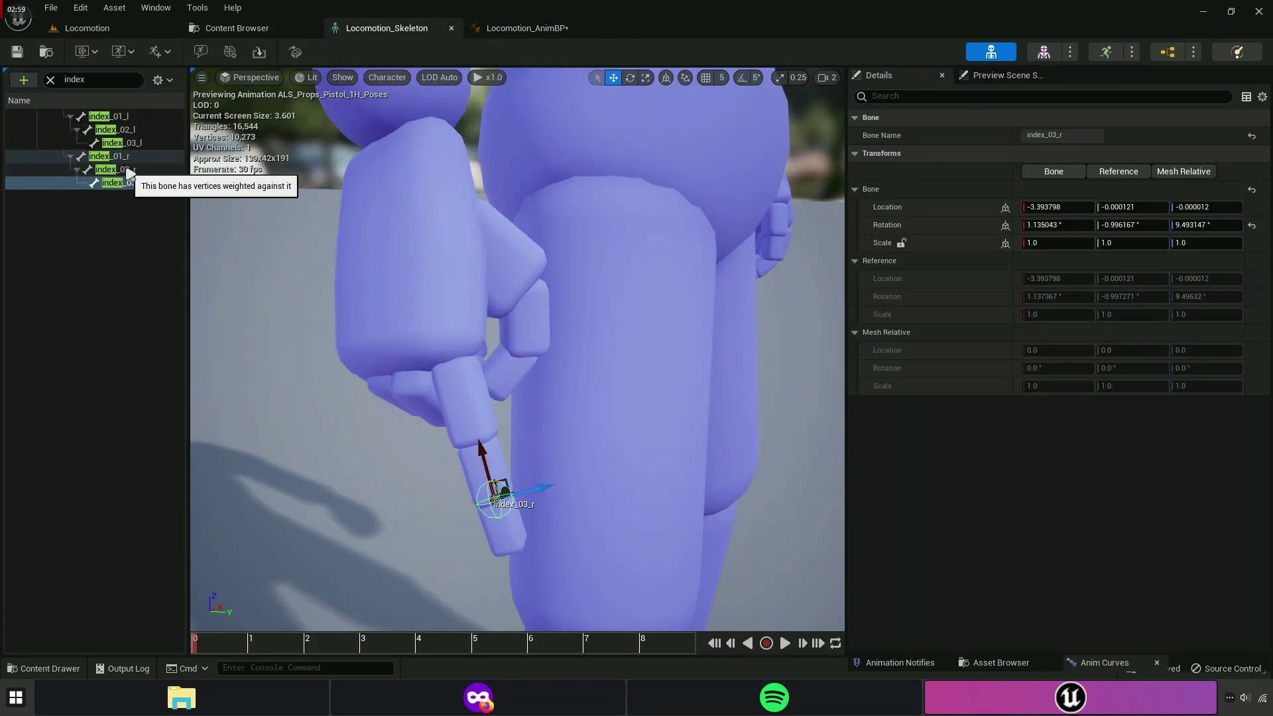
left_click(116, 169)
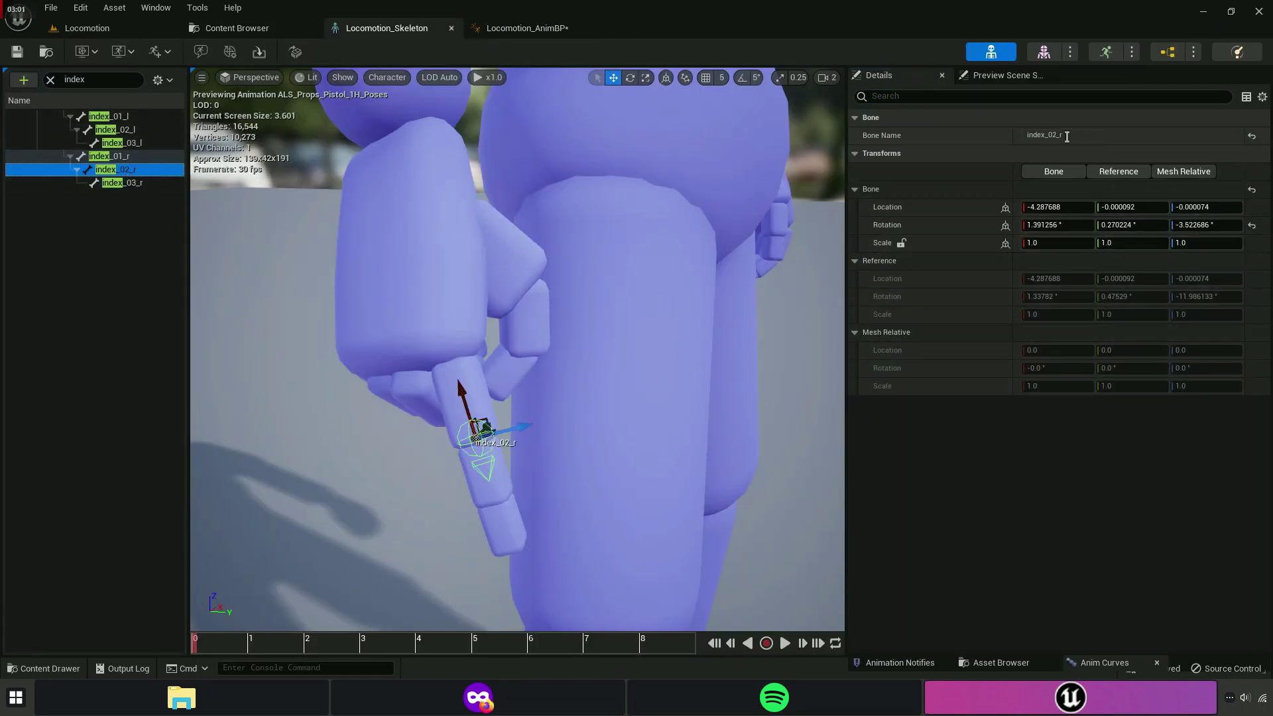
right_click(1042, 134)
left_click(1087, 196)
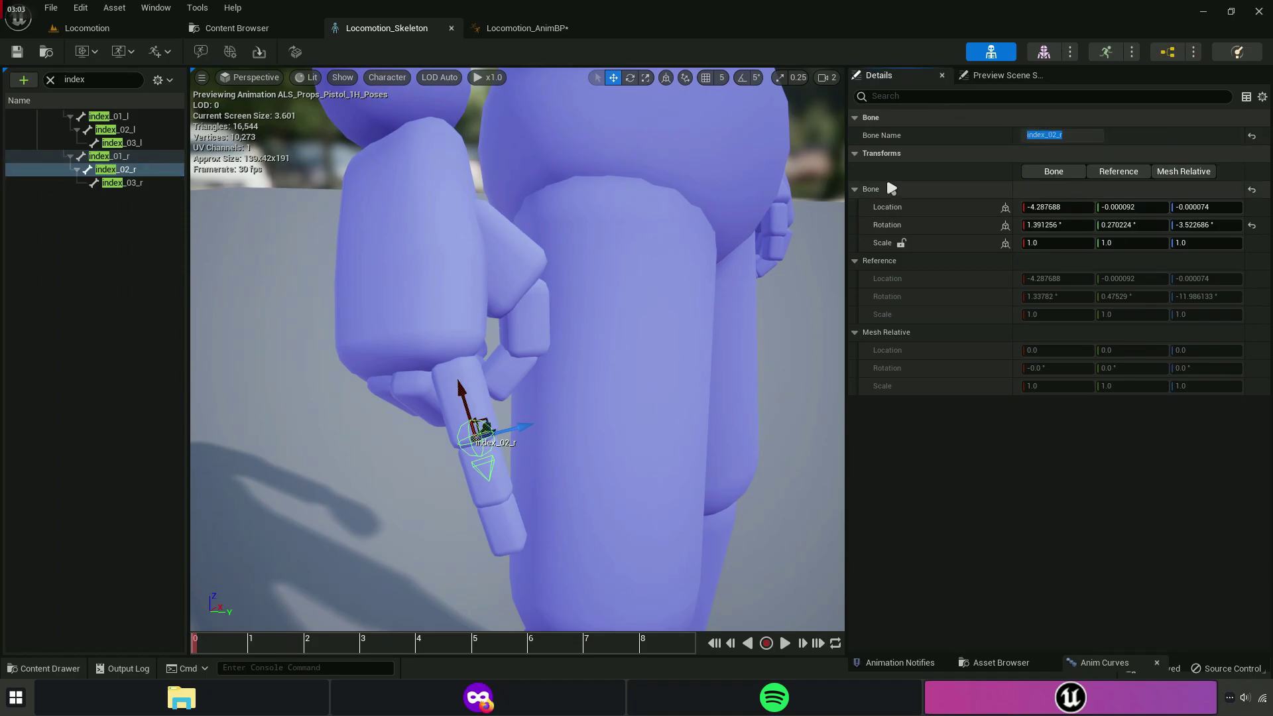
Paste the name into the node's Bone to Modify picker and choose index_02_r.
left_click(524, 28)
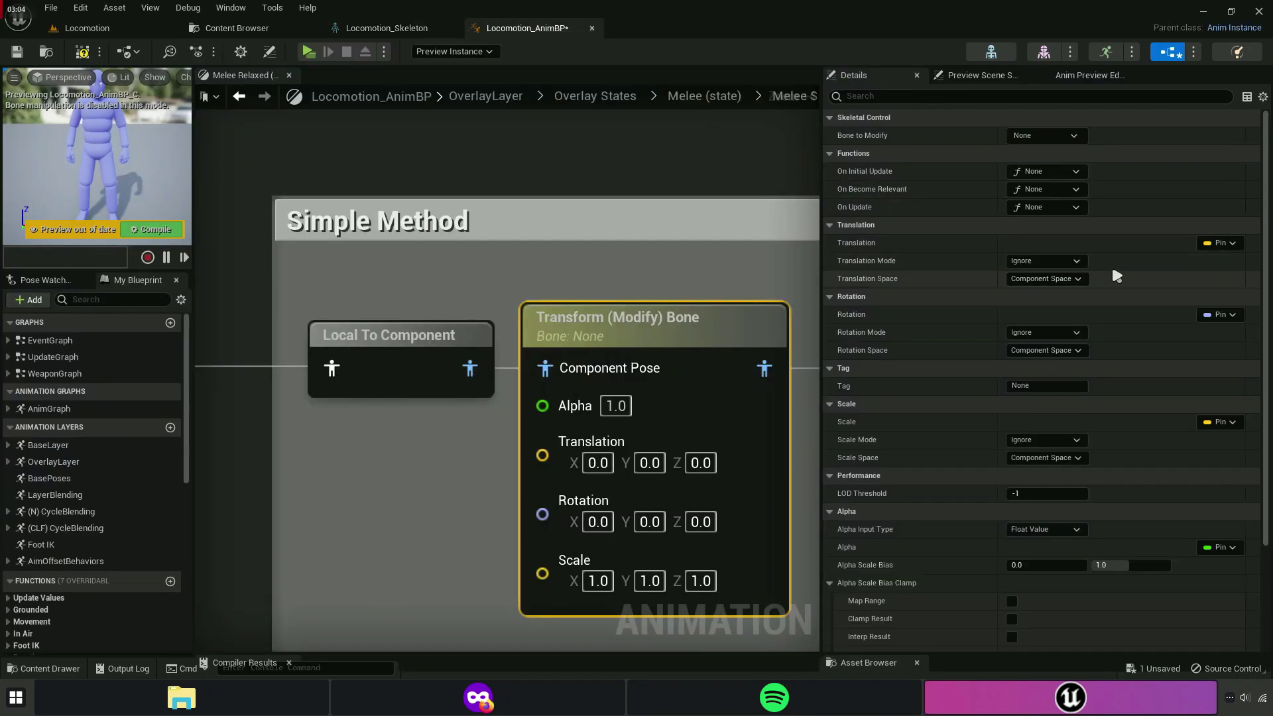
left_click(1039, 135)
key("ctrl+v")
left_click(1069, 181)
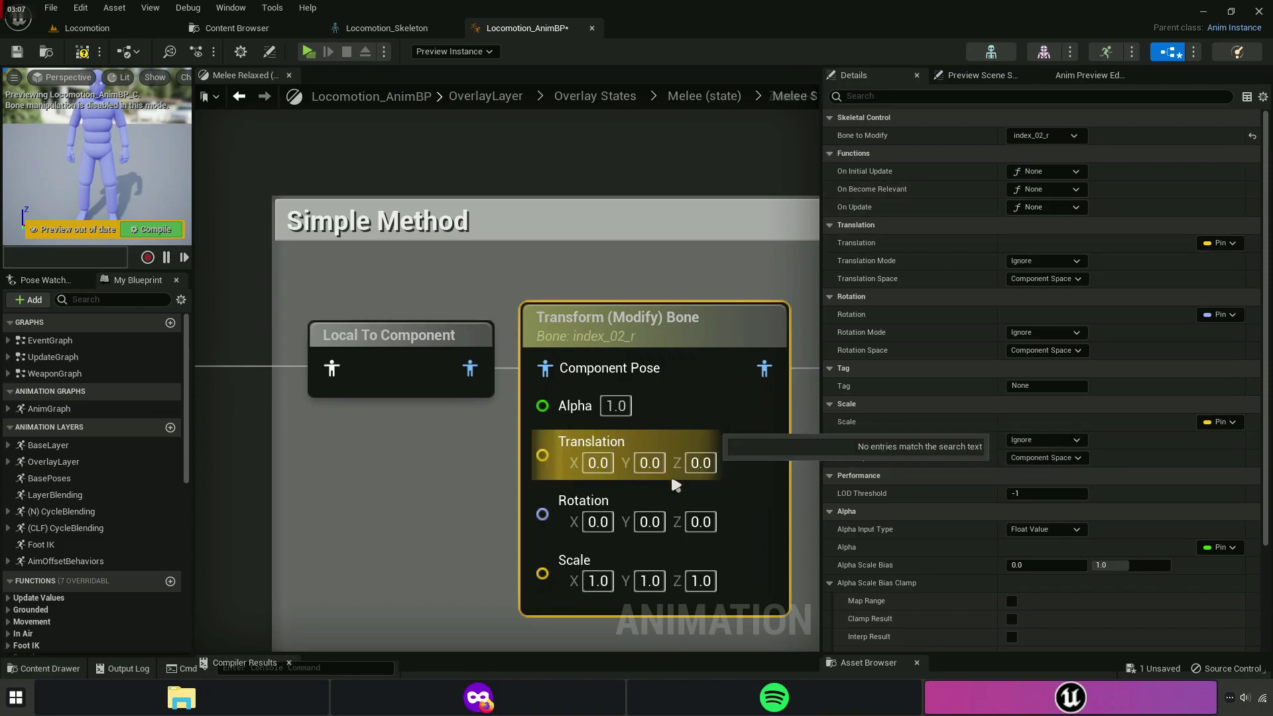
mouse_move(855, 315)
left_mouse_down()
mouse_move(636, 547)
mouse_move(712, 332)
left_mouse_up()
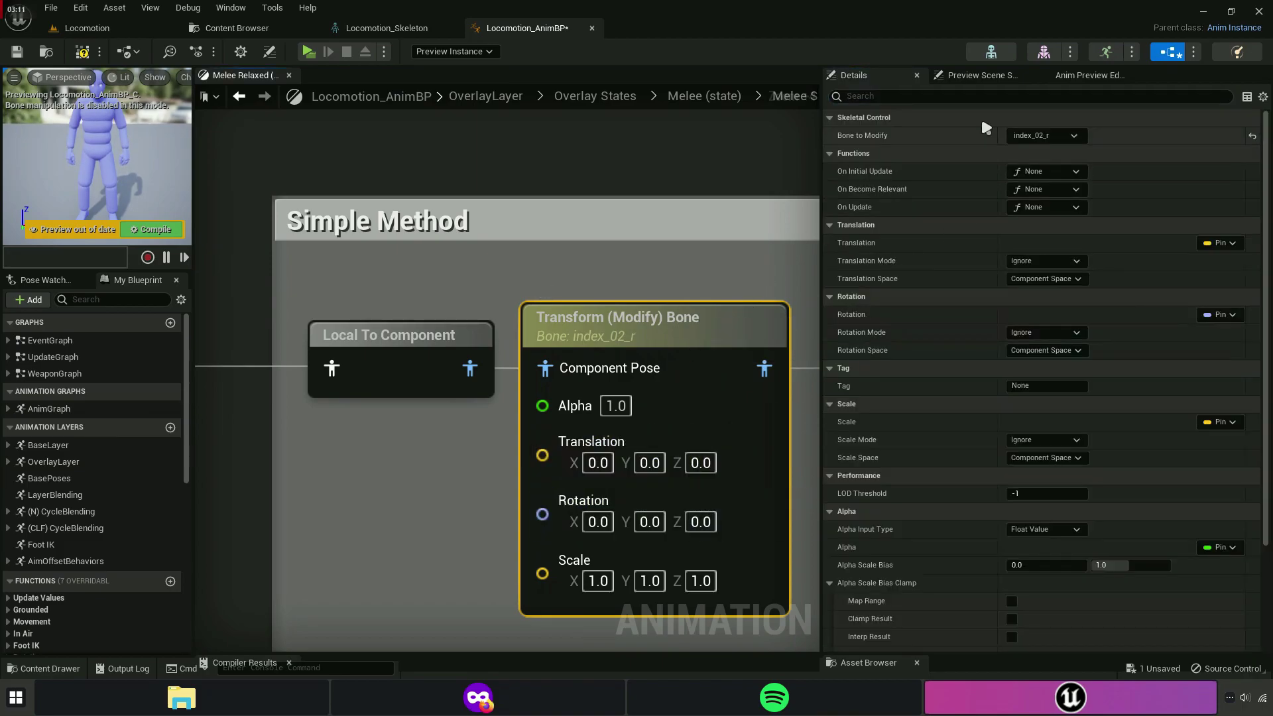
Set Rotation Mode to Replace Existing and Rotation Space to Parent Bone Space.
left_click(982, 98)
type("rotation")
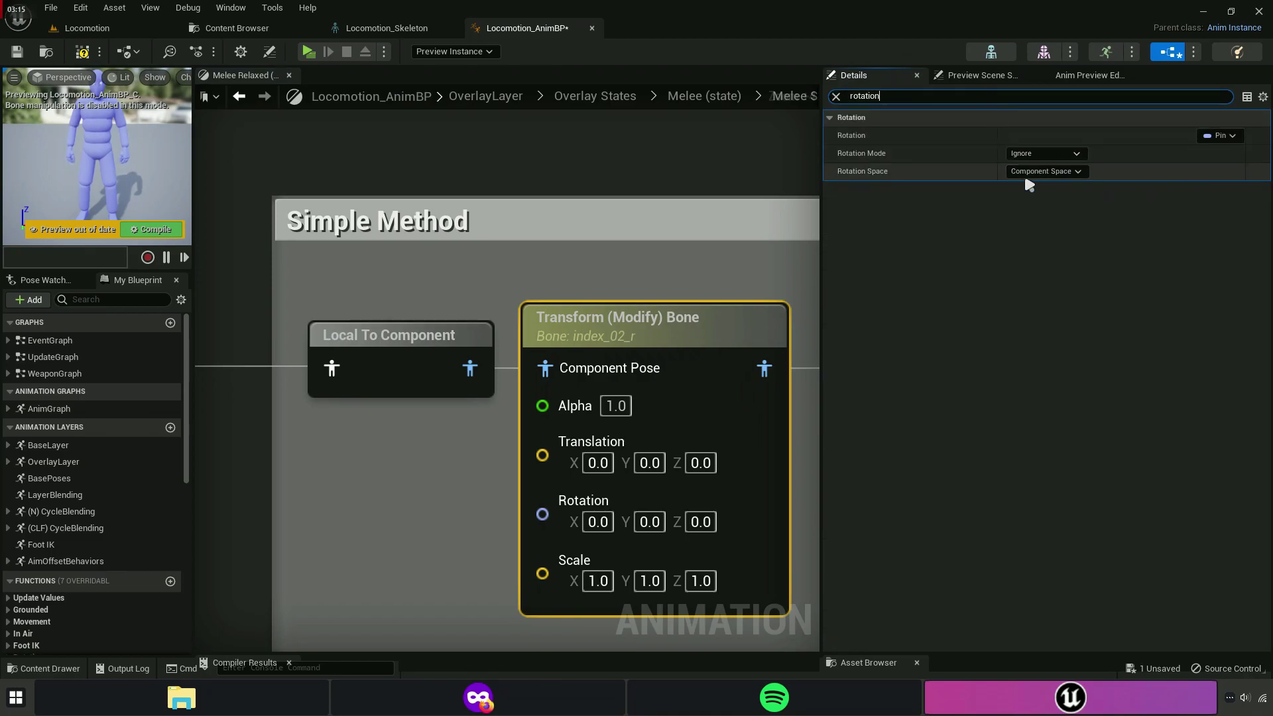
left_click(1047, 154)
left_click(1038, 179)
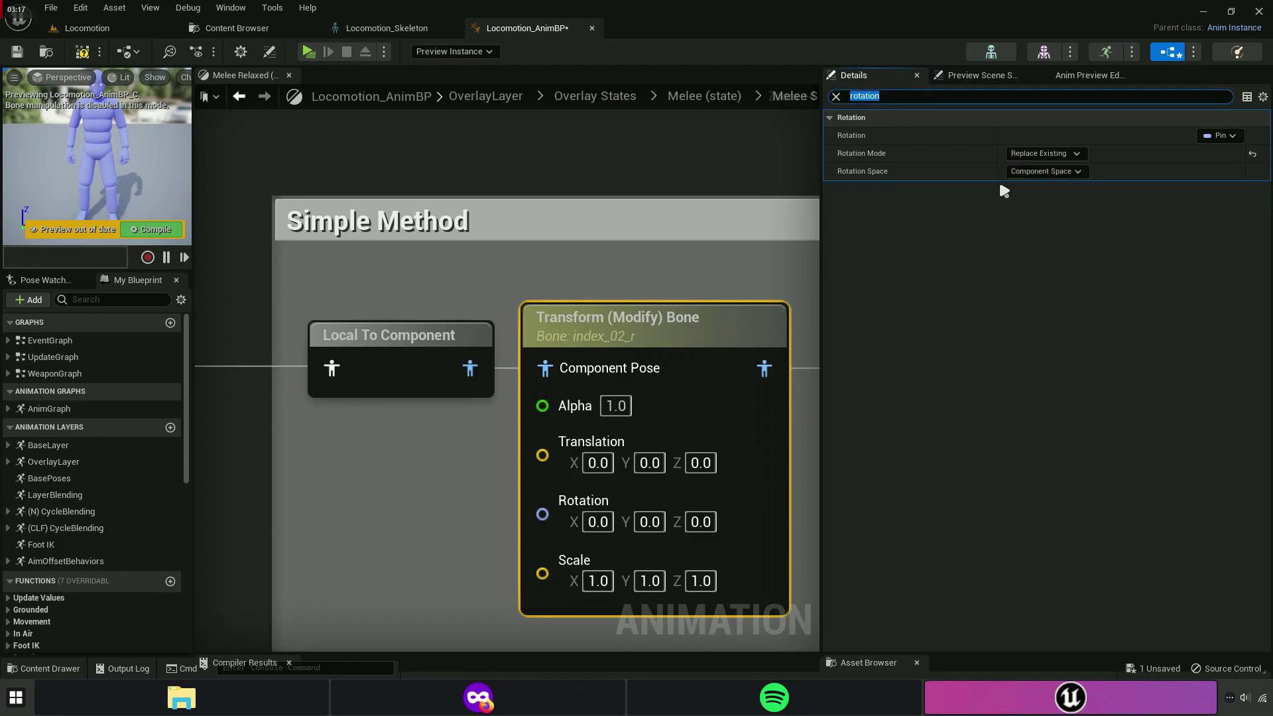
left_click(1045, 175)
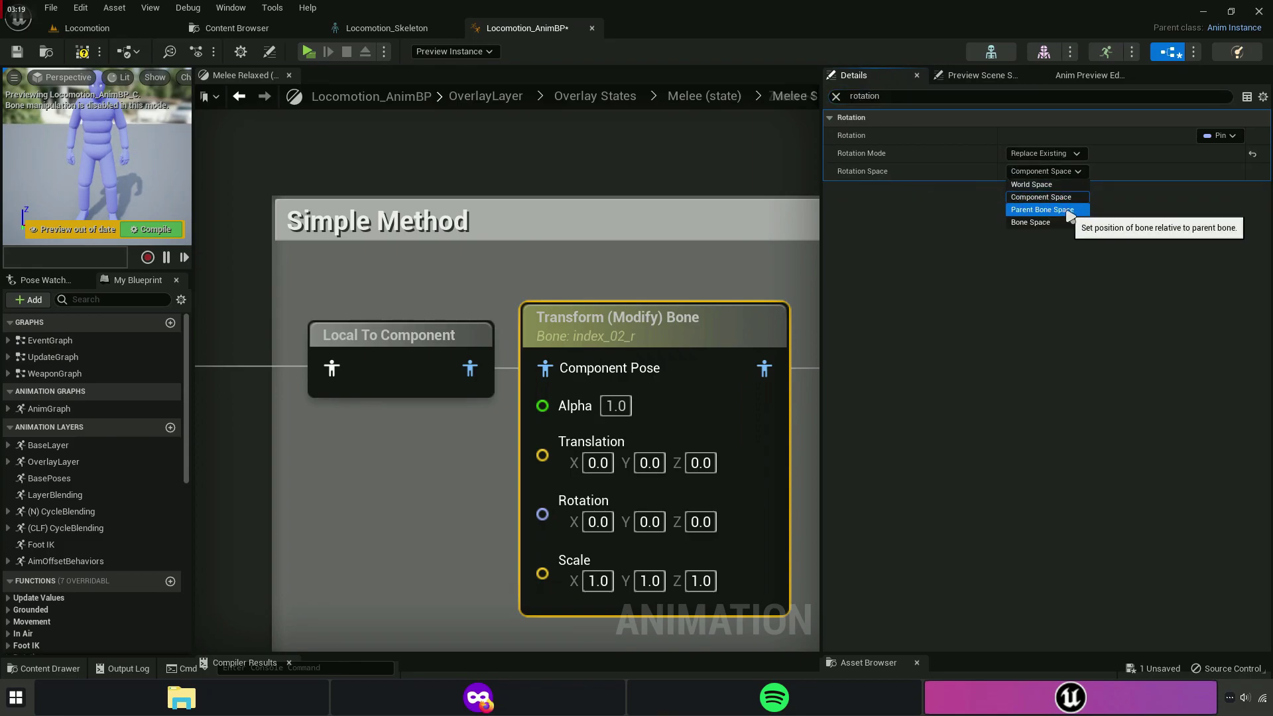
left_click(1067, 211)
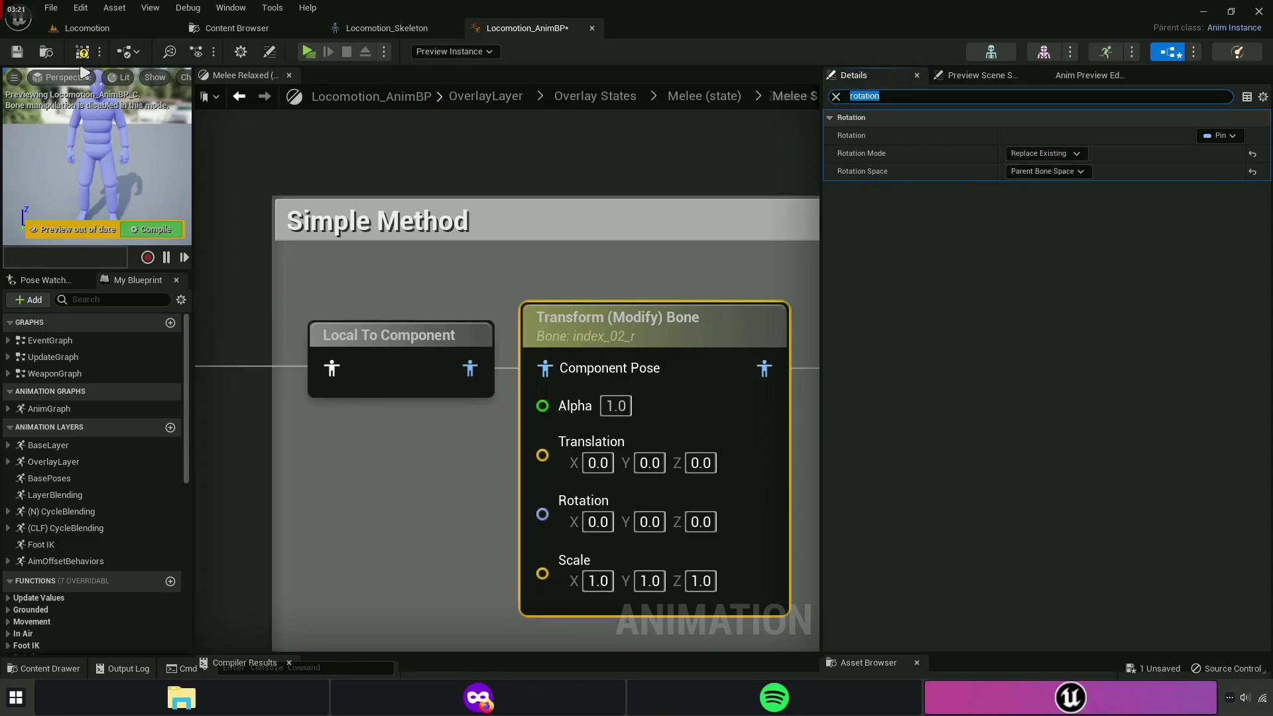
Compile and save Locomotion_AnimBP.
key("F7")
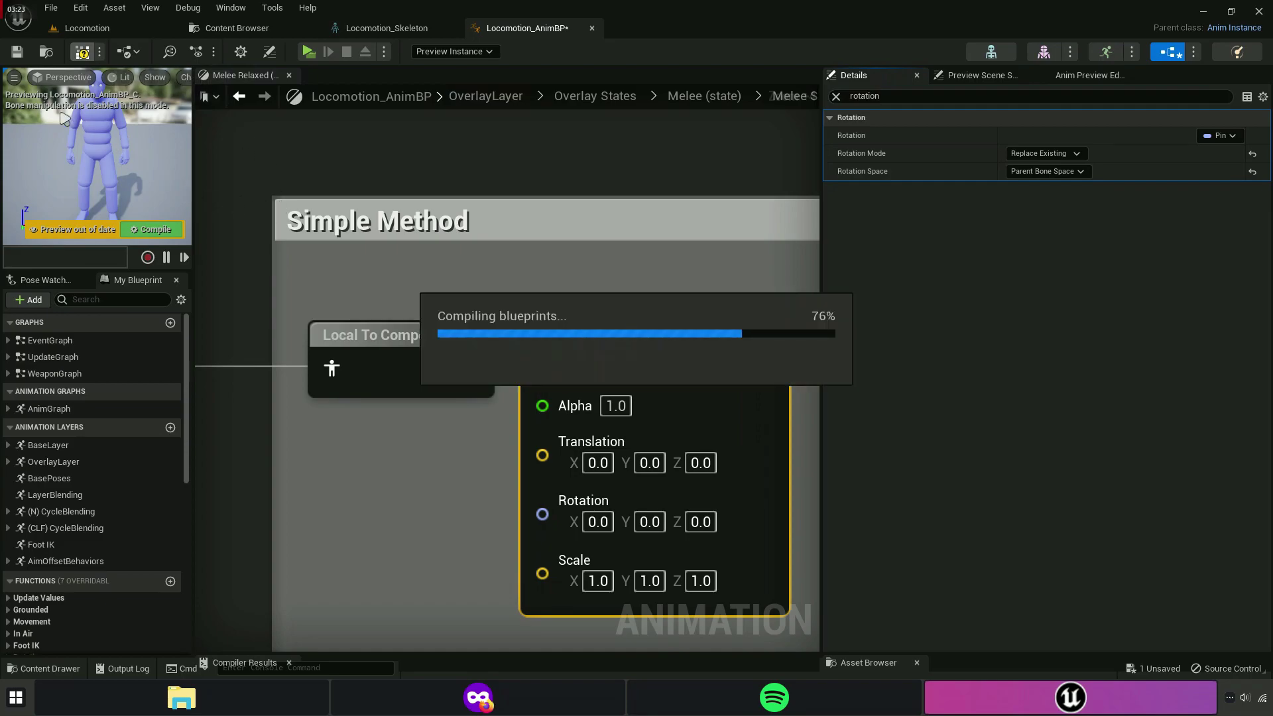
left_click(18, 53)
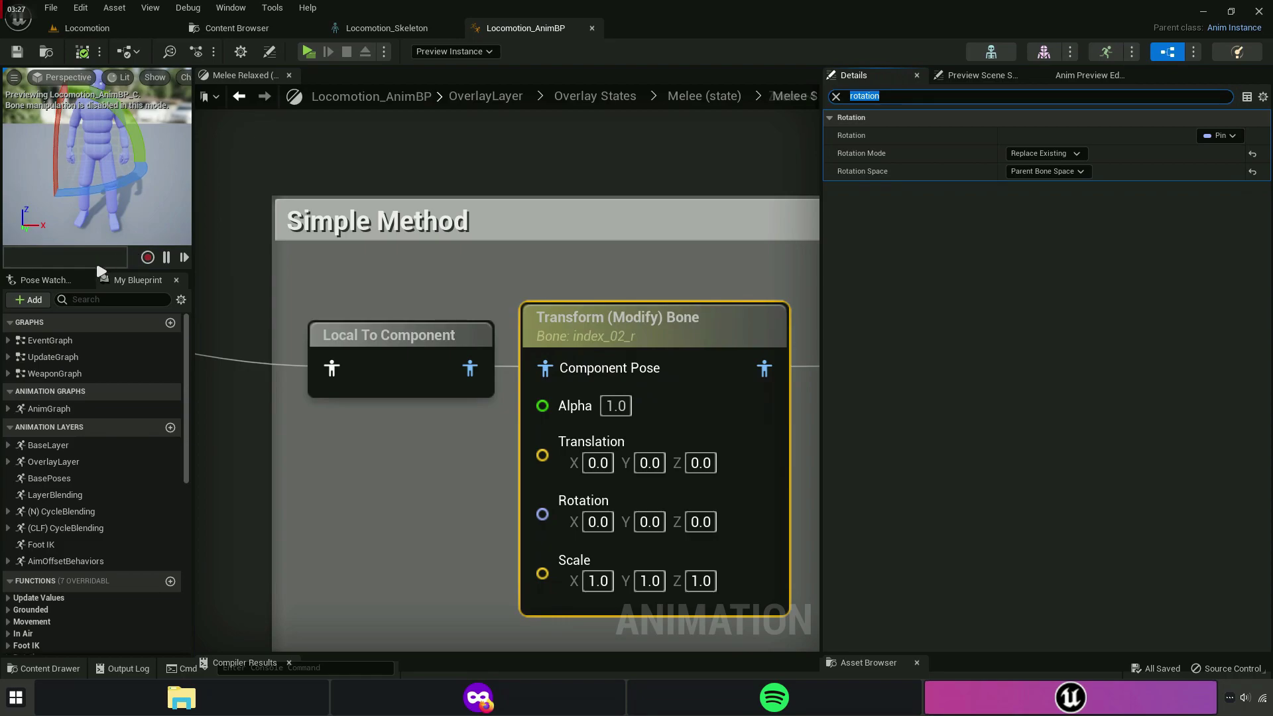
left_click_drag(84, 269, 86, 507)
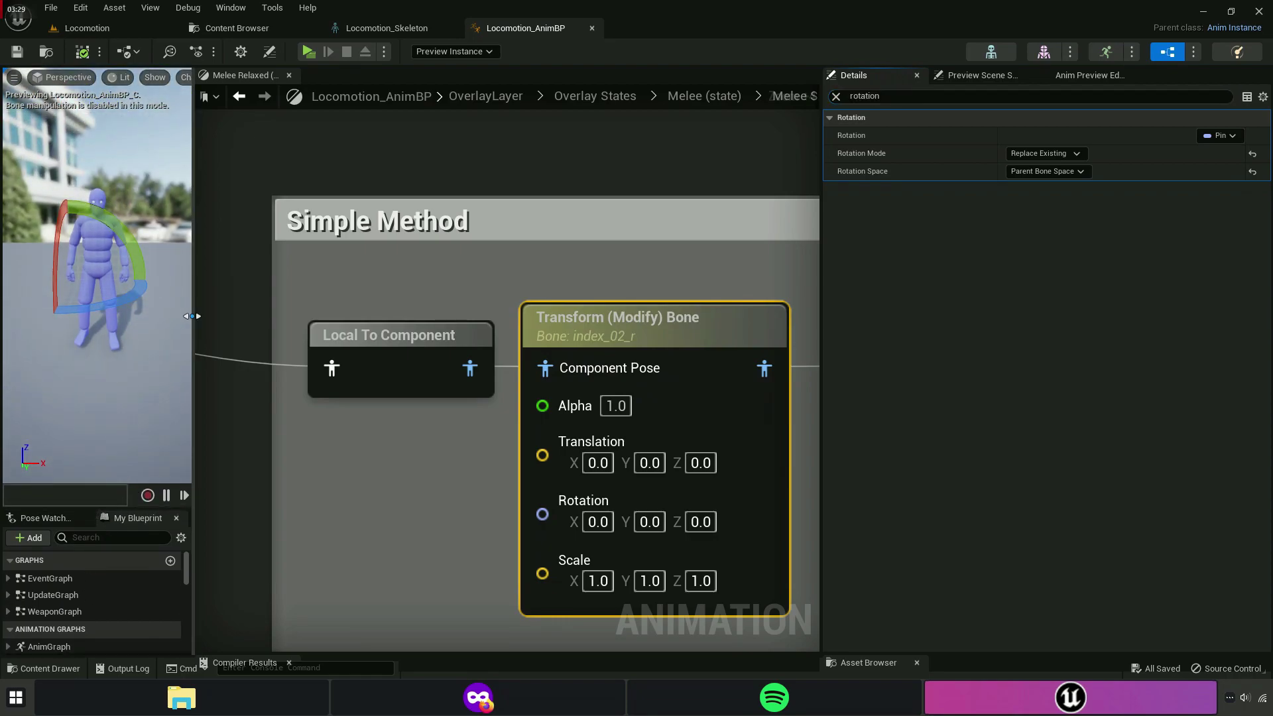
Enlarge the preview viewport, narrow the properties panel and clear the property filter.
left_click_drag(192, 316, 545, 333)
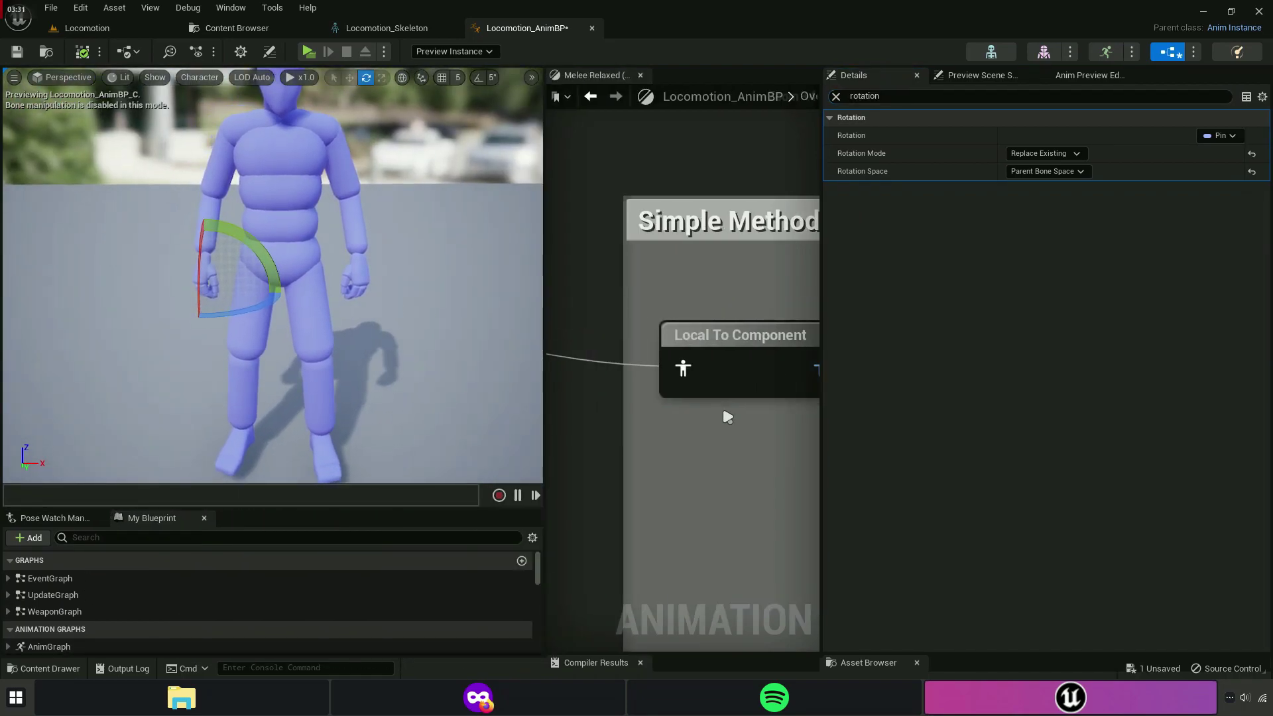
right_click_drag(724, 417, 610, 406)
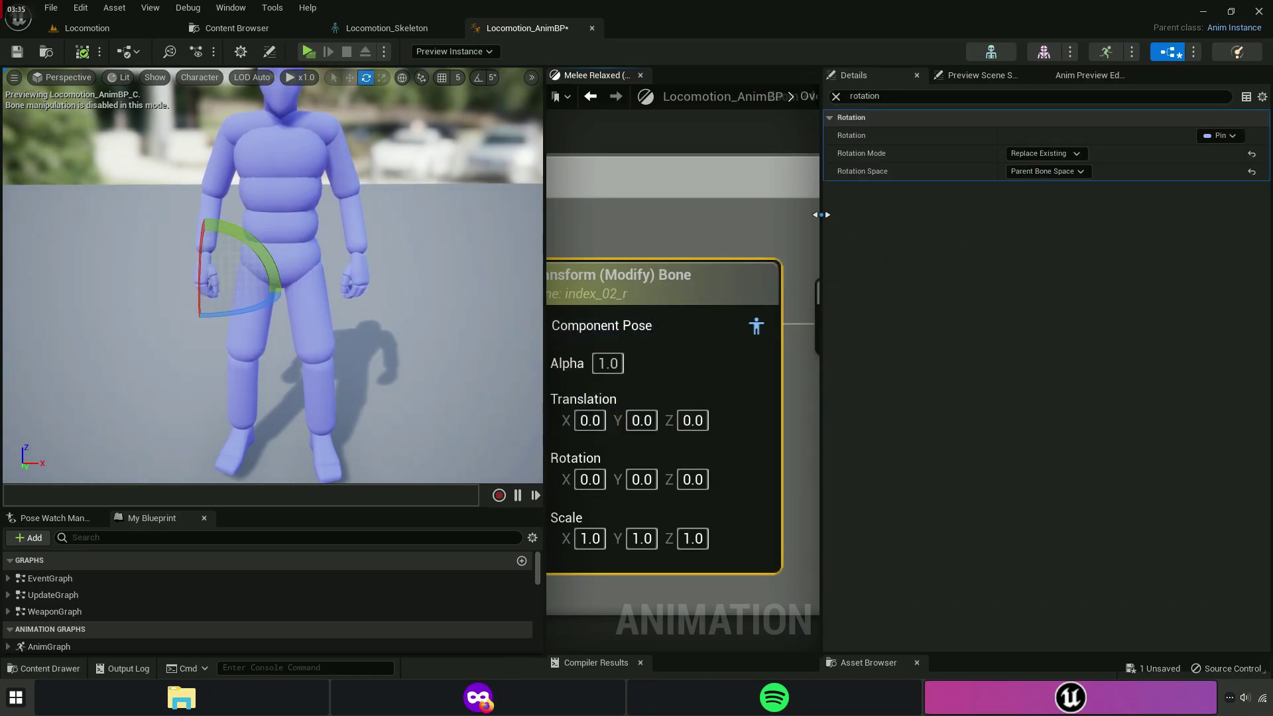
left_click_drag(820, 214, 831, 214)
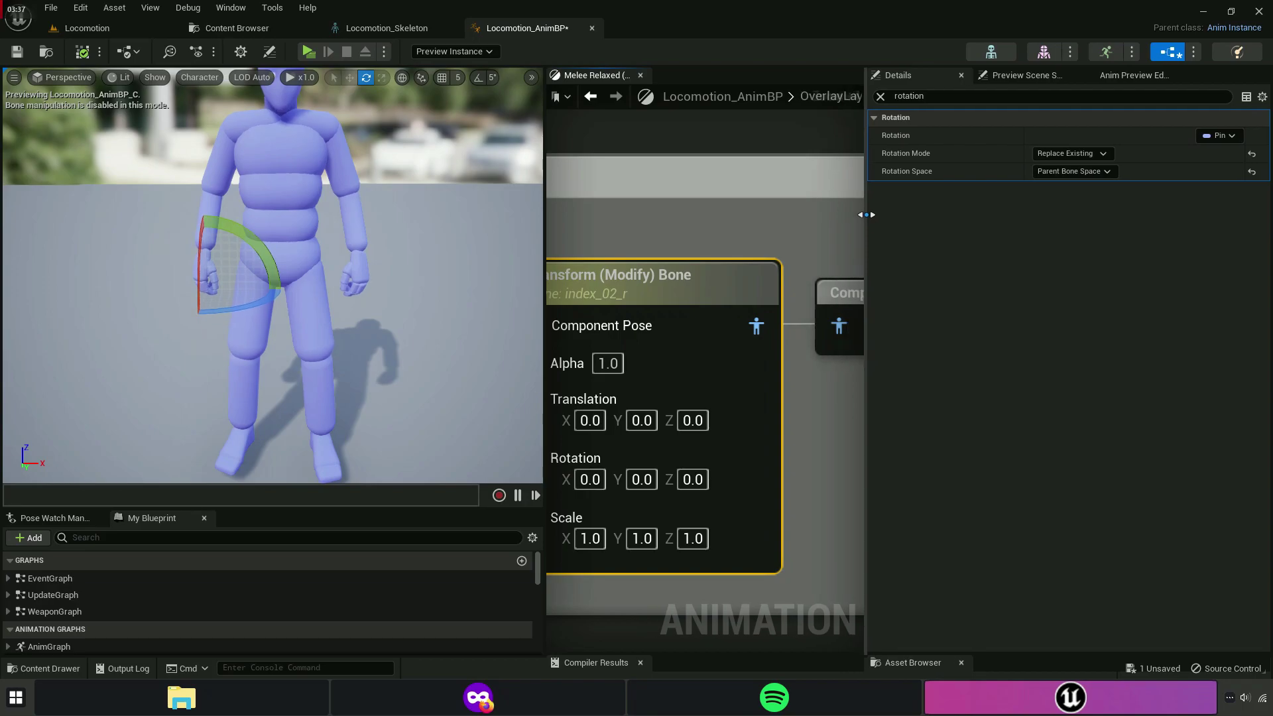
left_click(847, 96)
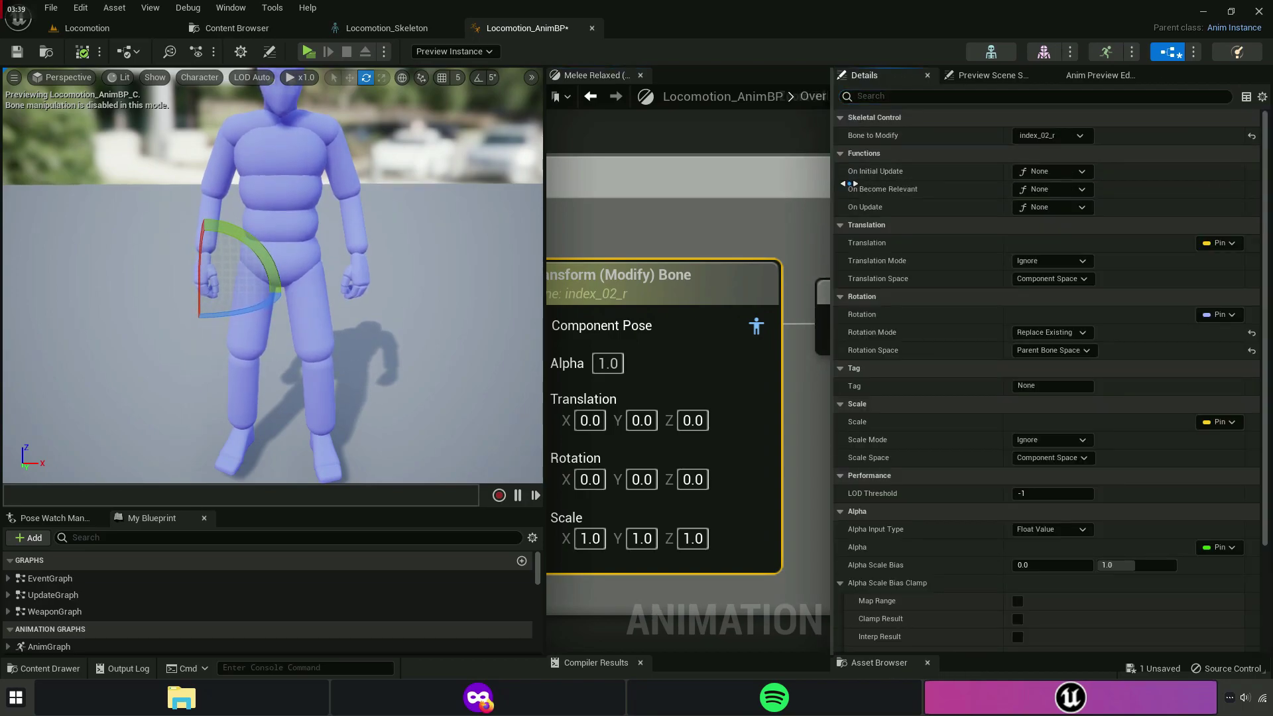
left_click_drag(832, 177, 869, 178)
In the Anim Preview Editor, filter for 'overlays' and set Overlay State to Melee.
left_click(245, 9)
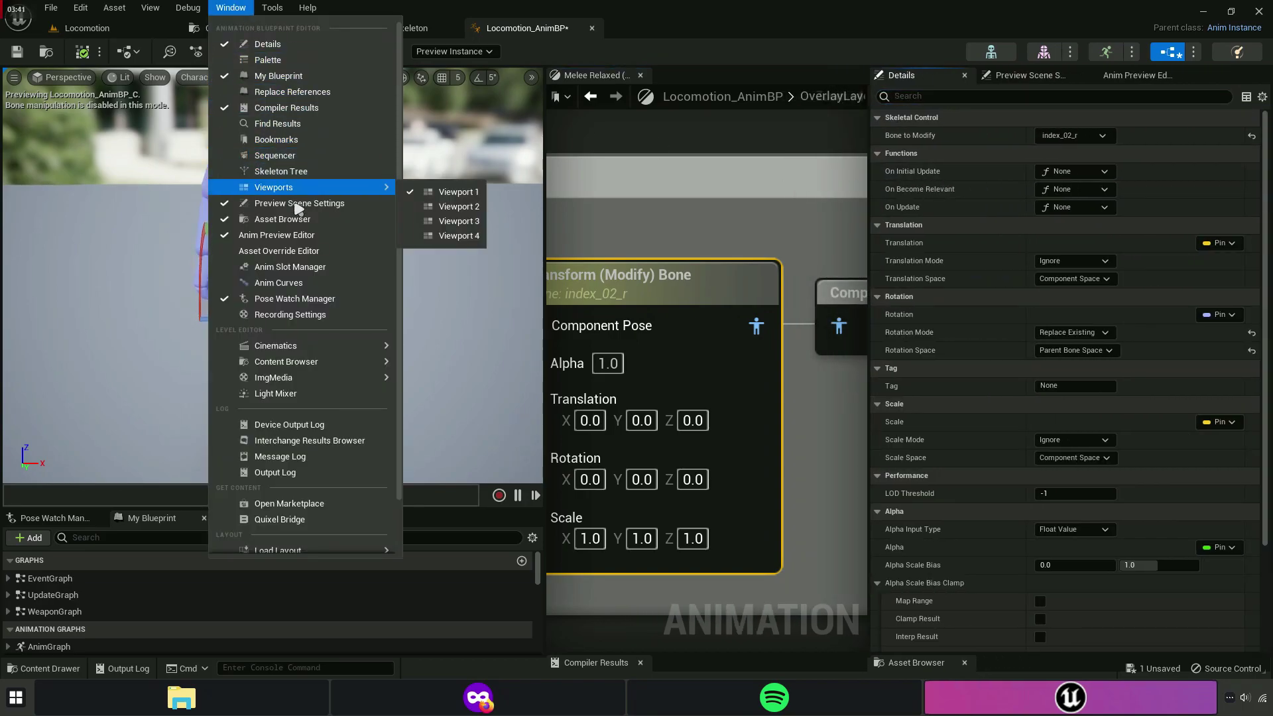
left_click(300, 238)
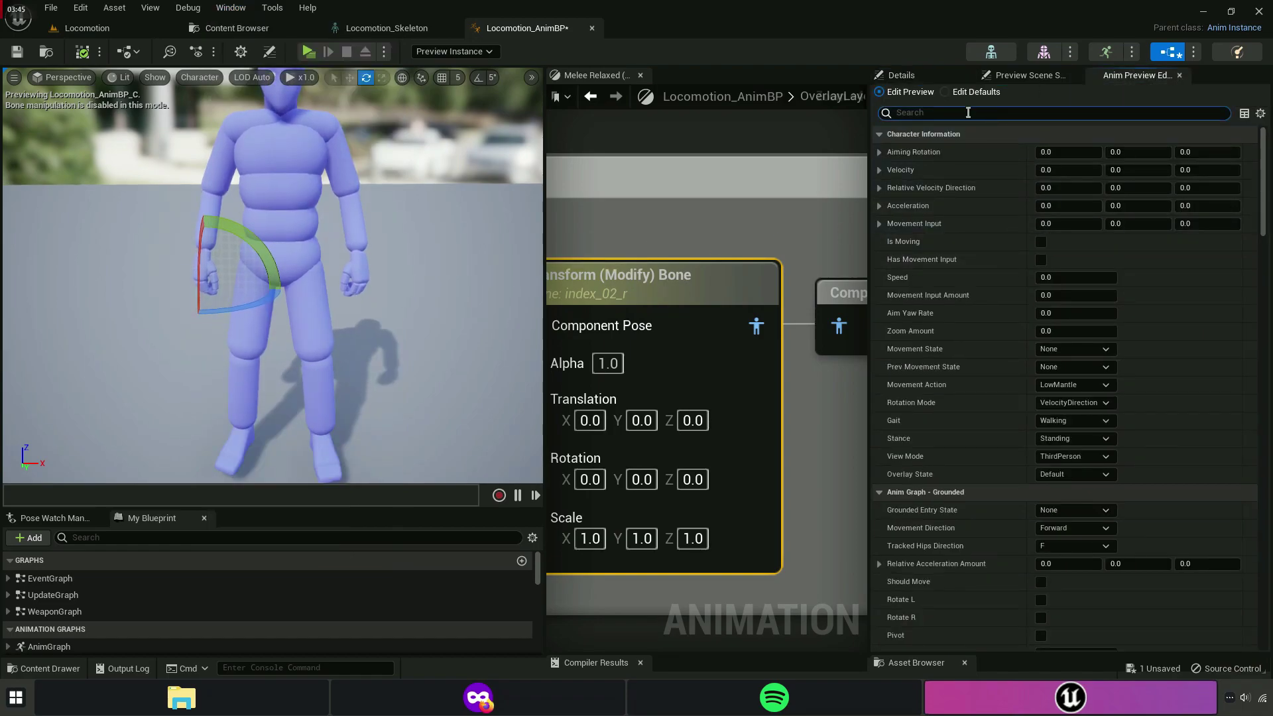
type("oiverl")
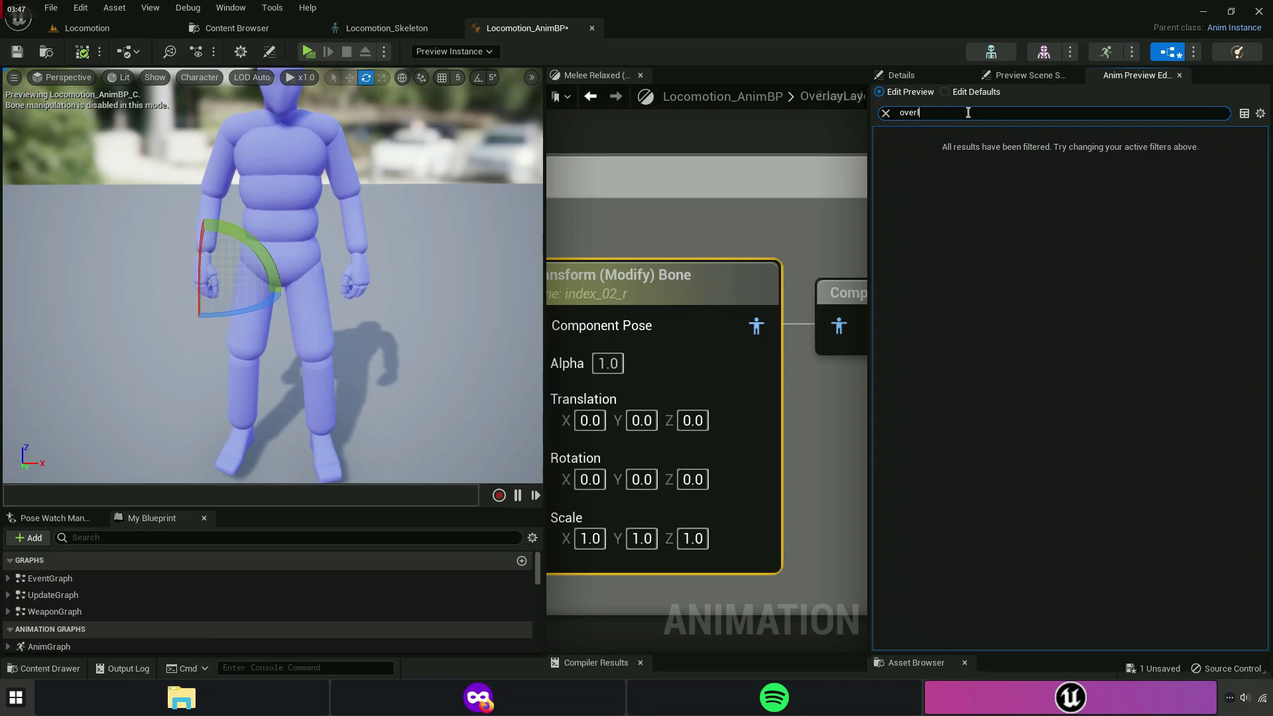
type("ays")
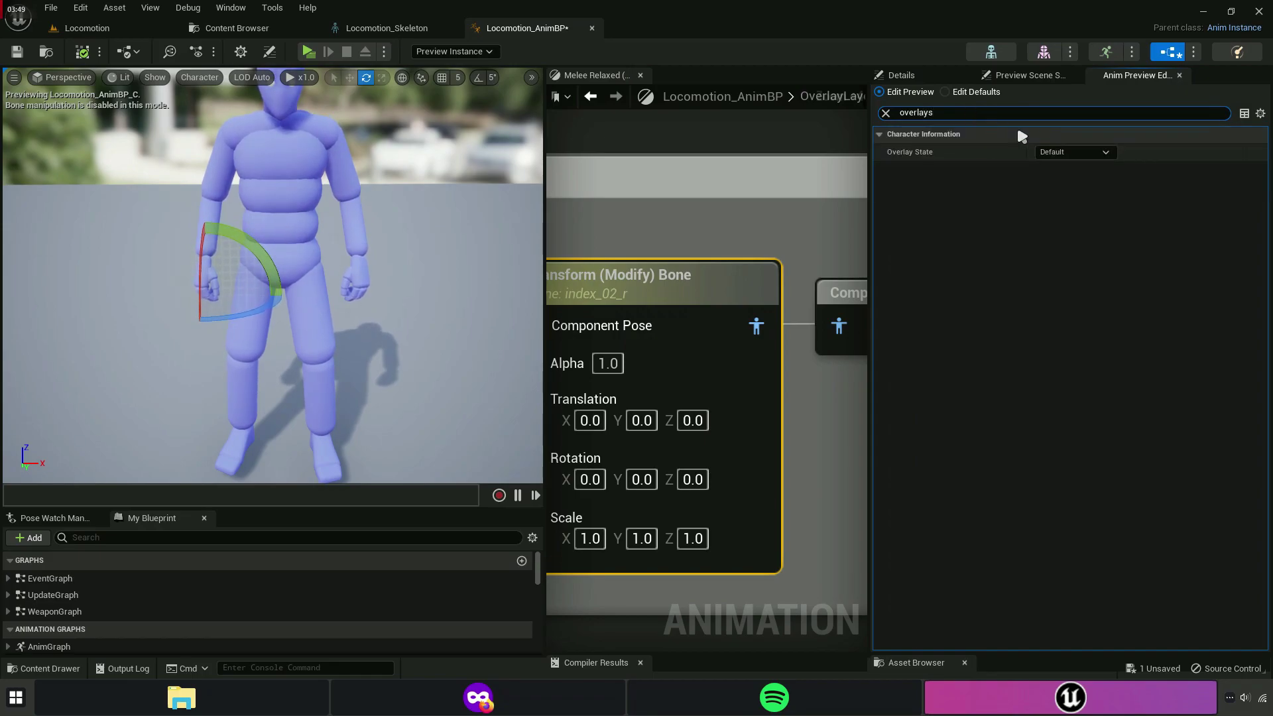
left_click(1074, 152)
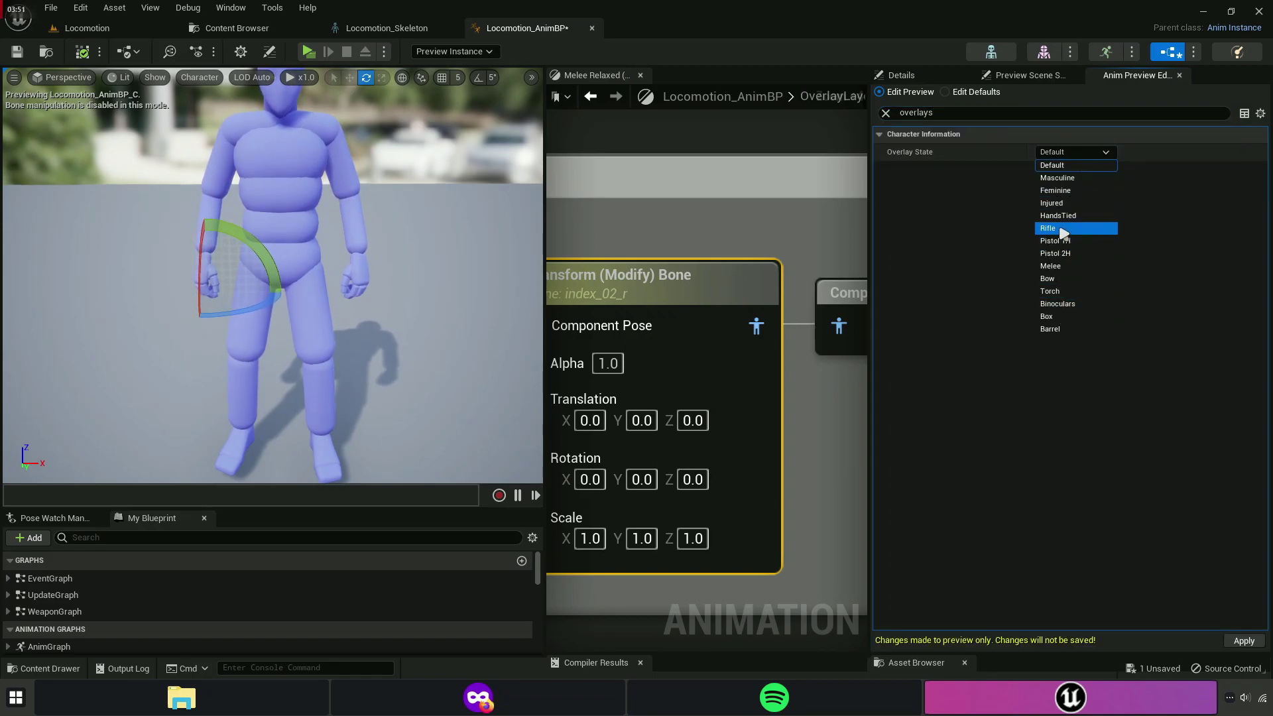
left_click(1060, 253)
left_click(1074, 152)
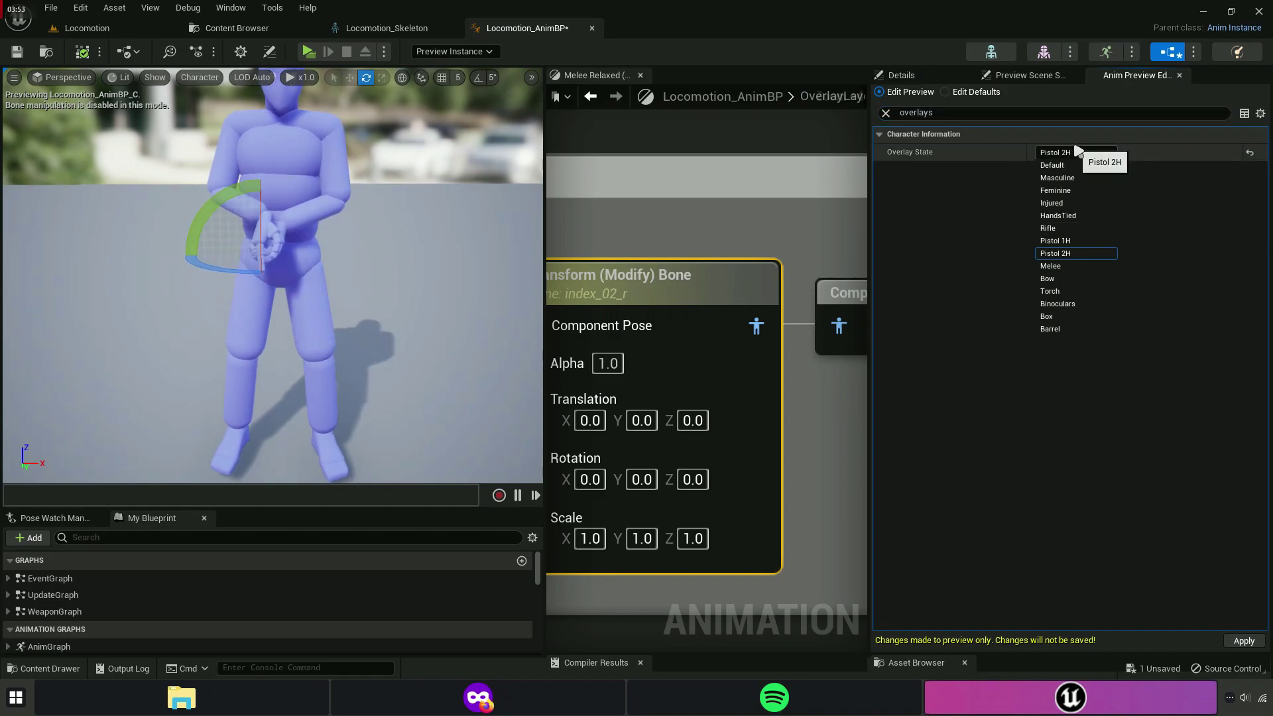
left_click(1063, 266)
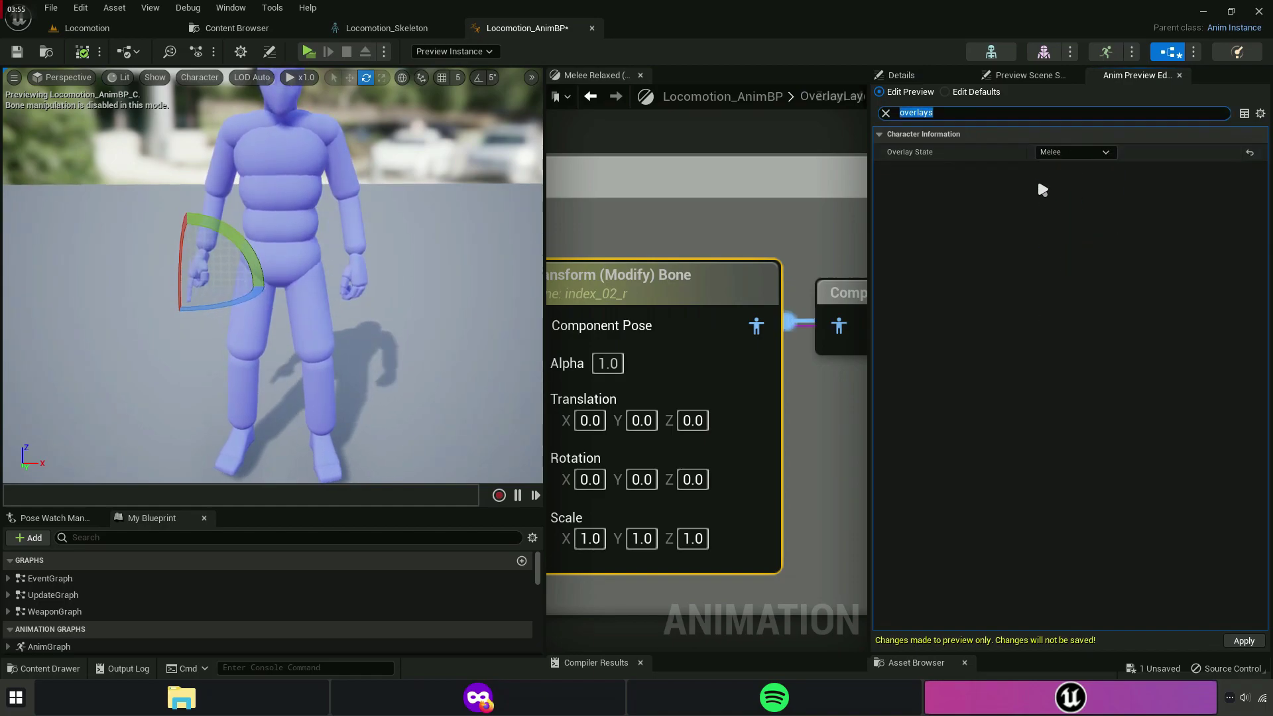
Rotate the index finger bone toward a fist, reaching 14.633, -33.409, -37.867.
left_click(340, 291)
scroll(340, 290, "up", 5)
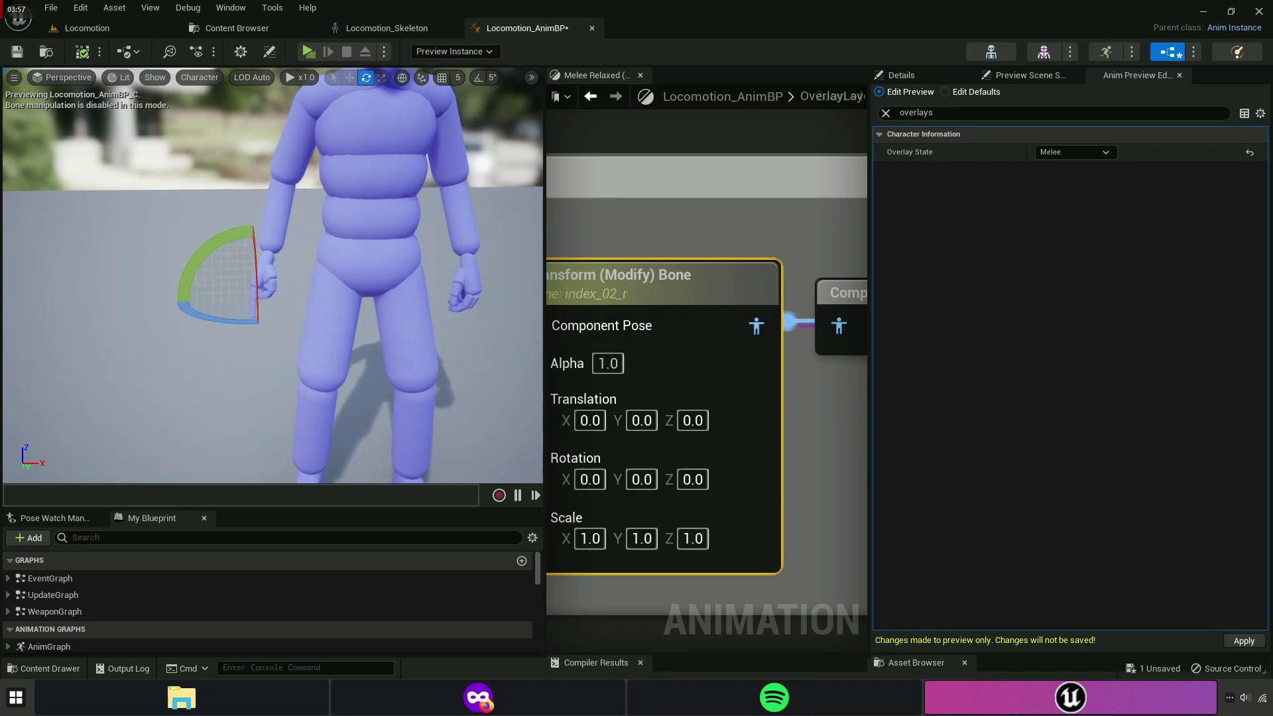
left_click_drag(228, 313, 345, 265)
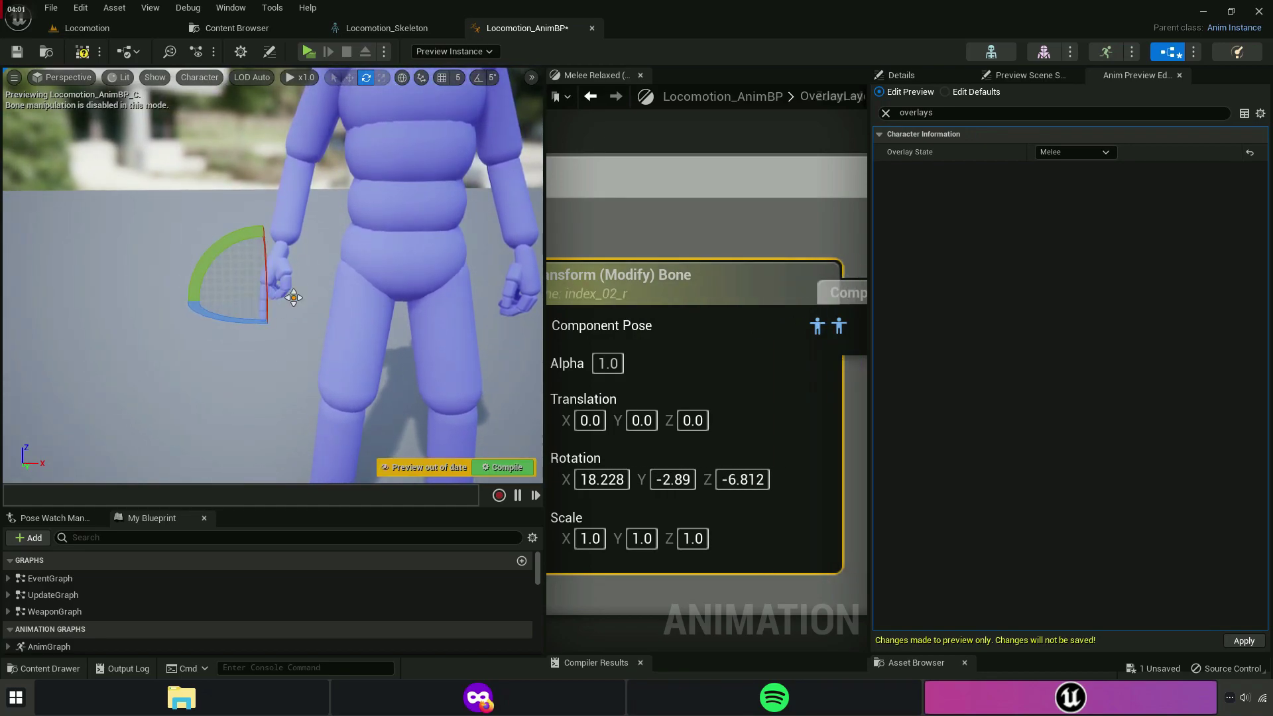
left_click_drag(265, 265, 261, 215)
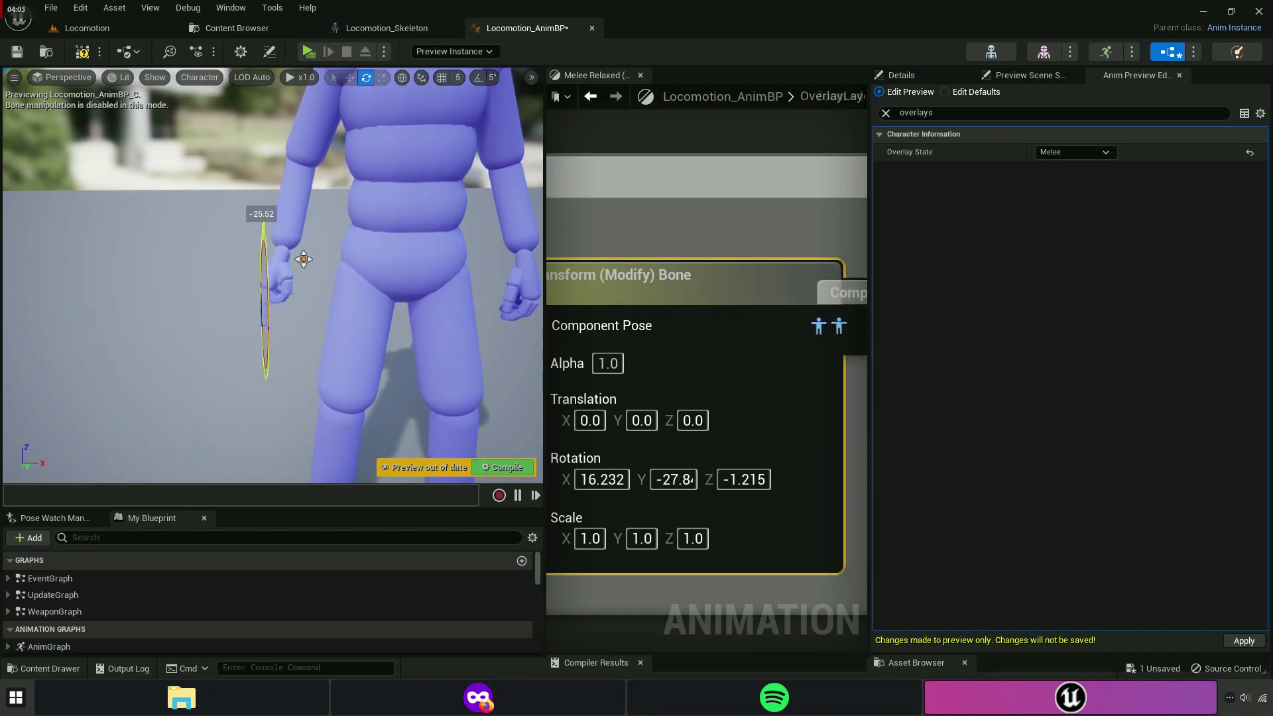
left_click(421, 81)
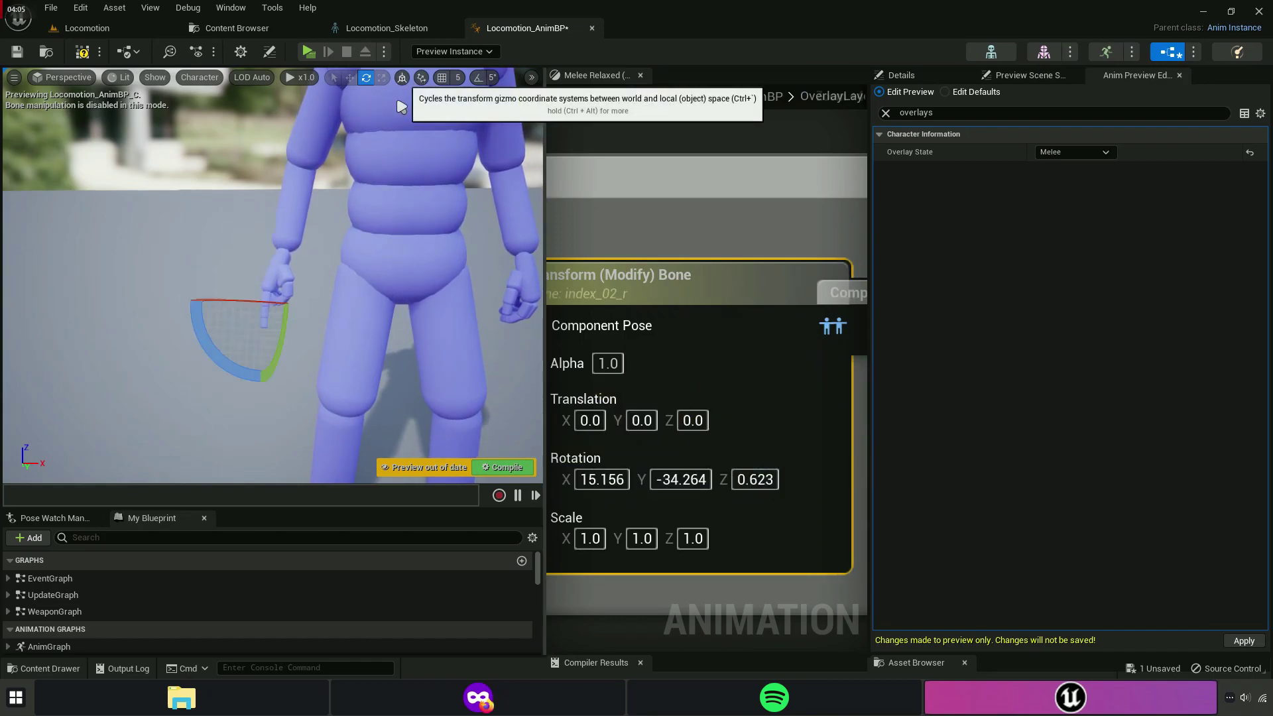
left_click_drag(224, 325, 286, 367)
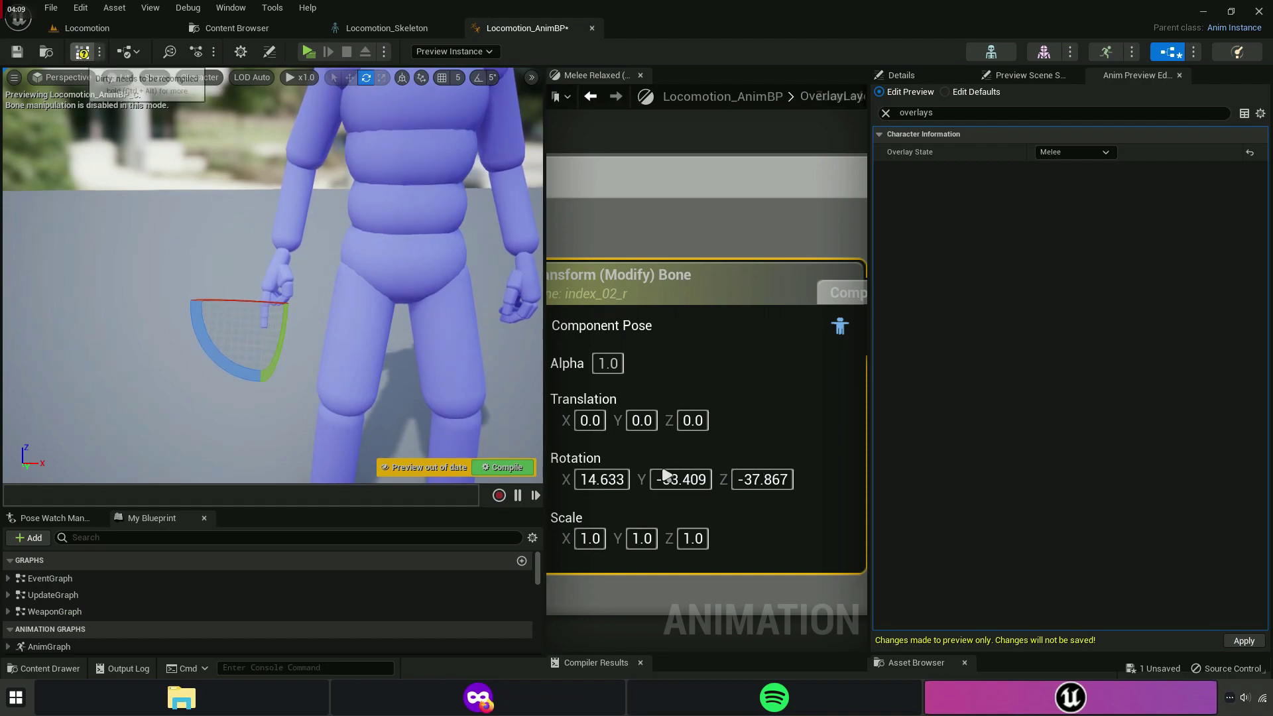
Compile the Anim Blueprint and return to the Locomotion level.
key("F7")
right_click_drag(736, 524, 748, 525)
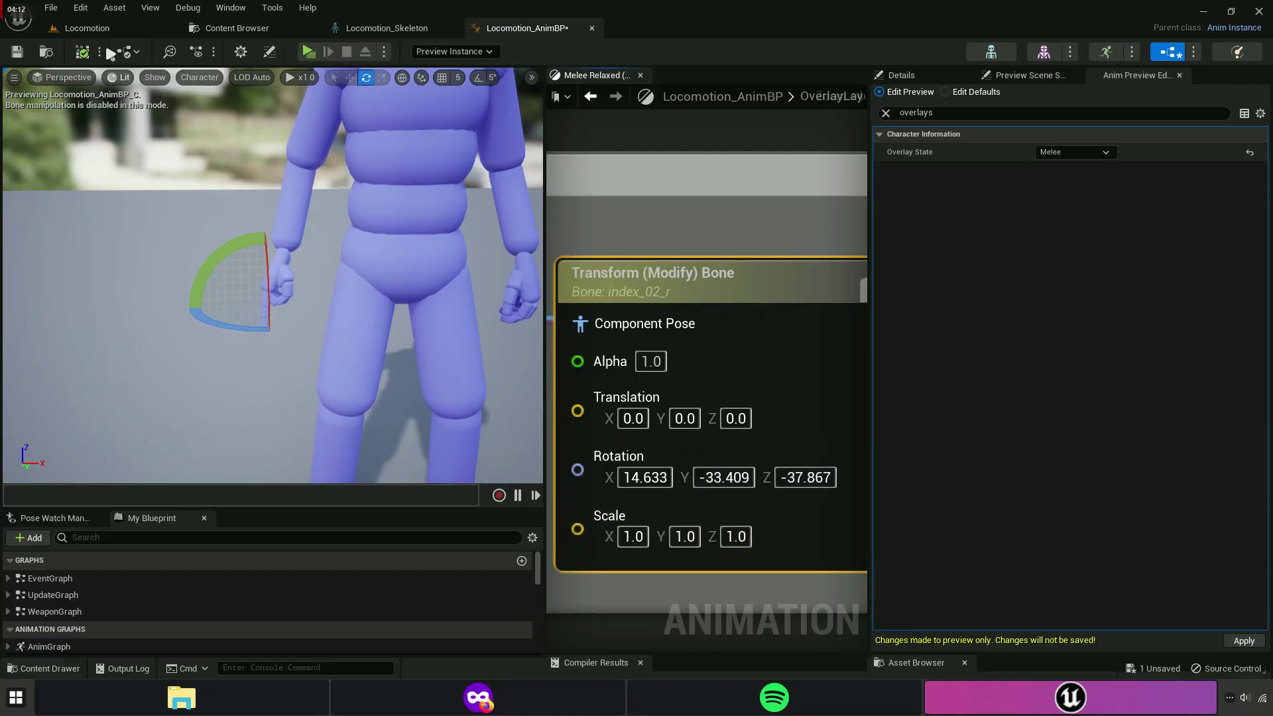
left_click(90, 28)
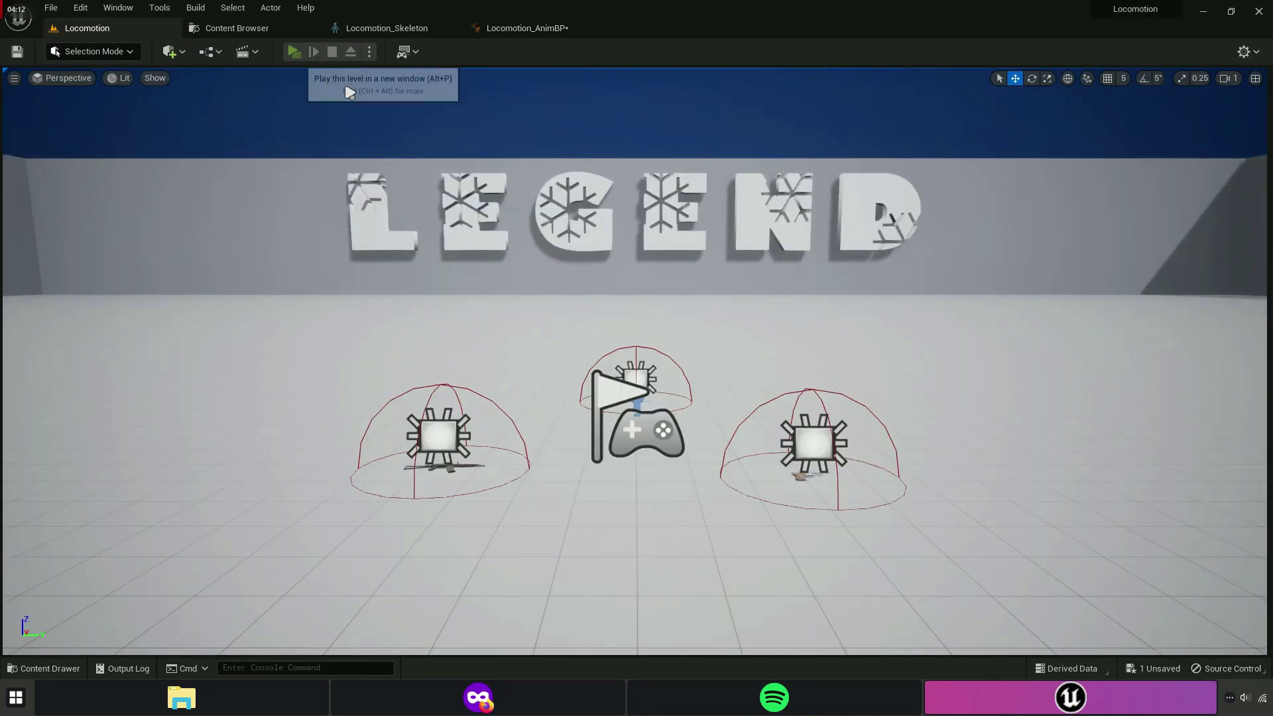
Test-play the level, then rotate index_02_r to 111.217, 36.762, -123.416 in the AnimBP.
key("alt+p")
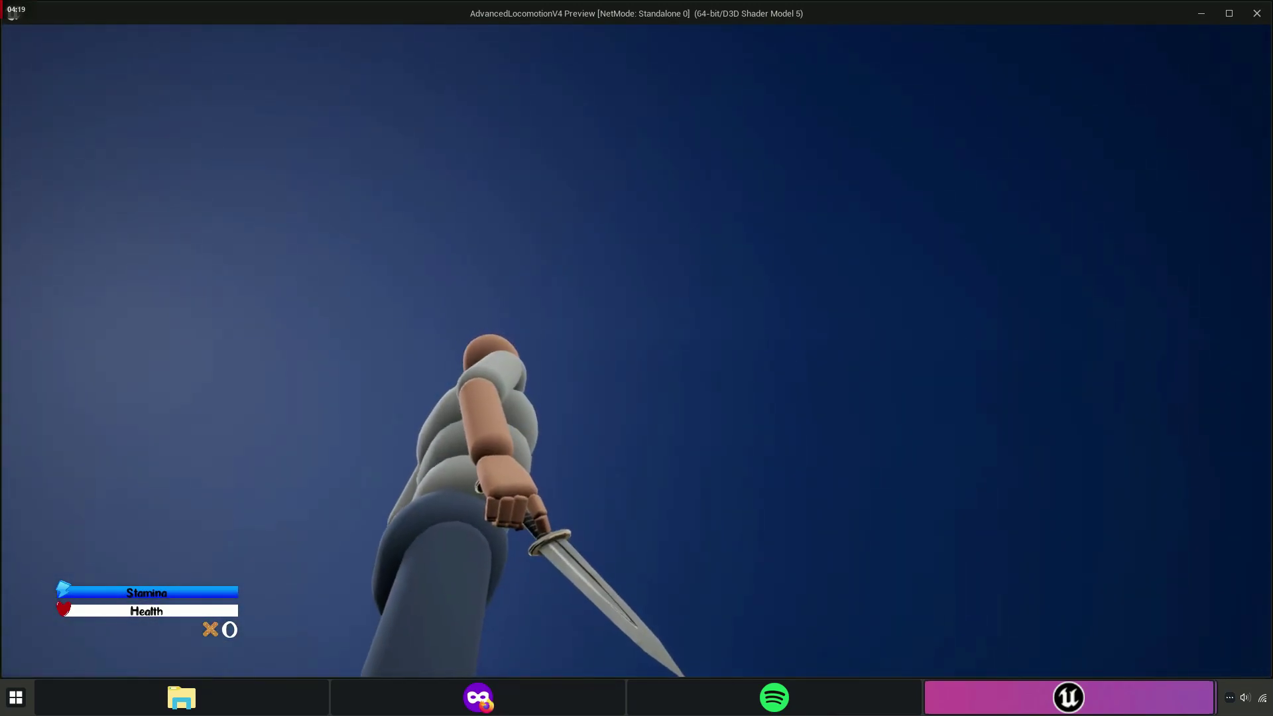
key("Escape")
left_click(383, 27)
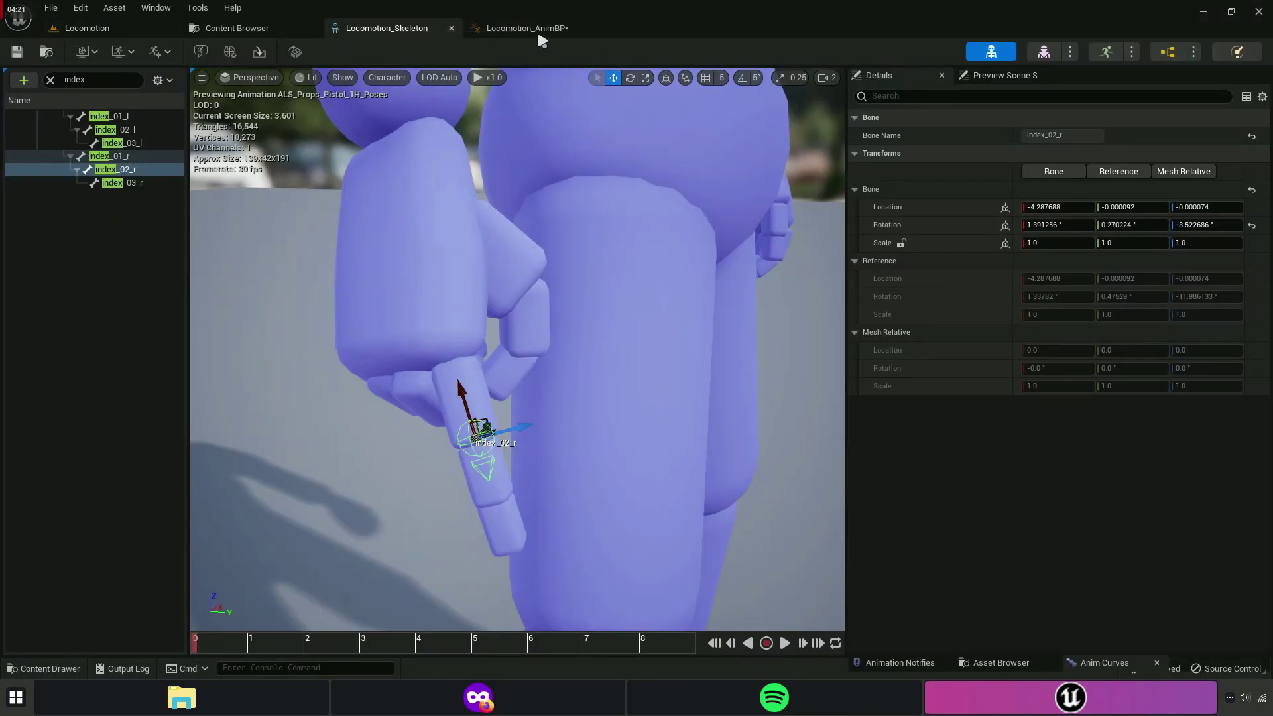
left_click_drag(541, 30, 398, 30)
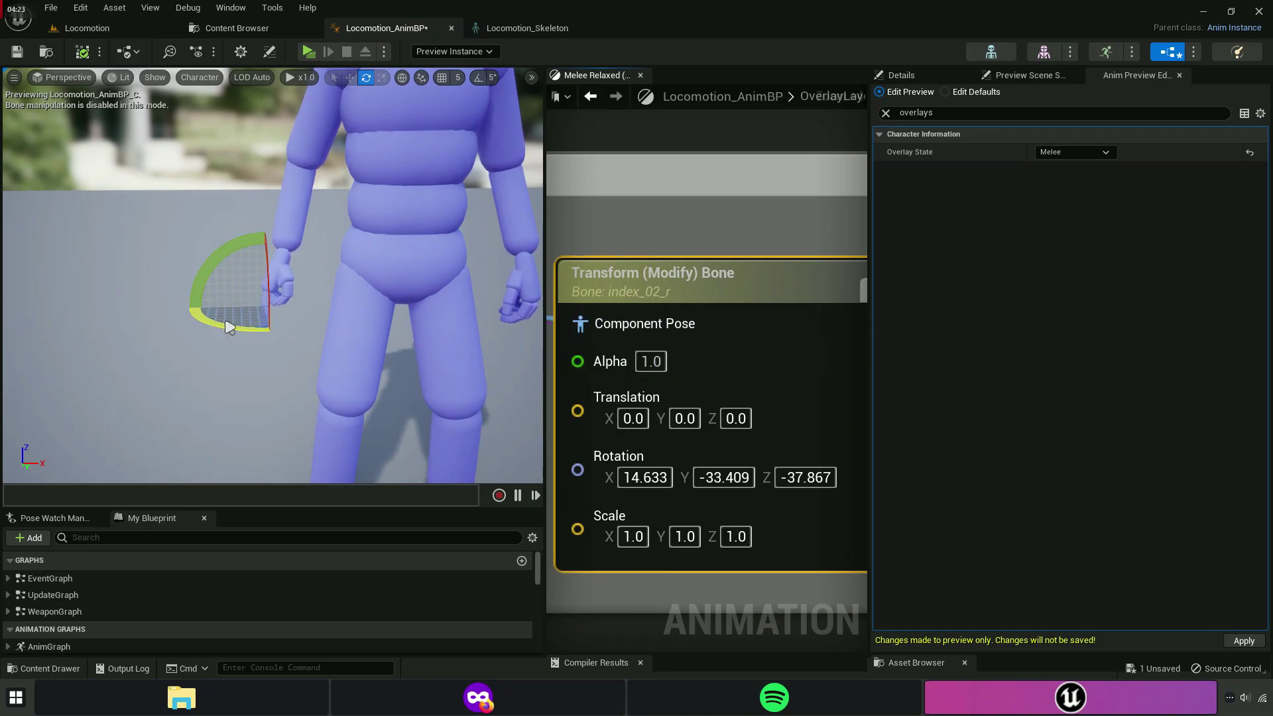
left_click_drag(229, 327, 175, 91)
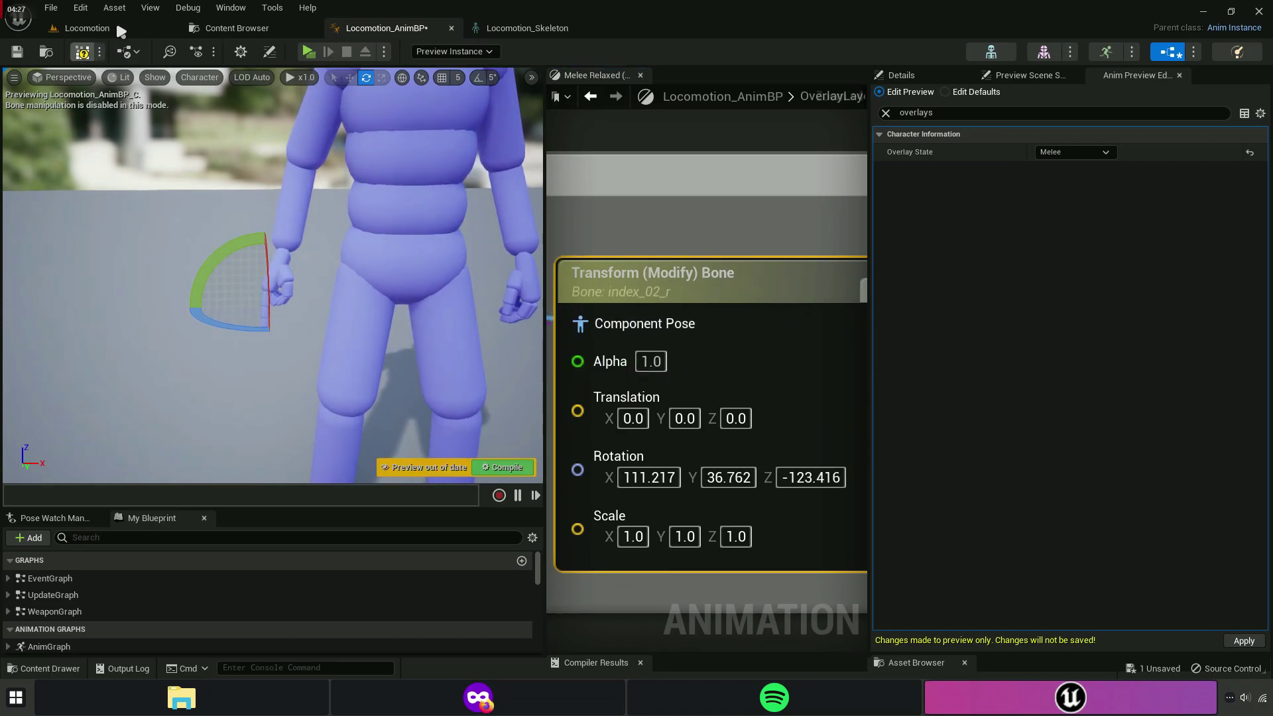
Play again, run the character and pick up the dagger to check the grip.
left_click(308, 52)
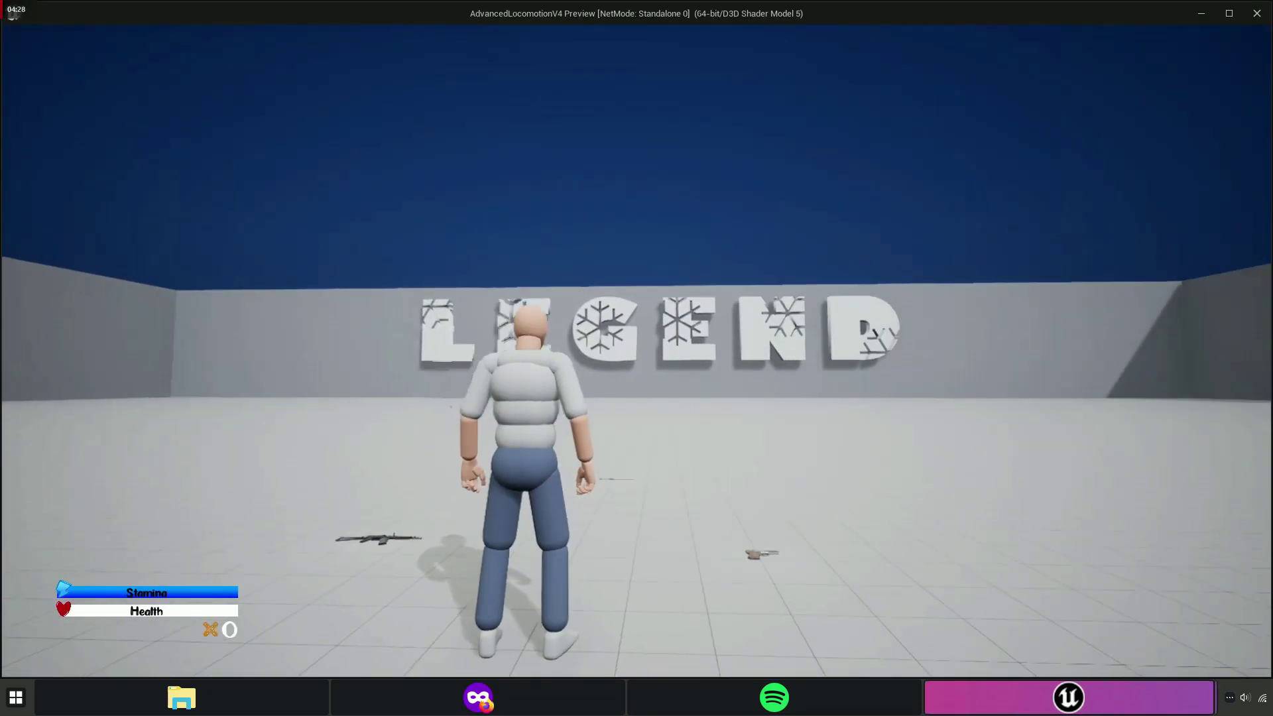
key("w")
key("e")
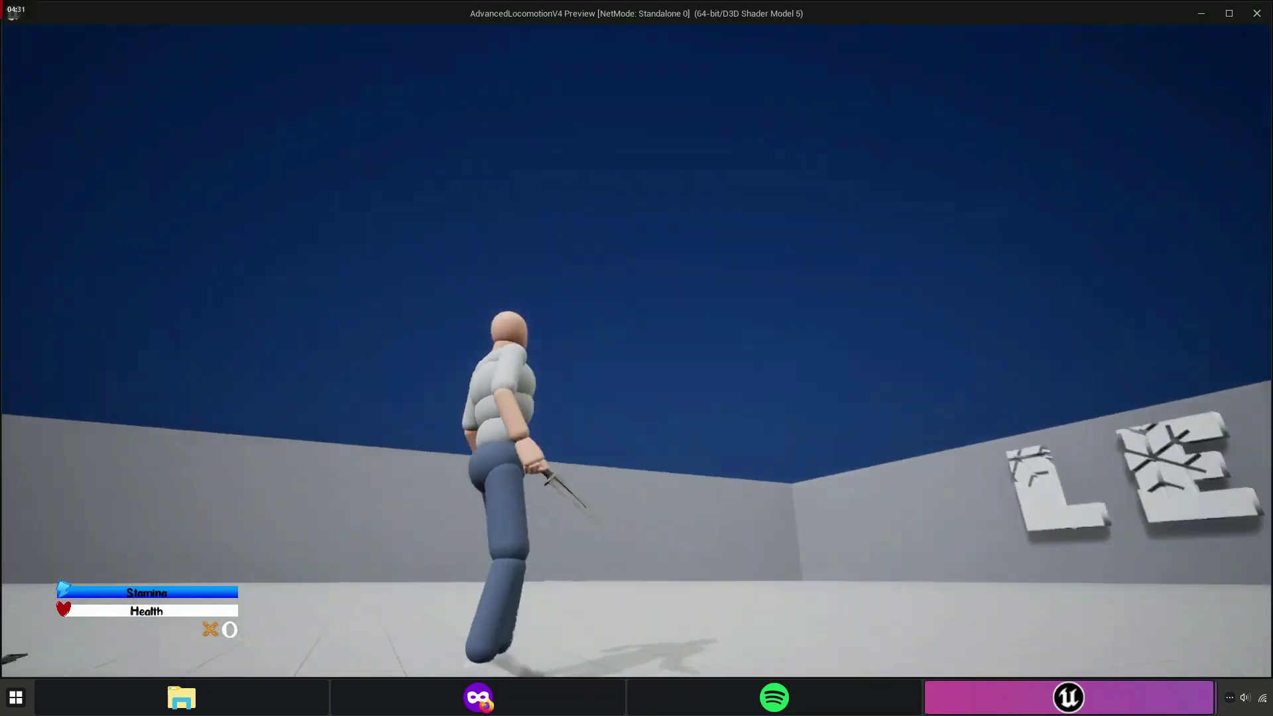
key("Escape")
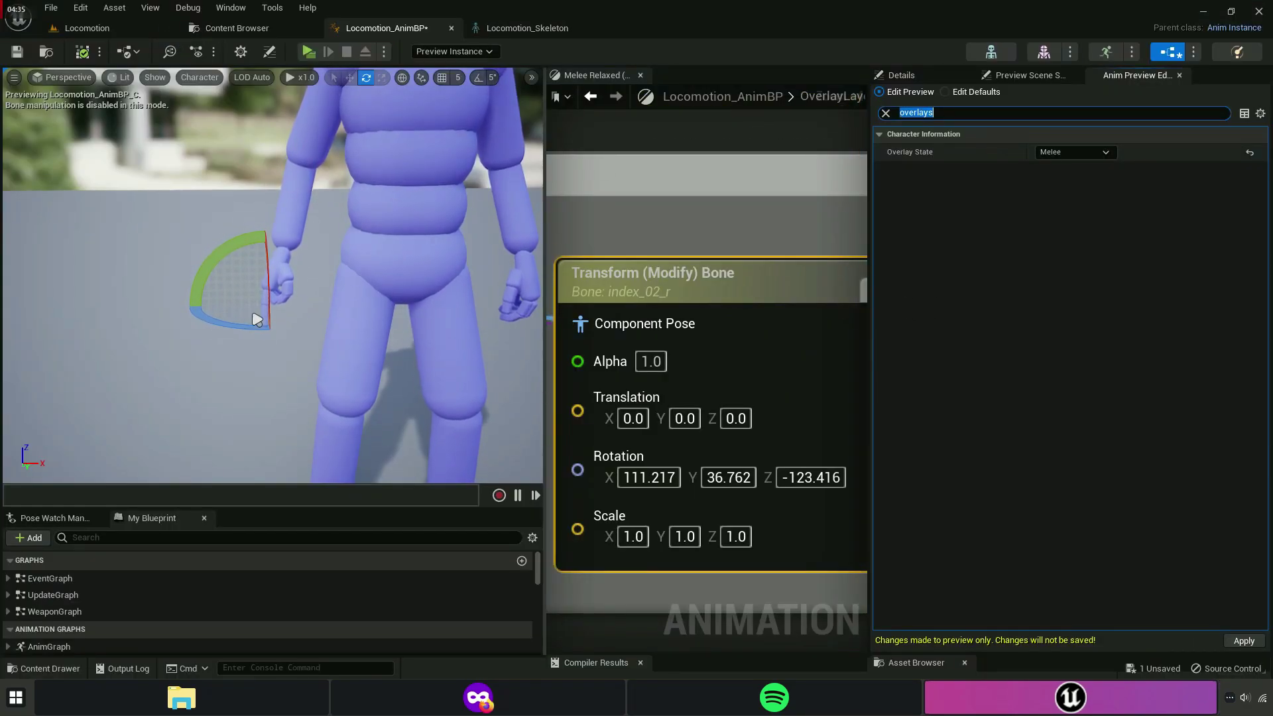
Rotate index_02_r to 118.033, 14.529, -112.441 and move Component To Local beside the node.
left_click_drag(257, 320, 384, 276)
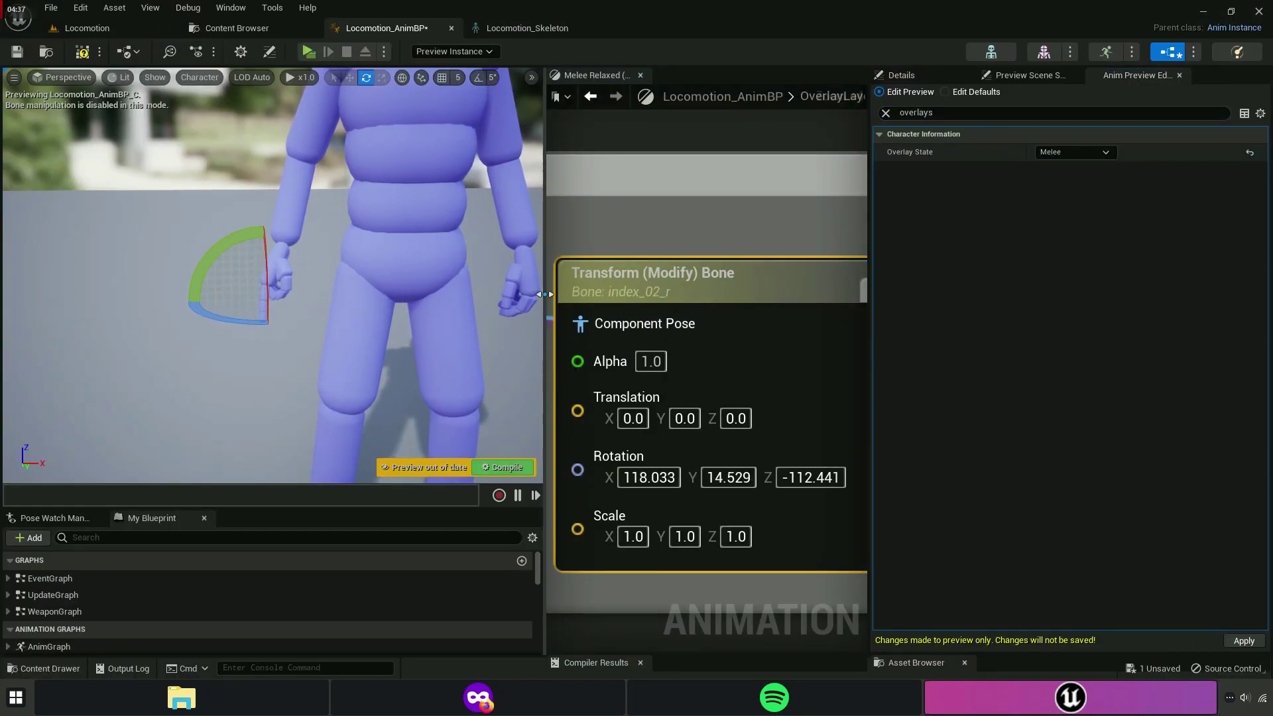
left_click_drag(544, 293, 298, 294)
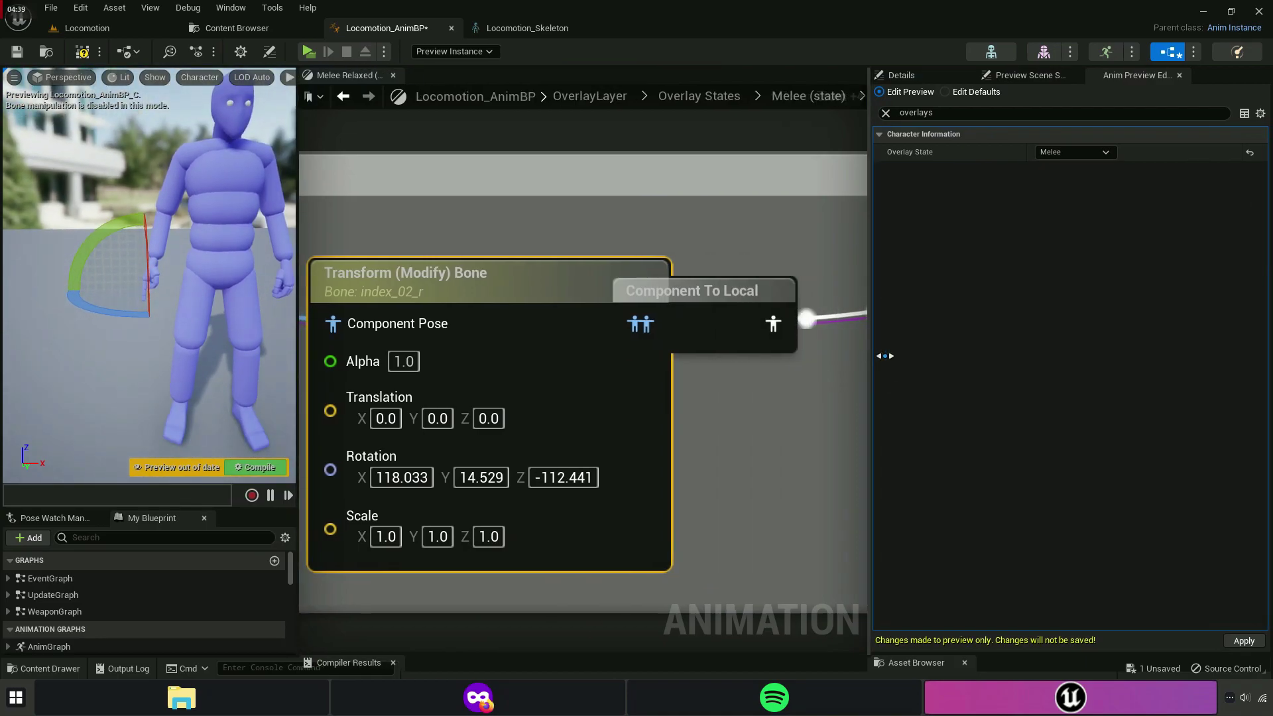
left_click_drag(870, 358, 1122, 358)
scroll(770, 412, "down", 3)
scroll(799, 394, "down", 2)
left_click_drag(799, 394, 909, 409)
scroll(685, 407, "up", 3)
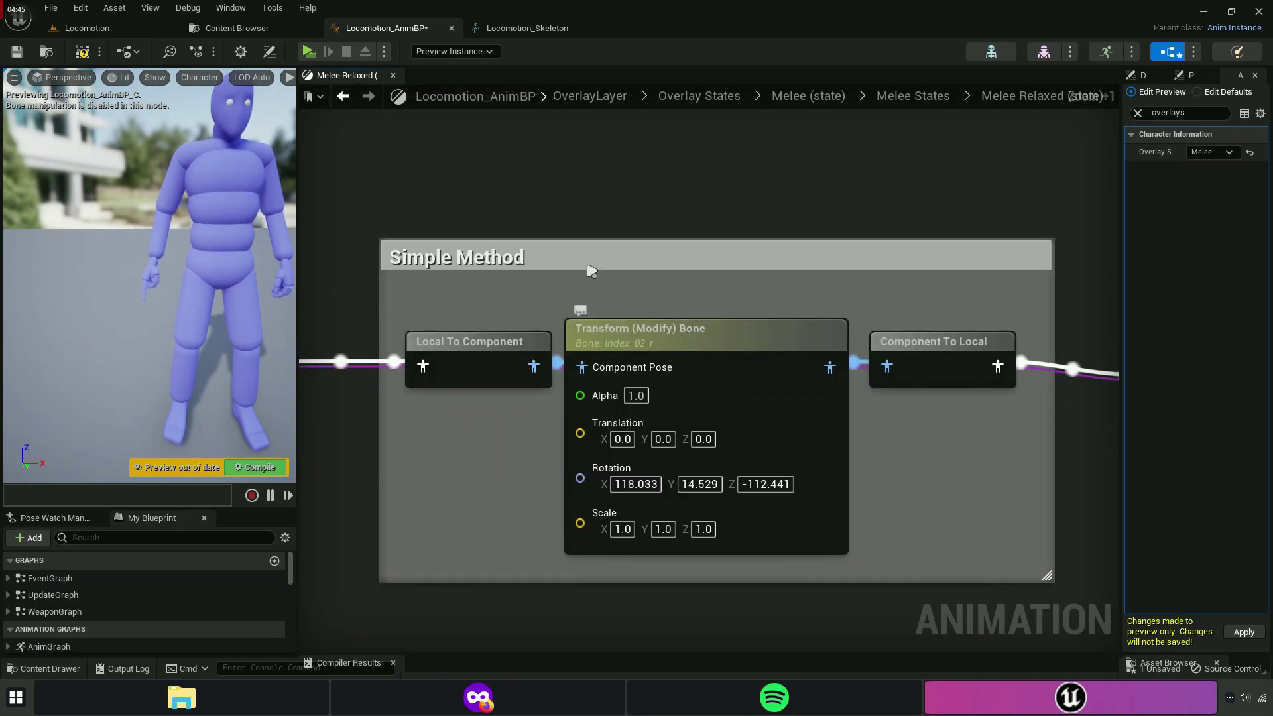
Save all modified content from the Content Browser.
left_click(236, 28)
left_click(134, 50)
left_click(812, 496)
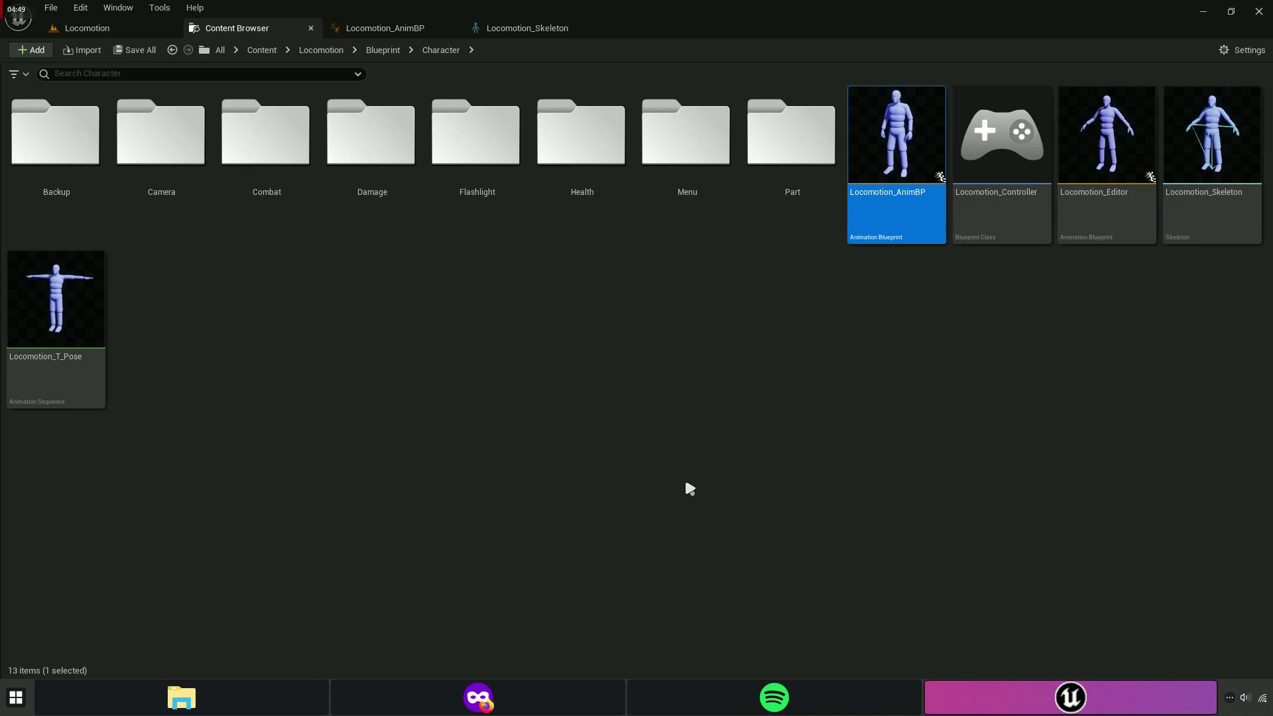
Search '1h poses' and locate ALS_Props_Pistol_1H_Poses in its folder.
left_click(464, 218)
left_click(338, 57)
type("pistol")
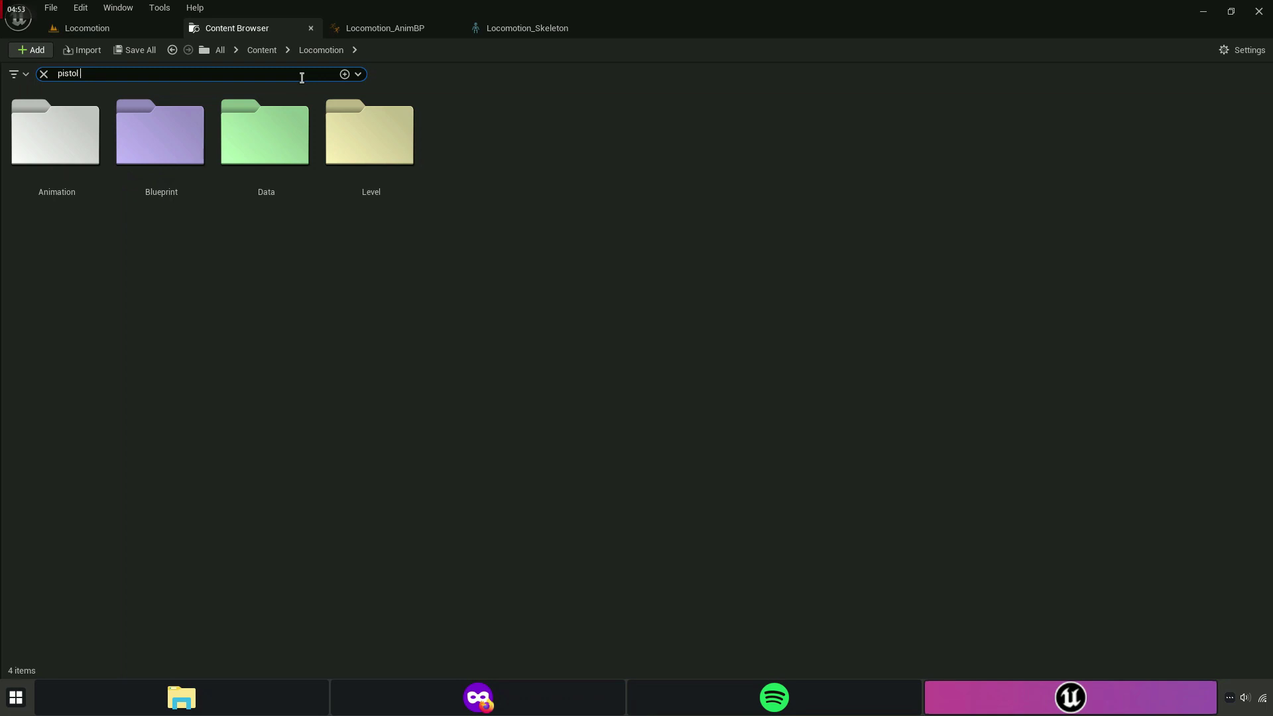
type("1h")
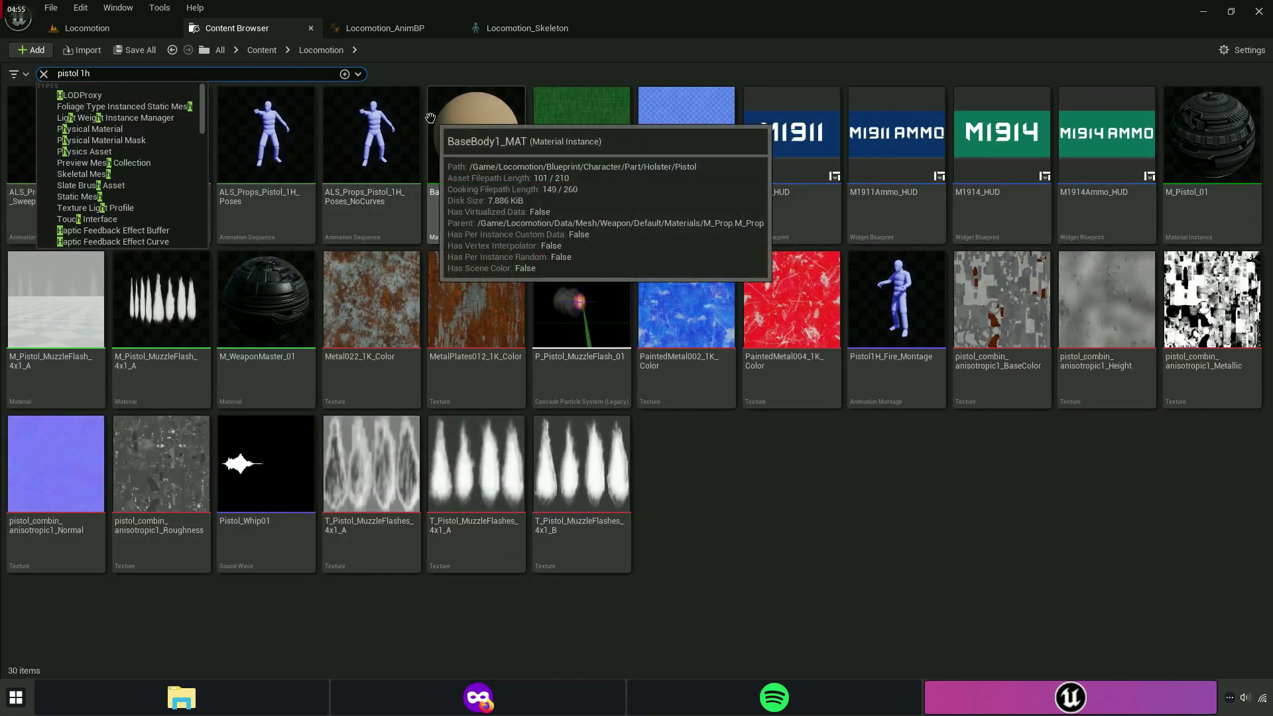
type(" pos")
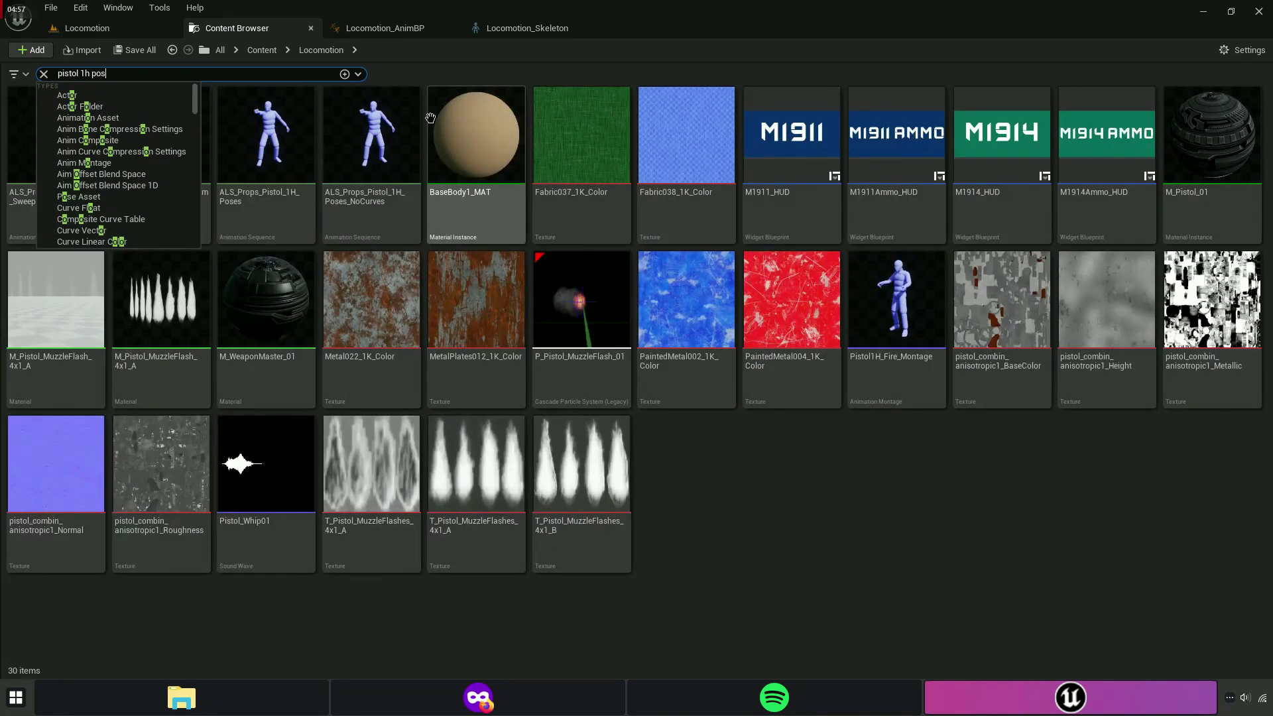
type("es")
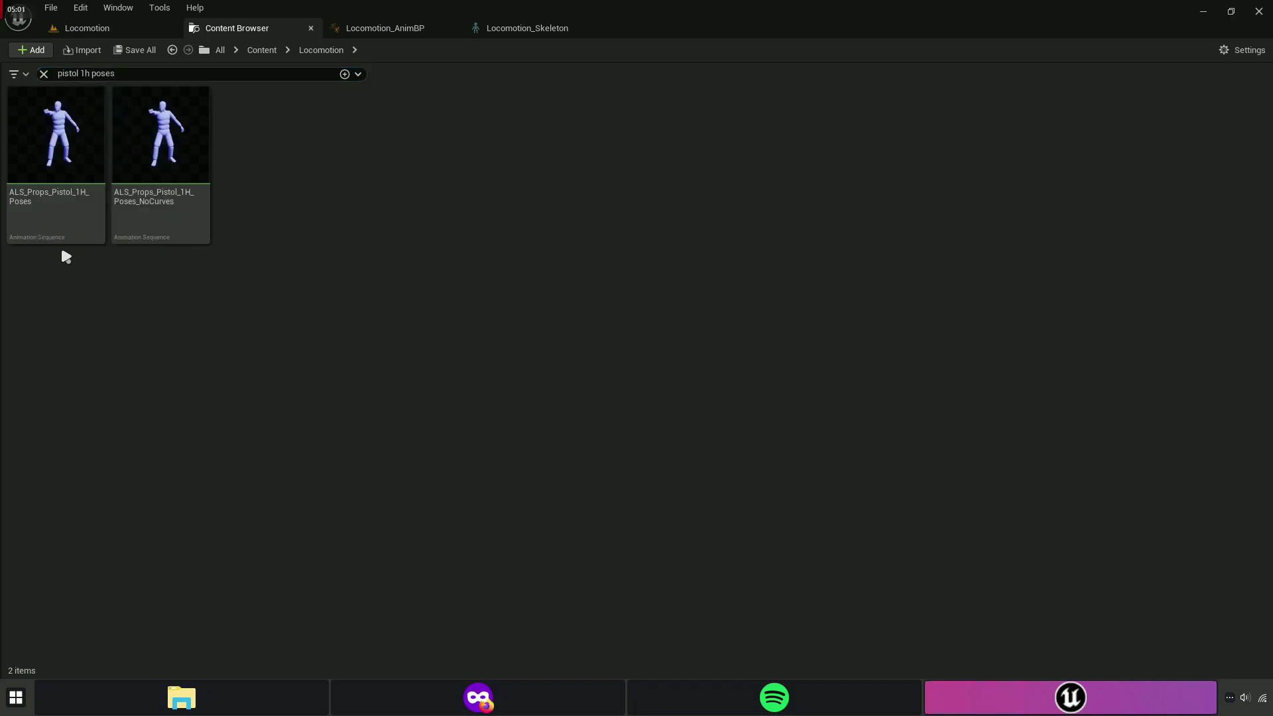
right_click(44, 141)
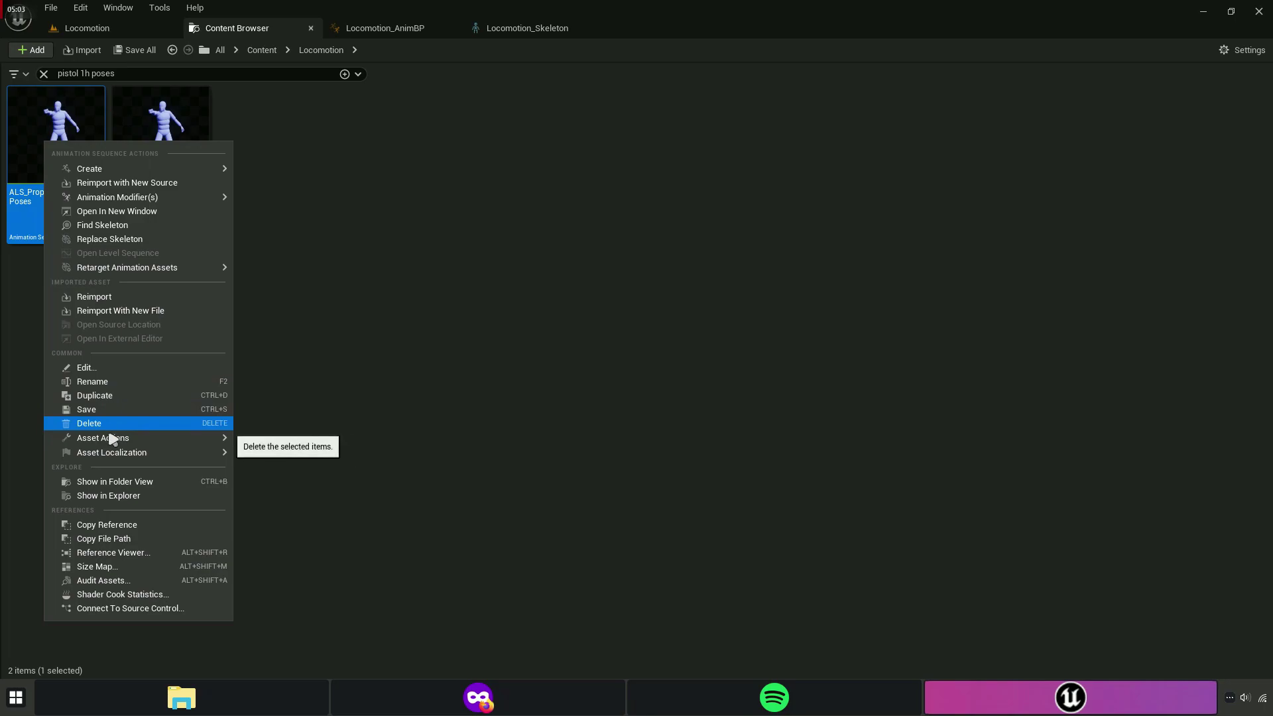
left_click(164, 483)
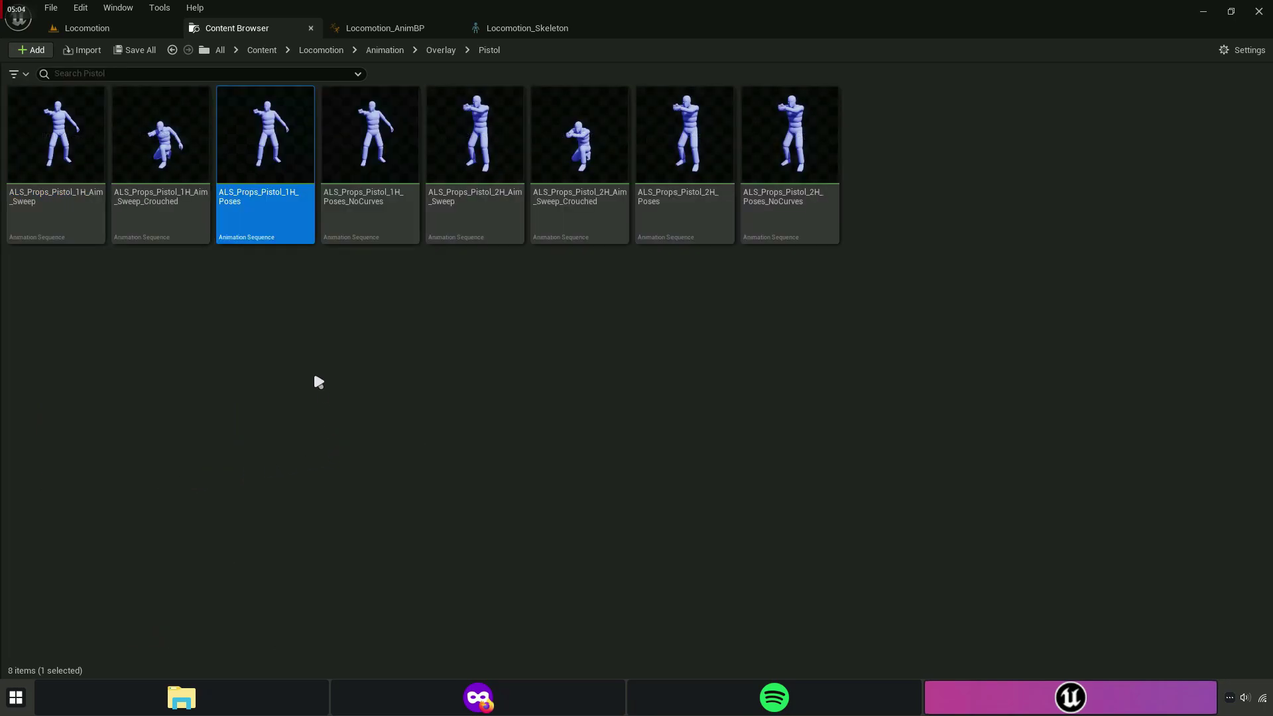
double_click(270, 232)
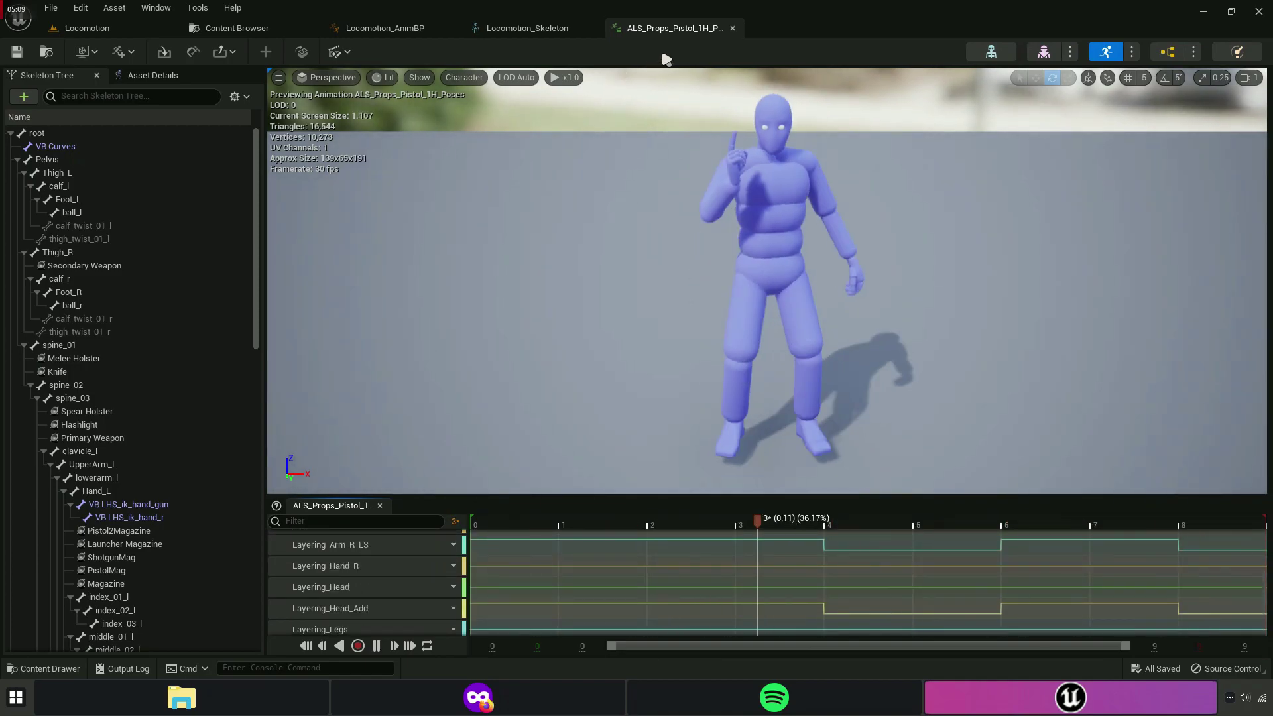
left_click(732, 28)
left_click(205, 29)
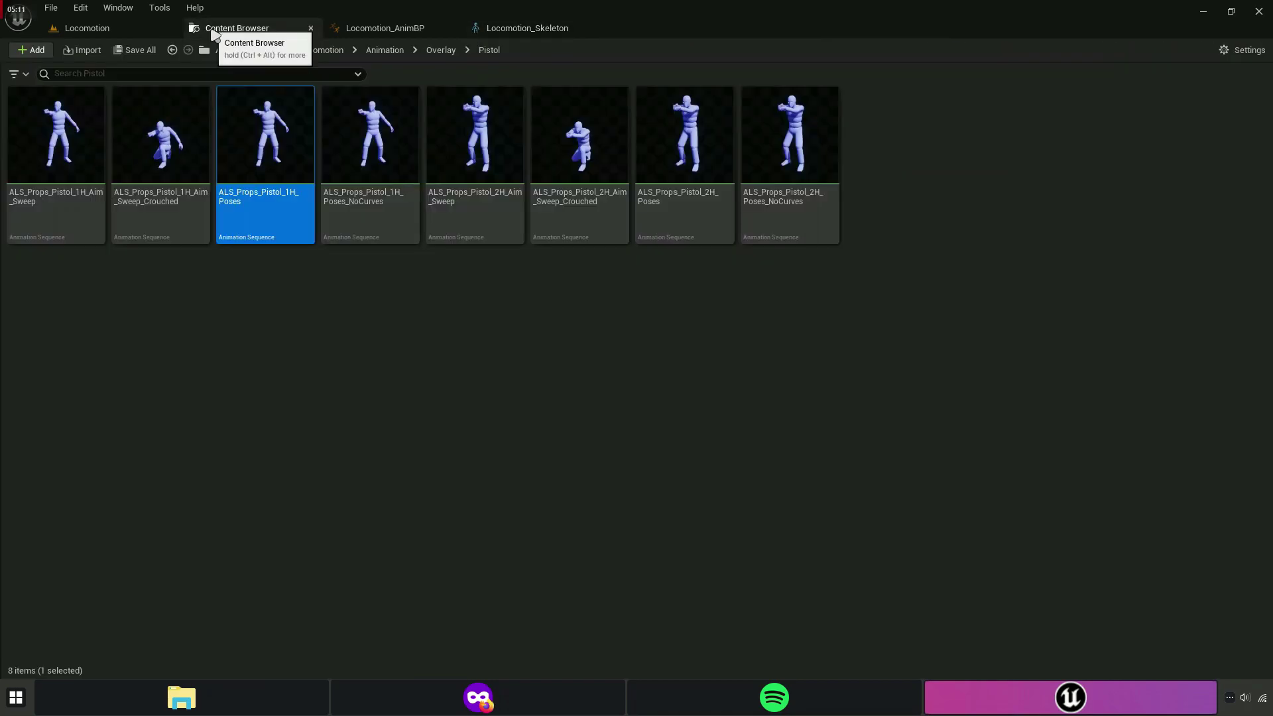
Duplicate ALS_Props_Pistol_1H_Poses and name the copy DELETE.
right_click(262, 147)
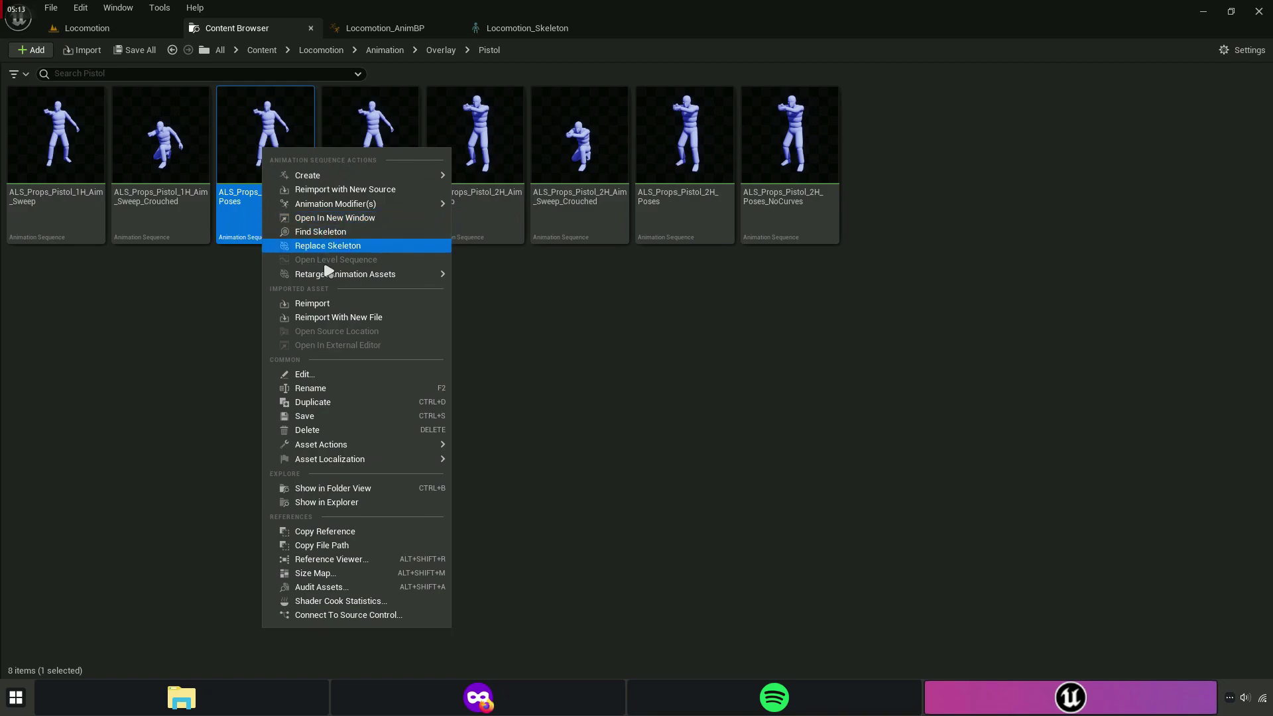
left_click(309, 402)
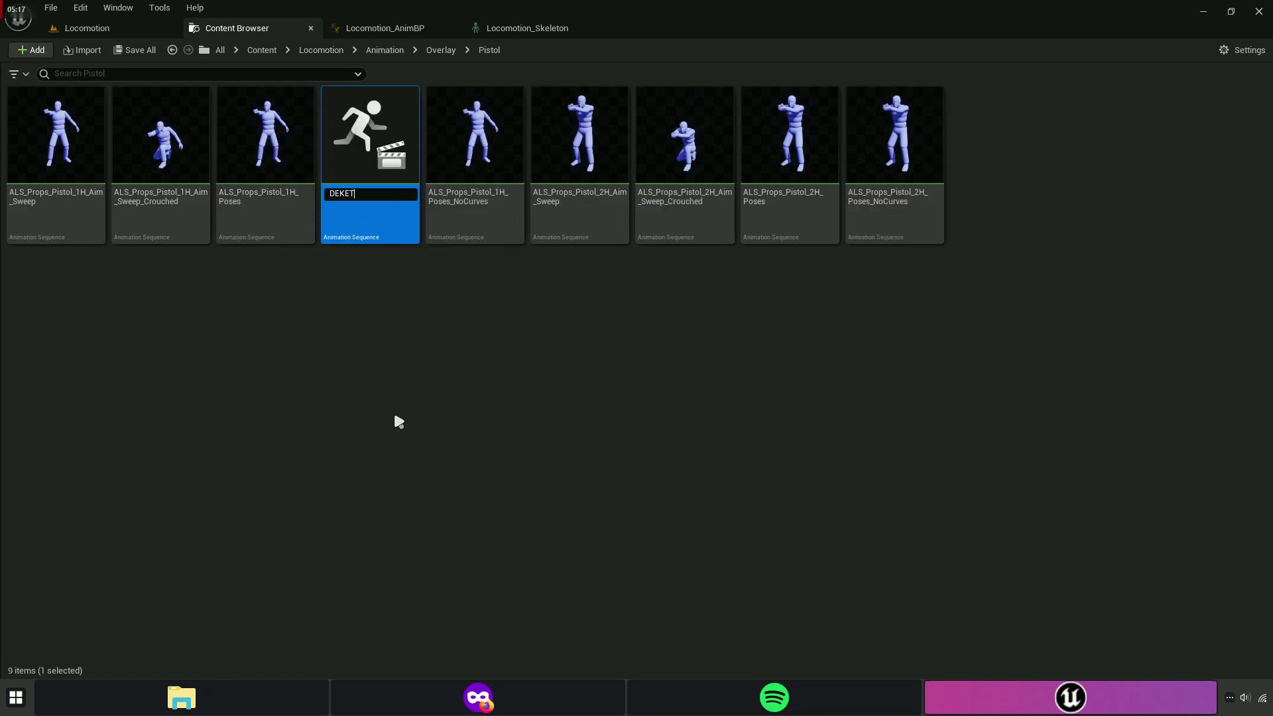
type("ETE")
key("Return")
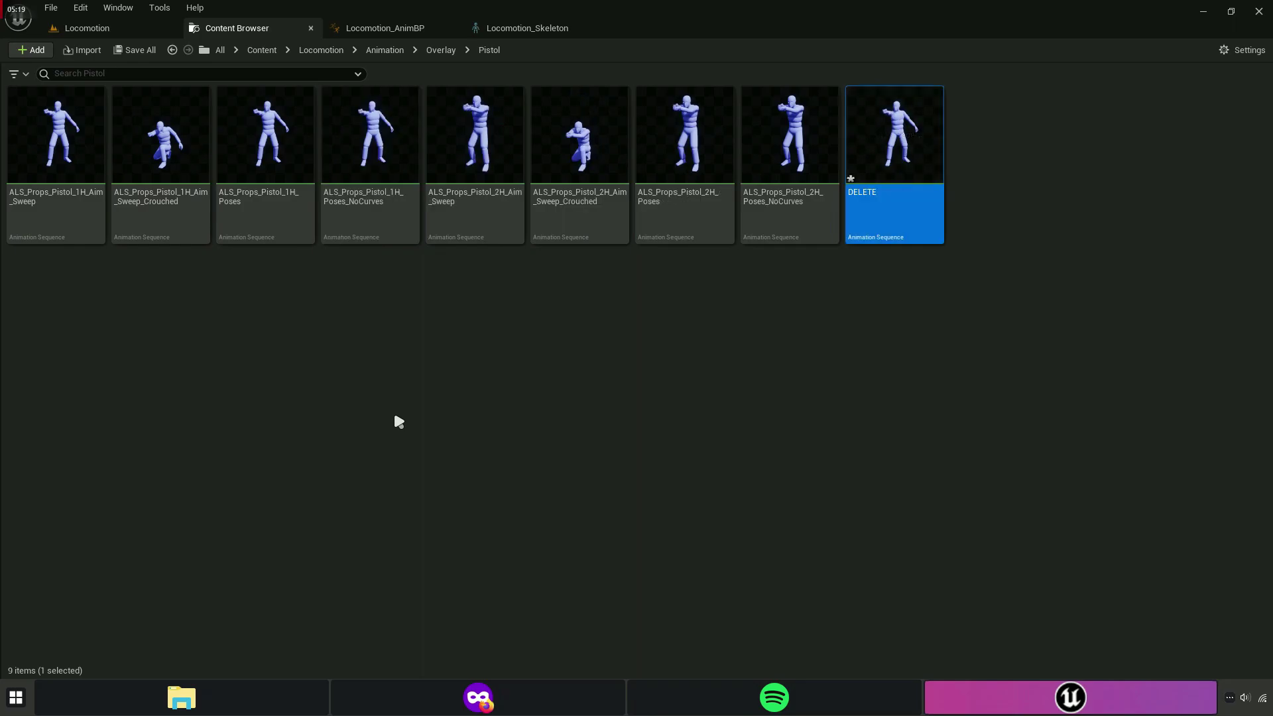
Open the DELETE animation, stop it at the first frame and dock its editor.
double_click(908, 177)
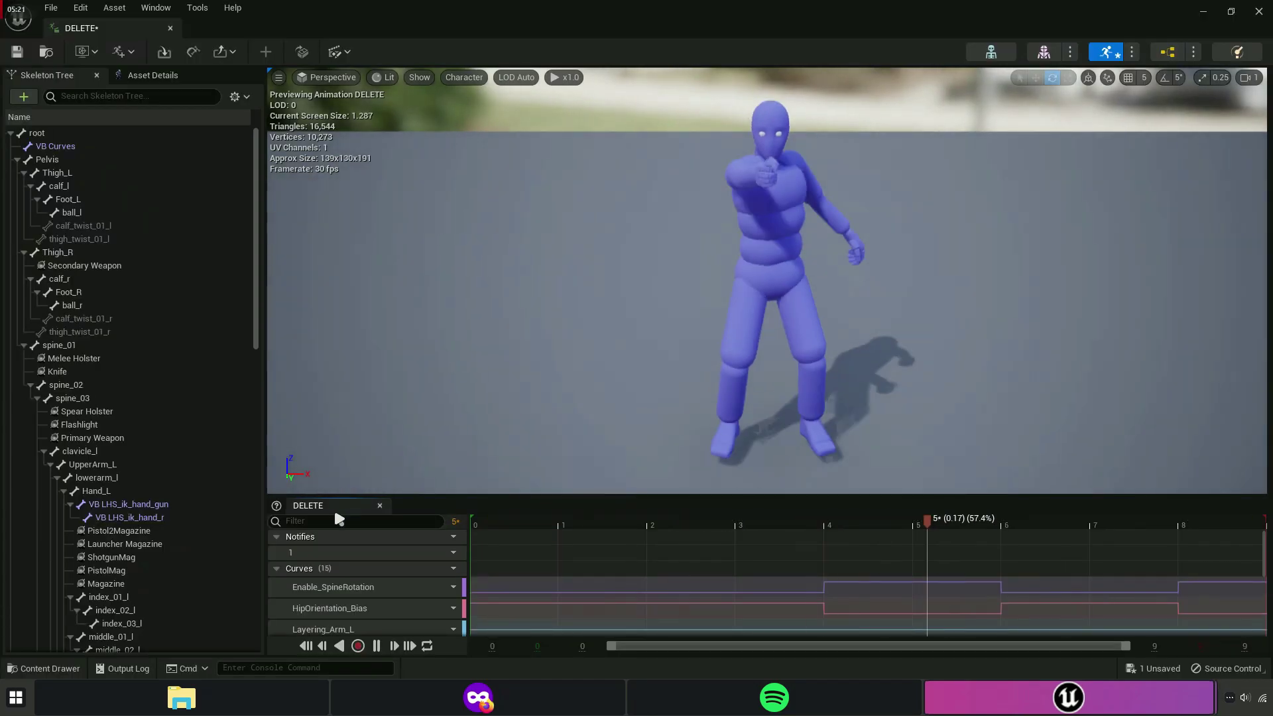
left_click_drag(536, 519, 448, 522)
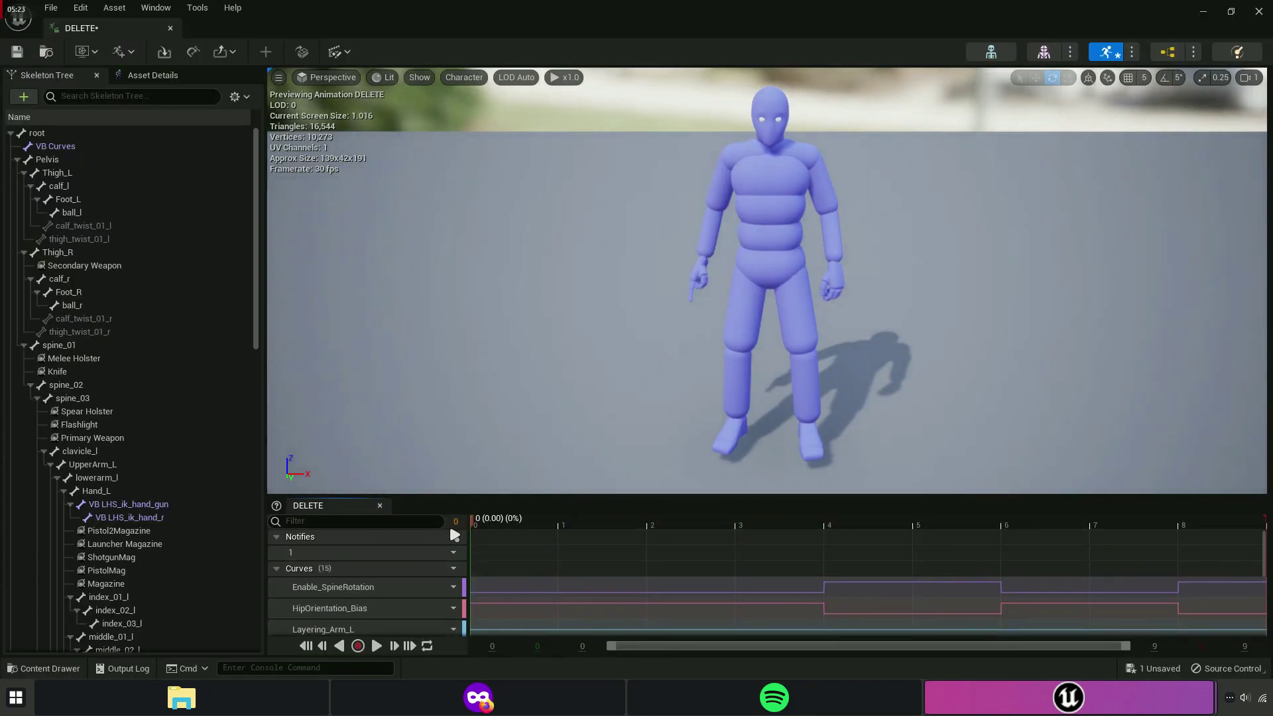
left_click(446, 505)
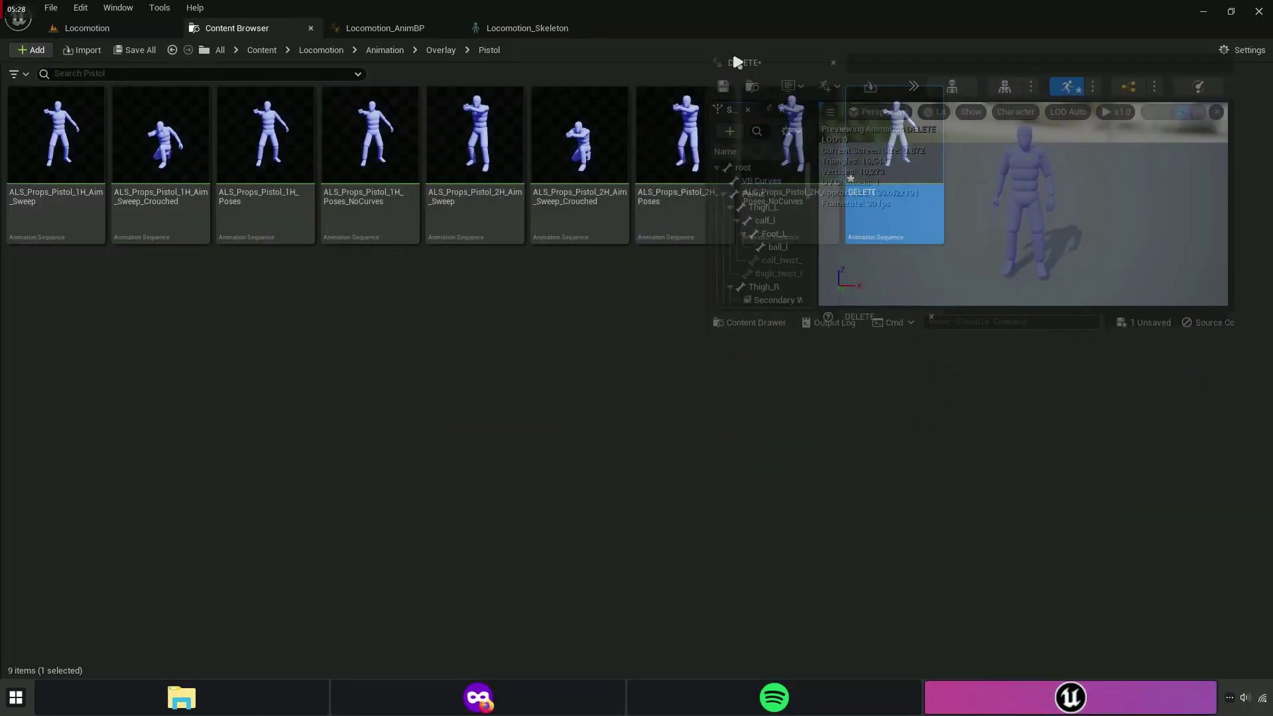
left_click_drag(105, 35, 721, 32)
type("in")
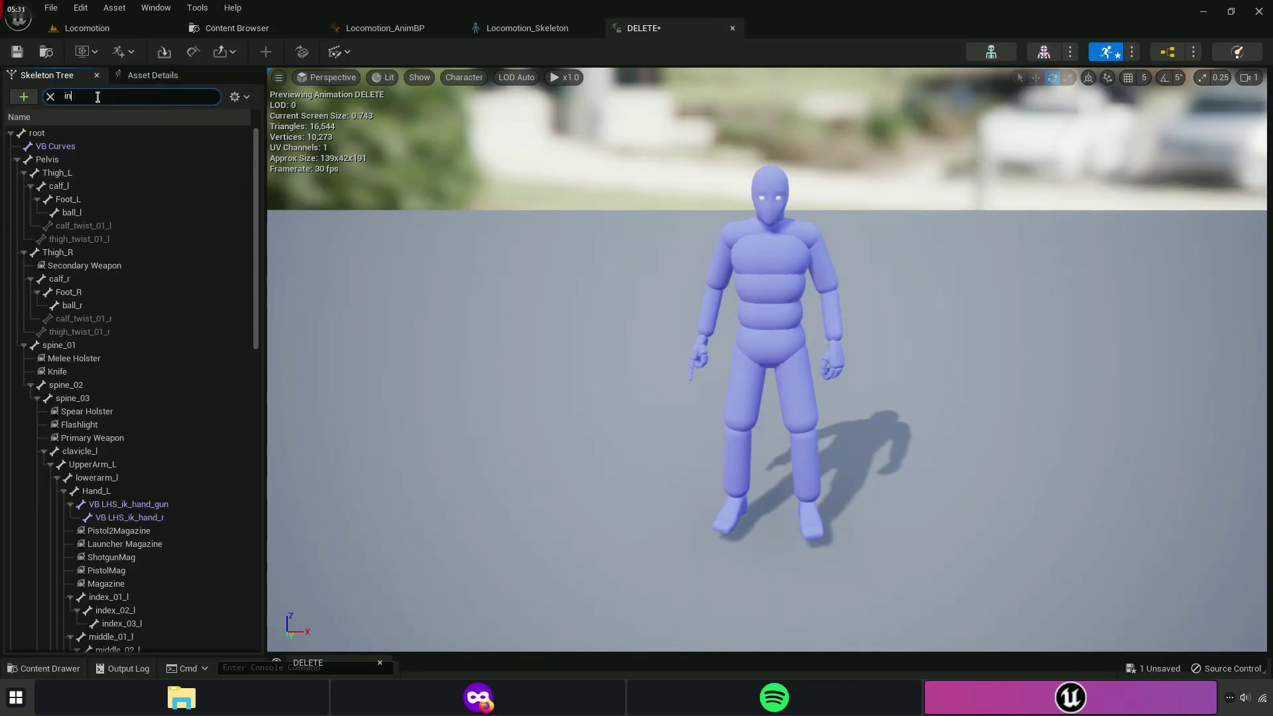
Select index_01_r and curl it inward toward a fist with the rotation gizmo.
type("dex")
left_click(112, 193)
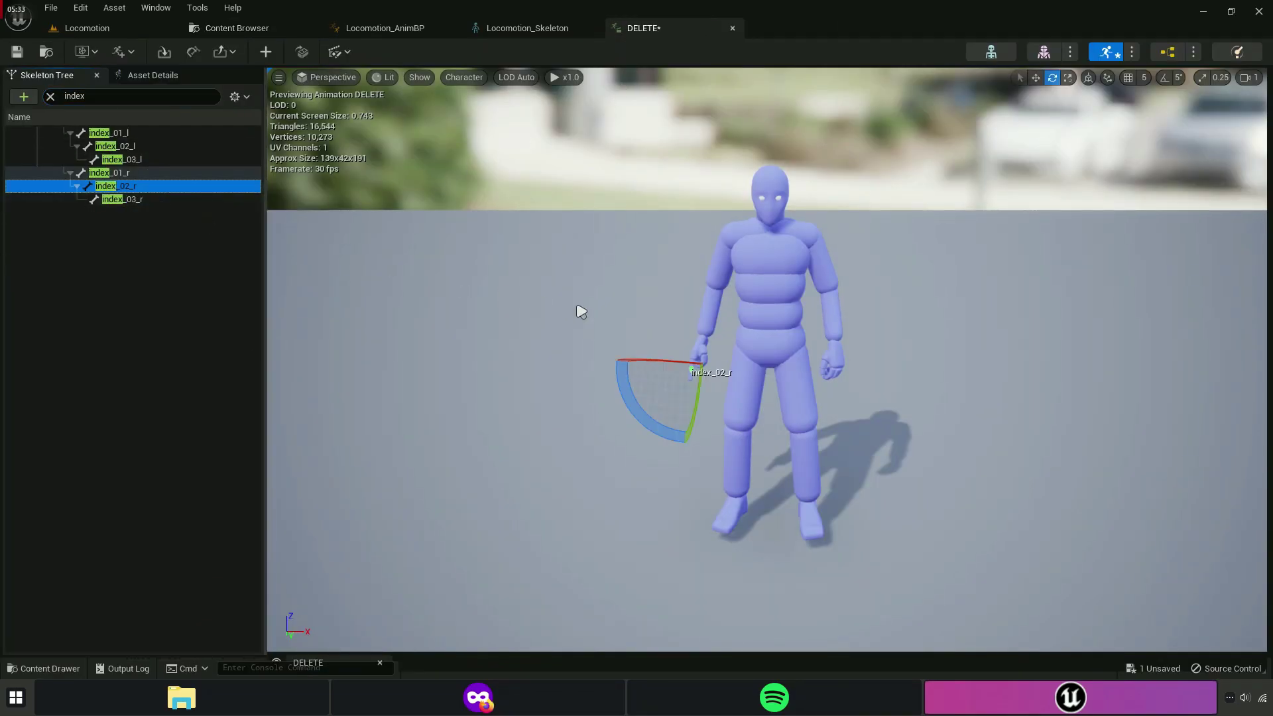
scroll(582, 311, "up", 5)
right_click_drag(589, 297, 587, 284)
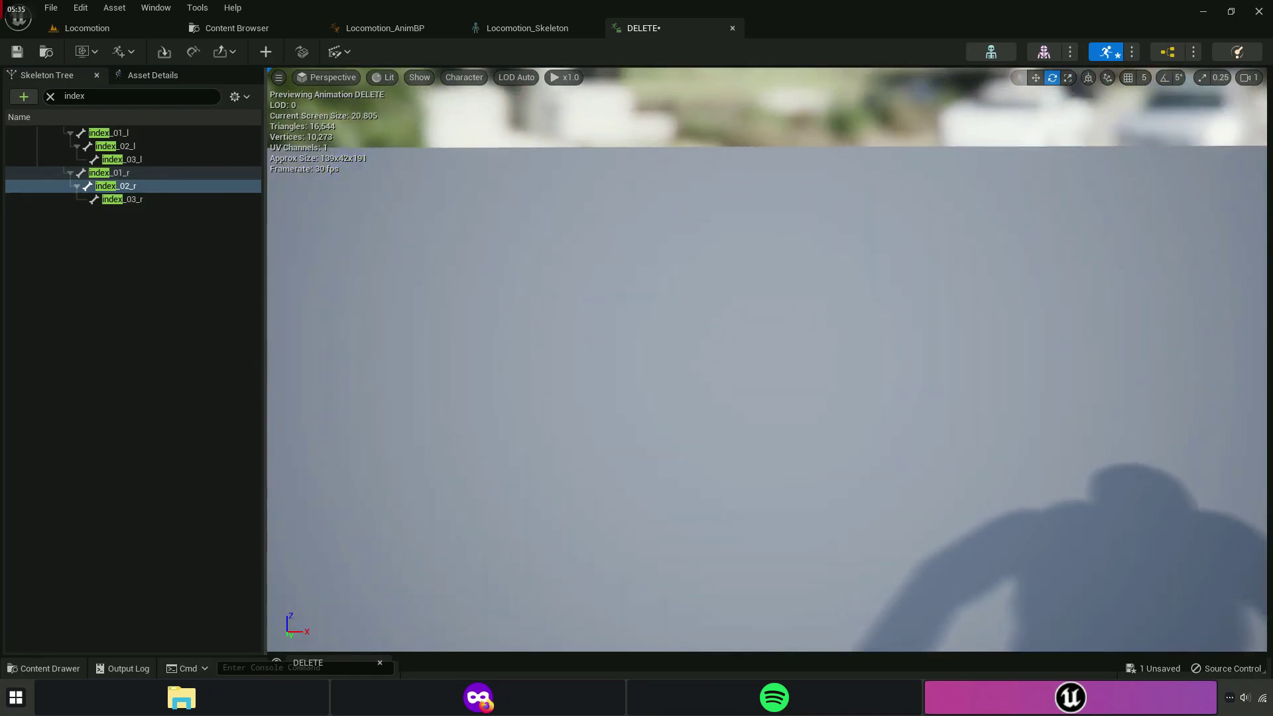
scroll(588, 283, "up", 3)
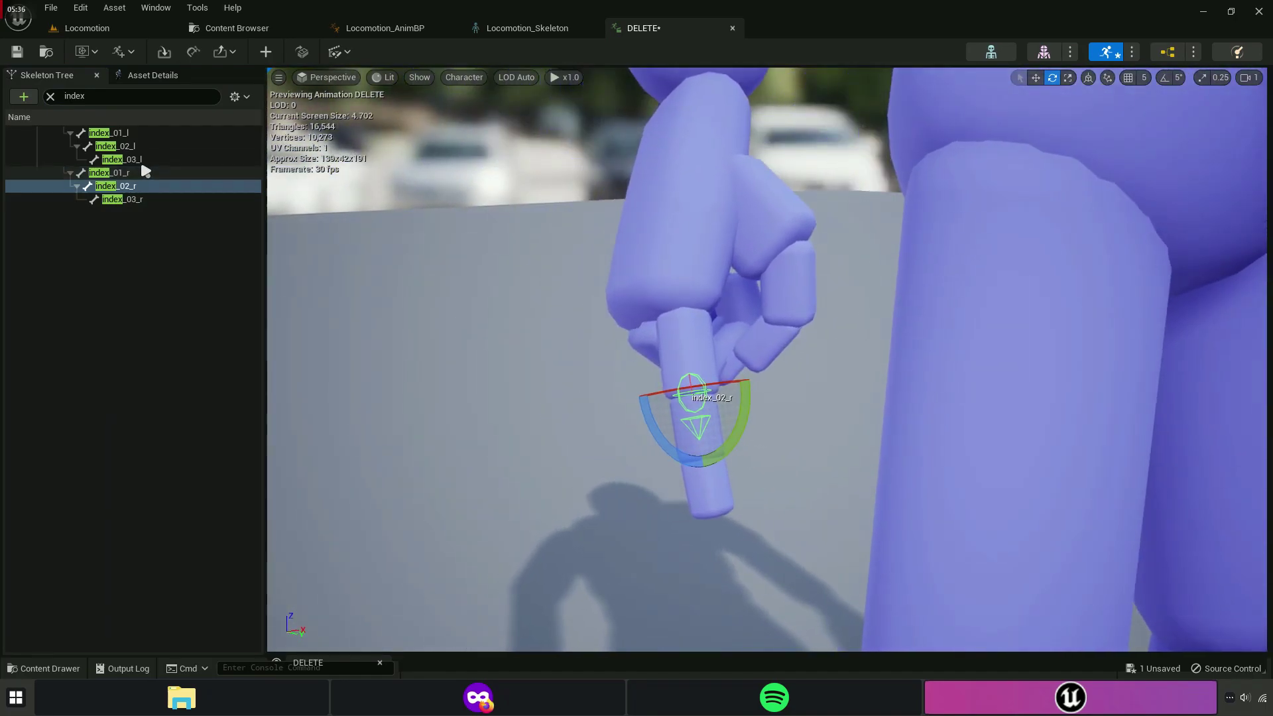
left_click(142, 173)
key("f")
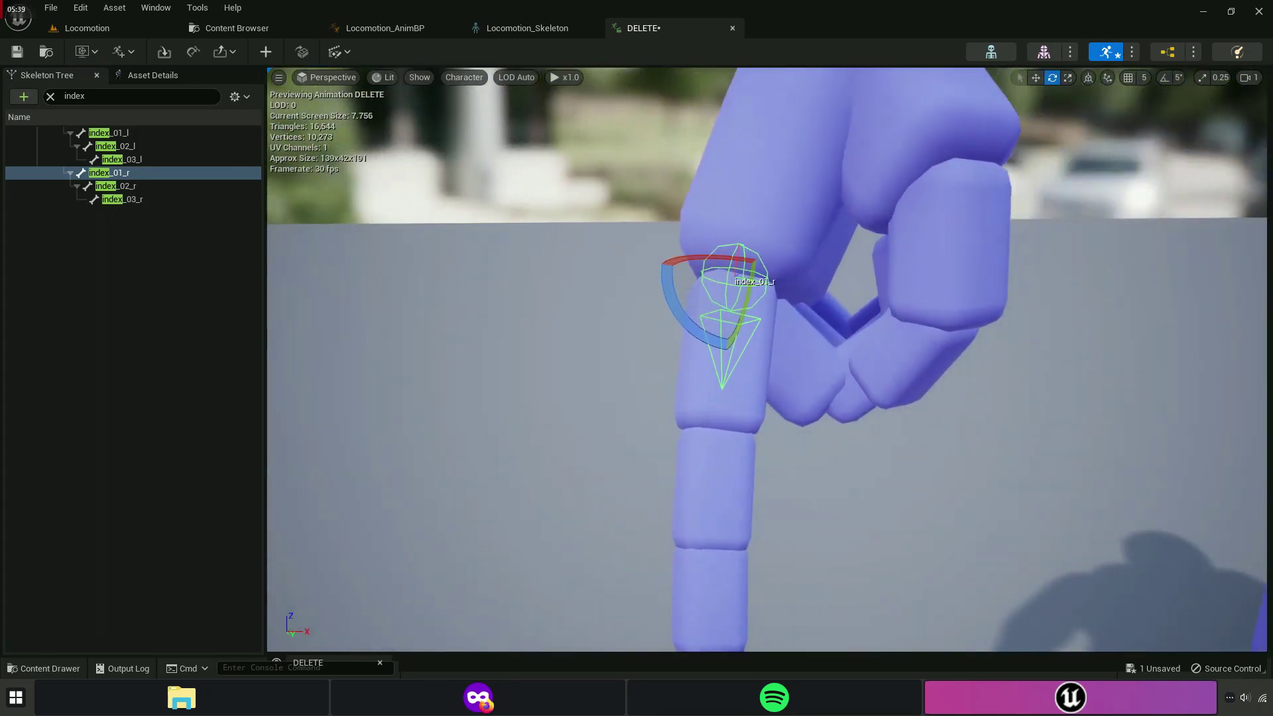
mouse_move(648, 304)
left_mouse_down()
mouse_move(656, 212)
mouse_move(651, 355)
left_mouse_up()
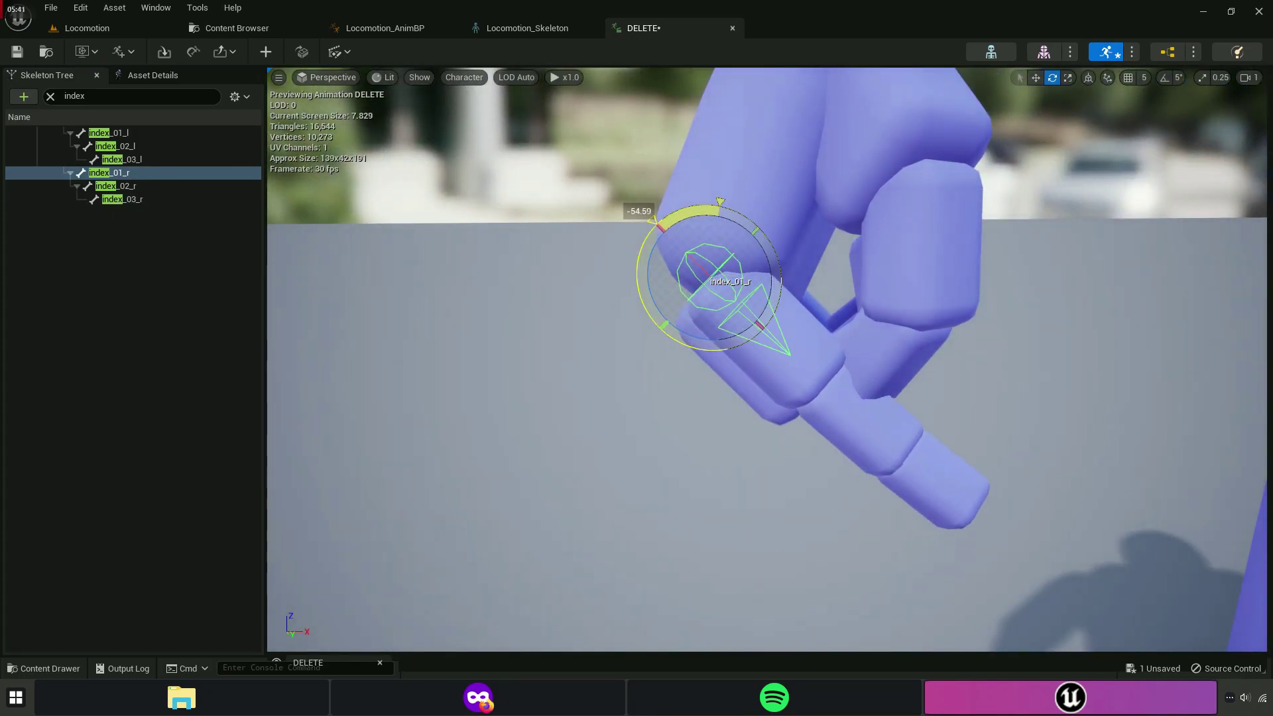
right_click_drag(650, 356, 670, 331)
right_click_drag(770, 287, 769, 287)
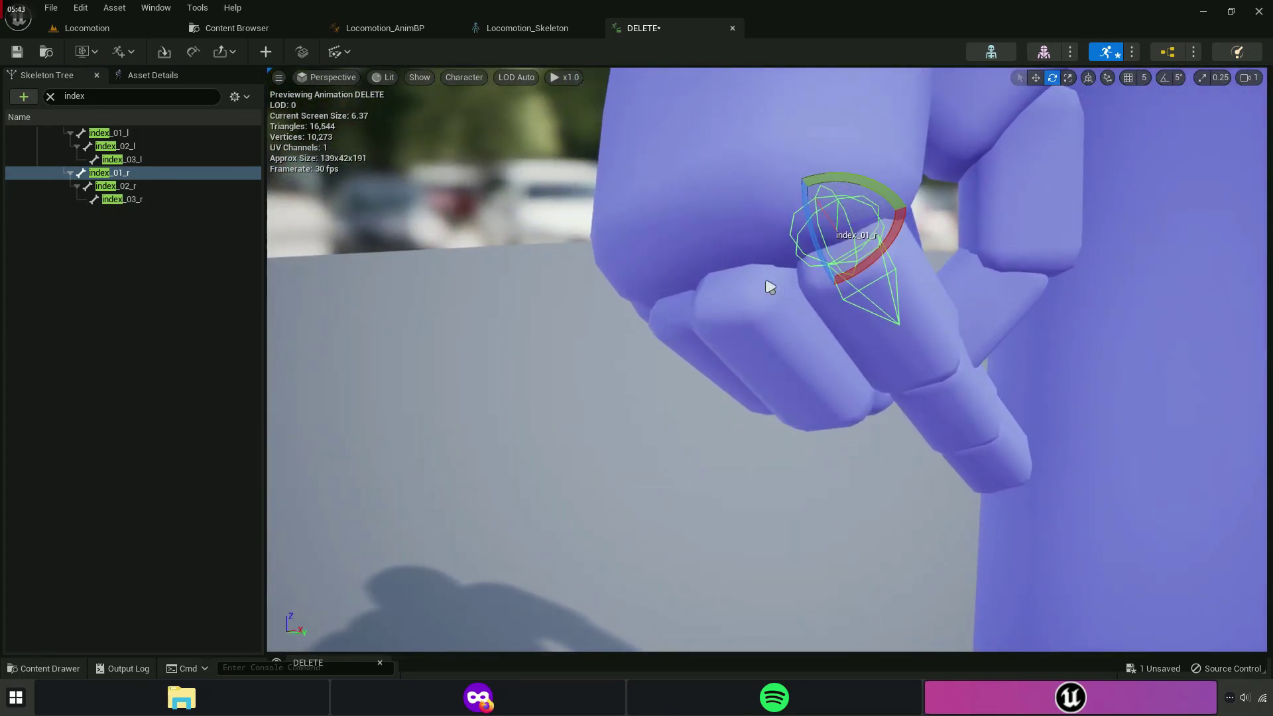
left_click_drag(807, 230, 799, 175)
right_click_drag(672, 356, 480, 315)
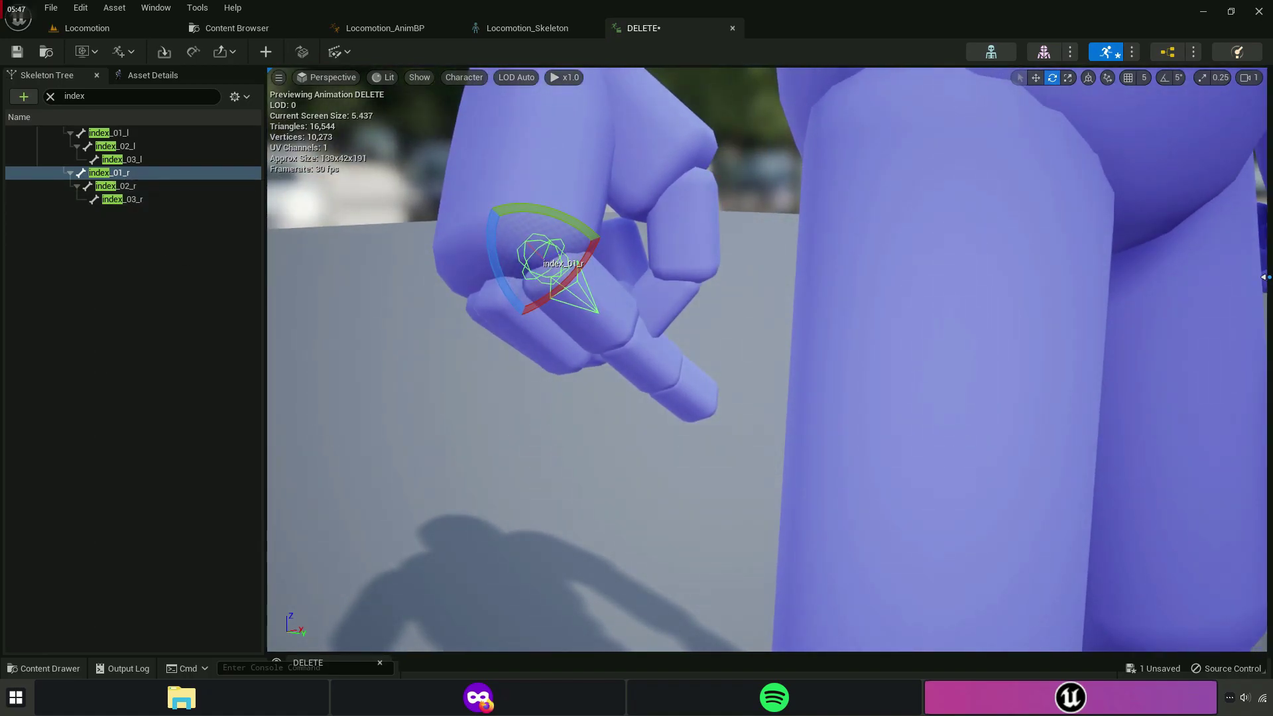
Copy index_01_r's rotation values 8.641, 11.755, -79.383 from Details.
left_click(1265, 277)
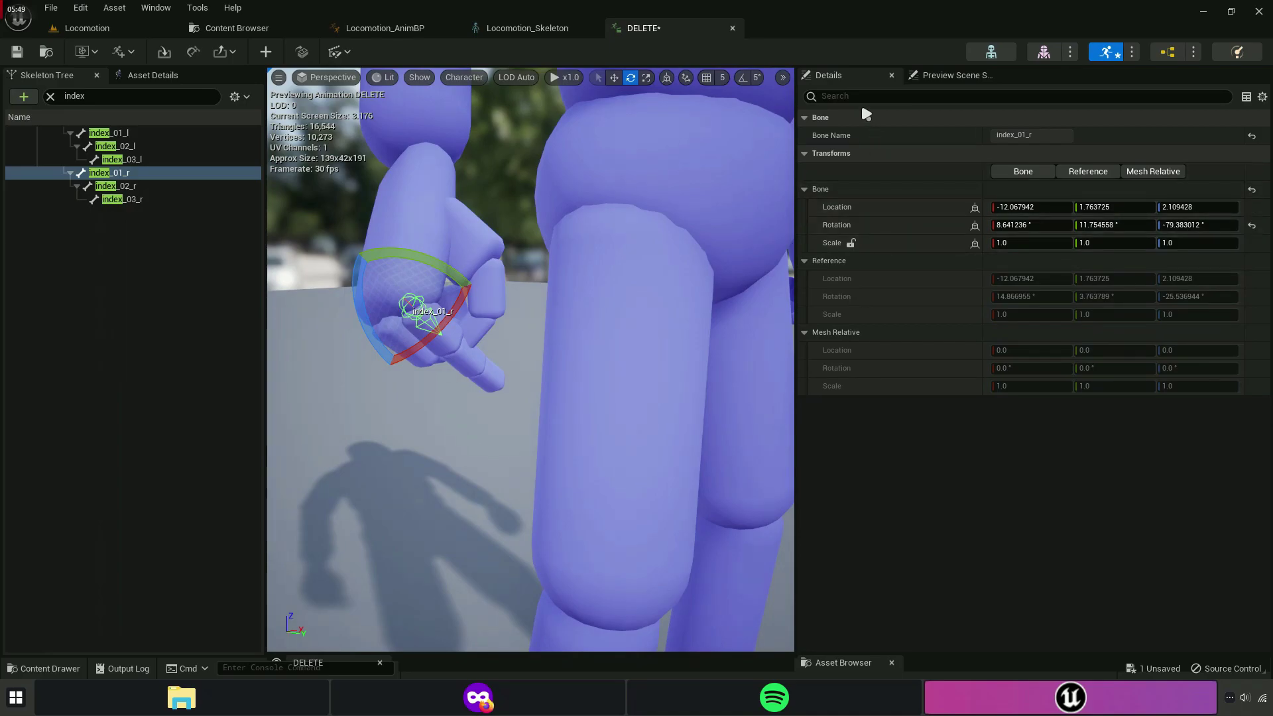
right_click(883, 228)
left_click(947, 233)
left_click(411, 28)
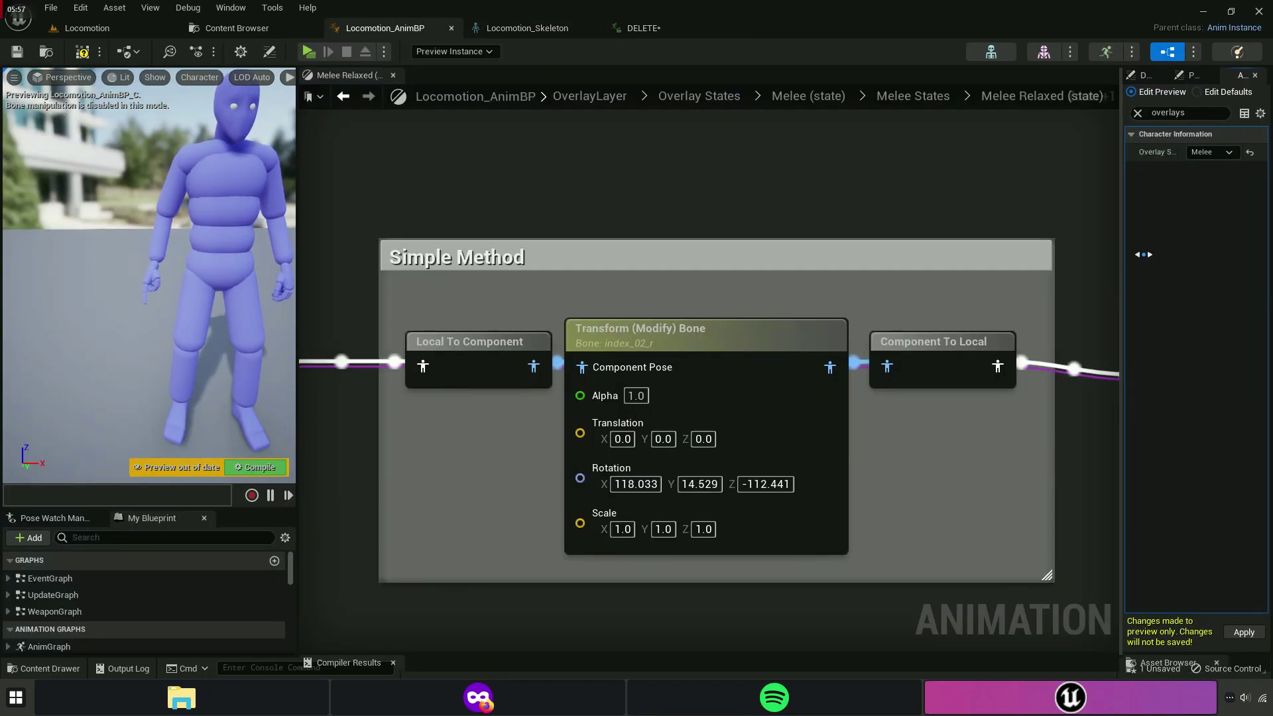
Show the Transform (Modify) Bone properties and stop exposing Translation as a pin.
left_click_drag(1129, 262, 1269, 330)
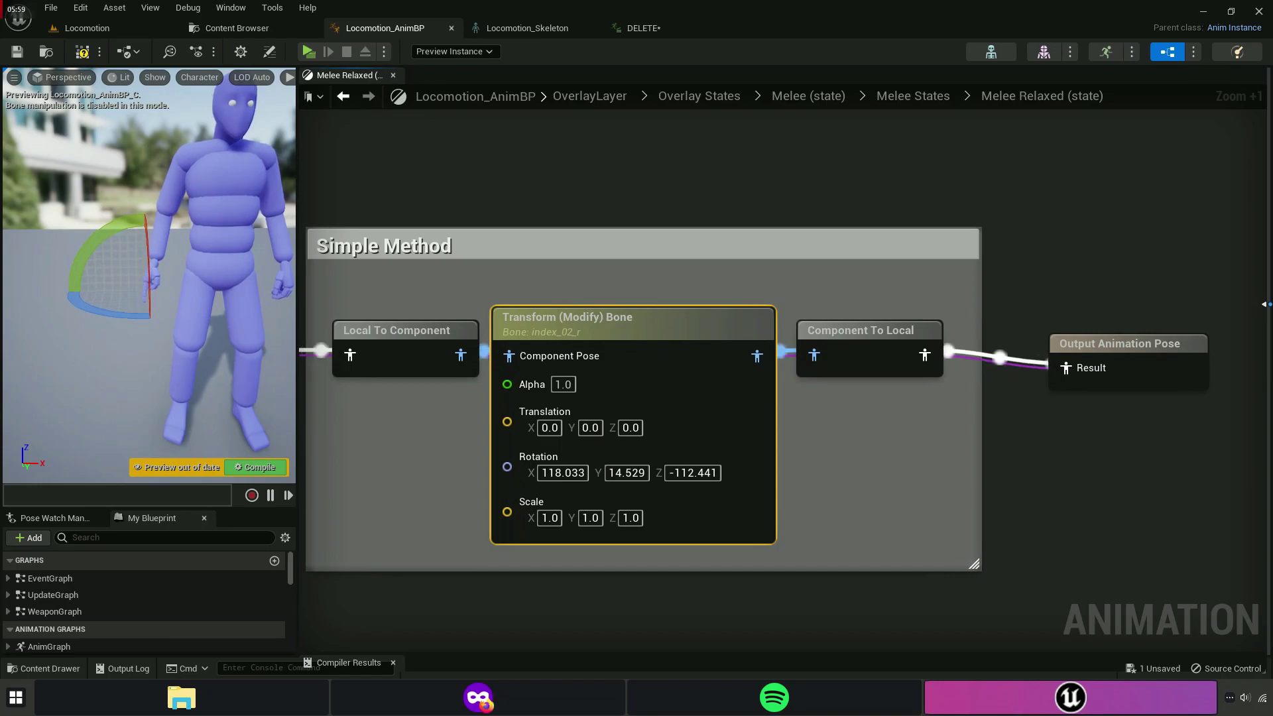
left_click(1264, 305)
left_click(820, 113)
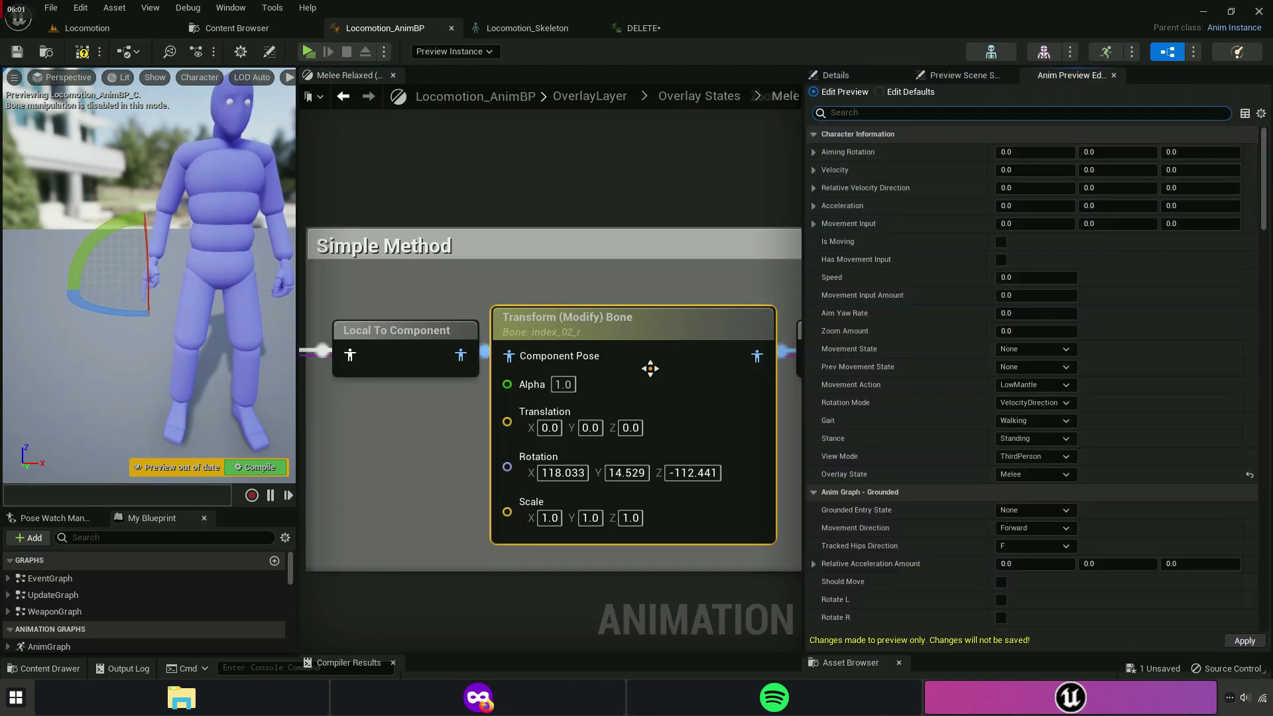
left_click(835, 76)
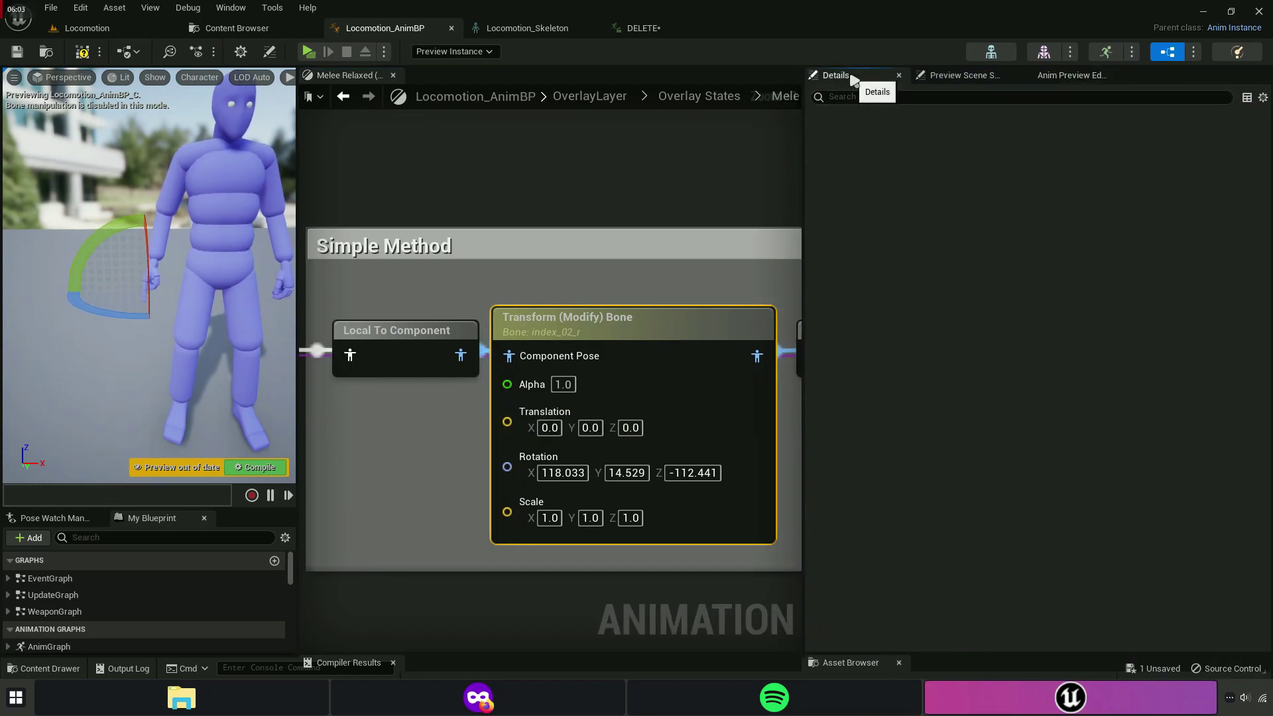
type("trans")
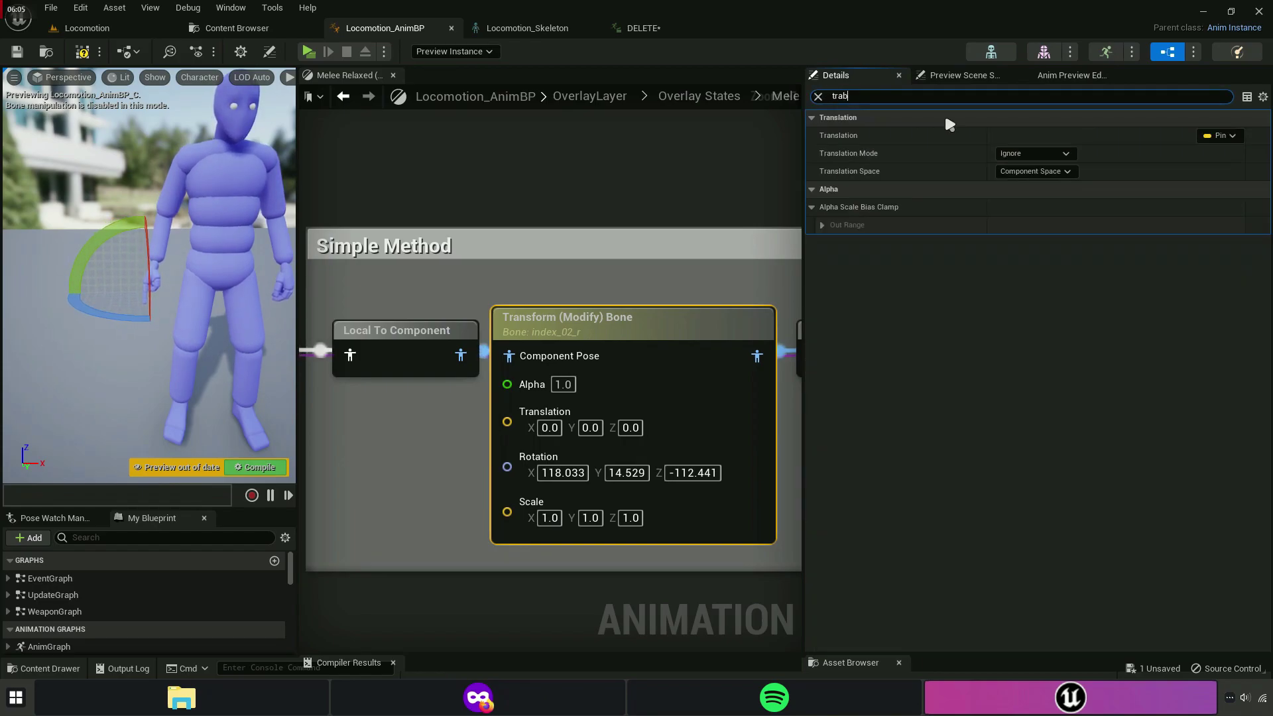
type("form")
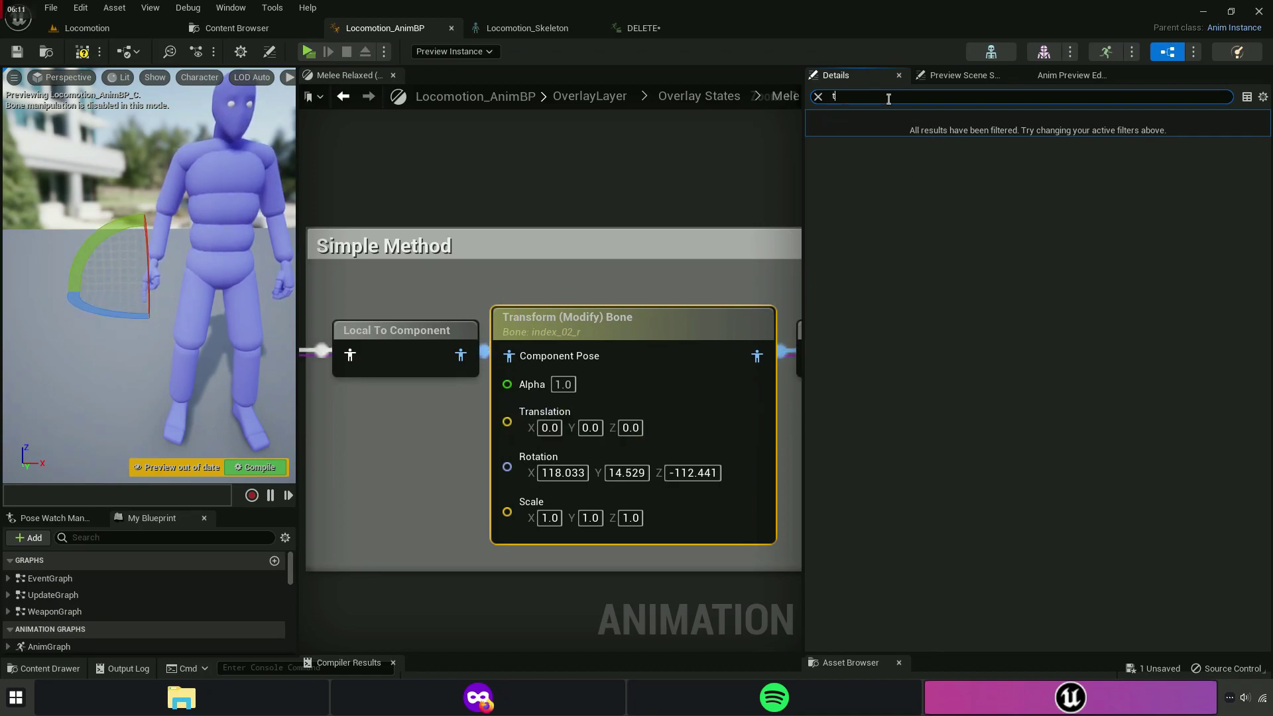
type("ra")
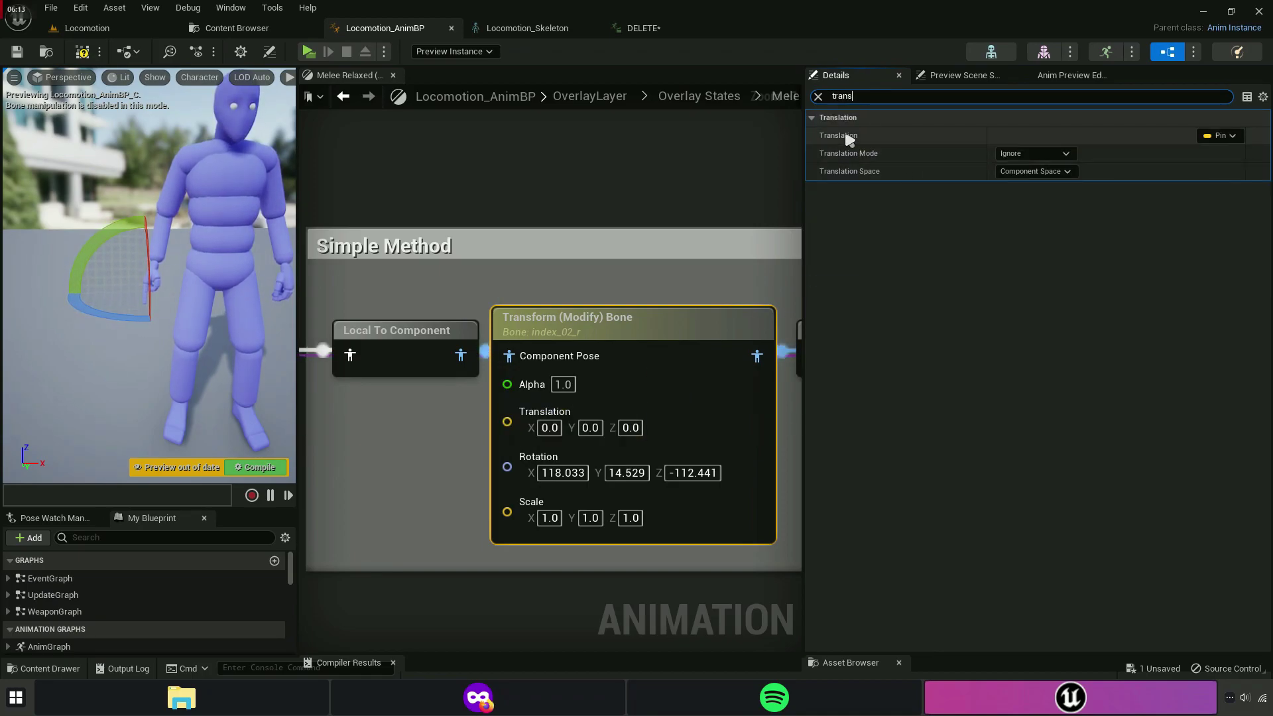
left_click(1219, 135)
left_click(1127, 171)
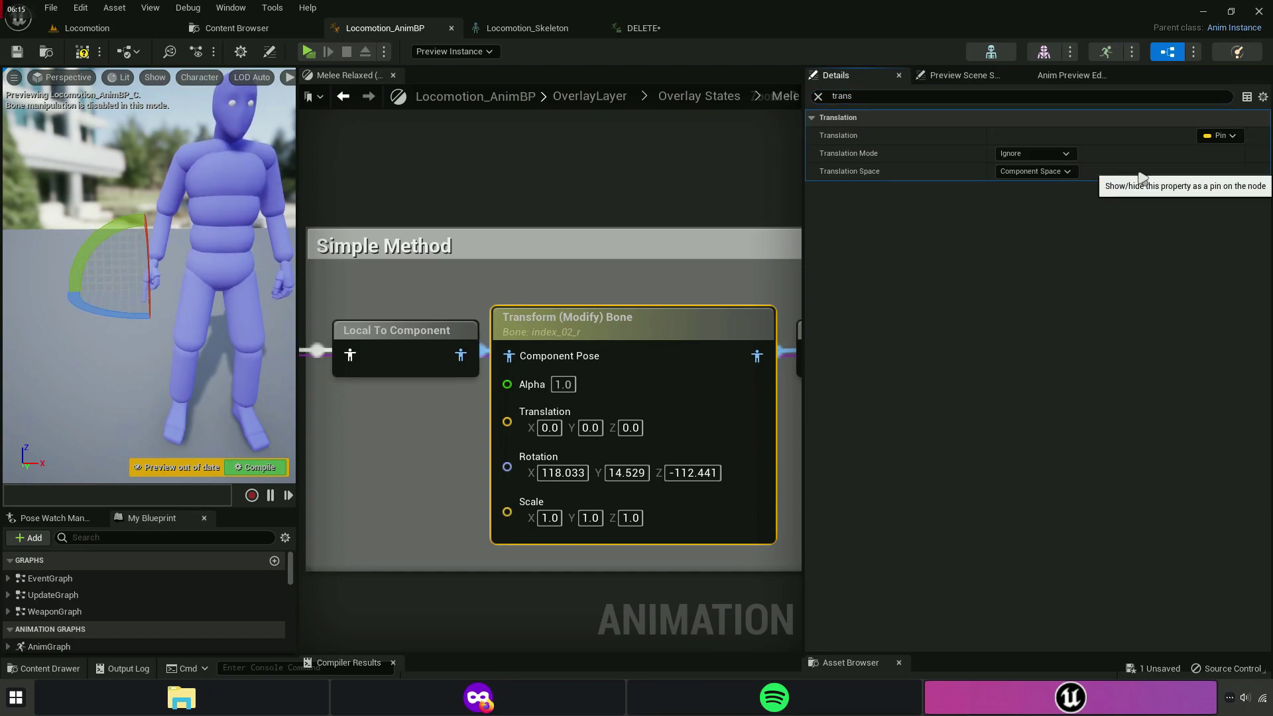
Uncheck Expose As Pin for the Rotation and Scale properties.
type("rot")
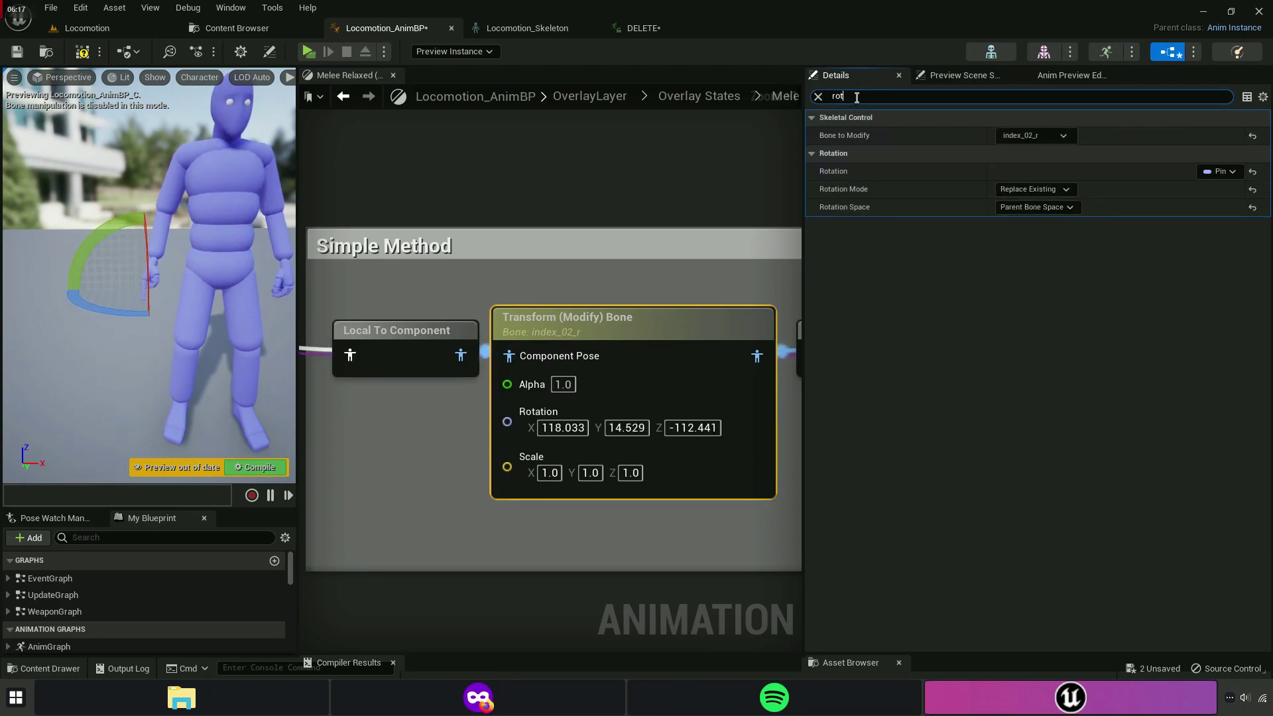
type("a")
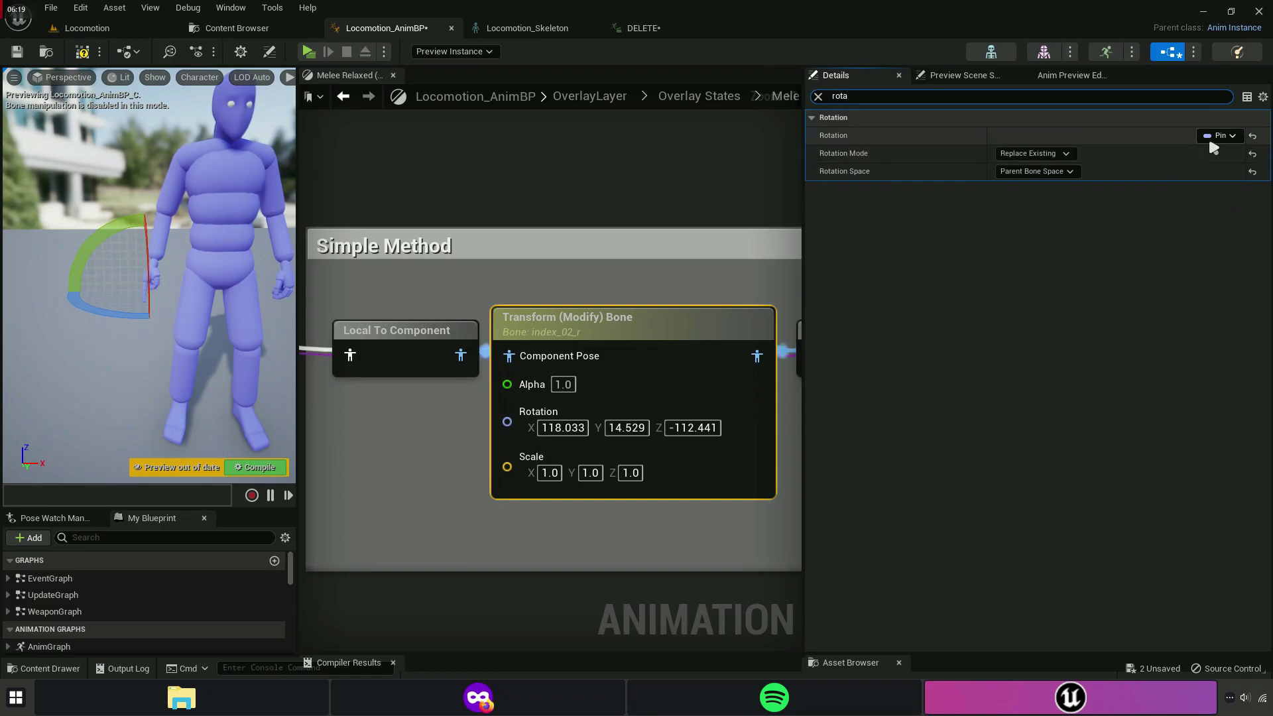
left_click(1218, 136)
left_click(1126, 172)
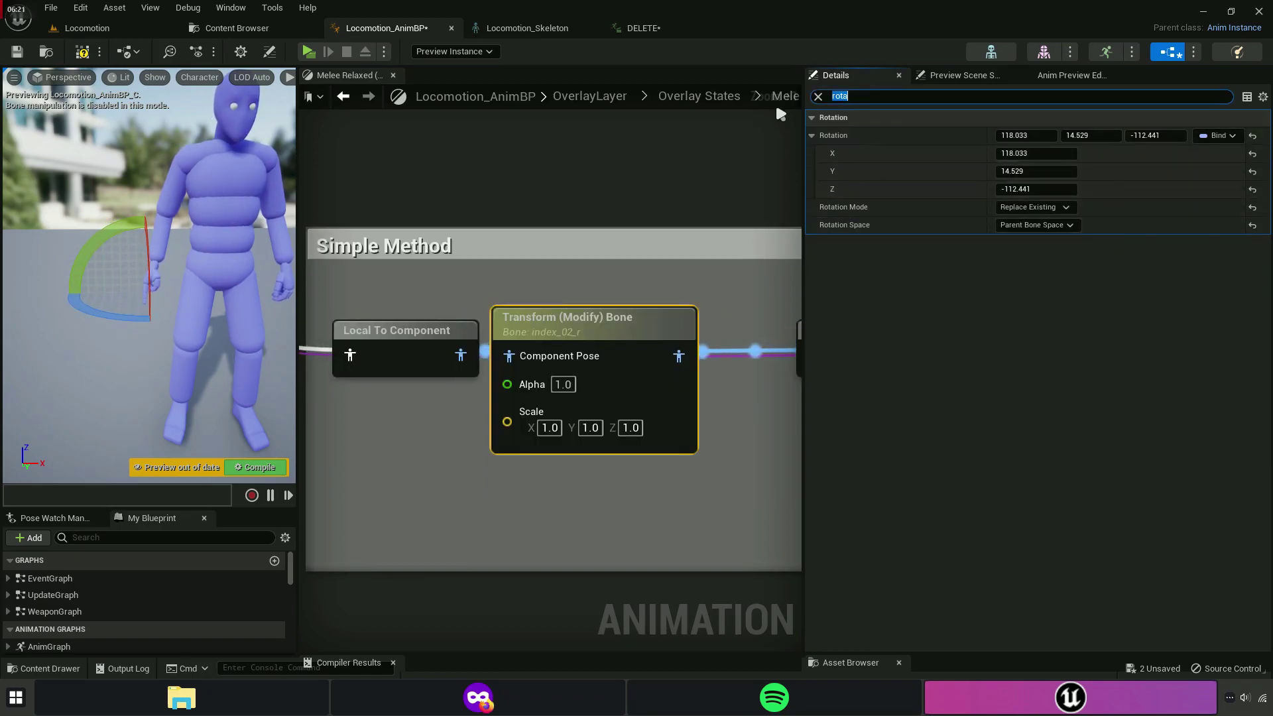
left_click(818, 96)
type("sca")
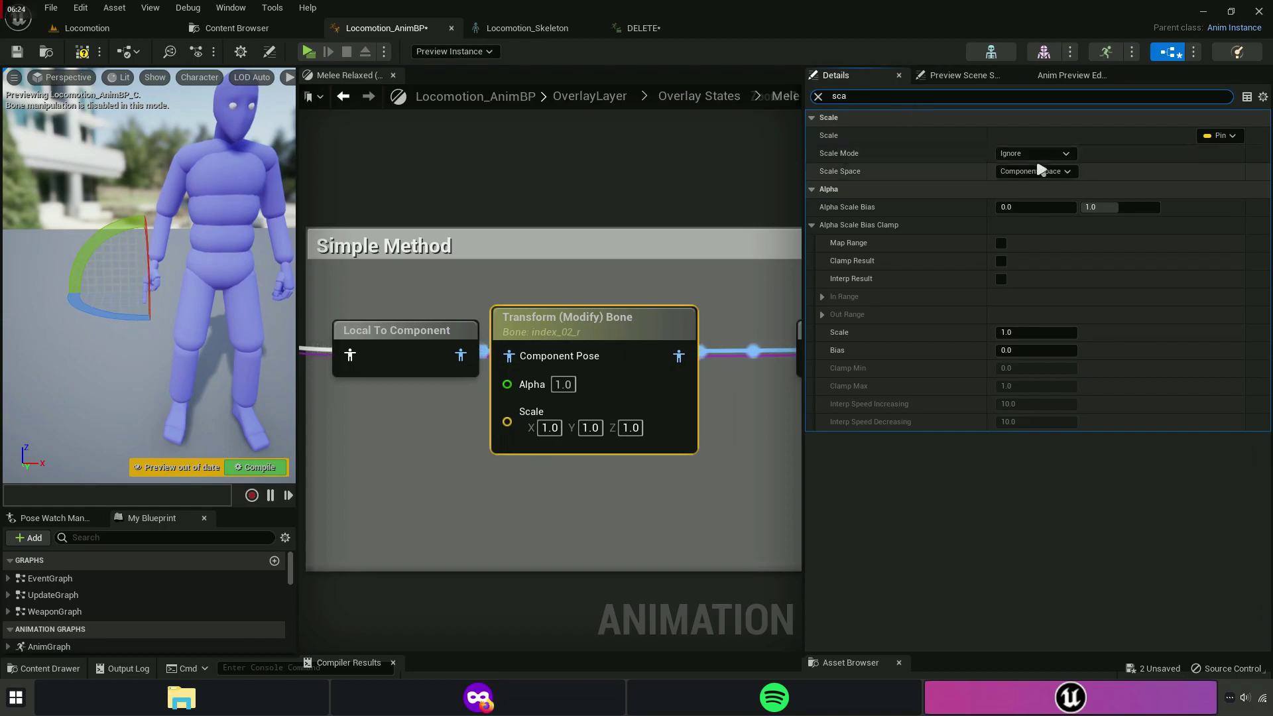
left_click(1064, 156)
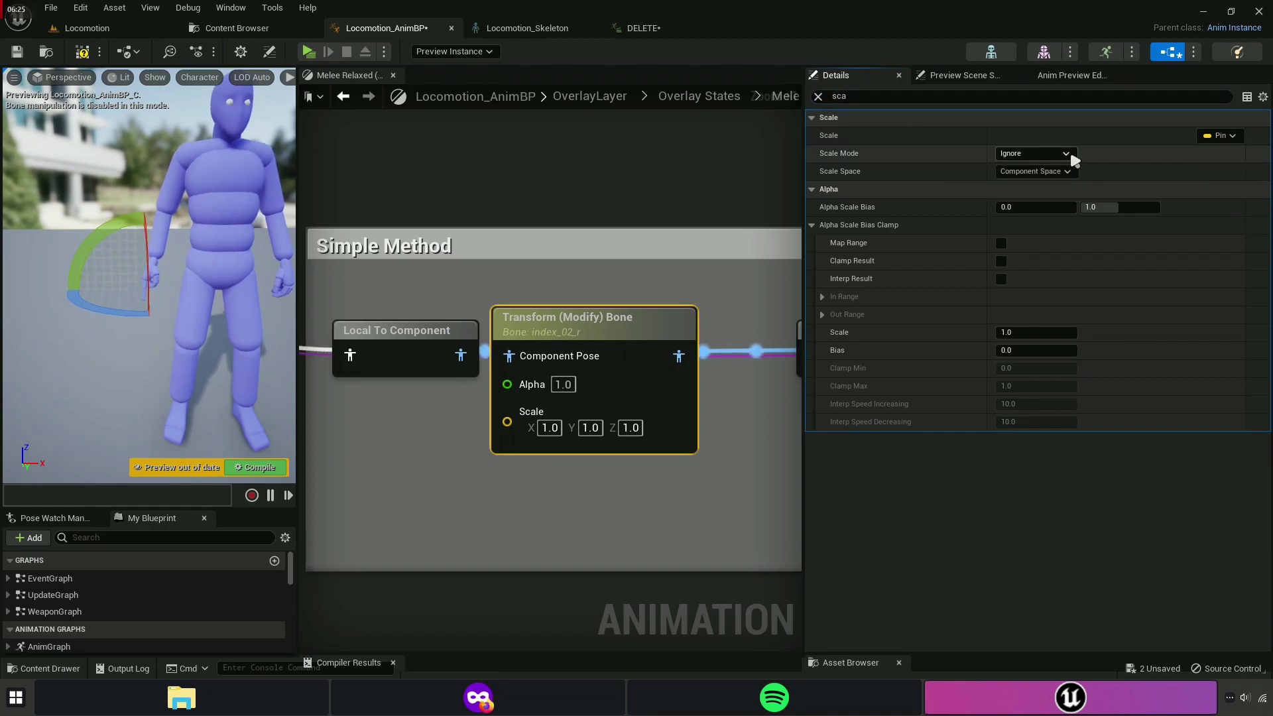
left_click(1221, 135)
left_click(1026, 187)
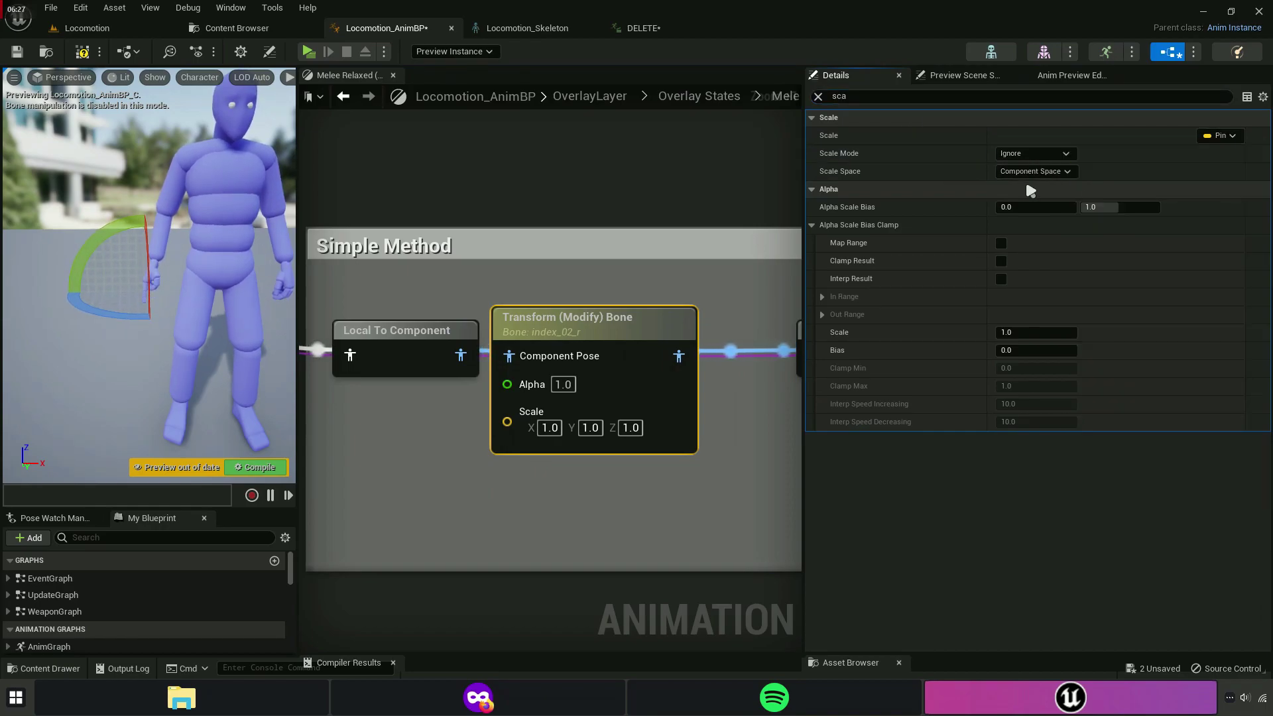
left_click(818, 96)
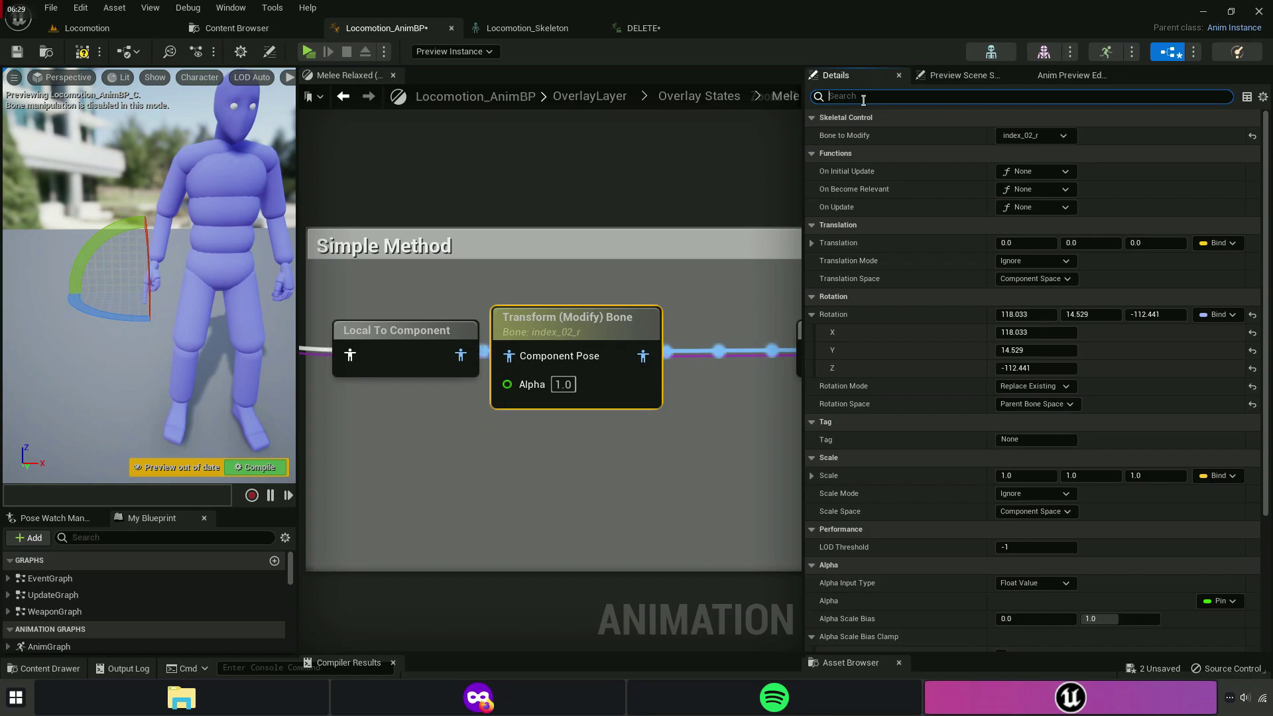
type("rotation")
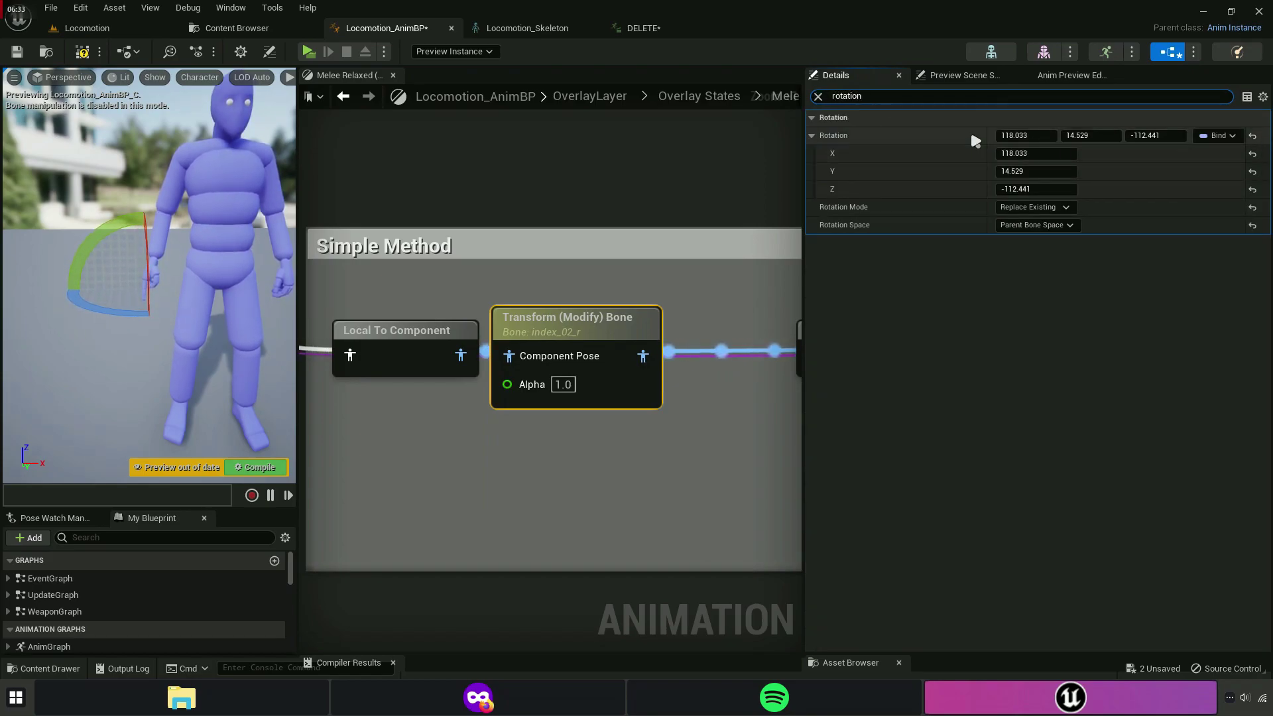
Paste rotation 8.641, 11.755, -79.383 into the node and save Locomotion_AnimBP.
right_click(948, 139)
left_click(961, 156)
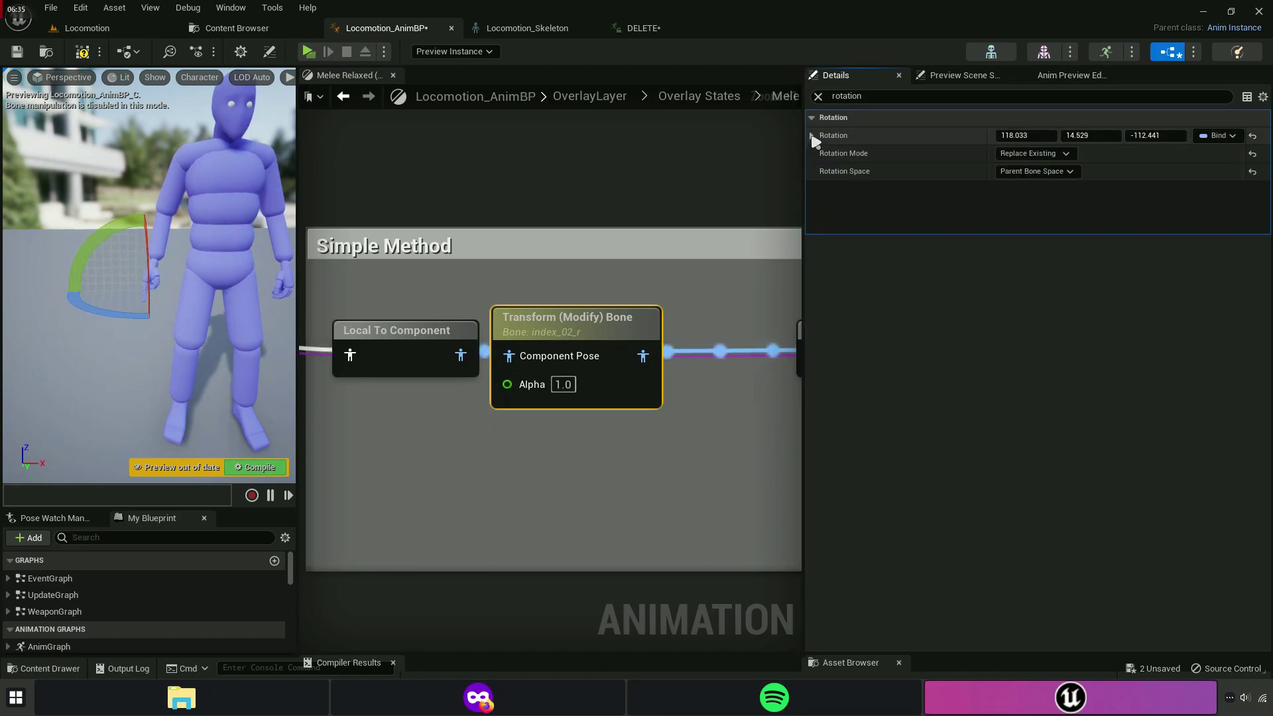
right_click(929, 134)
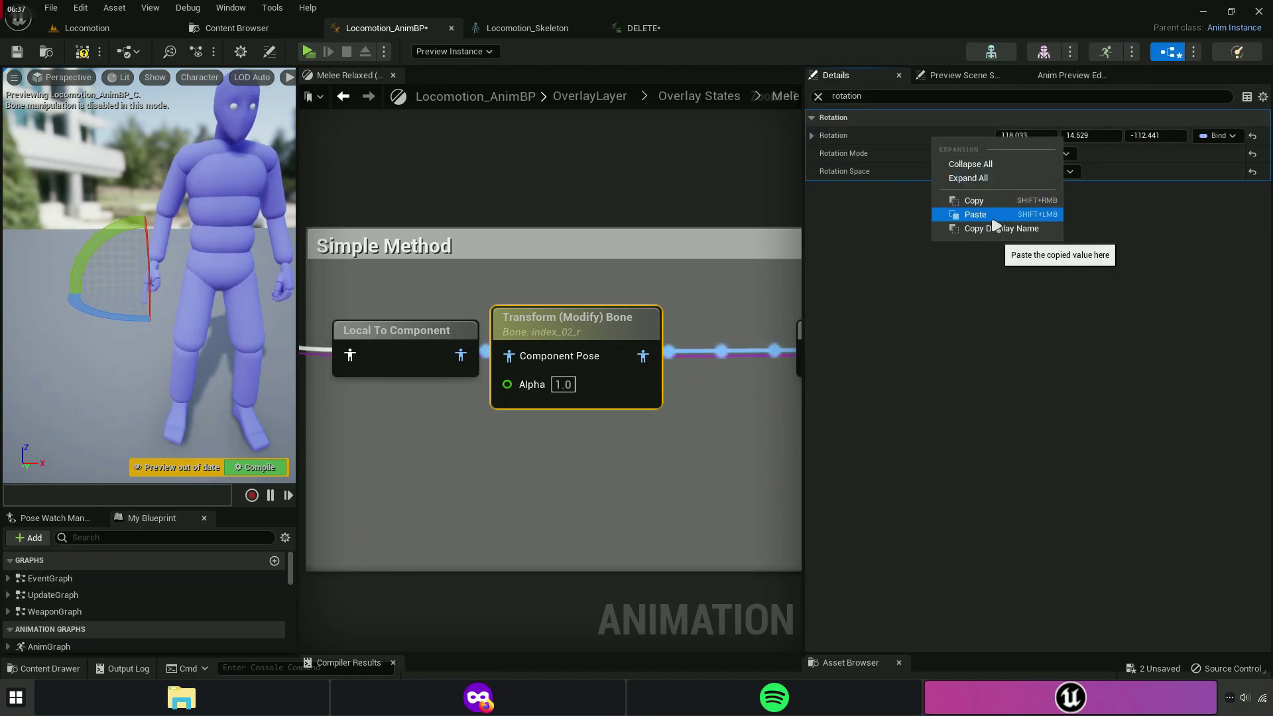
left_click(964, 213)
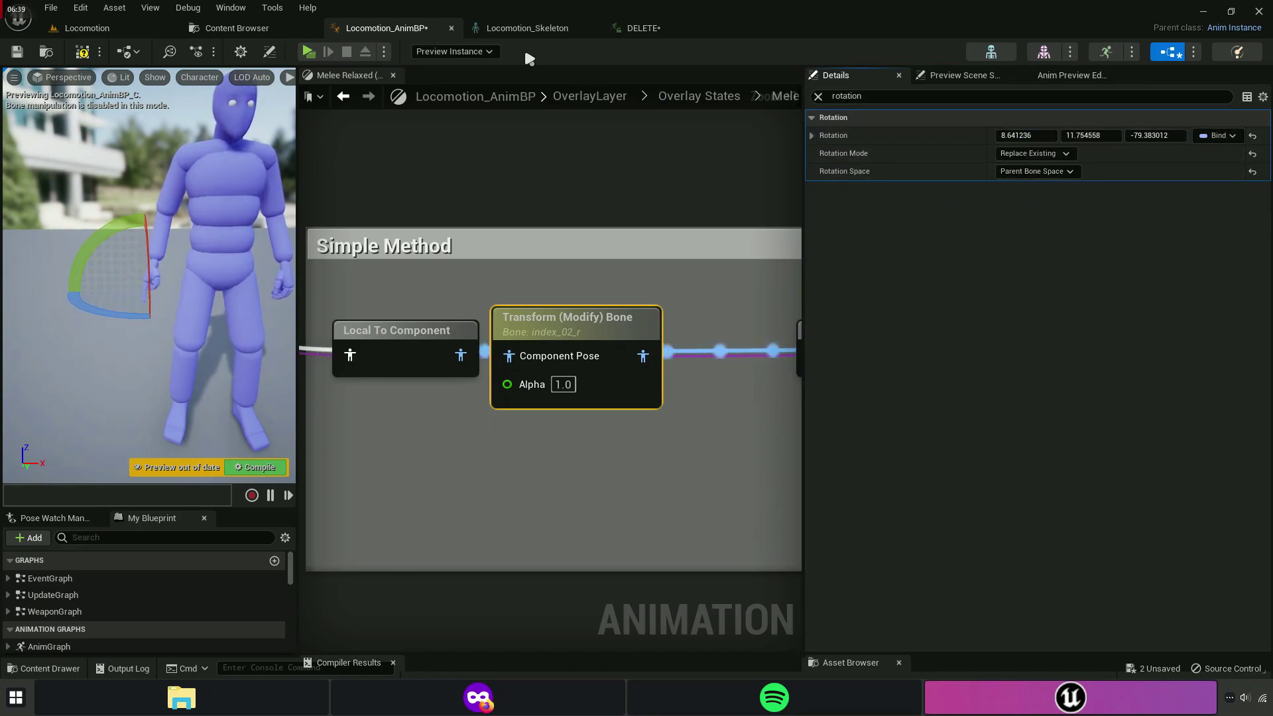
left_click(634, 33)
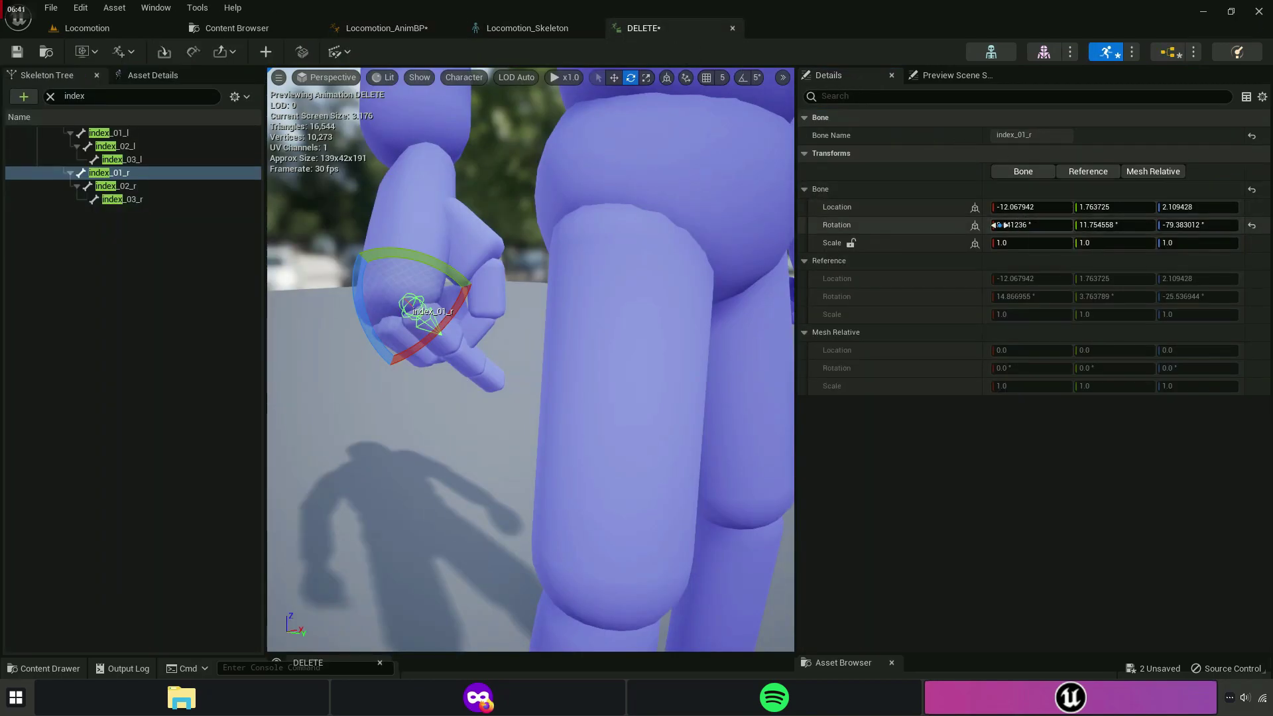
left_click(391, 31)
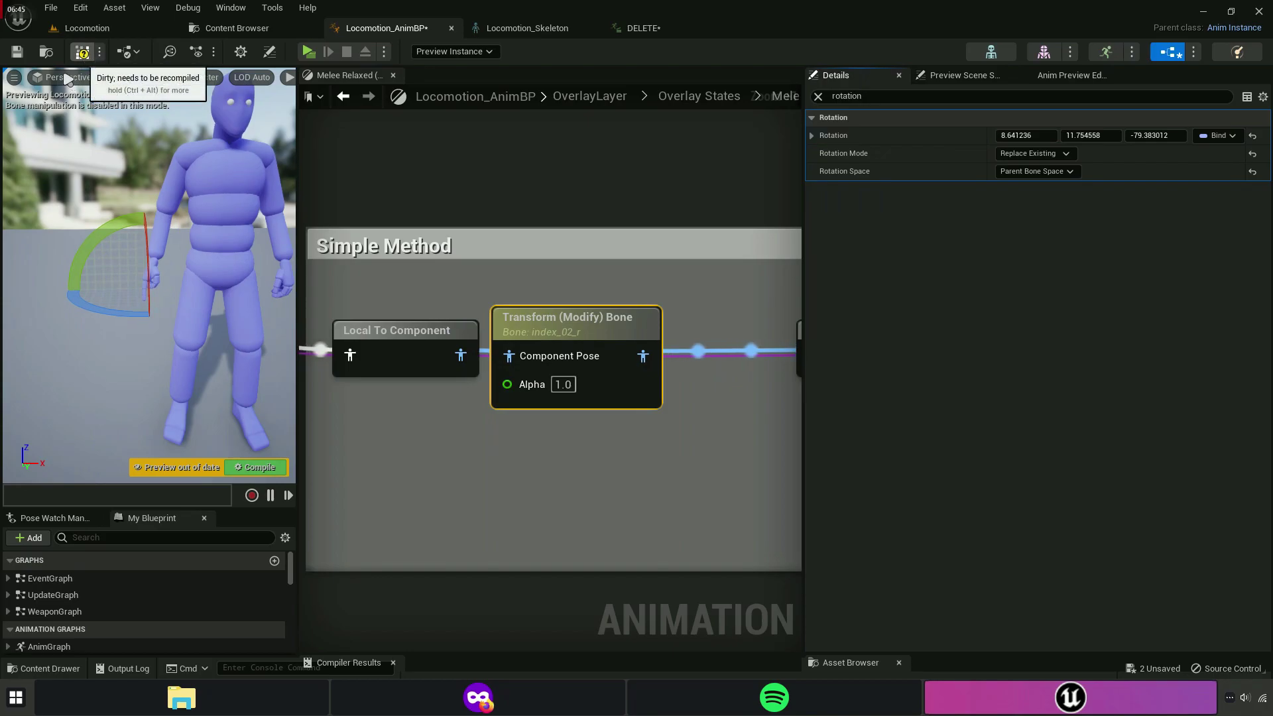
left_click(18, 51)
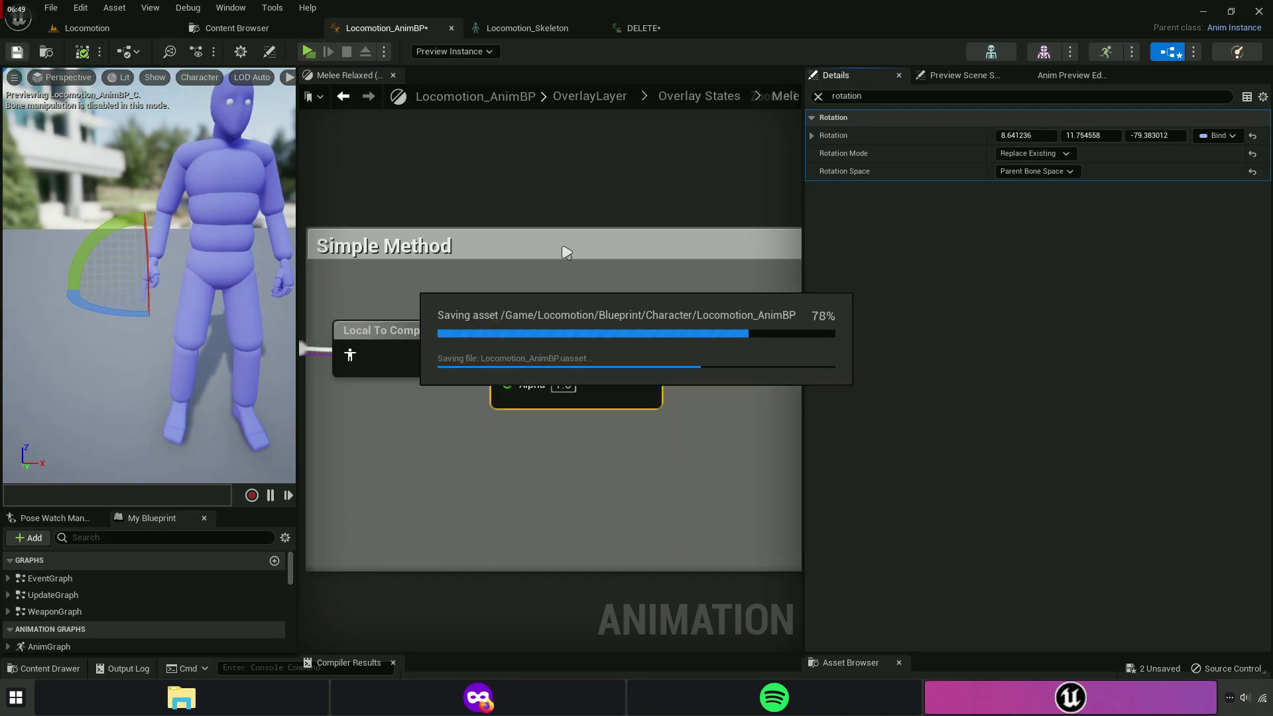
Copy the index_01_r bone name from the skeleton's Details.
left_click(529, 31)
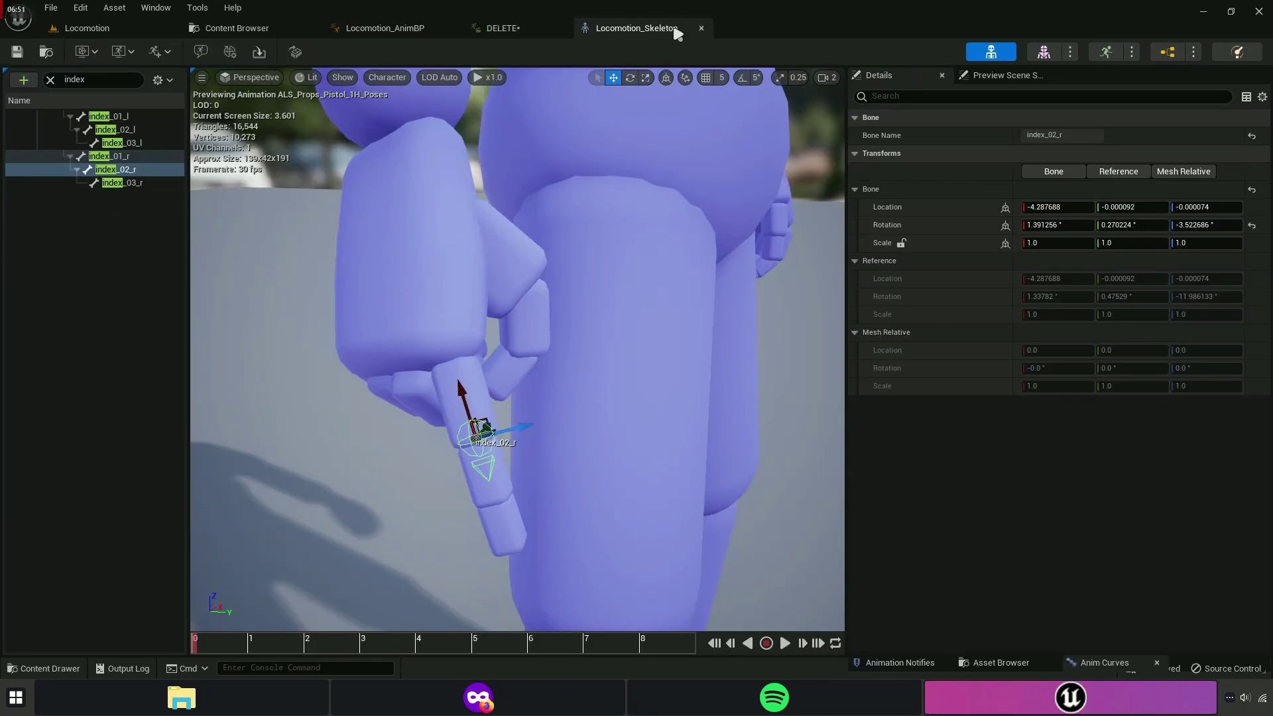
left_click(733, 29)
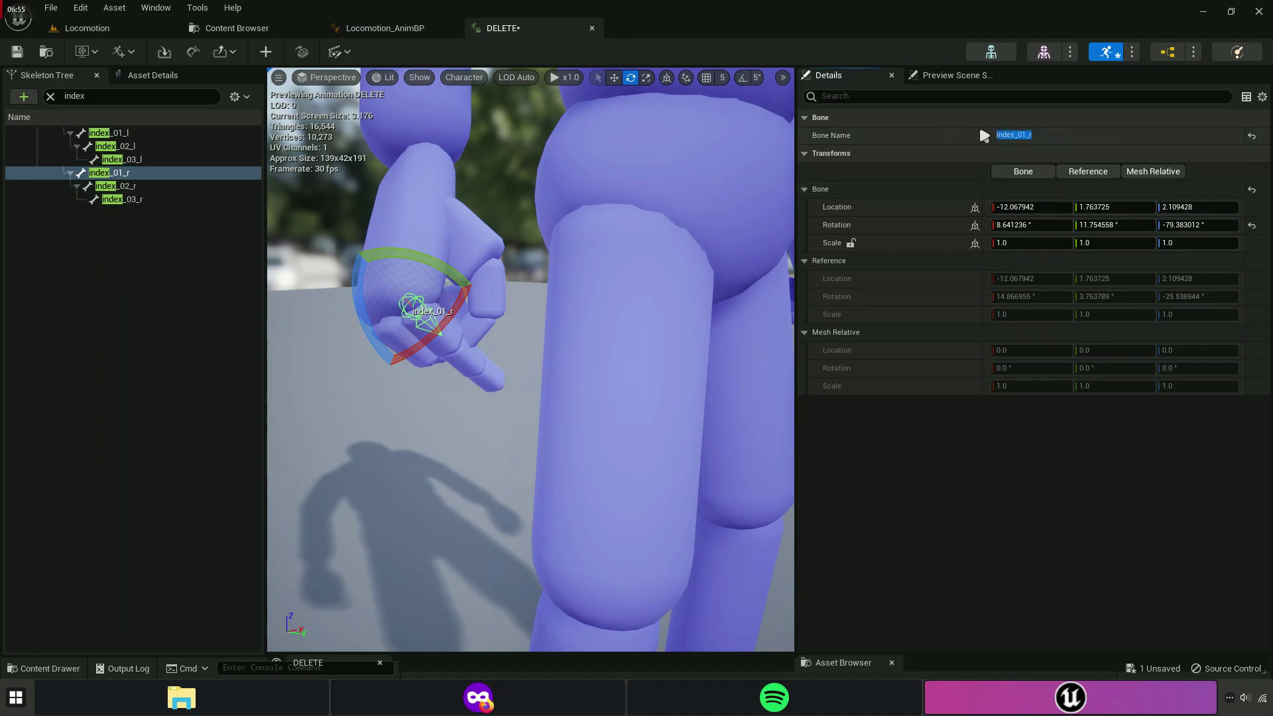
right_click(1025, 138)
left_click(1028, 143)
right_click(1024, 137)
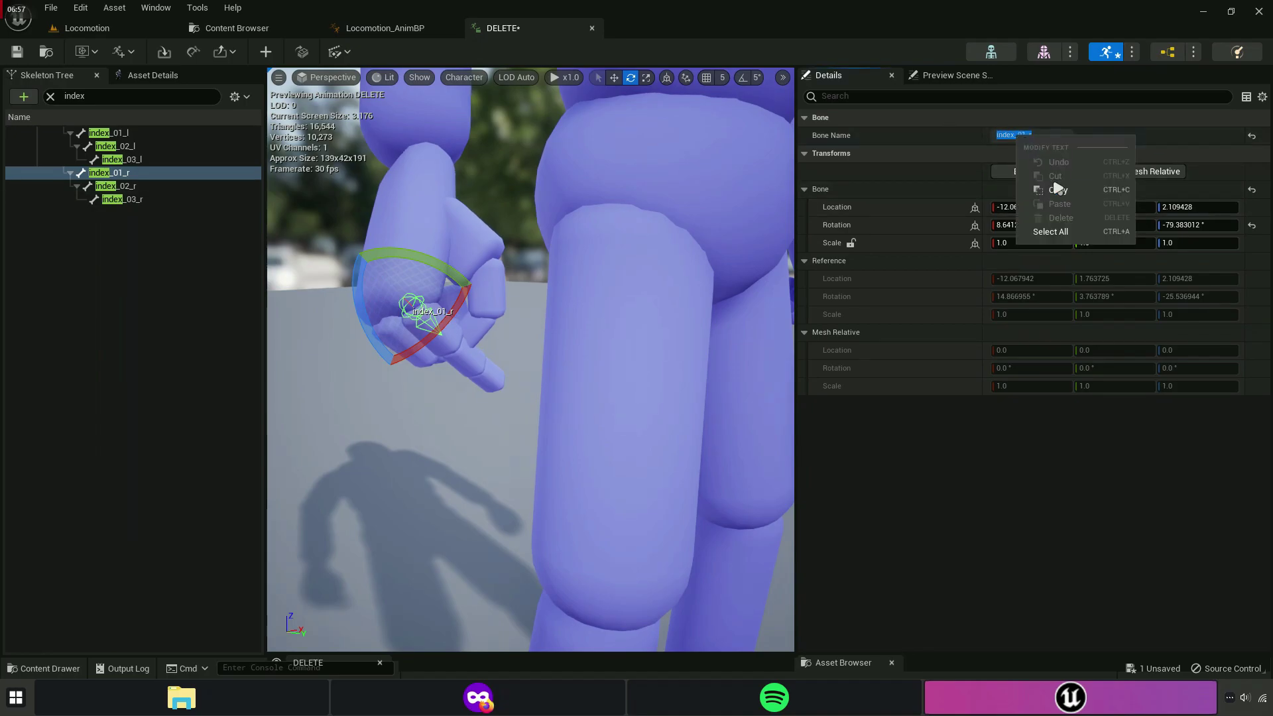
left_click(1056, 185)
Paste index_01_r into the node's Bone to Modify picker search.
left_click(416, 30)
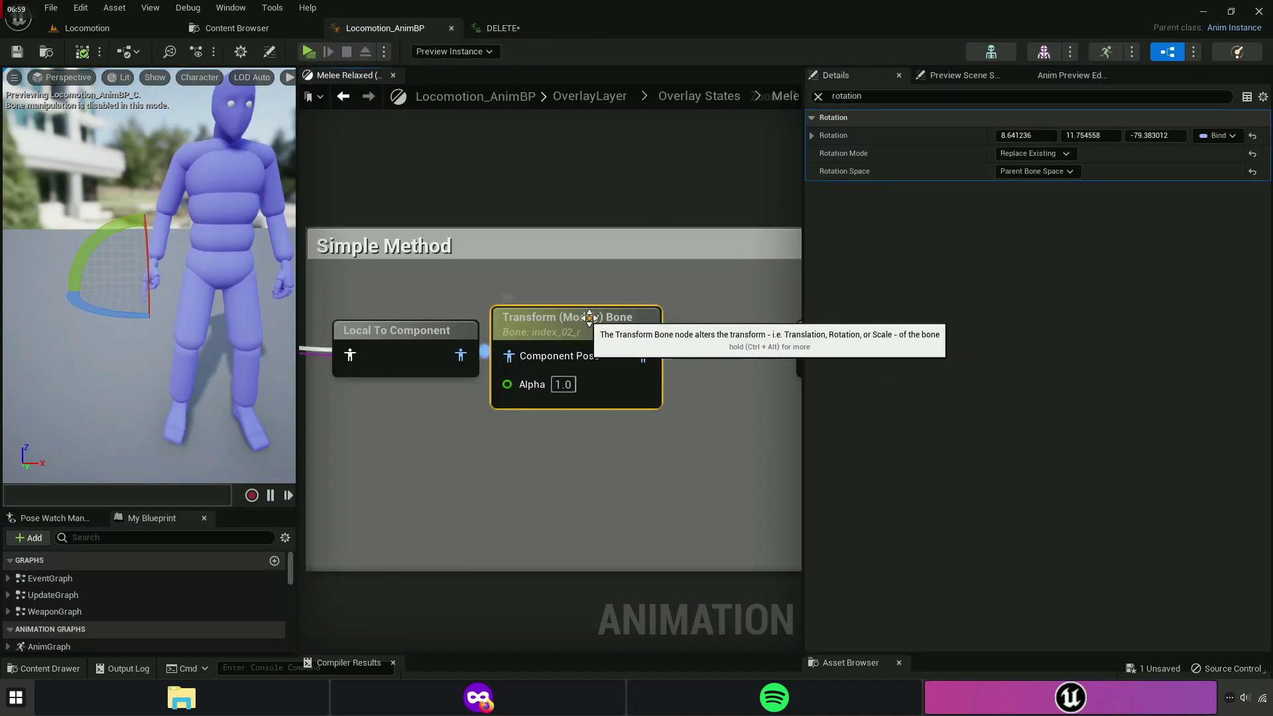
left_click(818, 96)
left_click(1034, 135)
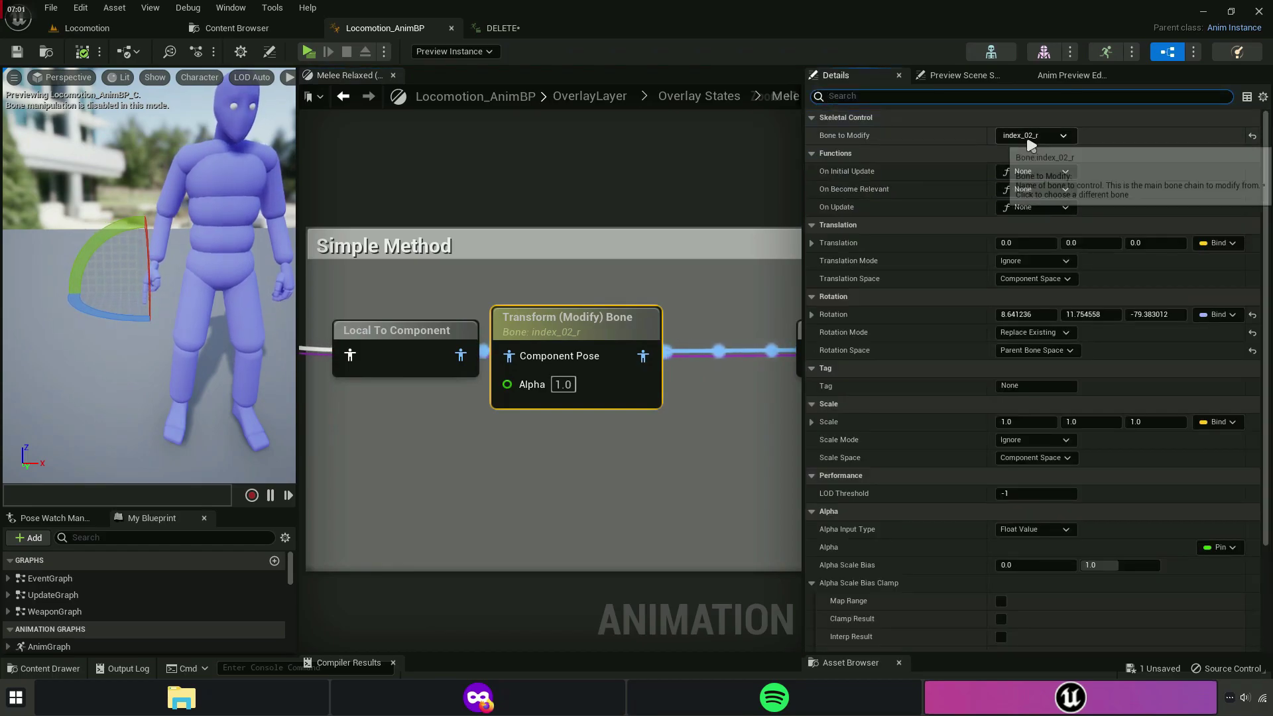
right_click(1060, 168)
Assign index_01_r as the node's modified bone and compile the Anim Blueprint.
left_click(1104, 235)
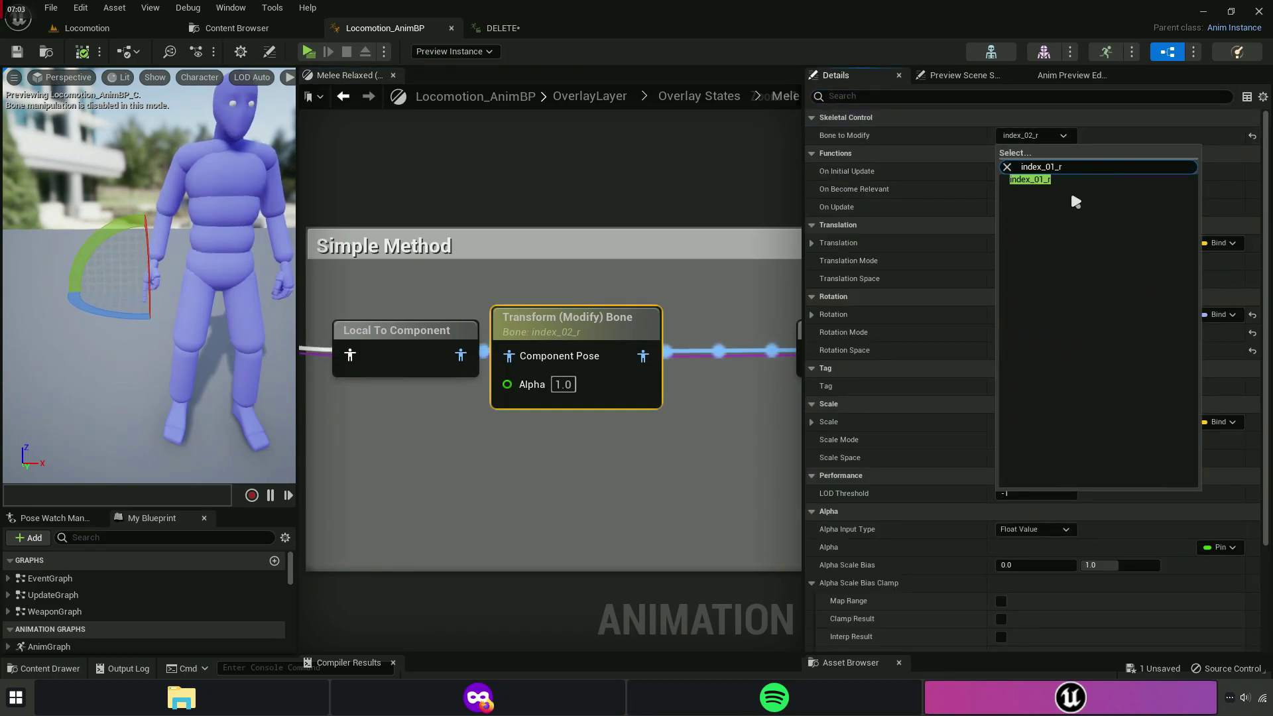
left_click(1036, 179)
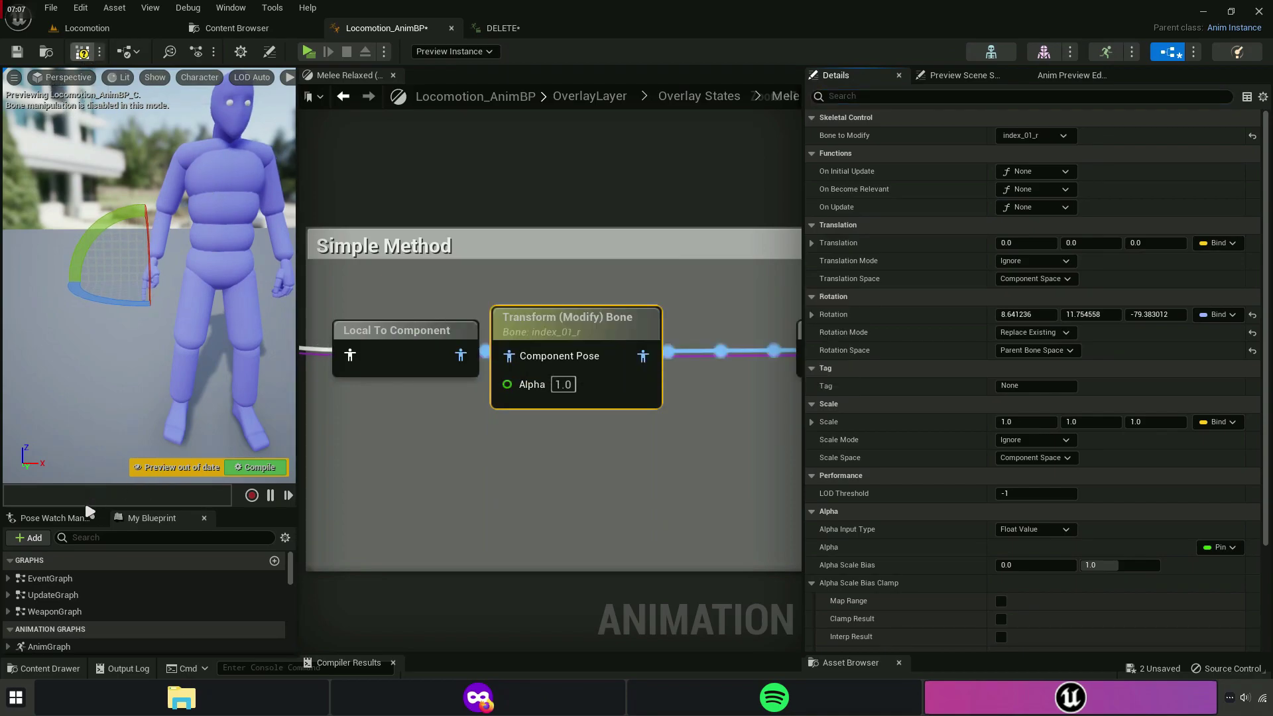
key("F7")
left_click_drag(75, 477, 75, 229)
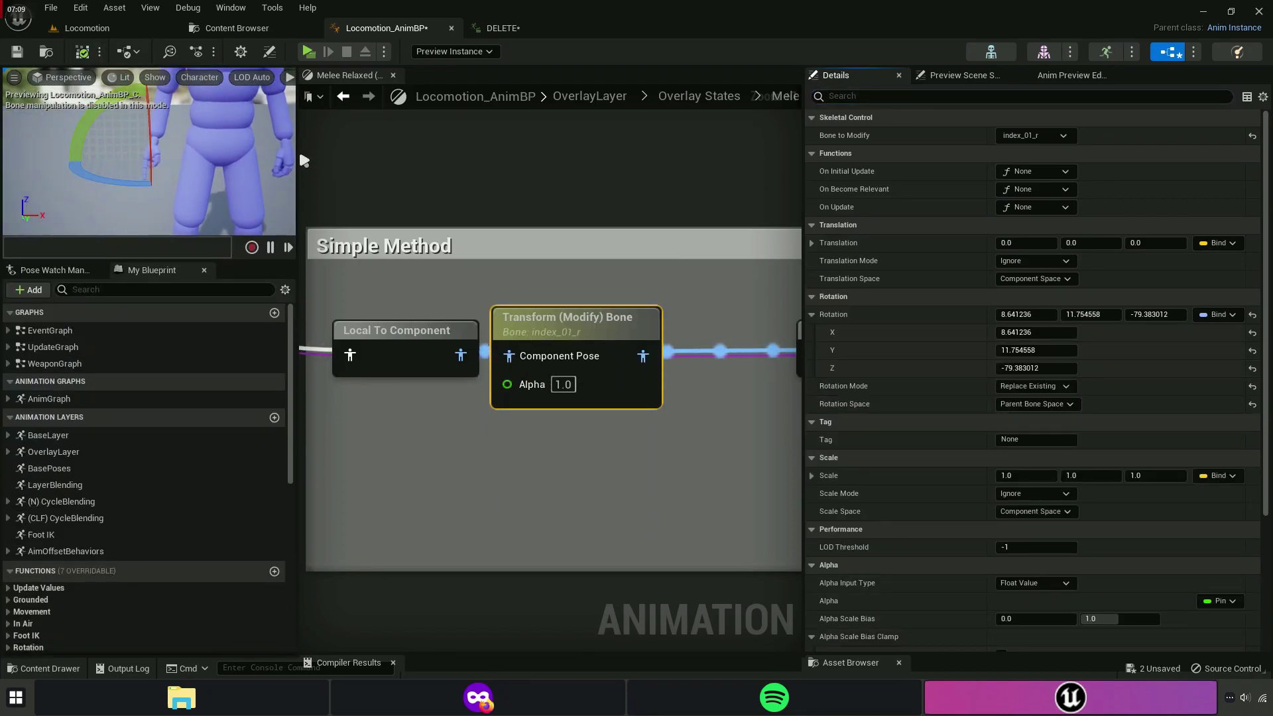
left_click_drag(300, 161, 162, 162)
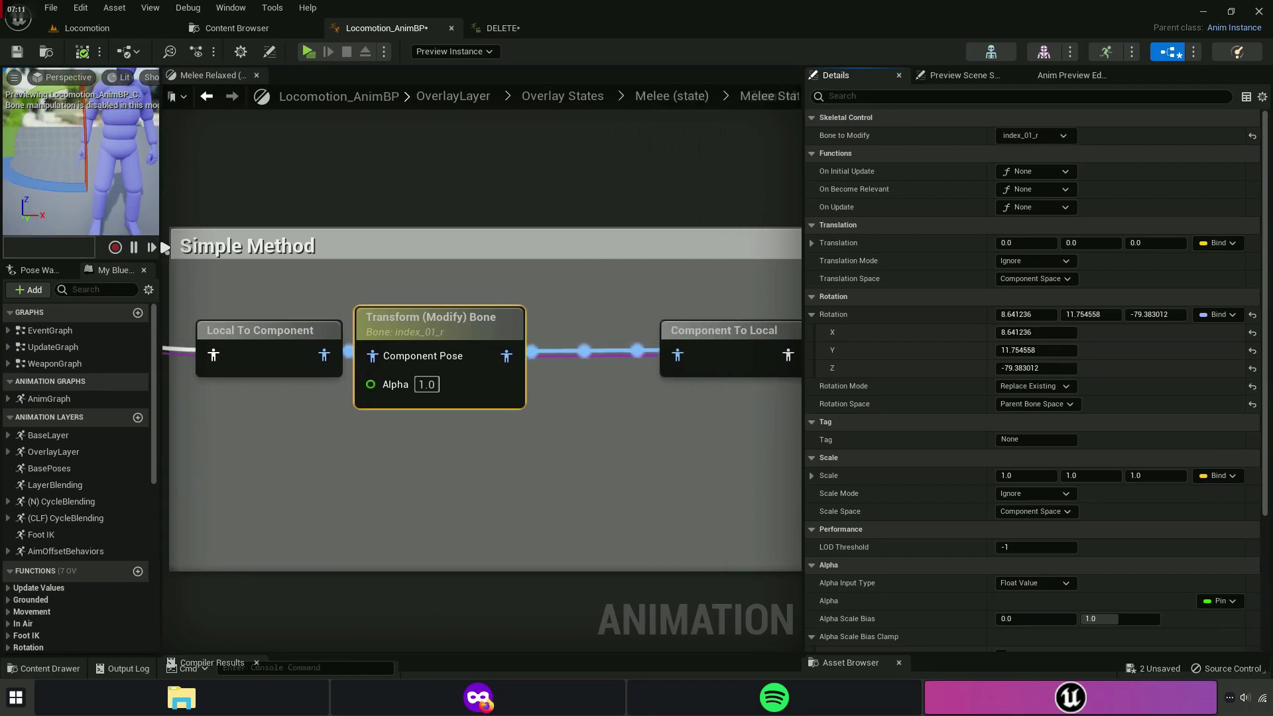
Run a standalone game test of the index_01_r change, then recenter the node chain.
left_click(309, 52)
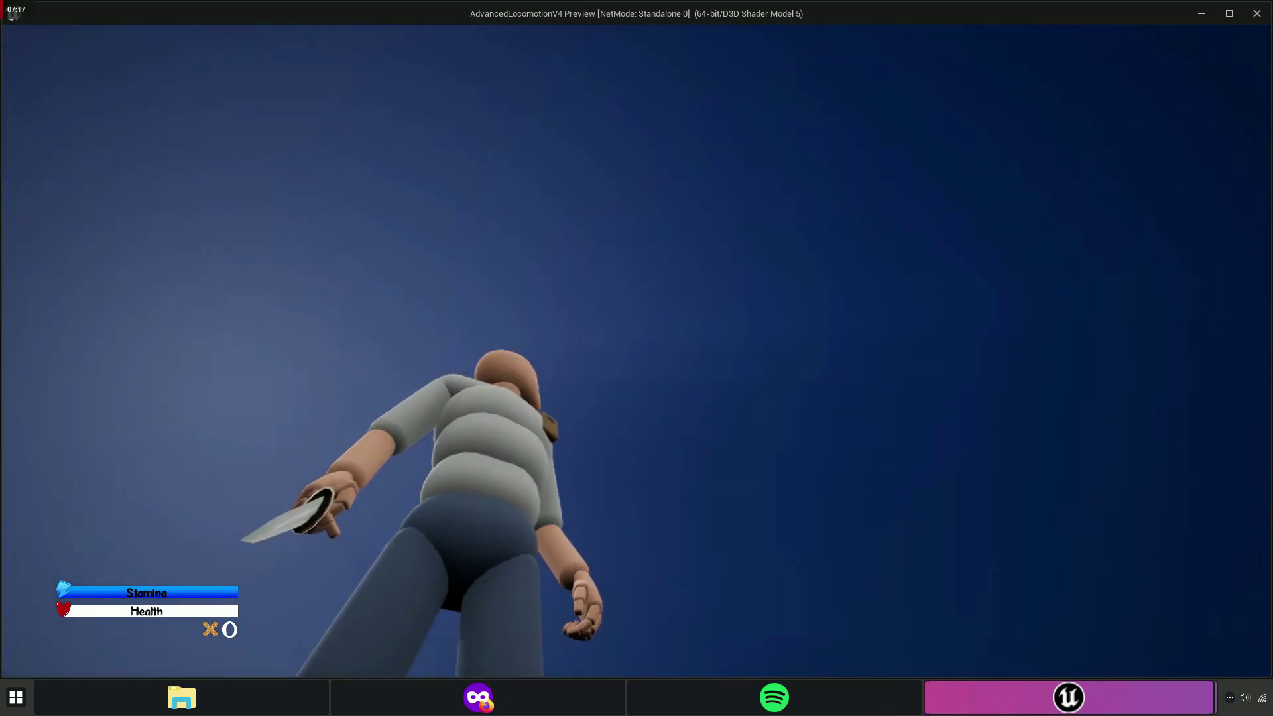
key("Escape")
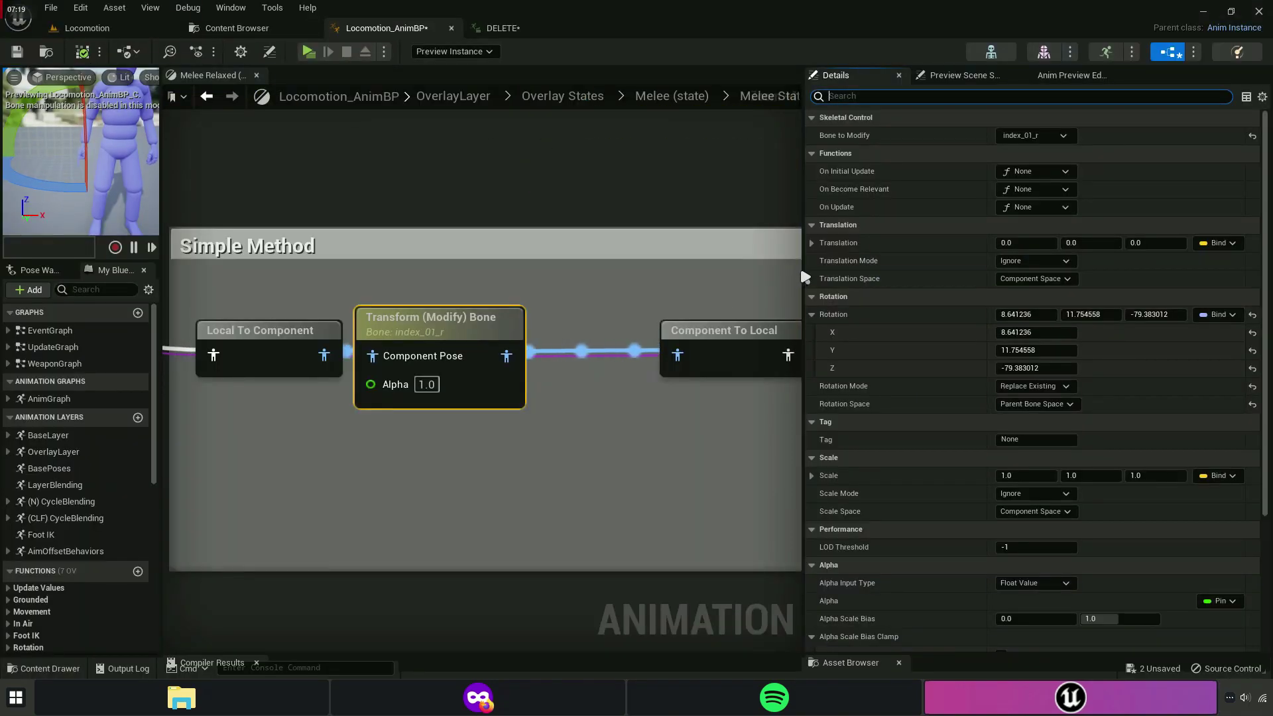
left_click_drag(804, 276, 1115, 285)
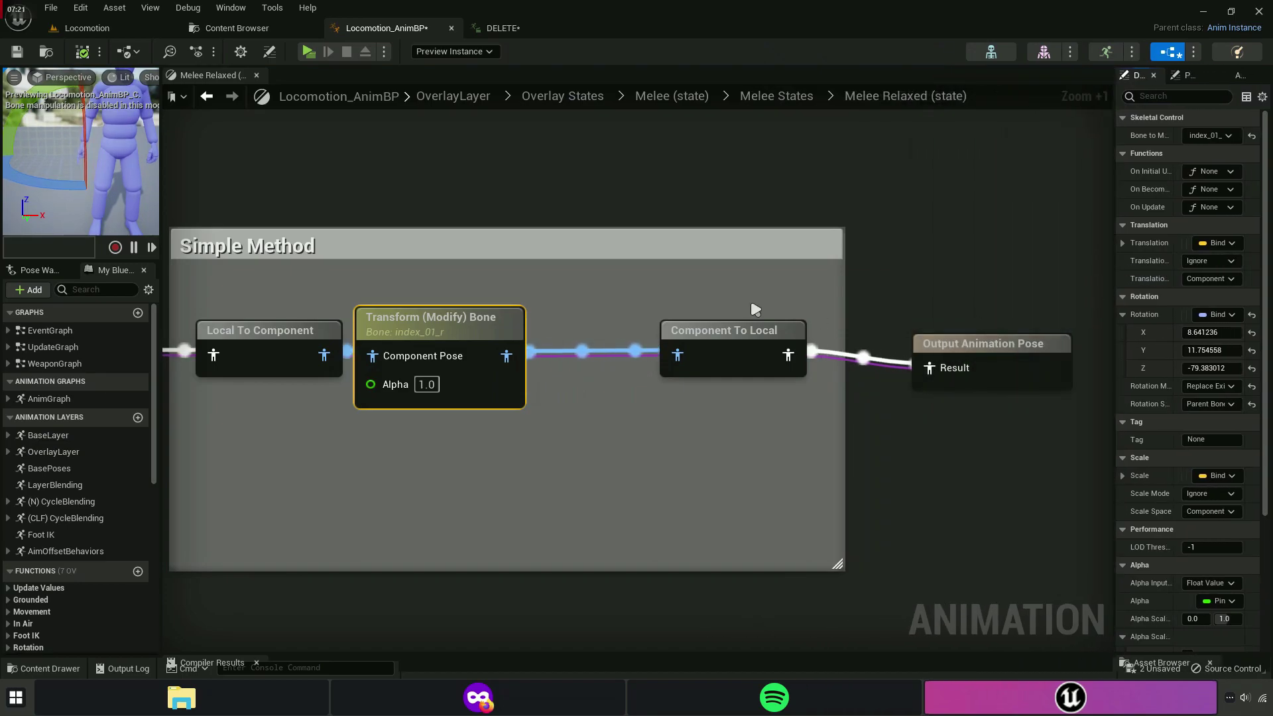
left_click(901, 349)
left_click(670, 398)
mouse_move(670, 382)
right_mouse_down()
mouse_move(760, 383)
mouse_move(523, 327)
right_mouse_up()
Paste a second Transform (Modify) Bone node, shifting Component To Local and Output Pose right.
left_click(523, 326)
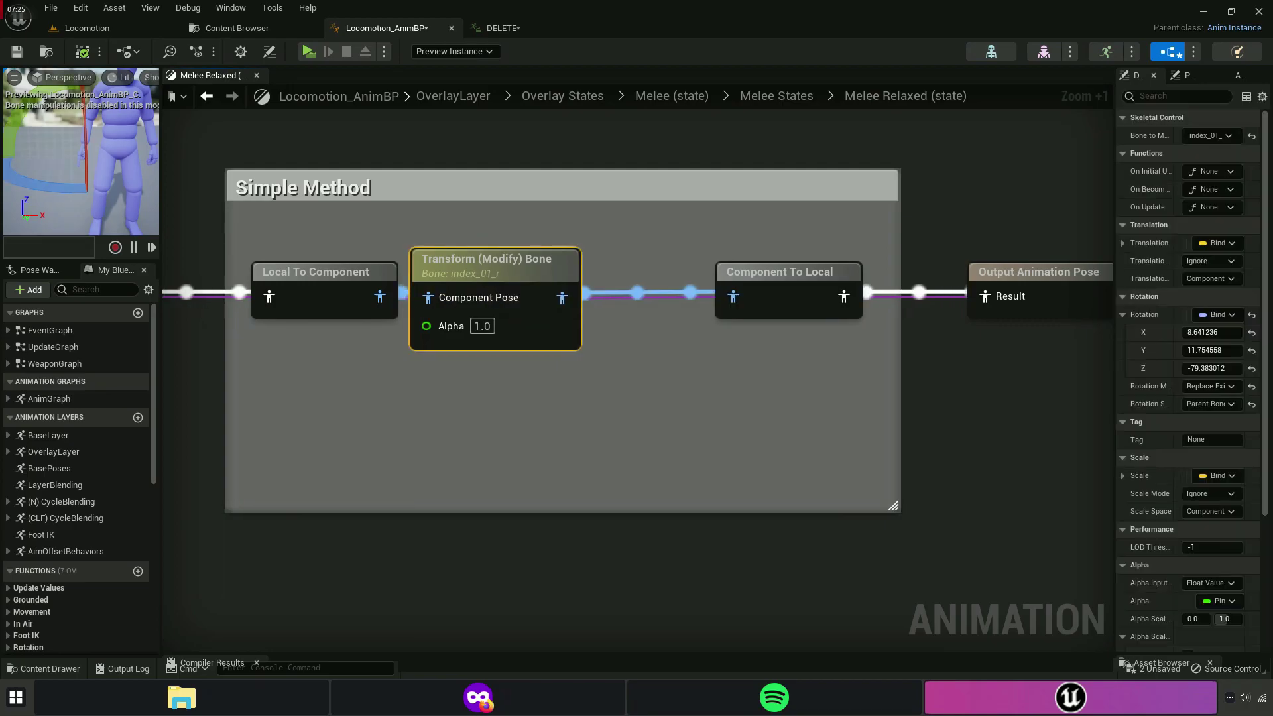
right_click(515, 276)
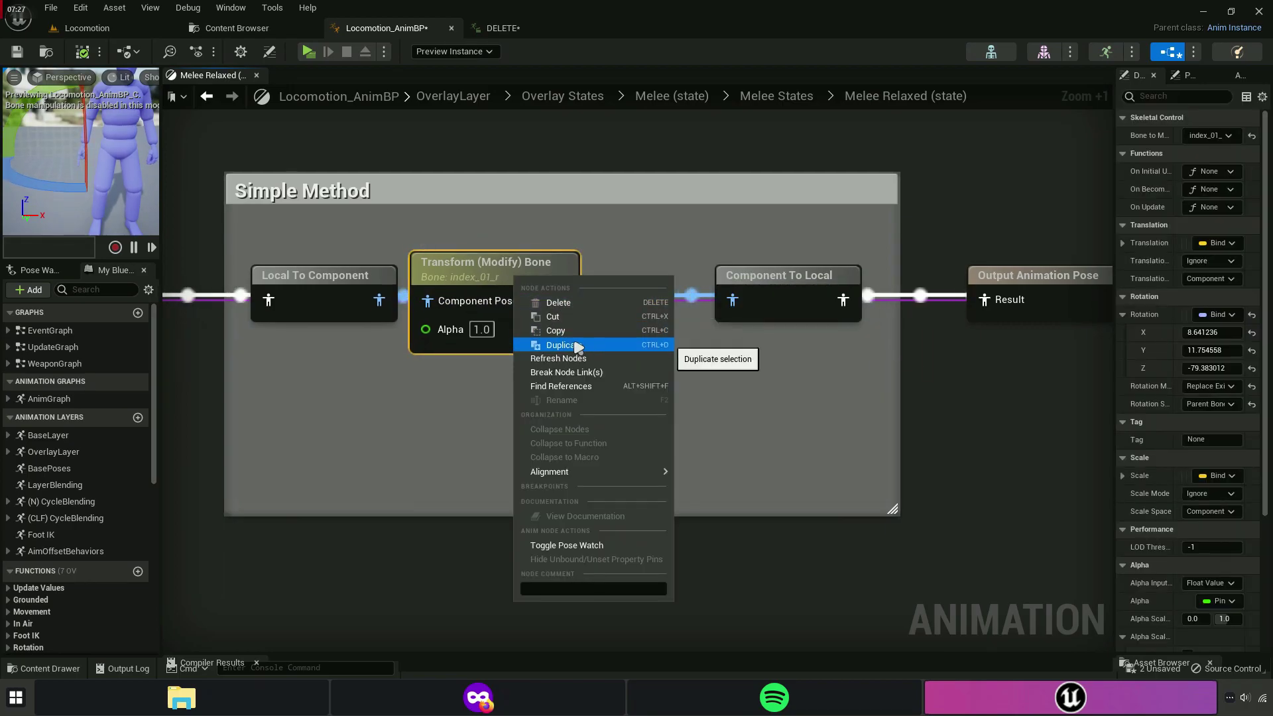
left_click(702, 381)
right_click(555, 321)
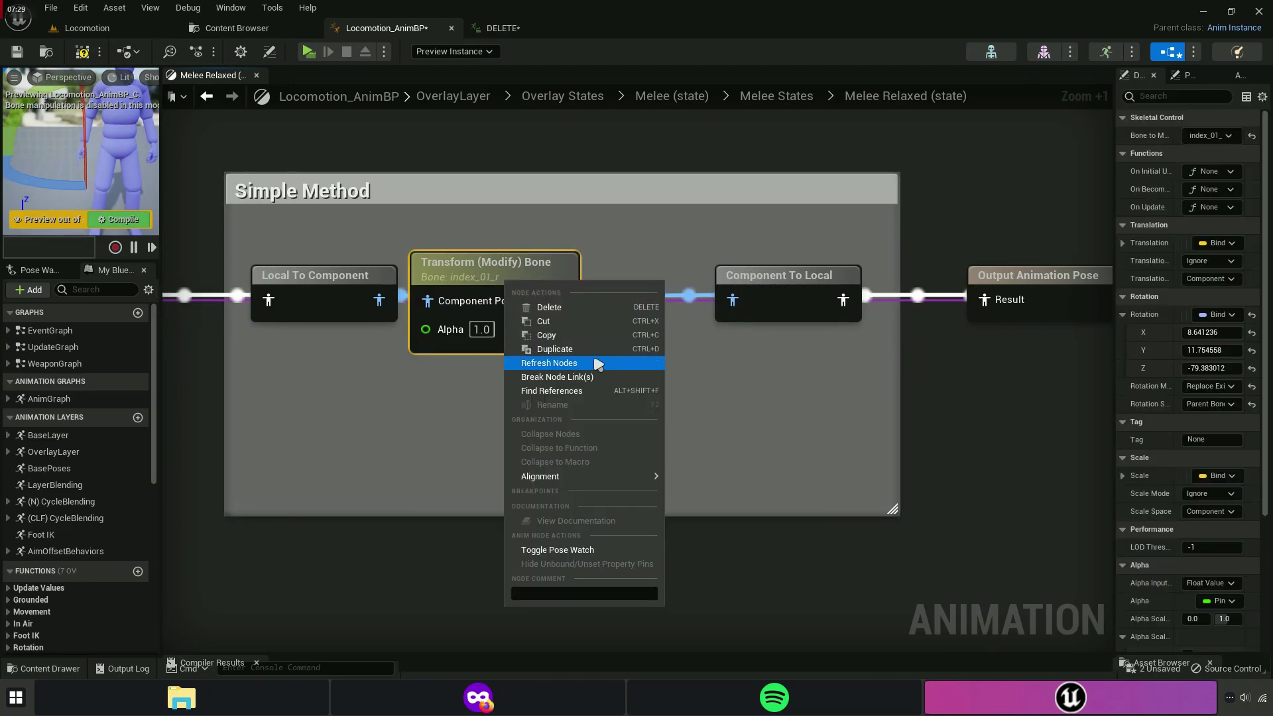
left_click(570, 344)
left_click(639, 392)
key("ctrl+v")
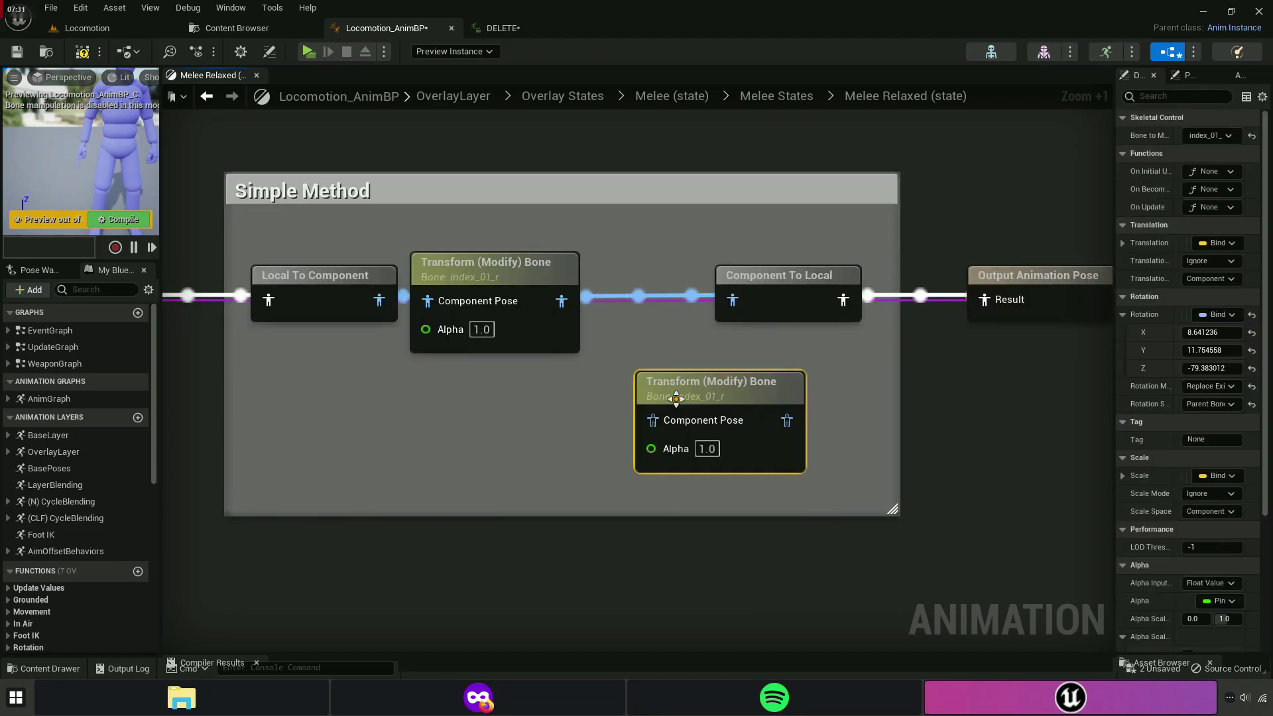
left_click_drag(702, 389, 661, 271)
left_click_drag(795, 292, 855, 303)
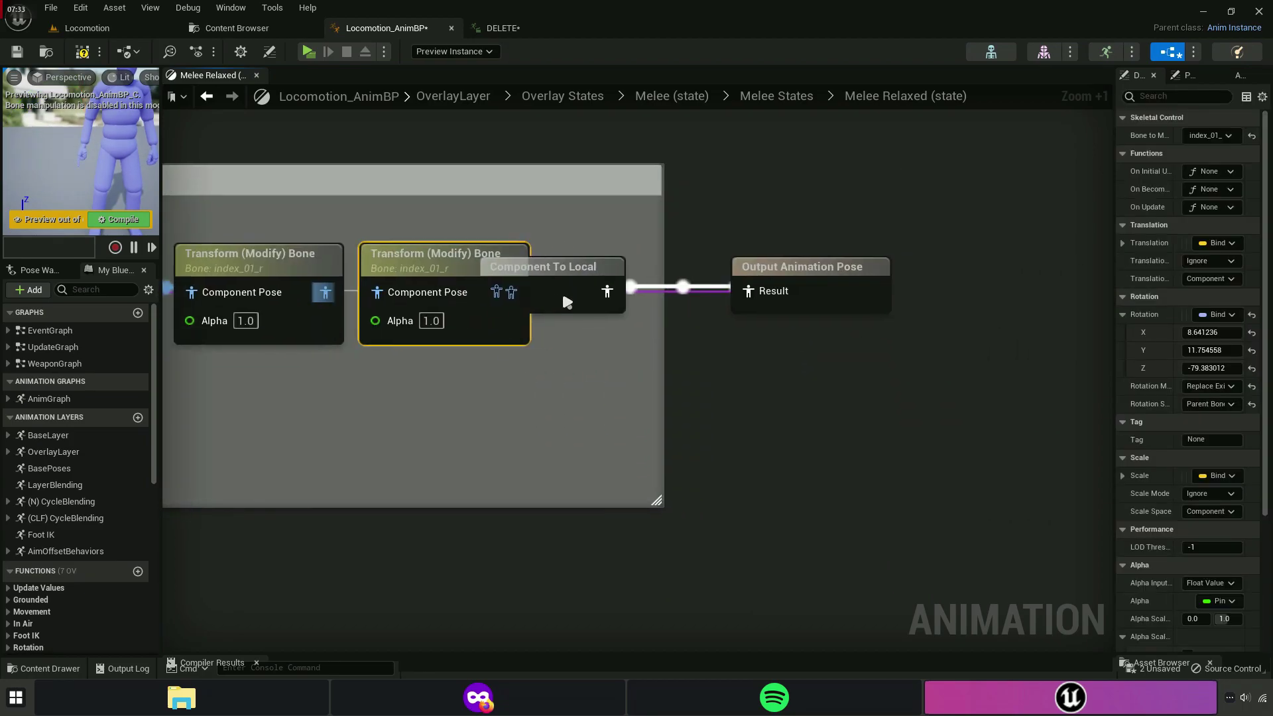
left_click_drag(759, 267, 970, 269)
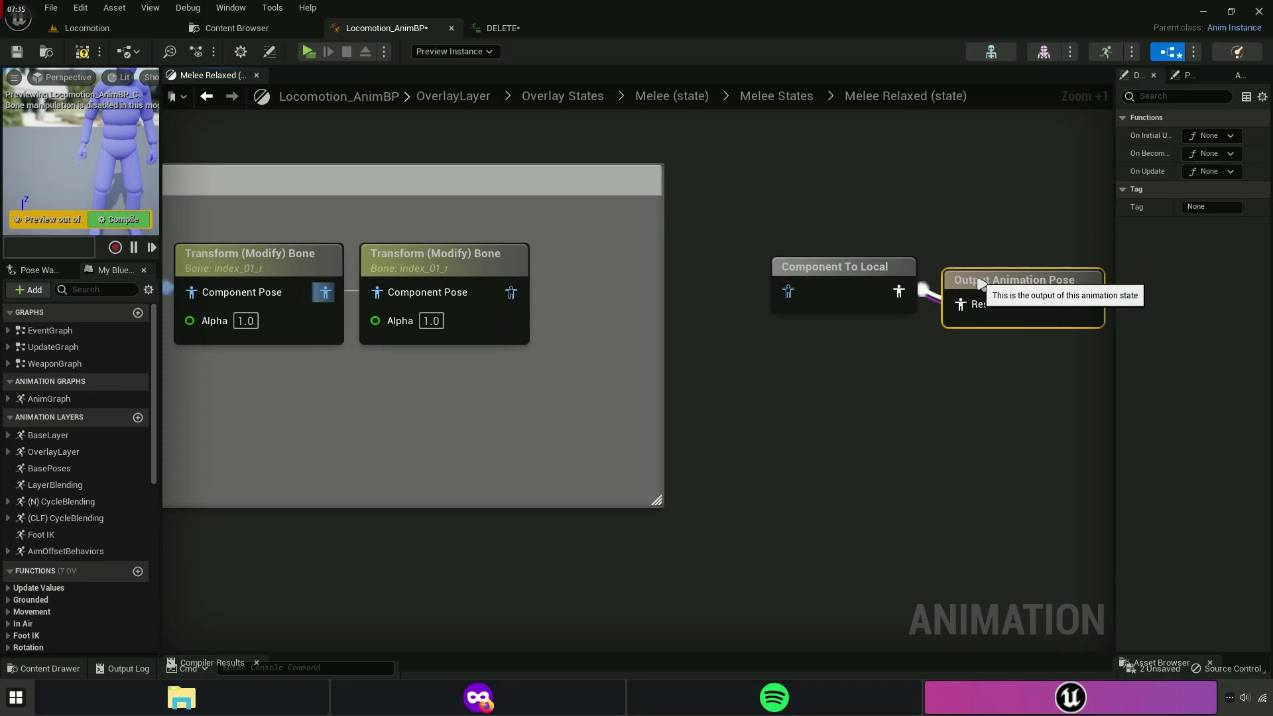
Paste a third Transform (Modify) Bone node after the second and widen the Simple Method comment.
right_click(454, 259)
left_click(504, 319)
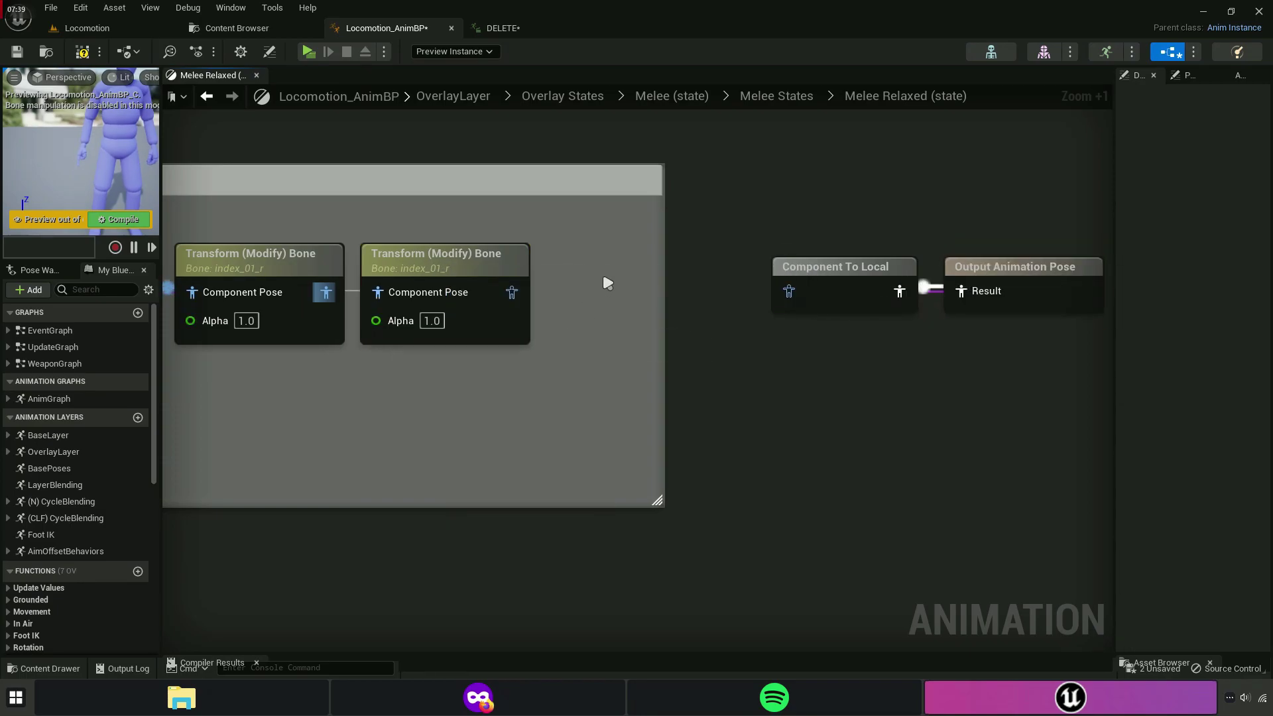
key("ctrl+v")
left_click_drag(666, 278, 627, 251)
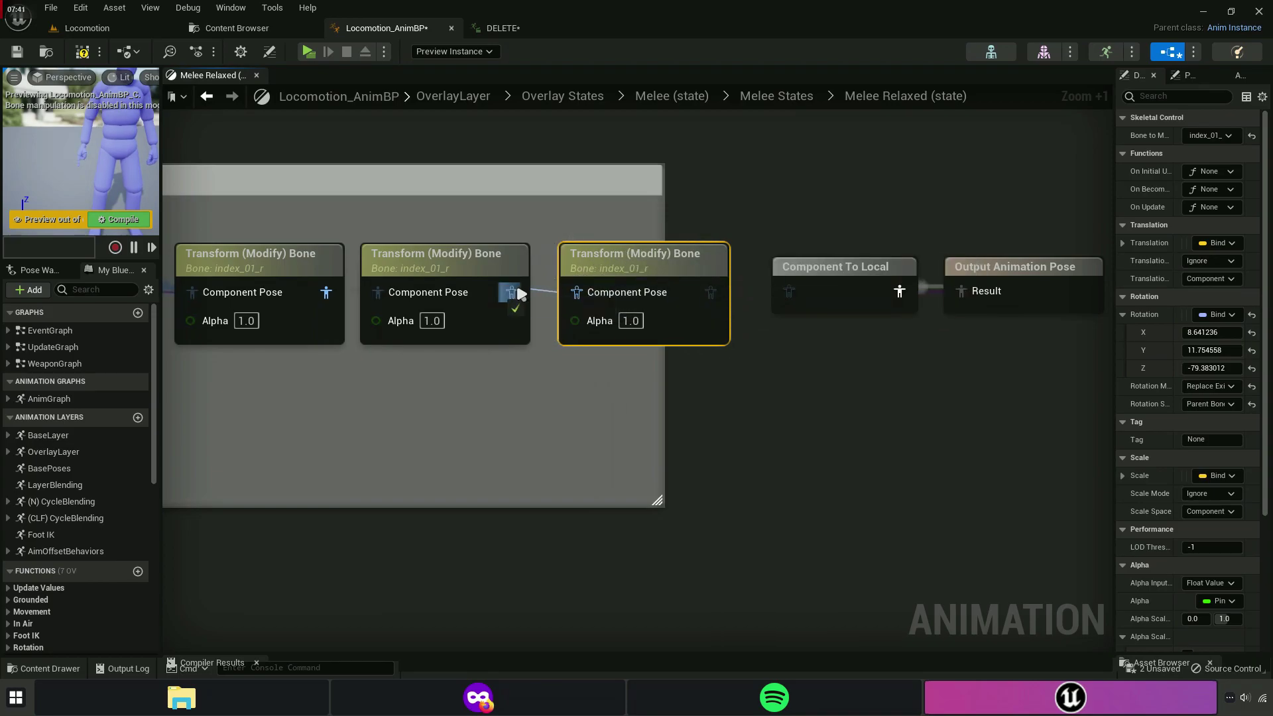
left_click_drag(658, 370, 947, 366)
Frame the three-node chain in a full-width graph and select the middle node.
left_click(841, 290)
scroll(775, 401, "down", 3)
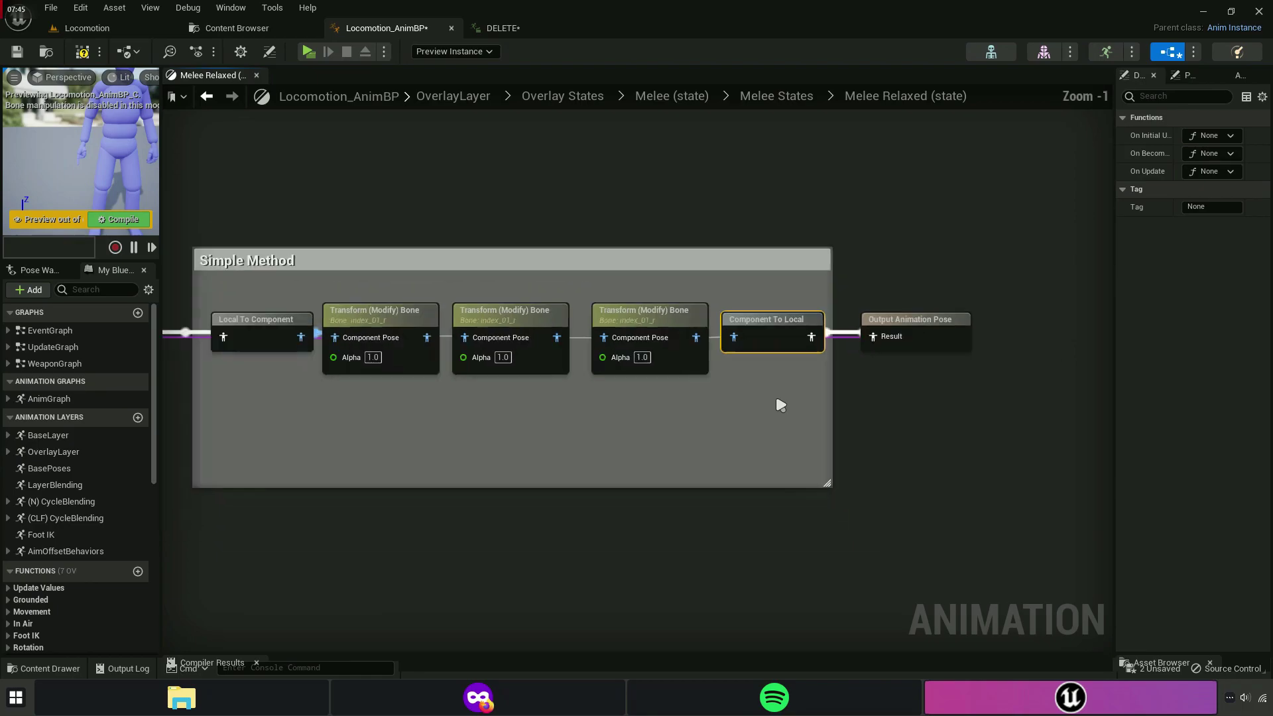
scroll(622, 378, "down", 2)
scroll(530, 363, "up", 2)
right_click_drag(530, 363, 481, 377)
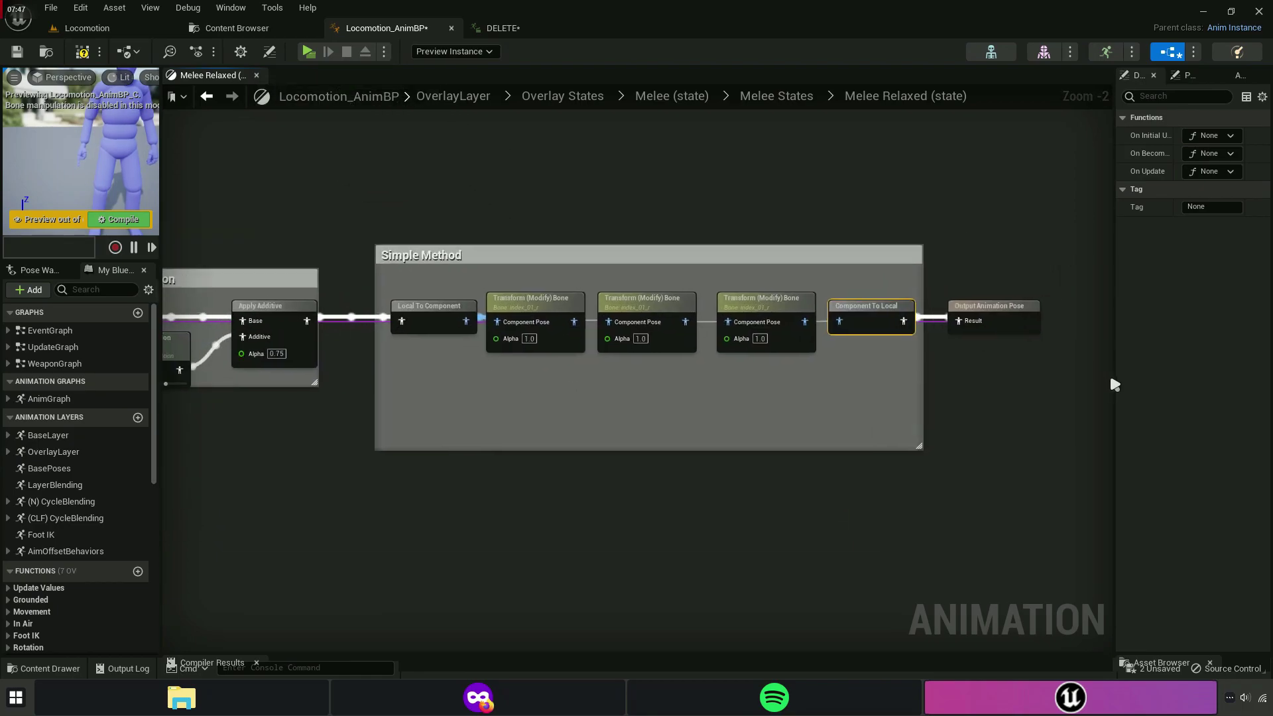
left_click_drag(1113, 384, 1269, 385)
scroll(918, 455, "up", 2)
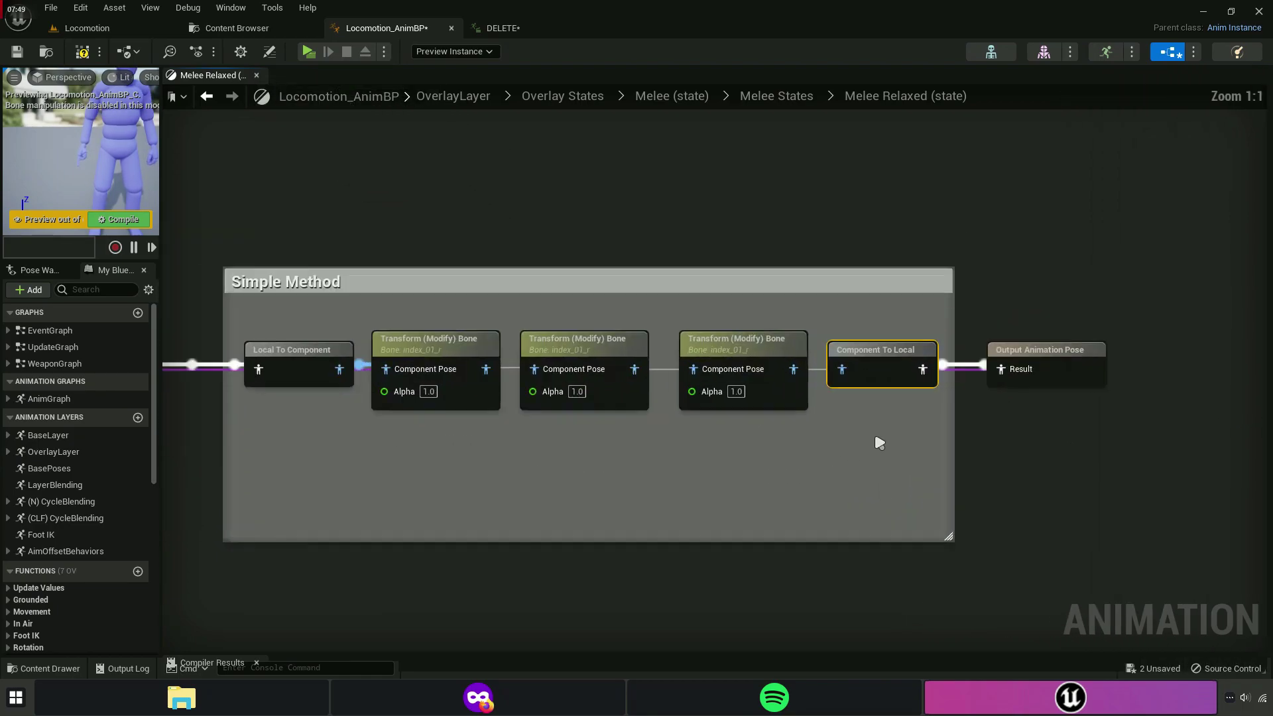
scroll(878, 443, "up", 1)
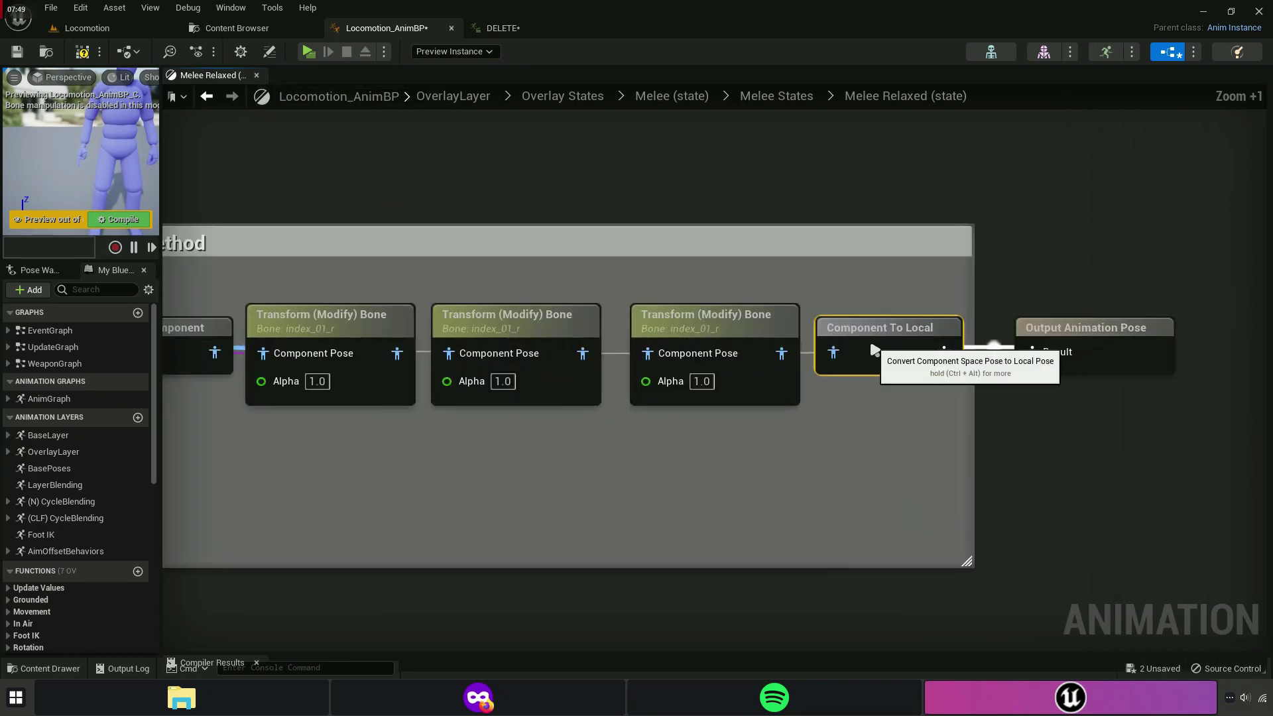
left_click(513, 318)
Copy the index_02_r bone name from the DELETE skeleton and assign it to the middle node.
left_click(511, 29)
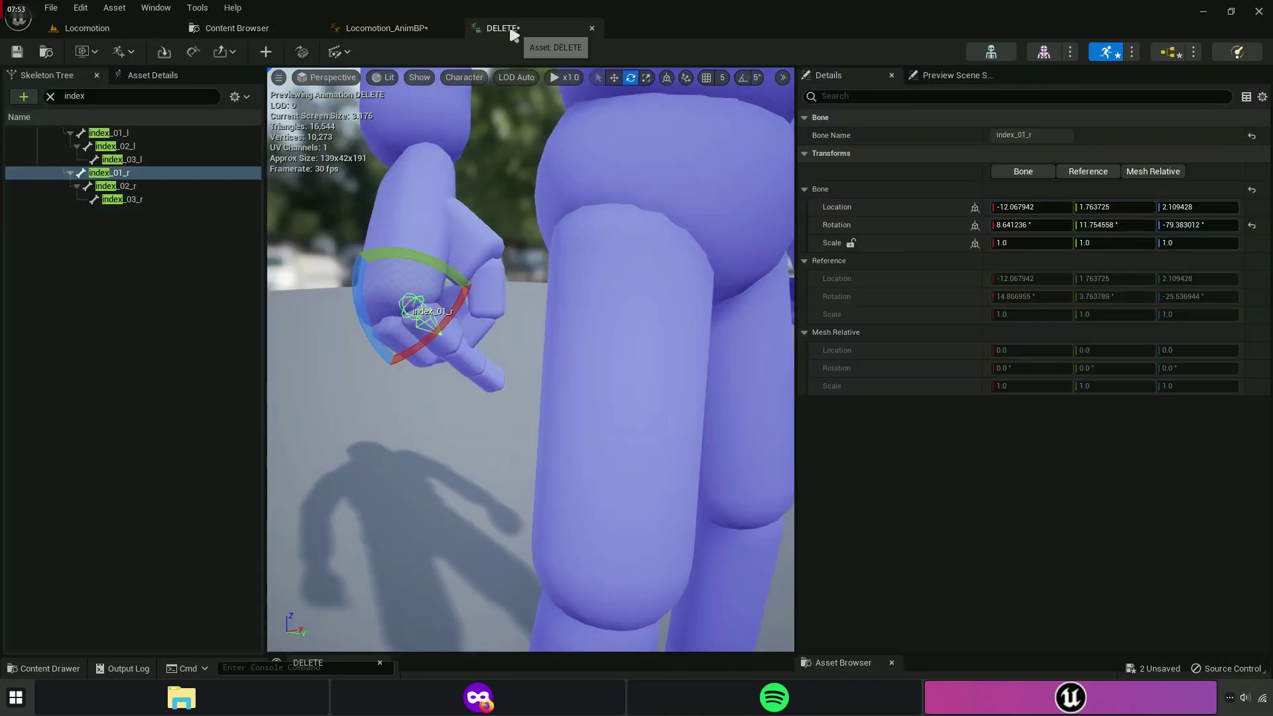
left_click(126, 187)
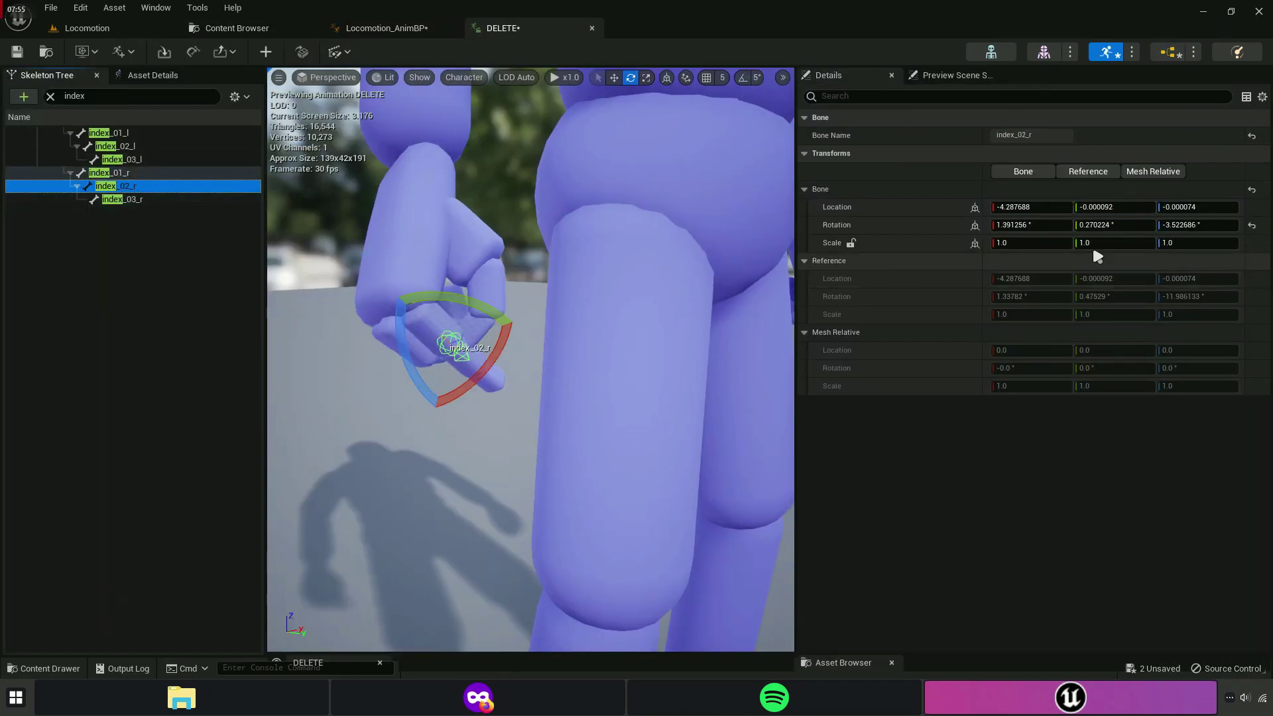
right_click(1014, 137)
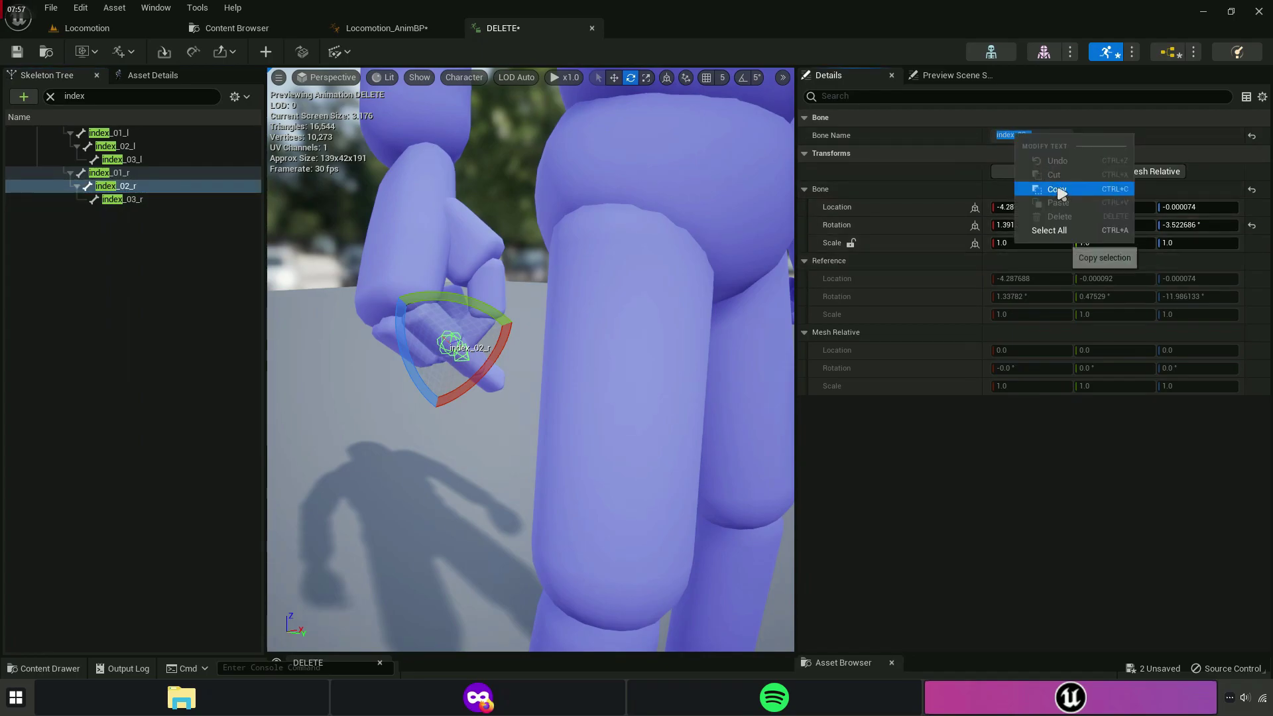
left_click(1057, 190)
left_click(386, 28)
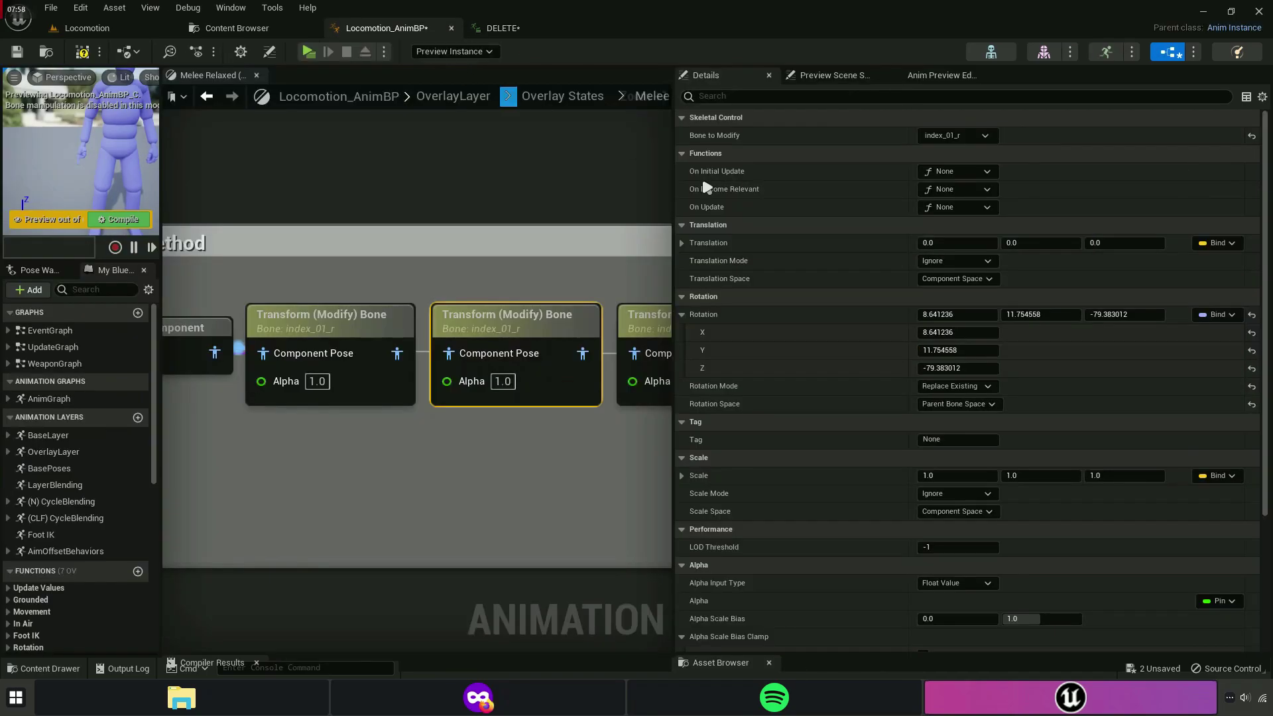
left_click(961, 137)
right_click(954, 167)
left_click(1032, 237)
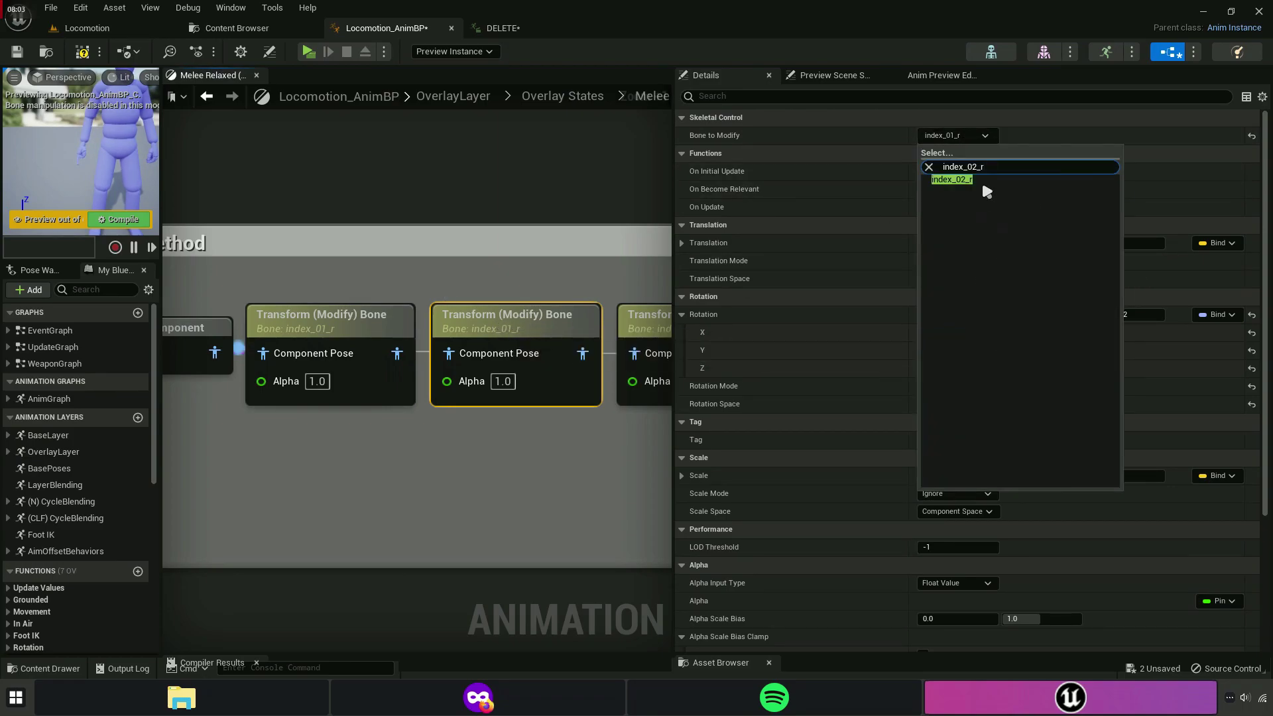
left_click(986, 180)
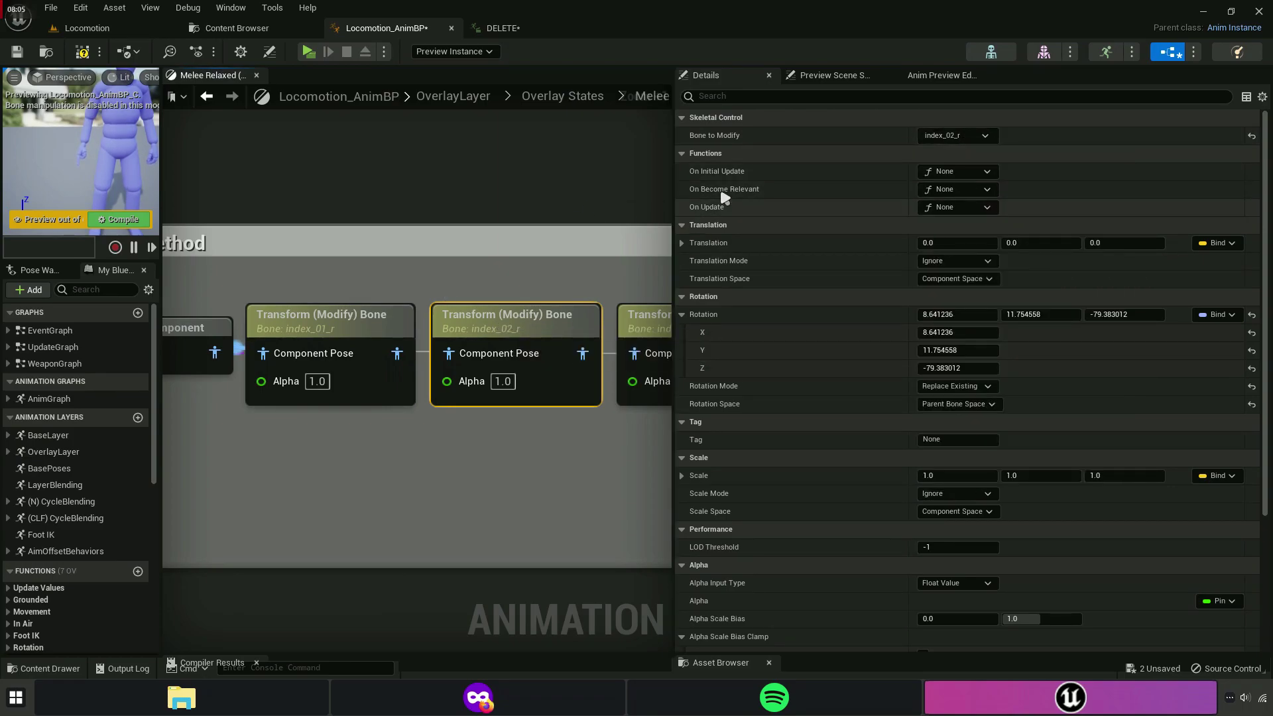
Clear the preview settings search, close the property editor, and return to DELETE's right hand.
left_click(945, 77)
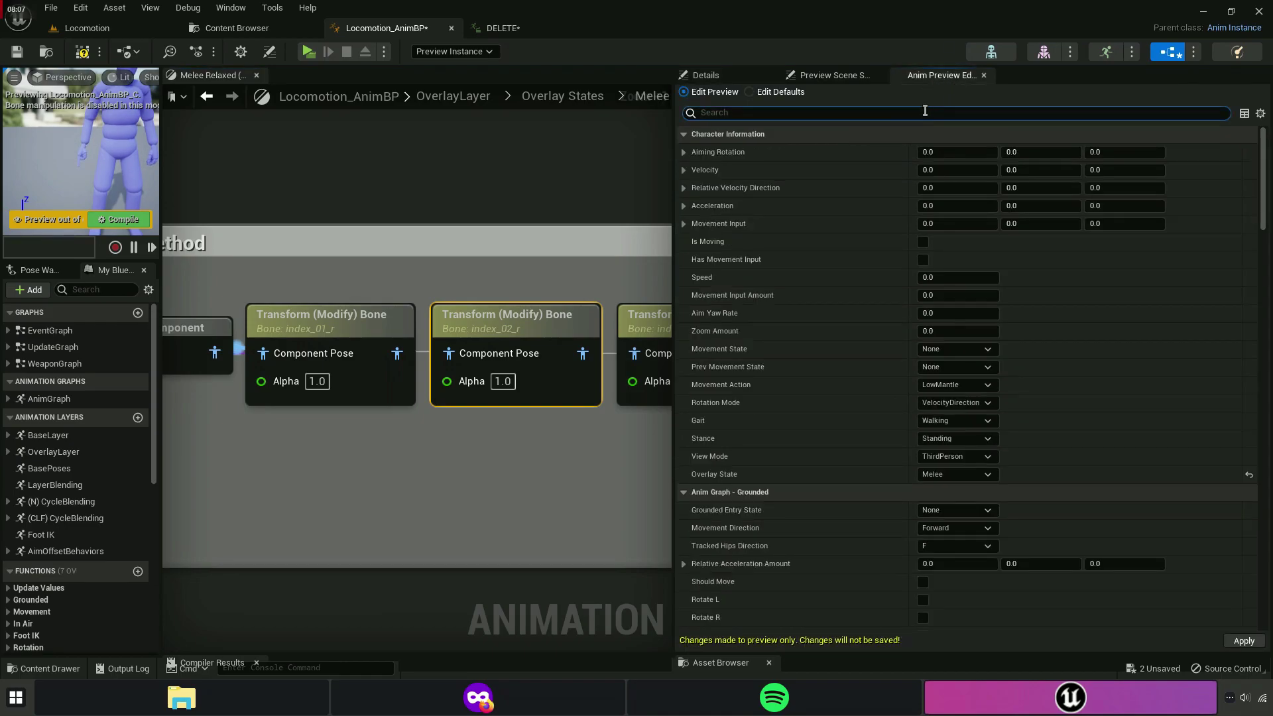
type("overlay")
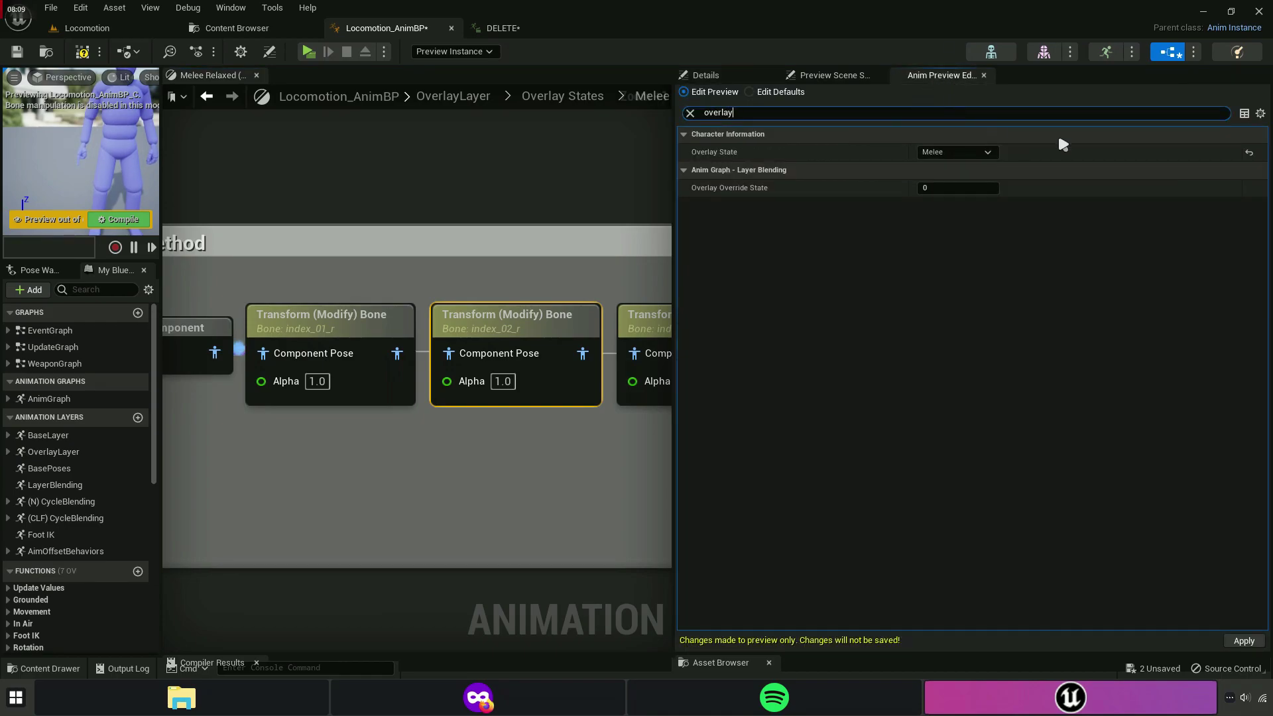
left_click(689, 113)
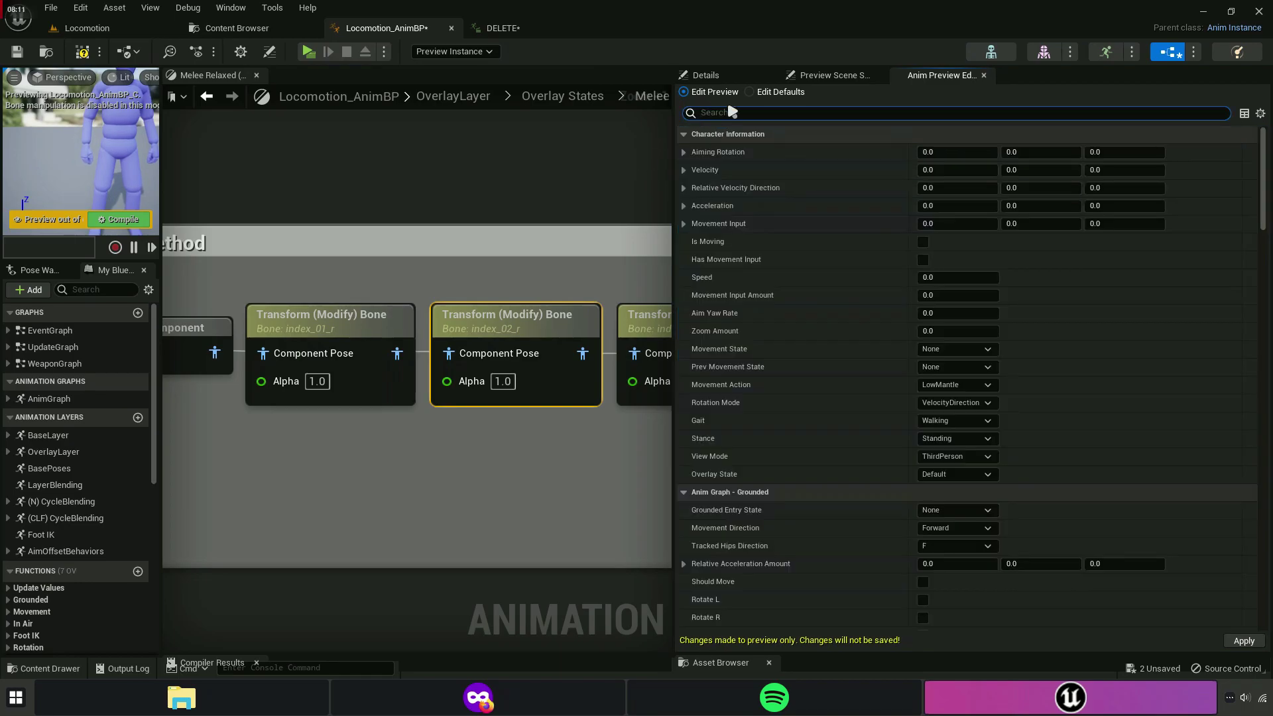
left_click(983, 75)
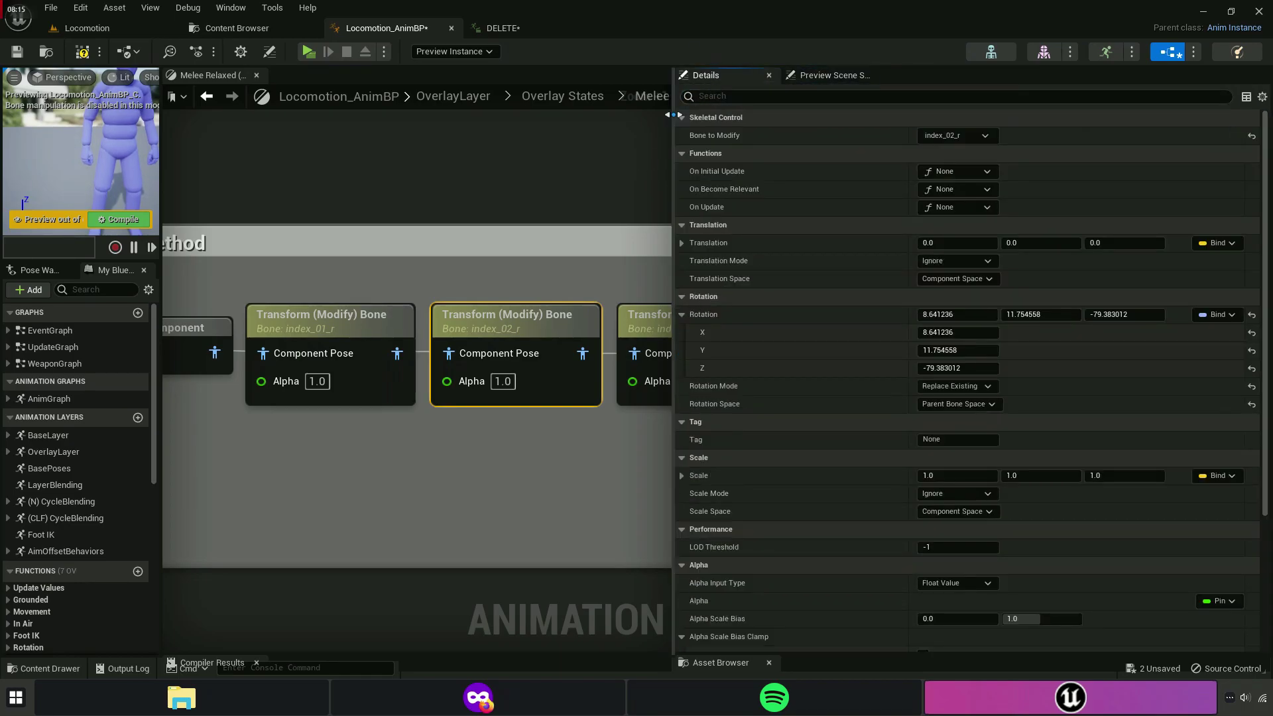
left_click_drag(671, 115, 944, 146)
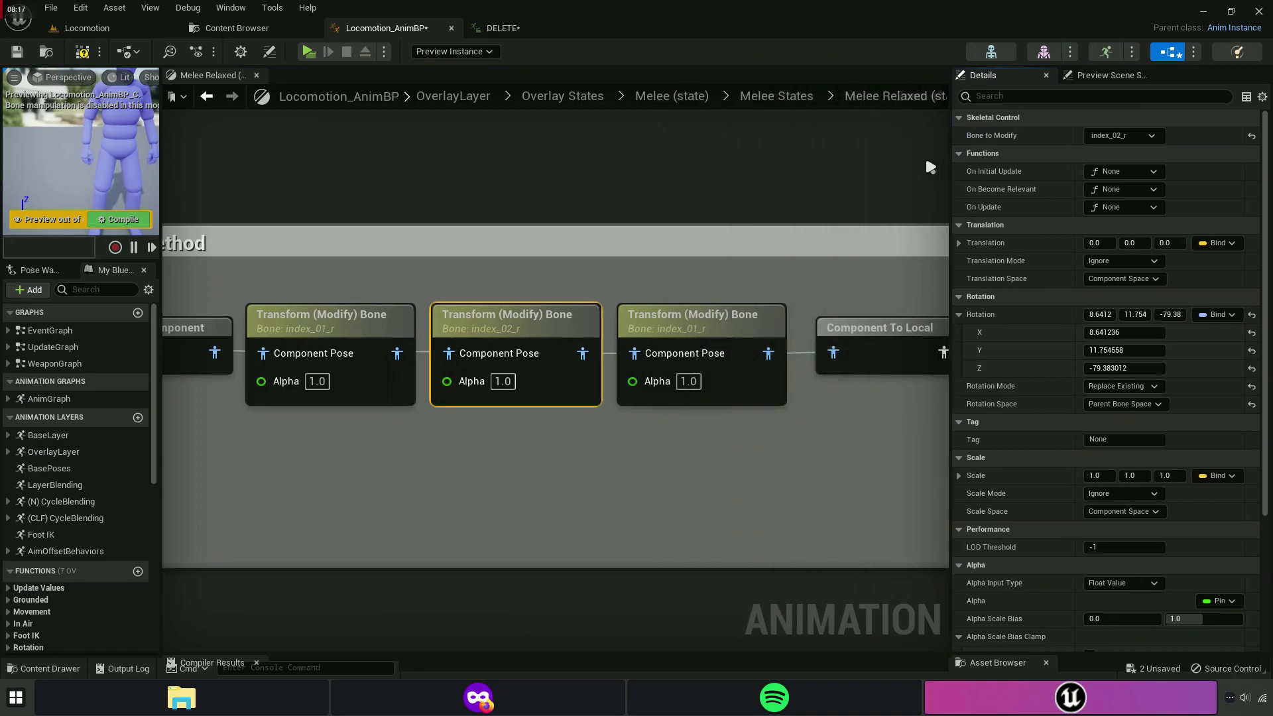
left_click(502, 28)
right_click_drag(653, 292, 155, 233)
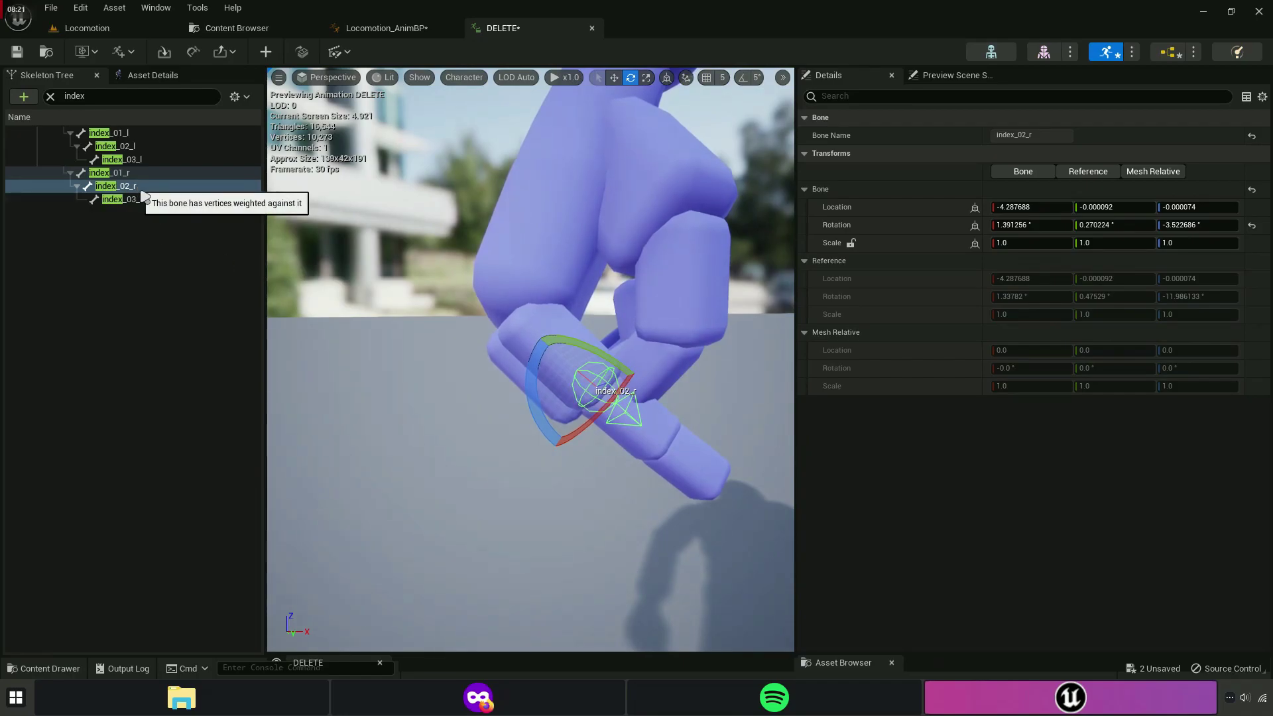
Reselect index_02_r and curl it down to roughly -86 on Z into the fist.
key("w")
left_click(475, 335)
left_click(116, 186)
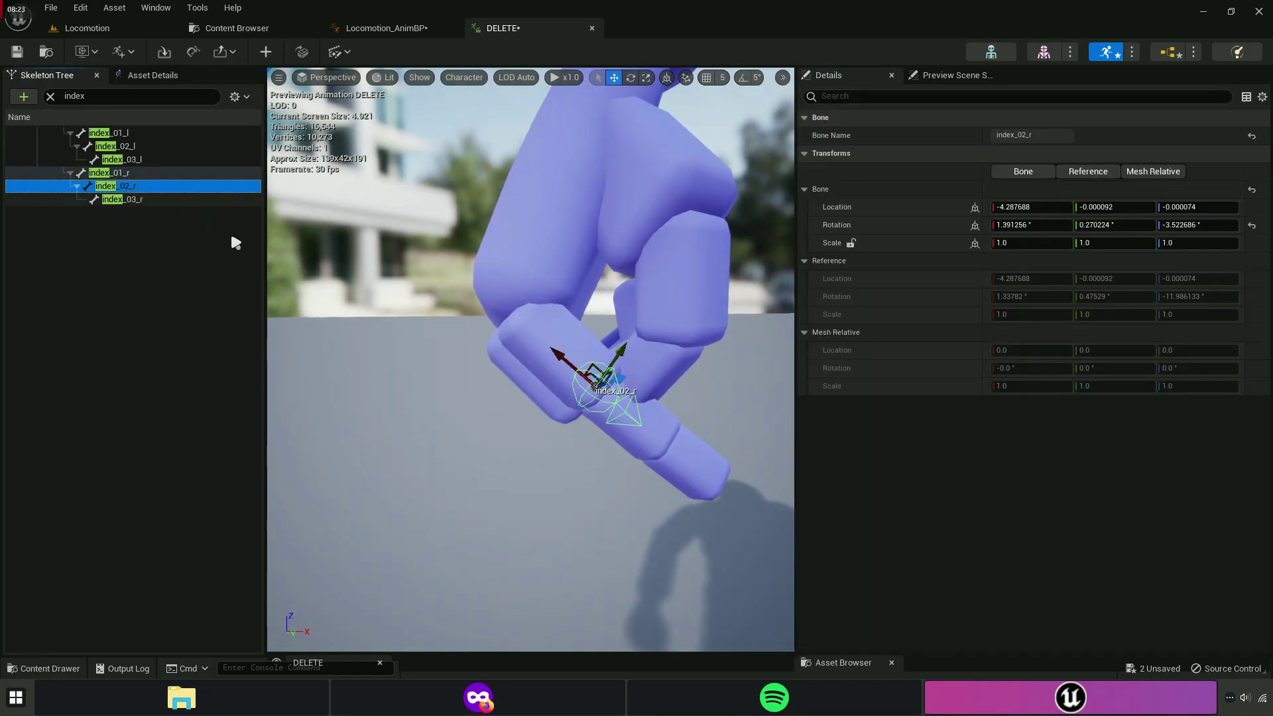
right_click_drag(621, 341, 504, 344)
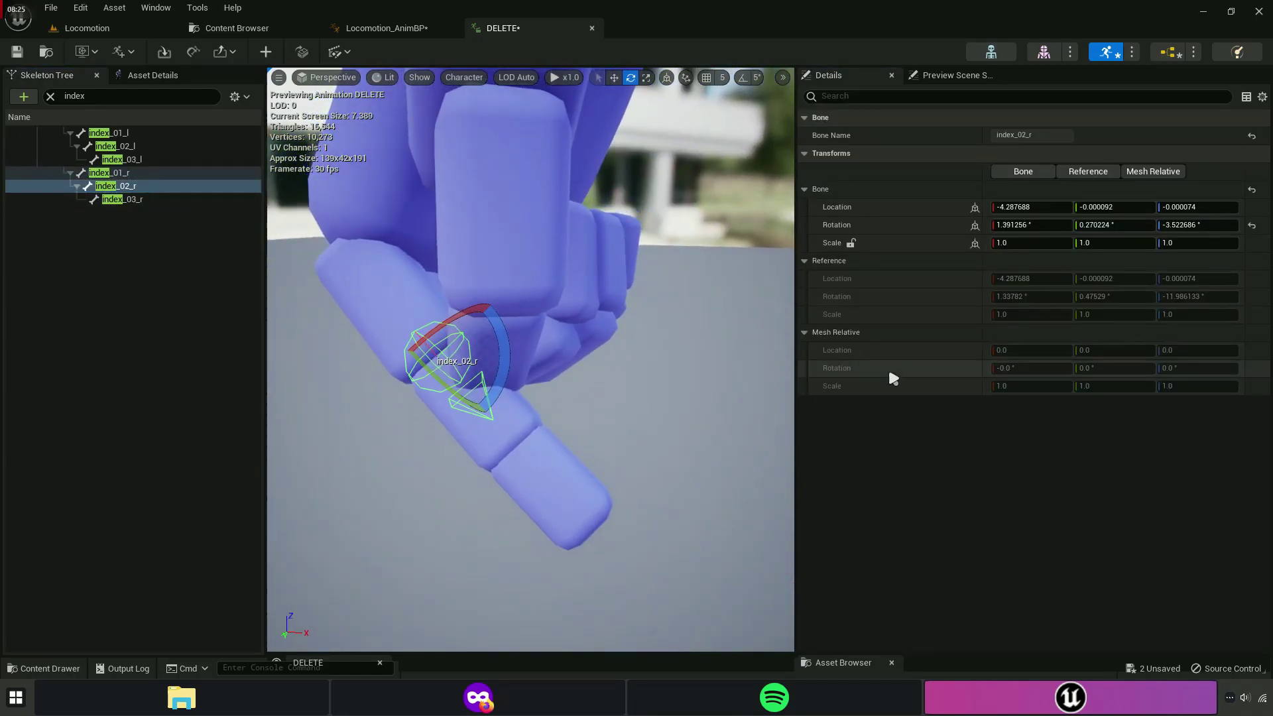
left_click_drag(796, 382, 1105, 381)
right_click_drag(1017, 420, 611, 409)
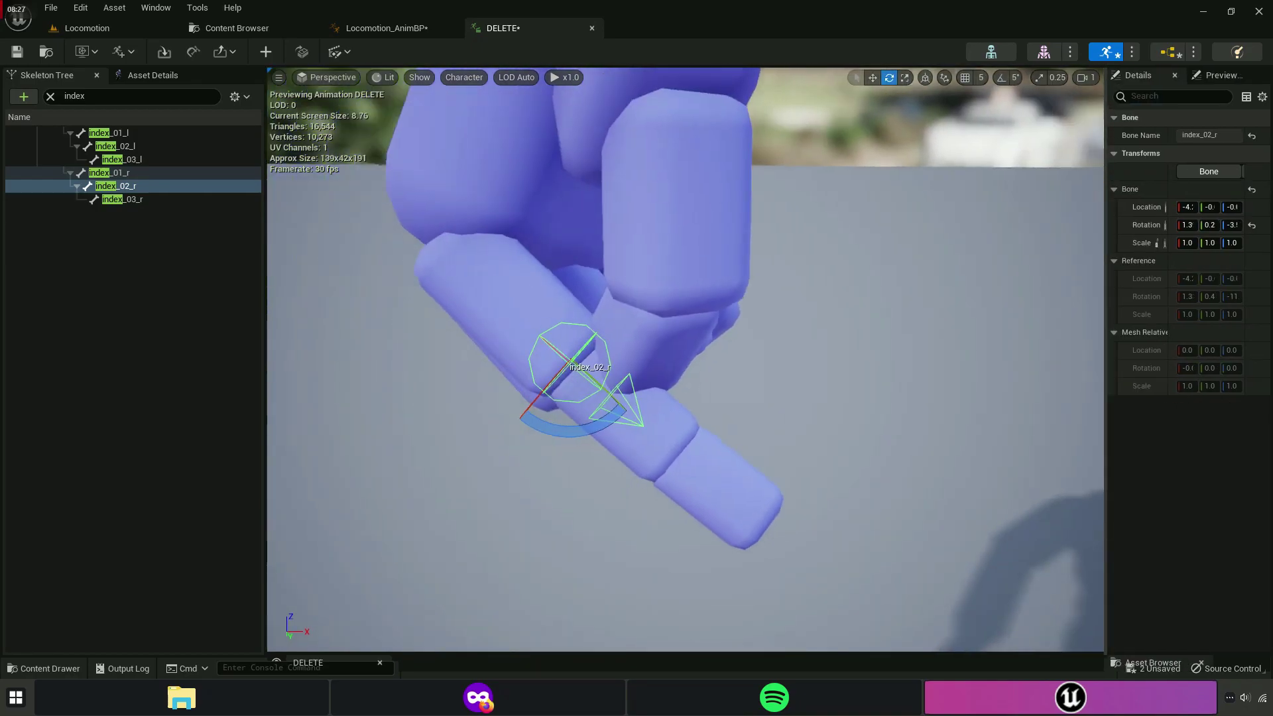
left_click_drag(532, 375, 525, 401)
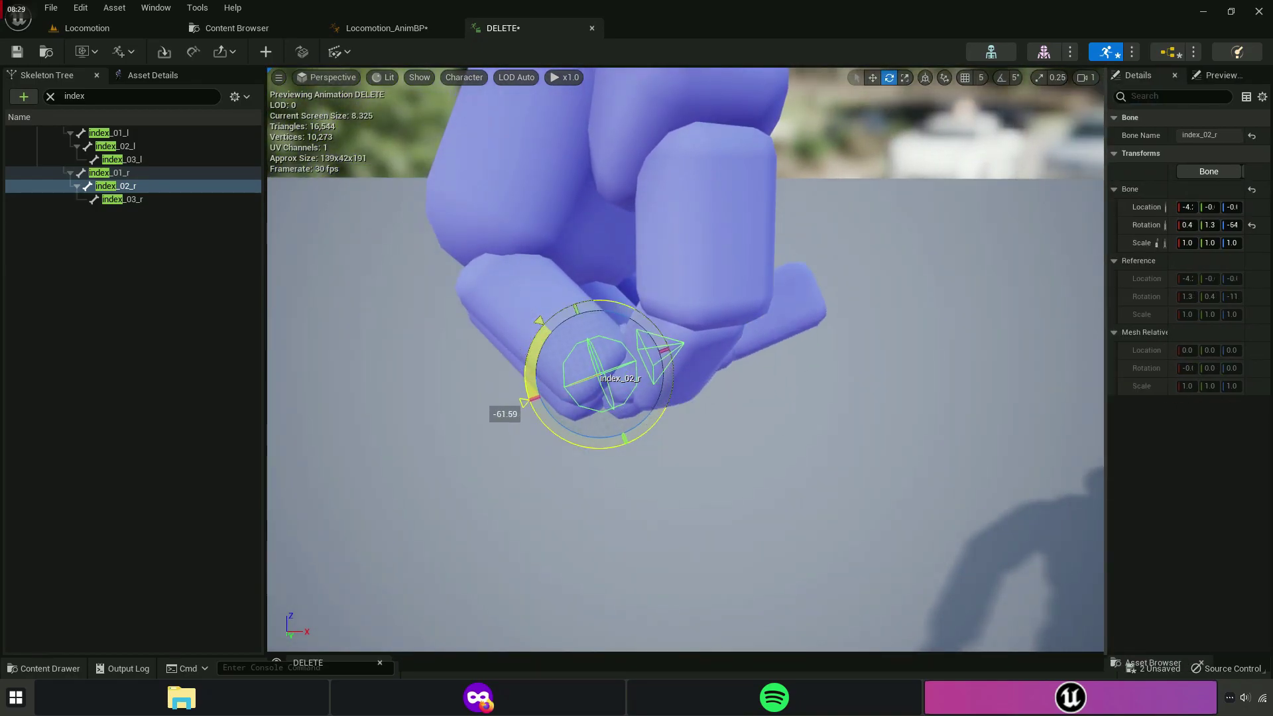
right_click_drag(552, 389, 765, 331)
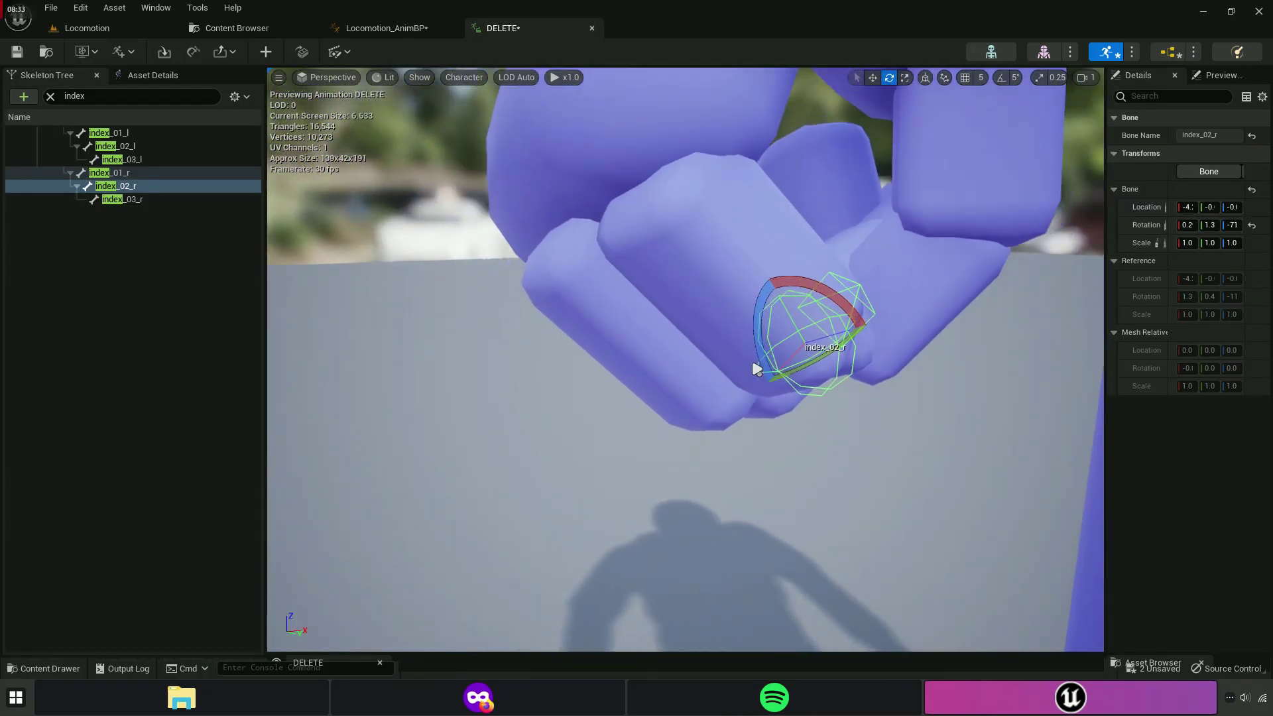
left_click_drag(749, 321, 769, 401)
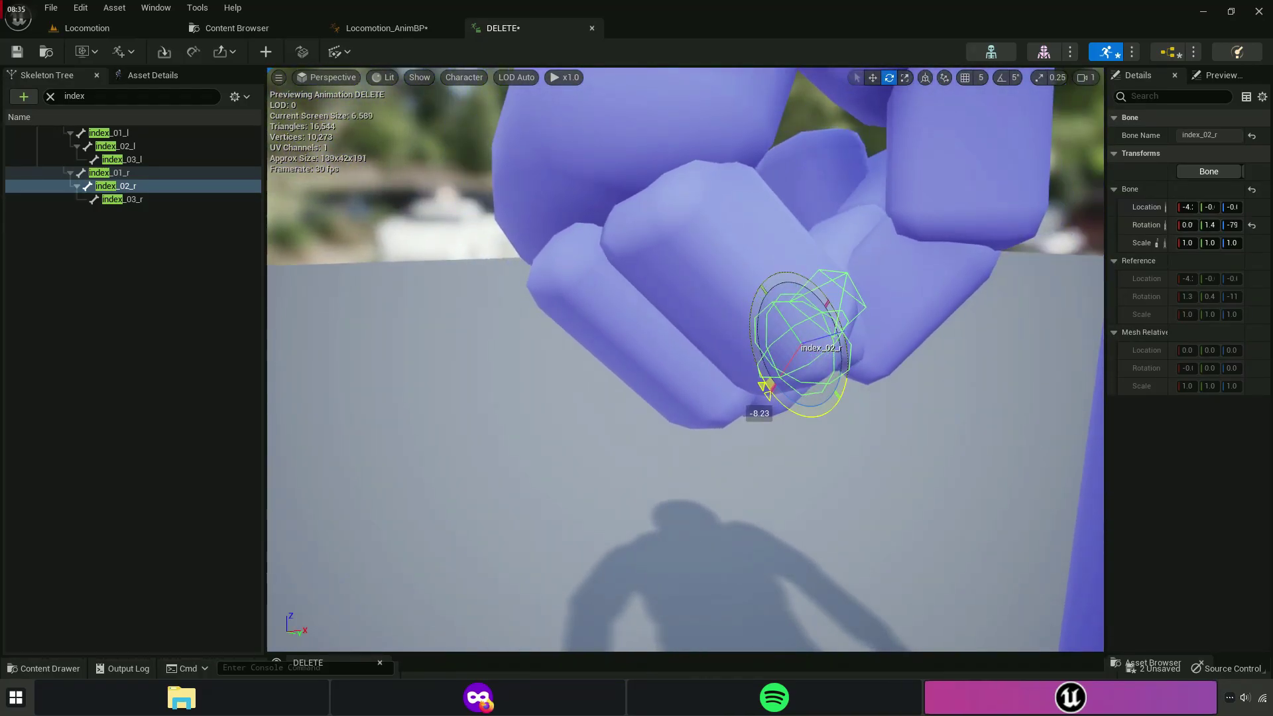
key("w")
mouse_move(769, 398)
right_mouse_down()
mouse_move(663, 371)
mouse_move(663, 285)
mouse_move(851, 357)
right_mouse_up()
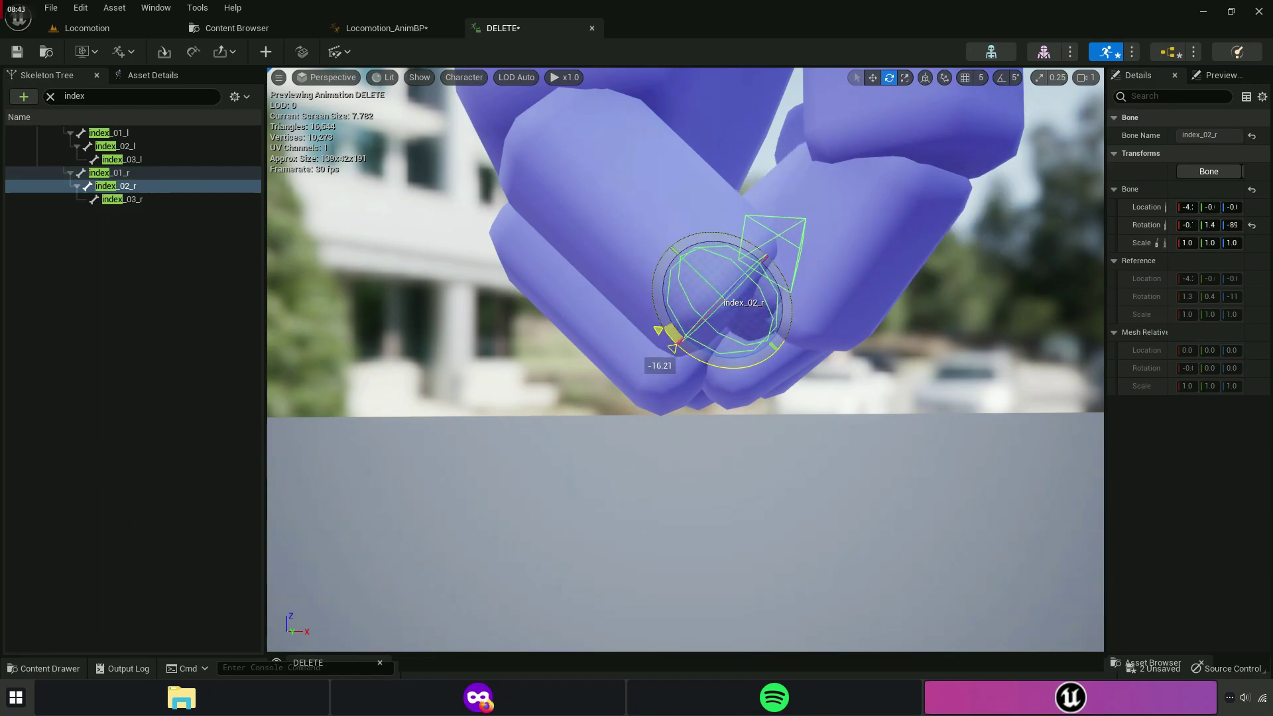
right_click_drag(659, 365, 597, 398)
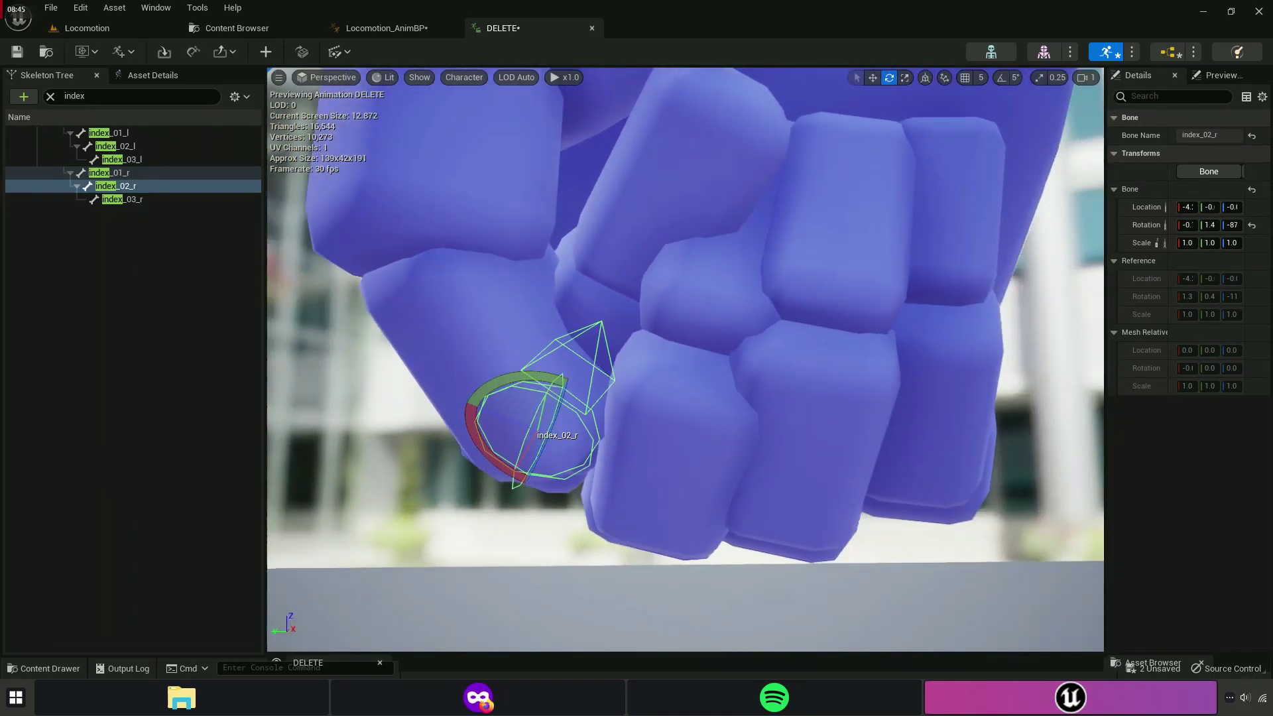
right_click_drag(723, 388, 723, 388)
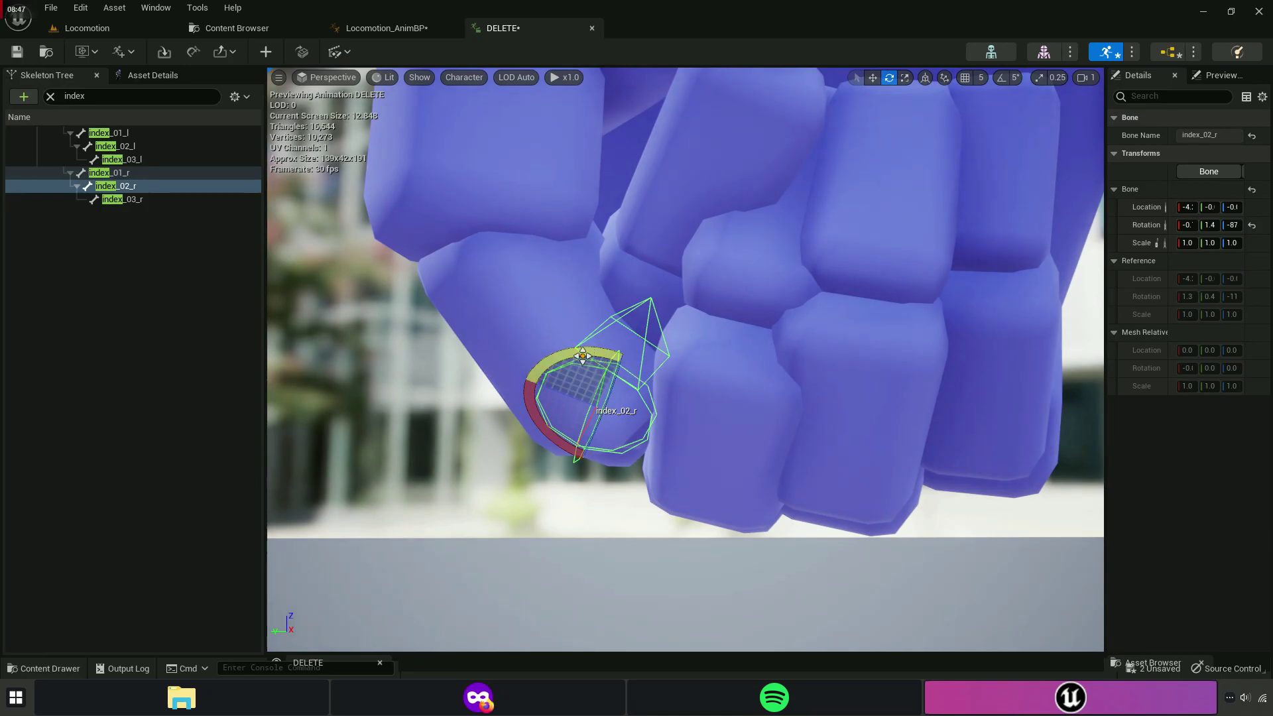
Refine index_02_r to rotation -1.430, -7.878, -78.233 and copy that rotation.
left_click_drag(582, 356, 582, 459)
right_click_drag(692, 361, 663, 383)
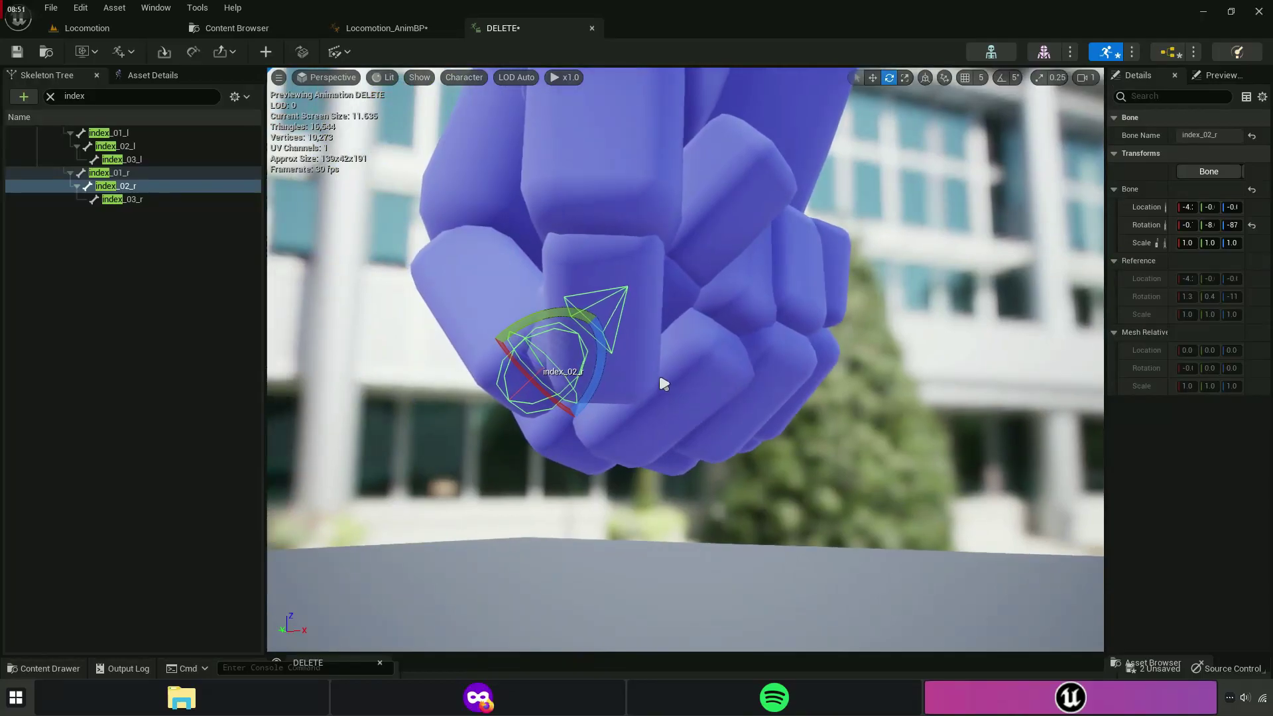
left_click_drag(596, 375, 596, 279)
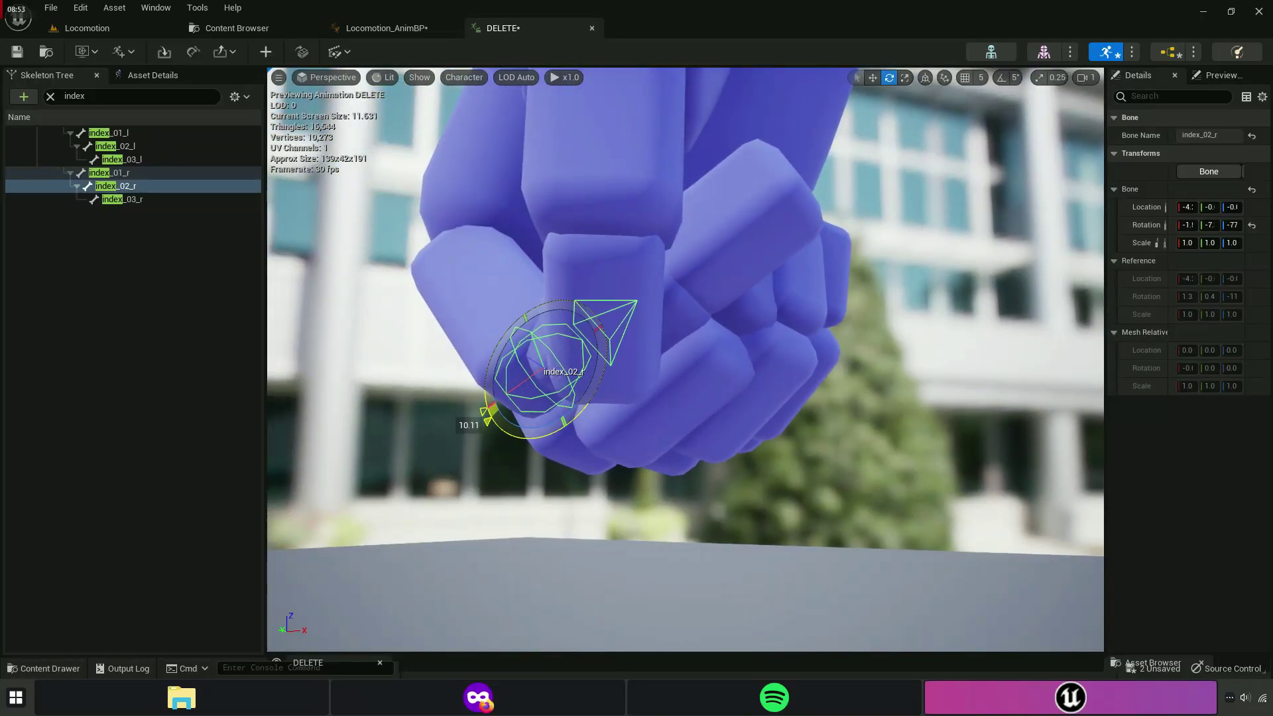
right_click_drag(762, 396, 763, 395)
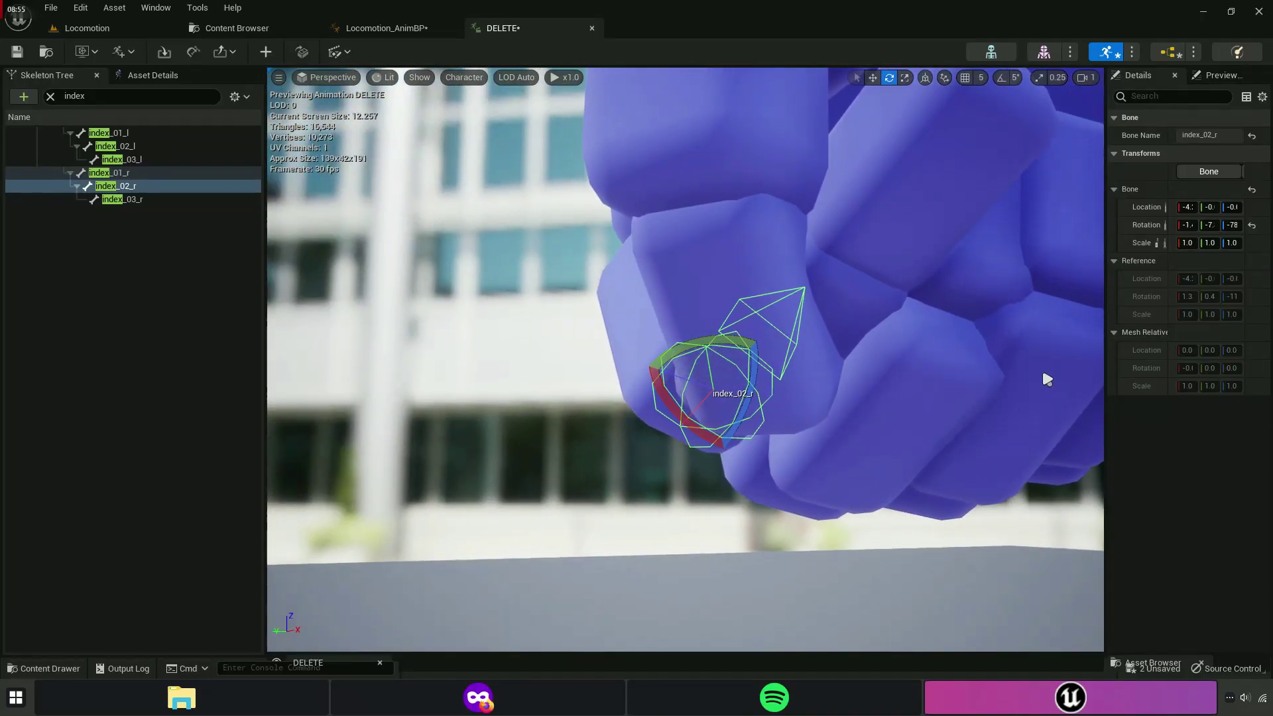
left_click_drag(1104, 332, 821, 344)
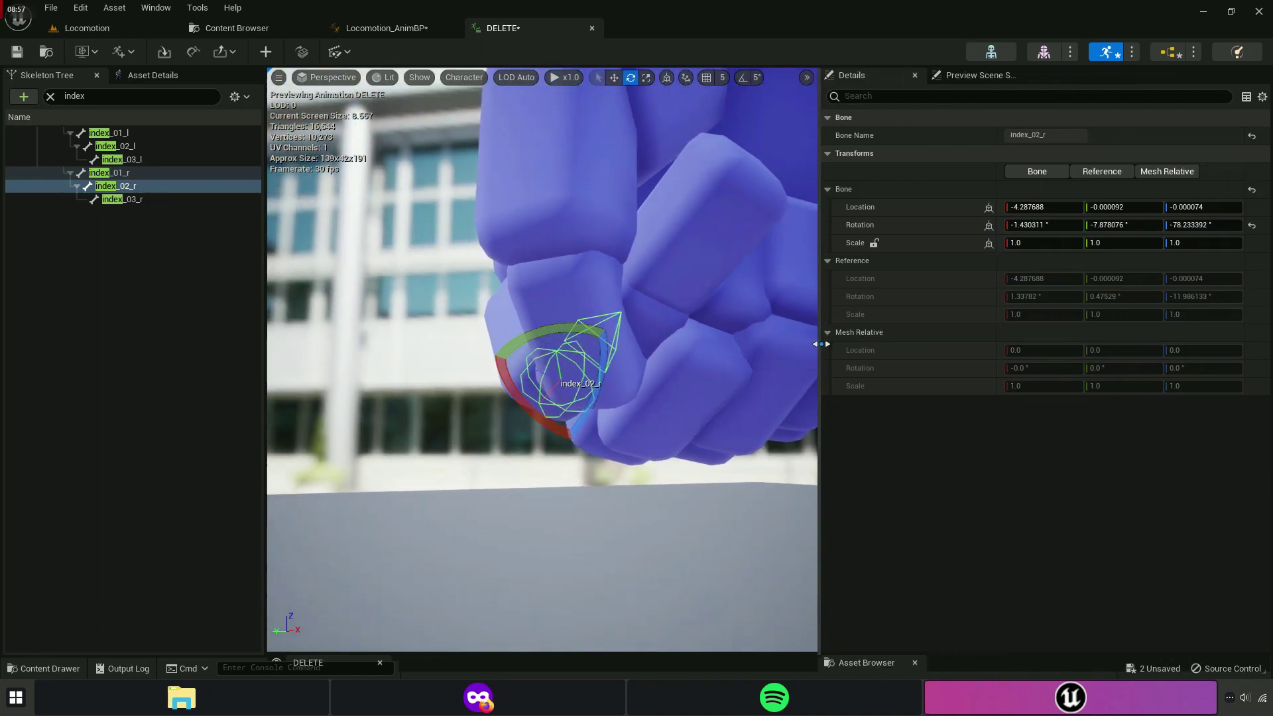
right_click(906, 233)
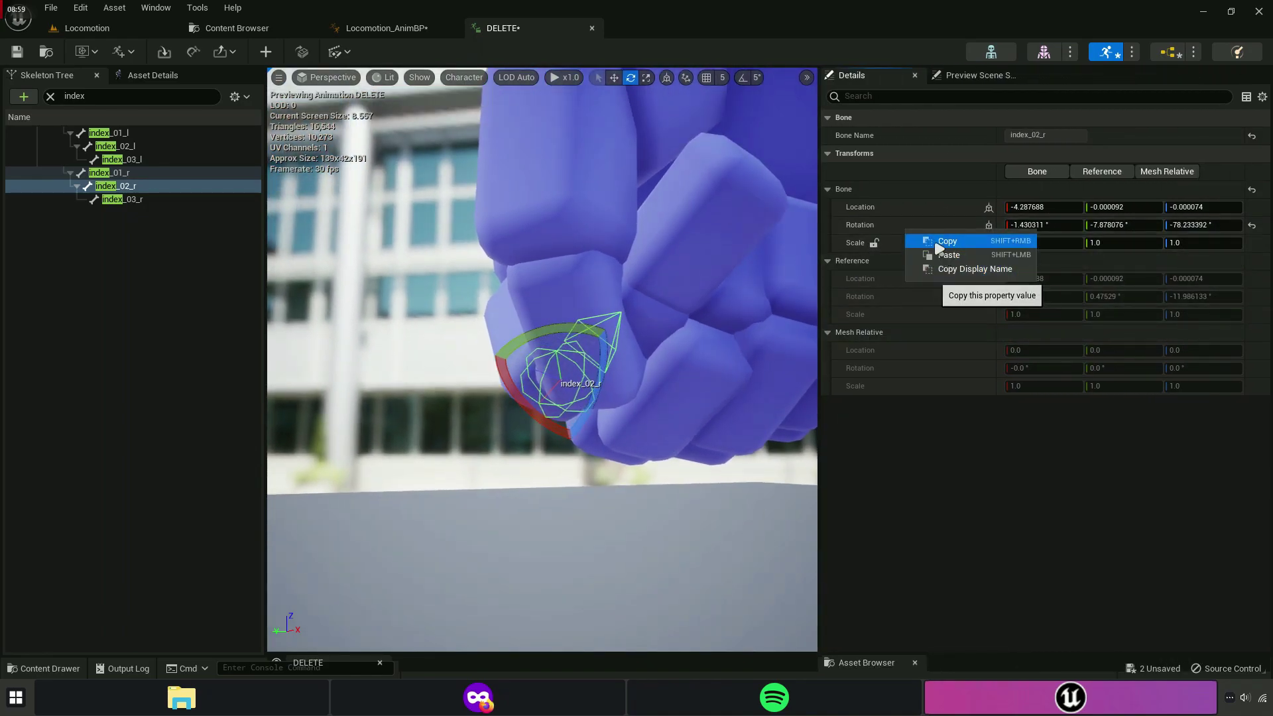
left_click(936, 242)
left_click(372, 25)
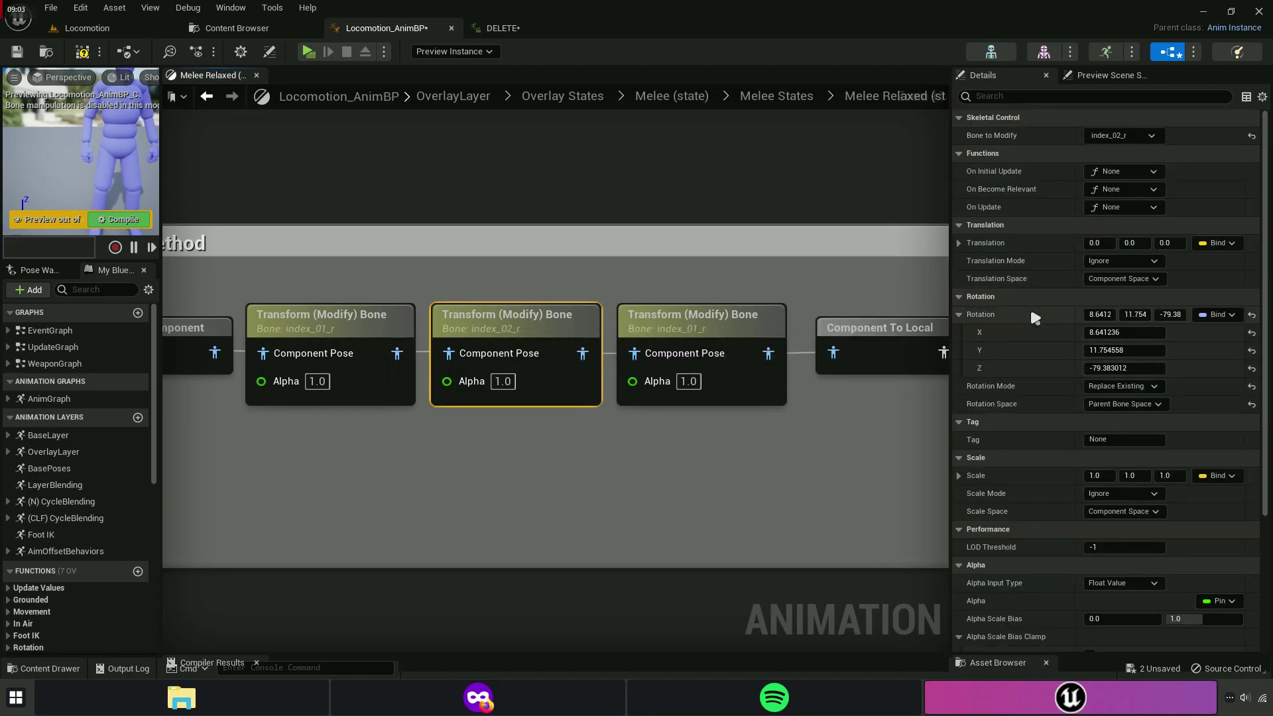
Paste rotation -1.430, -7.878, -78.233 into the middle node, then select the third node.
right_click(999, 320)
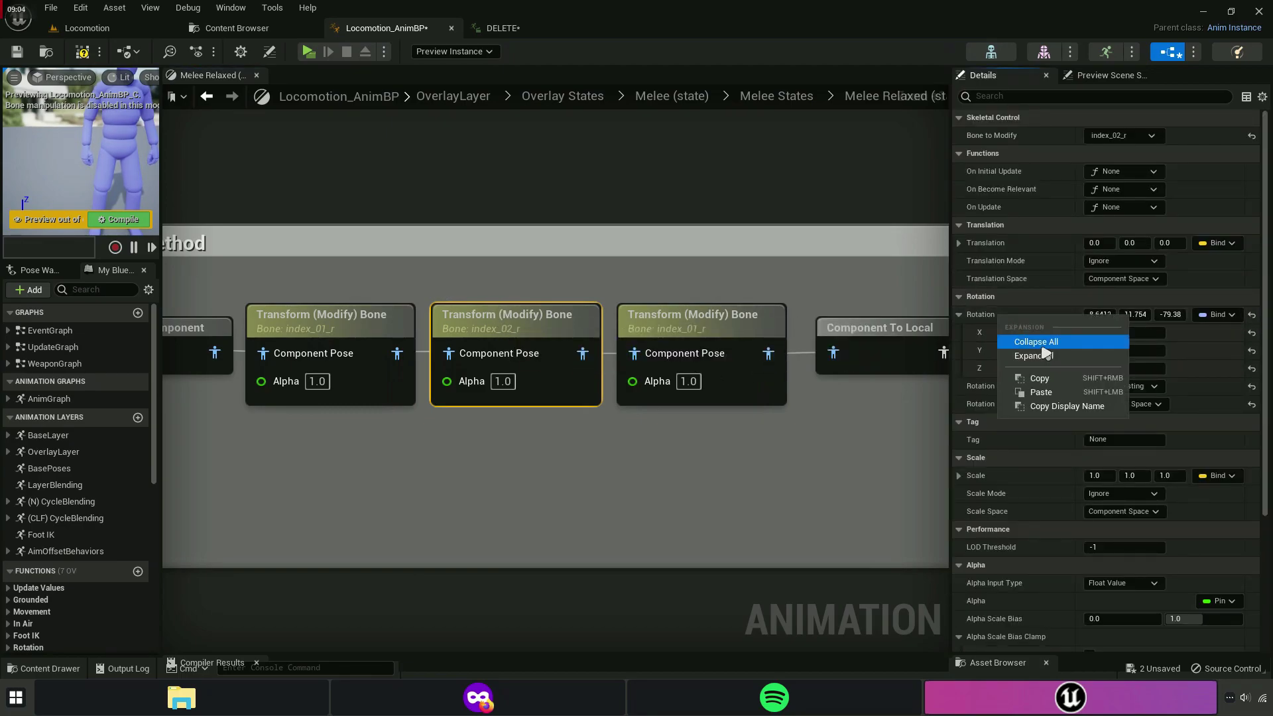
left_click(1057, 394)
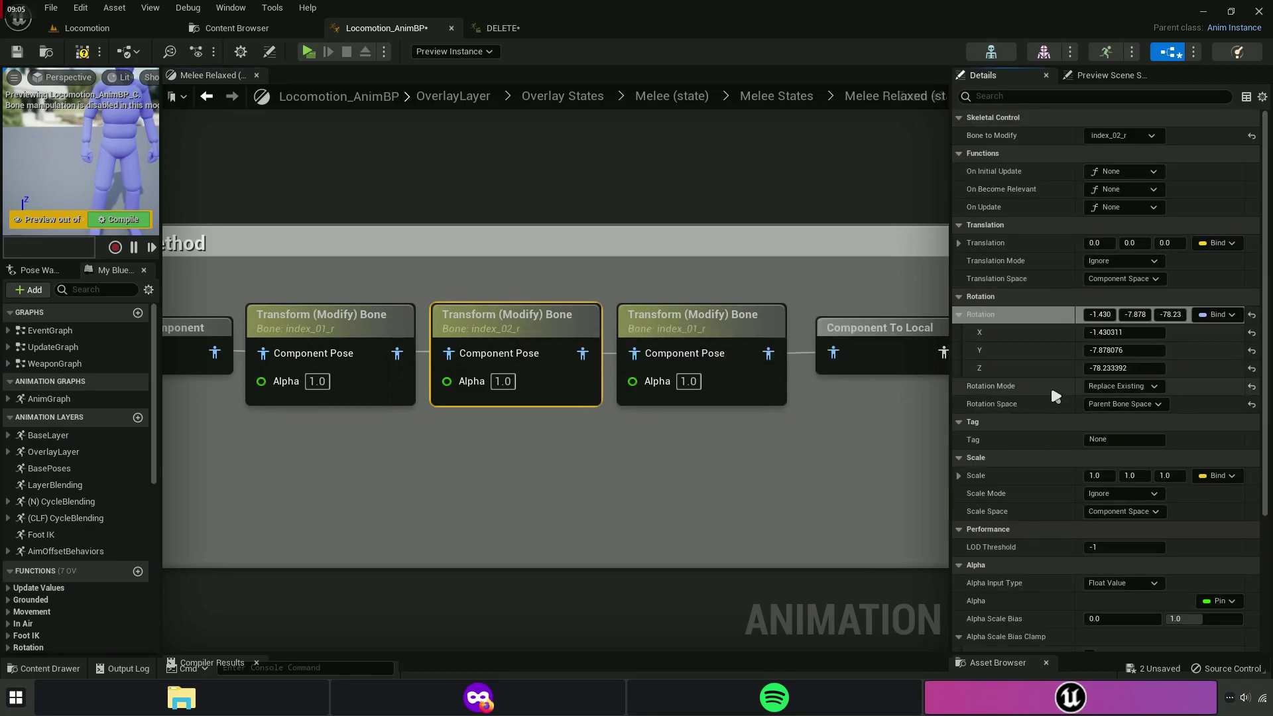
left_click(957, 315)
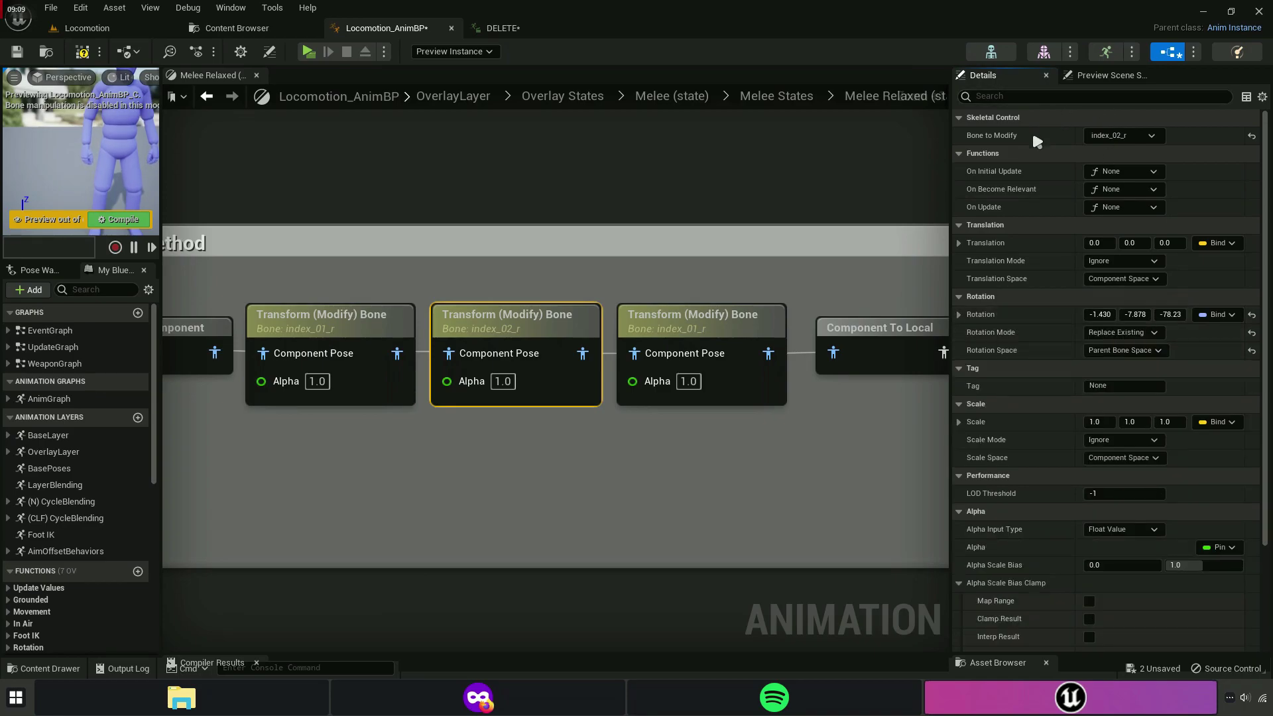
right_click_drag(788, 462, 705, 458)
left_click(637, 325)
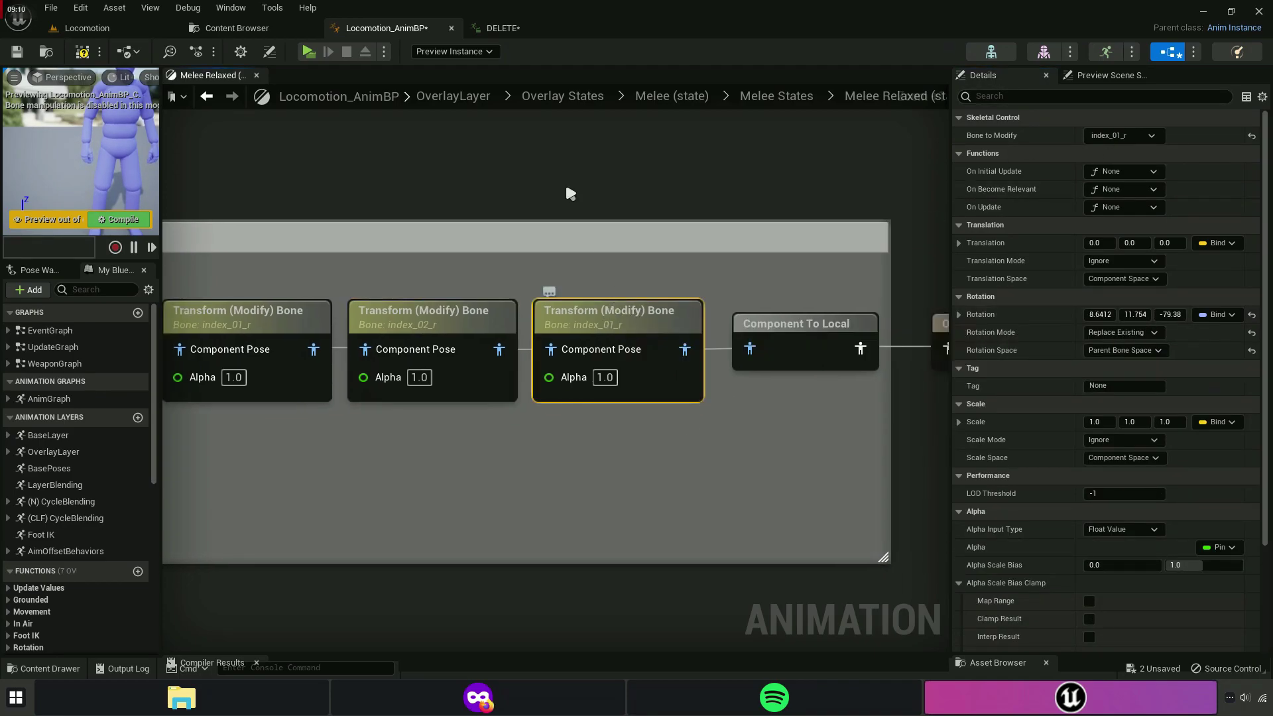
Copy the index_03_r bone name from DELETE and assign it to the third node.
left_click(519, 30)
left_click(130, 198)
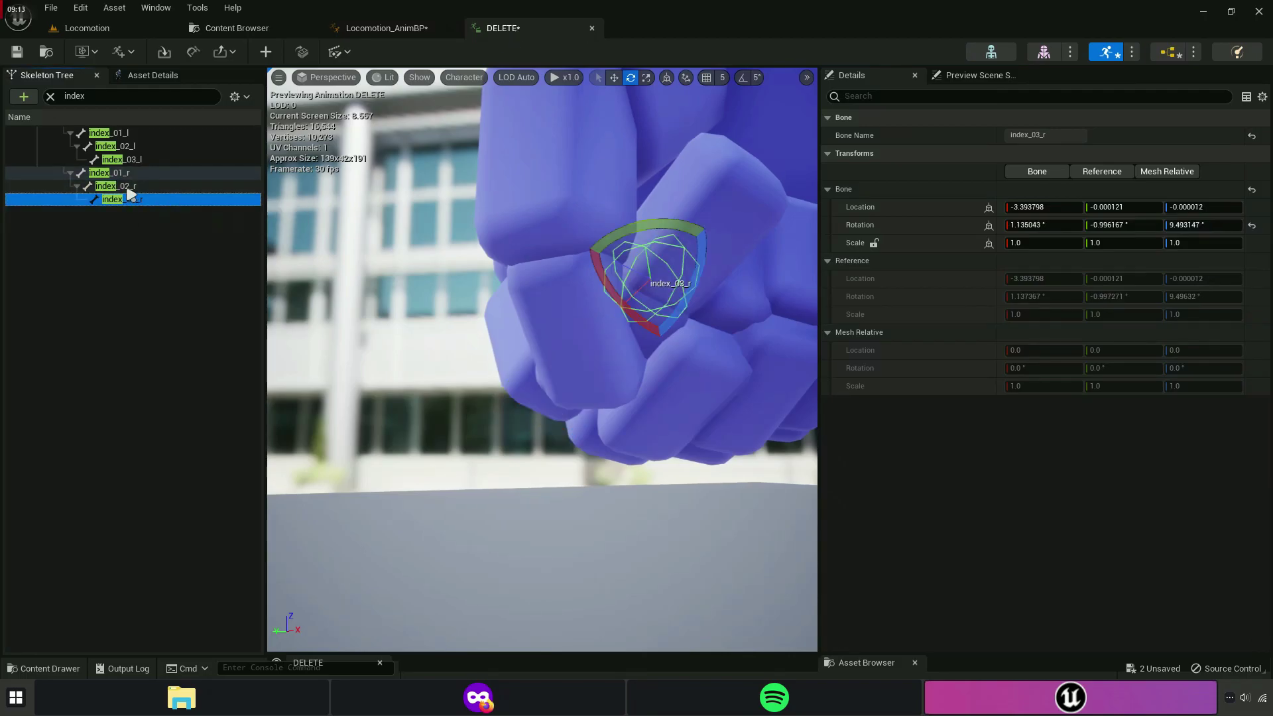
key("Up")
key("Up")
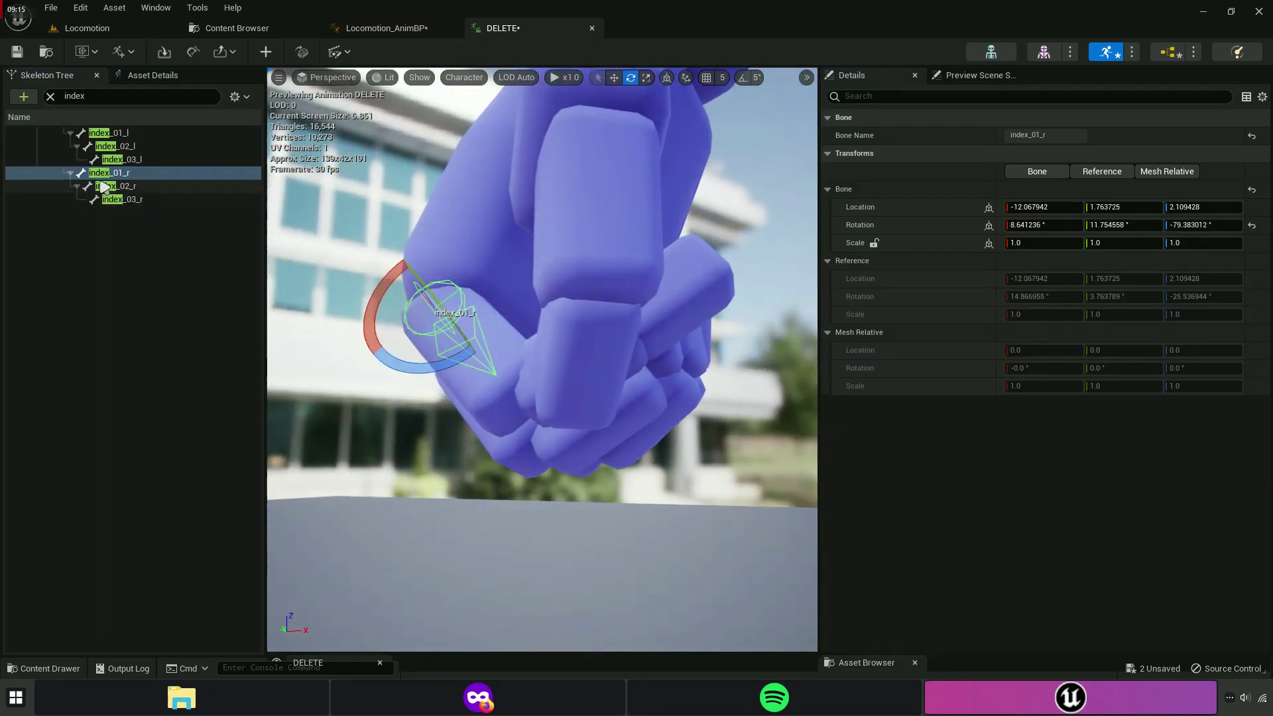
left_click(126, 199)
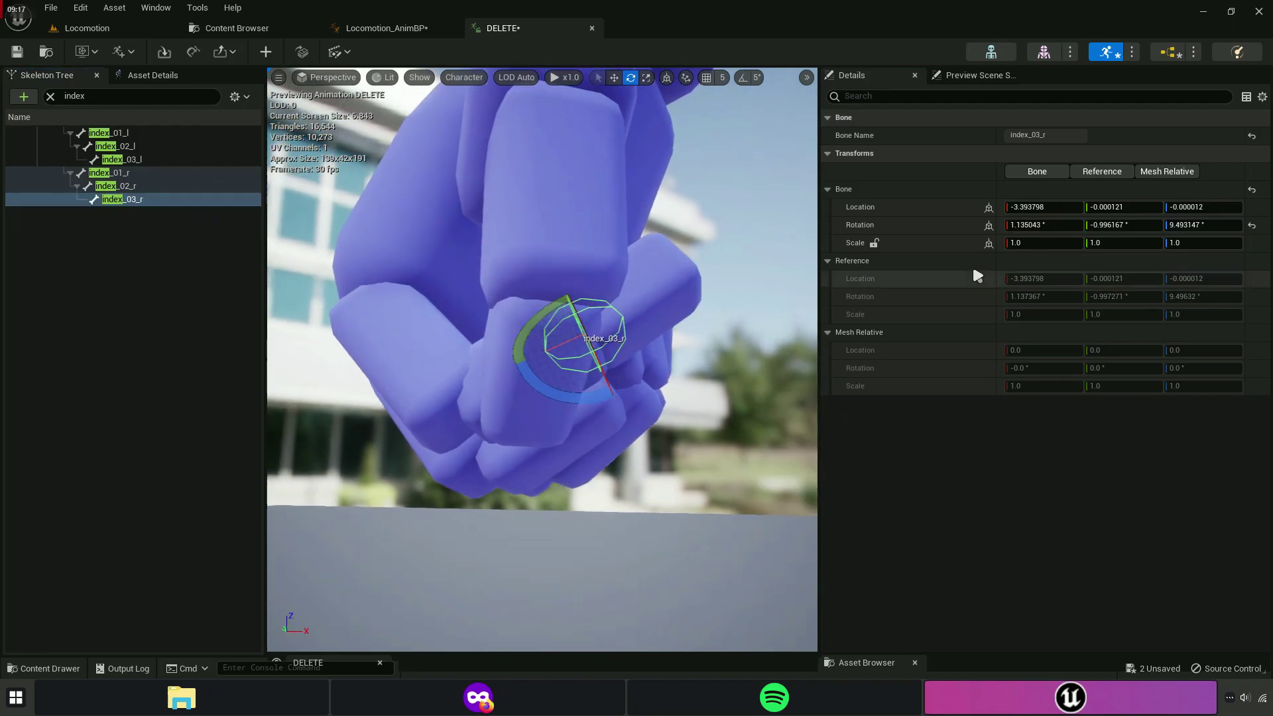
right_click(1050, 147)
left_click(1088, 199)
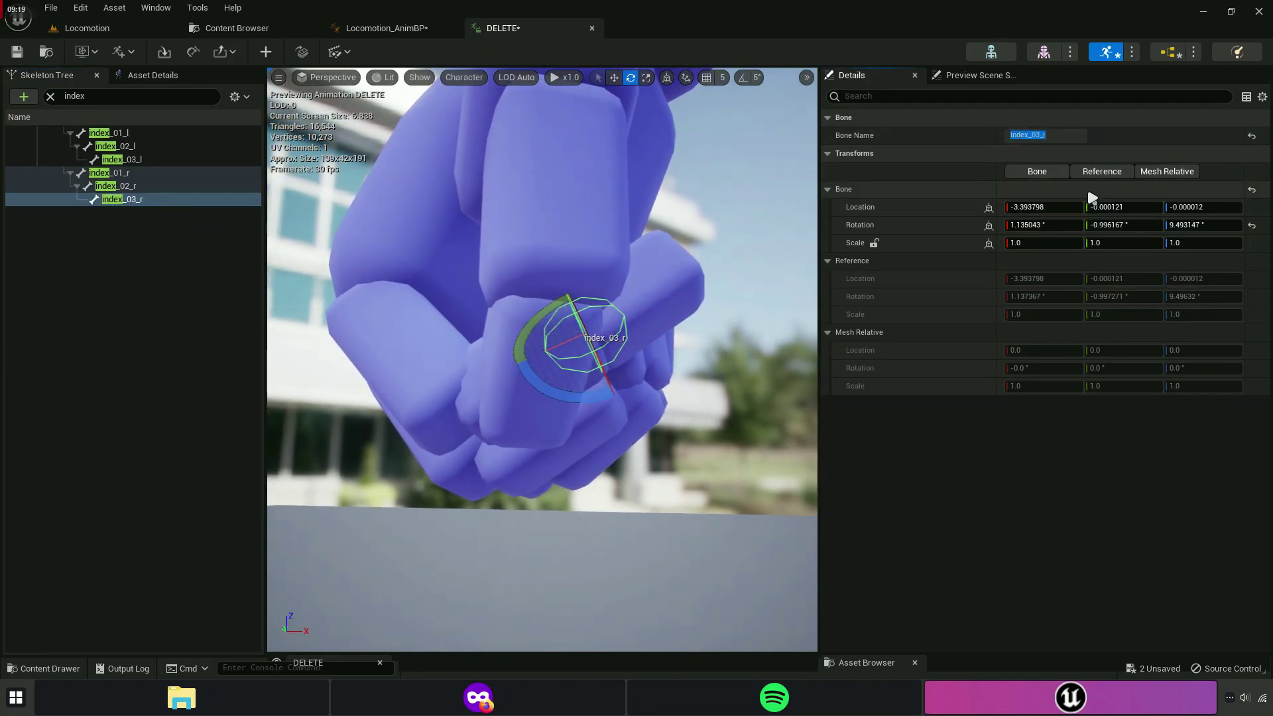
left_click(420, 32)
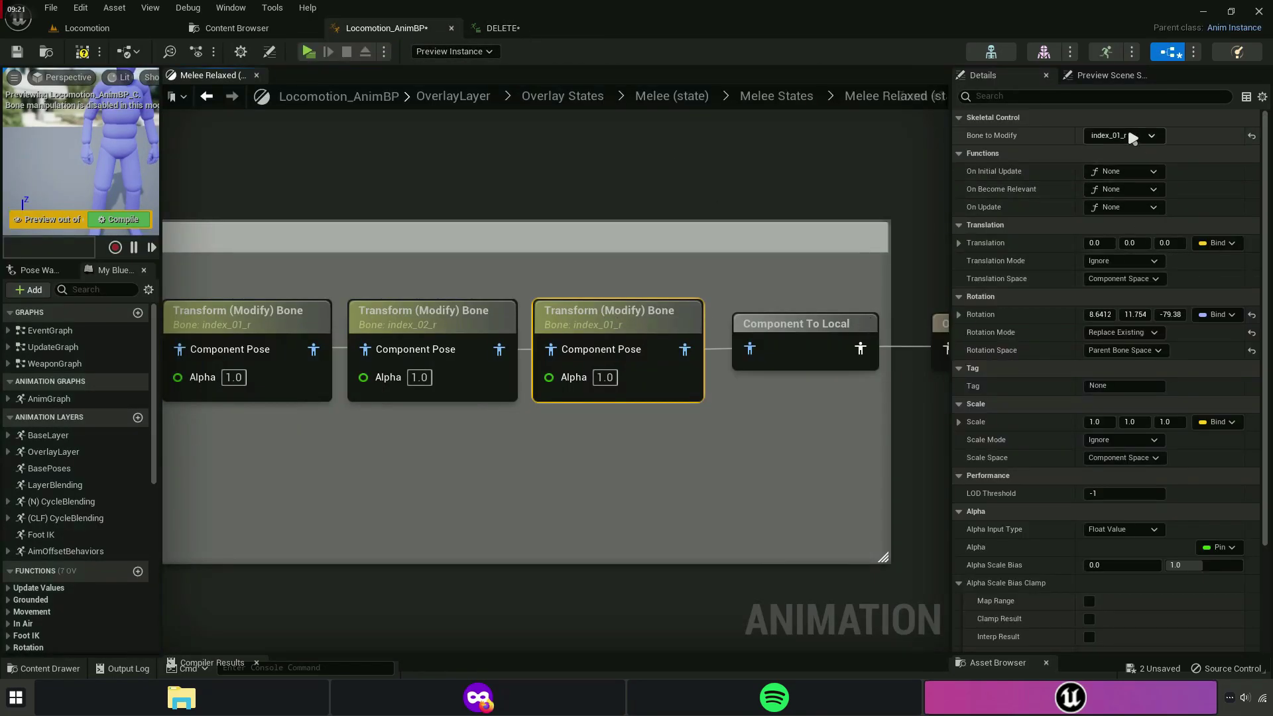
left_click(1131, 136)
right_click(1133, 167)
left_click(1186, 236)
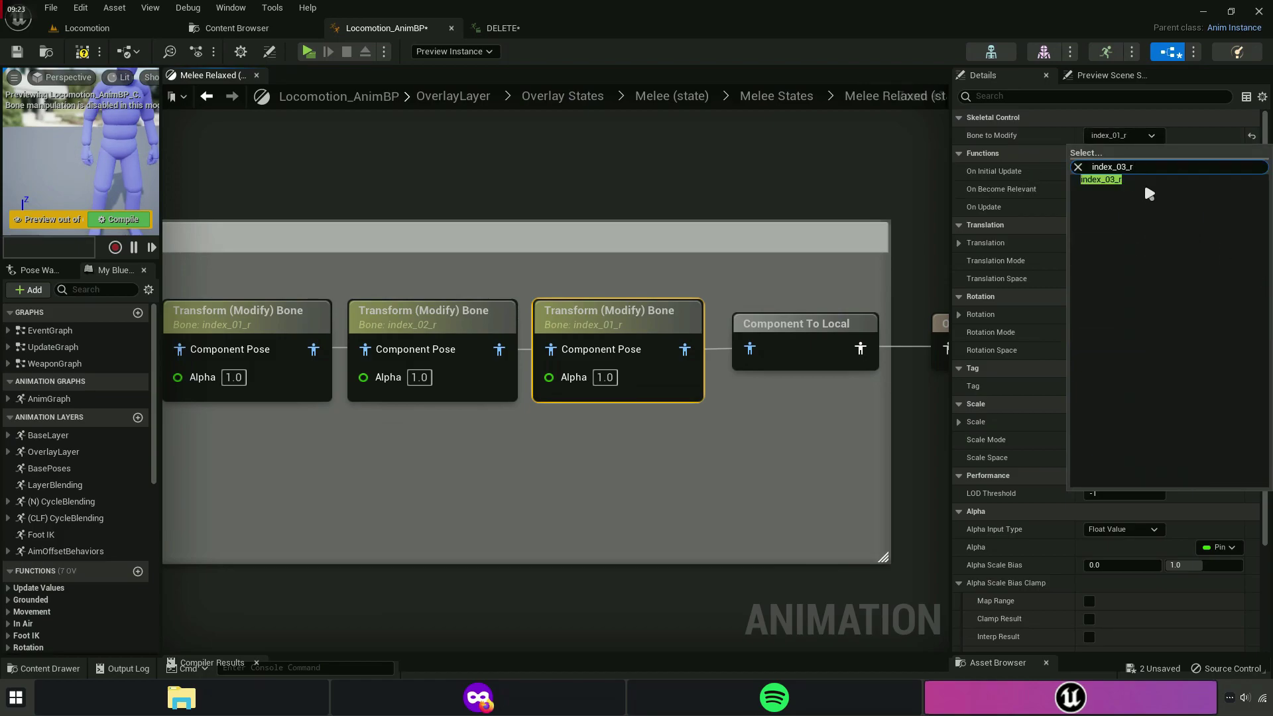
left_click(1146, 179)
Curl the index_03_r fingertip into the fist and paste rotation 1.346, 0.685, -58.72 into the node.
left_click(502, 28)
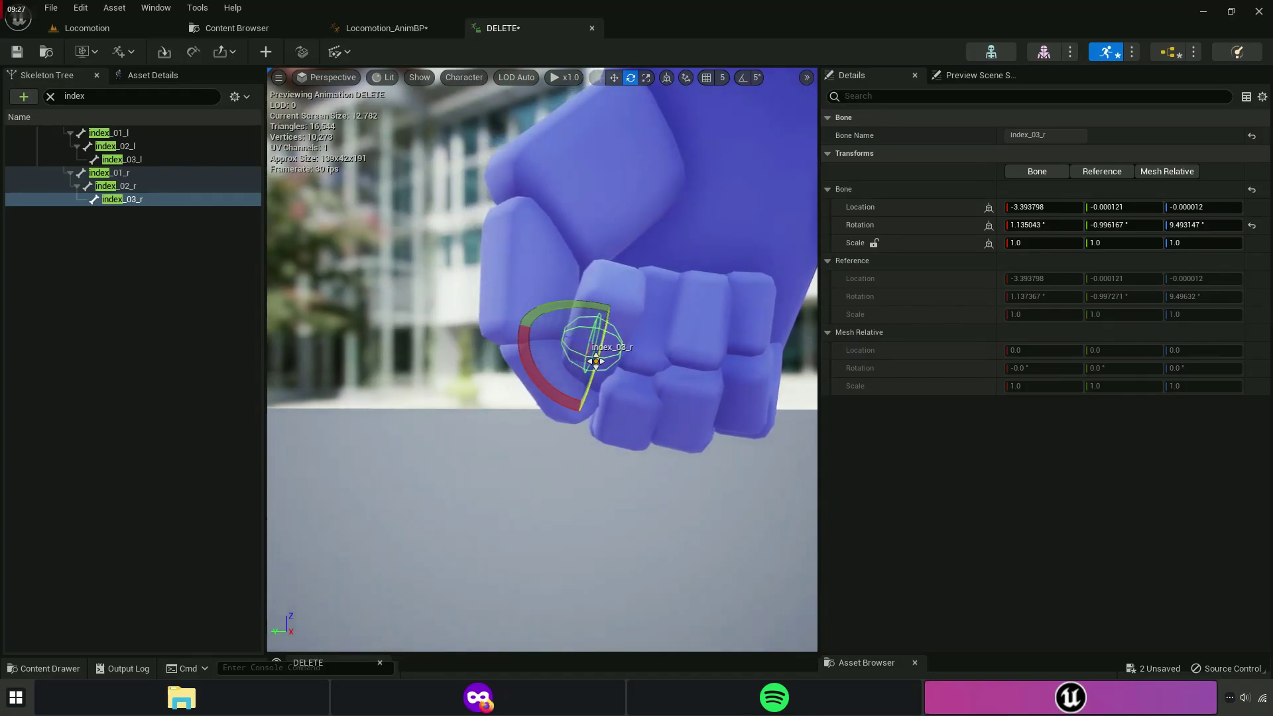
left_click_drag(596, 360, 569, 418)
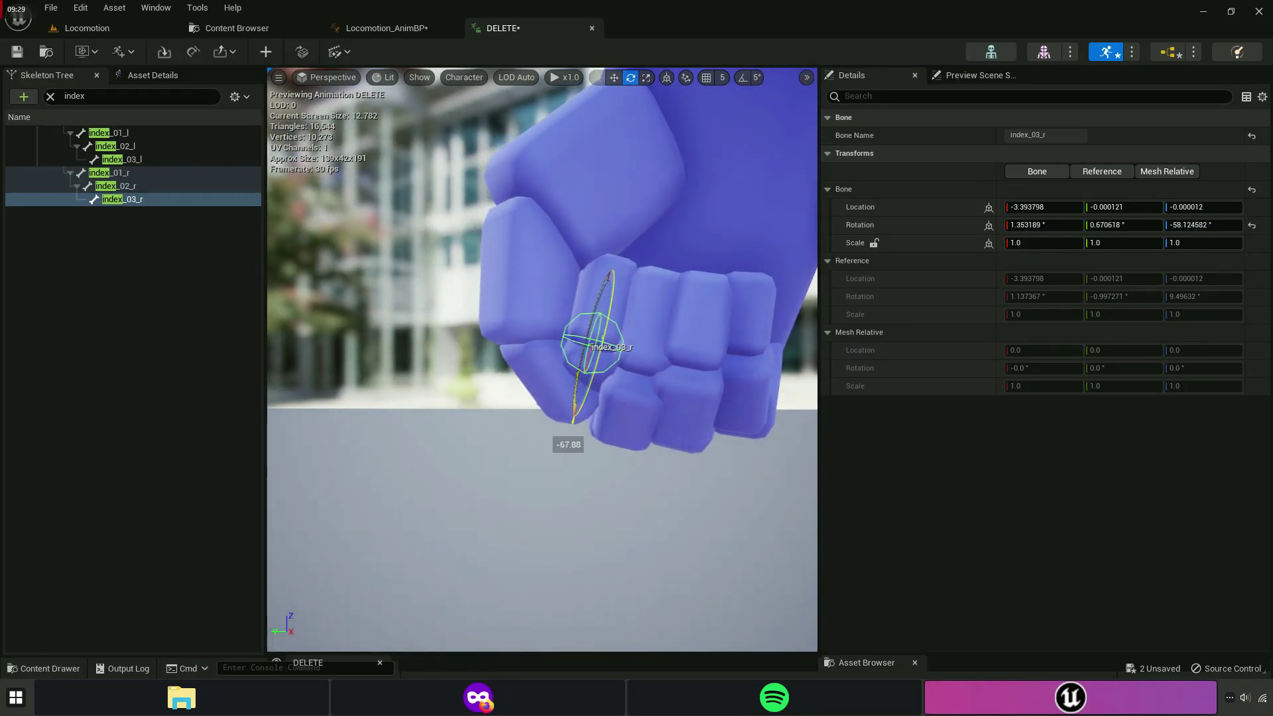
left_click_drag(569, 418, 636, 330, "alt")
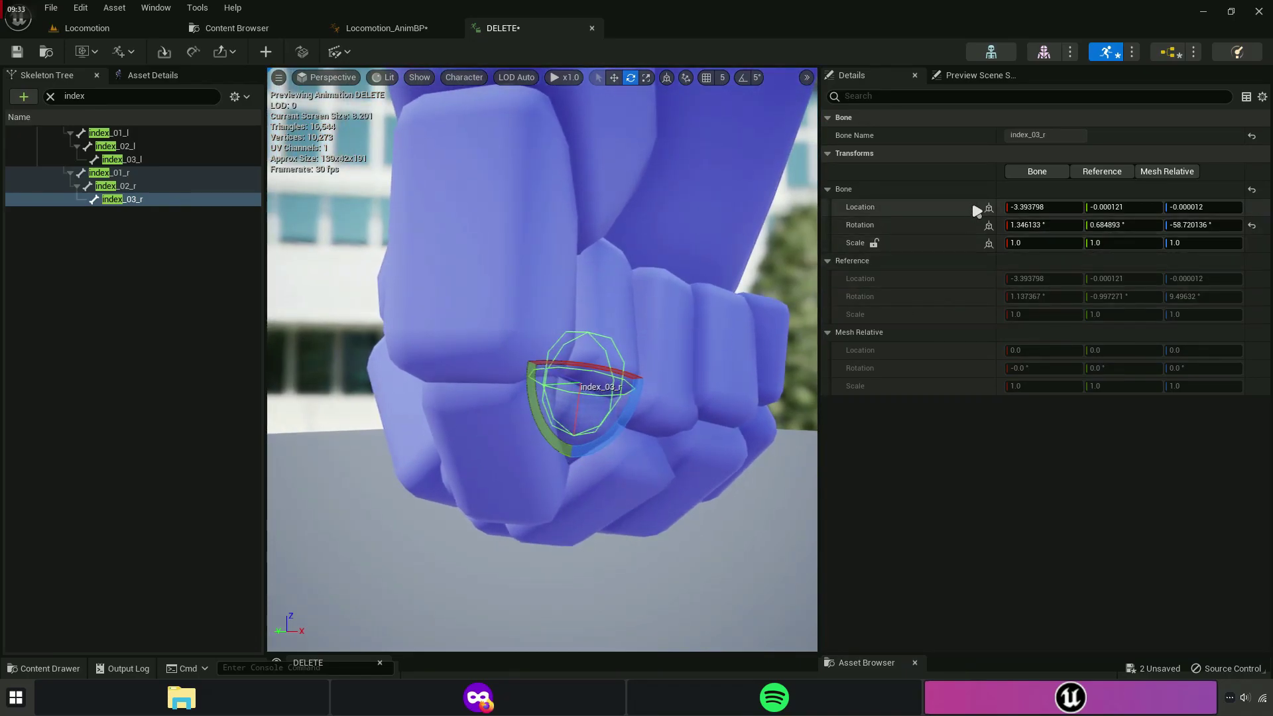
right_click(952, 227)
left_click(998, 236)
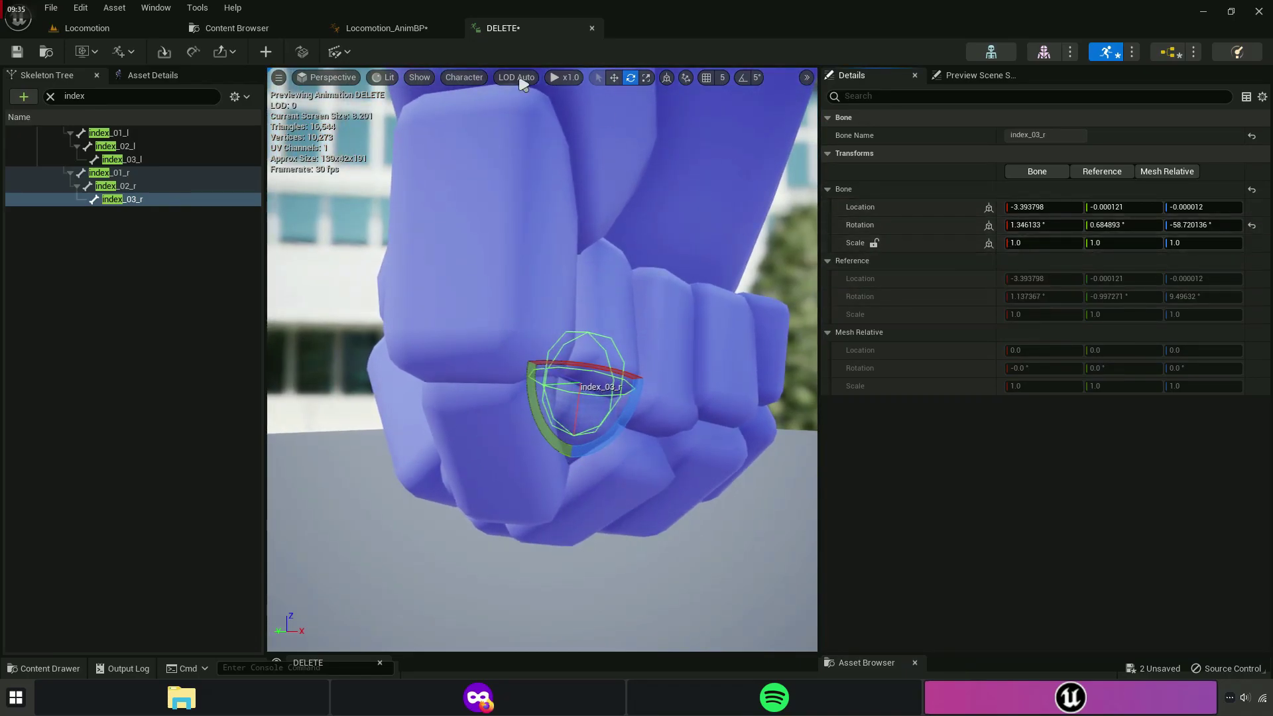
left_click(384, 29)
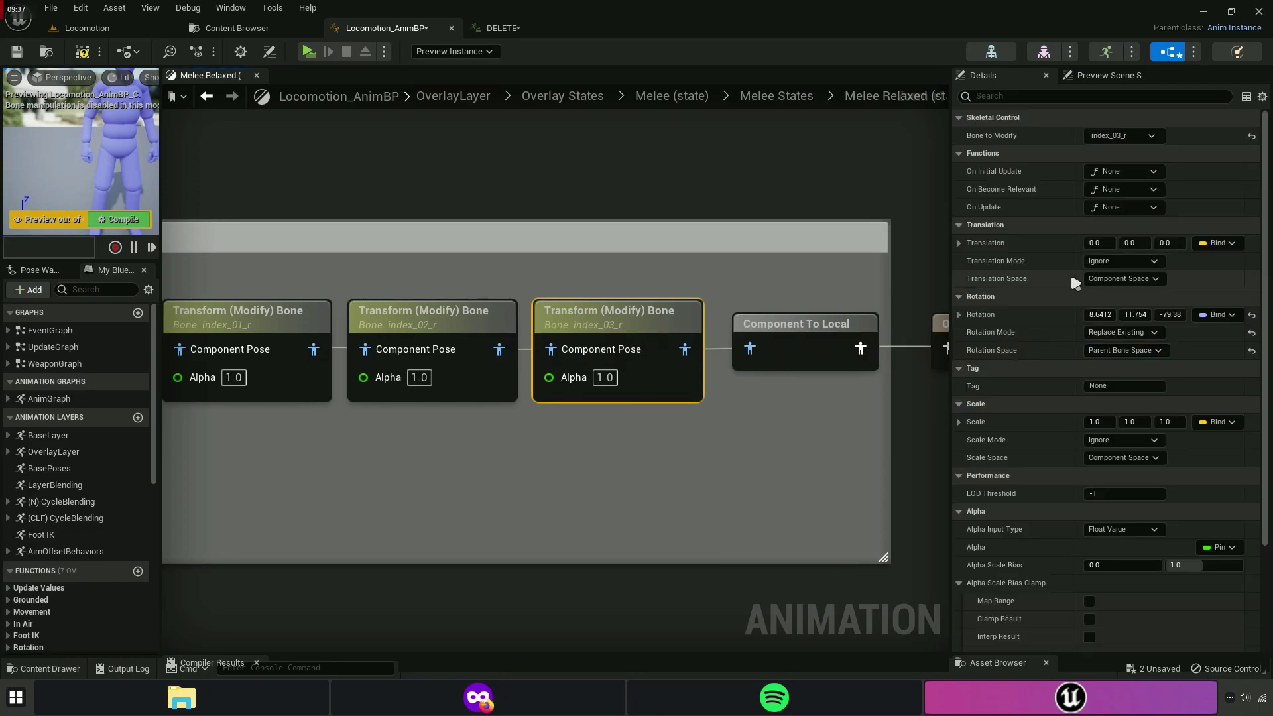
right_click(1036, 314)
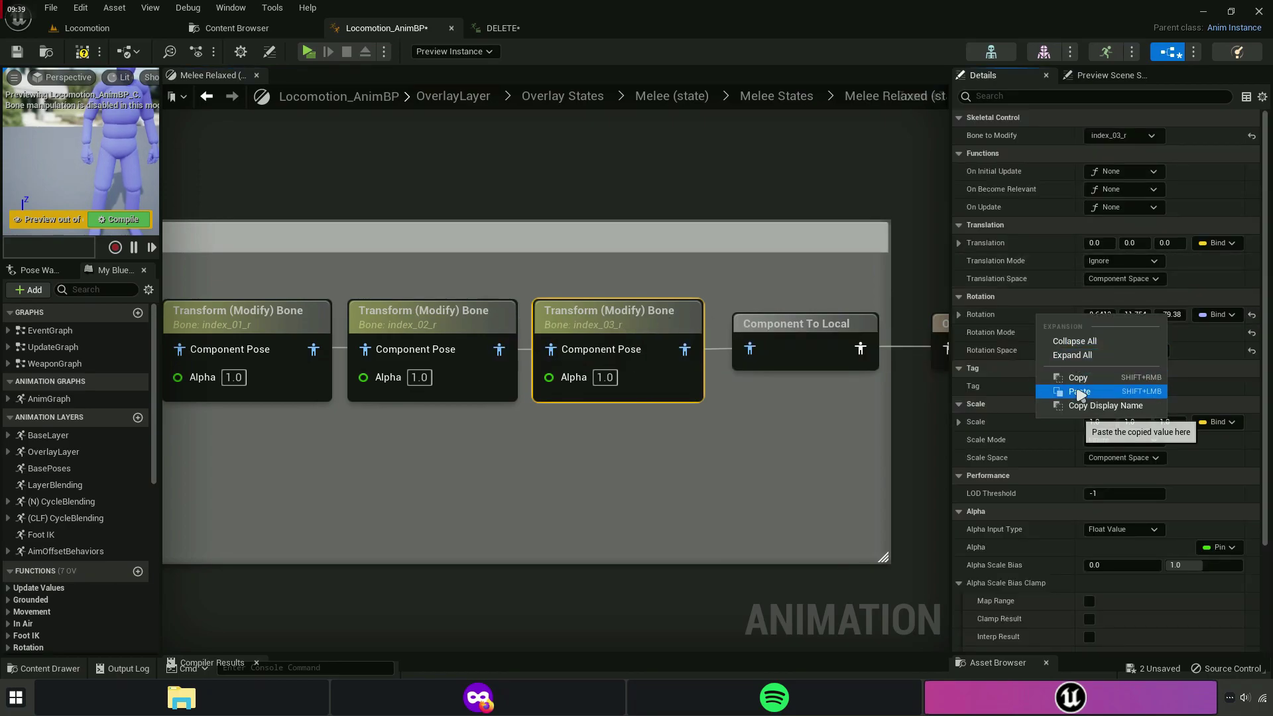
left_click(1079, 392)
Trial-rotate index_02_r in the DELETE preview, undo it, and return to the AnimBP graph.
left_click(550, 28)
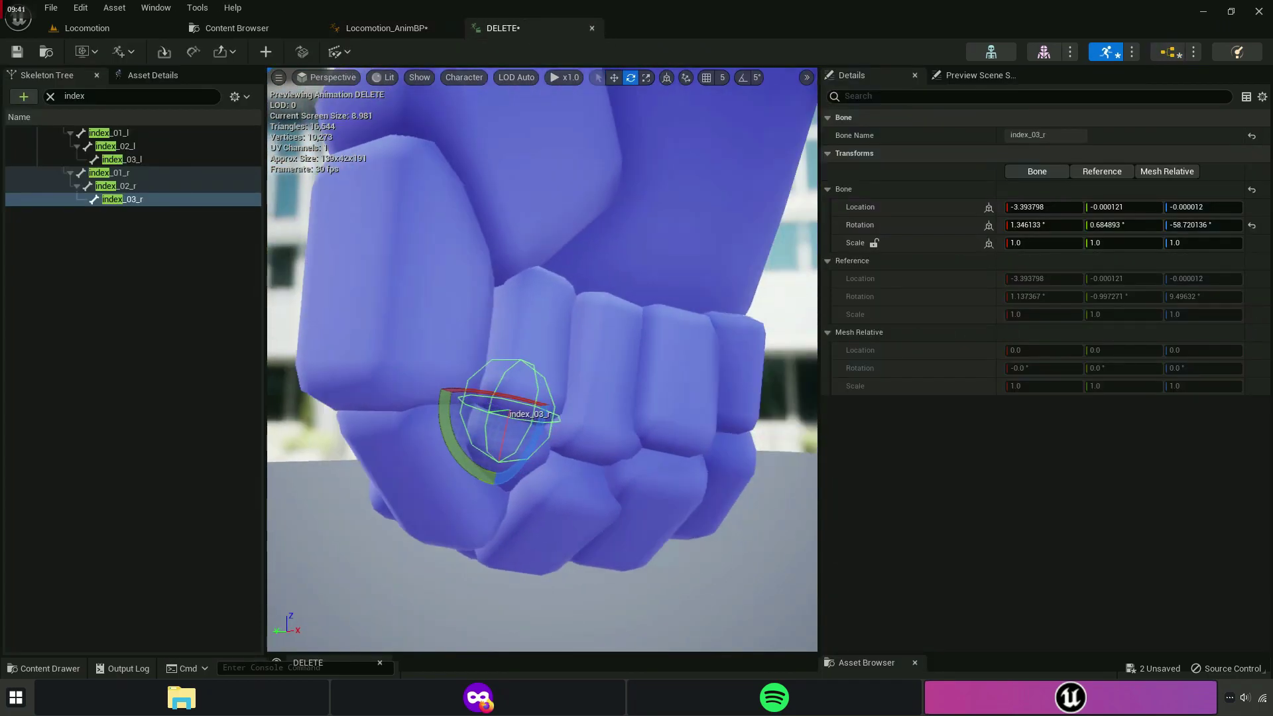
left_click(122, 186)
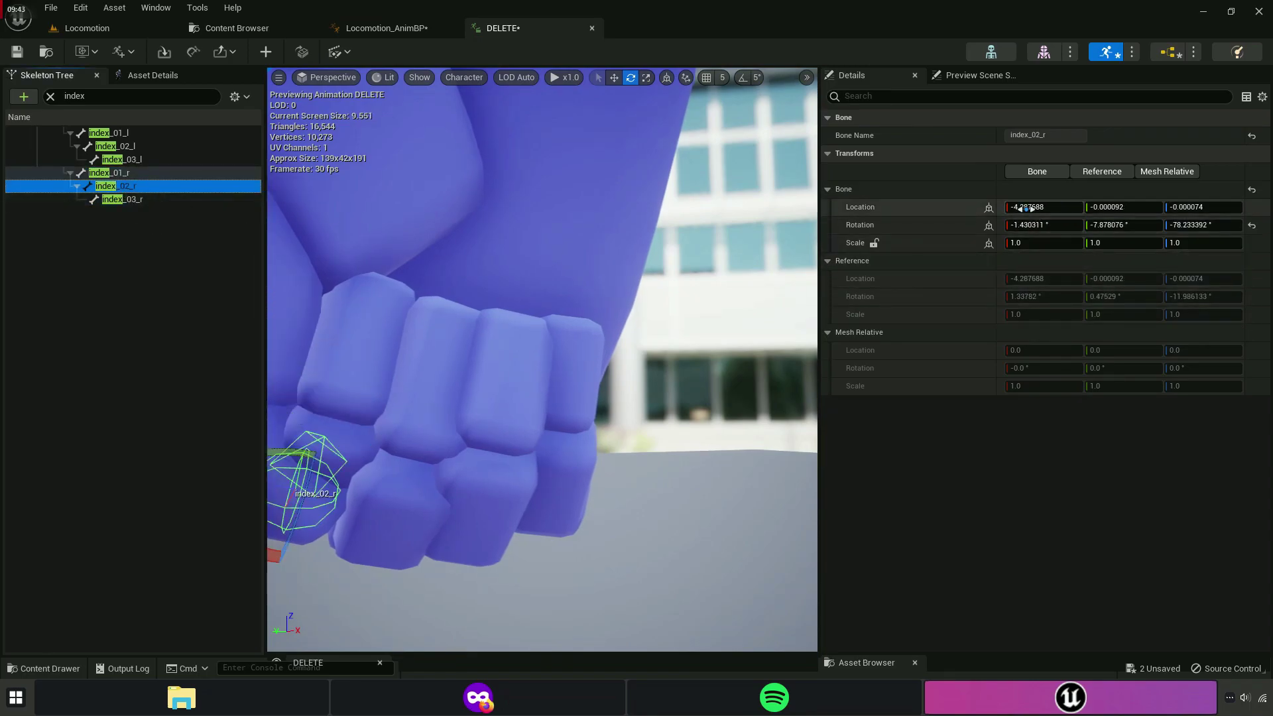
key("f")
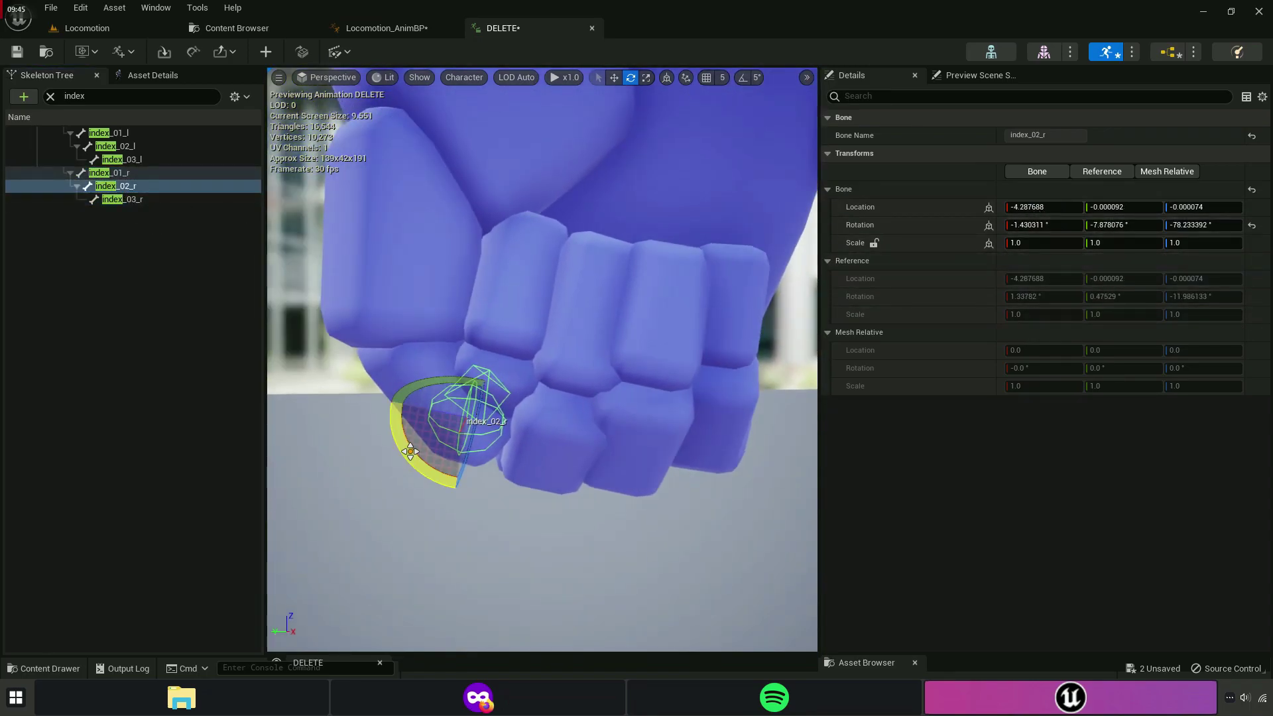
left_click_drag(410, 451, 385, 399)
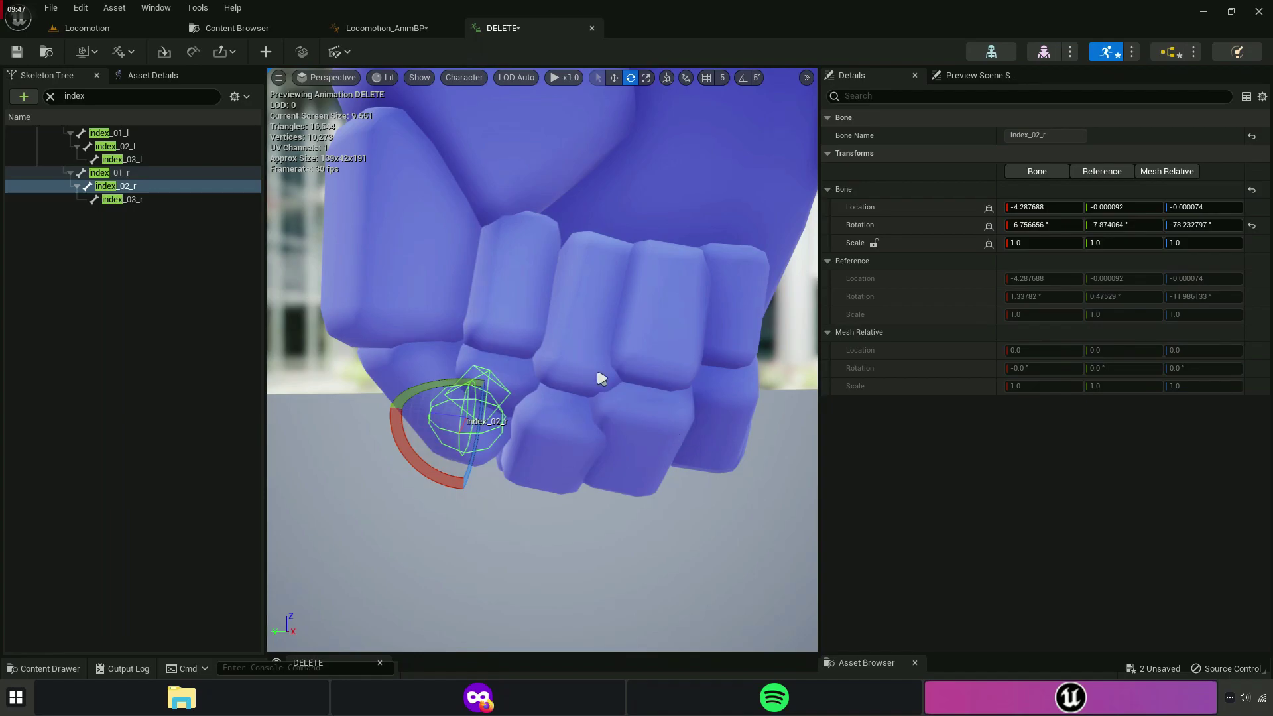
key("ctrl+z")
left_click(386, 28)
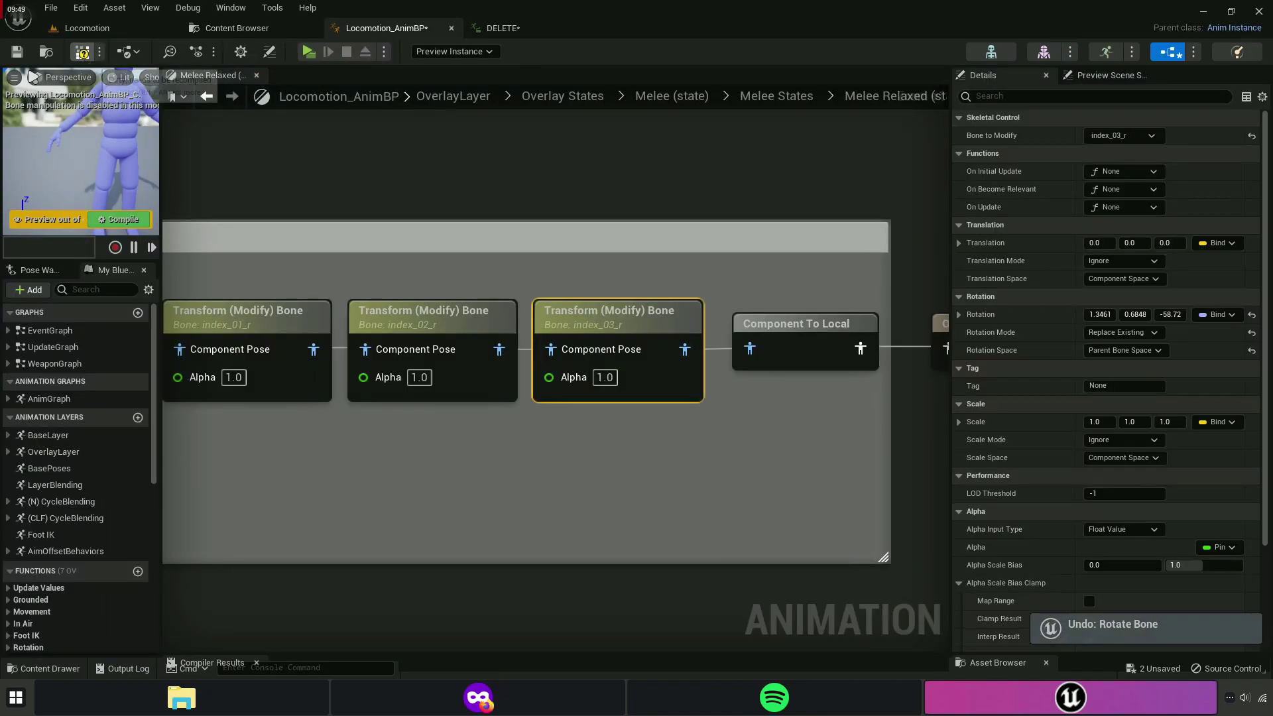
Save Locomotion_AnimBP, then play standalone and draw the knife to check the fist.
left_click(17, 54)
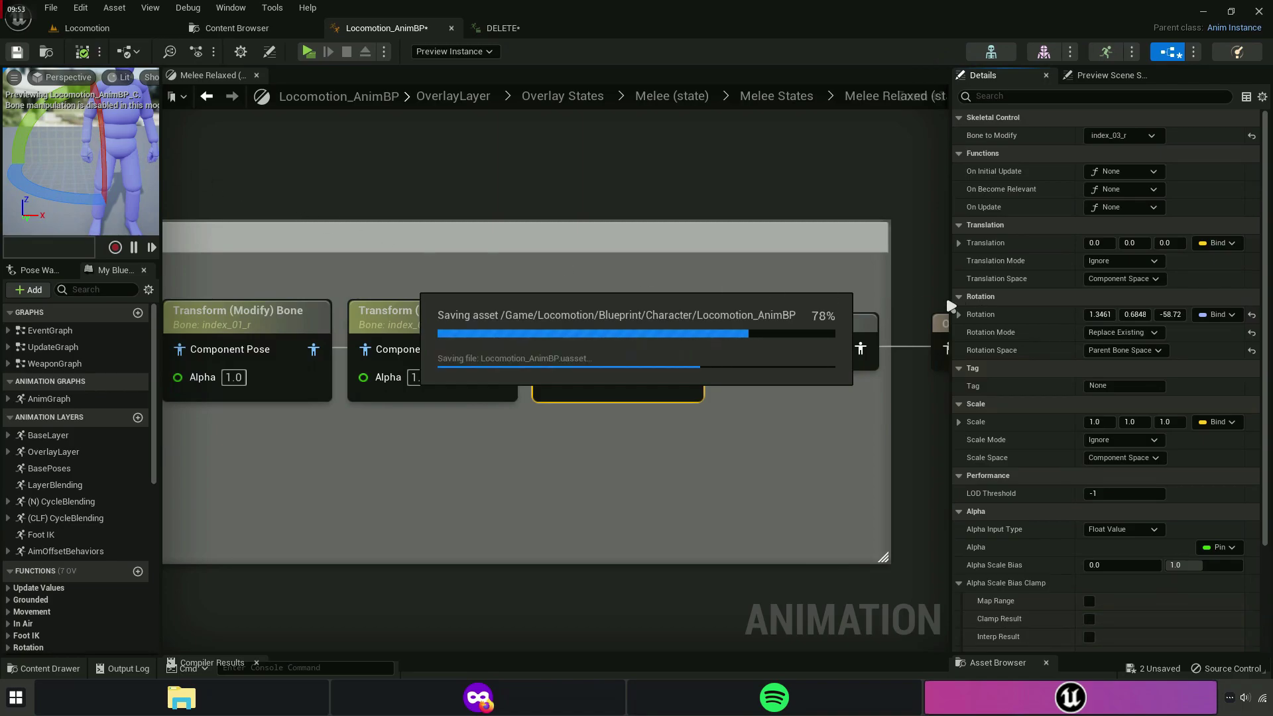
left_click(308, 52)
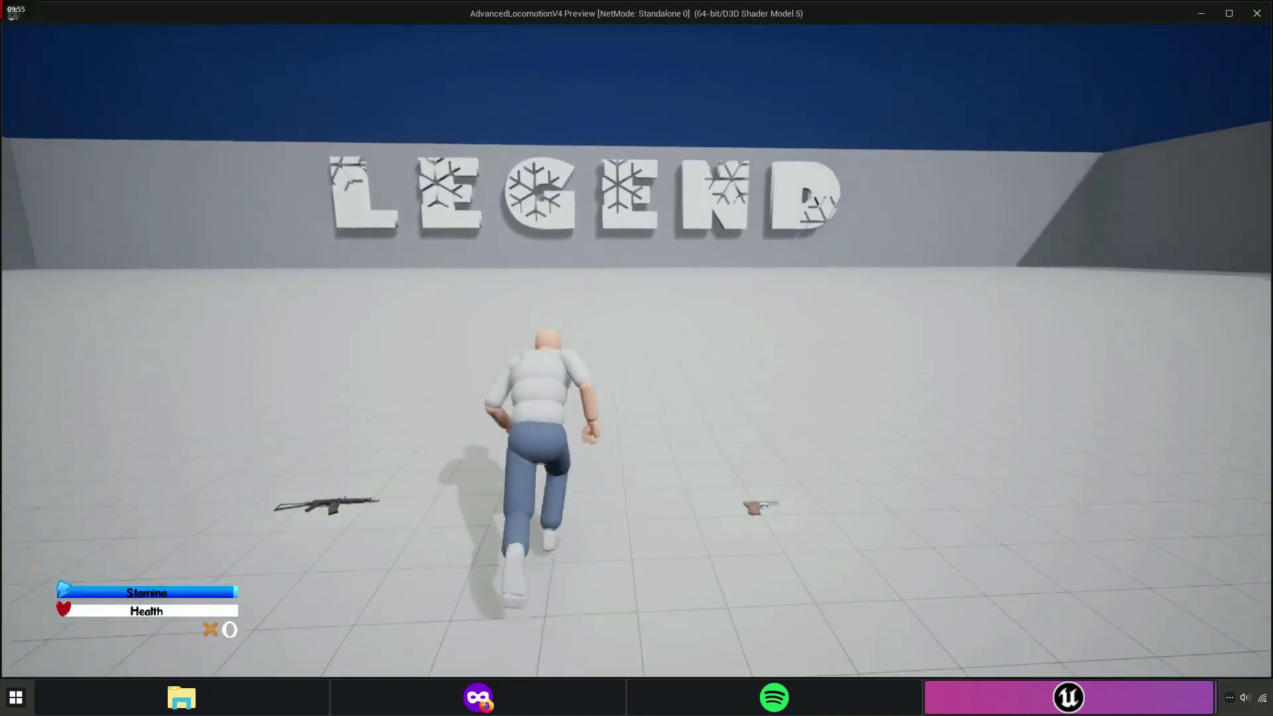
key("1")
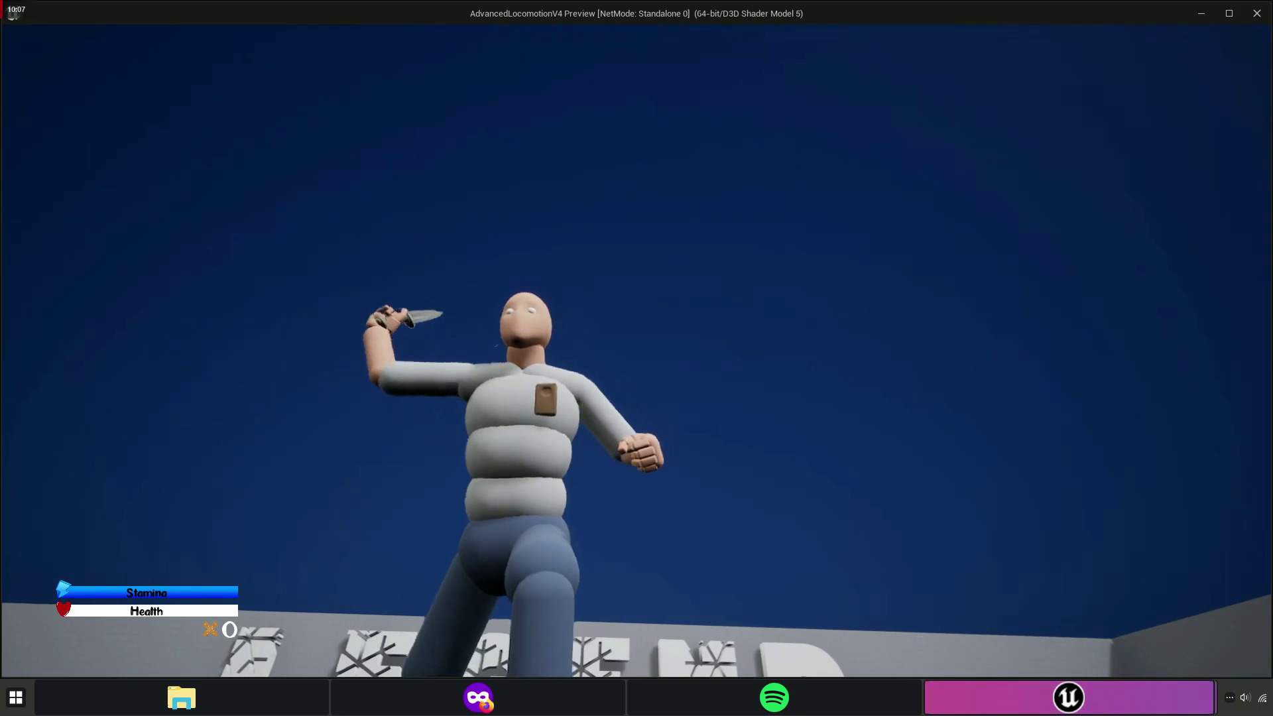
key("Escape")
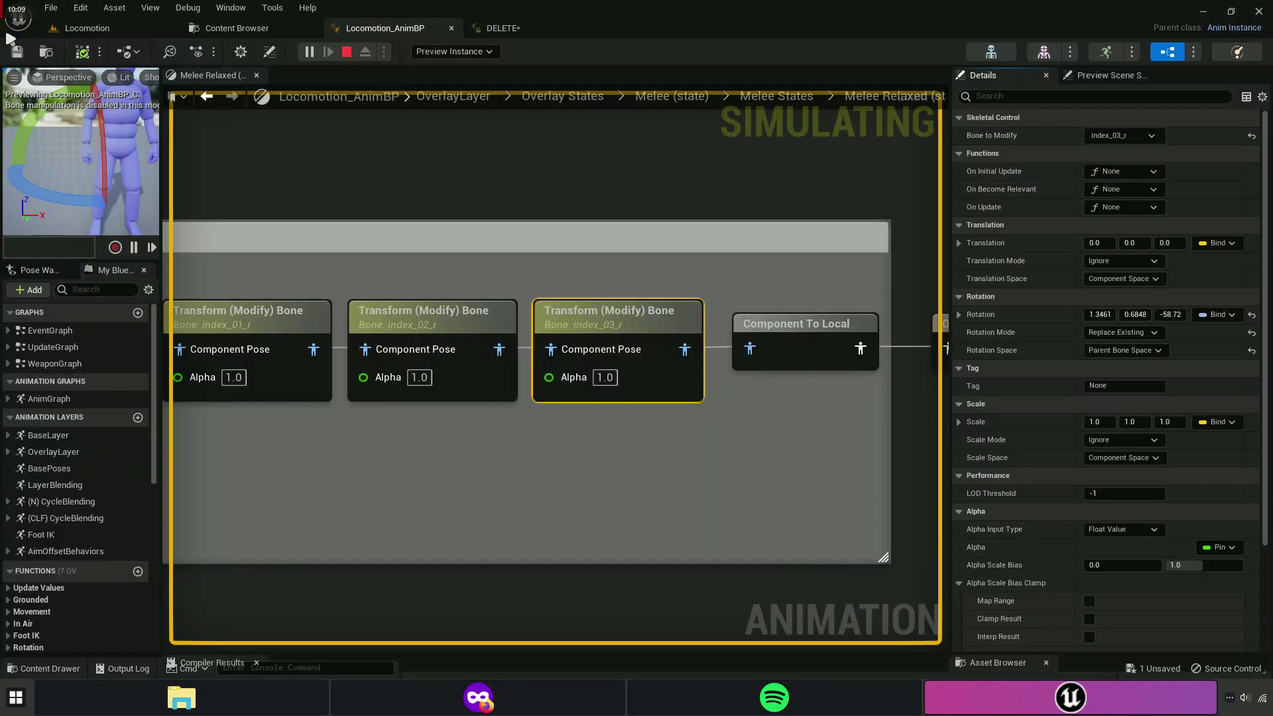
left_click(129, 30)
Play in the selected viewport and eject with F8 to inspect the fist on the dagger.
left_click(370, 52)
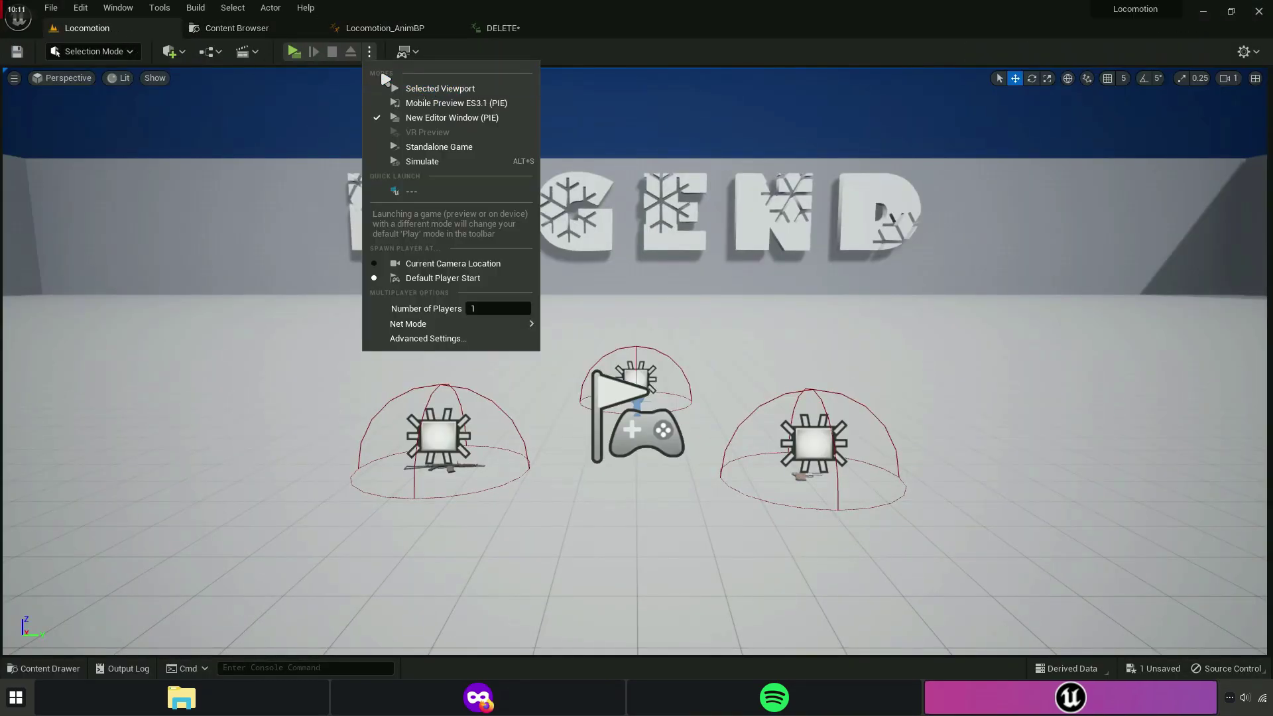
left_click(441, 92)
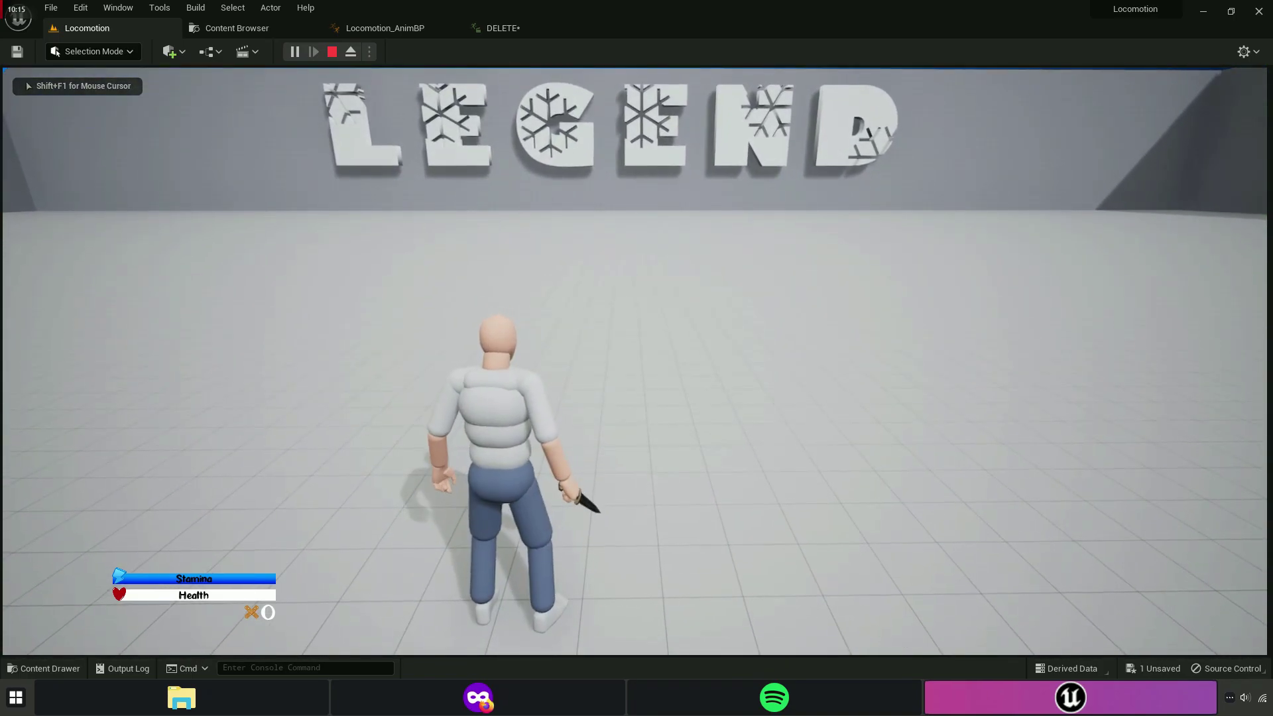
key("F8")
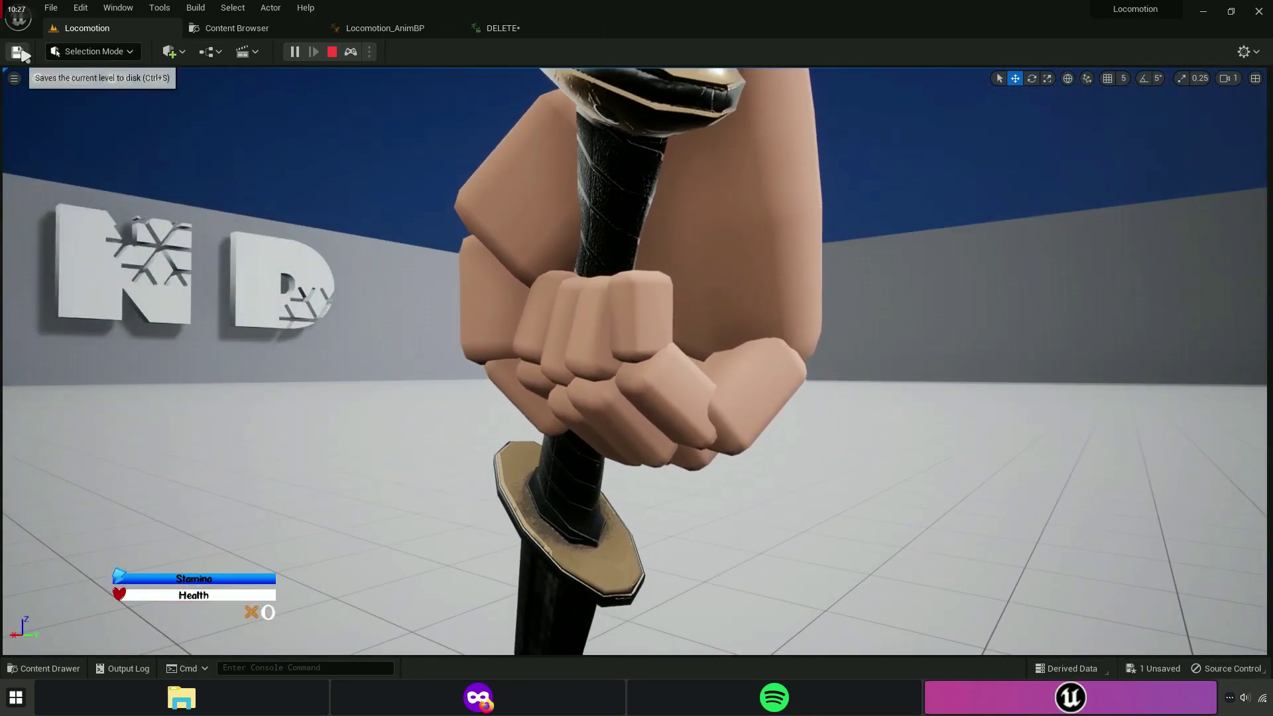
left_click(515, 29)
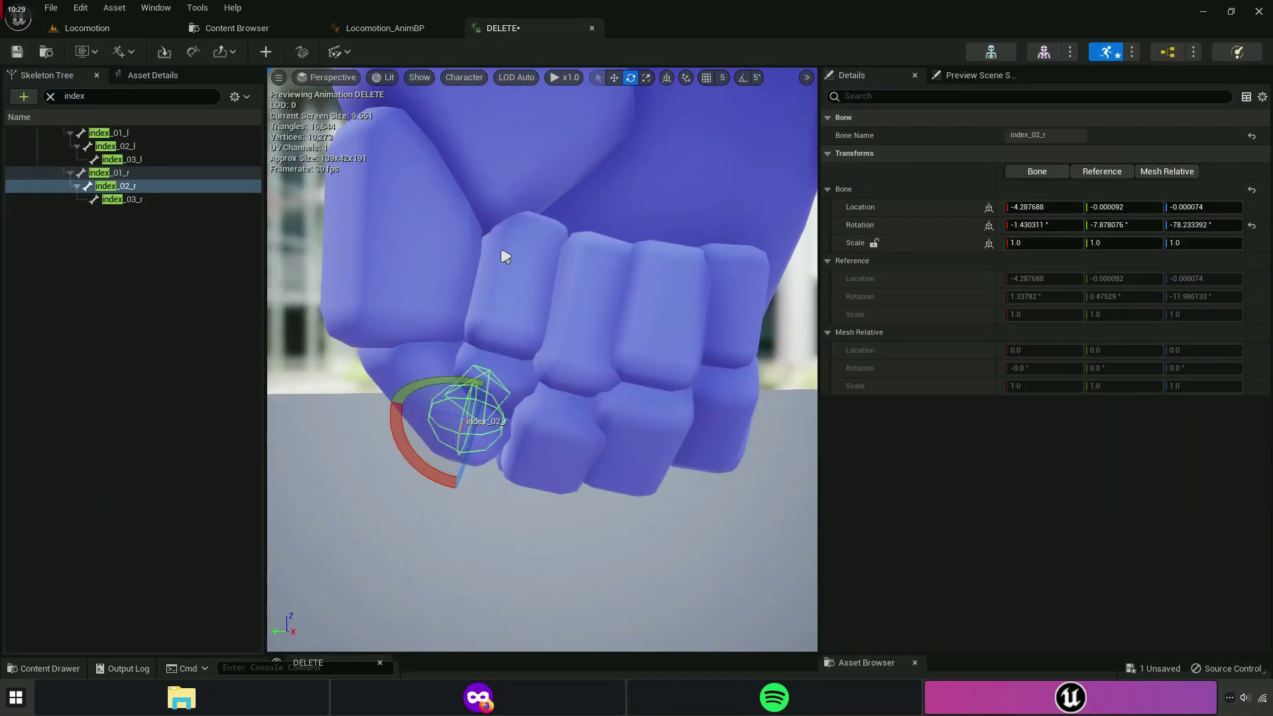
Inspect the fist and rearrange the DELETE preview and timeline panels.
left_click_drag(505, 257, 640, 292)
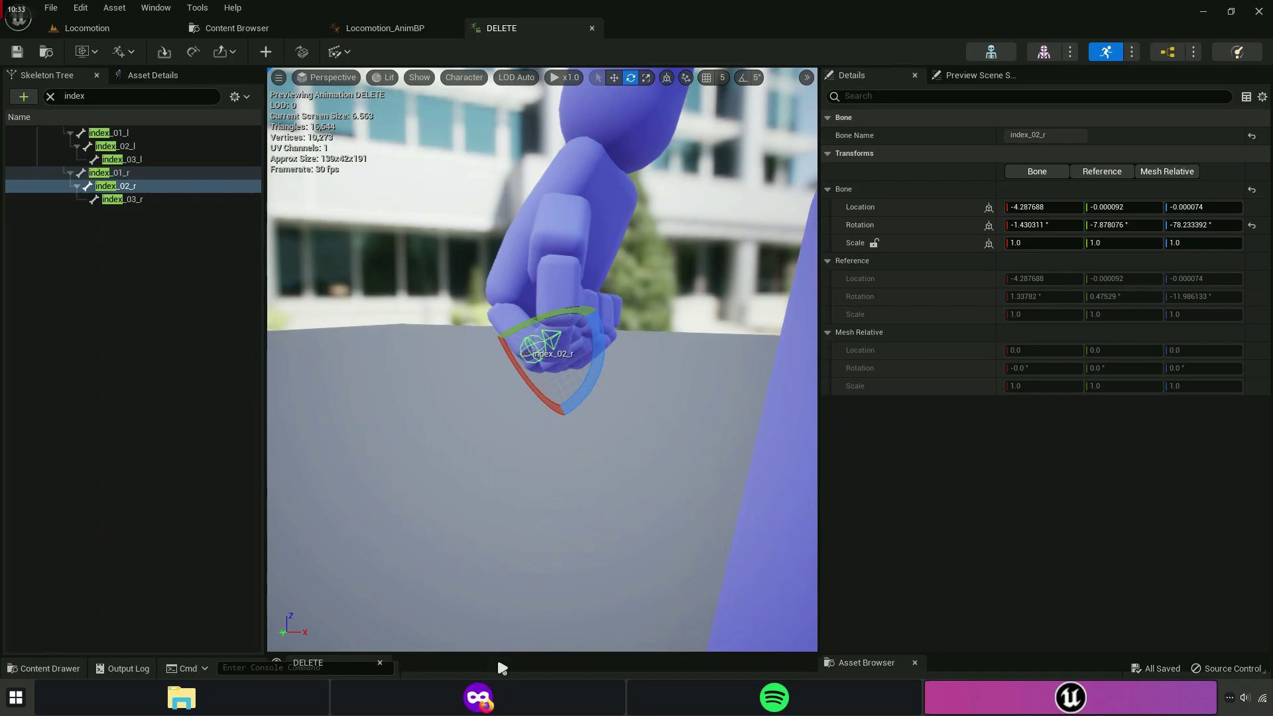
left_click_drag(498, 653, 522, 335)
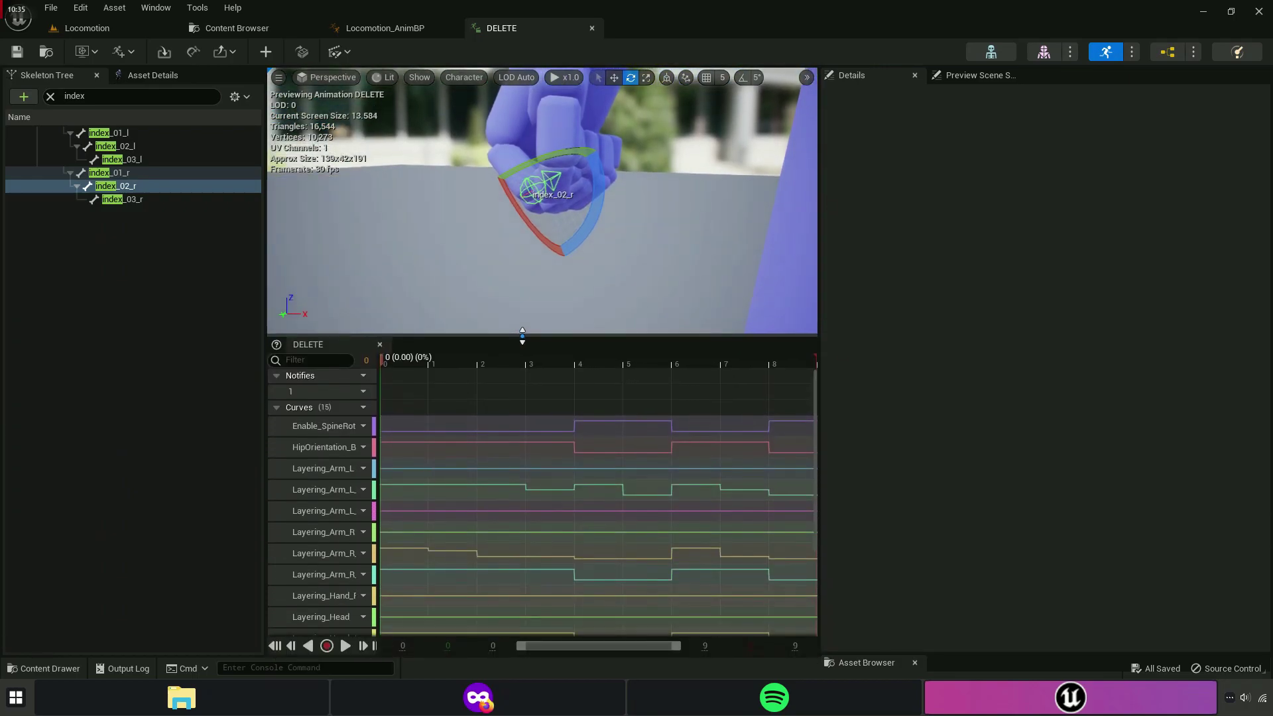
scroll(464, 440, "down", 3)
scroll(443, 440, "up", 3)
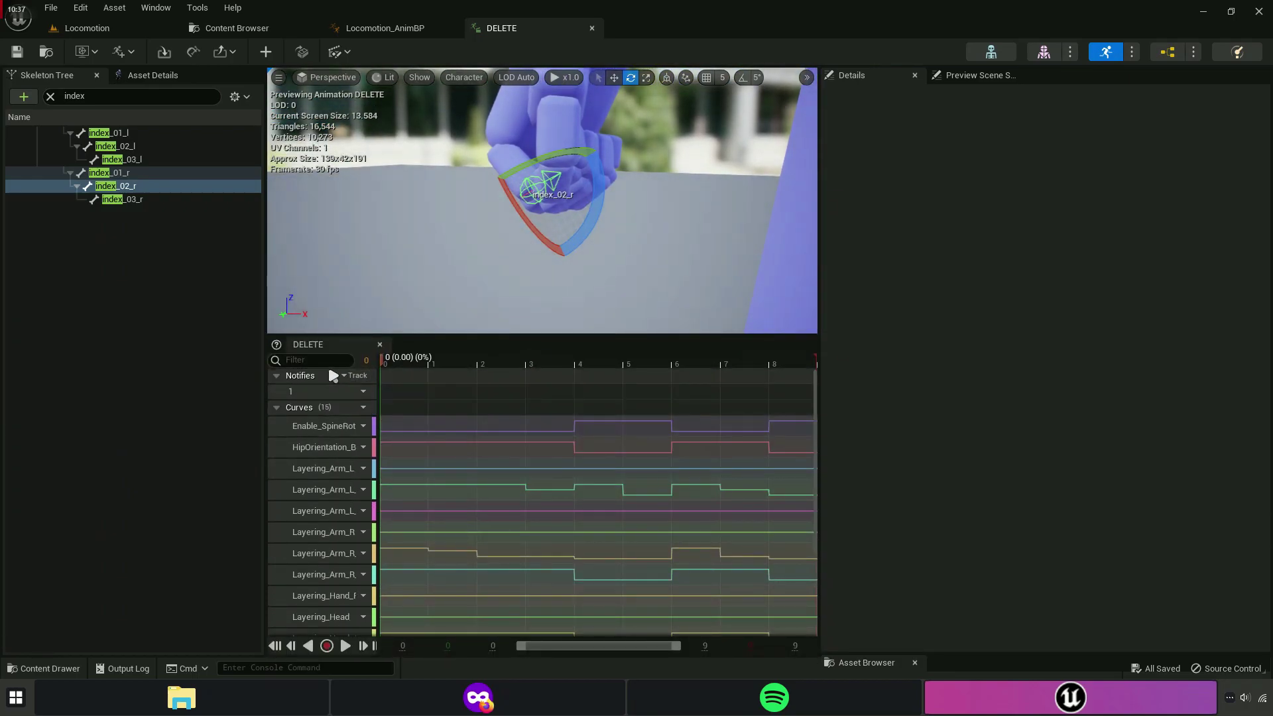
type("index")
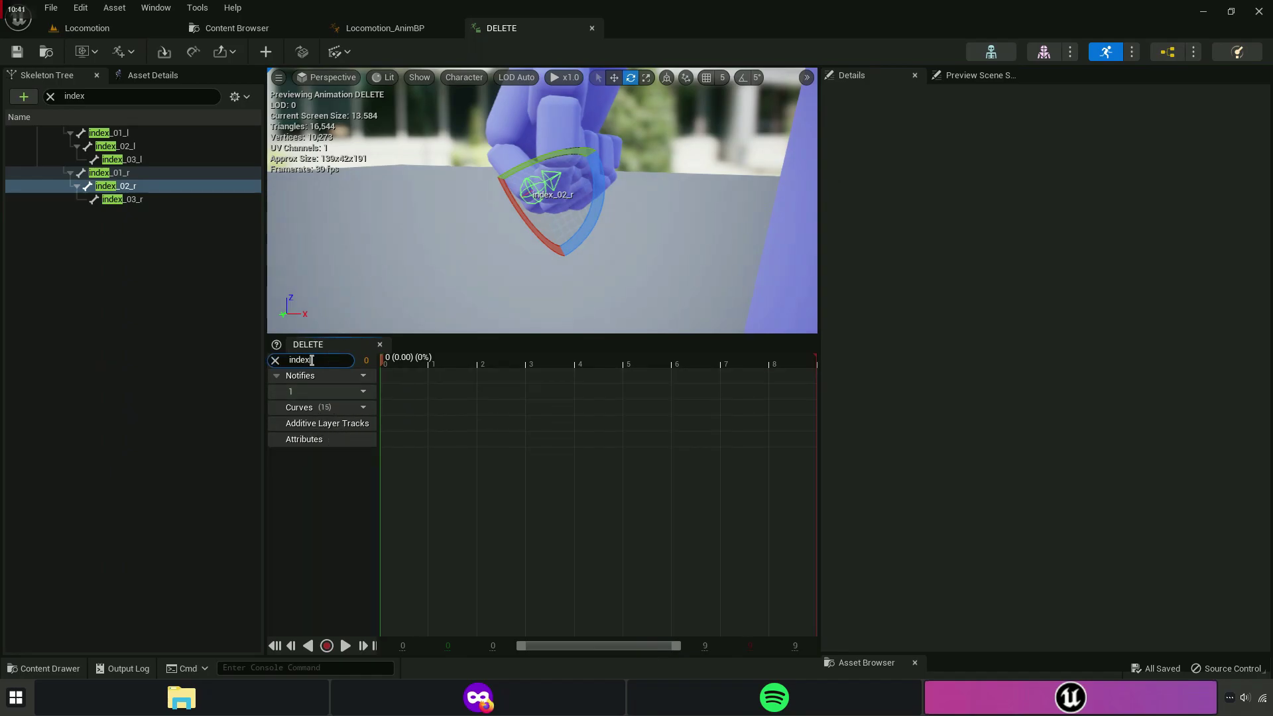
right_click(123, 196)
left_click(17, 256)
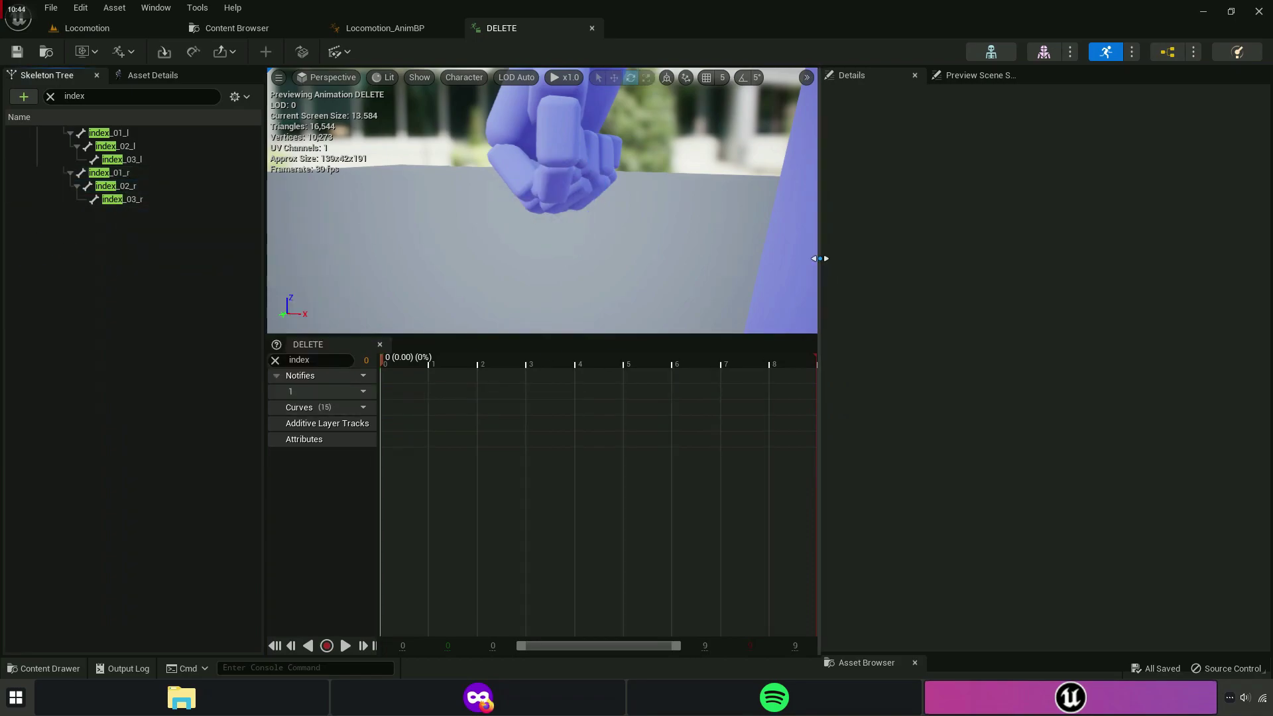
left_click_drag(820, 259, 1266, 267)
left_click_drag(597, 333, 619, 458)
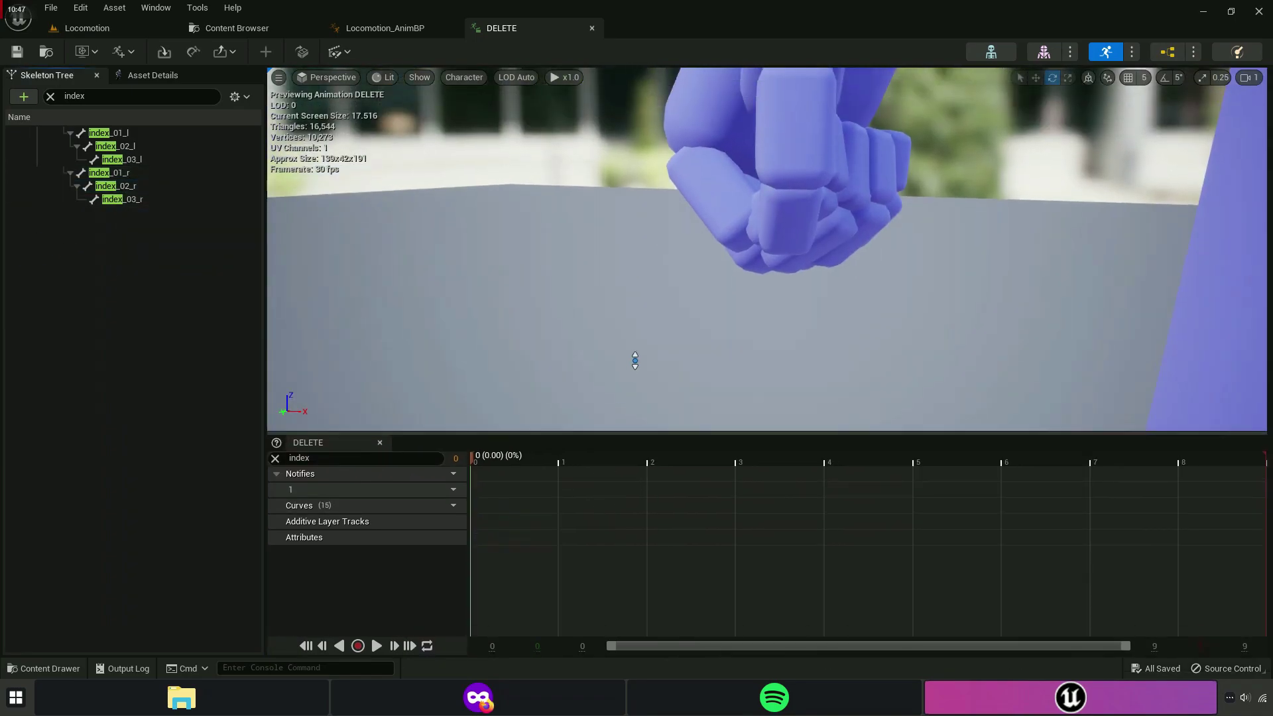
Stop the running simulation from the Locomotion_AnimBP graph and return to DELETE.
left_click(376, 29)
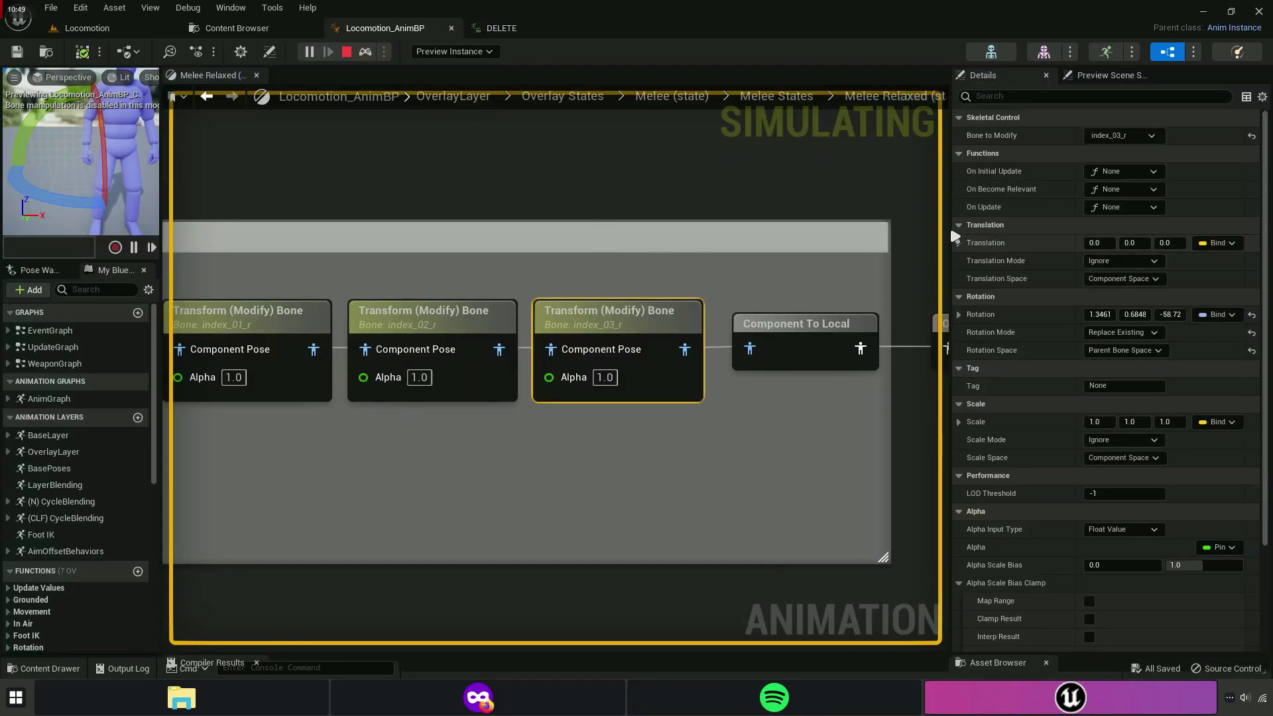
left_click_drag(953, 236, 1265, 239)
left_click(347, 53)
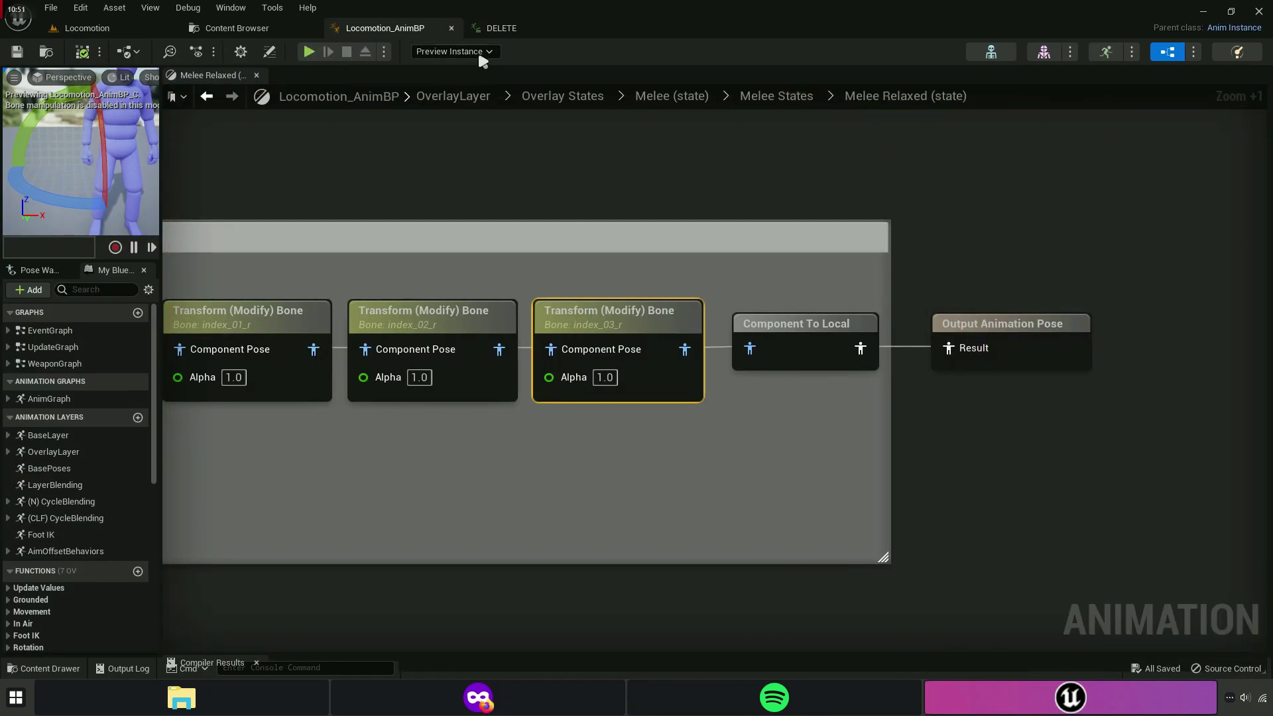
left_click(501, 28)
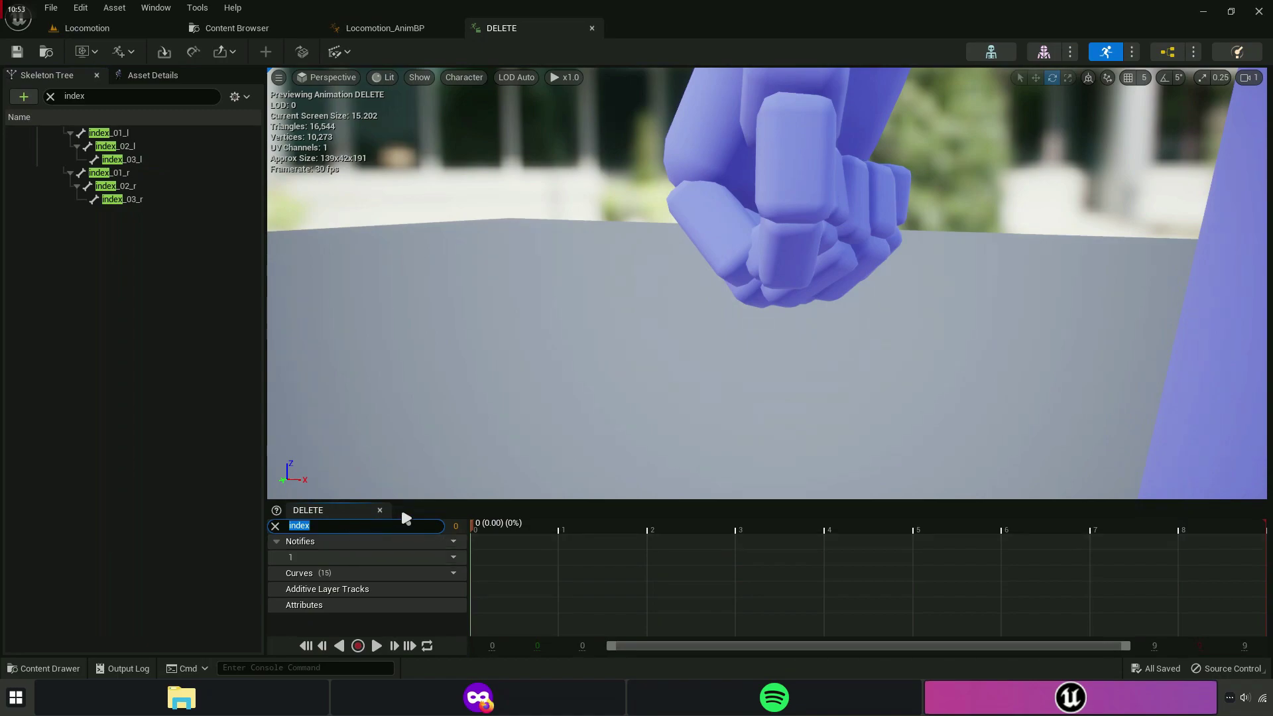
left_click_drag(422, 502, 421, 278)
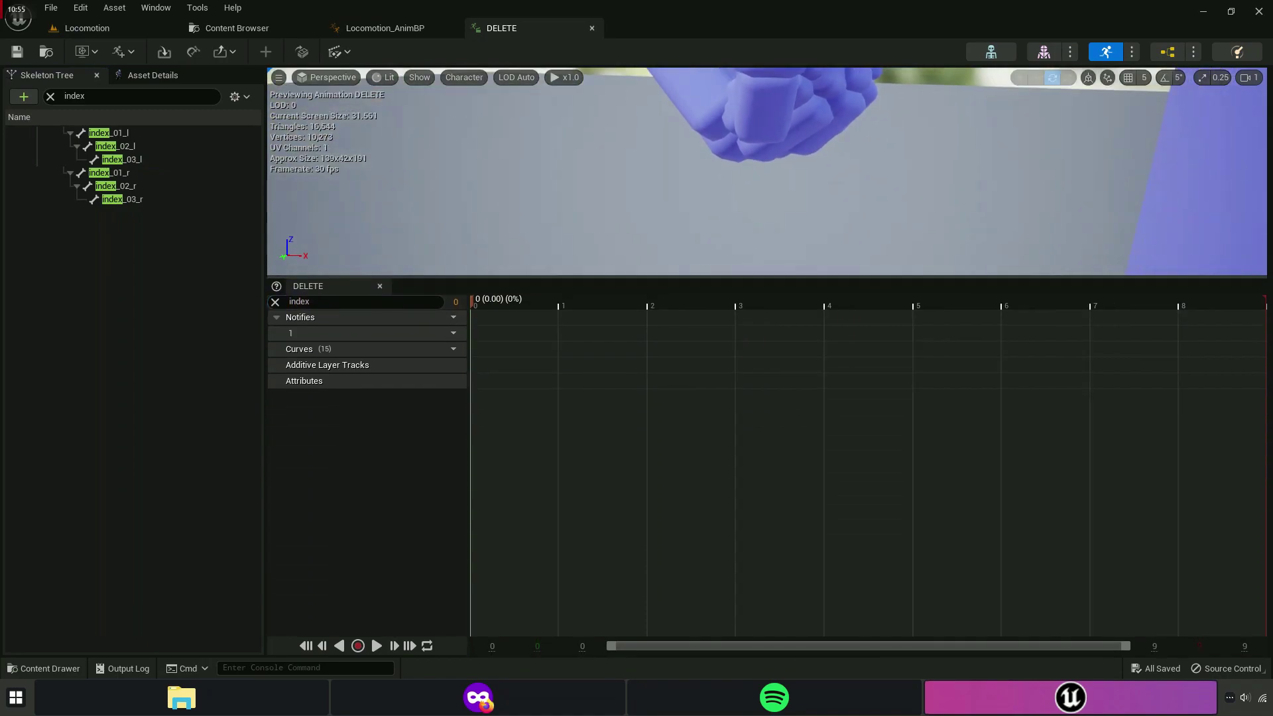
Clear the track filter, hide the Skeleton Tree, enlarge the viewport, and close DELETE.
left_click(126, 133)
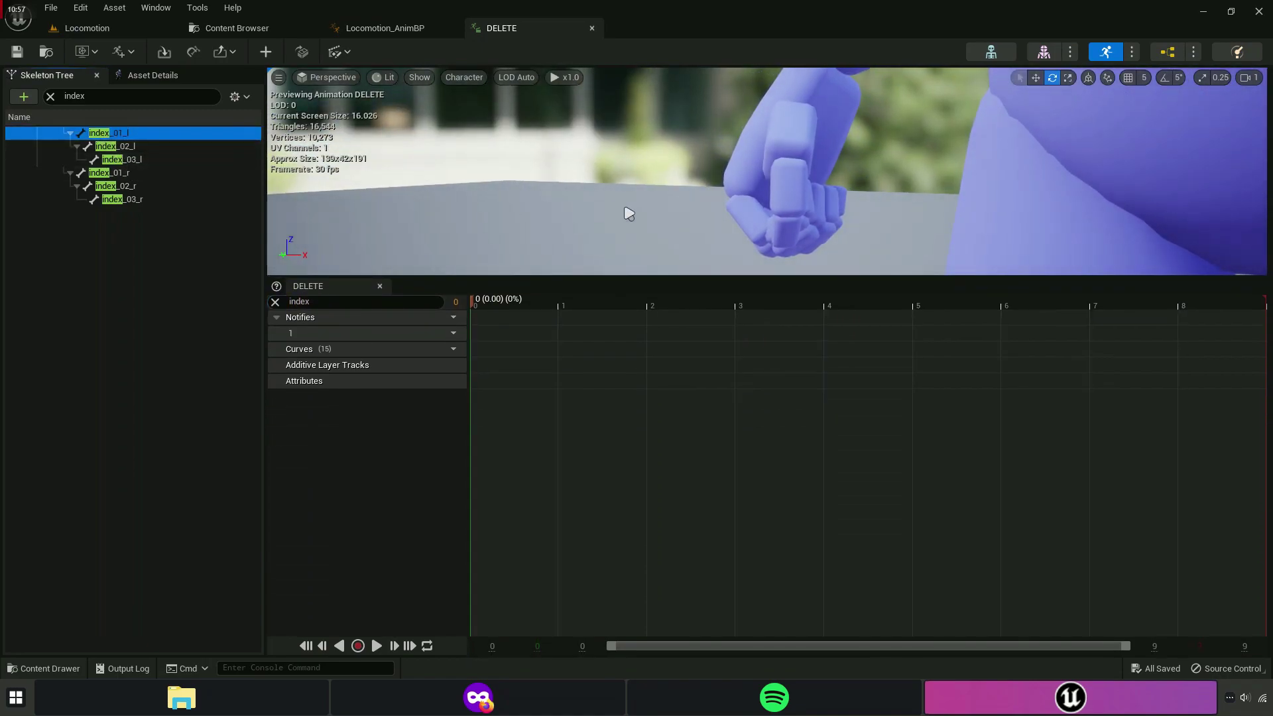
left_click_drag(627, 213, 650, 225)
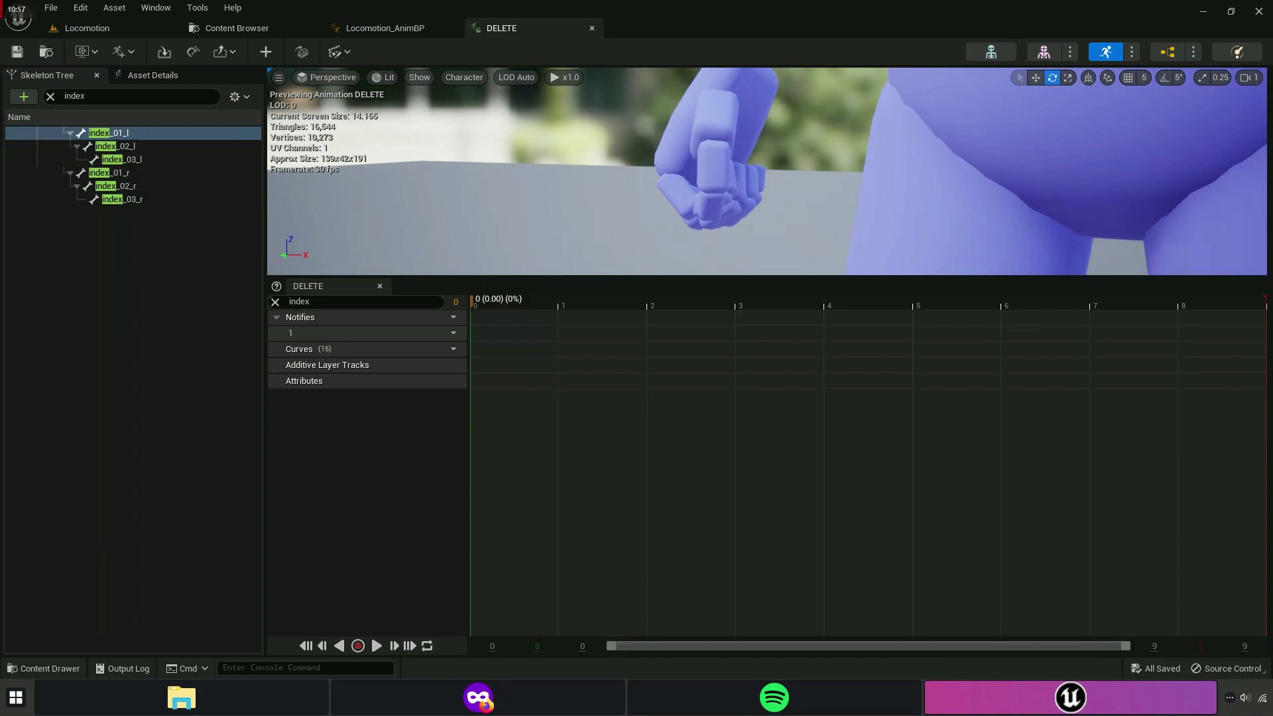
left_click(277, 302)
scroll(381, 480, "down", 3)
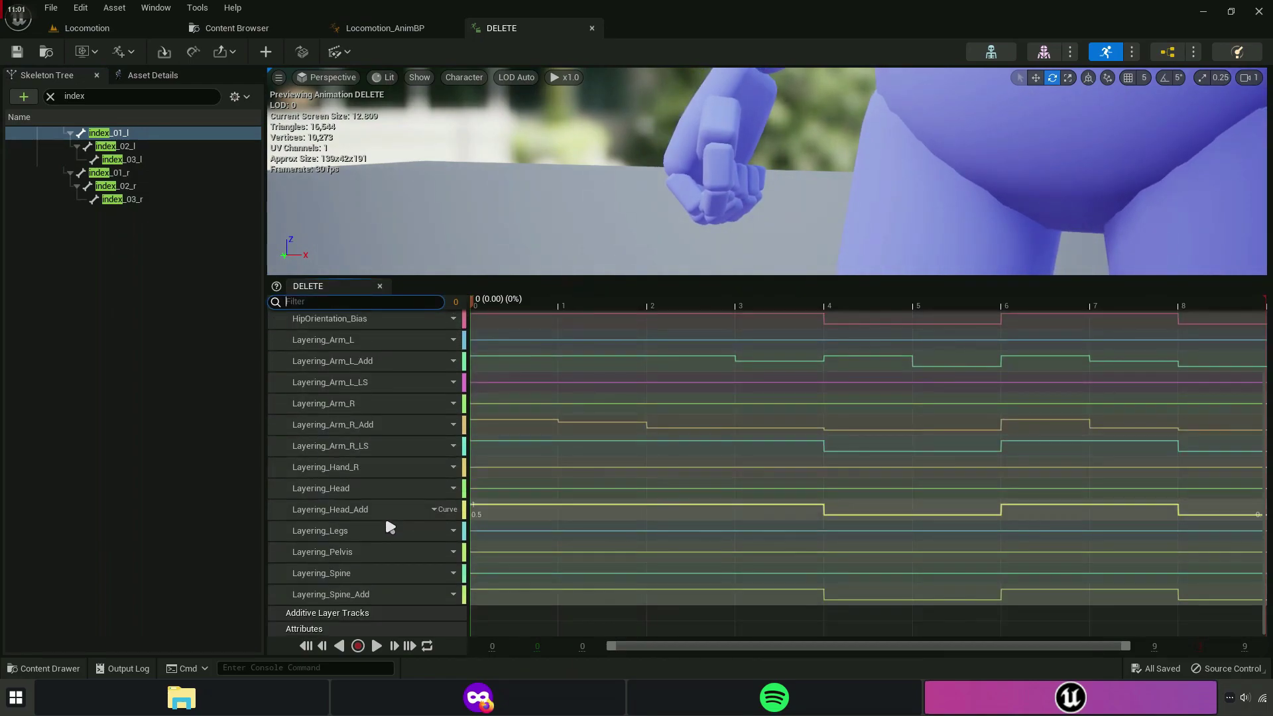
scroll(605, 388, "up", 3)
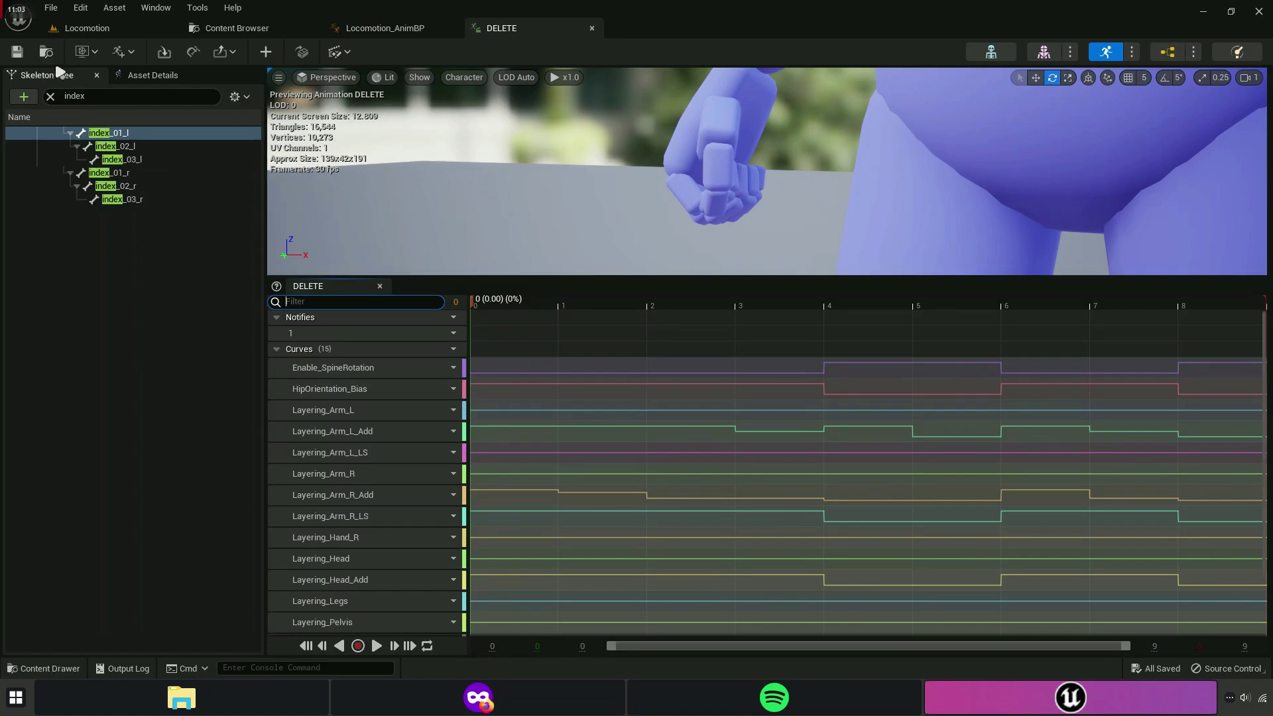
left_click(269, 120)
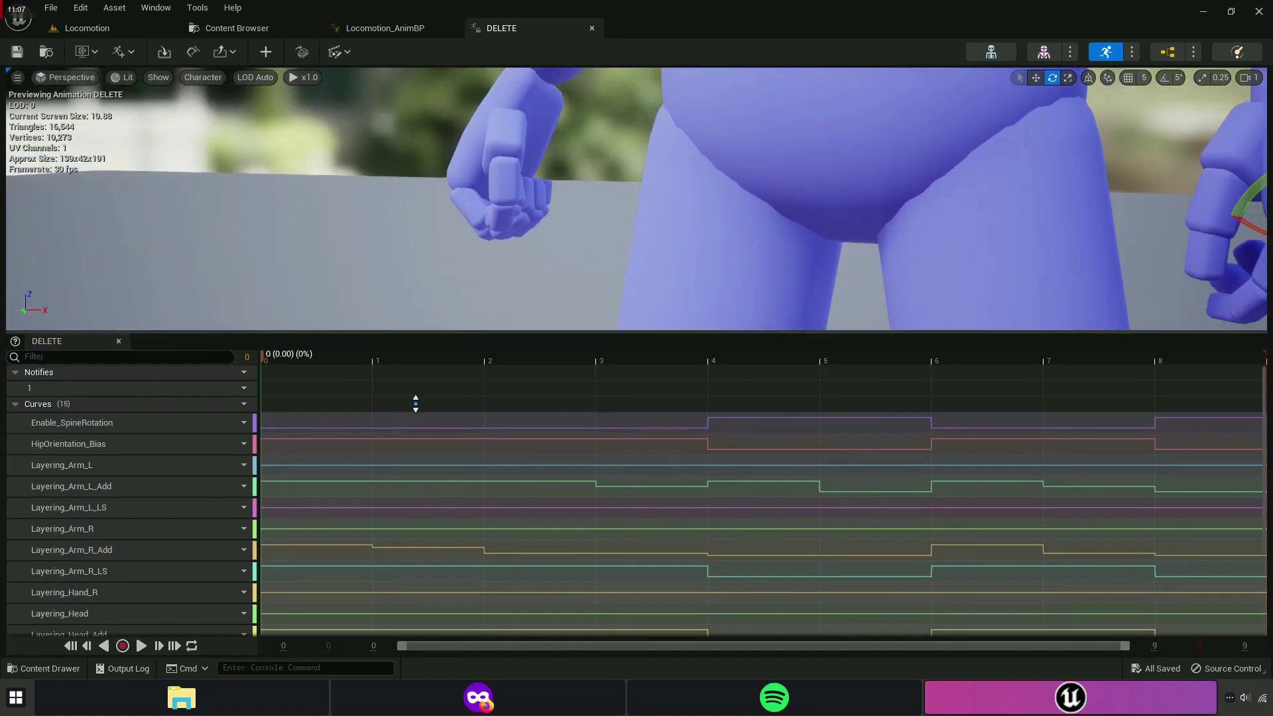
left_click_drag(379, 274, 415, 412)
left_click(592, 29)
Open the DELETE animation from the Pistol folder to check it, then close it.
left_click(236, 28)
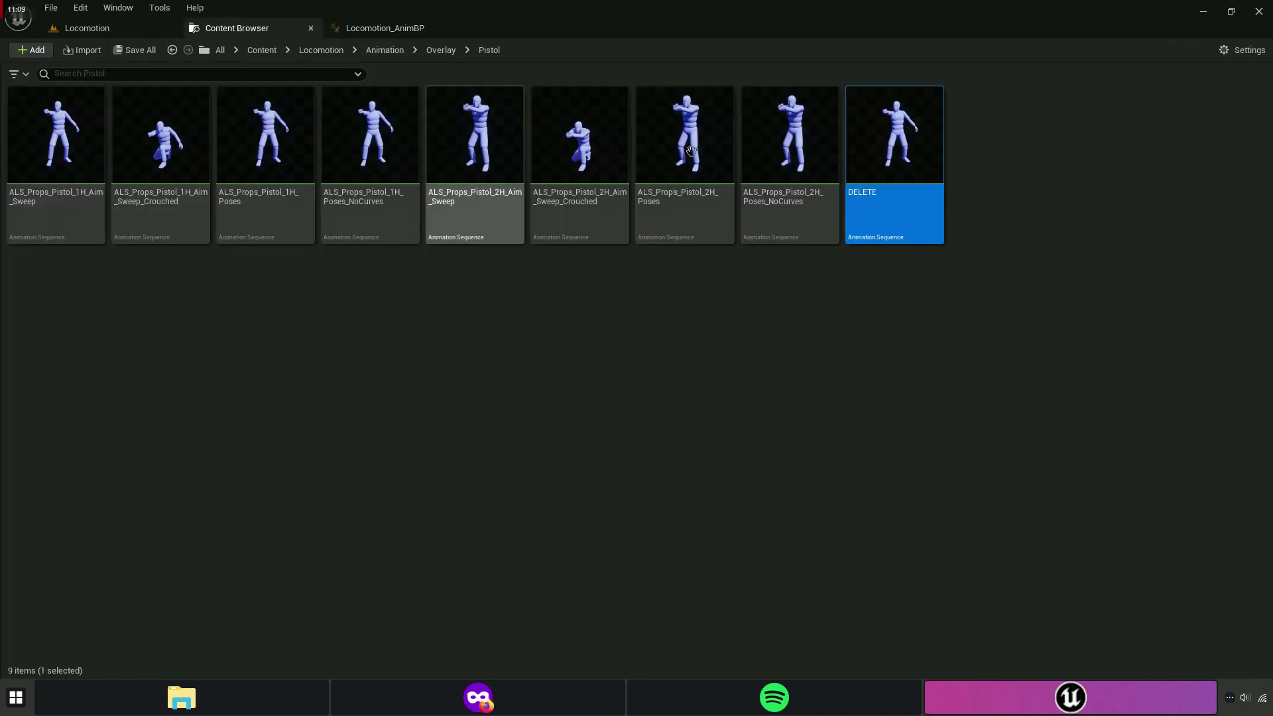
double_click(870, 168)
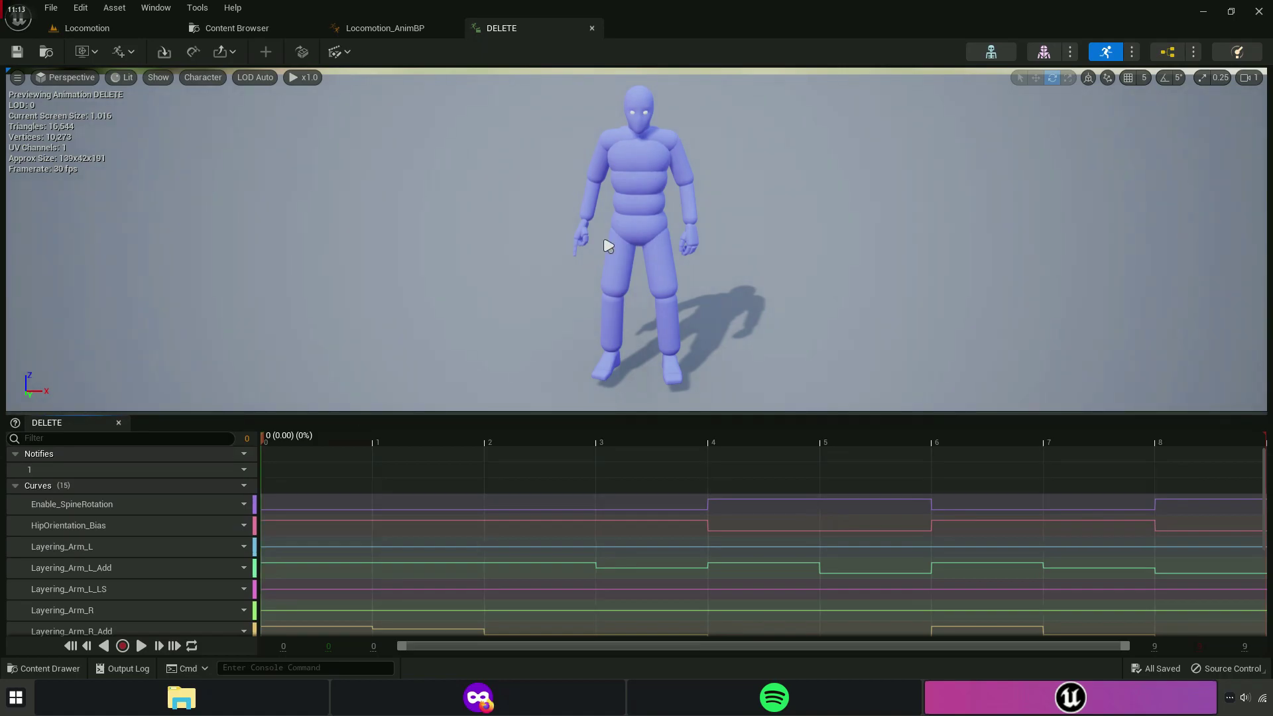
left_click(592, 28)
Force-delete the DELETE asset and go back to the Locomotion_AnimBP graph.
left_click(236, 28)
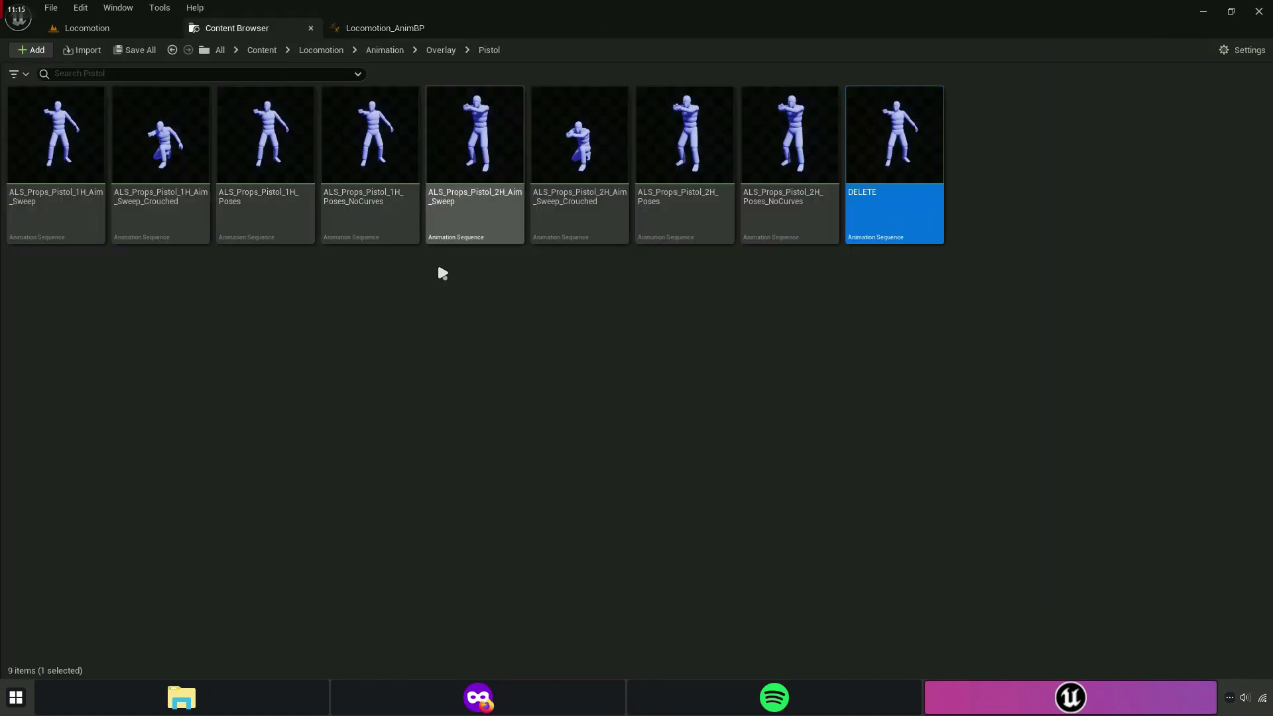
right_click(888, 175)
left_click(925, 444)
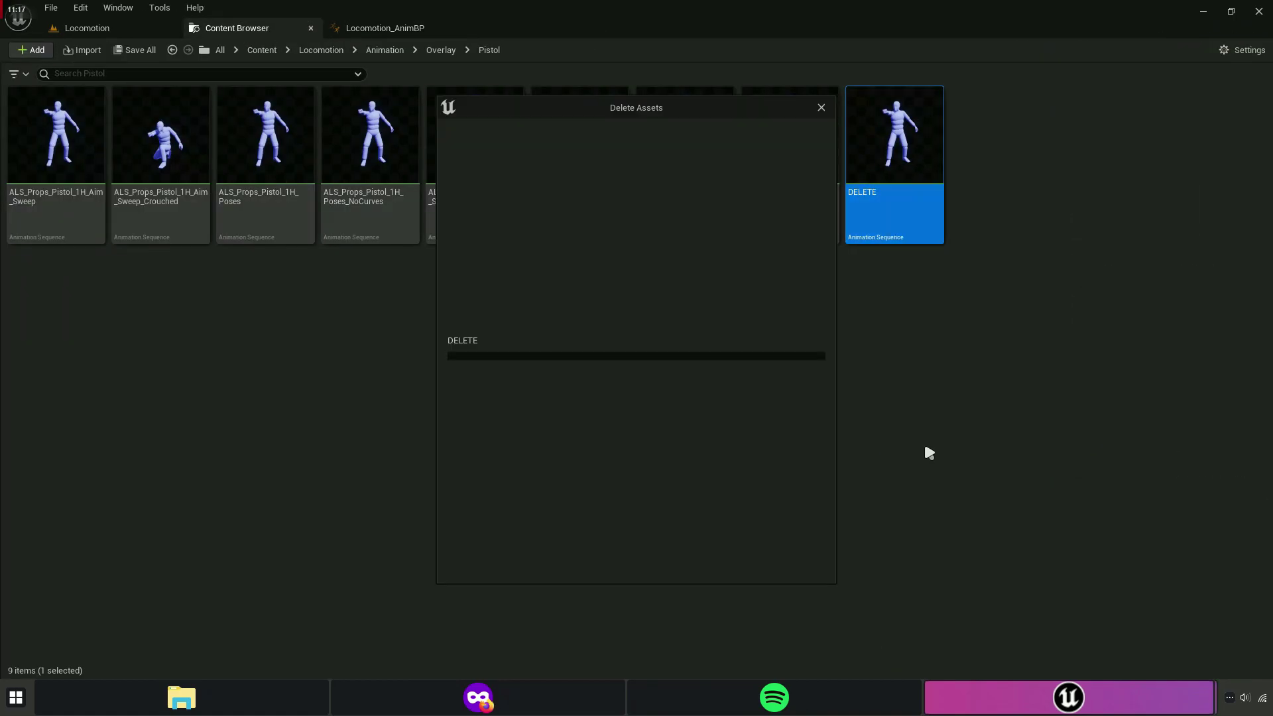
left_click(555, 562)
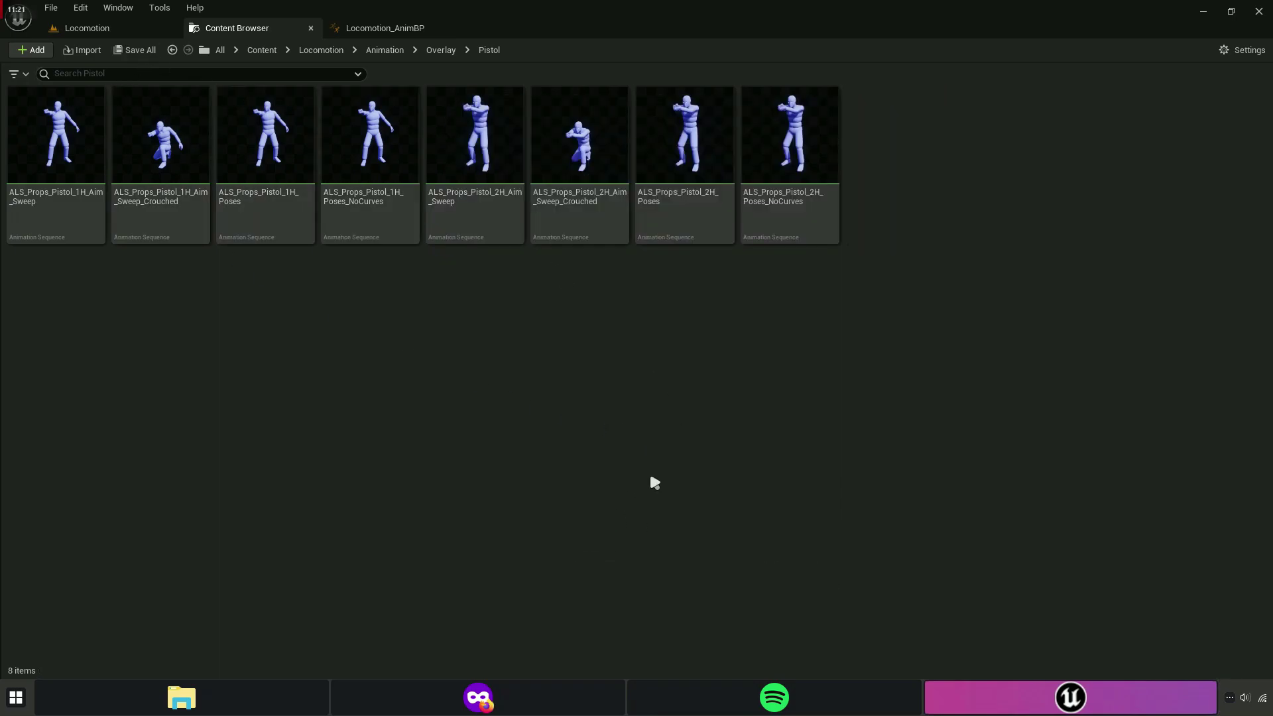
left_click(391, 28)
scroll(699, 307, "up", 1)
Drag the Advanced comment block so it sits directly above Simple Method.
scroll(699, 307, "down", 4)
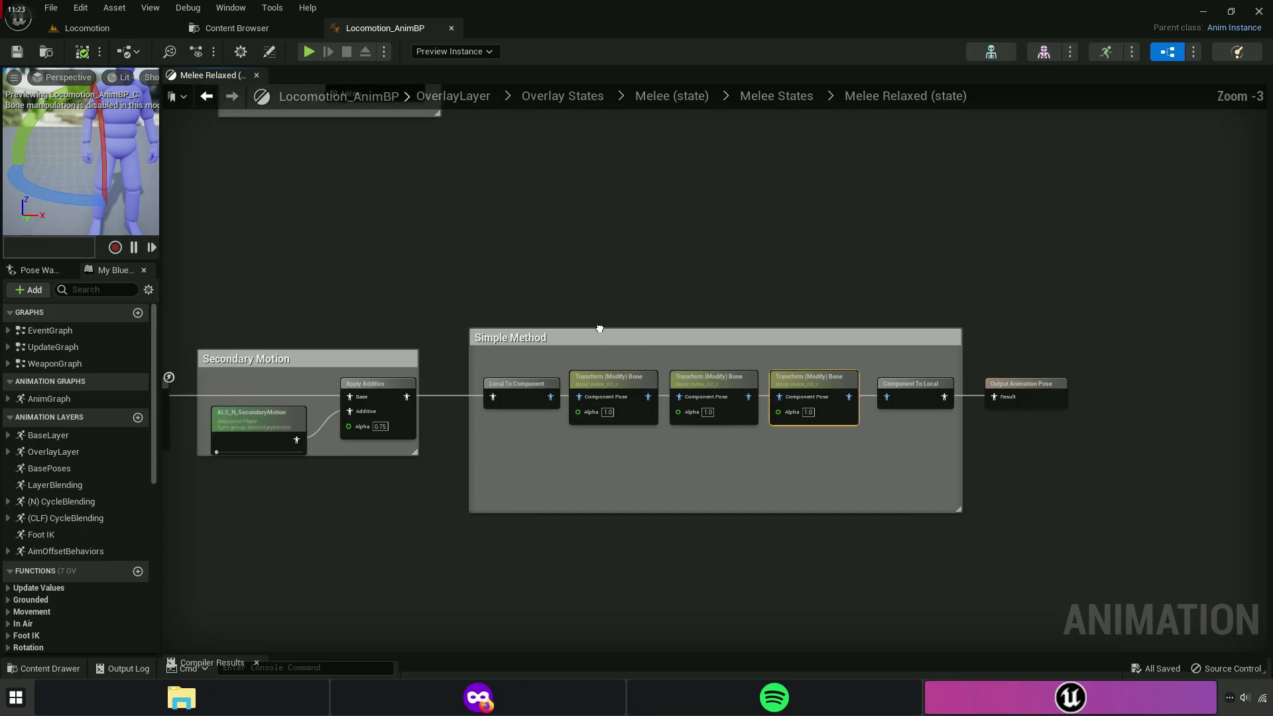
right_click_drag(545, 285, 665, 455)
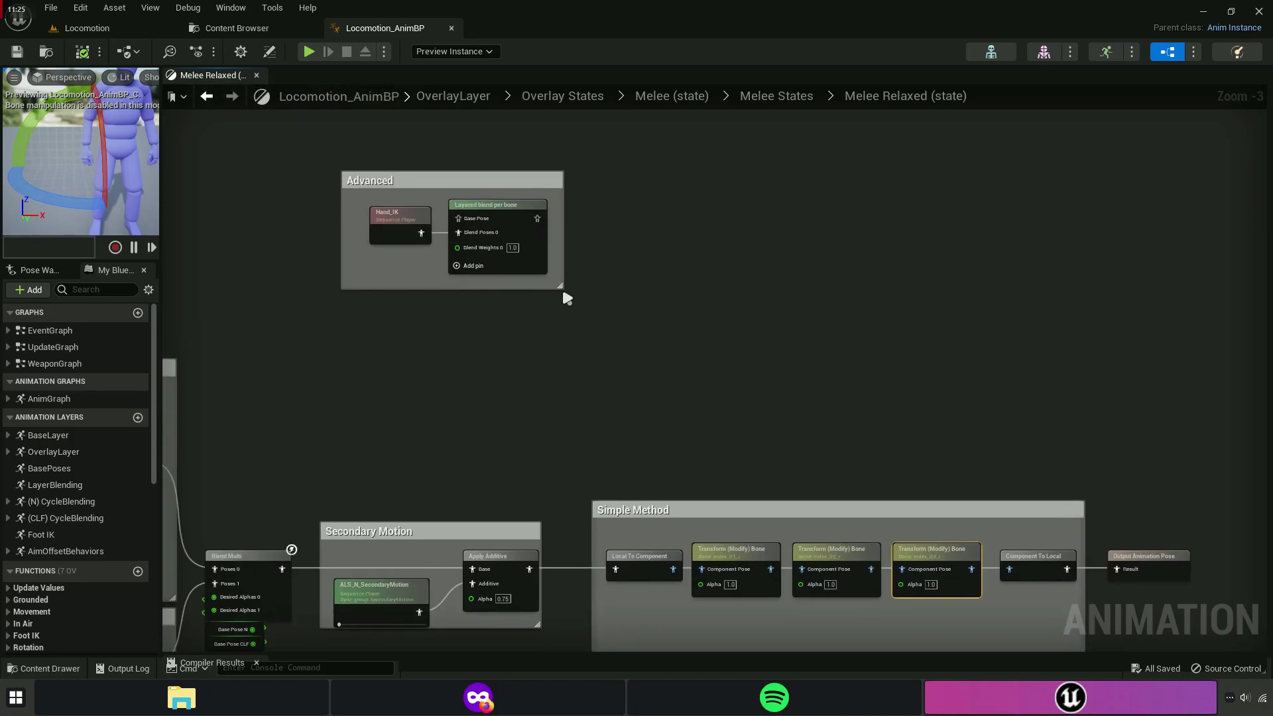
left_click_drag(476, 184, 960, 406)
scroll(724, 239, "up", 3)
left_click_drag(724, 239, 733, 128)
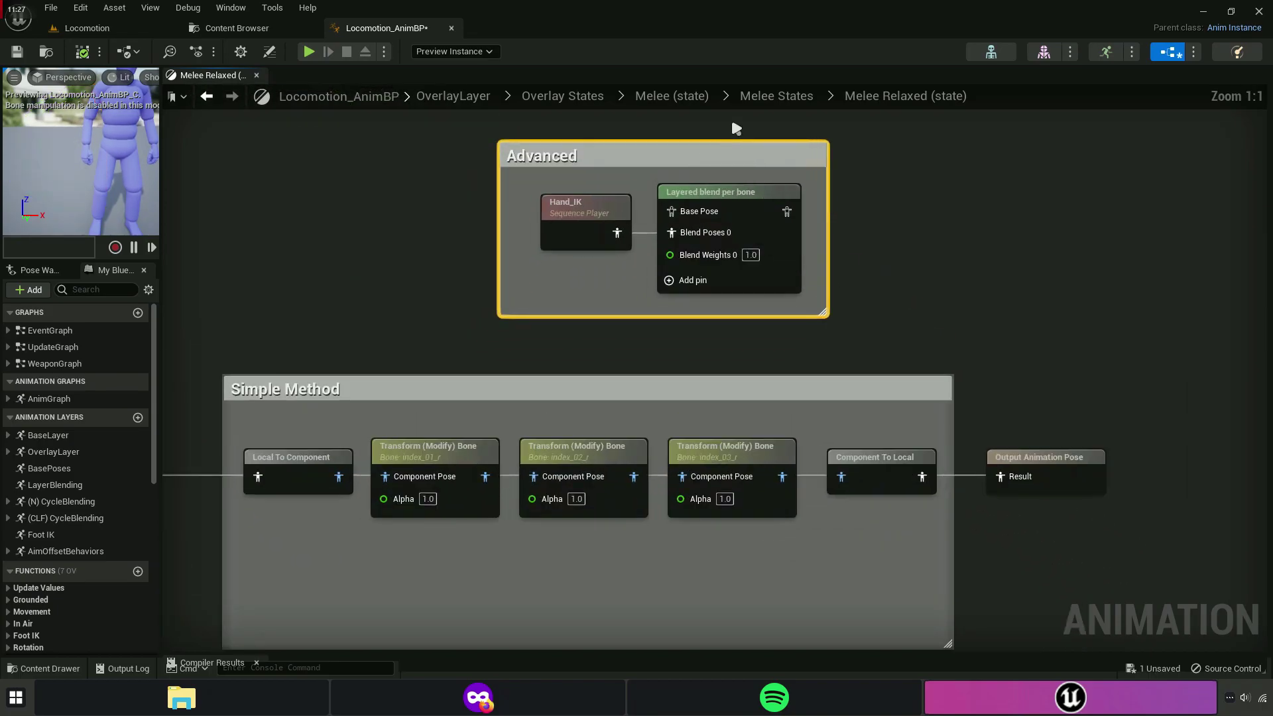
key("F2")
right_click_drag(610, 183, 578, 242)
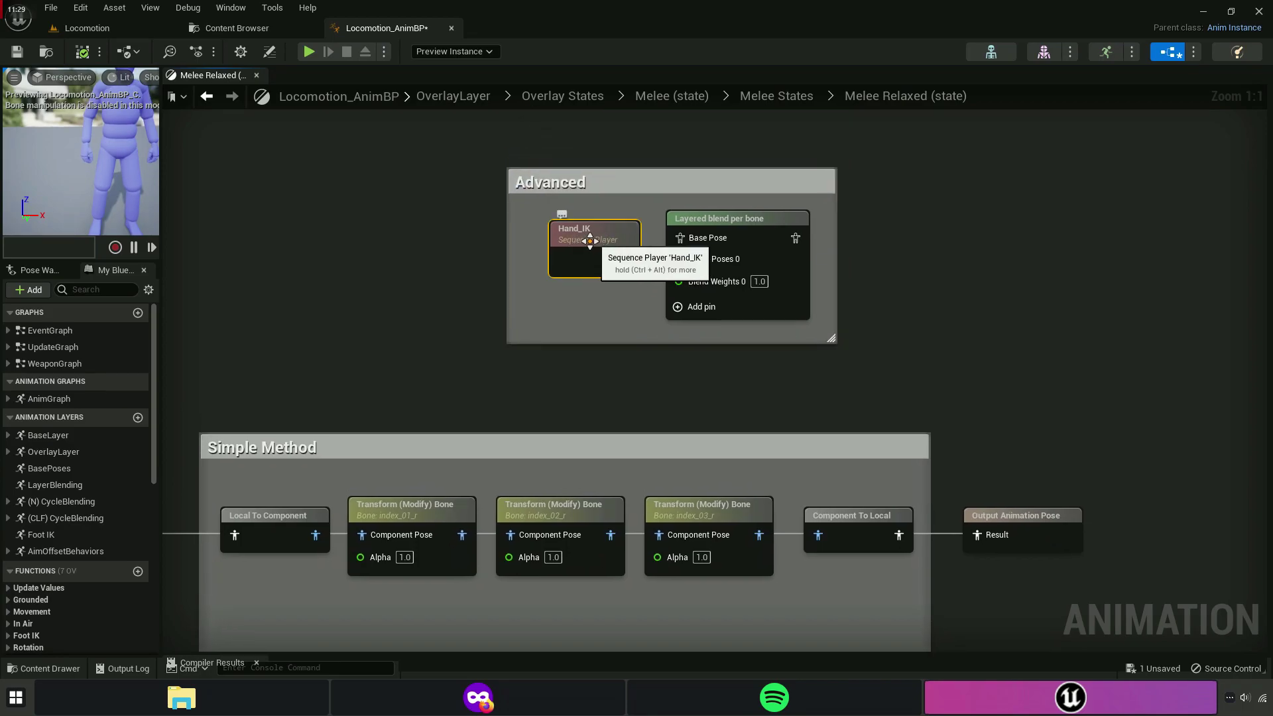
Preview the Hand_IK animation around the character's hands, then close its tab.
double_click(590, 241)
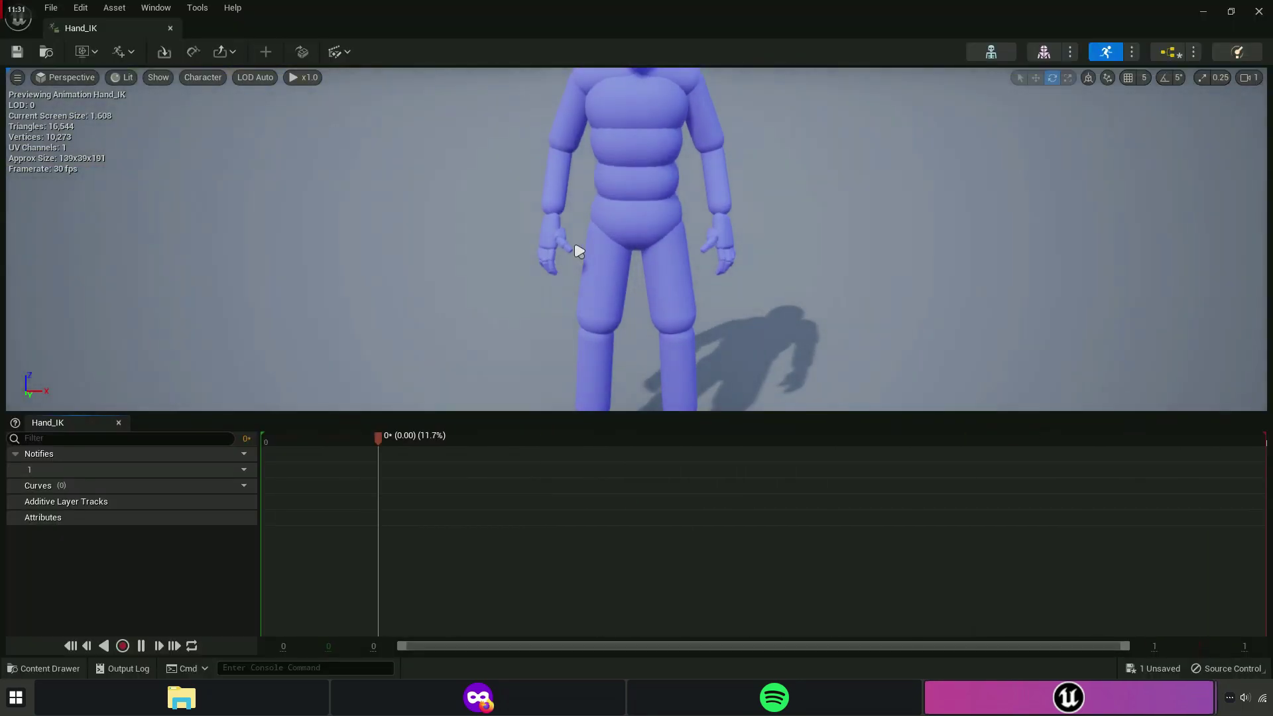
scroll(578, 251, "up", 4)
right_click_drag(578, 252, 562, 261)
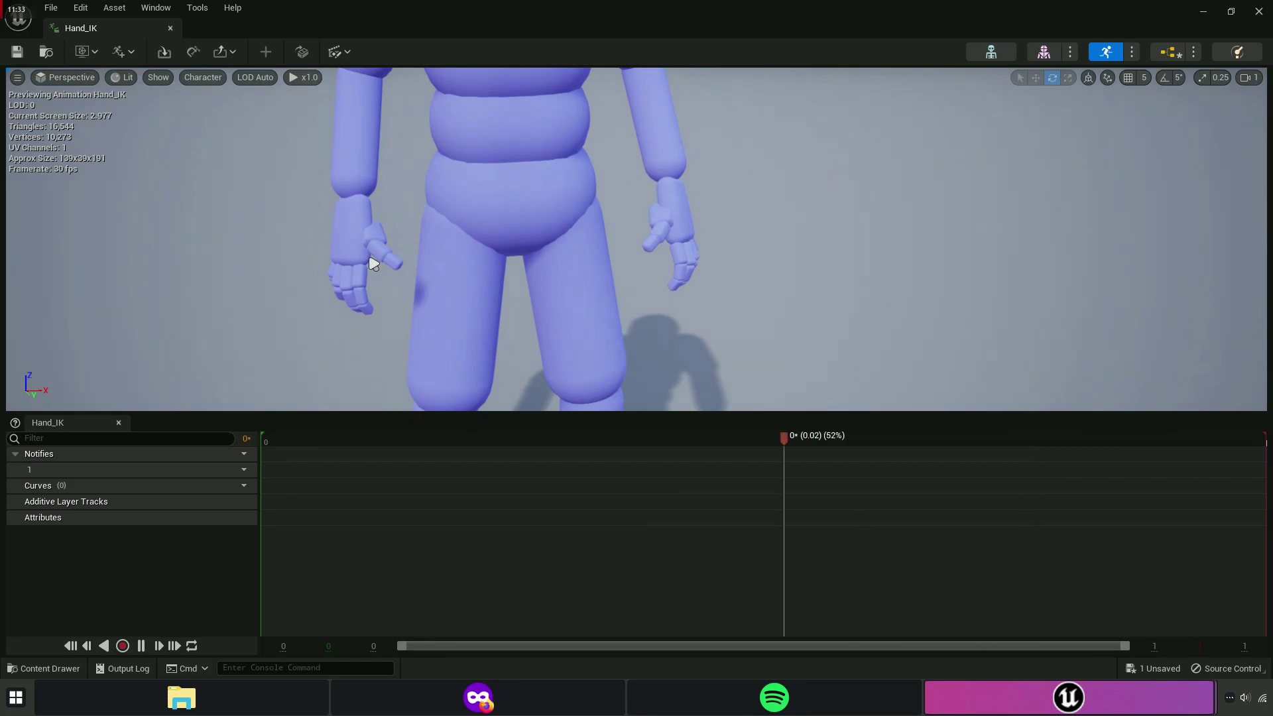
left_click(172, 30)
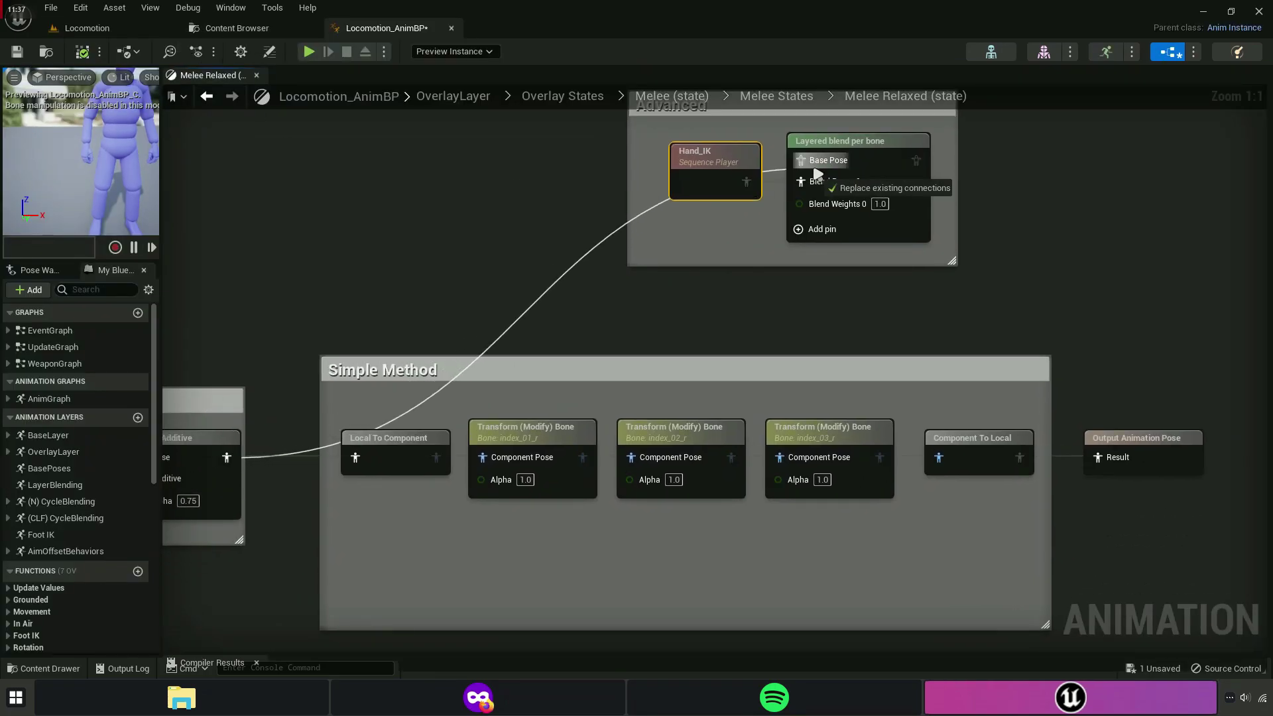
Wire Apply Additive into Layered blend per bone's Base Pose and its output into Output Animation Pose.
left_click_drag(229, 458, 800, 161)
right_click_drag(951, 200, 794, 256)
mouse_move(760, 217)
left_mouse_down()
mouse_move(966, 475)
mouse_move(946, 516)
left_mouse_up()
right_click_drag(440, 256, 497, 325)
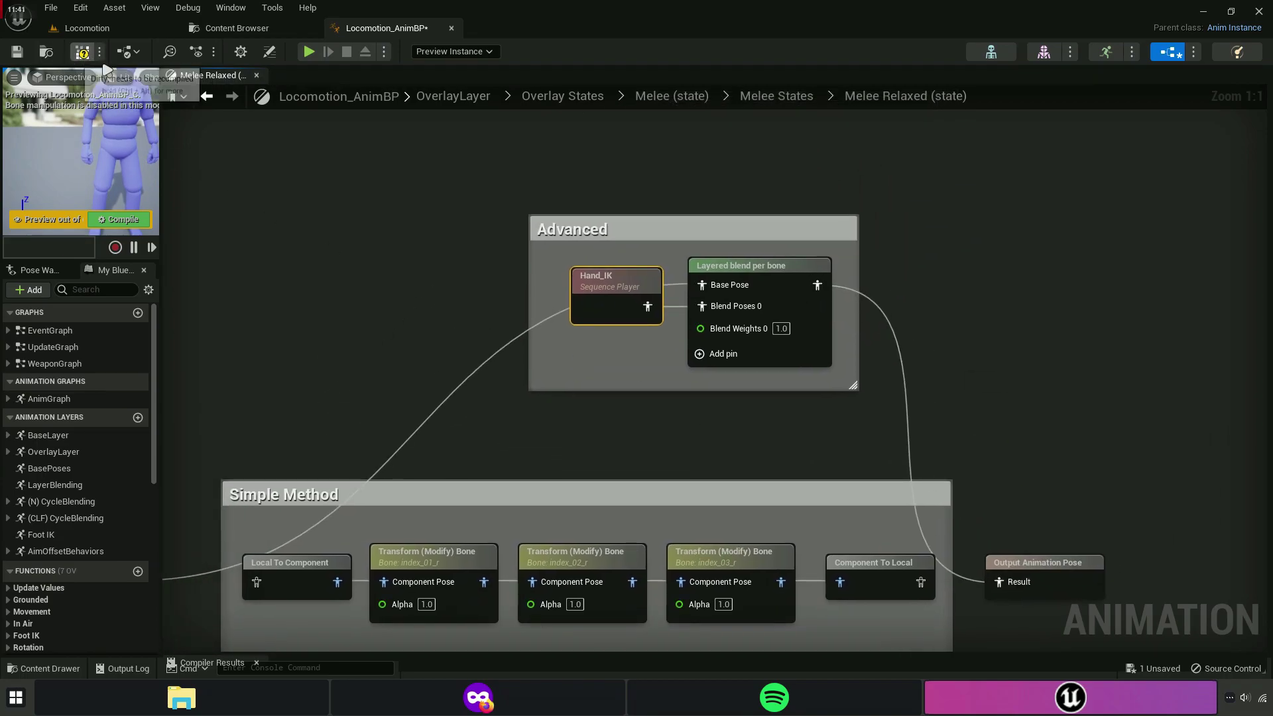
Compile the Anim Blueprint and test it in a Standalone Game.
key("F7")
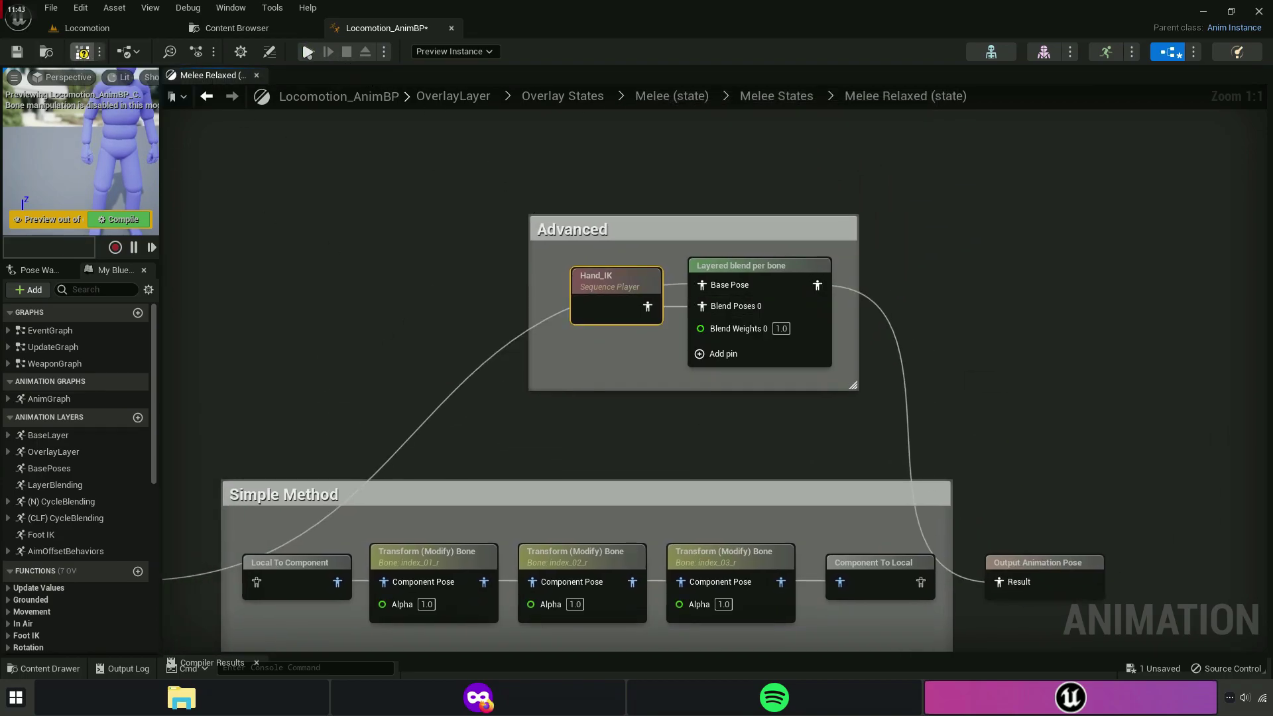
left_click(384, 51)
left_click(312, 53)
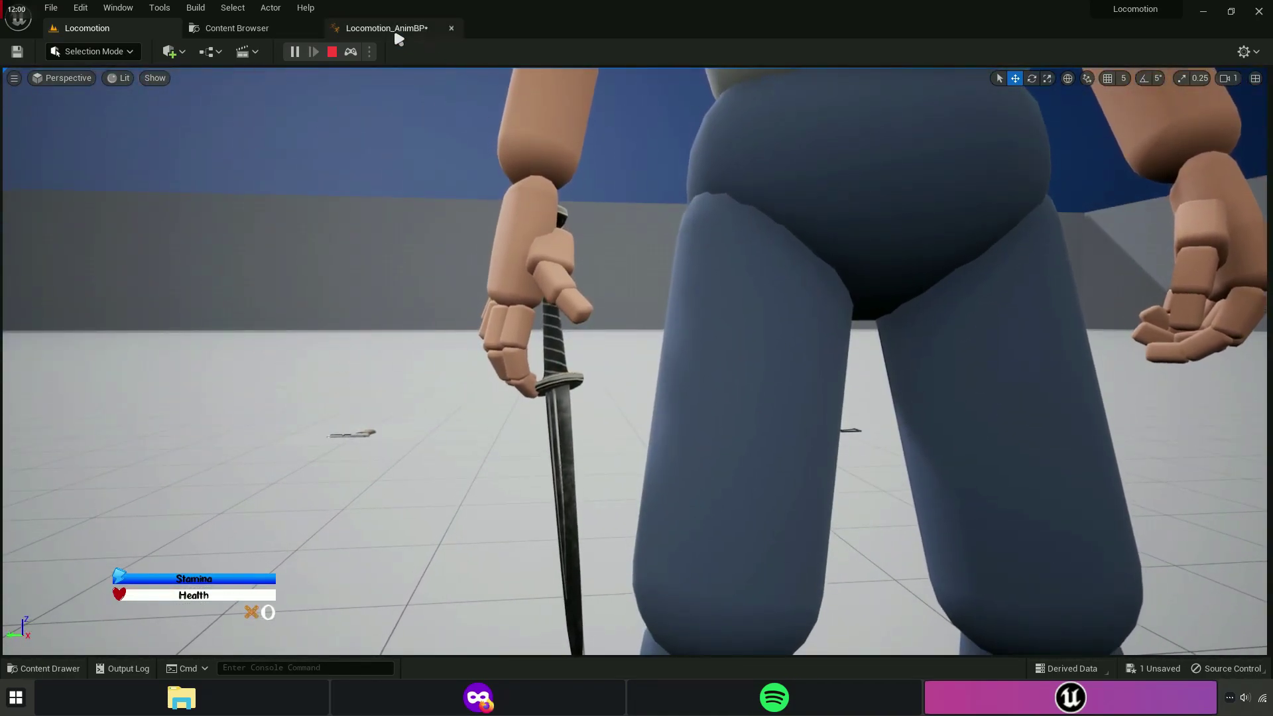
left_click(395, 30)
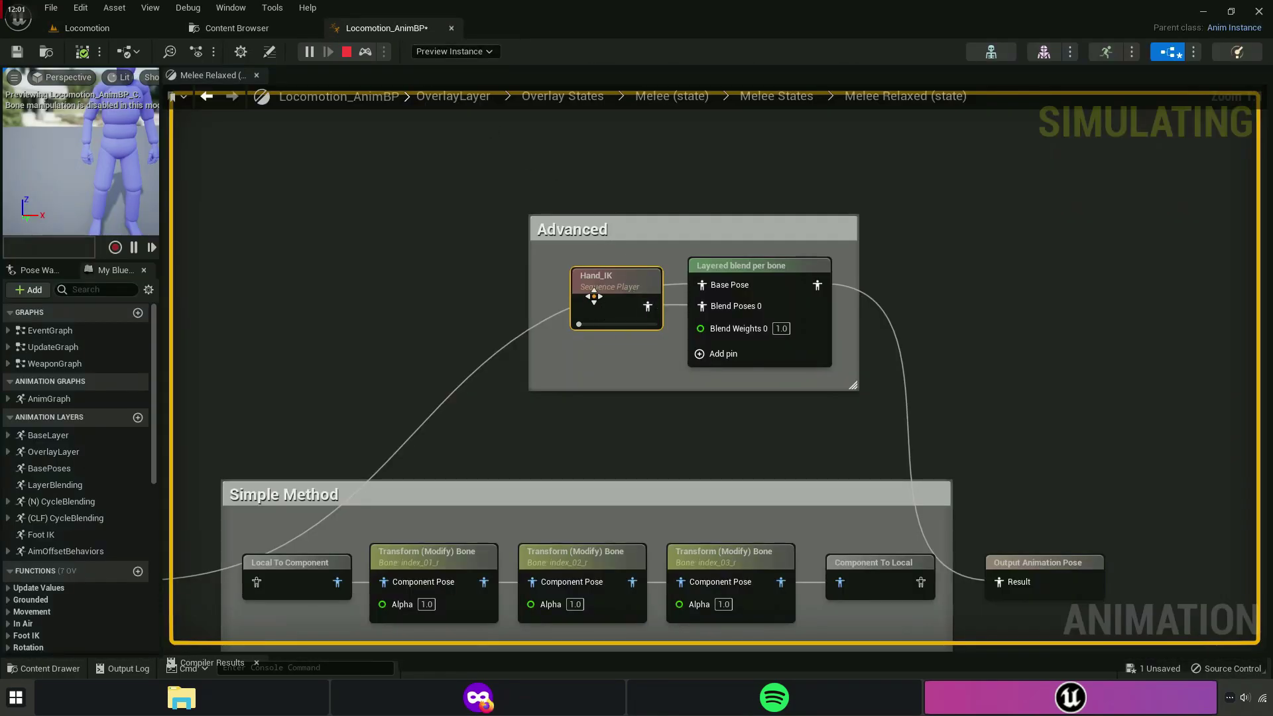
Reconnect Apply Additive straight into Local To Component, undoing a stray node move.
left_click_drag(524, 222, 768, 306)
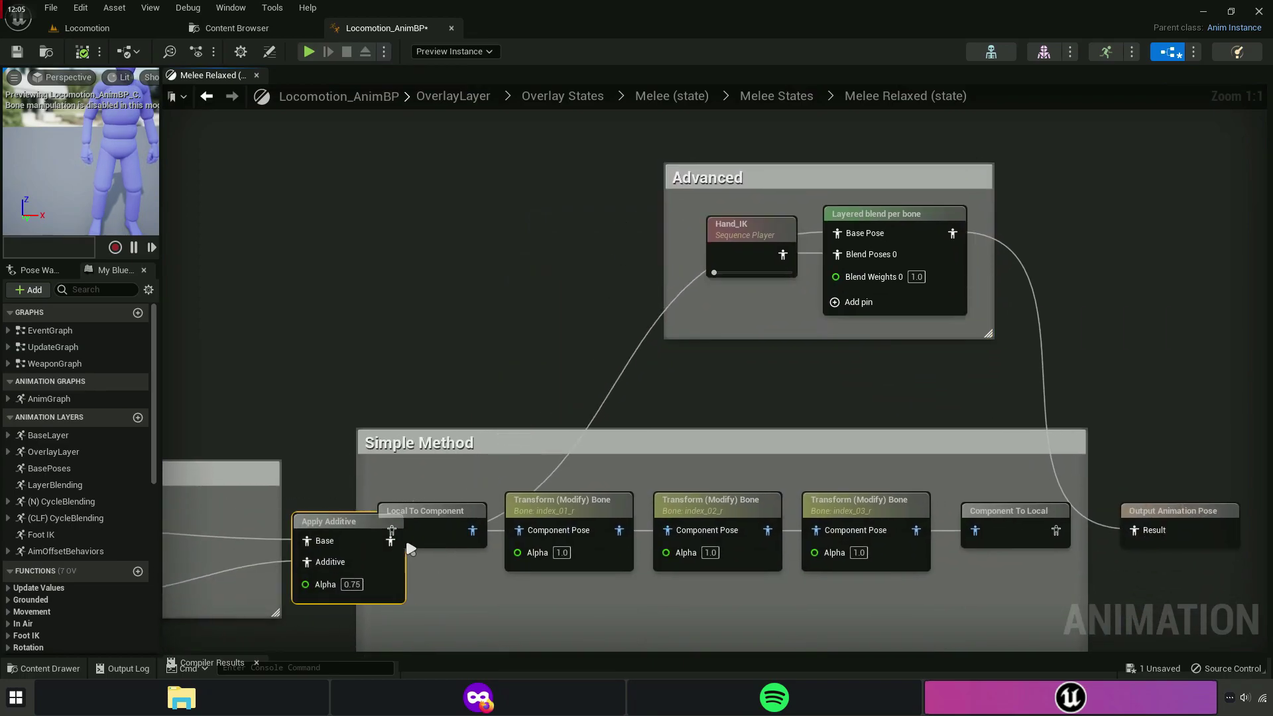
left_click_drag(409, 548, 365, 532)
key("ctrl+z")
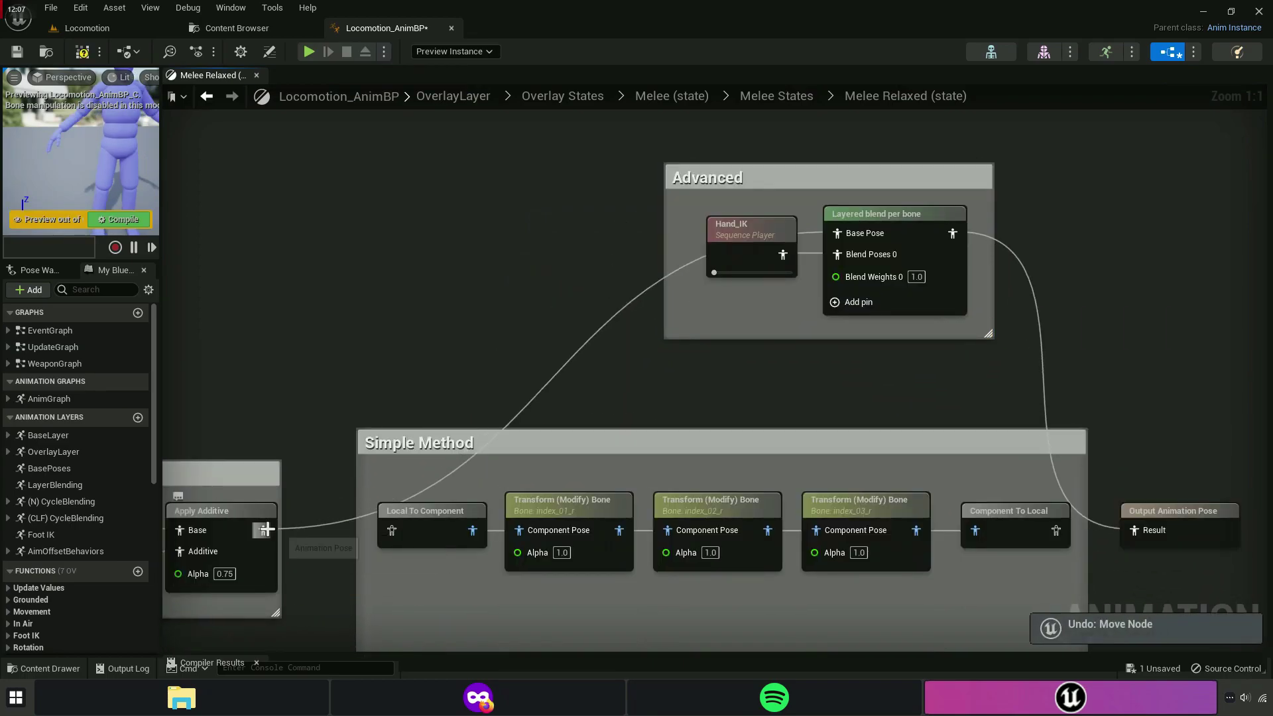
left_click_drag(263, 530, 389, 534)
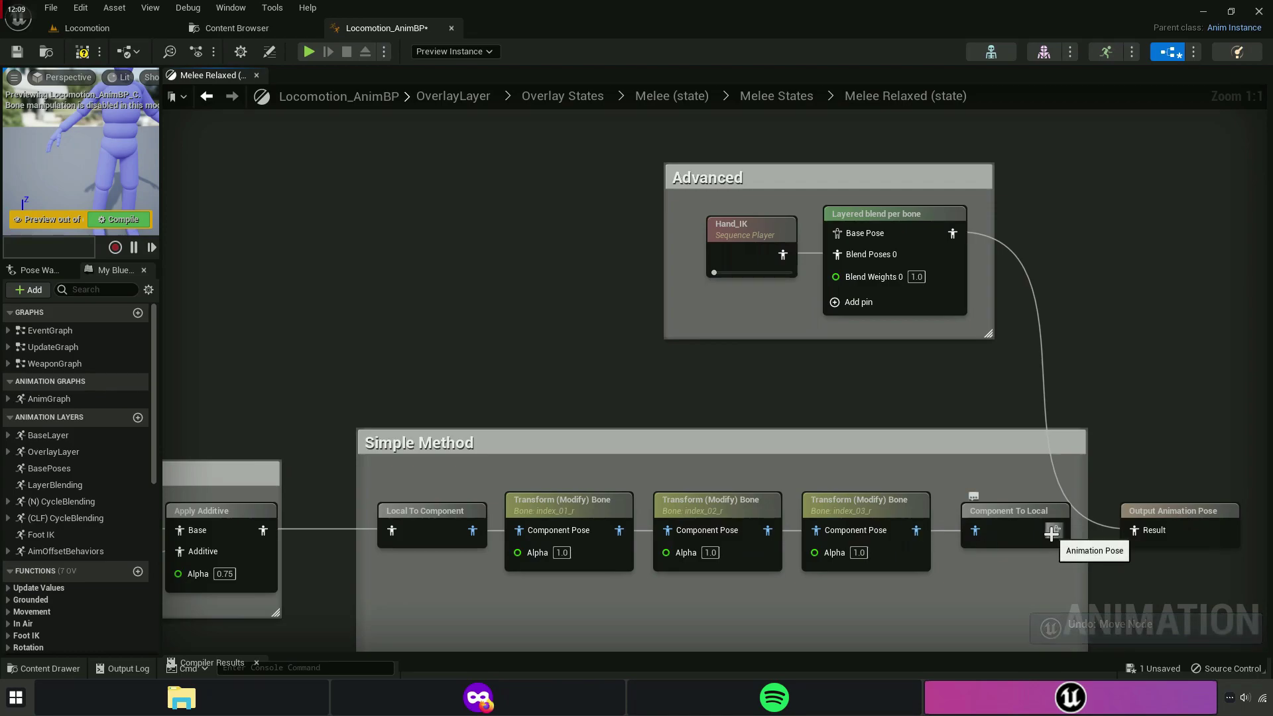
Reposition the Advanced comment block down and left and confirm its title.
right_click_drag(795, 371, 804, 447)
left_click_drag(786, 251, 616, 292)
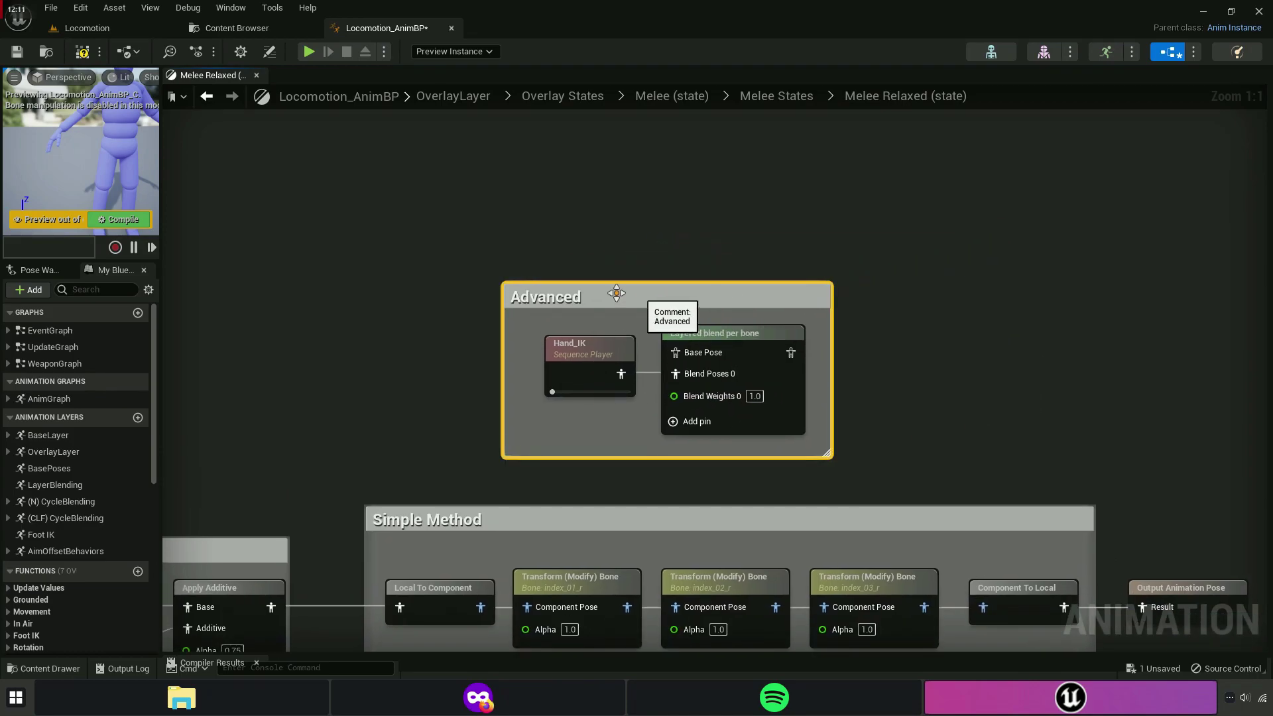
double_click(617, 295)
key("Return")
type("Later")
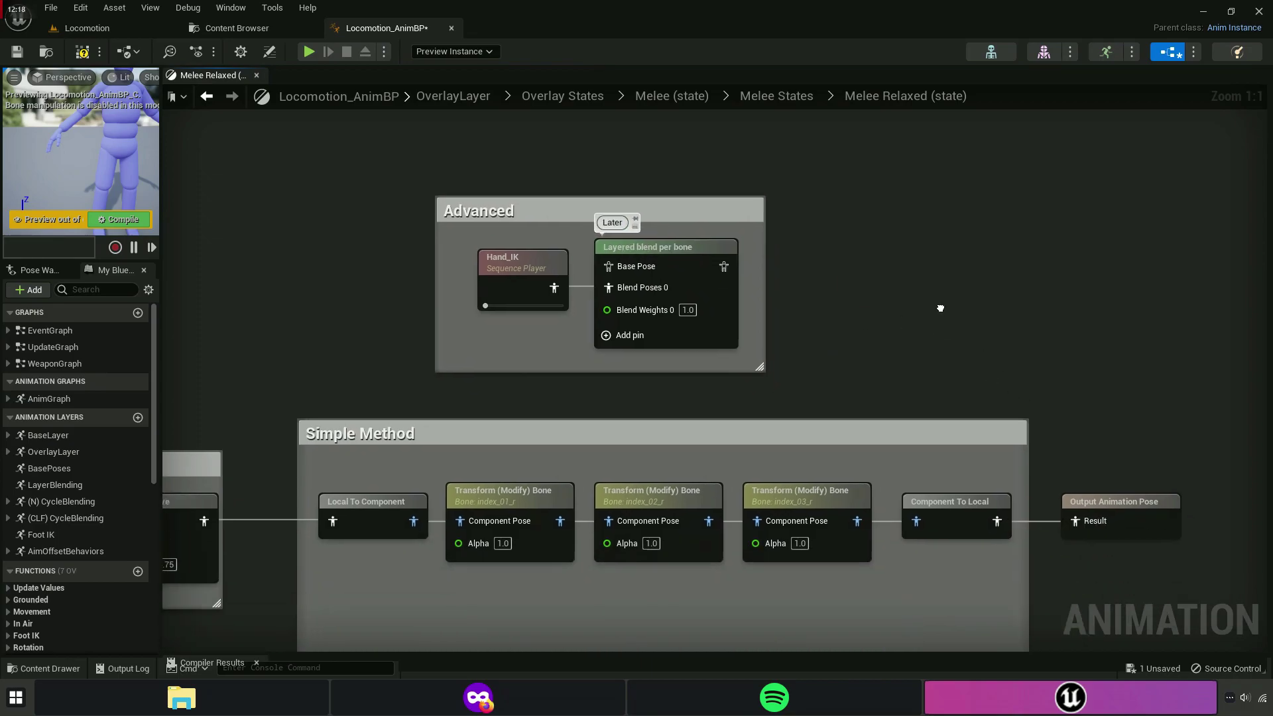
scroll(930, 279, "down", 4)
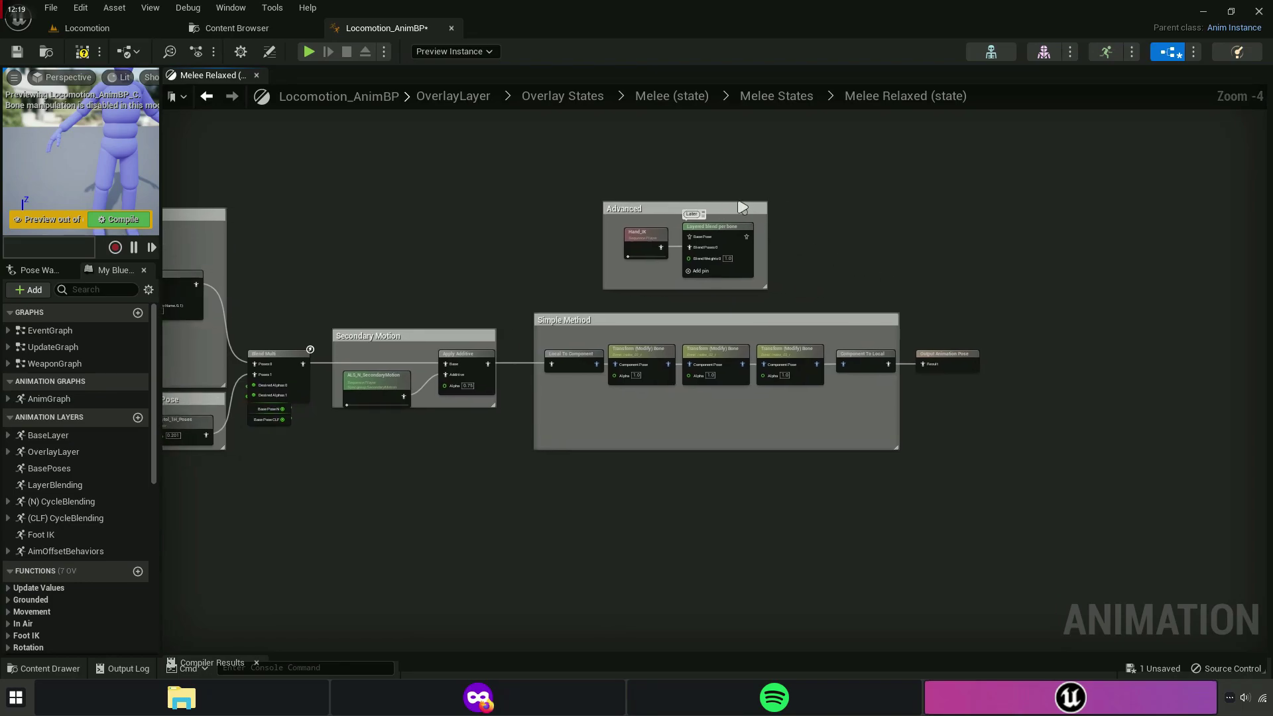
scroll(778, 207, "up", 3)
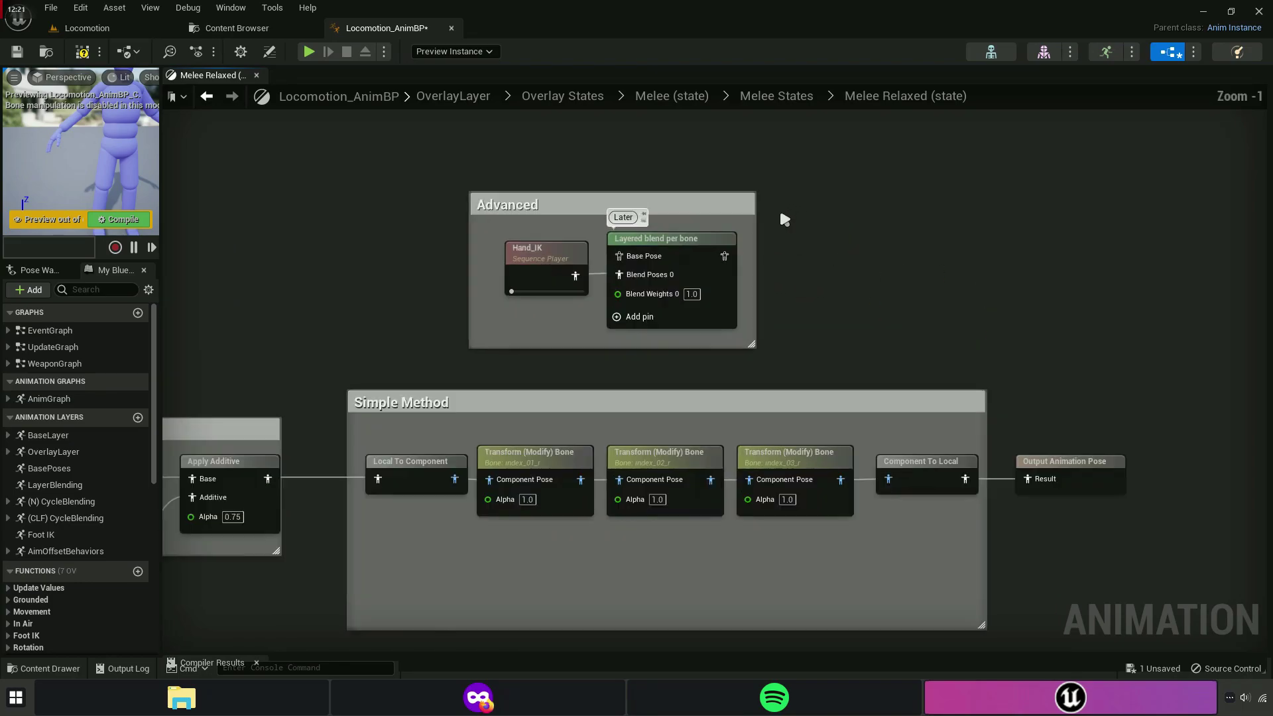
right_click_drag(778, 207, 892, 168)
left_click_drag(806, 179, 676, 186)
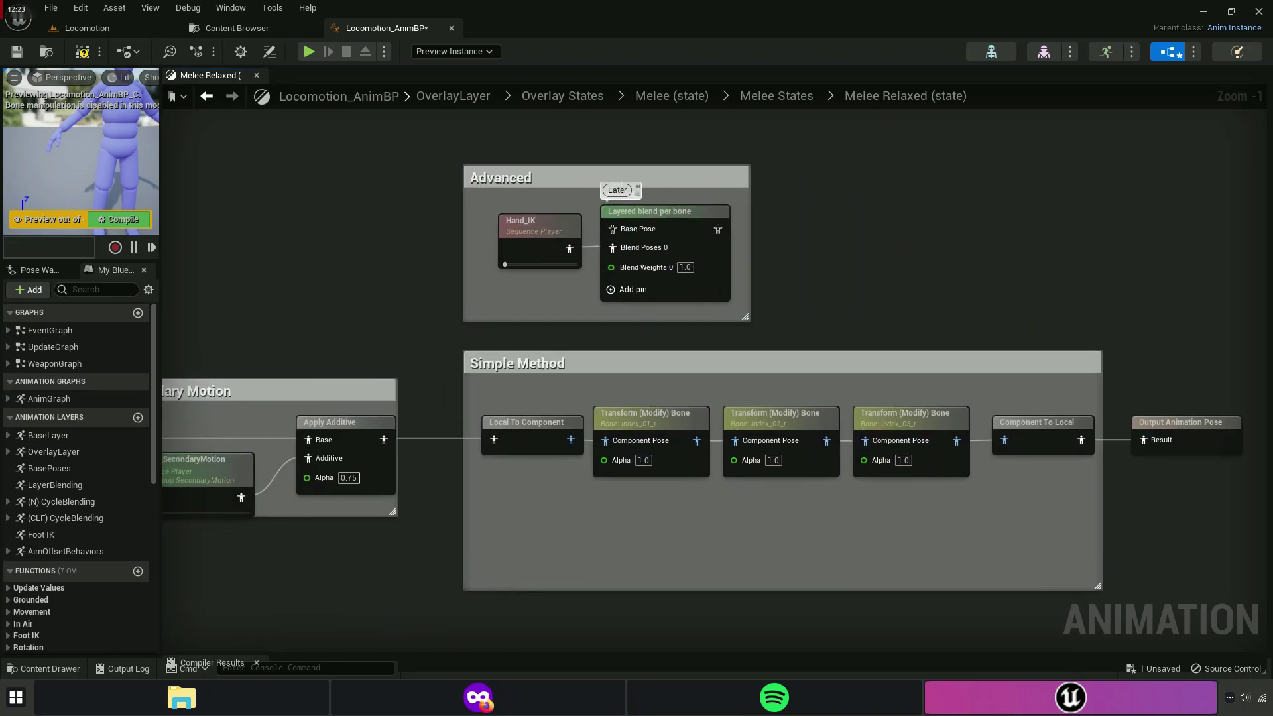
Retitle the Simple Method comment to 'Simple (Hand IK)' and select the Component To Local node.
right_click_drag(824, 295, 905, 237)
double_click(627, 306)
type("(Hand IK)")
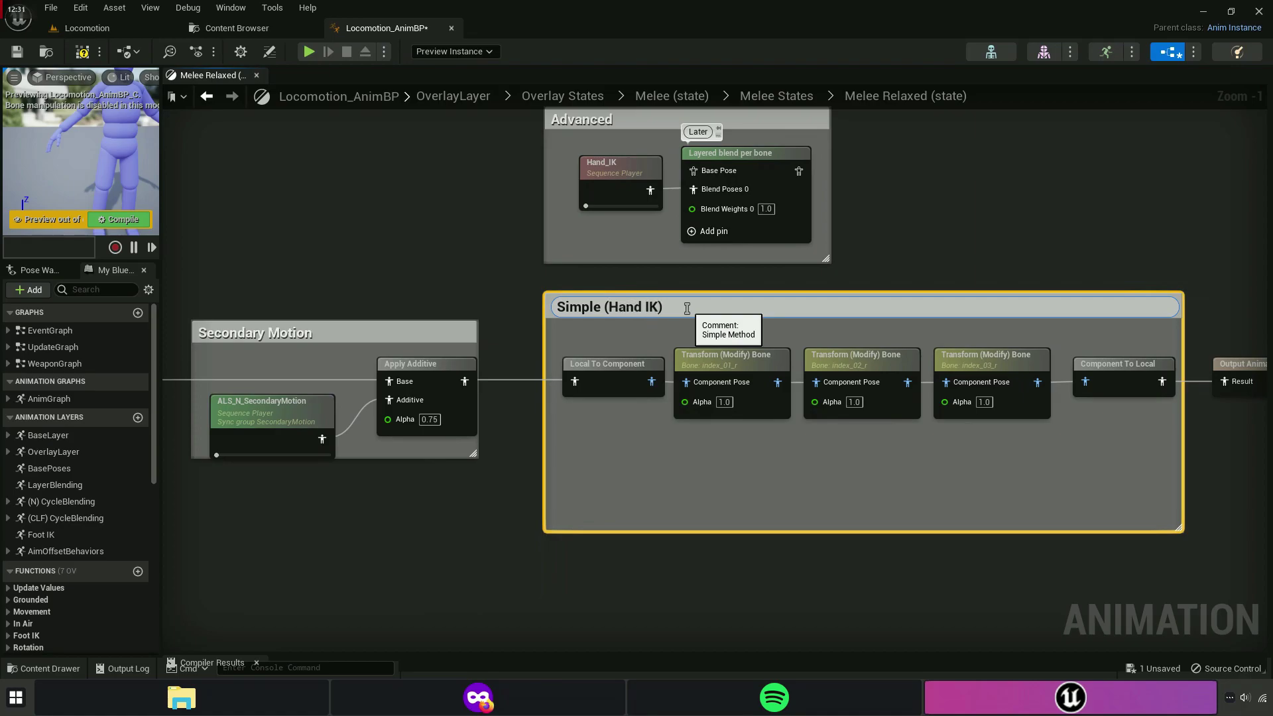
key("Return")
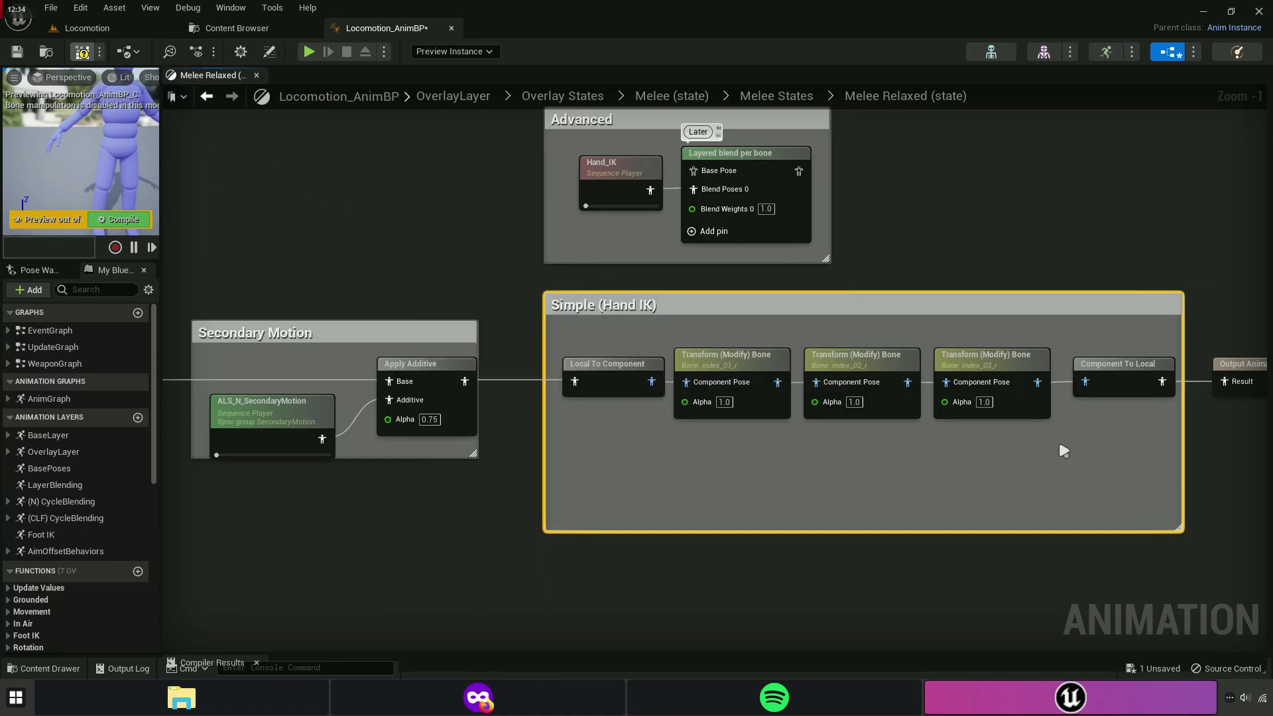
right_click(1024, 465)
right_click_drag(1022, 481, 918, 481)
left_click(988, 400)
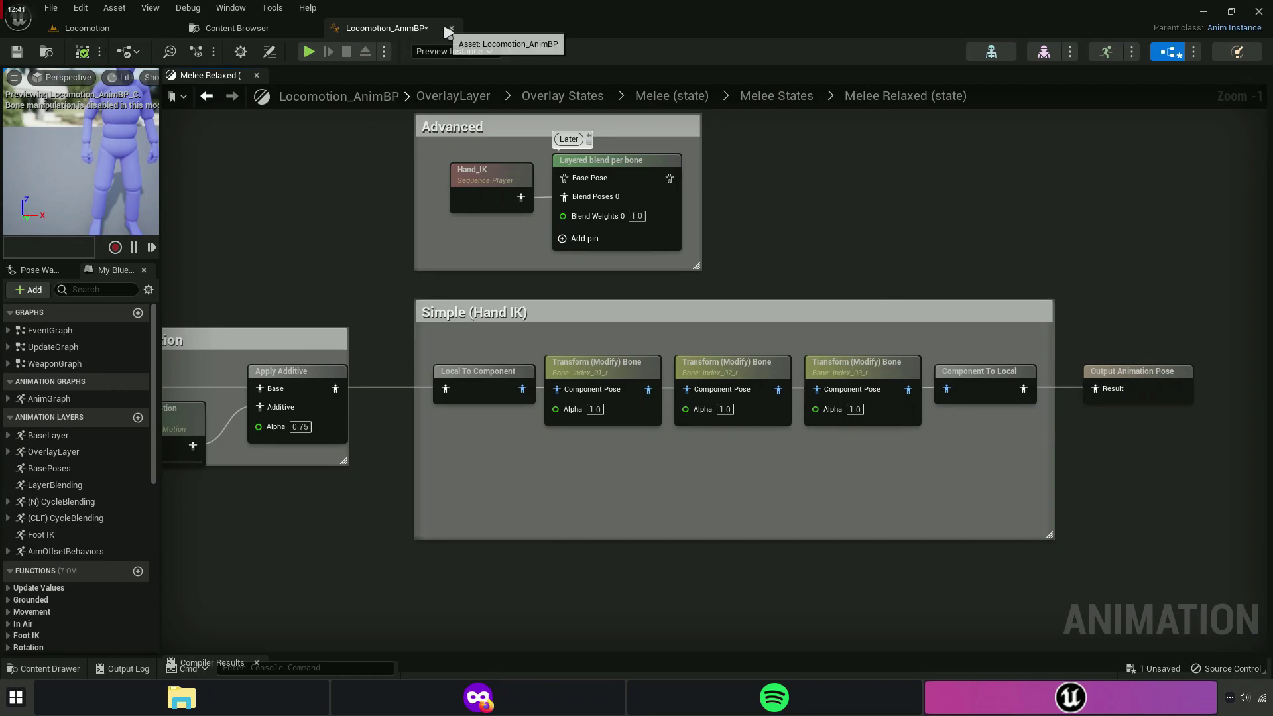
Save Locomotion_AnimBP through Save All, close its editor, and go to the Content root.
left_click(244, 26)
left_click(134, 50)
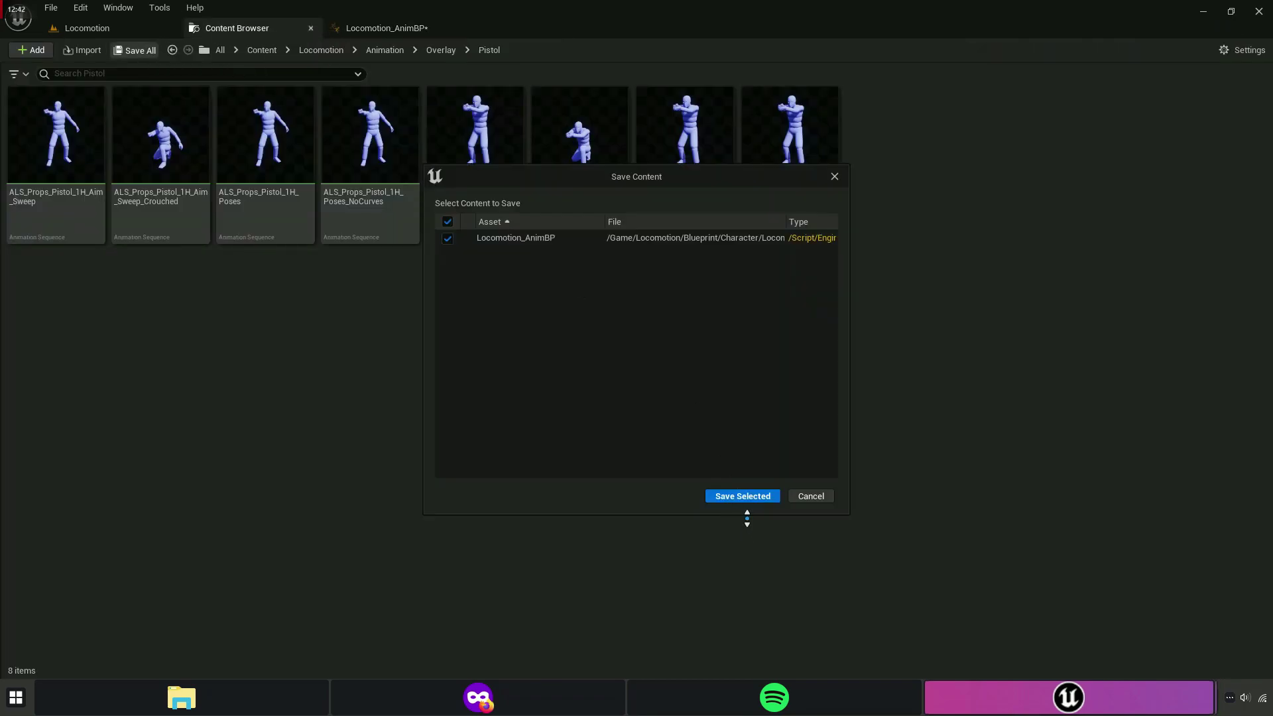
left_click(742, 502)
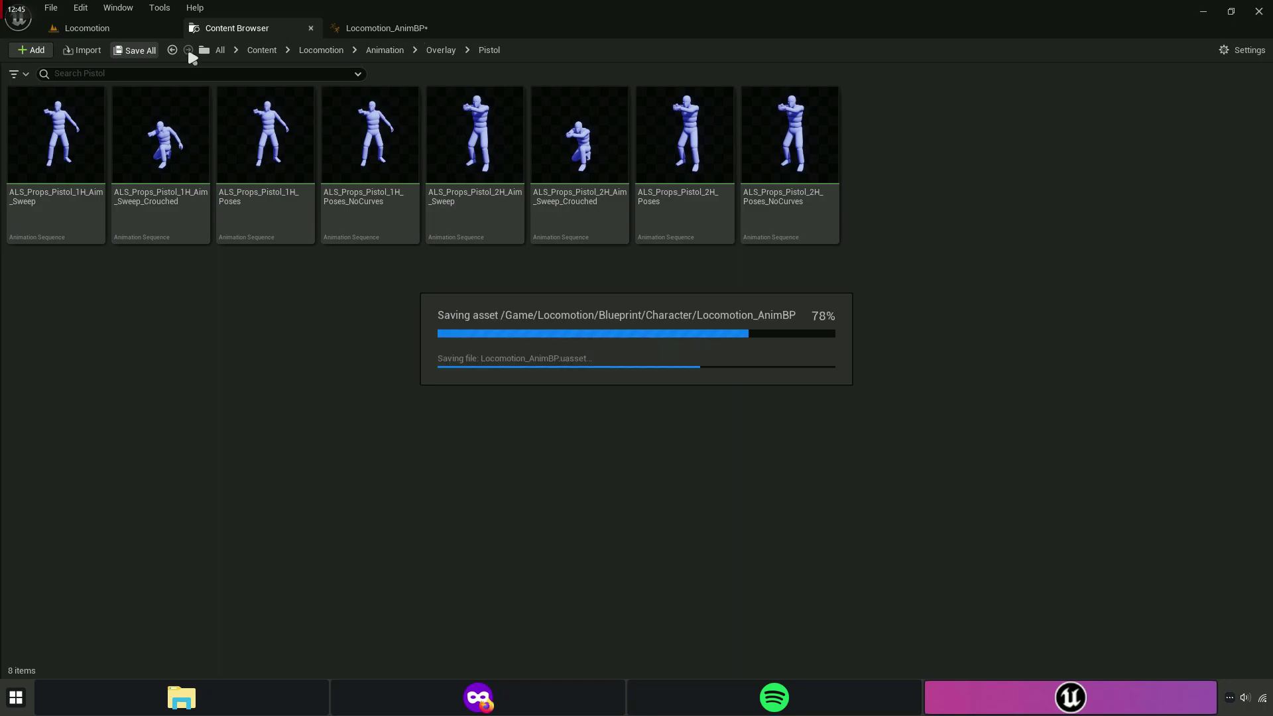
left_click(452, 28)
left_click(265, 51)
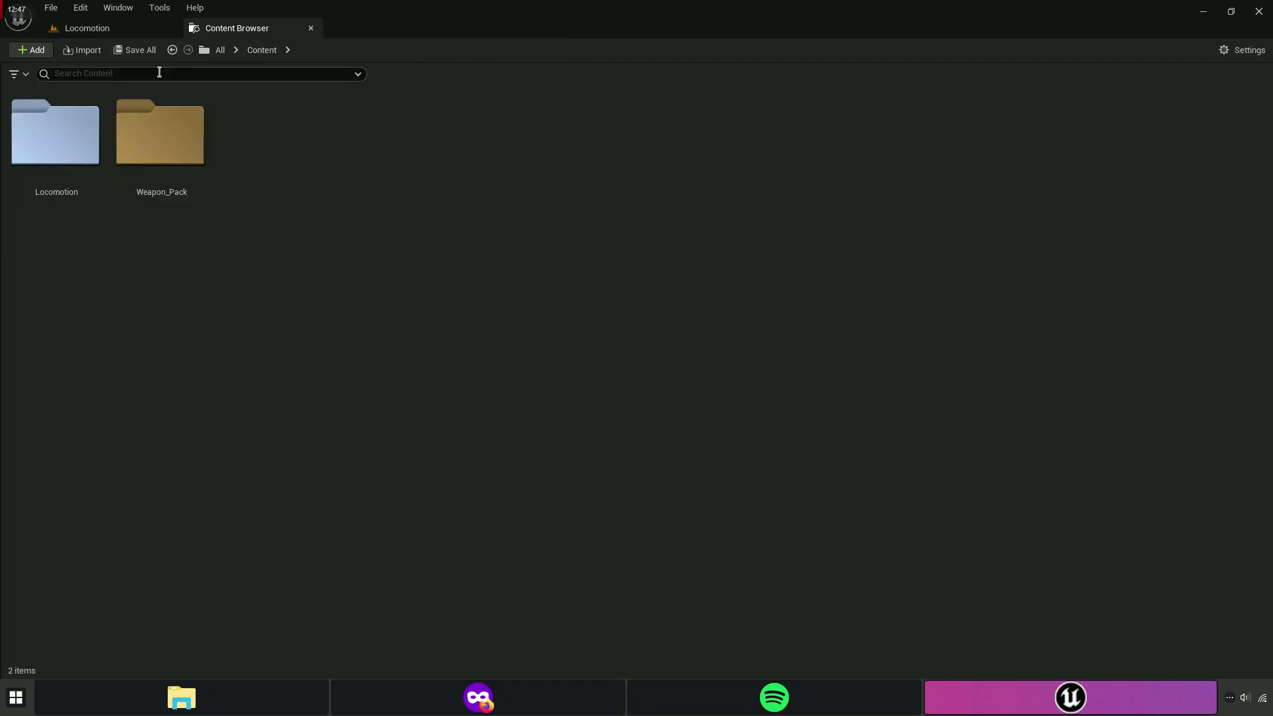
Save the Locomotion level and play it, repossessing the character to run.
left_click(145, 33)
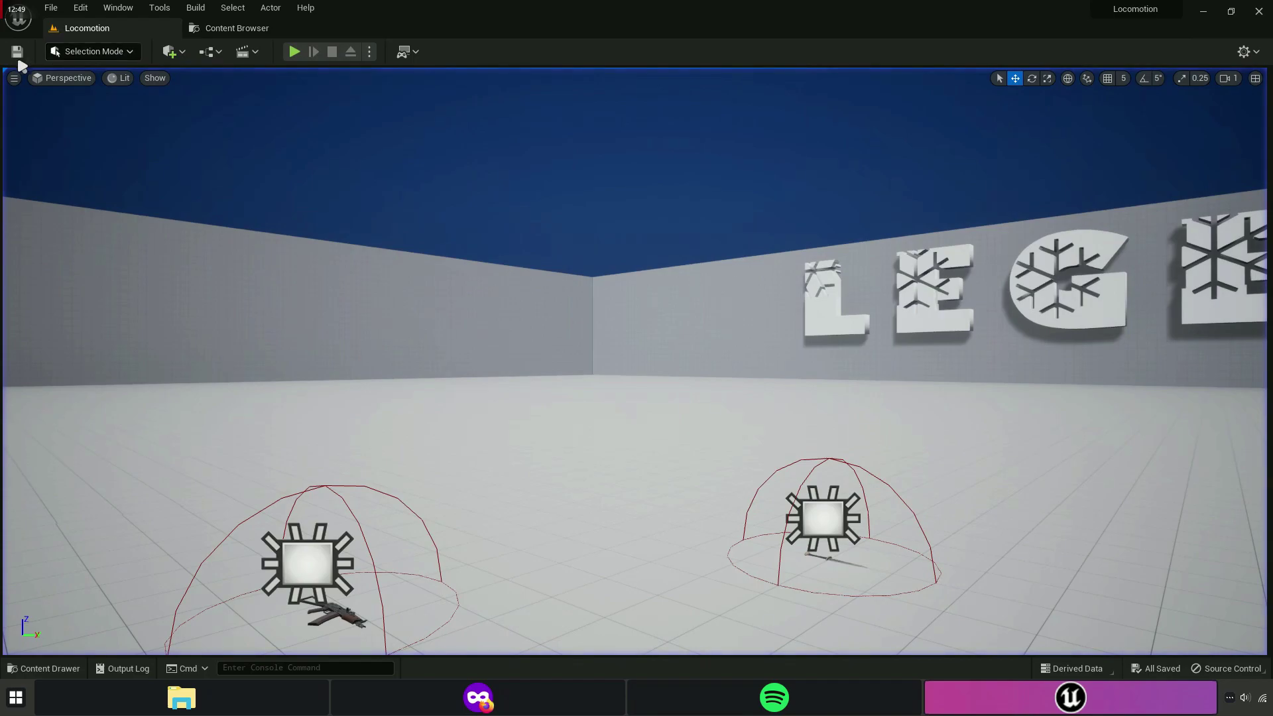
left_click(16, 51)
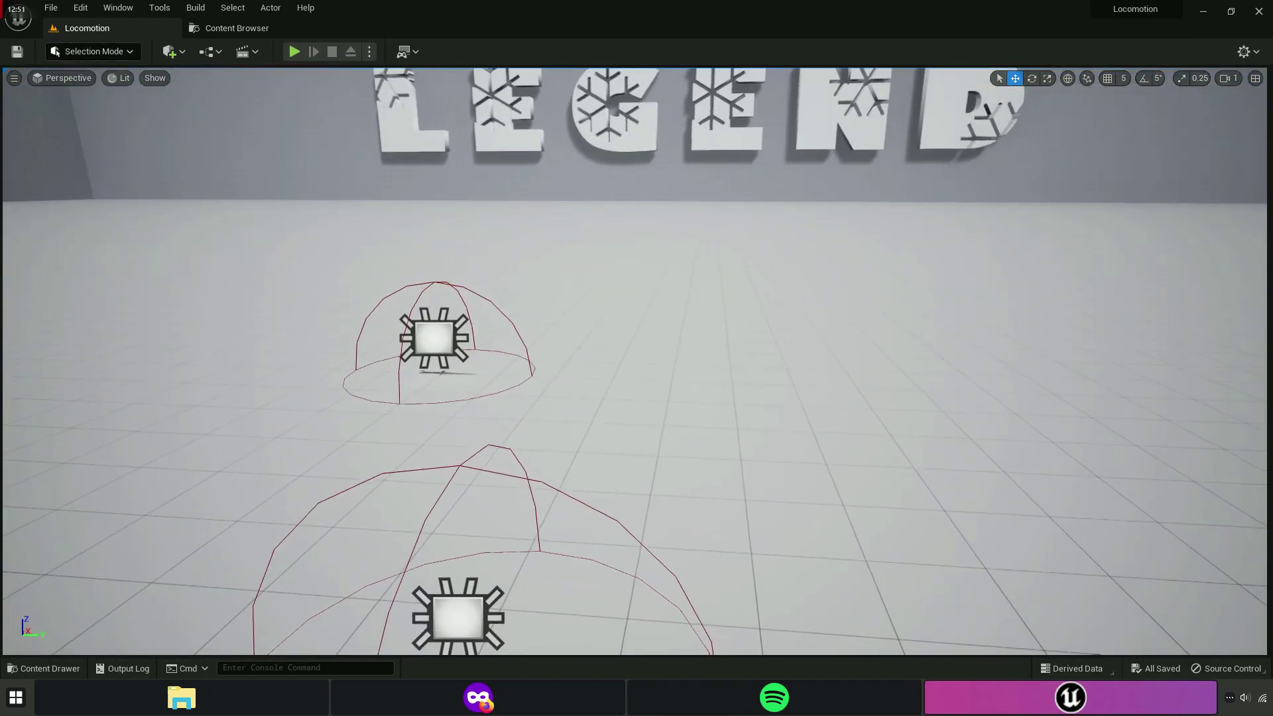
left_click(294, 51)
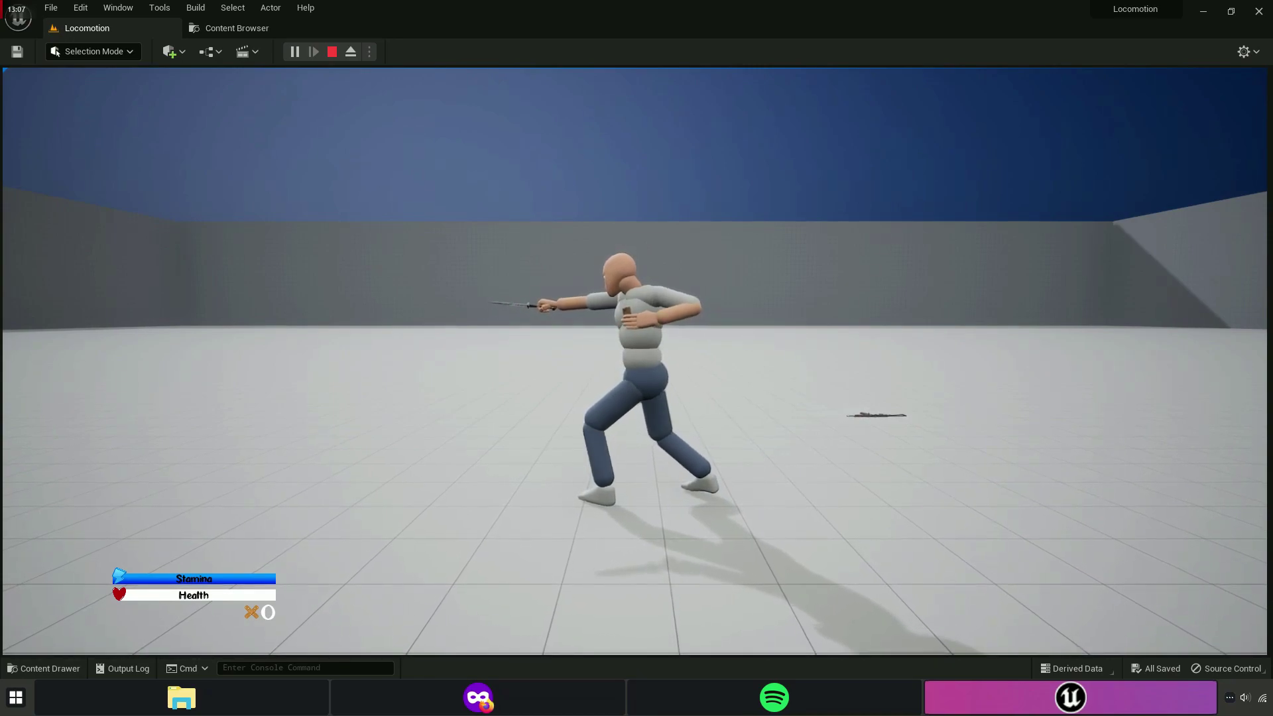
key("F8")
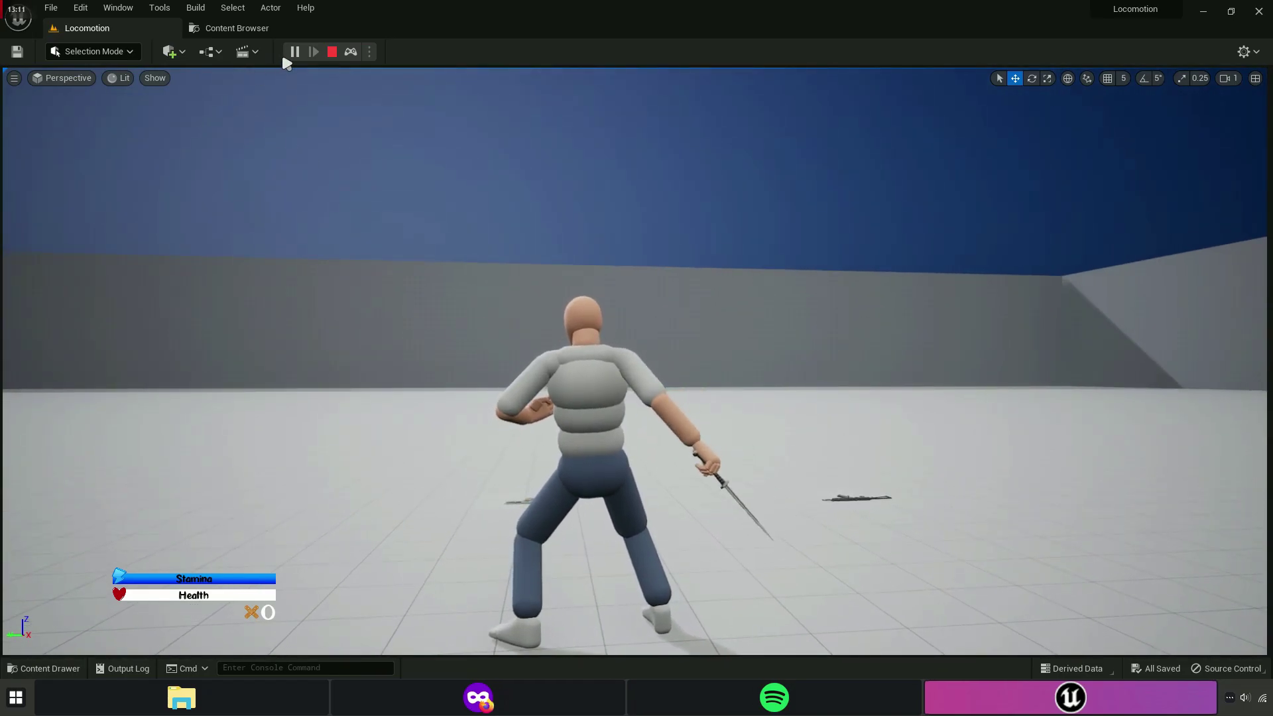
left_click(294, 51)
left_click(350, 52)
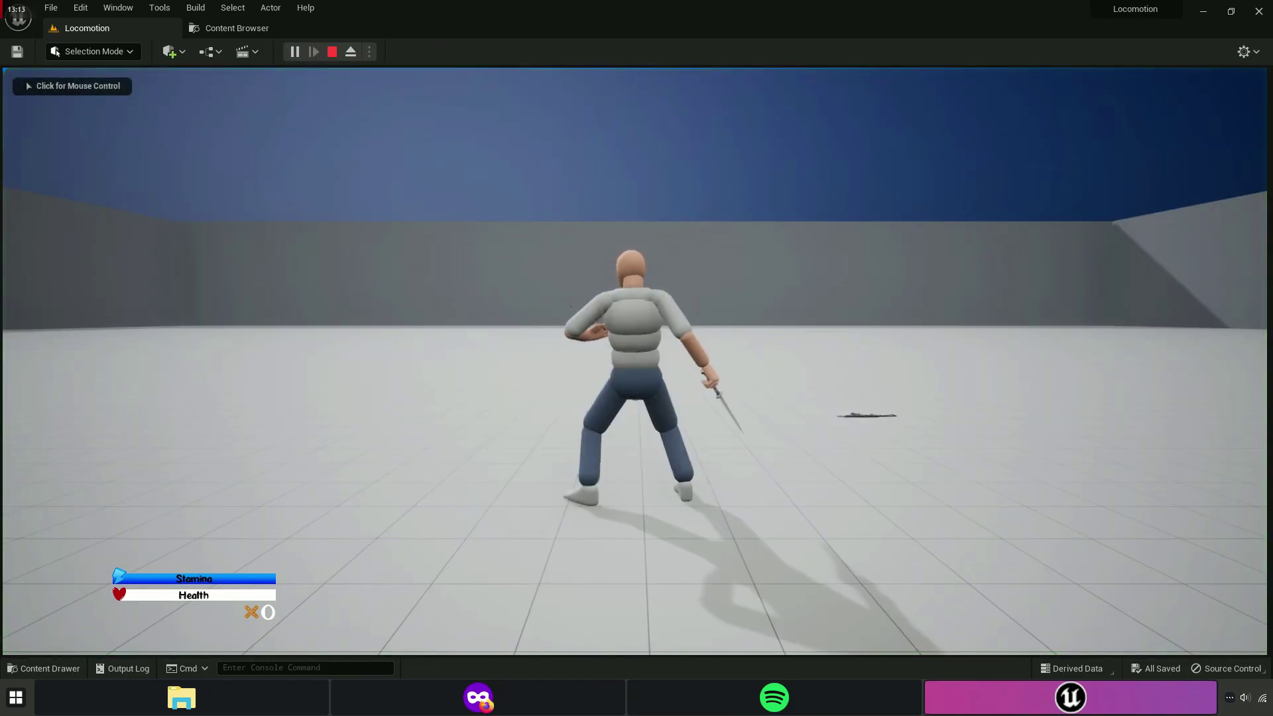
left_click(634, 358)
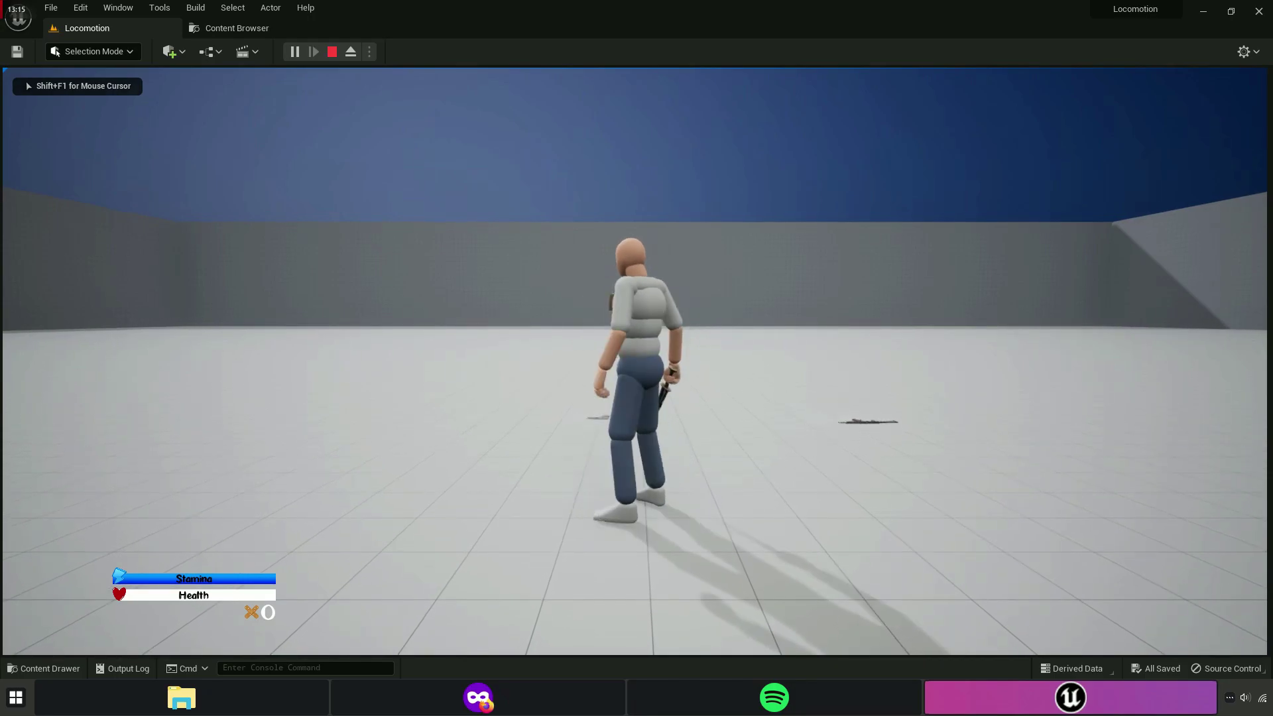
key("a")
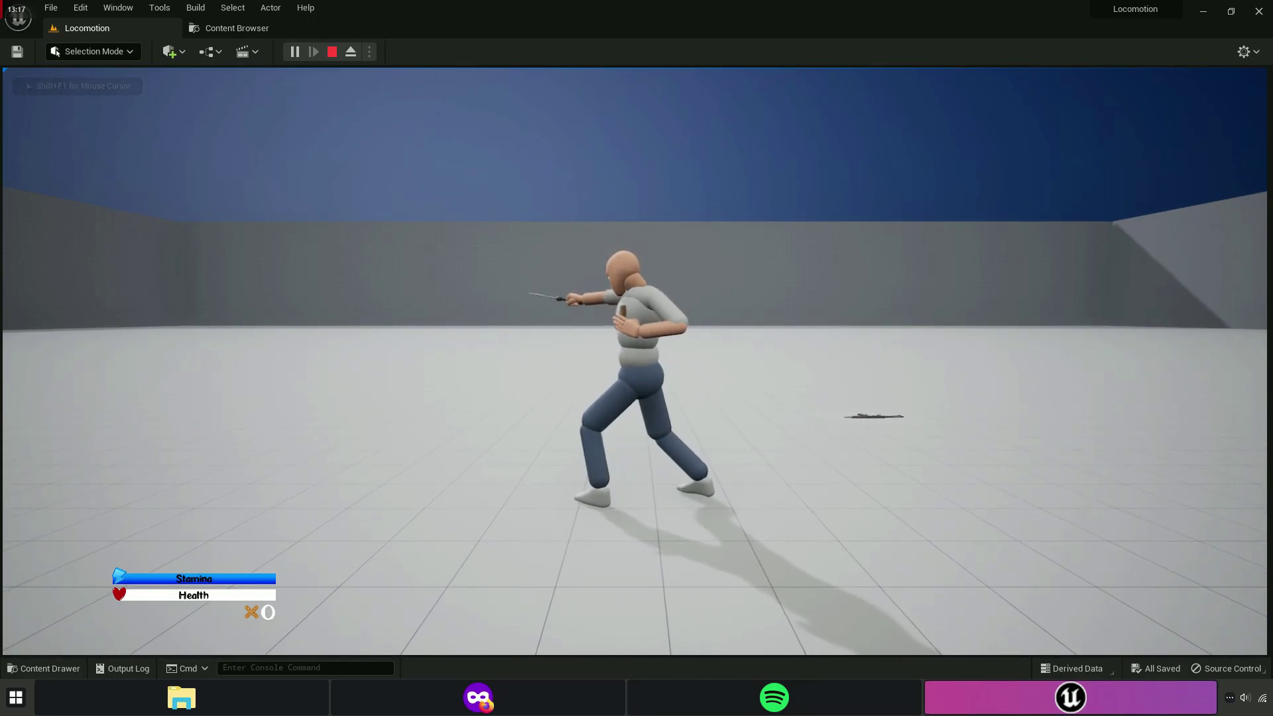
Pause the game and bring the camera close around the character's clenched hand.
key("shift+F1")
left_click(295, 52)
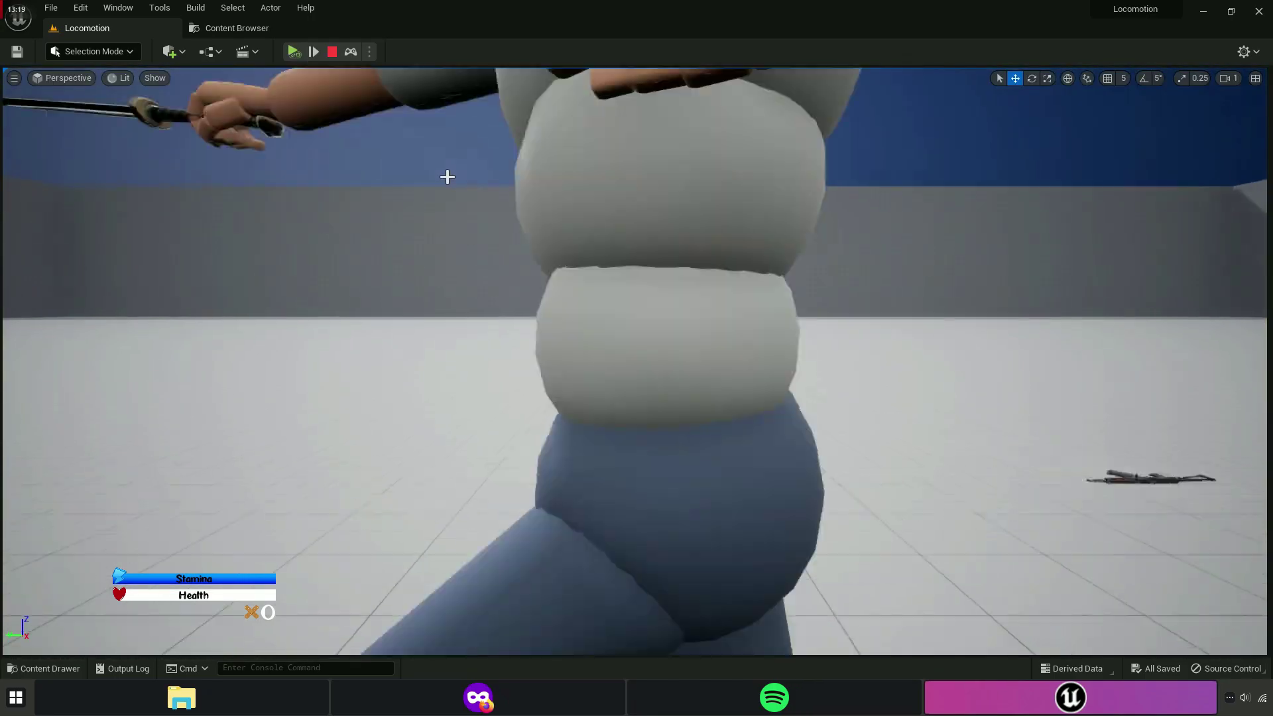
key("f")
scroll(463, 184, "up", 6)
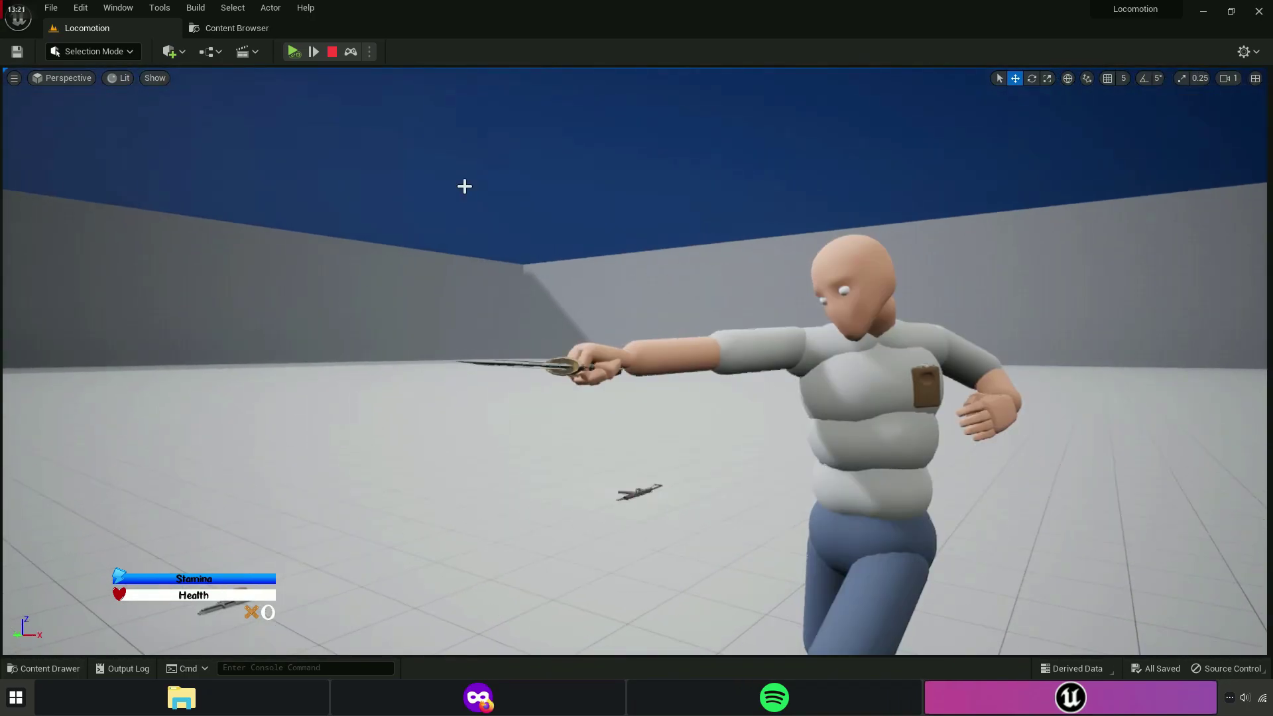
mouse_move(464, 184)
left_mouse_down("alt")
mouse_move(729, 192)
mouse_move(229, 324)
left_mouse_up("alt")
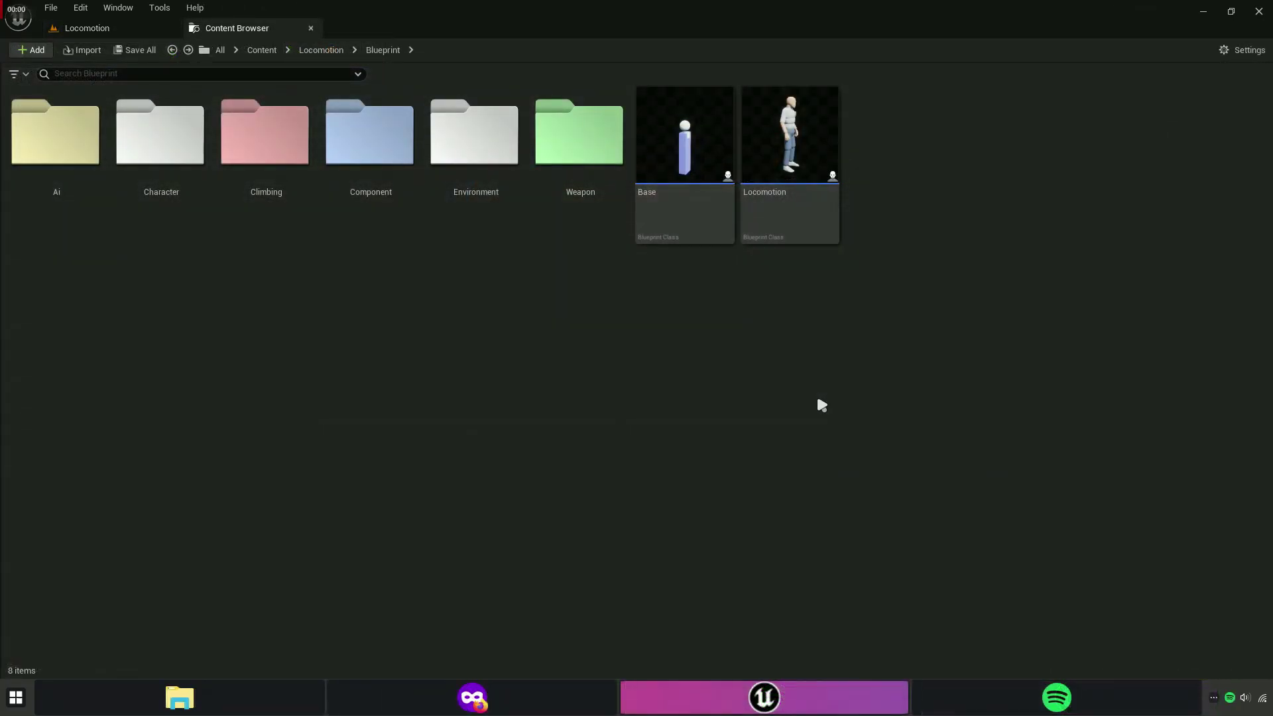
Place the Ai character from Blueprint > Ai > Civilian into the level.
left_click(92, 199)
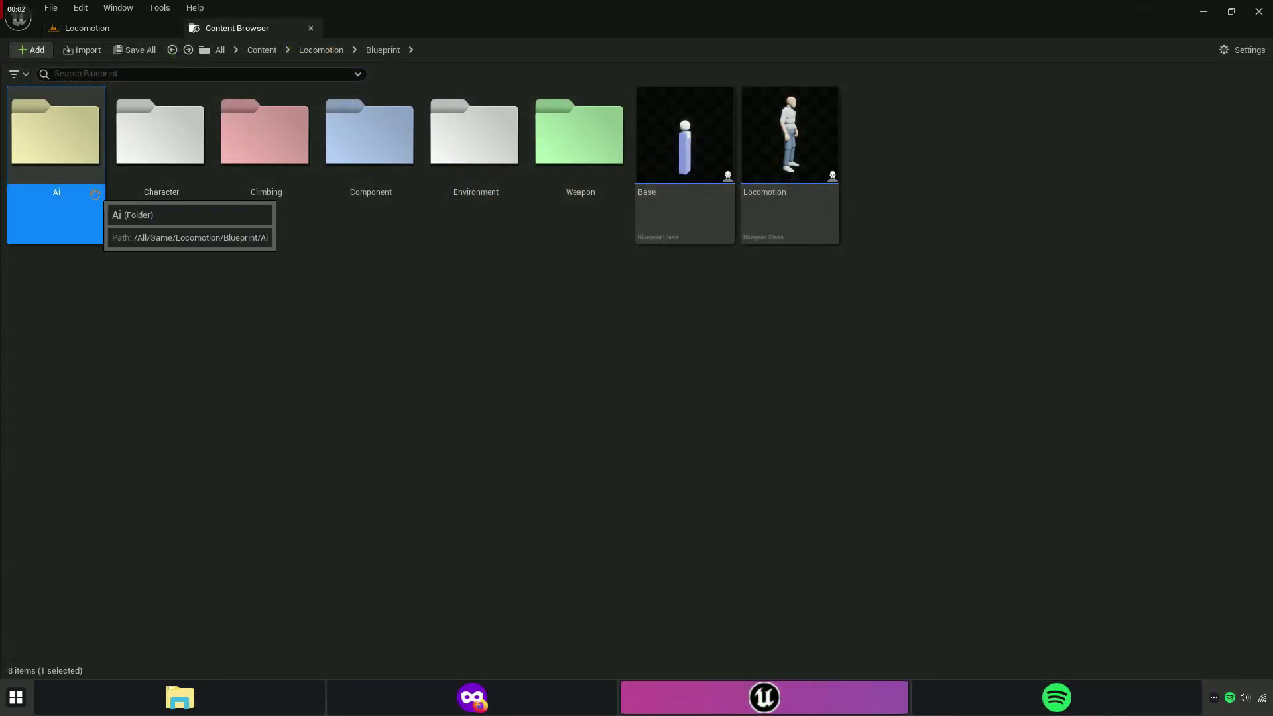
double_click(92, 199)
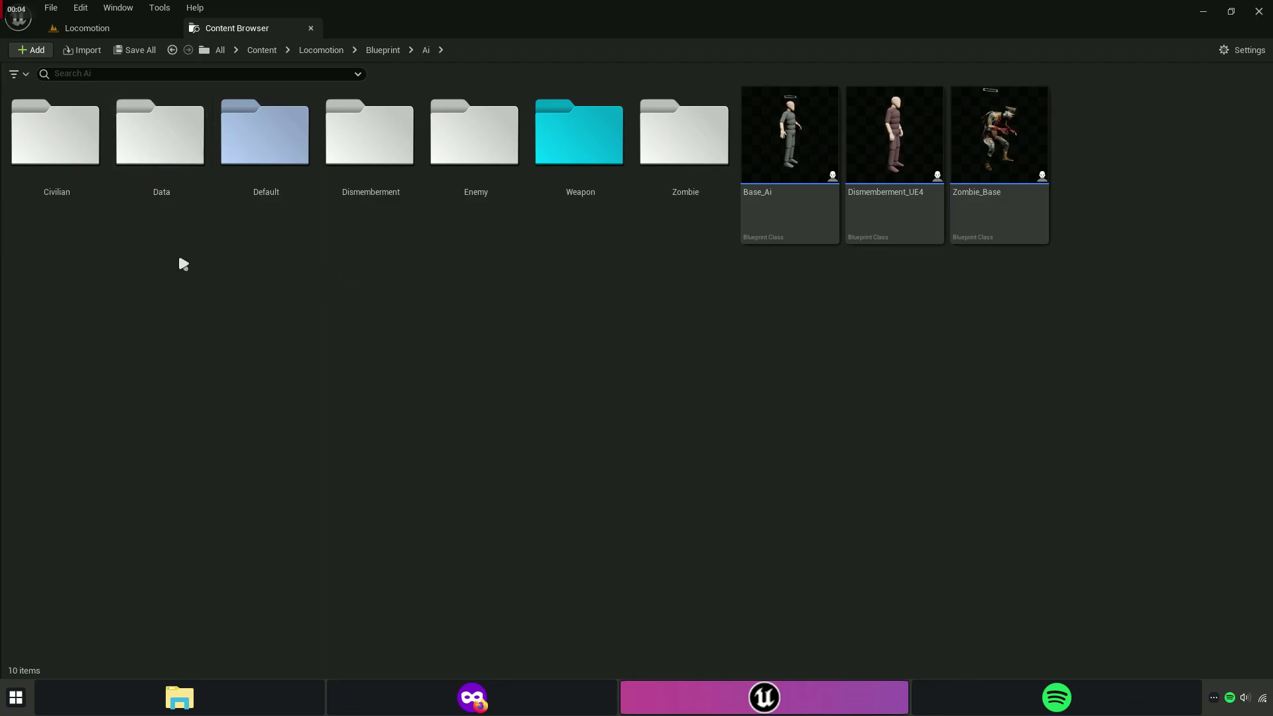
double_click(56, 192)
mouse_move(57, 193)
left_mouse_down()
mouse_move(88, 32)
mouse_move(183, 511)
left_mouse_up()
Play a standalone game, sprinting up to the civilian and attacking it with the knife.
left_click(296, 54)
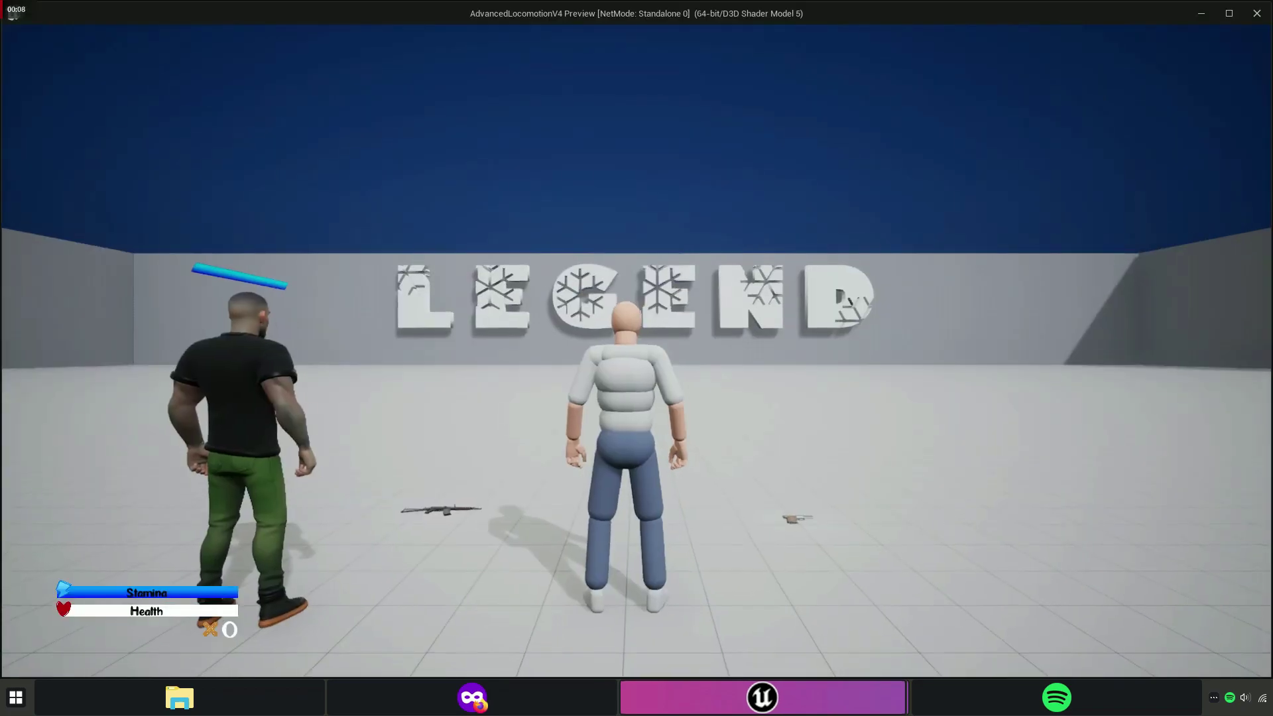
key("shift+w")
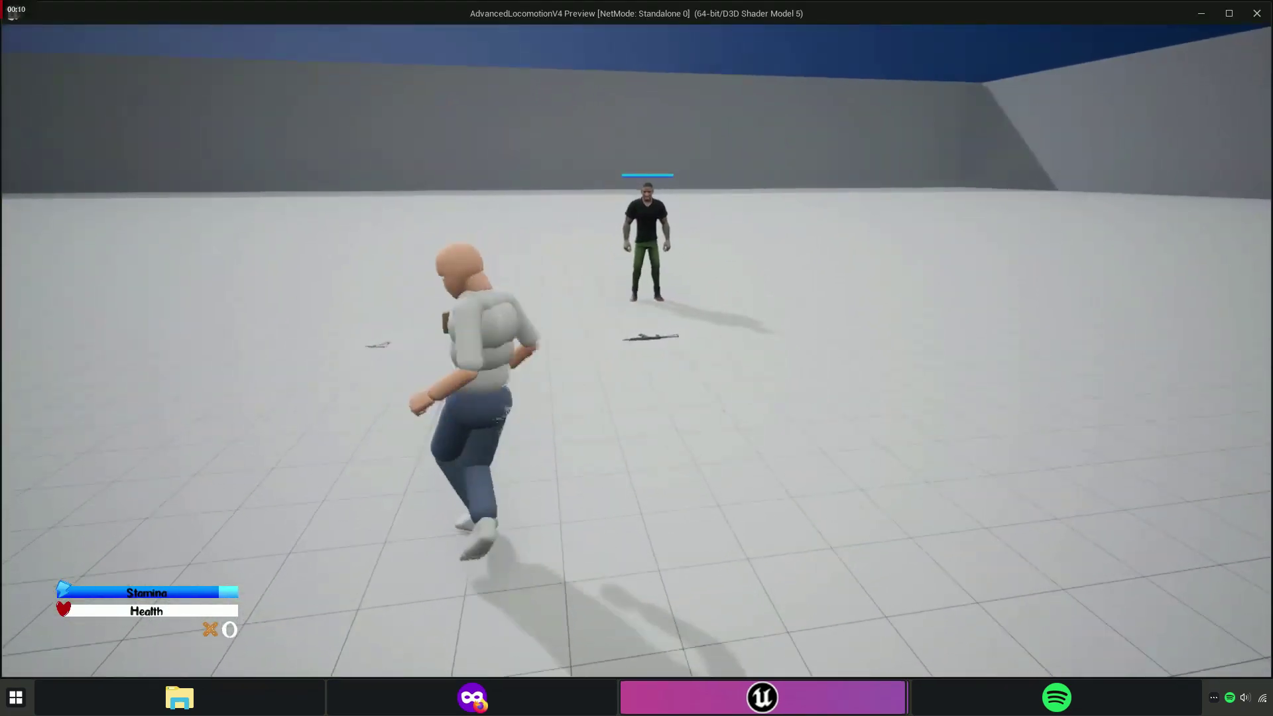
key("w")
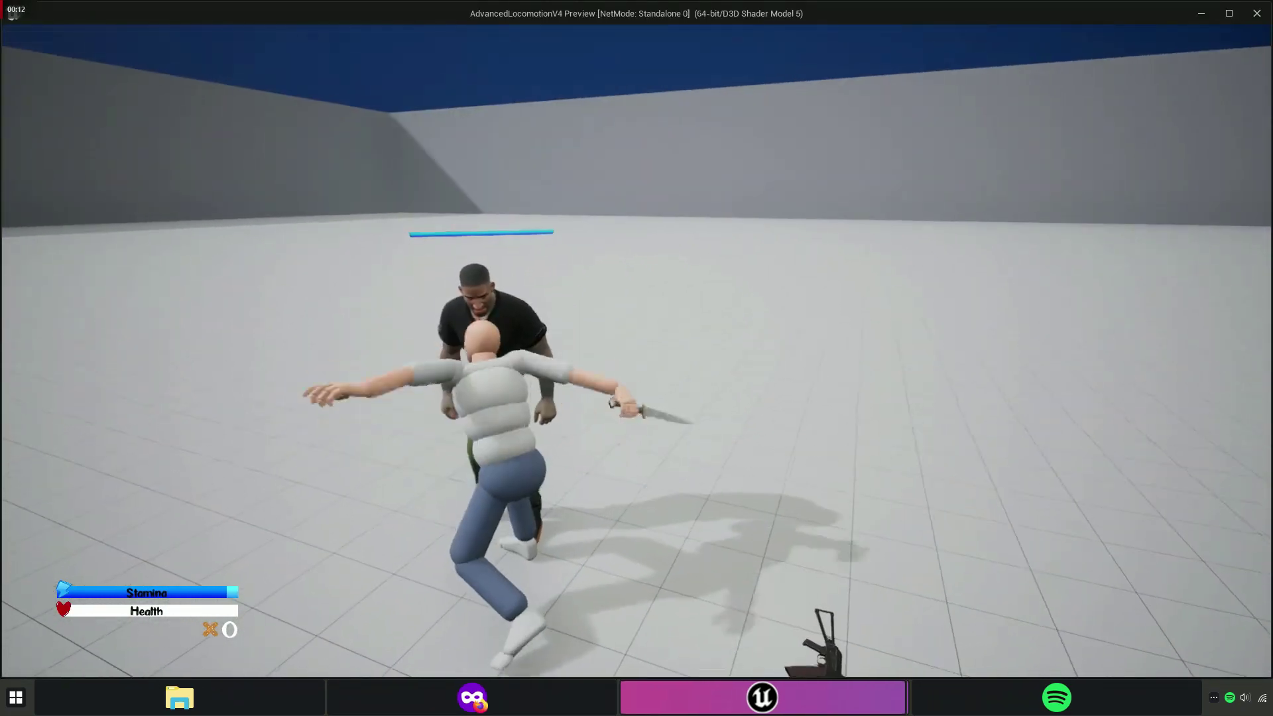
key("w")
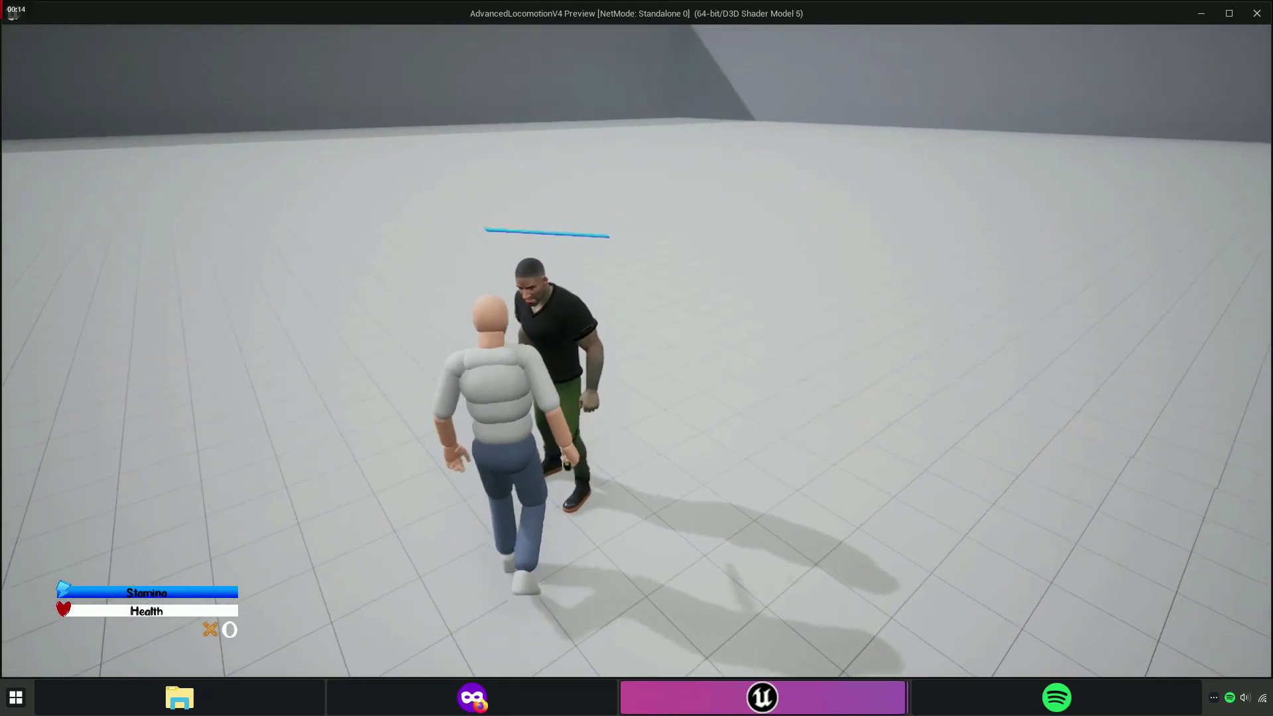
key("w")
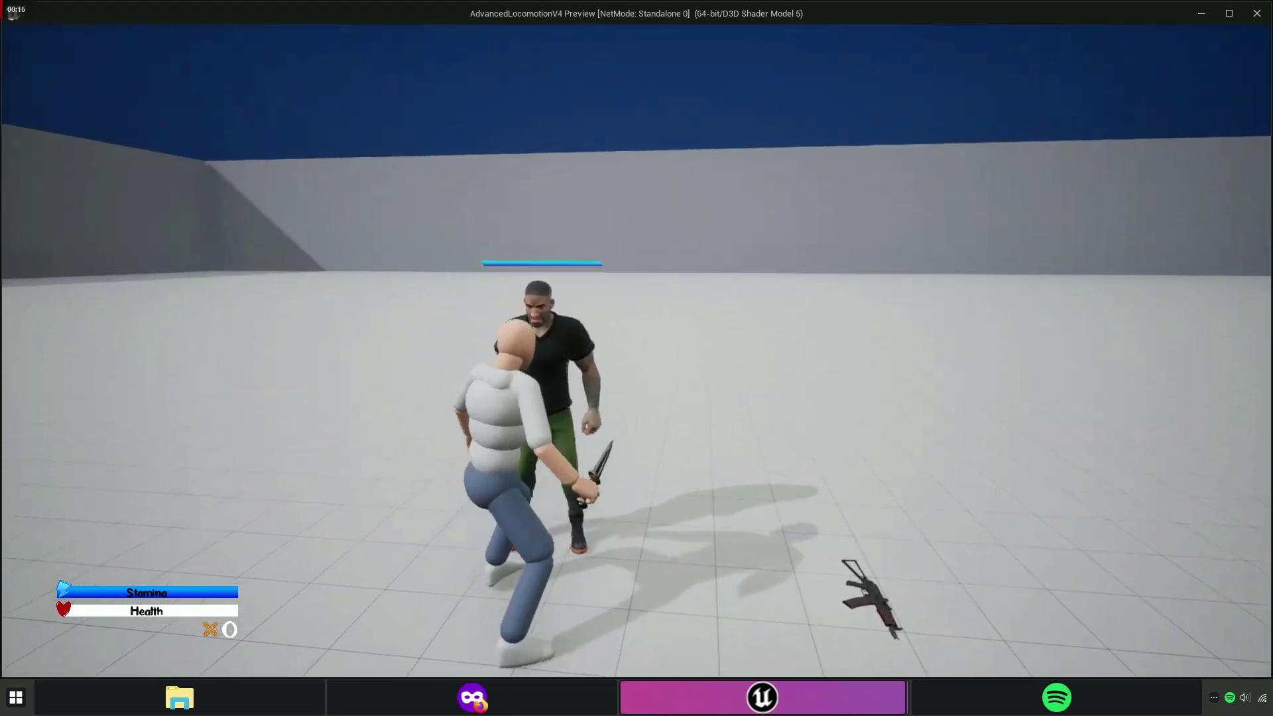
key("Escape")
Open the Blueprint > Character folder and select Locomotion_AnimBP.
left_click(246, 31)
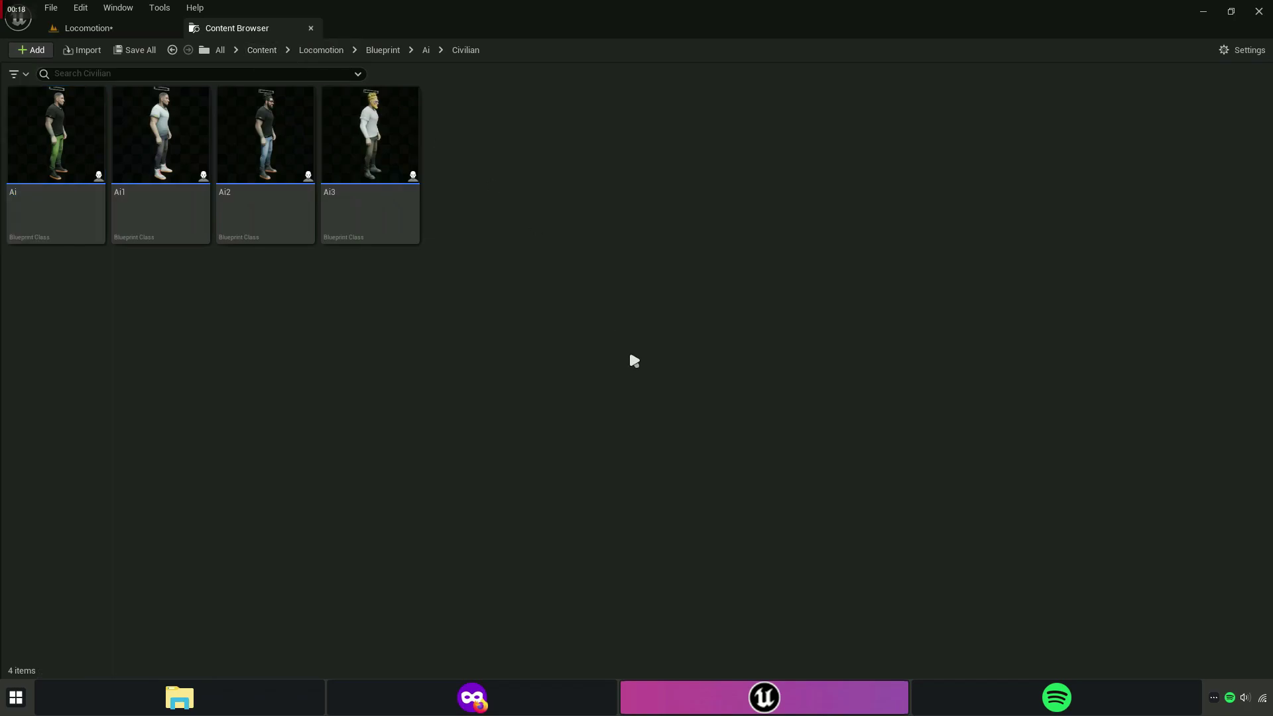
left_click(383, 50)
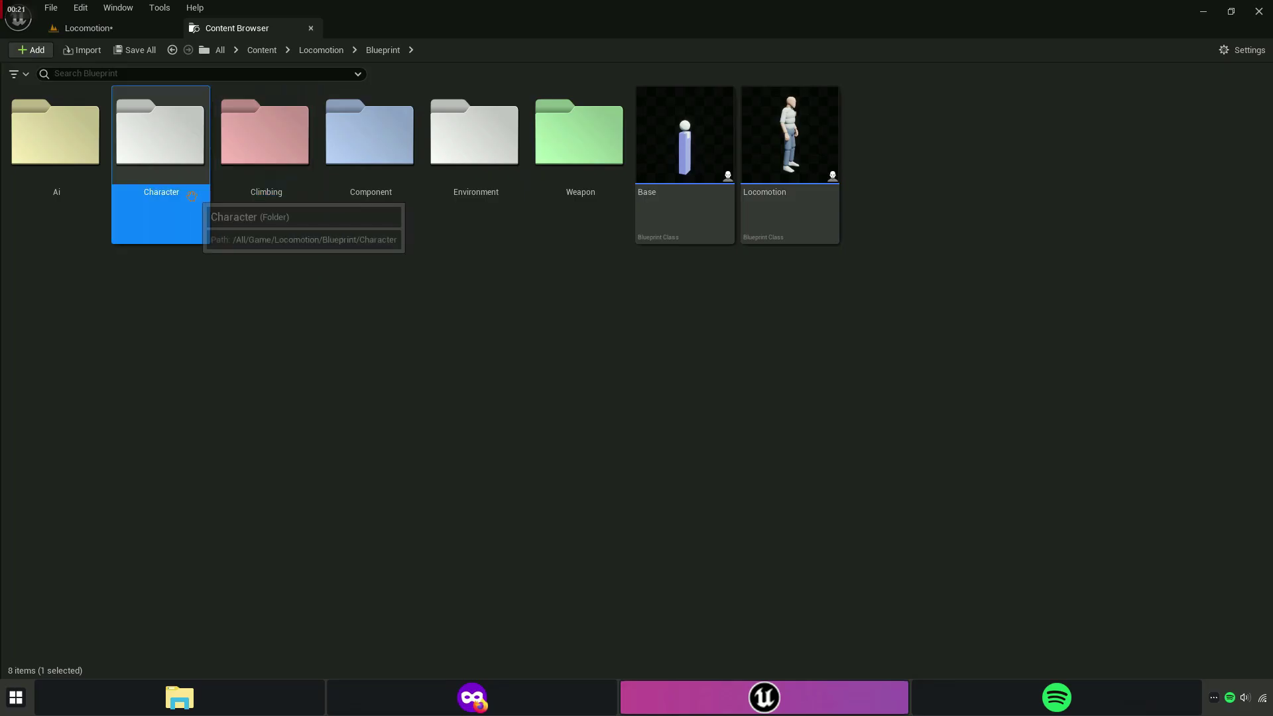
double_click(161, 166)
left_click(882, 229)
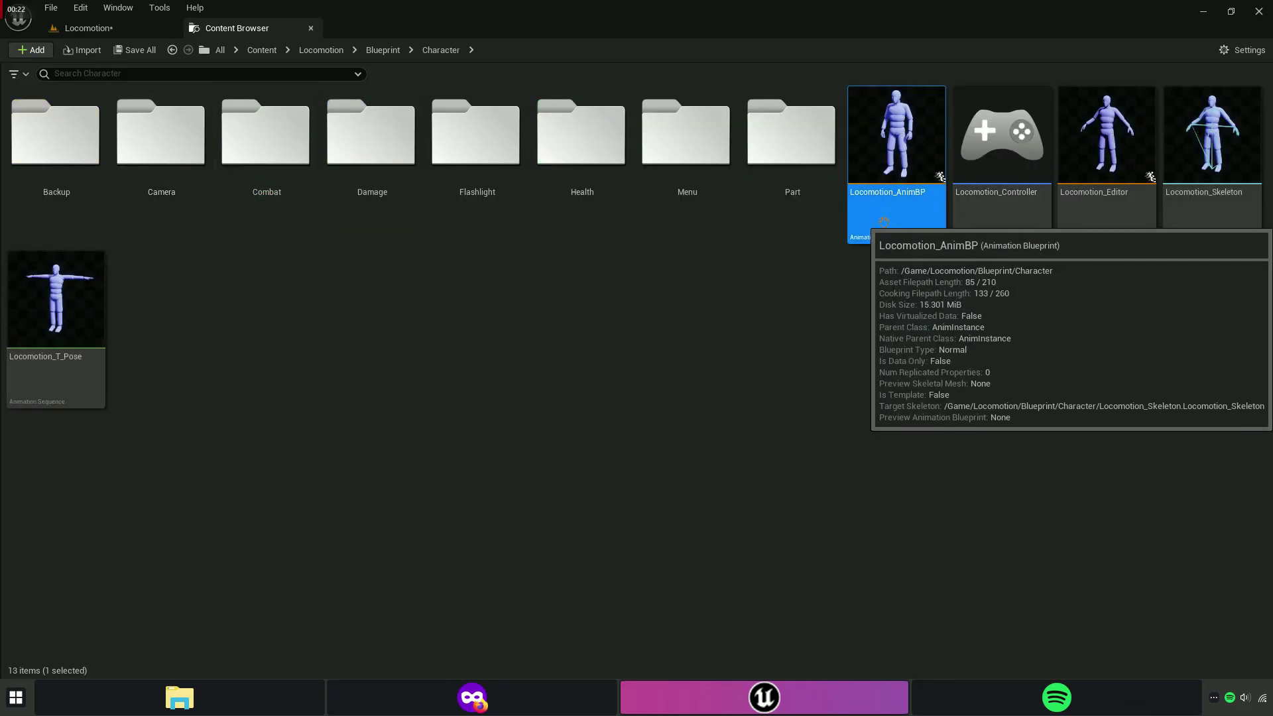
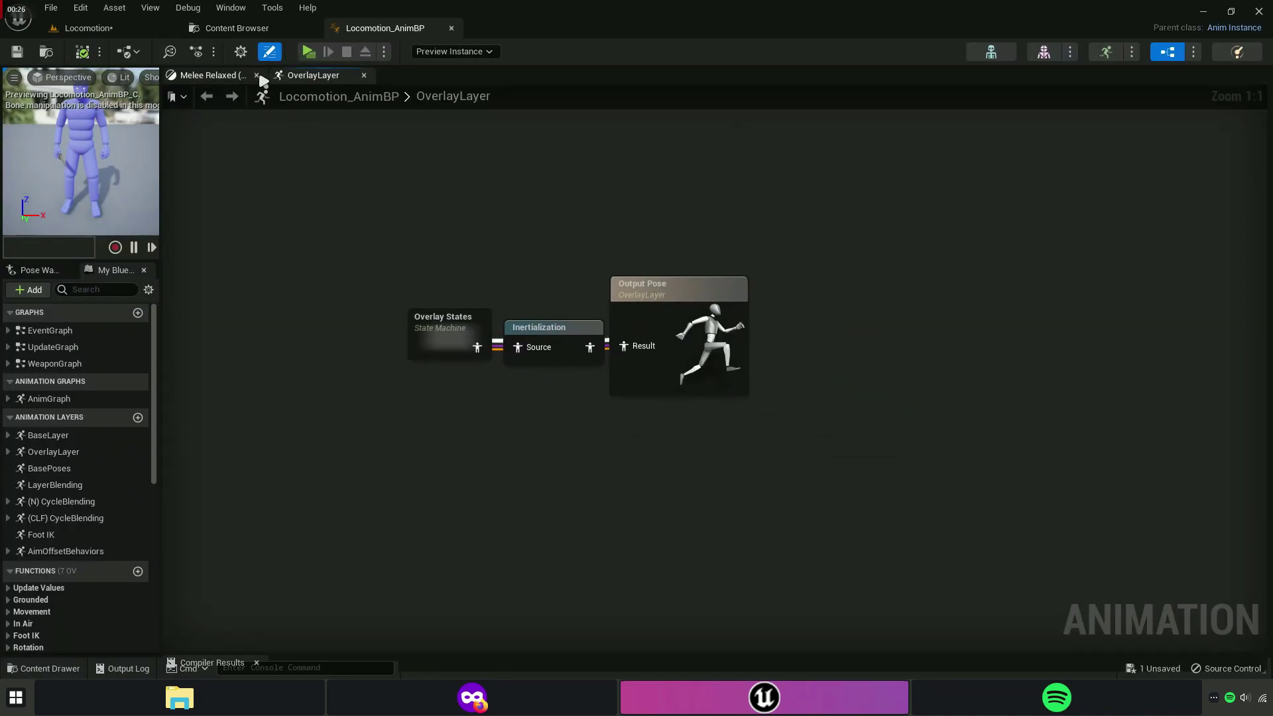
Close the OverlayLayer graph and collapse the My Blueprint sections.
left_click(256, 75)
left_click(8, 417)
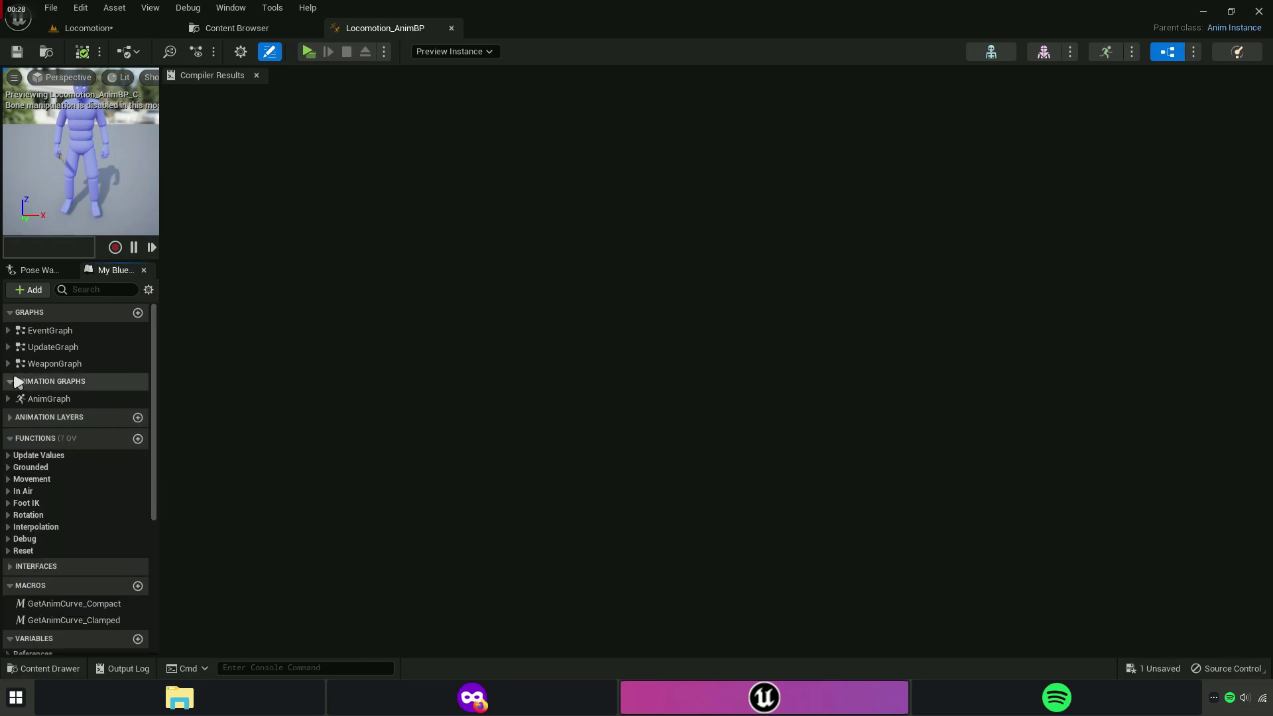
left_click(11, 381)
left_click(13, 421)
left_click(24, 462)
left_click(24, 481)
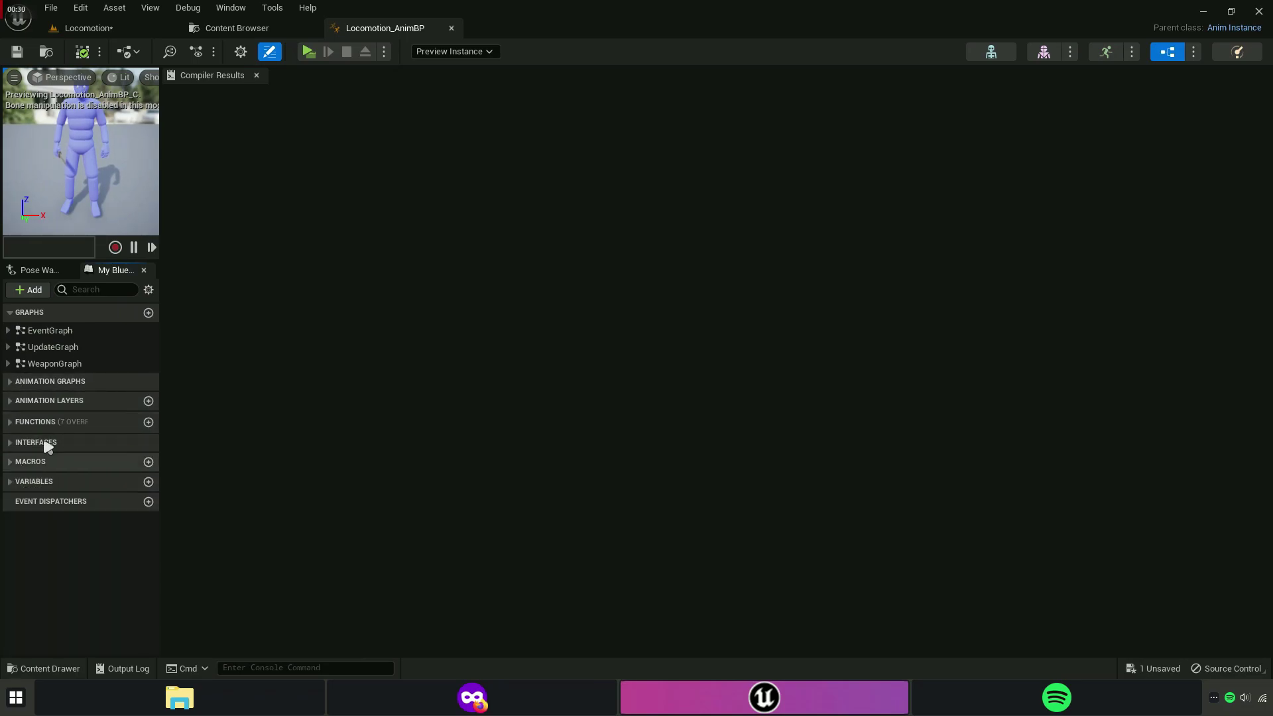
Add a new event graph named AttackGraph and bring the Content Browser back up.
left_click(147, 315)
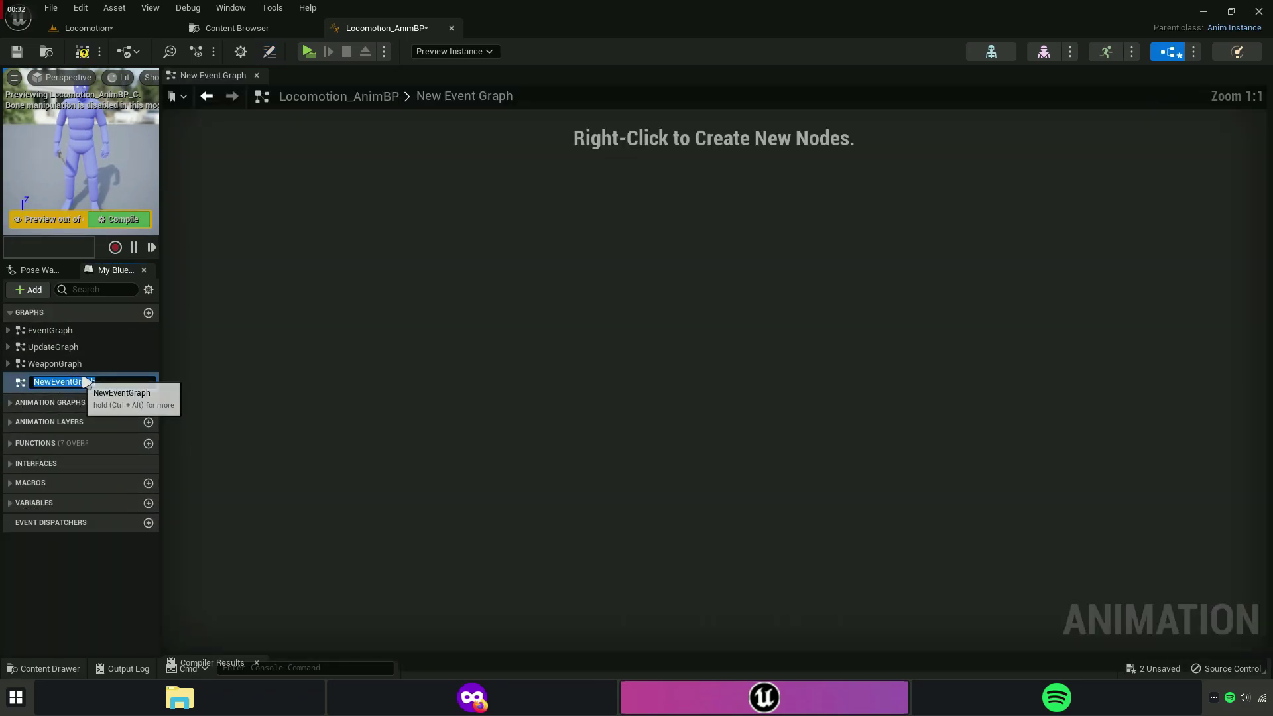
type("Attack")
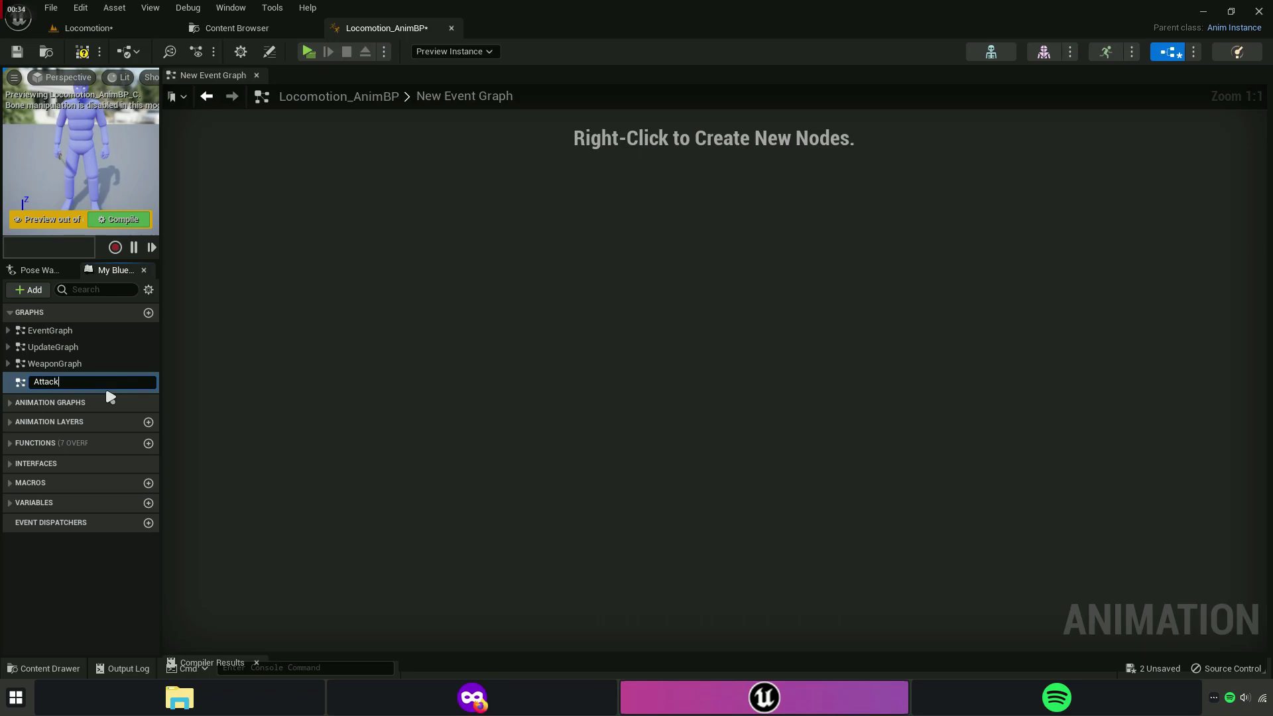
type("Graph")
key("Return")
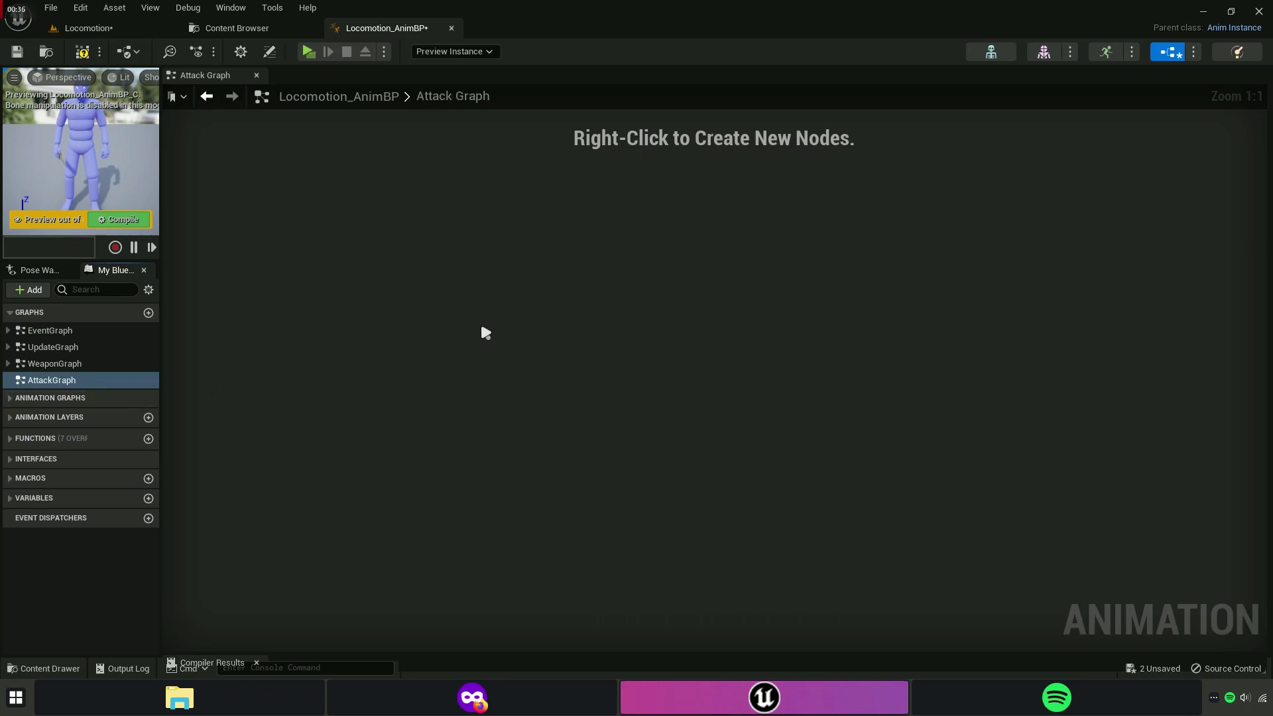
left_click(261, 28)
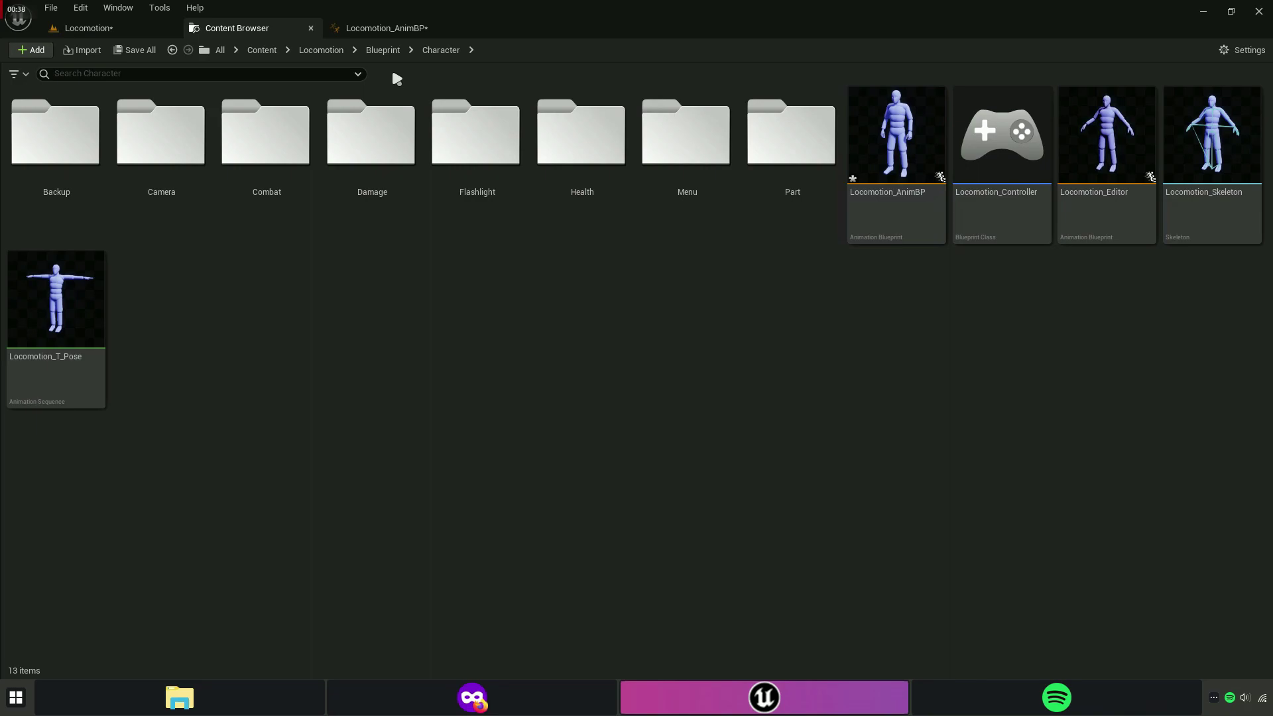
Open Zombie_AnimBP from the Ai > Zombie folder and view its AttackGraph.
left_click(383, 49)
double_click(41, 221)
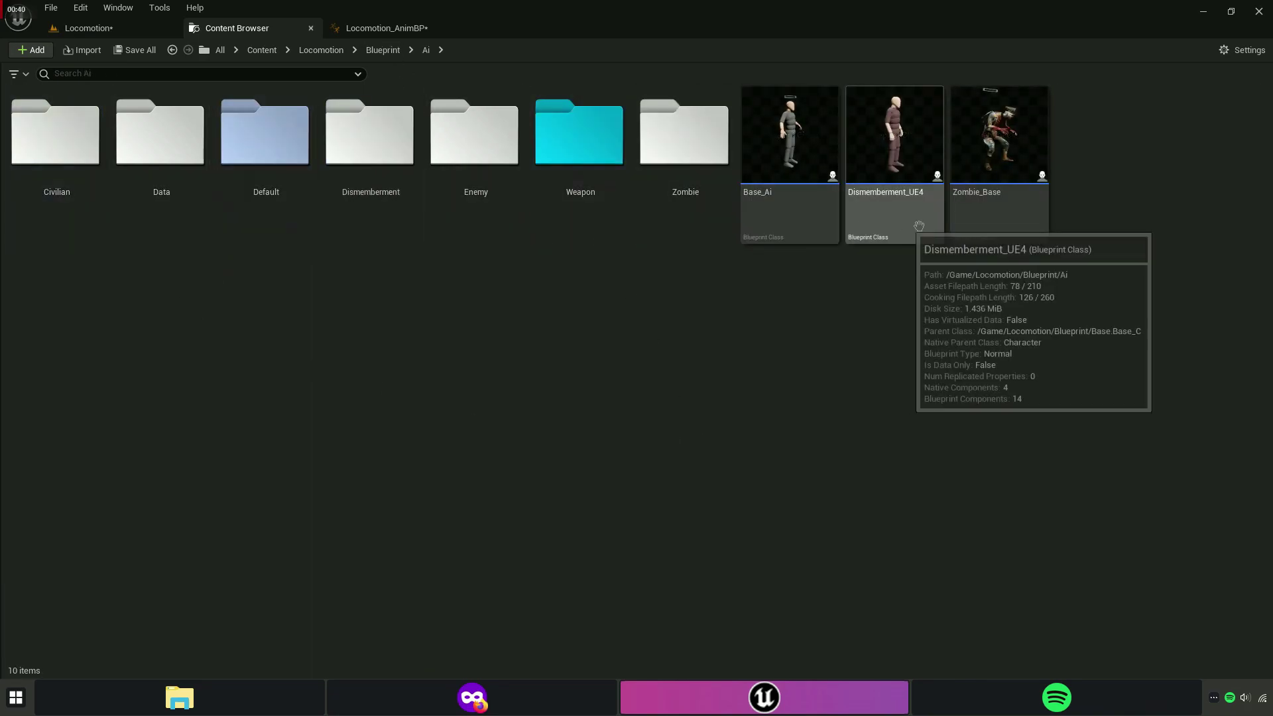
left_click(688, 207)
double_click(687, 207)
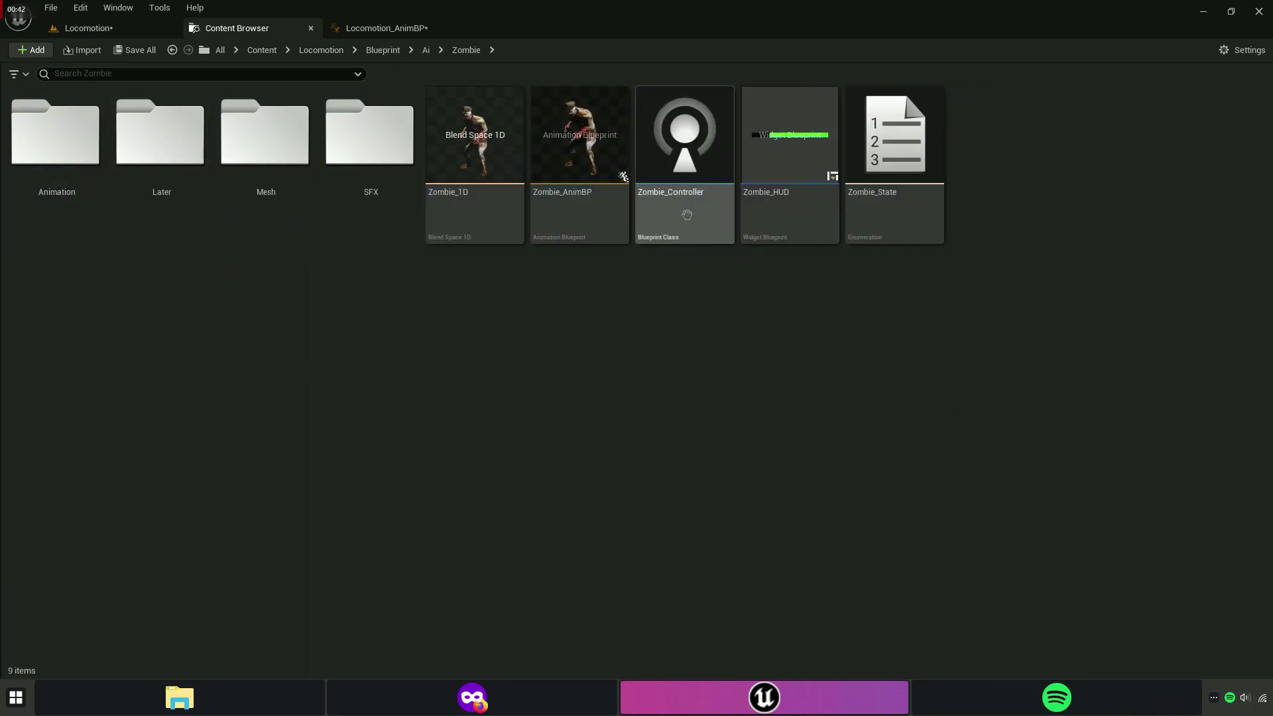
left_click(597, 212)
double_click(570, 220)
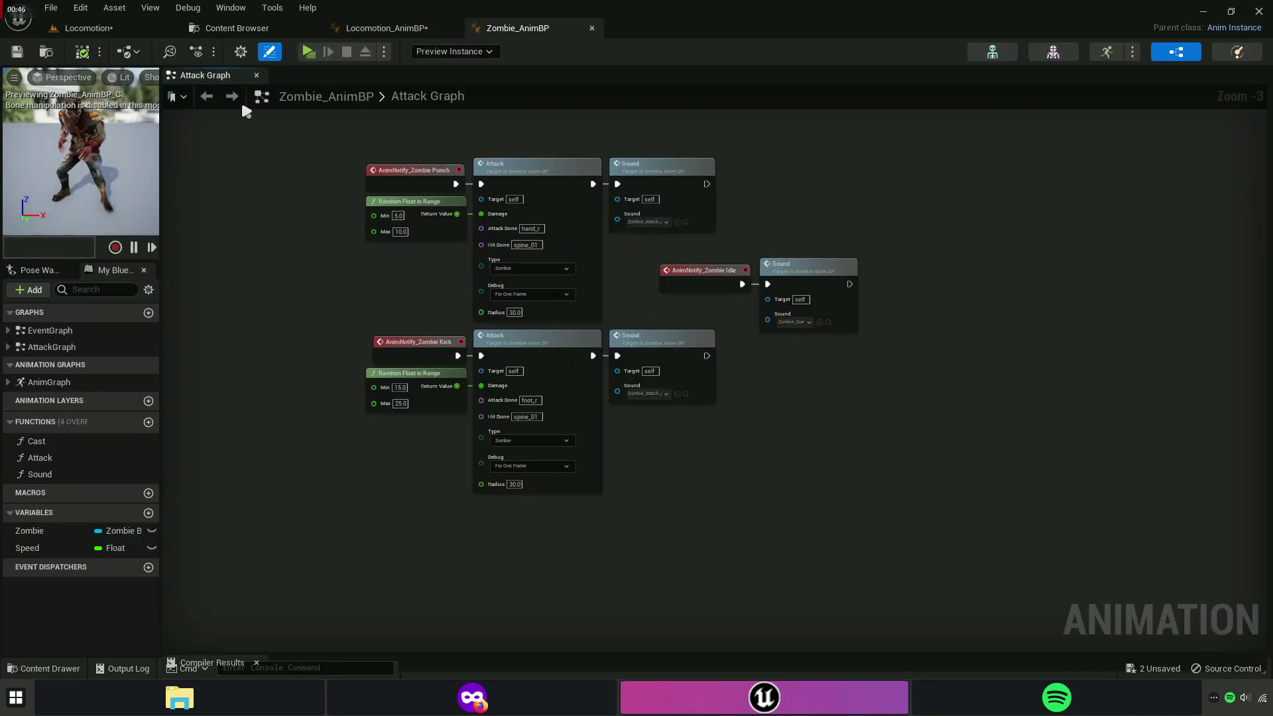
double_click(60, 346)
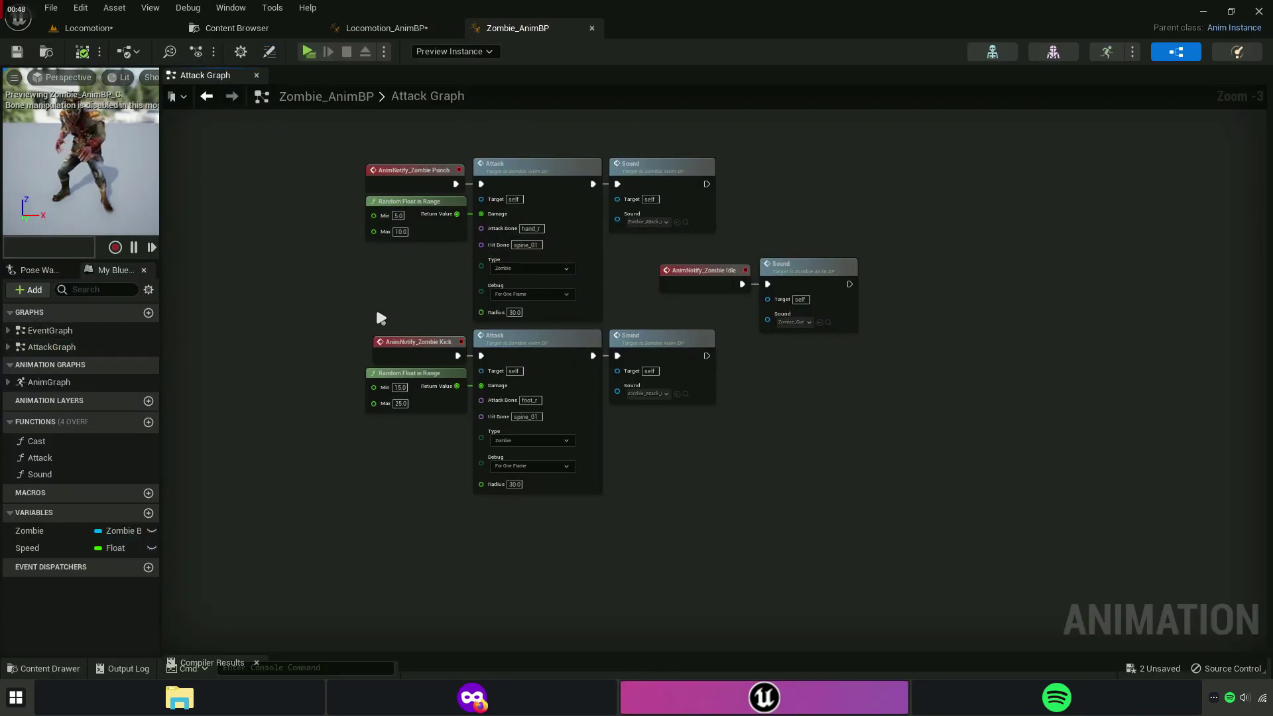
right_click_drag(380, 318, 335, 338)
Copy Zombie_AnimBP's Attack function.
left_click(40, 457)
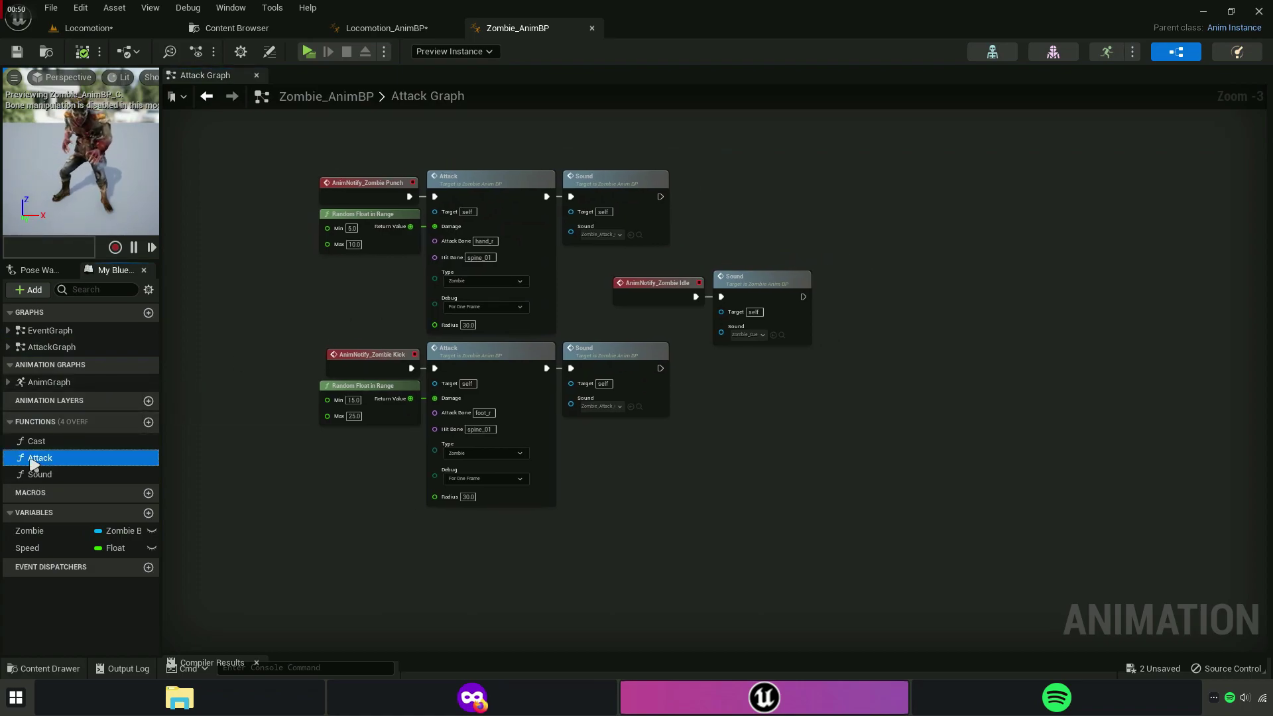
right_click(53, 459)
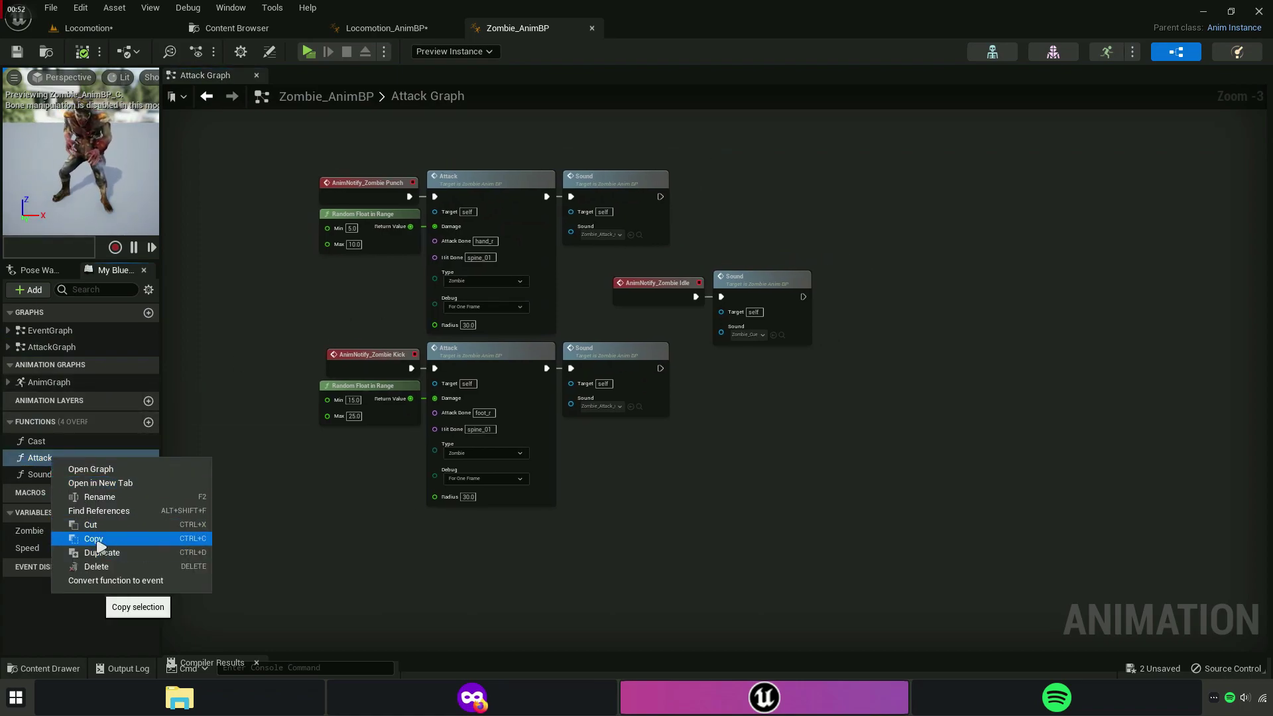
left_click(98, 544)
Paste the Attack function into Locomotion_AnimBP's Functions and bring its graph into view.
left_click(392, 31)
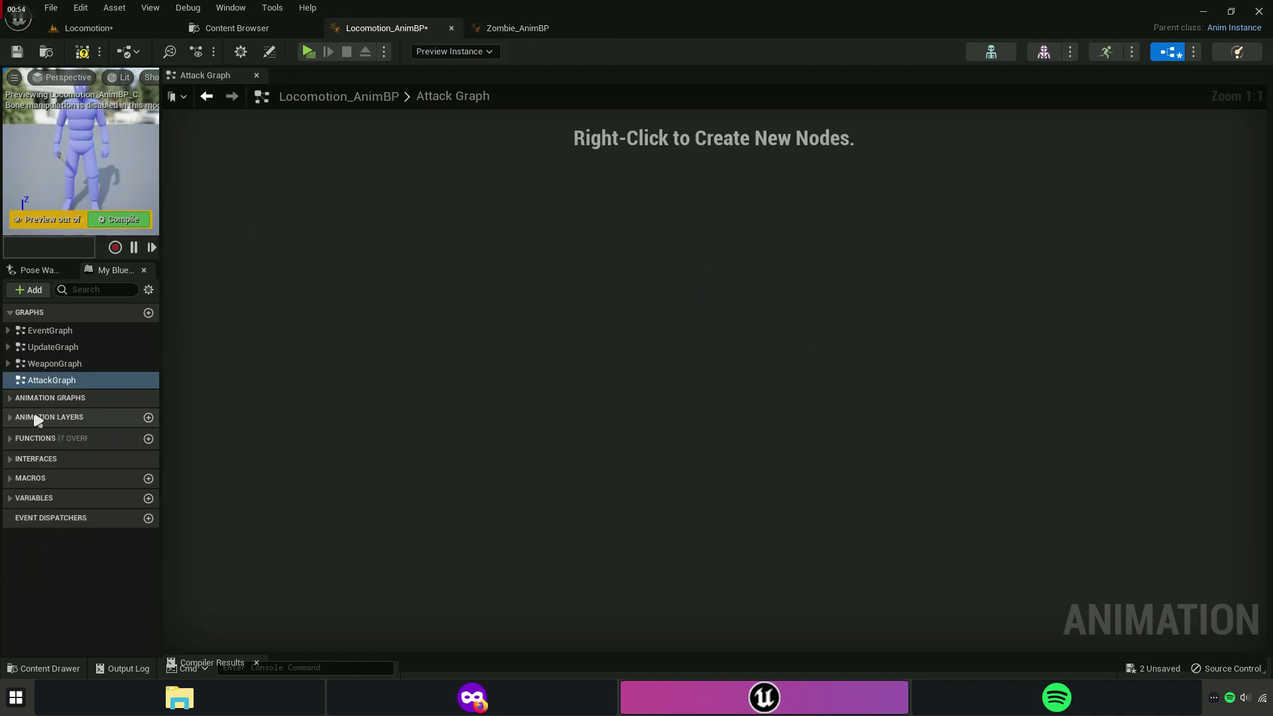
left_click(21, 442)
right_click(22, 439)
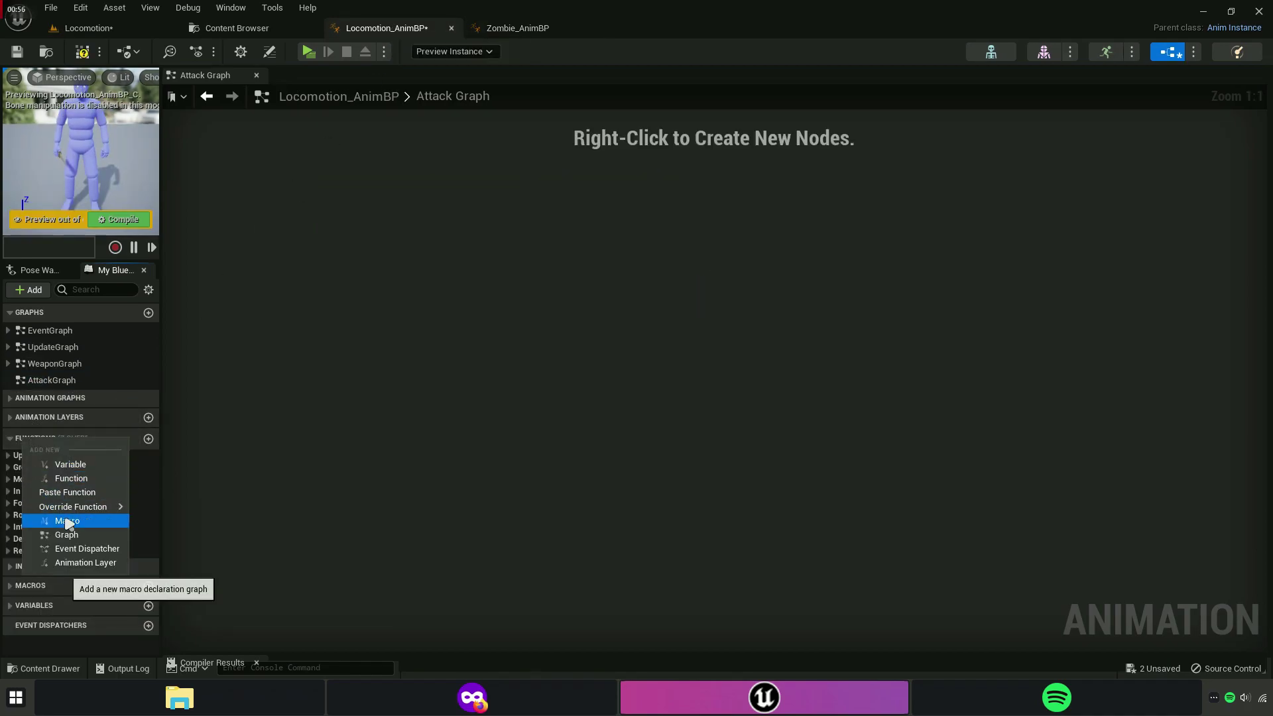
left_click(66, 492)
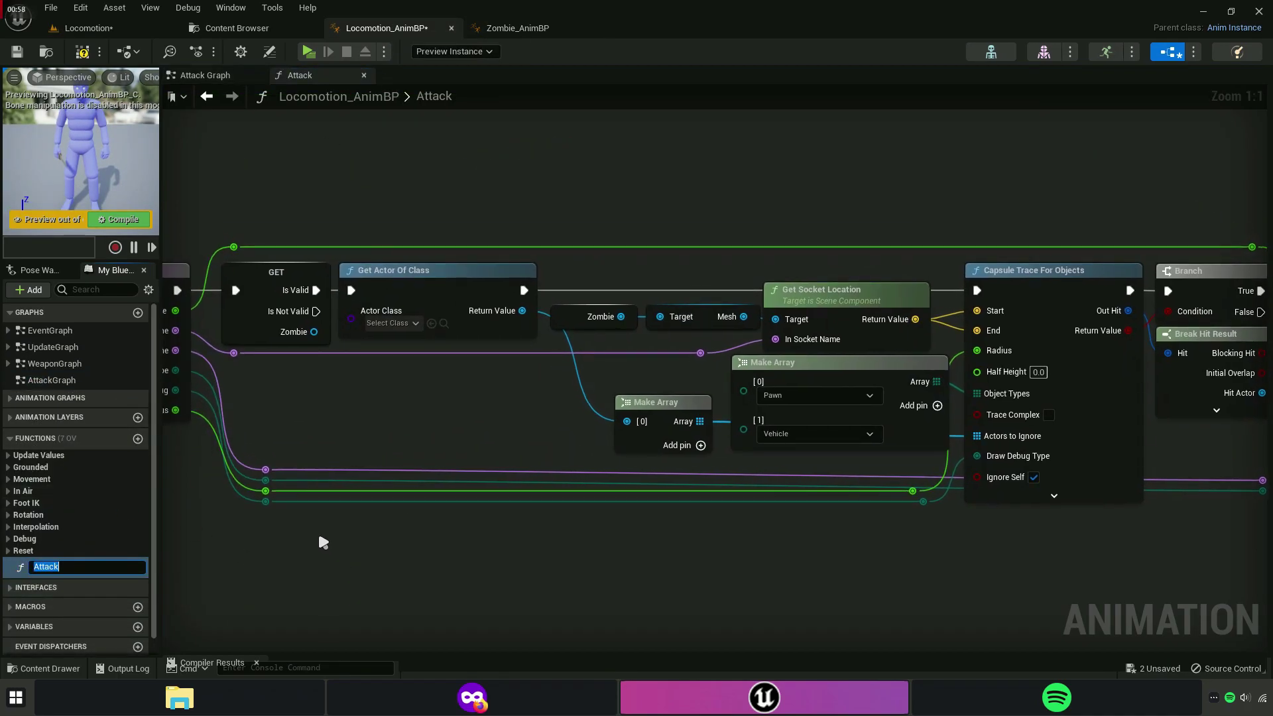
mouse_move(317, 531)
right_mouse_down()
mouse_move(504, 541)
mouse_move(166, 524)
mouse_move(771, 594)
right_mouse_up()
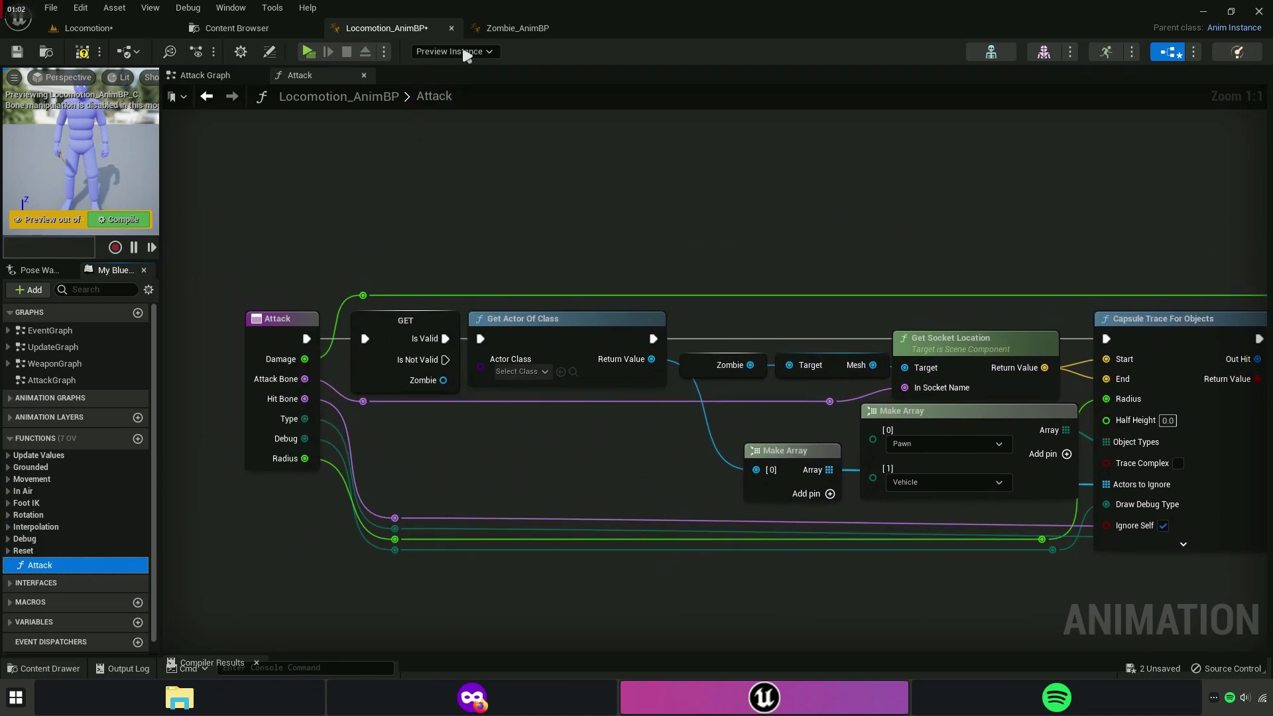
Select and copy all attack and sound nodes in Zombie_AnimBP's Attack Graph.
left_click(517, 30)
right_click_drag(238, 265, 210, 318)
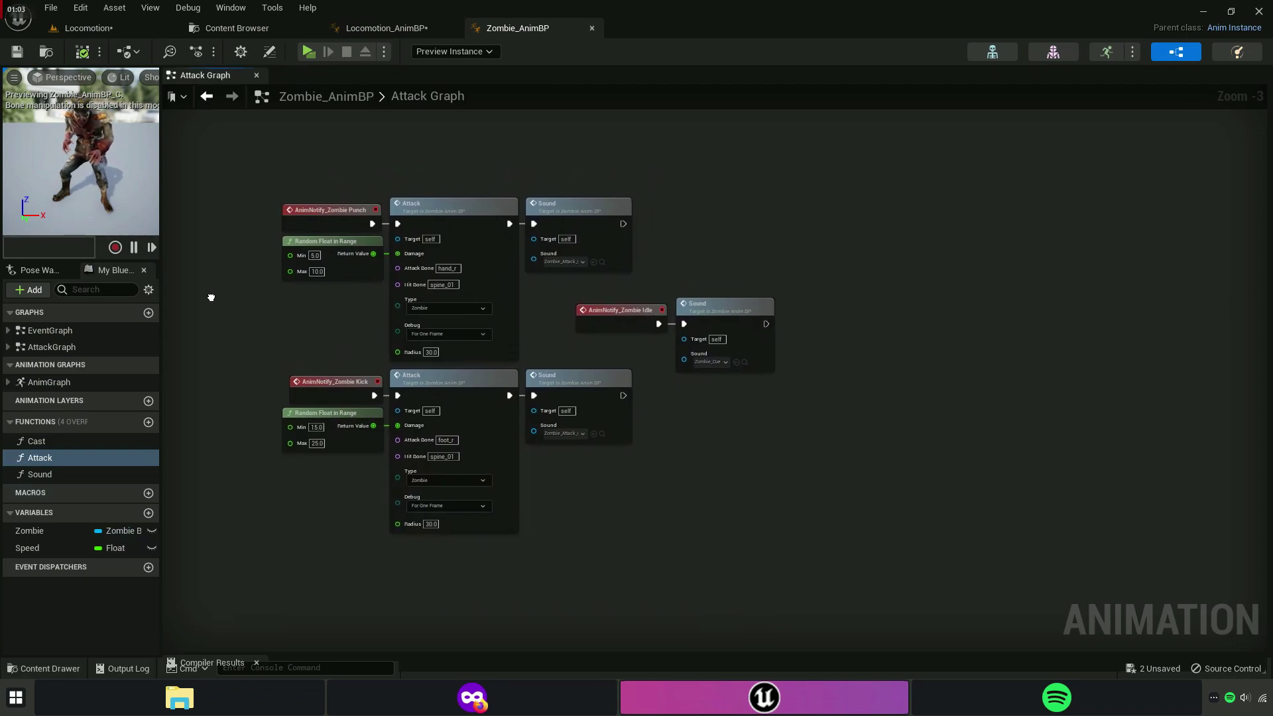
left_click_drag(287, 180, 694, 482)
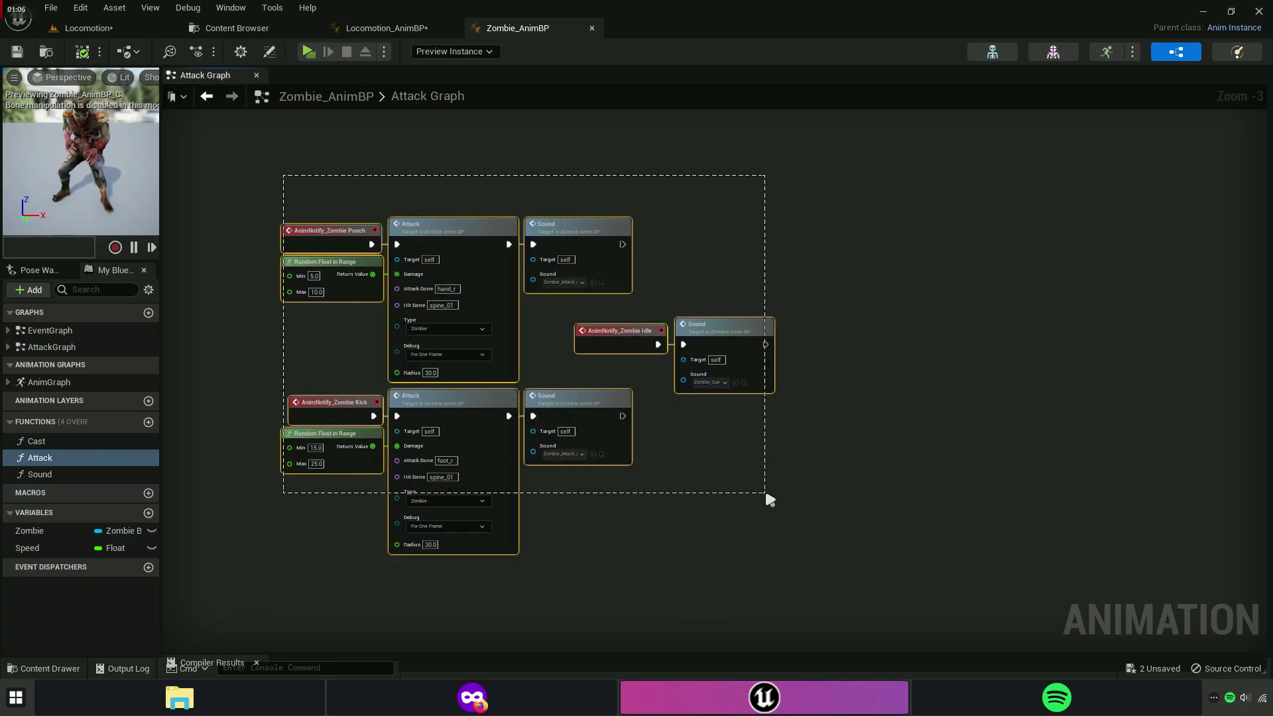
left_click_drag(769, 499, 769, 499)
right_click(560, 230)
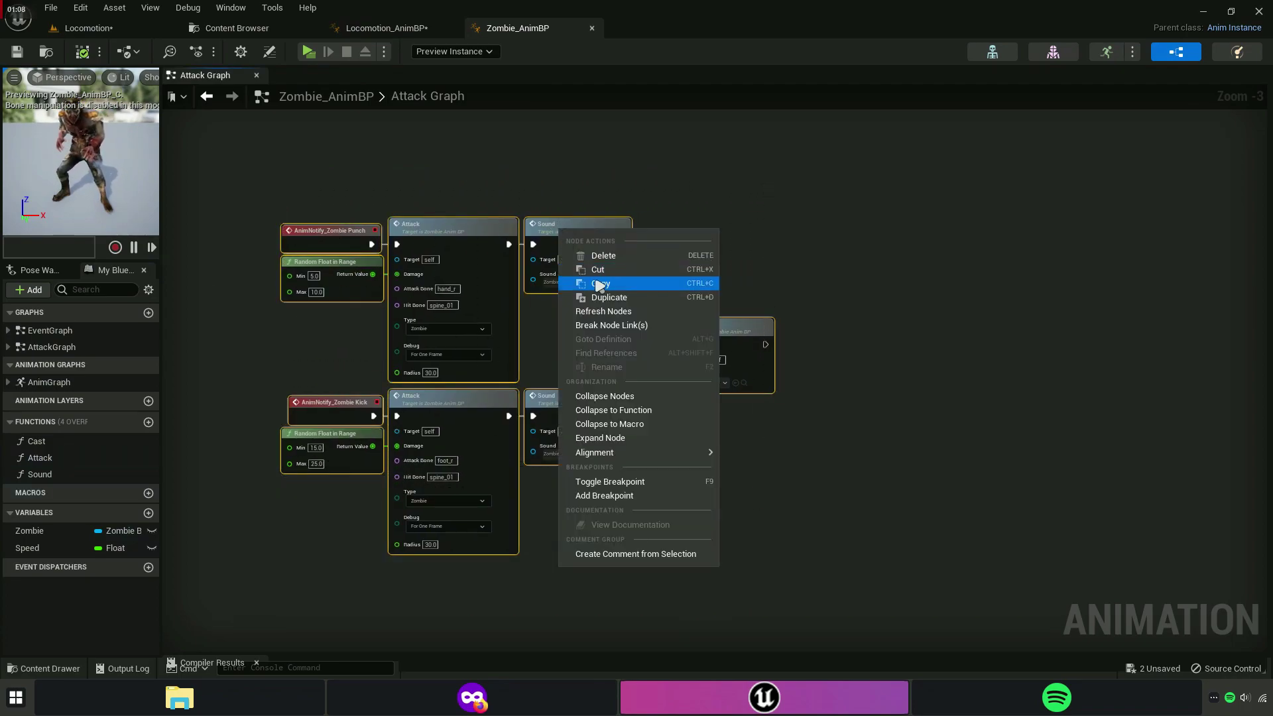
left_click(628, 285)
left_click(671, 199)
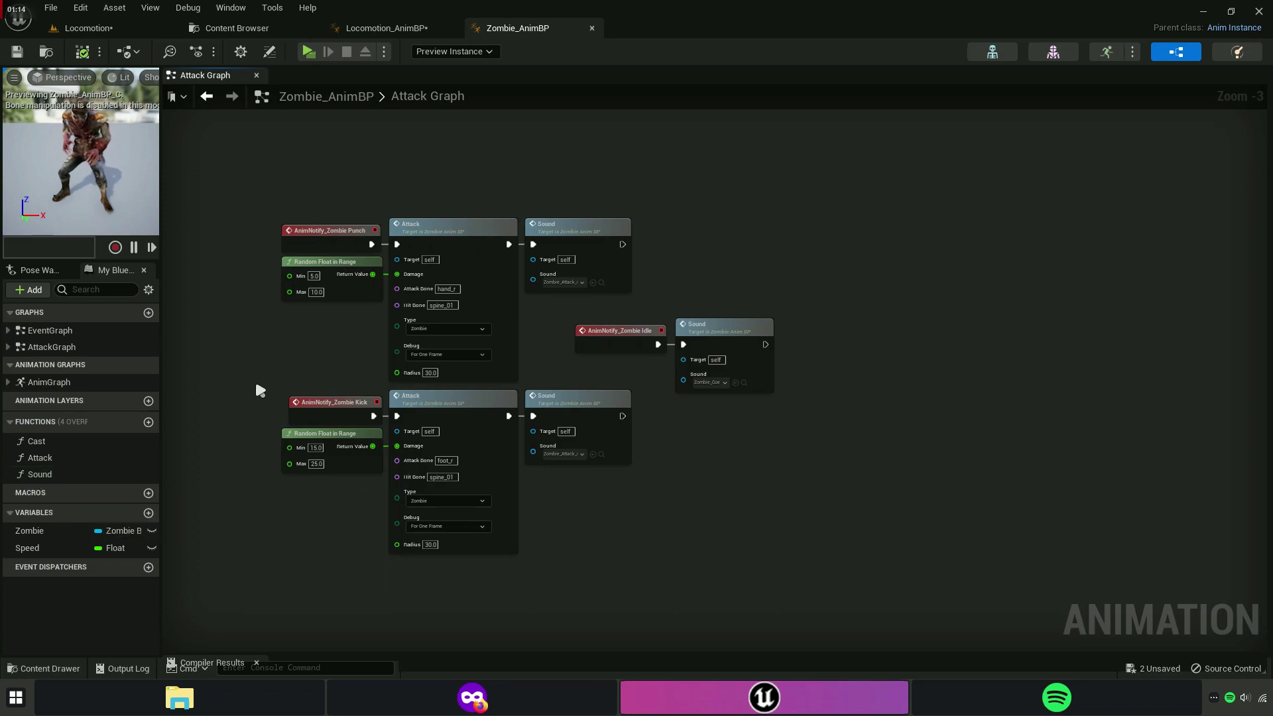
right_click_drag(278, 390, 365, 409)
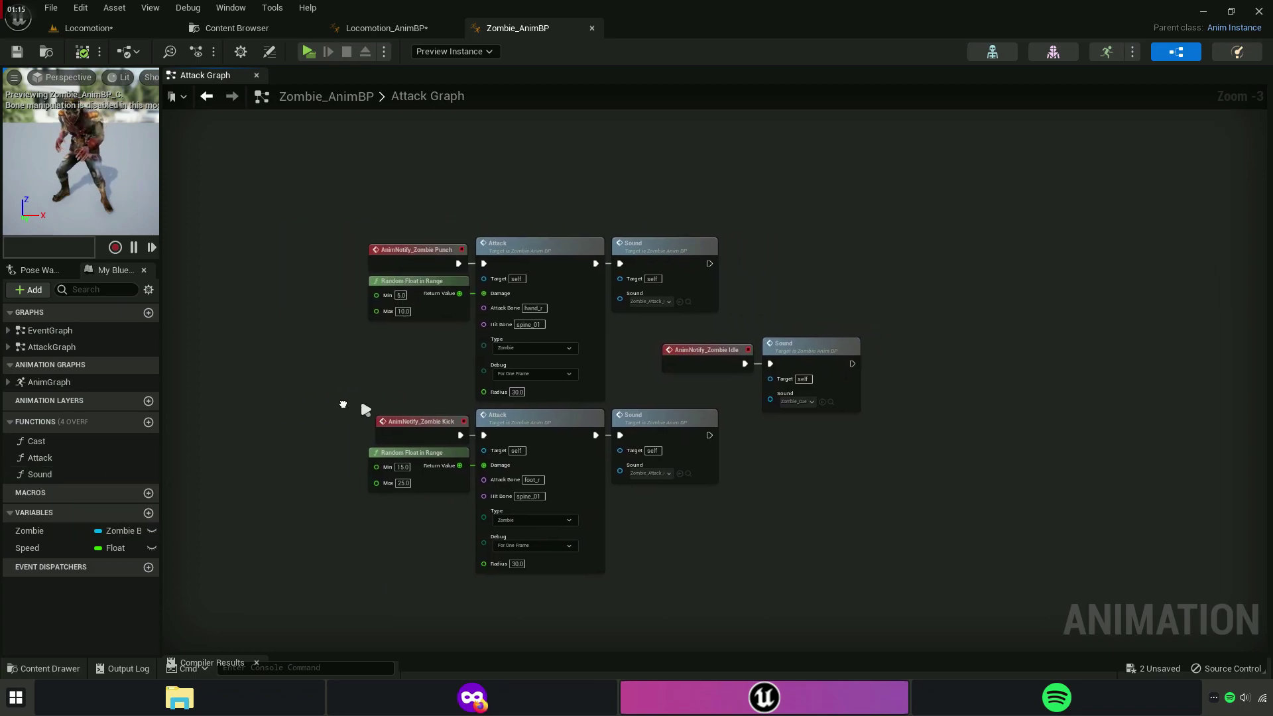
Check the sound effect node in Locomotion_AnimBP's WeaponGraph for reference, then close it.
left_click(418, 28)
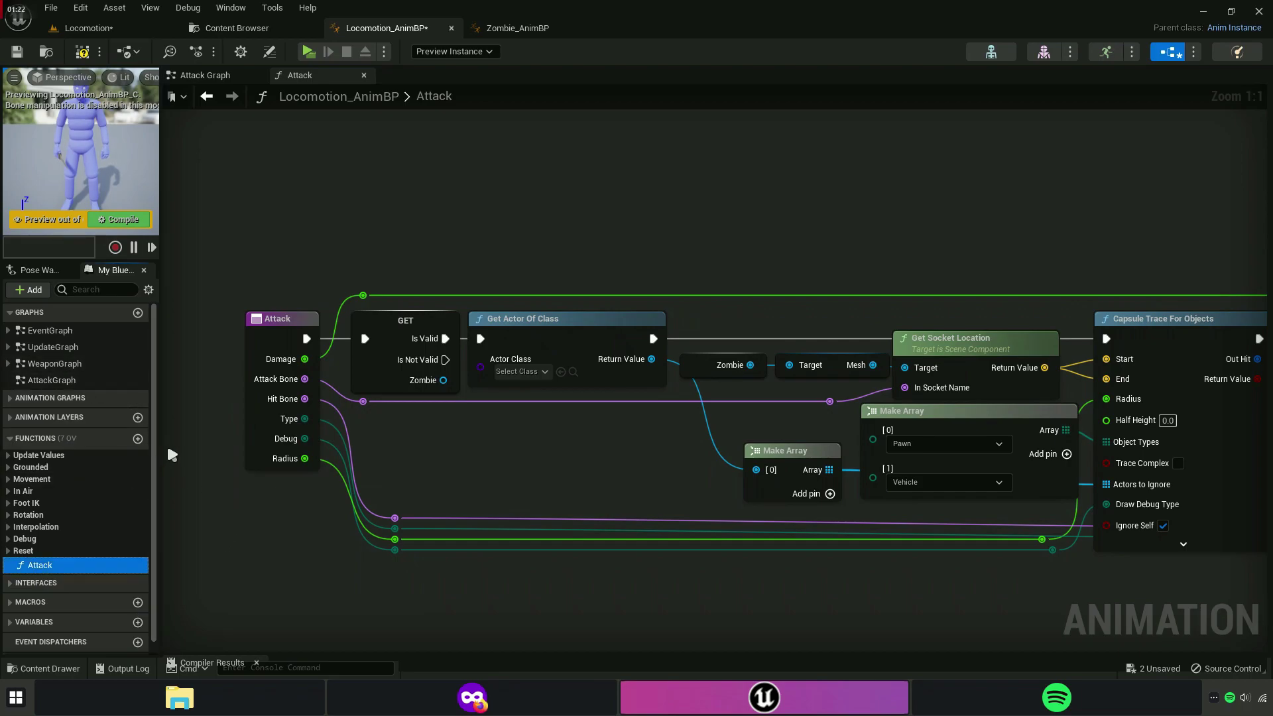
double_click(57, 364)
scroll(833, 285, "up", 5)
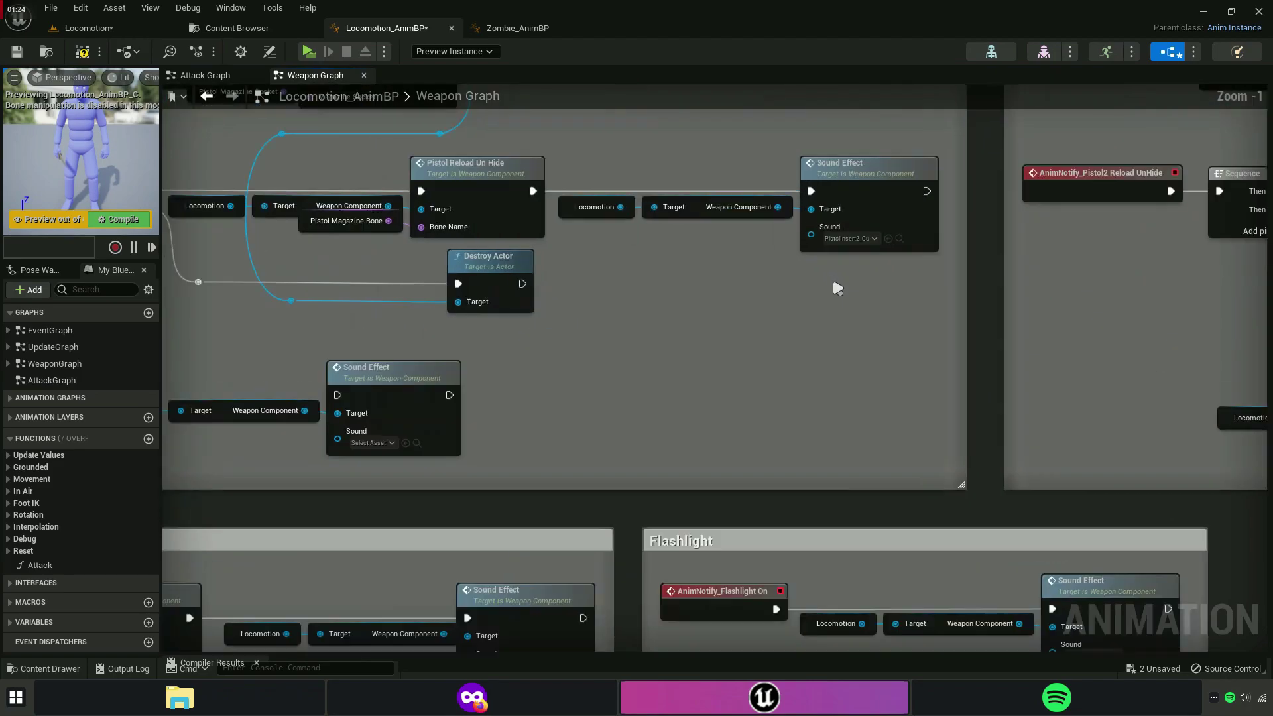
scroll(804, 316, "up", 3)
right_click_drag(804, 316, 739, 428)
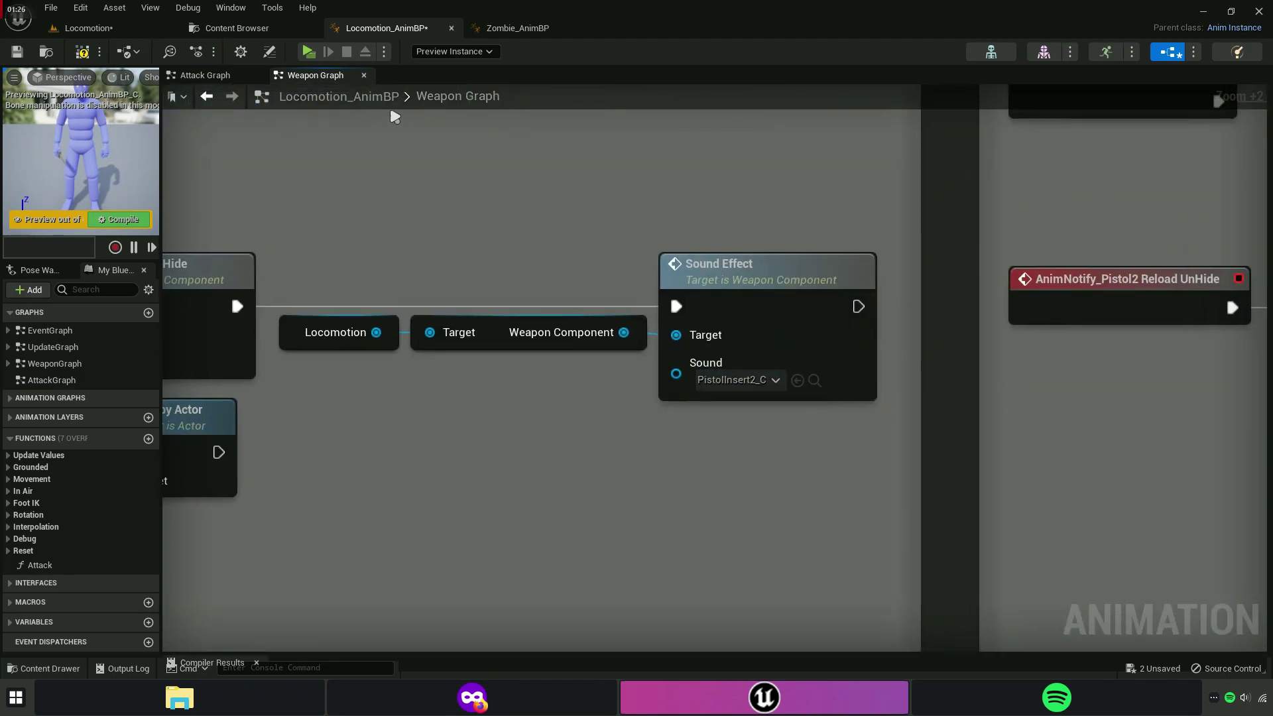
left_click(364, 76)
Copy only the Punch and Kick attack nodes, then close Zombie_AnimBP.
left_click(518, 31)
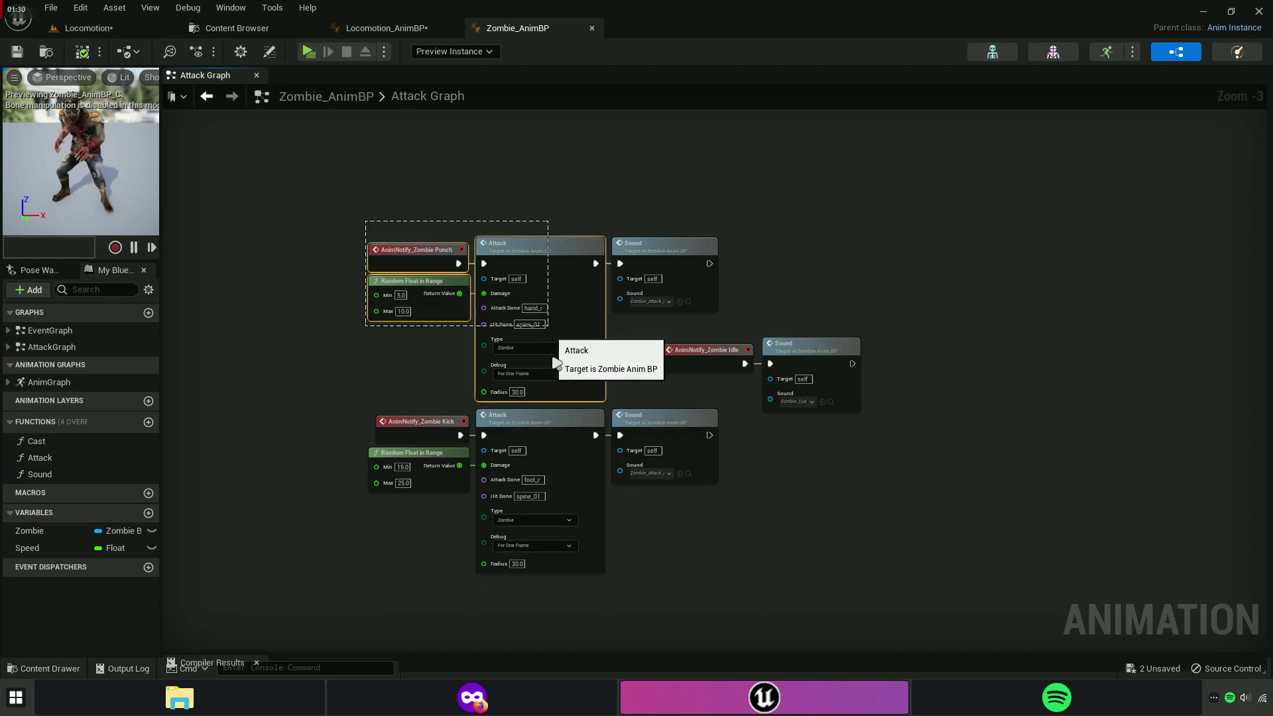
left_click_drag(528, 308, 585, 542)
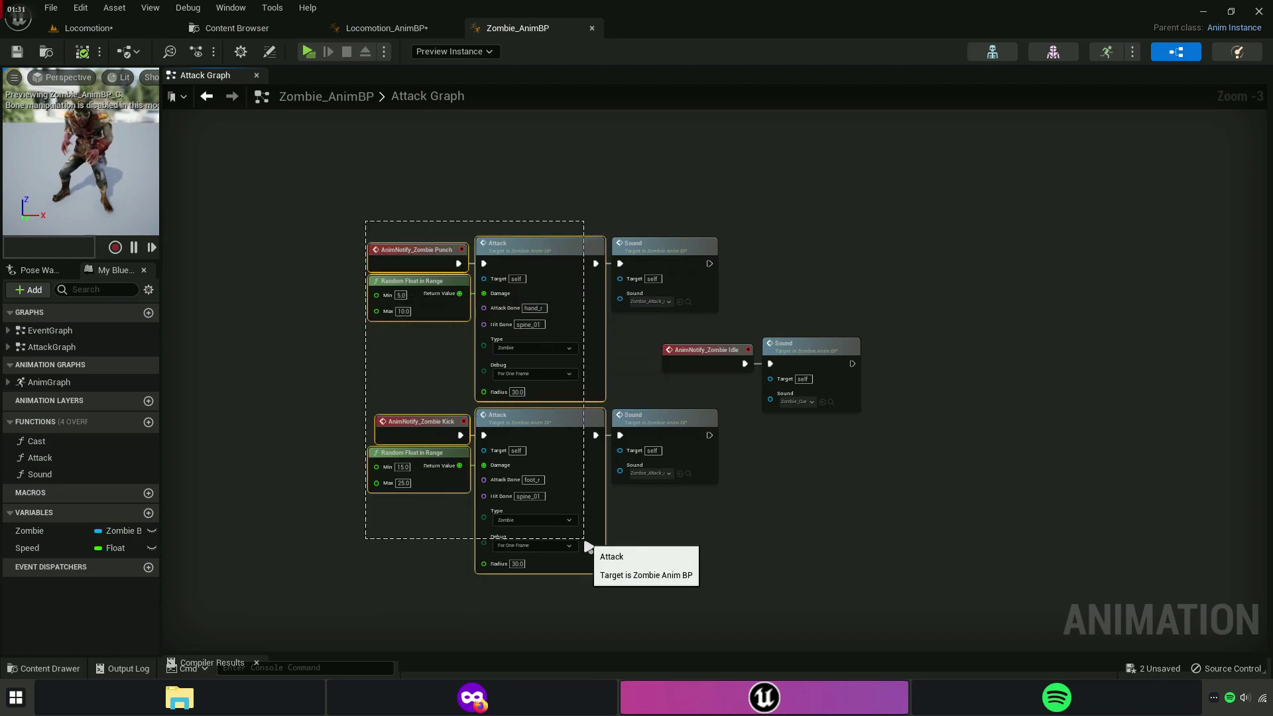
right_click(542, 254)
left_click(583, 309)
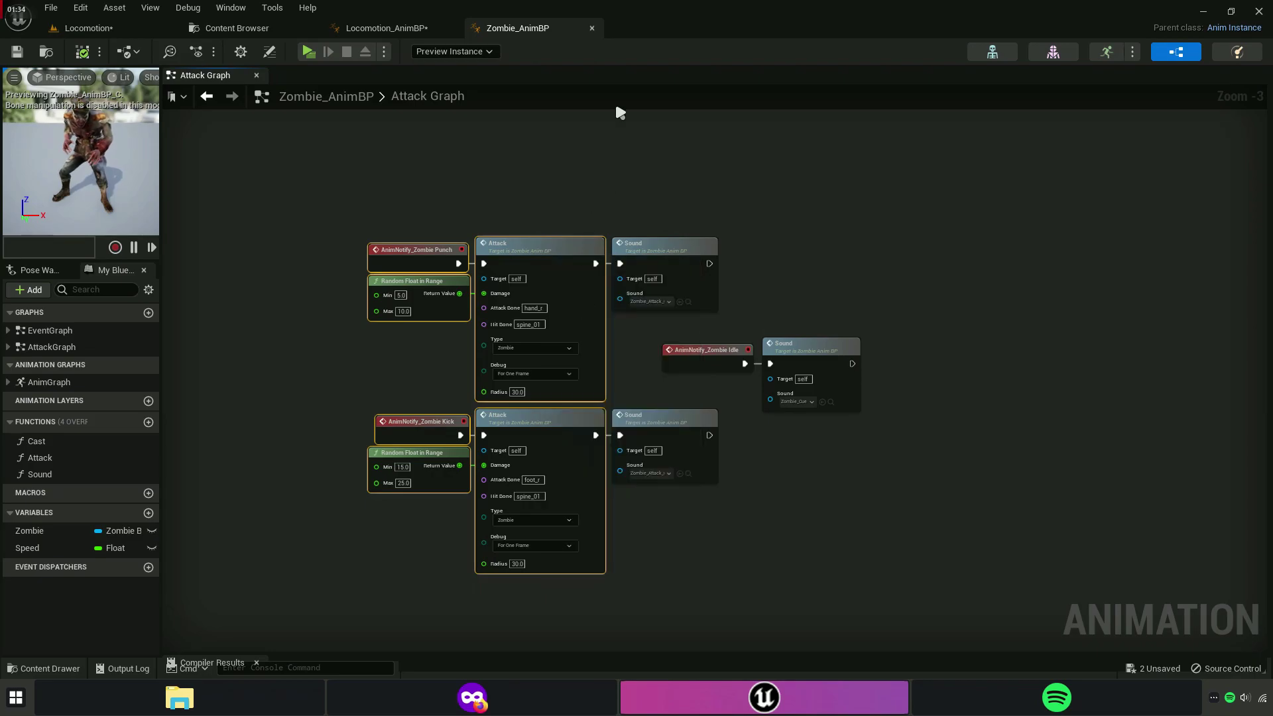
left_click(592, 29)
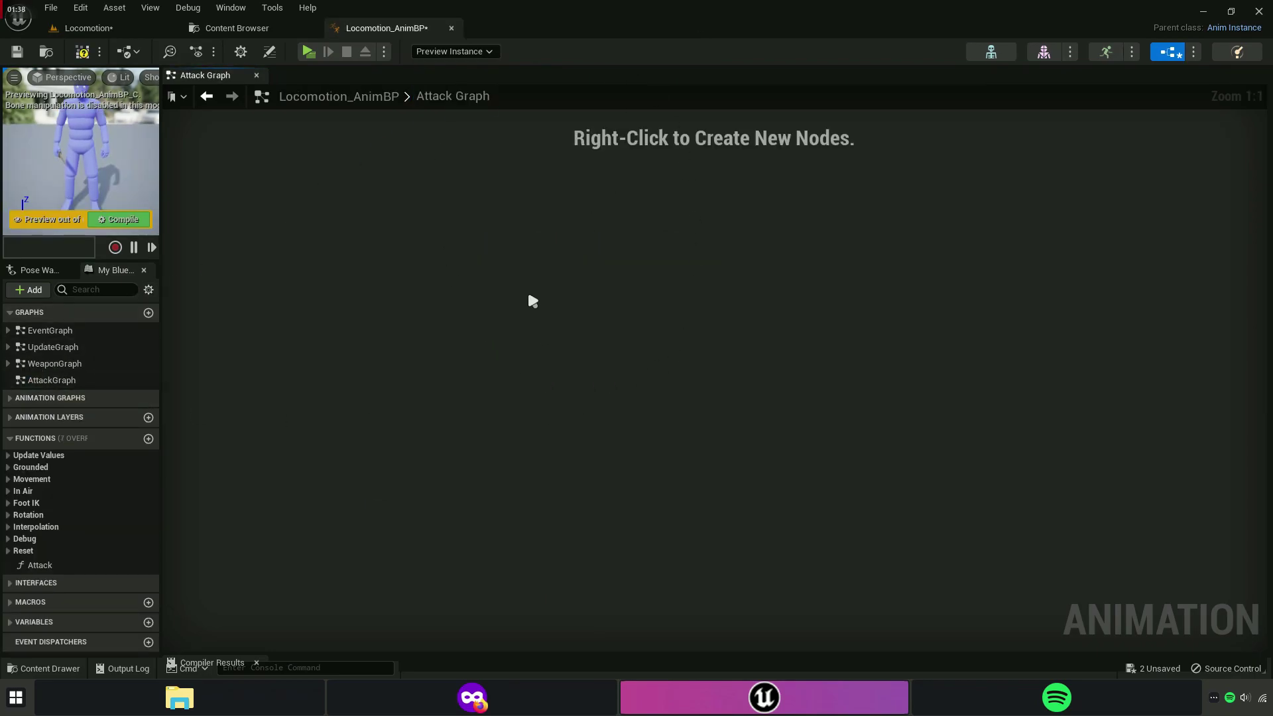
Paste the zombie attack nodes into AttackGraph and move the Punch and Kick events aside.
key("ctrl+v")
right_click_drag(574, 338, 570, 378)
scroll(570, 372, "up", 4)
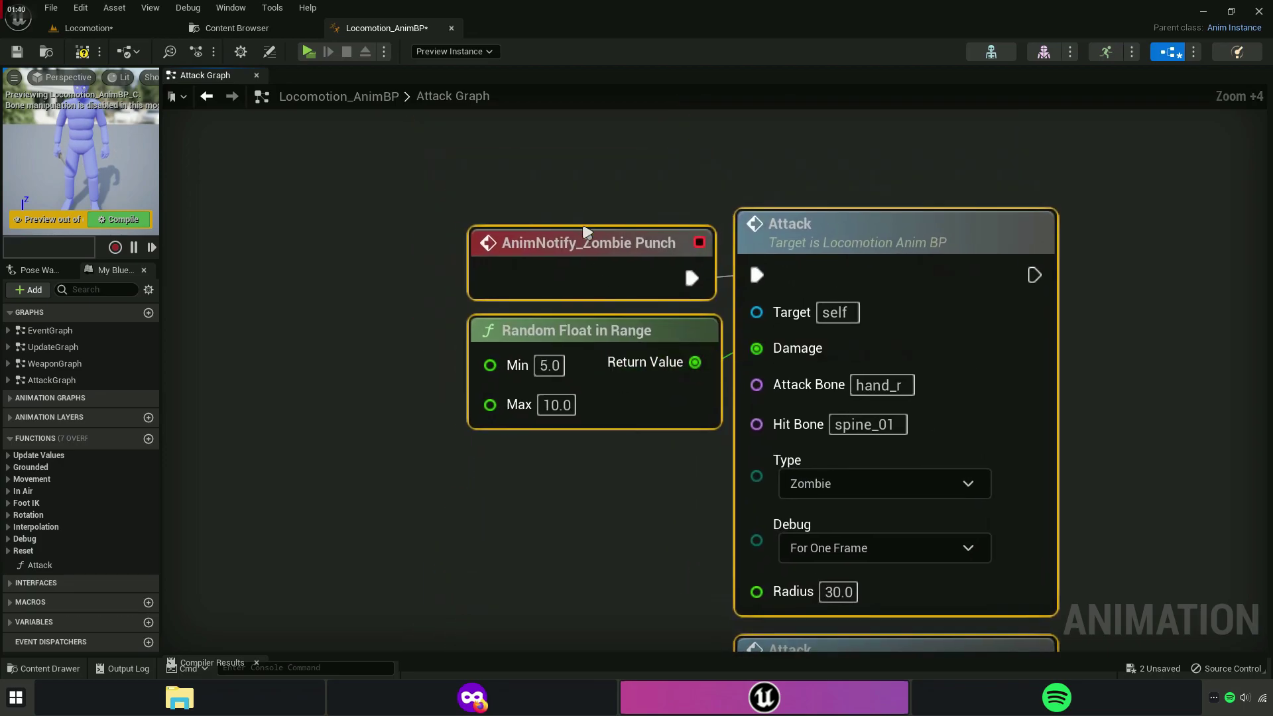
left_click(570, 262)
scroll(625, 511, "down", 4)
left_click_drag(570, 262, 375, 464)
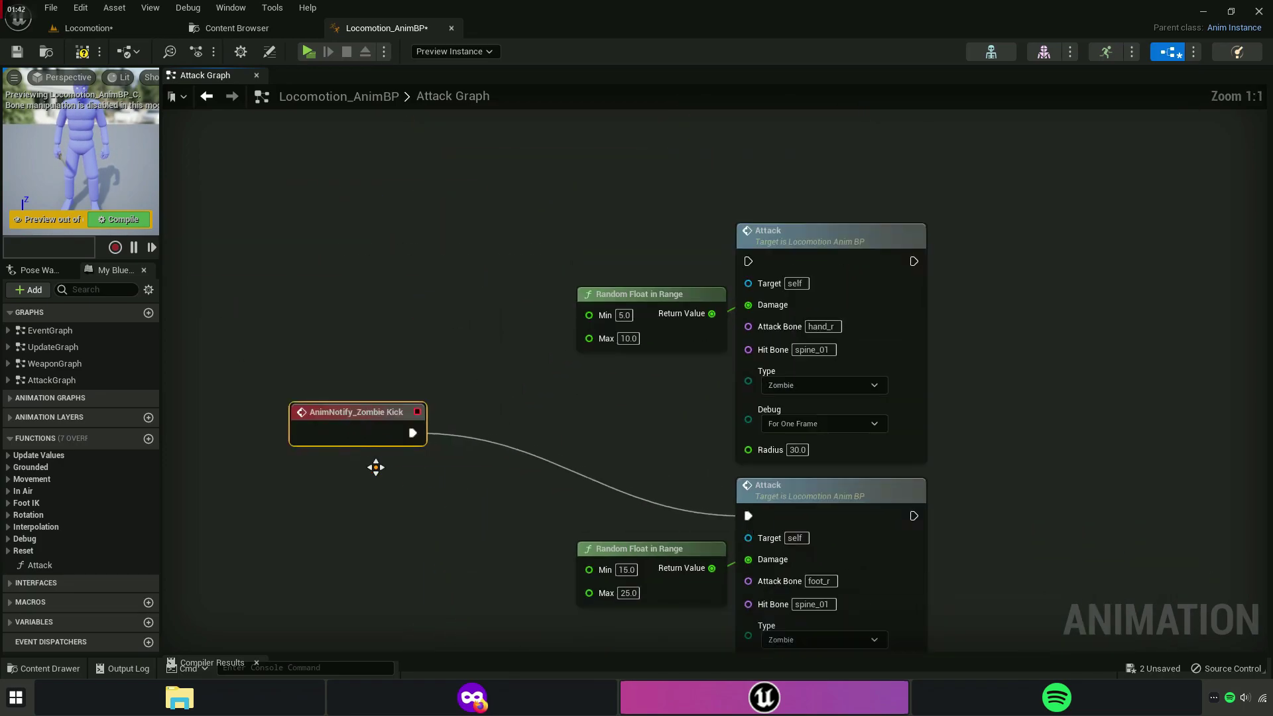
right_click_drag(584, 455, 501, 412)
left_click(478, 491)
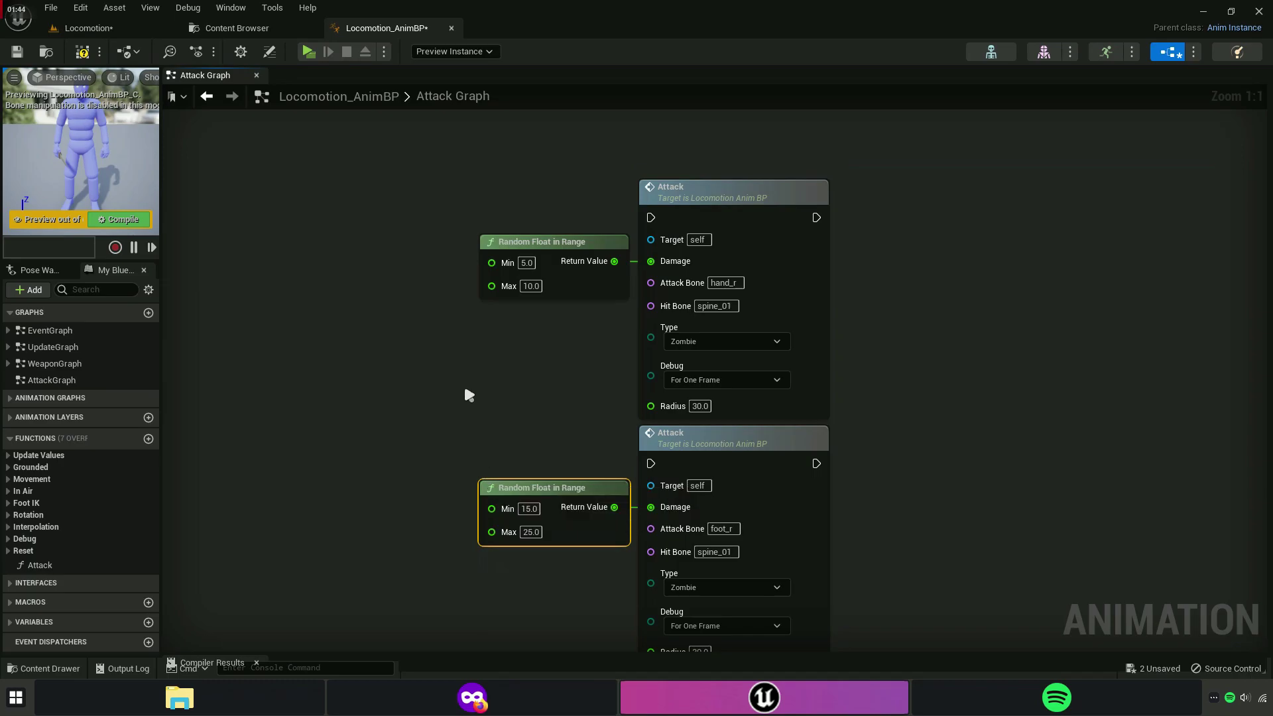
Check the Type options on the Attack nodes, leaving them set to Zombie.
scroll(581, 375, "up", 2)
right_click_drag(581, 374, 606, 307)
left_click(607, 306)
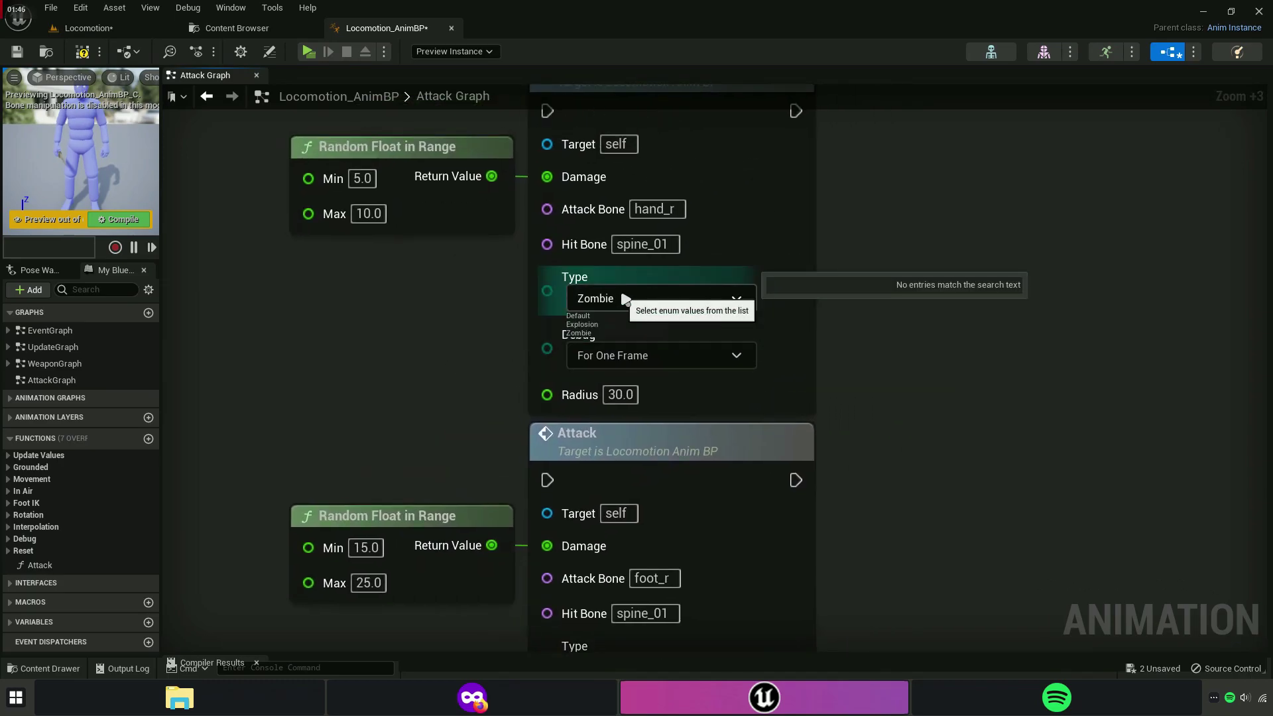
scroll(615, 305, "up", 4)
scroll(616, 307, "up", 1)
left_click(424, 329)
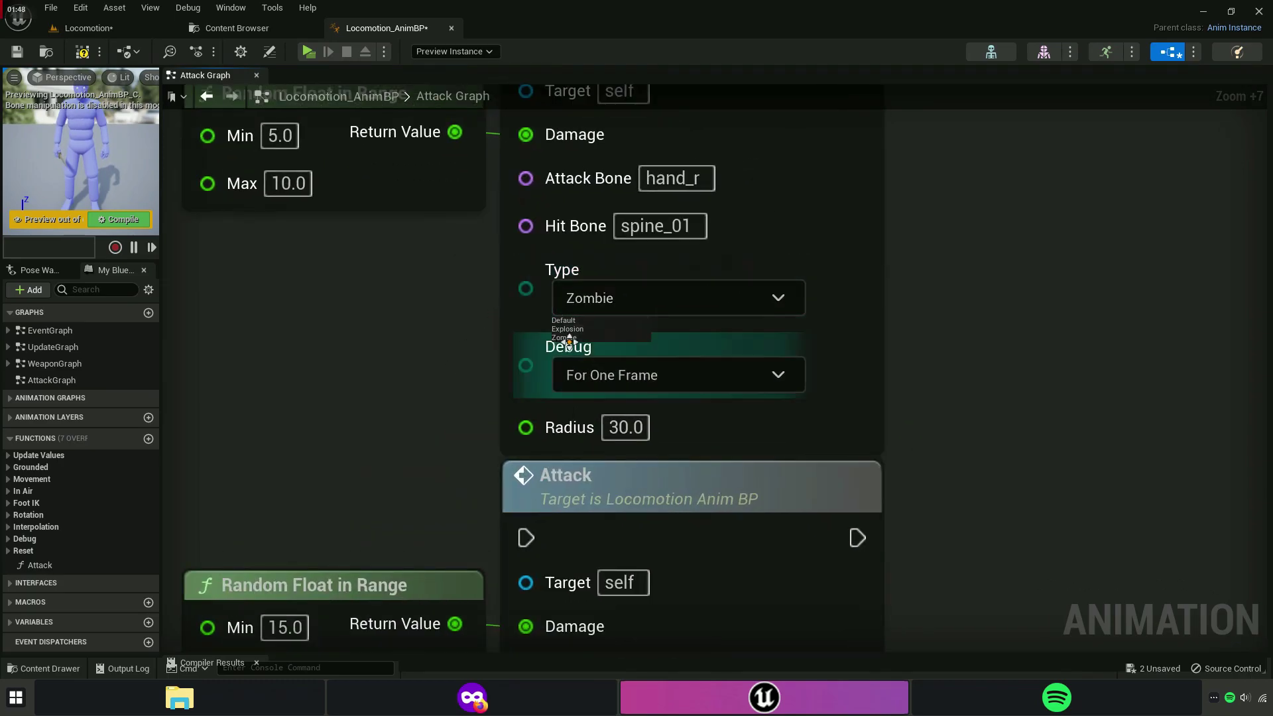
left_click(590, 295)
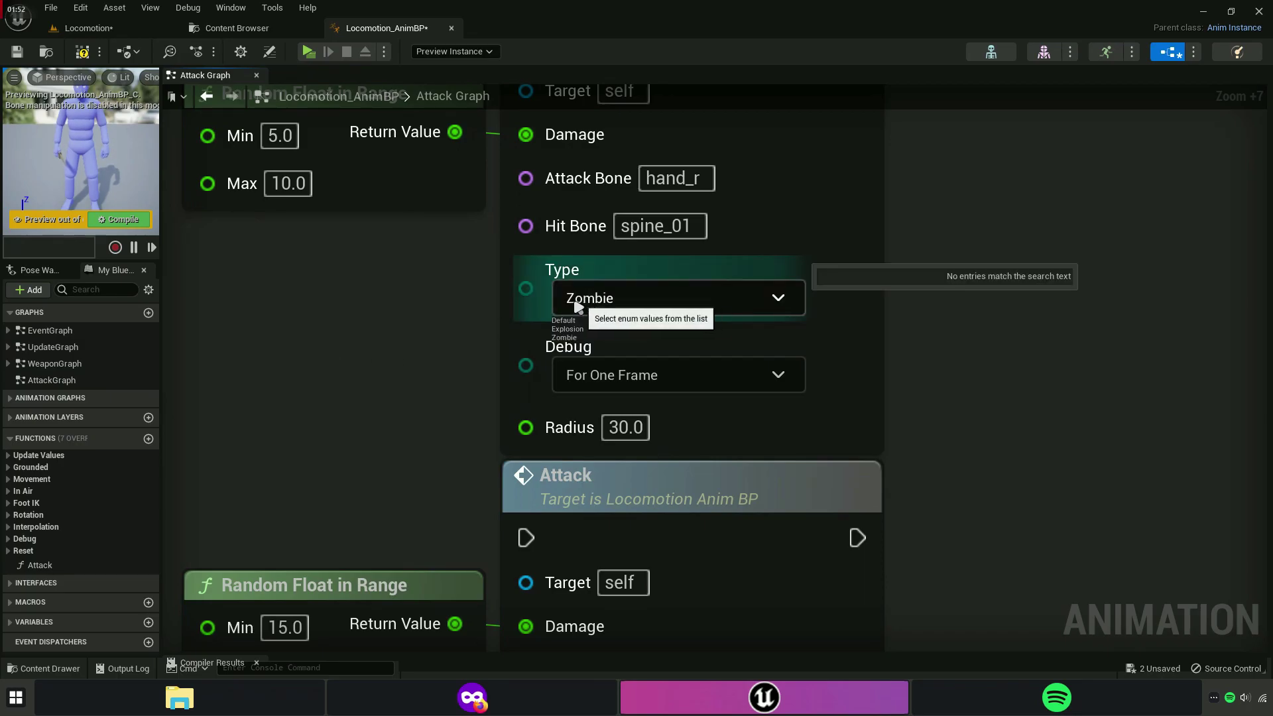
left_click(359, 335)
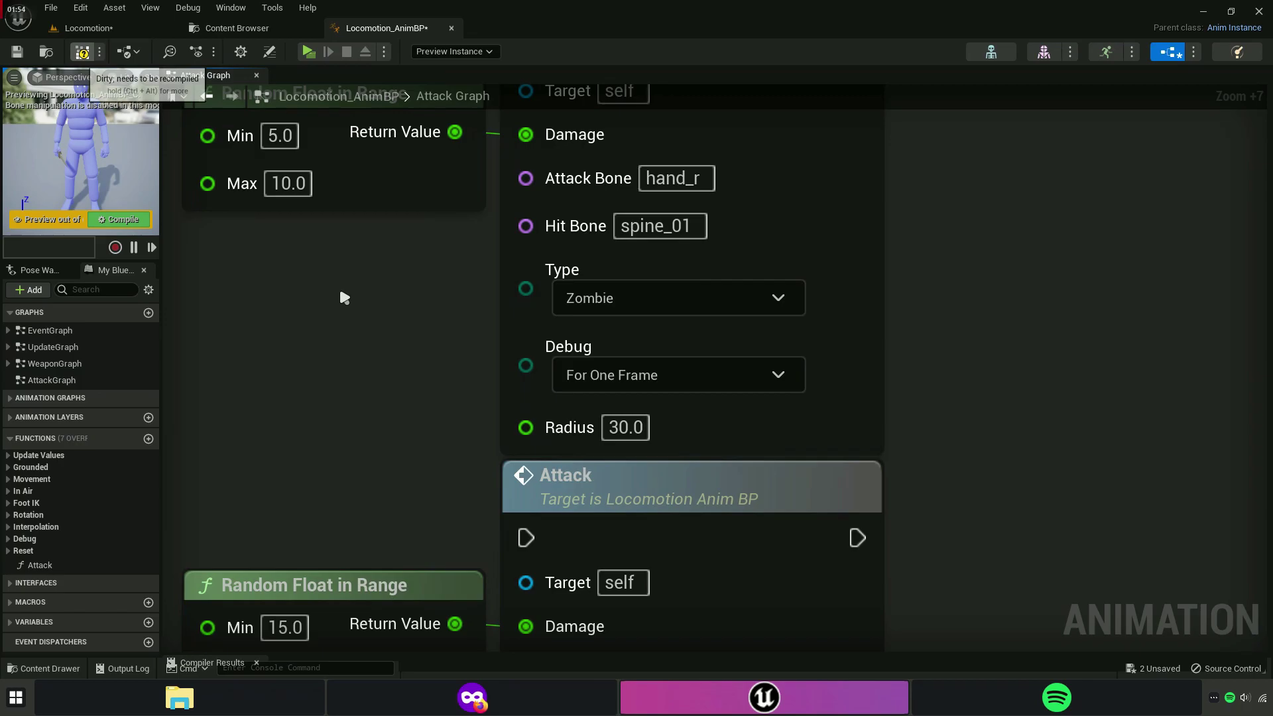
Compile and save Locomotion_AnimBP, then zoom out to center both Attack nodes.
key("F7")
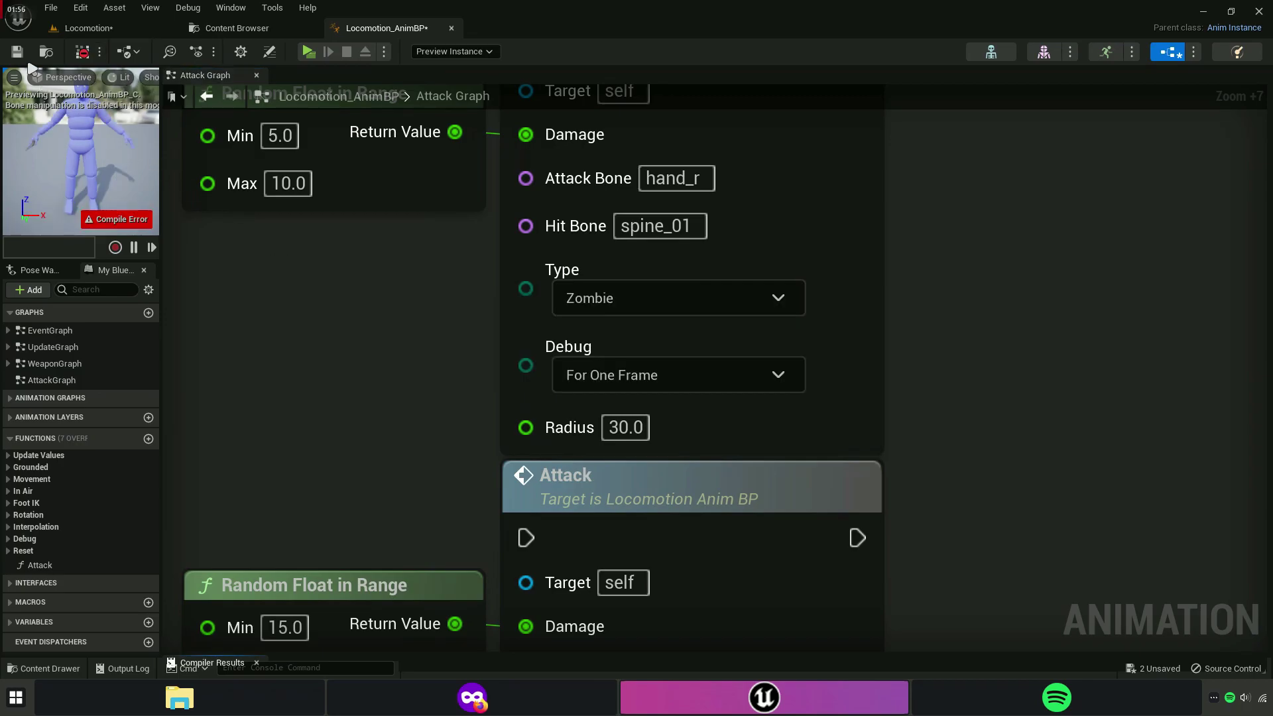
left_click(17, 53)
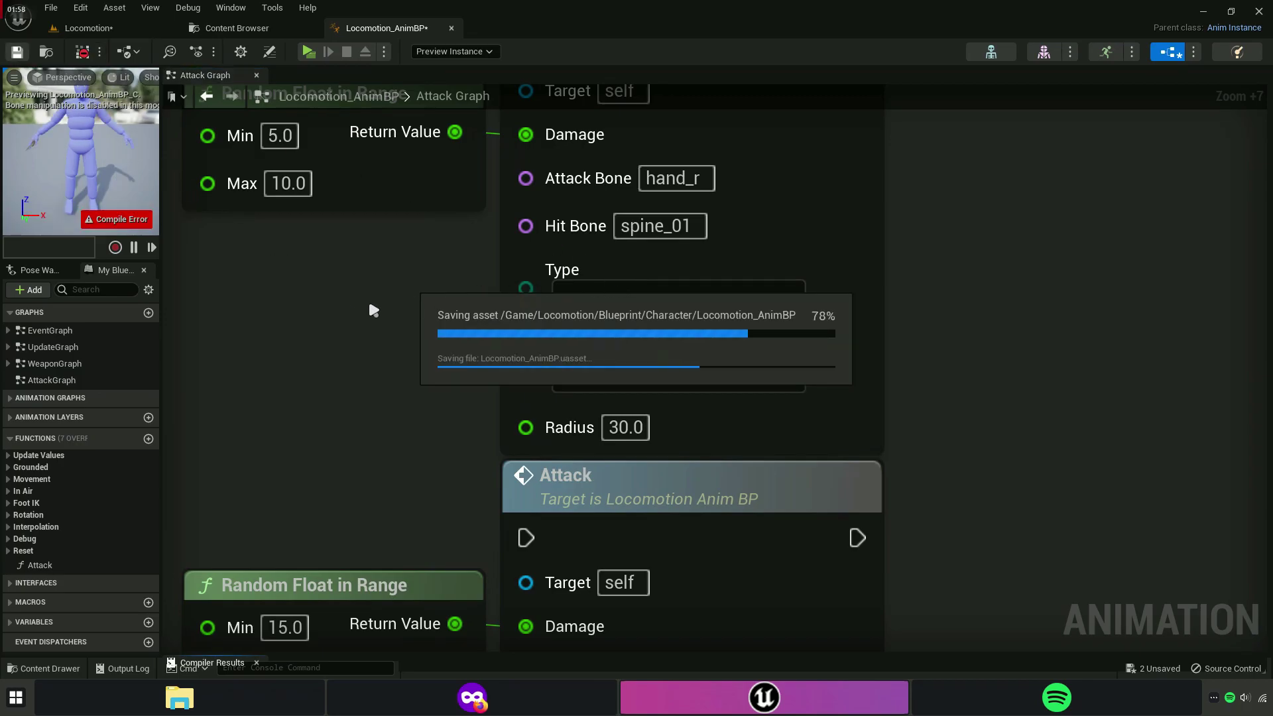
scroll(398, 345, "down", 3)
scroll(460, 296, "down", 3)
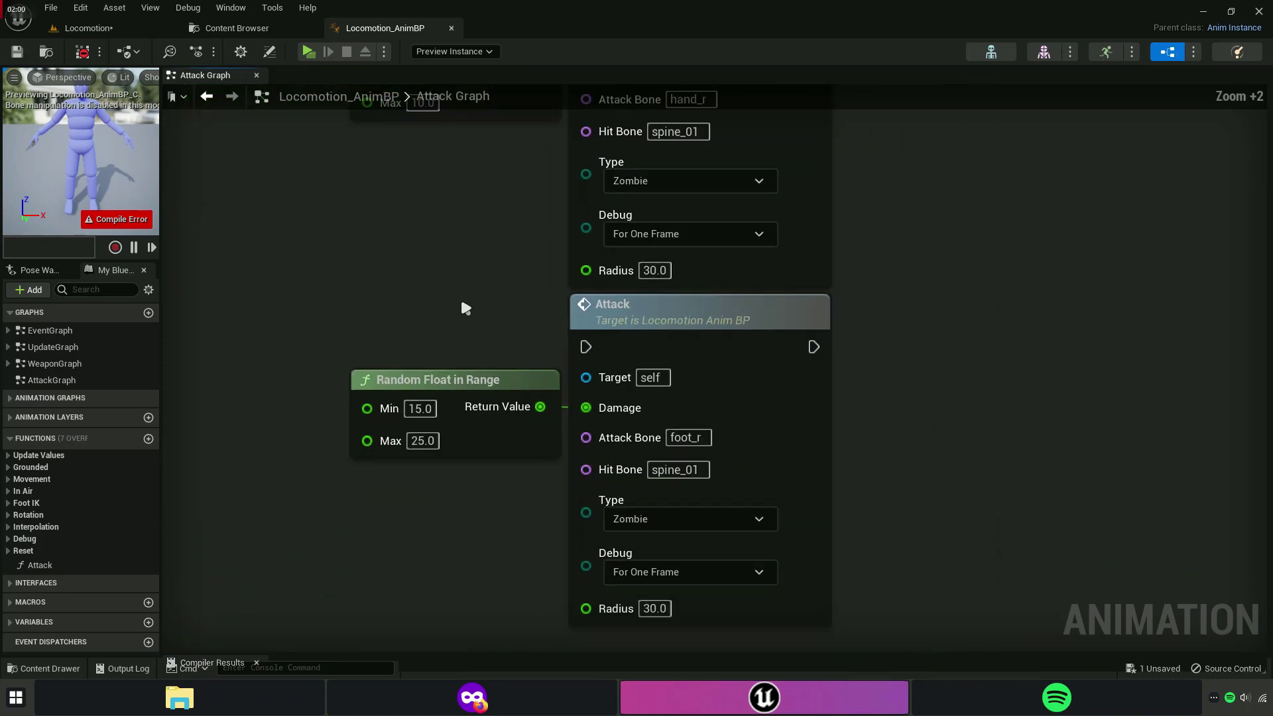
scroll(453, 314, "down", 3)
right_click_drag(454, 314, 423, 348)
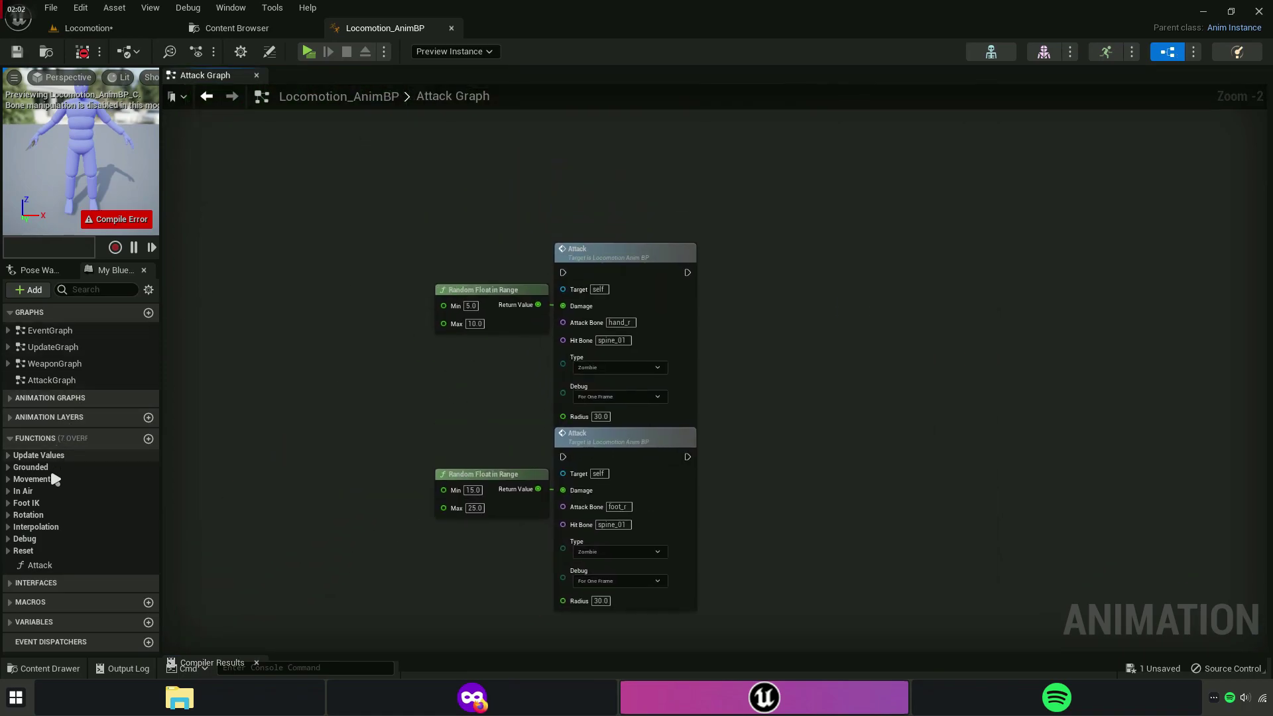
Open the Attack function graph and expand the Variables list.
double_click(39, 564)
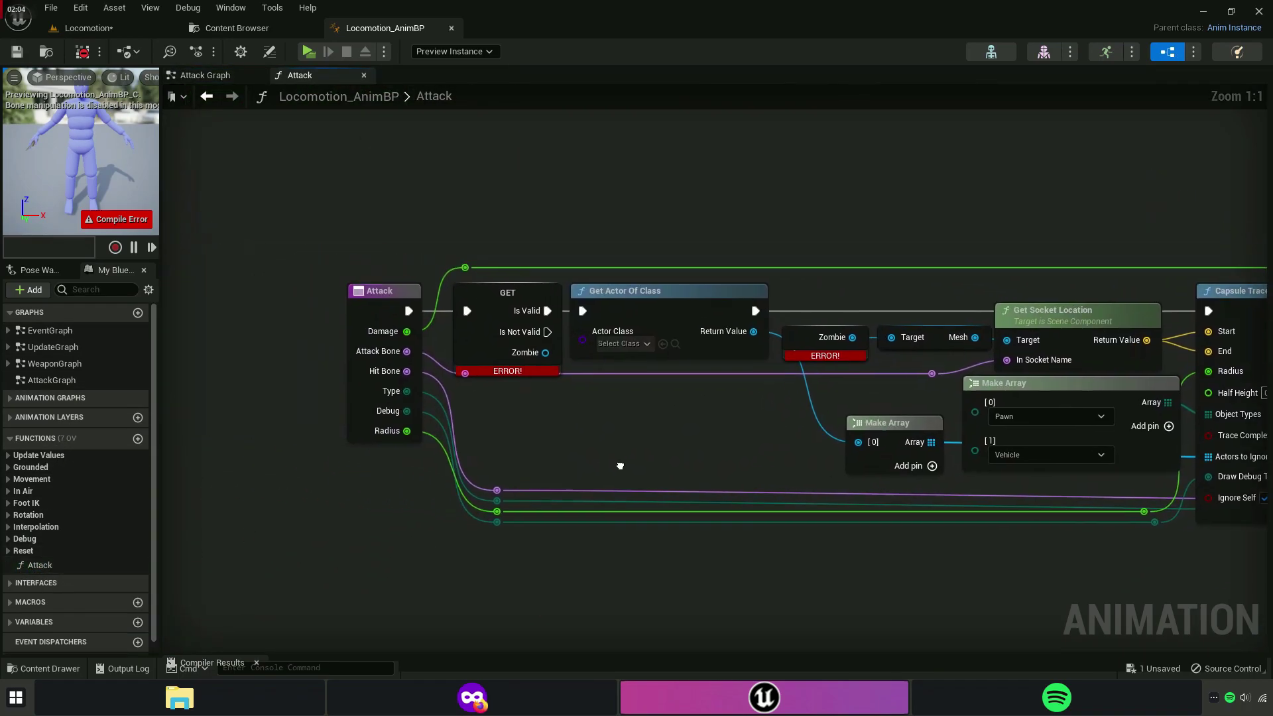
scroll(620, 466, "up", 4)
left_click(37, 418)
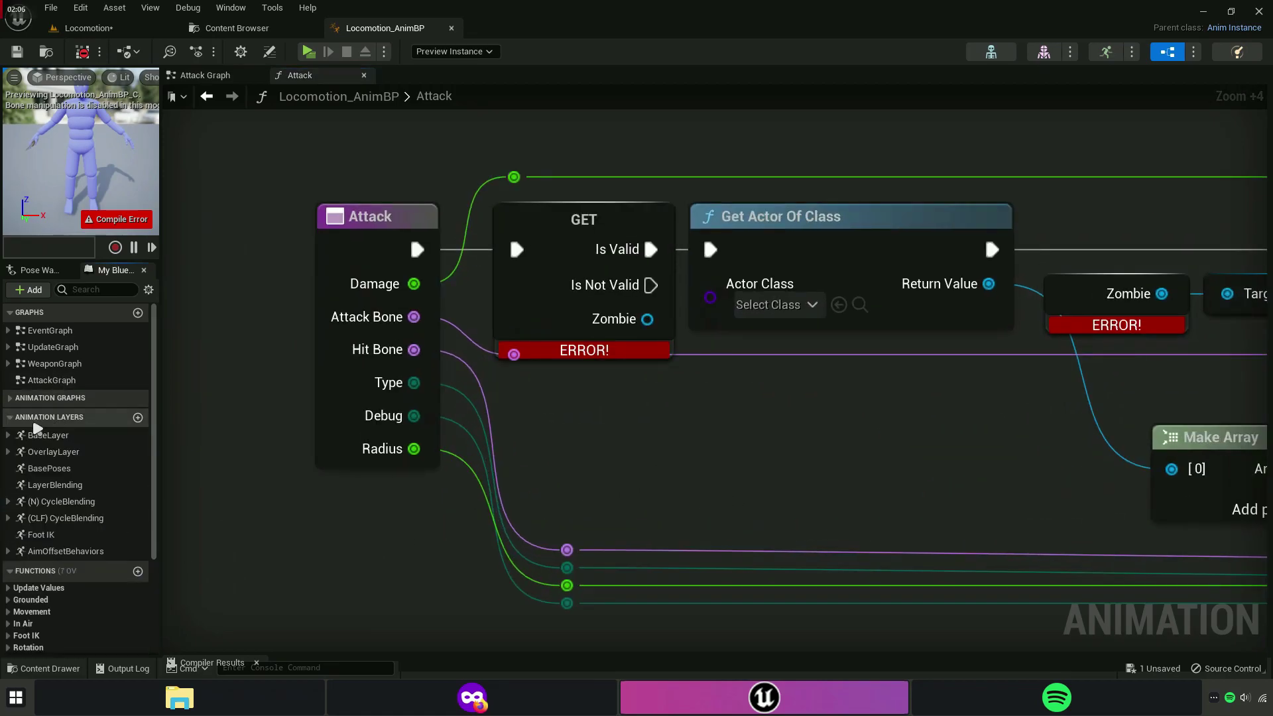
left_click(36, 417)
left_click(33, 436)
left_click(30, 312)
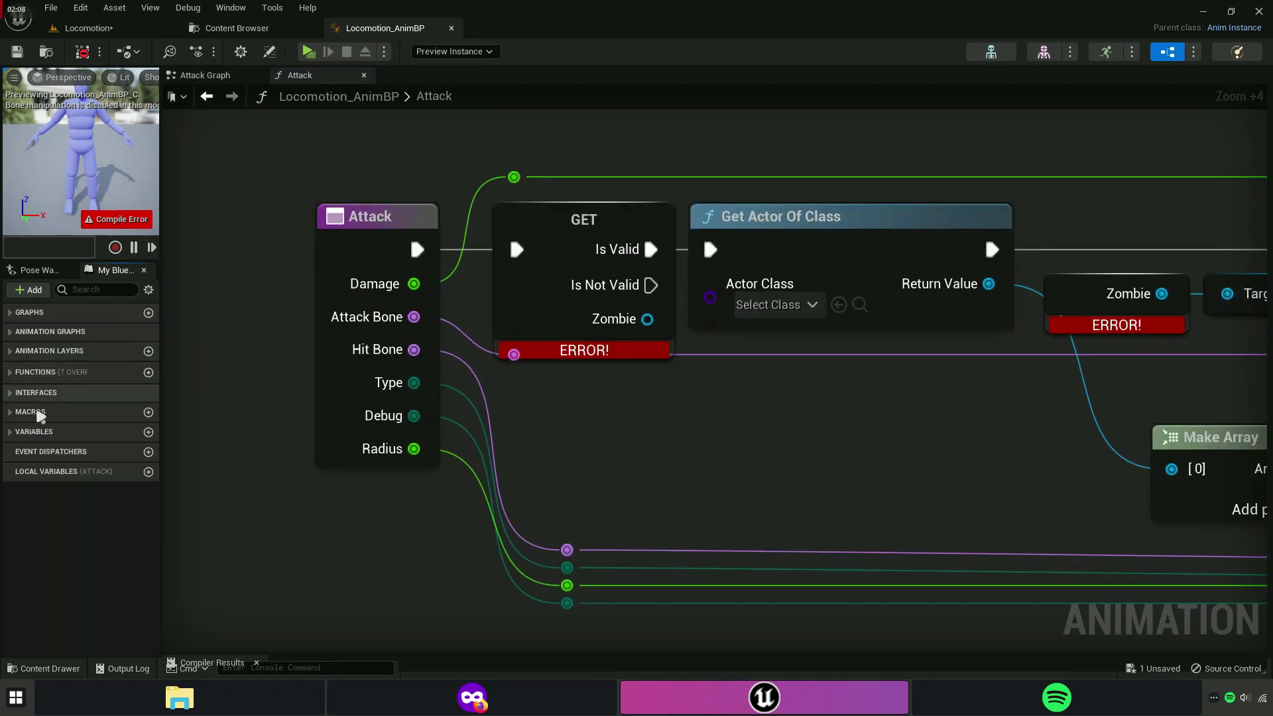
left_click(30, 431)
Add a Locomotion getter, convert it to a Validated Get, and wire it after the Attack entry.
mouse_move(40, 616)
left_mouse_down()
mouse_move(300, 533)
mouse_move(566, 423)
left_mouse_up()
left_click(596, 432)
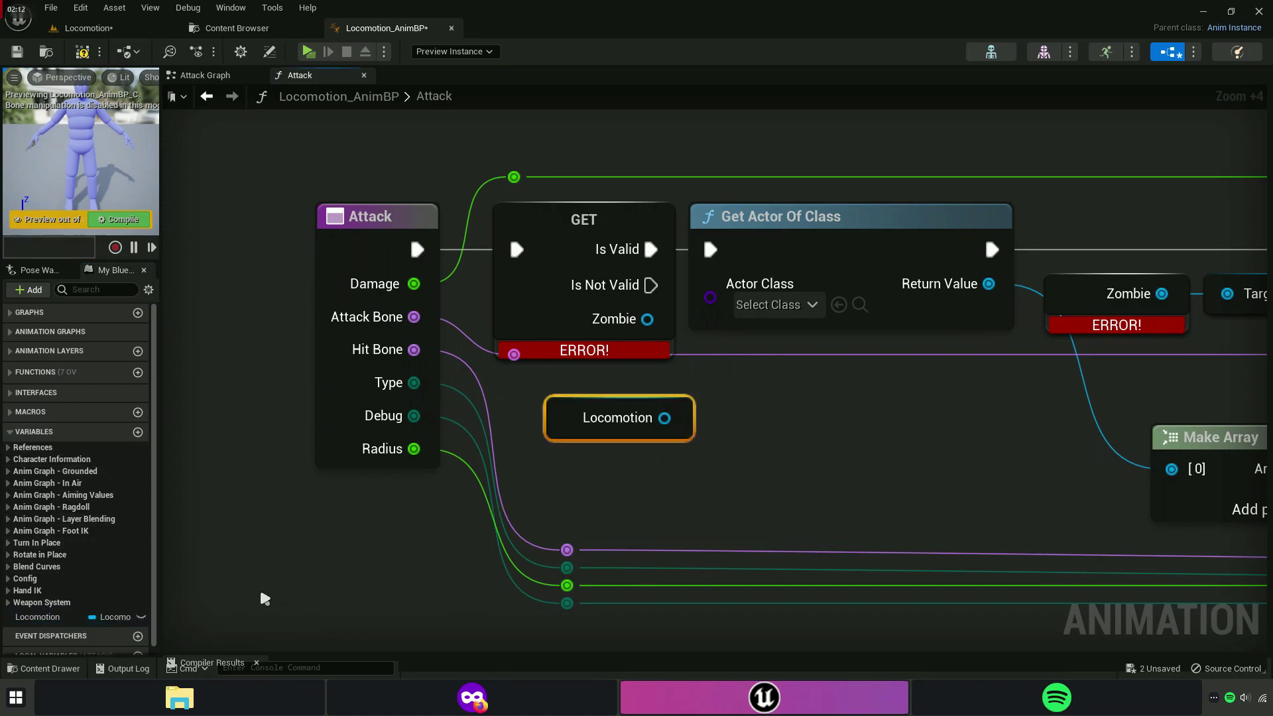
scroll(693, 559, "up", 3)
right_click(587, 513)
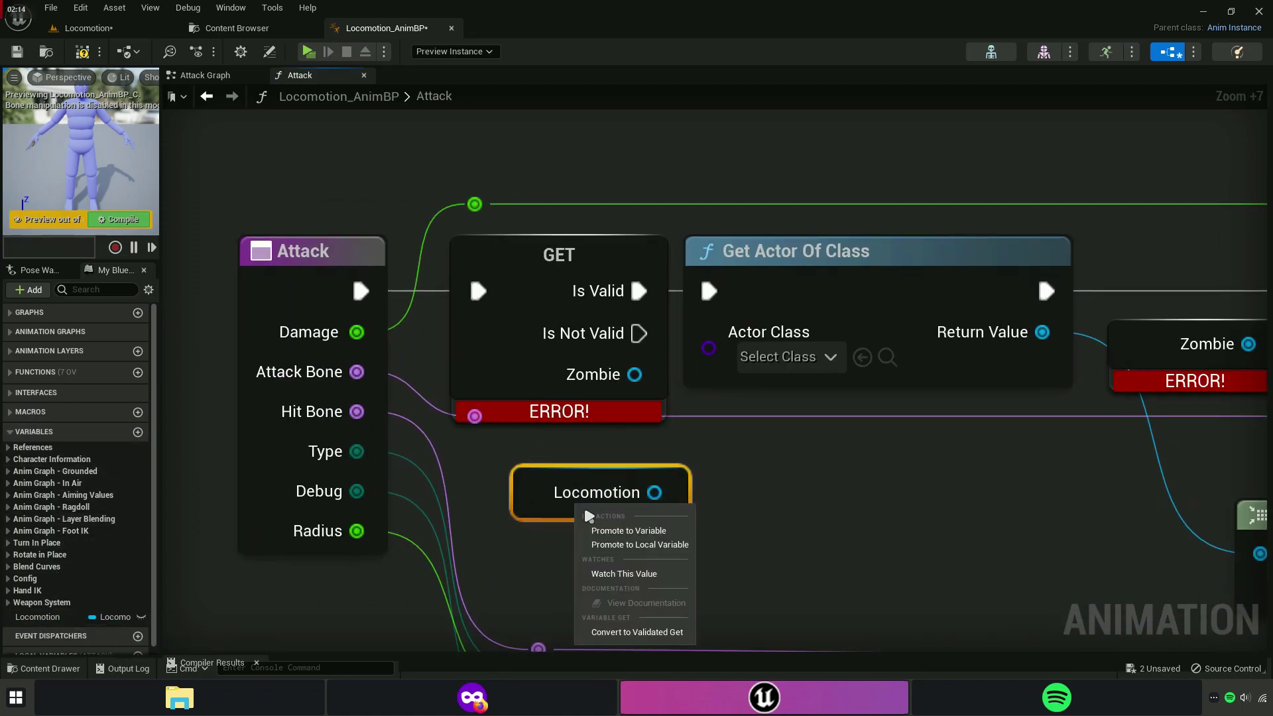
left_click(603, 631)
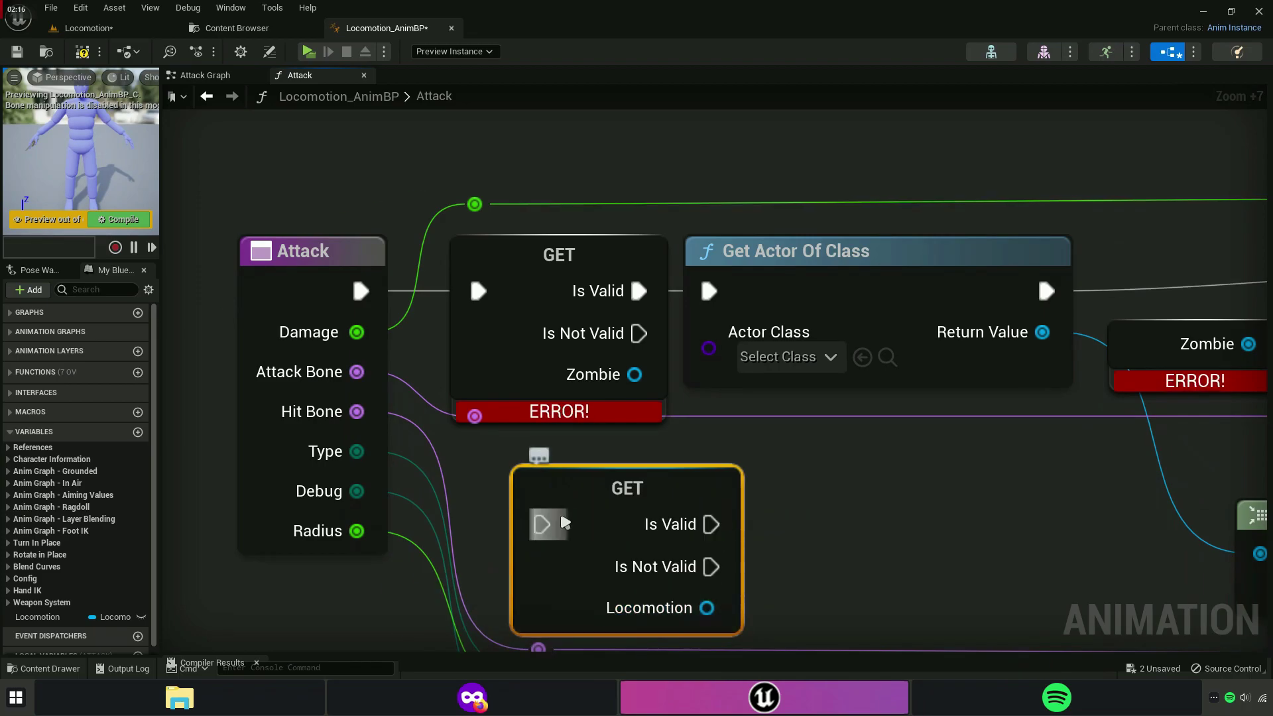
left_click_drag(541, 524, 348, 287)
right_click_drag(690, 182, 690, 208)
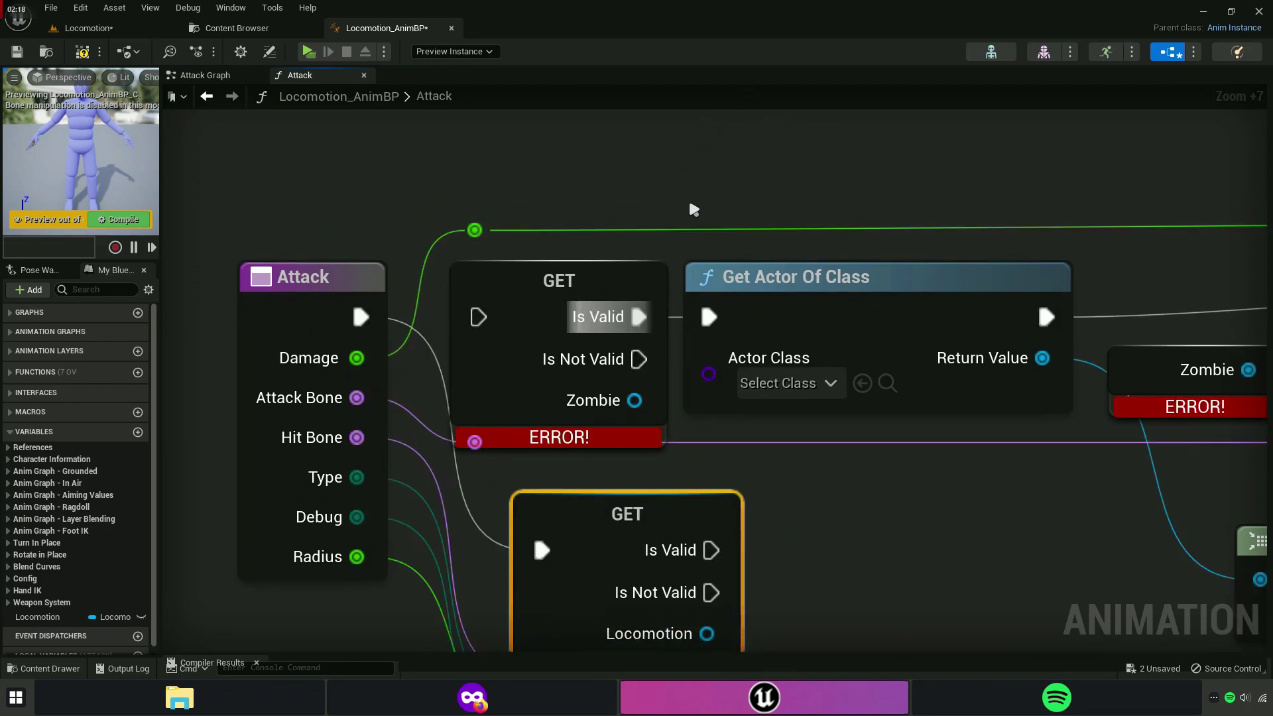
Delete the old Zombie GET node and place the Locomotion GET beside the Attack entry.
left_click_drag(574, 276, 655, 75)
scroll(677, 199, "down", 4)
scroll(606, 227, "down", 3)
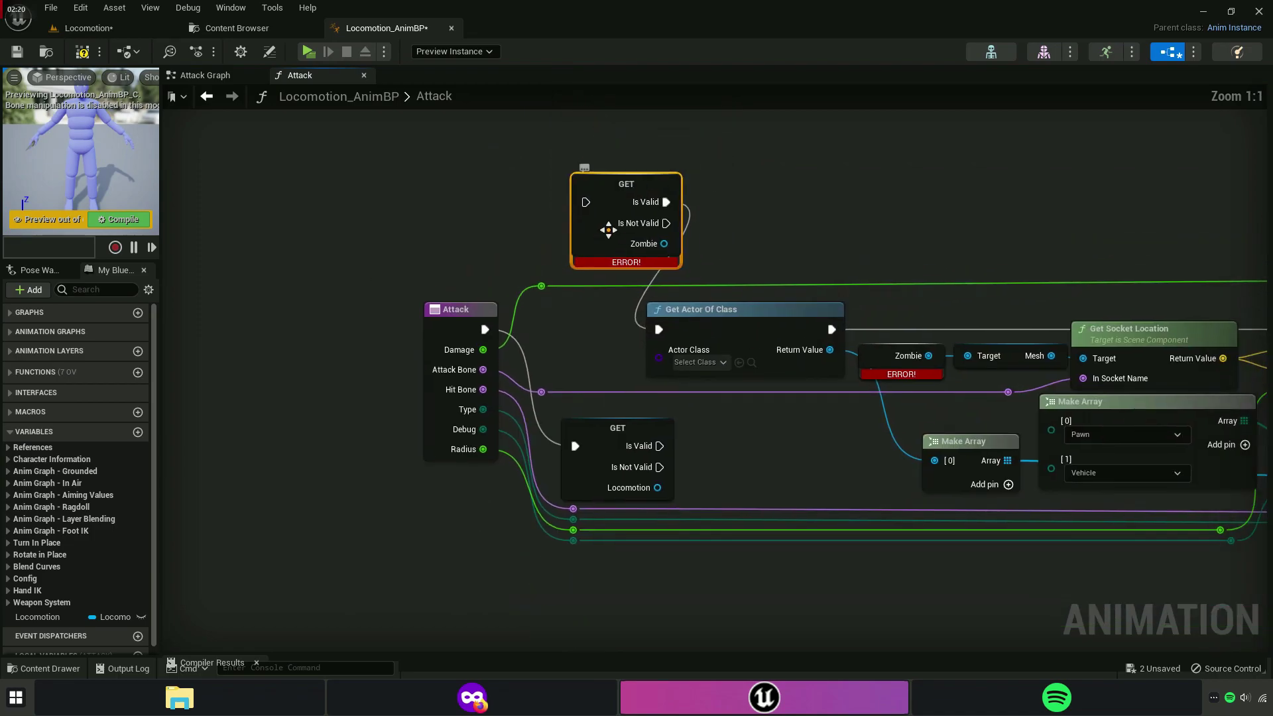
right_click(664, 228)
left_click(668, 257)
mouse_move(617, 442)
left_mouse_down()
mouse_move(575, 326)
mouse_move(696, 321)
left_mouse_up()
scroll(575, 326, "up", 4)
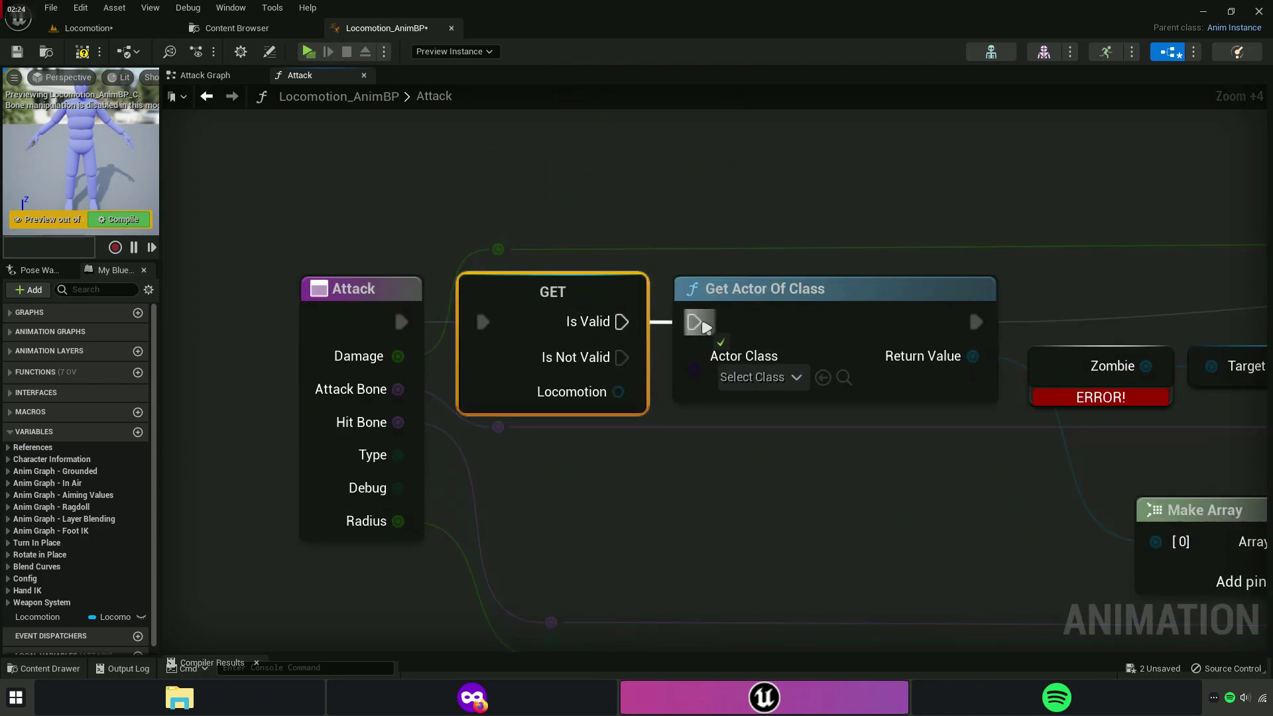
scroll(667, 445, "up", 3)
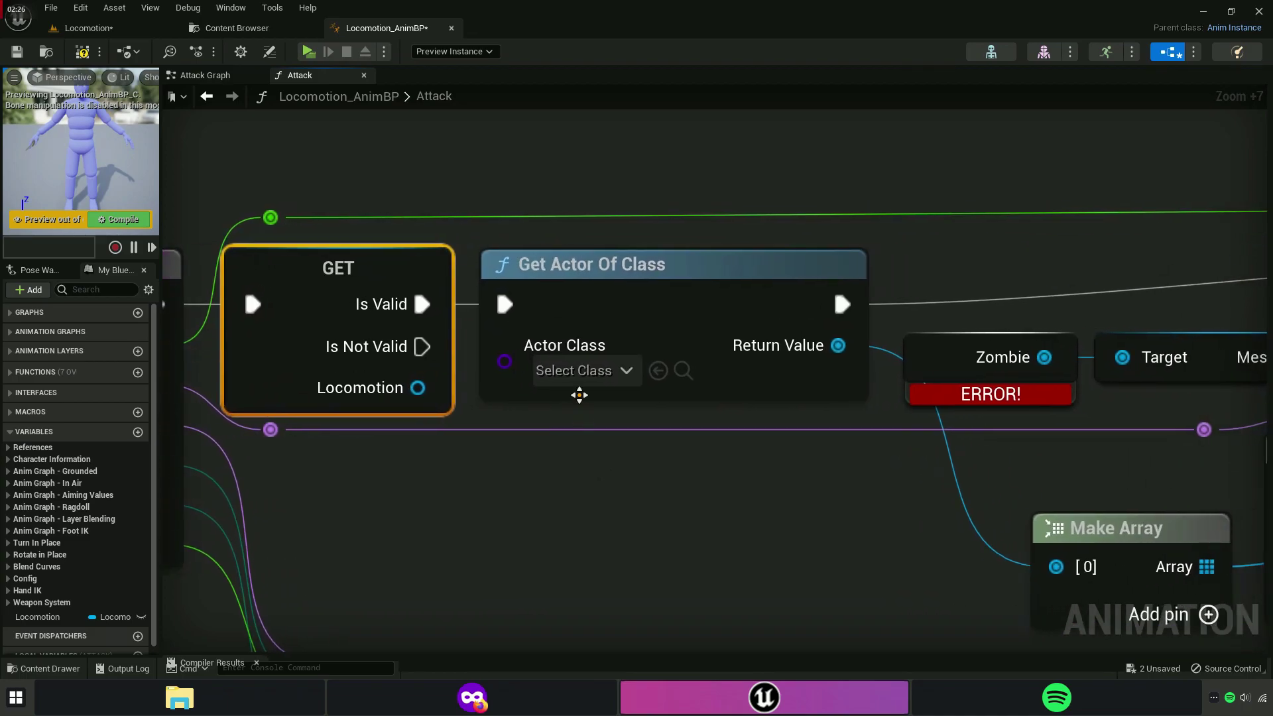
Copy the Locomotion blueprint's asset name from the Content Browser for the Actor Class picker.
left_click(562, 373)
left_click(236, 27)
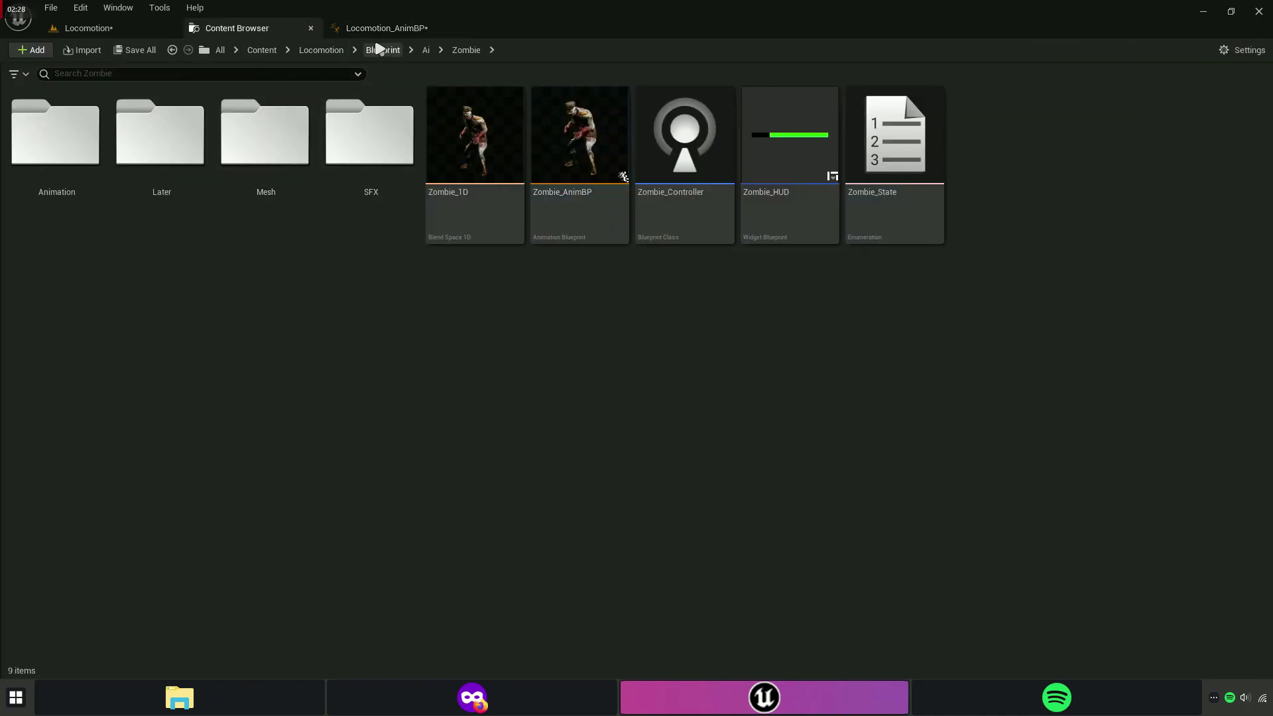
left_click(383, 49)
left_click(782, 199)
right_click(768, 194)
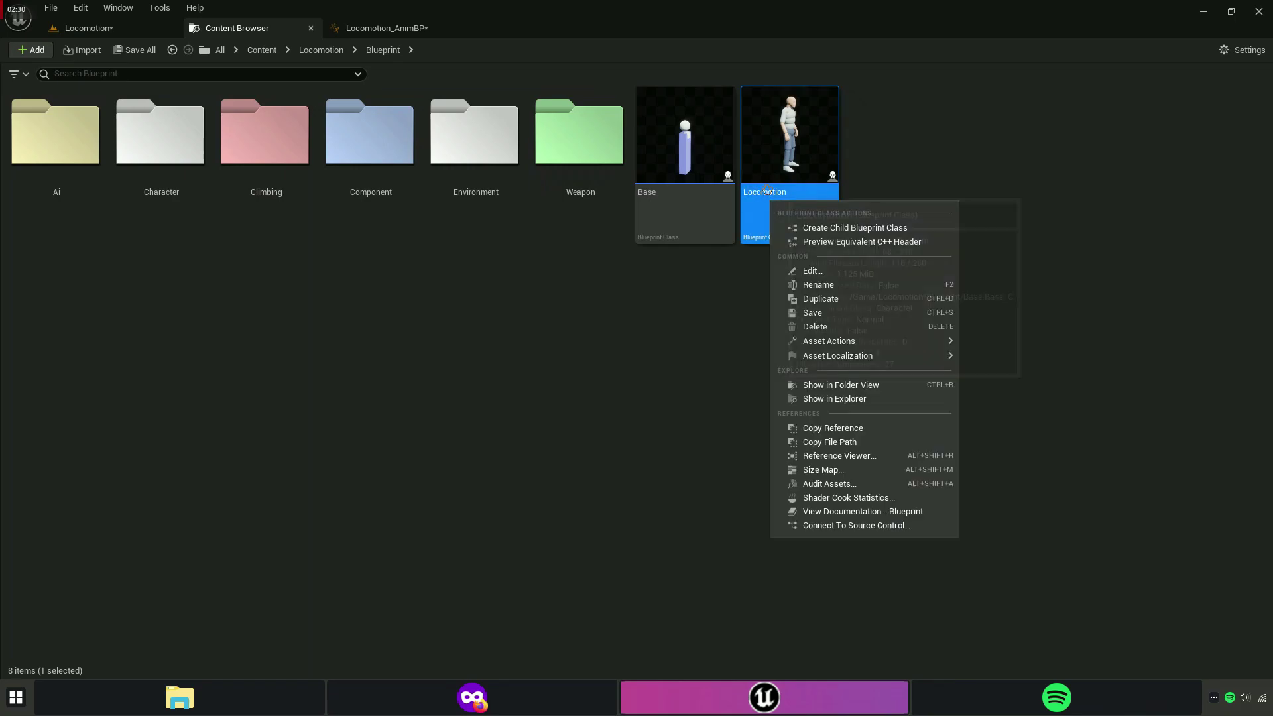
key("F2")
right_click(769, 196)
left_click(804, 256)
left_click(384, 28)
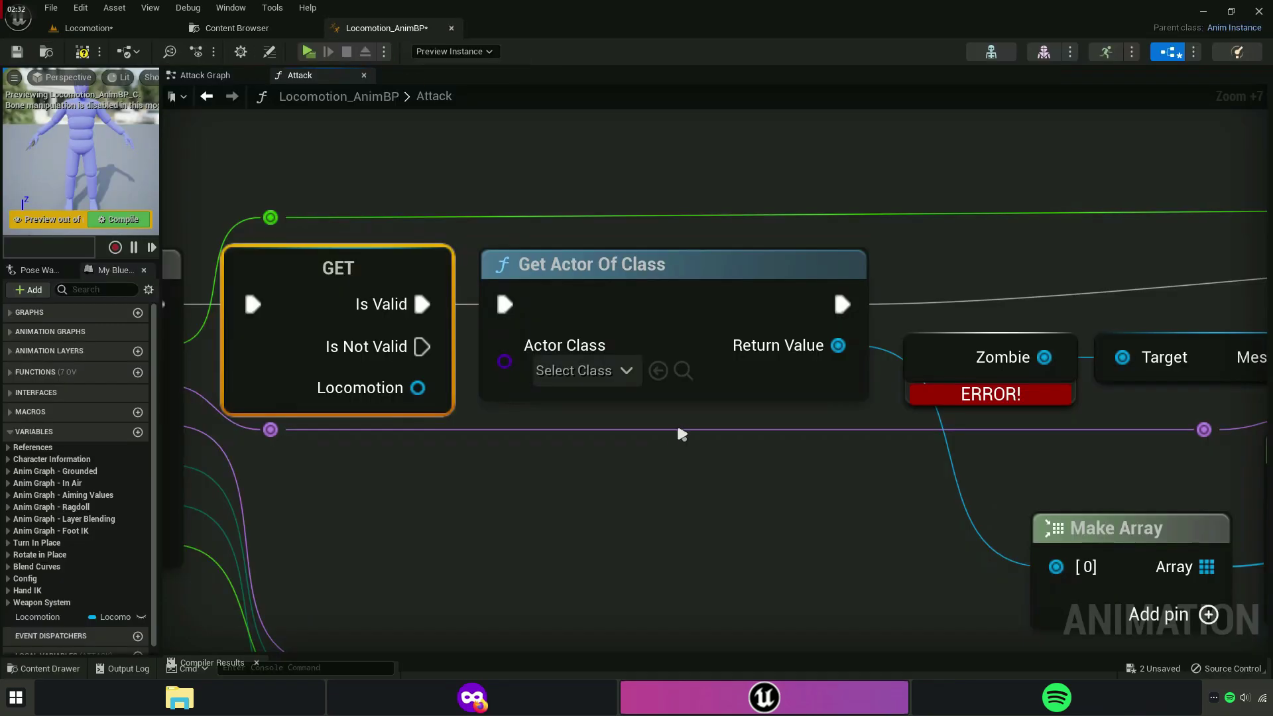
left_click(588, 374)
Set Get Actor Of Class's Actor Class to Locomotion.
type("Locomotion")
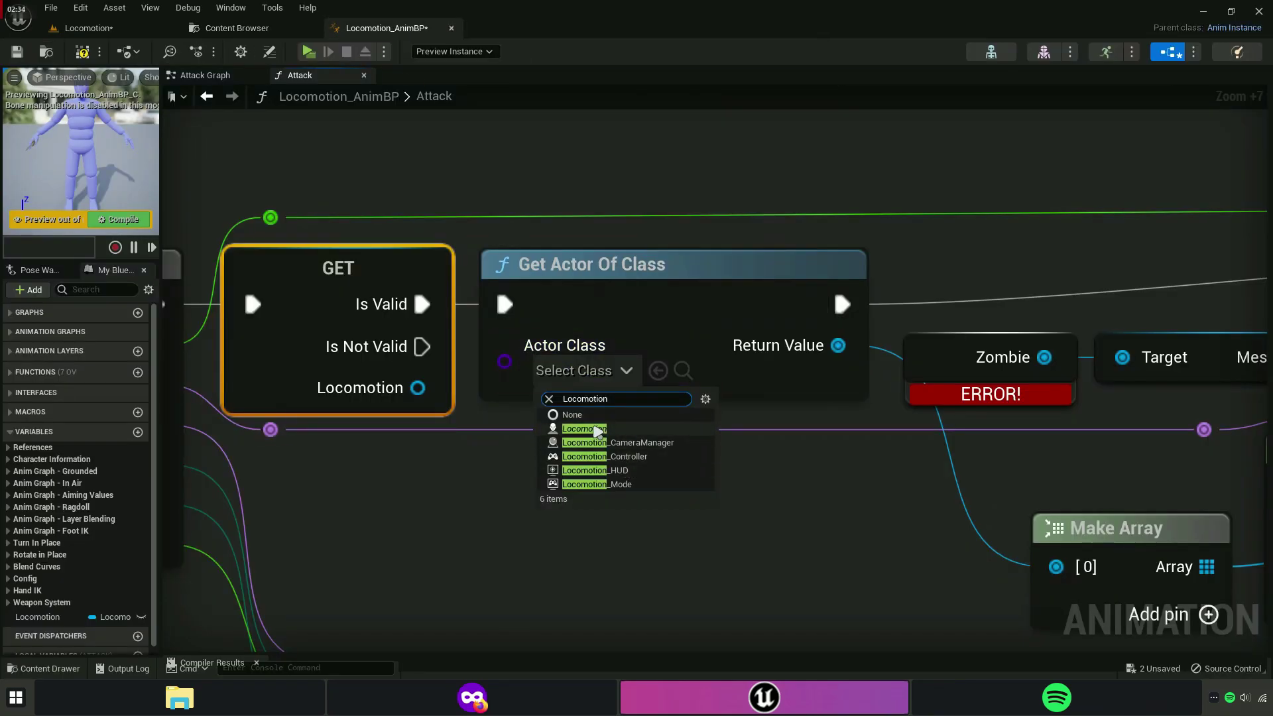
left_click(610, 429)
right_click_drag(744, 474, 426, 447)
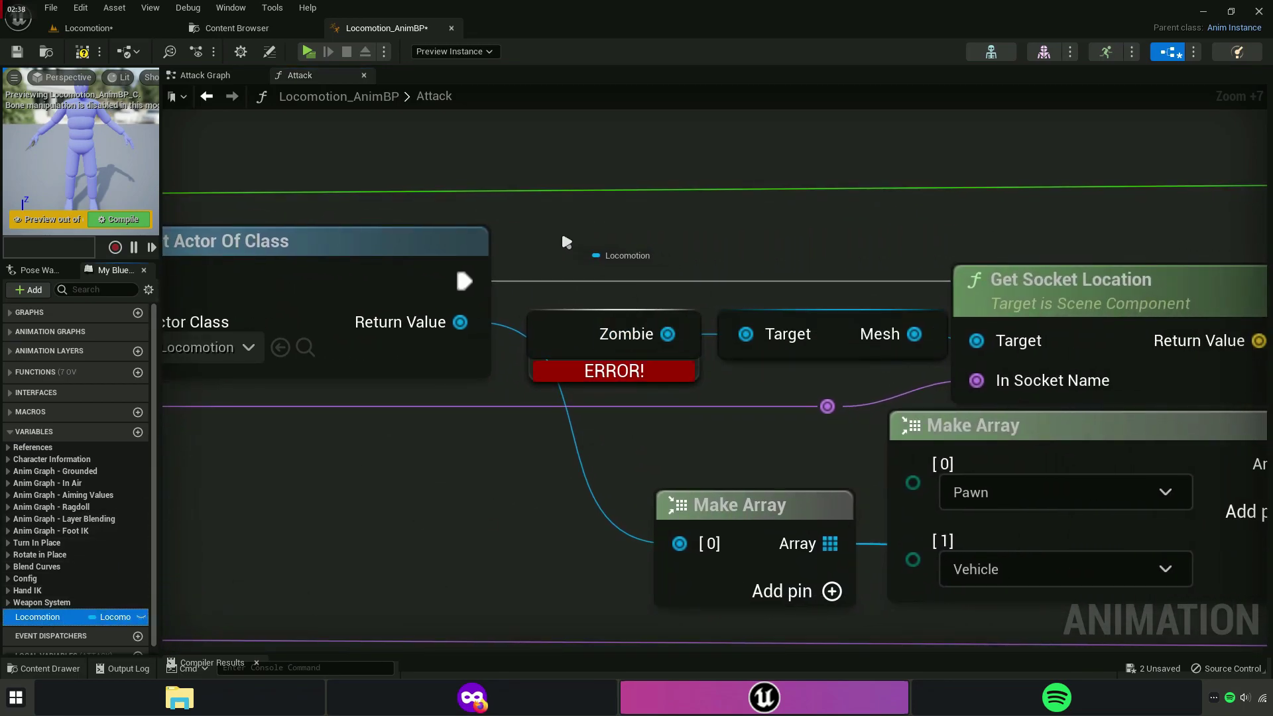
Replace the Zombie reference node with the Locomotion variable, removing an extra getter.
left_click_drag(67, 615, 561, 229, "ctrl")
mouse_move(689, 249)
left_mouse_down()
mouse_move(747, 310)
mouse_move(642, 242)
left_mouse_up()
left_click_drag(590, 157, 603, 229)
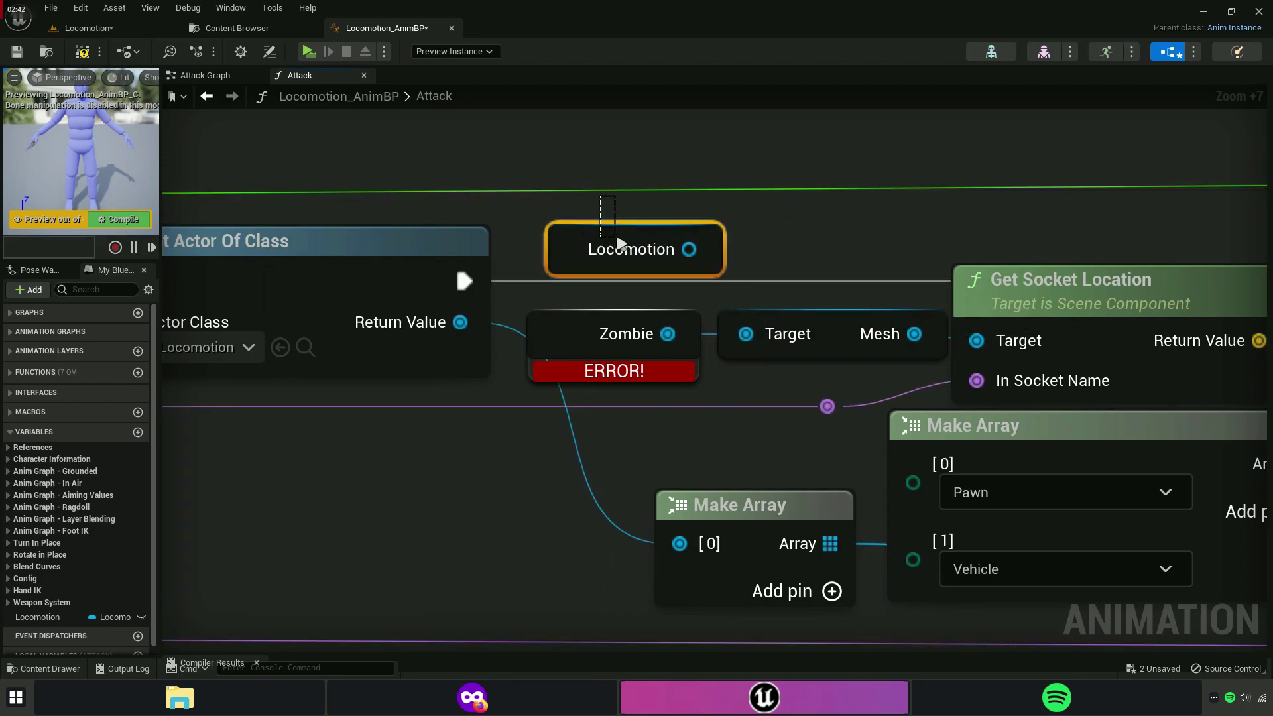
key("Delete")
left_click(126, 613)
left_click_drag(126, 614, 580, 330)
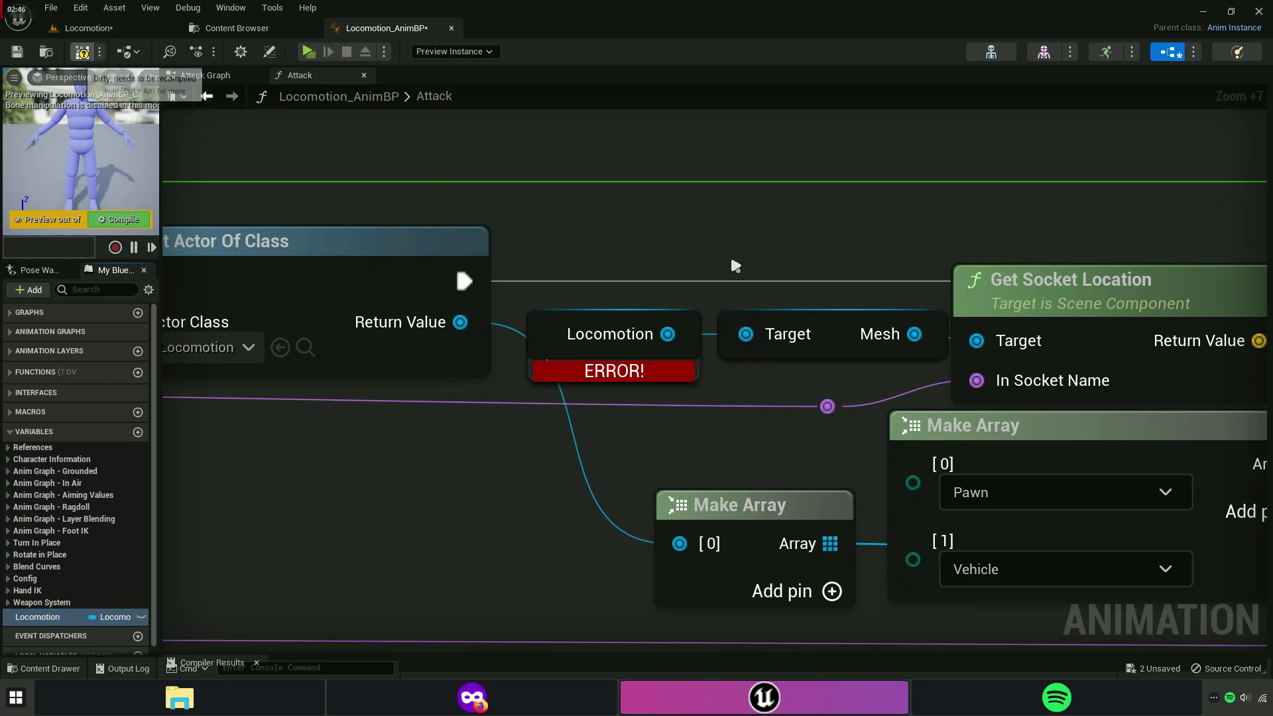
Compile to clear the error, review the trace and Damage Master nodes, then close Attack.
key("F7")
right_click_drag(837, 234, 504, 221)
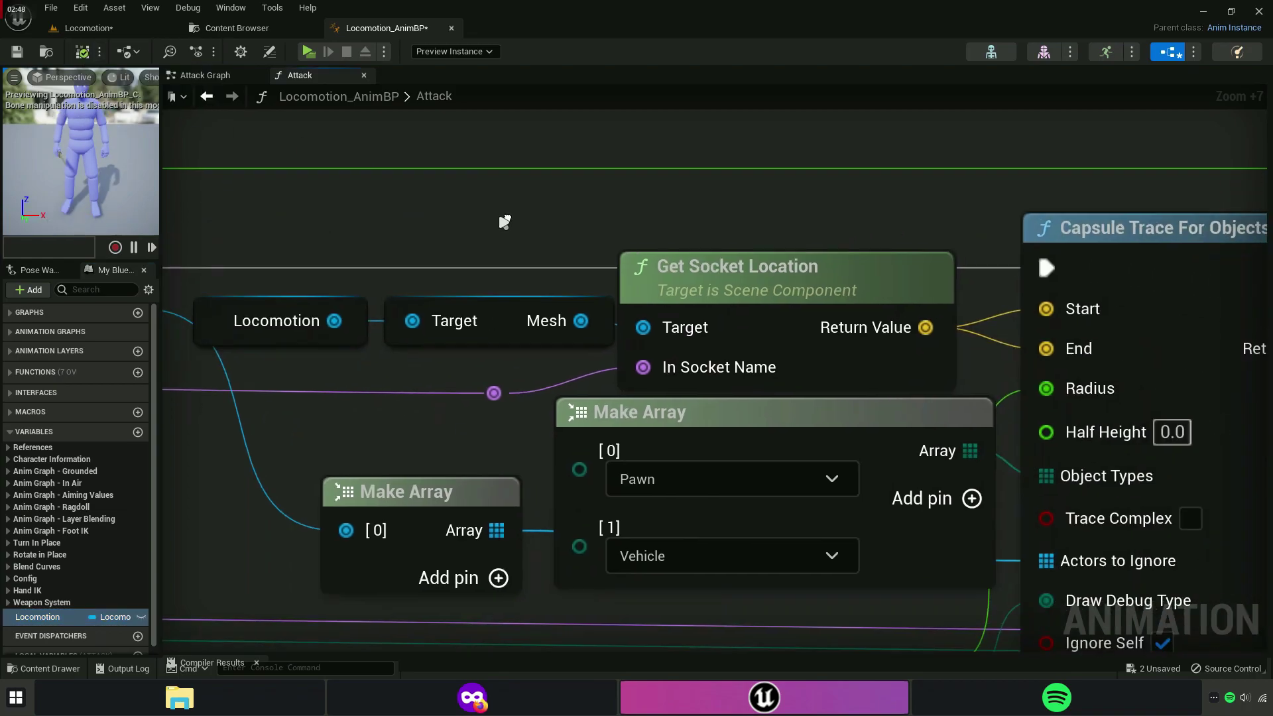
scroll(504, 220, "down", 4)
right_click_drag(1246, 226, 789, 227)
scroll(631, 468, "down", 1)
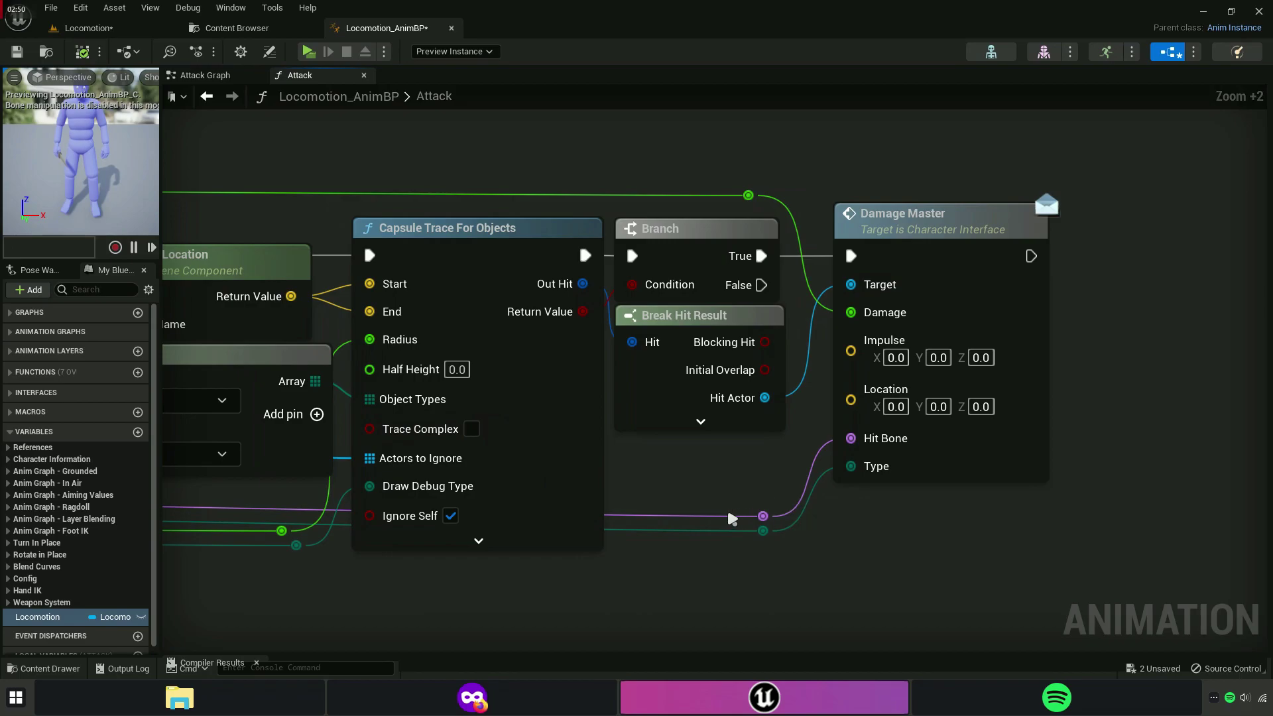
mouse_move(738, 496)
right_mouse_down()
mouse_move(585, 498)
mouse_move(889, 341)
right_mouse_up()
scroll(903, 418, "down", 7)
scroll(730, 435, "up", 3)
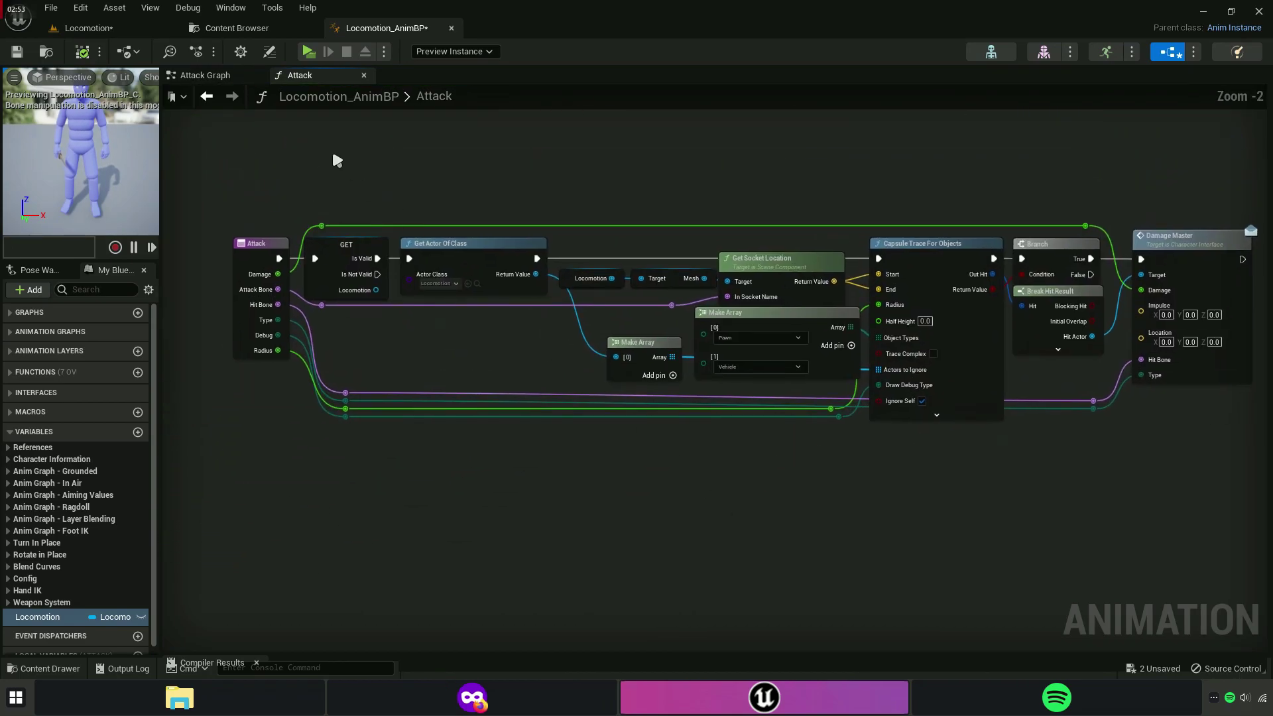
left_click(364, 75)
scroll(574, 265, "up", 1)
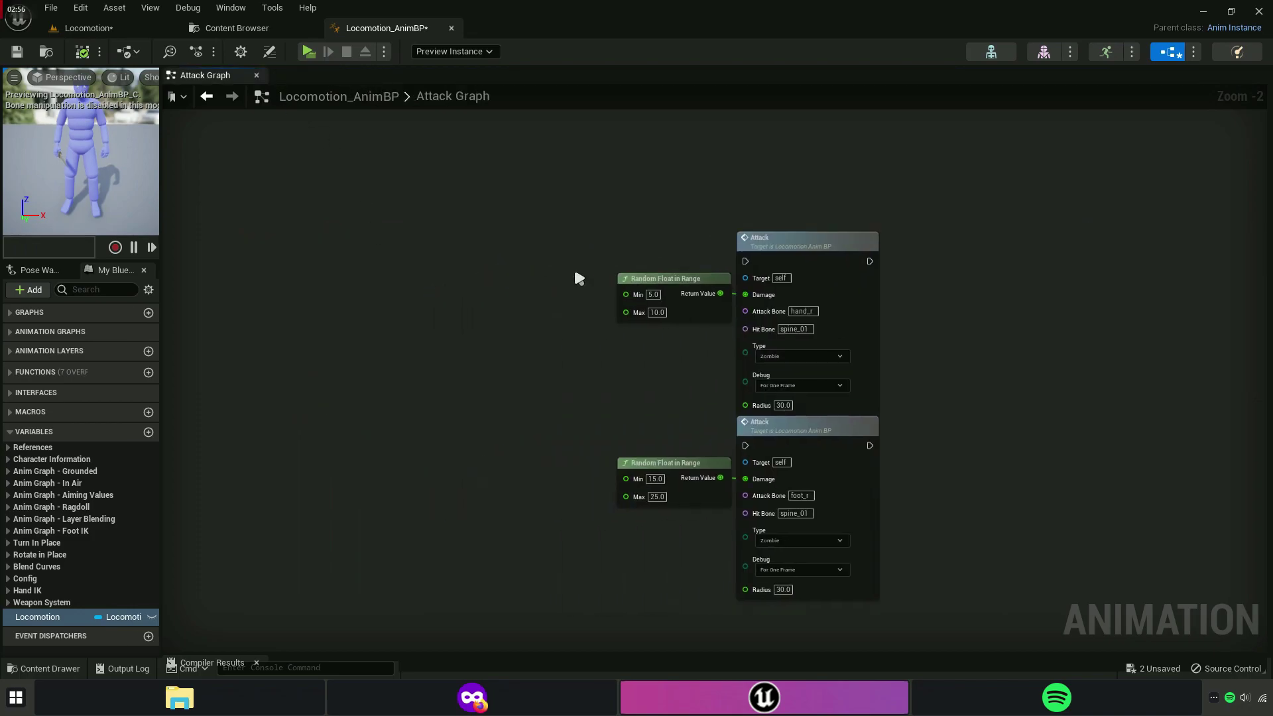
scroll(591, 235, "up", 3)
Save all modified assets and open MeleeAttack1_Montage from the Weapon > Melee > Animation folder.
left_click(229, 28)
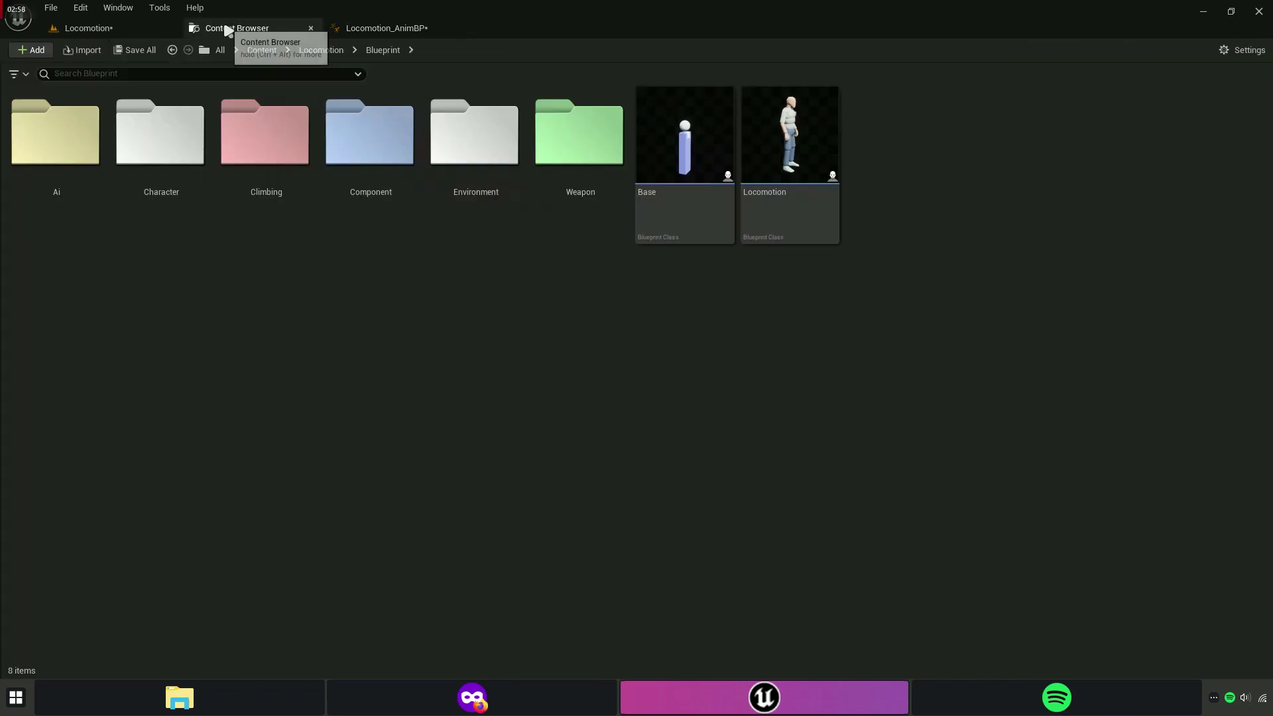
key("ctrl+shift+s")
left_click(734, 497)
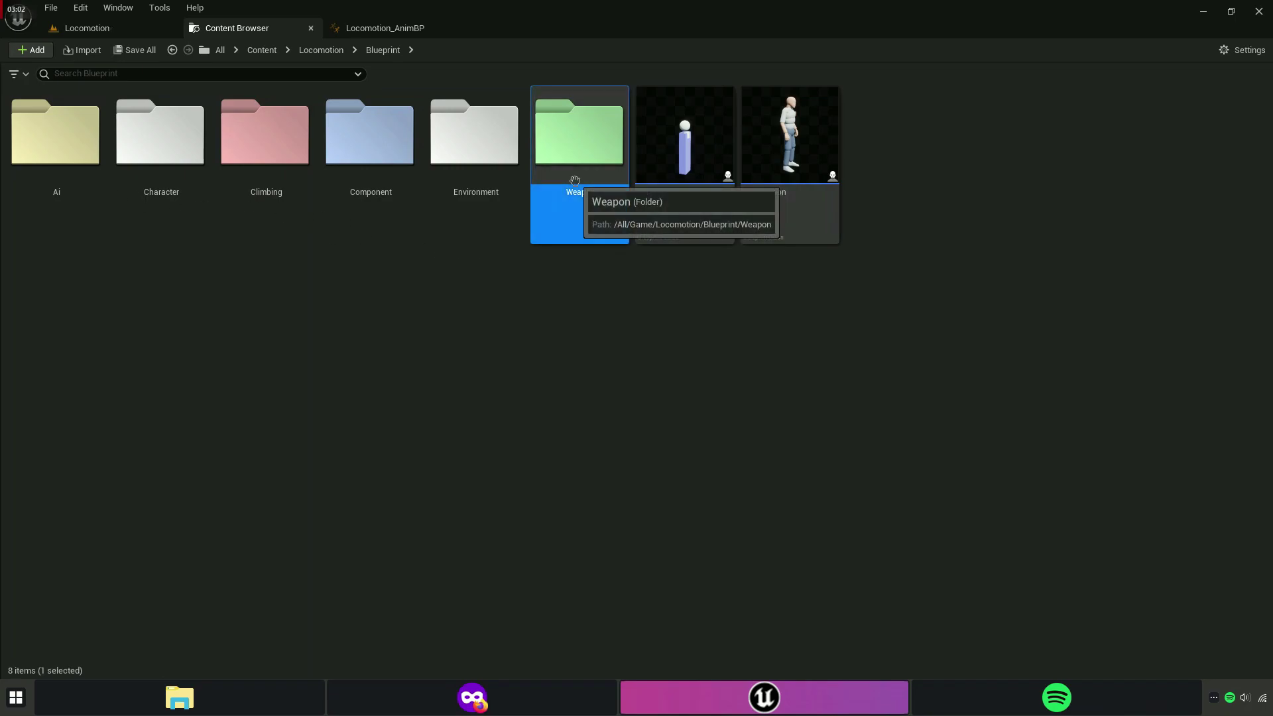
double_click(569, 219)
double_click(474, 225)
double_click(59, 199)
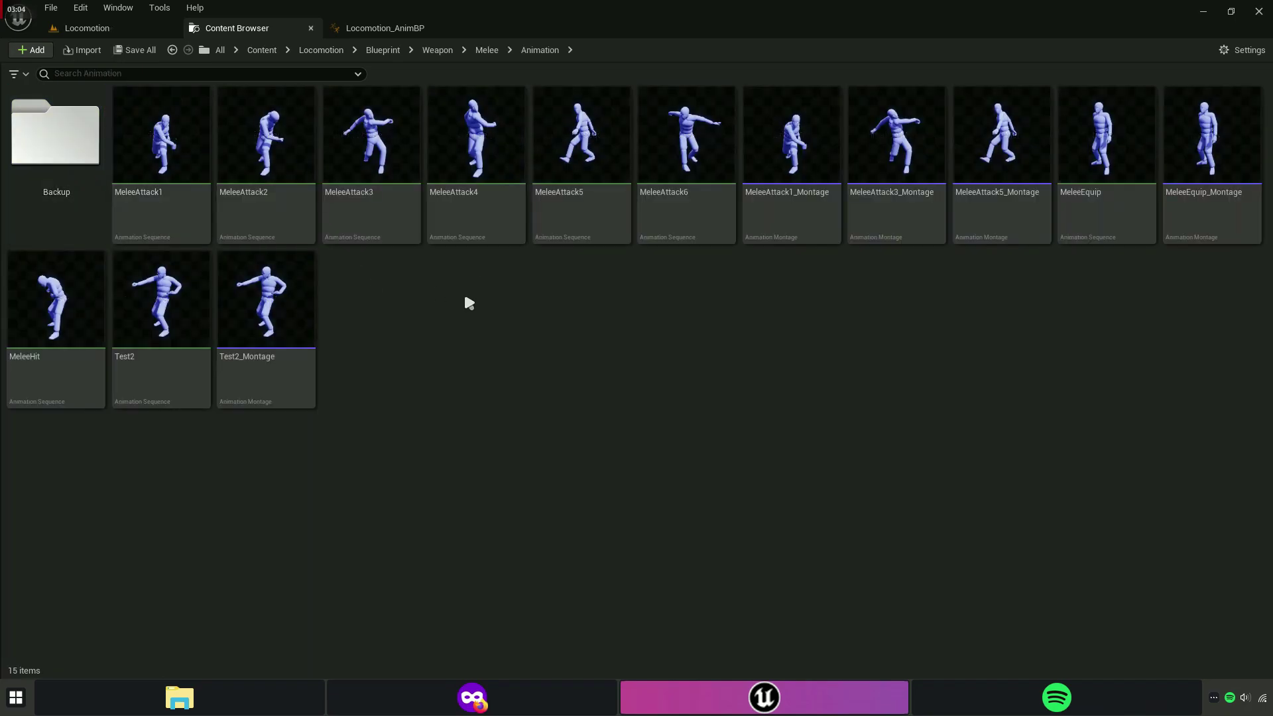
left_click(775, 218)
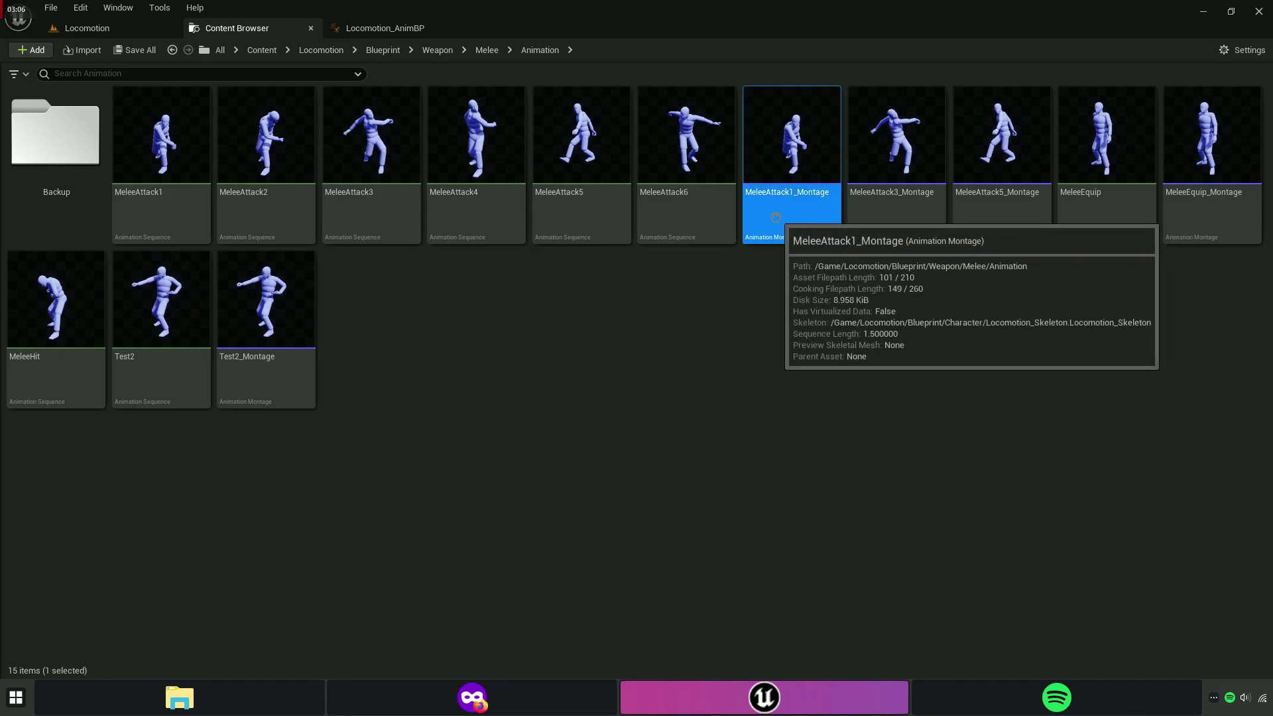
double_click(775, 218)
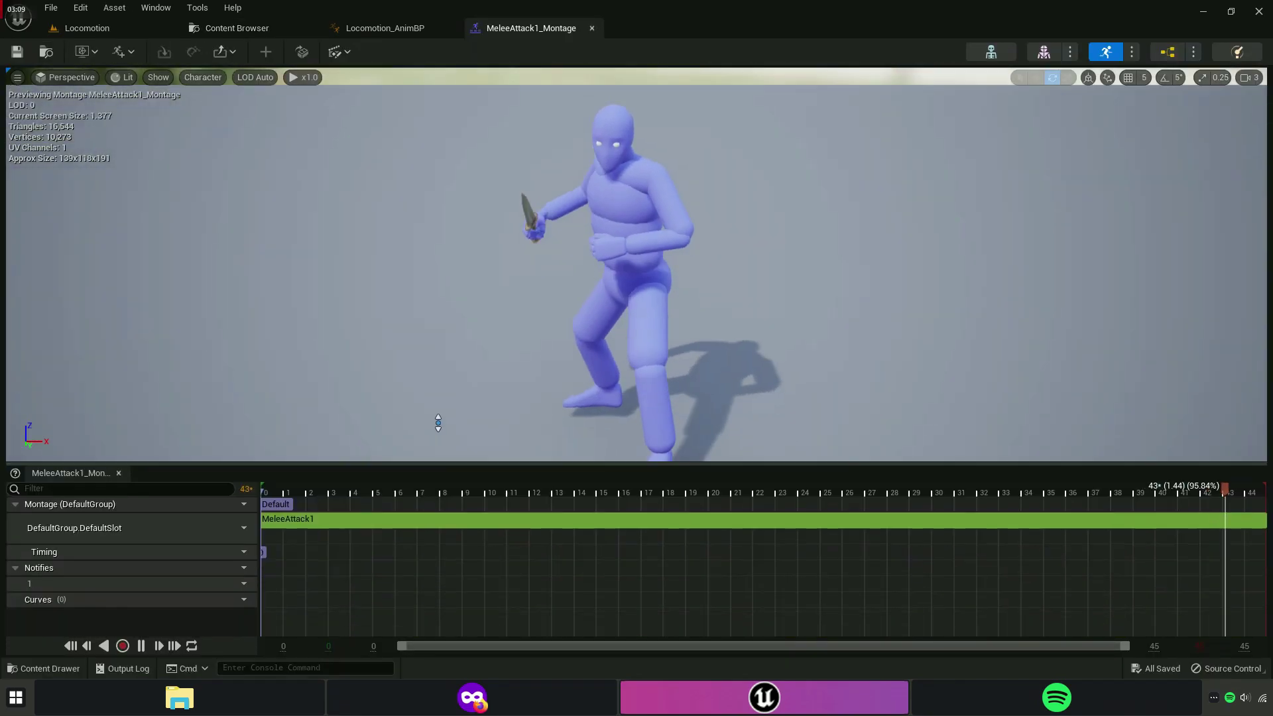
Stop the montage preview and scrub the playhead to frame 18, where the knife strikes.
left_click_drag(431, 581, 432, 358)
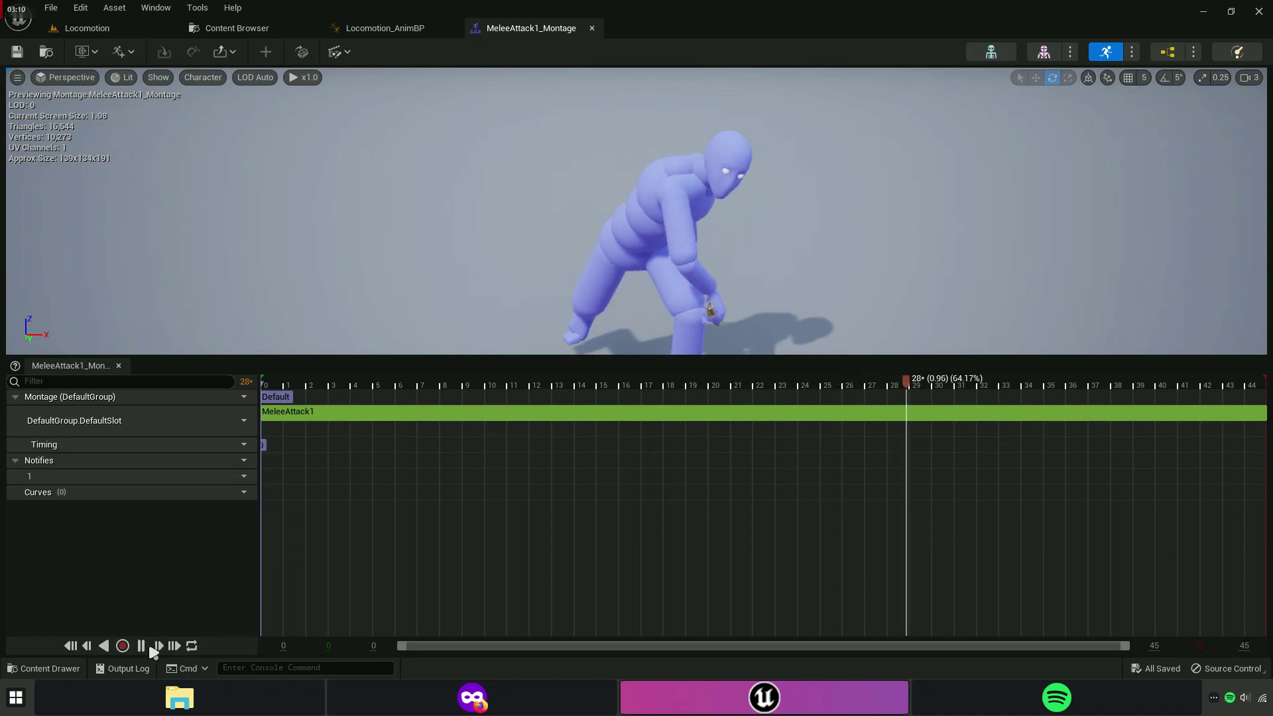
left_click(455, 457)
left_click(312, 402)
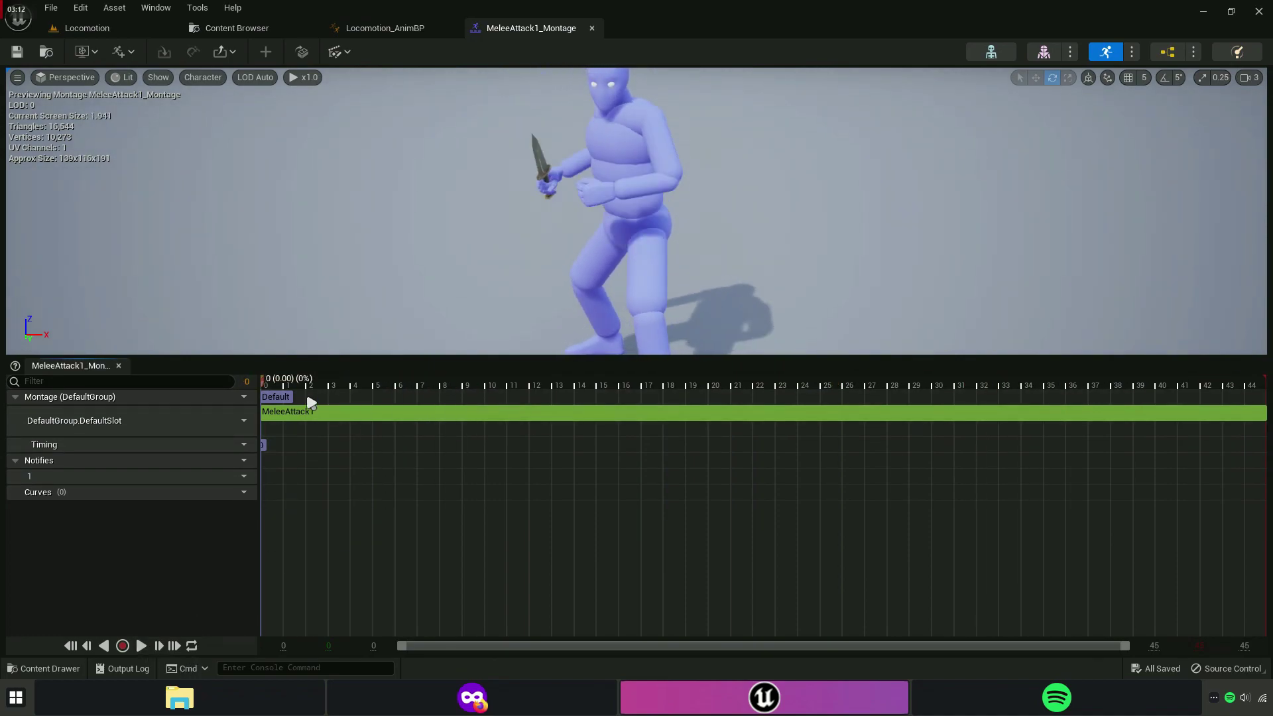
left_click_drag(541, 378, 517, 511)
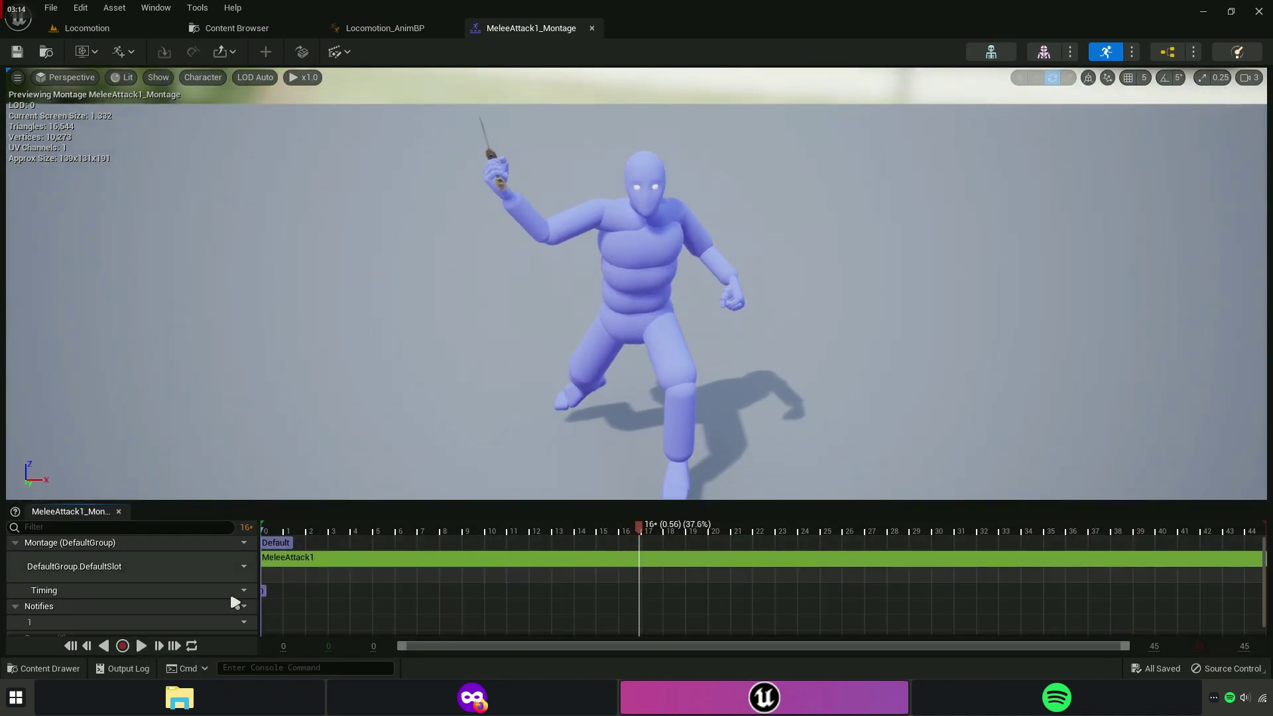
mouse_move(641, 531)
left_mouse_down()
mouse_move(677, 535)
mouse_move(668, 453)
left_mouse_up()
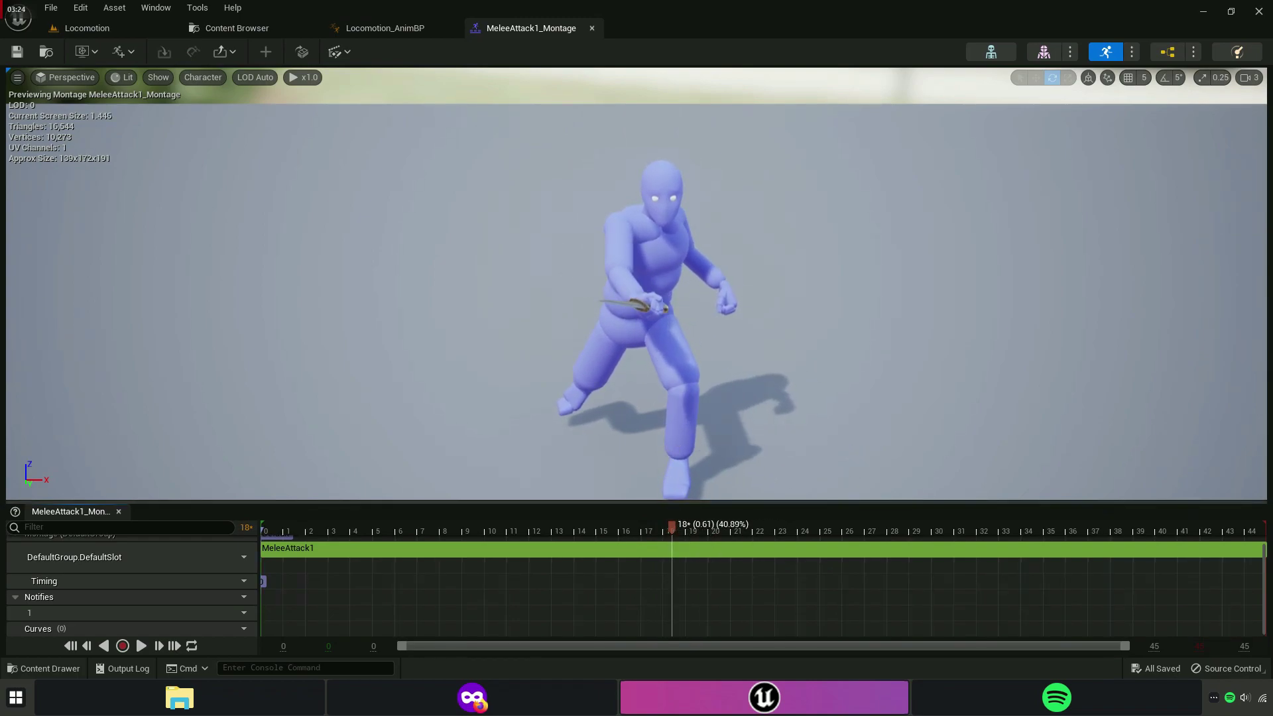
right_click_drag(667, 453, 637, 397)
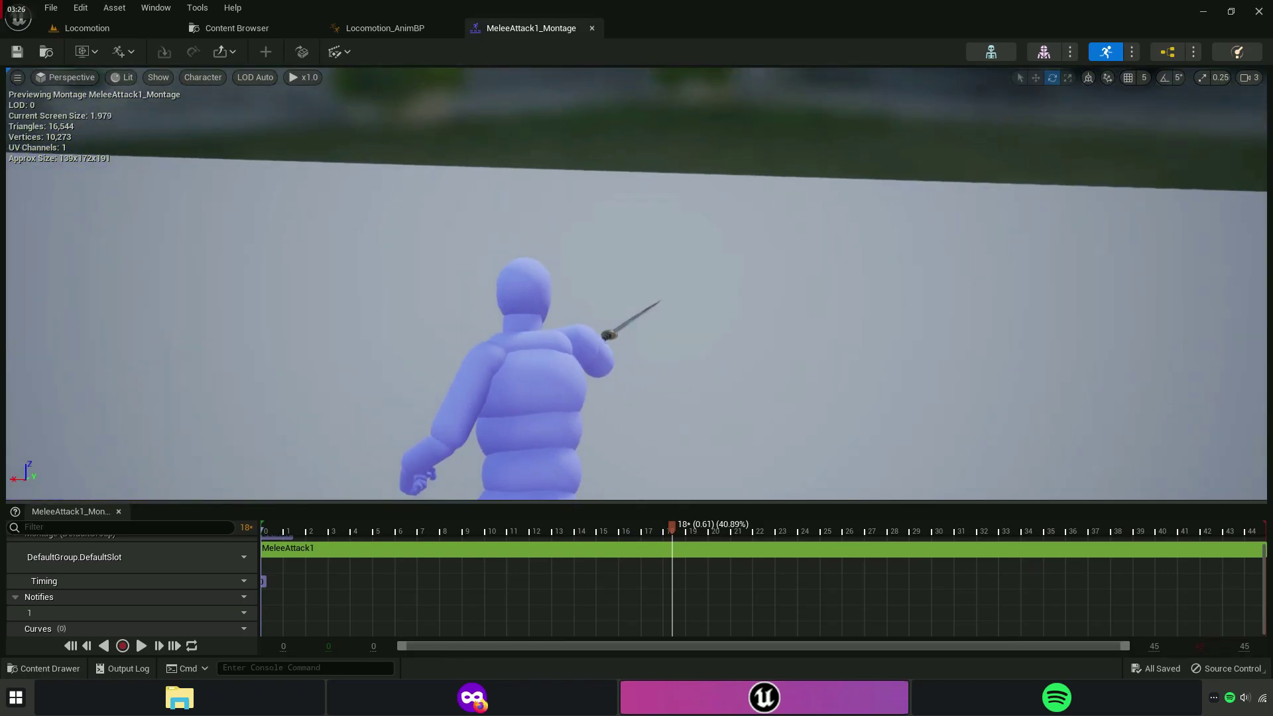
left_click_drag(672, 528, 679, 530)
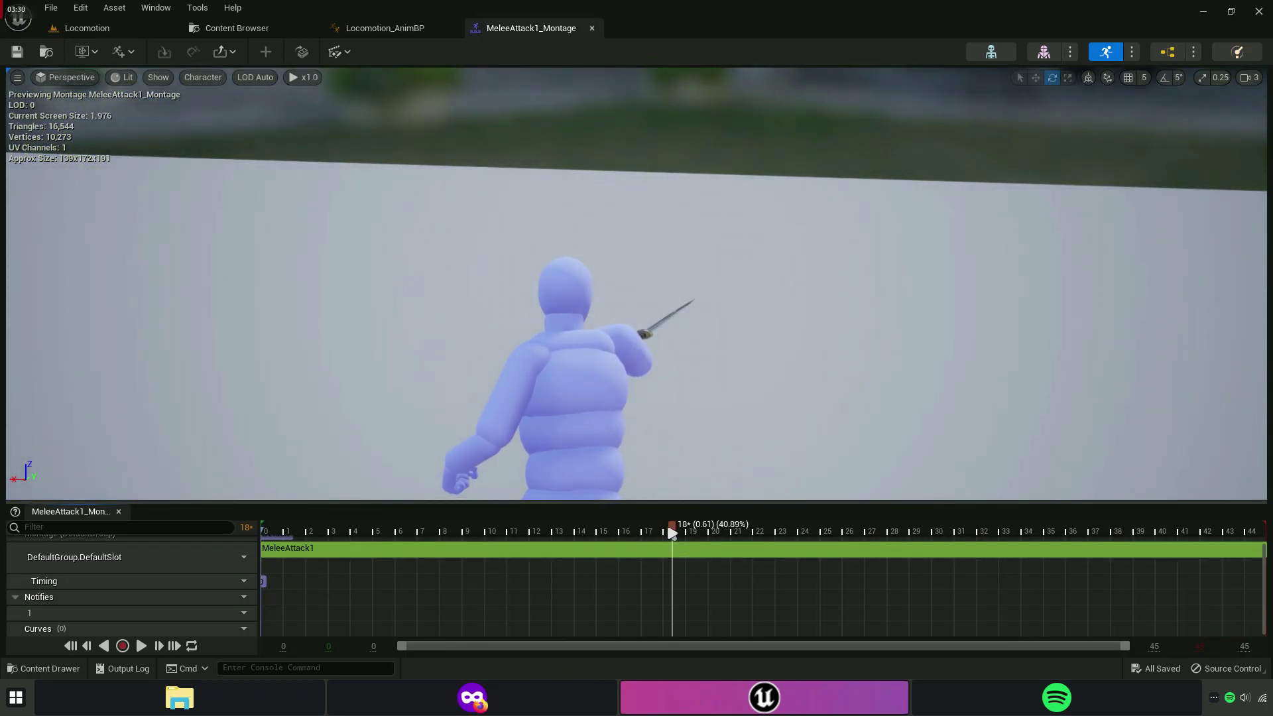
left_click_drag(671, 533, 675, 535)
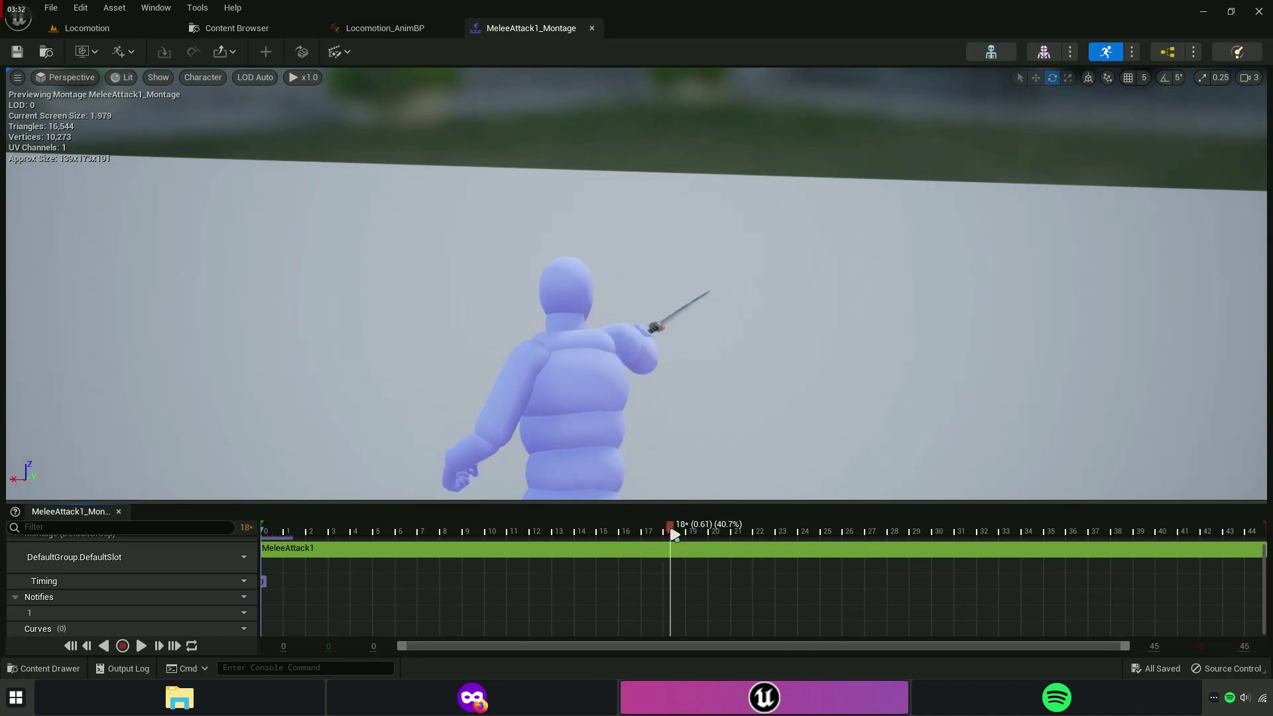
Add a new notify named 'Melee Attack' at frame 18 on the Notifies track, then close the montage.
right_click(667, 607)
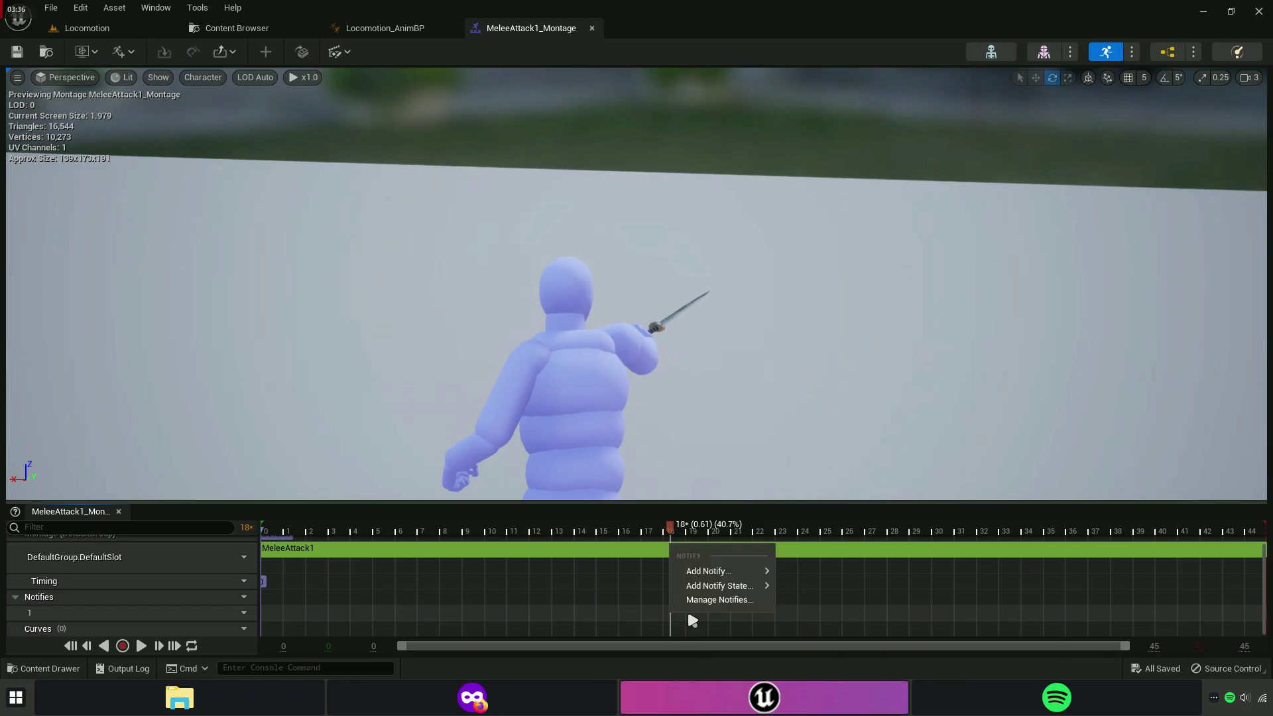
mouse_move(726, 569)
left_click(838, 456)
type("Melee Attack")
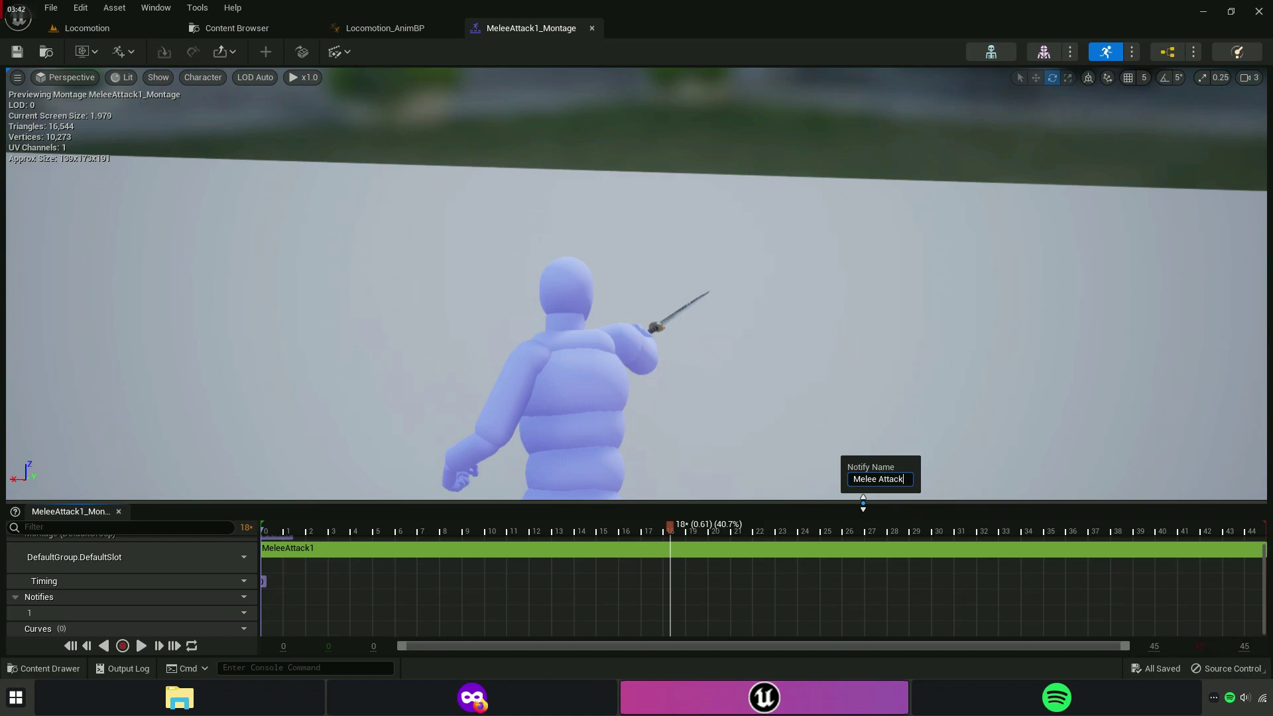
key("Return")
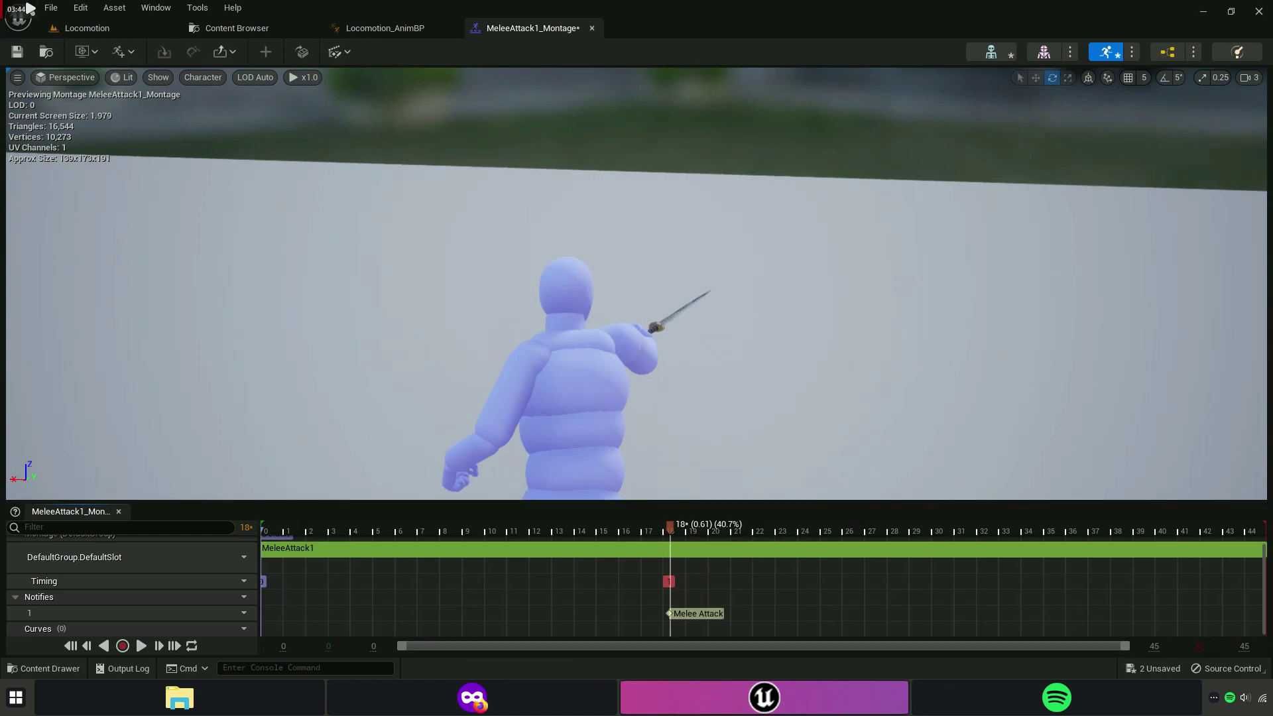
left_click_drag(675, 516, 1246, 525)
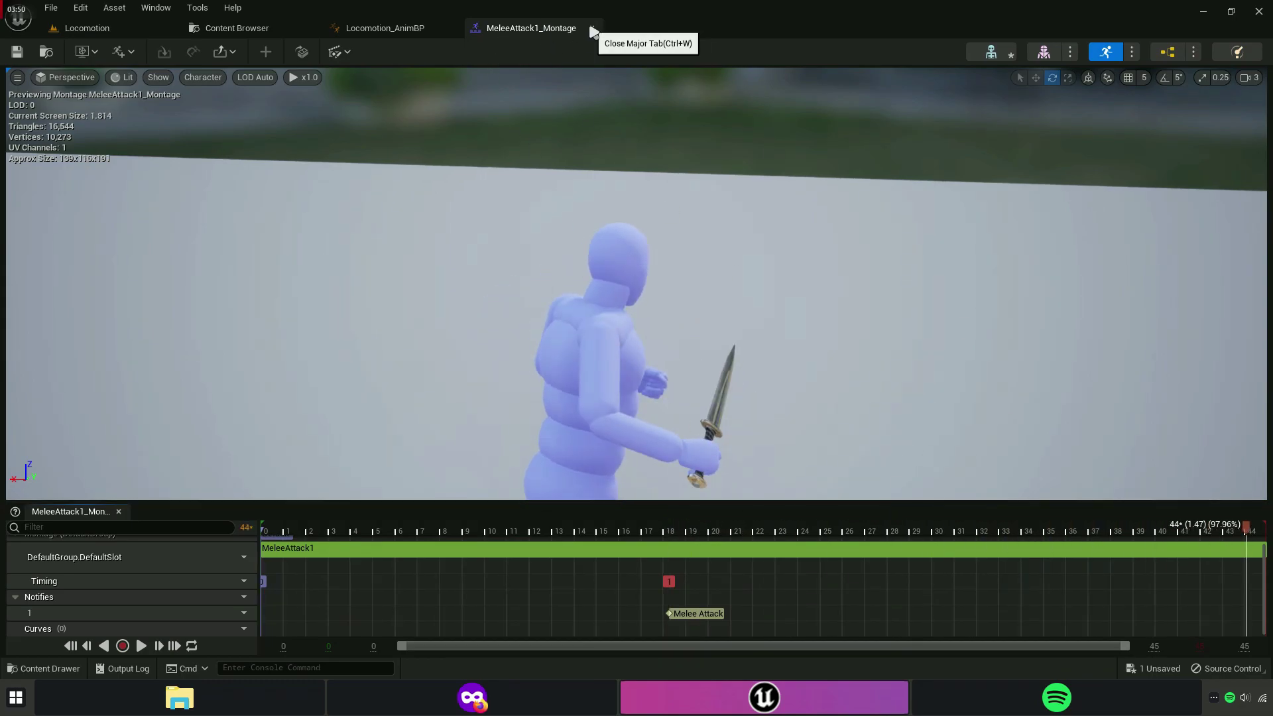
left_click(592, 29)
Open MeleeAttack3_Montage and move the playhead to the strike at frame 18.
left_click(898, 206)
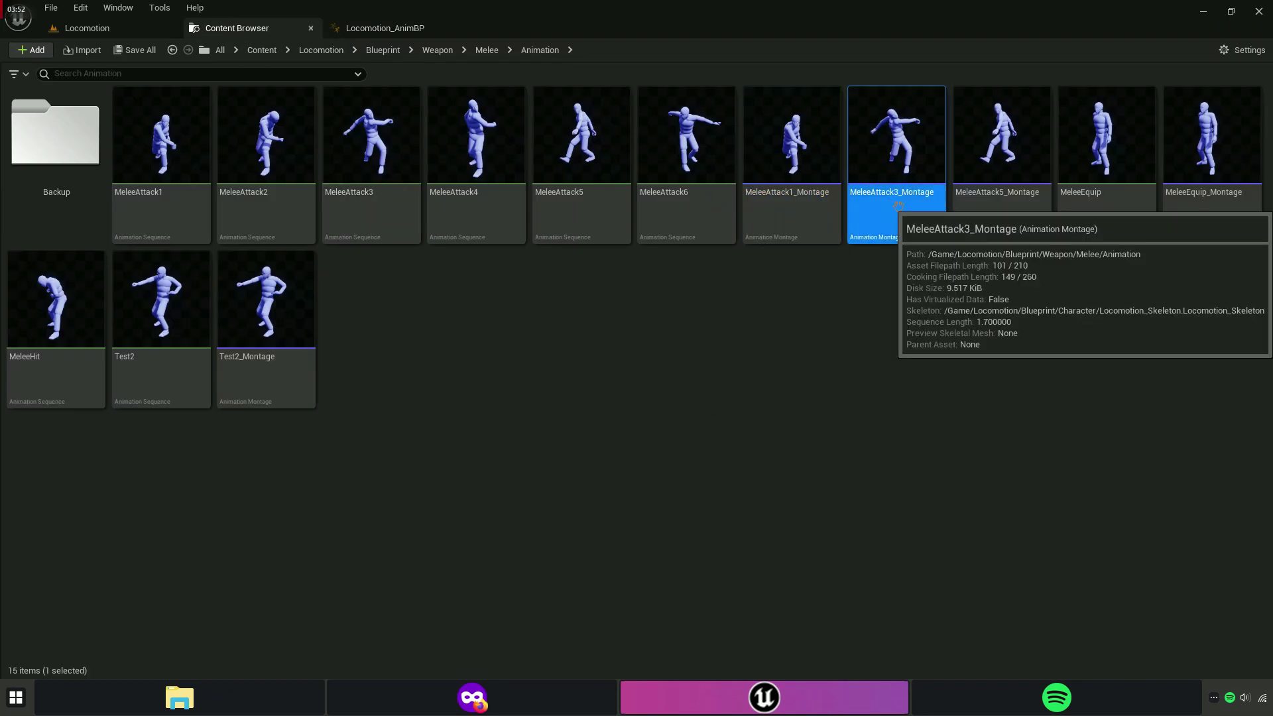
double_click(900, 206)
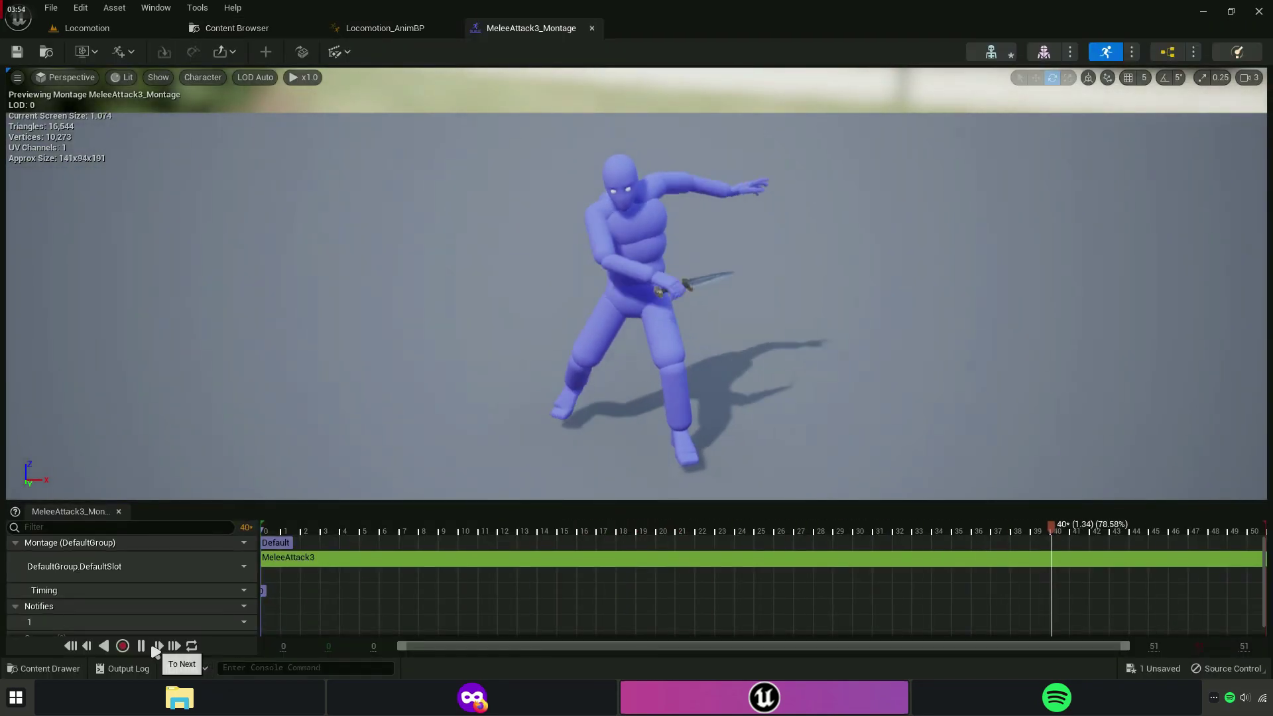
left_click_drag(415, 500, 414, 401)
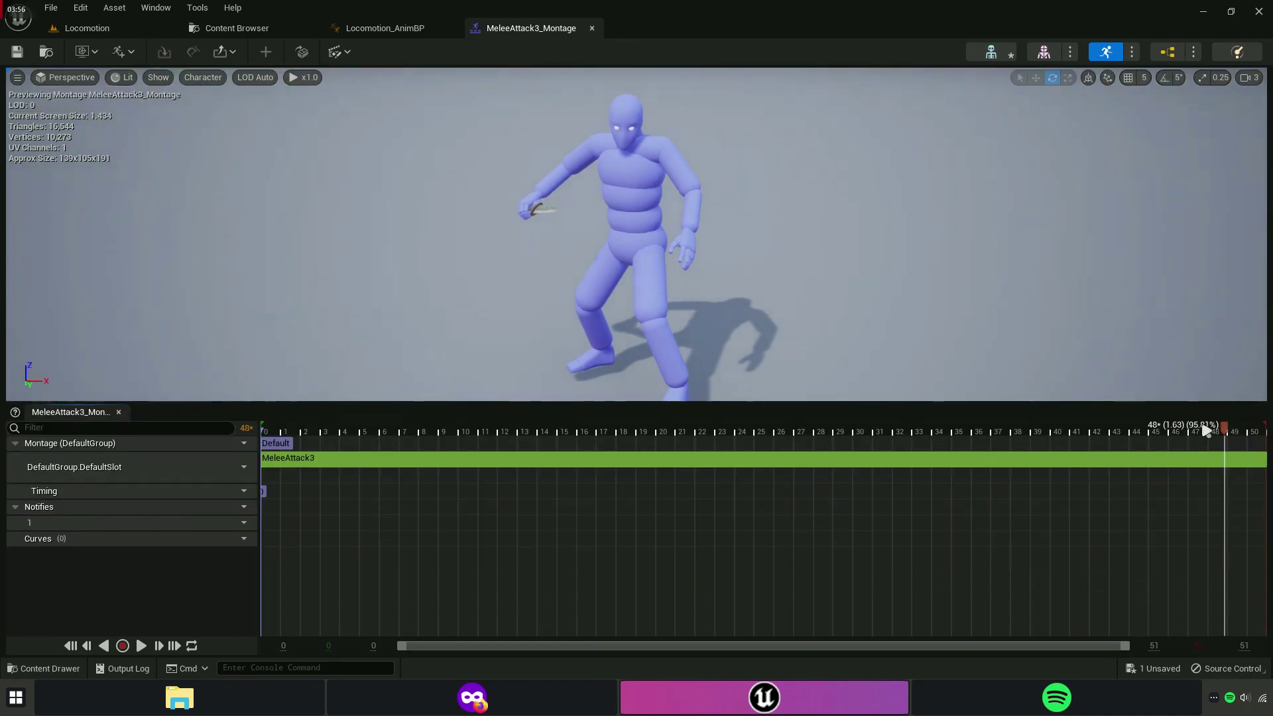
left_click_drag(724, 429, 646, 443)
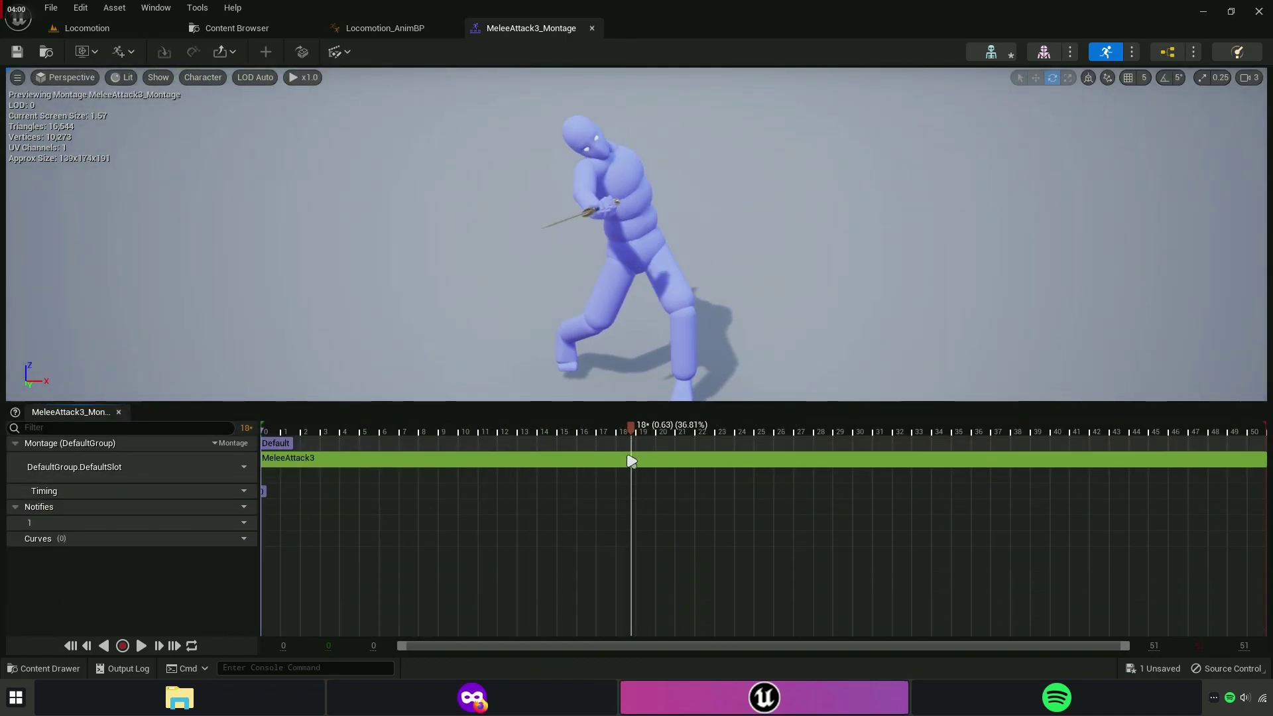
Add the existing Melee Attack skeleton notify at frame 18, then close the montage editor.
right_click(635, 527)
mouse_move(682, 553)
mouse_move(810, 474)
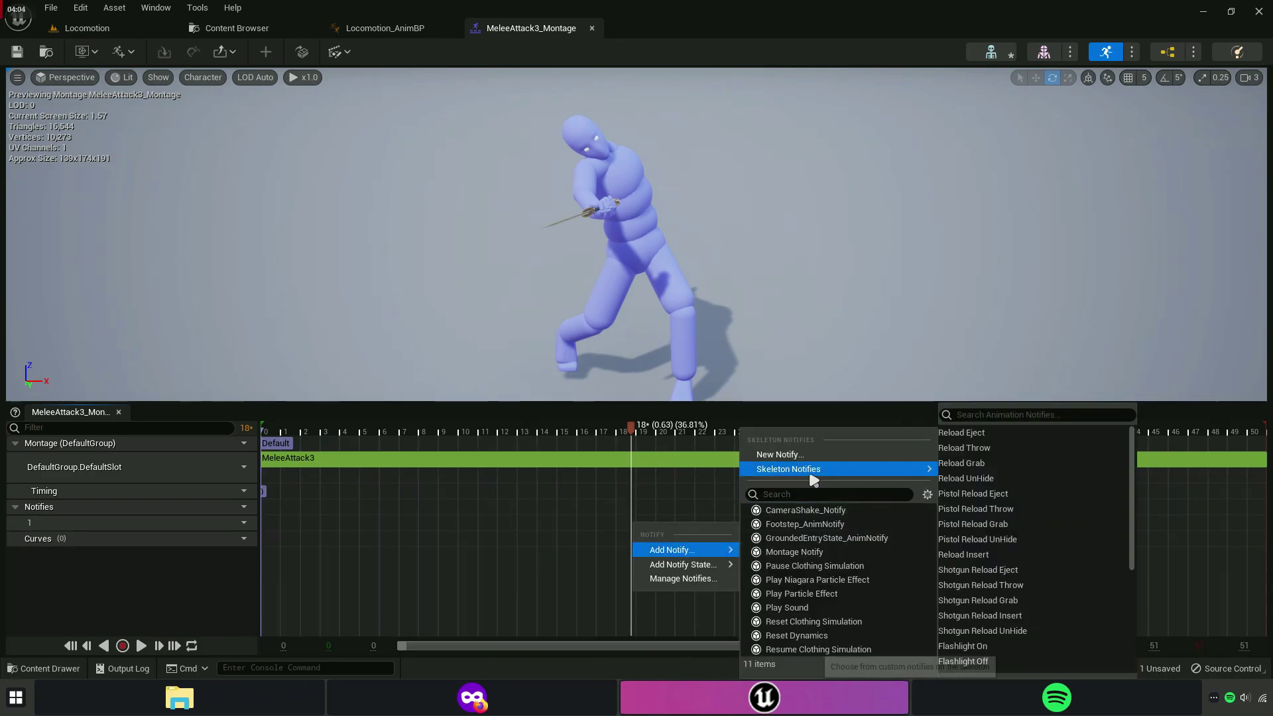
left_click(1010, 414)
type("melee")
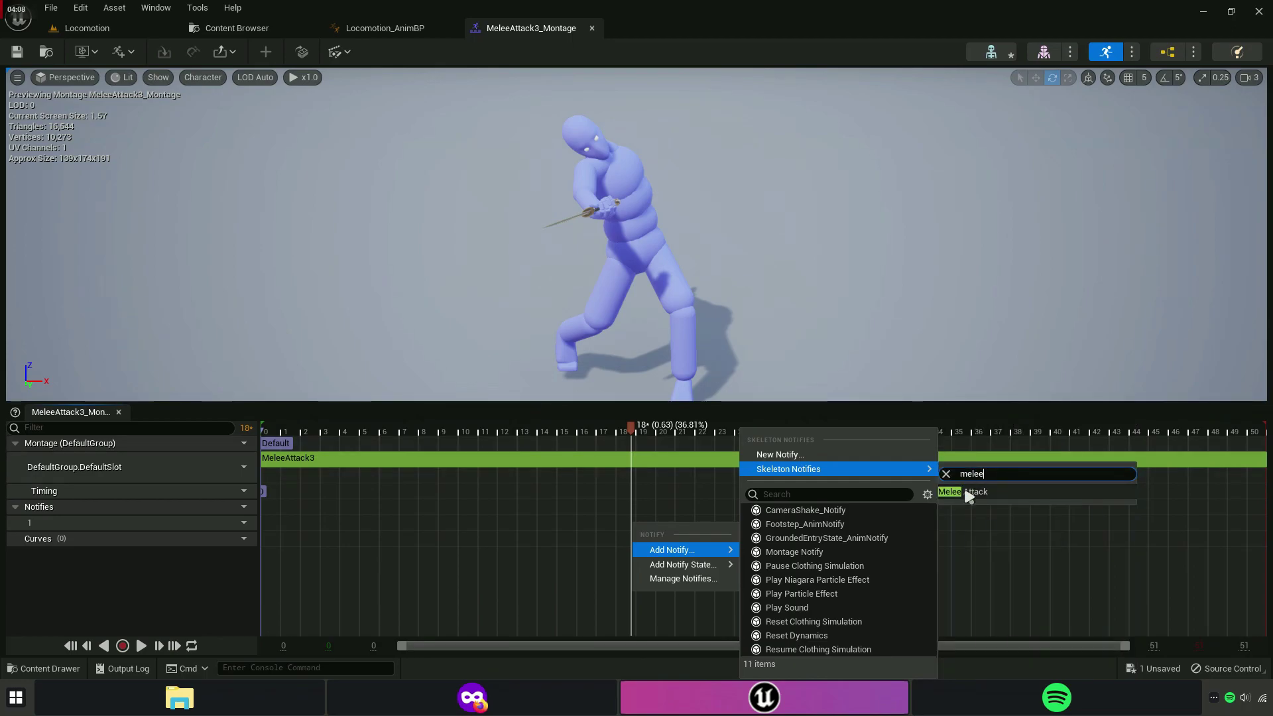
left_click(971, 492)
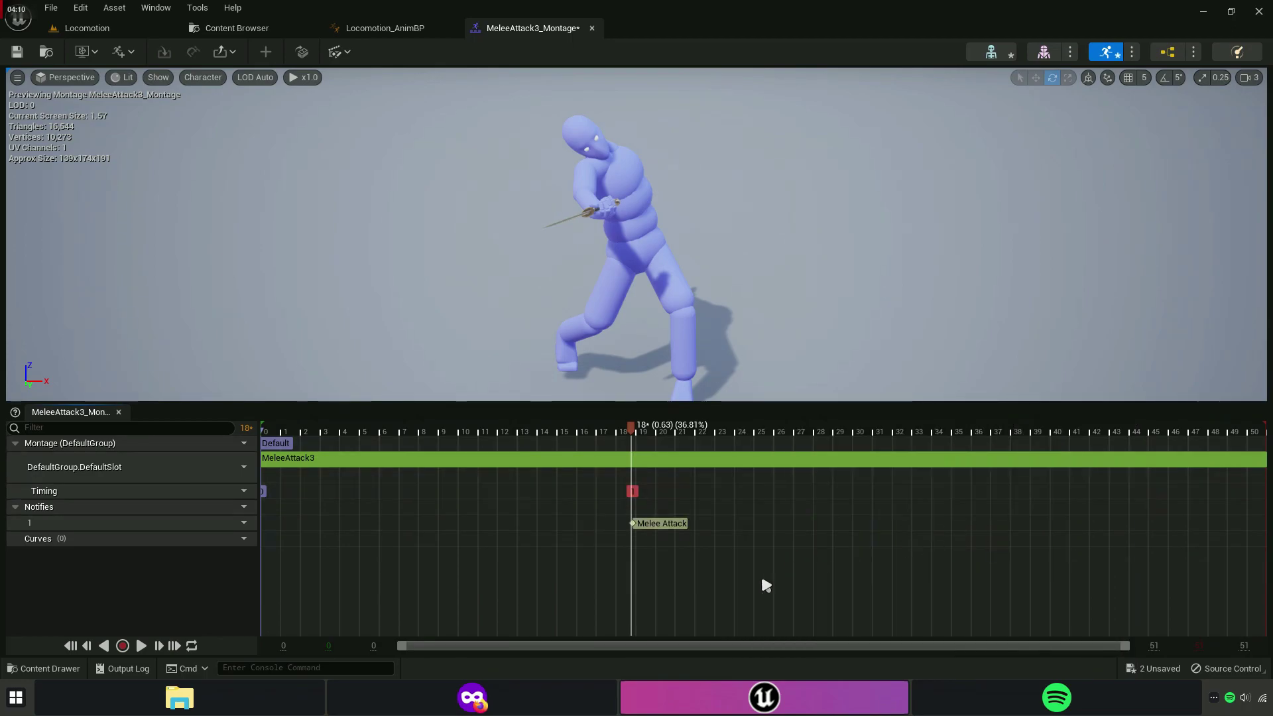
left_click(592, 29)
left_click(232, 27)
Open MeleeAttack5_Montage and scrub to the knife strike at frame 30.
double_click(1038, 240)
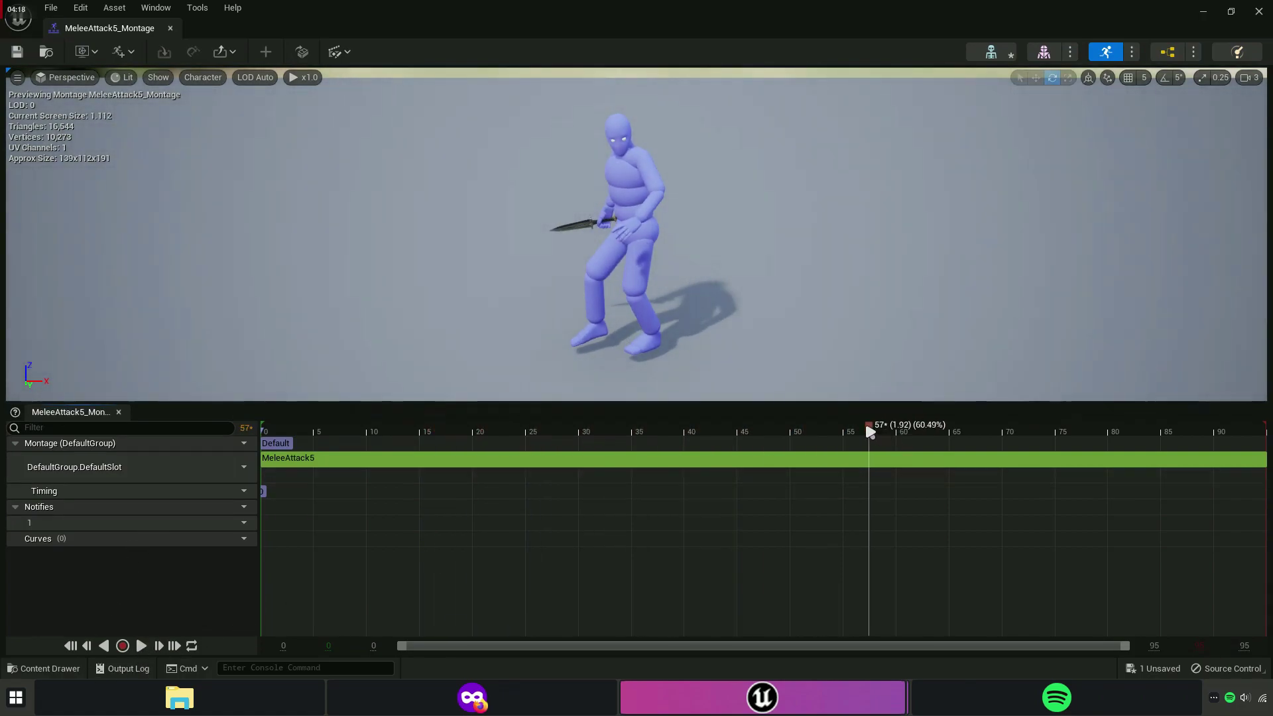
left_click_drag(870, 432, 570, 446)
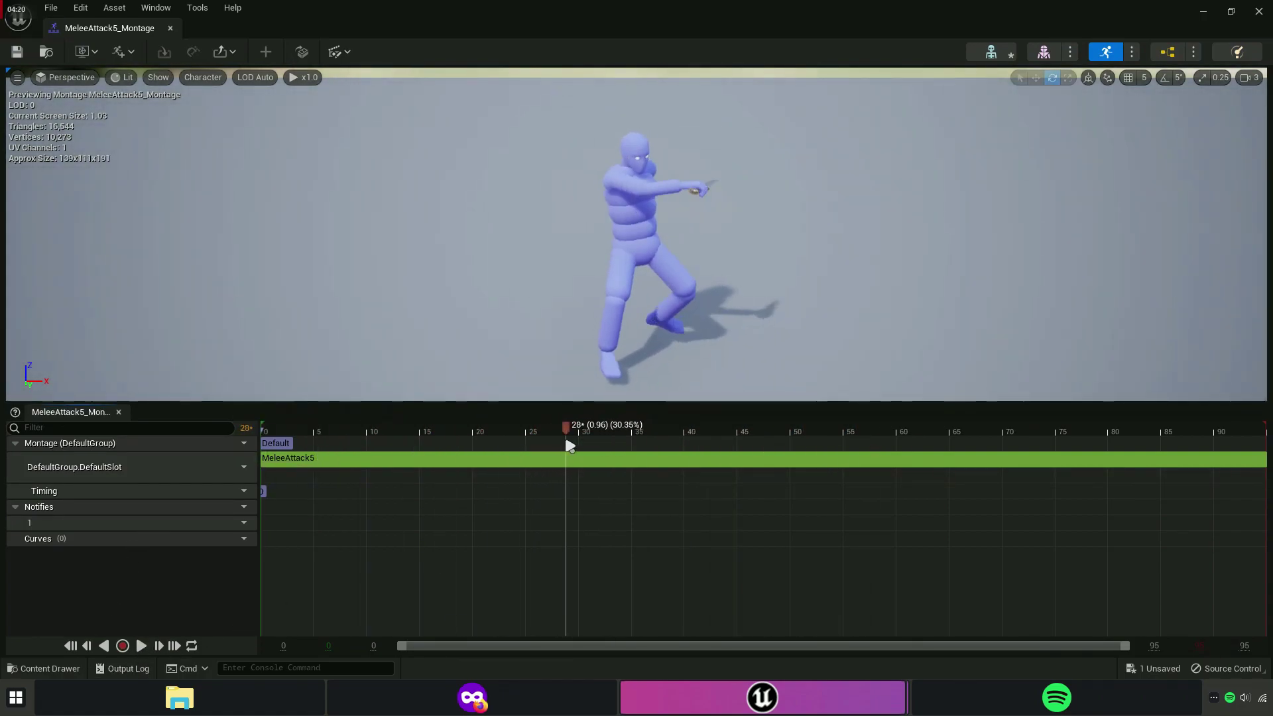
key("f")
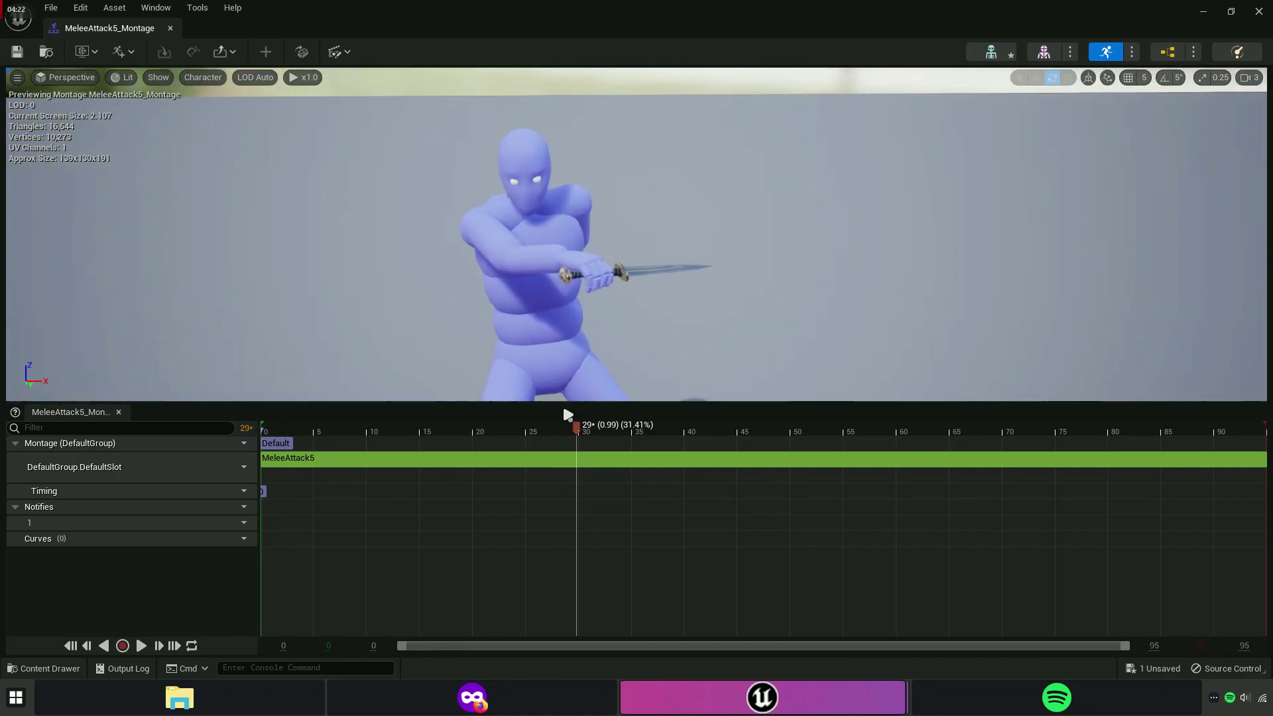
mouse_move(586, 434)
left_mouse_down()
mouse_move(575, 436)
mouse_move(588, 437)
left_mouse_up()
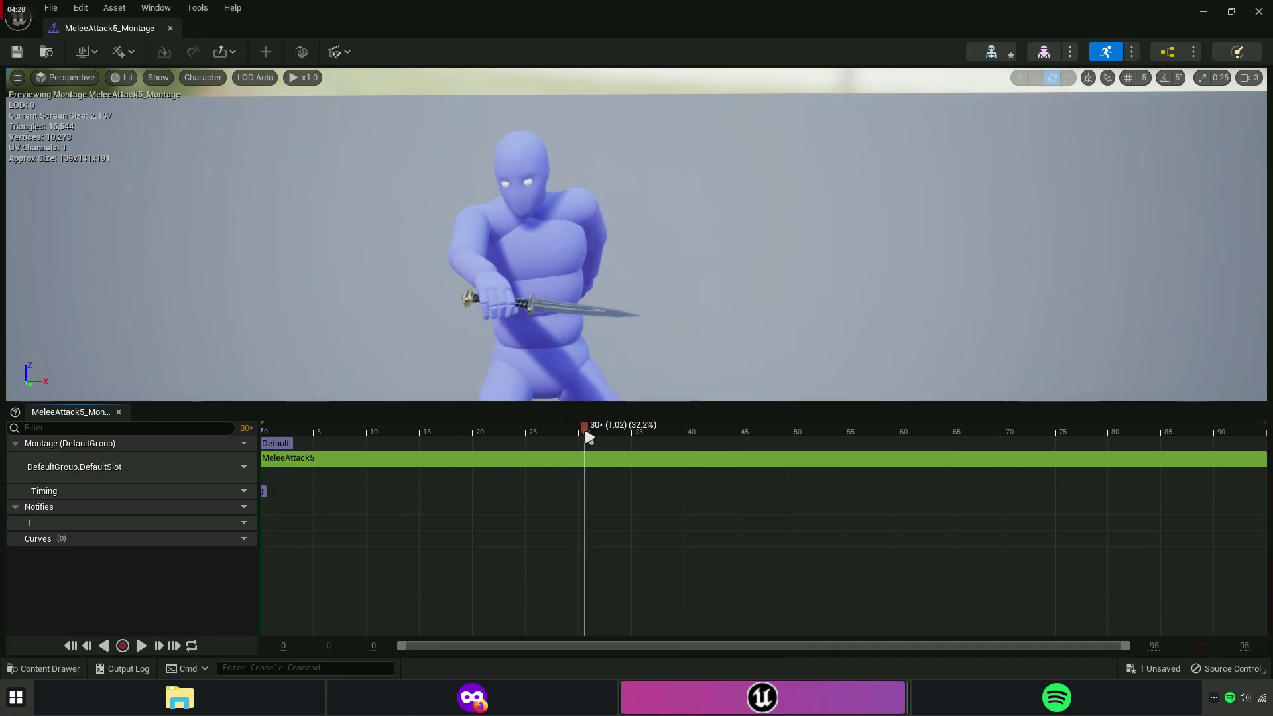
Add the Melee Attack skeleton notify at frame 30, then close the montage editor.
right_click(586, 519)
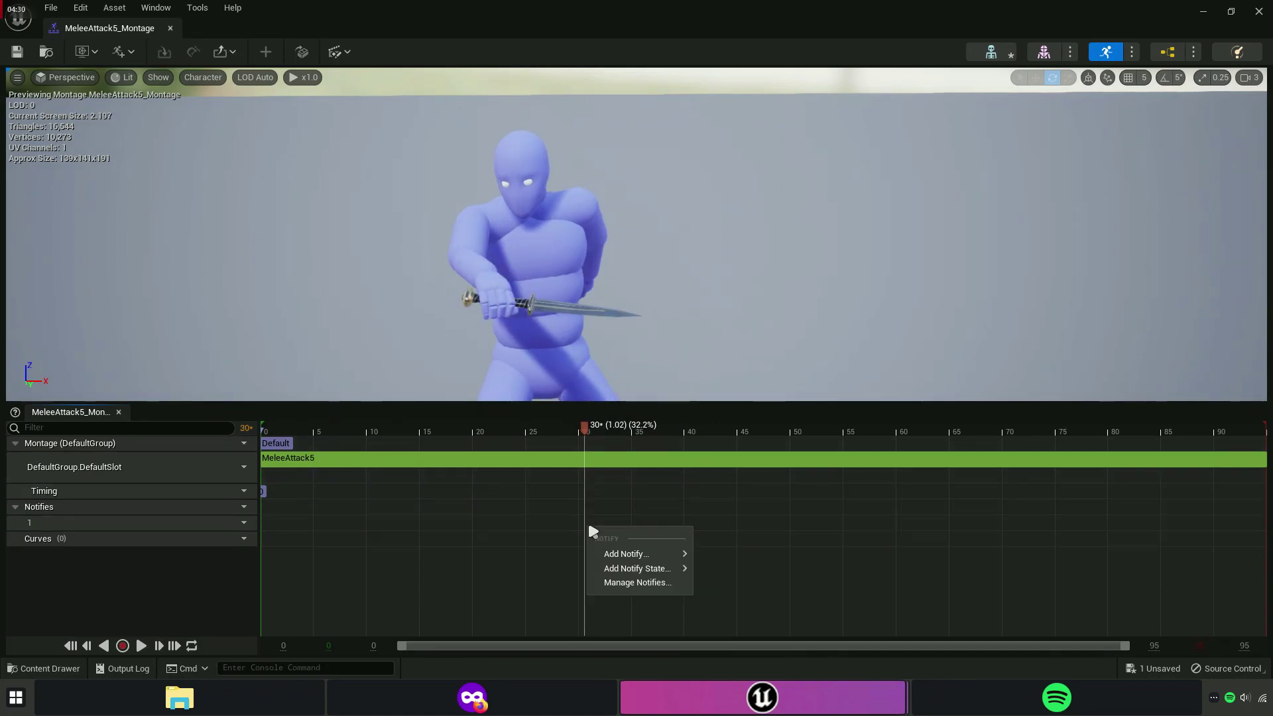
mouse_move(689, 552)
mouse_move(827, 470)
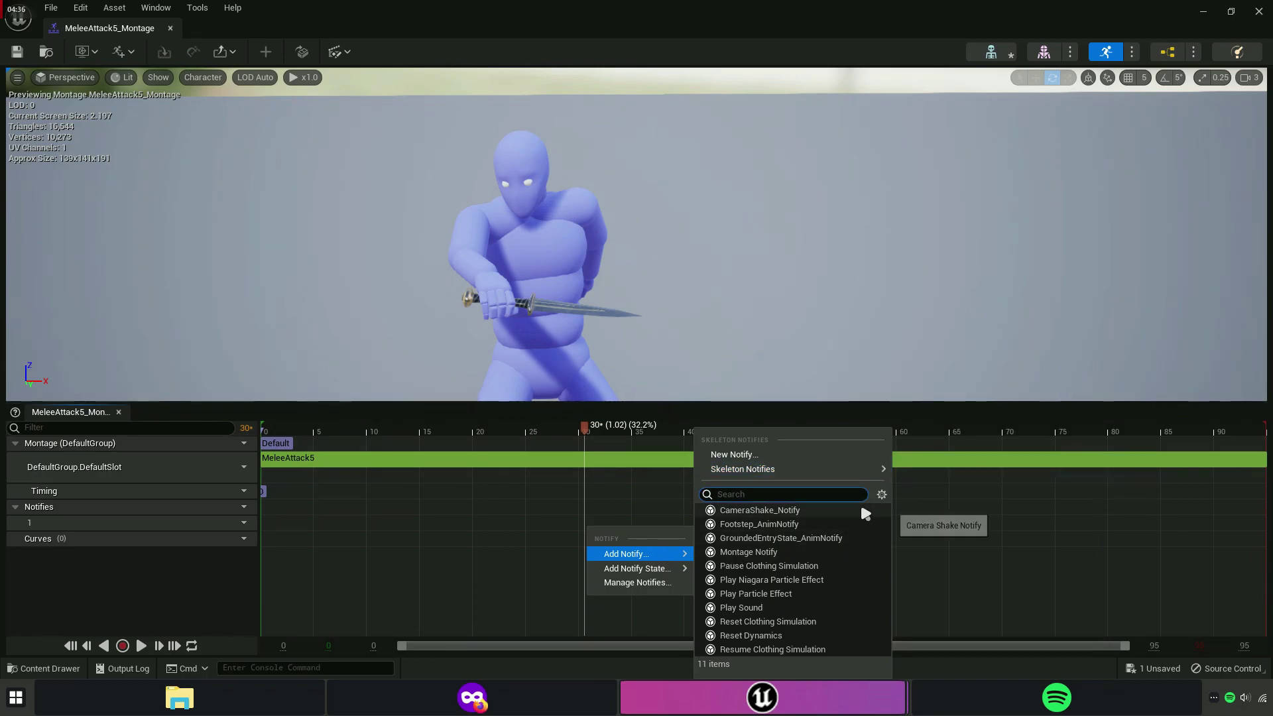
mouse_move(875, 468)
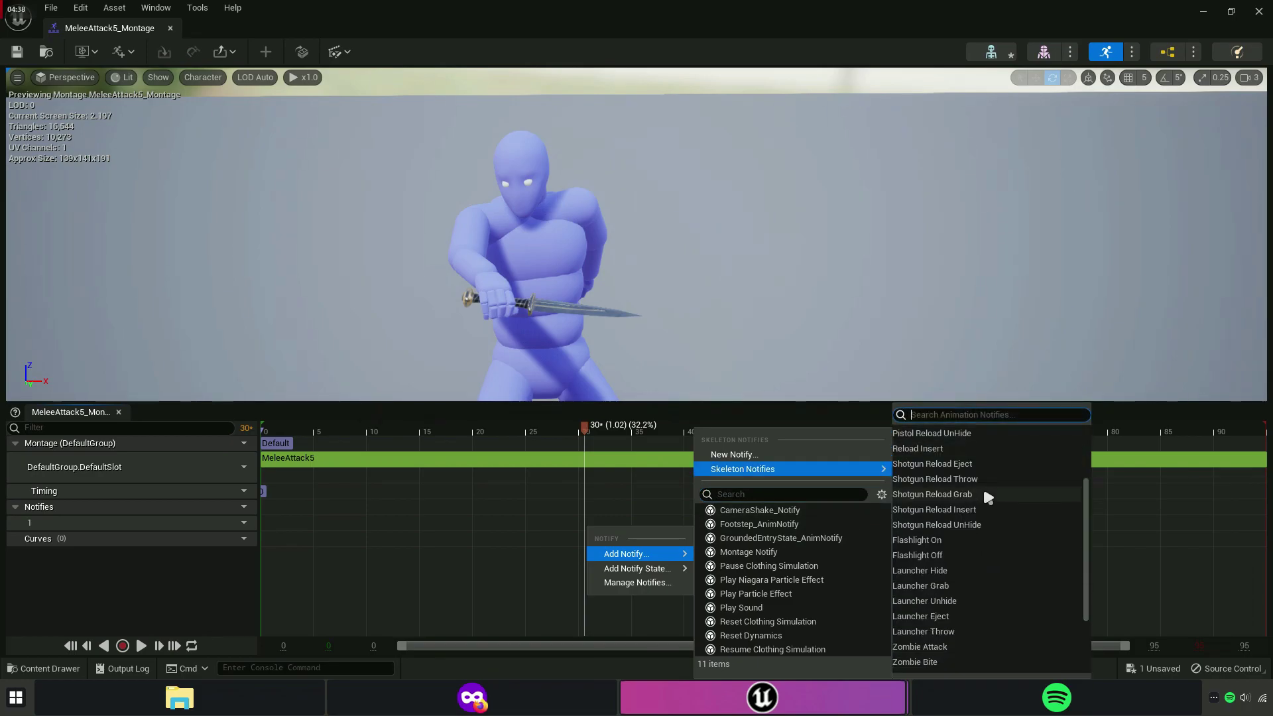
scroll(982, 485, "down", 5)
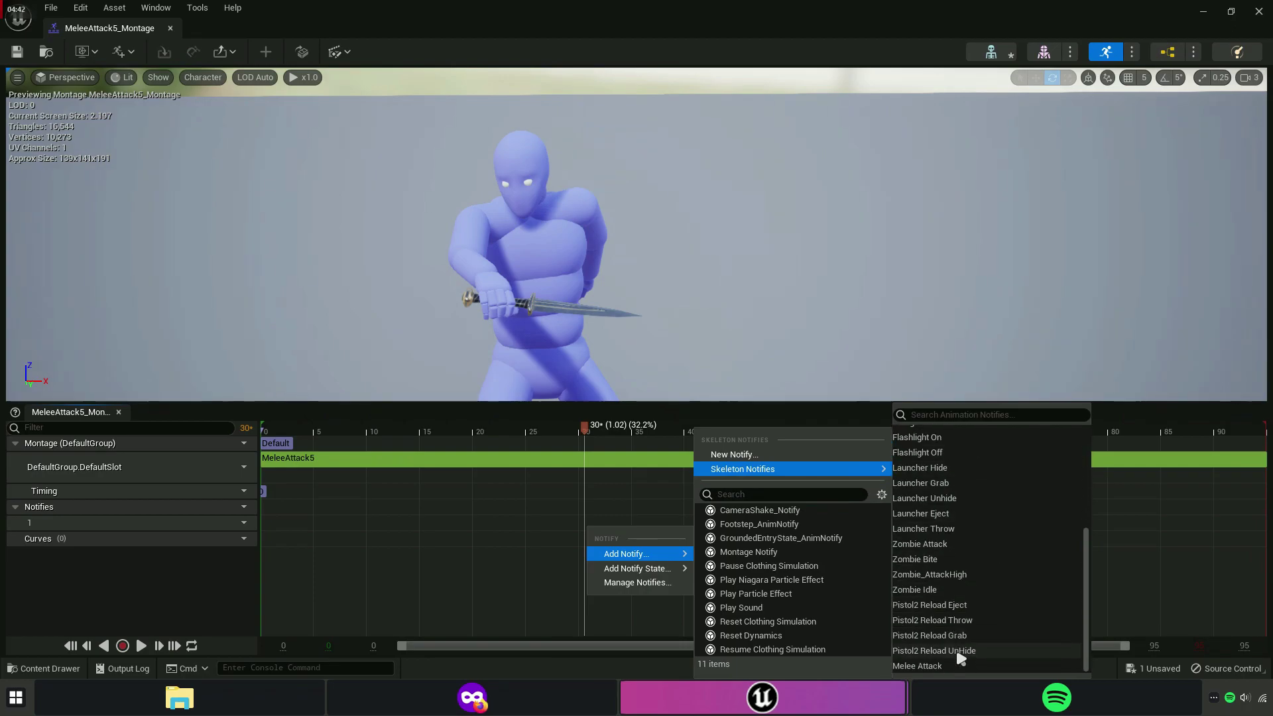
left_click(937, 666)
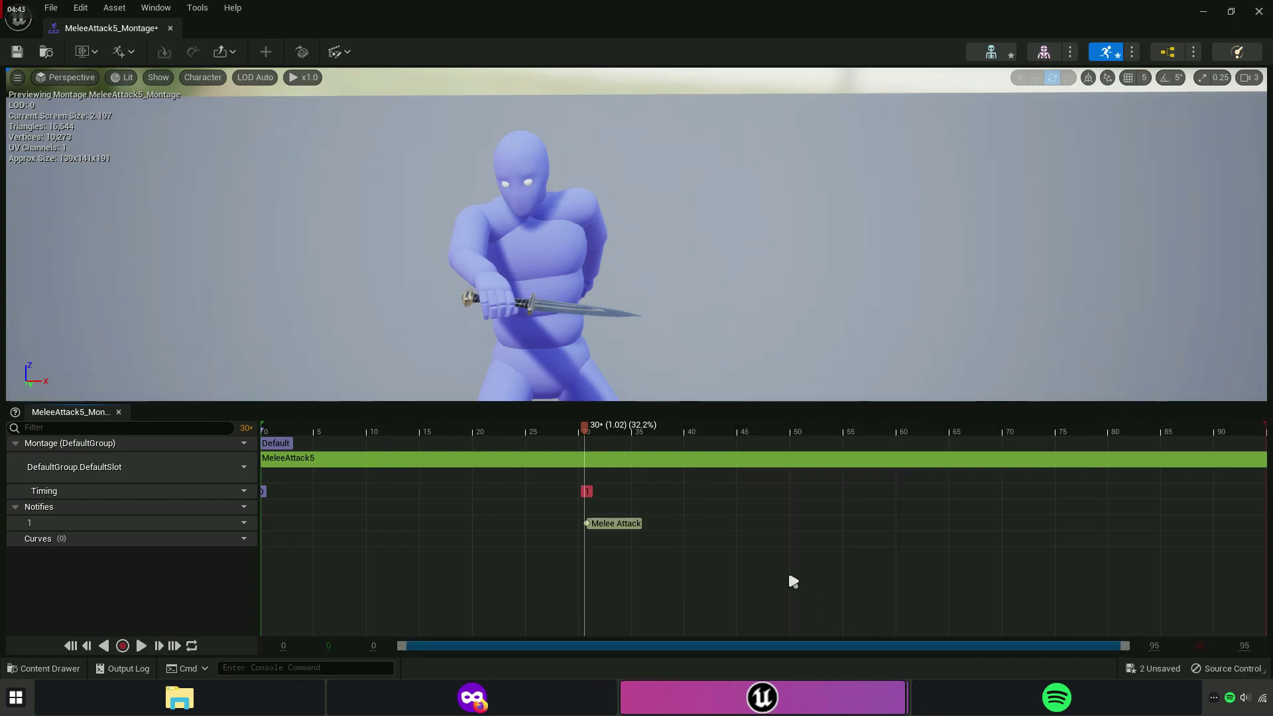
left_click(618, 525)
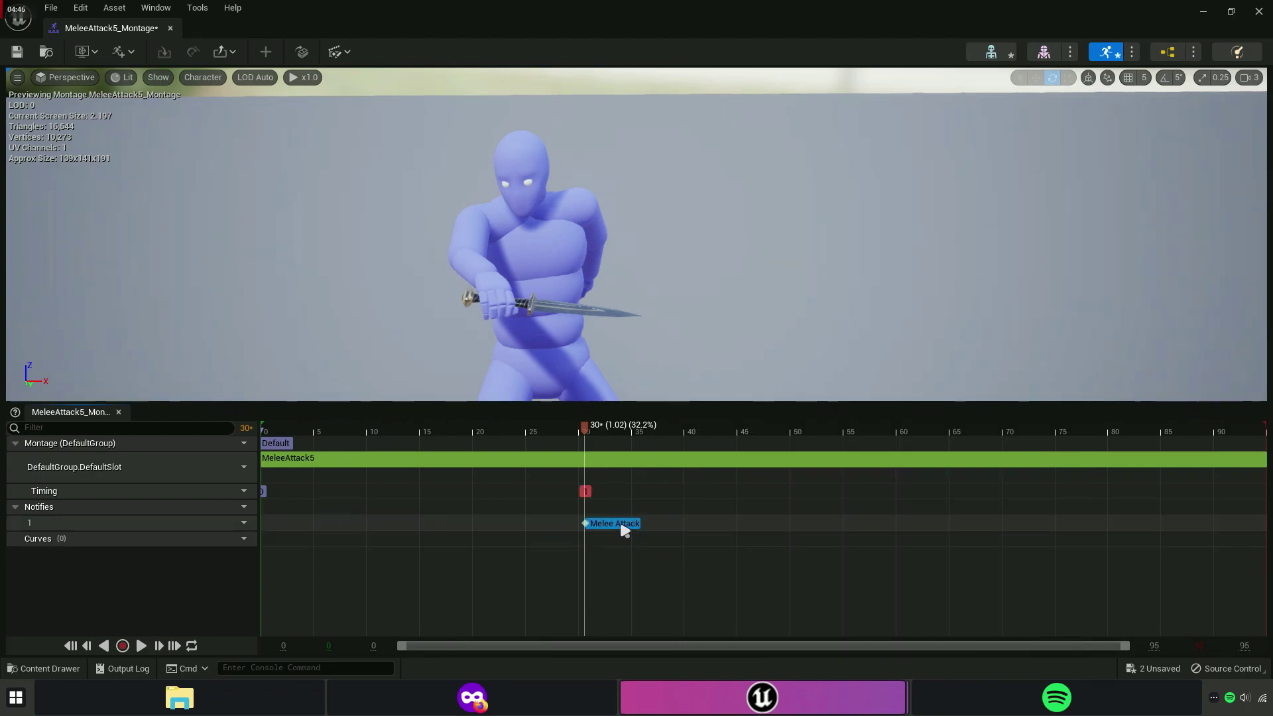
left_click(171, 28)
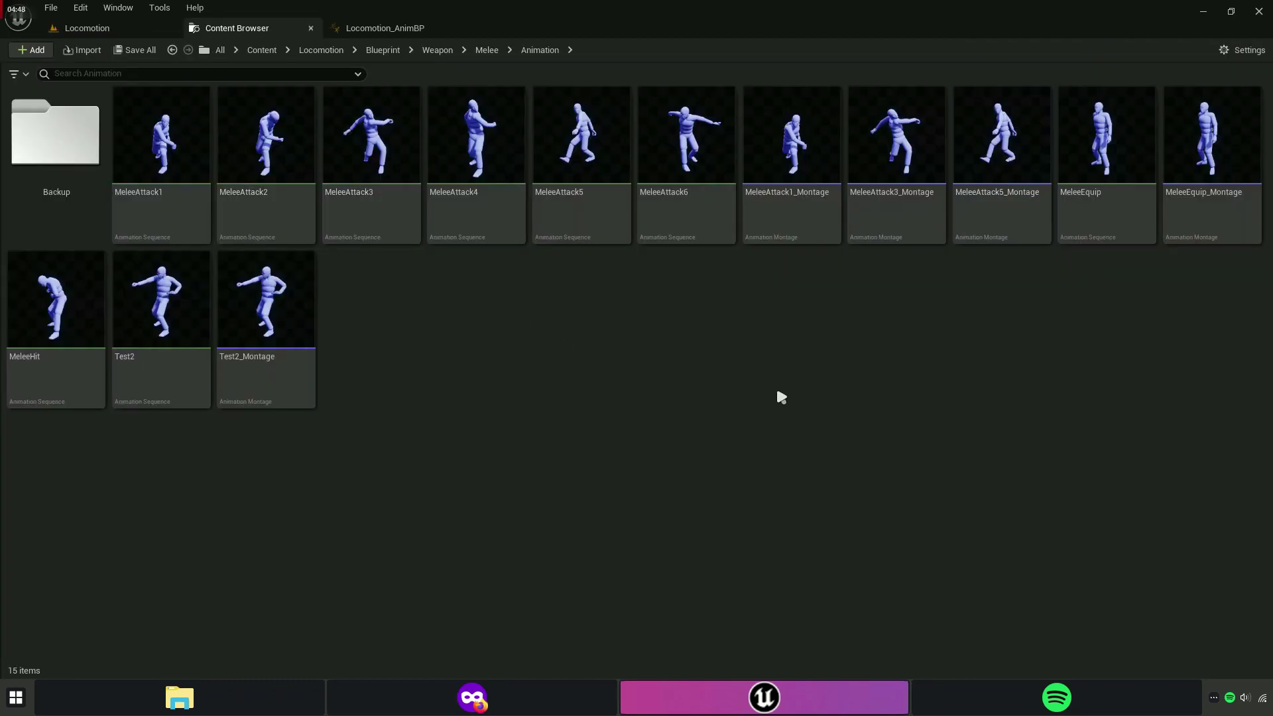
Add an AnimNotify_Melee Attack event node in the Attack Graph to drive the hand_r Attack.
left_click(396, 32)
right_click_drag(422, 287, 473, 348)
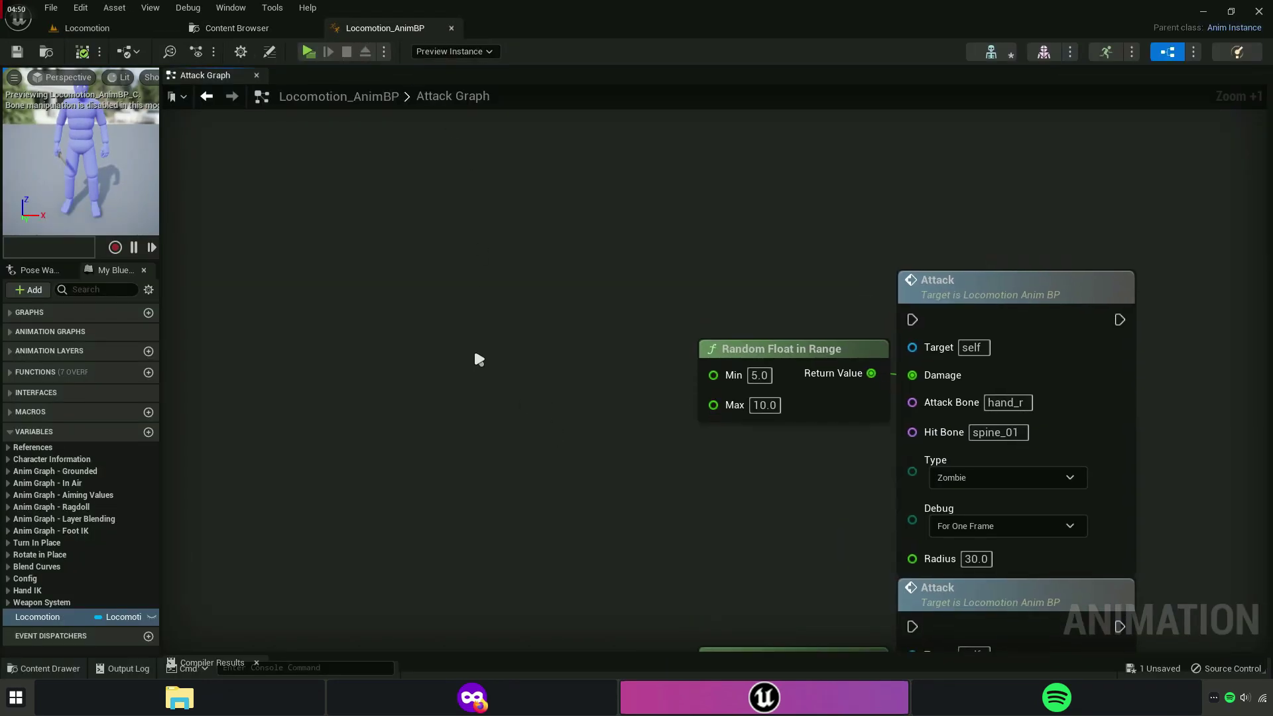
right_click(464, 315)
type("Locomotion")
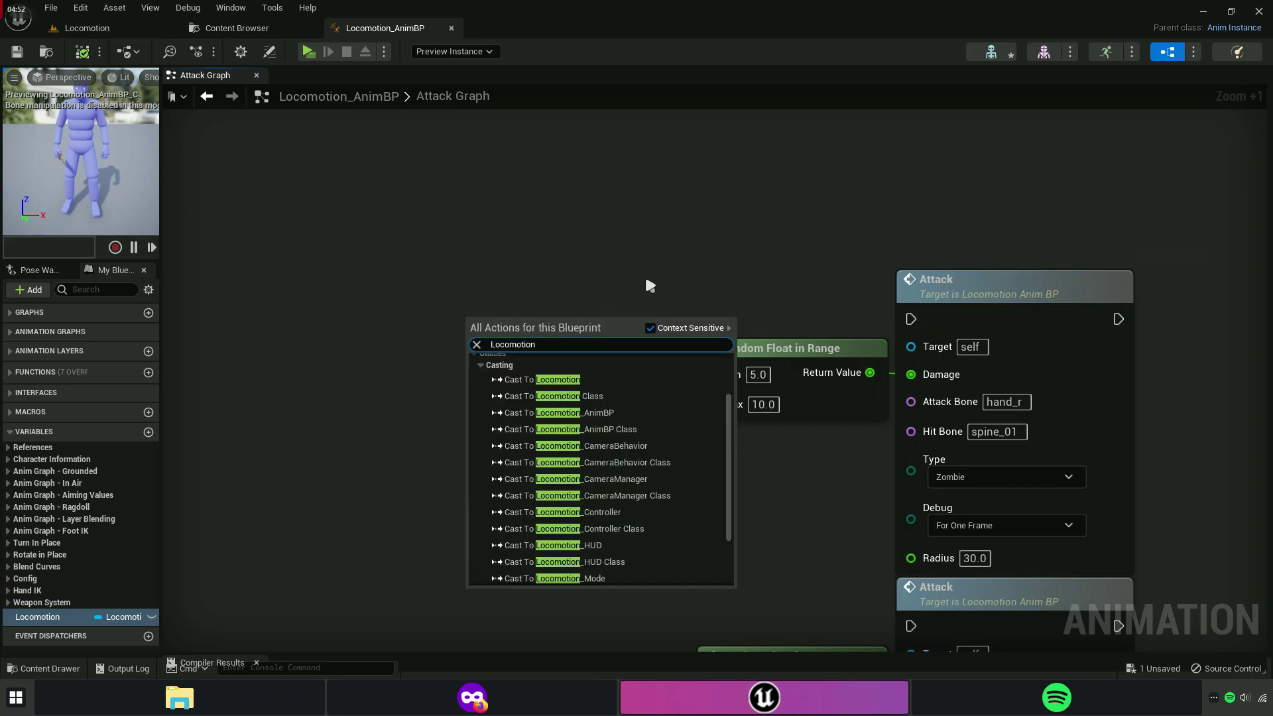
type("melee")
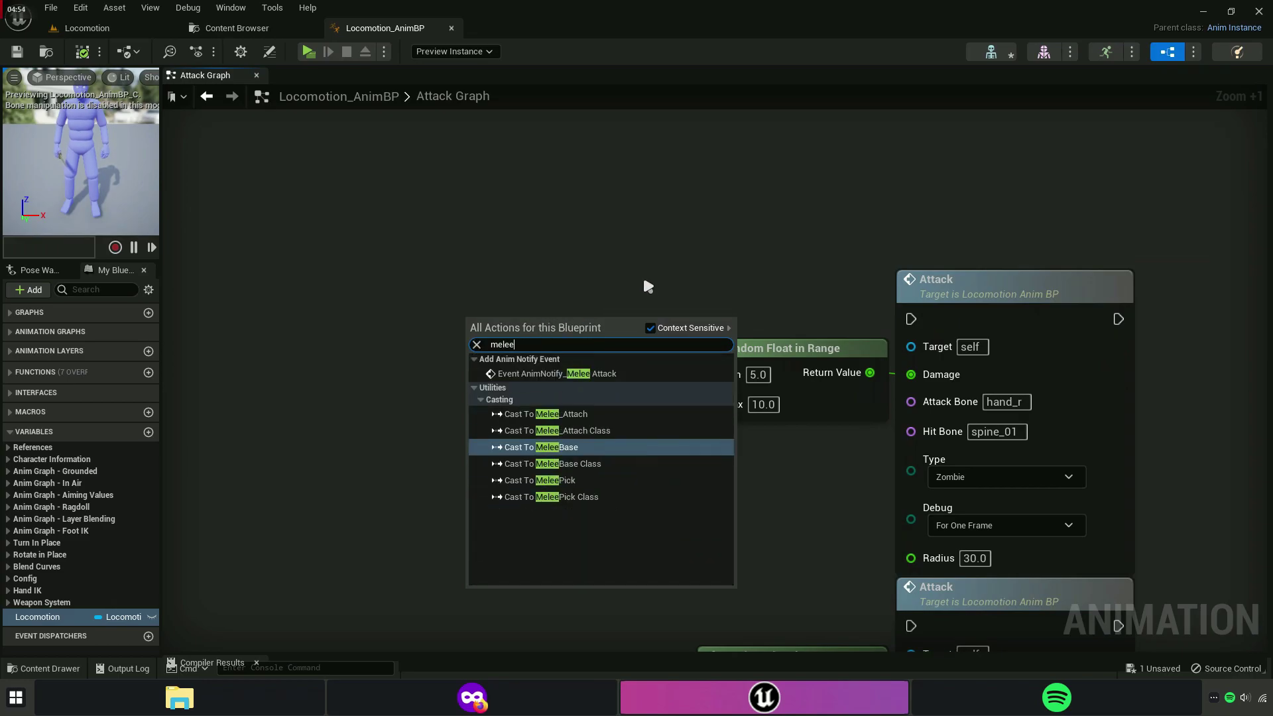
type(" attack")
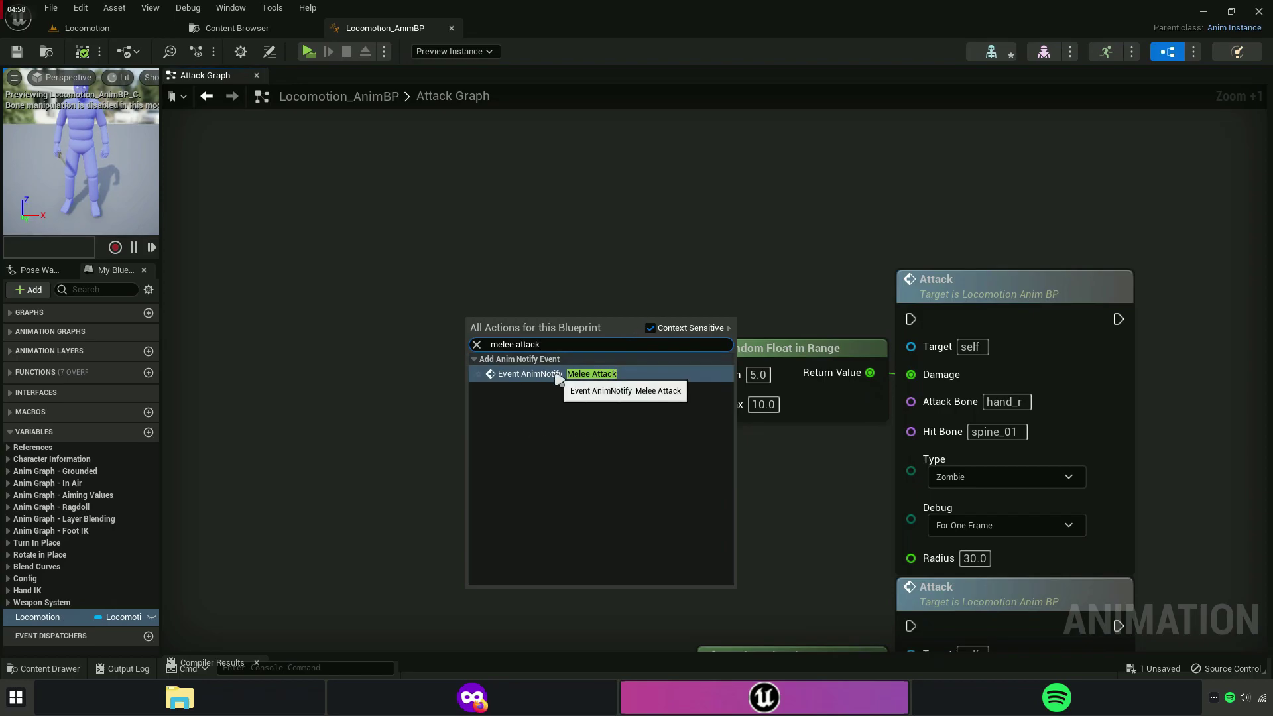
left_click(589, 374)
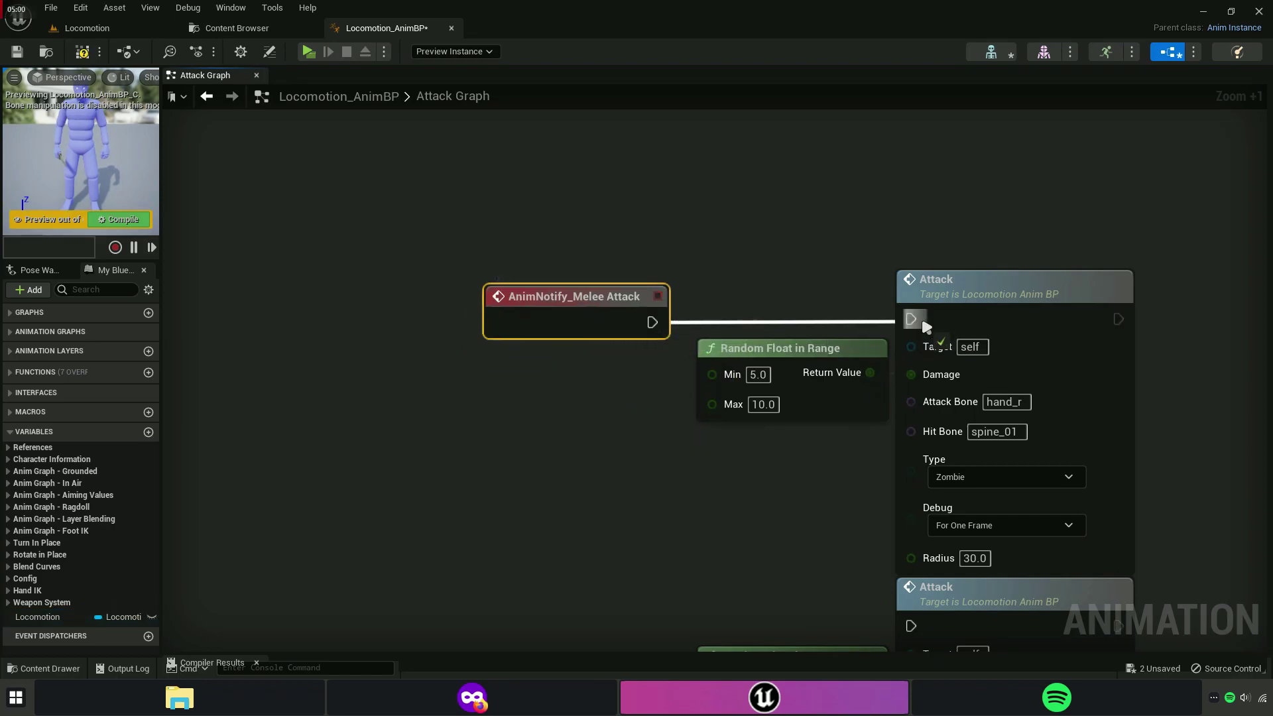
Select and delete the foot_r Attack node together with its Random Float node.
right_click_drag(814, 590, 603, 338)
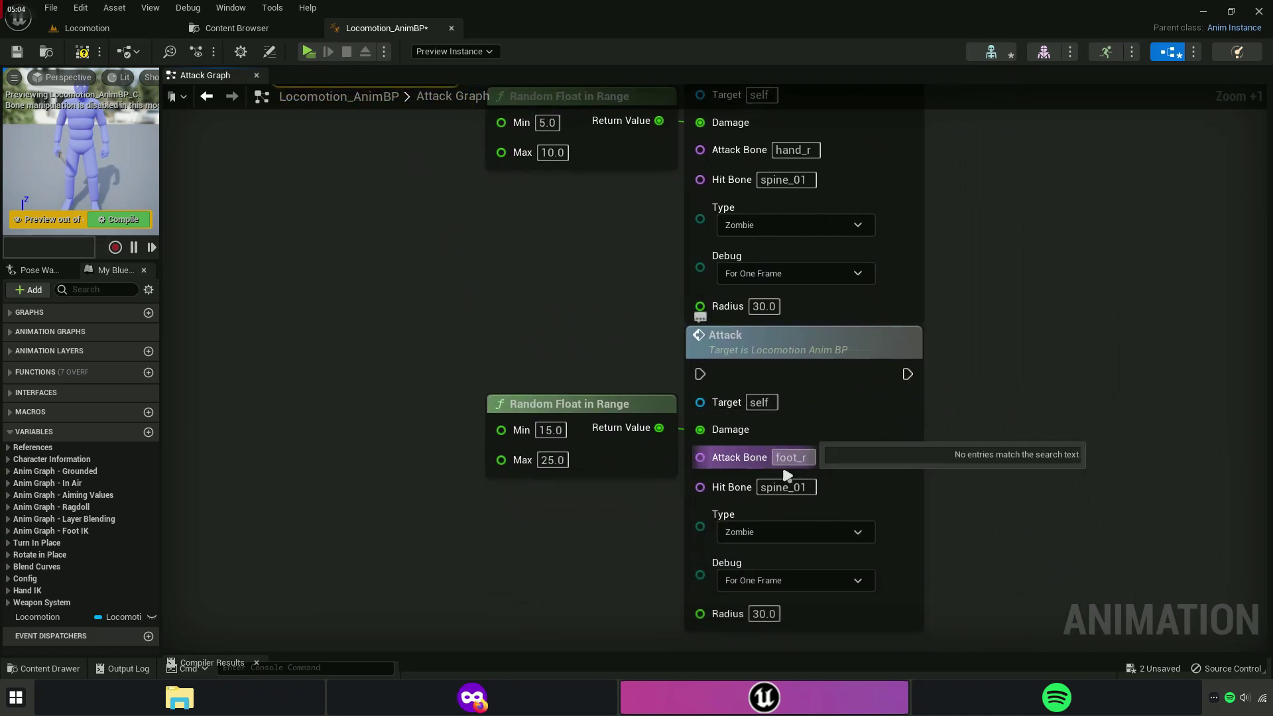
right_click_drag(786, 474, 750, 500)
left_click_drag(377, 472, 766, 545)
right_click_drag(843, 470, 849, 429)
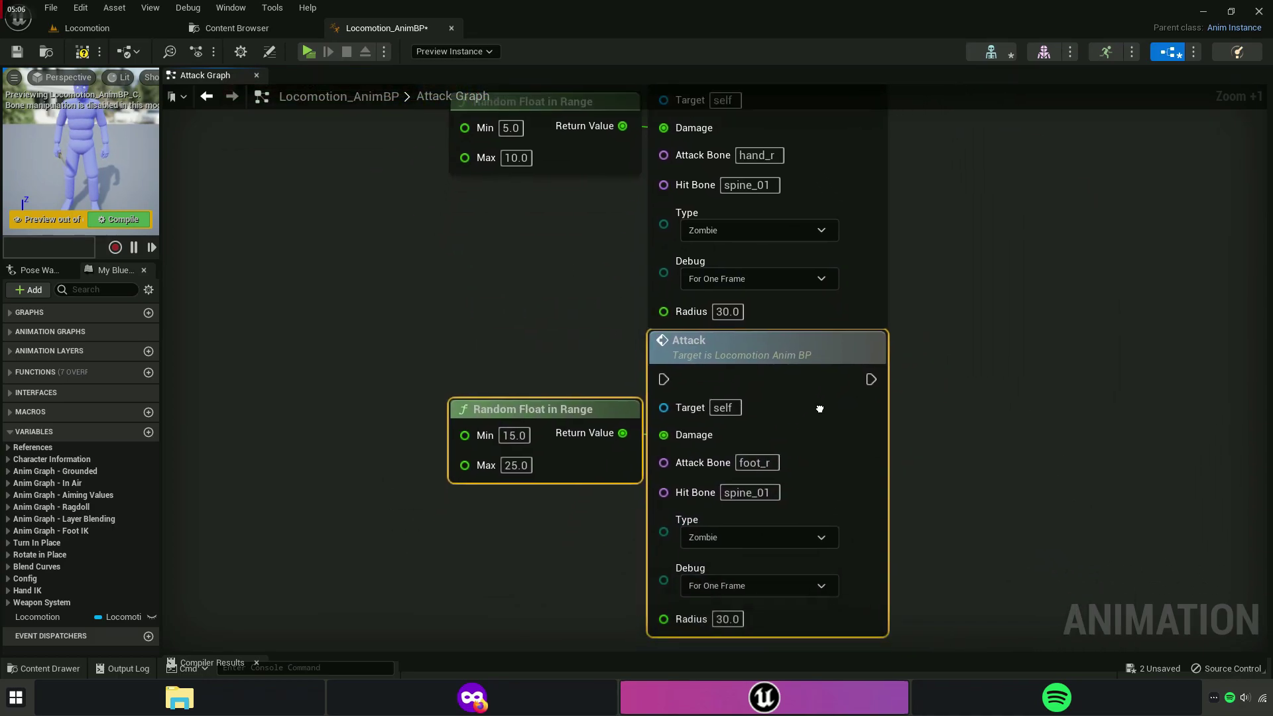
left_click_drag(849, 429, 853, 431)
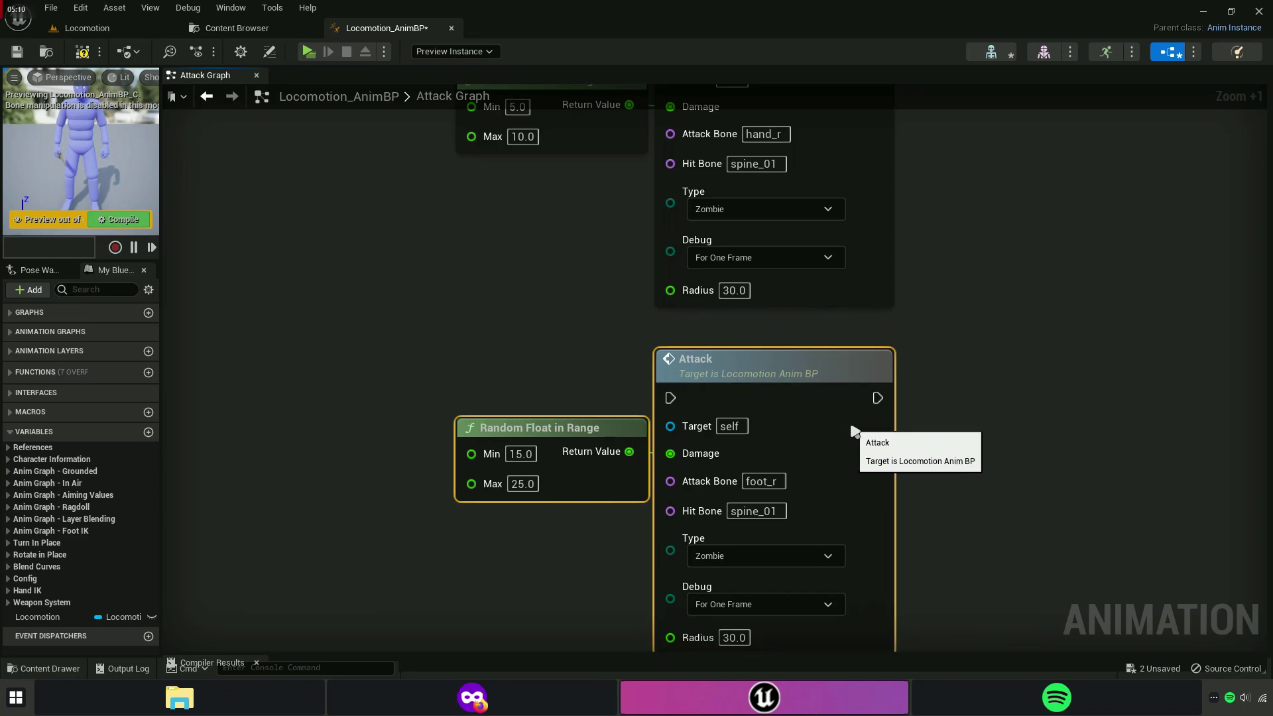
right_click(838, 401)
left_click(882, 126)
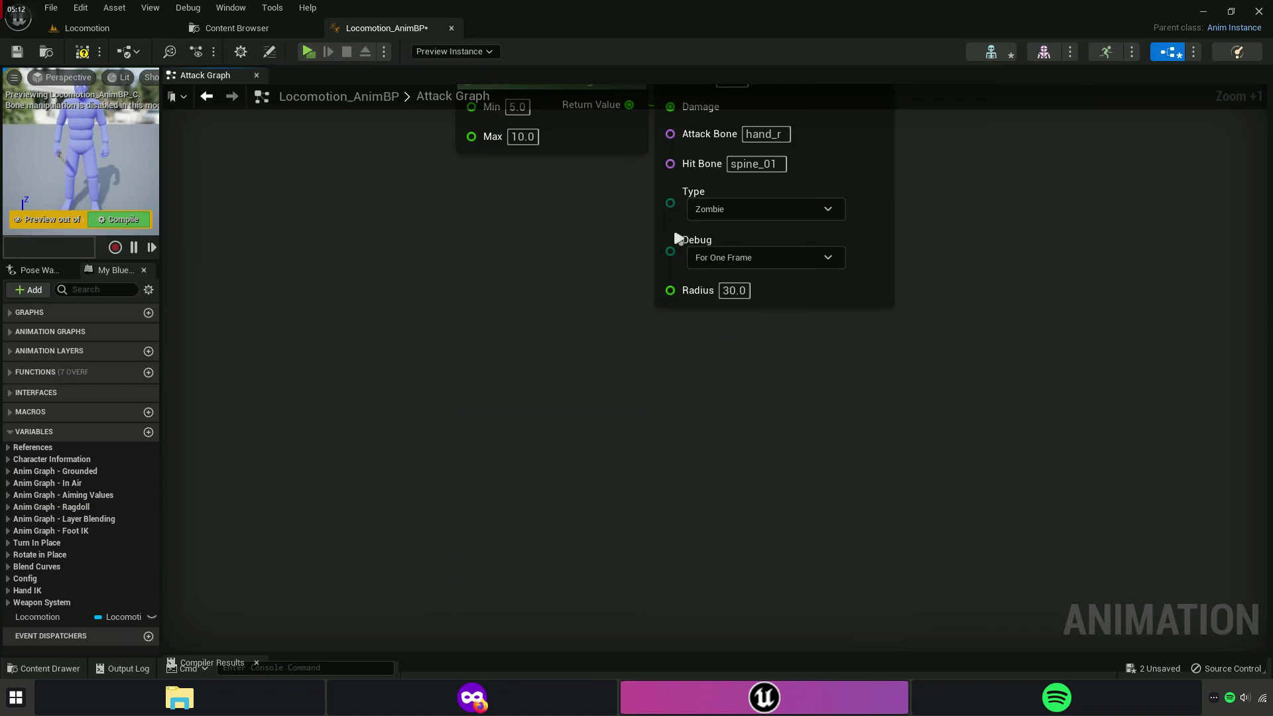
Clear the selection and recenter the graph on the remaining hand_r Attack node.
right_click_drag(530, 269, 619, 491)
left_click_drag(926, 233, 921, 240)
left_click(656, 399)
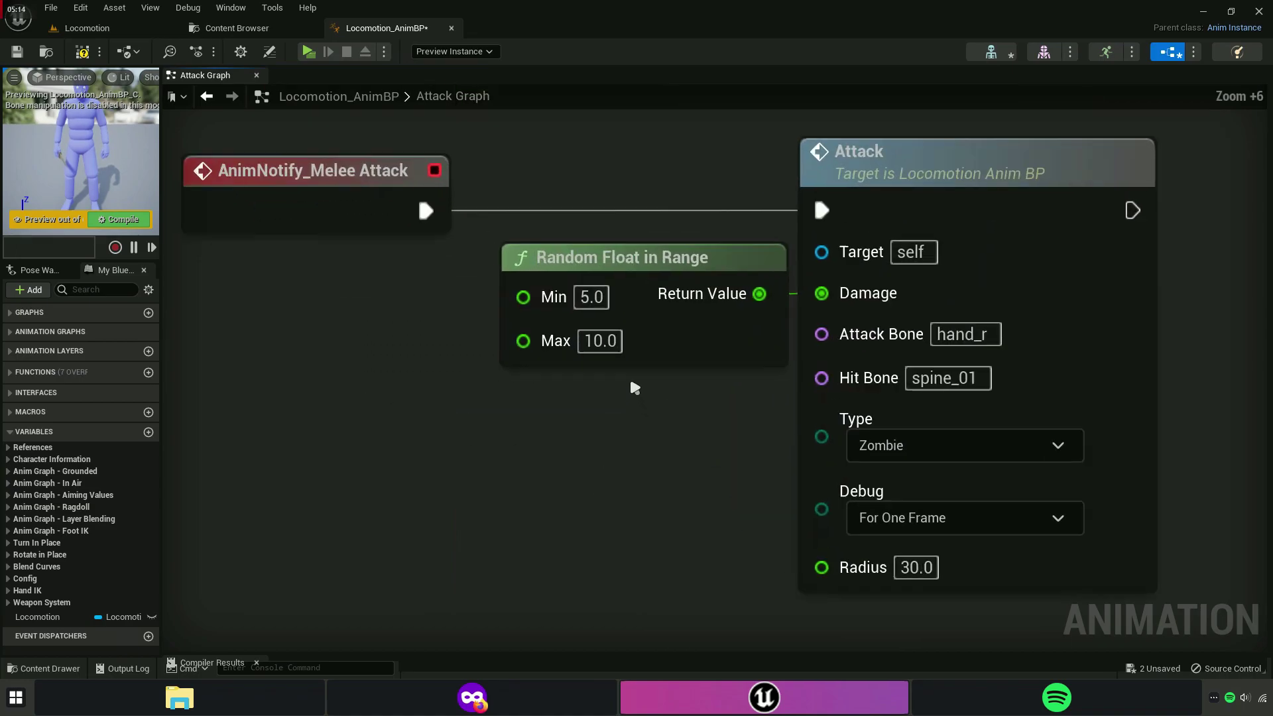
scroll(656, 397, "up", 6)
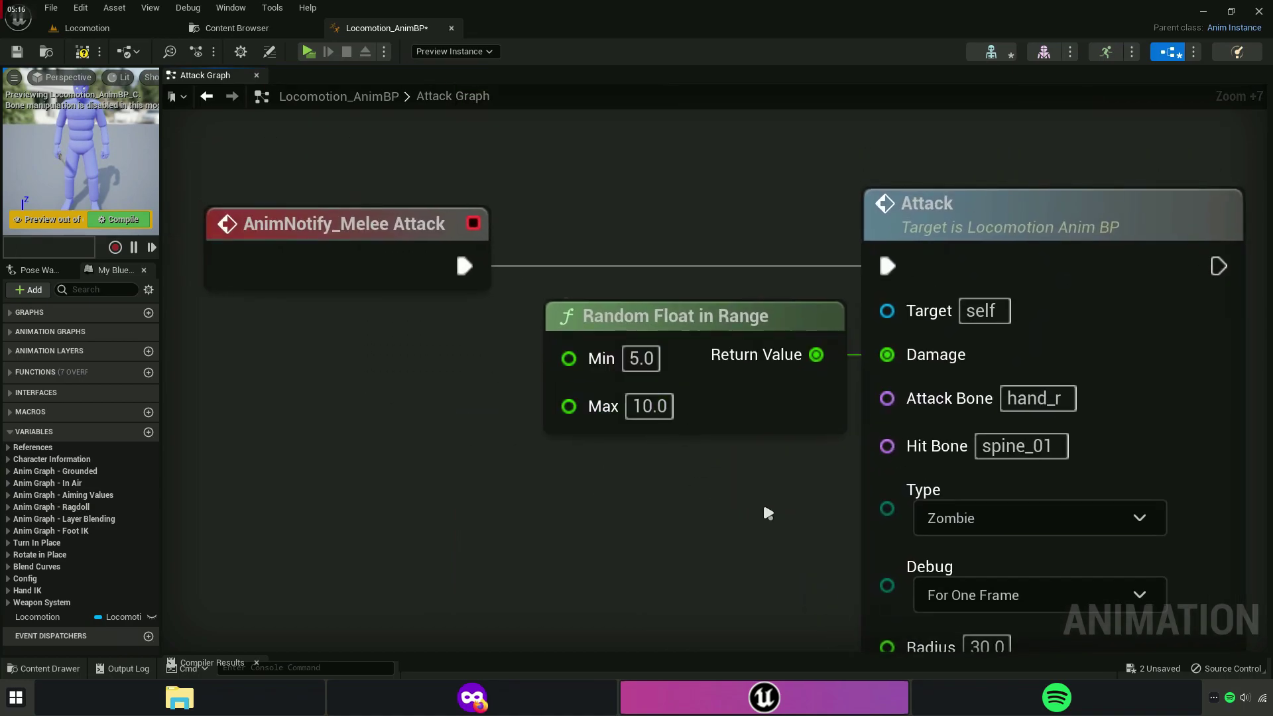
right_click_drag(767, 512, 568, 353)
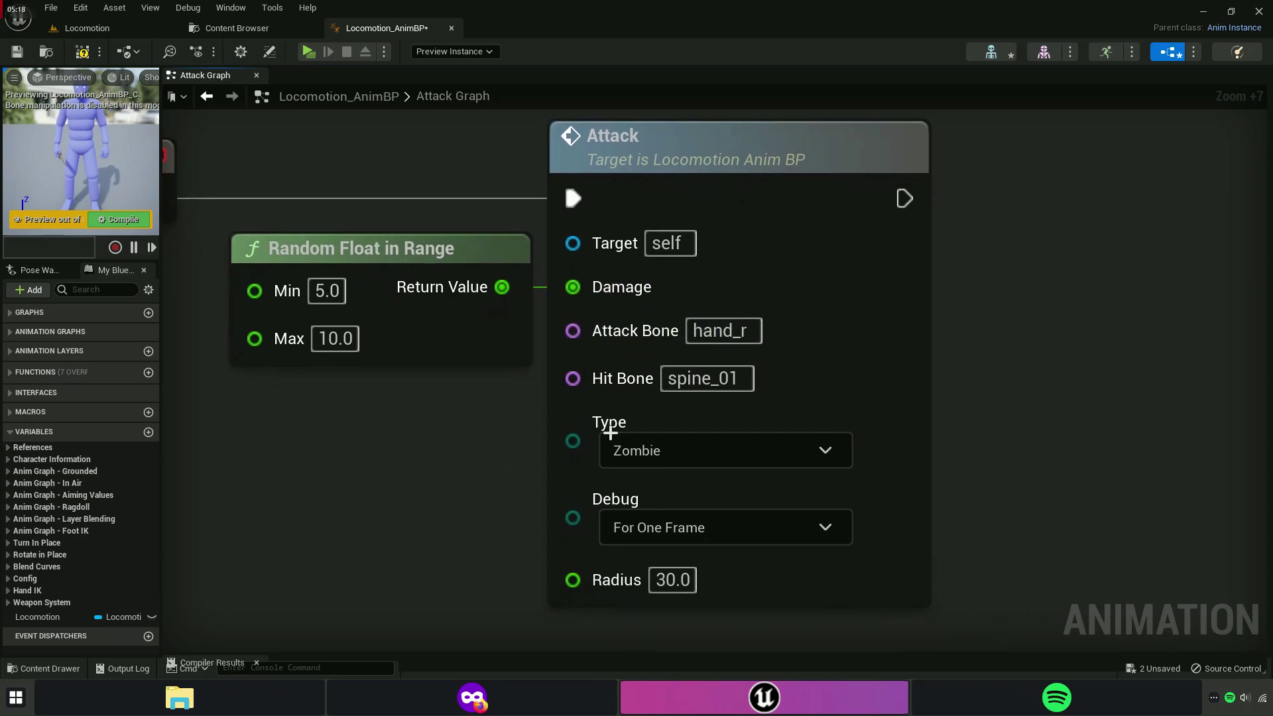
right_click_drag(434, 341, 619, 397)
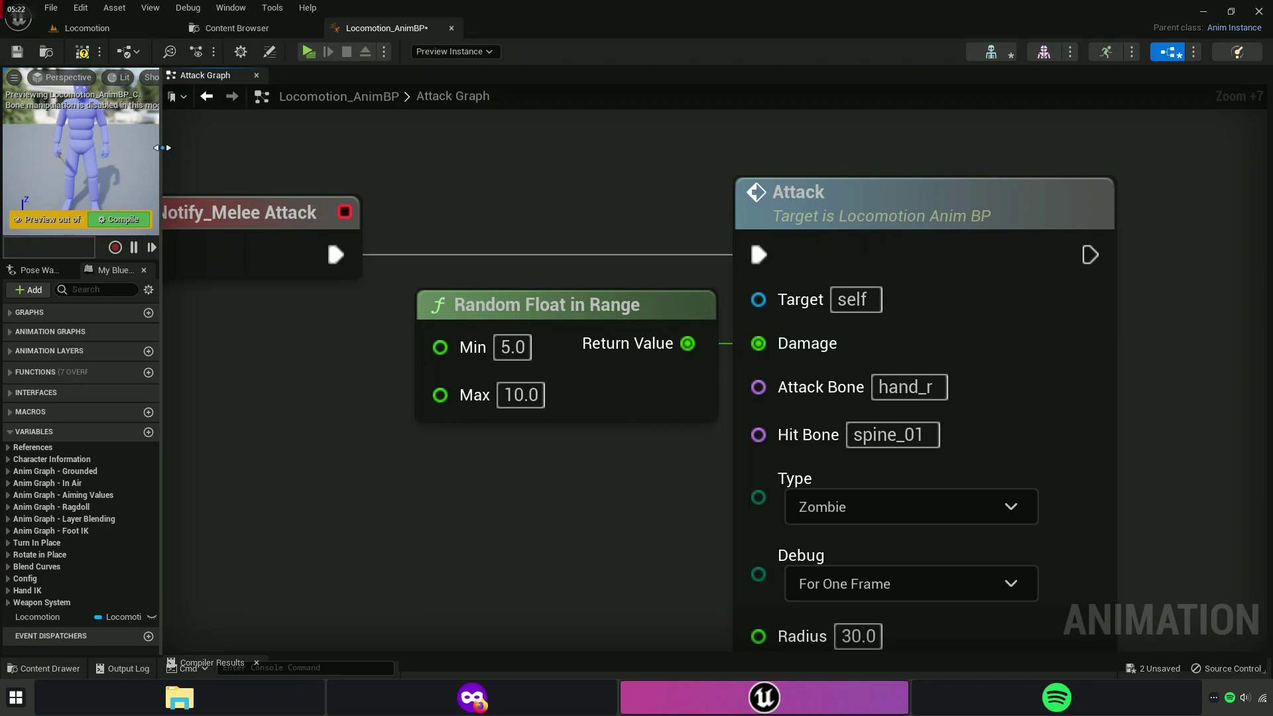
mouse_move(161, 151)
left_mouse_down()
mouse_move(375, 151)
mouse_move(176, 151)
left_mouse_up()
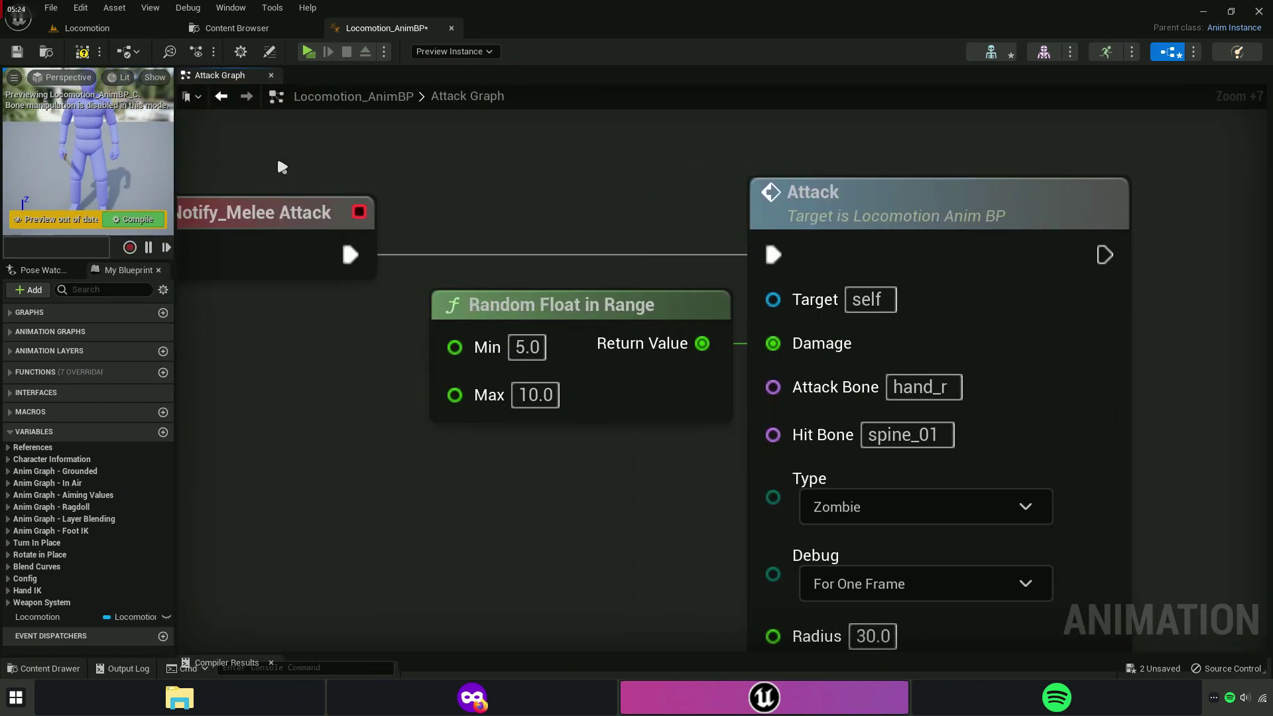
Save all assets and inspect the Melee Attack notify in the MeleeAttack1_Montage preview.
left_click(254, 32)
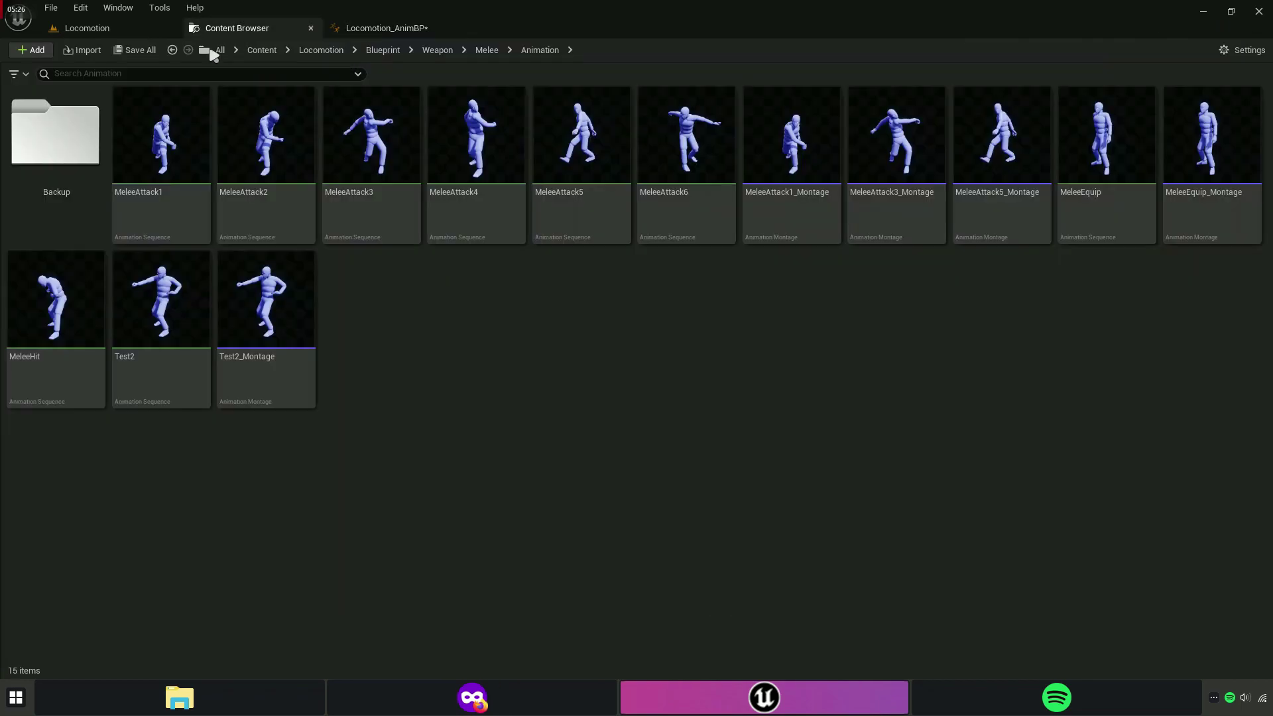
key("ctrl+s")
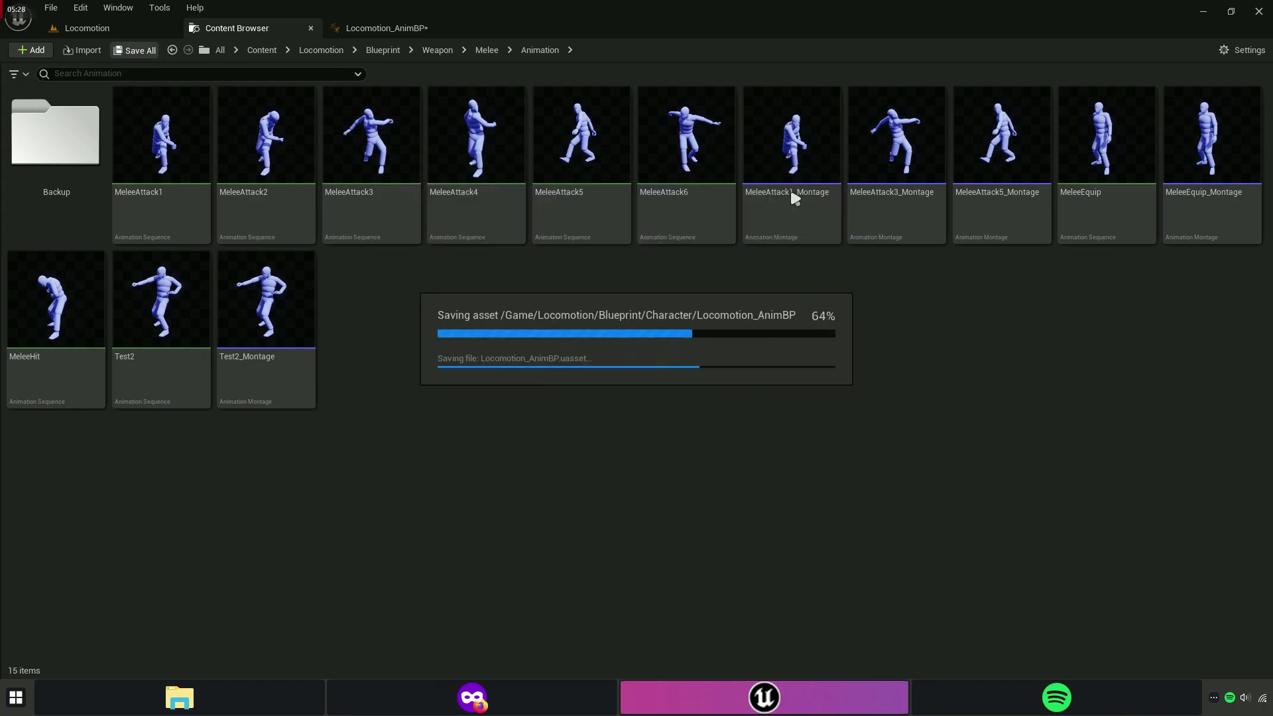
double_click(830, 176)
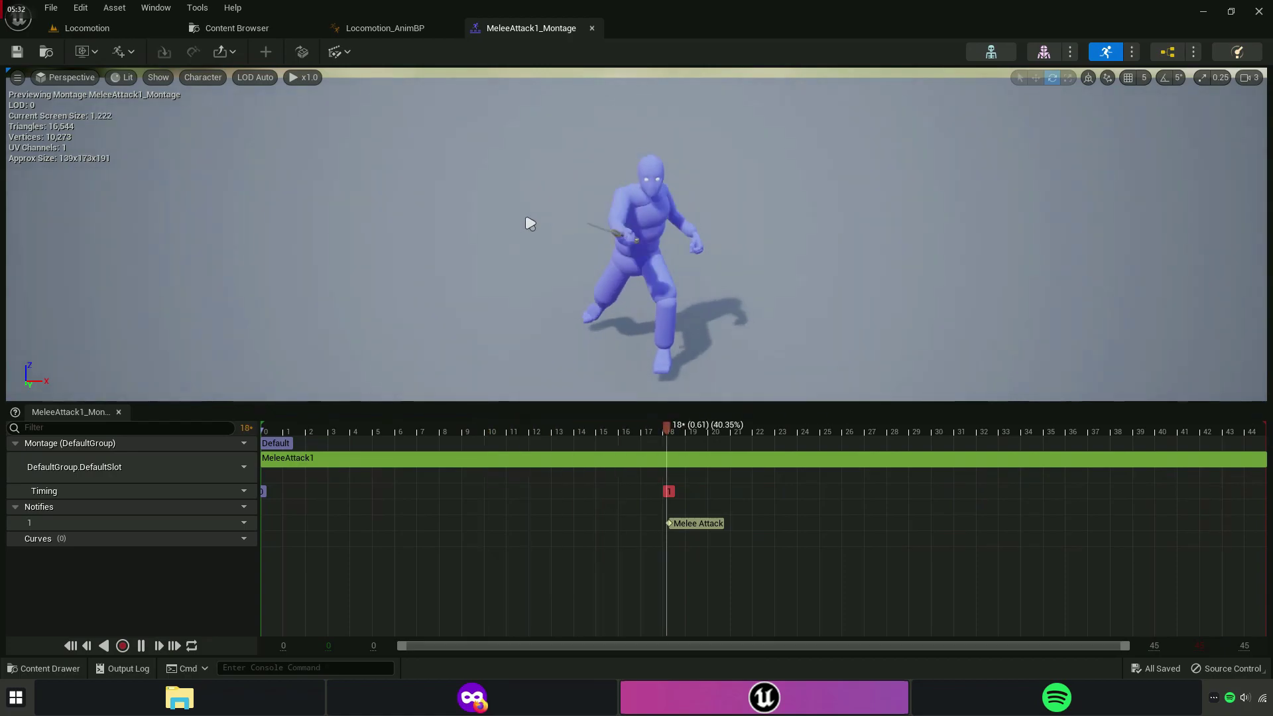
left_click(141, 645)
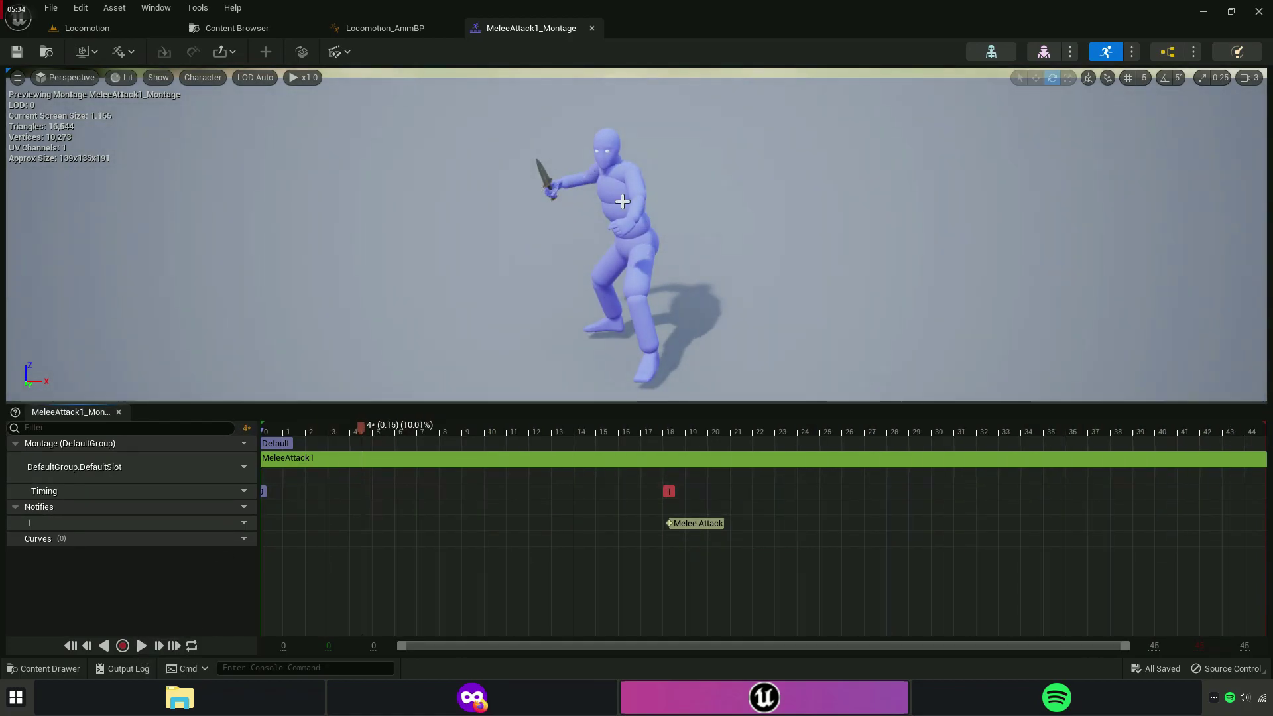
left_click_drag(622, 201, 596, 152)
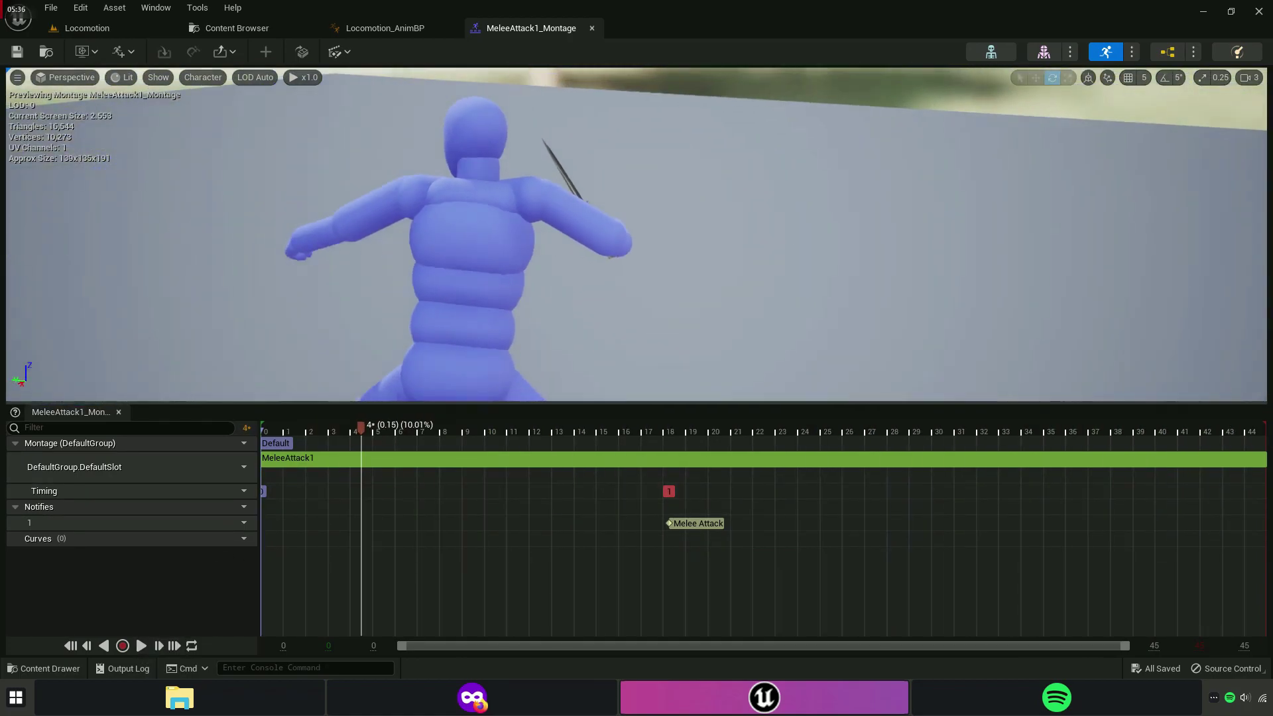
left_click_drag(663, 226, 629, 226)
left_click(388, 32)
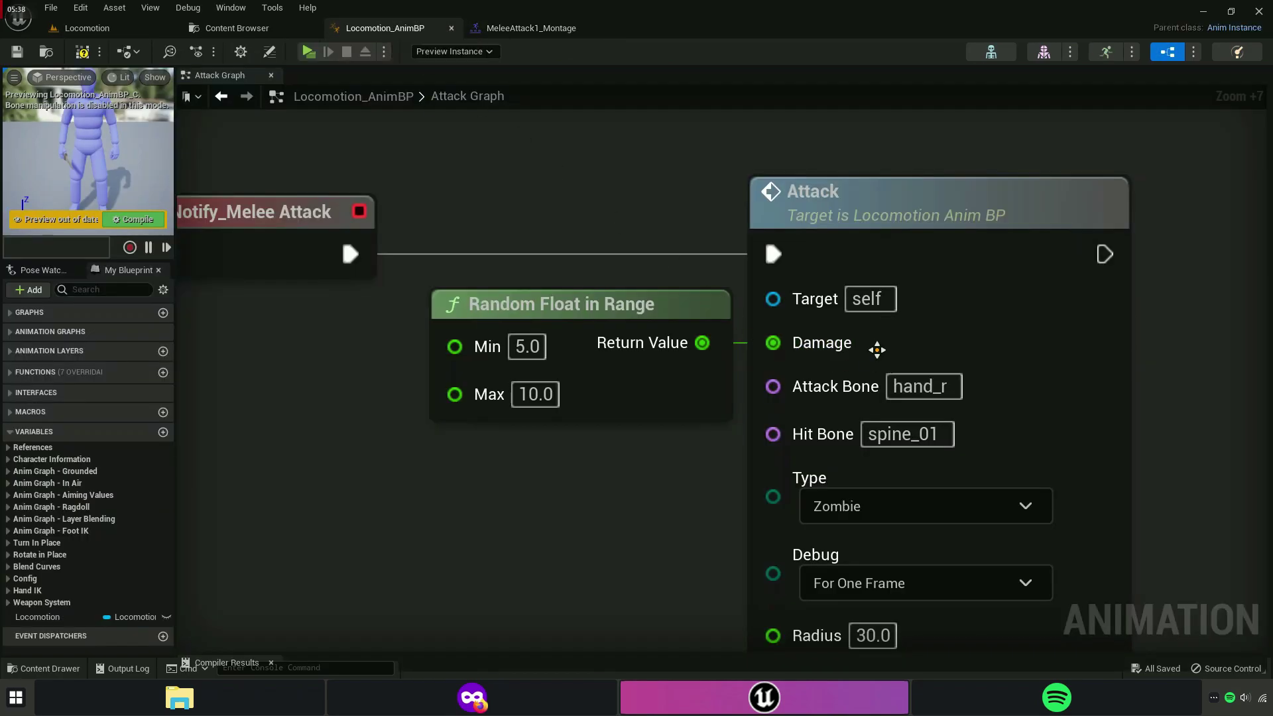
Set the Attack node's Type to Default and Debug to For Duration.
right_click_drag(876, 350, 644, 287)
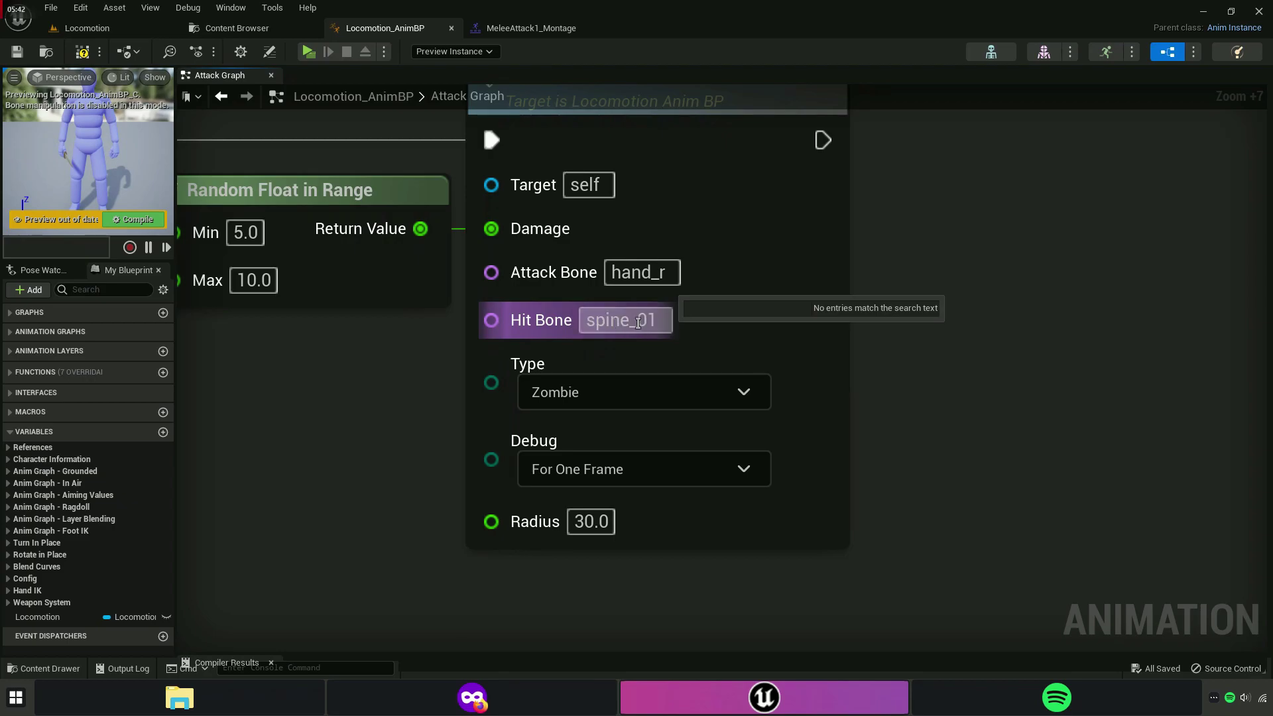
right_click_drag(460, 418, 506, 367)
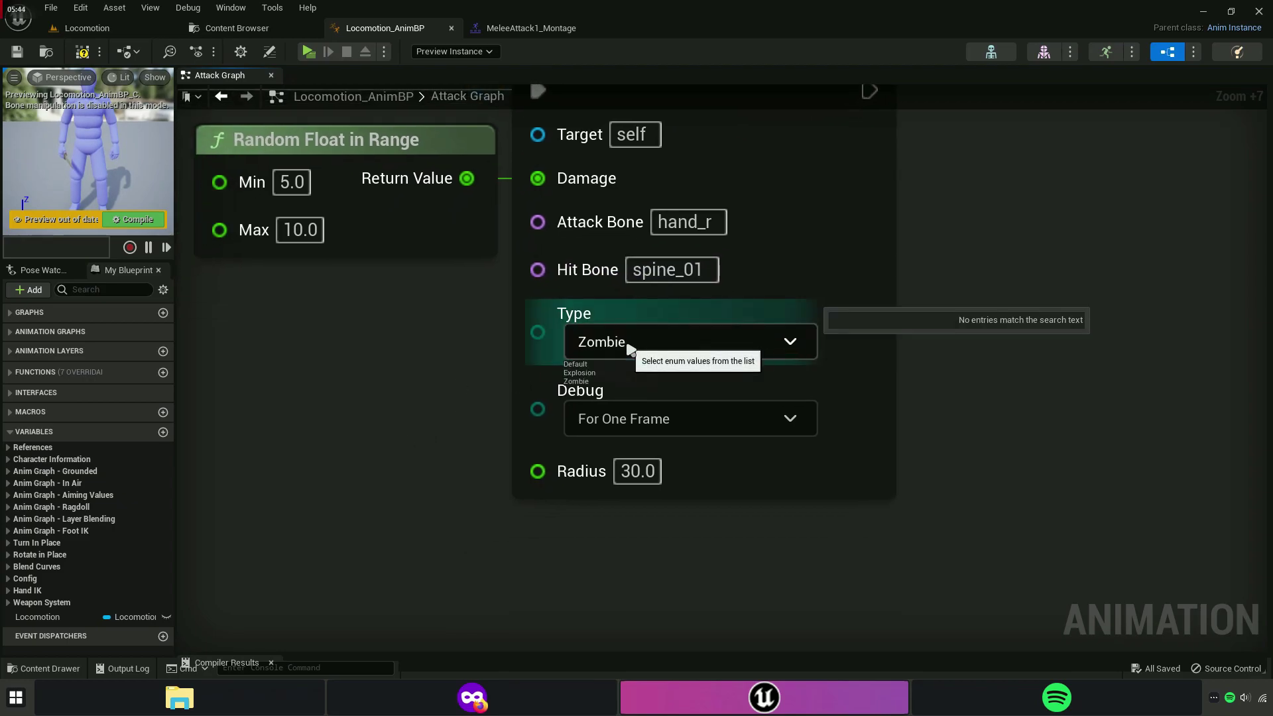
left_click(575, 364)
right_click_drag(606, 344, 621, 301)
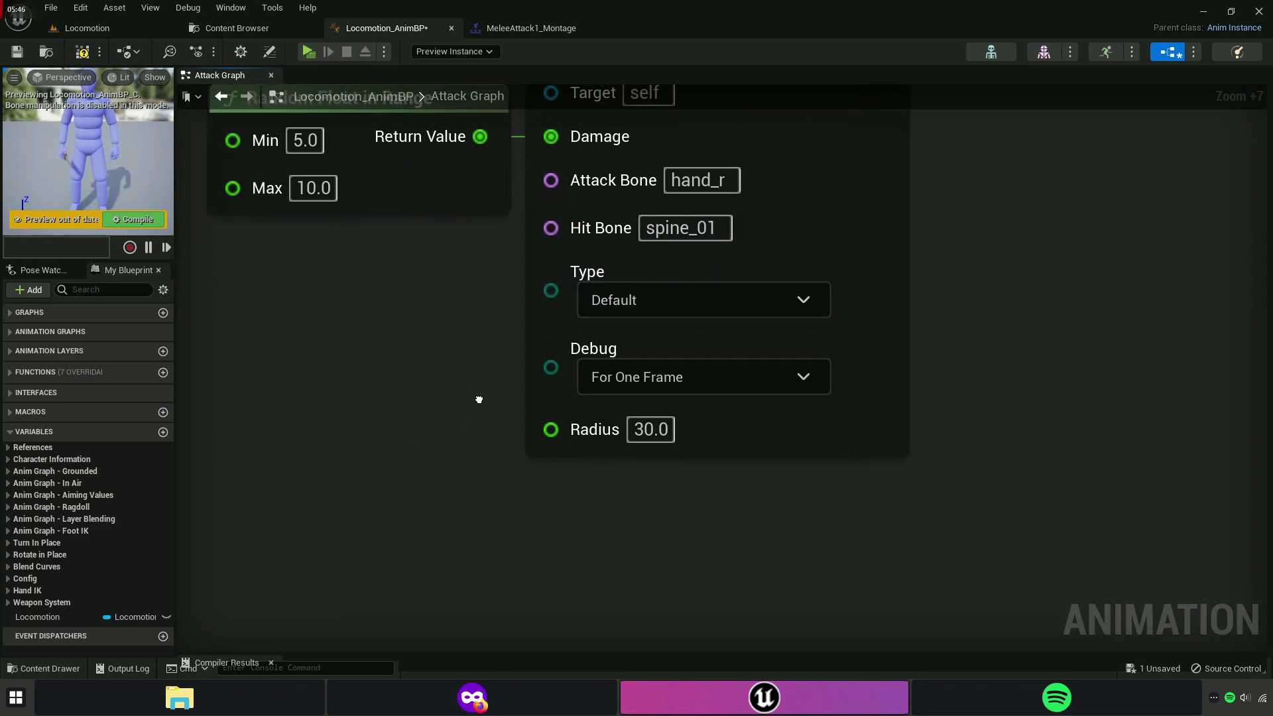
left_click(597, 376)
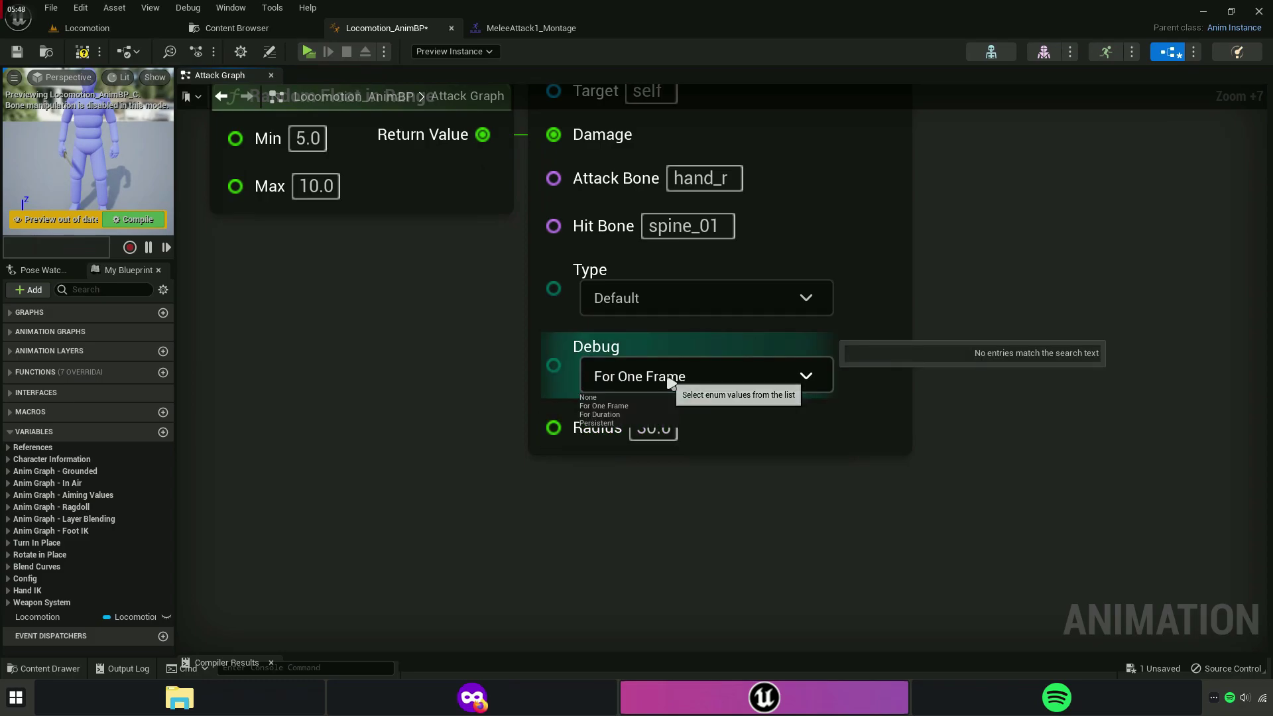
left_click(607, 404)
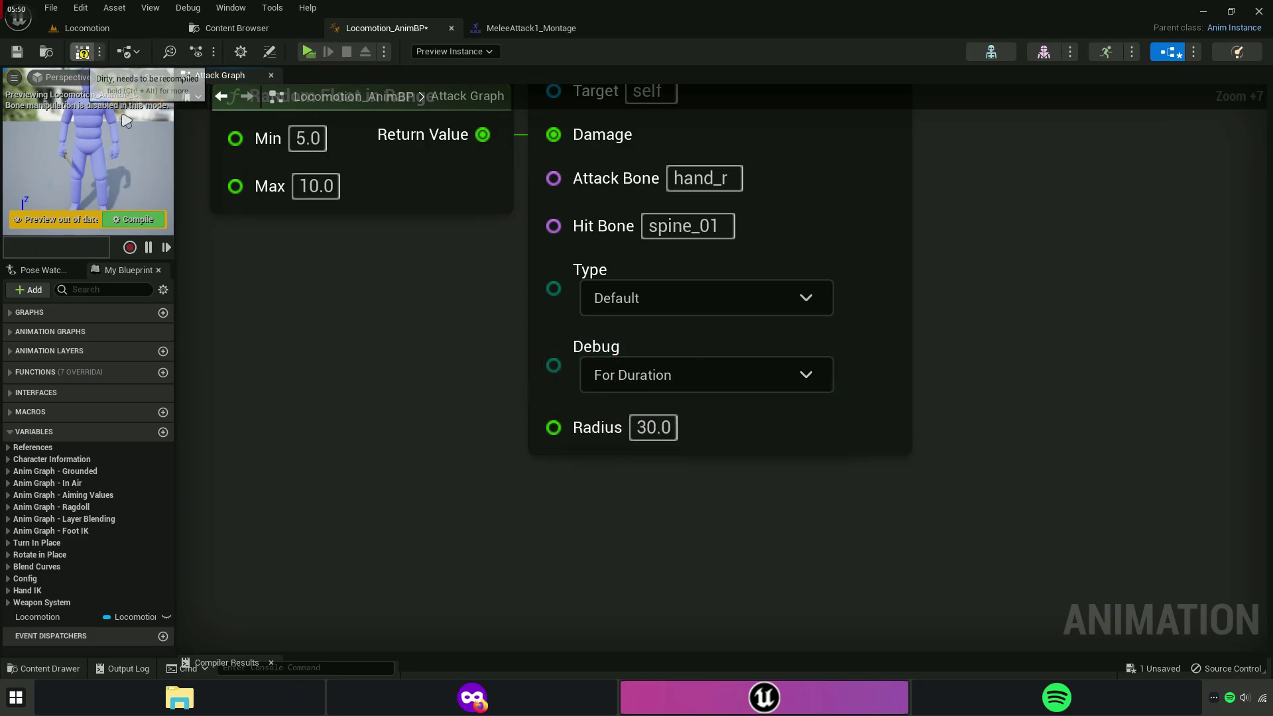
Compile and save the animation blueprint, then start a playtest.
left_click(27, 51)
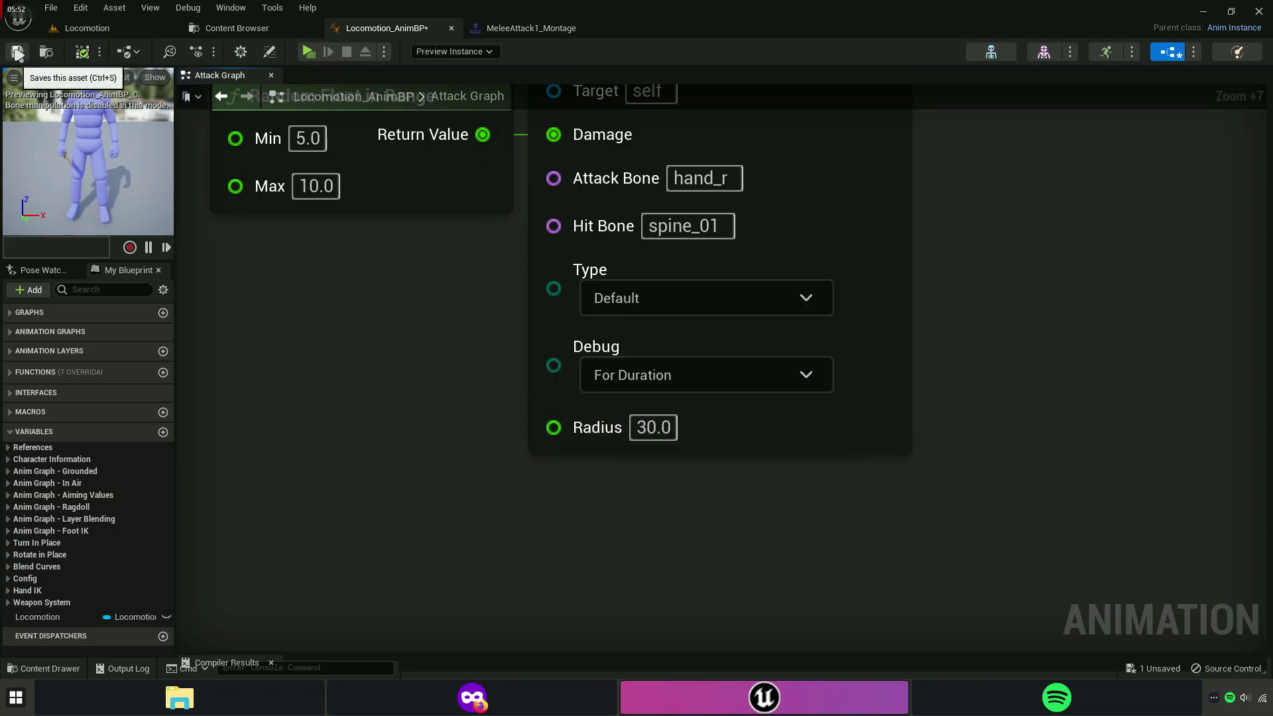
left_click(18, 53)
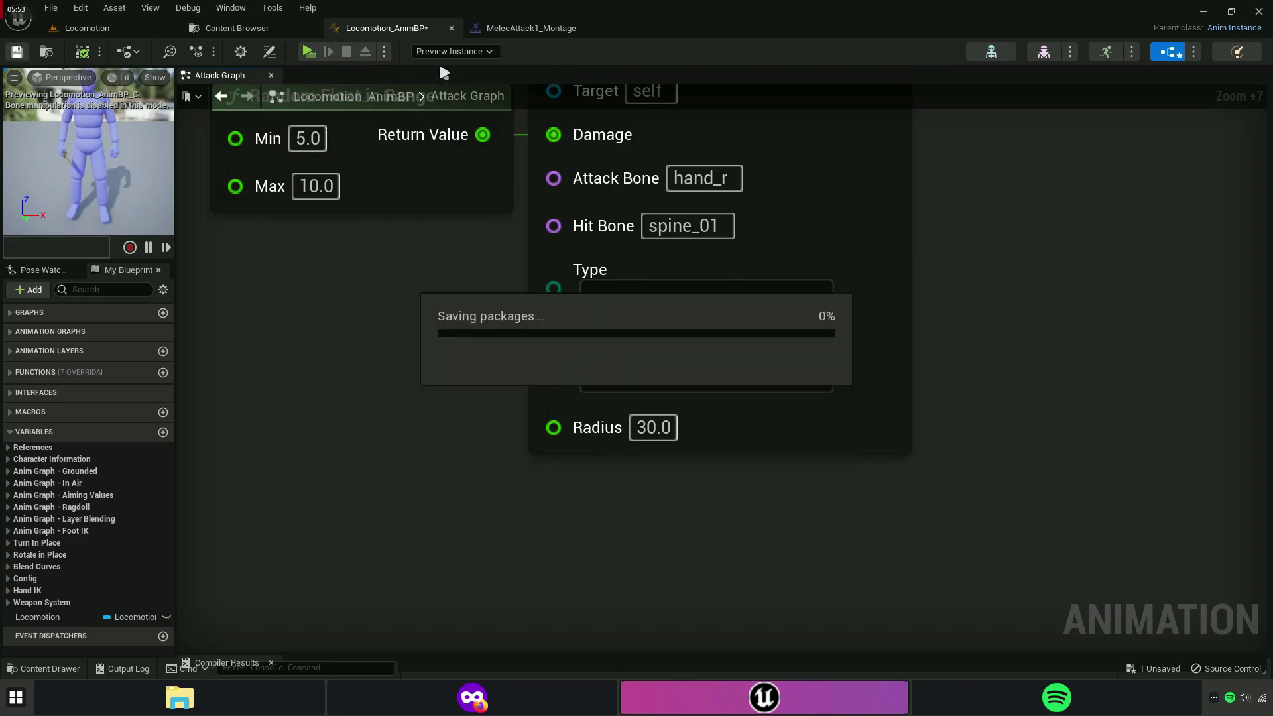
left_click(308, 53)
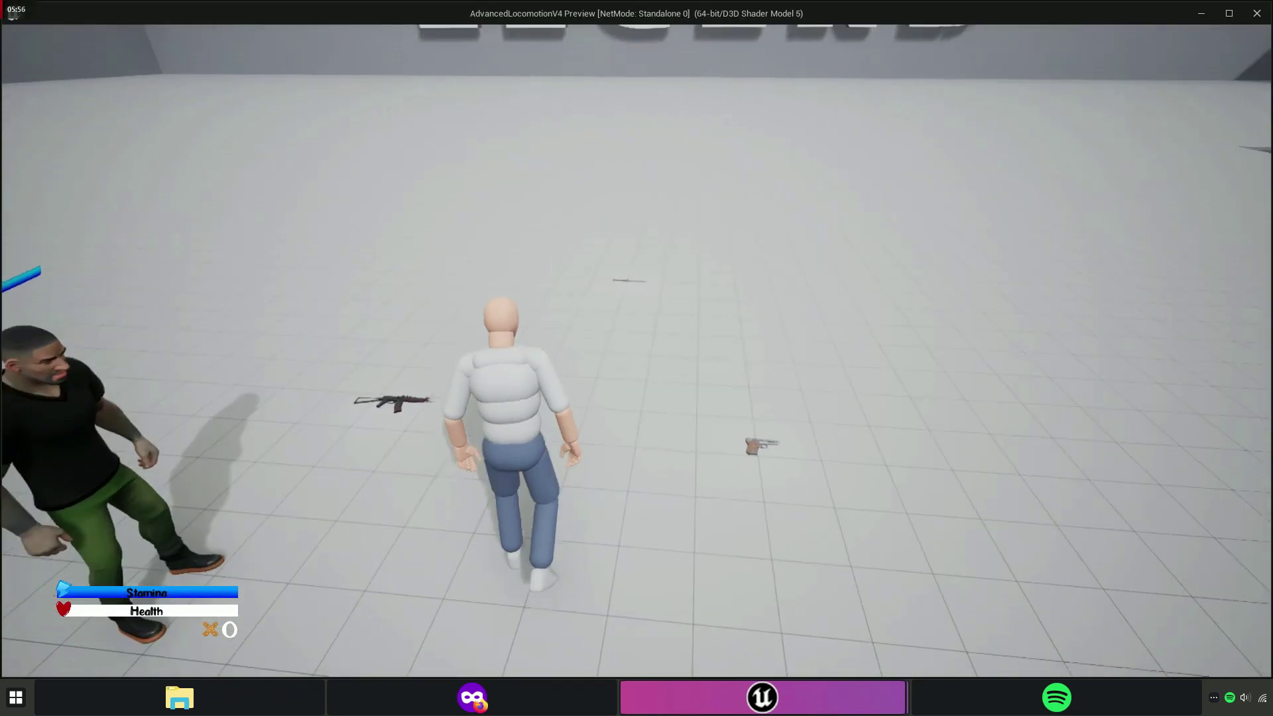
Pick up the knife, crouch, then run at the enemy and swing the knife four times.
key("w")
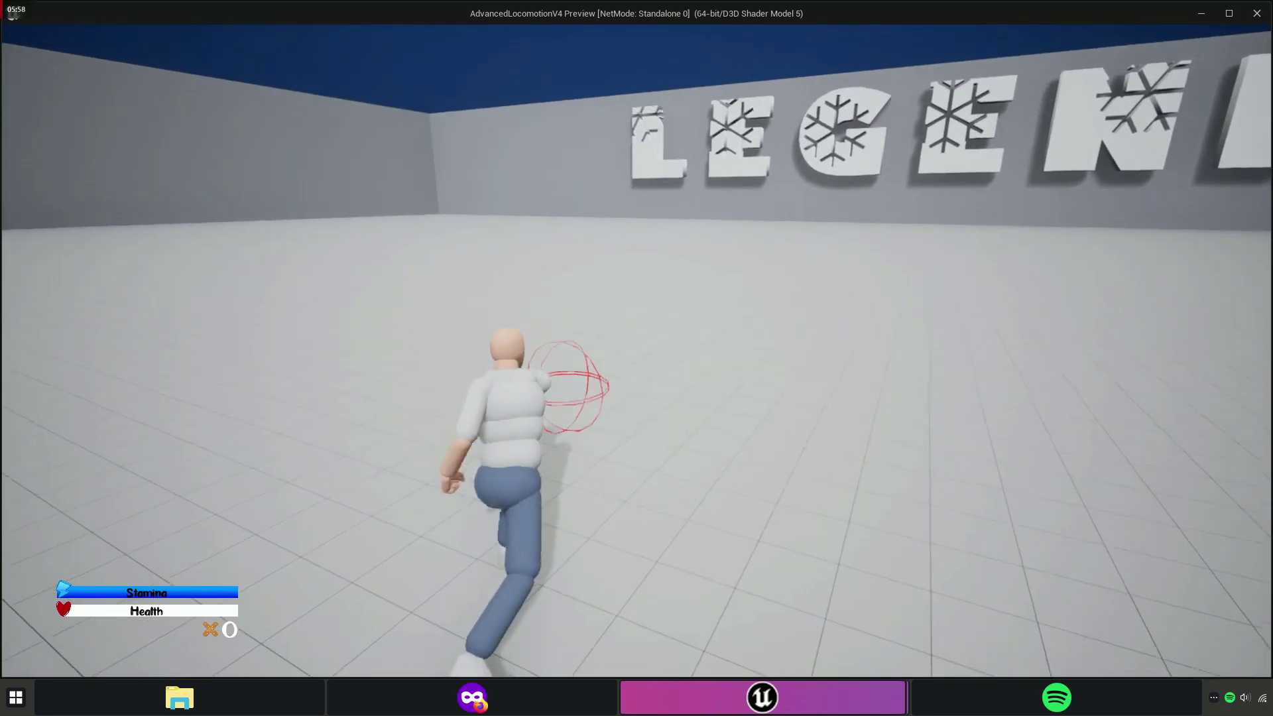
key("s")
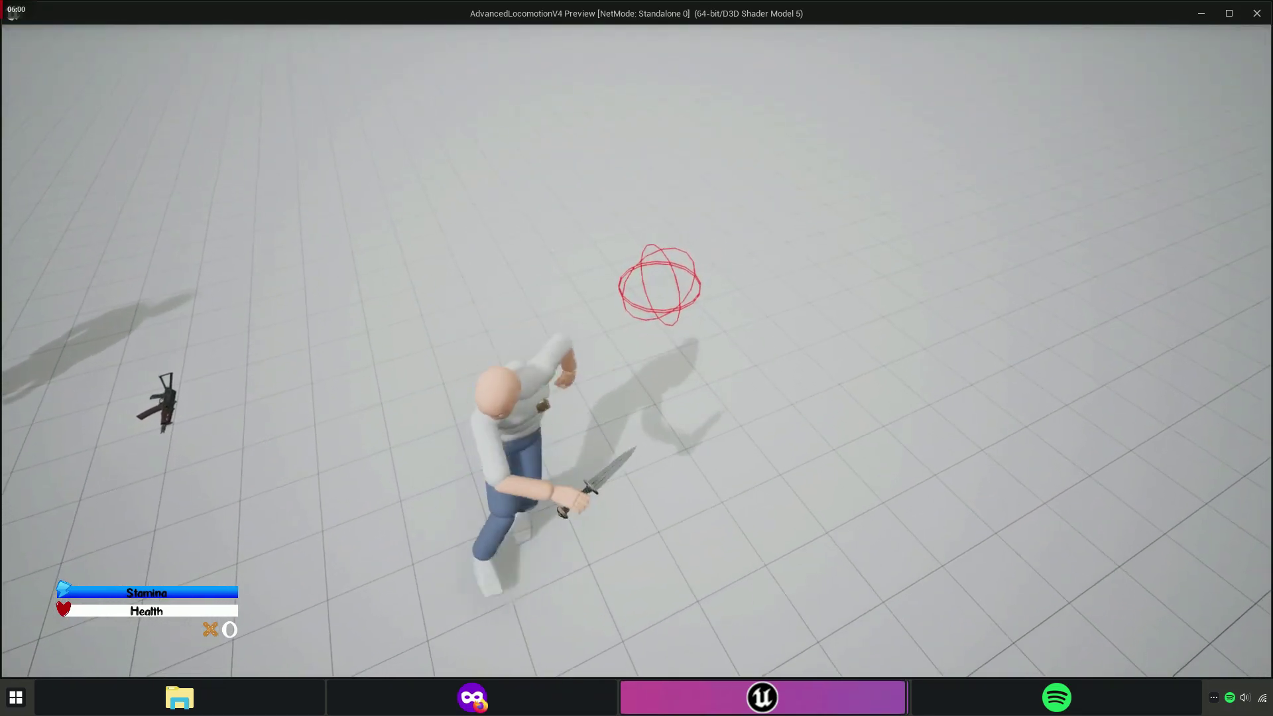
key("c")
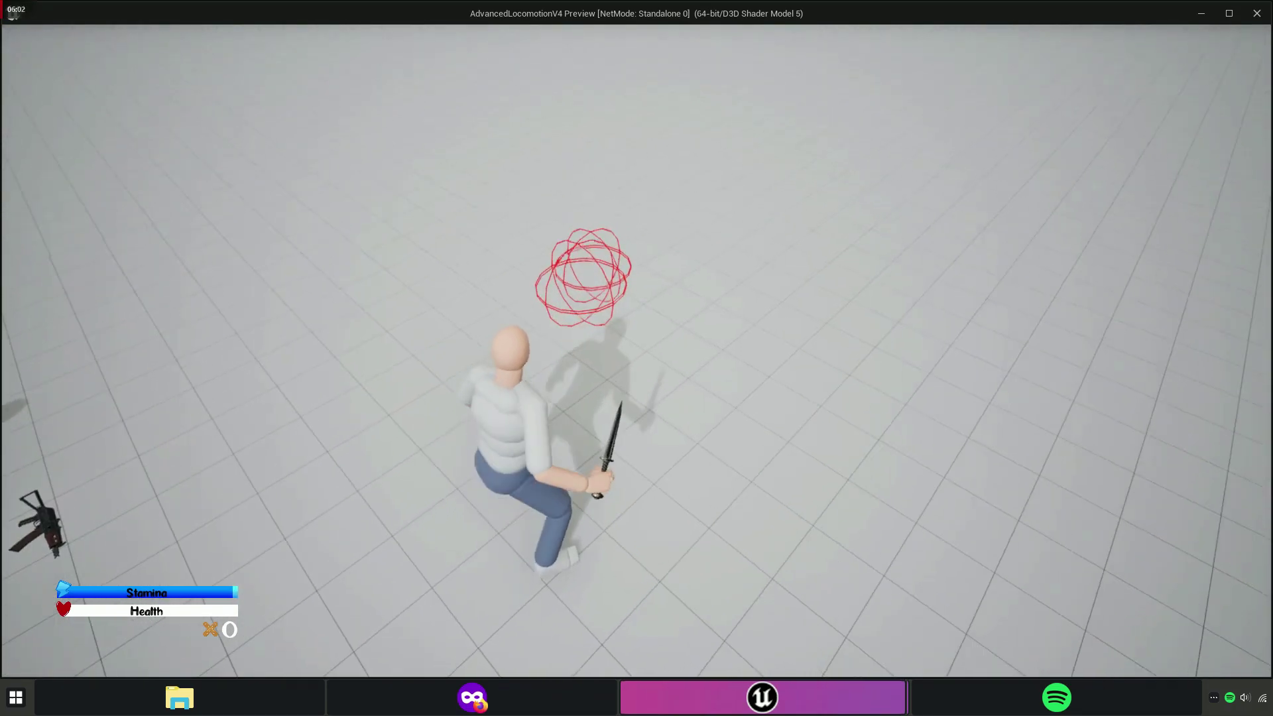
left_click(637, 358)
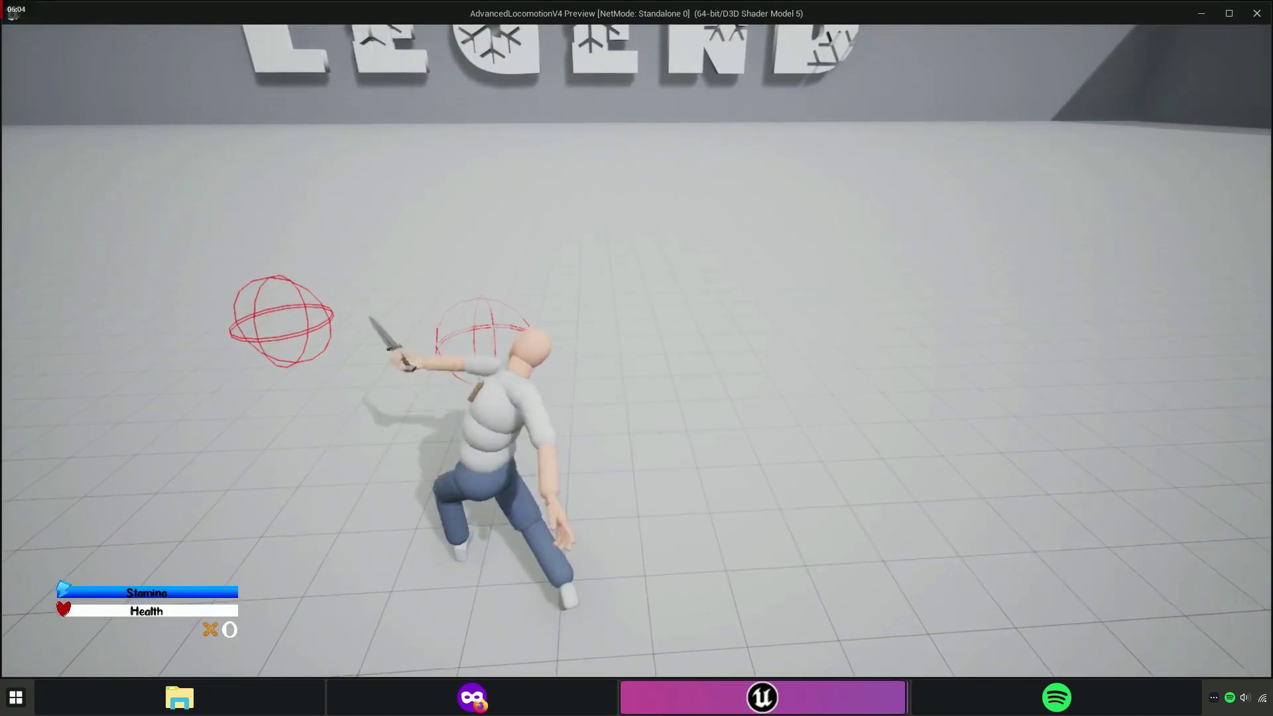
key("w")
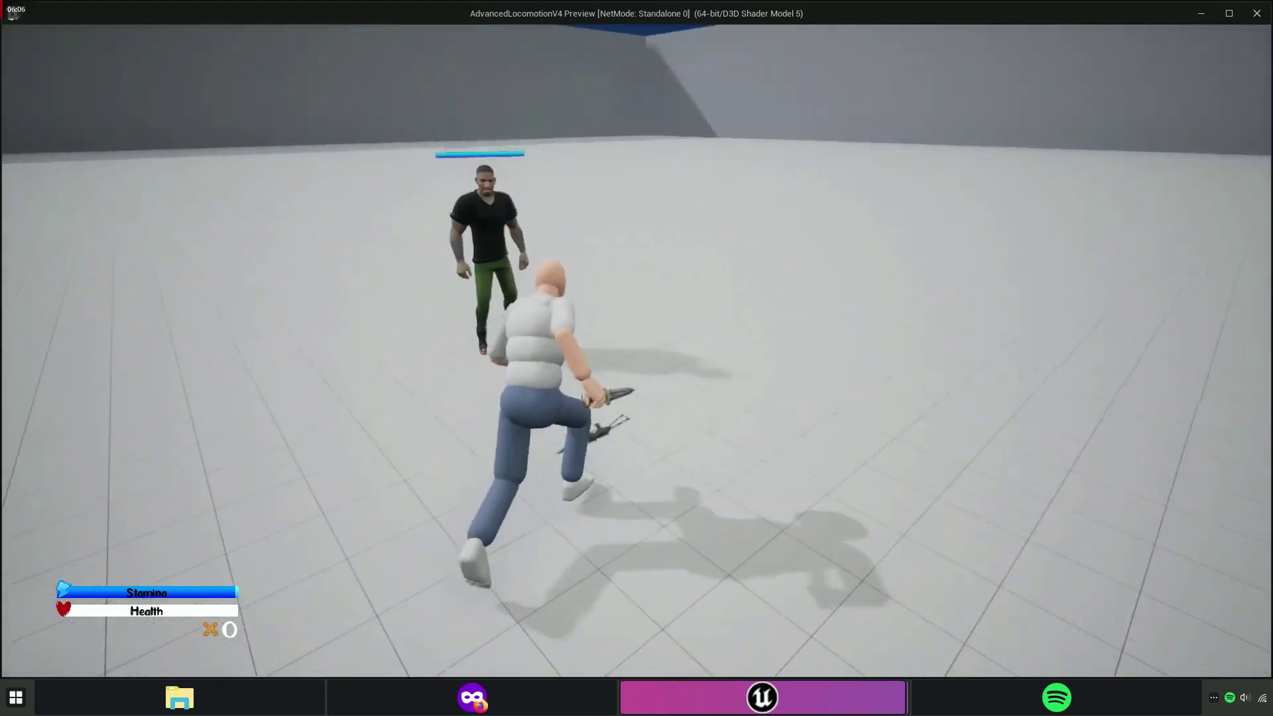
key("w")
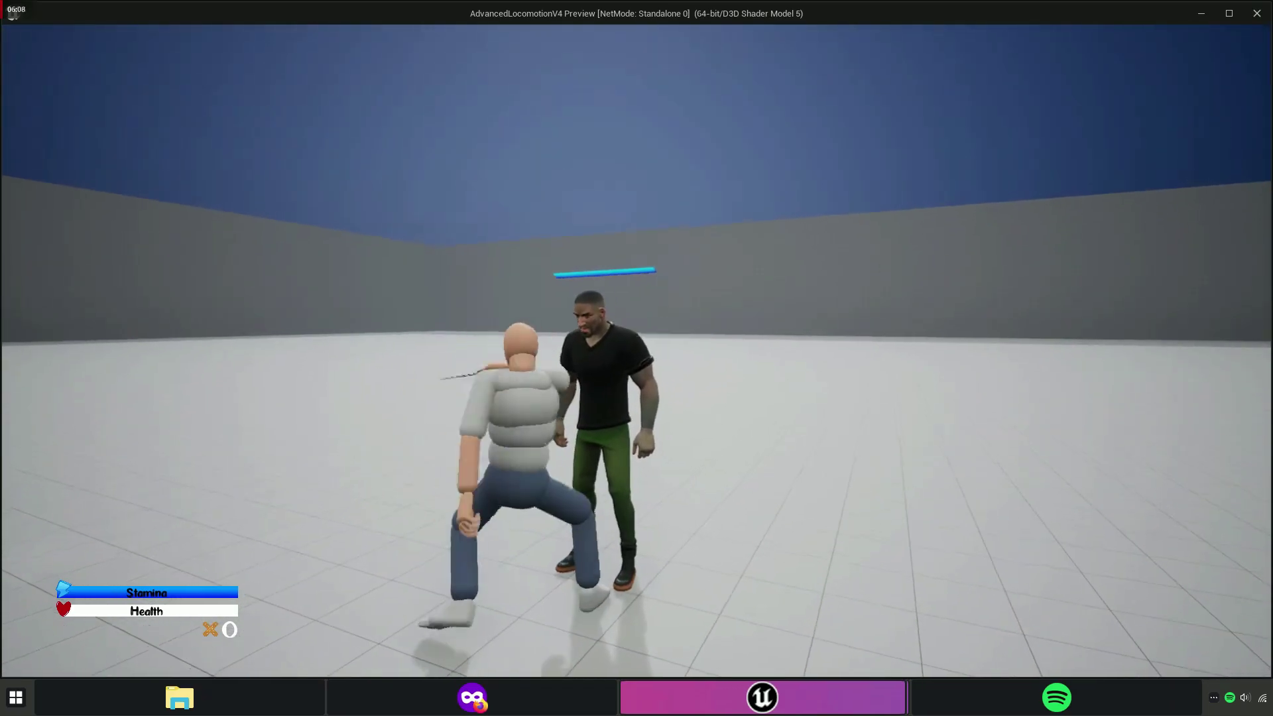
left_click(636, 358)
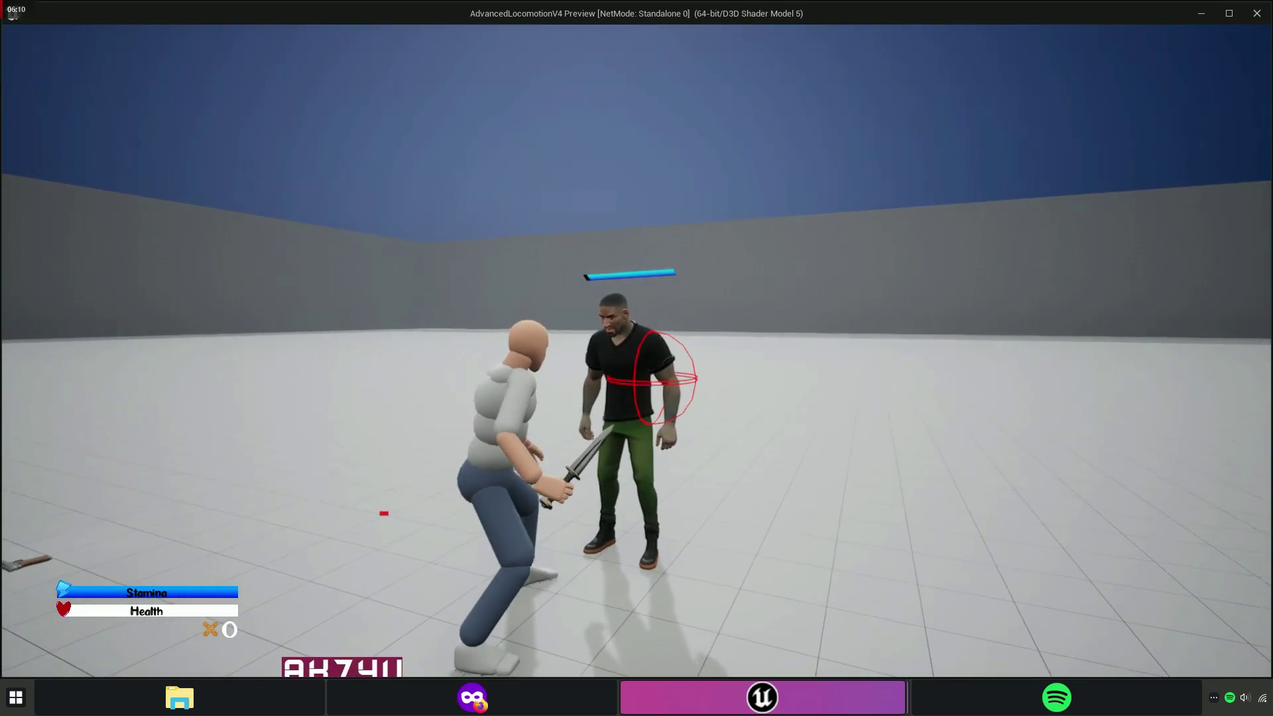
left_click(636, 358)
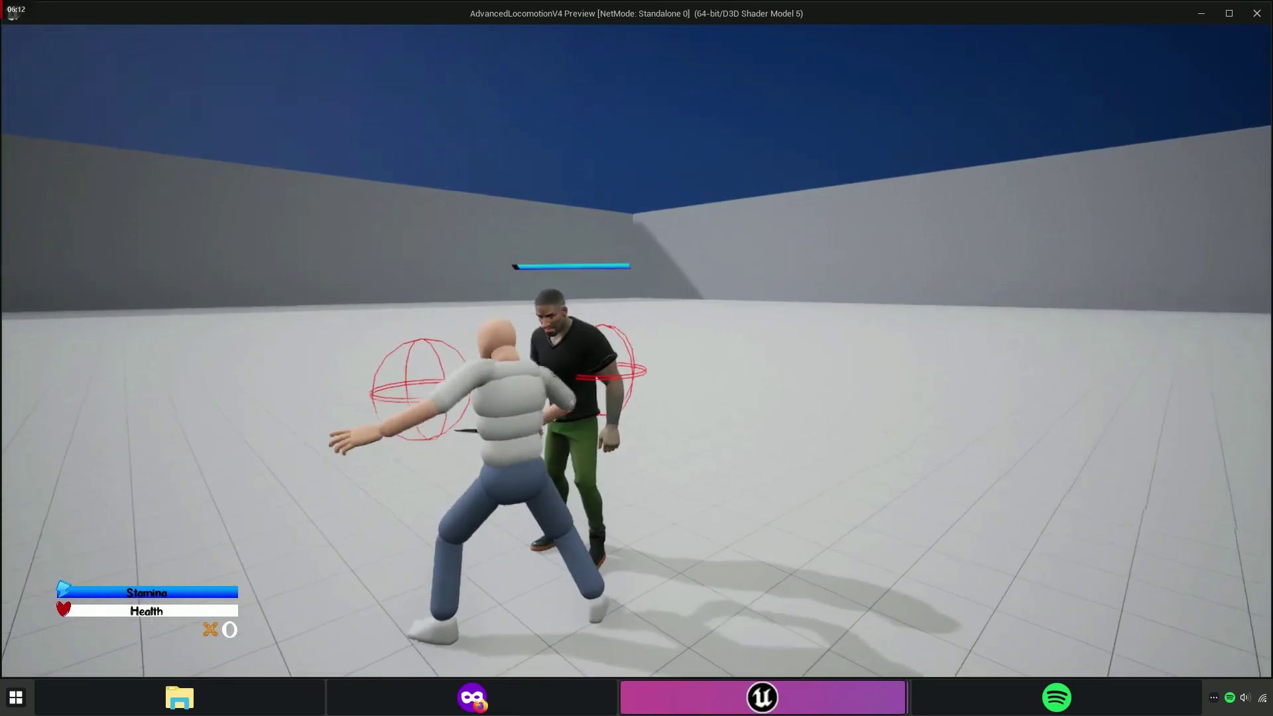
left_click(637, 358)
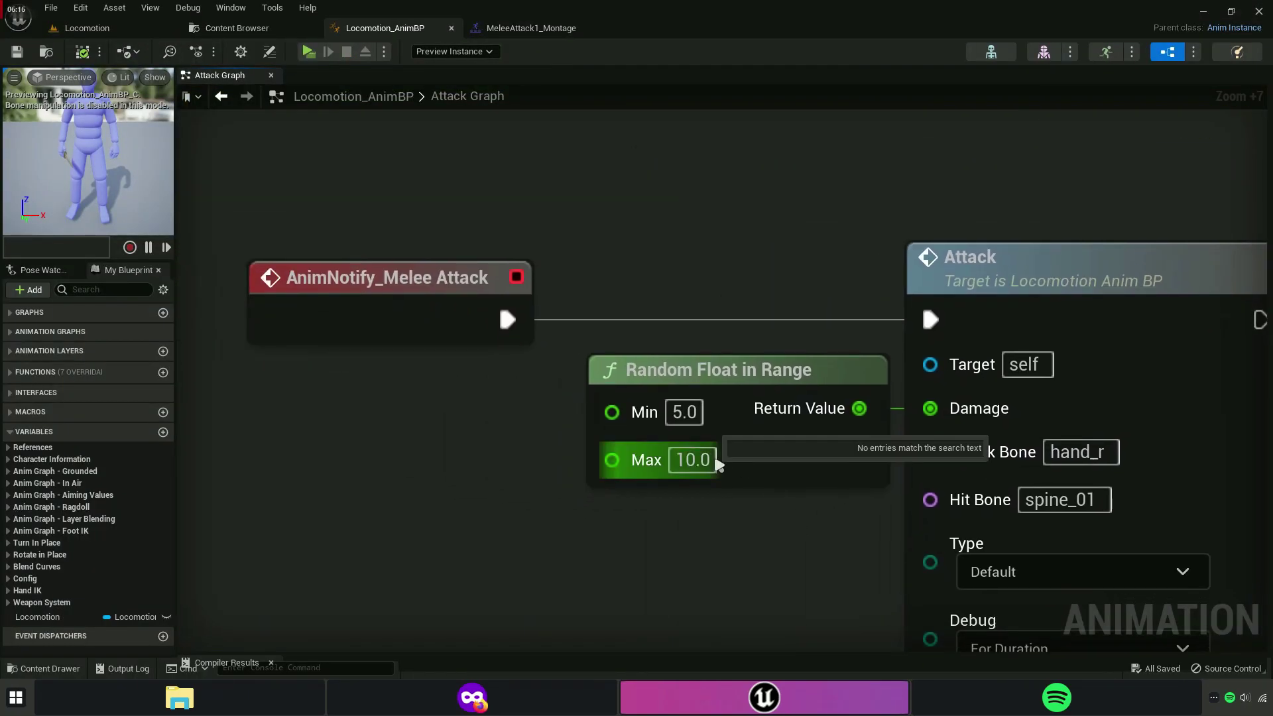
Break the random link, type a fixed Damage of 50 on the Attack node, and launch a test.
right_click_drag(718, 466, 545, 380)
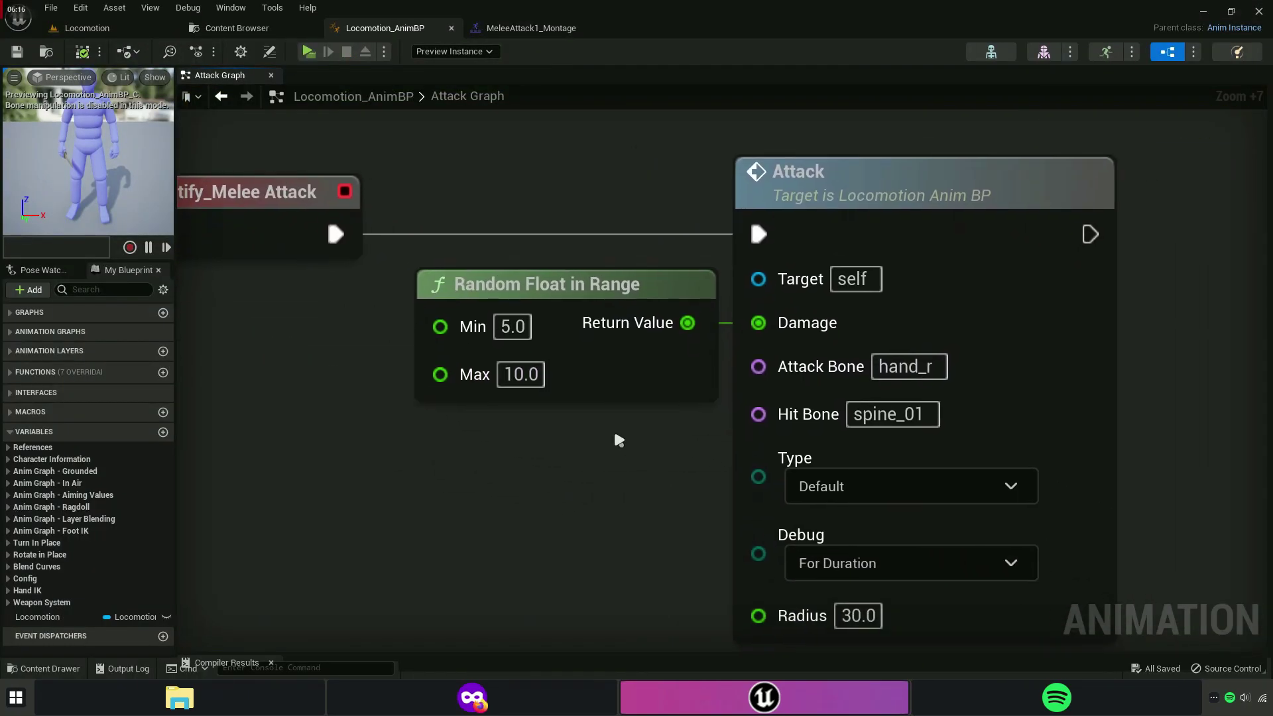
right_click_drag(807, 339, 605, 318)
left_click(605, 312, "alt")
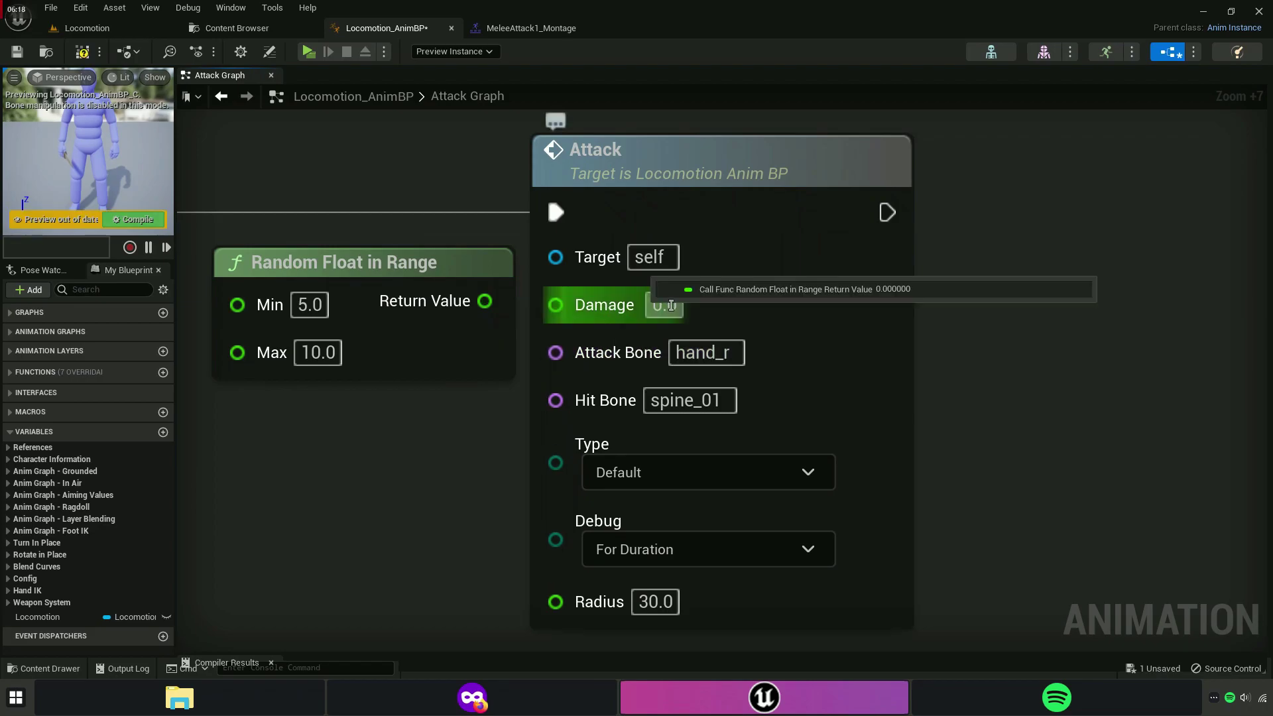
type("50")
key("Tab")
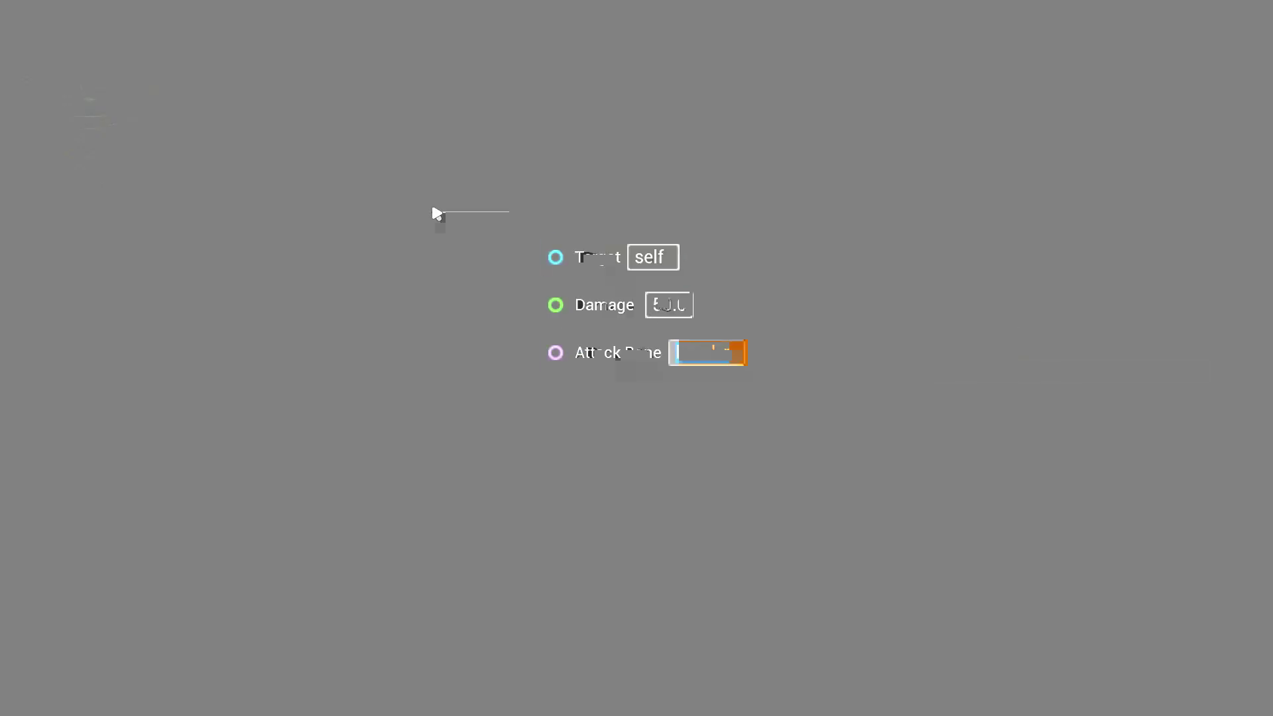
left_click(324, 63)
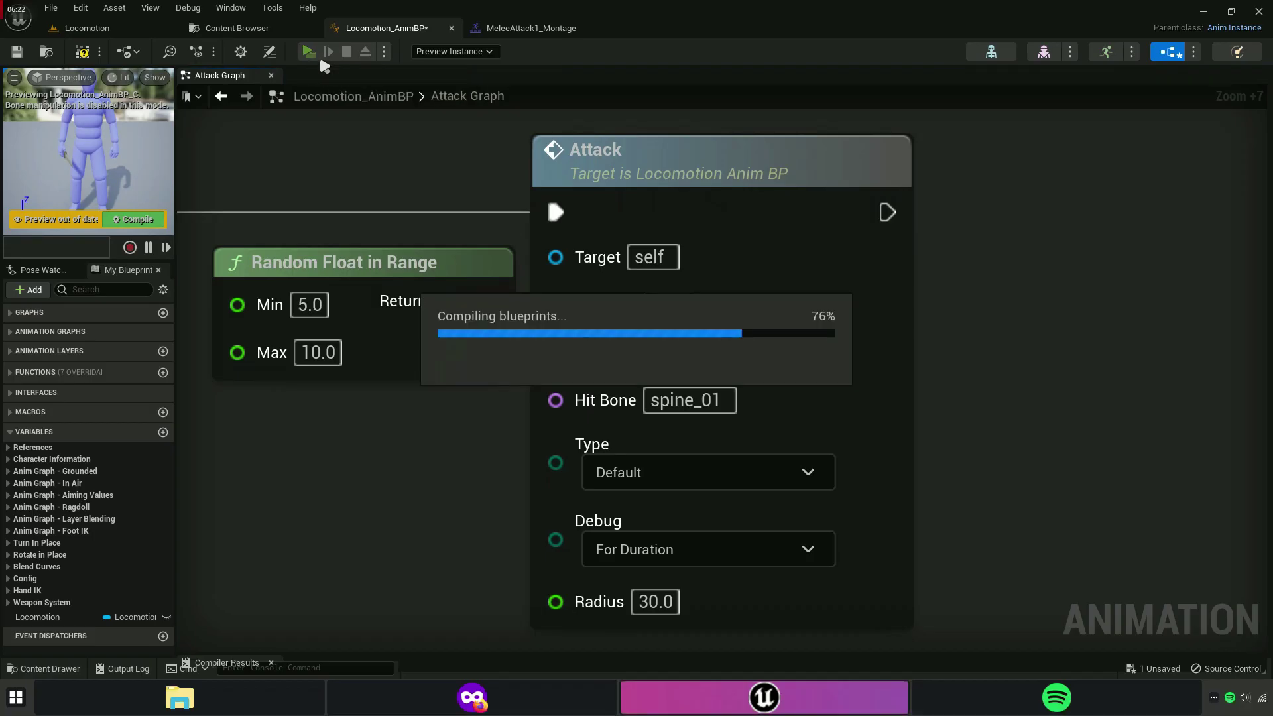
Run to the dagger and the enemy, then exit and relaunch the game.
key("w")
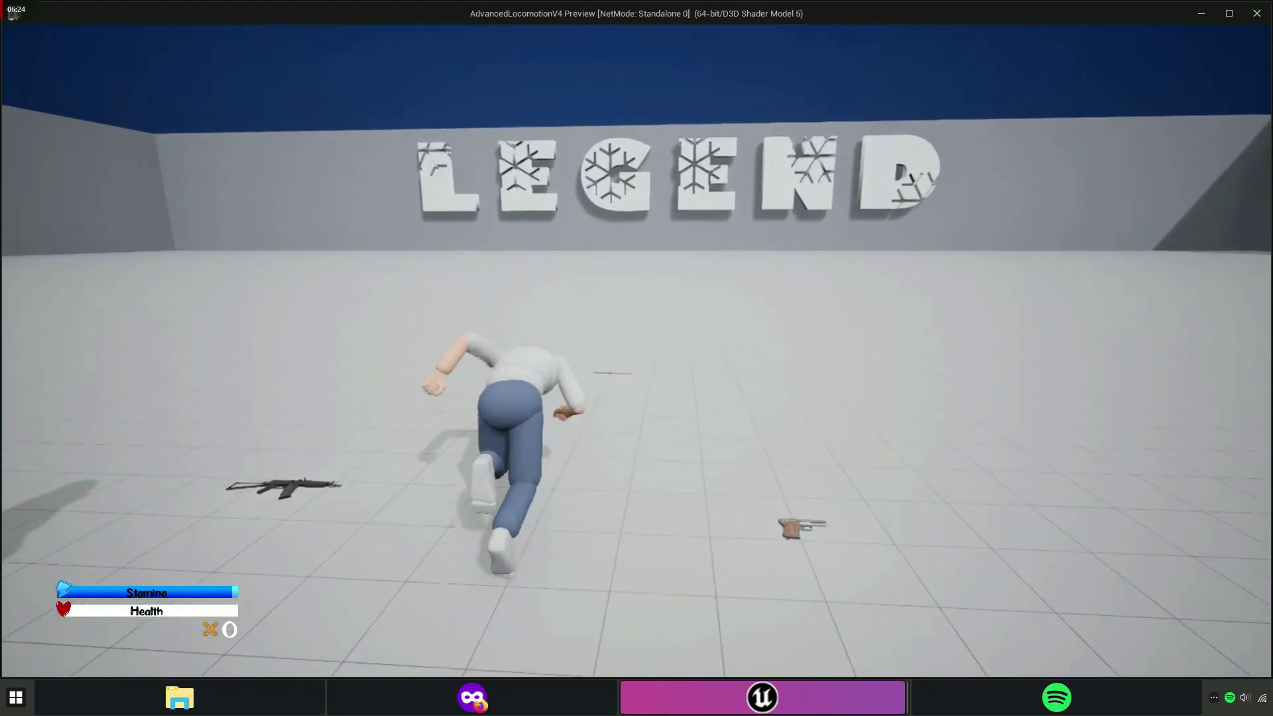
key("w")
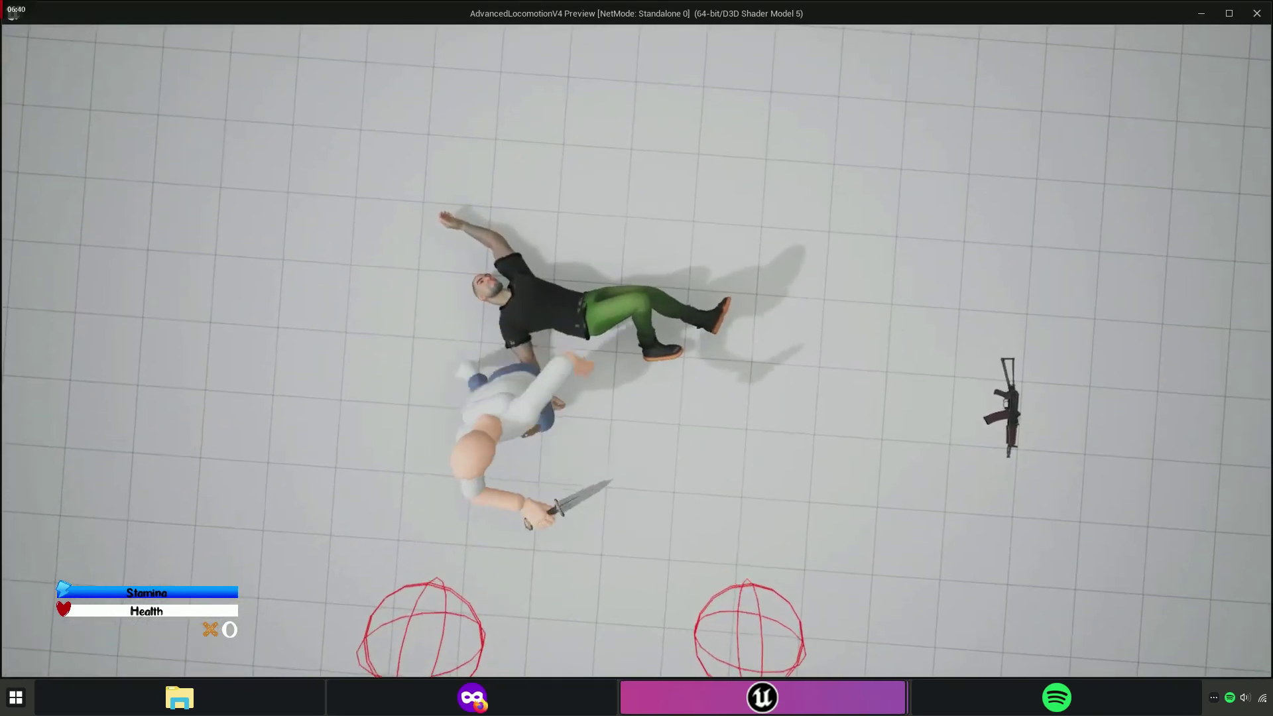
key("Escape")
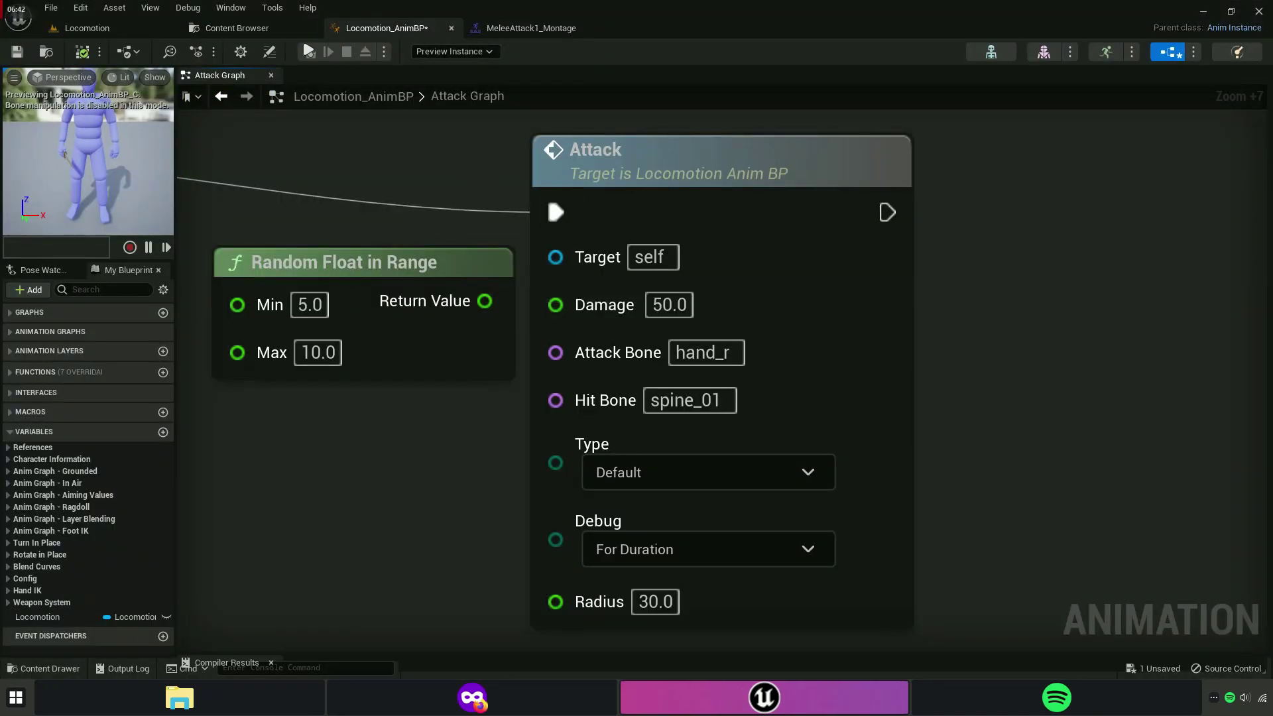
left_click(309, 51)
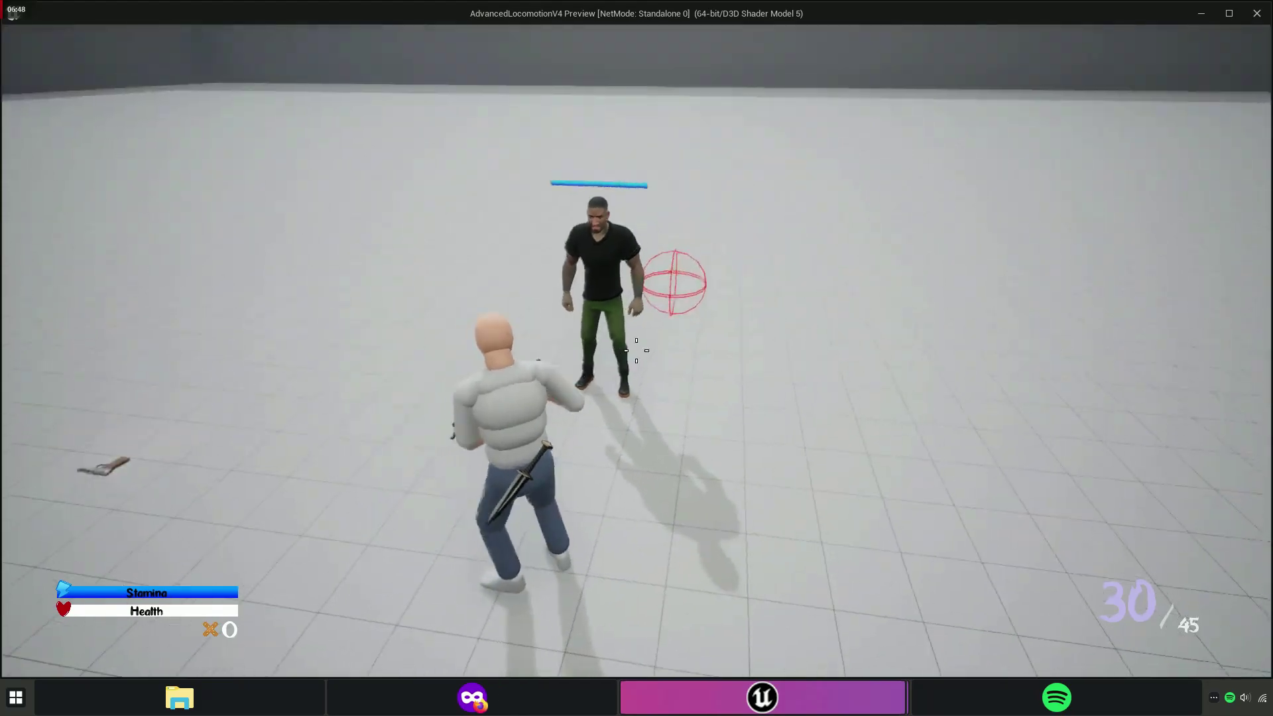
Shoot the enemy with the rifle, switch to the knife, and stab him until he falls dead.
left_click(636, 350)
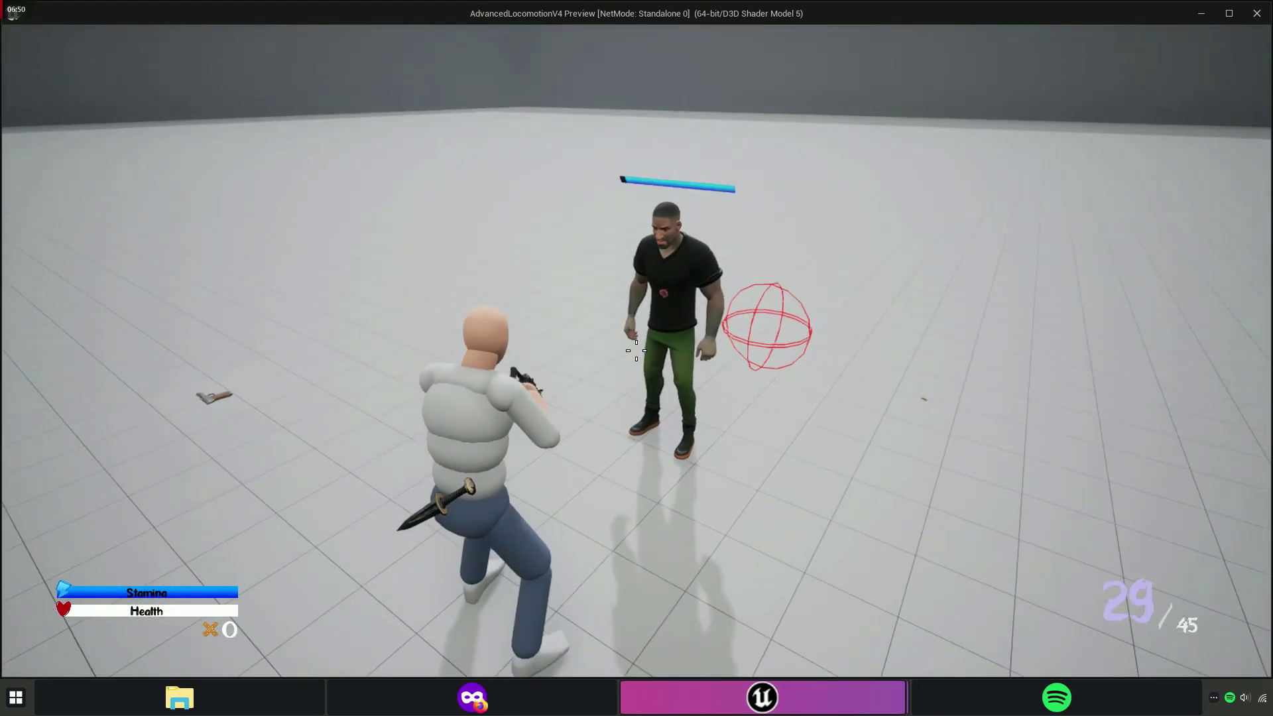
key("w")
left_click(637, 350)
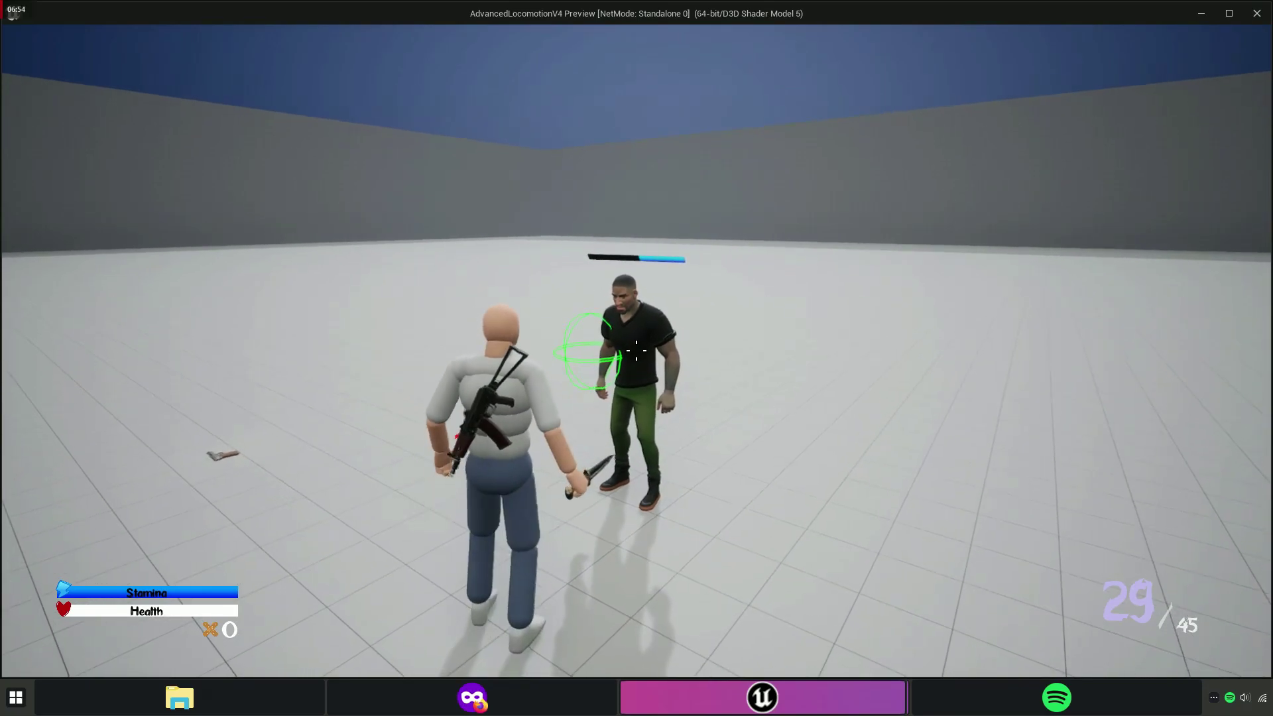
key("1")
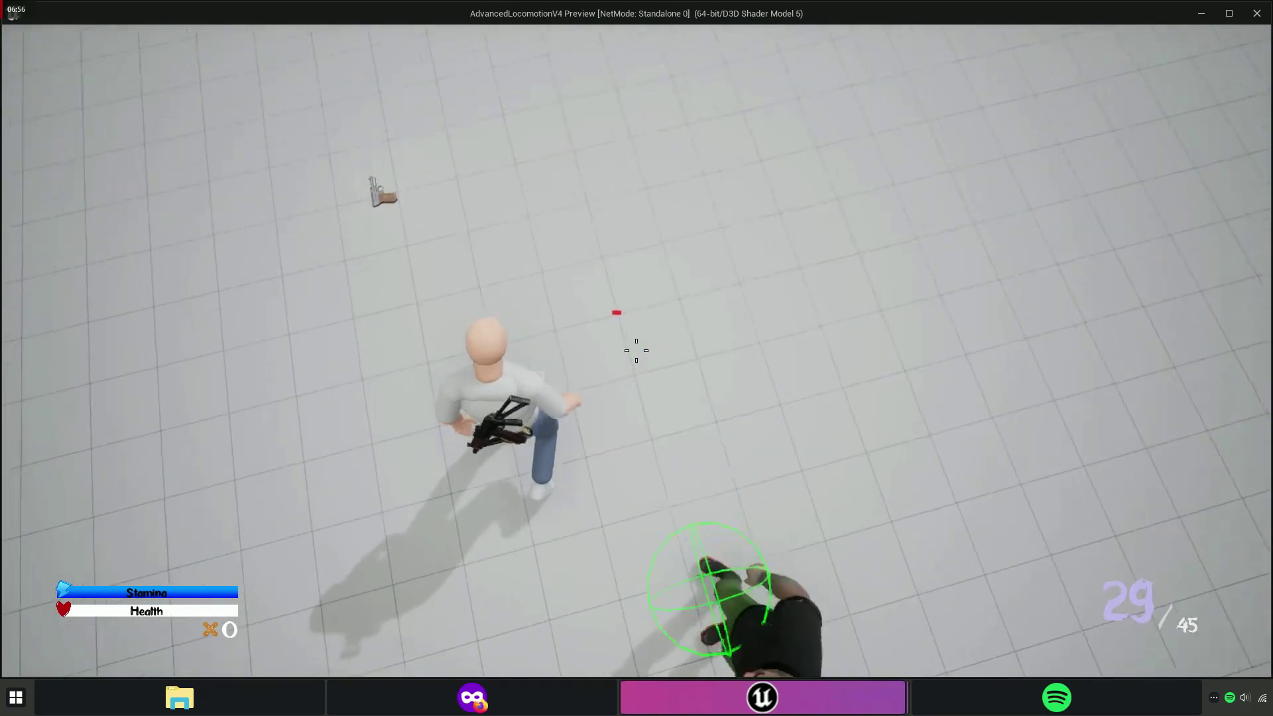
key("2")
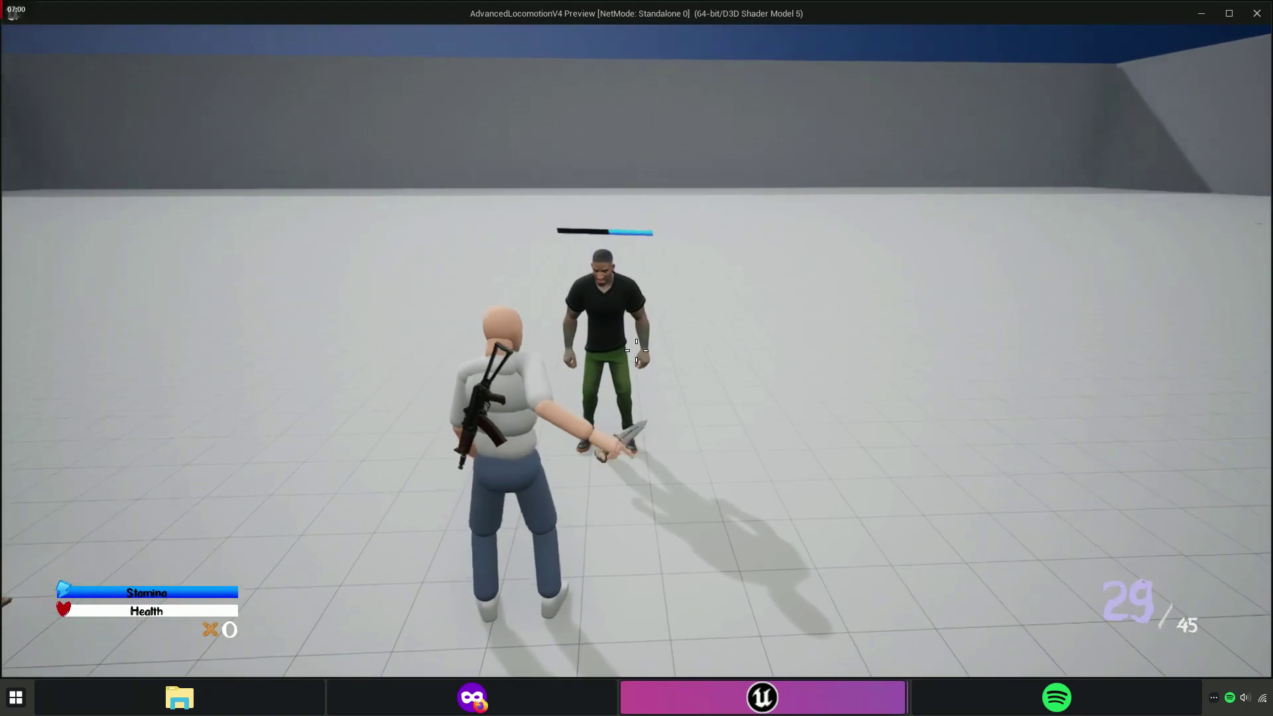
left_click(636, 350)
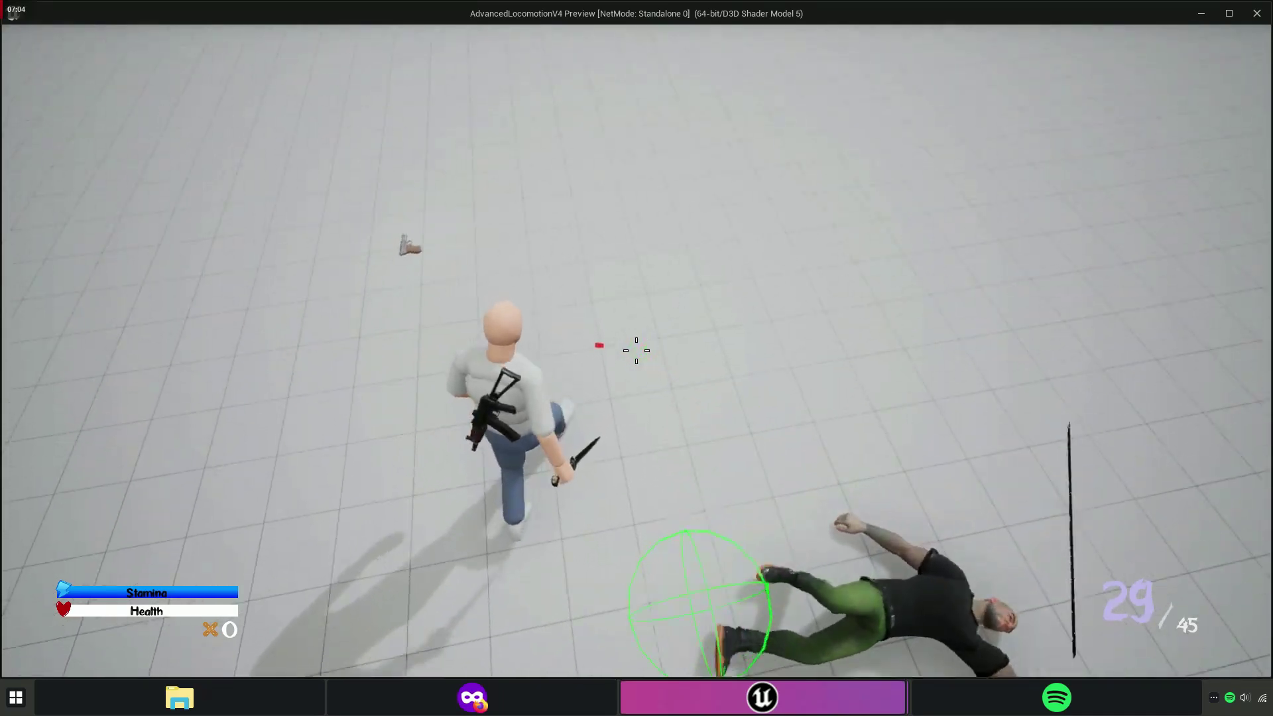
key("w")
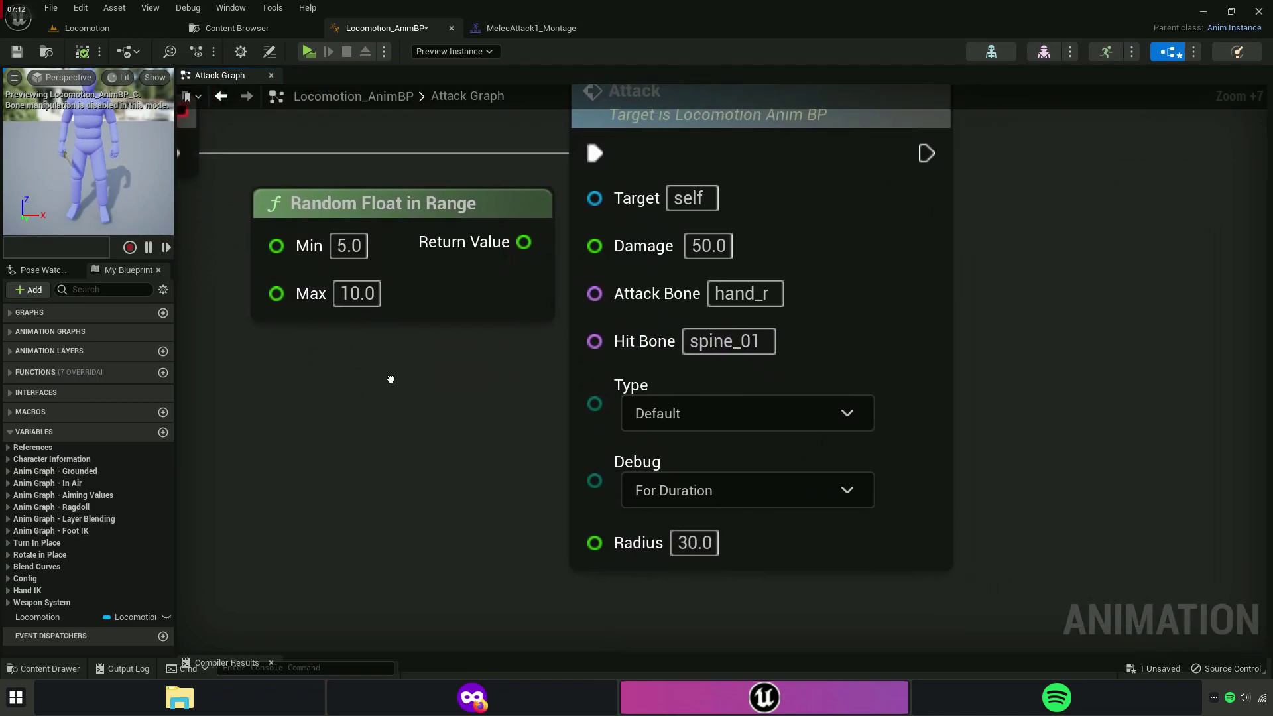
Reconnect the Random Float in Range Return Value to the Attack node's Damage input.
right_click_drag(390, 379, 355, 385)
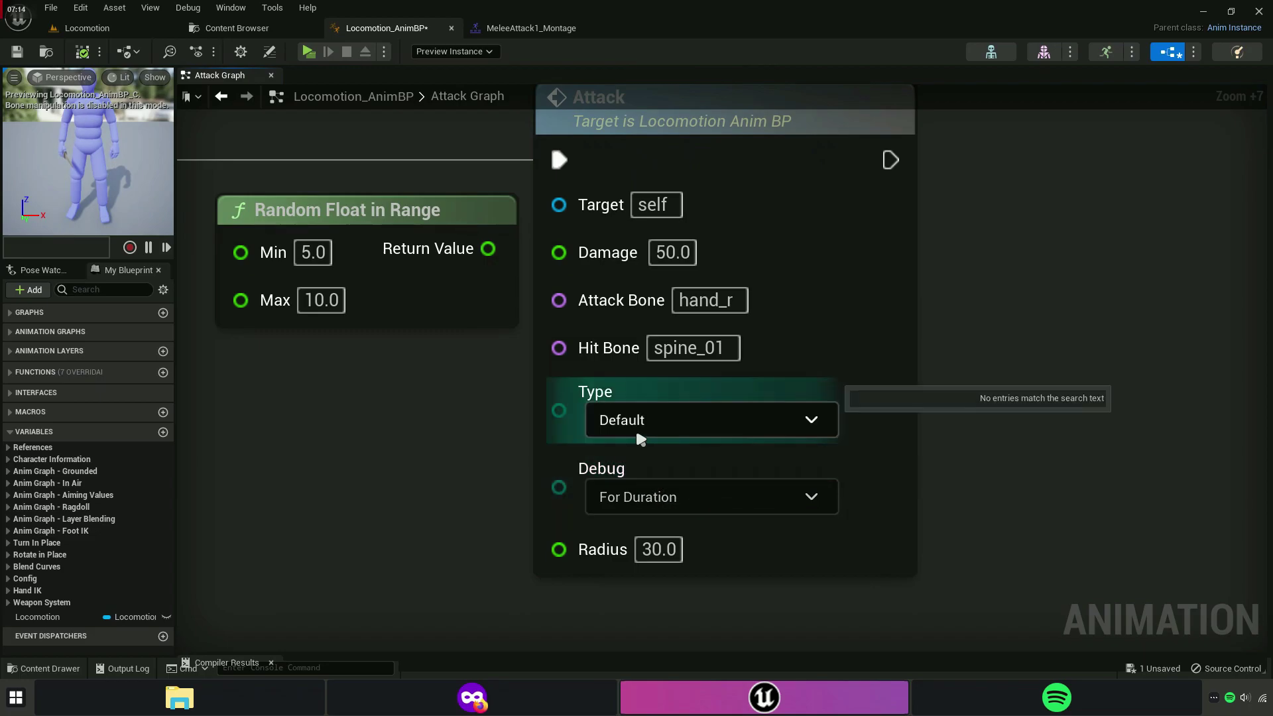
scroll(635, 427, "down", 3)
scroll(570, 458, "up", 2)
scroll(364, 367, "up", 2)
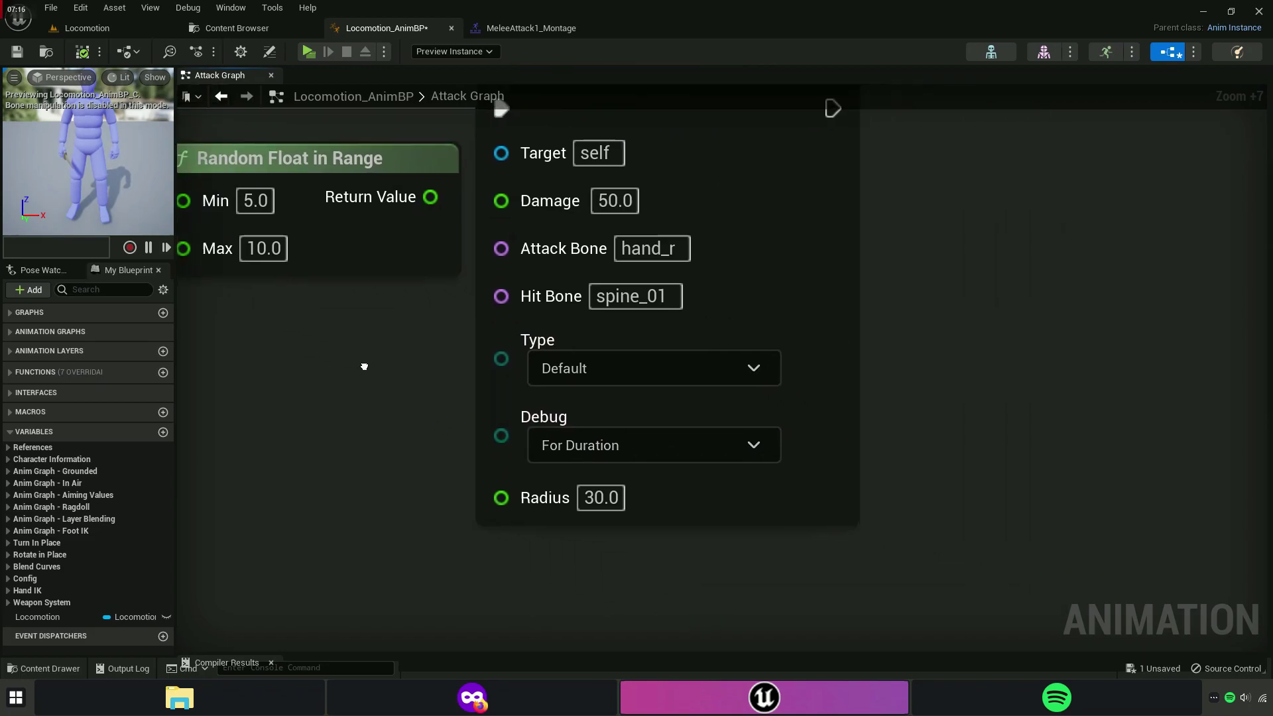
right_click_drag(349, 409, 431, 506)
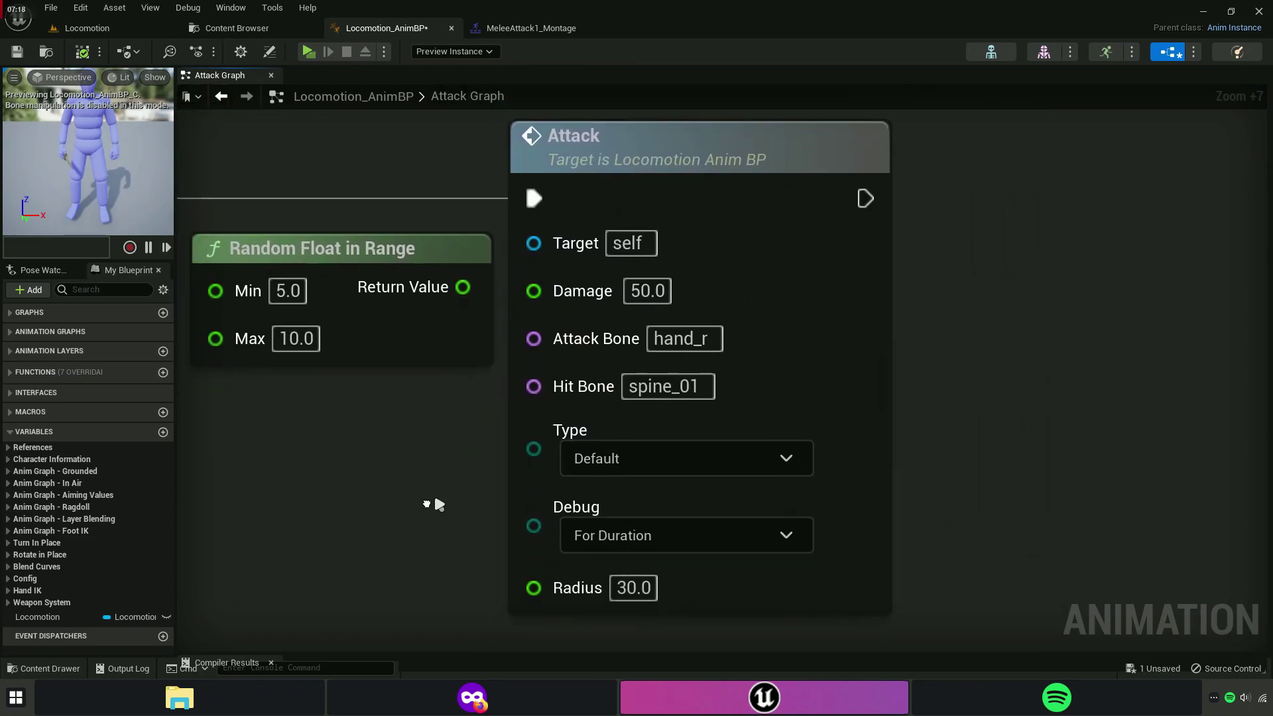
left_click_drag(462, 300, 535, 290)
right_click_drag(251, 335, 492, 325)
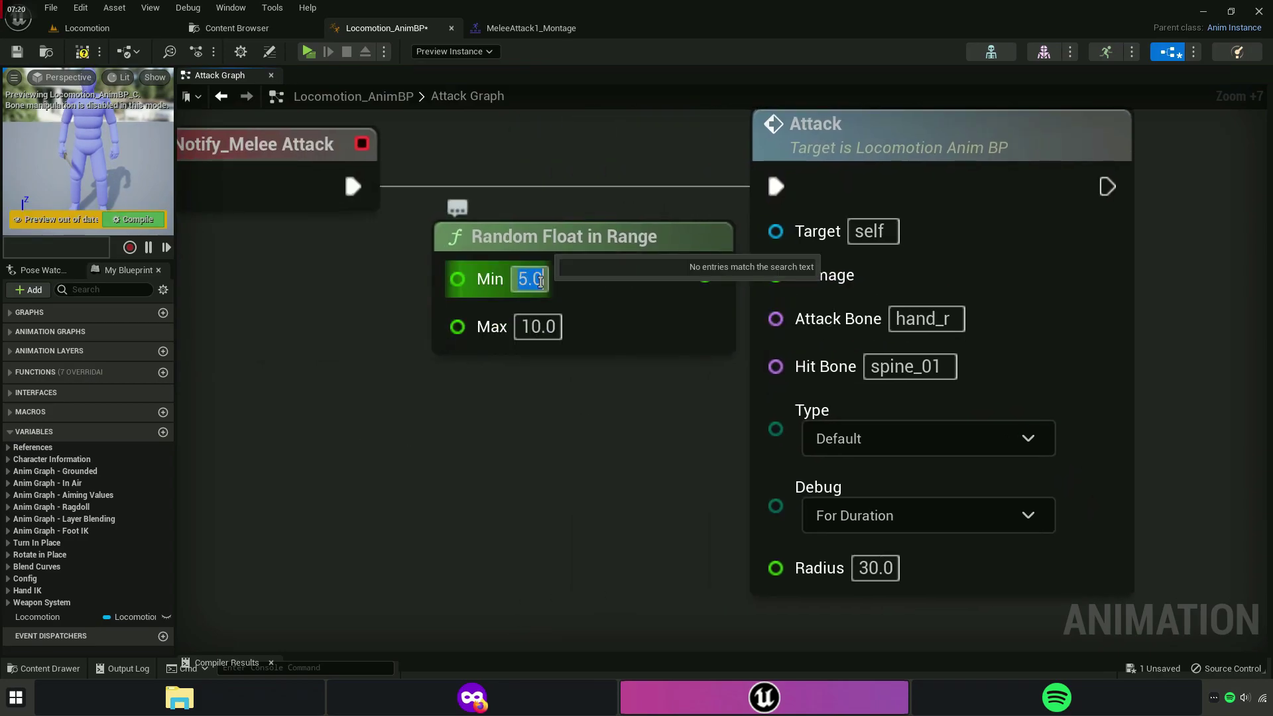
Set the random range to Min 30 and Max 40, compile and save, then play.
type("30")
key("Tab")
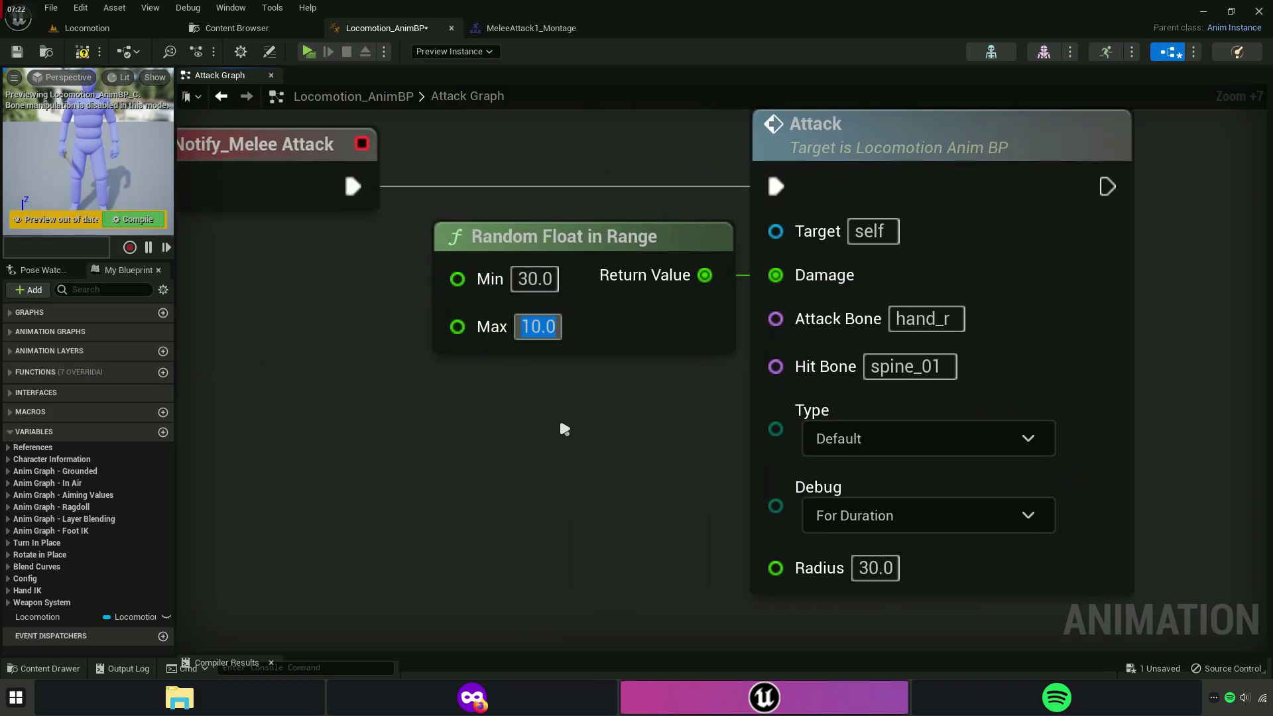
type("40")
key("Return")
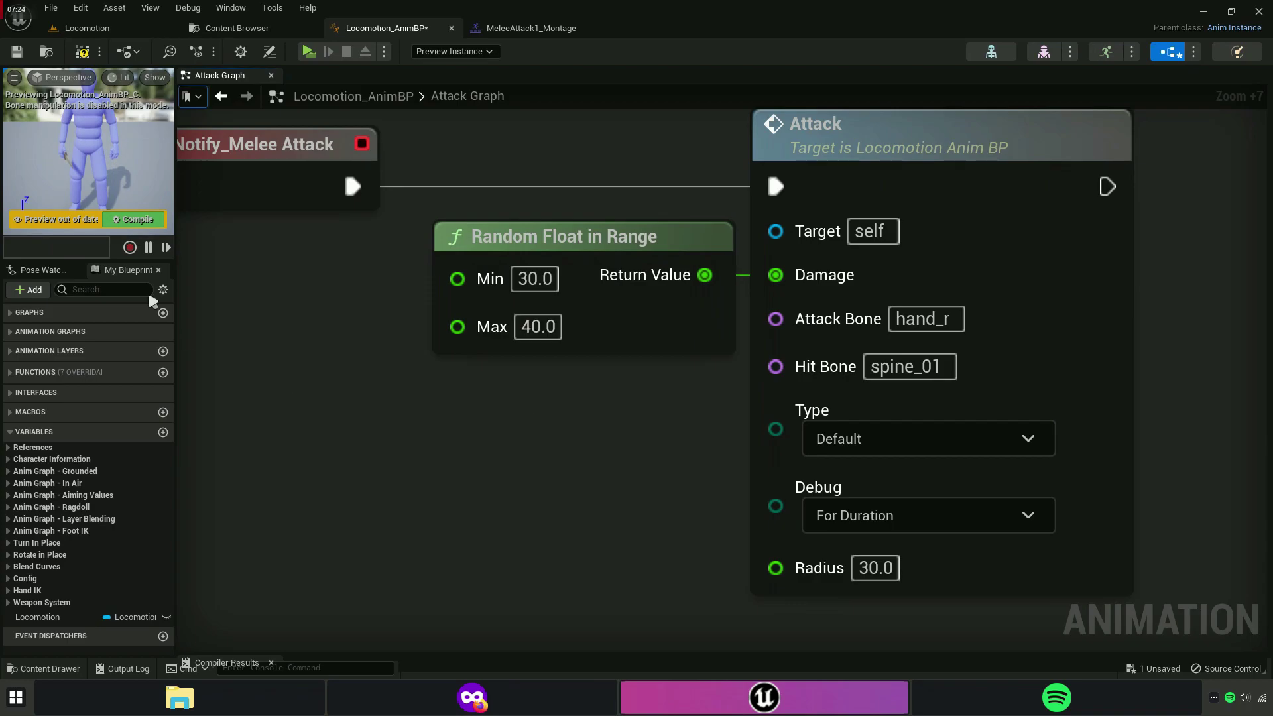
left_click(19, 56)
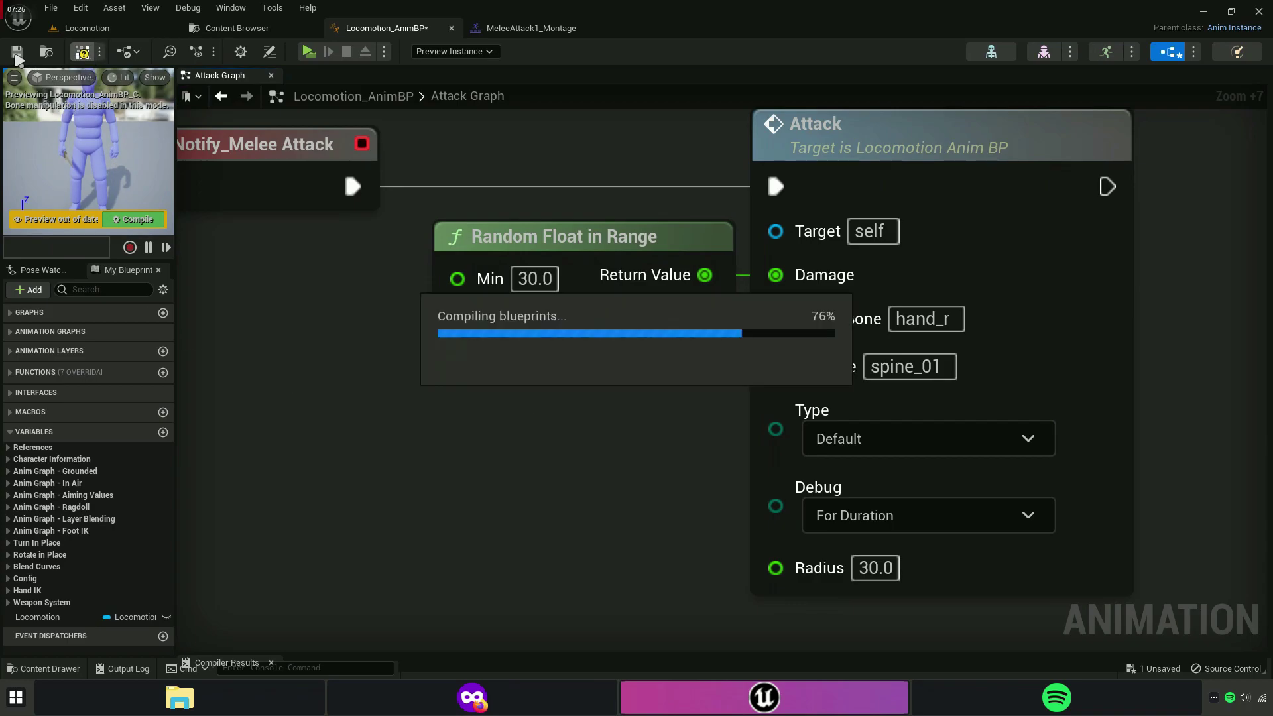
left_click(310, 53)
Pick up the dagger and pistol, then fire twice at the enemy.
key("e")
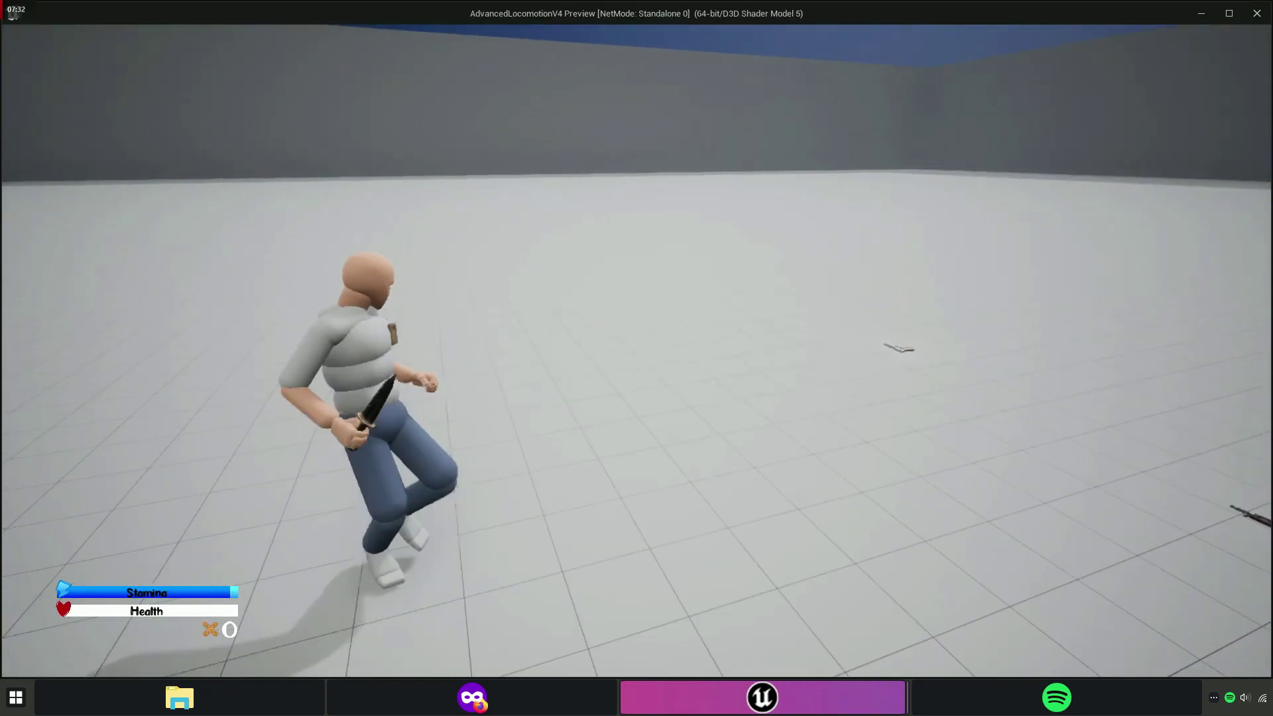
key("e")
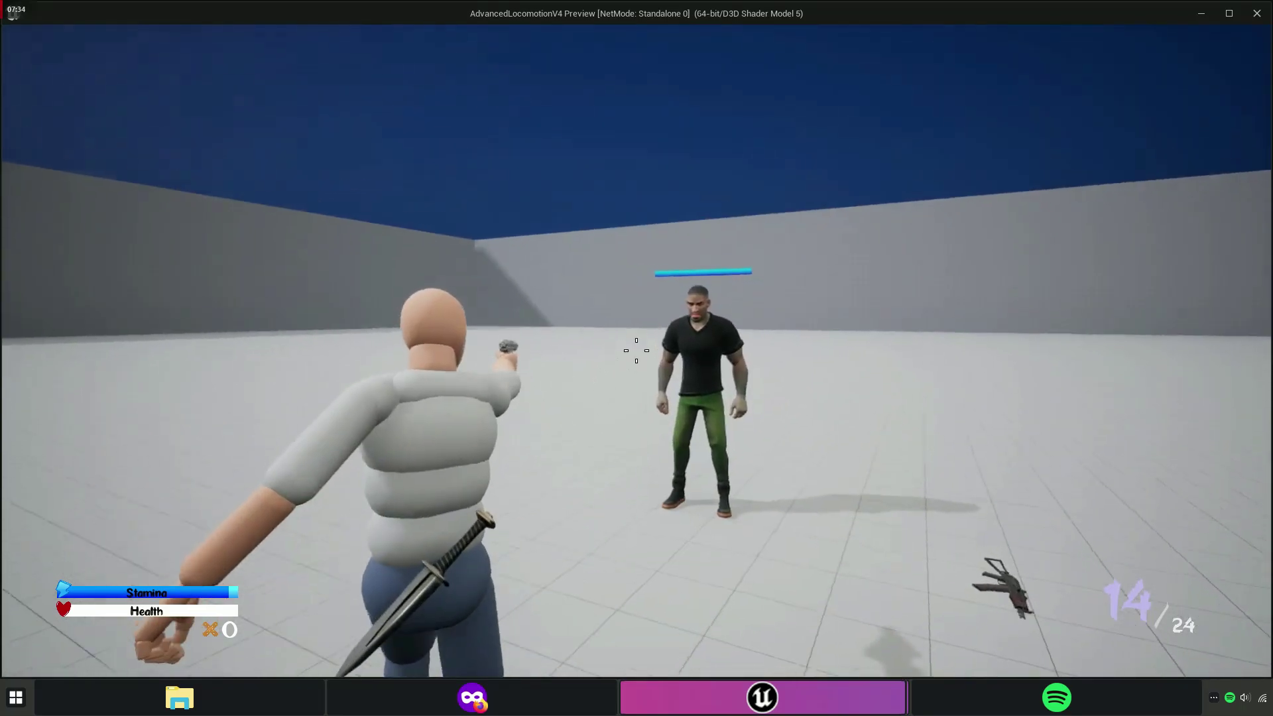
left_click(636, 350)
left_click(637, 350)
Close in on the enemy and attack him repeatedly with the dagger.
key("w")
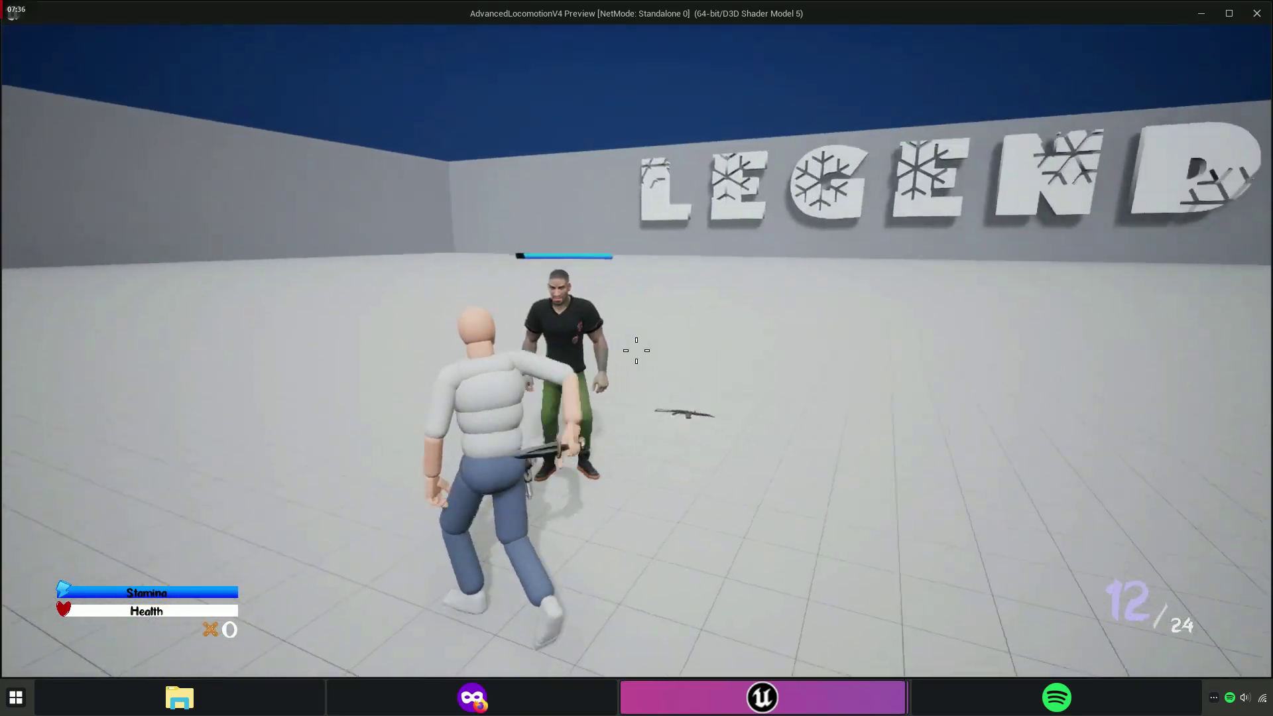
left_click(637, 350)
left_click(636, 350)
key("s")
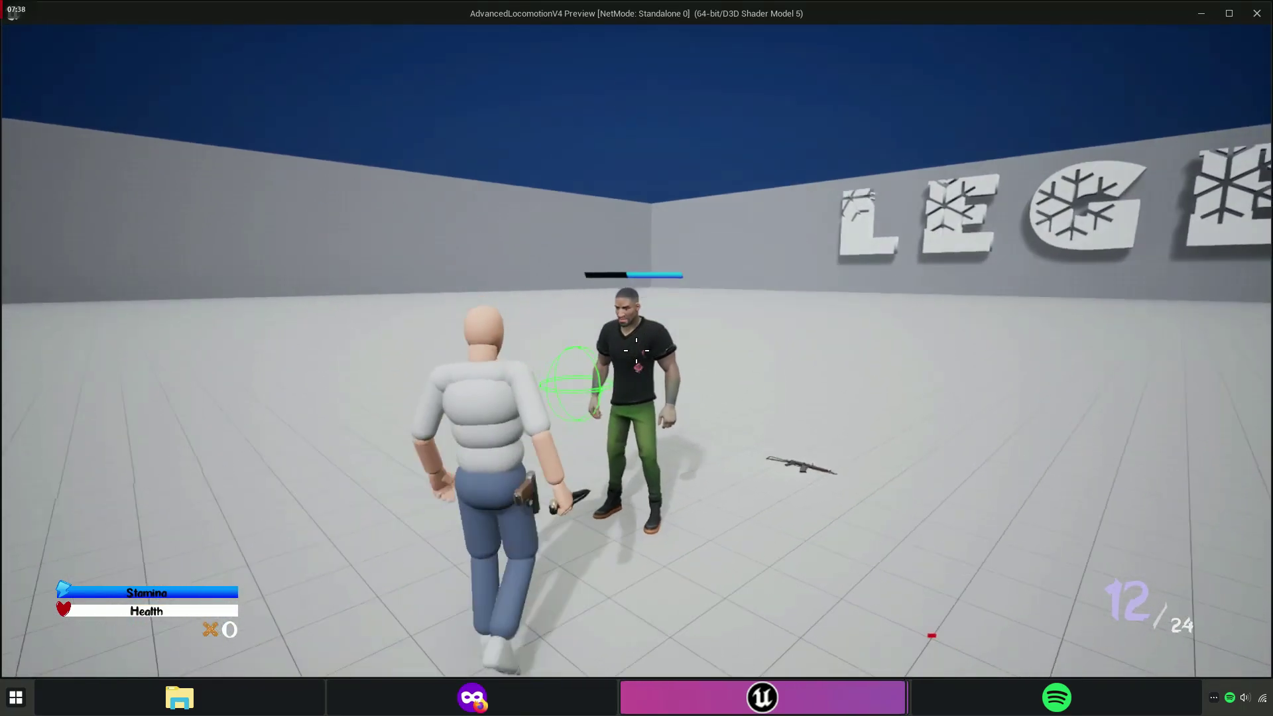
key("w")
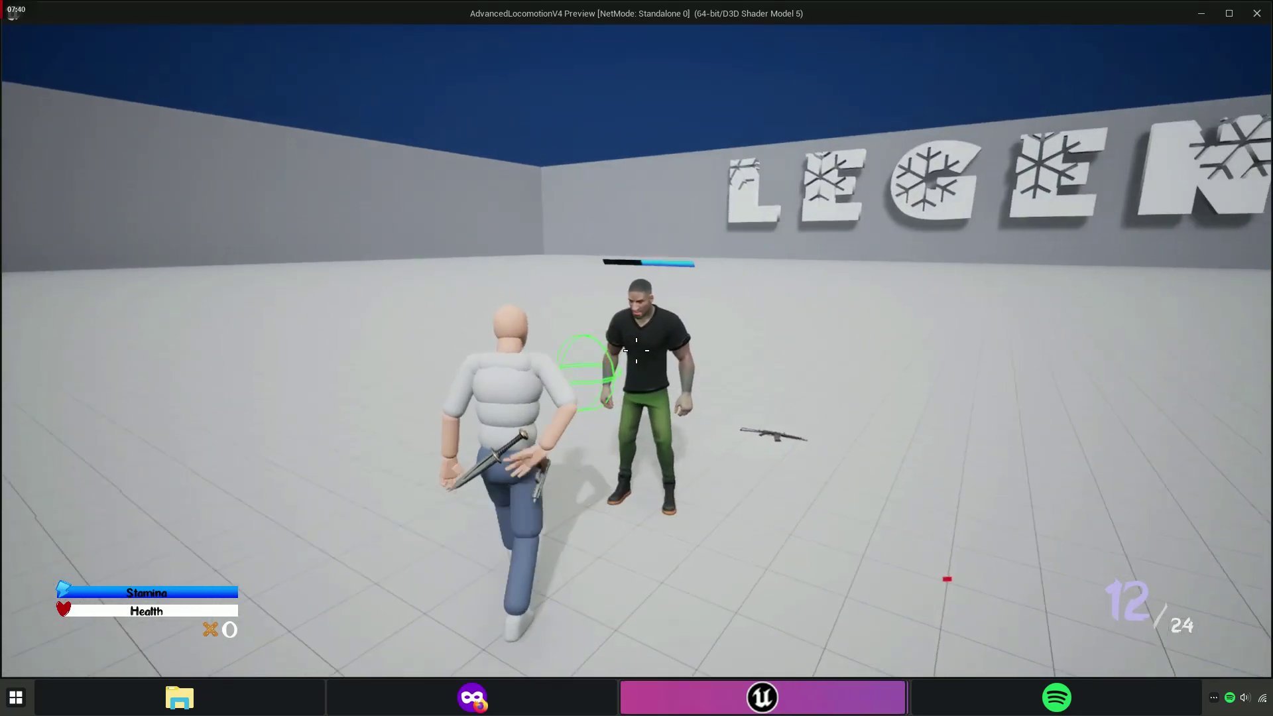
left_click(637, 350)
left_click(636, 350)
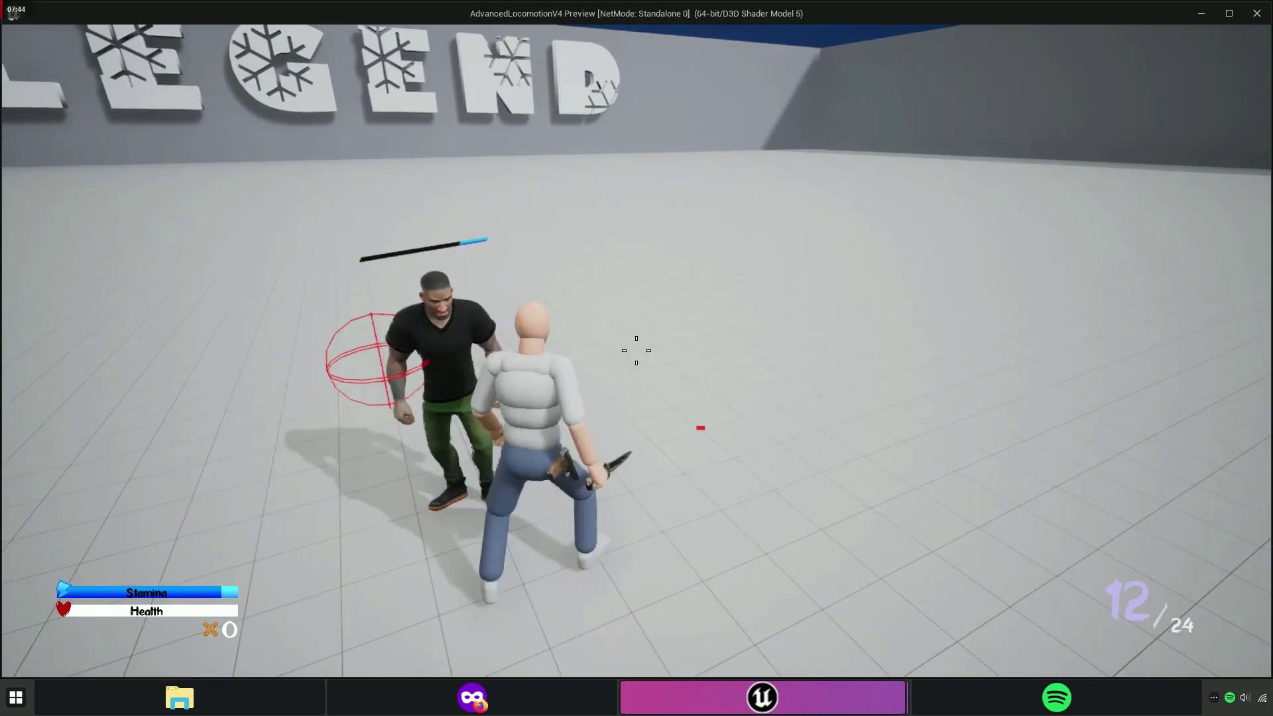
Pick up the rifle from the floor and fire three shots at the enemy.
key("w")
key("e")
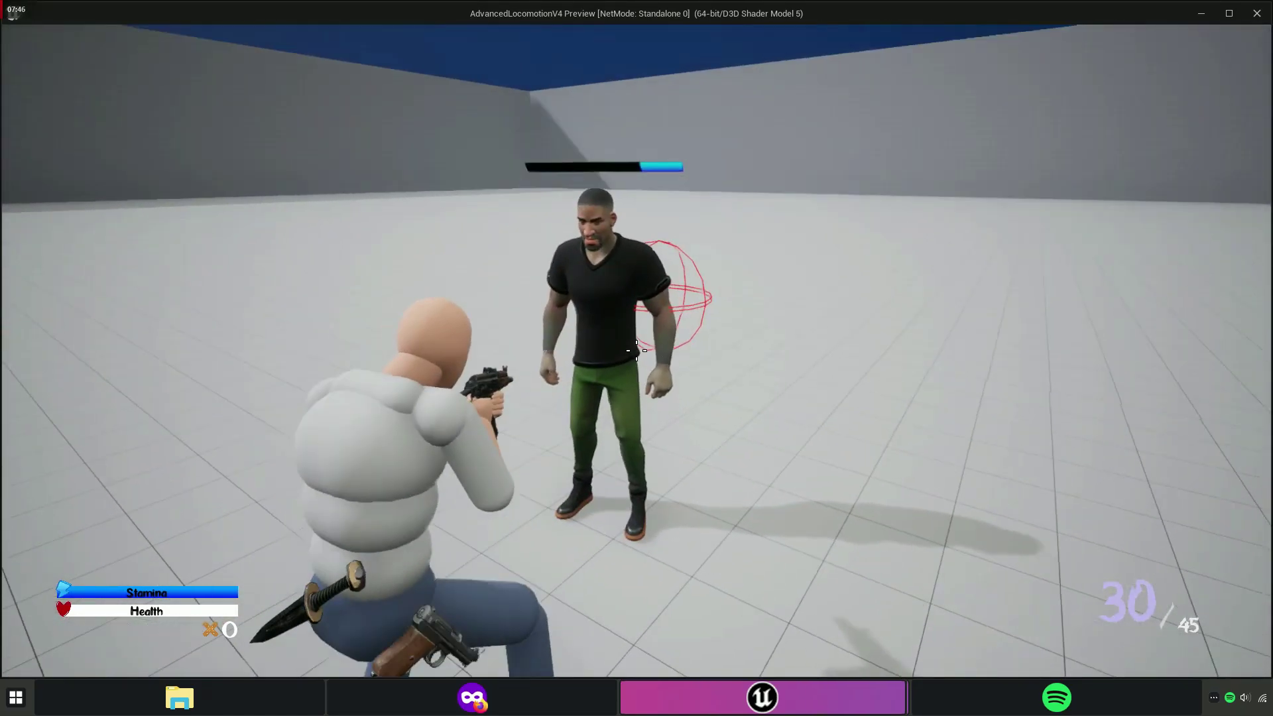
left_click(636, 350)
left_click(637, 350)
left_click(636, 350)
Holster the gun, draw the knife and slash the enemy until he dies.
key("1")
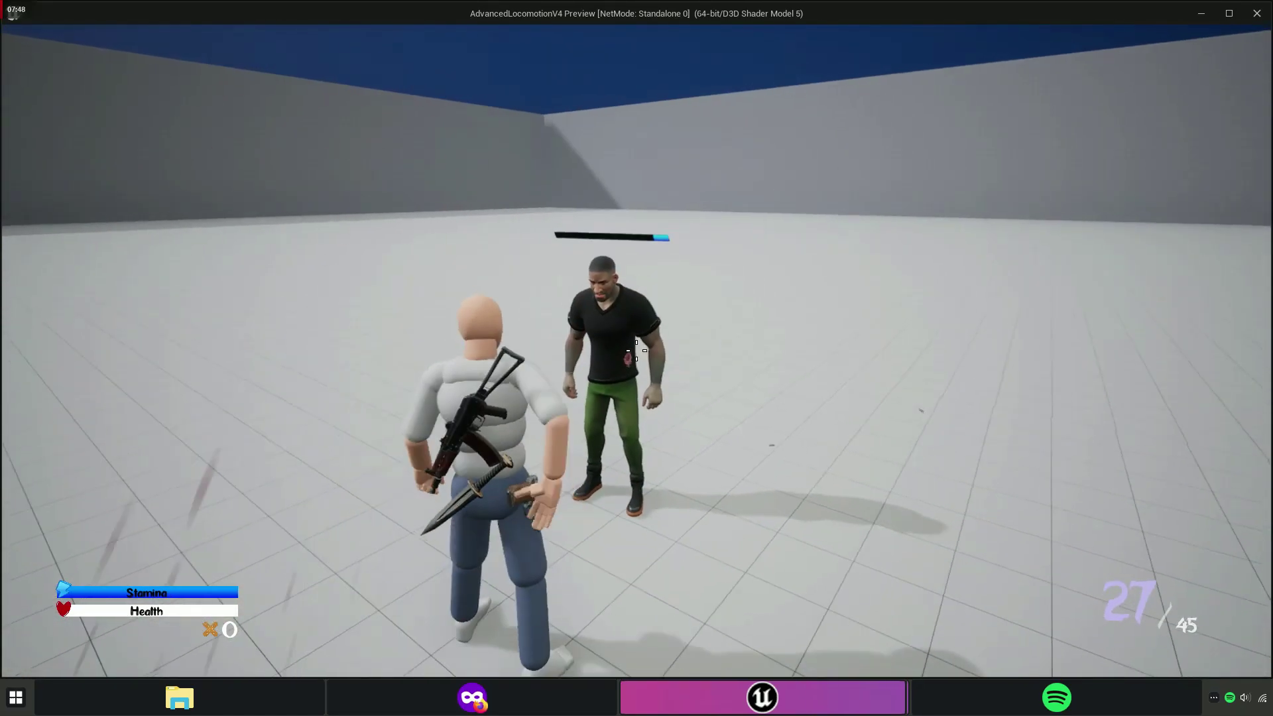
key("w")
left_click(637, 350)
left_click(636, 350)
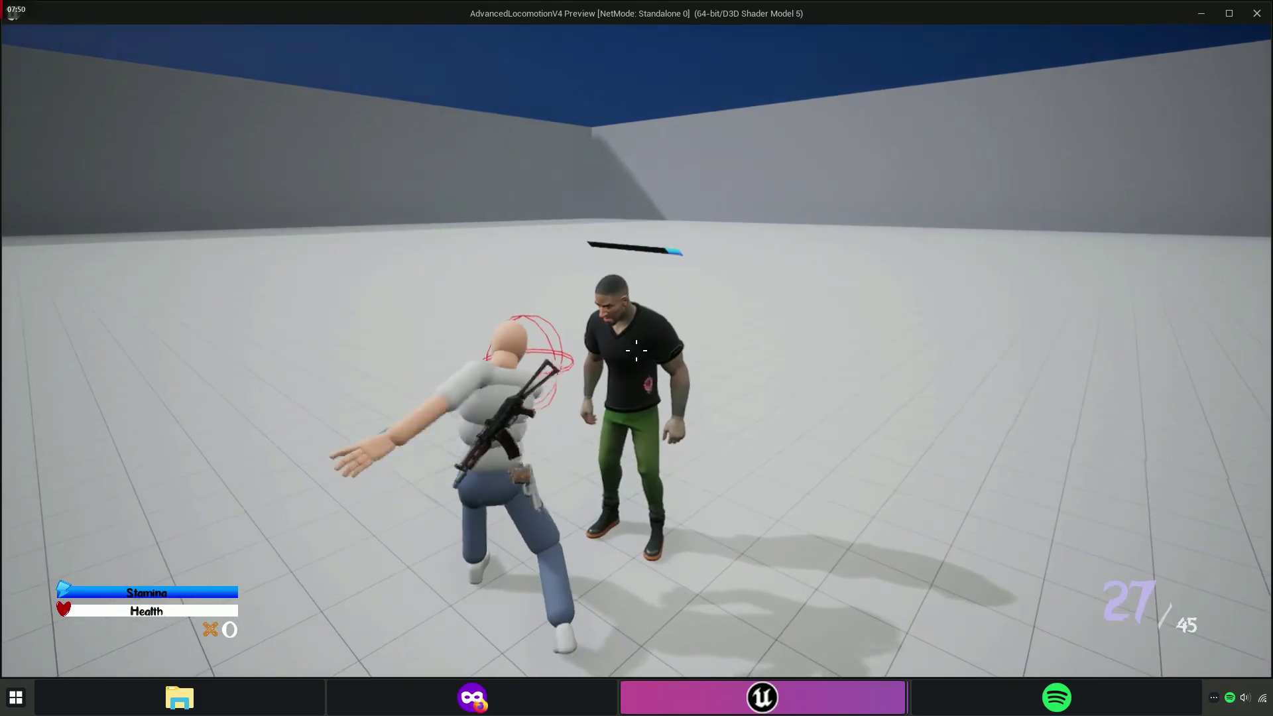
left_click(636, 350)
left_click(636, 350)
left_click(636, 350)
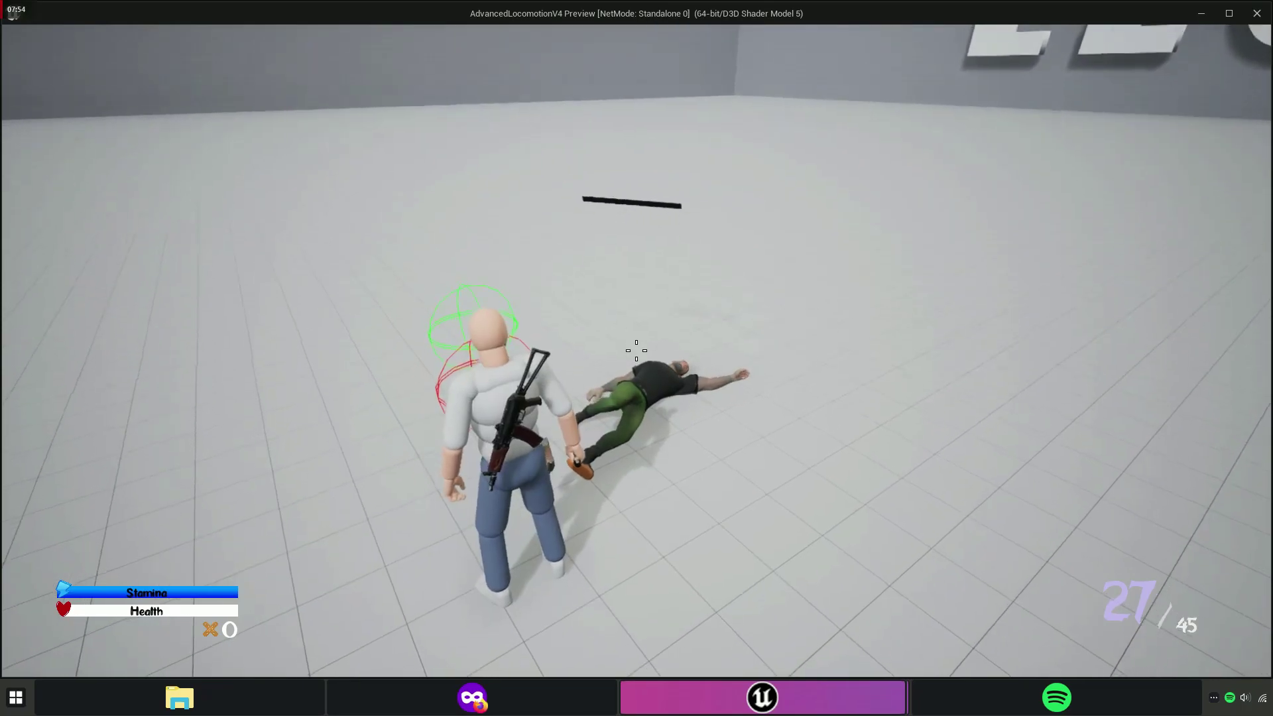
left_click(636, 350)
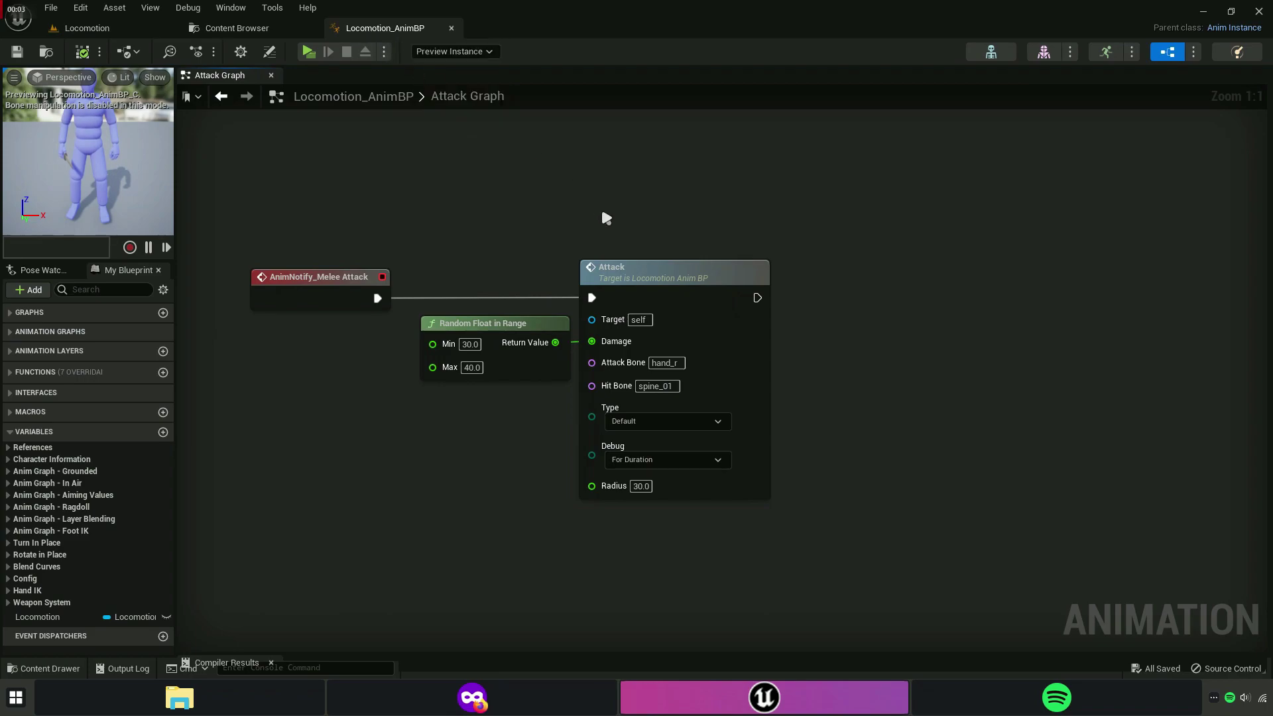
Copy the Sound Effect nodes from the Weapon Graph.
left_click(663, 299)
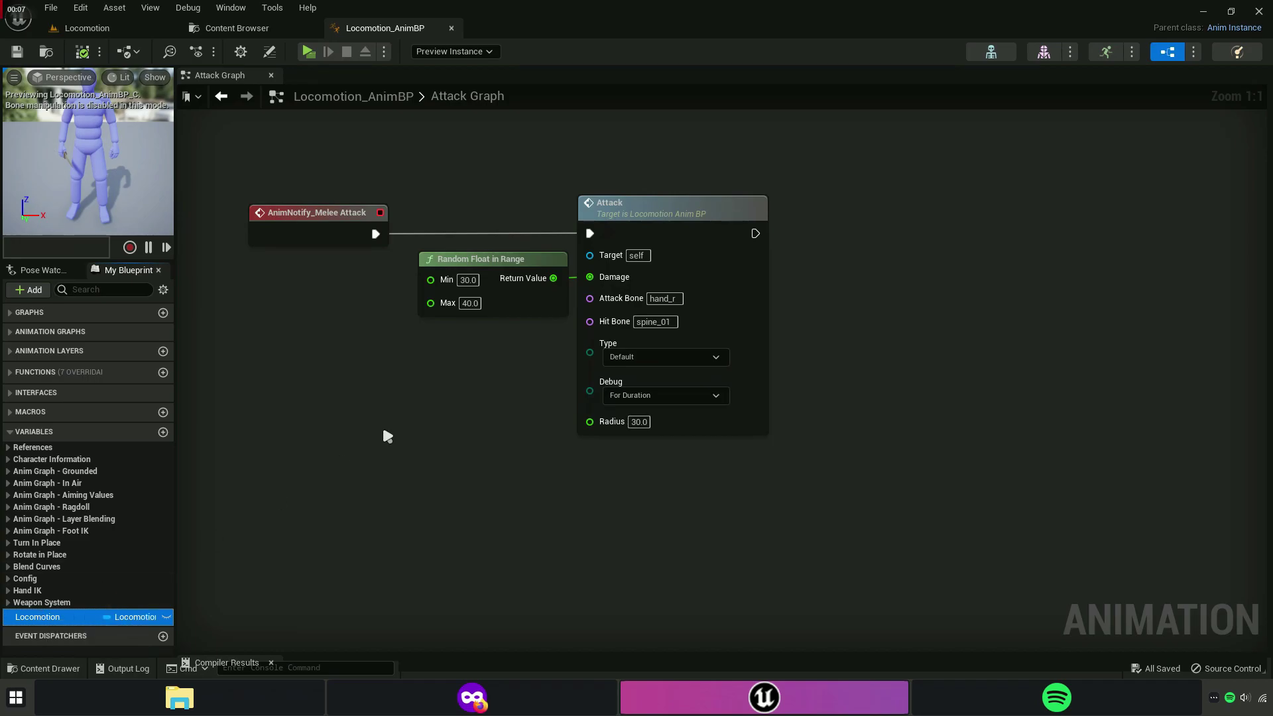
left_click(9, 314)
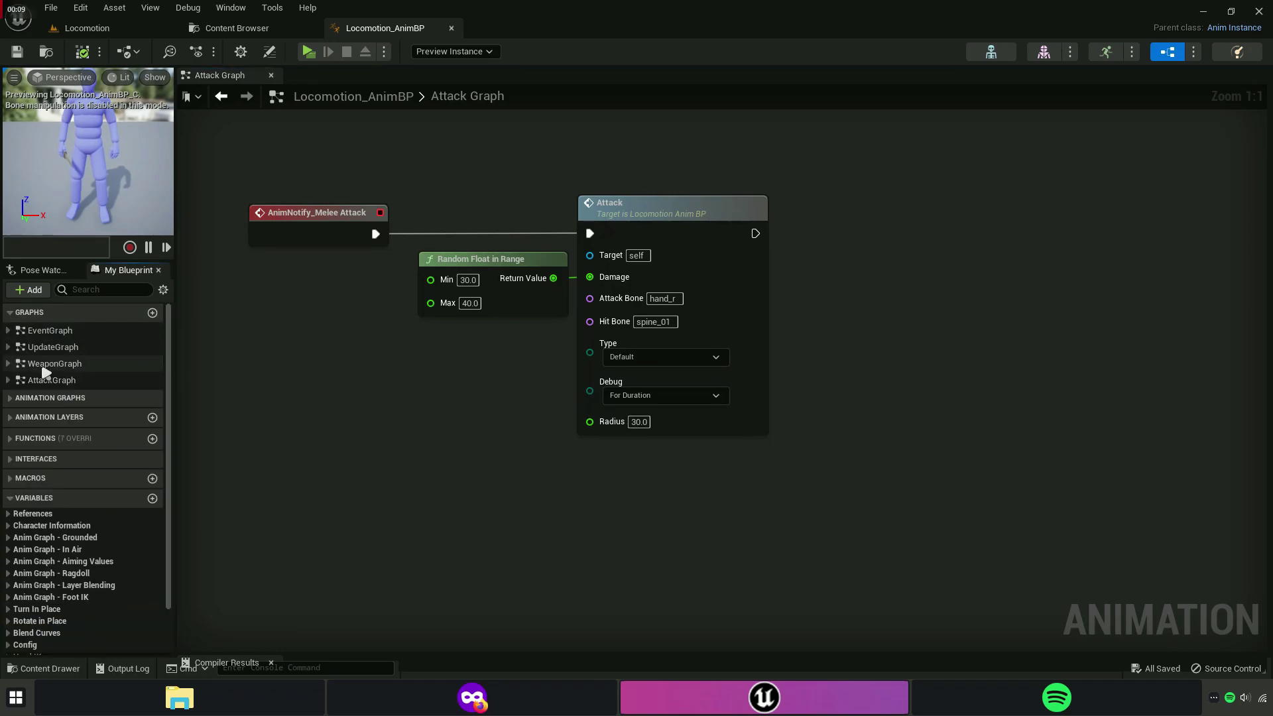
double_click(54, 364)
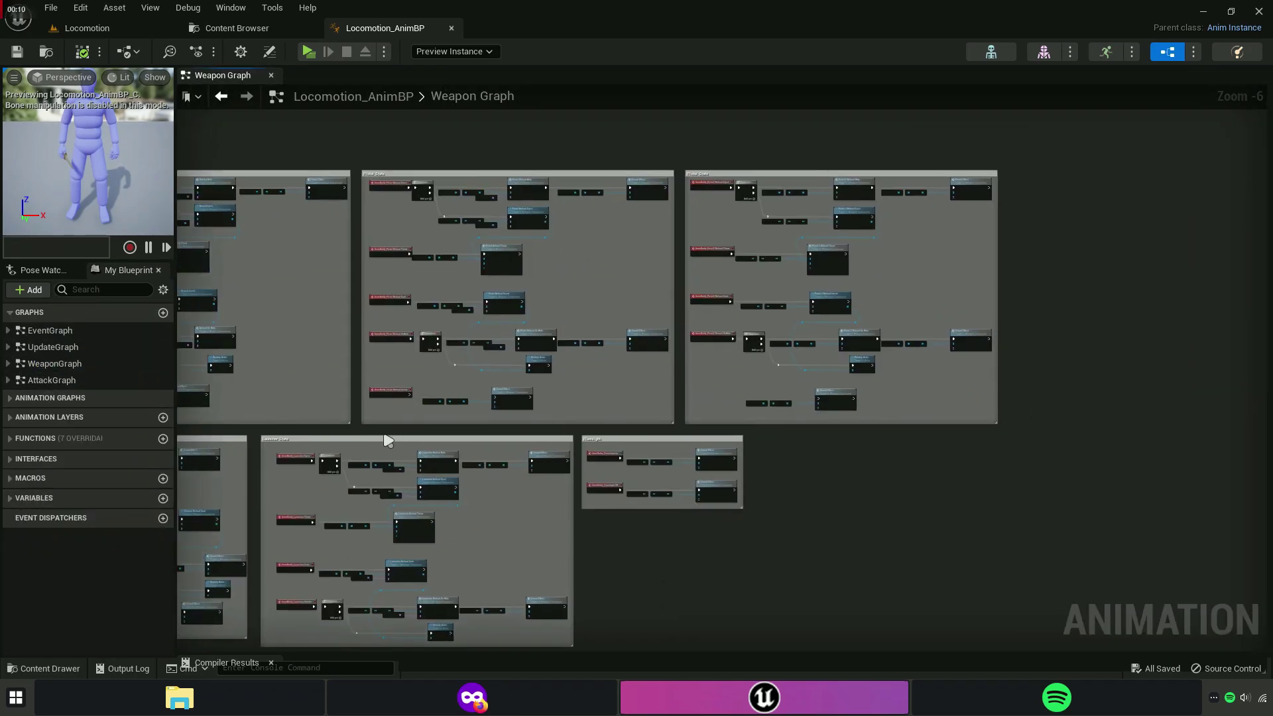
scroll(559, 250, "up", 4)
scroll(572, 433, "up", 4)
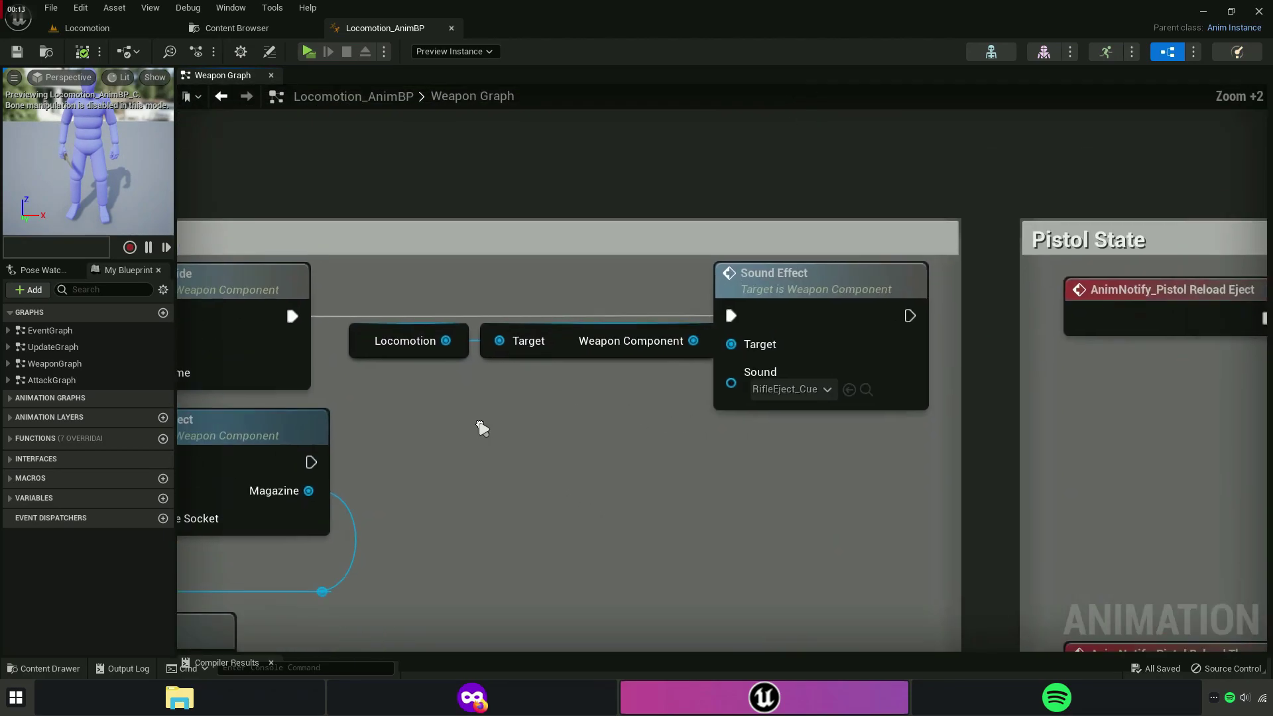
right_click(839, 349)
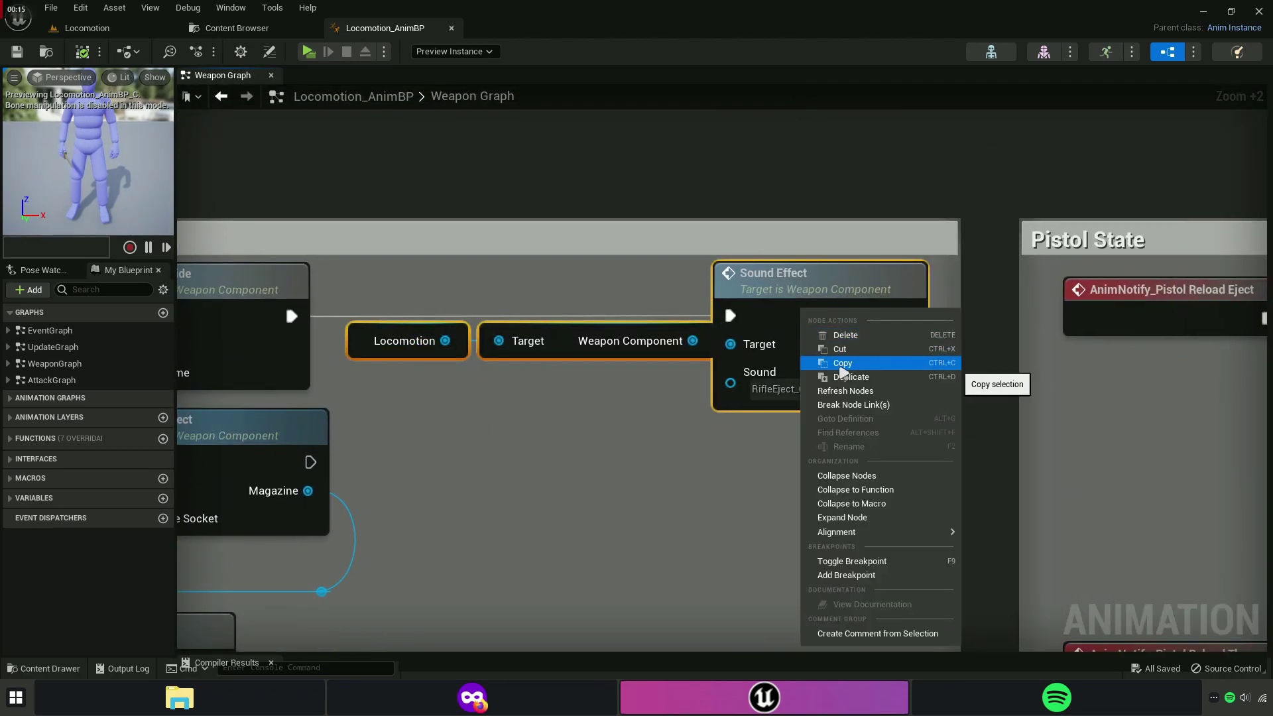
left_click(830, 387)
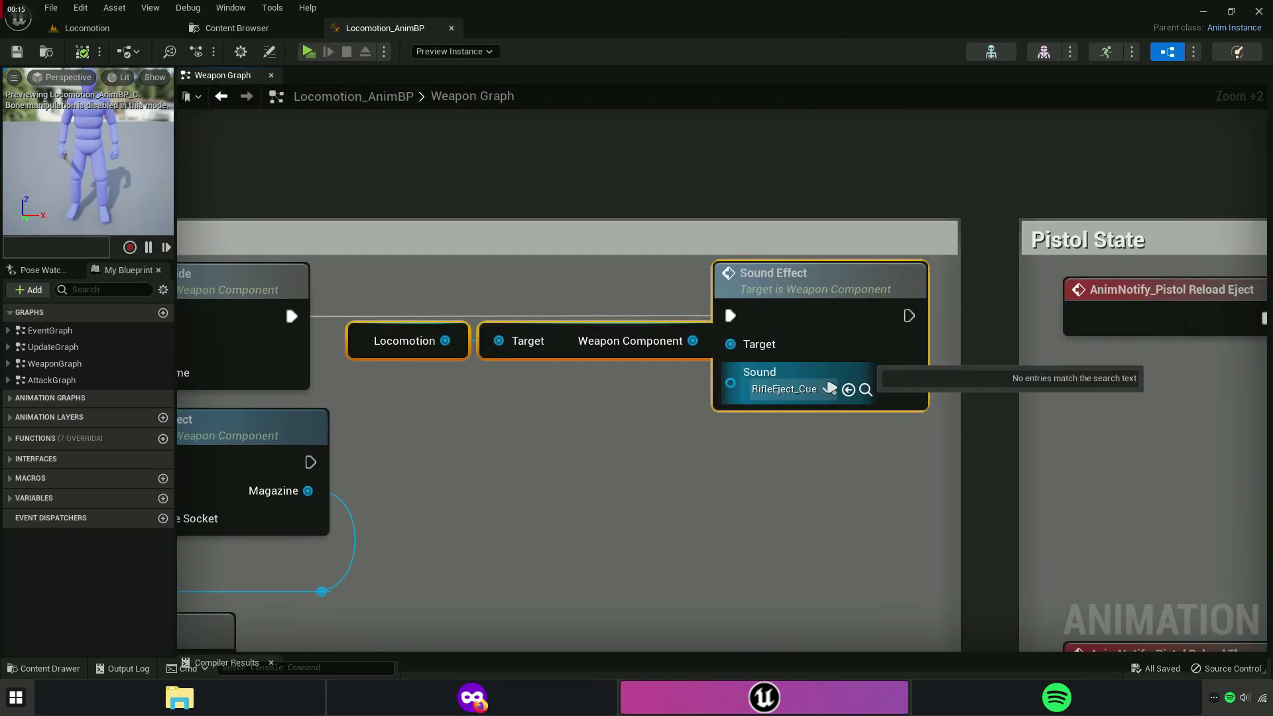
Paste the nodes into the Attack Graph, placed right of the Attack node.
double_click(53, 380)
key("ctrl+v")
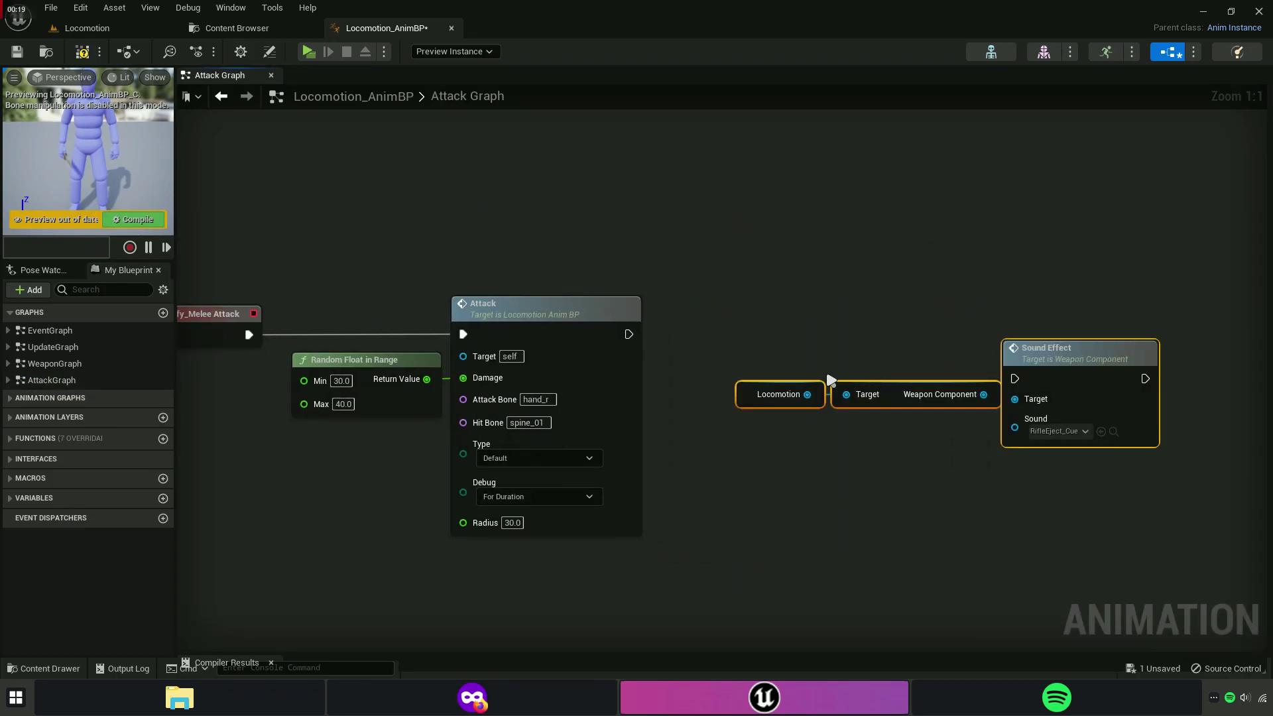
key("Home")
left_click_drag(880, 294, 926, 294)
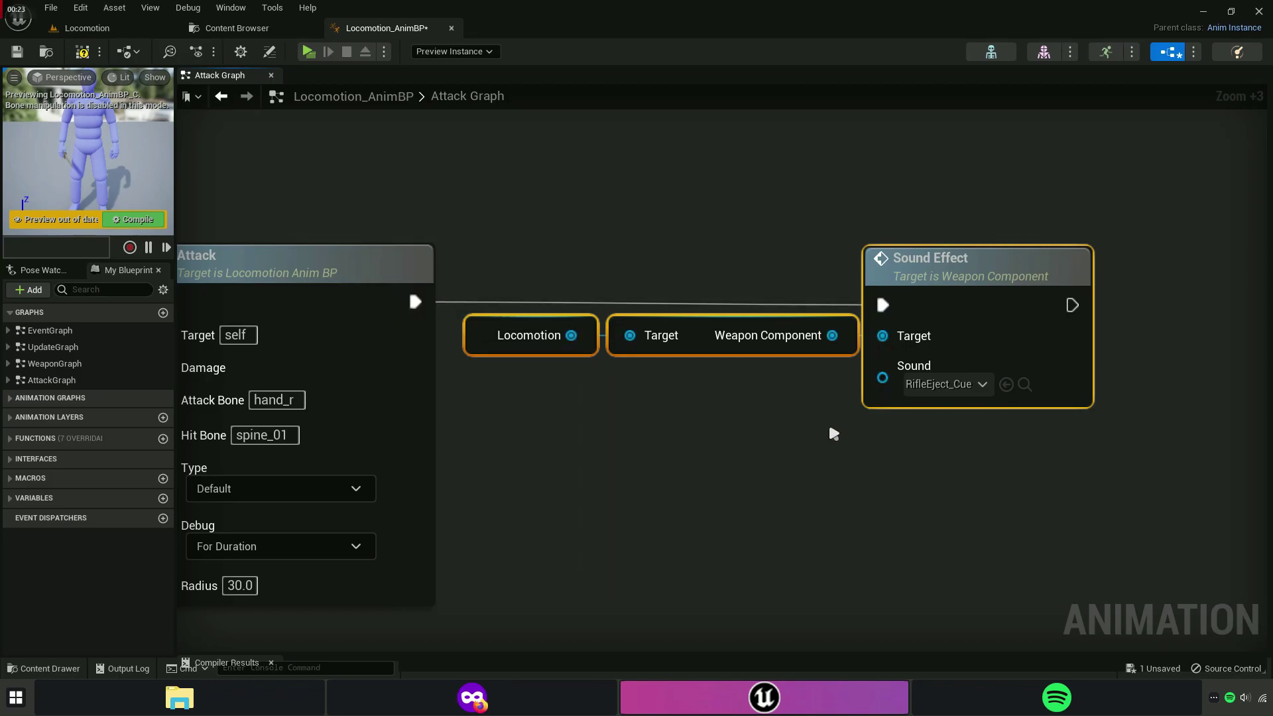
Set the pasted Sound Effect node's Sound to None.
scroll(833, 434, "down", 2)
scroll(928, 398, "down", 3)
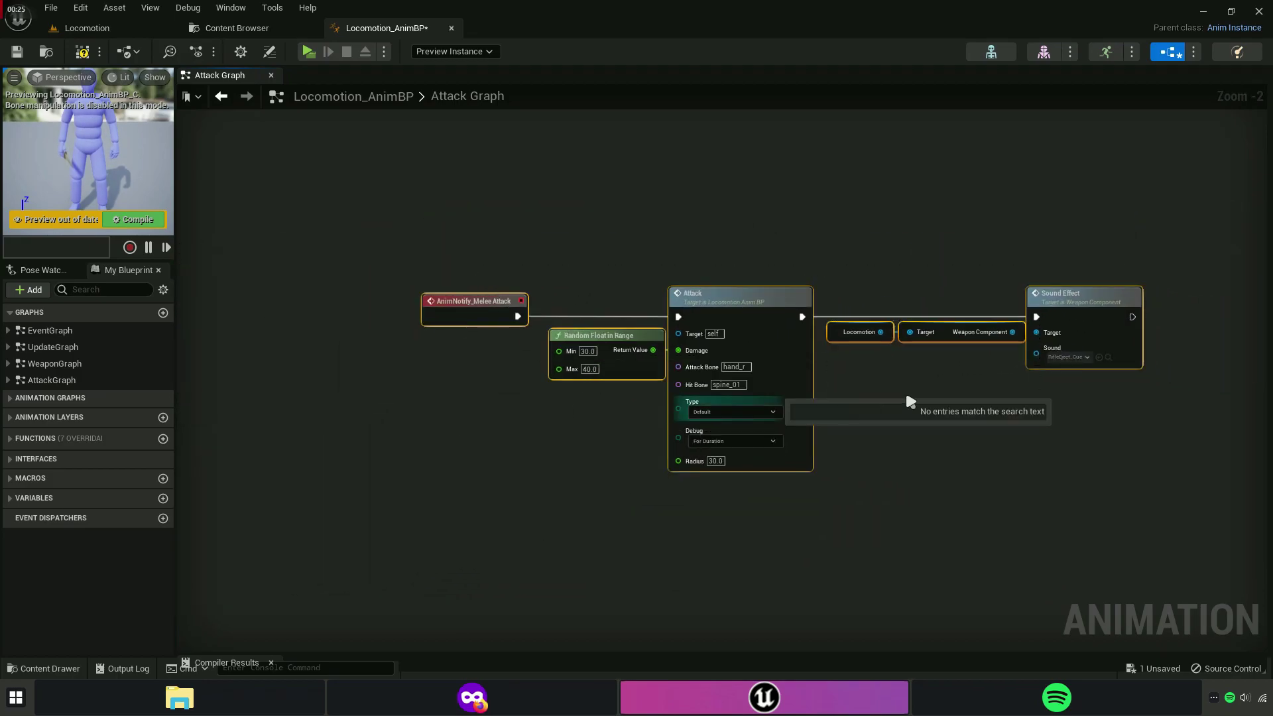
right_click_drag(909, 402, 560, 381)
scroll(623, 384, "up", 6)
scroll(596, 424, "up", 3)
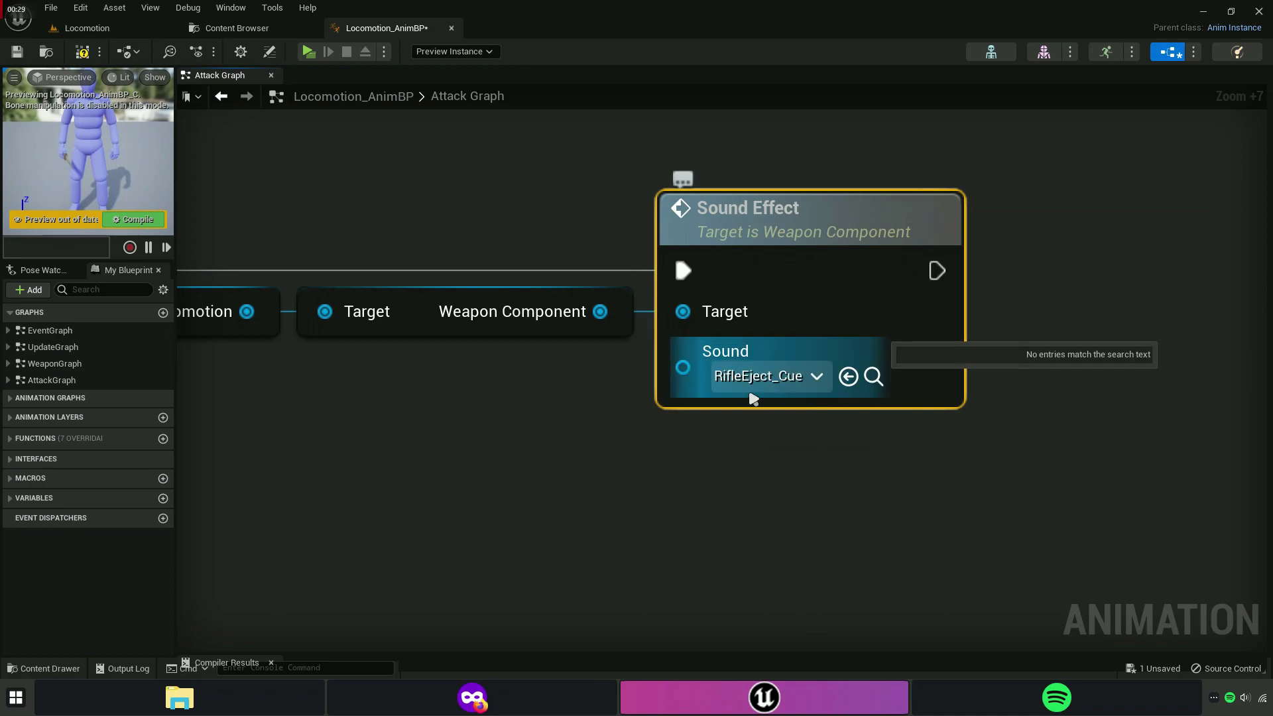
left_click(932, 313)
left_click(647, 451)
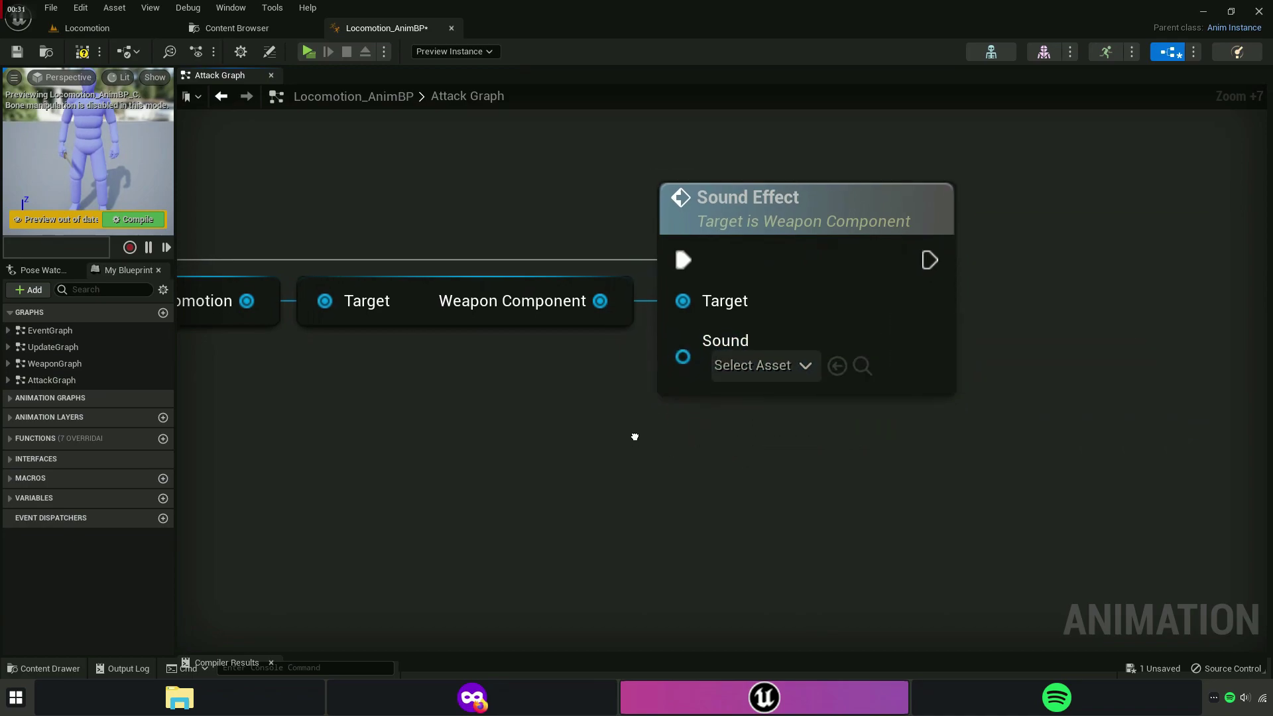
In the SFX folder, preview the Melee1, Melee2 and Melee3 sounds.
left_click(257, 27)
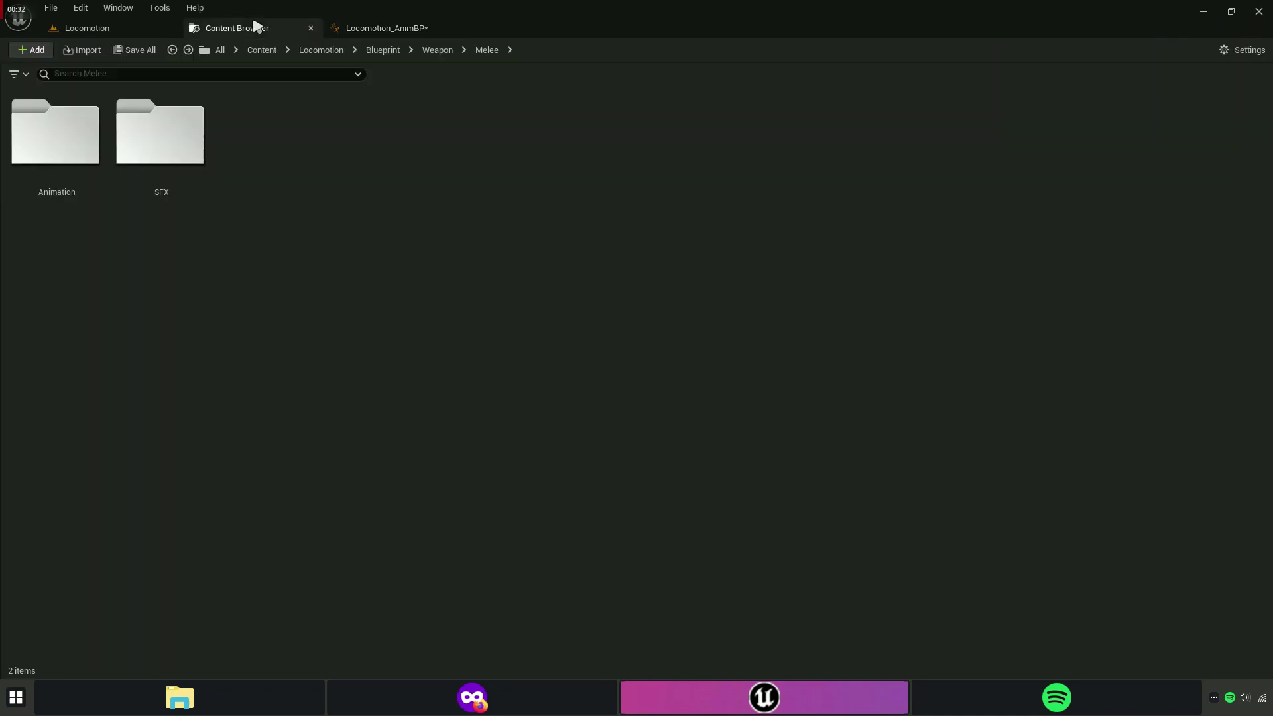
double_click(142, 206)
left_click(161, 135)
left_click(265, 134)
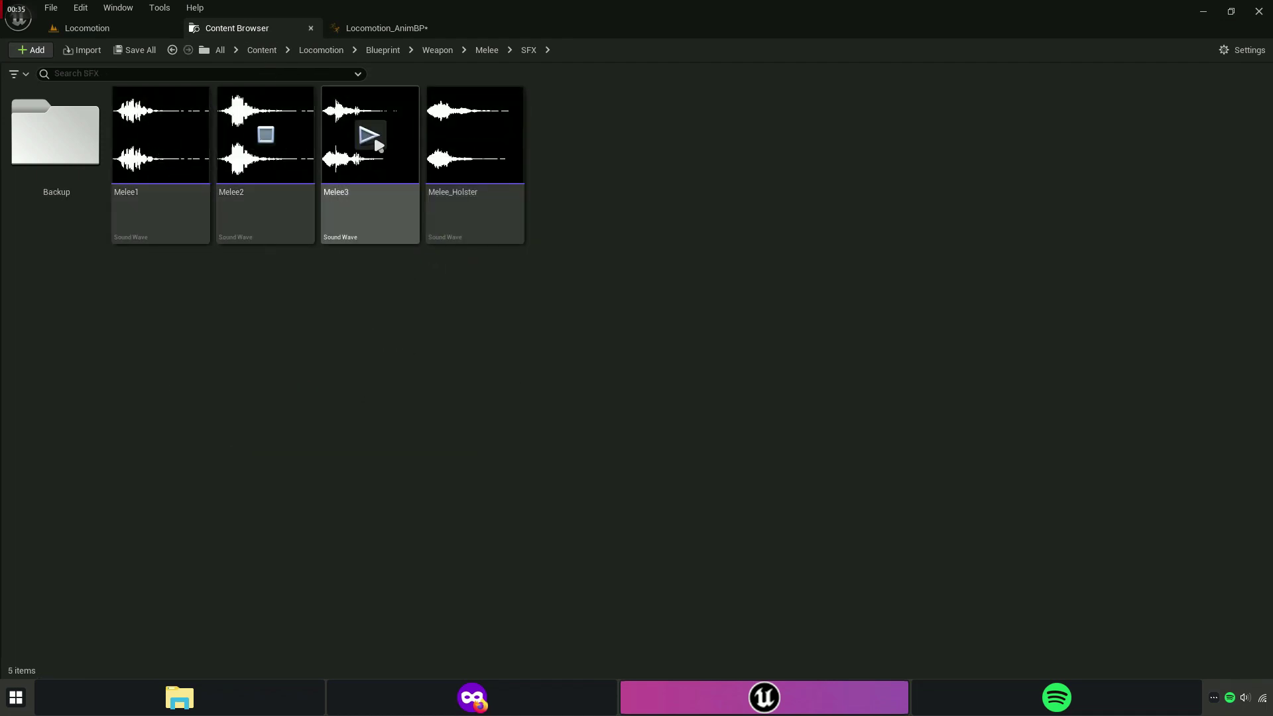
left_click(371, 137)
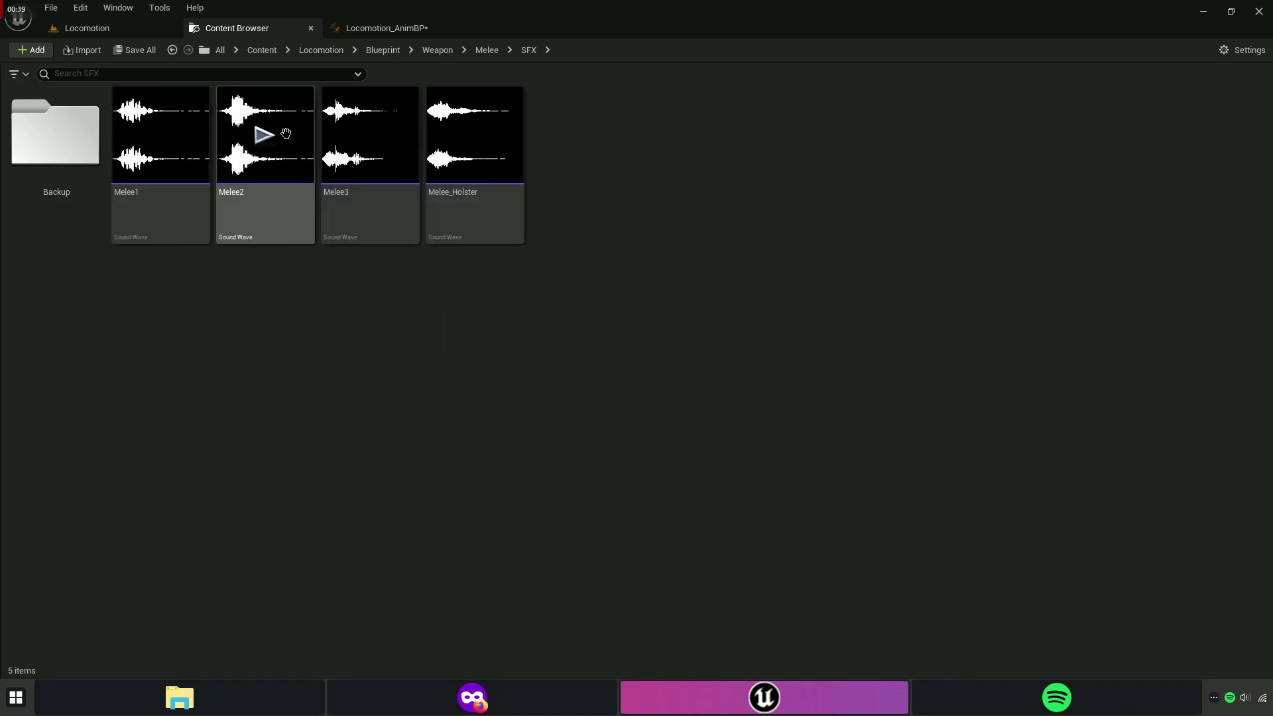
Create a single sound cue from Melee1–Melee3 and name it MeleeAttack_Cue.
left_click(194, 139)
left_click(361, 205, "shift")
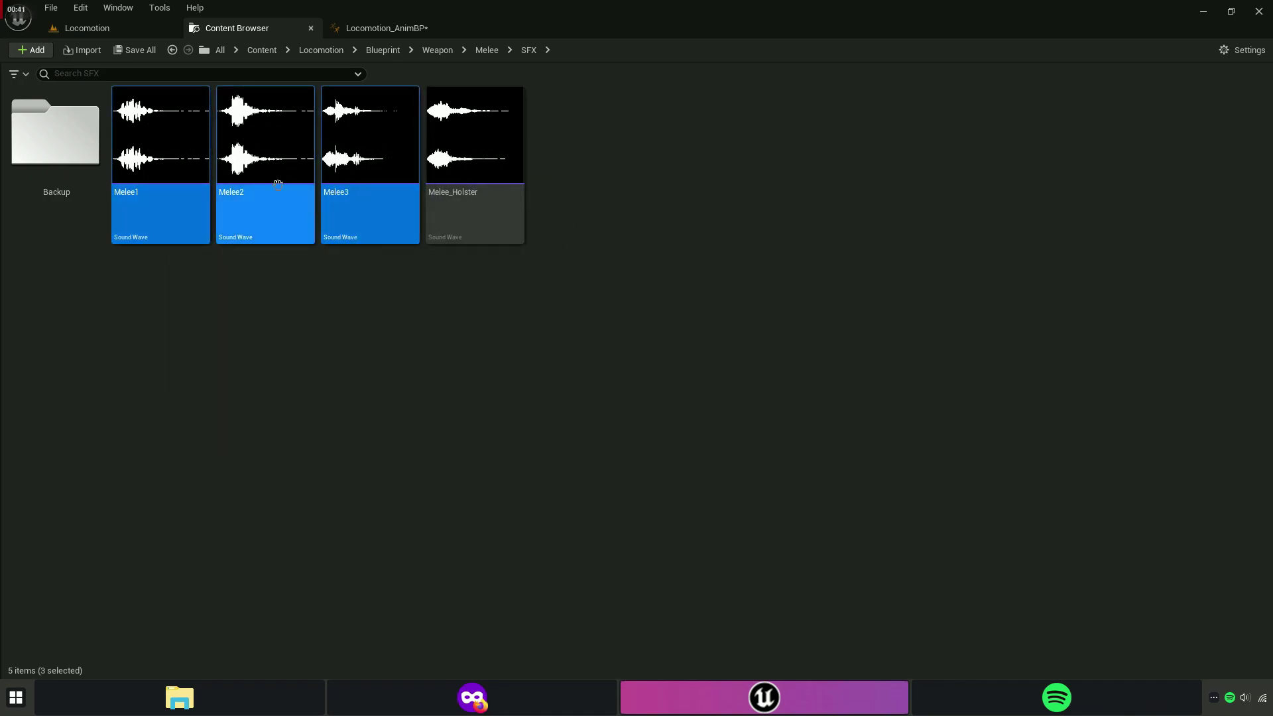
right_click(266, 147)
left_click(351, 239)
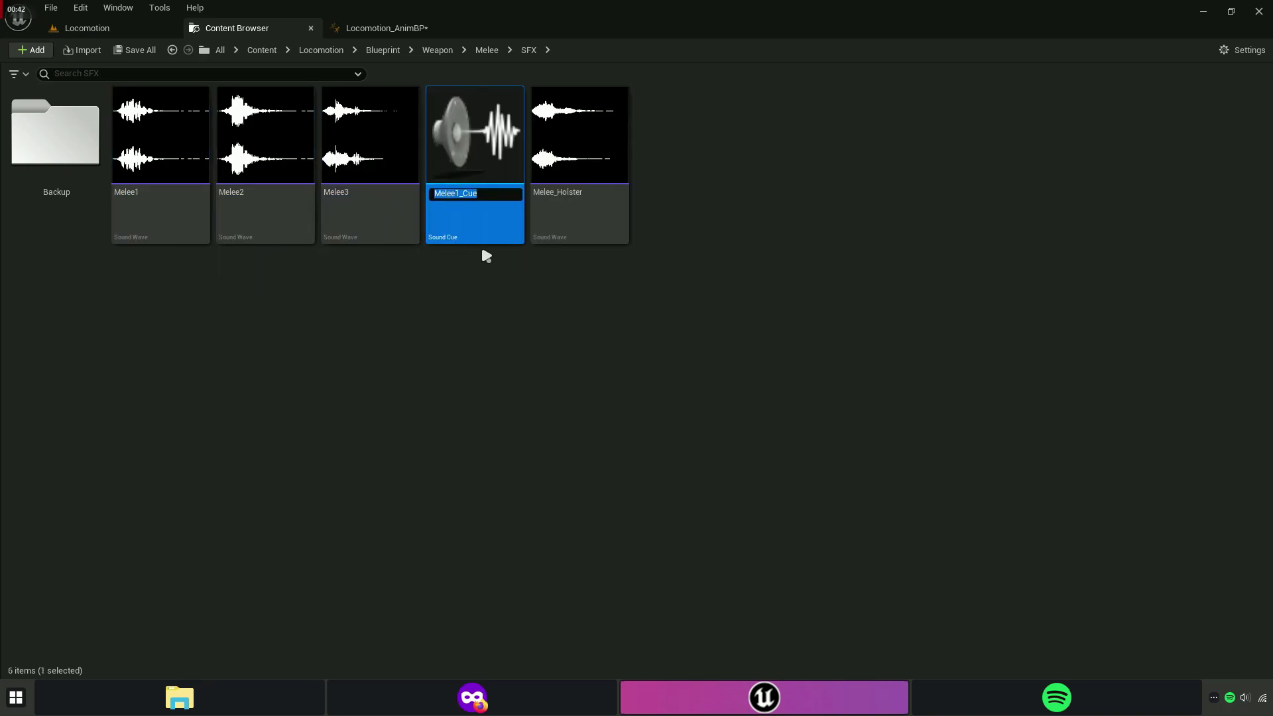
key("Right")
key("Left")
key("Left")
key("Left")
key("BackSpace")
type("Attack")
key("Return")
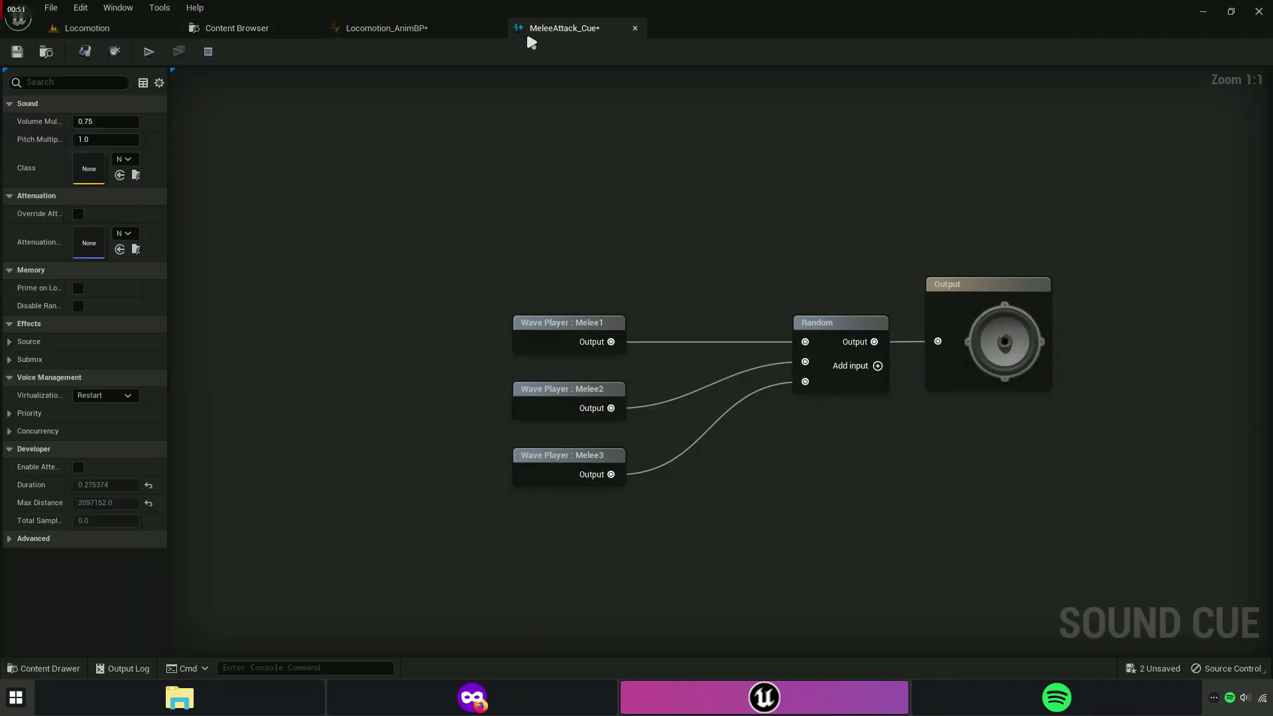
Line up the three wave players beside the Random node with straight wires.
scroll(520, 335, "up", 5)
left_click_drag(431, 507, 435, 464)
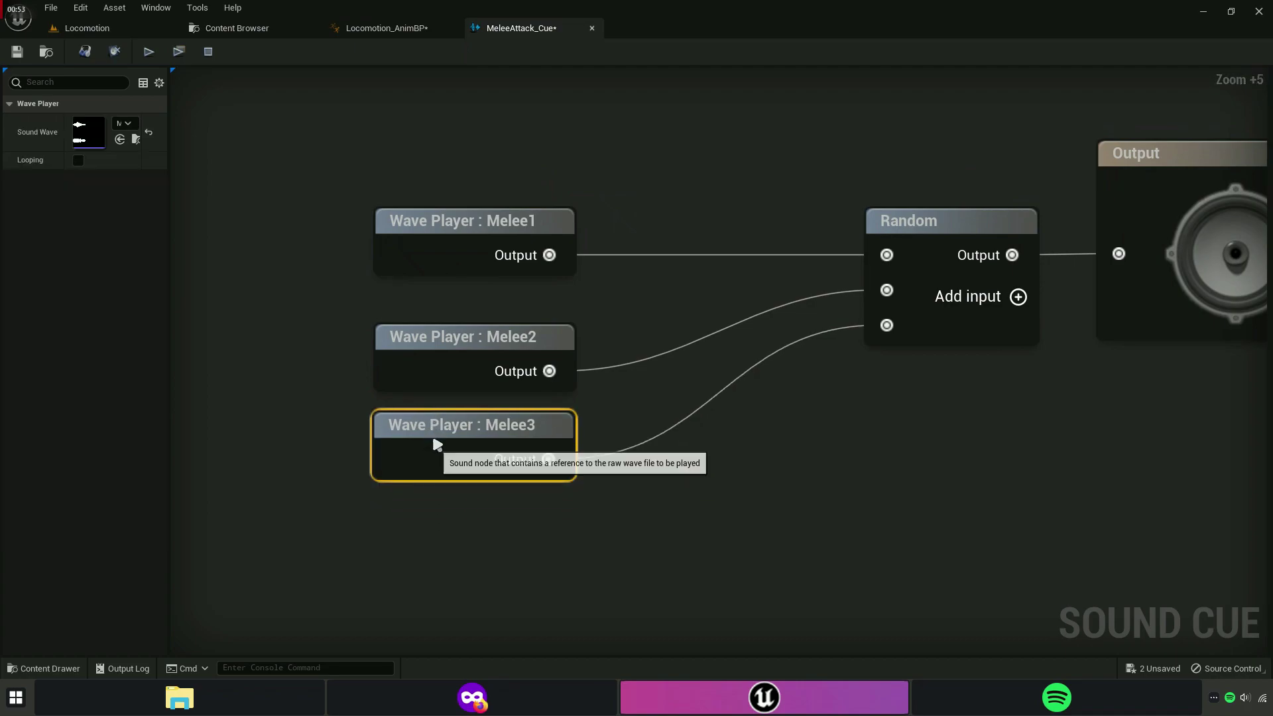
left_click_drag(444, 358, 443, 317)
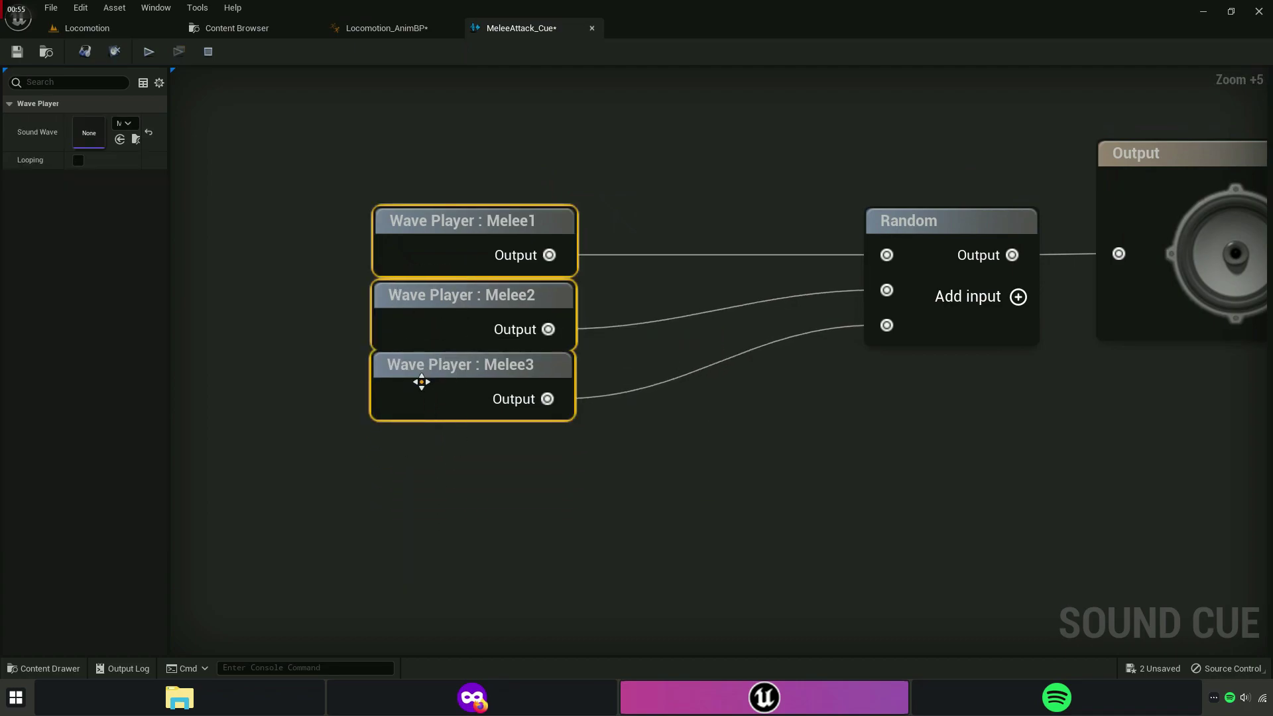
left_click_drag(421, 382, 736, 363)
key("q")
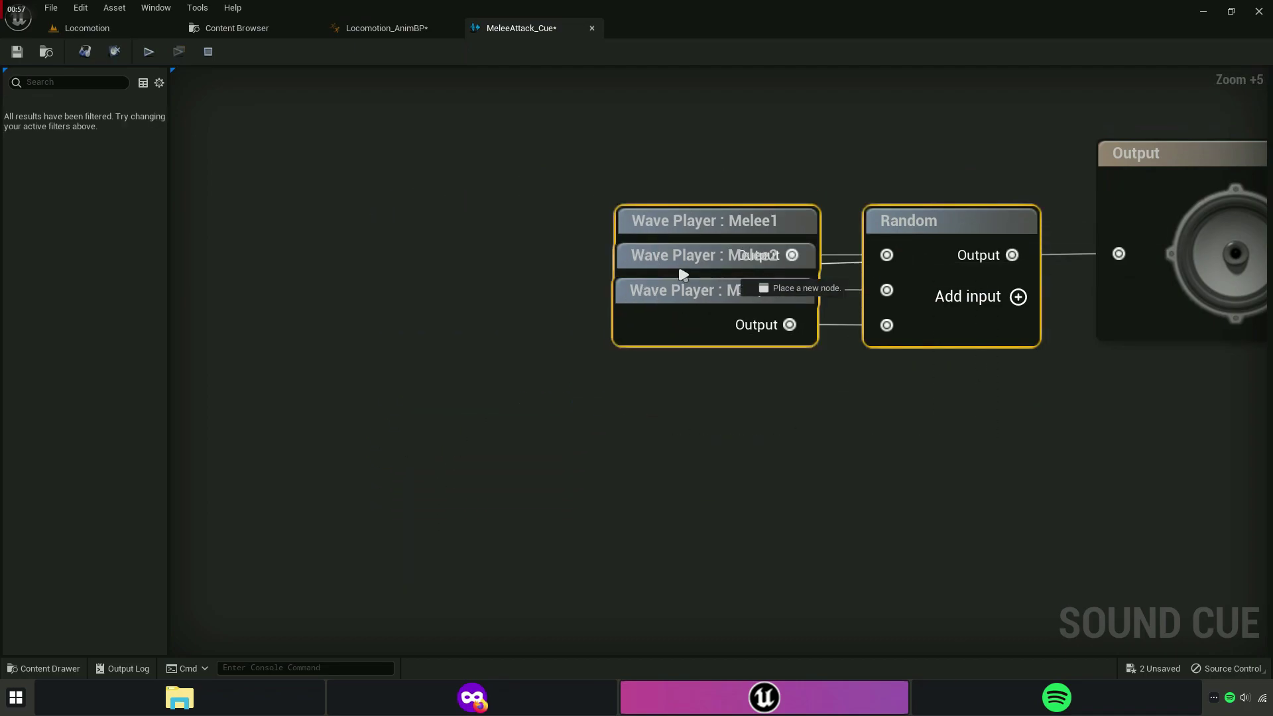
right_click(611, 274)
left_click(935, 338)
Insert a Modulator between the Random and Output nodes.
mouse_move(965, 235)
left_mouse_down()
mouse_move(567, 236)
mouse_move(754, 267)
mouse_move(740, 254)
left_mouse_up()
key("Return")
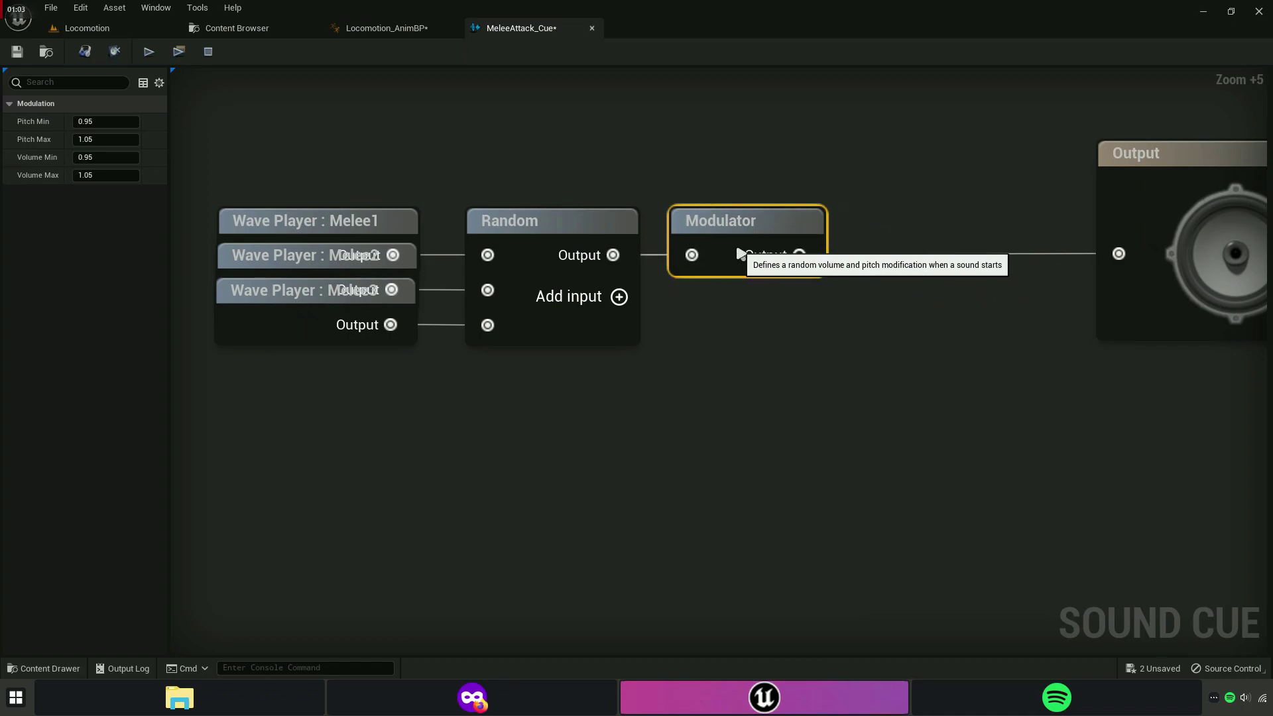
left_click_drag(1125, 256, 1120, 254)
left_click_drag(1192, 278, 947, 268)
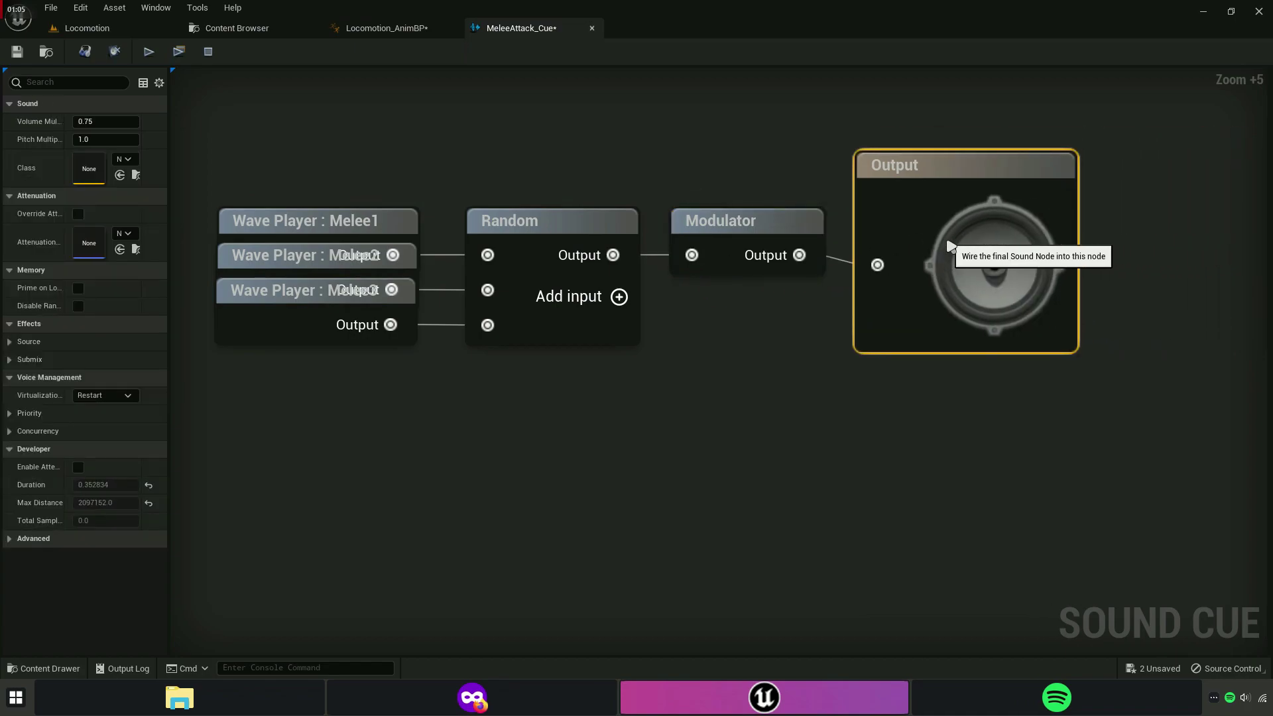
left_click_drag(358, 146, 361, 149)
left_click(521, 368)
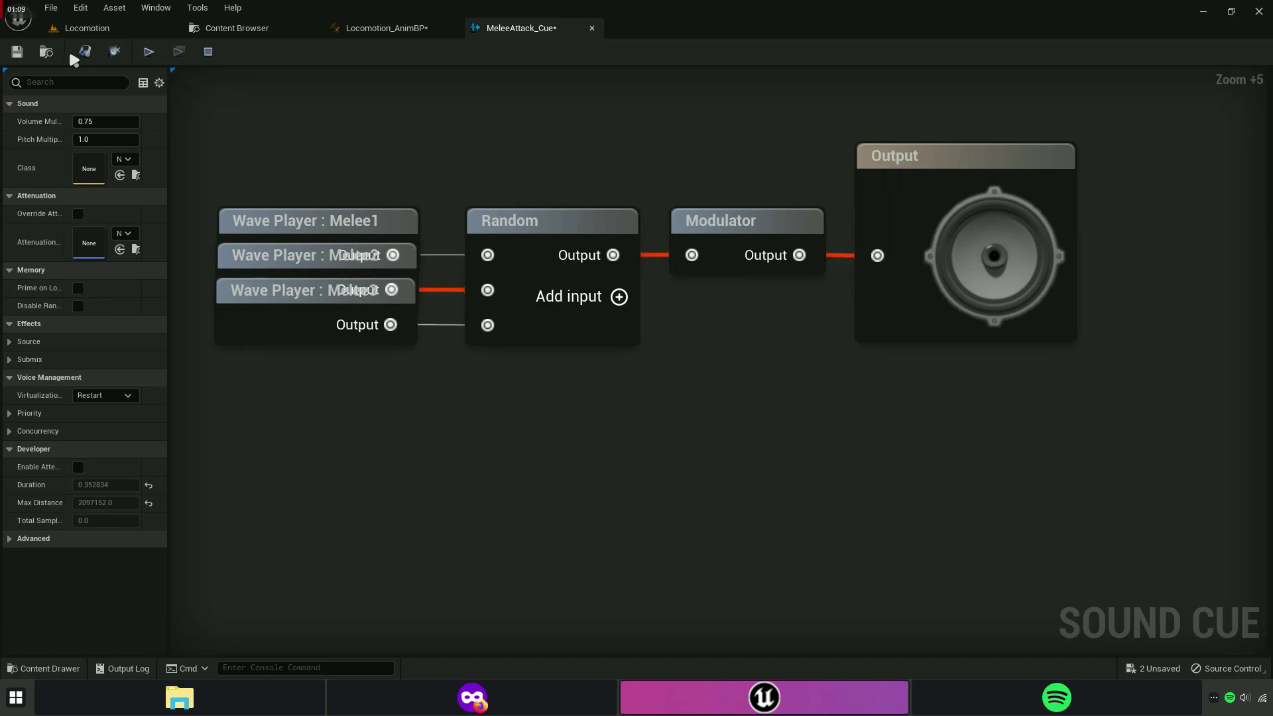
left_click(369, 34)
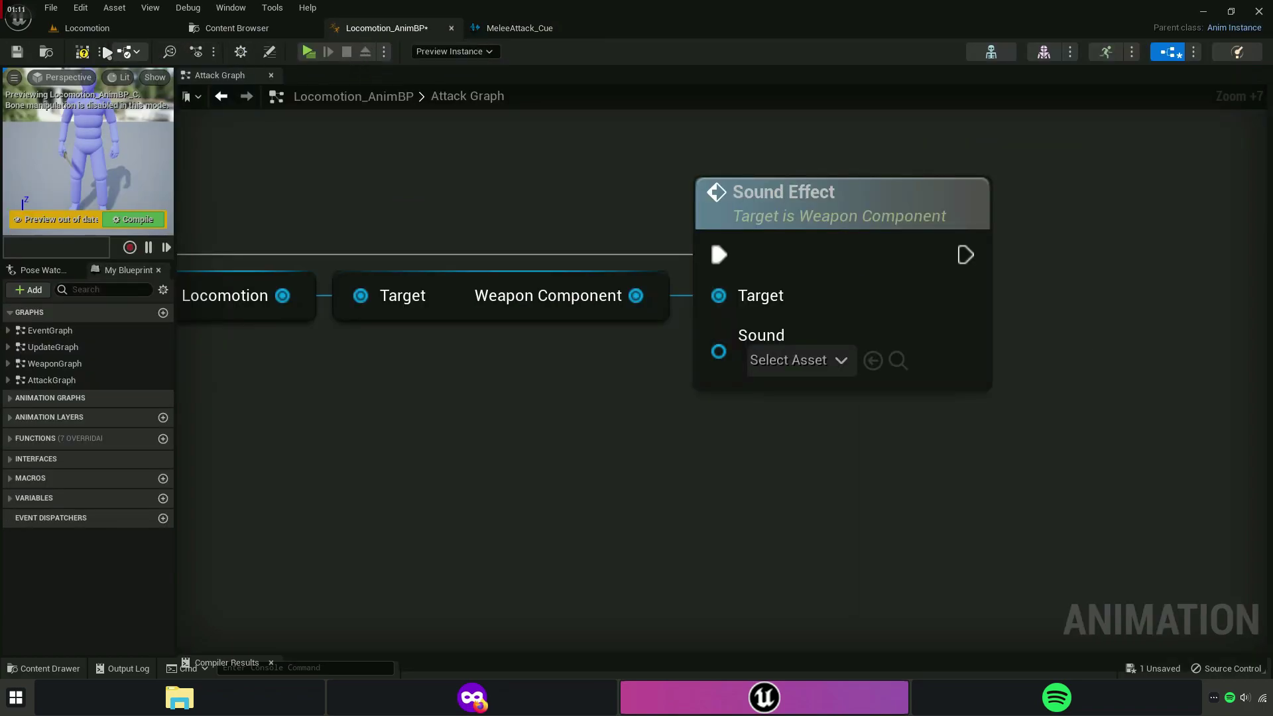
Compile Locomotion_AnimBP and assign MeleeAttack_Cue to the Attack Graph's Sound Effect node.
left_click(82, 53)
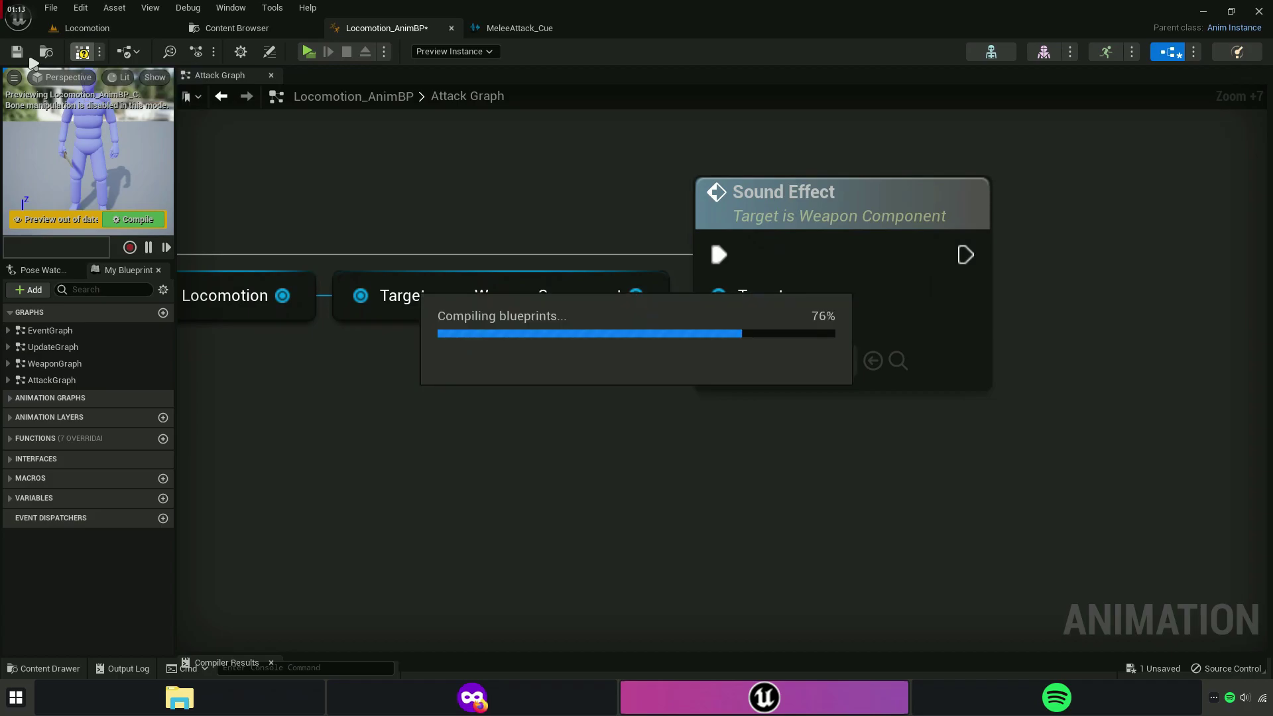
right_click_drag(613, 228, 486, 216)
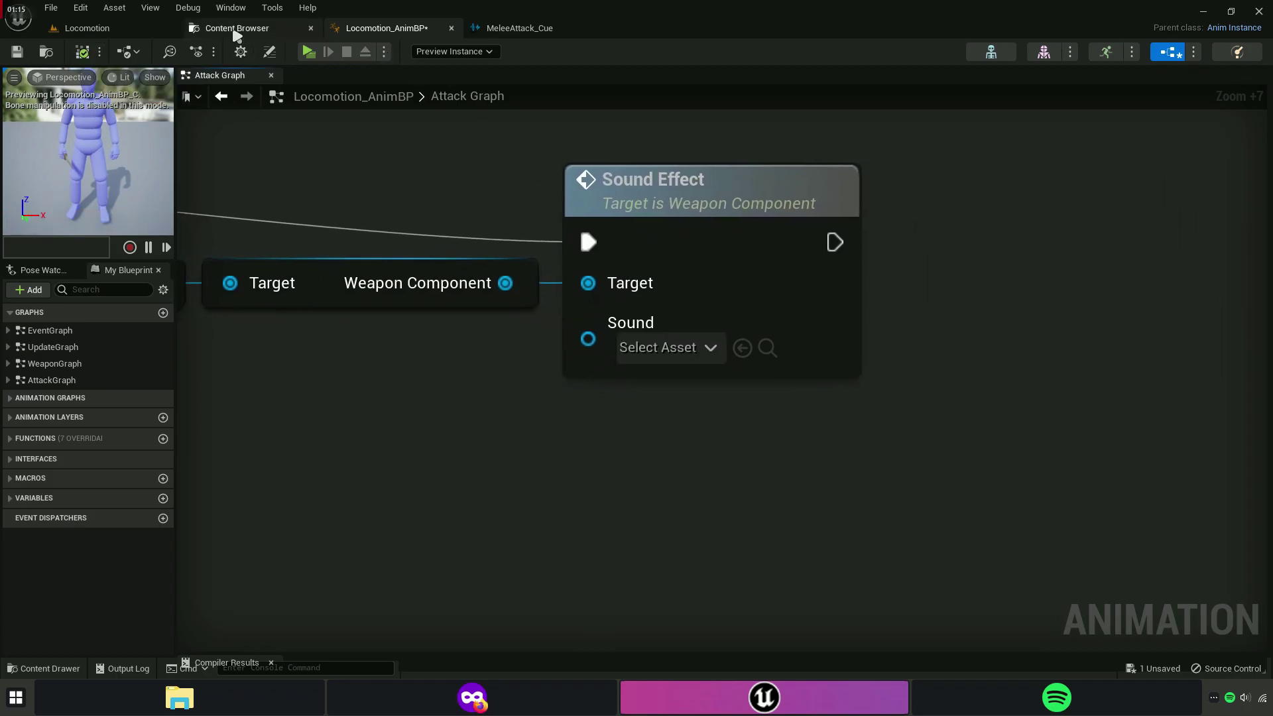
left_click(237, 28)
mouse_move(579, 146)
left_mouse_down()
mouse_move(362, 33)
mouse_move(710, 383)
left_mouse_up()
right_click_drag(420, 389, 639, 409)
scroll(640, 409, "down", 3)
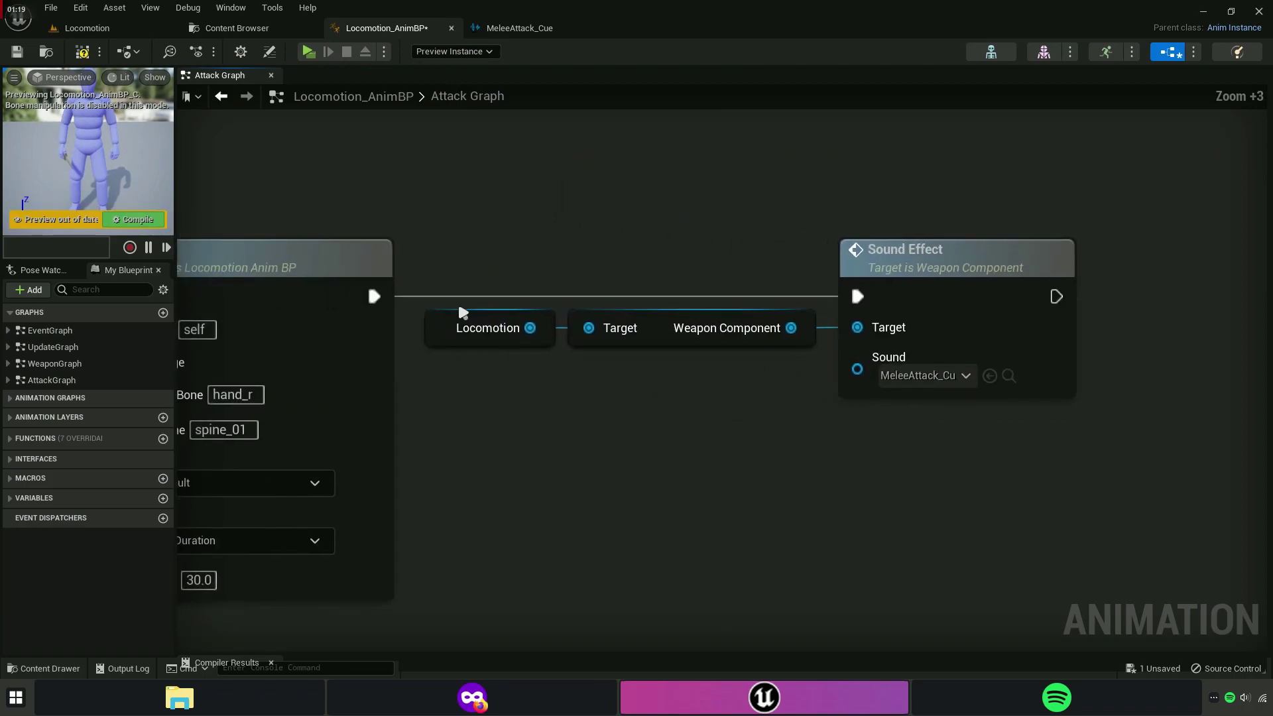
Play the game, knife the enemy until it dies, then stop and frame all nodes.
left_click(307, 52)
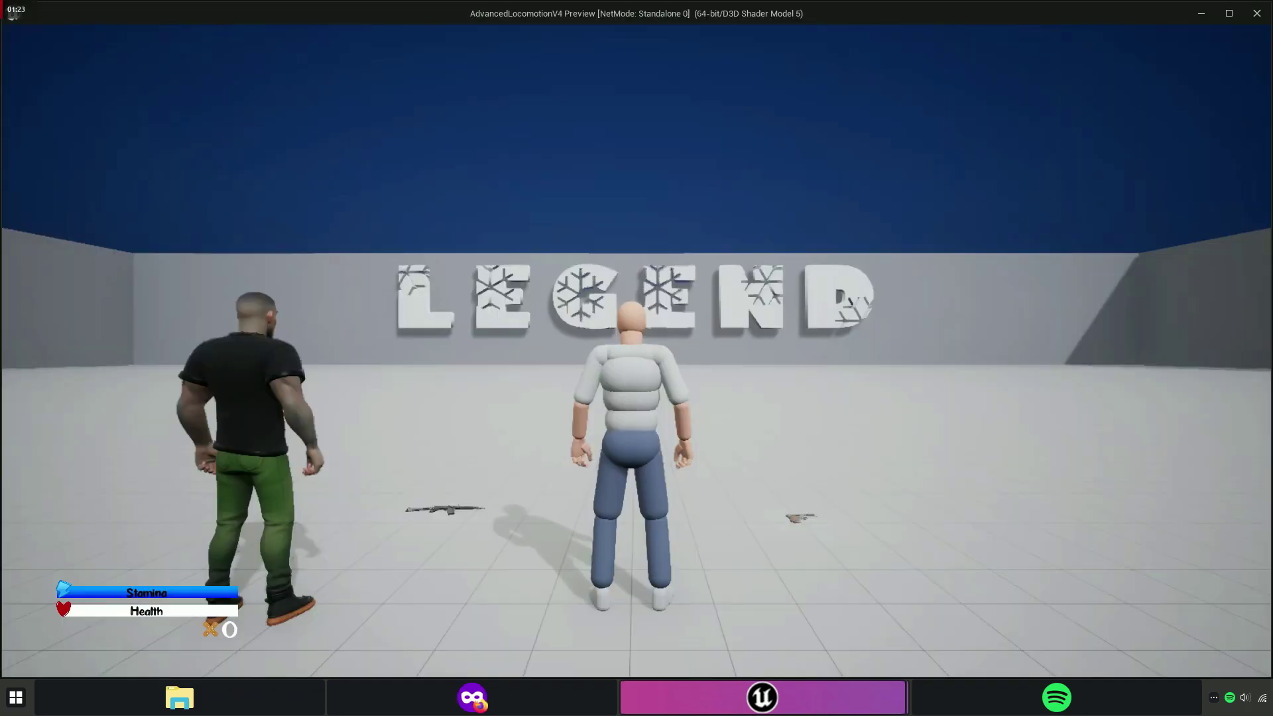
key("w")
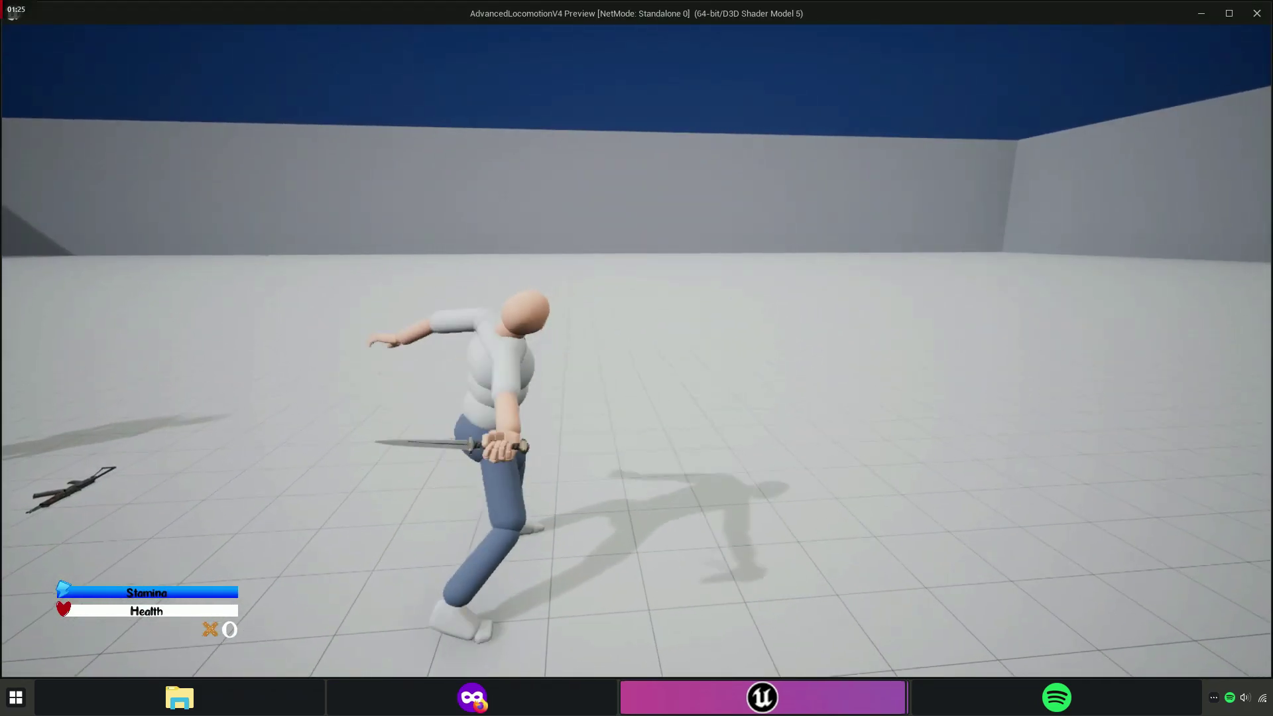
key("w")
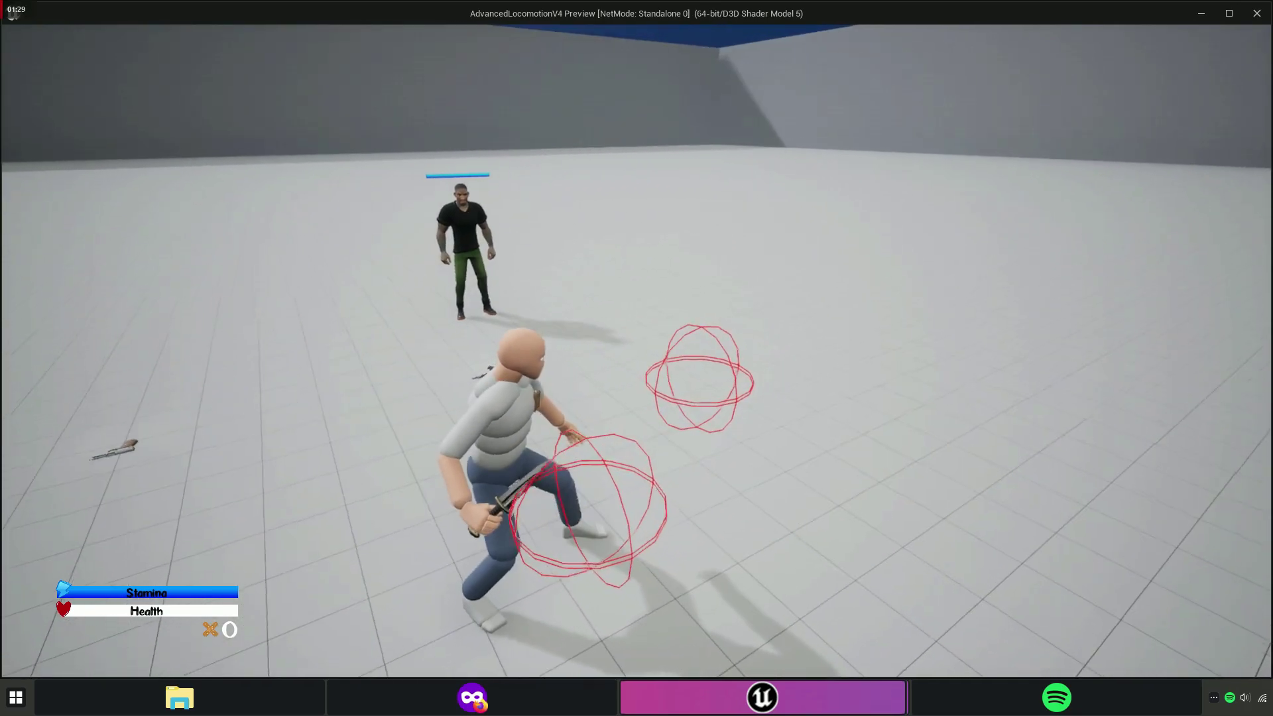
key("w")
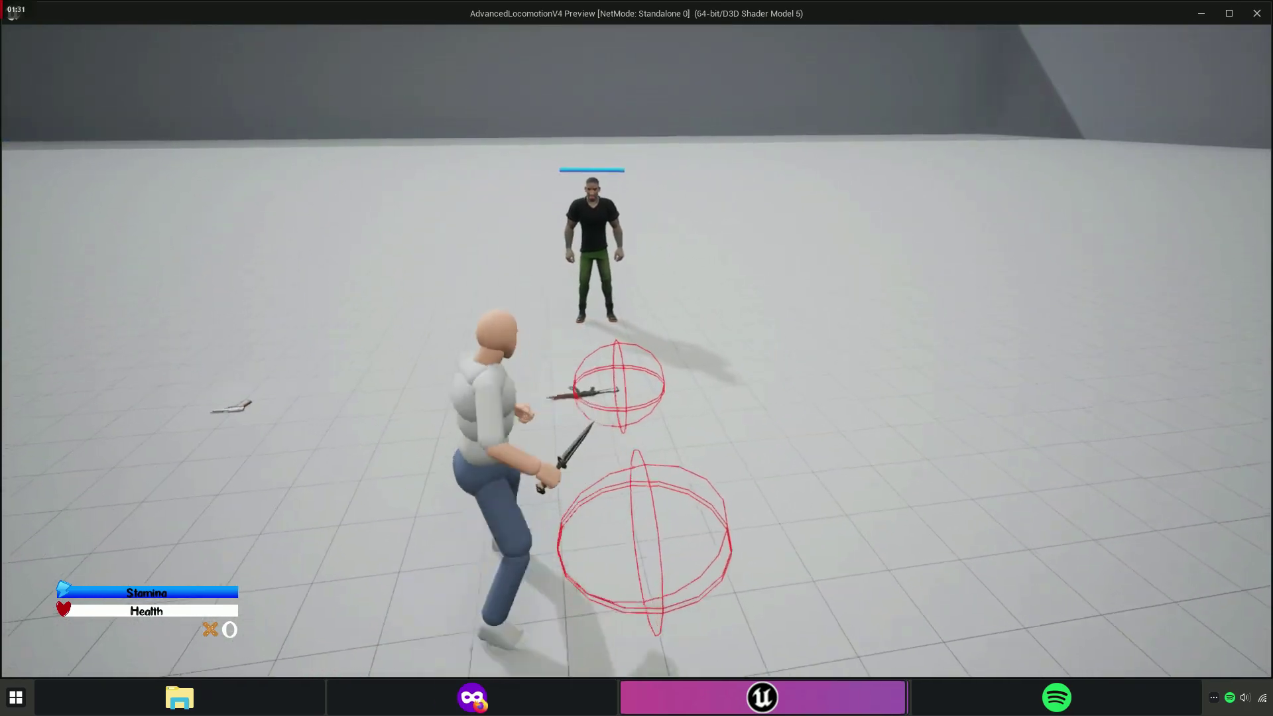
key("w")
key("w")
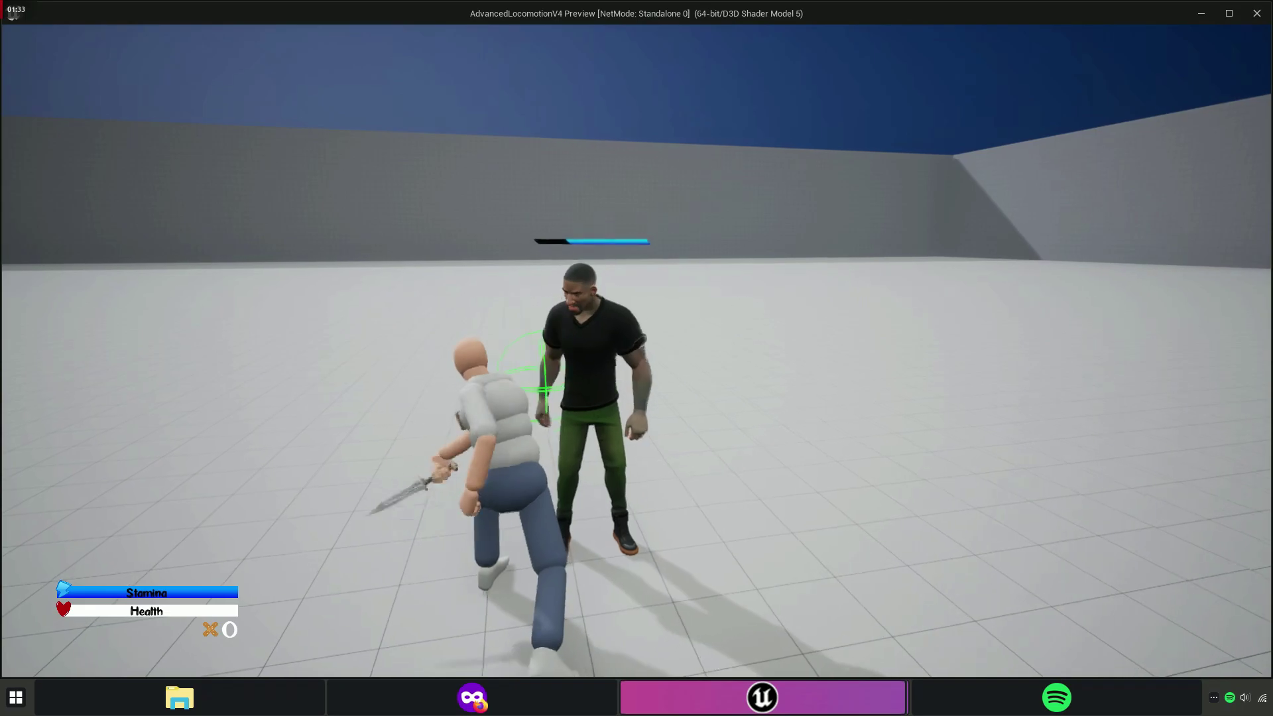
key("w")
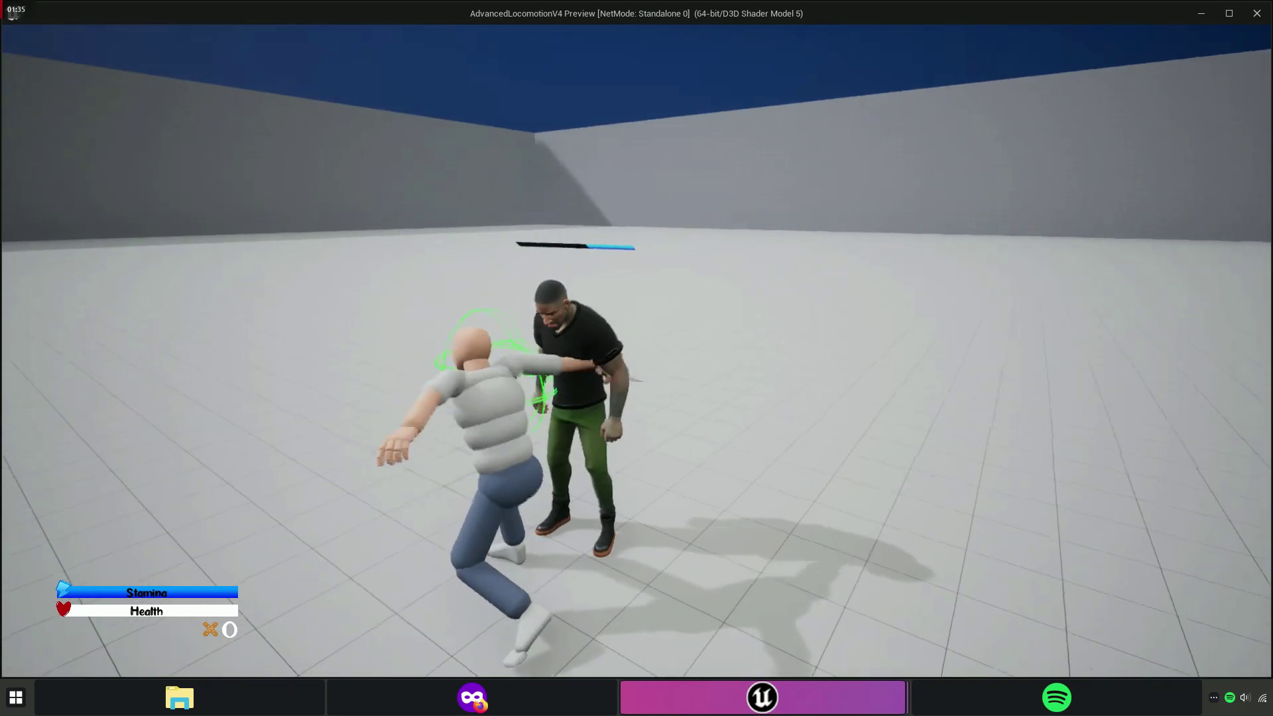
key("w")
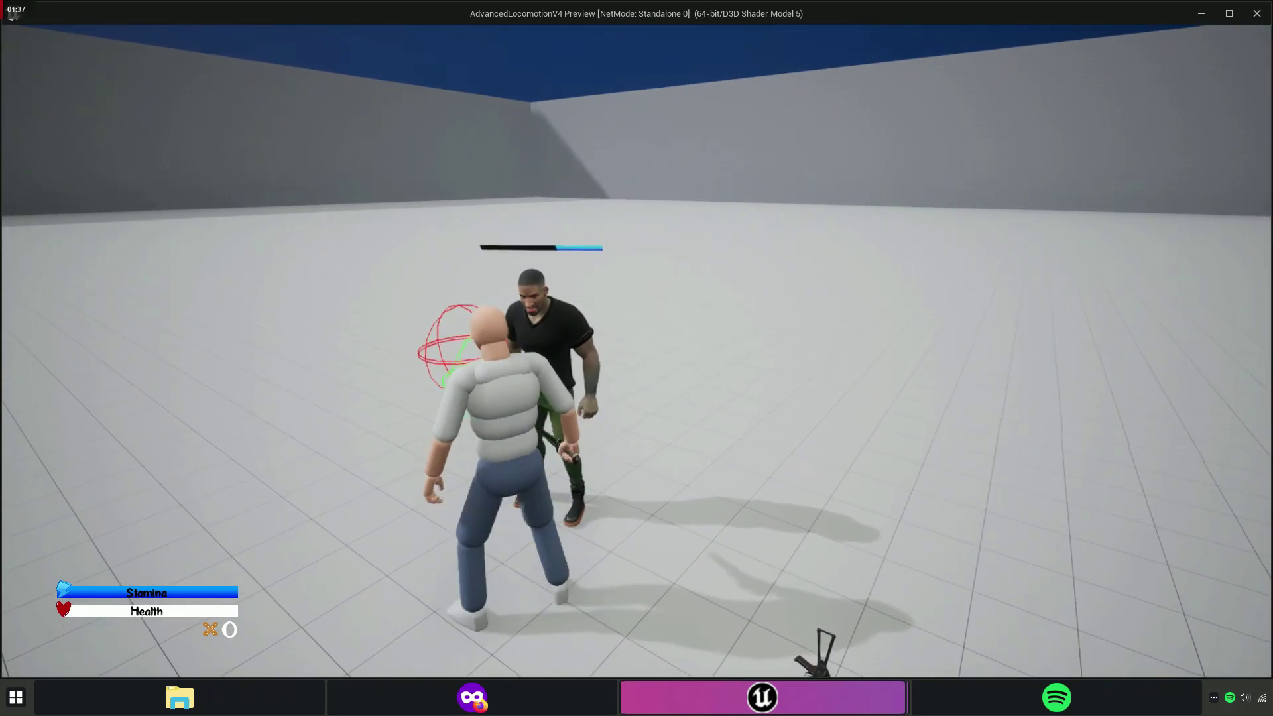
key("w")
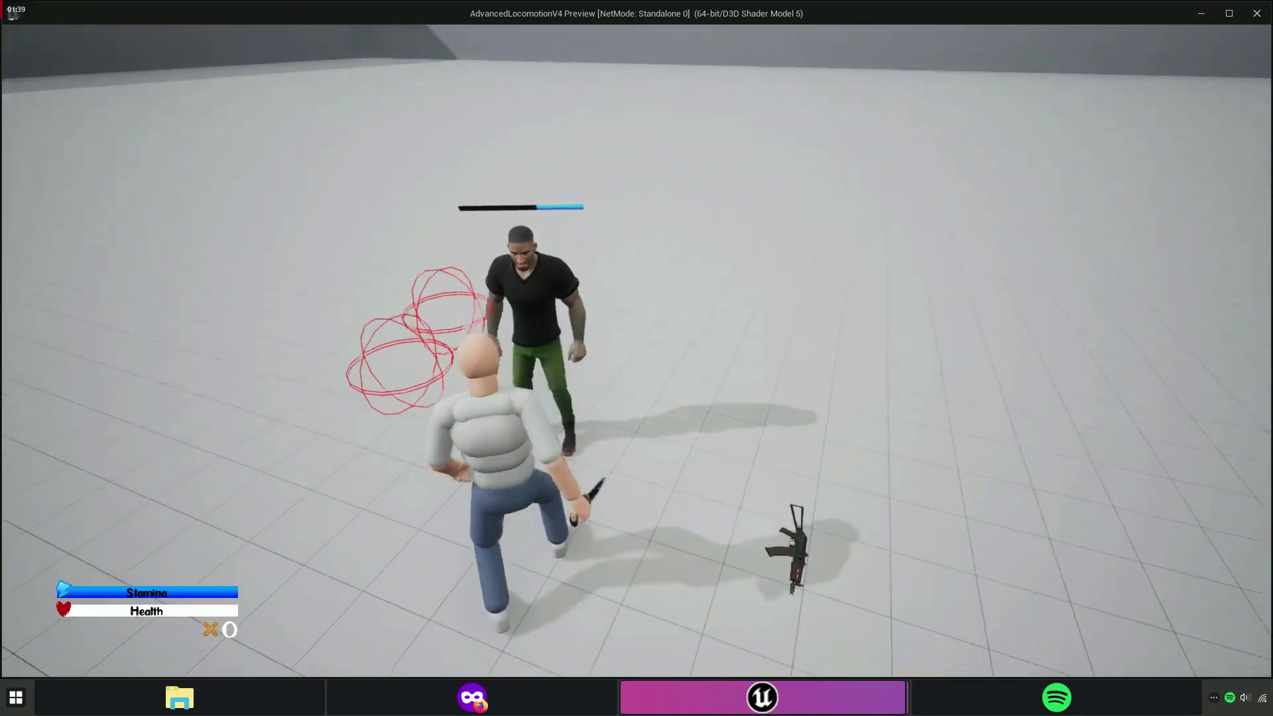
key("w")
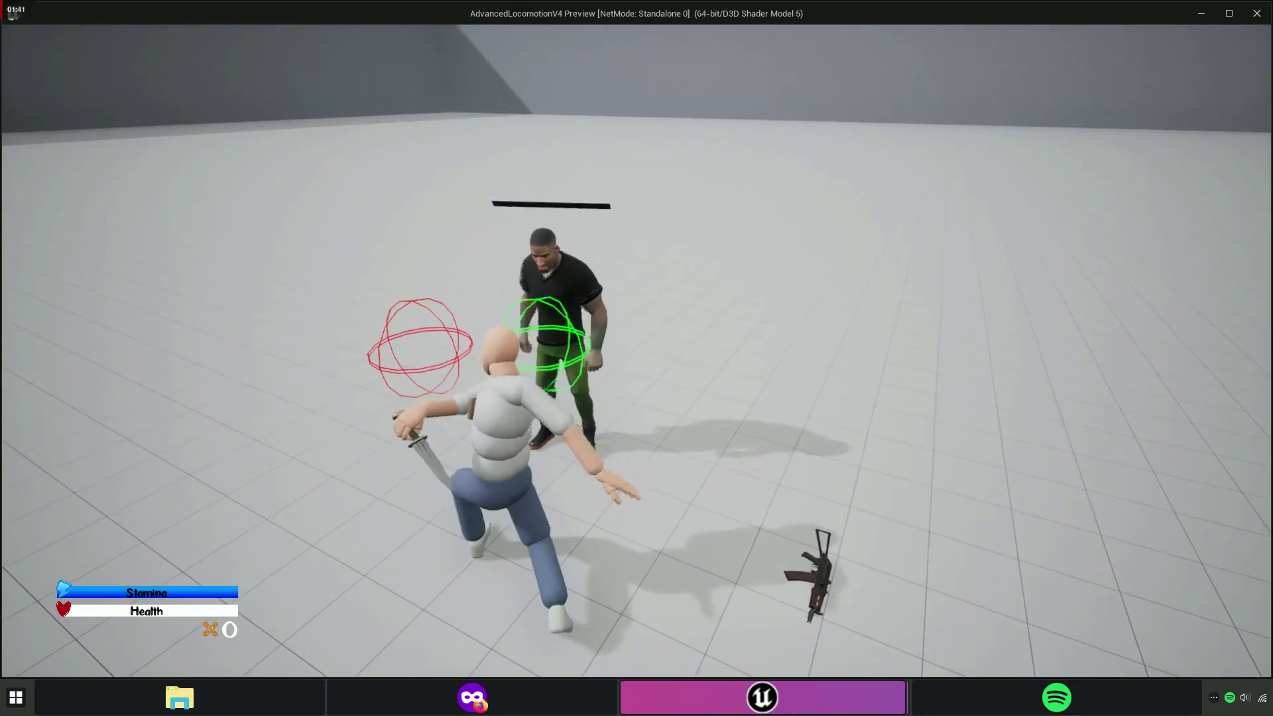
key("w")
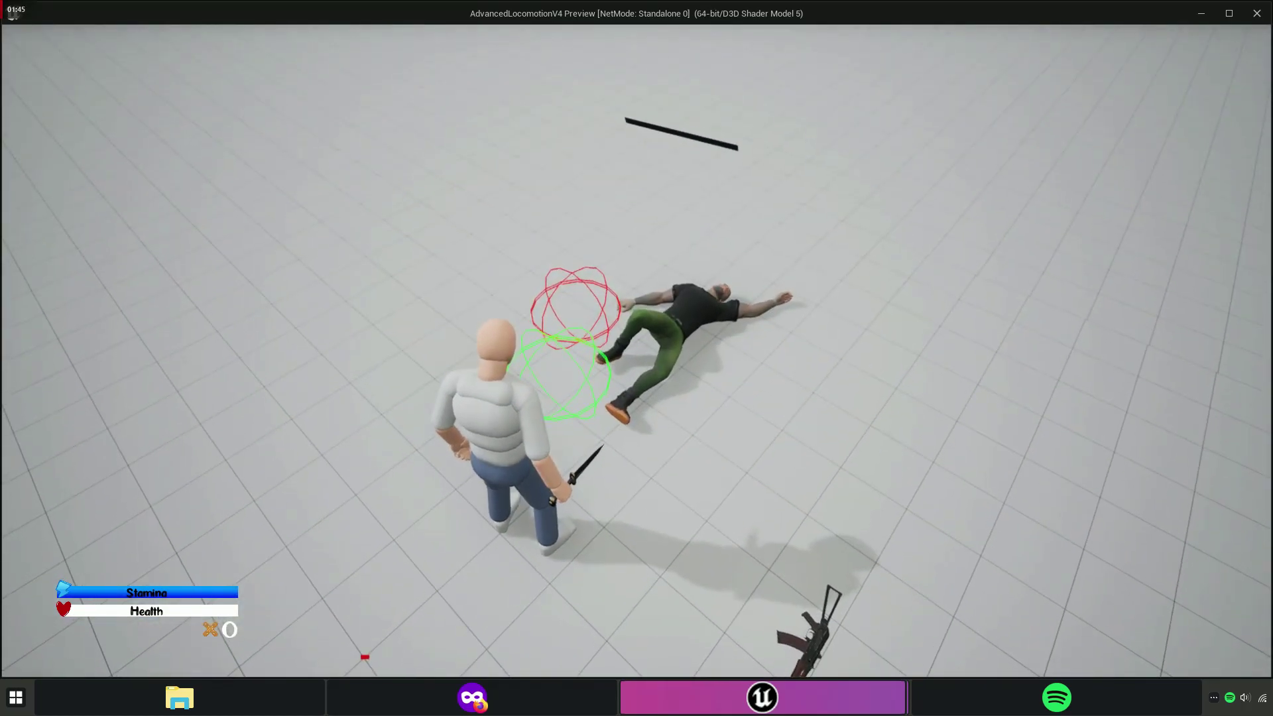
key("Escape")
key("Home")
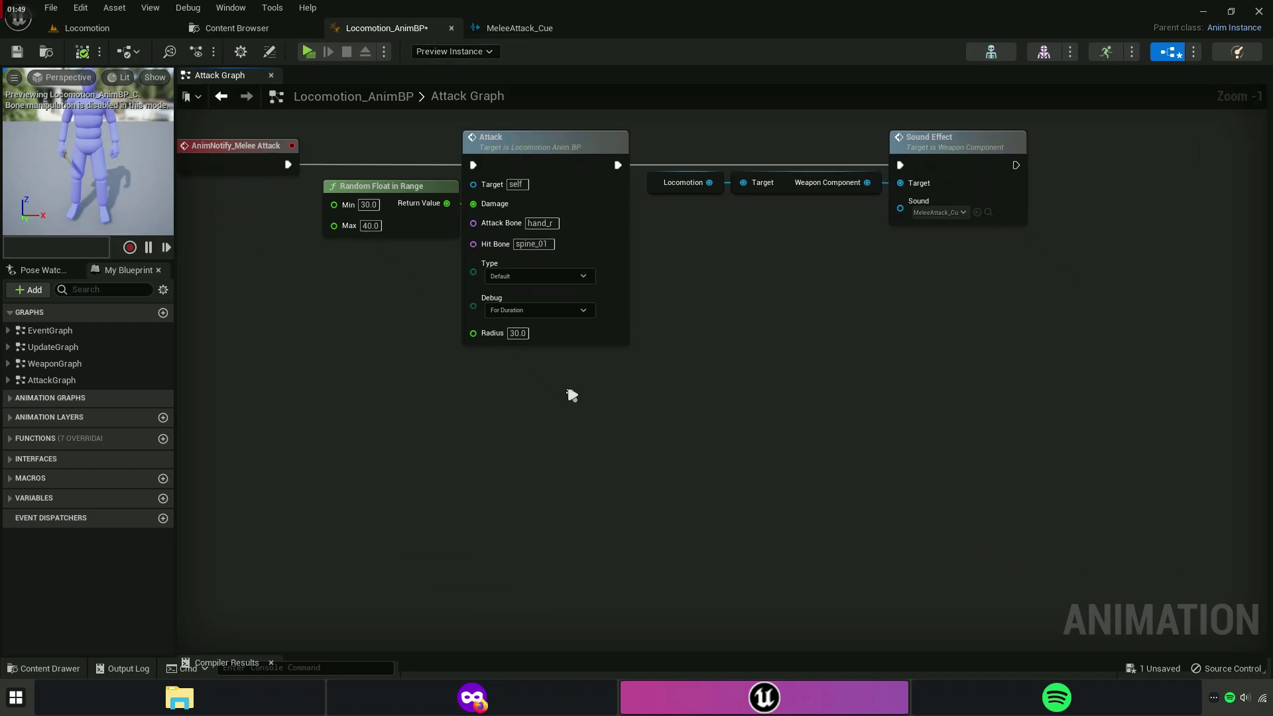
Set the Attack node's debug to For One Frame and Type to Zombie, then compile.
scroll(568, 392, "up", 5)
scroll(520, 364, "up", 3)
left_click(428, 258)
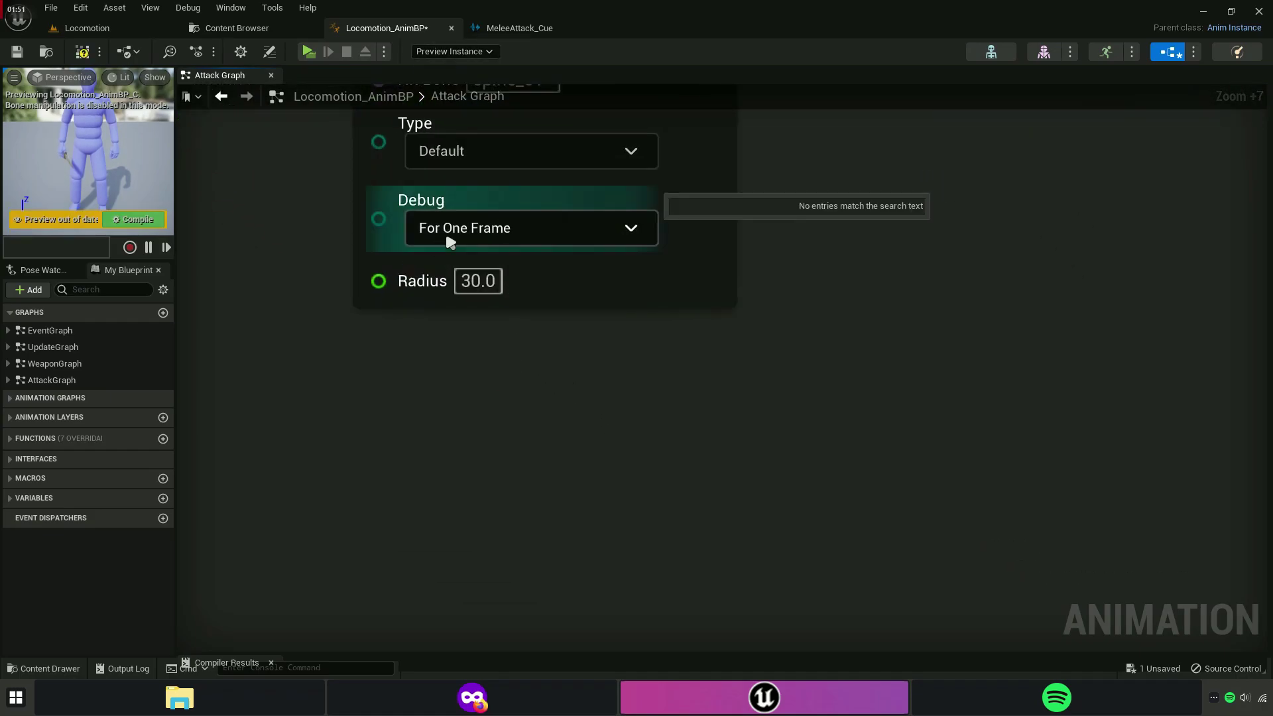
right_click_drag(446, 239, 629, 361)
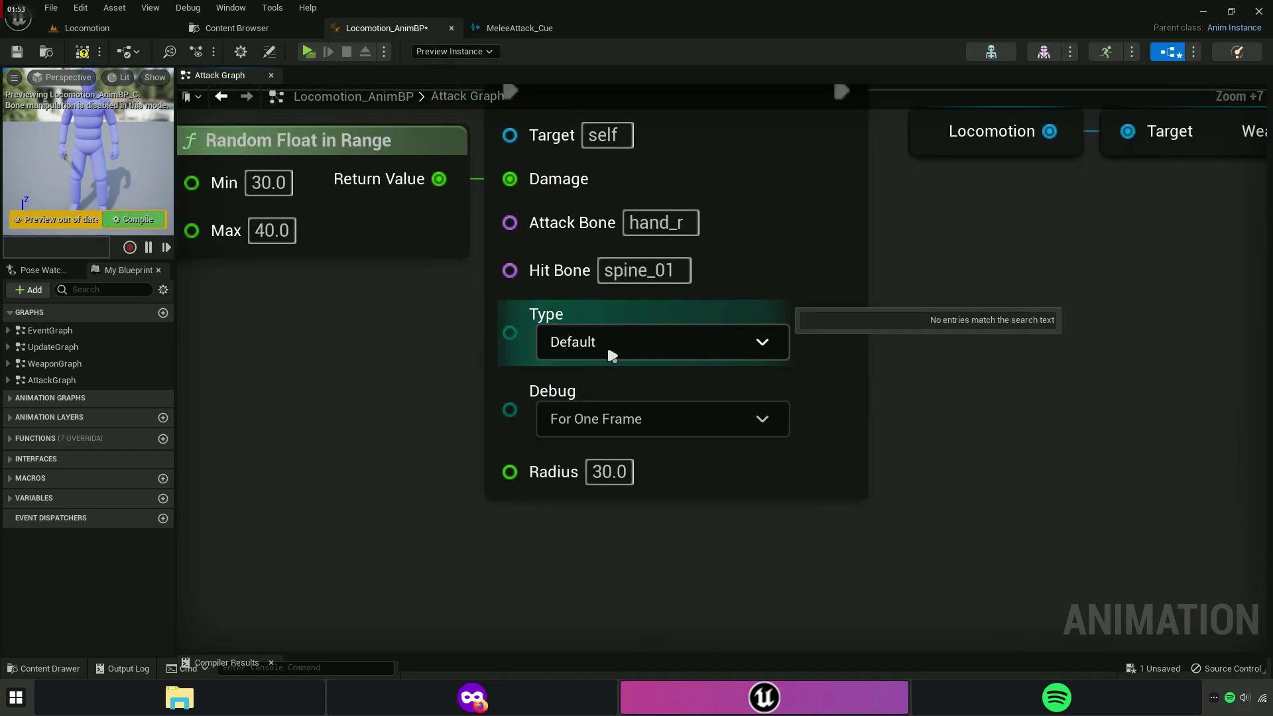
left_click(549, 382)
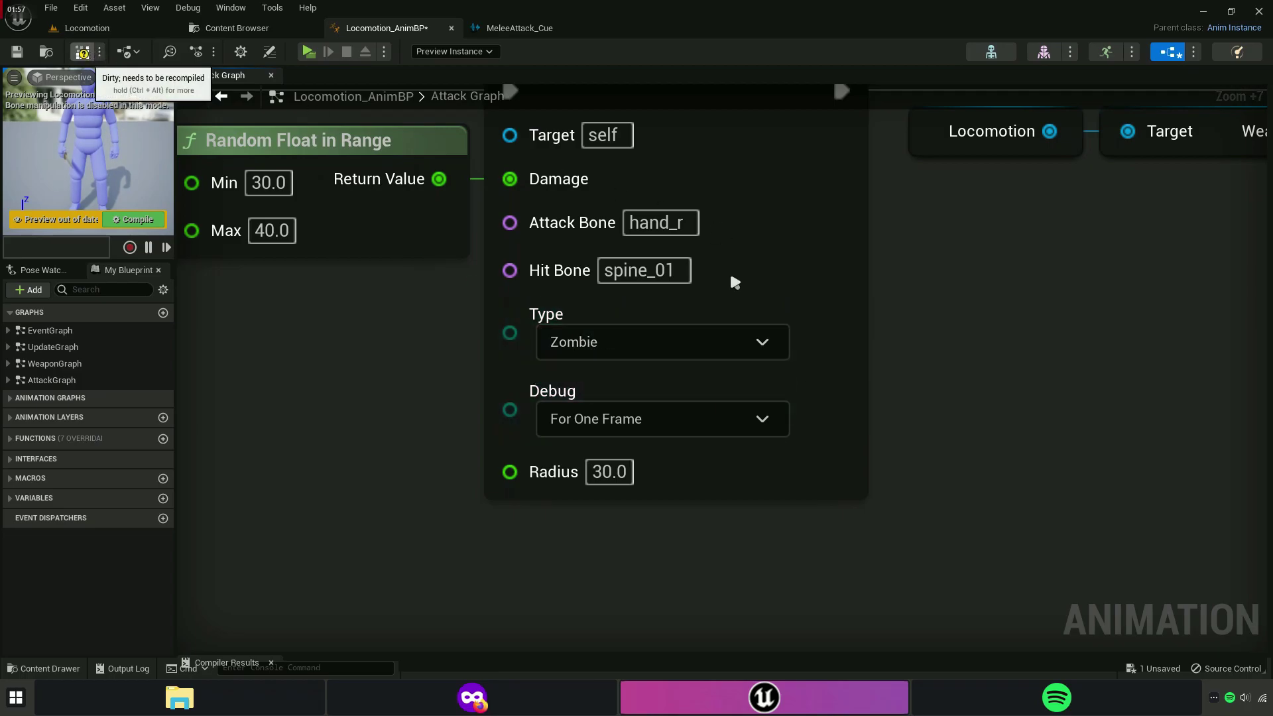
key("F7")
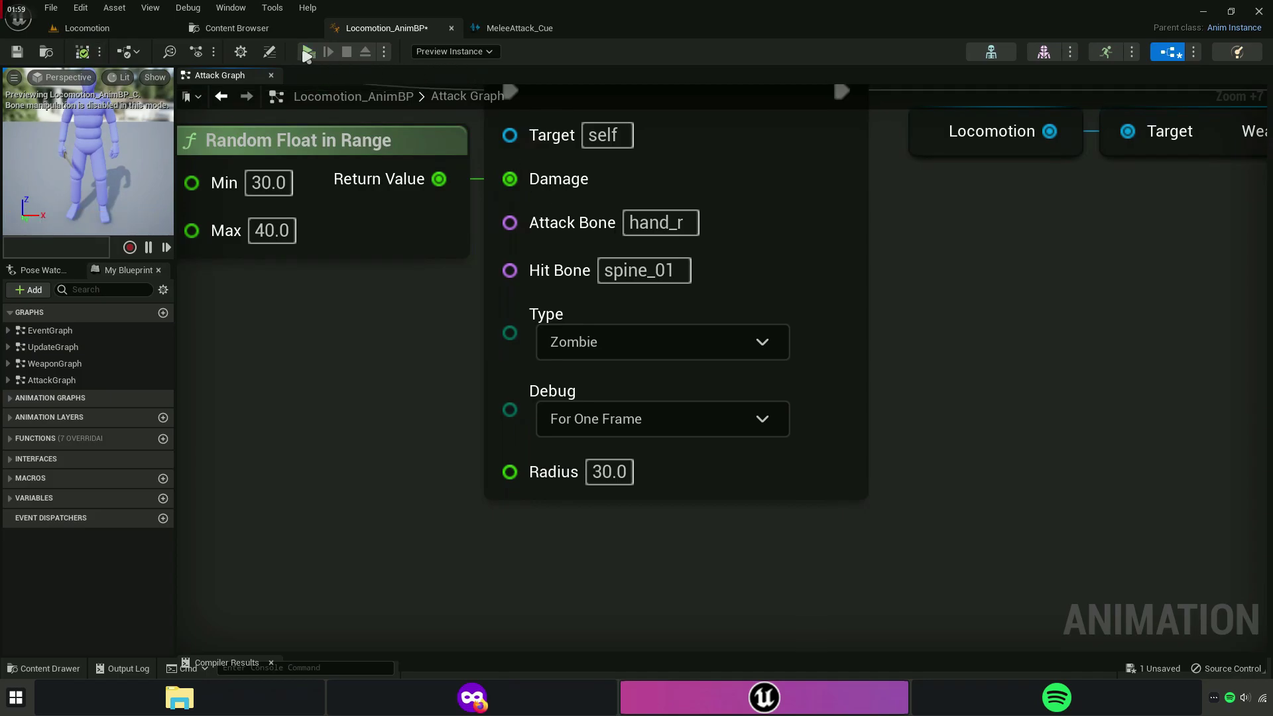
left_click(226, 28)
Save Locomotion_AnimBP, then search 'equi' in the melee Animation folder and open MeleeEquip_Montage.
left_click(137, 53)
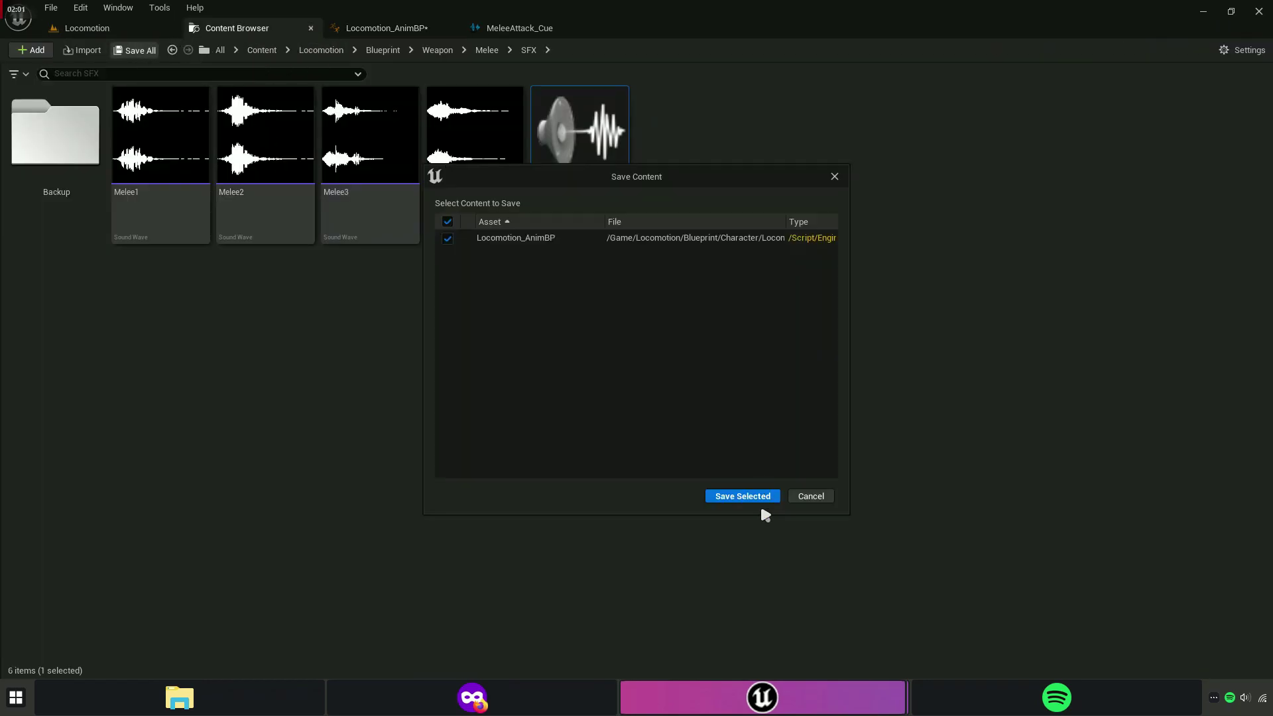
left_click(758, 503)
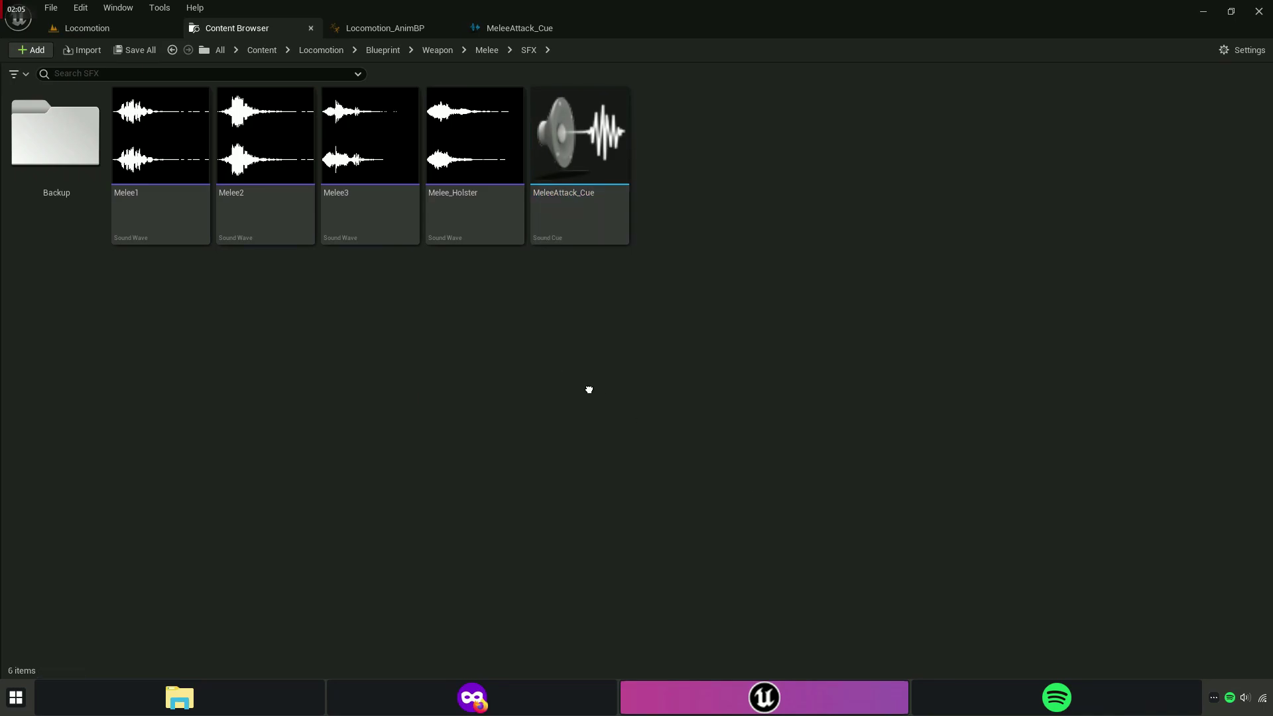
left_click(486, 51)
double_click(100, 196)
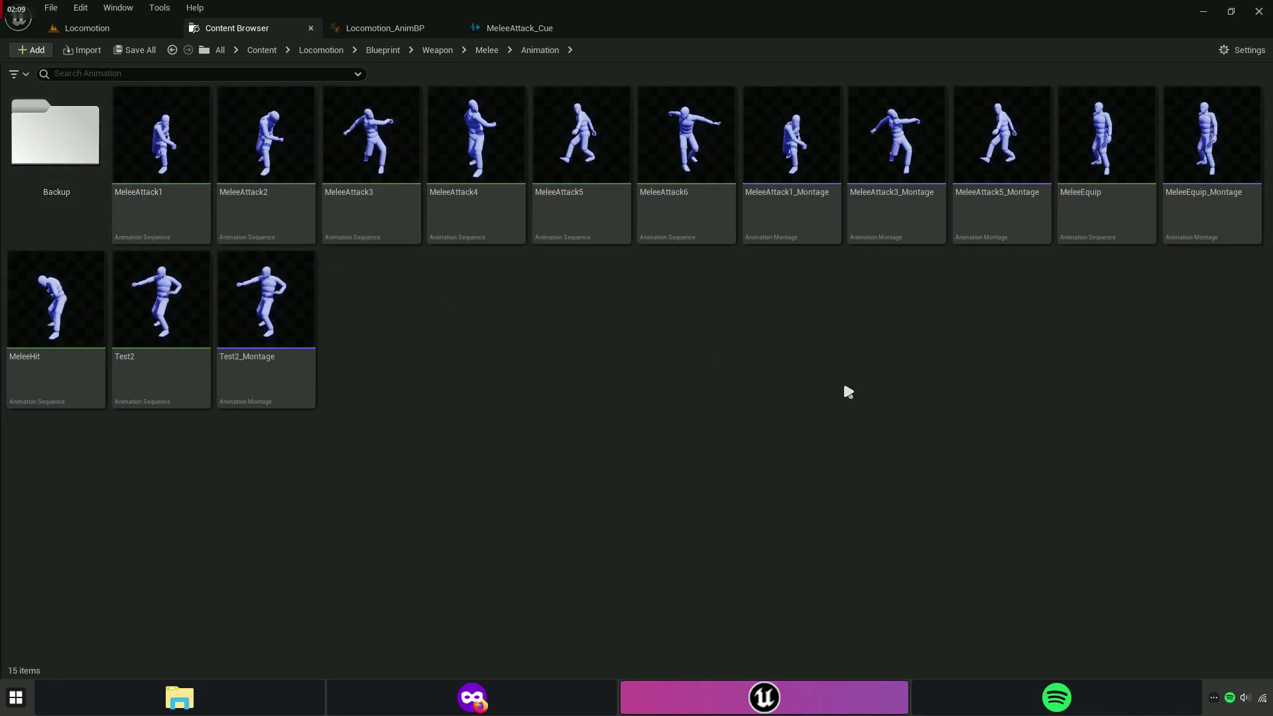
type("e")
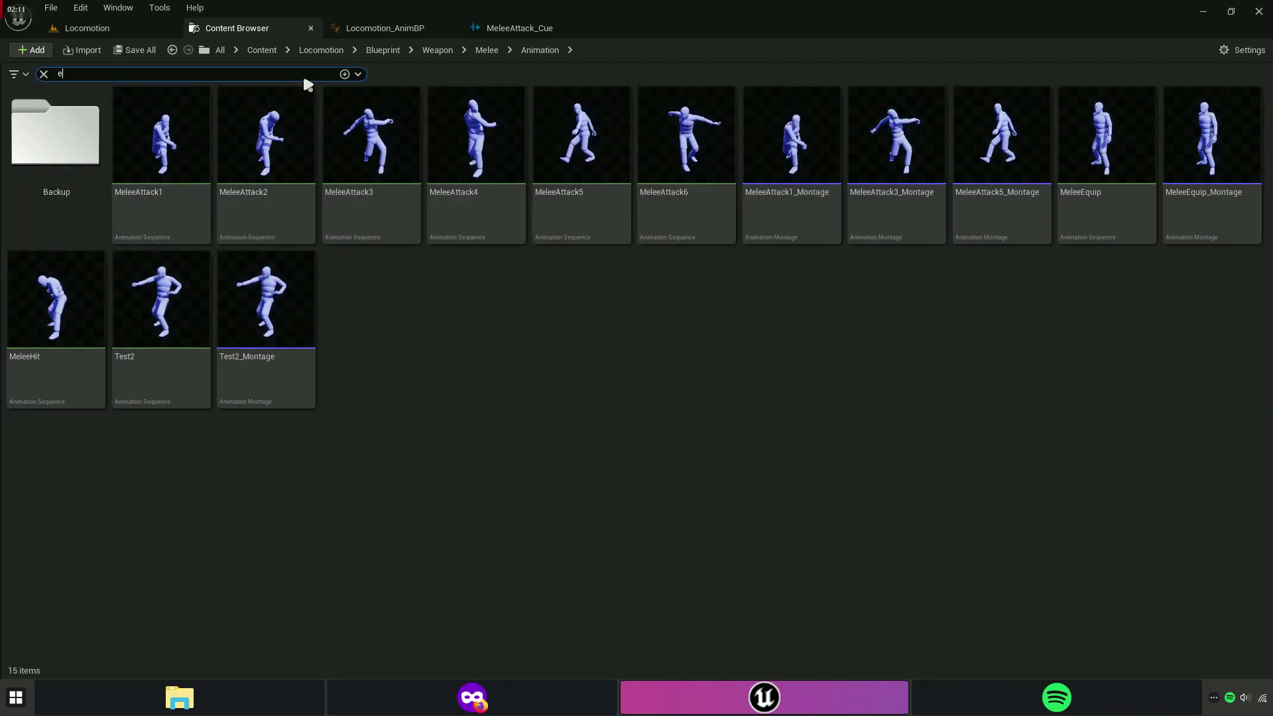
type("qui")
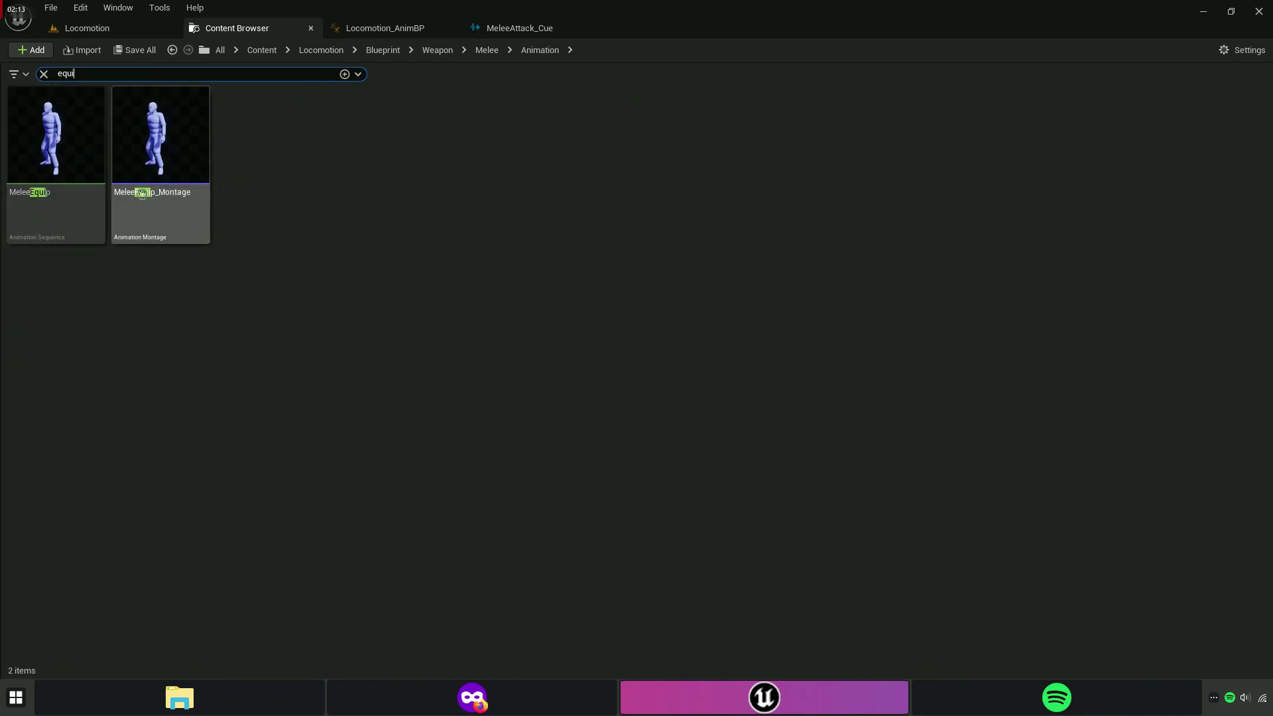
left_click(156, 210)
double_click(155, 210)
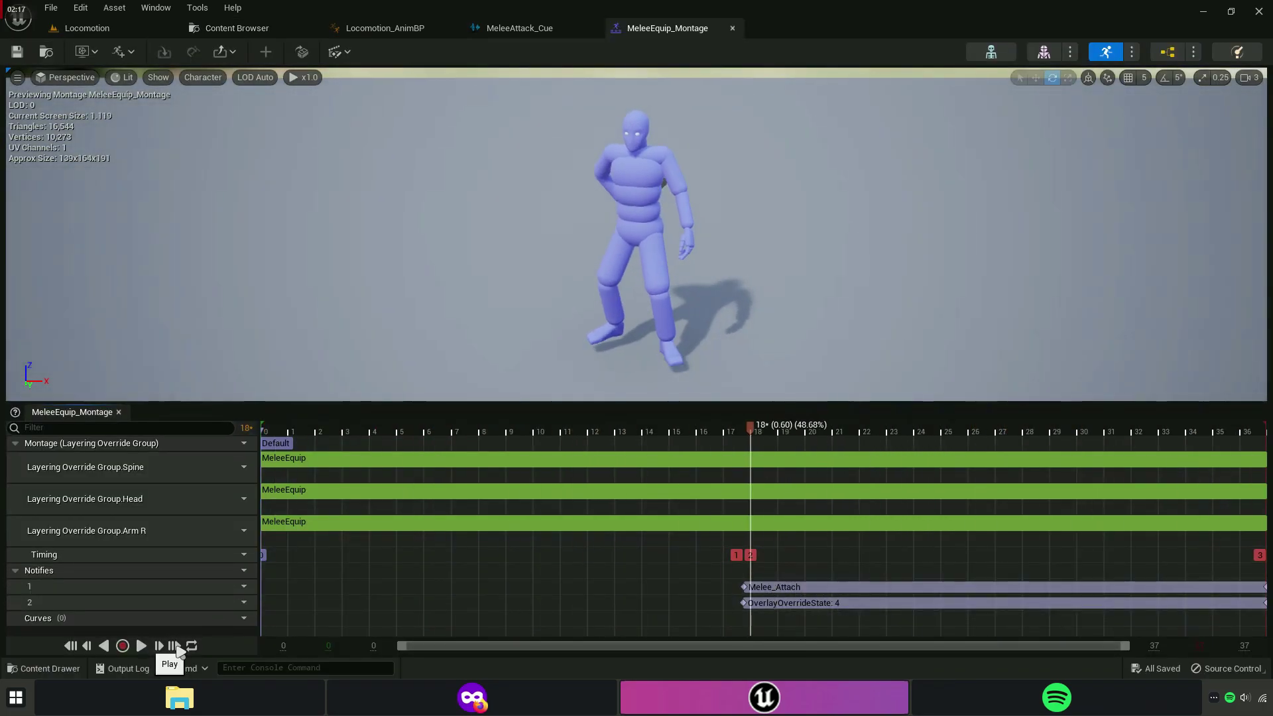
Scrub the equip animation to the frame where the knife is drawn.
left_click_drag(406, 431, 625, 496)
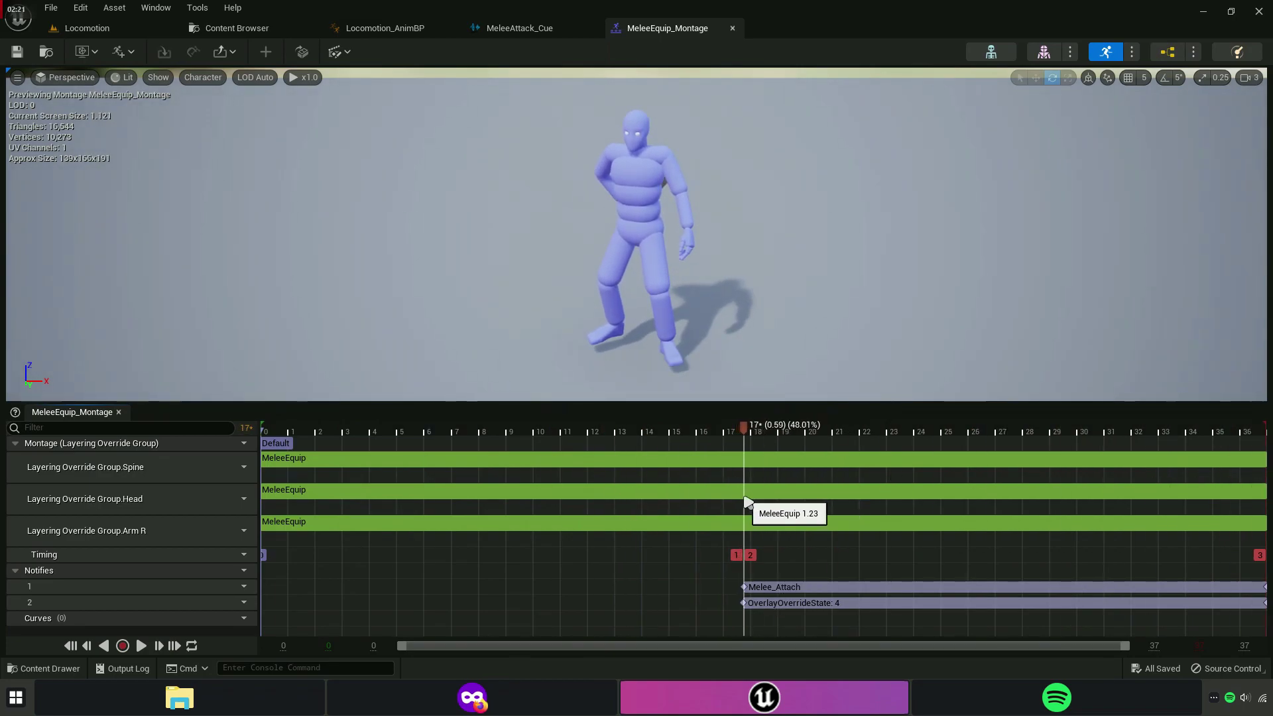
left_click_drag(512, 402, 599, 497)
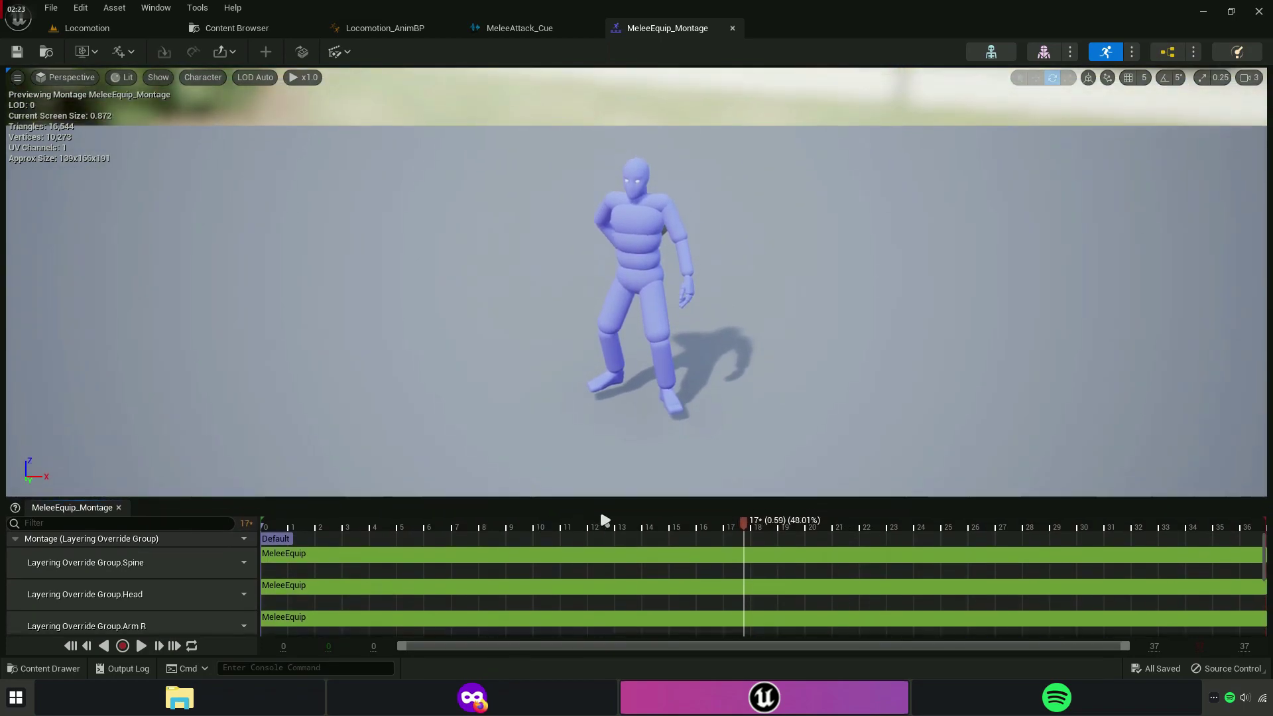
scroll(752, 575, "down", 3)
mouse_move(653, 477)
right_mouse_down()
mouse_move(596, 398)
mouse_move(663, 371)
right_mouse_up()
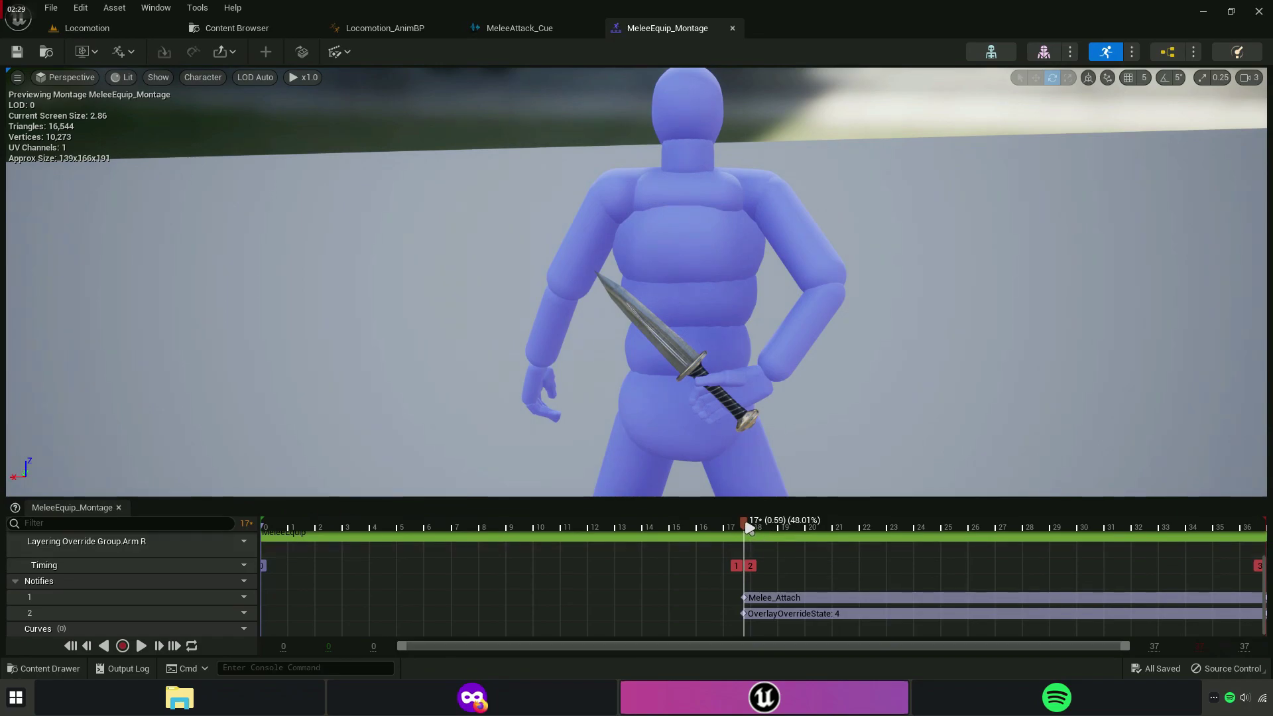
mouse_move(787, 527)
left_mouse_down()
mouse_move(837, 528)
mouse_move(737, 532)
left_mouse_up()
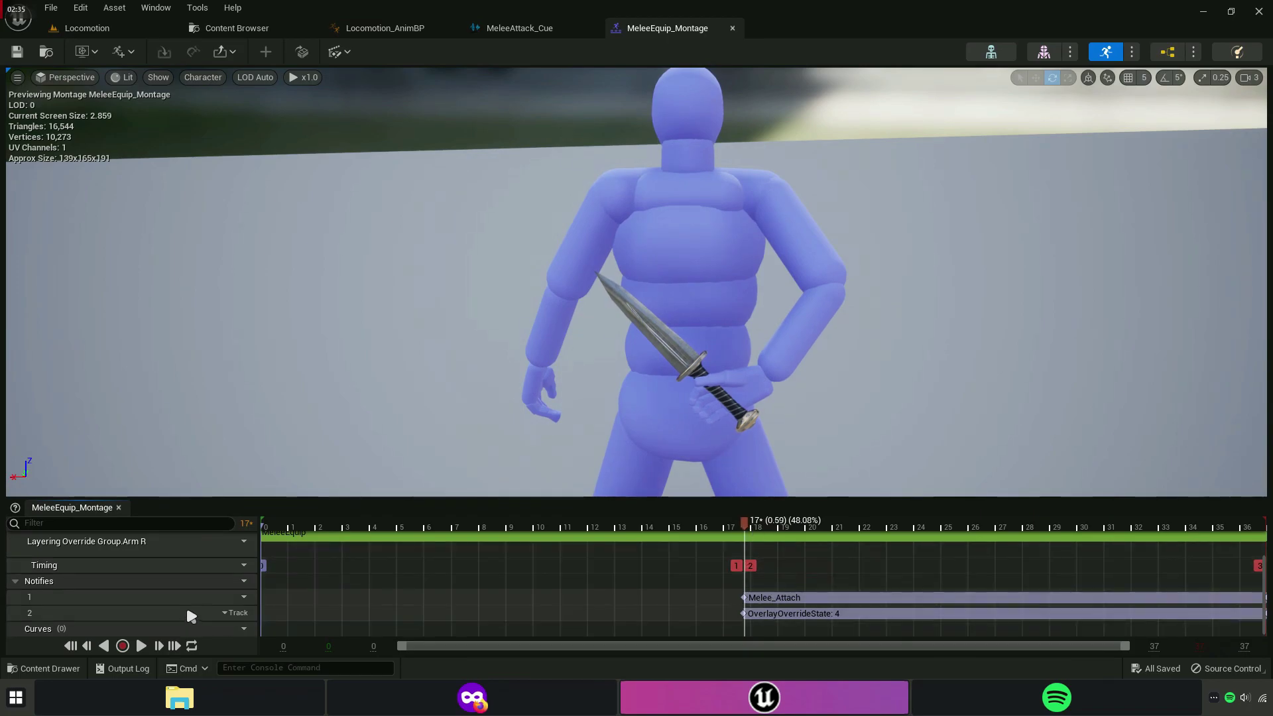
Add a third notify track holding a new Melee Equip notify.
left_click(236, 581)
left_click(280, 615)
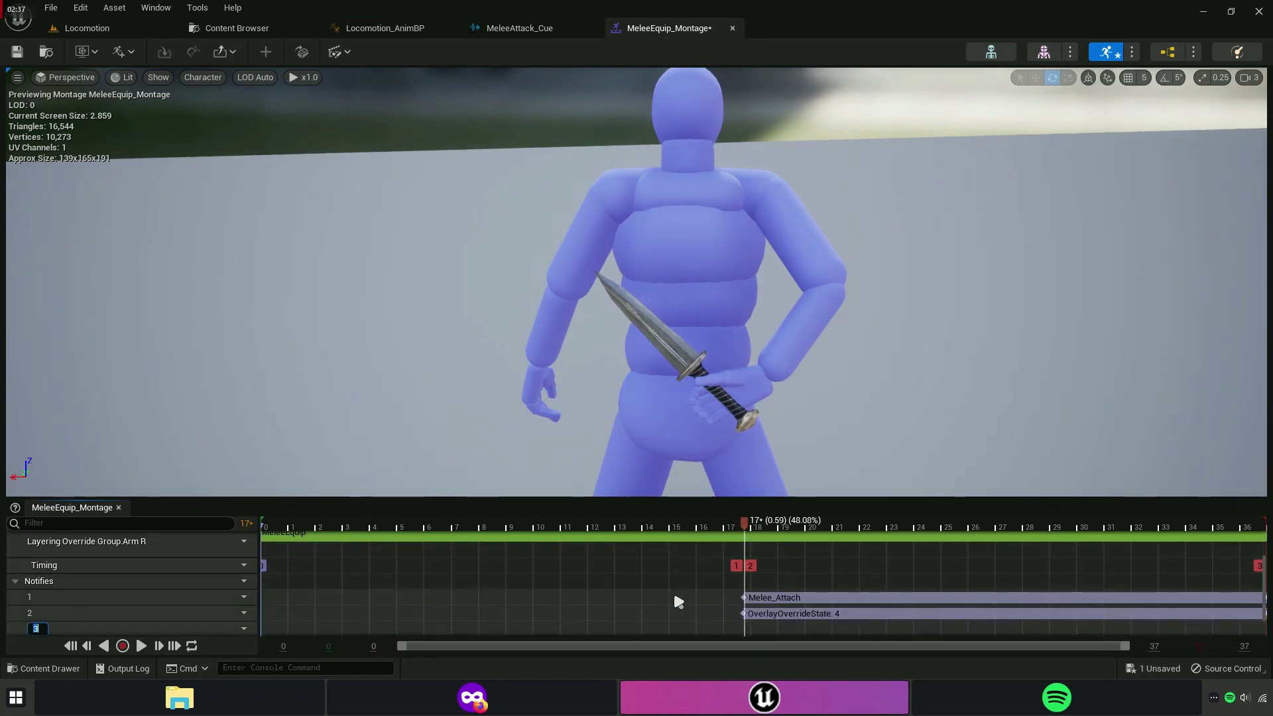
scroll(716, 596, "down", 1)
right_click(747, 618)
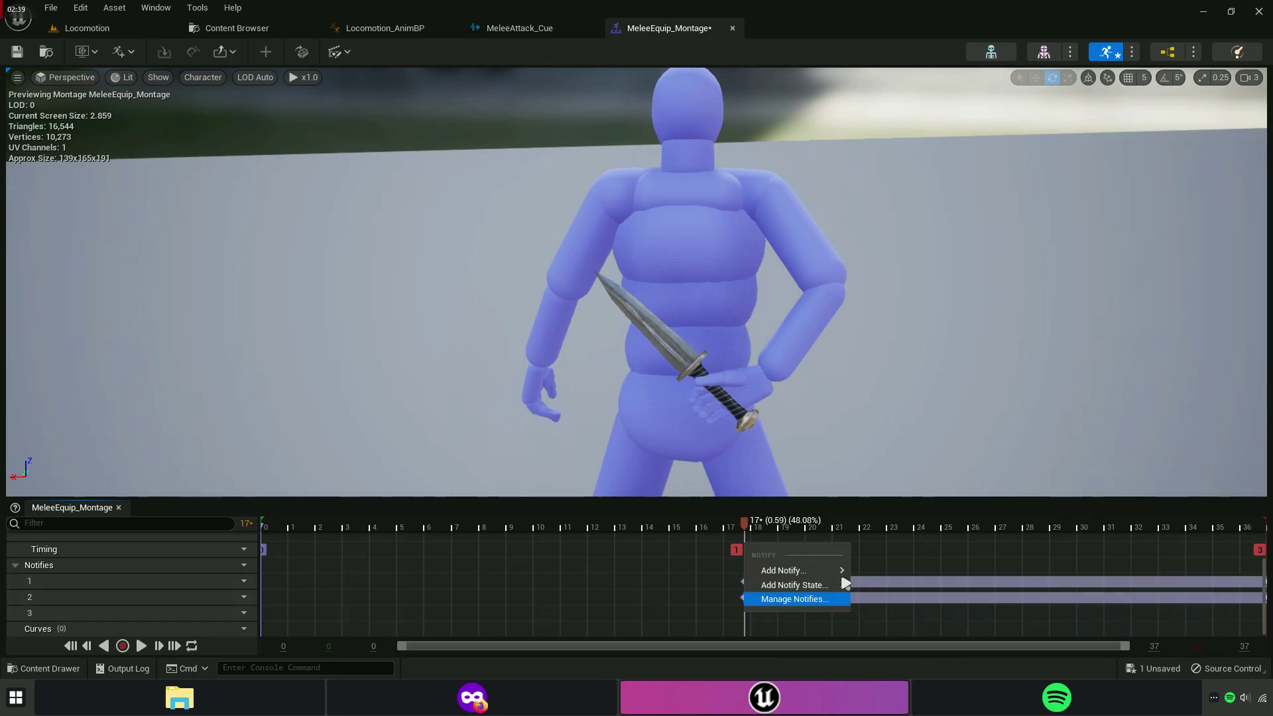
mouse_move(773, 565)
left_click(920, 462)
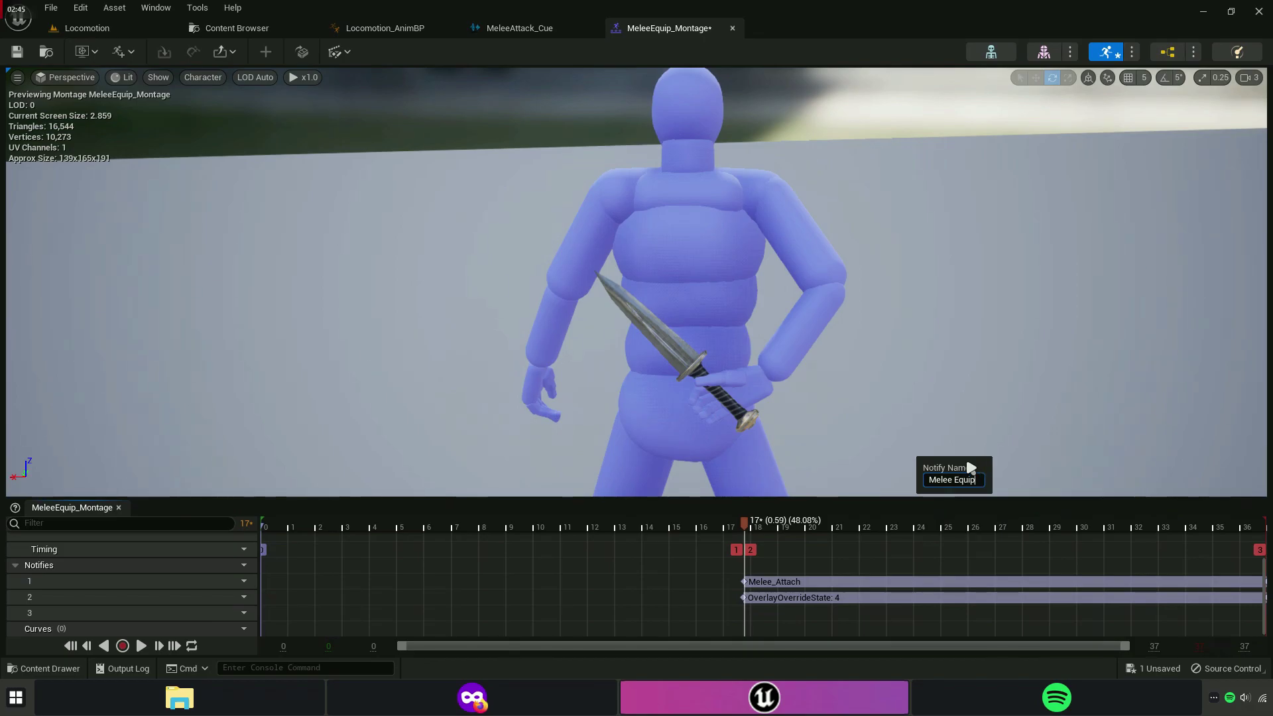
left_click_drag(744, 522, 710, 520)
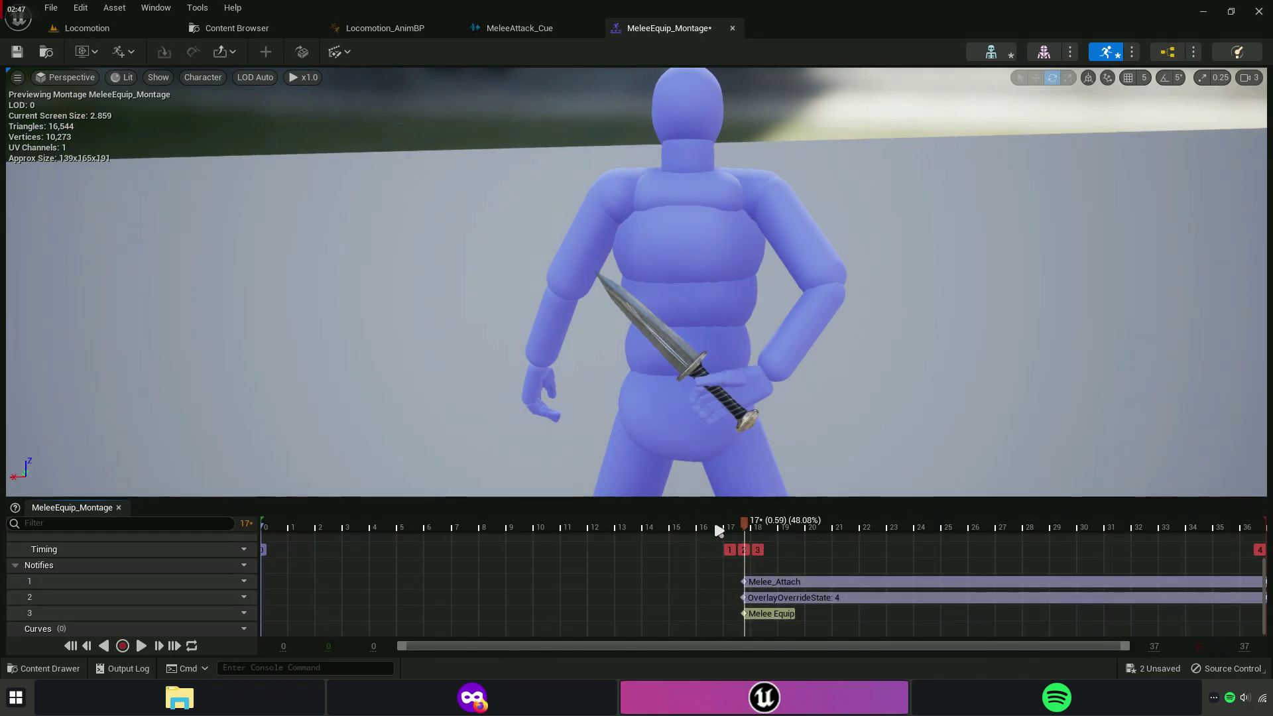
left_click(759, 614)
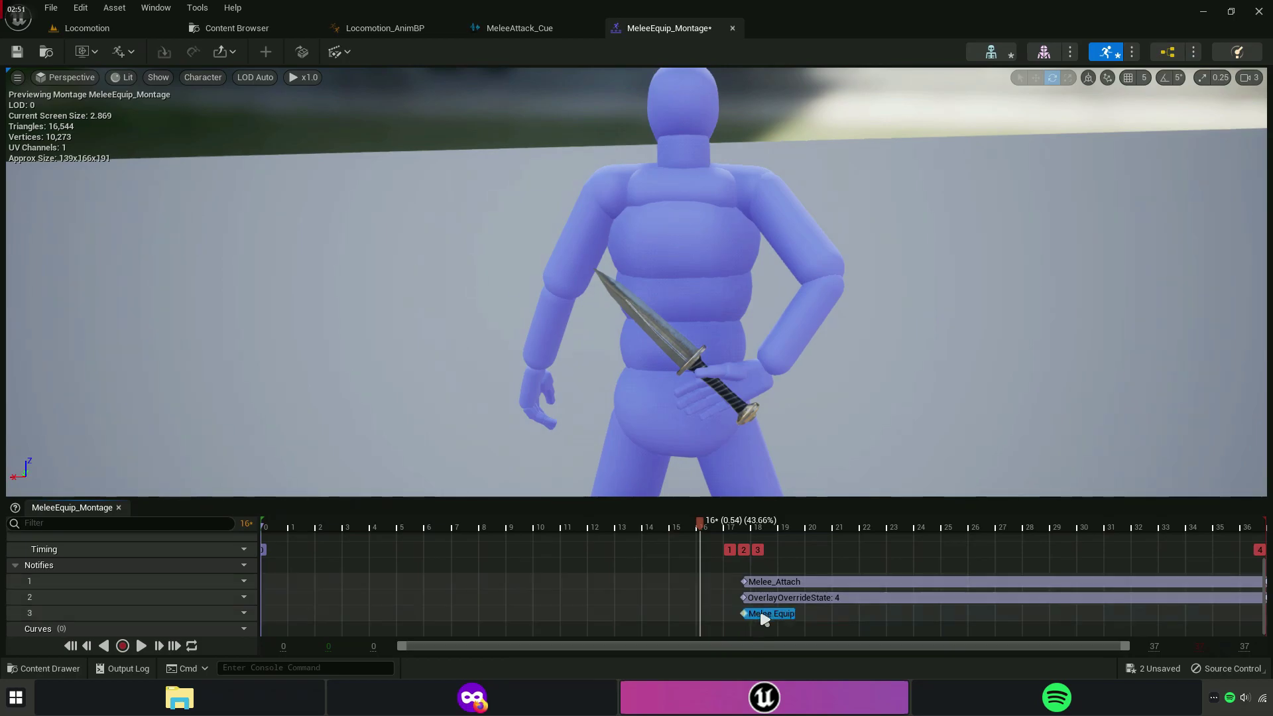
Add an AnimNotify_Melee Equip event above the Melee Attack event.
left_click(360, 33)
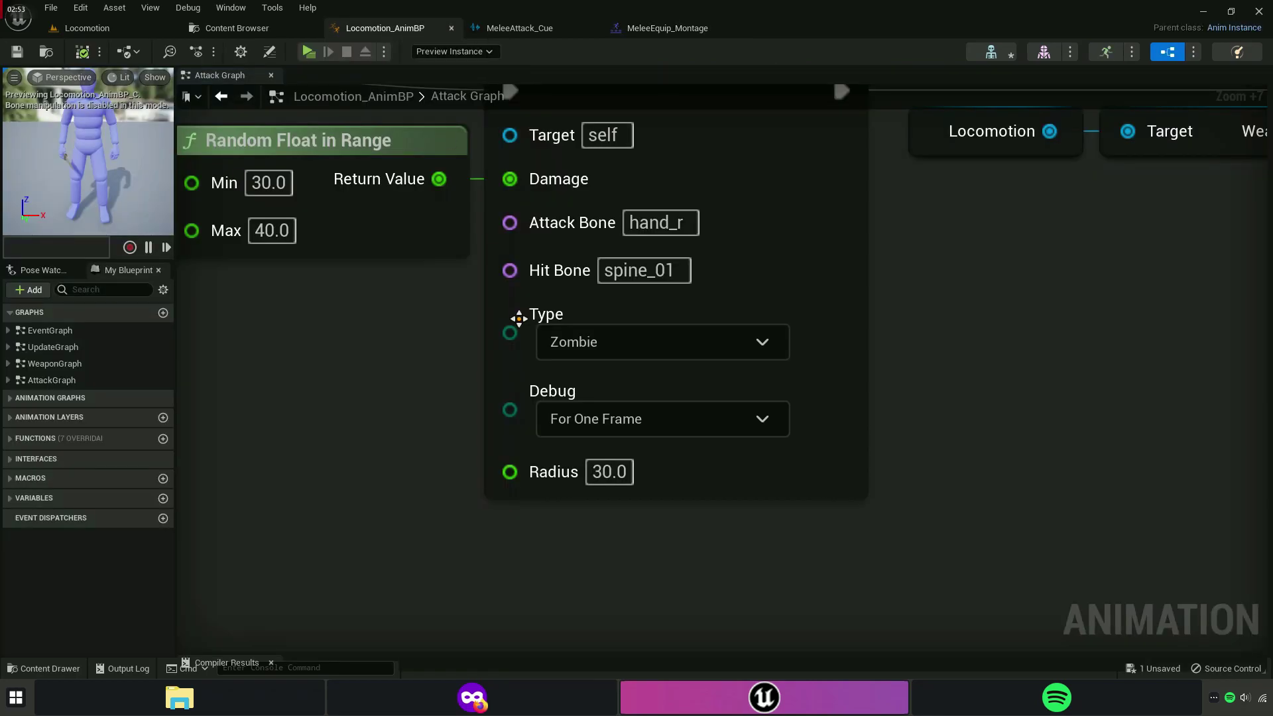
scroll(575, 401, "down", 3)
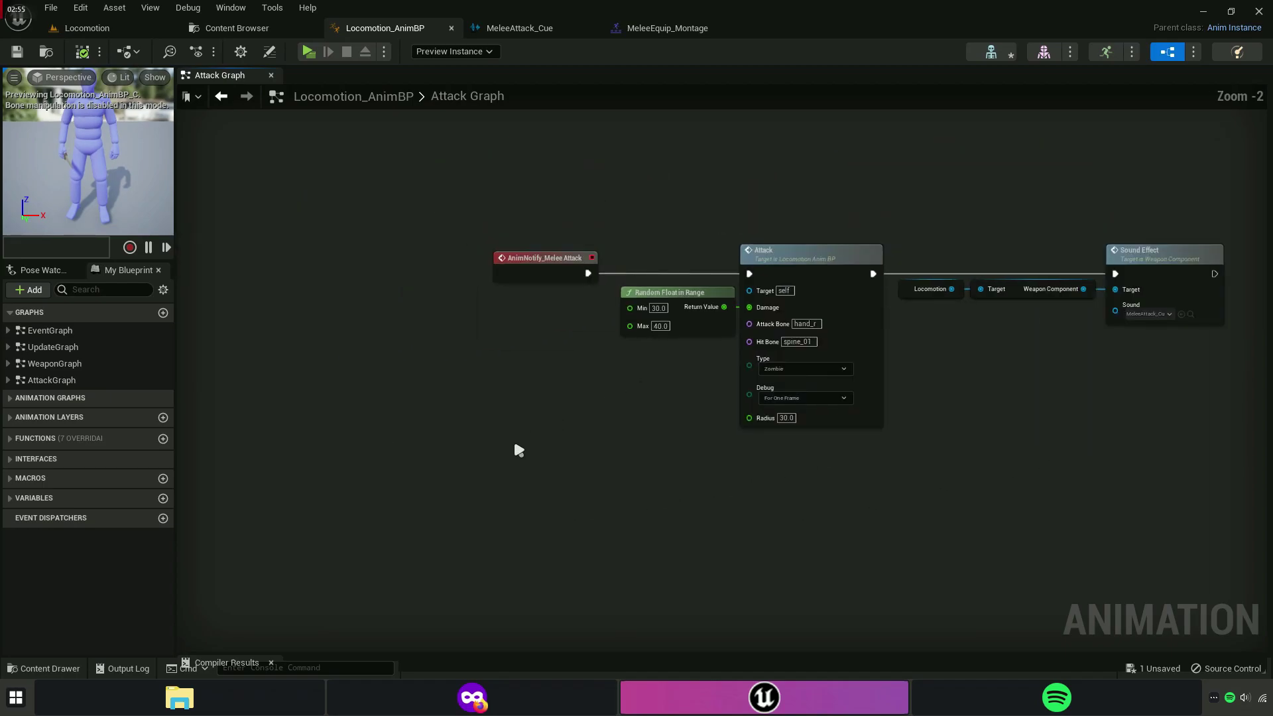
right_click(507, 438)
type("melee")
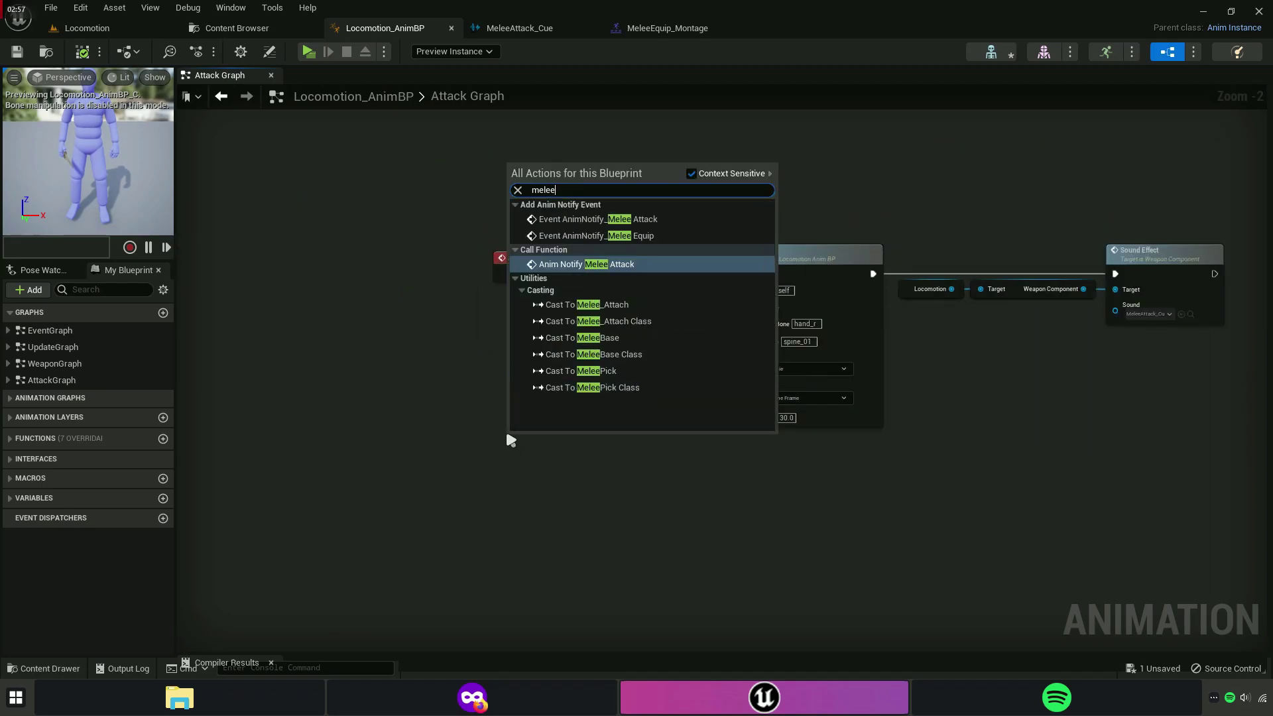
type(" equi")
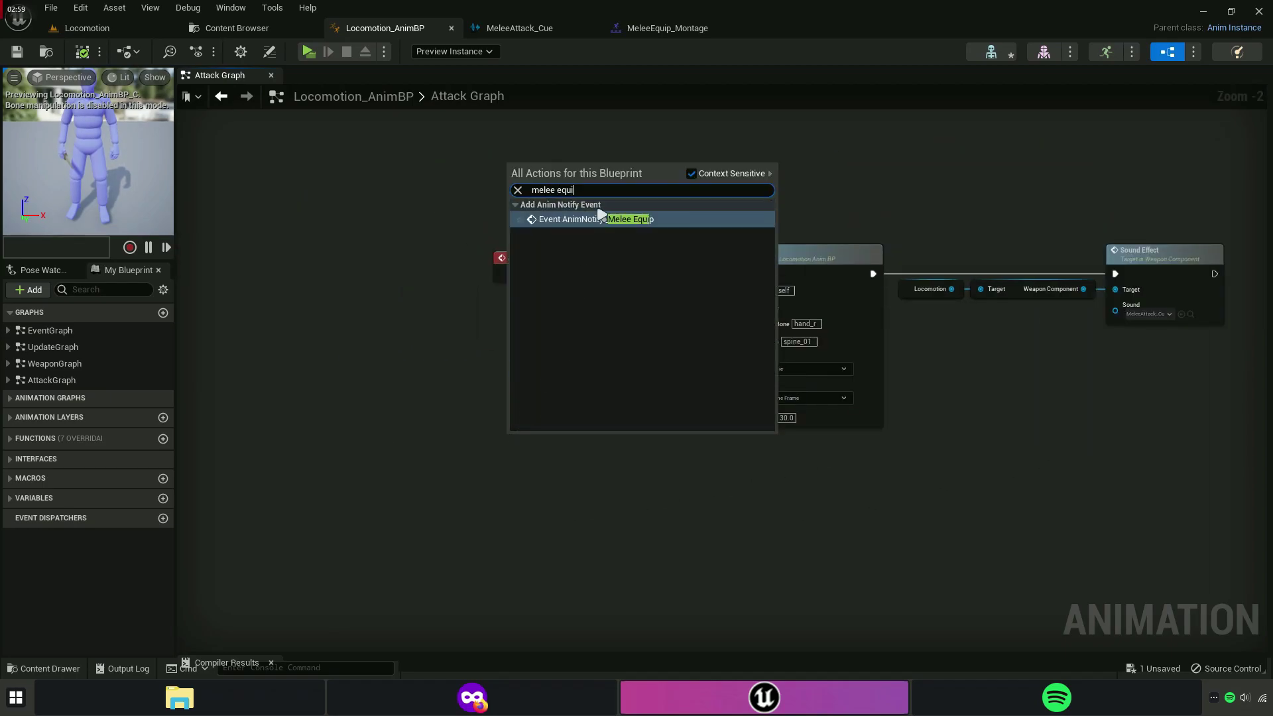
left_click(596, 218)
scroll(580, 415, "up", 1)
scroll(564, 434, "up", 3)
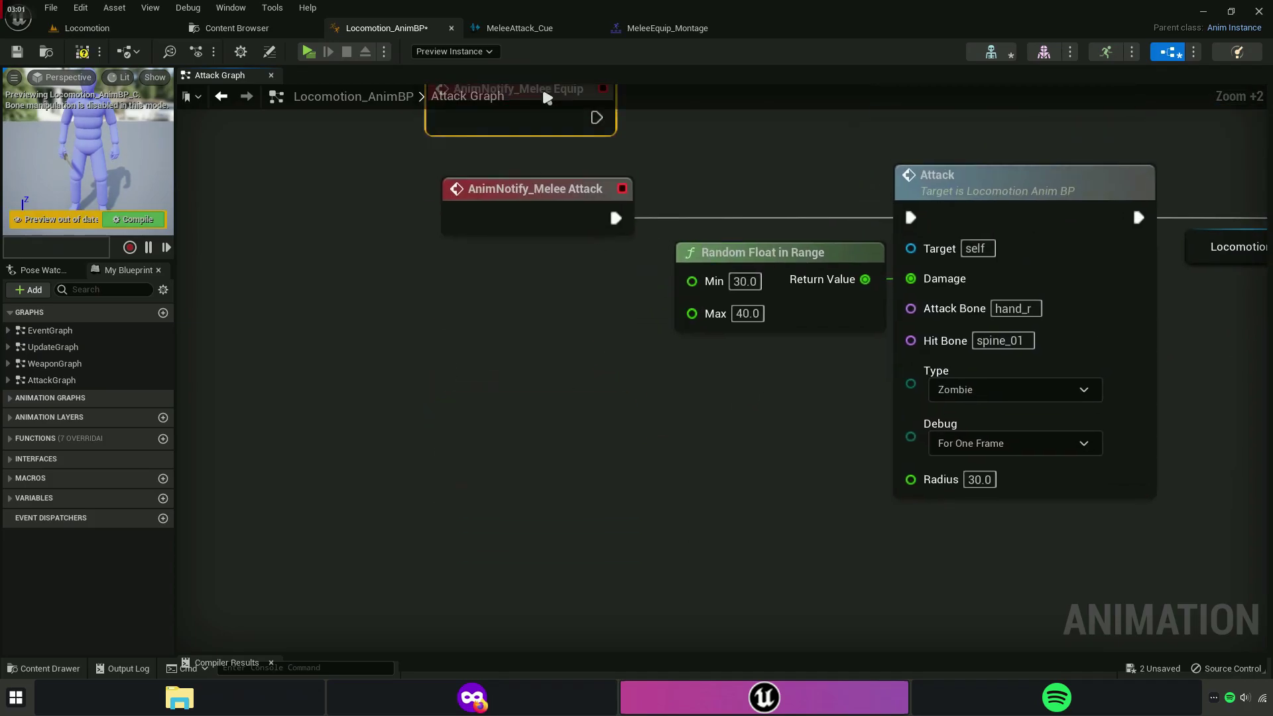
left_click_drag(559, 439, 565, 315)
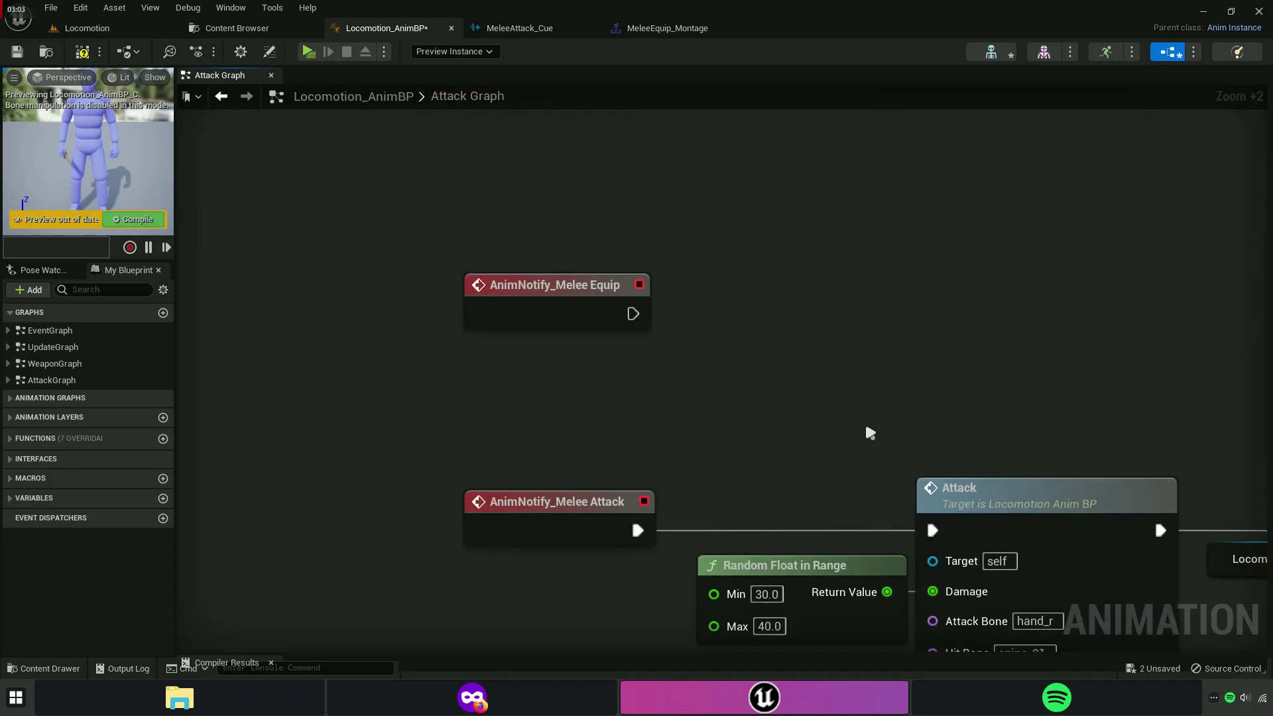
Duplicate the Locomotion, Weapon Component and Sound Effect nodes and wire them to Melee Equip.
right_click_drag(870, 433, 319, 339)
left_click_drag(775, 328, 1156, 446)
right_click(1156, 446)
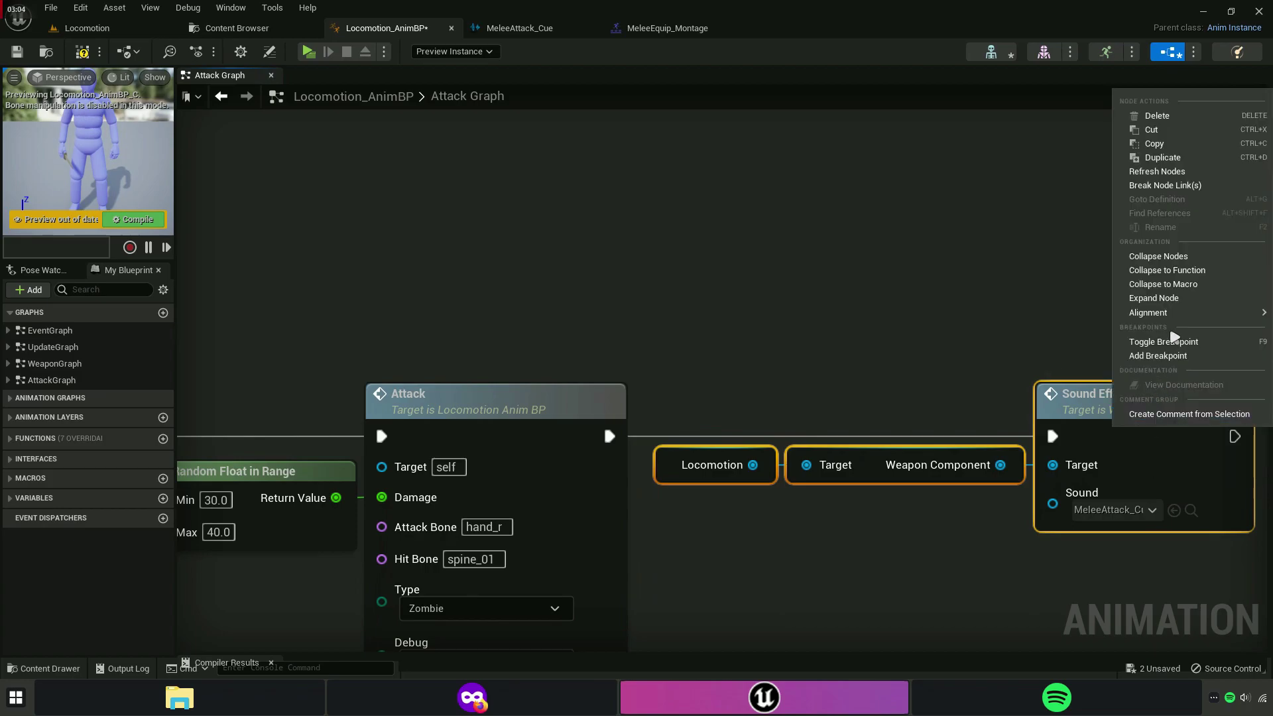
left_click(1163, 159)
right_click_drag(823, 253, 1127, 329)
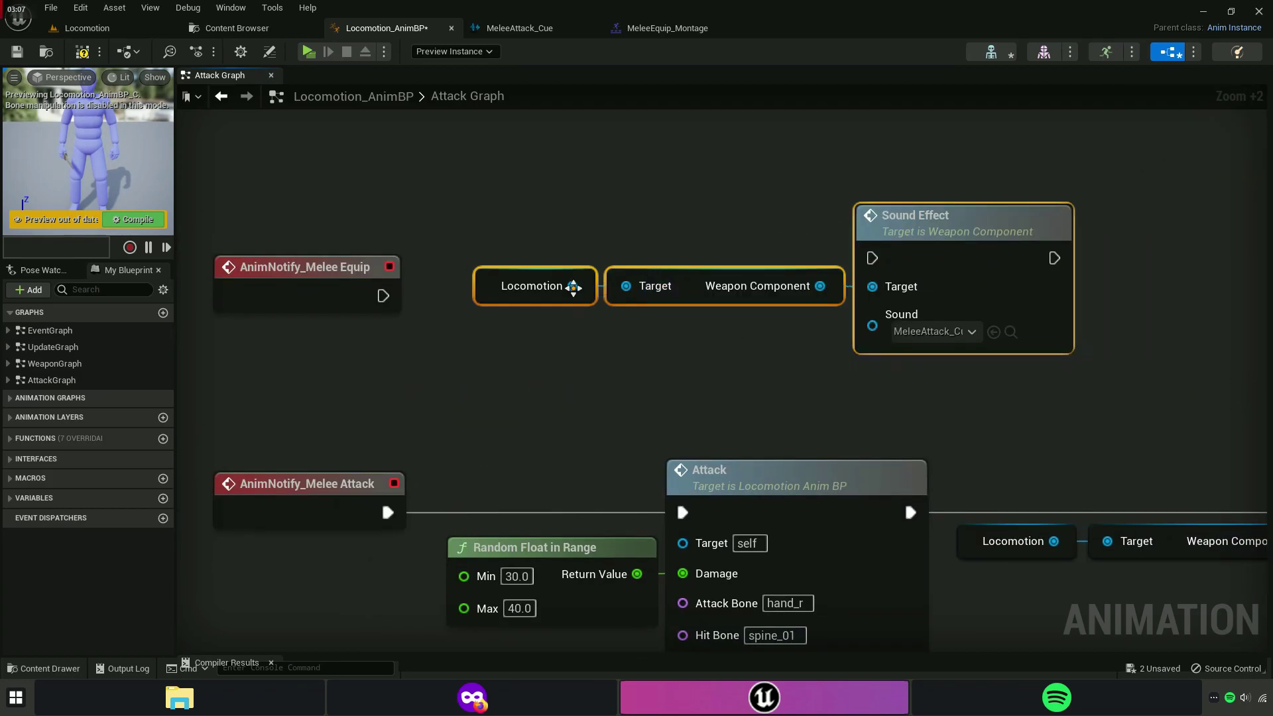
left_click_drag(871, 258, 452, 300)
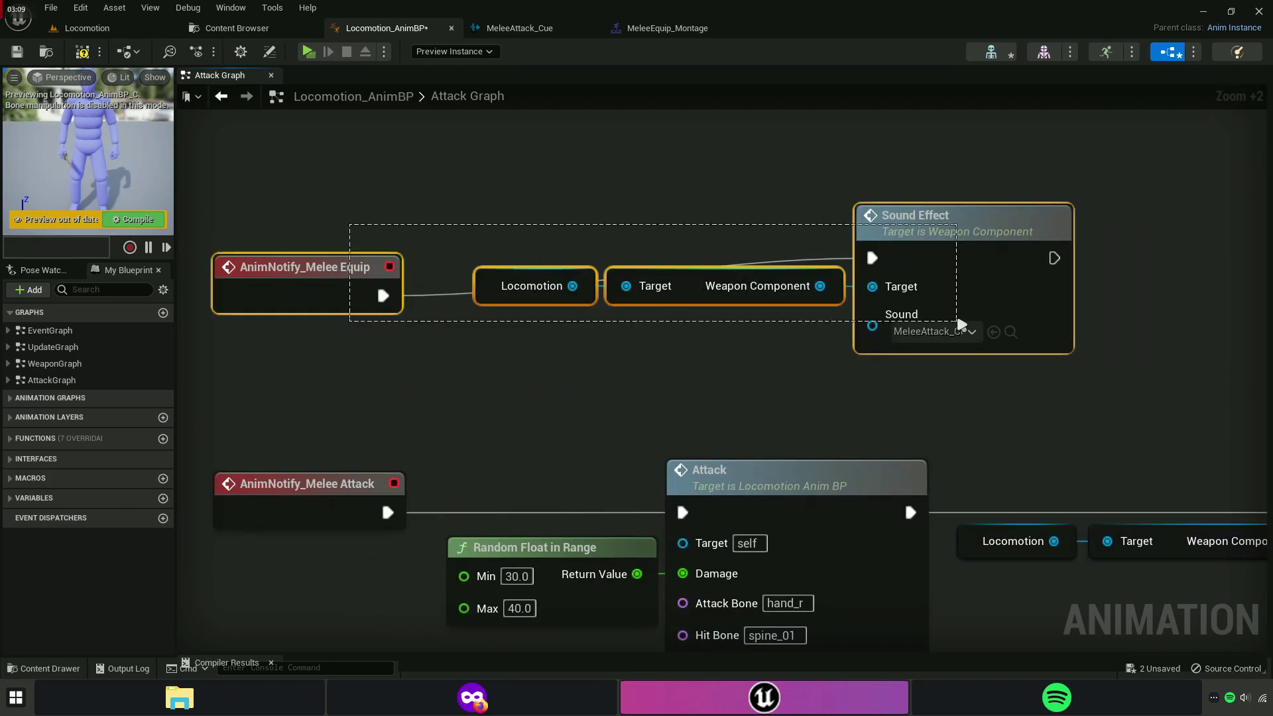
left_click_drag(960, 324, 962, 322)
key("f")
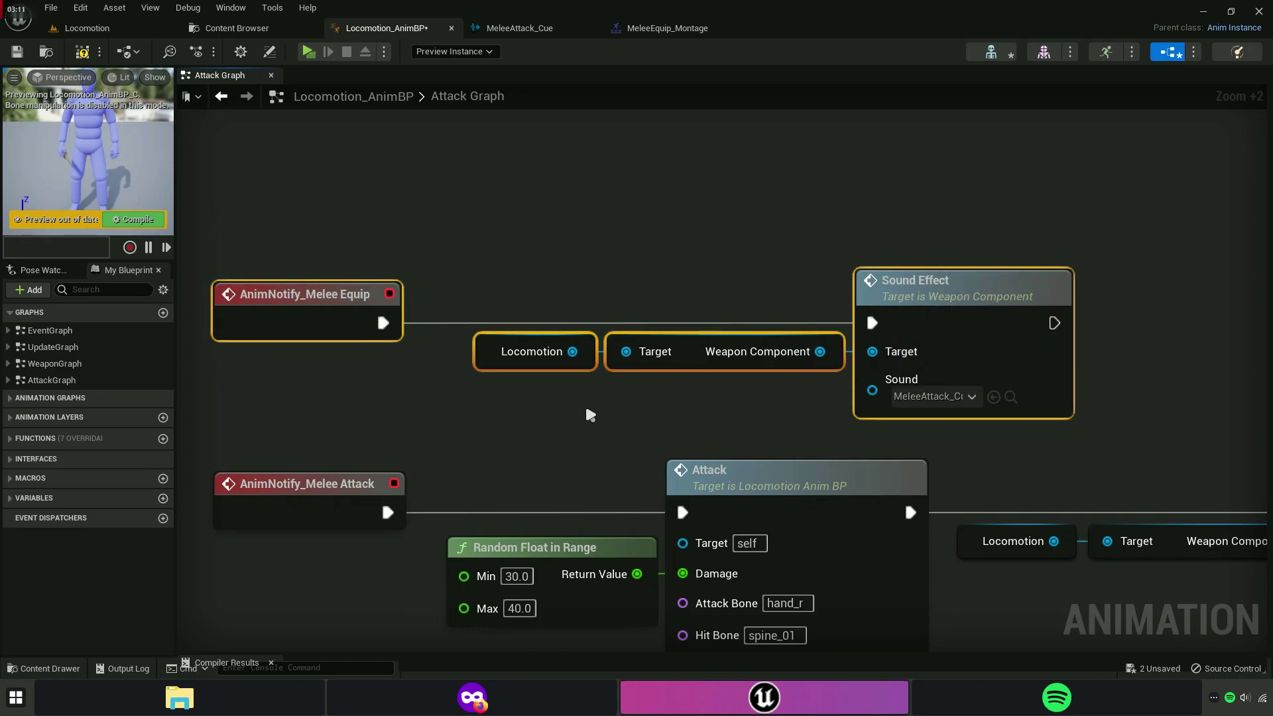
Clear the sound asset on the duplicated Sound Effect node.
left_click_drag(527, 400, 908, 307)
left_click(578, 389)
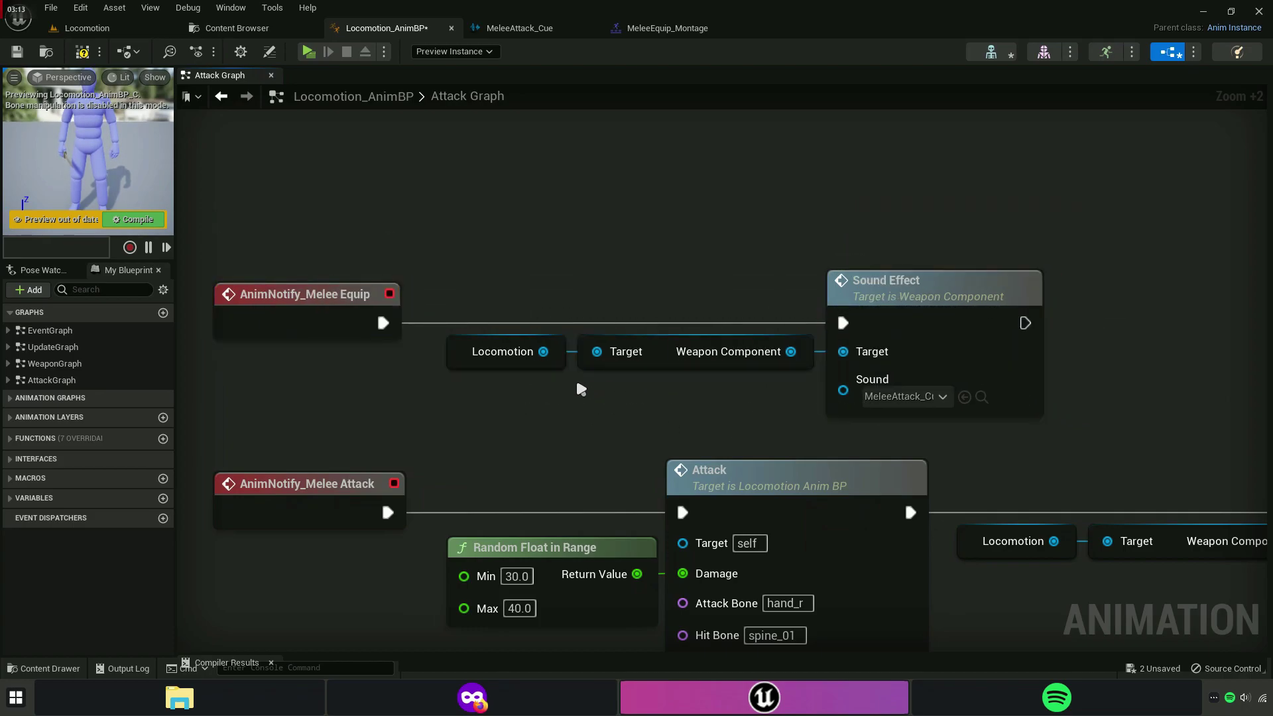
right_click_drag(578, 389, 460, 338)
scroll(568, 350, "up", 5)
left_click(613, 323)
key("Escape")
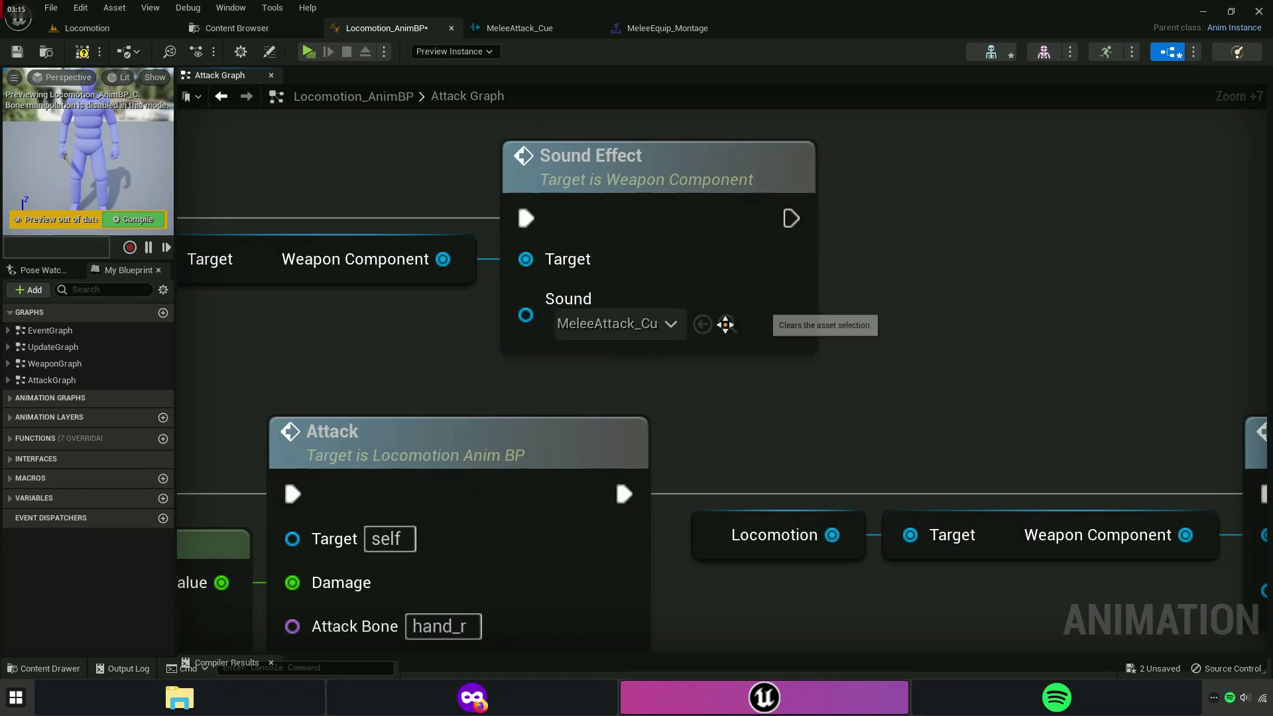
left_click(703, 323)
left_click(237, 28)
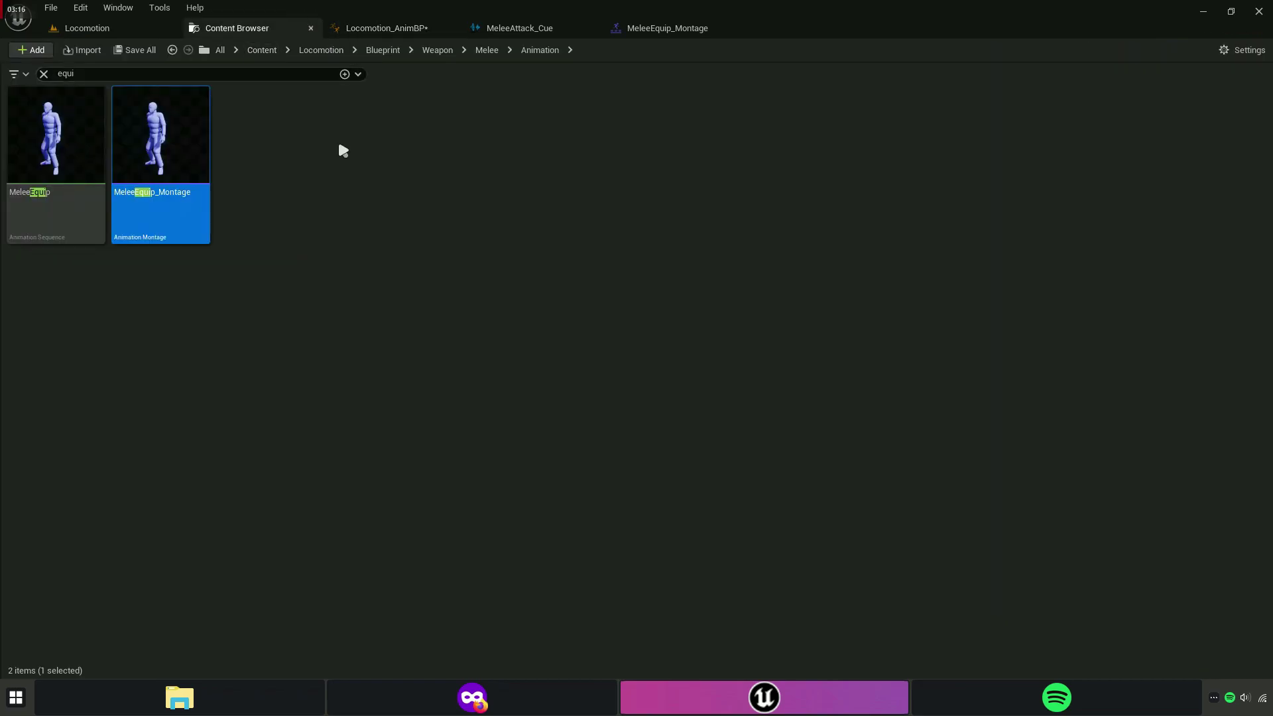
In Melee > SFX, preview the Melee_Holster wave and create a sound cue from it.
left_click(44, 74)
left_click(487, 50)
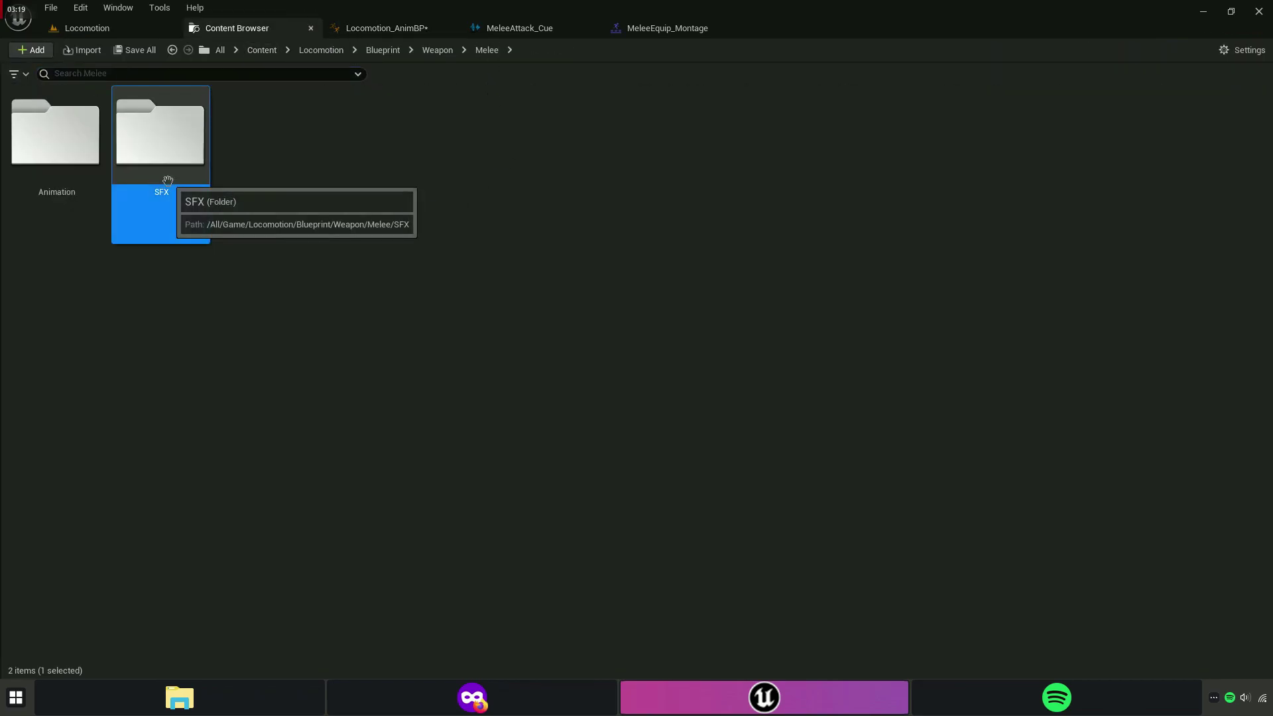
double_click(161, 171)
left_click(504, 180)
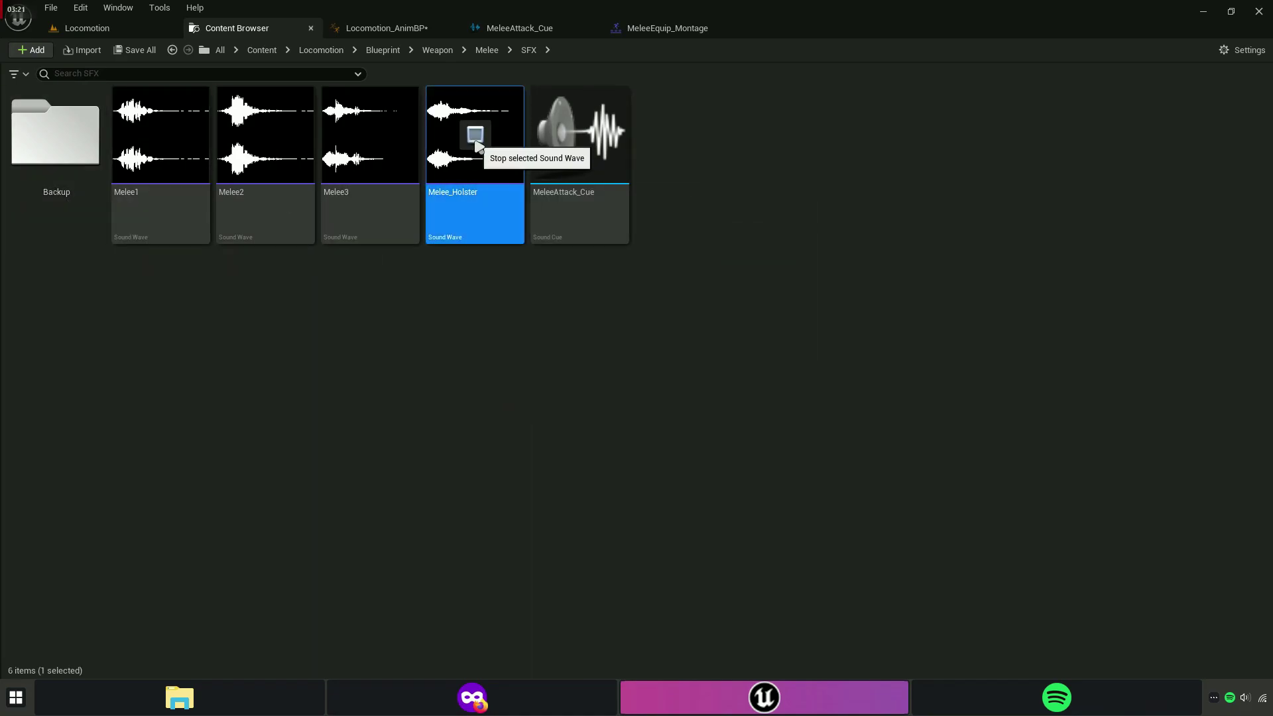
right_click(477, 156)
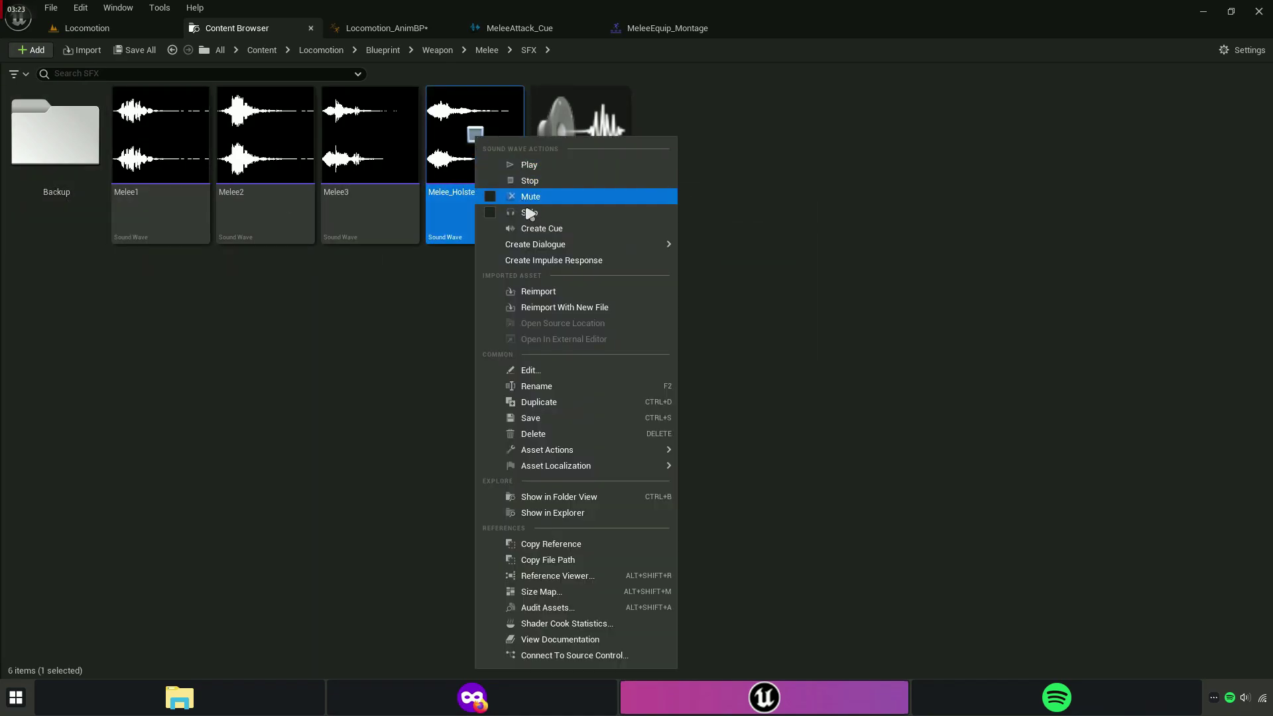
left_click(550, 227)
In Melee_Holster_Cue, add a Modulator wired between the Wave Player and the Output.
double_click(594, 222)
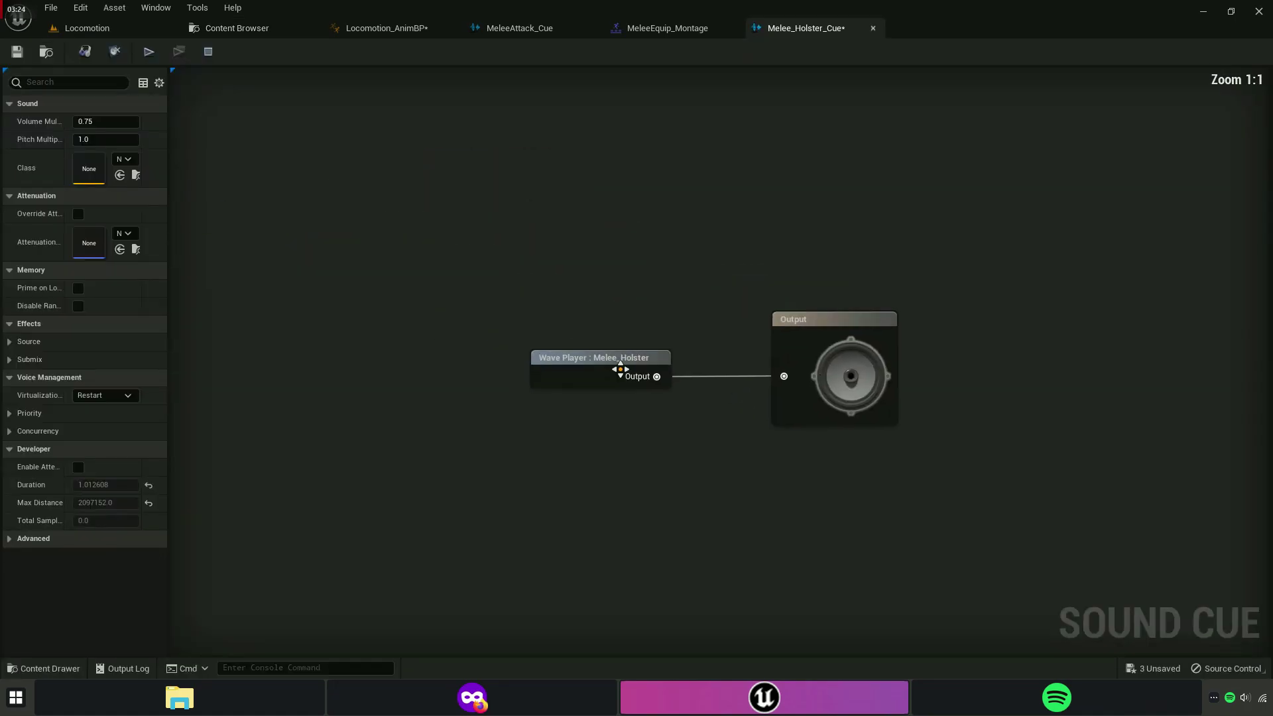
scroll(619, 369, "up", 4)
scroll(540, 347, "up", 1)
mouse_move(545, 347)
left_mouse_down()
mouse_move(587, 400)
mouse_move(659, 315)
left_mouse_up()
type("mod")
left_click(615, 440)
left_click_drag(855, 246, 928, 238)
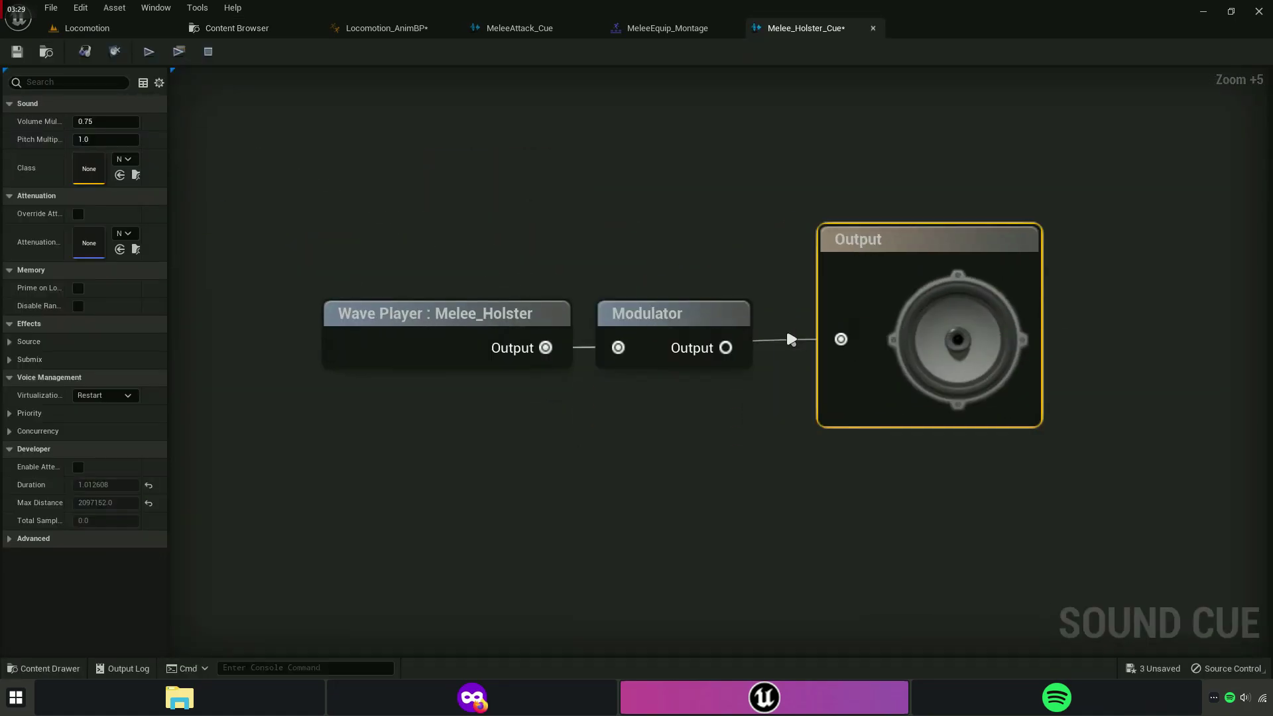
mouse_move(725, 347)
left_mouse_down()
mouse_move(839, 340)
mouse_move(804, 359)
left_mouse_up()
Align the Output node with the Modulator, save the cue, and review the Modulator's pitch and volume ranges.
key("ctrl+a")
left_click(856, 464)
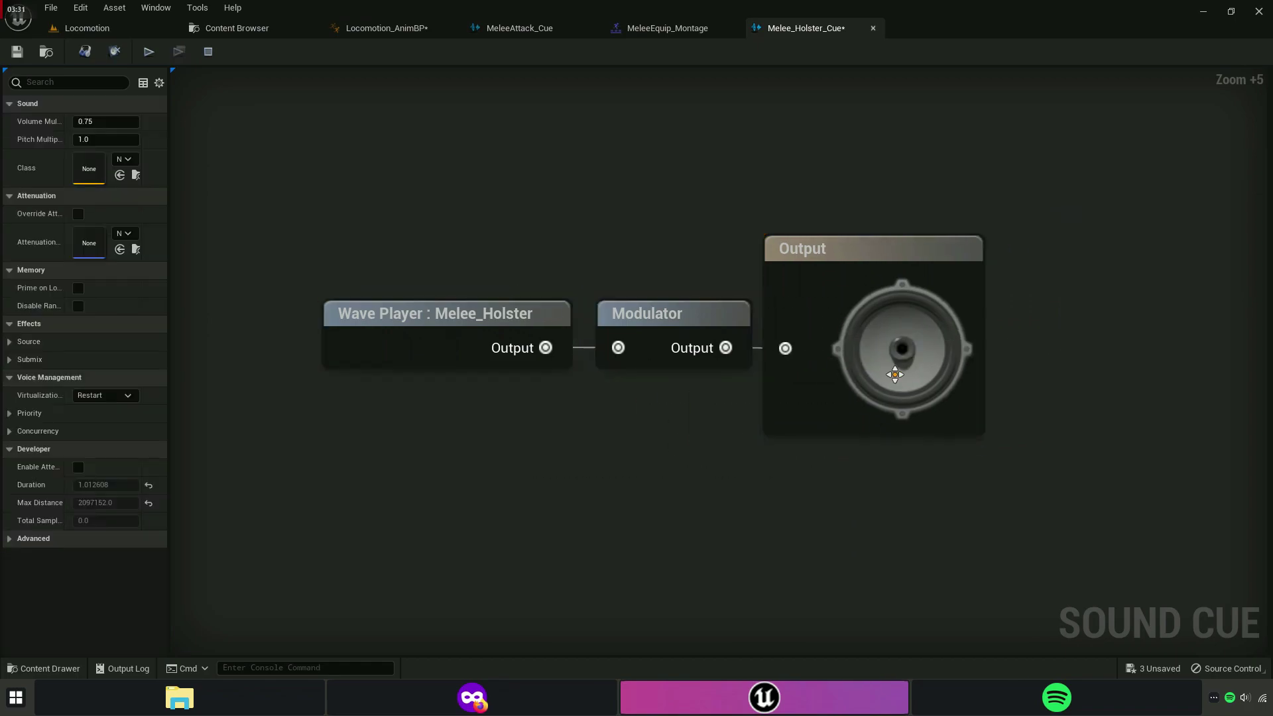
key("q")
left_click(630, 460)
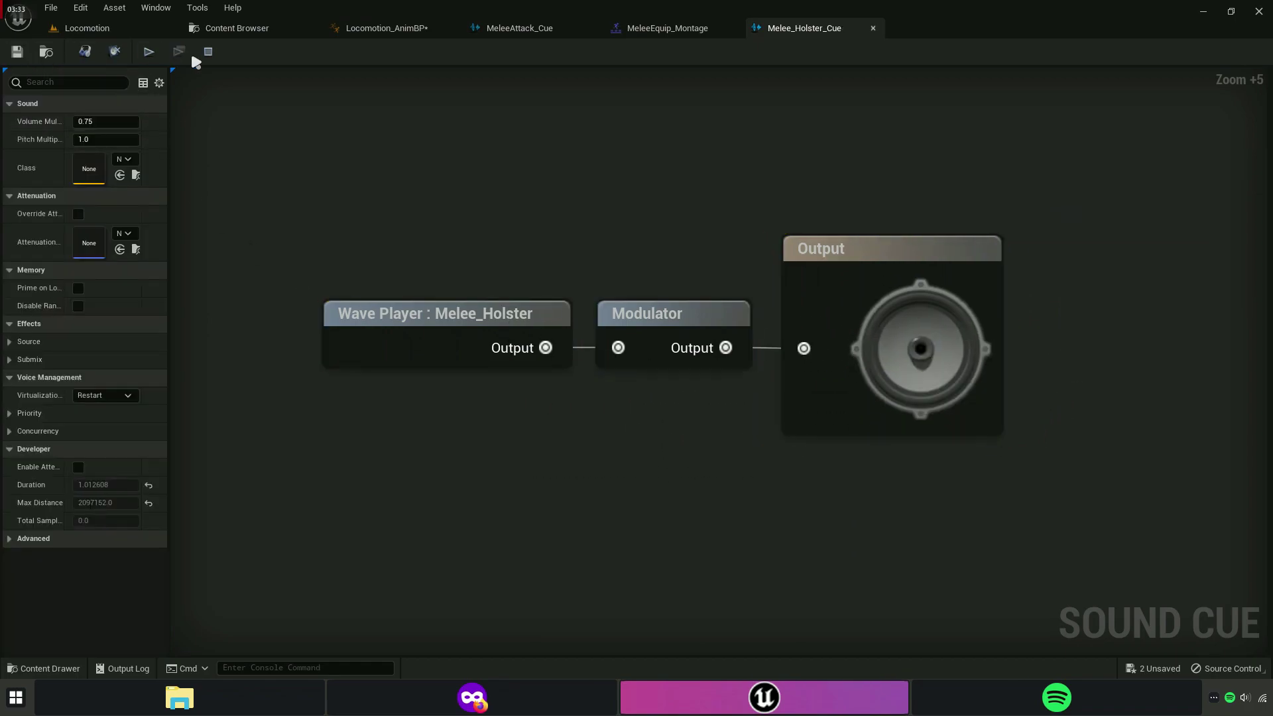
left_click(619, 310)
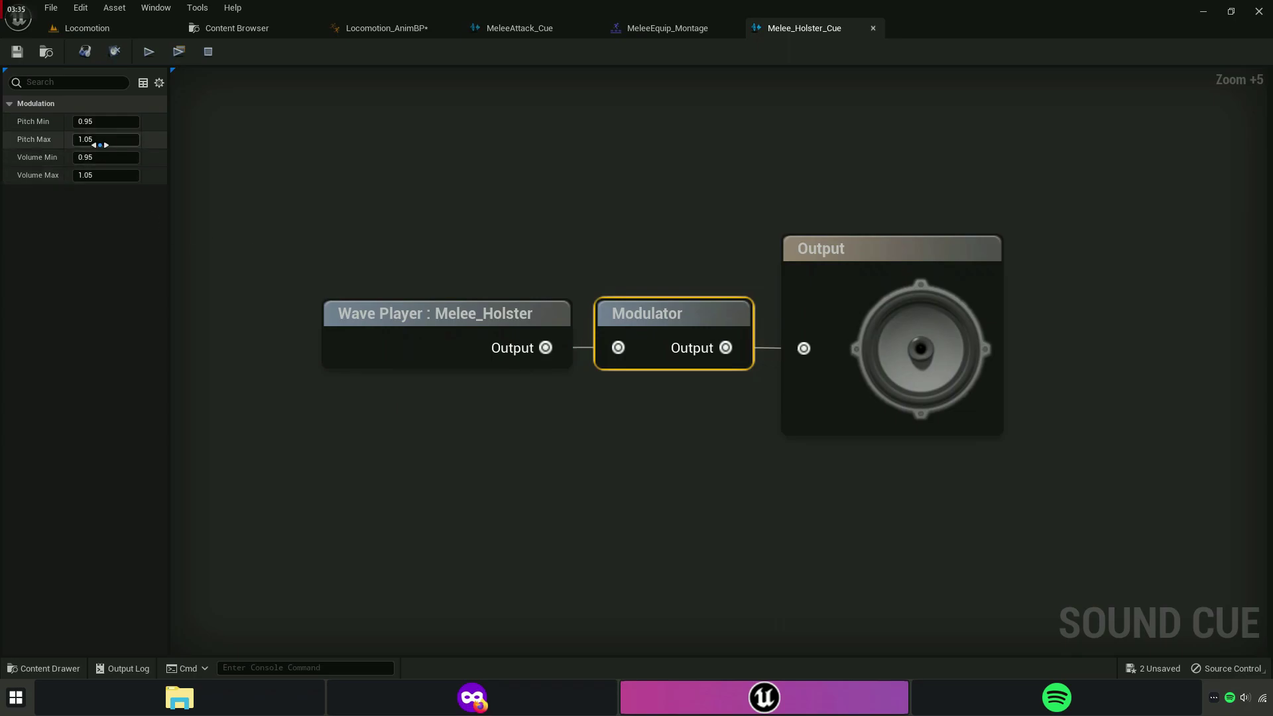
left_click(925, 138)
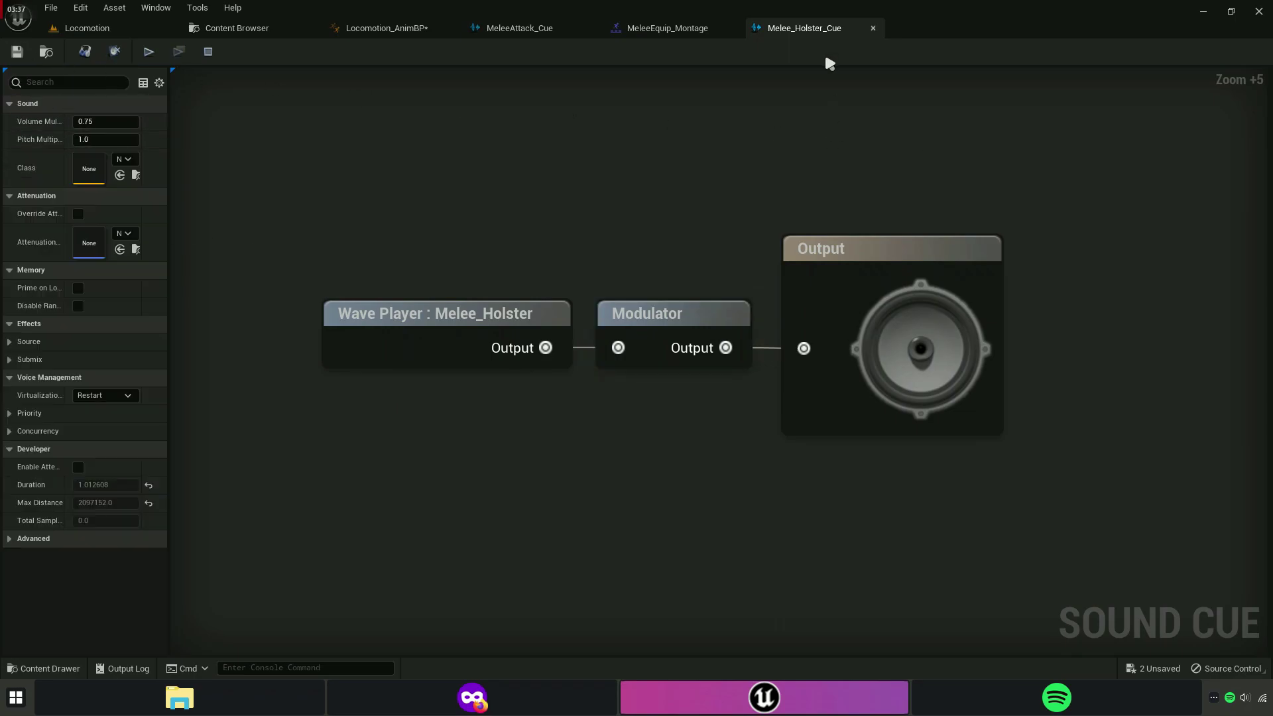
left_click(672, 33)
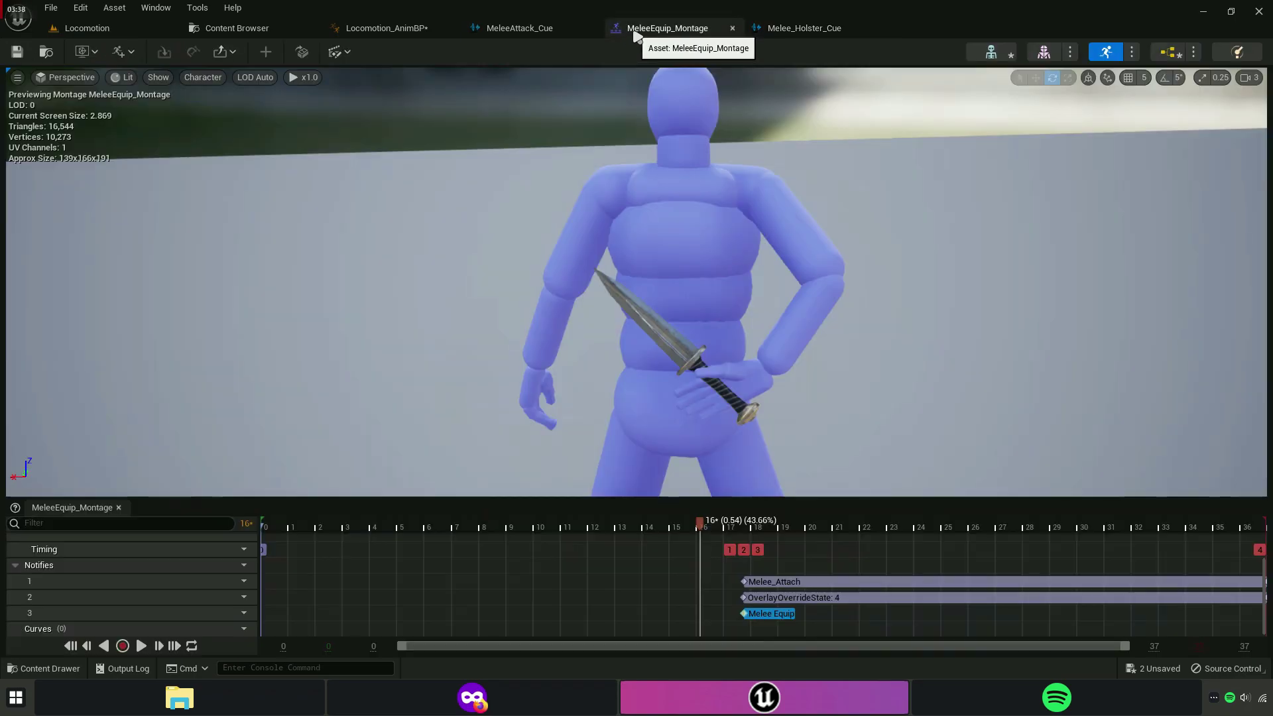
Close the extra cue and montage editor tabs and show the SFX assets.
left_click(515, 33)
left_click(592, 31)
left_click(592, 31)
left_click(592, 31)
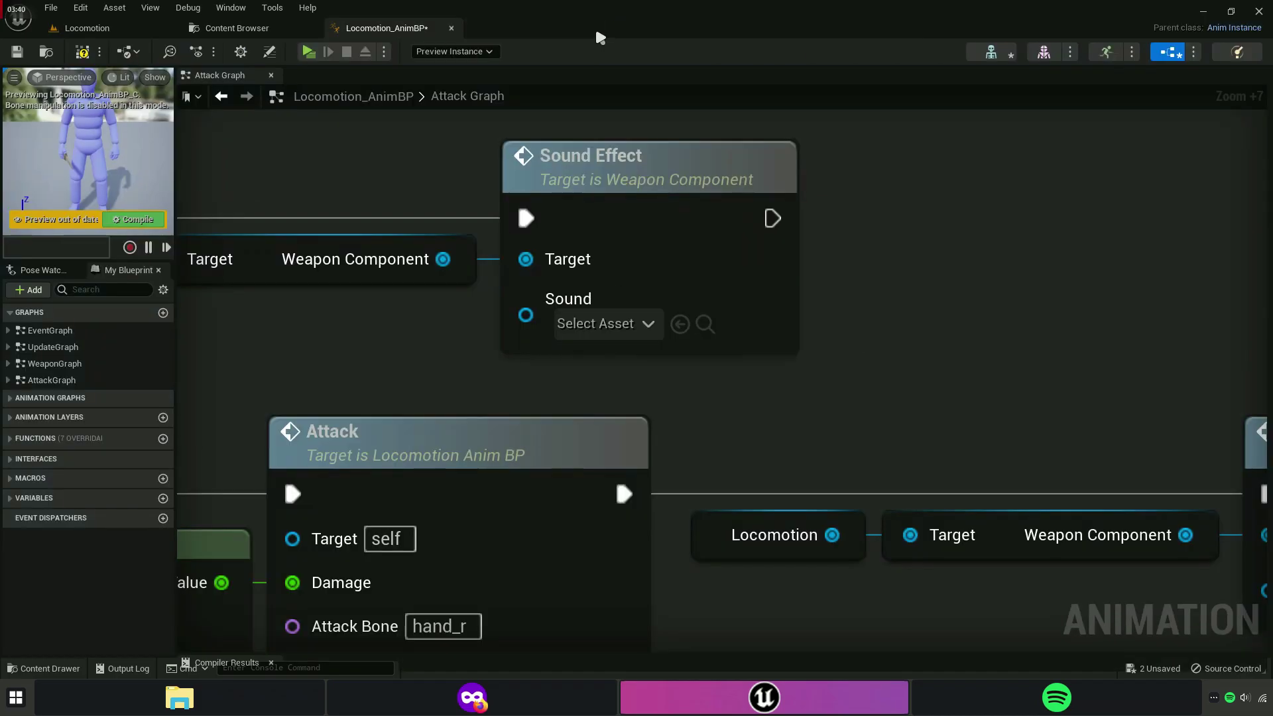
left_click(265, 28)
Assign Melee_Holster_Cue to the equip Sound Effect, compile the animation blueprint, and launch the game.
left_click_drag(577, 146, 370, 25)
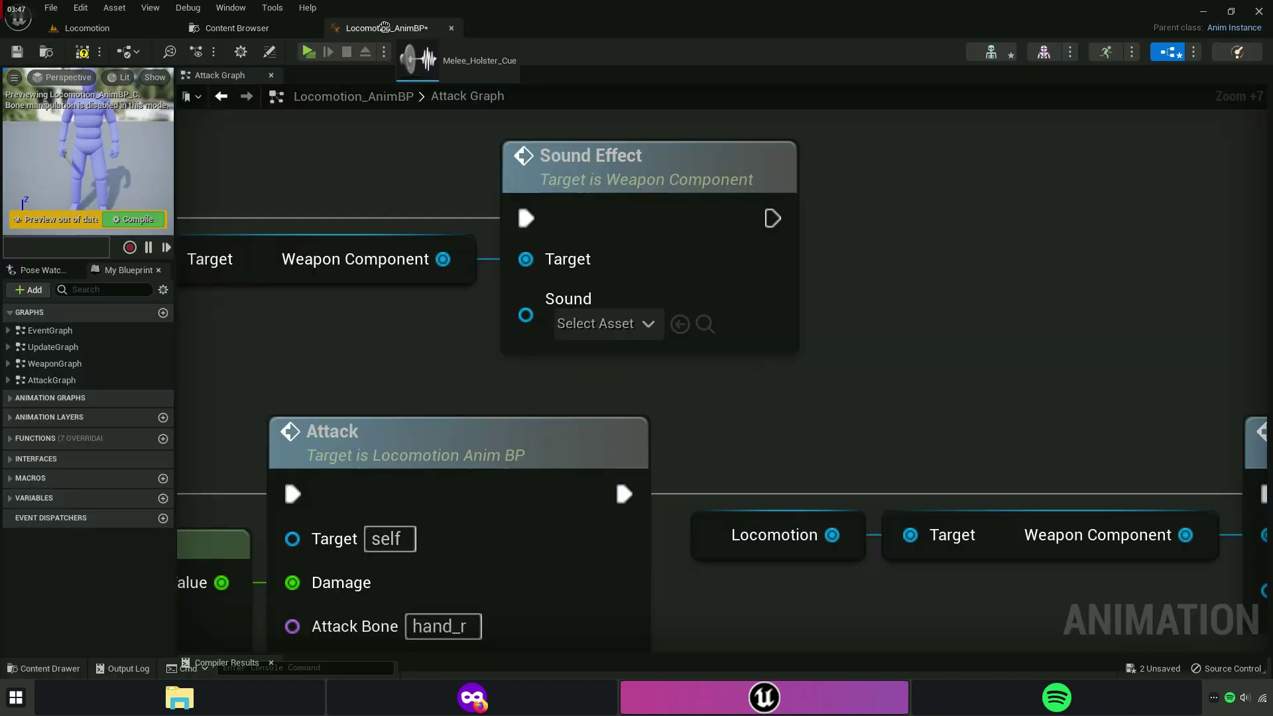
mouse_move(571, 229)
left_mouse_down()
mouse_move(872, 290)
mouse_move(596, 325)
left_mouse_up()
right_click_drag(531, 340, 695, 371)
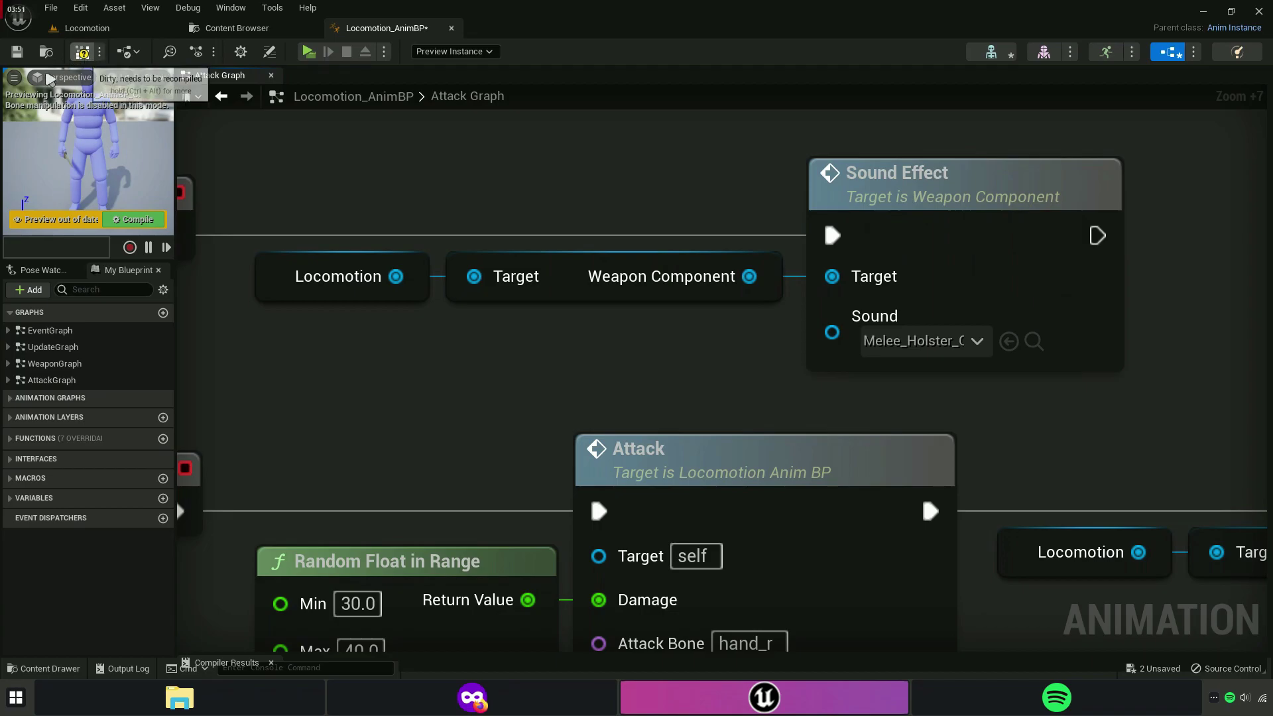
key("F7")
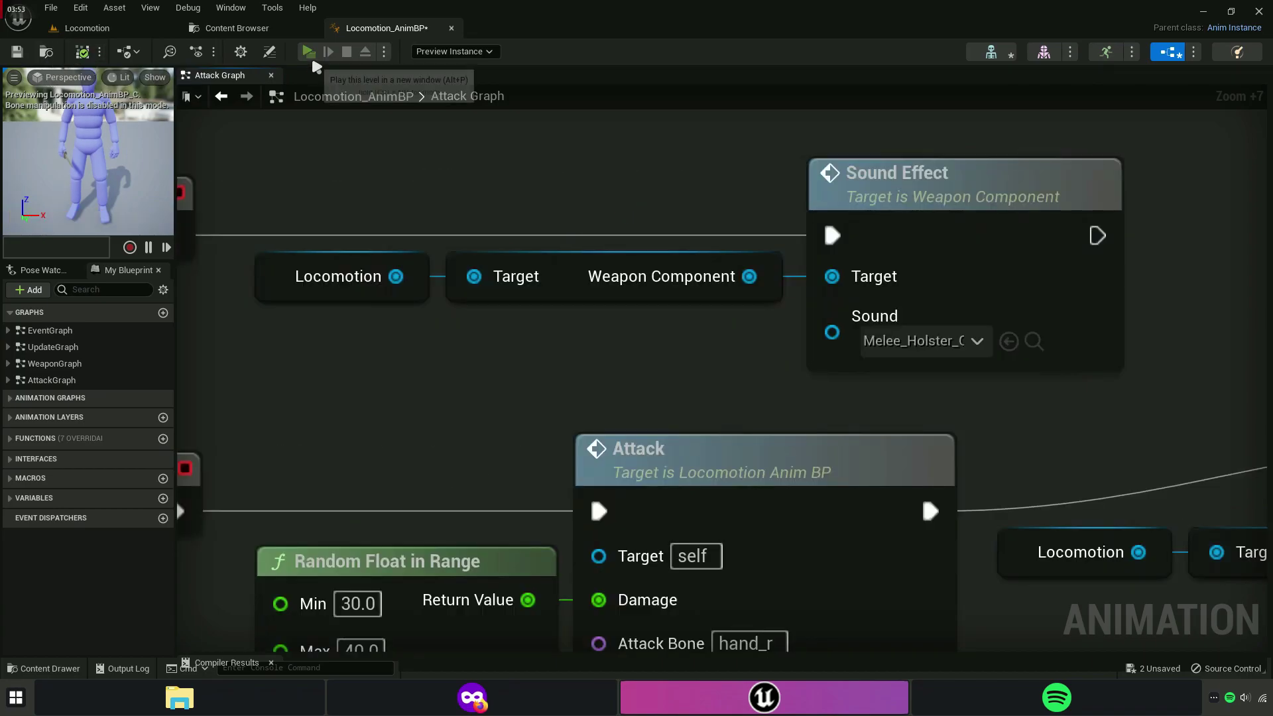
left_click(309, 51)
Run forward, pick up the weapons, drop the knife, and cycle through pistol, knife and rifle.
key("w")
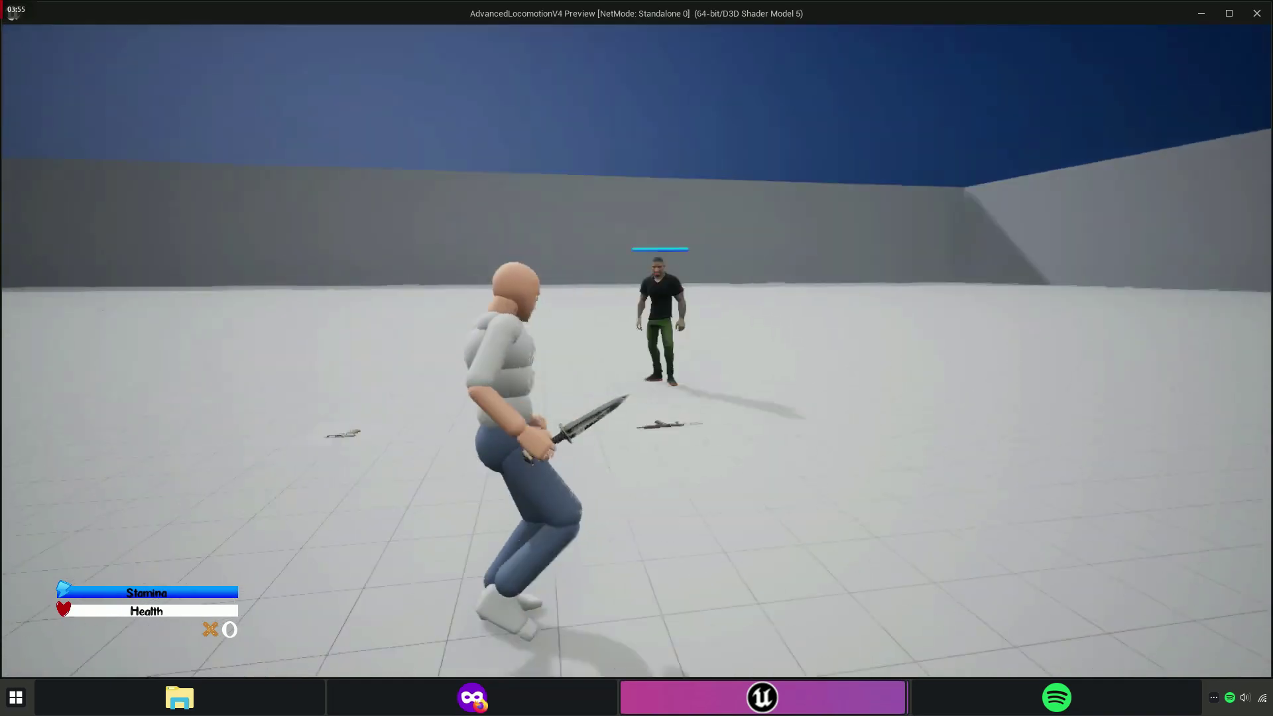
key("e")
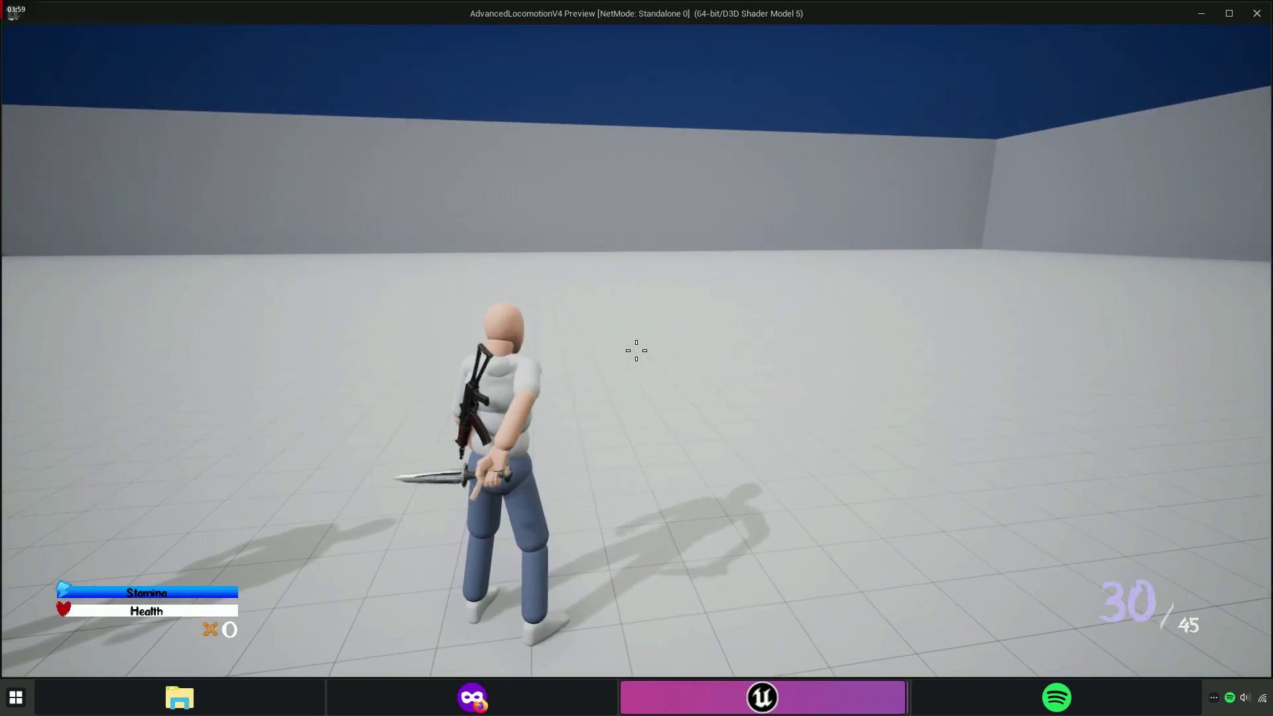
key("g")
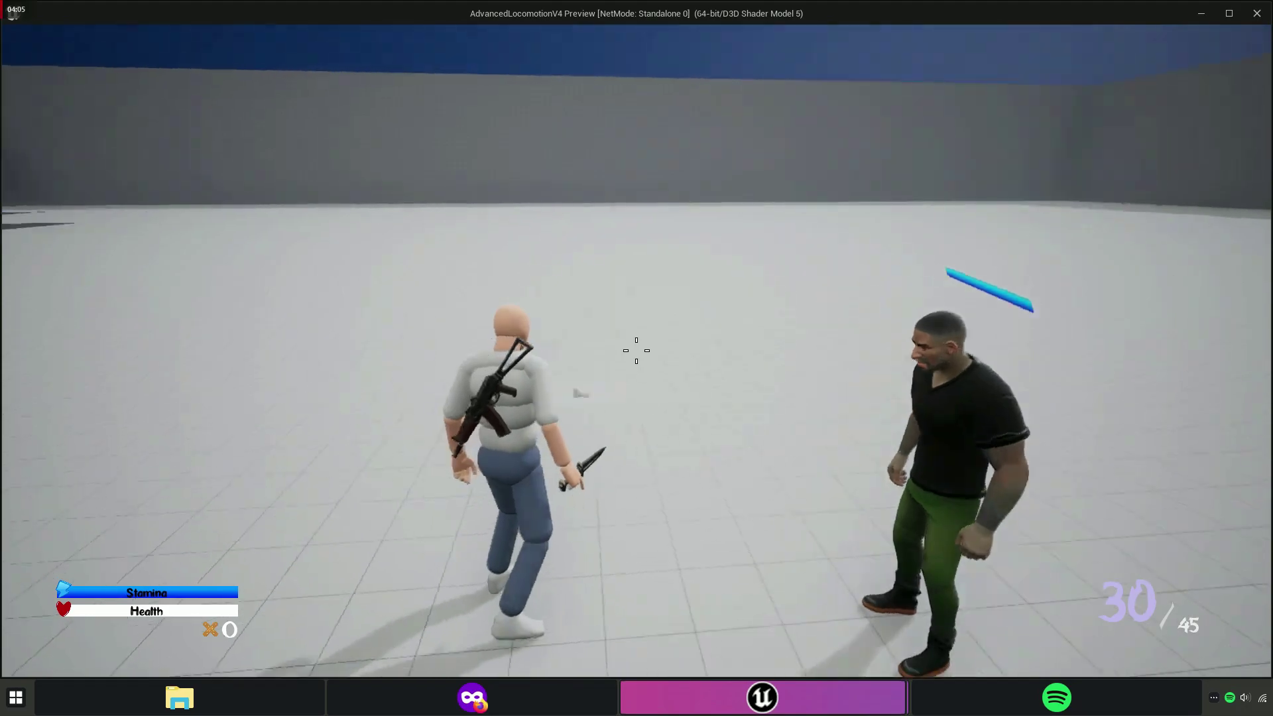
key("2")
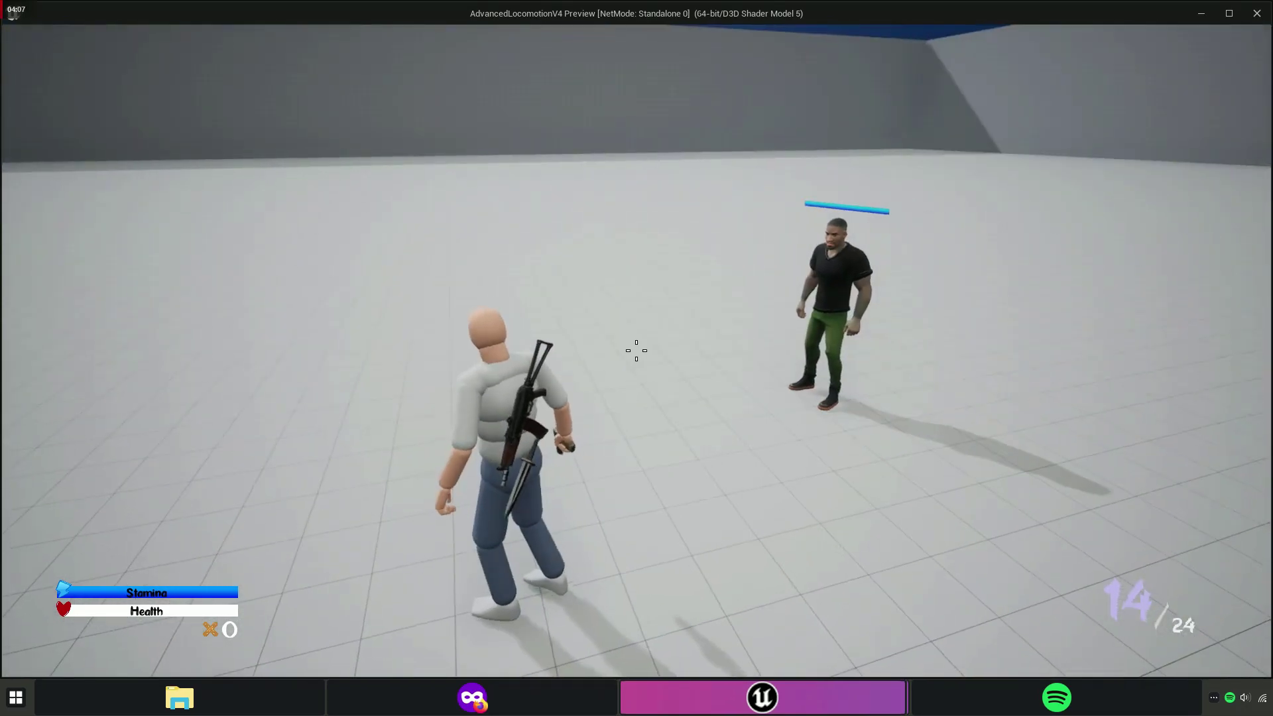
key("3")
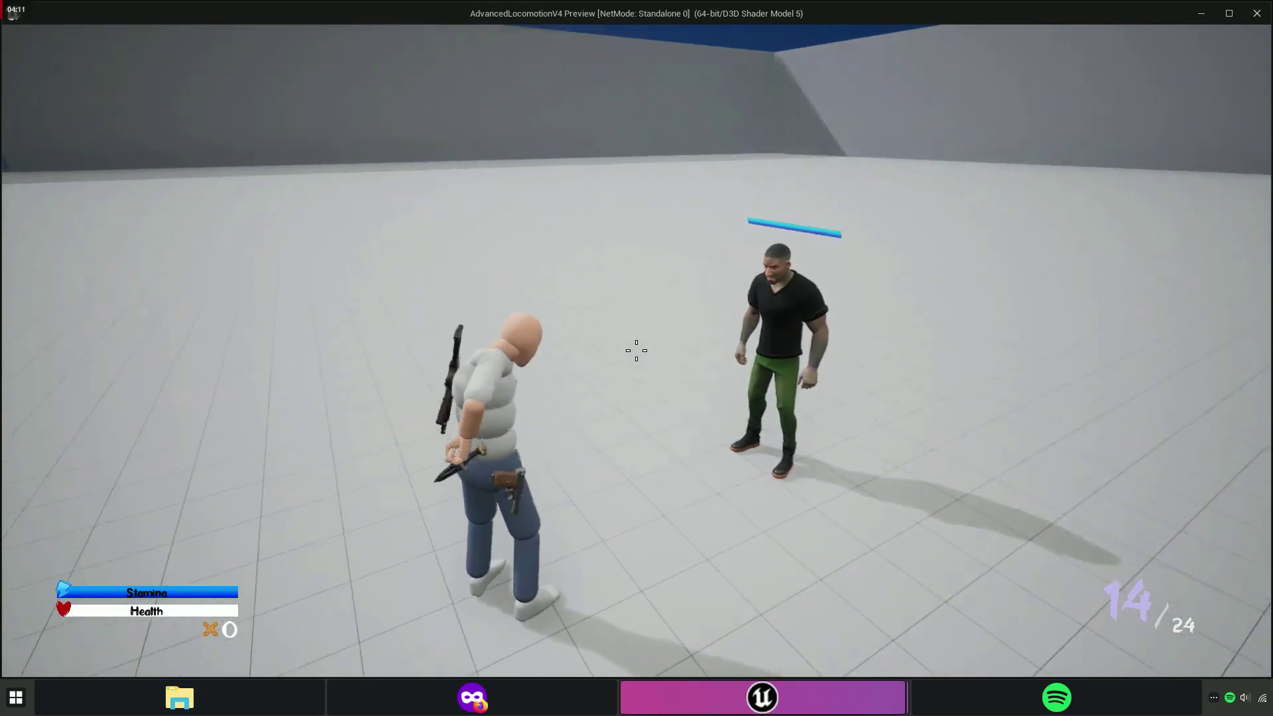
key("1")
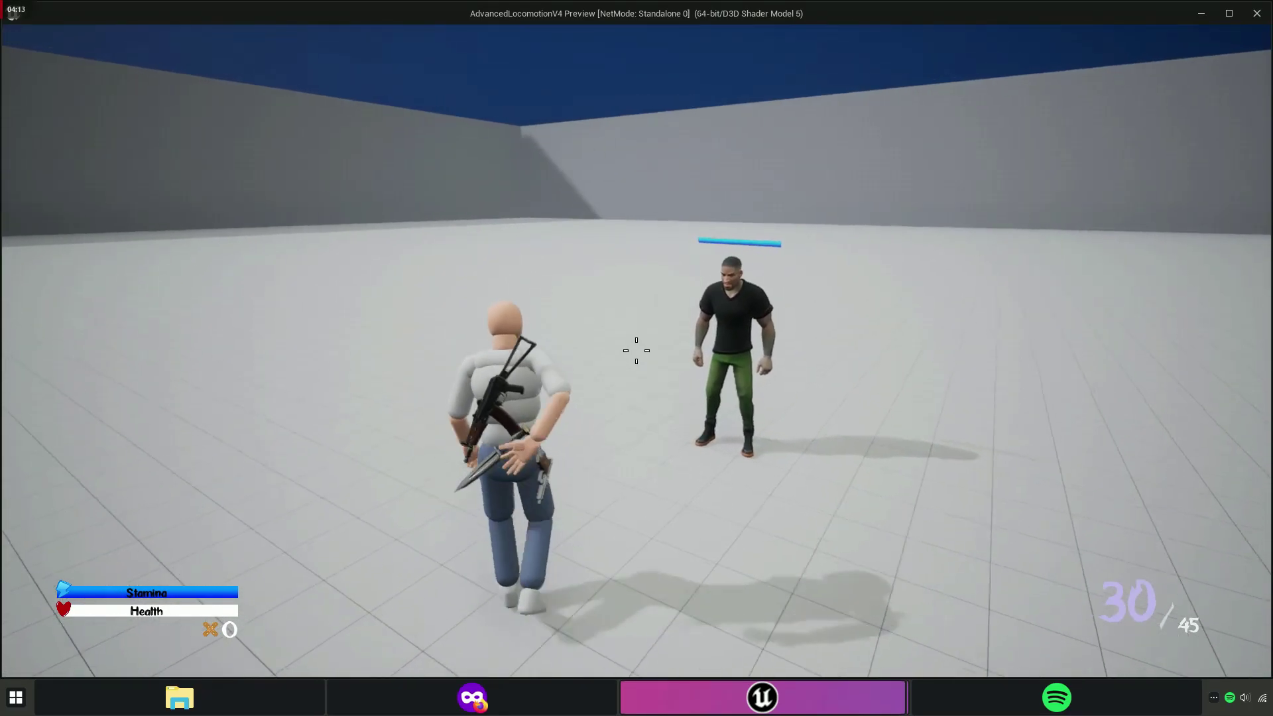
Stab the enemy repeatedly with the knife until he dies.
left_click(636, 350)
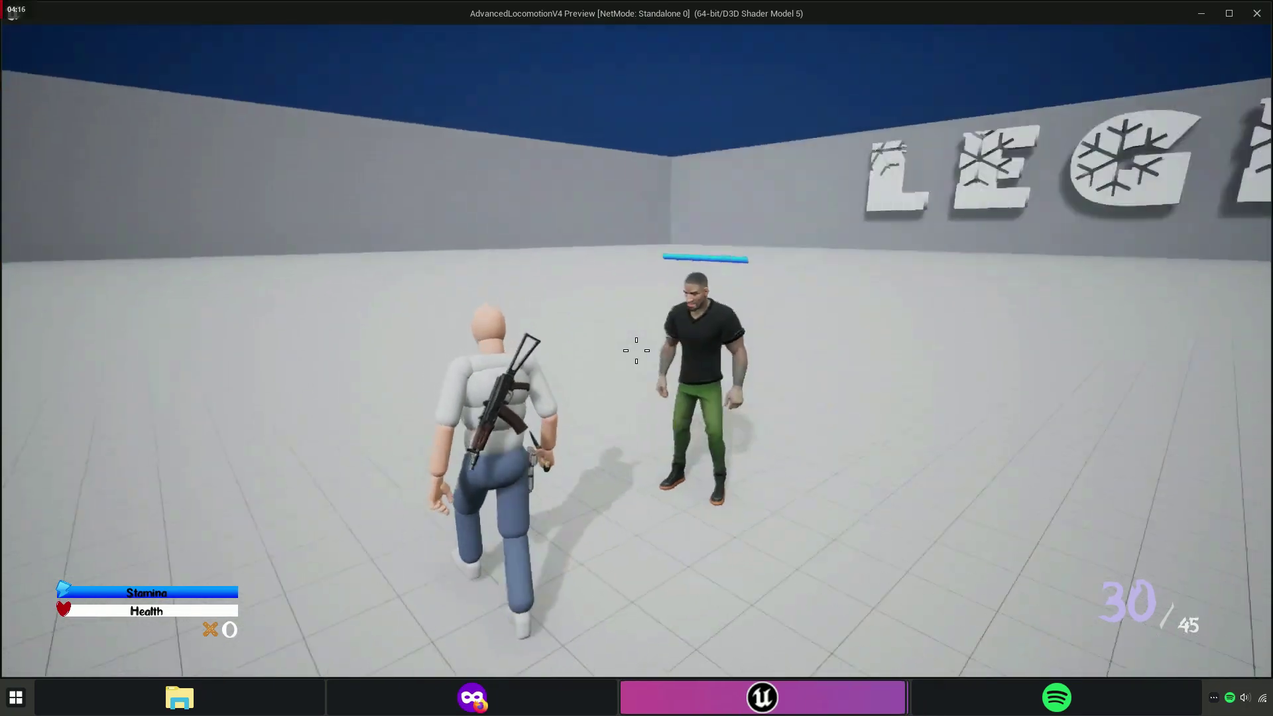
left_click(636, 350)
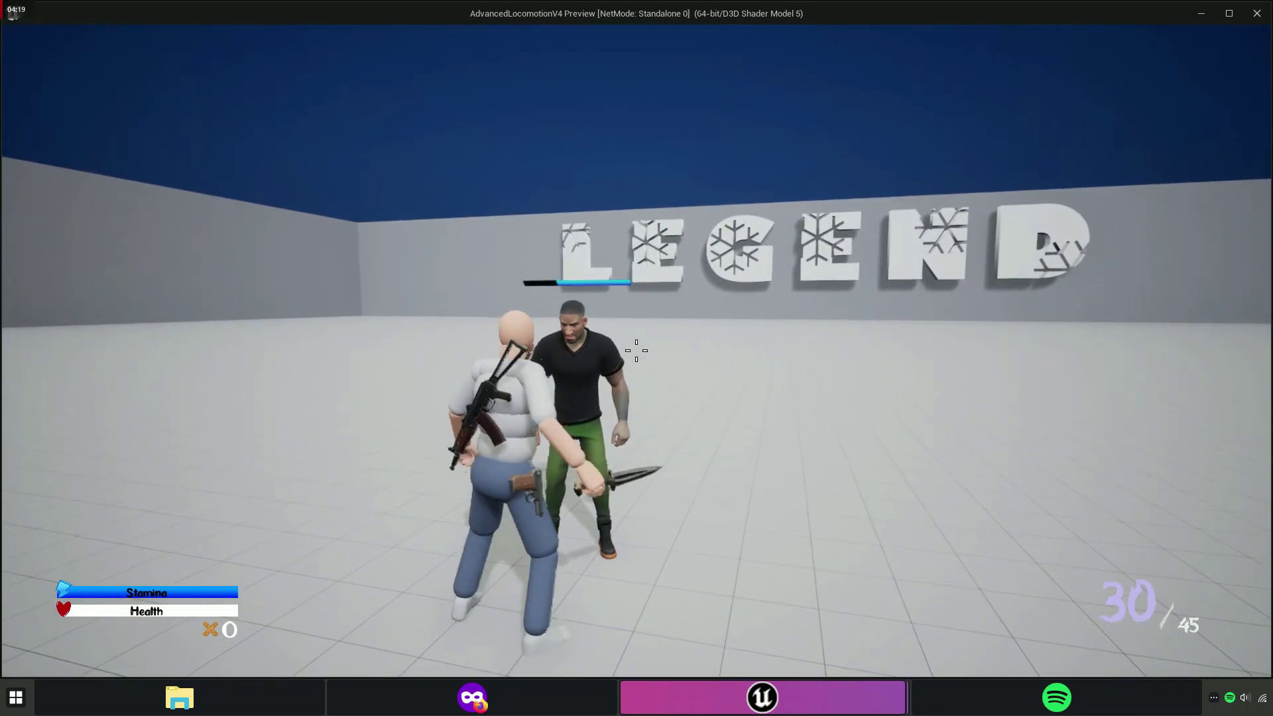
left_click(636, 350)
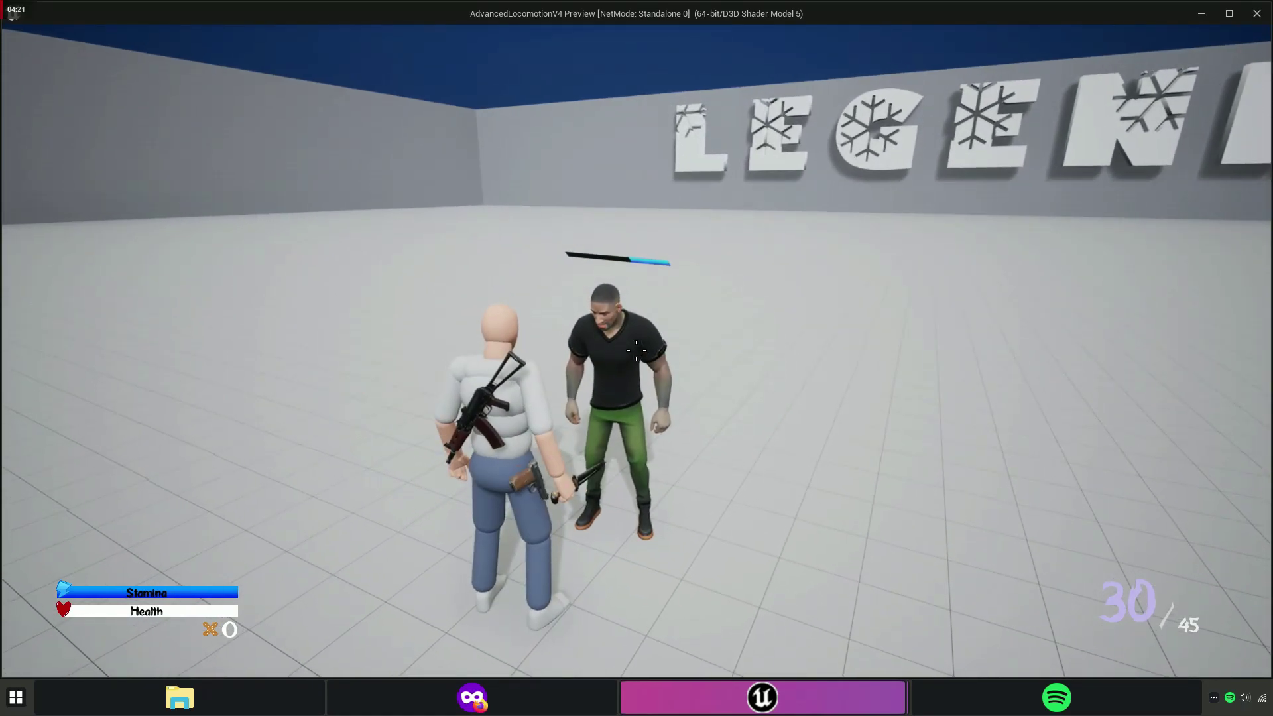
left_click(636, 350)
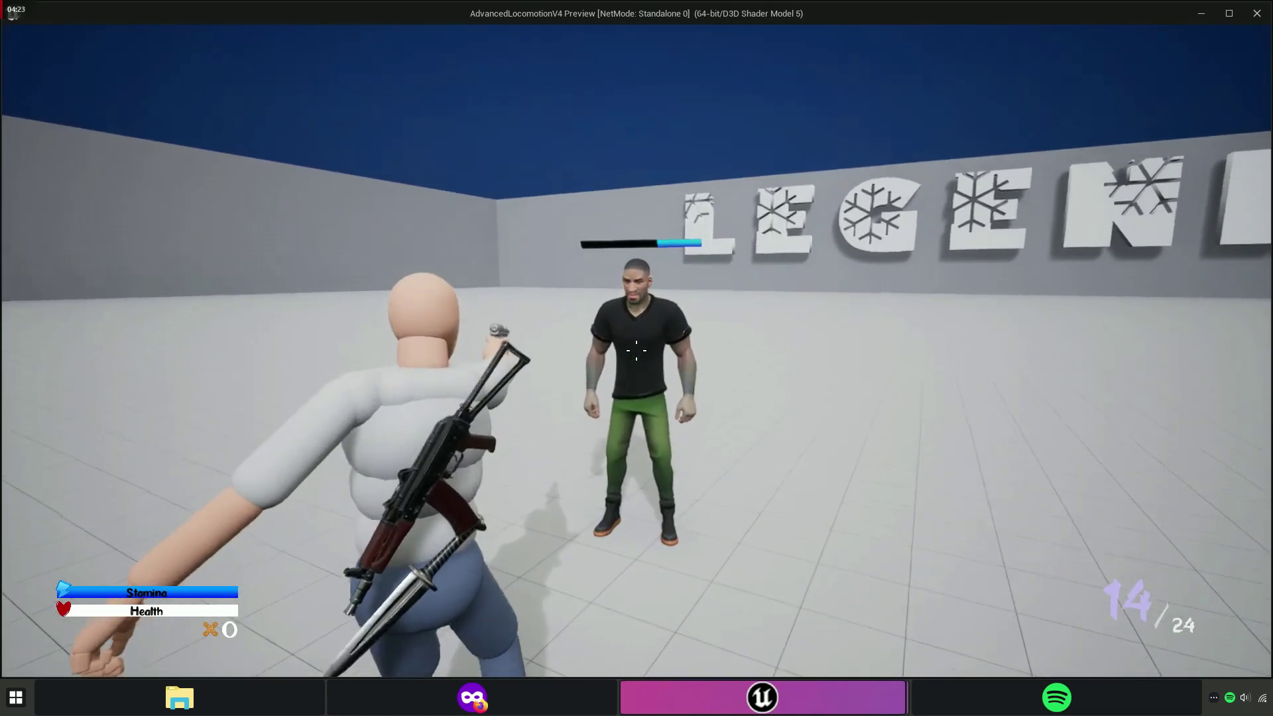
left_click(635, 350)
left_click(635, 350)
left_click(636, 350)
left_click(636, 350)
left_click(636, 350)
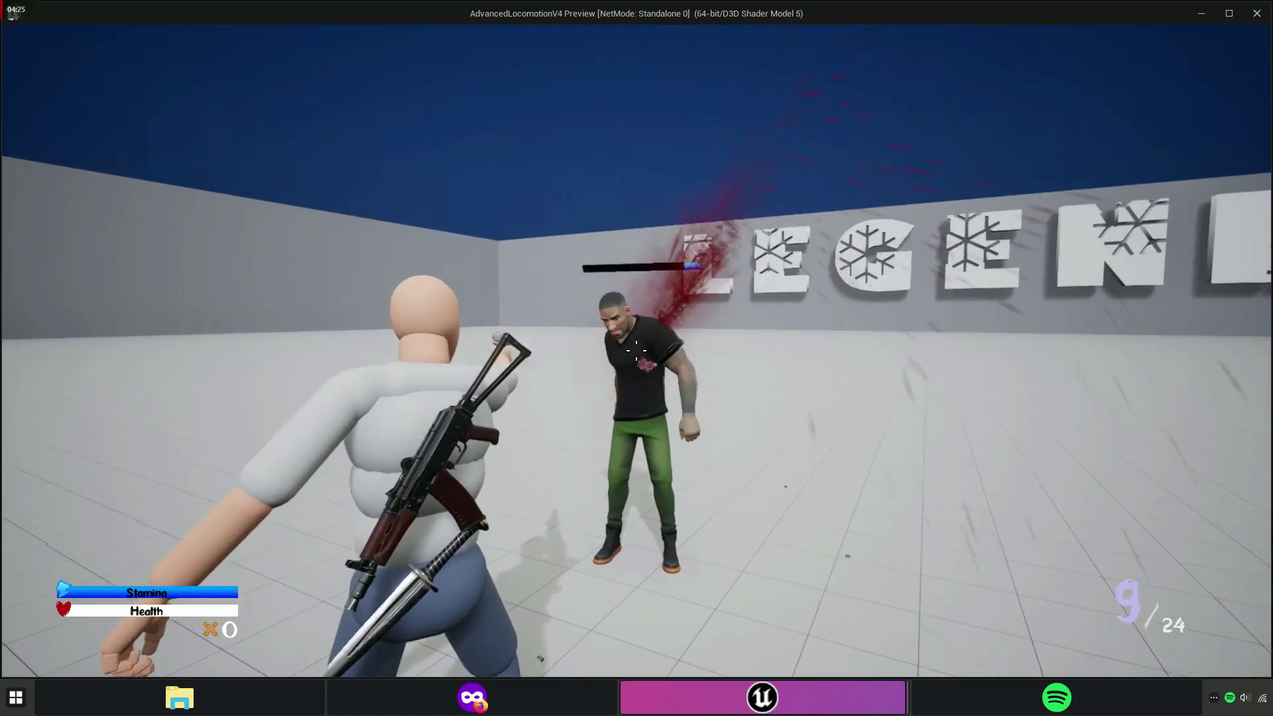
left_click(636, 350)
left_click(636, 350)
left_click(636, 349)
left_click(636, 350)
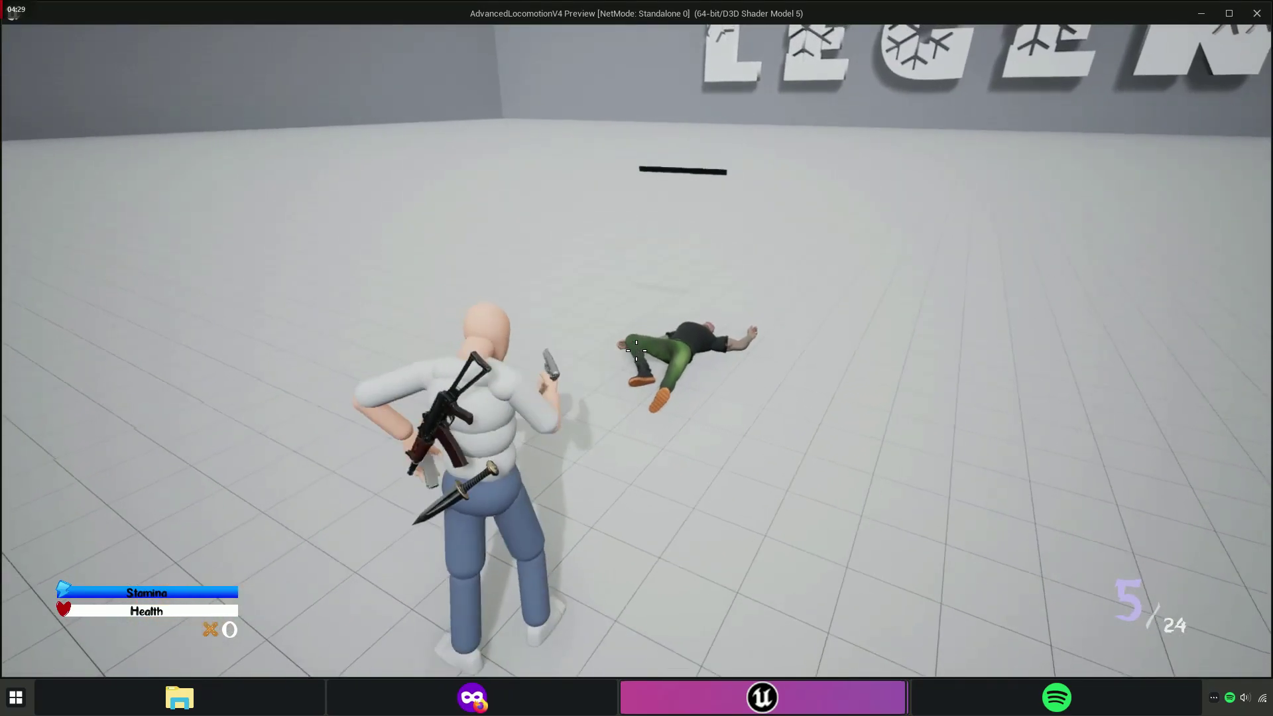
End the game preview and save all assets, including Locomotion_AnimBP and Locomotion_Skeleton.
key("1")
key("Escape")
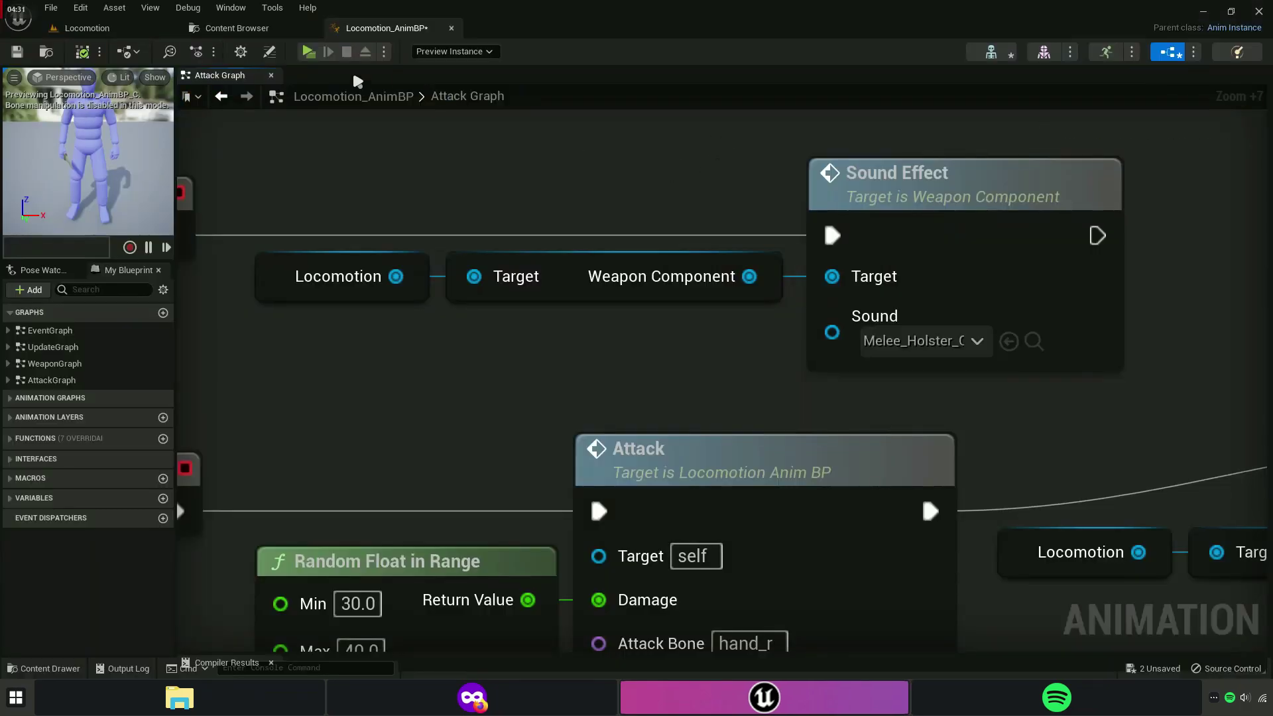
left_click(236, 28)
key("ctrl+shift+s")
left_click(751, 495)
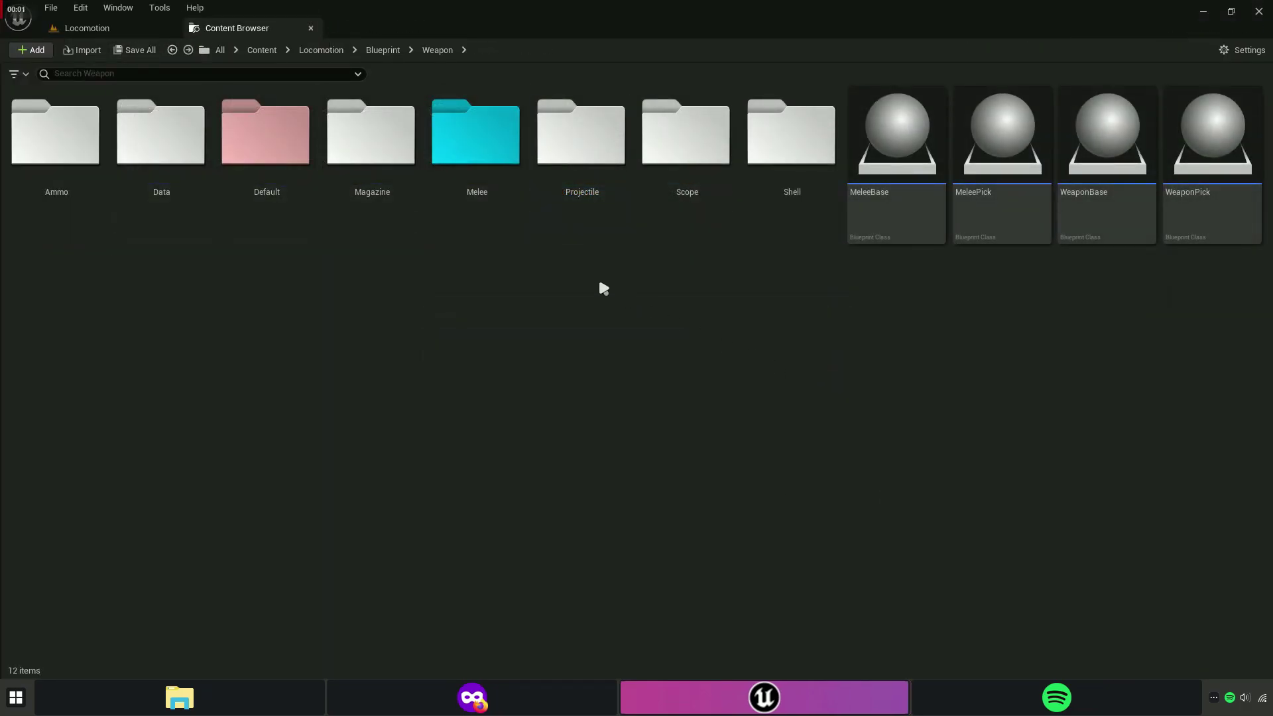
Open MeleeAttack1_Montage from the Melee > Animation folder.
double_click(476, 199)
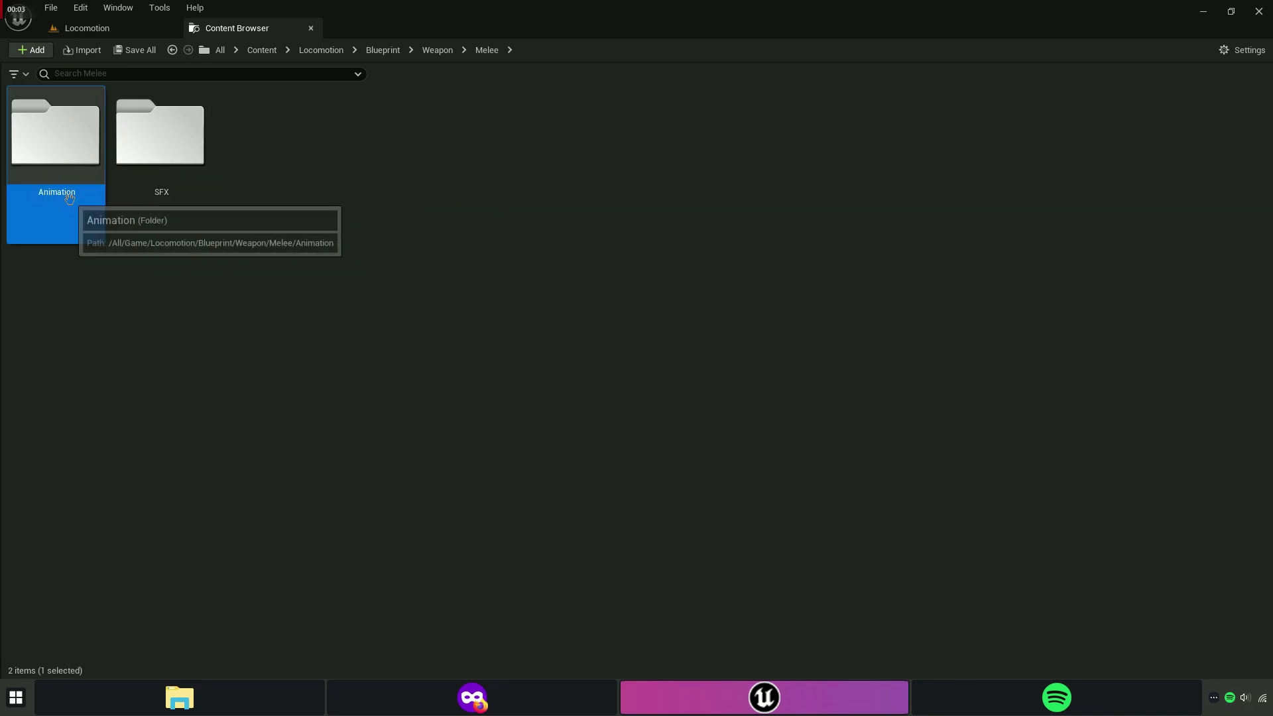
double_click(99, 199)
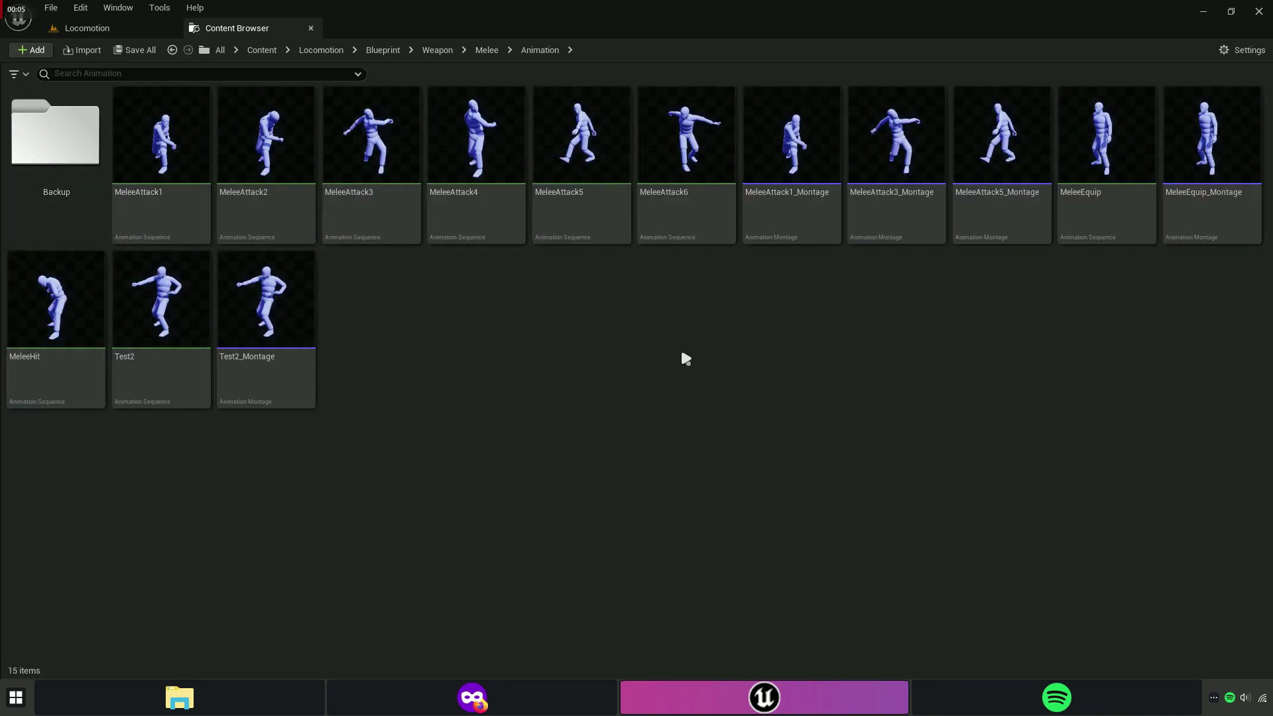
left_click(794, 208)
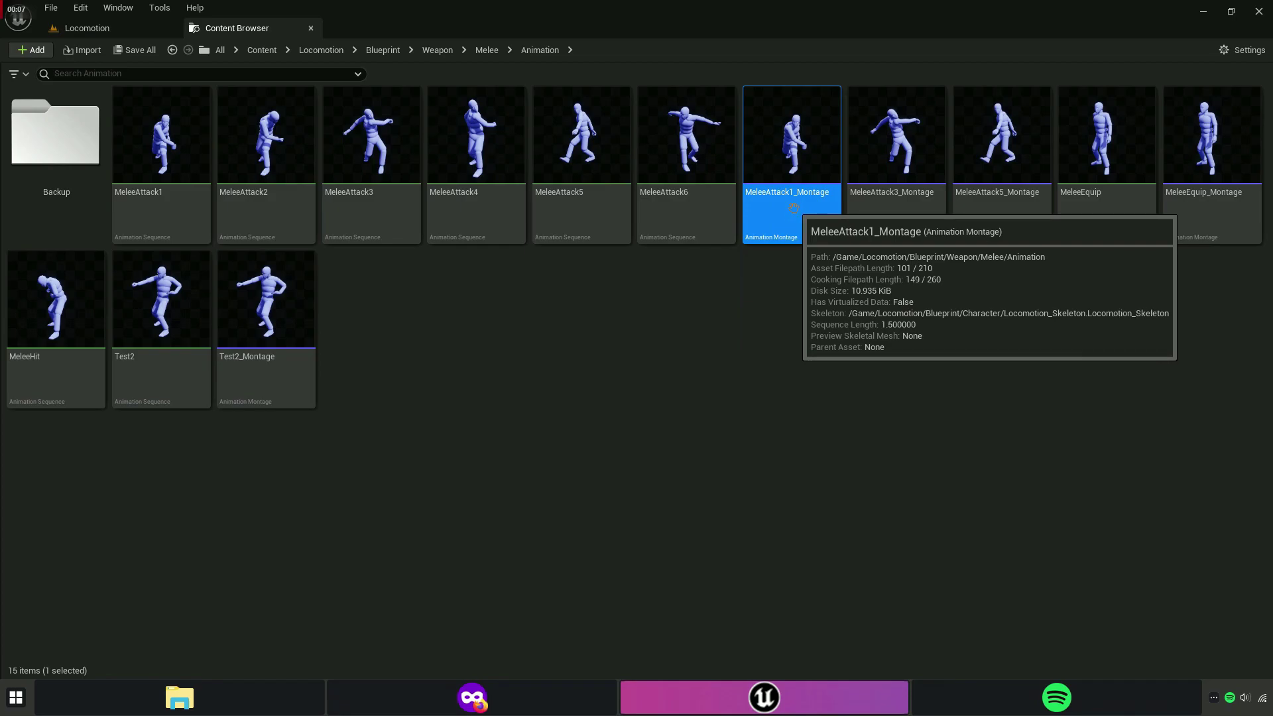
double_click(794, 208)
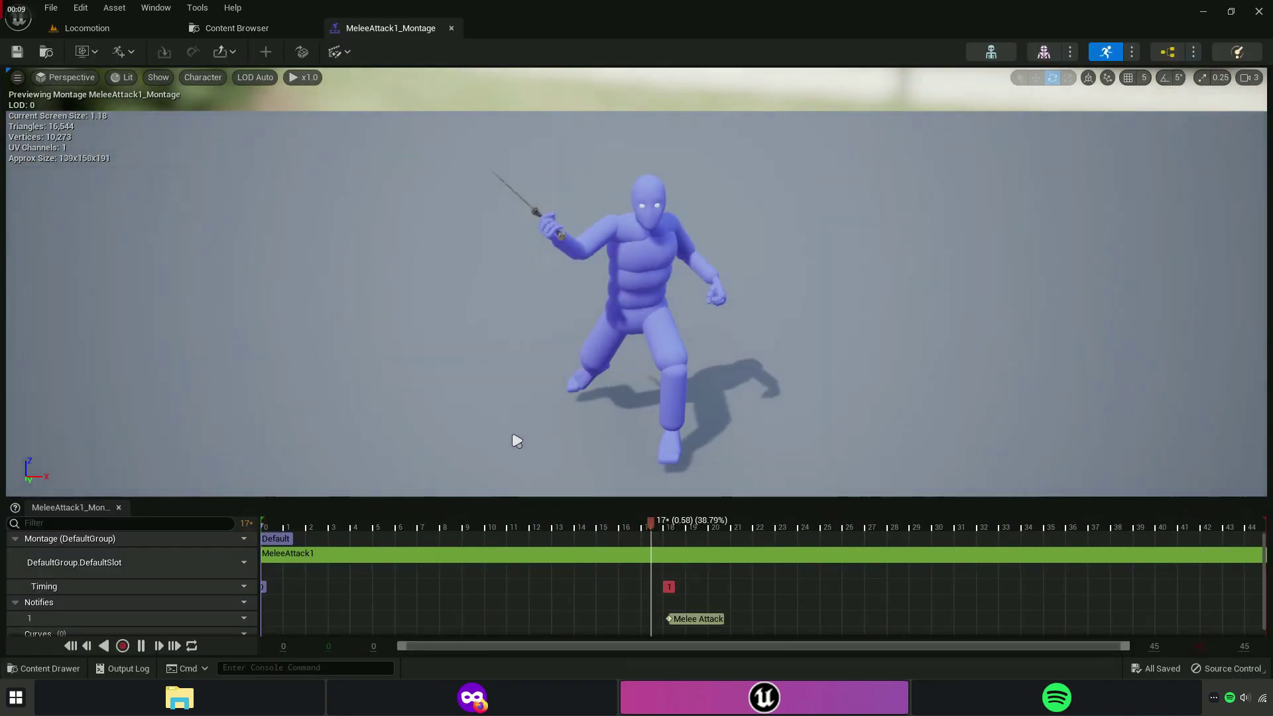
Scrub the attack montage timeline, check its slot options, and locate it in the Content Browser.
left_click(519, 529)
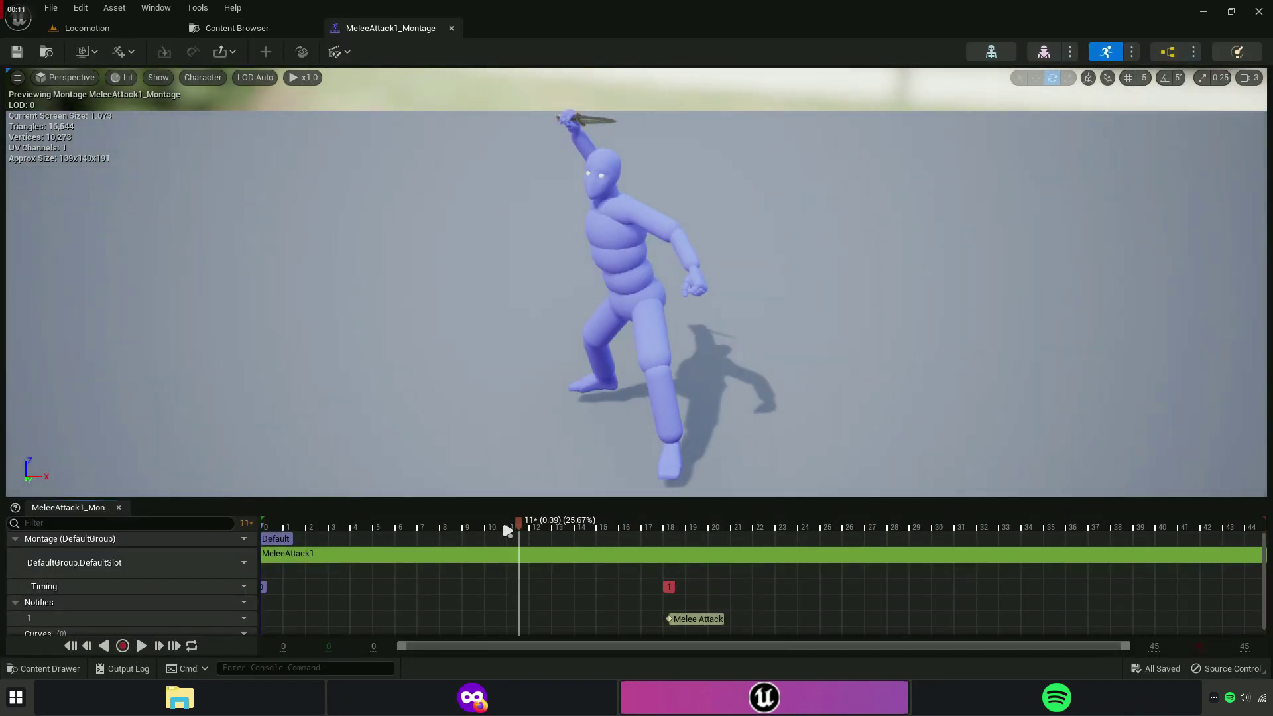
left_click_drag(508, 530, 662, 528)
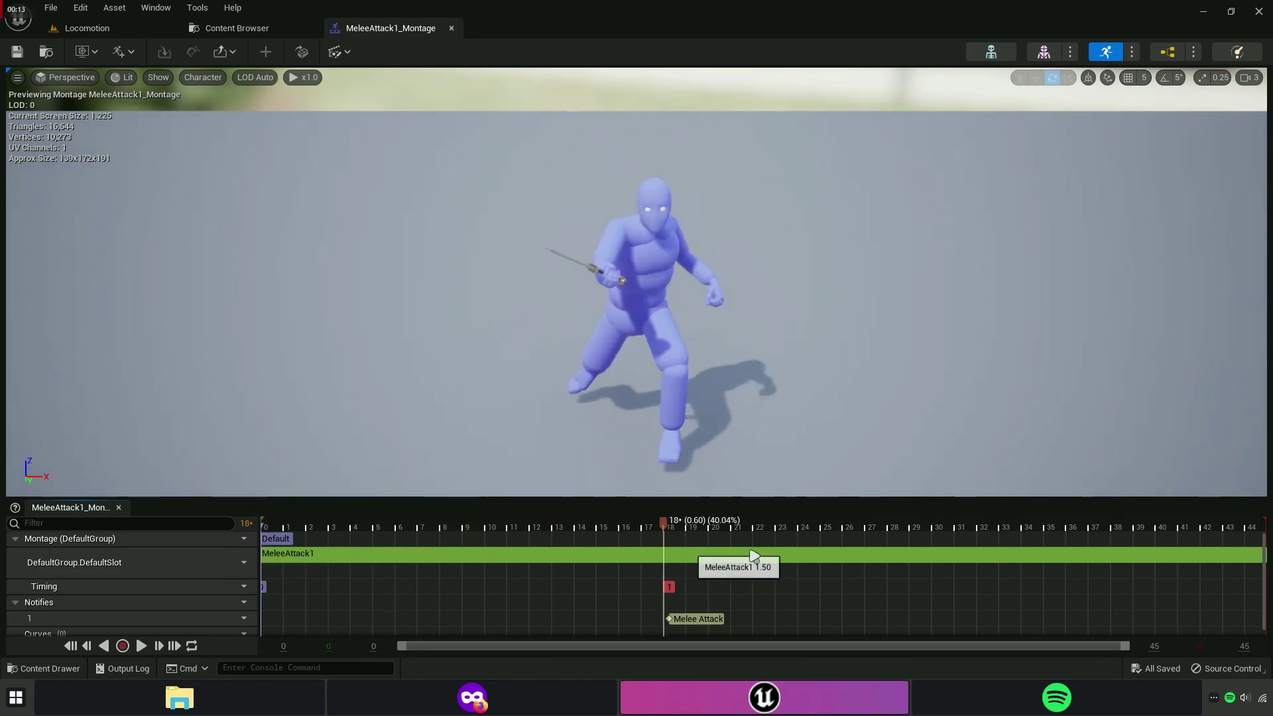
mouse_move(754, 555)
left_mouse_down()
mouse_move(1176, 569)
mouse_move(275, 545)
left_mouse_up()
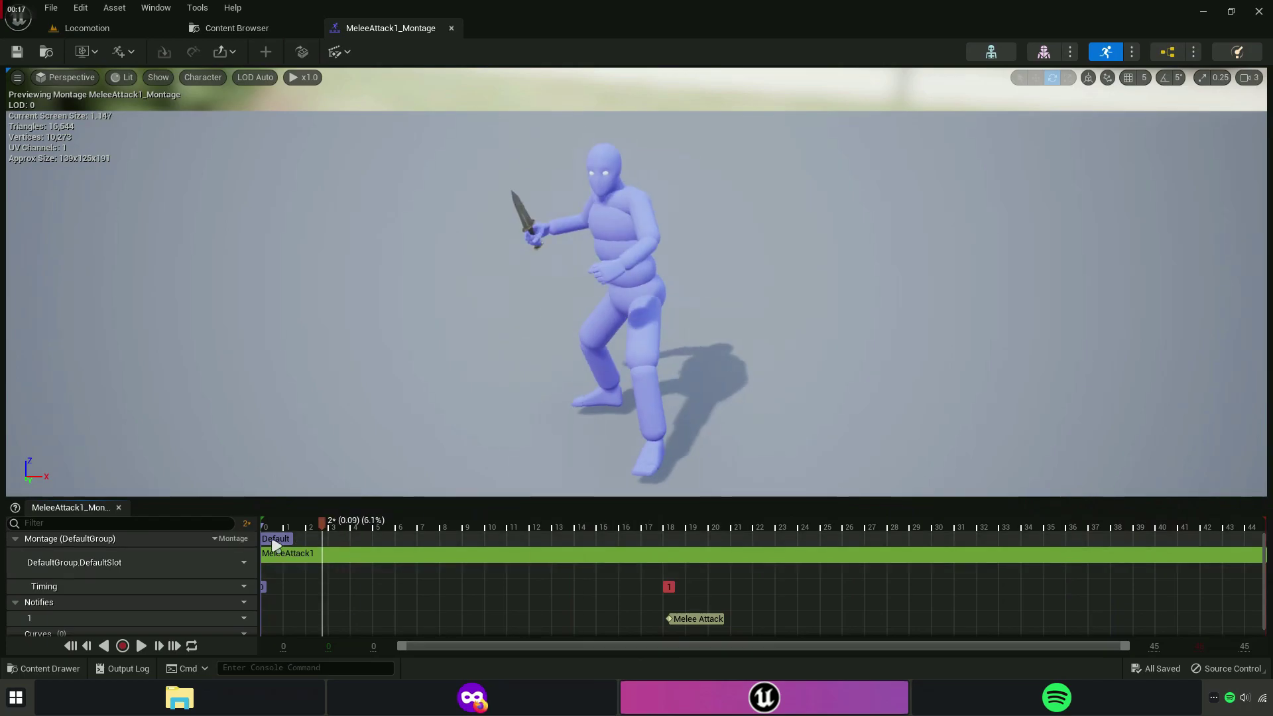
left_click_drag(212, 498, 220, 328)
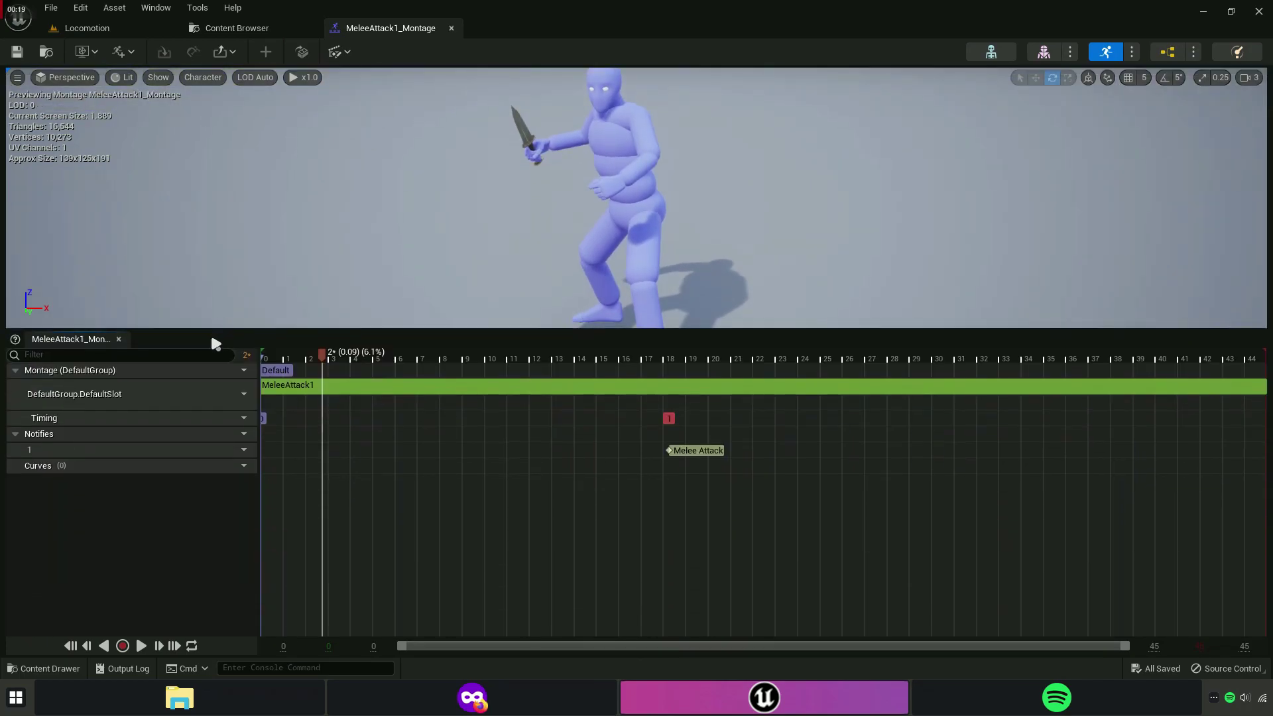
left_click(237, 394)
mouse_move(291, 430)
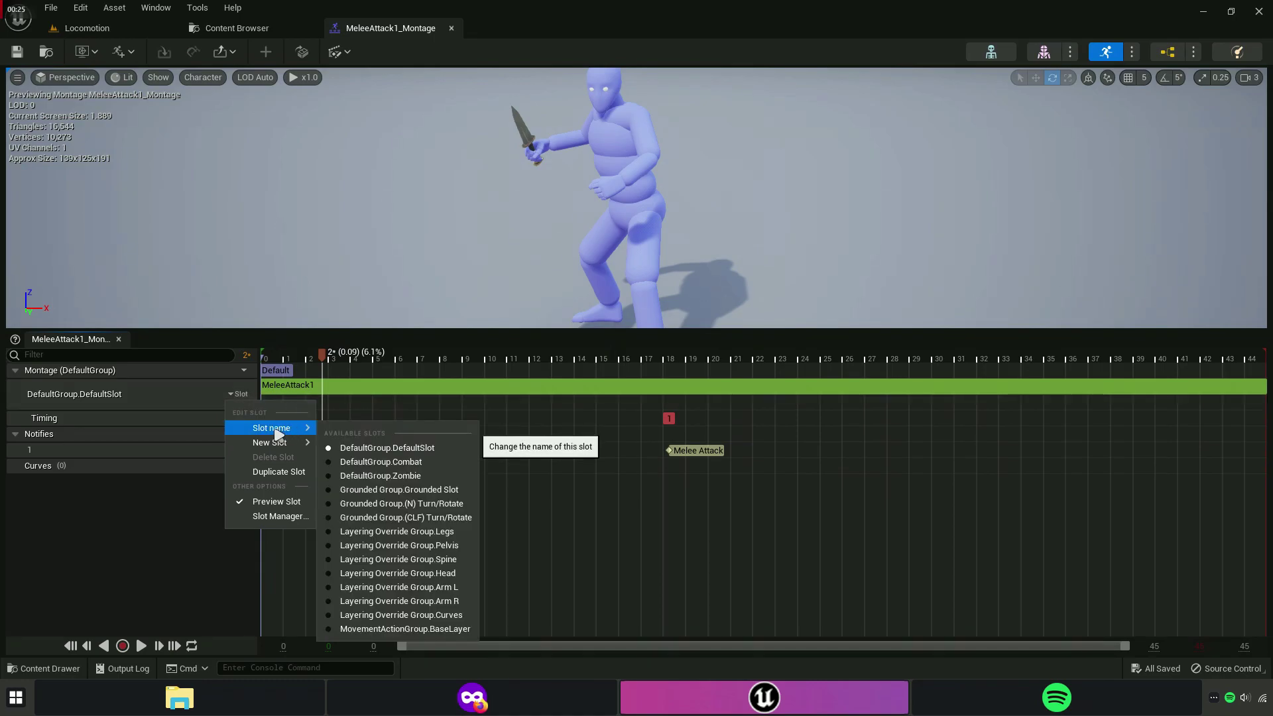
left_click(121, 502)
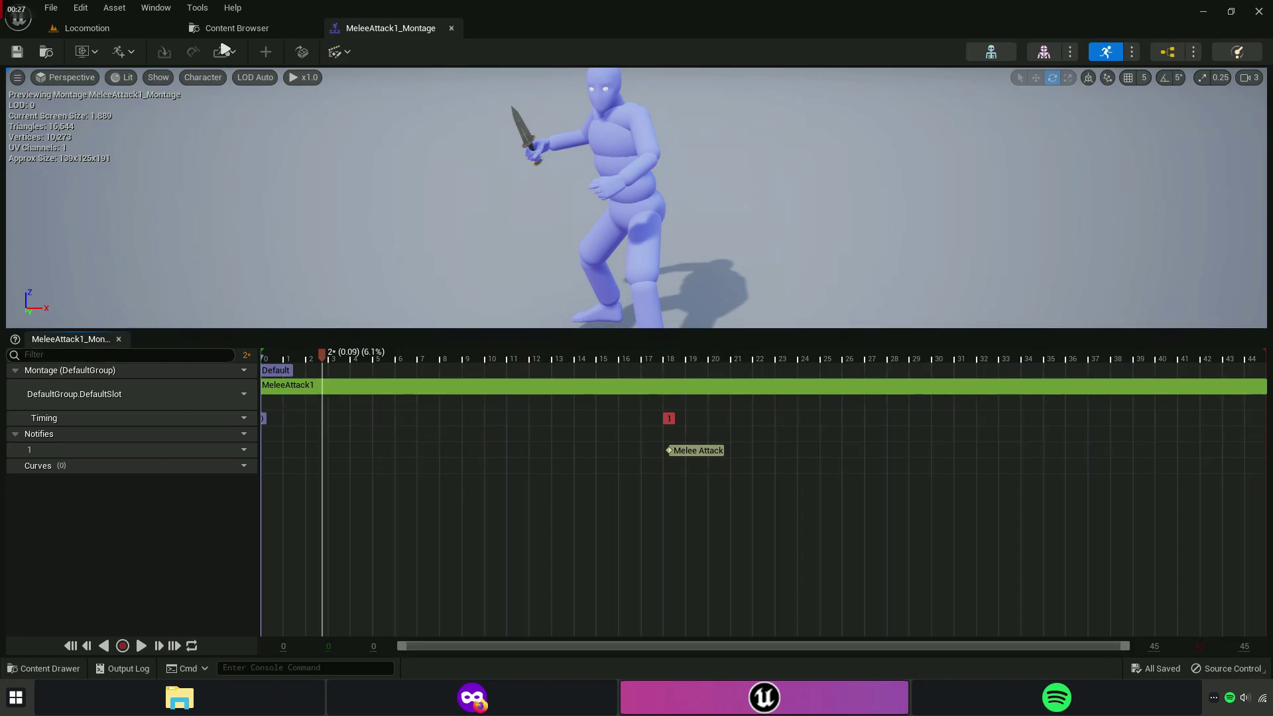
key("ctrl+b")
Go up to the Blueprint folder and open the Base character blueprint.
left_click(487, 51)
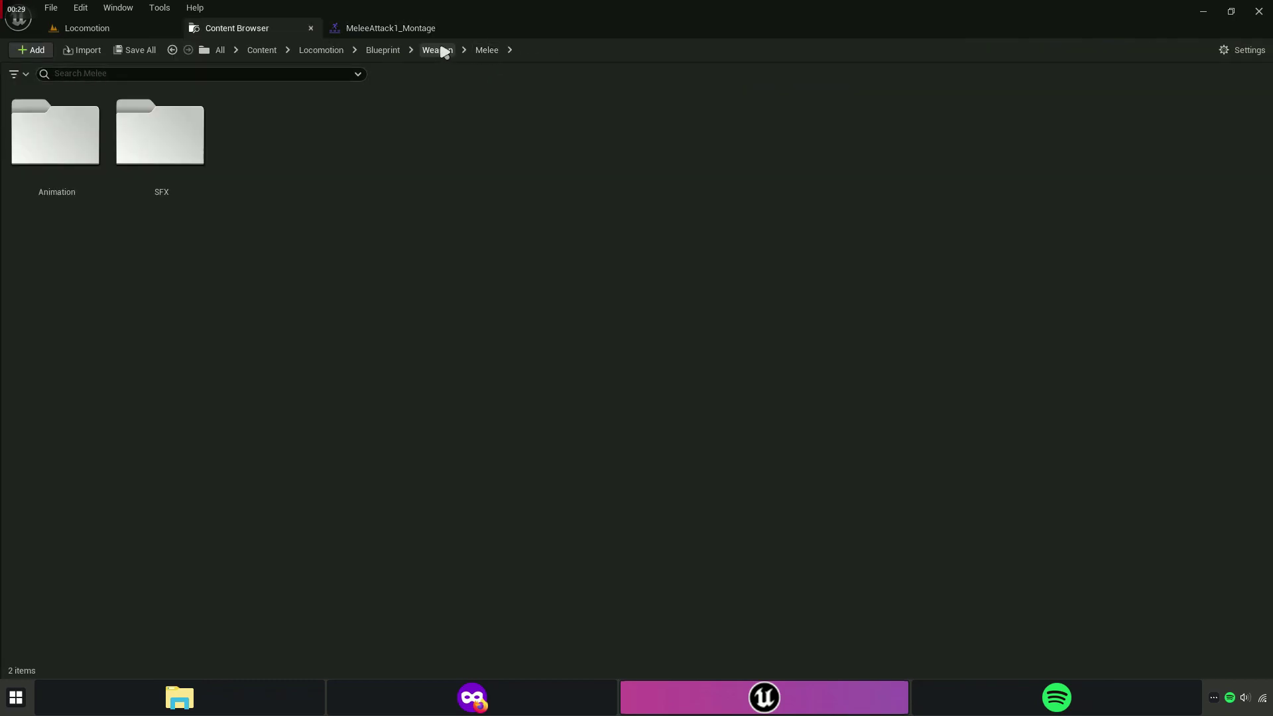
left_click(444, 51)
left_click(374, 52)
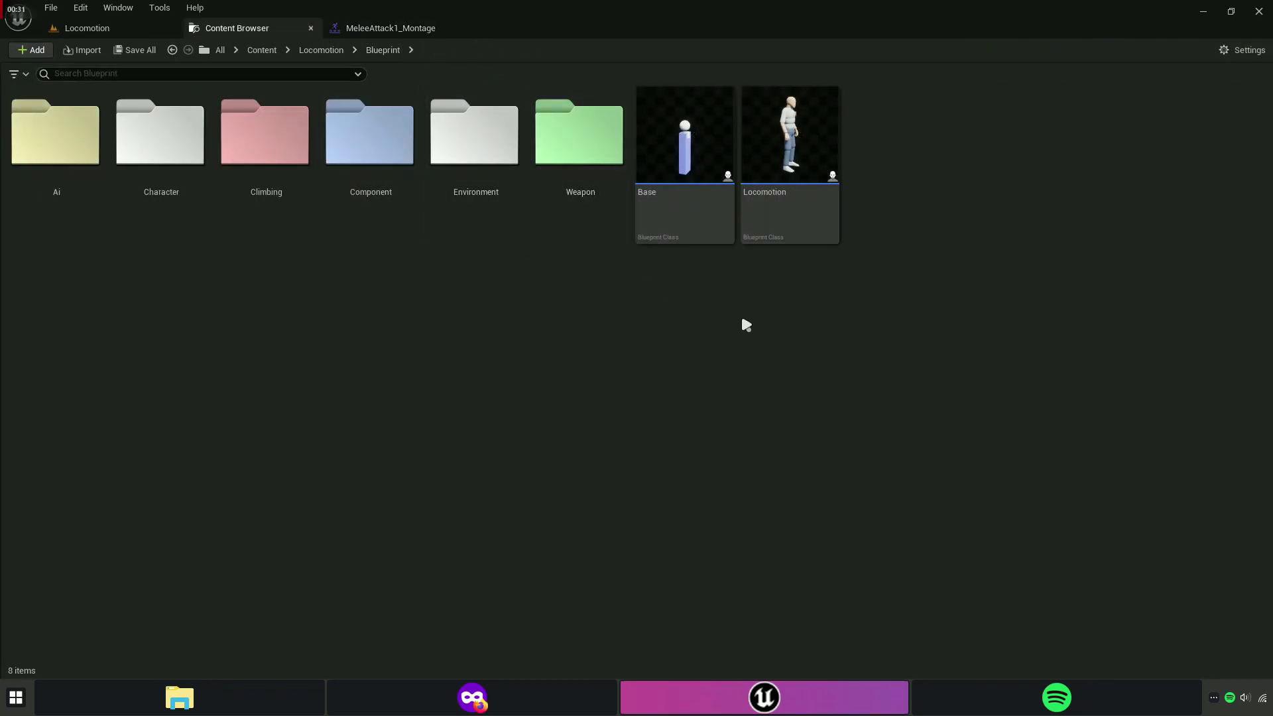
left_click(688, 227)
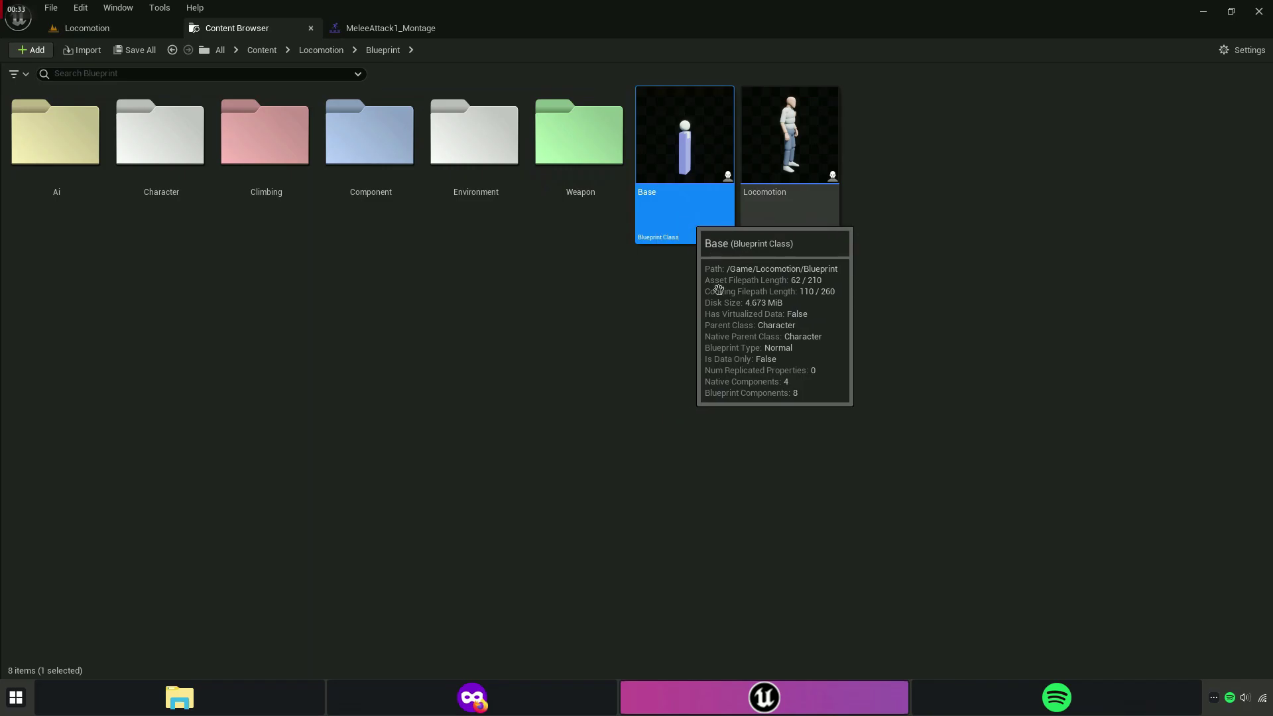
double_click(703, 226)
Pan and zoom the Weapon Graph to the Fire State comment block.
right_click_drag(279, 312, 784, 452)
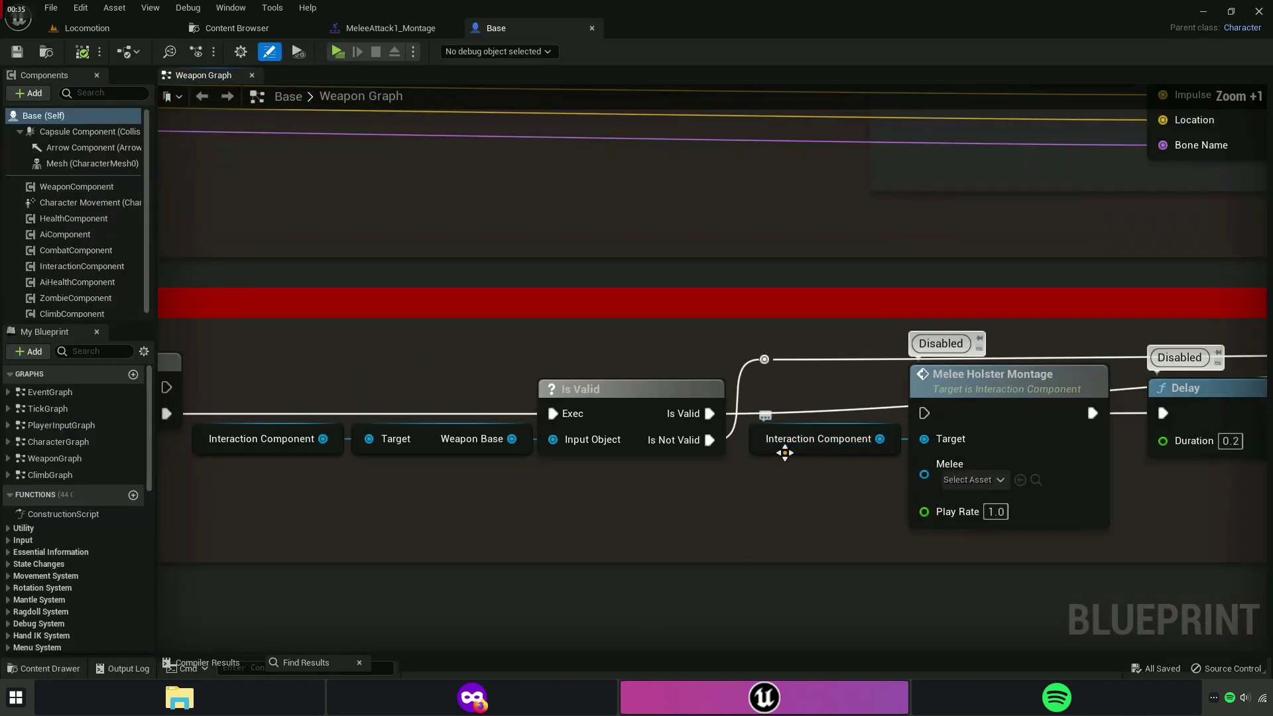
scroll(784, 453, "down", 4)
scroll(728, 502, "down", 3)
scroll(773, 574, "down", 2)
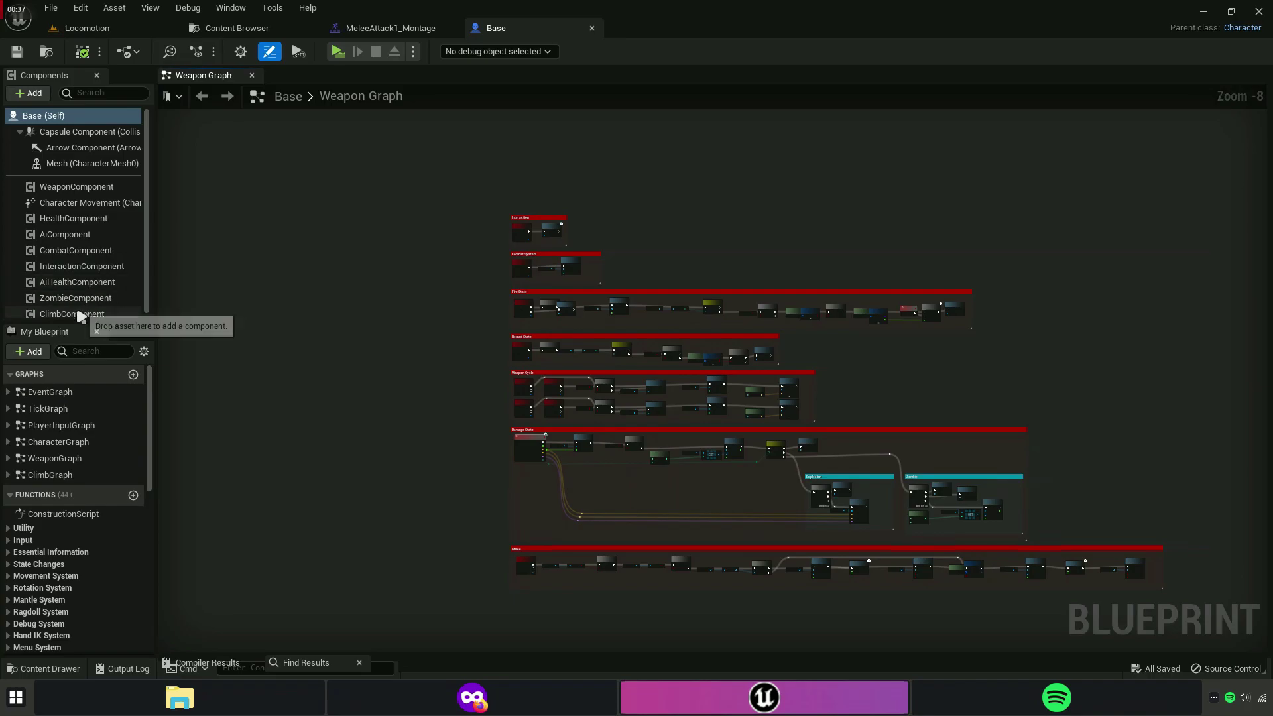
left_click_drag(56, 323, 76, 223)
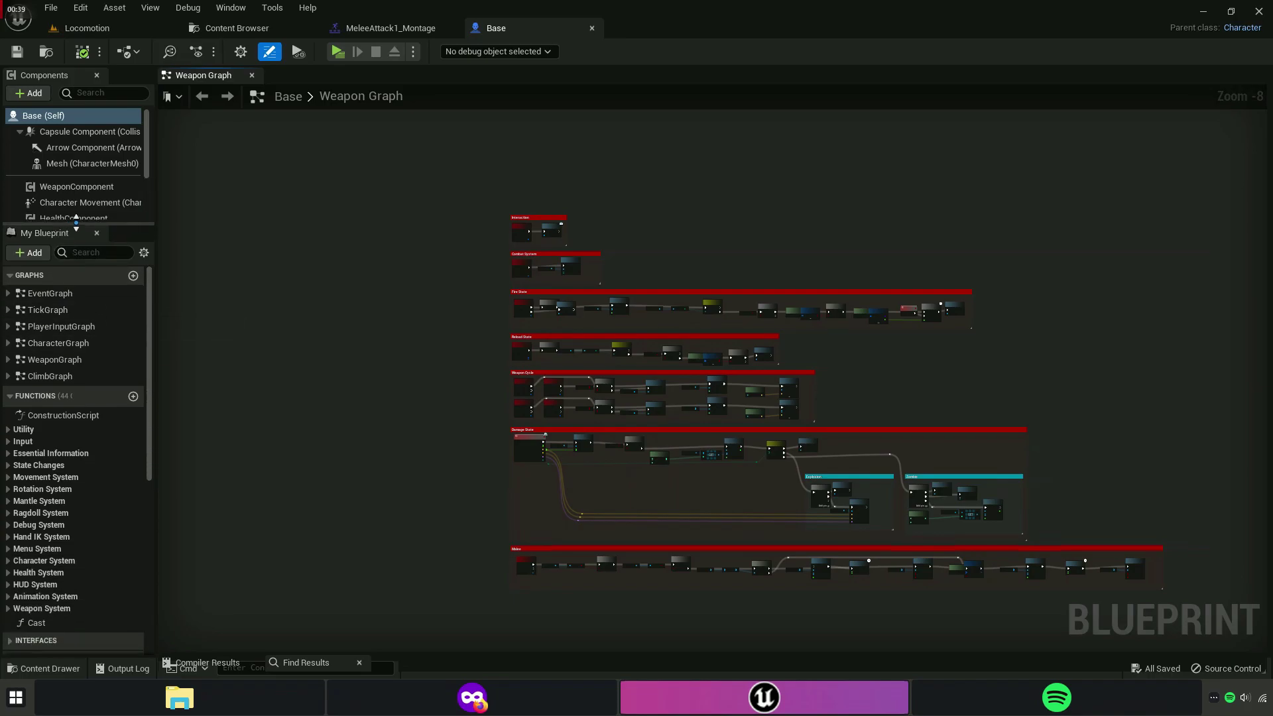
scroll(588, 225, "up", 4)
scroll(464, 276, "up", 4)
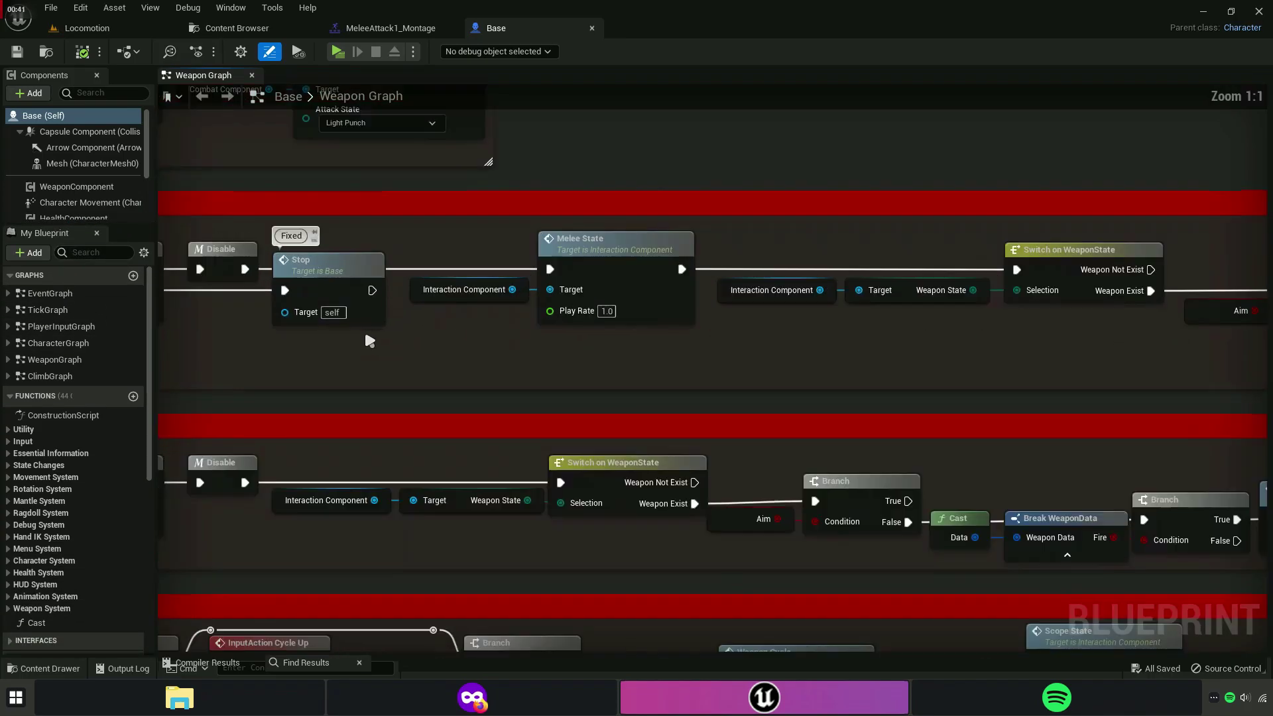
scroll(561, 351, "up", 5)
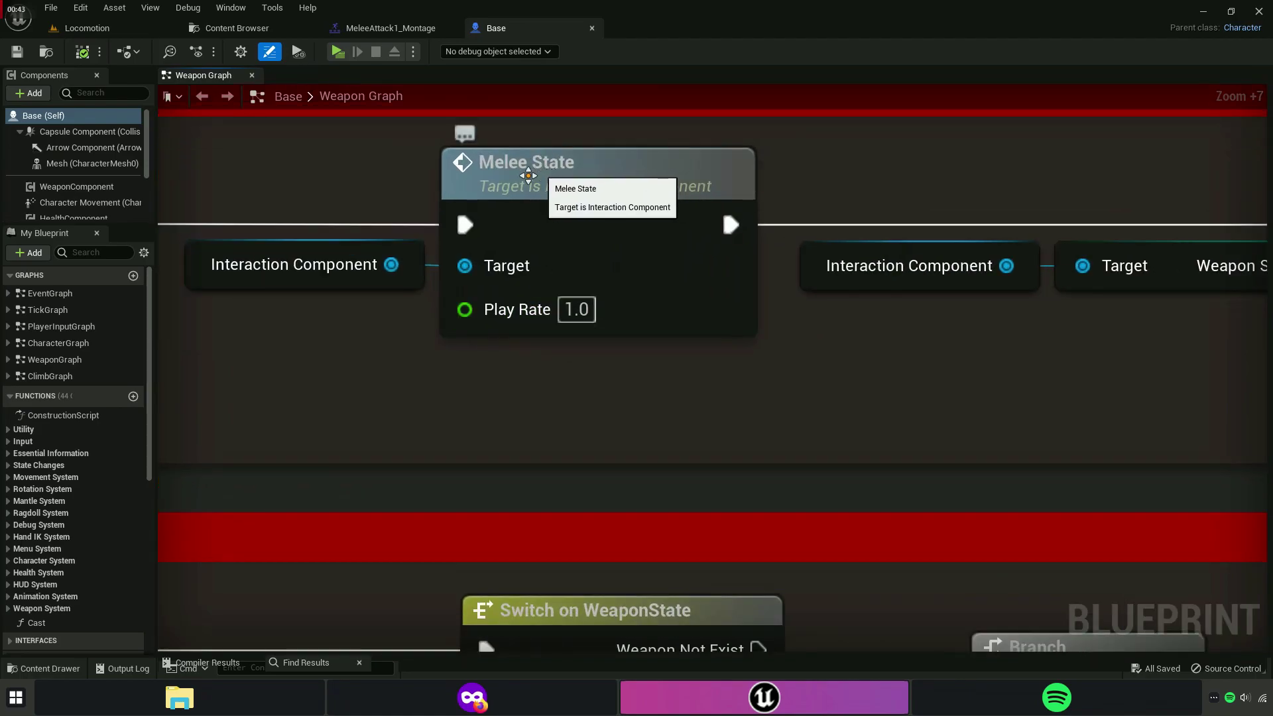
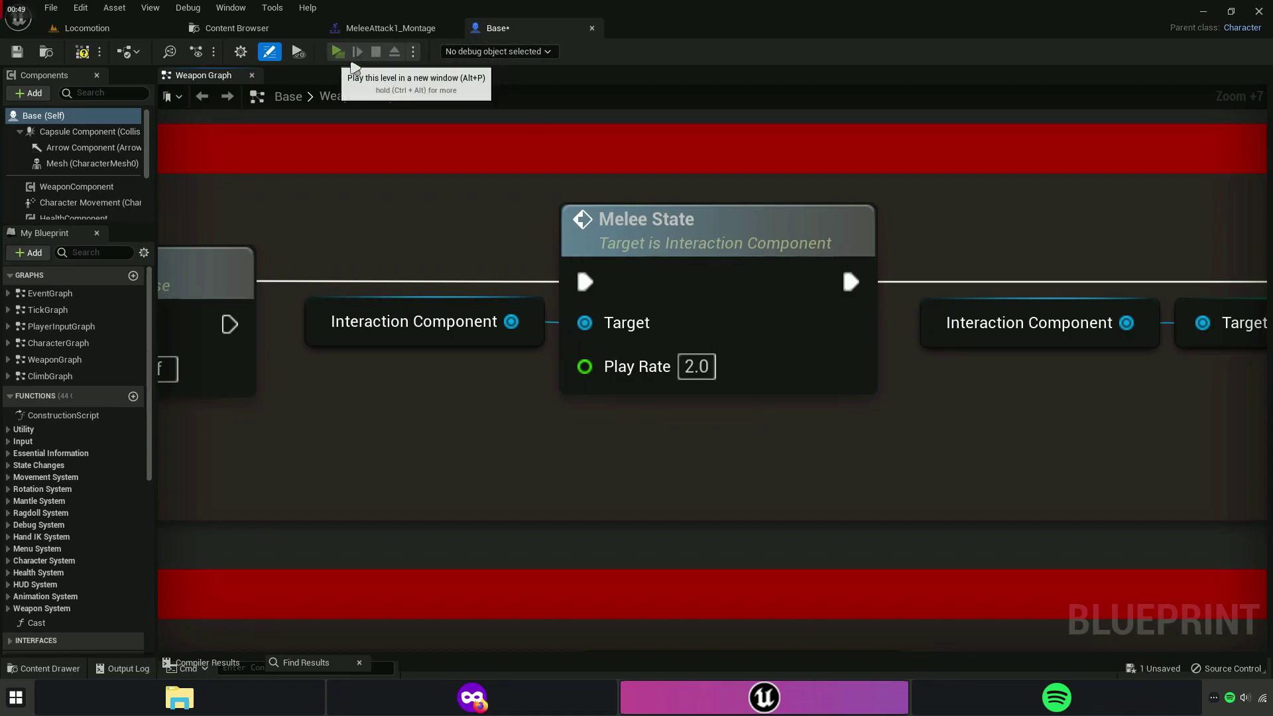
Compile the Base blueprint and play-test a knife attack against the enemy.
key("F7")
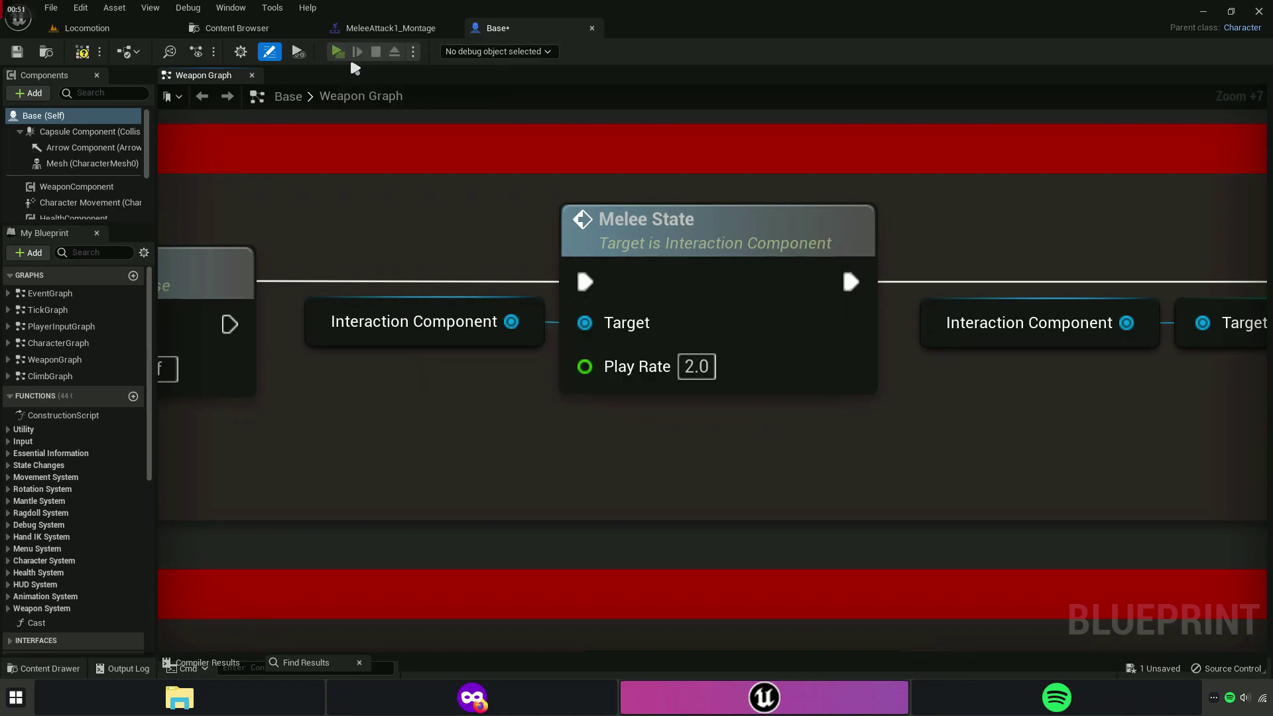
left_click(337, 52)
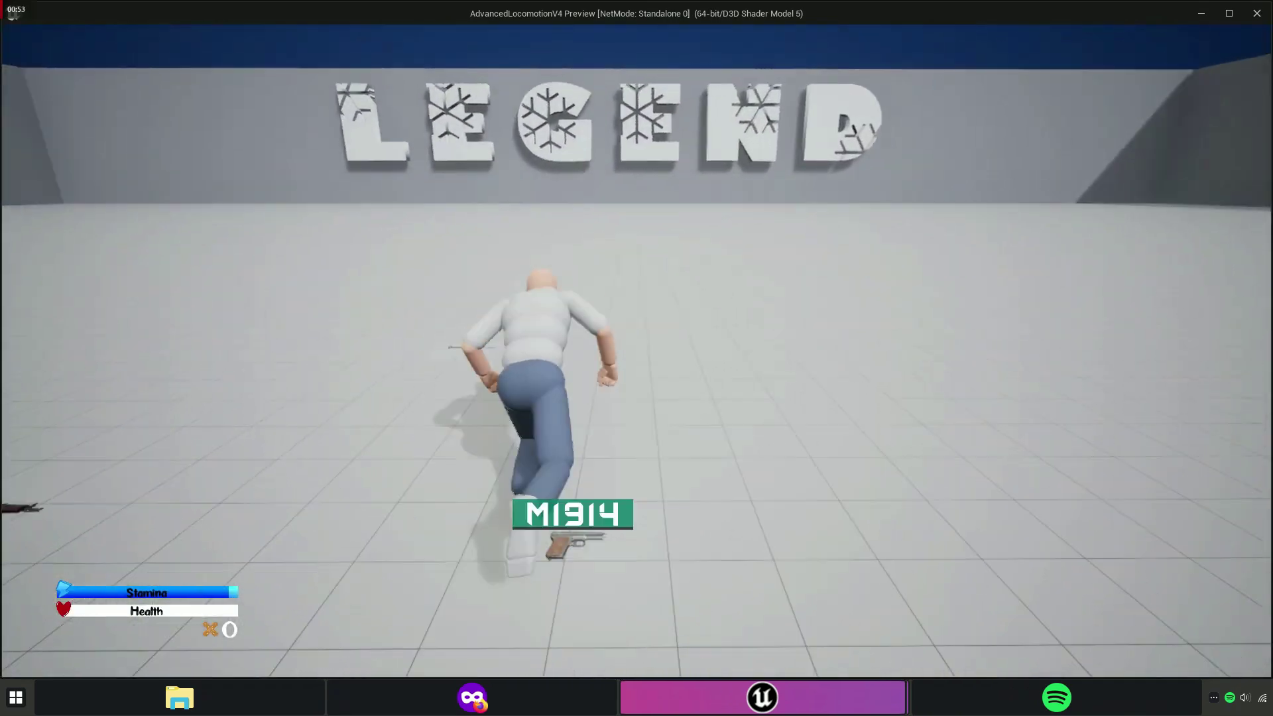
key("w")
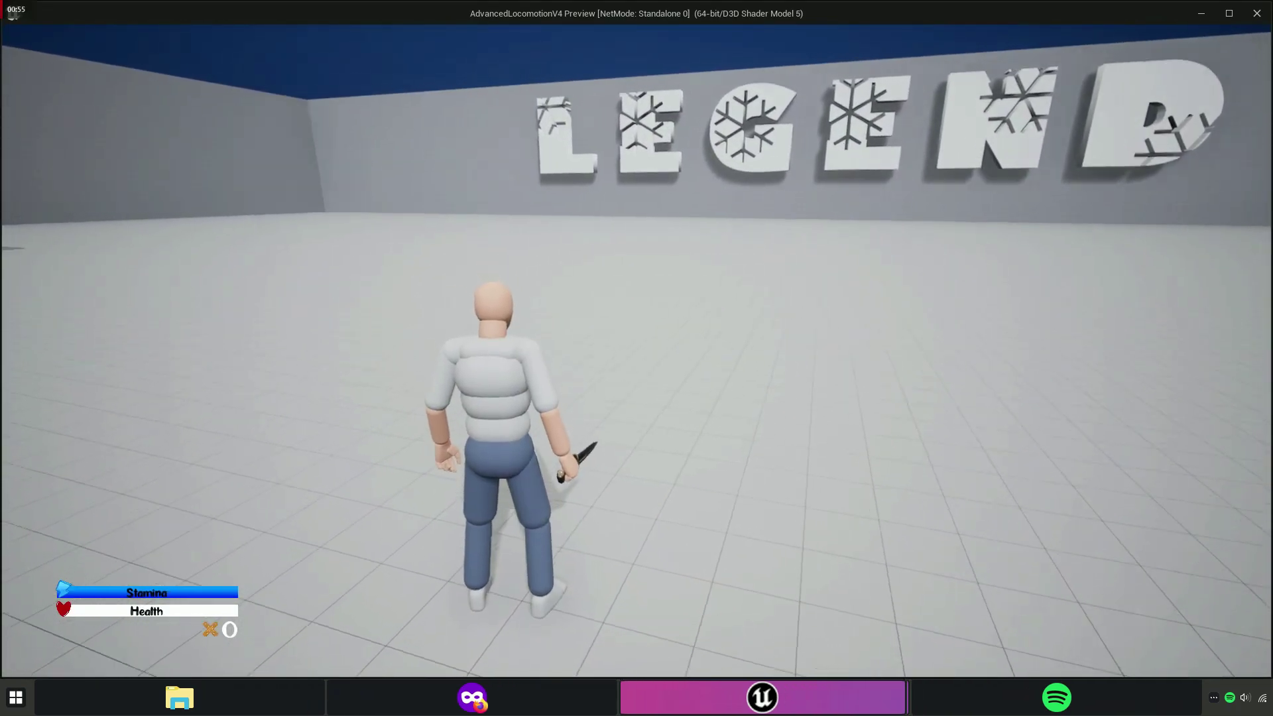
key("w")
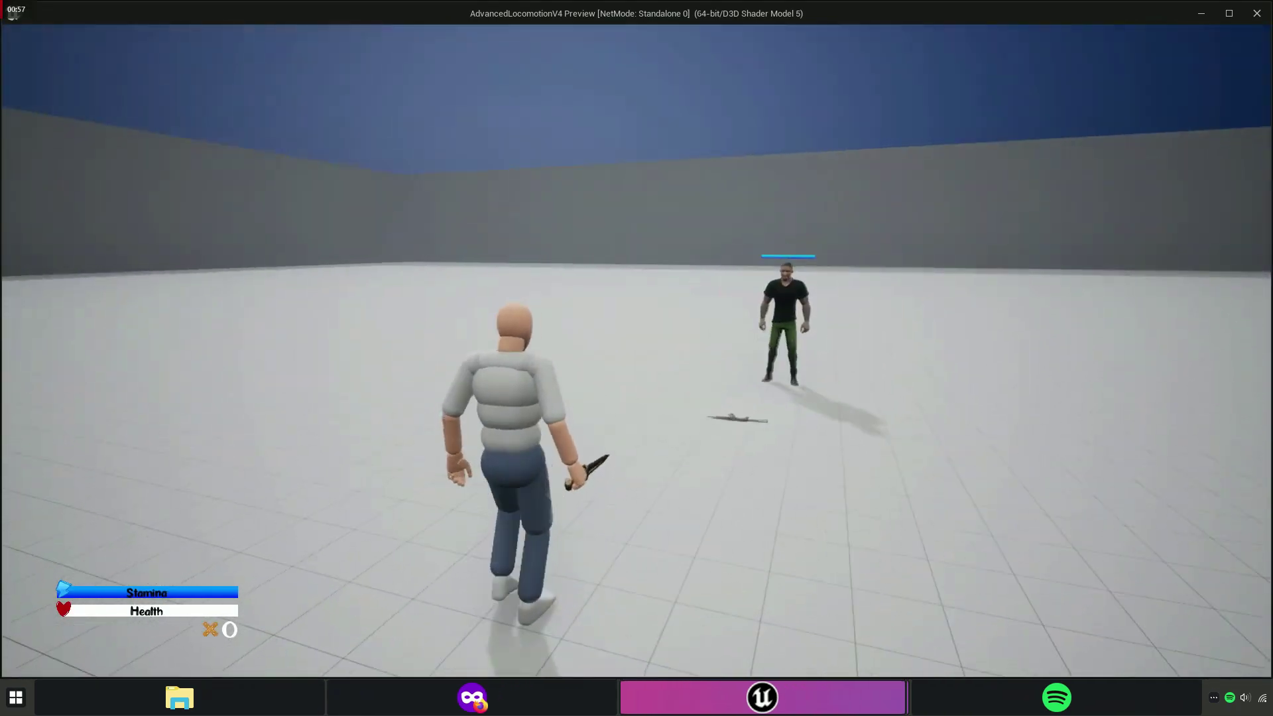
key("w")
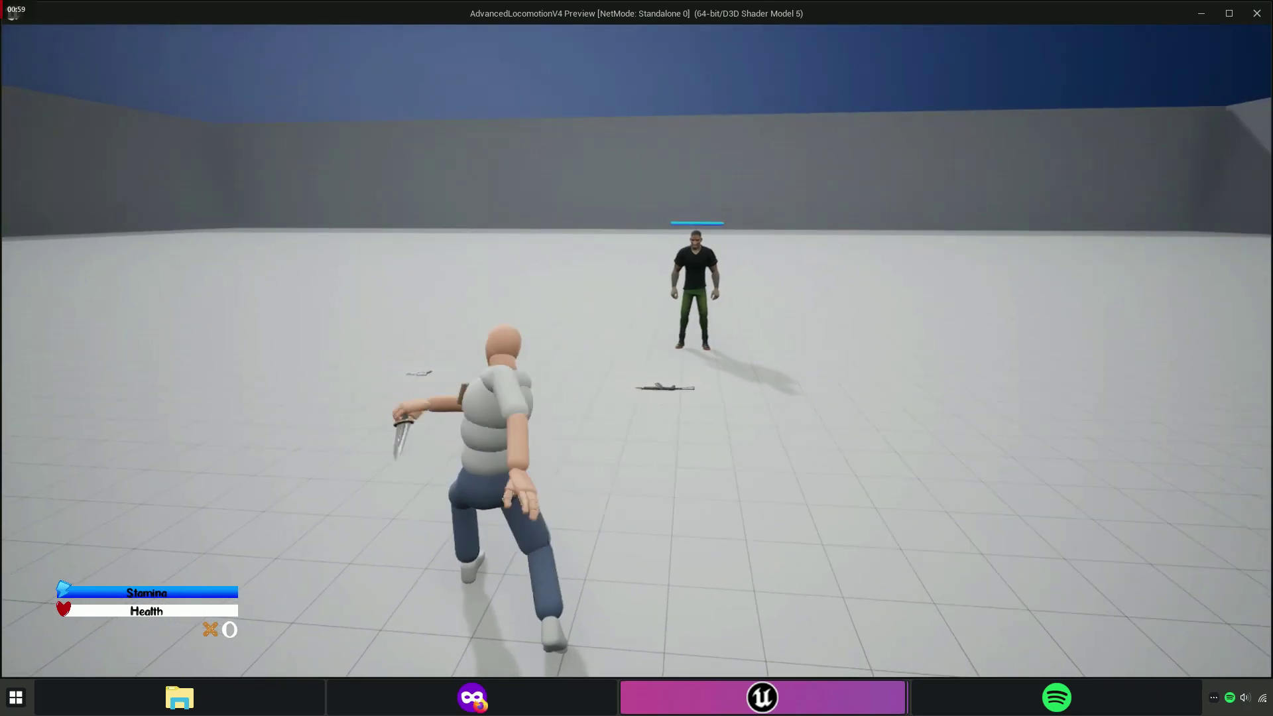
key("Escape")
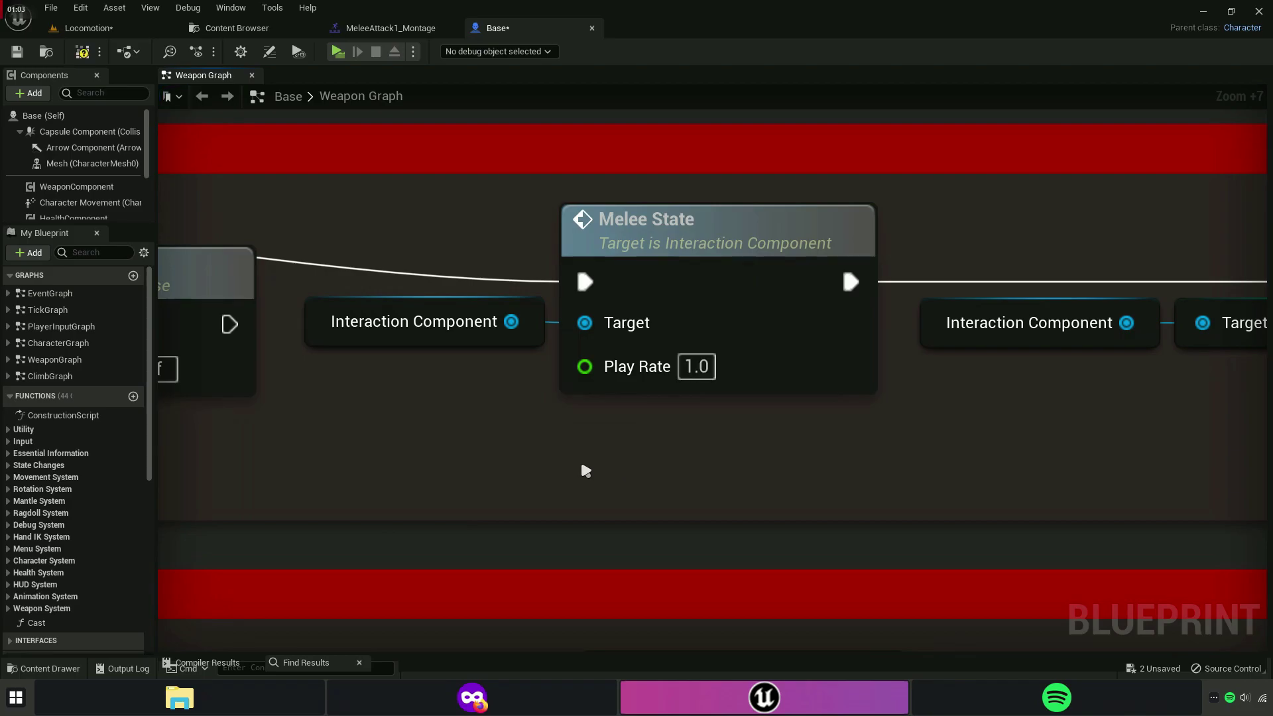
Assign the MovementActionGroup.BaseLayer slot to MeleeAttack1_Montage.
left_click(382, 28)
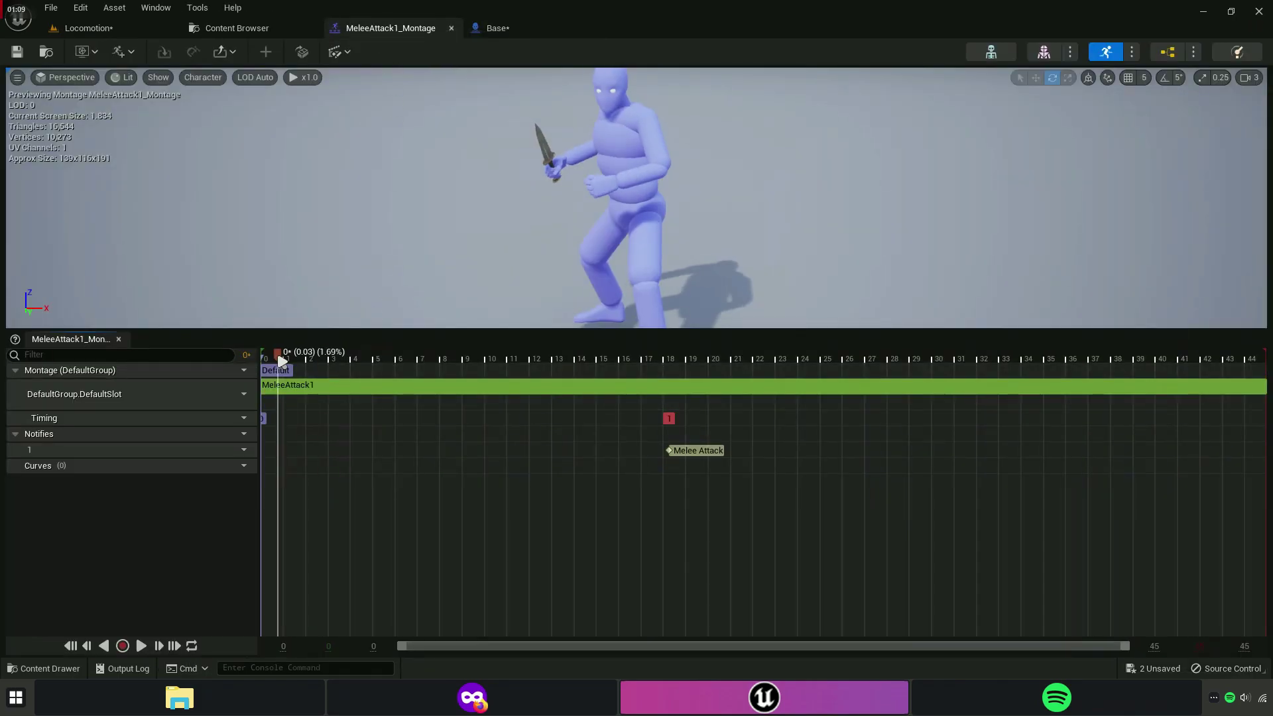
left_click(231, 394)
mouse_move(271, 427)
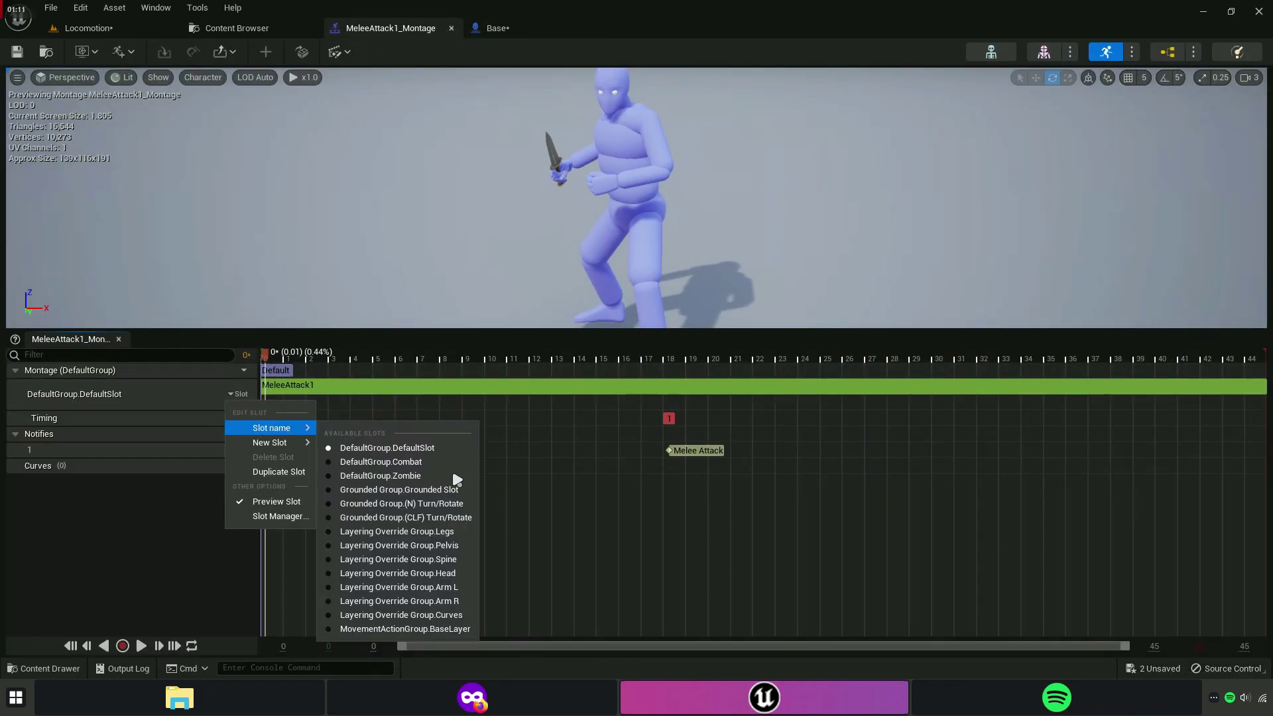
left_click(405, 628)
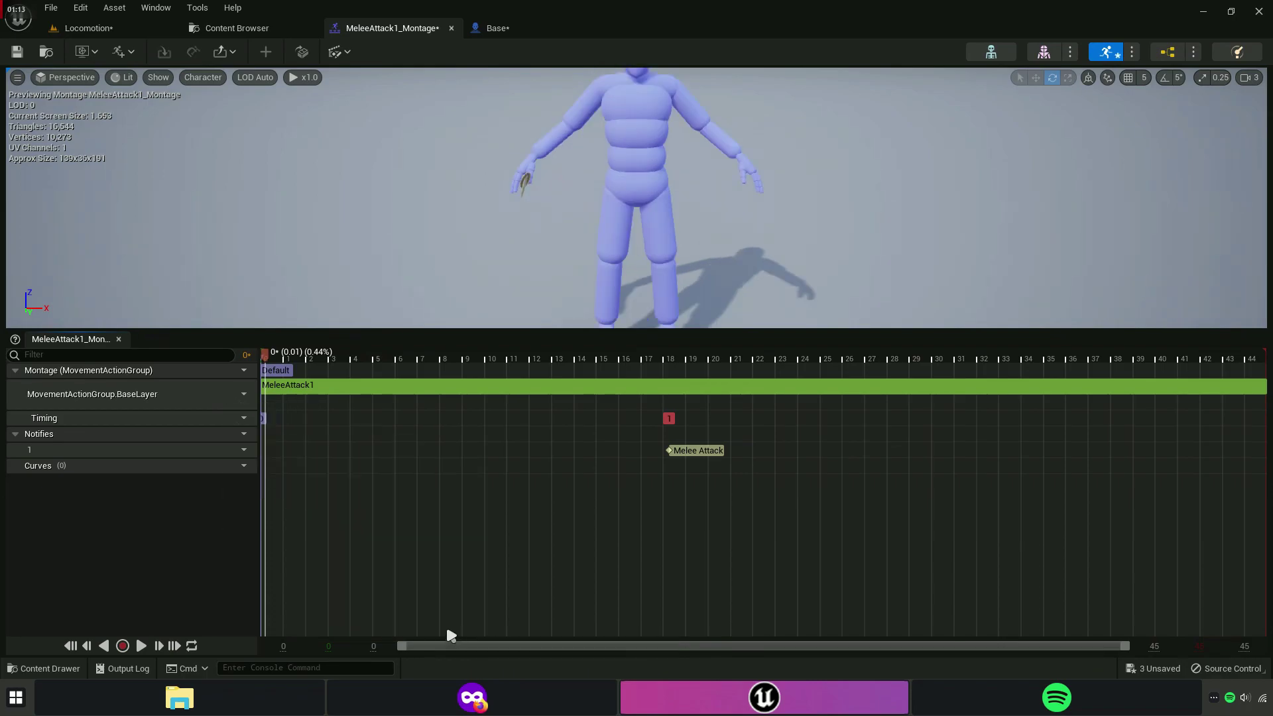
Add BasePose_N as curve metadata on the montage.
left_click(243, 465)
mouse_move(280, 518)
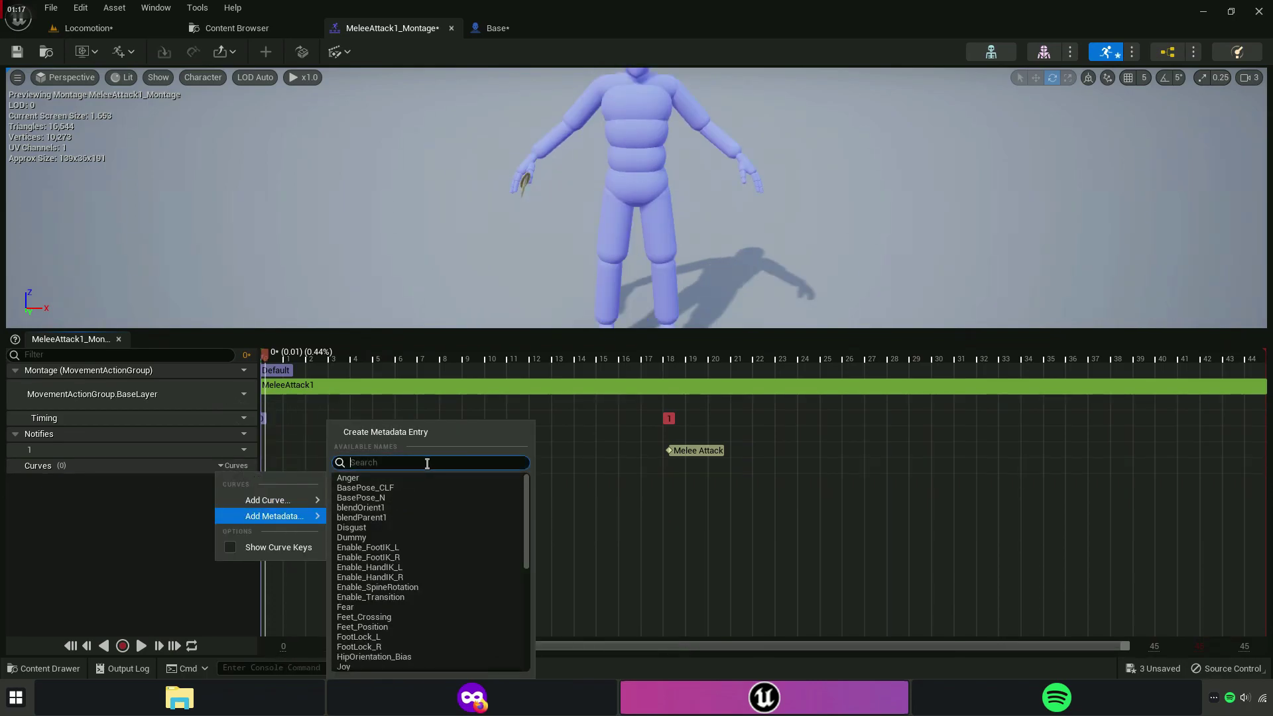
type("basepose_n")
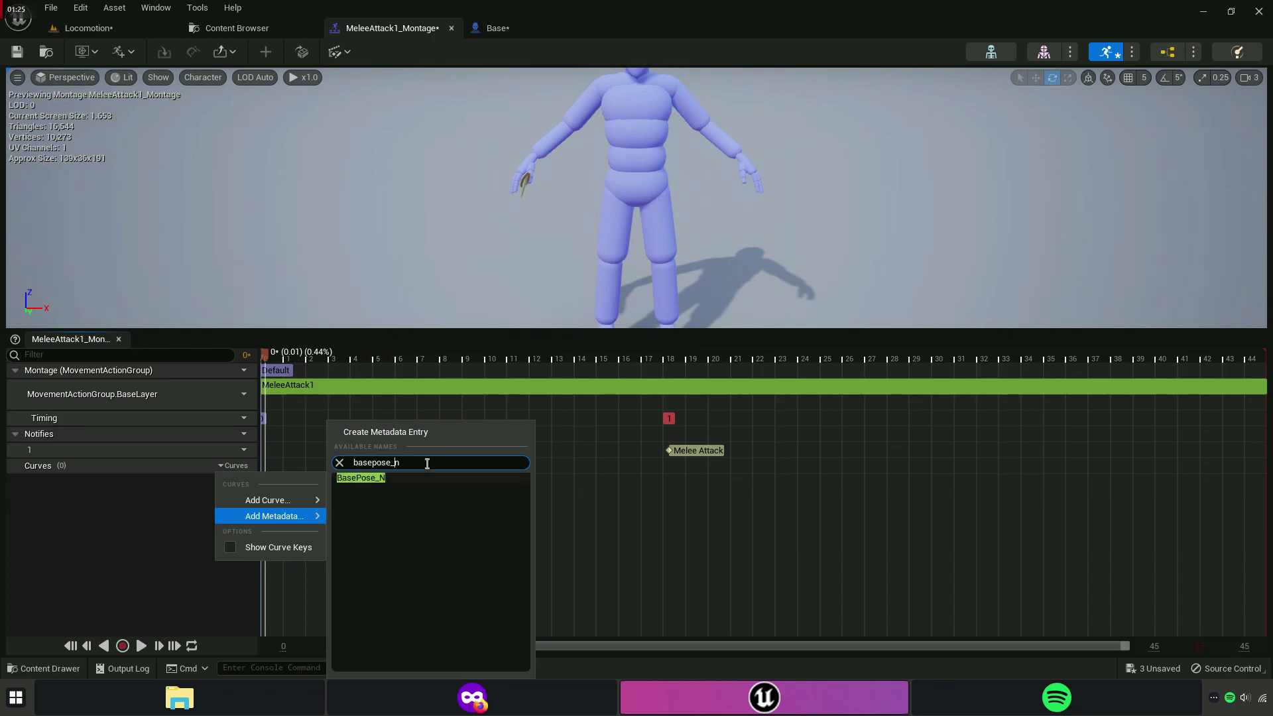
left_click(362, 478)
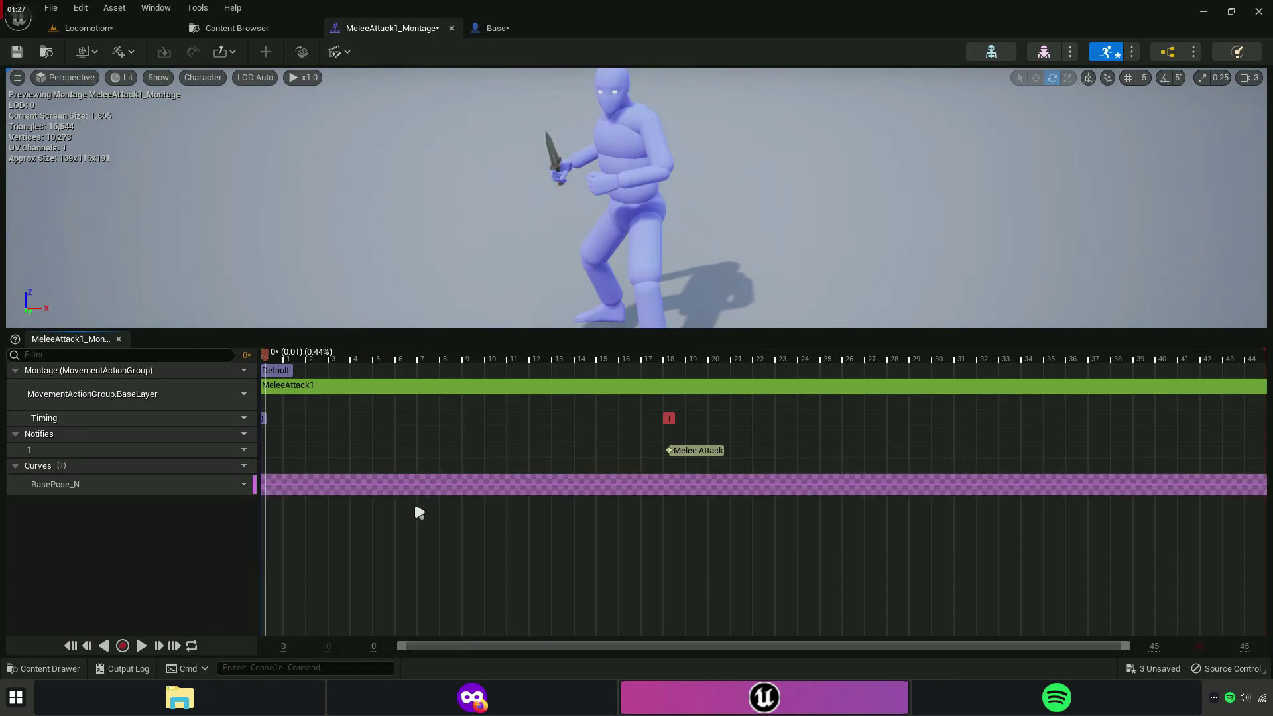
Set the MeleeAttack1 animation segment's Play Rate to 2.0 and preview it.
left_click(142, 646)
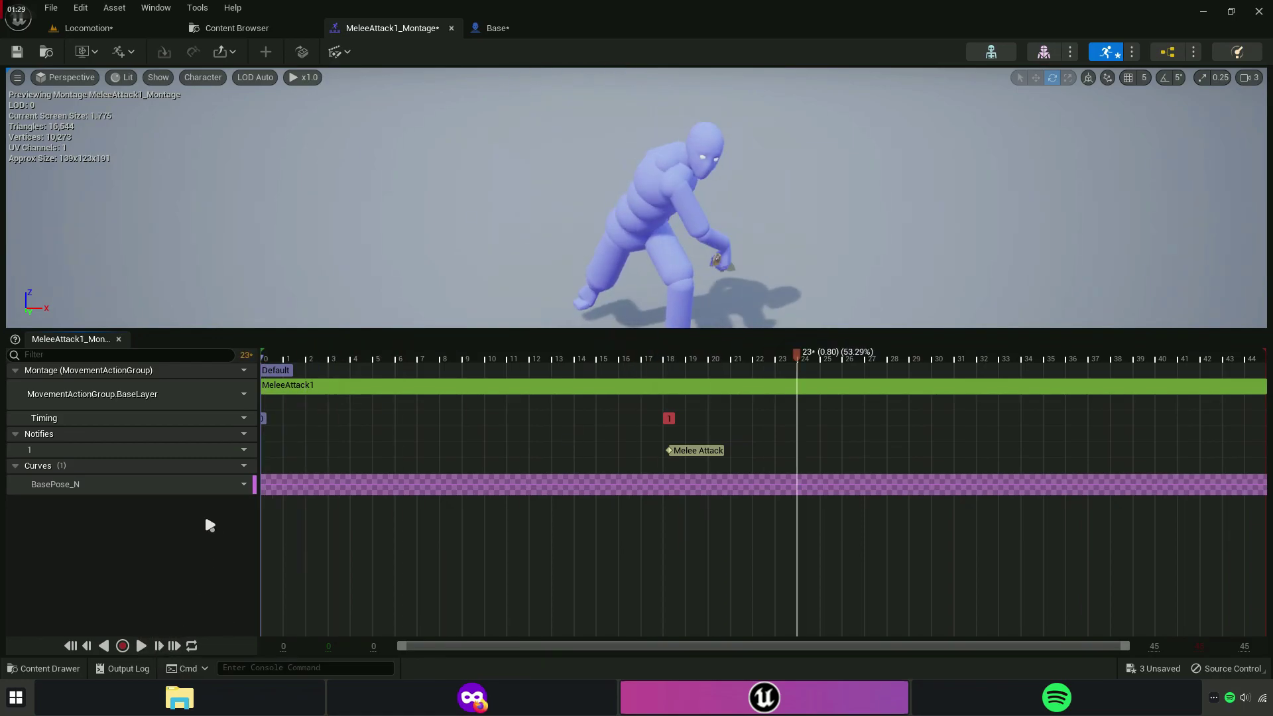
left_click(128, 491)
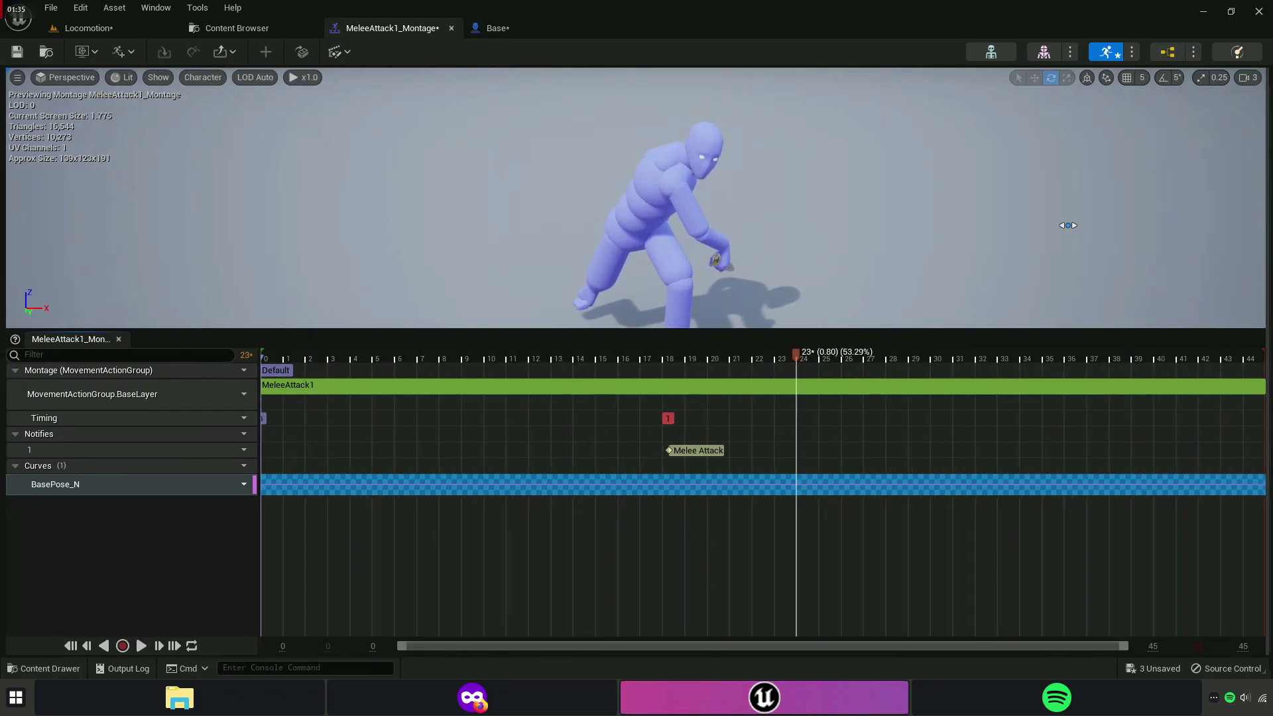
left_click_drag(1067, 225, 887, 235)
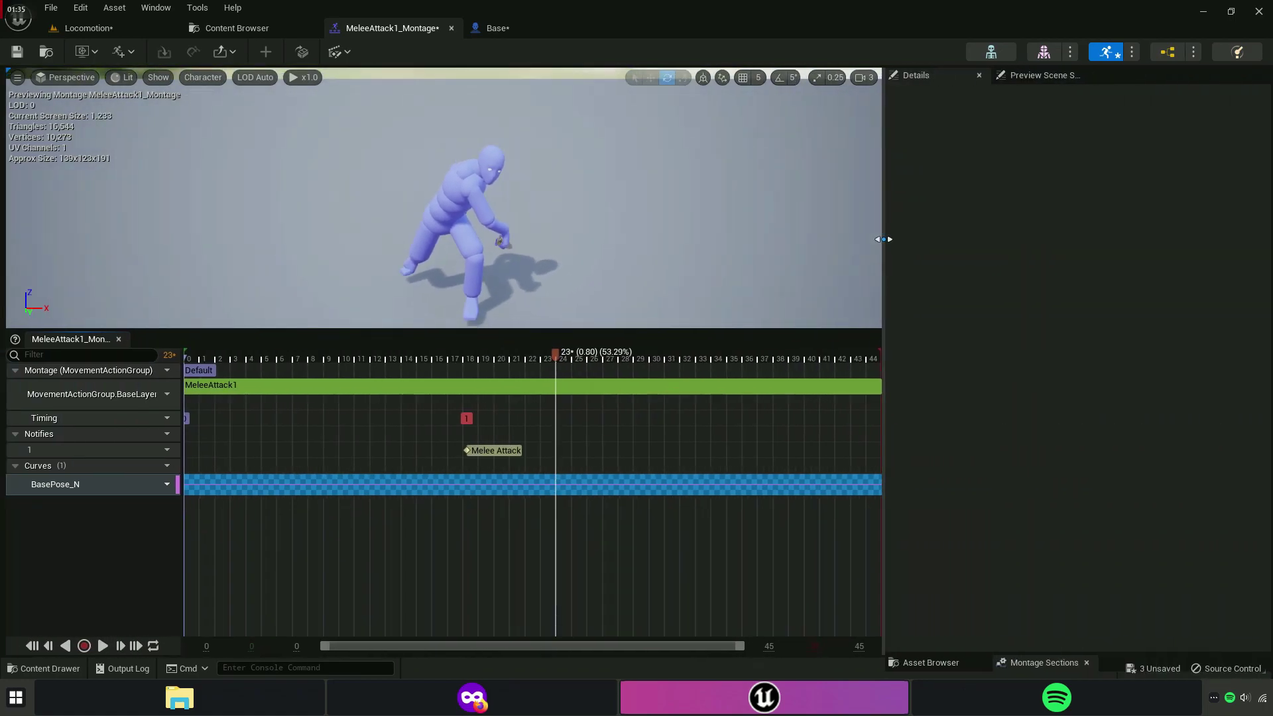
left_click(670, 388)
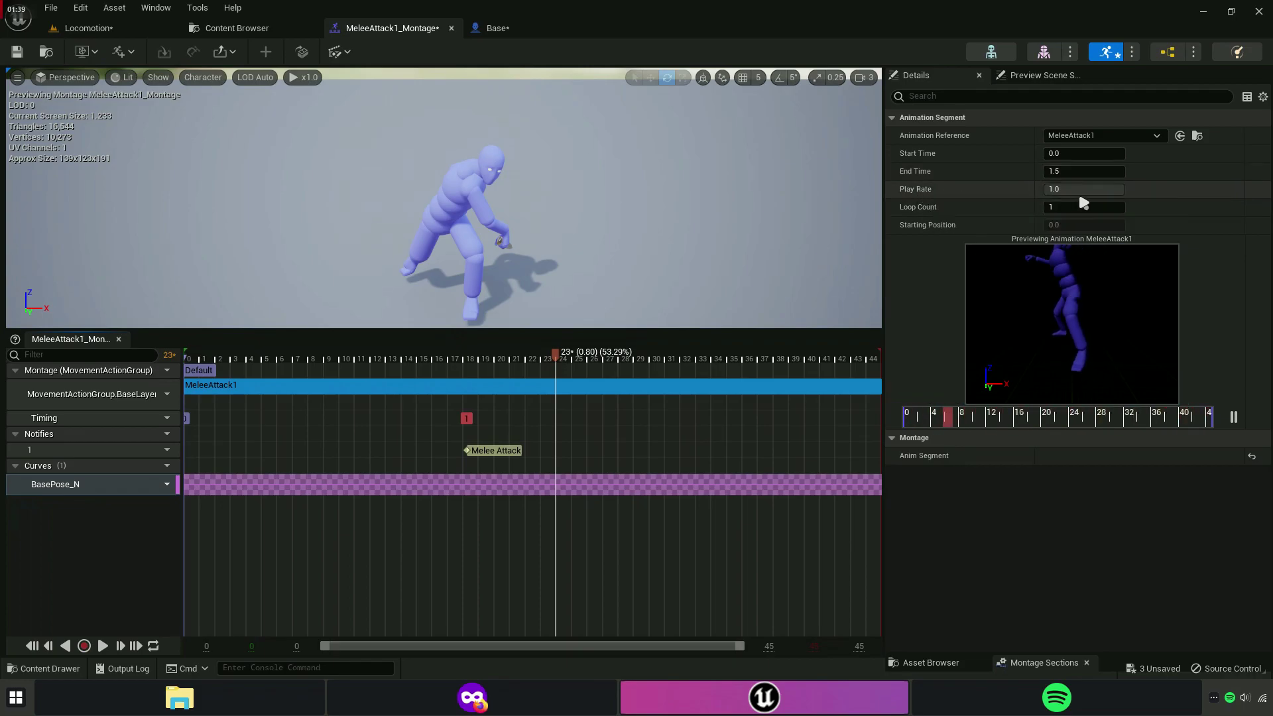
type("2")
key("Tab")
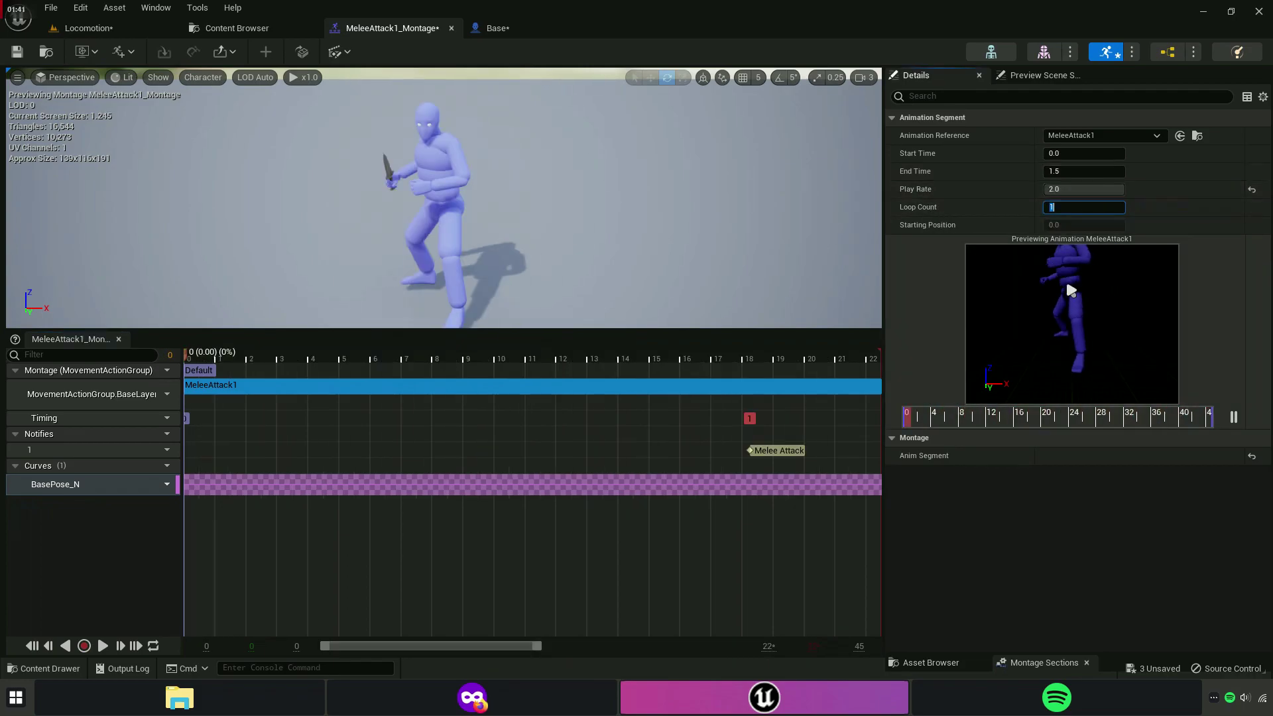
left_click(103, 646)
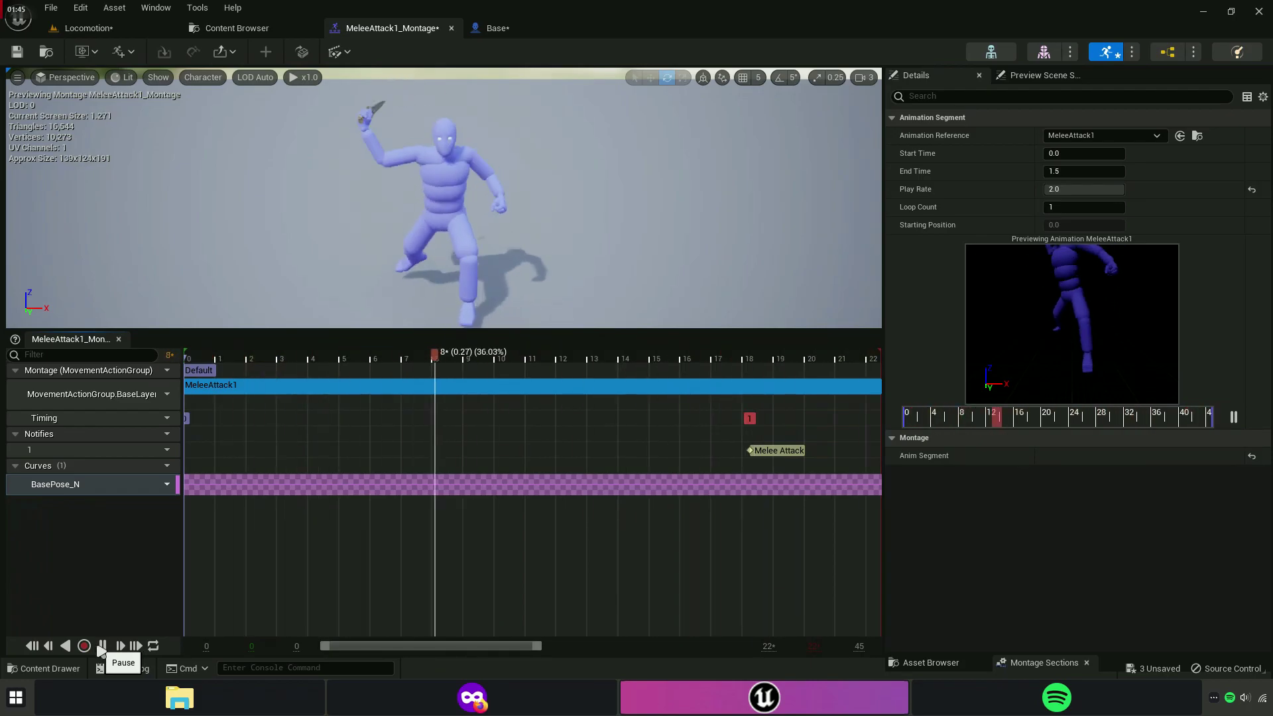
Play-test the faster knife attack on the enemy in the Locomotion level.
left_click(89, 28)
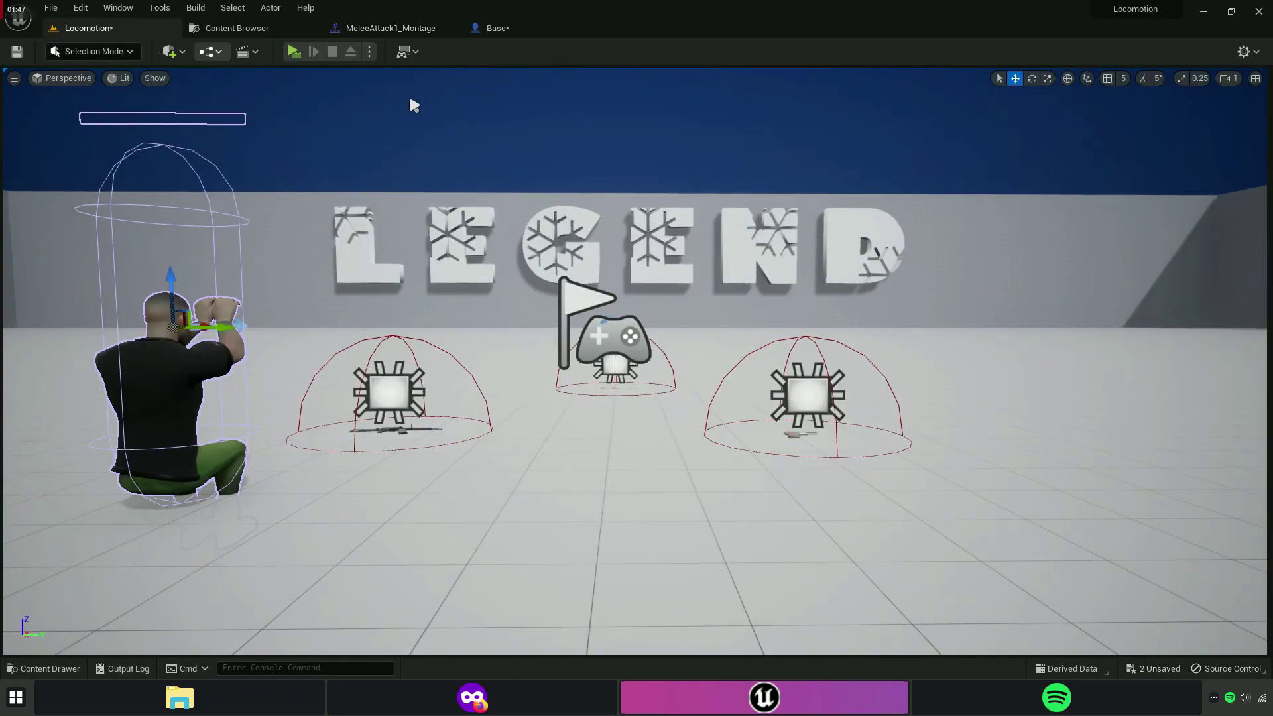
left_click(295, 52)
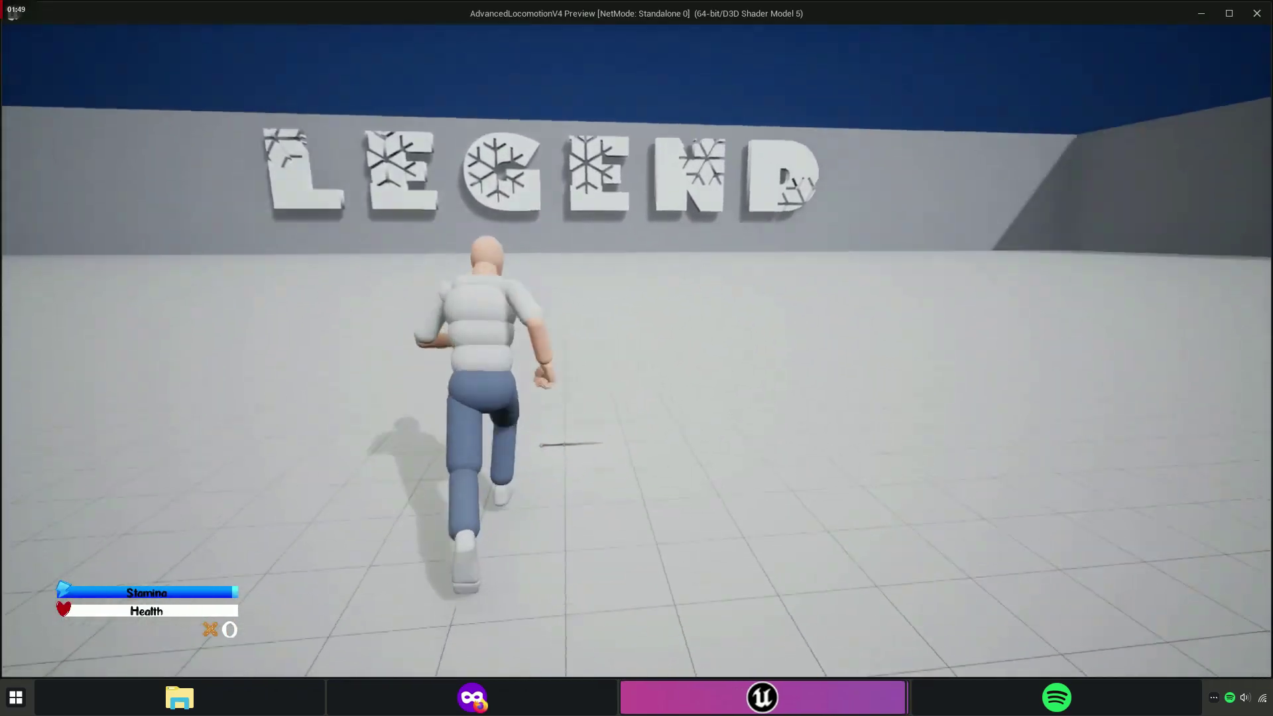
key("w")
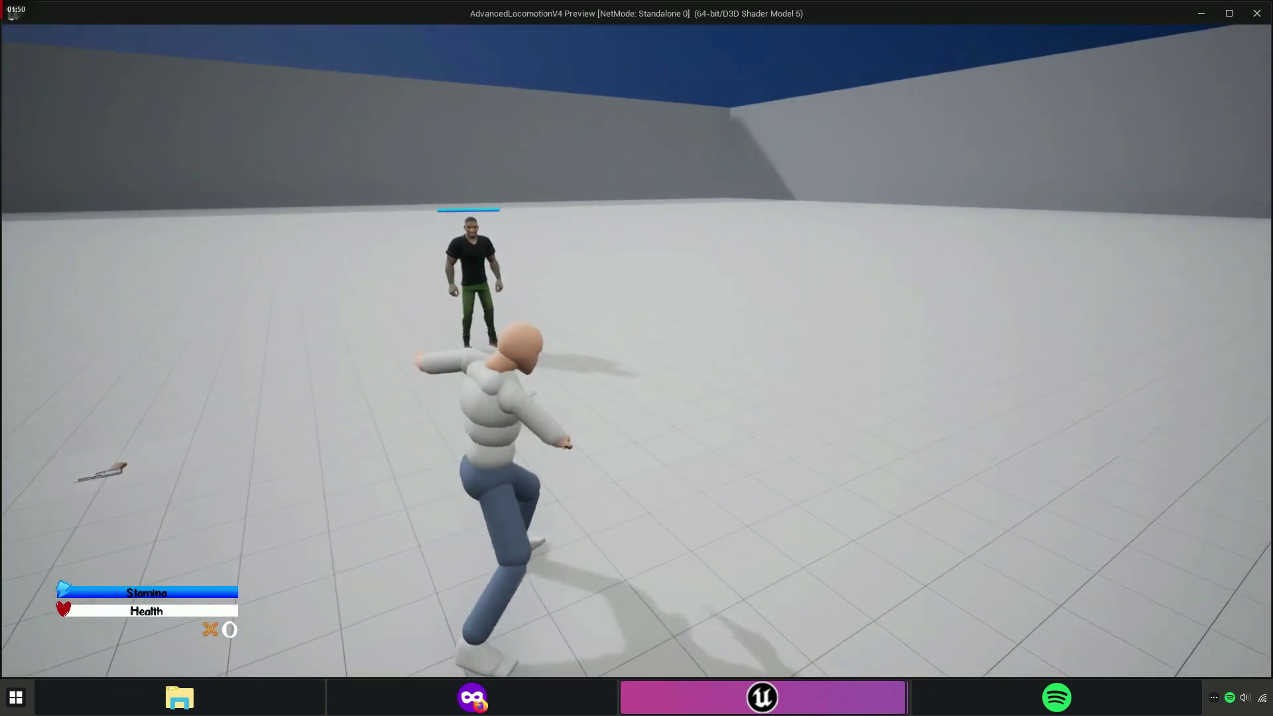
key("w")
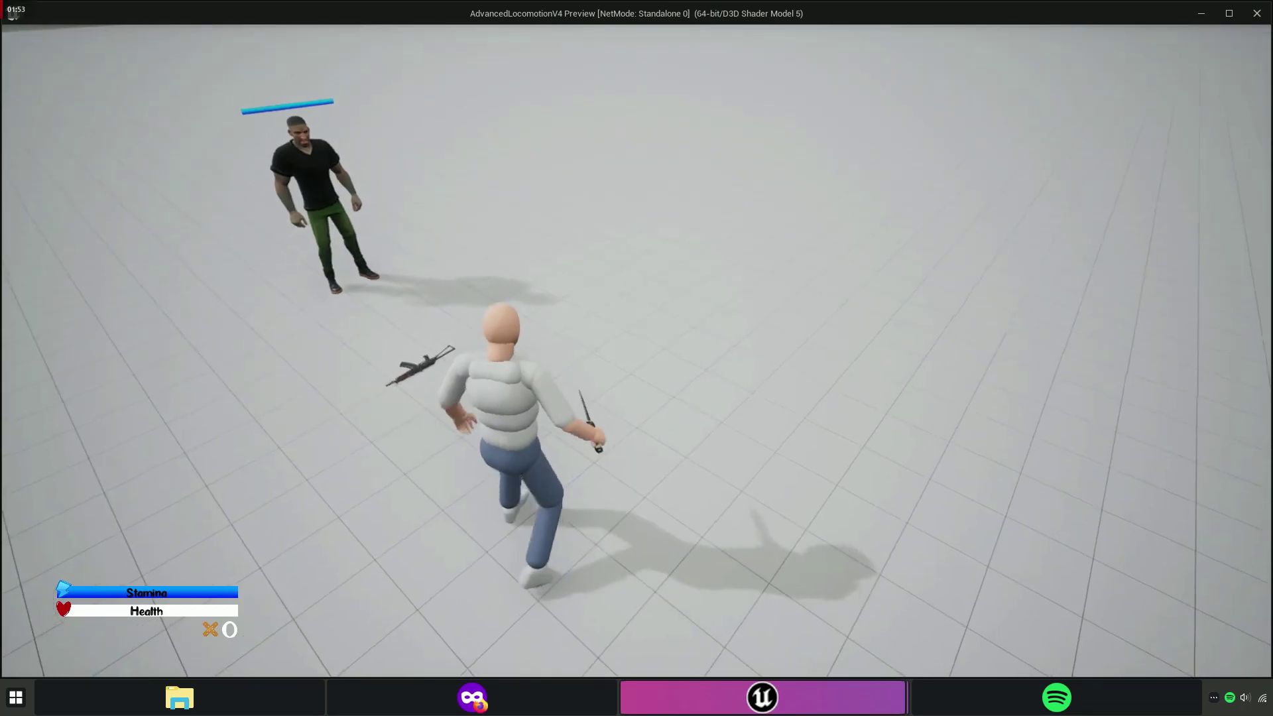
key("w")
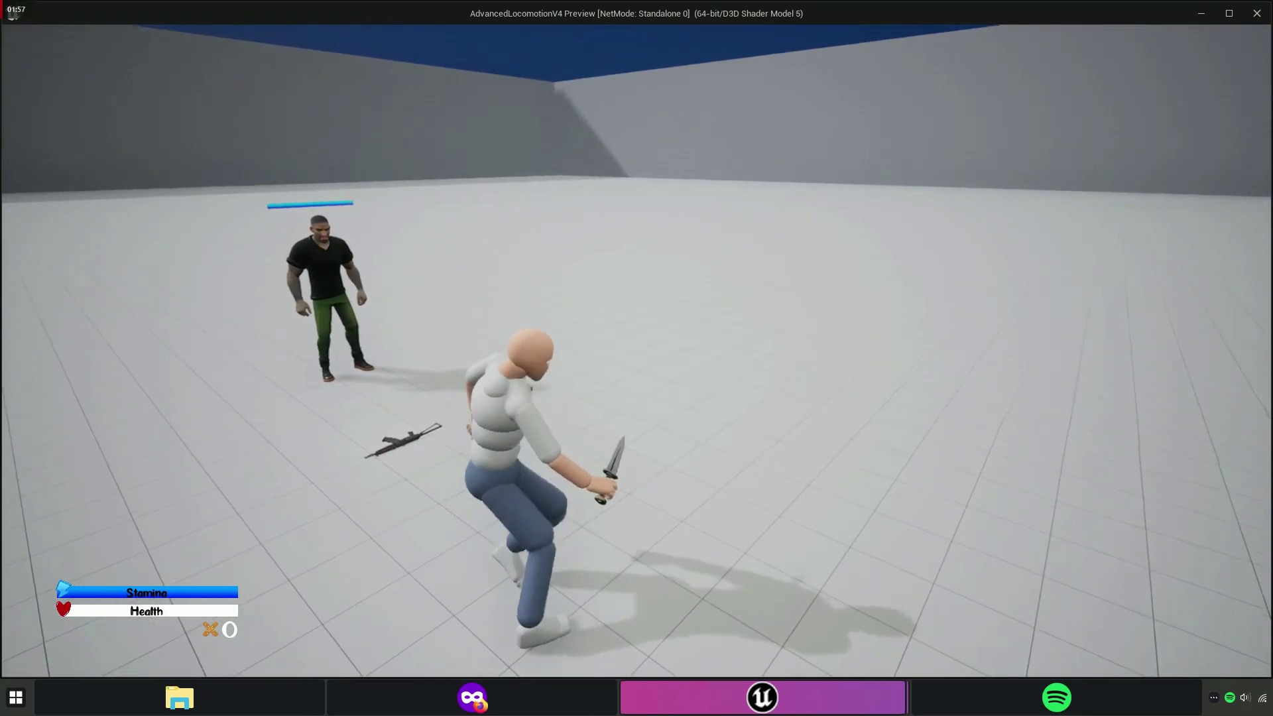
key("Escape")
left_click(239, 28)
In InteractionComponent's Melee Attack graph, disconnect the random animation from the Melee input.
double_click(367, 126)
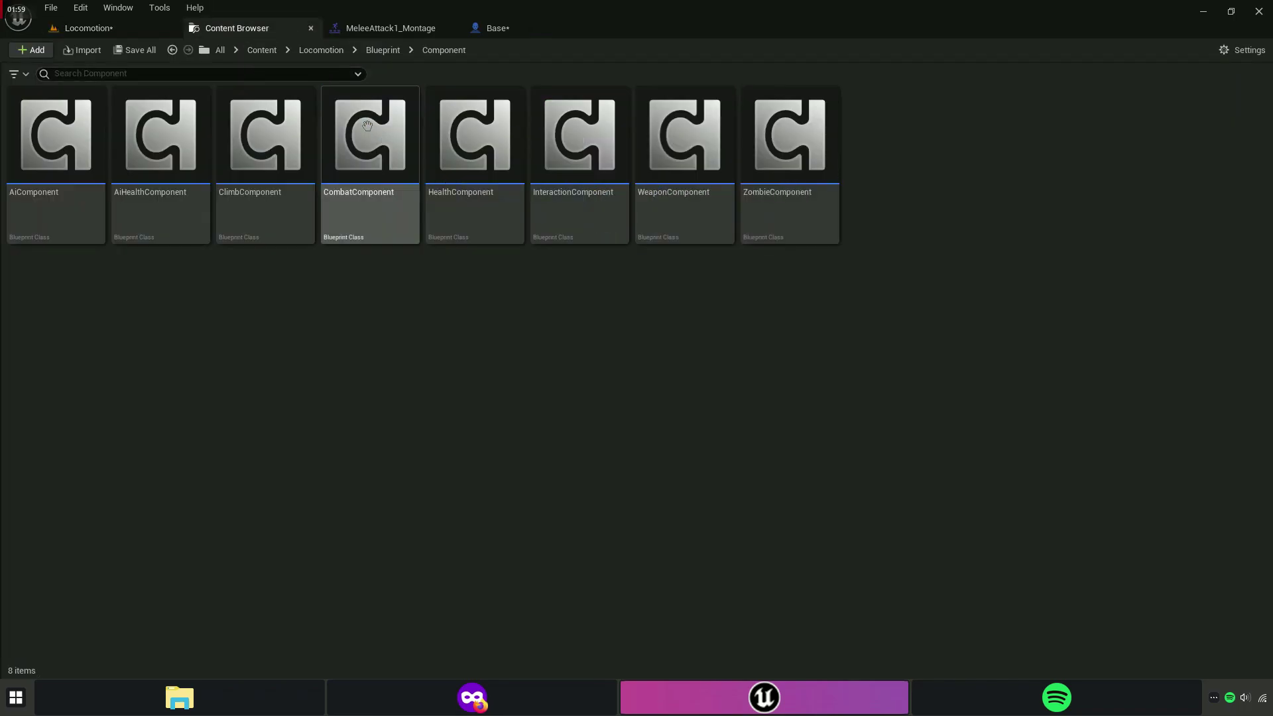
left_click(595, 218)
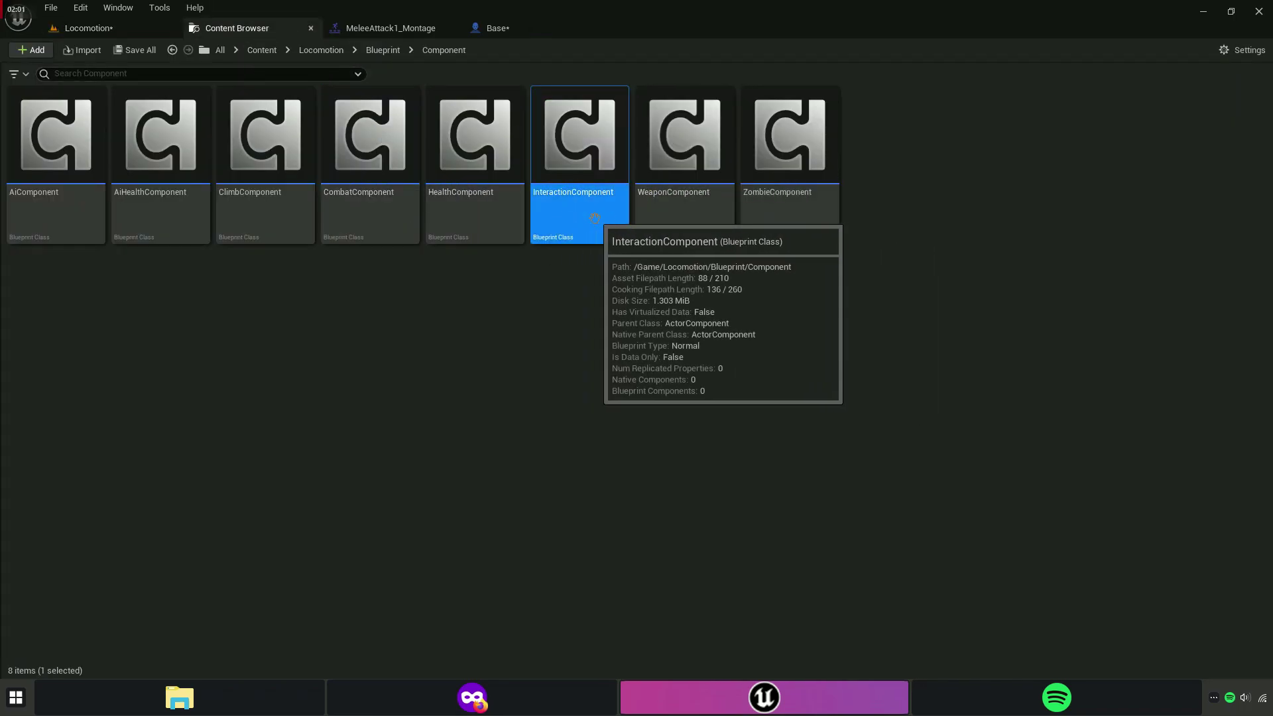
double_click(595, 218)
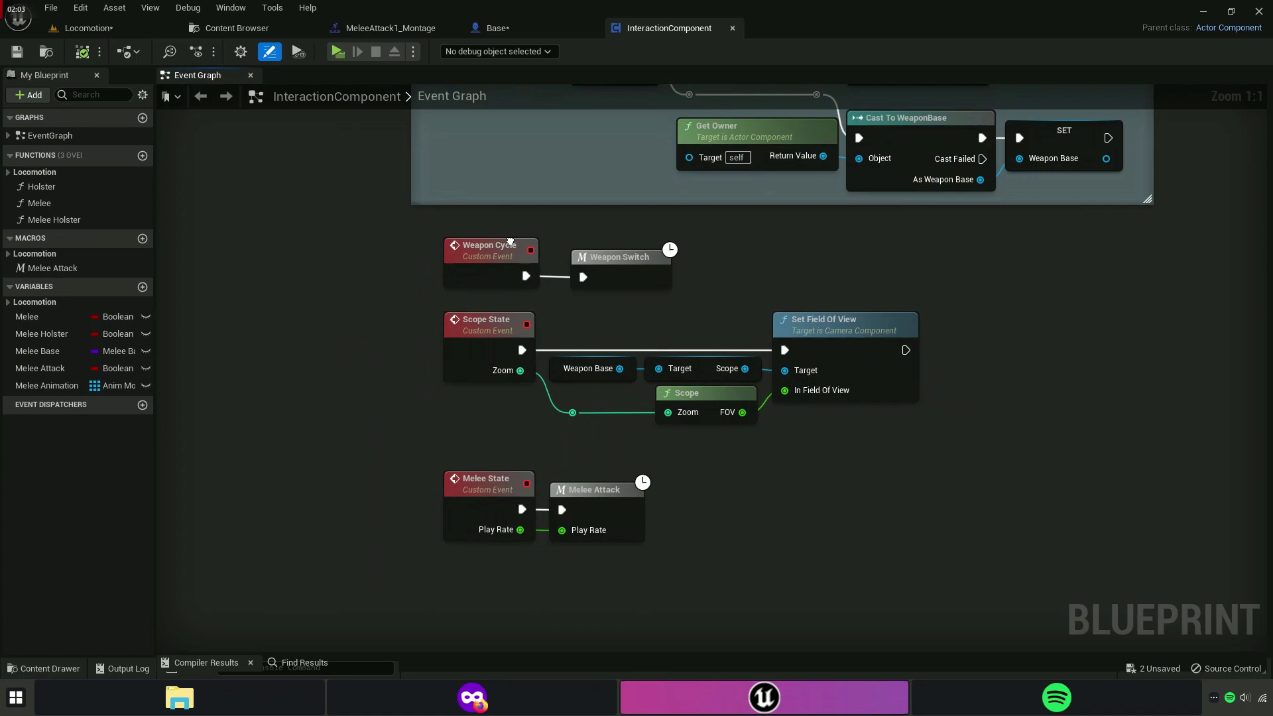
left_click(251, 75)
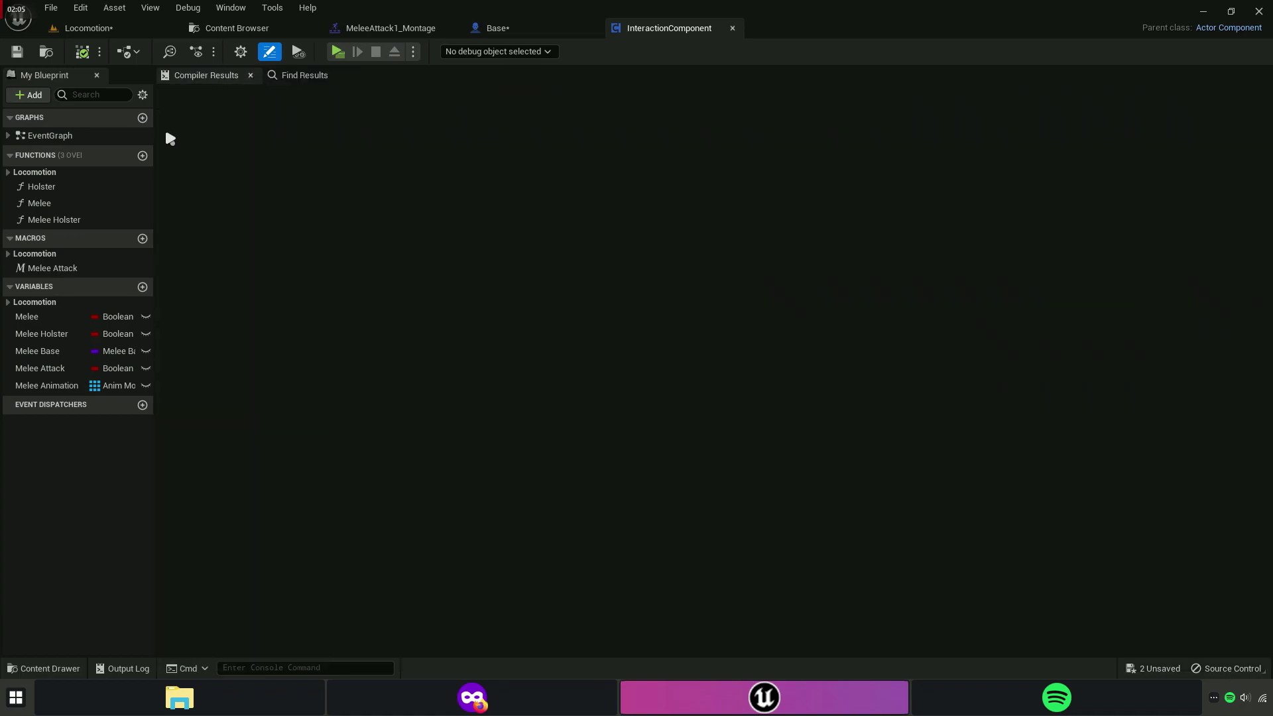
double_click(52, 272)
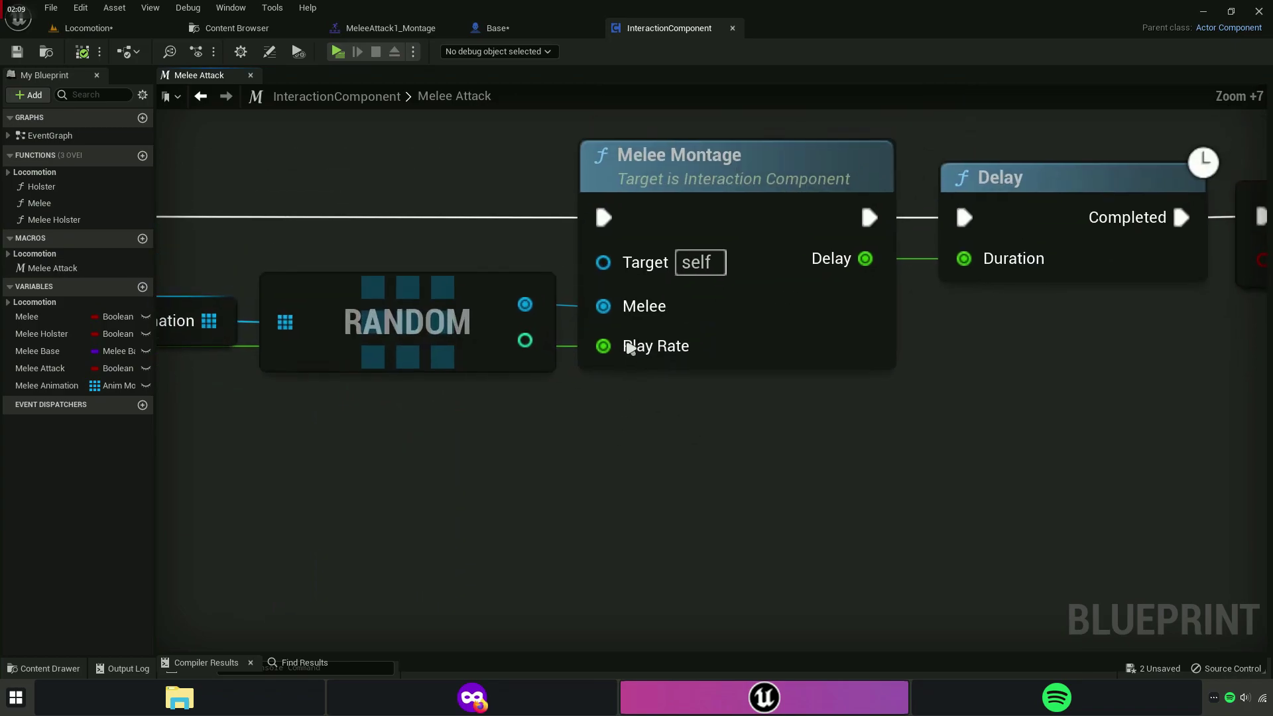
left_click(628, 325, "alt")
Feed MeleeAttack1_Montage from the Weapon/Melee/Animation folder into the Melee Montage node.
left_click(247, 31)
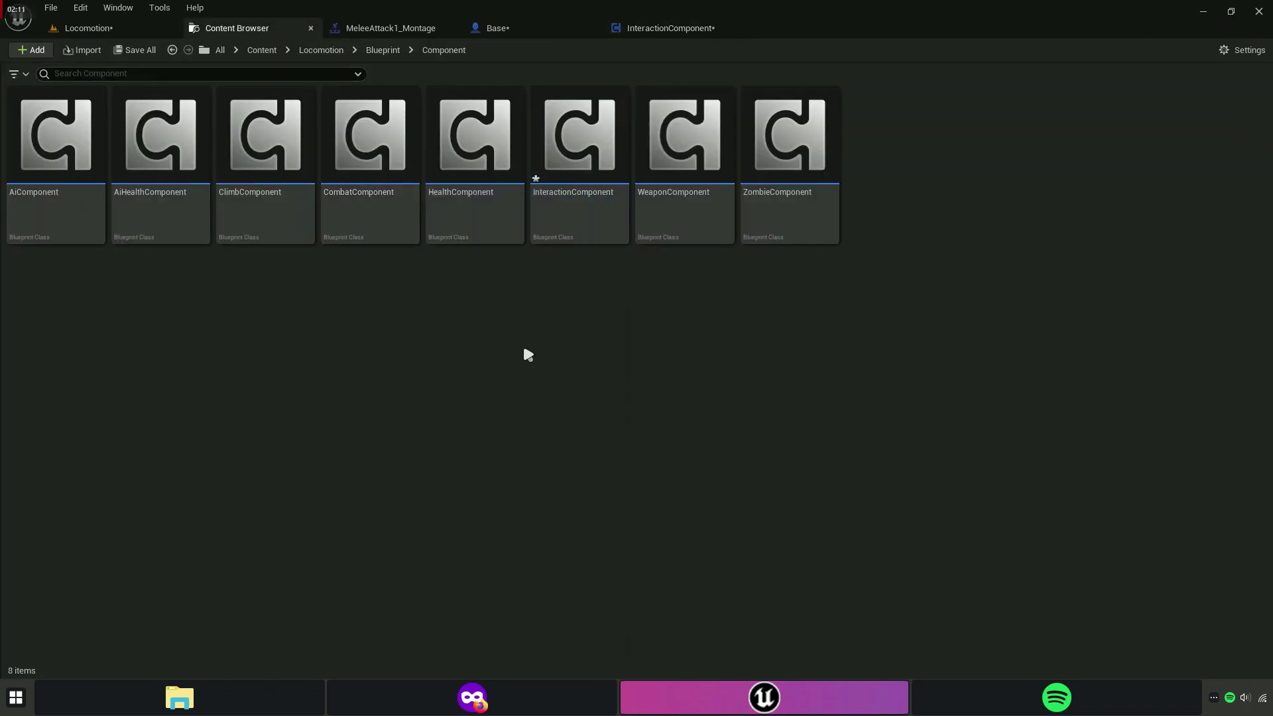
left_click(382, 50)
double_click(580, 135)
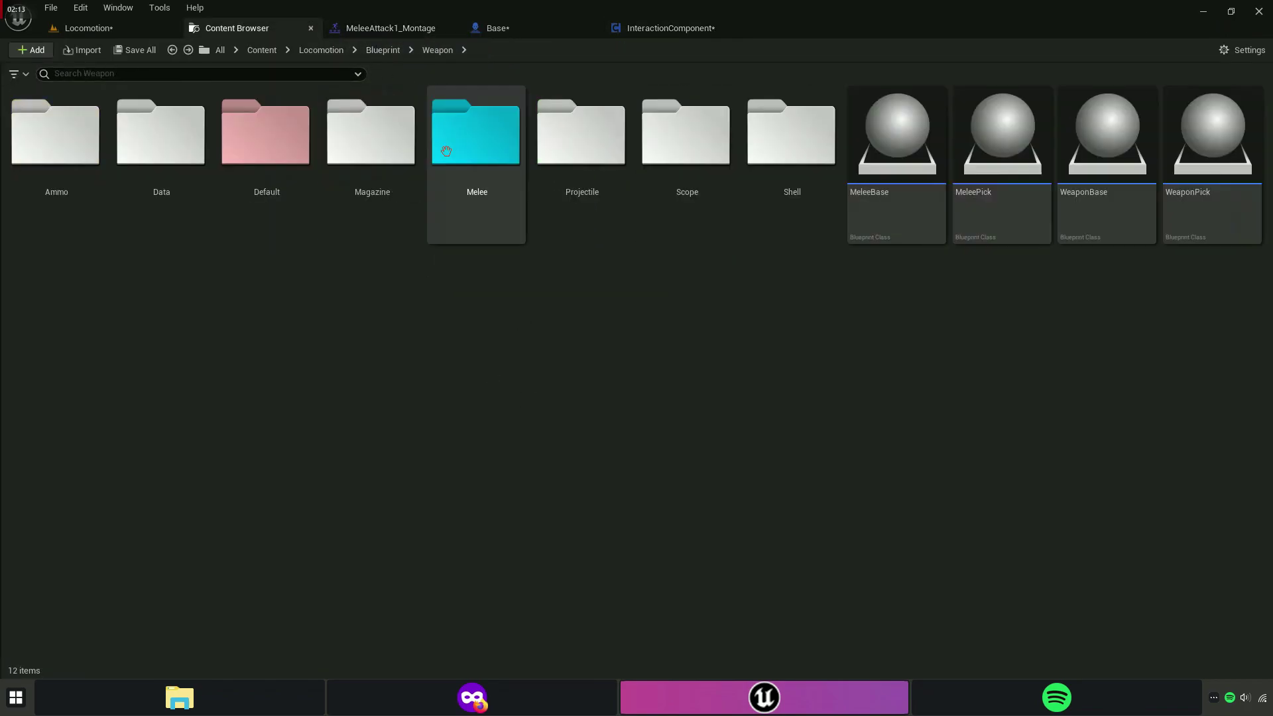
double_click(476, 132)
double_click(71, 191)
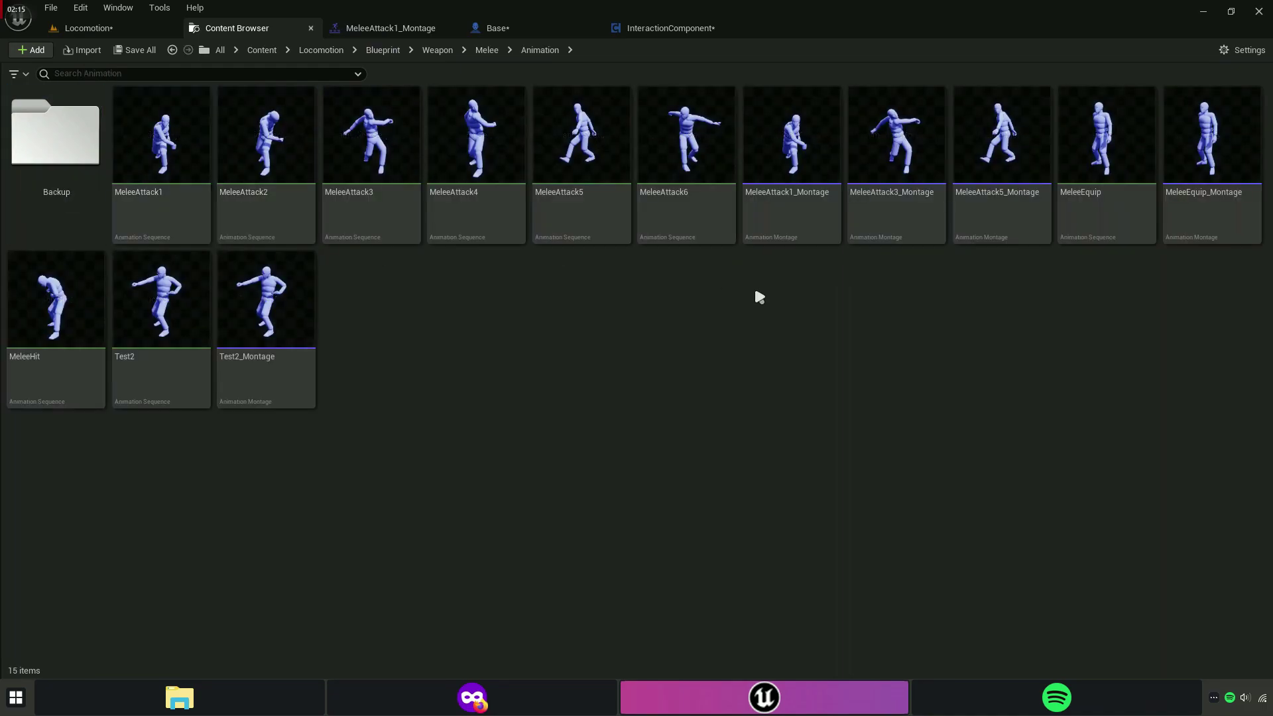
left_click(760, 212)
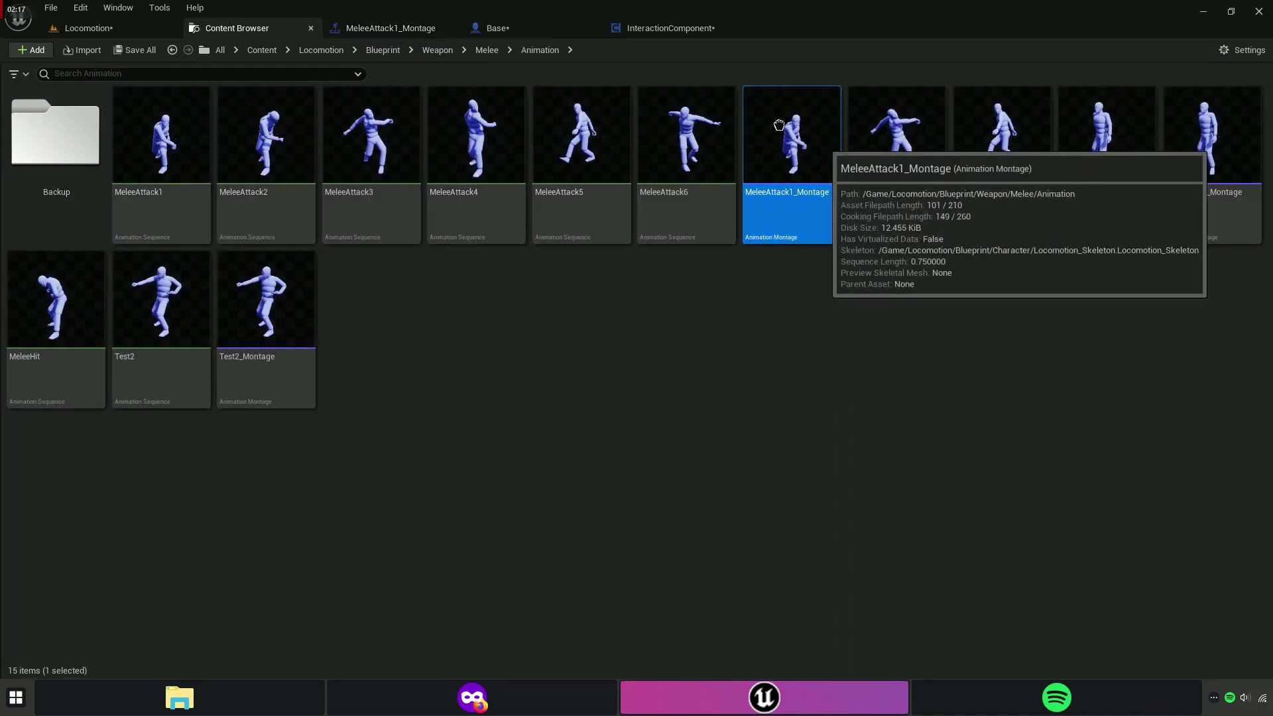
mouse_move(808, 212)
left_mouse_down()
mouse_move(671, 24)
mouse_move(692, 332)
left_mouse_up()
Compile and play-test the knife swing.
left_click(338, 53)
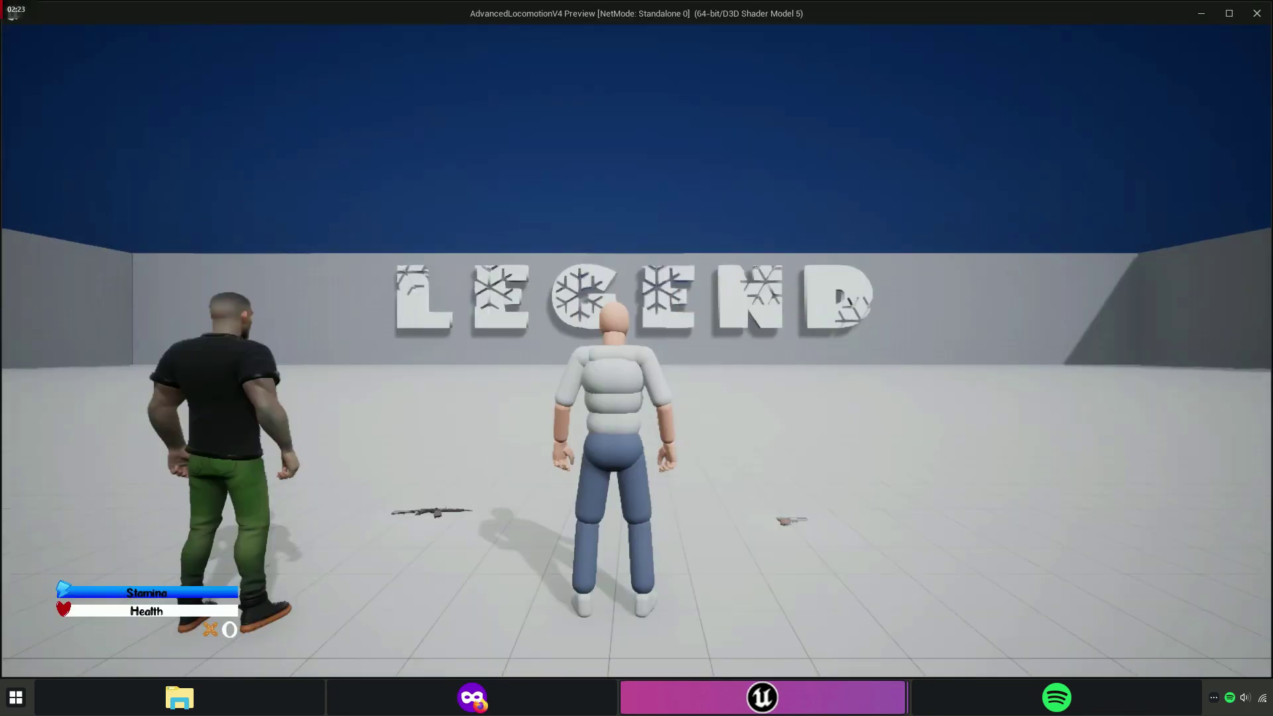
key("w")
key("e")
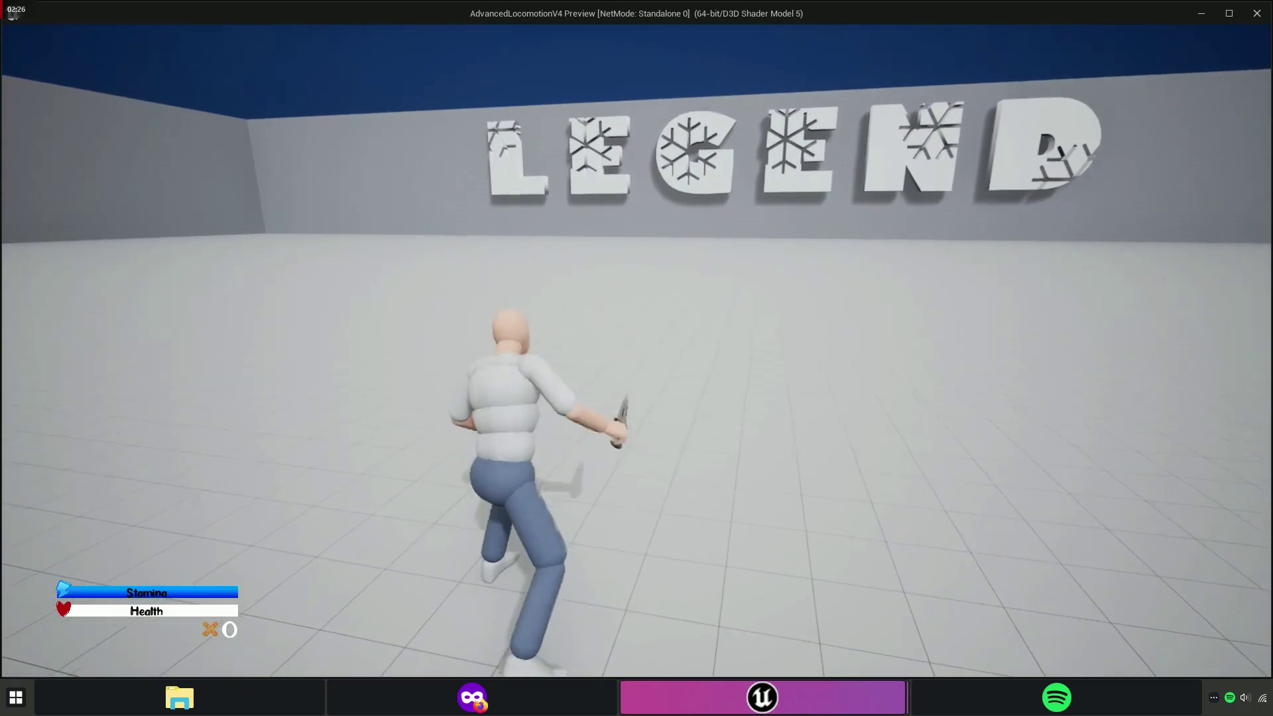
key("Escape")
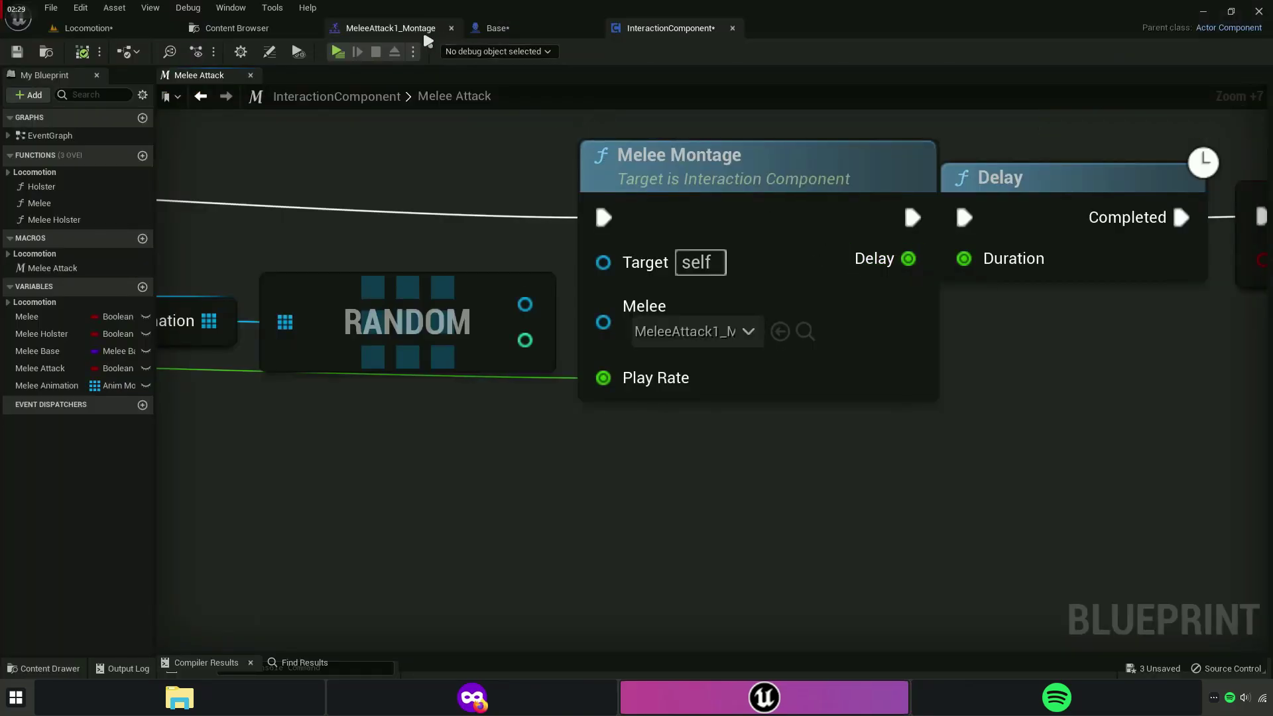
Reset MeleeAttack1's segment Play Rate to 1.0 and set the montage Rate Scale to 2.0.
left_click(391, 28)
left_click(1251, 190)
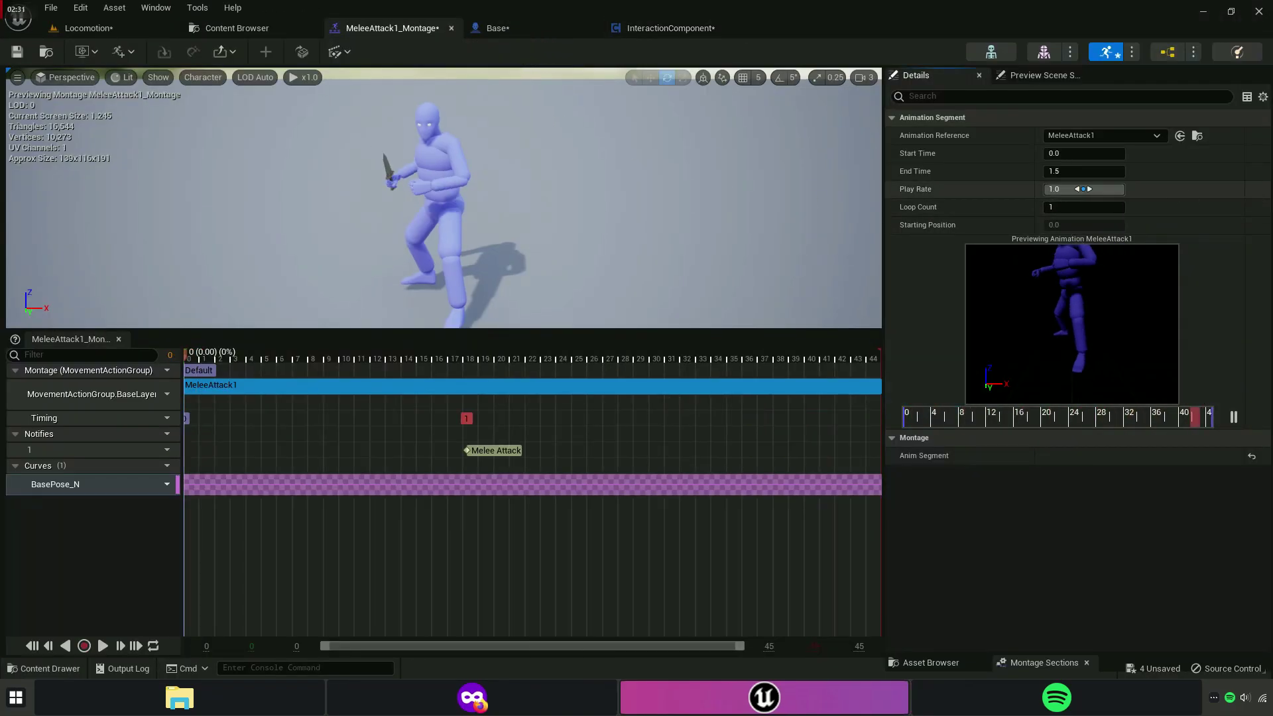
left_click_drag(883, 285, 1268, 286)
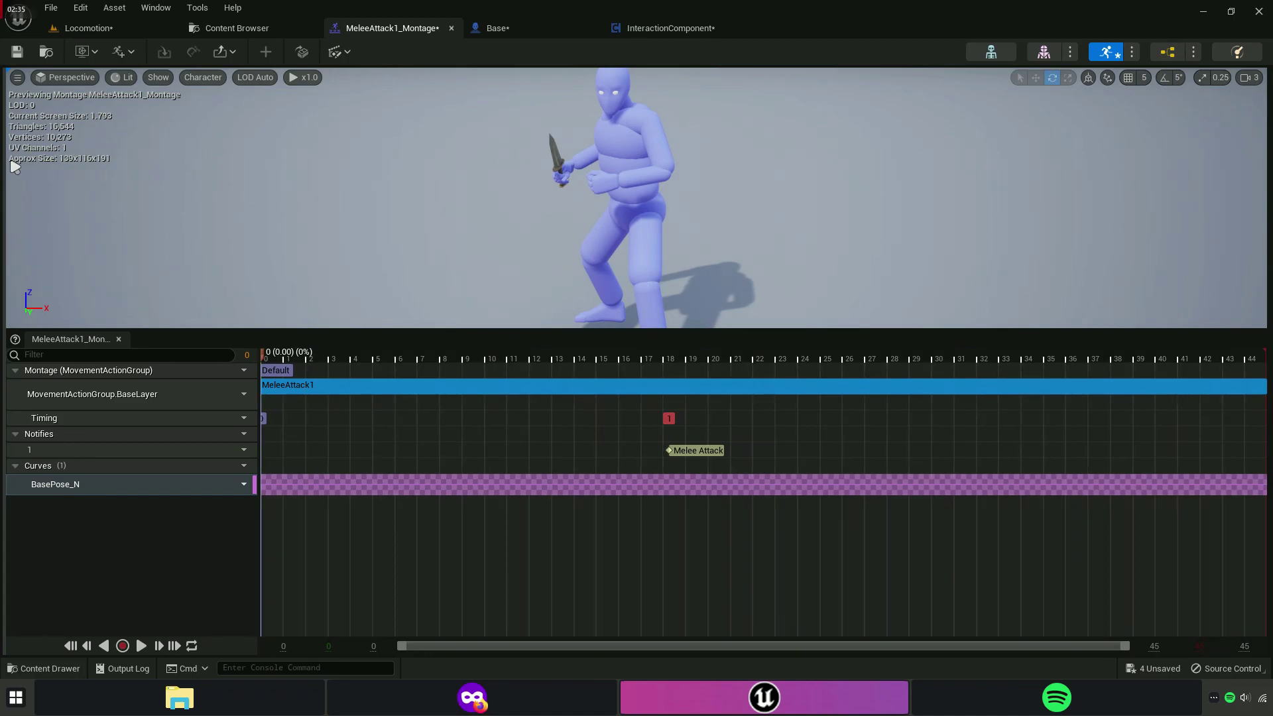
left_click_drag(4, 157, 362, 156)
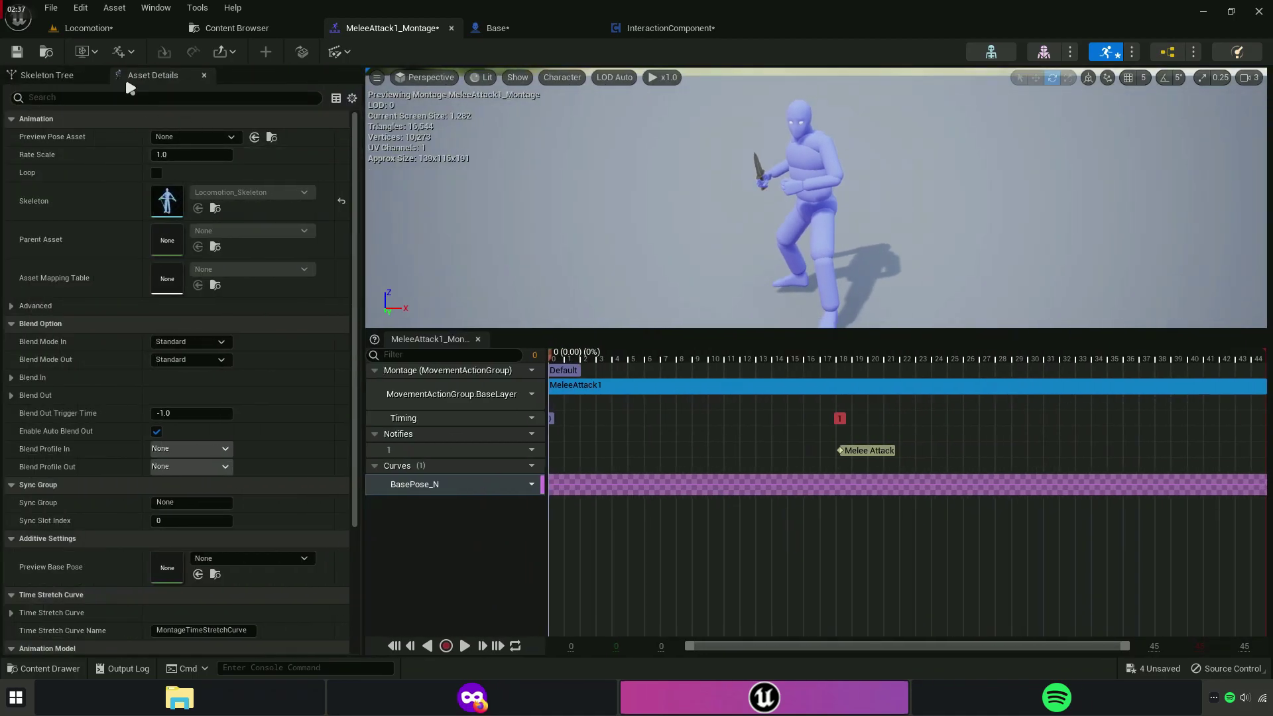
left_click(163, 99)
type("Rate")
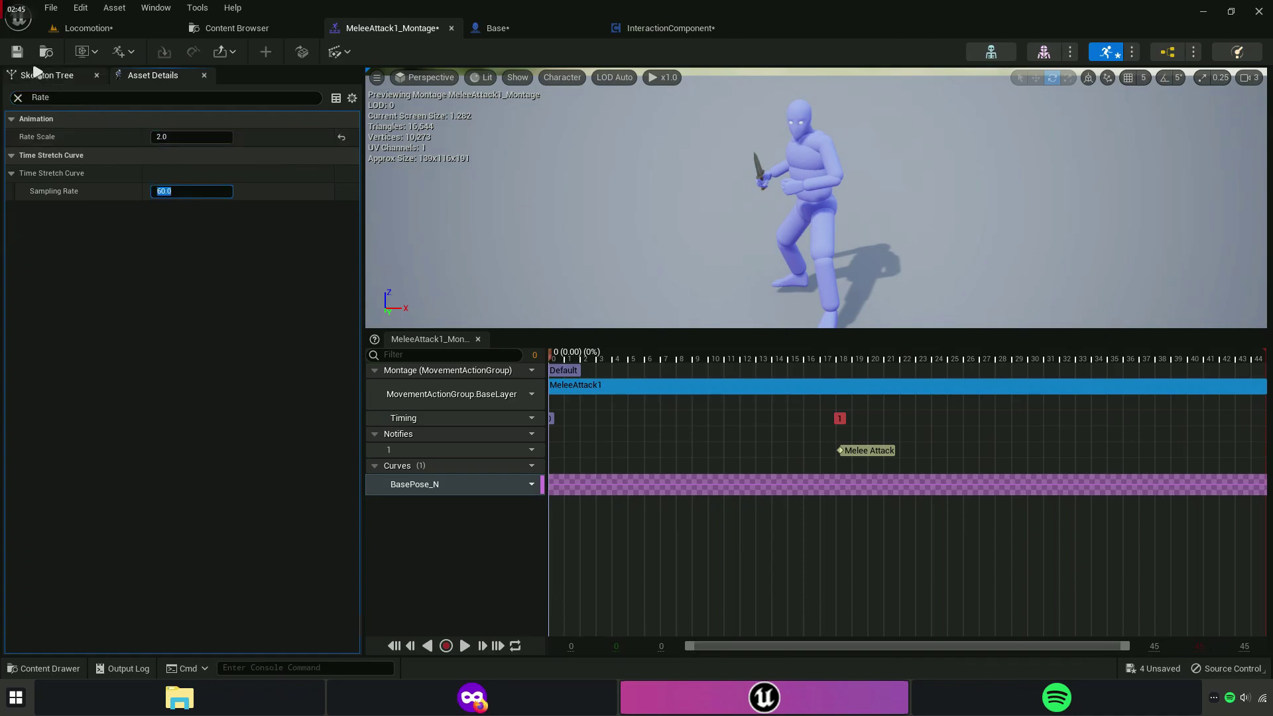
left_click(156, 27)
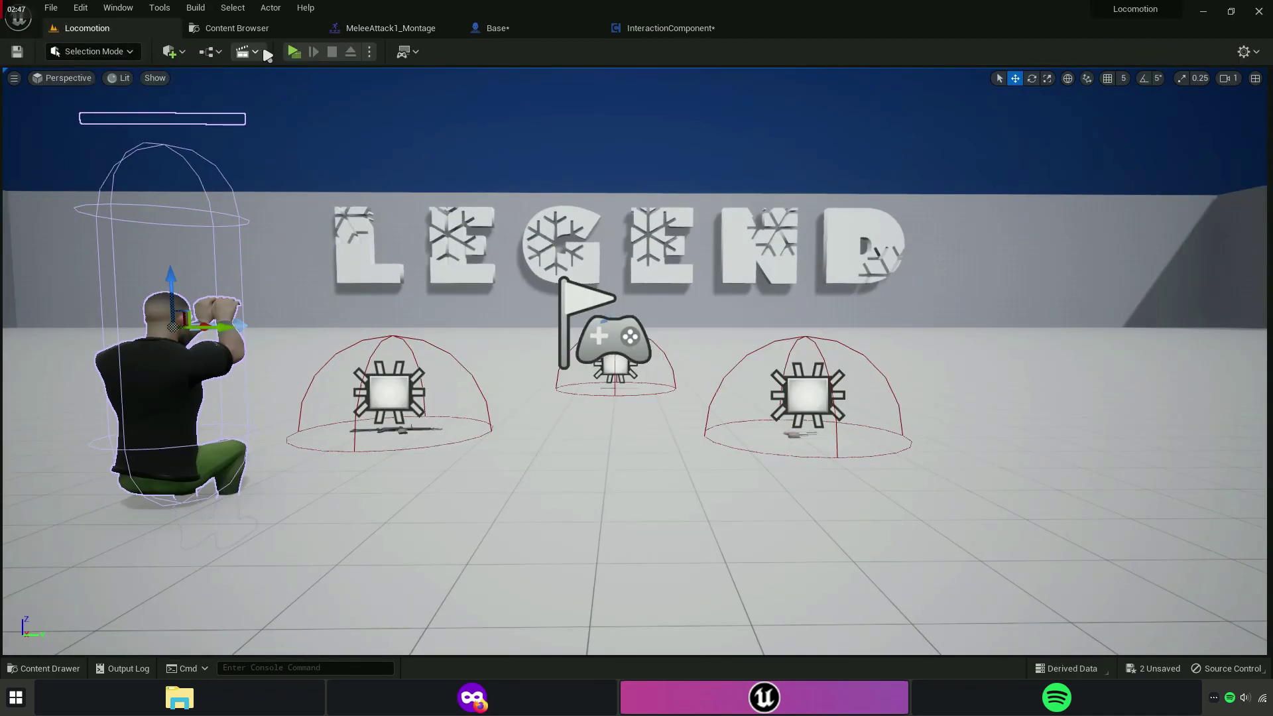
Play-test slashing the AI enemy with the faster knife and watch his health bar.
left_click(292, 53)
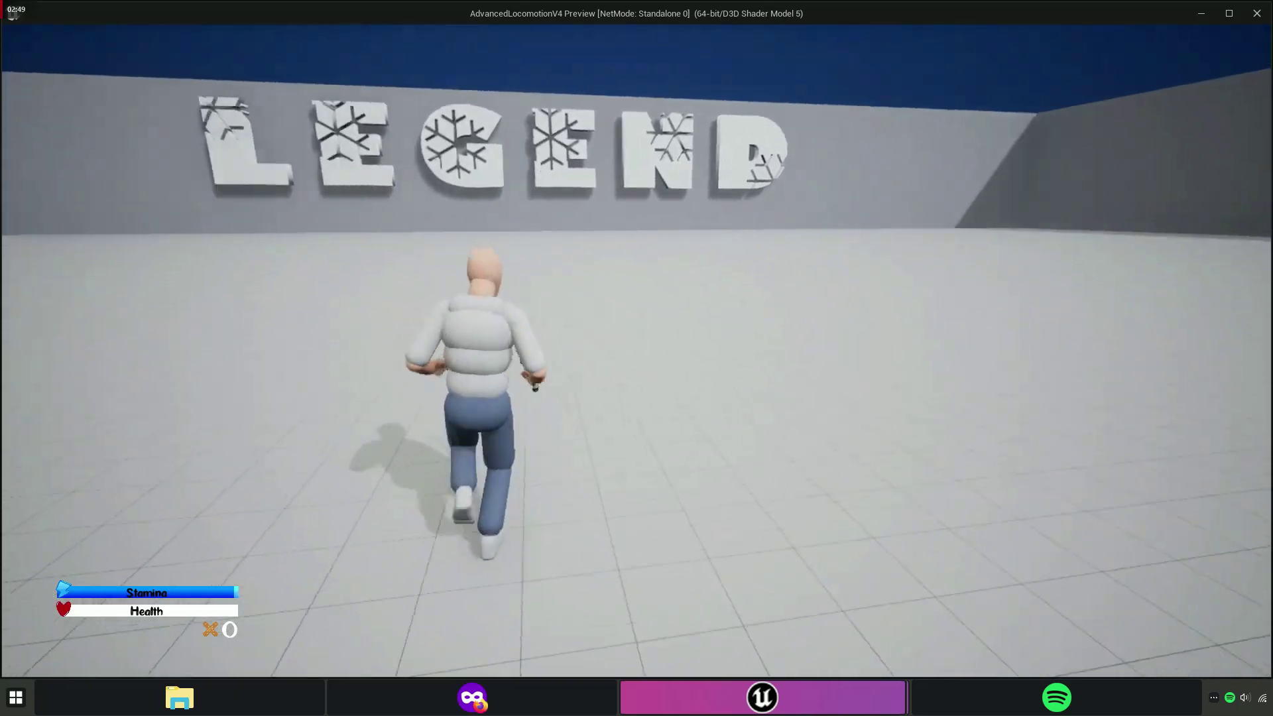
key("w")
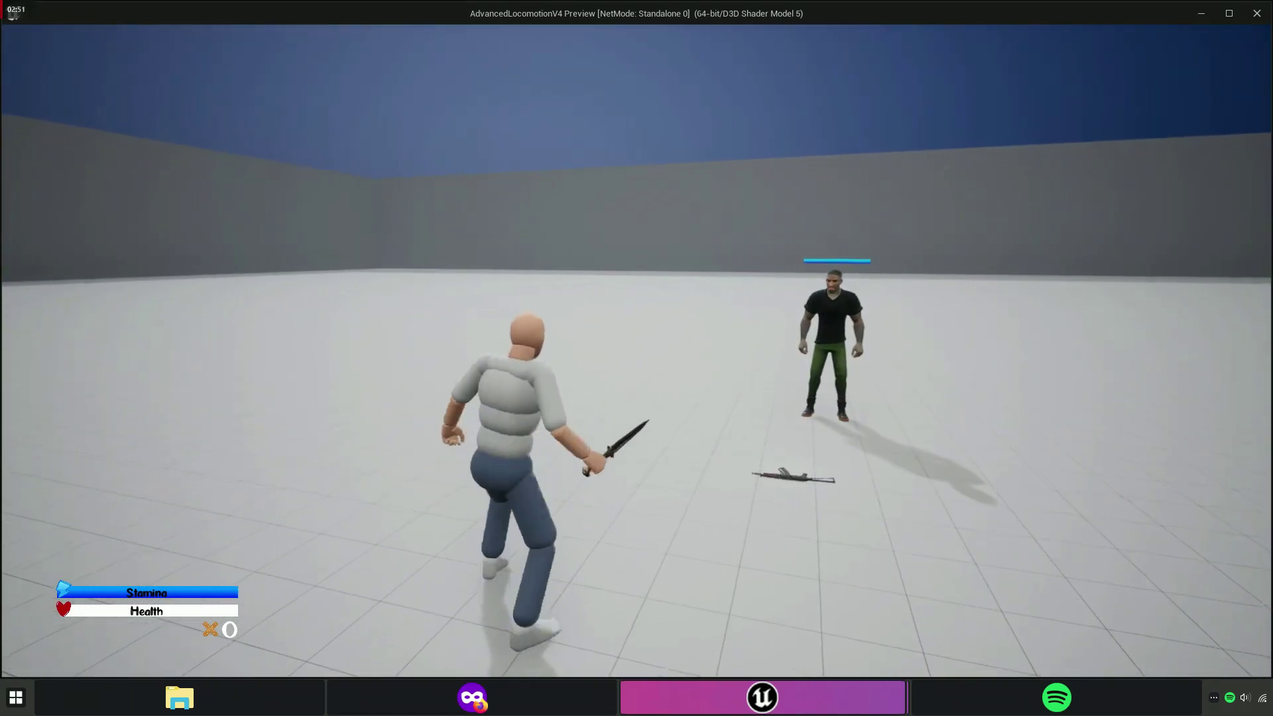
key("shift")
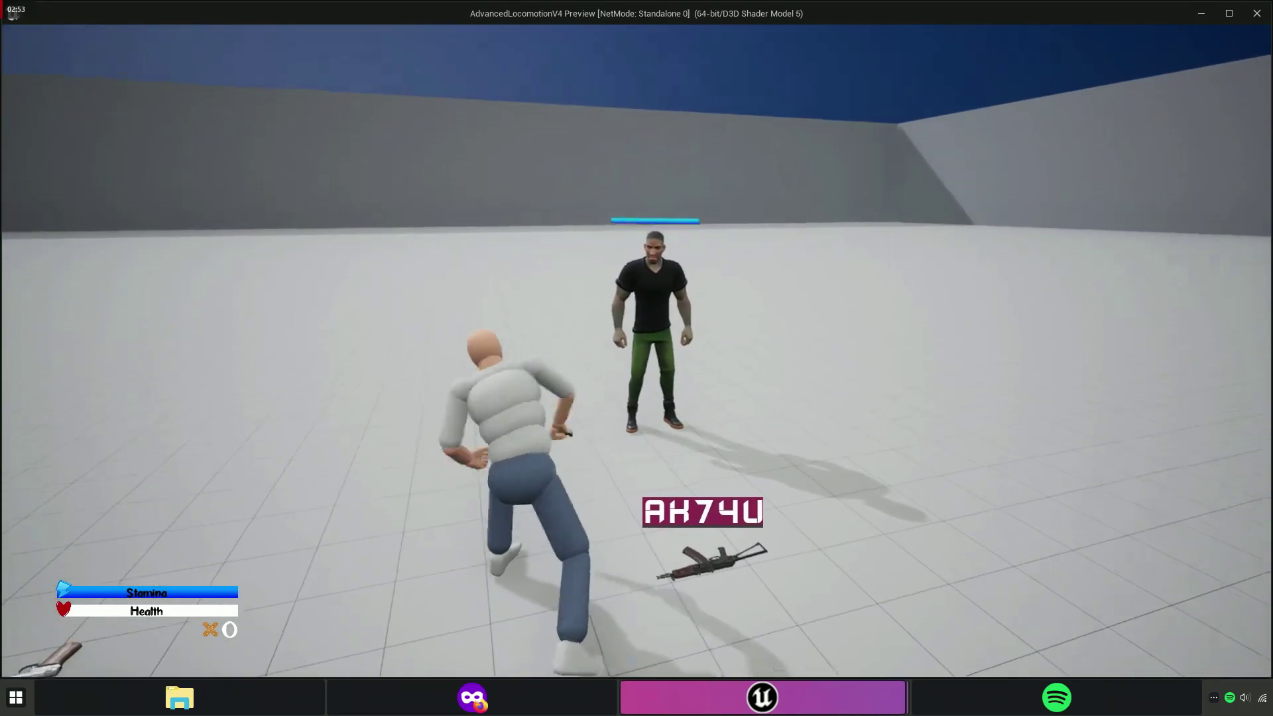
key("a")
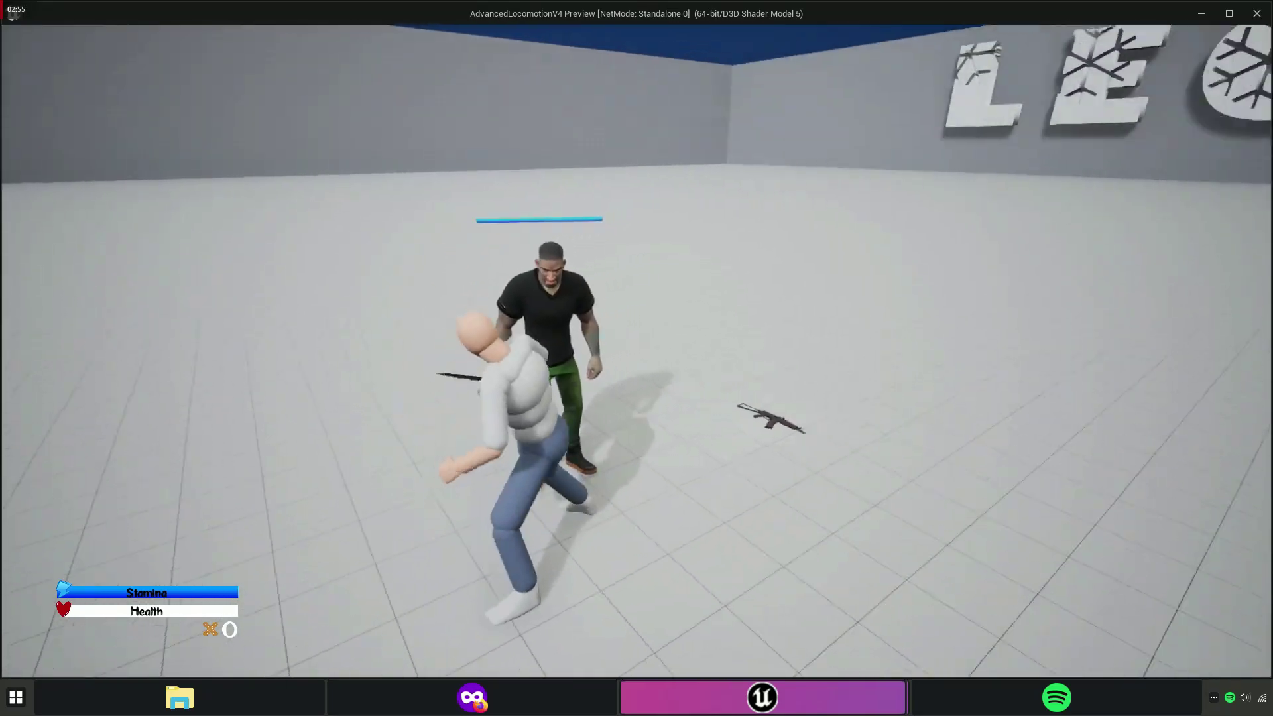
left_click(636, 358)
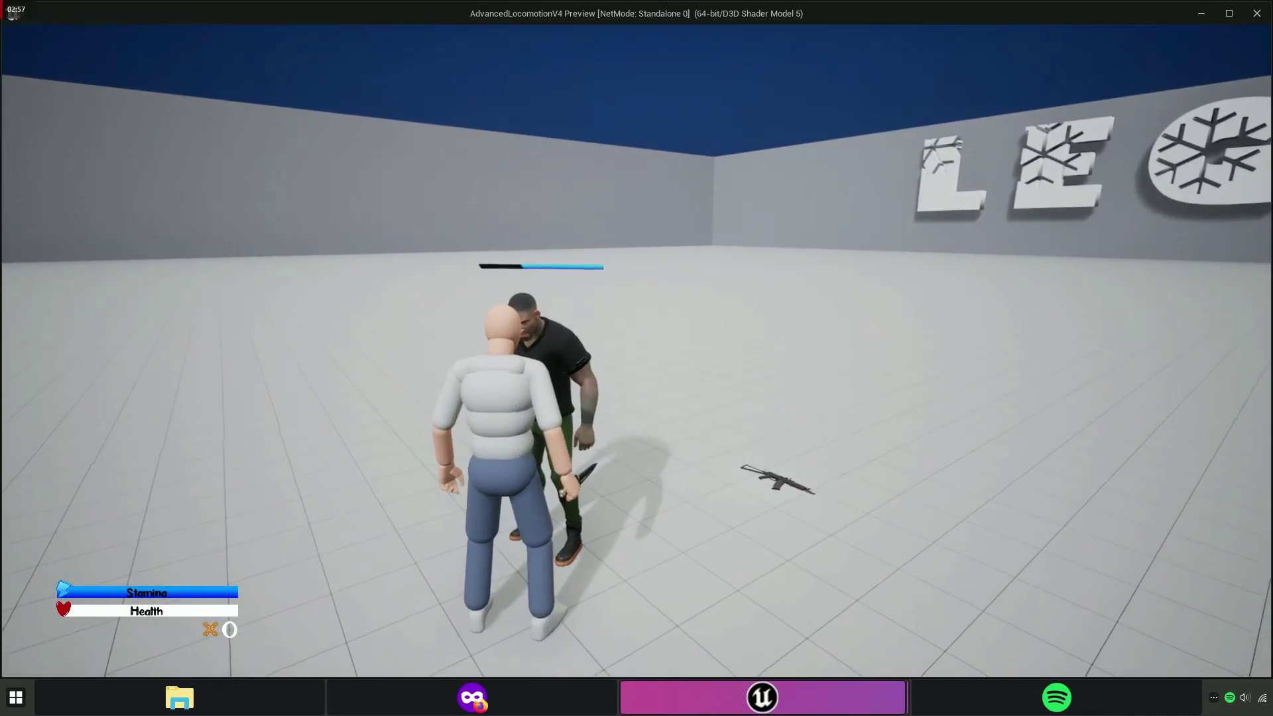
key("Escape")
left_click(411, 33)
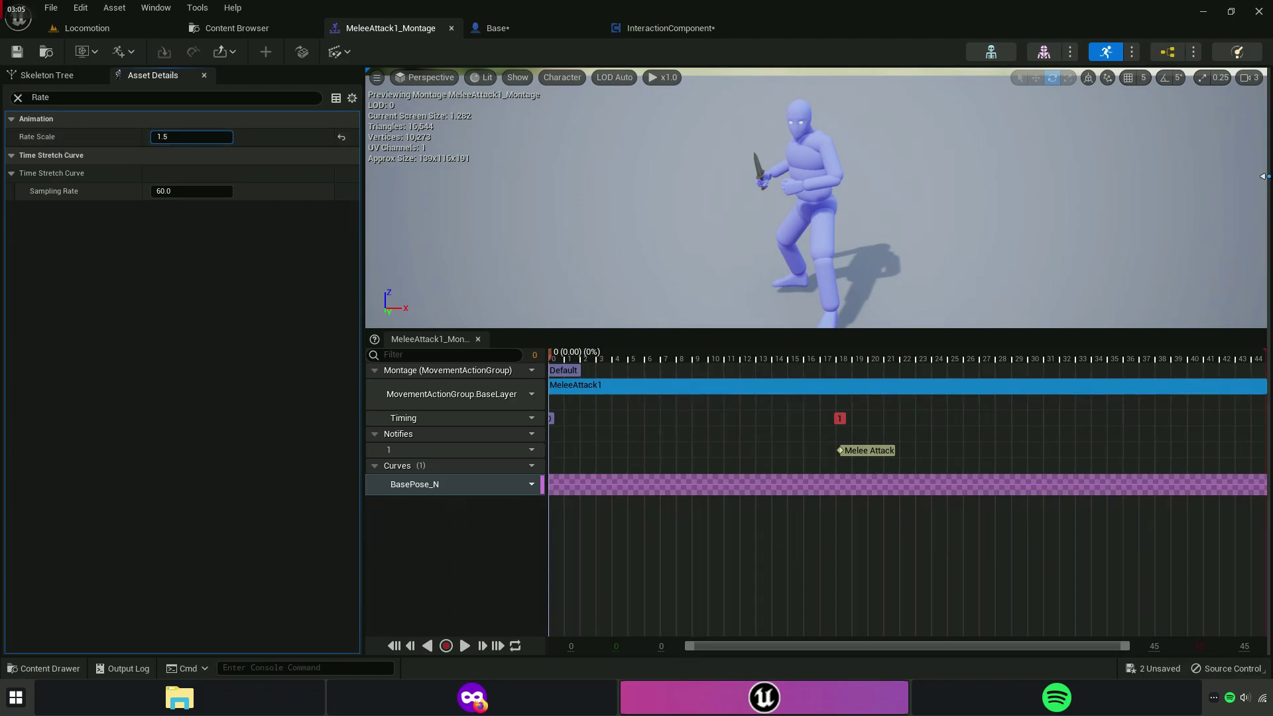
Copy the montage's 1.5 Rate Scale into the animation segment's Play Rate.
left_click(1262, 176)
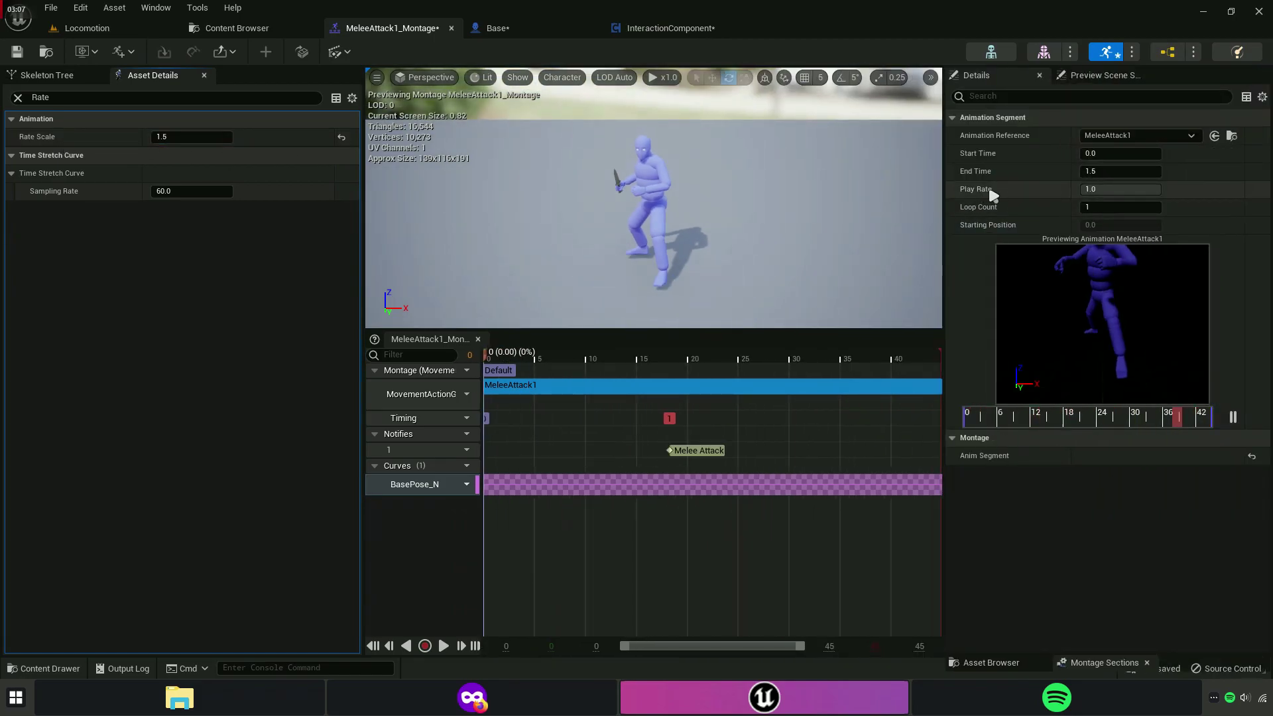
right_click(178, 138)
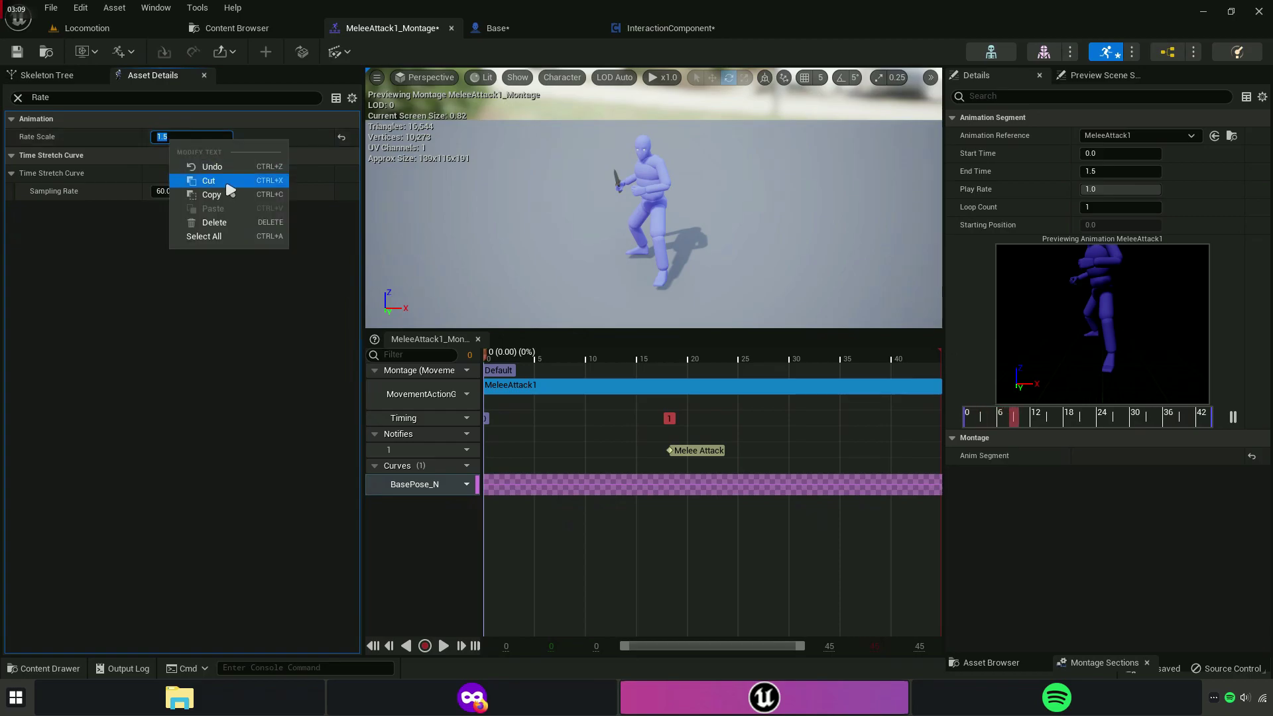
left_click(223, 195)
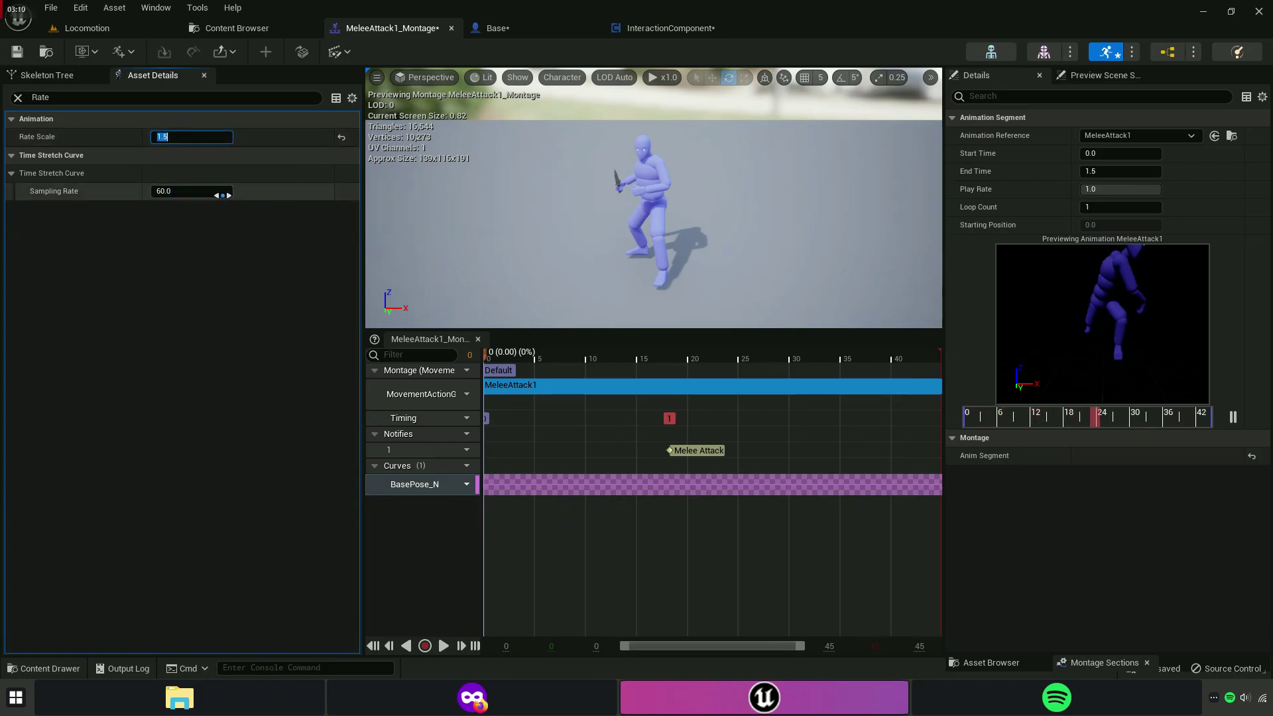
right_click(1100, 190)
left_click(1156, 261)
key("Tab")
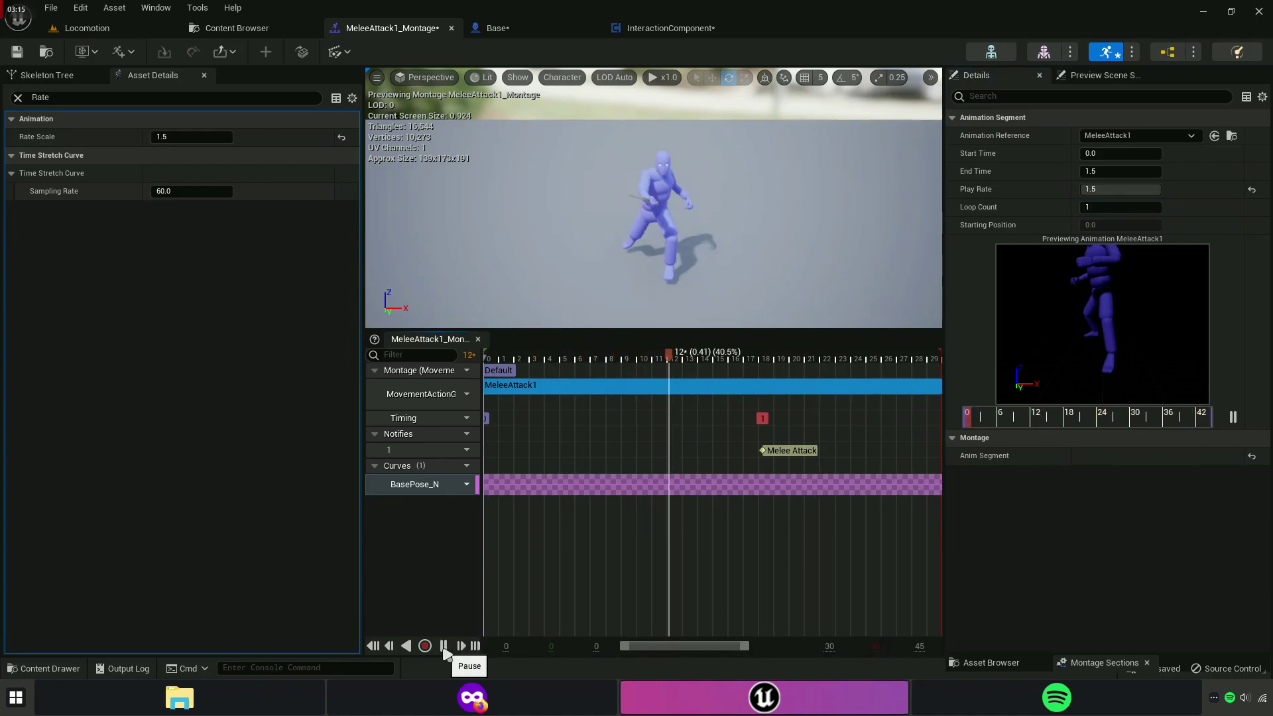
Save the montage, run a quick test, then reset the segment Play Rate to 1.0.
left_click(22, 56)
left_click(98, 29)
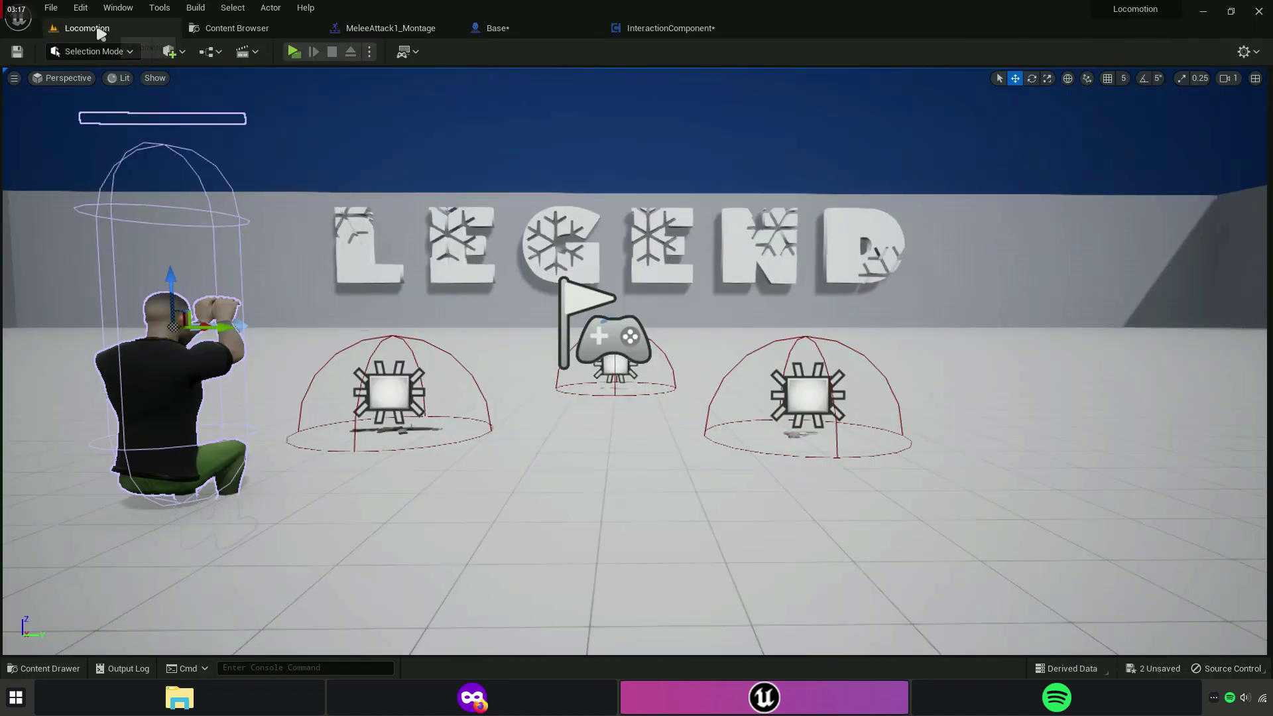
left_click(307, 53)
key("w")
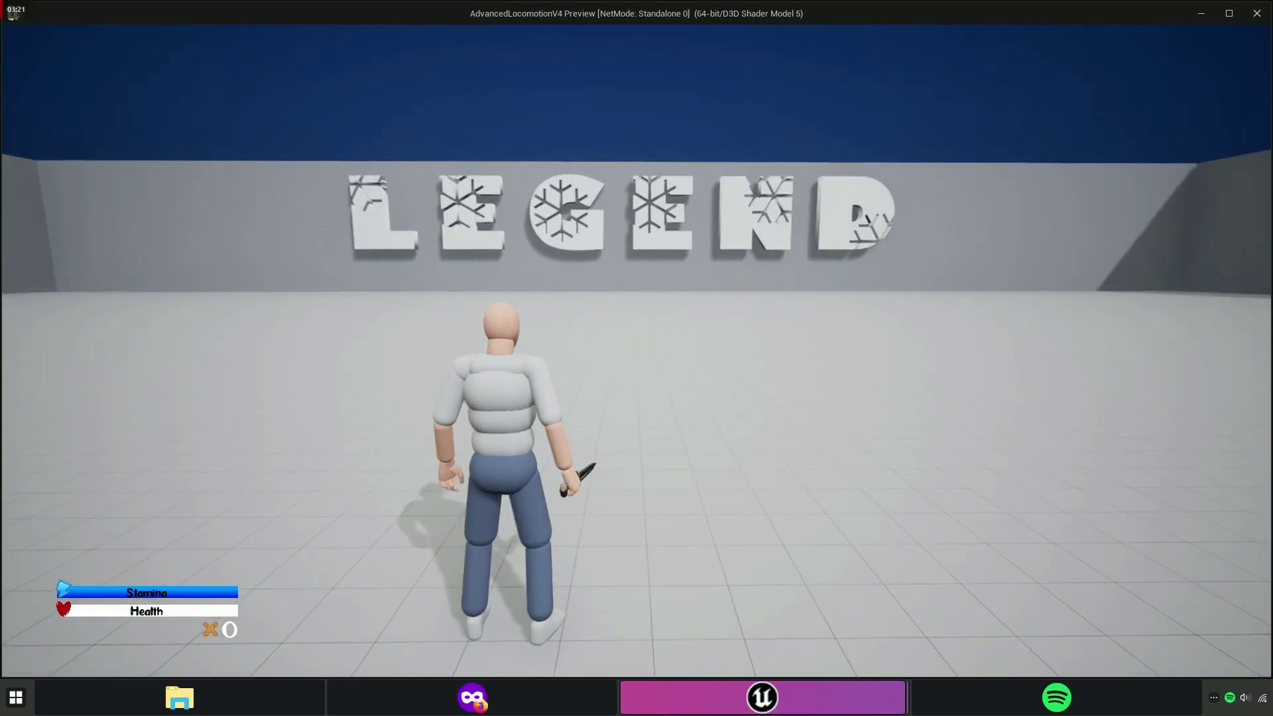
key("Escape")
left_click(398, 29)
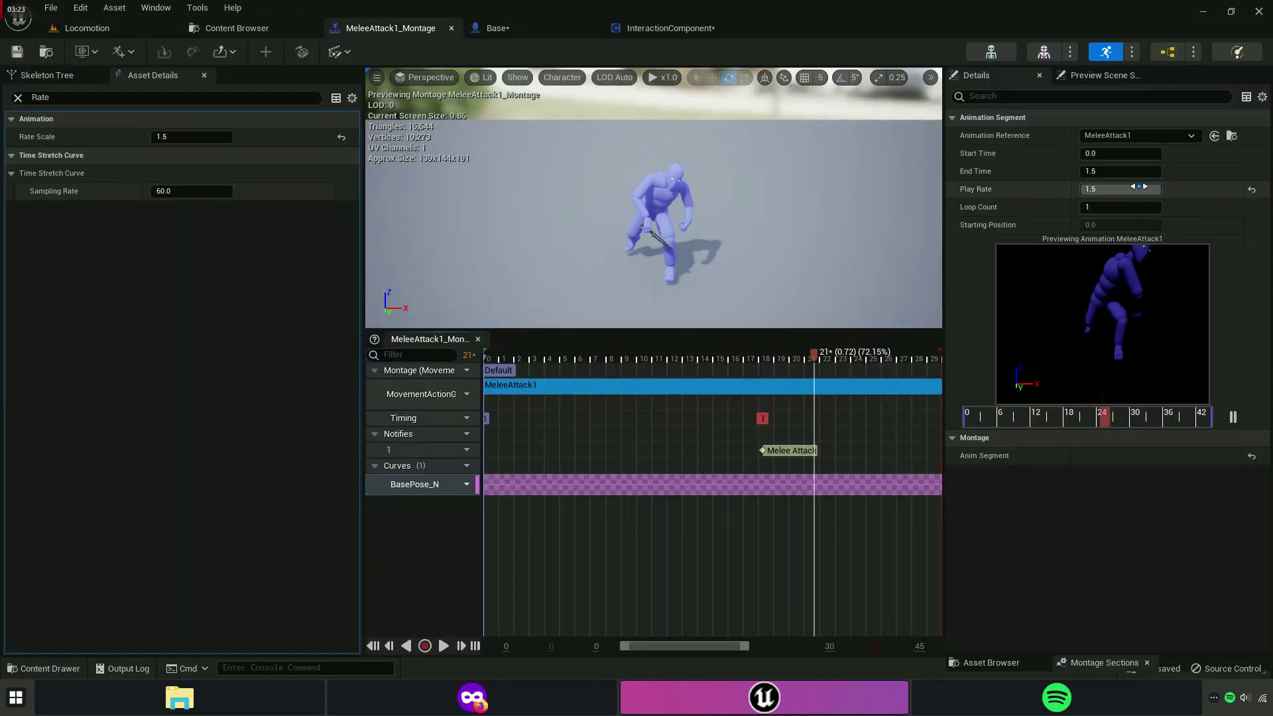
left_click(1252, 190)
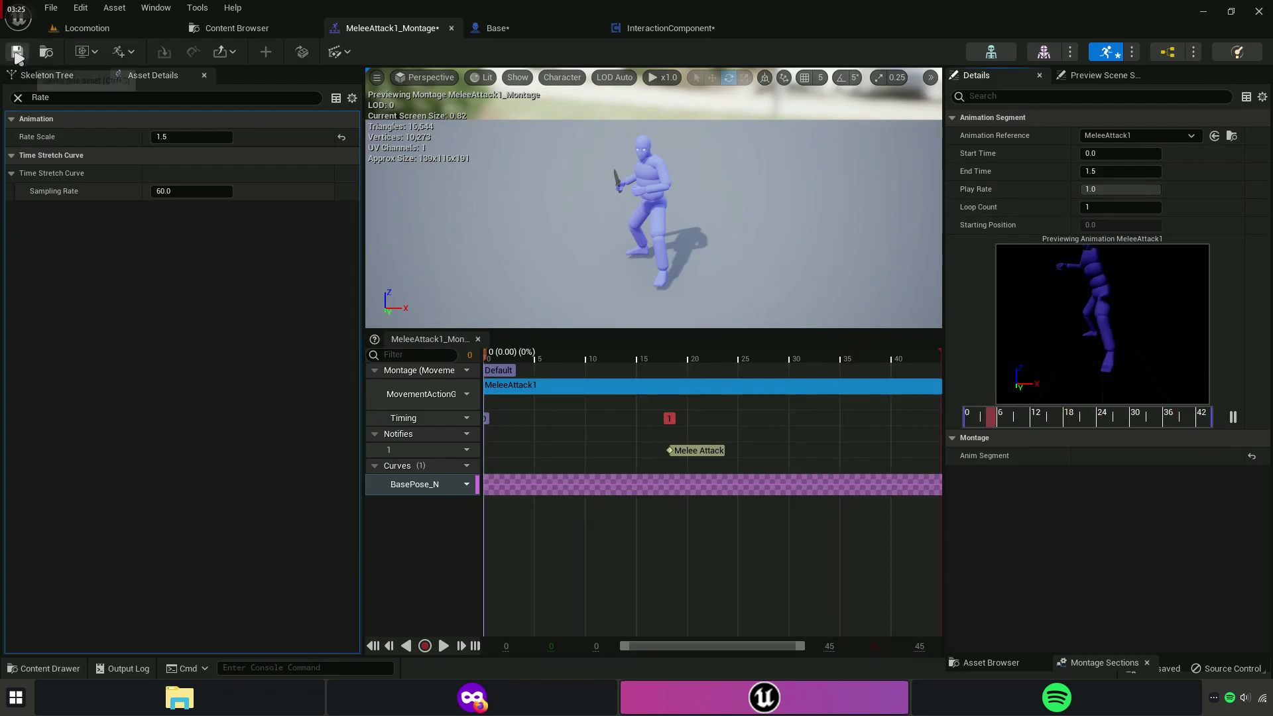
Play-test stabbing the AI enemy repeatedly with the 1.5 Rate Scale attack.
left_click(92, 30)
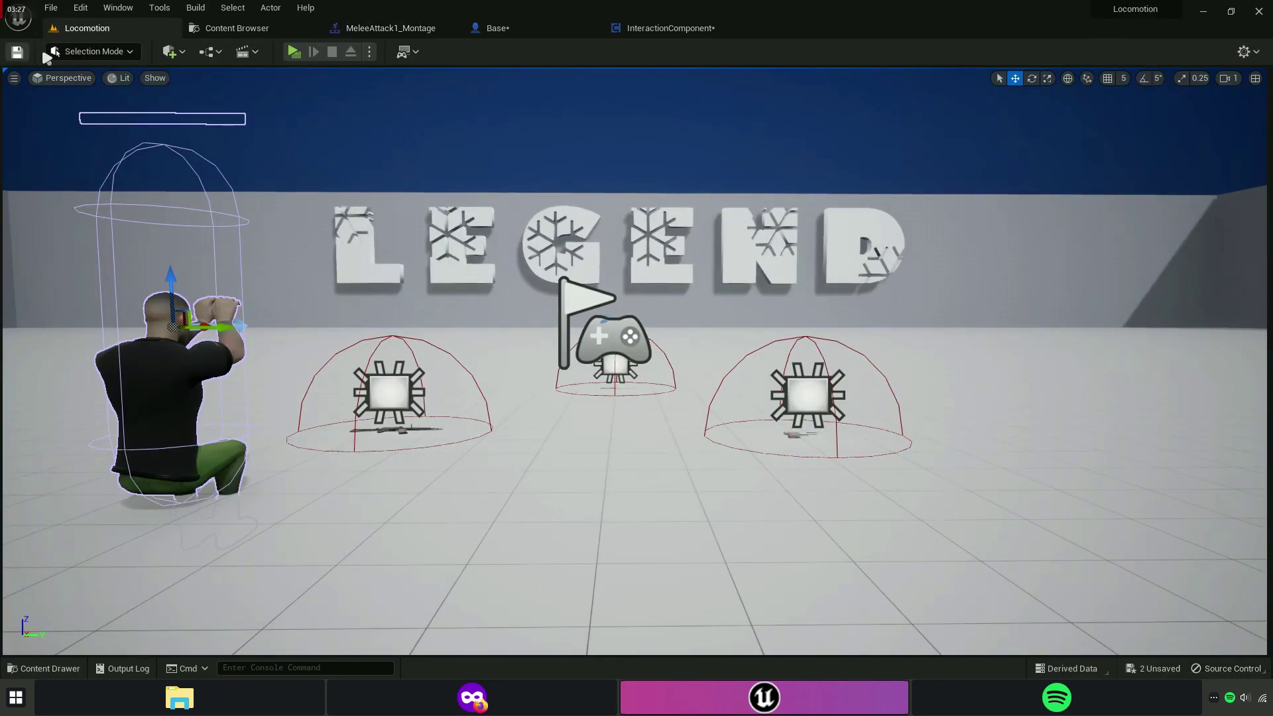
left_click(294, 52)
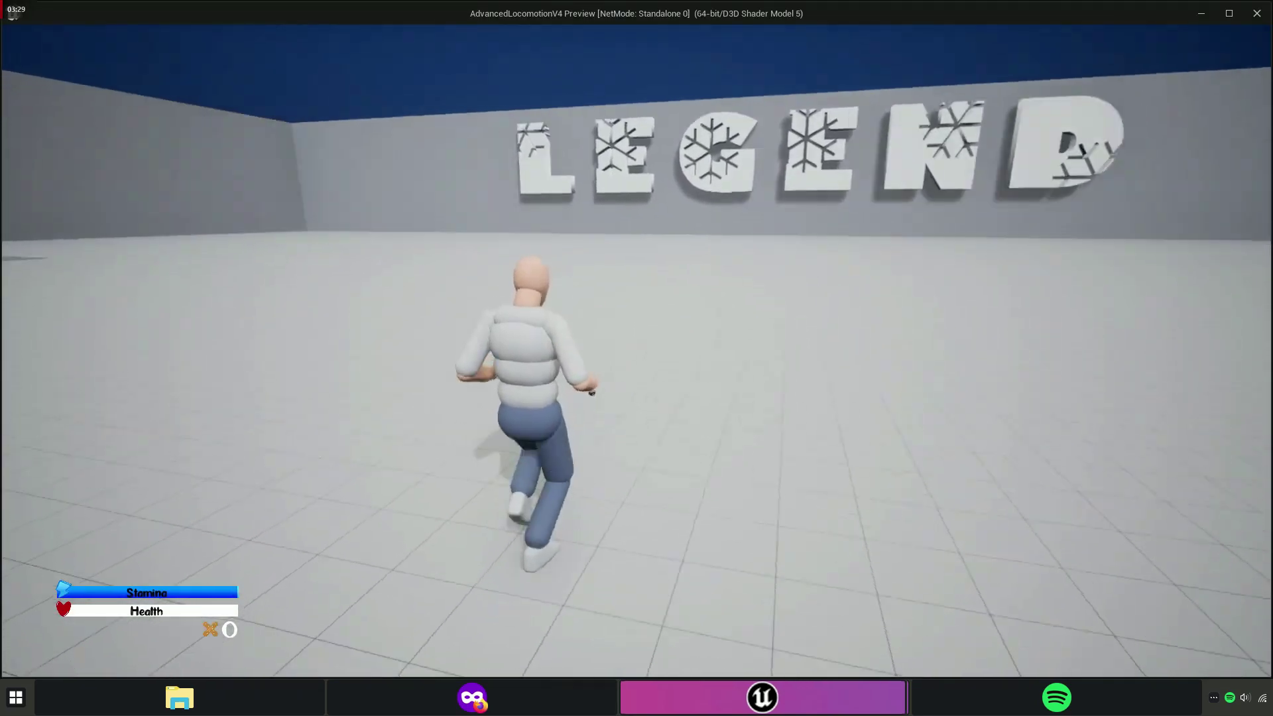
key("w")
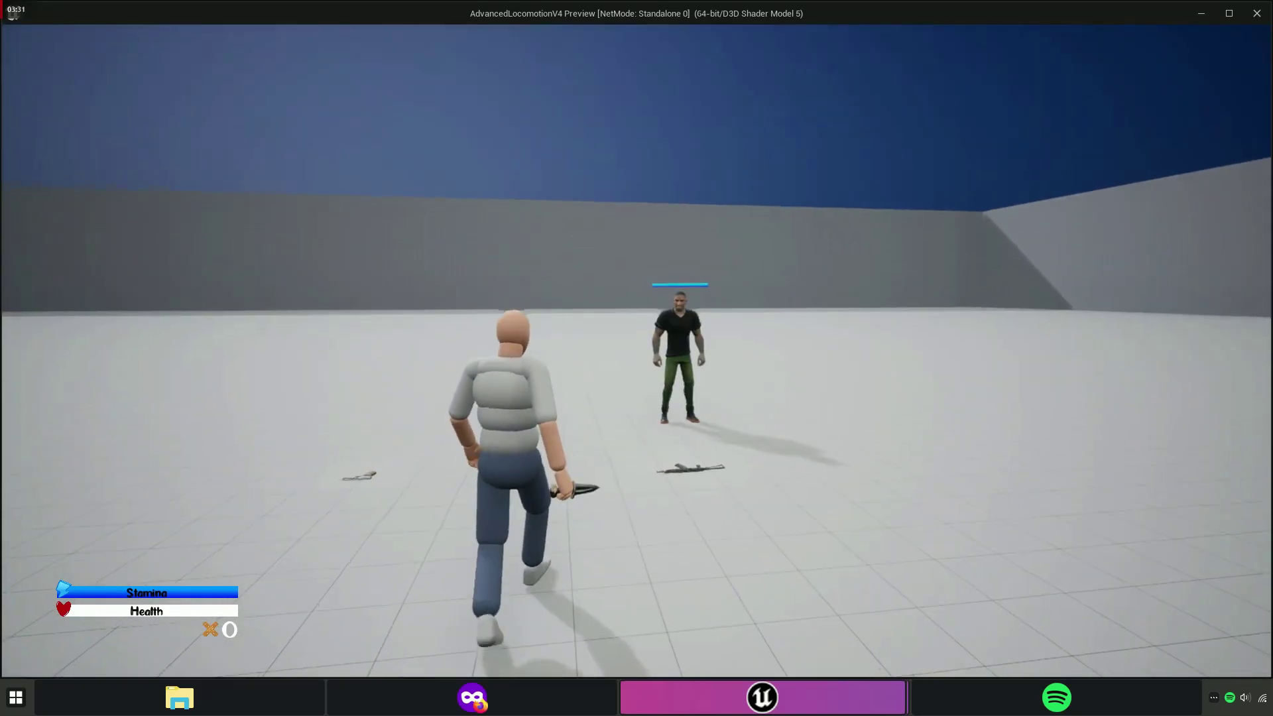
key("w")
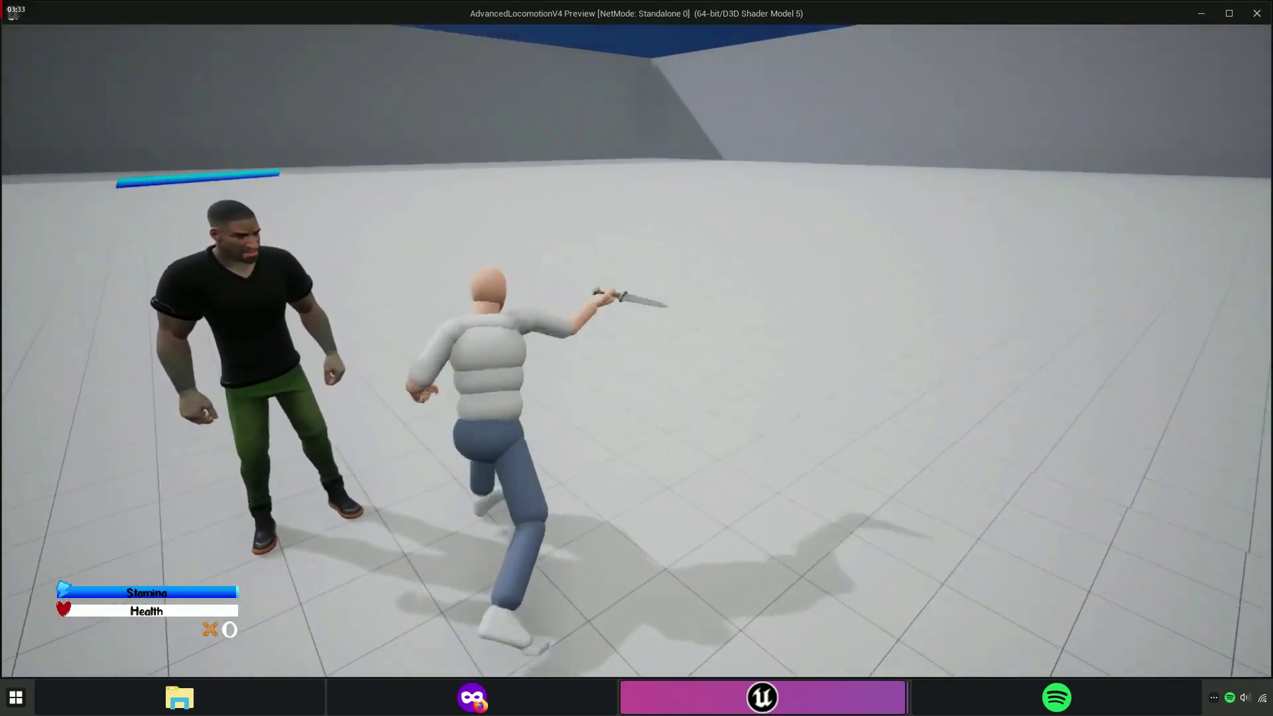
key("w")
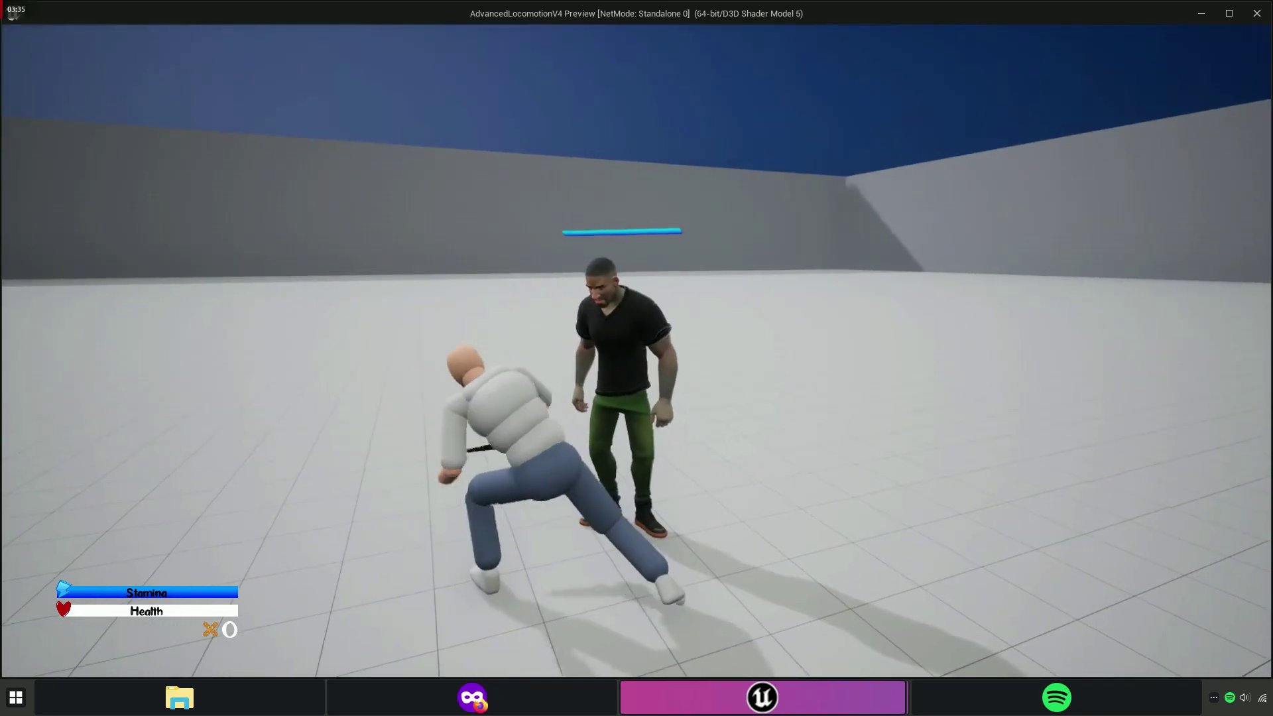
key("w")
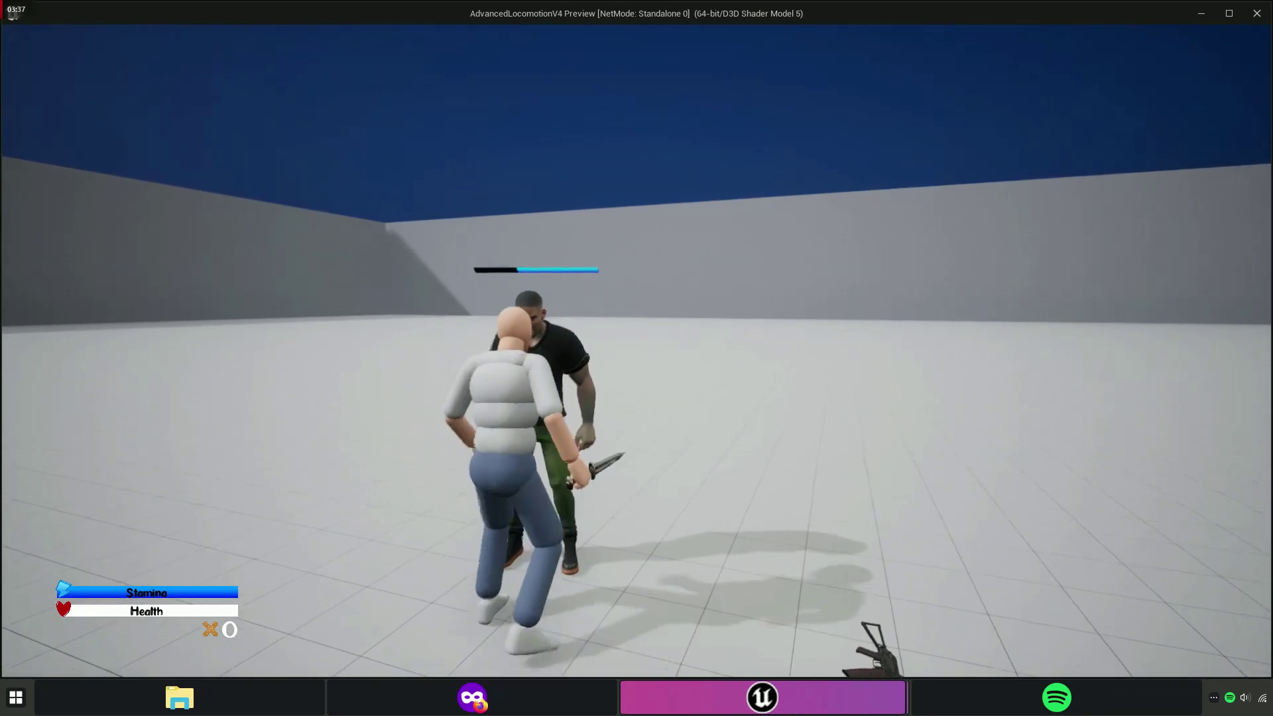
key("w")
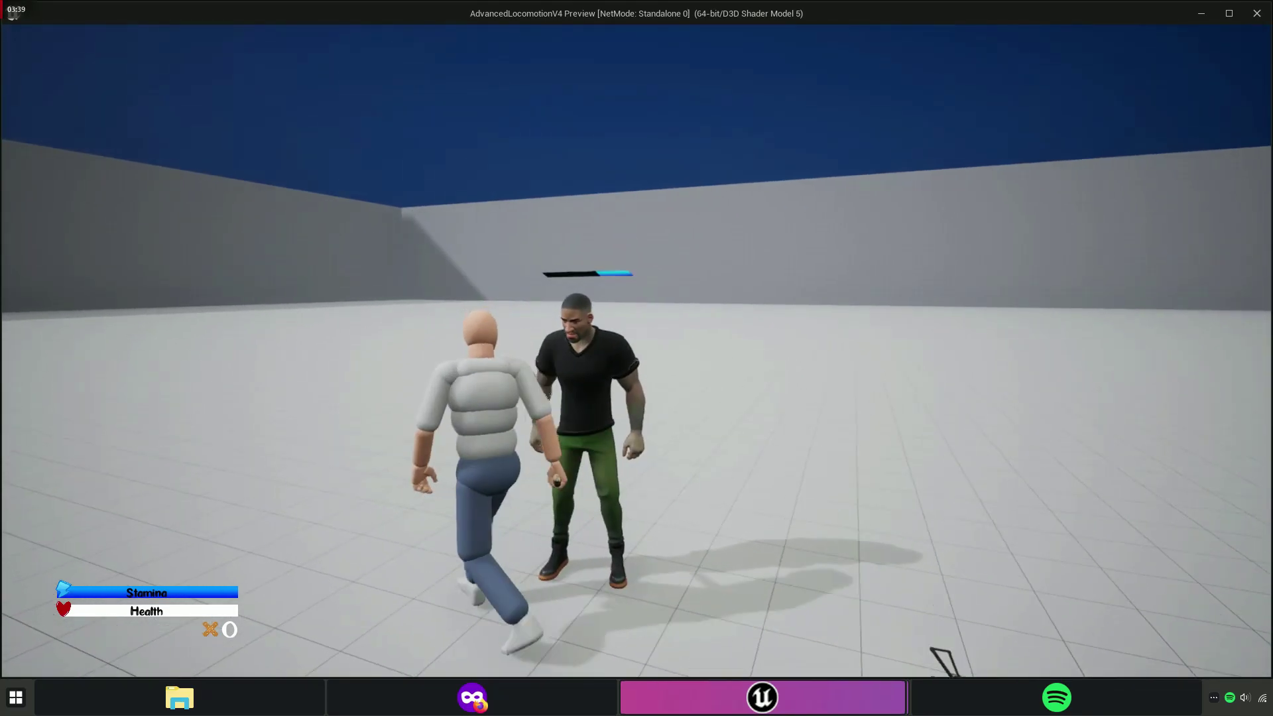
key("Escape")
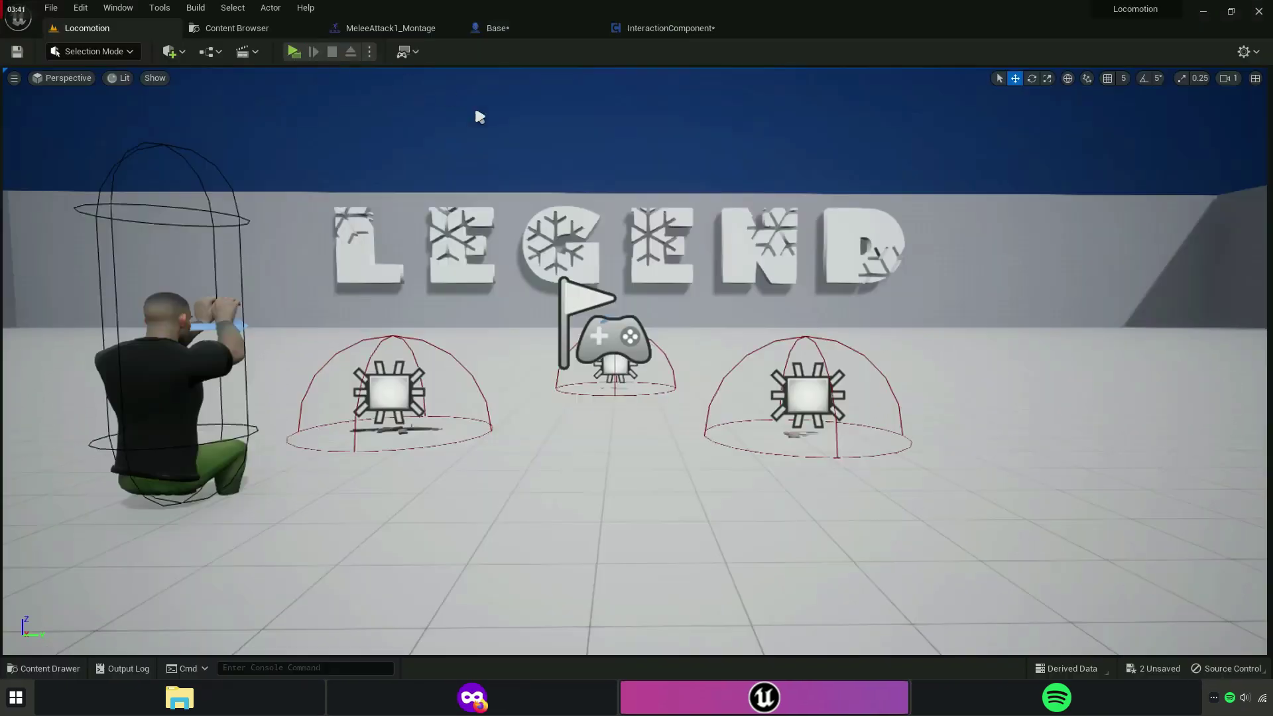
Compile and save the InteractionComponent blueprint.
left_click(663, 28)
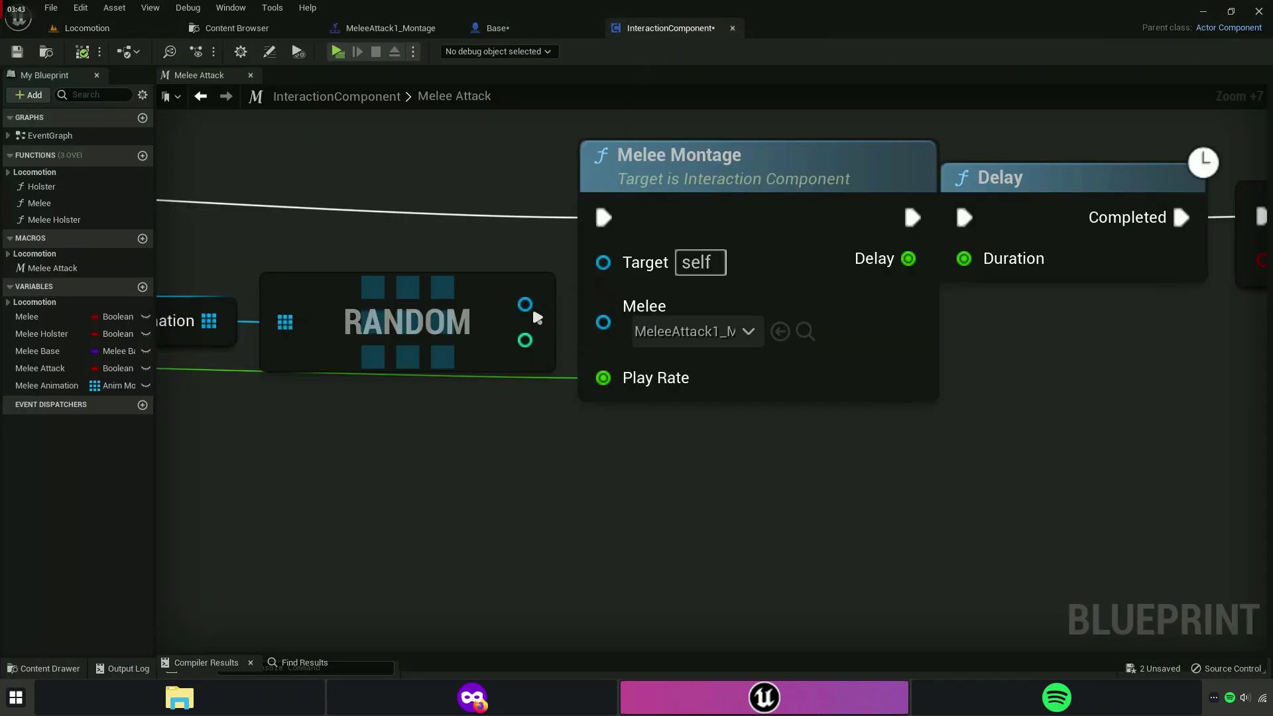
right_click_drag(565, 392, 766, 420)
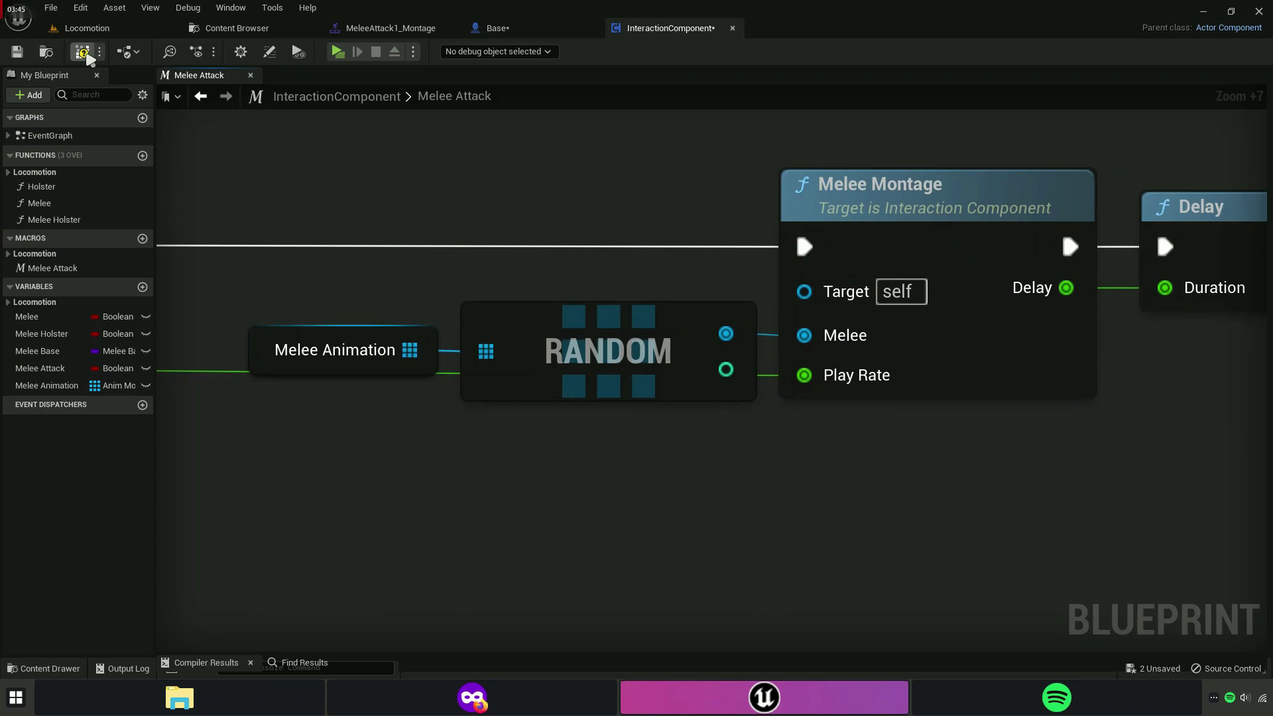
key("F7")
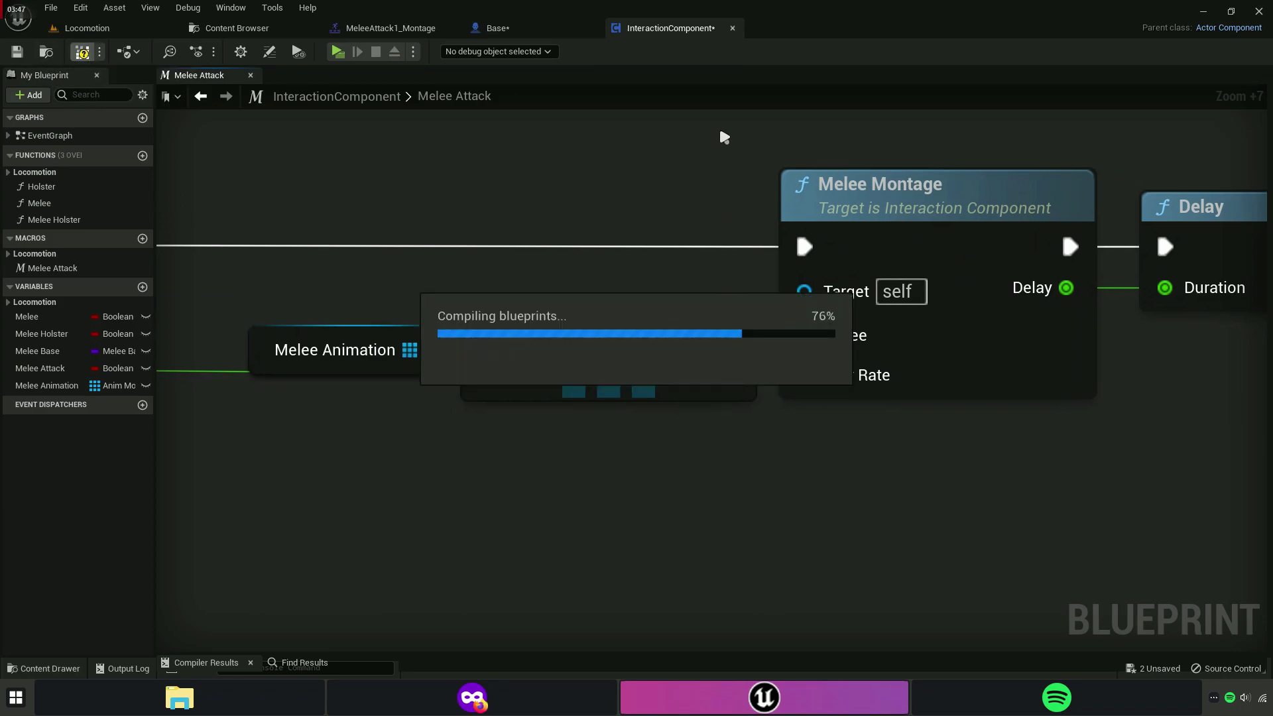
left_click(16, 58)
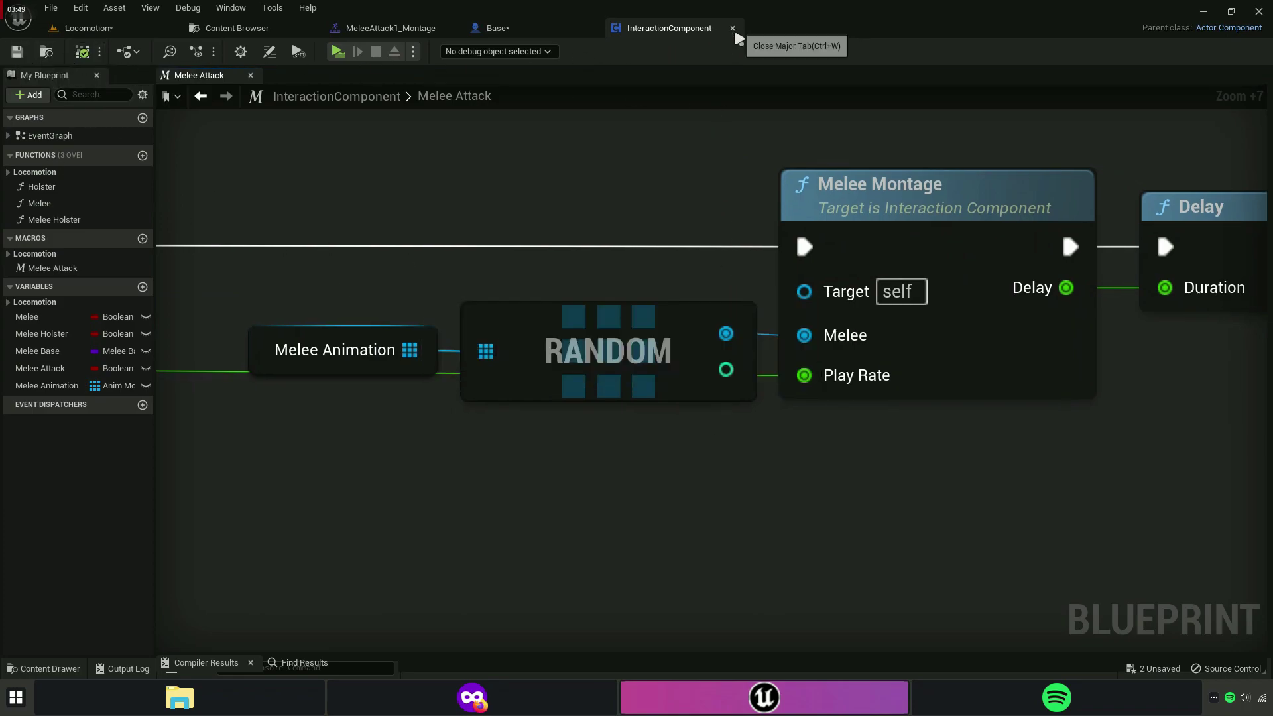
Close the InteractionComponent, Base and MeleeAttack1_Montage editors.
left_click(733, 29)
key("ctrl+w")
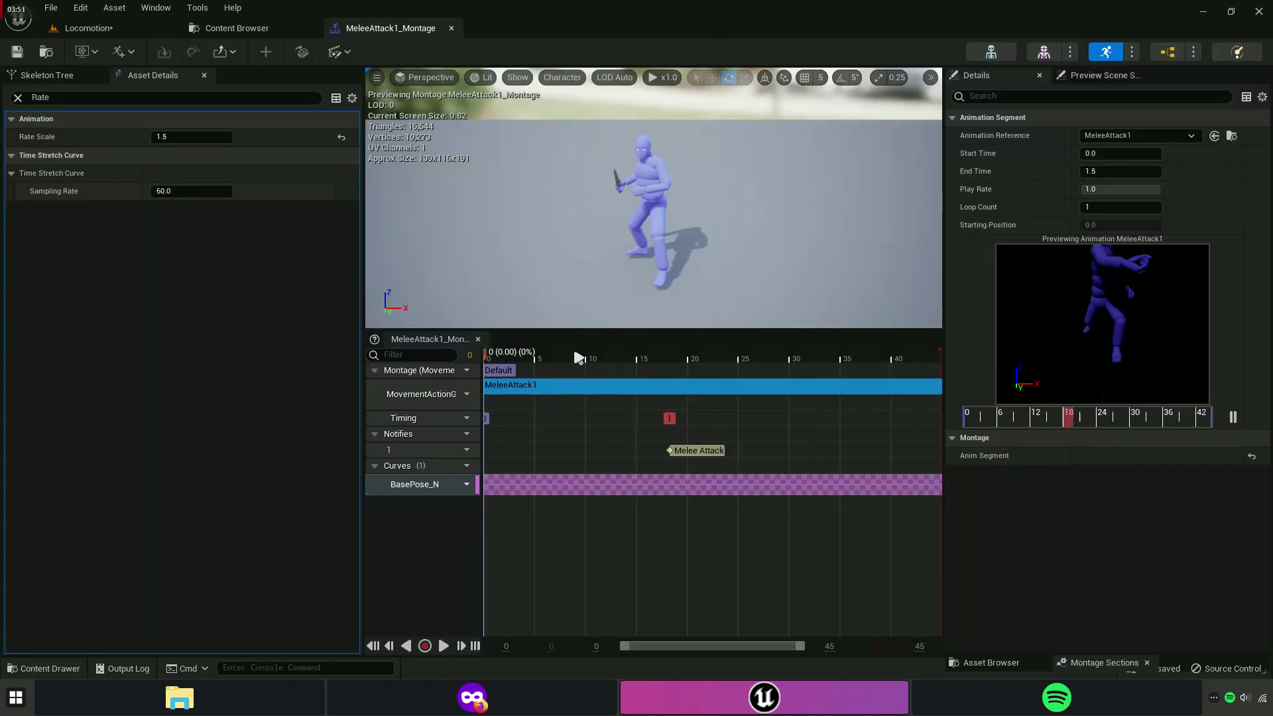
left_click_drag(362, 194, 179, 157)
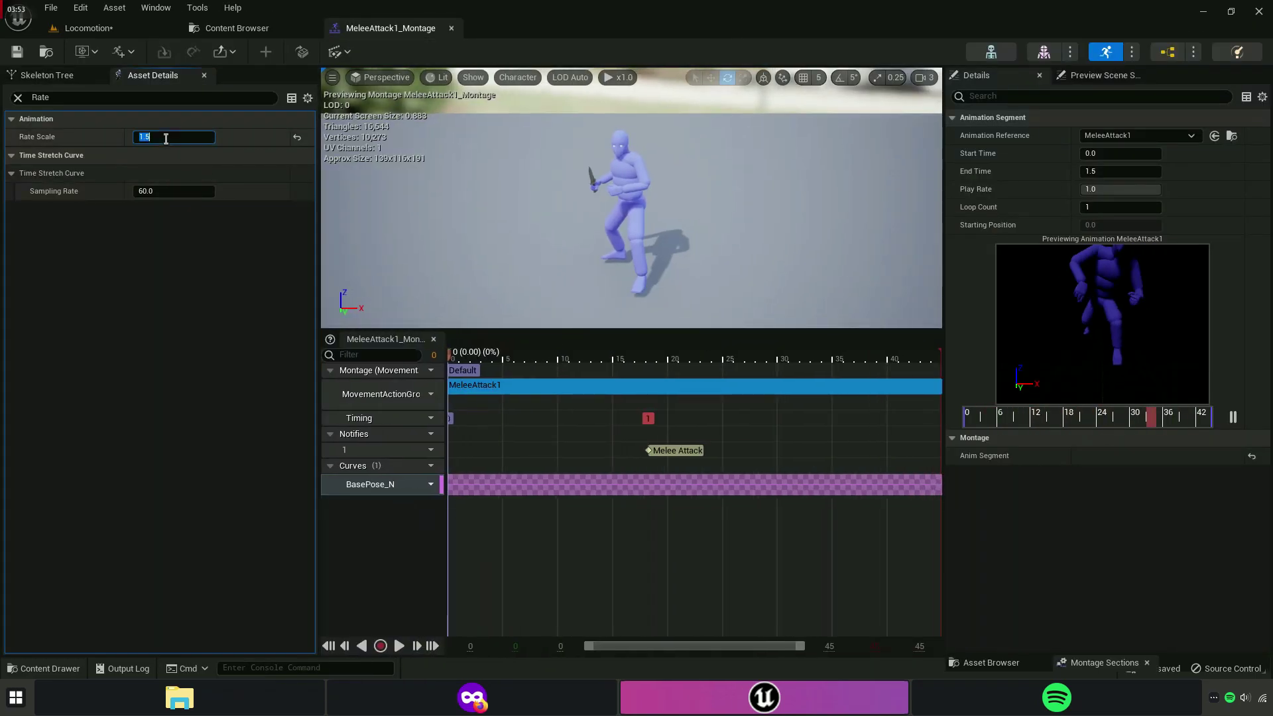
right_click(166, 139)
left_click(187, 178)
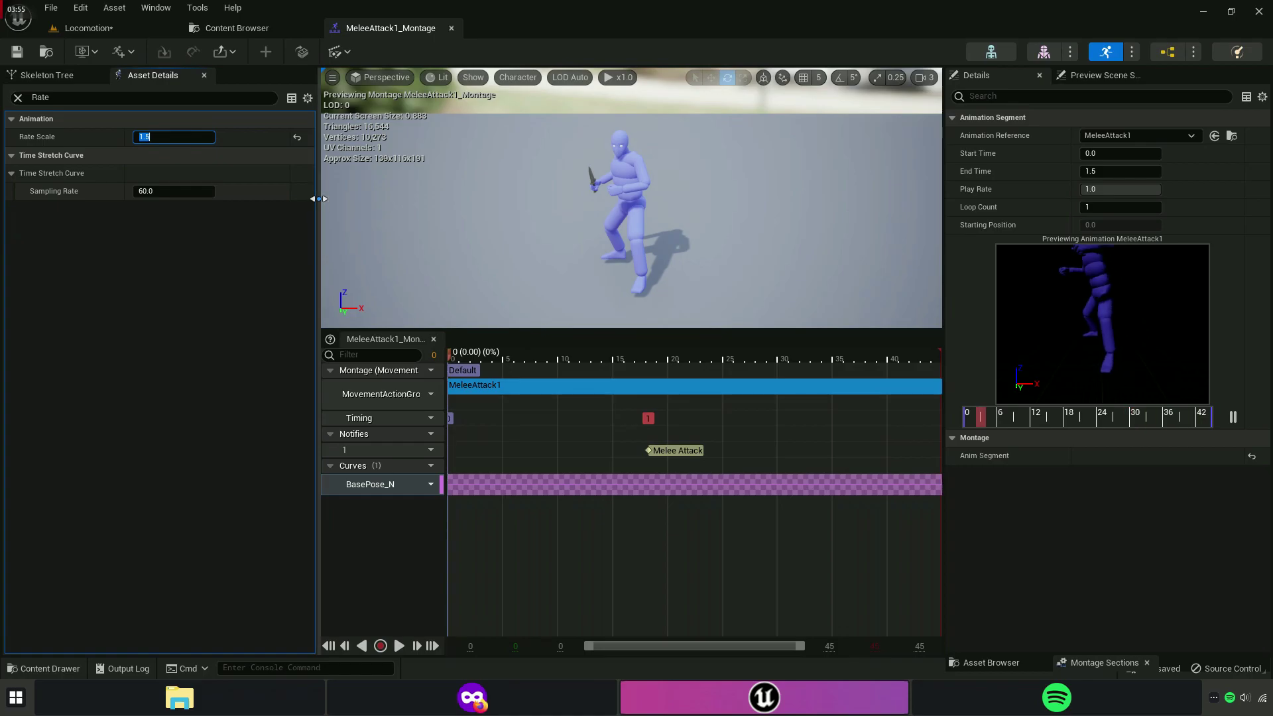
left_click_drag(319, 198, 5, 198)
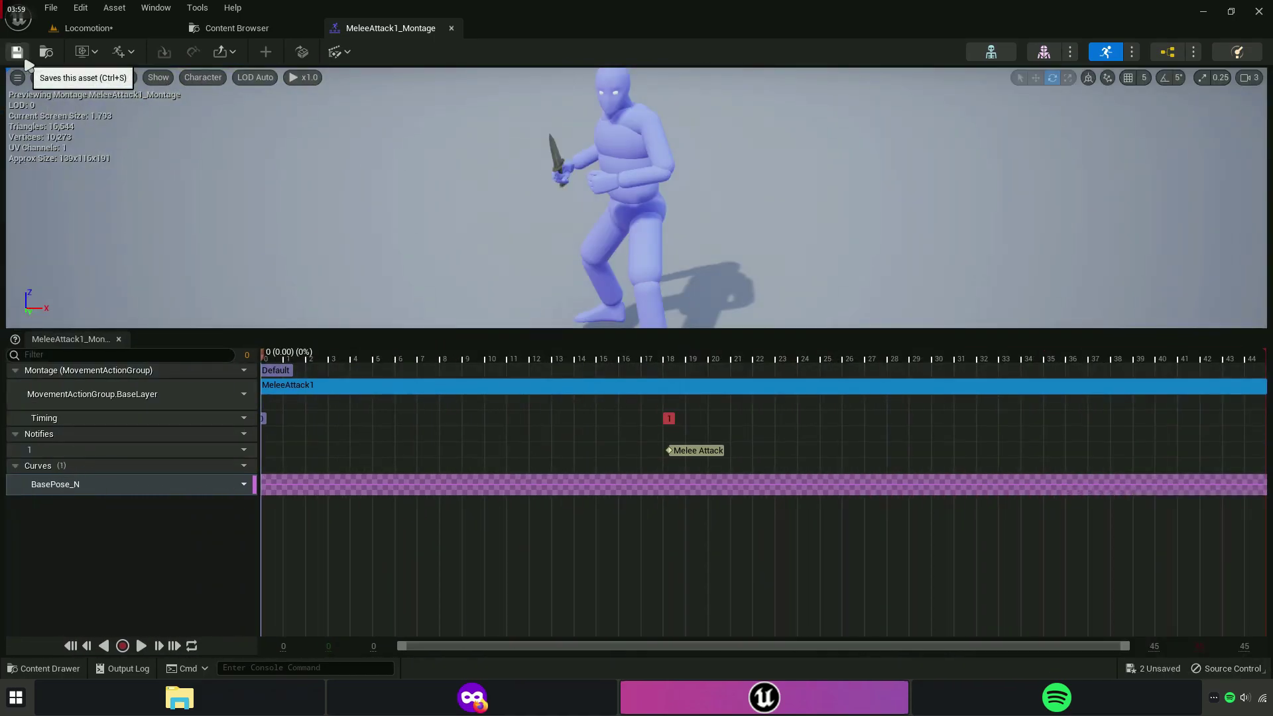
left_click(450, 30)
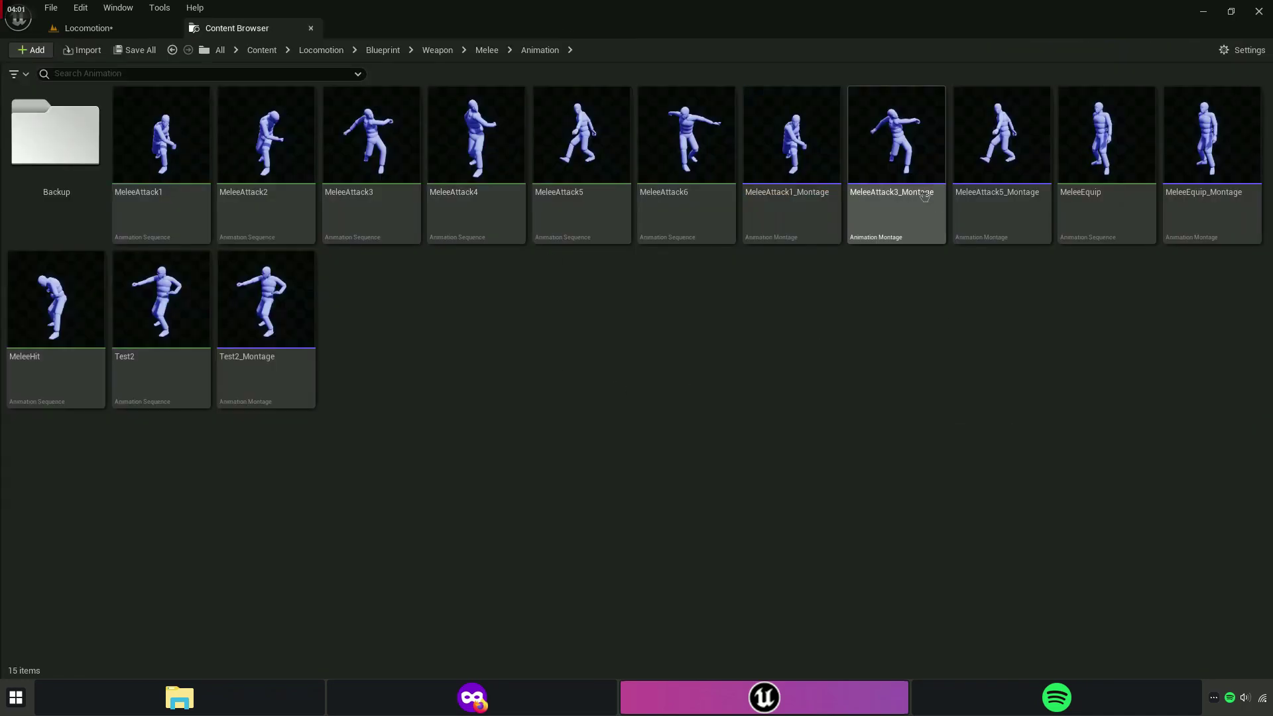
Open MeleeAttack3_Montage and assign it the MovementActionGroup.BaseLayer slot.
left_click(883, 209)
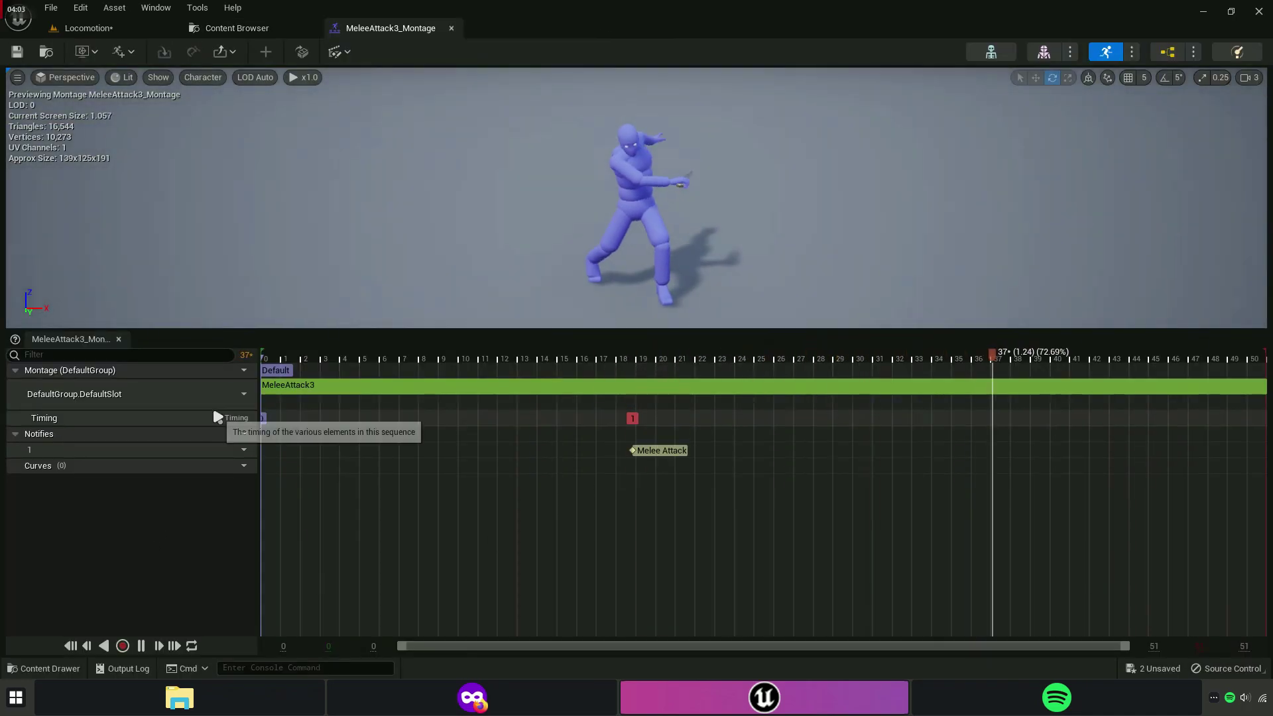
left_click(236, 394)
mouse_move(285, 427)
left_click(404, 628)
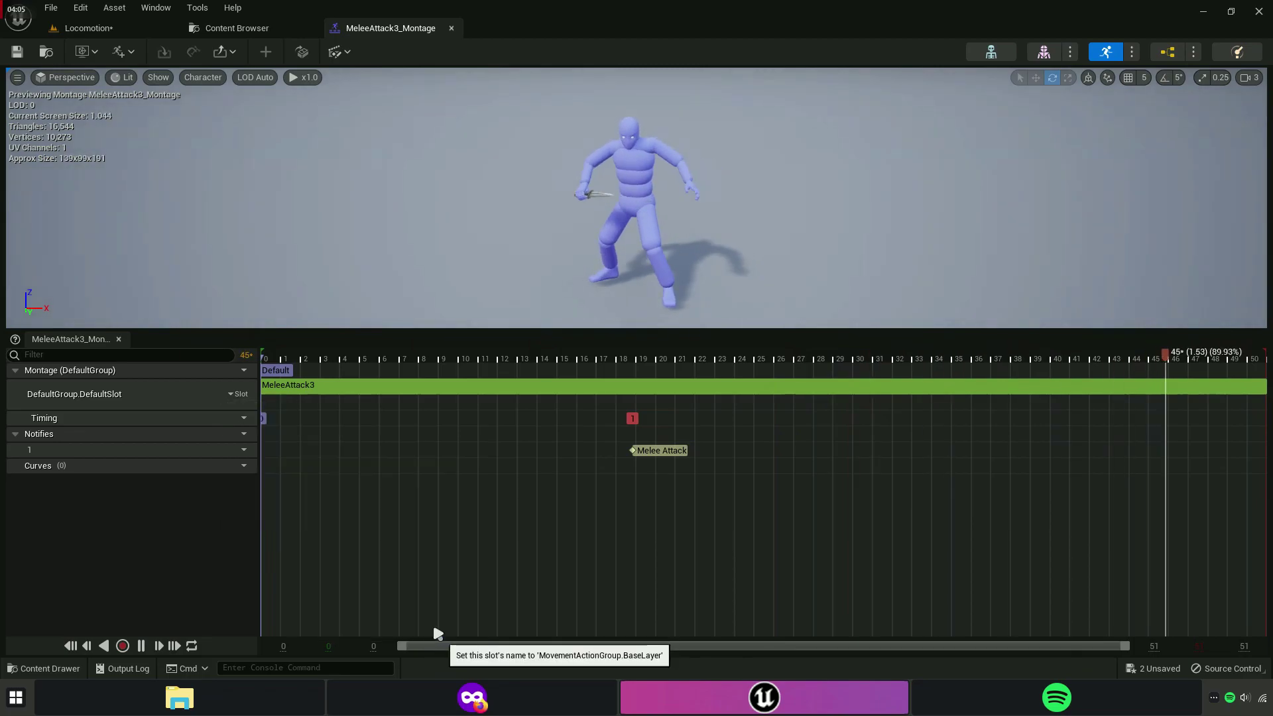
left_click(244, 433)
left_click(114, 540)
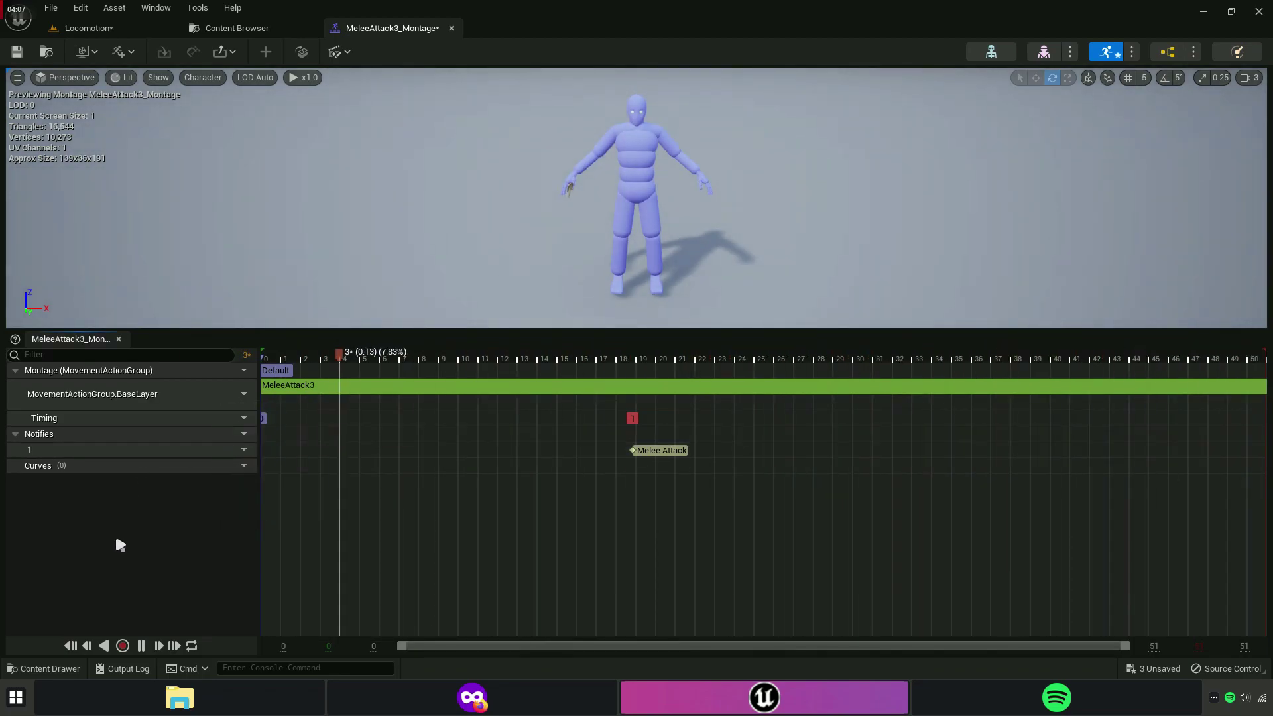
Add a BasePose_N curve, set Rate Scale to 1.5, and save the montage.
left_click(236, 465)
mouse_move(272, 500)
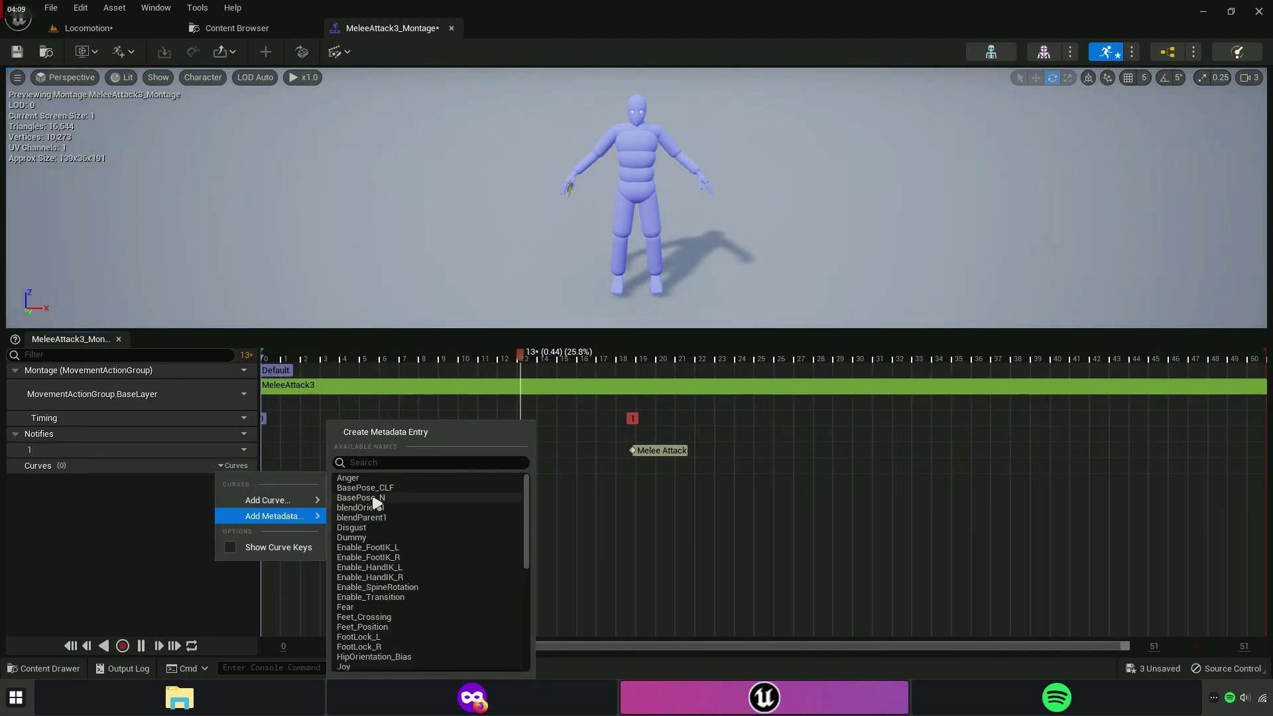
left_click(379, 501)
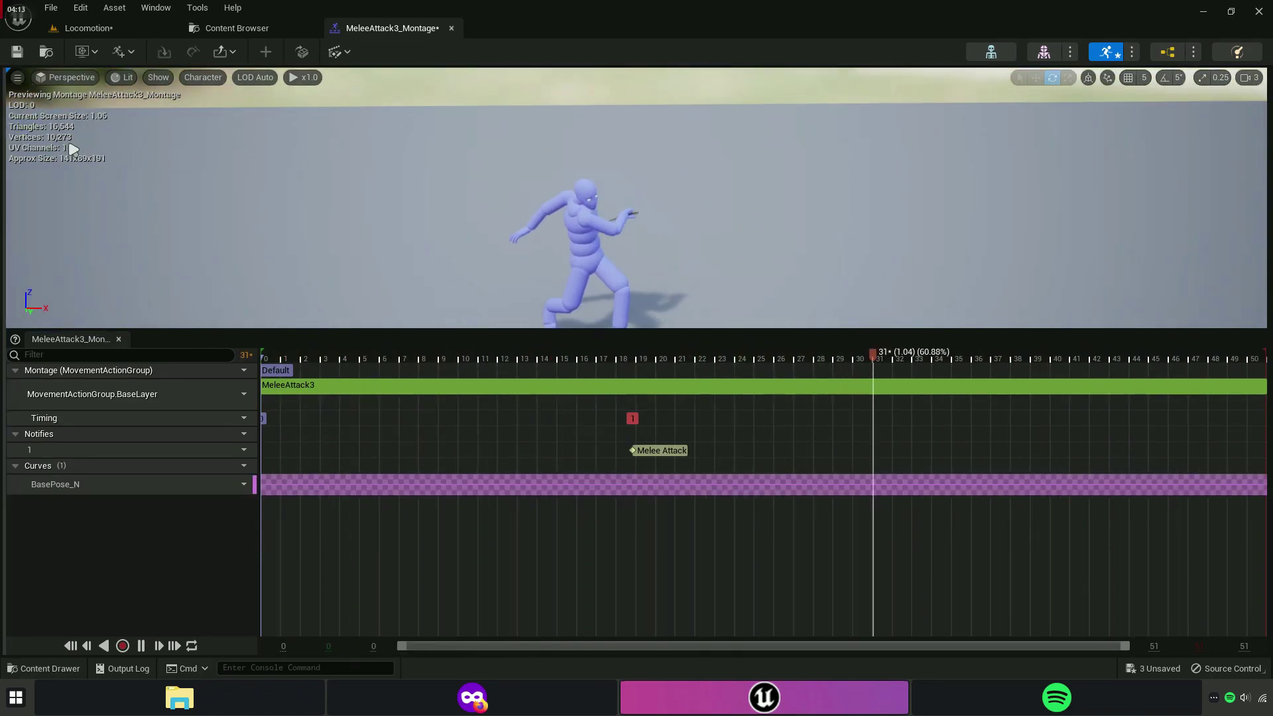
left_click(10, 149)
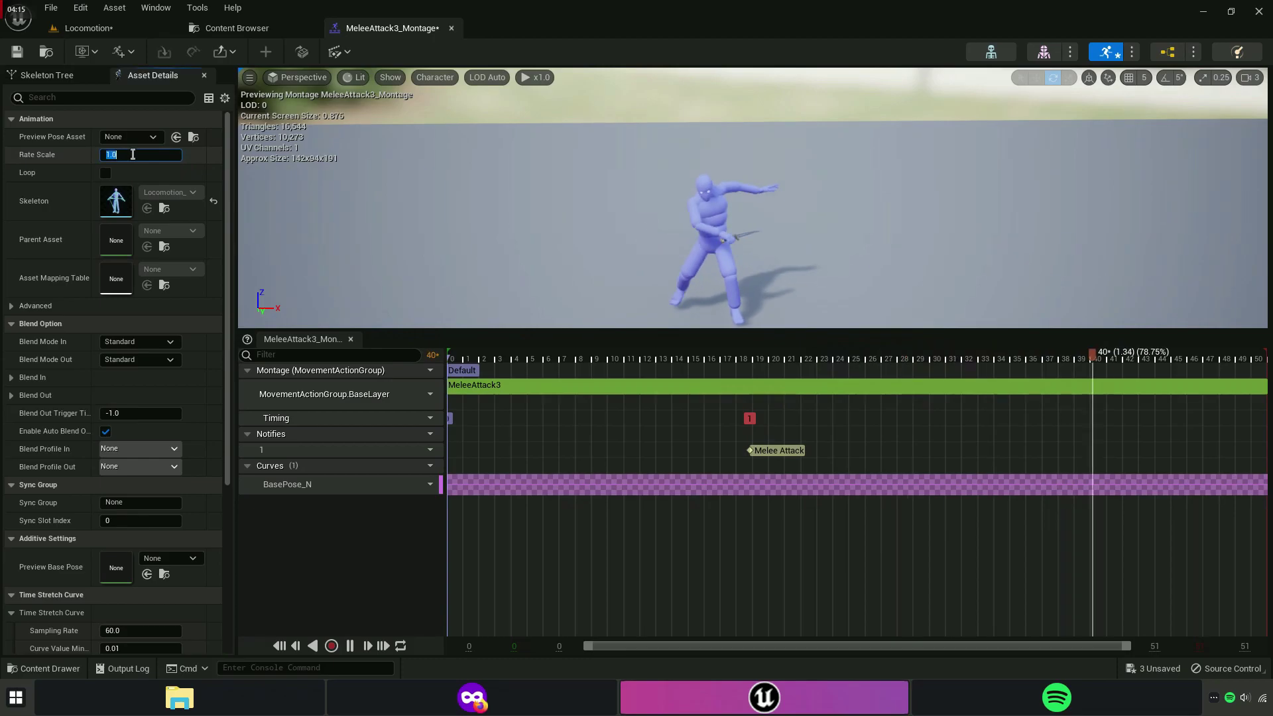
left_click(16, 51)
left_click(453, 28)
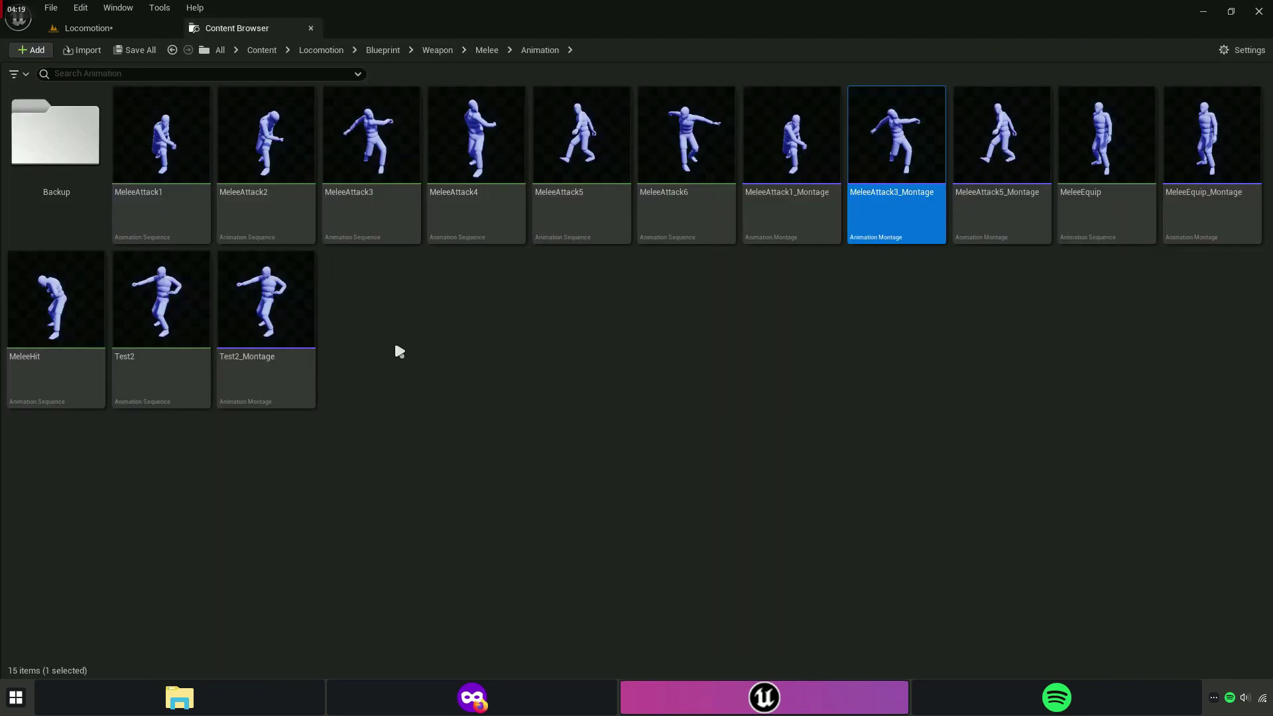
Open MeleeAttack5_Montage and set its Rate Scale to 1.5.
double_click(977, 220)
left_click(126, 155)
type("1.5")
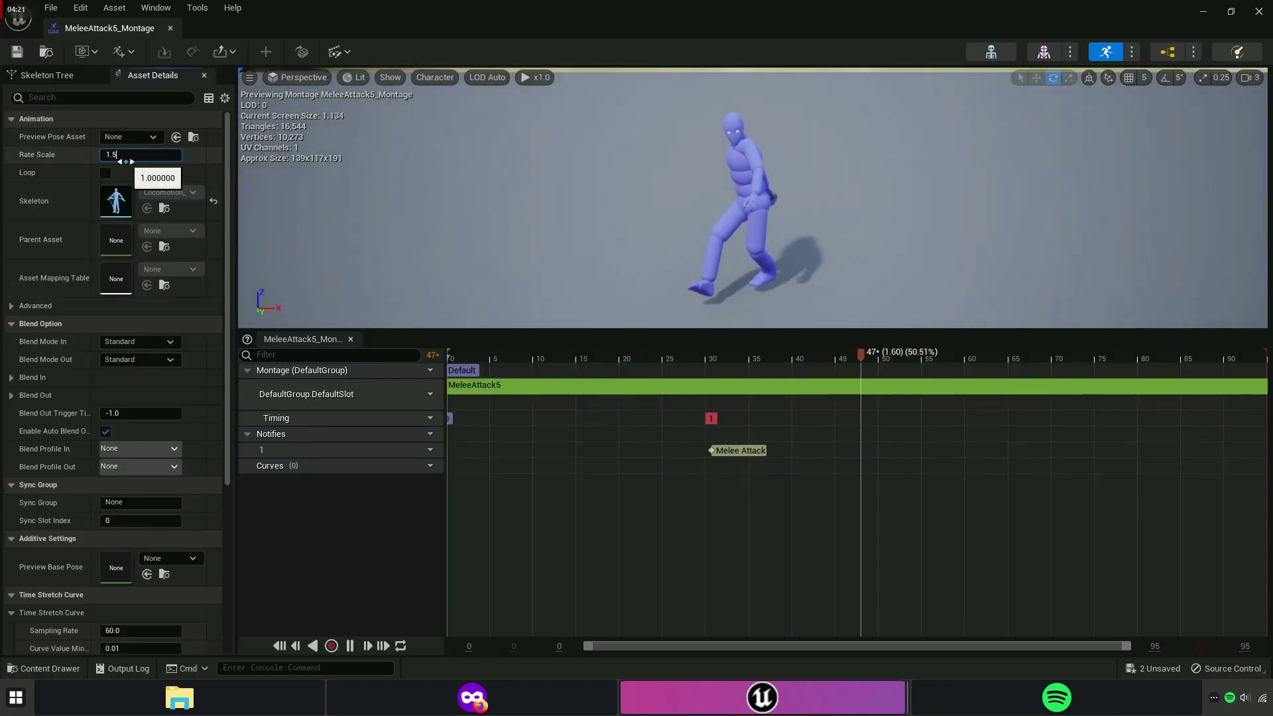
left_click_drag(100, 28, 398, 28)
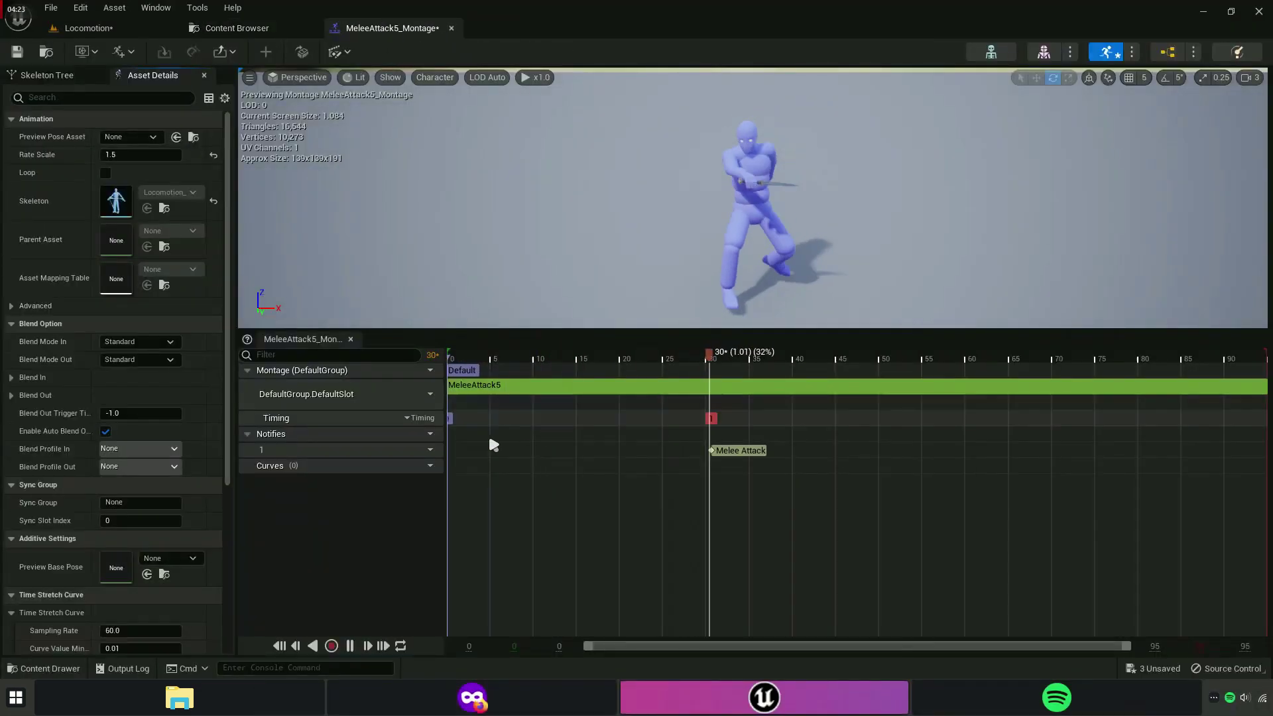
Assign the MovementActionGroup.BaseLayer slot and add a BasePose_N curve to the montage.
left_click(430, 394)
mouse_move(457, 426)
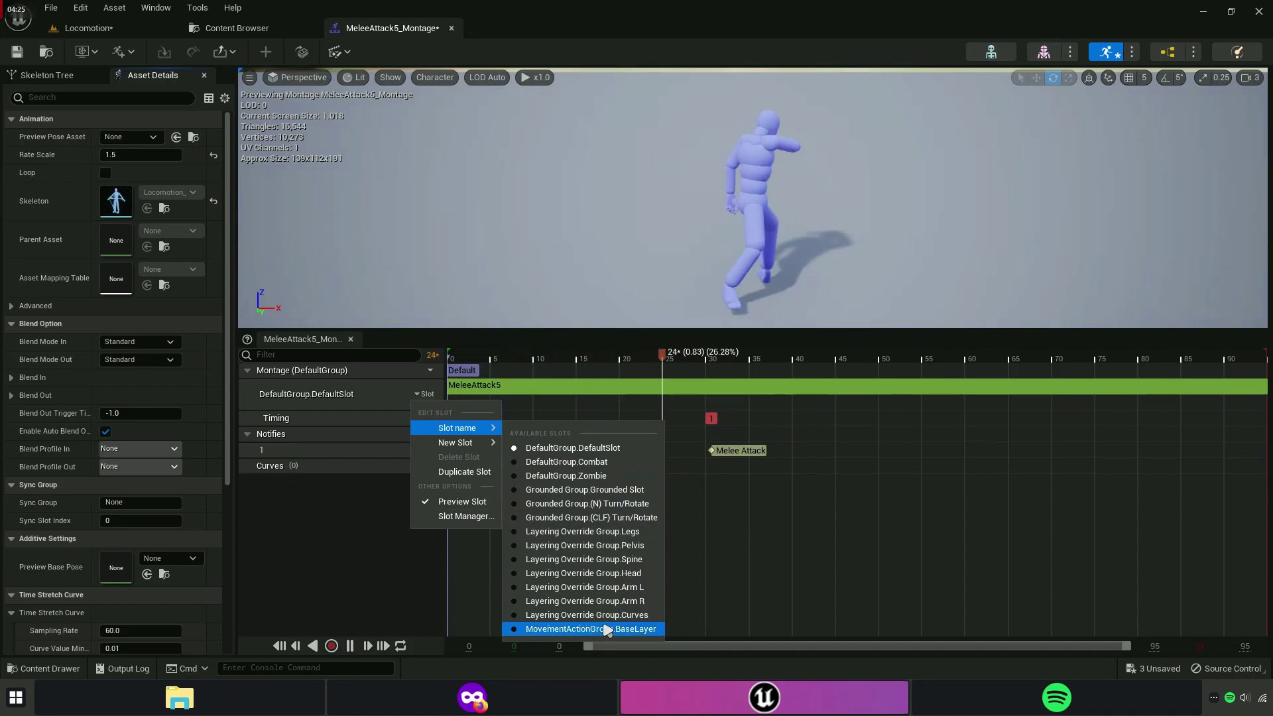
left_click(570, 629)
left_click(430, 465)
mouse_move(470, 504)
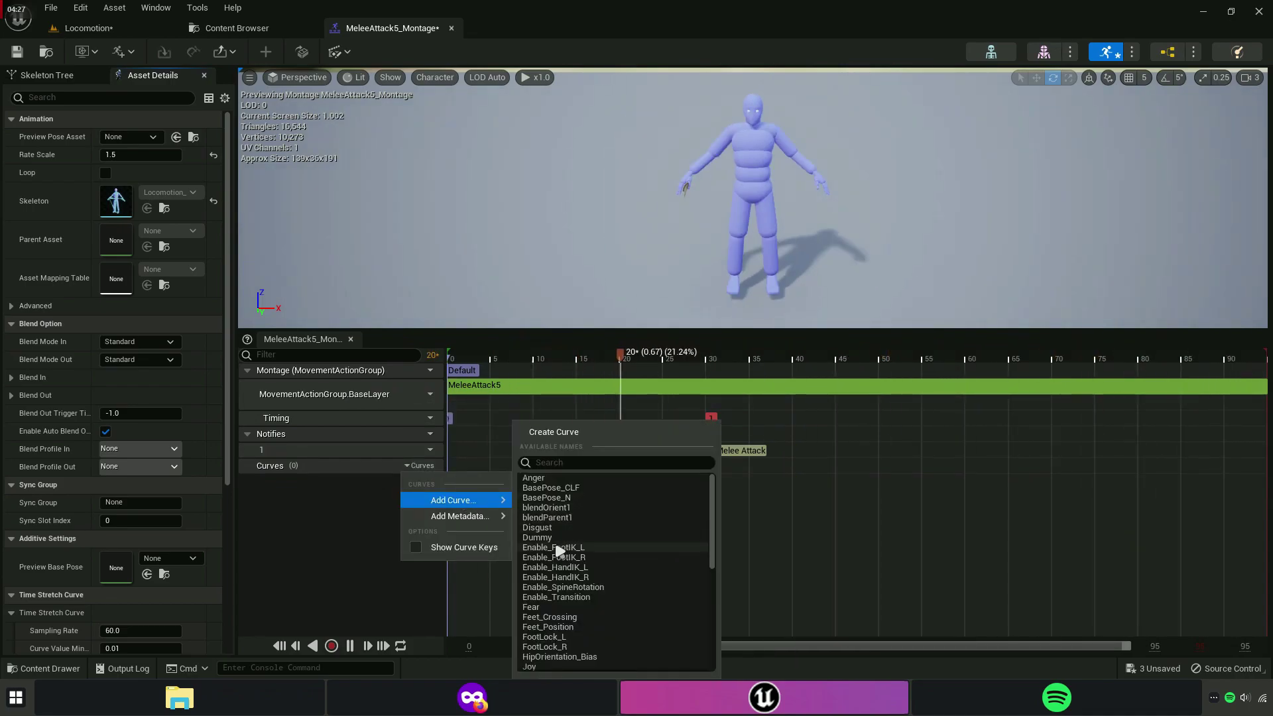
left_click(549, 498)
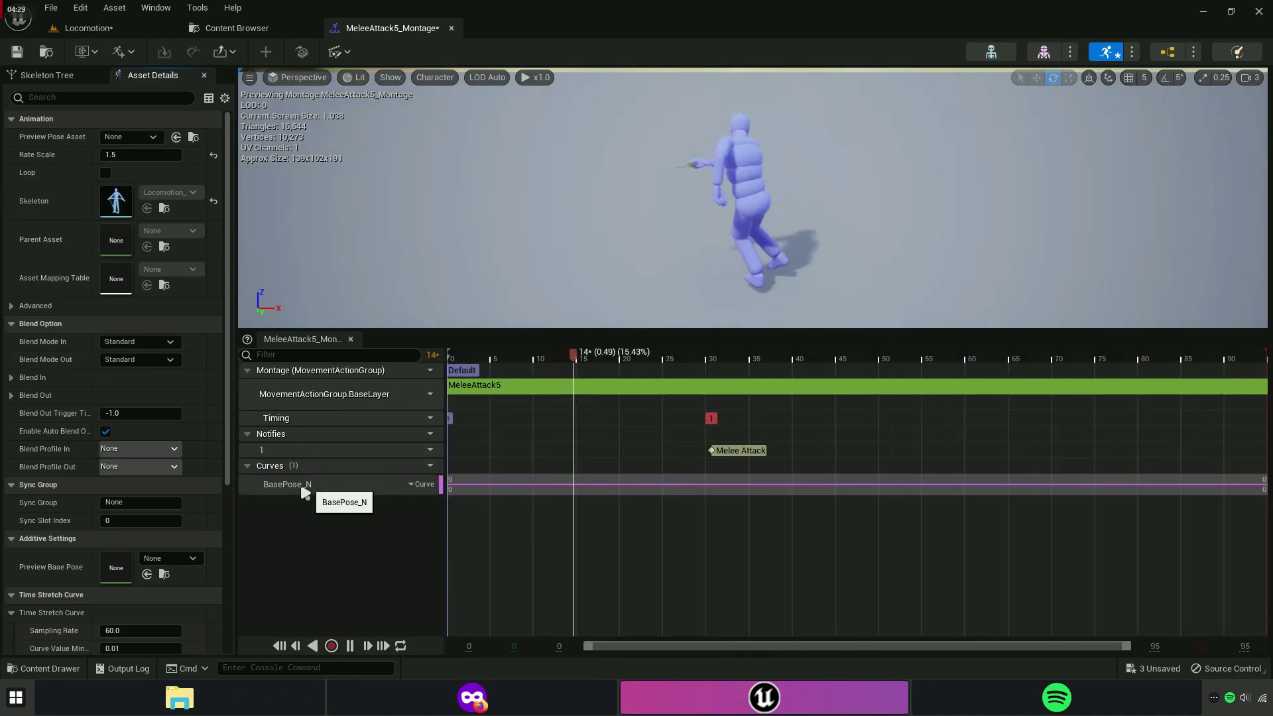
Save the montage, then save Base and Locomotion and return to the Locomotion level.
left_click(17, 52)
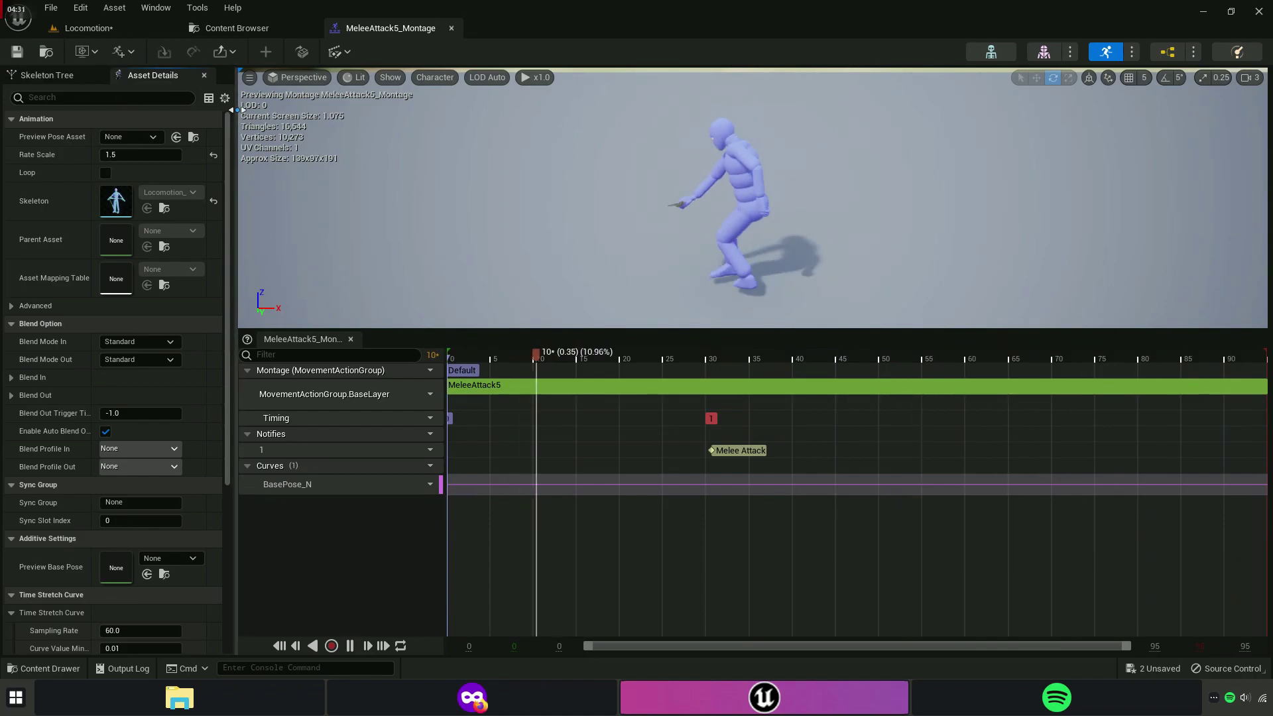
left_click_drag(236, 86, 146, 87)
left_click(219, 28)
left_click(136, 49)
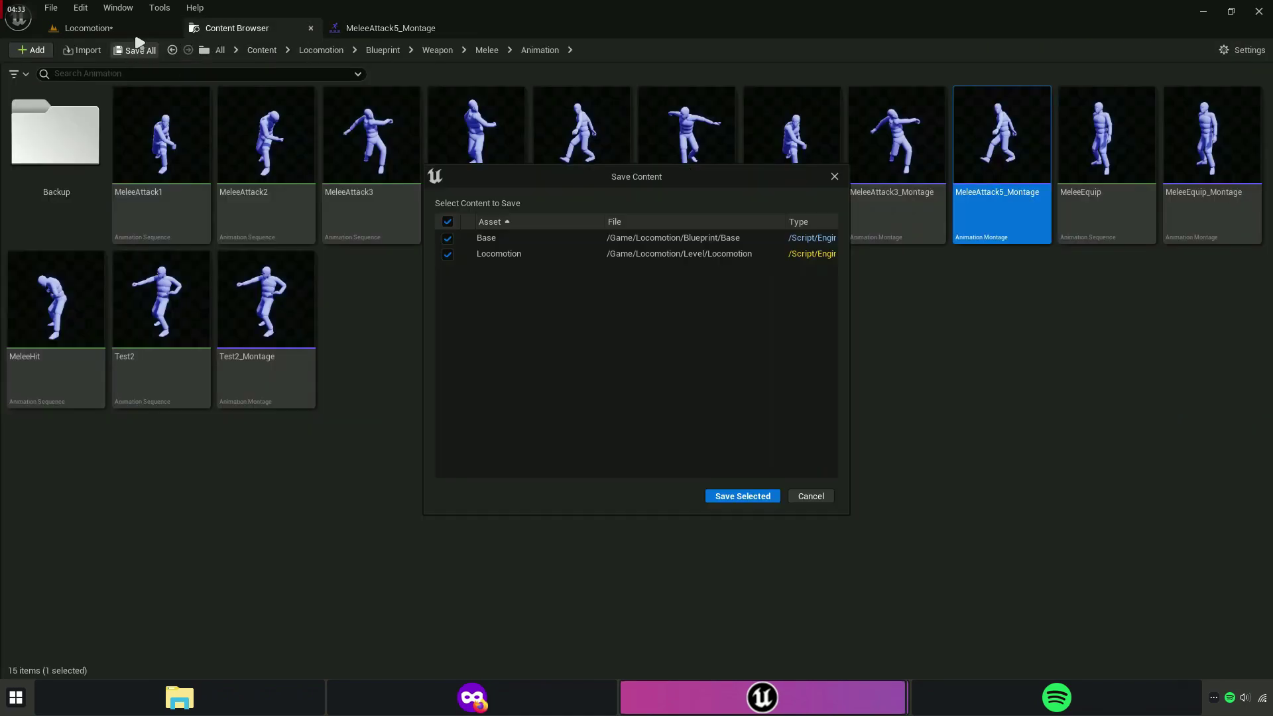
left_click(725, 497)
left_click(135, 30)
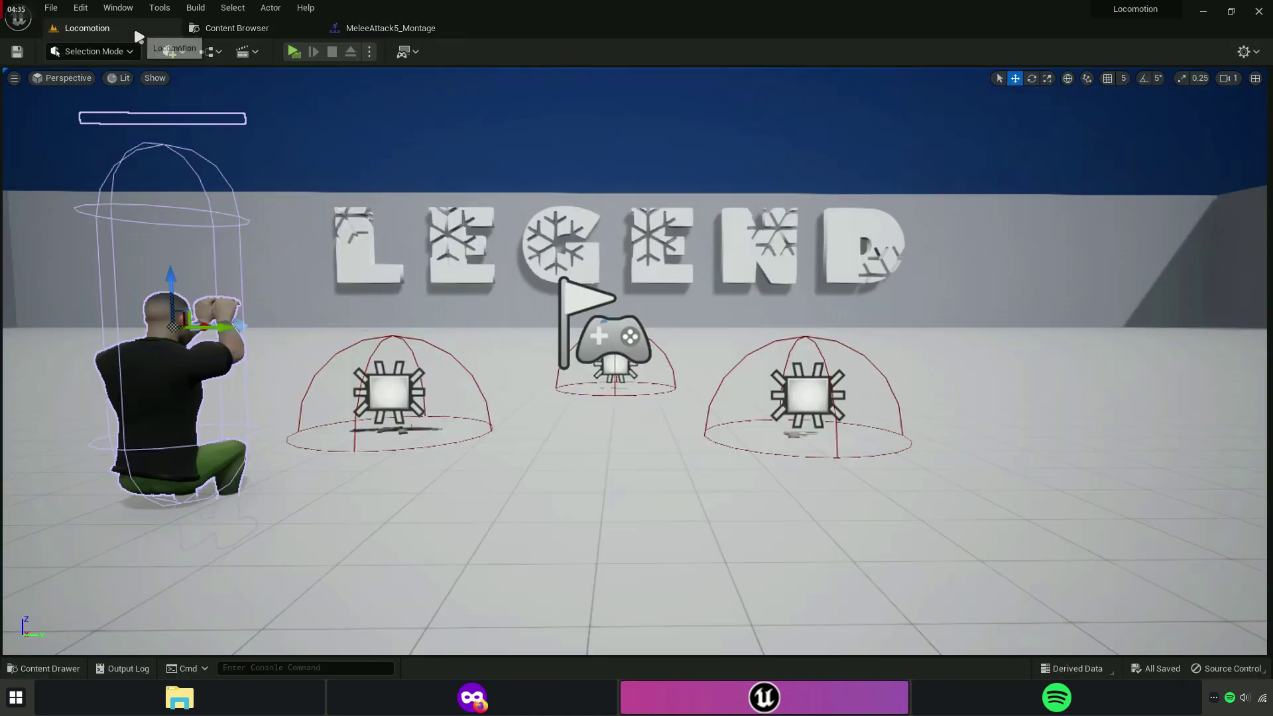
left_click(300, 53)
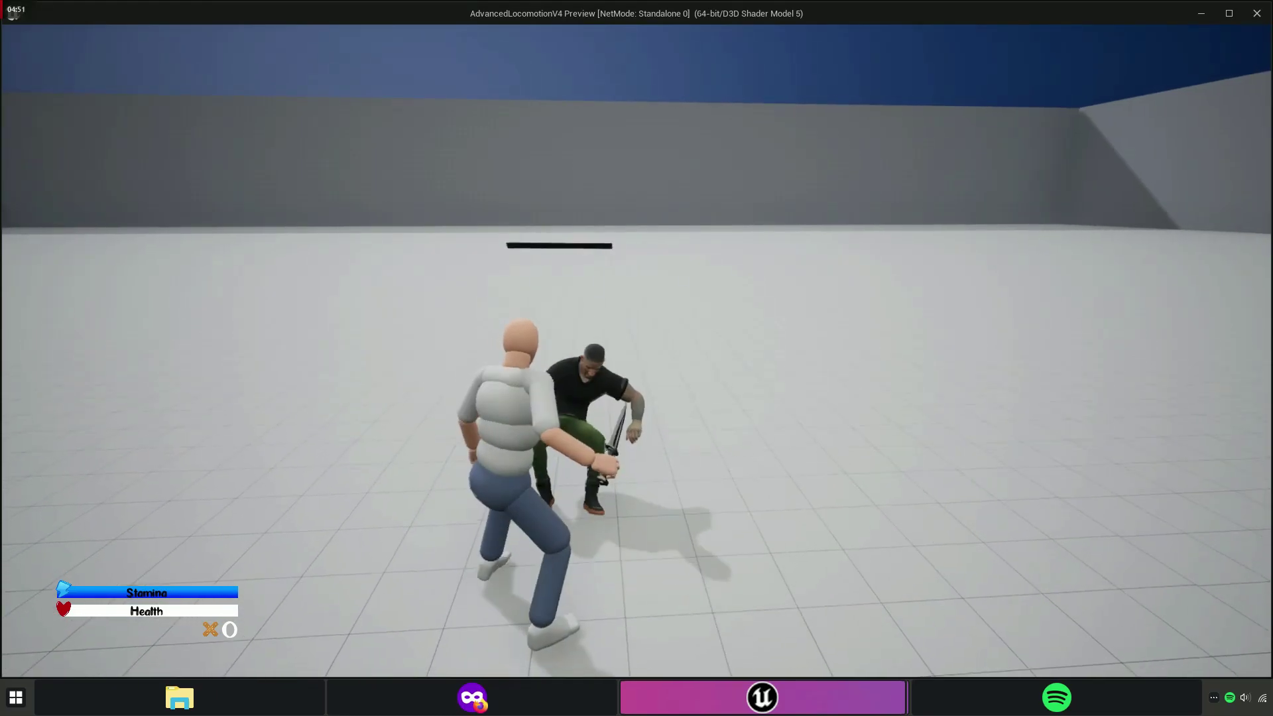
key("Escape")
Open the MeleeHit animation to inspect it, then close its editor.
left_click(232, 29)
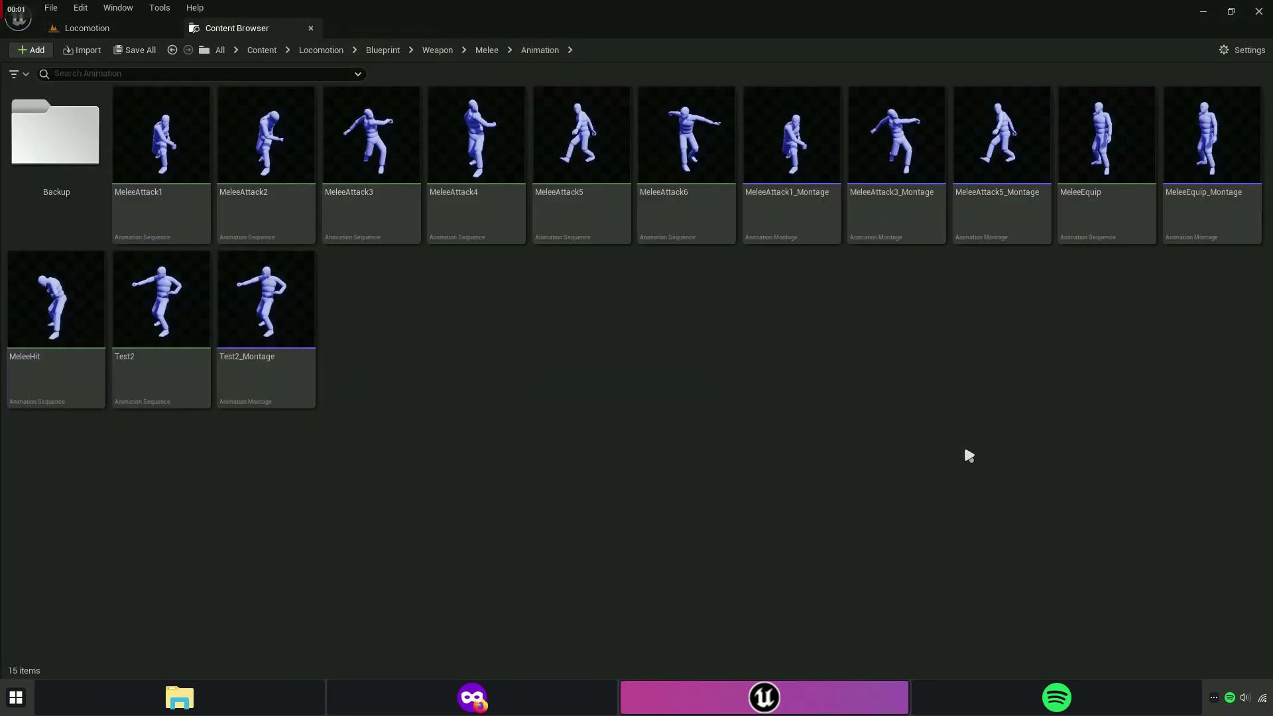
double_click(53, 384)
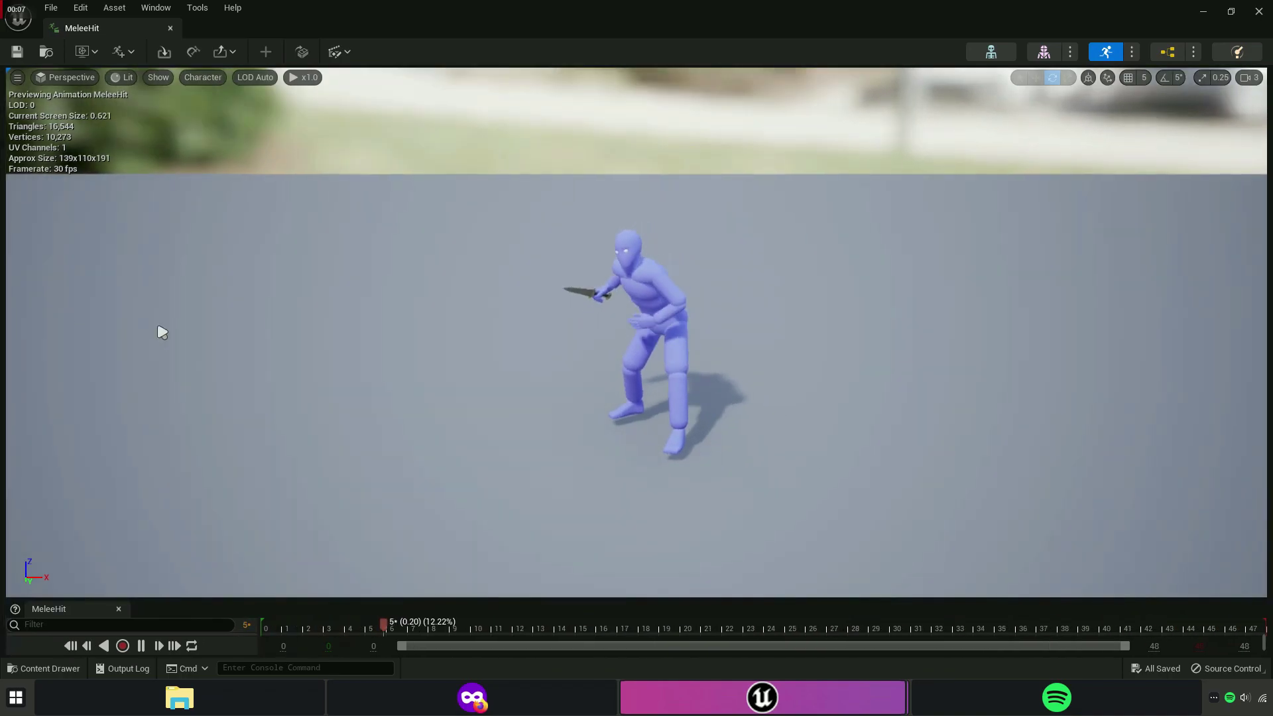
left_click_drag(161, 330, 162, 305)
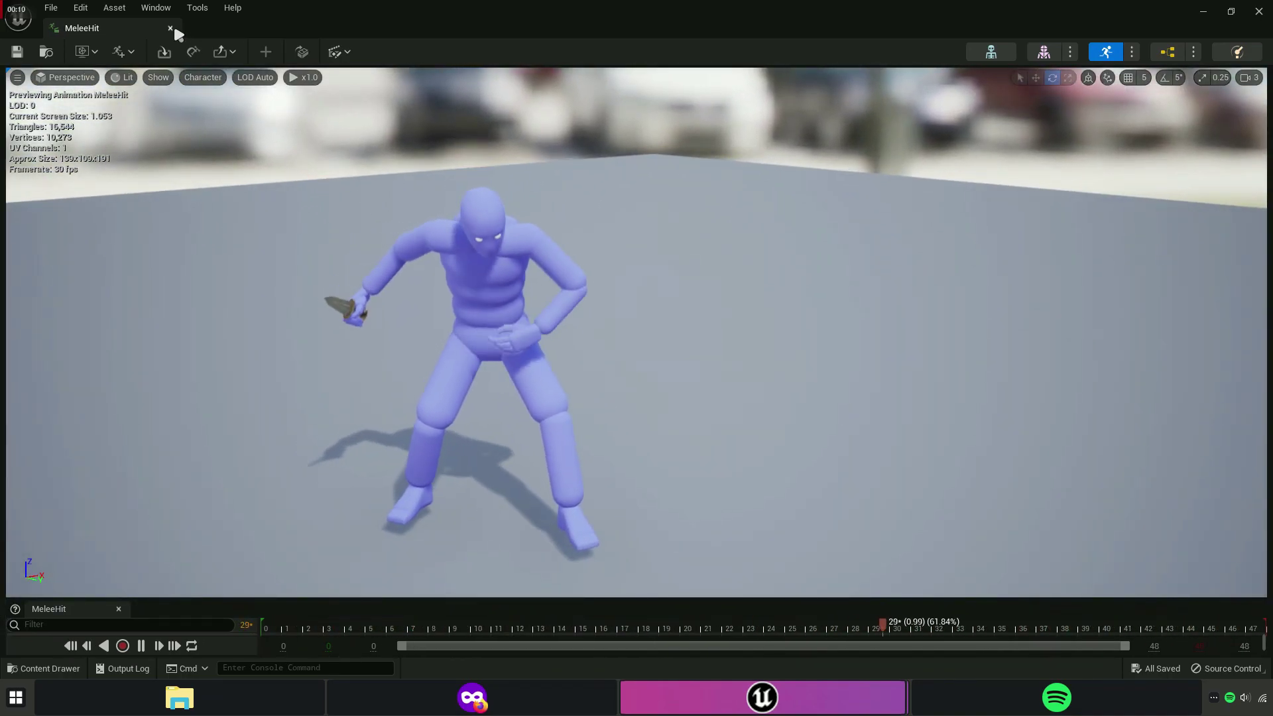
left_click(171, 28)
Create a MeleeHit_Montage asset from the MeleeHit animation.
right_click(68, 345)
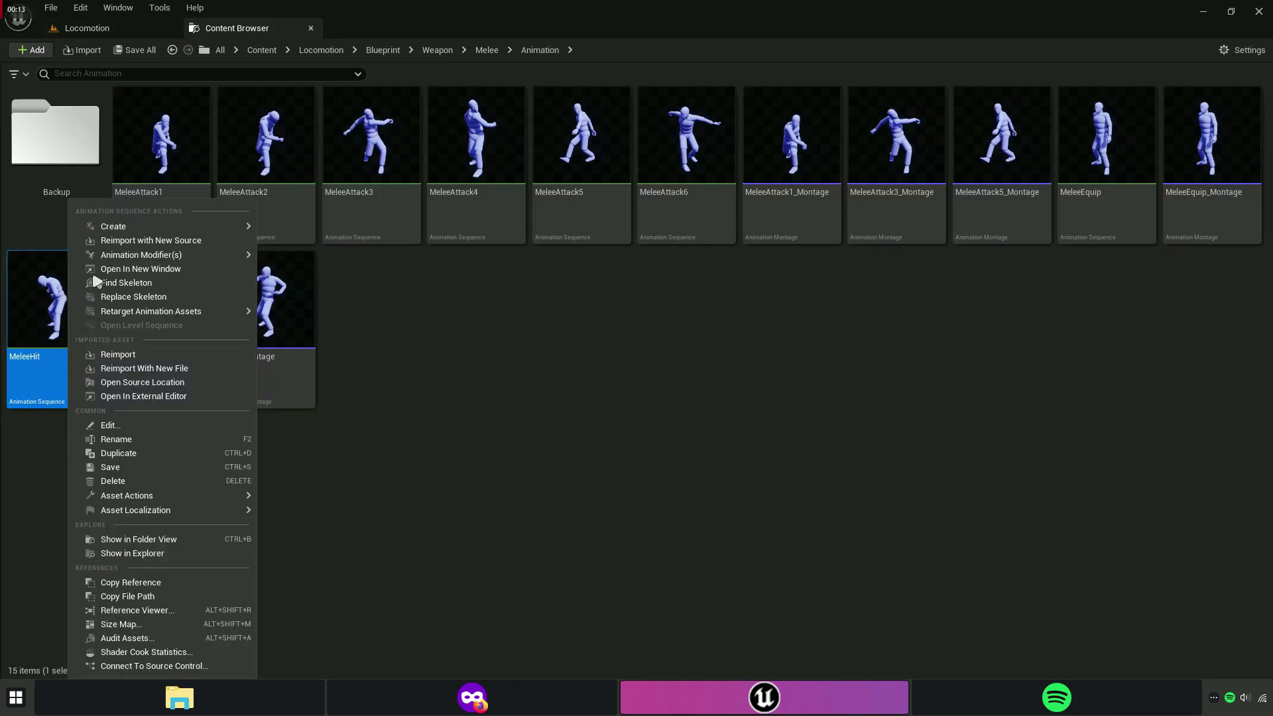
mouse_move(245, 226)
left_click(343, 245)
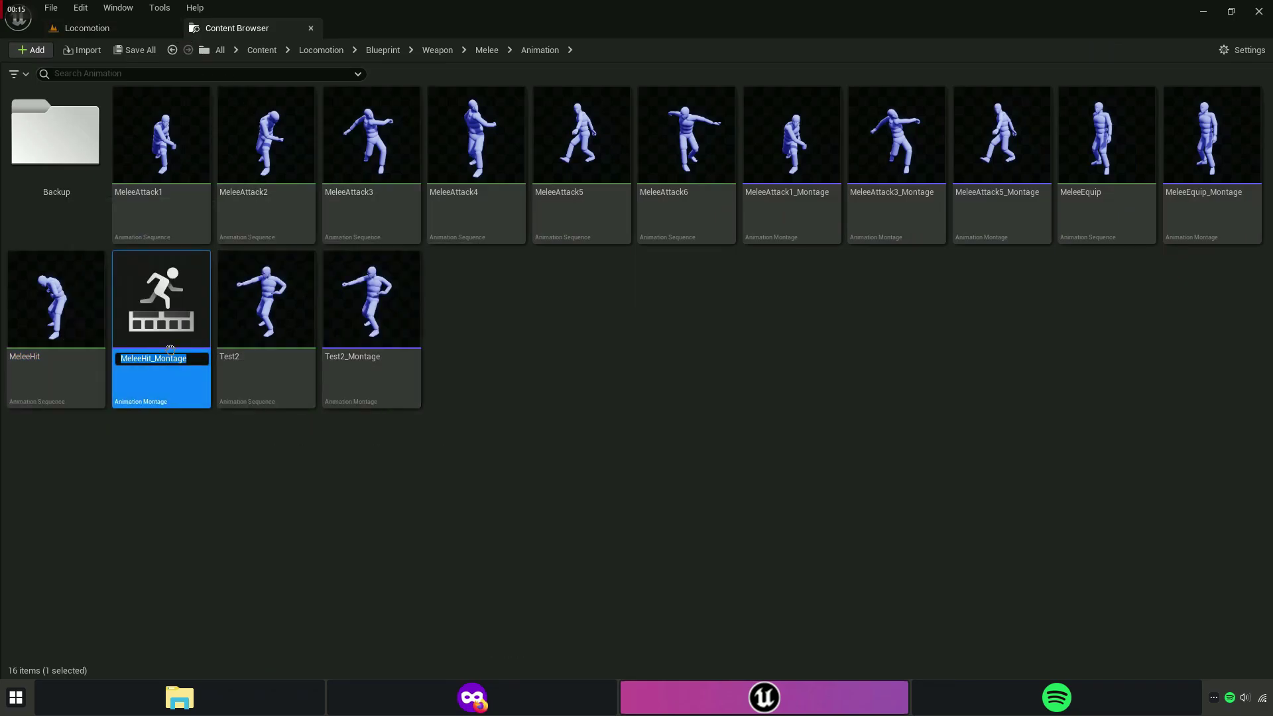
right_click(152, 359)
left_click(211, 416)
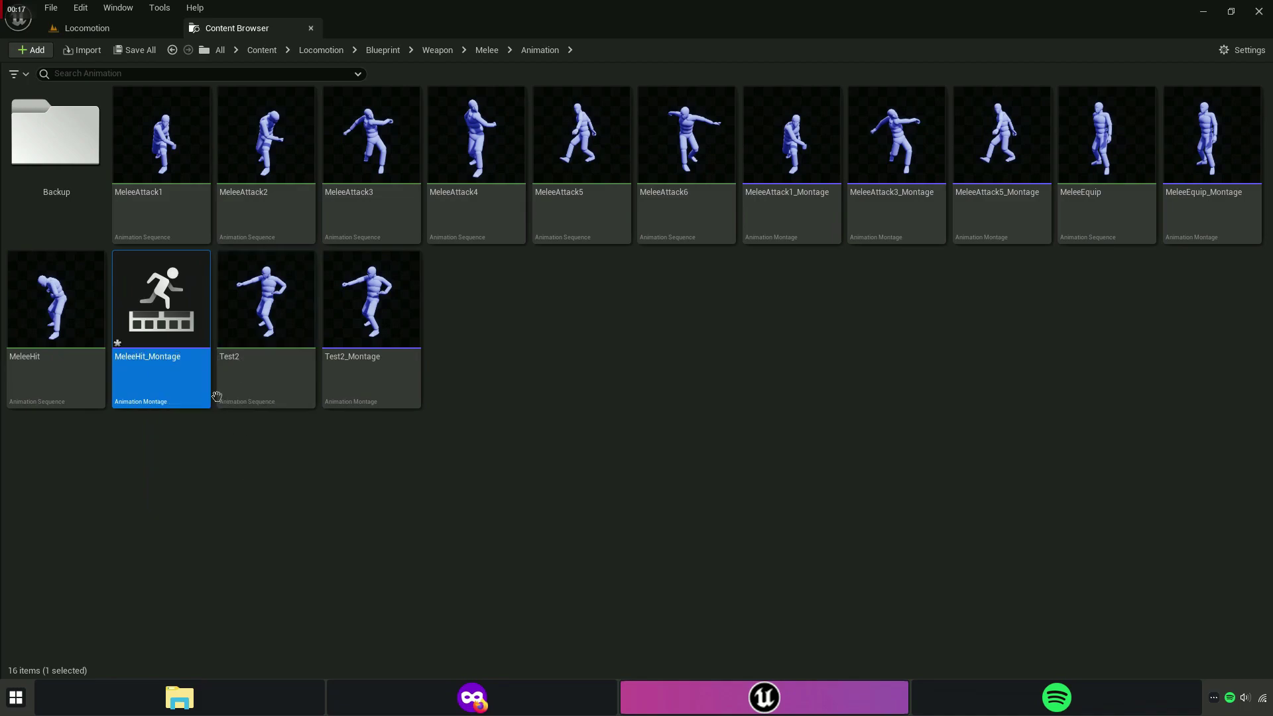
left_click(133, 474)
Browse to Locomotion/Blueprint/Ai and open the Base_Ai blueprint.
left_click(320, 50)
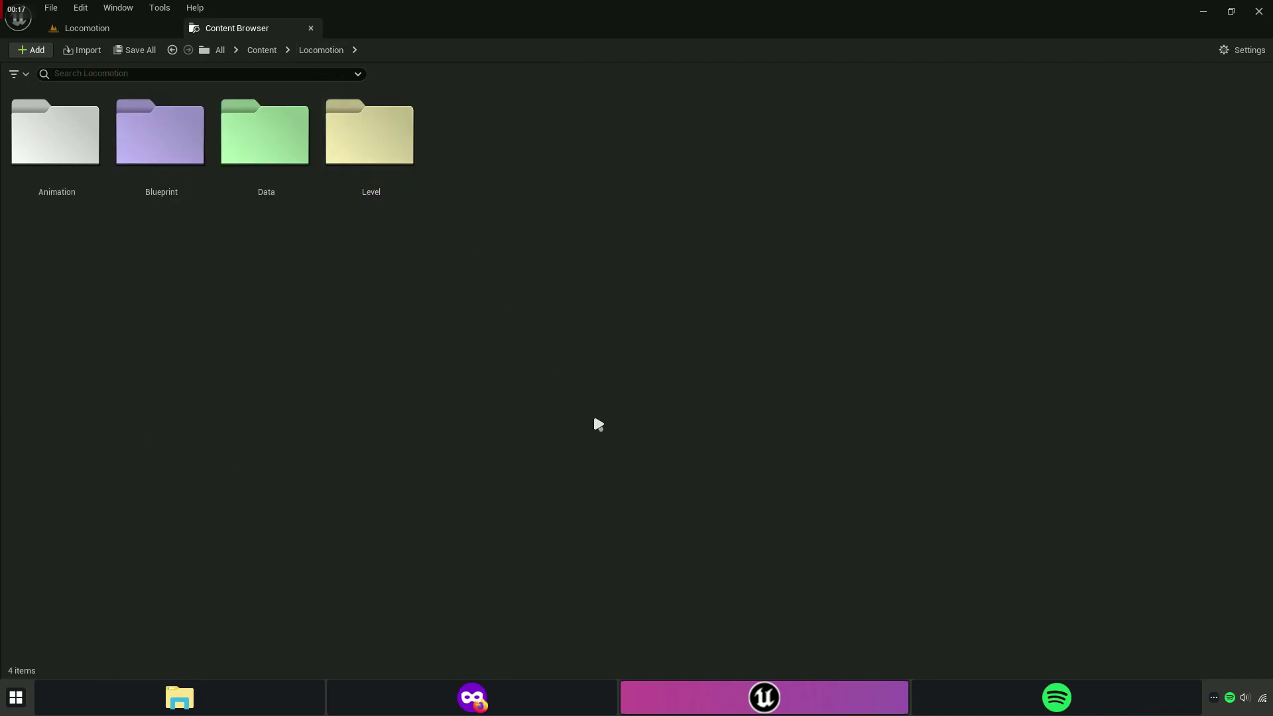
double_click(165, 206)
double_click(60, 218)
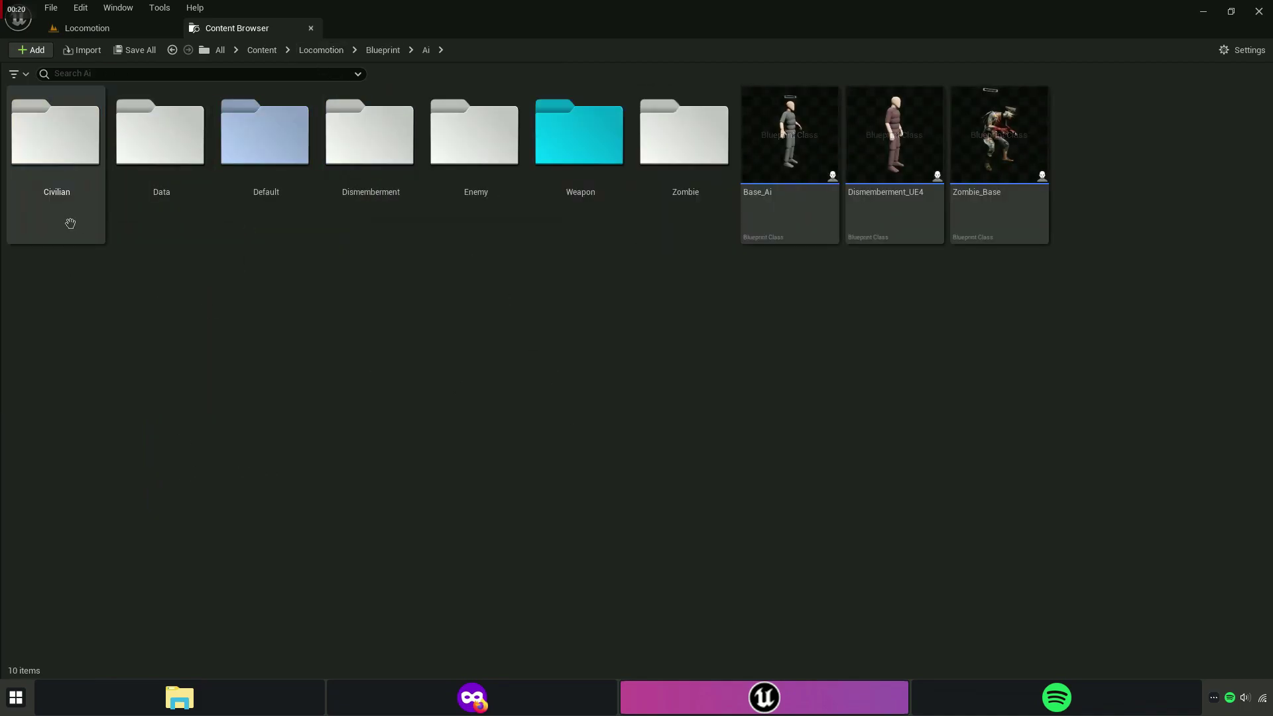
left_click(775, 217)
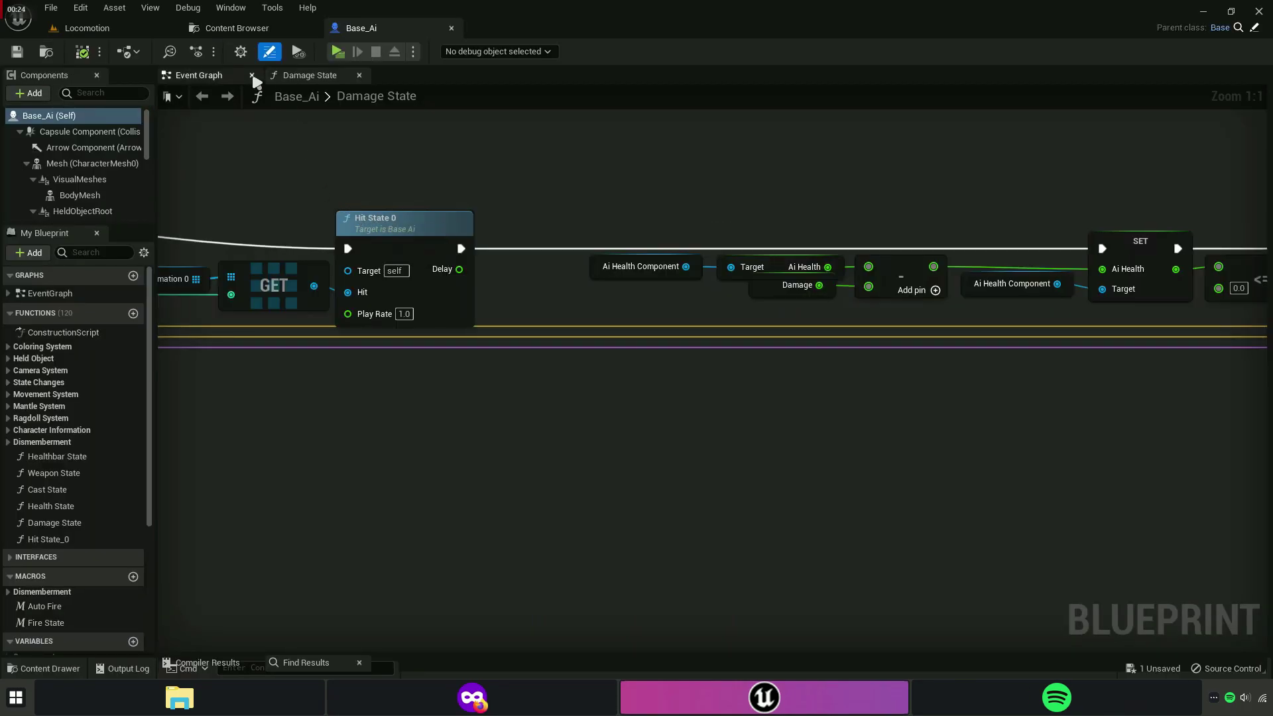
left_click(252, 74)
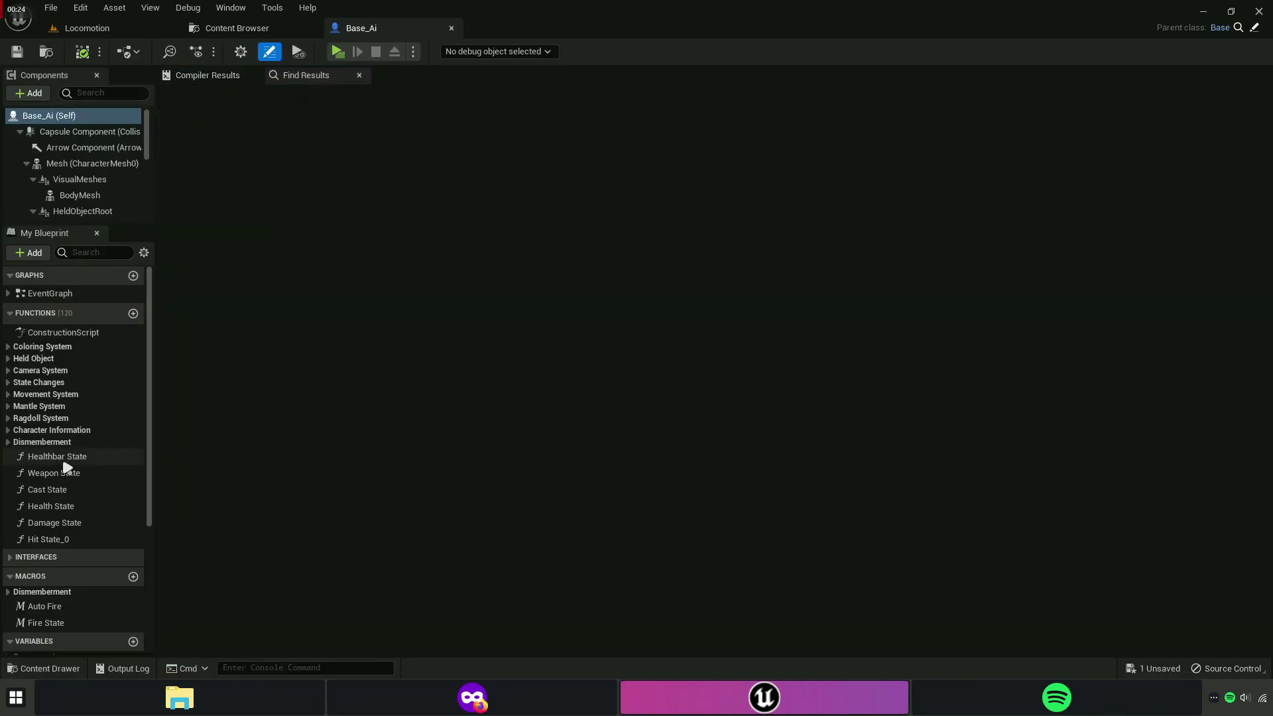
Search My Blueprint for 'damage' and open the Damage State function graph.
type("dam")
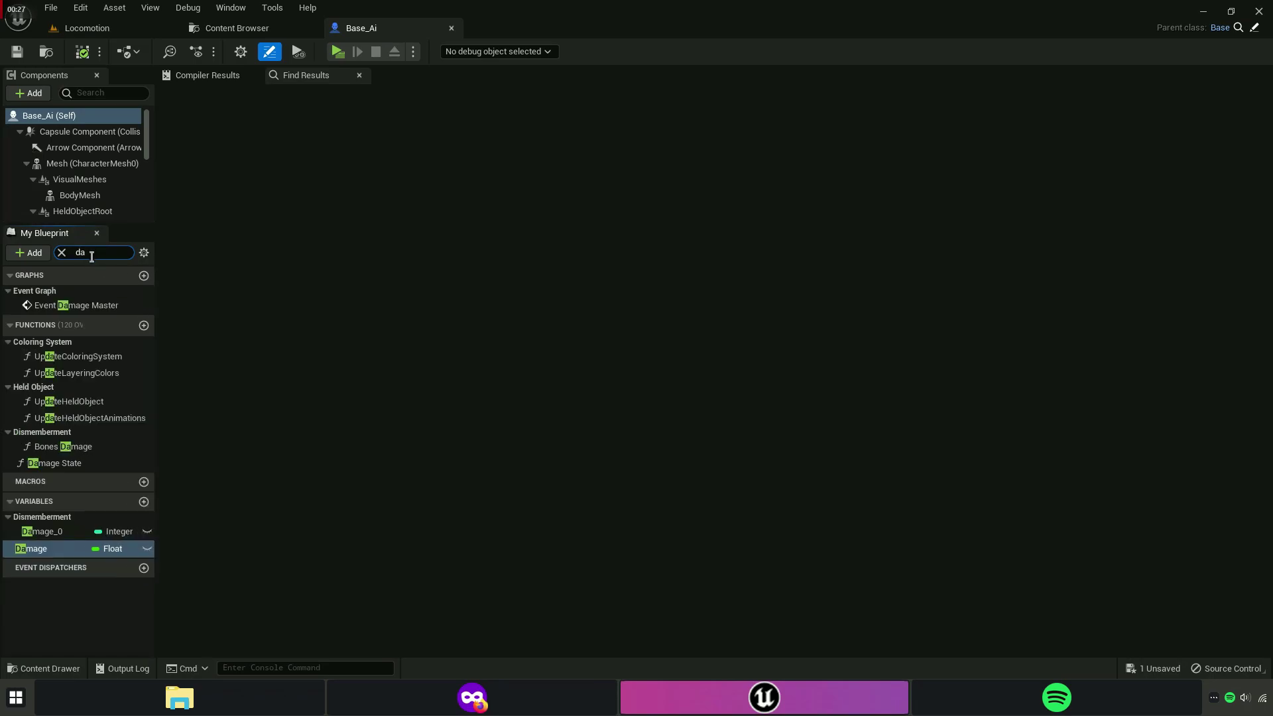
type("age")
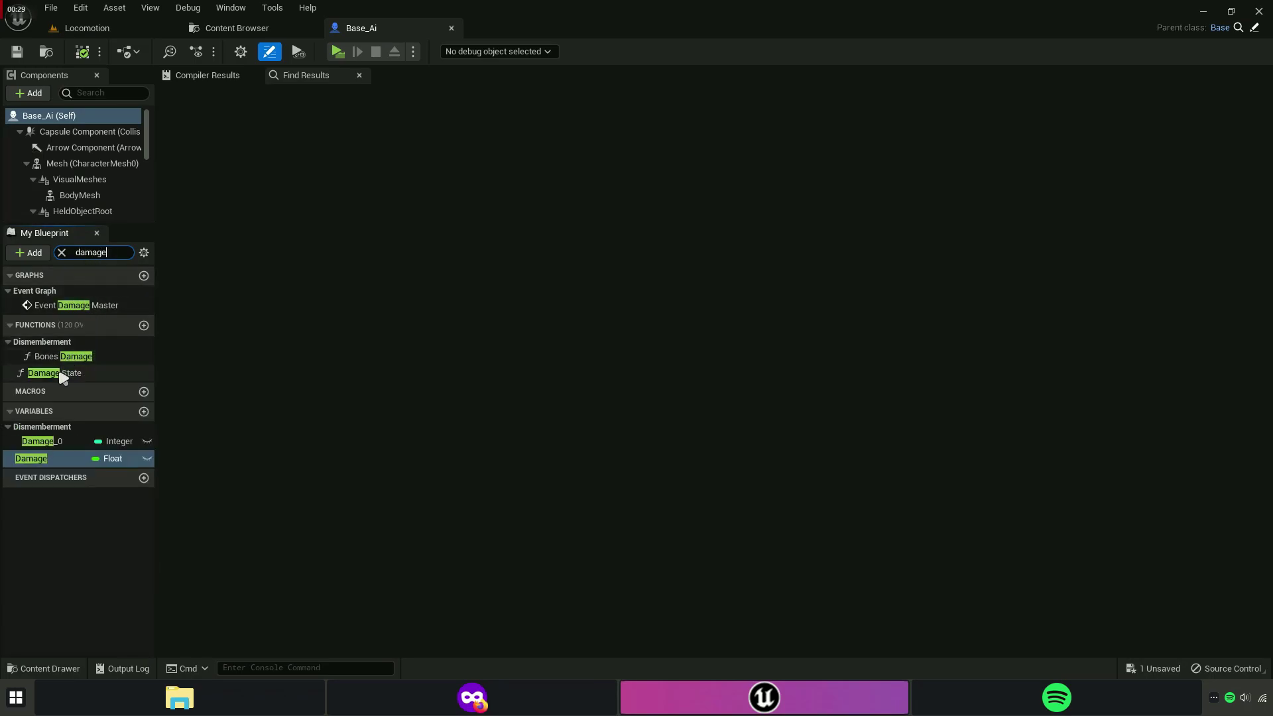
double_click(54, 373)
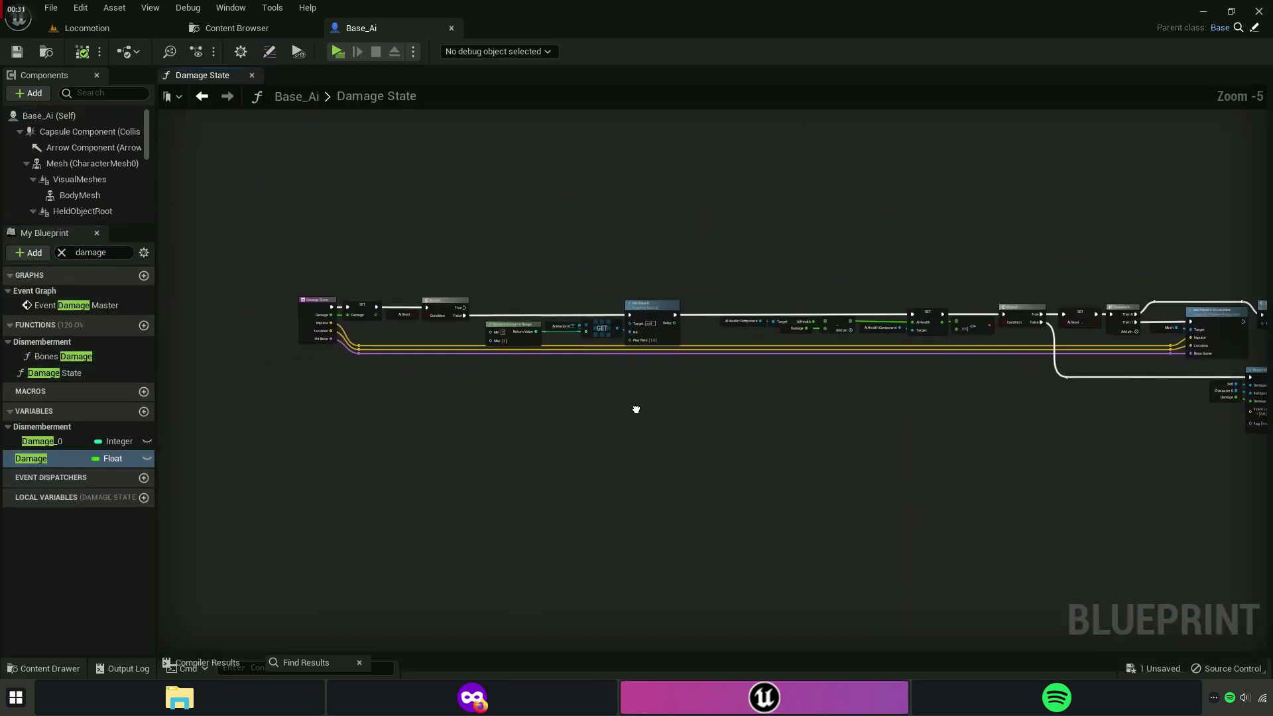
scroll(597, 388, "up", 4)
mouse_move(885, 390)
right_mouse_down()
mouse_move(1119, 405)
mouse_move(531, 418)
right_mouse_up()
scroll(571, 528, "up", 4)
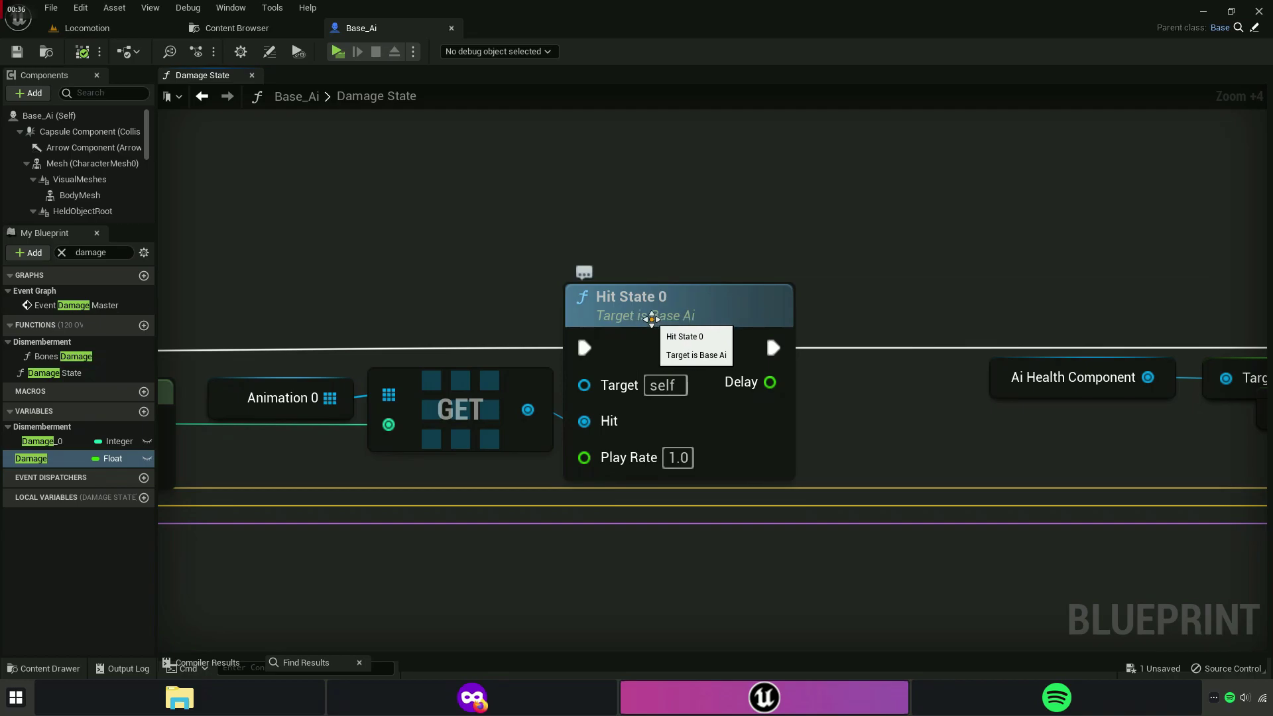
Break Hit State 0's Hit link and set its Hit input to MeleeHit_Montage.
right_click(602, 403)
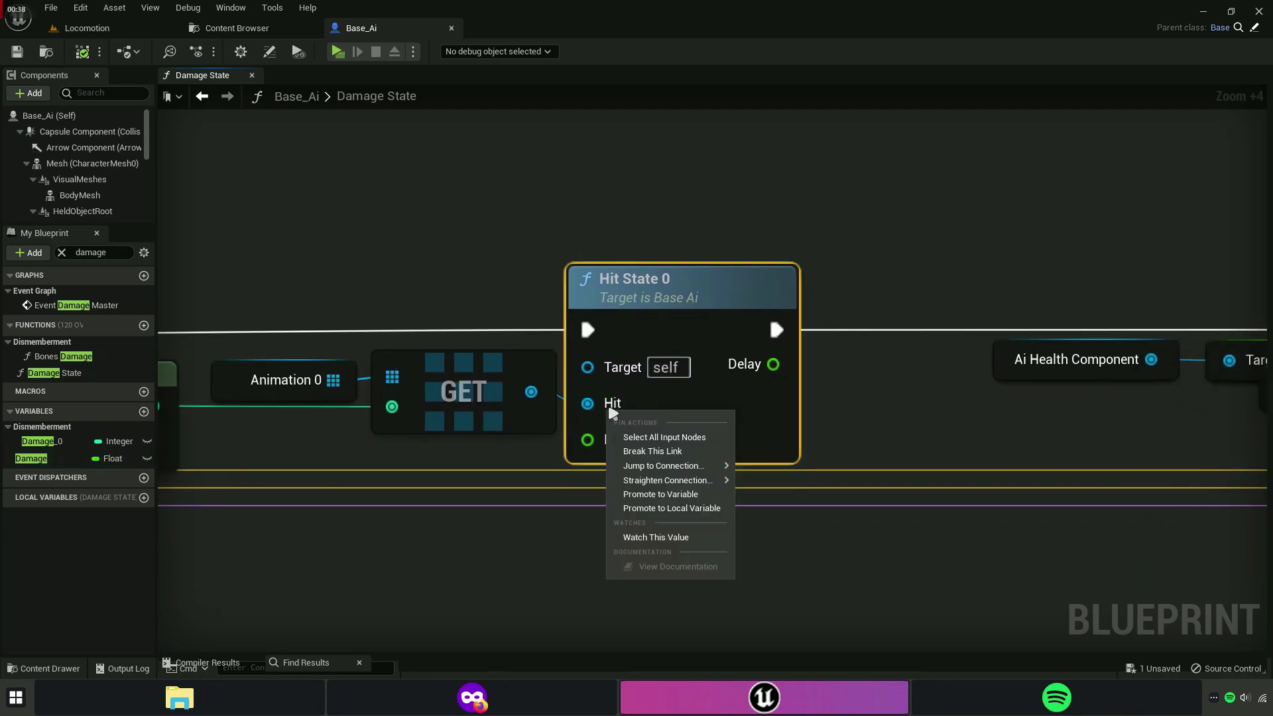
left_click(651, 443)
scroll(656, 424, "up", 3)
left_click(676, 405)
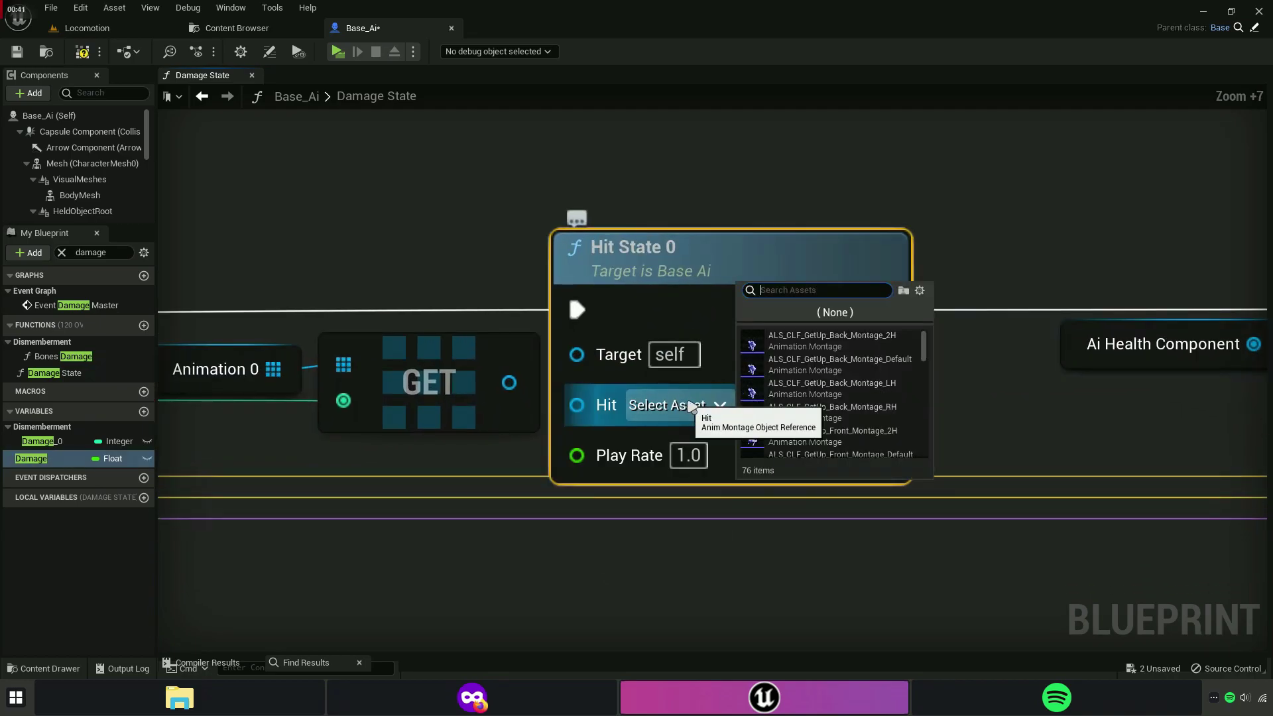
type("MeleeHit_Montage")
left_click(801, 339)
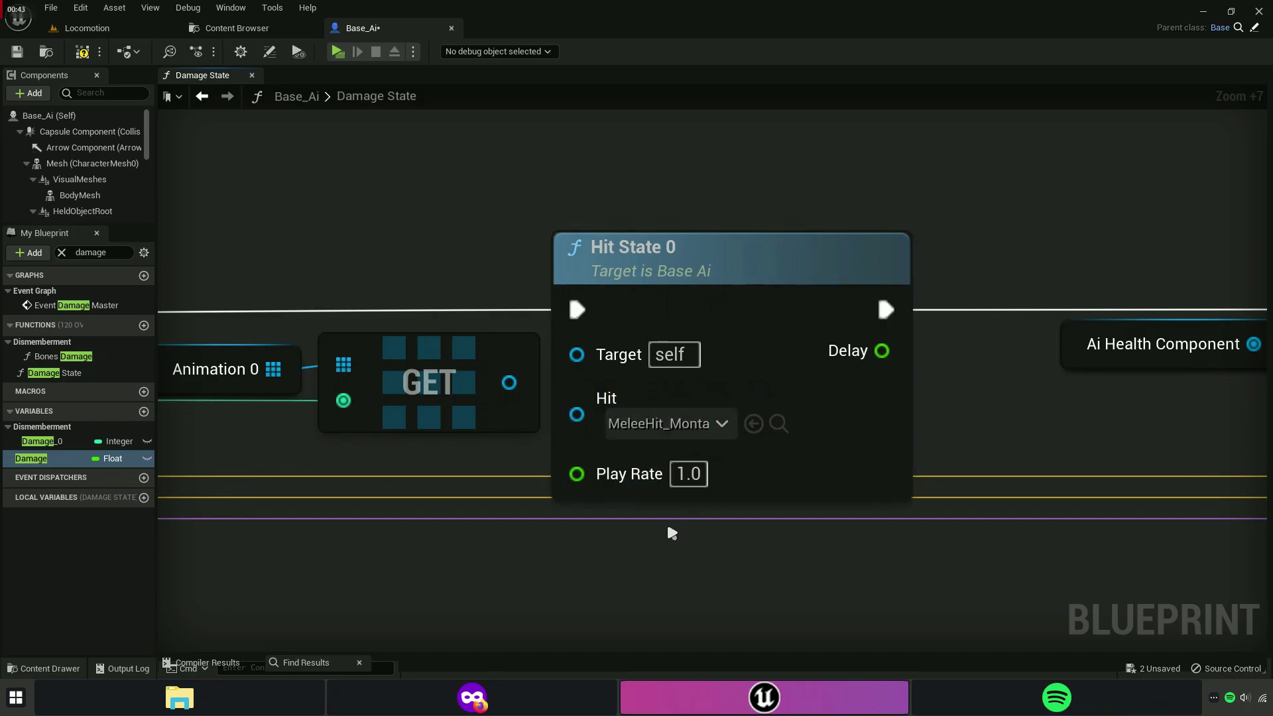
Save the Base_Ai blueprint.
left_click(16, 51)
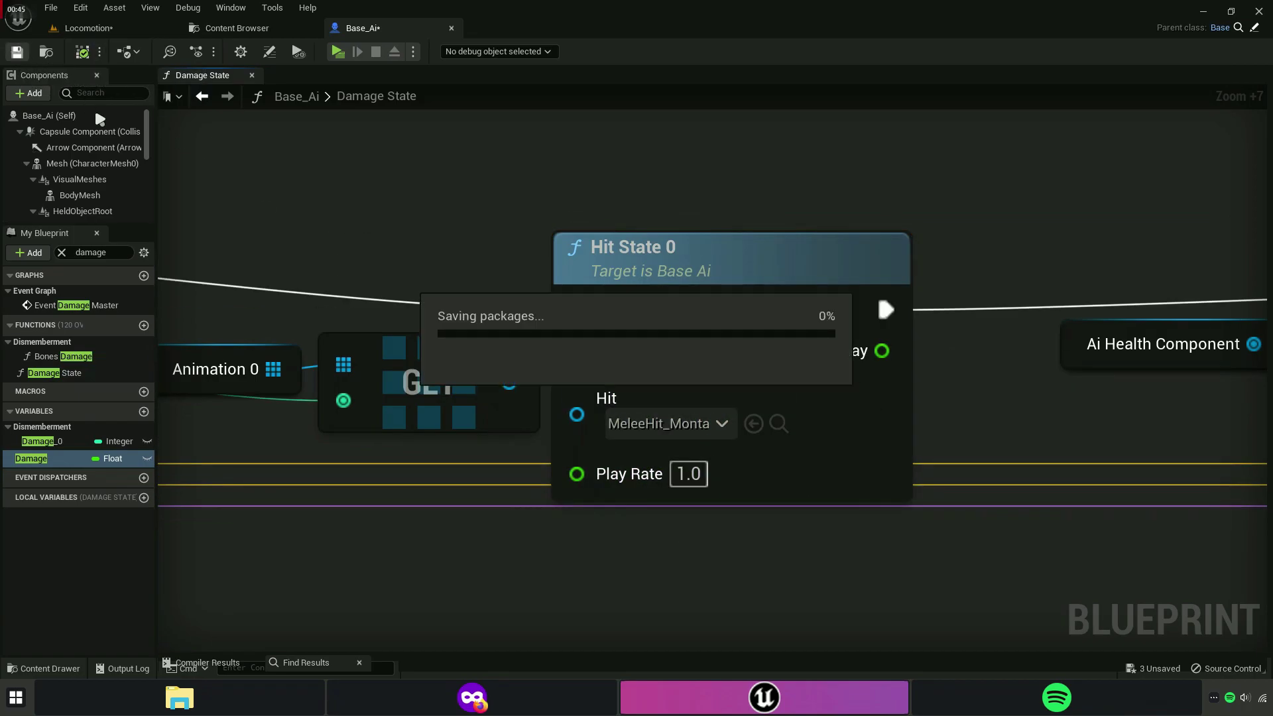
scroll(349, 201, "down", 1)
scroll(583, 201, "down", 1)
scroll(584, 201, "down", 1)
Start play, run to the AI enemy and stab it repeatedly with the knife.
left_click(337, 52)
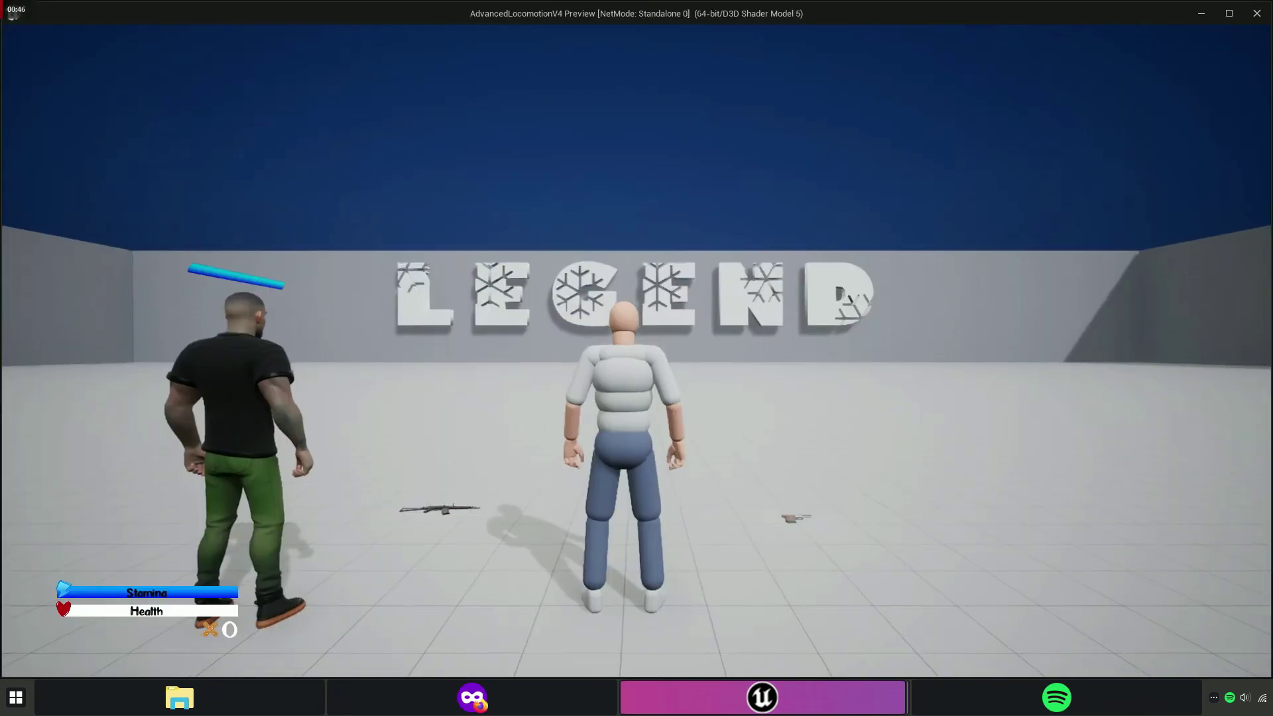
key("w")
key("w")
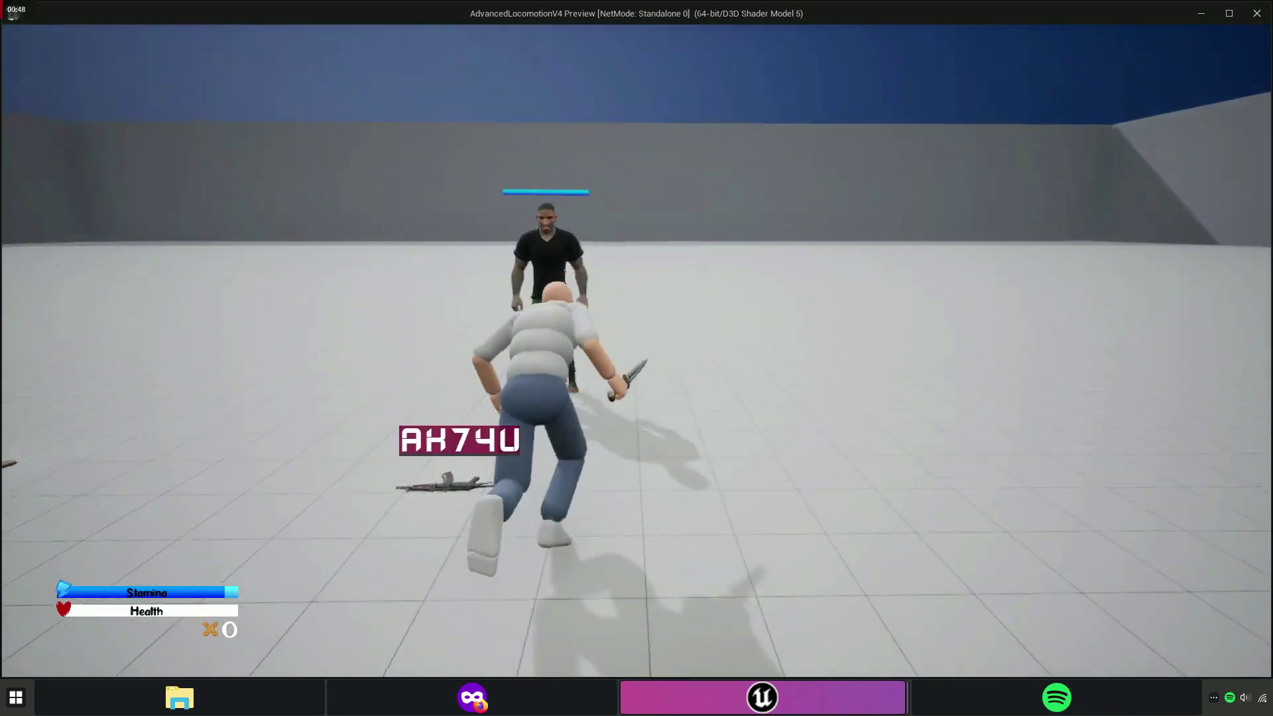
key("w")
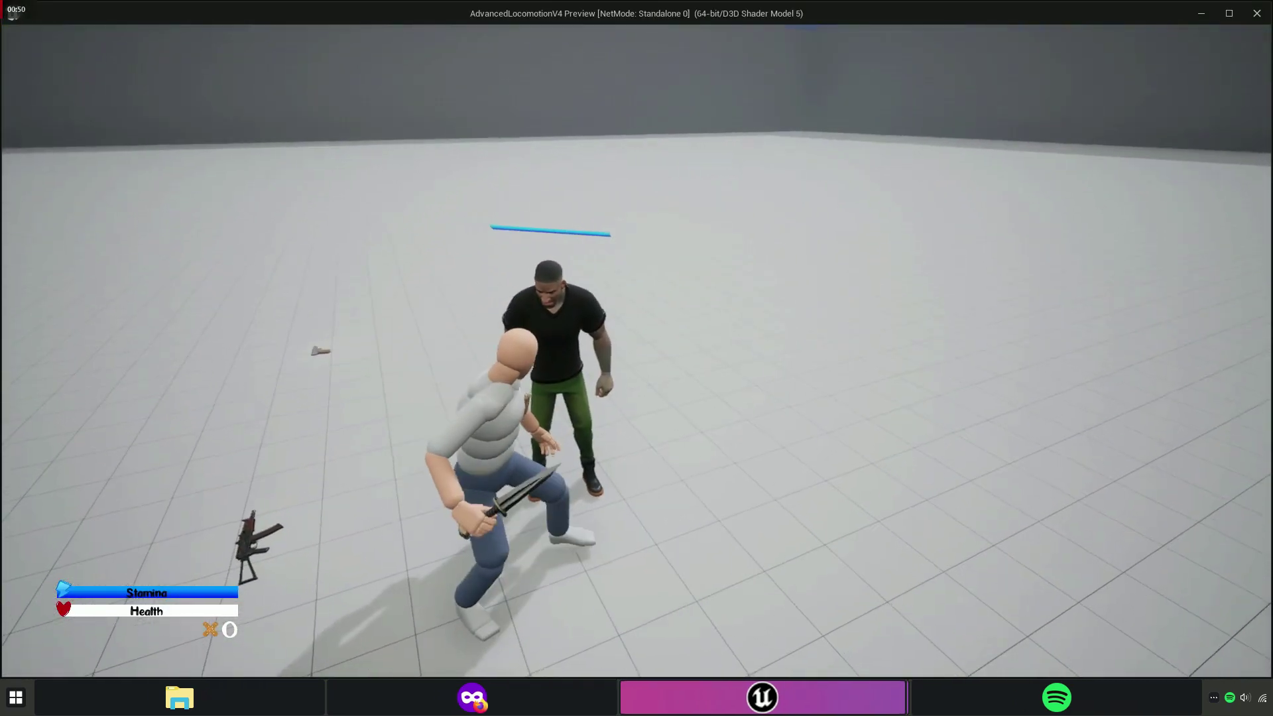
key("w")
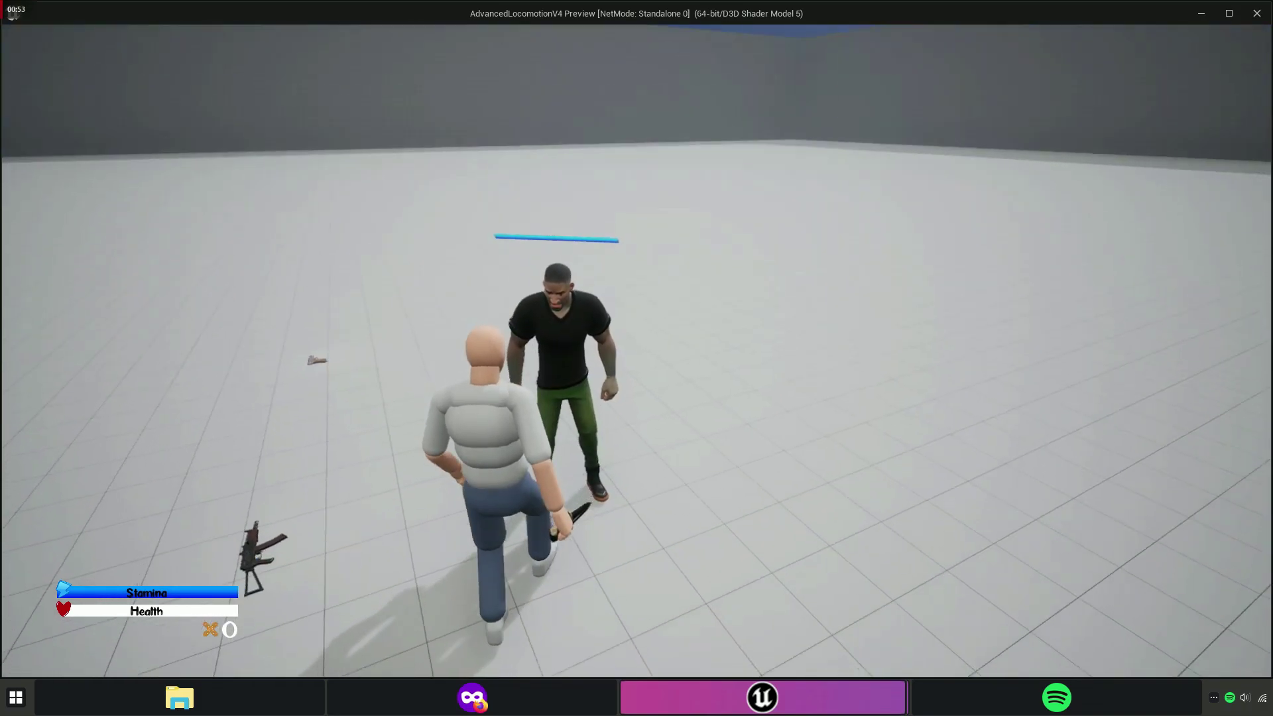
key("s")
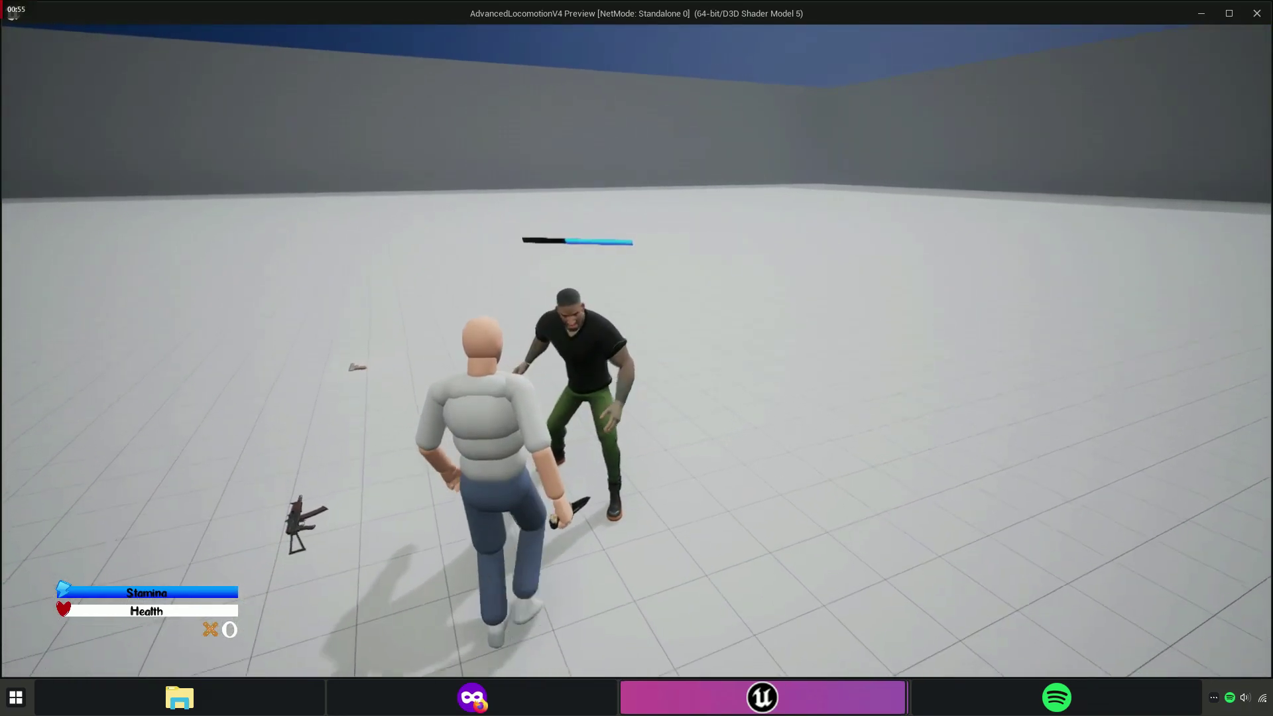
key("w")
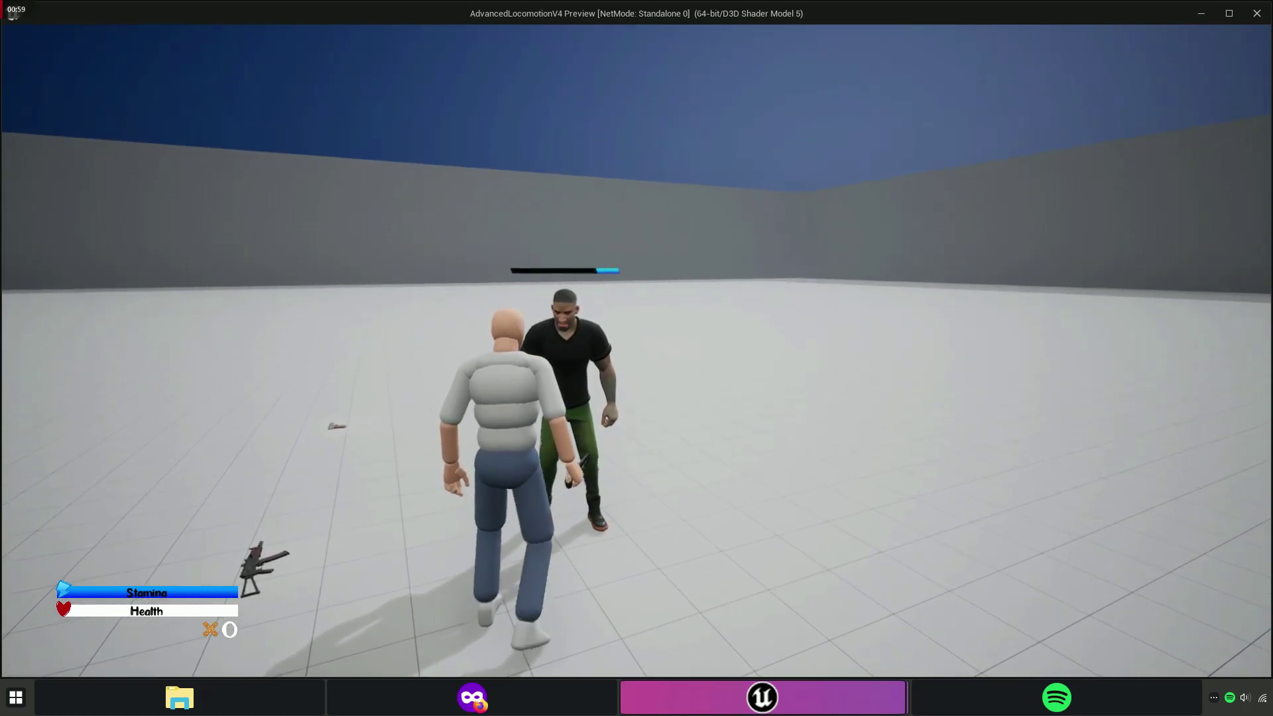
key("w")
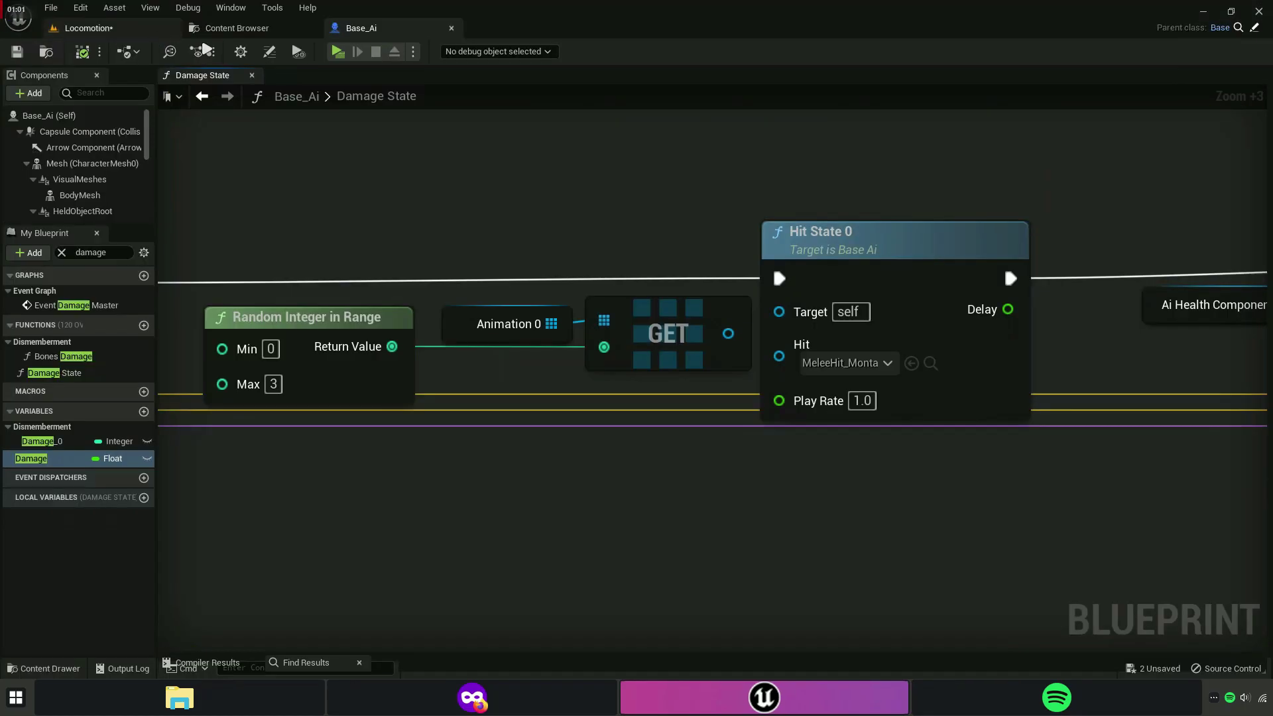
Add a new Hit State node targeting Base beside Hit State 0.
mouse_move(472, 186)
right_mouse_down()
mouse_move(254, 426)
mouse_move(664, 436)
mouse_move(440, 426)
right_mouse_up()
scroll(254, 426, "down", 5)
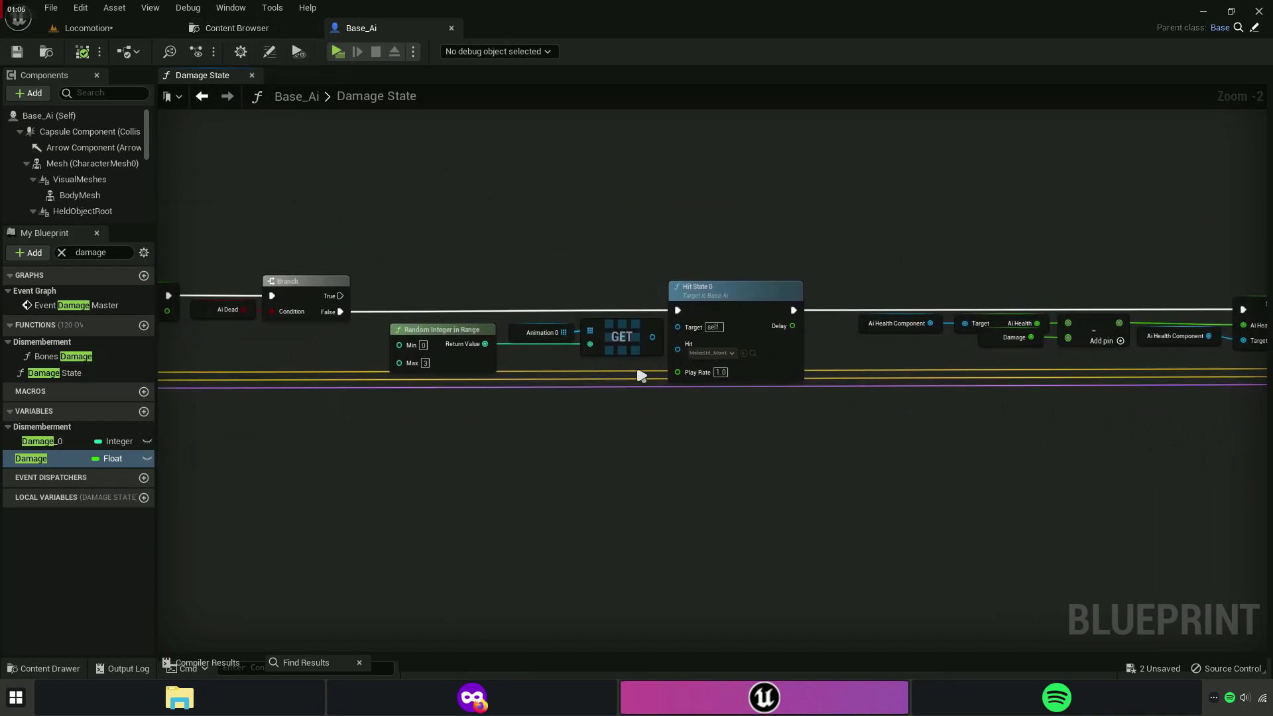
scroll(599, 417, "up", 4)
right_click_drag(635, 425, 426, 421)
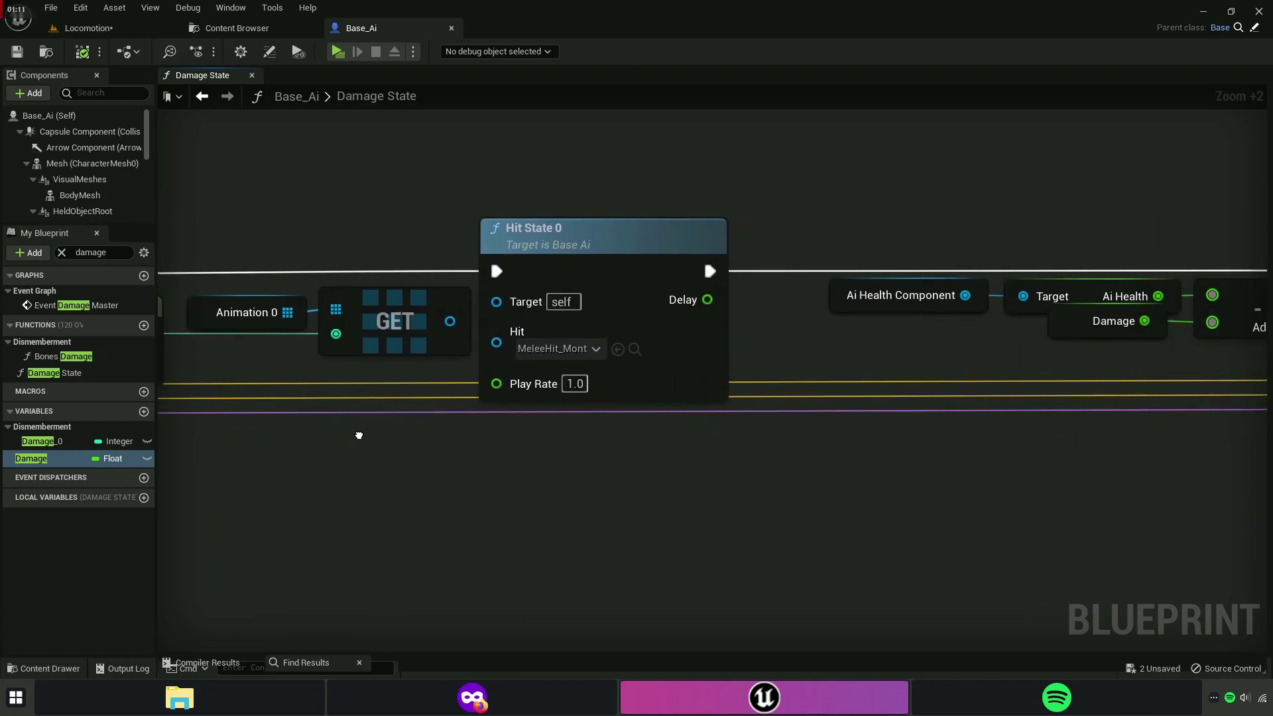
right_click_drag(426, 420, 524, 539)
right_click(585, 194)
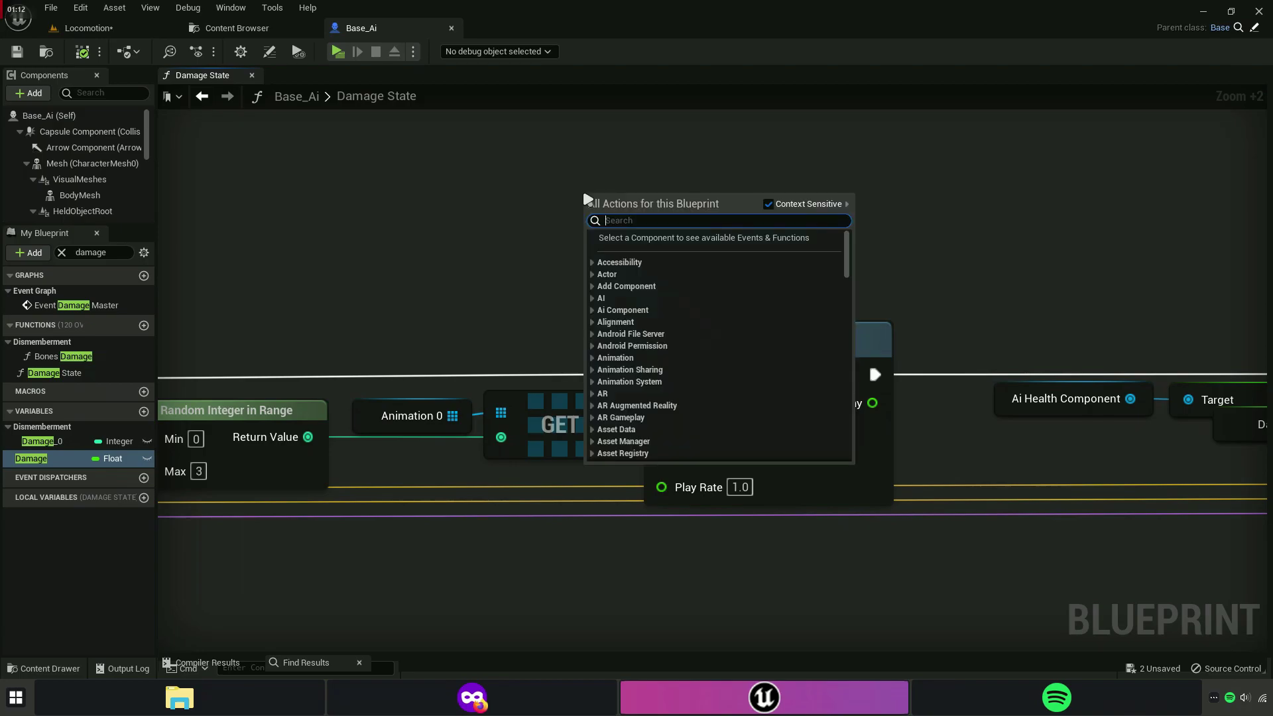
type("hit state")
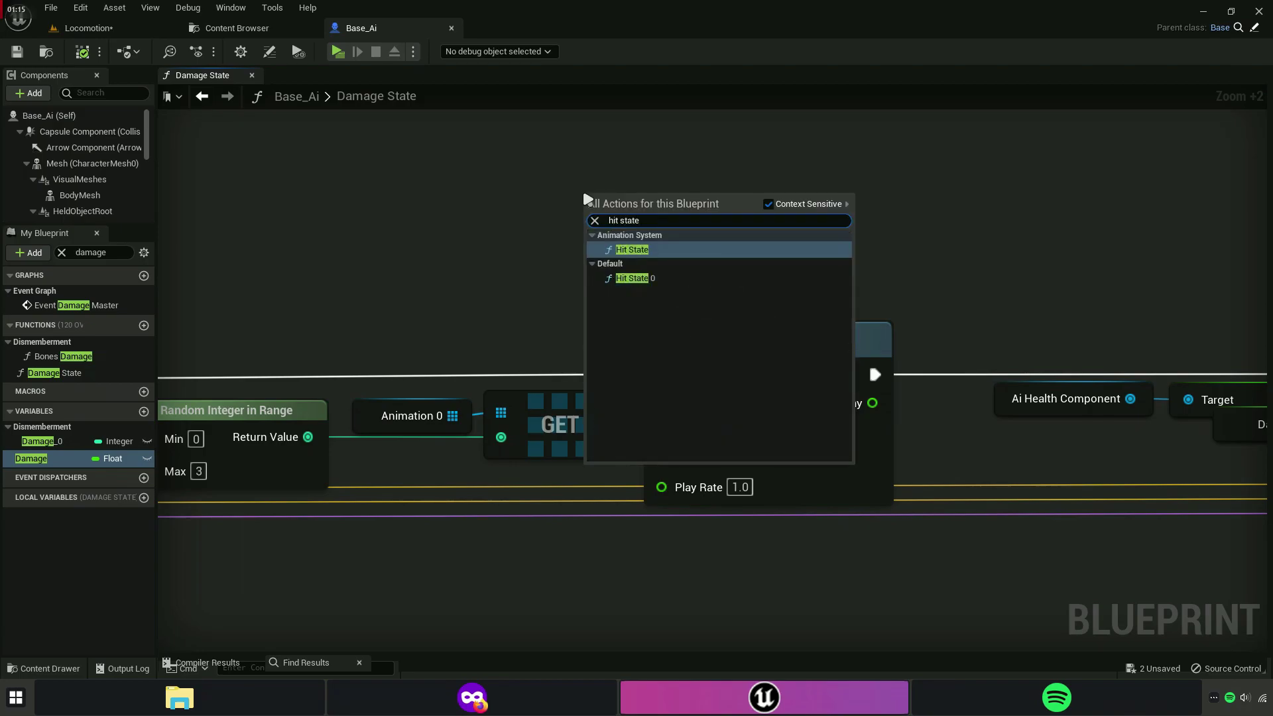
left_click(640, 252)
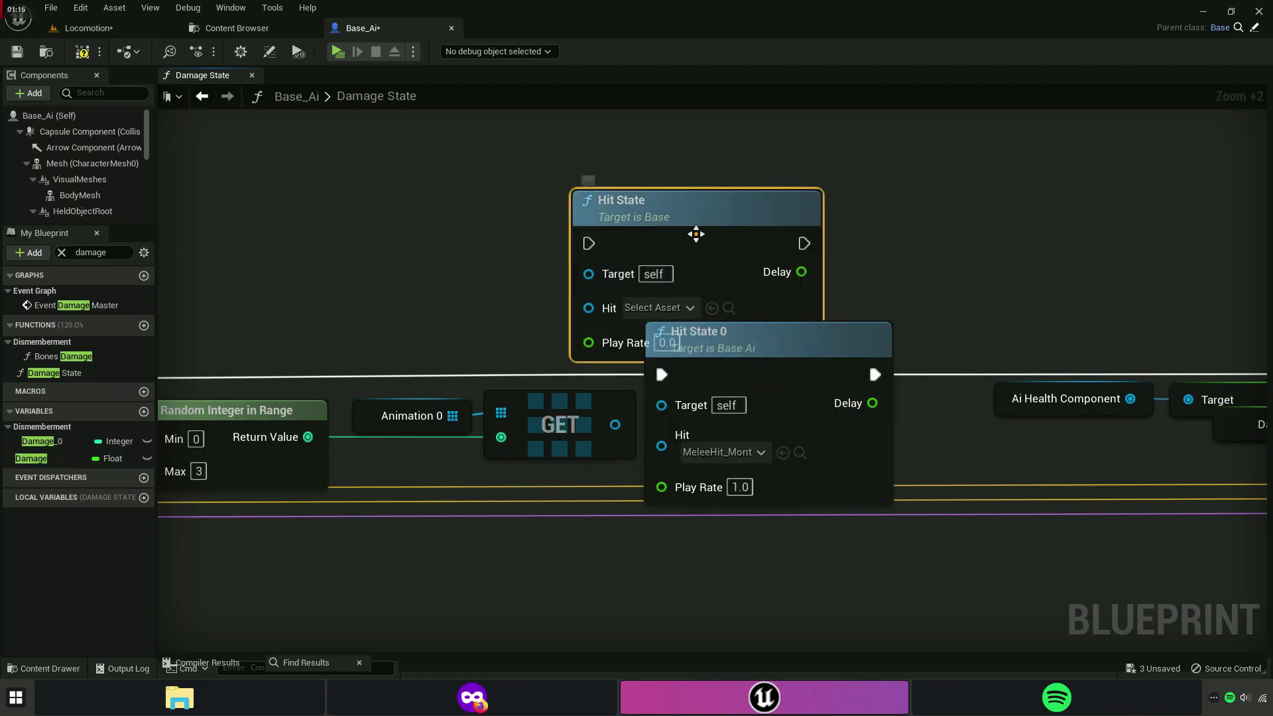
left_click_drag(650, 217, 448, 190)
Wire Branch False into the new Hit State and its output into SET.
scroll(715, 361, "down", 4)
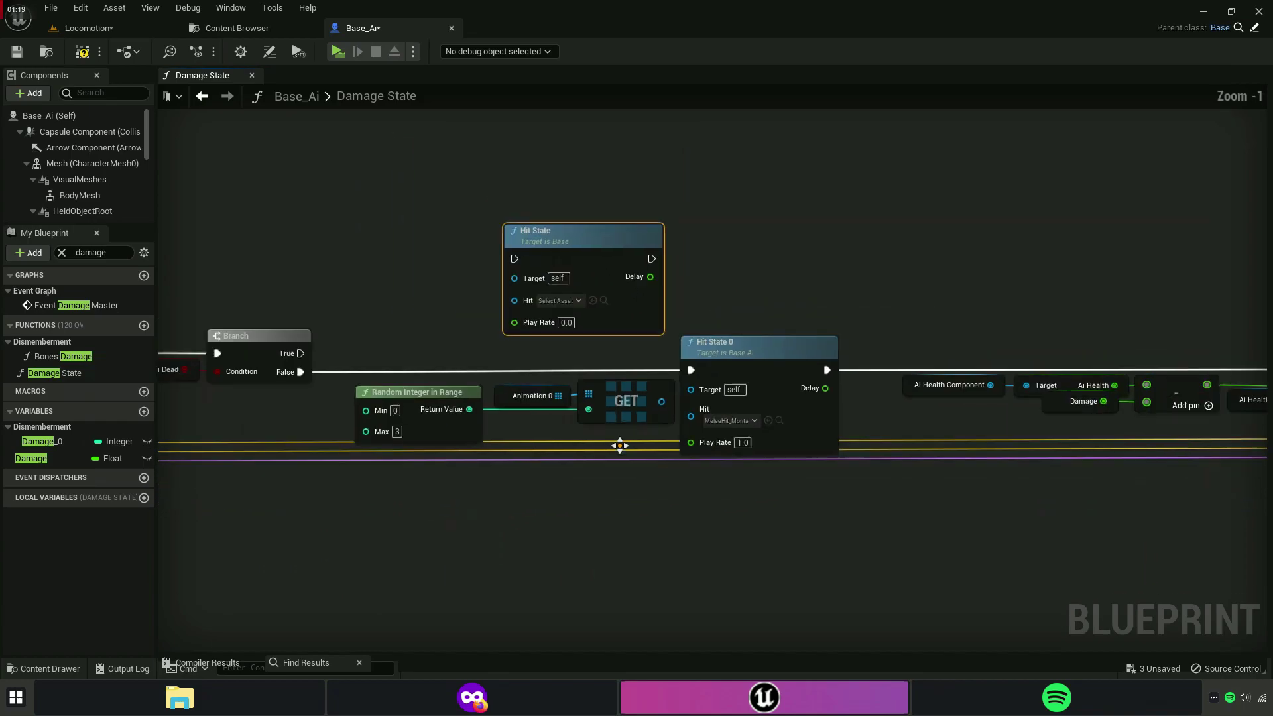
left_click_drag(648, 364, 631, 461)
scroll(481, 147, "up", 4)
left_click_drag(482, 147, 759, 265)
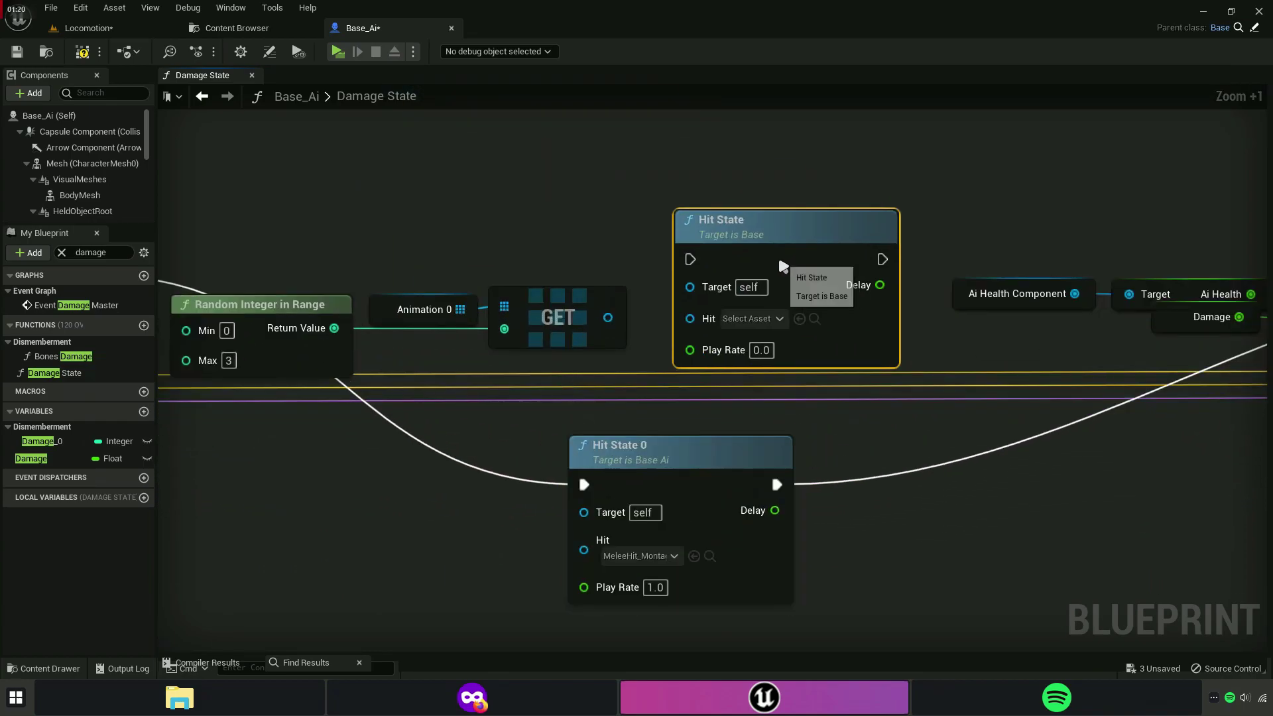
right_click_drag(199, 285, 431, 318)
mouse_move(323, 307)
left_mouse_down()
mouse_move(926, 294)
mouse_move(921, 277)
left_mouse_up()
left_click_drag(982, 253, 969, 293)
mouse_move(1088, 305)
left_mouse_down()
mouse_move(1104, 309)
mouse_move(1070, 309)
left_mouse_up()
right_click_drag(371, 464, 961, 406)
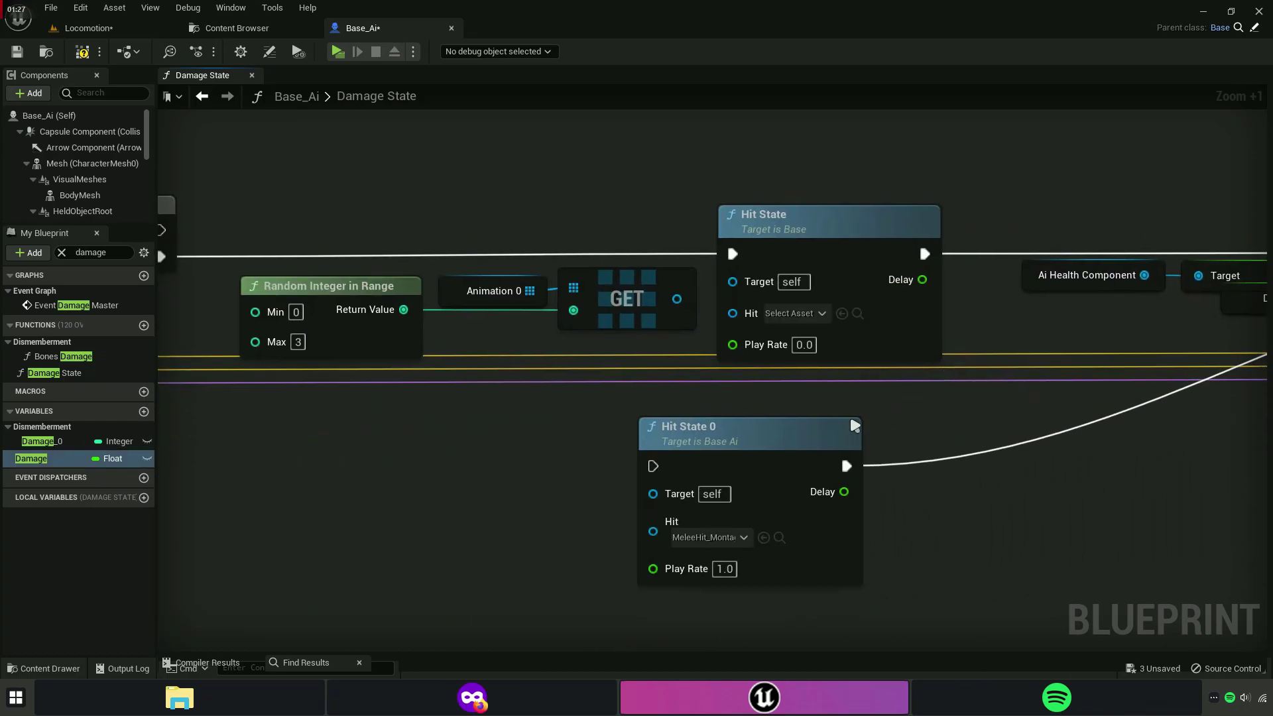
Delete the old Hit State 0 node and feed the GET animation into Hit.
left_click_drag(731, 437, 584, 437)
right_click(586, 438)
left_click(676, 144)
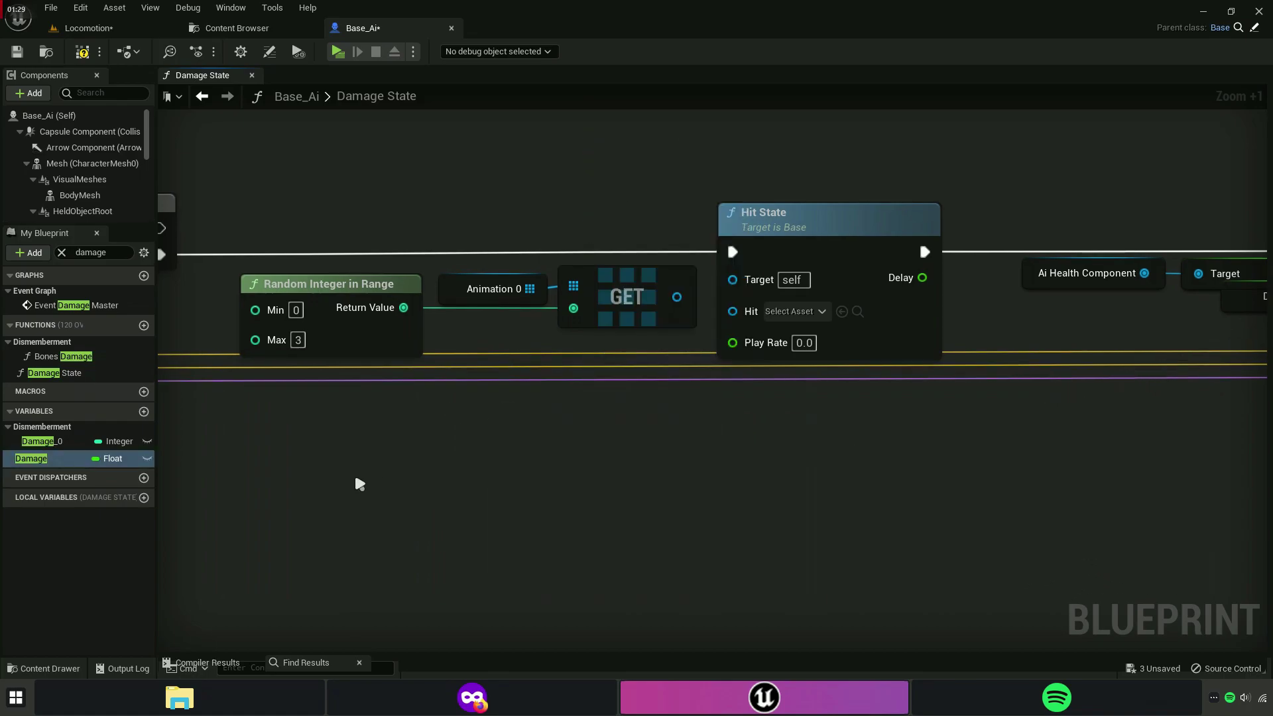
left_click_drag(675, 297, 732, 312)
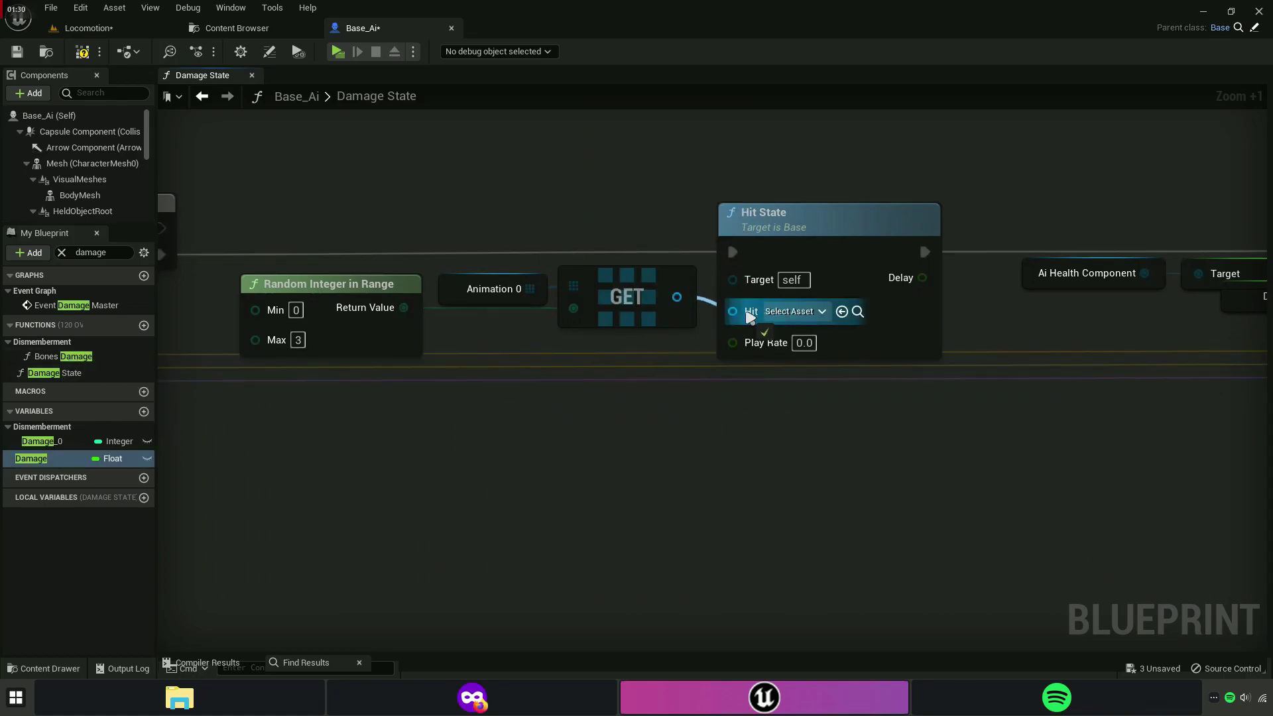
right_click_drag(355, 385, 585, 434)
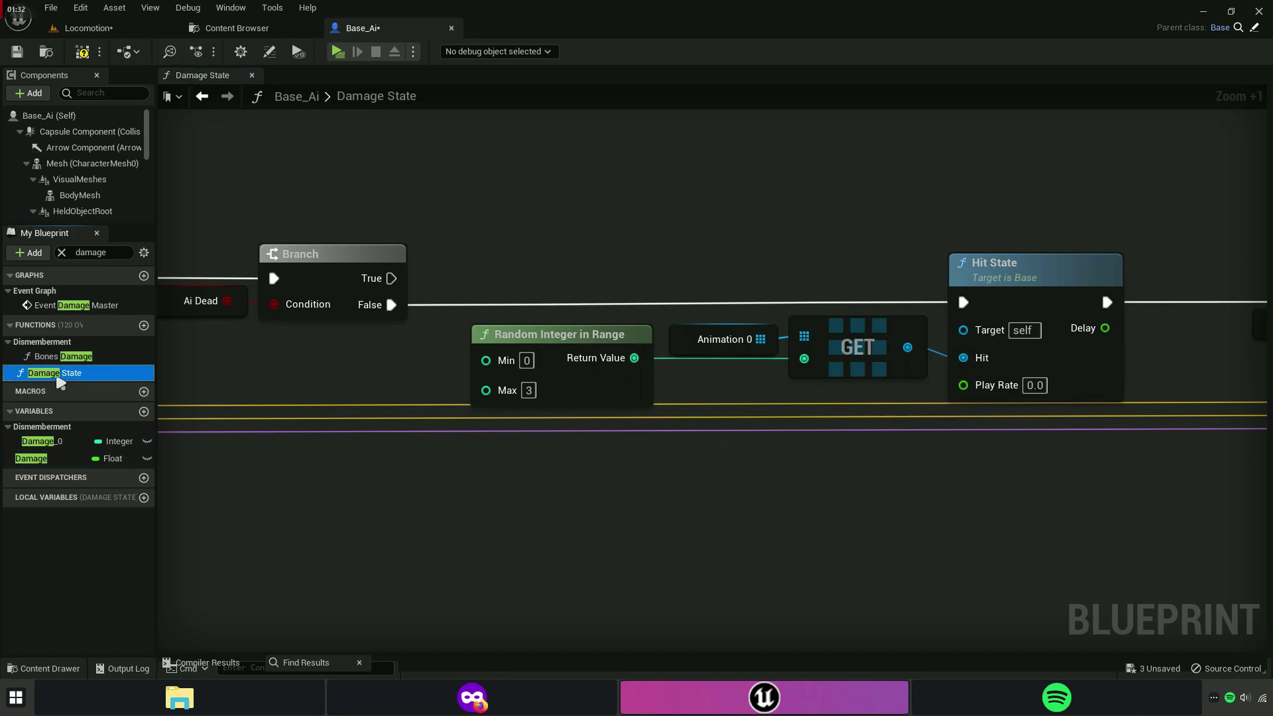
Filter members by 'hit' and delete the unused Hit State_0 function.
left_click(61, 253)
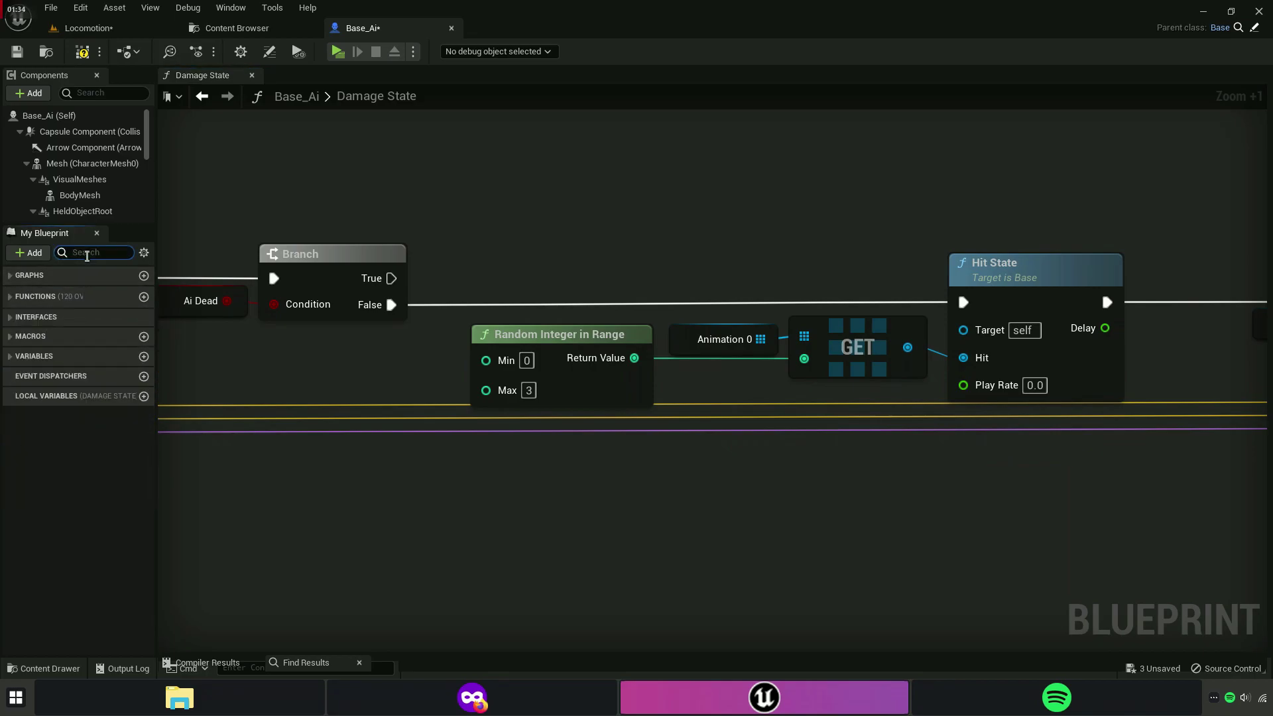
type("hit")
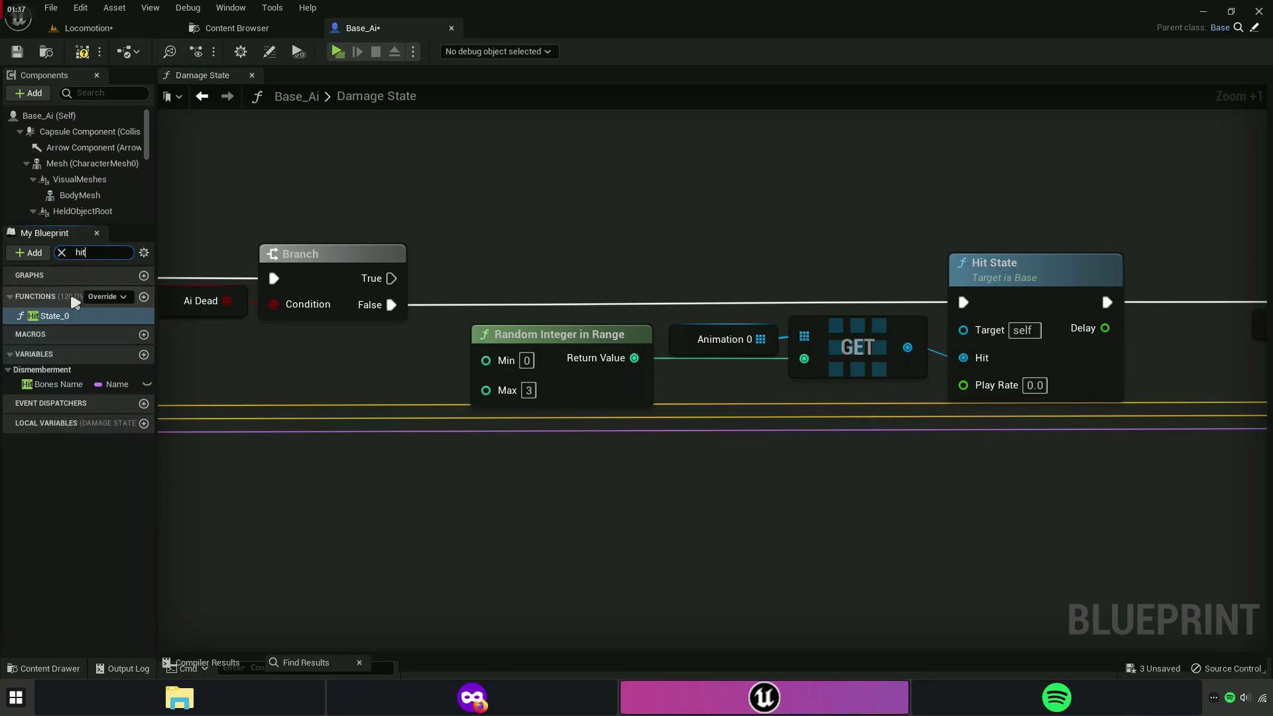
right_click(69, 321)
left_click(114, 438)
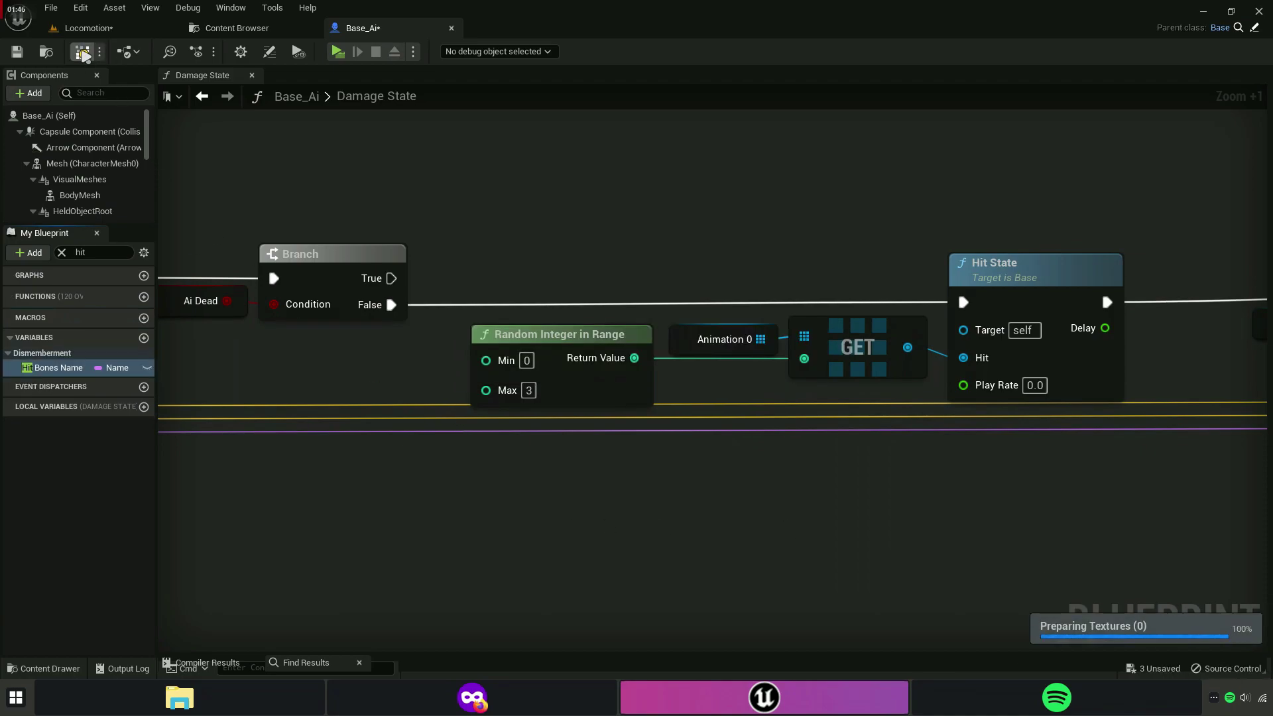
Save Base_Ai and start a play test of the level.
key("ctrl+s")
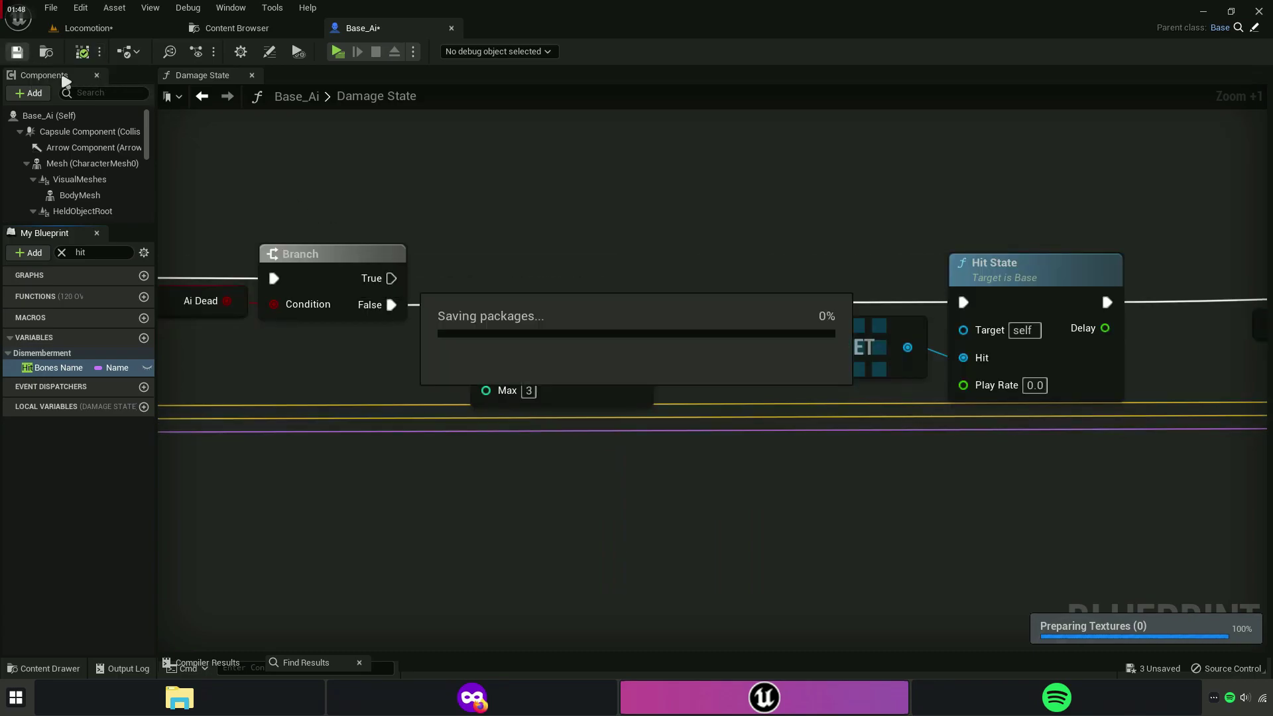
right_click_drag(511, 212, 441, 204)
left_click(338, 51)
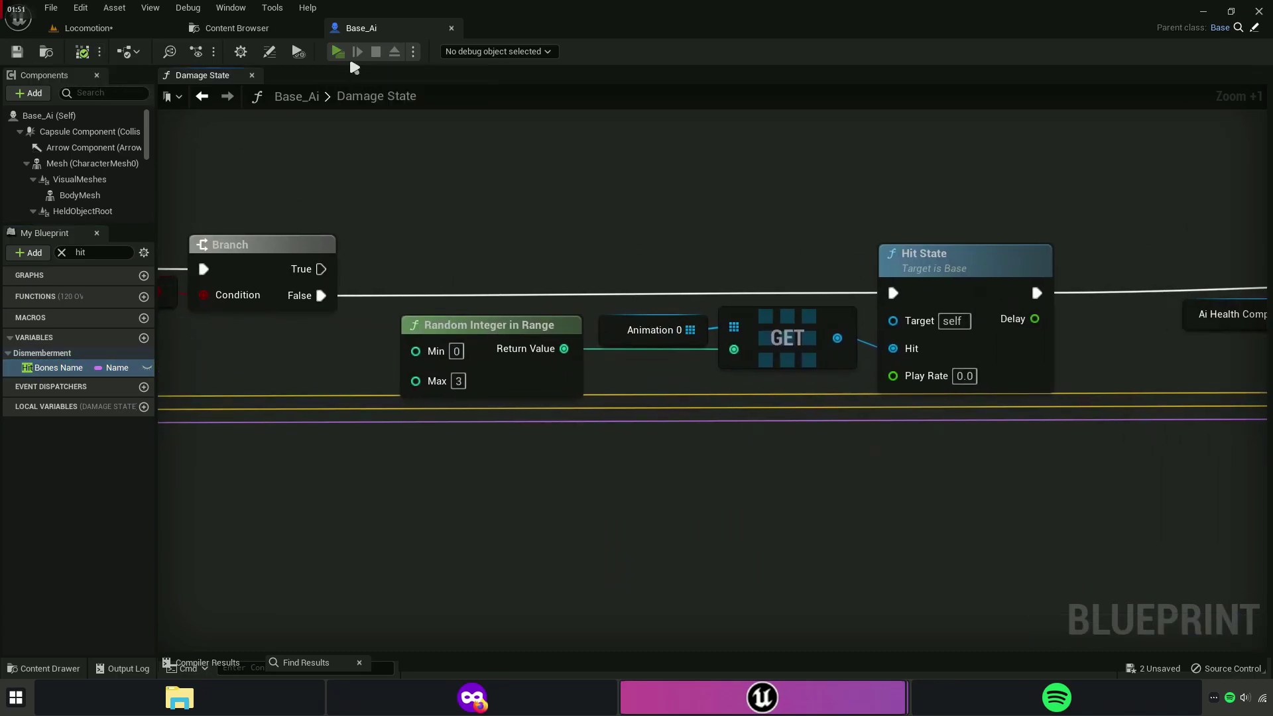
Strike the enemy in the running test, then stop play and centre the Hit State node.
key("w")
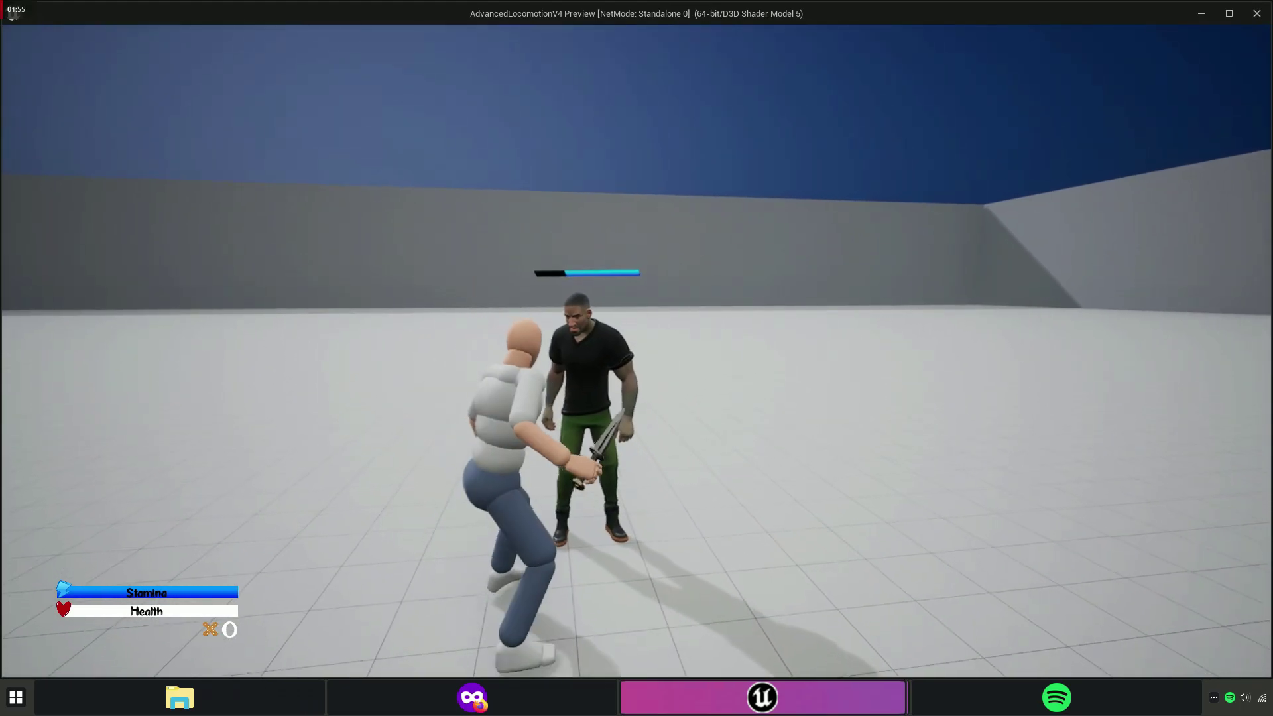
key("w")
key("Escape")
right_click_drag(808, 430, 440, 420)
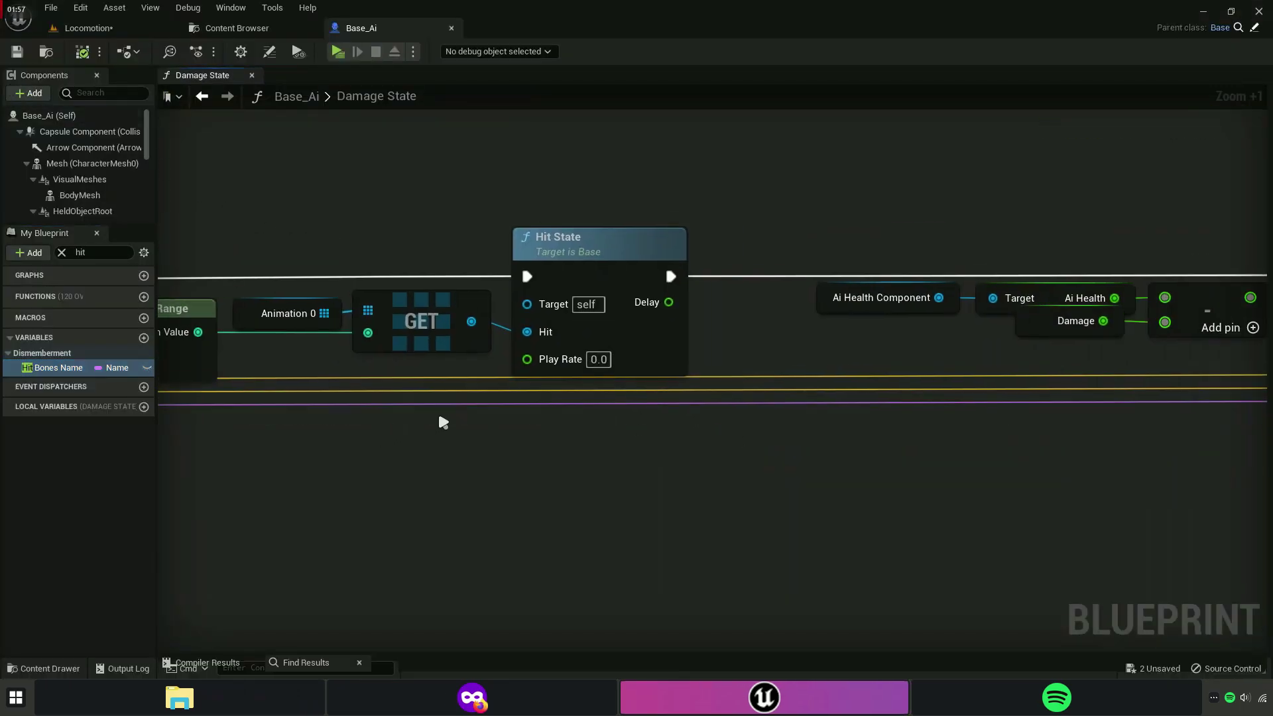
scroll(572, 363, "up", 5)
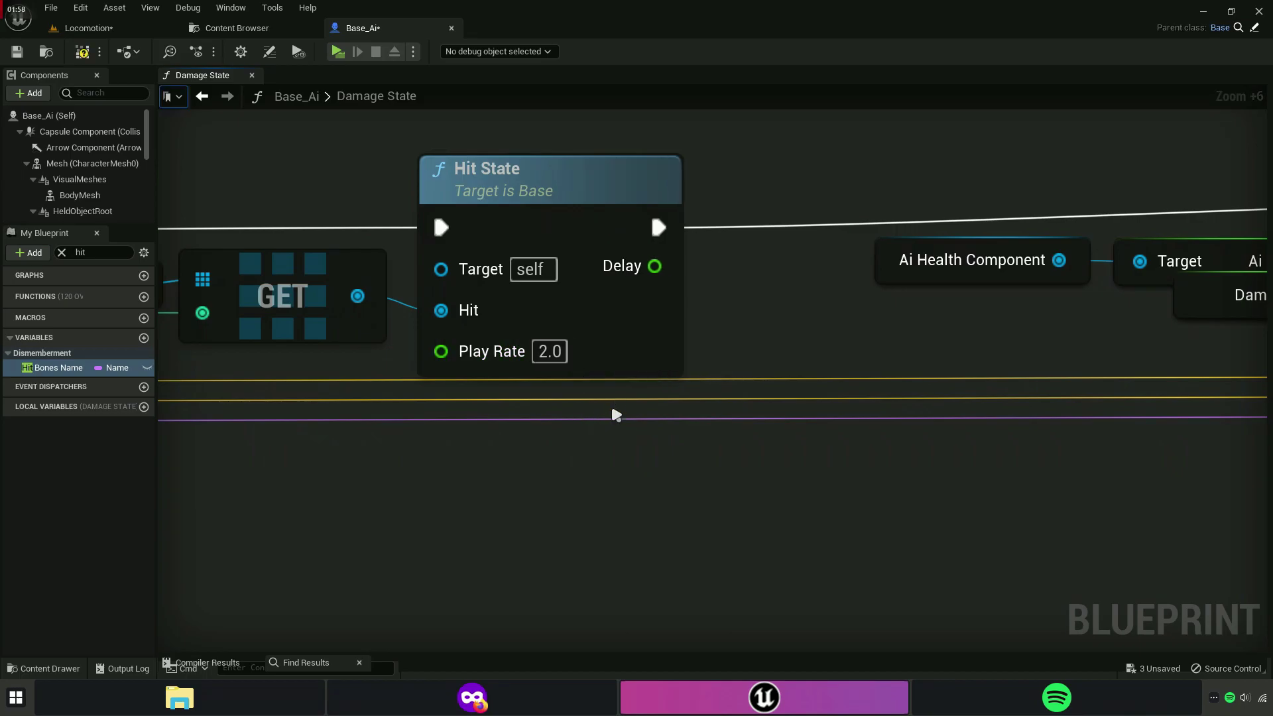
Relaunch play, pick up the dagger, attack the enemy, then stop the test.
left_click(364, 68)
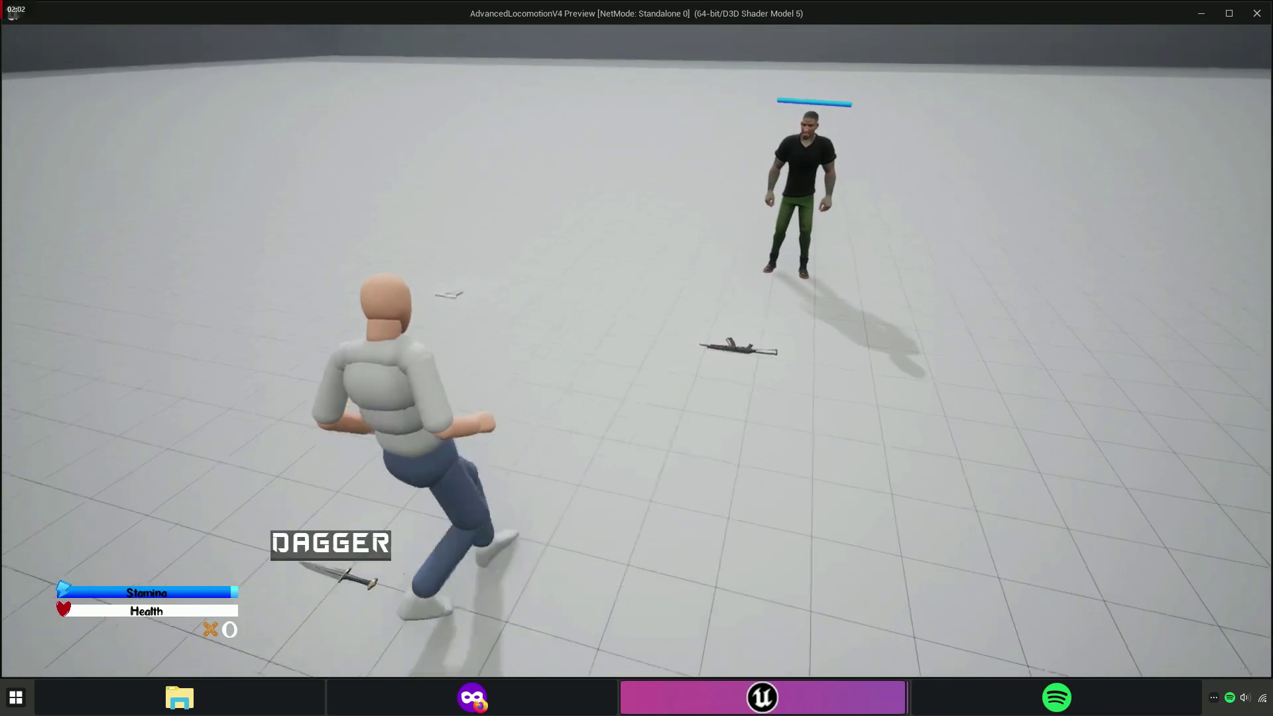
key("e")
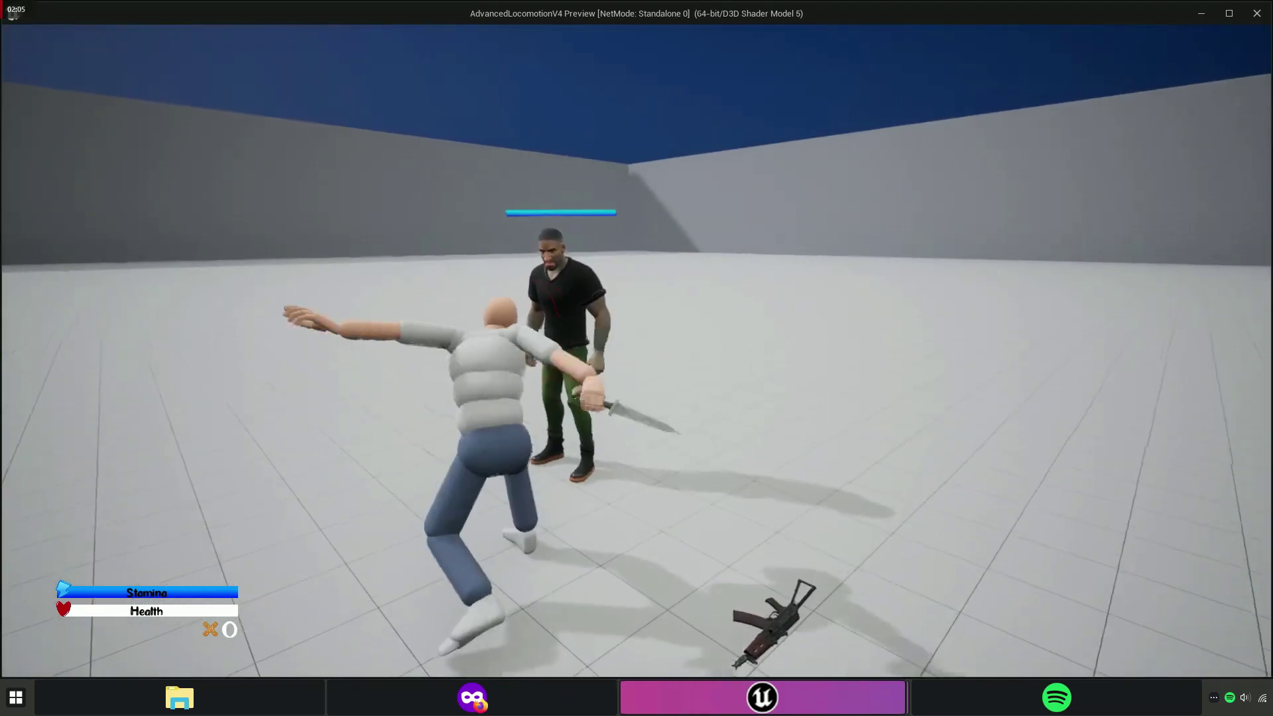
key("w")
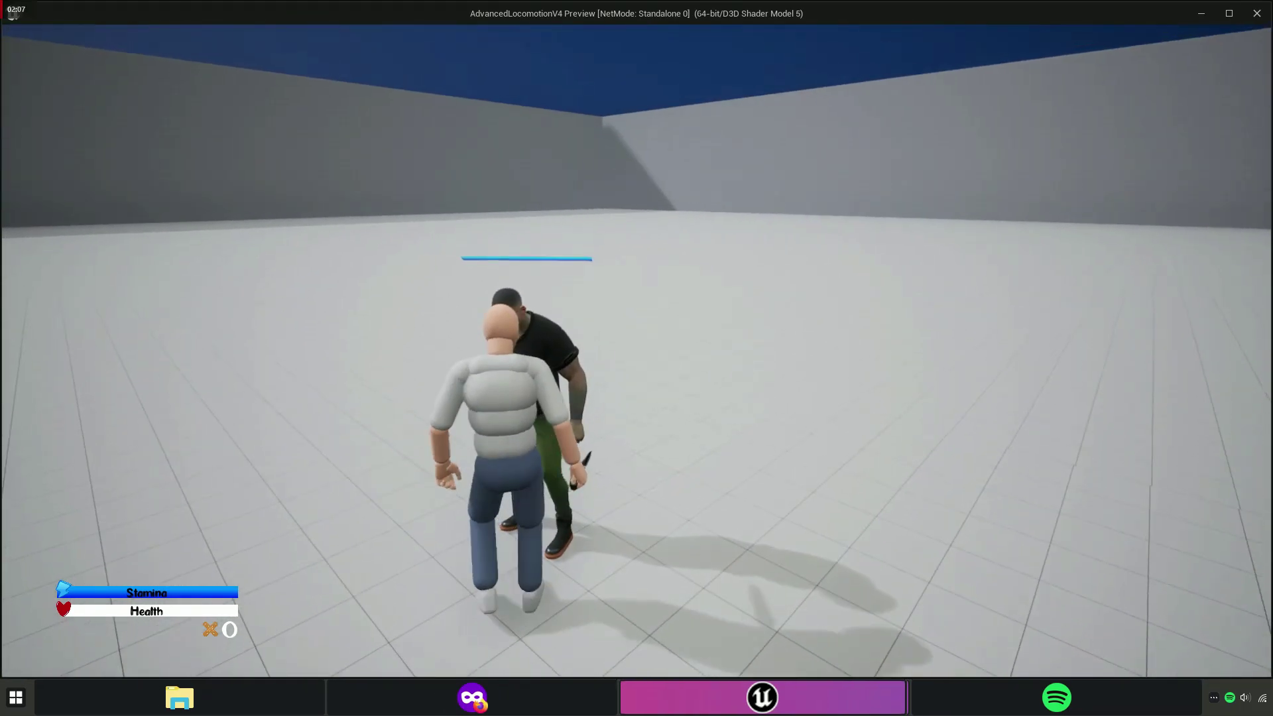
key("Escape")
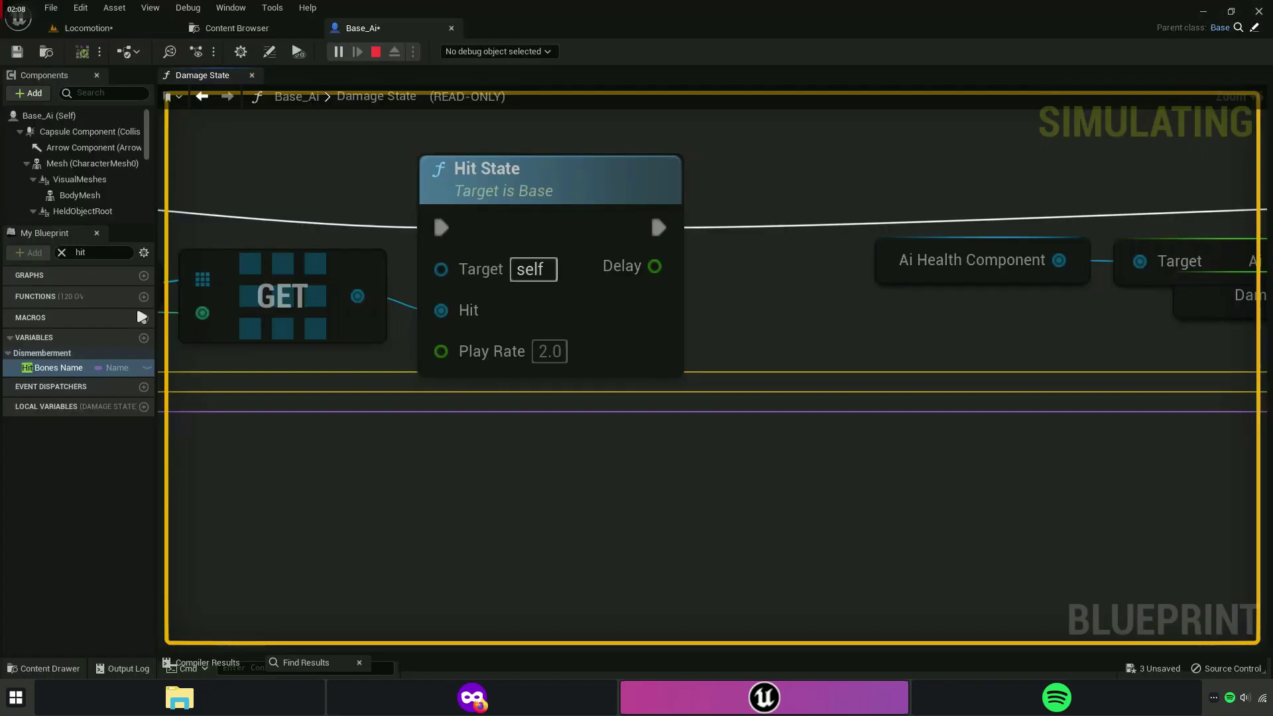
mouse_move(576, 462)
right_mouse_down()
mouse_move(795, 493)
mouse_move(897, 488)
right_mouse_up()
Select the Damage State entry node and view the function's details.
scroll(946, 500, "down", 5)
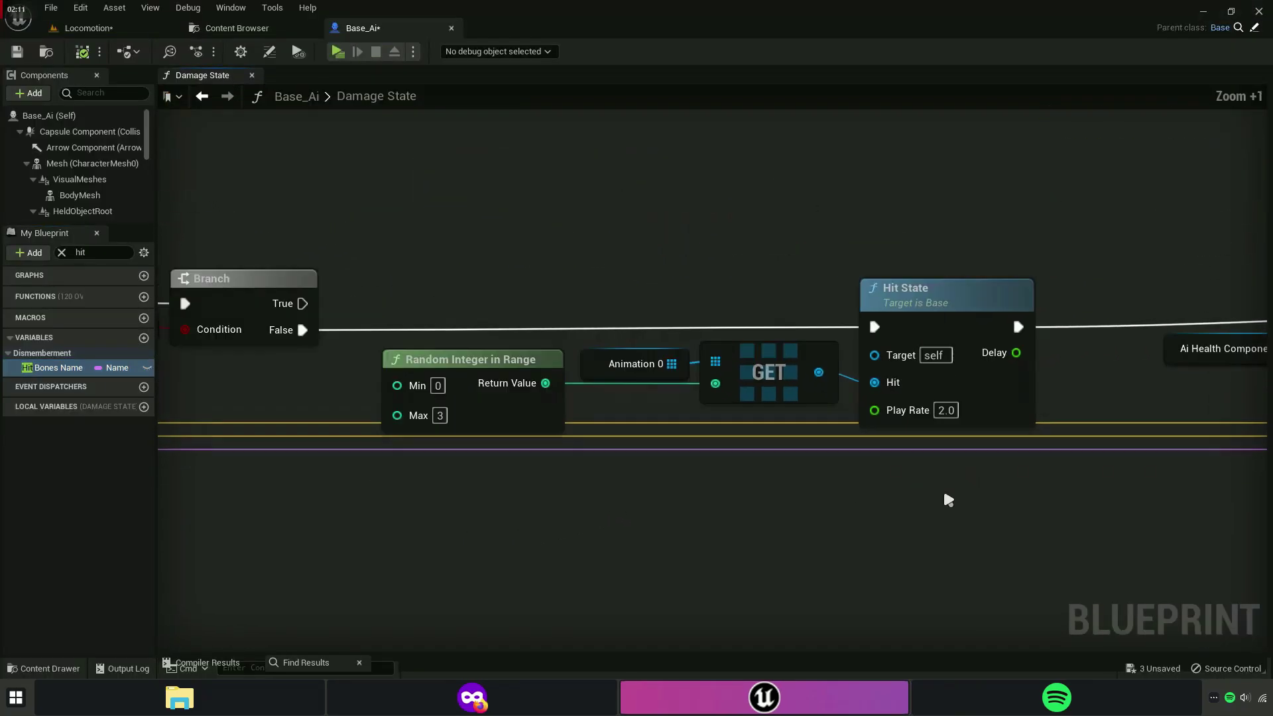
scroll(943, 506, "down", 4)
scroll(489, 363, "up", 4)
left_click(424, 225)
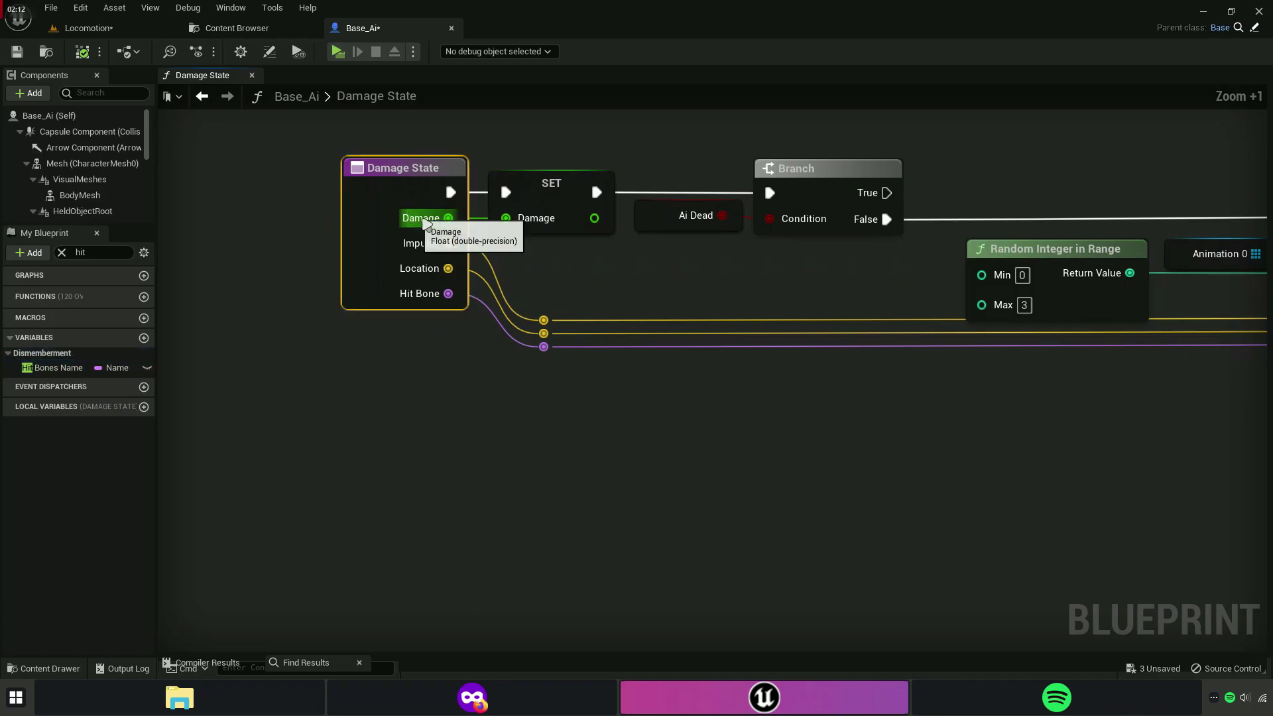
left_click(1266, 279)
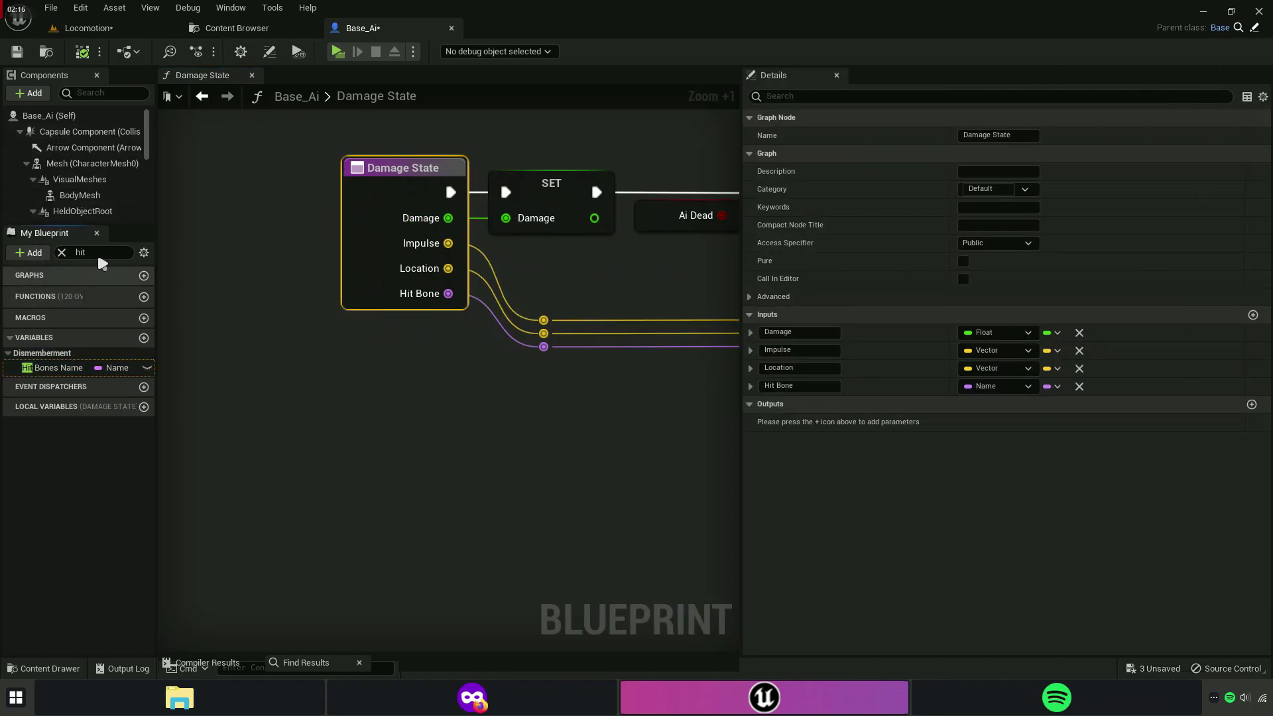
Clear the search, open the EventGraph and bring the Damage State nodes into view.
left_click(61, 252)
double_click(47, 293)
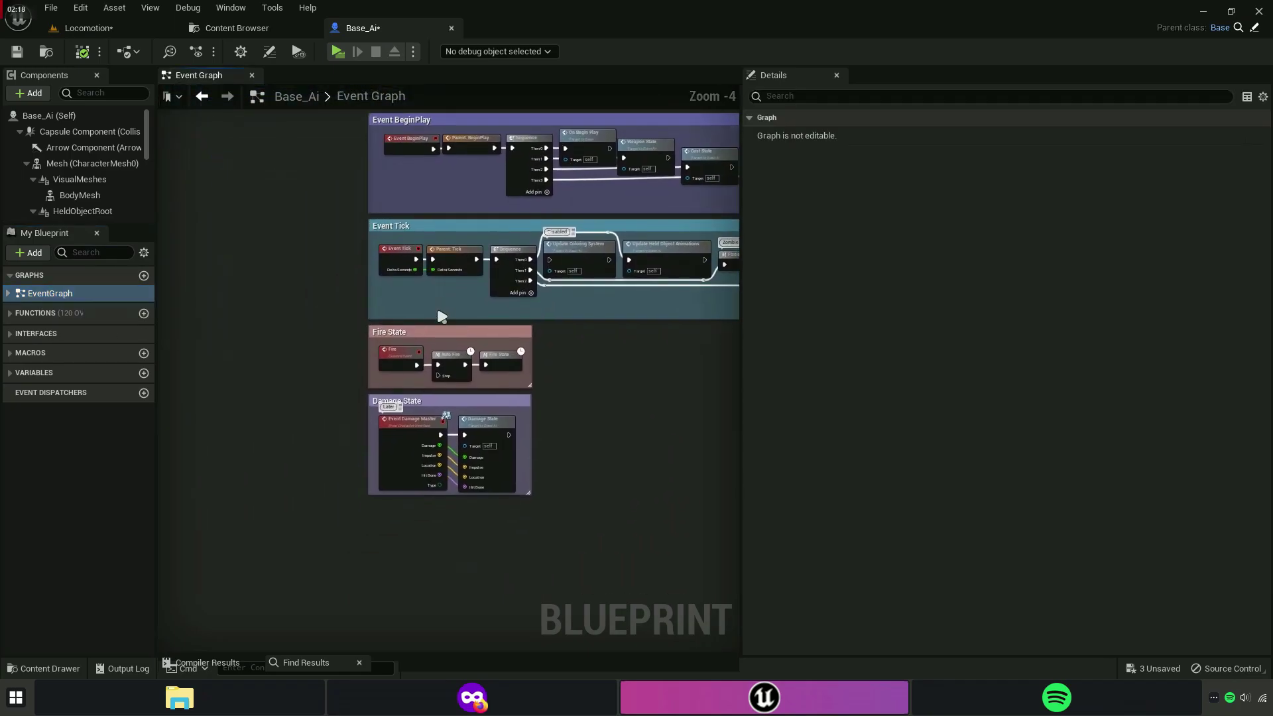
scroll(430, 463, "up", 9)
left_click(324, 265)
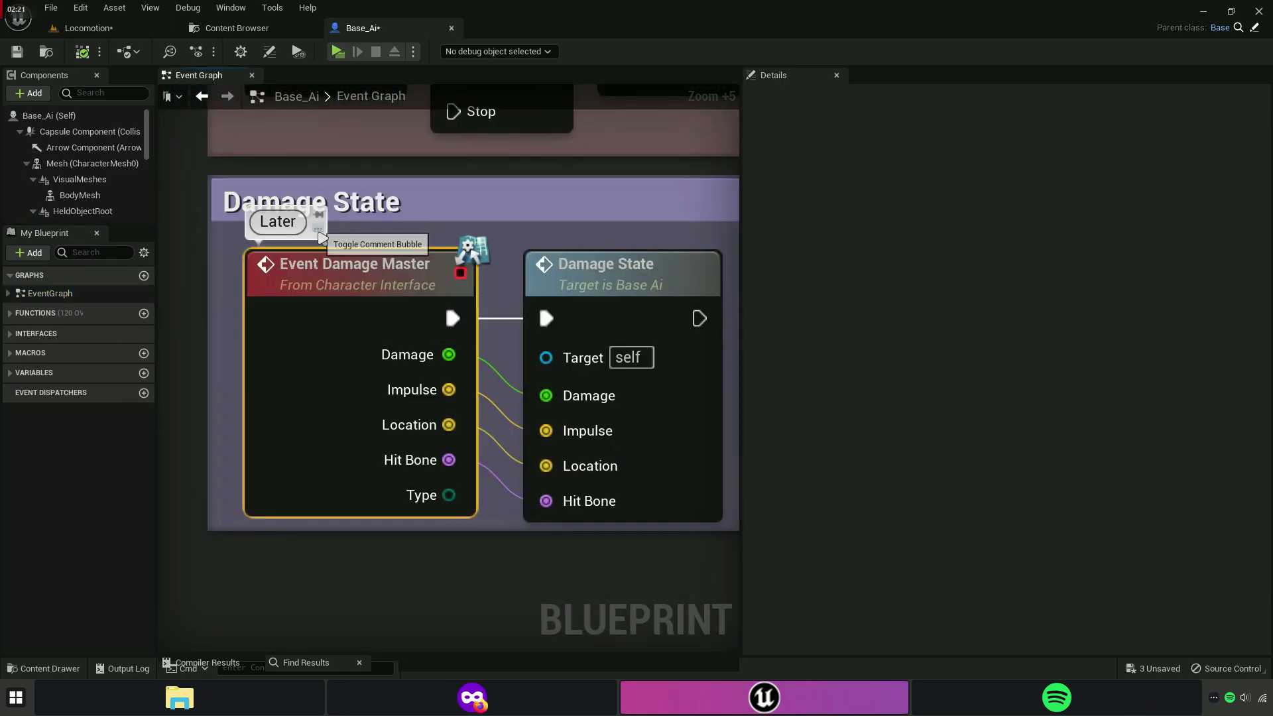
left_click(318, 230)
scroll(346, 216, "up", 2)
right_click_drag(346, 216, 356, 276)
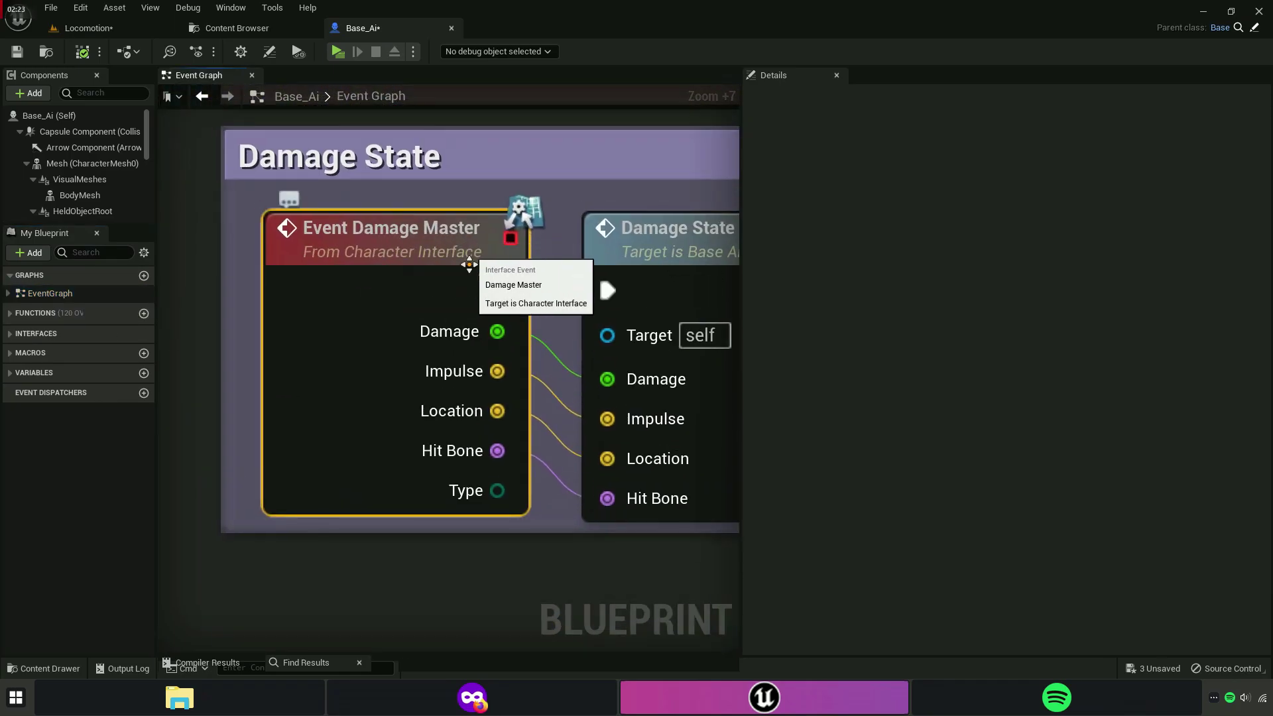
right_click_drag(469, 264, 388, 168)
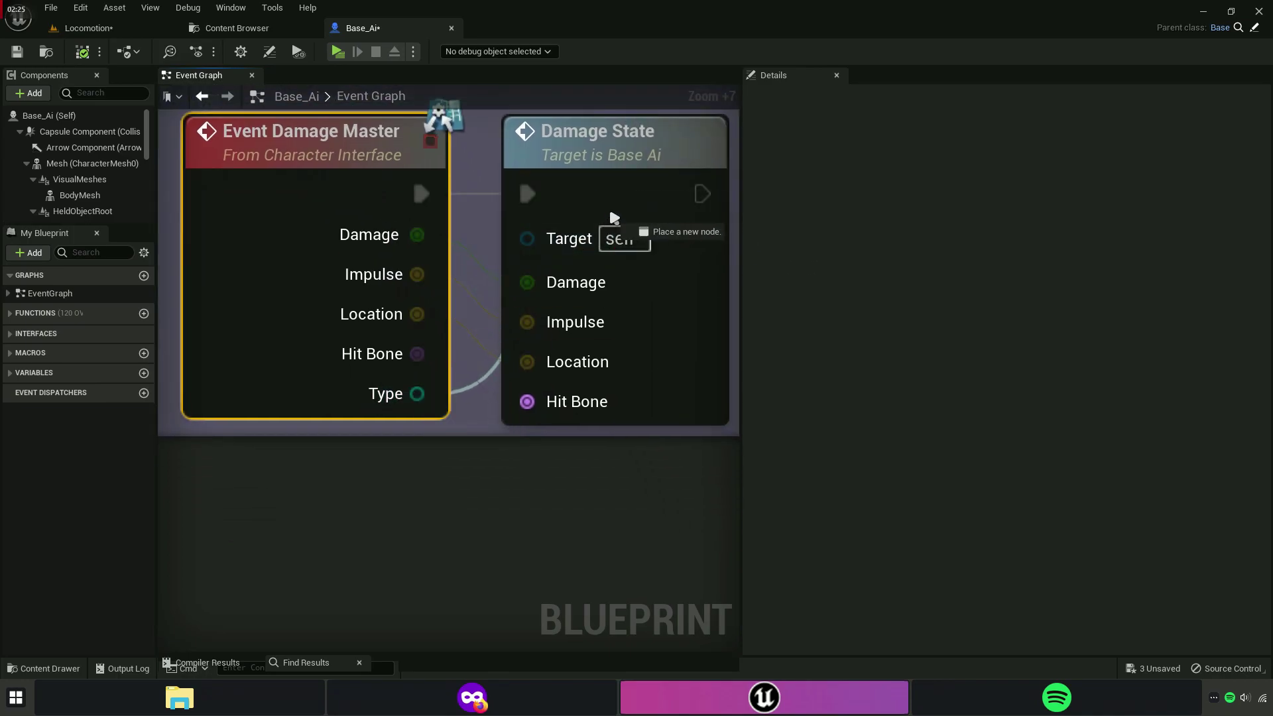
Open the Damage State function graph from its call in the Event Graph.
right_click(613, 217)
left_click(211, 333)
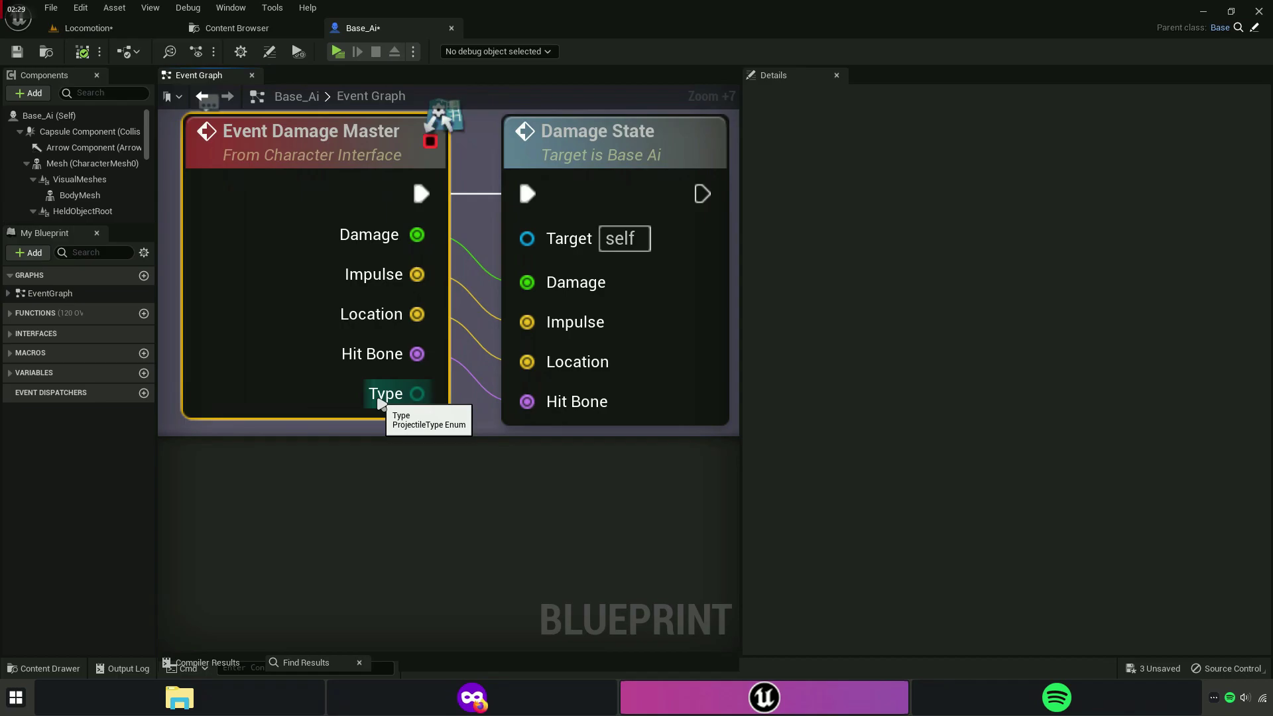
left_click(580, 167)
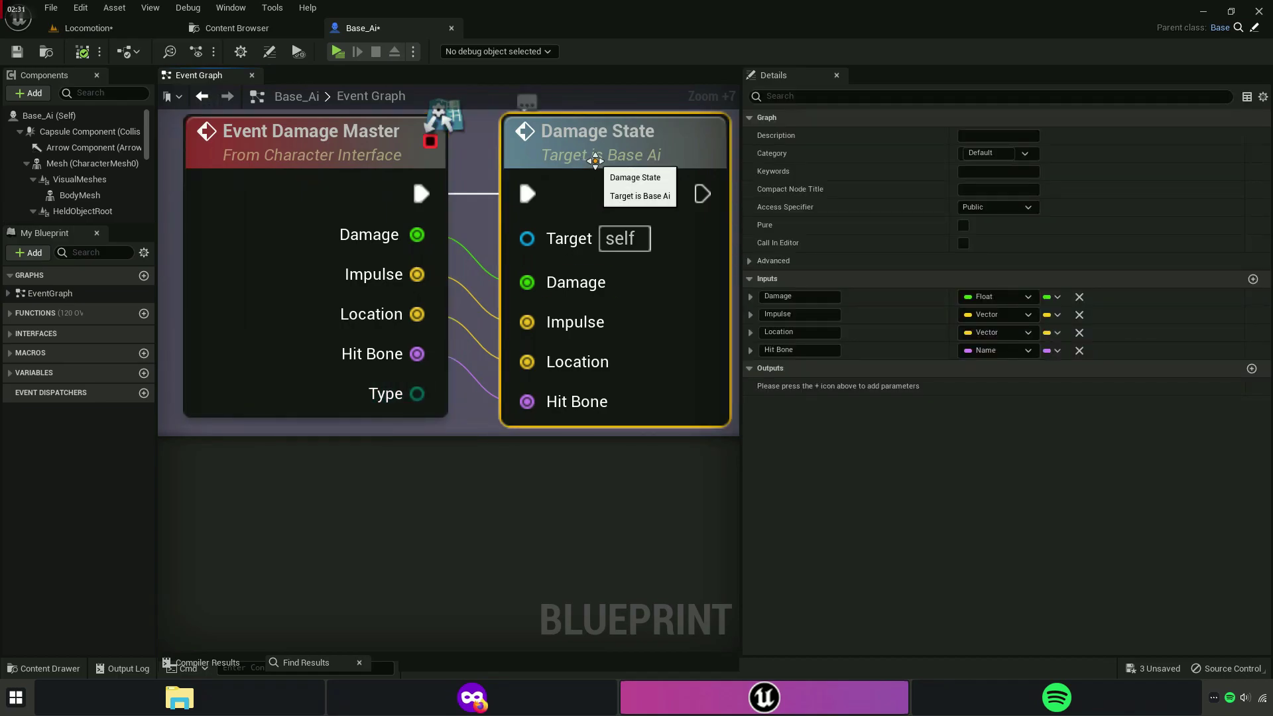
double_click(595, 160)
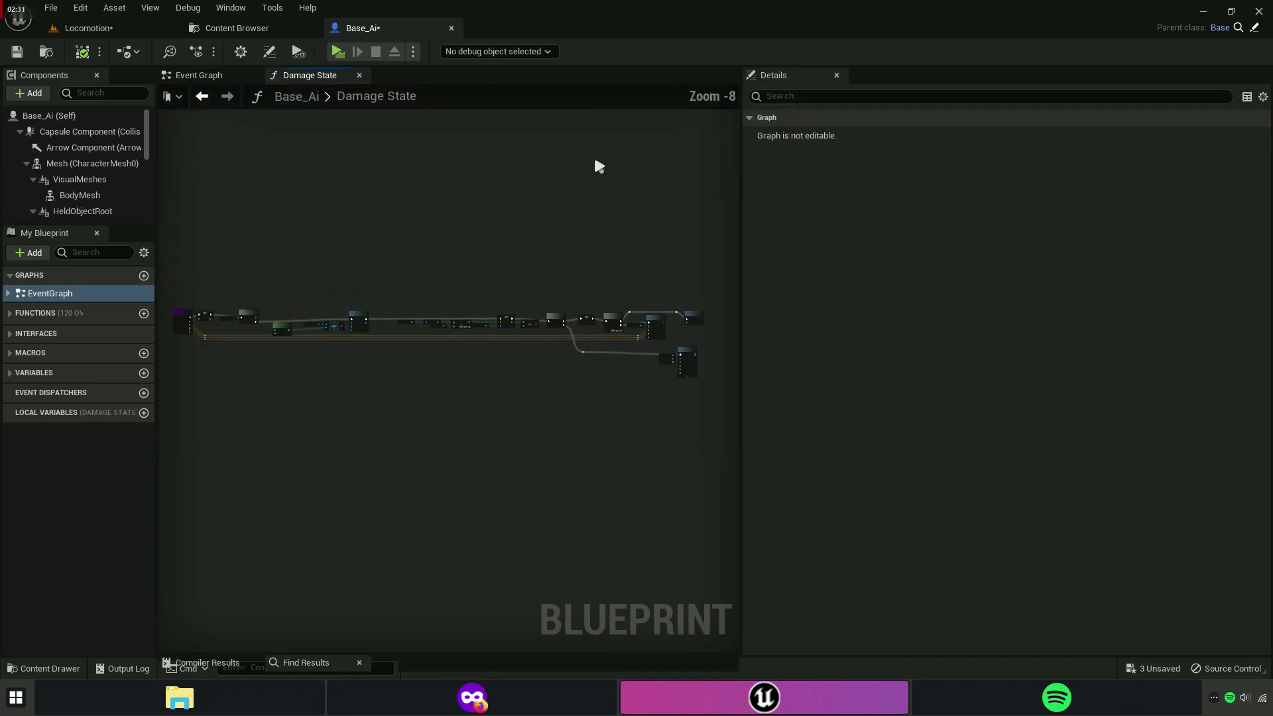
Close the function tab and add a new NewParam input to Damage State.
left_click(360, 76)
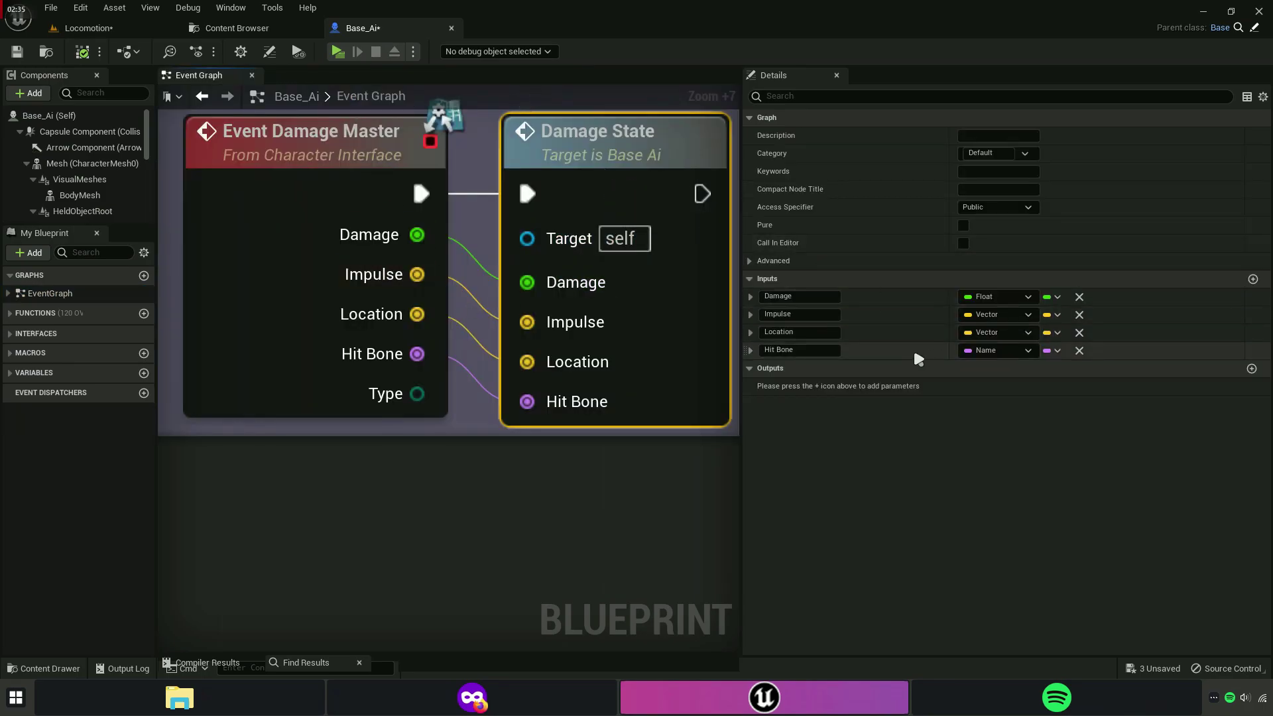
left_click(1253, 279)
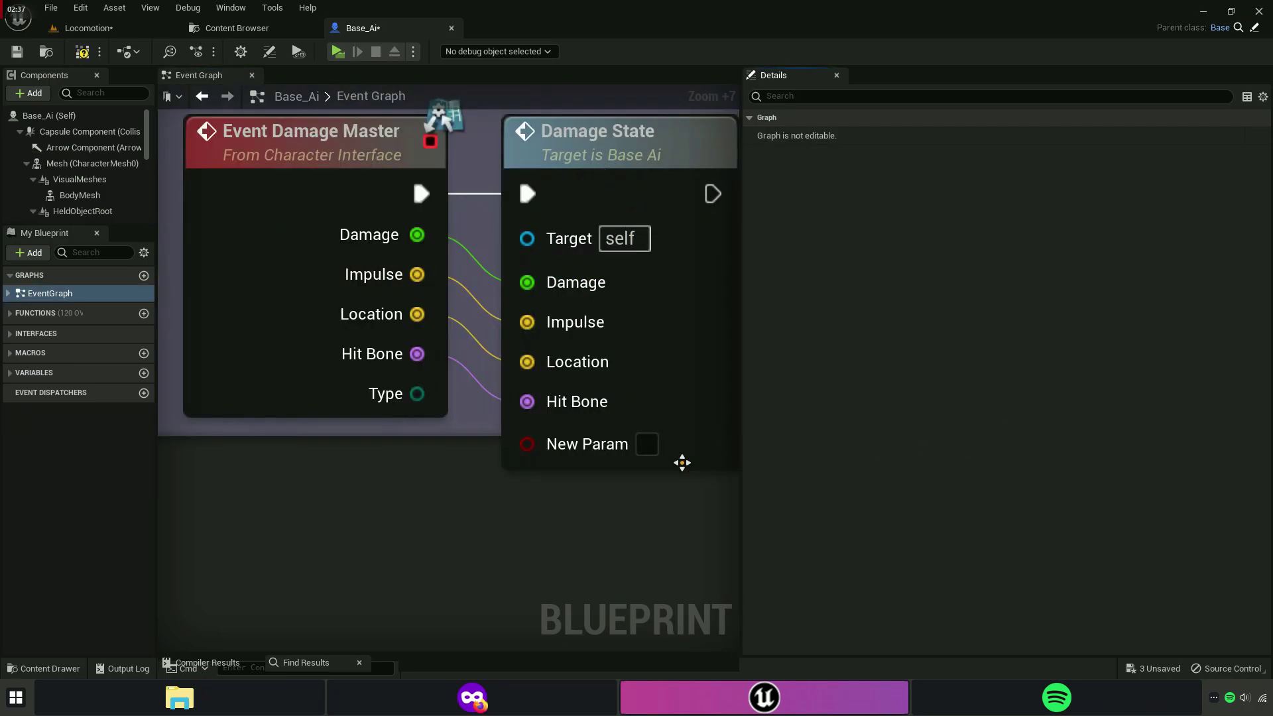
left_click(677, 289)
Set NewParam's type to the Projectile Type enum.
left_click(1012, 371)
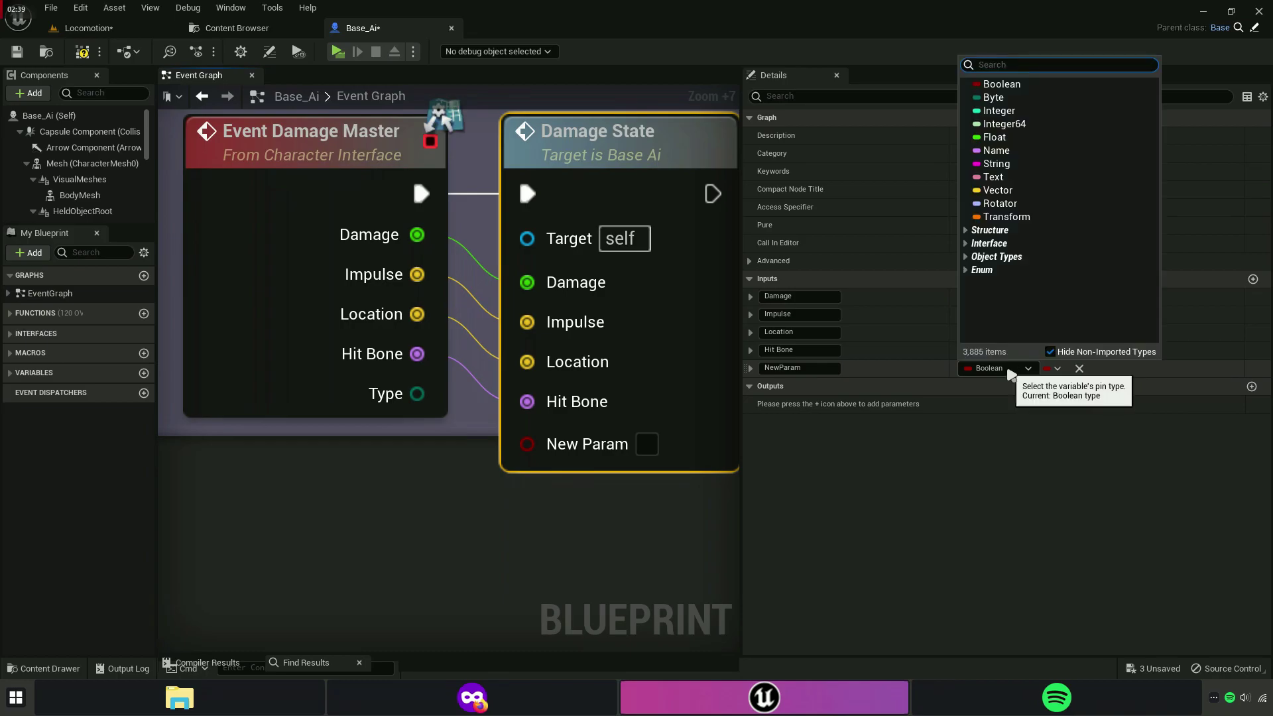
type("projecti")
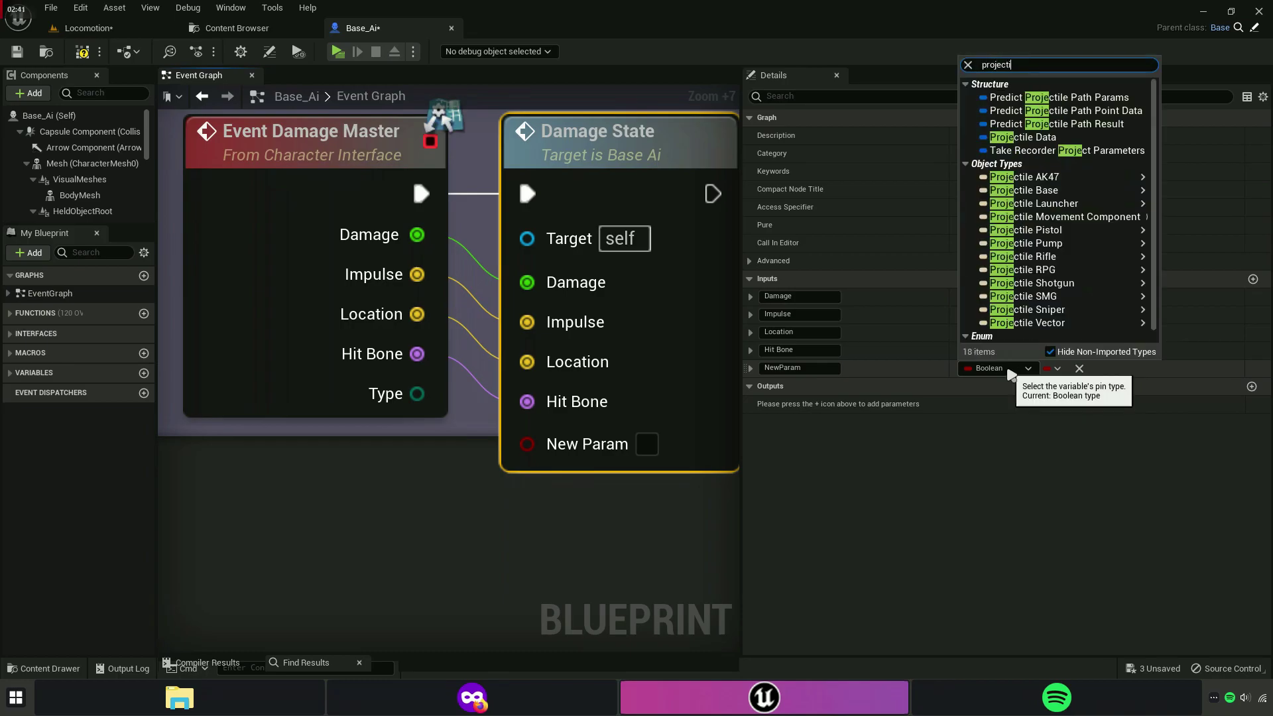
type("le enum")
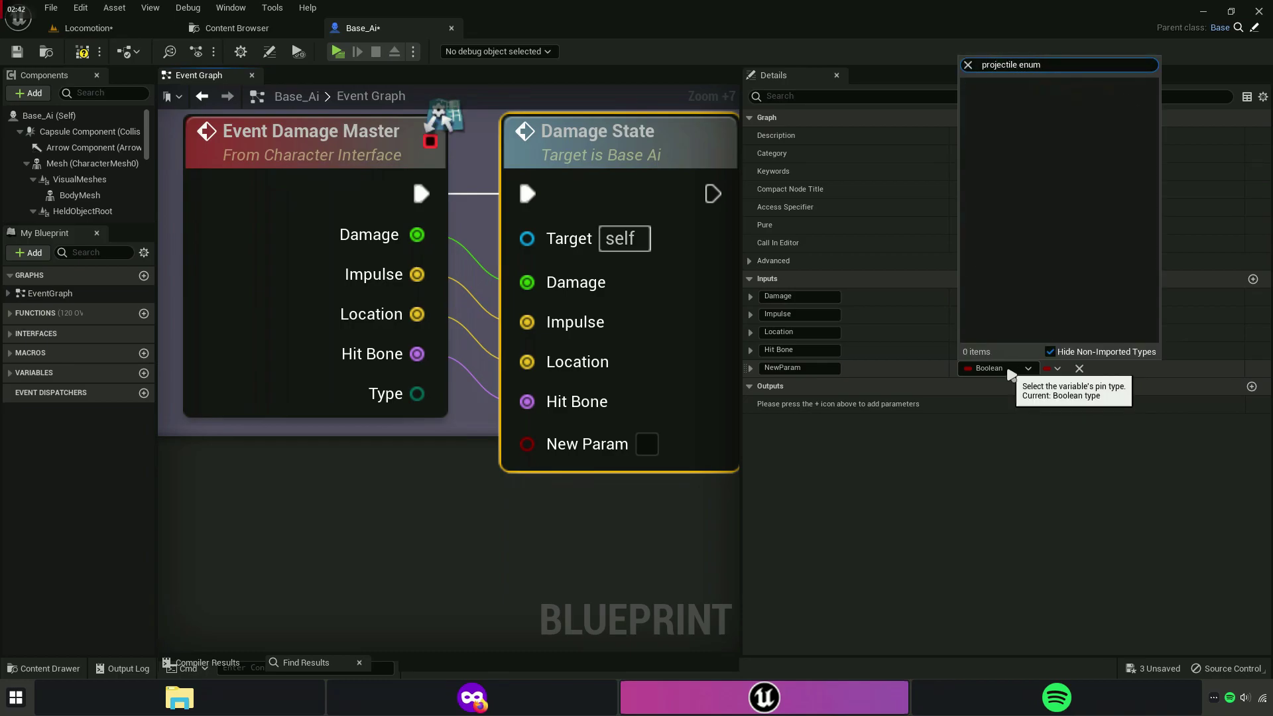
key("BackSpace")
key("BackSpace")
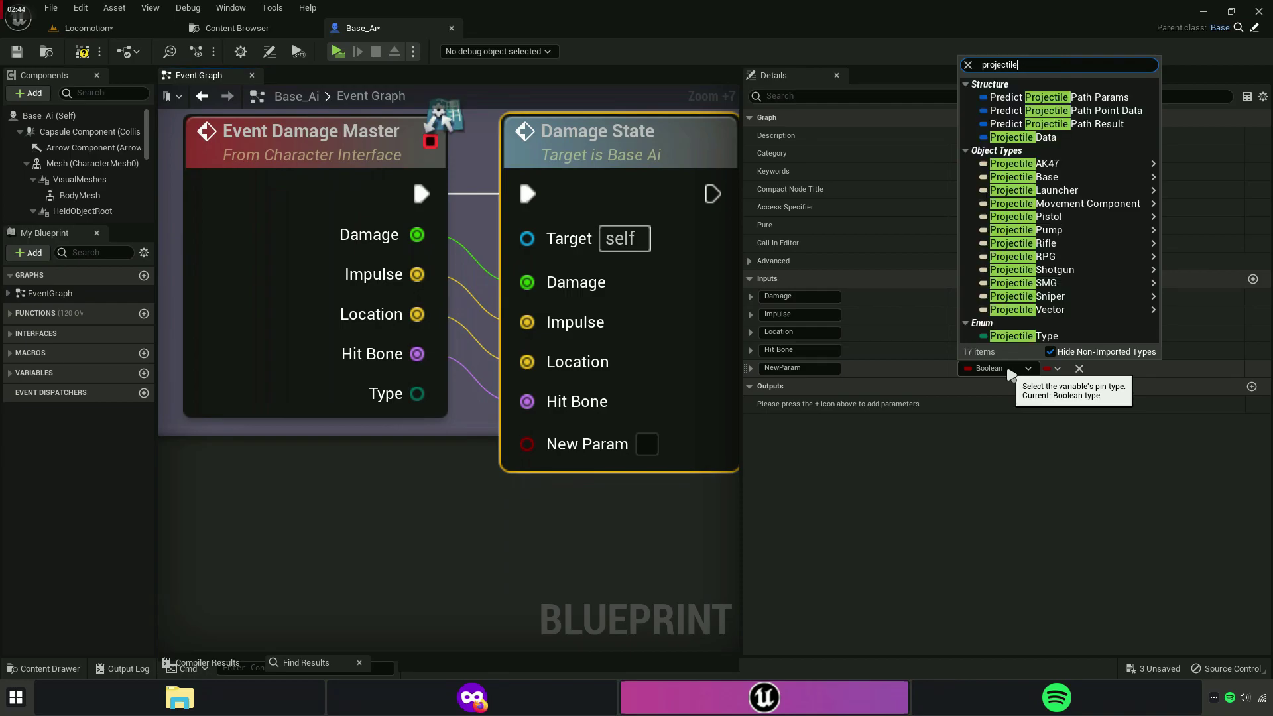
type("ty")
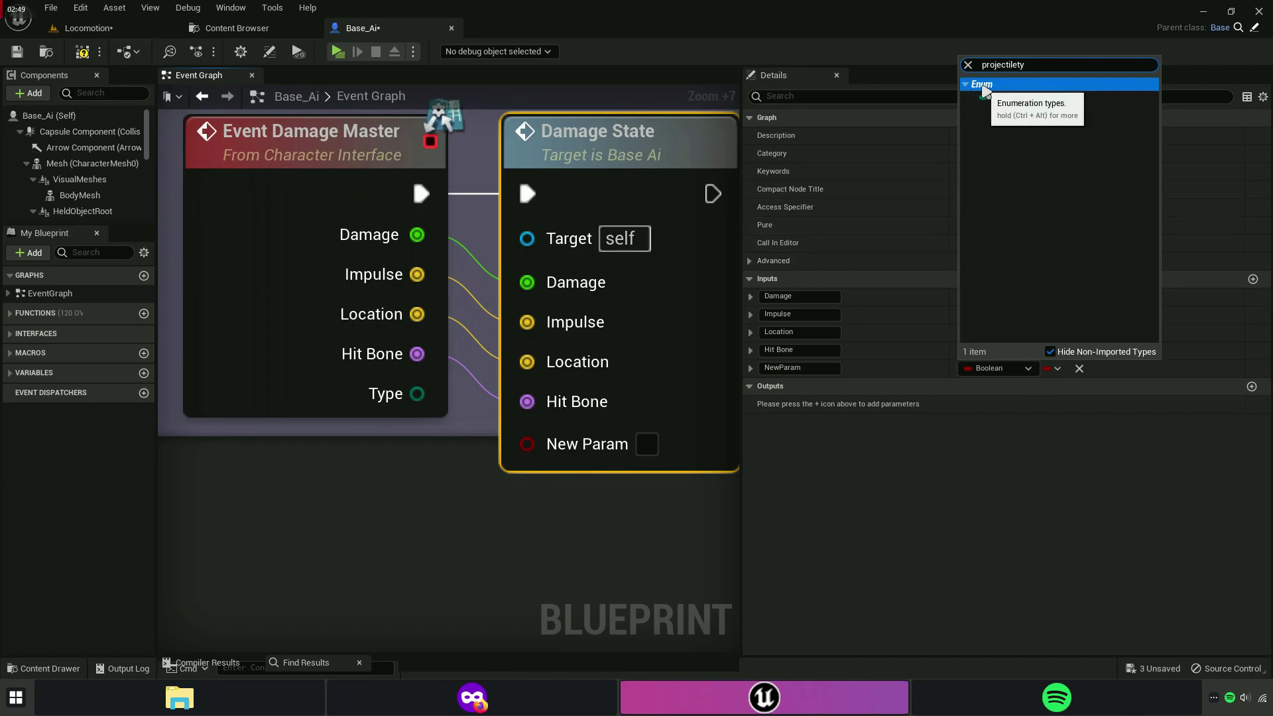
left_click(1072, 101)
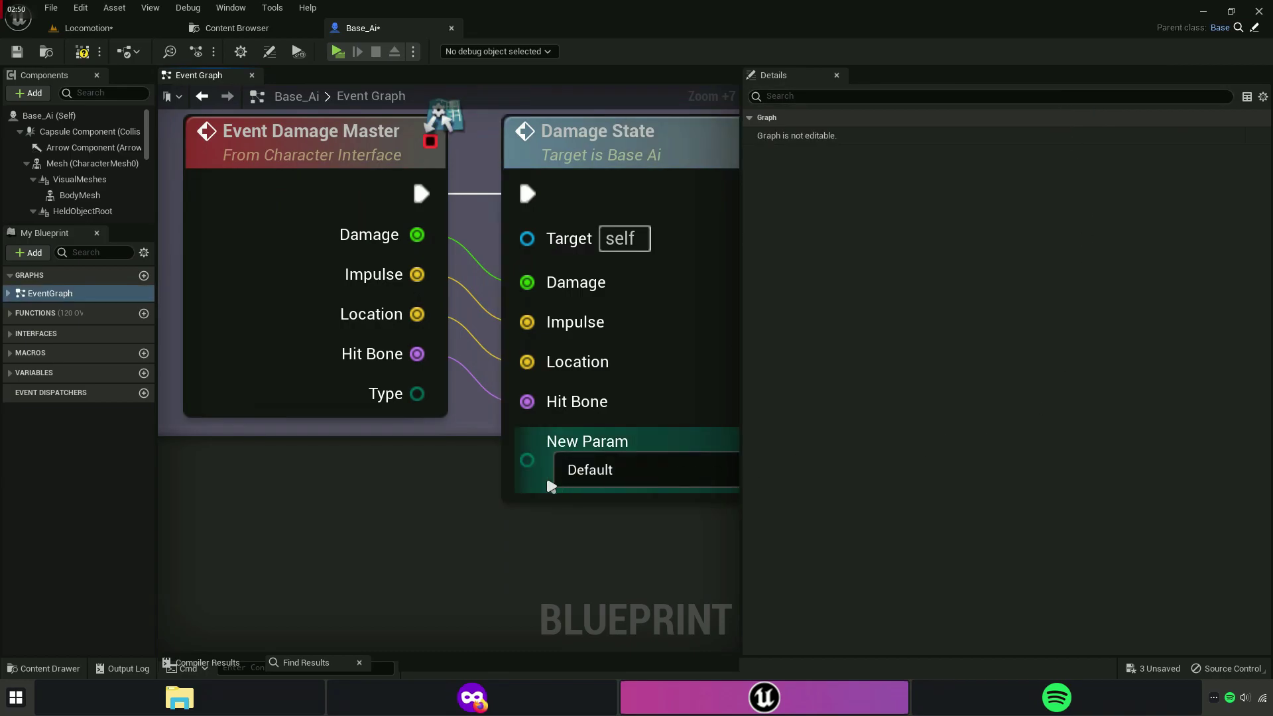
Save all unsaved assets with Save Selected.
left_click(668, 358)
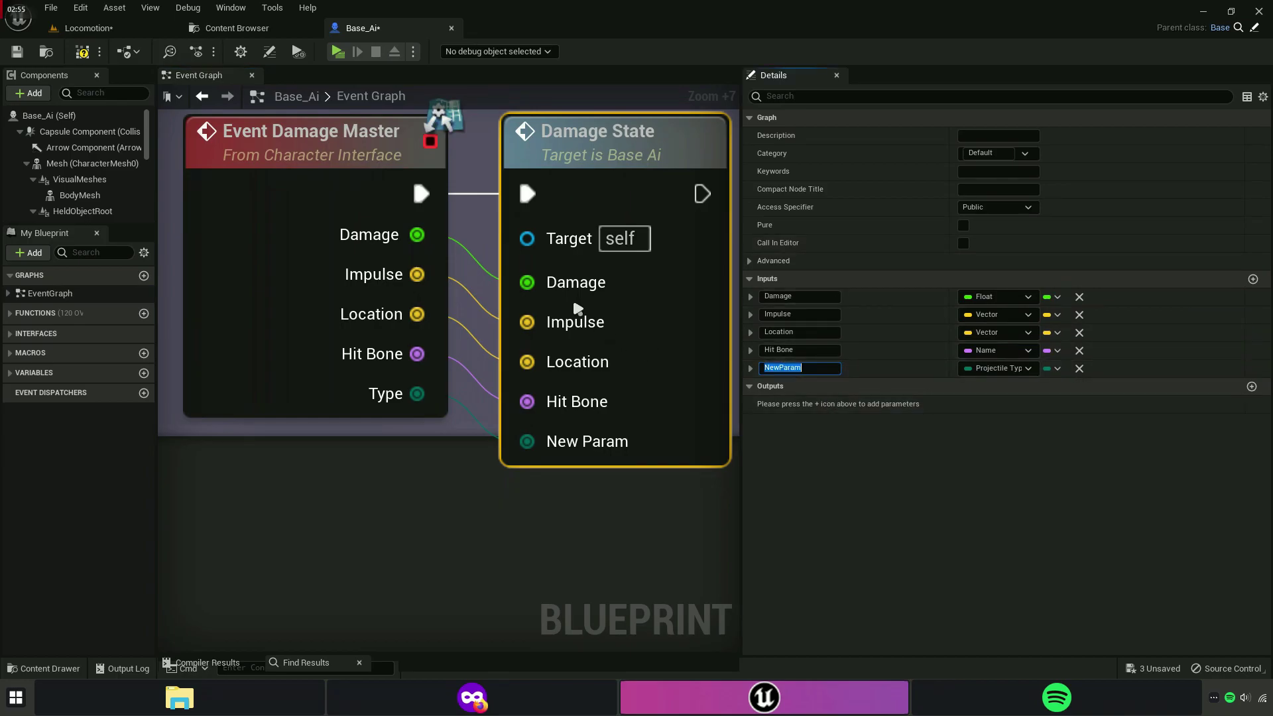
left_click(275, 33)
left_click(141, 51)
Finish saving, open the Base blueprint to check Event Damage Master's Type pin, then return to Base_Ai.
left_click(739, 495)
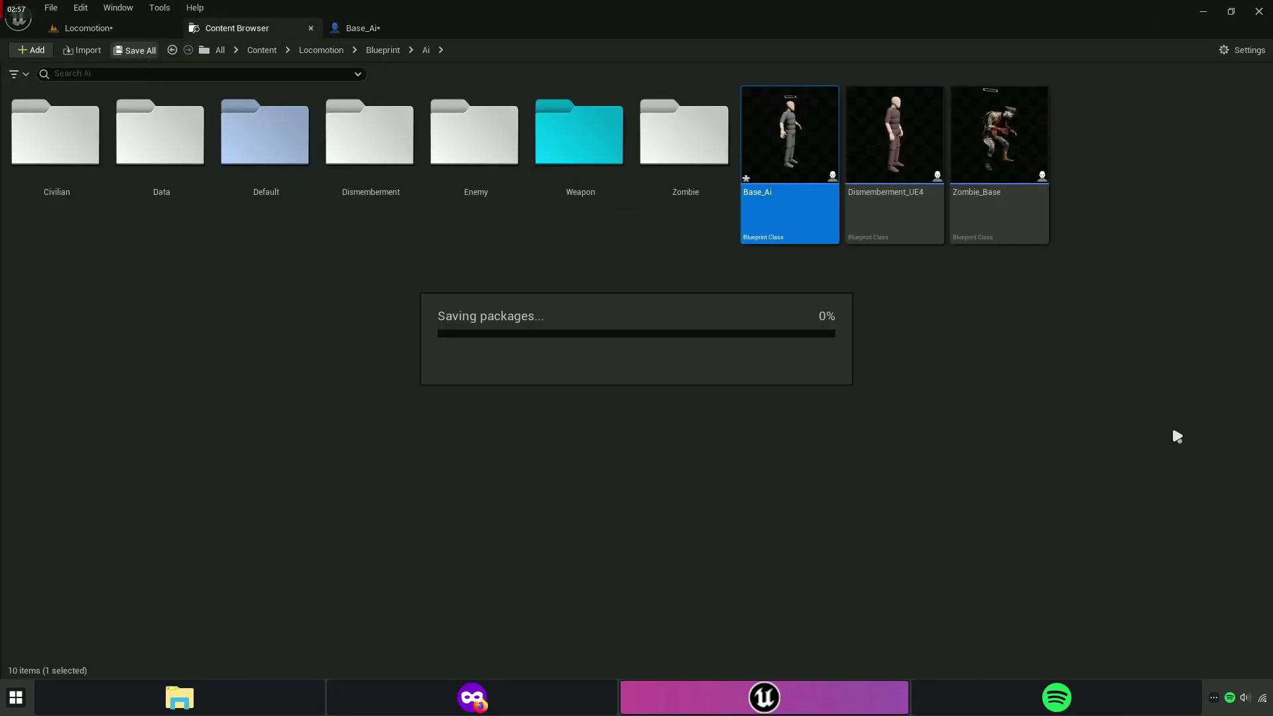
left_click(383, 50)
left_click(672, 231)
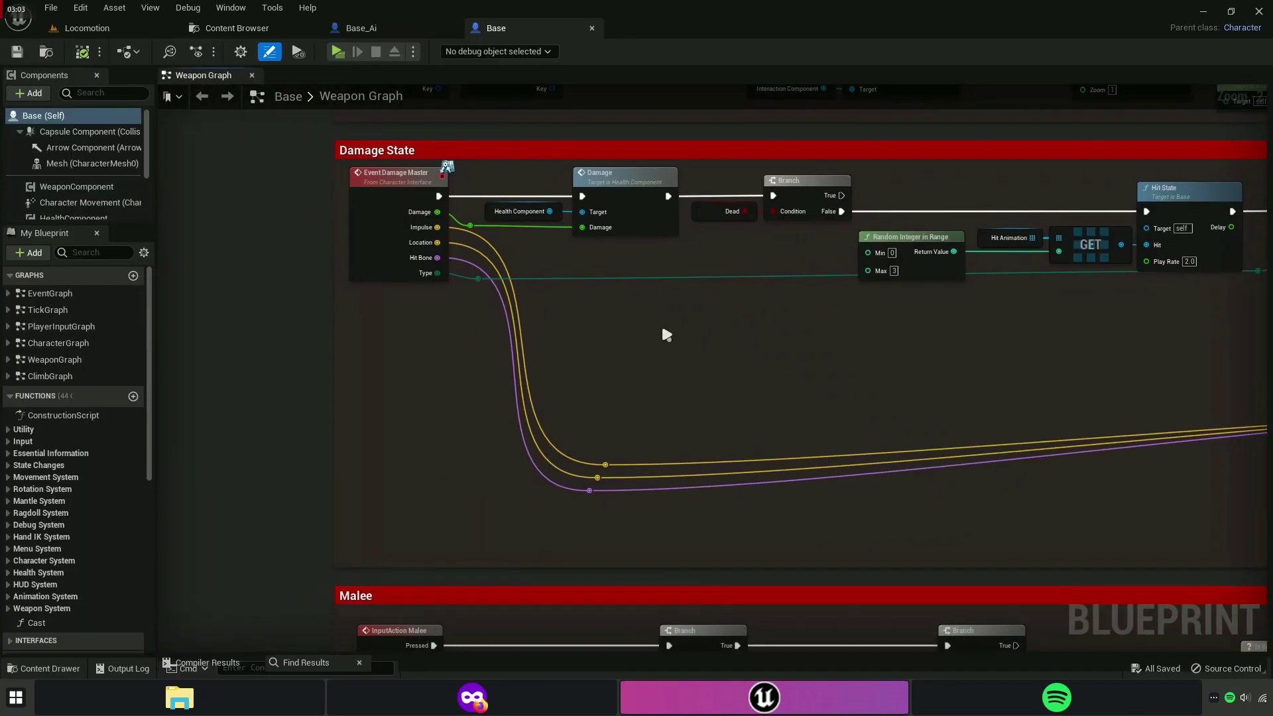
right_click_drag(445, 384, 484, 378)
scroll(326, 335, "up", 1)
scroll(358, 326, "up", 3)
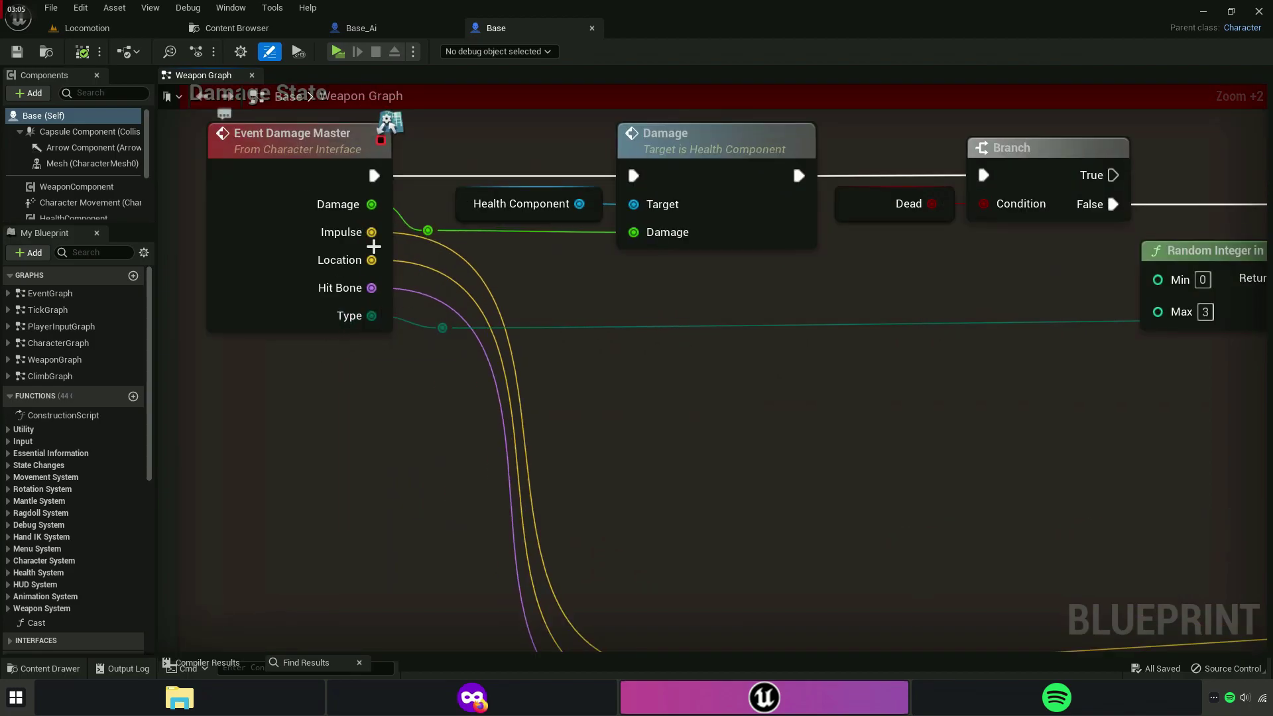
left_click(372, 31)
Rename Damage State's NewParam input to Type, correcting the mistyped 'Tyoe'.
left_click(606, 338)
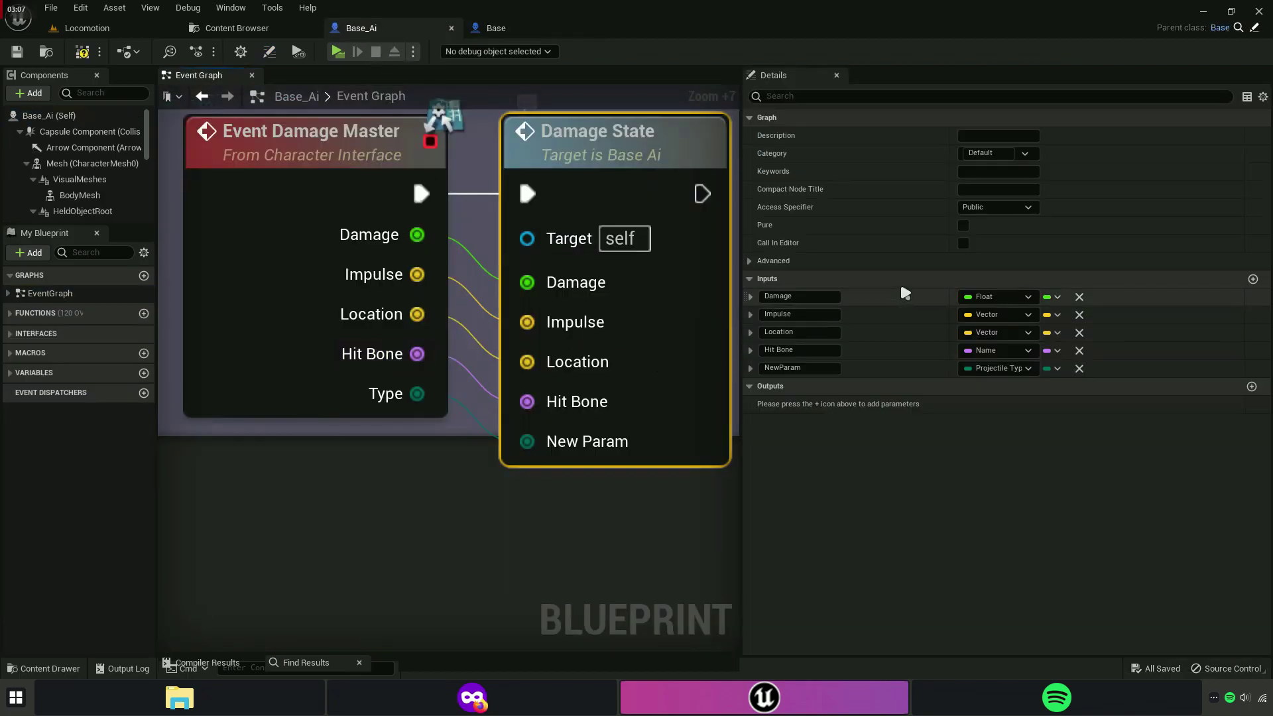
left_click(812, 367)
left_click(751, 368)
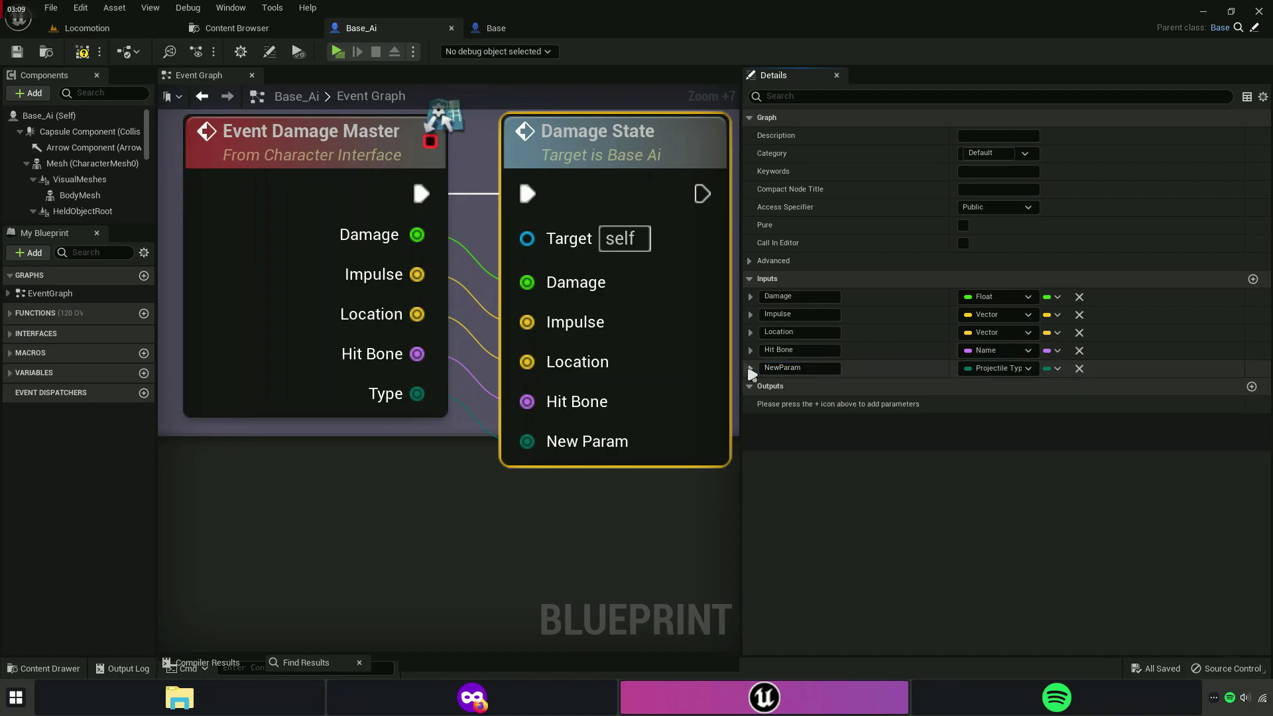
left_click(805, 367)
type("Ty")
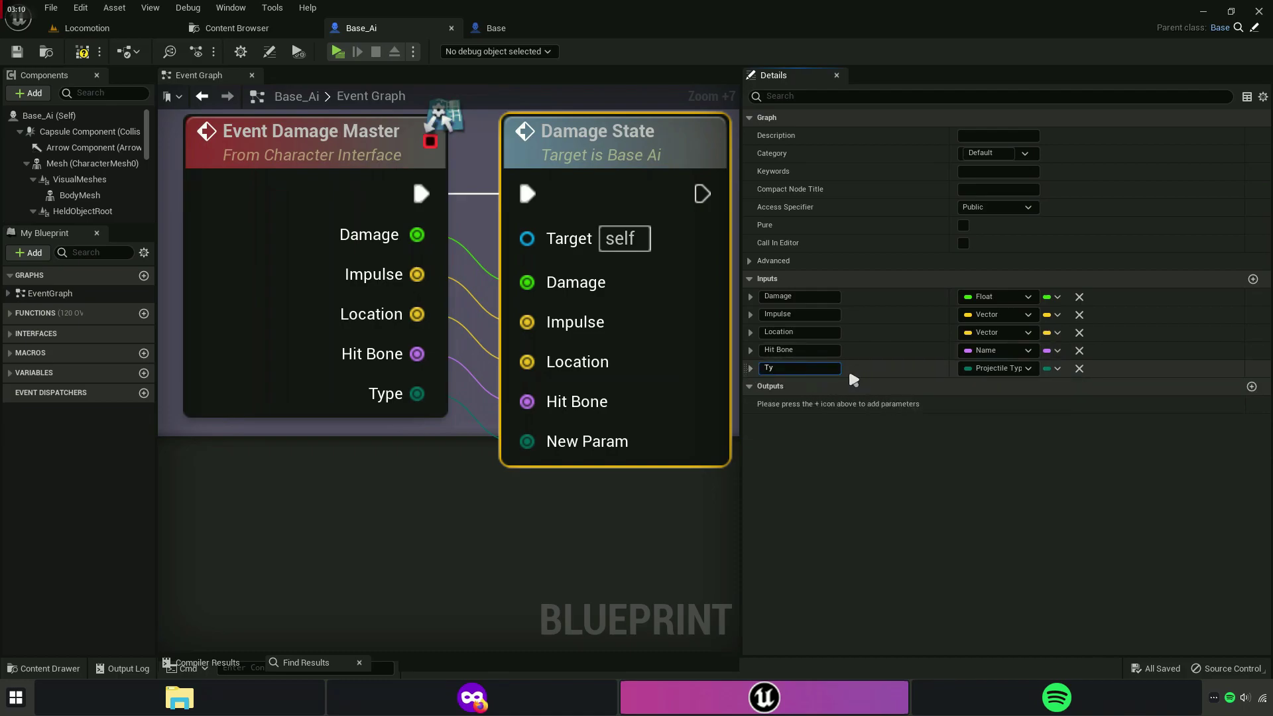
type("oe")
key("Return")
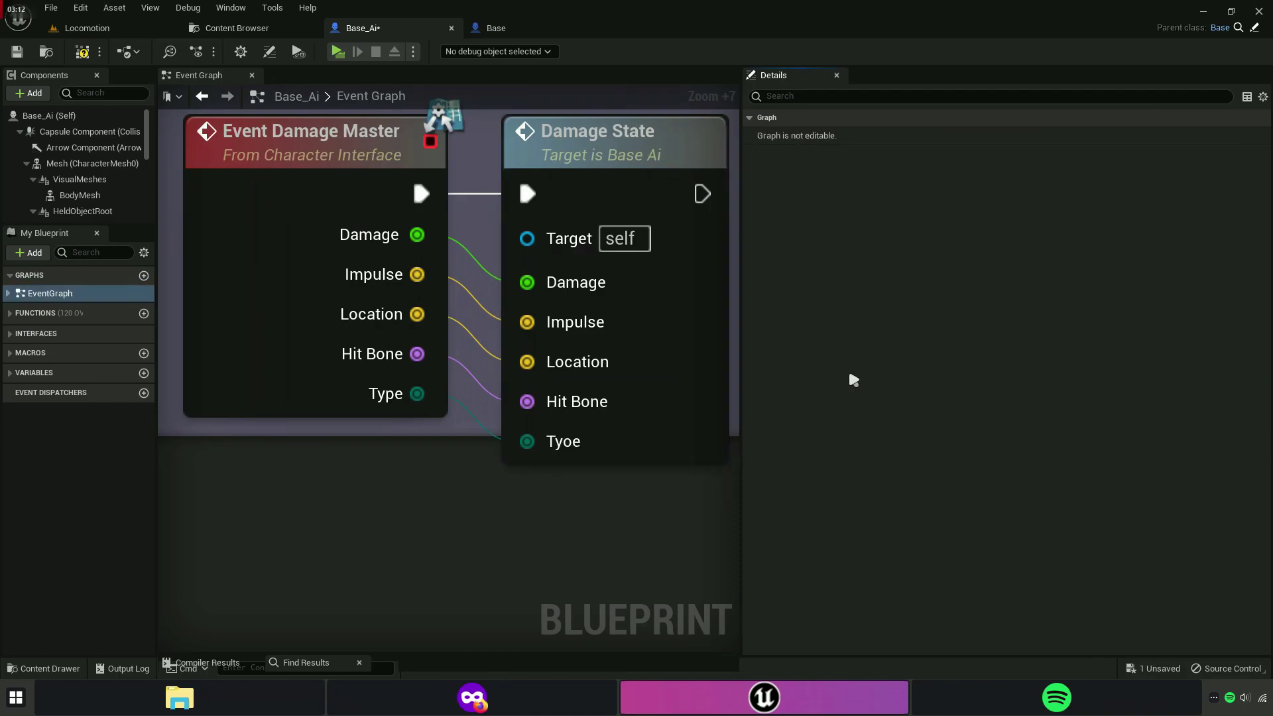
left_click(702, 370)
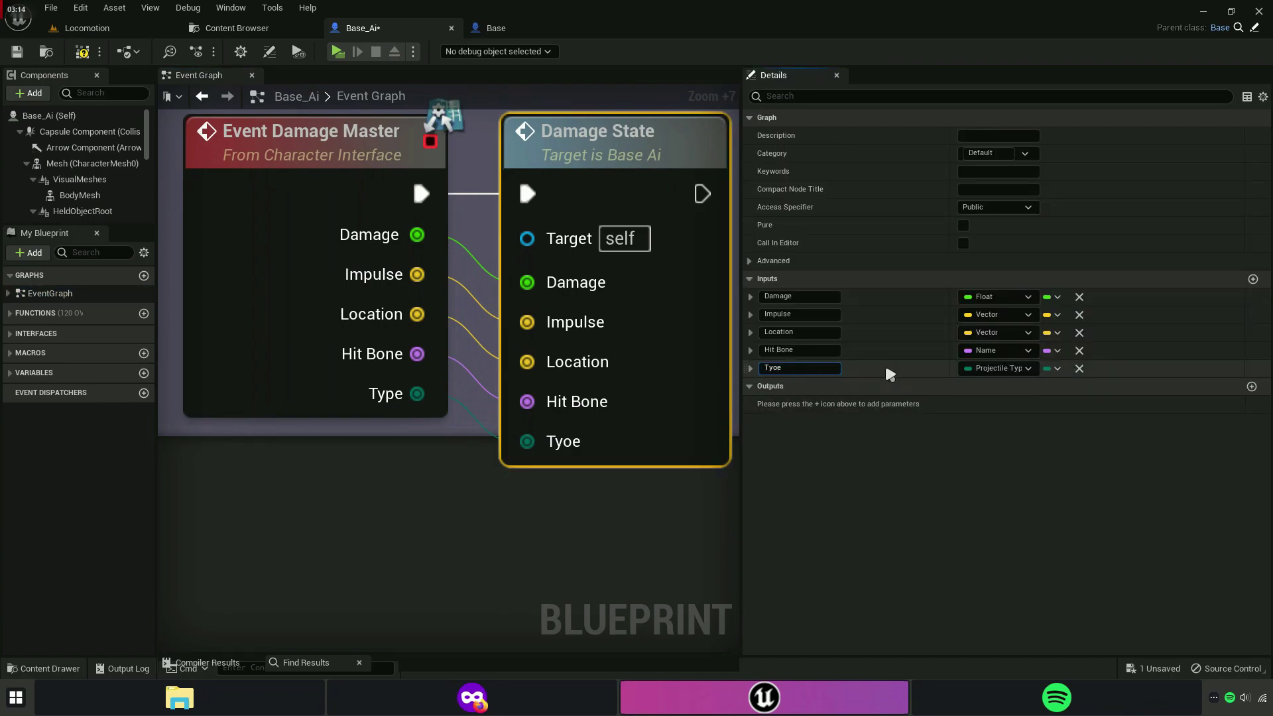
key("BackSpace")
key("BackSpace")
type("pe")
key("Return")
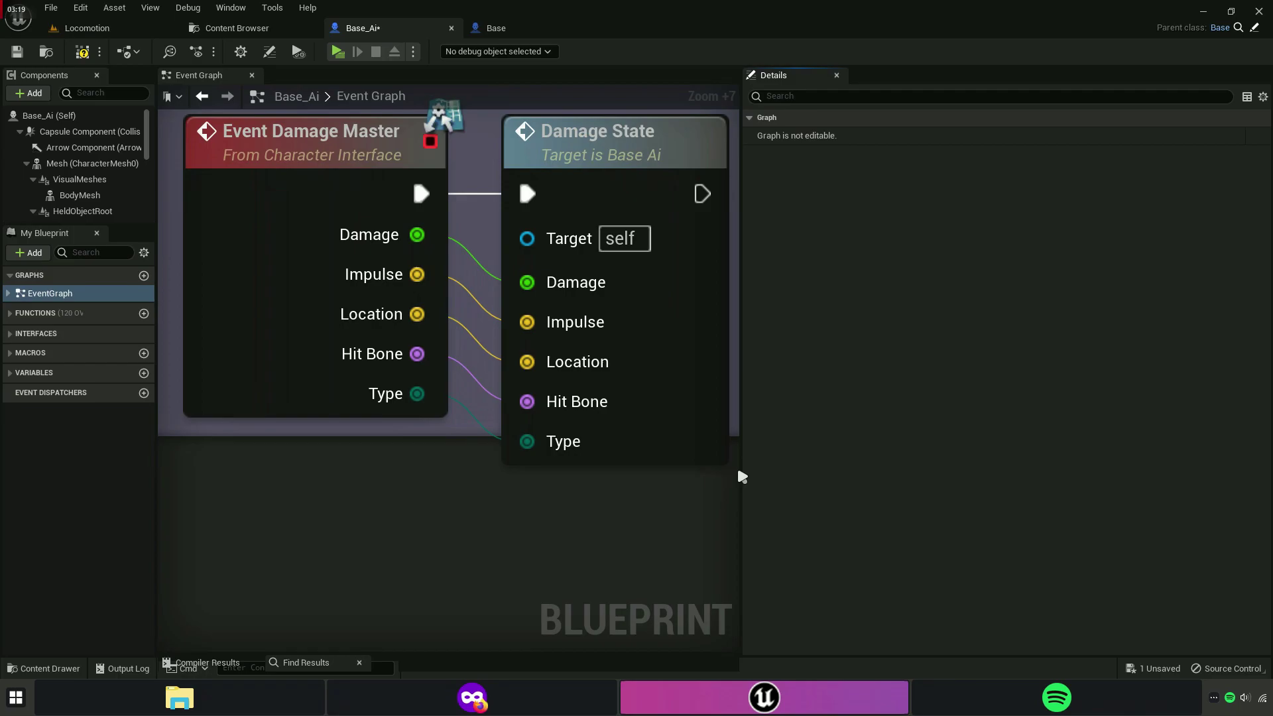
left_click(608, 152)
In the Damage State graph, add a Switch on ProjectileType driven by the Type input.
double_click(608, 152)
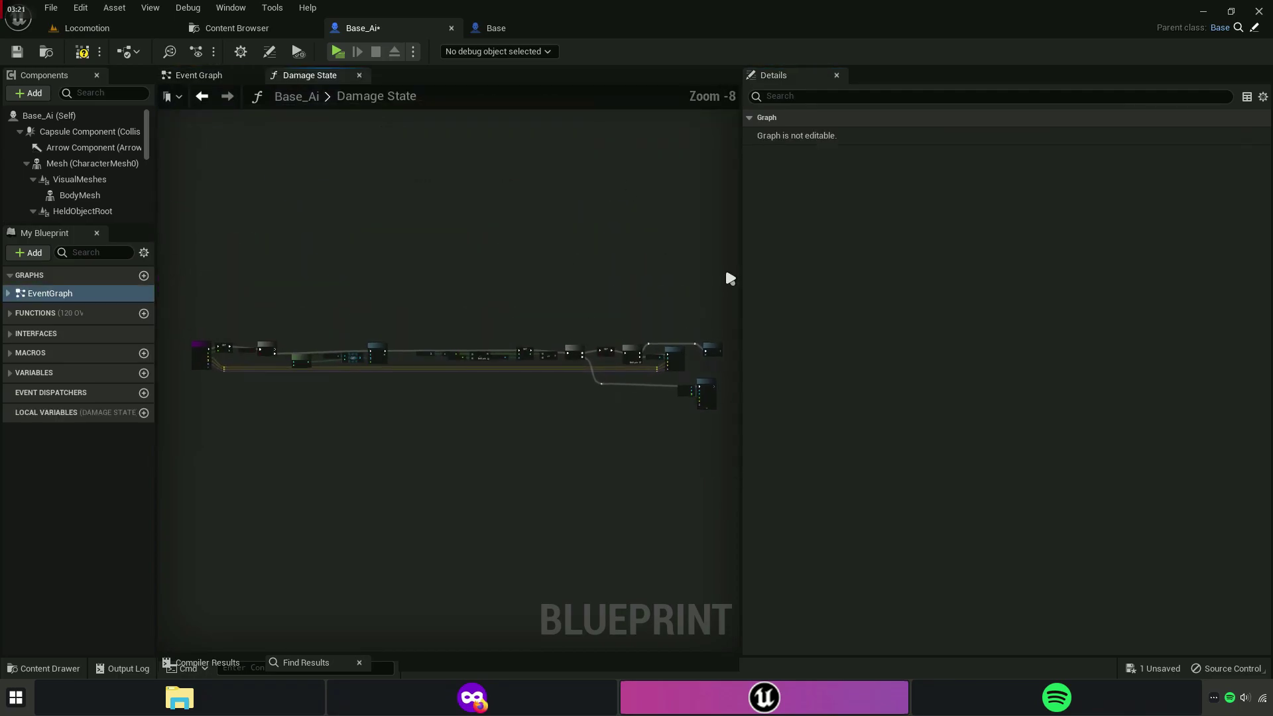
left_click_drag(1028, 295, 1267, 295)
scroll(404, 332, "up", 9)
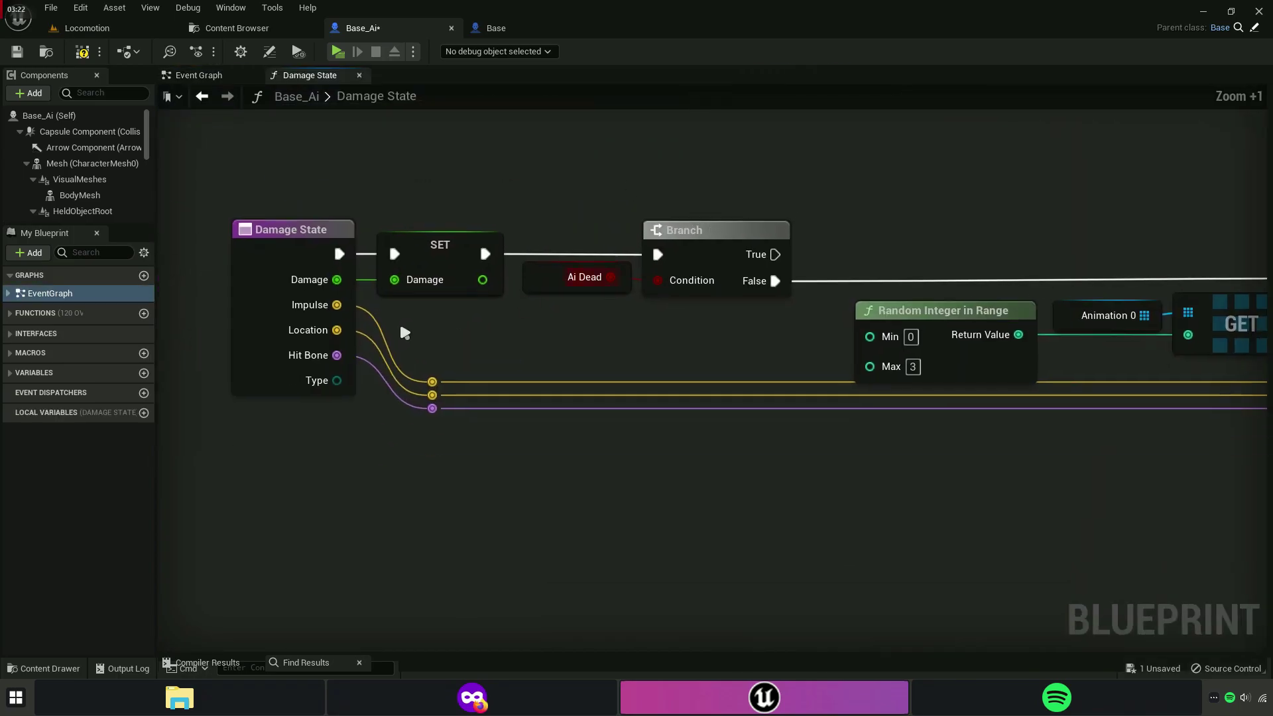
left_click_drag(492, 474, 491, 474)
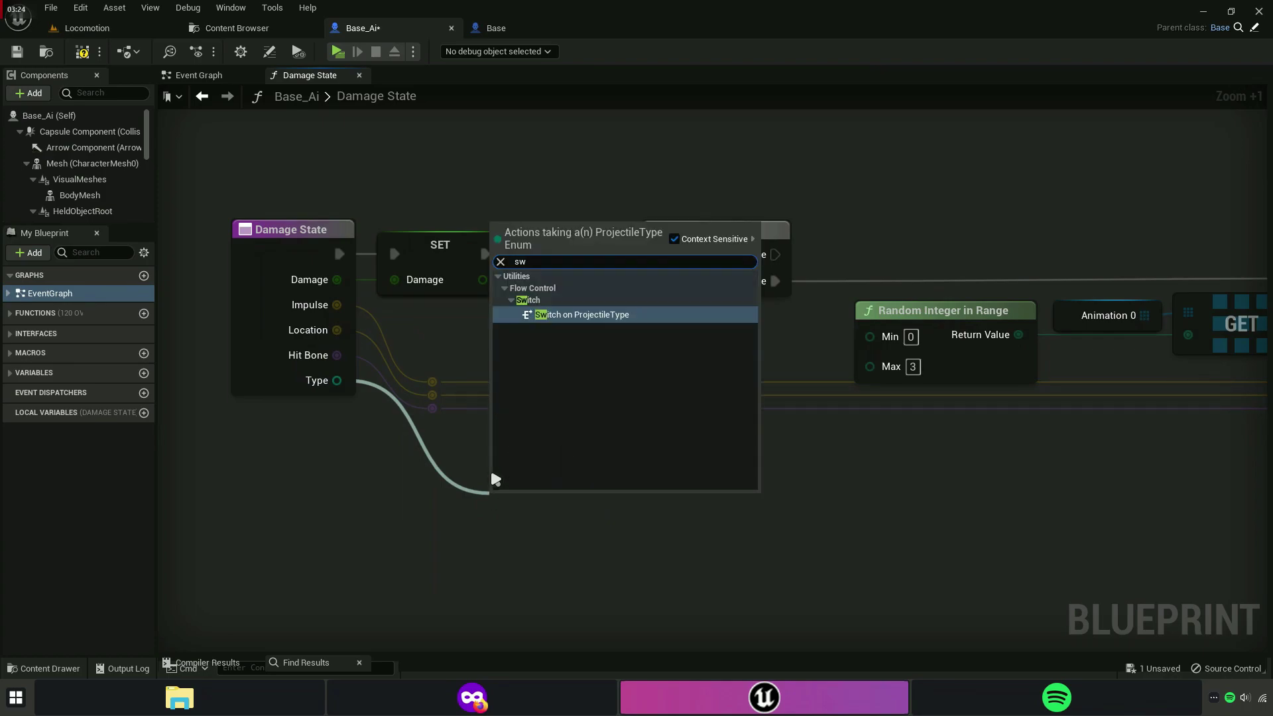
left_click(597, 312)
left_click_drag(591, 566, 962, 235)
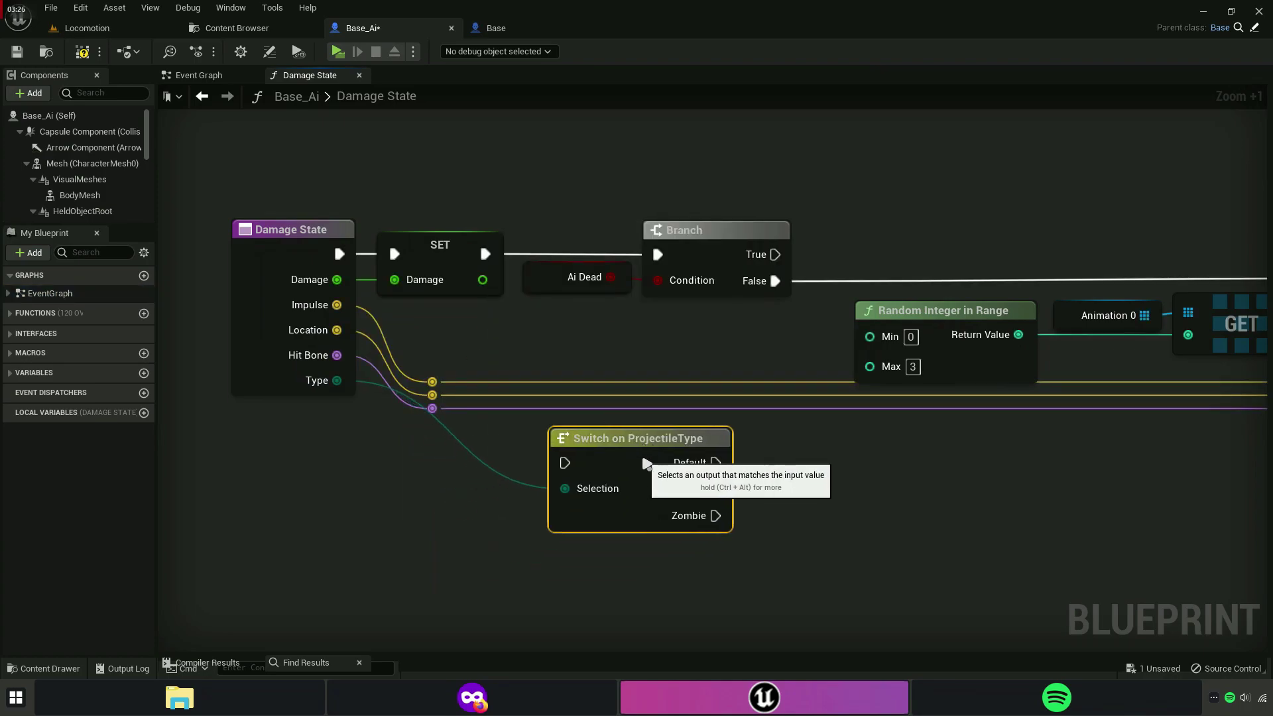
Wire Branch False into the switch, route Default and Explosion to Hit State, and save.
right_click_drag(962, 235, 629, 415)
scroll(537, 428, "up", 3)
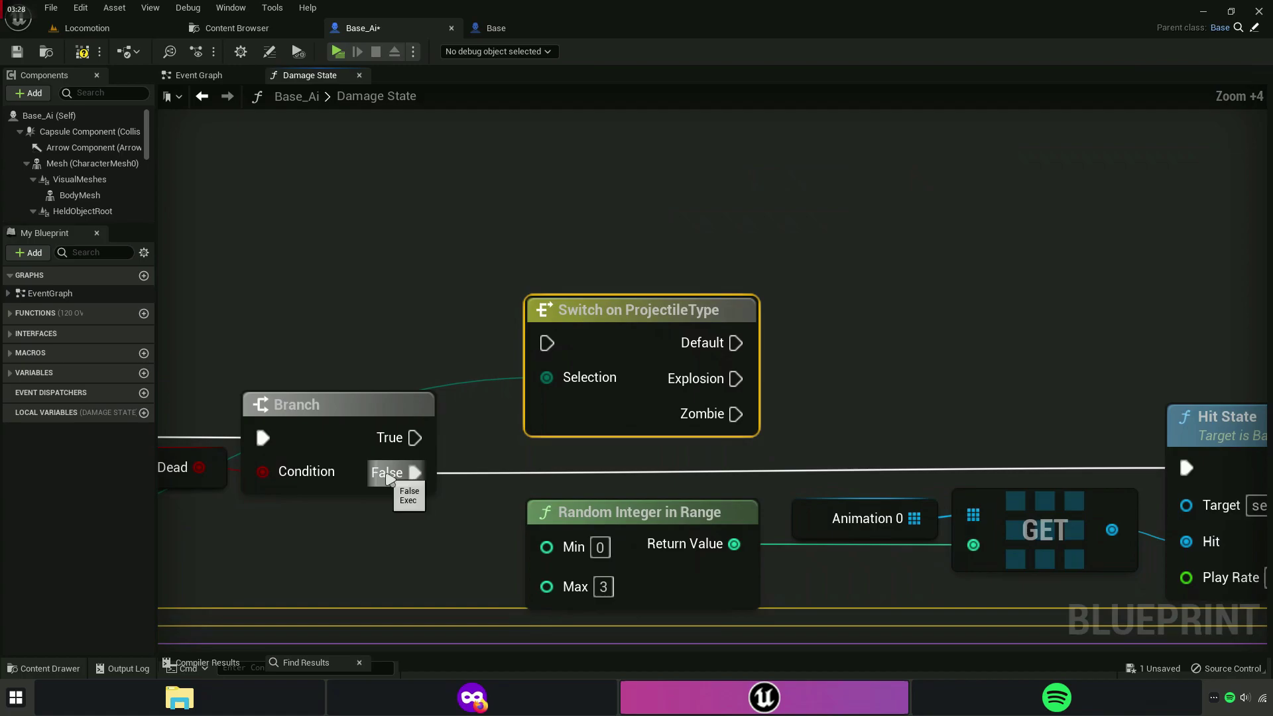
mouse_move(415, 473)
left_mouse_down()
mouse_move(560, 349)
mouse_move(547, 344)
mouse_move(537, 217)
left_mouse_up()
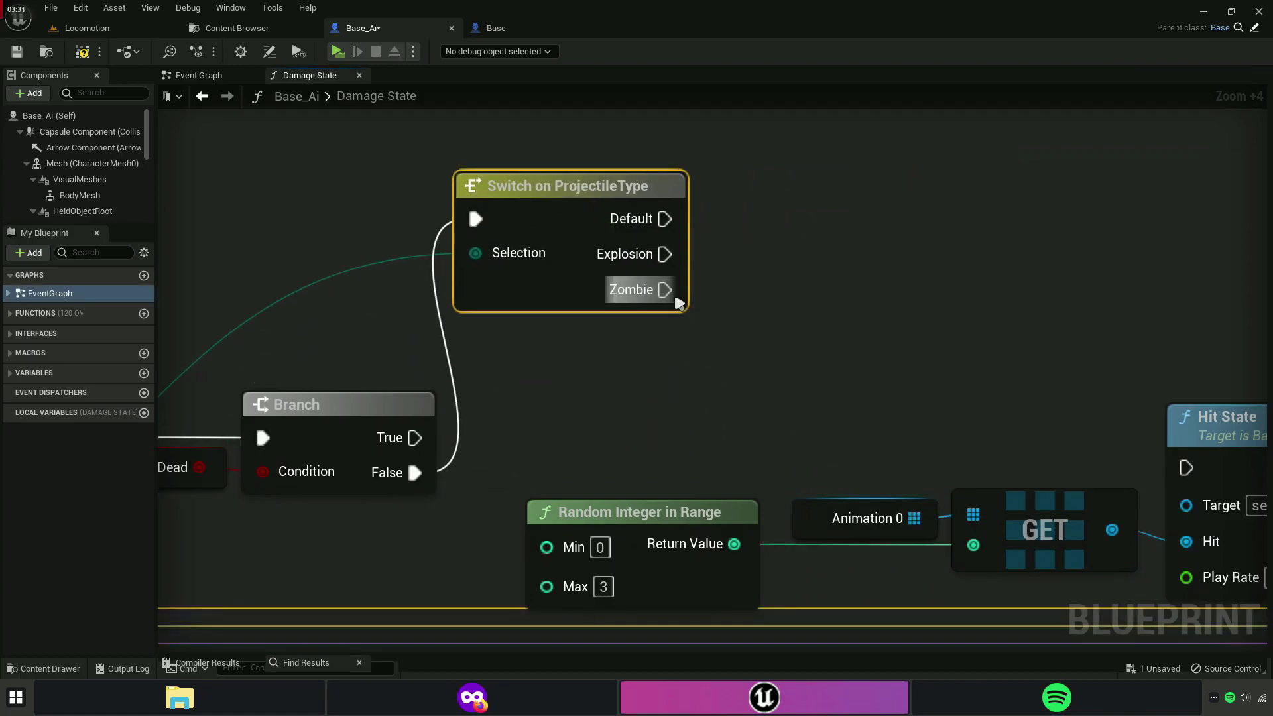
mouse_move(665, 271)
right_mouse_down()
mouse_move(599, 311)
mouse_move(491, 324)
right_mouse_up()
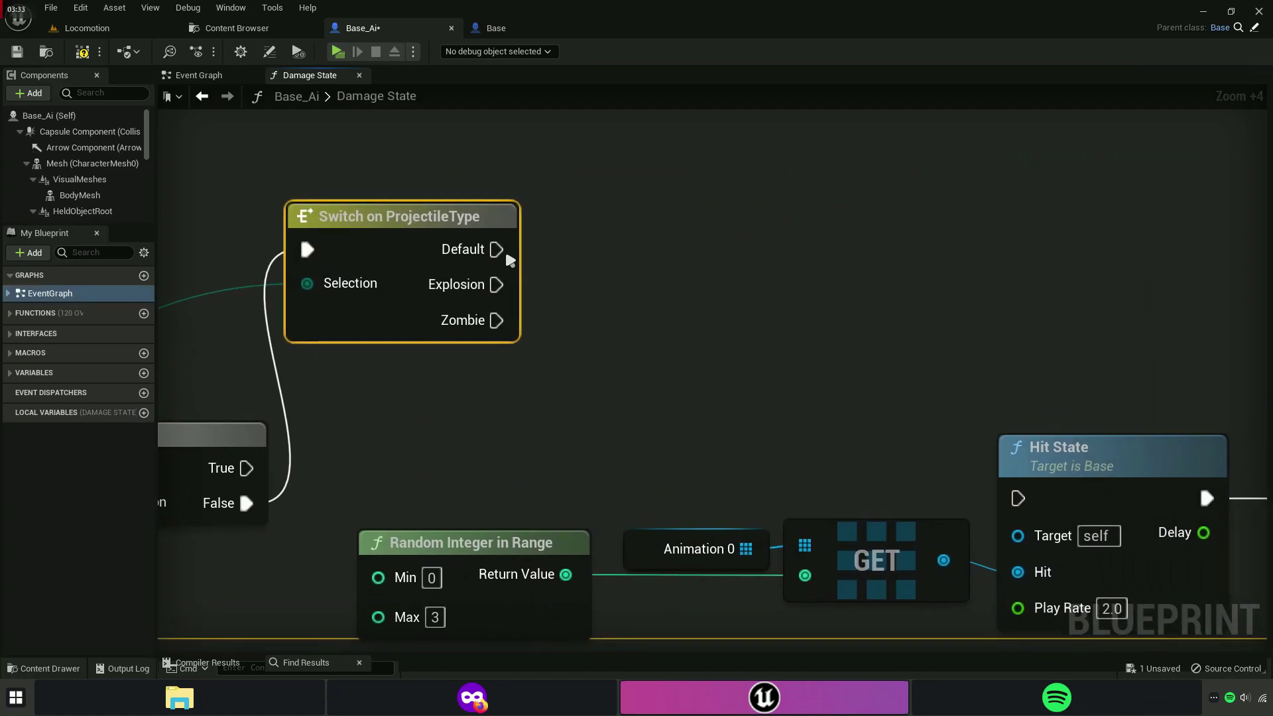
left_click_drag(1024, 500, 1020, 498)
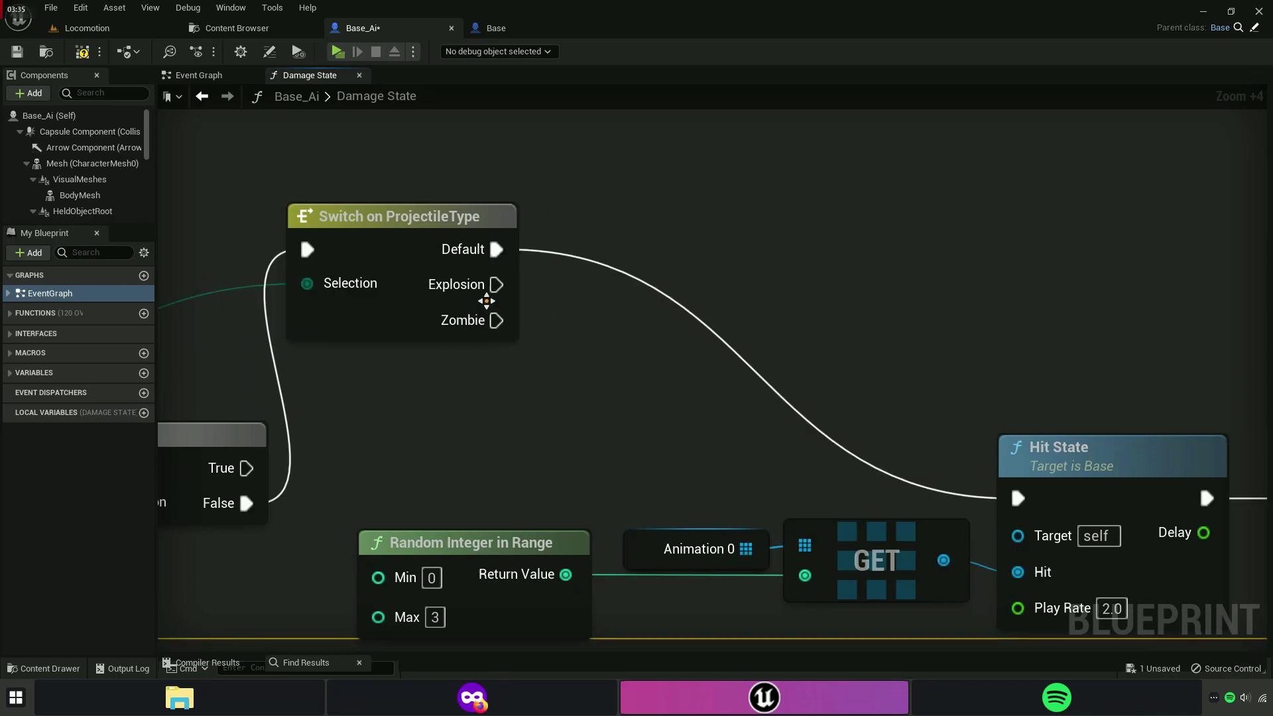
left_click_drag(497, 284, 1018, 499)
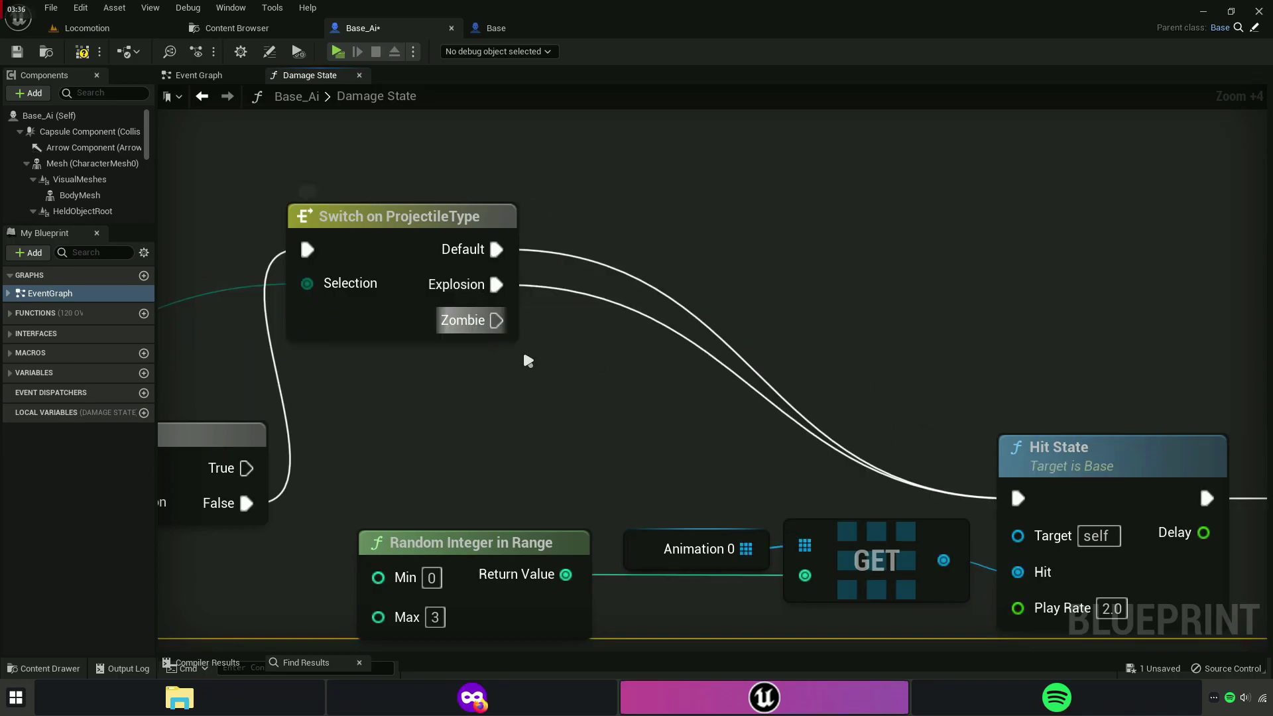
left_click(396, 229)
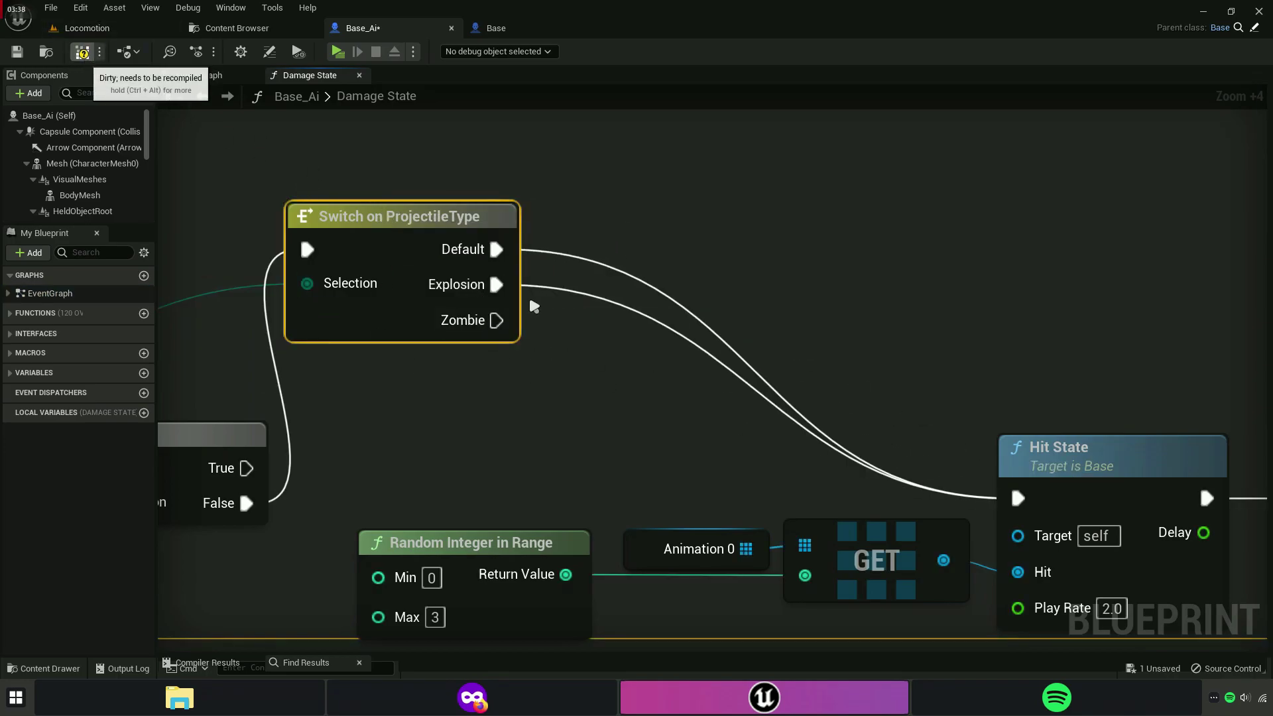
key("ctrl+s")
Save all assets, then search the Content Browser and open the ProjectileType enumeration.
left_click(237, 28)
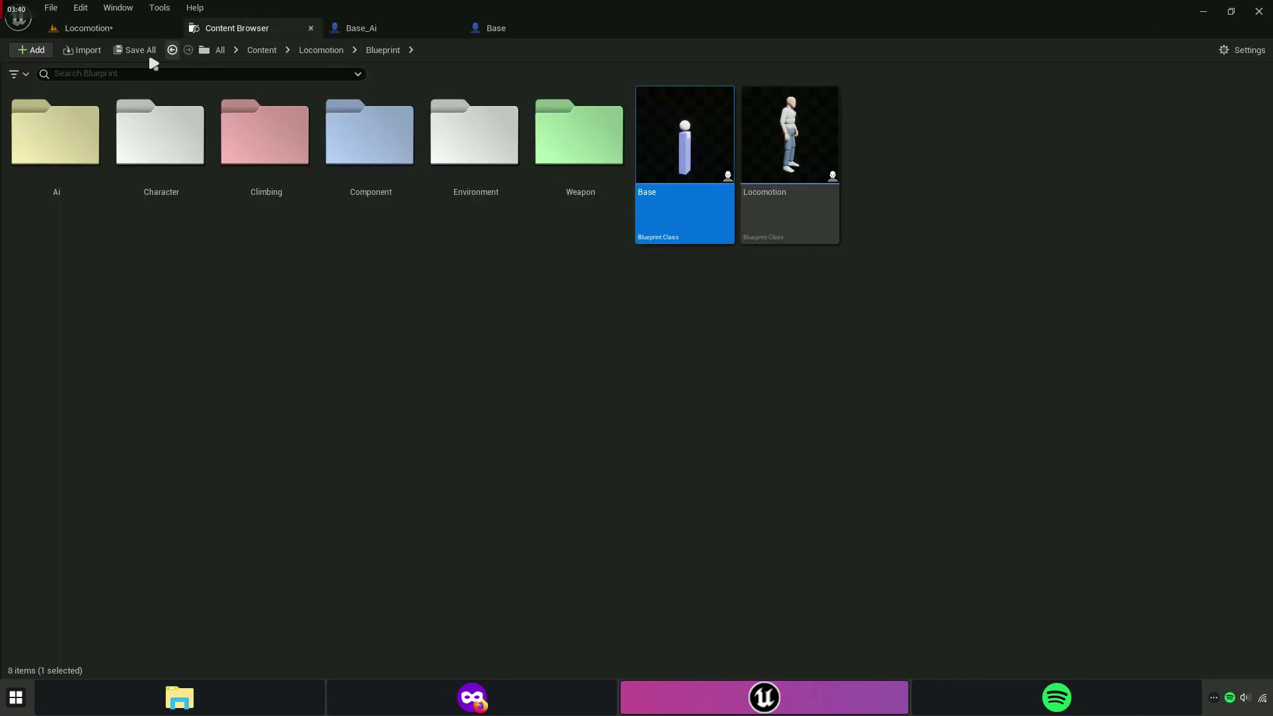
key("ctrl+shift+s")
left_click(321, 50)
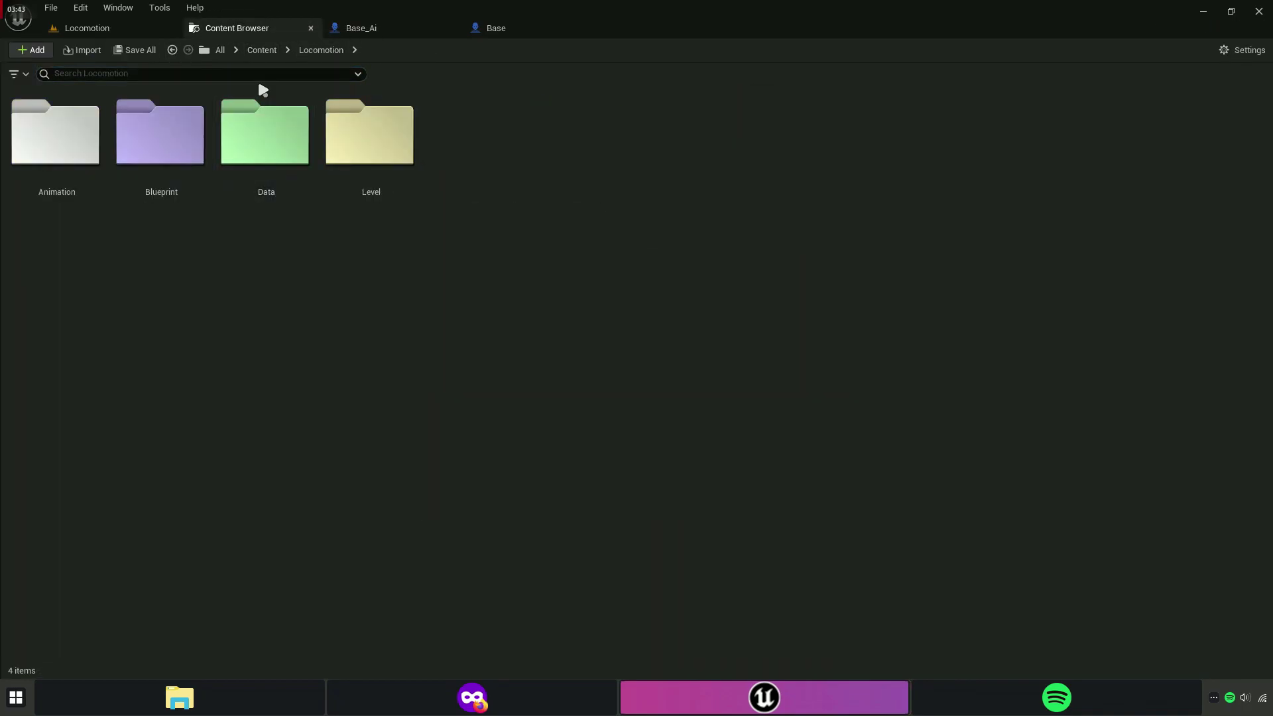
type("projec")
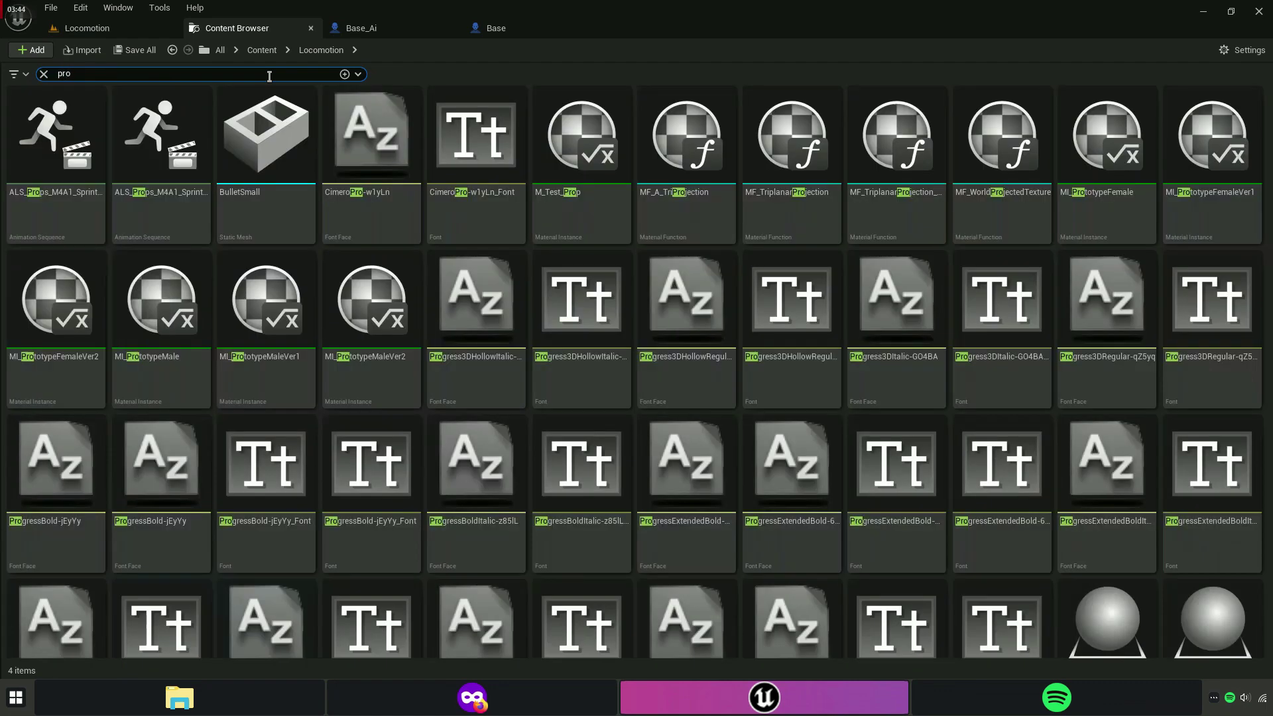
type("tile type")
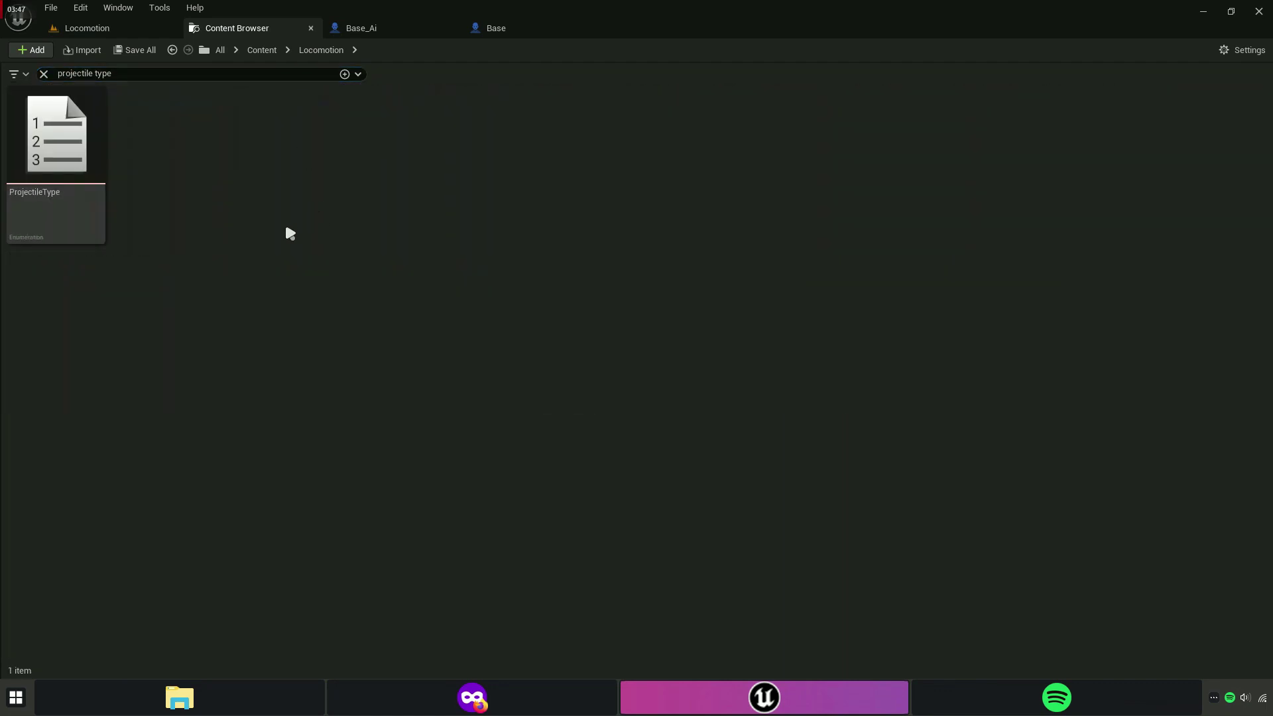
left_click(96, 192)
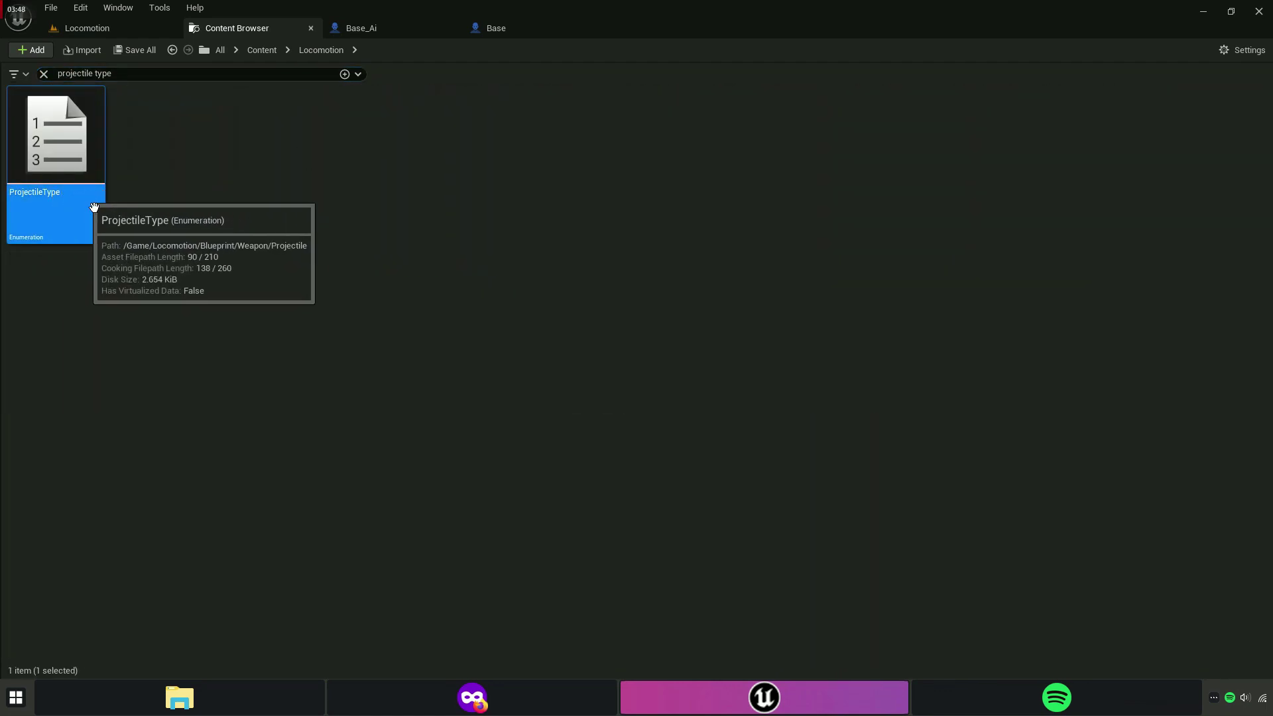
double_click(96, 192)
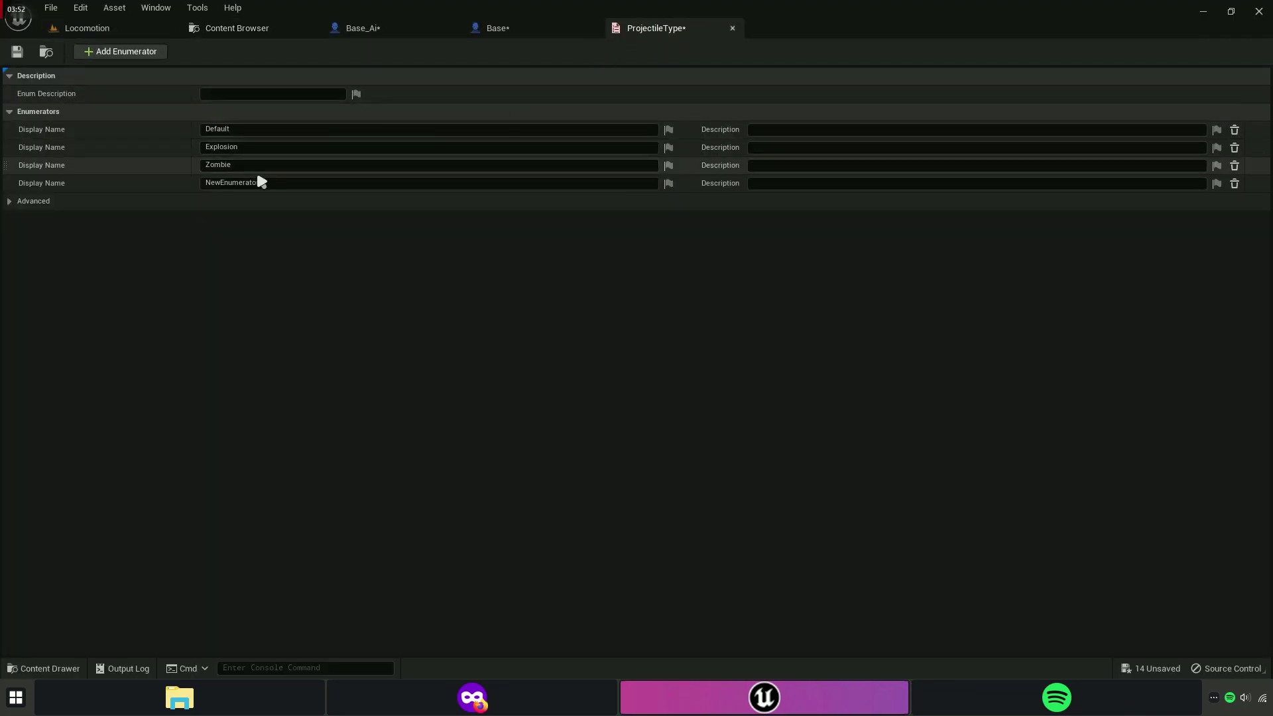
Add a Melee enumerator, close the enum editor, and save all modified content.
left_click(261, 182)
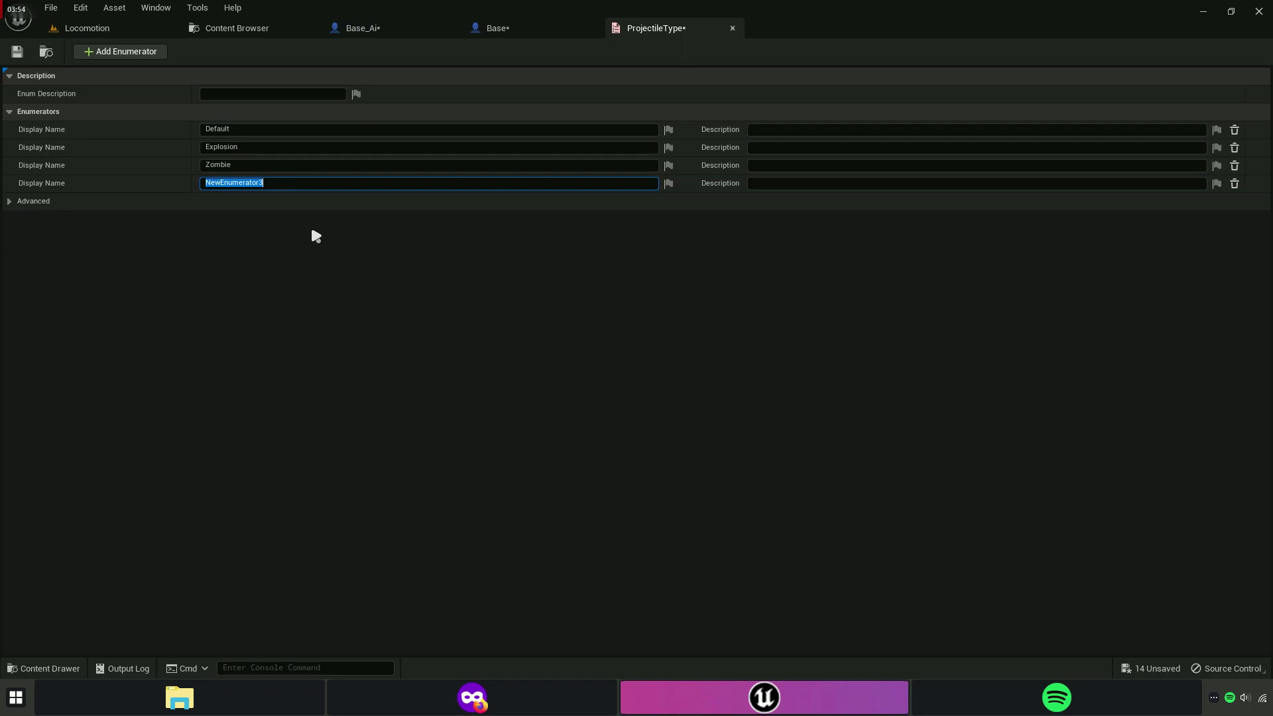
type("Melee")
key("Return")
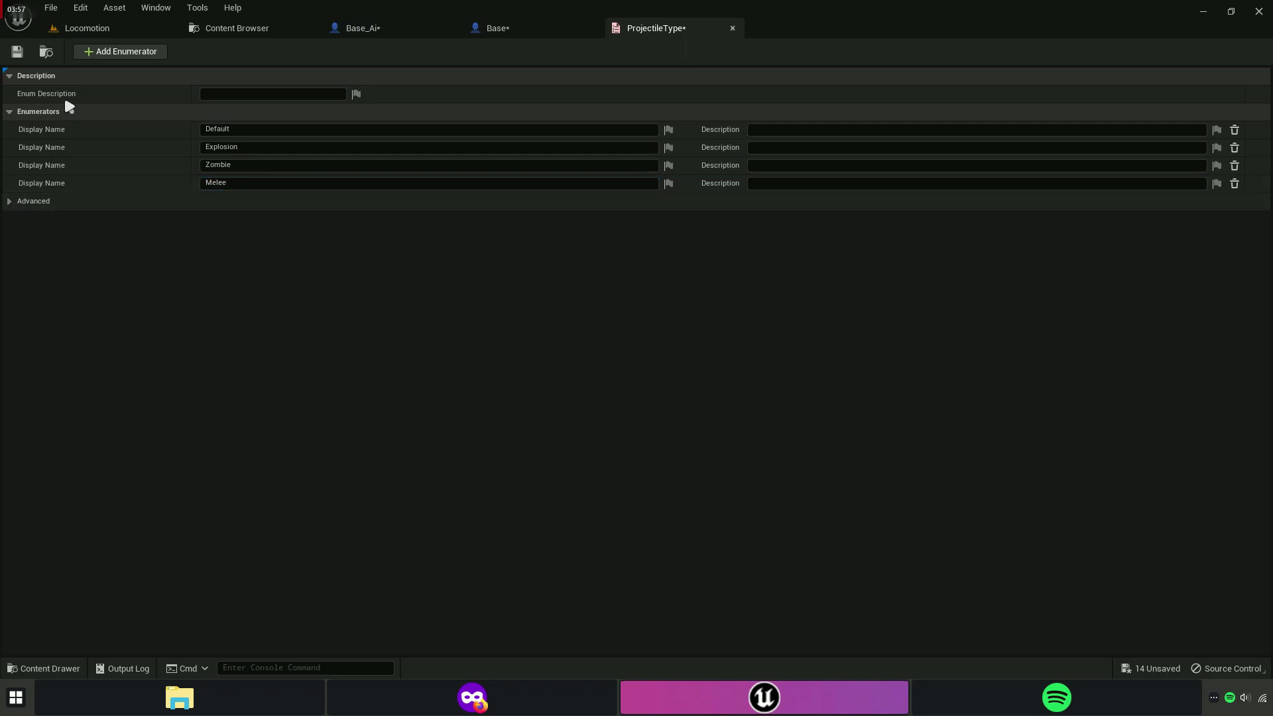
key("ctrl+w")
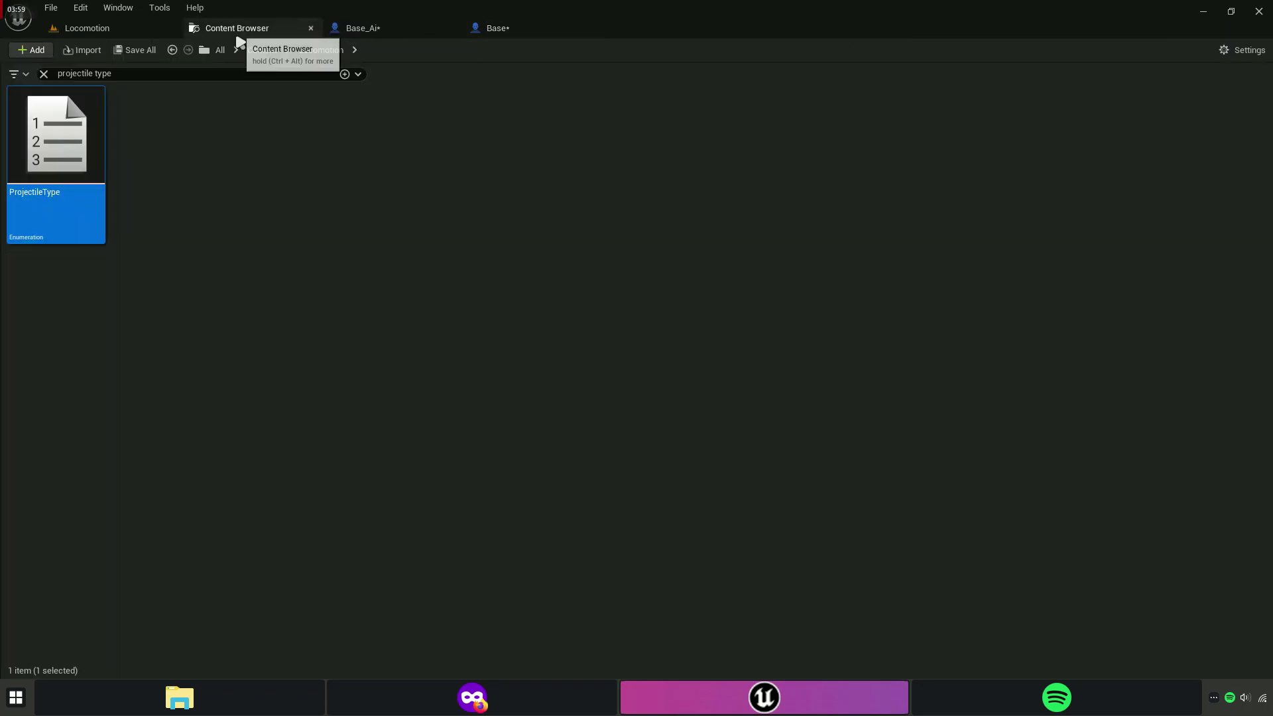
left_click(138, 58)
left_click(729, 483)
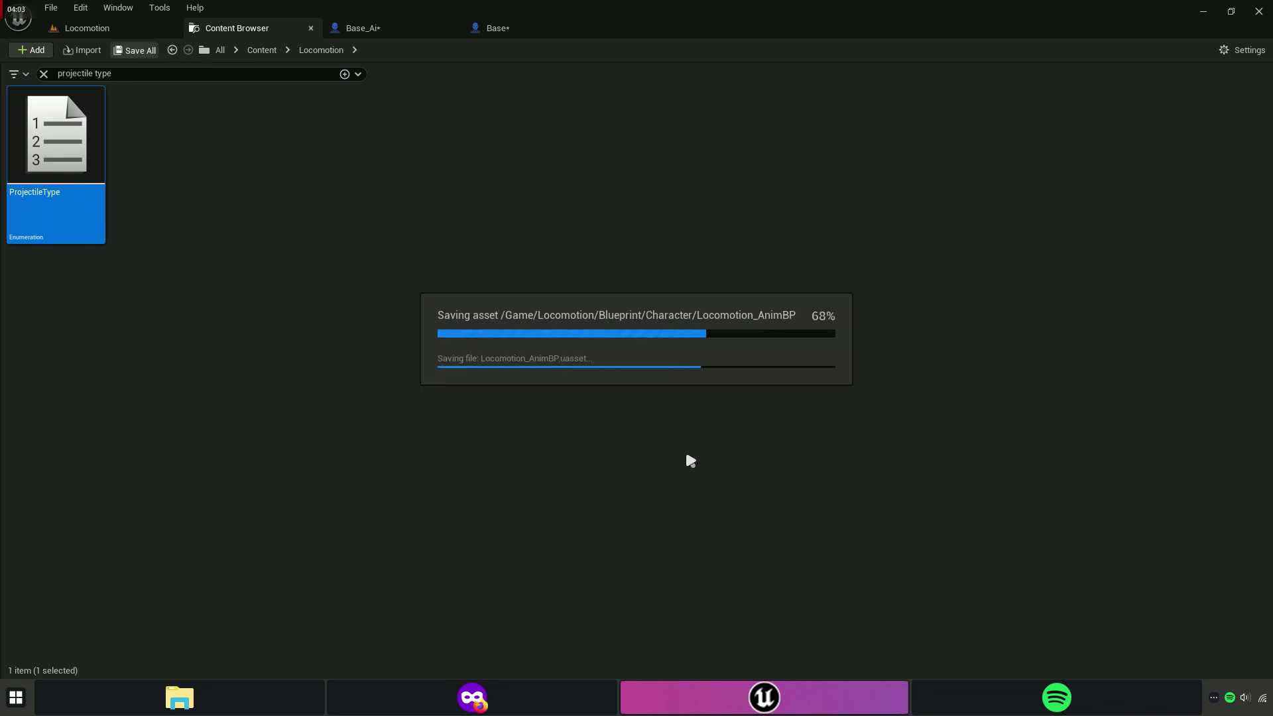
Back in Base_Ai's Damage State graph, duplicate the Hit State node.
left_click(381, 26)
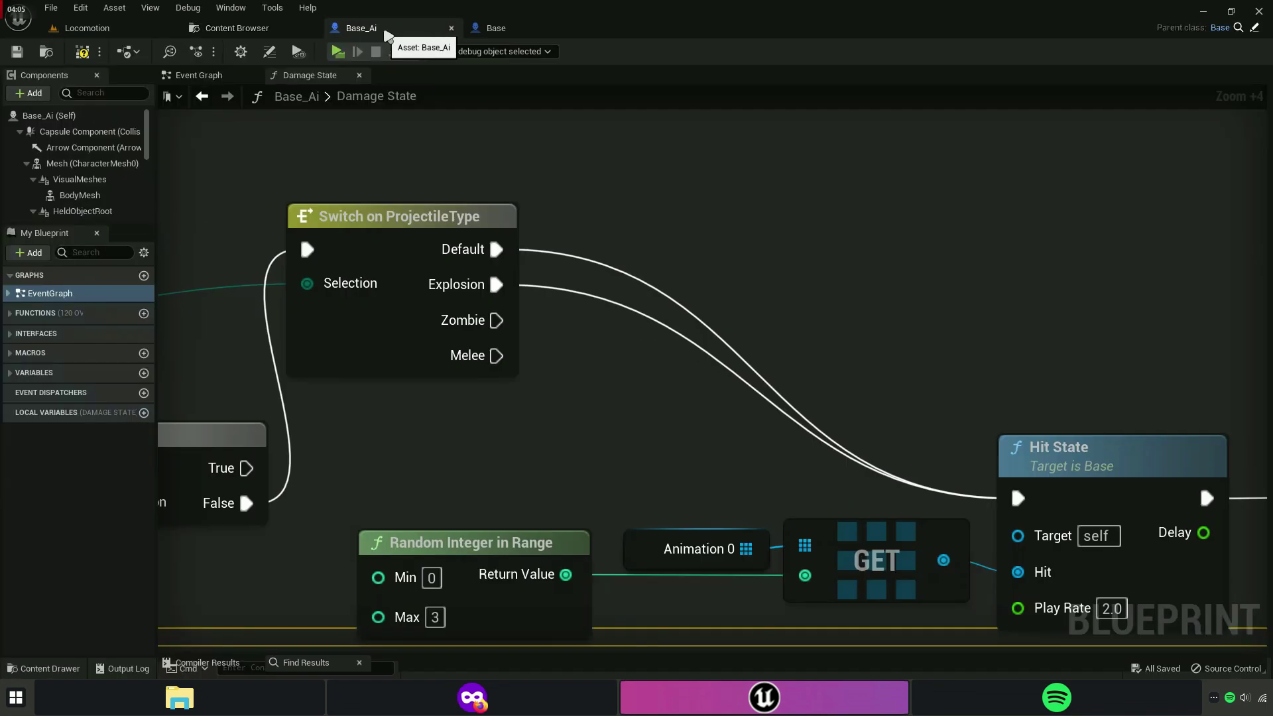
right_click_drag(562, 326, 546, 261)
scroll(565, 332, "down", 4)
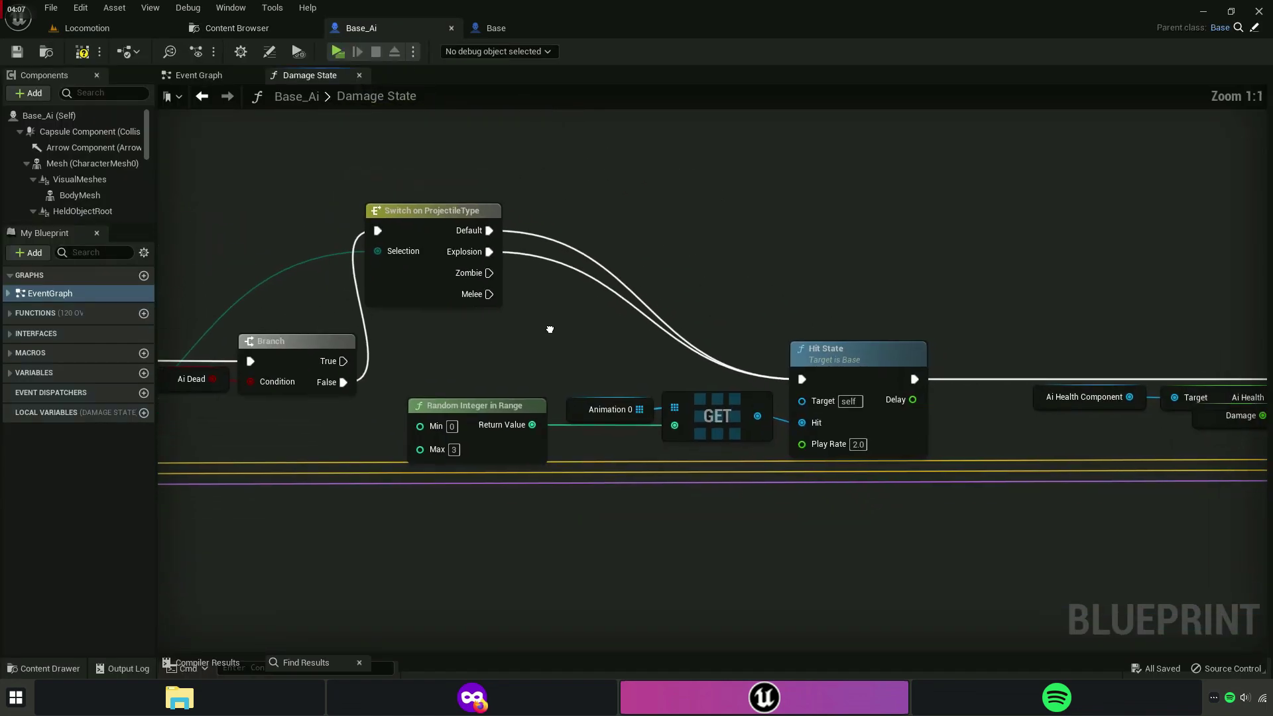
right_click_drag(604, 358, 391, 364)
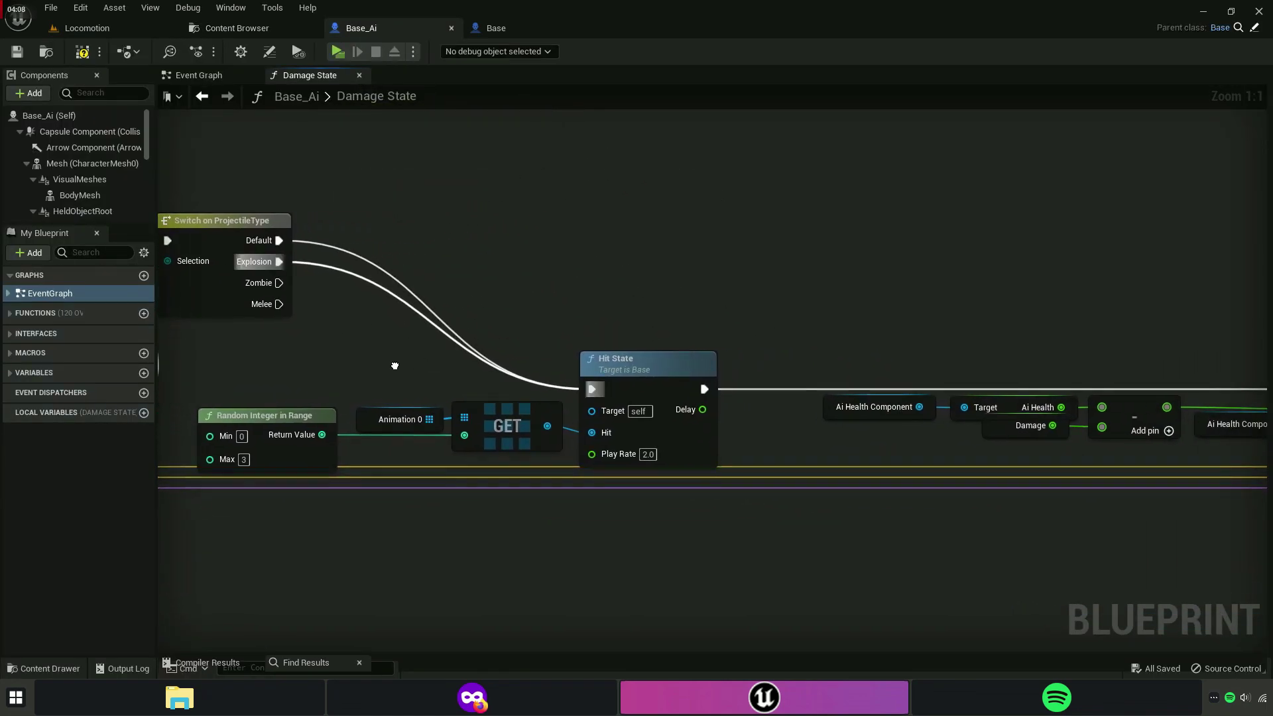
right_click_drag(782, 361, 318, 344)
right_click_drag(198, 344, 554, 360)
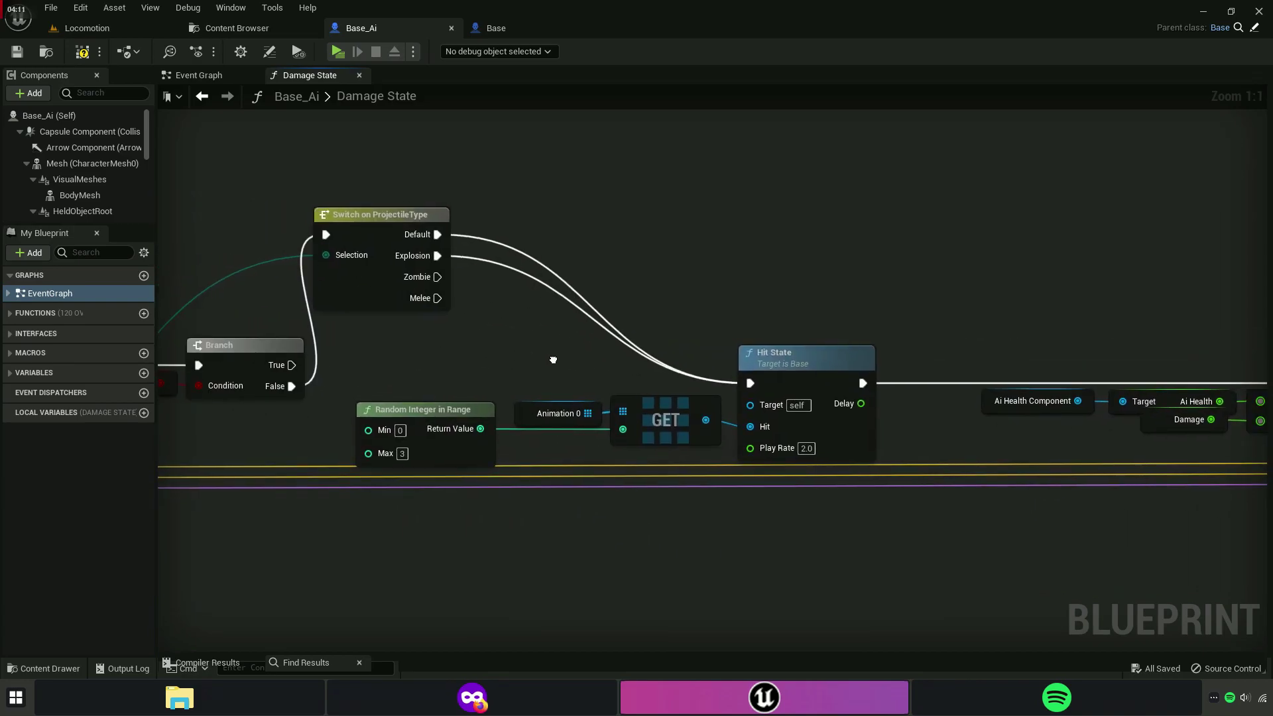
right_click_drag(1193, 358, 352, 345)
right_click_drag(1160, 358, 285, 371)
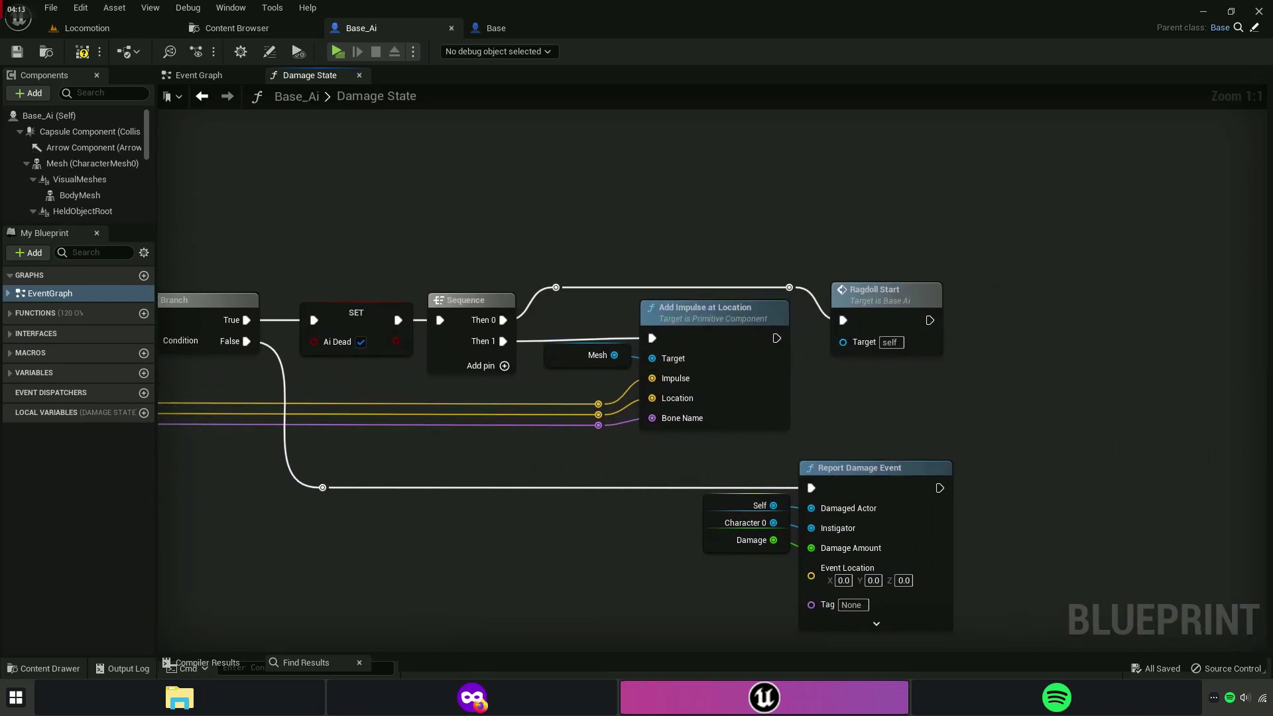
right_click_drag(199, 352, 1193, 358)
right_click_drag(173, 331, 588, 334)
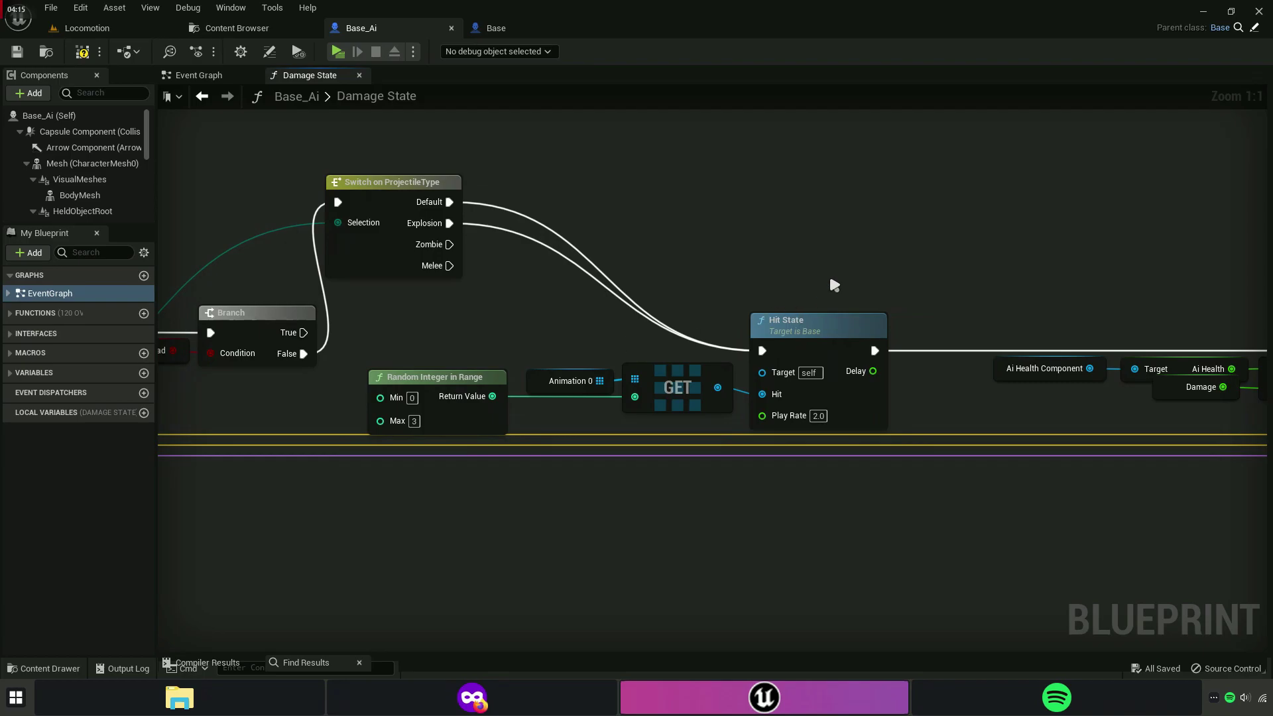
right_click(827, 323)
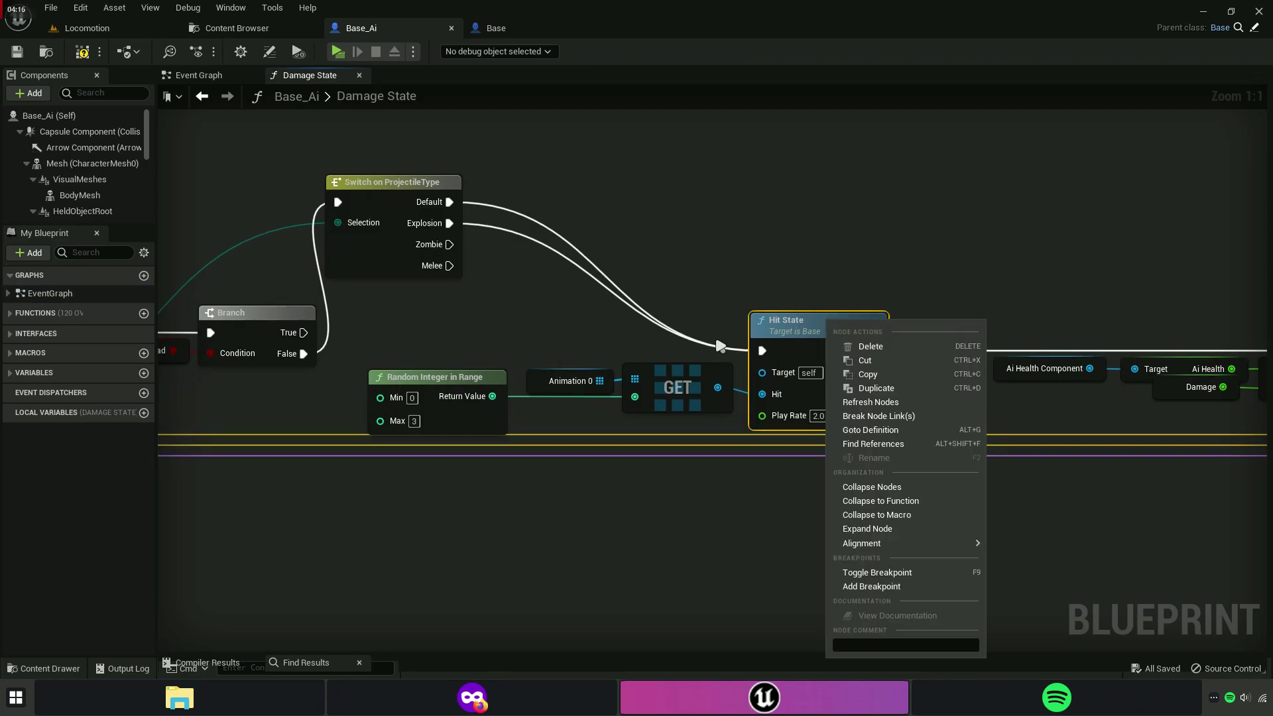
left_click(863, 374)
key("ctrl+d")
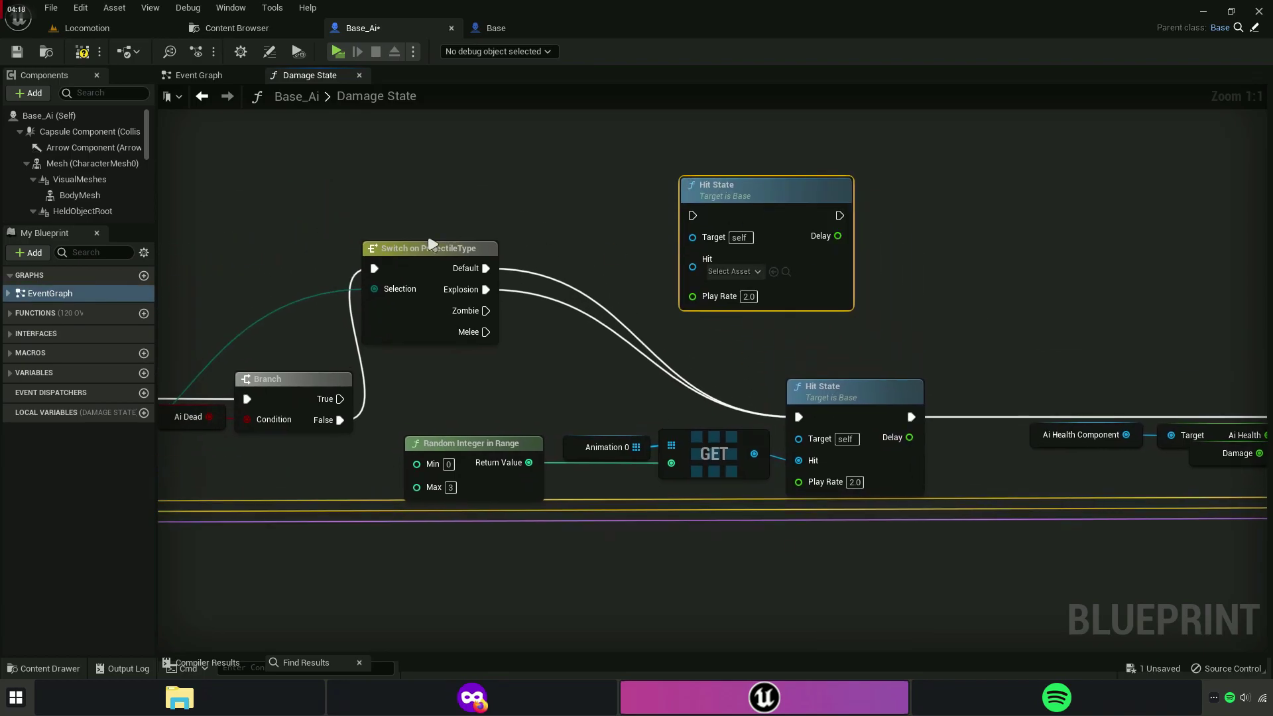
Connect the switch's Melee case to the duplicated upper Hit State, placed beside the switch.
left_click_drag(419, 248, 484, 198)
scroll(597, 247, "up", 3)
left_click_drag(527, 279, 740, 200)
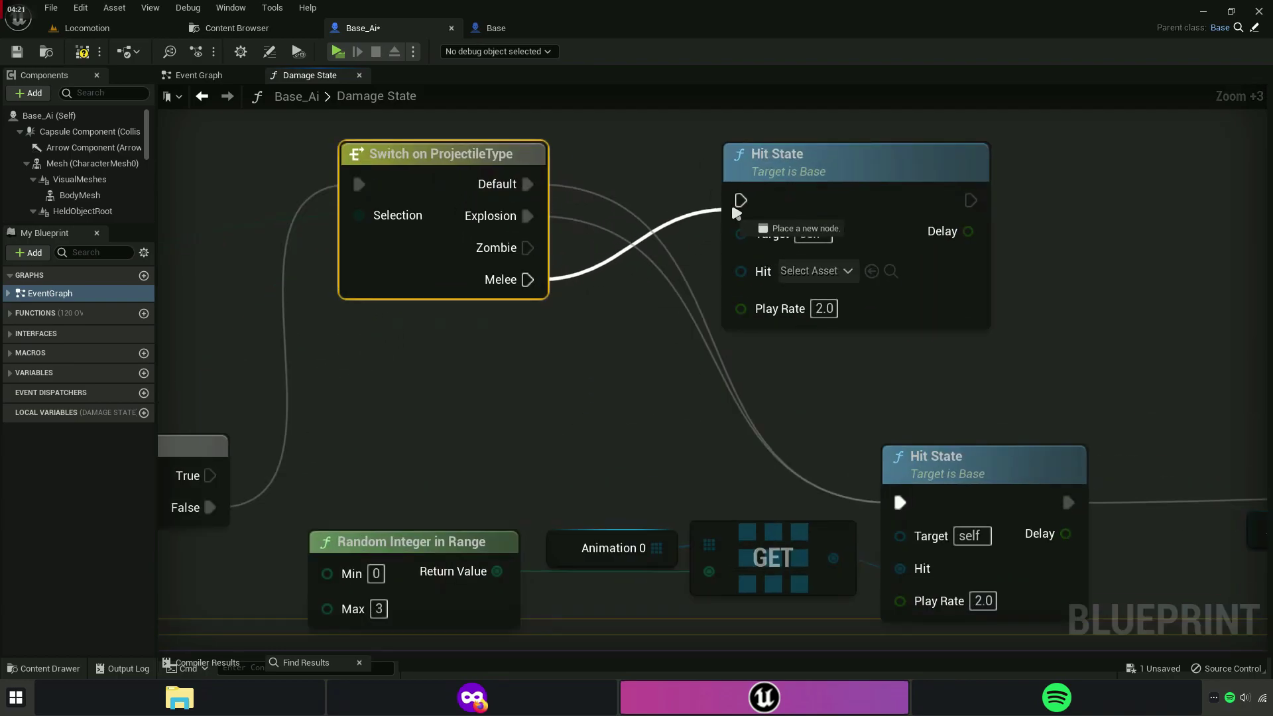
left_click_drag(839, 191, 725, 277)
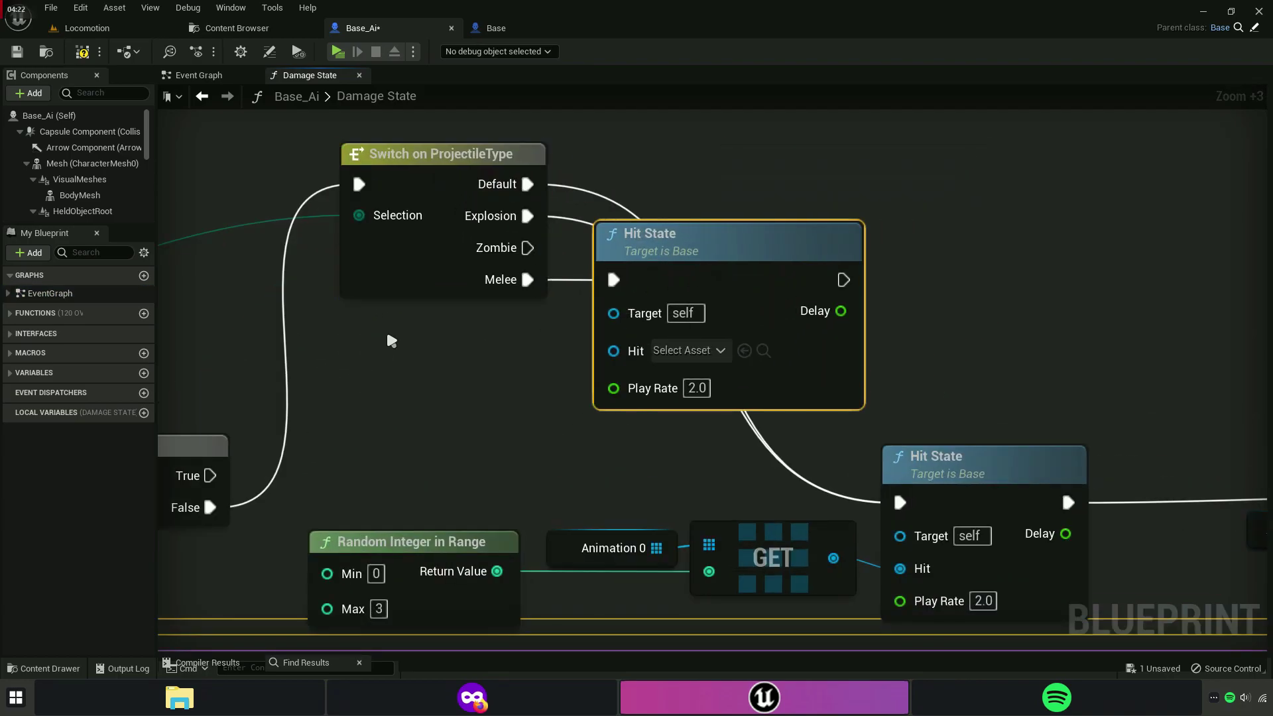
right_click_drag(725, 250, 557, 265)
scroll(525, 314, "down", 4)
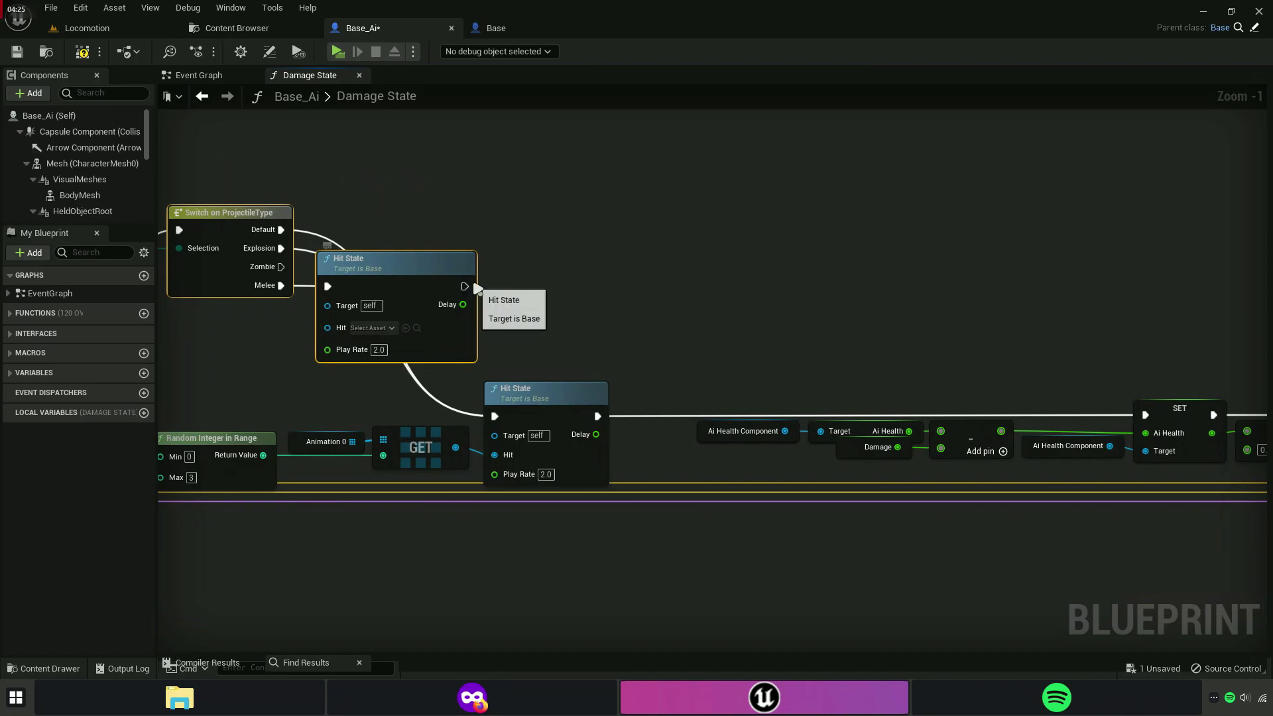
Link the upper Hit State's output to the Ai Health SET node and set Play Rate to 1.
left_click_drag(464, 292, 635, 416)
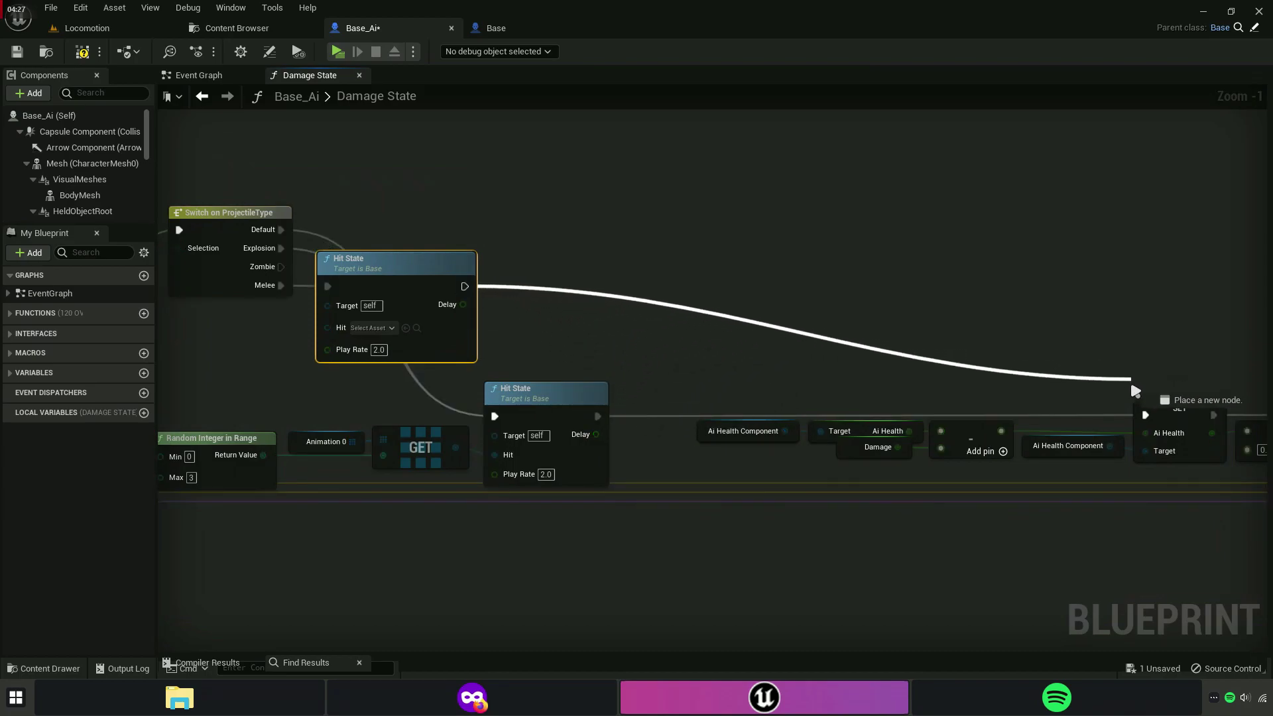
left_click_drag(1153, 426, 1154, 424)
right_click_drag(1154, 425, 640, 320)
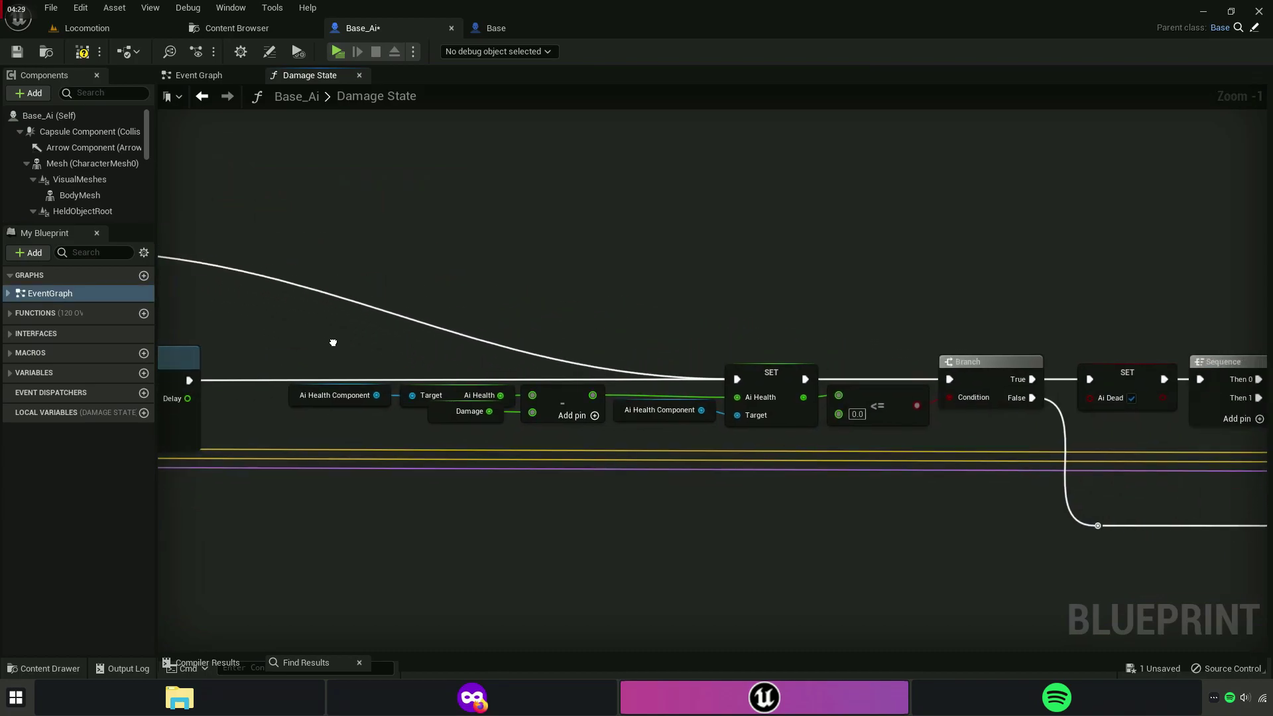
scroll(640, 320, "up", 4)
scroll(641, 320, "up", 4)
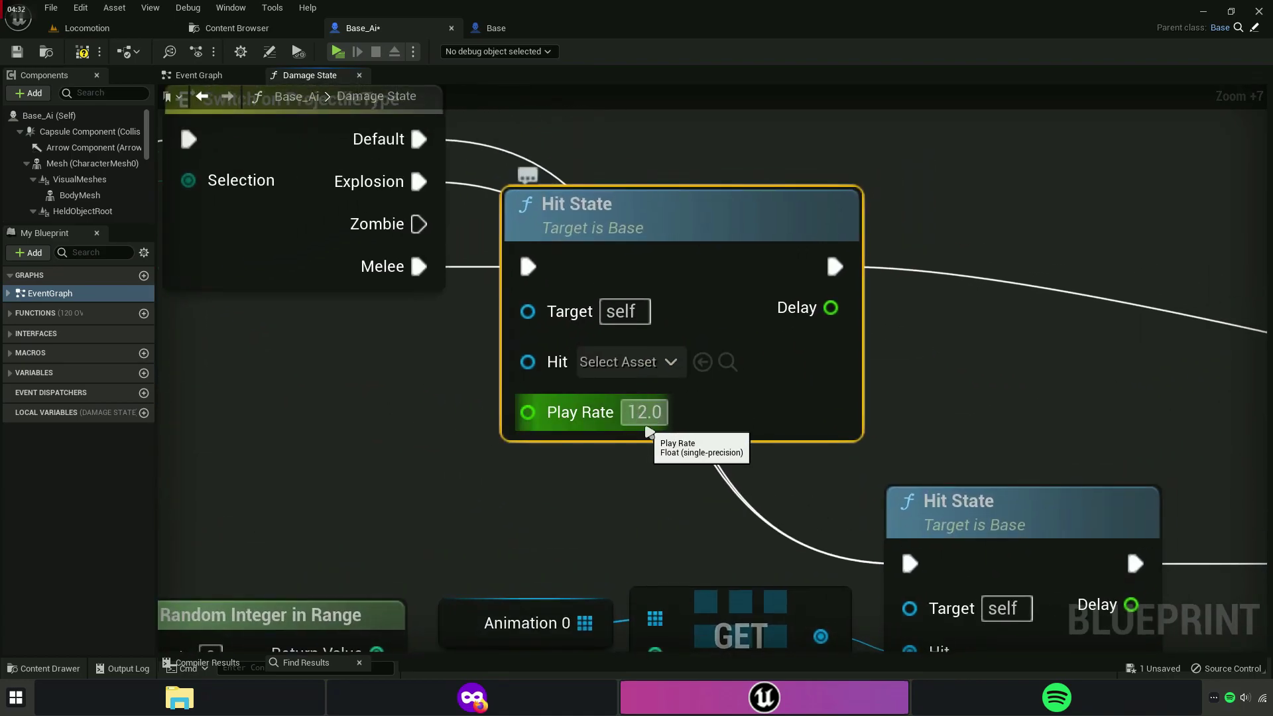
left_click(640, 413)
type("1")
left_click(234, 27)
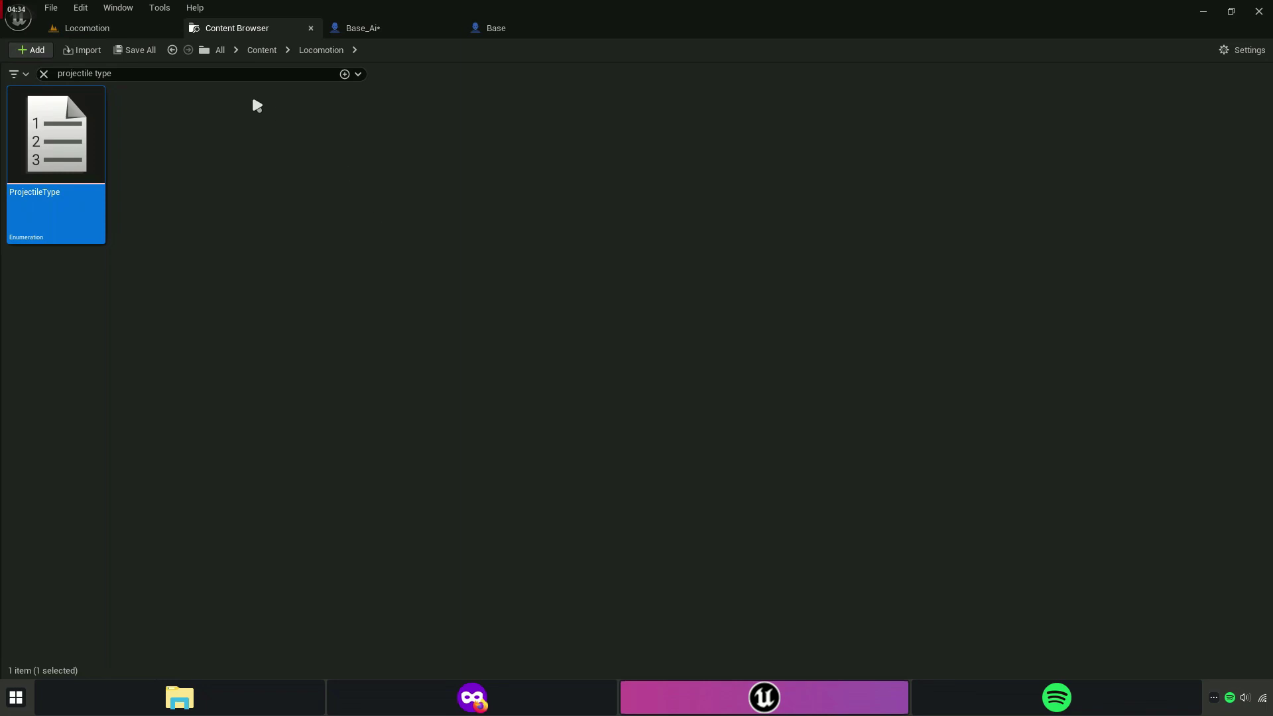
Browse to Blueprint/Weapon/Melee/Animation and preview MeleeHit_Montage.
left_click(44, 74)
double_click(159, 136)
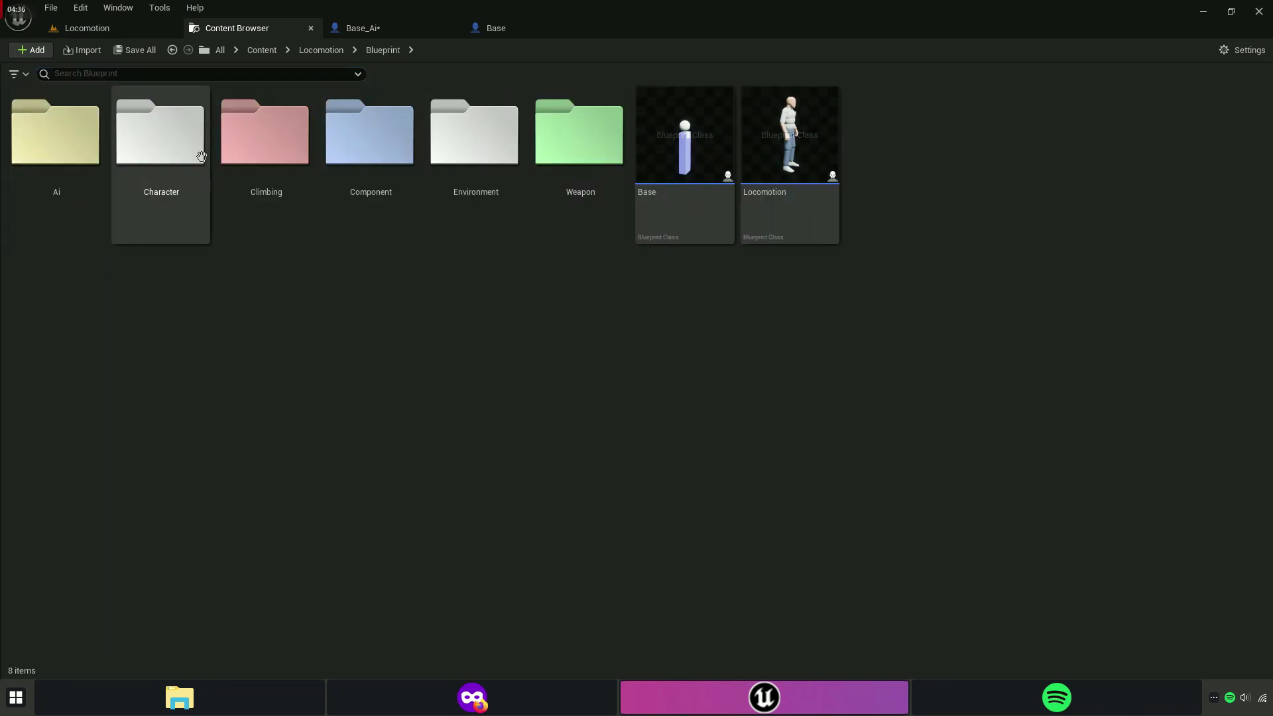
double_click(614, 177)
left_click(463, 192)
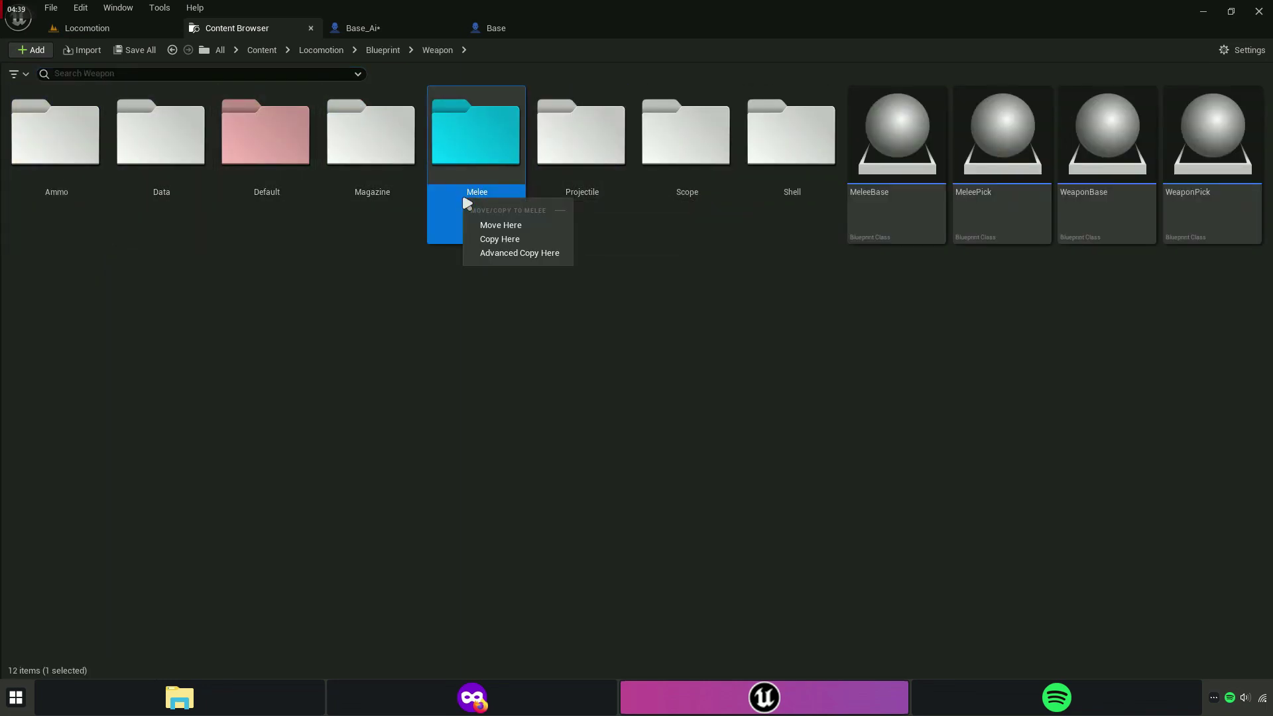
double_click(475, 170)
double_click(85, 204)
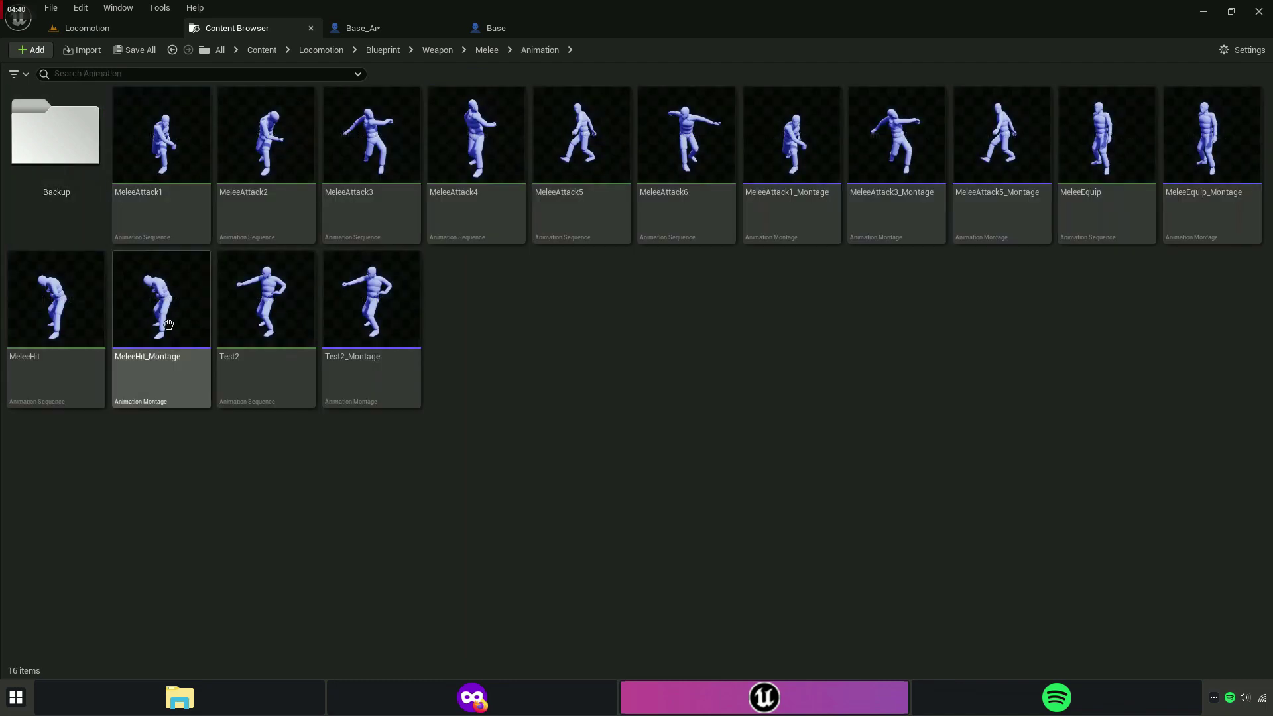
double_click(139, 351)
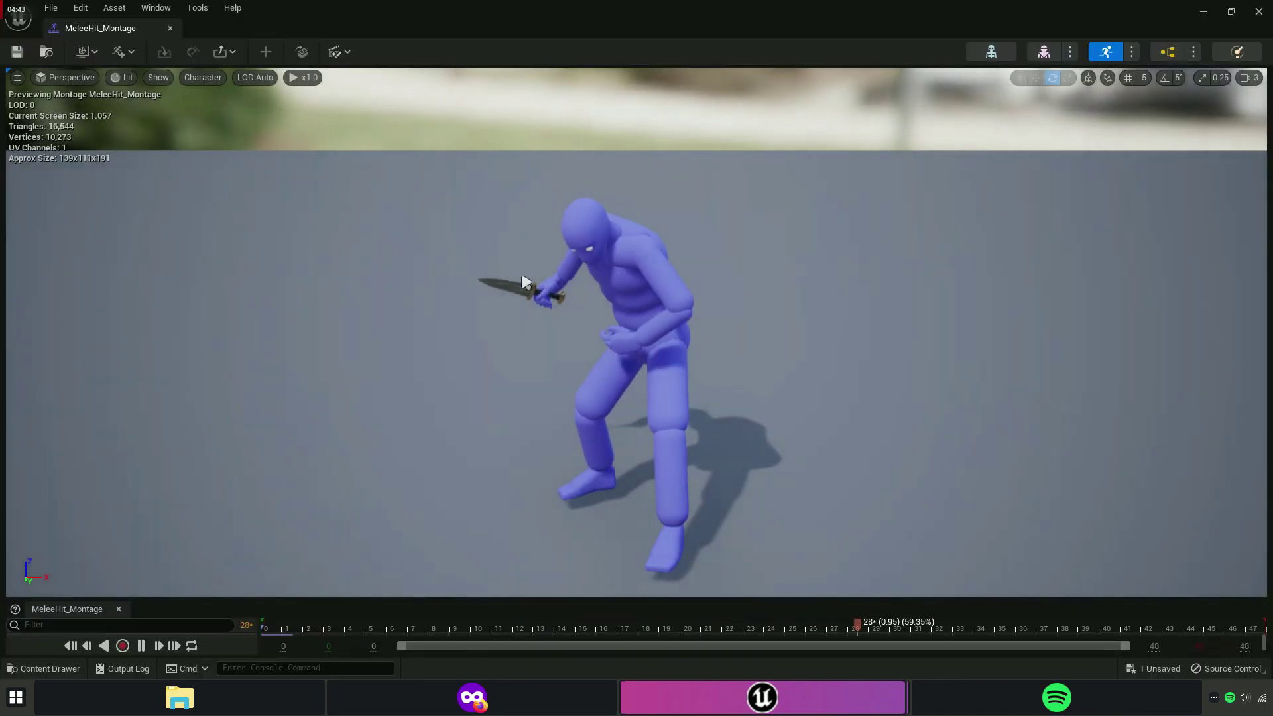
left_click(170, 28)
Assign MeleeHit_Montage to the Melee Hit State and wrap it with the switch in a TEST comment.
left_click_drag(161, 311, 462, 37)
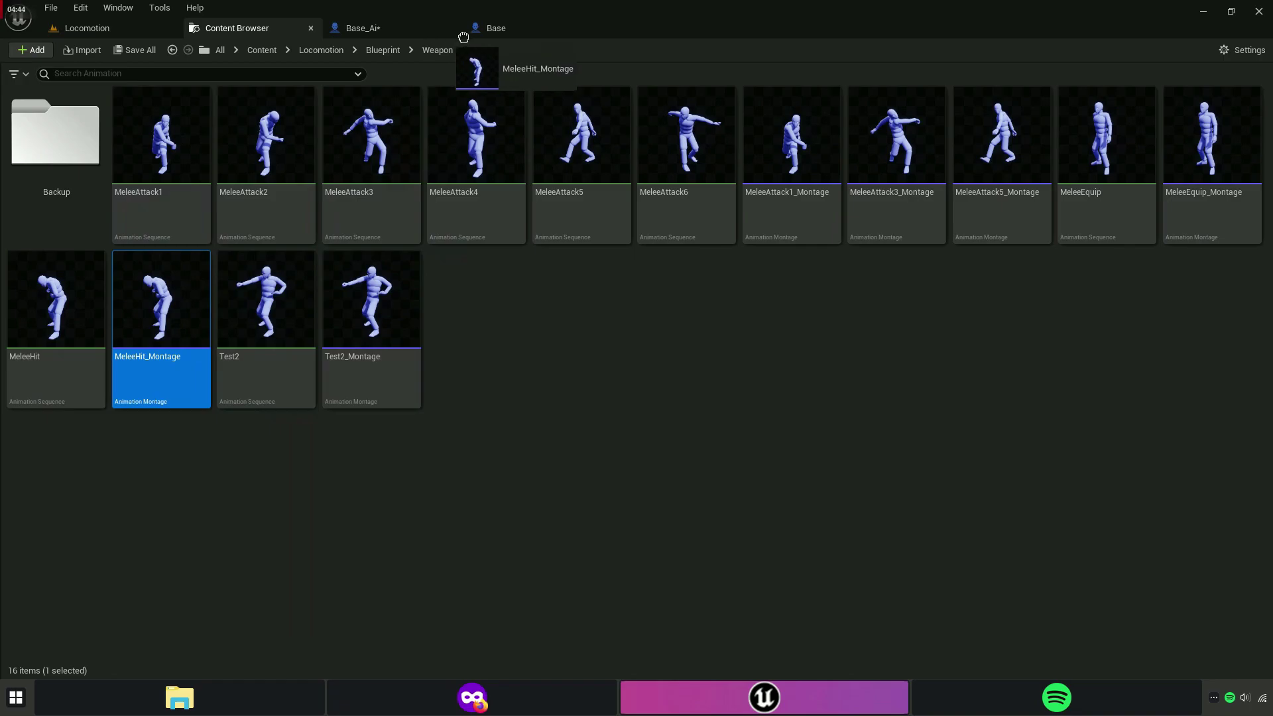
left_click_drag(358, 25, 358, 26)
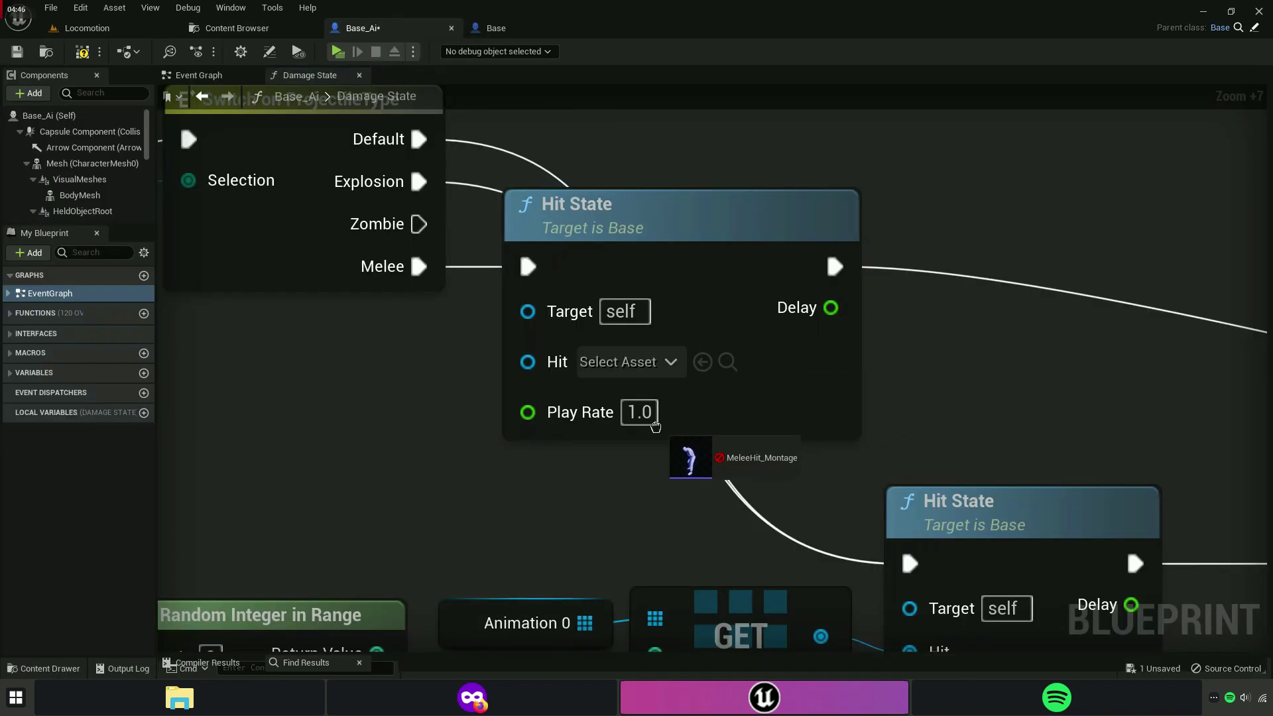
left_click_drag(624, 362, 624, 362)
right_click_drag(414, 454, 358, 272)
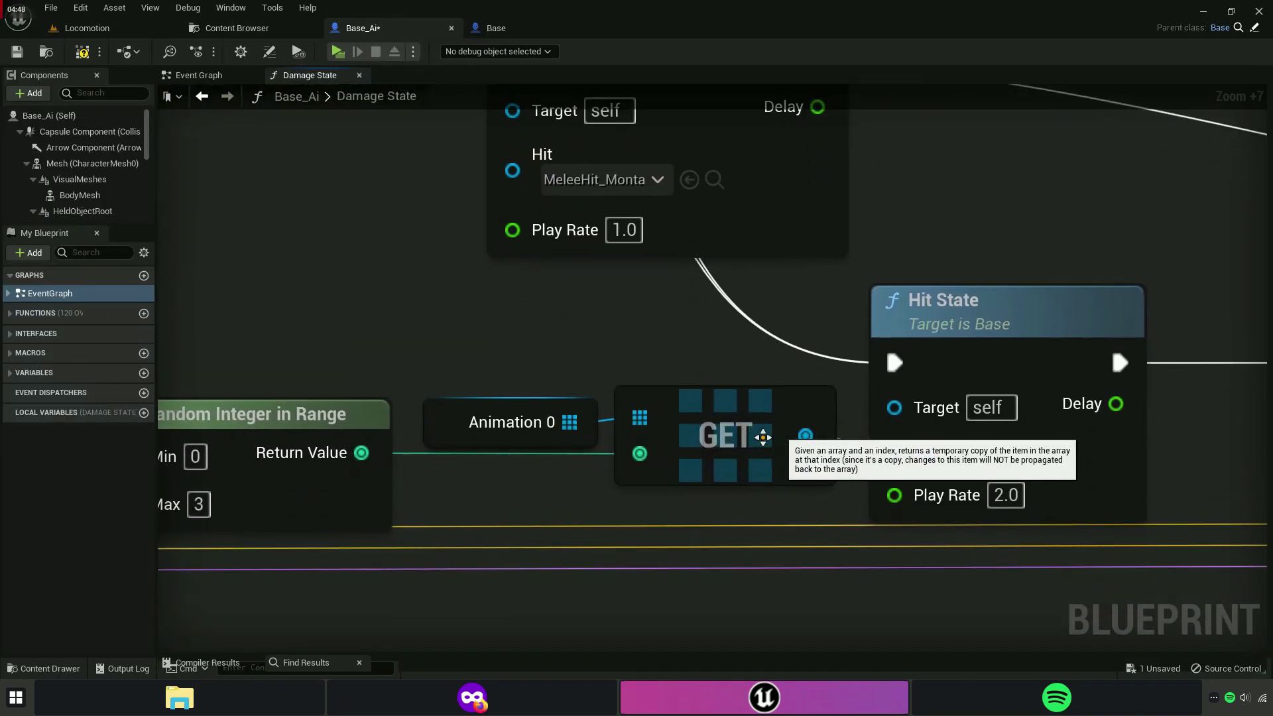
right_click_drag(594, 435, 773, 487)
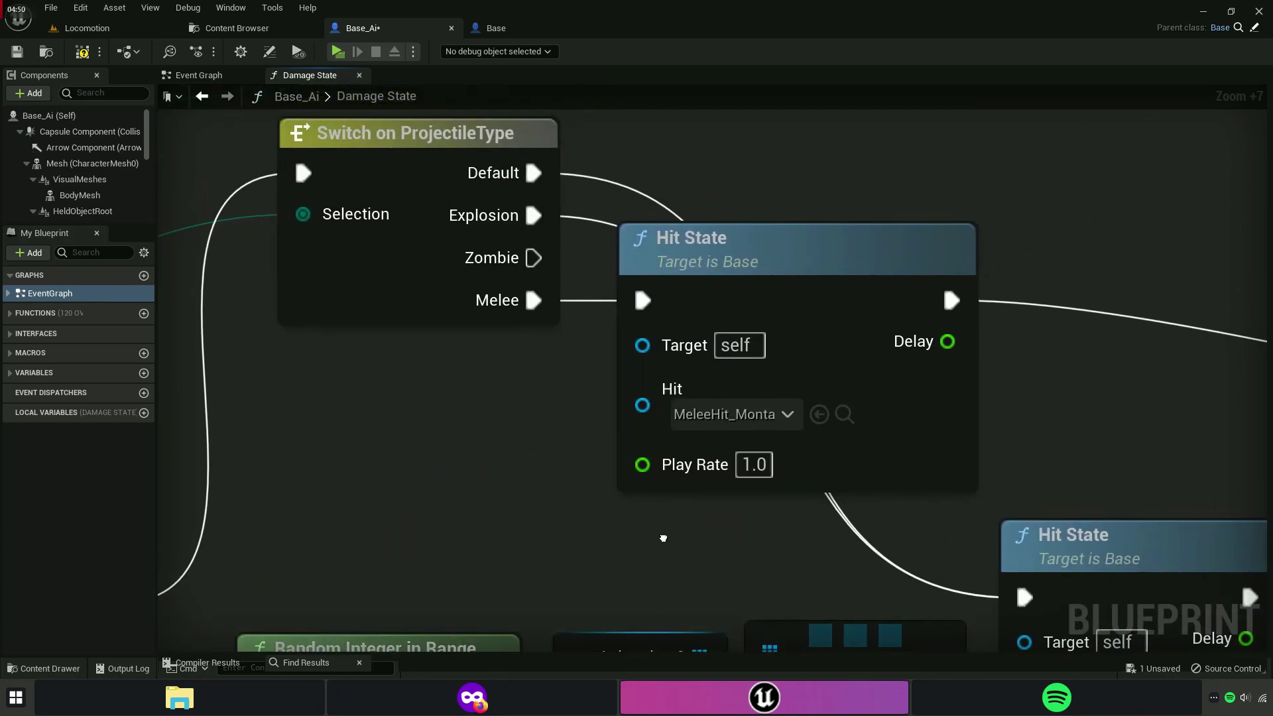
scroll(509, 440, "down", 2)
left_click_drag(509, 440, 850, 328)
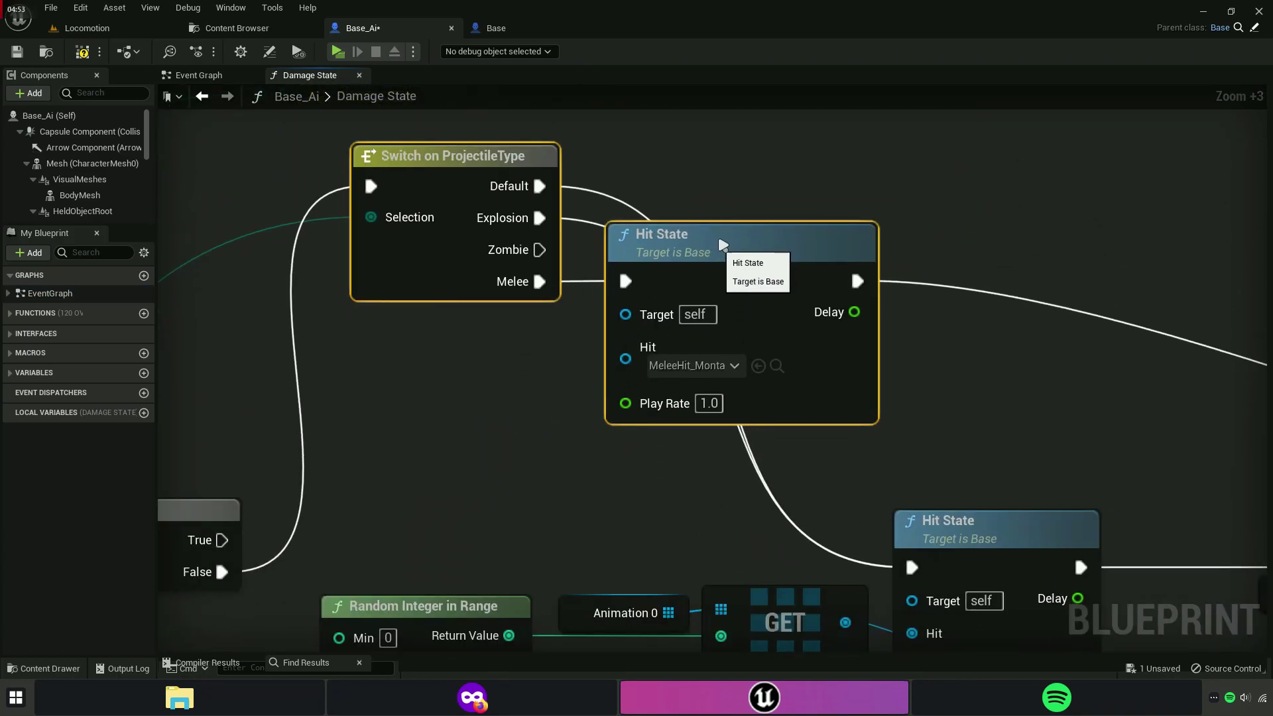
key("c")
scroll(464, 305, "down", 2)
scroll(407, 330, "down", 2)
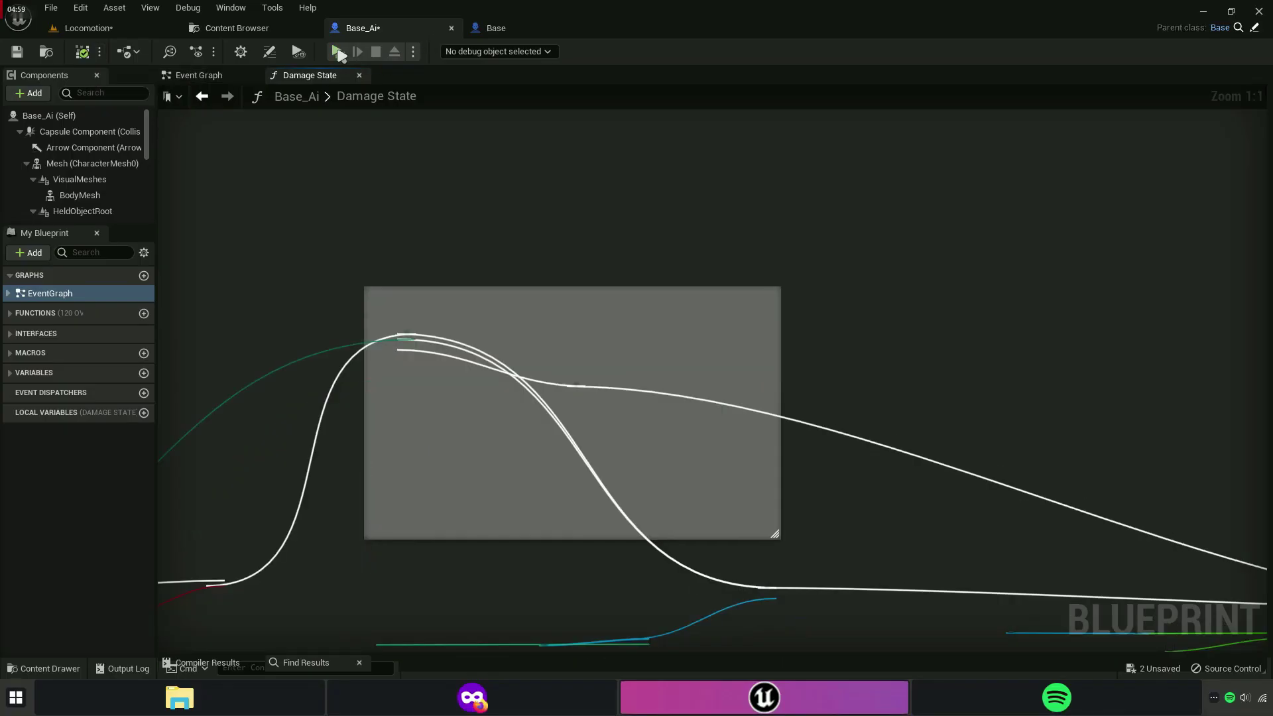
left_click(338, 51)
left_click(338, 53)
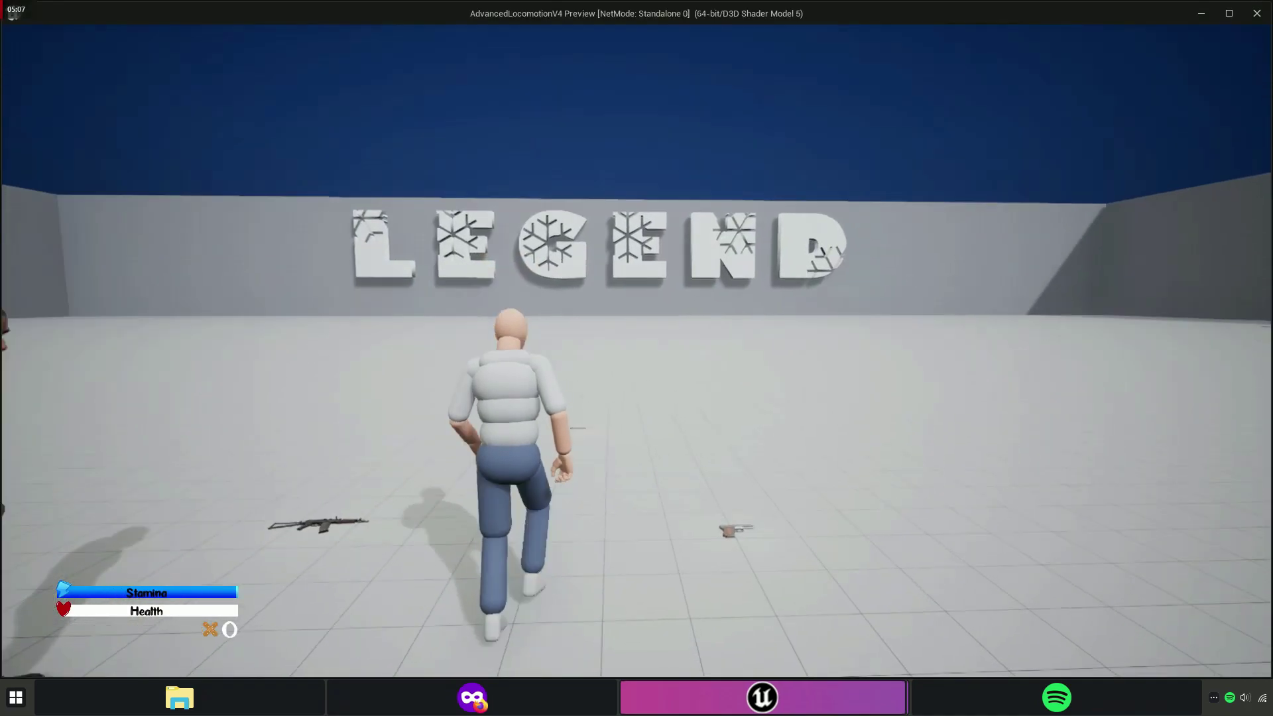
key("w")
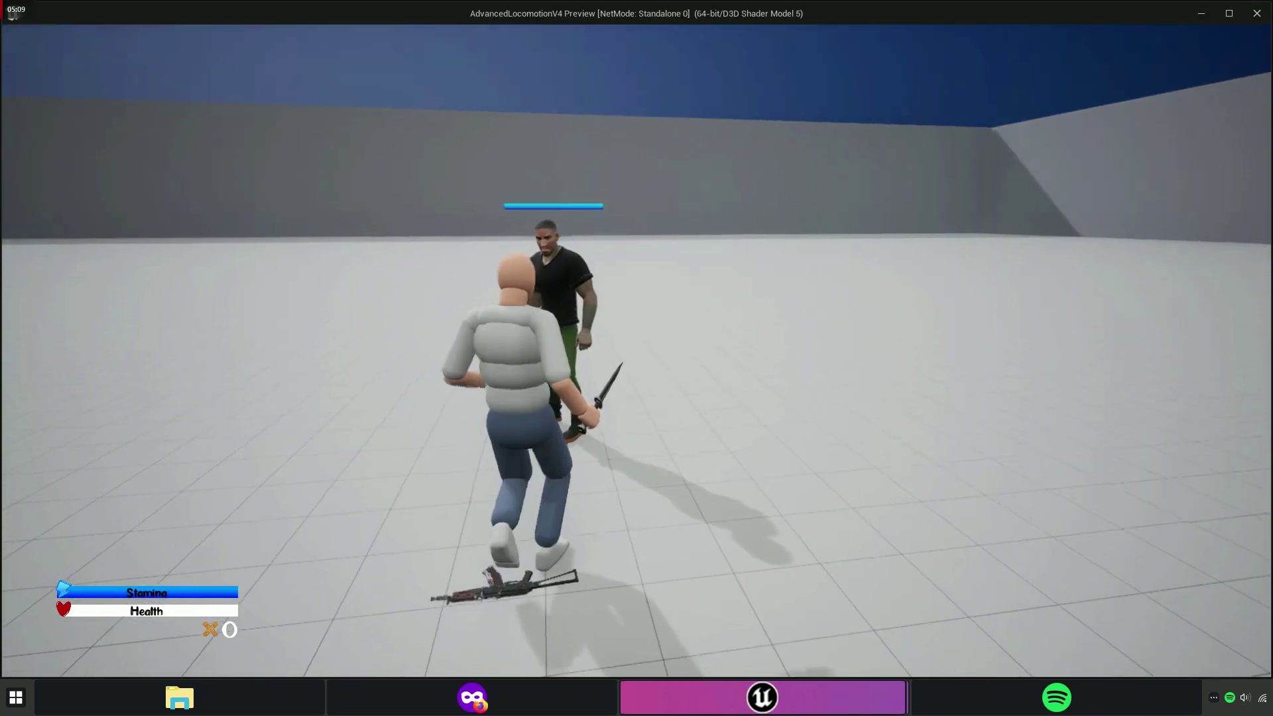
key("w")
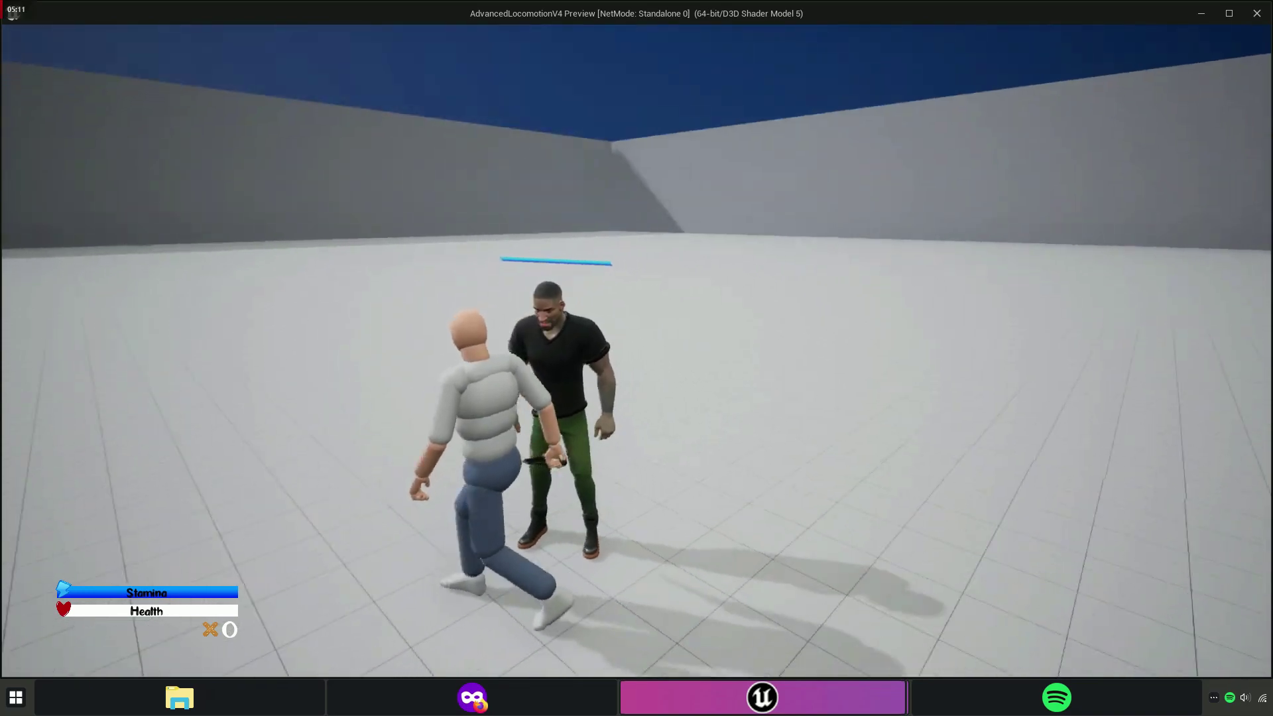
left_click(637, 358)
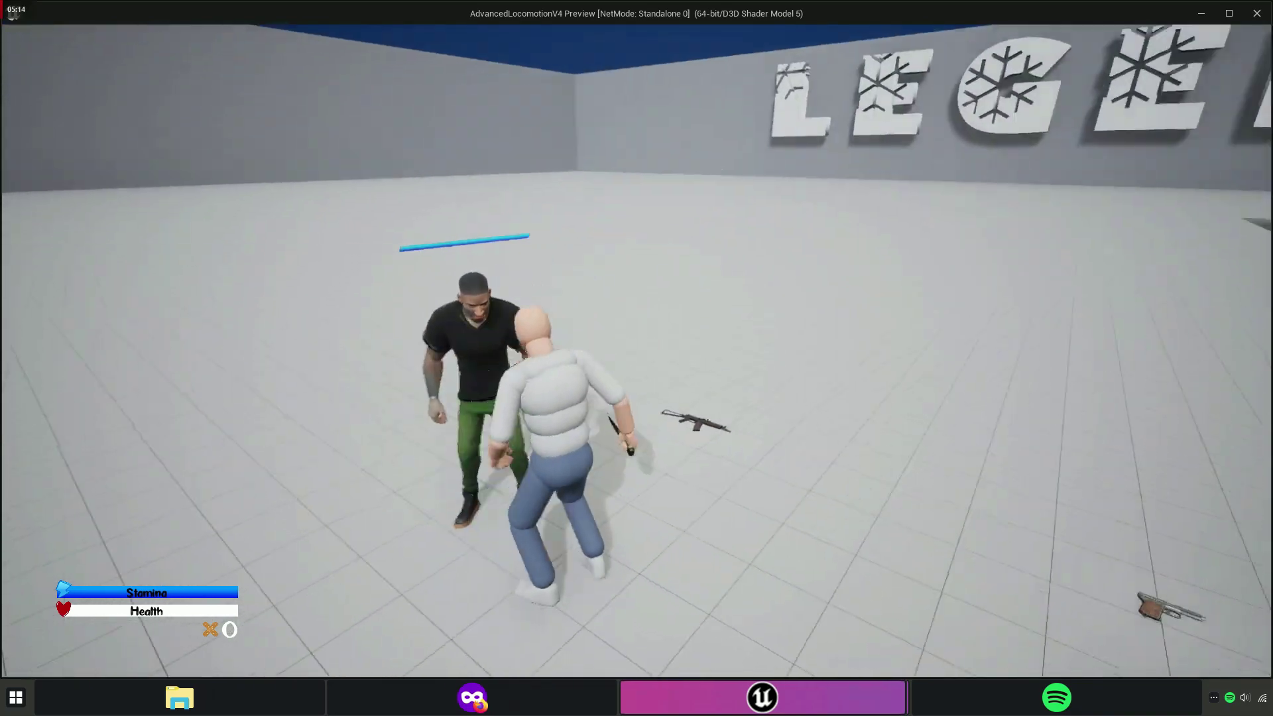
key("w")
key("e")
left_click(637, 350)
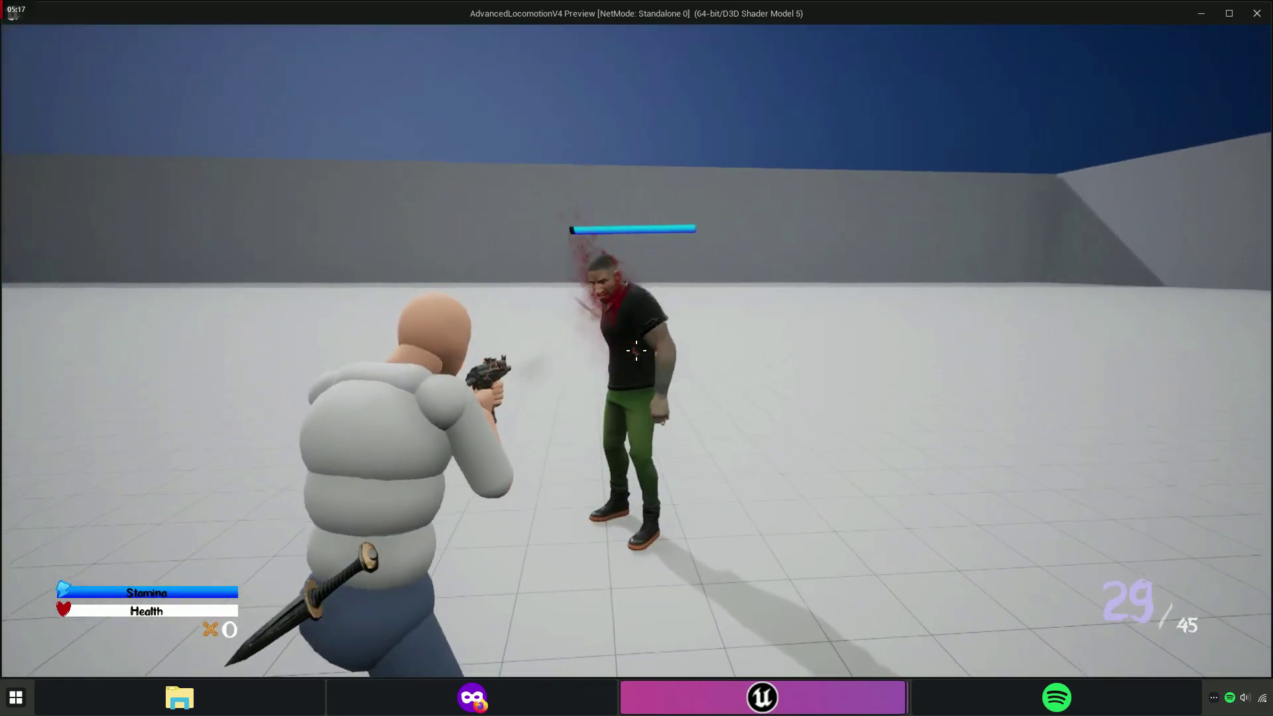
left_click(636, 350)
left_click(637, 350)
left_click(636, 350)
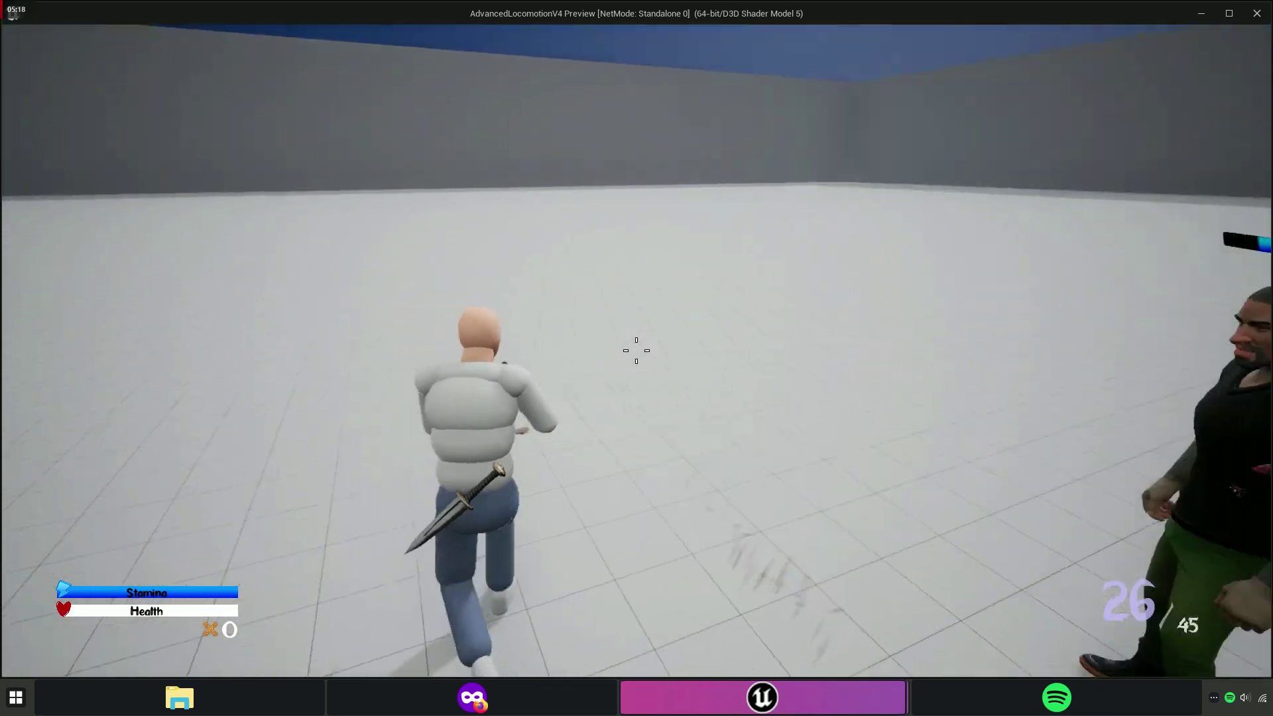
key("2")
key("w")
key("3")
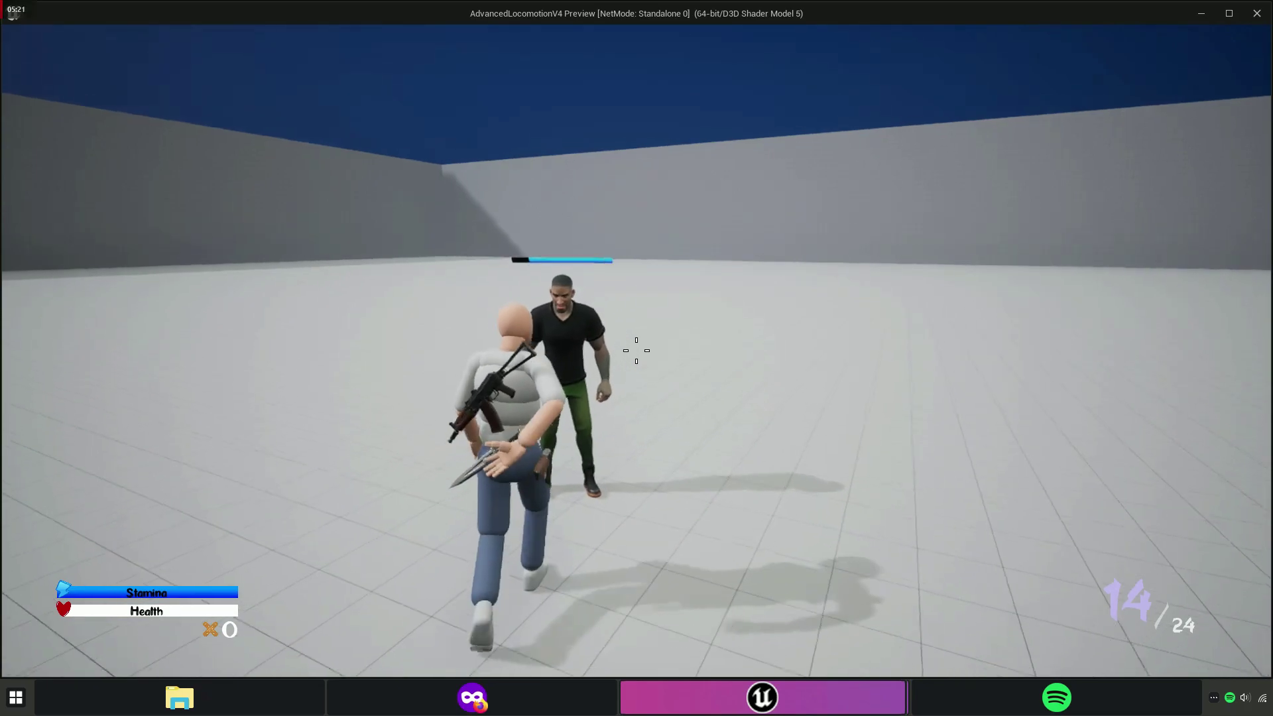
left_click(636, 350)
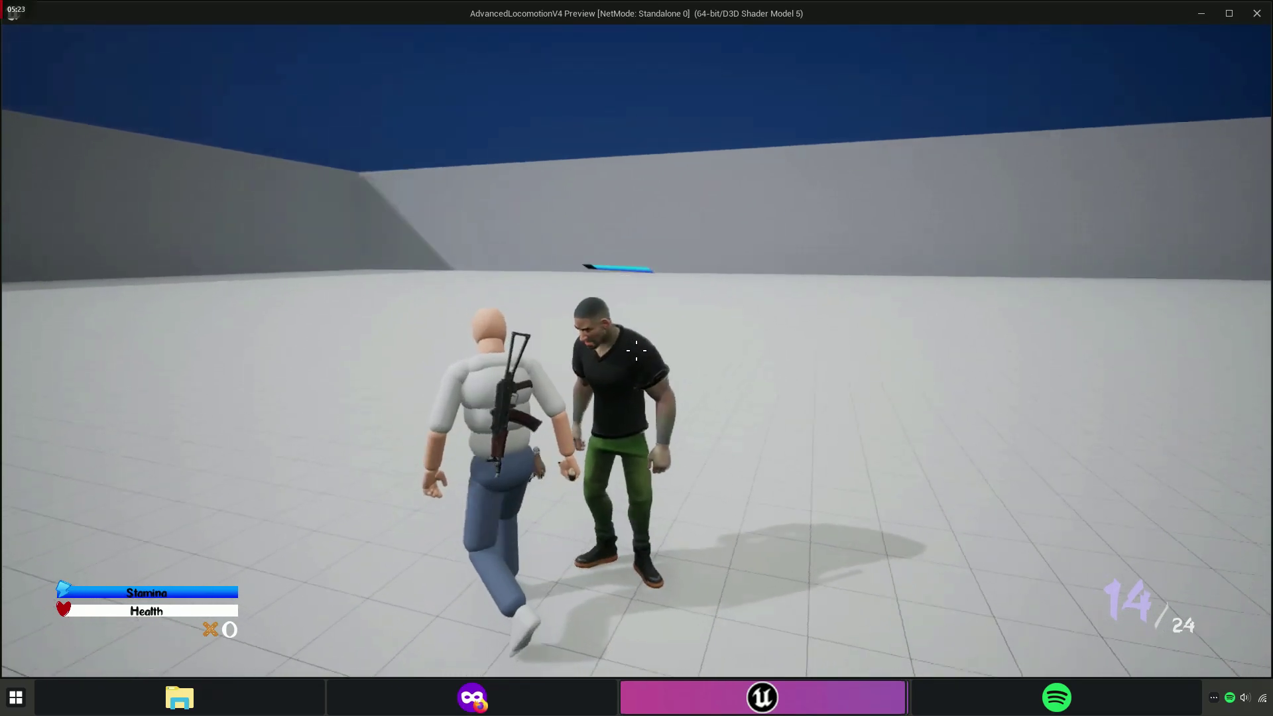
key("Escape")
right_click_drag(658, 239, 655, 85)
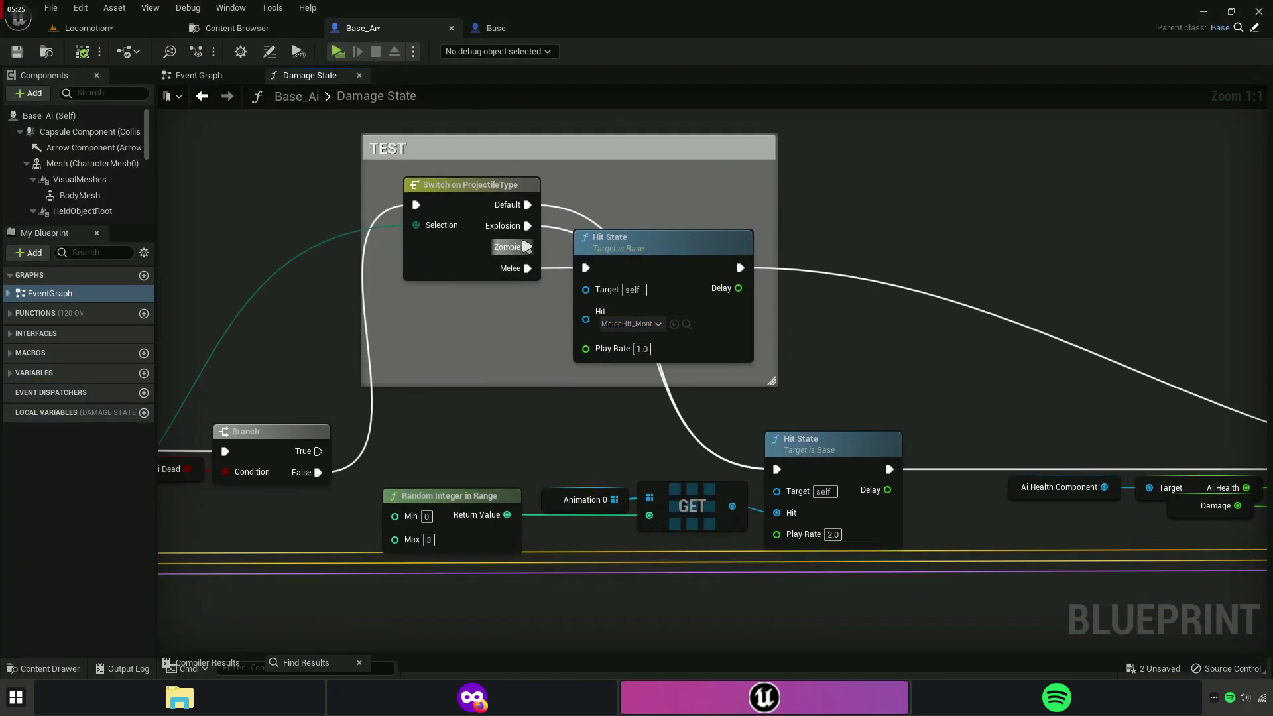
Connect the switch's Zombie case to the Melee Hit State and start a play session.
right_click_drag(545, 357, 109, 352)
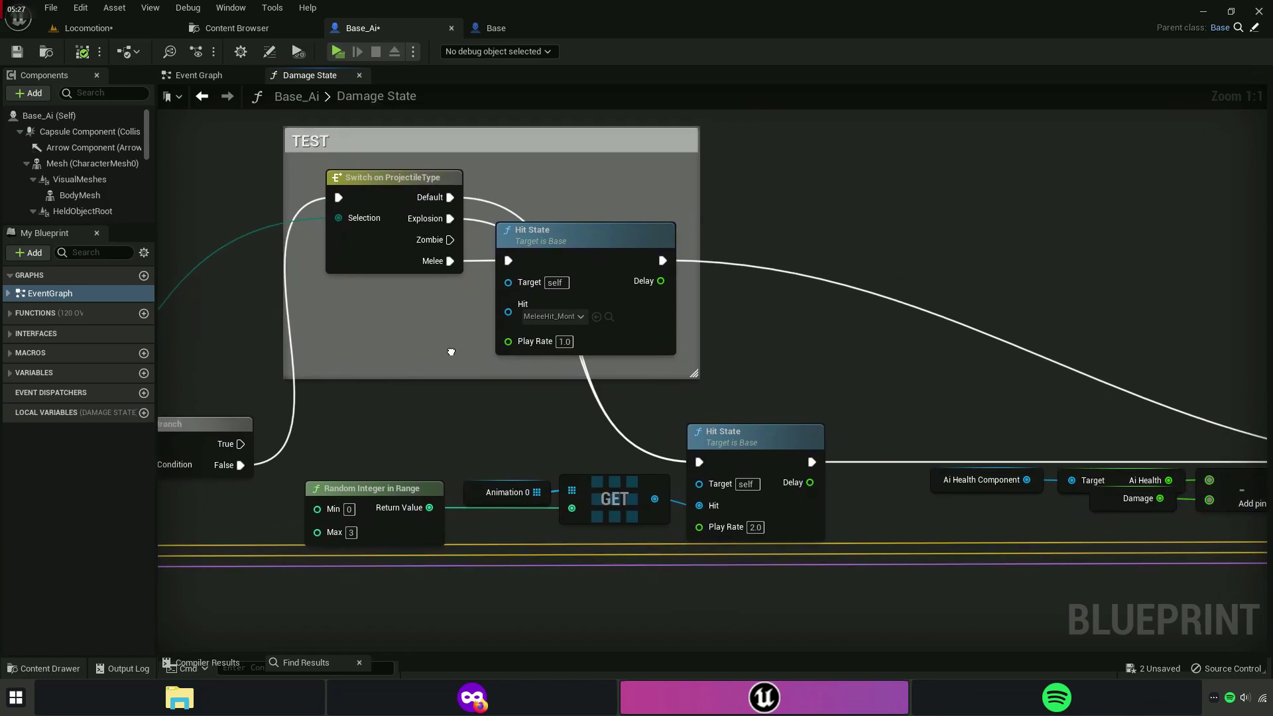
mouse_move(927, 398)
right_mouse_down()
mouse_move(719, 348)
mouse_move(459, 366)
mouse_move(572, 386)
mouse_move(778, 228)
right_mouse_up()
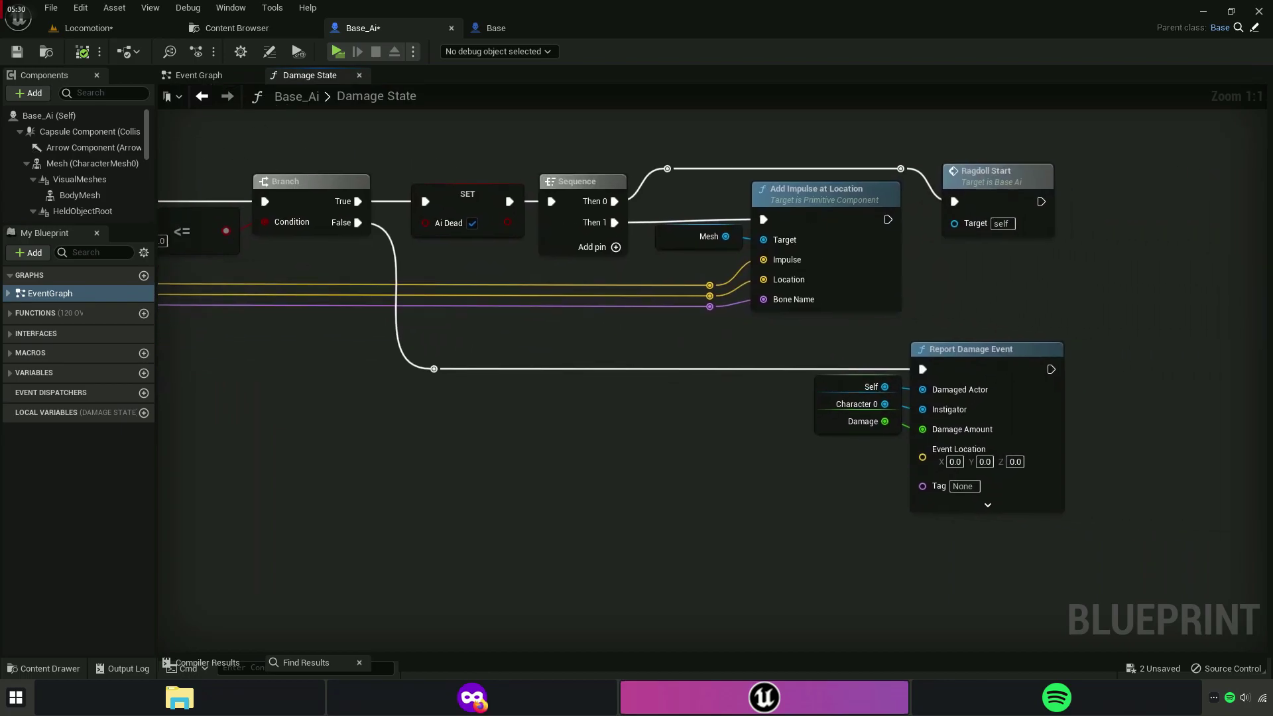
mouse_move(371, 112)
right_mouse_down()
mouse_move(582, 331)
mouse_move(545, 353)
right_mouse_up()
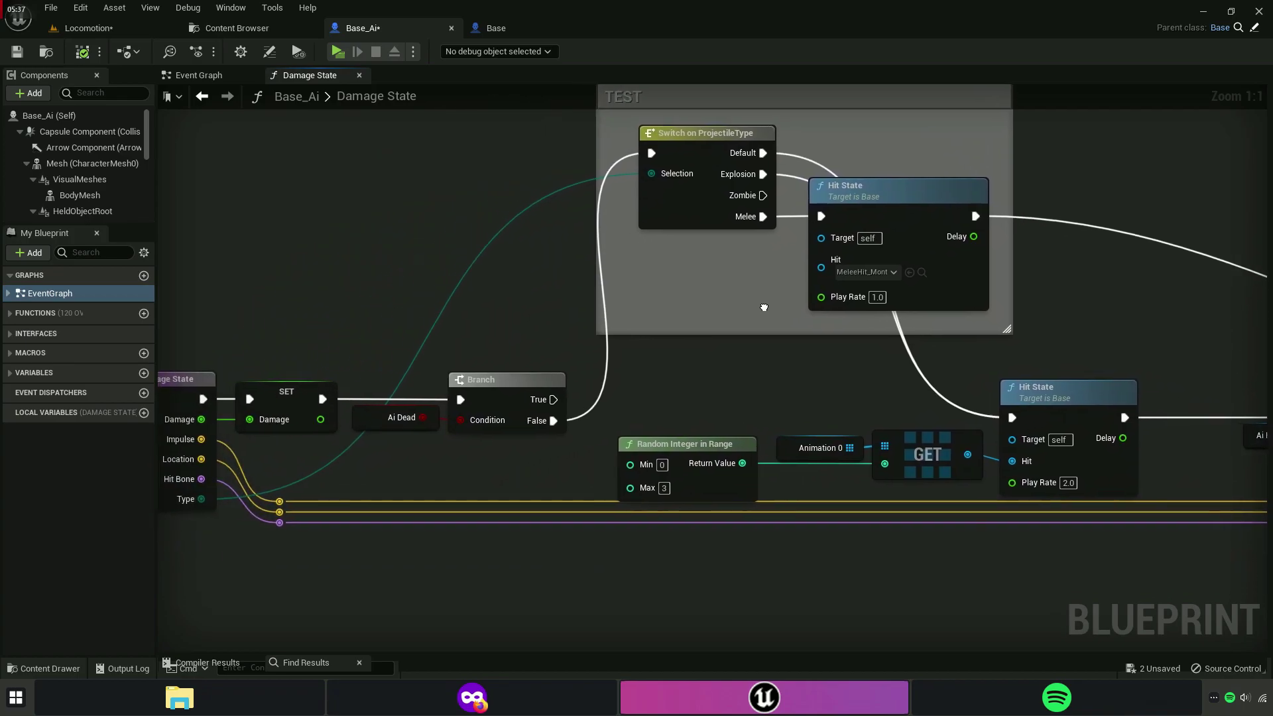
mouse_move(545, 354)
right_mouse_down()
mouse_move(715, 246)
mouse_move(608, 253)
right_mouse_up()
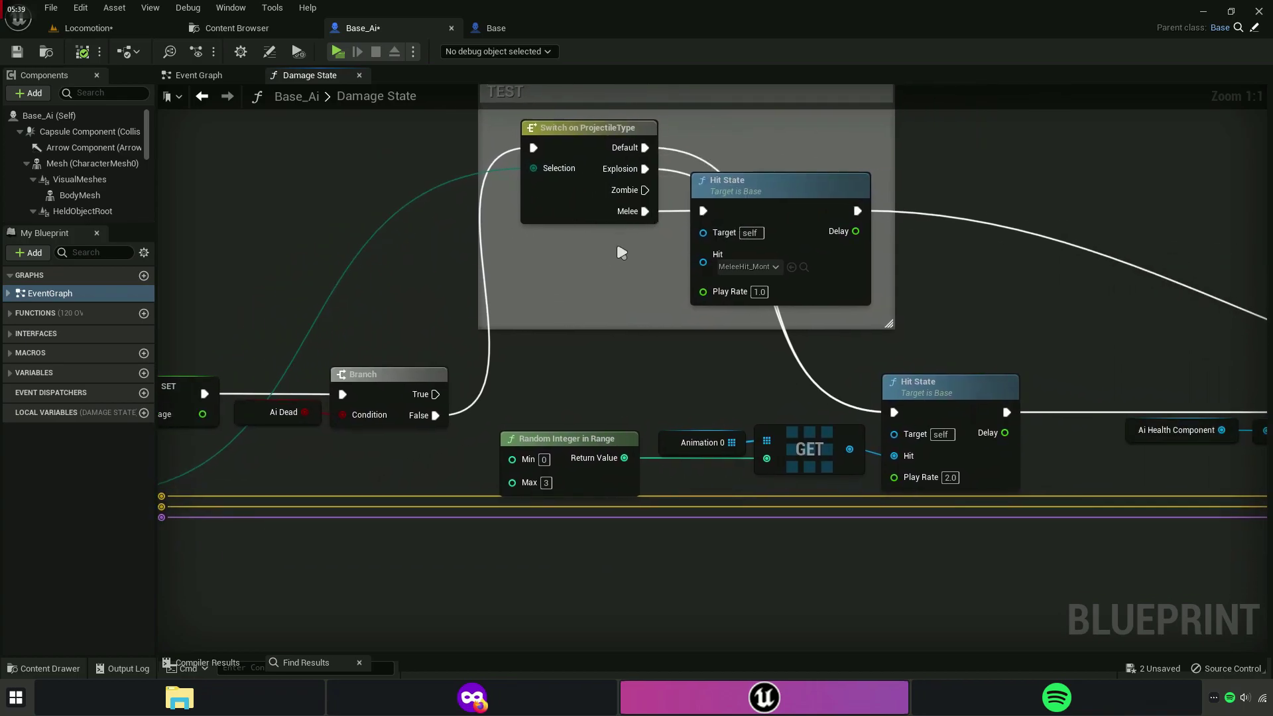
mouse_move(644, 189)
left_mouse_down()
mouse_move(706, 227)
mouse_move(704, 211)
left_mouse_up()
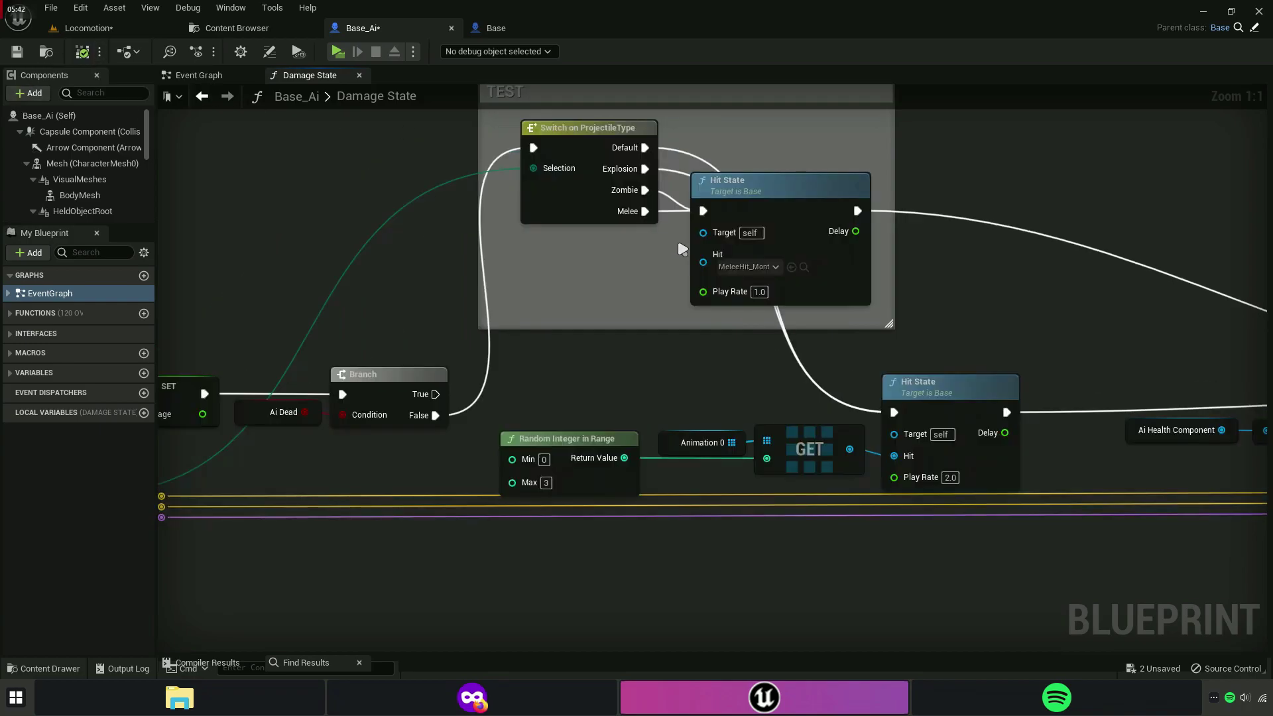
left_click(338, 52)
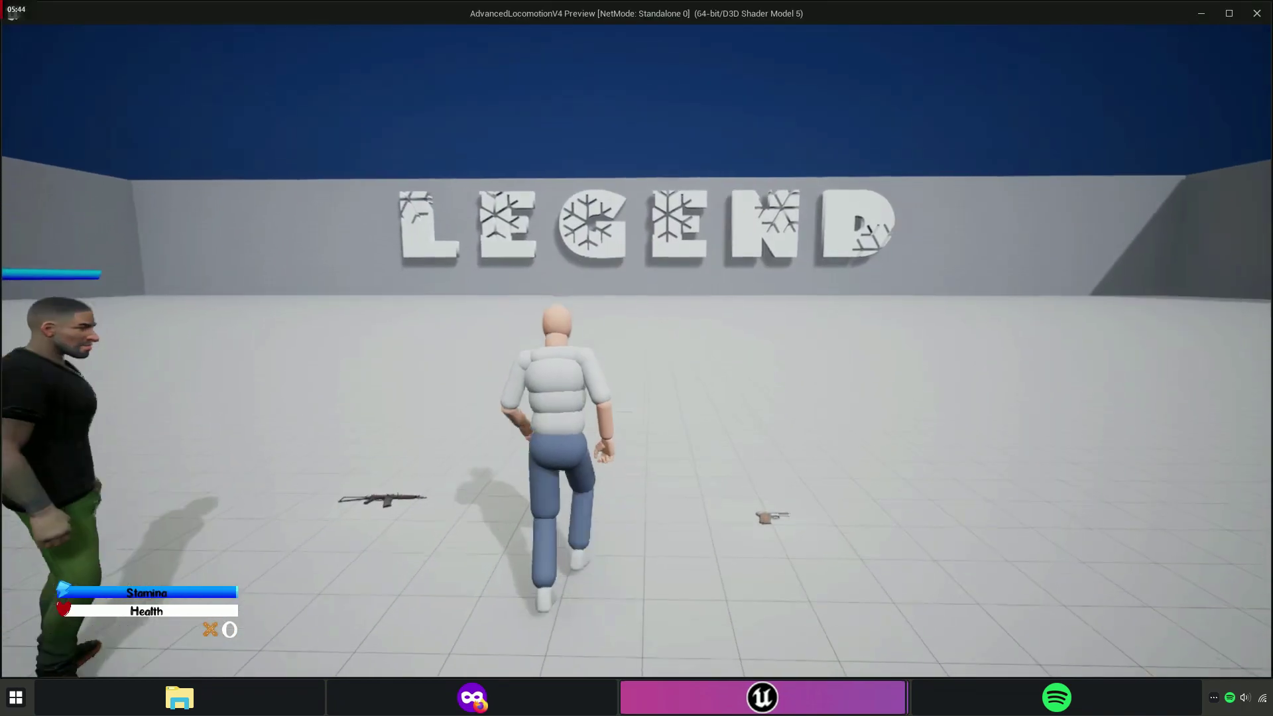
Knife the AI enemy, then pick up the rifle and shoot it until it dies, and stop.
key("w")
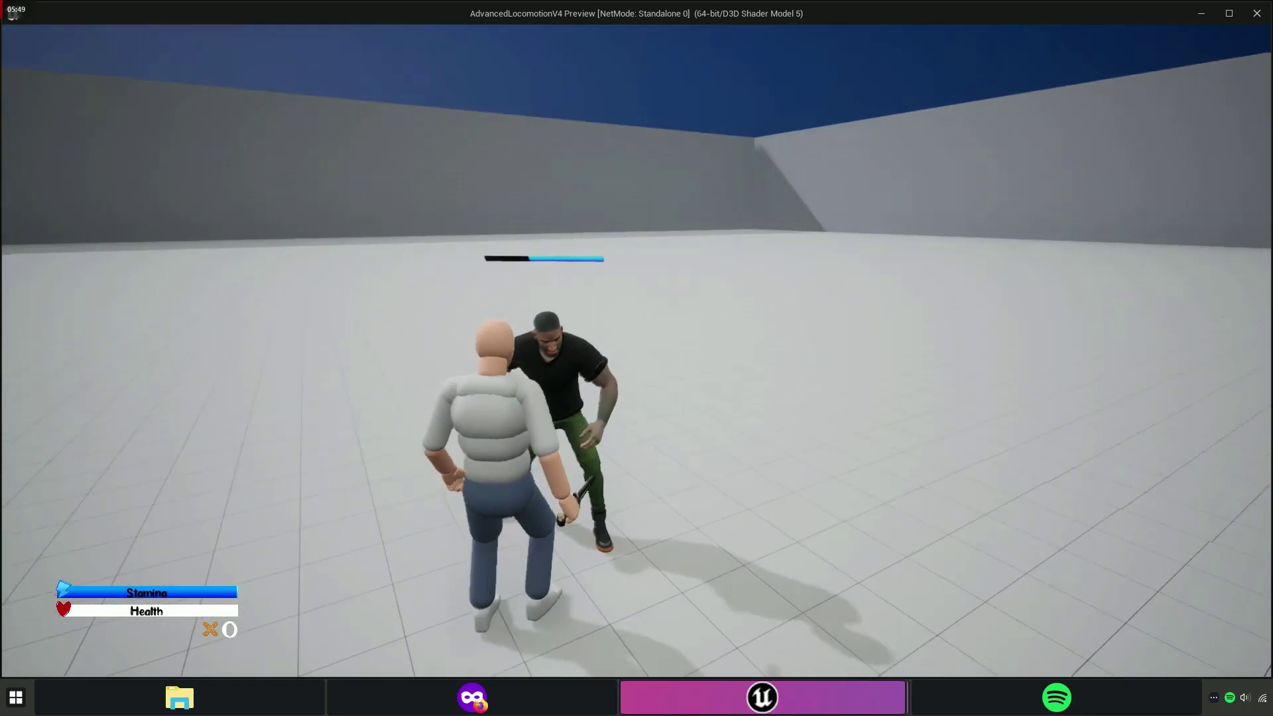
key("w")
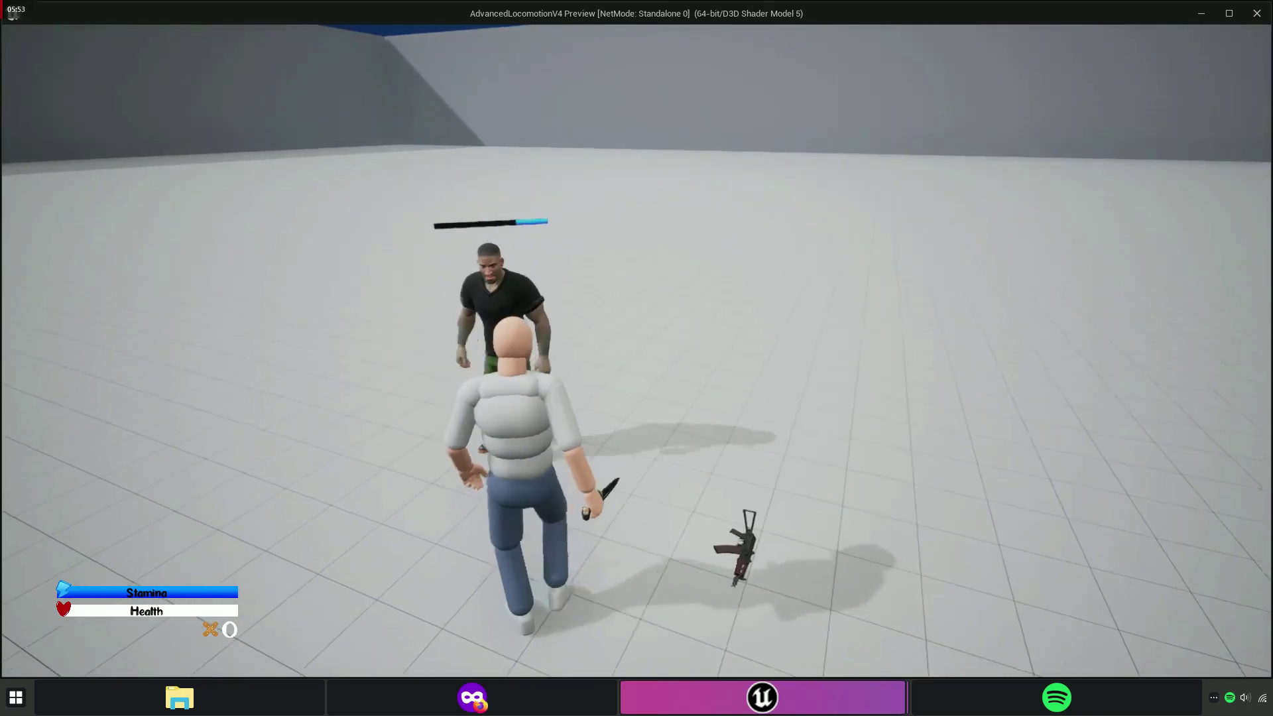
key("e")
left_click(636, 350)
left_click(635, 350)
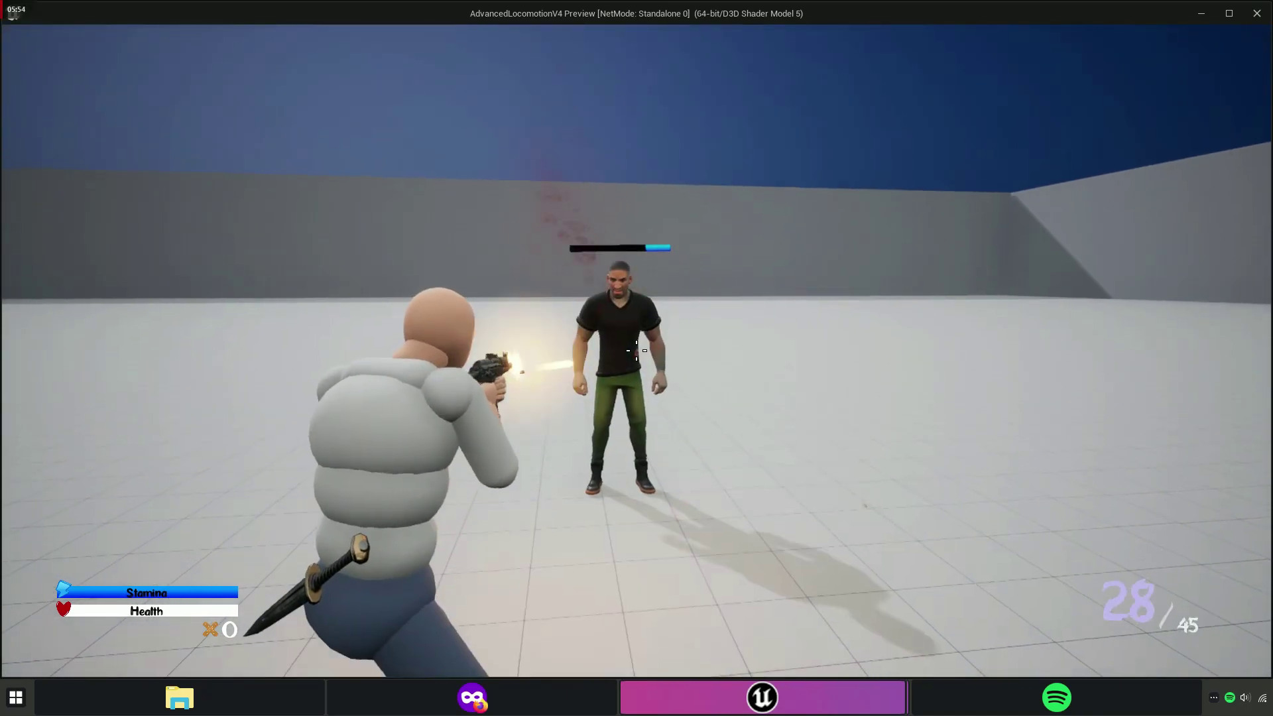
left_click(635, 350)
left_click(636, 350)
left_click(636, 350)
left_click(636, 350)
left_click(636, 350)
left_click(636, 350)
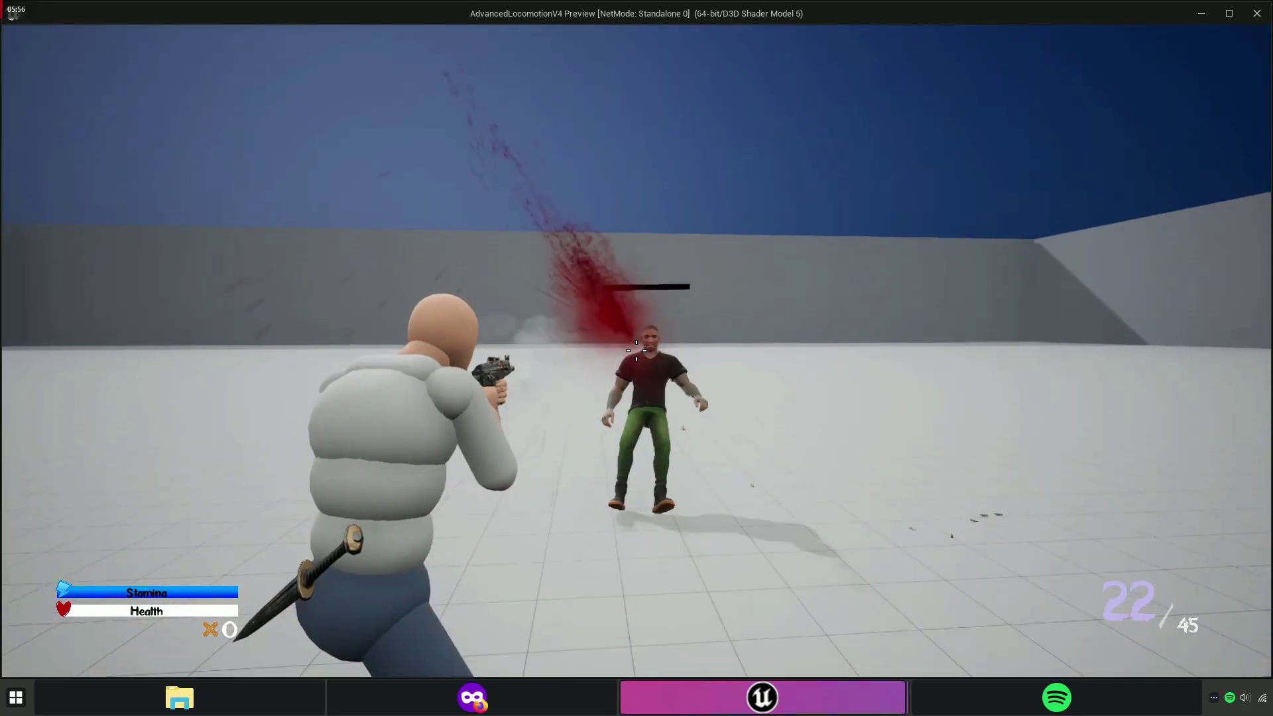
key("Escape")
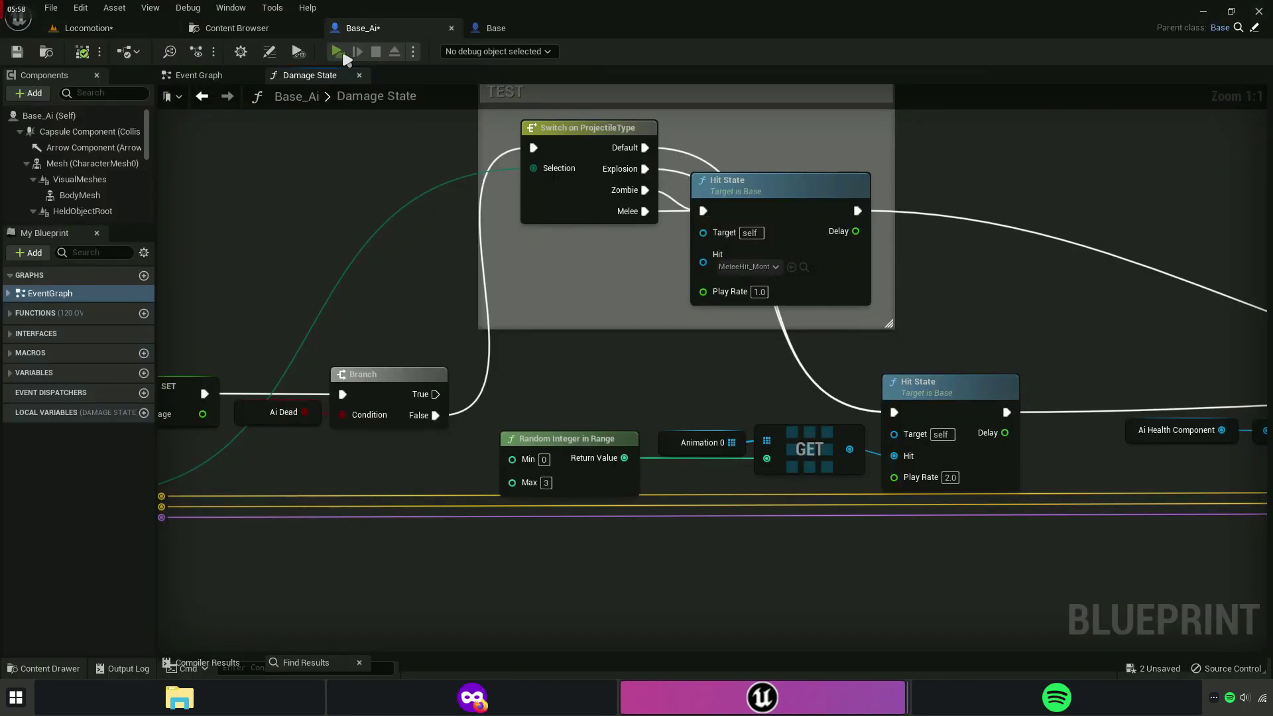
Replay, hitting the enemy with pistol shots, knife slashes and rifle fire, then stop.
left_click(344, 56)
key("w")
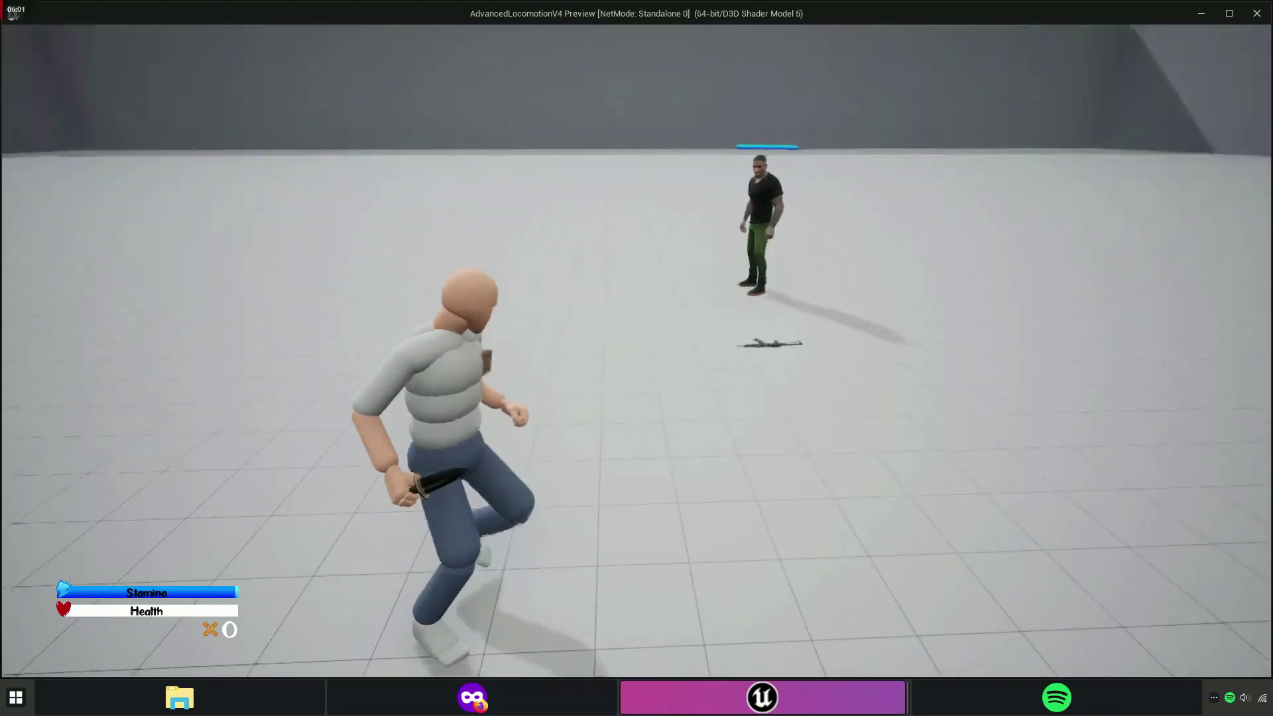
key("e")
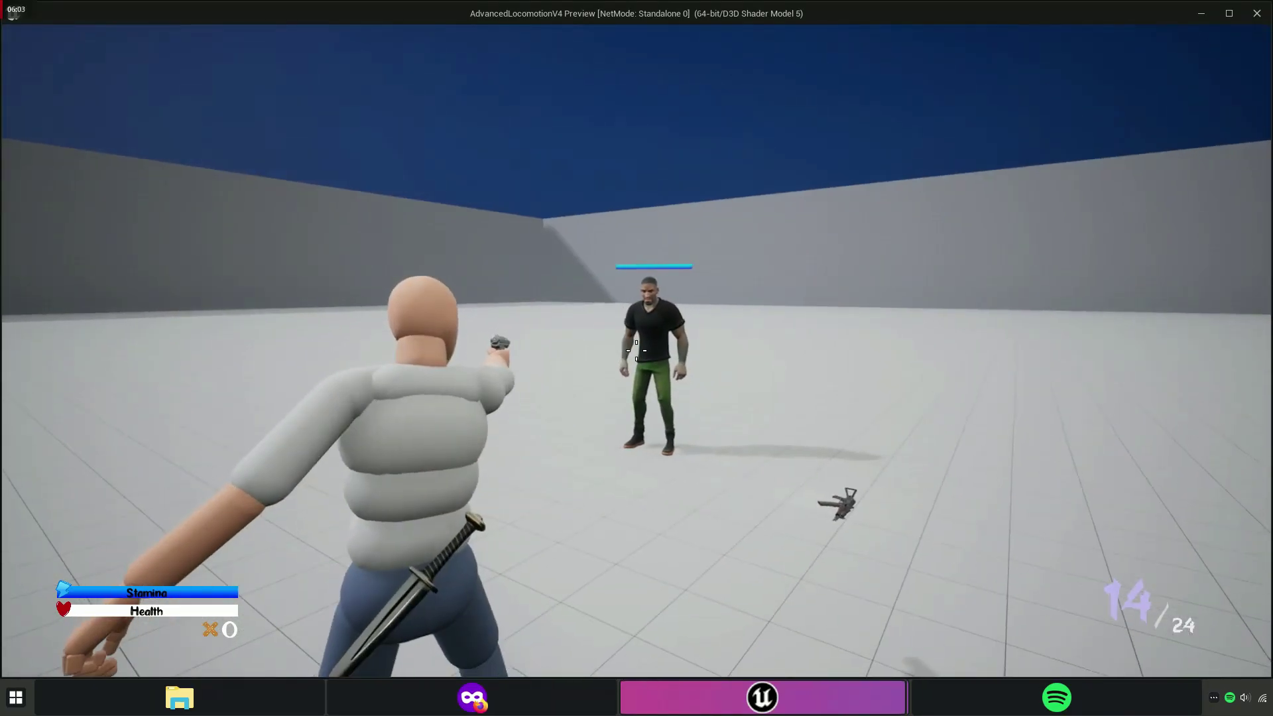
left_click(636, 349)
left_click(636, 350)
left_click(635, 350)
left_click(636, 350)
left_click(636, 350)
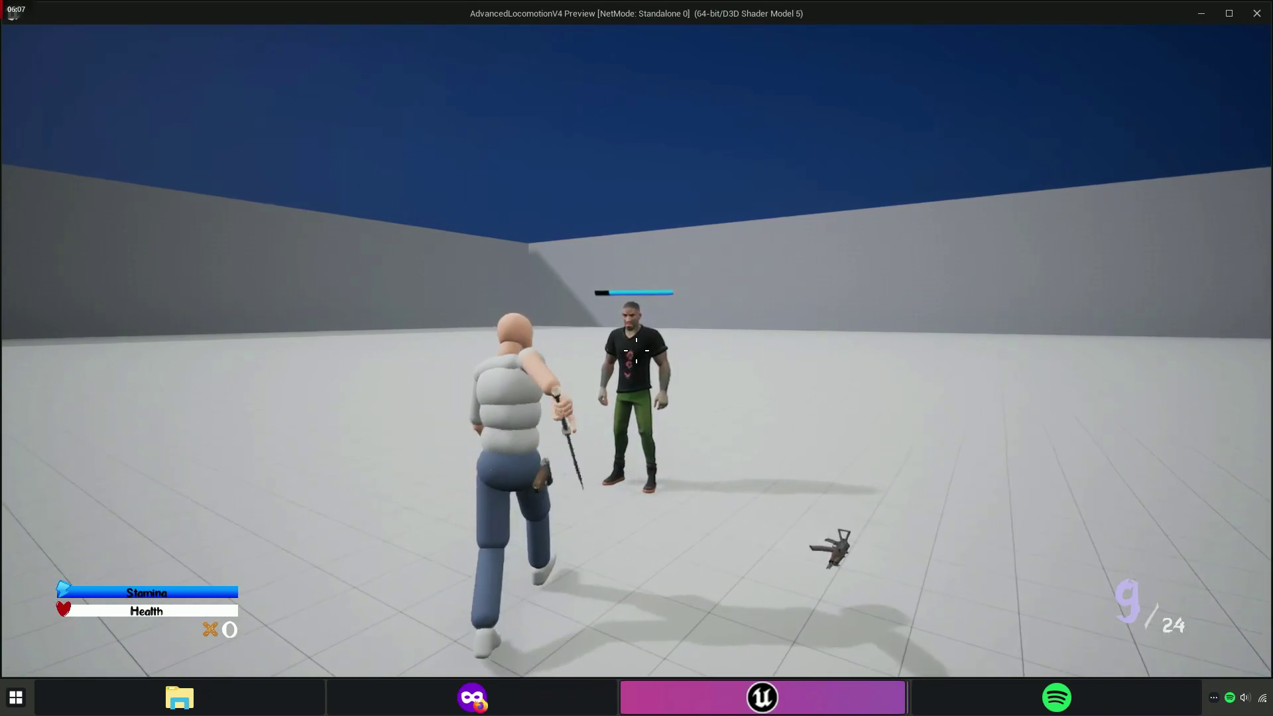
left_click(636, 350)
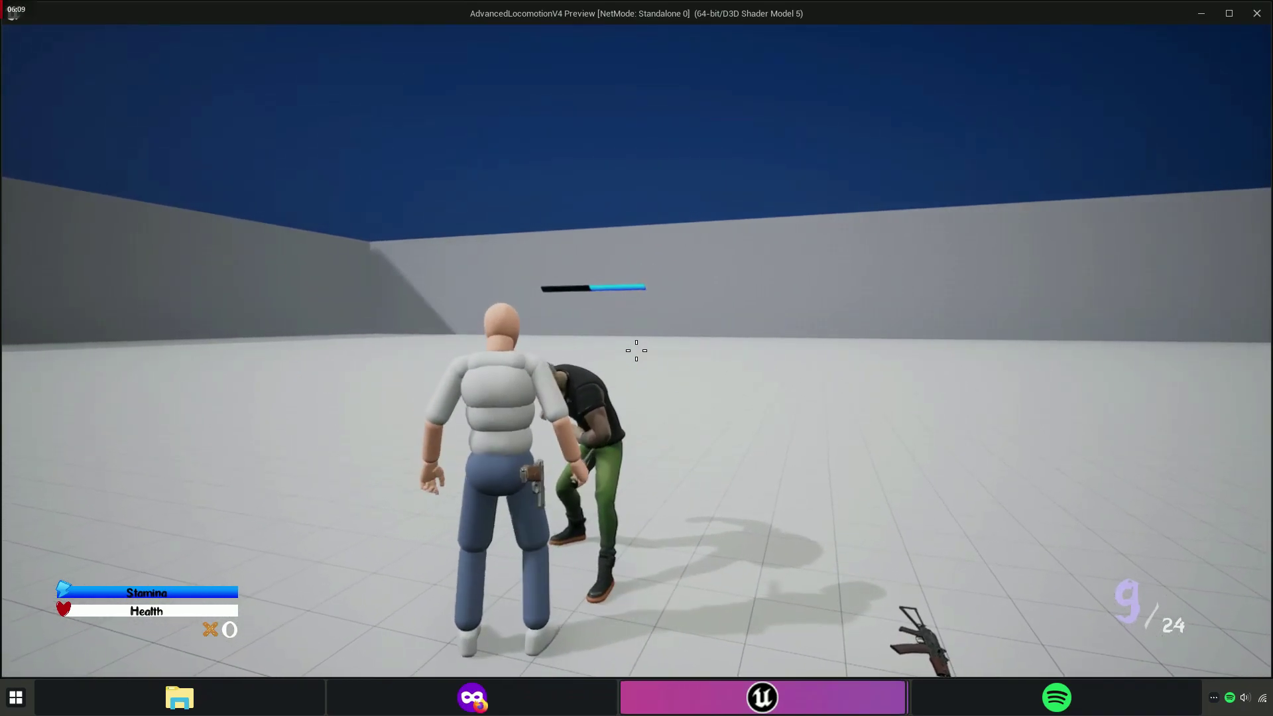
left_click(635, 350)
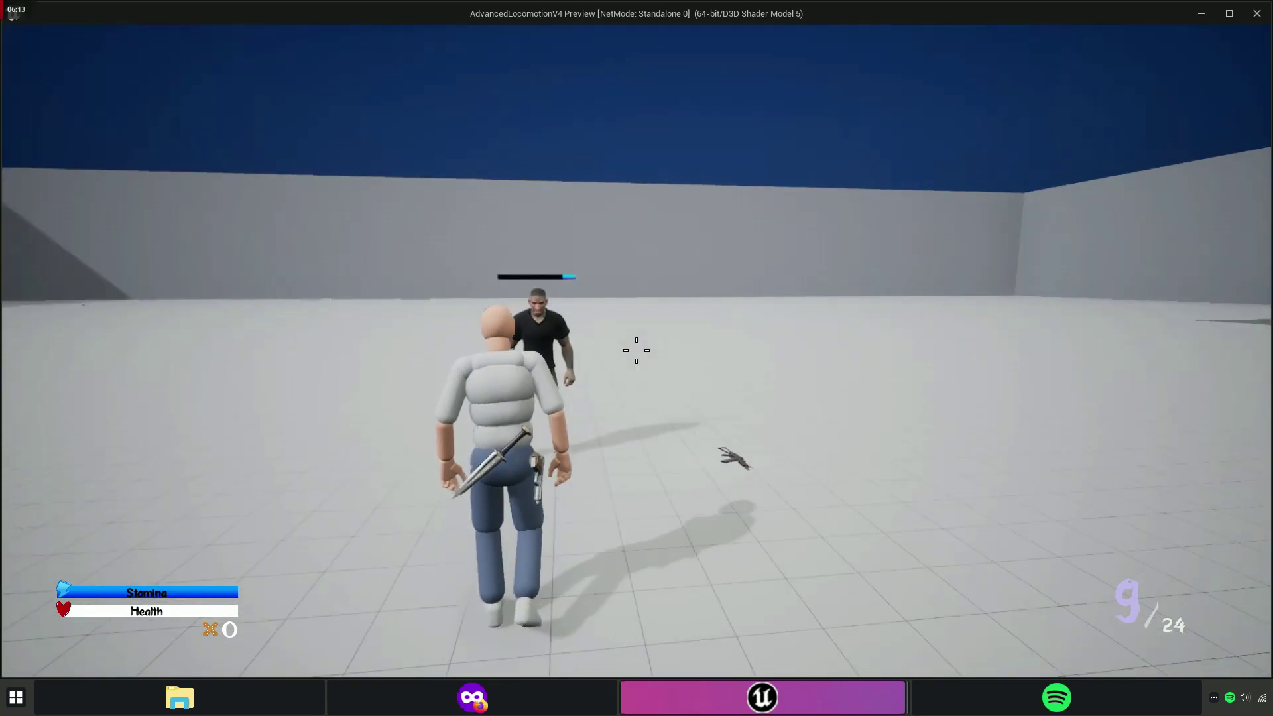
key("e")
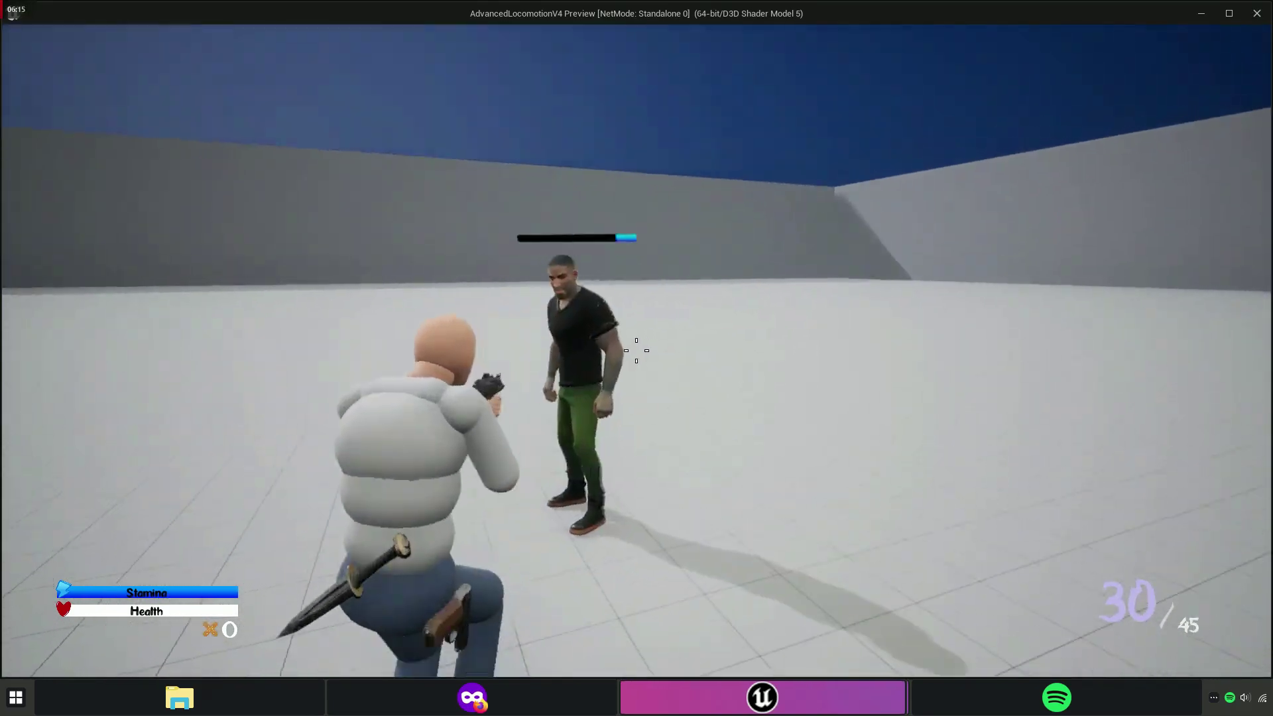
left_click(636, 350)
left_click(635, 350)
left_click(636, 350)
key("Escape")
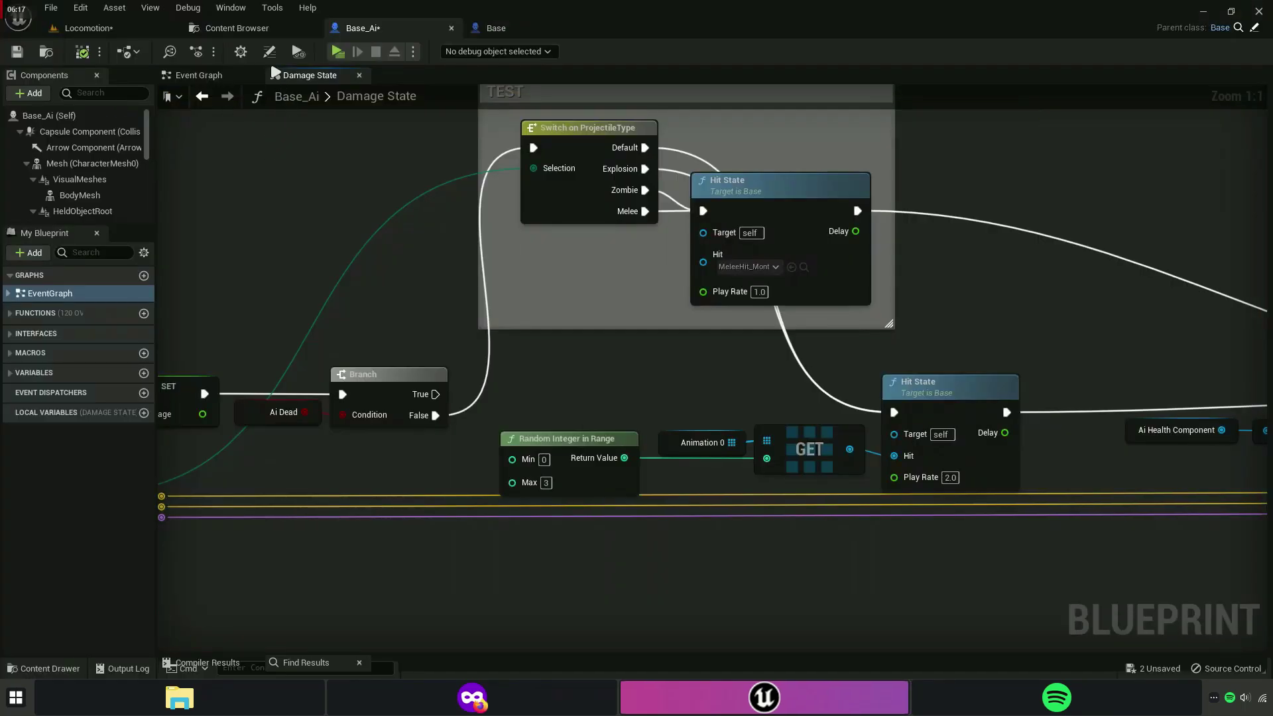
Retitle the TEST comment as Later.
right_click_drag(464, 199, 247, 291)
scroll(533, 240, "down", 4)
scroll(533, 240, "up", 4)
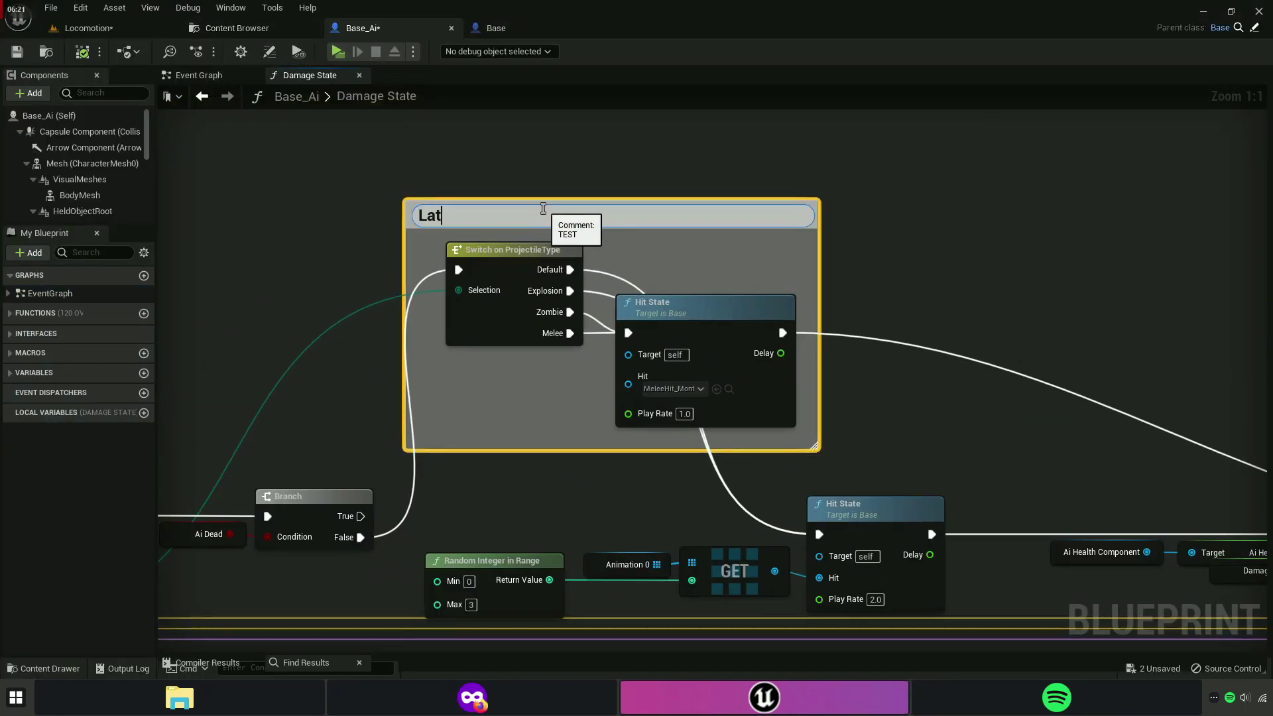
left_click(579, 175)
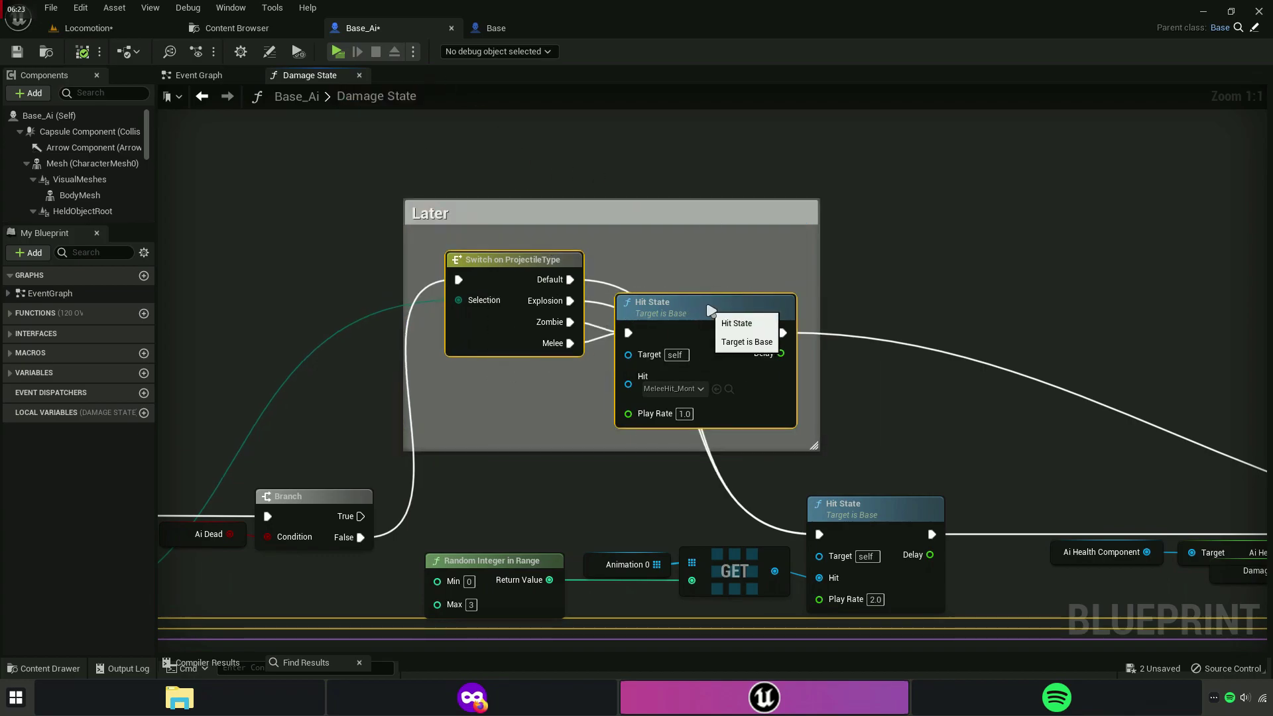
left_click(555, 398)
scroll(555, 398, "down", 3)
right_click_drag(647, 352, 912, 336)
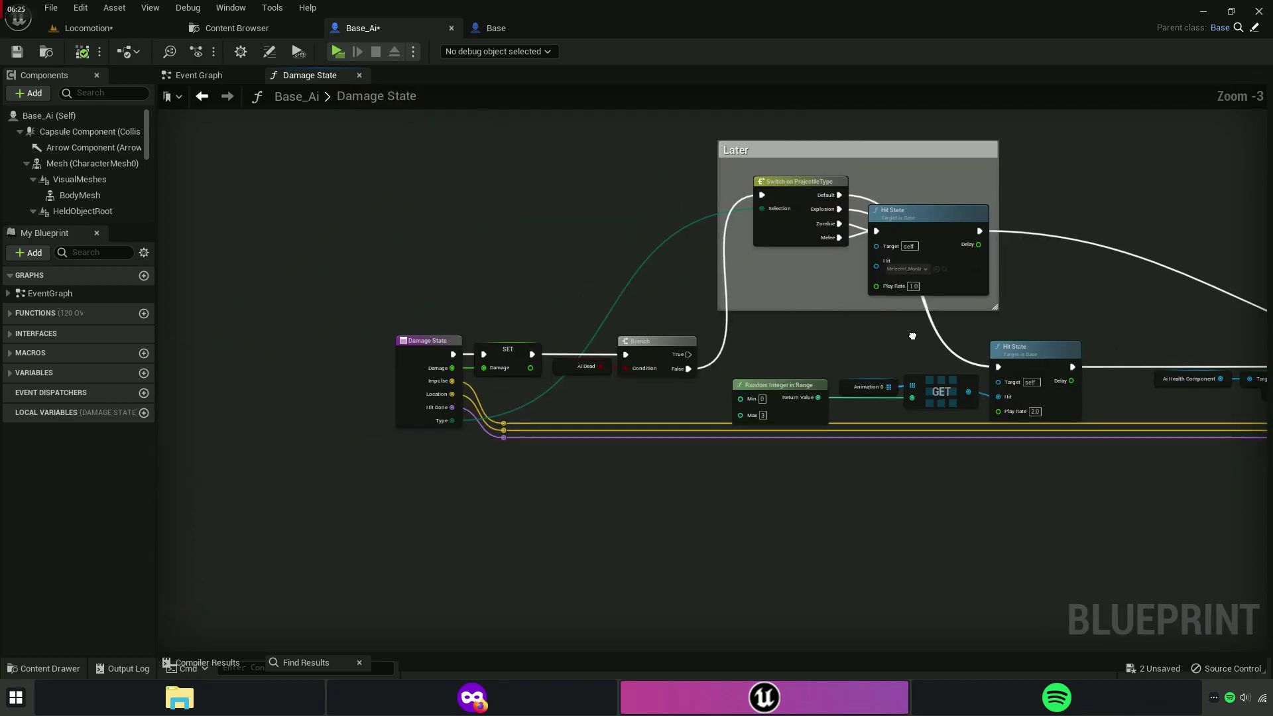
Close the Damage State graph and the Base_Ai and Base blueprints, then save all content.
key("alt+Left")
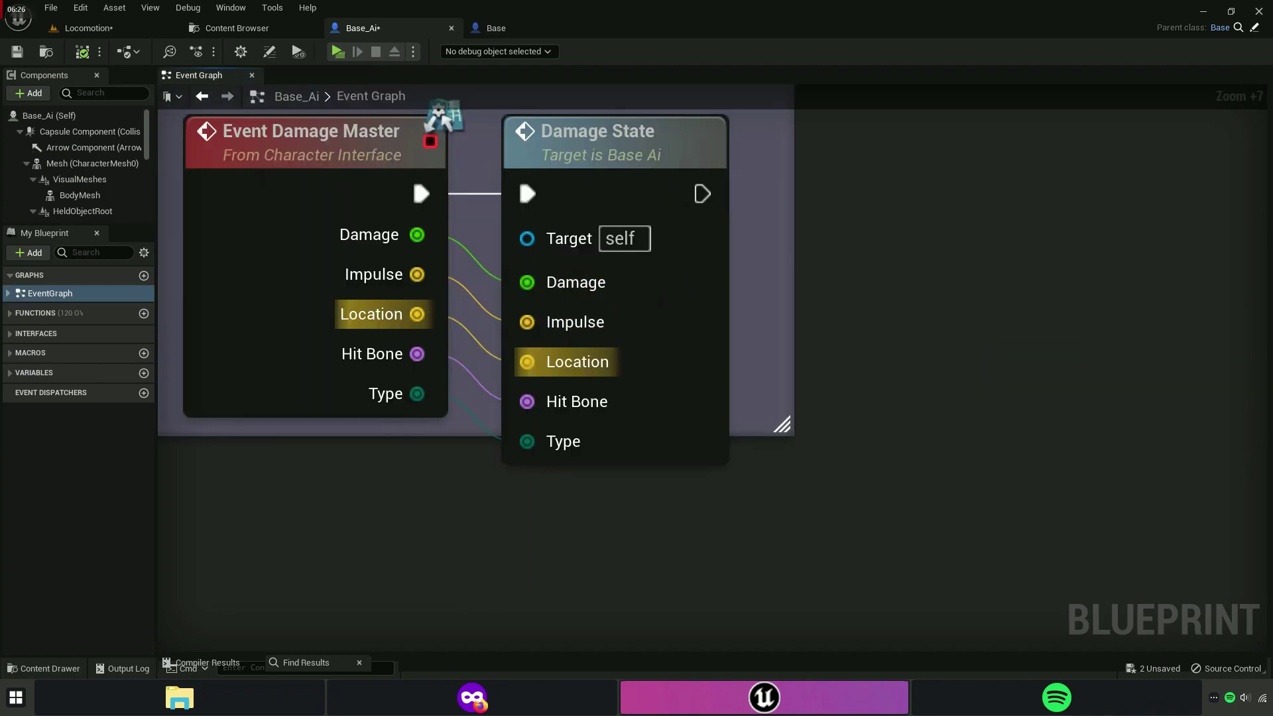
scroll(426, 432, "down", 3)
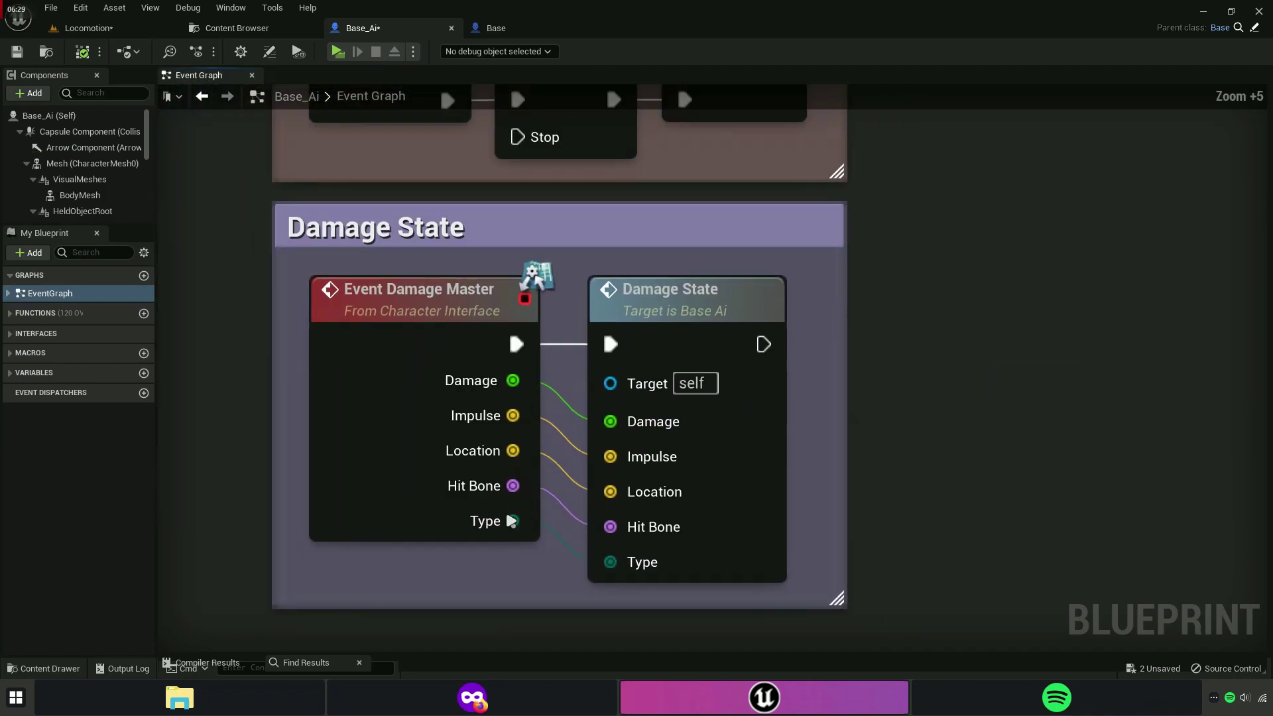
left_click(346, 294)
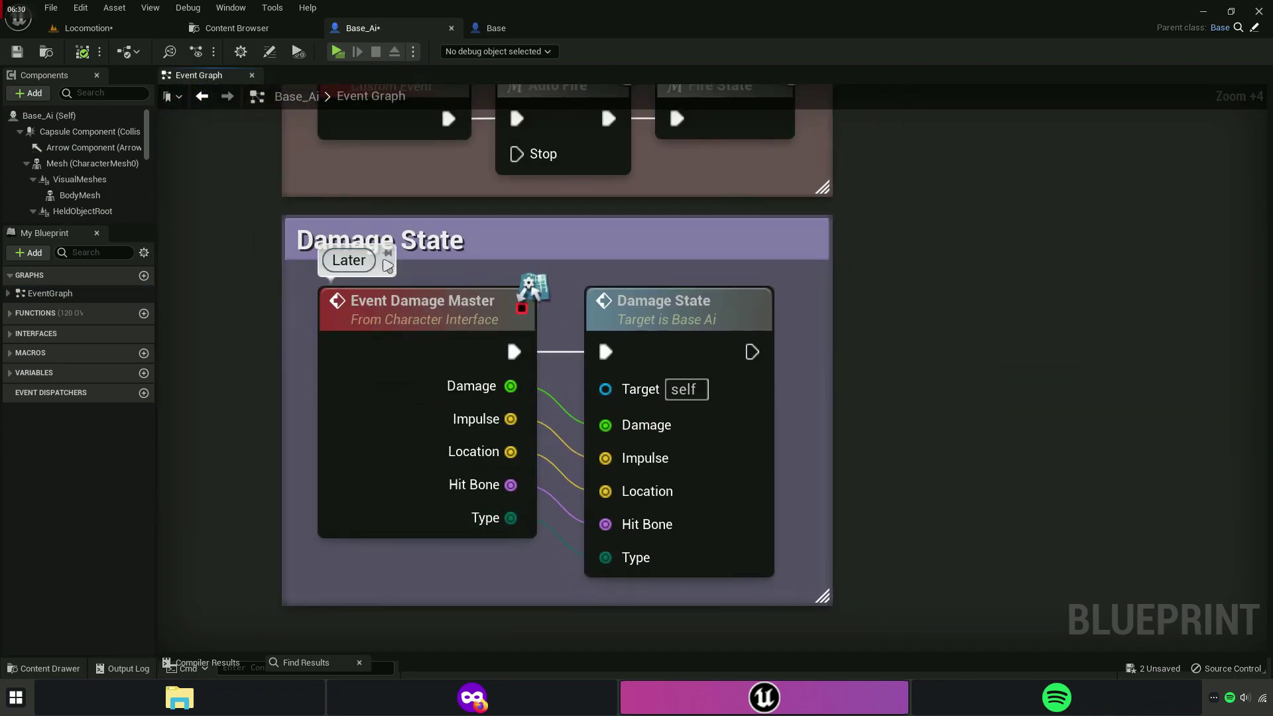
scroll(474, 446, "down", 2)
scroll(474, 445, "down", 3)
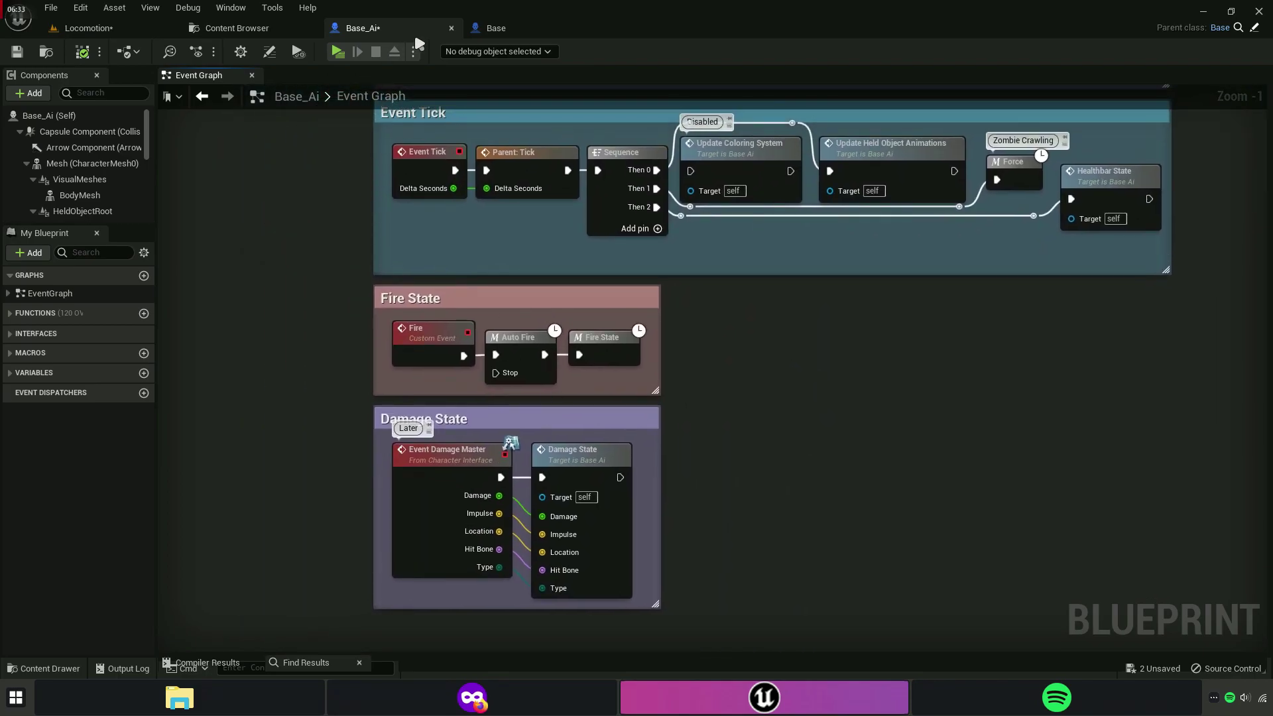
left_click(451, 28)
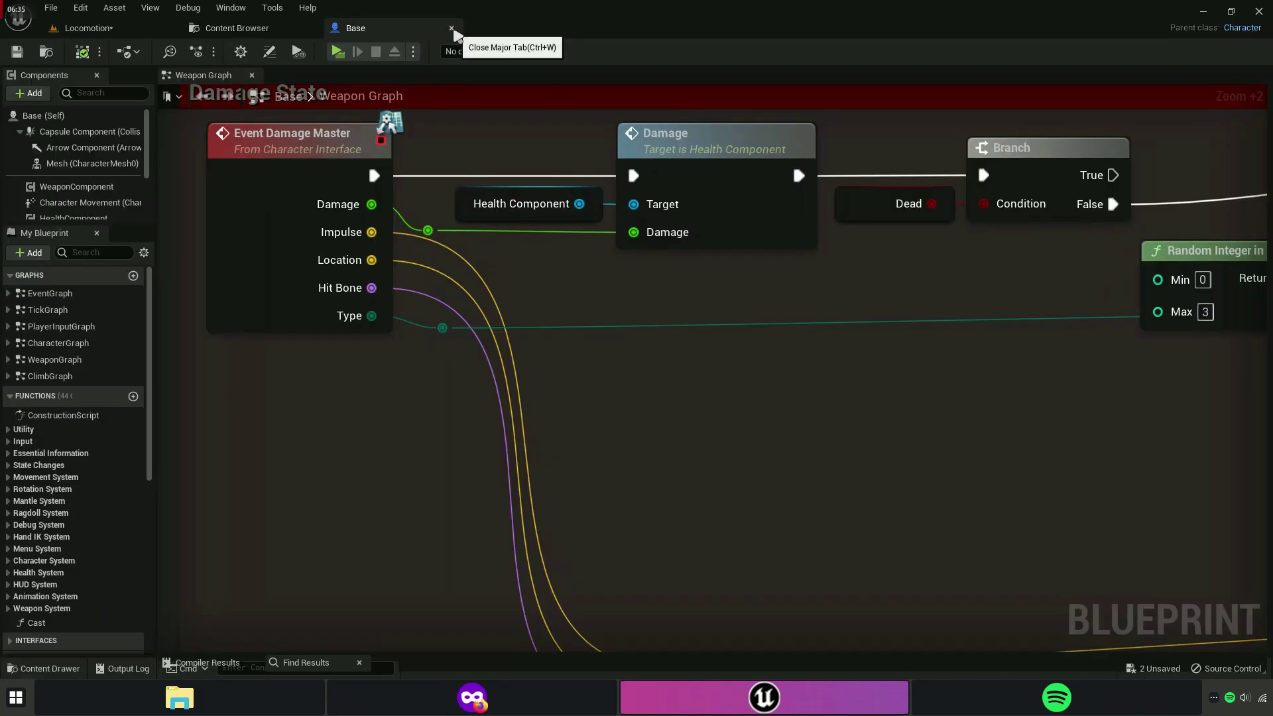
left_click(451, 27)
left_click(136, 50)
key("Return")
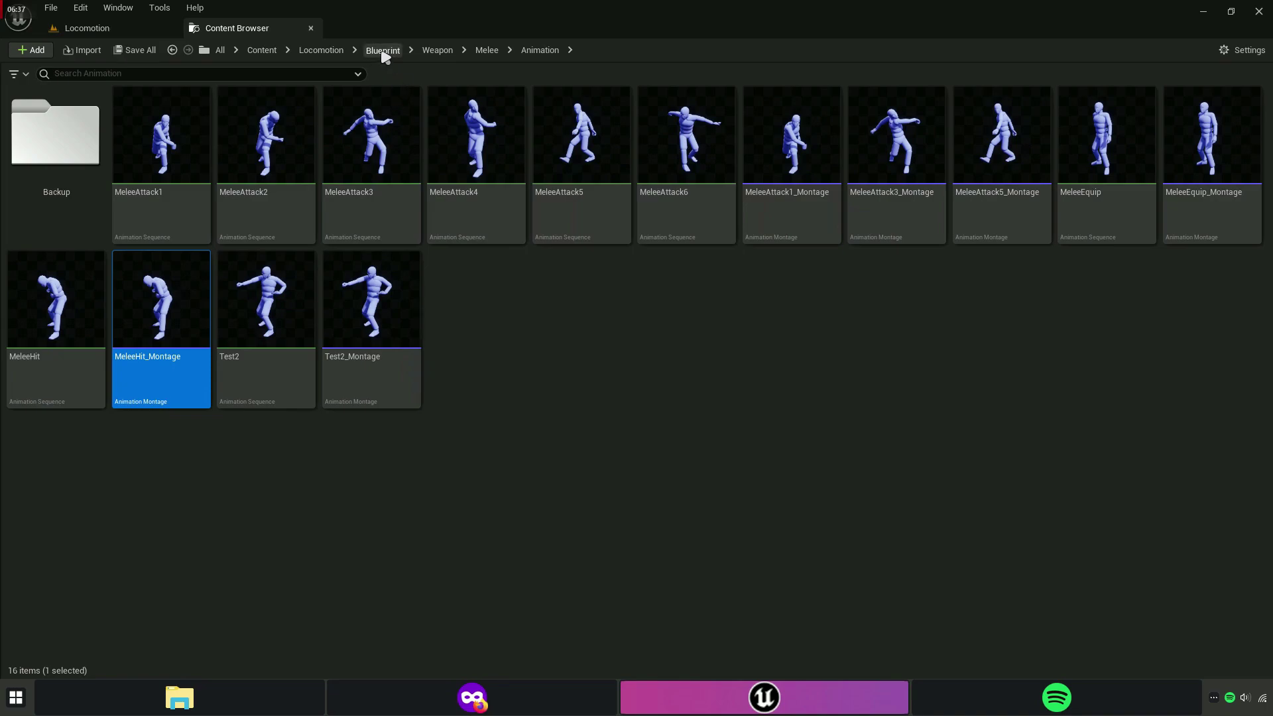
Place a Zombie_Base from Blueprint/Ai/Zombie into the level.
left_click(384, 51)
double_click(66, 192)
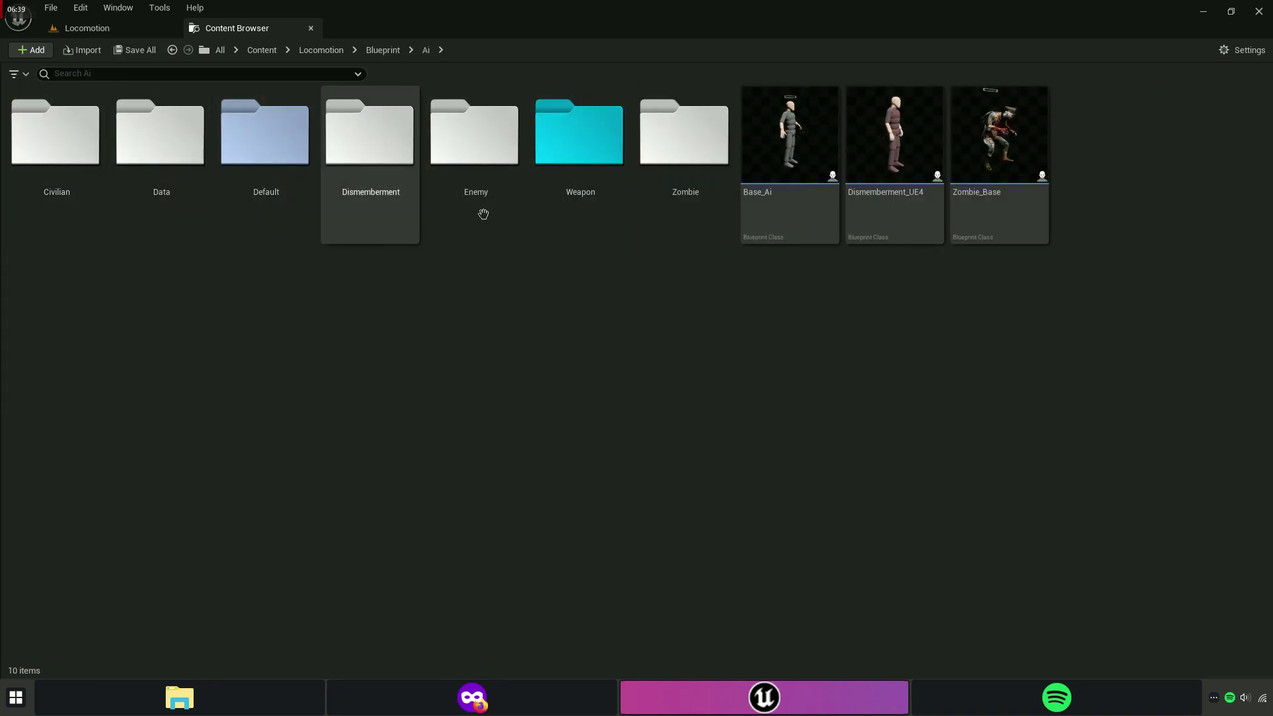
left_click(674, 212)
left_click(991, 212)
left_click_drag(991, 212, 250, 45)
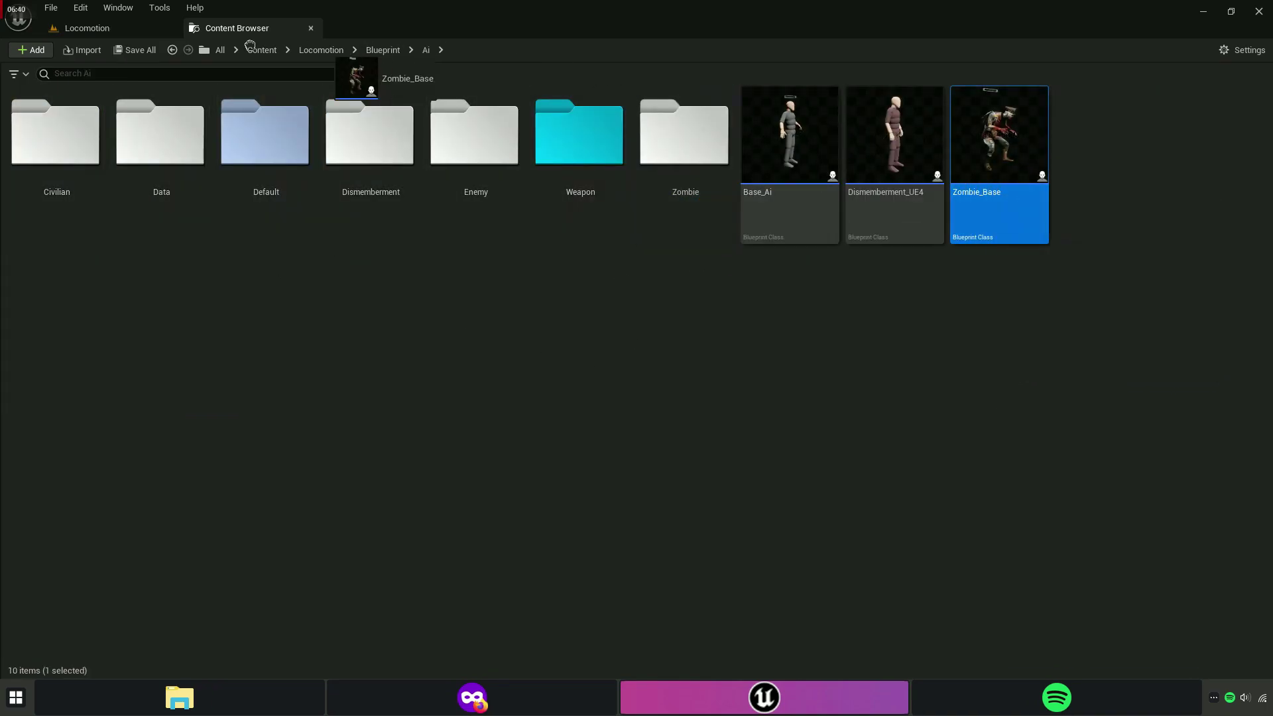
left_click_drag(99, 29, 595, 469)
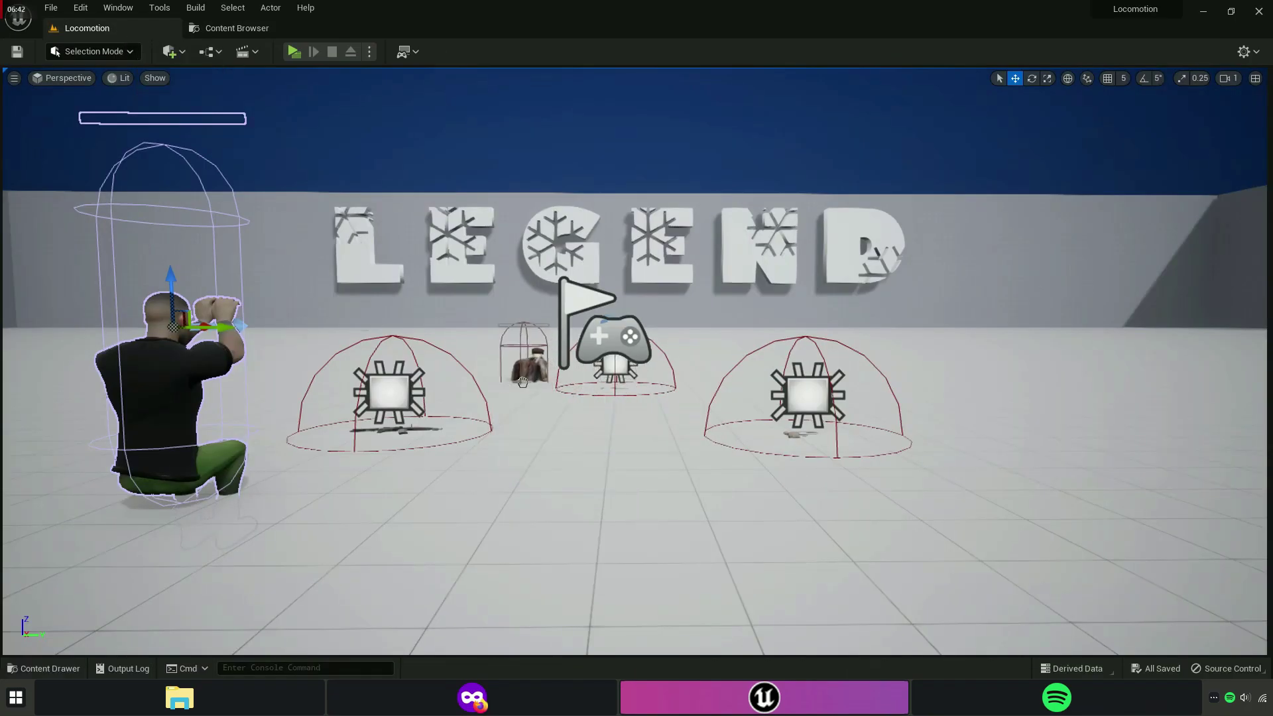
Play the level and attack the zombie with the knife.
left_click(294, 52)
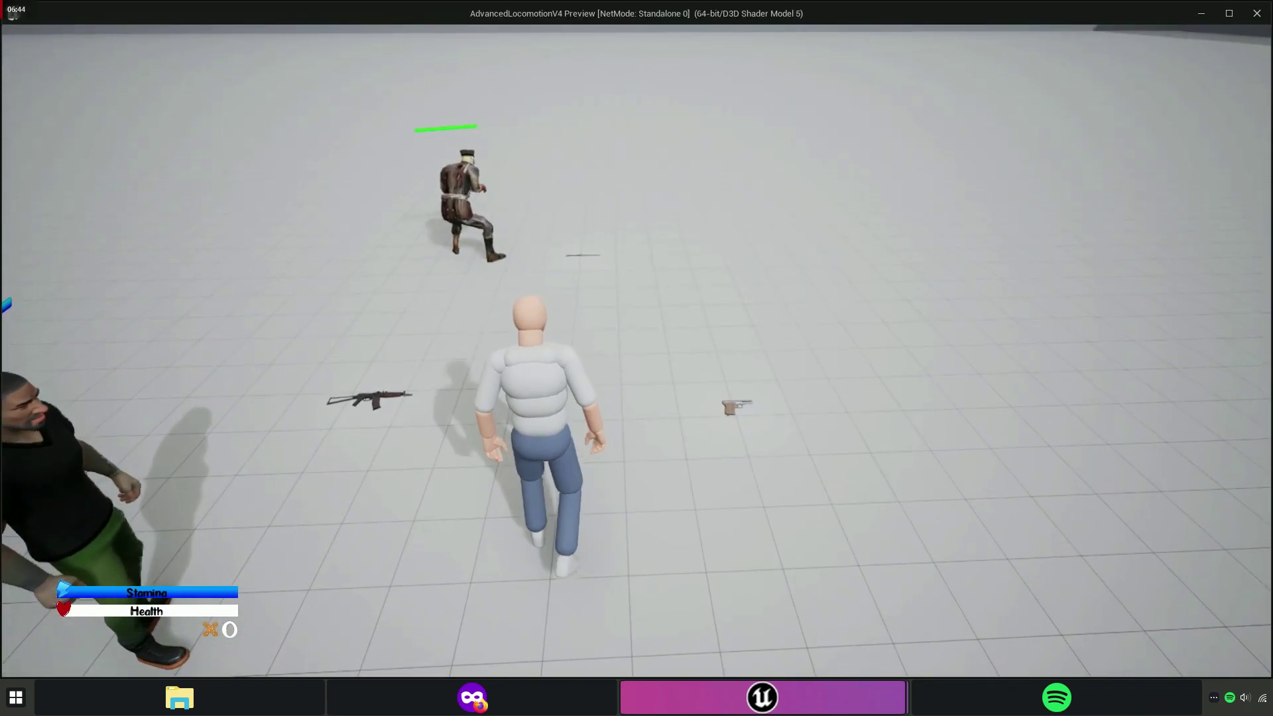
key("w")
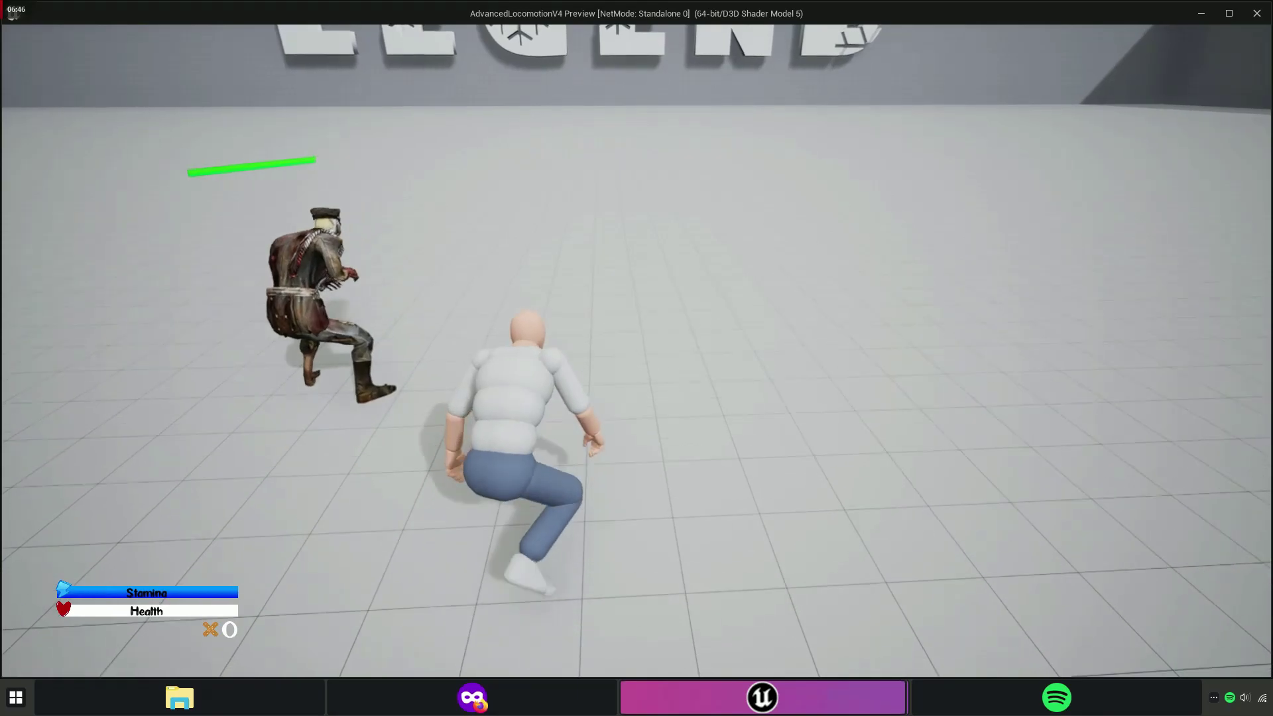
key("w")
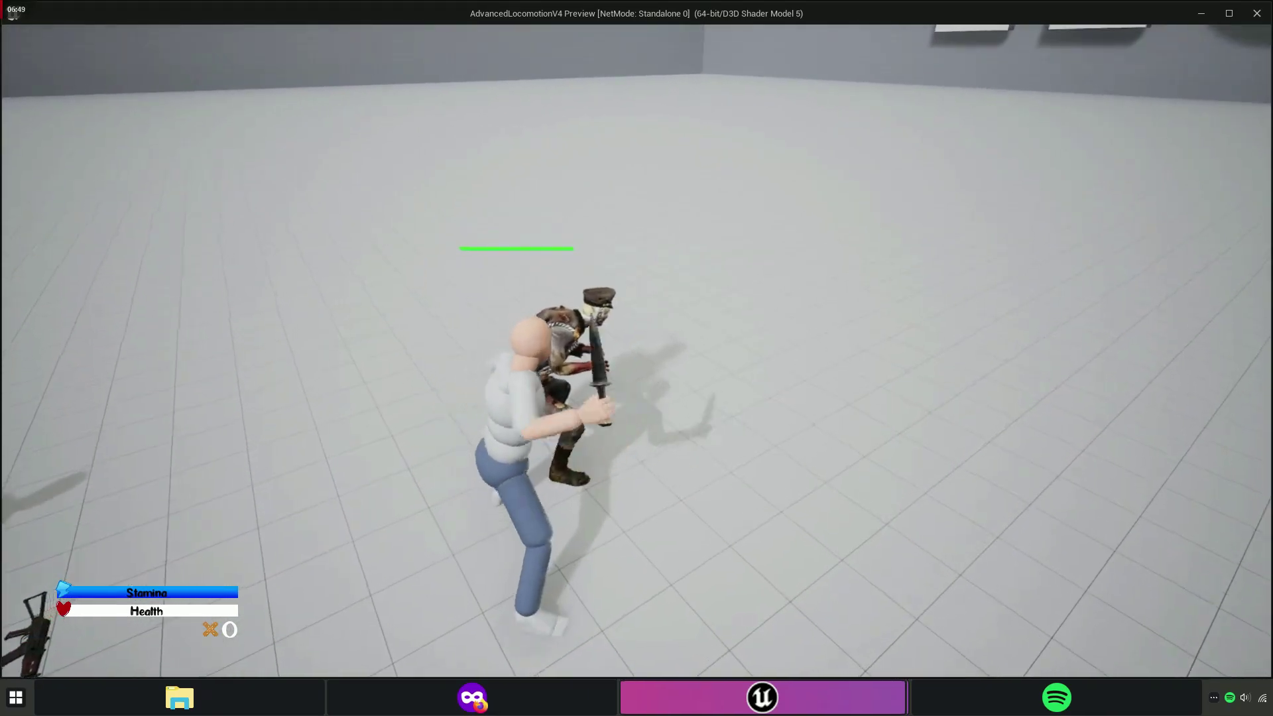
key("c")
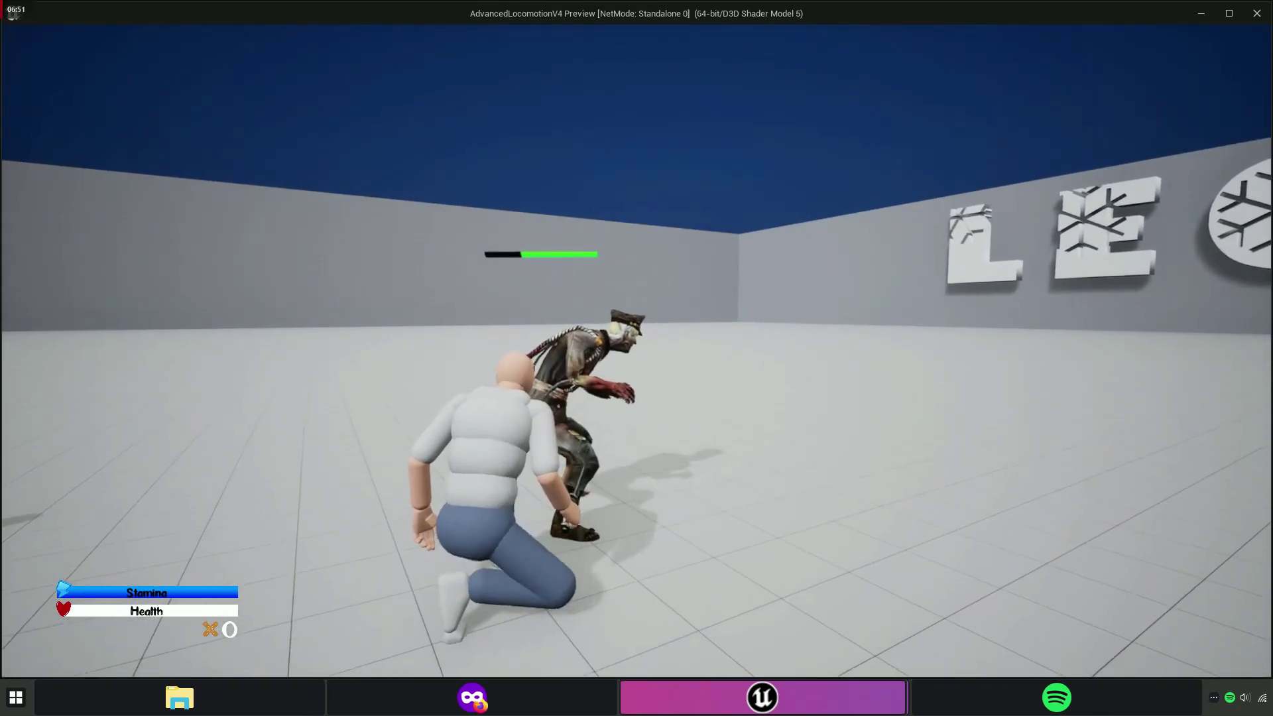
key("w")
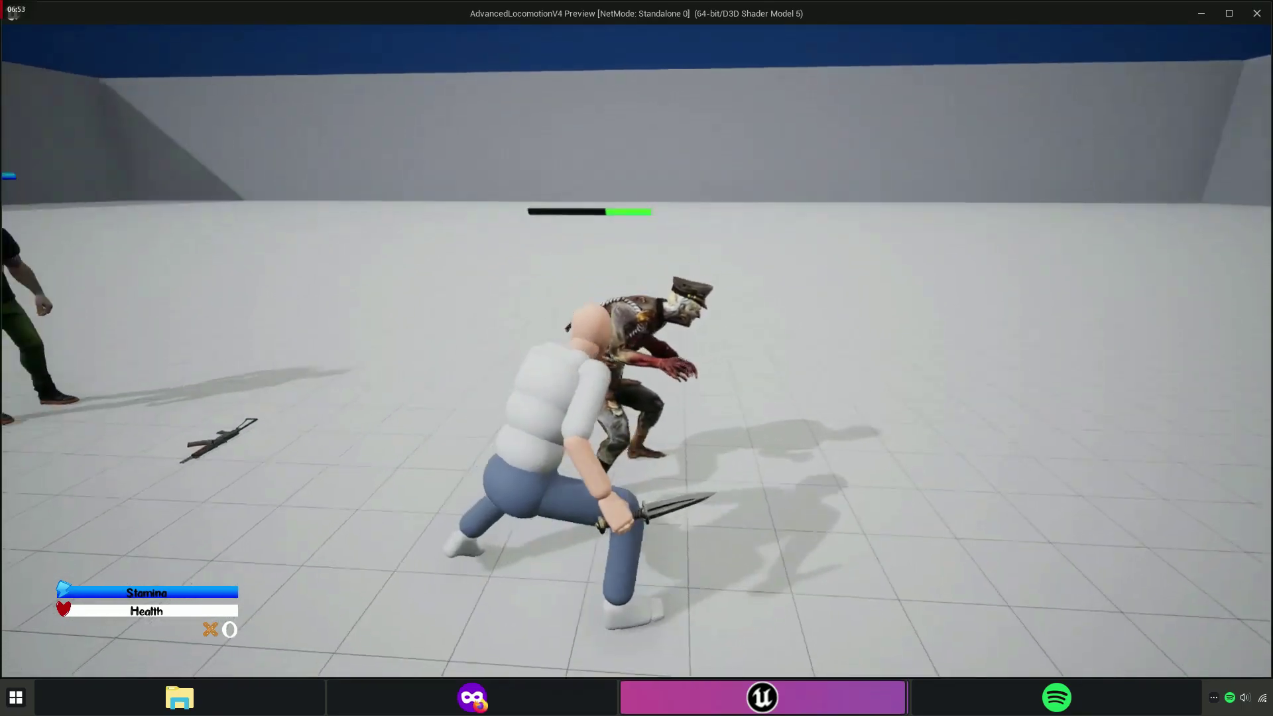
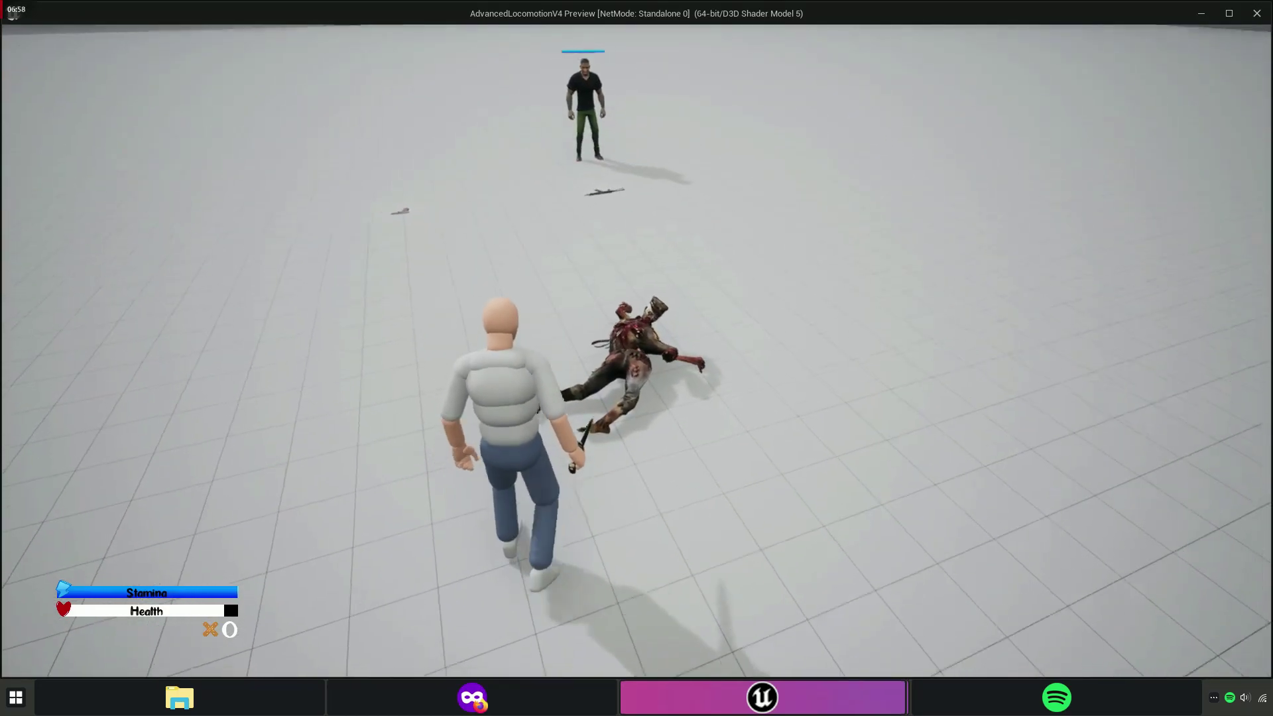
Stab the downed zombie, run at the next enemy, then stop the play test.
key("e")
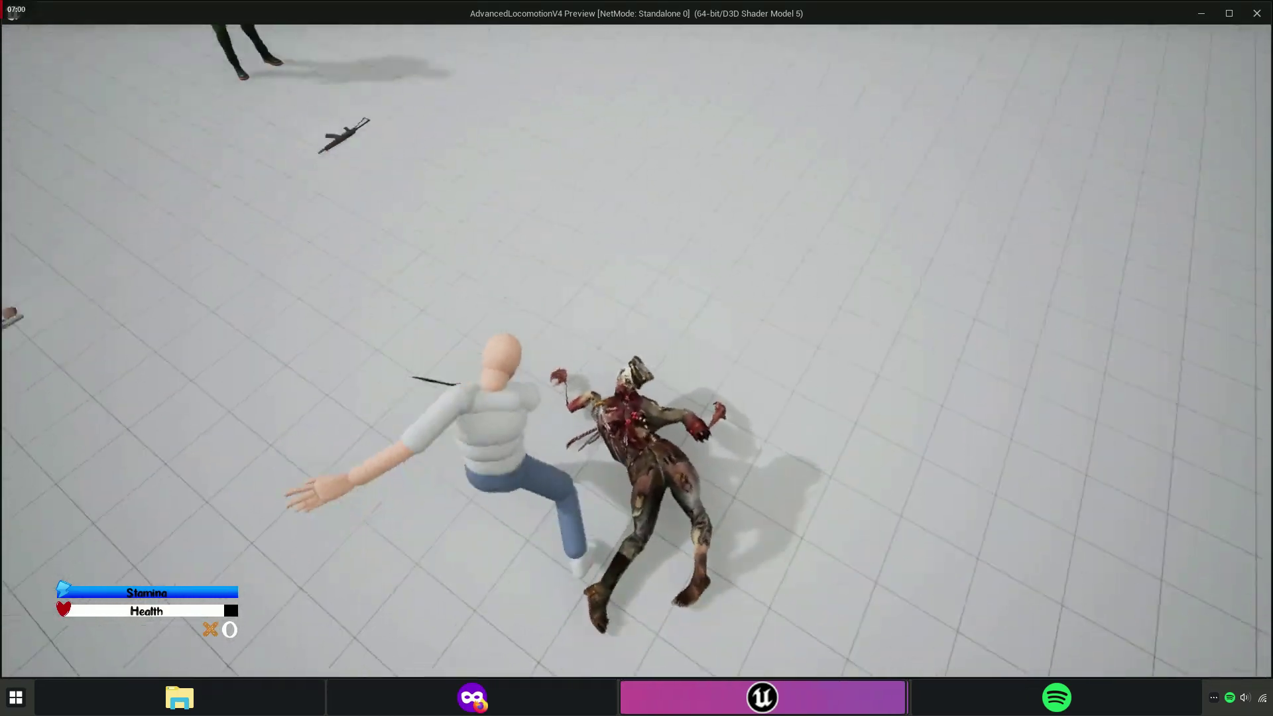
key("w")
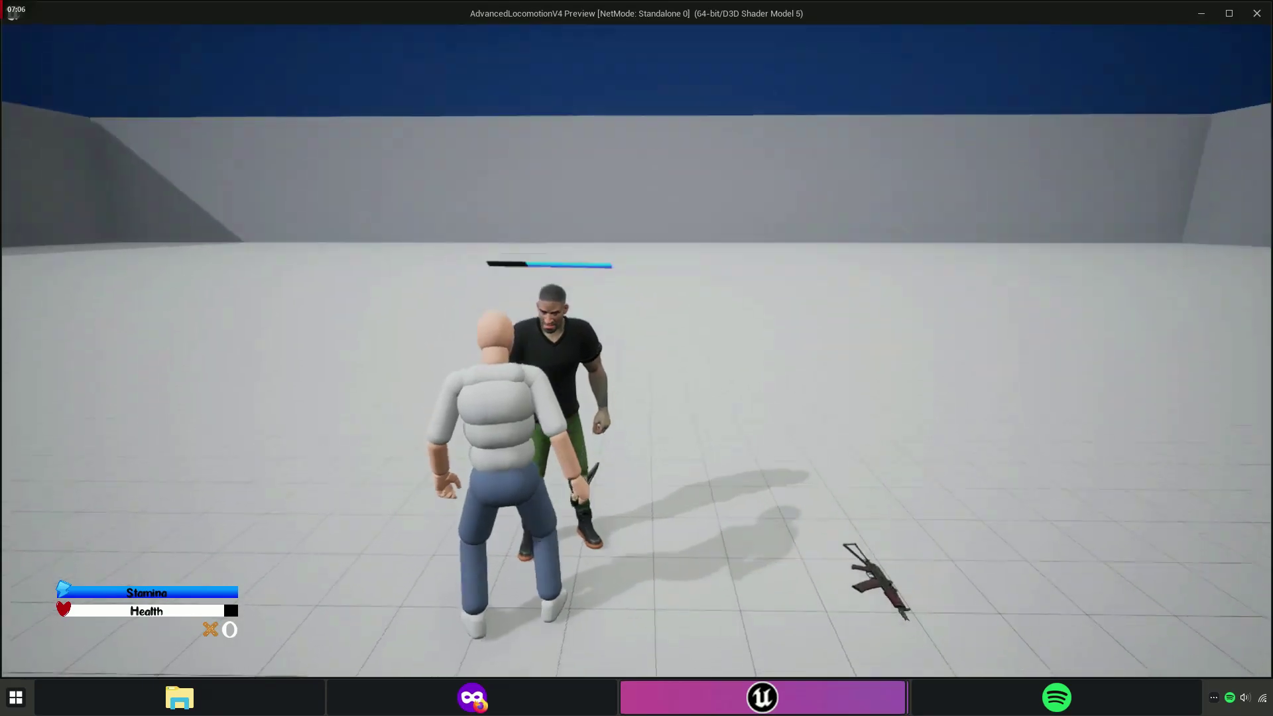
key("Escape")
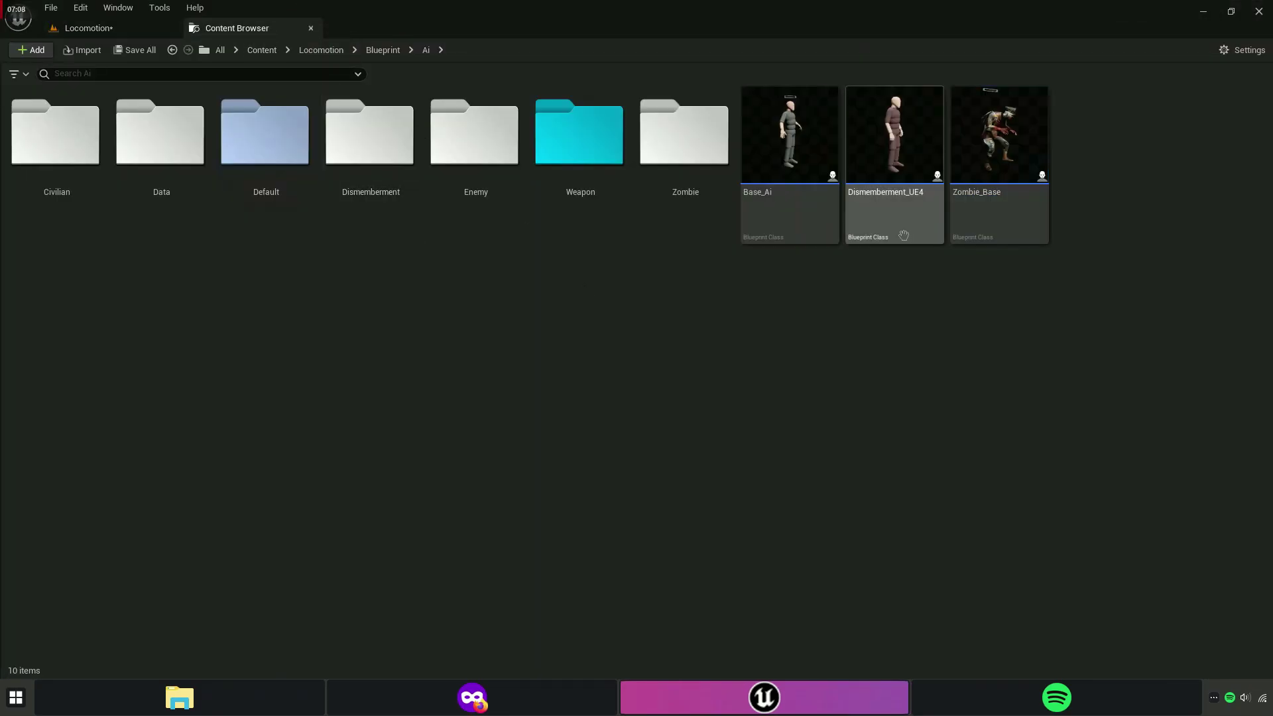
Open the Base blueprint, pan its Weapon Graph to Fire State, and jump to the Melee State definition.
left_click(378, 53)
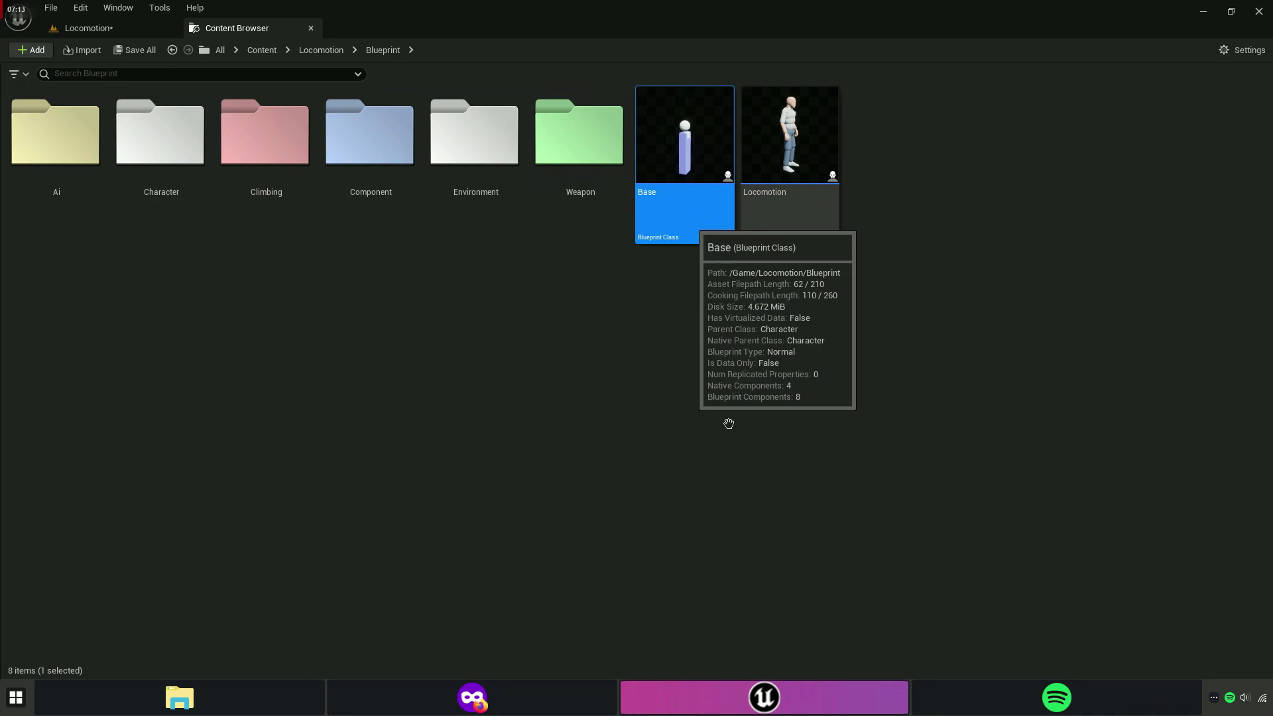
key("Return")
scroll(719, 432, "down", 1)
scroll(606, 489, "down", 2)
scroll(622, 485, "down", 1)
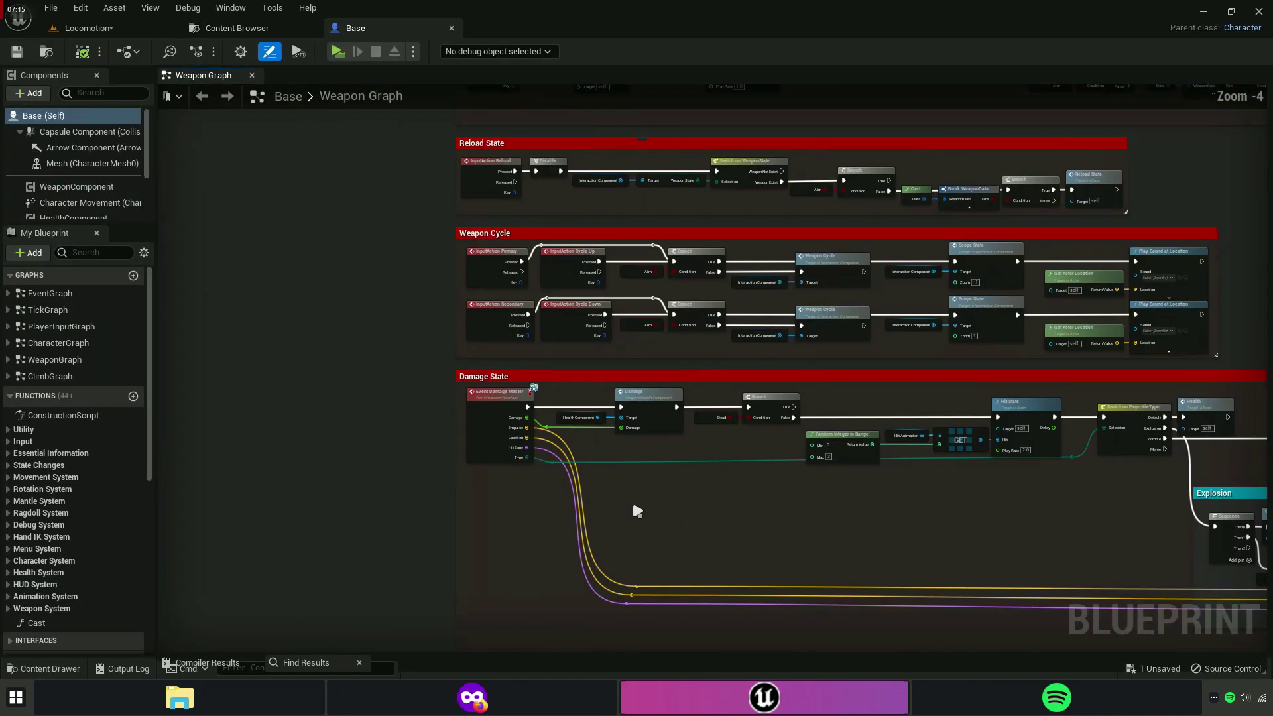
mouse_move(636, 511)
right_mouse_down()
mouse_move(341, 375)
mouse_move(185, 143)
right_mouse_up()
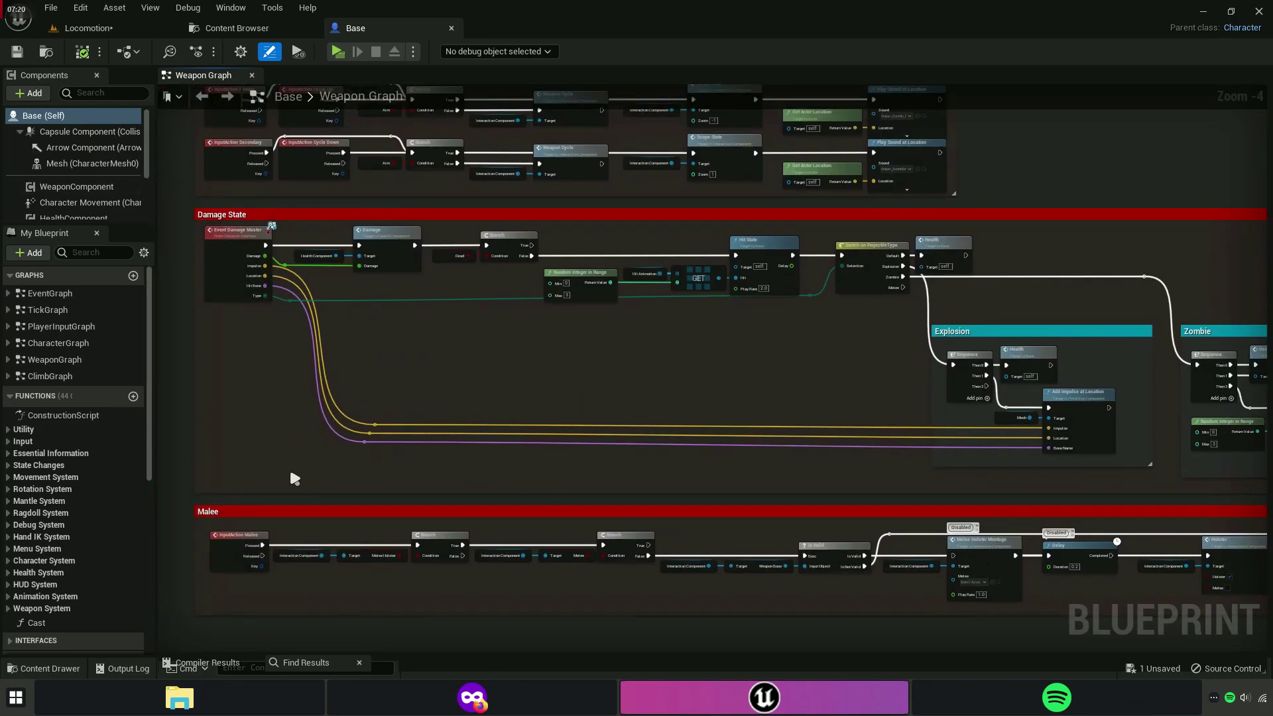
right_click_drag(447, 196, 529, 527)
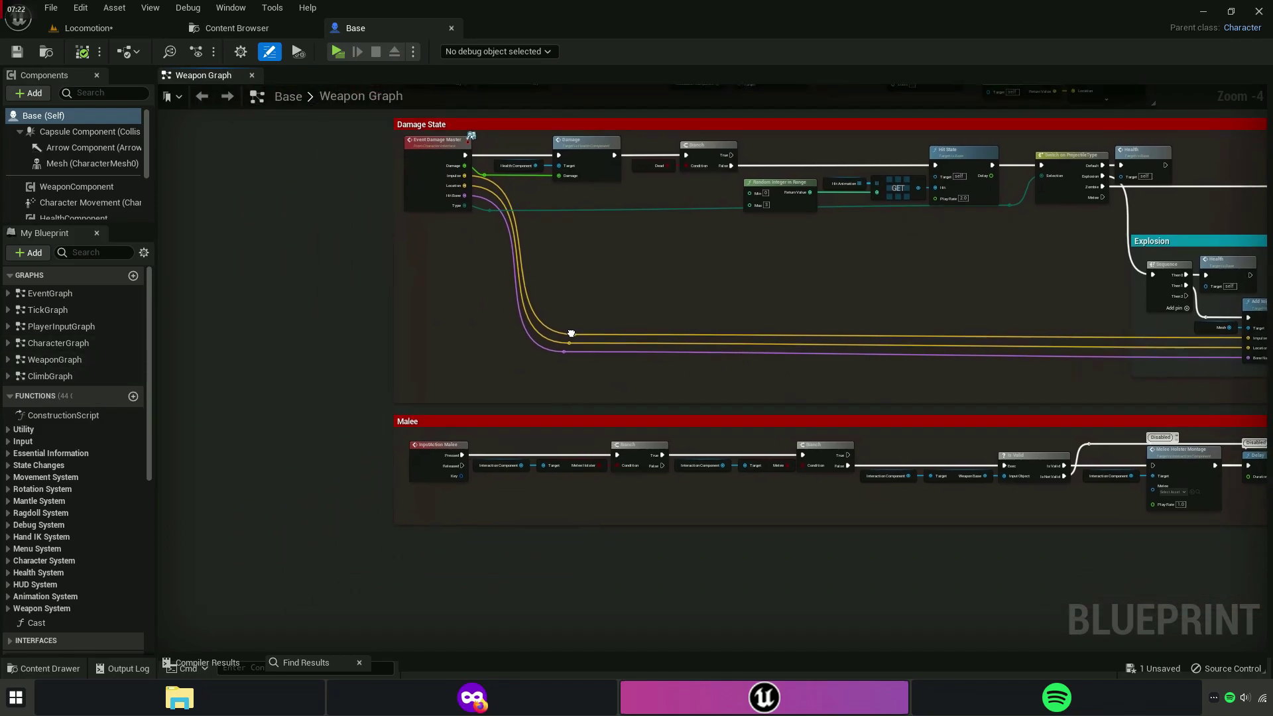
scroll(519, 412, "up", 1)
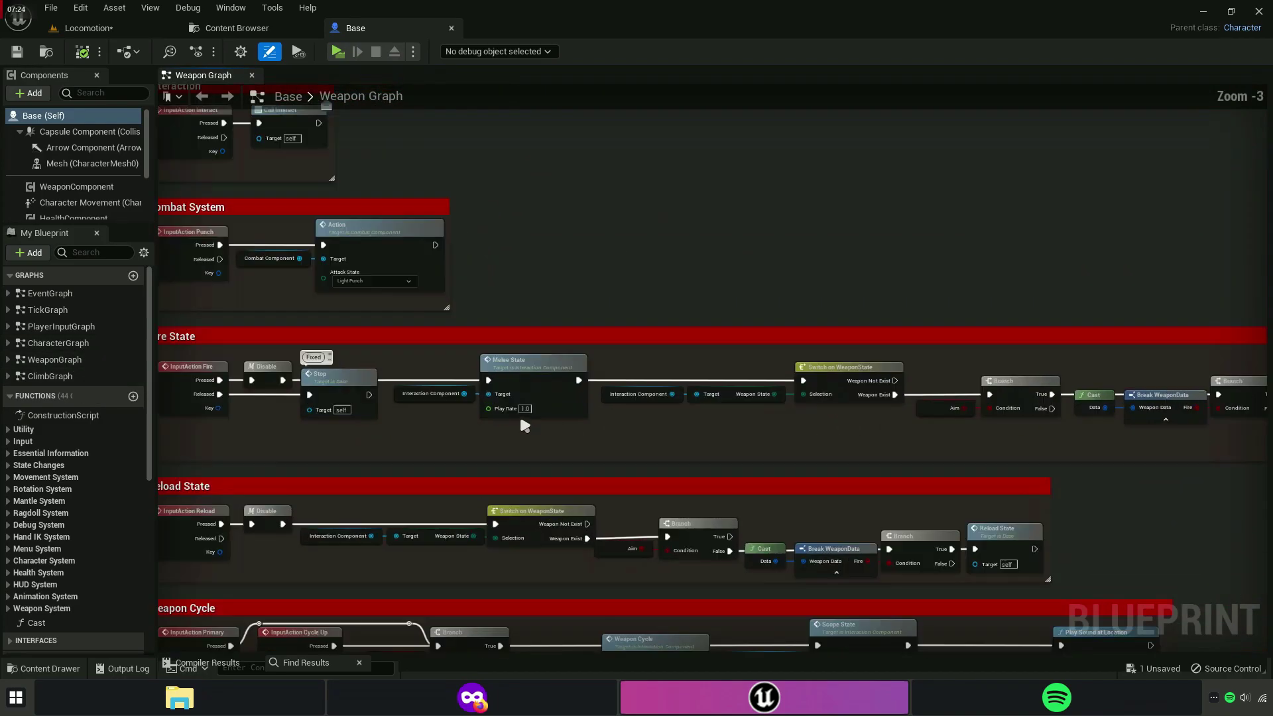
scroll(519, 412, "up", 2)
left_click(517, 360)
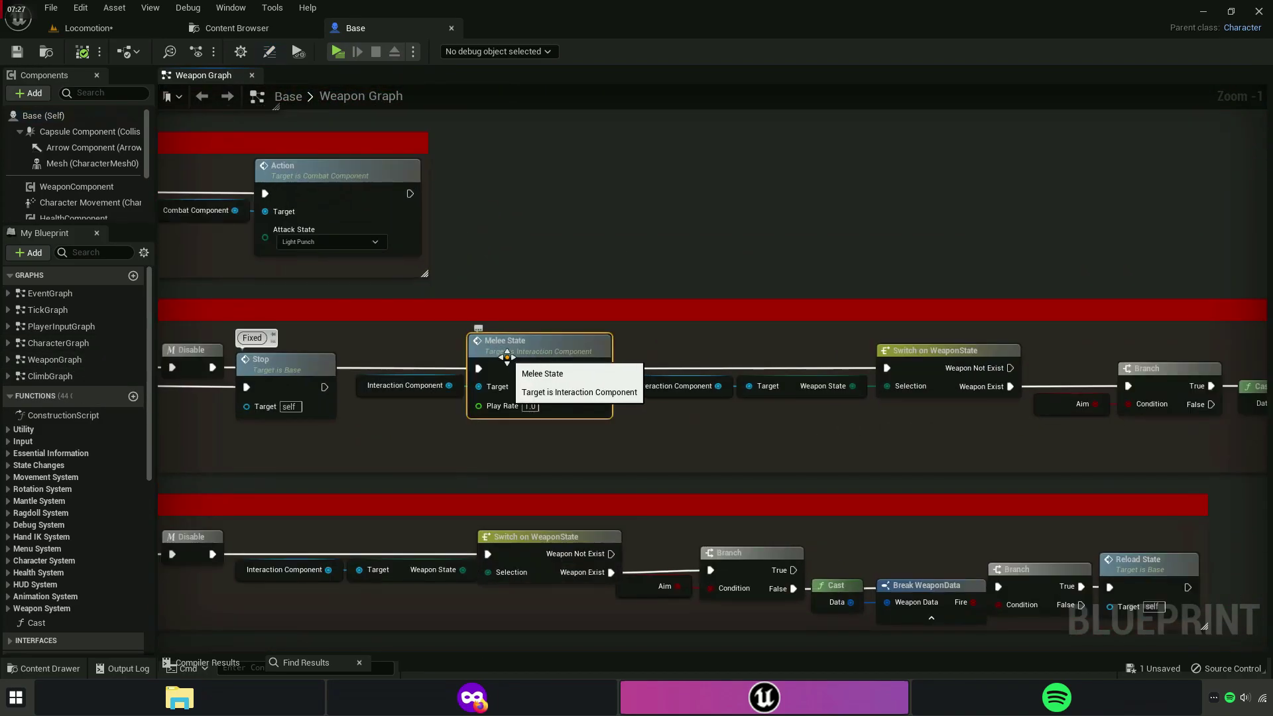
double_click(518, 358)
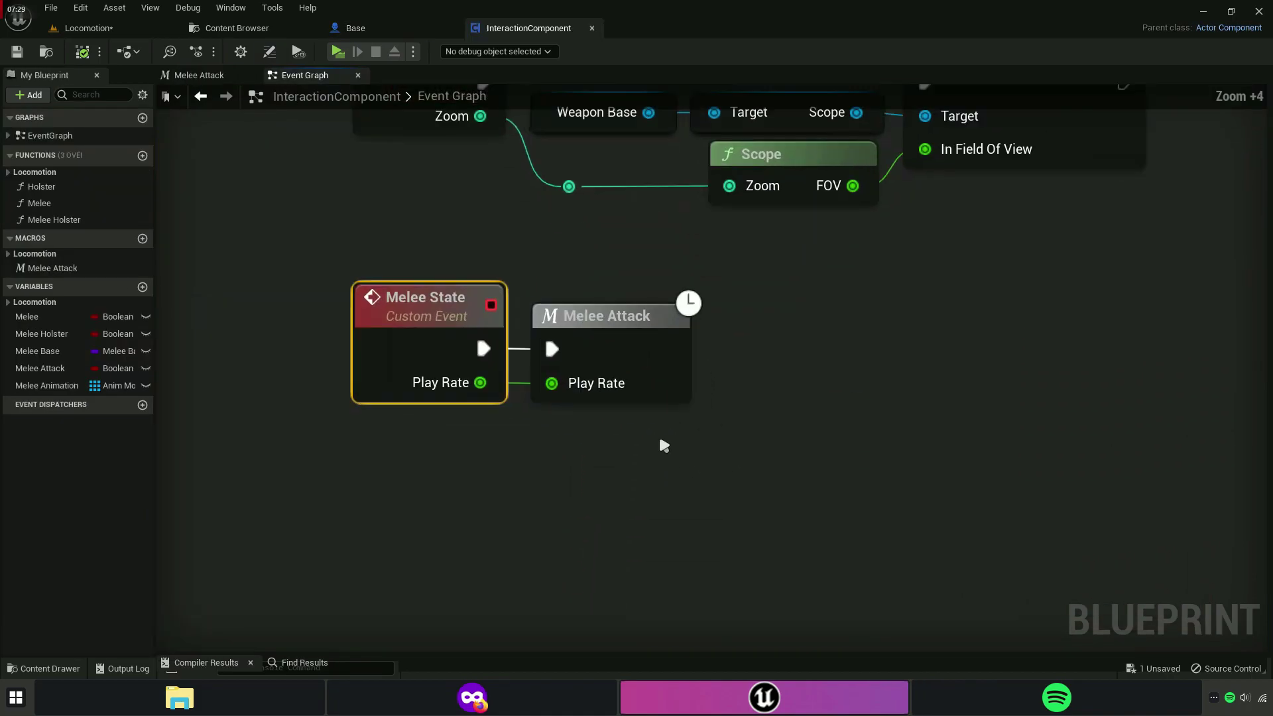
Open the Melee Attack macro graph and pan to the start of the macro.
double_click(609, 343)
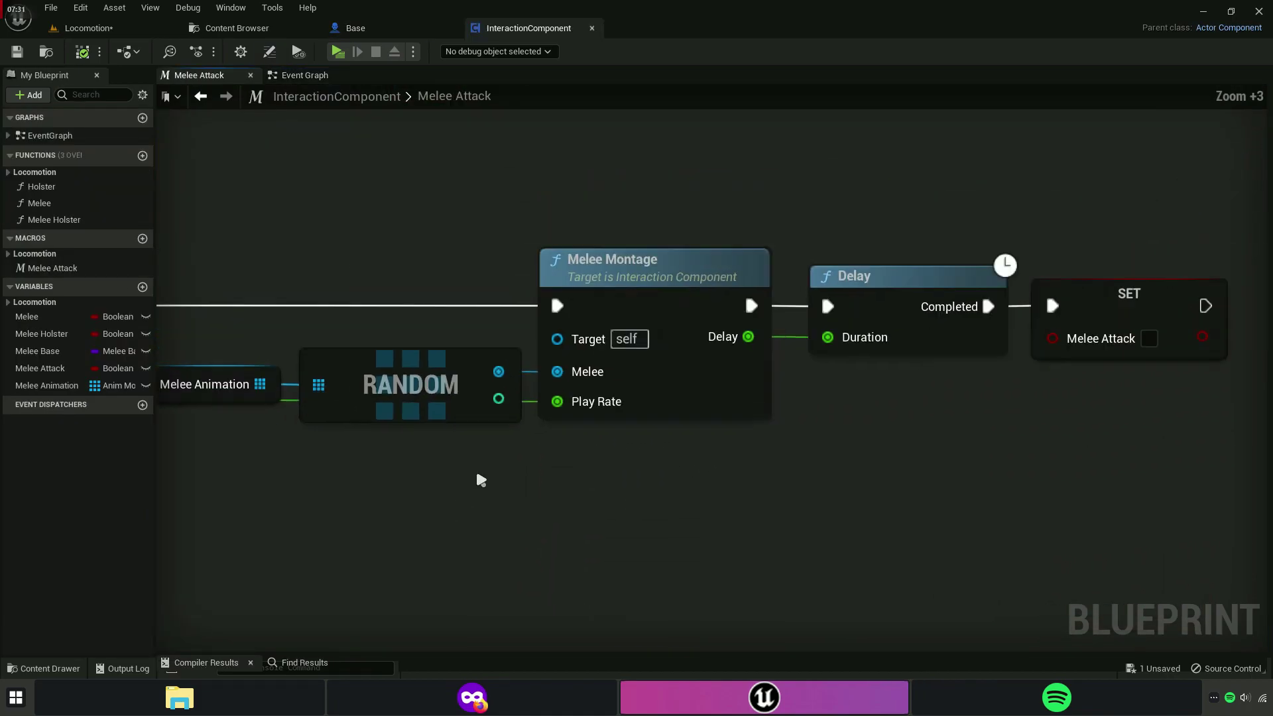
right_click_drag(841, 500, 1026, 502)
mouse_move(582, 511)
right_mouse_down()
mouse_move(684, 499)
mouse_move(484, 494)
mouse_move(717, 482)
right_mouse_up()
left_click_drag(178, 469, 859, 446)
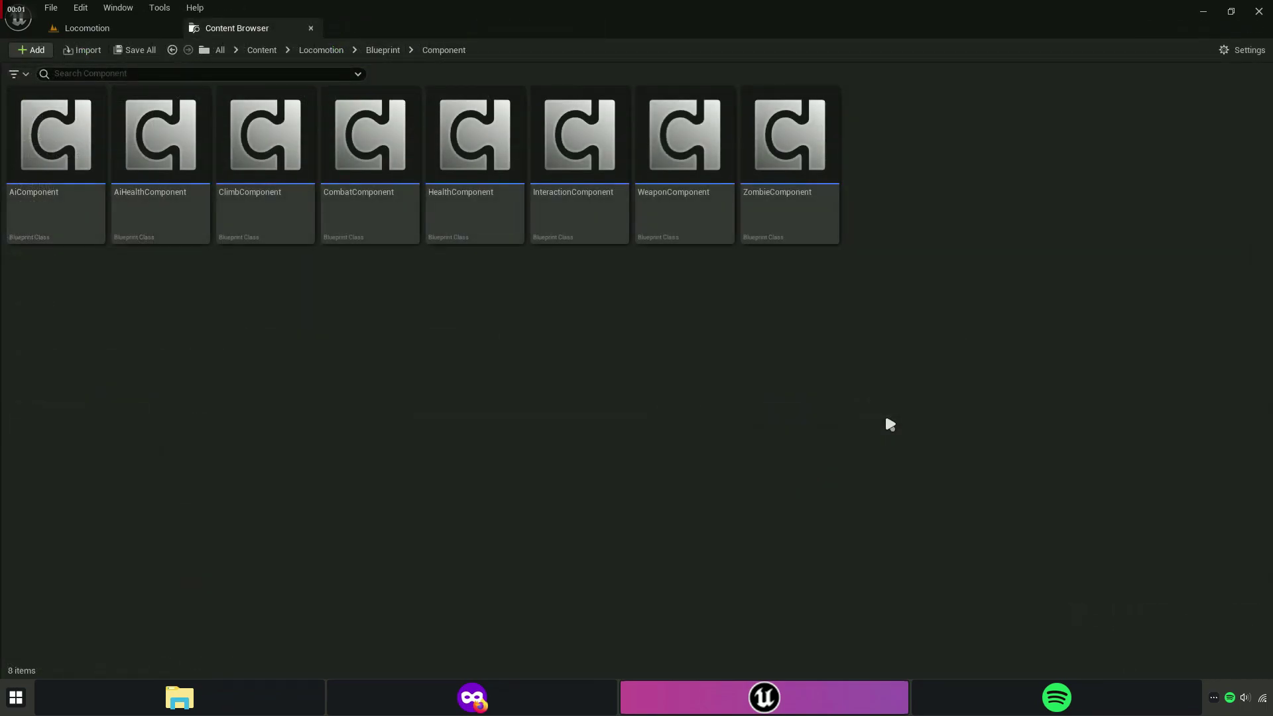
Reopen Melee Attack from InteractionComponent, zoom in on its Delay node, and launch a play test.
left_click(577, 212)
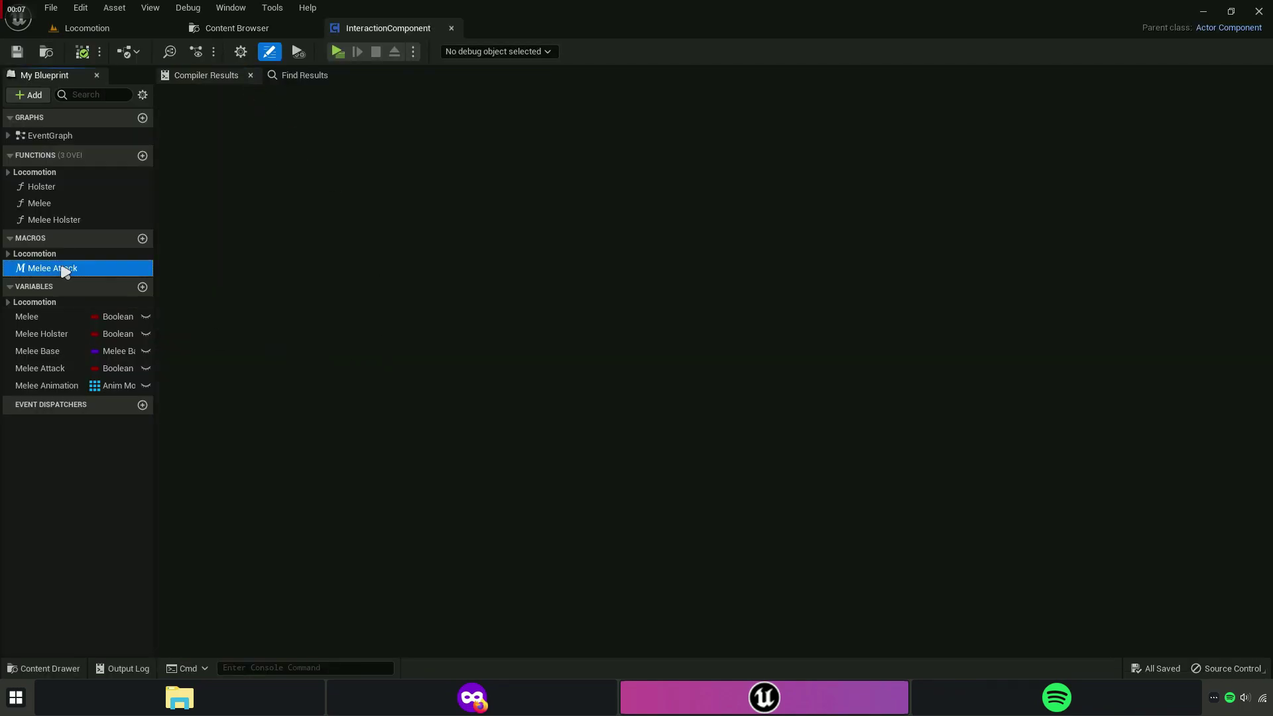
double_click(52, 268)
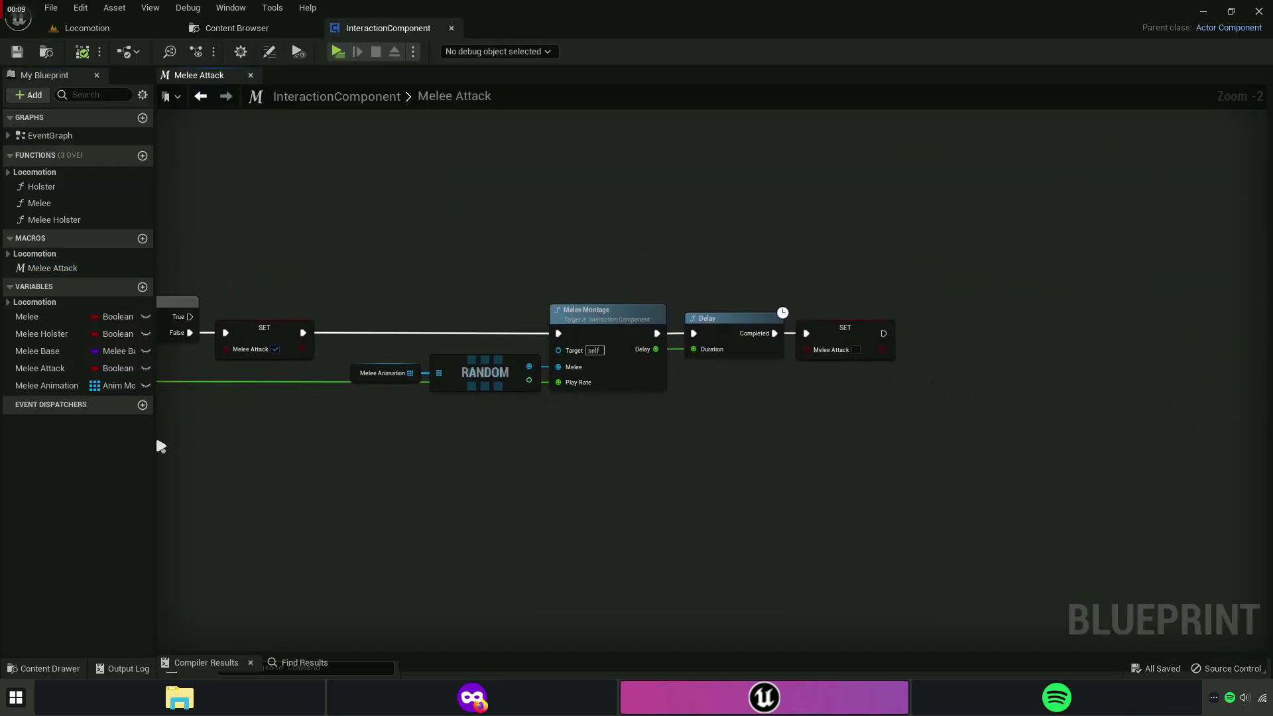
scroll(617, 406, "up", 5)
scroll(617, 405, "up", 4)
right_click_drag(816, 435, 302, 491)
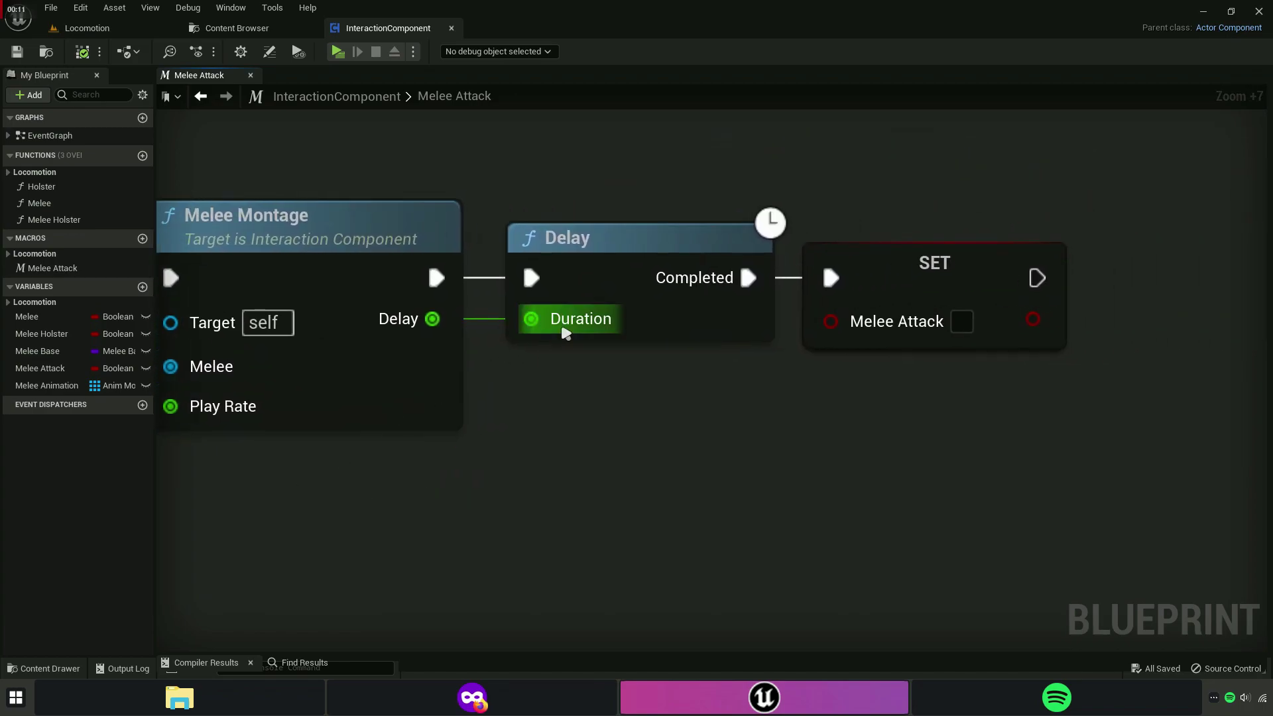
left_click(339, 52)
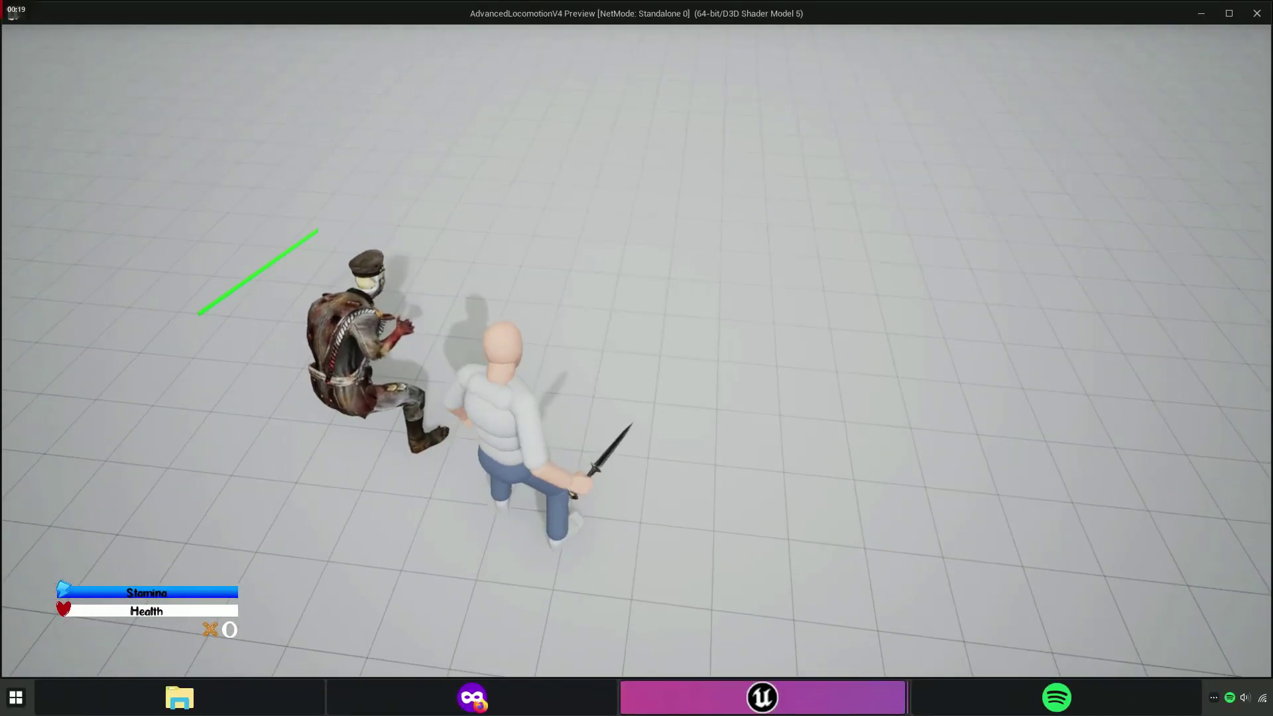
Stop the preview and break the Delay Duration link, setting a fixed 0.5-second duration.
key("Escape")
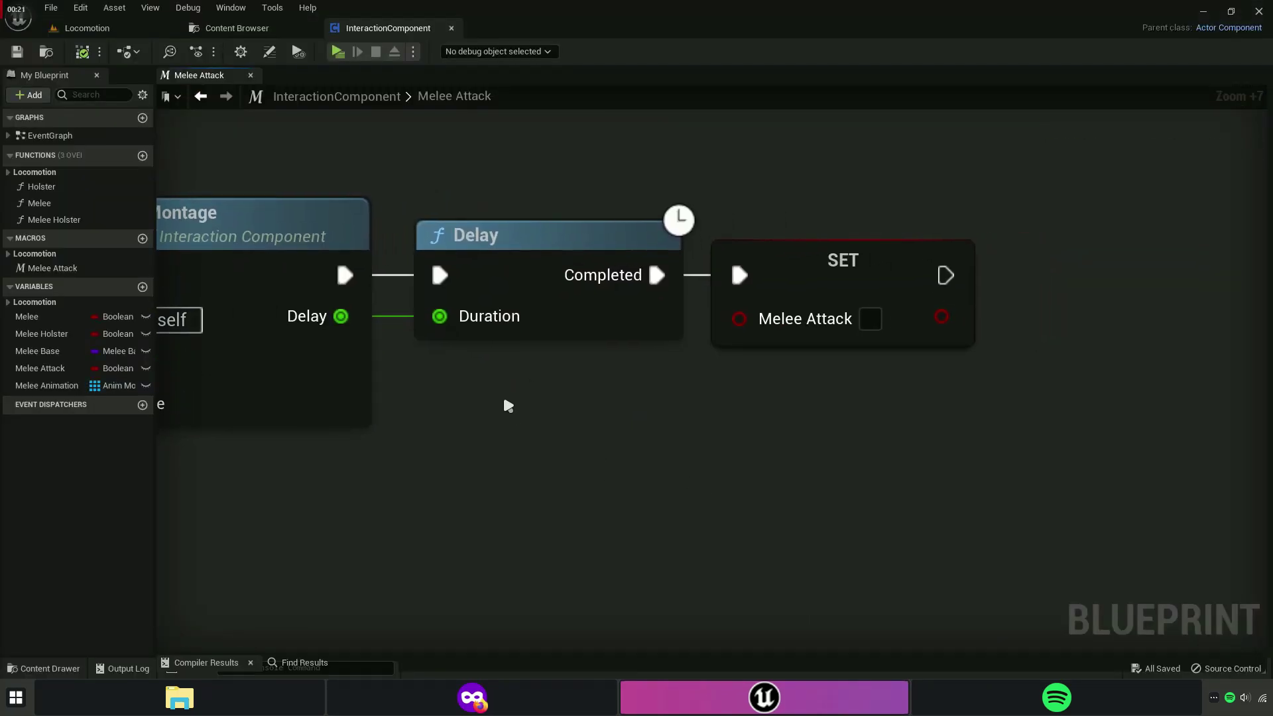
right_click(600, 369)
left_click(636, 416)
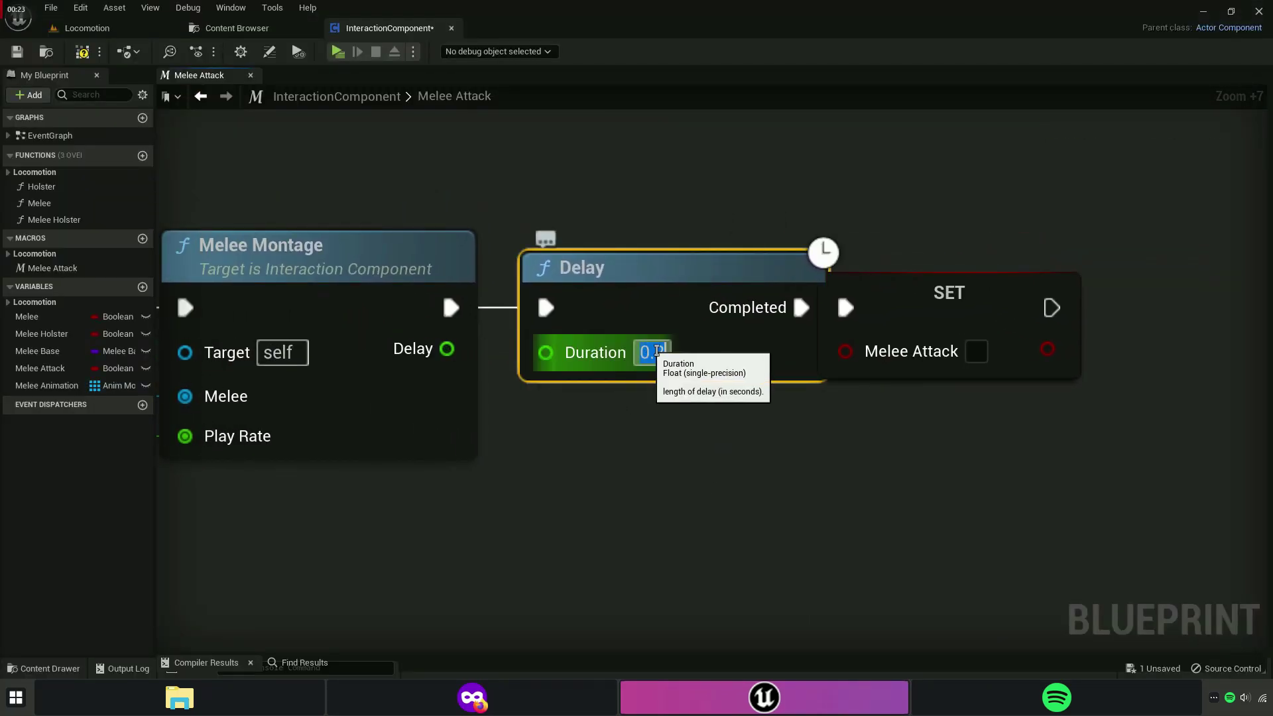
type("0.5")
key("Return")
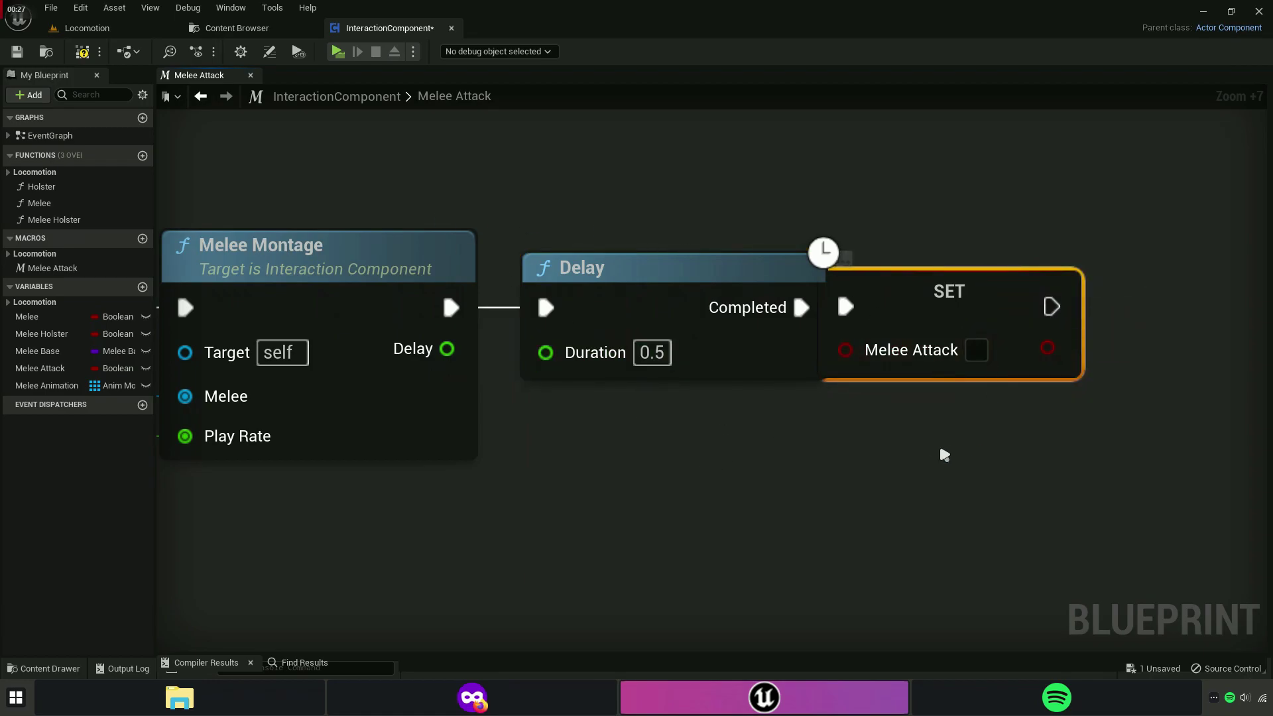
key("ctrl+z")
key("ctrl+z")
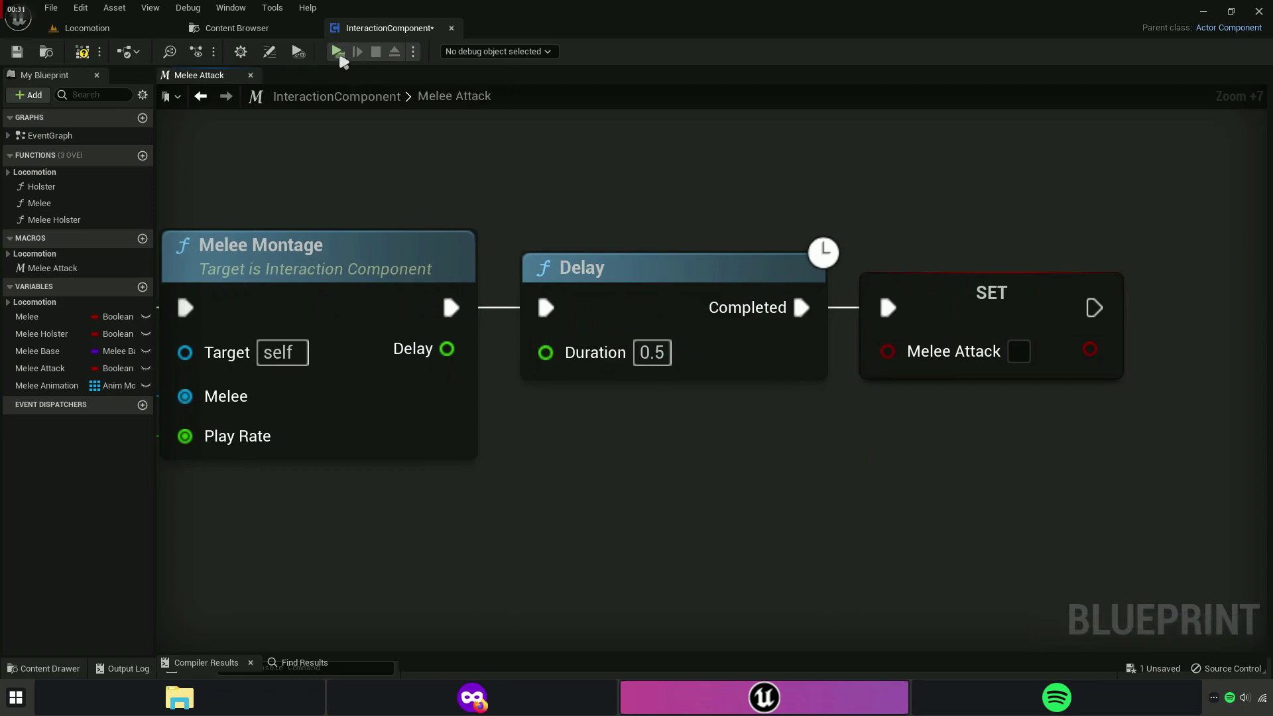
Launch a new play test, knock down the zombie with the knife, and advance on the other NPC.
key("alt+p")
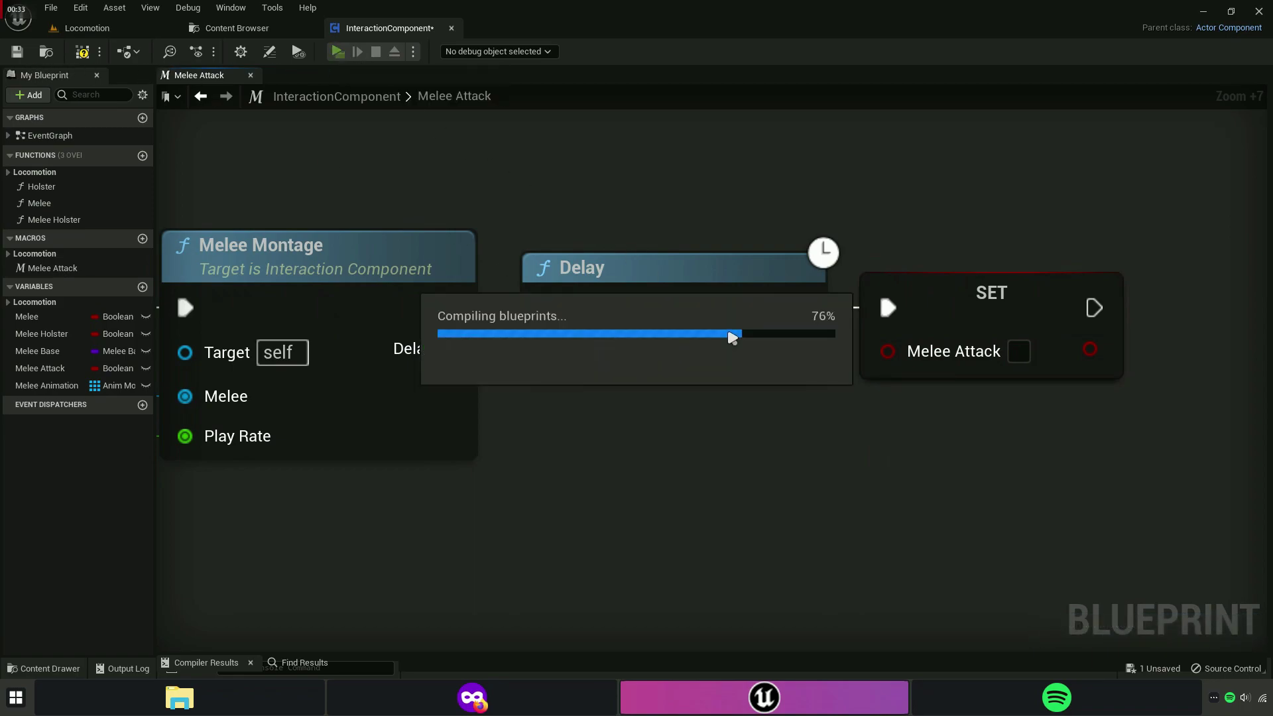
key("w")
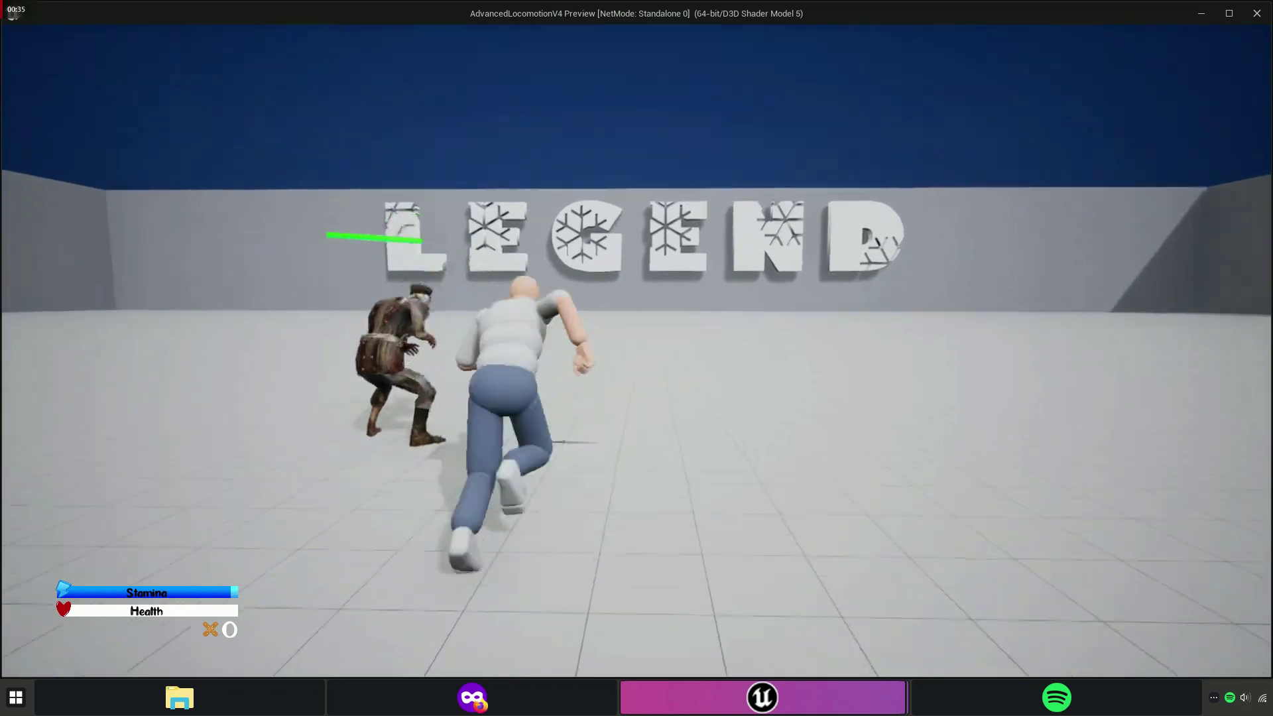
key("w")
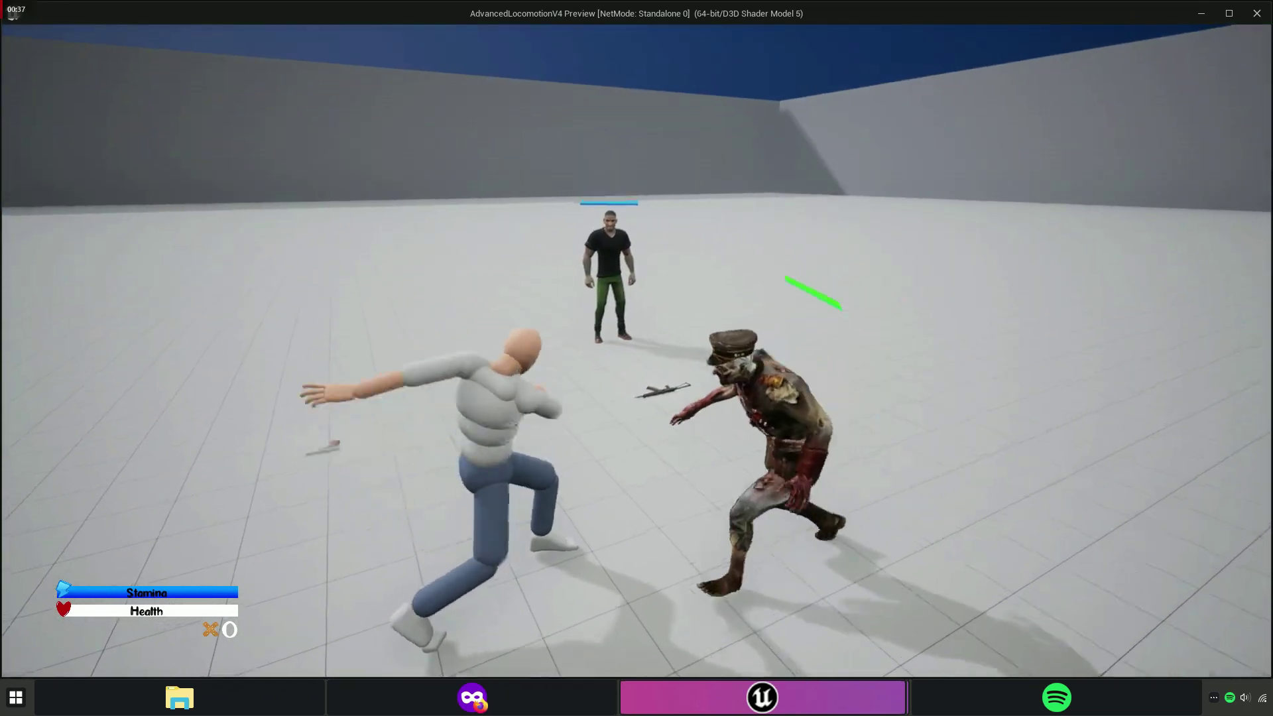
key("w")
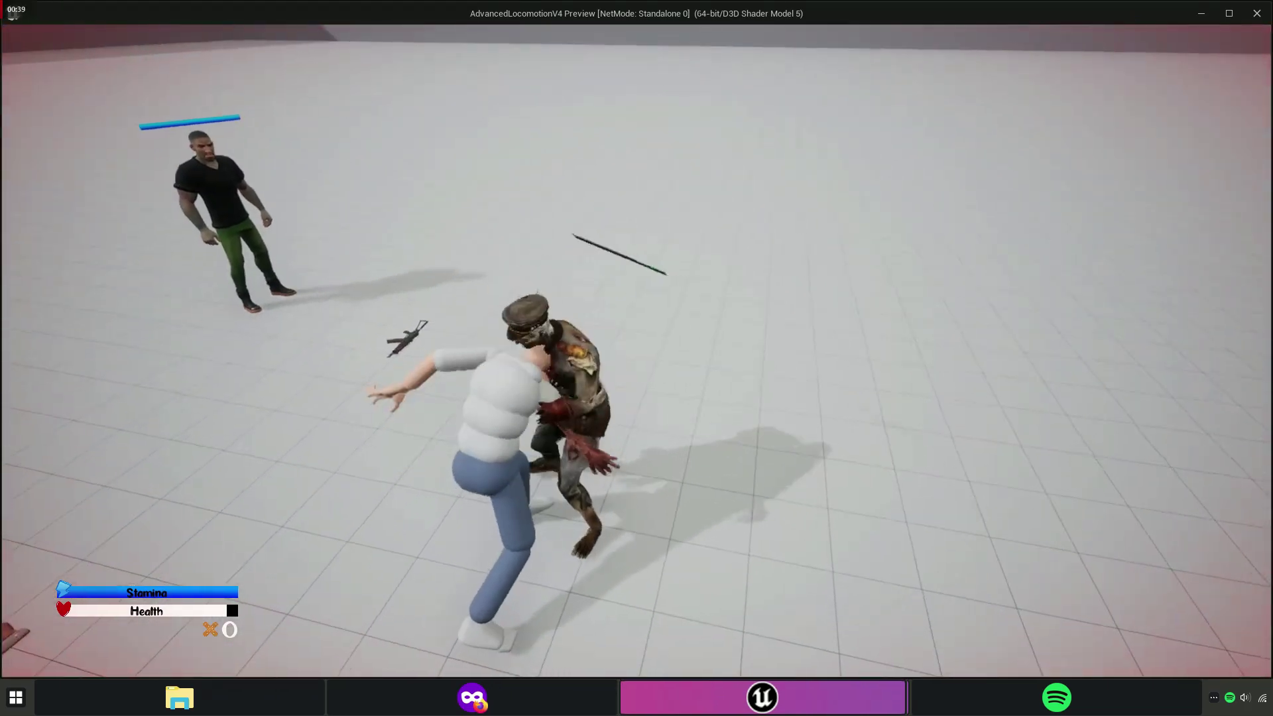
key("w")
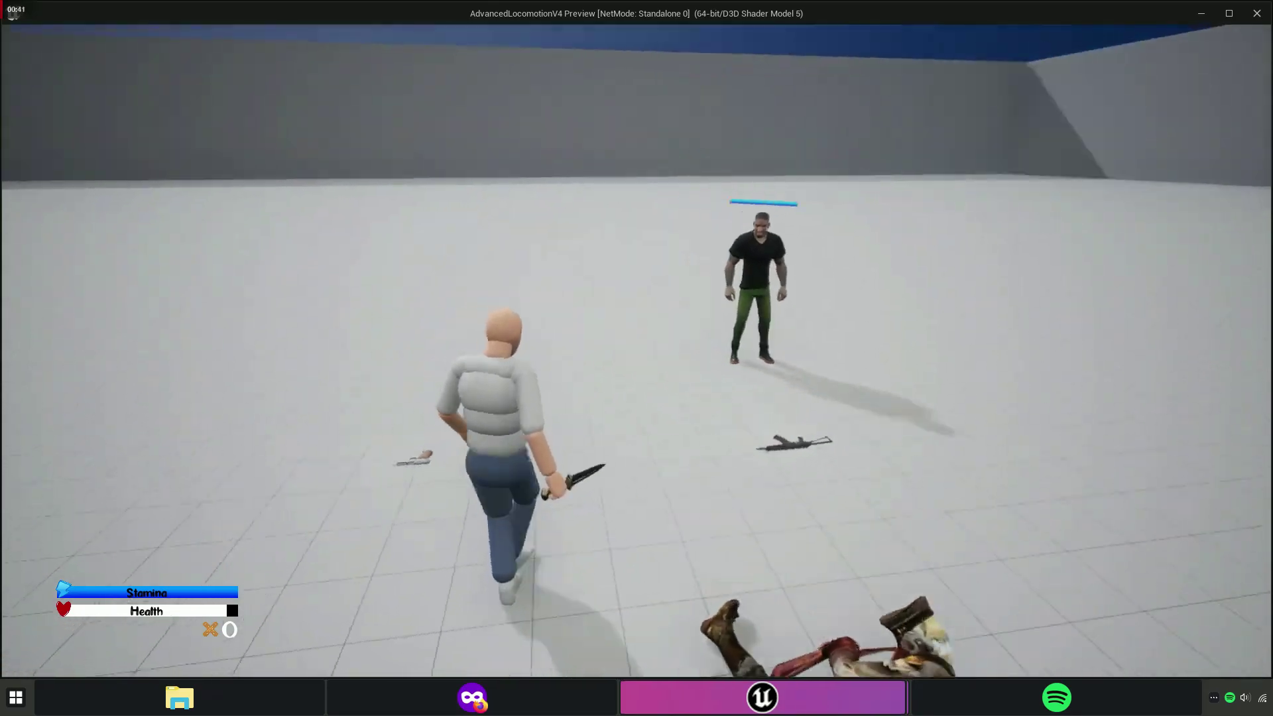
key("w")
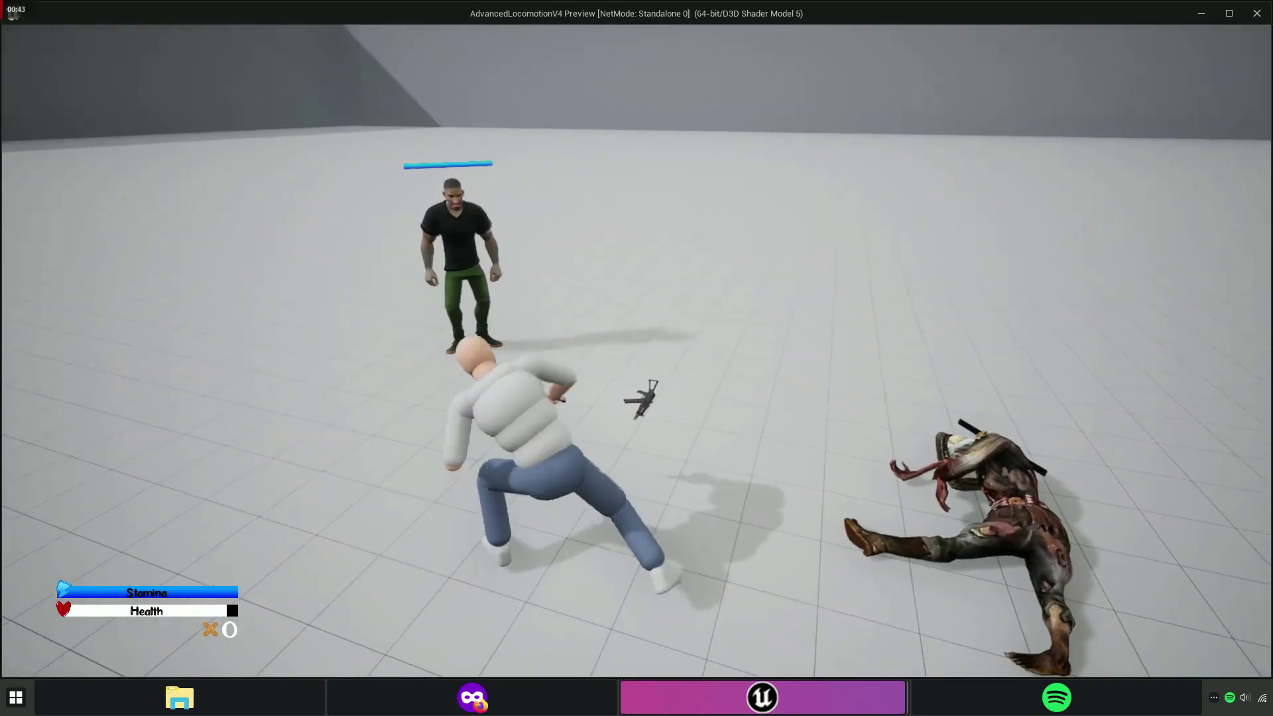
key("w")
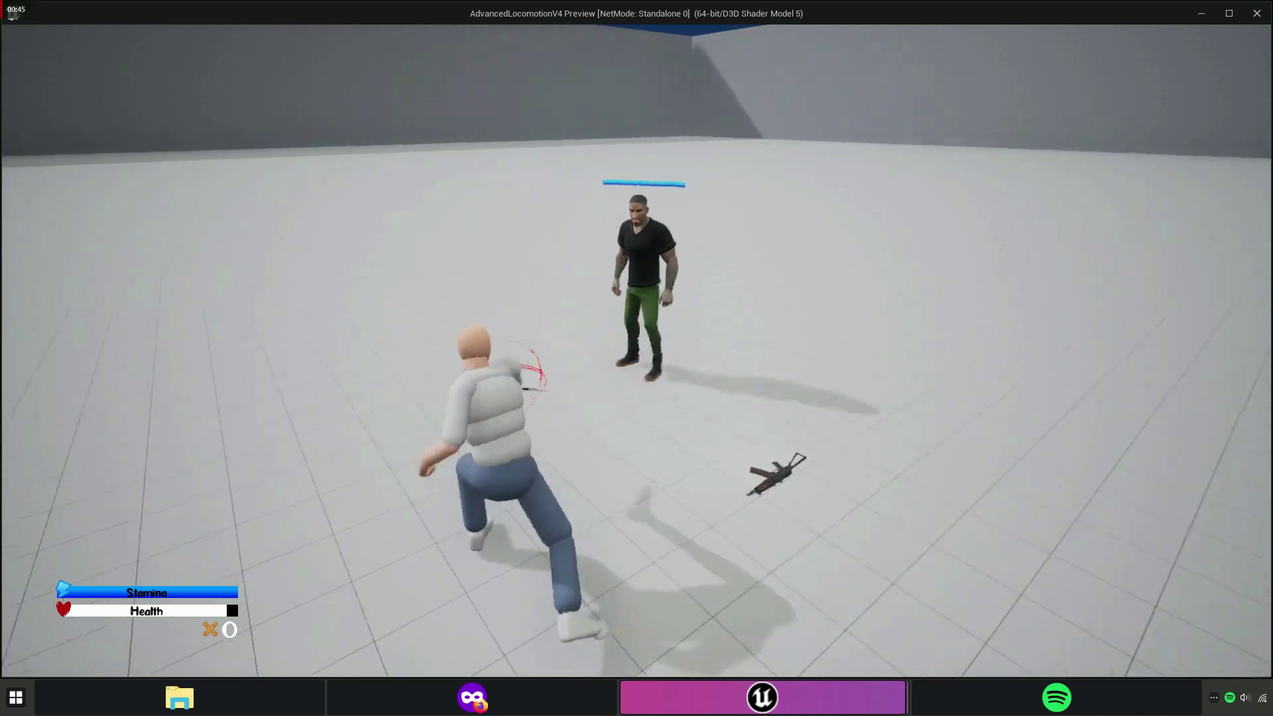
key("w")
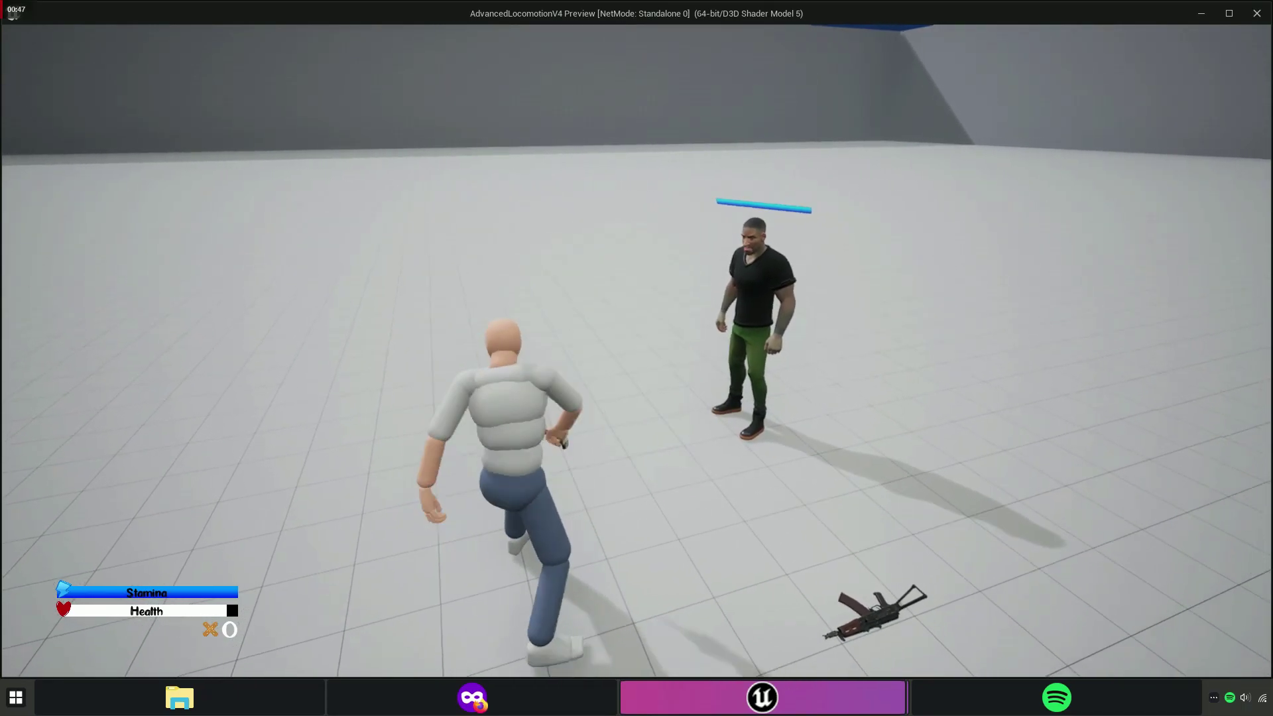
key("w")
key("w")
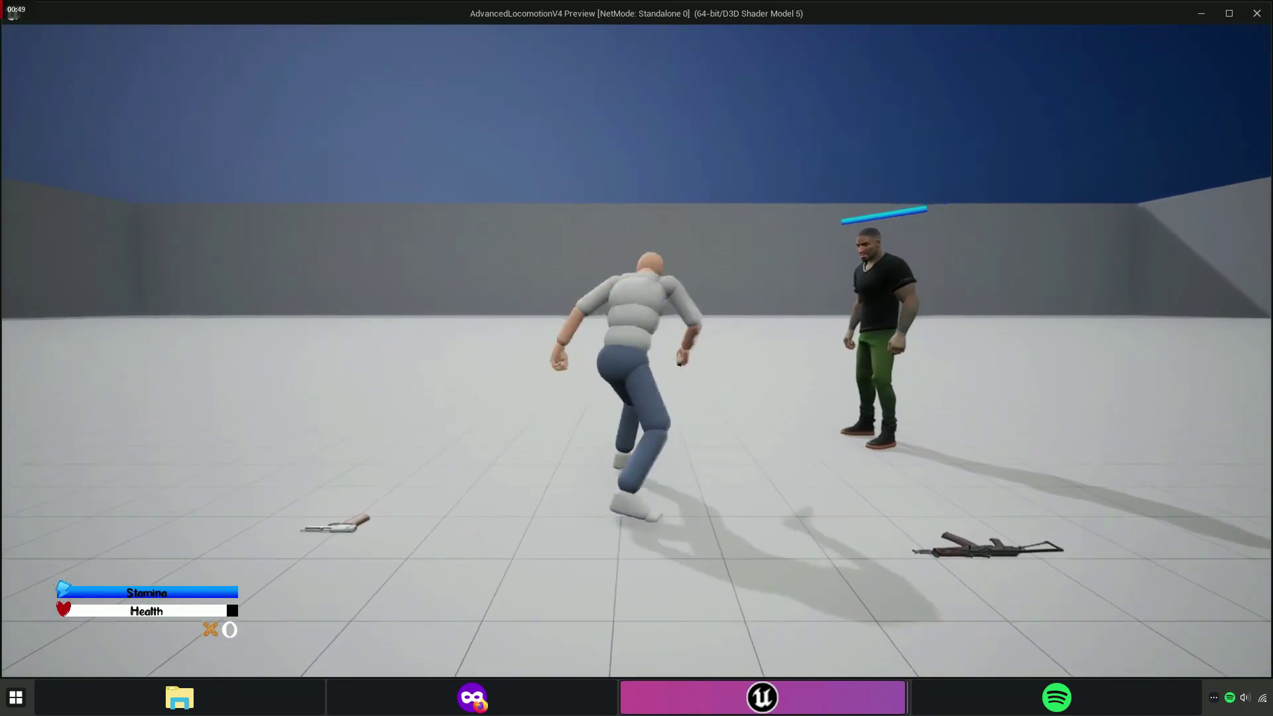
key("w")
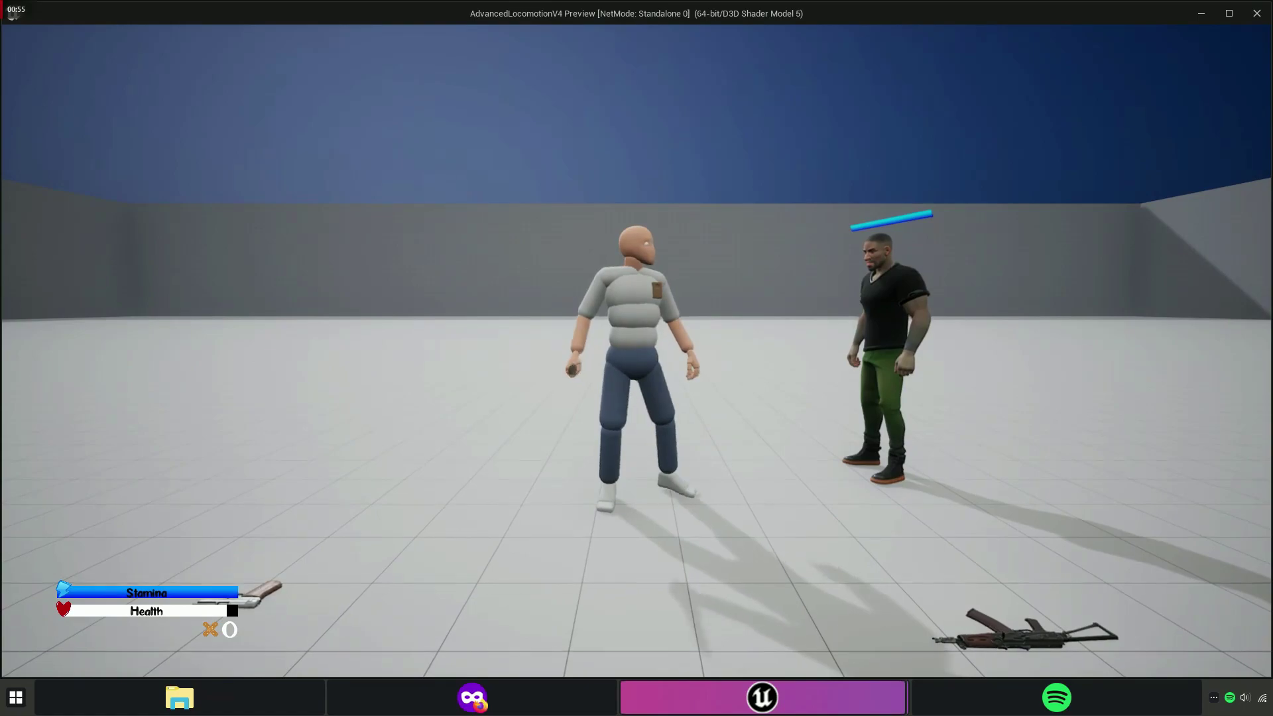
Slash the NPC with the knife five times, then stop the play test at the Melee Attack graph.
left_click(636, 358)
left_click(637, 358)
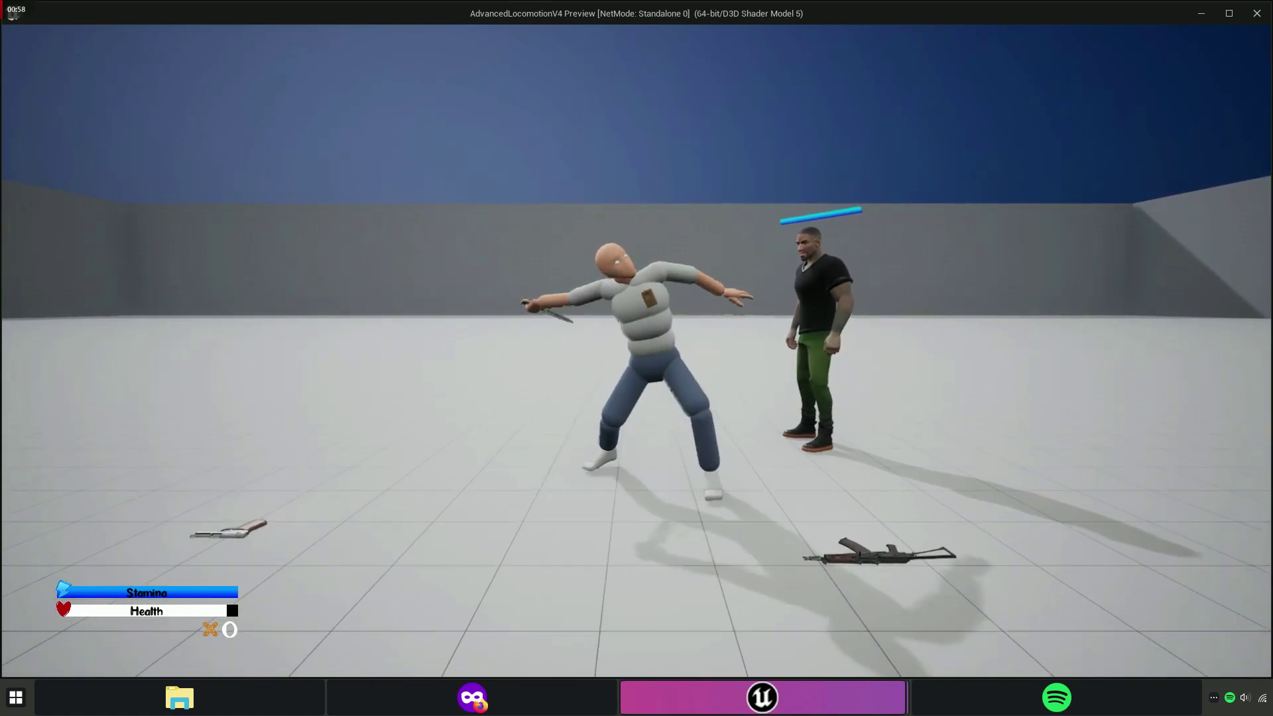
left_click(636, 358)
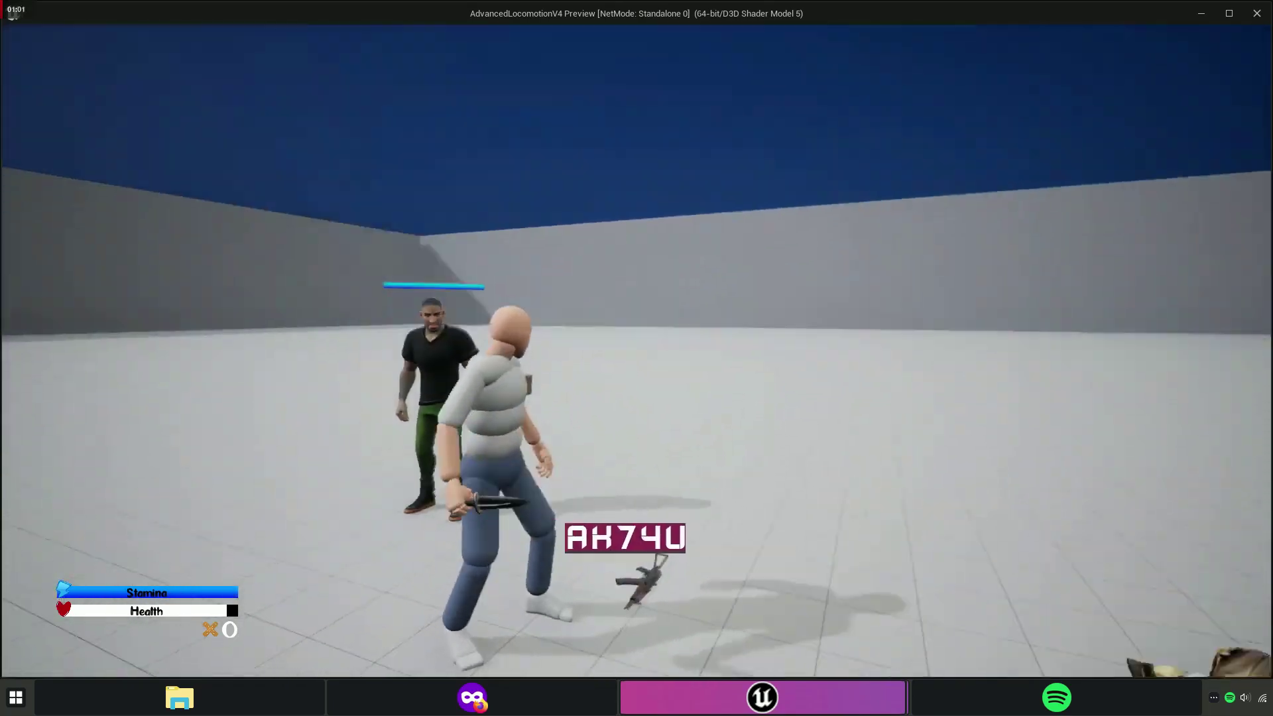
left_click(636, 358)
left_click(636, 357)
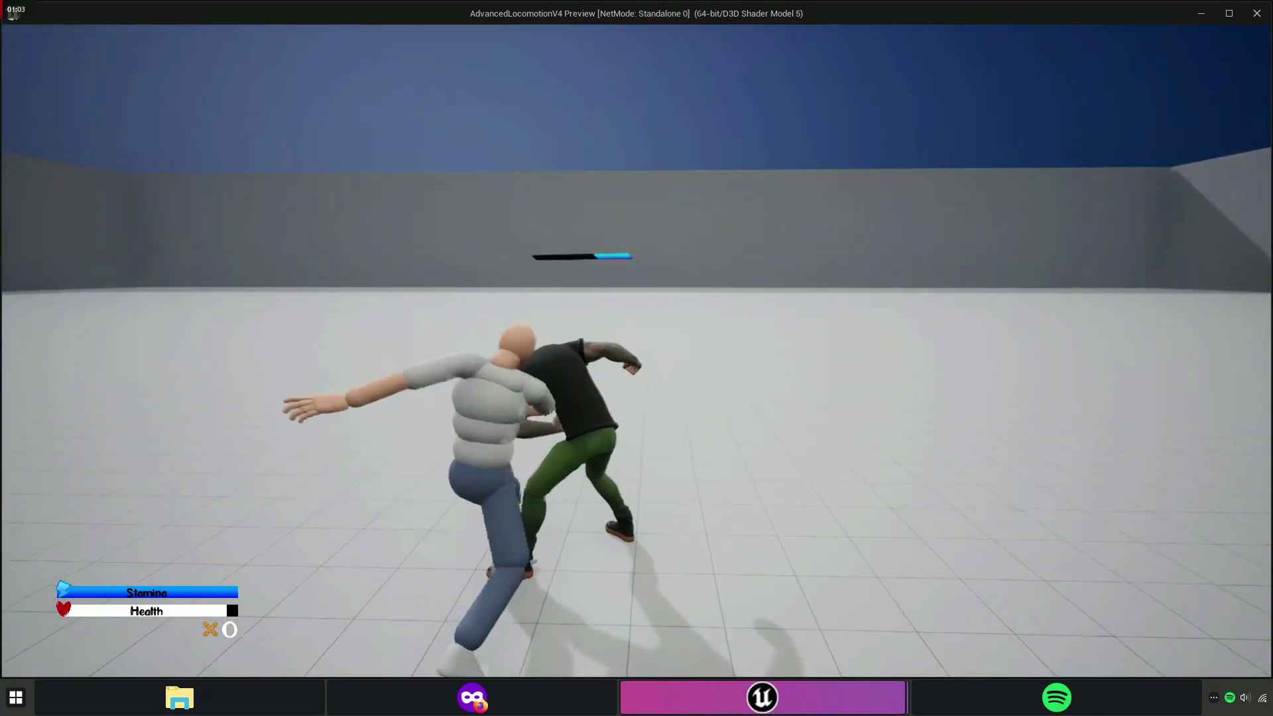
key("Escape")
right_click_drag(669, 203, 695, 219)
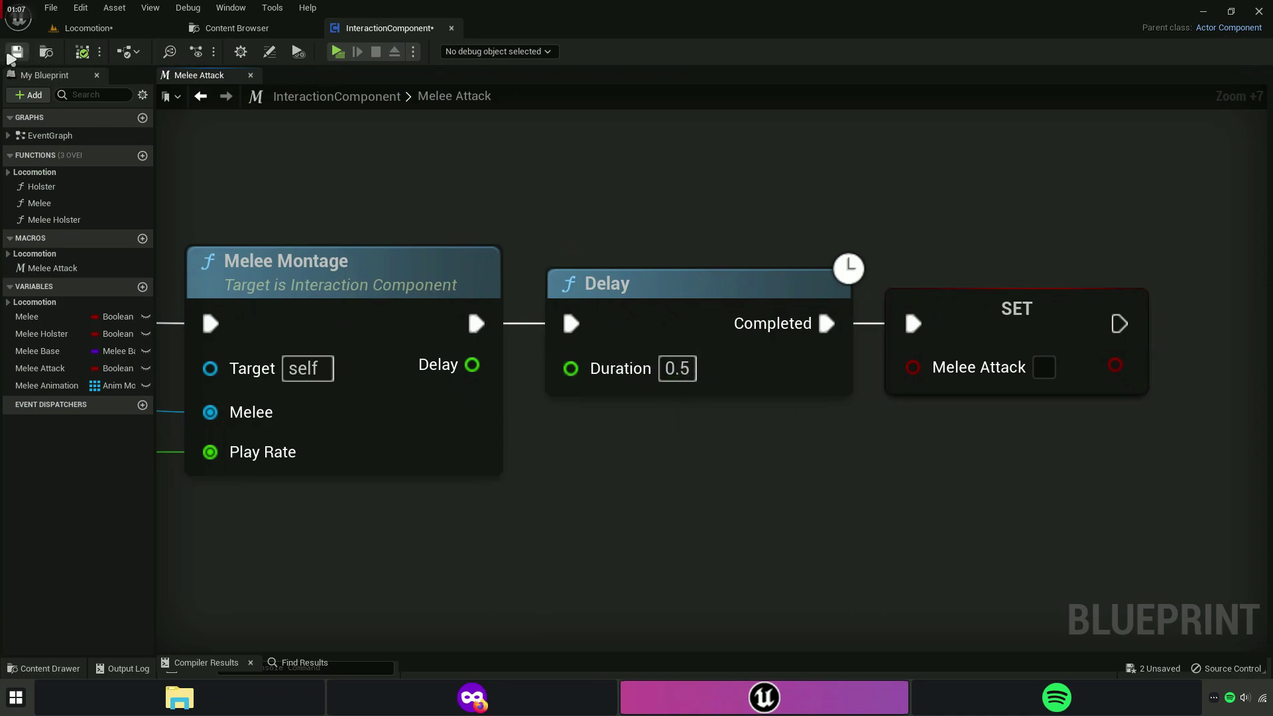
Close InteractionComponent, open Base_Ai from Blueprint/Ai, and view Damage State's Switch and Hit State nodes.
left_click(451, 28)
key("alt+Left")
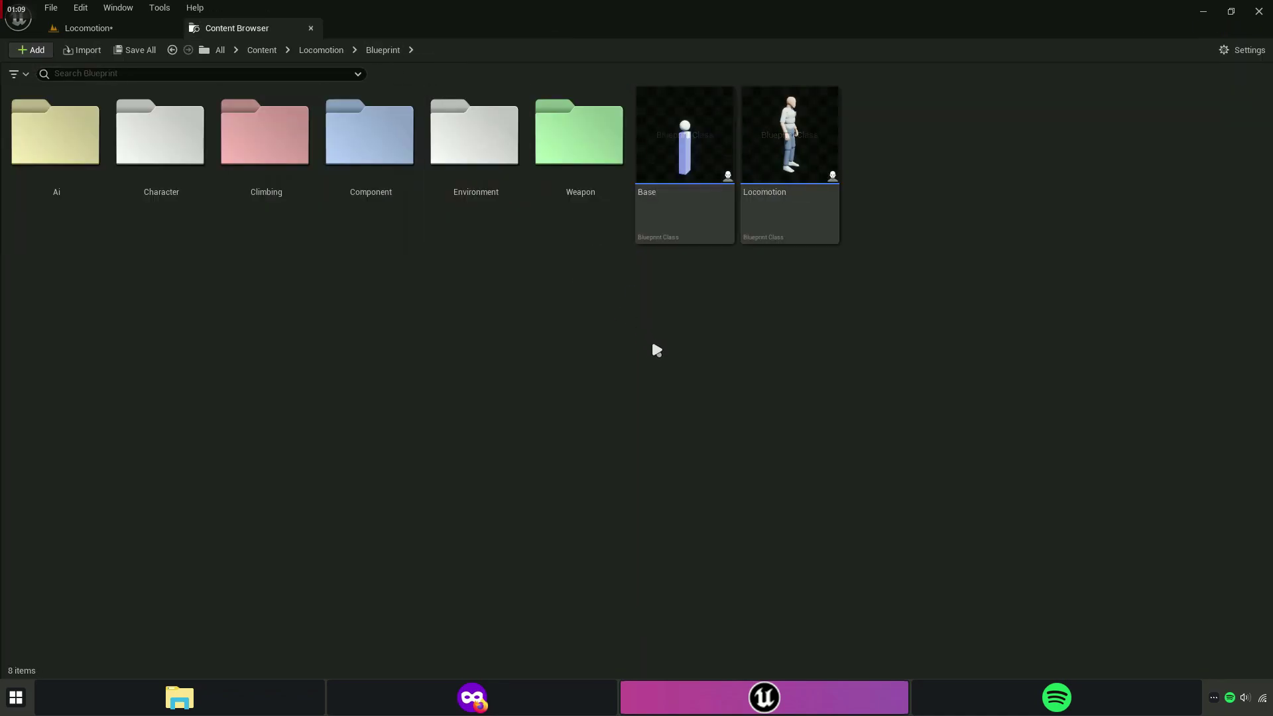
double_click(69, 189)
left_click(782, 219)
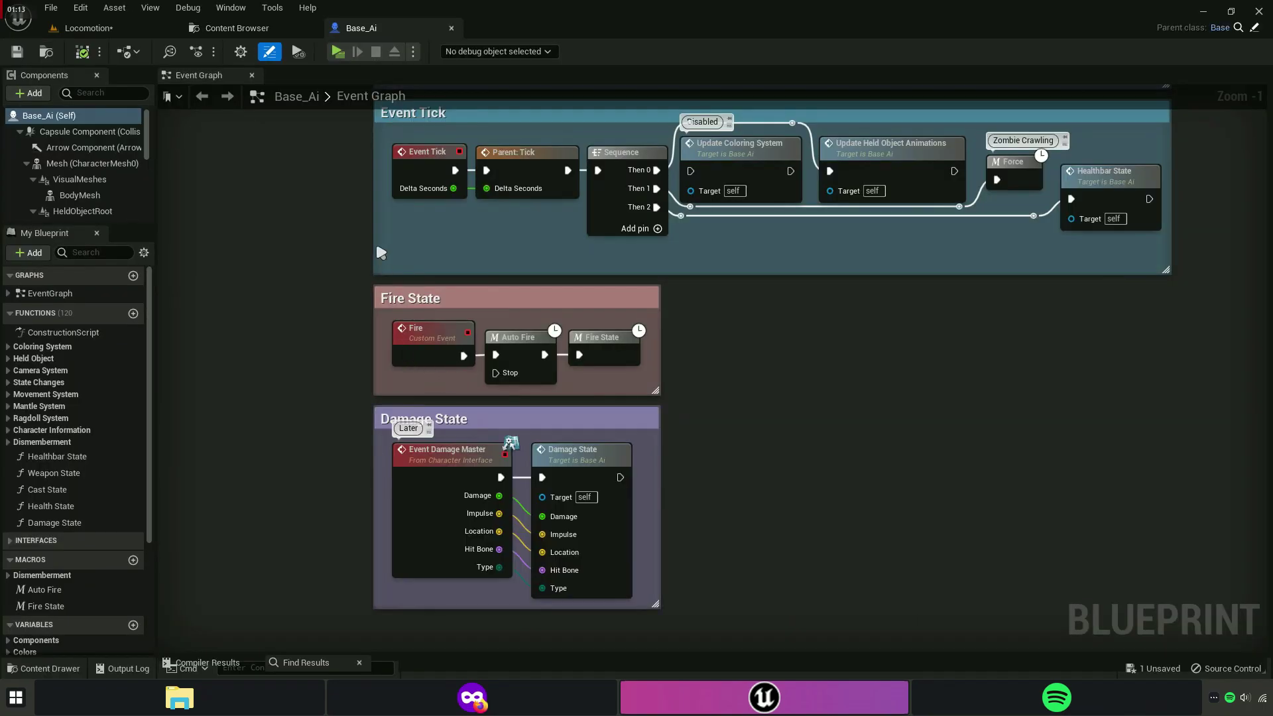
scroll(424, 395, "up", 4)
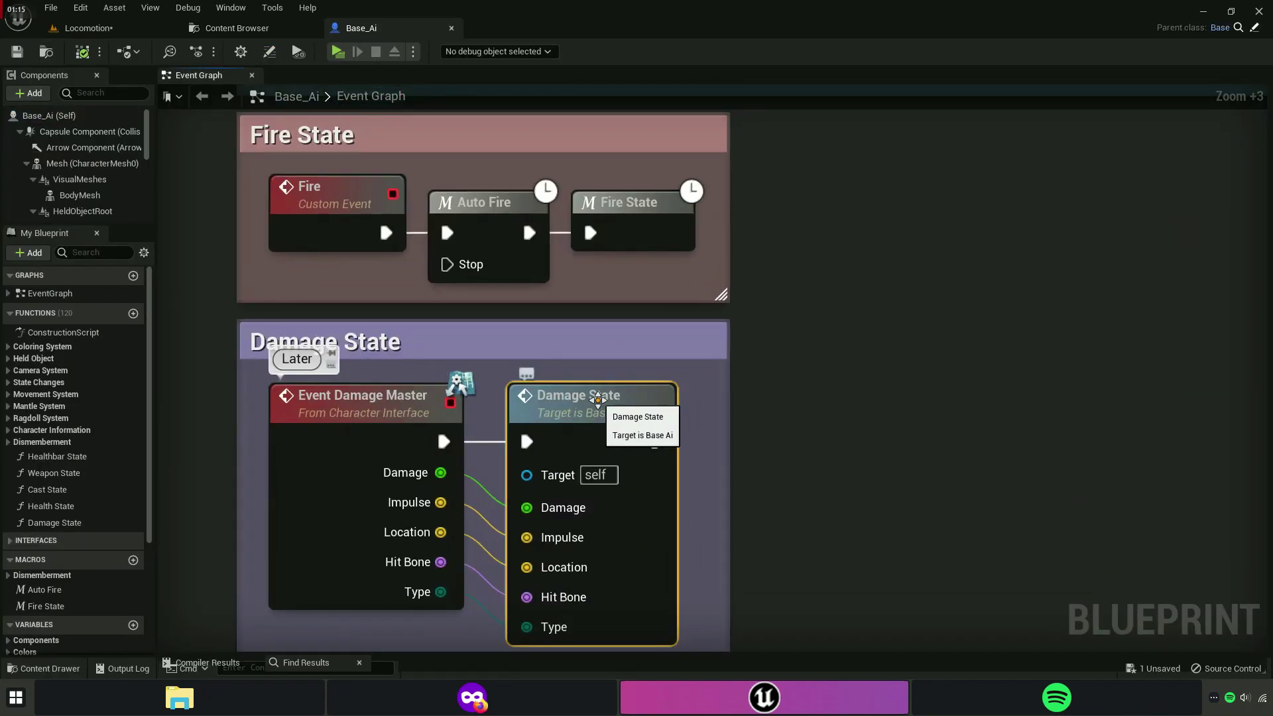
double_click(550, 392)
left_click(252, 74)
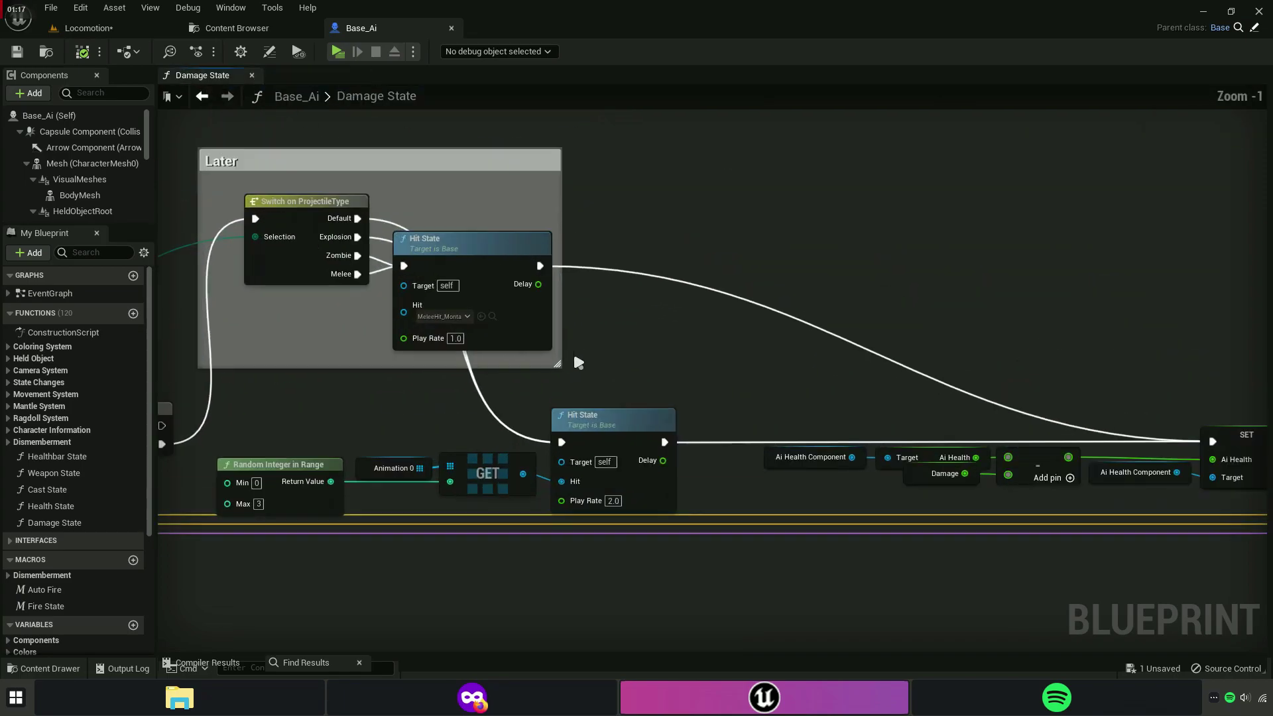
scroll(582, 360, "up", 9)
mouse_move(587, 338)
right_mouse_down()
mouse_move(872, 433)
mouse_move(907, 428)
right_mouse_up()
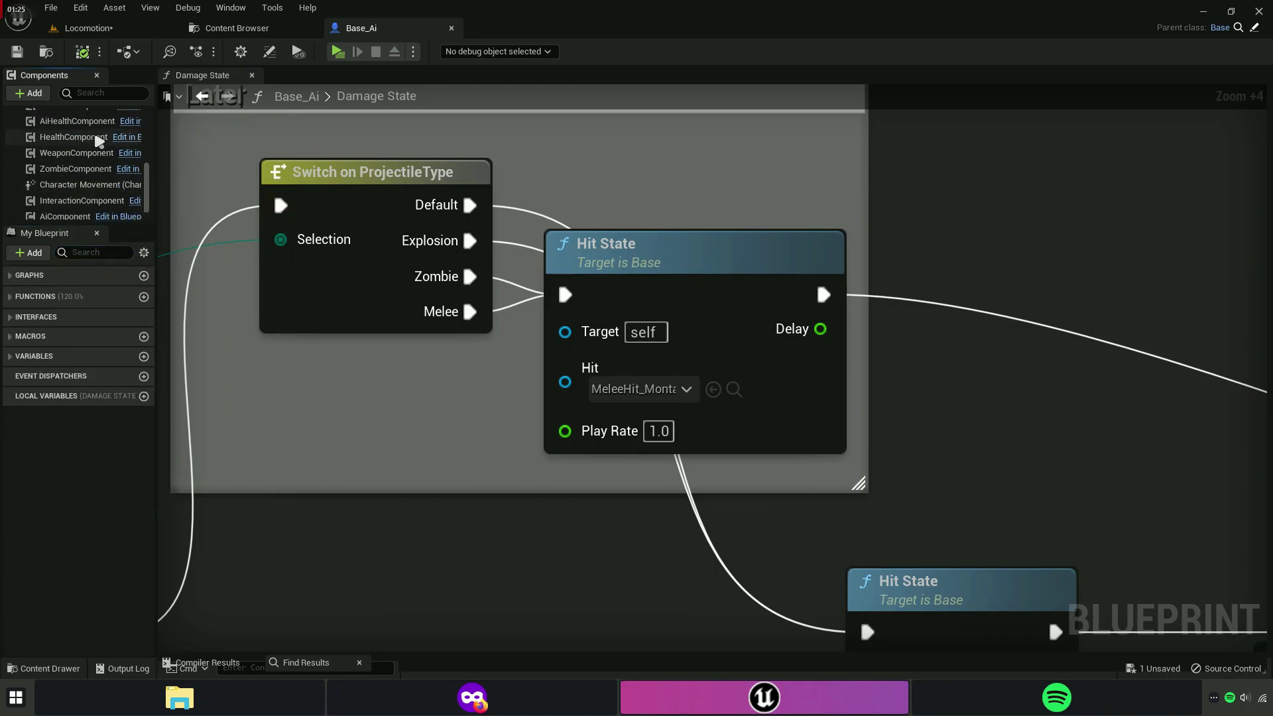
Add a WeaponComponent getter and a Sound Effect node, wired after Hit State in Damage State.
left_click(67, 154)
left_click_drag(64, 161, 846, 181)
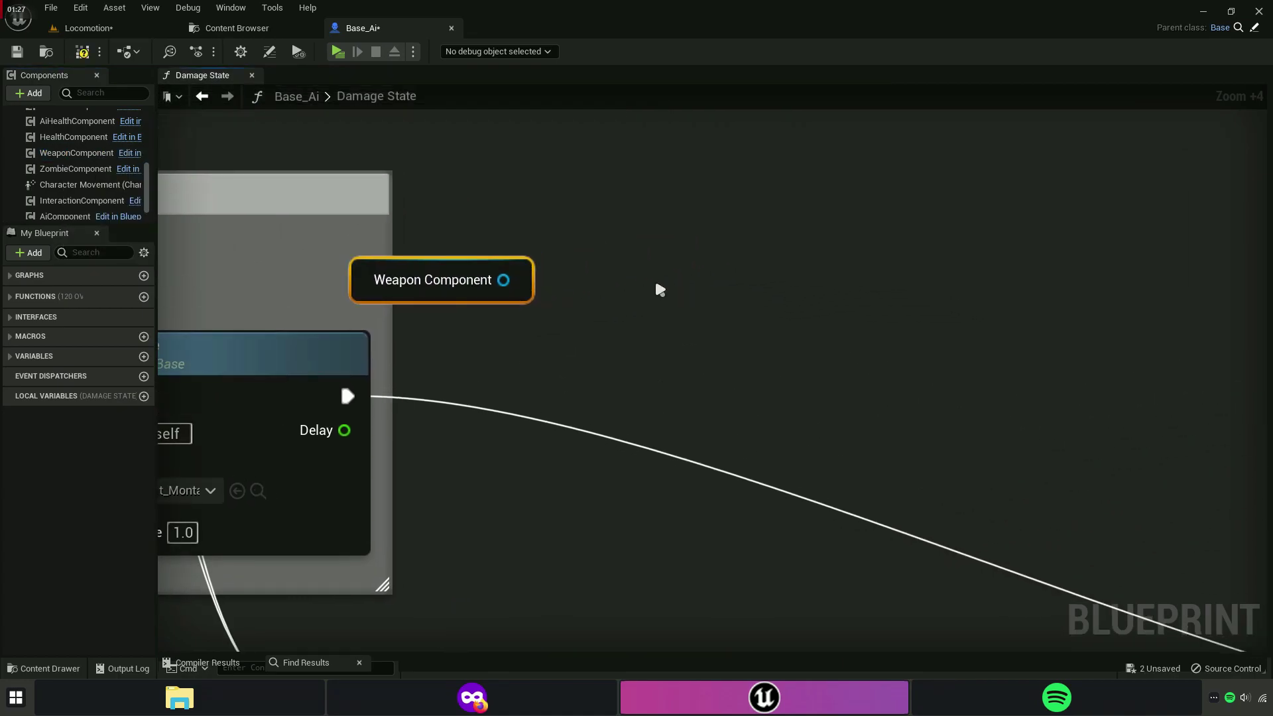
left_click_drag(638, 266, 638, 268)
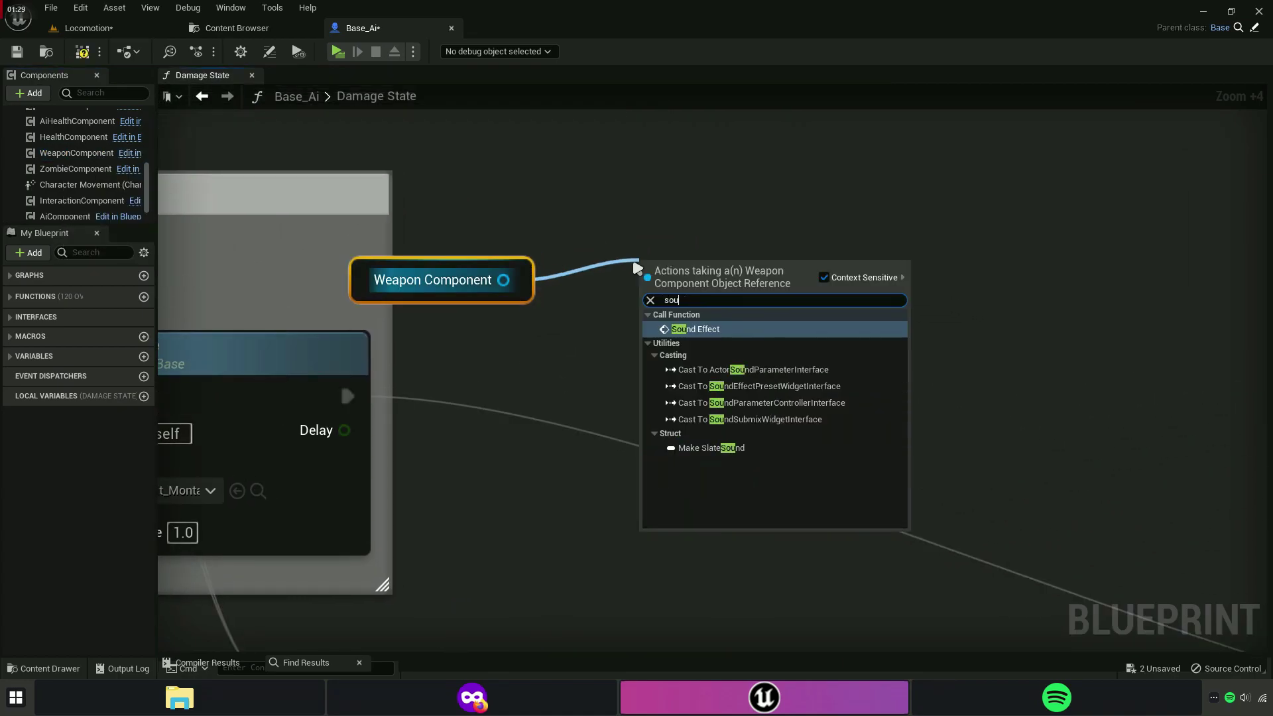
left_click(716, 329)
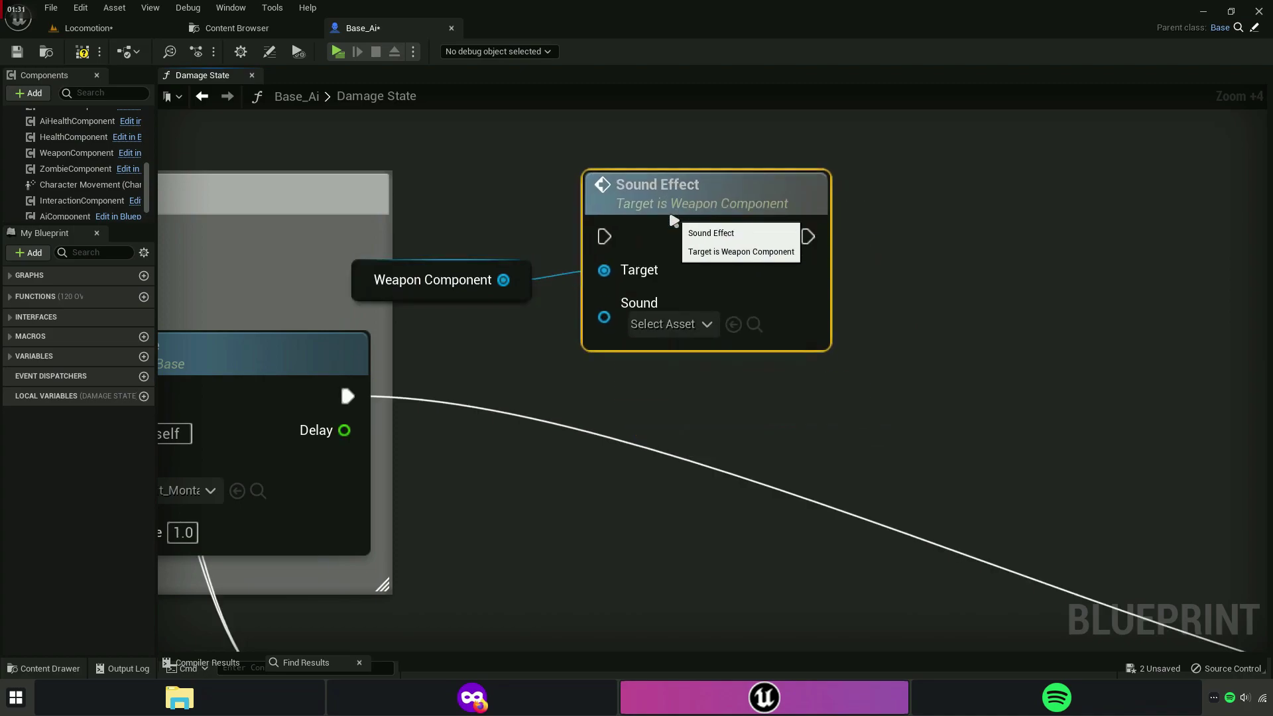
right_click_drag(653, 207, 777, 206)
right_click_drag(474, 417, 505, 347)
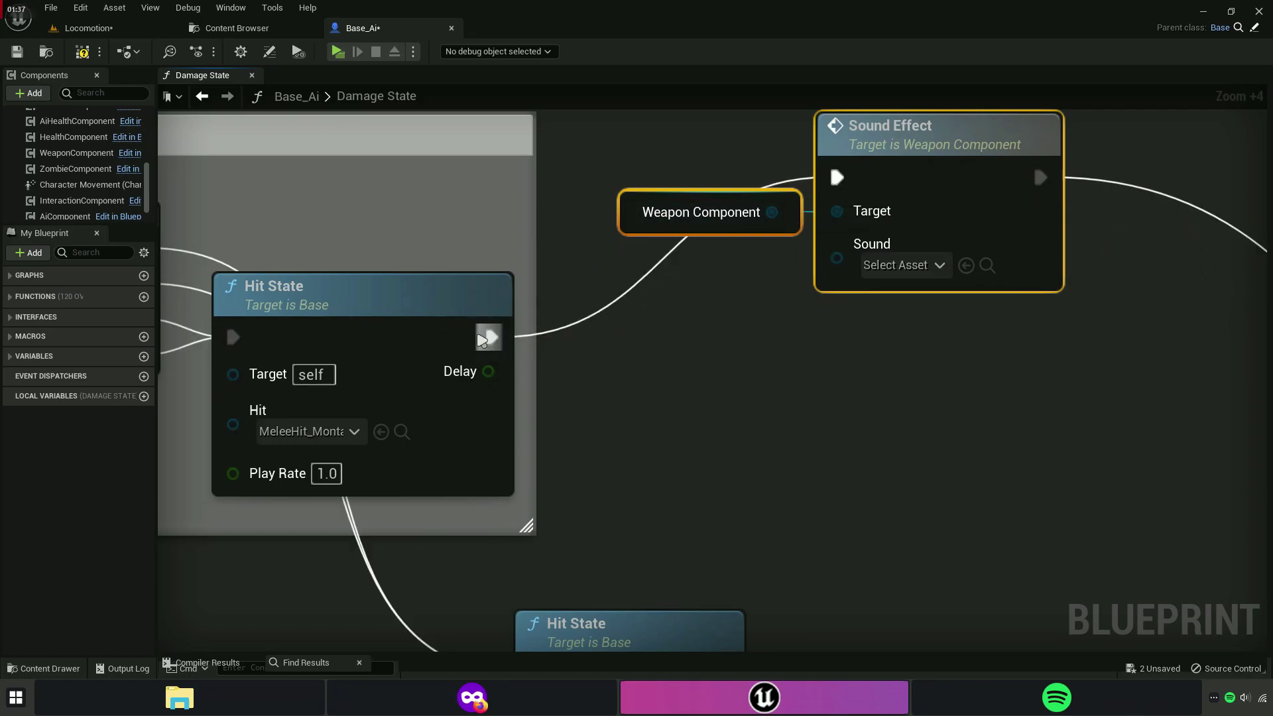
Widen the Later comment around Sound Effect and set its sound to Hit_Cue.
scroll(610, 420, "down", 5)
scroll(637, 369, "down", 3)
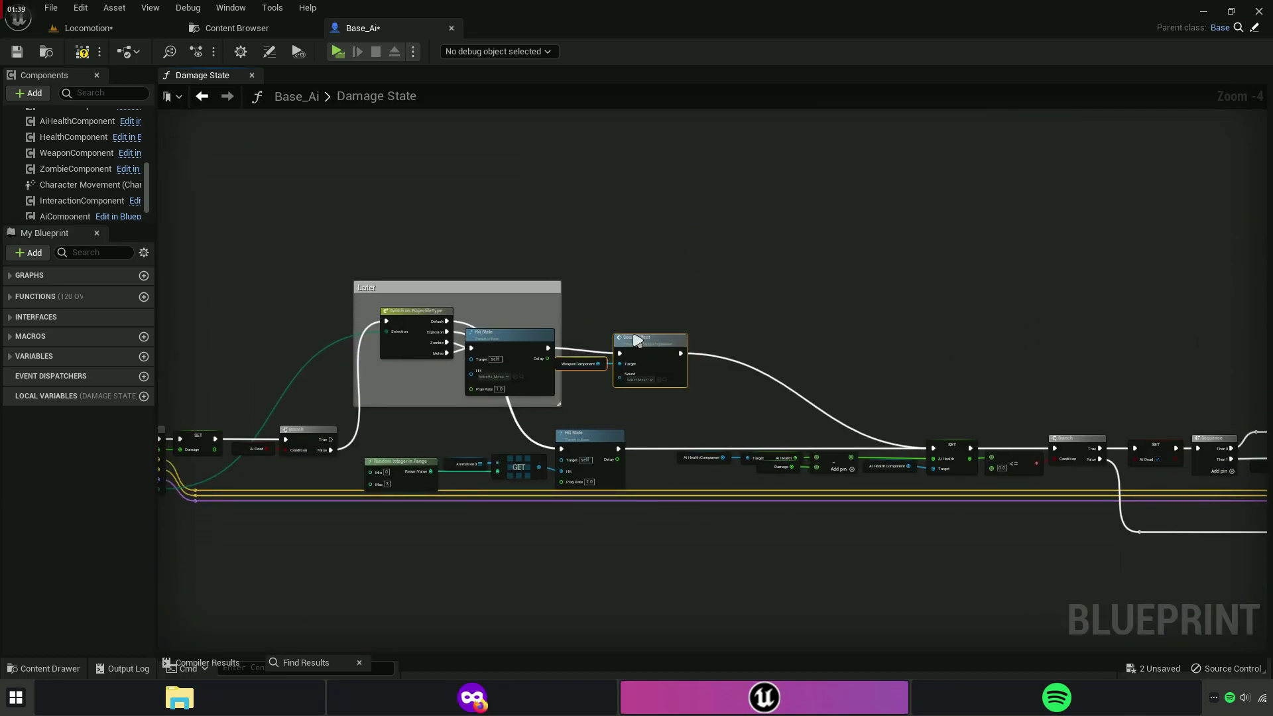
scroll(616, 358, "up", 4)
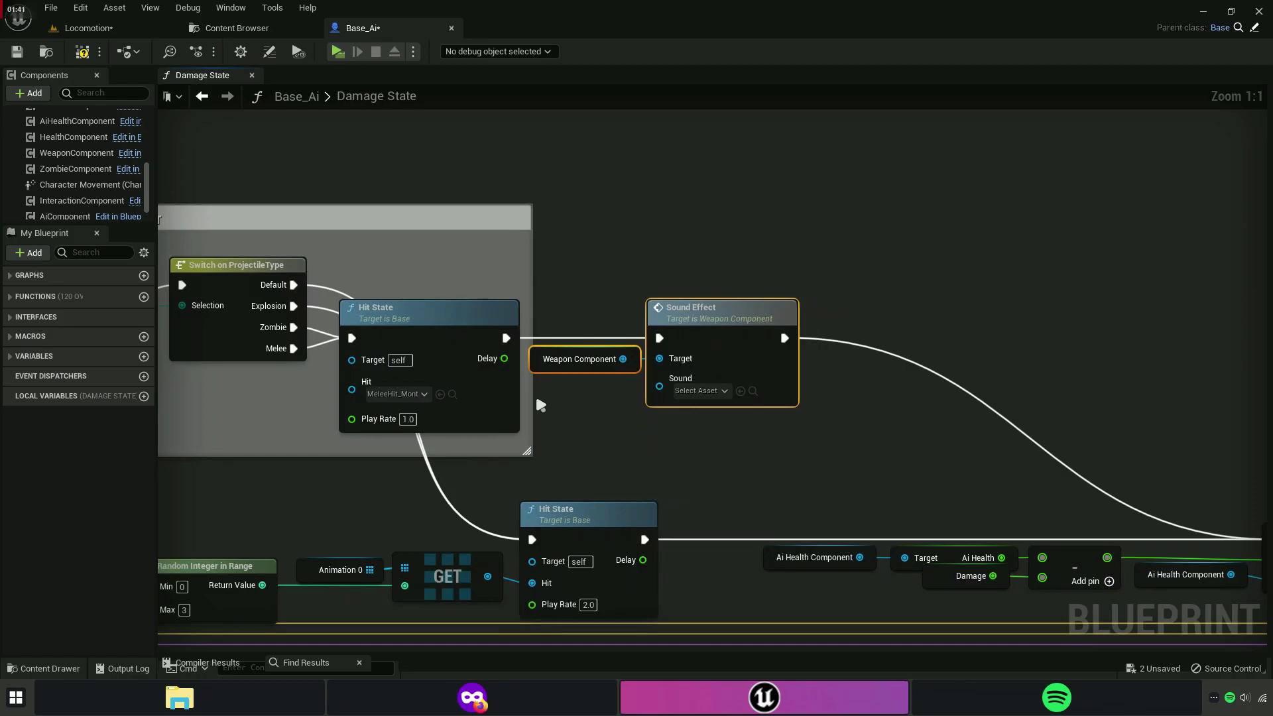
left_click_drag(532, 397, 833, 404)
scroll(772, 436, "up", 7)
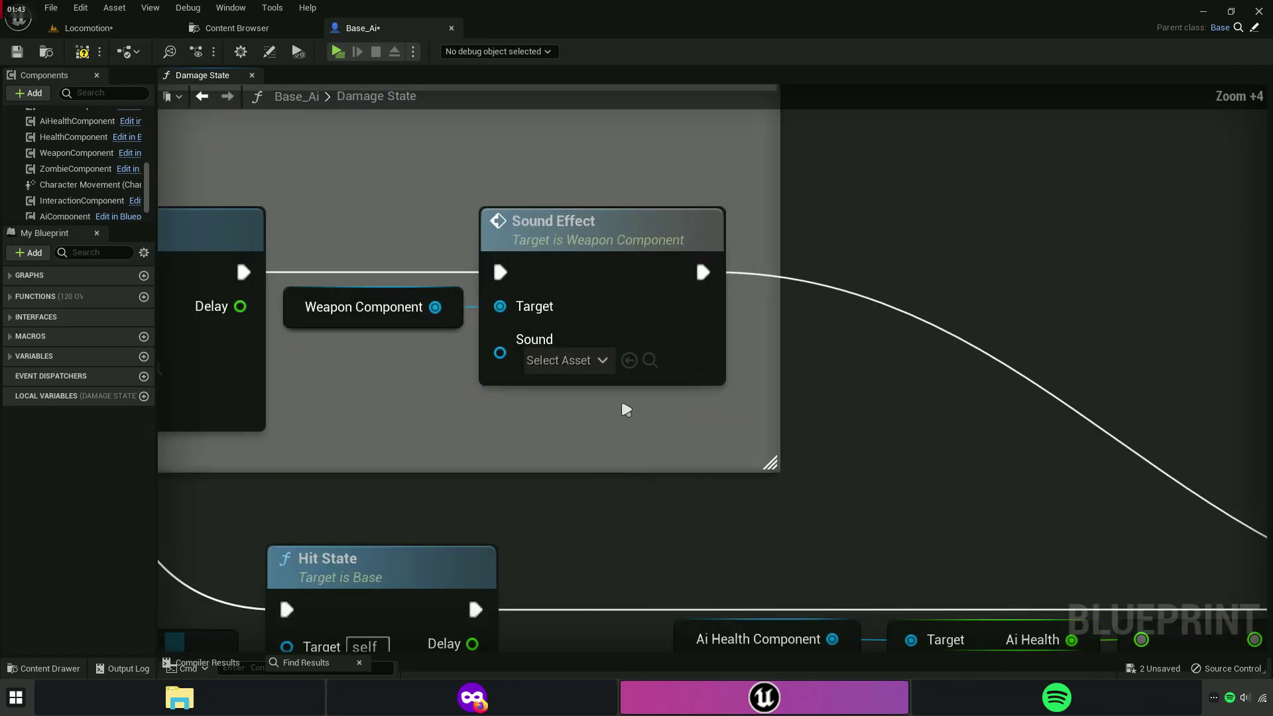
left_click(547, 365)
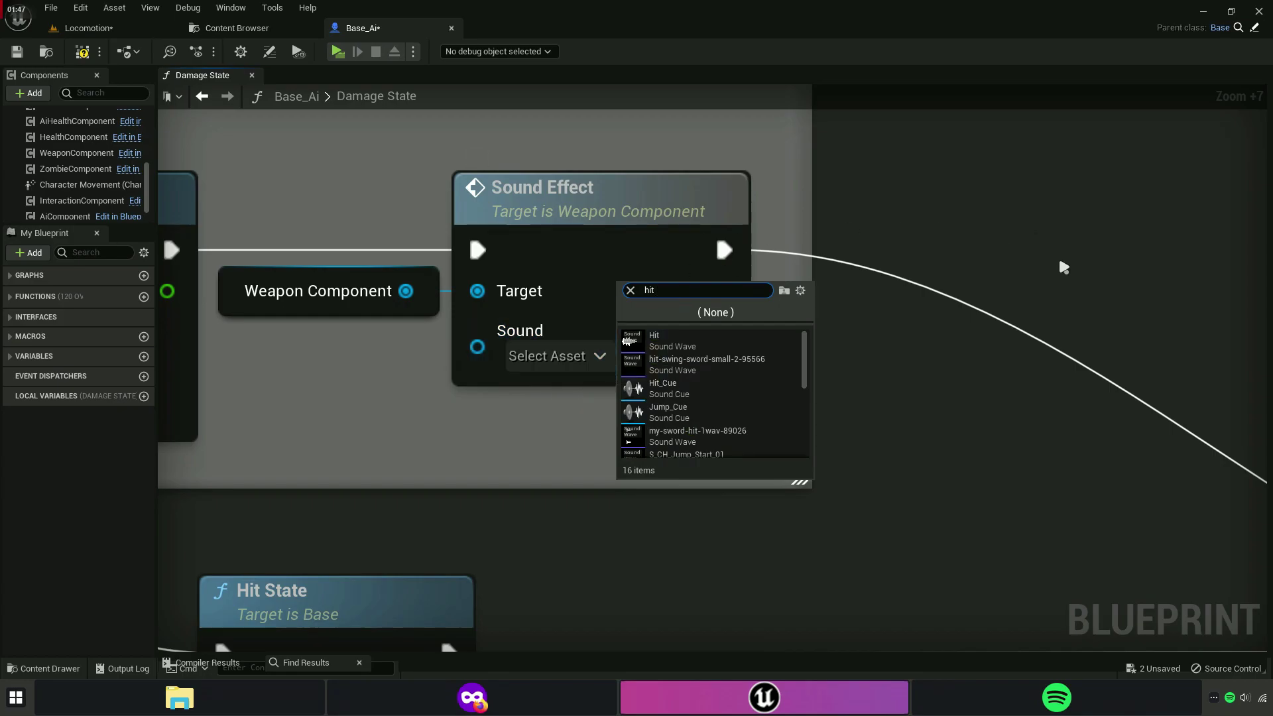
left_click(663, 388)
left_click(678, 336)
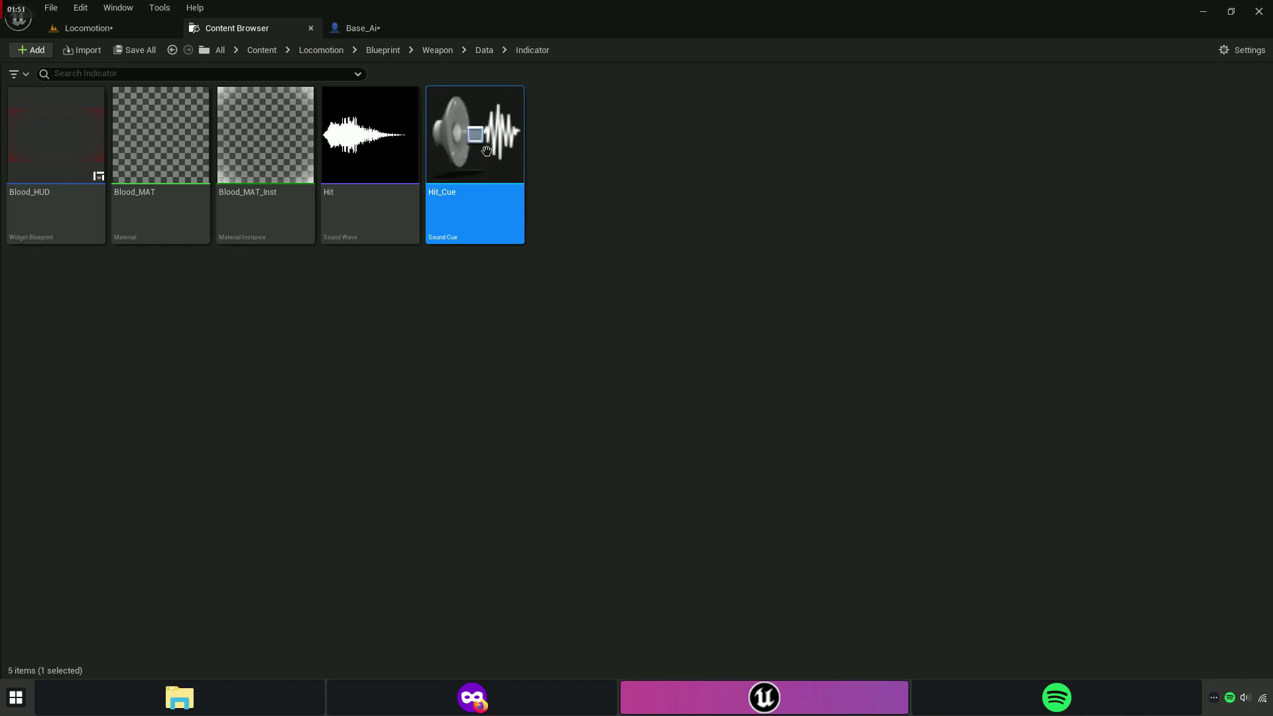
Save Base_Ai and Locomotion, return to the Locomotion level, and start a standalone play test.
left_click(134, 50)
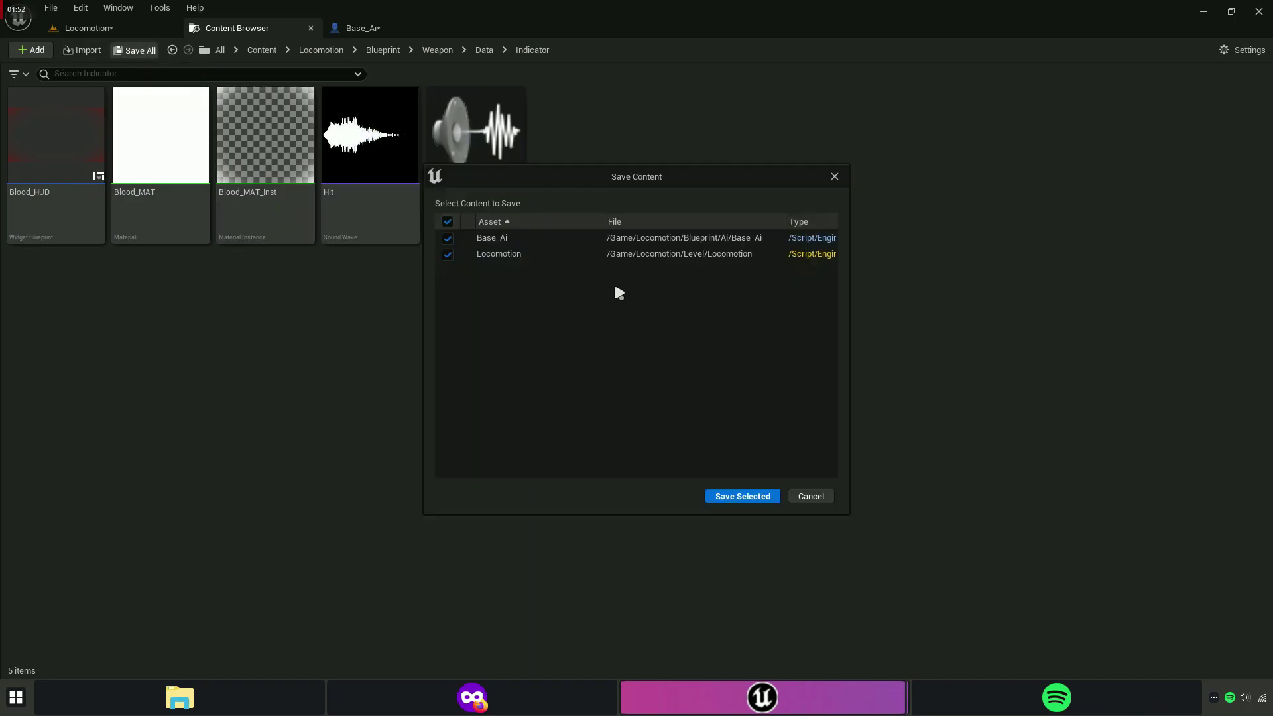
left_click(743, 497)
left_click(87, 28)
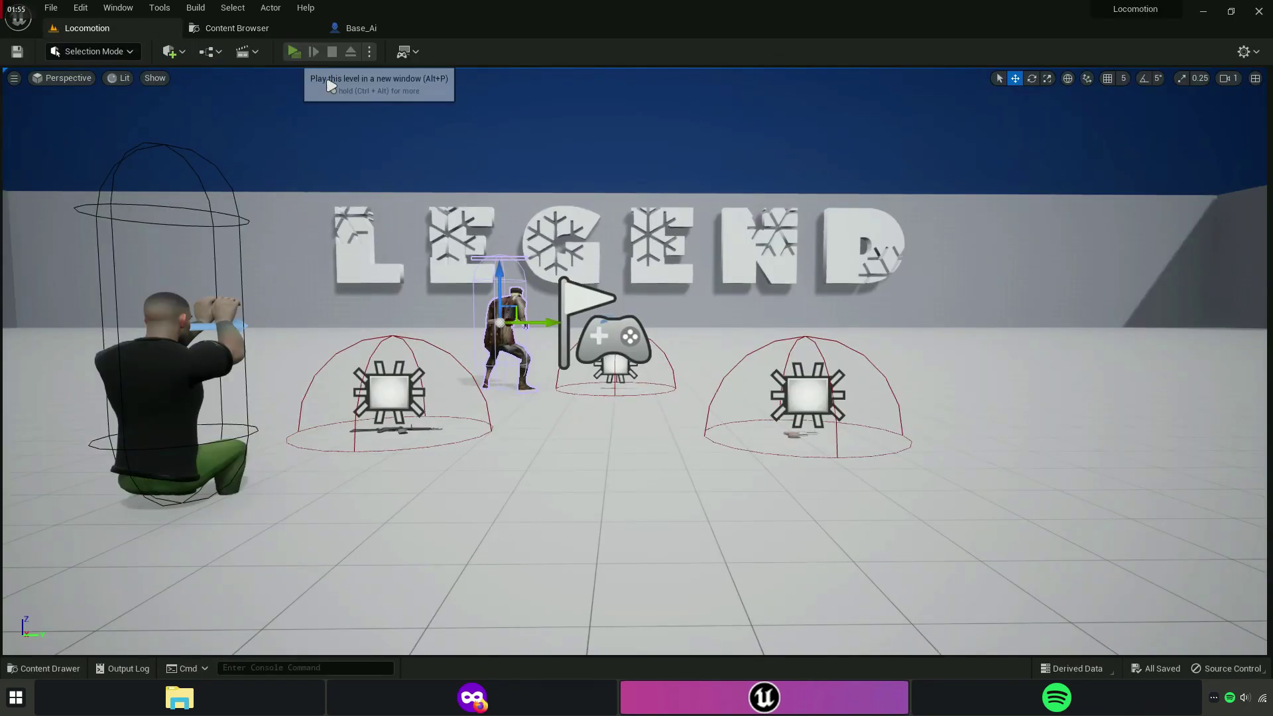
left_click(294, 51)
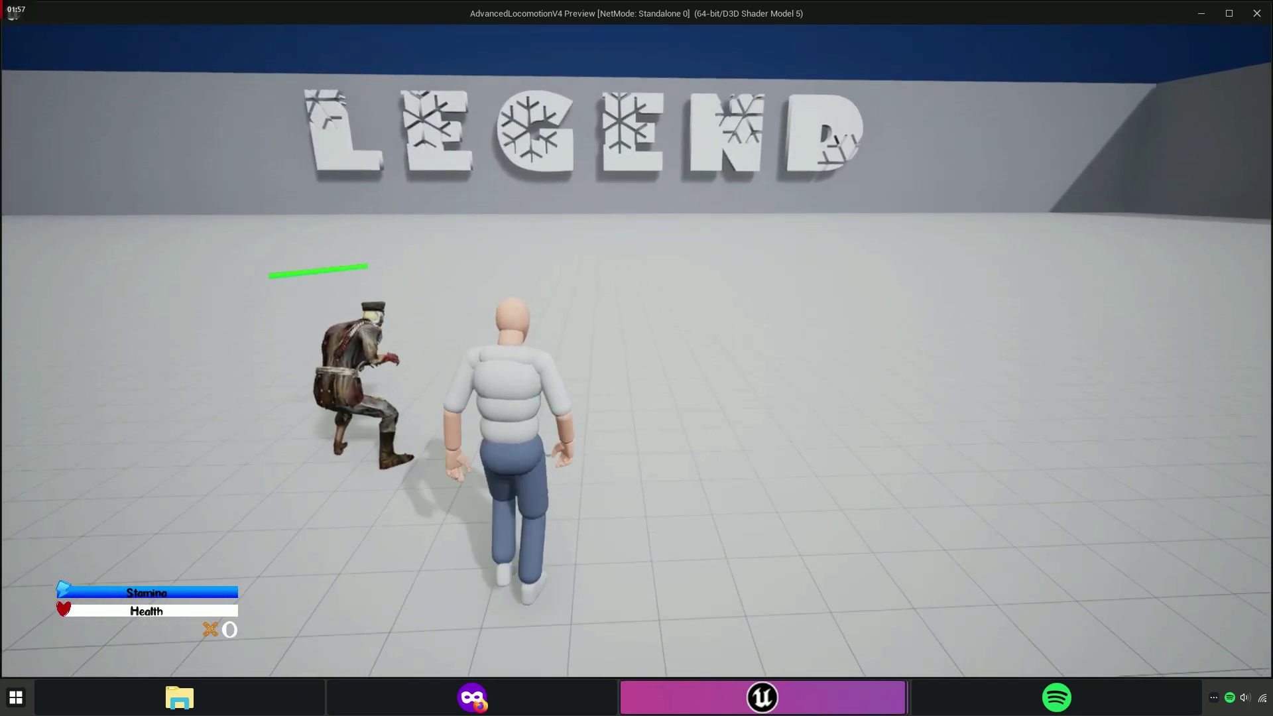
Relaunch the preview, run at the enemy and grapple it, then end the session.
key("Escape")
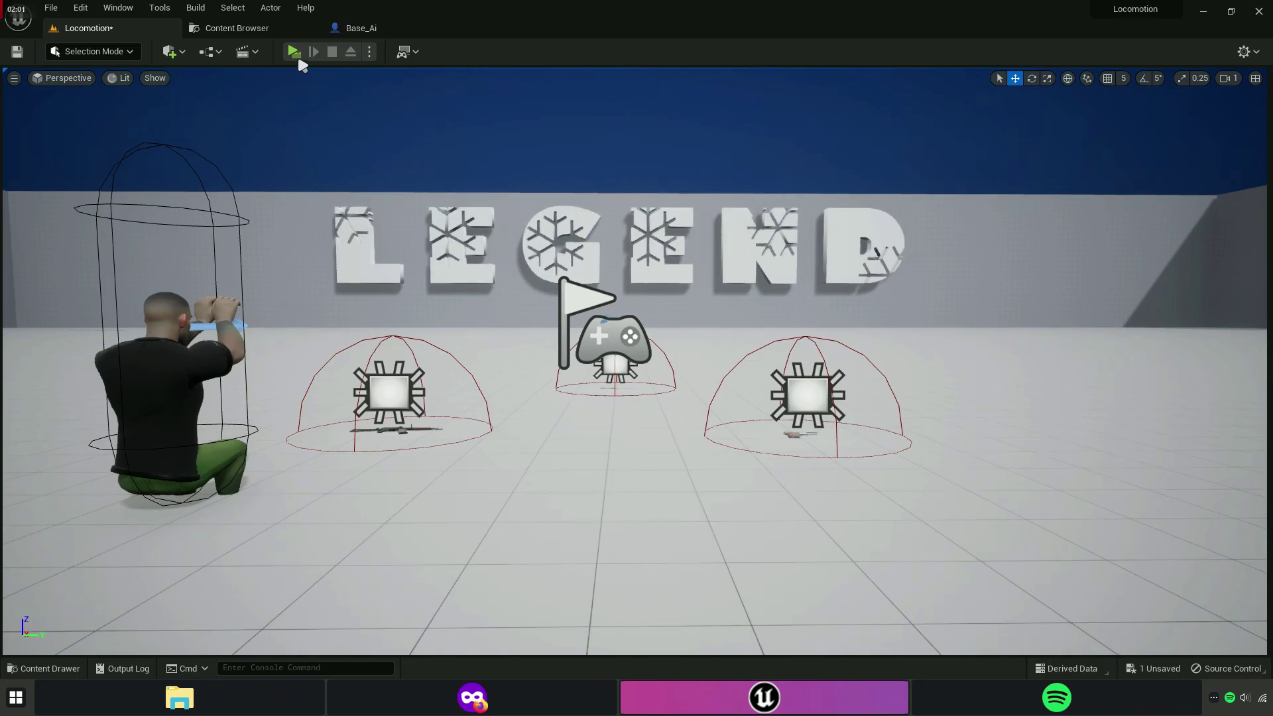
left_click(297, 56)
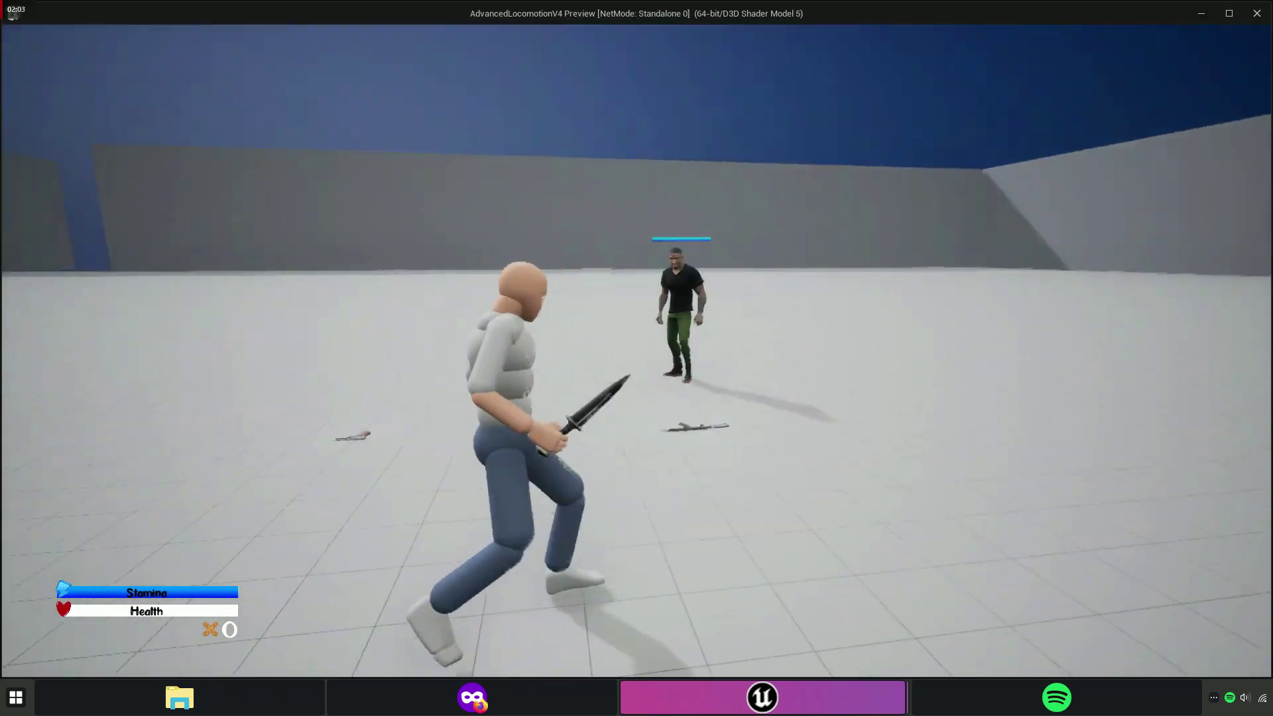
key("w")
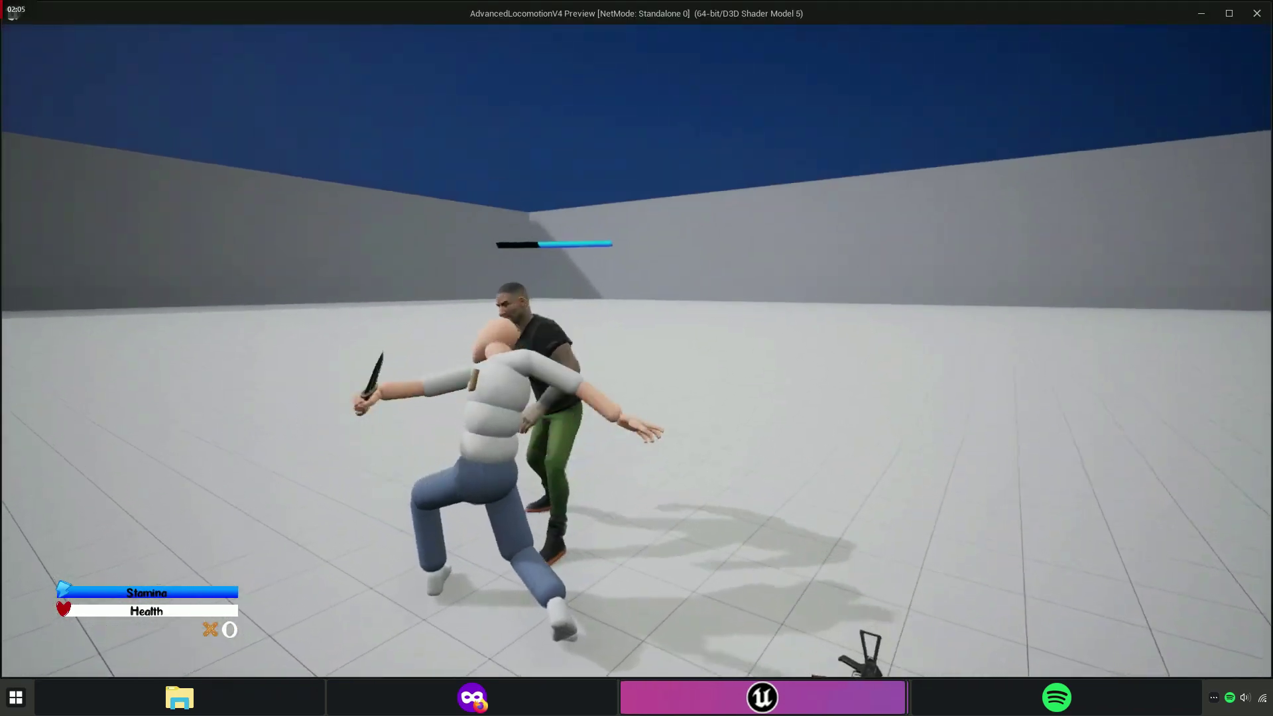
key("w")
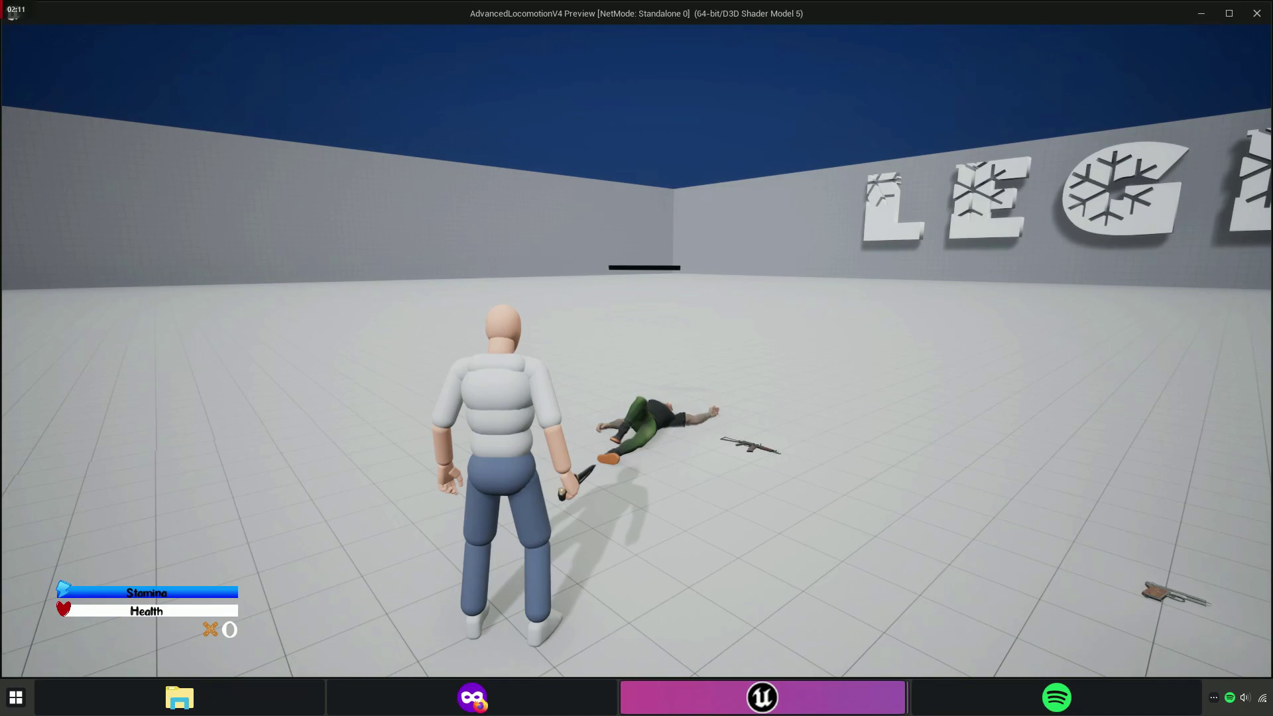
key("Escape")
Restart the play test, shoot the NPC twice with the pistol, then stab it with the dagger.
key("alt+p")
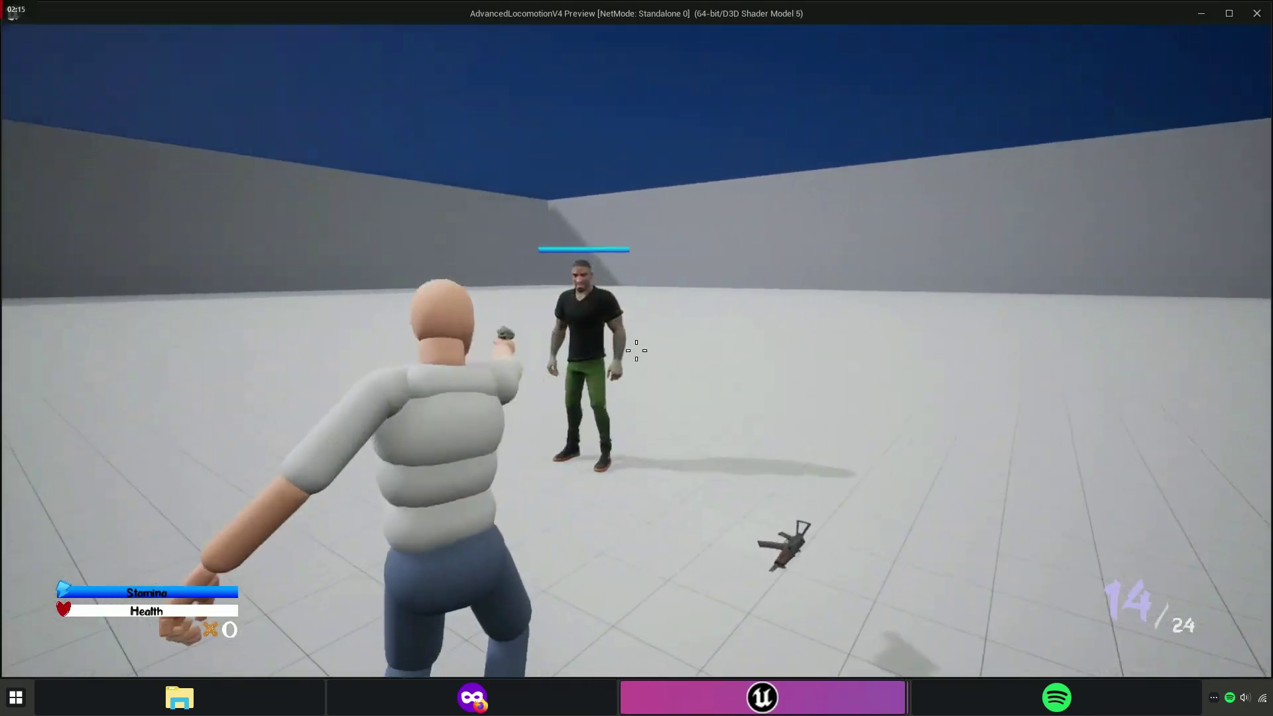
left_click(637, 350)
left_click(636, 350)
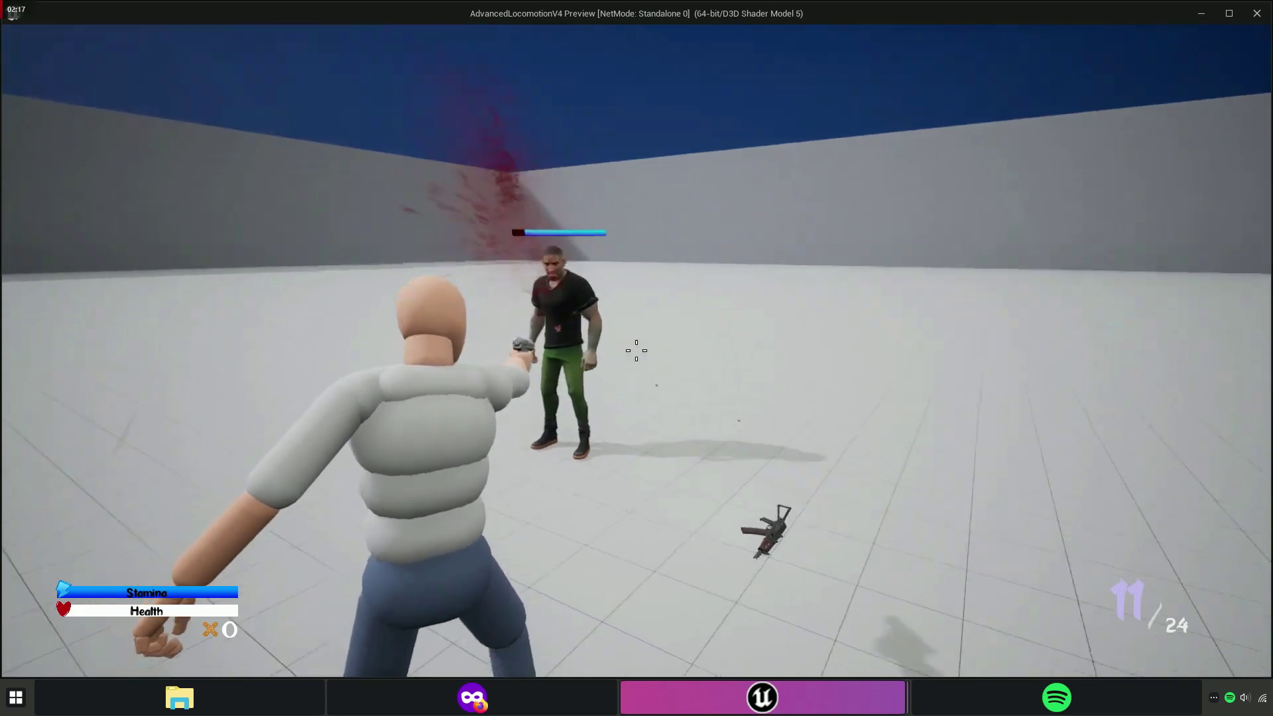
key("w")
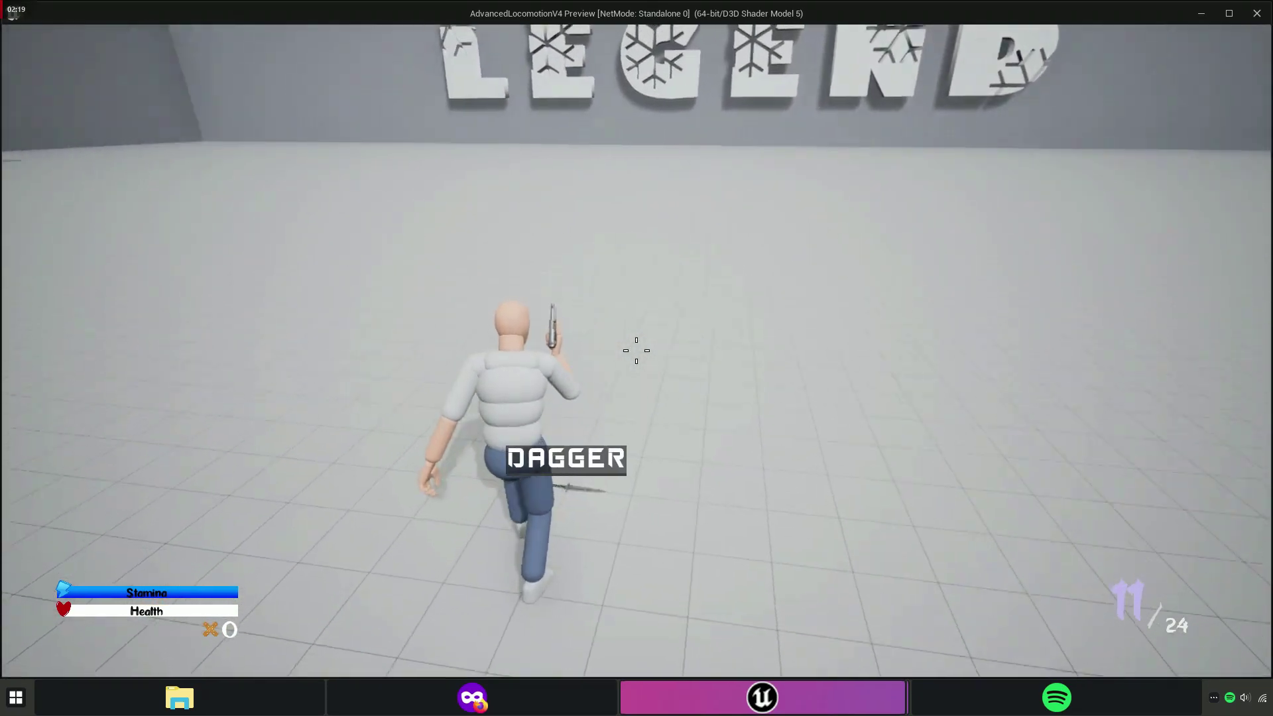
key("w")
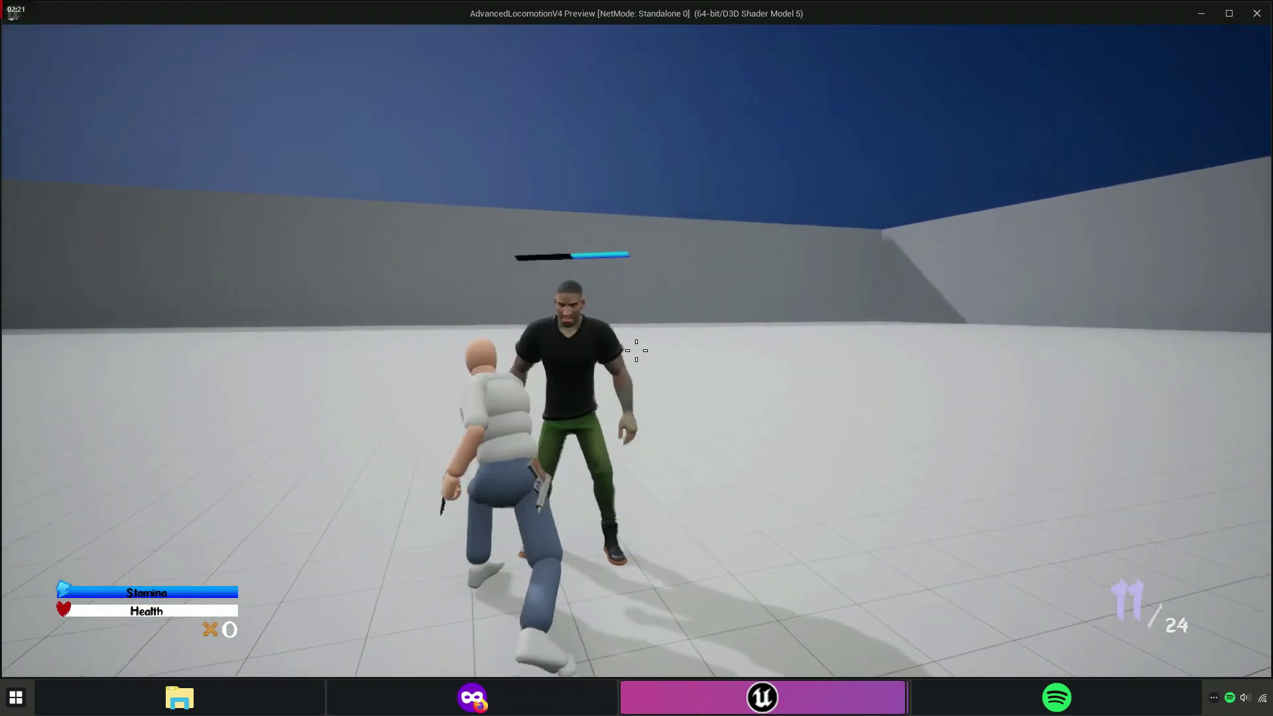
key("s")
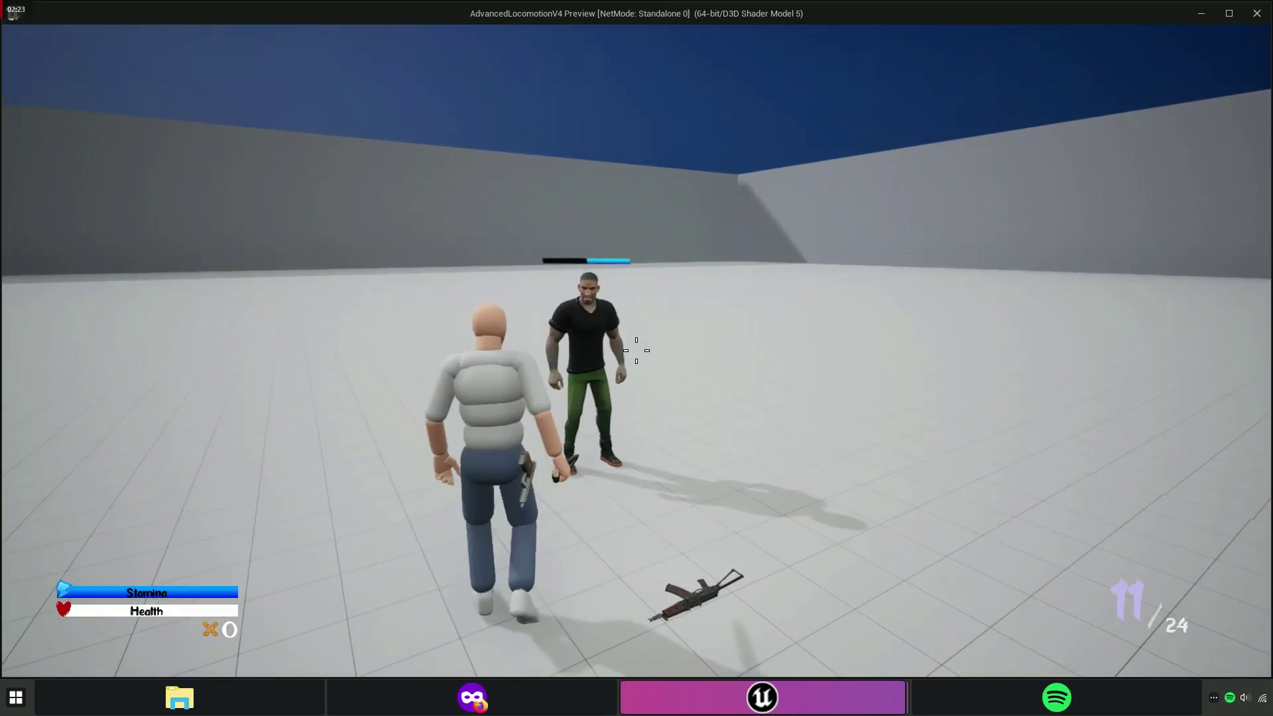
left_click(636, 350)
key("s")
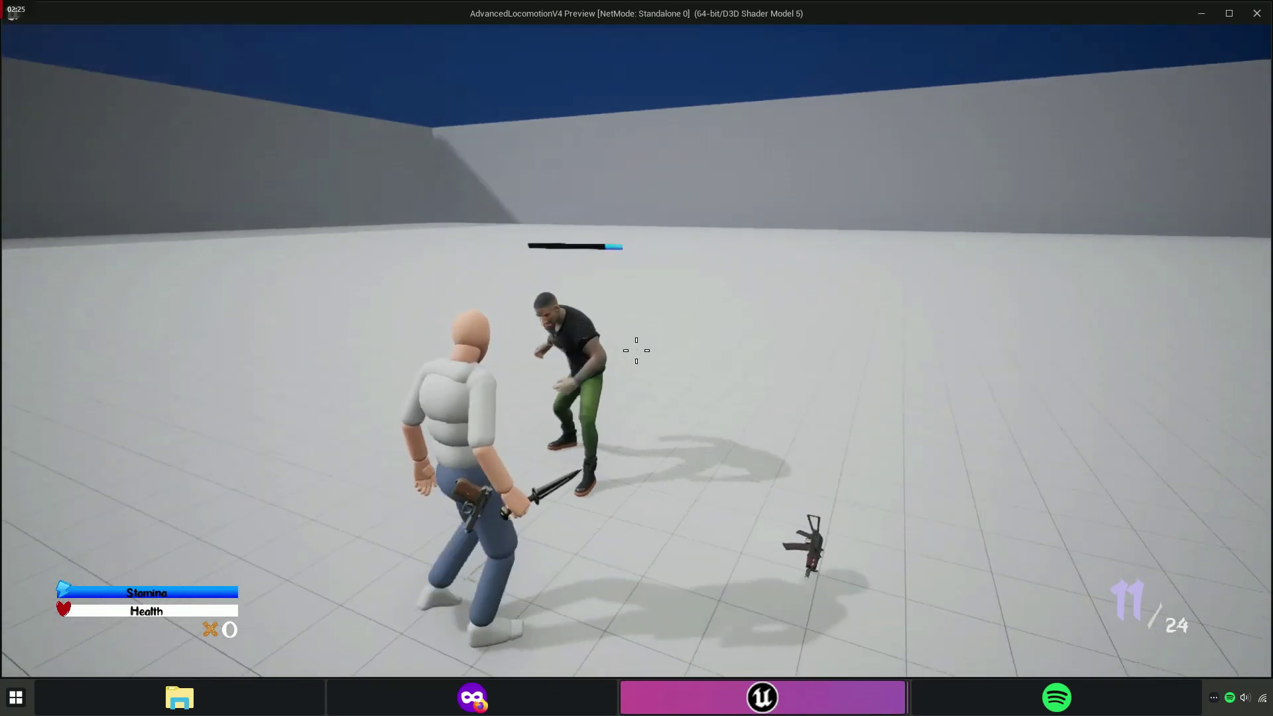